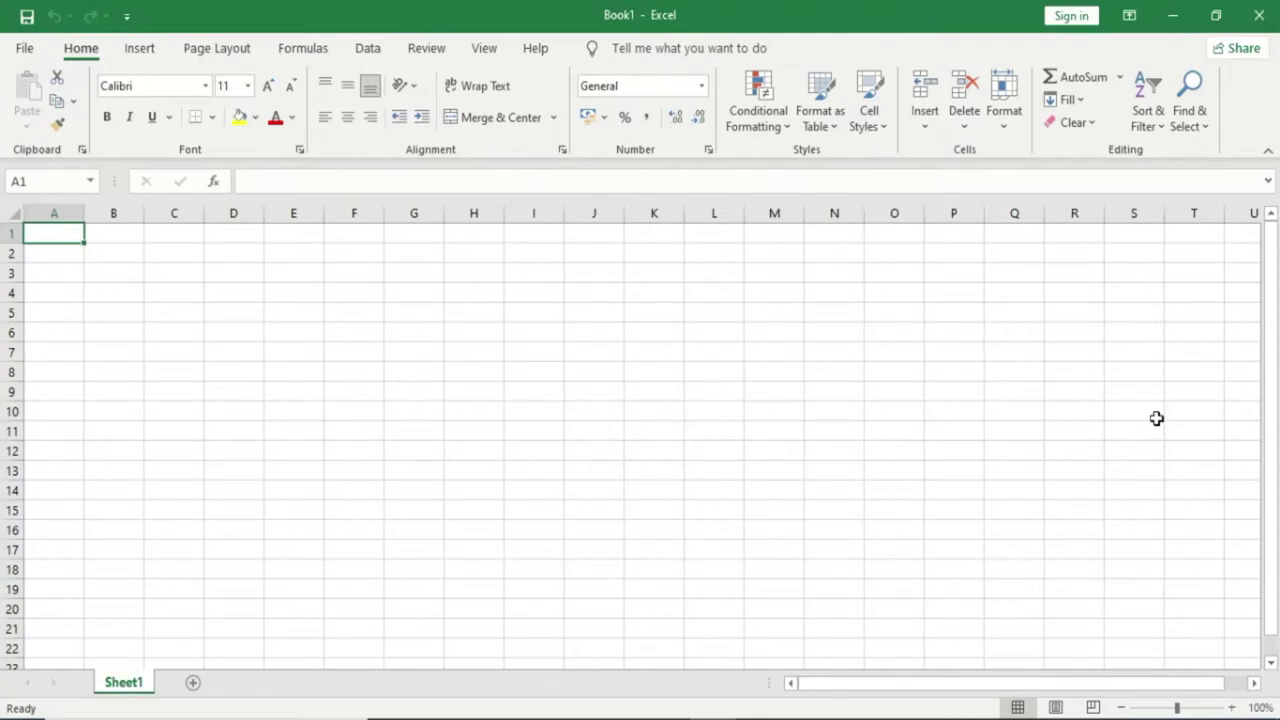
- Bring up Excel's Insert ribbon commands
left_click(145, 48)
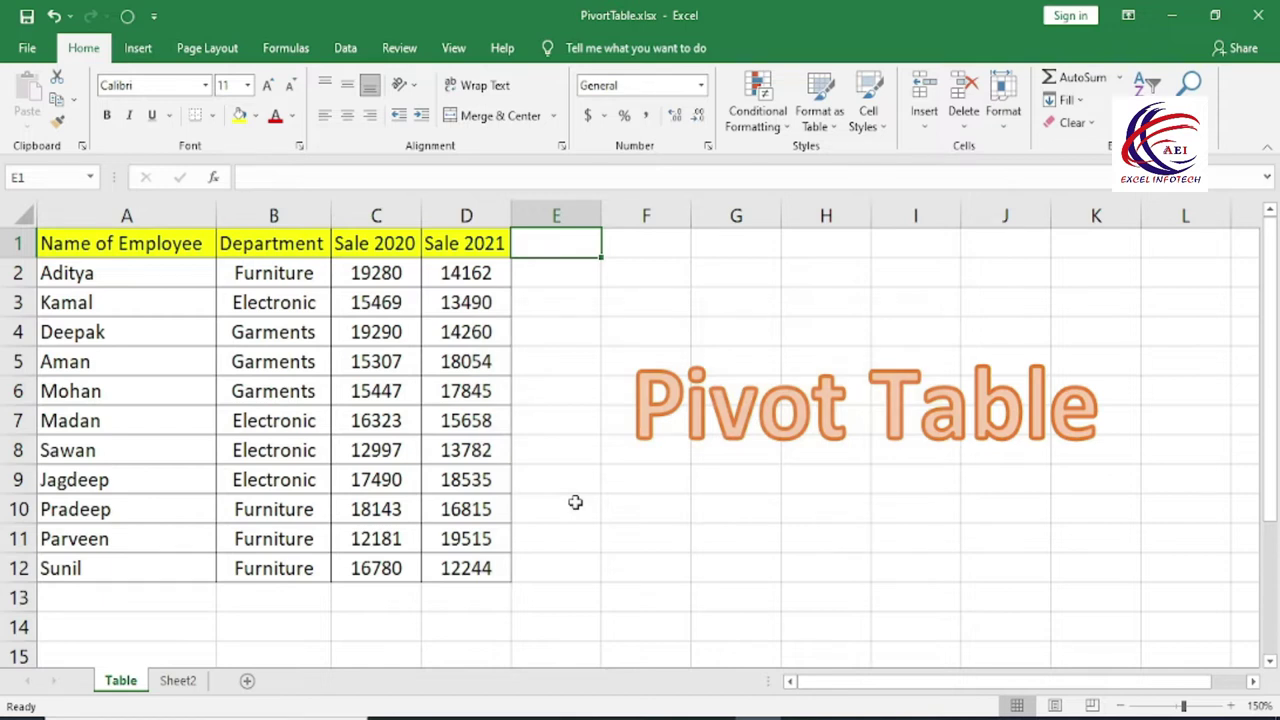
- Select the name, Department, Sale 2020 and Sale 2021 columns, then the whole range A1:D12
left_click_drag(148, 242, 120, 540)
left_click_drag(273, 243, 286, 545)
left_click_drag(389, 243, 380, 535)
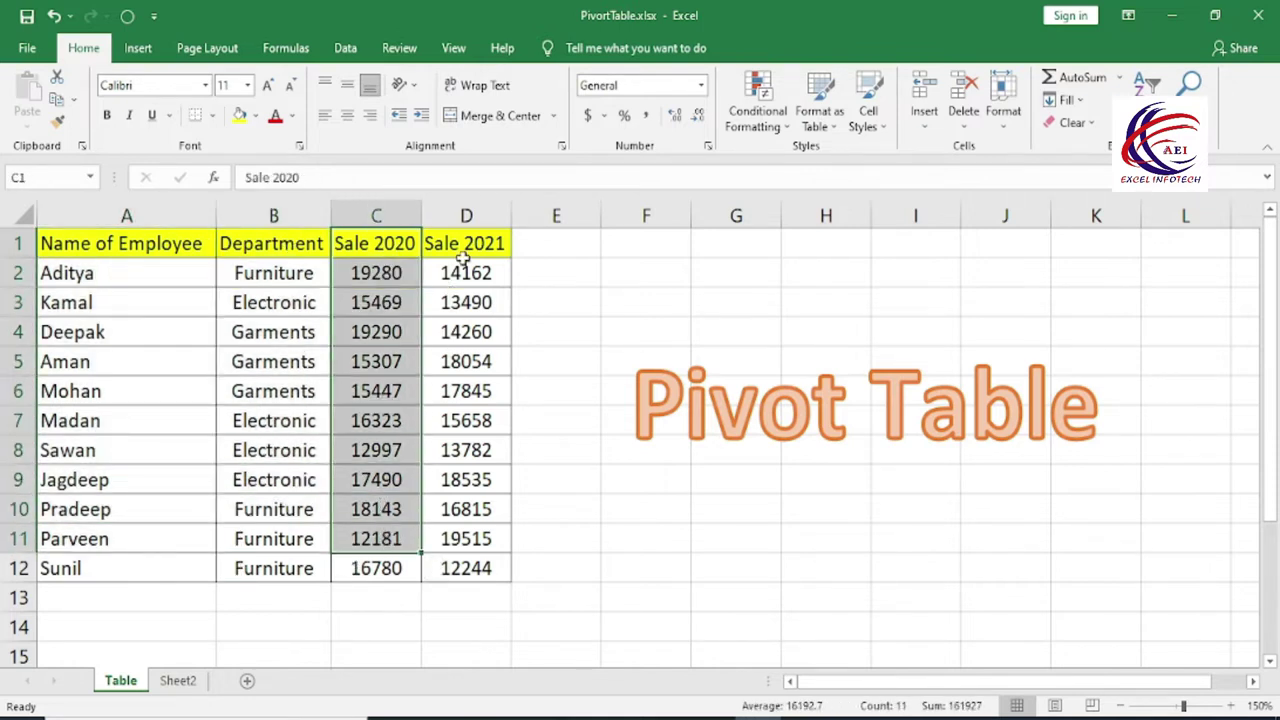
left_click_drag(467, 243, 460, 565)
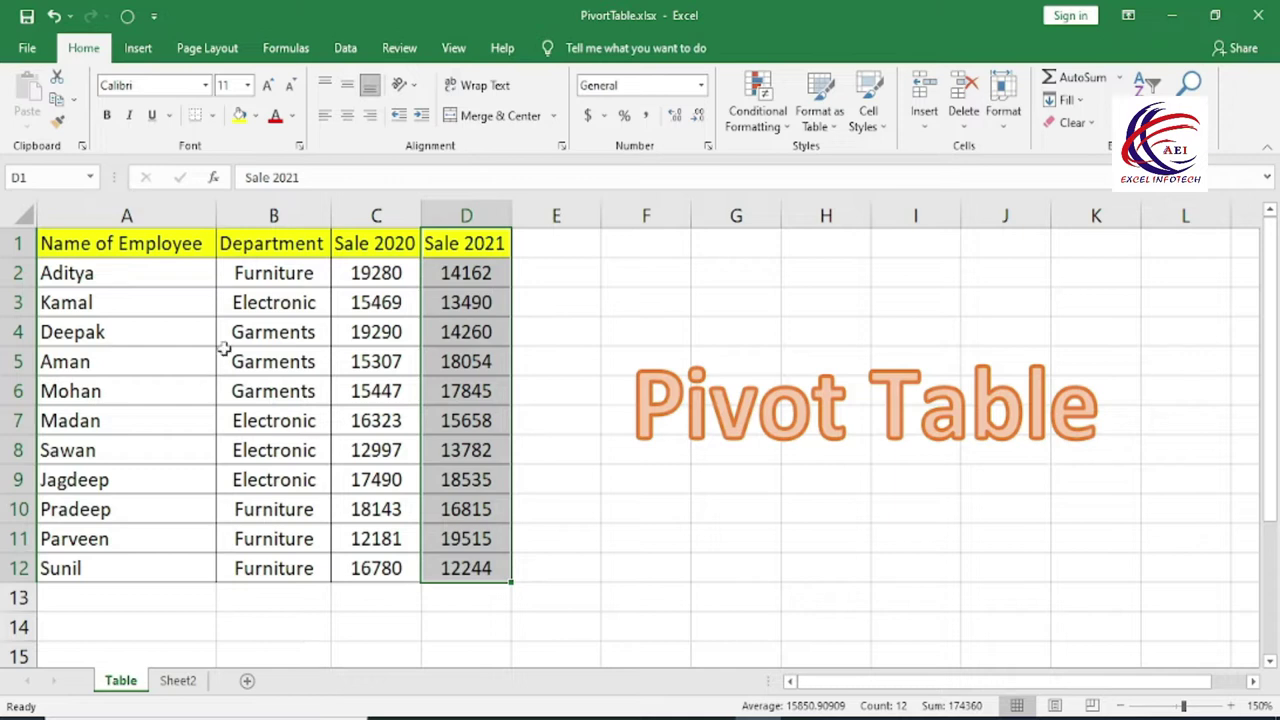
left_click_drag(103, 248, 460, 565)
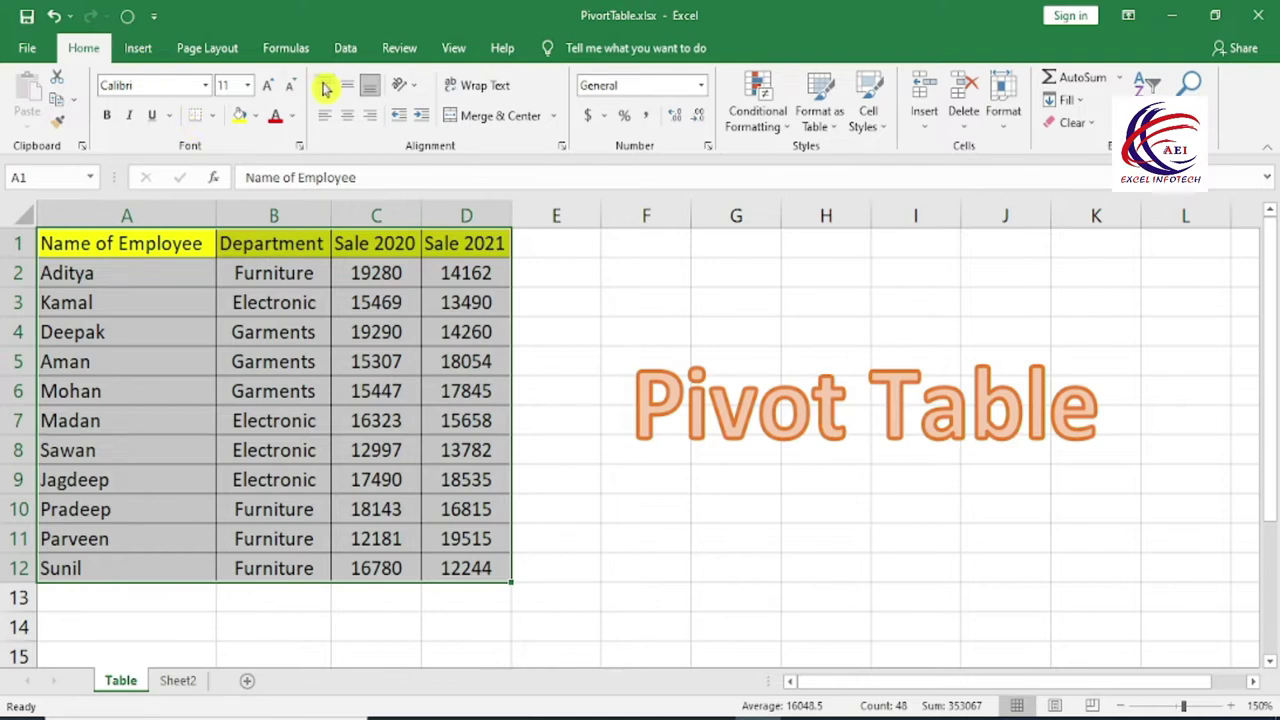
key("super+plus")
key("super+plus")
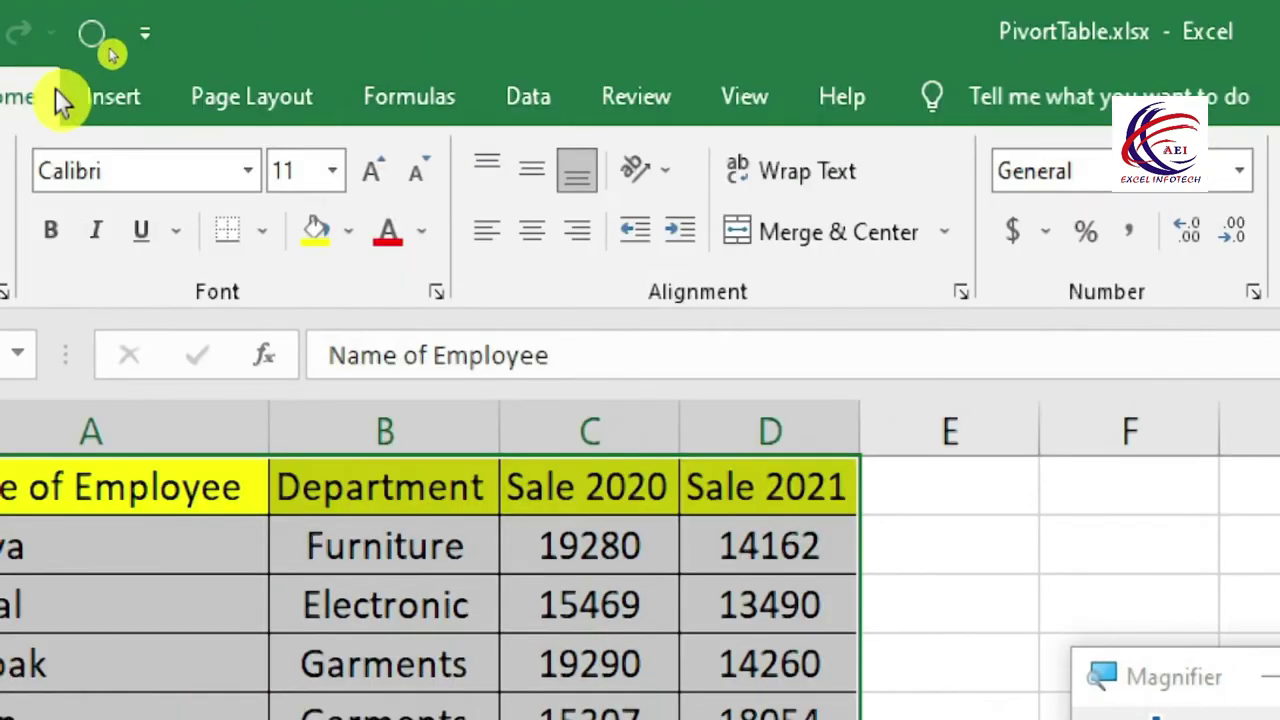
left_click(108, 88)
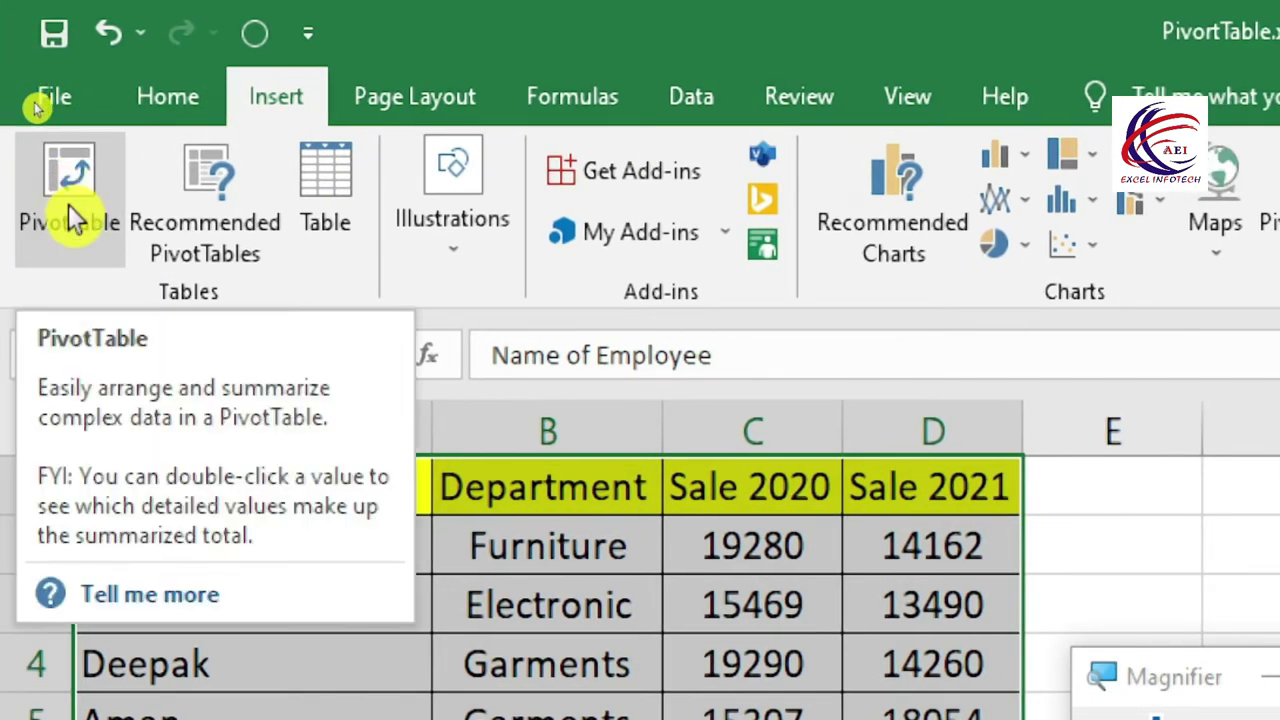
- Insert a PivotTable from A1:D12, trying cell G14 before placing it on a new worksheet
left_click(68, 196)
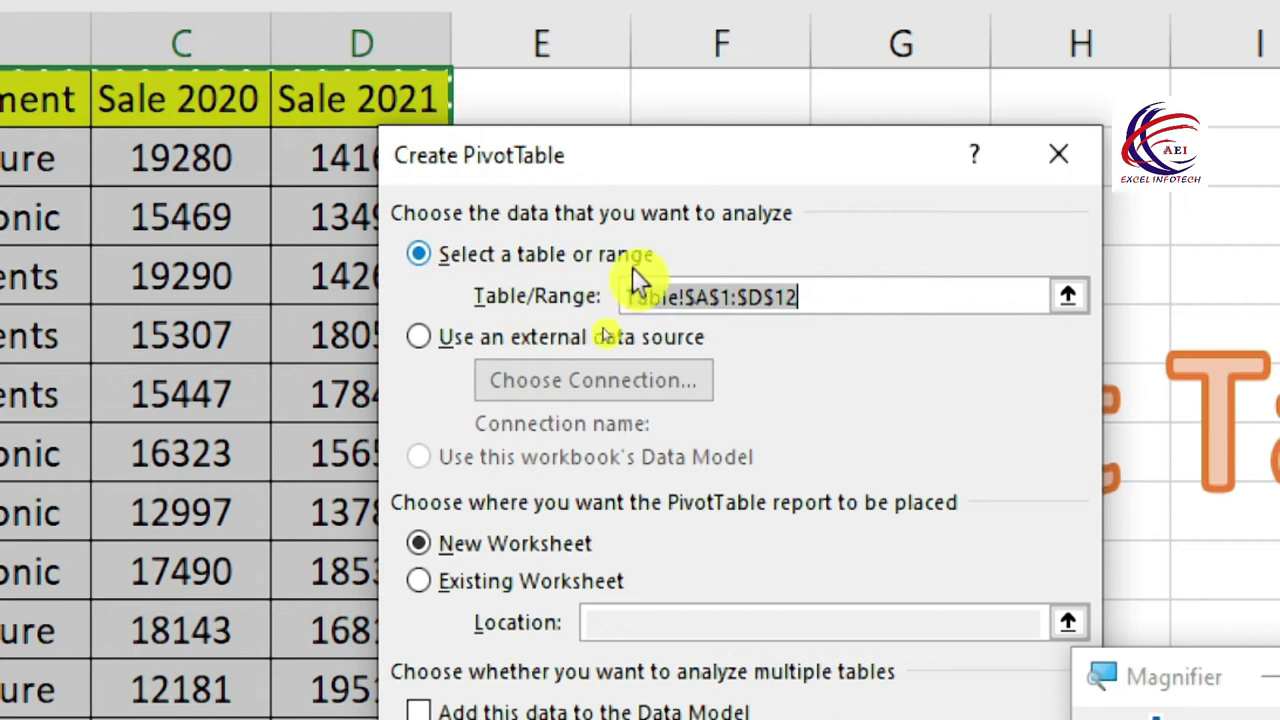
left_click_drag(700, 171, 640, 102)
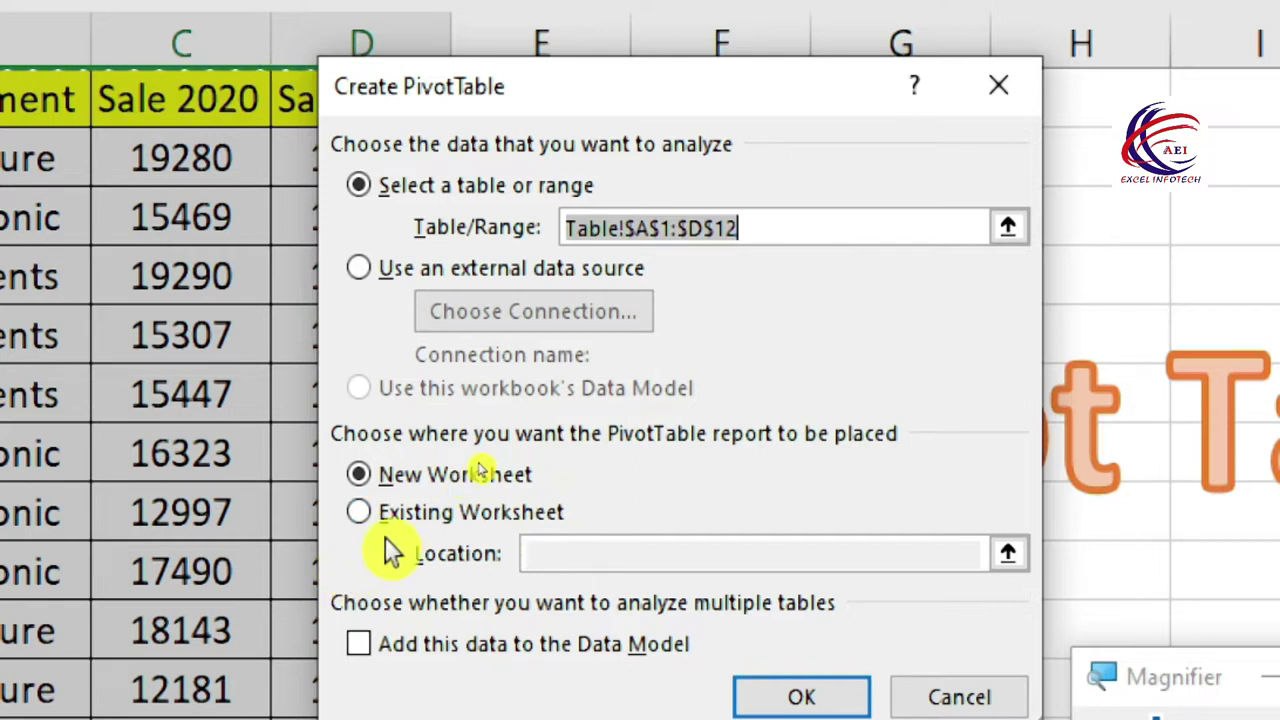
left_click(403, 515)
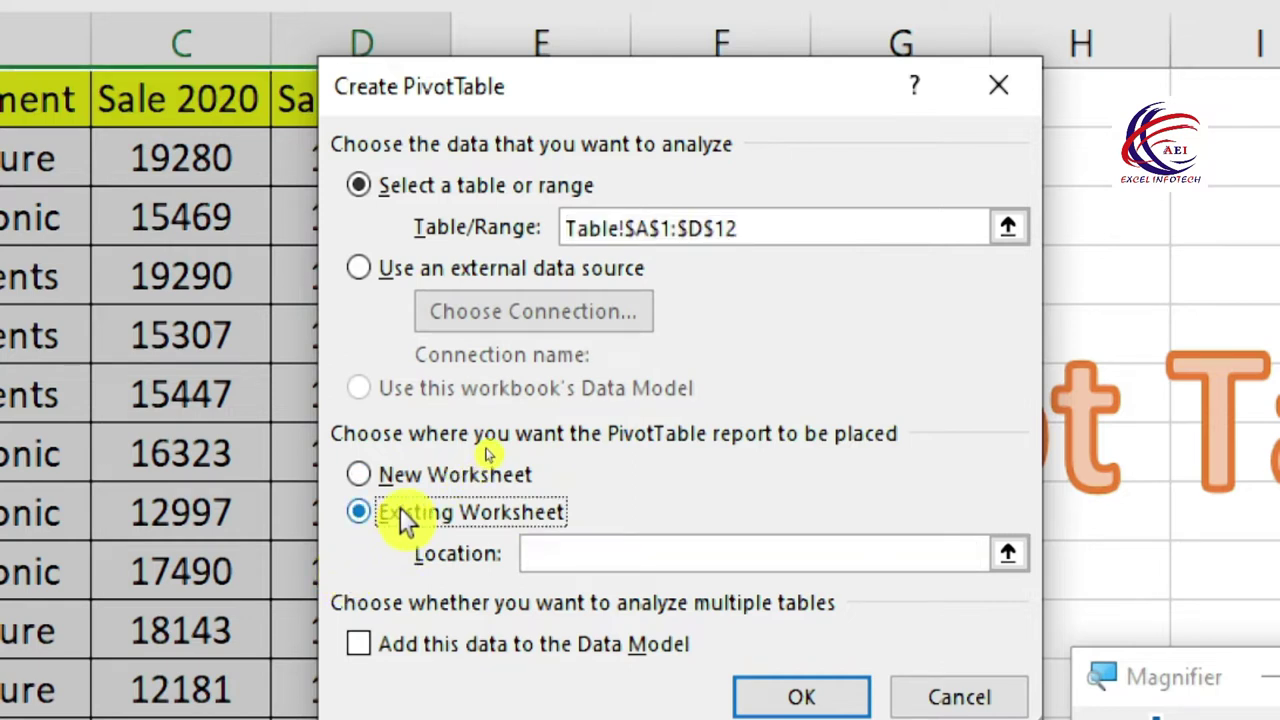
left_click(543, 552)
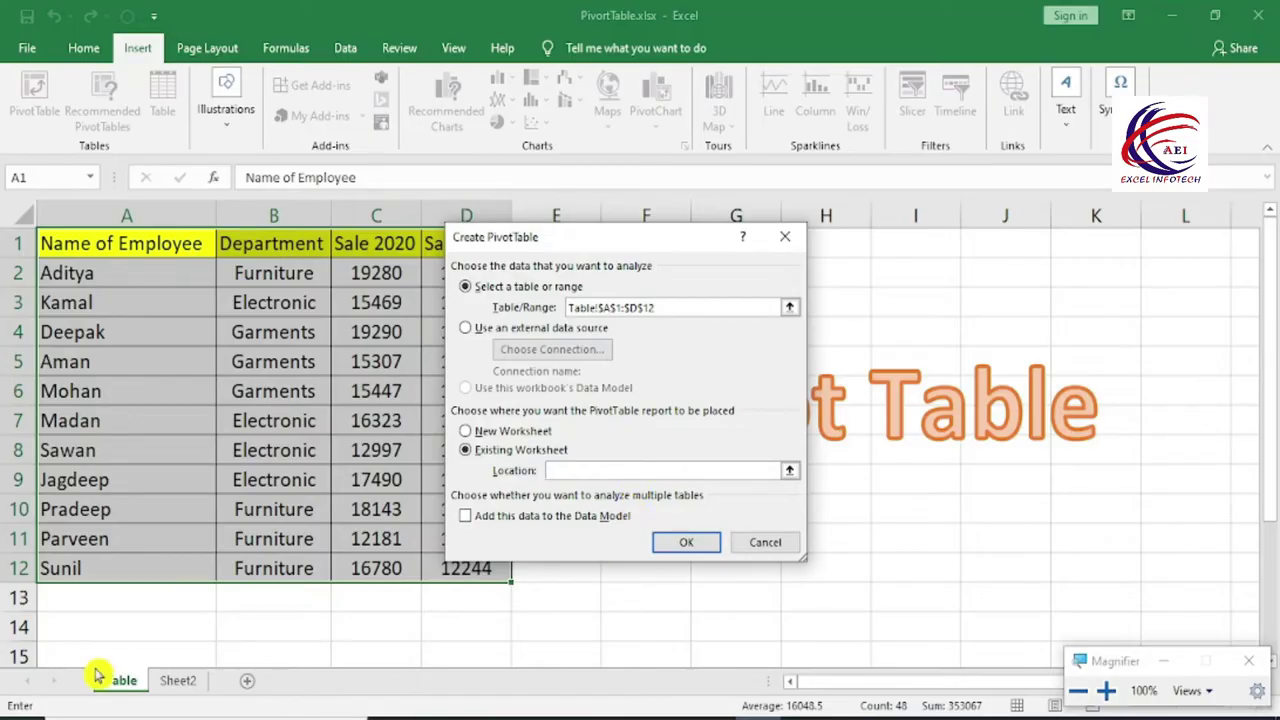
left_click(748, 620)
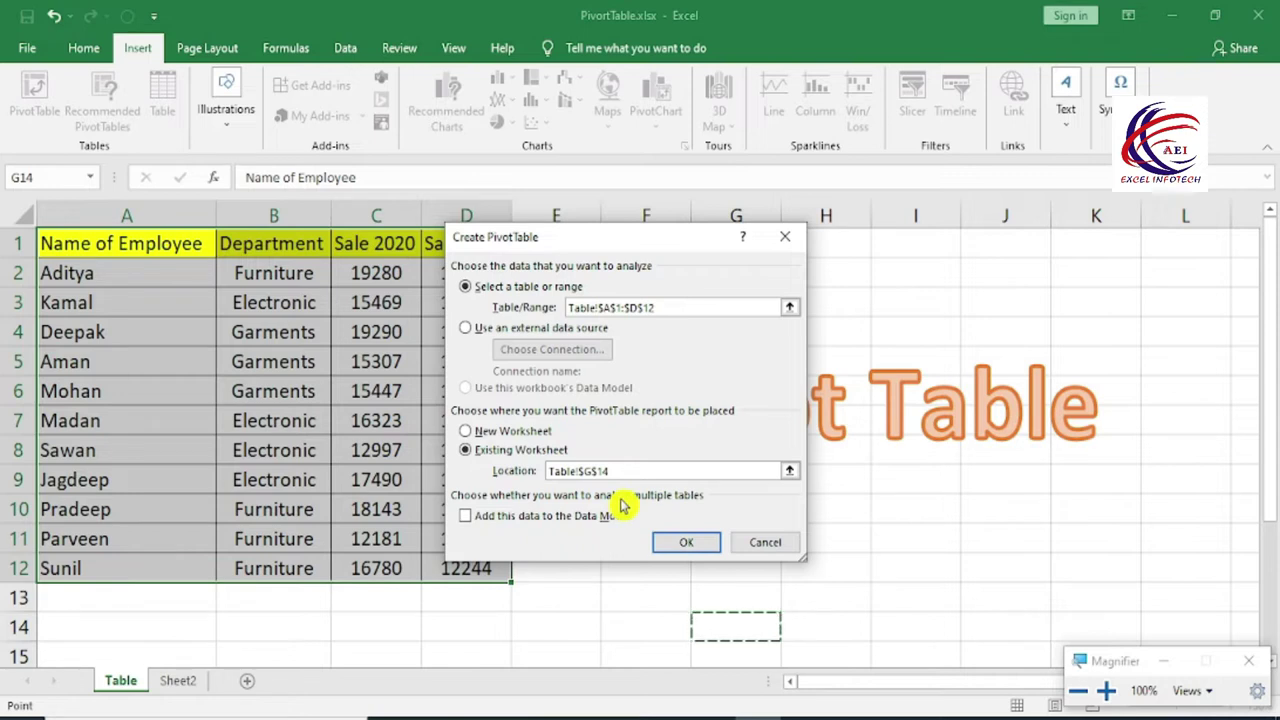
left_click(469, 453)
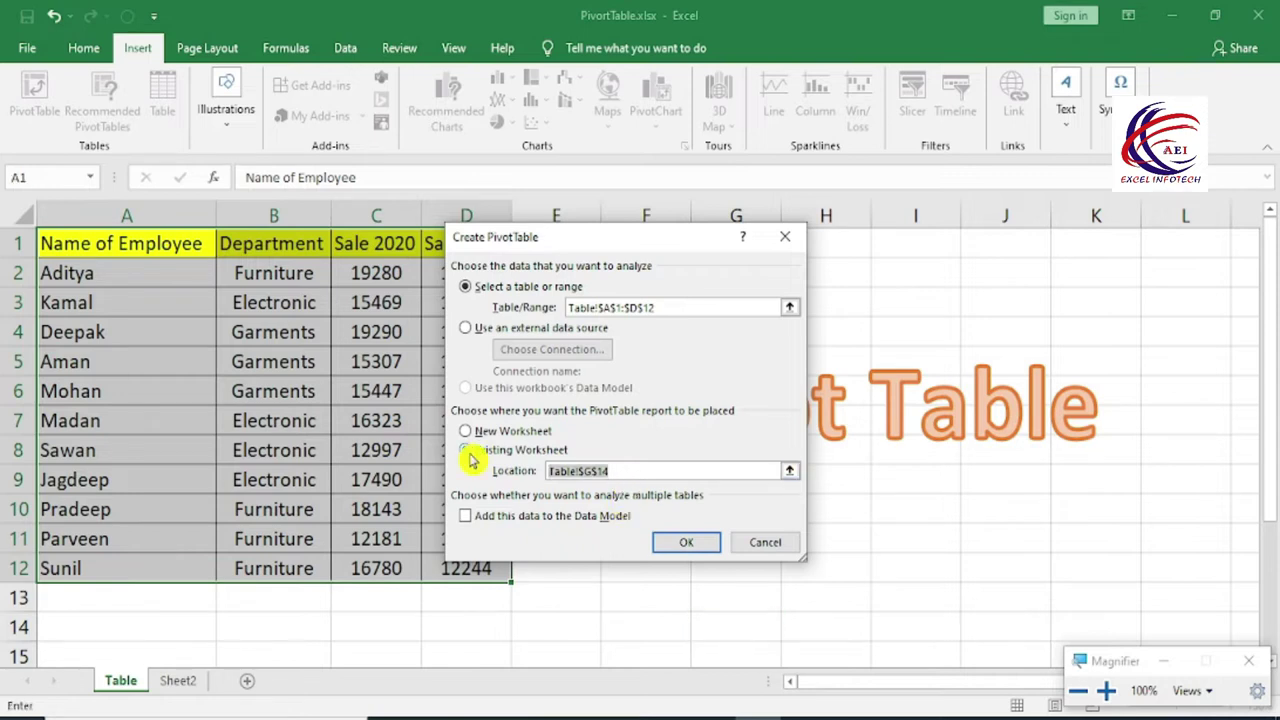
key("BackSpace")
left_click(470, 433)
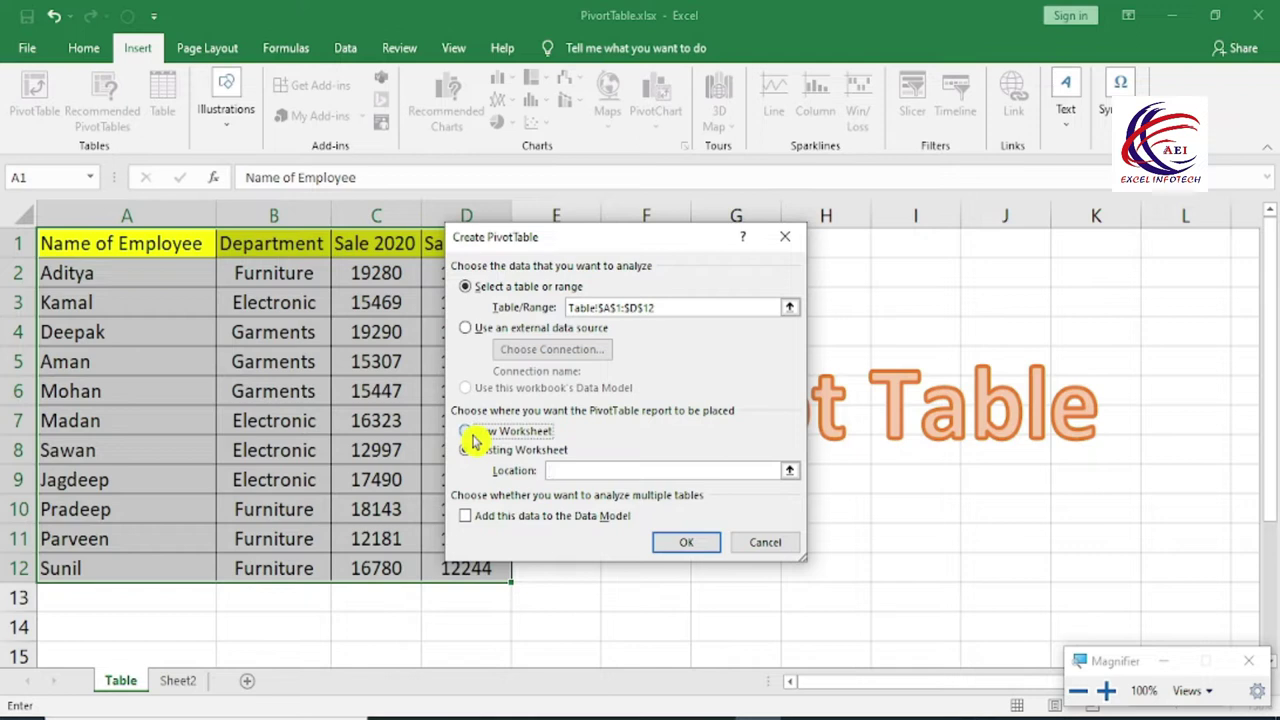
left_click(686, 545)
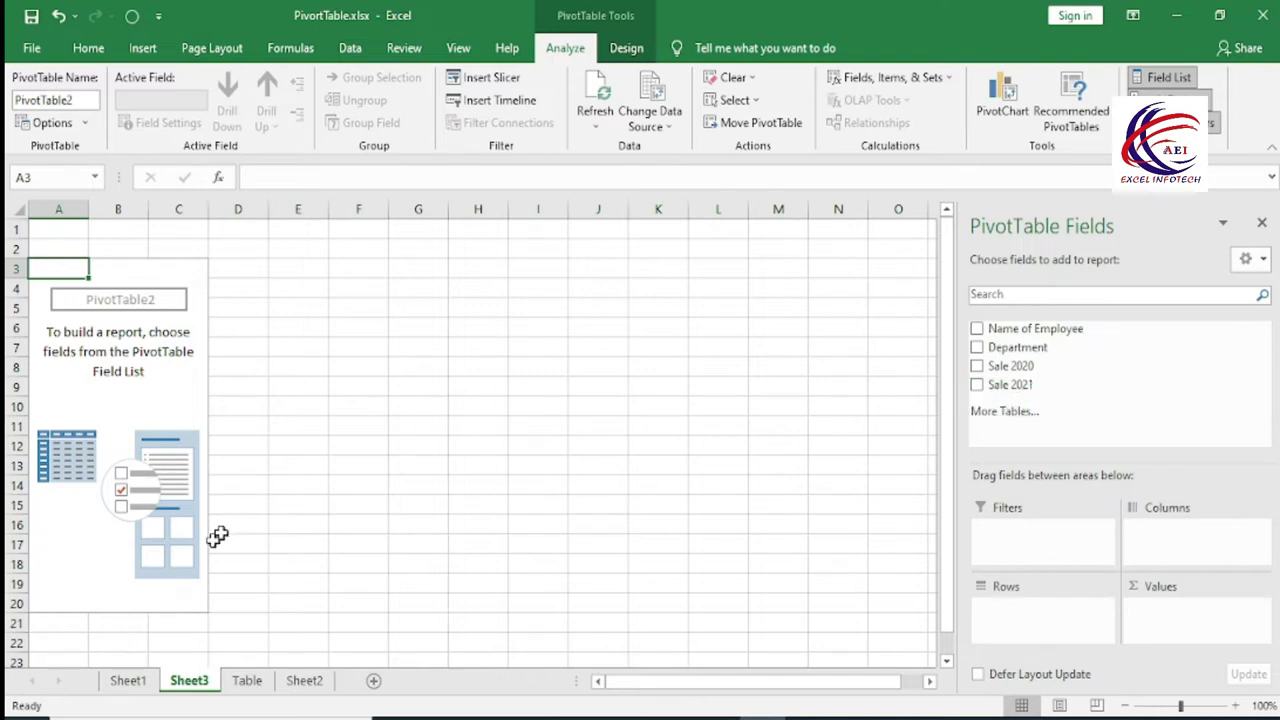
left_click(128, 680)
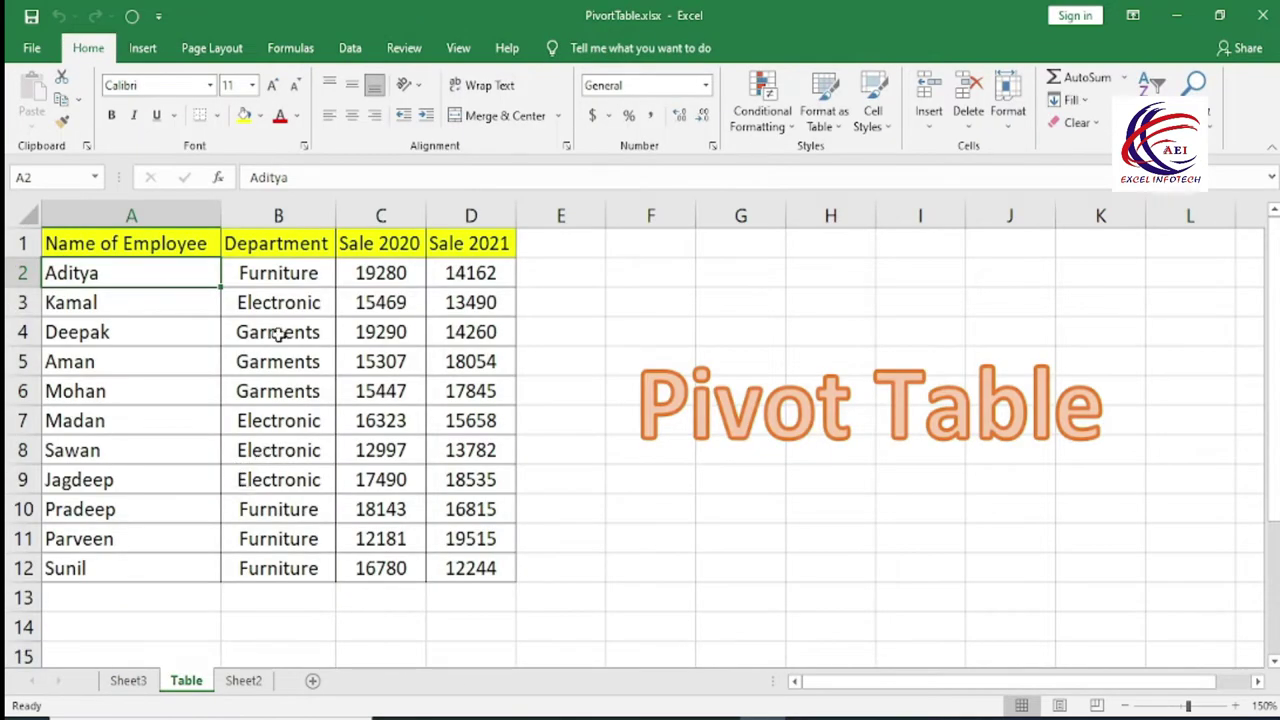
left_click(278, 335)
left_click(283, 278)
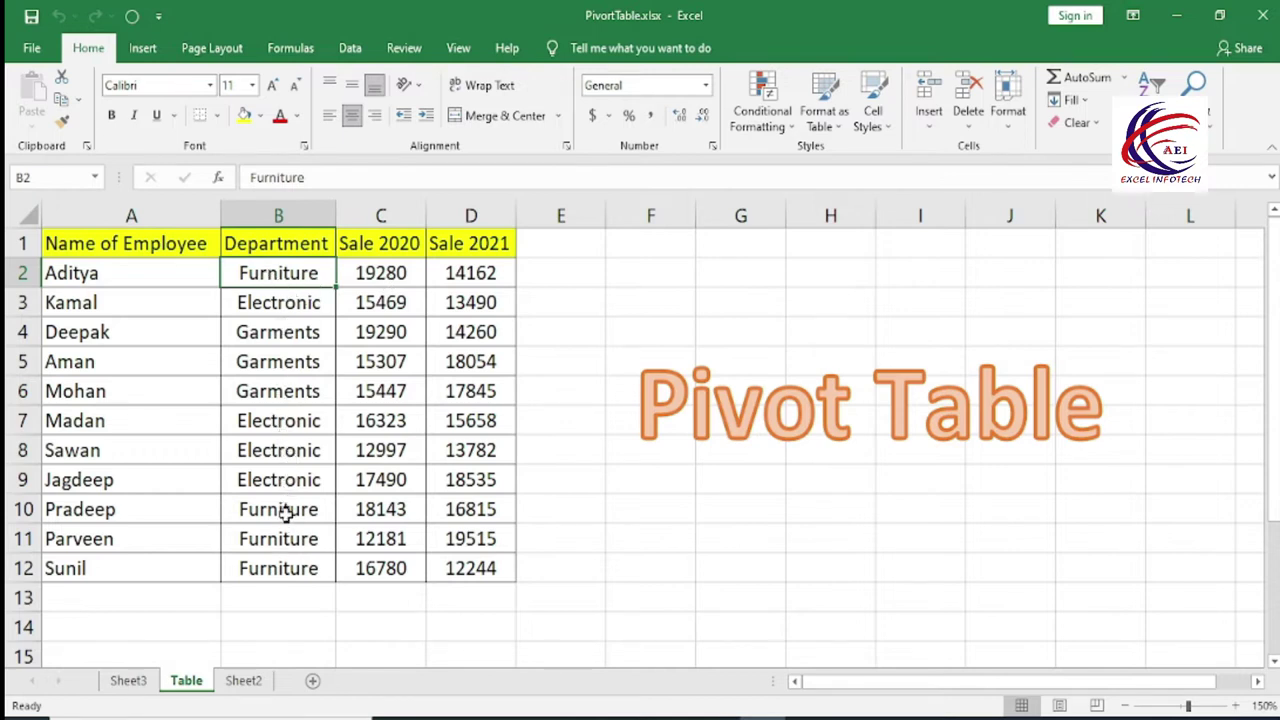
left_click_drag(285, 512, 286, 571)
left_click(283, 280)
left_click(368, 448)
left_click(405, 335)
left_click(360, 425)
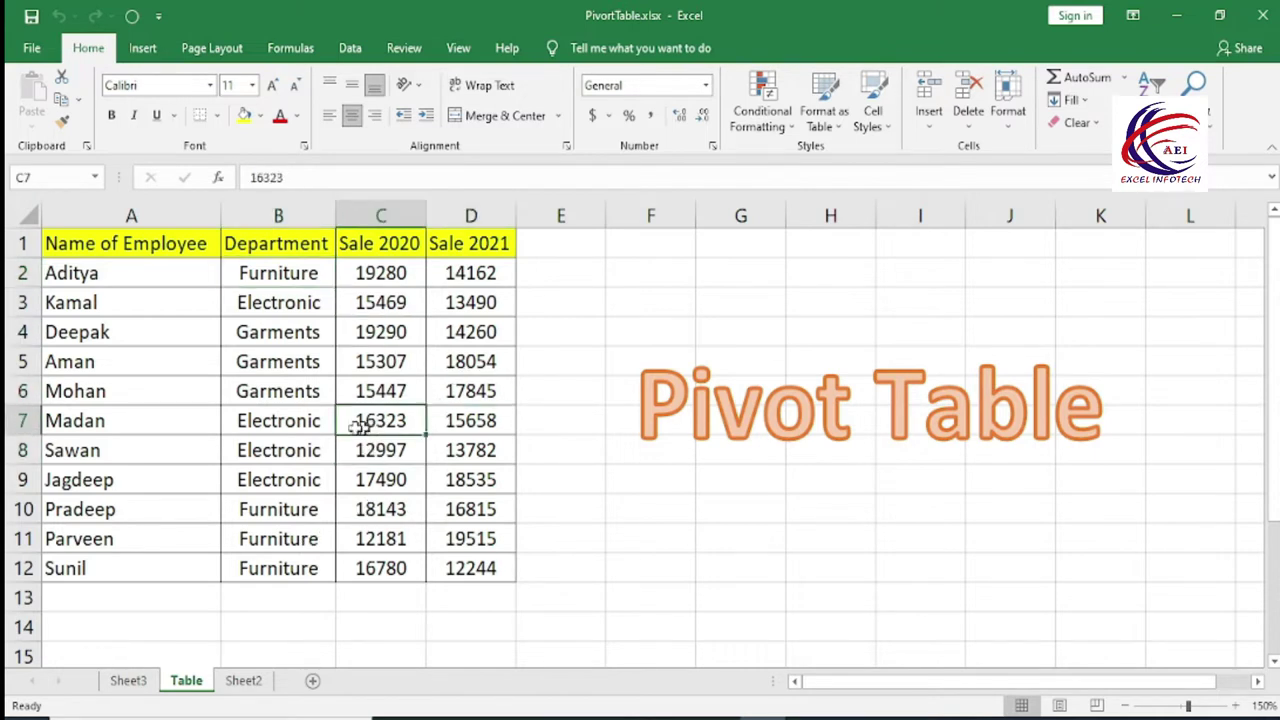
left_click(294, 425)
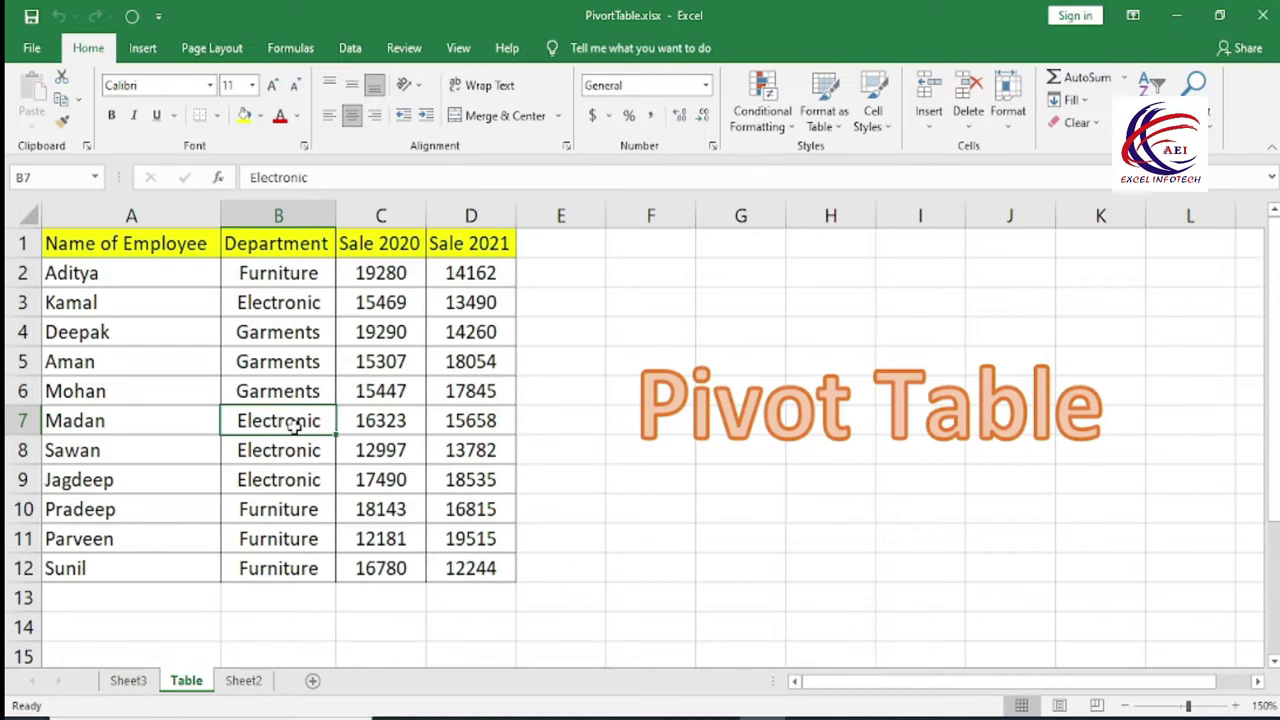
left_click(296, 358)
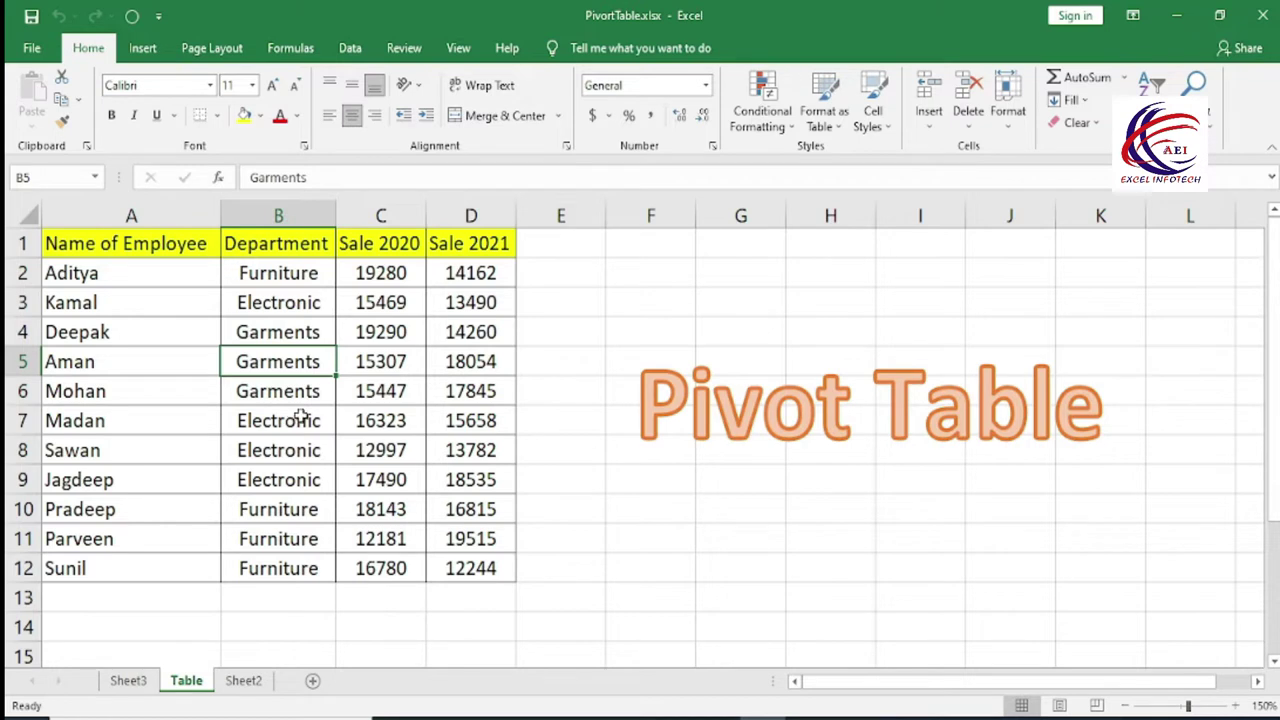
left_click(355, 402)
left_click(303, 437)
left_click(362, 438)
left_click(330, 415)
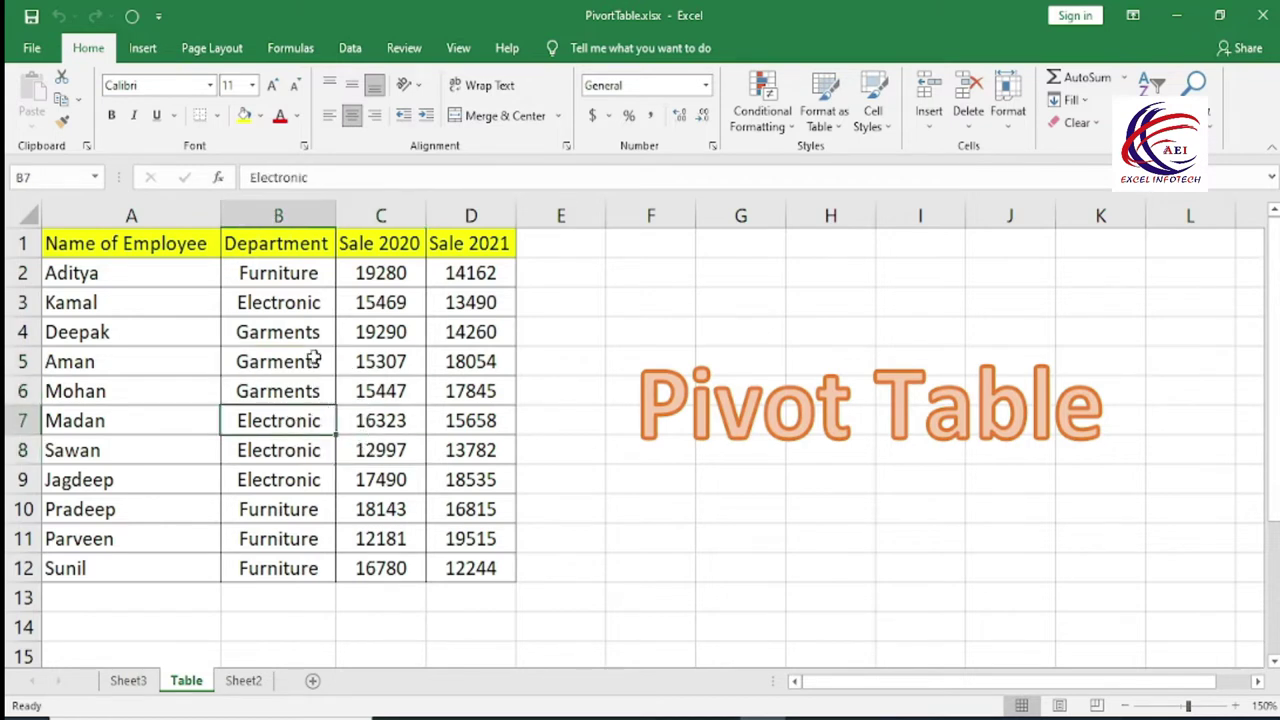
left_click(314, 362)
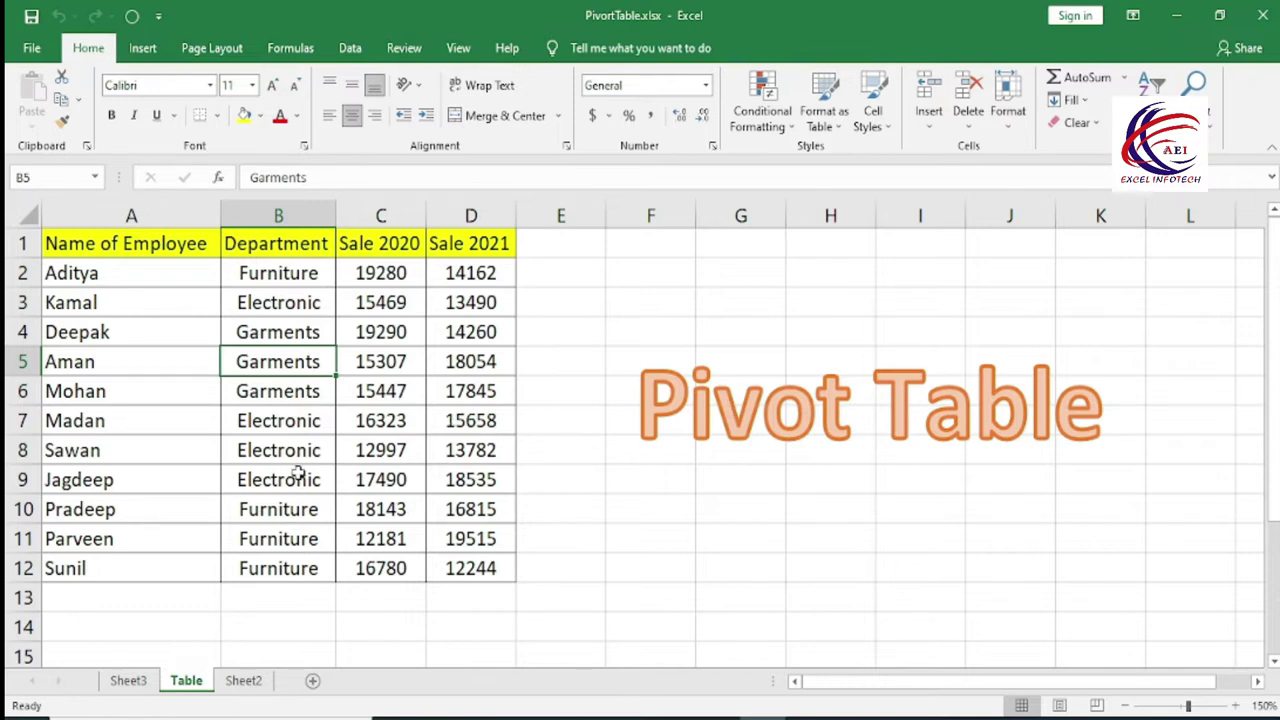
left_click(128, 680)
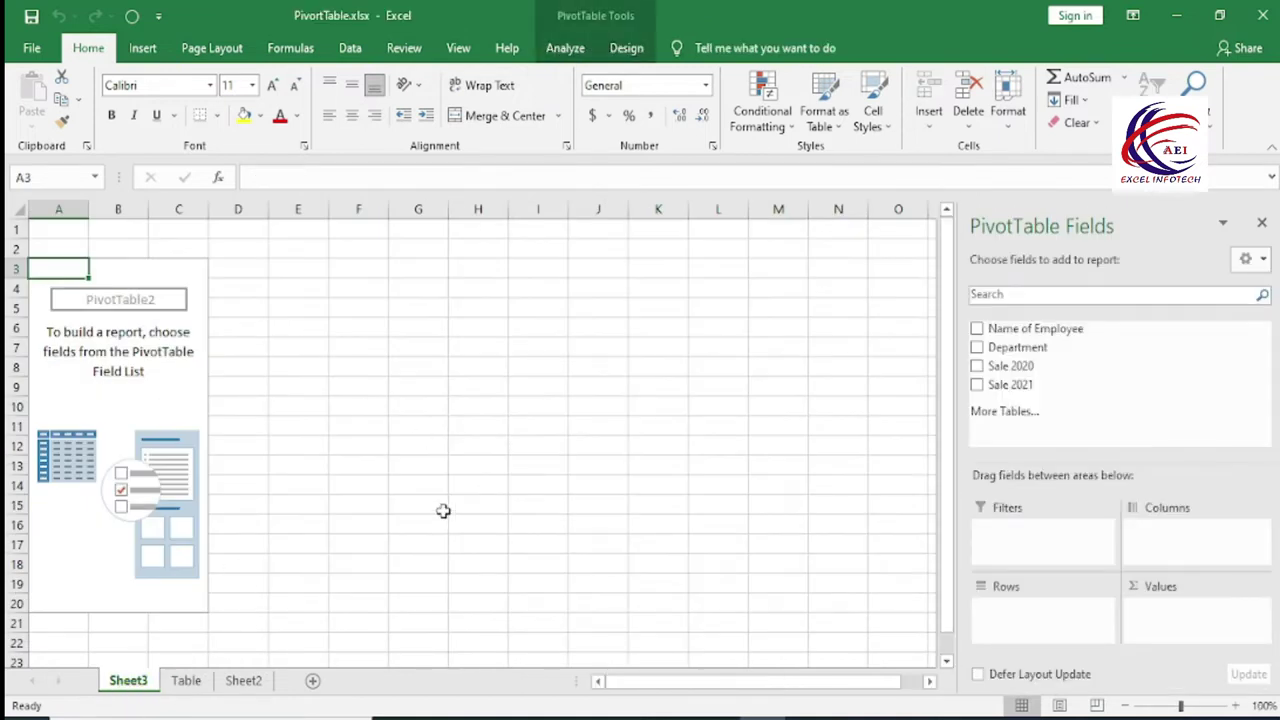
left_click(185, 680)
left_click(276, 390)
left_click(278, 363)
left_click(284, 392)
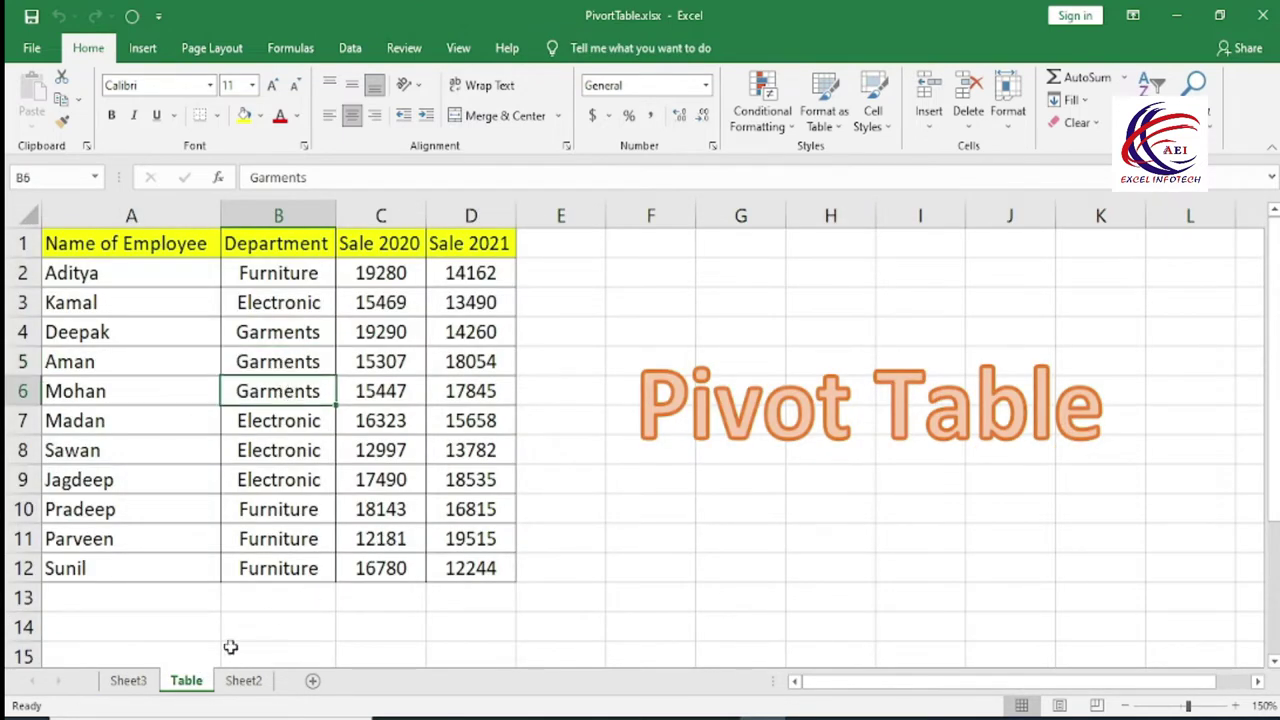
left_click(135, 681)
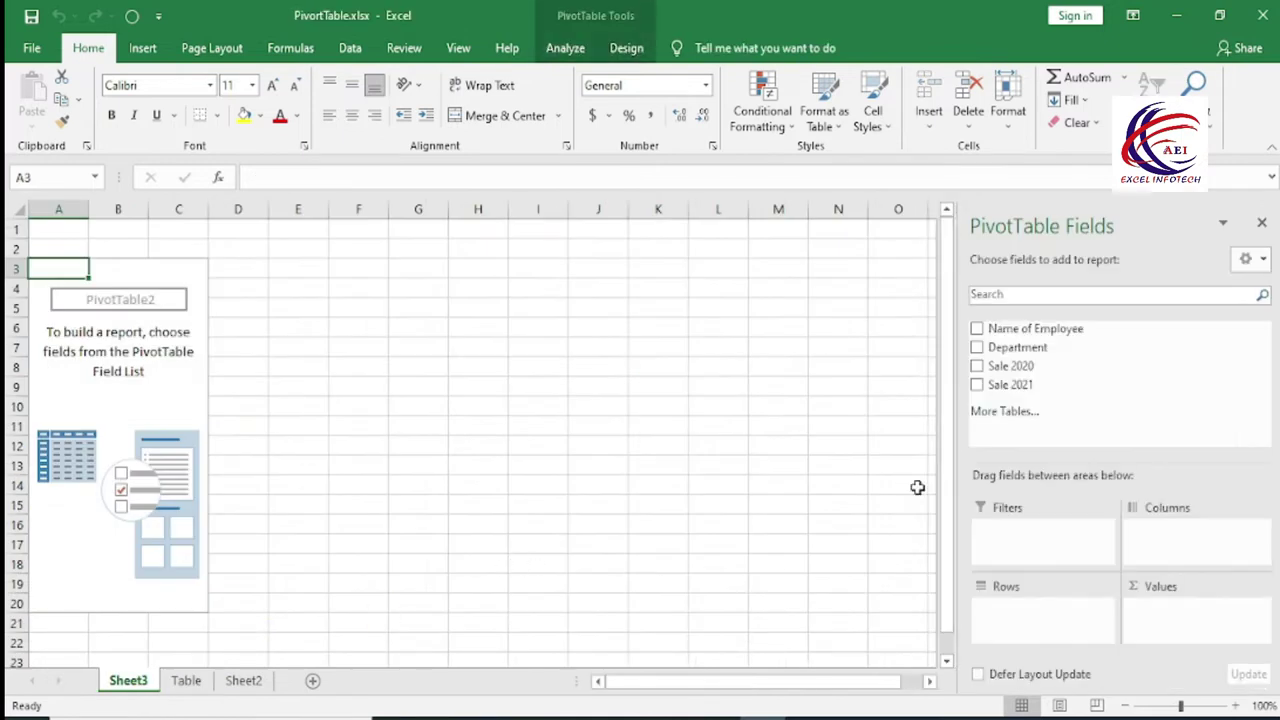
left_click(981, 357)
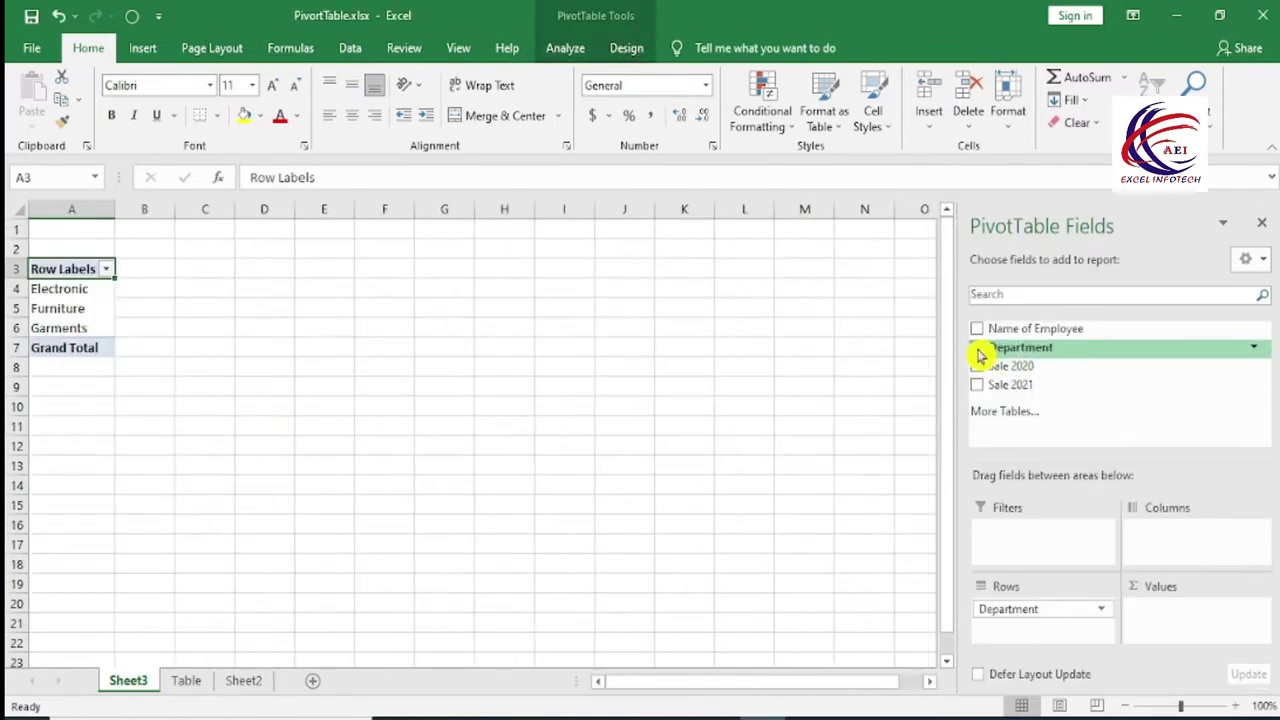
left_click(977, 366)
left_click(978, 385)
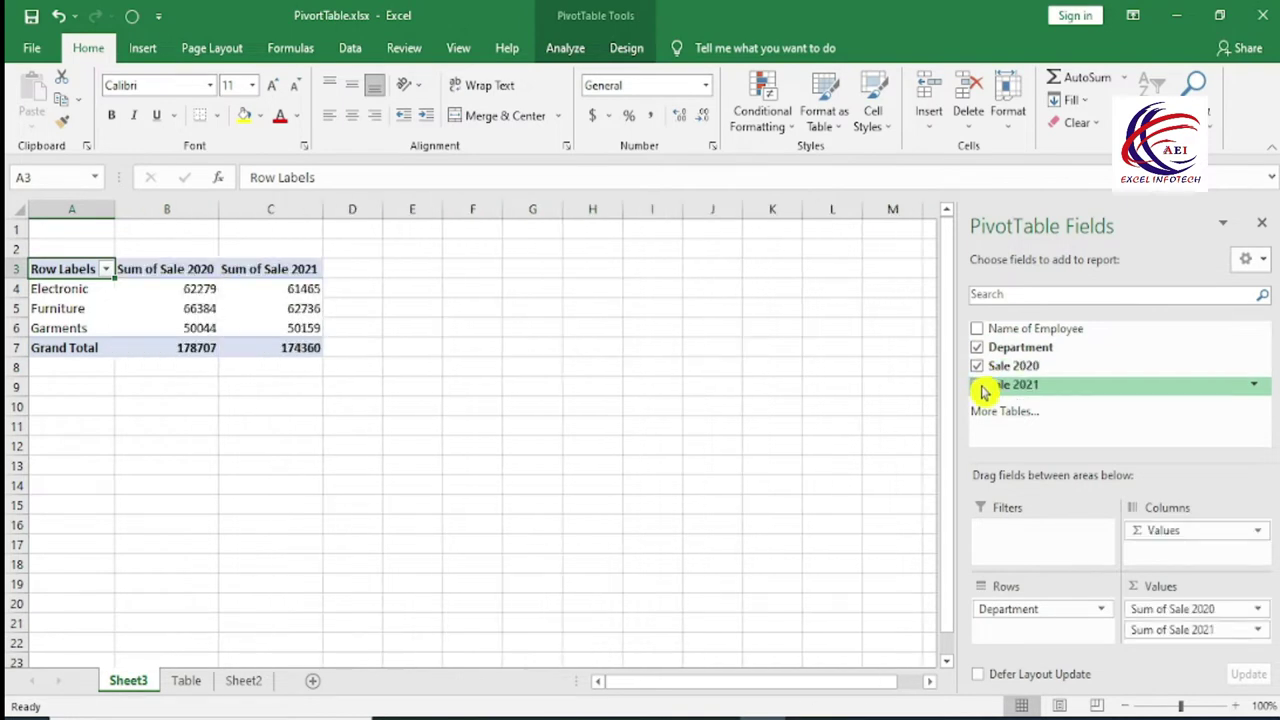
left_click(78, 290)
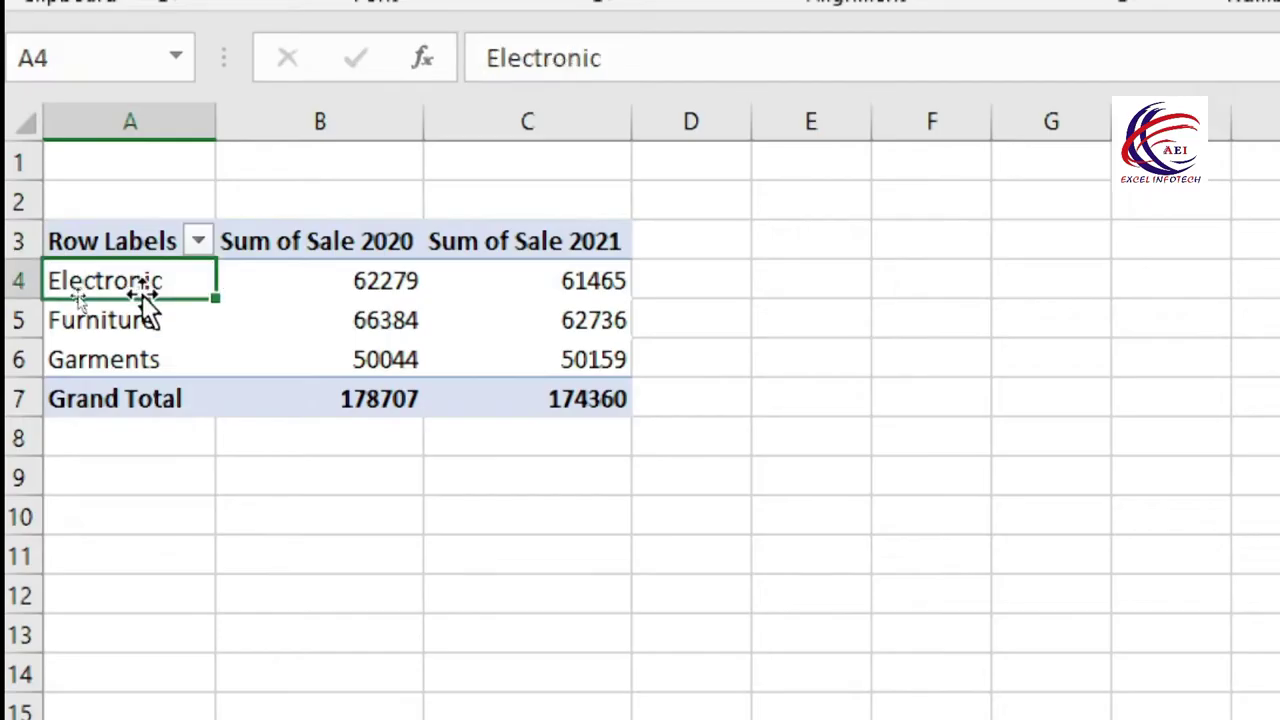
left_click(200, 285)
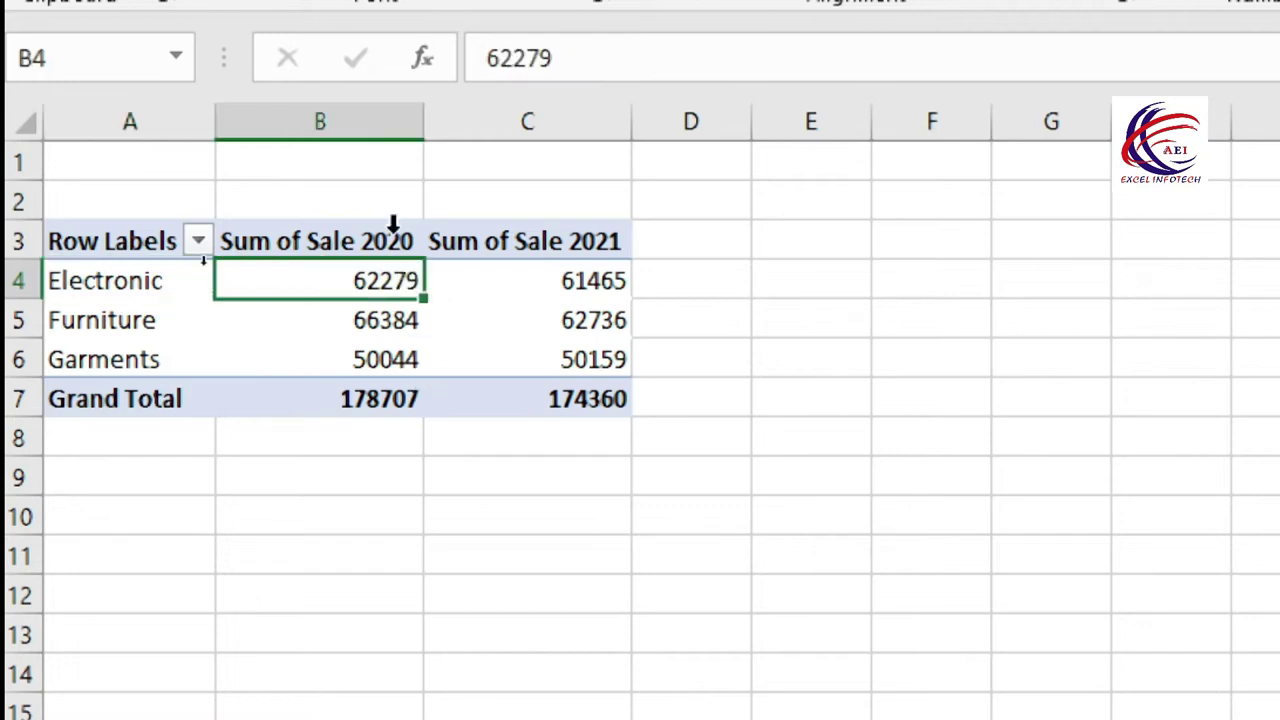
key("Left")
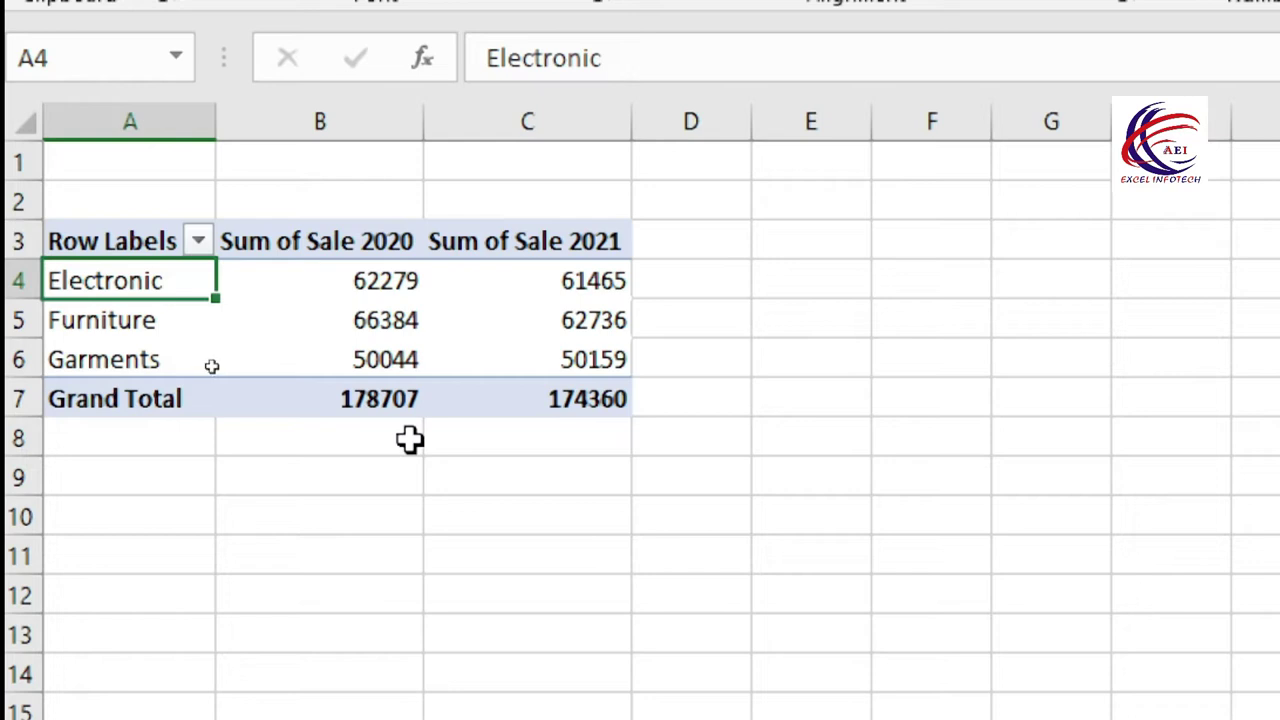
left_click(137, 288)
left_click(385, 318)
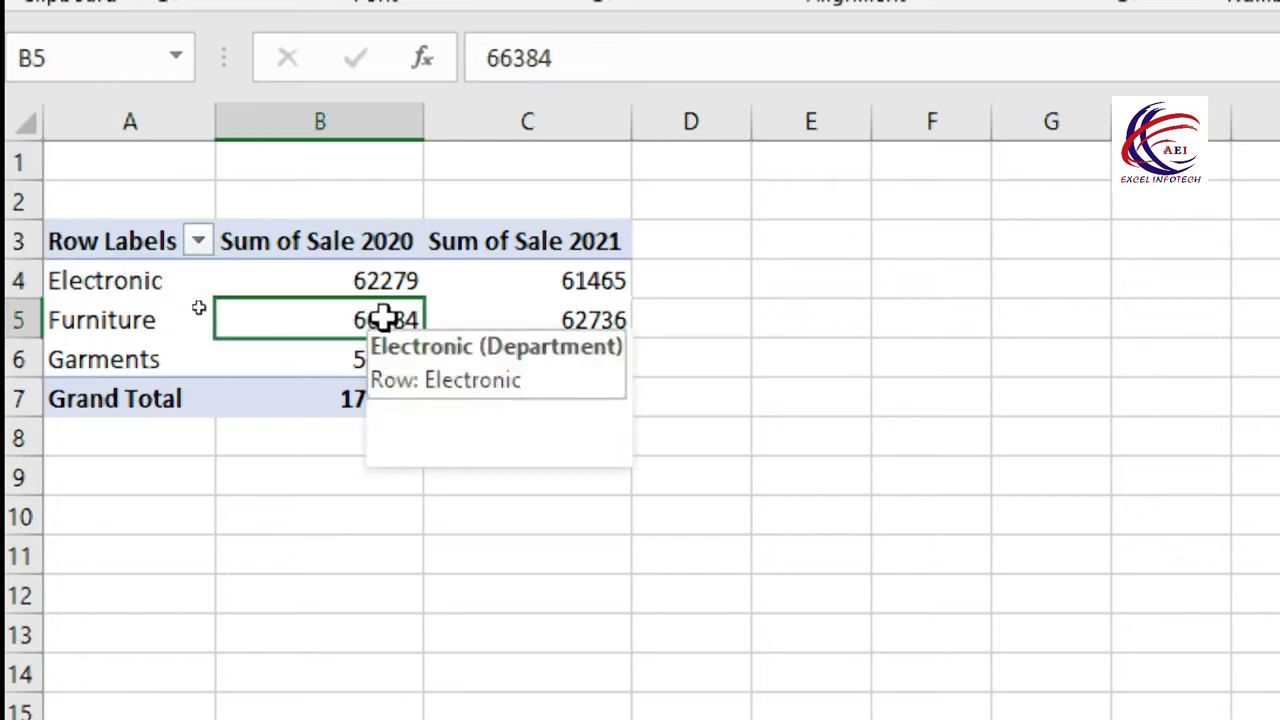
left_click(377, 226)
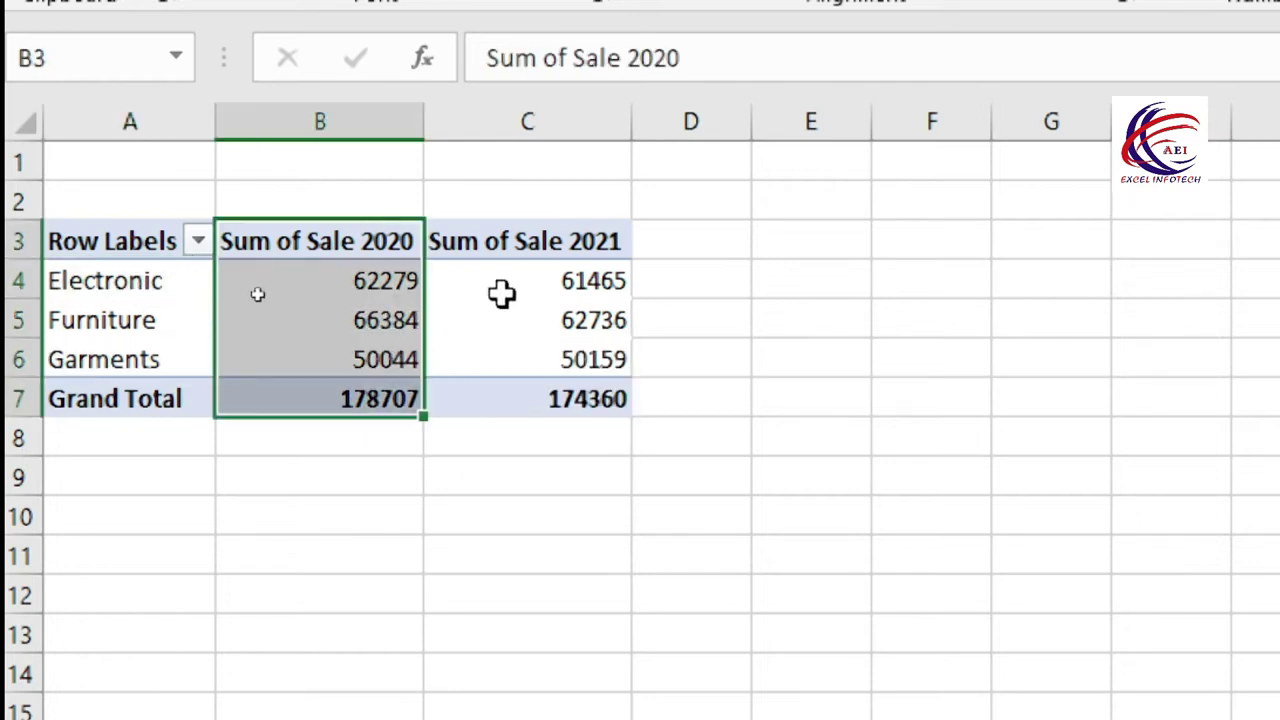
left_click(569, 222)
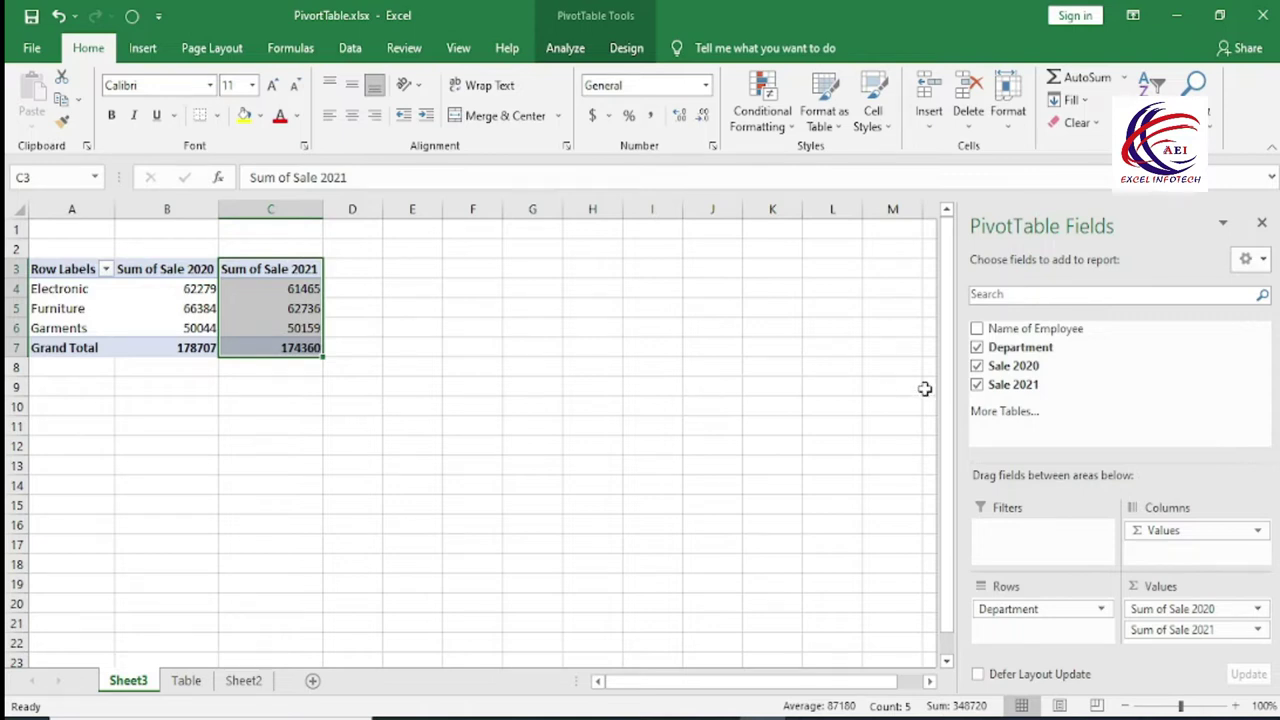
left_click(980, 372)
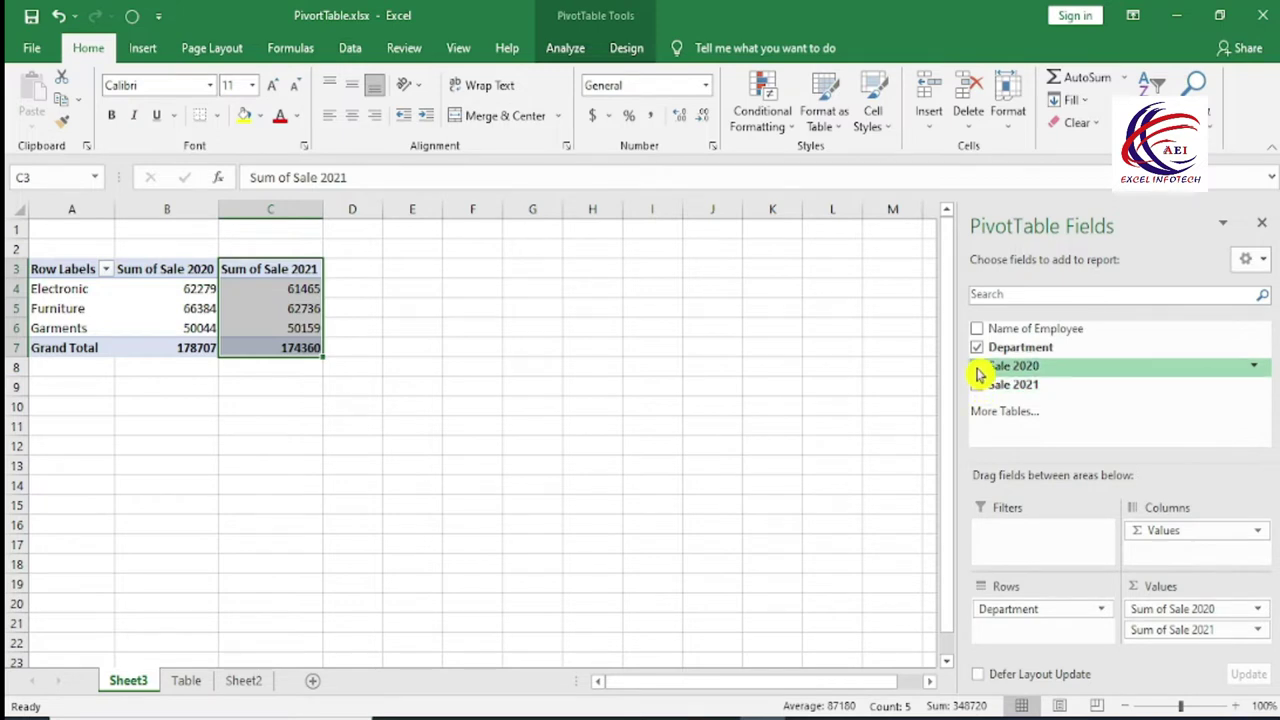
- Remove Sale 2020 from the pivot and zoom the sheet to 140%
left_click(977, 366)
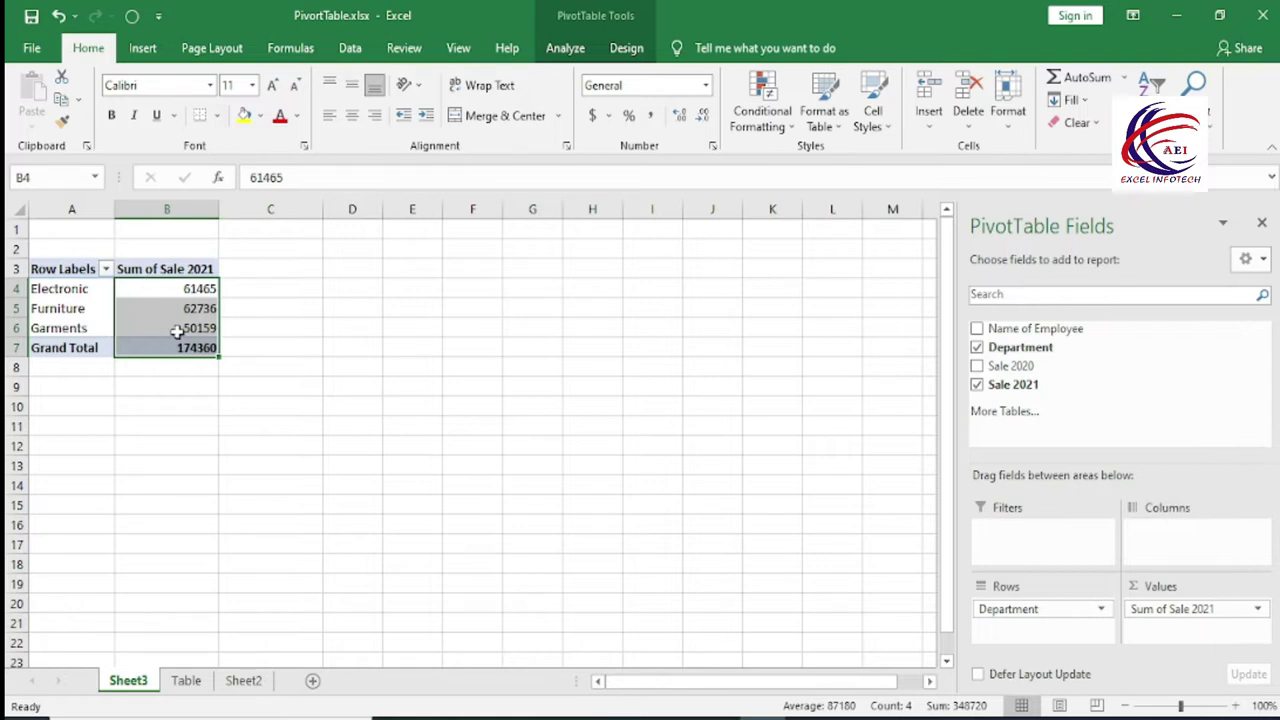
left_click(1238, 706)
left_click(1238, 706)
left_click(1238, 706)
left_click(1238, 706)
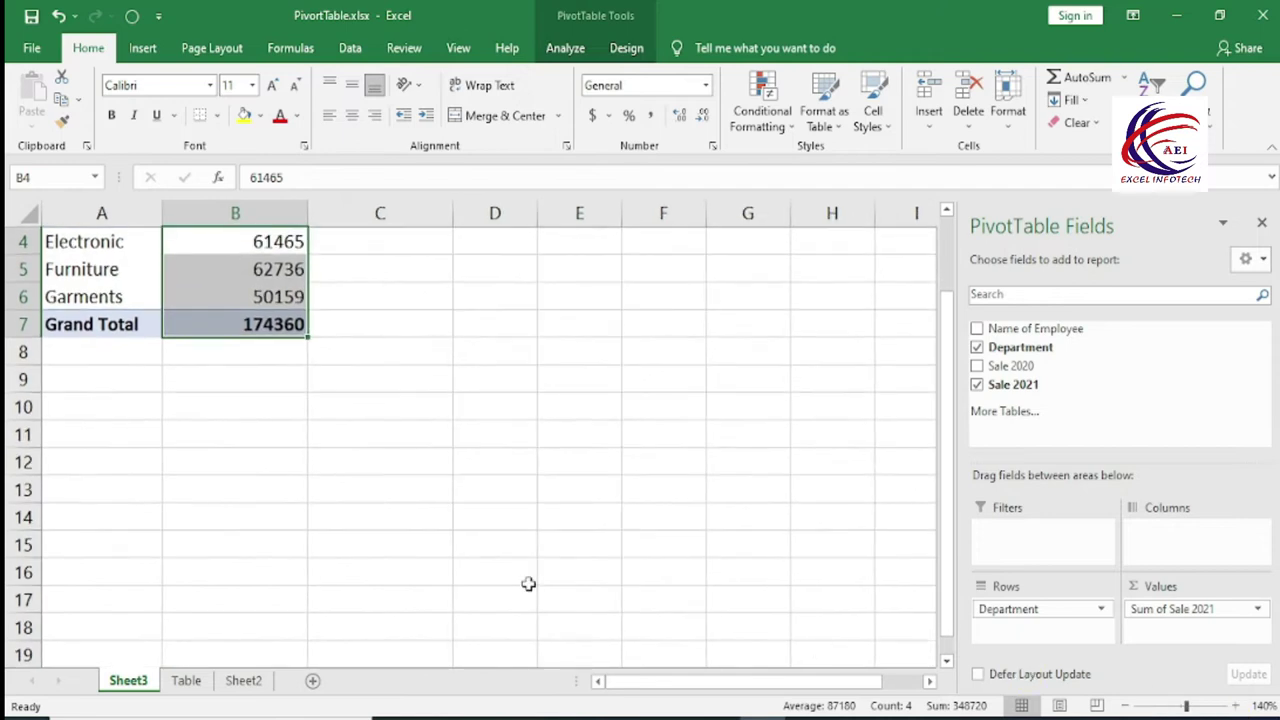
scroll(529, 584, "up", 1)
- Review the Electronic, Garments and Grand Total cells, then bring up the Row Labels filter
left_click_drag(66, 330, 241, 340)
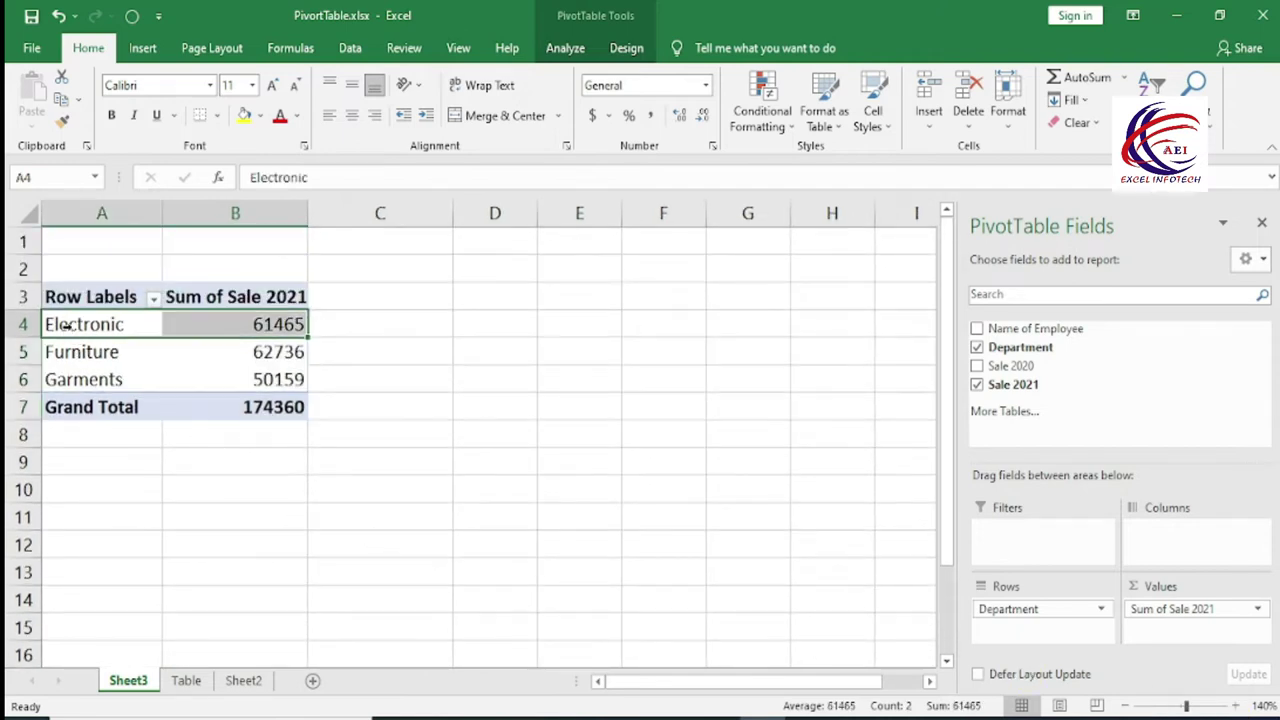
left_click(85, 366, "shift")
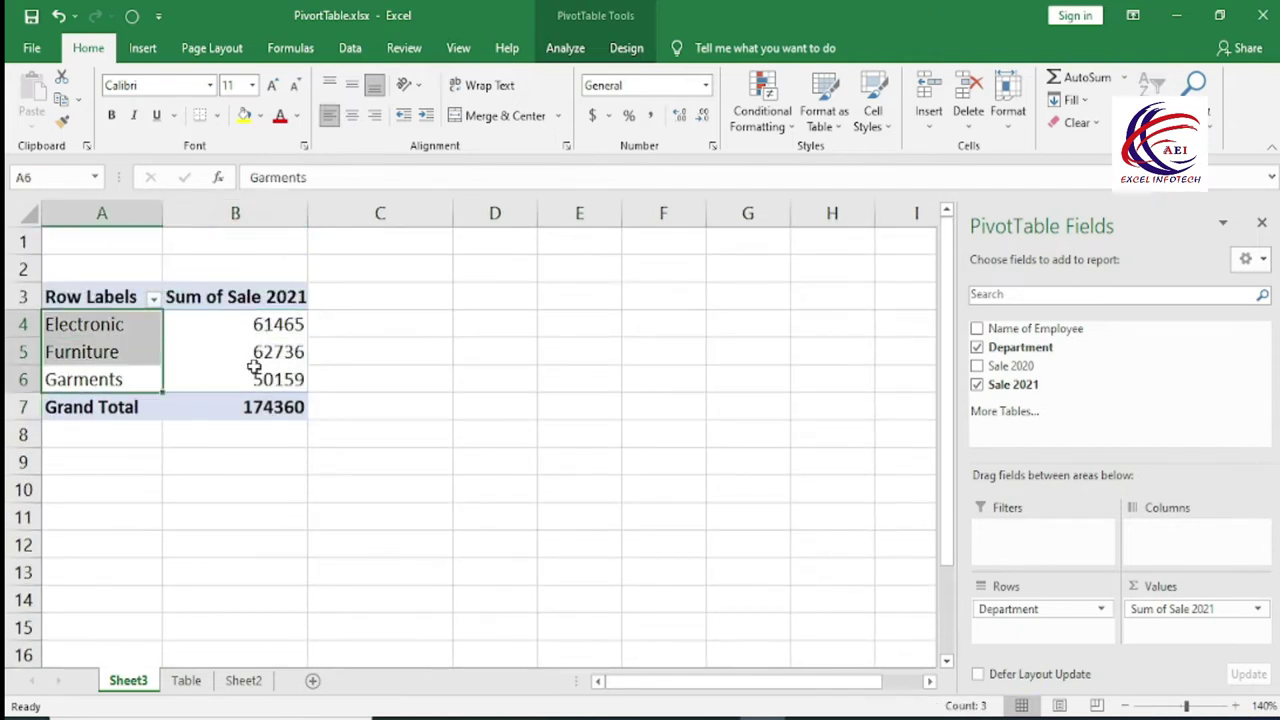
left_click(106, 383)
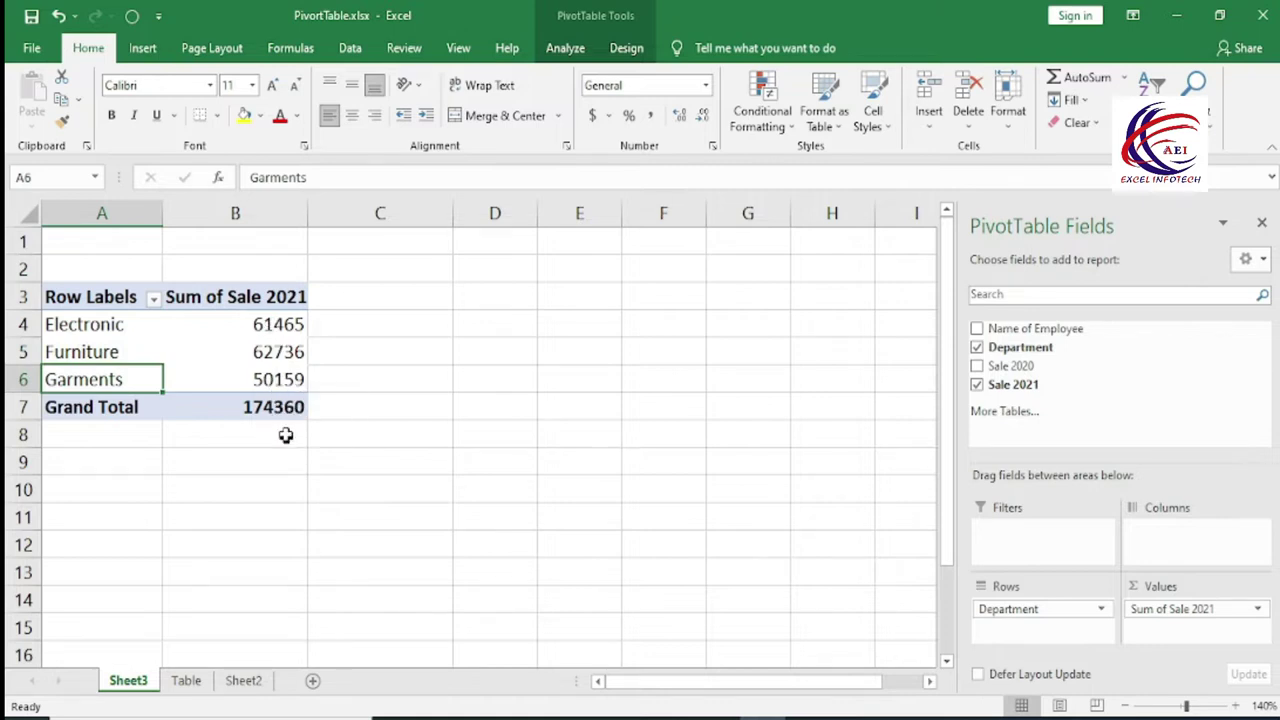
left_click(278, 414)
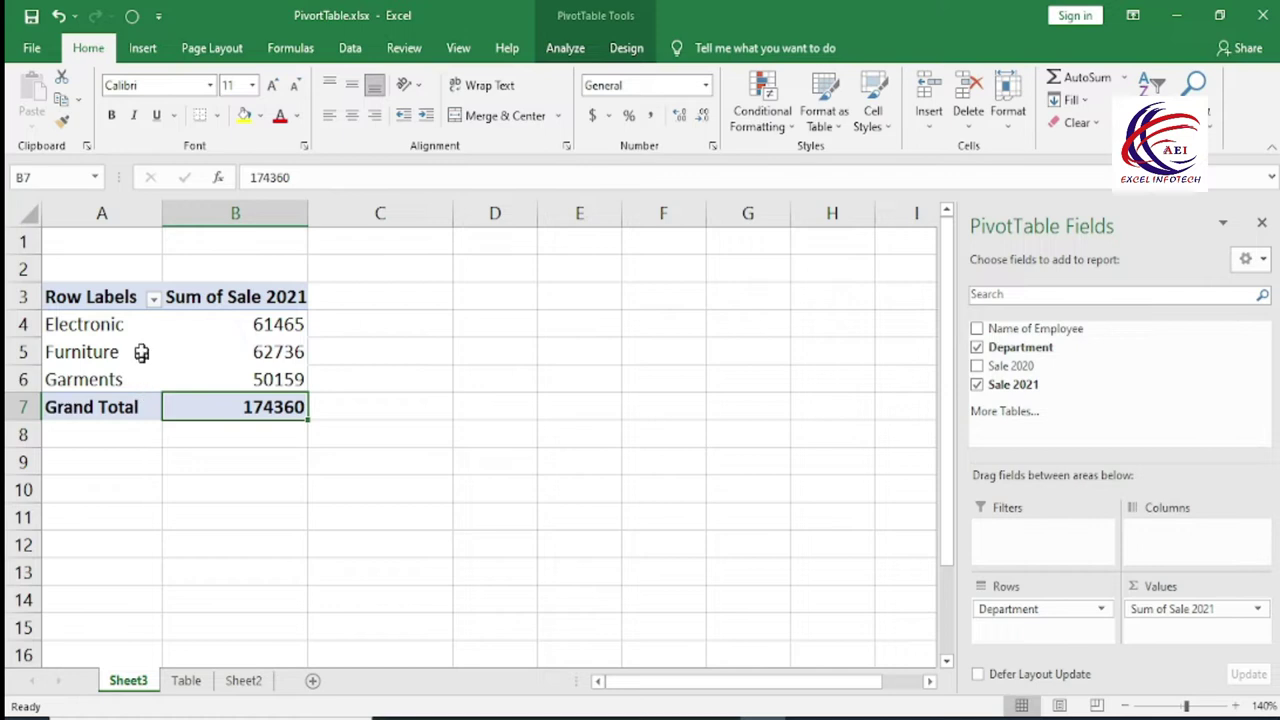
left_click(155, 298)
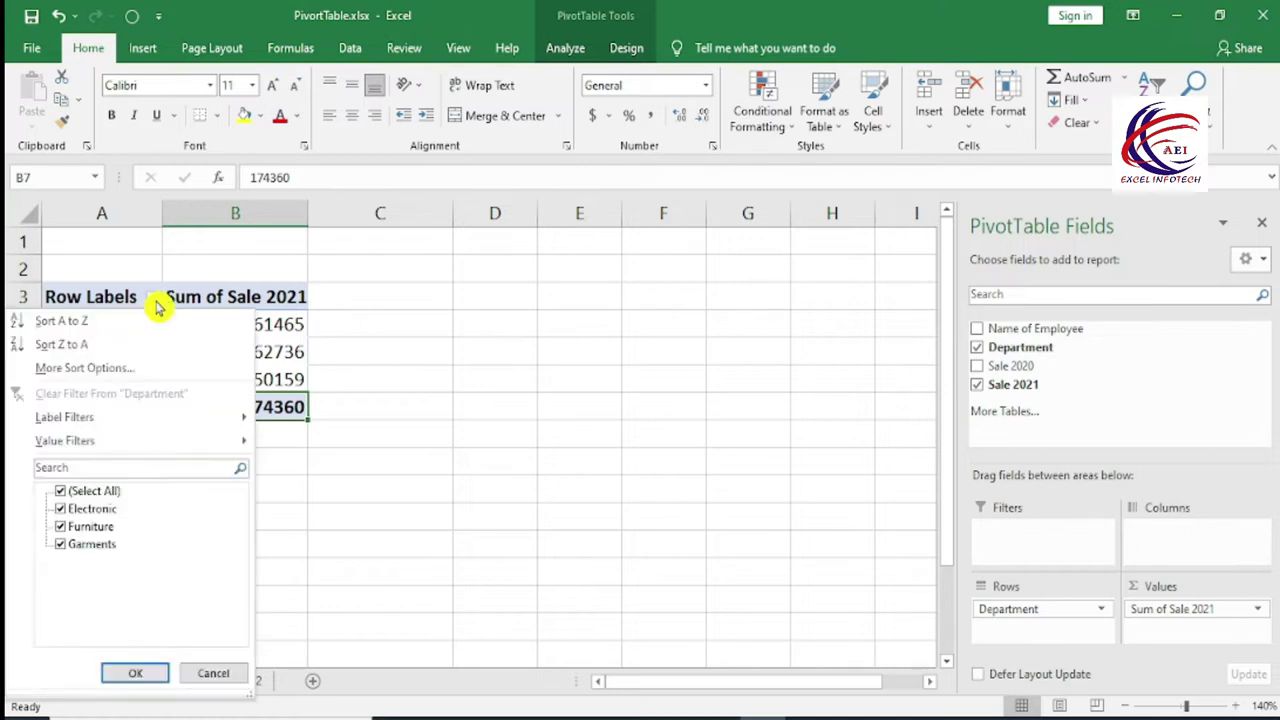
- Filter the pivot's department rows to Electronic only
left_click(62, 493)
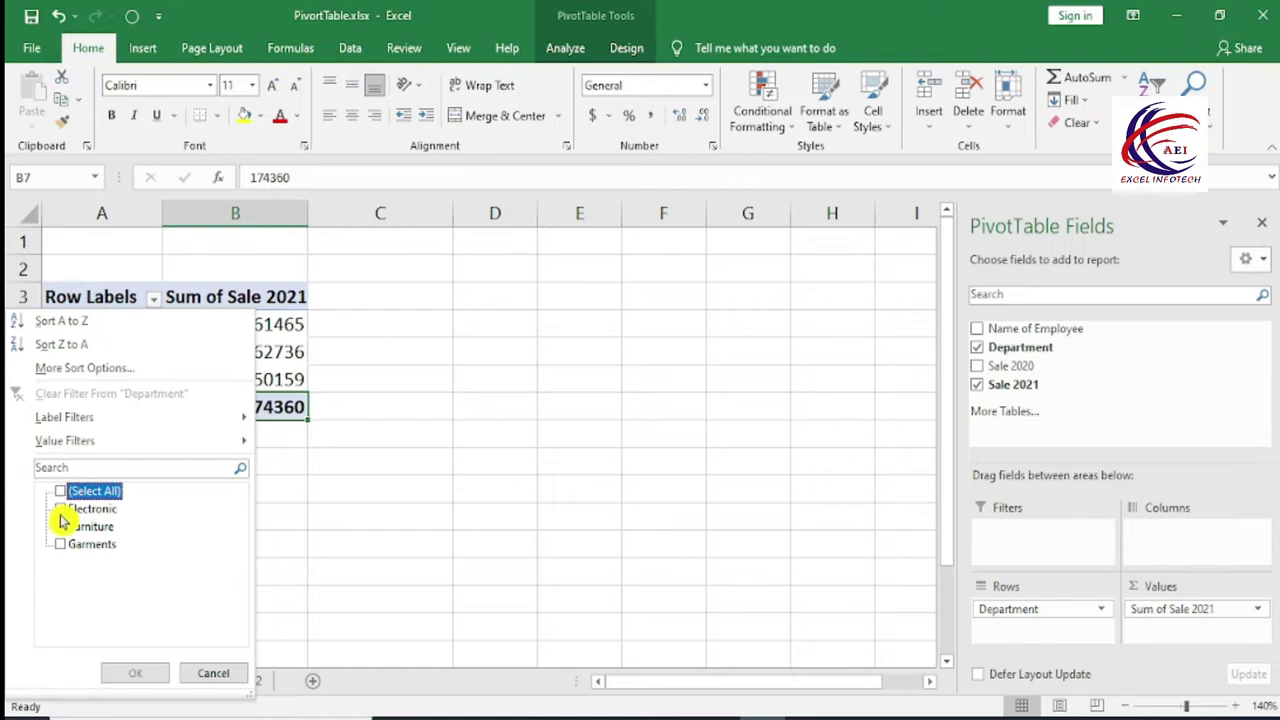
left_click(60, 509)
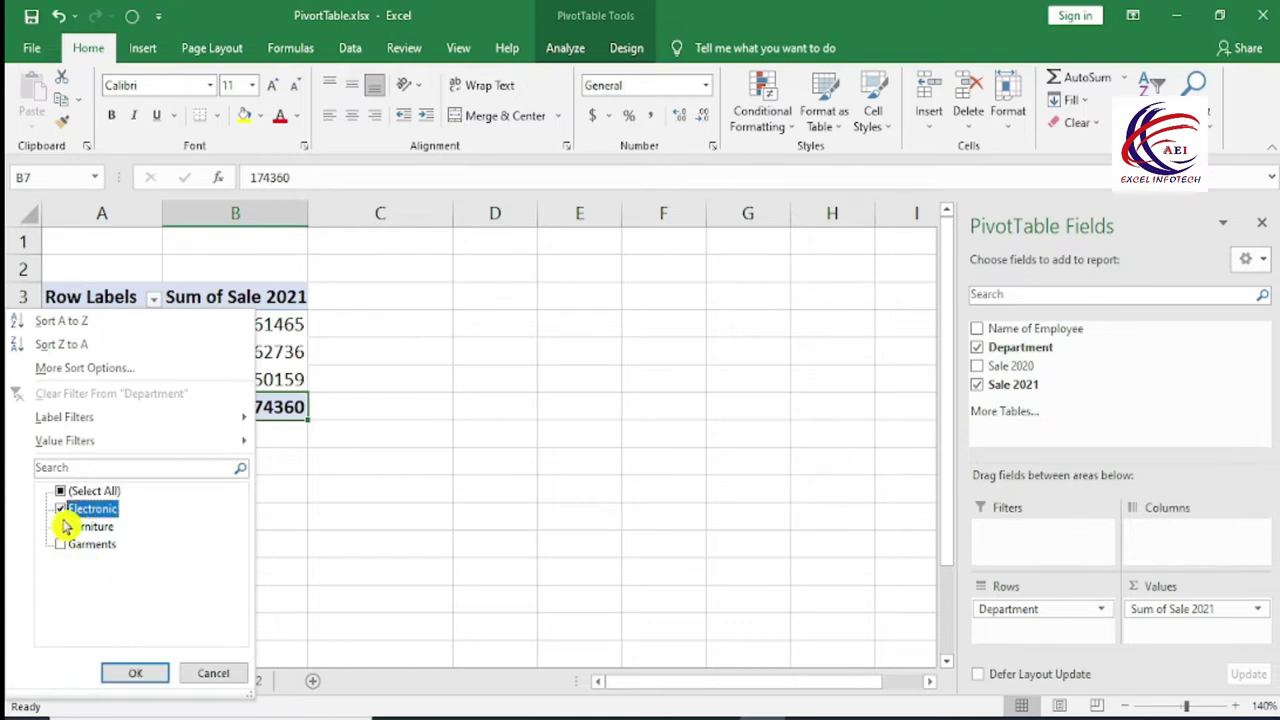
left_click(135, 673)
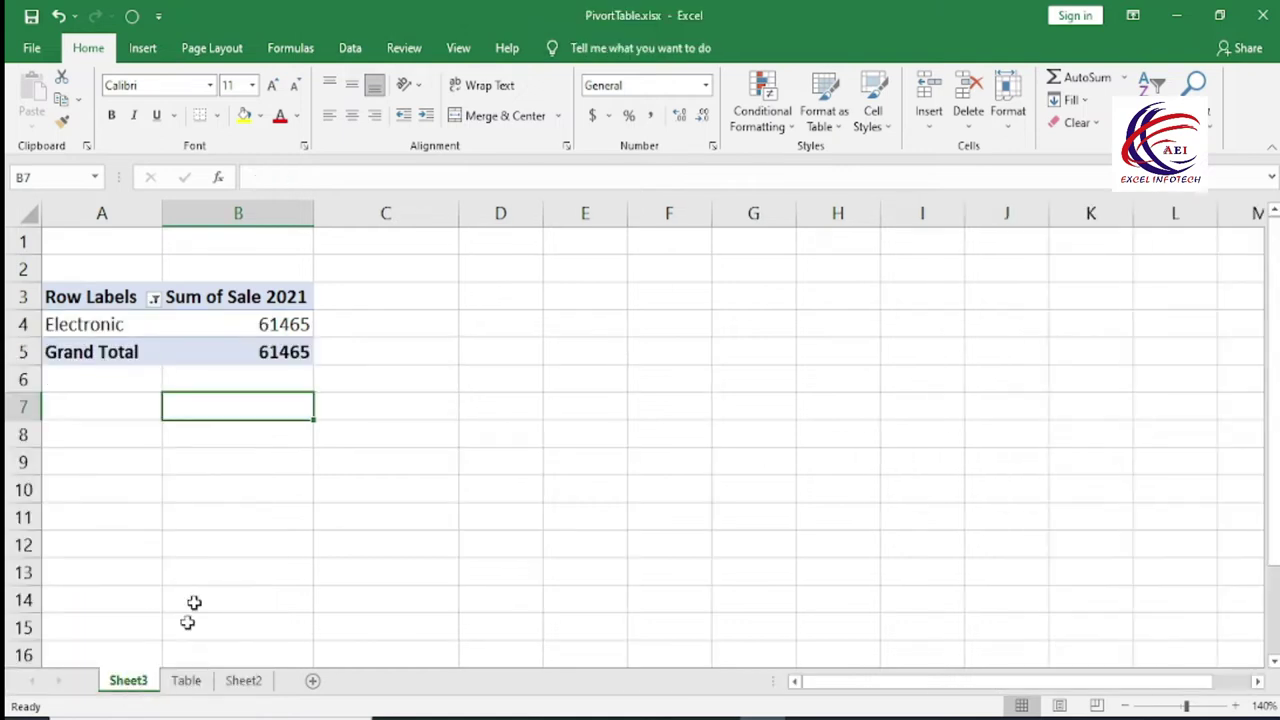
- Check the Electronic totals, add Sum of Sale 2020, and remove Department from the rows
key("Up")
key("Up")
key("Up")
left_click(115, 324)
left_click(180, 324)
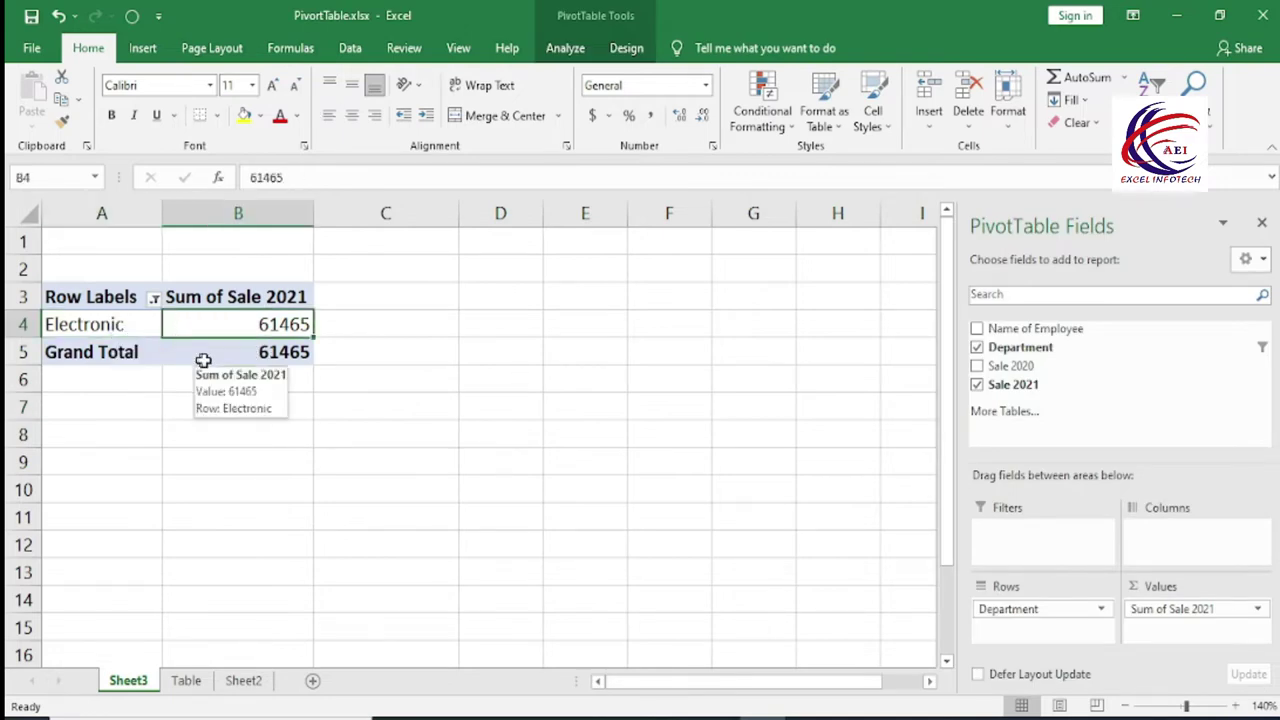
left_click(216, 352)
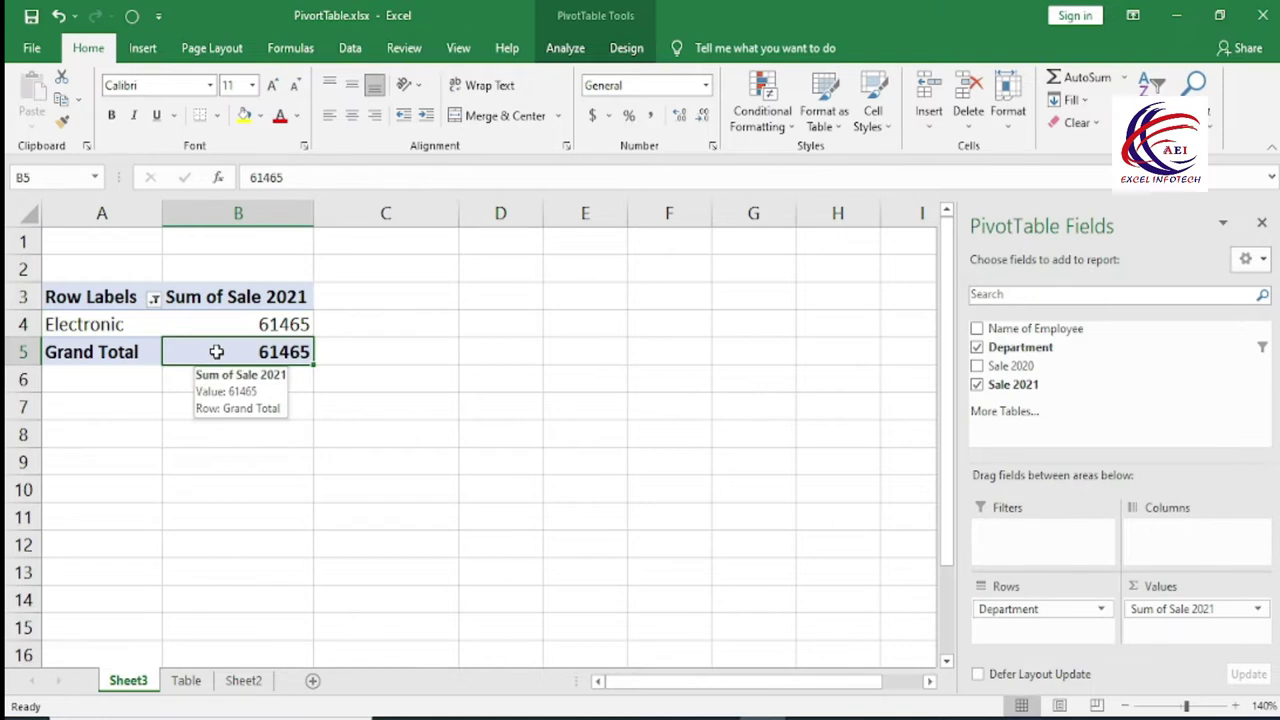
mouse_move(1013, 384)
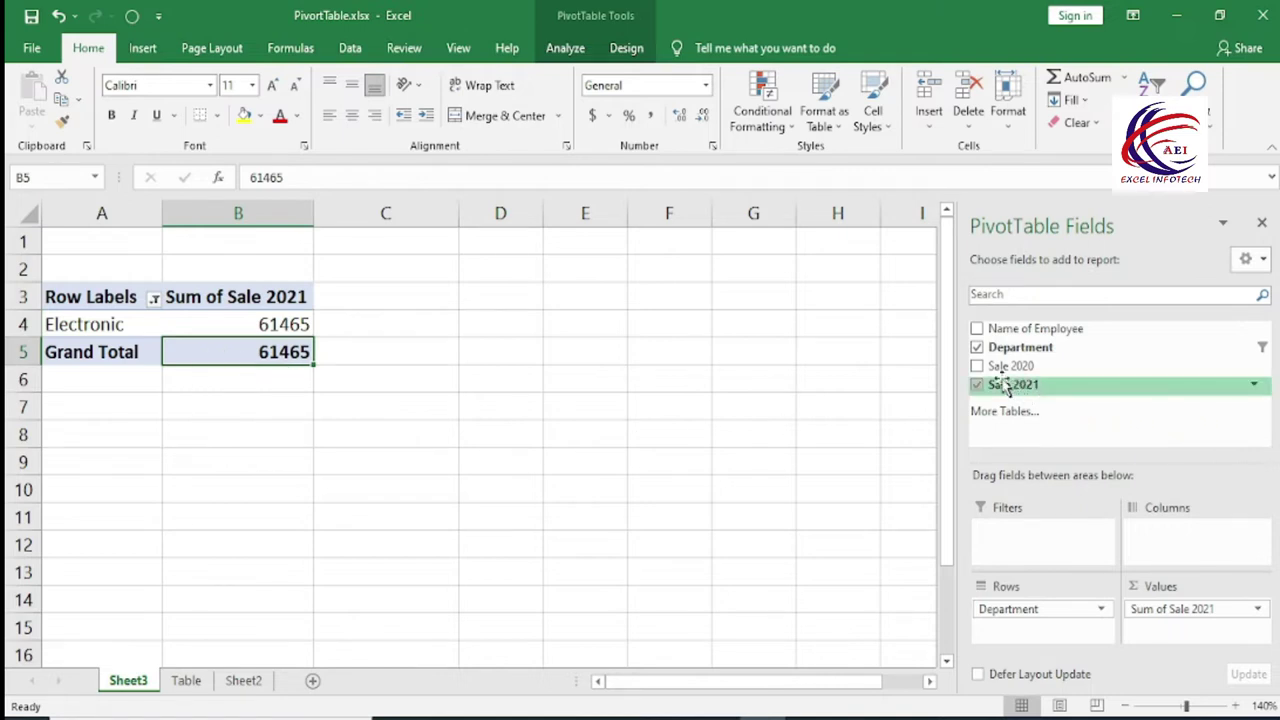
left_click(977, 366)
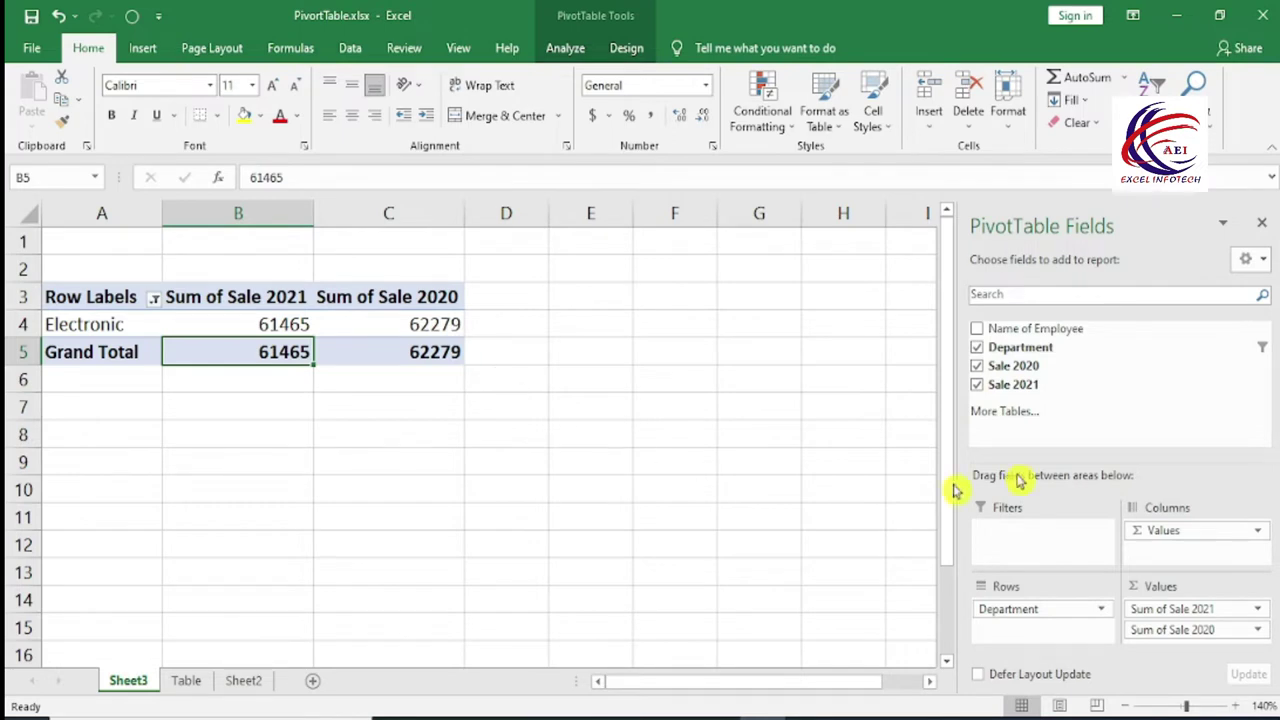
left_click(977, 347)
- Remove both sales fields, restore Department as rows, and clear the Department filter
left_click(977, 366)
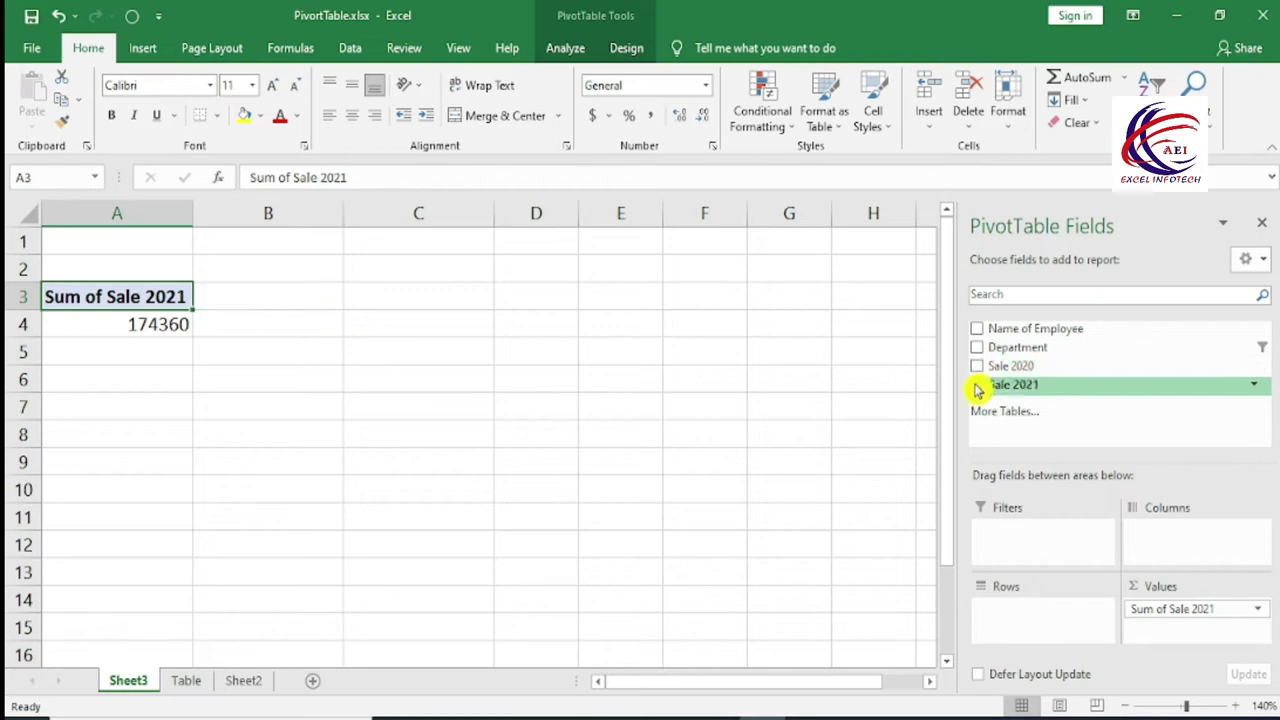
left_click(977, 385)
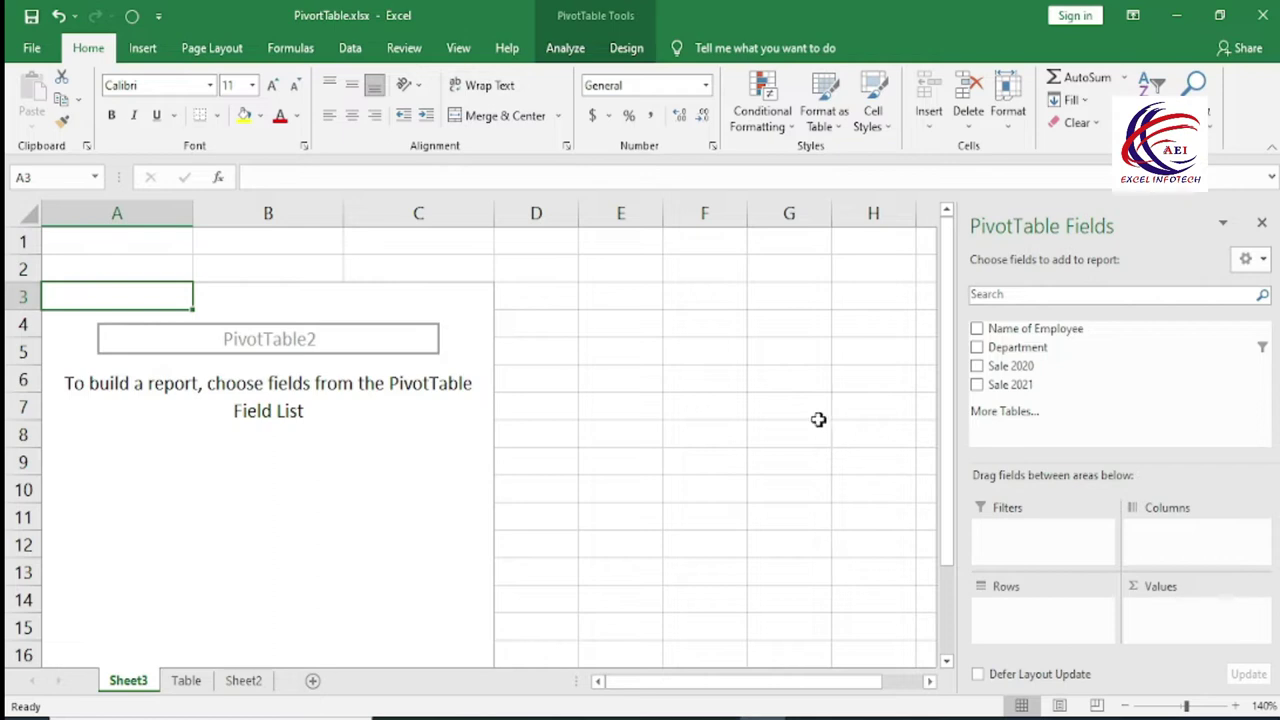
left_click(979, 350)
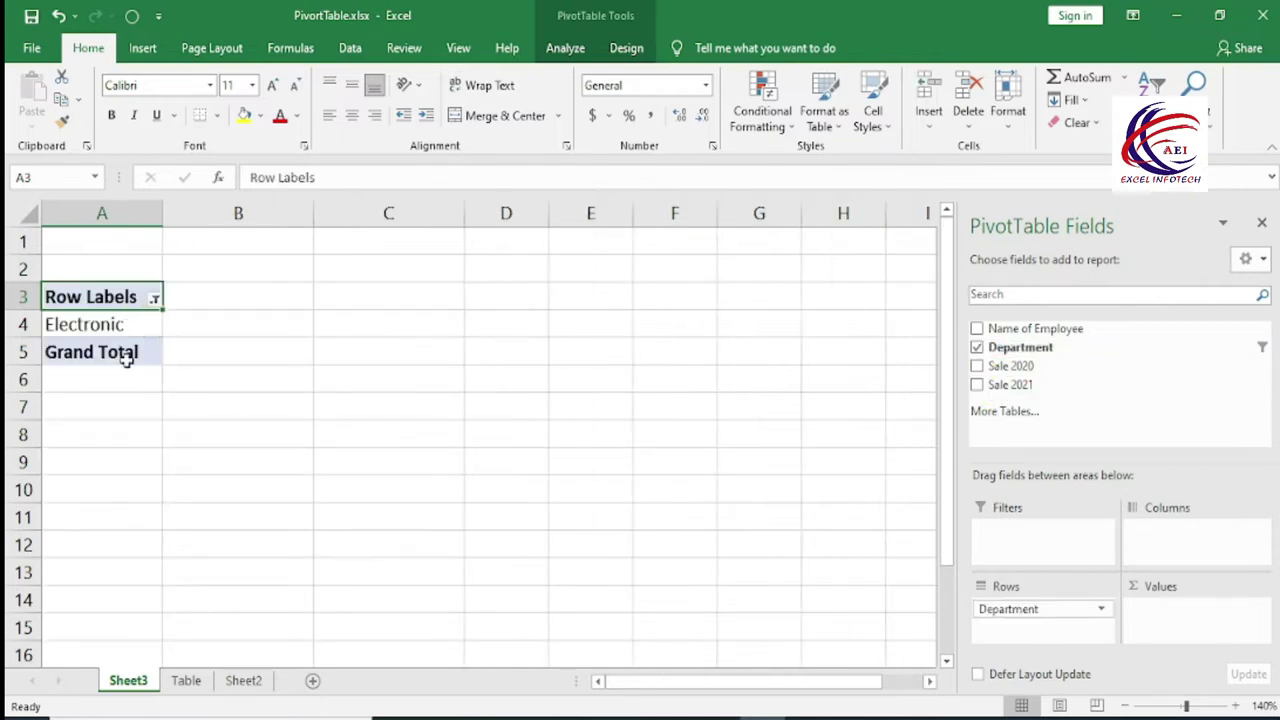
left_click(156, 303)
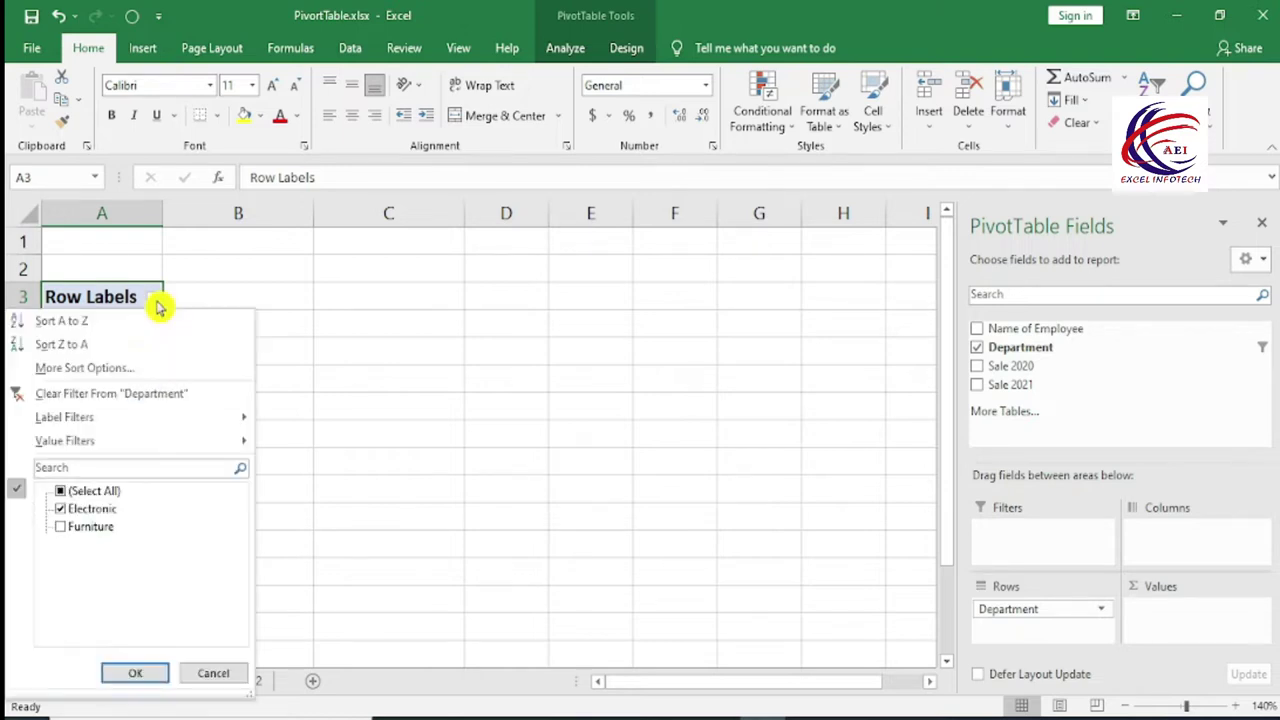
left_click(83, 390)
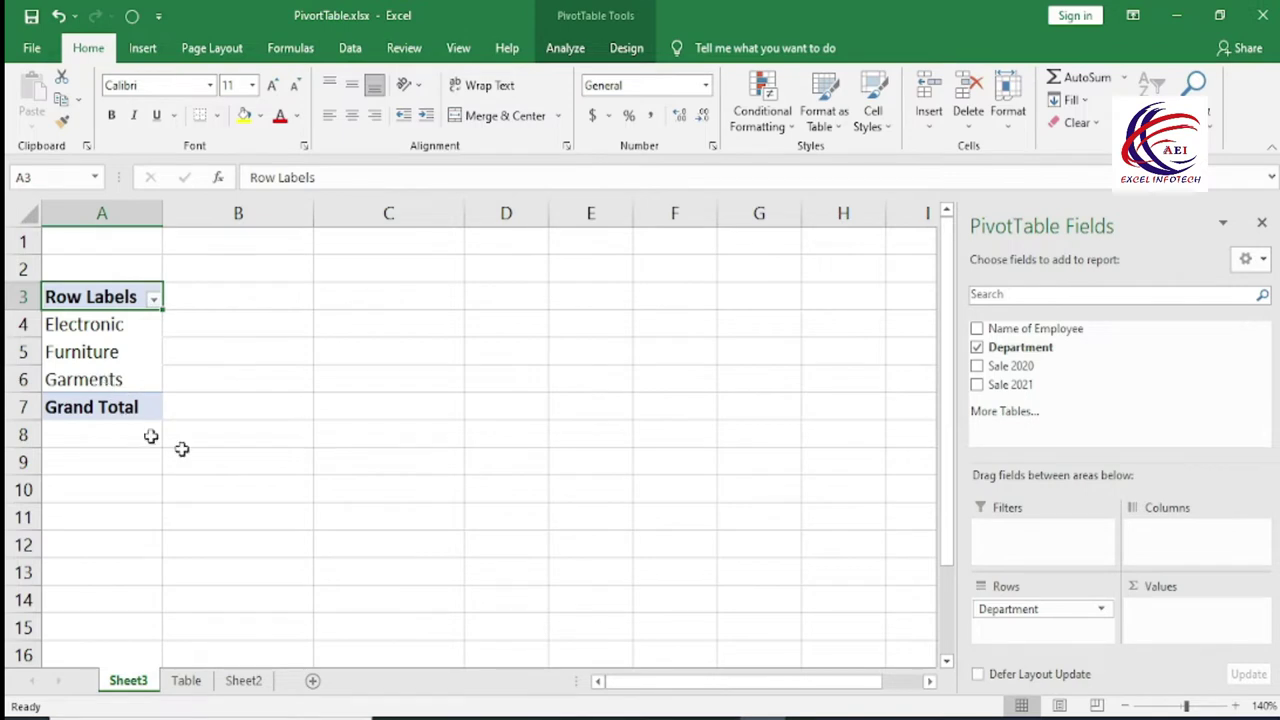
- Add Name of Employee beneath Department in the rows and review the Garments employees
left_click(978, 330)
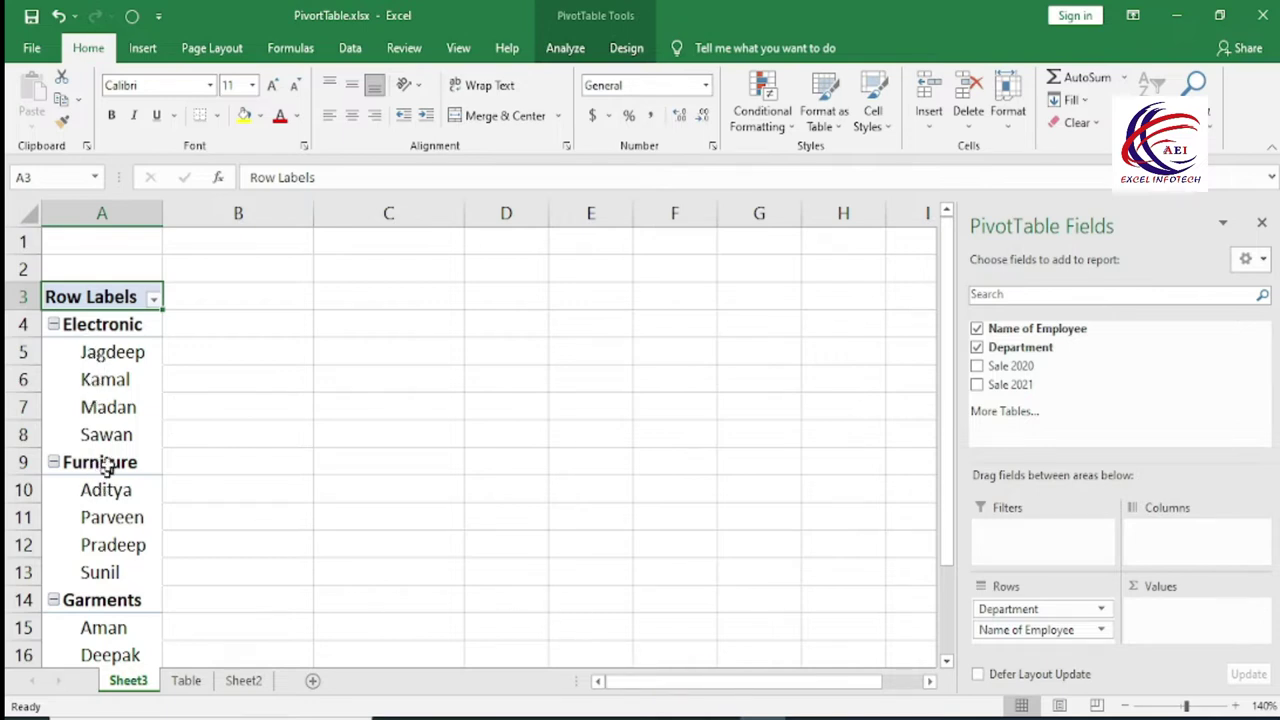
scroll(92, 572, "down", 1)
scroll(91, 569, "down", 2)
scroll(94, 569, "up", 3)
scroll(103, 446, "down", 2)
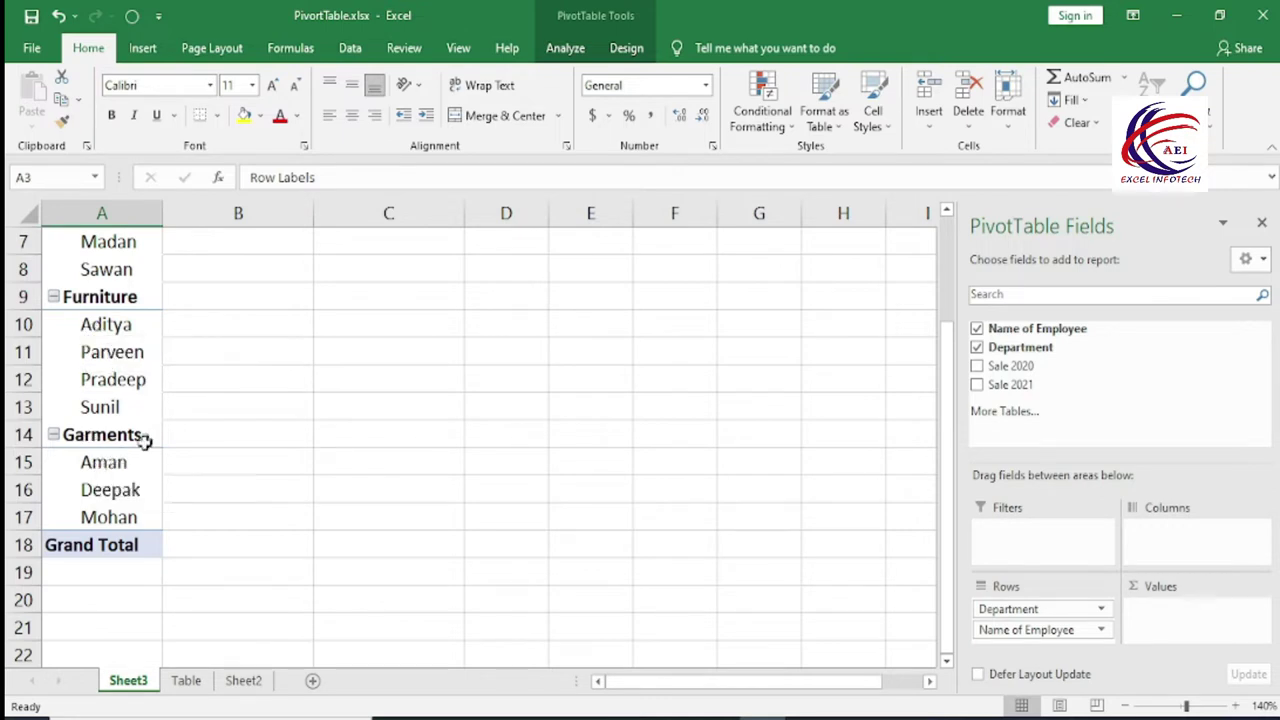
left_click(97, 464)
left_click(108, 490)
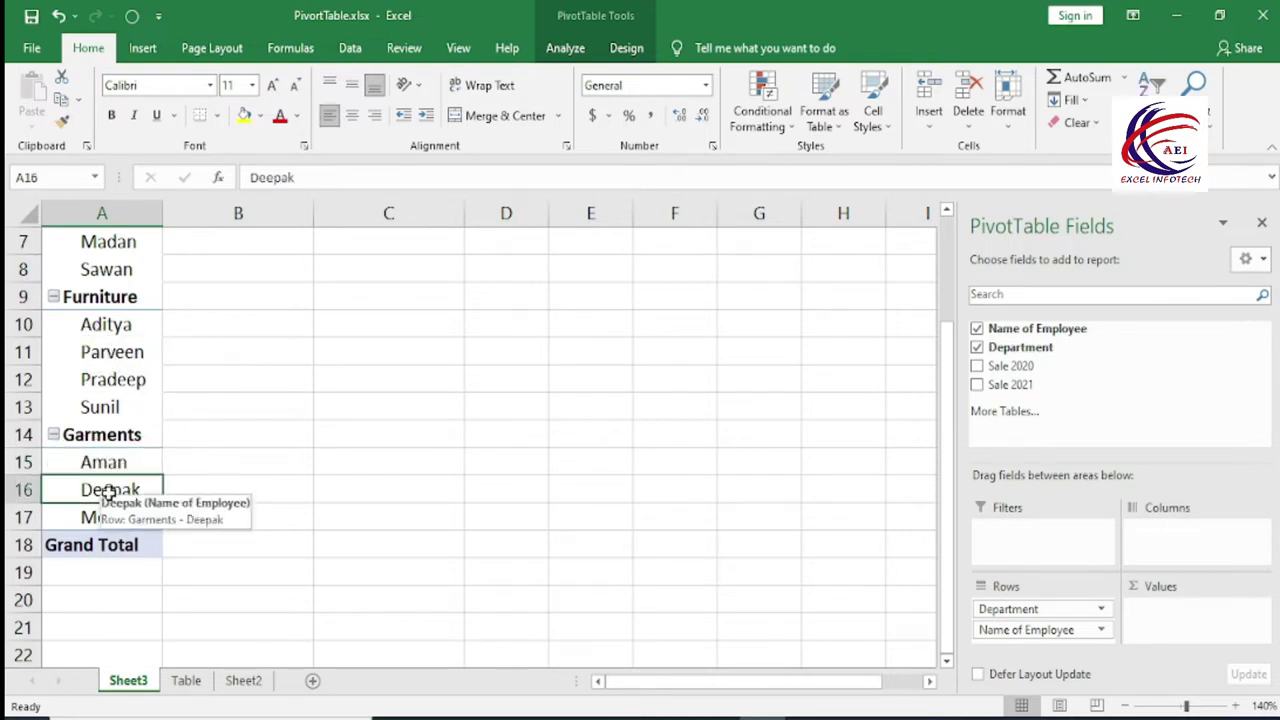
left_click(109, 517)
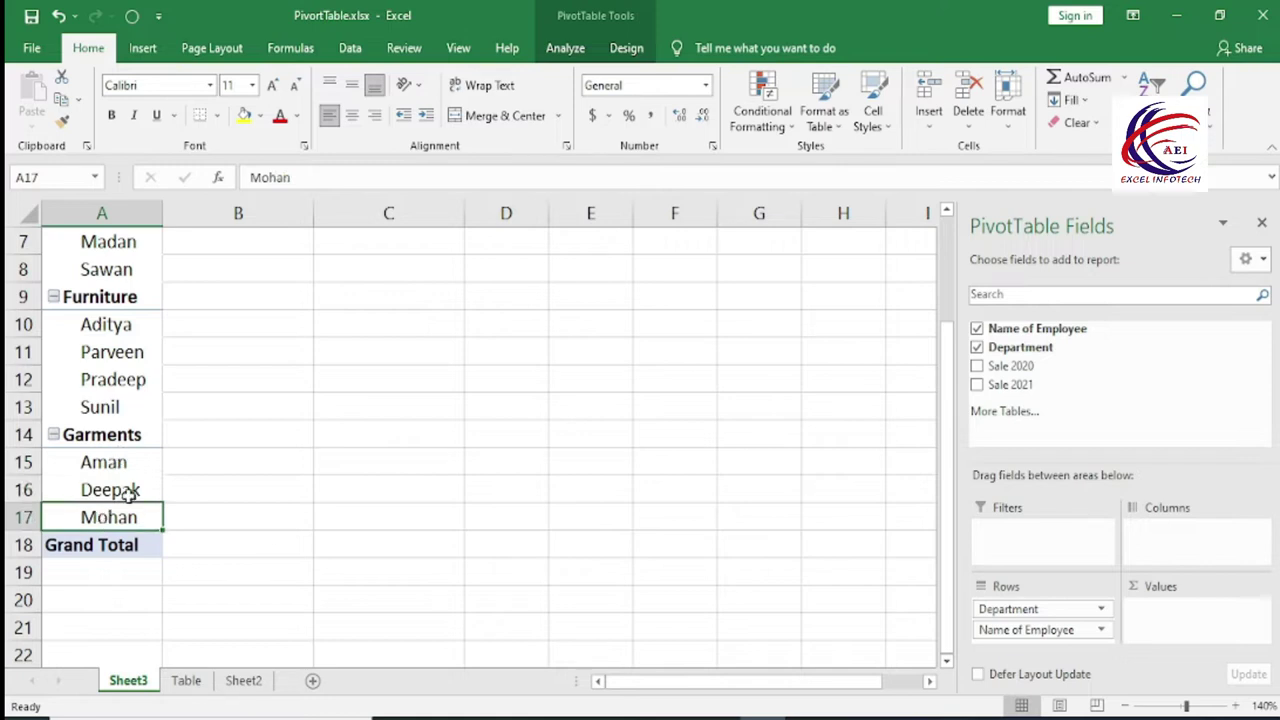
scroll(148, 471, "up", 2)
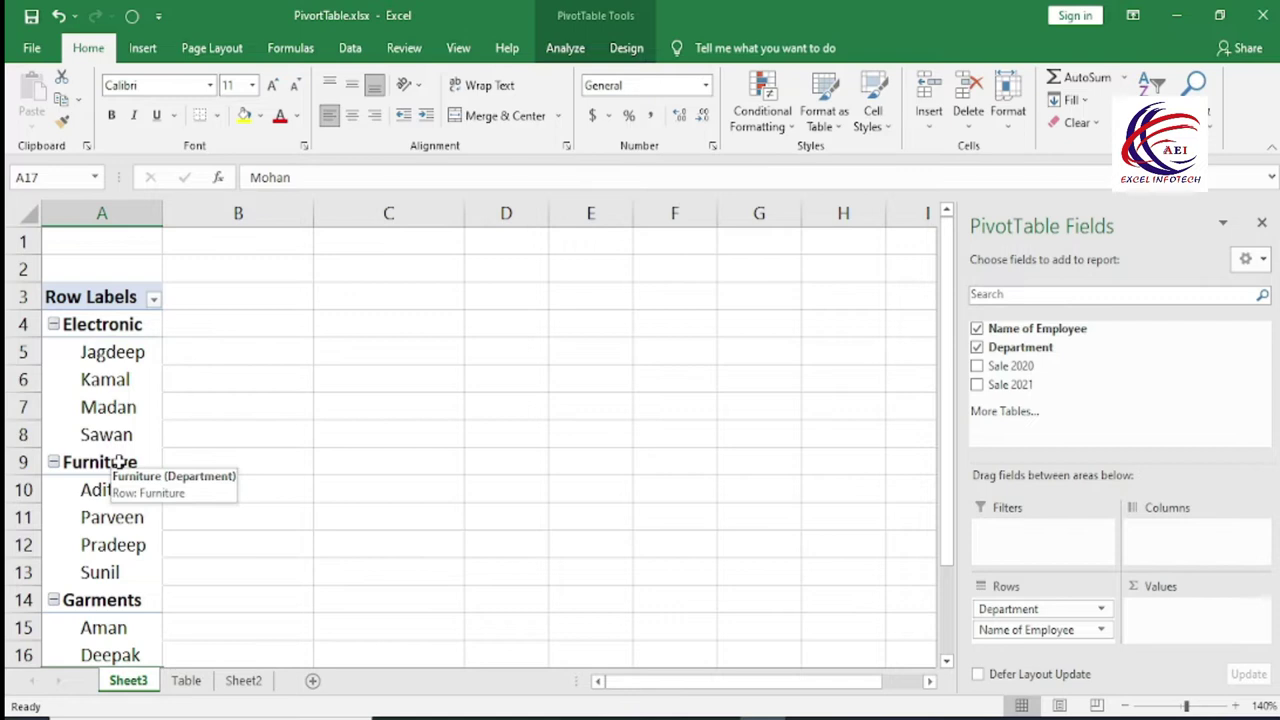
- Add Sum of Sale 2020 per employee and check several employees' 2020 values
left_click(977, 366)
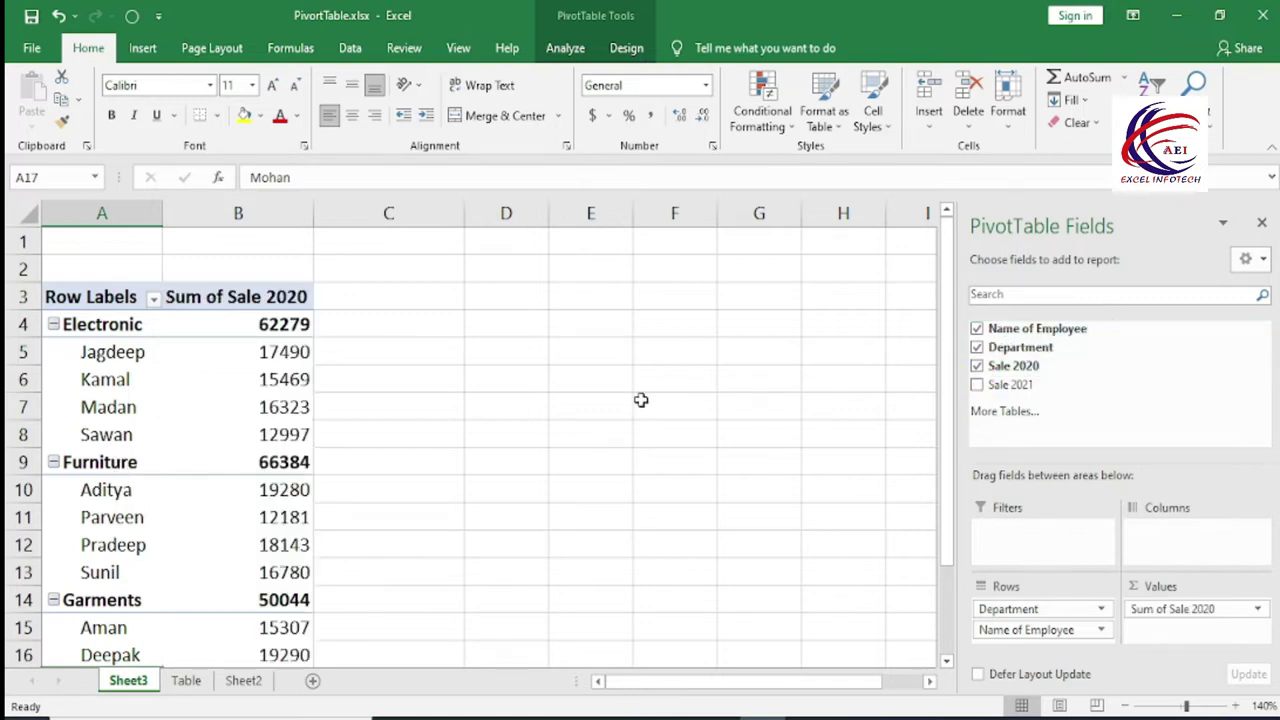
left_click(130, 356)
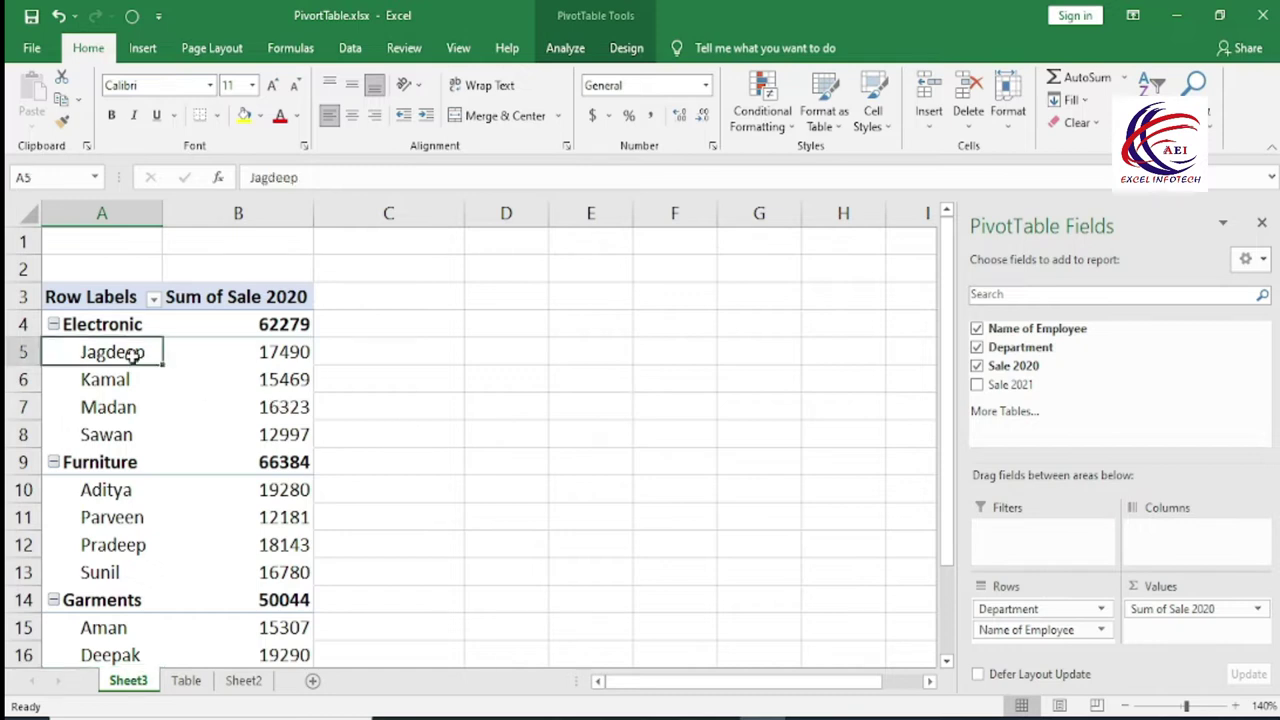
left_click(264, 352)
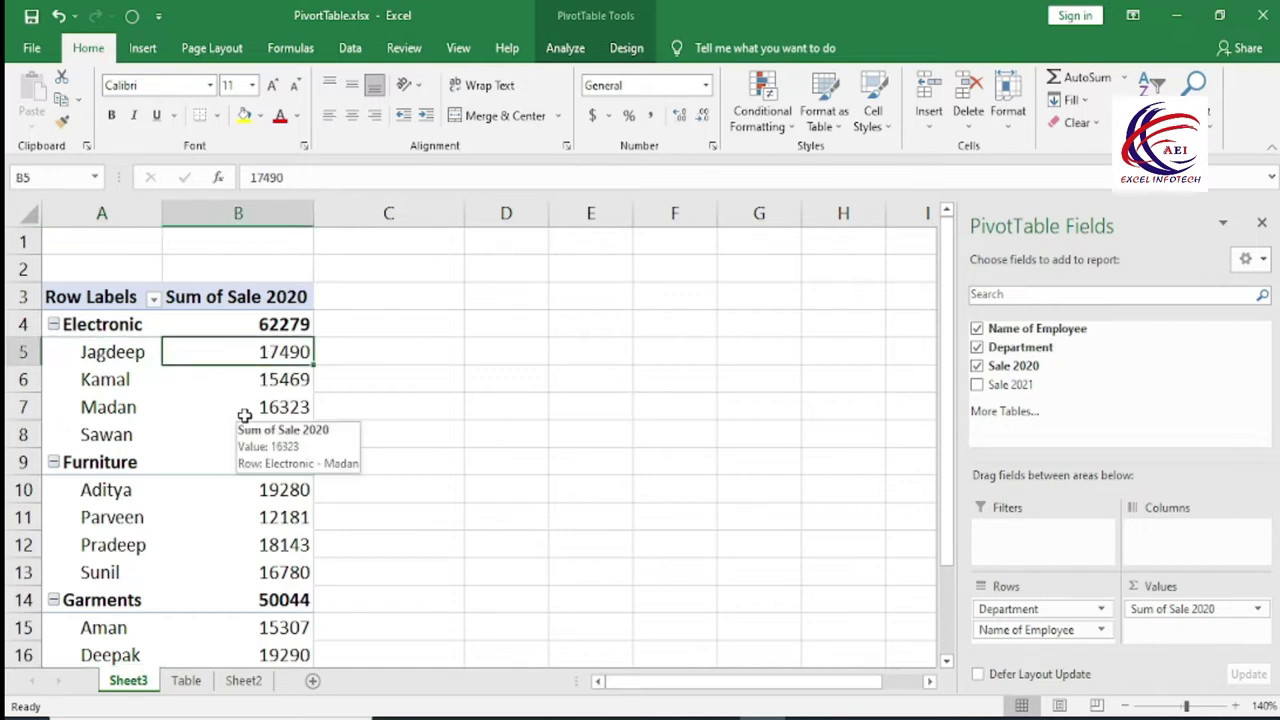
left_click(140, 380)
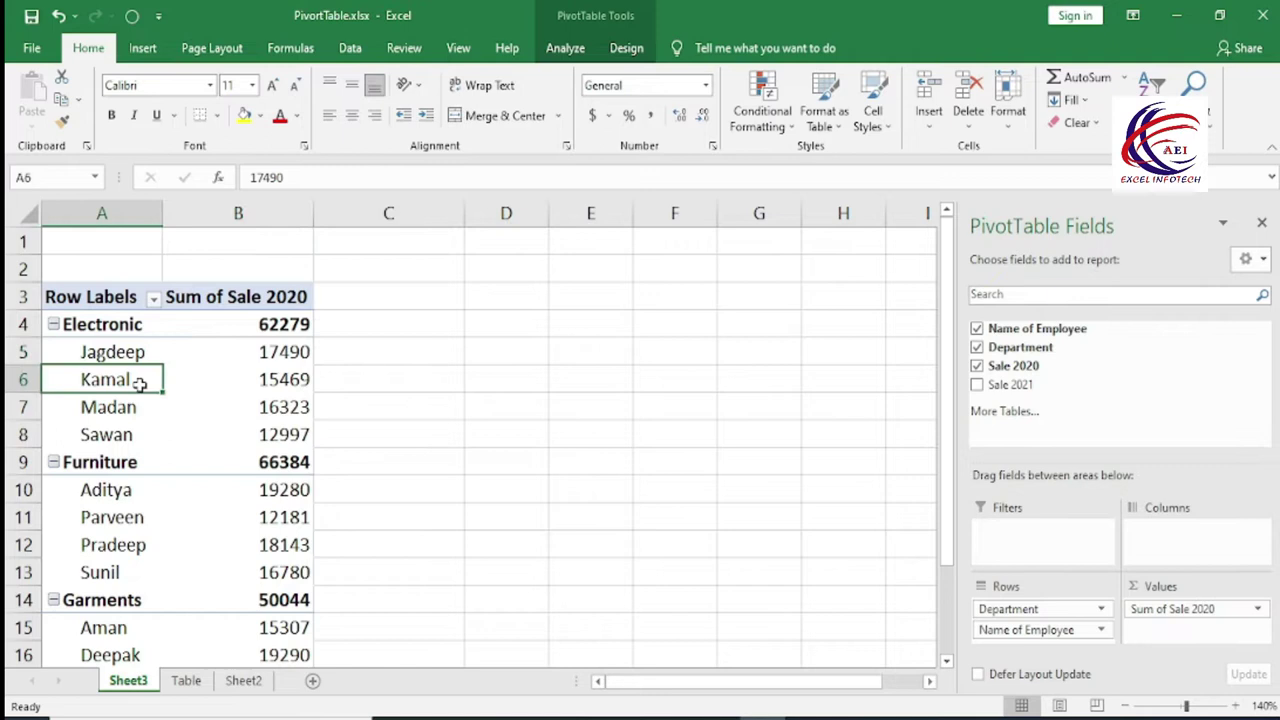
left_click(266, 380)
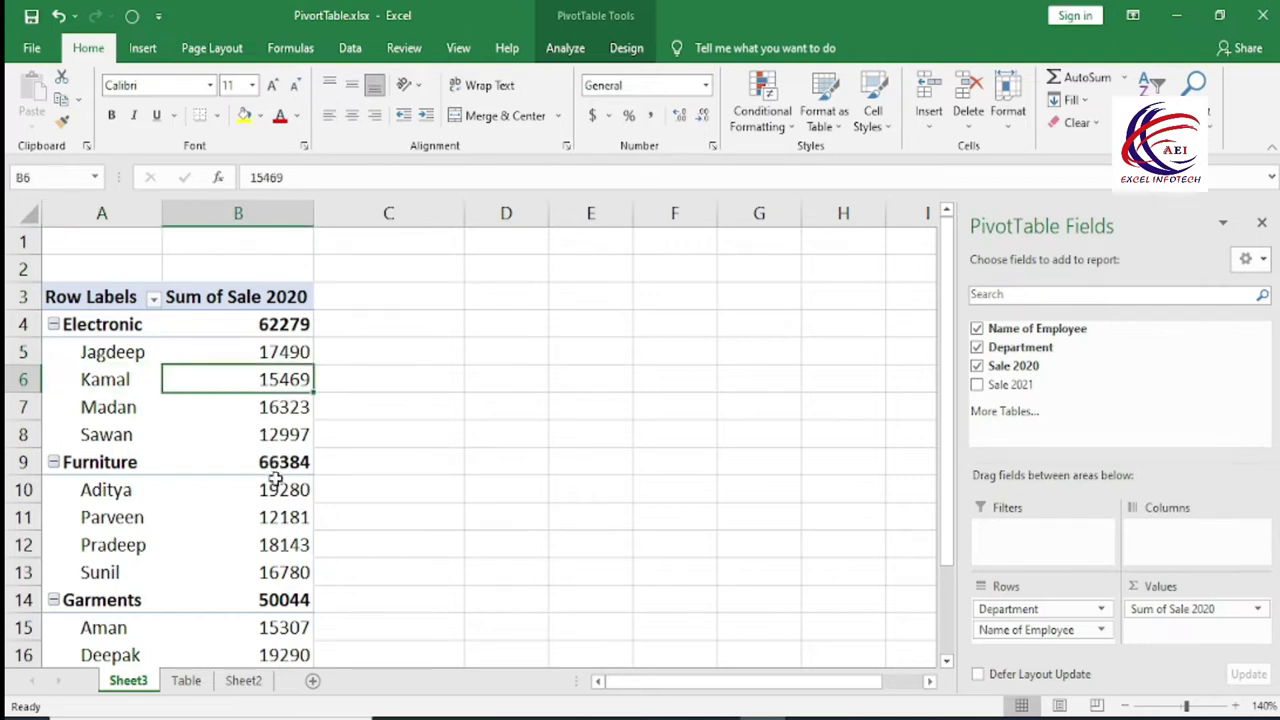
left_click(132, 407)
left_click(270, 408)
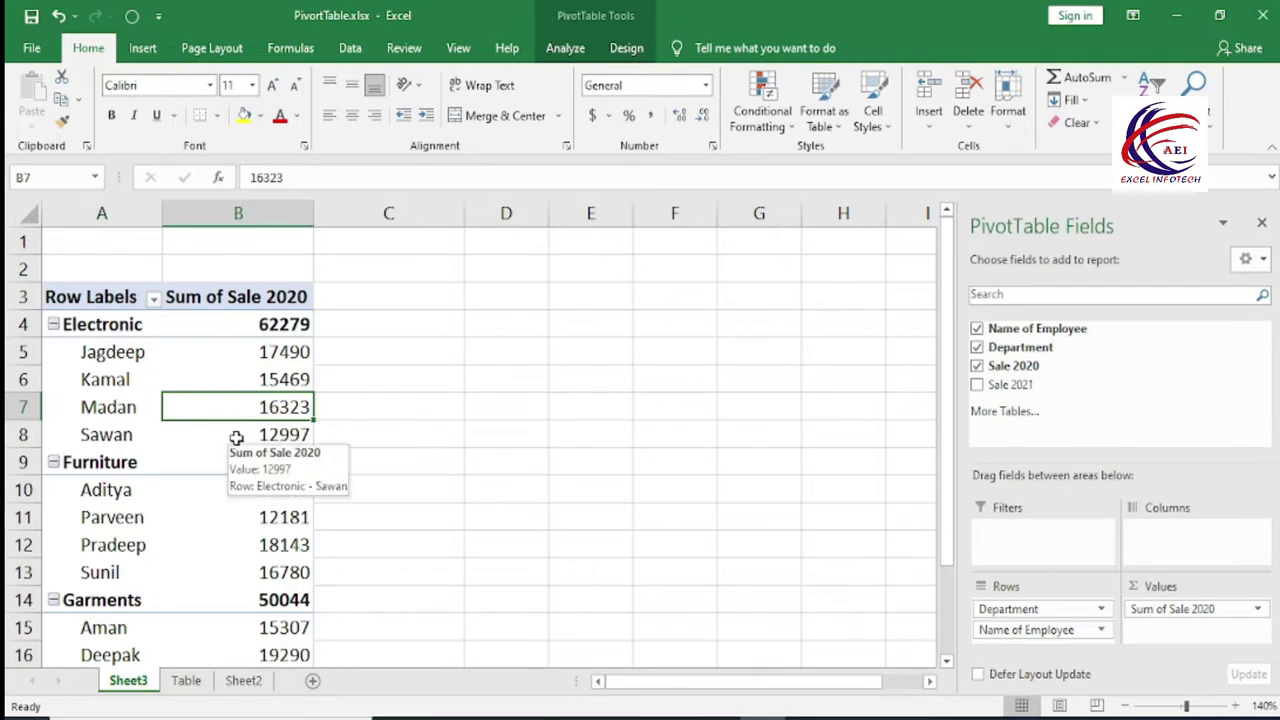
left_click(172, 440)
left_click(129, 443)
left_click(249, 435)
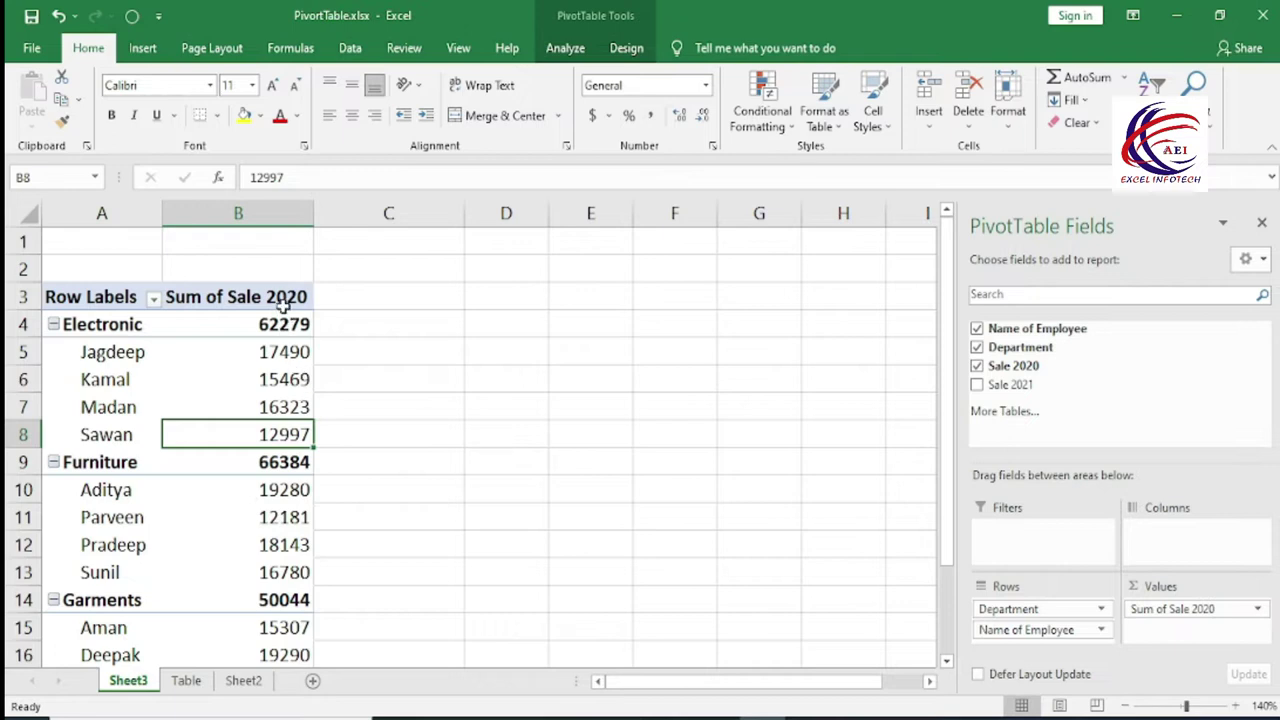
- Add Sale 2021 sums to the pivot from the field list
left_click(1005, 412)
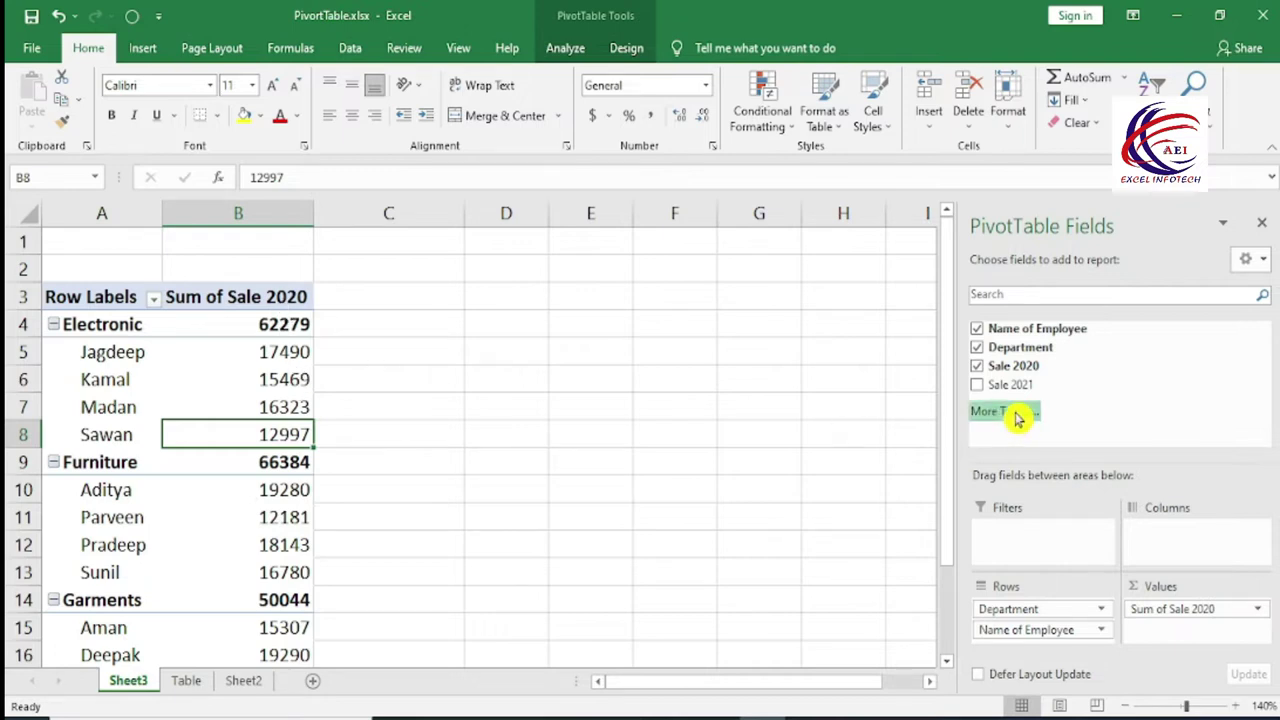
left_click(985, 417)
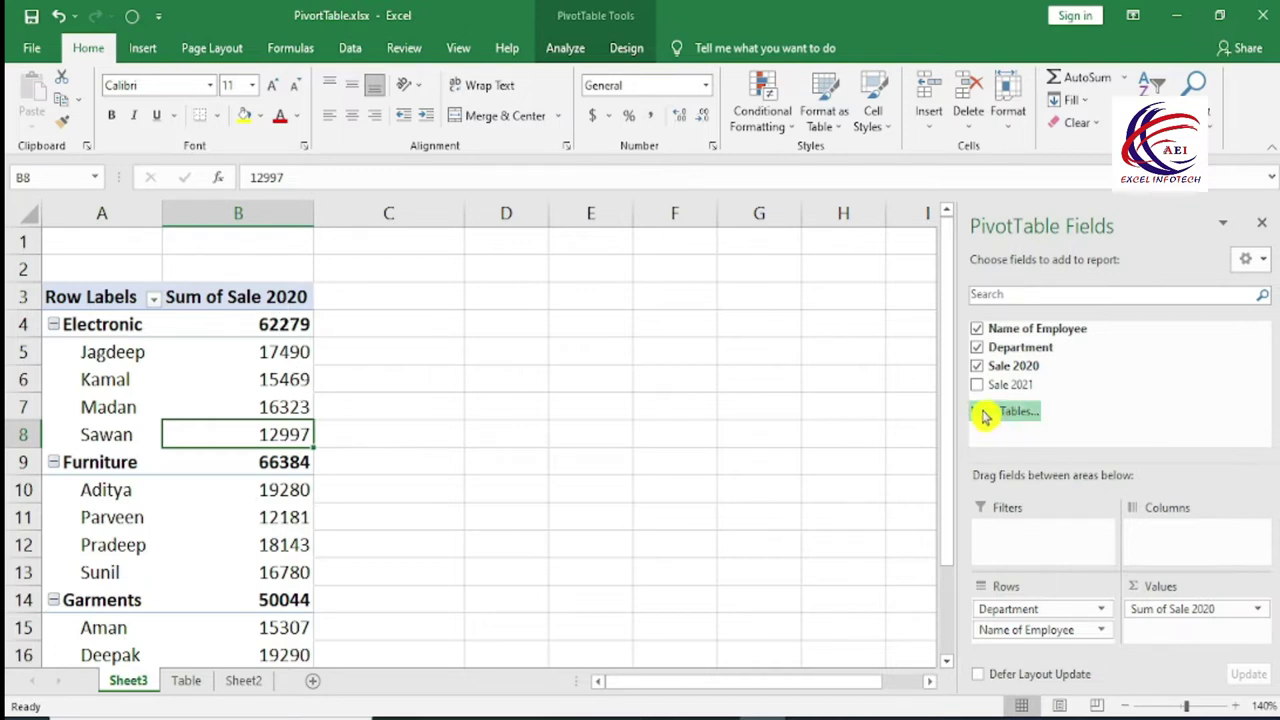
left_click(978, 386)
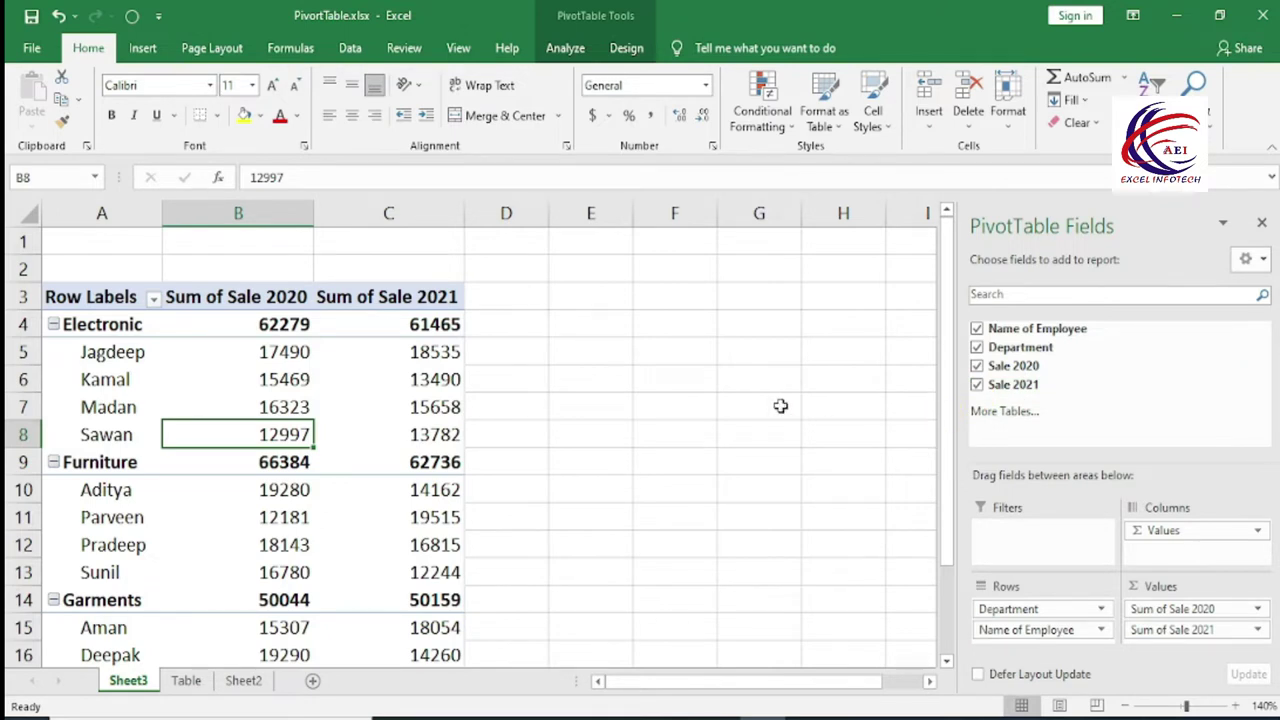
- Untick all four fields, then tick Name of Employee to list the eleven employees
left_click(977, 329)
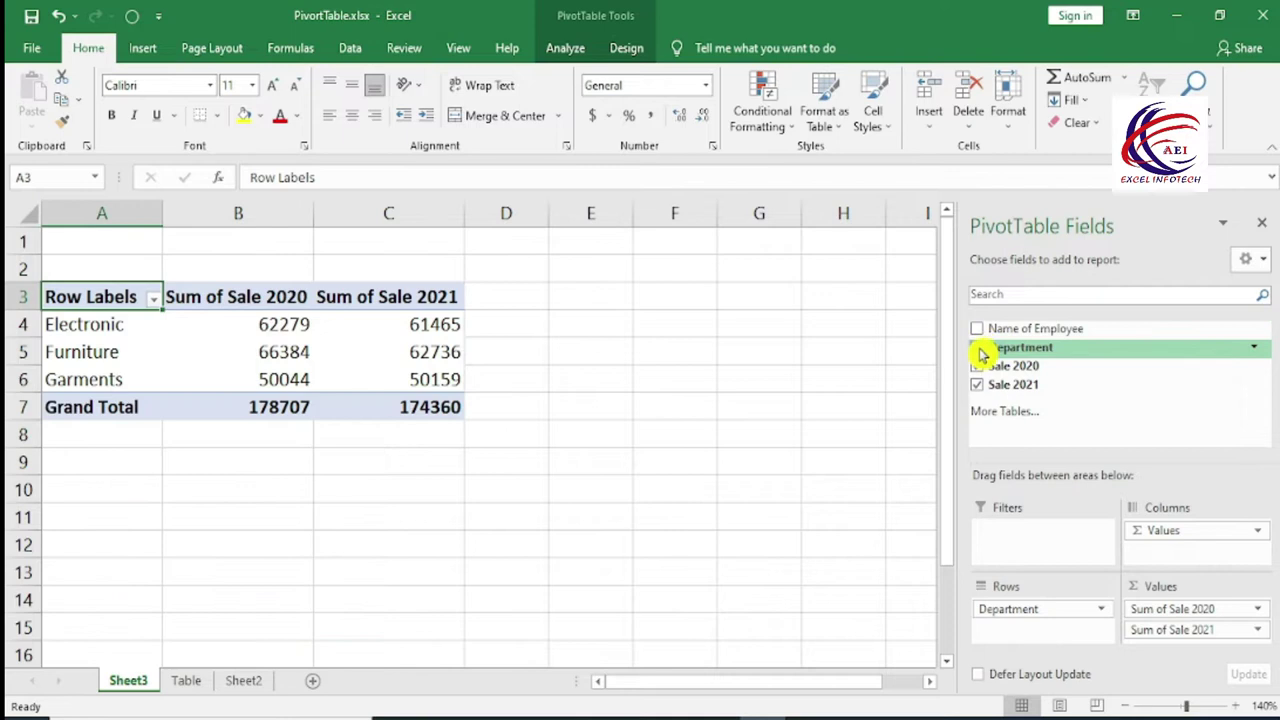
left_click(977, 348)
left_click(977, 366)
left_click(977, 385)
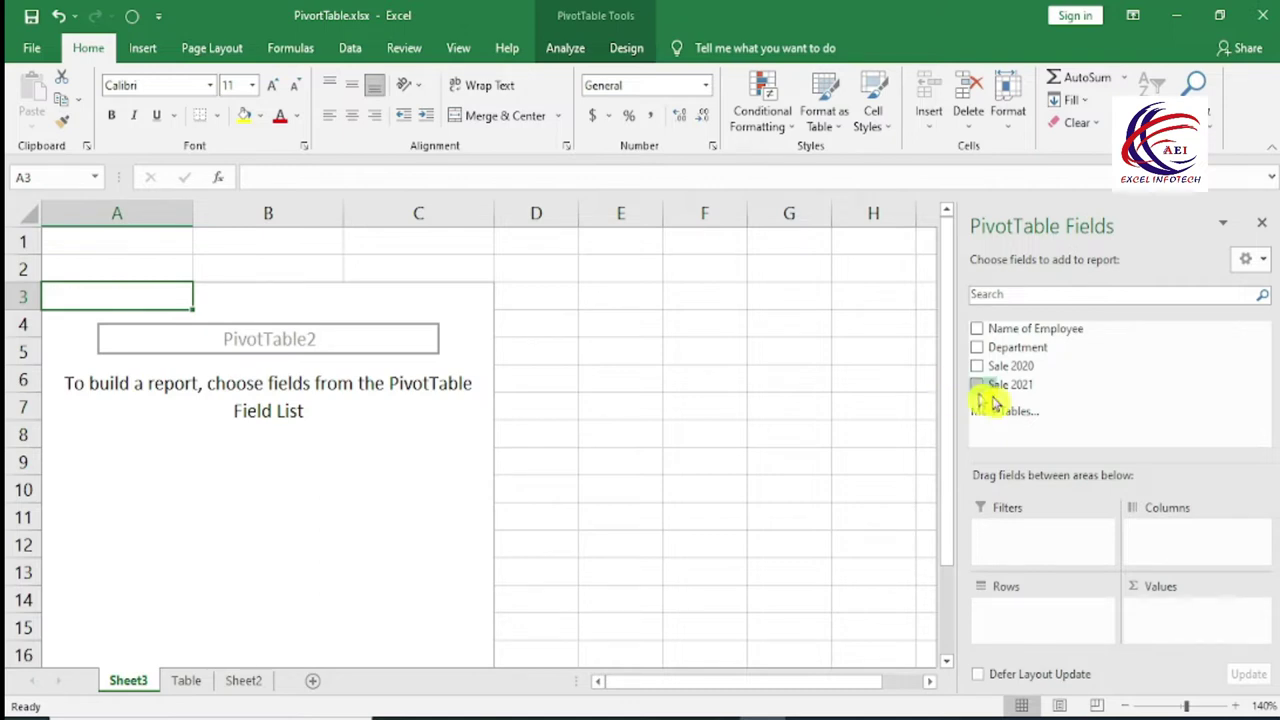
left_click(979, 331)
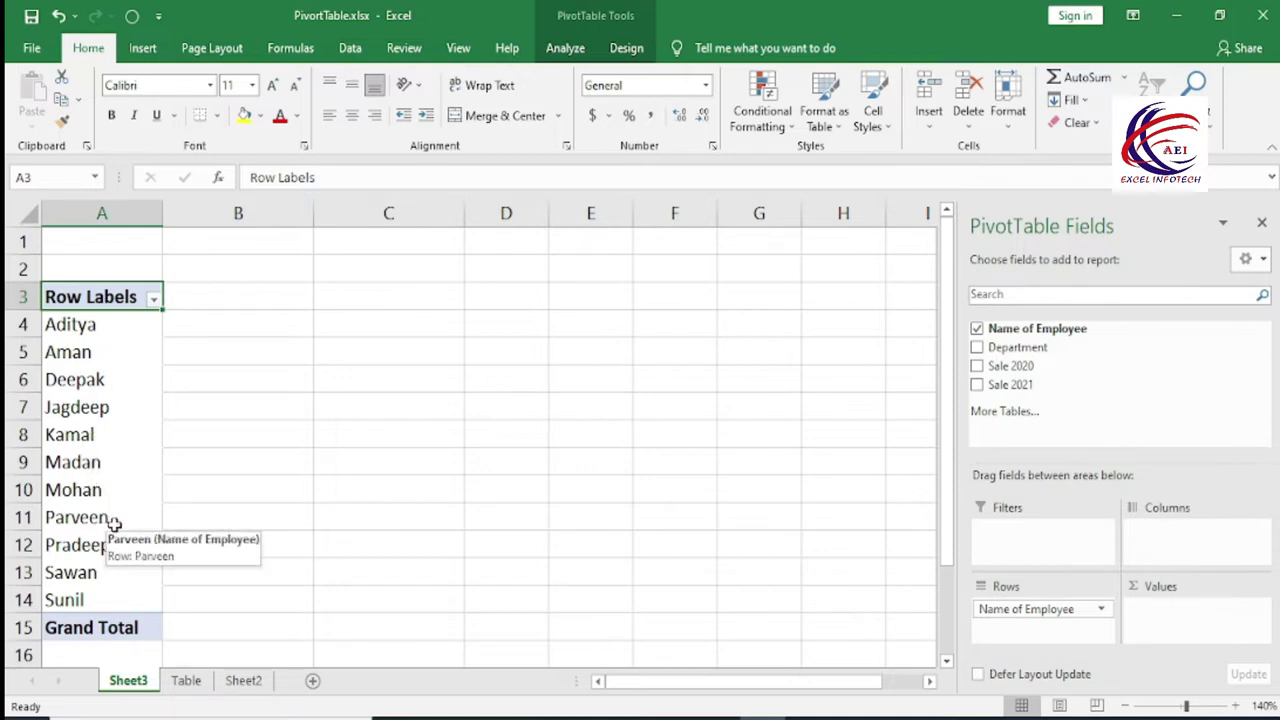
- Tick Department, Sale 2020 and Sale 2021 so each employee shows department and both sales sums
left_click(977, 348)
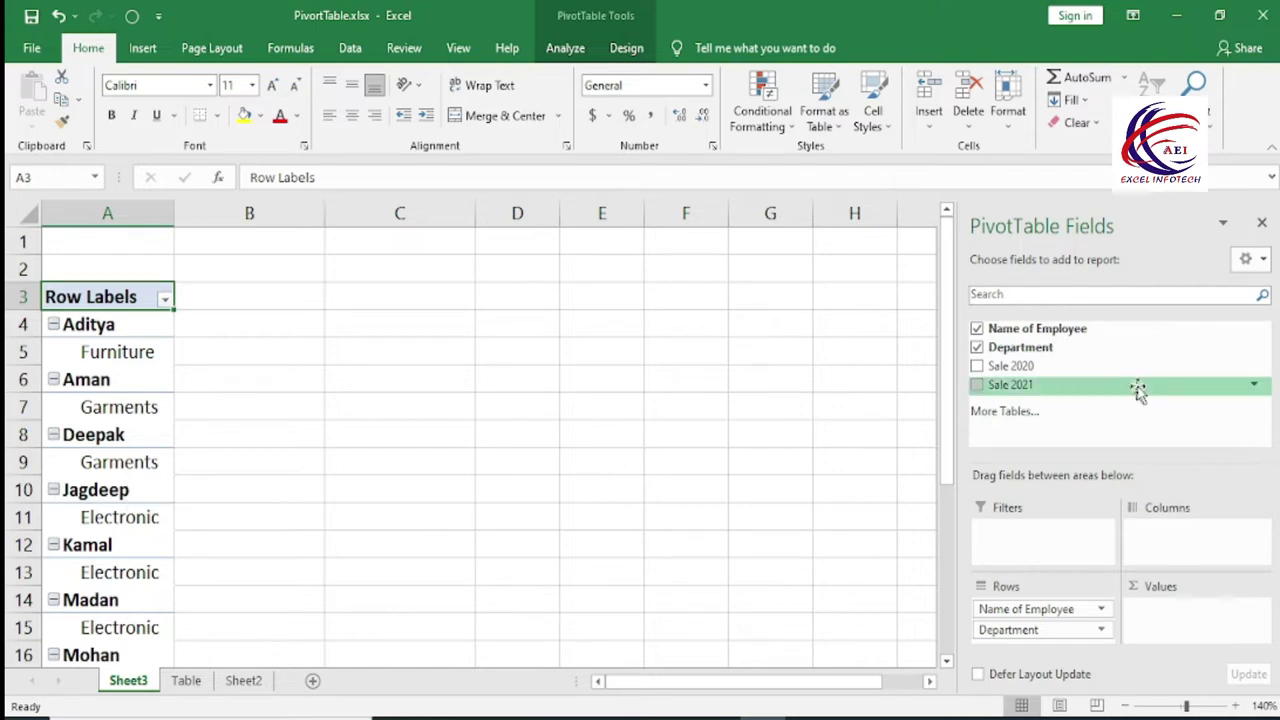
left_click(978, 368)
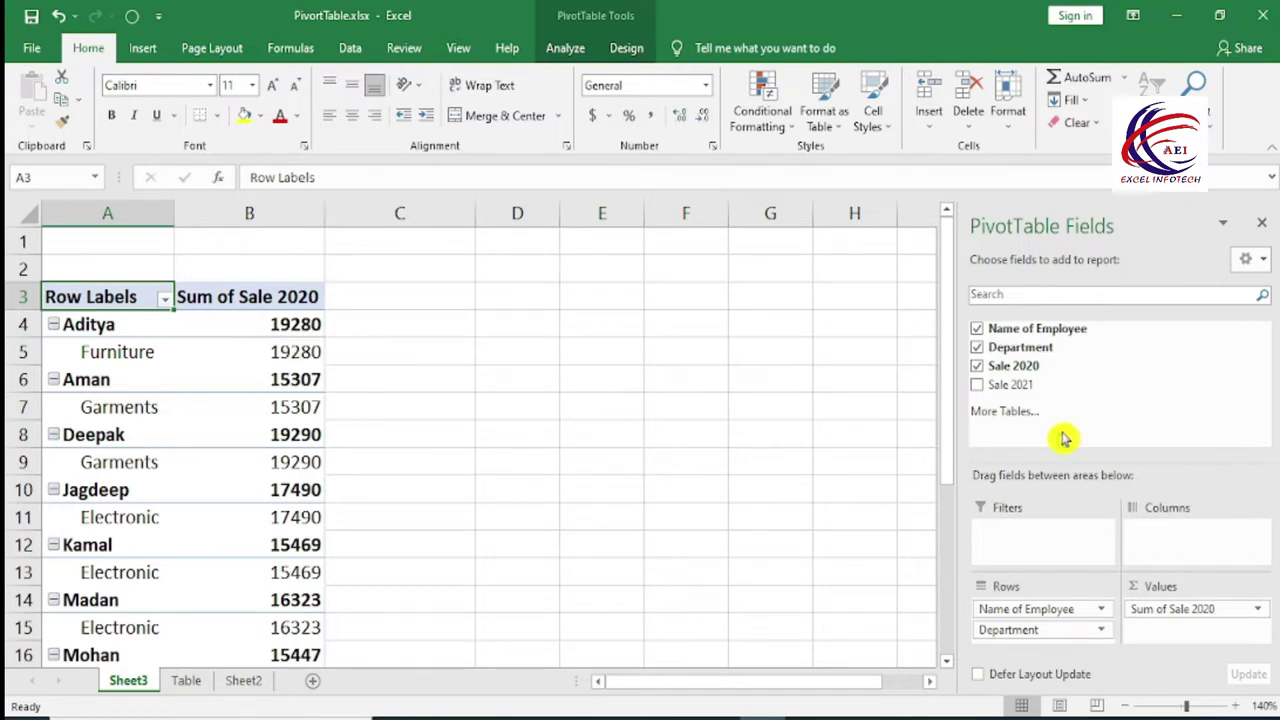
left_click(977, 385)
left_click(977, 386)
left_click(977, 386)
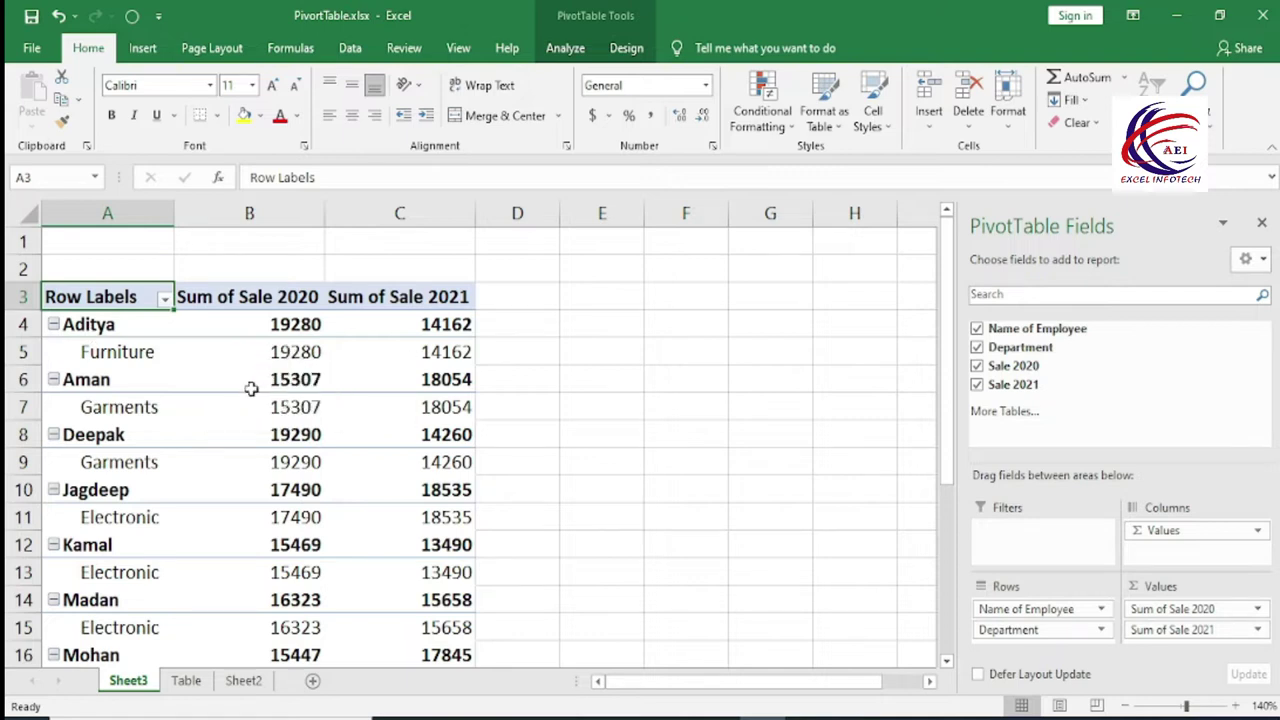
- Zoom out to 90% so the whole pivot, down to Grand Totals 178707 and 174360, fits on screen
left_click(90, 391)
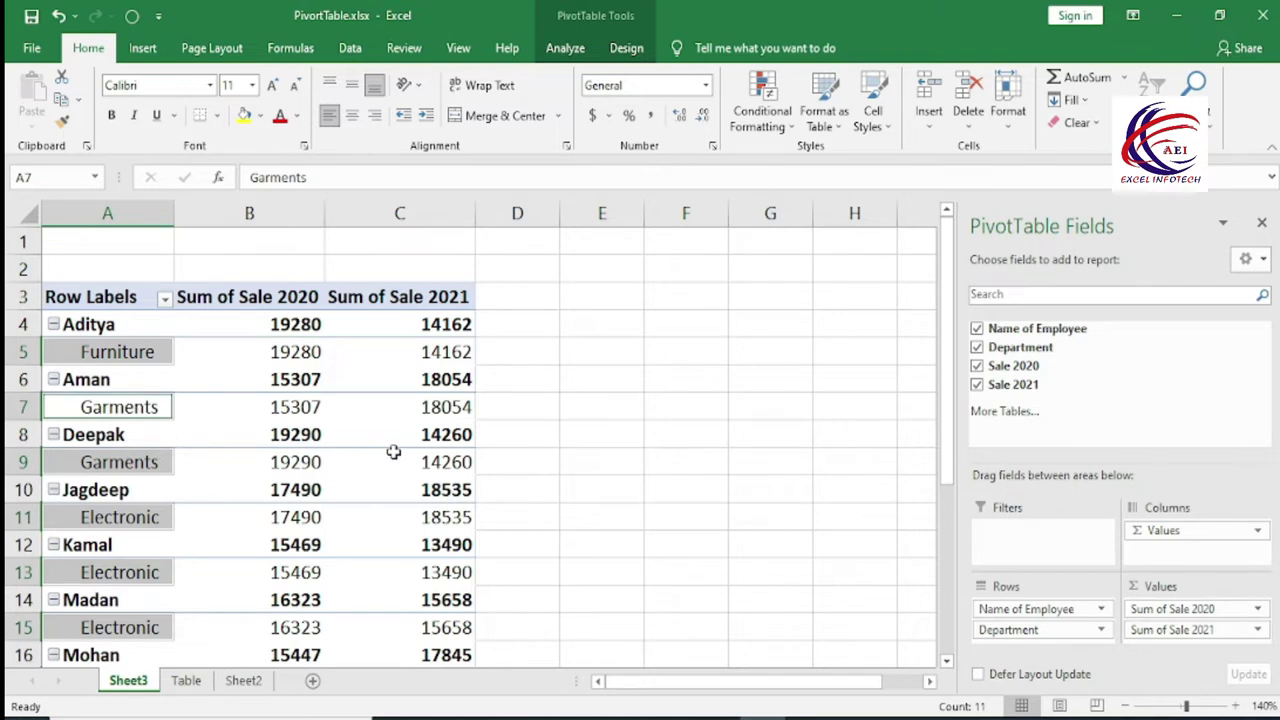
scroll(328, 381, "down", 2)
scroll(328, 381, "down", 3)
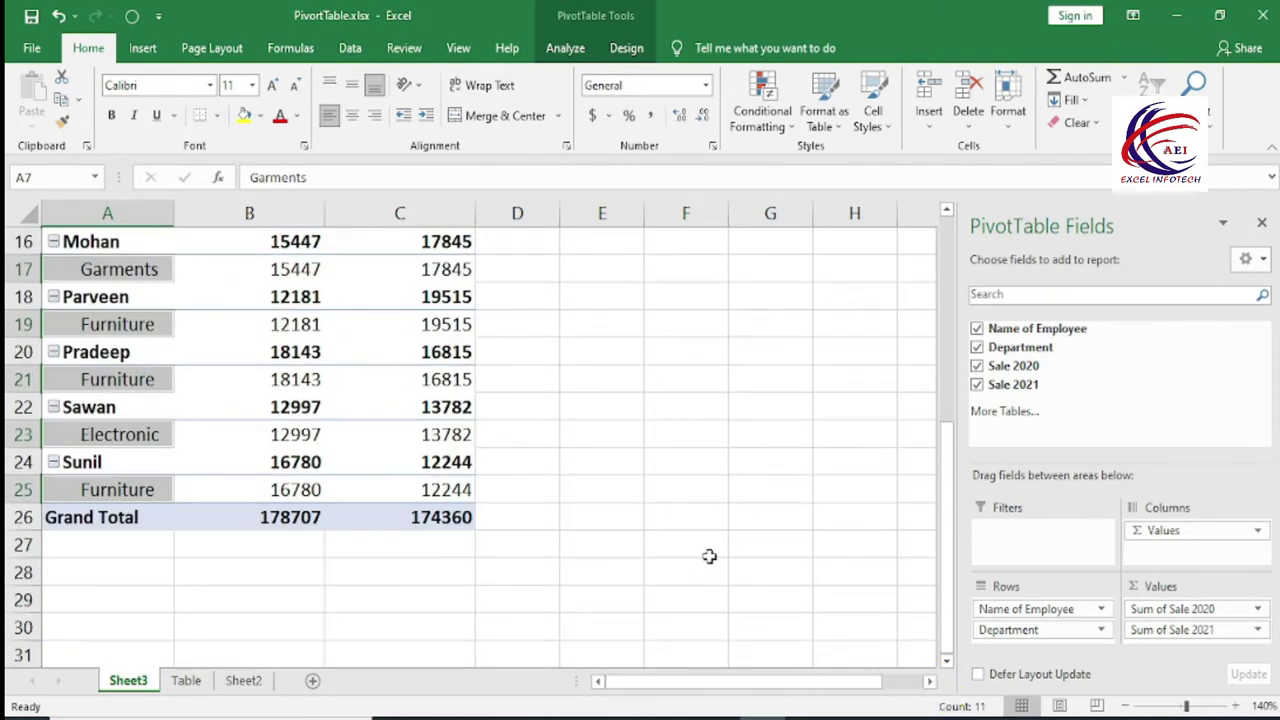
left_click(1125, 706)
left_click(1125, 706)
left_click(1125, 706)
left_click(1125, 706)
left_click(1125, 706)
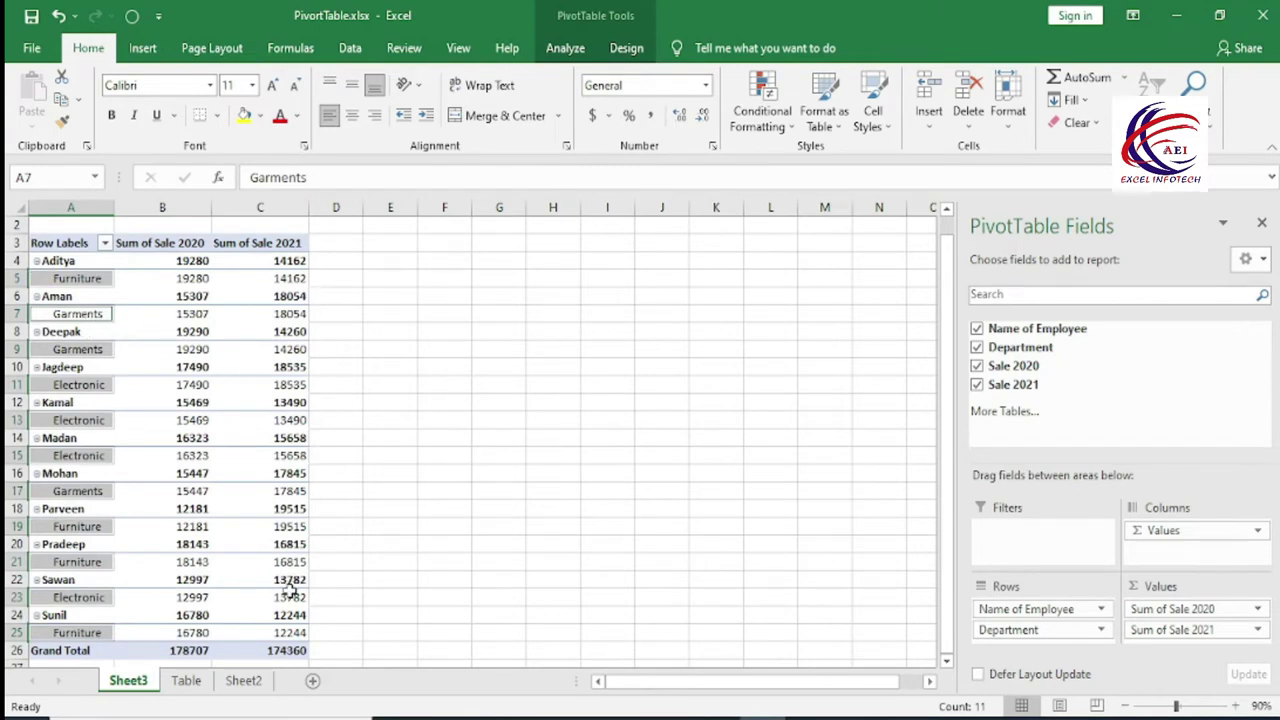
left_click(185, 681)
left_click(140, 680)
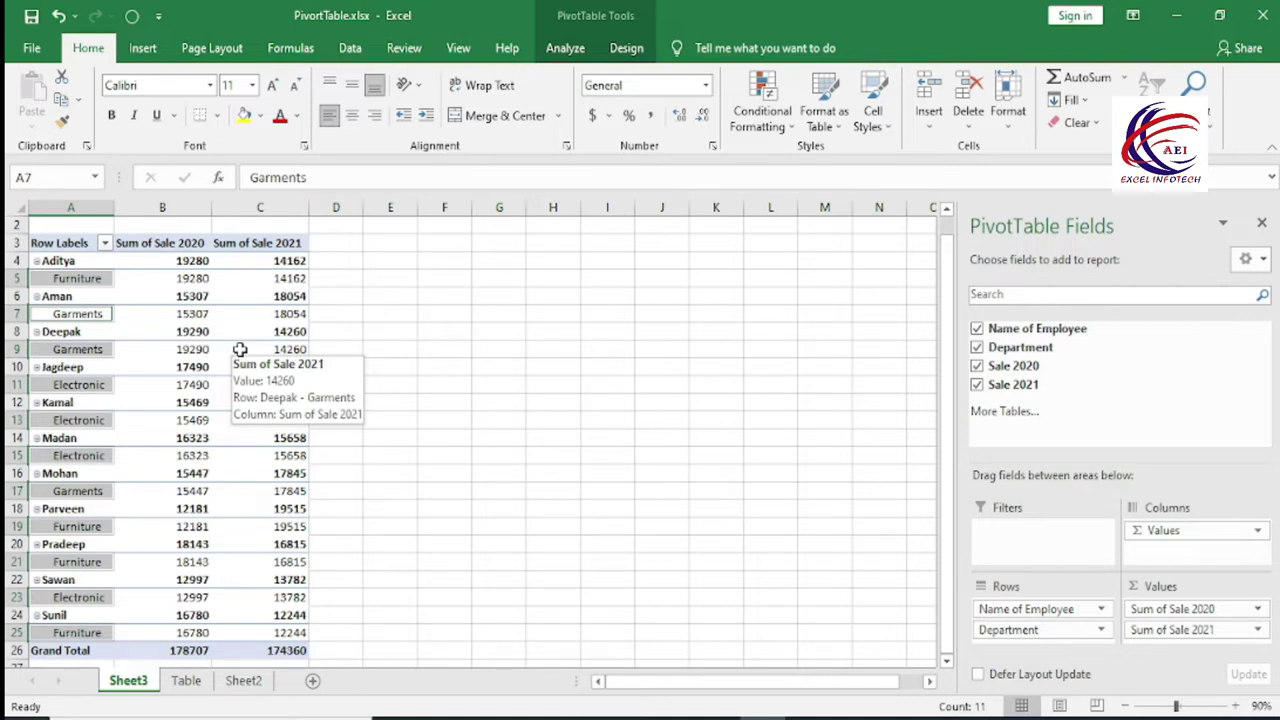
- Filter the pivot's Row Labels to show only the Electronic department
left_click(104, 243)
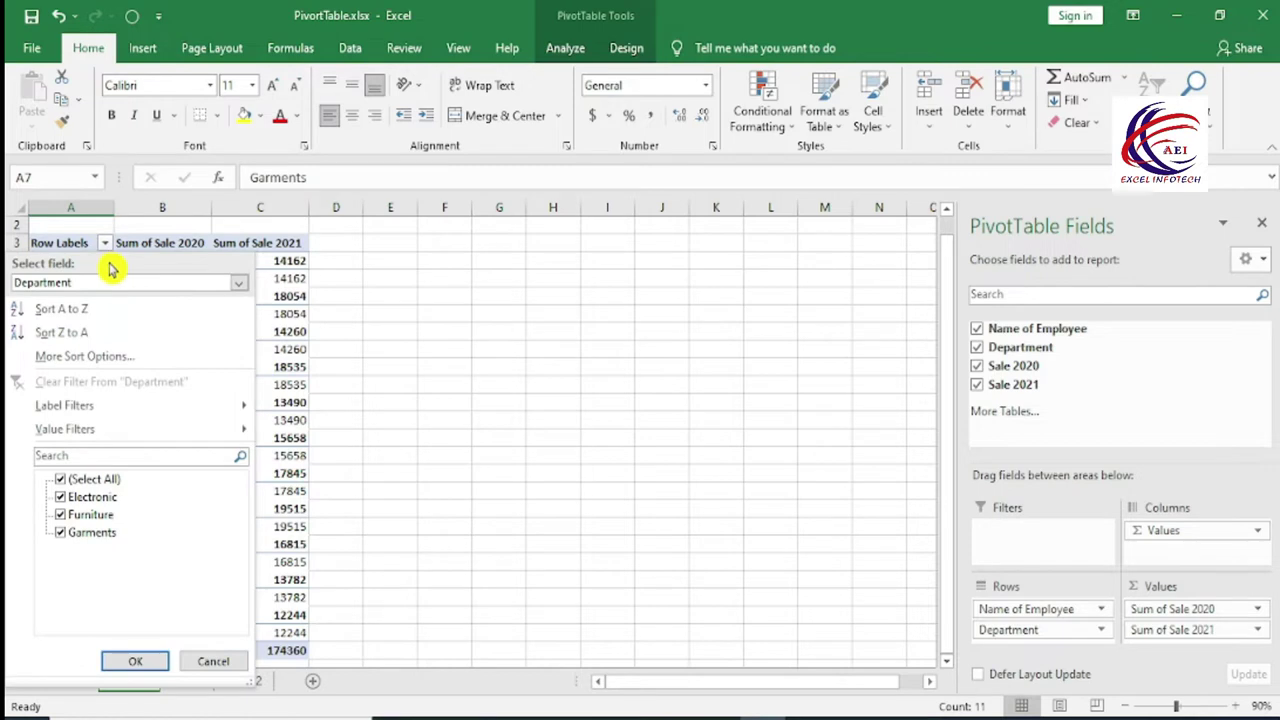
left_click(60, 480)
left_click(61, 497)
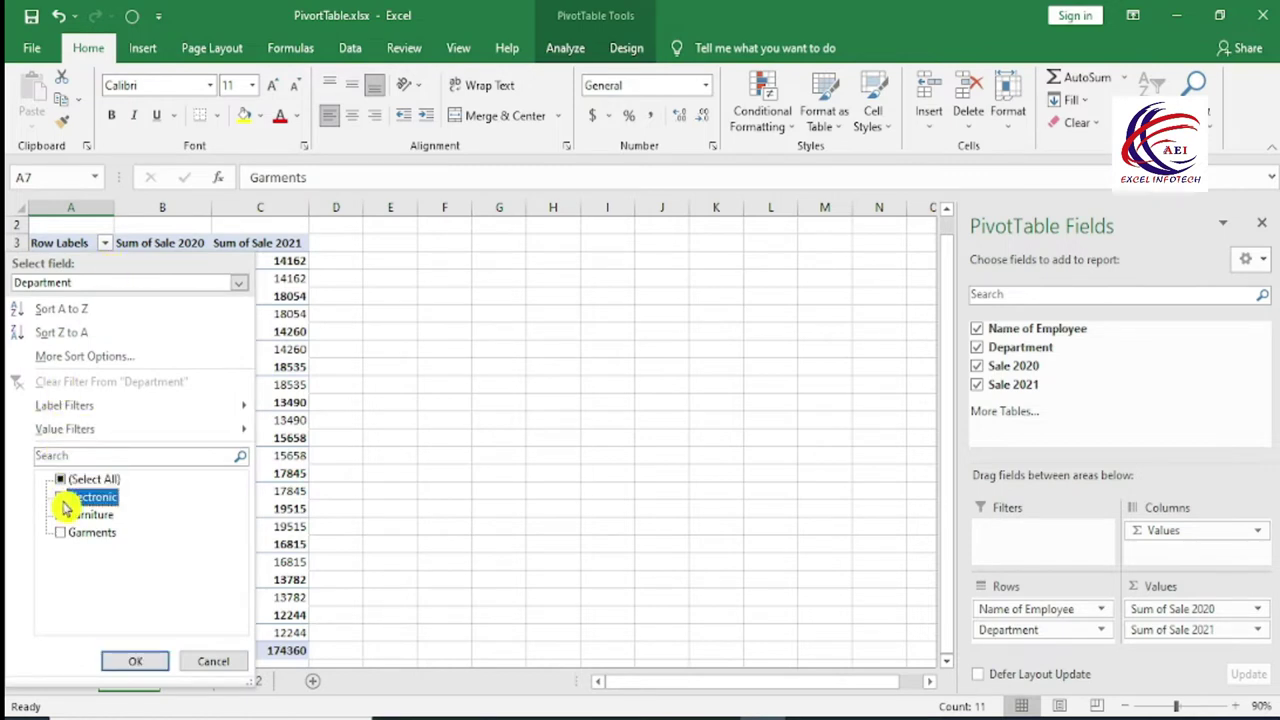
left_click(146, 670)
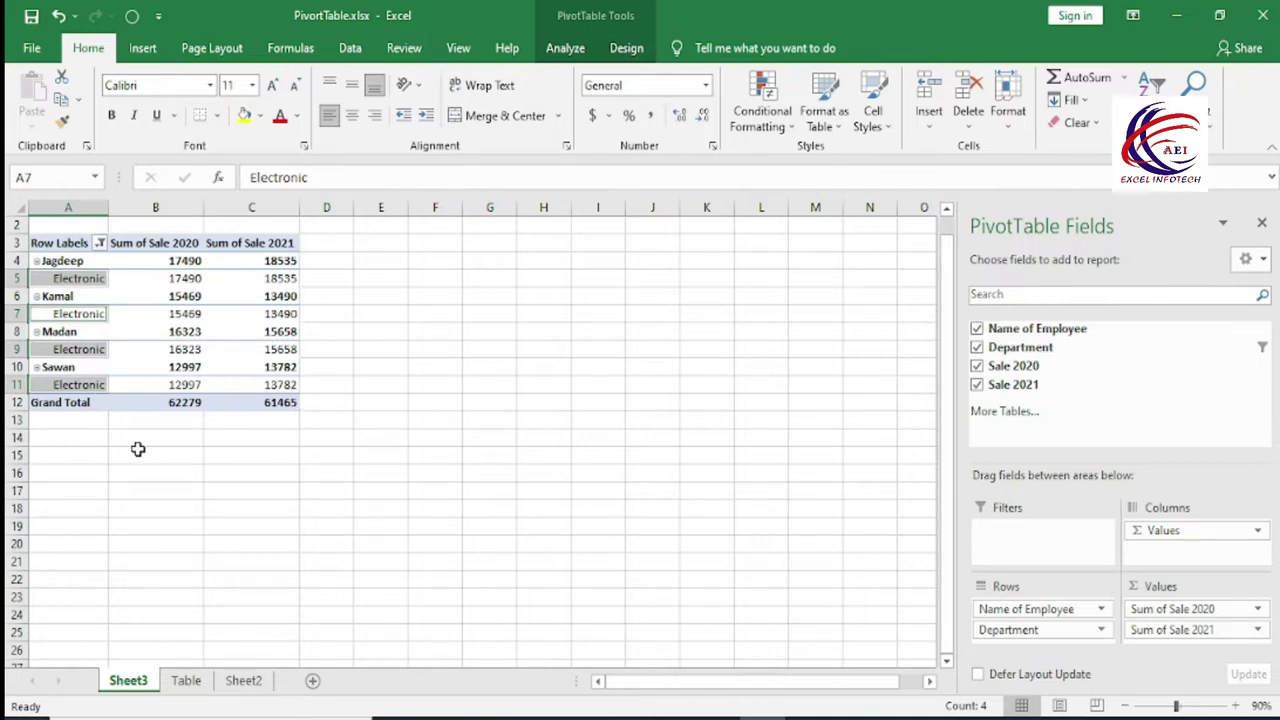
- Zoom in to 120%, select Madan's Sale 2021 value, and bring up the PivotTable Analyze tools
left_click(1236, 706)
left_click(1236, 706)
left_click(1236, 706)
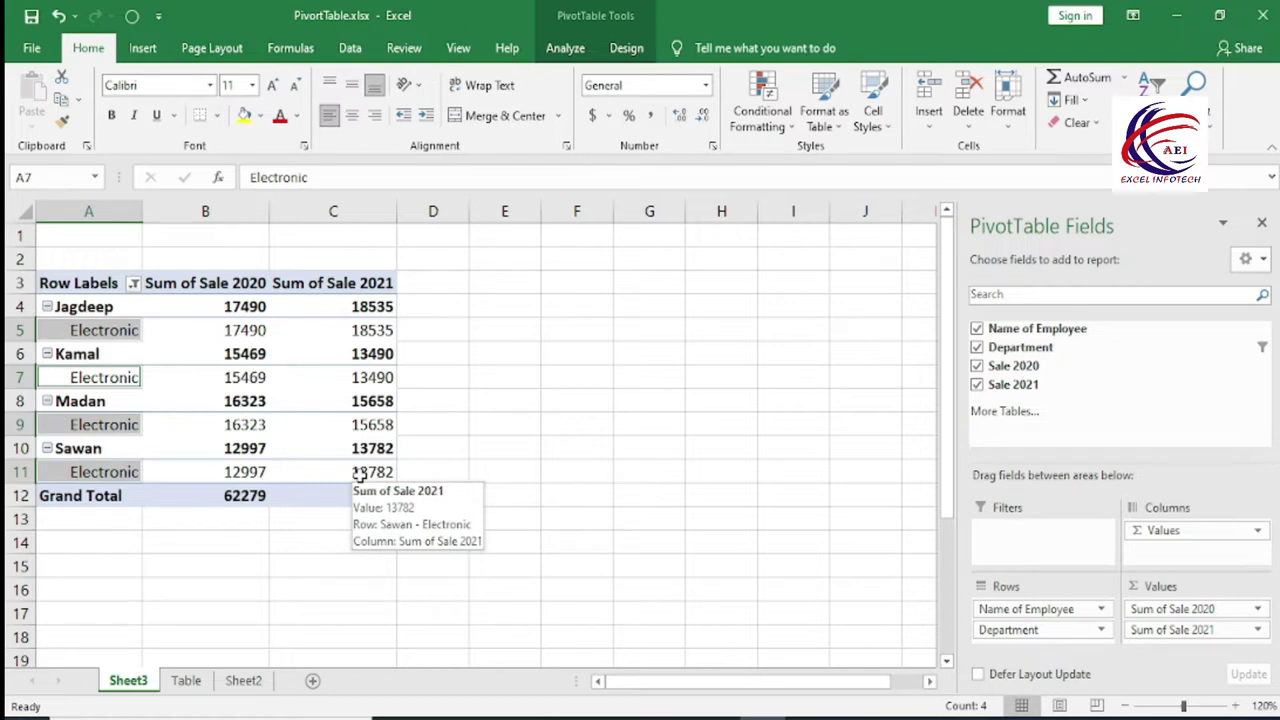
left_click(305, 402)
mouse_move(368, 450)
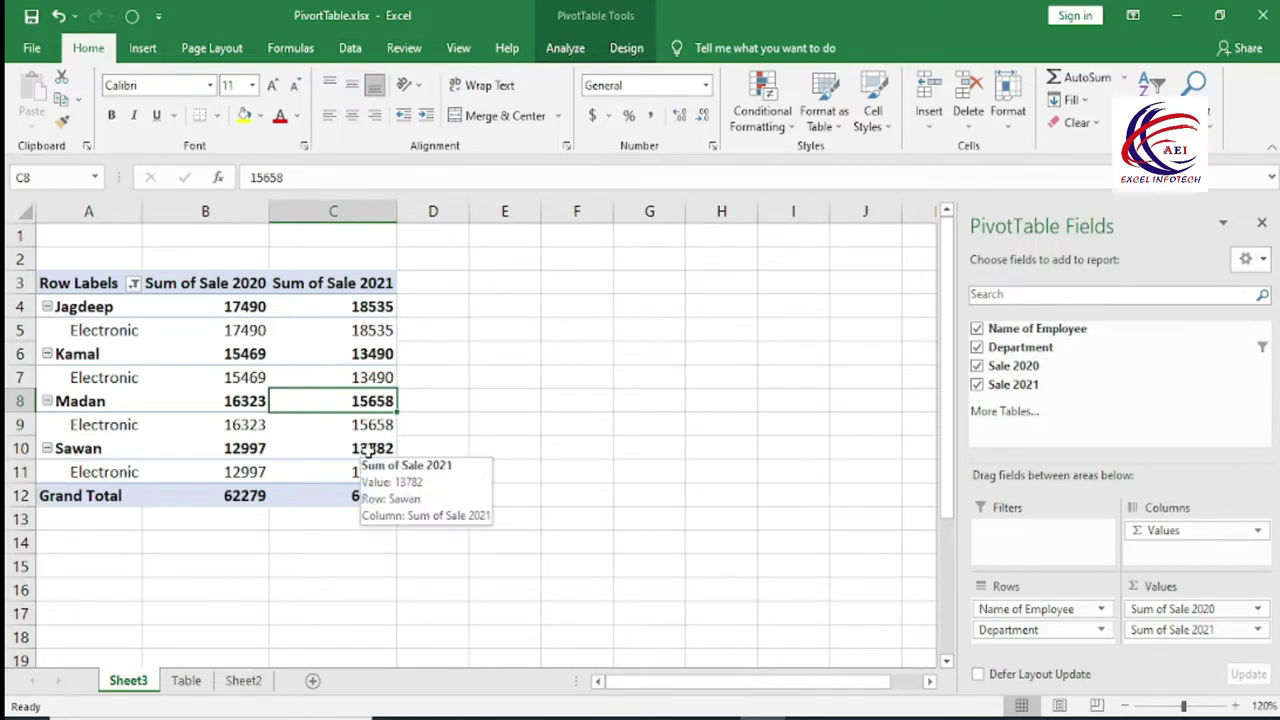
left_click(598, 18)
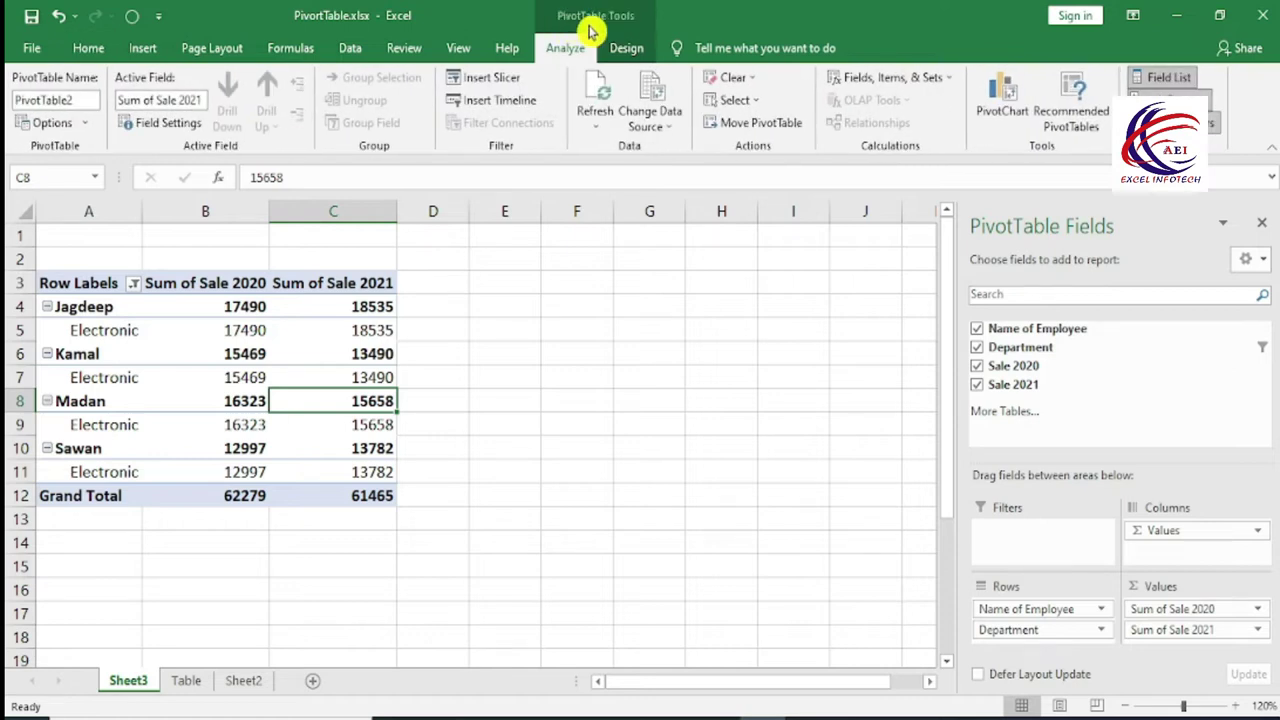
- Use the Alt+J, T, J, F keytip sequence aimed at inserting a calculated field
key("alt+j")
key("t")
key("j")
key("f")
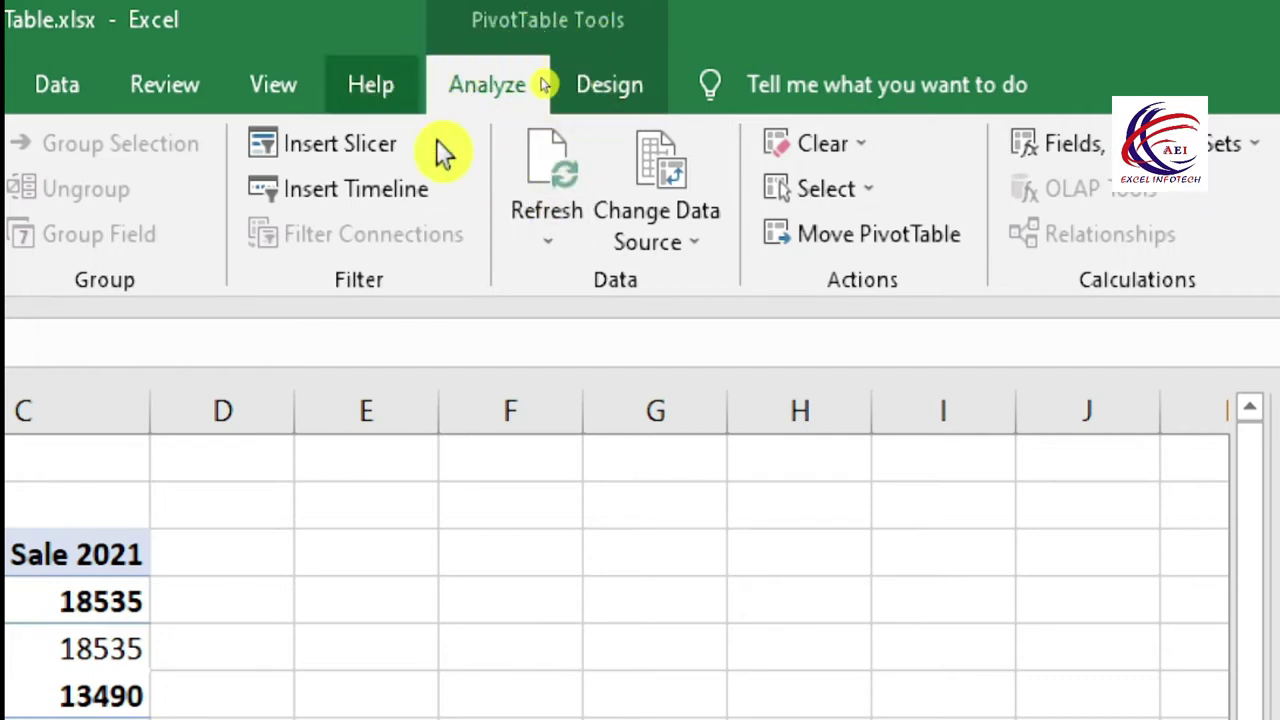
- Refresh All the pivot data, then switch to the Table sheet with the source data
left_click(558, 240)
left_click(612, 334)
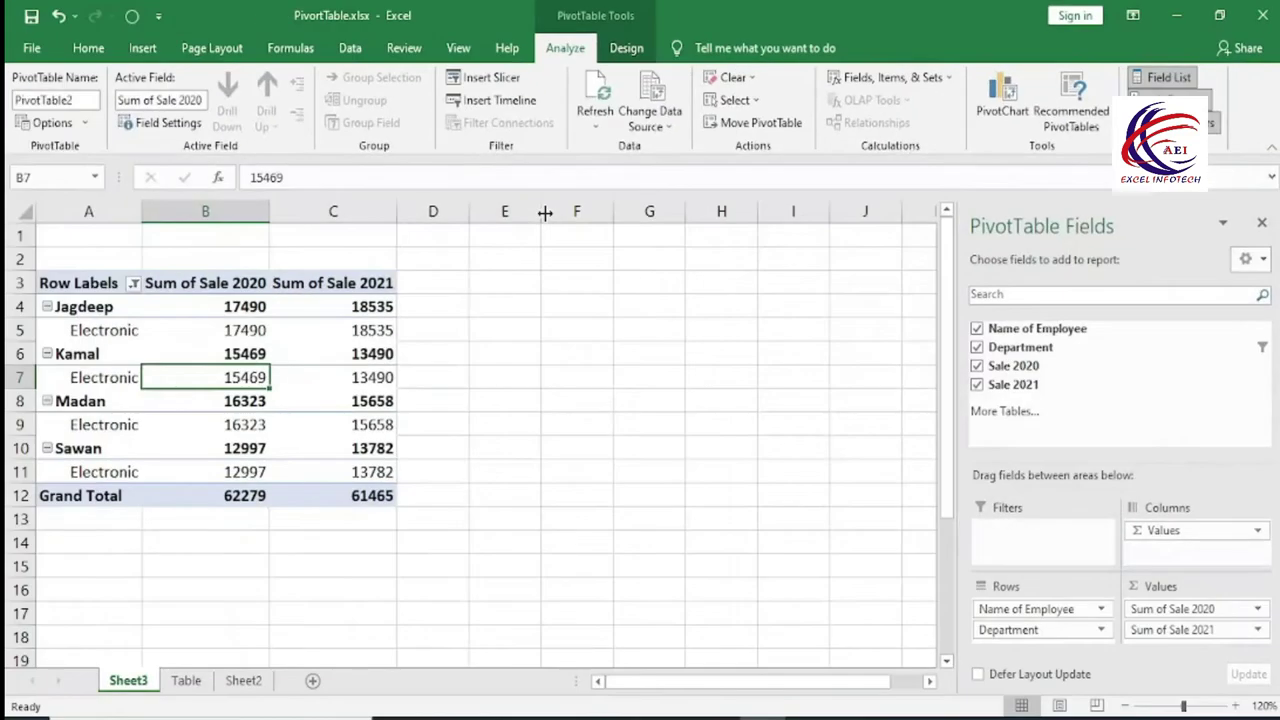
left_click(184, 682)
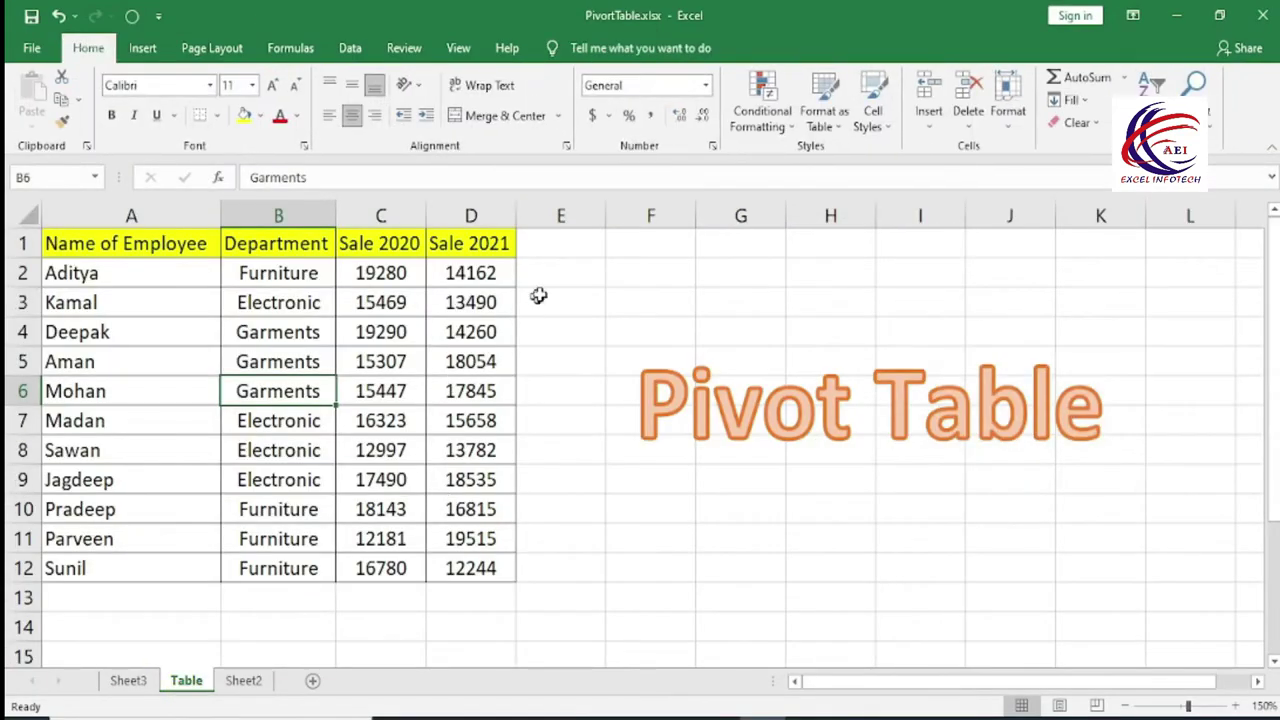
- Add a 'Total Sale' heading in E1 and fill =C2+D2 down through E2:E12
left_click(548, 250)
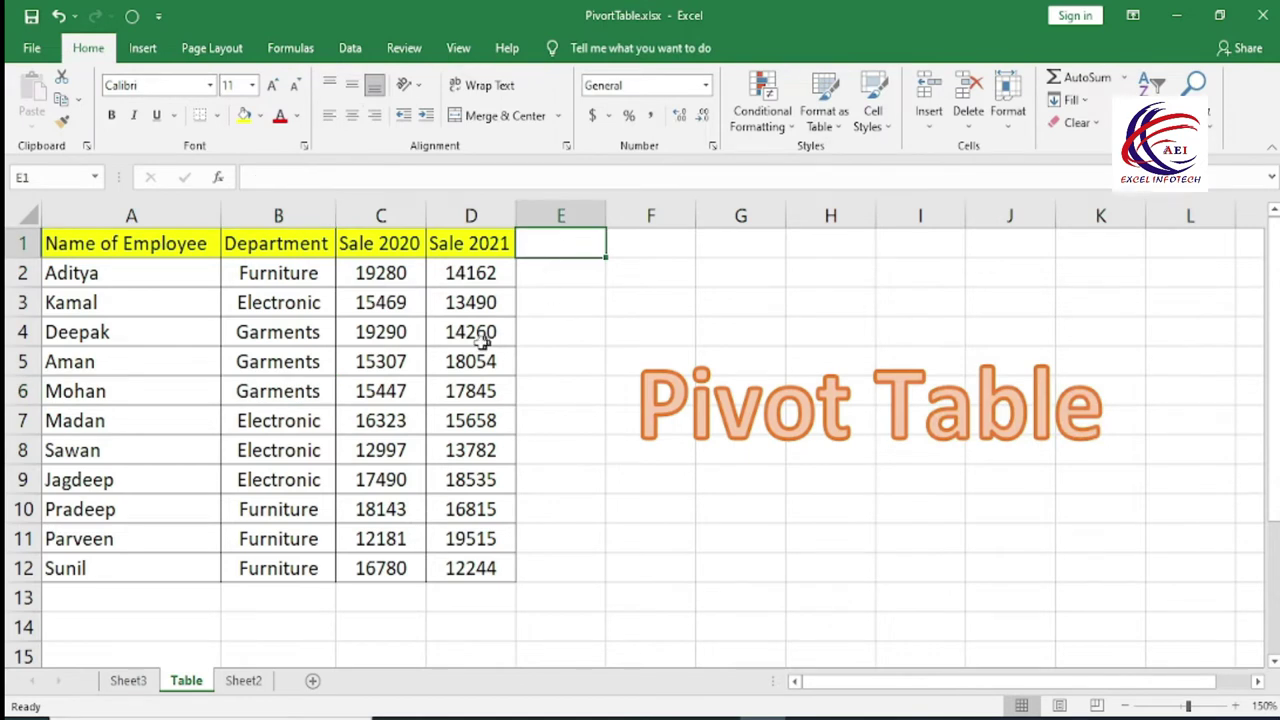
type("Total Sale")
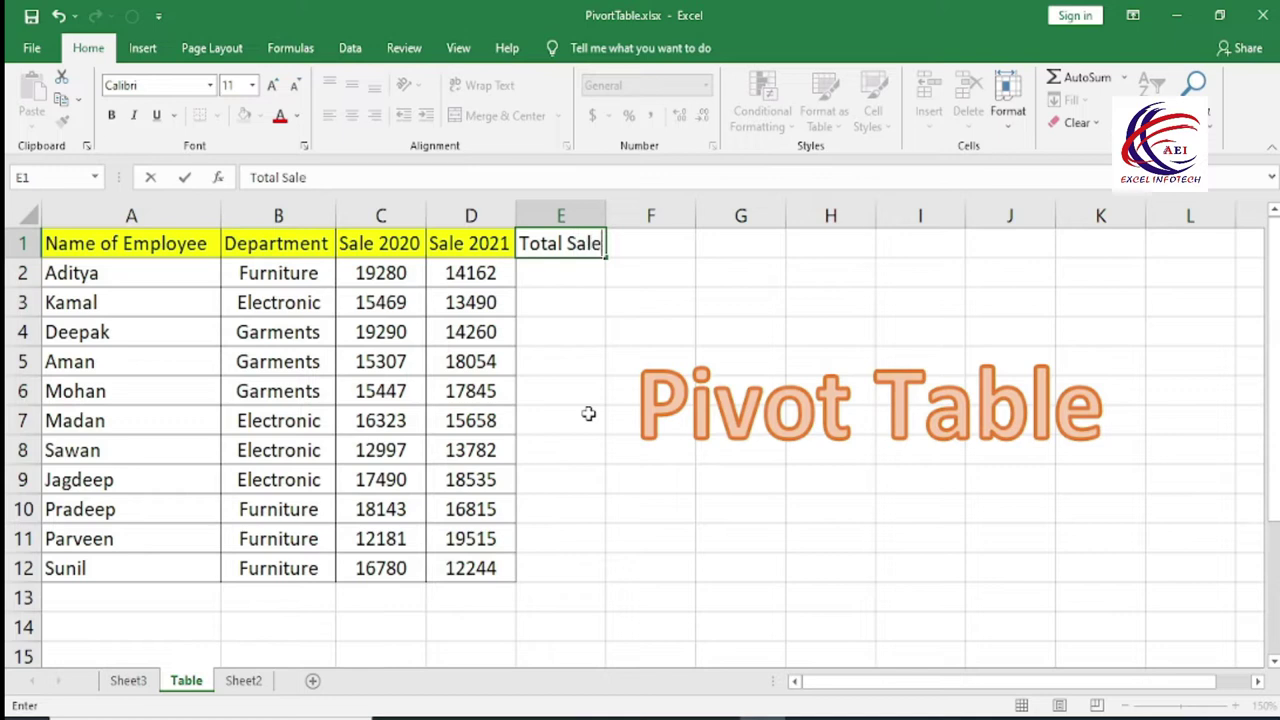
key("Return")
type("=")
key("Left")
key("Left")
type("+")
key("Left")
key("Return")
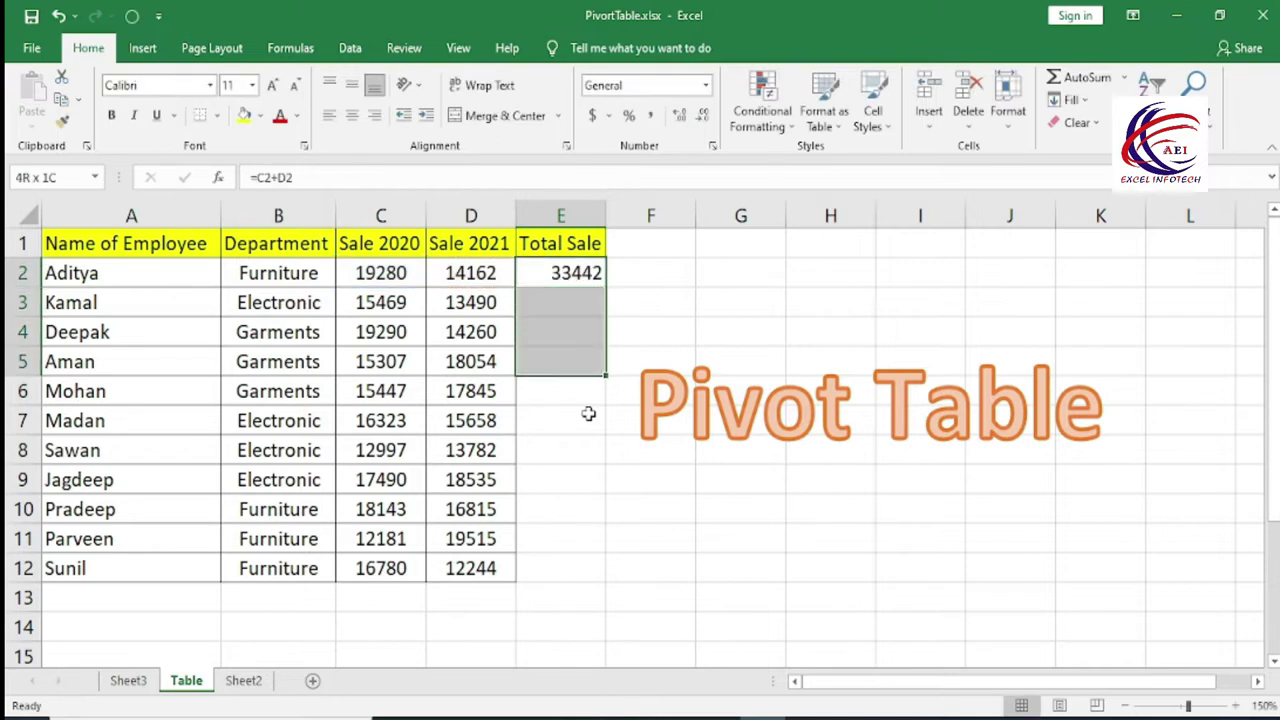
left_click_drag(560, 302, 560, 568)
key("ctrl+d")
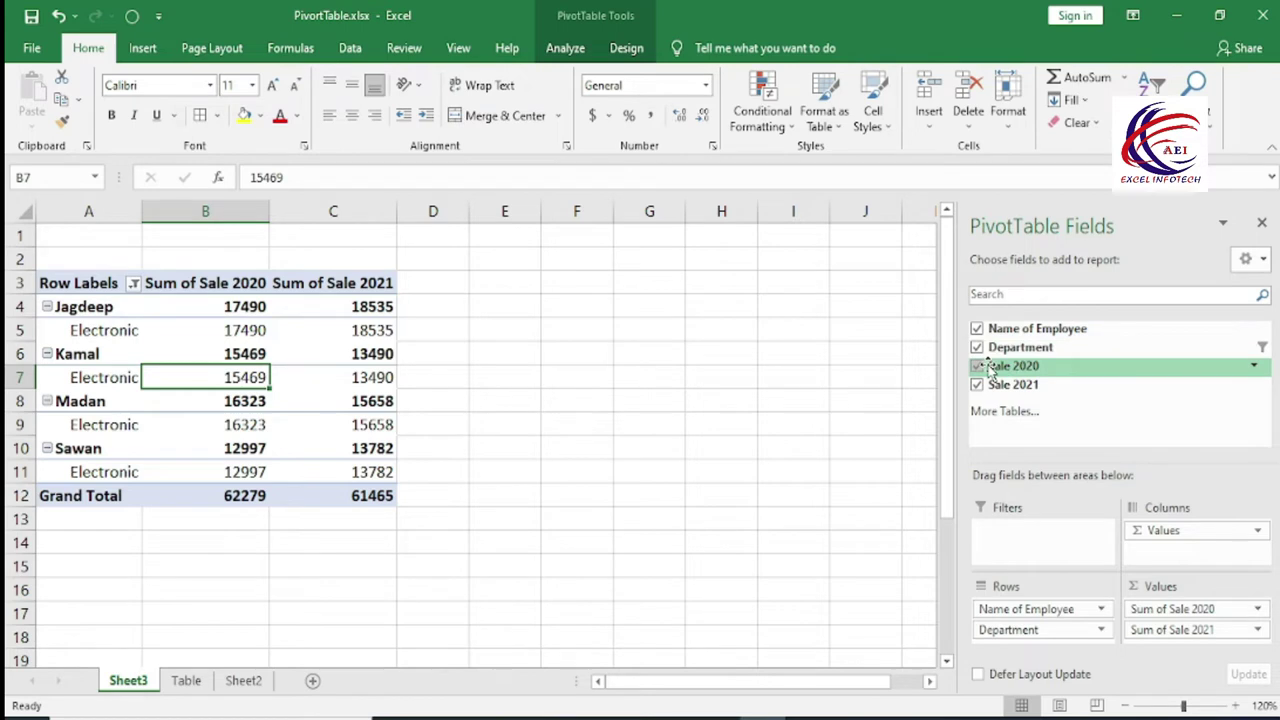
- On the Table sheet, select the source range A1:D12, then the Total Sale column E1:E12
left_click(174, 680)
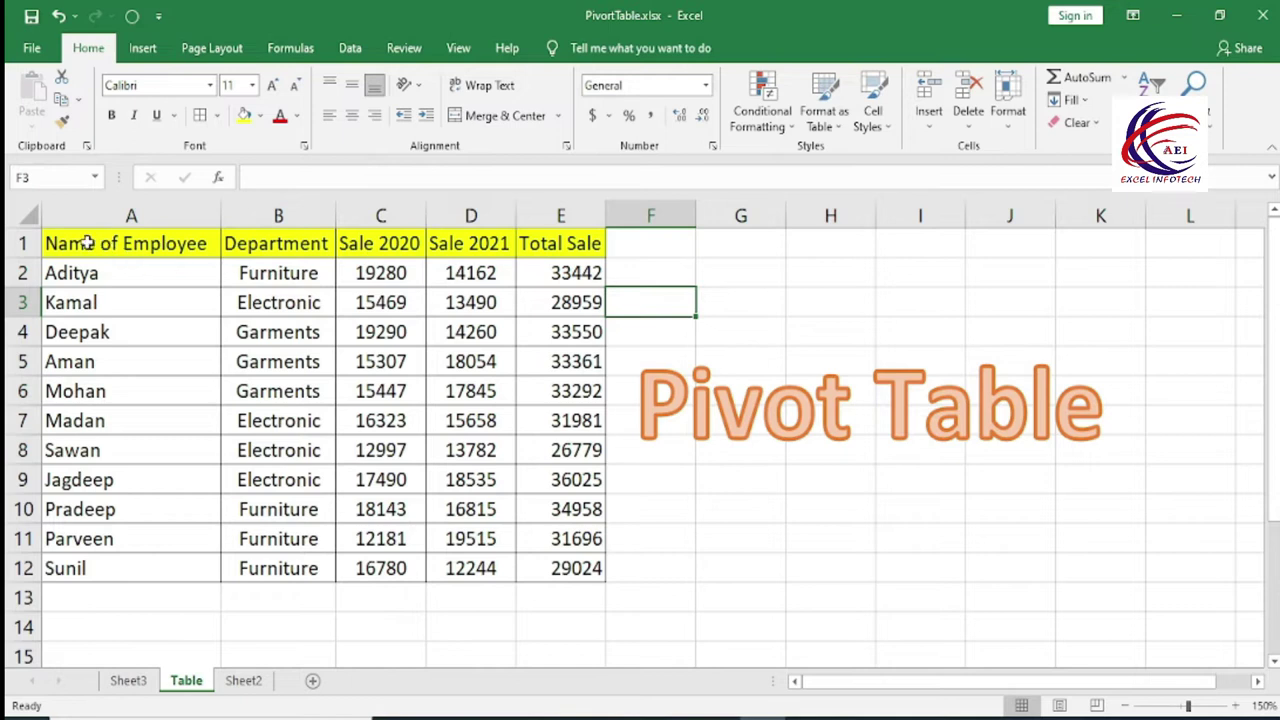
left_click_drag(88, 243, 448, 575)
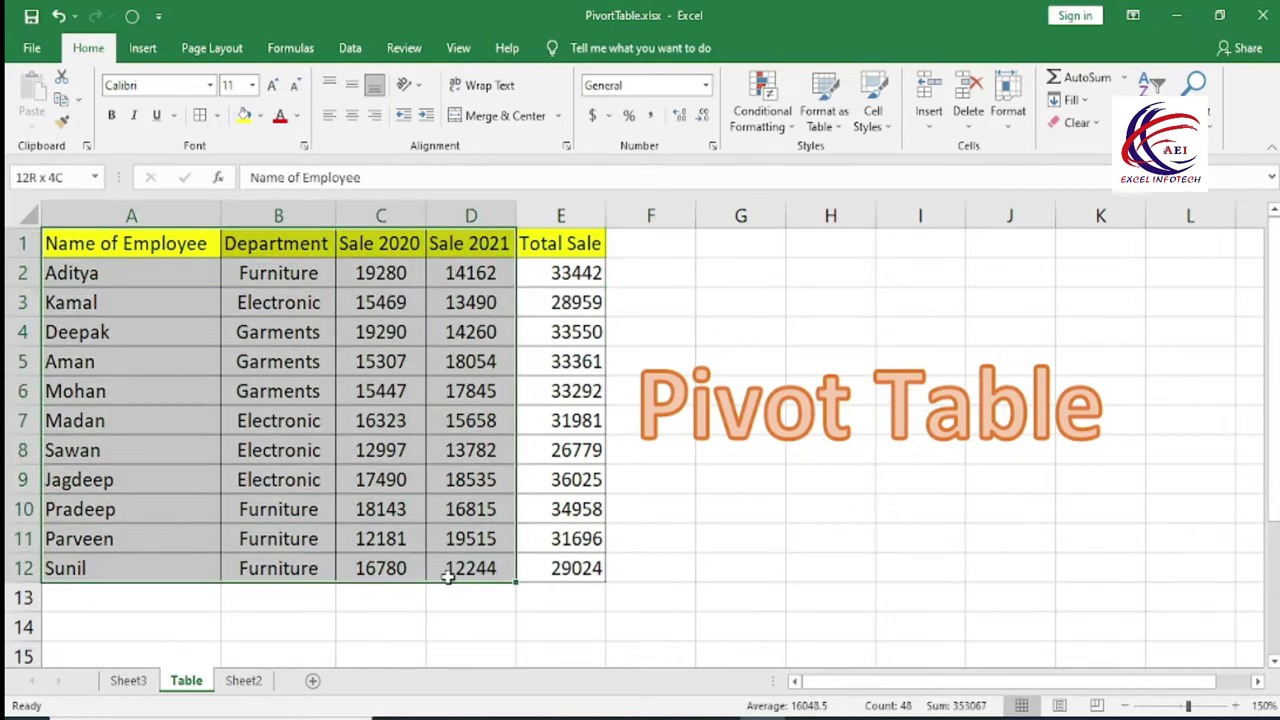
left_click_drag(558, 250, 565, 572)
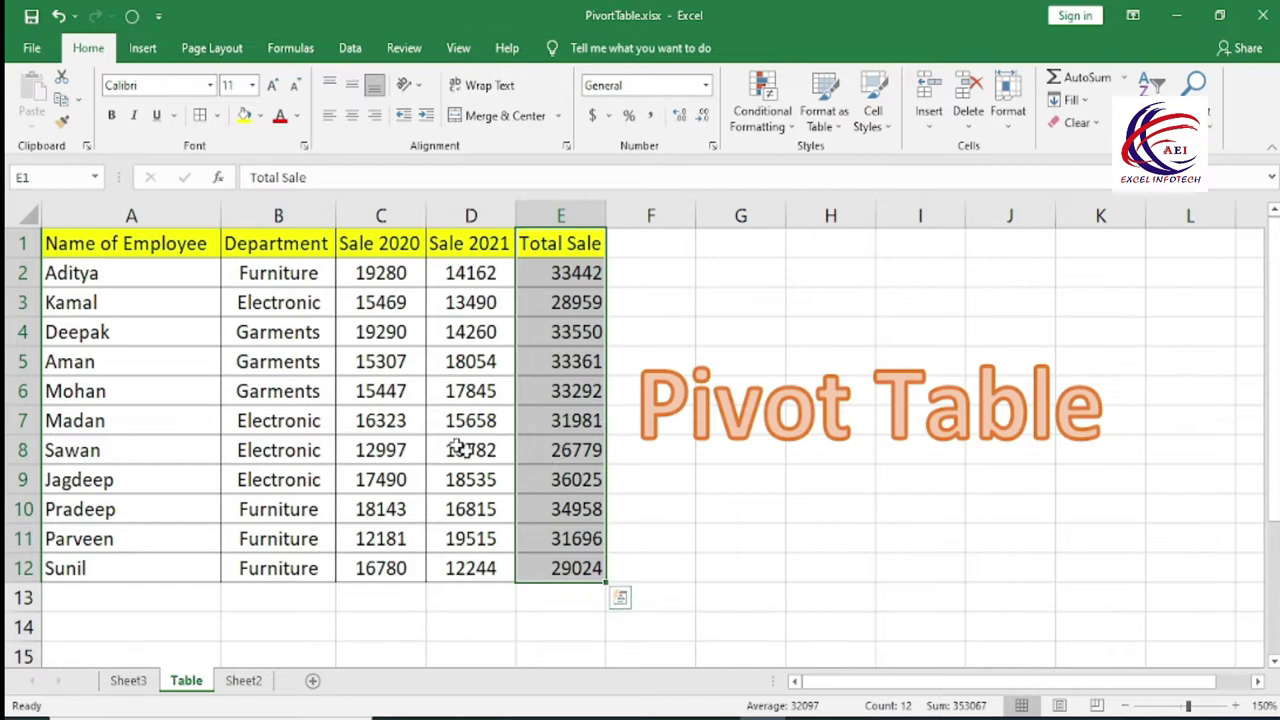
- On Sheet3, uncheck all four fields in the PivotTable Fields pane to empty the pivot
left_click(130, 682)
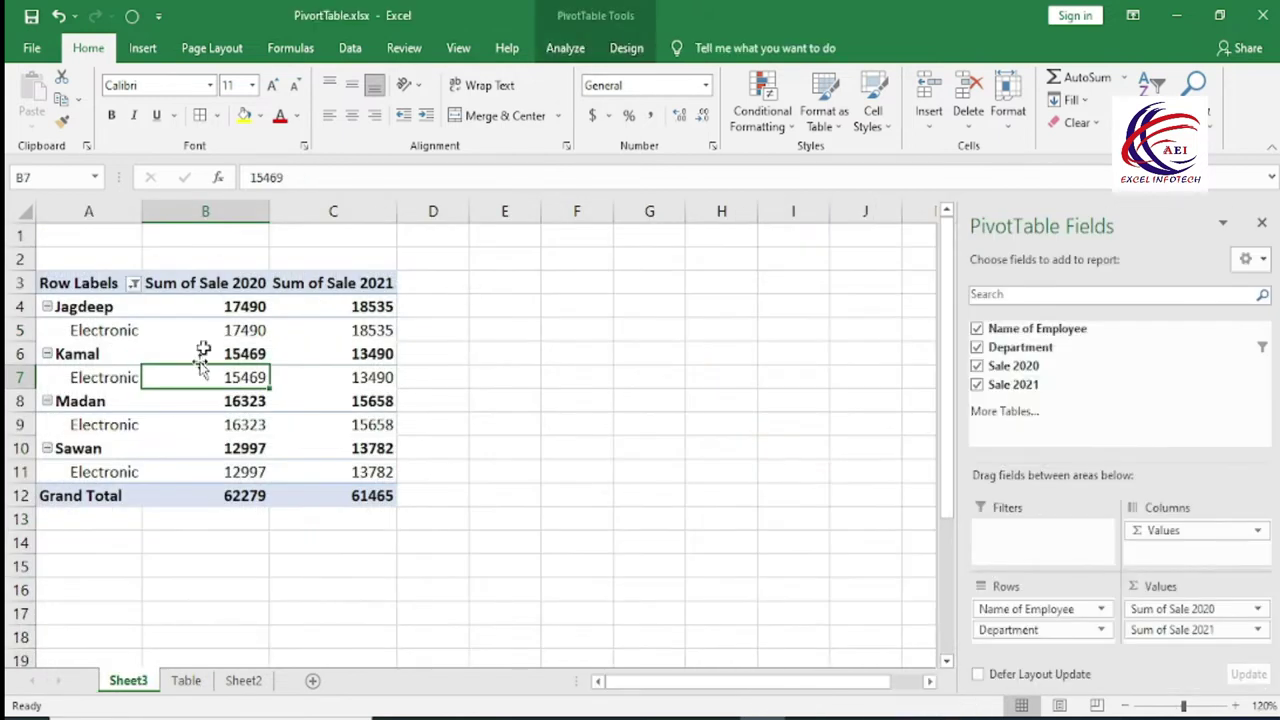
left_click(977, 329)
left_click(977, 347)
left_click(977, 366)
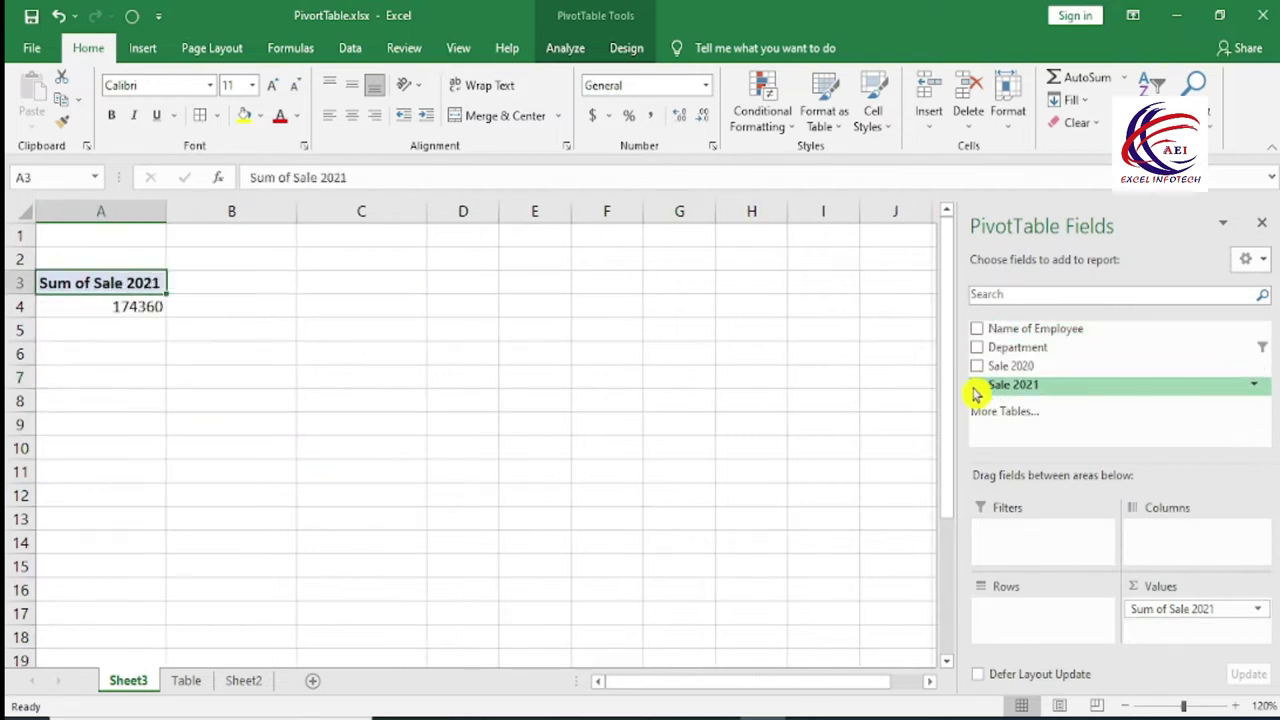
left_click(977, 385)
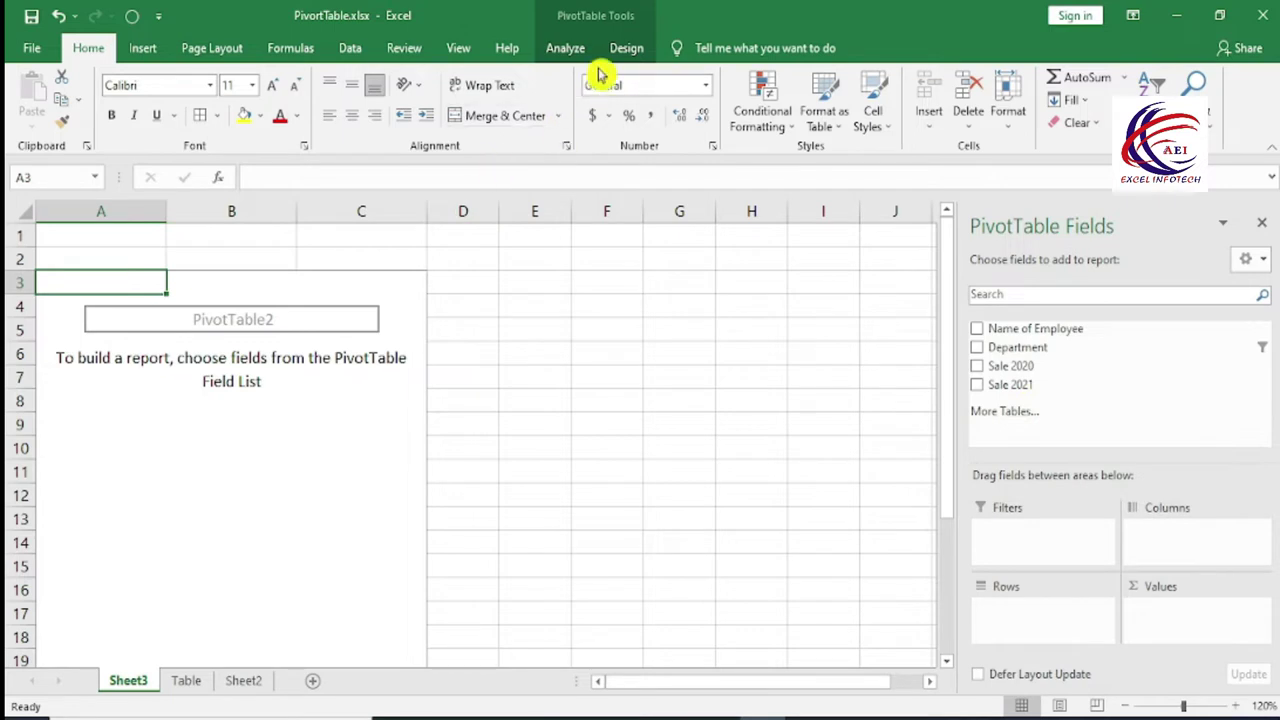
- Bring up the PivotTable Analyze tab and select a cell inside the empty PivotTable2 area
left_click(556, 48)
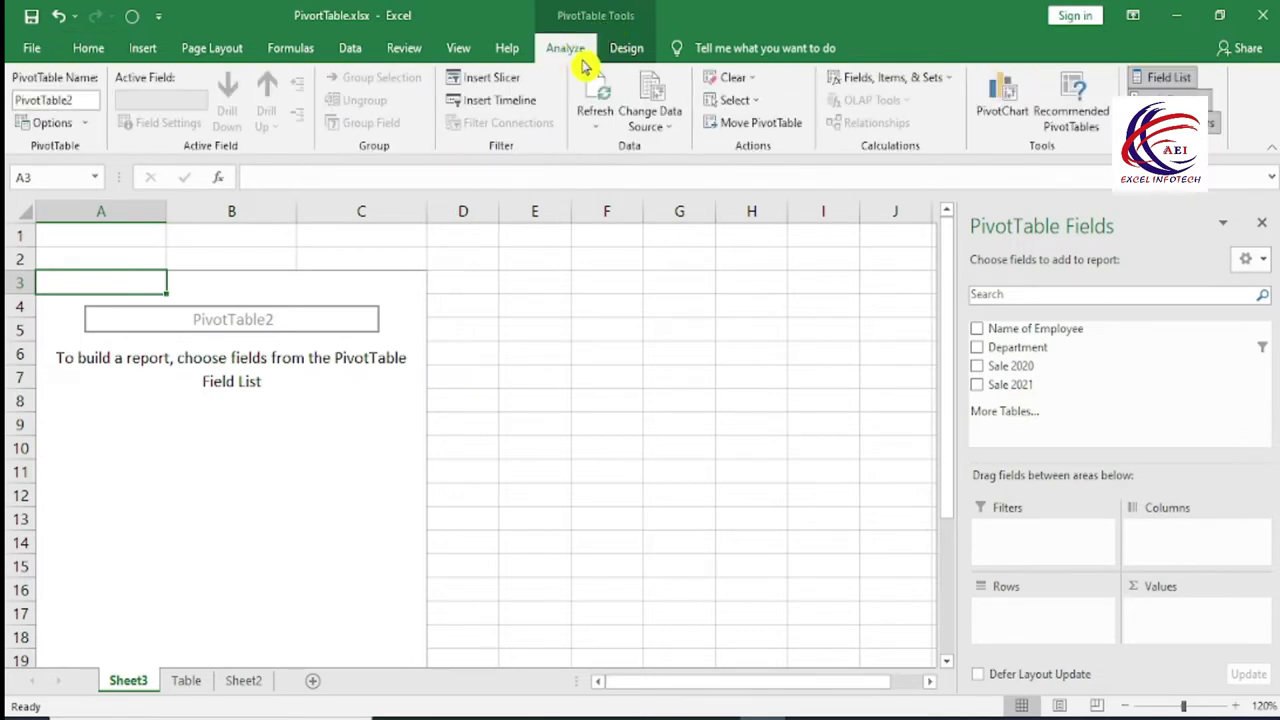
left_click(335, 415)
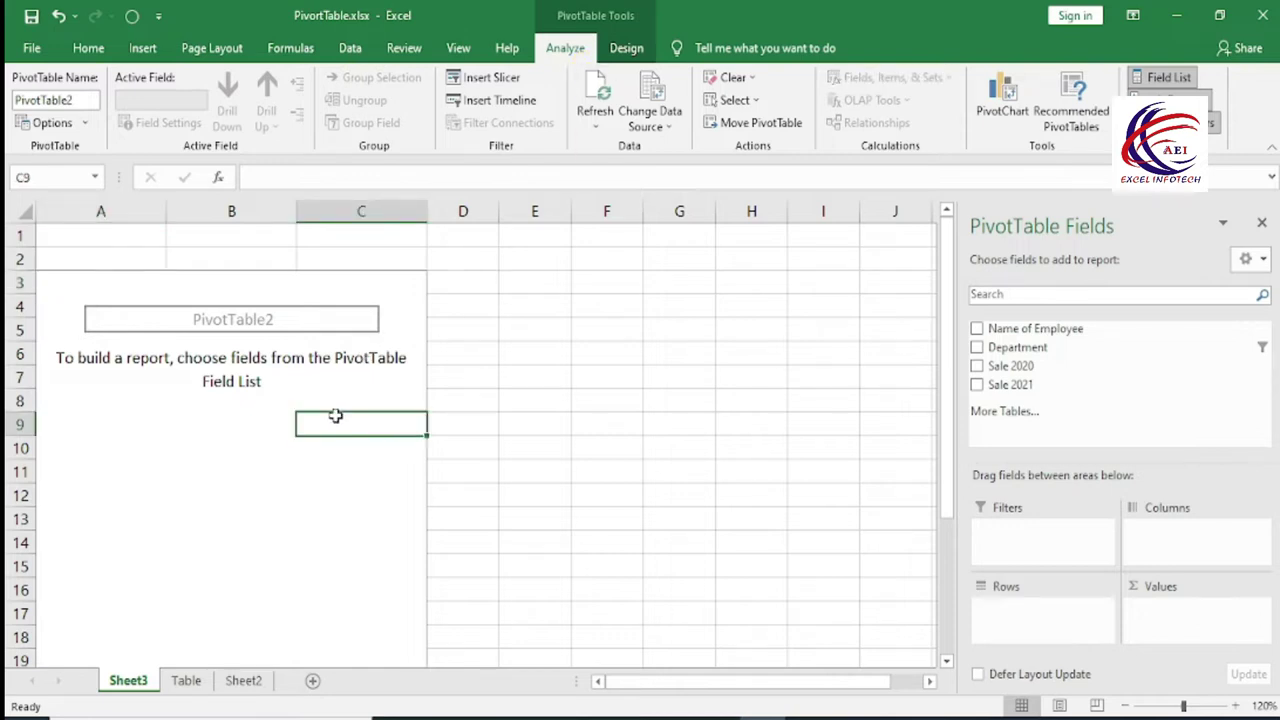
left_click(645, 332)
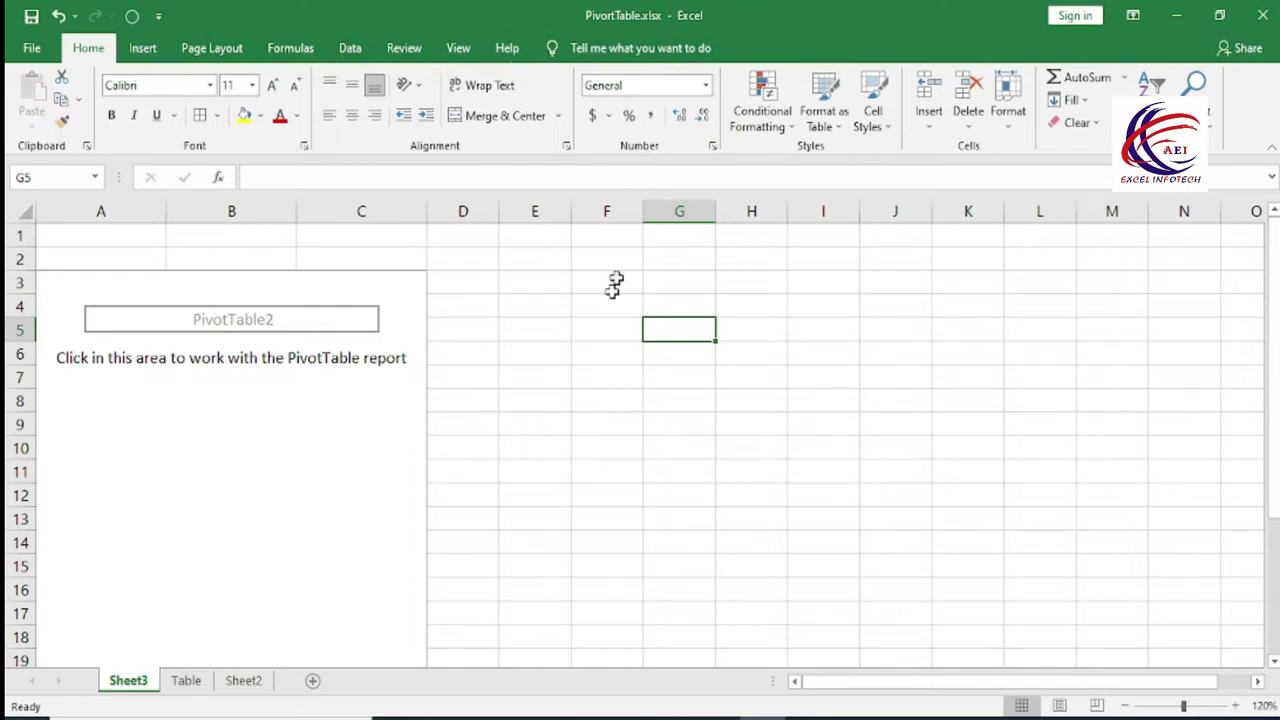
left_click(302, 419)
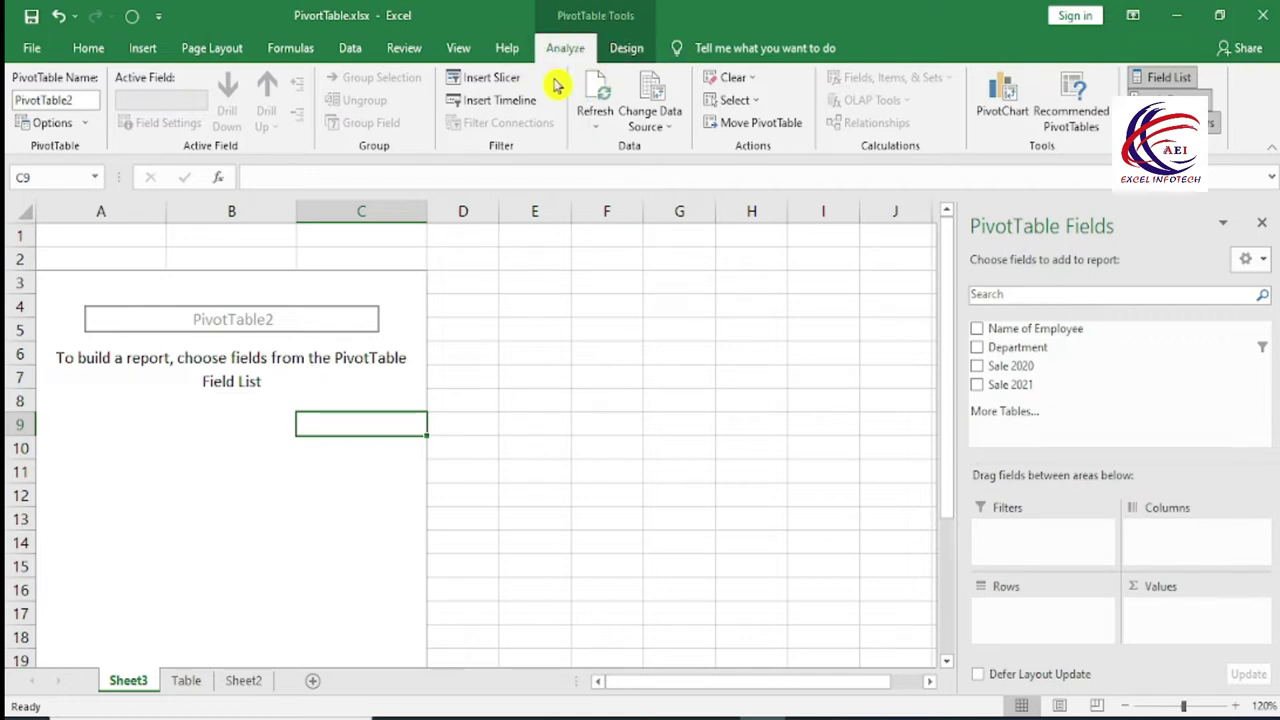
key("Up")
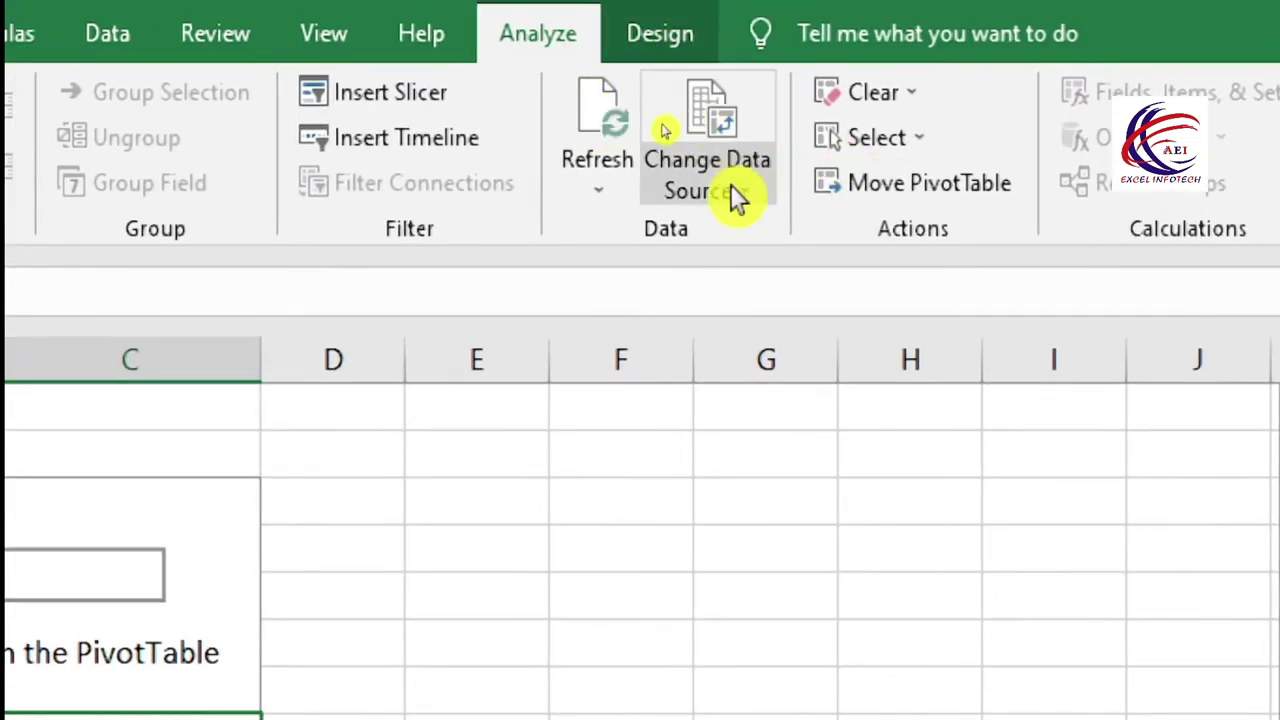
- Change the pivot's data source to Table!$A$1:$E$12 so it includes the Total Sale column
left_click(730, 175)
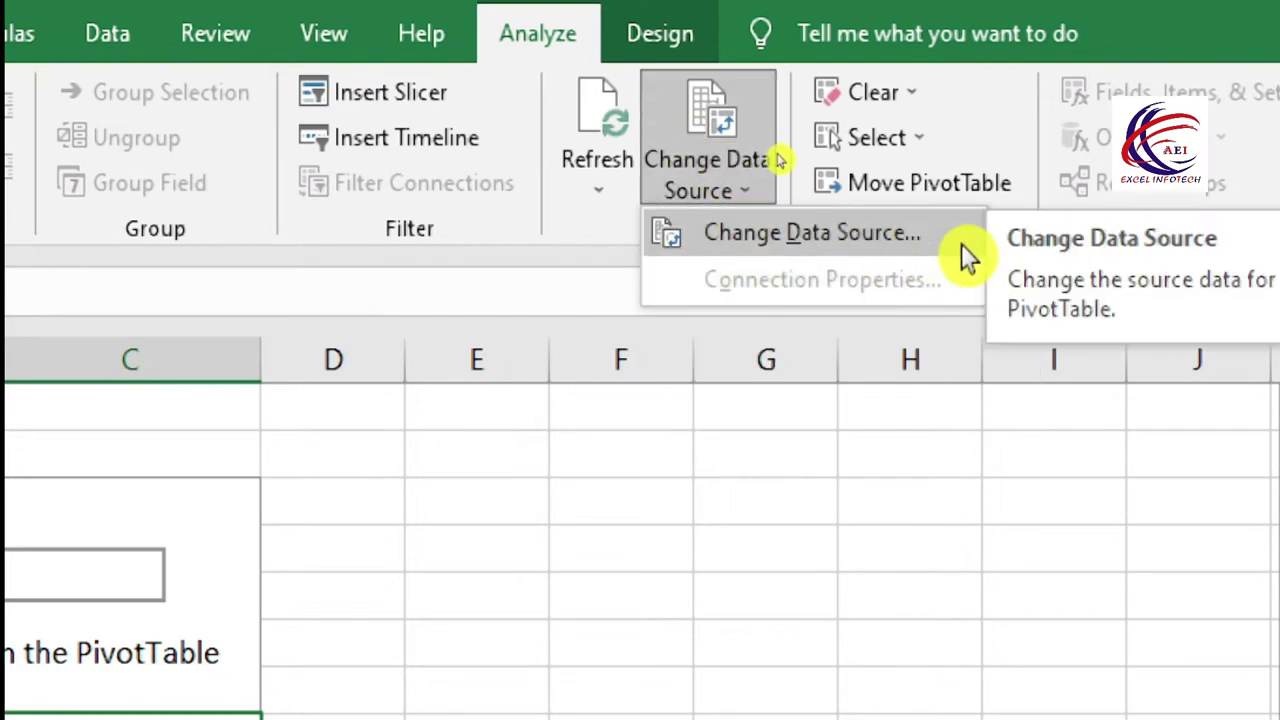
left_click(880, 231)
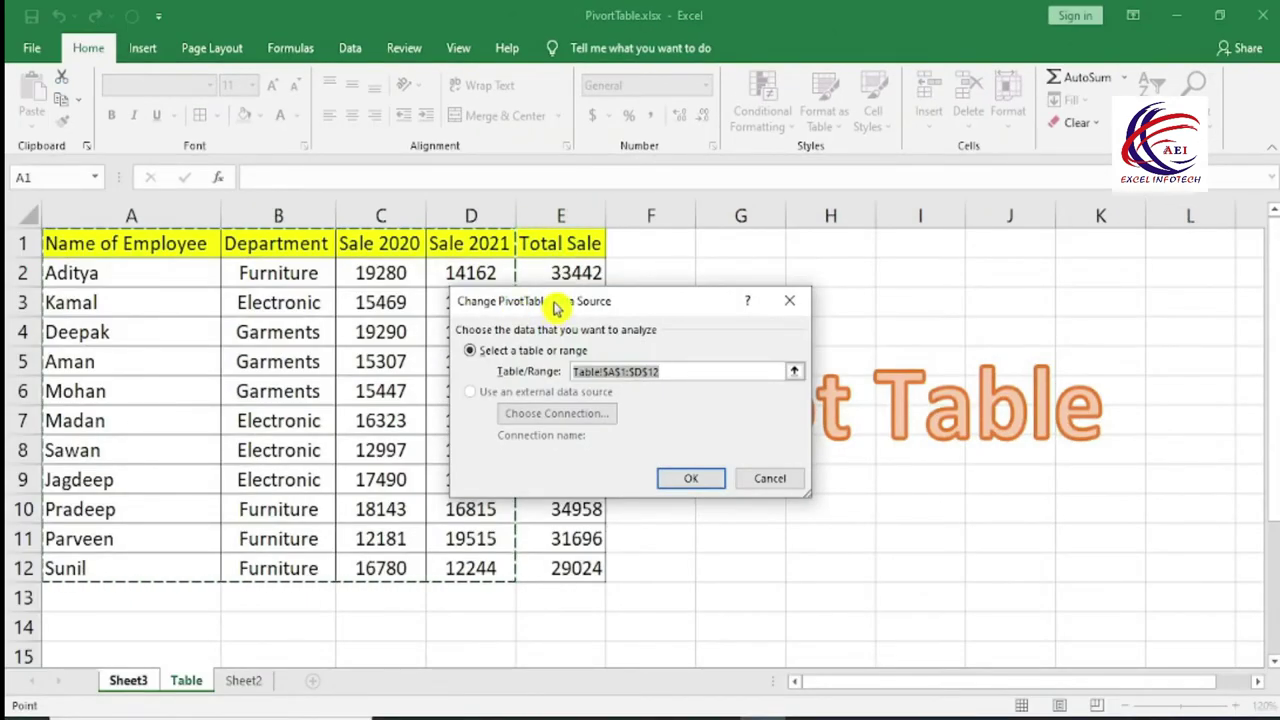
left_click_drag(556, 305, 838, 258)
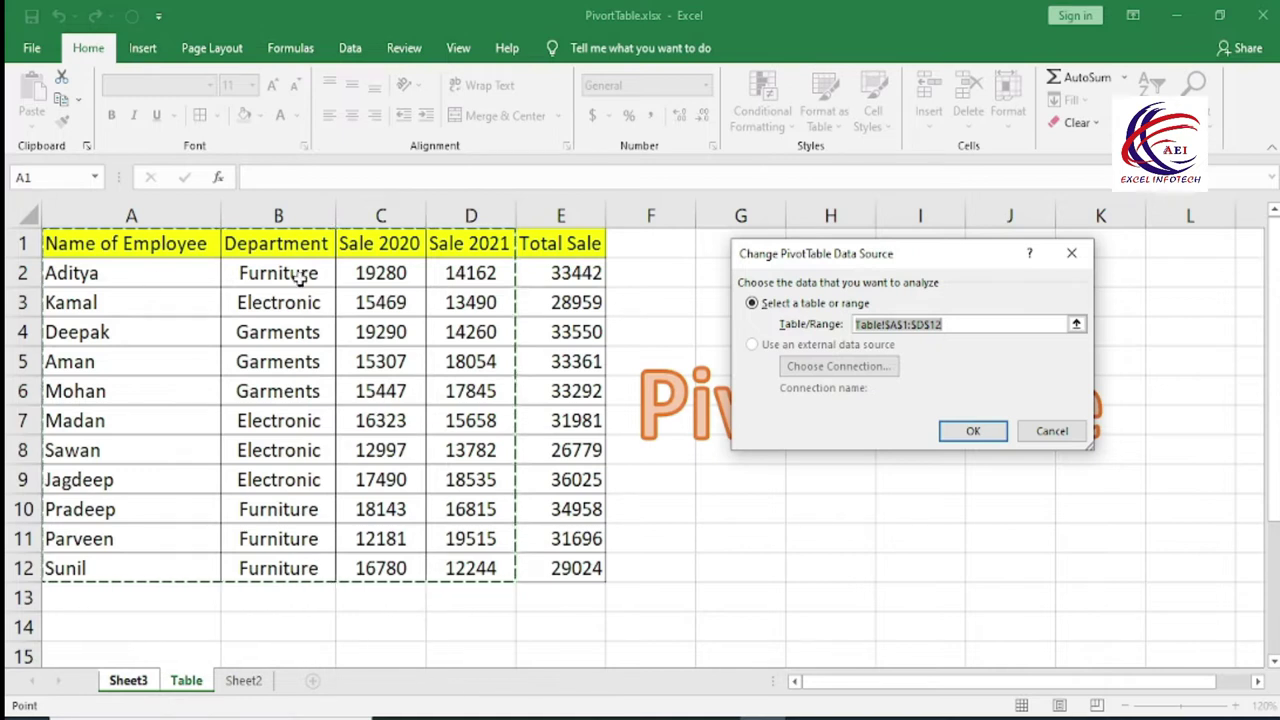
mouse_move(117, 255)
left_mouse_down()
mouse_move(565, 512)
mouse_move(565, 565)
left_mouse_up()
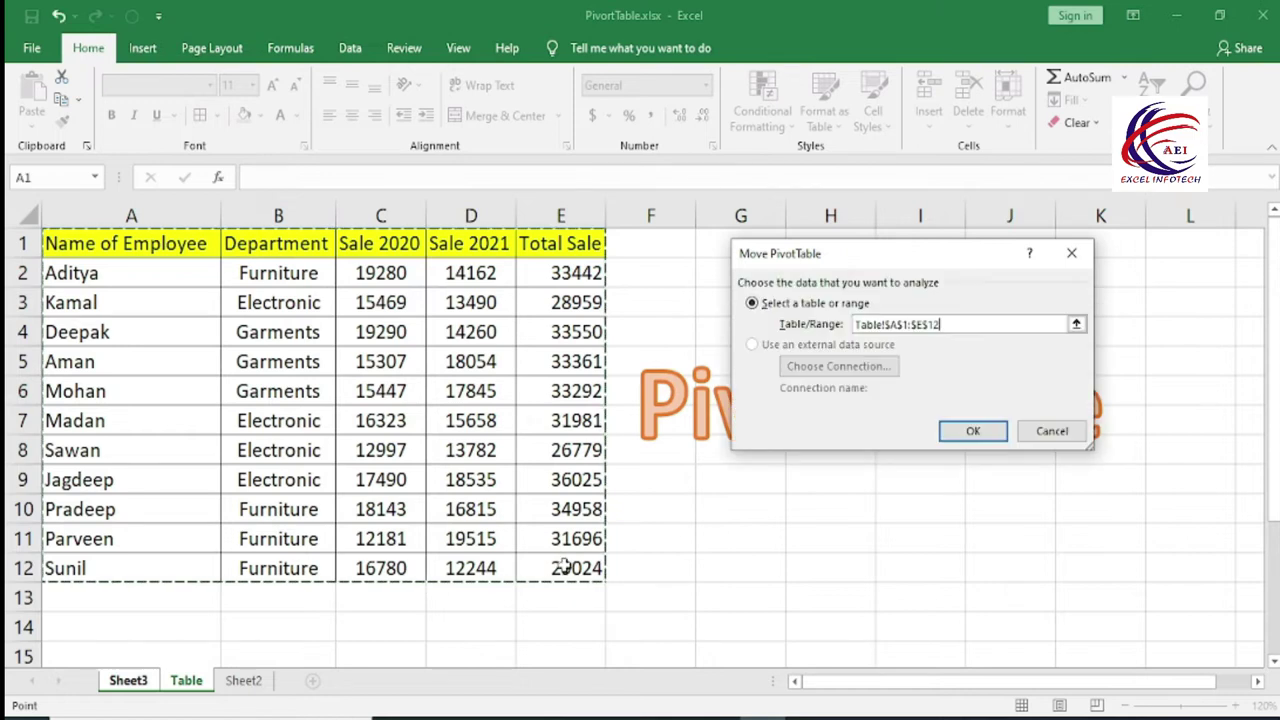
left_click(982, 433)
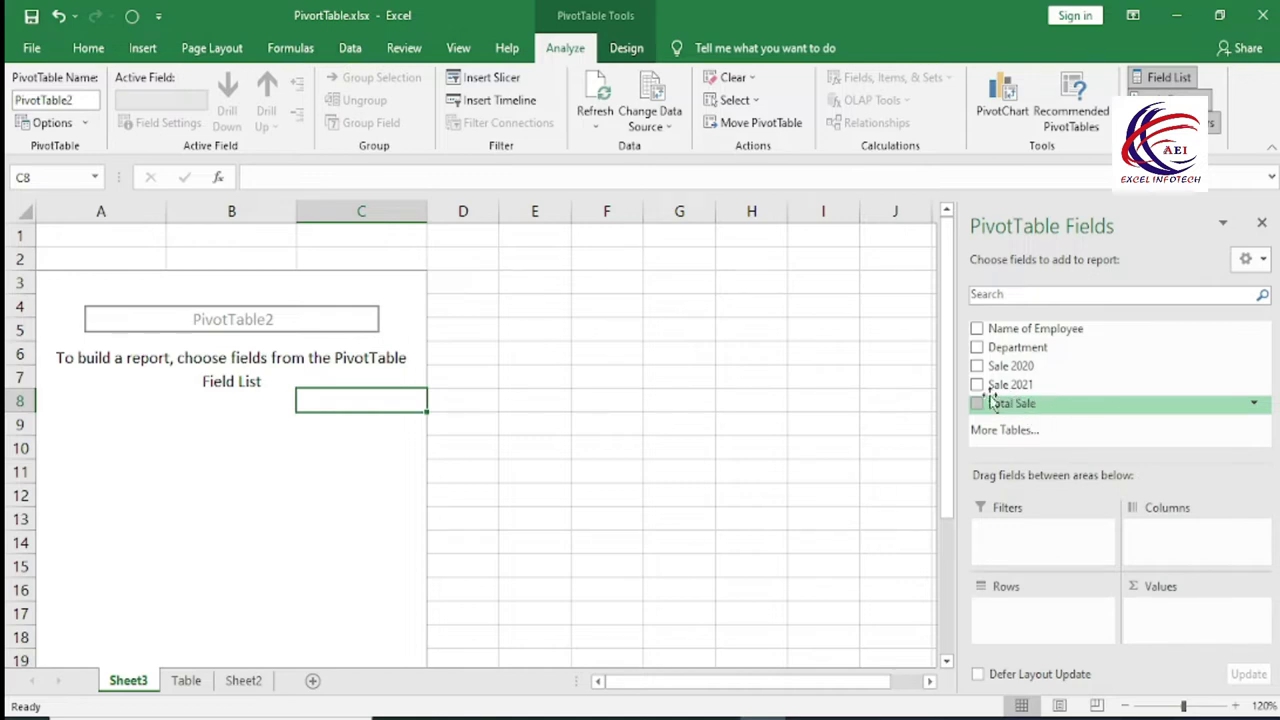
- Refresh, then test by adding Name of Employee, Department and Total Sale and removing them again
left_click(596, 127)
left_click(660, 176)
left_click(977, 329)
left_click(977, 329)
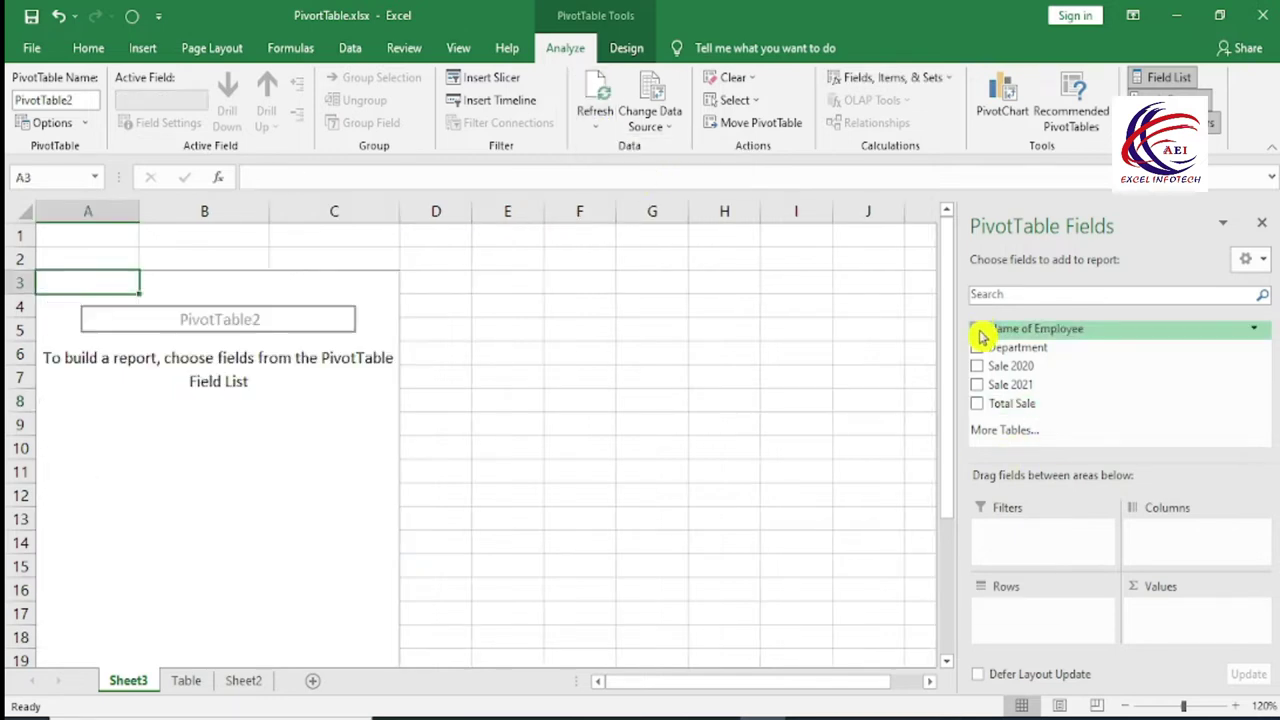
left_click(977, 329)
left_click(977, 347)
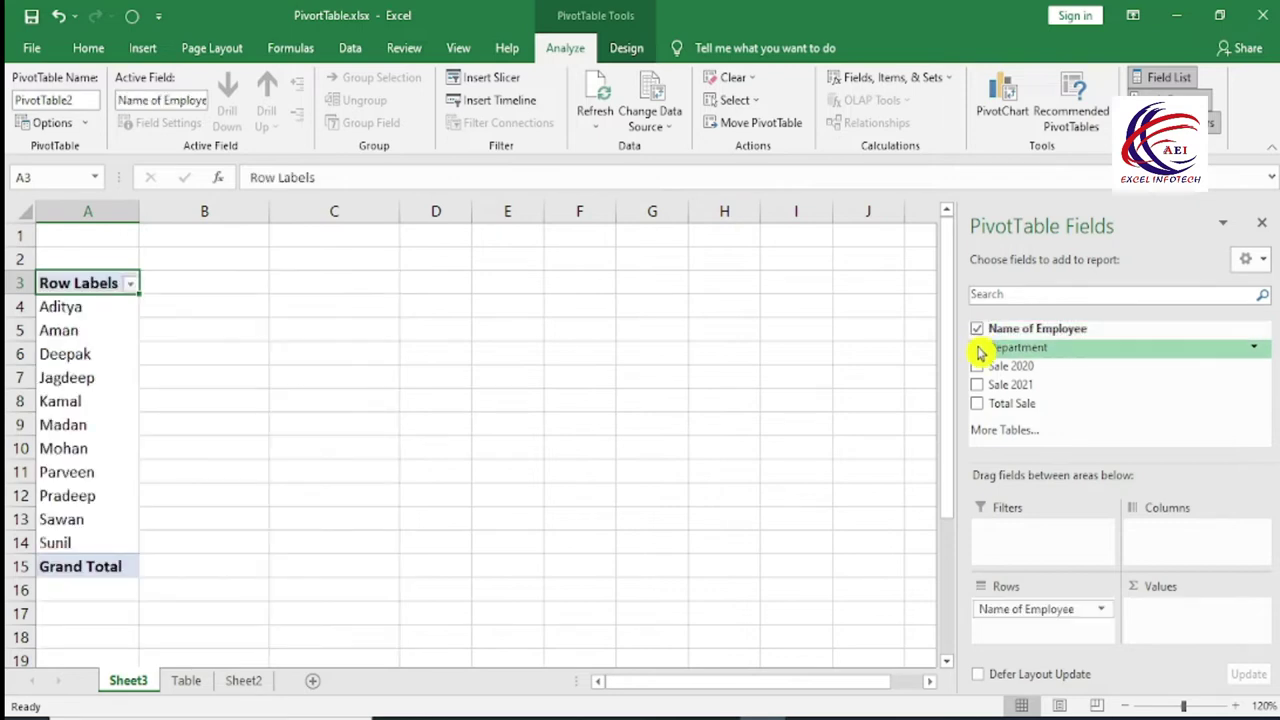
left_click(977, 403)
left_click(977, 329)
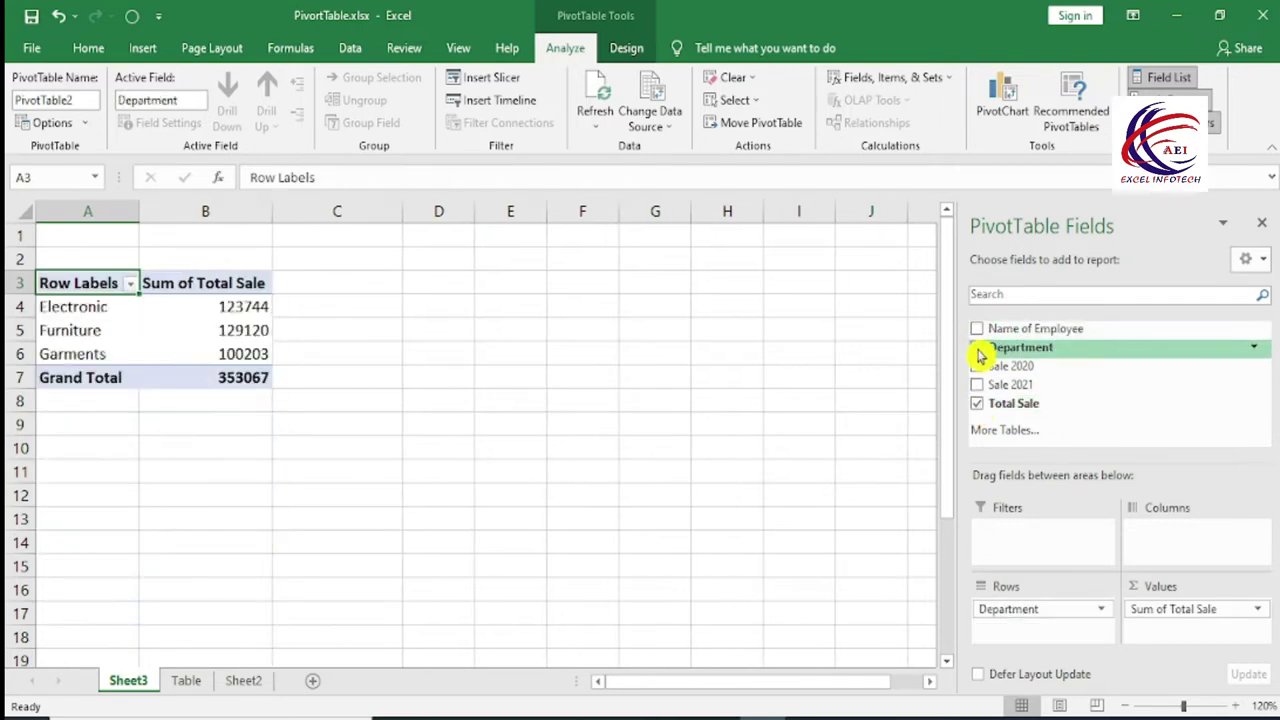
left_click(977, 347)
left_click(977, 403)
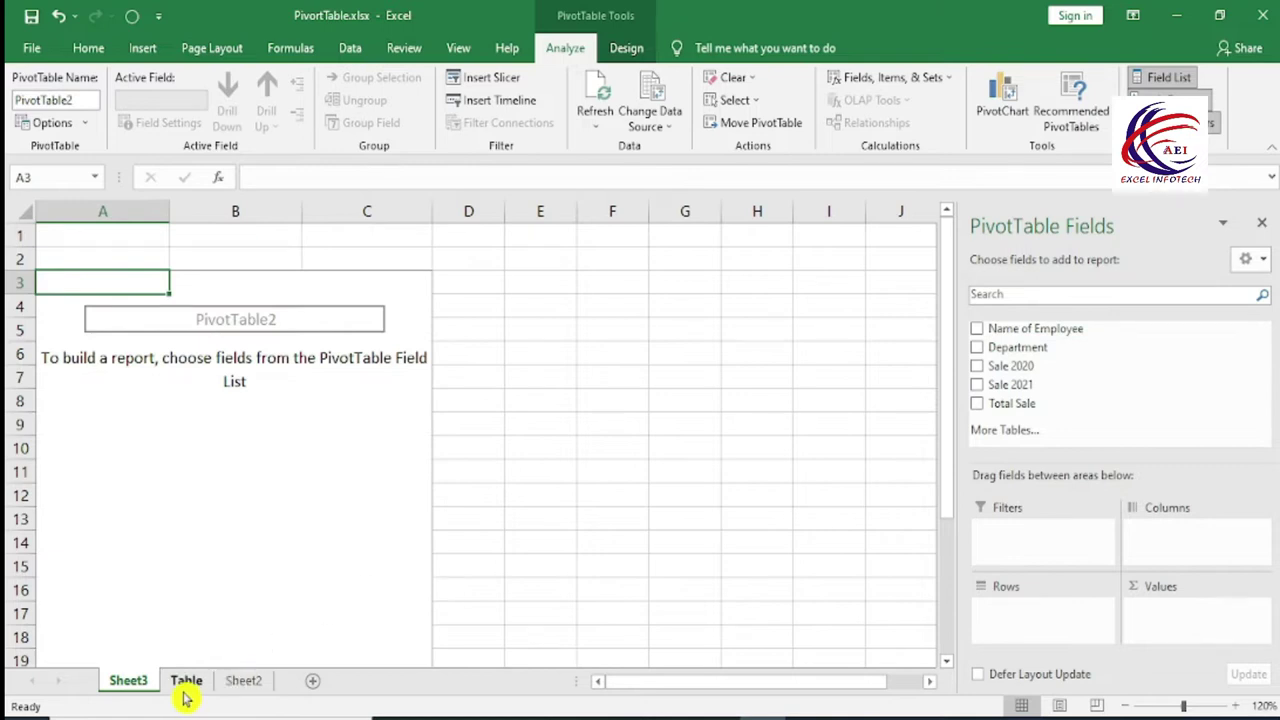
left_click(186, 681)
- Replace Furniture with 'garments' in cell B2 of the Table sheet and go back to Sheet3
left_click(259, 396)
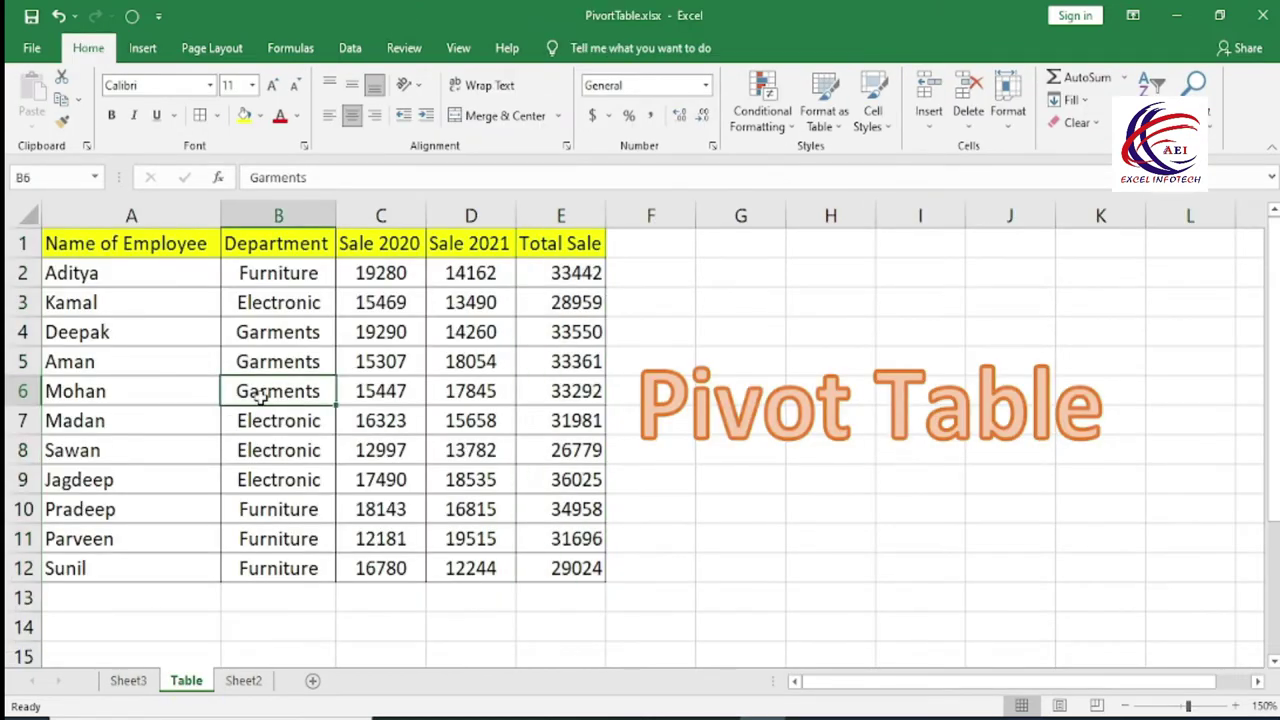
left_click(289, 423)
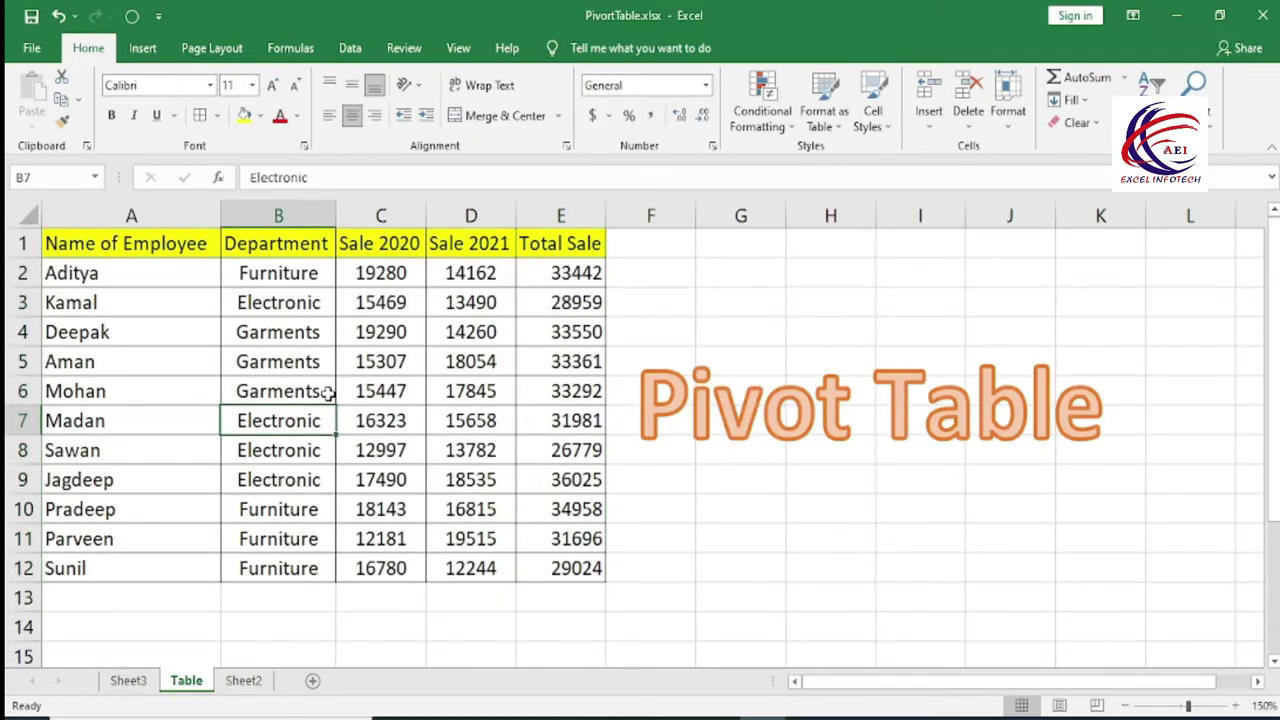
left_click(110, 279)
left_click(238, 276)
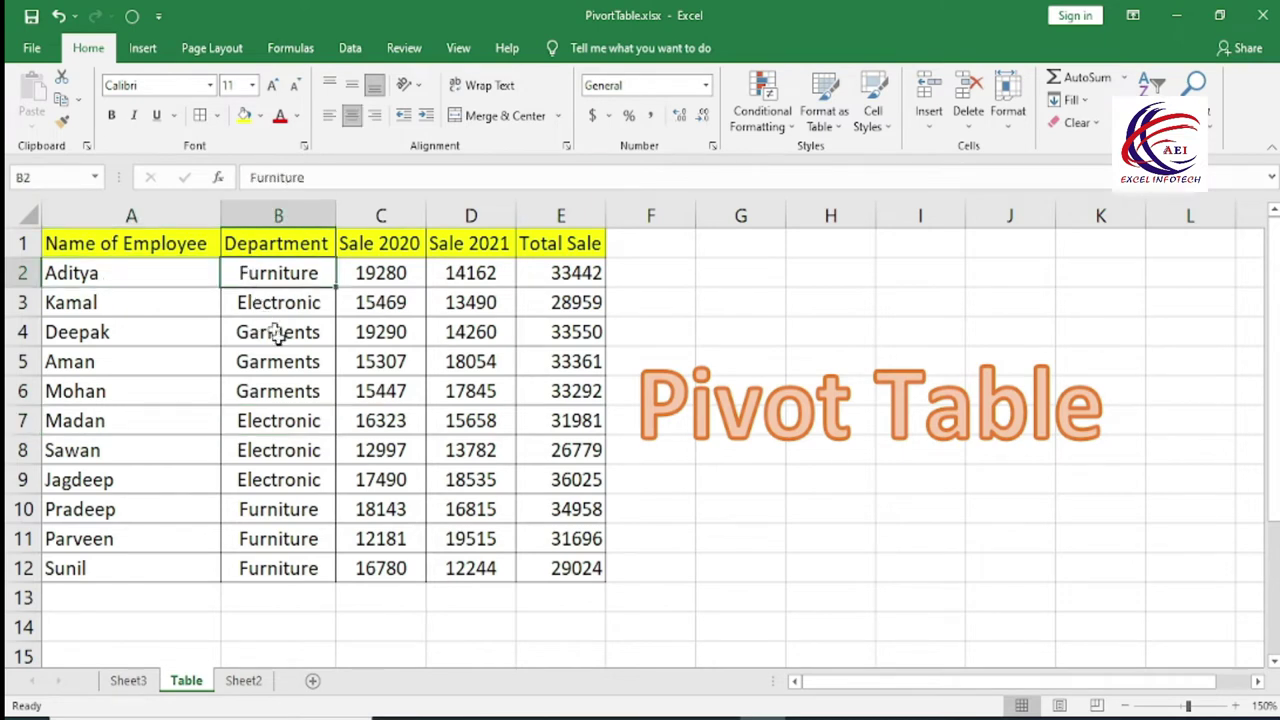
type("garments")
key("Return")
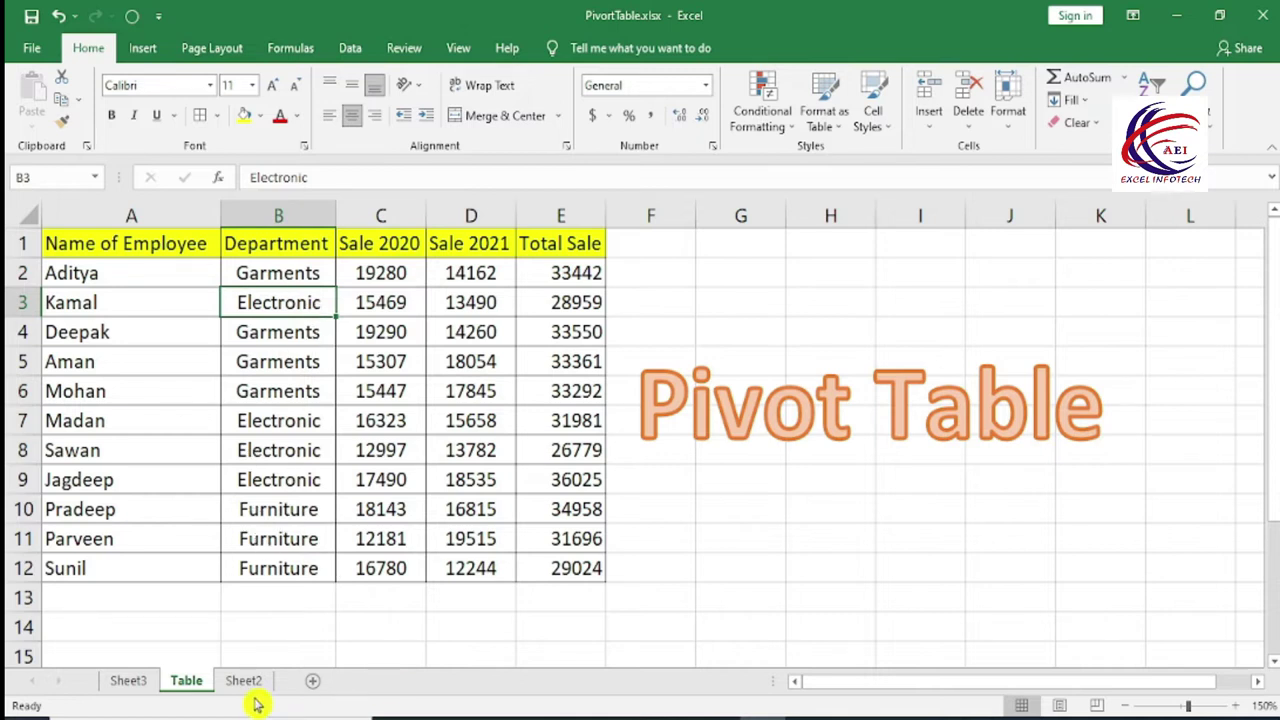
left_click(128, 680)
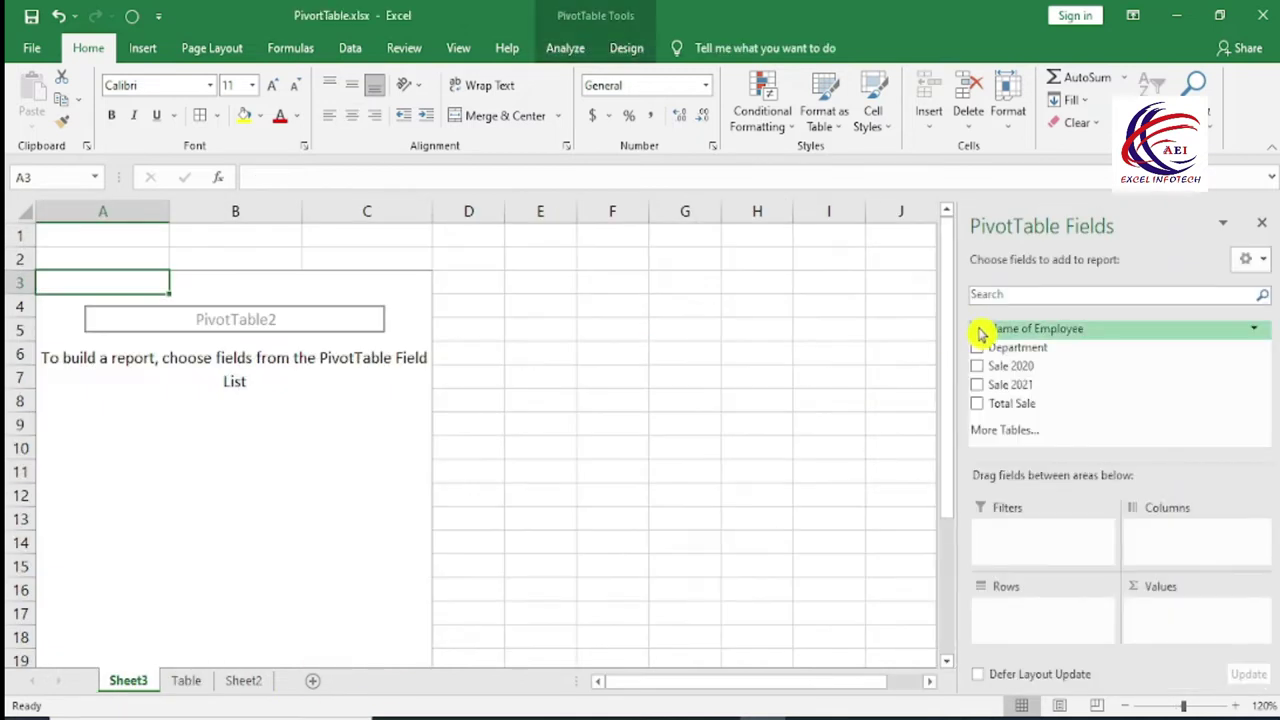
- Put Name of Employee and Department in the pivot rows, check against the Table sheet, and select department items
left_click(977, 328)
left_click(978, 348)
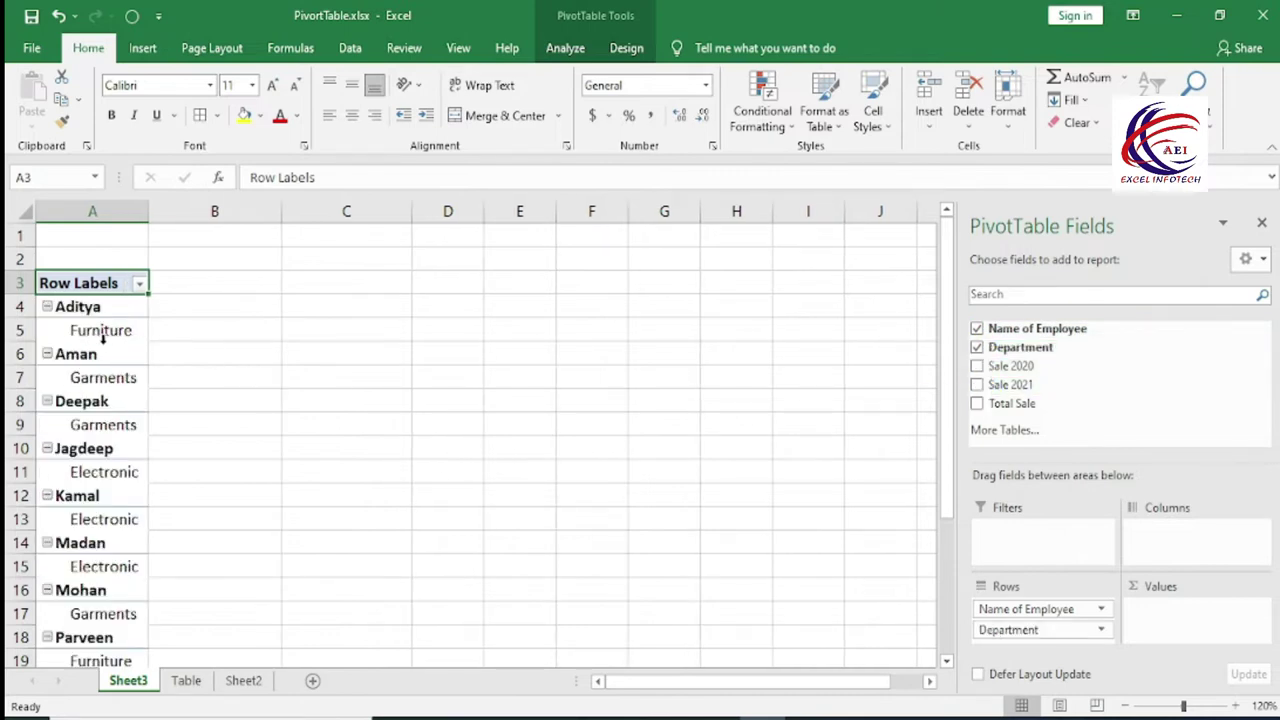
left_click(186, 680)
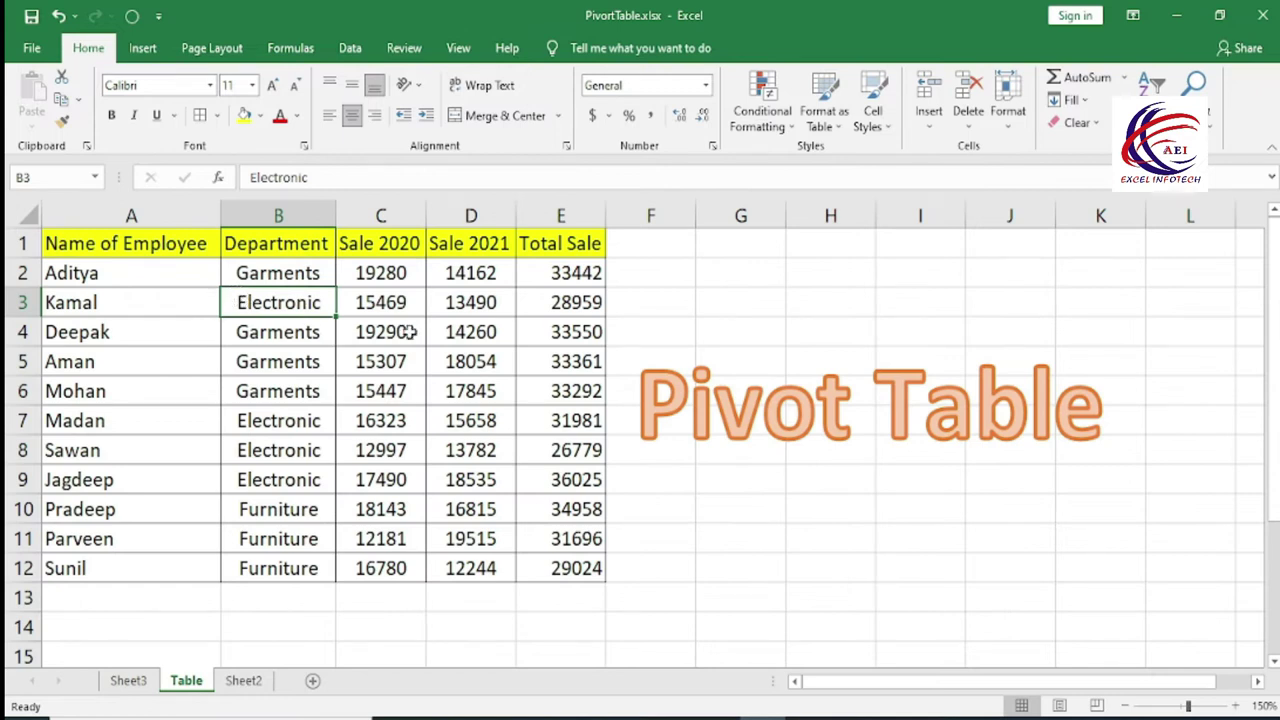
left_click(128, 680)
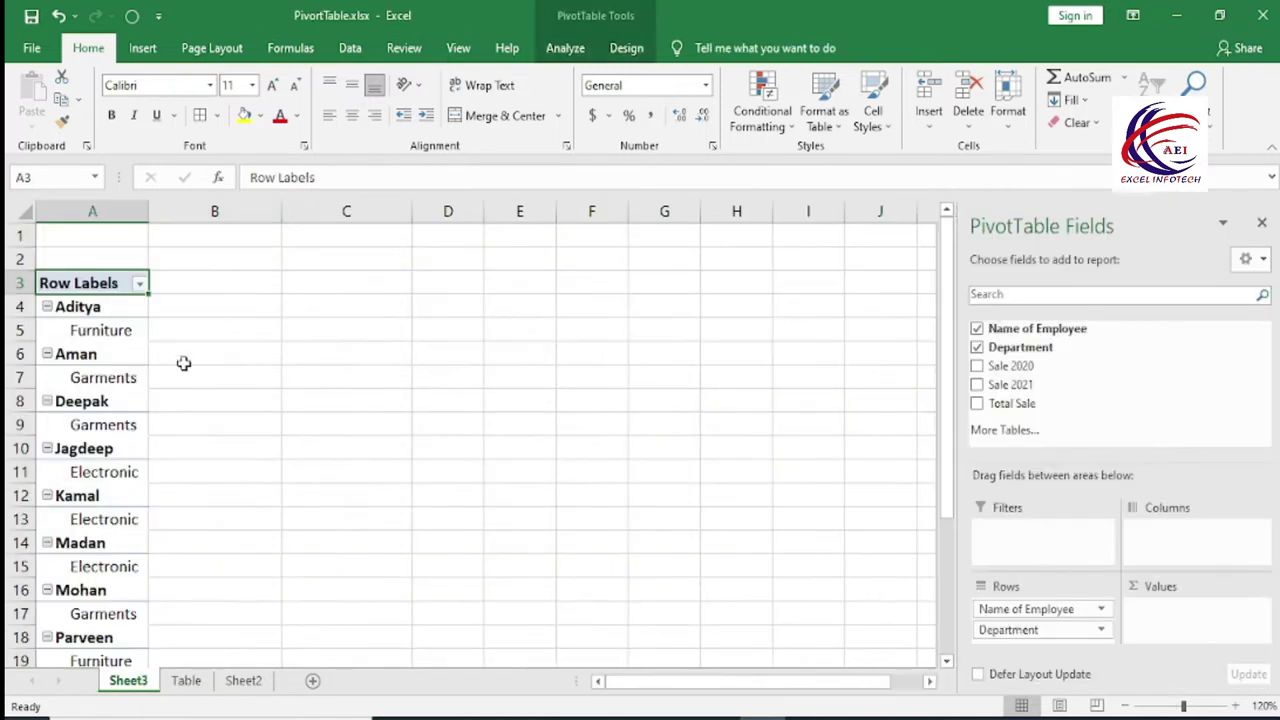
left_click(112, 332)
left_click(101, 366)
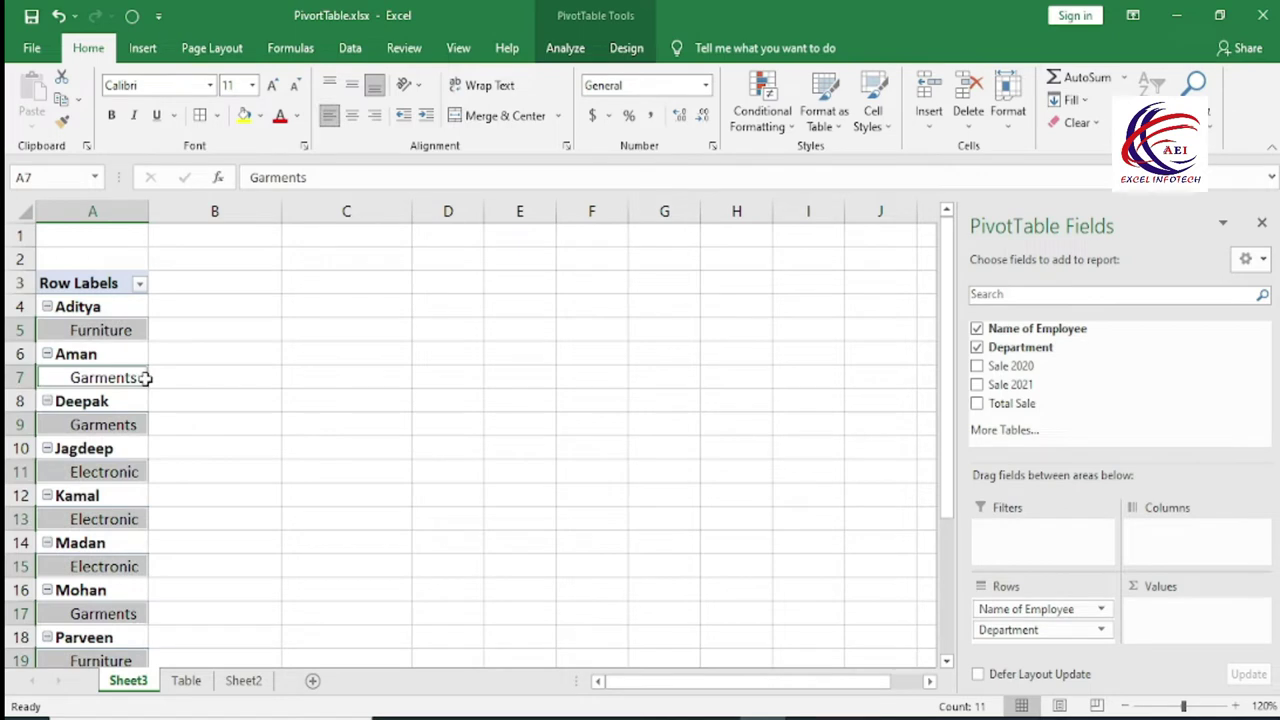
- Refresh All pivot data so Aditya appears under Garments, then show the Table sheet
left_click(568, 49)
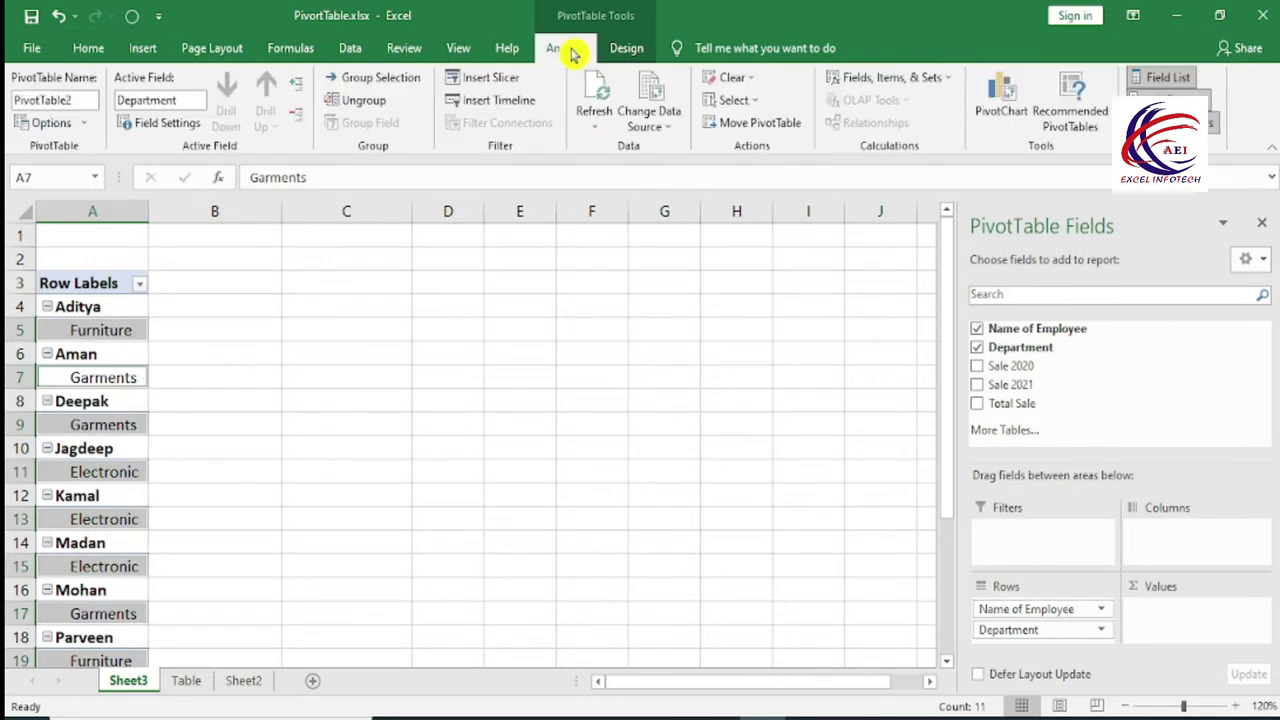
left_click(595, 127)
left_click(574, 91)
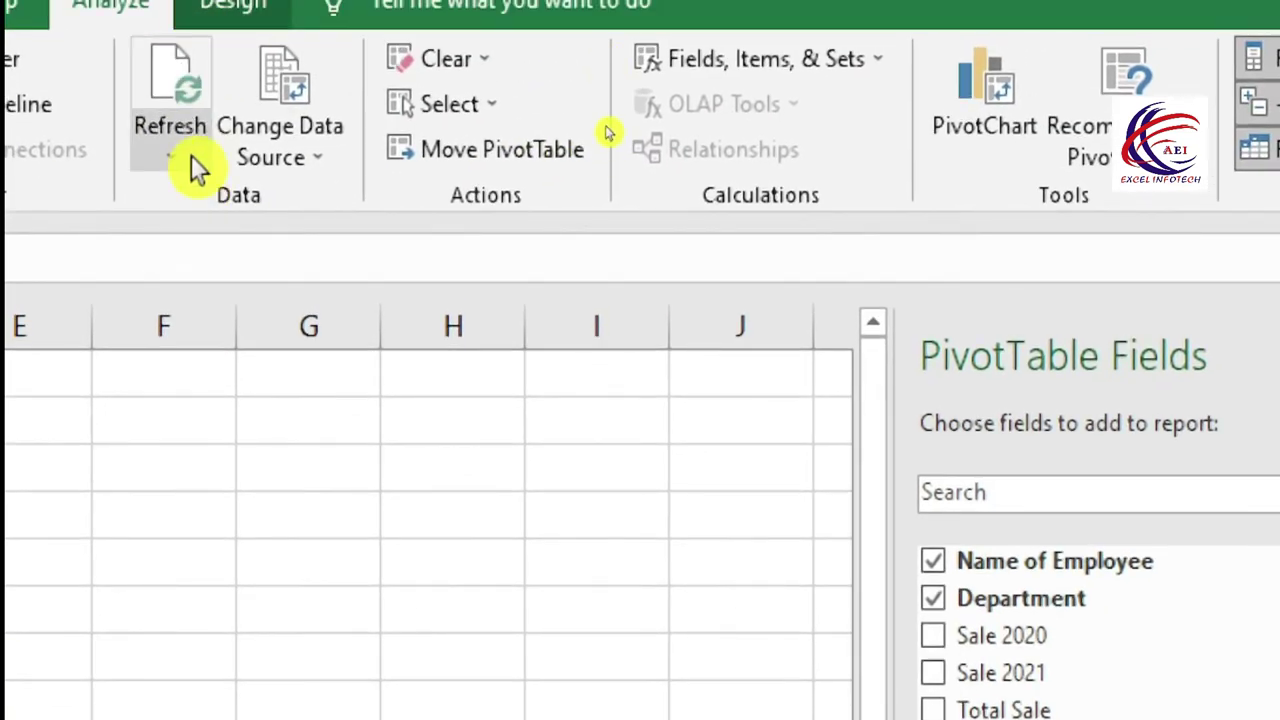
left_click(189, 135)
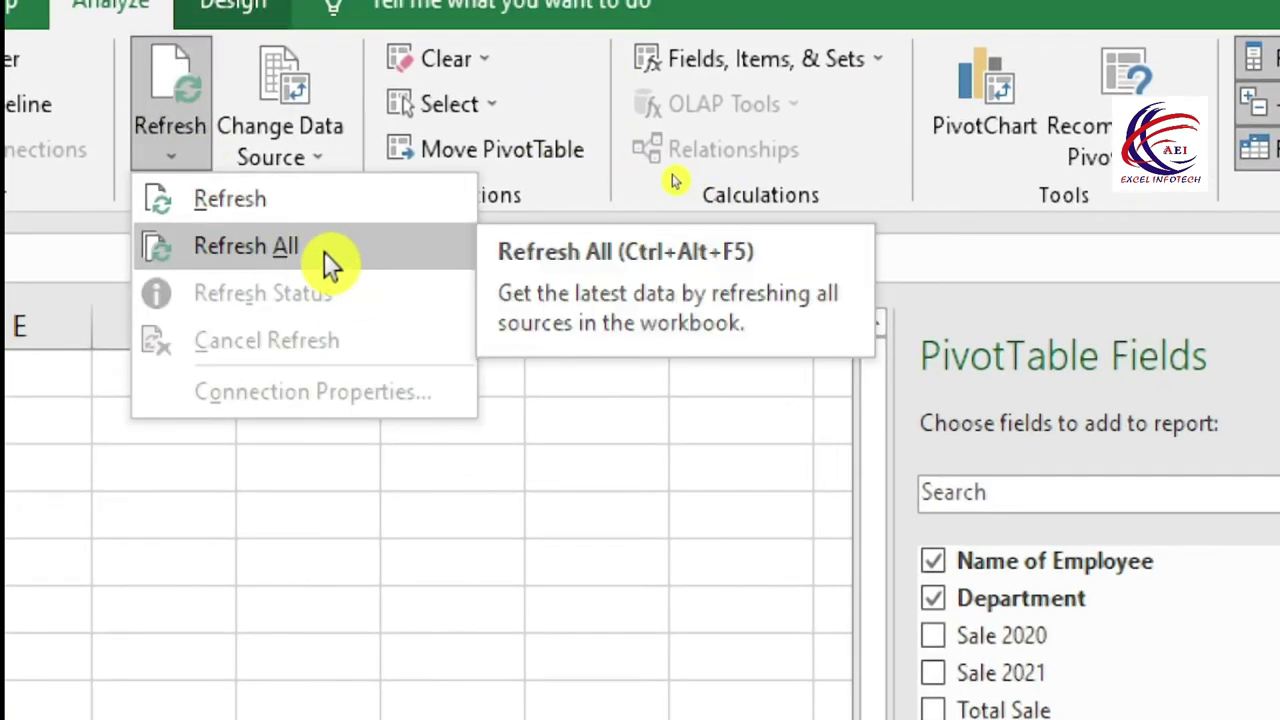
left_click(281, 253)
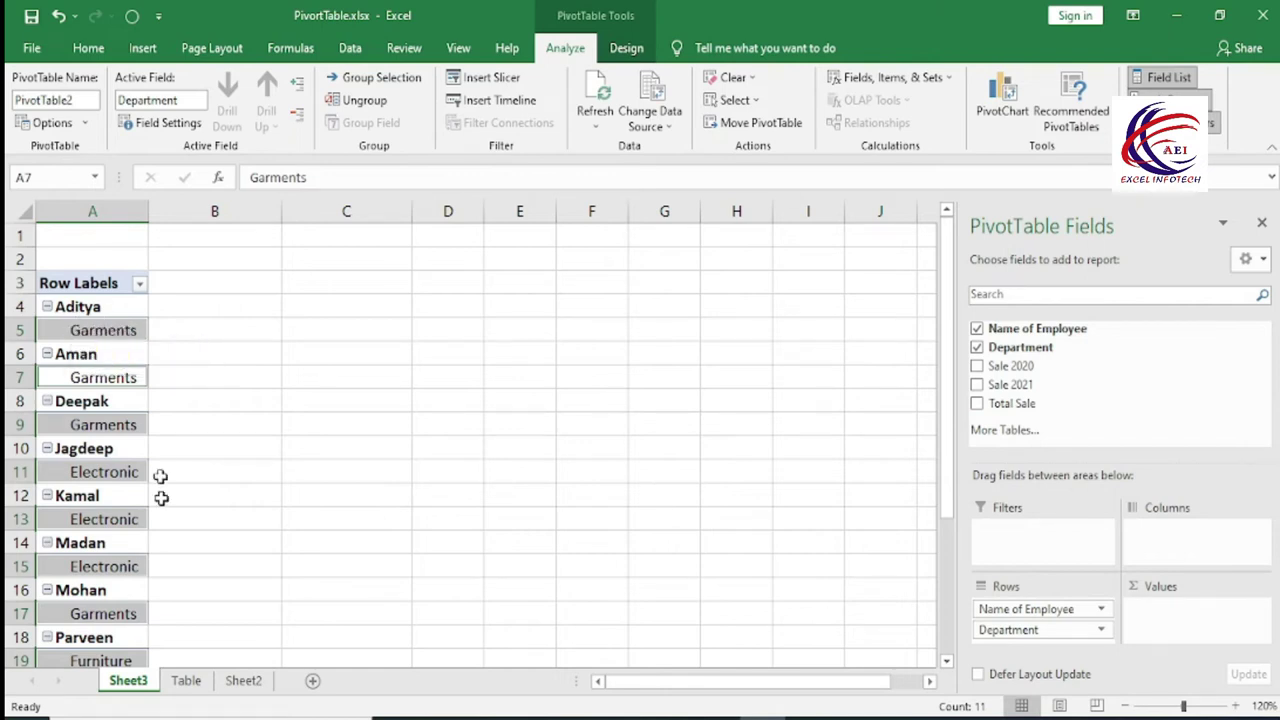
left_click(192, 680)
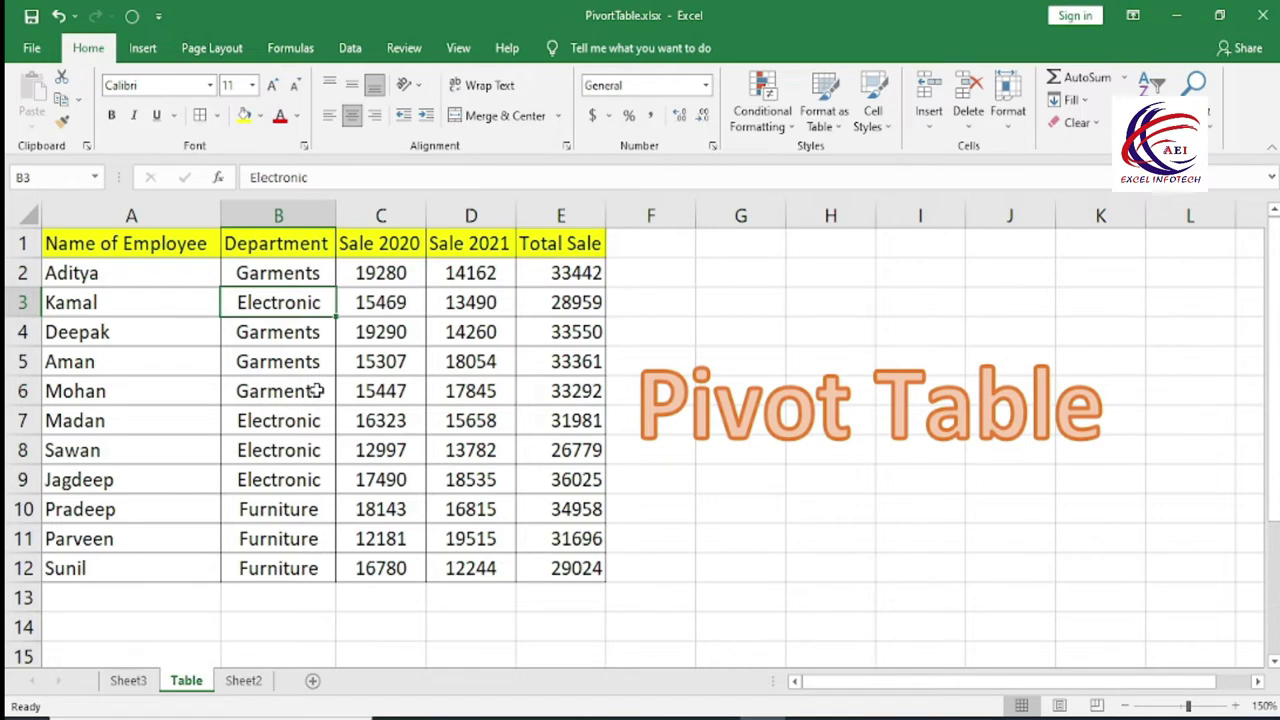
- Rebuild the Sheet3 pivot to list employees under each department with Sum of Total Sale (353067)
left_click(129, 680)
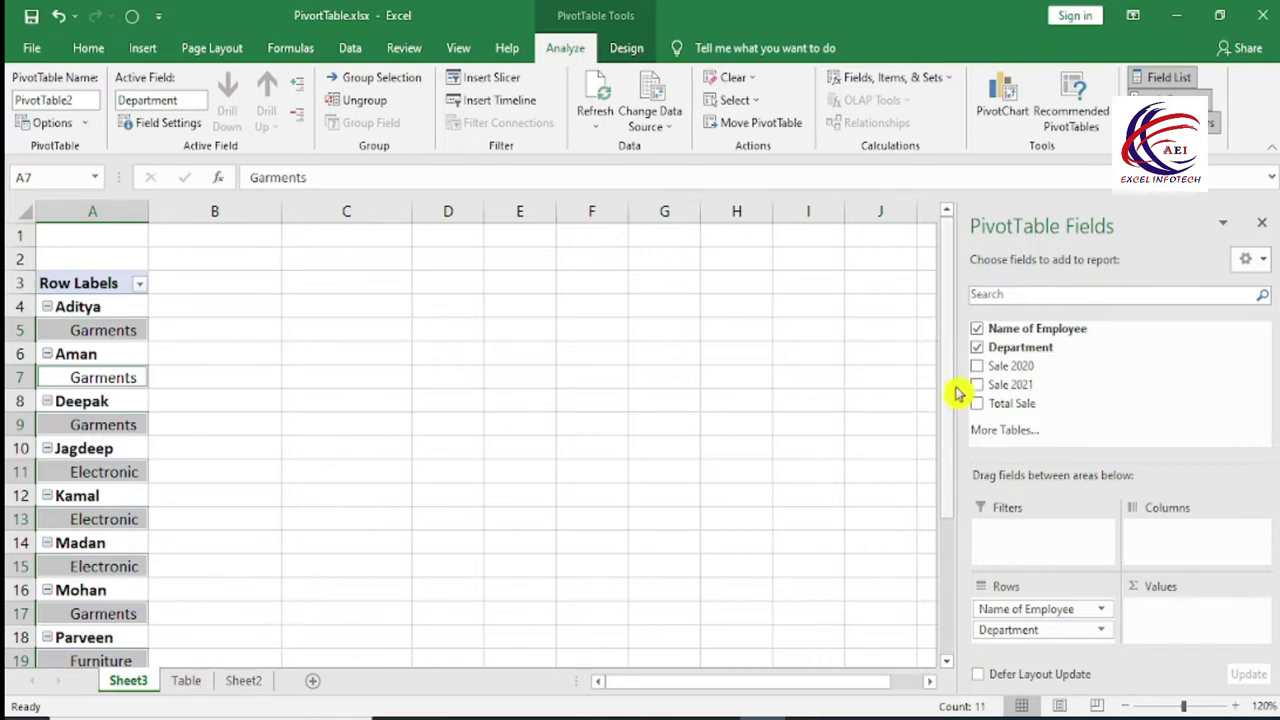
left_click(977, 329)
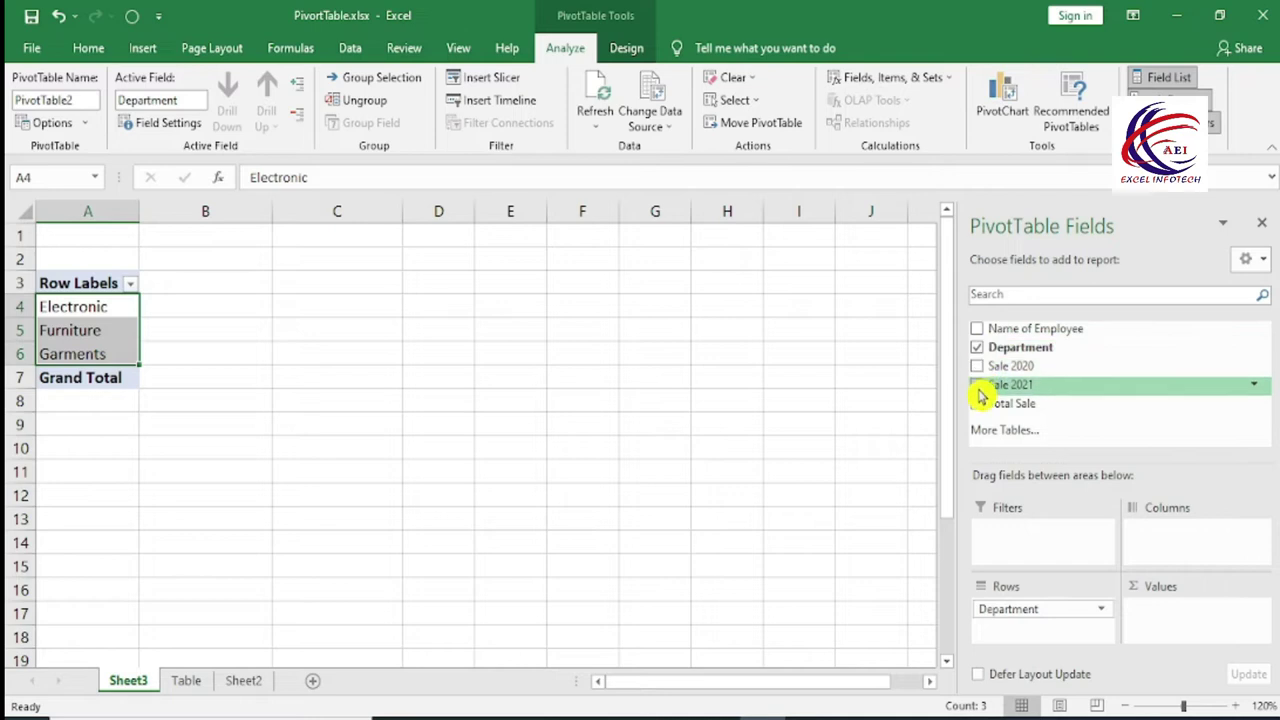
left_click(977, 403)
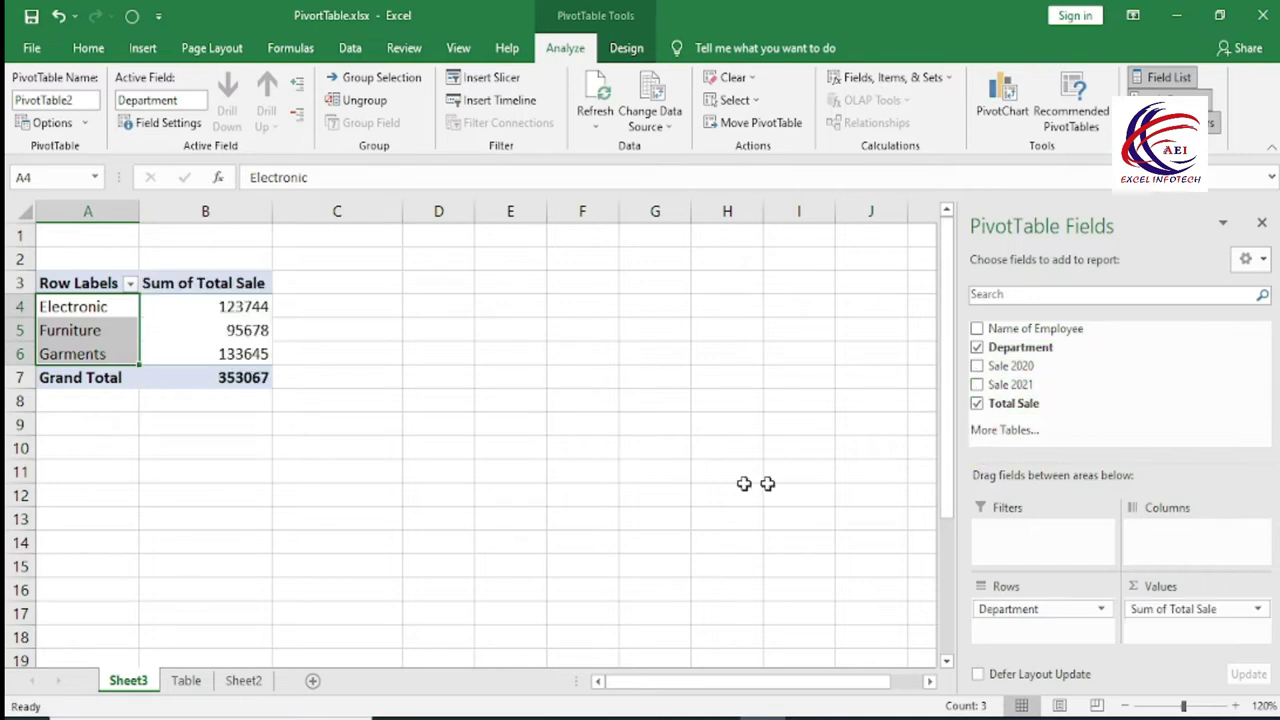
left_click(977, 329)
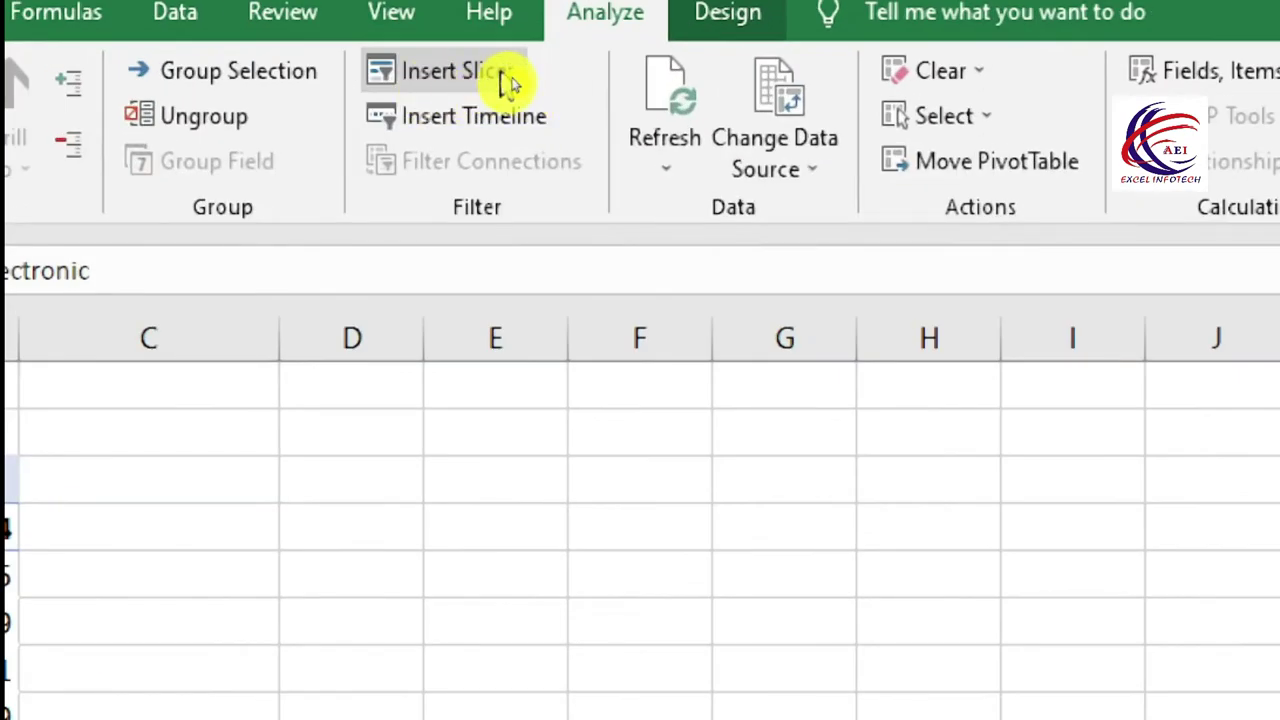
- Insert a Department slicer listing Electronic, Furniture and Garments beside the pivot
left_click(455, 70)
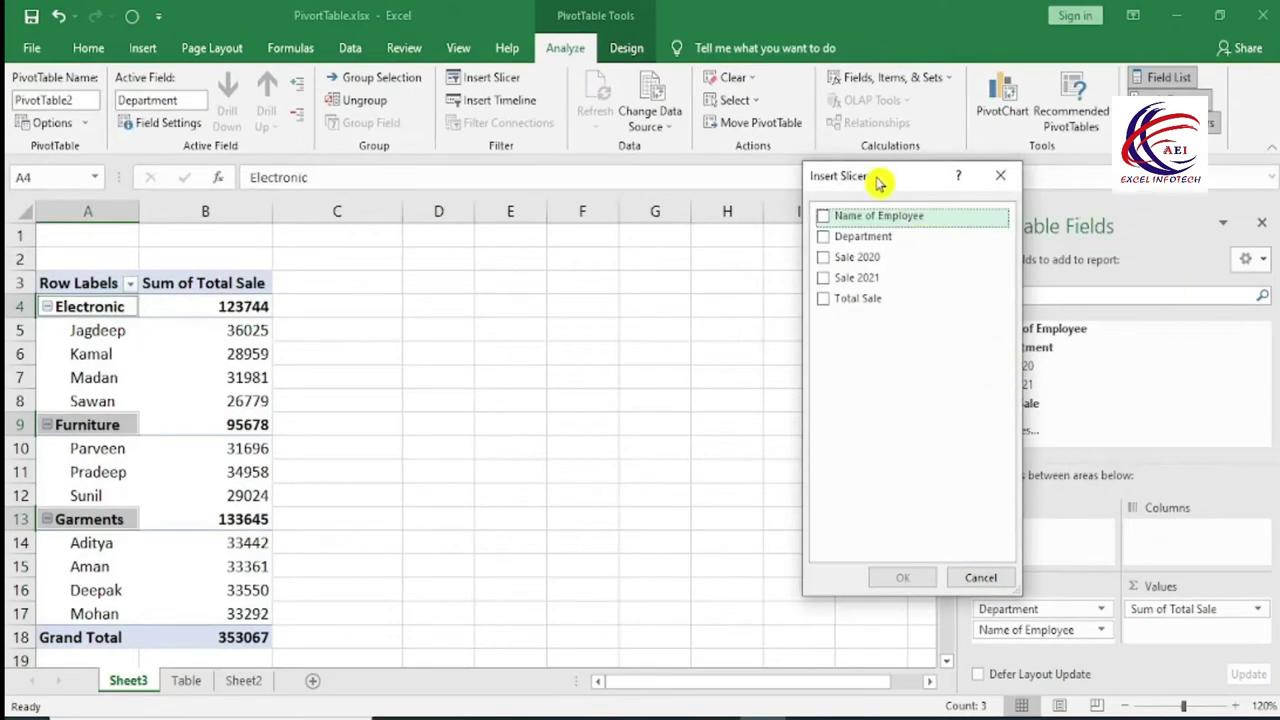
left_click_drag(877, 182, 534, 254)
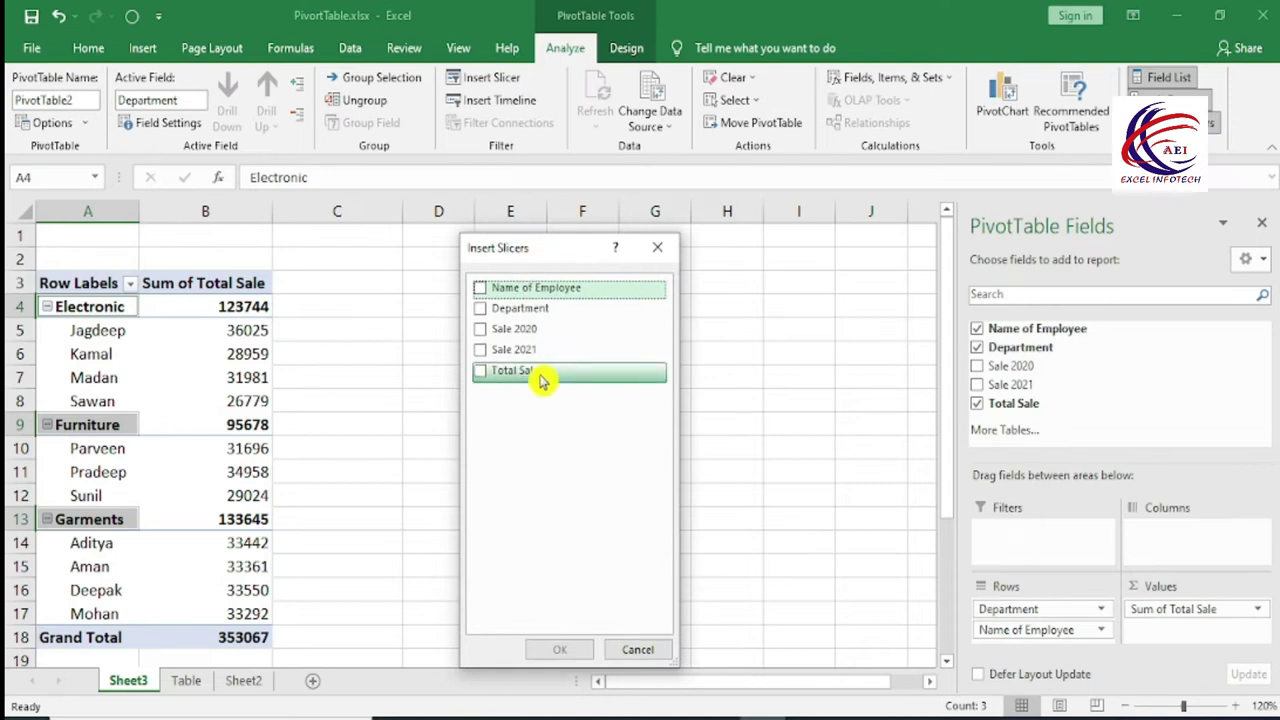
left_click(482, 309)
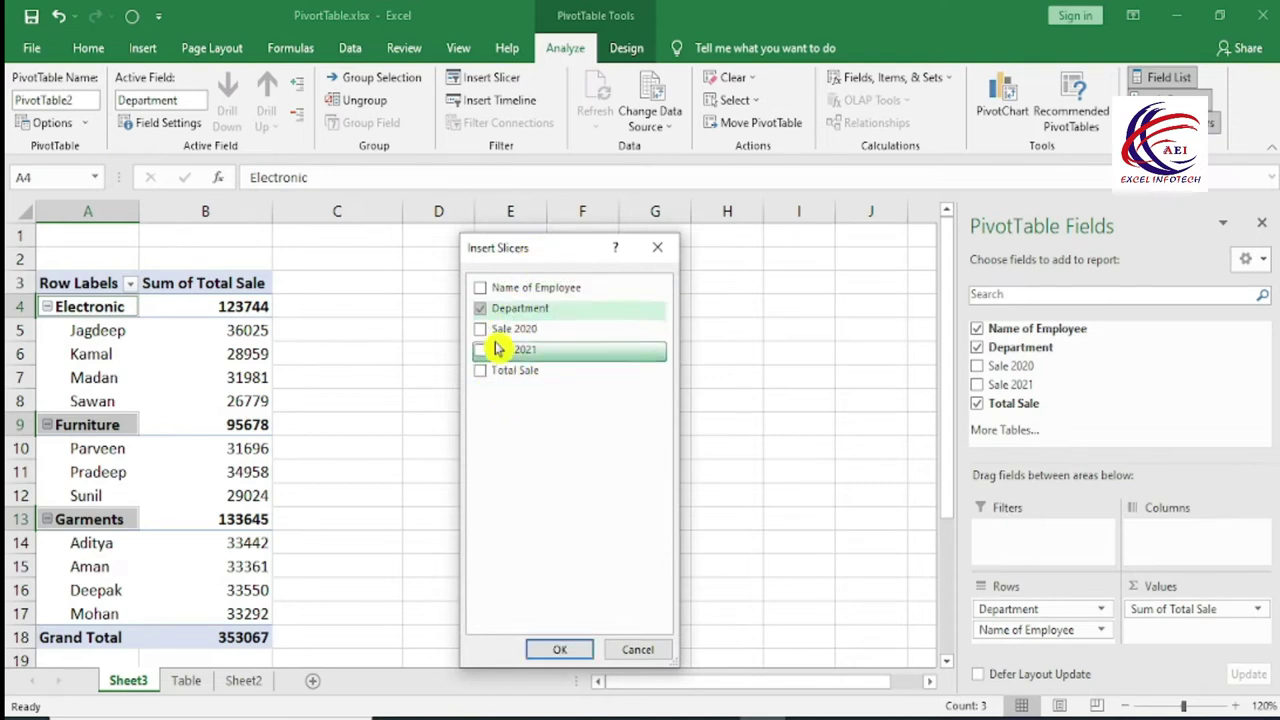
left_click(560, 648)
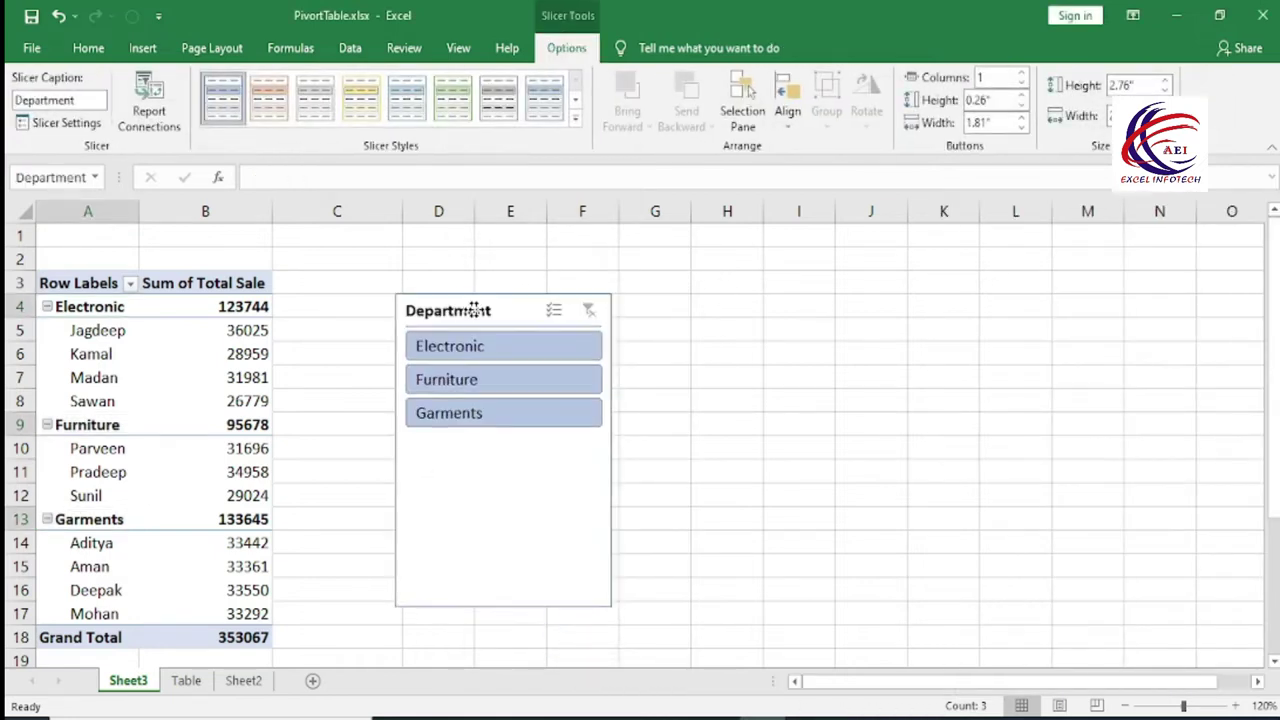
- Filter to Electronic in the slicer and show only employee names with Sum of Total Sale (123744)
left_click_drag(459, 302, 693, 286)
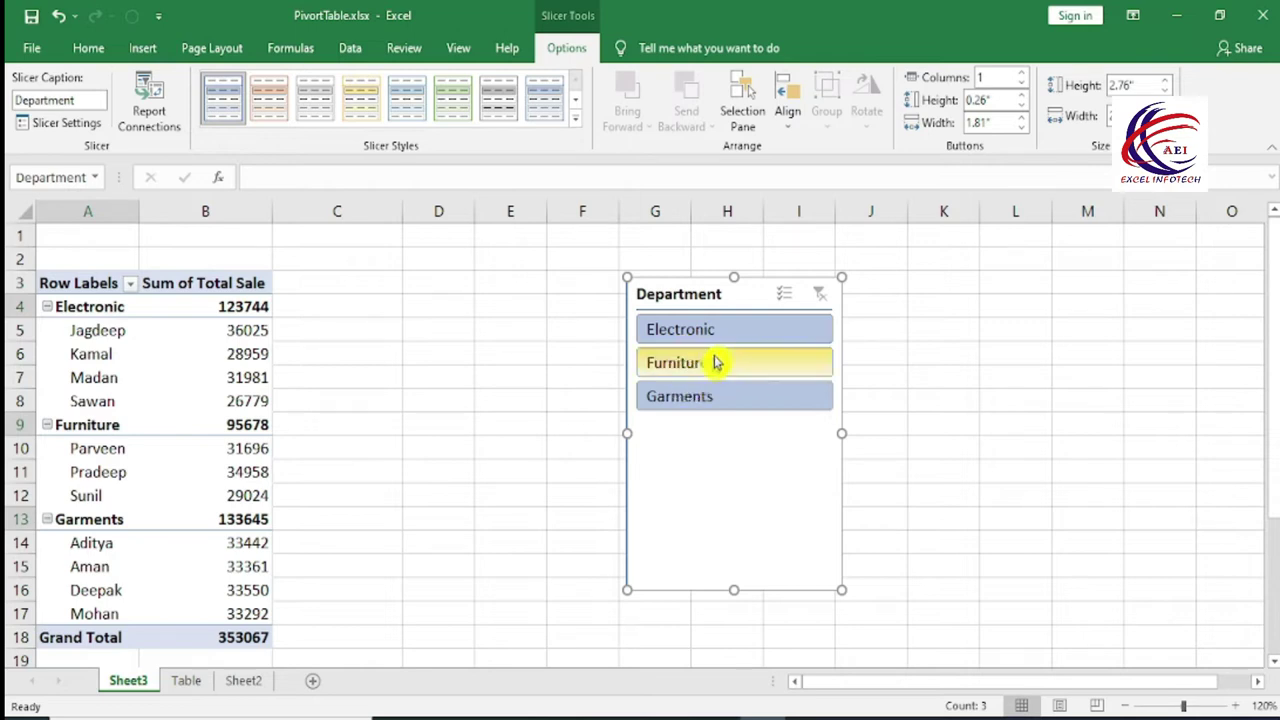
left_click(704, 334)
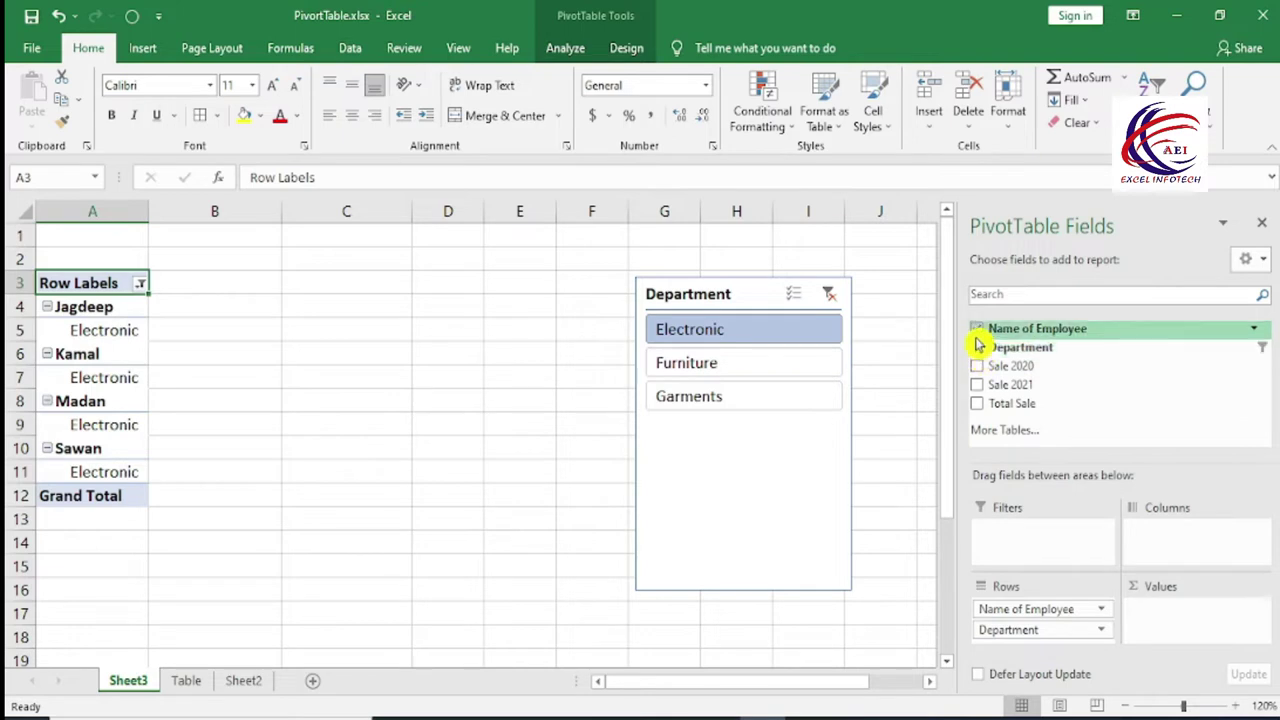
left_click(978, 349)
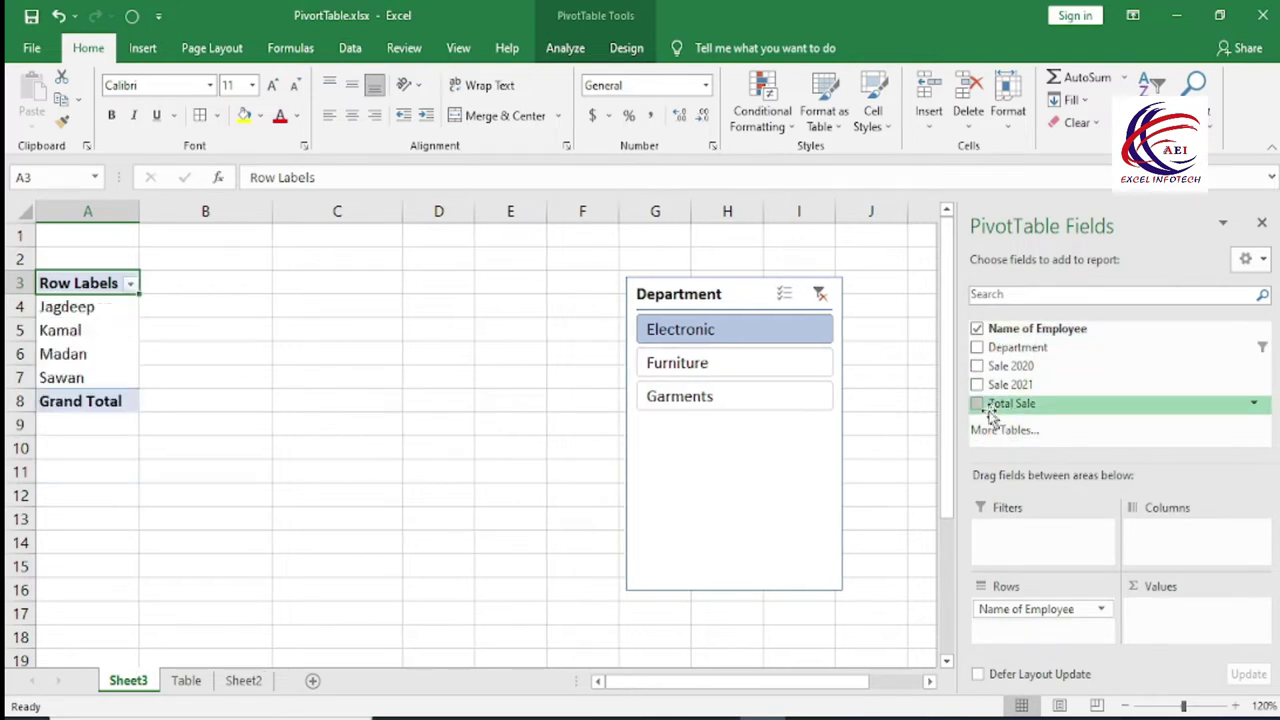
left_click(978, 404)
left_click_drag(680, 294, 587, 245)
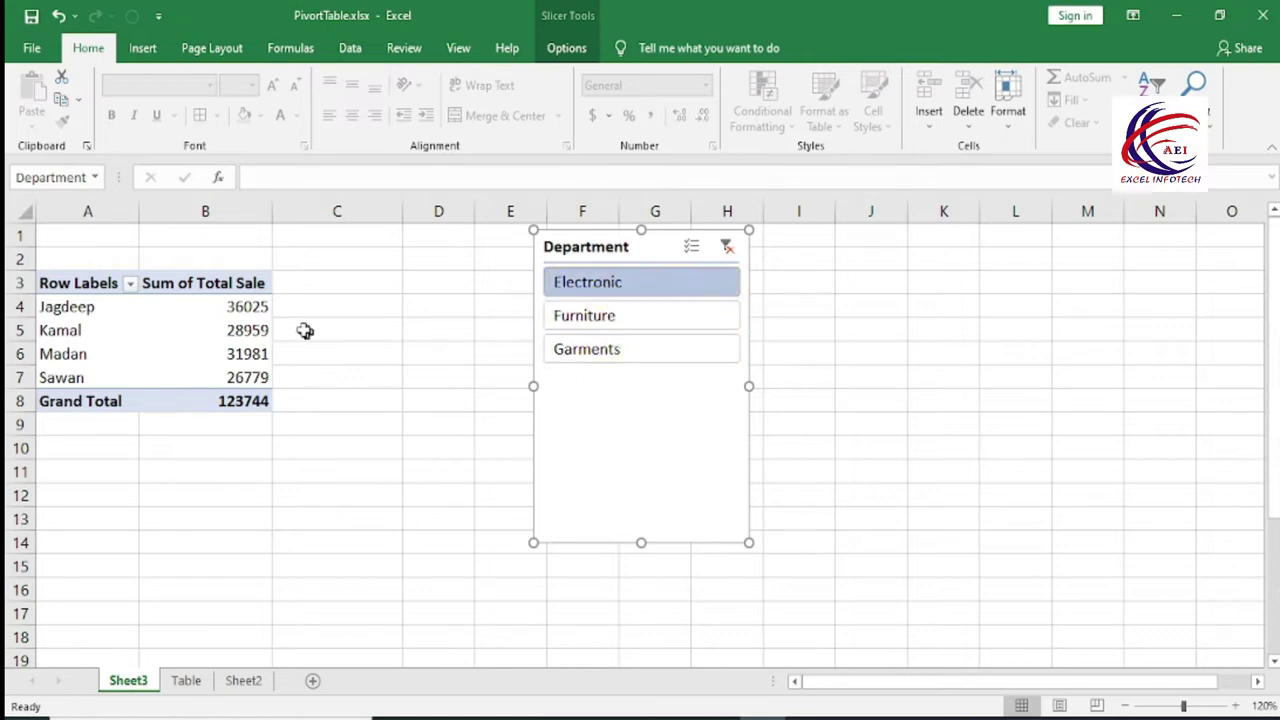
left_click_drag(232, 283, 250, 378)
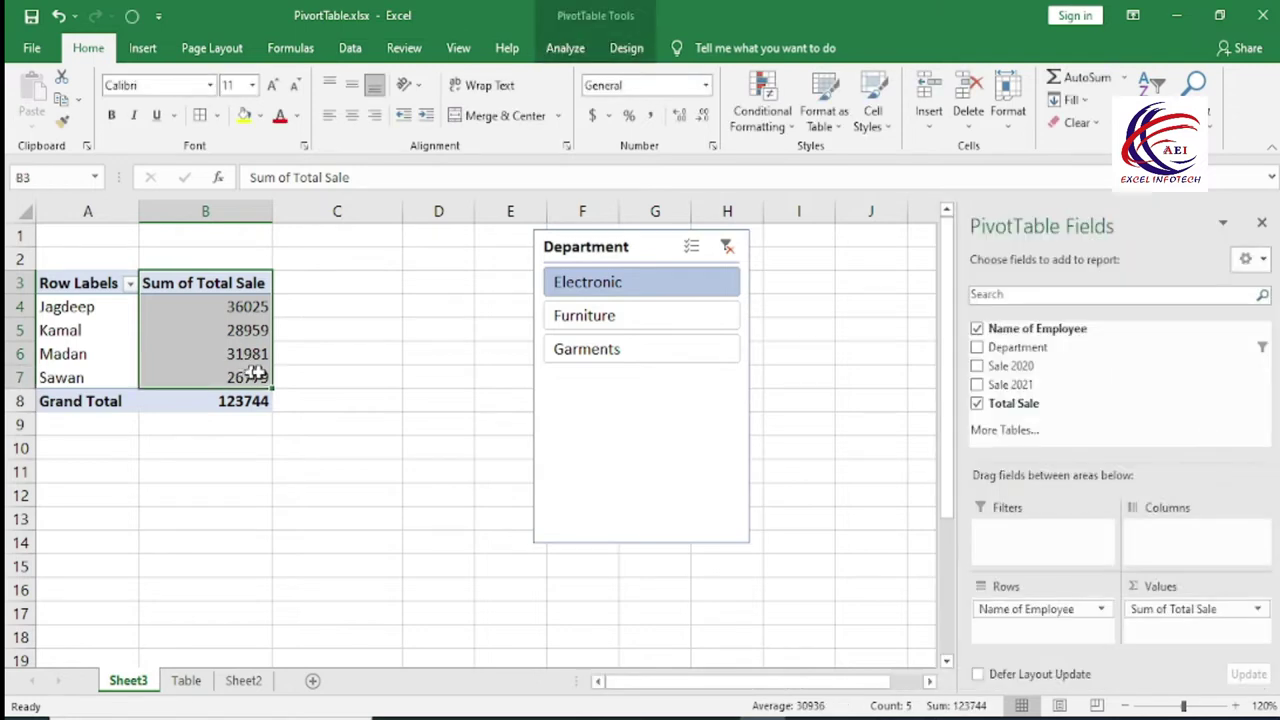
- Filter the pivot to Furniture (95678), then Garments (133645), checking each grand total
left_click(616, 324)
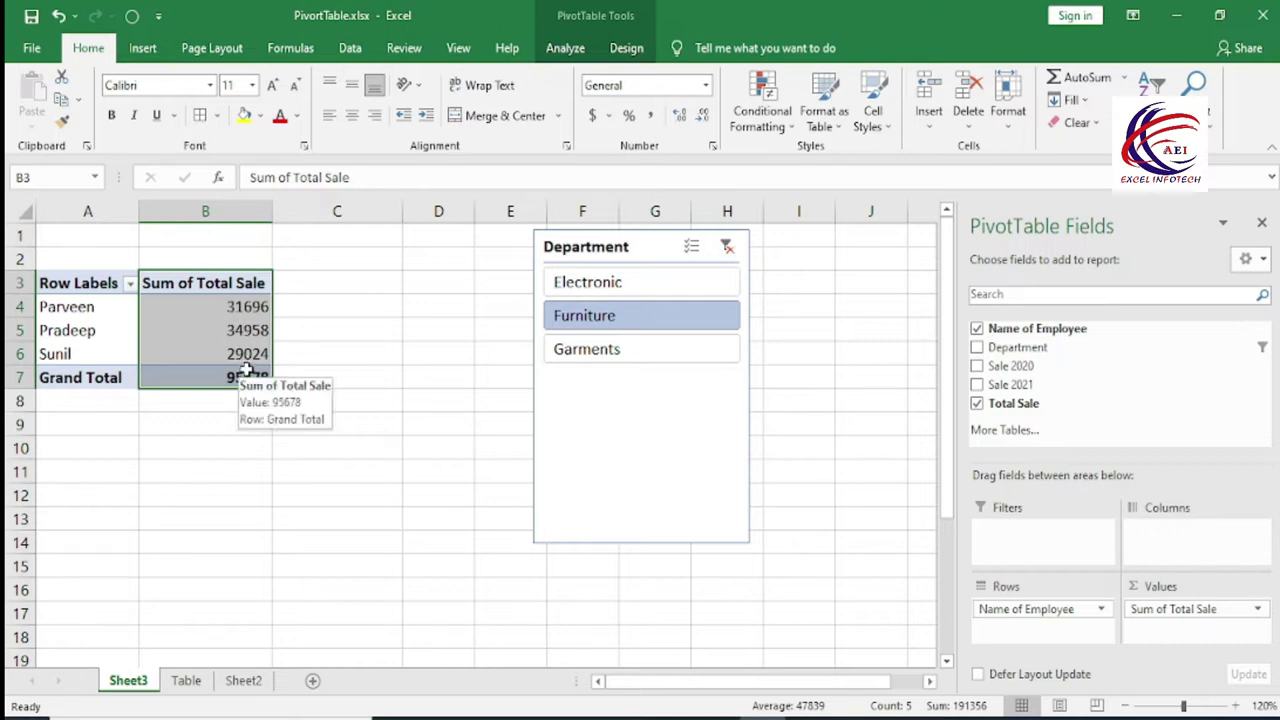
left_click(230, 380)
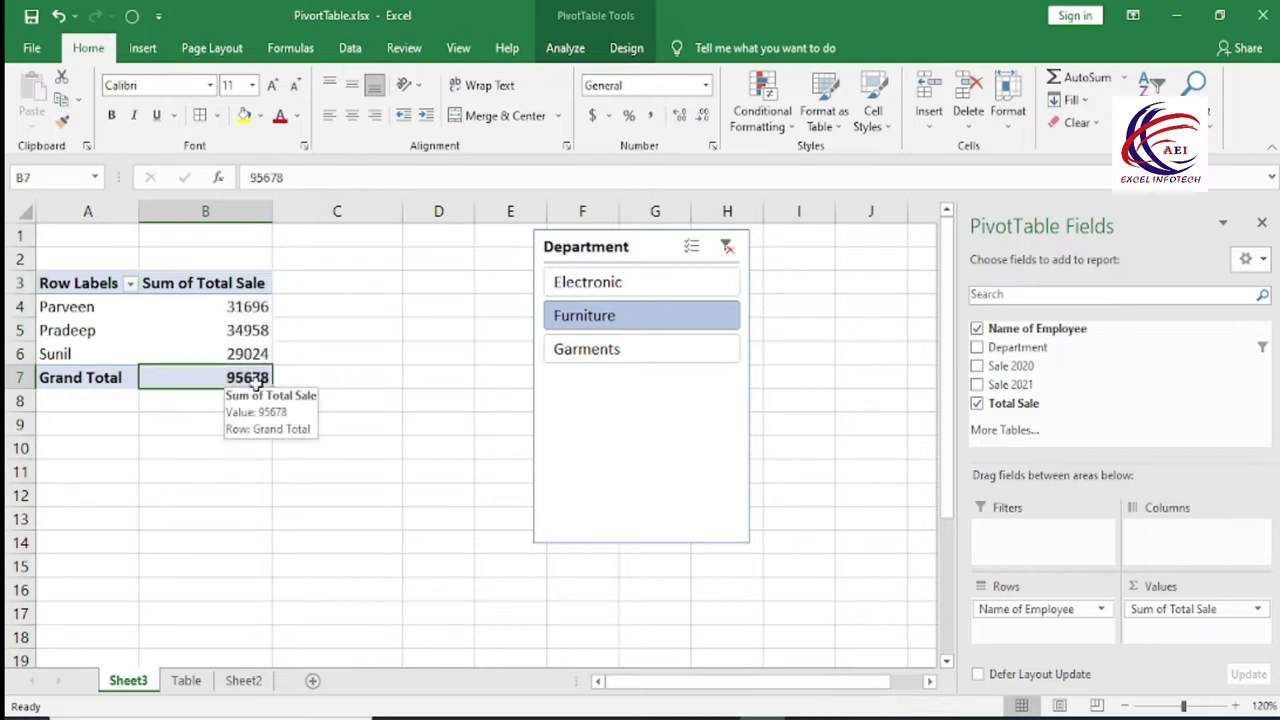
left_click(620, 355)
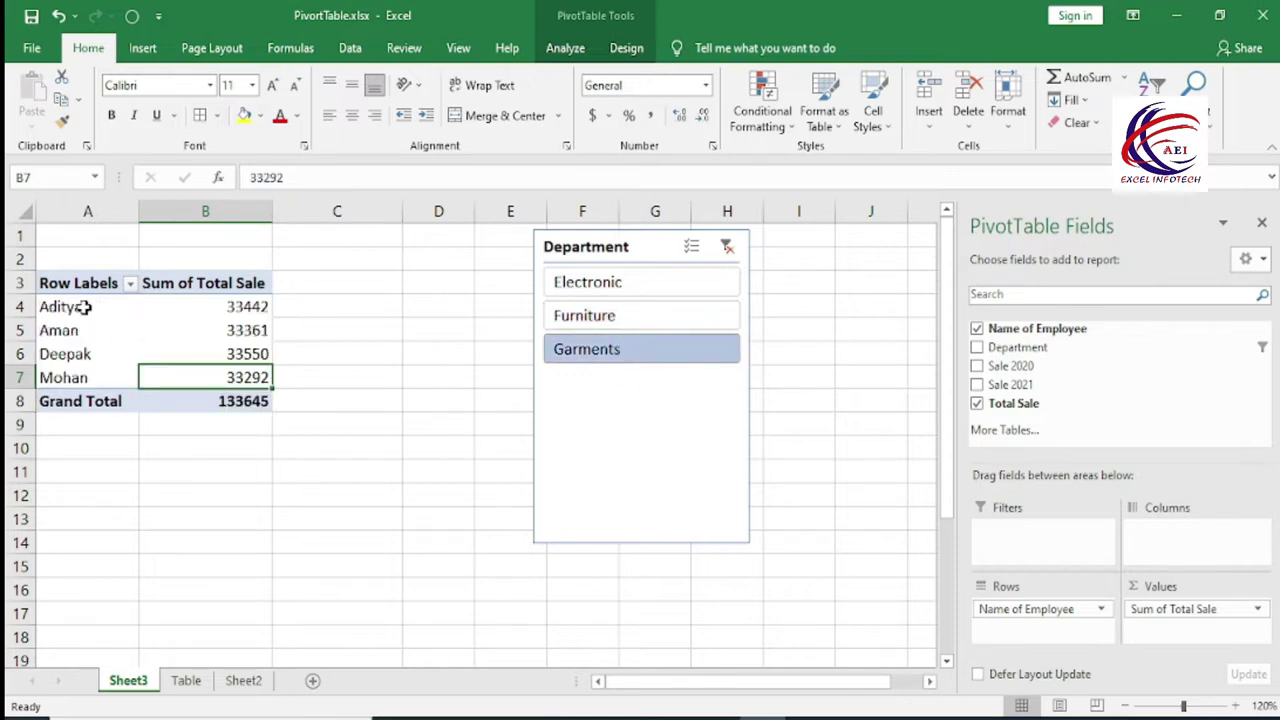
left_click_drag(82, 307, 86, 376)
left_click(237, 314)
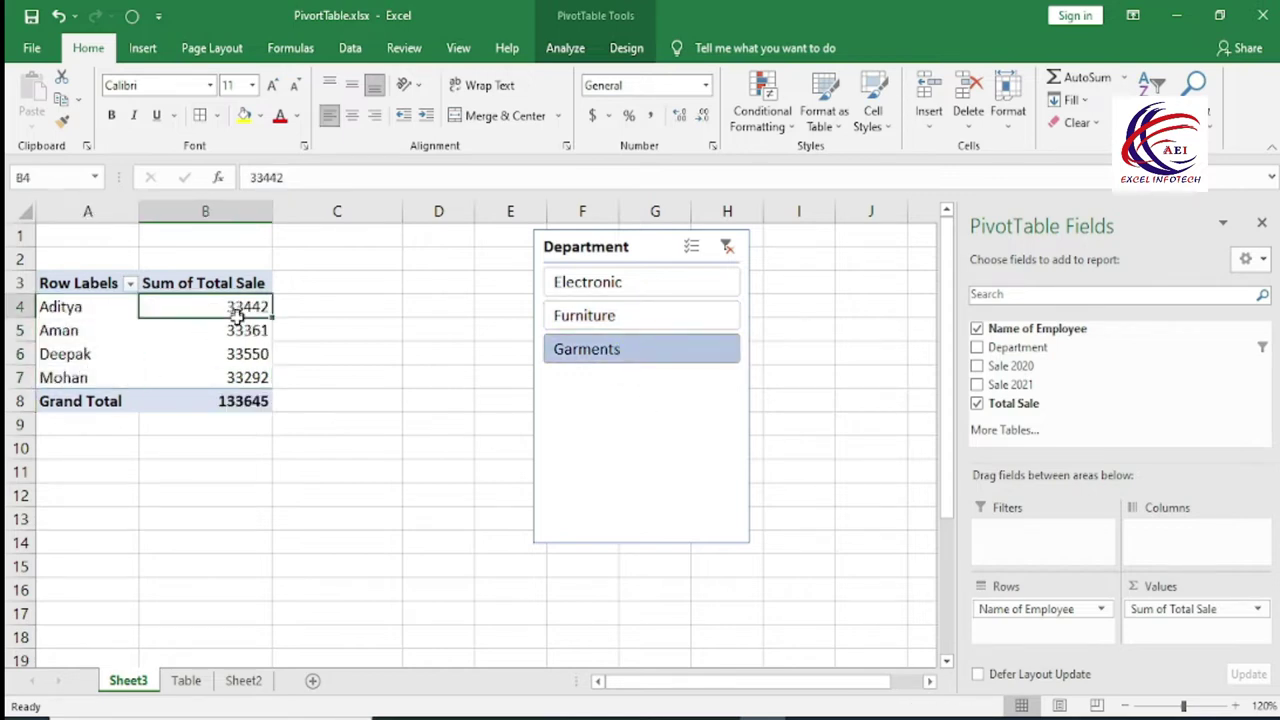
left_click_drag(237, 314, 240, 378)
left_click(250, 404)
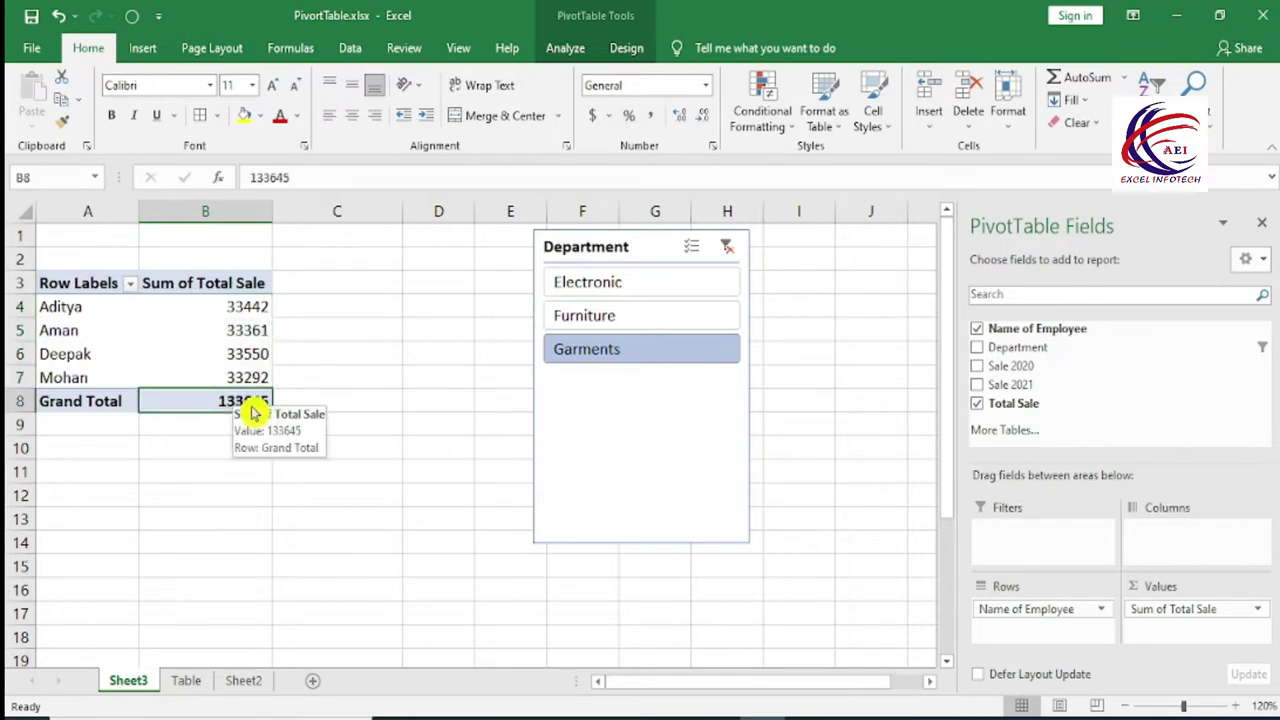
- Cycle through the department filters, then clear the slicer filter to show all employees (353067)
left_click(606, 284)
left_click(608, 317)
left_click(610, 348)
left_click(608, 317)
left_click(610, 288)
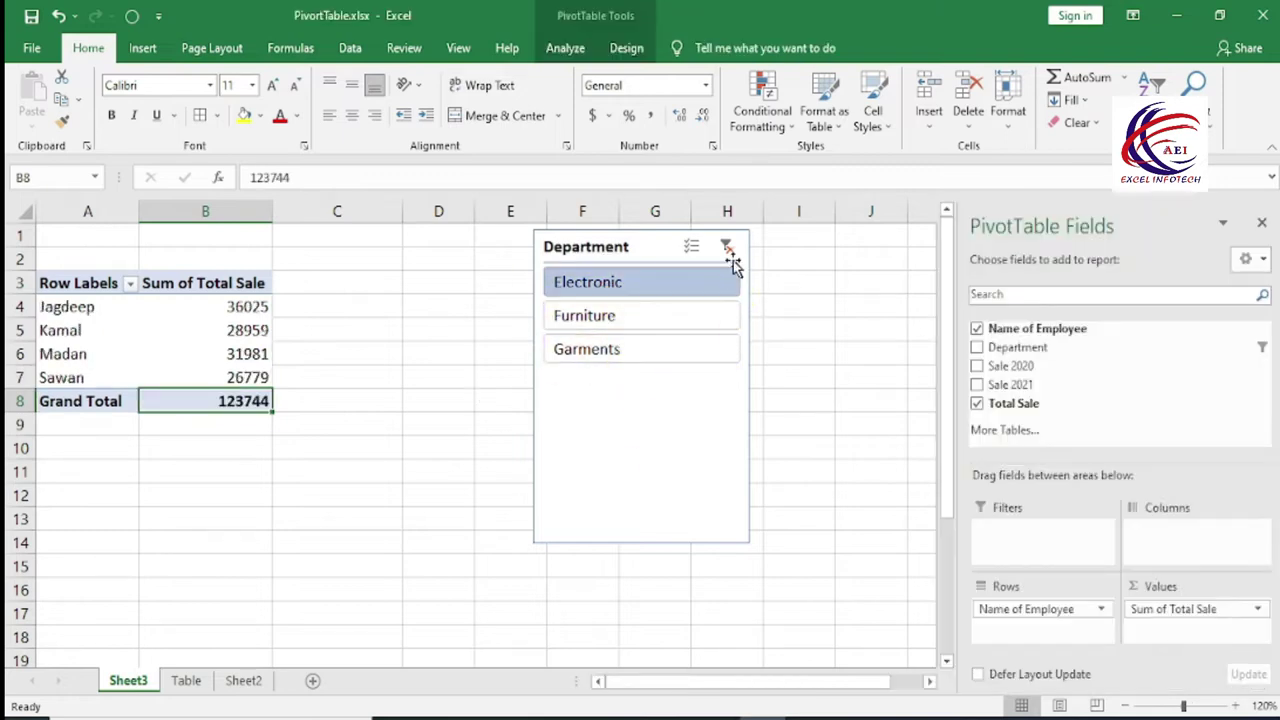
left_click(729, 249)
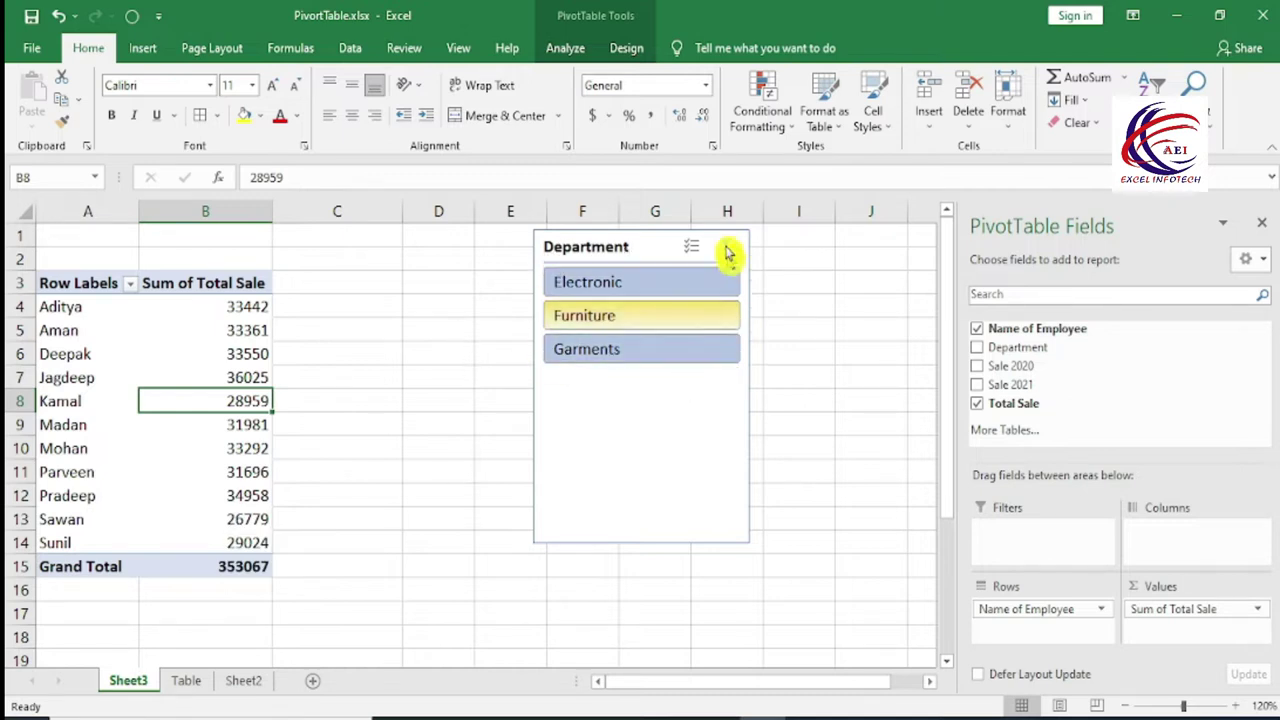
- Delete the Department slicer and remove Name of Employee and Total Sale, emptying the pivot
left_click(745, 432)
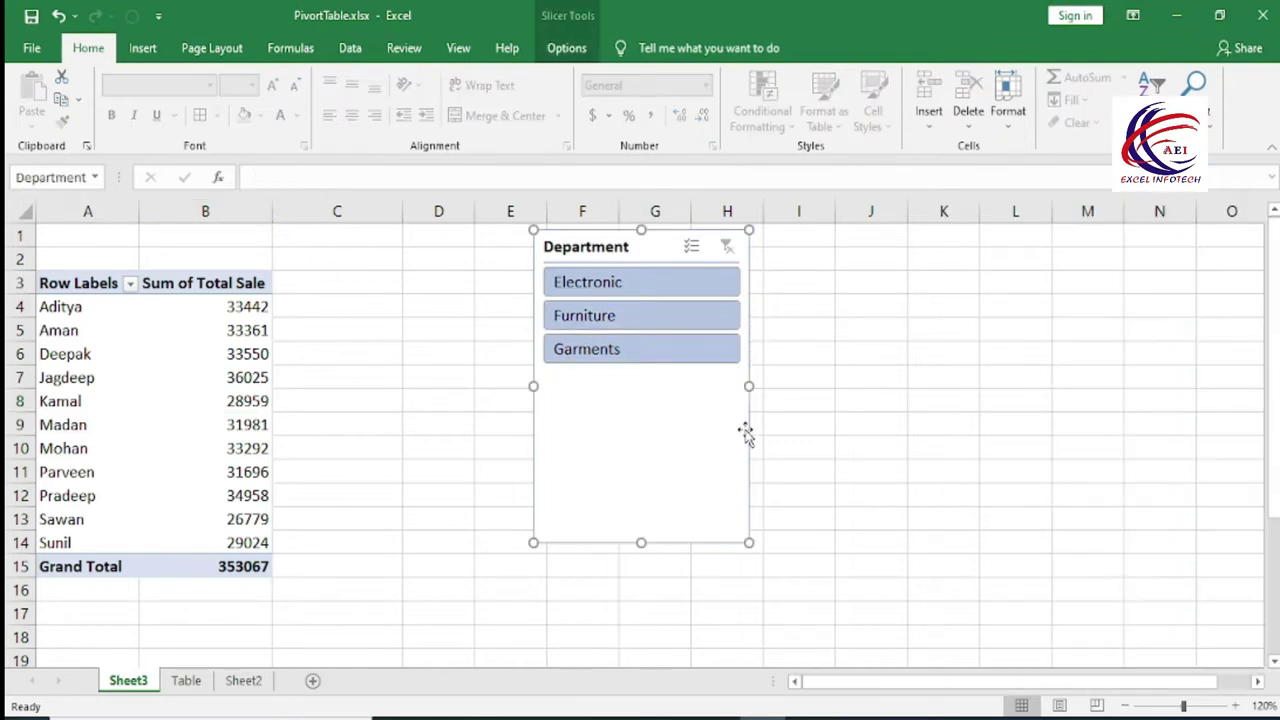
key("Delete")
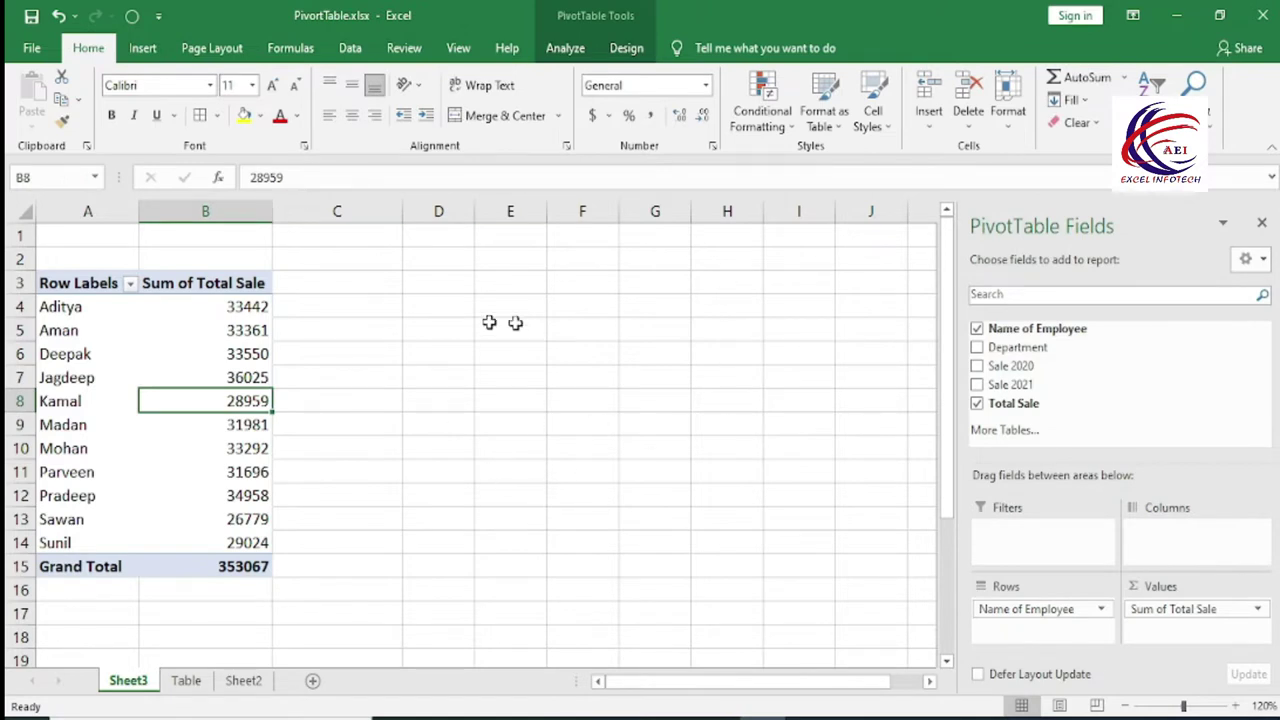
left_click(977, 329)
left_click(977, 404)
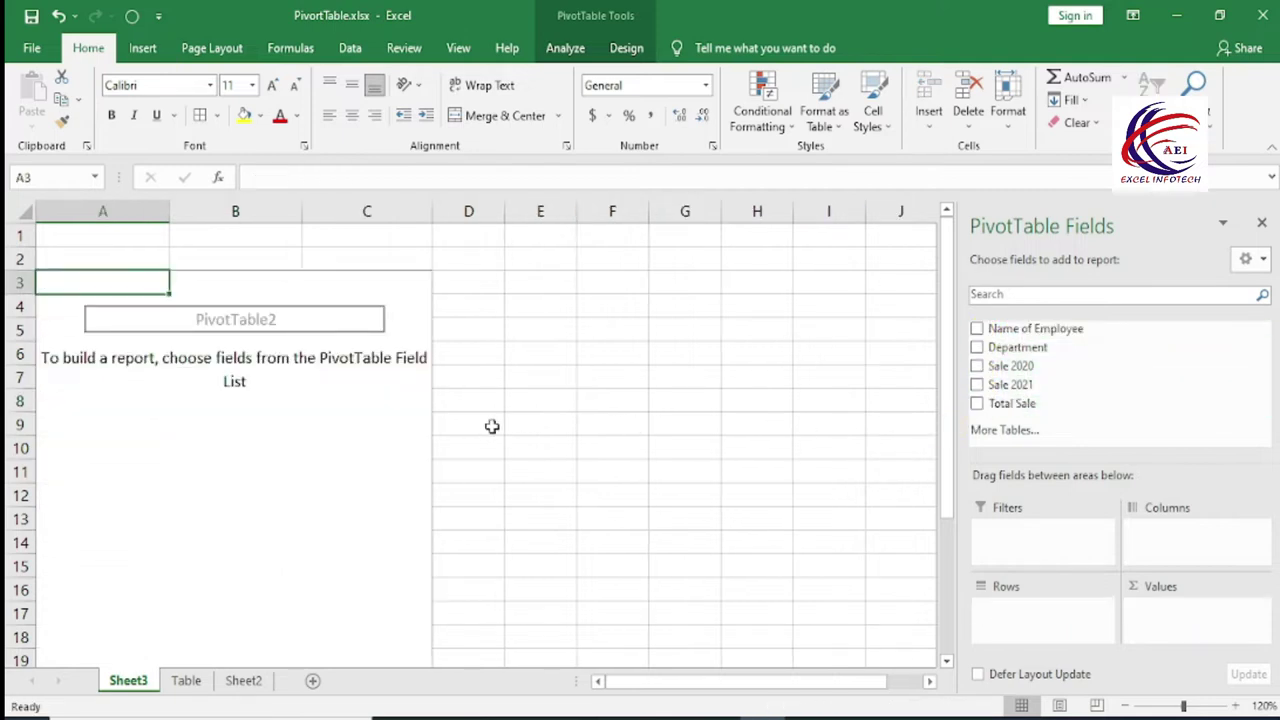
- Dismiss the PivotTable change warning and select the empty PivotTable2 area A2:C21
left_click(1125, 706)
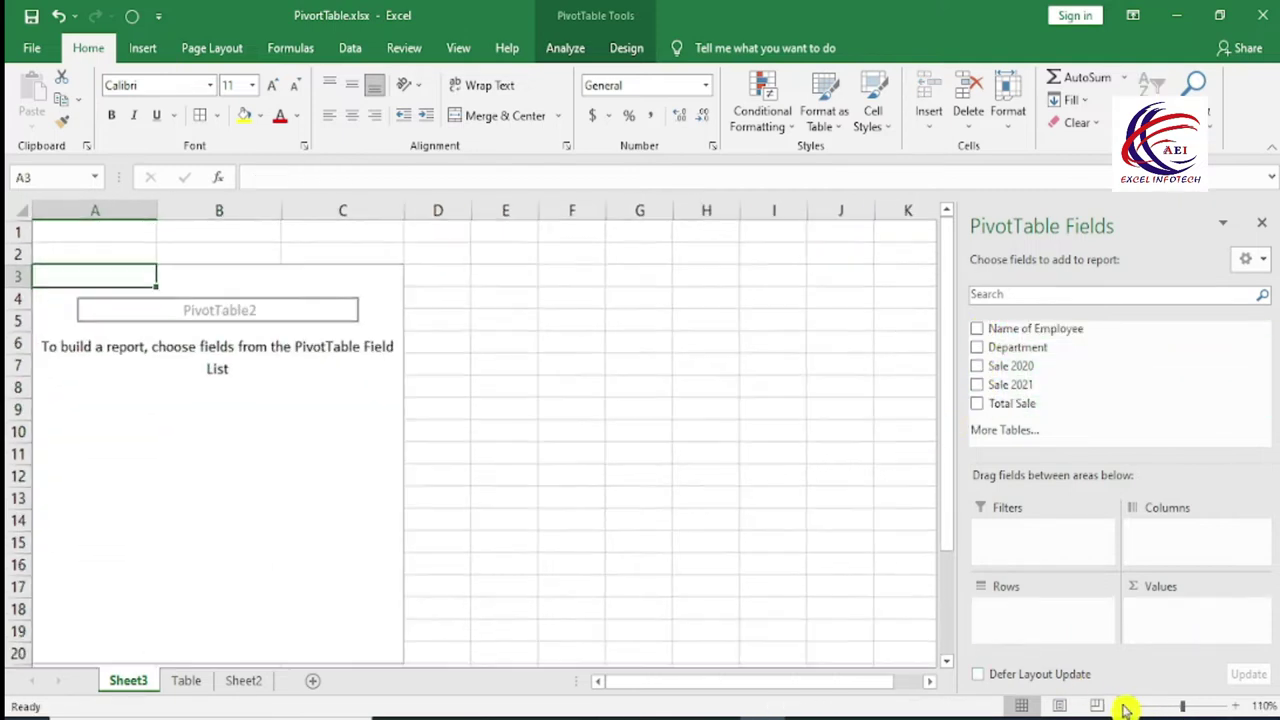
left_click(1125, 706)
left_click(1125, 706)
left_click(1125, 706)
left_click(1125, 706)
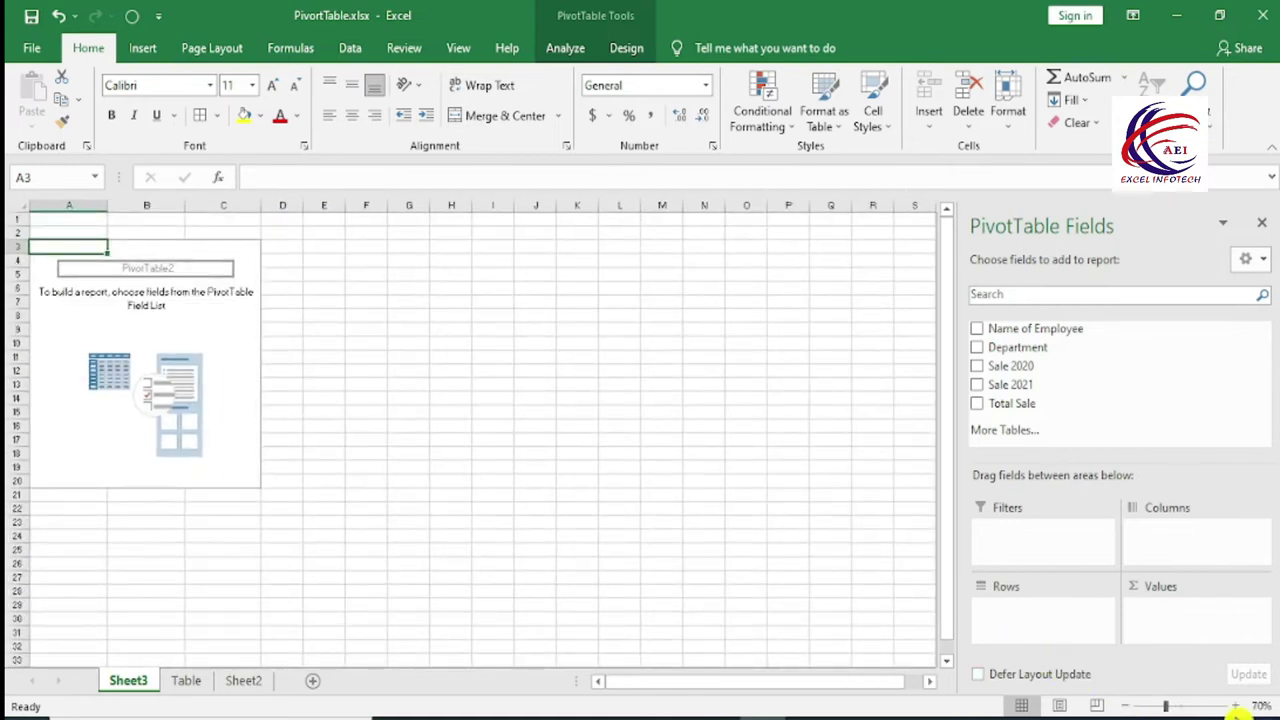
left_click(1238, 707)
left_click(505, 491)
left_click(235, 365)
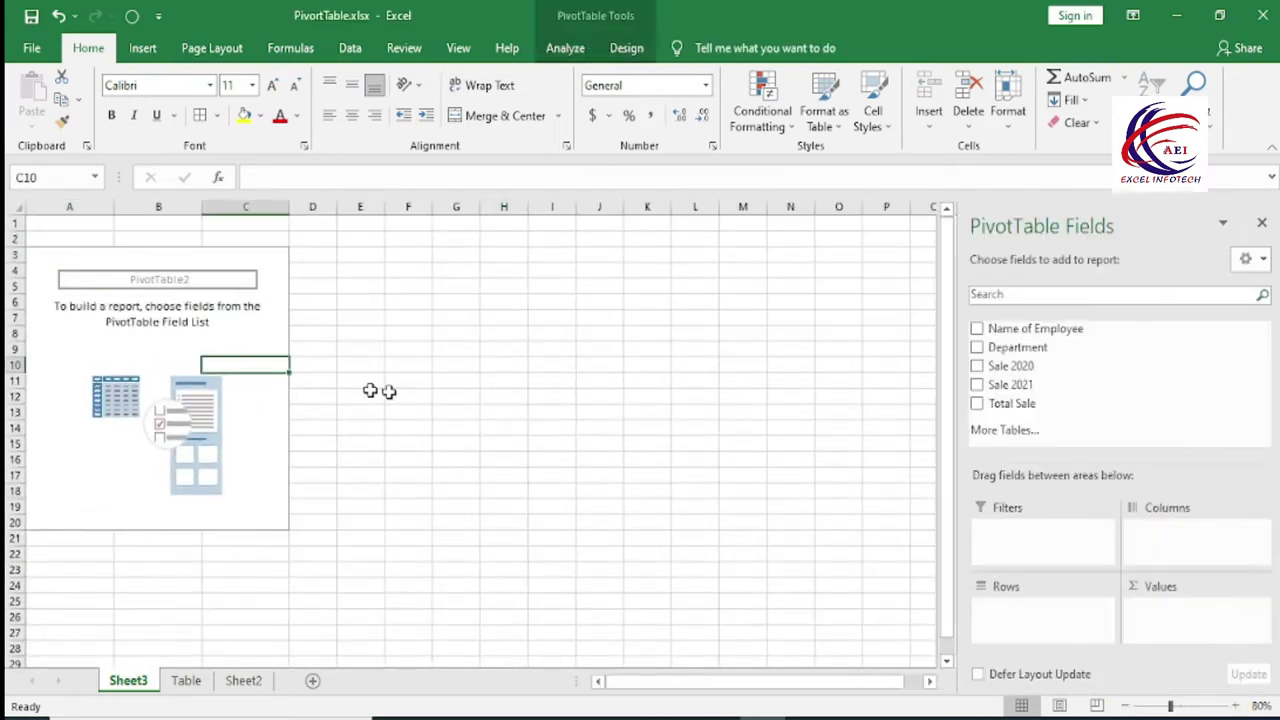
key("Delete")
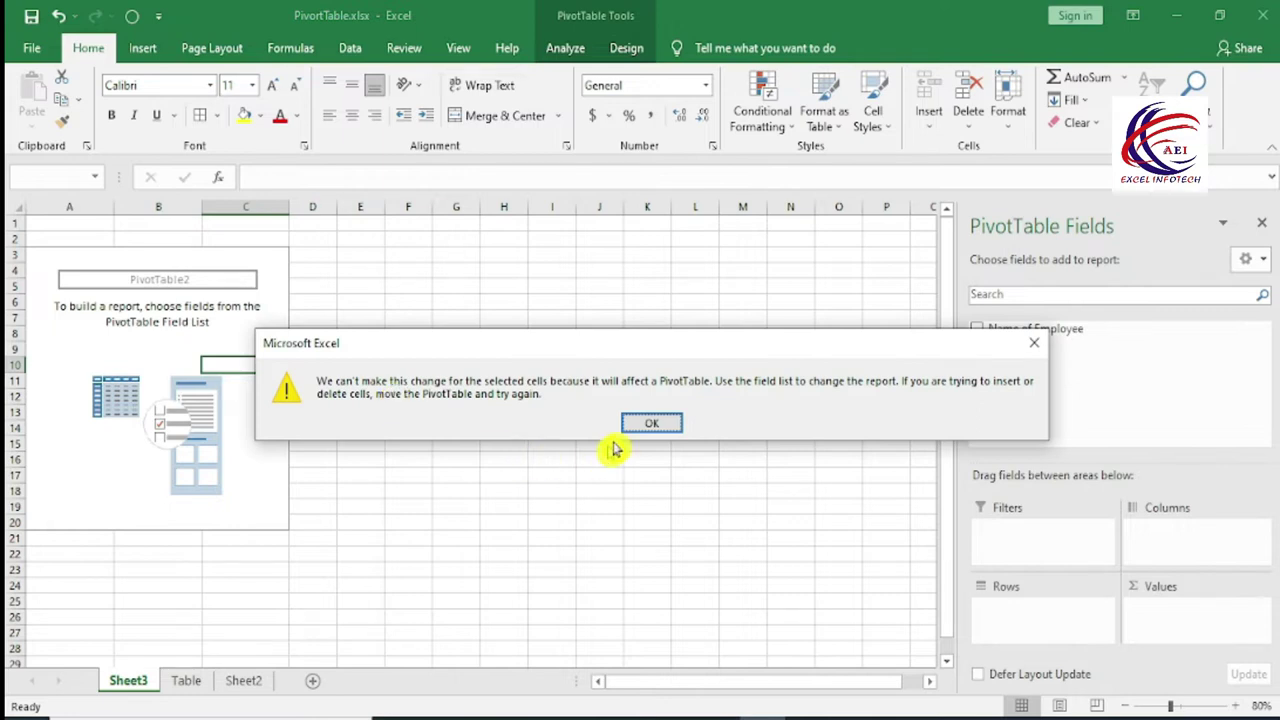
left_click(641, 425)
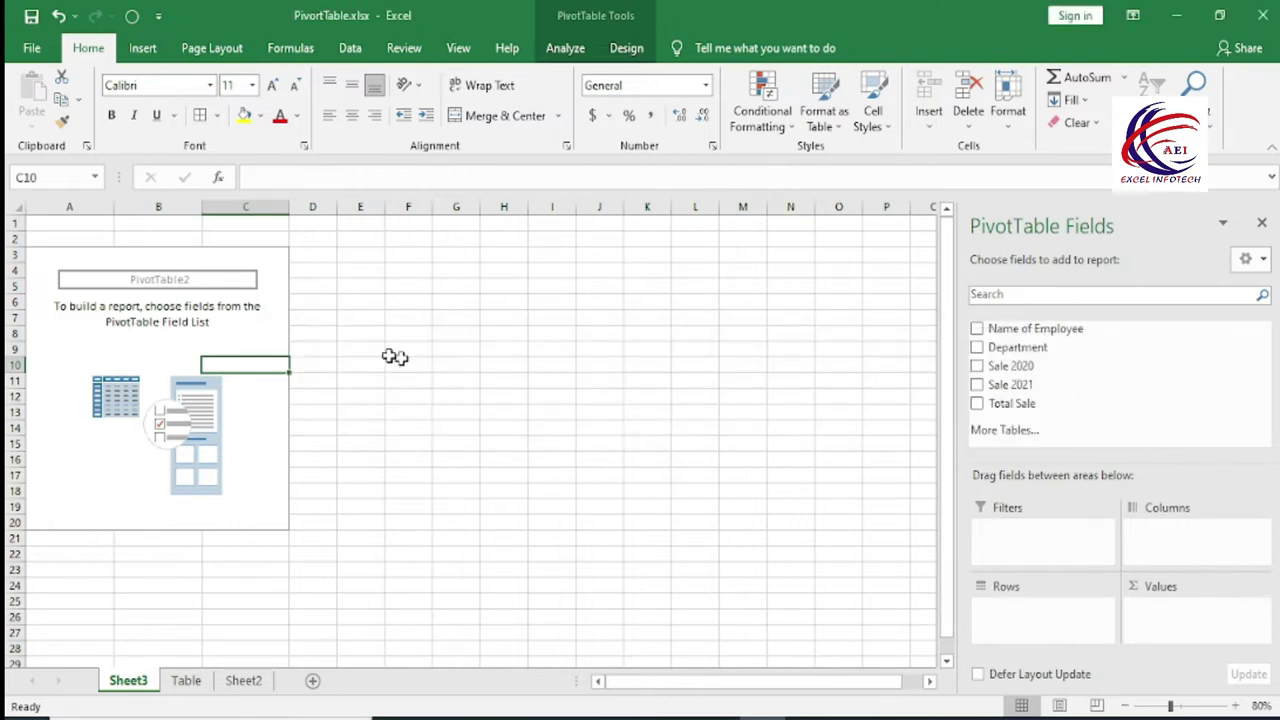
left_click_drag(36, 242, 265, 538)
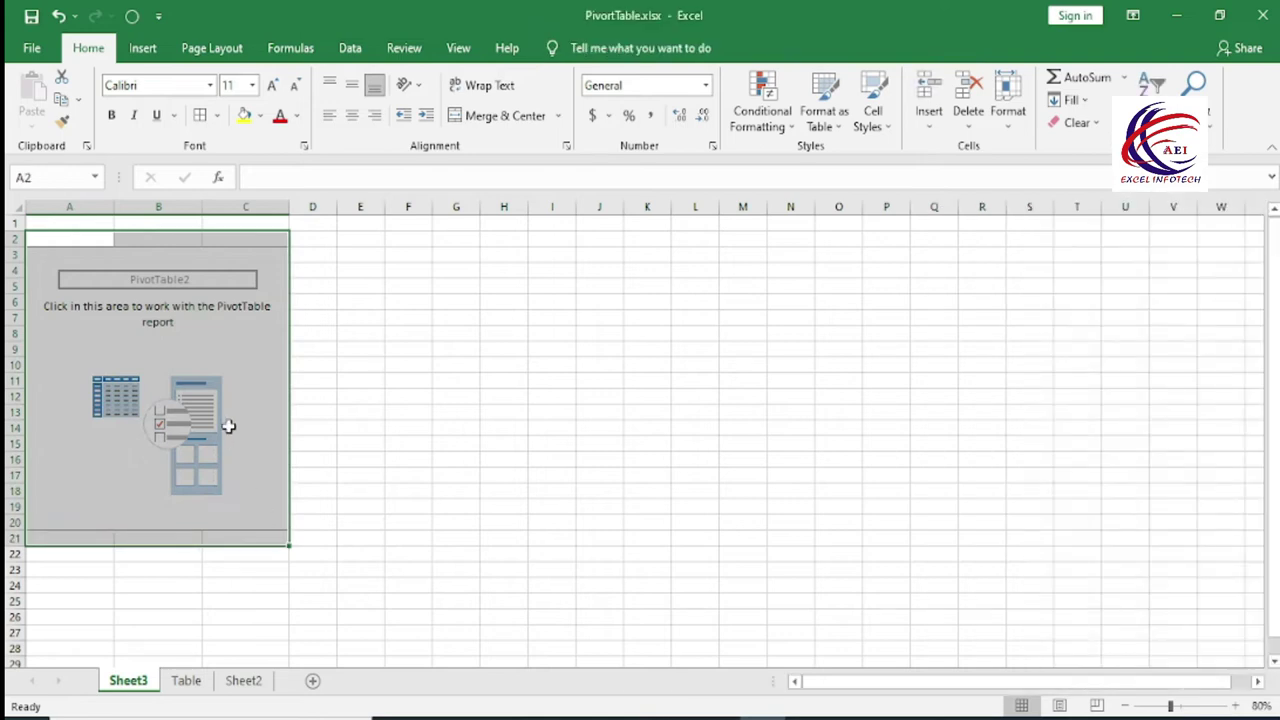
- Apply Home > Clear All to the selected range, removing the empty PivotTable2 from Sheet3
left_click(80, 58)
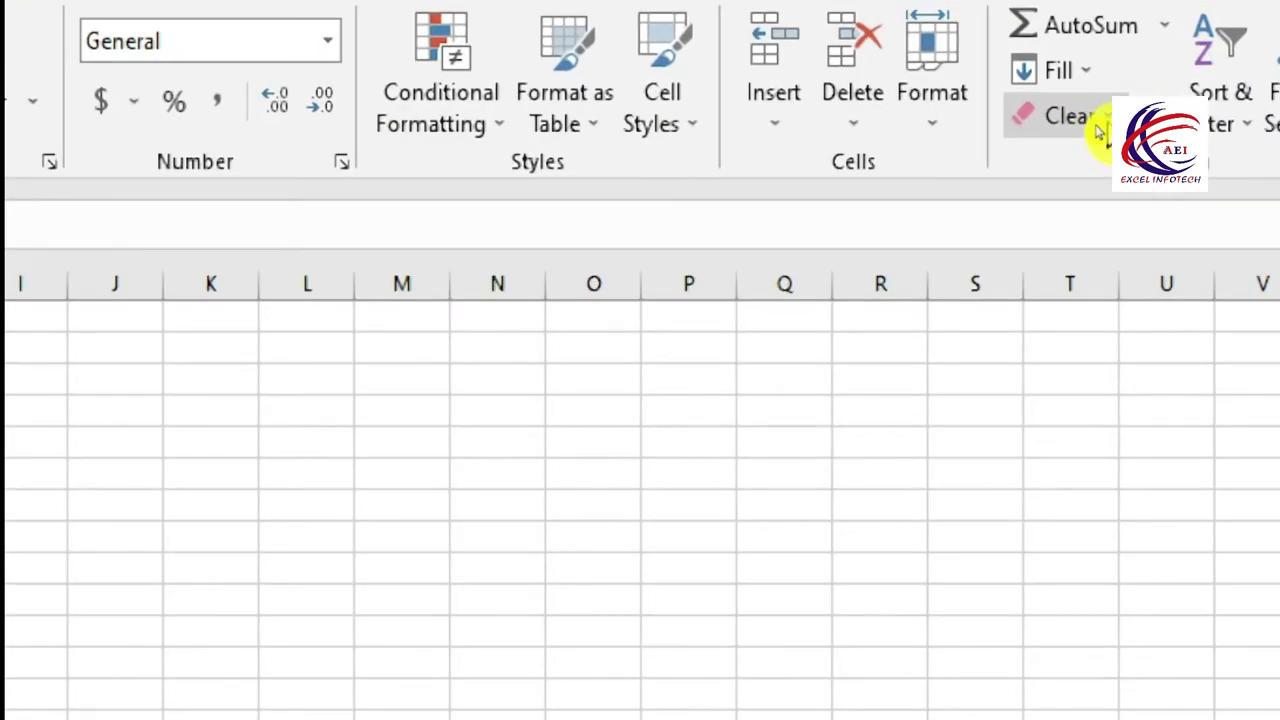
left_click(1098, 127)
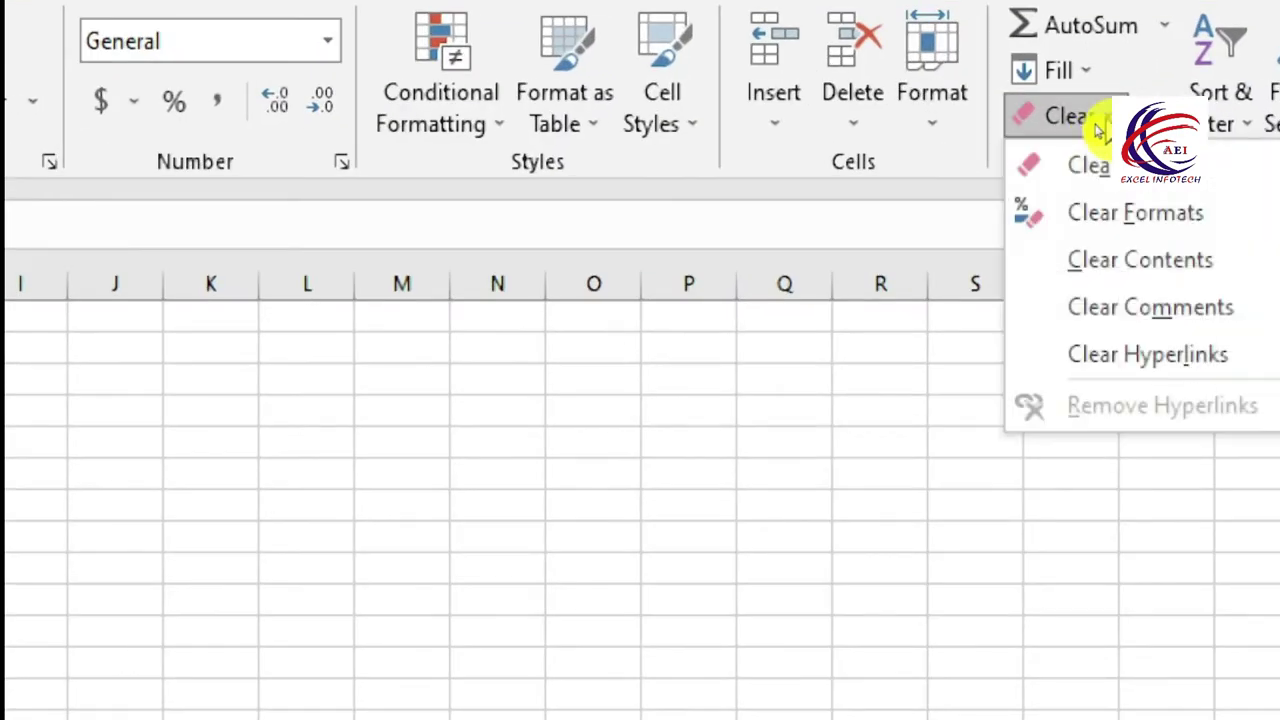
left_click(1188, 185)
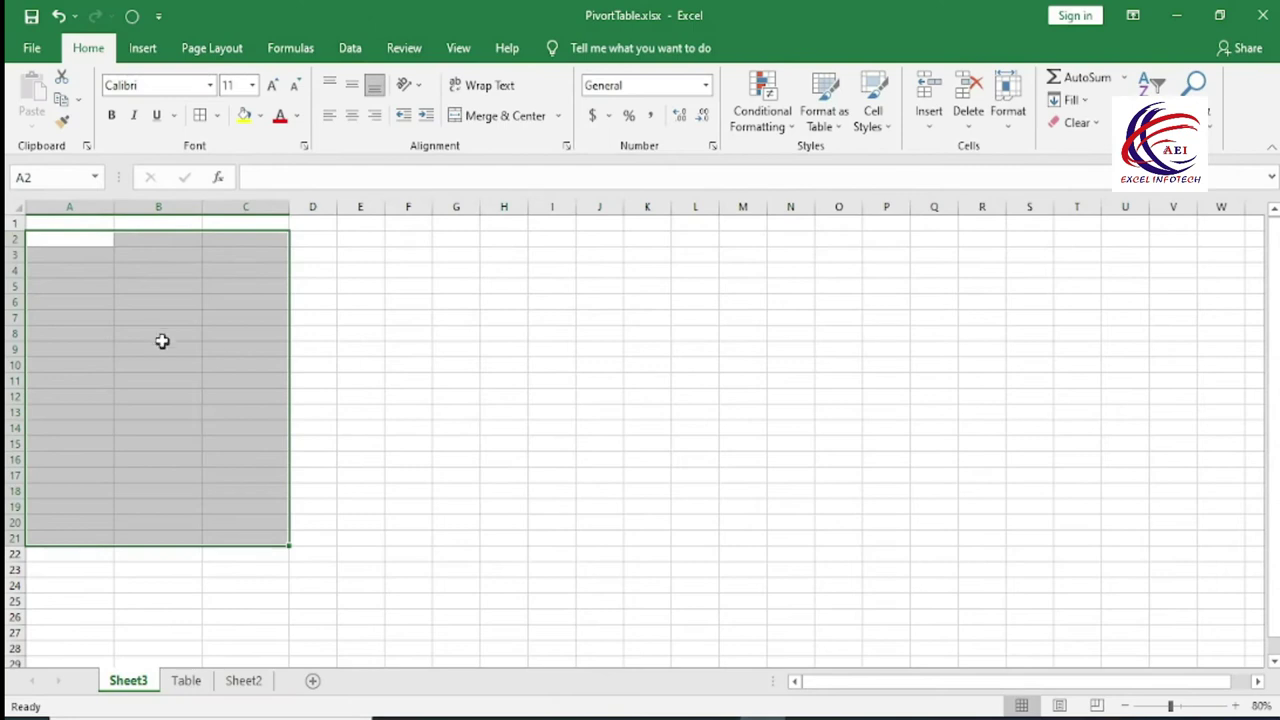
left_click(160, 336)
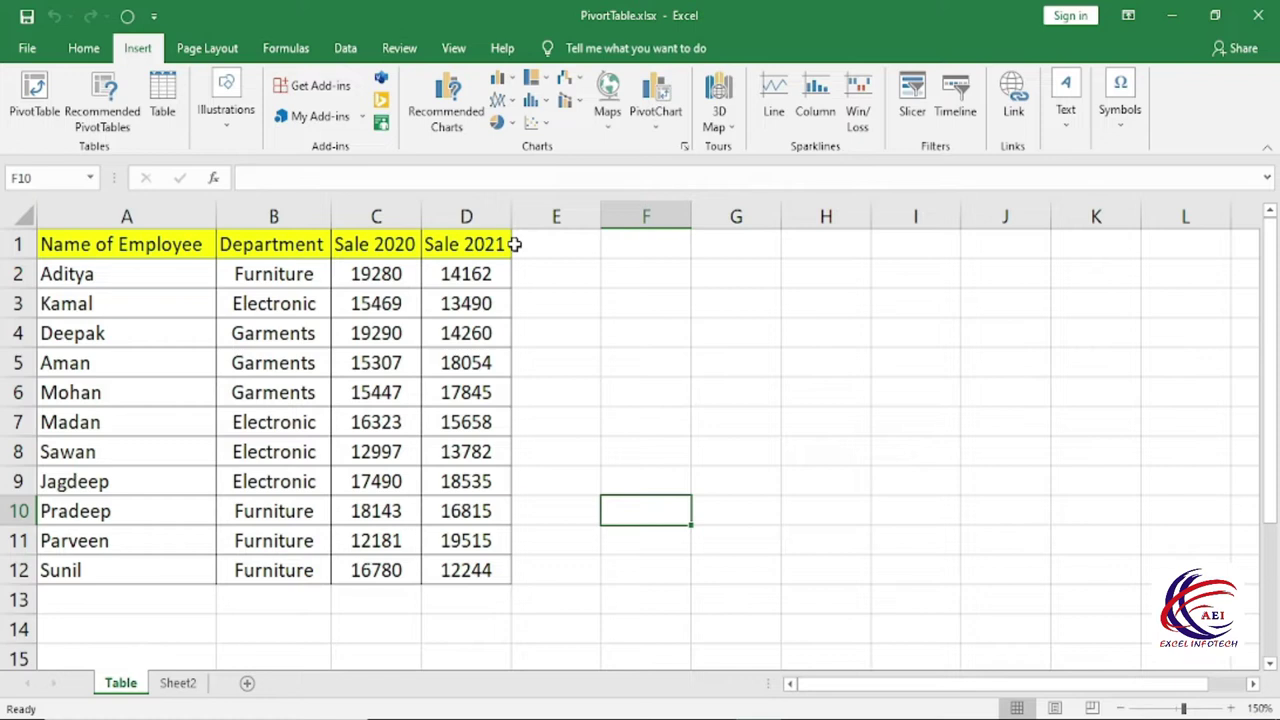
- Inspect each column of the sales data, then select the full table A1:D12 with headers
left_click(130, 363)
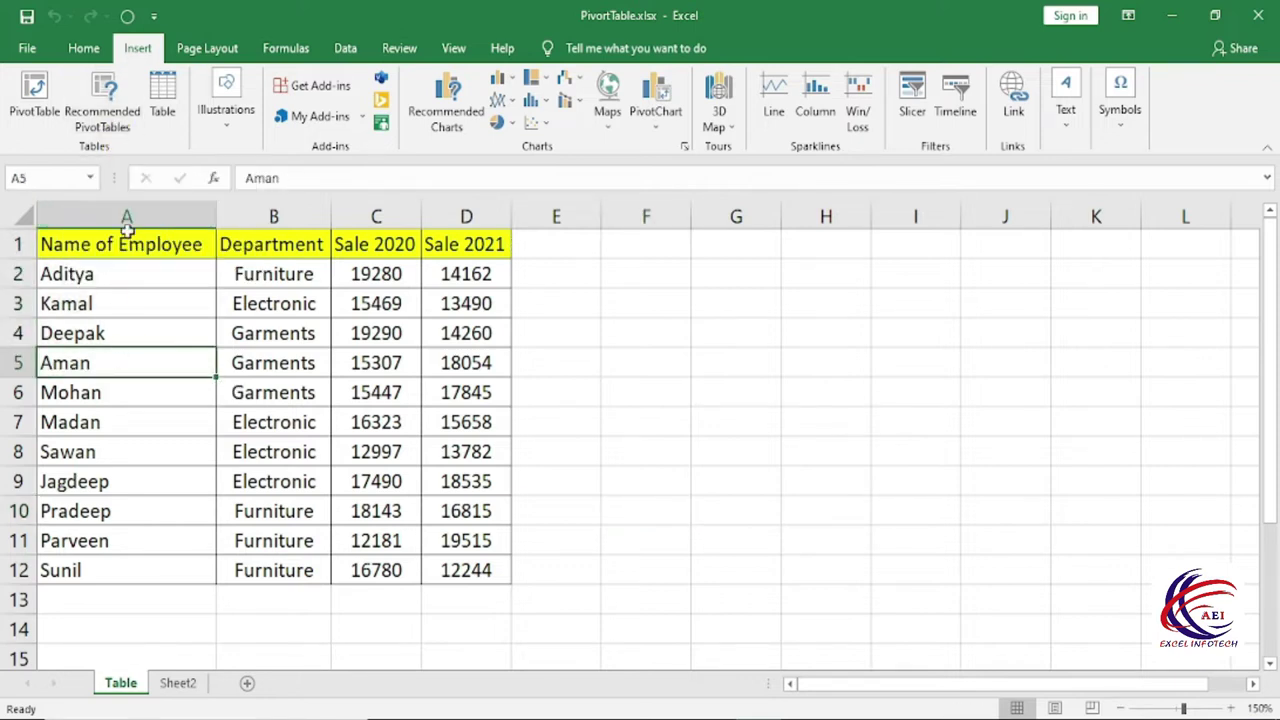
key("ctrl+Home")
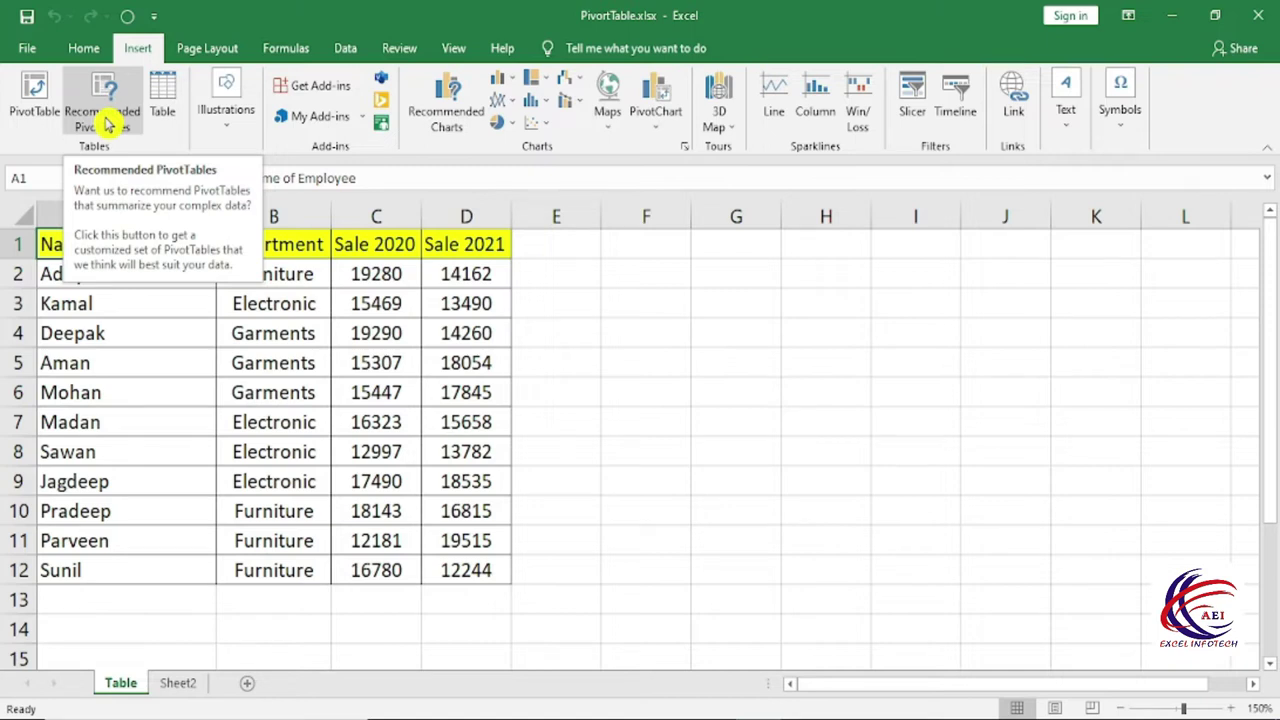
left_click(380, 367)
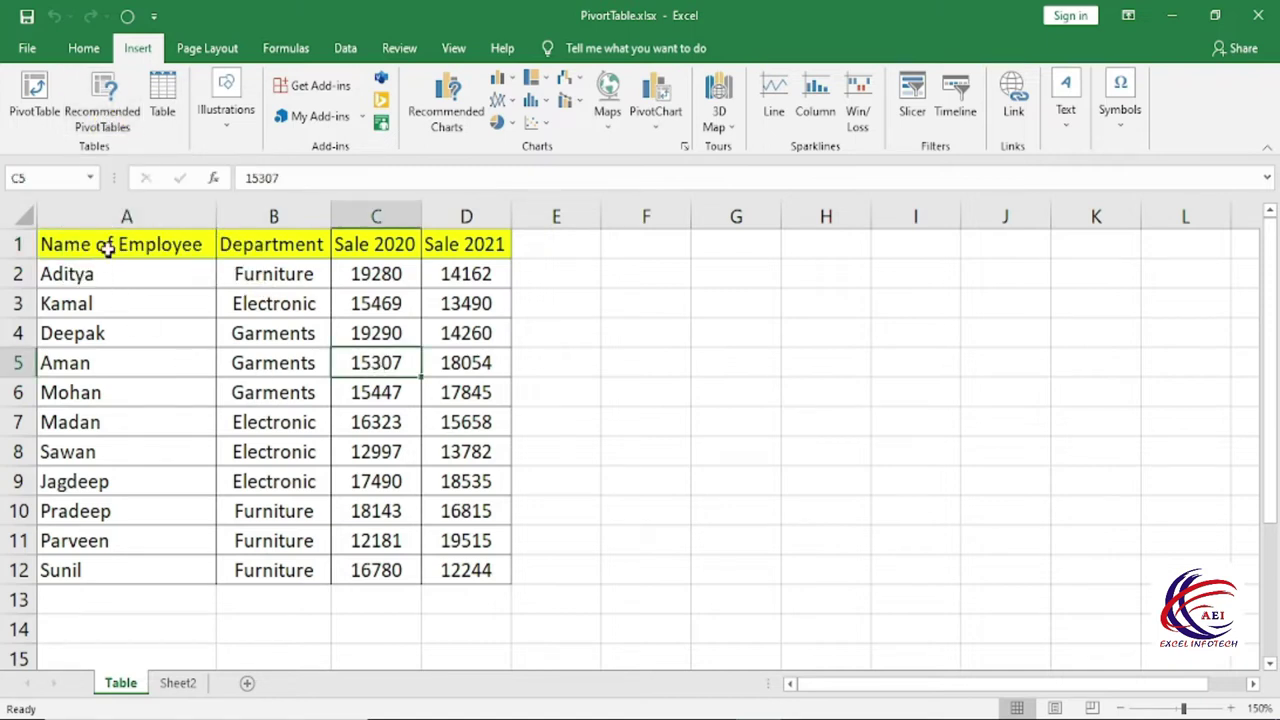
left_click_drag(108, 243, 88, 567)
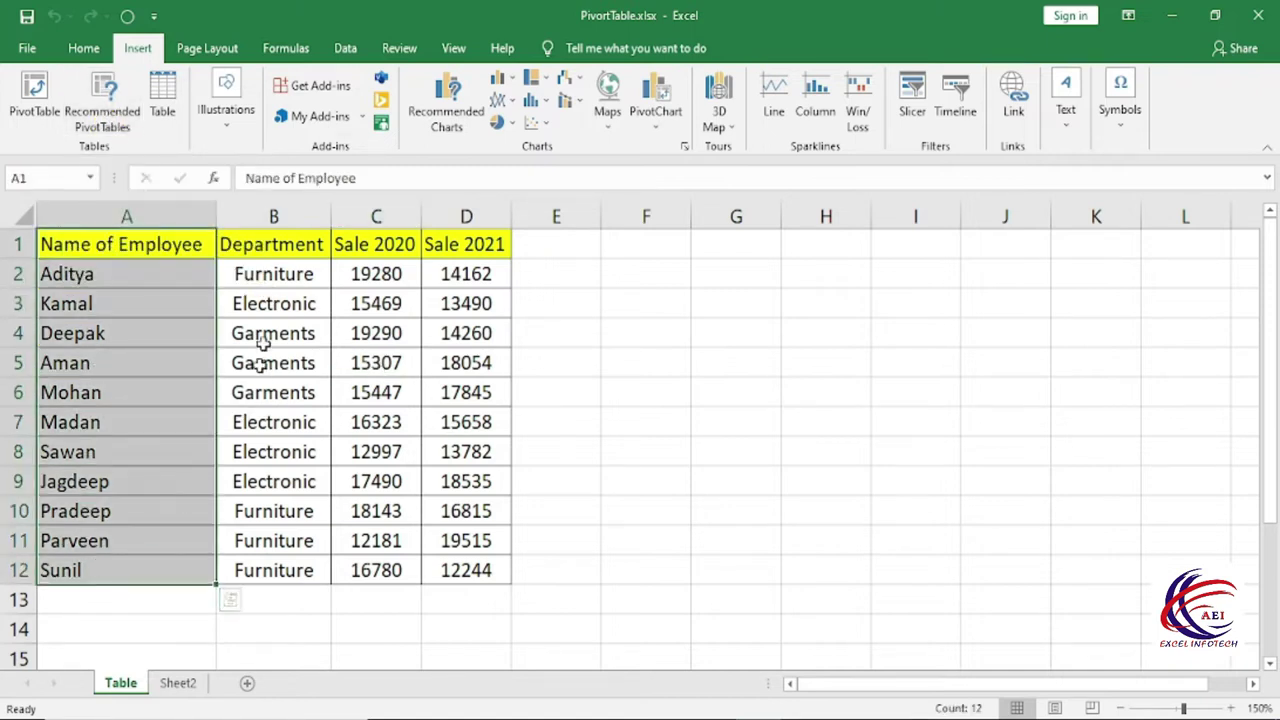
left_click_drag(285, 243, 285, 568)
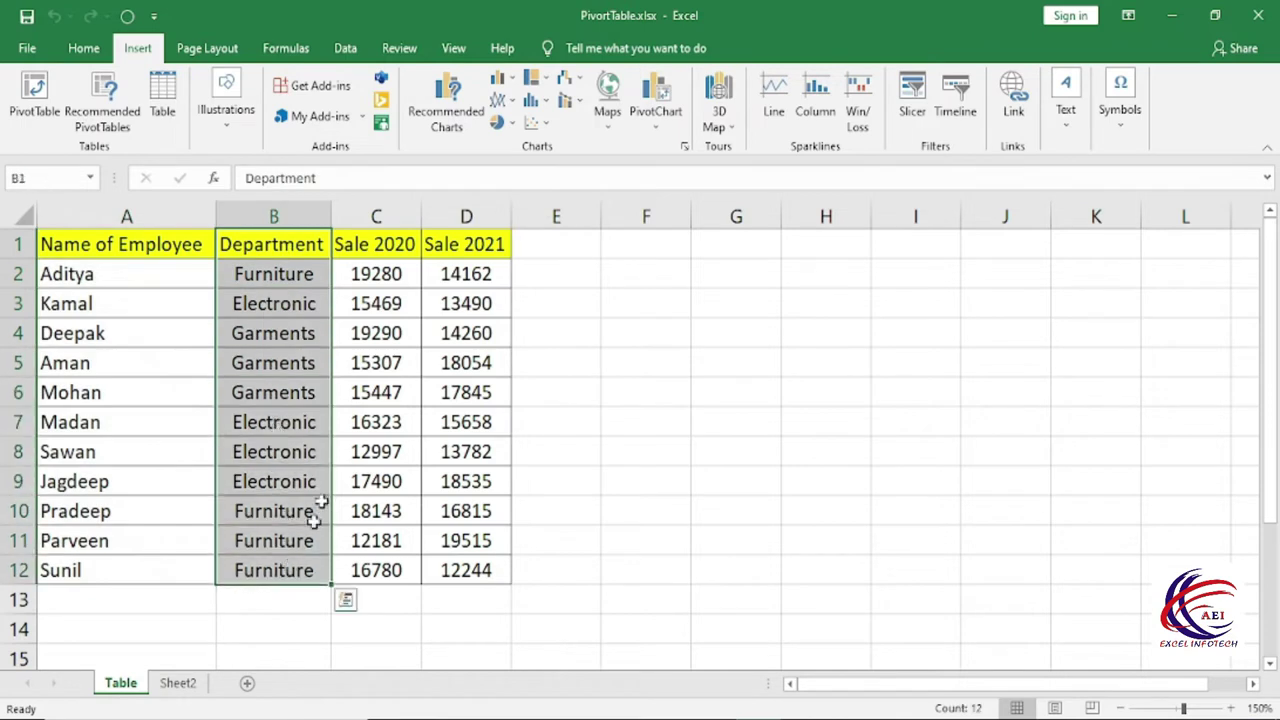
left_click_drag(386, 235, 380, 568)
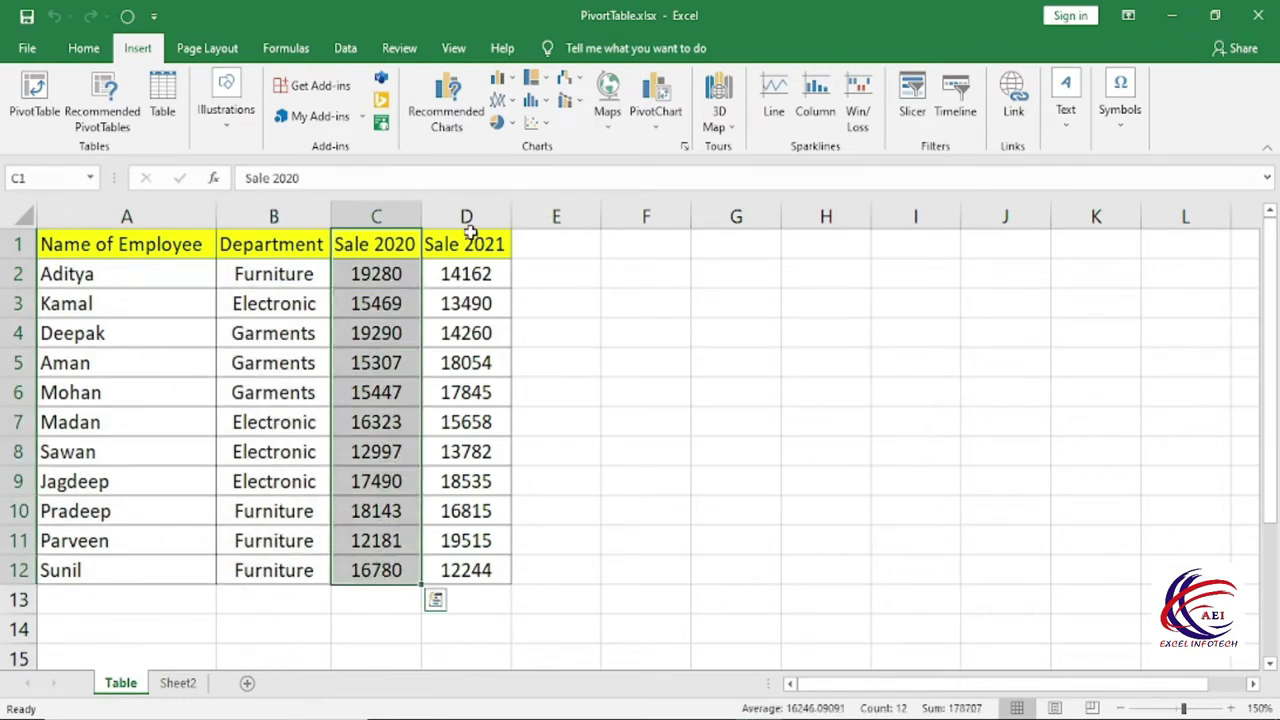
left_click_drag(470, 240, 472, 568)
left_click(545, 418)
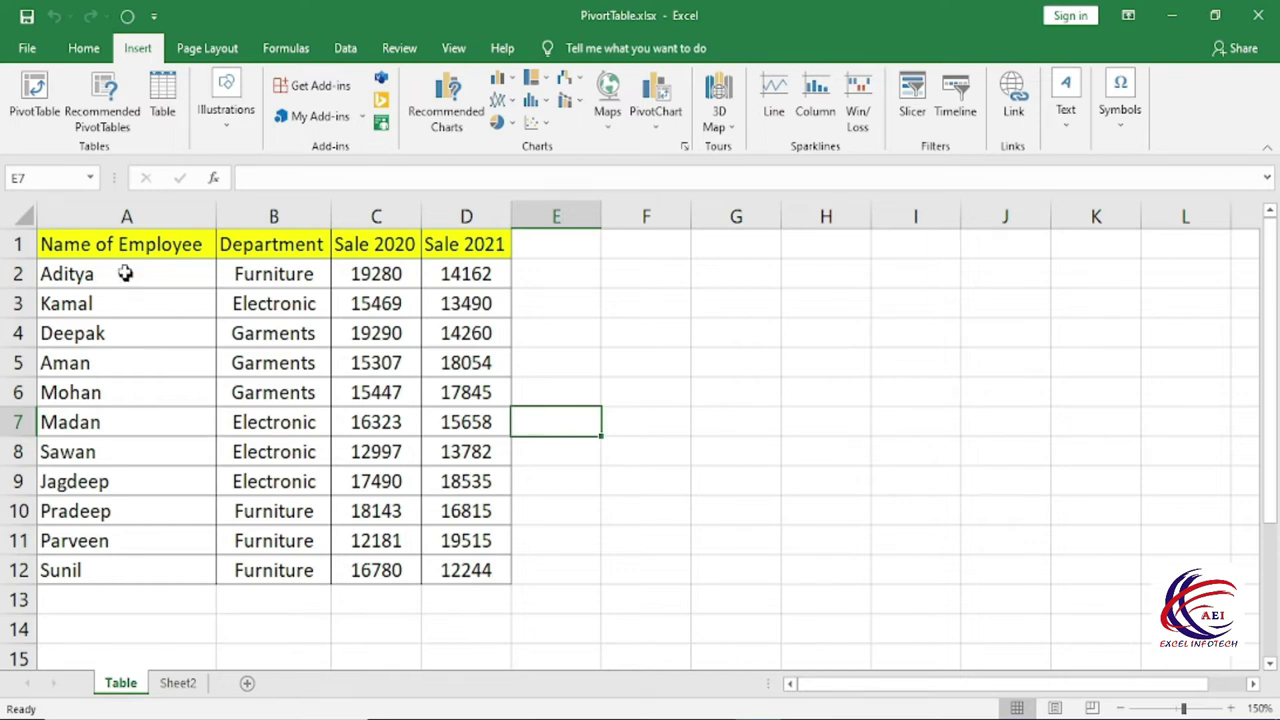
left_click_drag(106, 245, 466, 570)
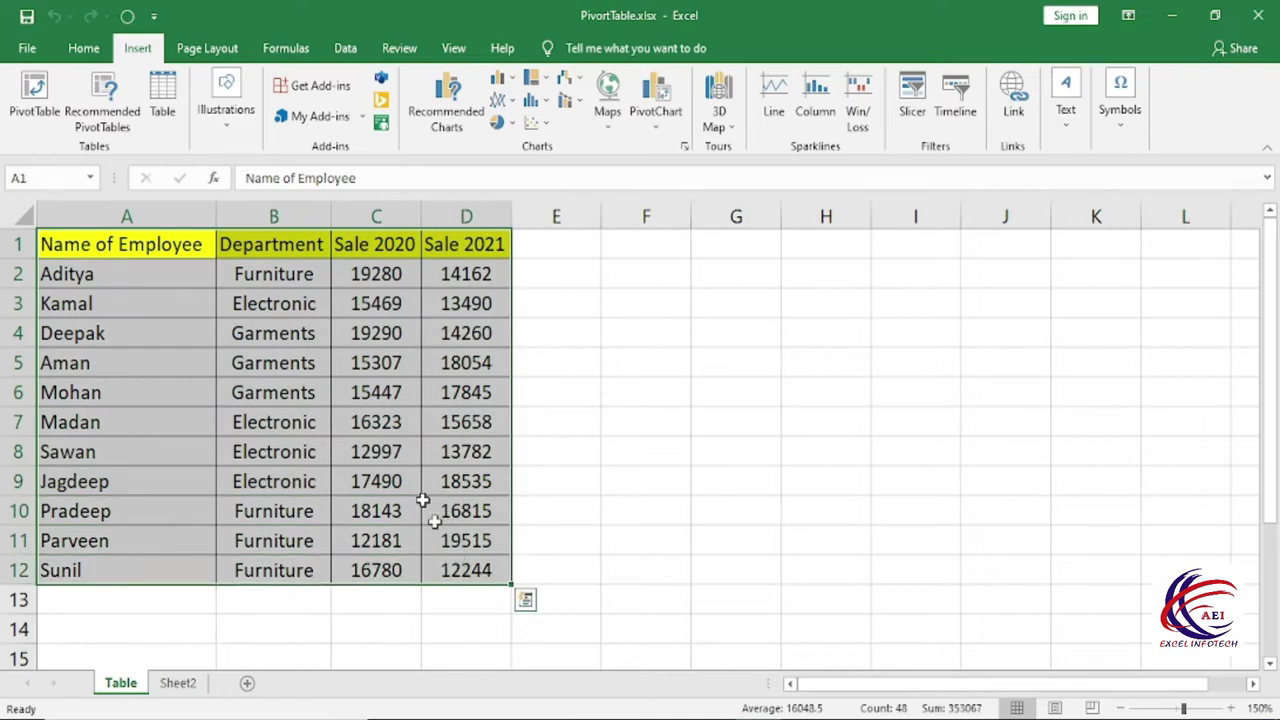
- Insert the recommended 'Sum of Sale 2021 and Sum of Sale 2020 by Department' PivotTable on a new sheet
left_click(110, 119)
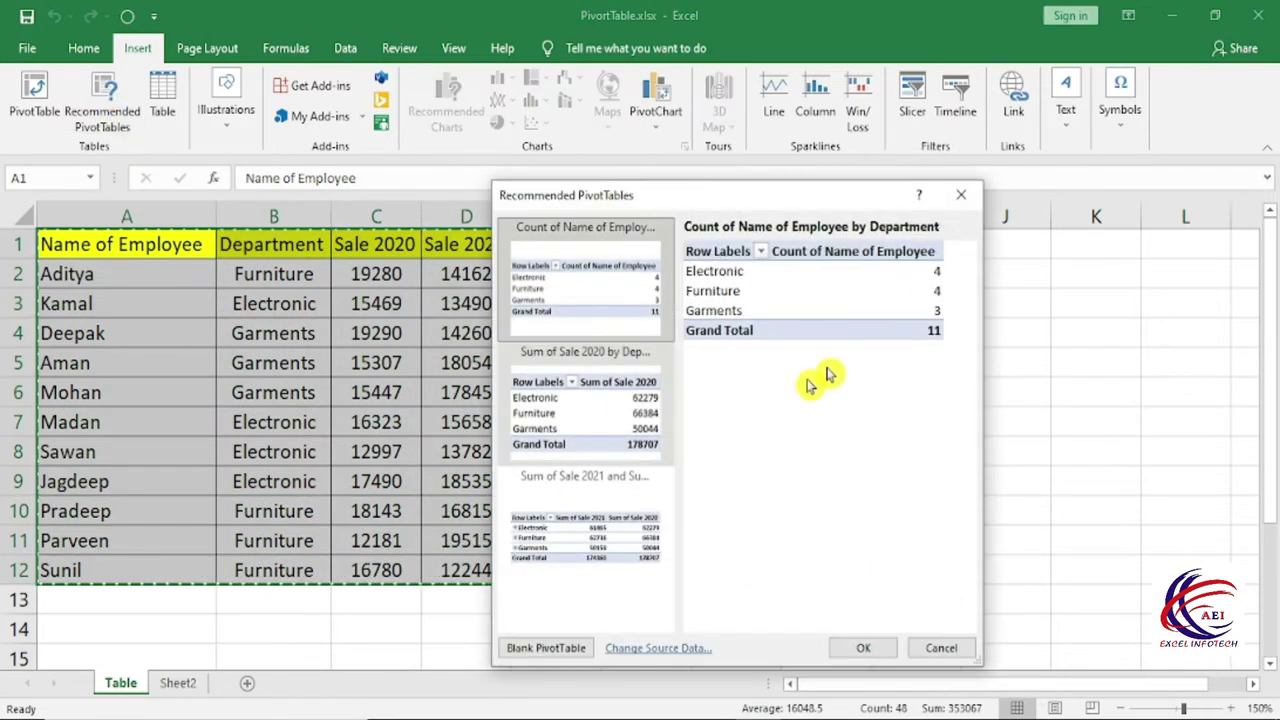
left_click_drag(716, 197, 603, 158)
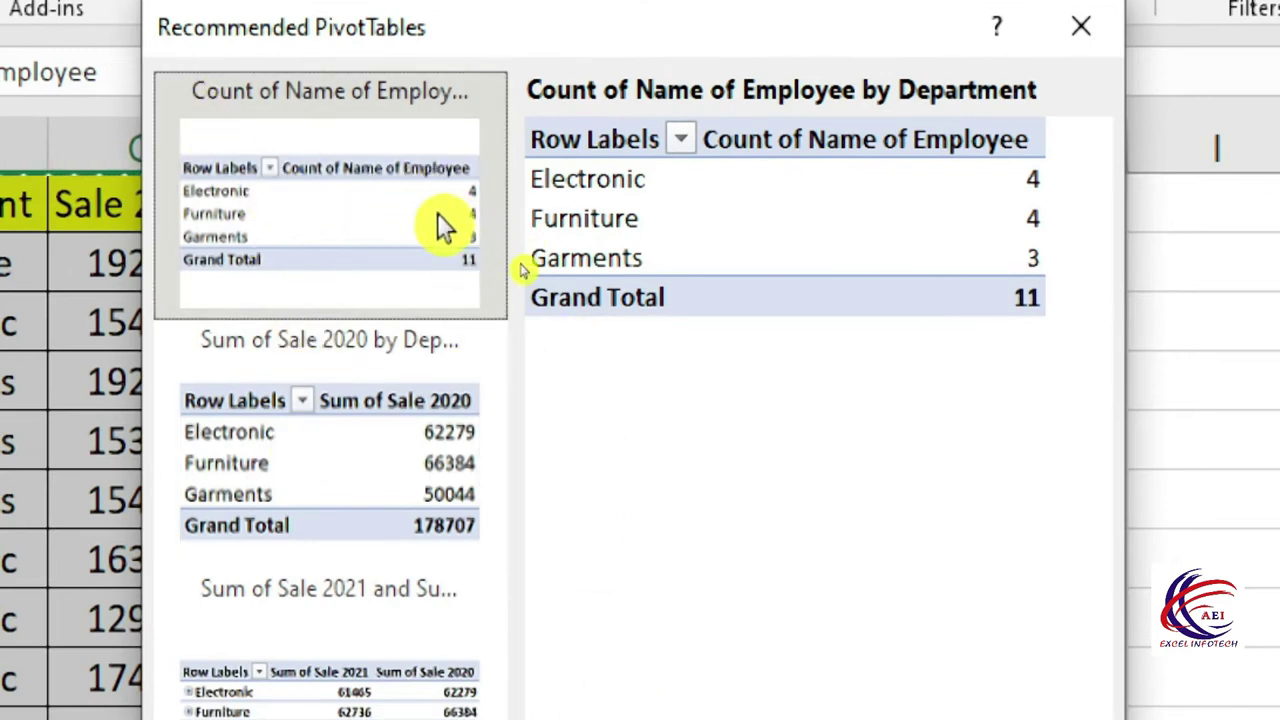
left_click(330, 463)
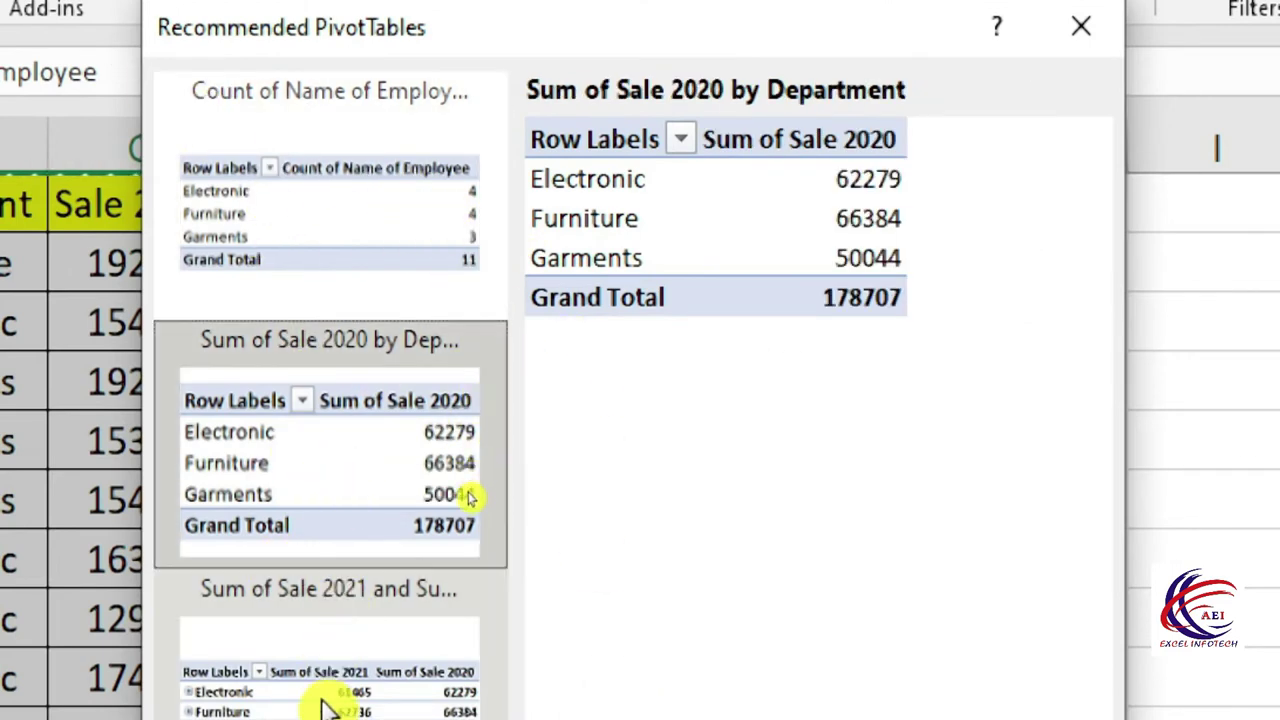
left_click(325, 705)
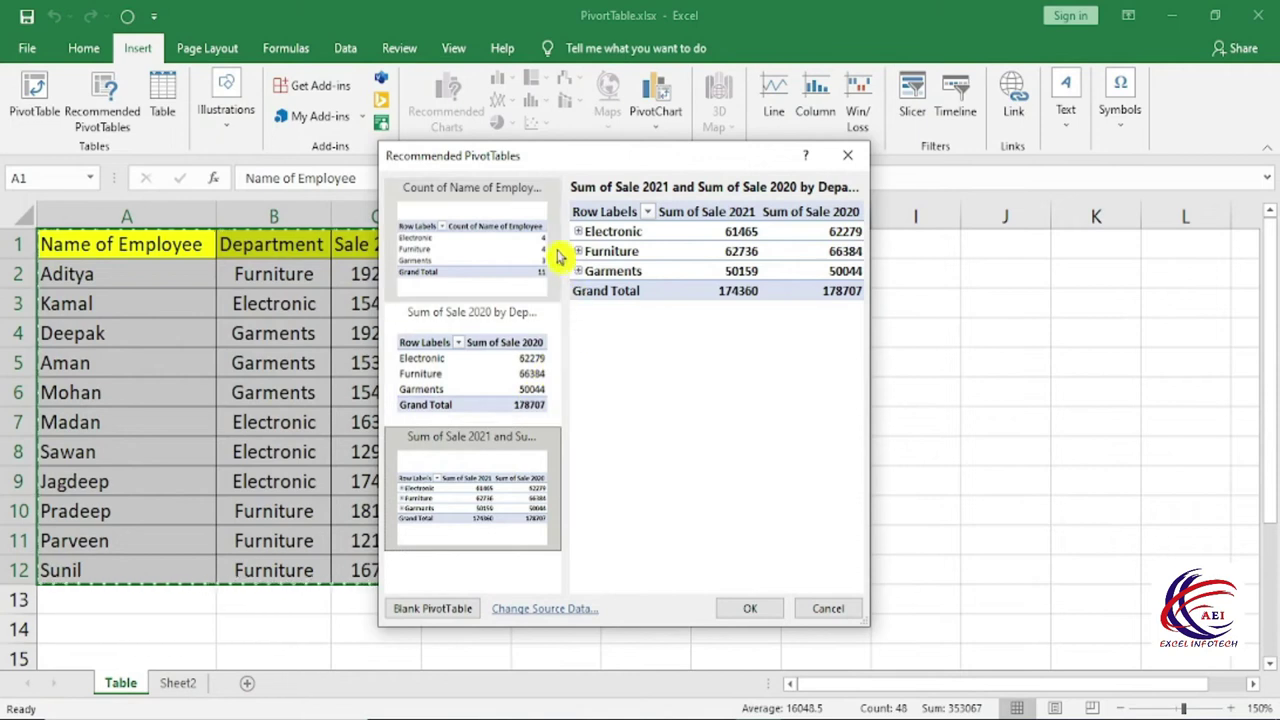
left_click(520, 385)
left_click(500, 278)
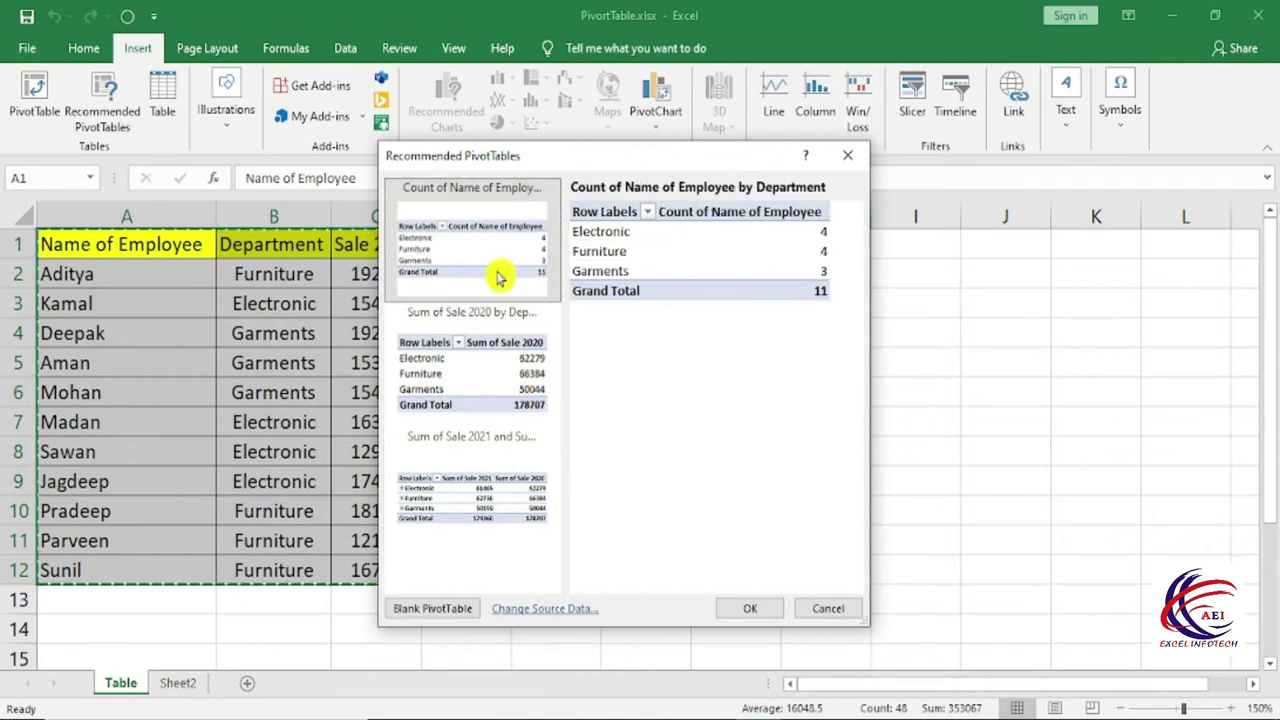
left_click(493, 345)
left_click(465, 480)
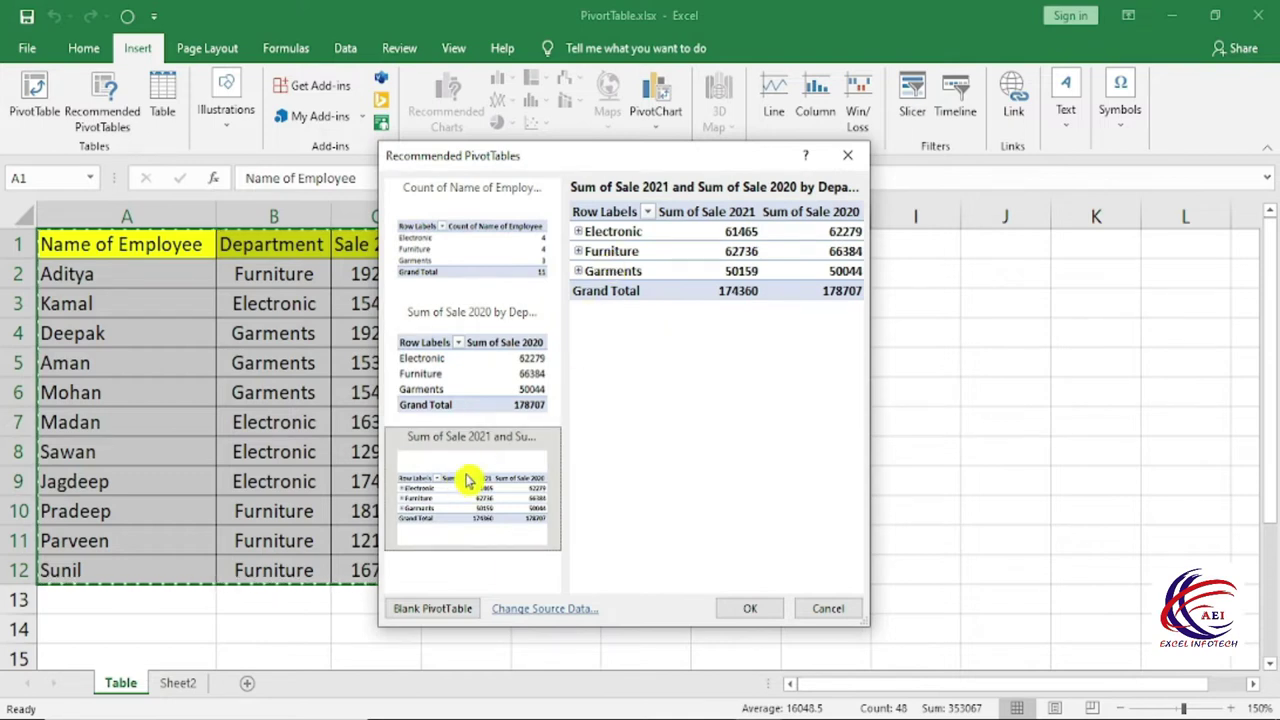
left_click(750, 608)
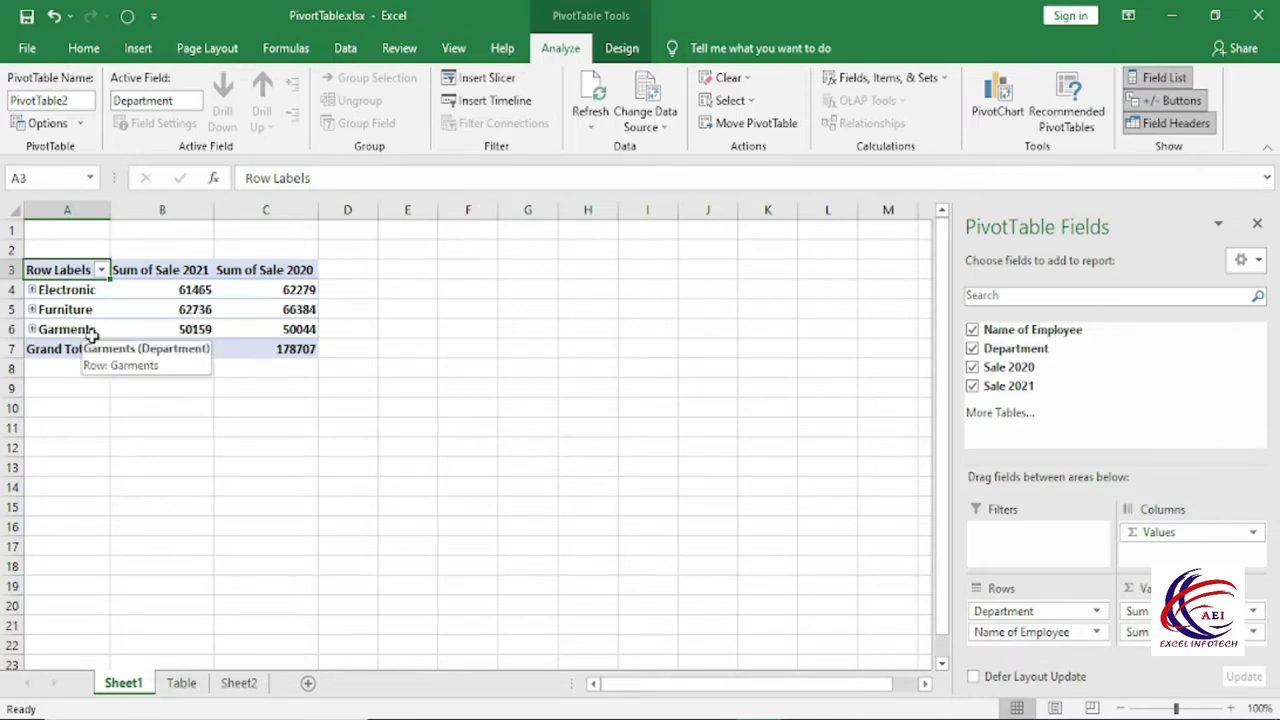
- Expand Electronic to show Jagdeep, Kamal, Madan and Sawan, with the view zoomed to 130%
left_click(31, 289)
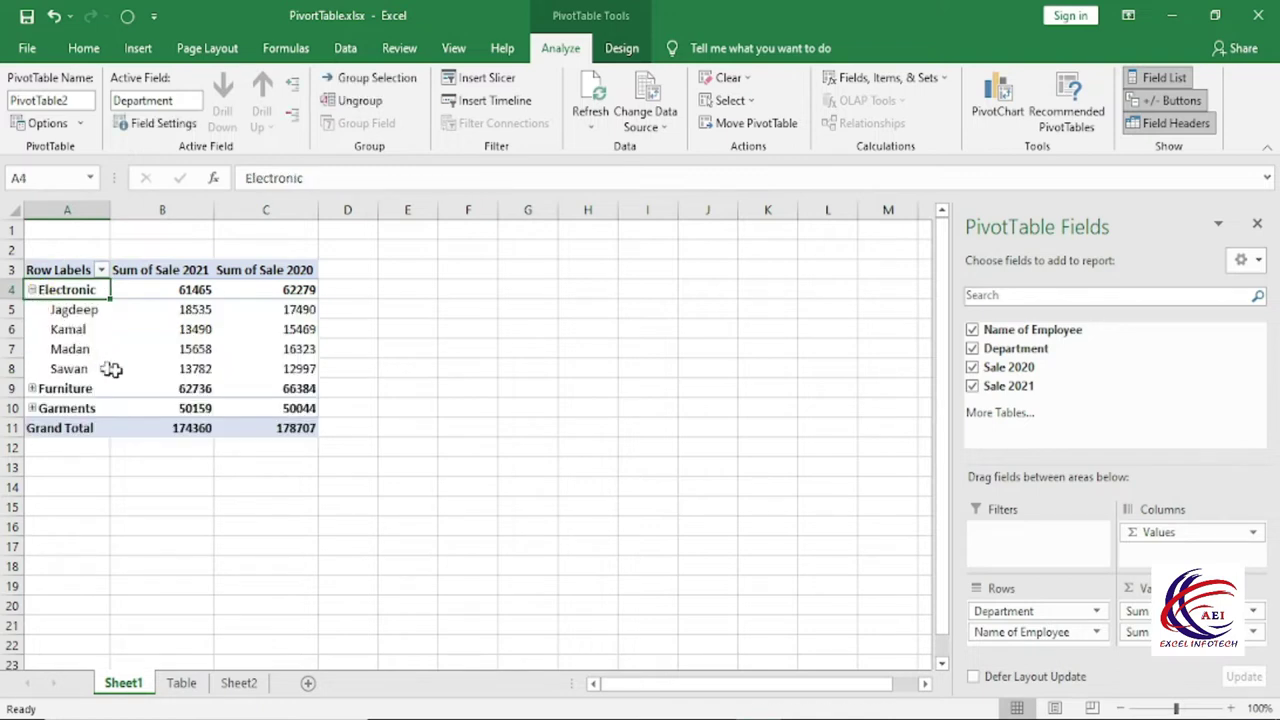
left_click(1233, 707)
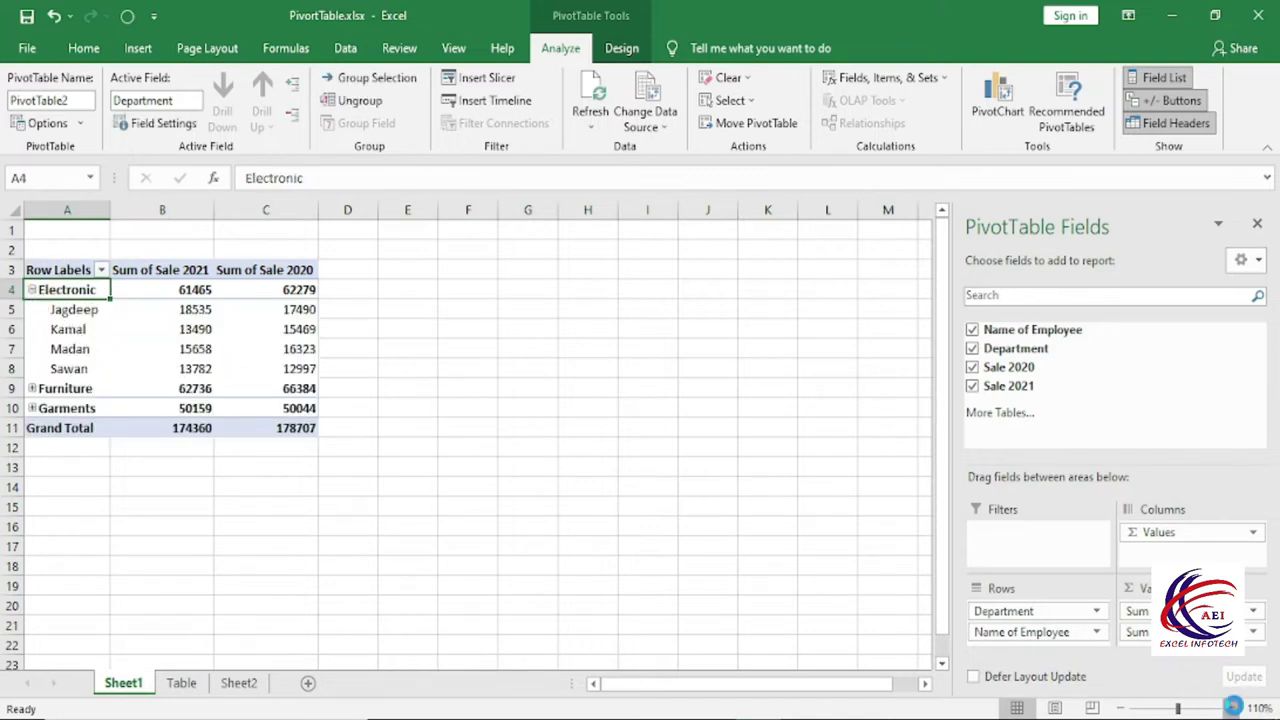
left_click(1233, 707)
left_click(1233, 707)
scroll(398, 462, "up", 1)
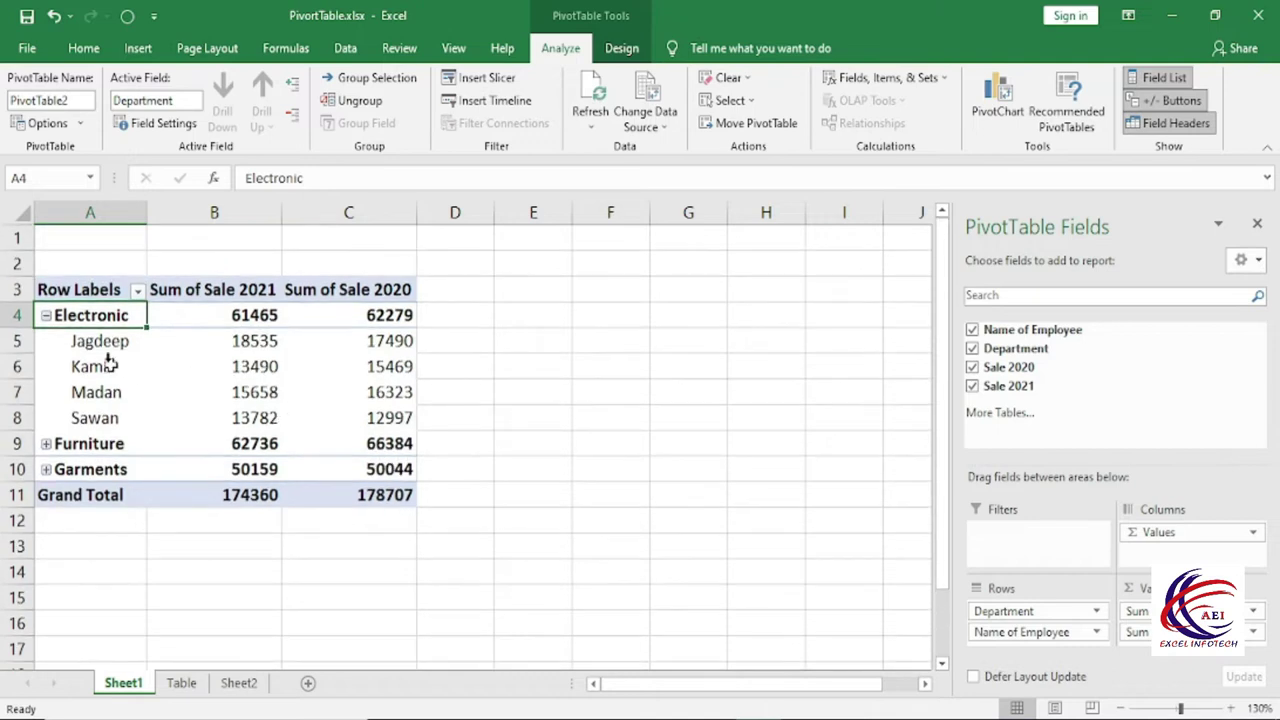
left_click_drag(100, 341, 387, 443)
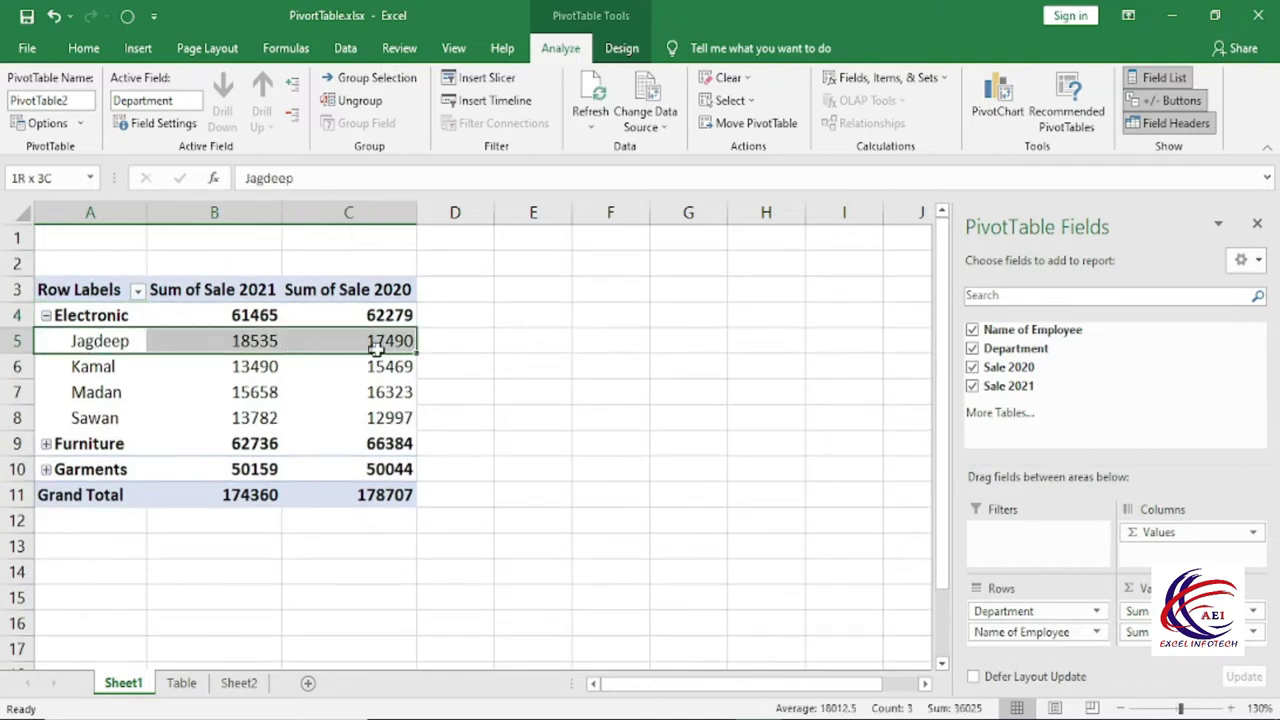
left_click(387, 443)
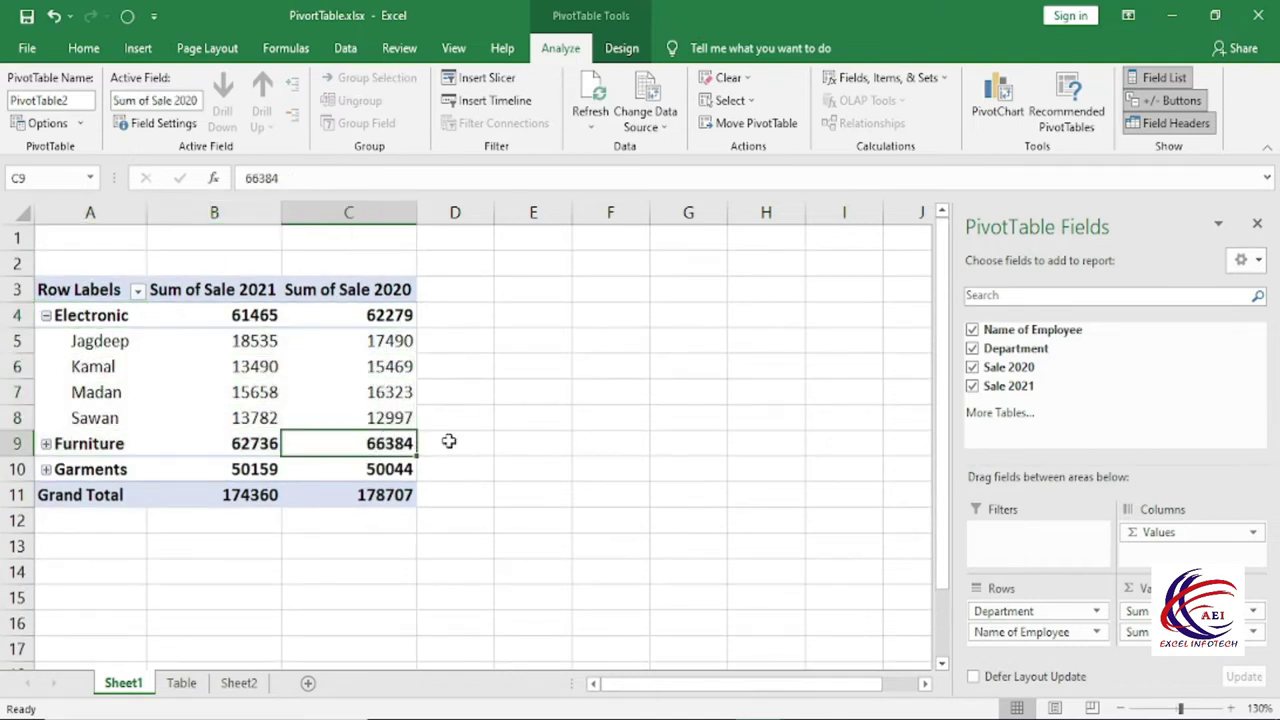
left_click(312, 410)
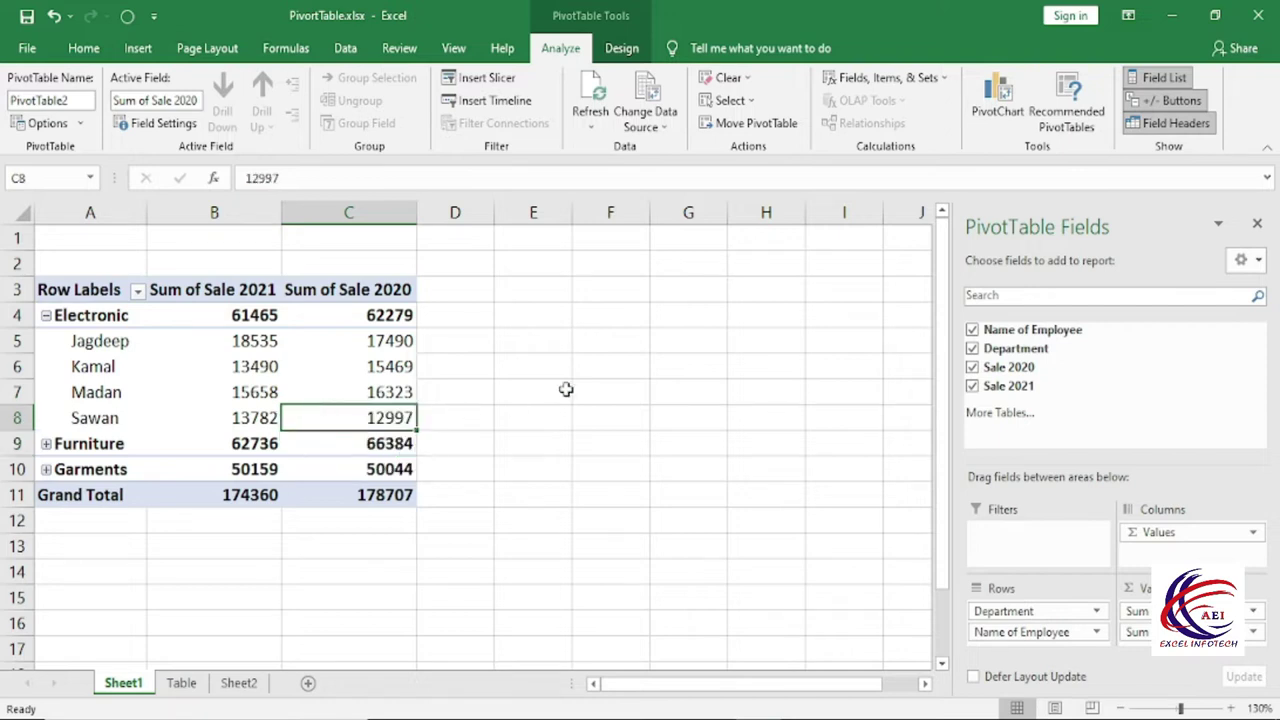
left_click(566, 389)
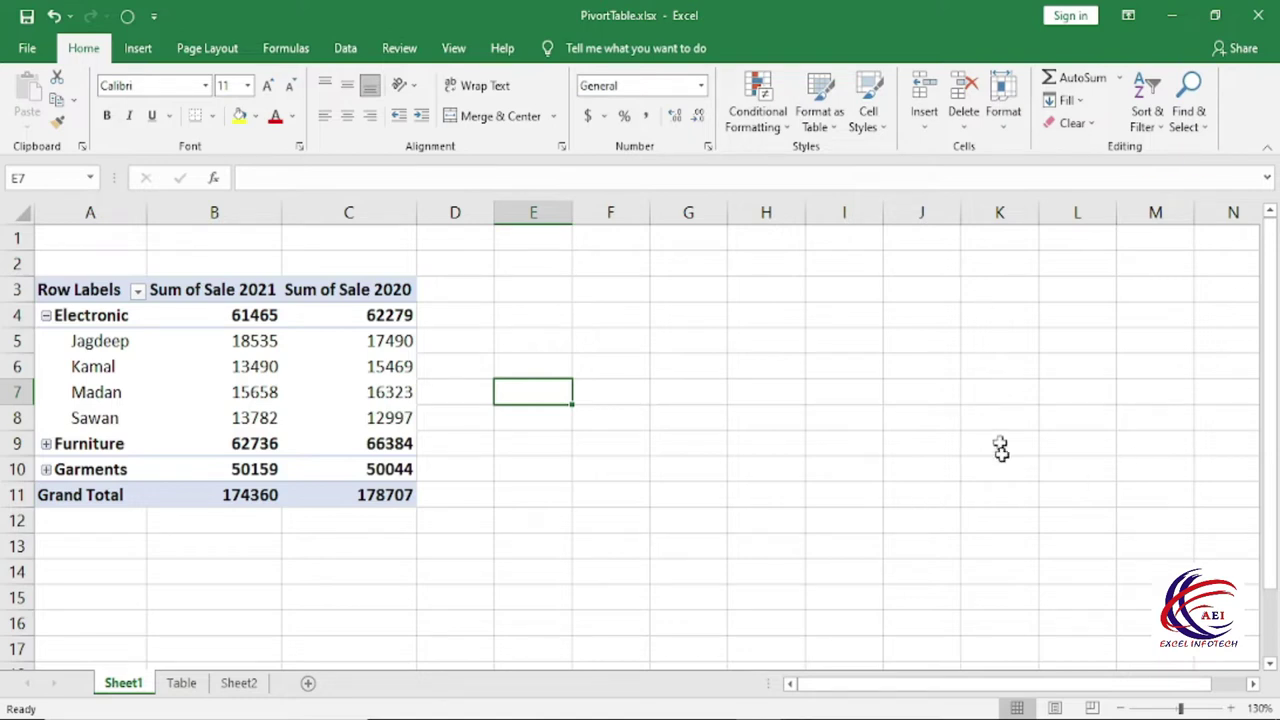
- Add Name of Employee under each department and remove Sale 2021, leaving only Sum of Sale 2020
left_click(357, 378)
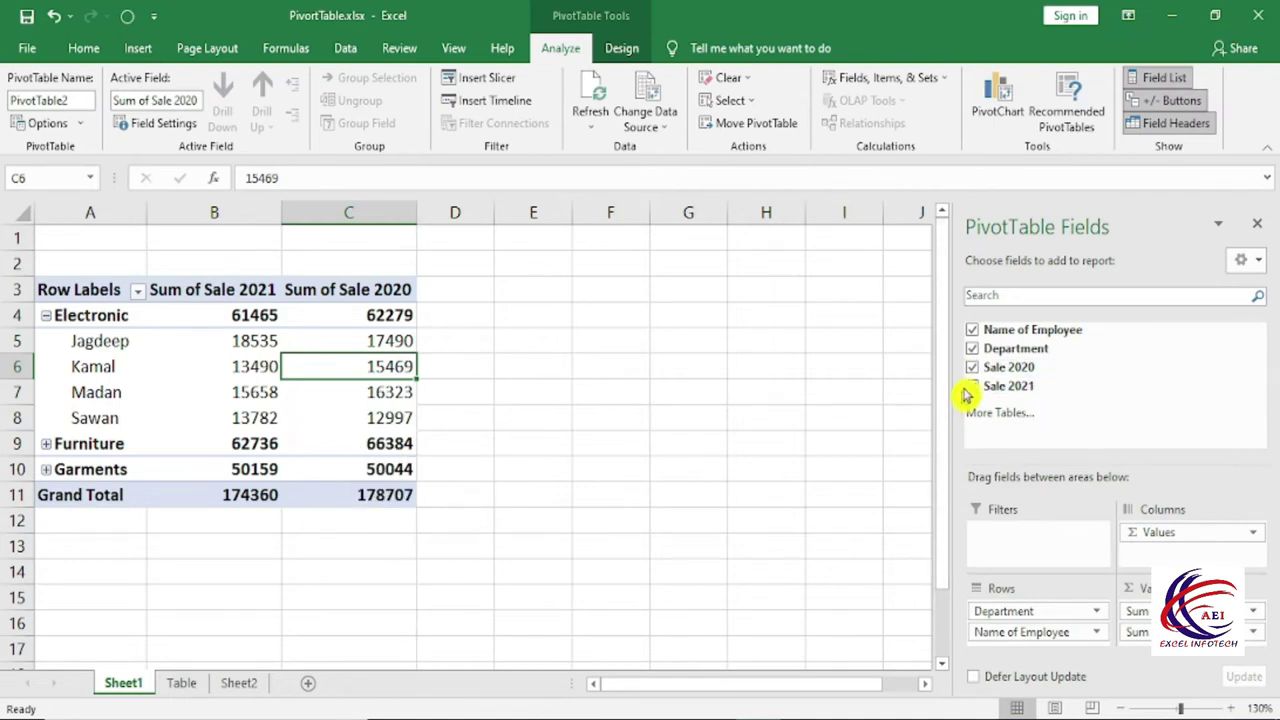
left_click(972, 331)
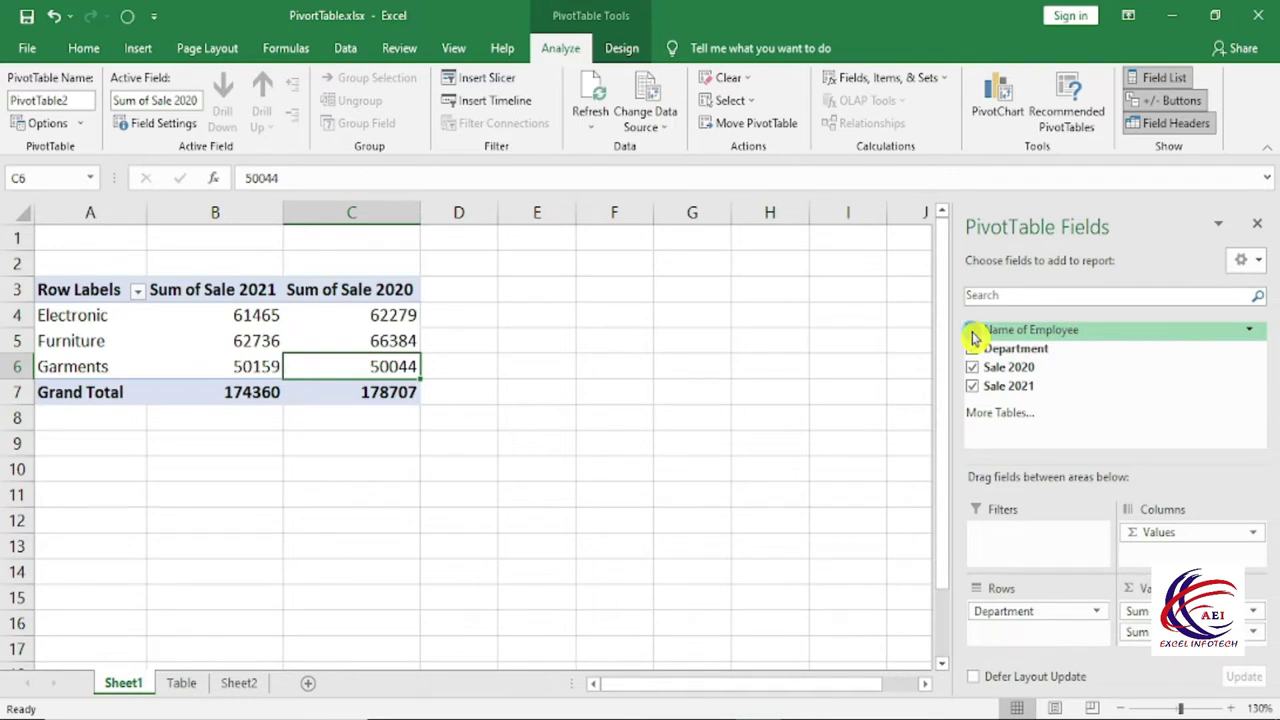
left_click(973, 331)
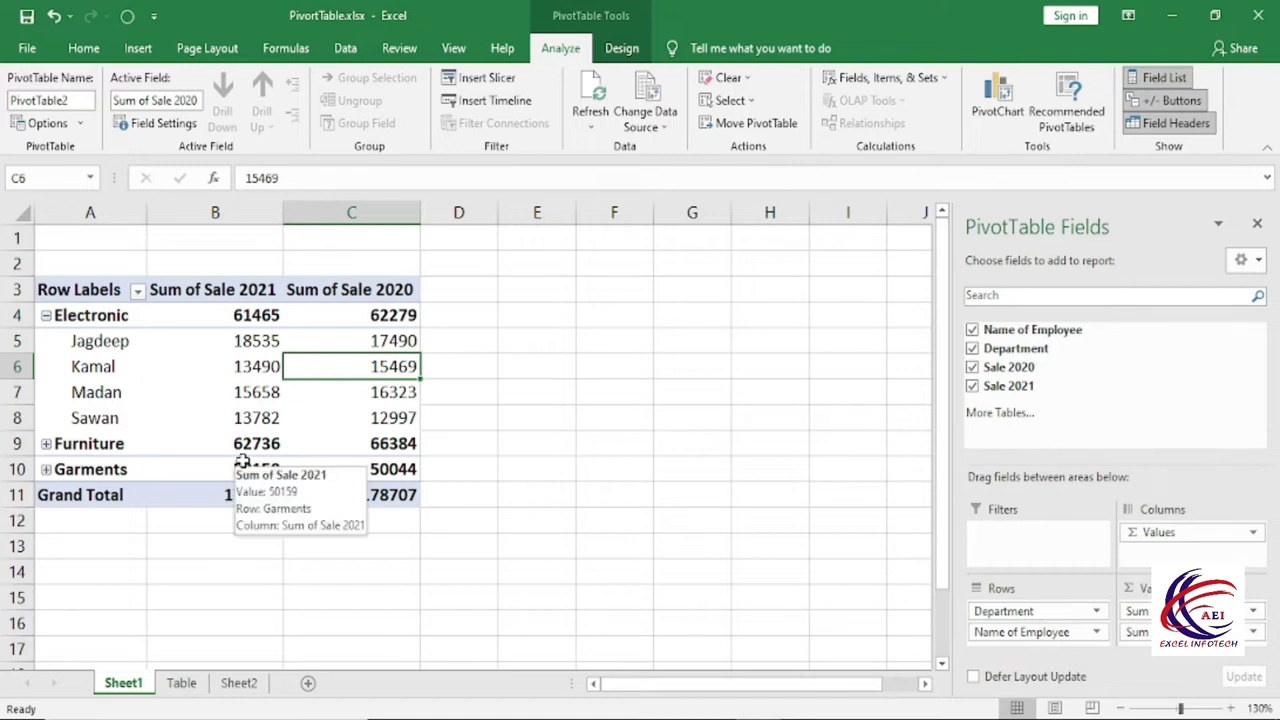
left_click(972, 387)
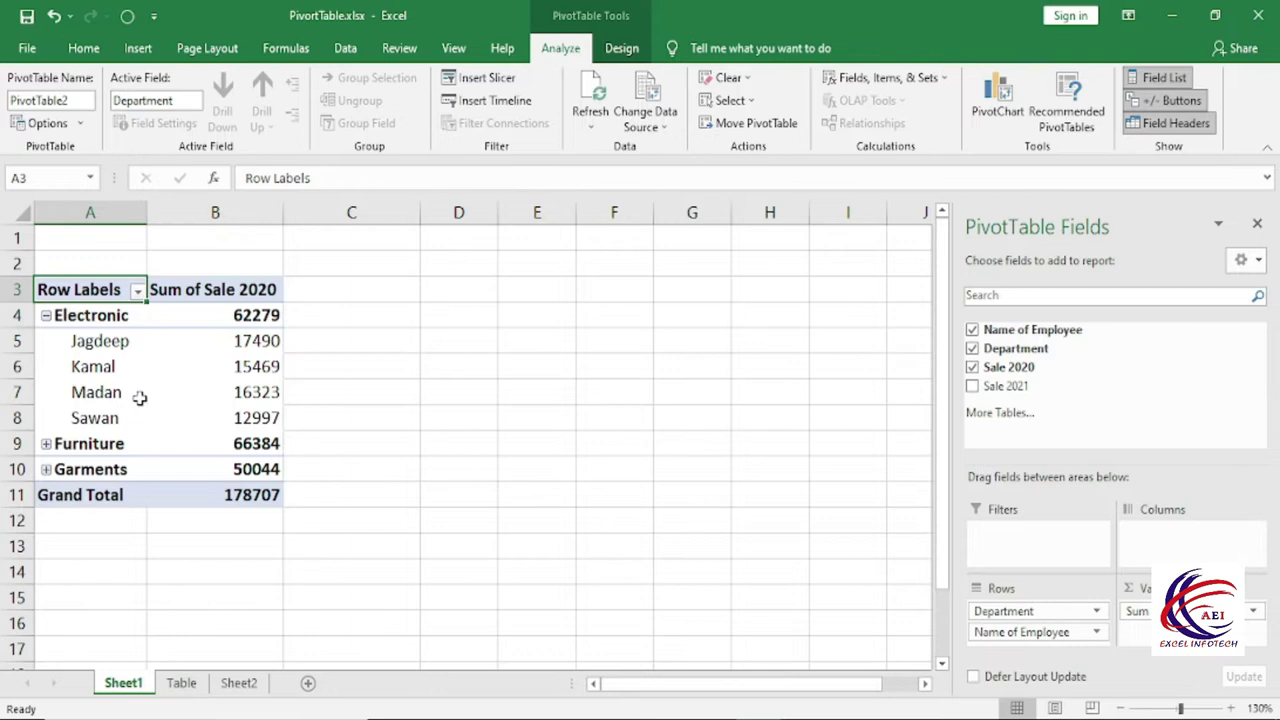
left_click_drag(238, 320, 250, 495)
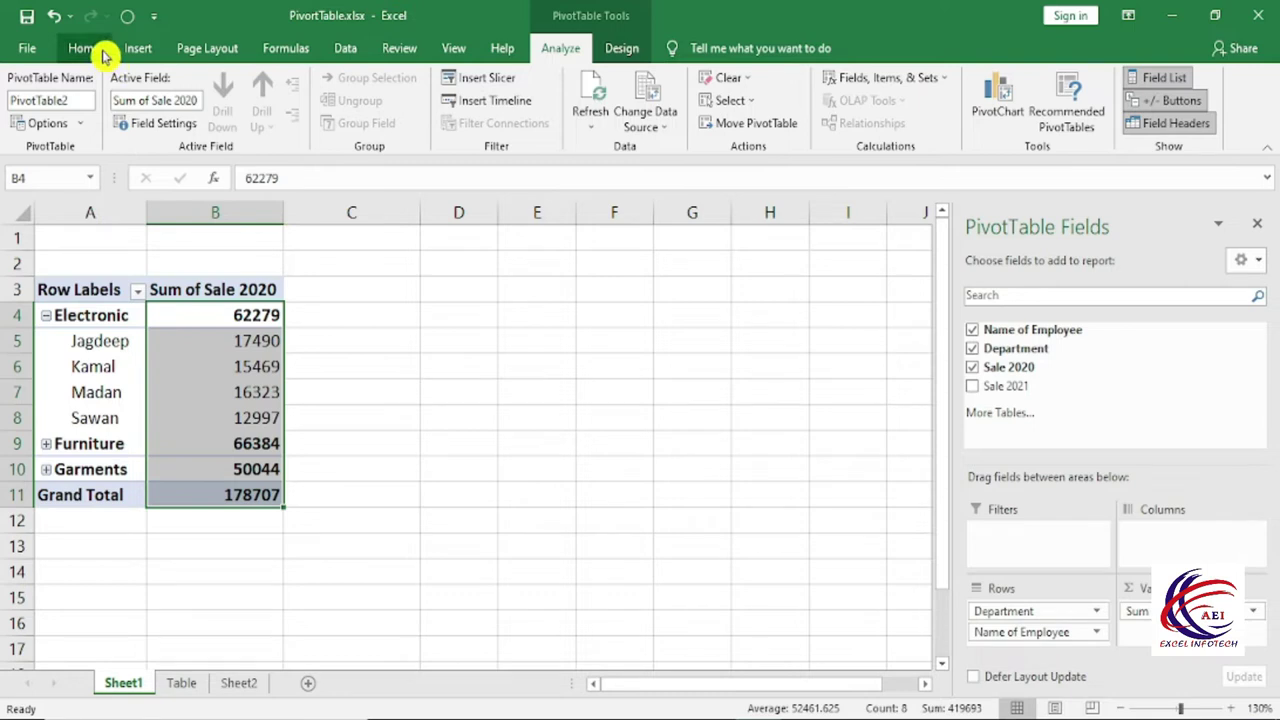
left_click(136, 50)
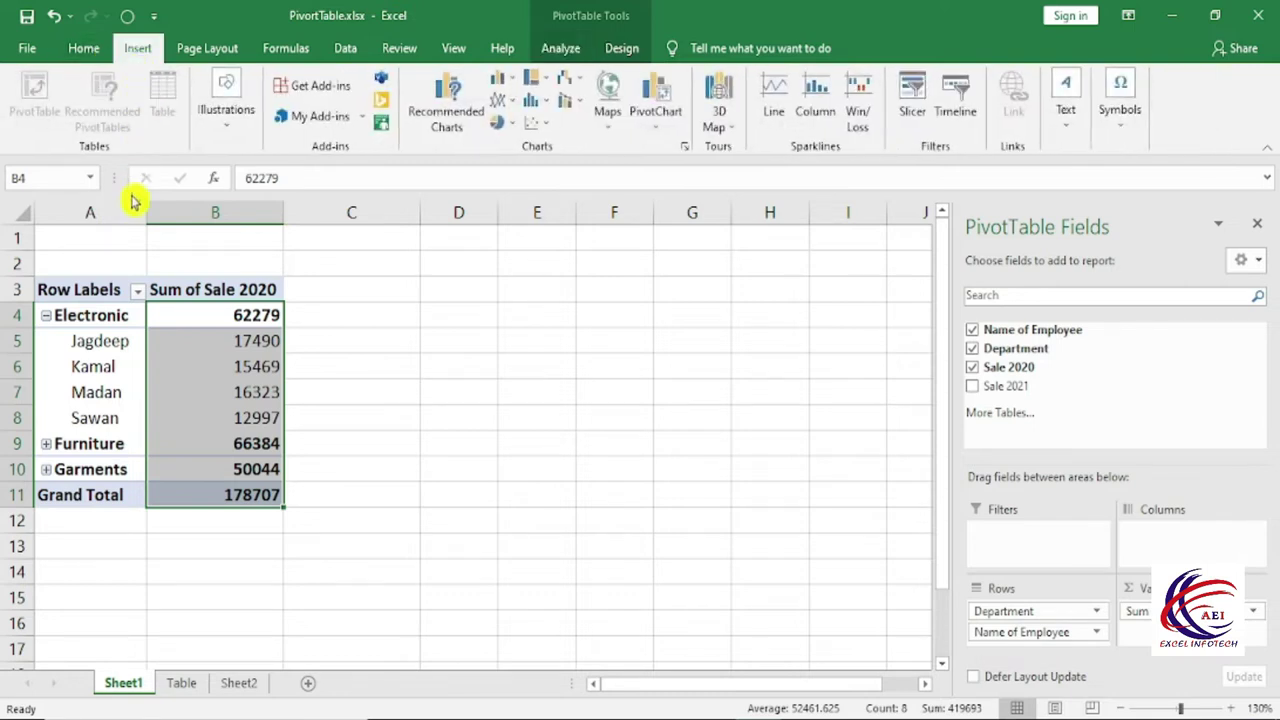
left_click(338, 394)
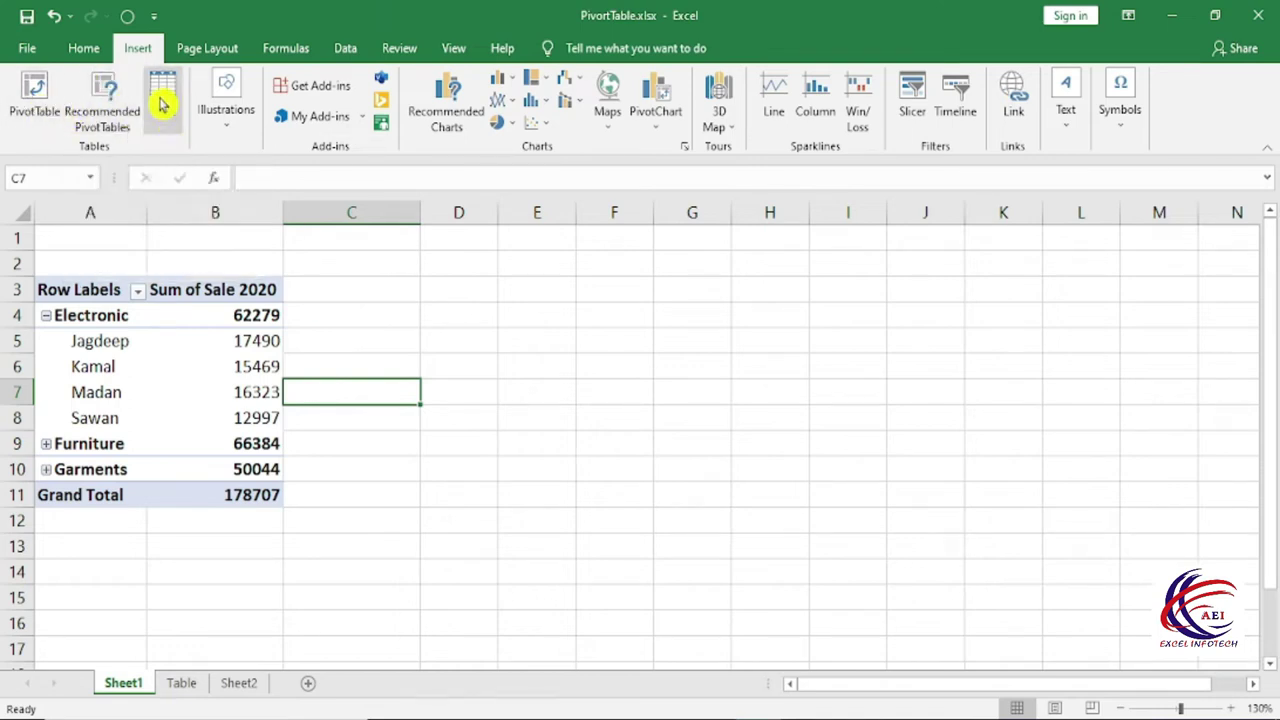
- Convert the A1:D12 sales data on the Table sheet into Table1 with headers
left_click(179, 684)
left_click(163, 105)
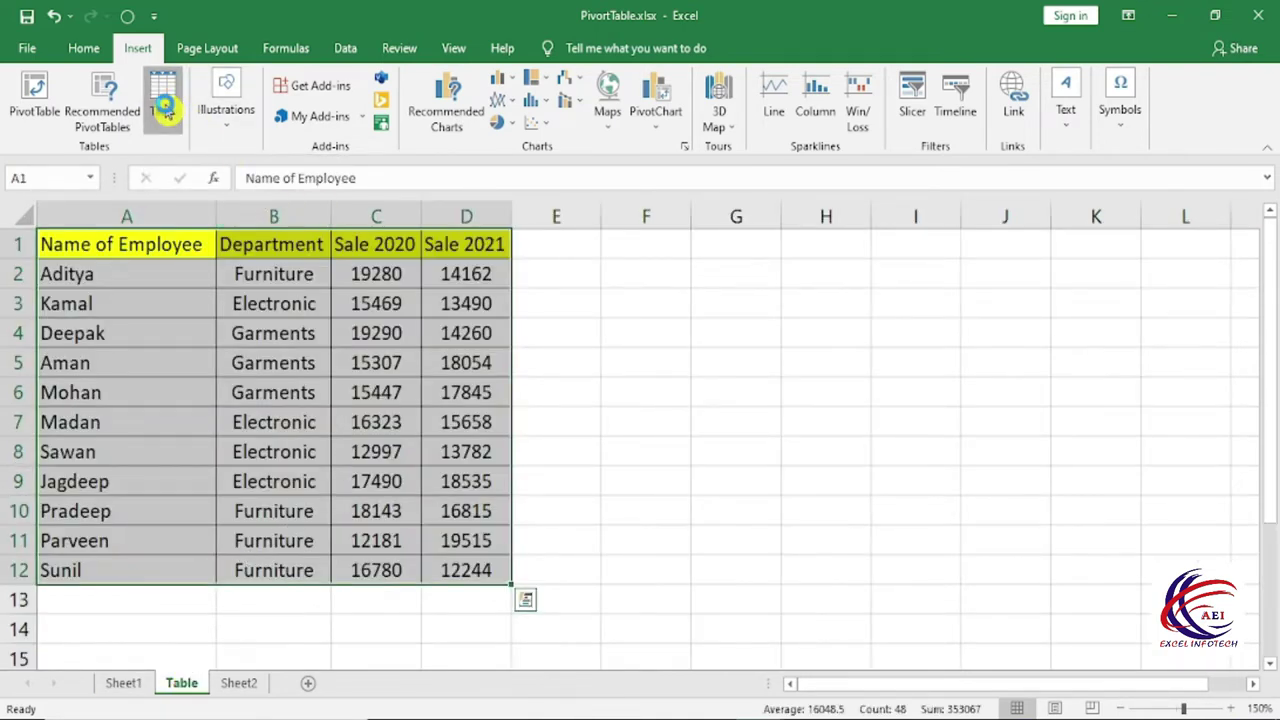
left_click_drag(580, 340, 688, 318)
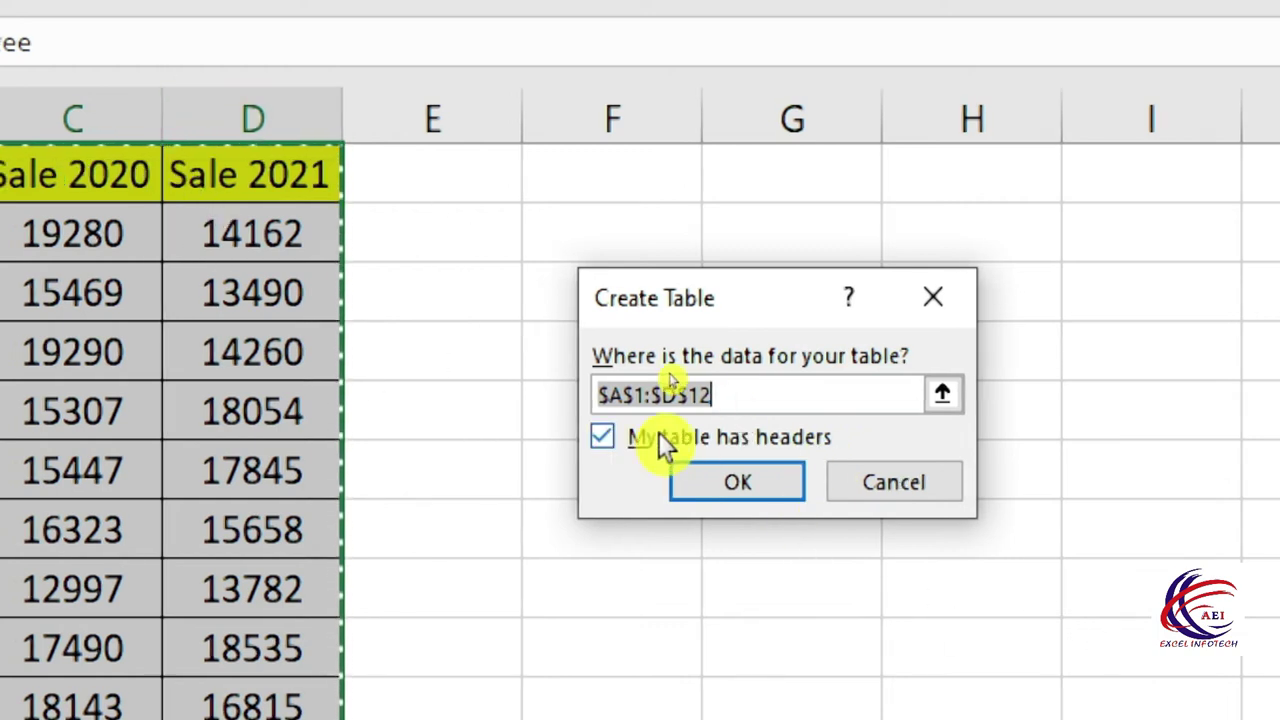
left_click(602, 438)
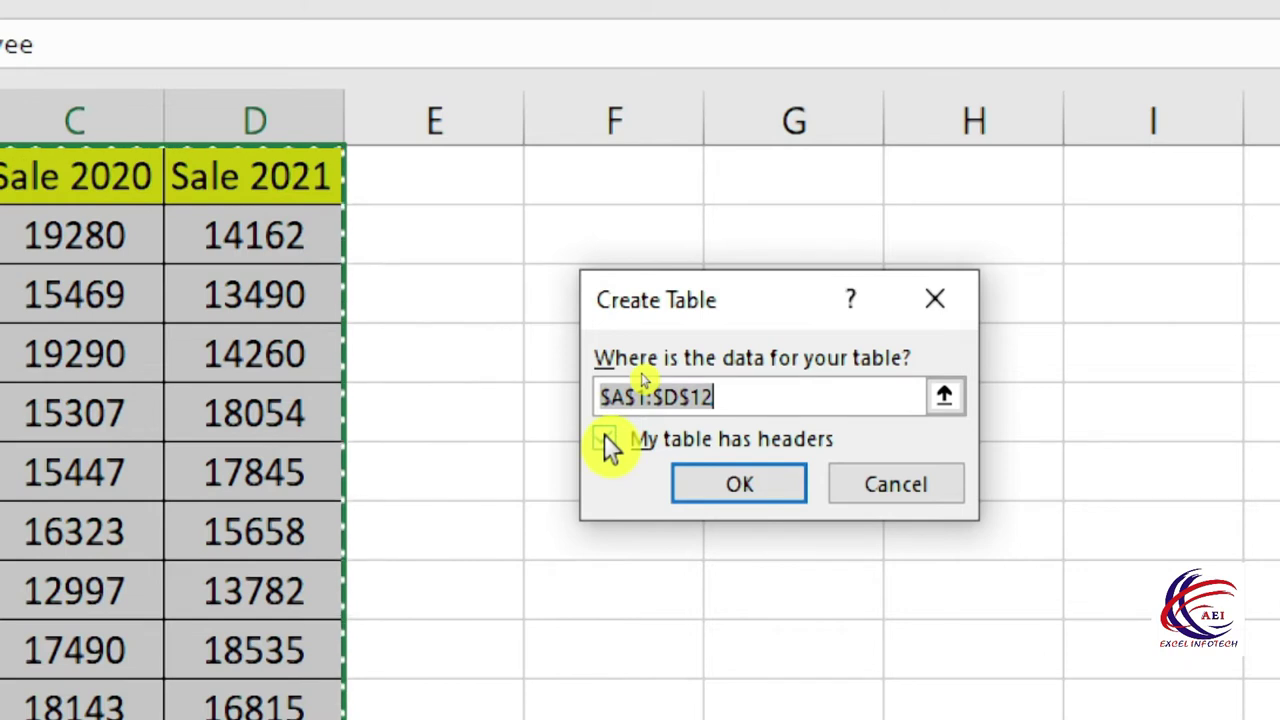
left_click(730, 485)
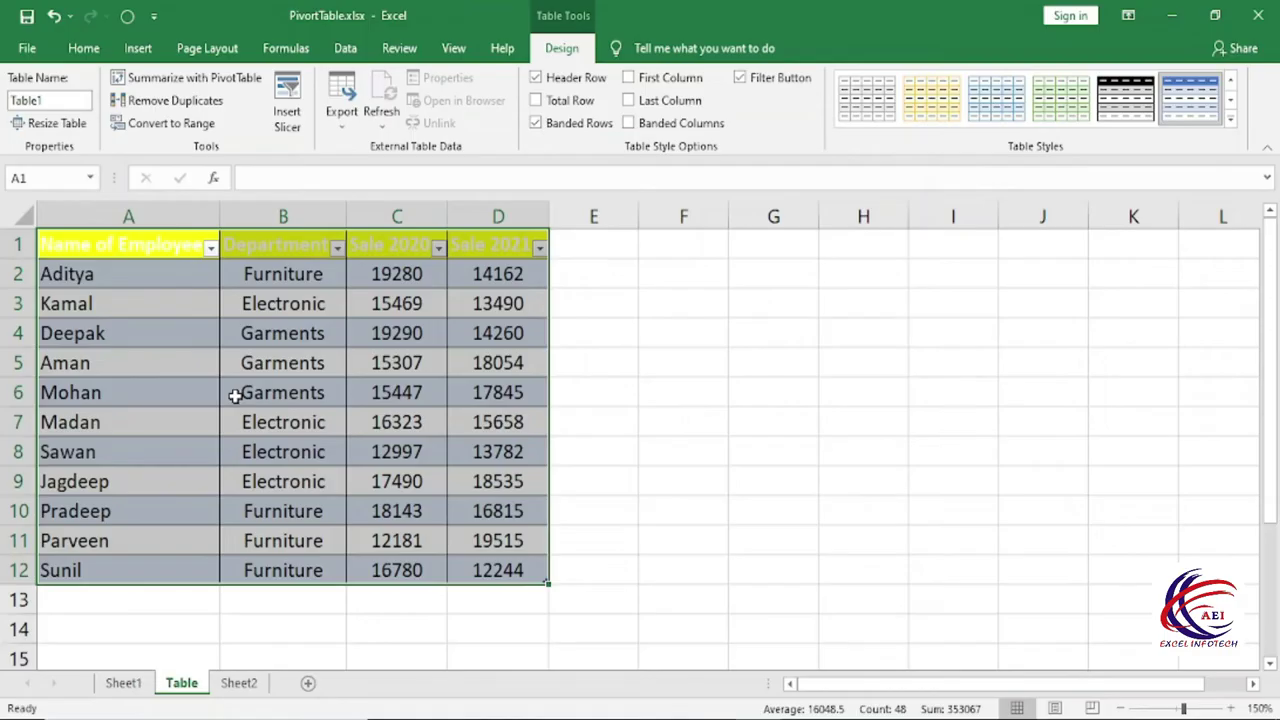
- Add a Total column heading in cell E1 beside the table's last header
left_click(302, 303)
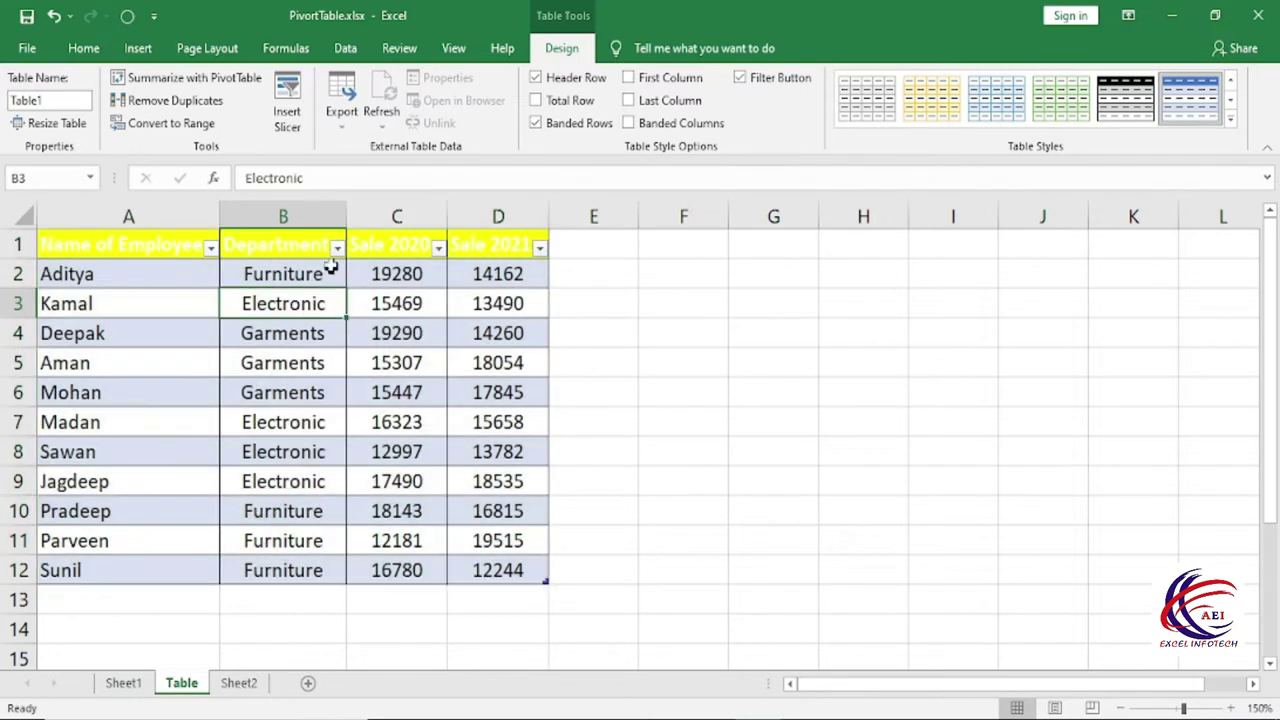
left_click(338, 248)
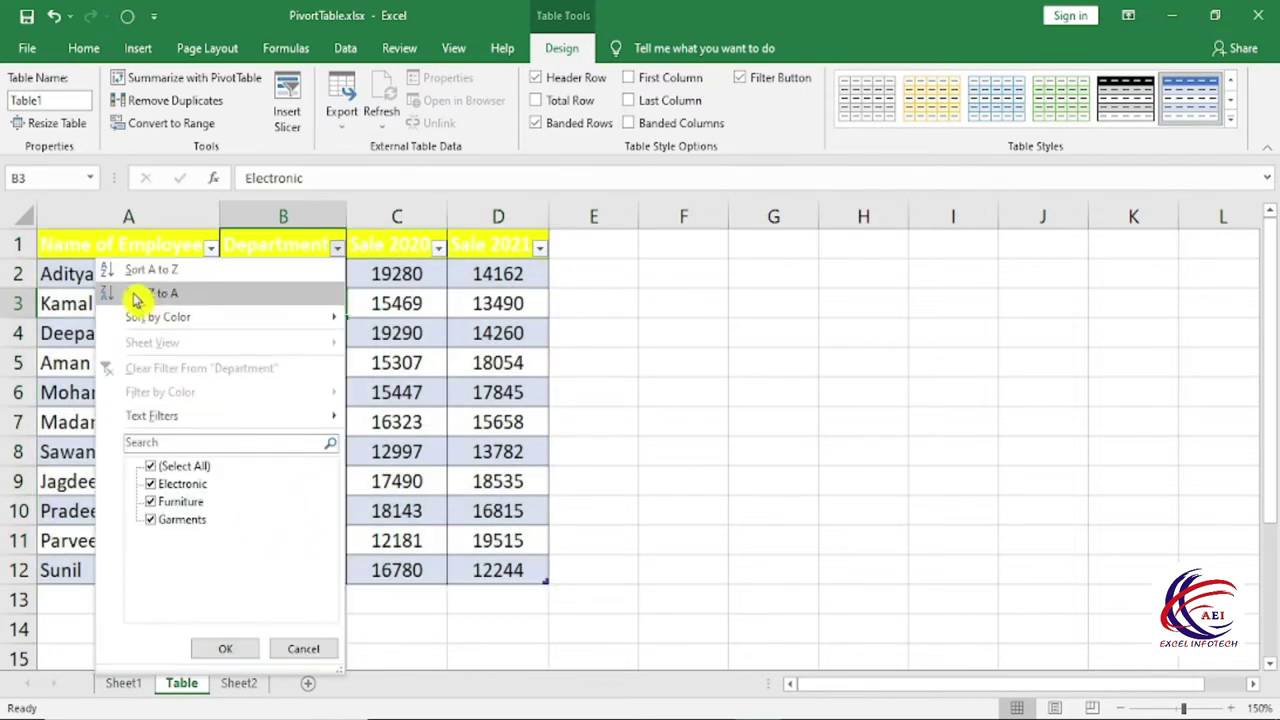
left_click(523, 391)
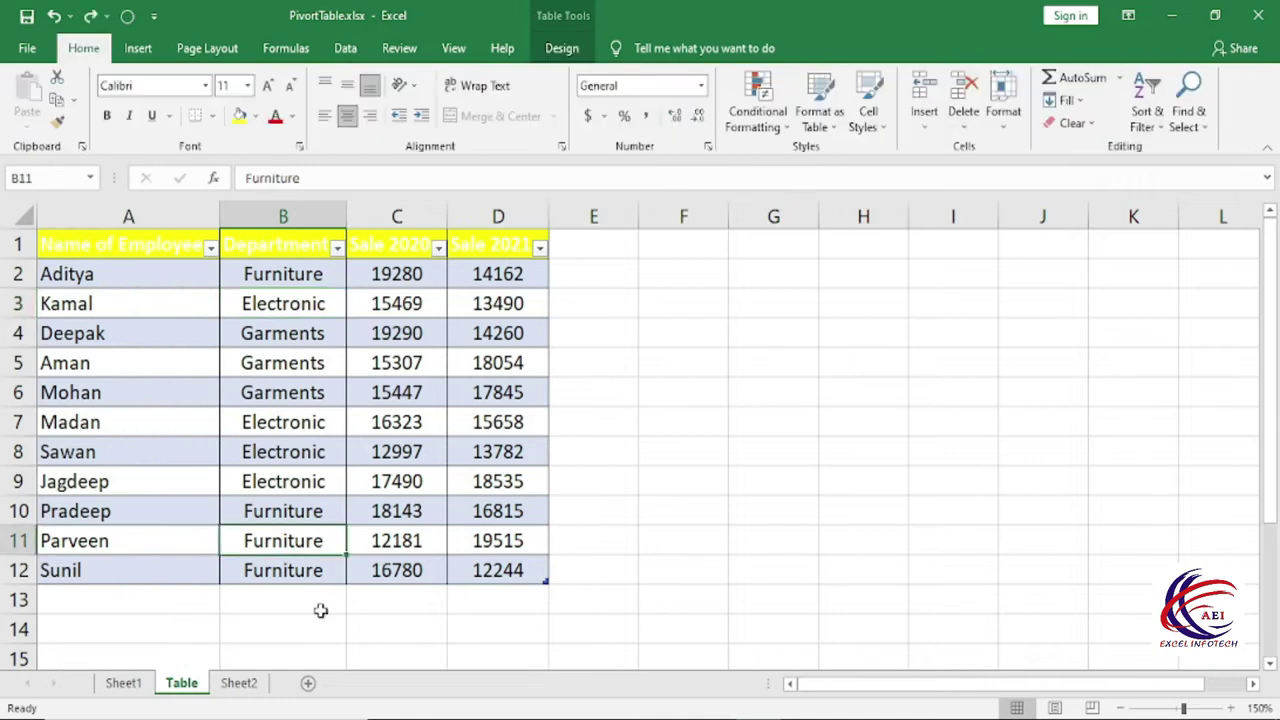
left_click(582, 252)
type("tp")
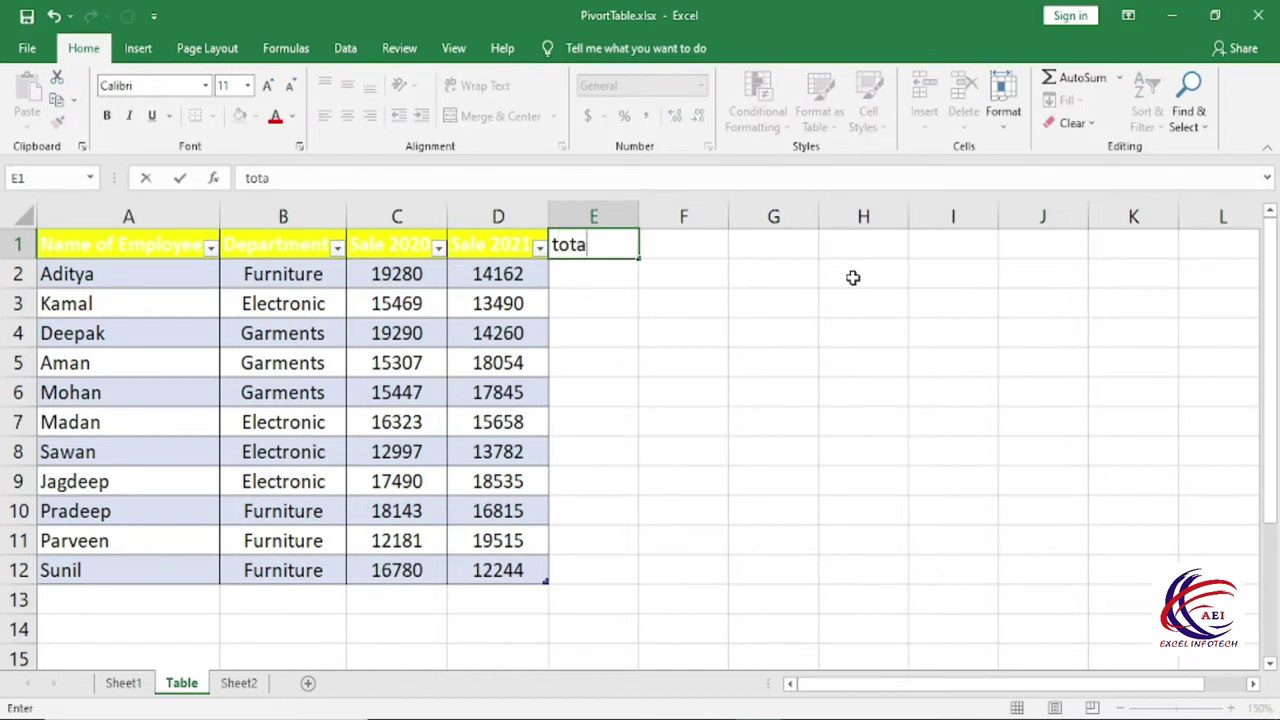
key("Return")
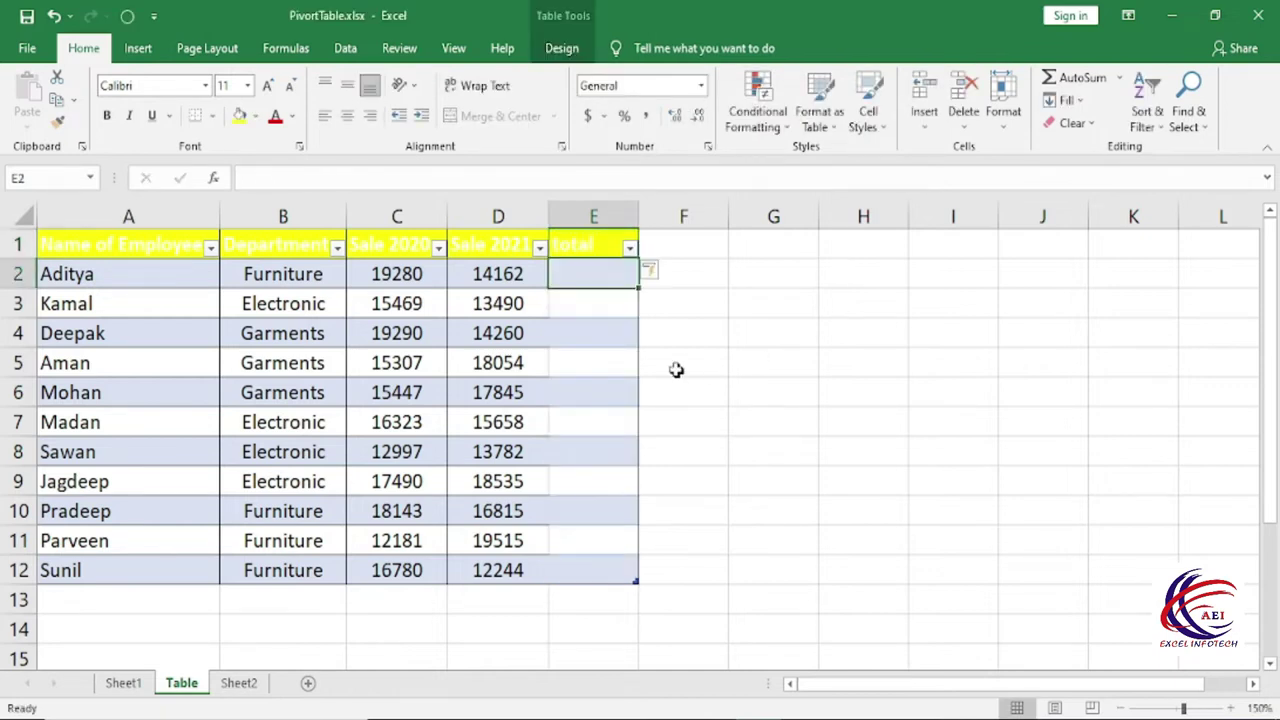
- Enter =[@[Sale 2020]]+[@[Sale 2021]] in E2 so the Total column fills down E2:E12
left_click(407, 282)
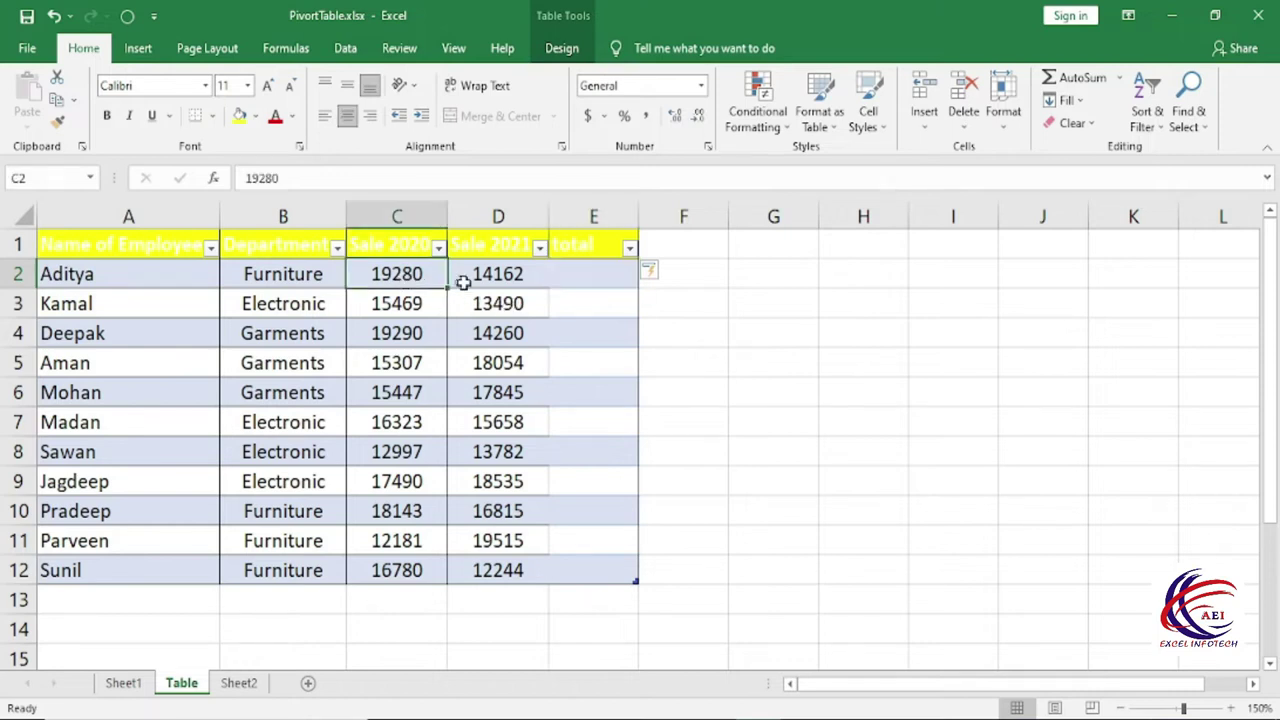
left_click(490, 280)
left_click(597, 274)
type("=")
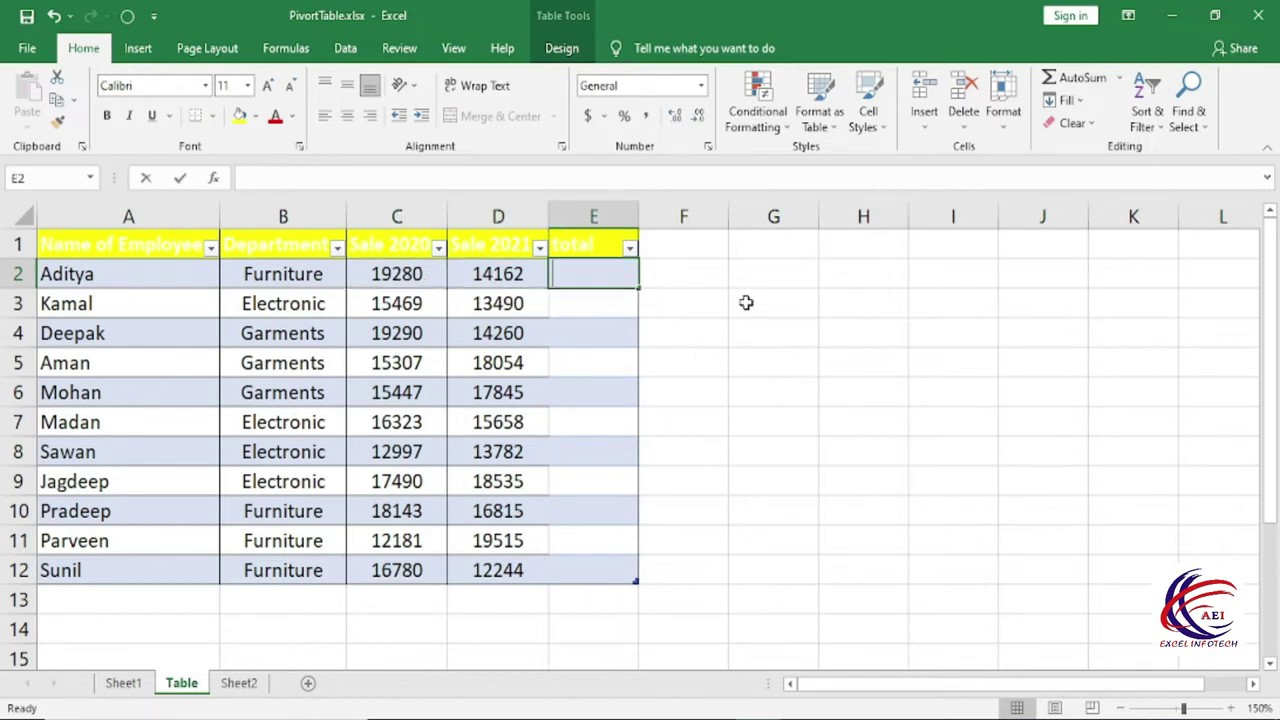
key("Left")
key("Left")
type("+")
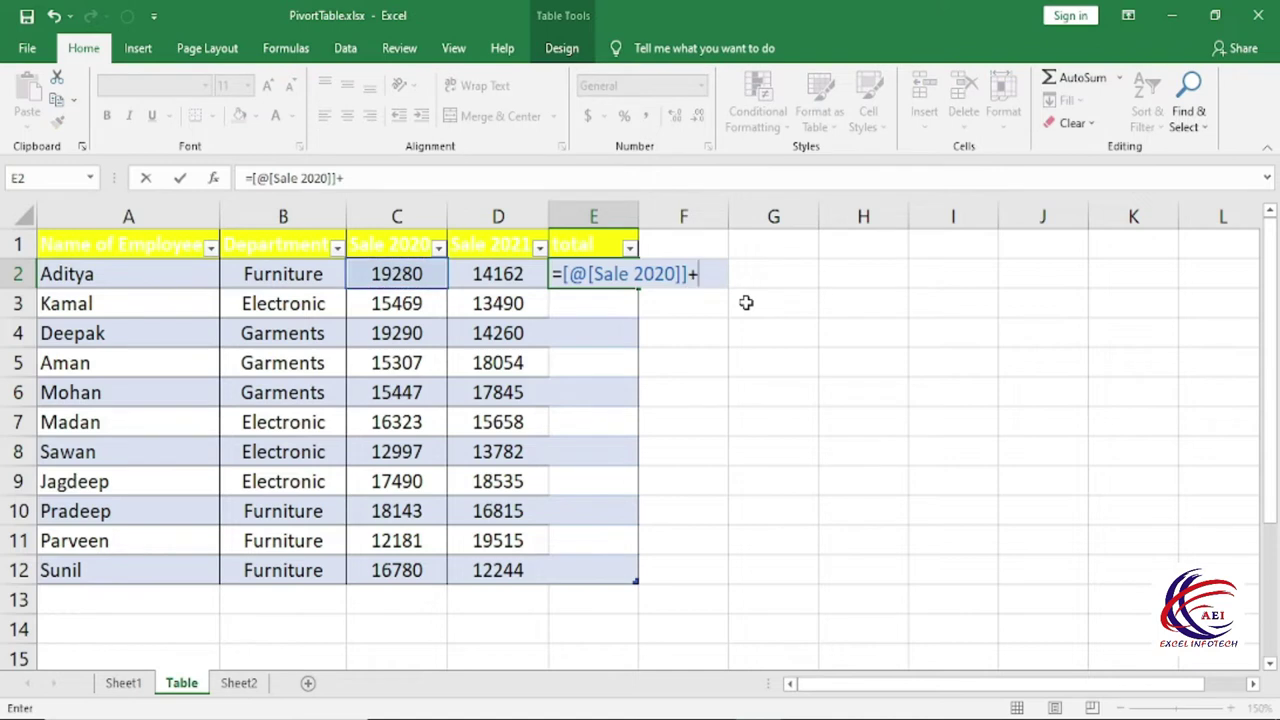
key("Left")
key("Return")
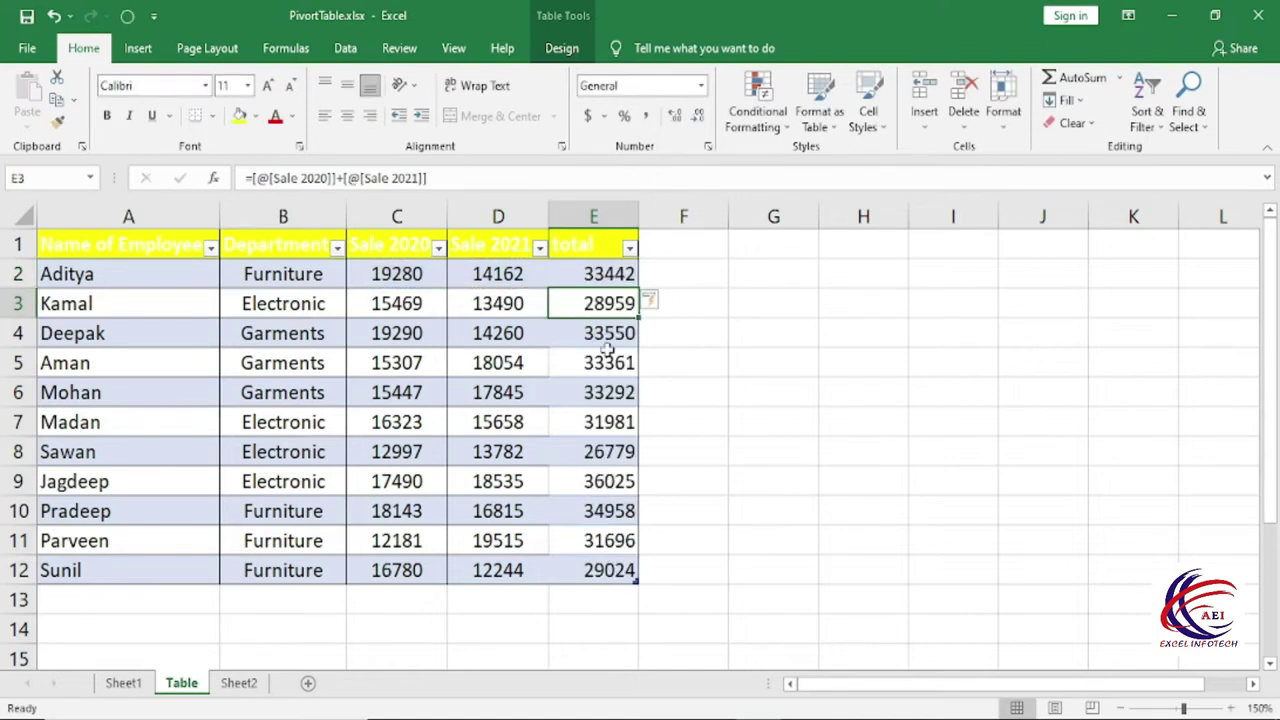
left_click(118, 598)
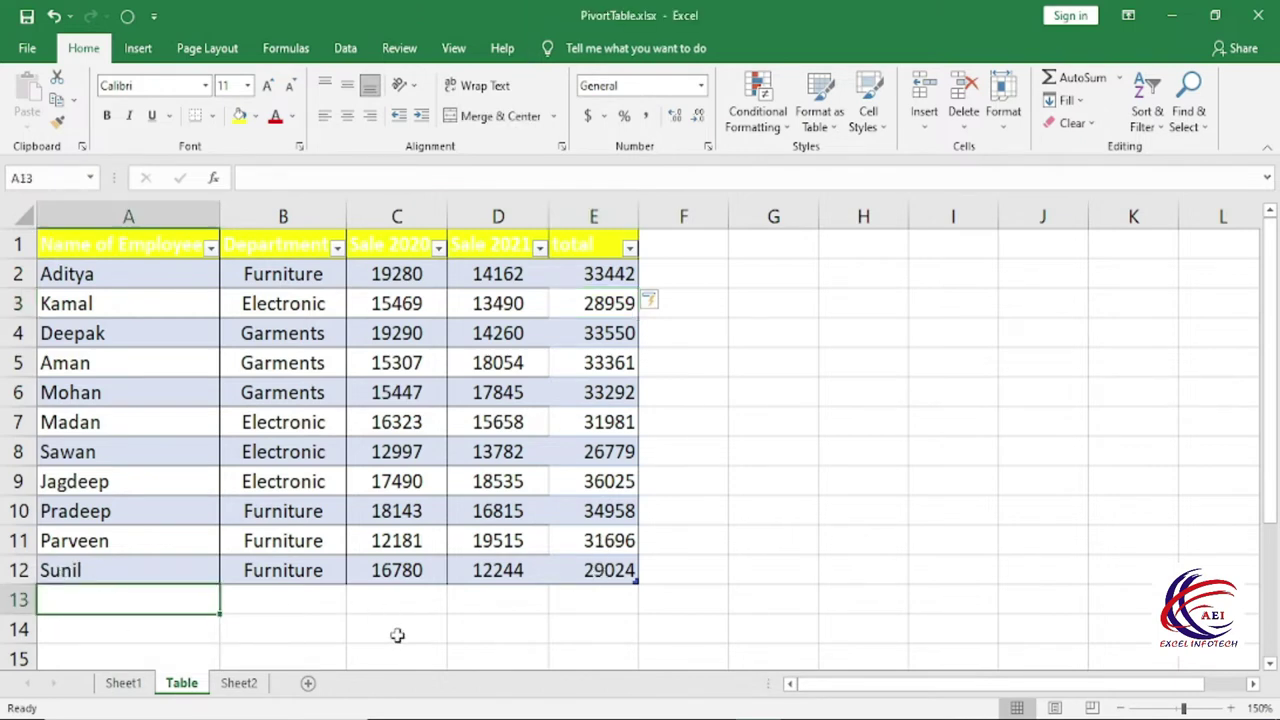
- Enter a new employee's name in A13 with 45 for 2020 and 25 for 2021, totalling 70
type("Dee")
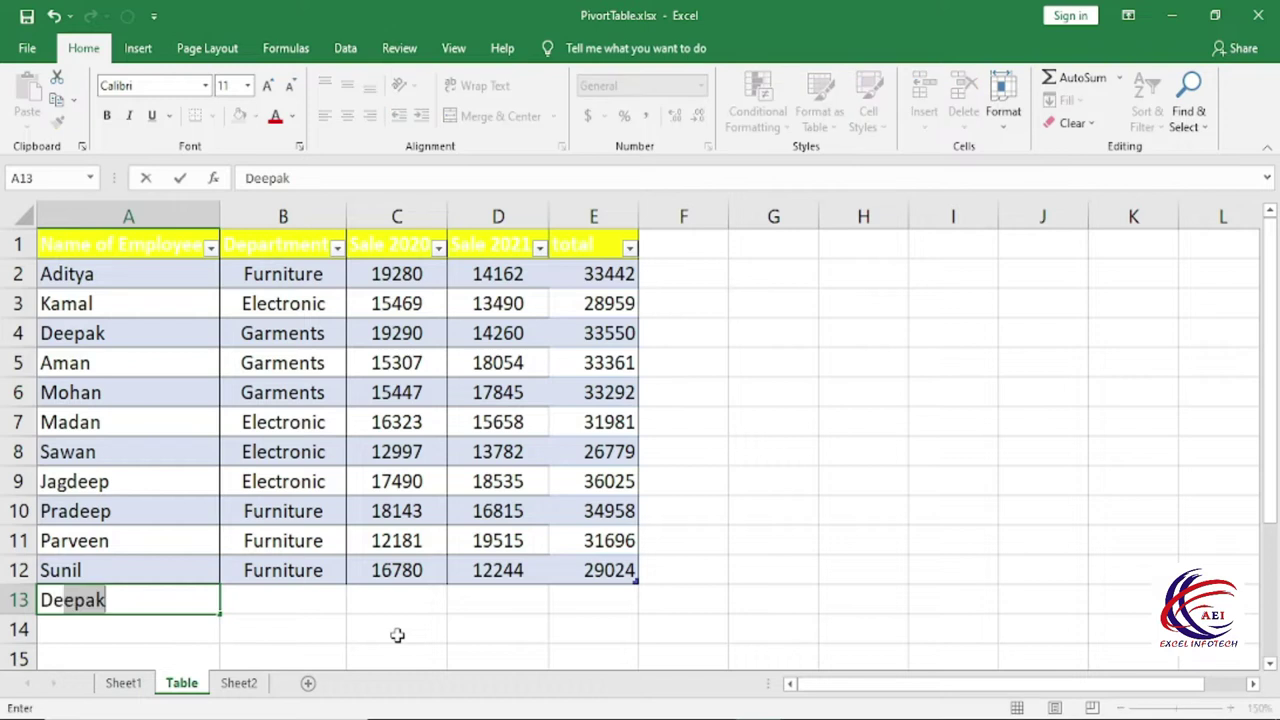
type("pak")
key("Return")
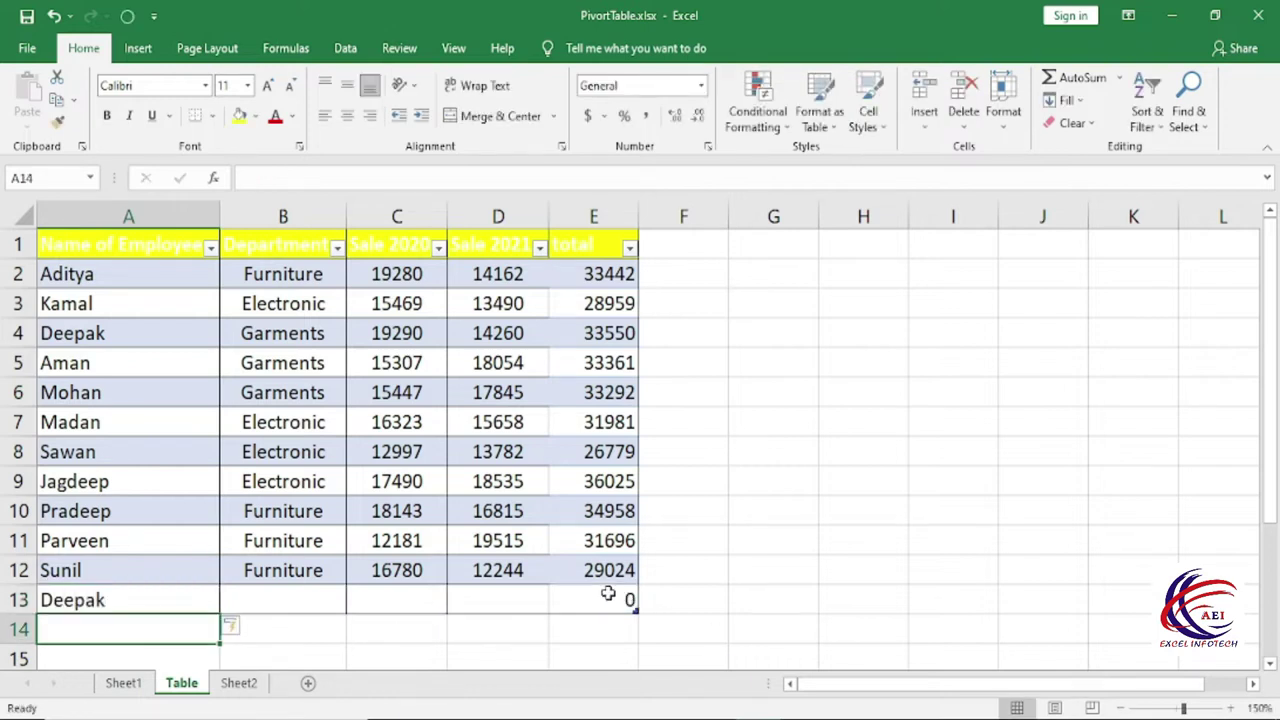
left_click(401, 601)
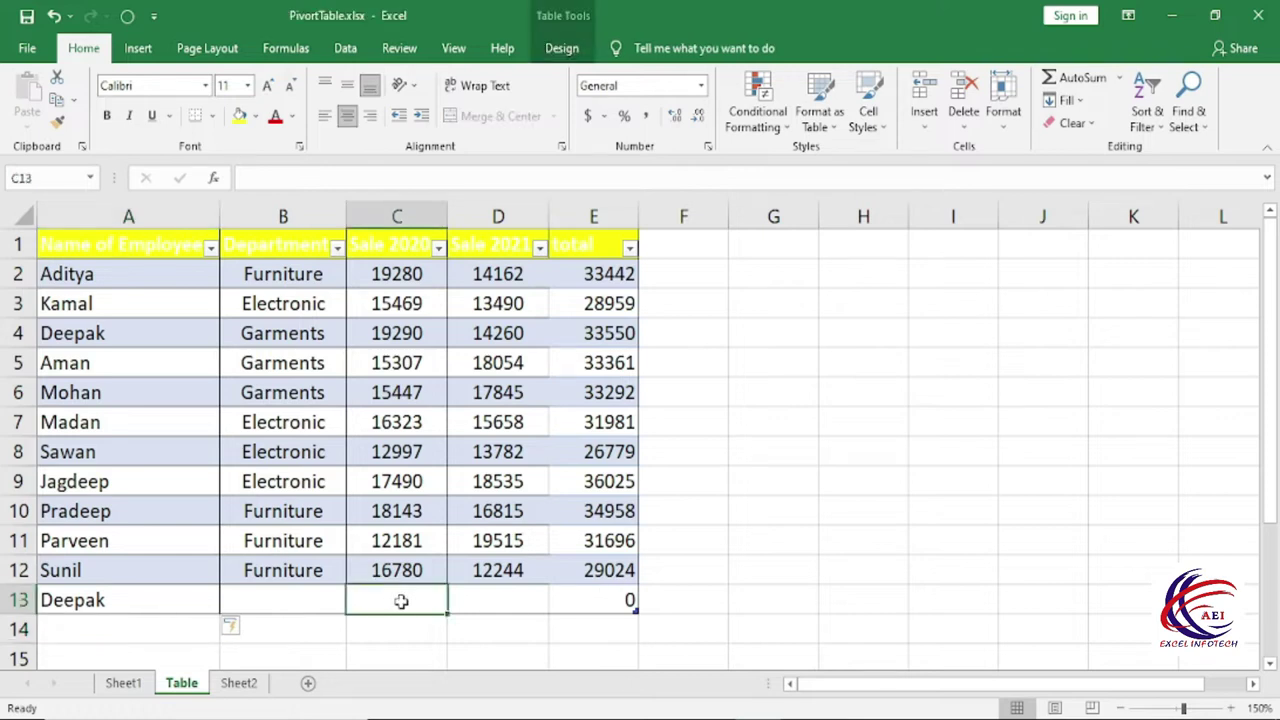
type("45")
key("Tab")
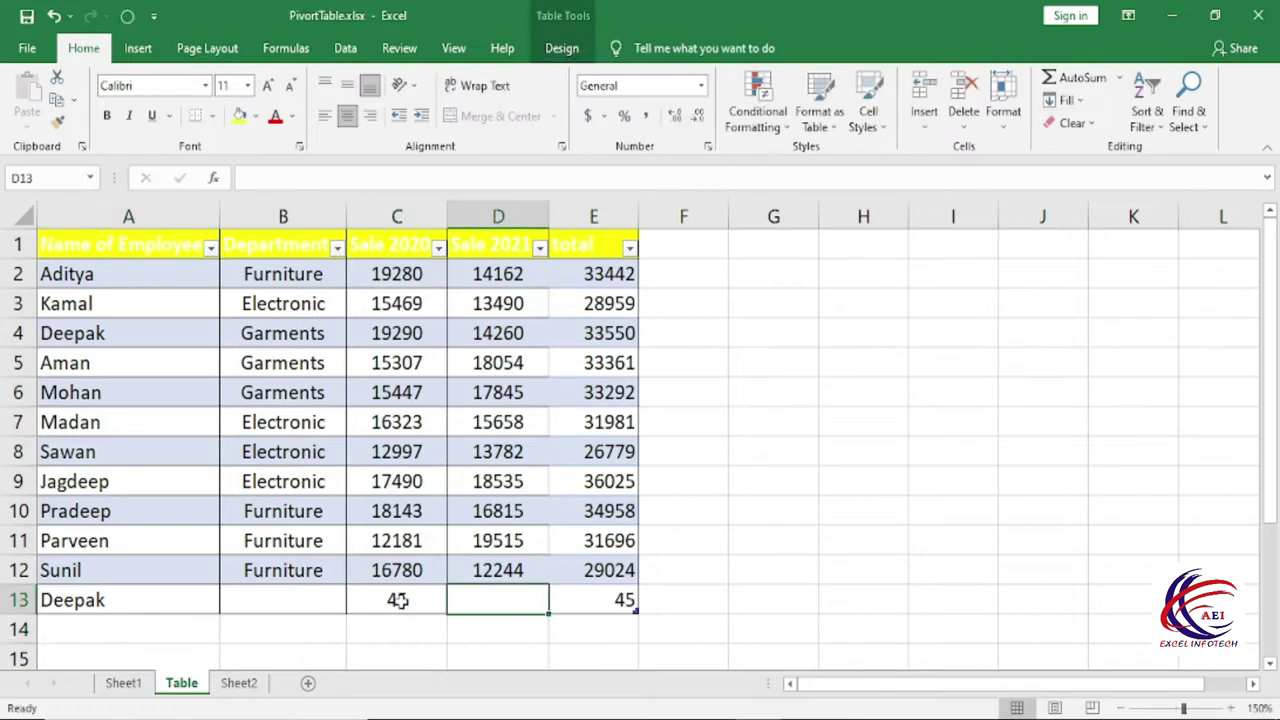
type("25")
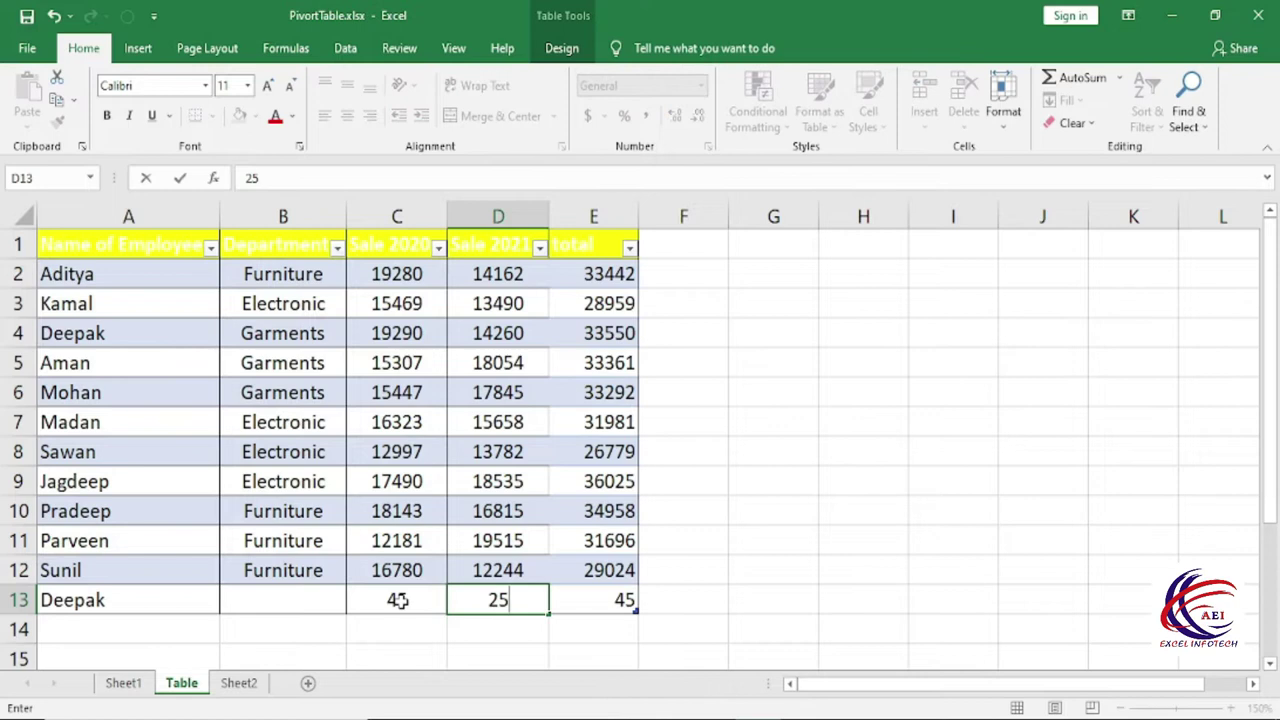
key("Tab")
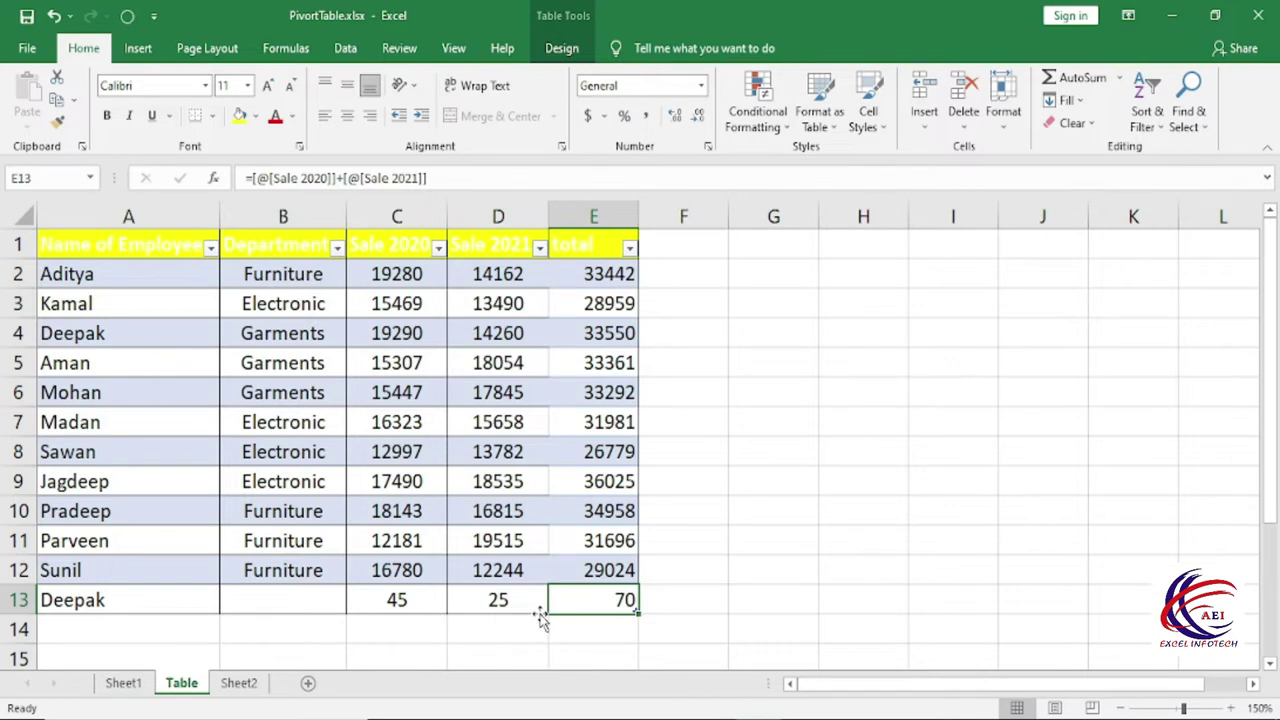
left_click(138, 48)
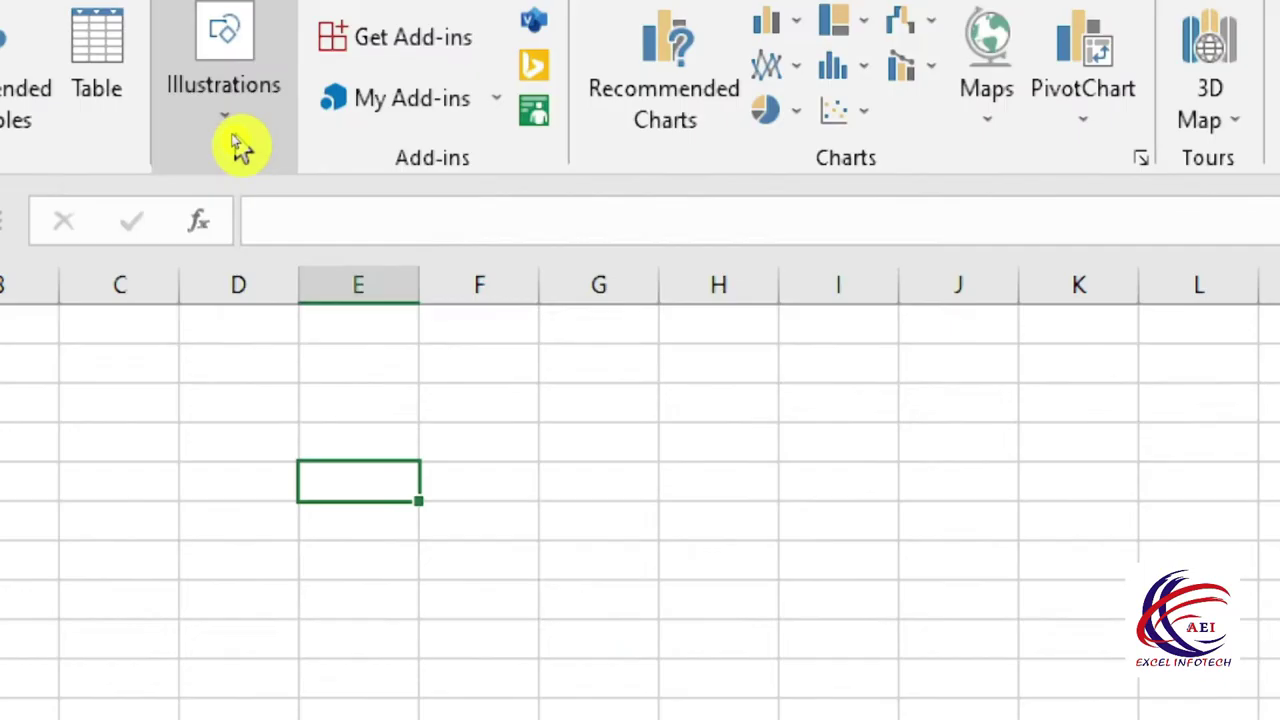
- Open the Illustrations dropdown on the Insert tab of the blank workbook
left_click(233, 140)
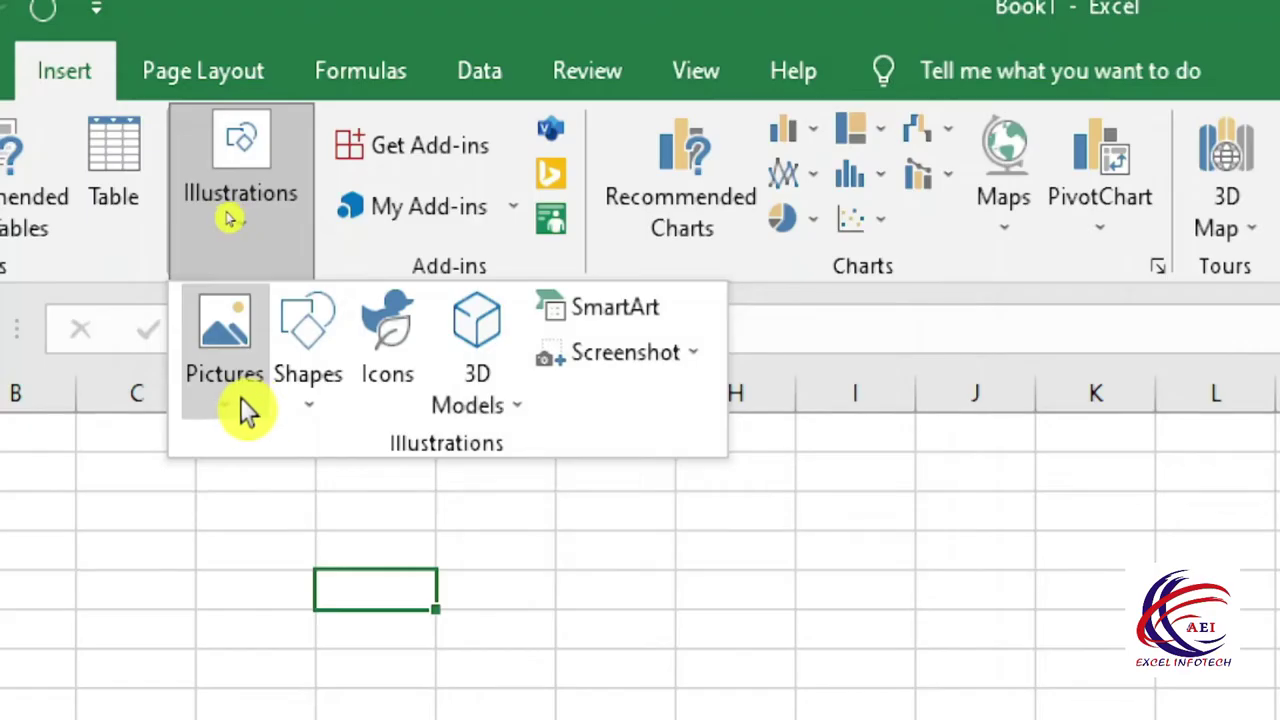
- Choose Pictures under Illustrations to reveal the This Device and Online Pictures options
left_click(235, 399)
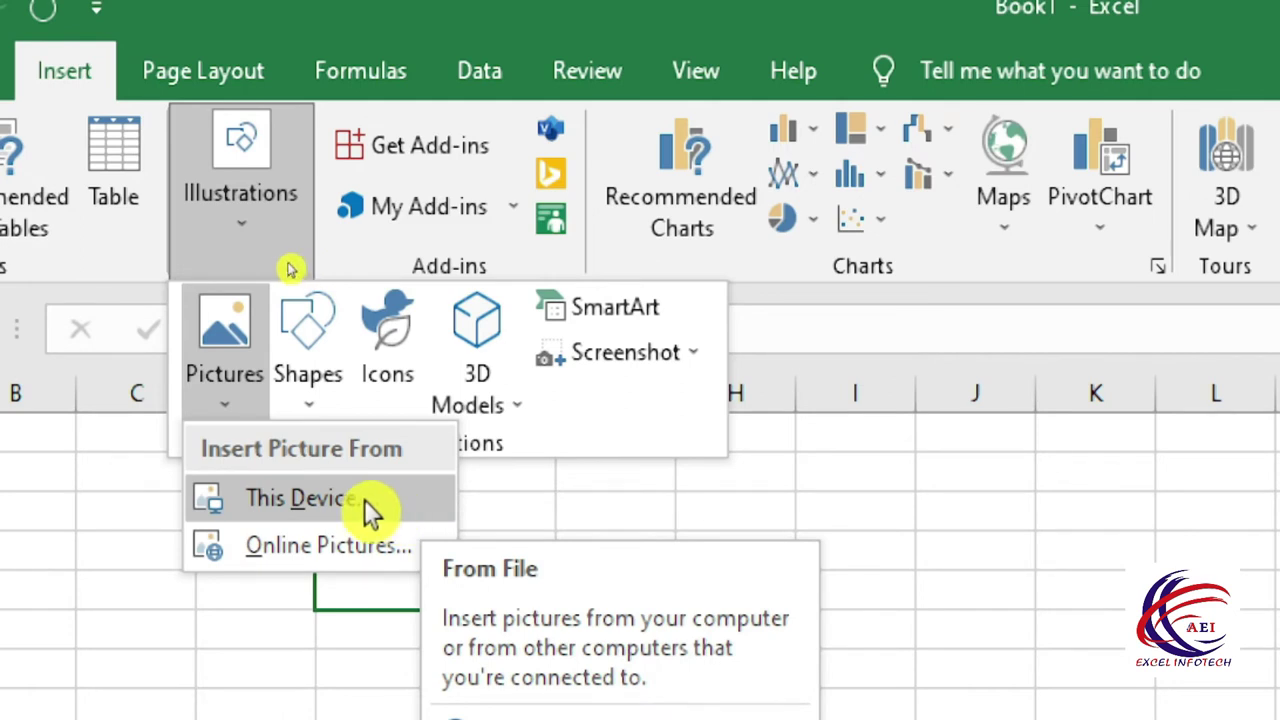
- Browse the New Volume (D:) drive and insert the 1280-720.jpg logo
key("Escape")
key("Escape")
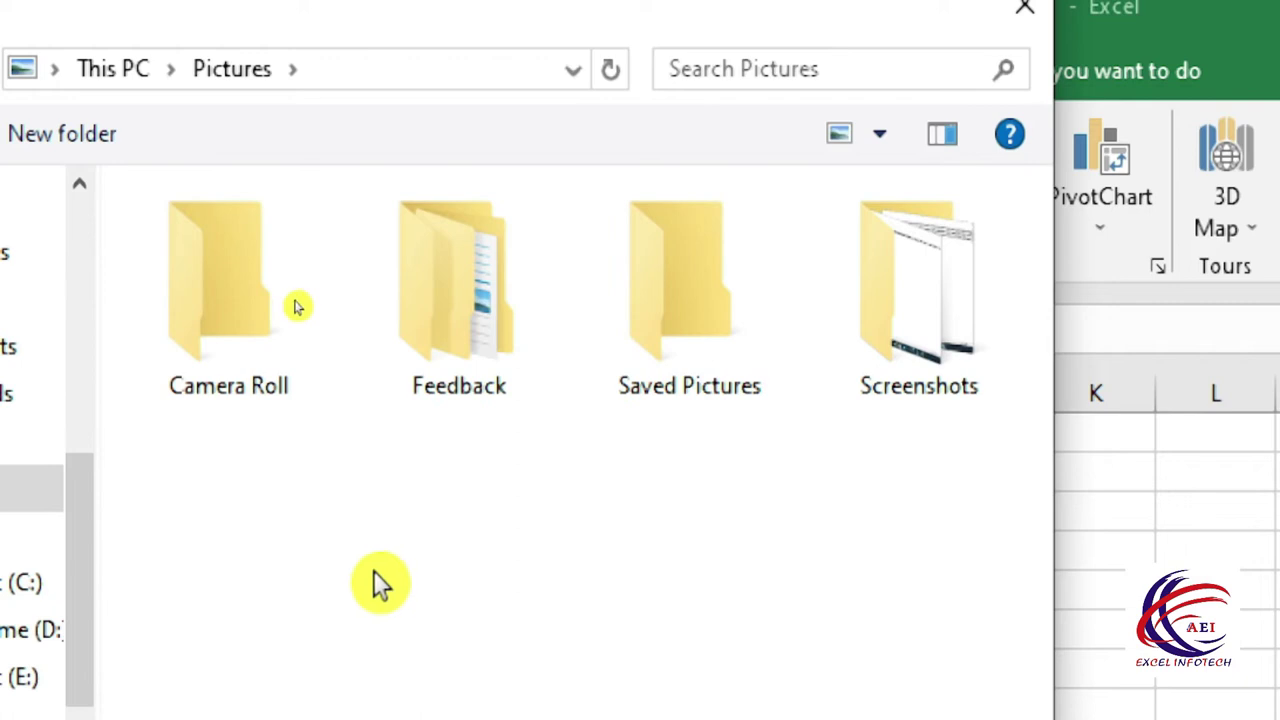
mouse_move(343, 20)
left_mouse_down()
mouse_move(551, 5)
mouse_move(549, 33)
left_mouse_up()
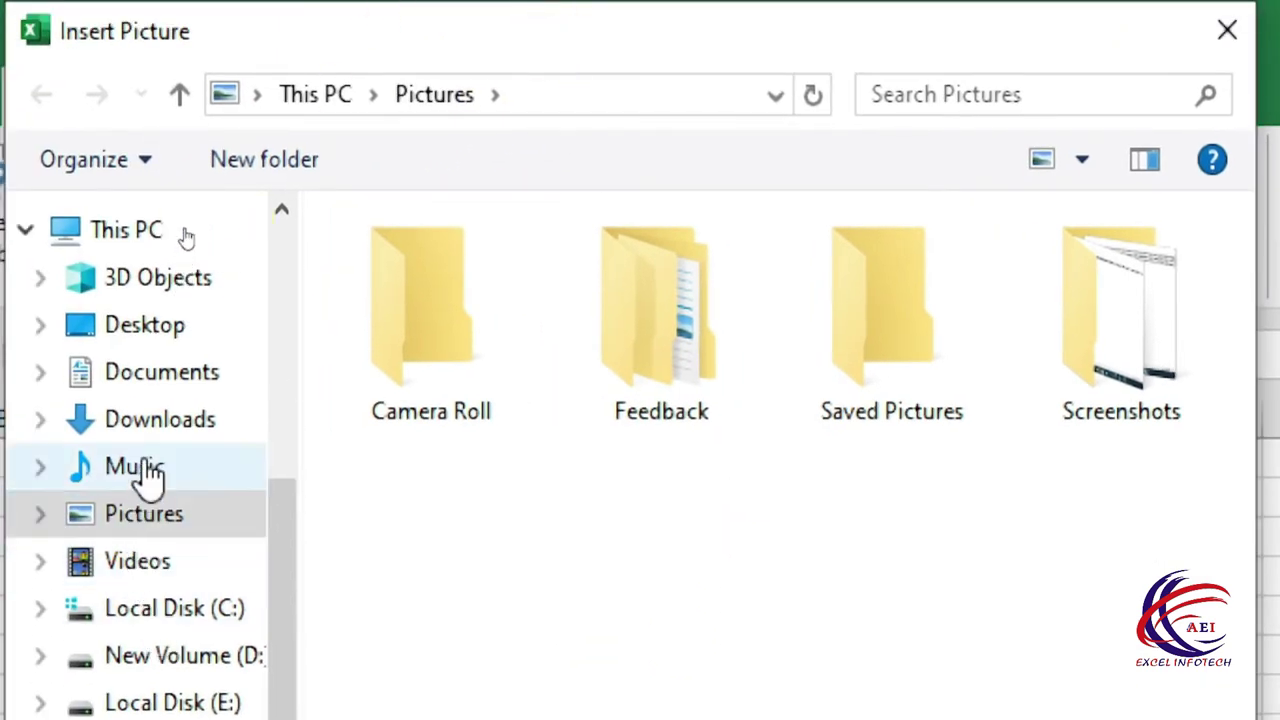
left_click(210, 641)
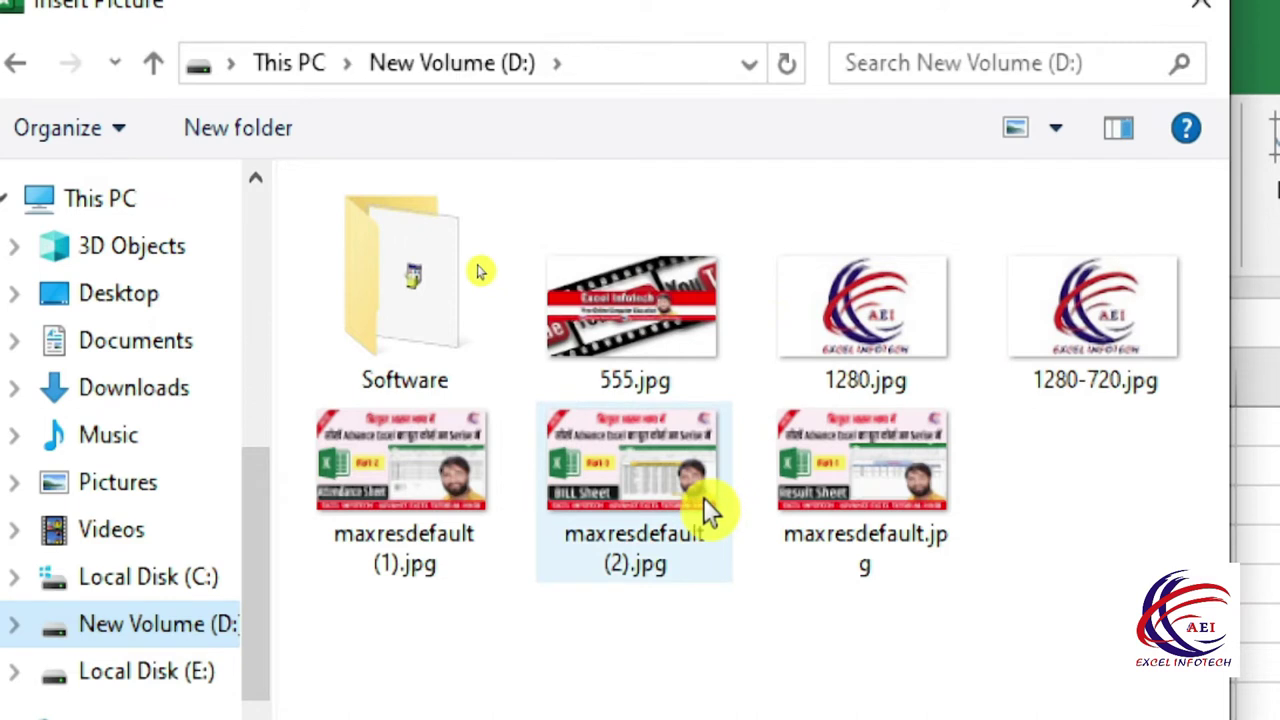
left_click(1080, 316)
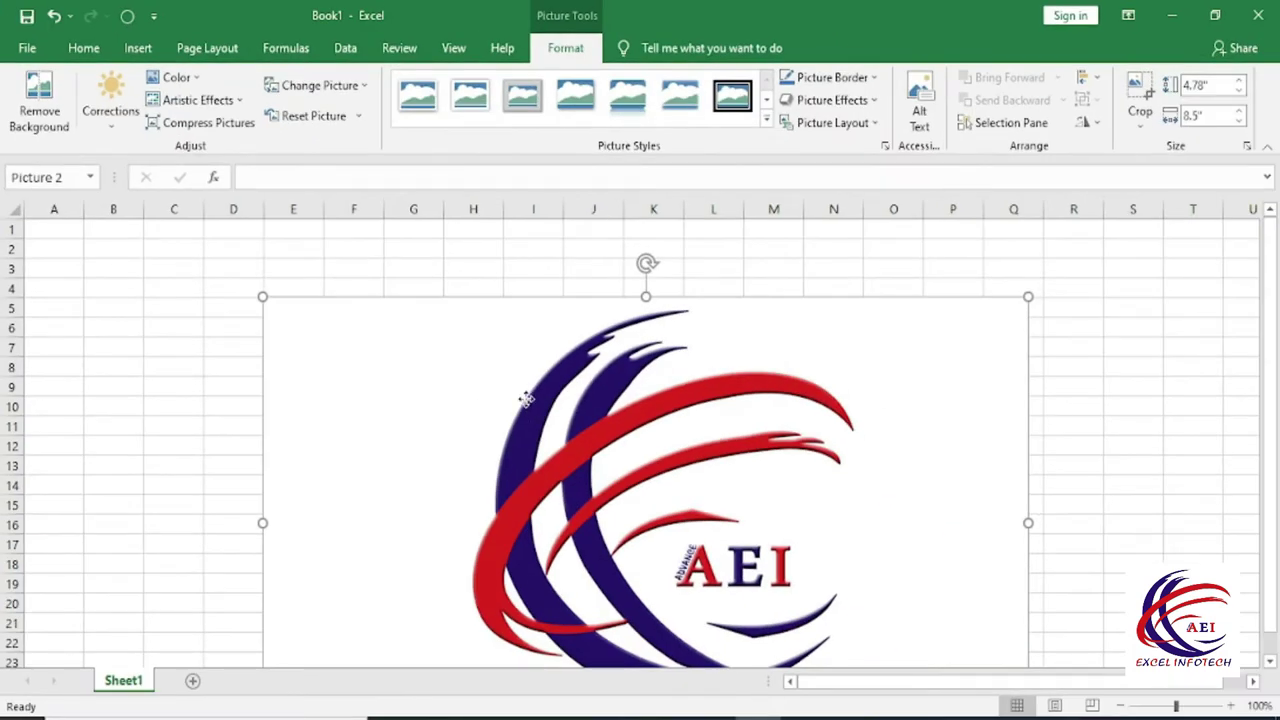
- Remove the logo's background, marking the purple swoosh as an area to keep
left_click_drag(523, 394, 500, 354)
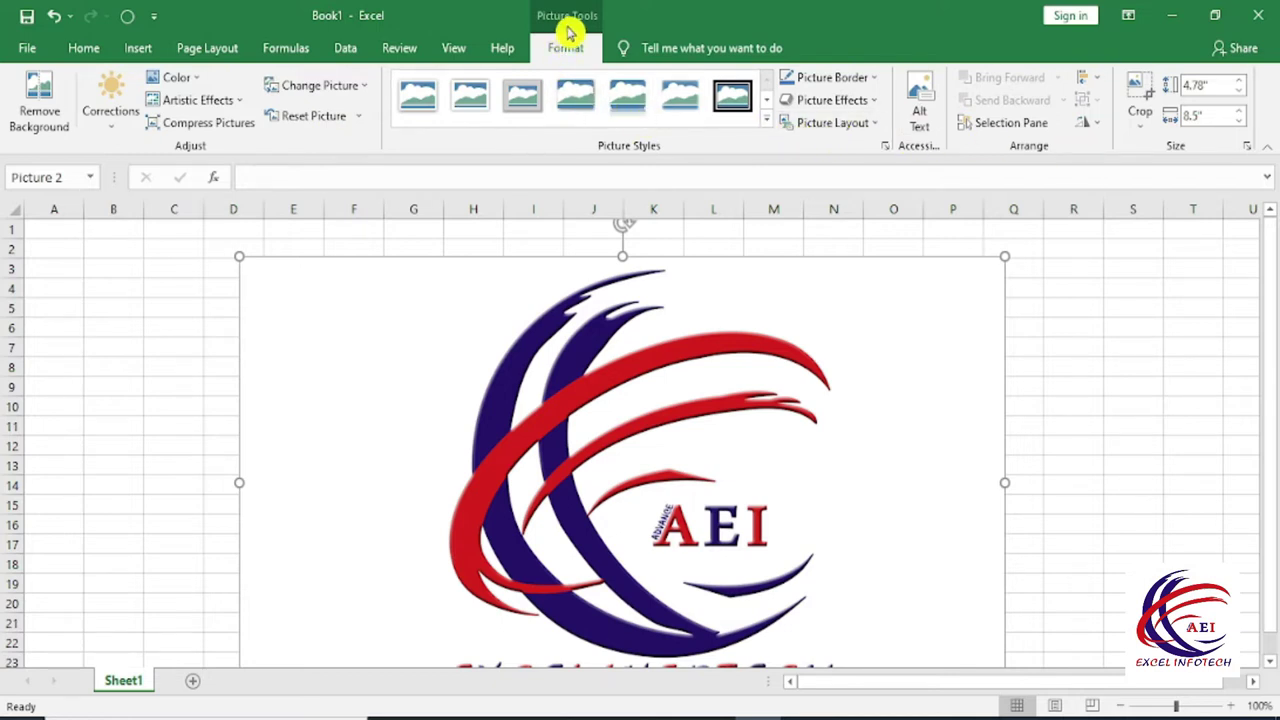
left_click(47, 127)
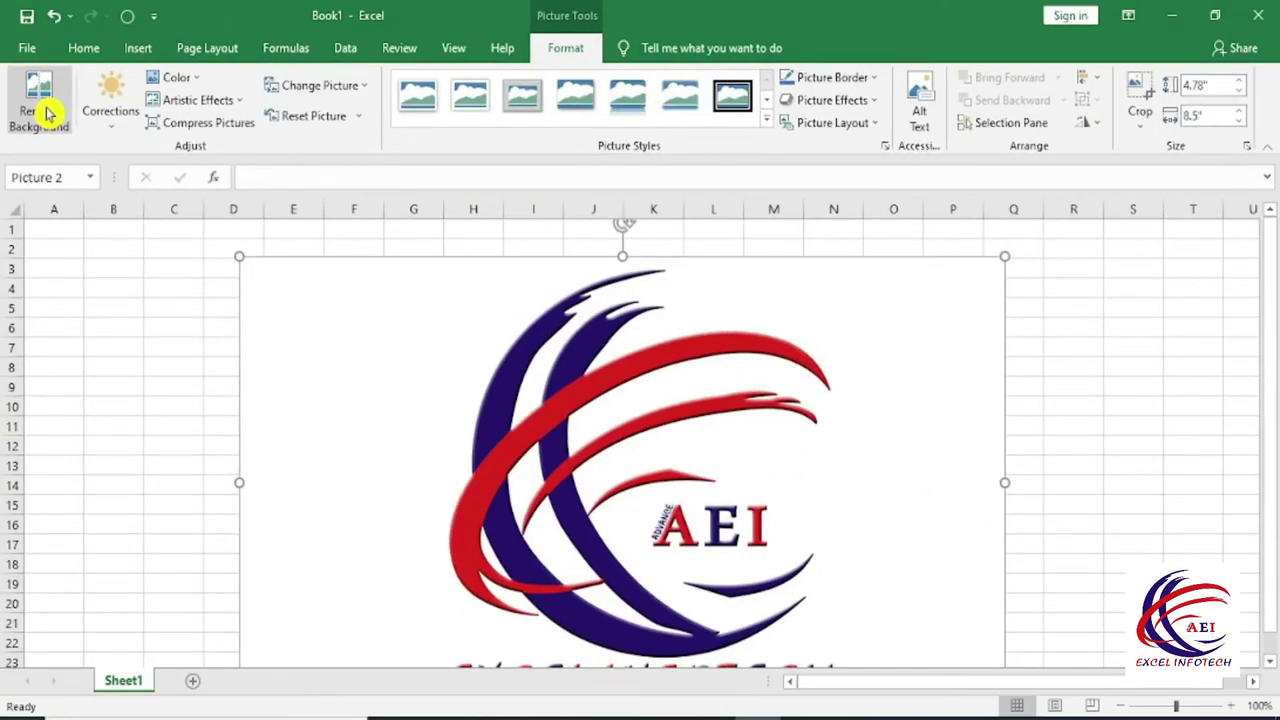
left_click(47, 113)
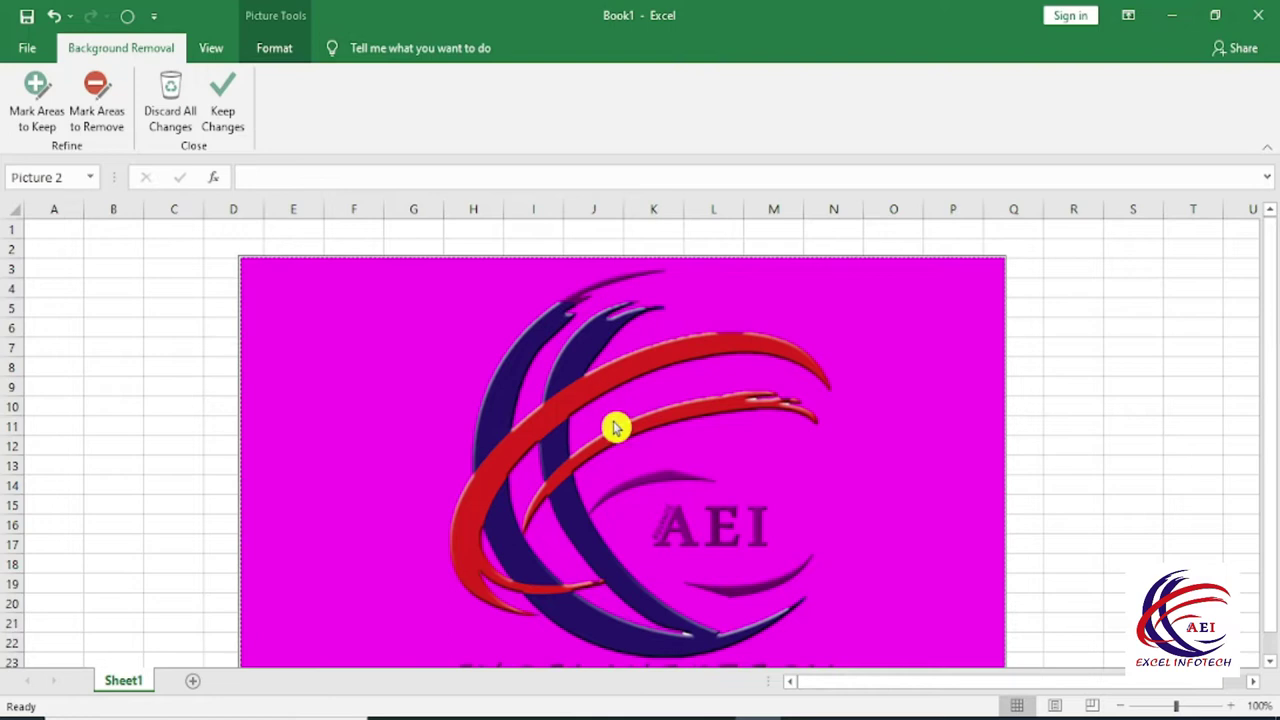
scroll(615, 428, "down", 1)
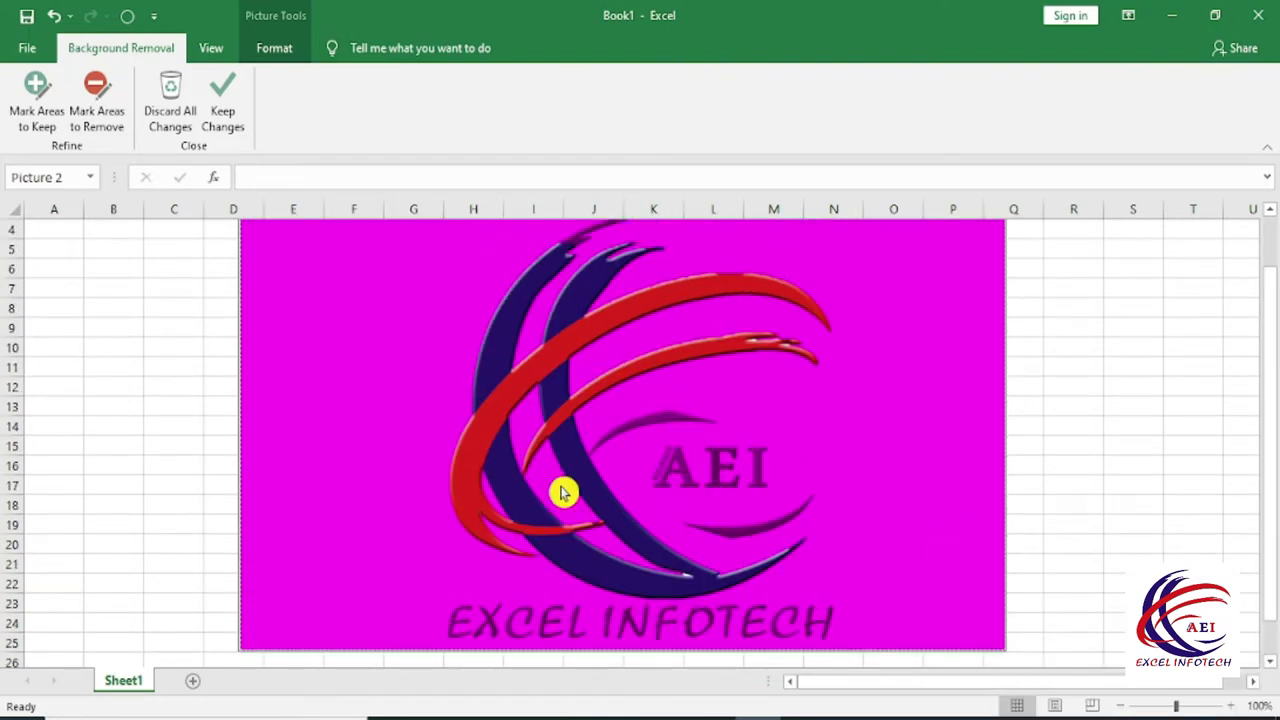
left_click(40, 110)
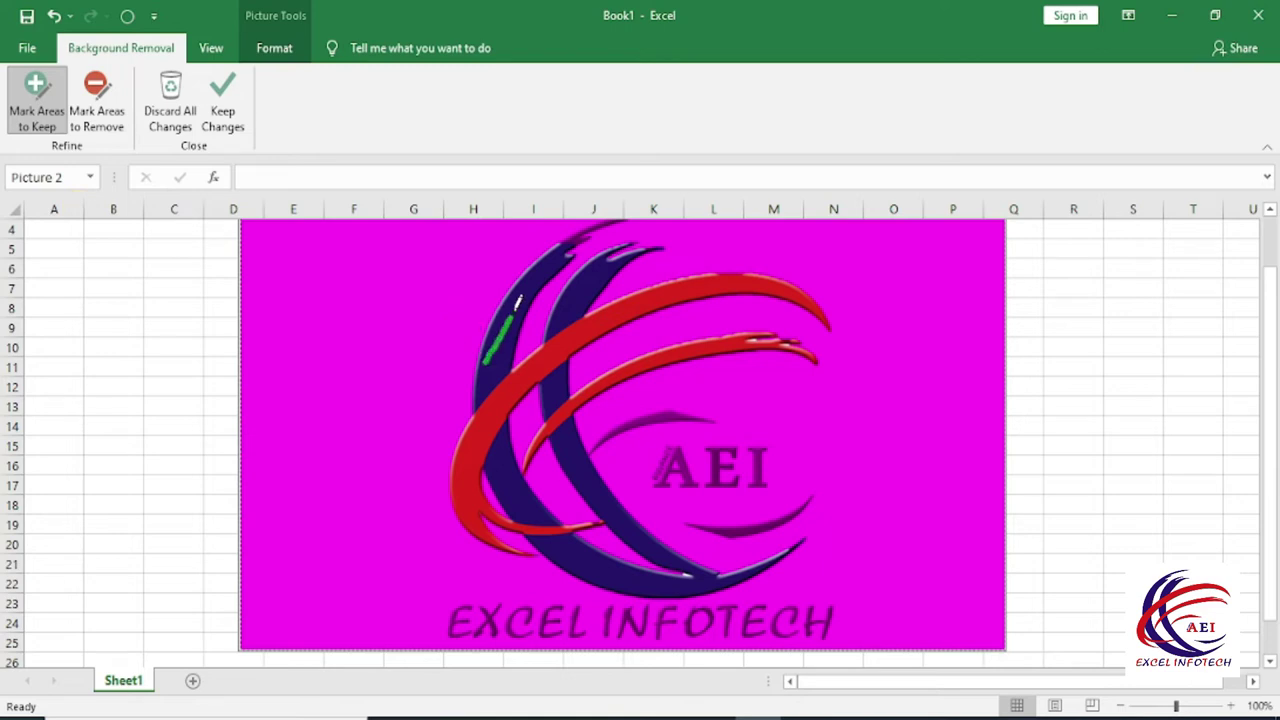
left_click_drag(548, 280, 548, 284)
left_click(225, 118)
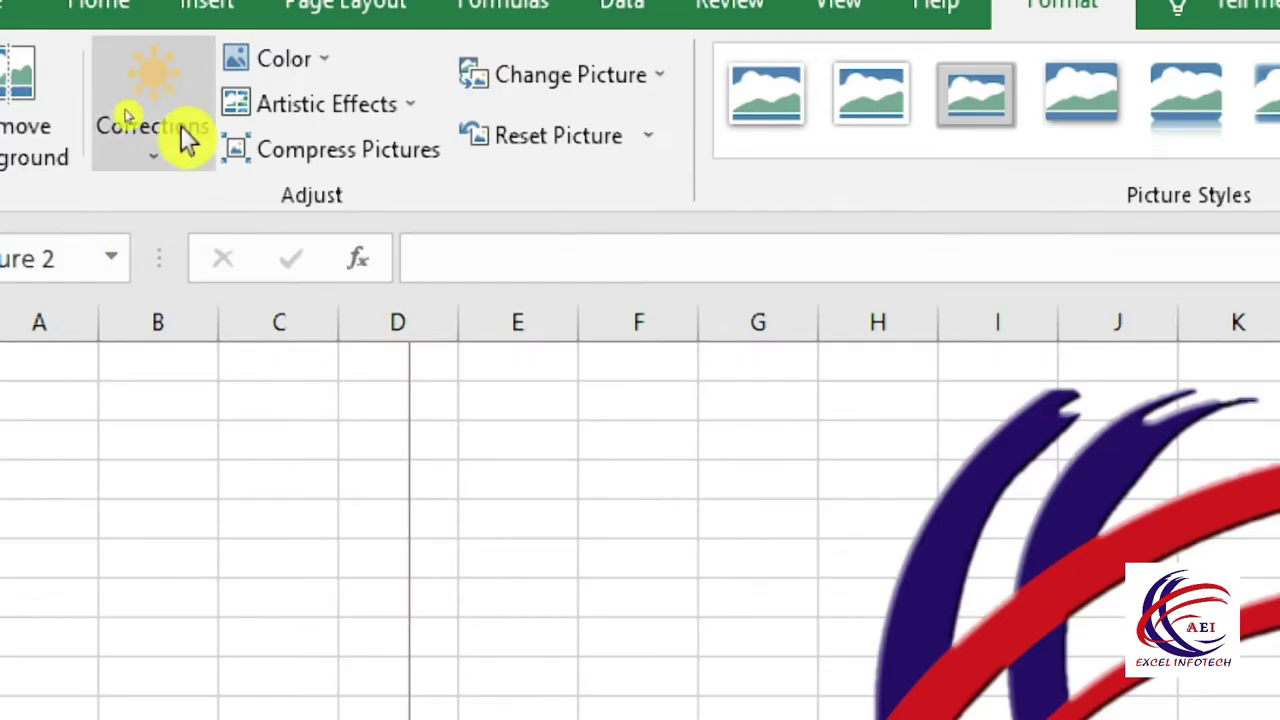
- Set Brightness +20% Contrast -40%, recolour to Gold Accent 4 Dark, and apply a textured artistic effect
left_click(145, 163)
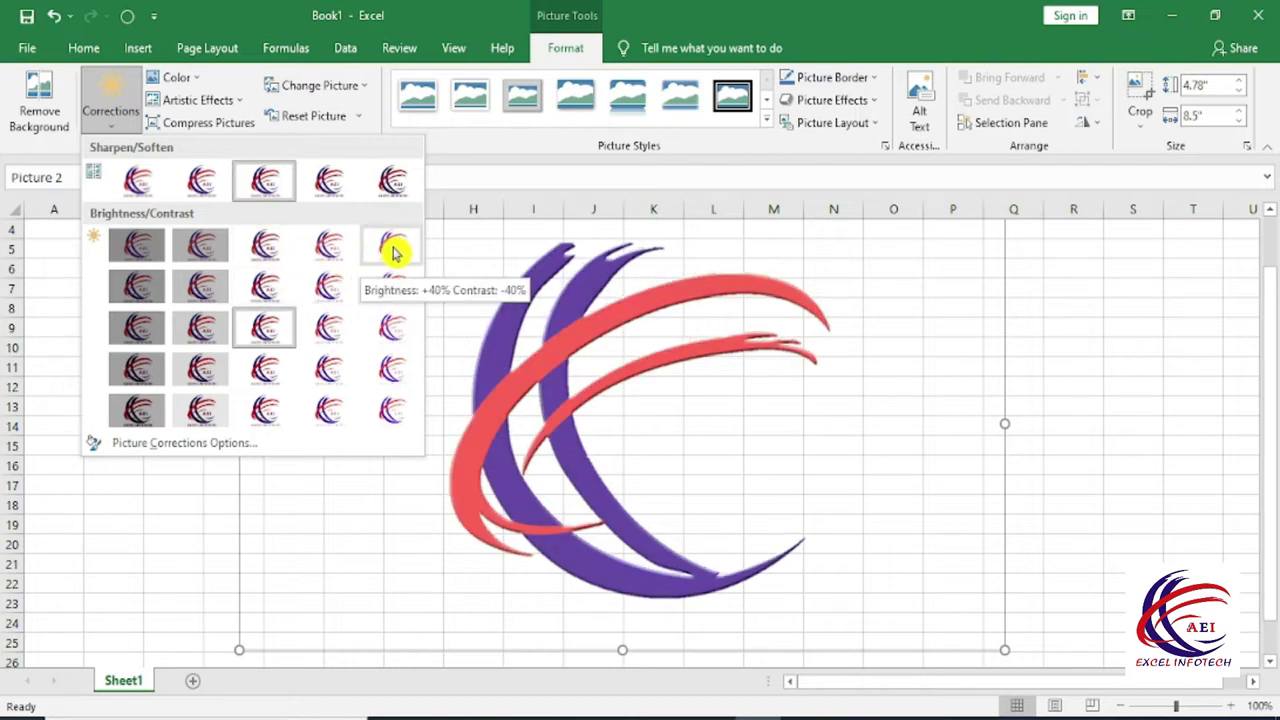
left_click(326, 249)
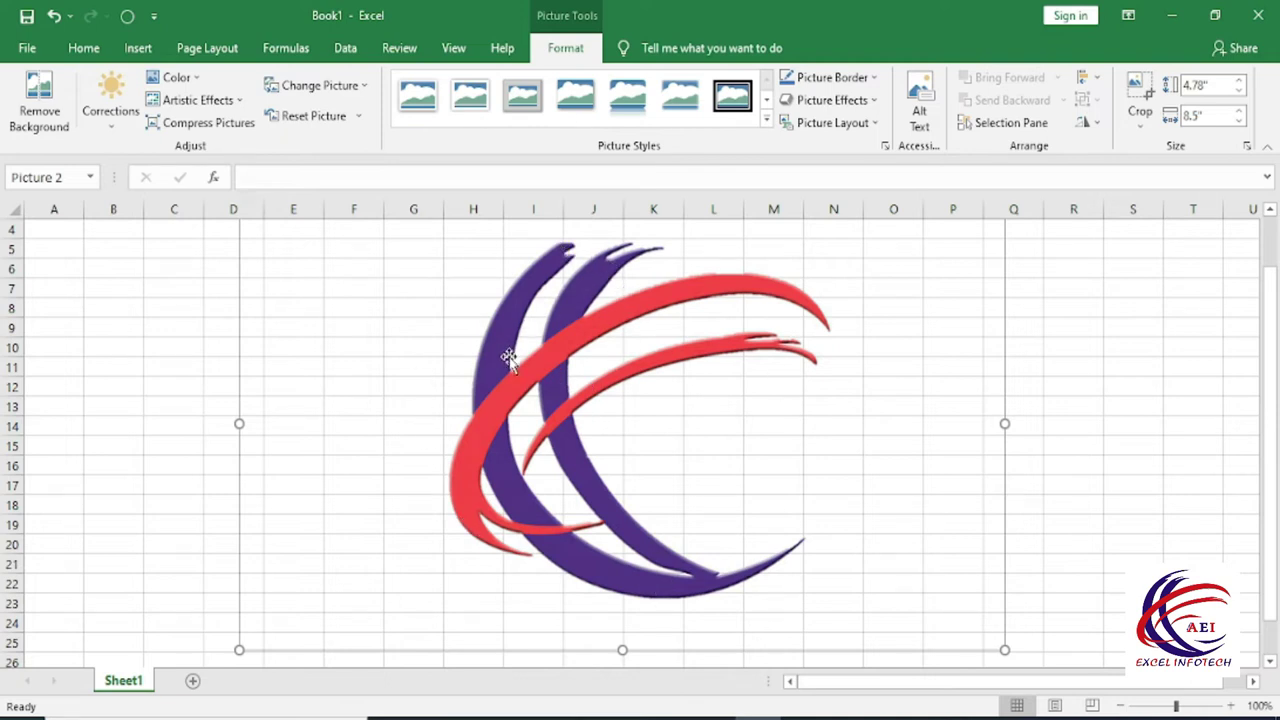
left_click(194, 84)
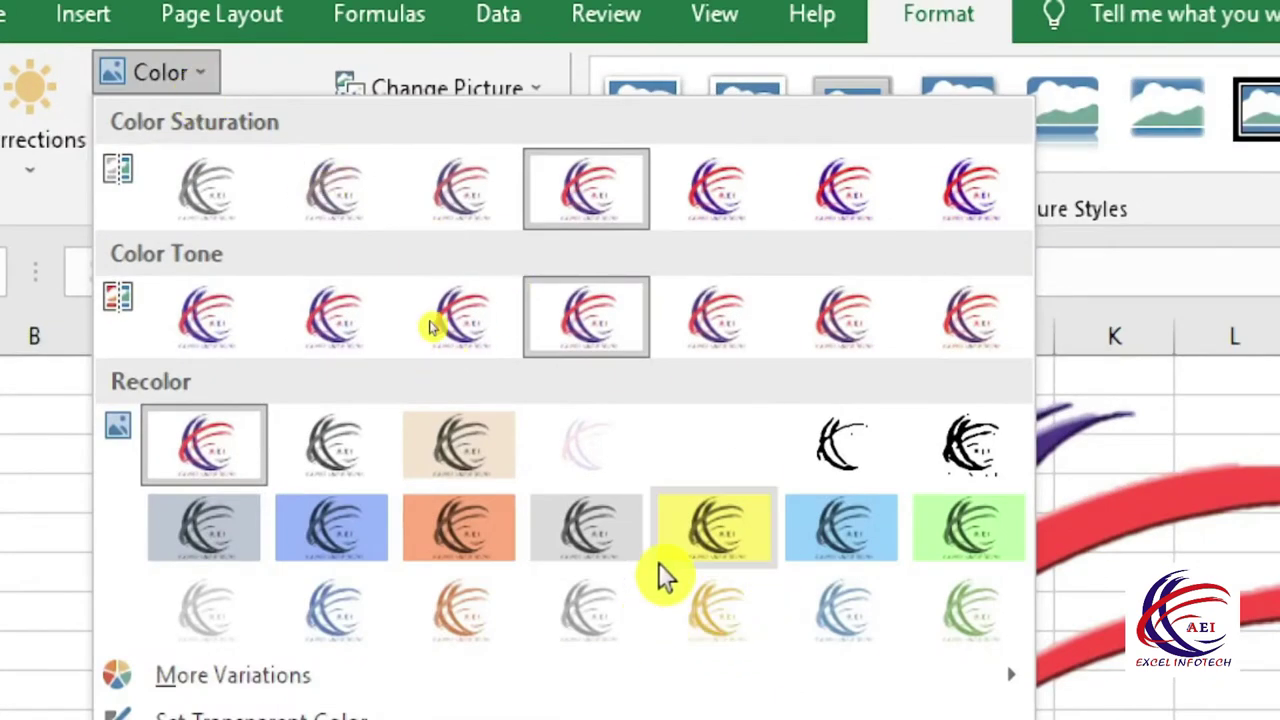
left_click(750, 525)
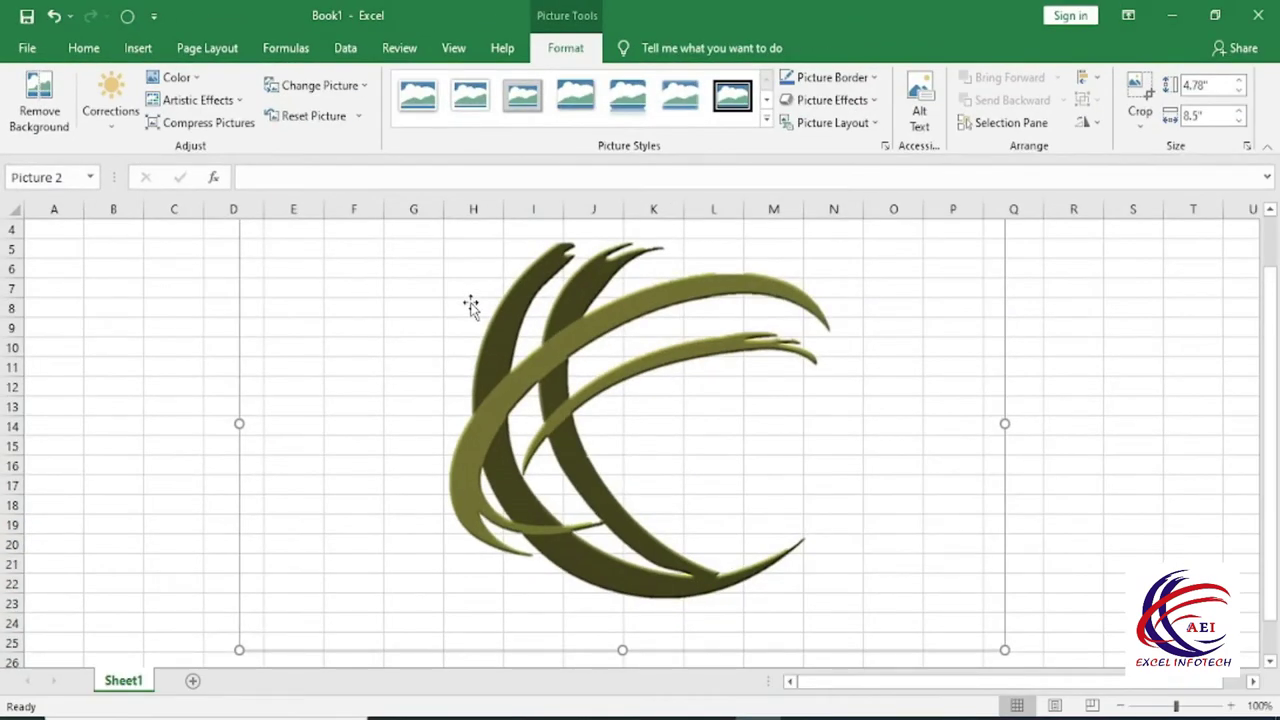
left_click(238, 102)
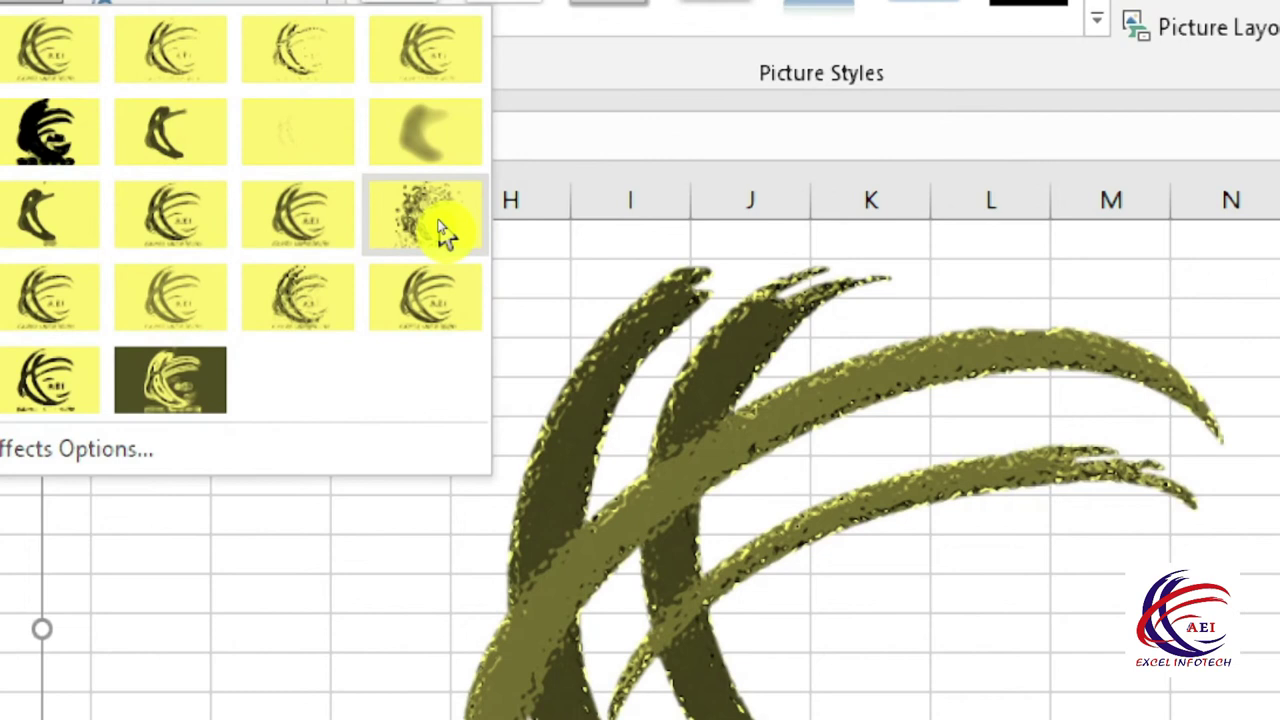
left_click(445, 232)
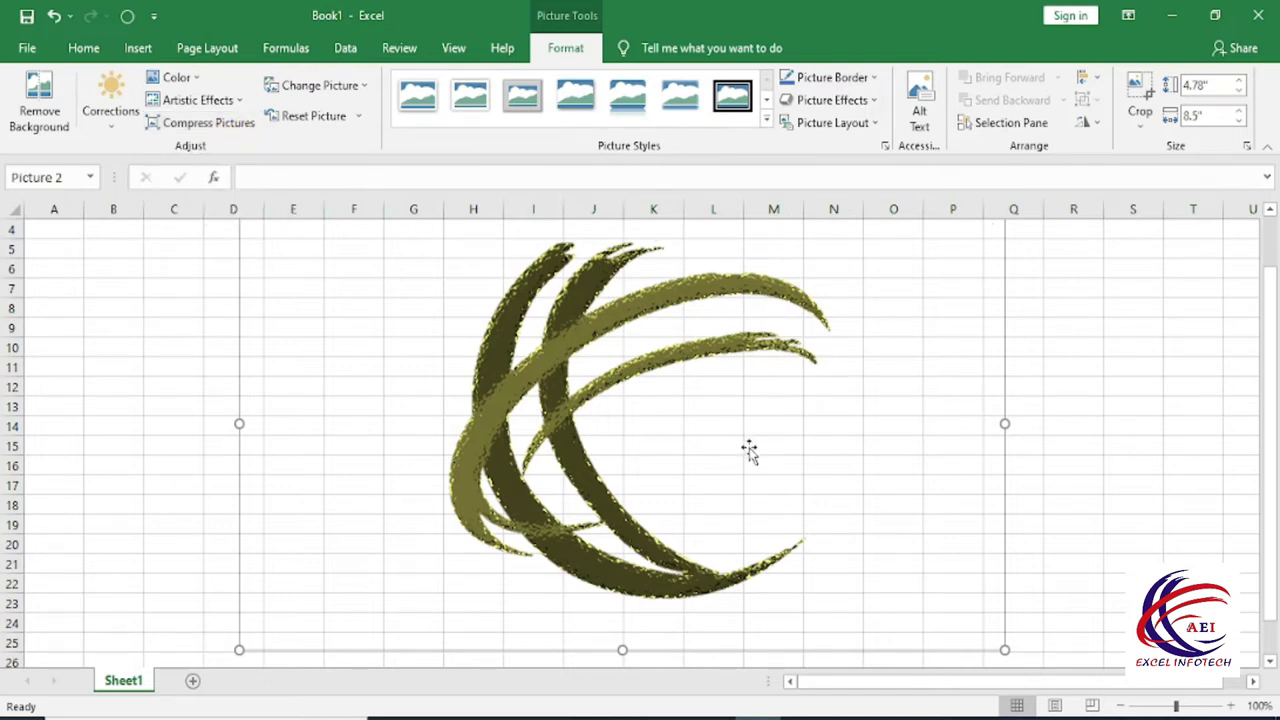
- Resize the logo from its corner to 2.4" by 4.26" and compress it at E-mail (96 ppi)
left_click_drag(1004, 650, 578, 420)
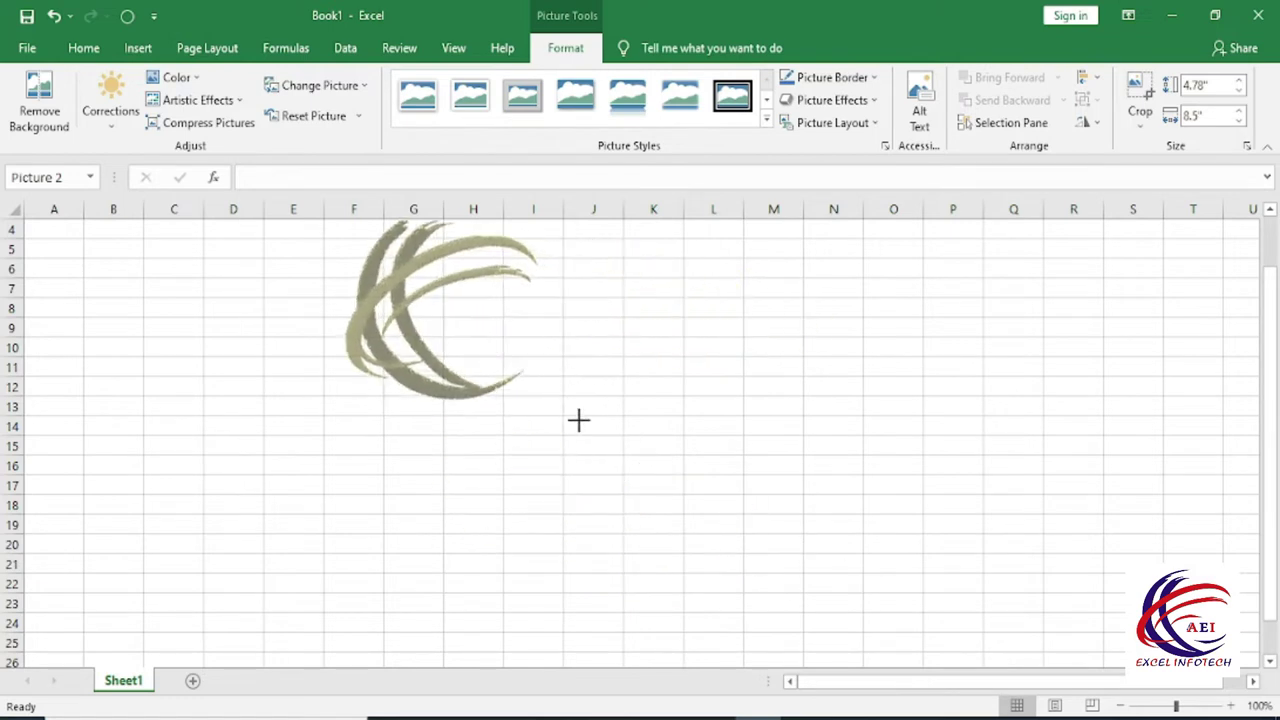
left_click_drag(408, 316, 505, 415)
left_click(215, 122)
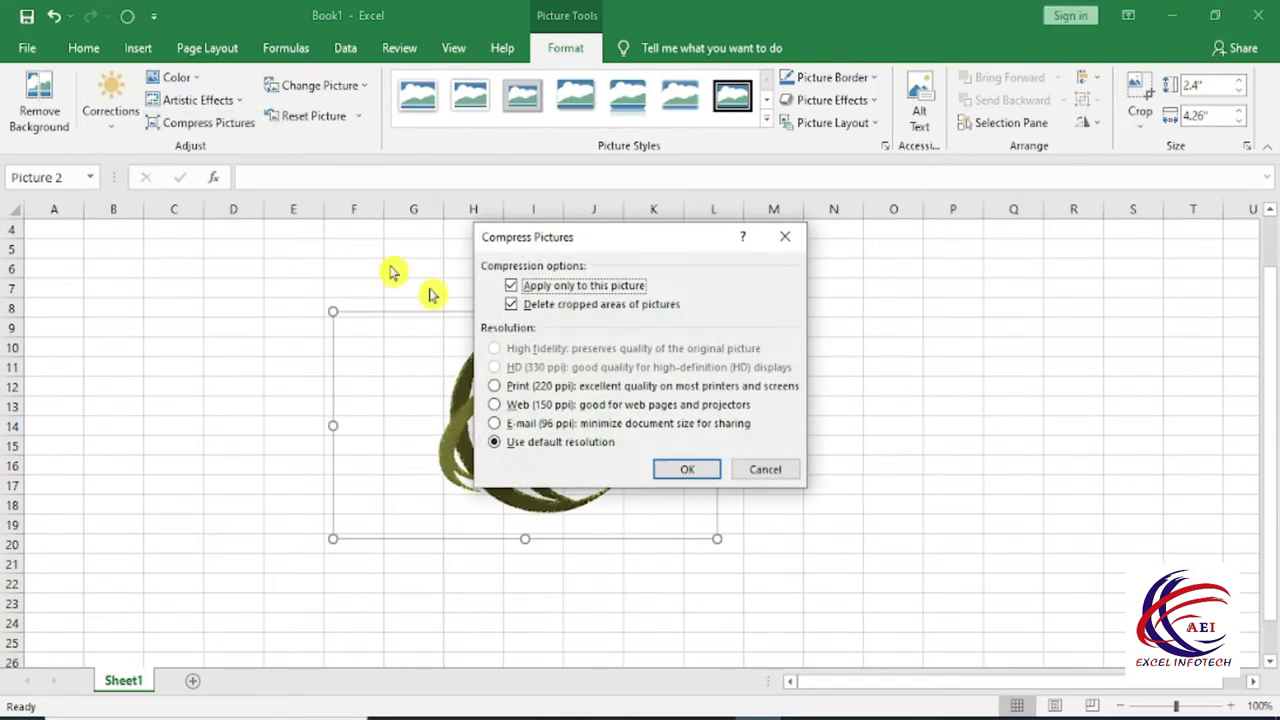
left_click_drag(634, 246, 622, 214)
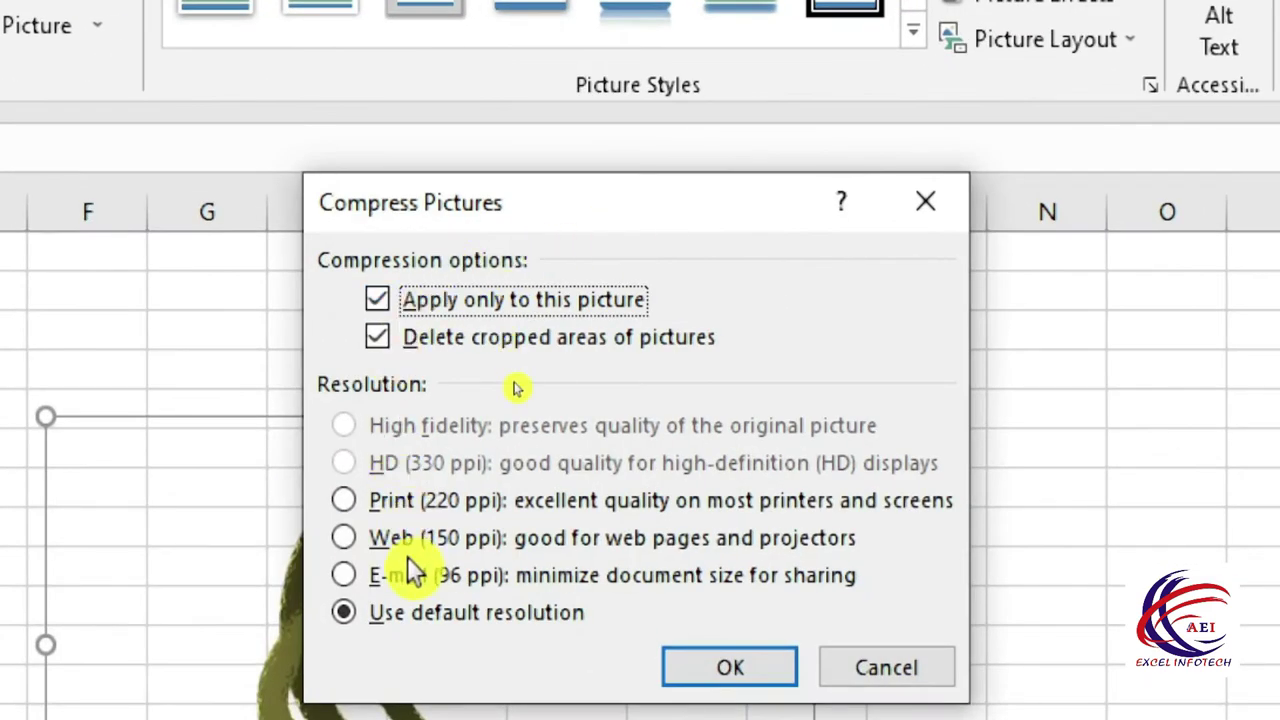
left_click_drag(462, 203, 464, 124)
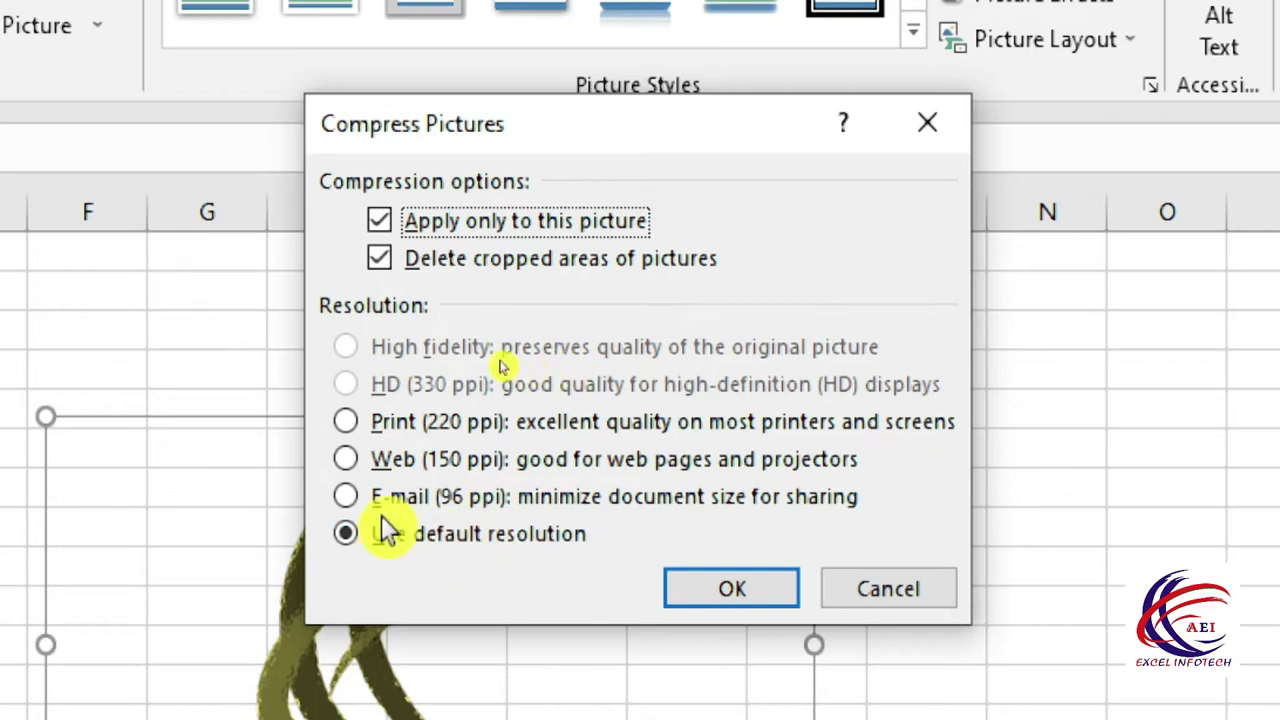
left_click(362, 496)
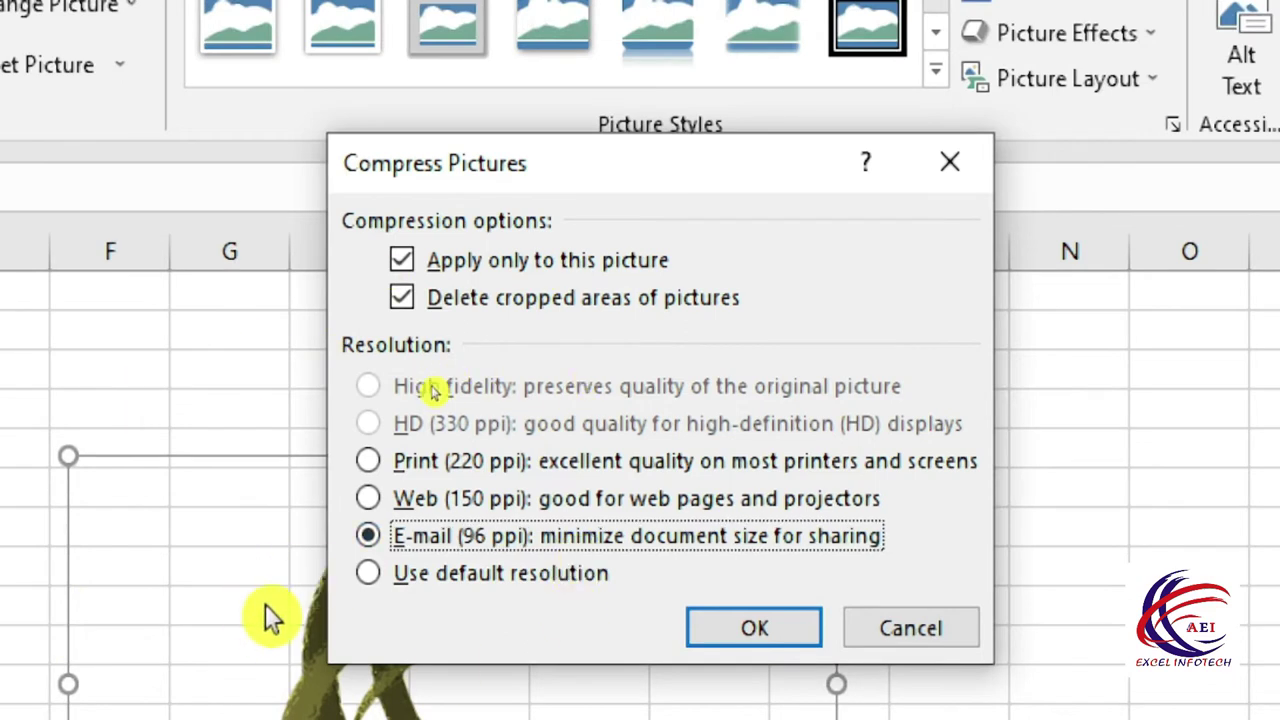
left_click(756, 632)
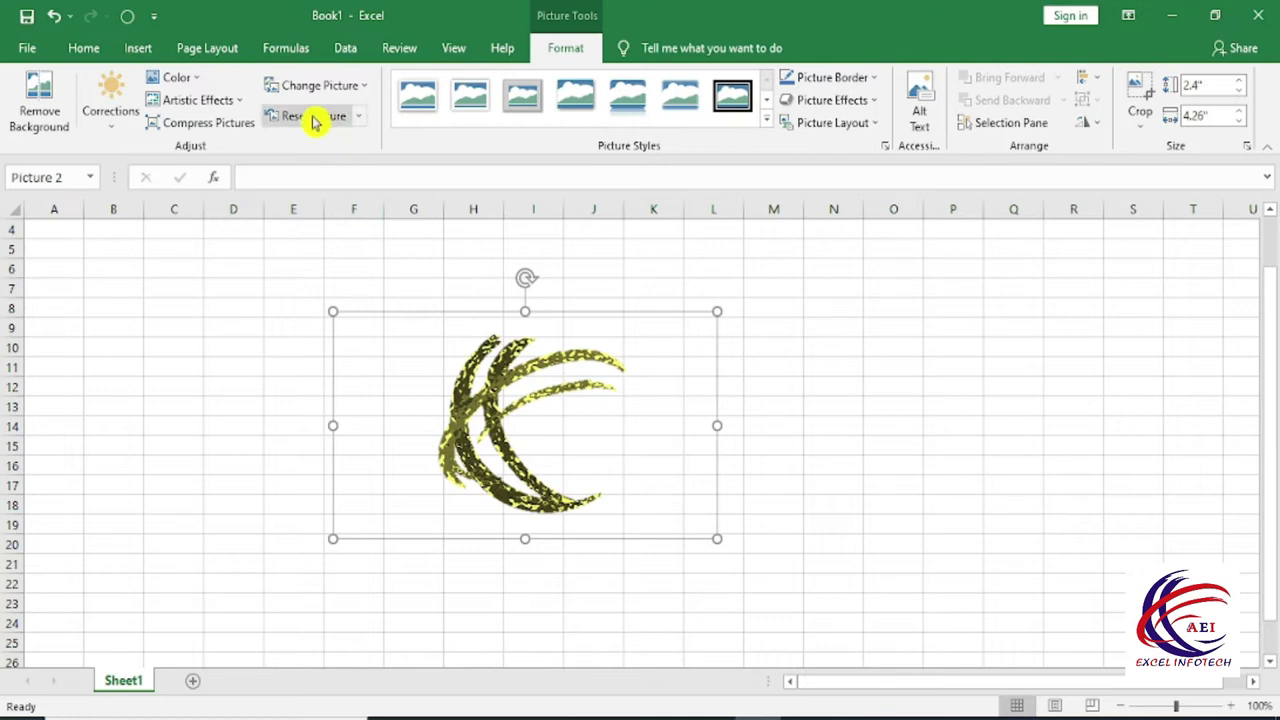
- Reset the logo picture to restore its original colours and lettering
left_click(357, 117)
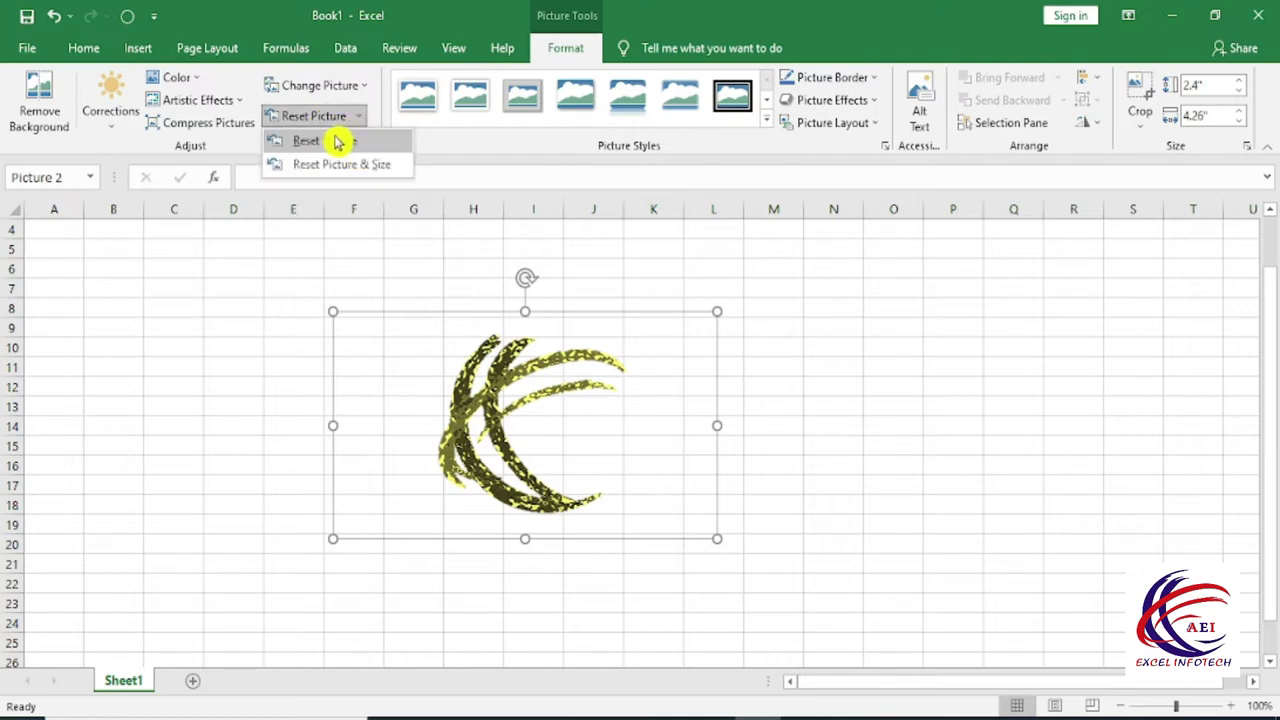
left_click(334, 136)
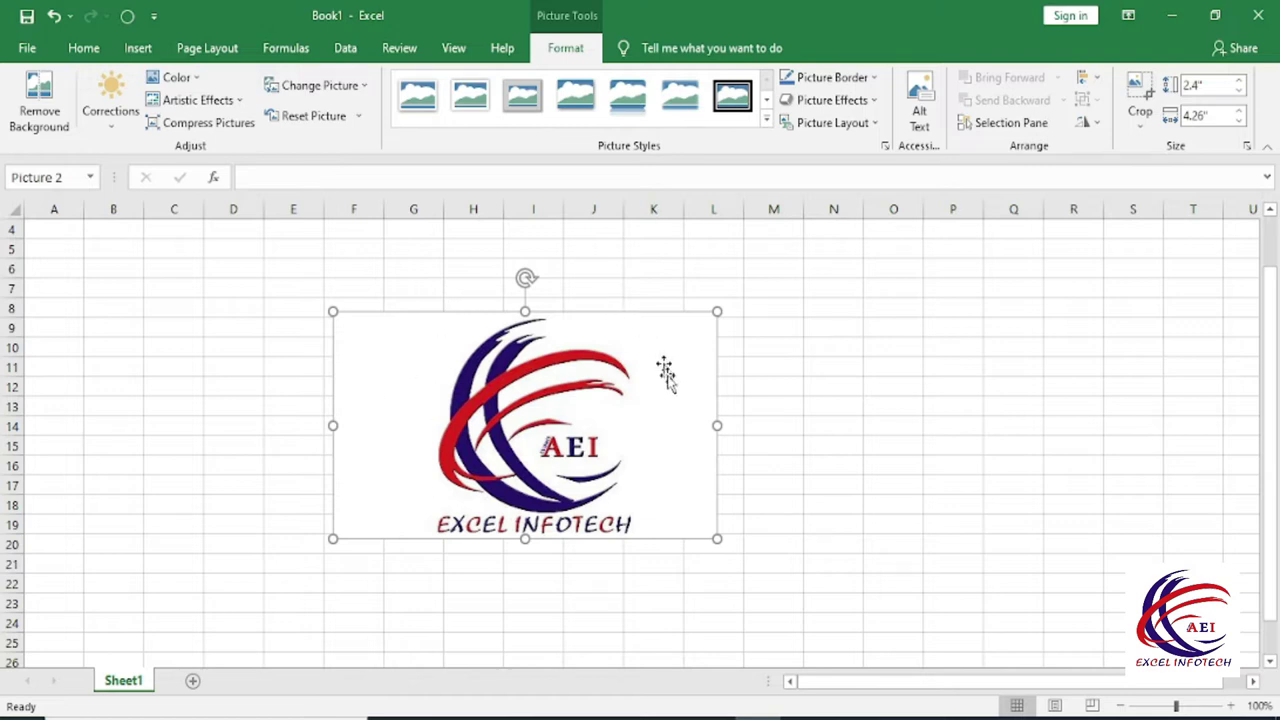
left_click(358, 116)
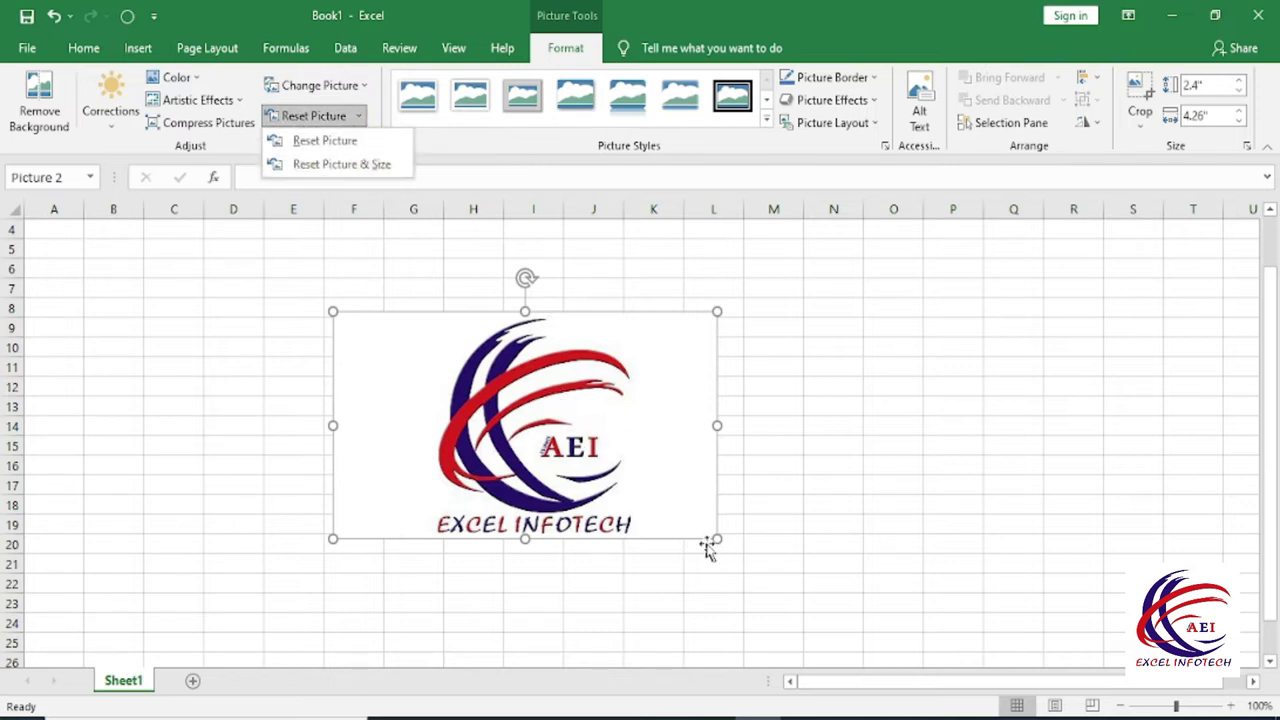
key("Escape")
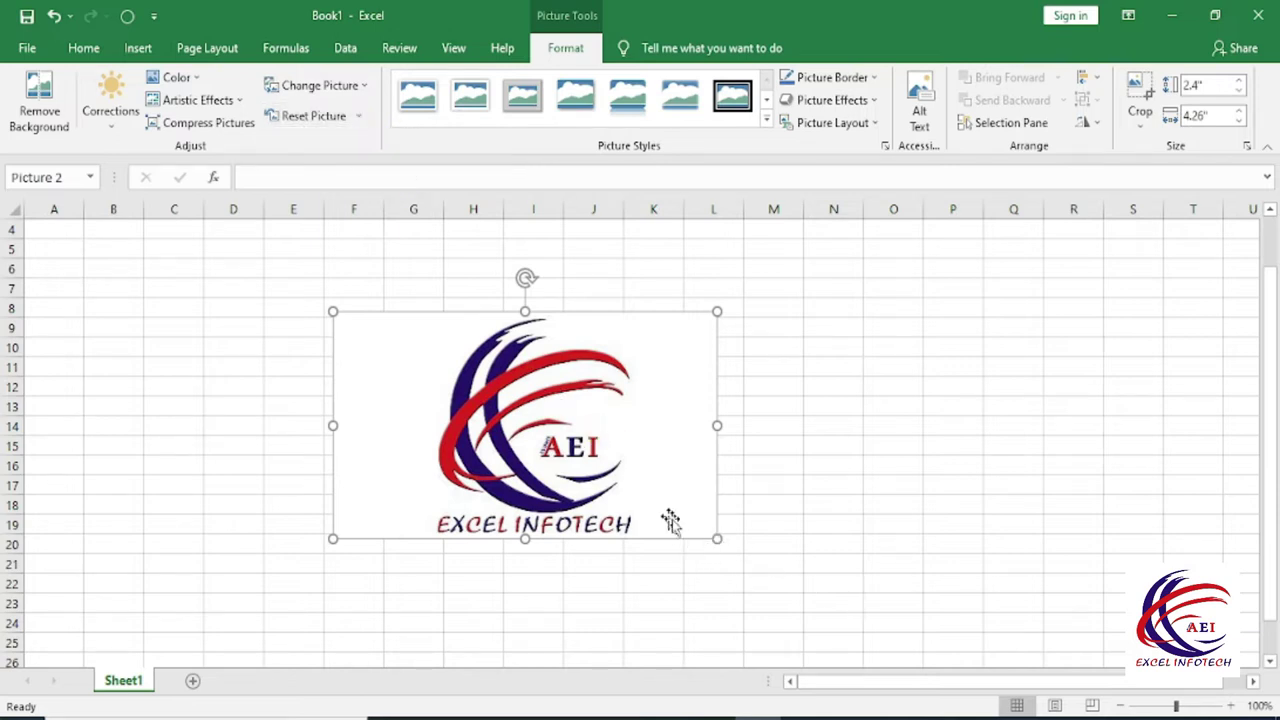
- Shrink the logo to 1.53" by 2.72", then restore its original 2.4" by 4.25" size
left_click_drag(716, 539, 575, 459)
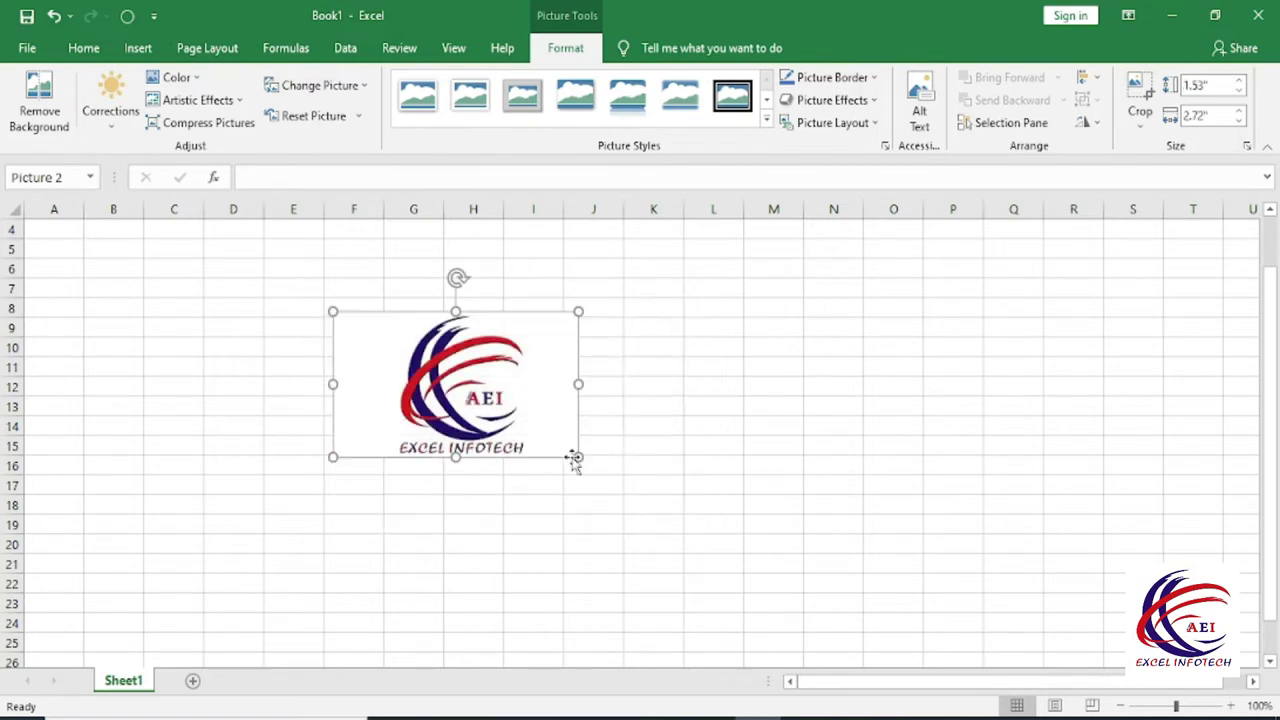
left_click(358, 117)
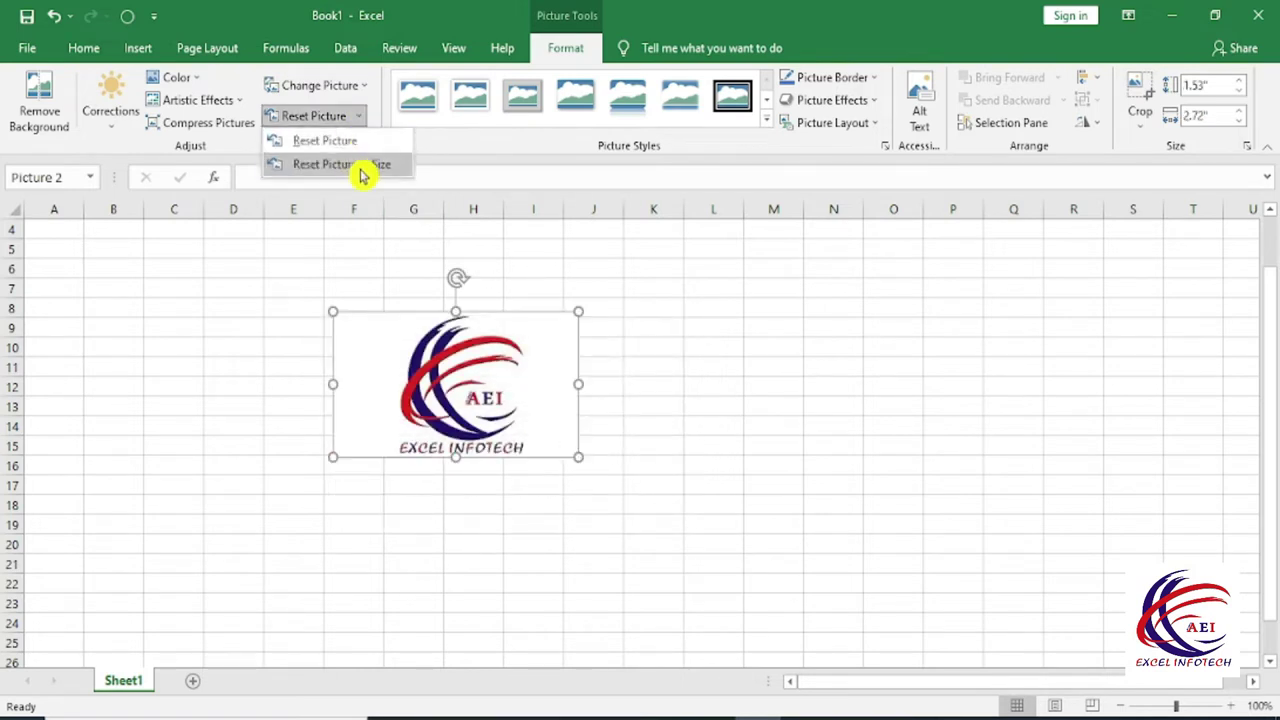
left_click(365, 168)
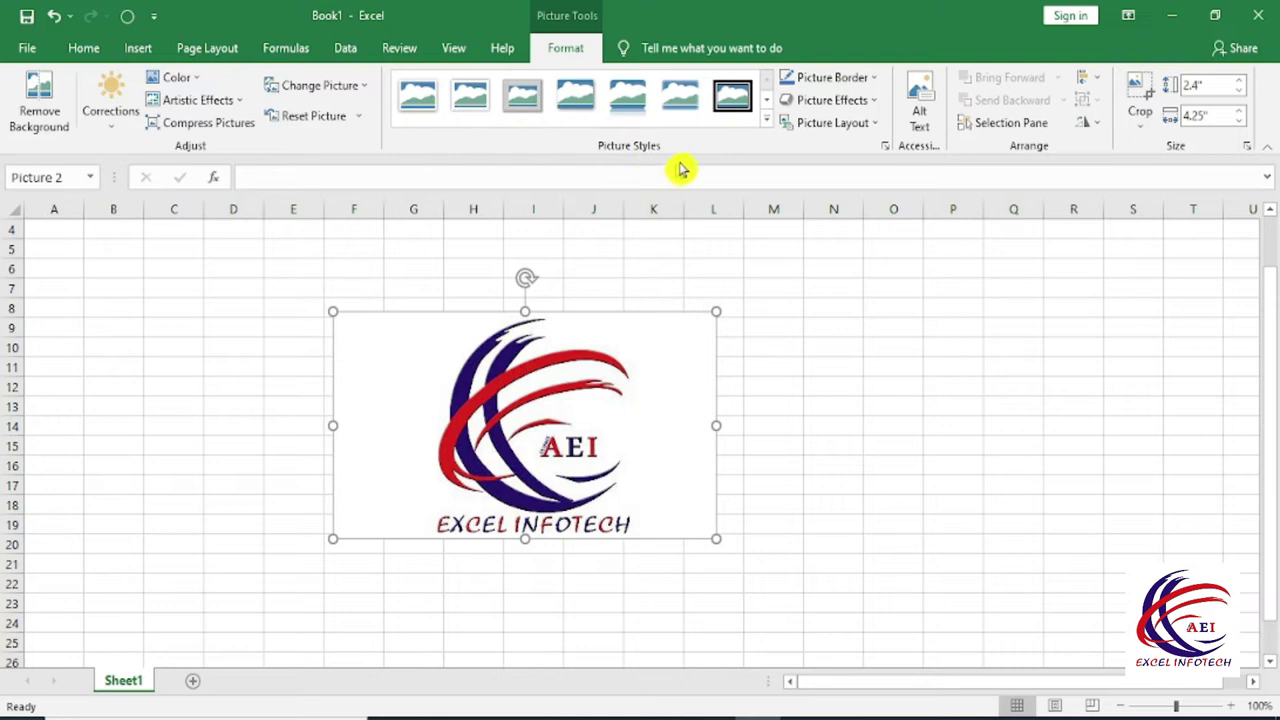
- Give the logo a rounded white-frame style, a gold border and a Round bevel effect
left_click(768, 124)
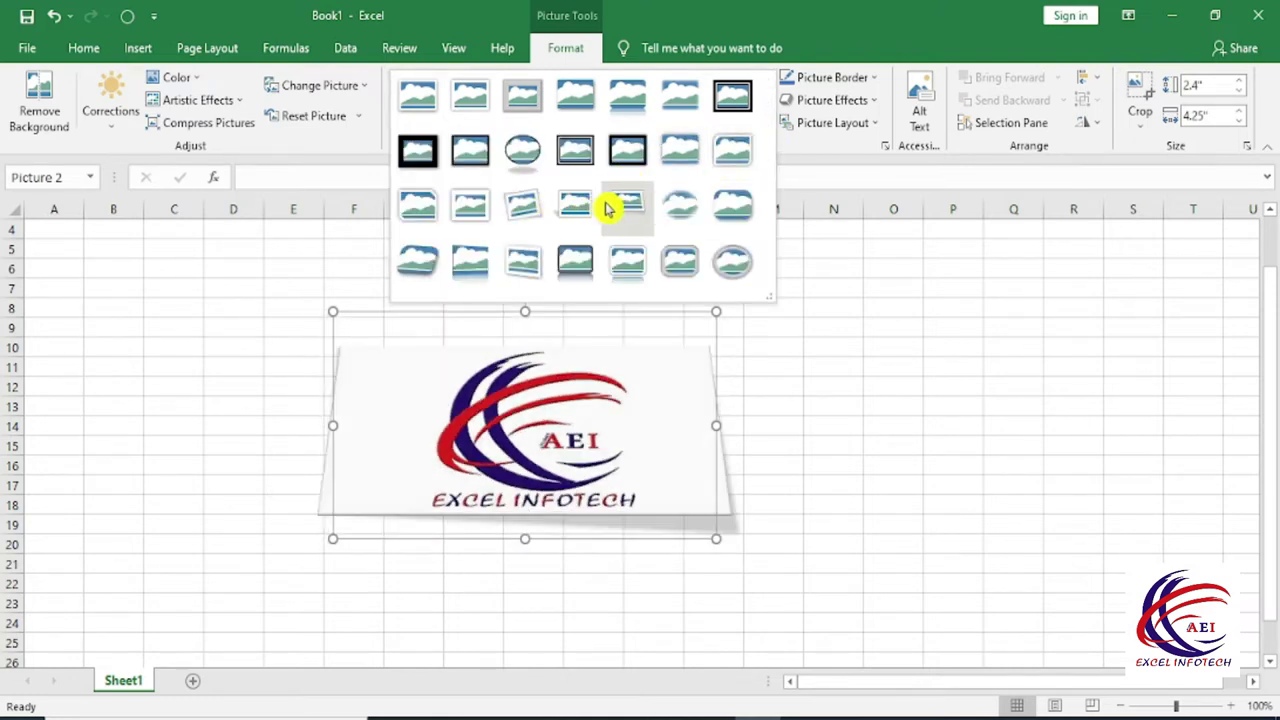
left_click(734, 155)
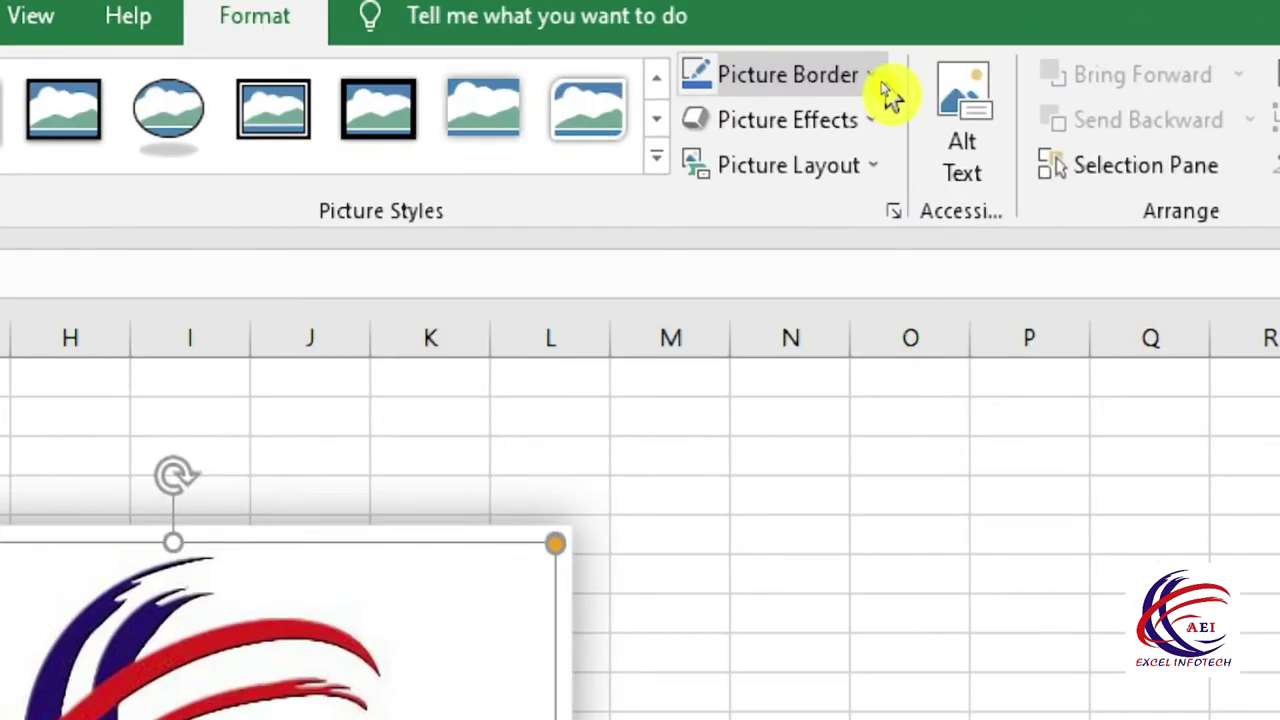
left_click(890, 95)
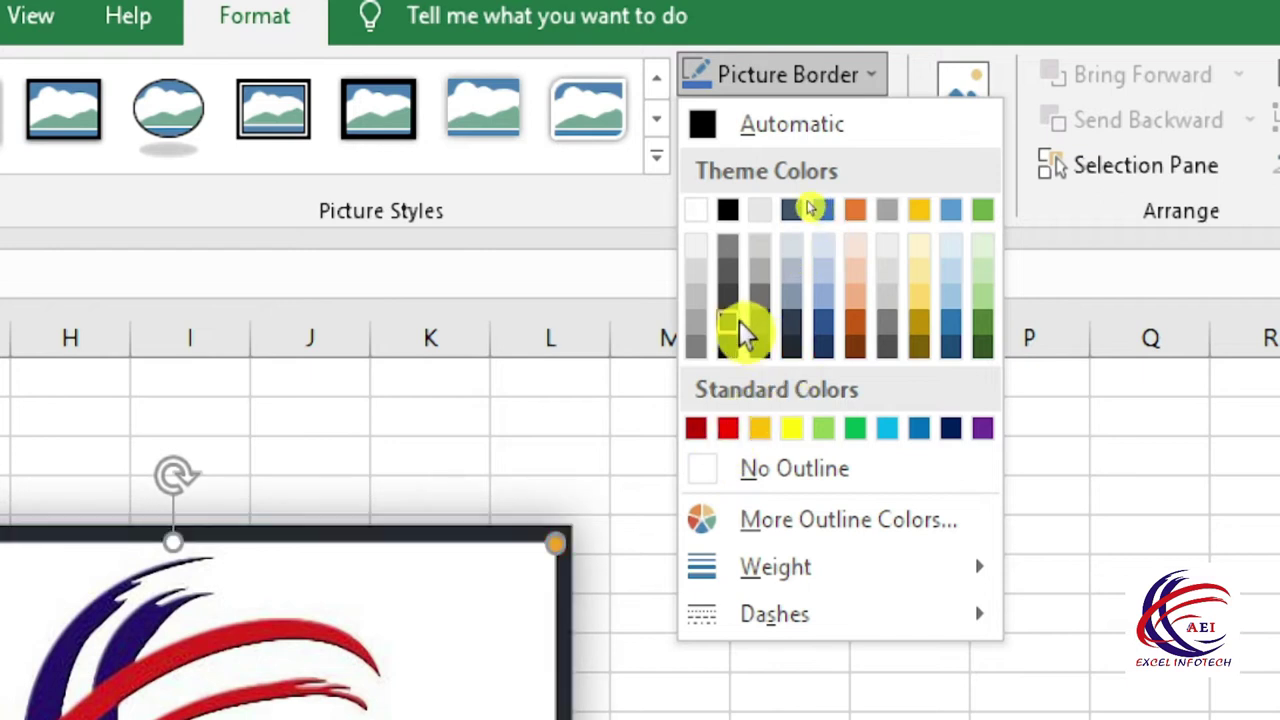
left_click(759, 428)
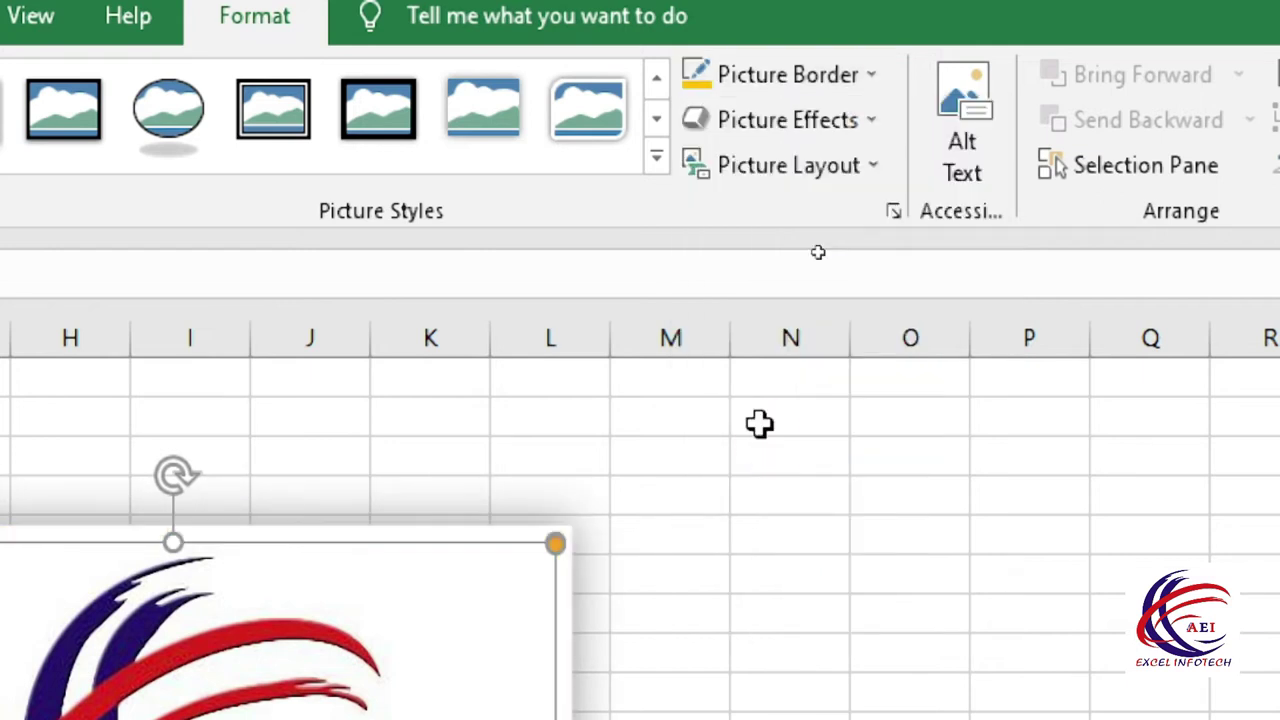
left_click(876, 120)
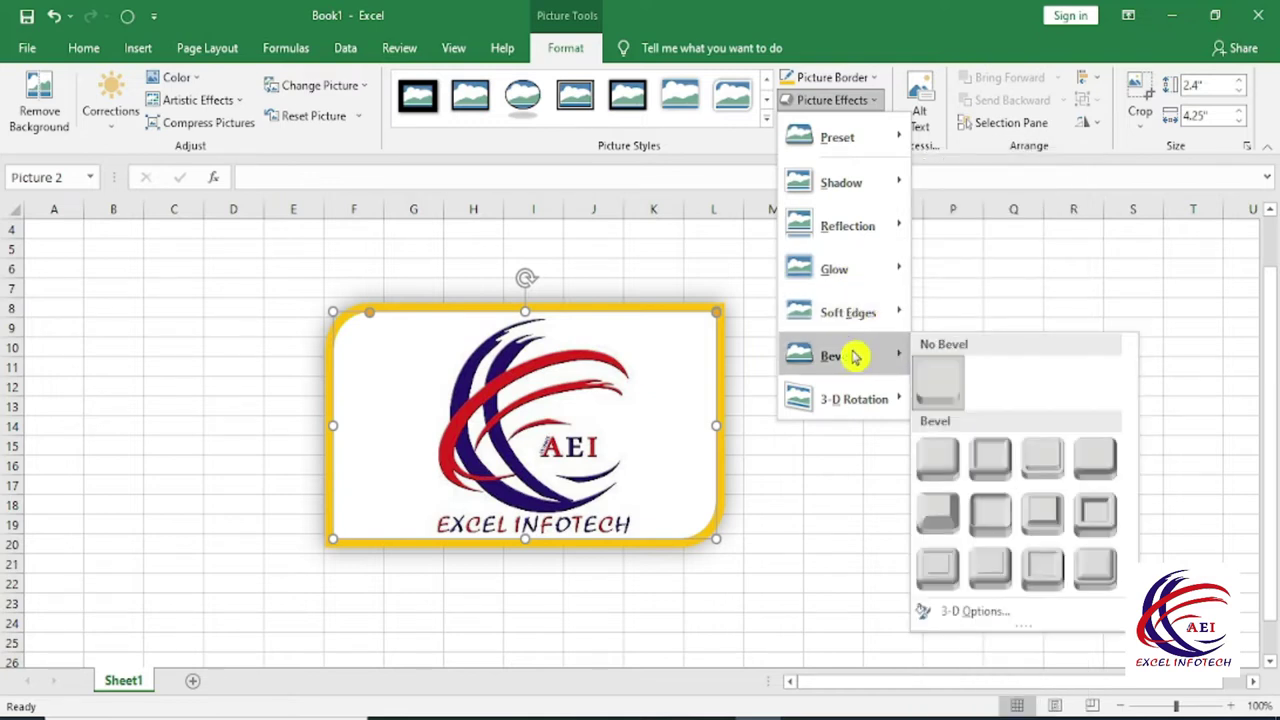
mouse_move(836, 356)
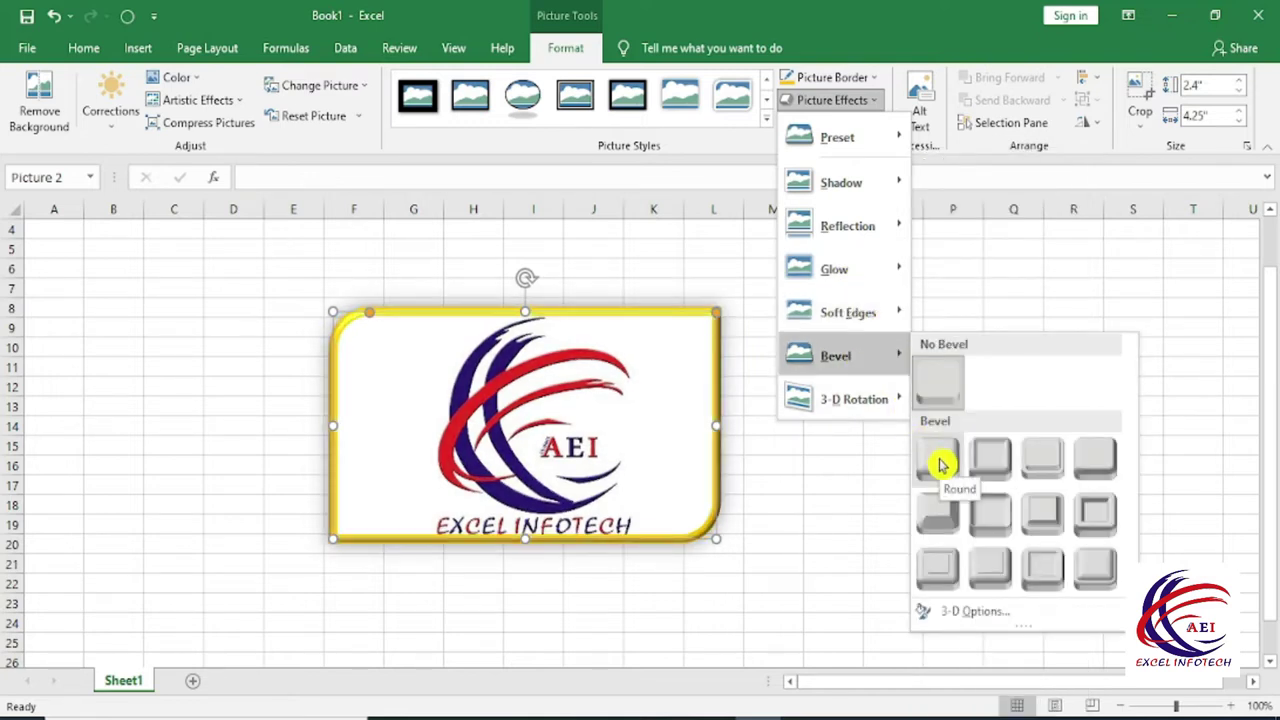
left_click(940, 464)
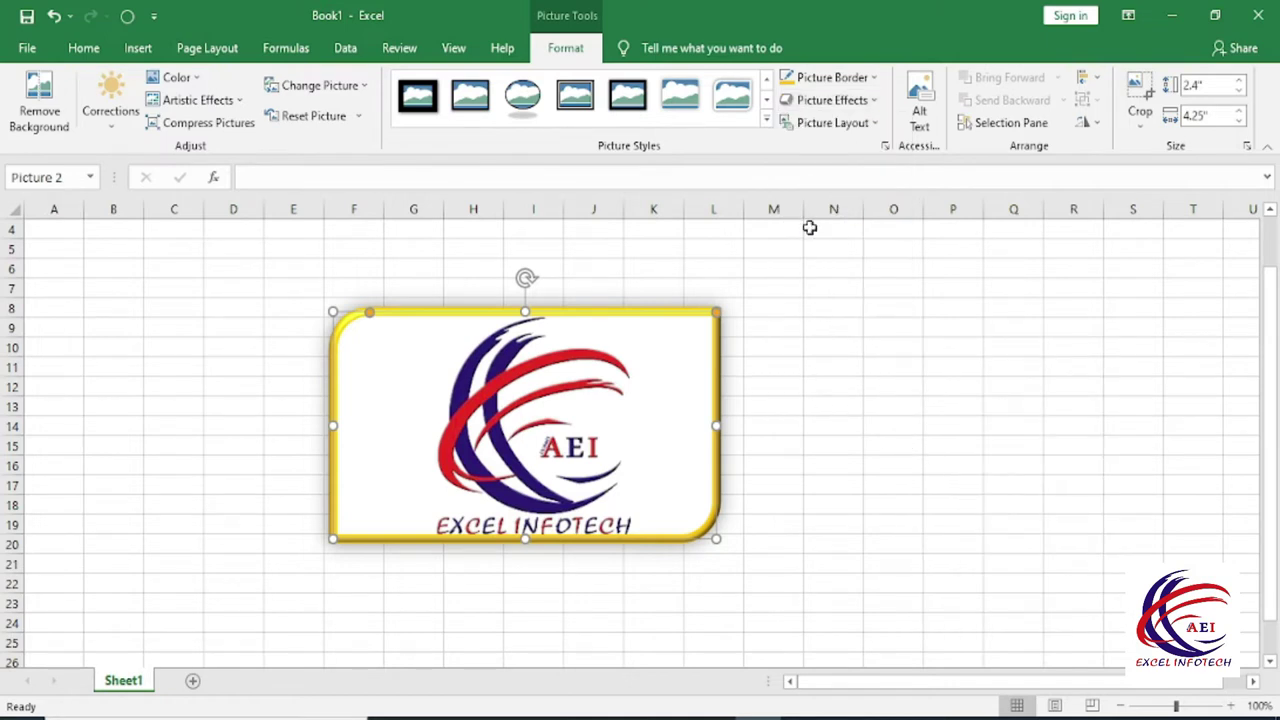
- Convert the logo to a Bending Picture Caption List captioned 'zcfsdsdsdf' with Accent 2 colours
left_click(868, 125)
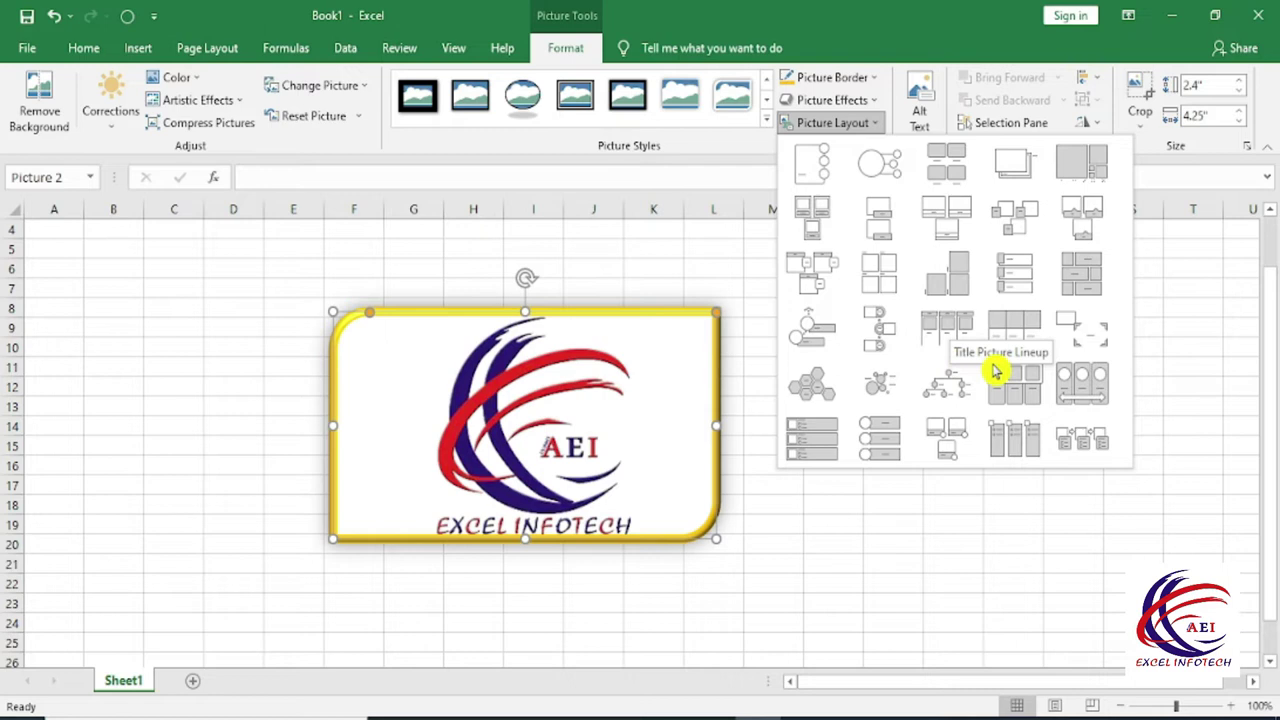
left_click(1079, 226)
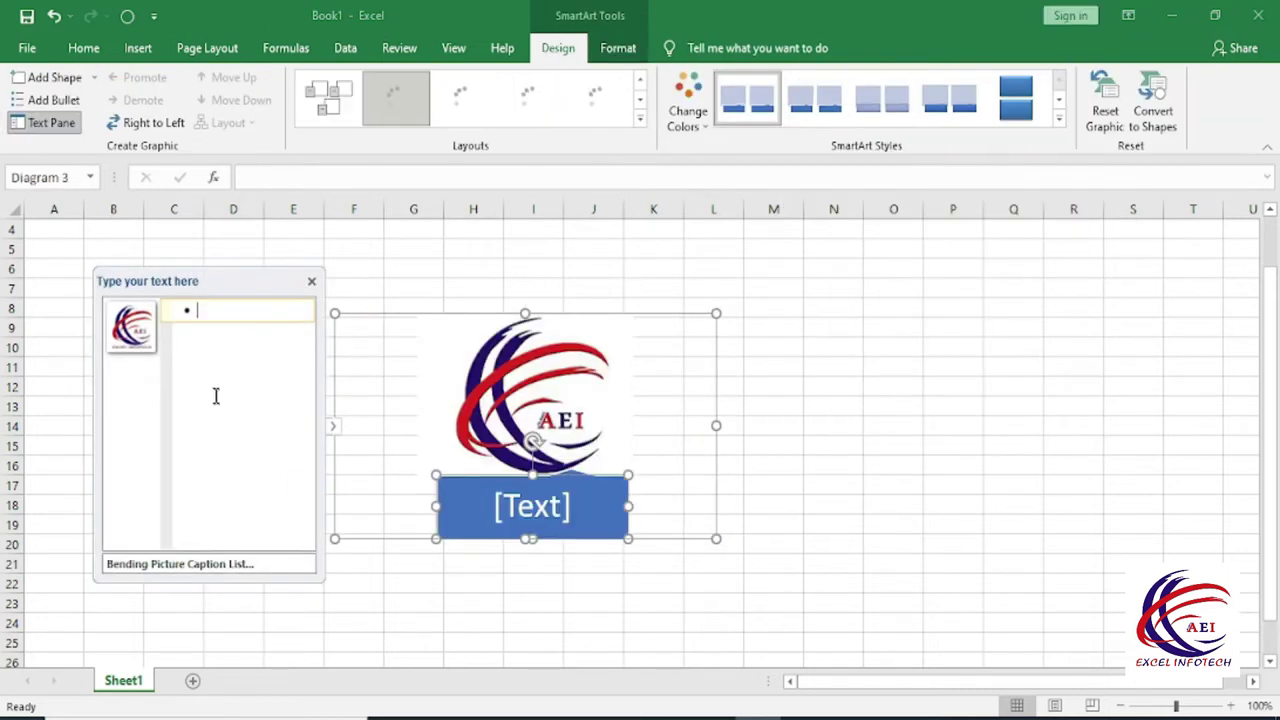
type("zcfsdsdsdf")
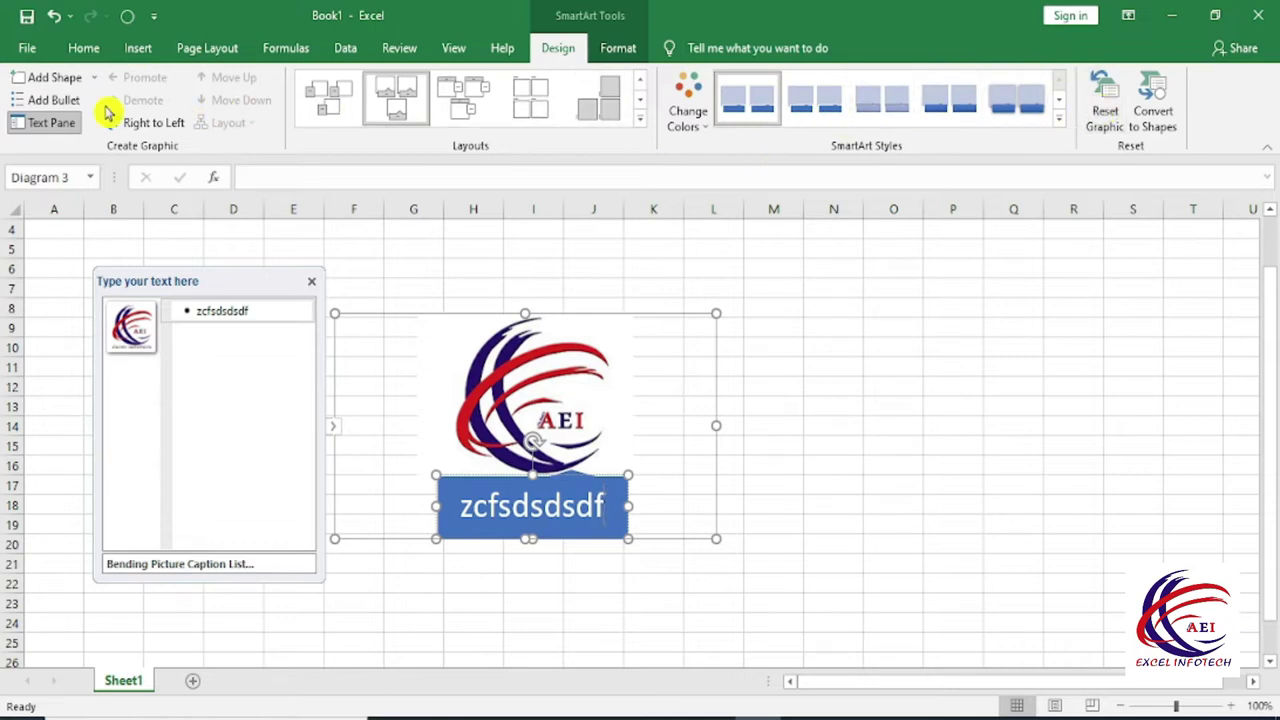
left_click(697, 134)
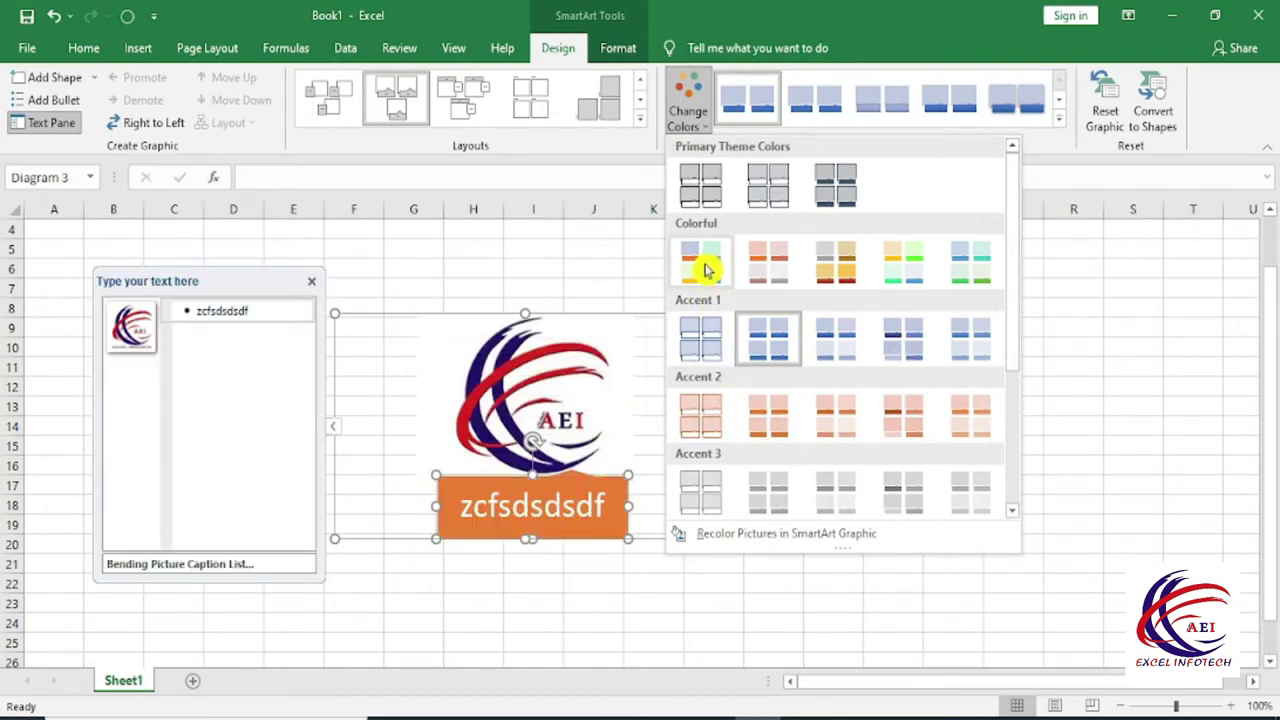
left_click(897, 417)
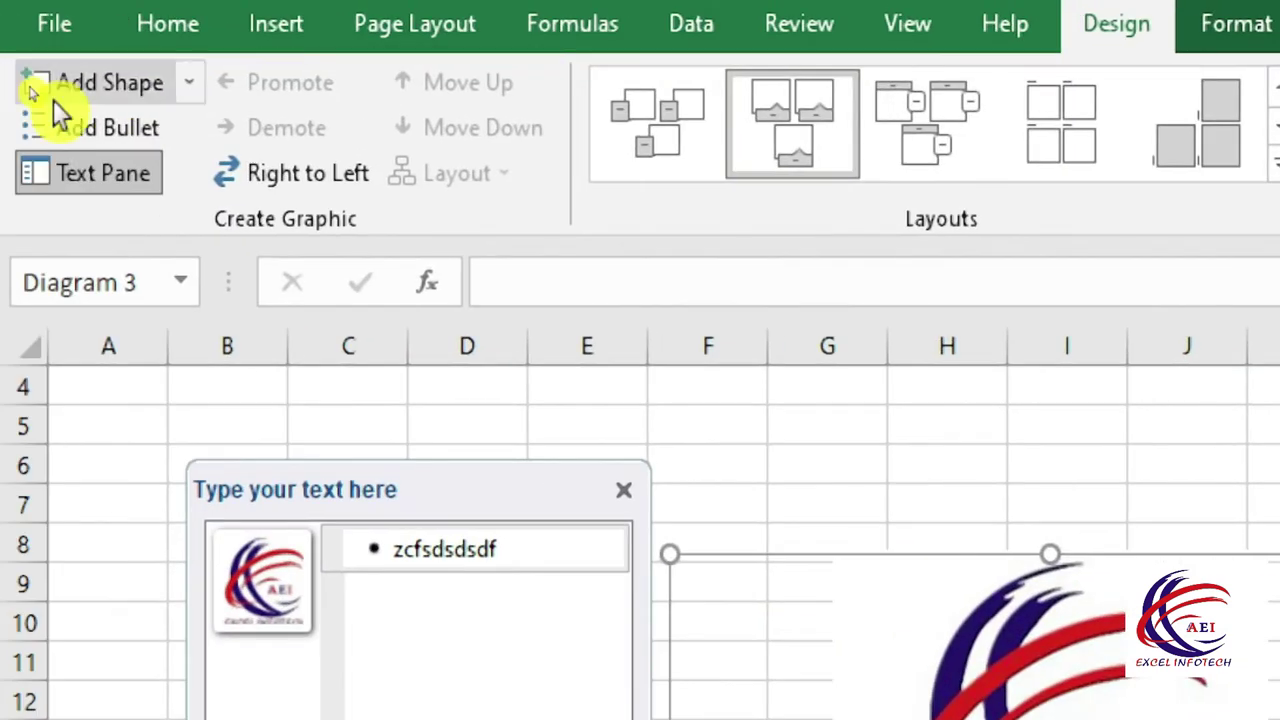
- Add a second picture item and give it a sub-point bullet with caption text
left_click(117, 90)
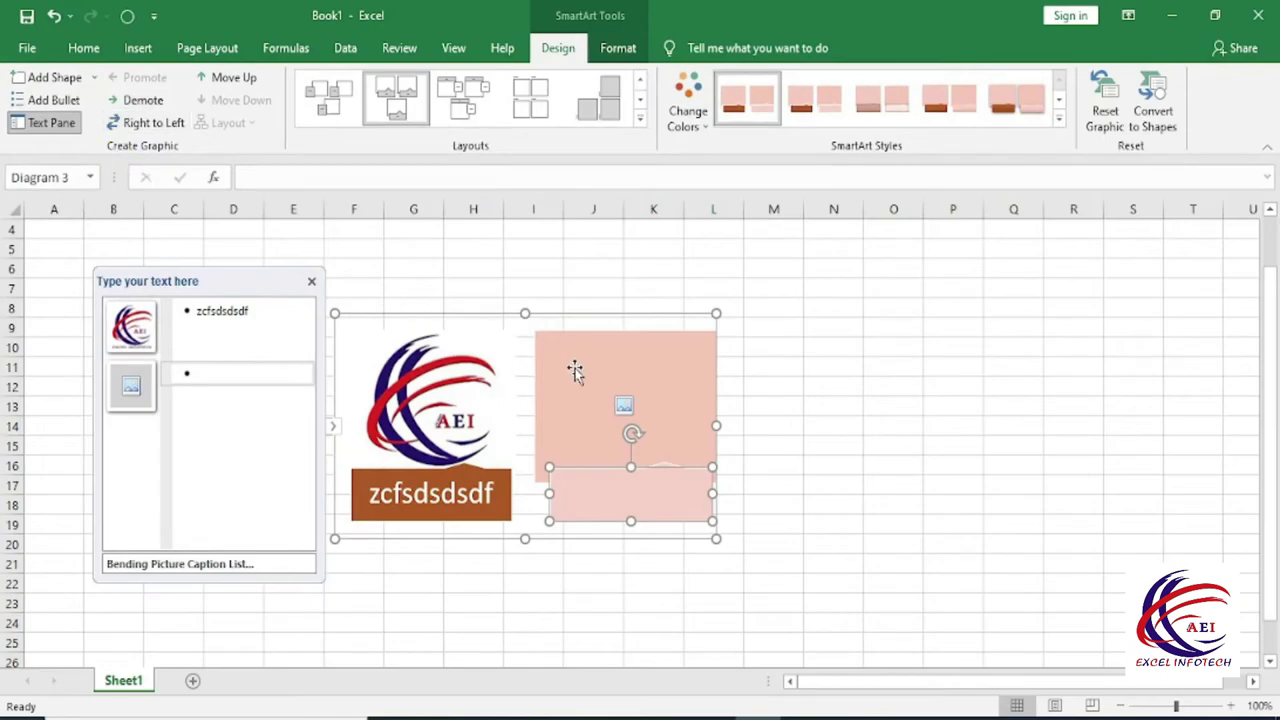
left_click(626, 405)
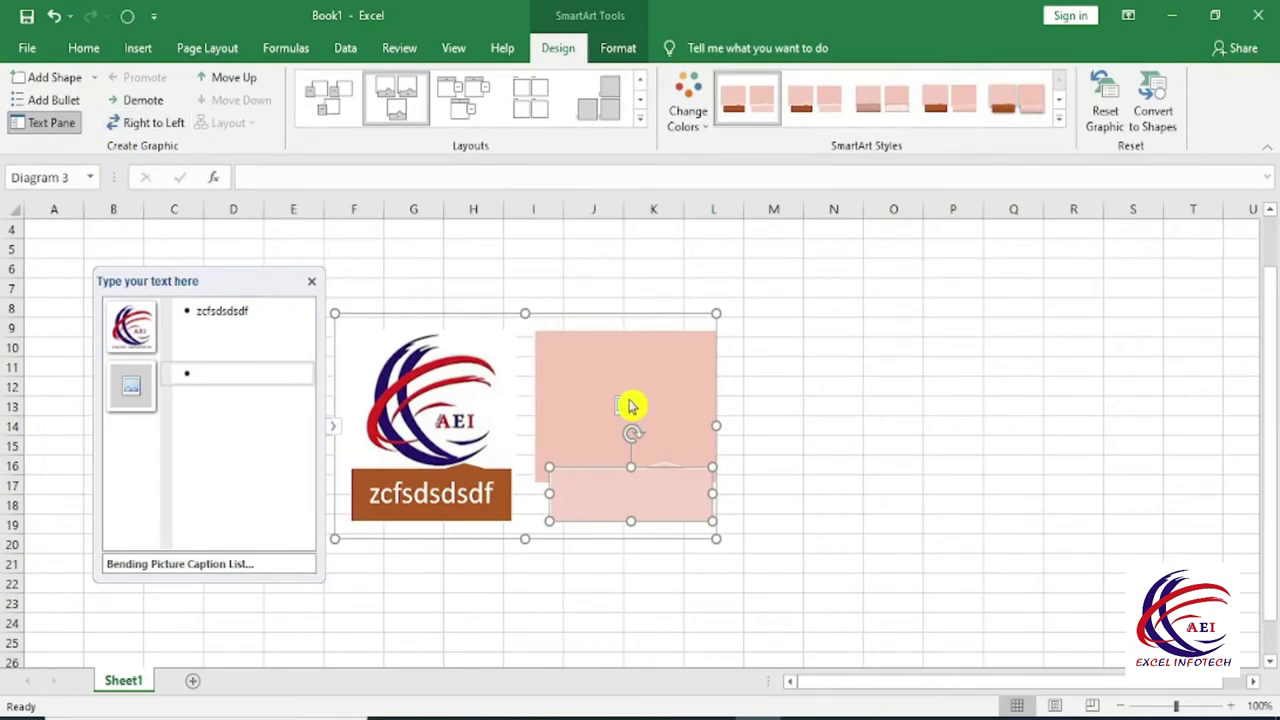
left_click(40, 104)
type("asasdsd")
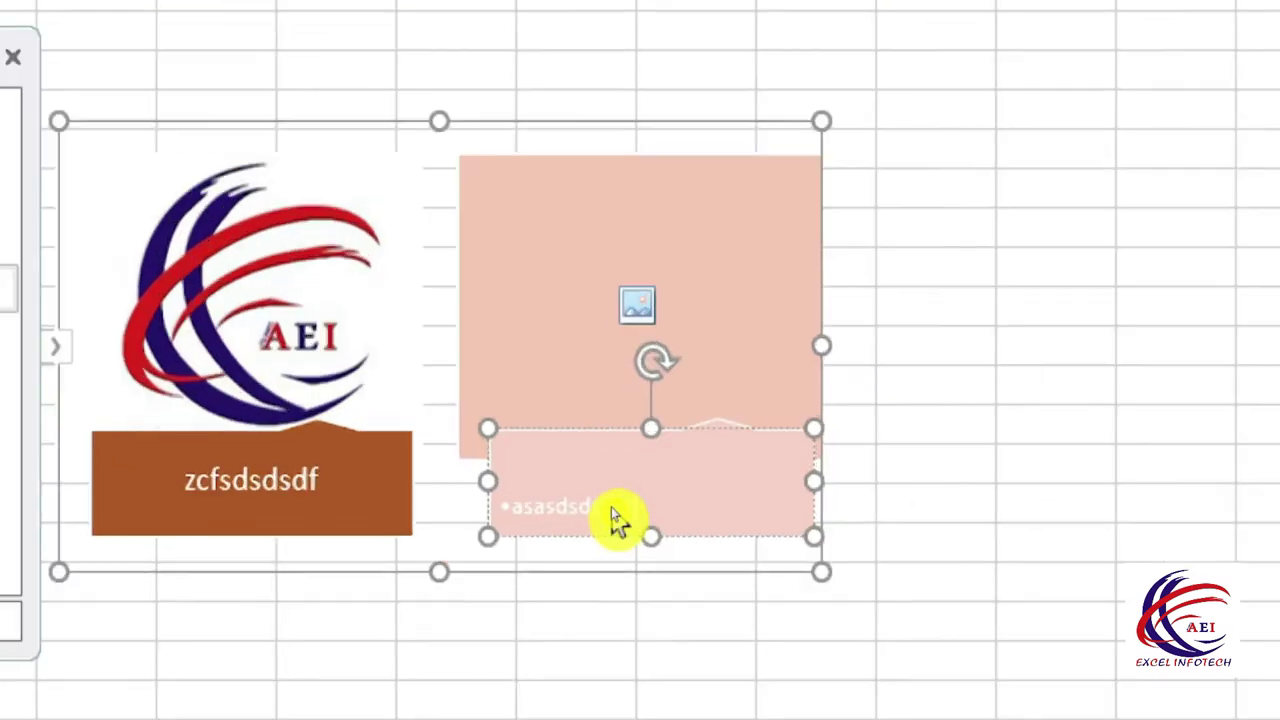
type("t")
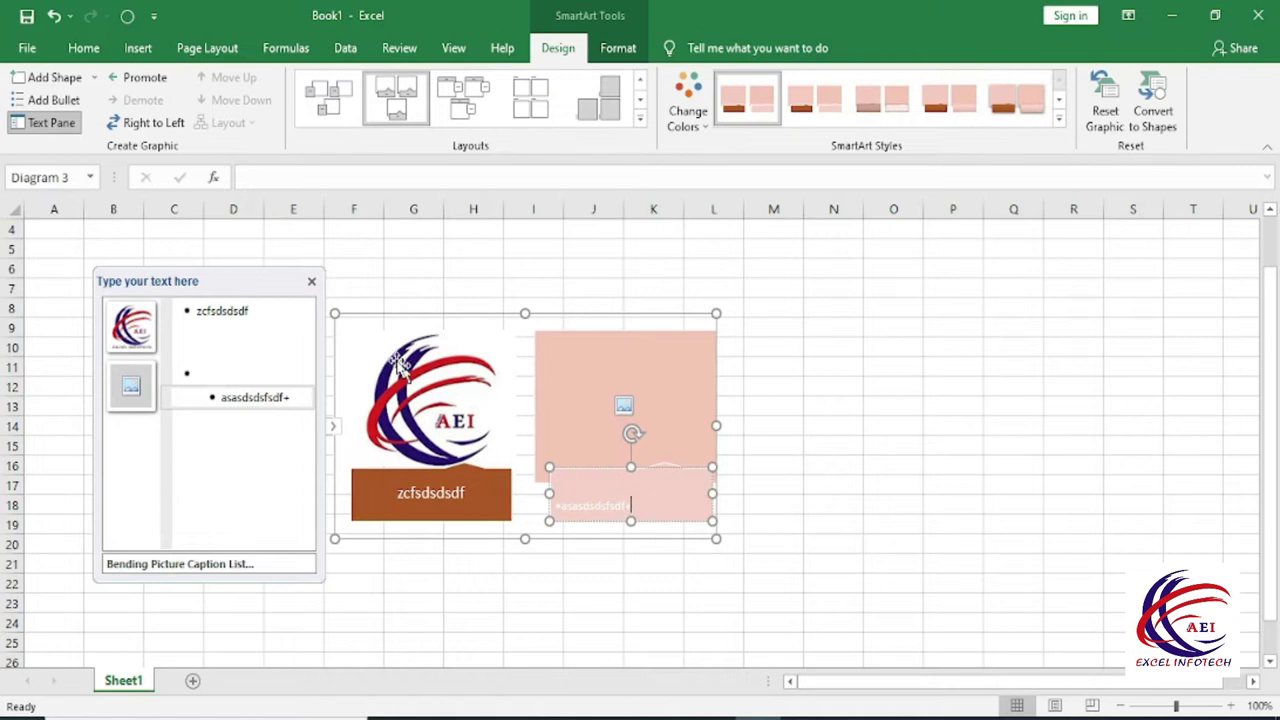
- Promote the sub-point to its own item, demote it back, and toggle Right to Left on and off
left_click(150, 90)
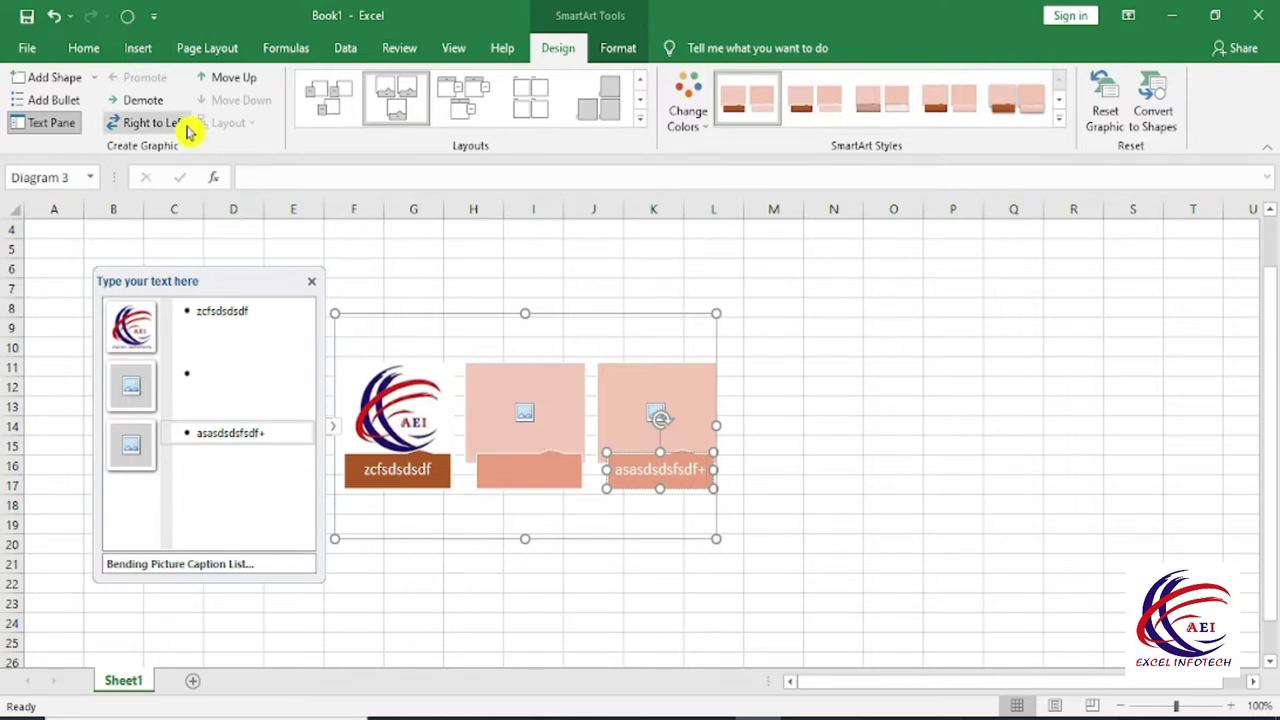
left_click(156, 101)
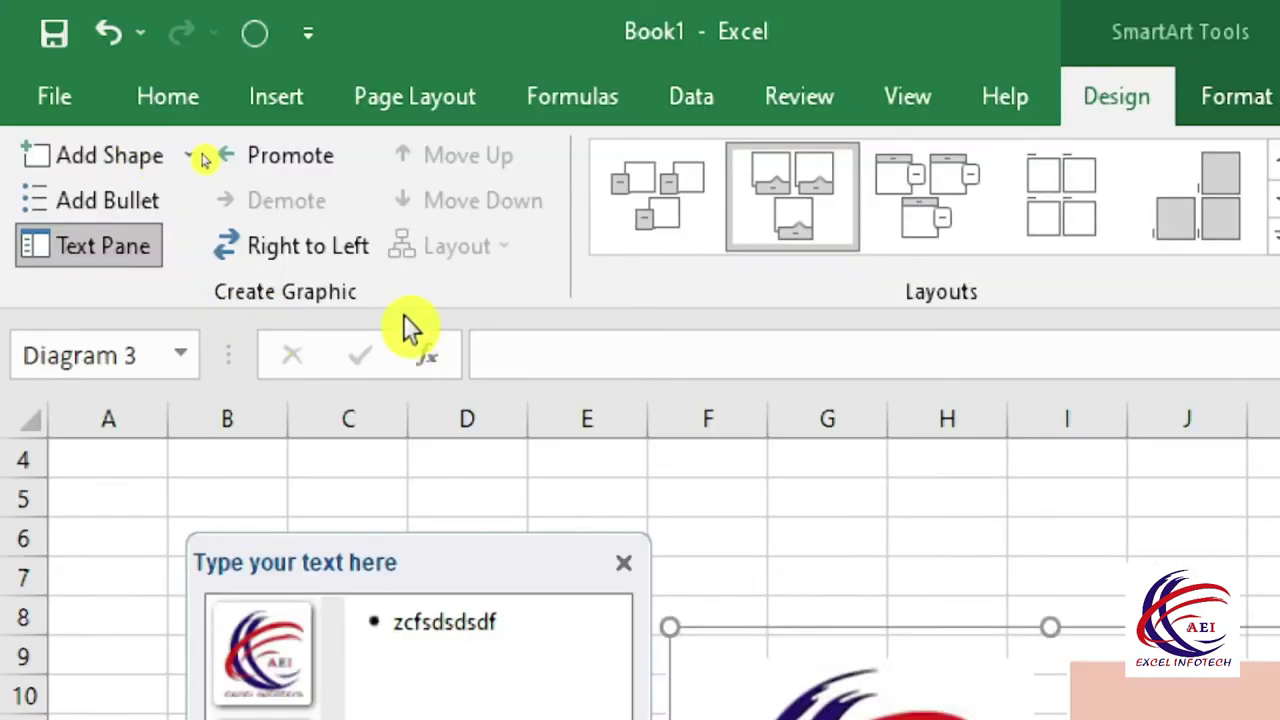
left_click(300, 242)
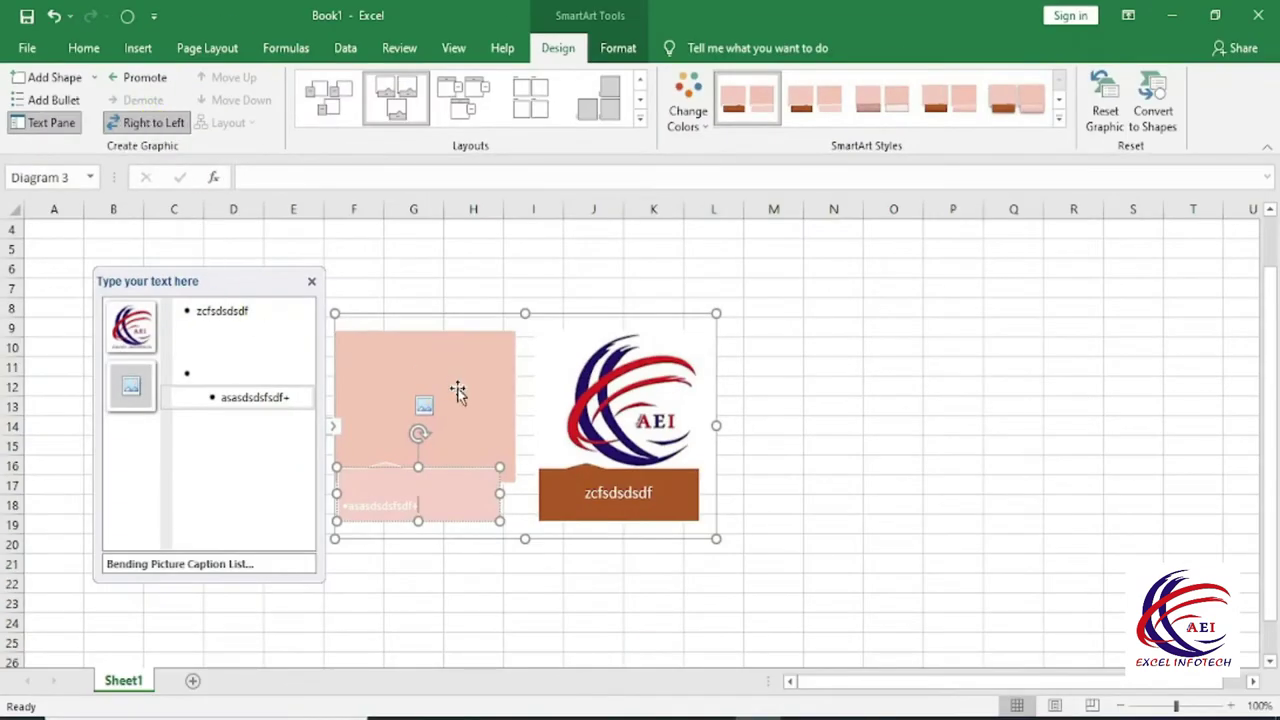
left_click(152, 123)
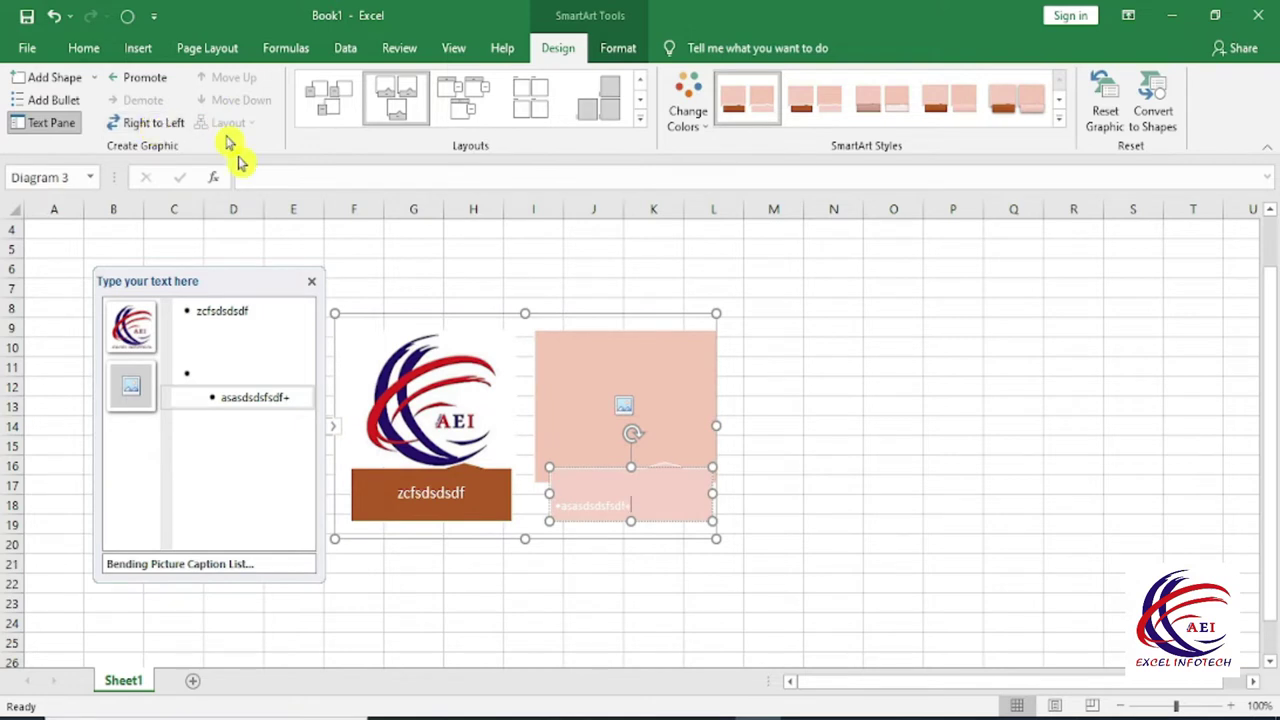
- Add two items after the first, move an item up and down, then reset the graphic
left_click(435, 500)
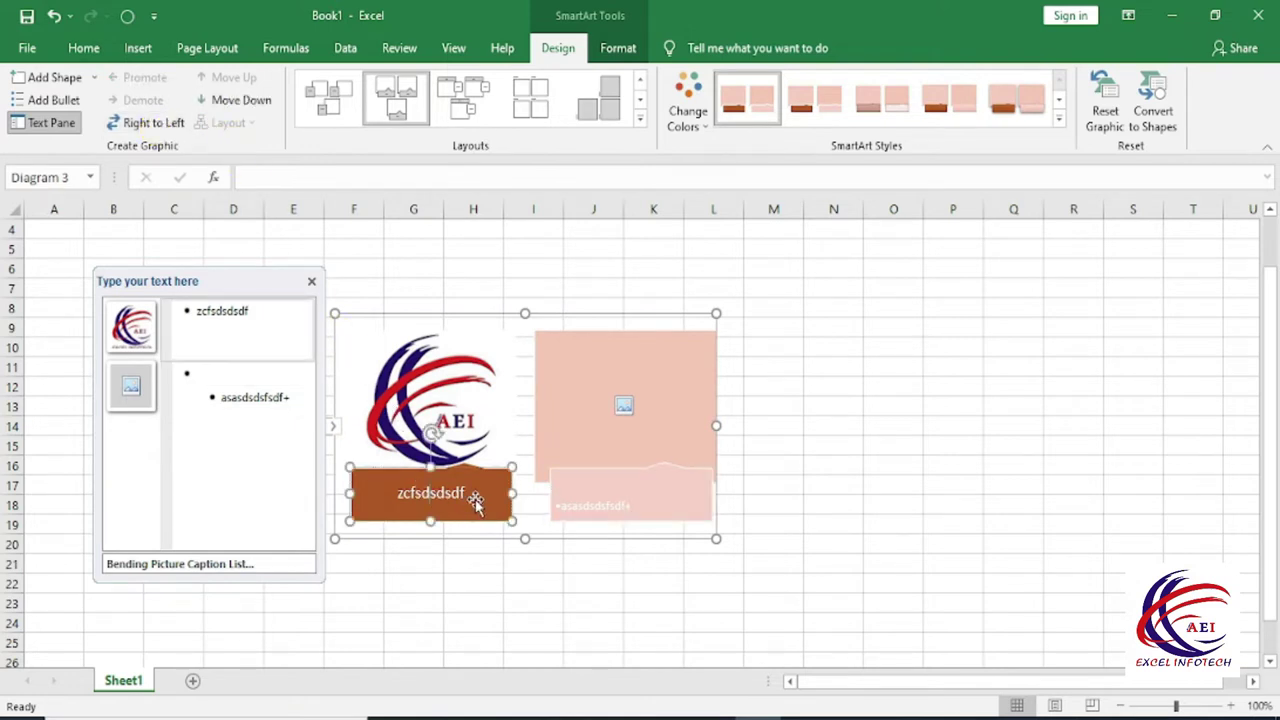
left_click(52, 79)
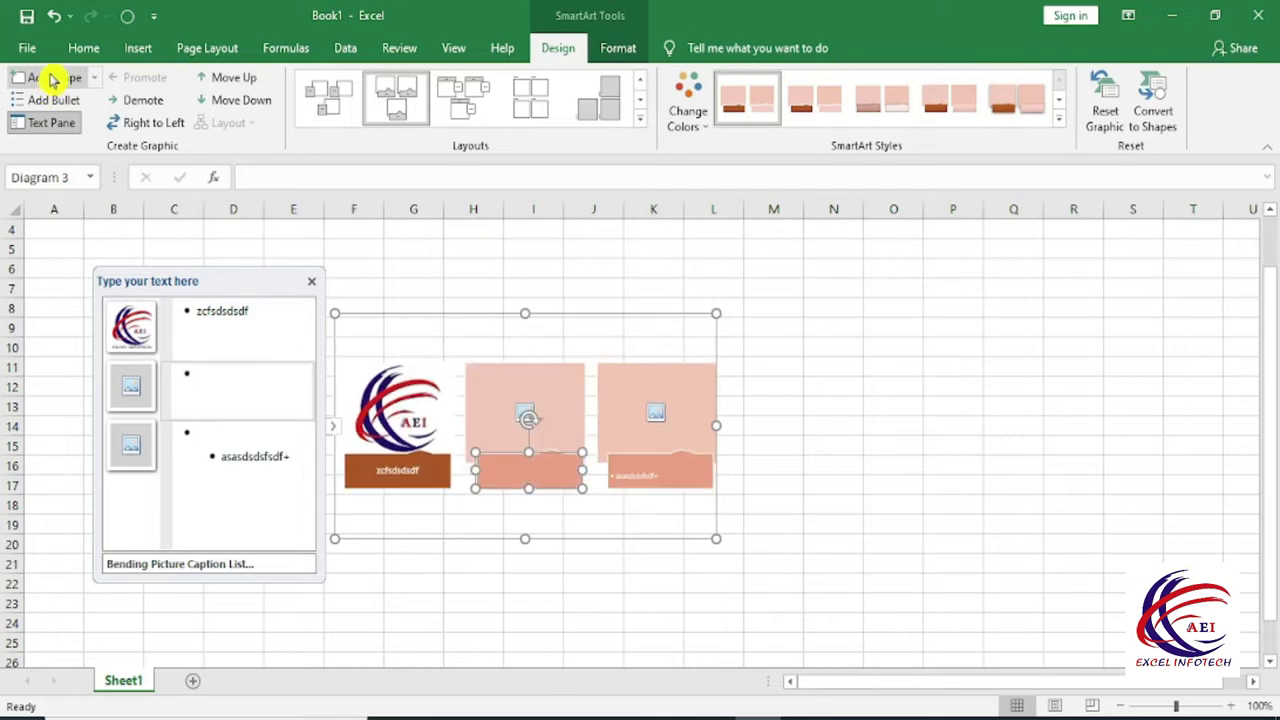
left_click(52, 79)
left_click(256, 80)
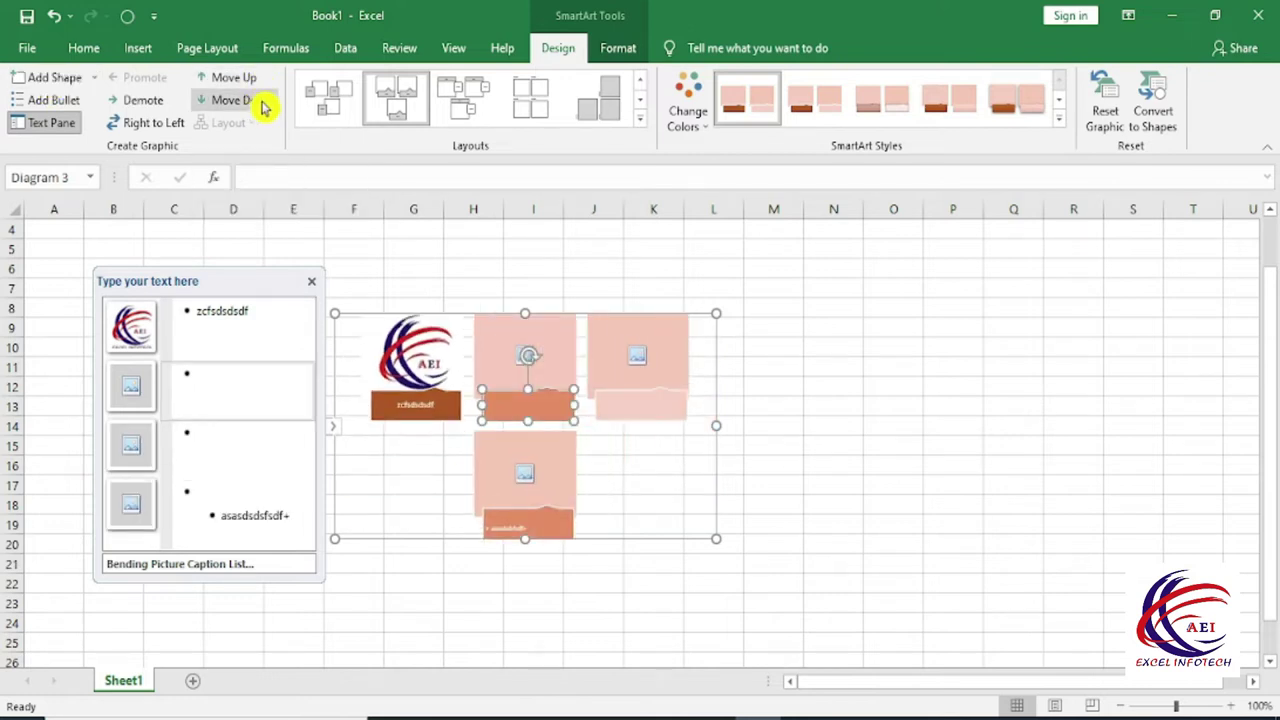
left_click(266, 104)
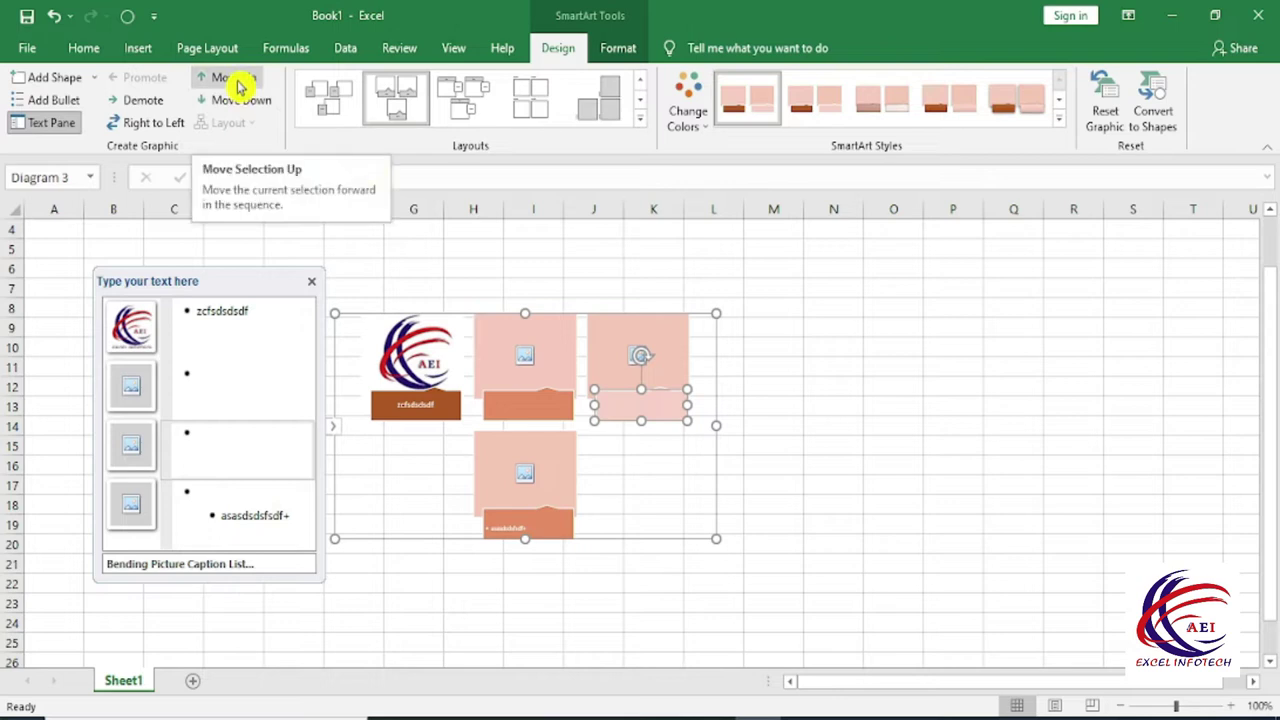
left_click(1107, 128)
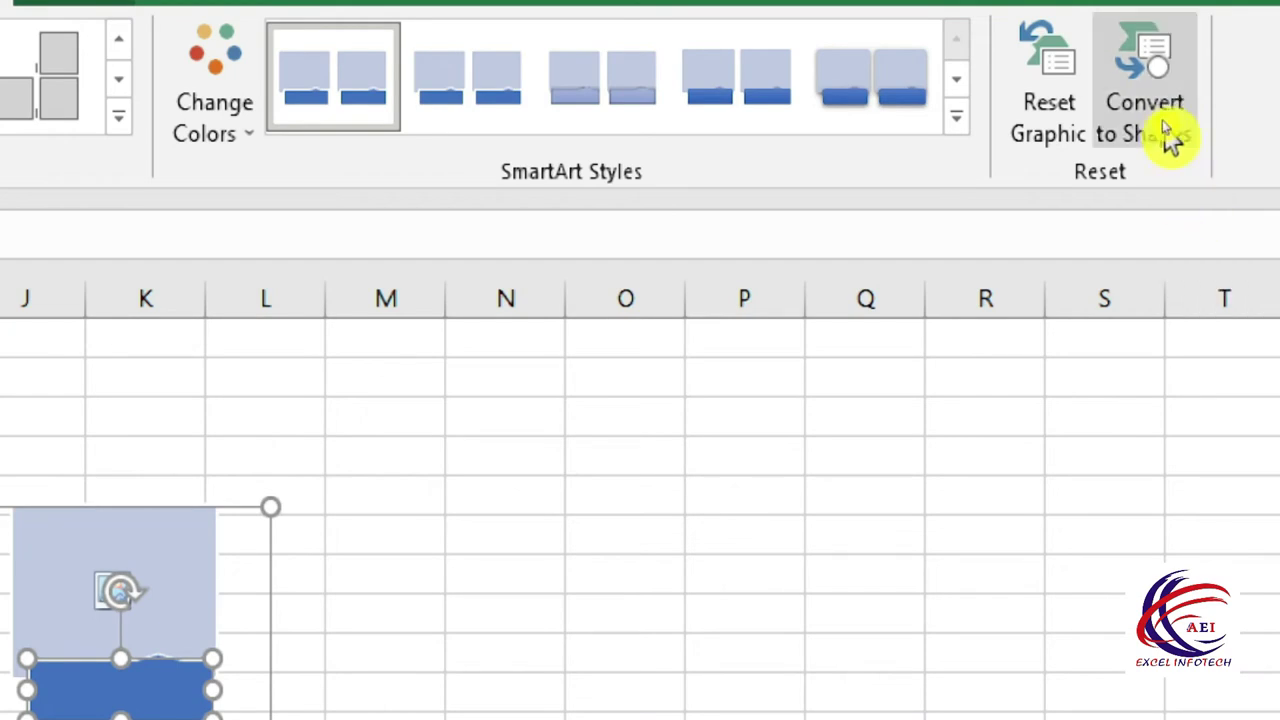
- Convert the caption SmartArt to shapes and drag the group right, then back left
left_click(1142, 128)
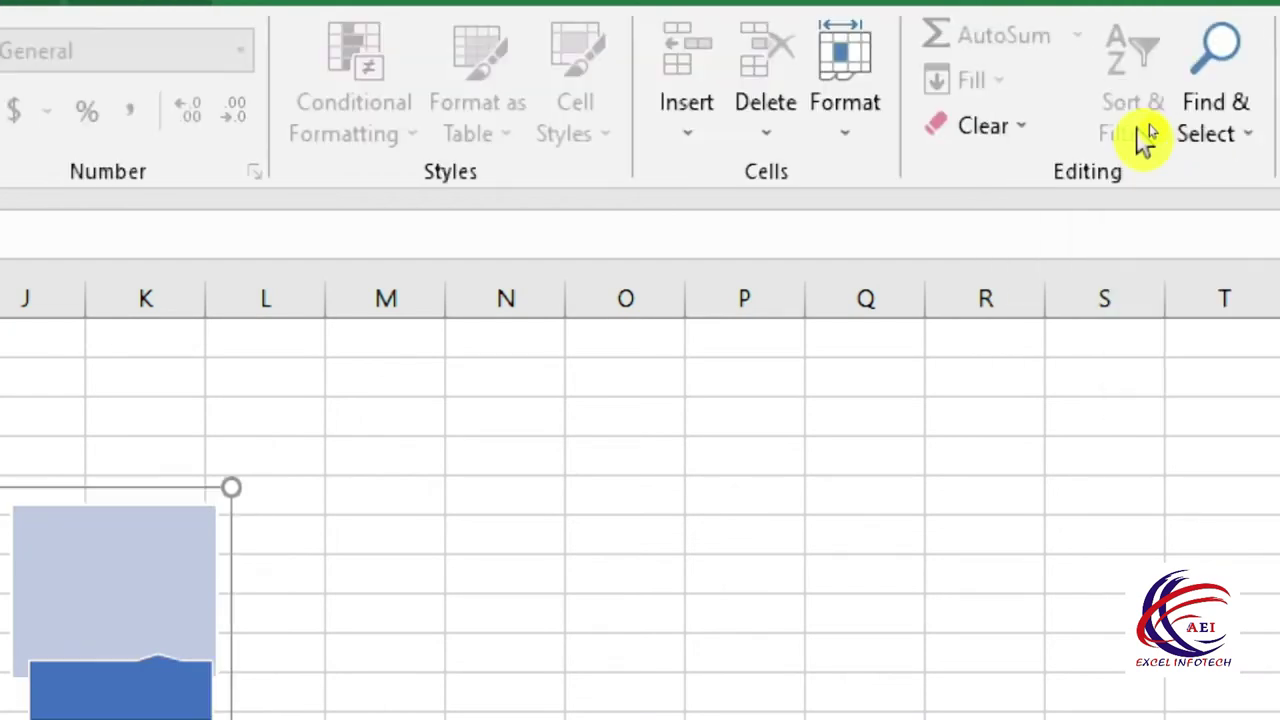
left_click(713, 452)
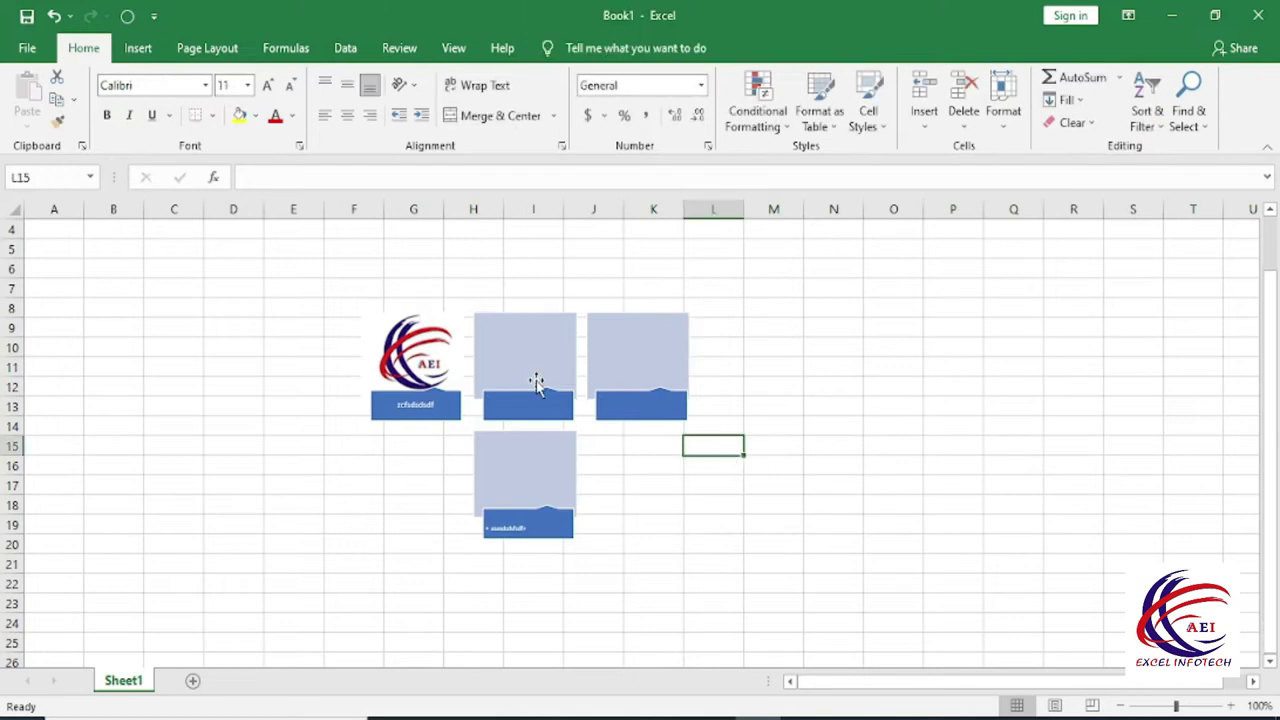
left_click_drag(534, 380, 601, 390)
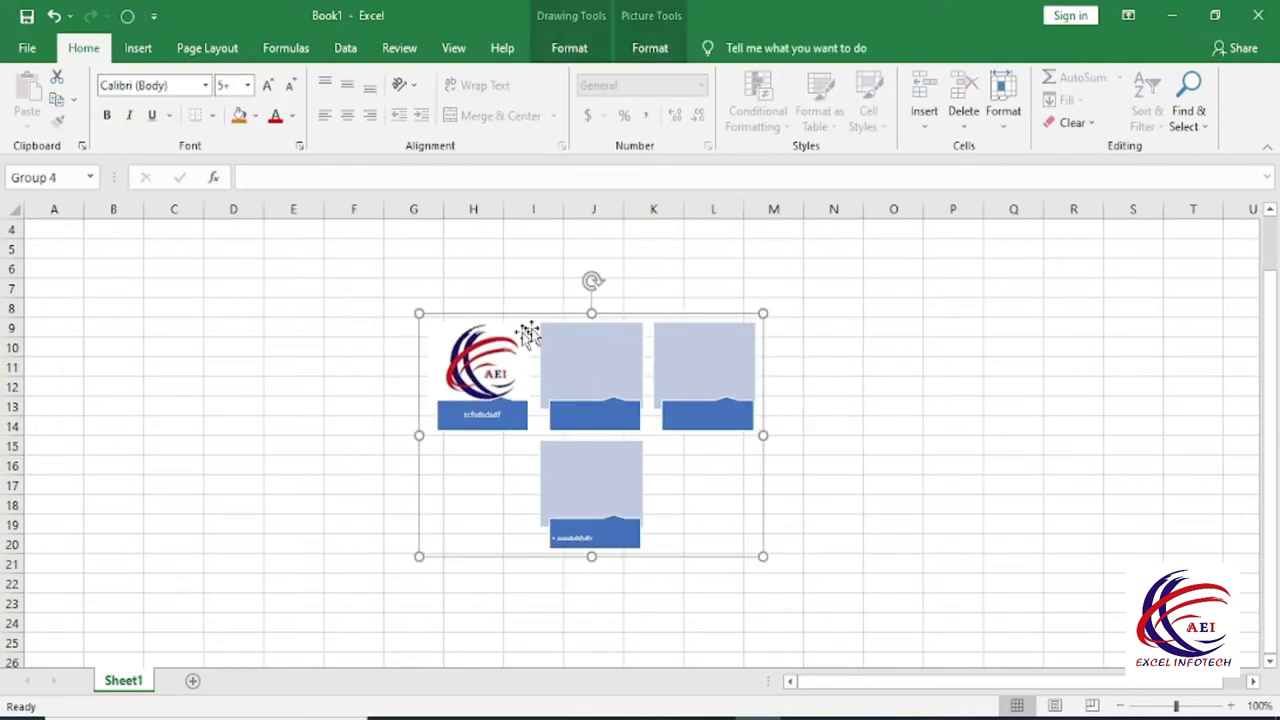
left_click_drag(621, 487, 573, 478)
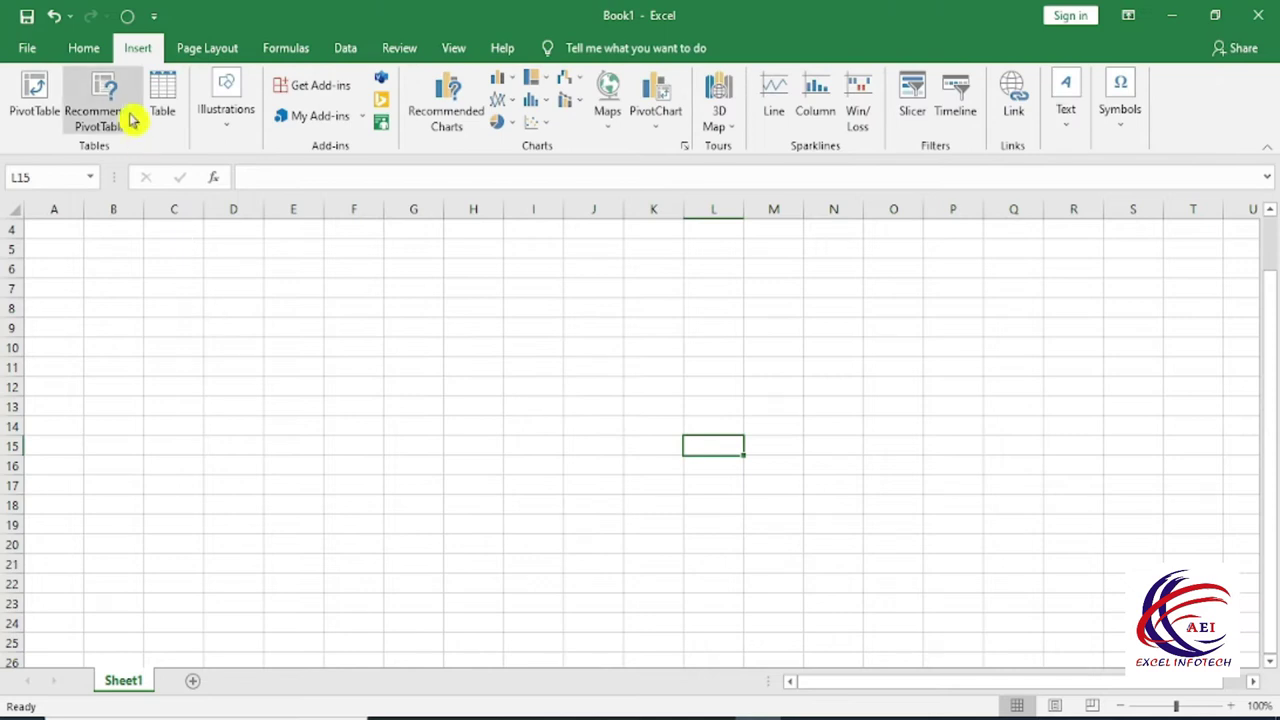
- Insert the 555.jpg banner picture from this device into the worksheet
left_click(226, 118)
left_click(235, 212)
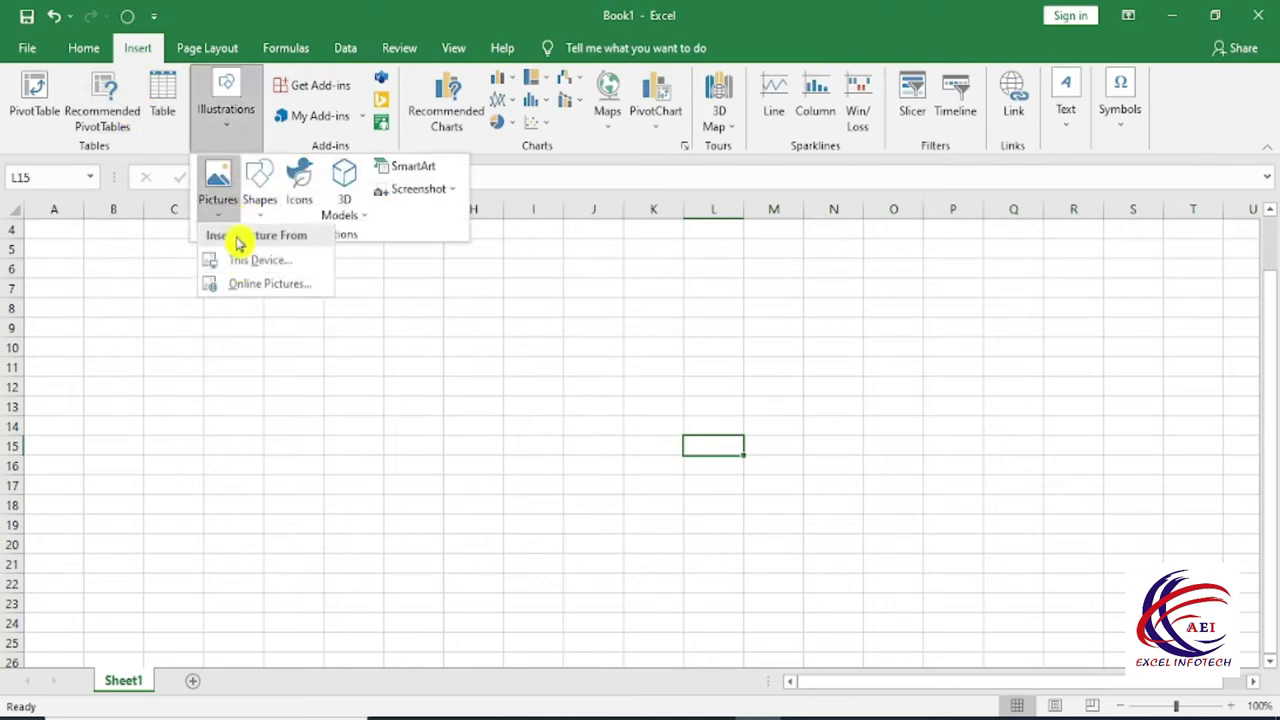
left_click(292, 265)
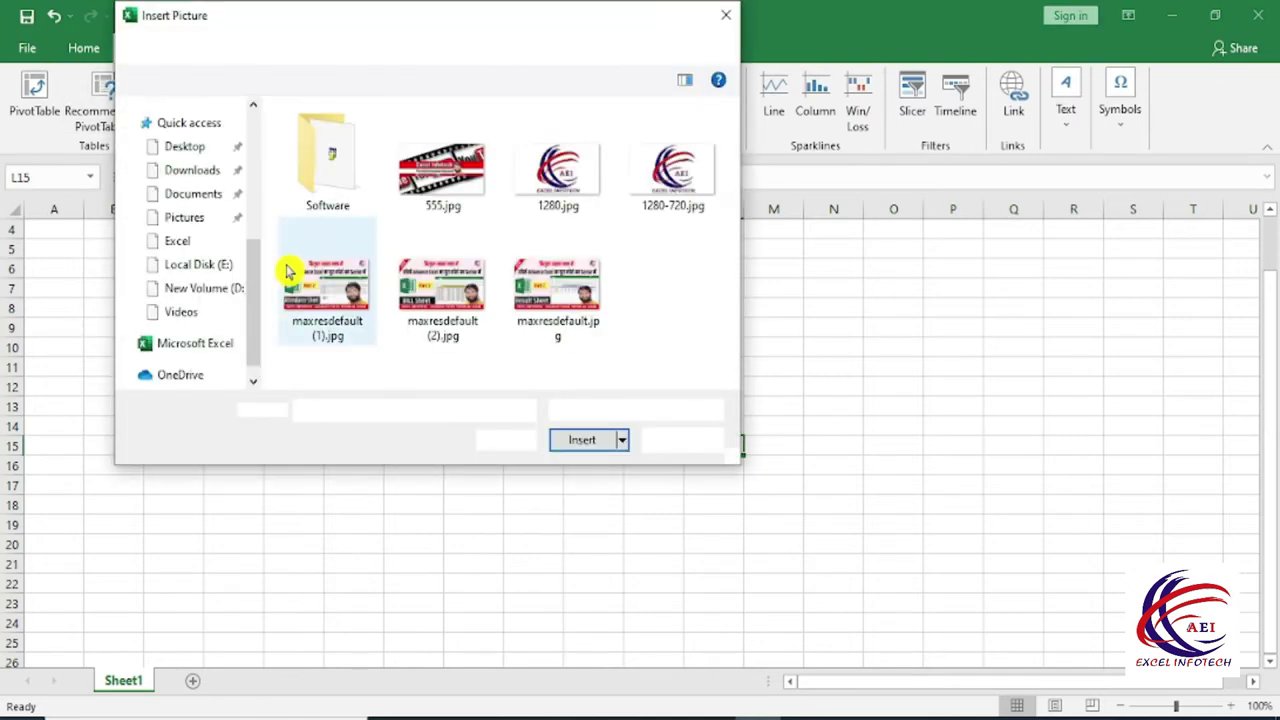
left_click(600, 205)
left_click(651, 194)
left_click(447, 215)
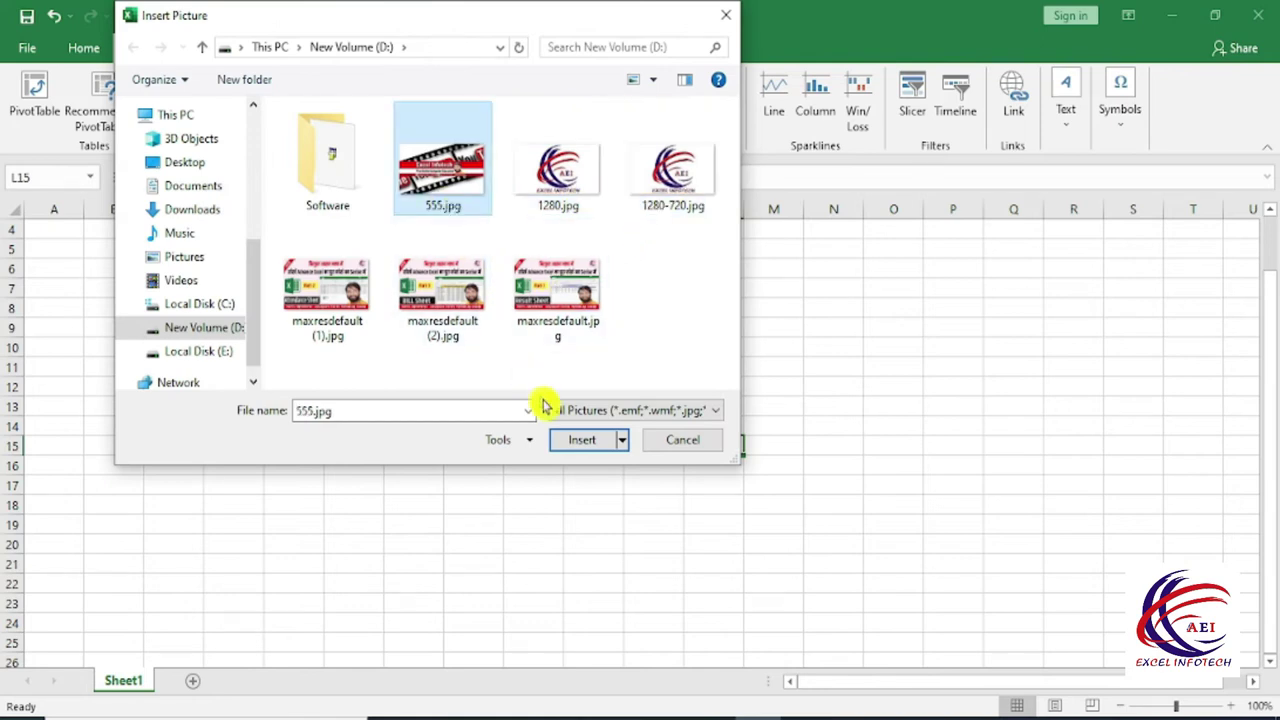
left_click(581, 440)
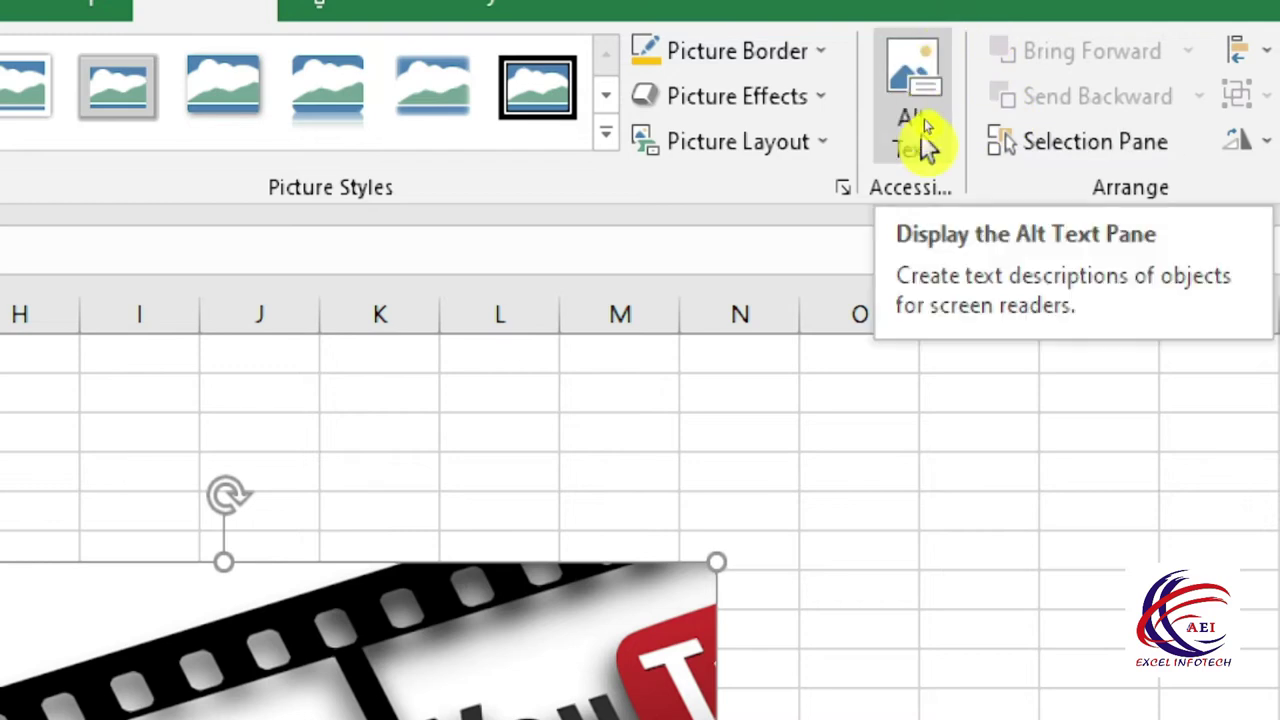
- Move the banner up and left and give it the alt text 'Home Page'
left_click(922, 115)
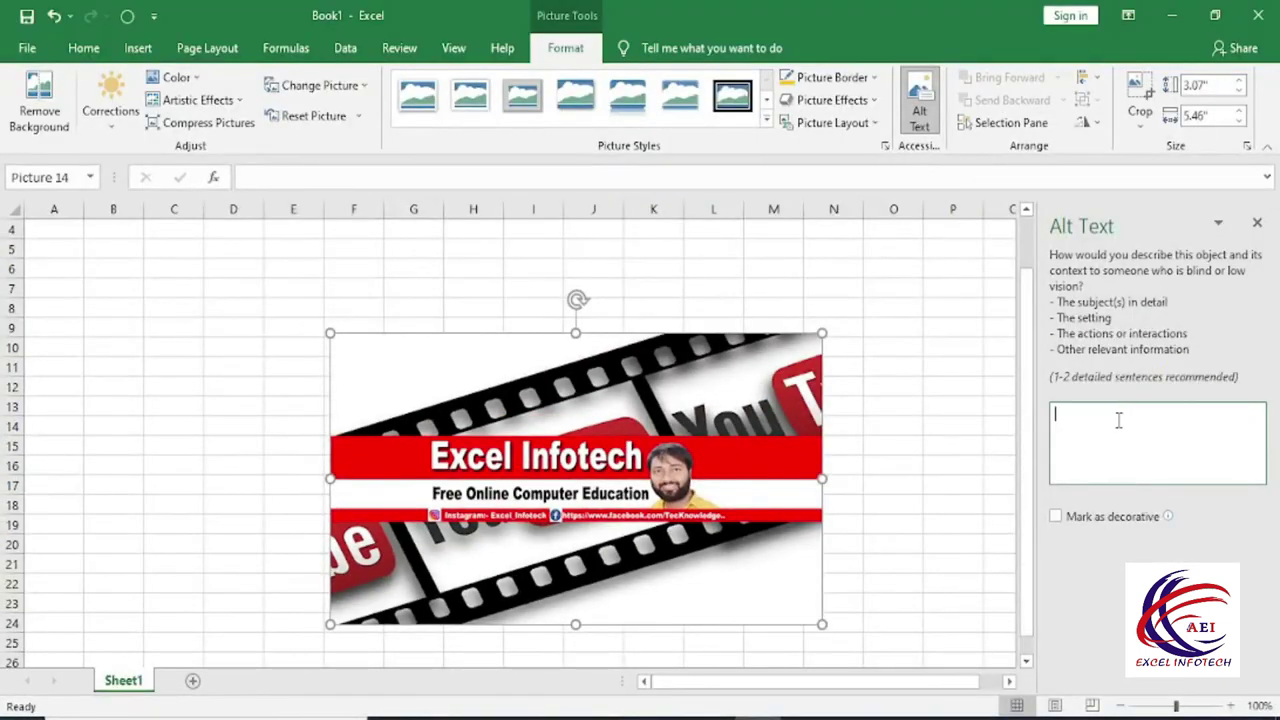
left_click_drag(496, 441, 423, 400)
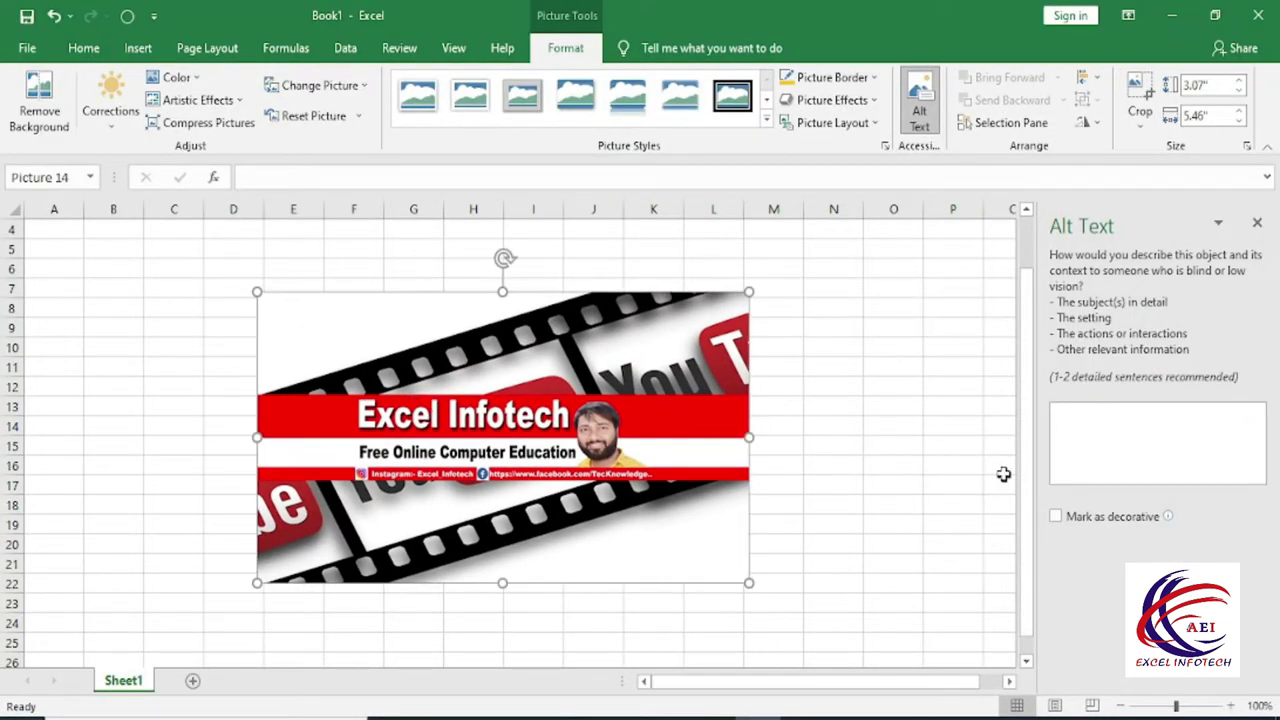
left_click(1077, 430)
type("Home Page")
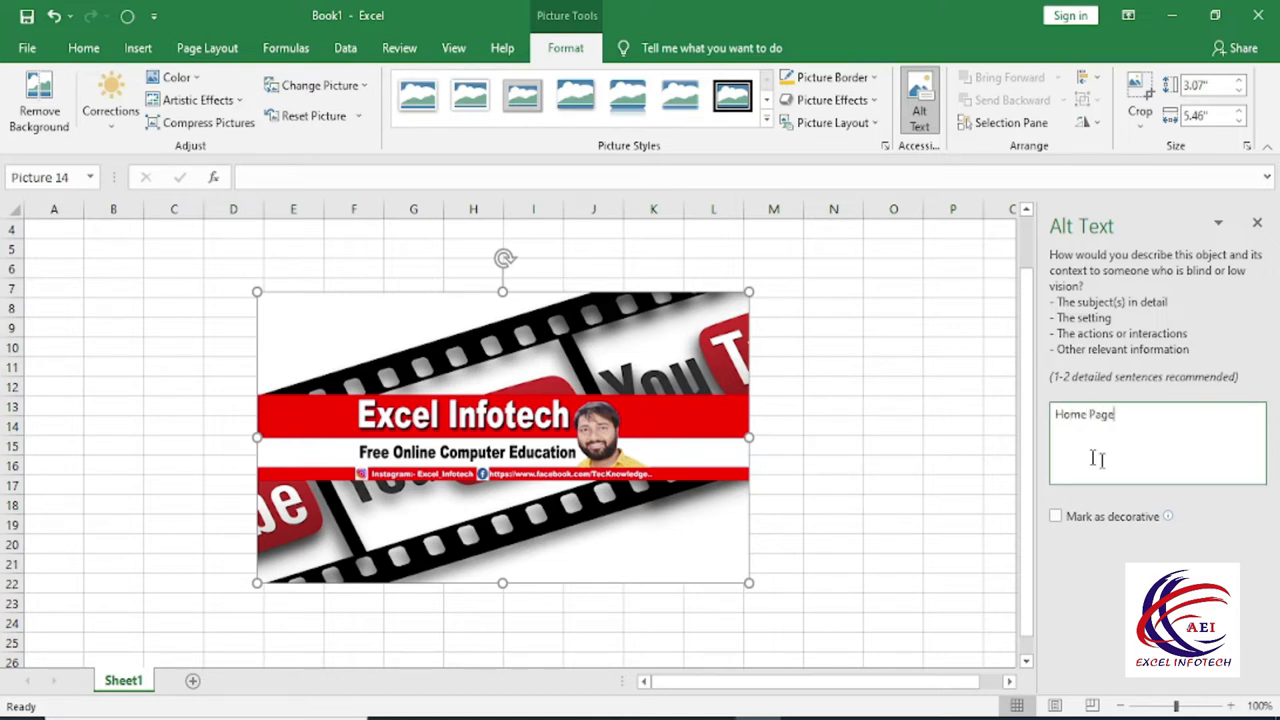
left_click(1250, 224)
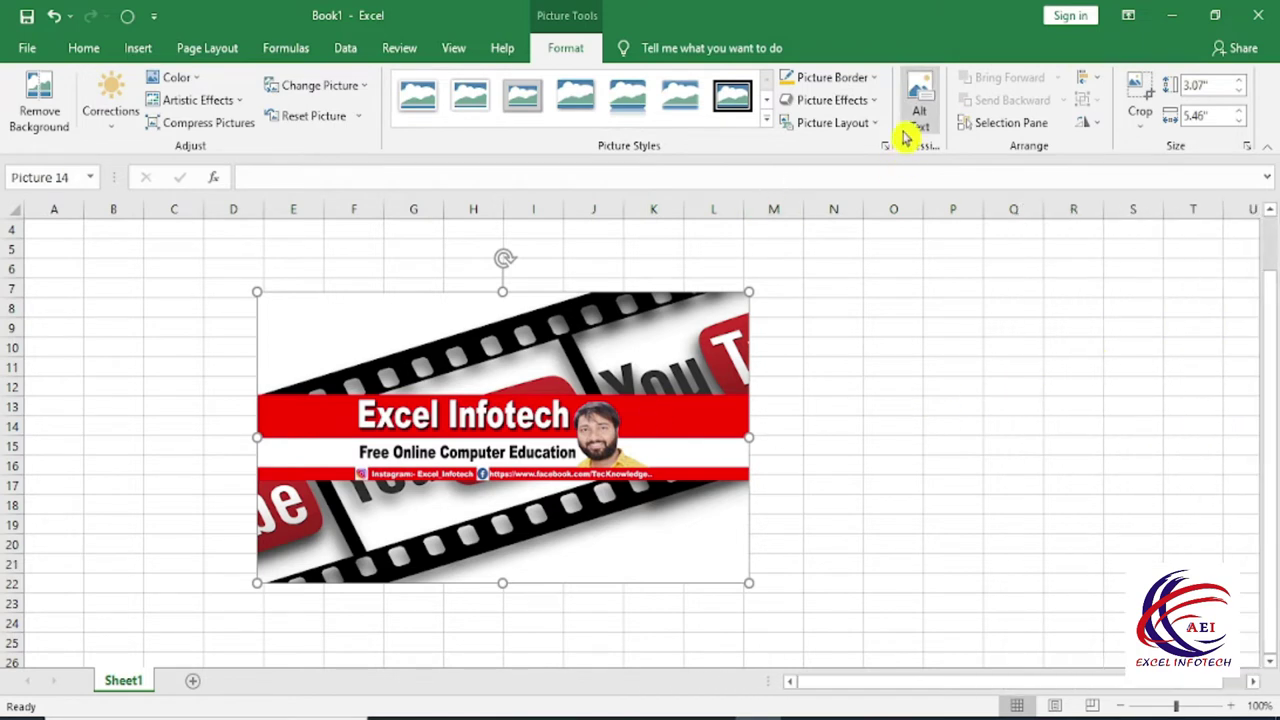
- Recheck the 'Home Page' alt text, then nudge the banner up and left with the arrow keys
left_click(917, 120)
left_click_drag(1150, 428, 942, 385)
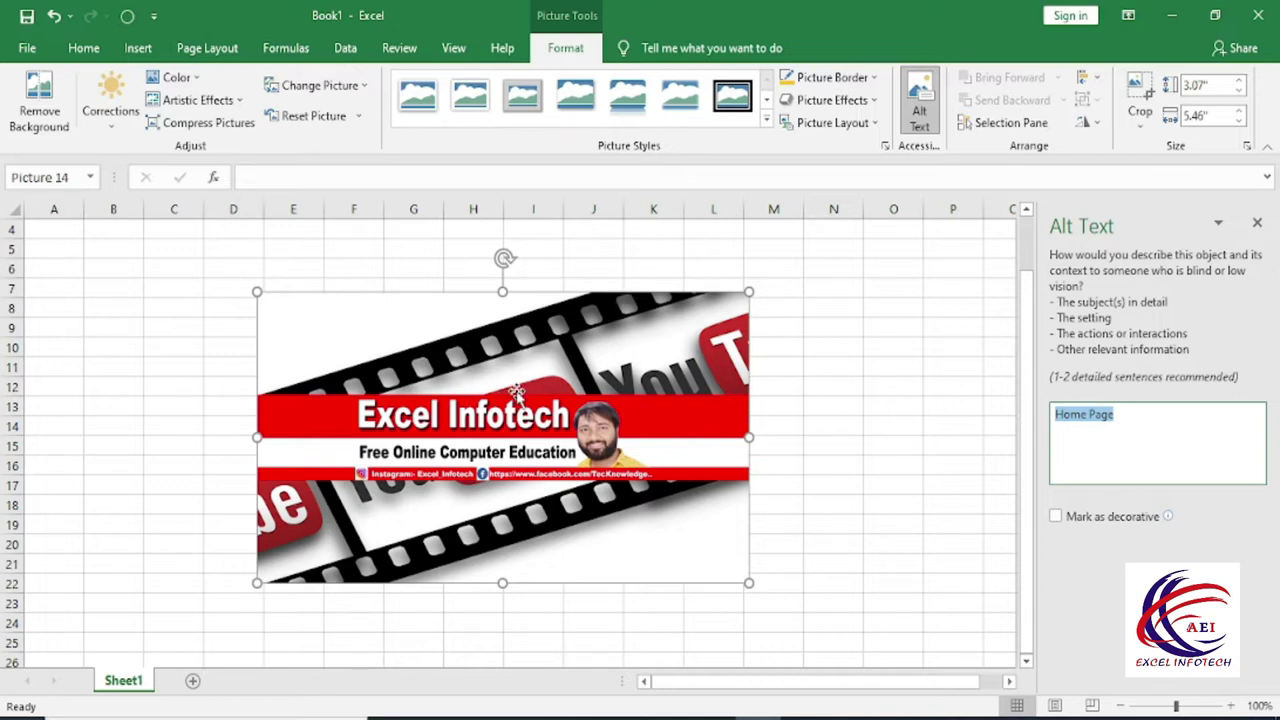
left_click_drag(1130, 428, 923, 410)
left_click(1257, 223)
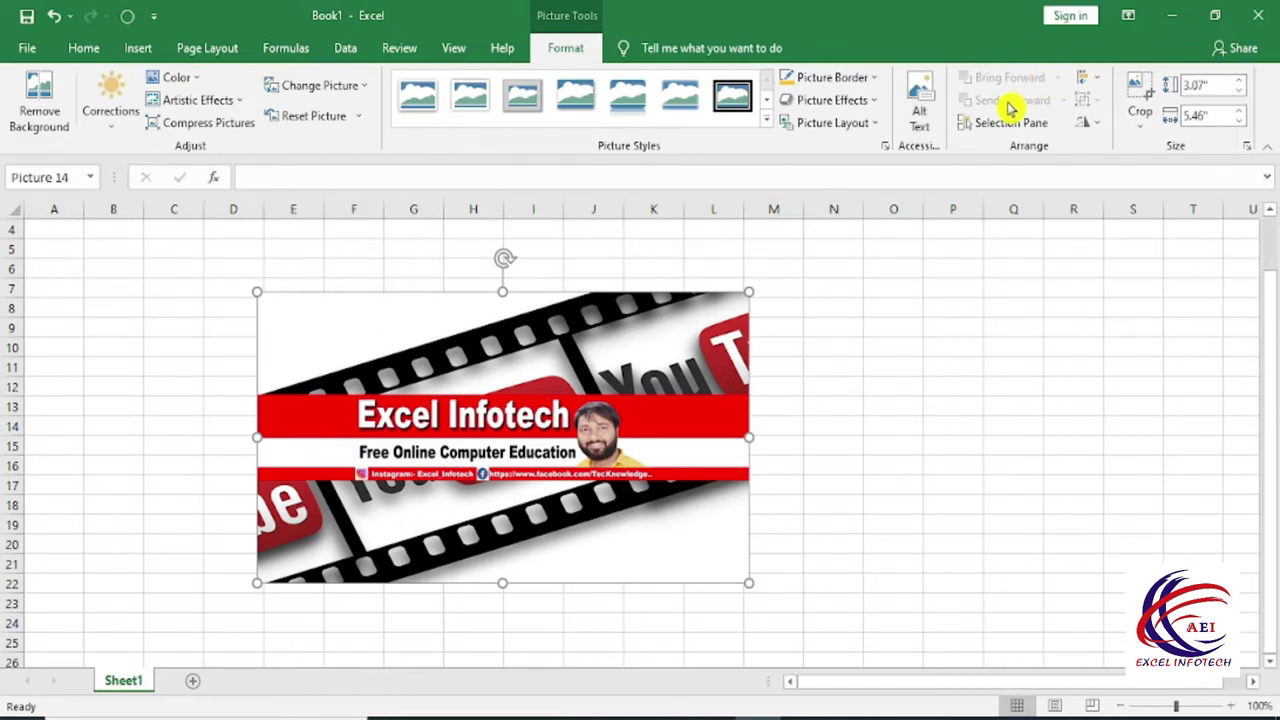
key("Up")
key("Left")
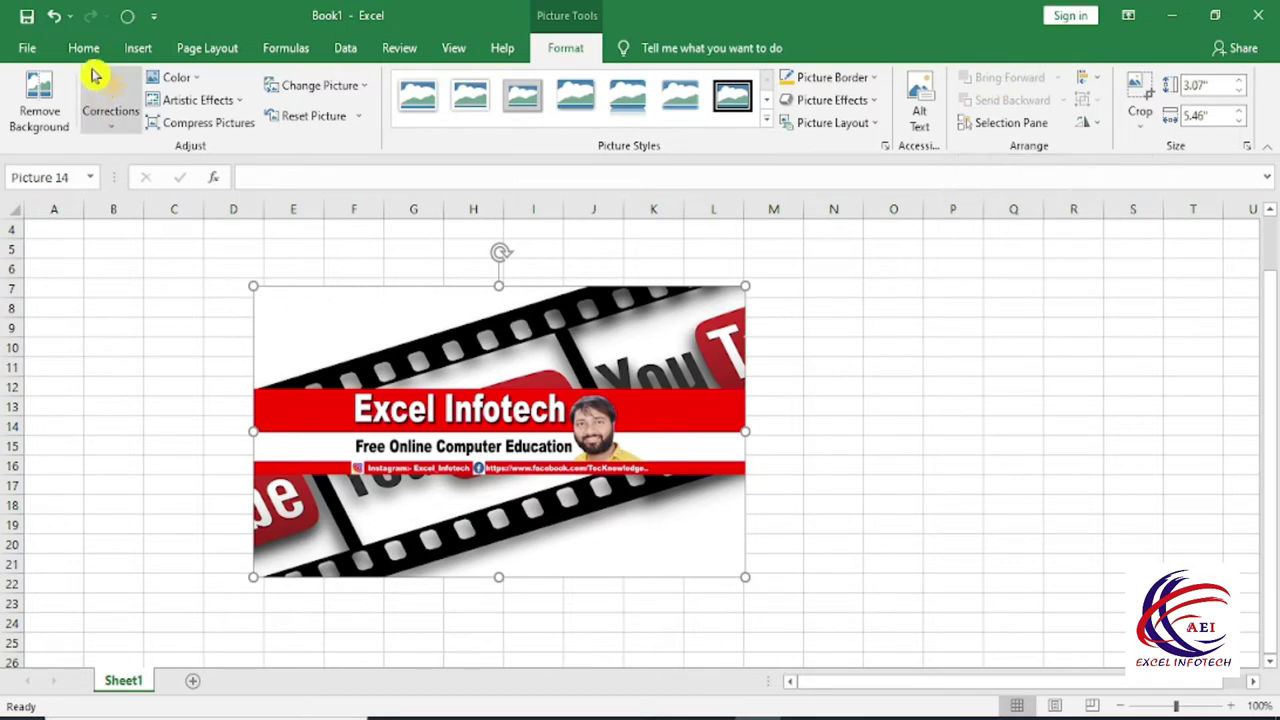
- Open the Online Pictures dialog from Insert > Illustrations > Pictures
left_click(138, 48)
left_click(216, 125)
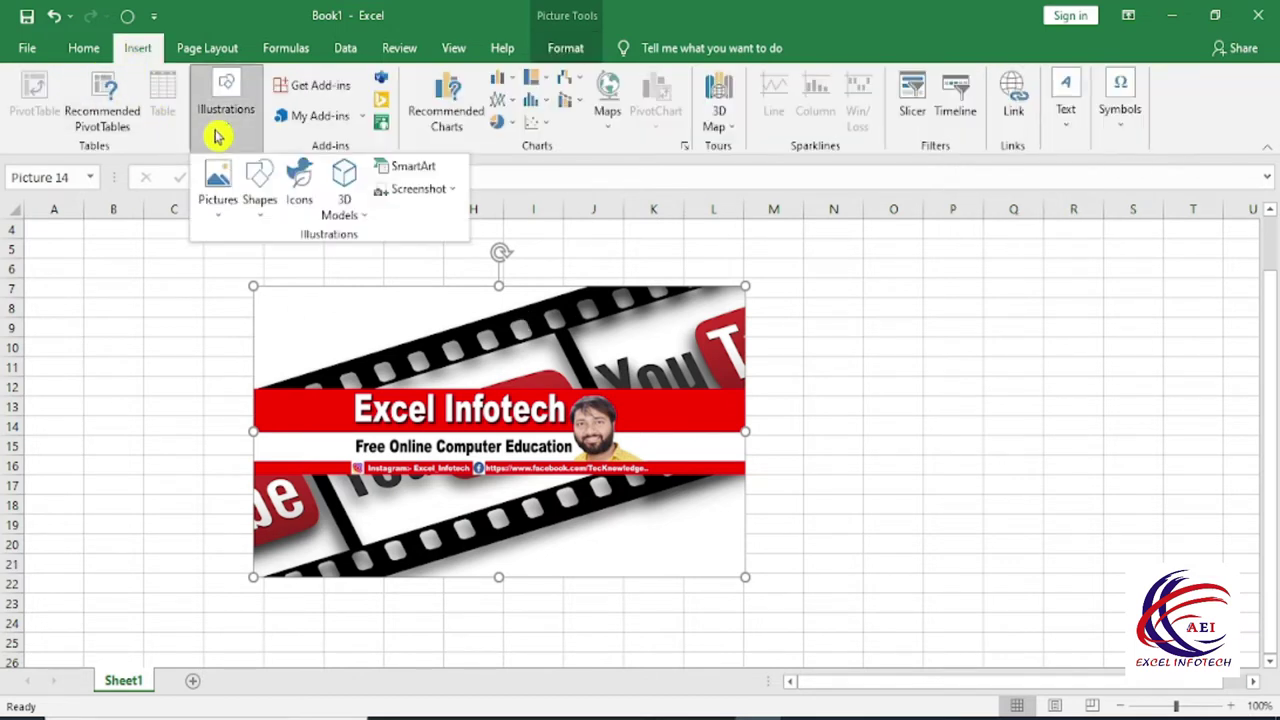
left_click(219, 222)
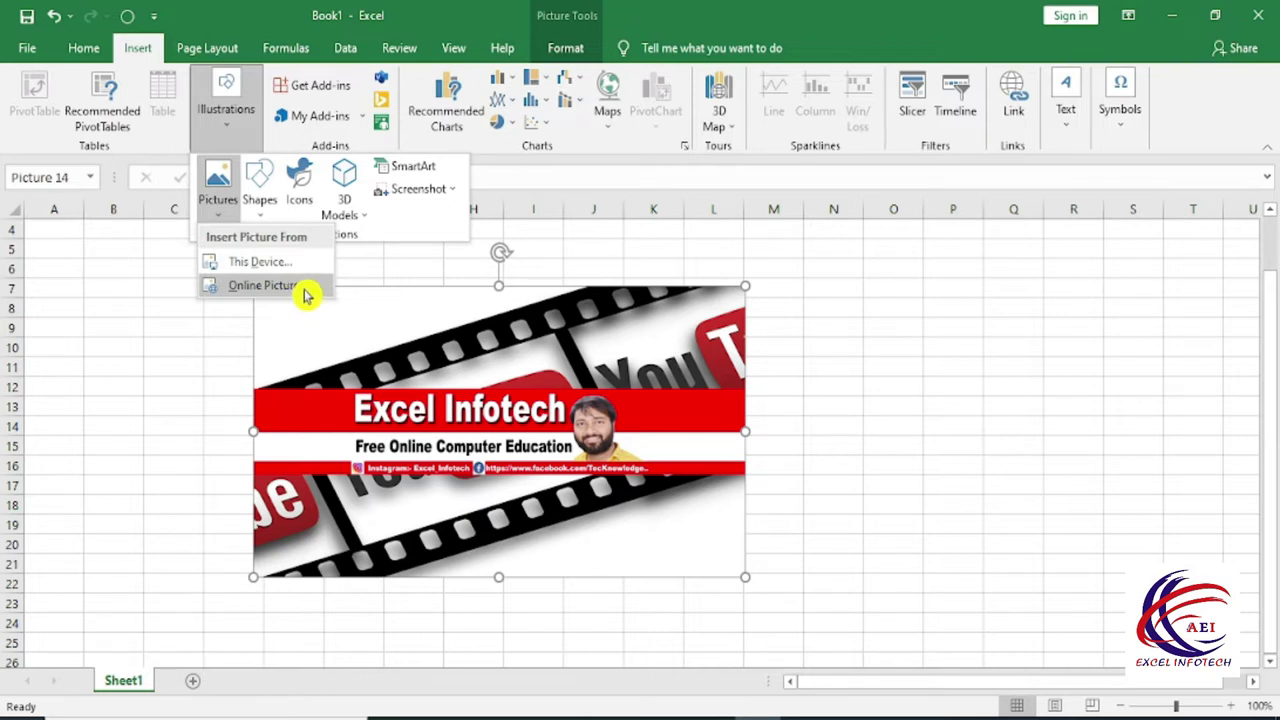
left_click(297, 290)
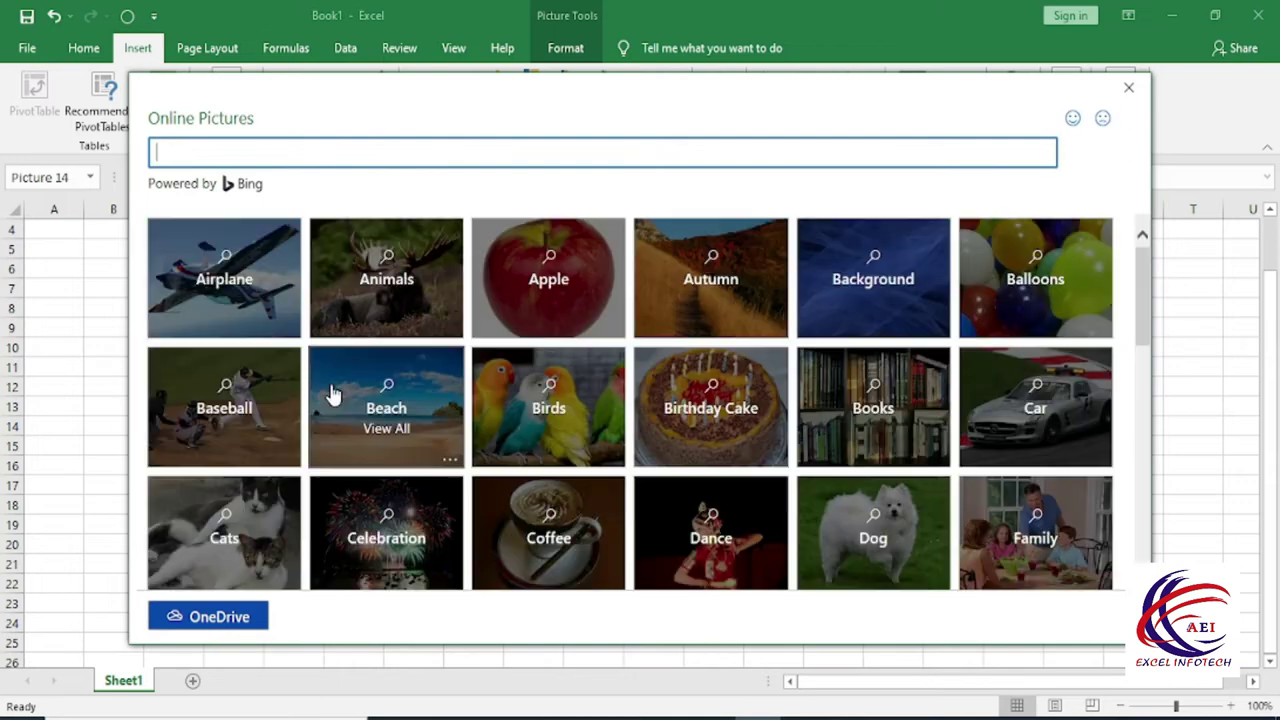
- Browse the School category and insert the third red-brick school photo
scroll(578, 445, "down", 2)
scroll(578, 445, "down", 2)
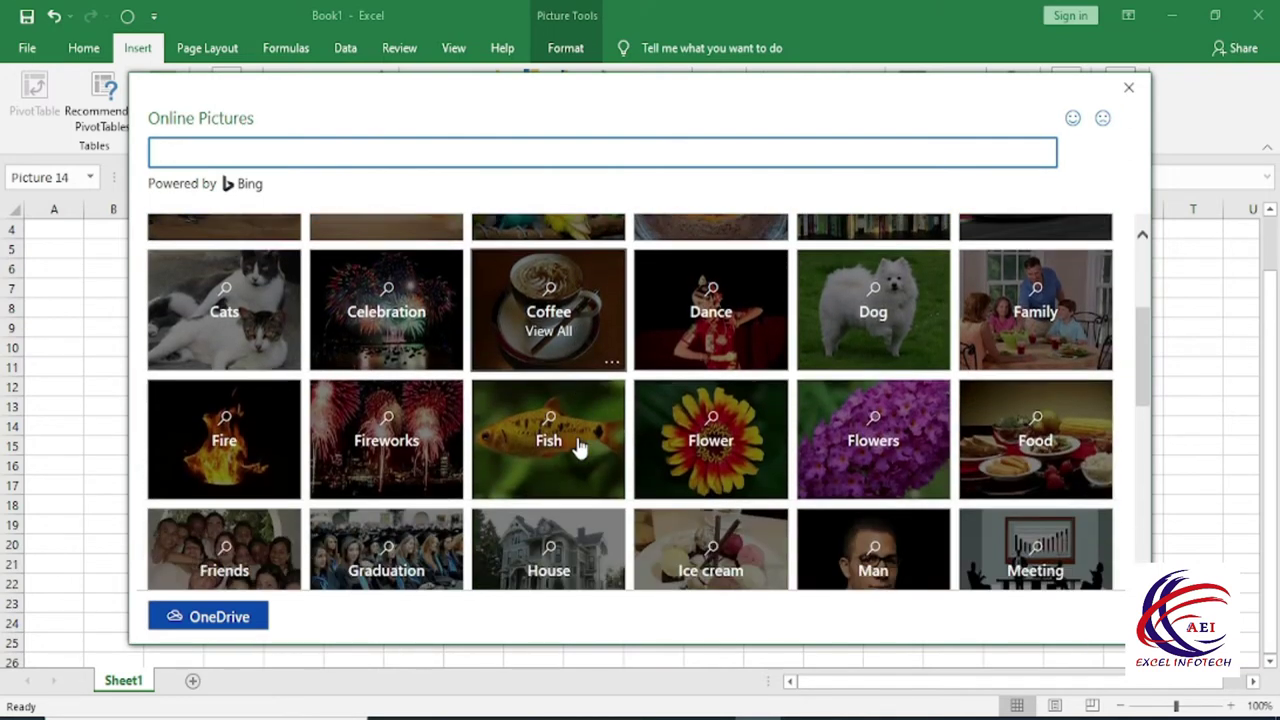
scroll(578, 445, "down", 4)
scroll(578, 445, "down", 1)
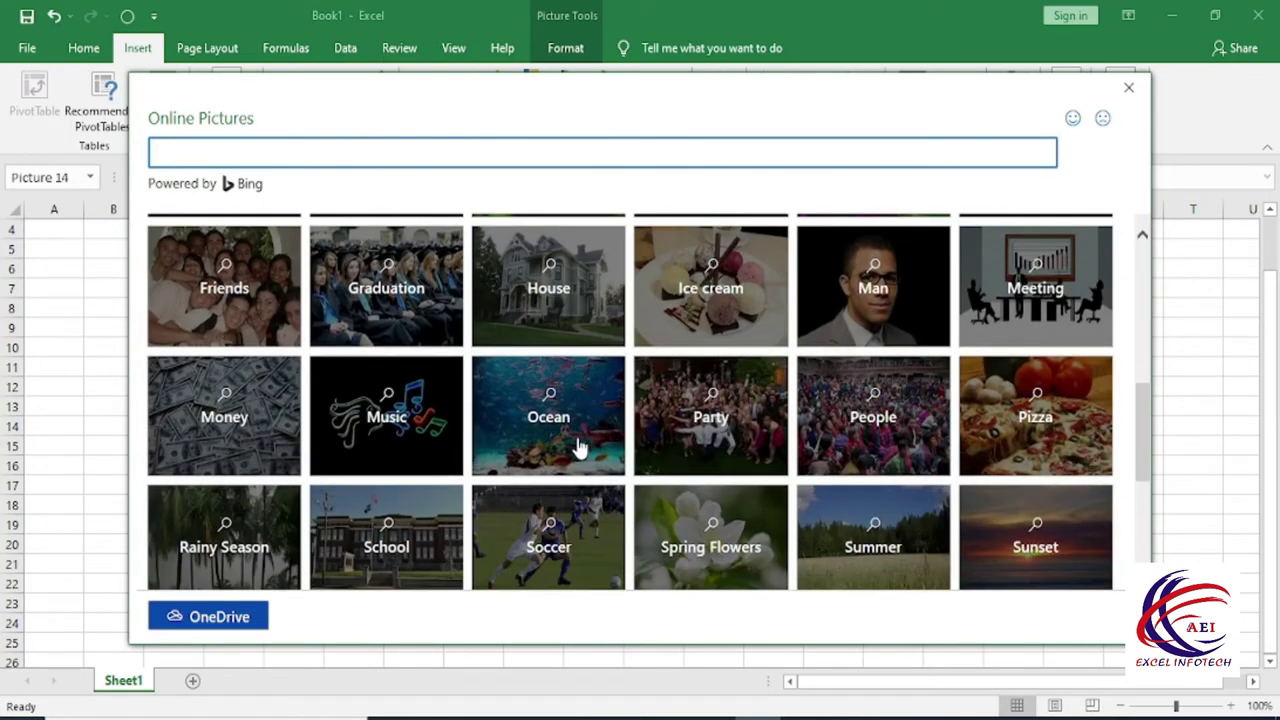
scroll(578, 445, "up", 2)
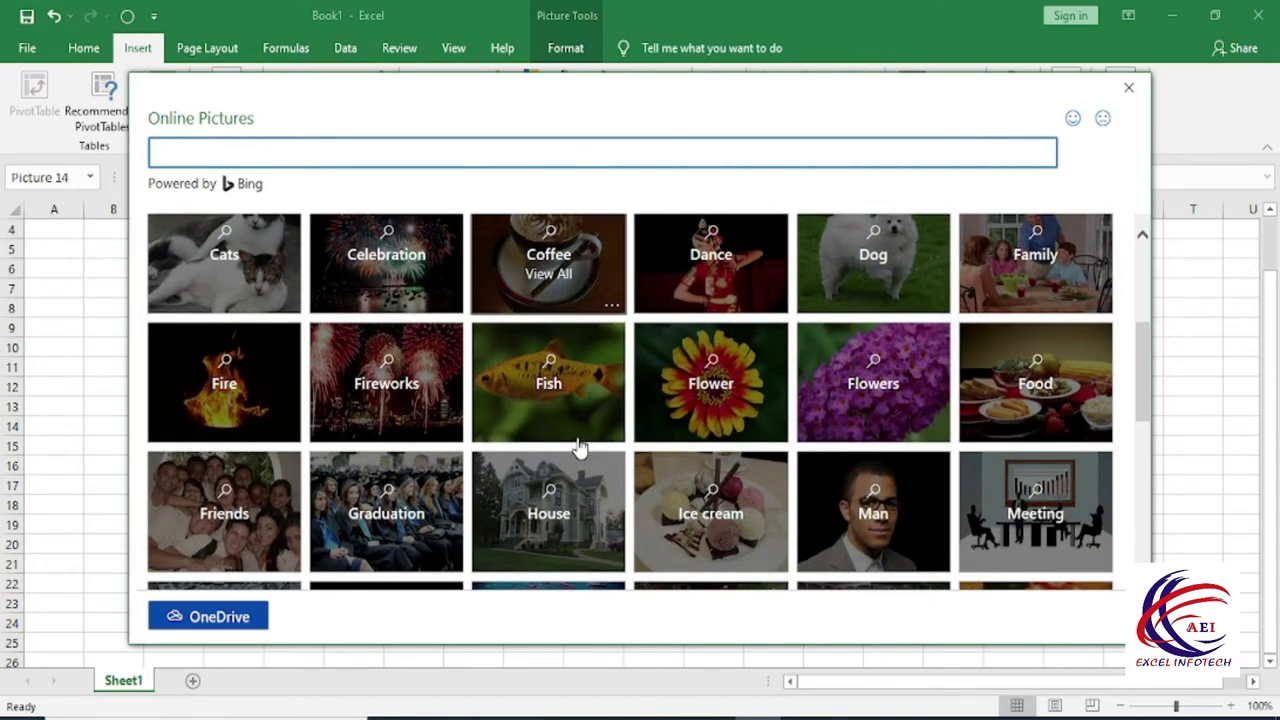
scroll(578, 447, "down", 1)
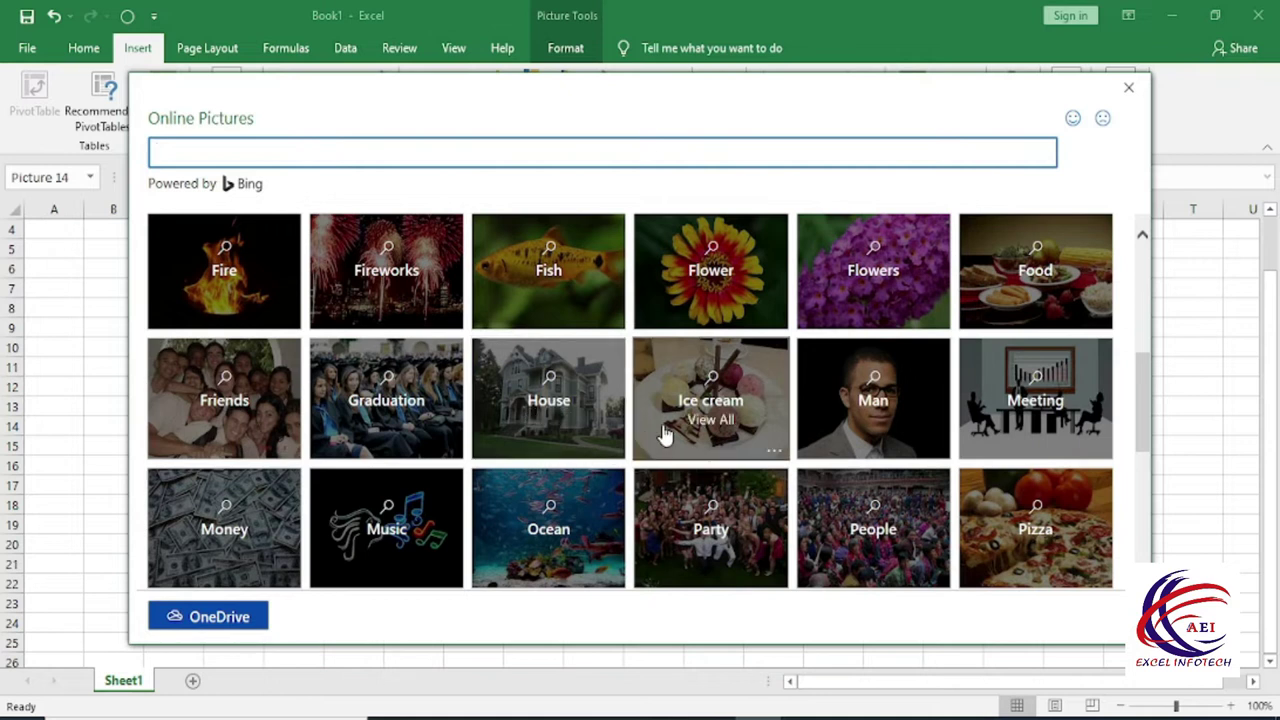
scroll(663, 430, "down", 1)
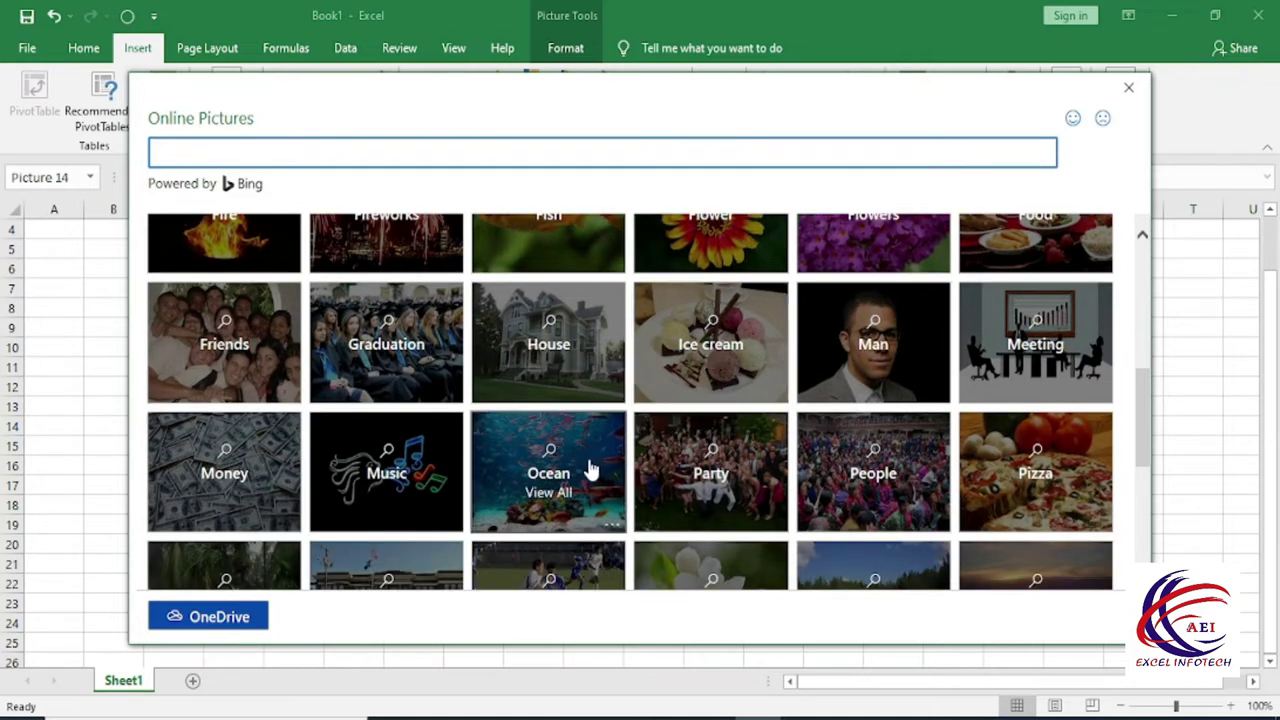
scroll(590, 470, "down", 1)
scroll(590, 470, "down", 1)
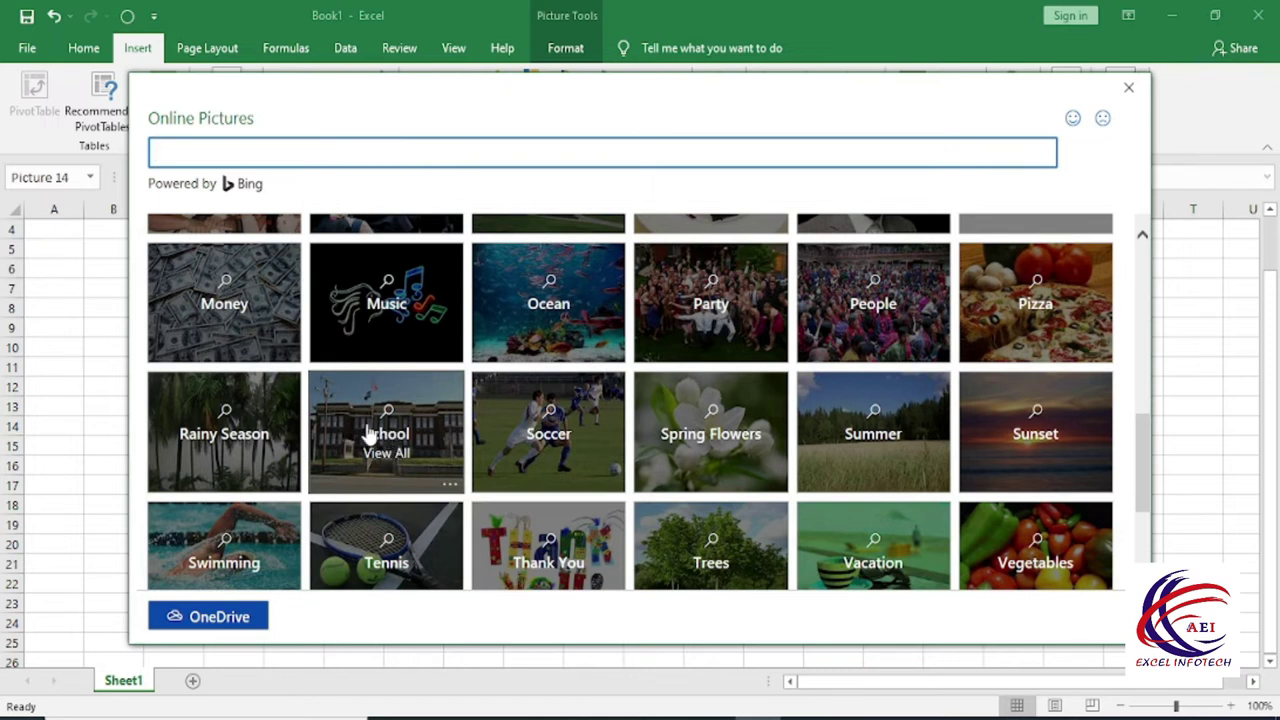
left_click(392, 432)
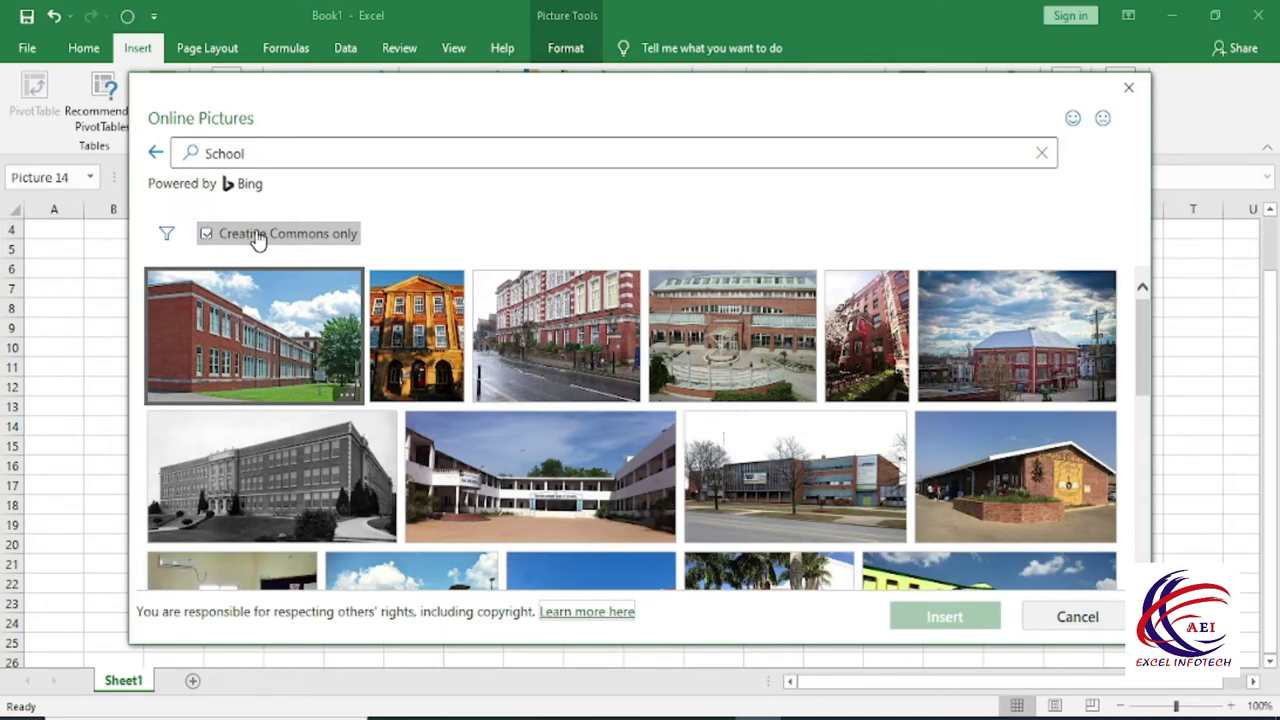
left_click(548, 328)
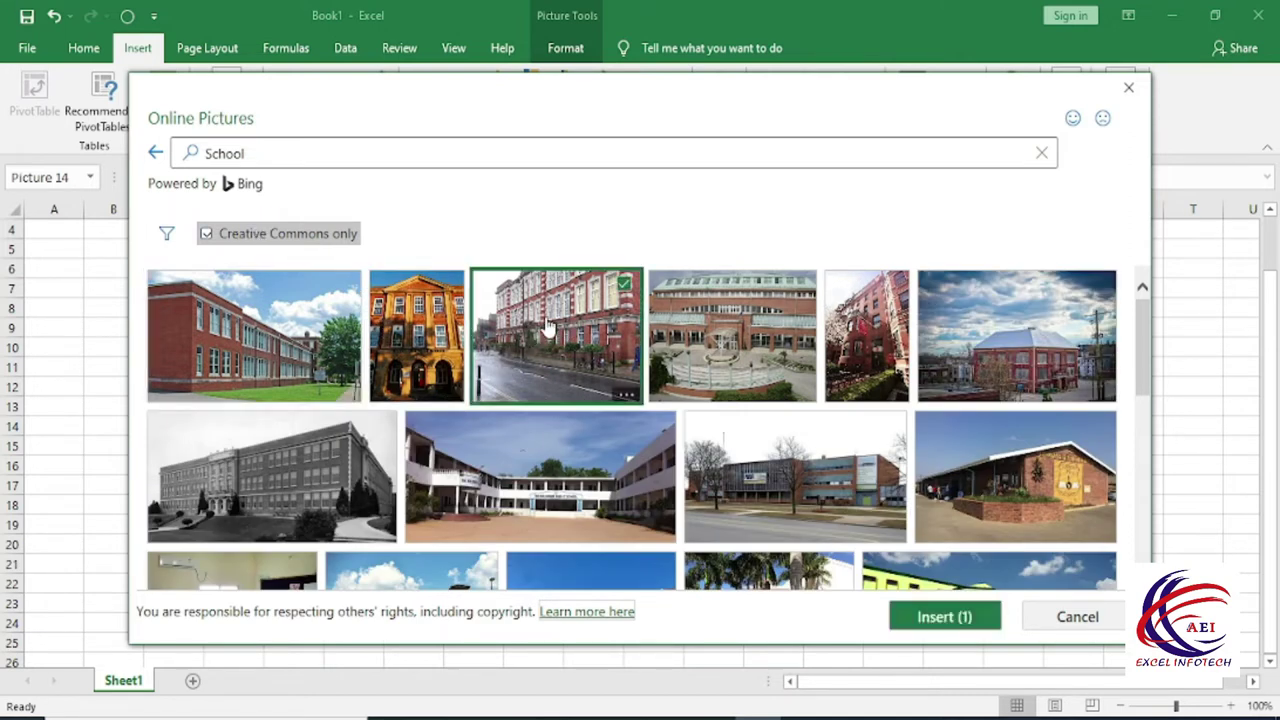
left_click(945, 617)
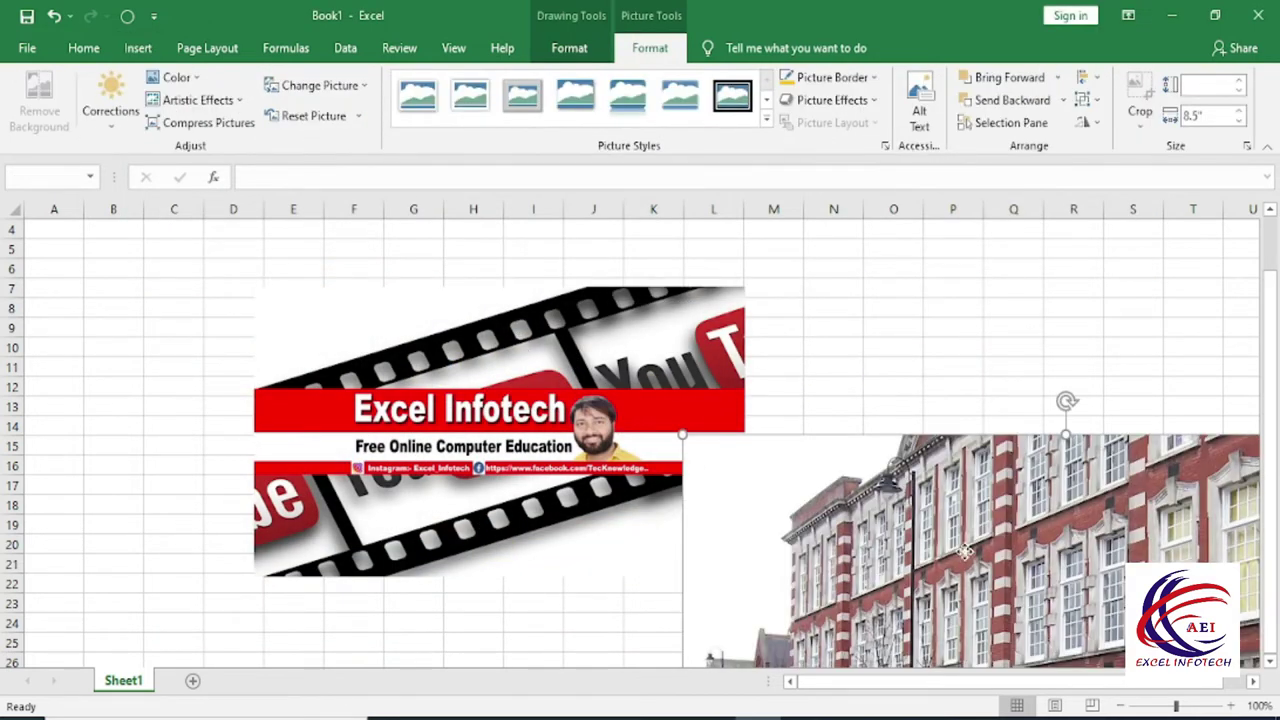
- Resize the school photo to 2.86" by 3.81" and place it over the banner's right side
left_click_drag(848, 457, 806, 427)
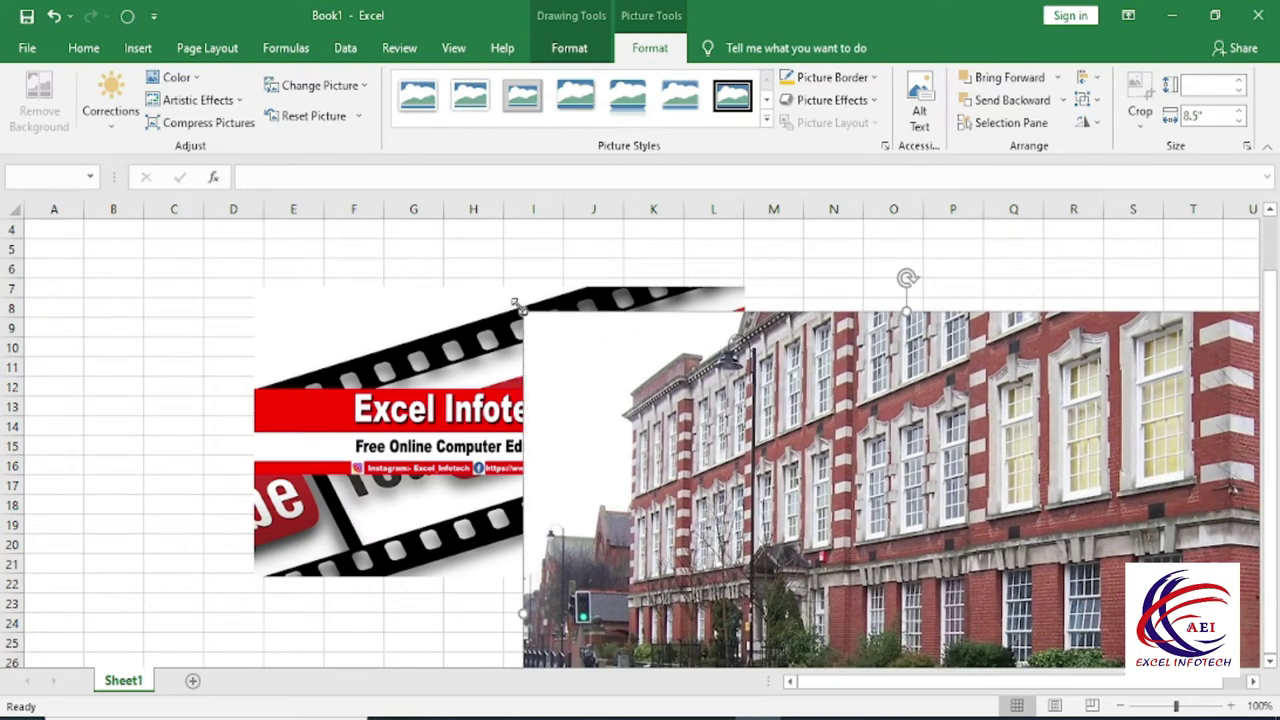
left_click_drag(517, 305, 874, 560)
left_click_drag(985, 597, 686, 332)
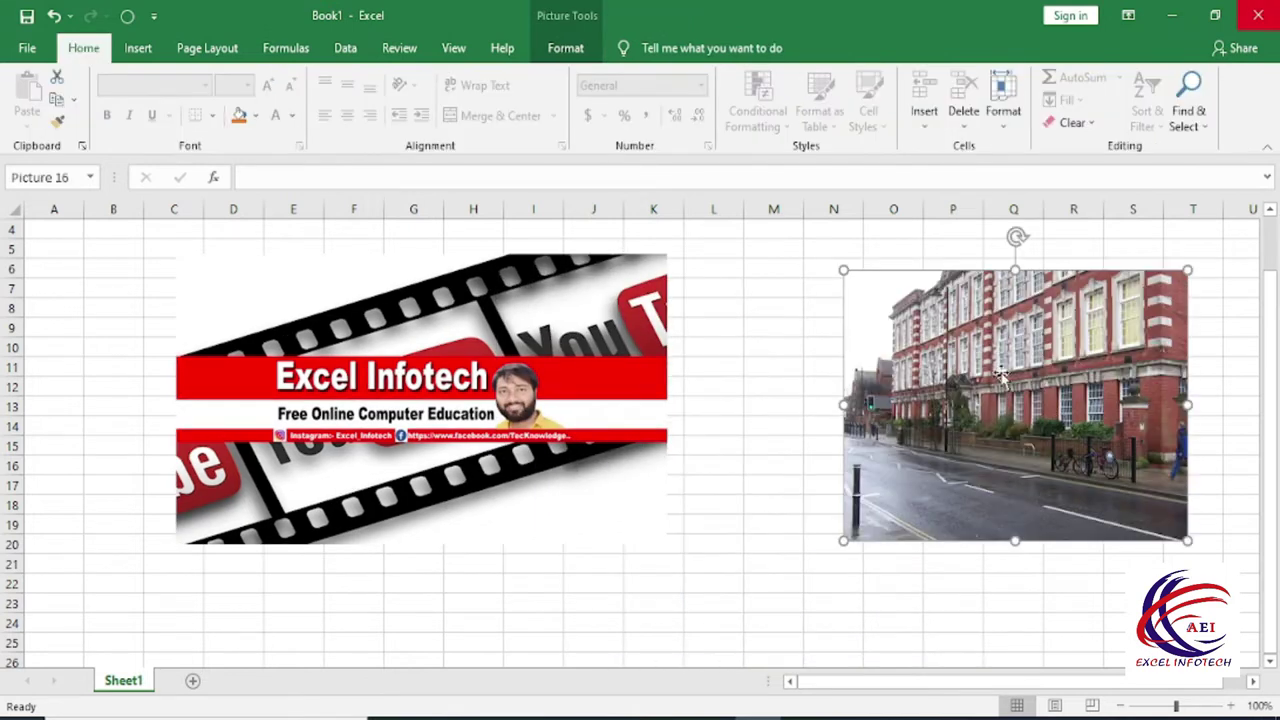
mouse_move(1000, 375)
left_mouse_down()
mouse_move(791, 419)
mouse_move(671, 382)
left_mouse_up()
scroll(683, 368, "up", 1)
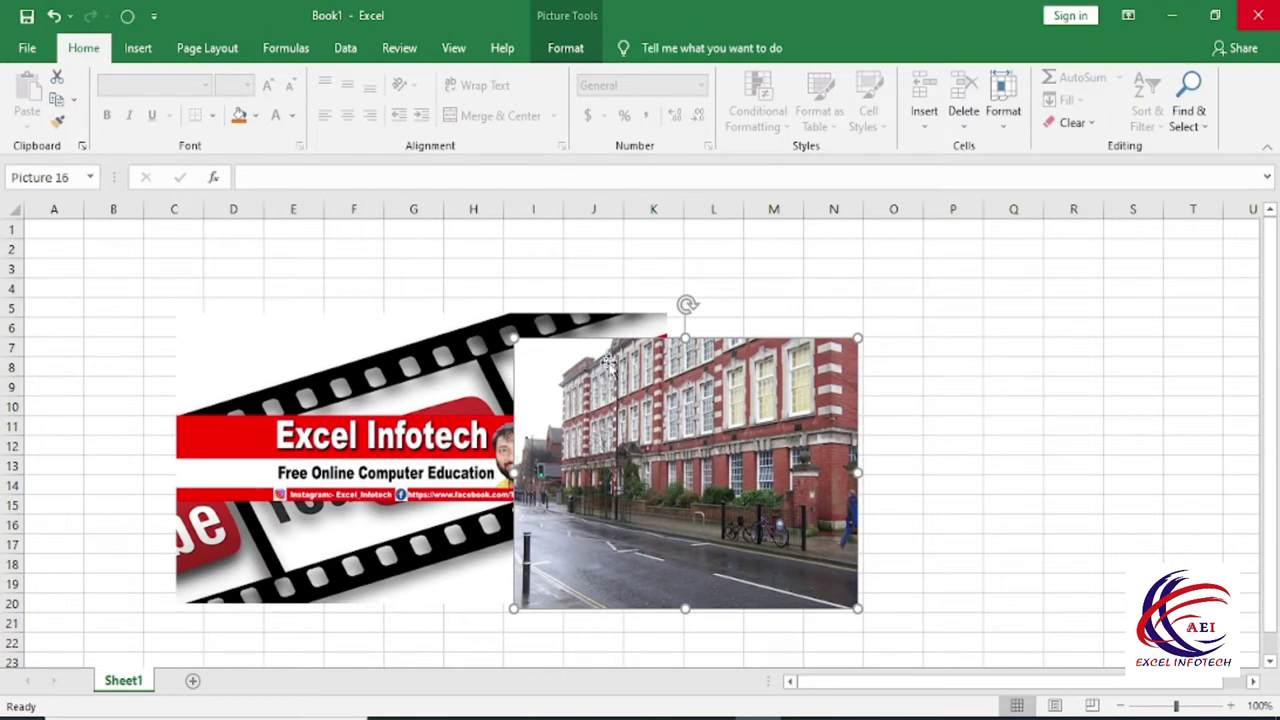
double_click(648, 410)
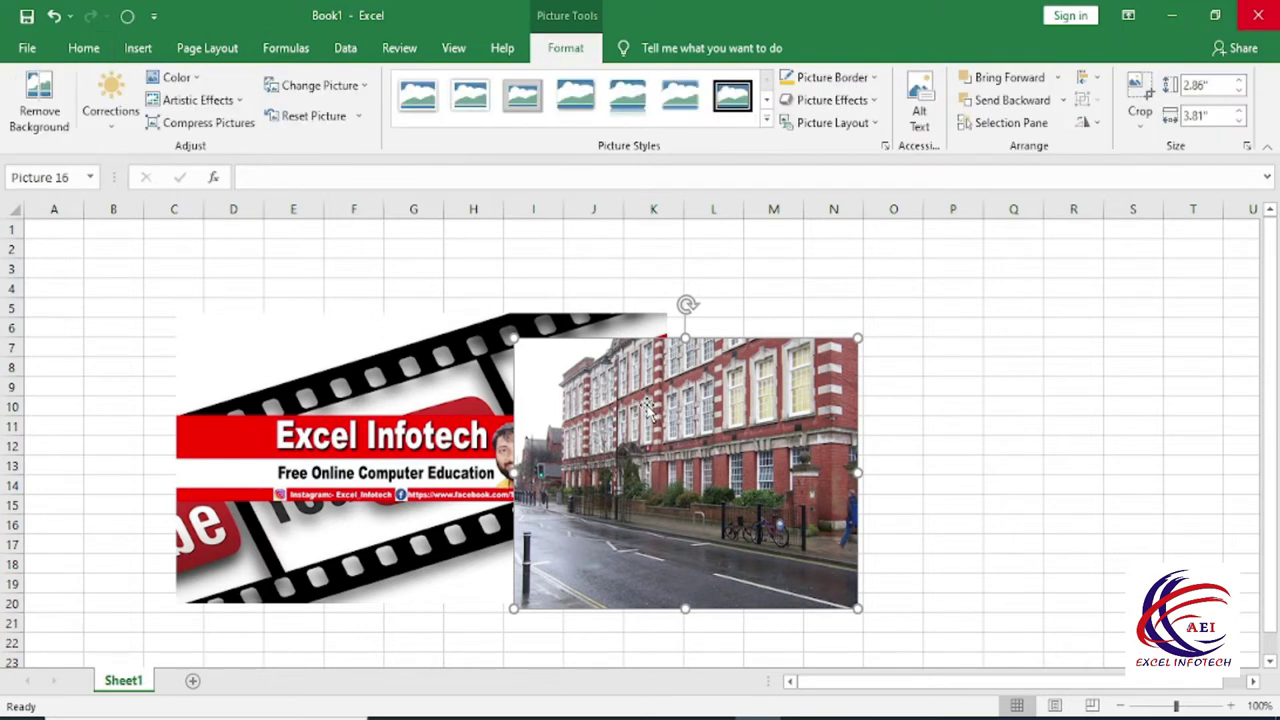
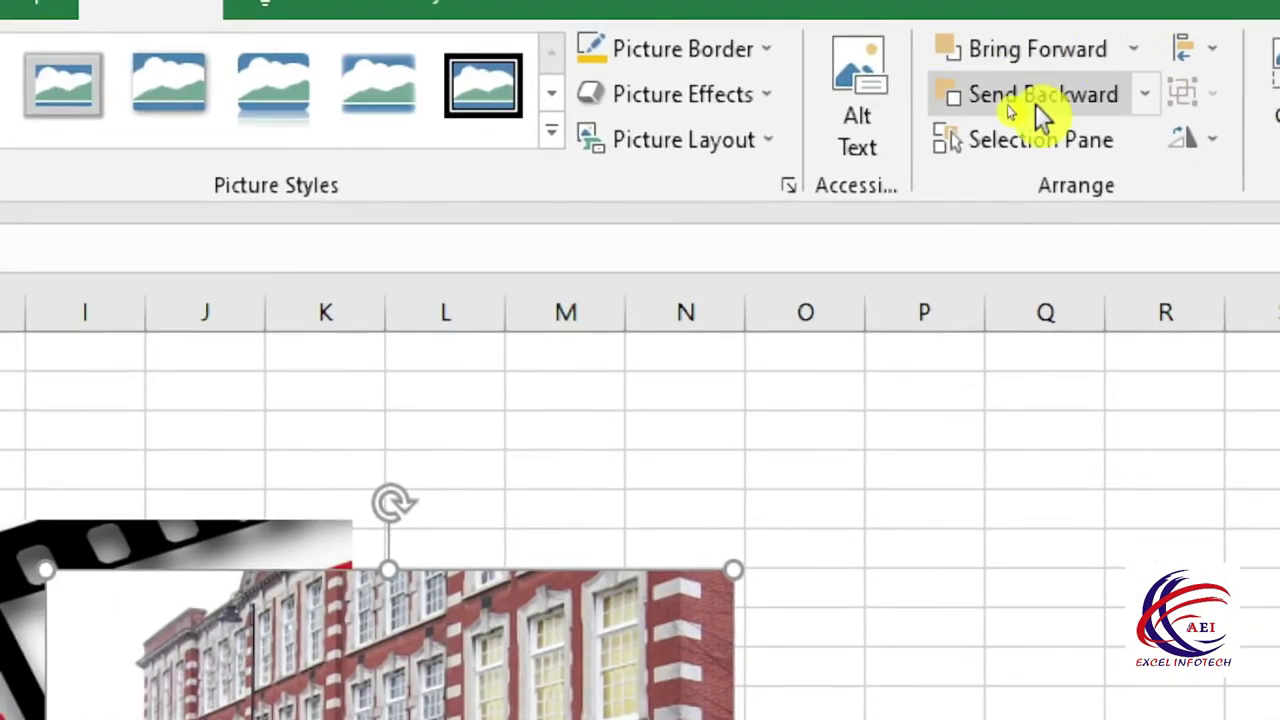
- Move the building photo up-left over the film-strip picture and bring it to the front
left_click(1035, 95)
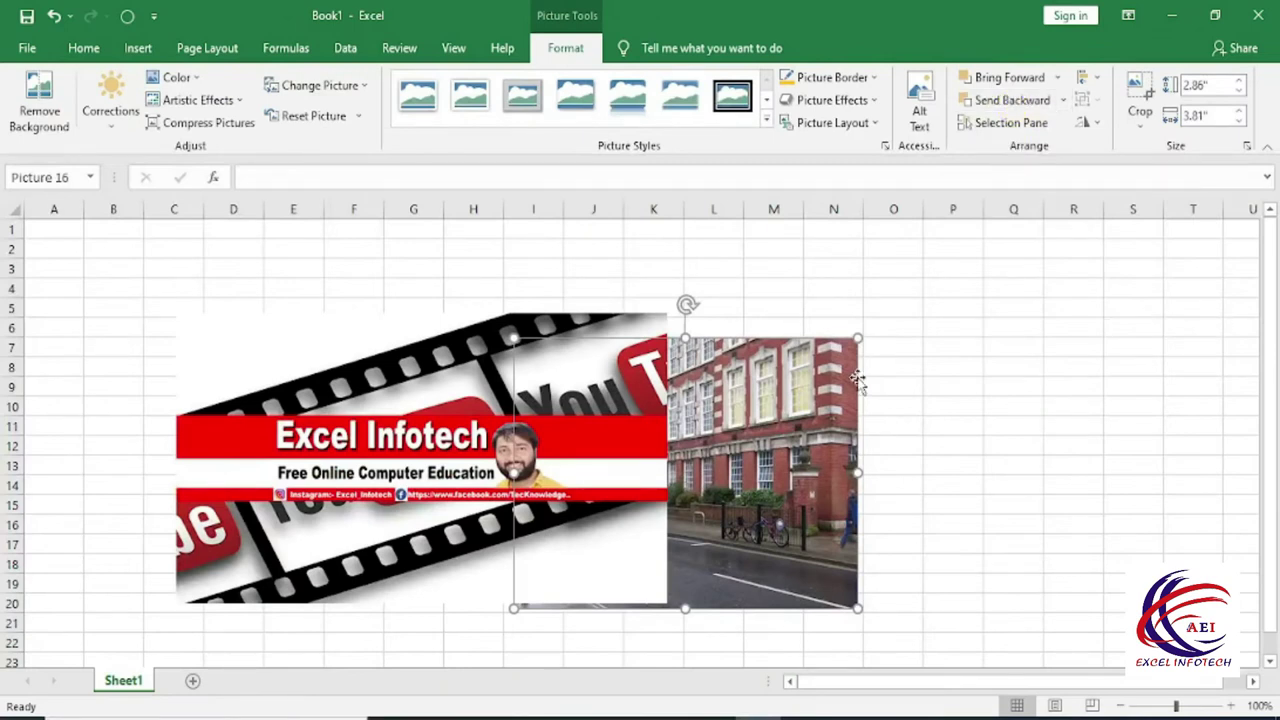
left_click_drag(826, 400, 673, 308)
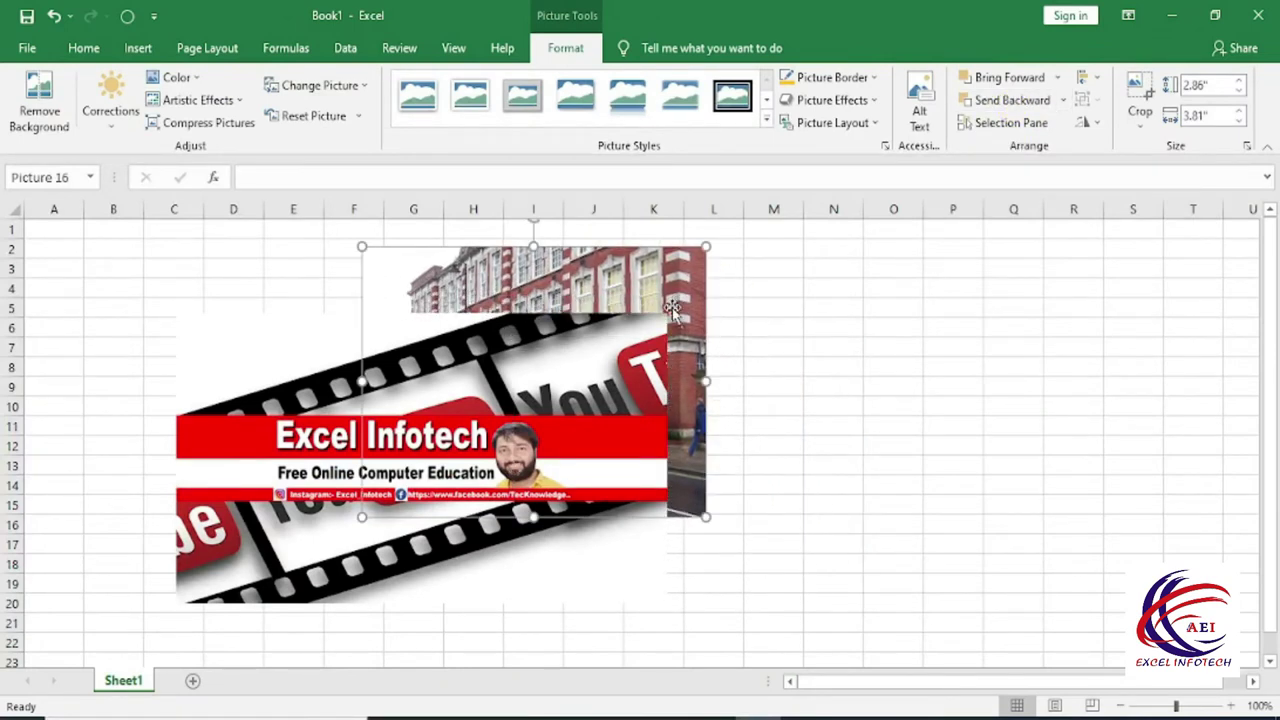
left_click(993, 88)
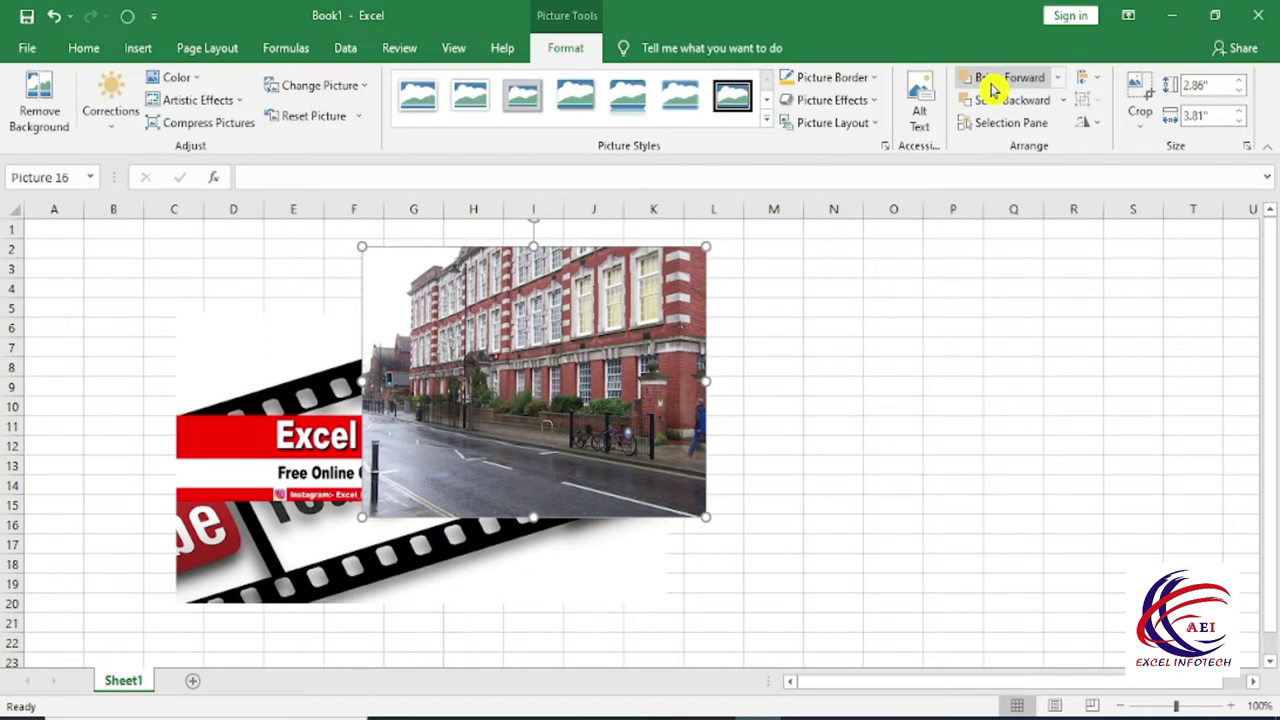
left_click(1057, 79)
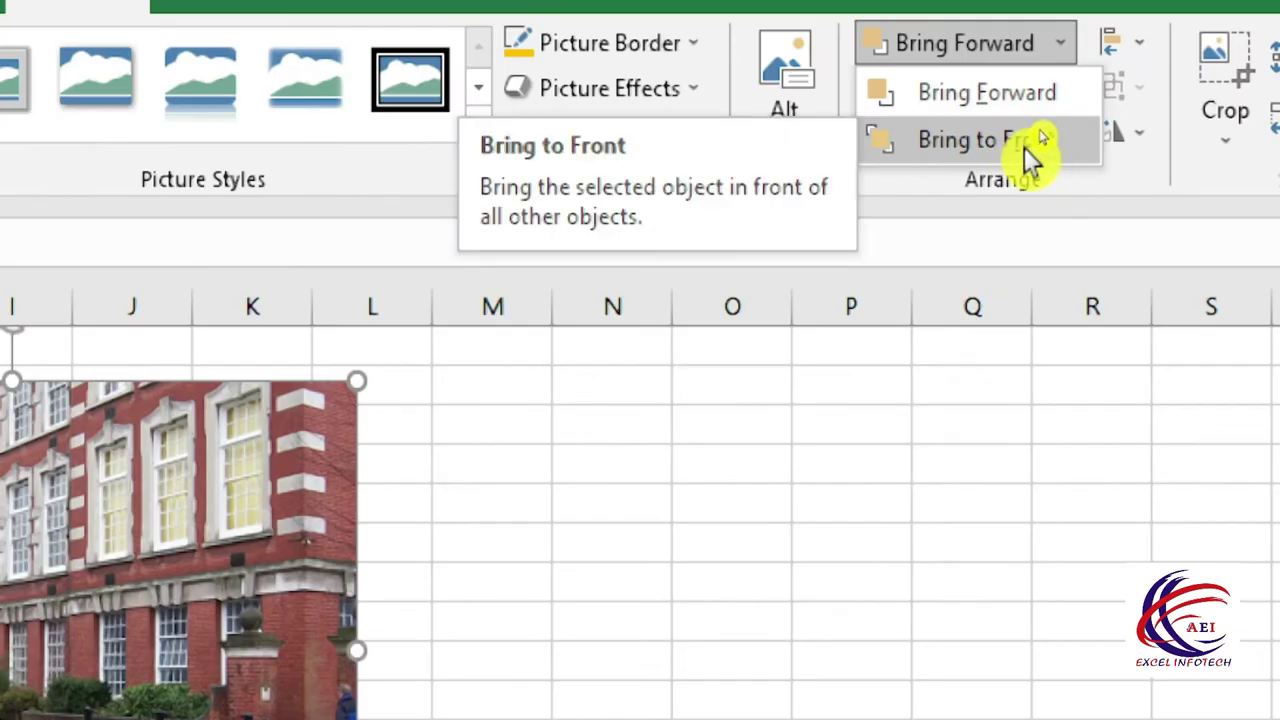
left_click(1025, 150)
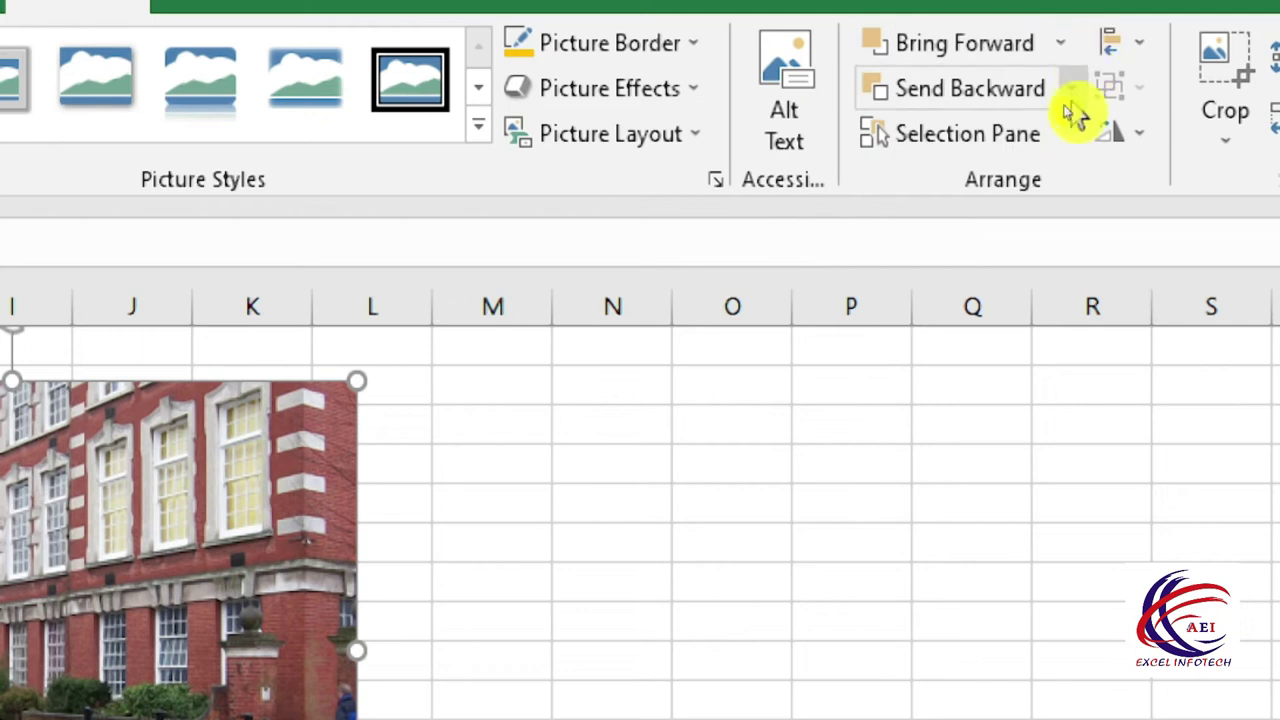
left_click(1071, 89)
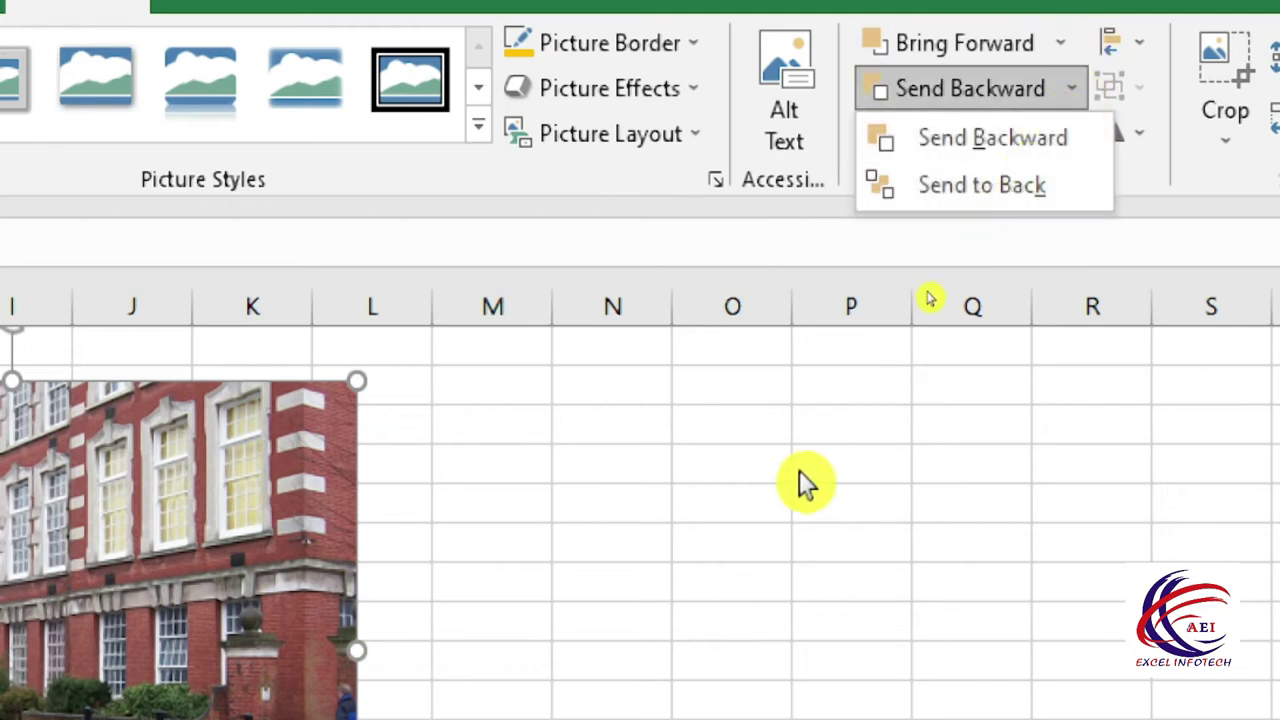
key("Escape")
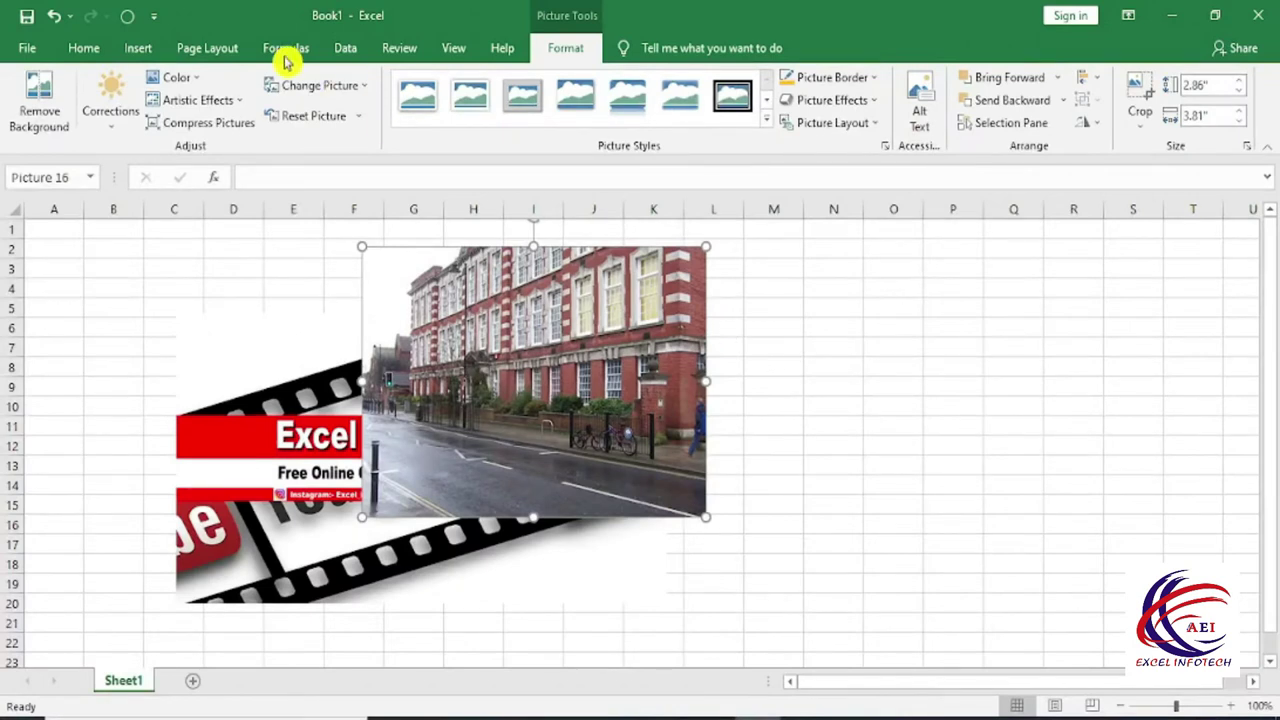
- Insert the two-budgie photo from the Online Pictures Birds category and drag it to mid-sheet
left_click(148, 48)
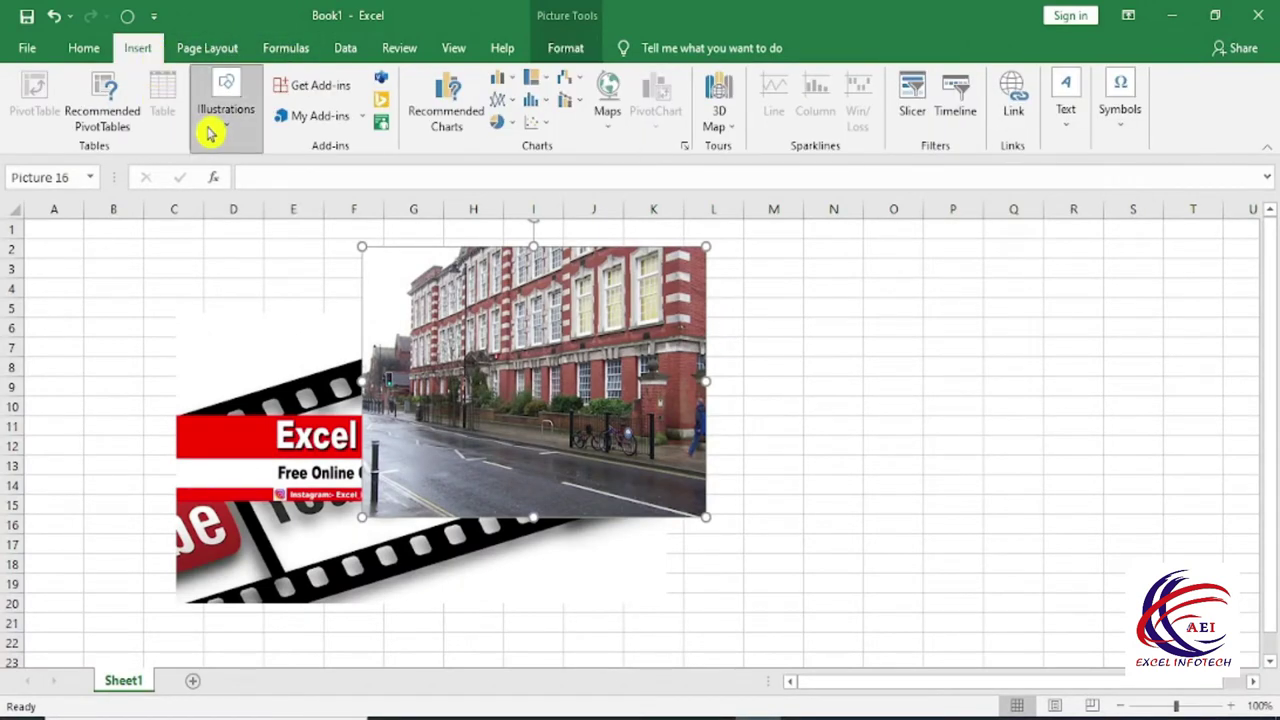
left_click(213, 127)
left_click(220, 185)
left_click(261, 288)
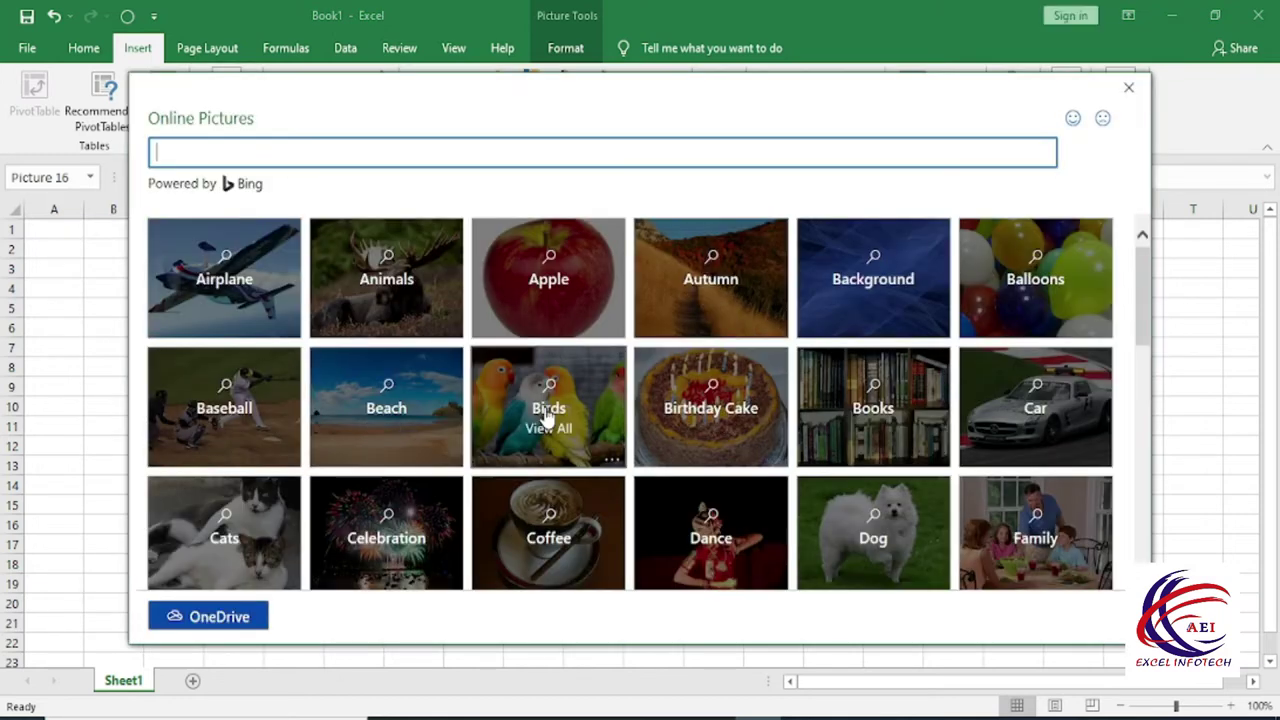
left_click(549, 414)
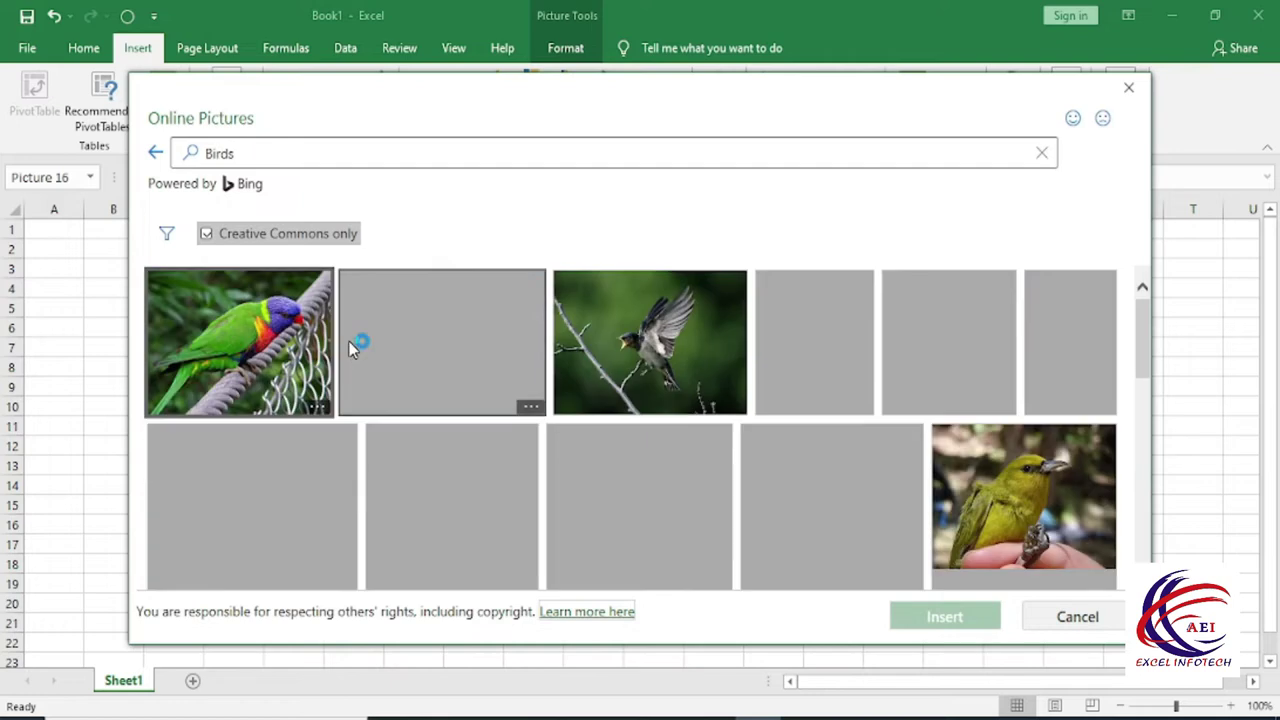
left_click(470, 335)
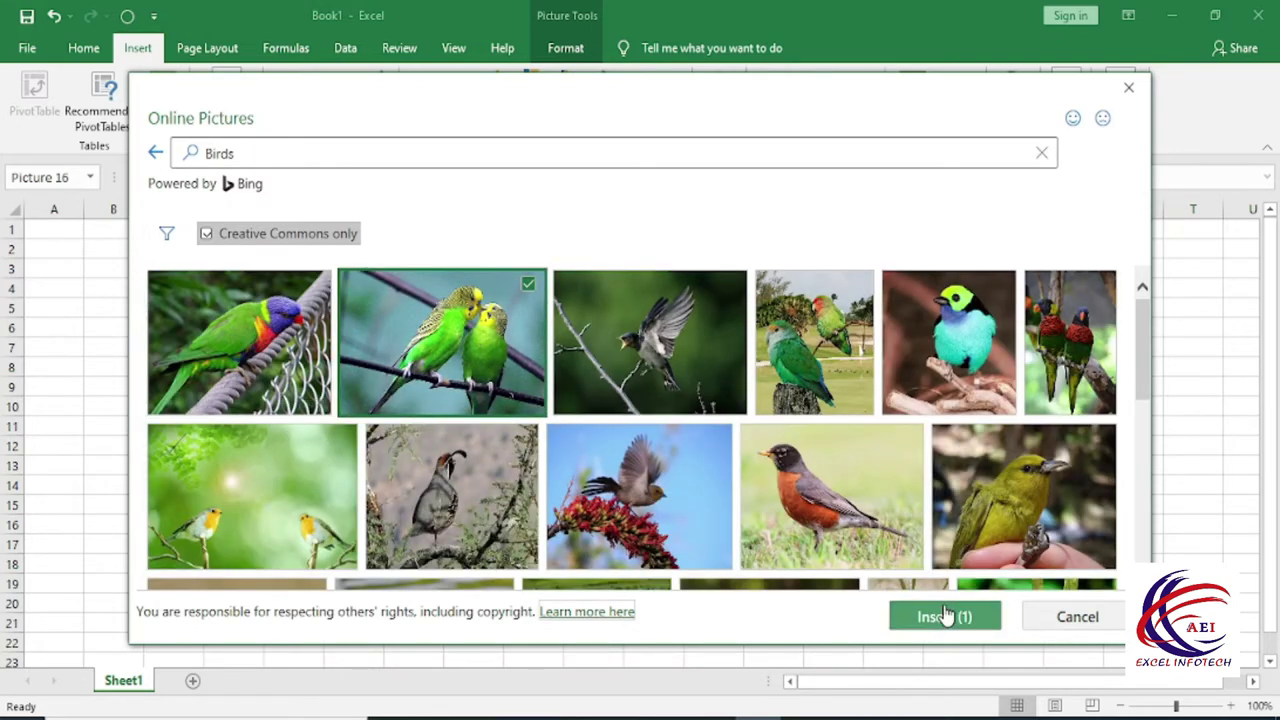
left_click(935, 615)
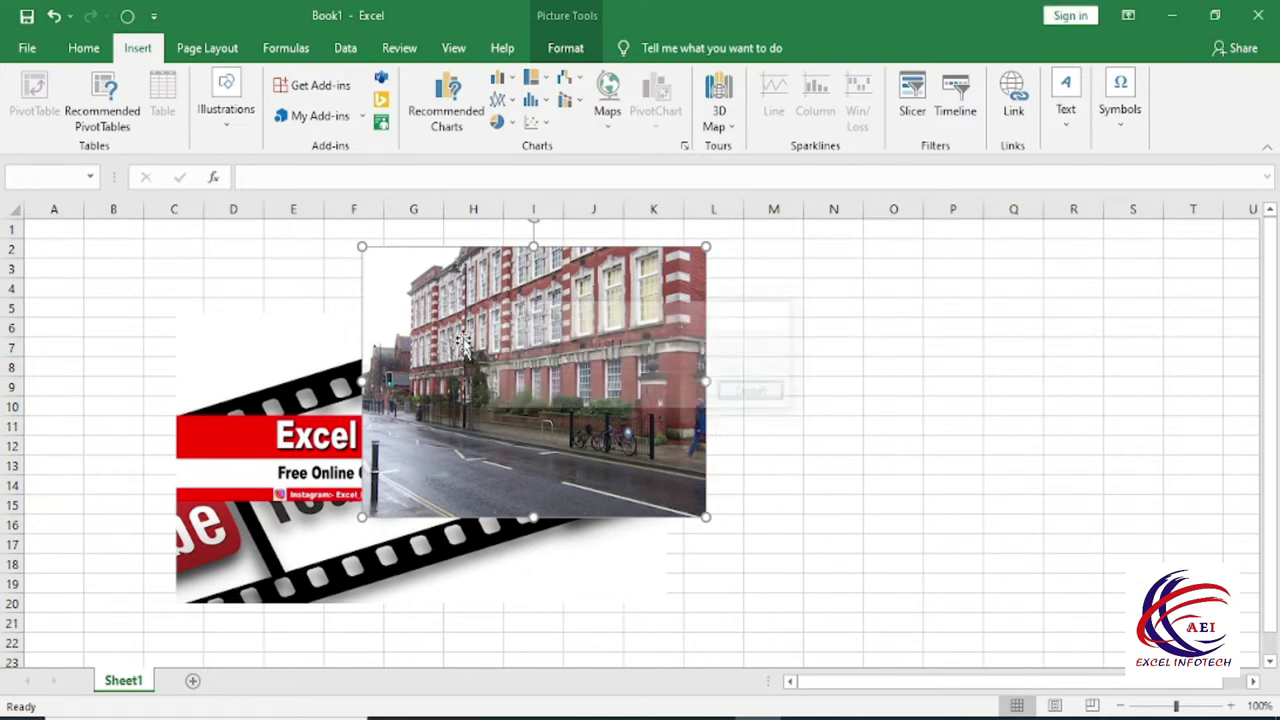
mouse_move(830, 535)
left_mouse_down()
mouse_move(494, 402)
mouse_move(519, 395)
left_mouse_up()
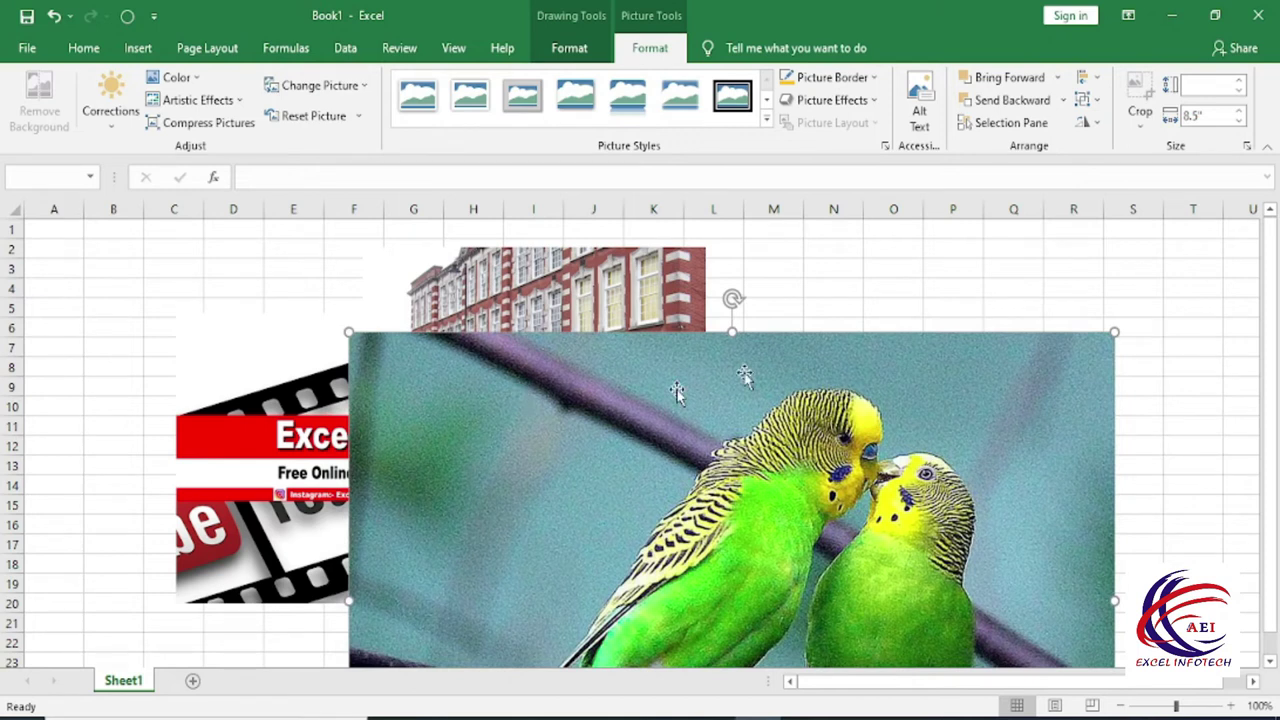
- Send the budgie photo to back, then bring it to front over the pictures' lower right
left_click(1063, 101)
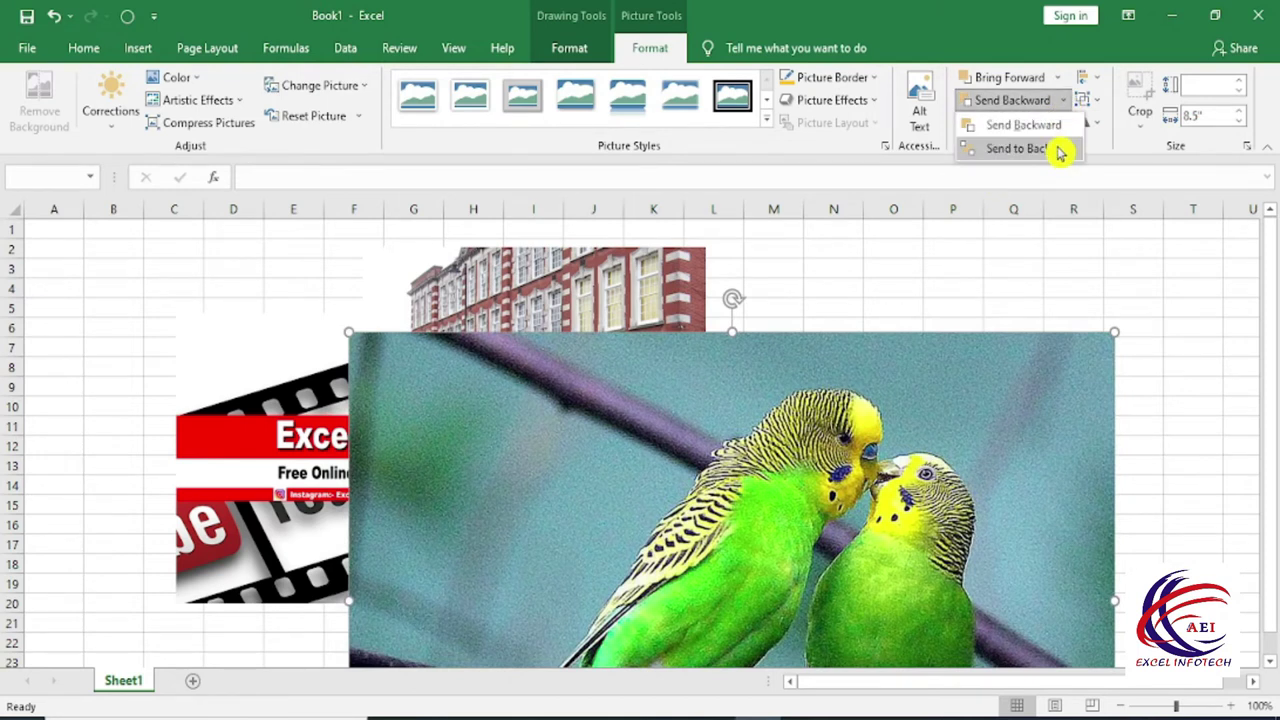
left_click(1017, 148)
left_click_drag(878, 447, 675, 333)
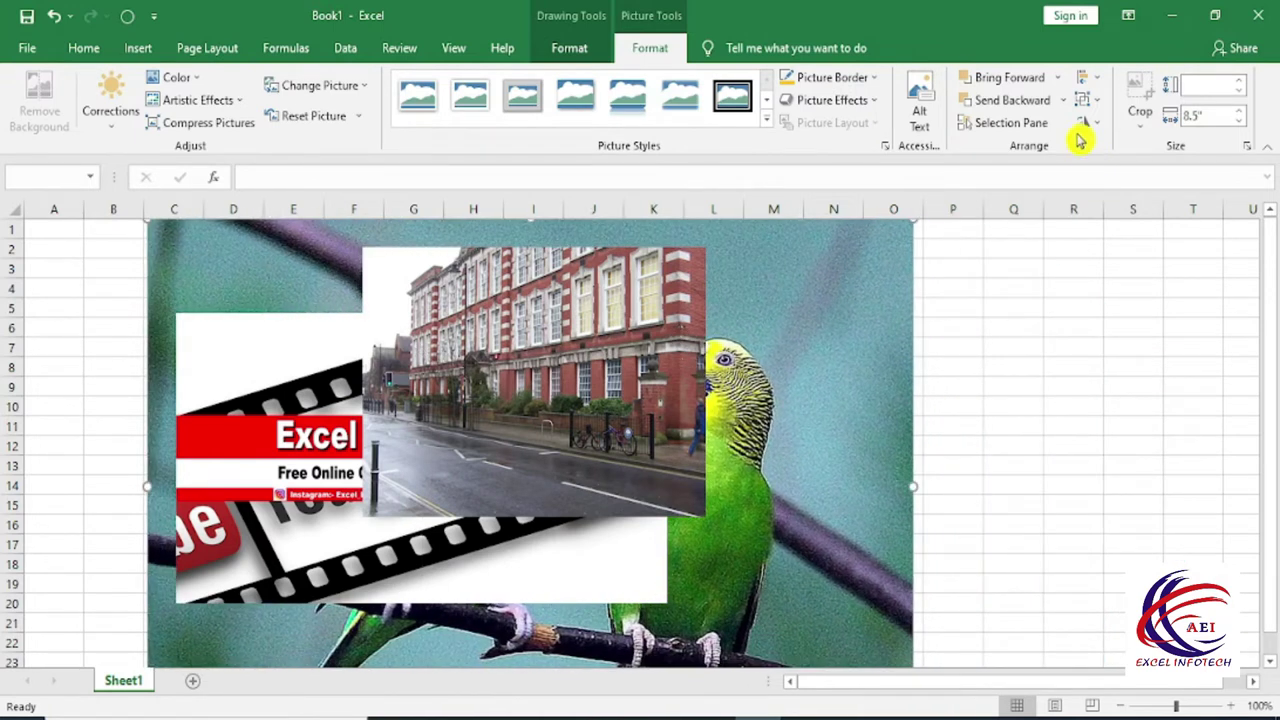
left_click(1057, 77)
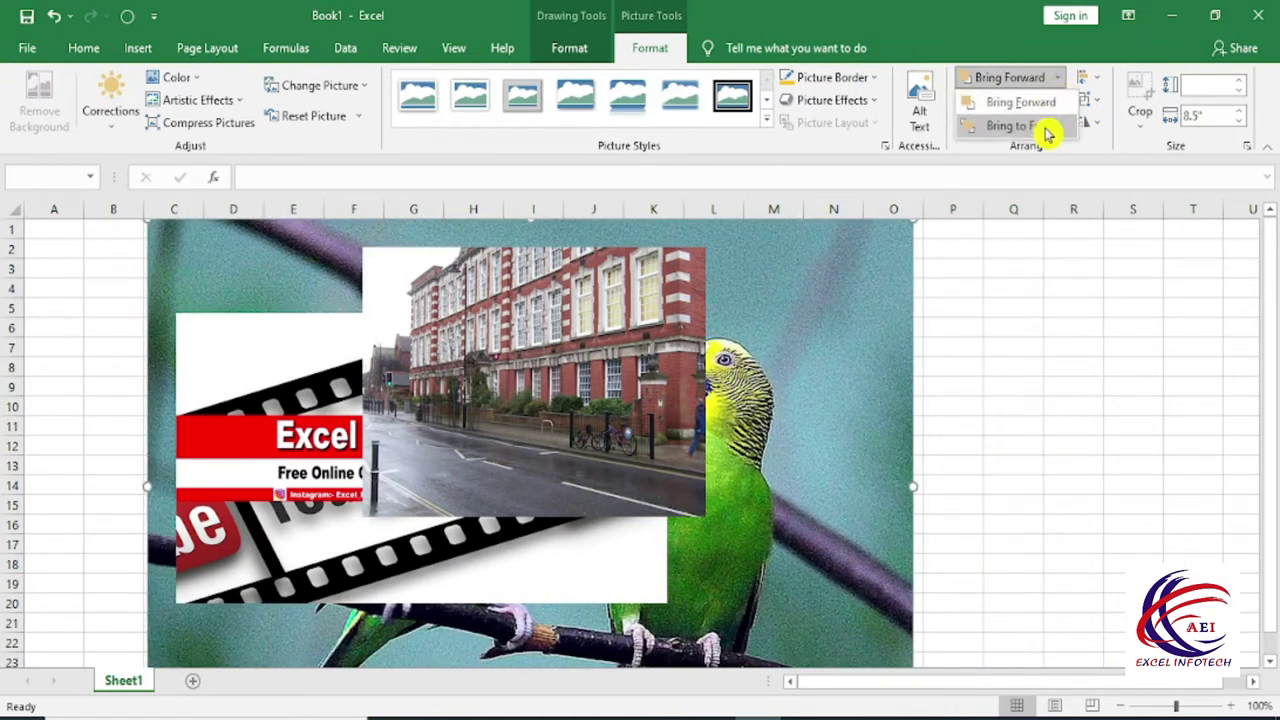
left_click(1050, 132)
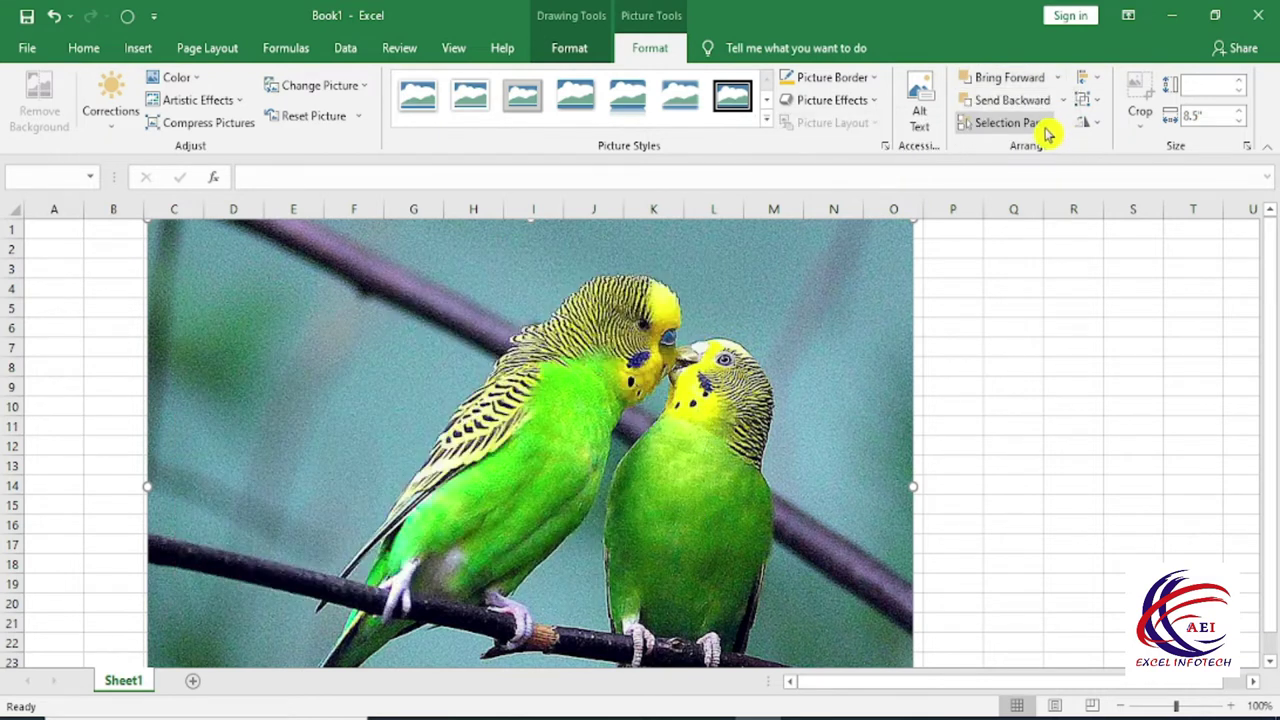
left_click_drag(606, 376, 798, 532)
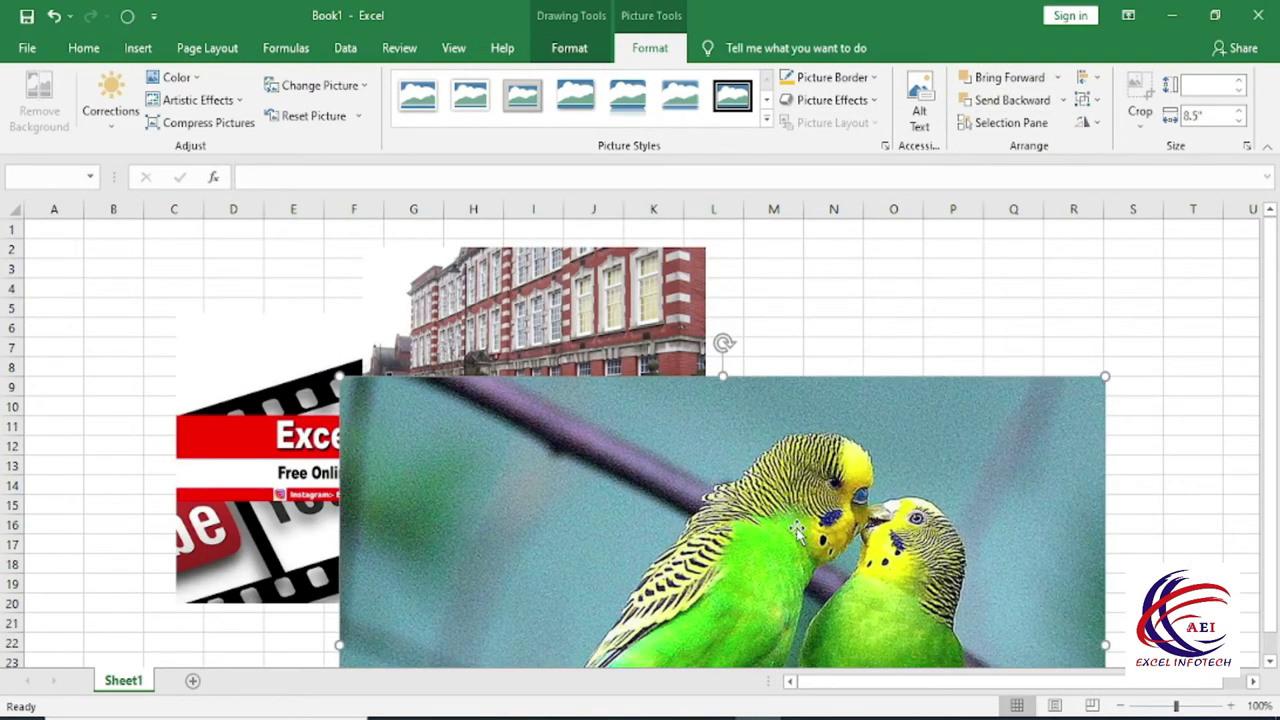
left_click_drag(704, 533, 730, 466)
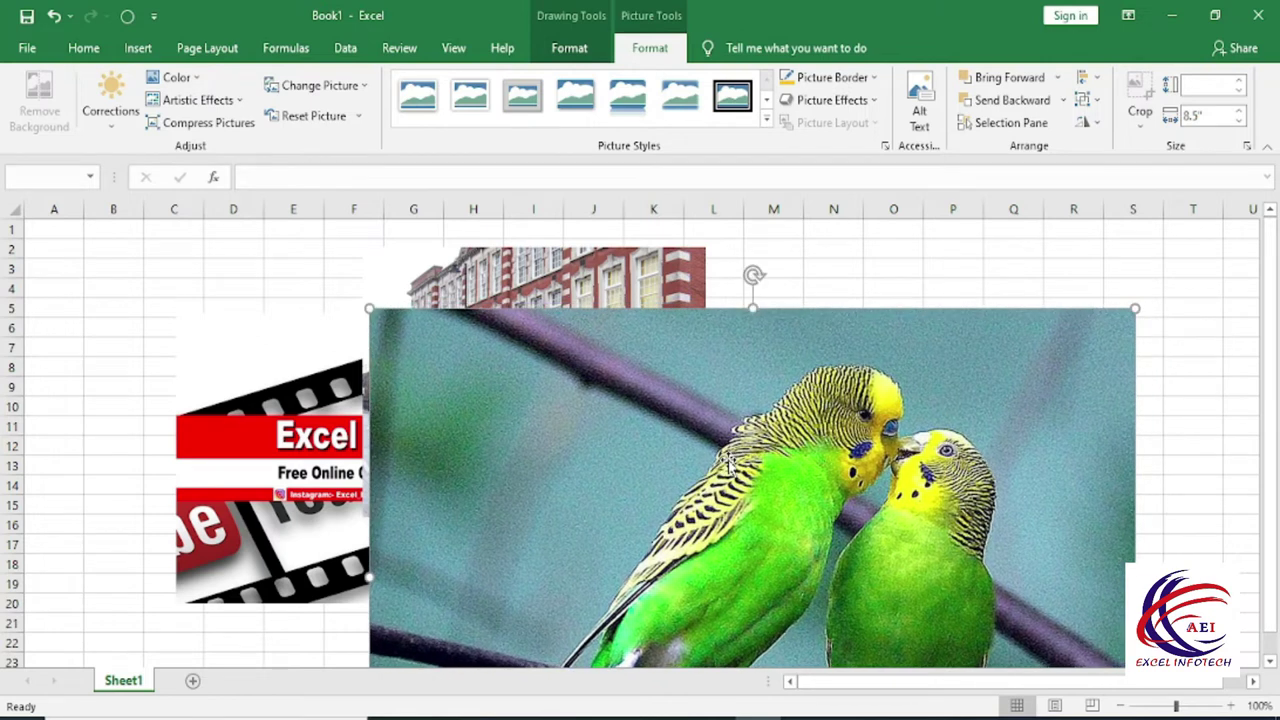
left_click(1057, 80)
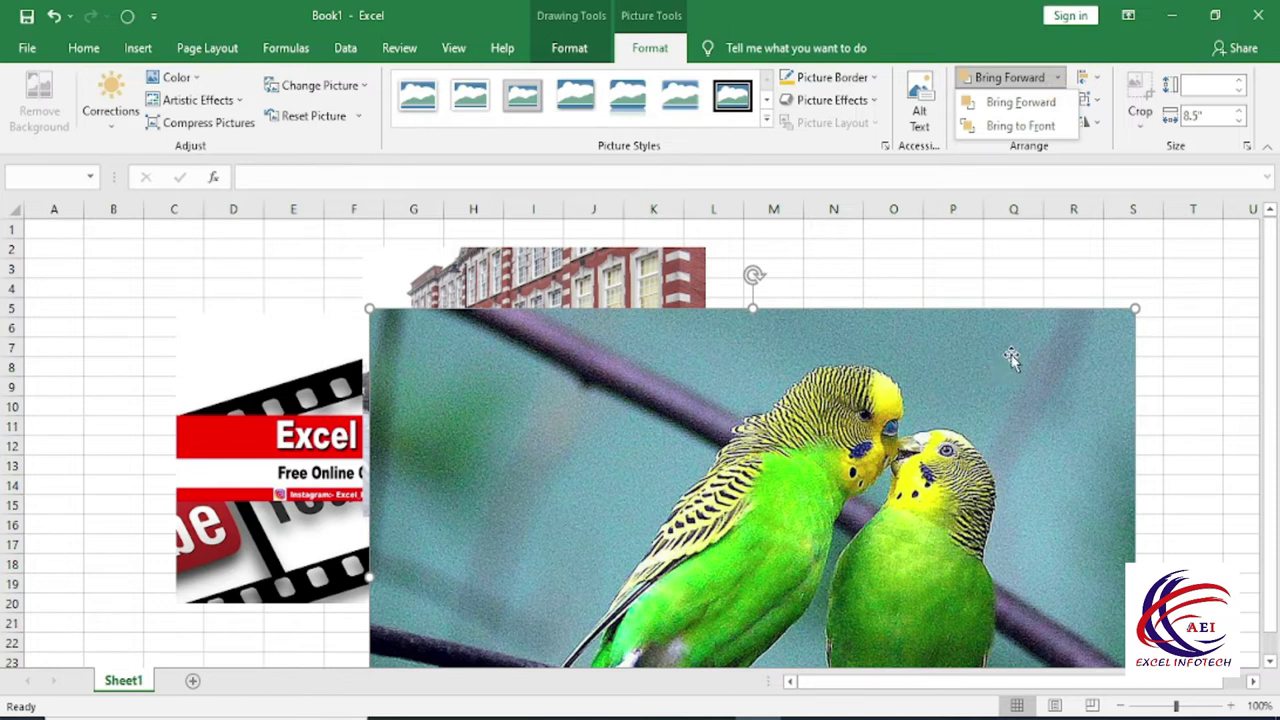
left_click(1018, 101)
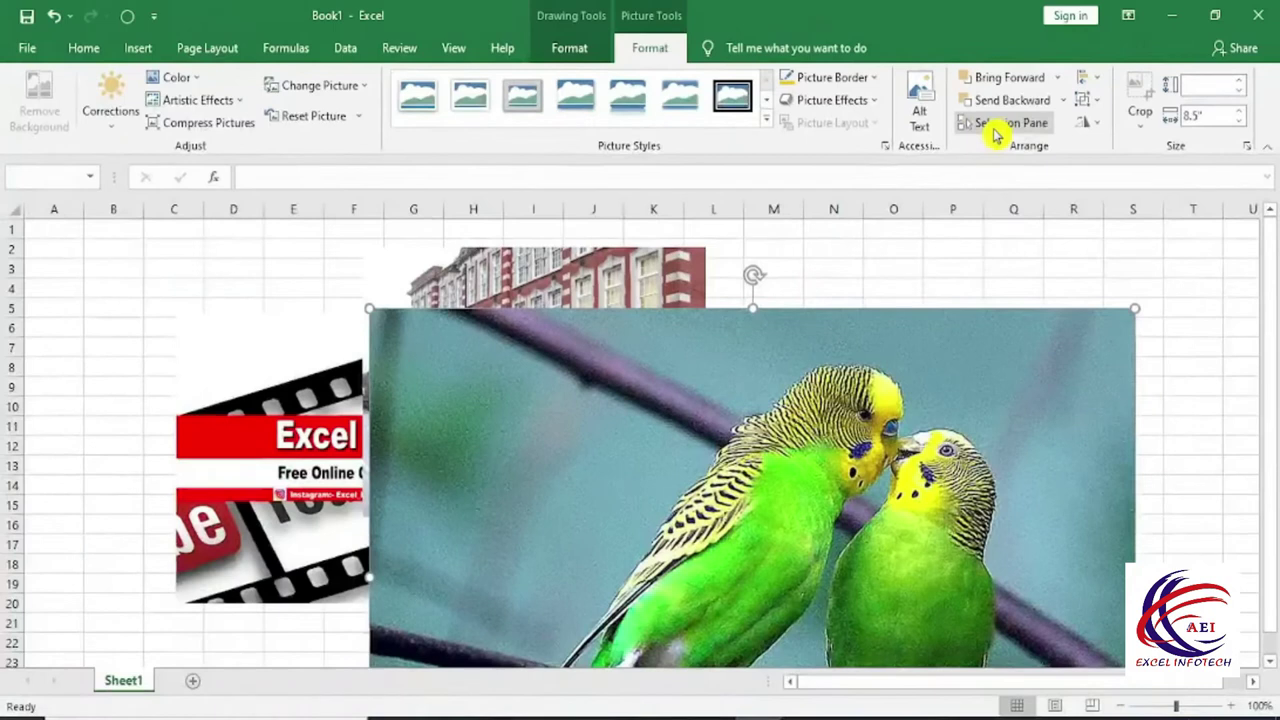
- Open the Selection Pane, shift the budgie photo left, and hide then show all objects
left_click(997, 135)
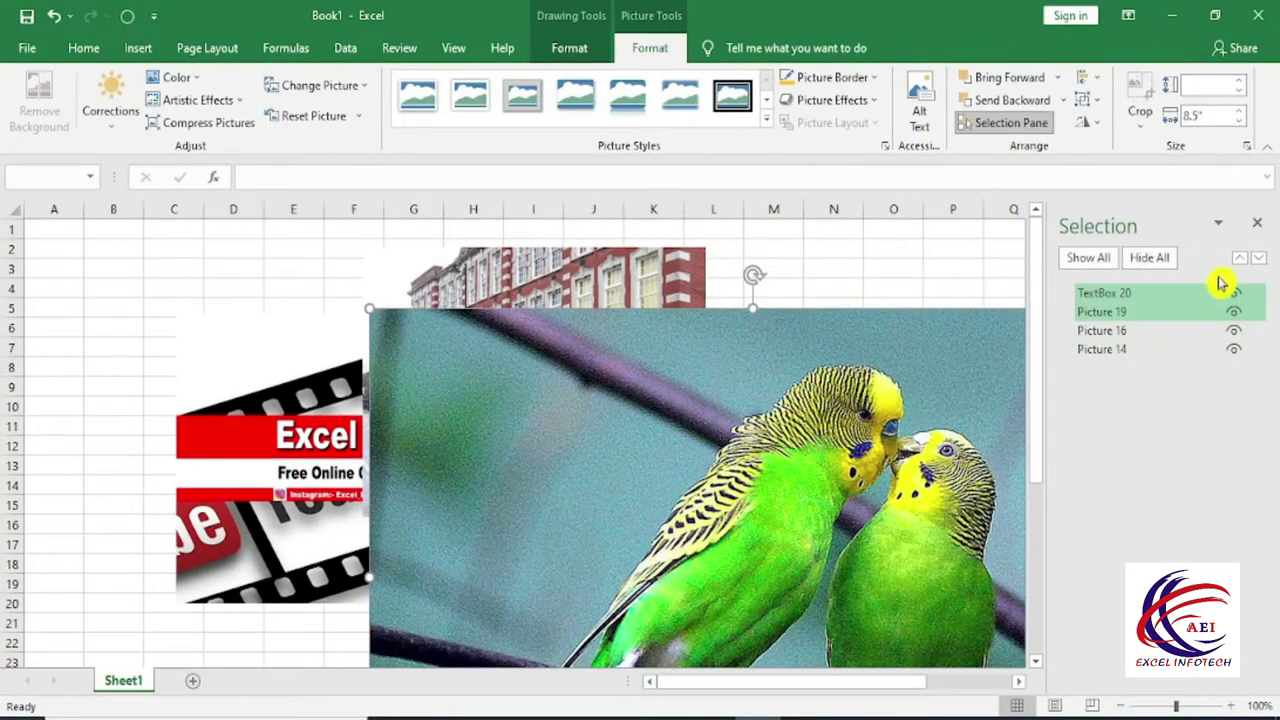
left_click_drag(785, 388, 530, 362)
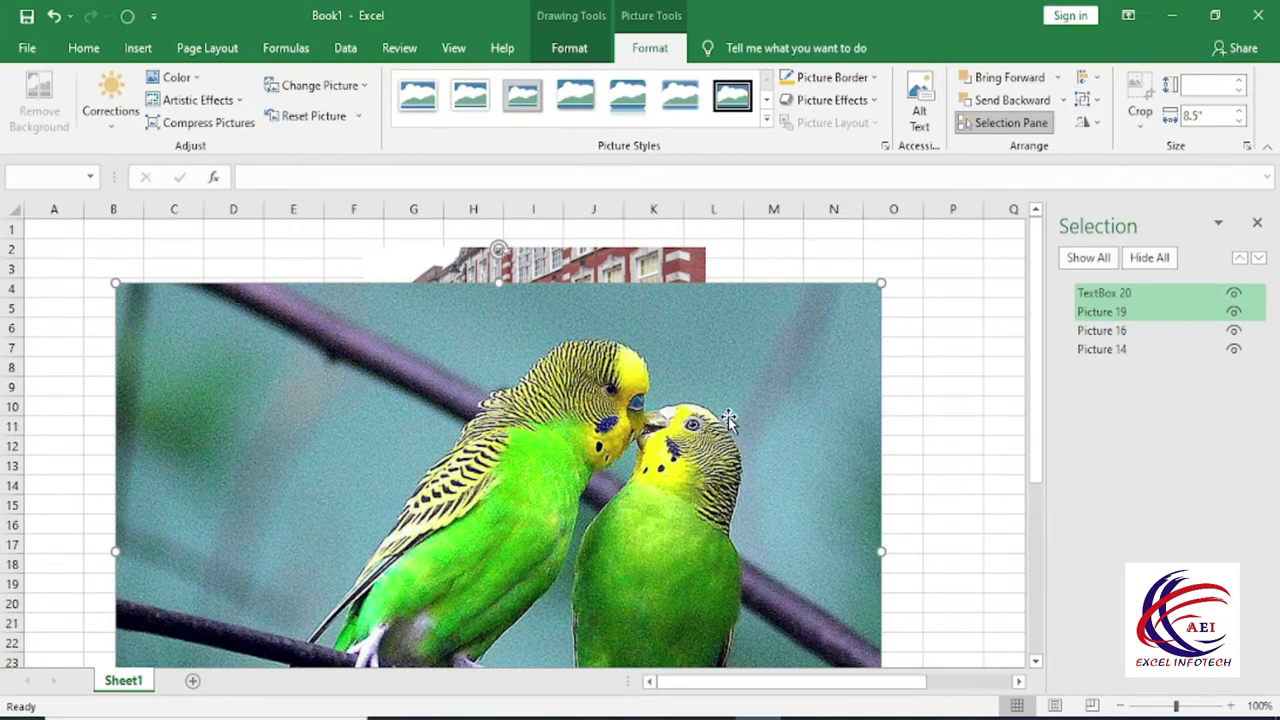
left_click_drag(729, 420, 666, 420)
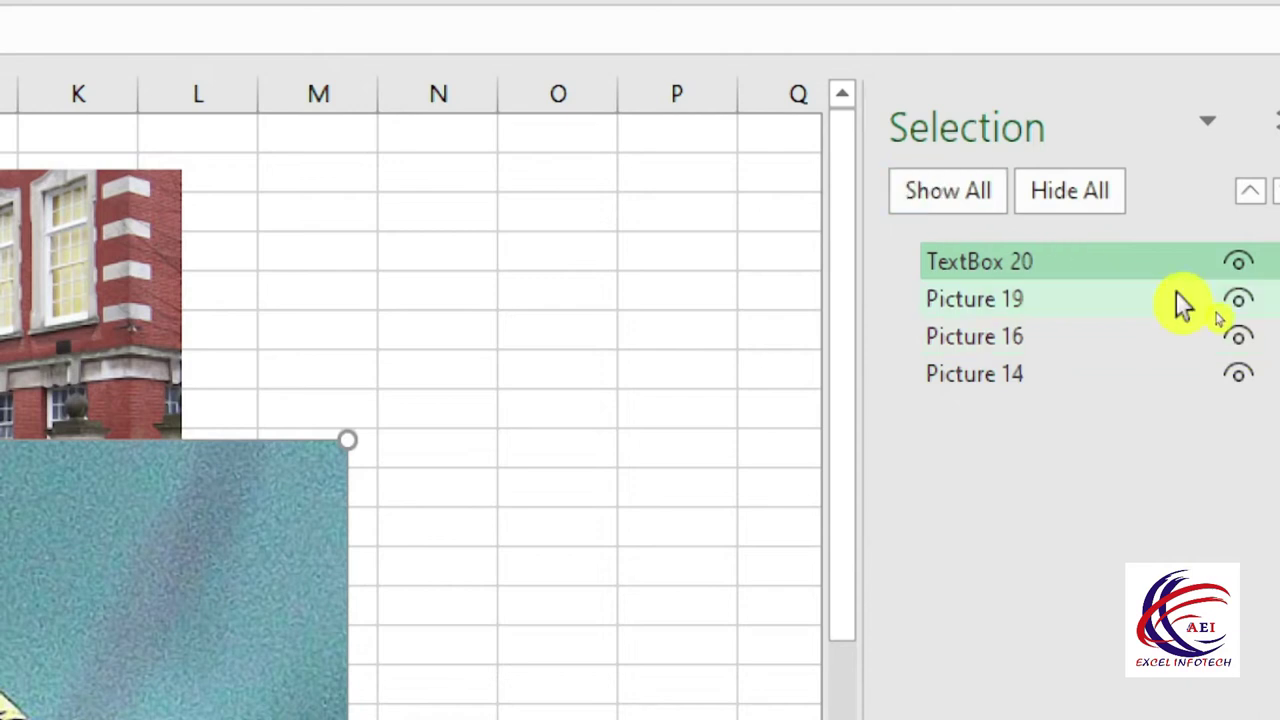
left_click(1070, 198)
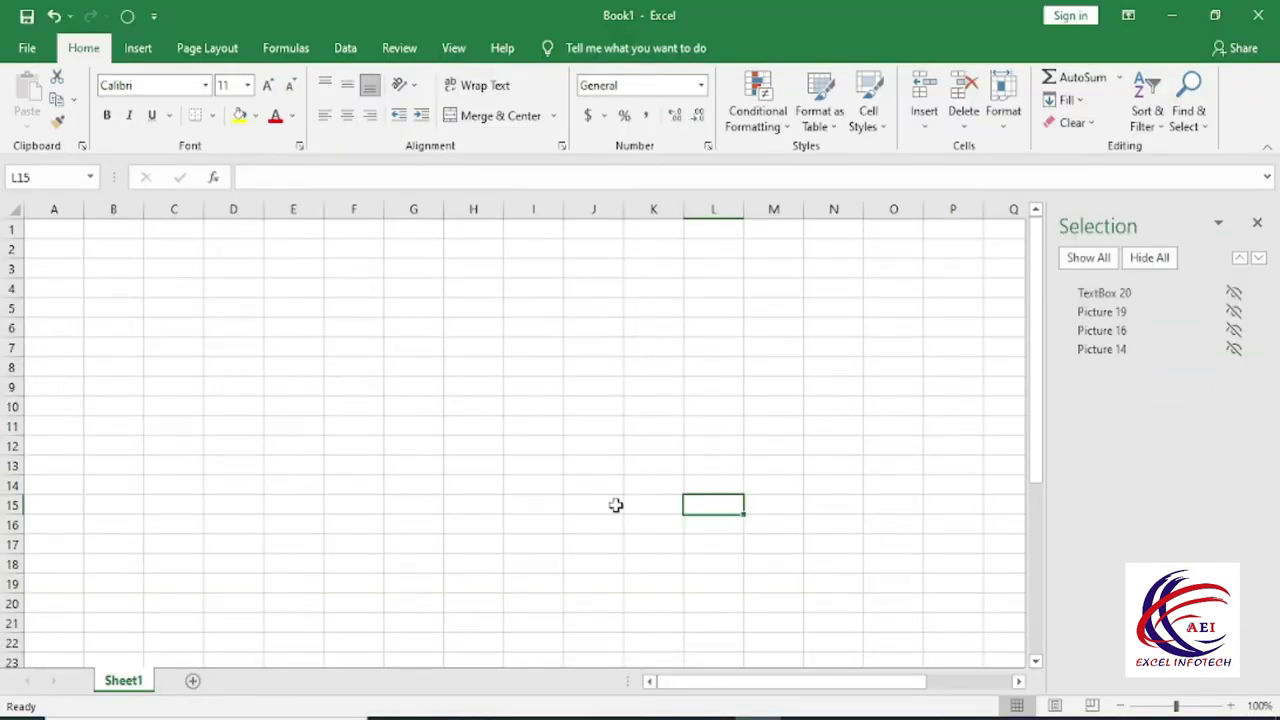
left_click(1095, 262)
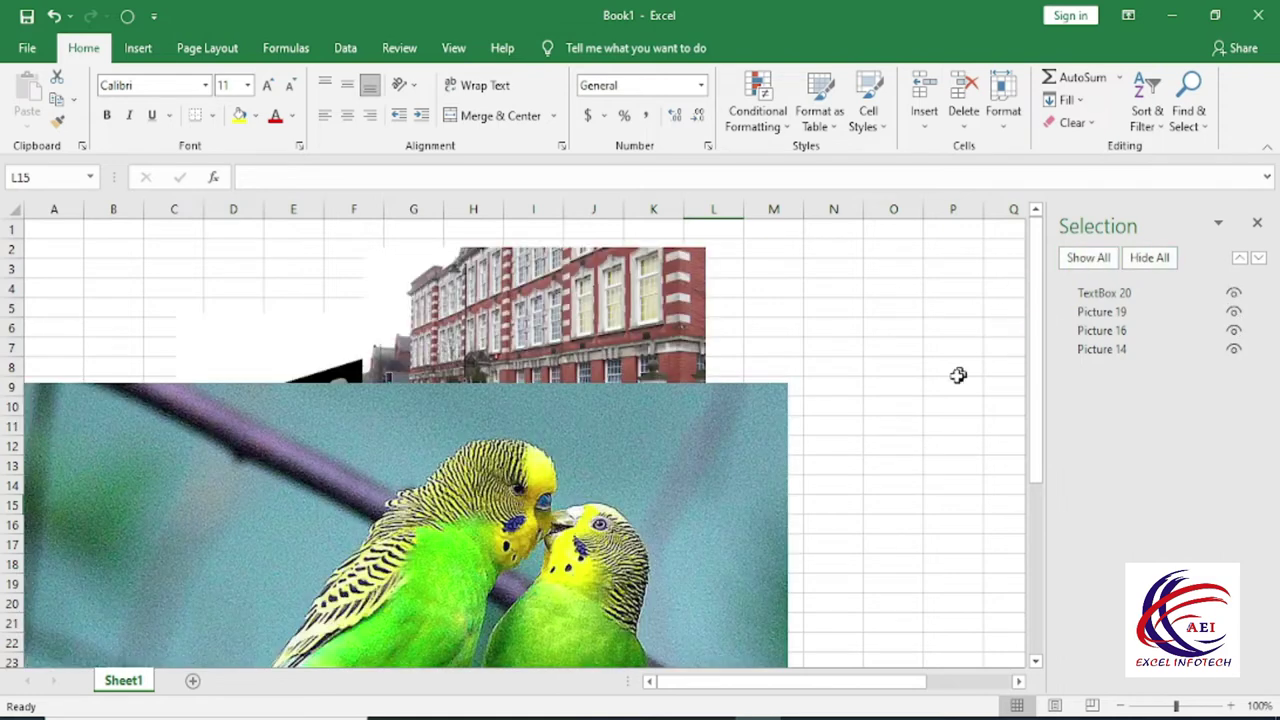
- Hide TextBox 20 and Picture 19, reshow Picture 19, and move it up-left
left_click_drag(751, 490, 811, 463)
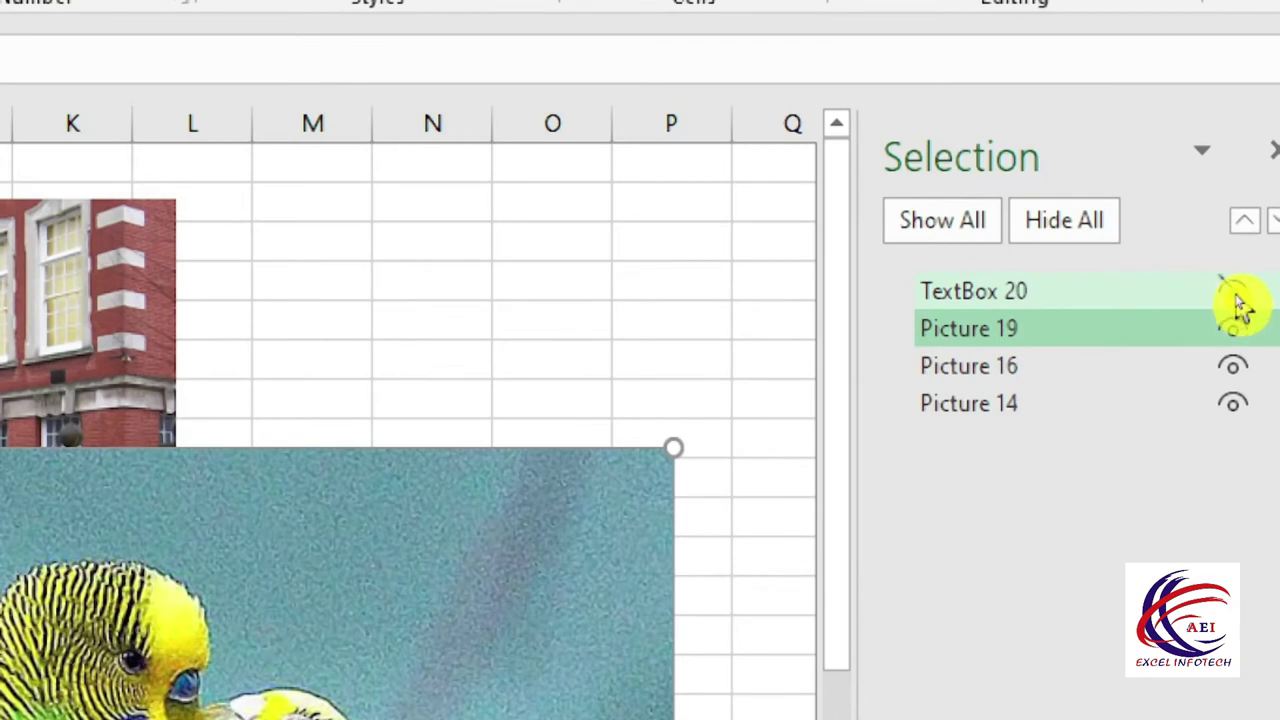
left_click(1234, 292)
left_click(1234, 330)
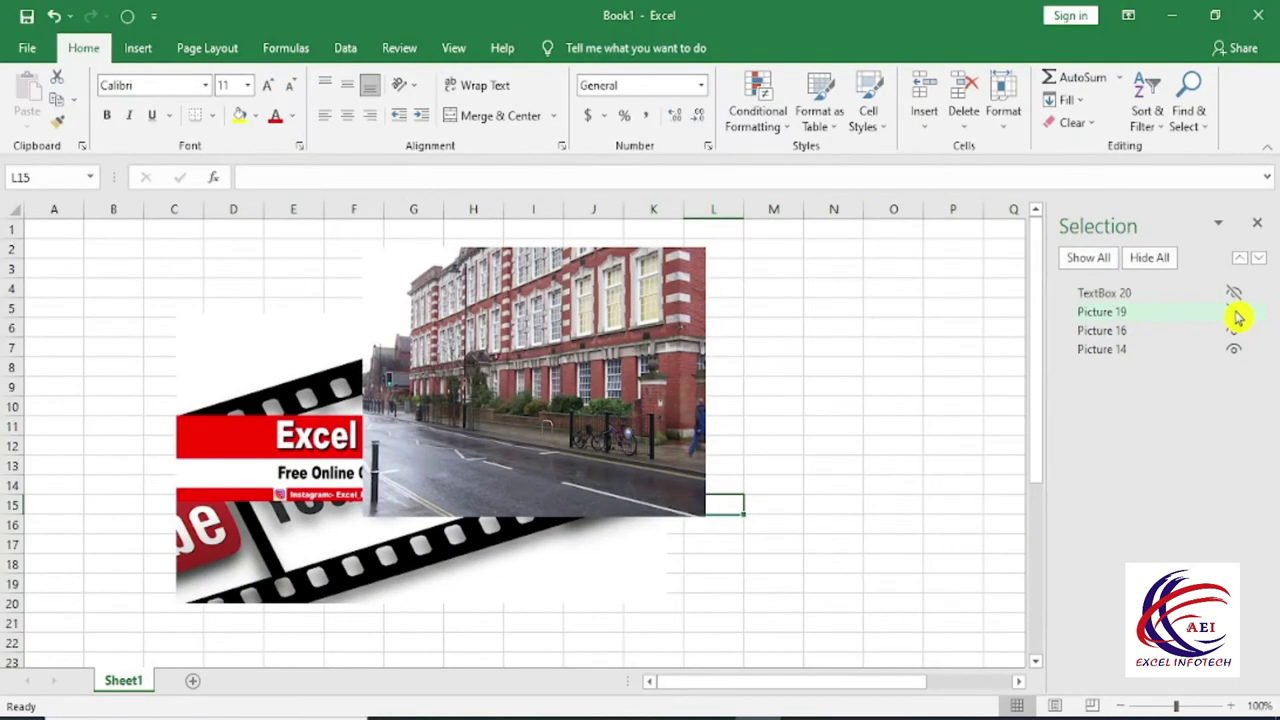
left_click(1237, 315)
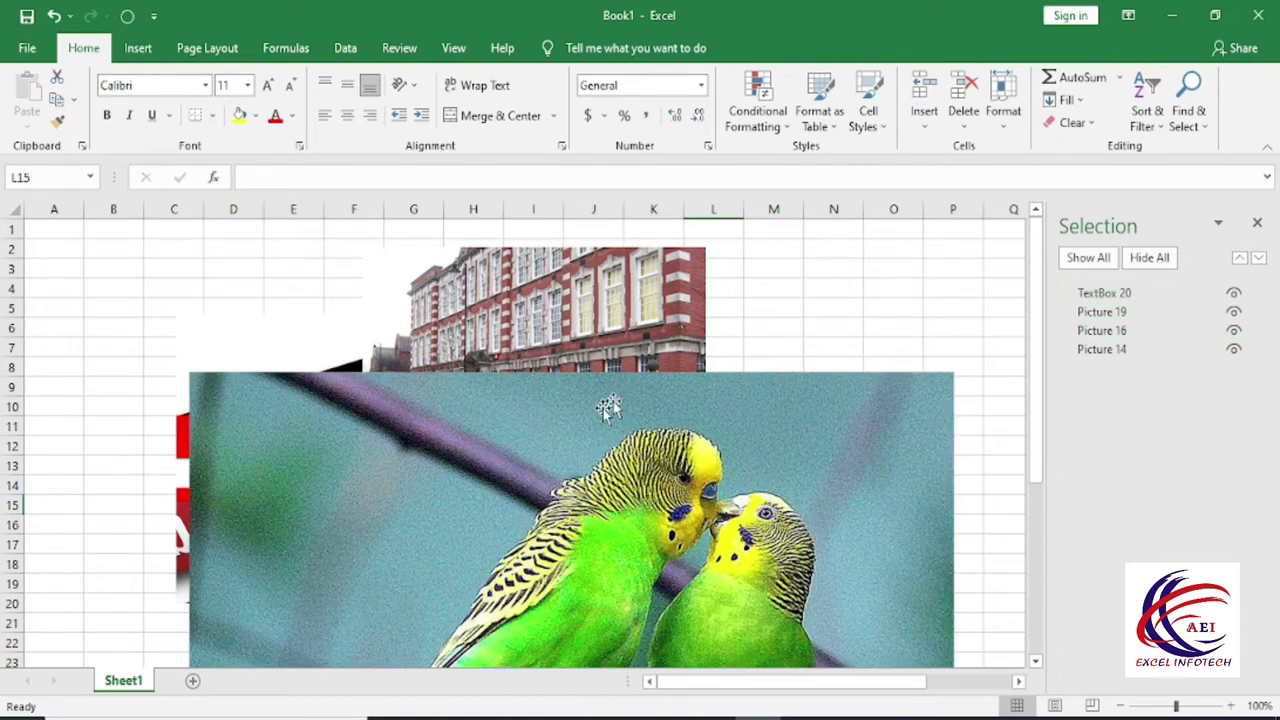
left_click_drag(608, 408, 528, 428)
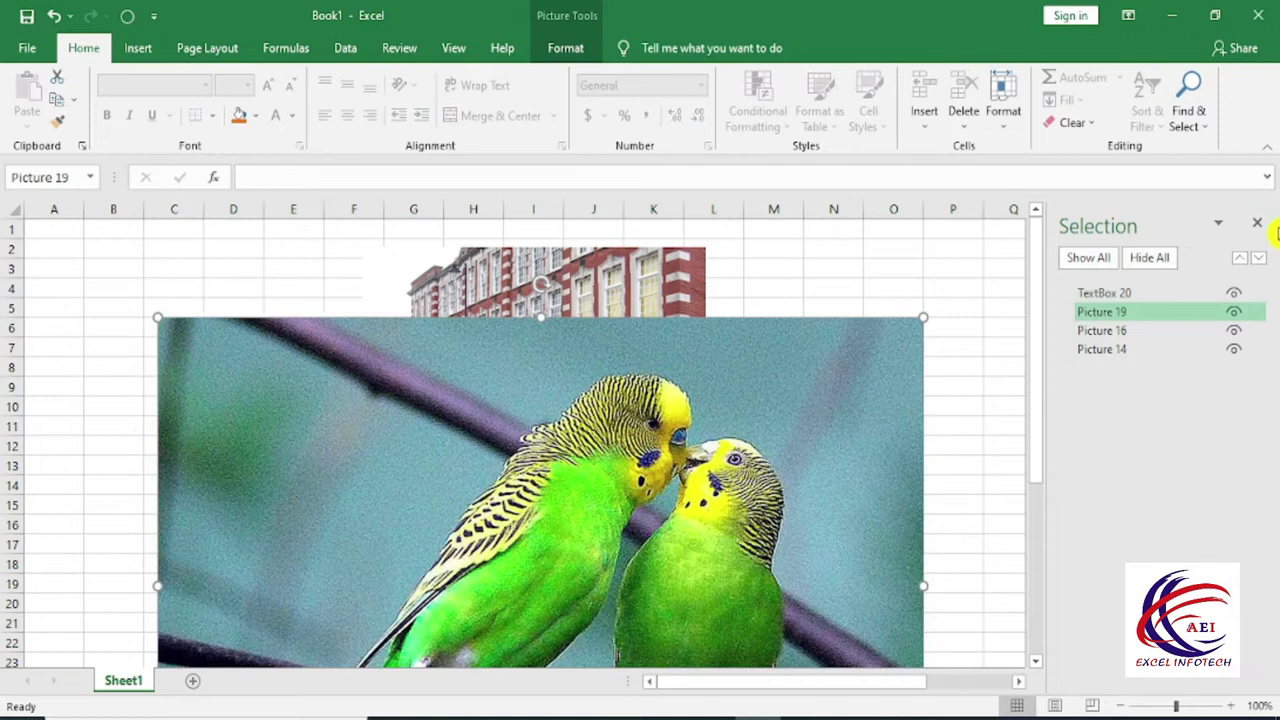
left_click(1257, 222)
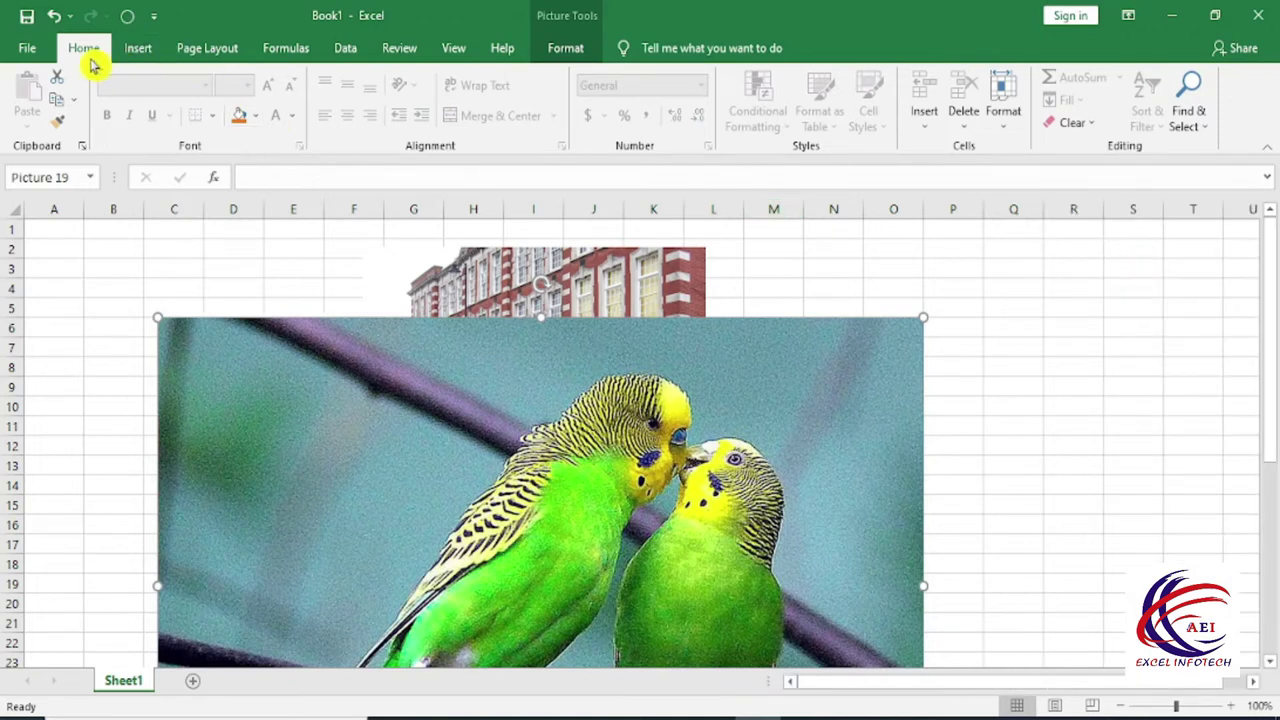
- Delete the parakeet picture
left_click(565, 48)
left_click(1088, 78)
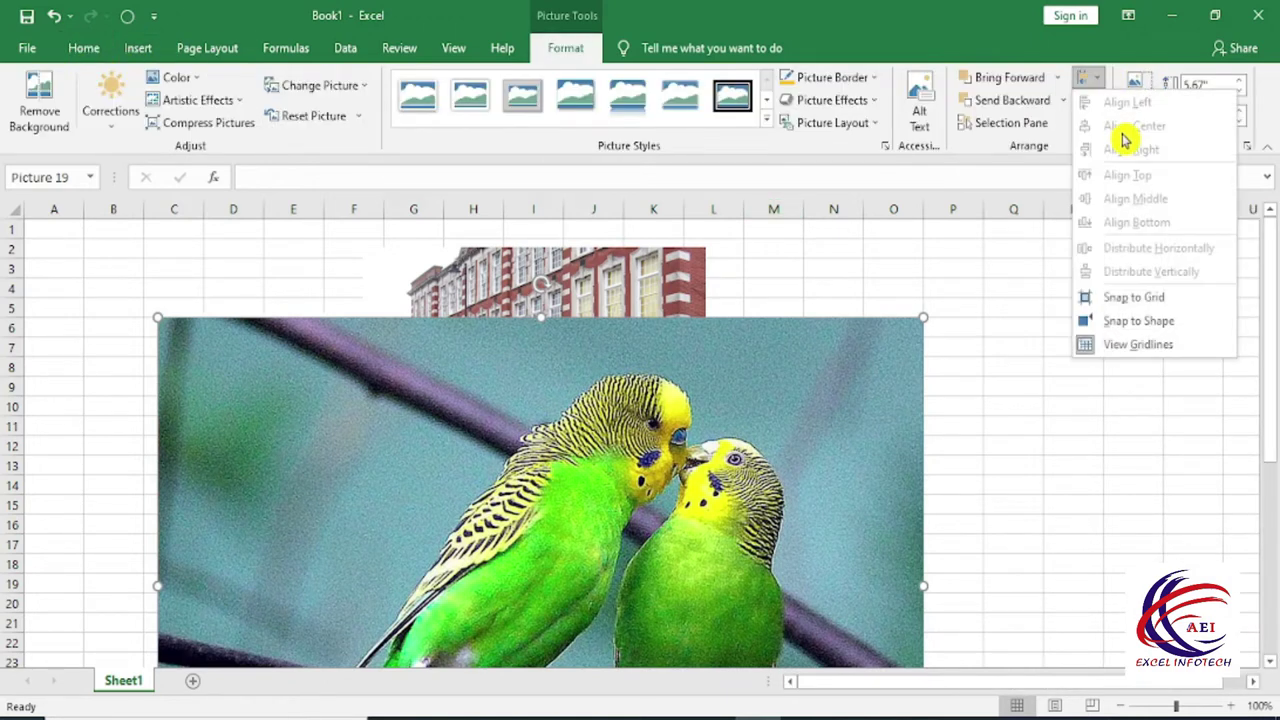
left_click(678, 455)
left_click(567, 302)
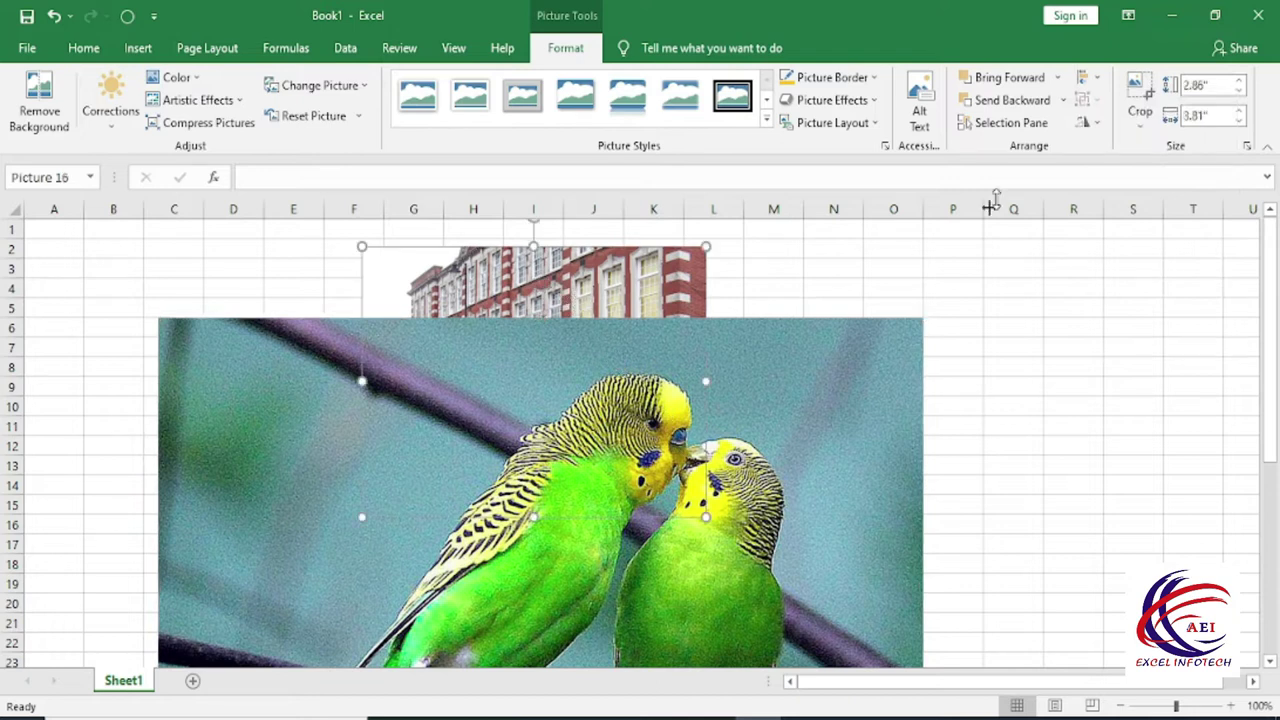
left_click(1090, 78)
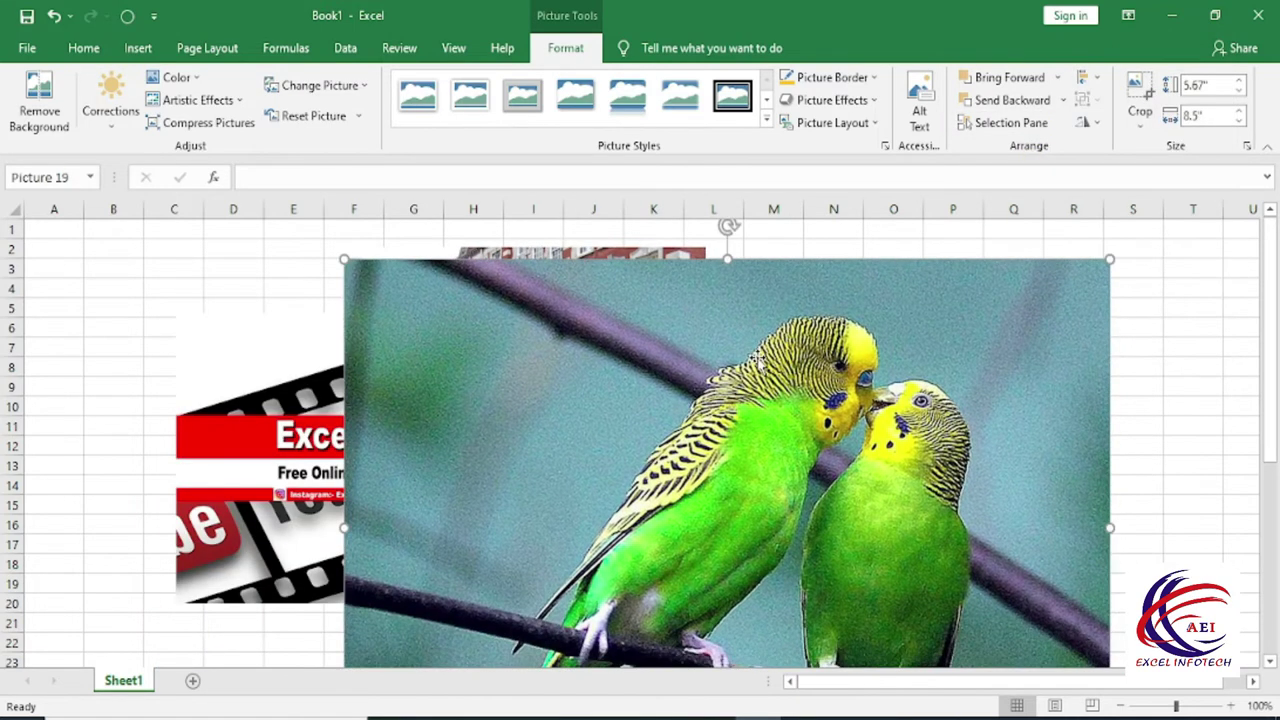
key("Delete")
- Select the building photo and Excel Infotech banner together and Align Center them
left_click_drag(634, 393, 946, 442)
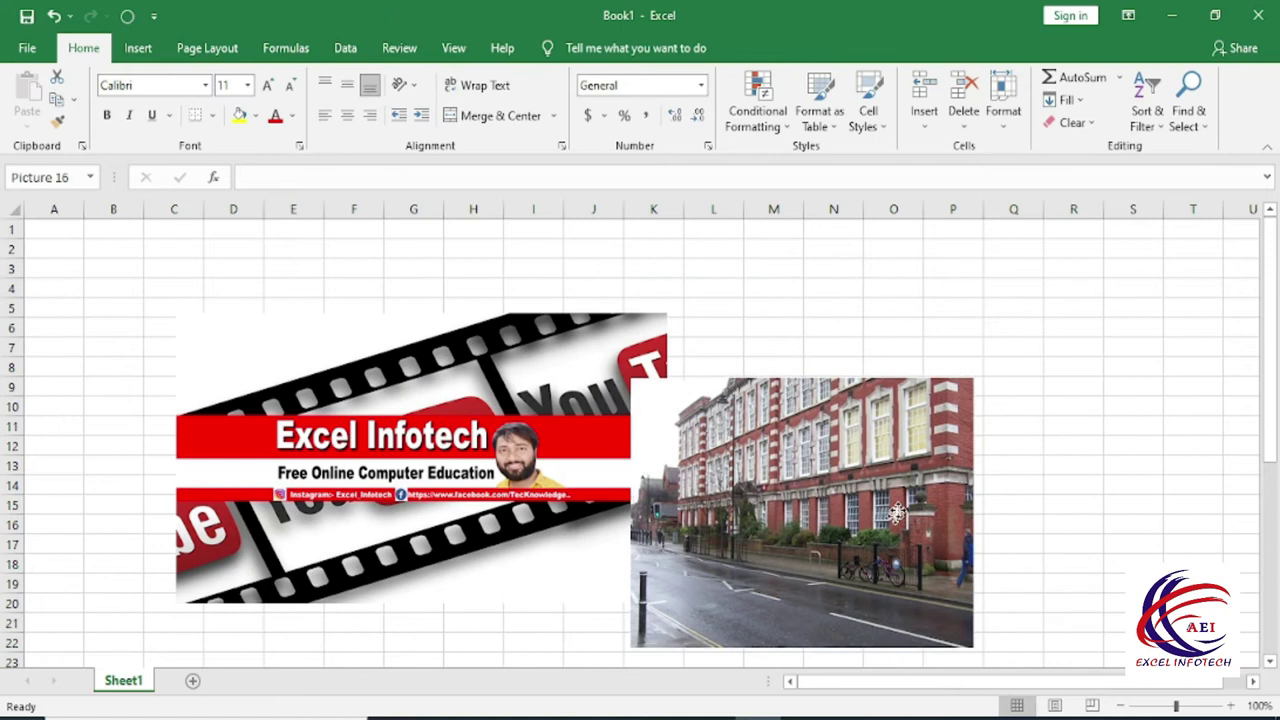
mouse_move(457, 420)
left_mouse_down()
mouse_move(310, 396)
mouse_move(356, 389)
left_mouse_up()
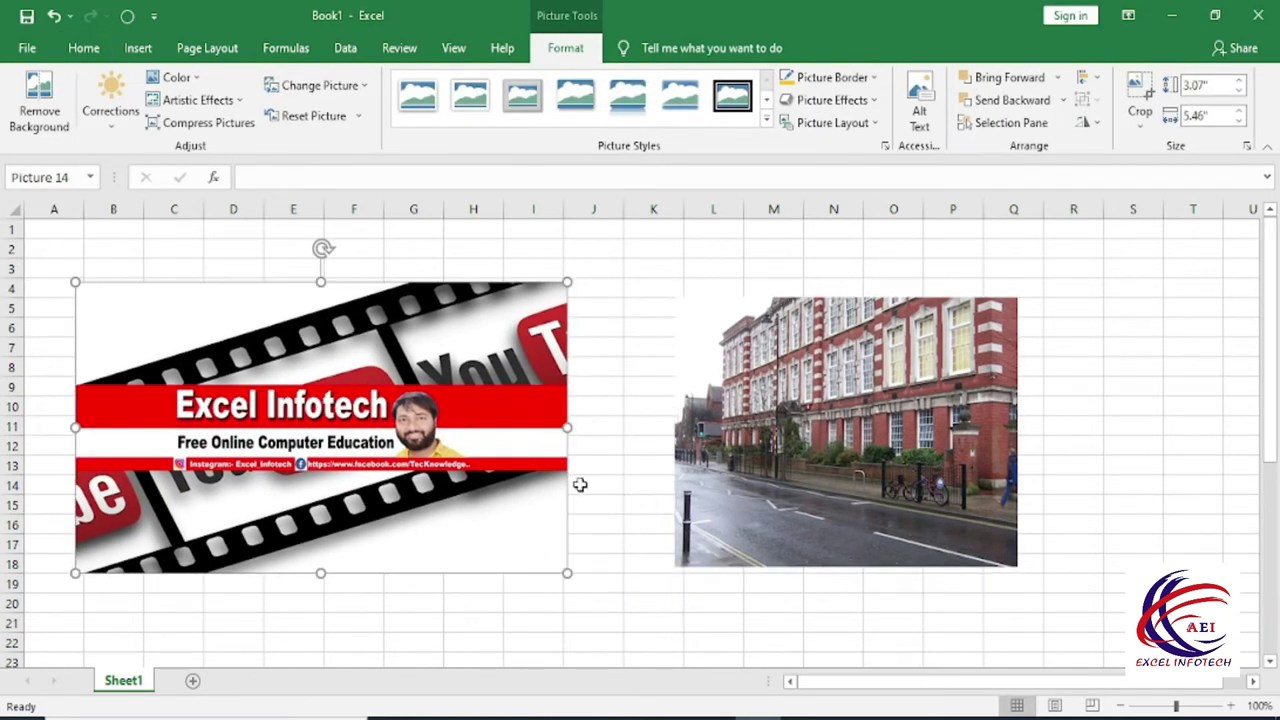
left_click(835, 412, "ctrl")
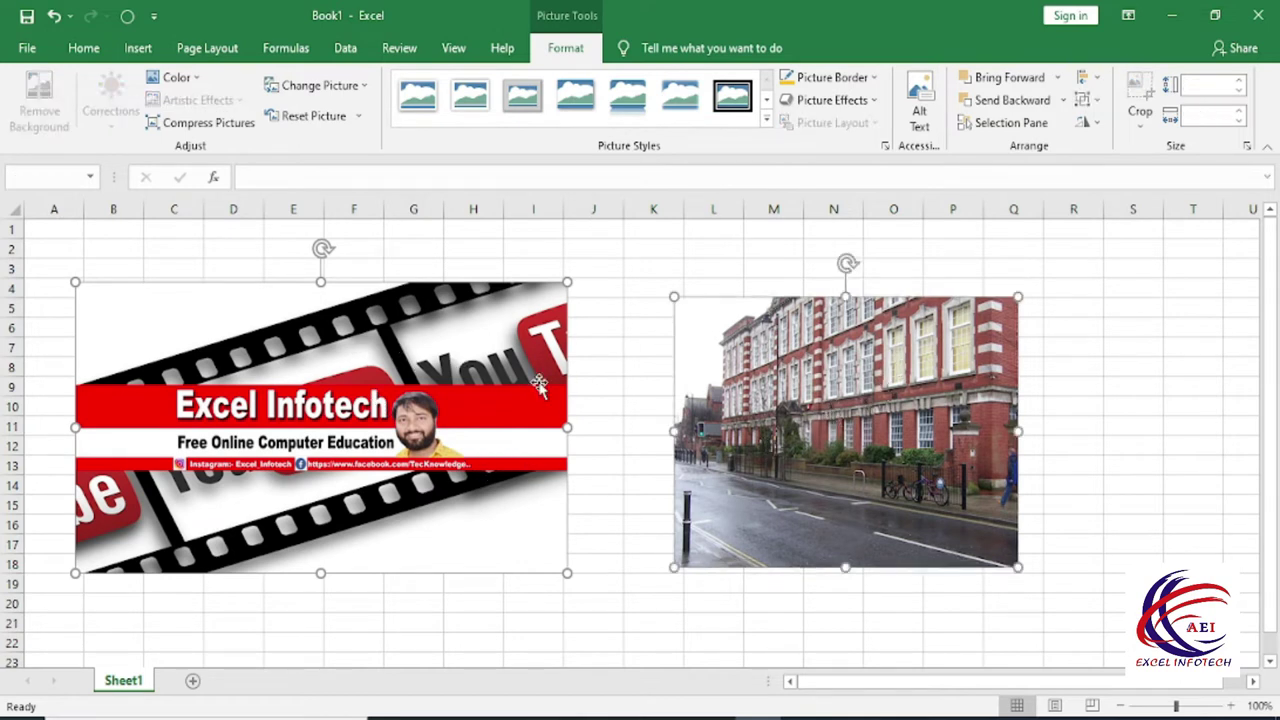
left_click(1088, 77)
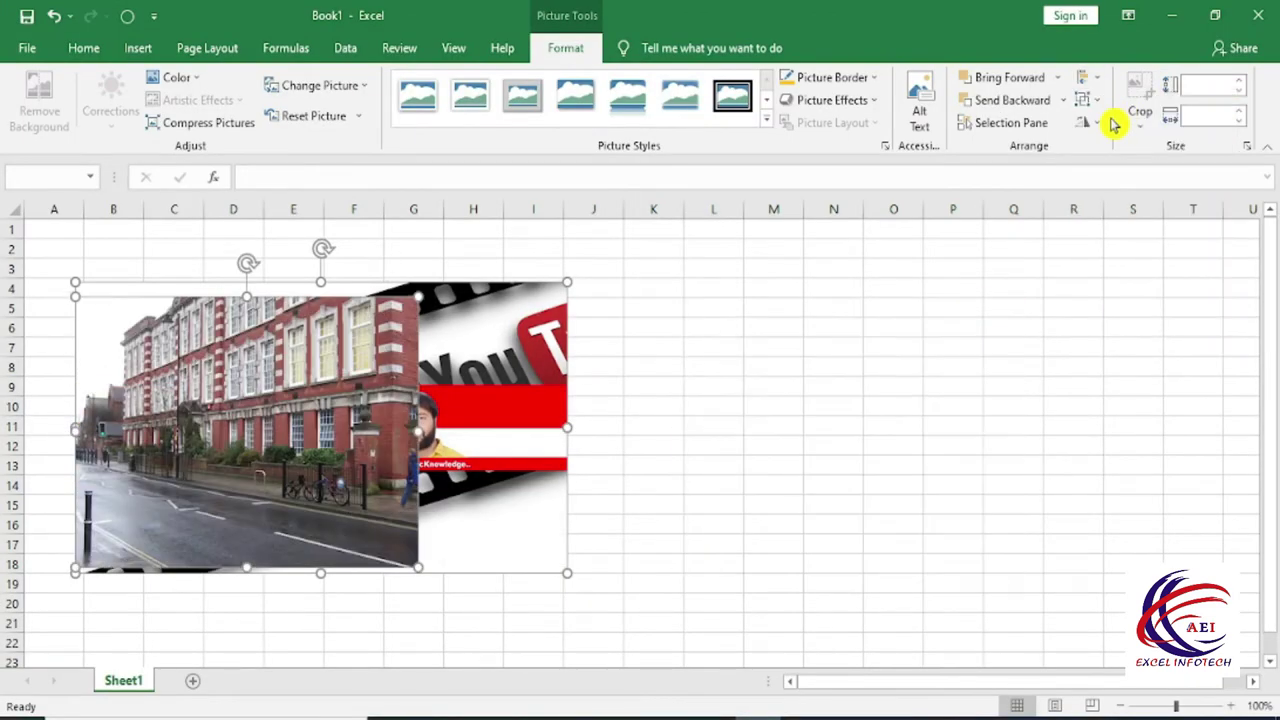
left_click(1095, 122)
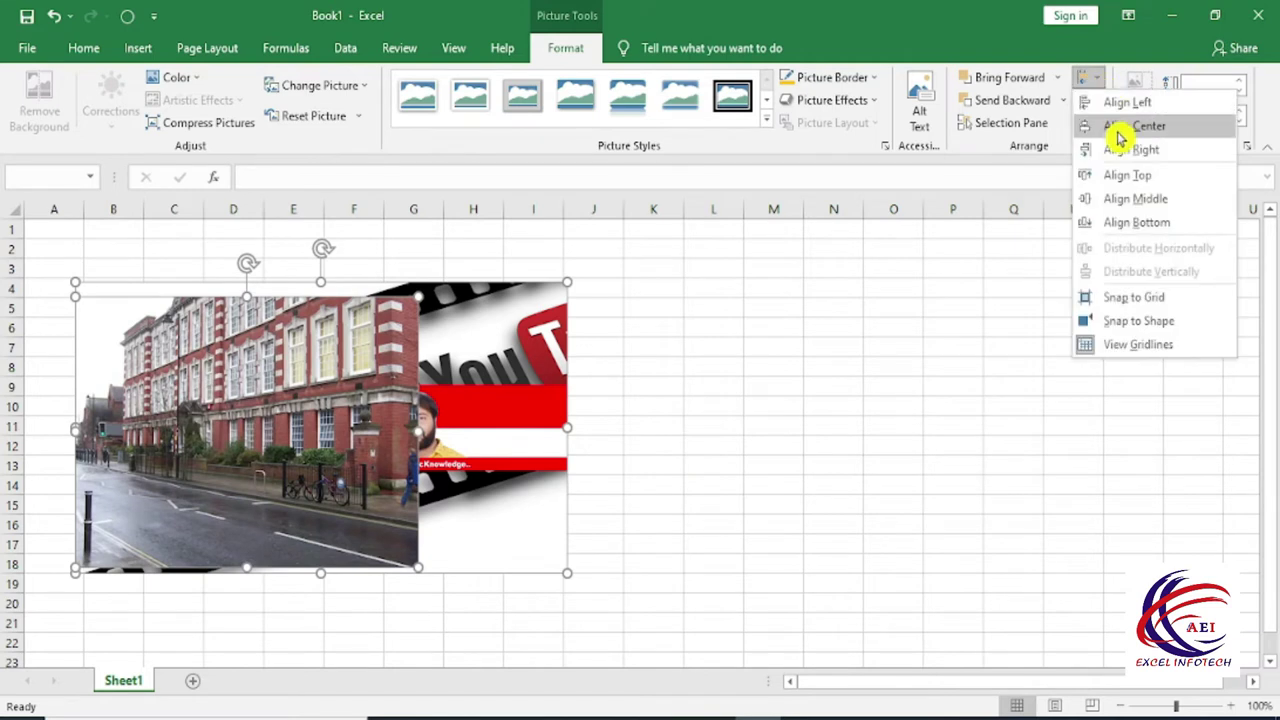
left_click(1118, 126)
- Move the stacked pictures over to columns I–Q
left_click(1088, 78)
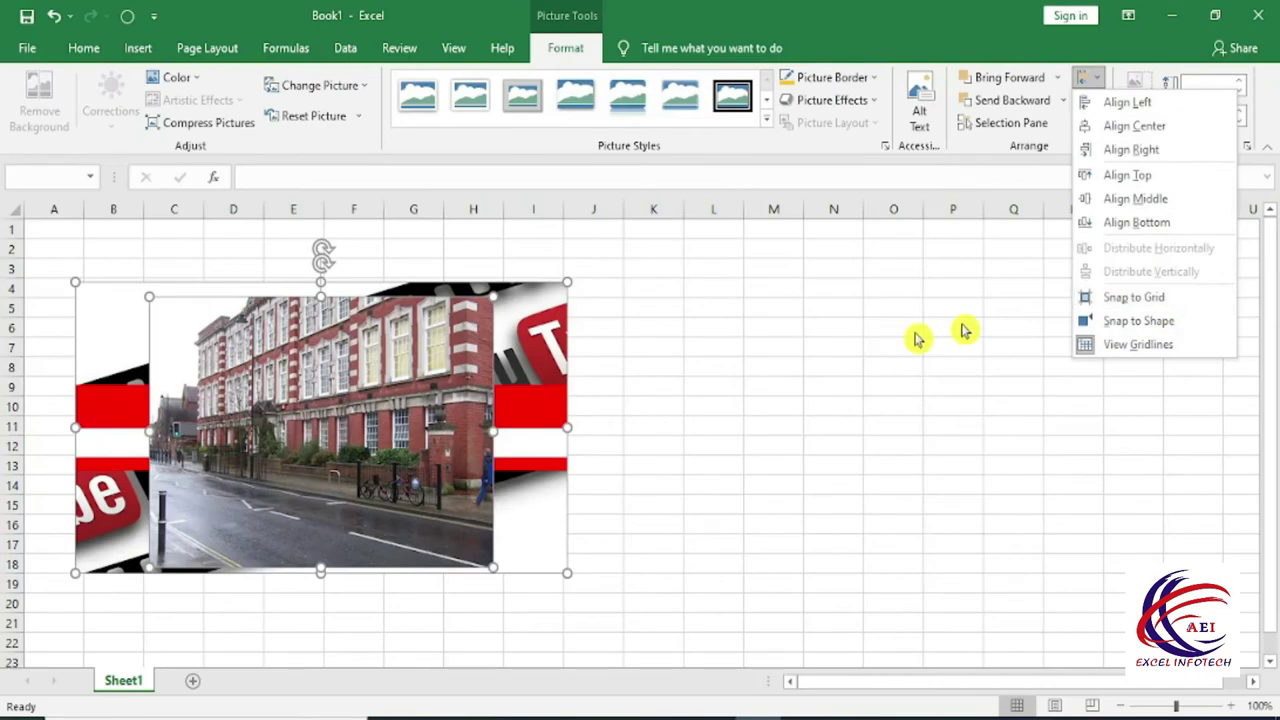
left_click(823, 358)
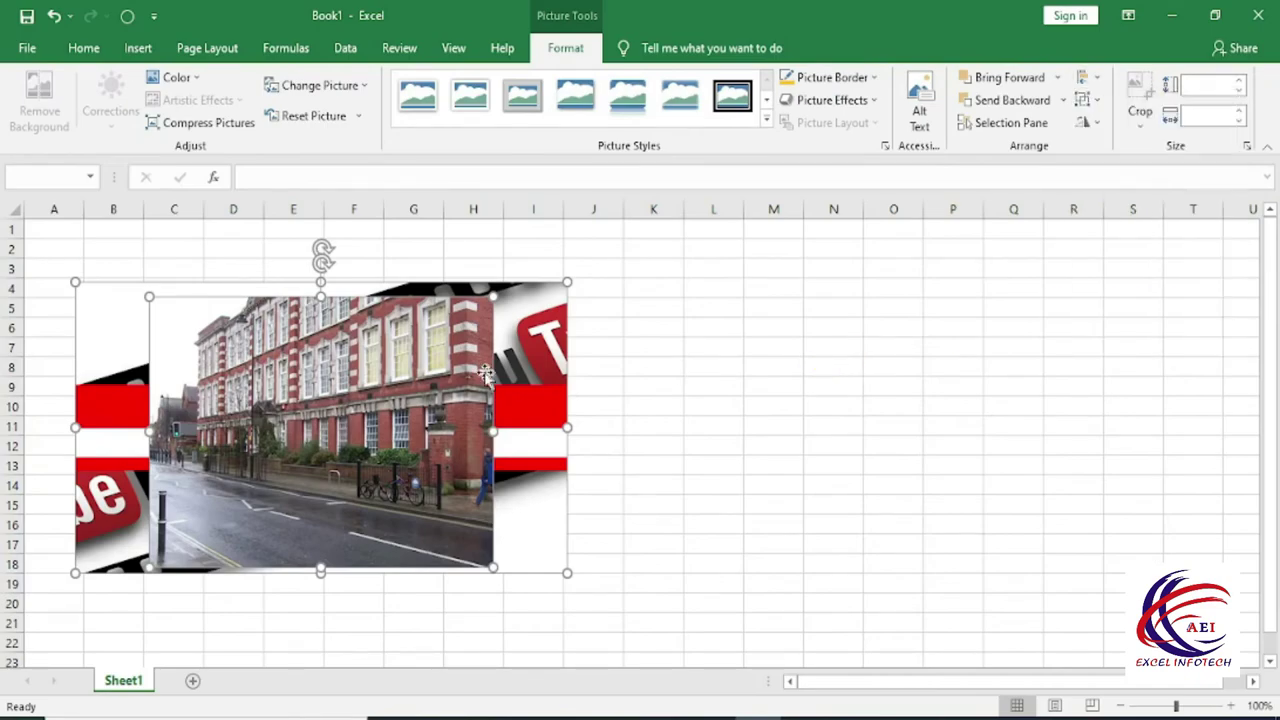
left_click_drag(507, 362, 1005, 373)
- Make row 7 much taller and widen column C
left_click(540, 368)
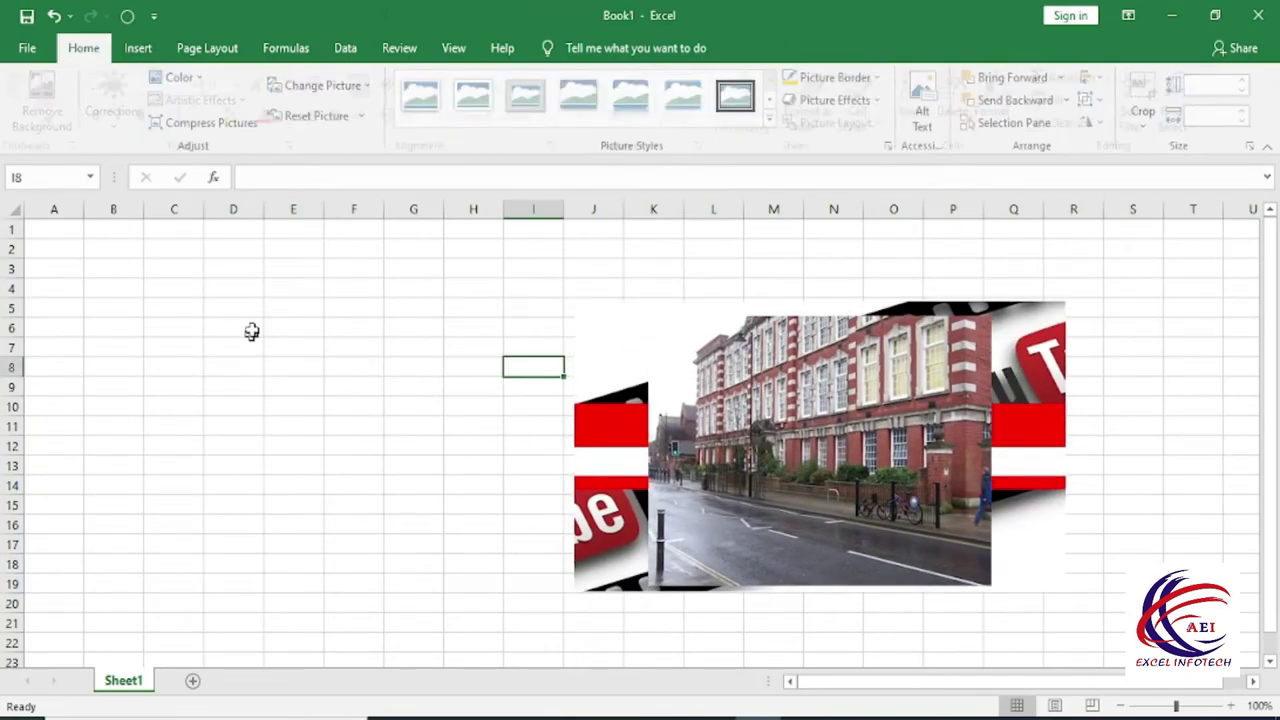
mouse_move(70, 288)
left_mouse_down()
mouse_move(91, 289)
mouse_move(343, 466)
mouse_move(429, 580)
left_mouse_up()
left_click(305, 455)
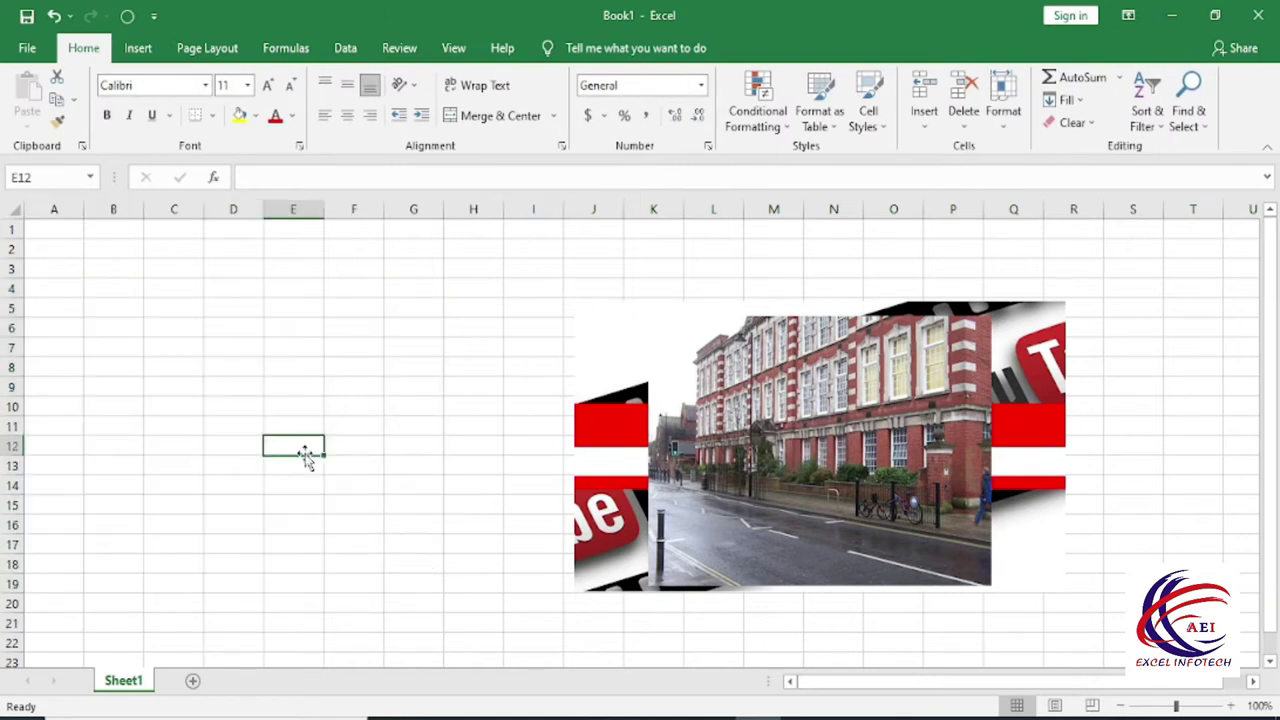
left_click(186, 346)
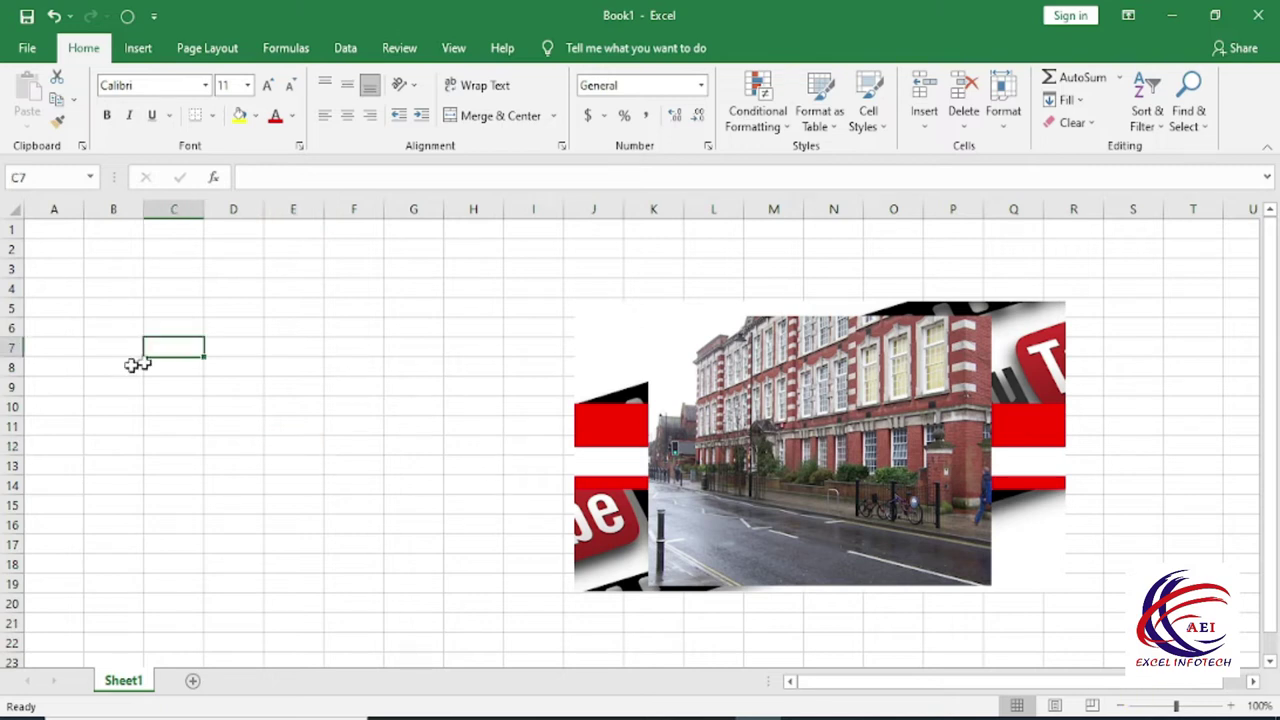
left_click_drag(17, 358, 17, 512)
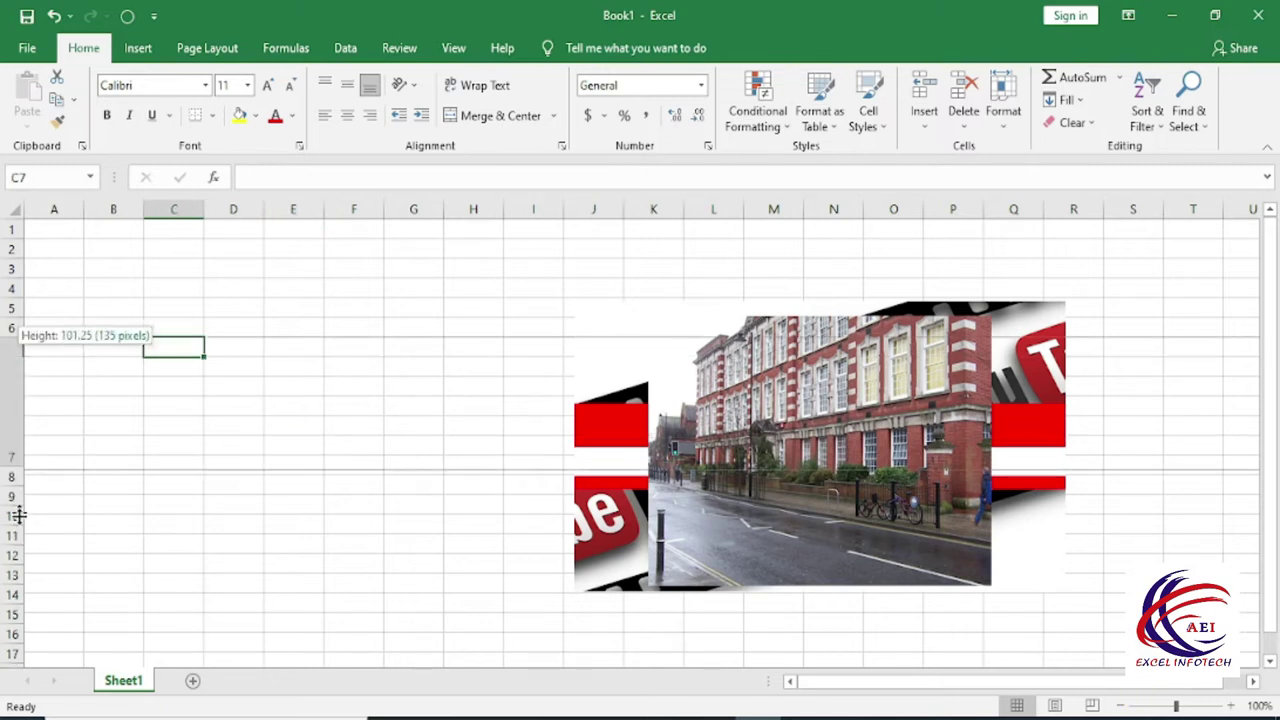
left_click_drag(205, 213, 597, 232)
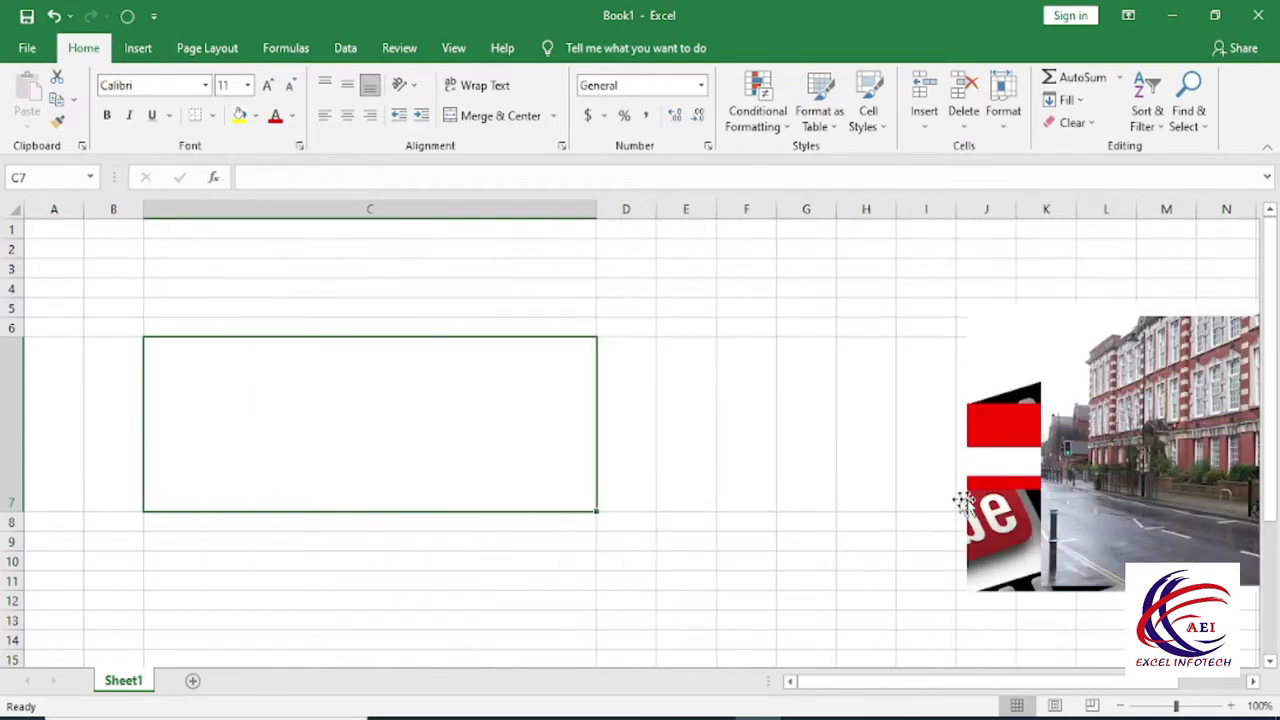
- Shrink and mirror the Excel Infotech banner to 1.29" by 2.3" and place it in C7
left_click_drag(963, 503, 497, 505)
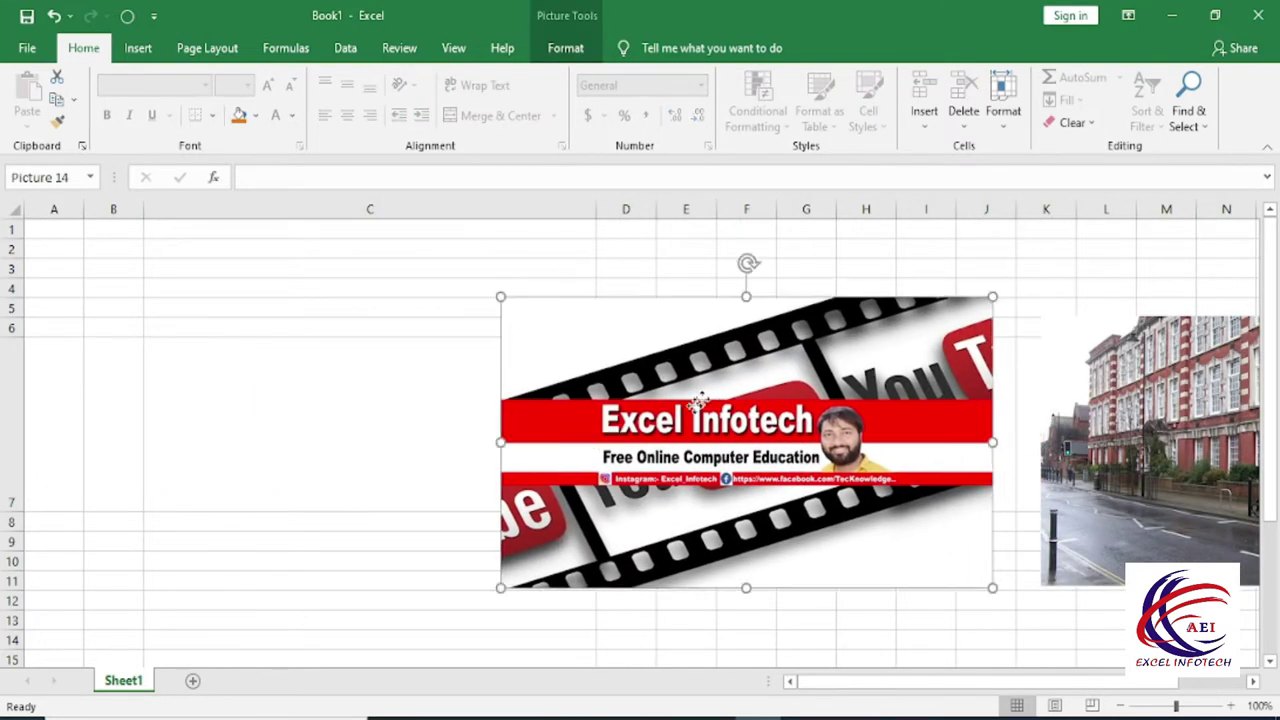
left_click_drag(698, 402, 603, 451)
left_click_drag(895, 345, 194, 514)
mouse_move(275, 574)
left_mouse_down()
mouse_move(318, 452)
mouse_move(264, 432)
mouse_move(256, 386)
mouse_move(260, 432)
mouse_move(240, 380)
mouse_move(243, 434)
mouse_move(214, 372)
mouse_move(272, 410)
left_mouse_up()
- Change the Snap to Grid/Snap to Shape settings and drag the banner against C7's right edge
left_click(565, 48)
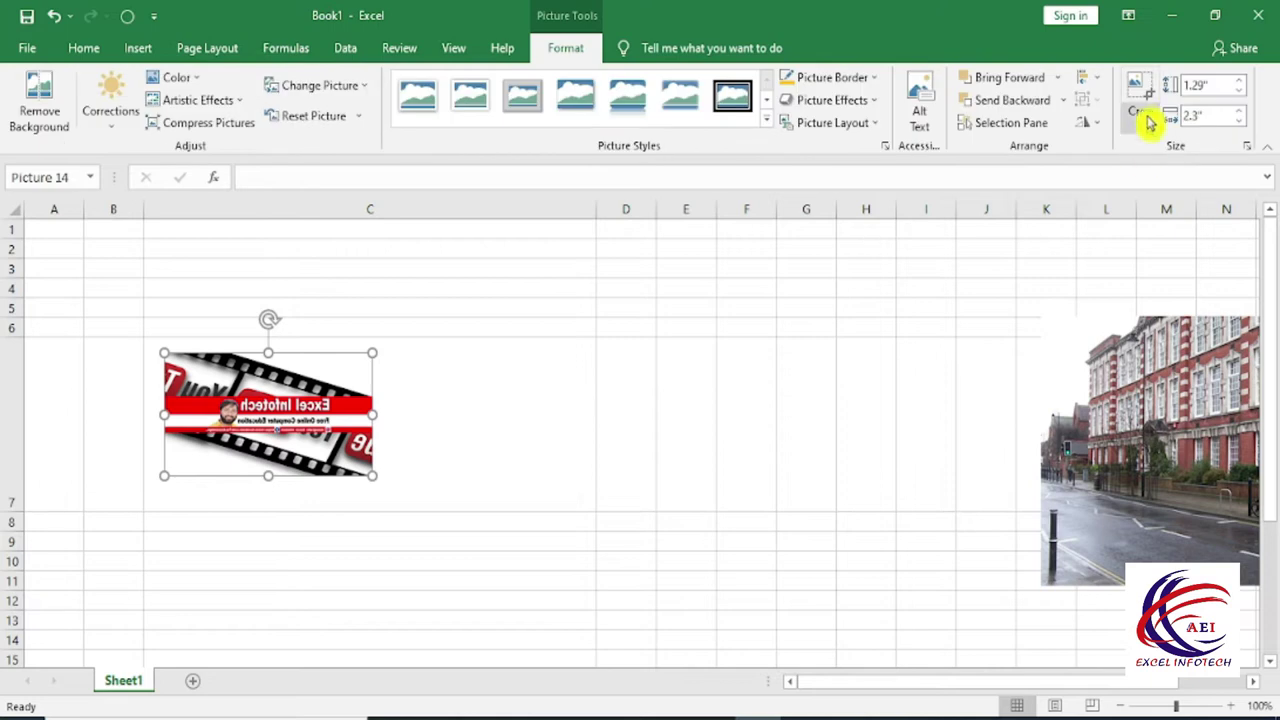
left_click(1088, 78)
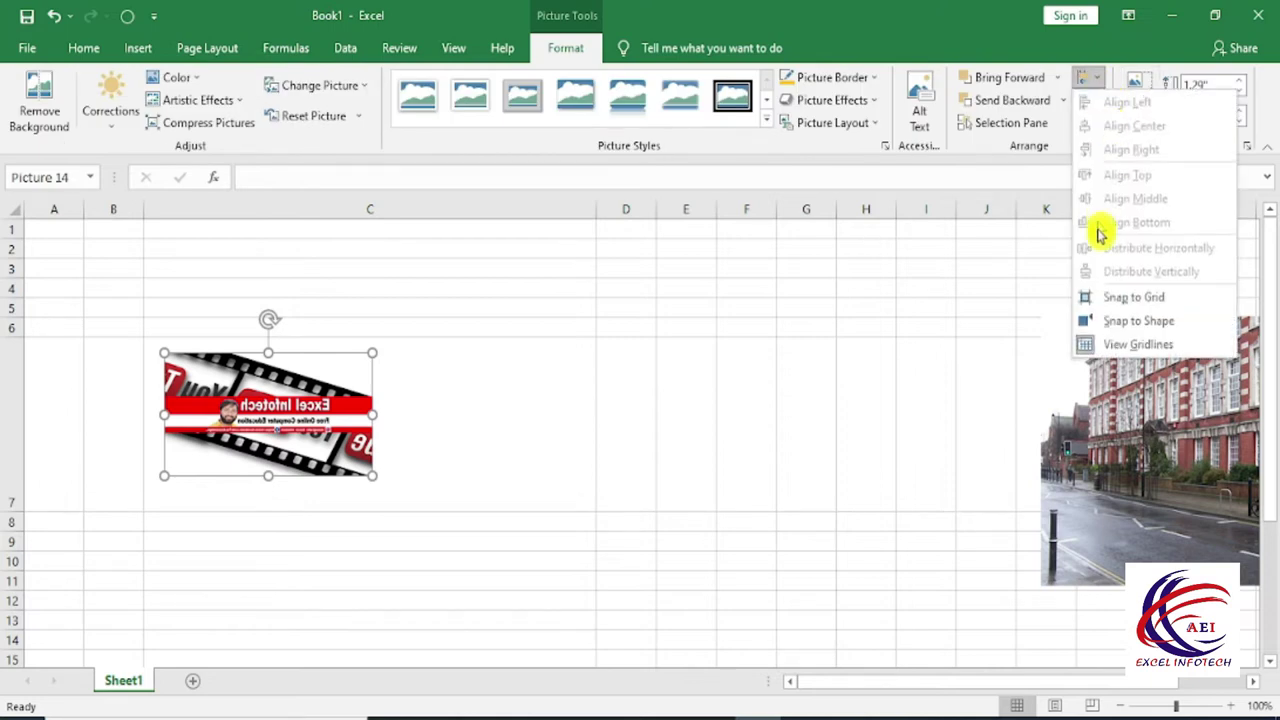
left_click(1165, 300)
mouse_move(285, 405)
left_mouse_down()
mouse_move(462, 398)
mouse_move(265, 410)
mouse_move(525, 378)
mouse_move(560, 425)
mouse_move(283, 452)
left_mouse_up()
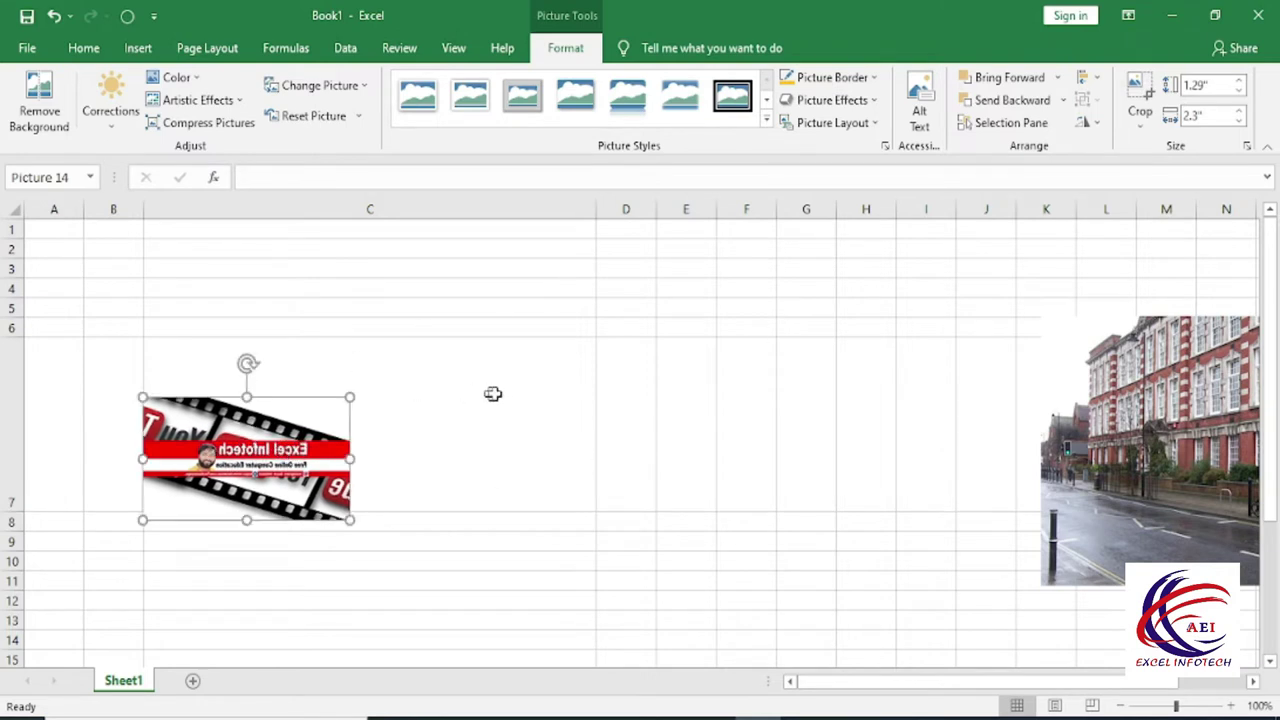
left_click(1088, 77)
left_click(1095, 317)
mouse_move(320, 458)
left_mouse_down()
mouse_move(354, 347)
mouse_move(520, 410)
mouse_move(603, 390)
mouse_move(335, 382)
left_mouse_up()
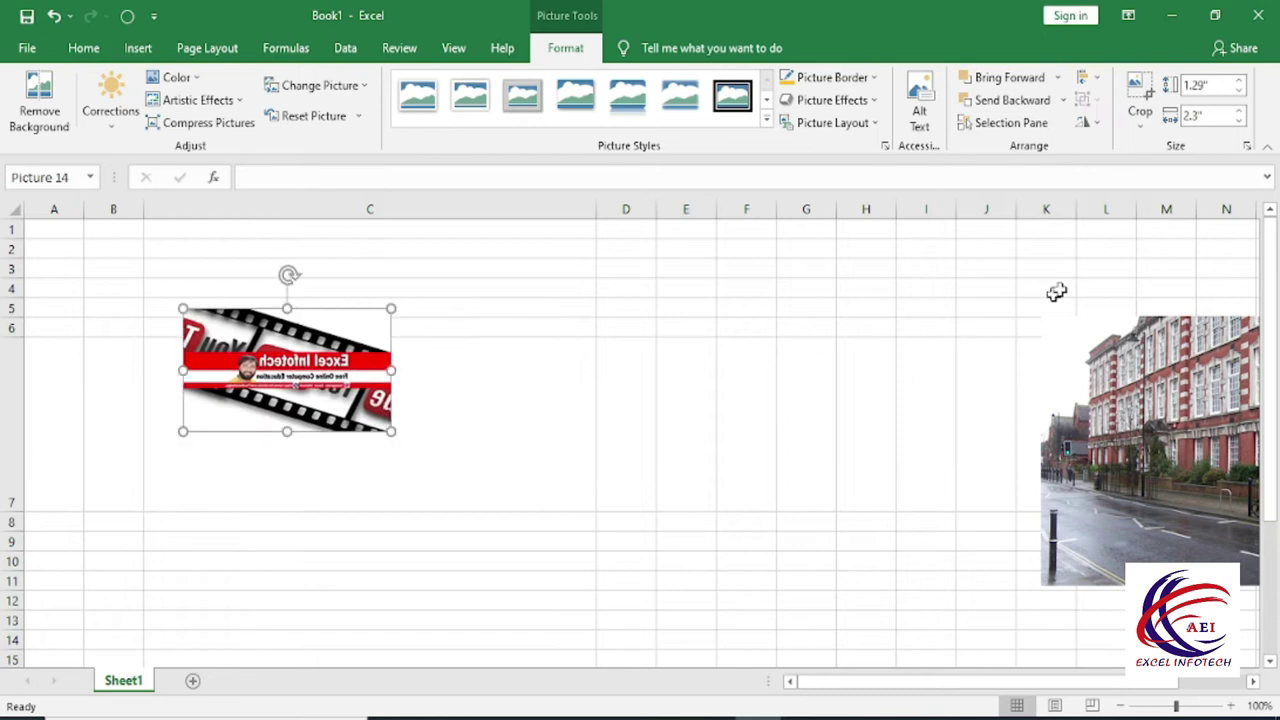
left_click(1100, 85)
left_click(306, 350)
mouse_move(322, 390)
left_mouse_down()
mouse_move(434, 455)
mouse_move(570, 415)
left_mouse_up()
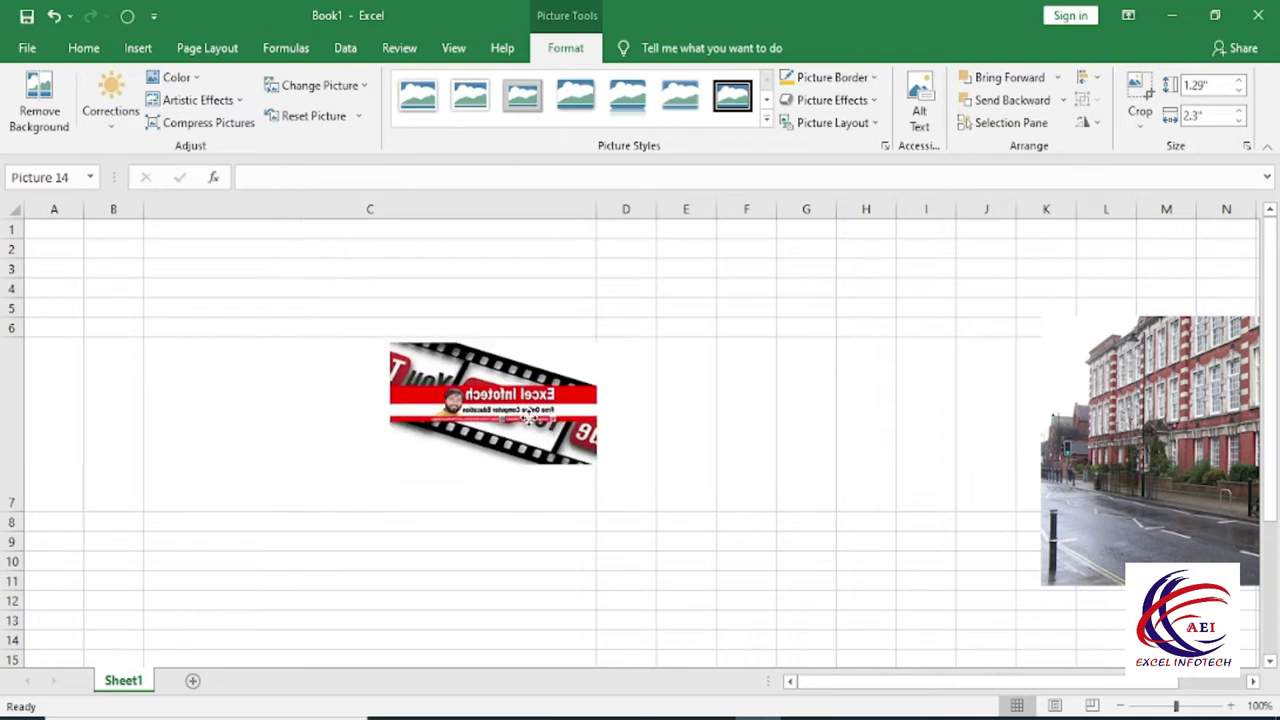
- Turn View Gridlines off and back on
left_click(1098, 80)
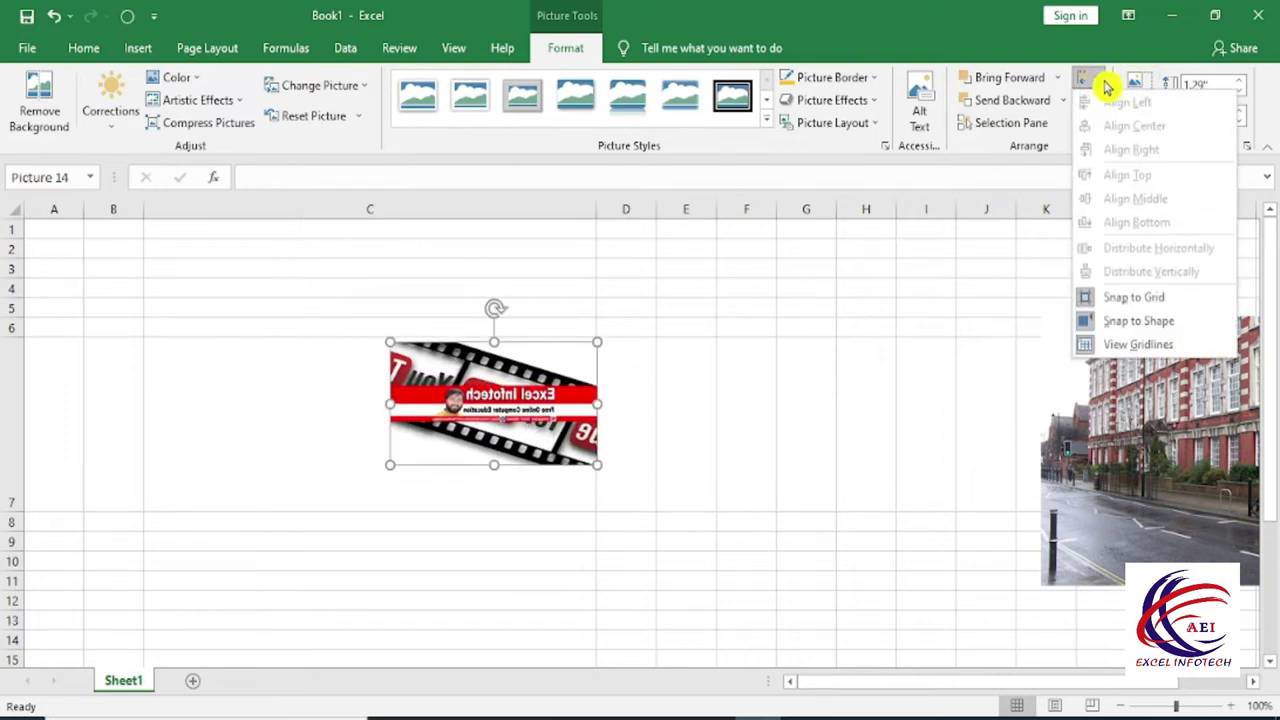
left_click(1163, 345)
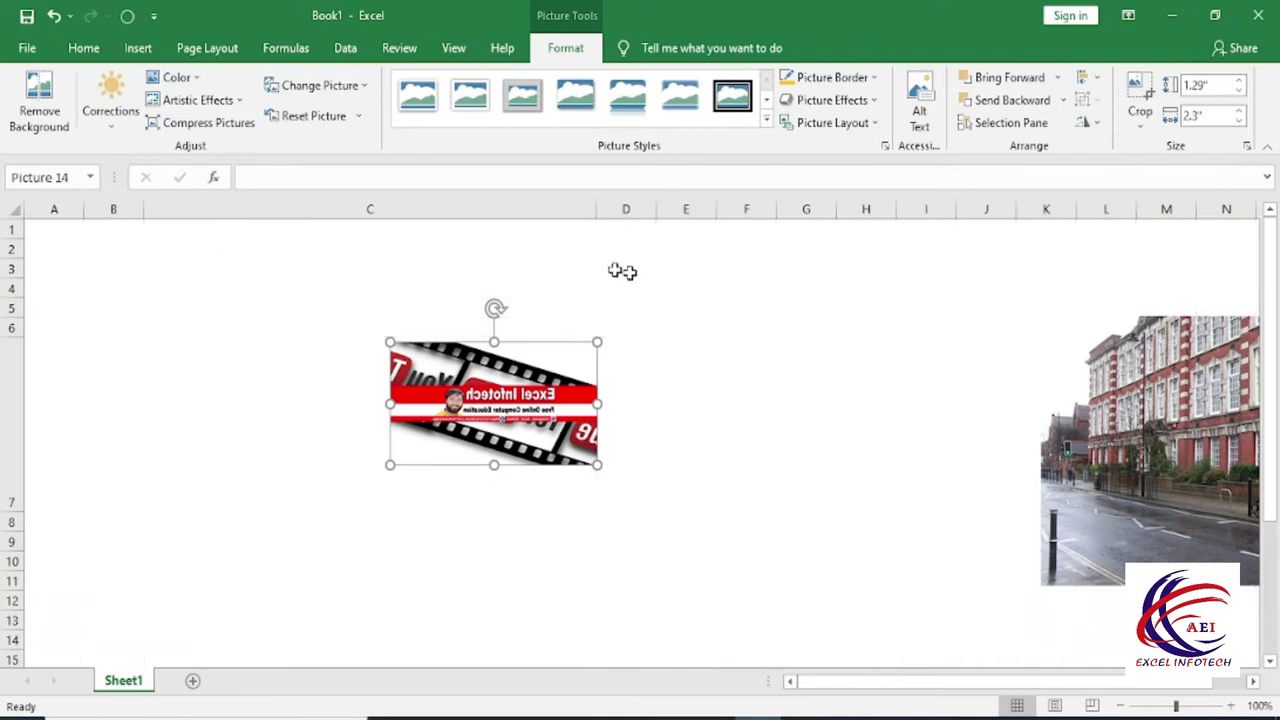
left_click(1088, 78)
left_click(1117, 356)
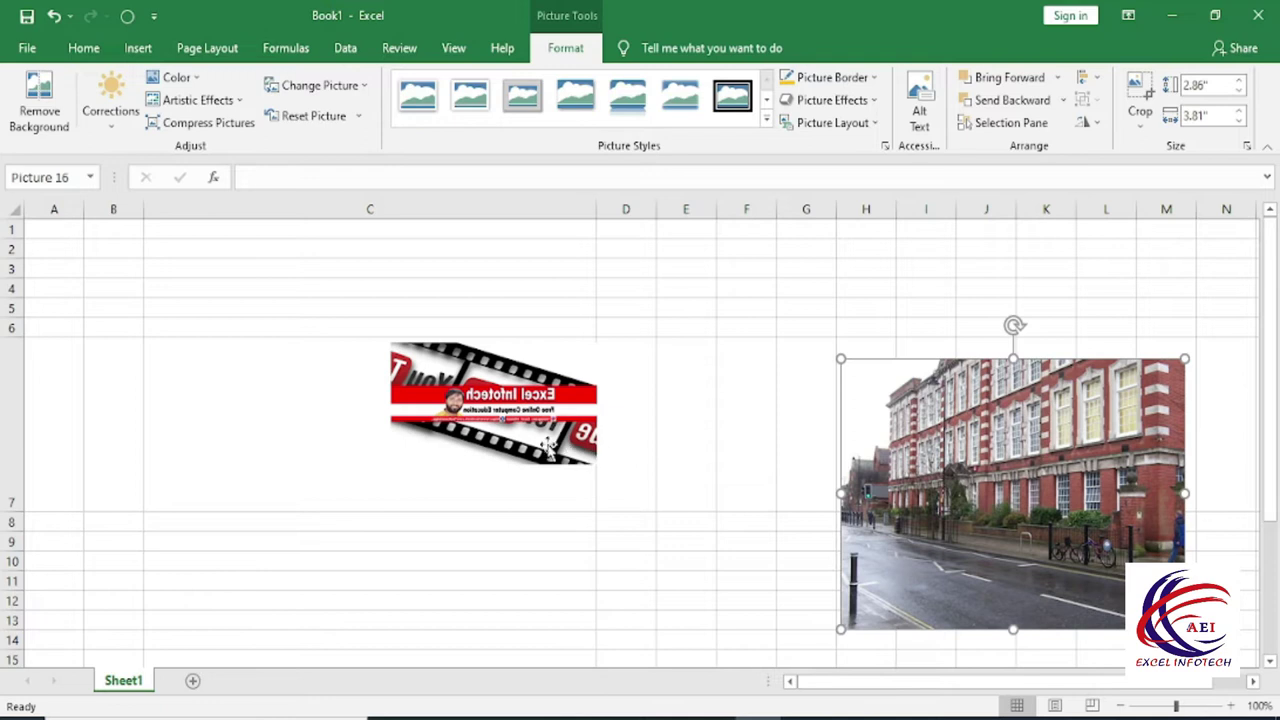
- Group the banner and building photo into one object and move it left
left_click(540, 442, "ctrl")
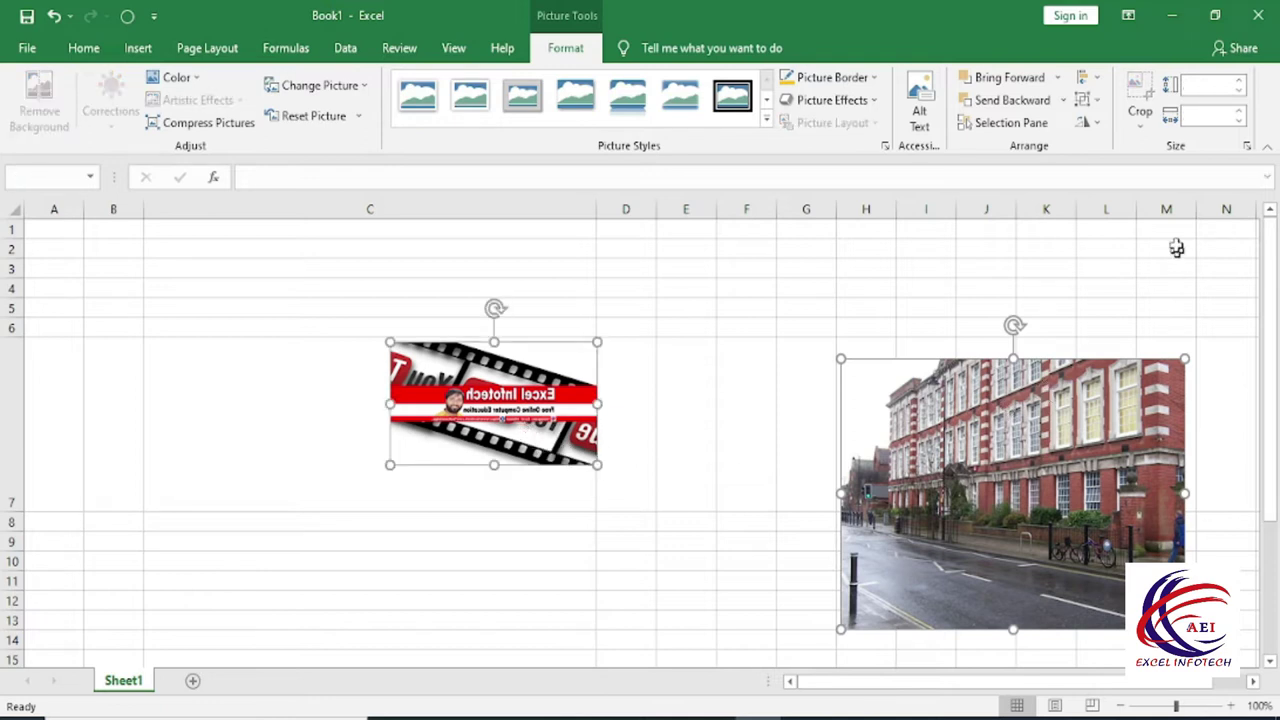
left_click(1095, 102)
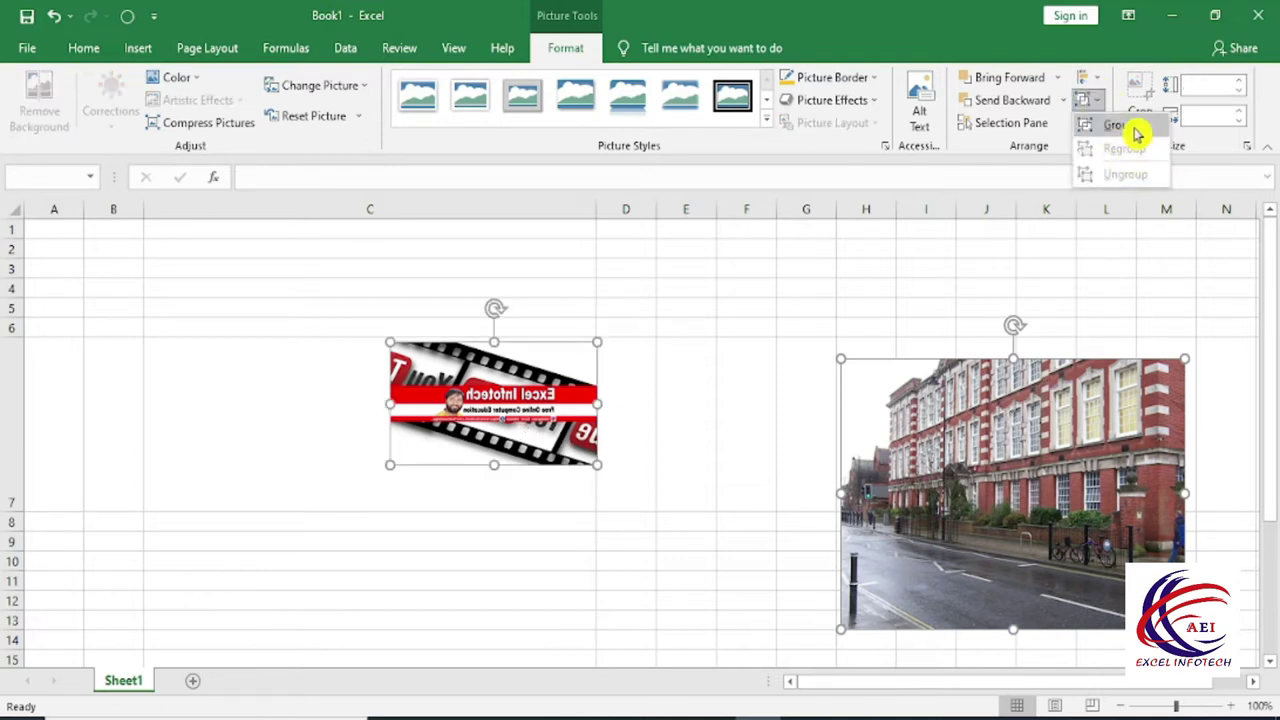
left_click(1137, 133)
mouse_move(985, 453)
left_mouse_down()
mouse_move(804, 432)
mouse_move(834, 430)
left_mouse_up()
left_click(1071, 400)
mouse_move(396, 380)
left_mouse_down()
mouse_move(455, 403)
mouse_move(396, 372)
left_mouse_up()
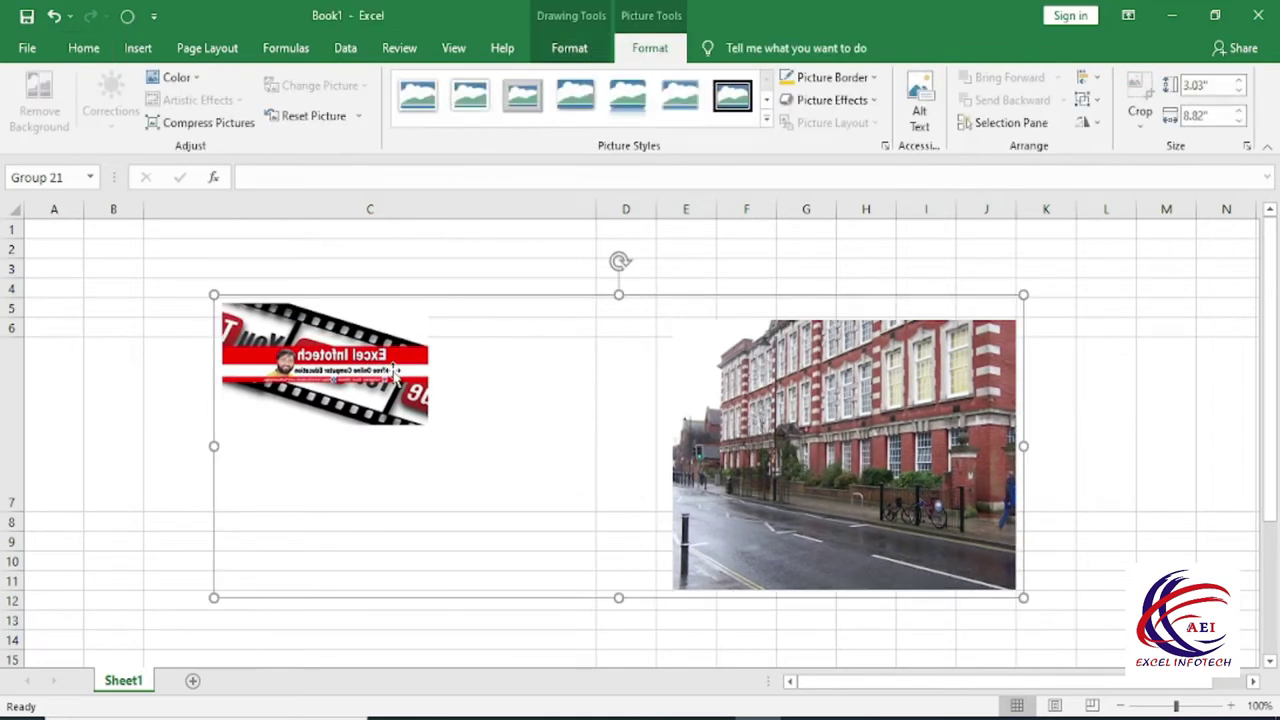
- Ungroup the two pictures and move the banner picture down
left_click(1086, 100)
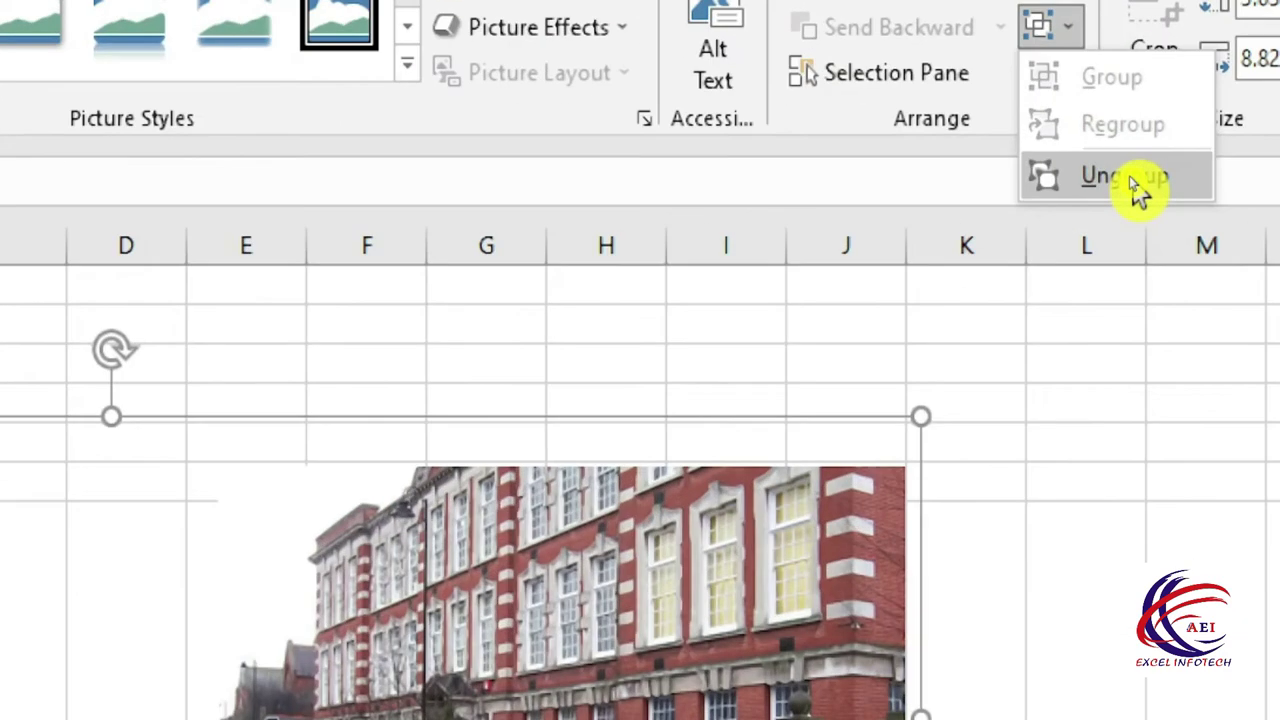
left_click(1128, 180)
left_click(629, 677)
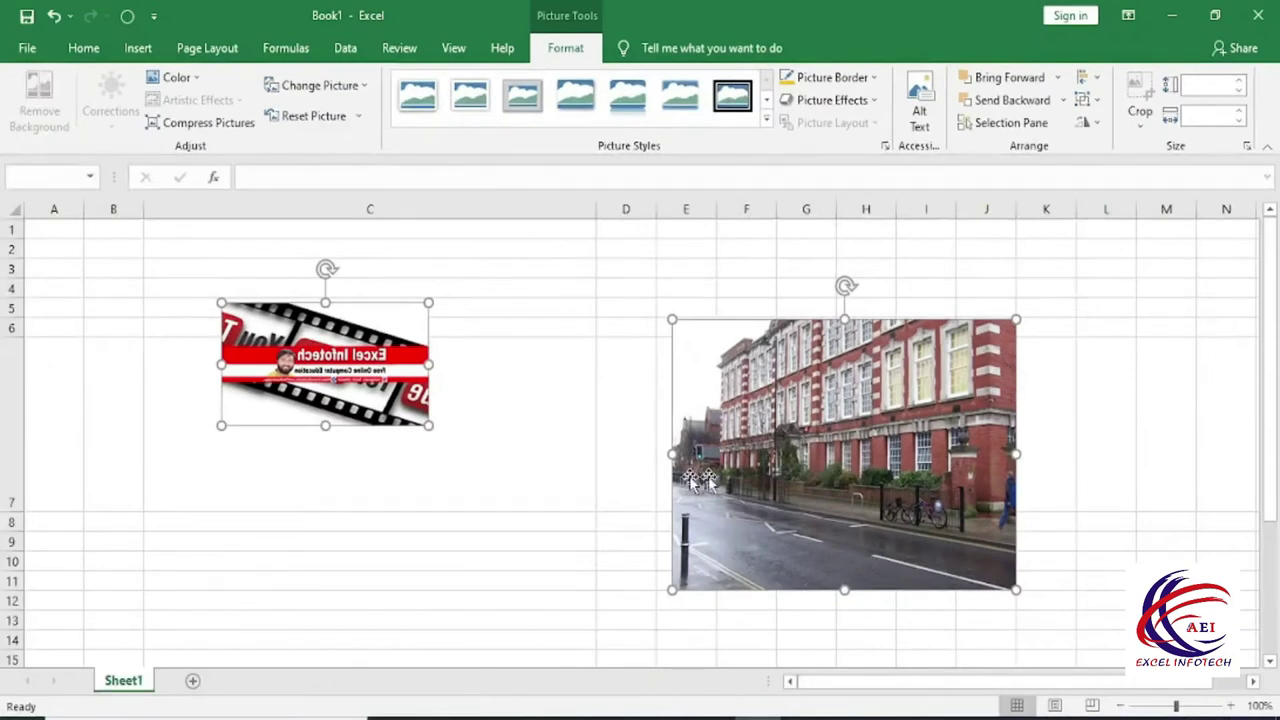
left_click(500, 460)
mouse_move(375, 357)
left_mouse_down()
mouse_move(375, 480)
mouse_move(492, 485)
left_mouse_up()
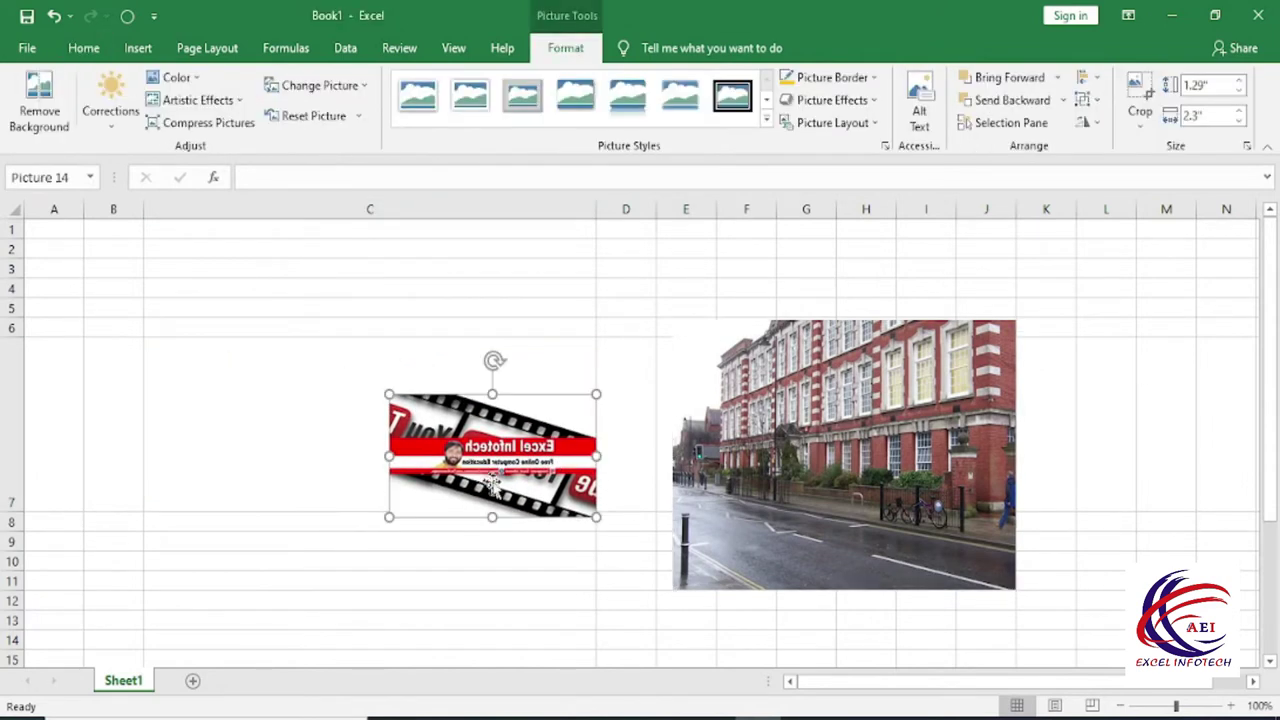
- Regroup the pictures as Group 22 and shift it further left on the sheet
left_click(1086, 100)
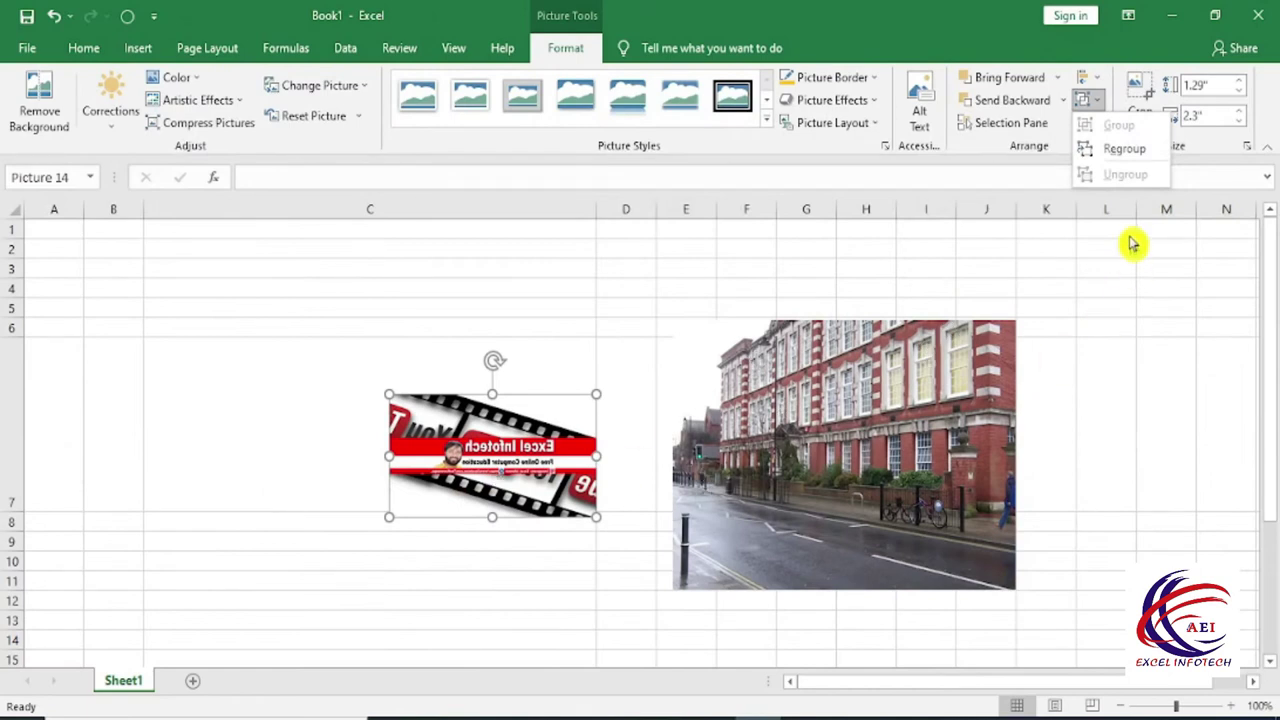
left_click(1130, 172)
left_click(1088, 100)
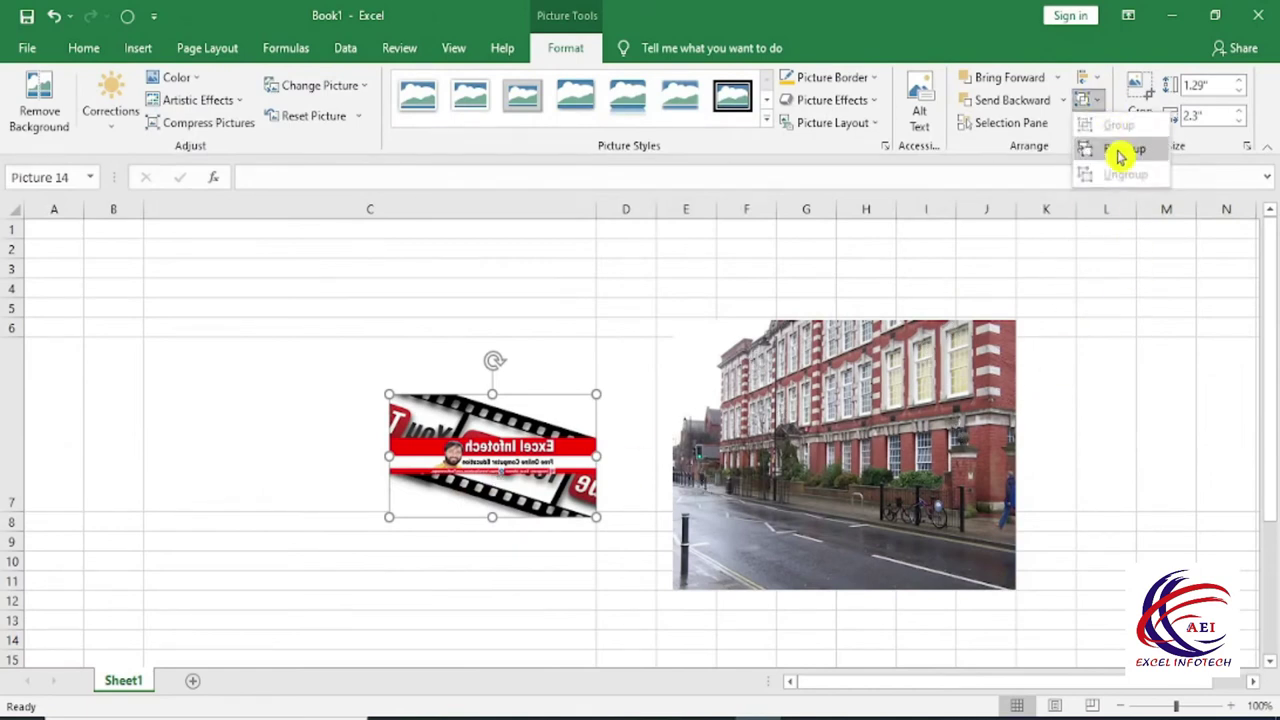
left_click(1124, 150)
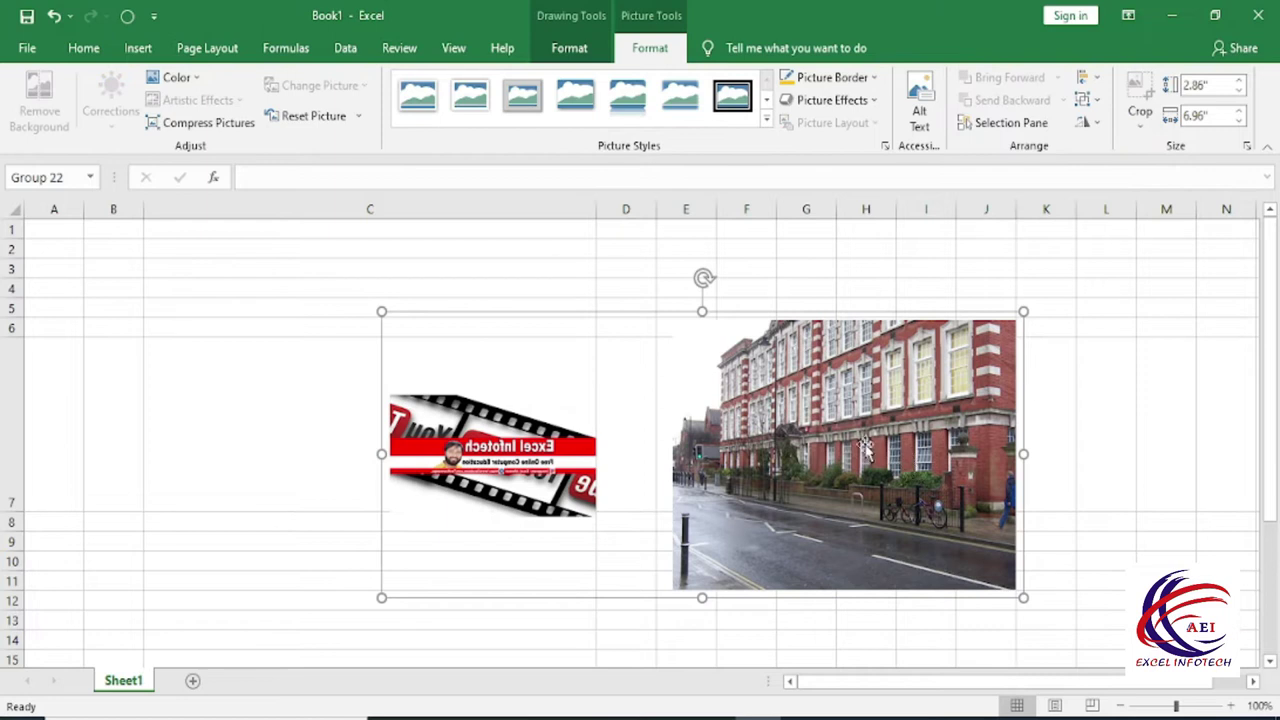
left_click_drag(866, 447, 762, 422)
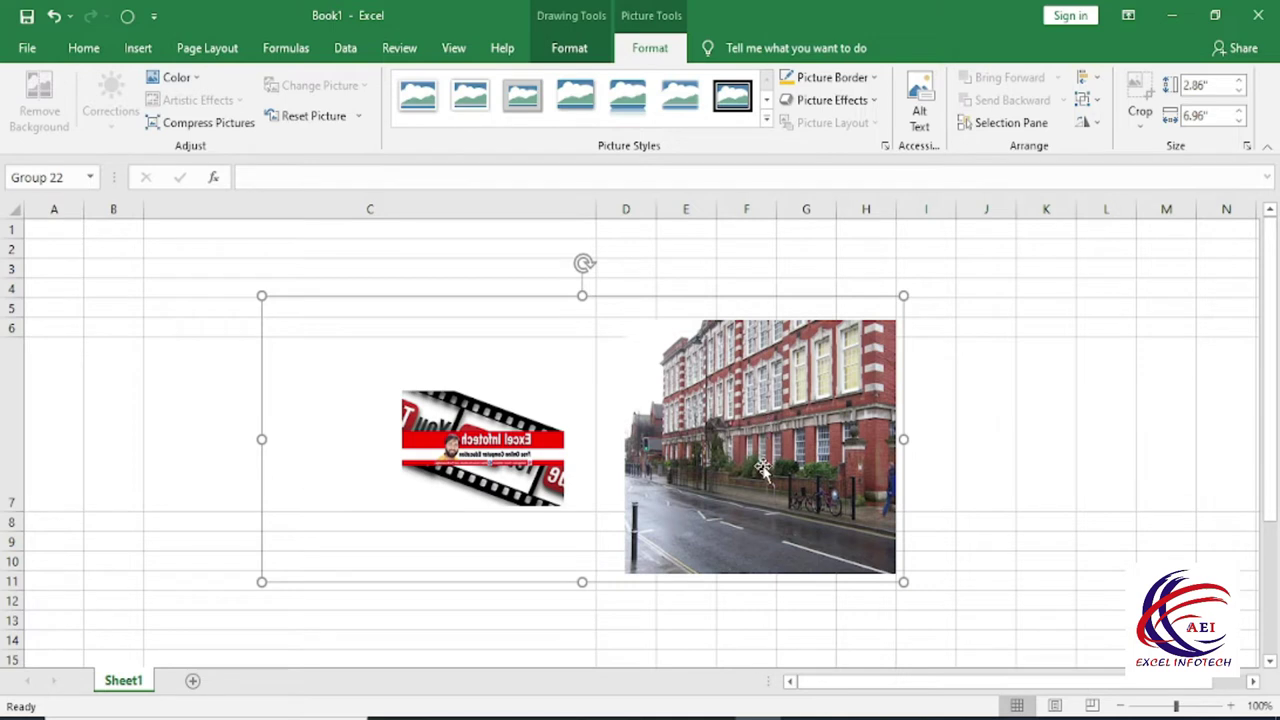
- Nudge Group 22 slightly lower, leaving rotation and crop unchanged
left_click(1090, 122)
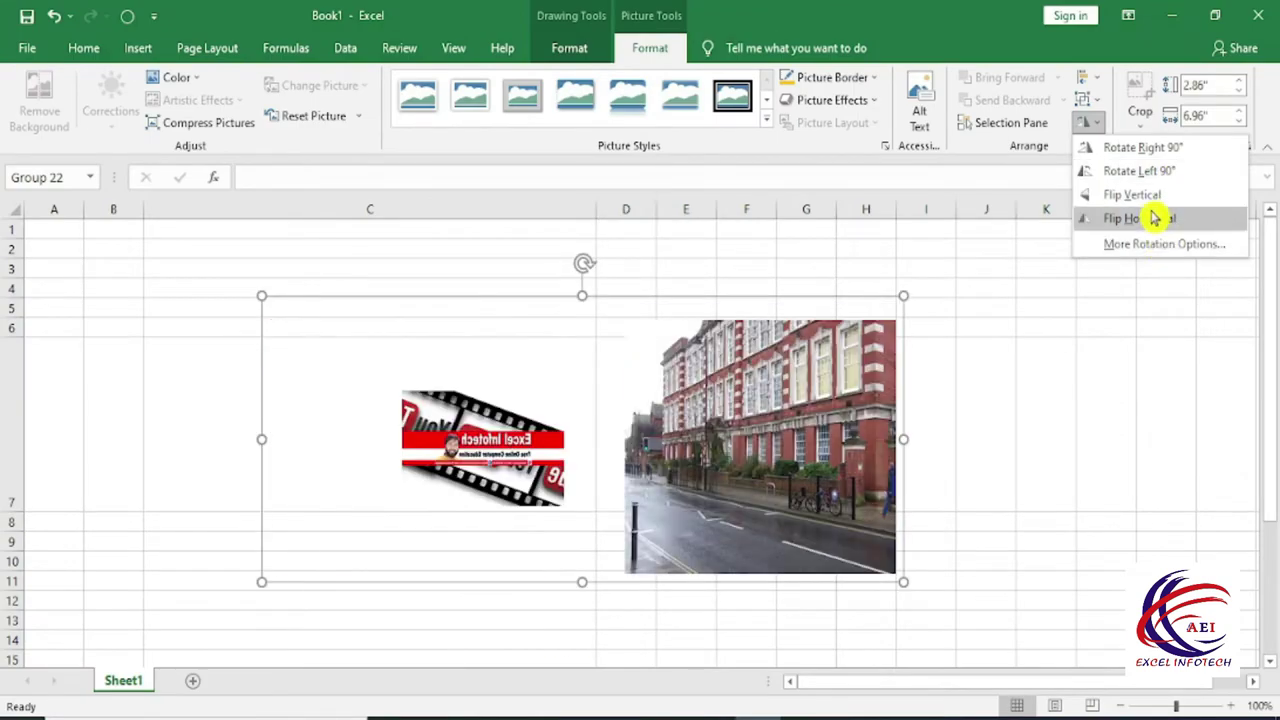
left_click(970, 310)
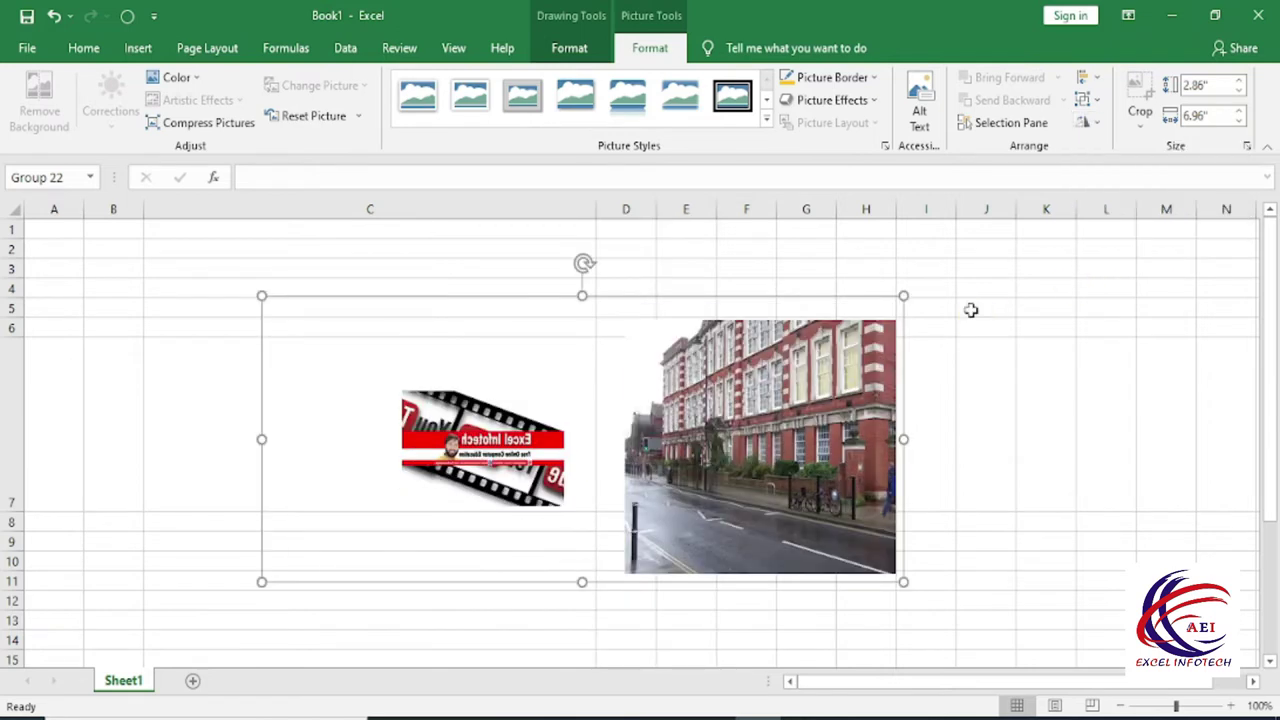
left_click_drag(808, 415, 808, 423)
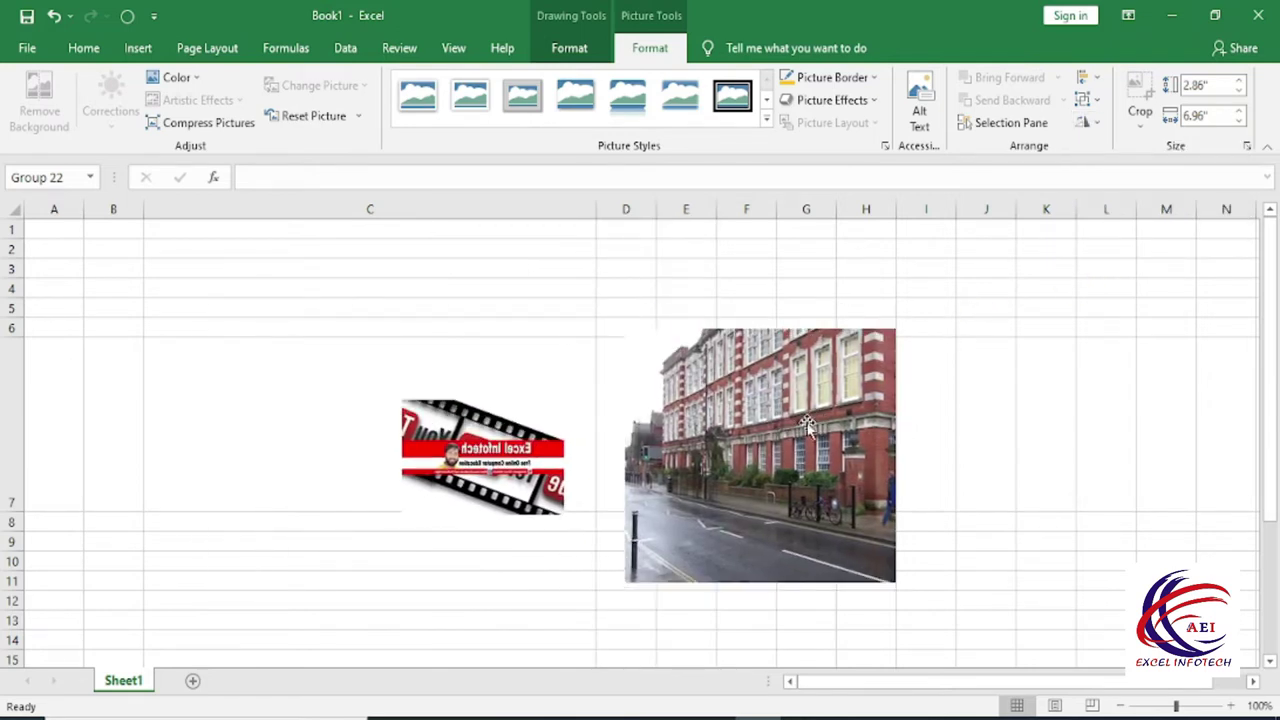
left_click(1140, 117)
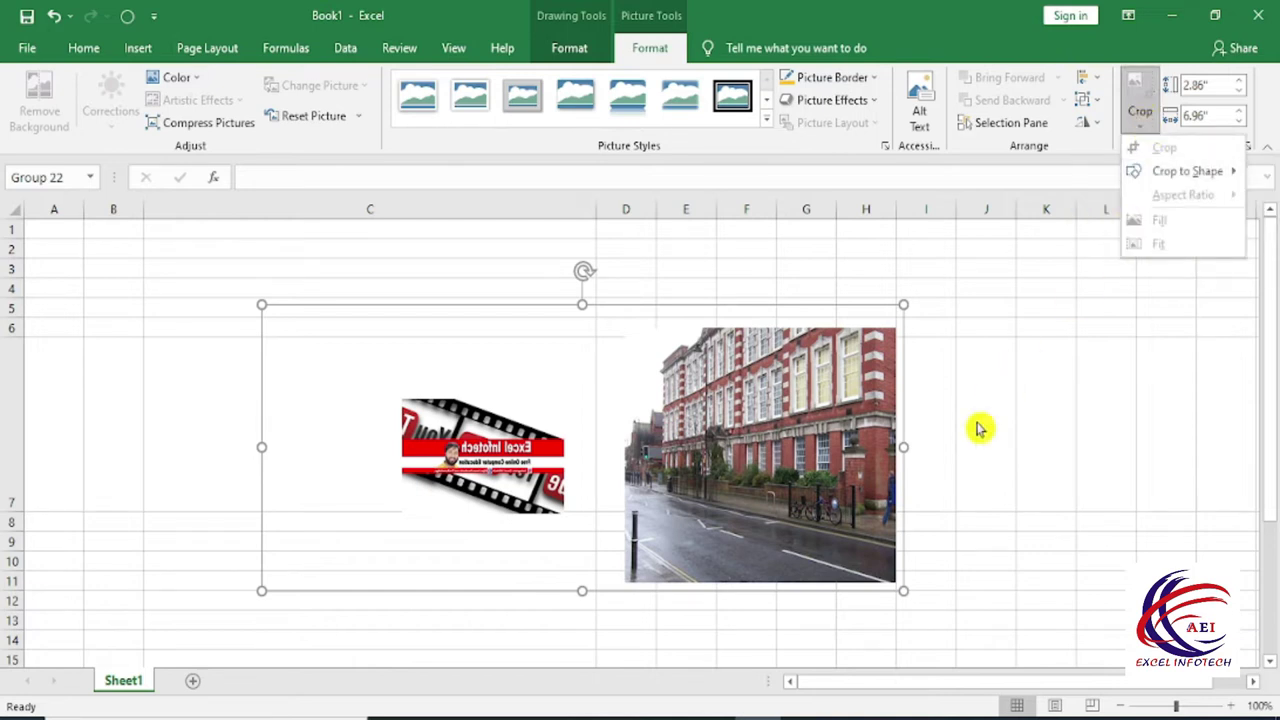
key("Escape")
- Ungroup the pictures and move the building photo slightly right and up
left_click(1086, 100)
left_click(1118, 174)
left_click(1033, 347)
left_click_drag(760, 455, 791, 445)
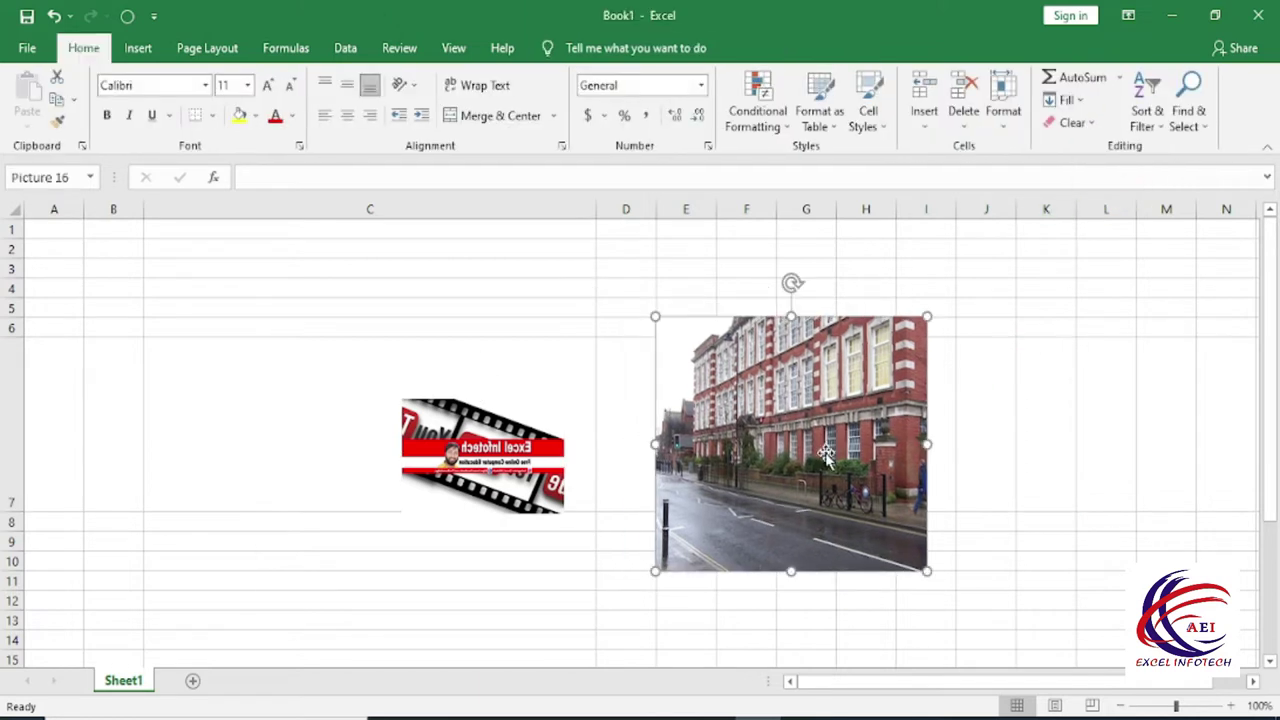
- Crop the building photo's top and right edges and move it up to around F5
left_click(1140, 90)
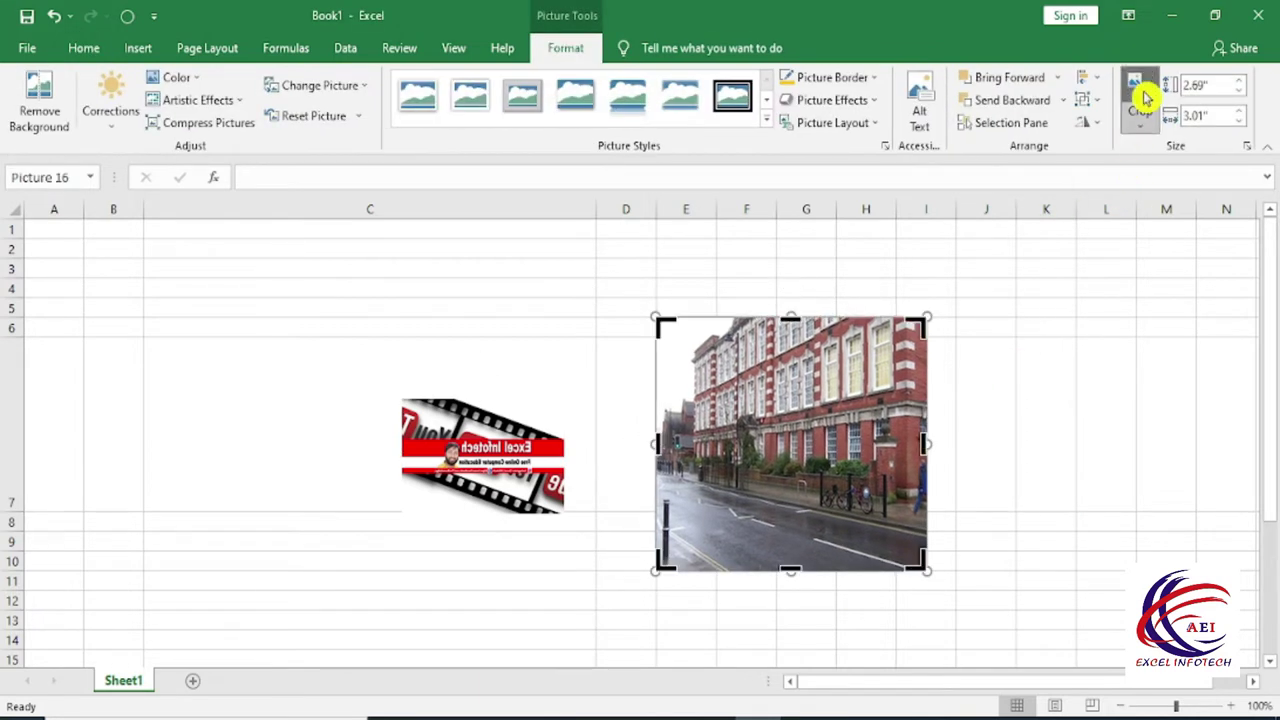
left_click_drag(921, 325, 843, 405)
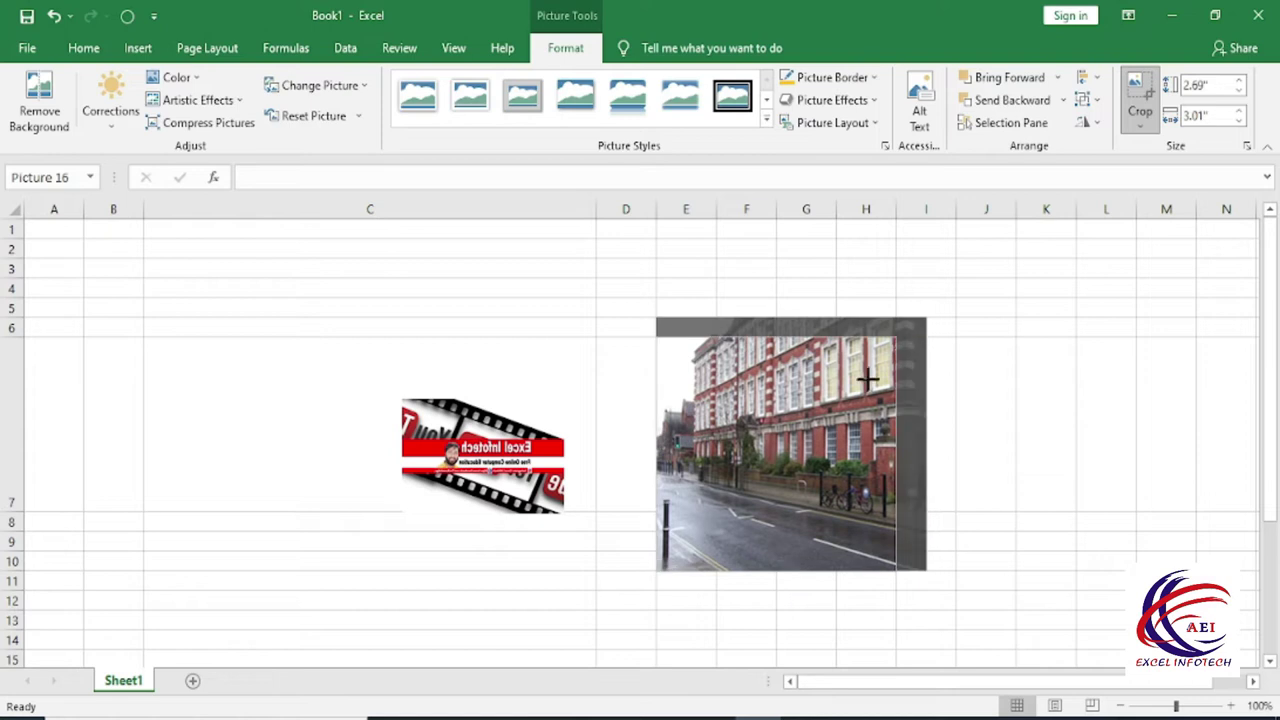
left_click(985, 430)
left_click(800, 450)
left_click_drag(800, 440, 860, 378)
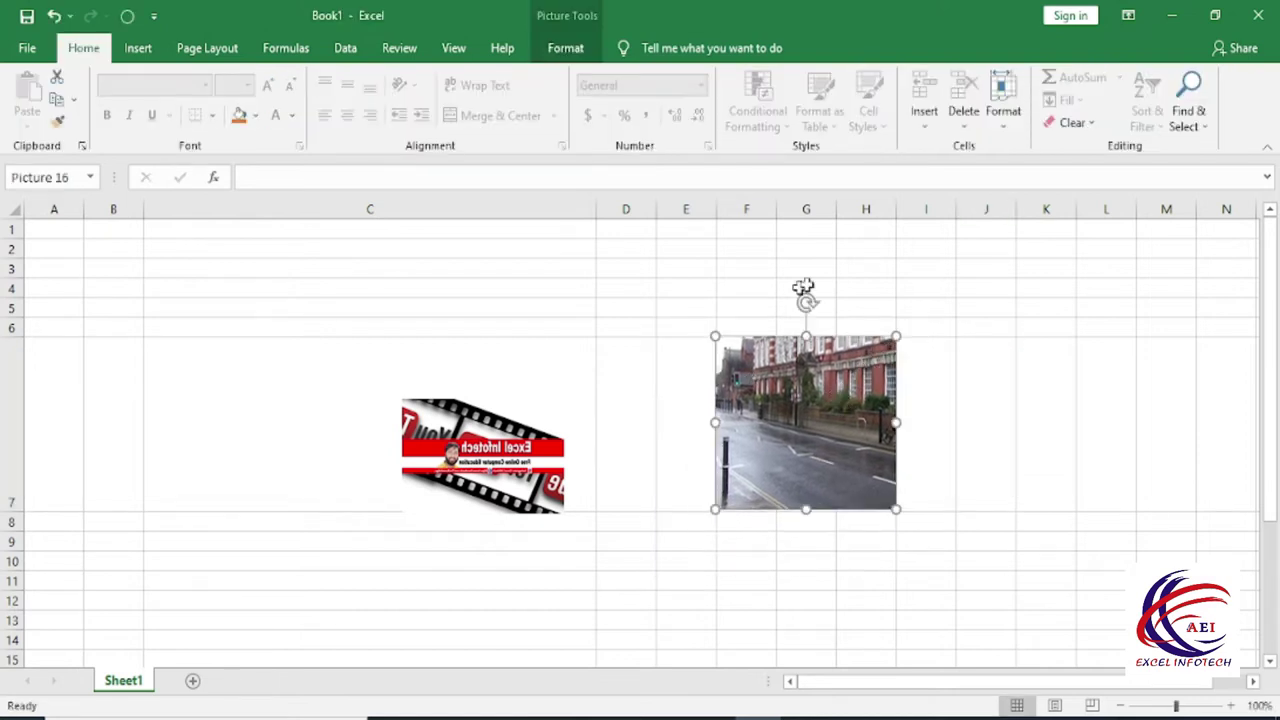
- Resize the building photo with the Height and Width spinners to 2.19" by 2.4"
left_click(565, 48)
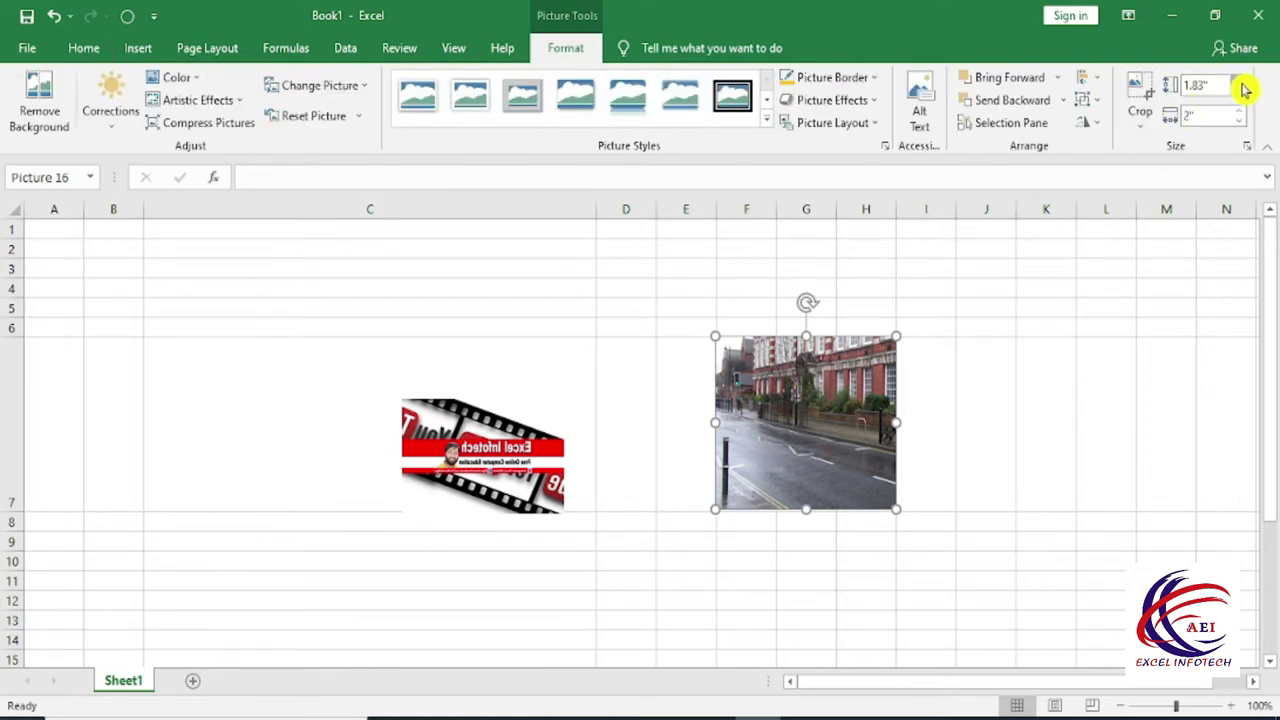
left_click(1240, 85)
left_click(1241, 110)
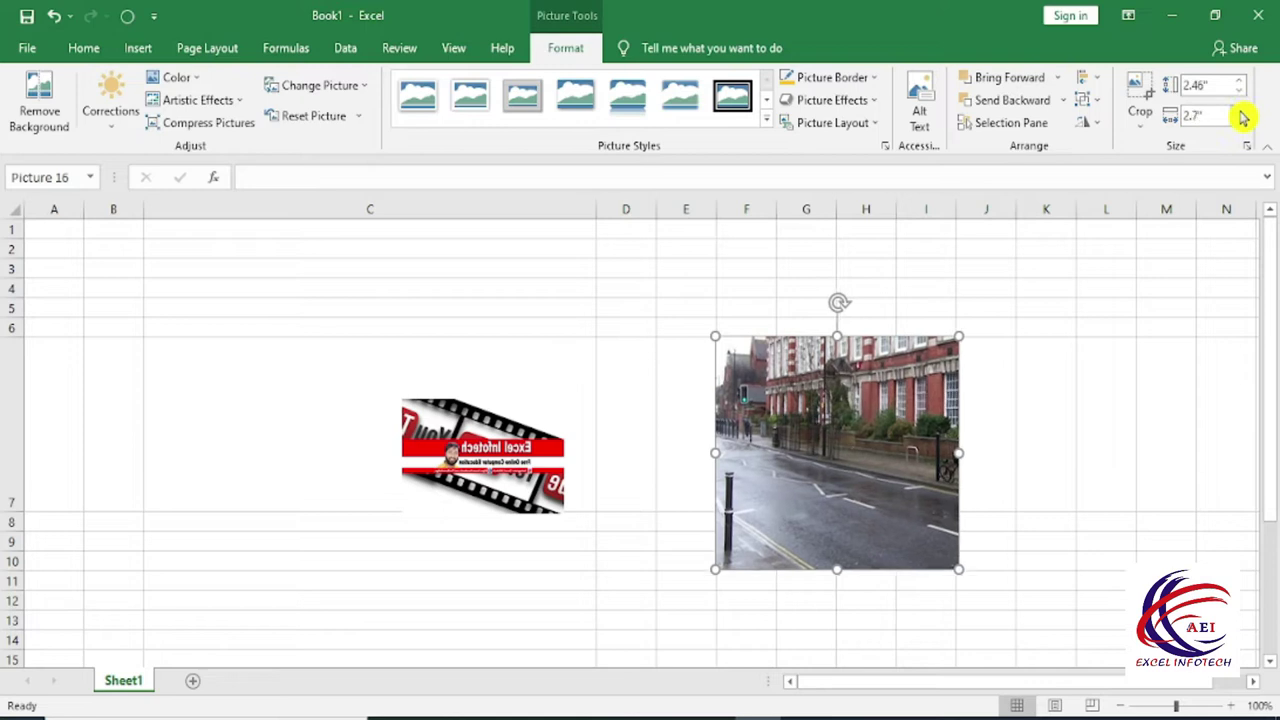
left_click(1240, 119)
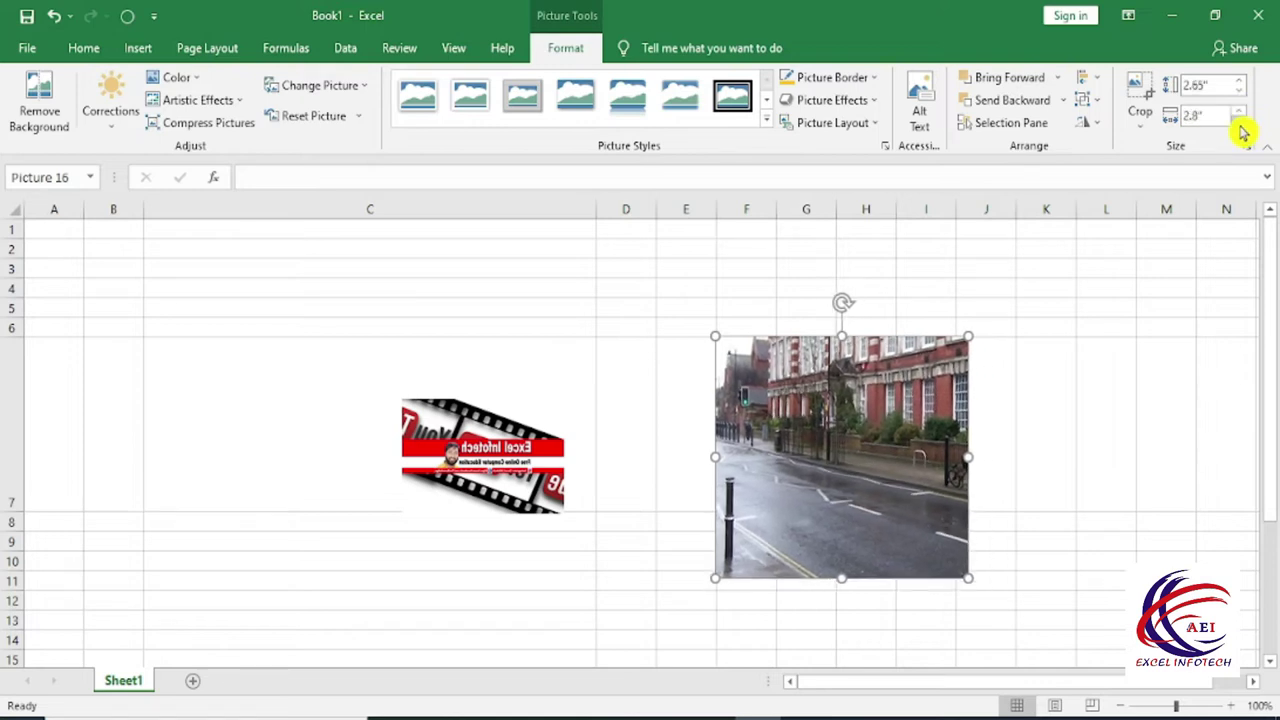
left_click(1137, 113)
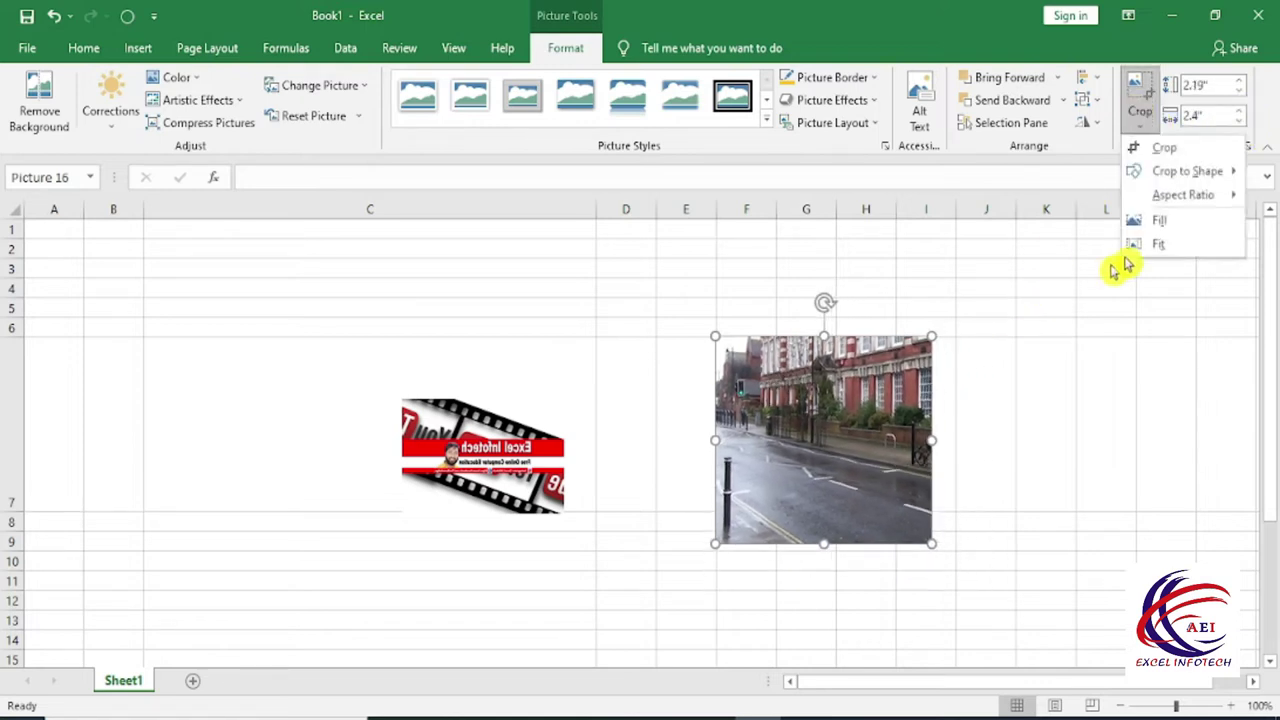
mouse_move(1187, 171)
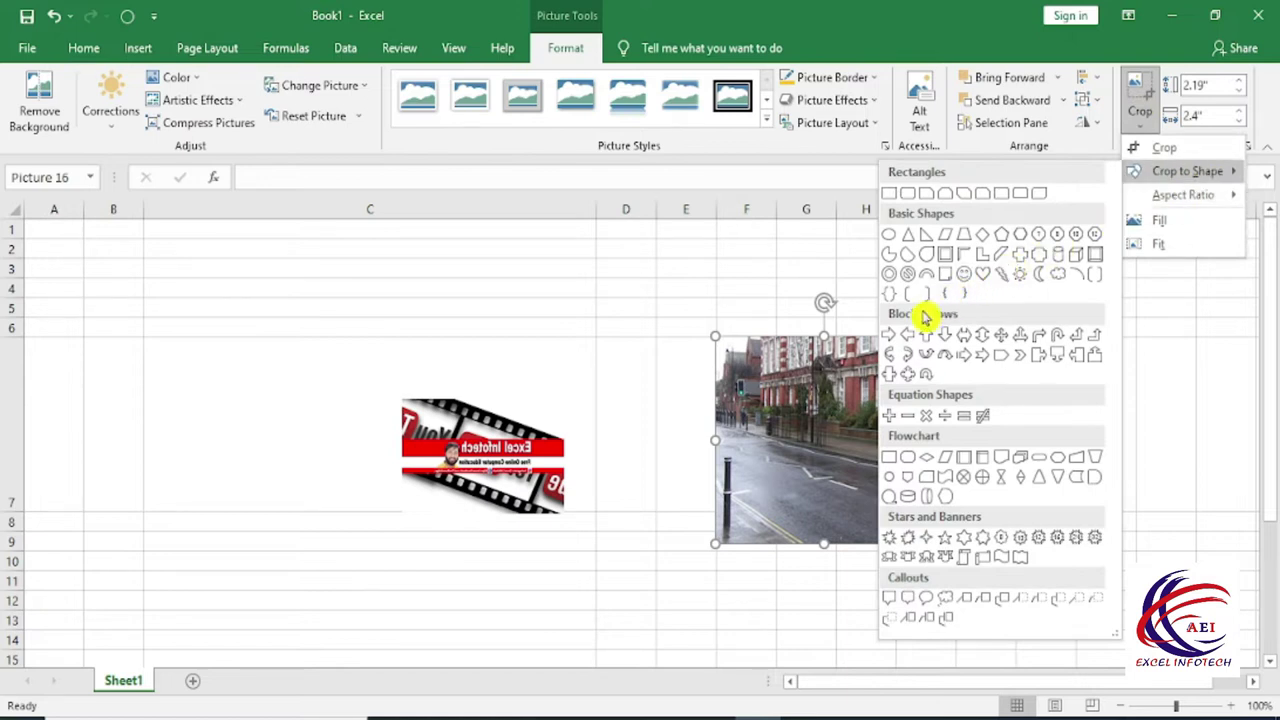
- Crop the building photo to an oval with a 3:4 aspect ratio, enlarging the crop area
left_click(933, 258)
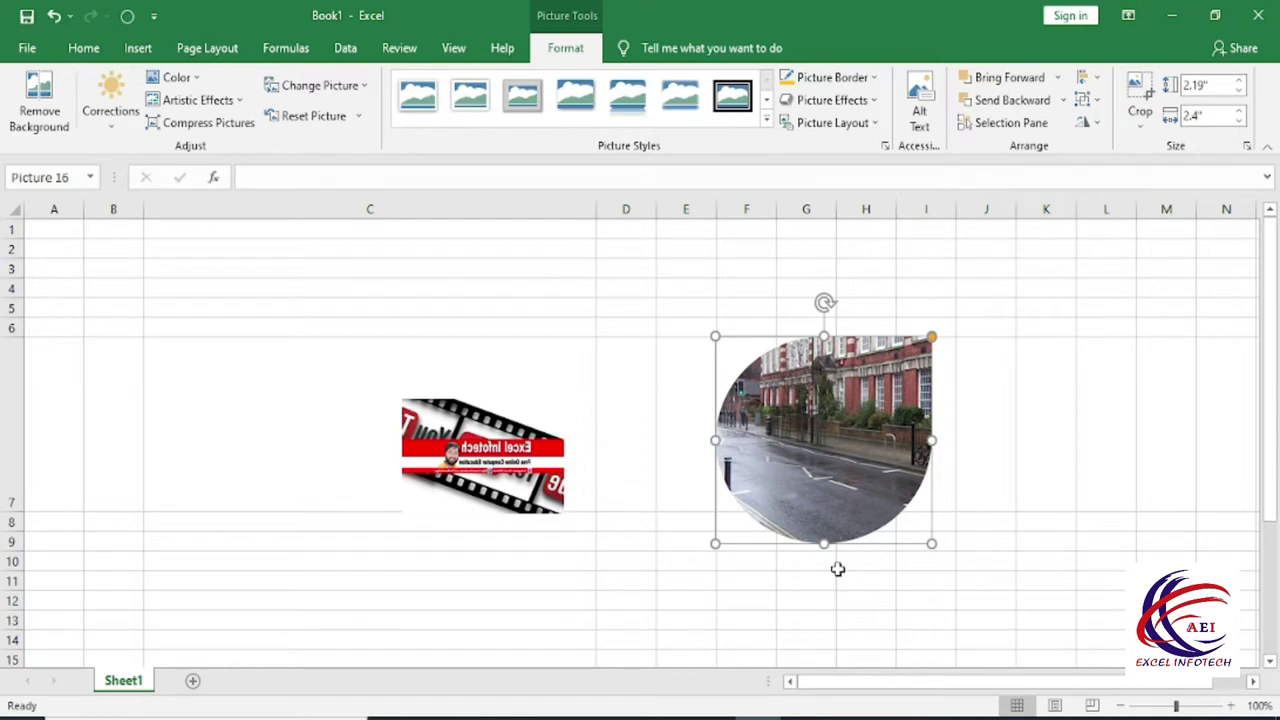
left_click(1140, 128)
mouse_move(1185, 195)
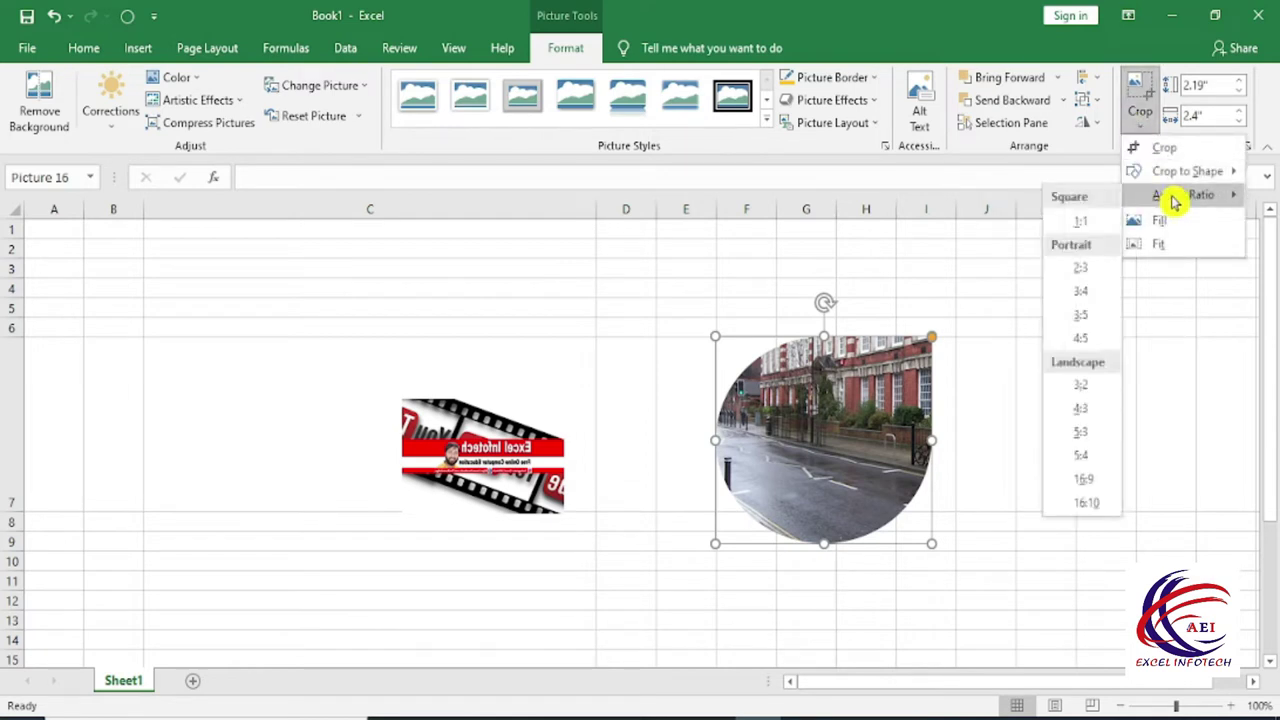
left_click(1080, 291)
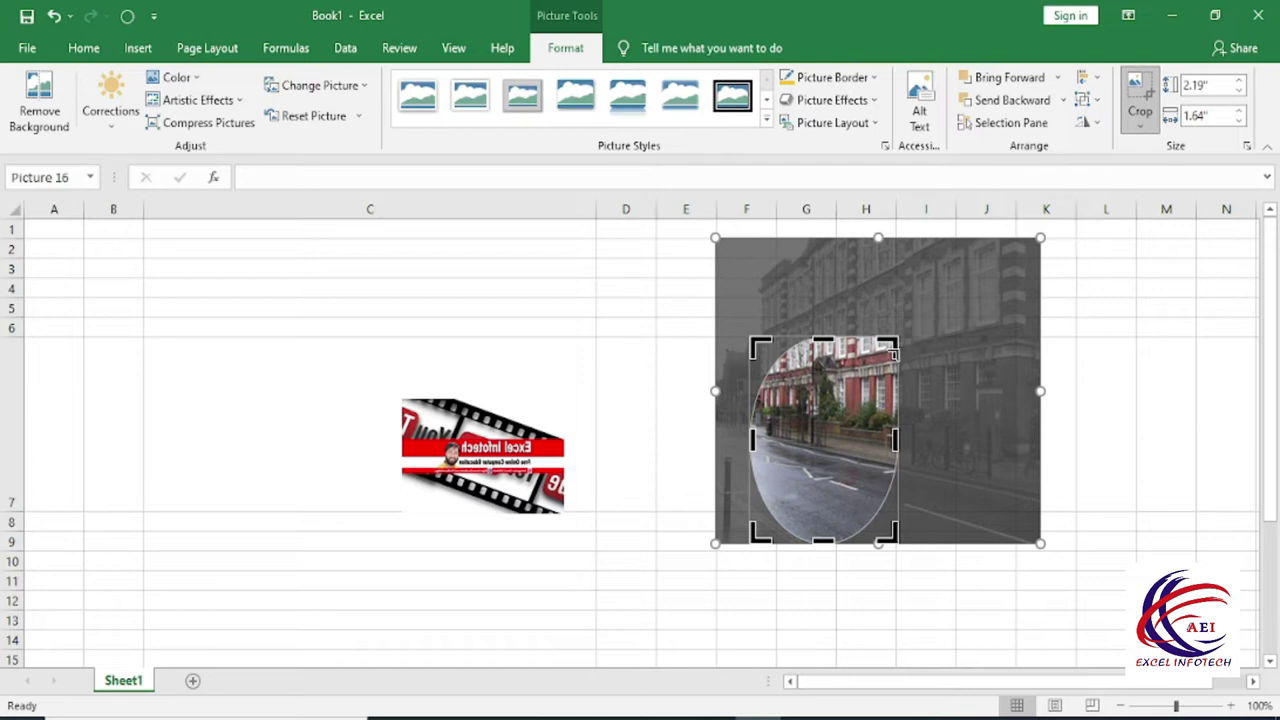
left_click_drag(900, 341, 992, 288)
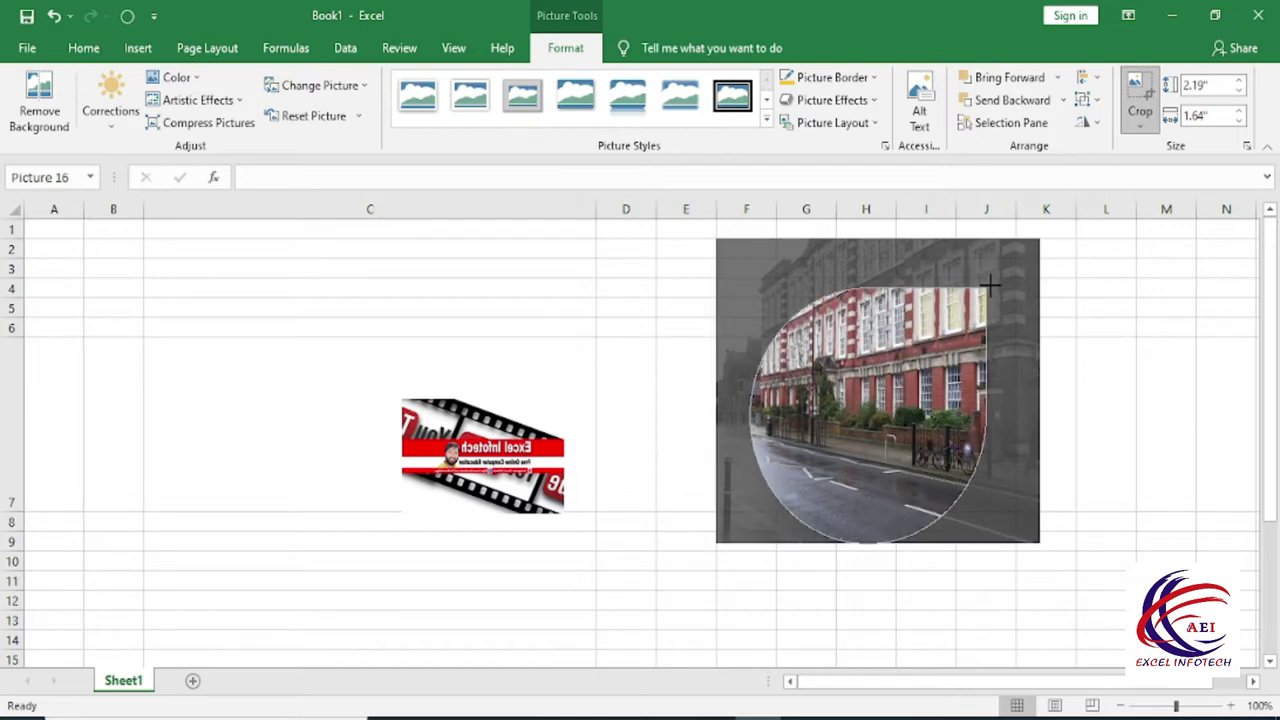
left_click(1092, 364)
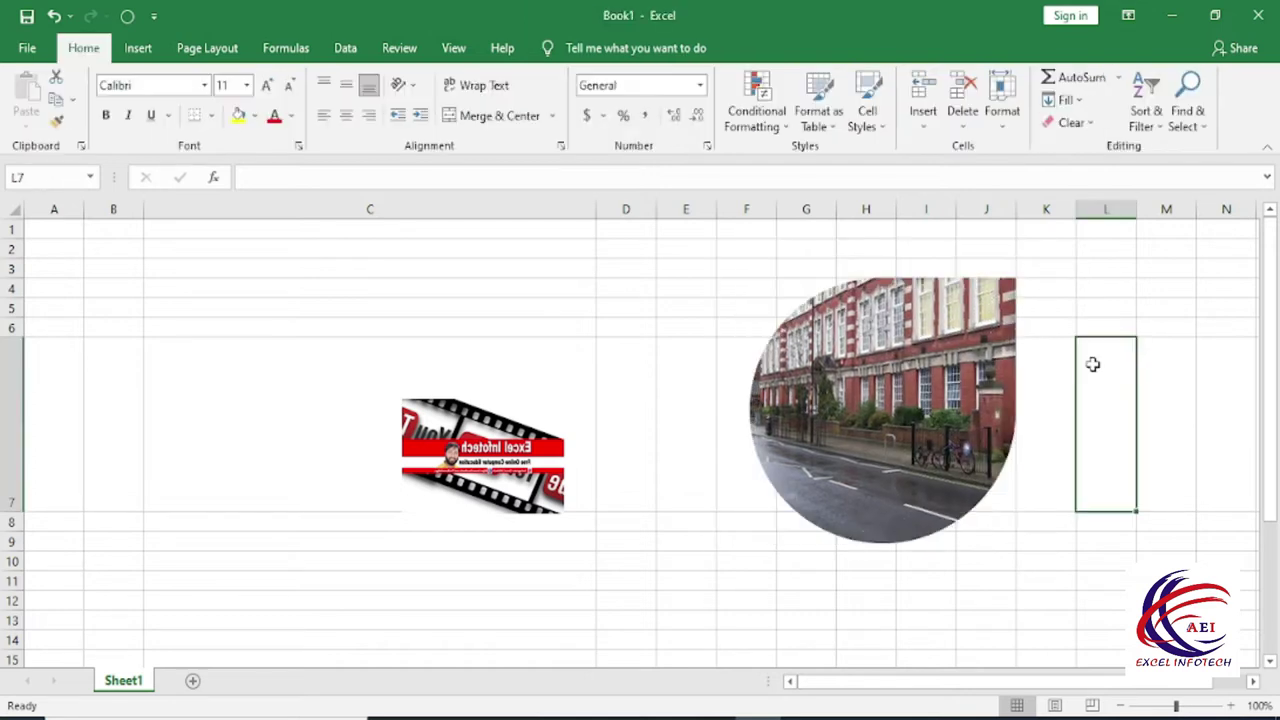
- Apply the Fill crop option and reposition and enlarge the photo inside the oval frame
left_click(1007, 312)
left_click(1141, 126)
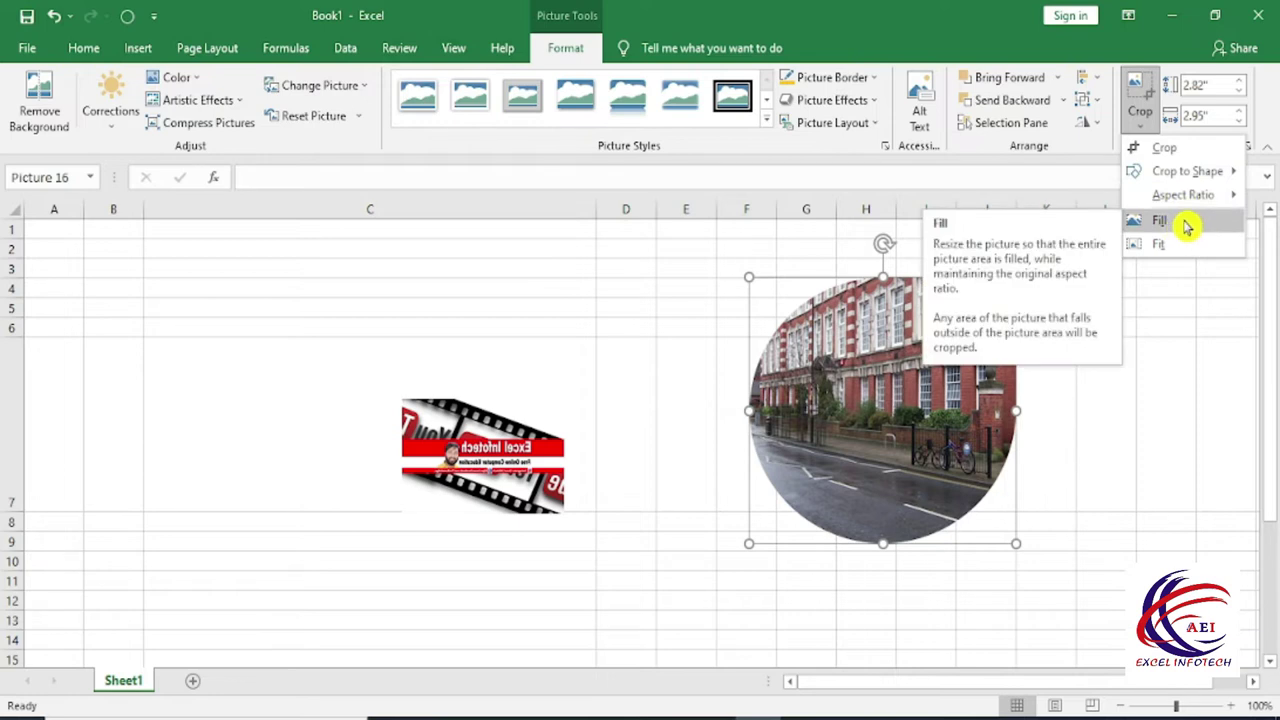
left_click(1160, 221)
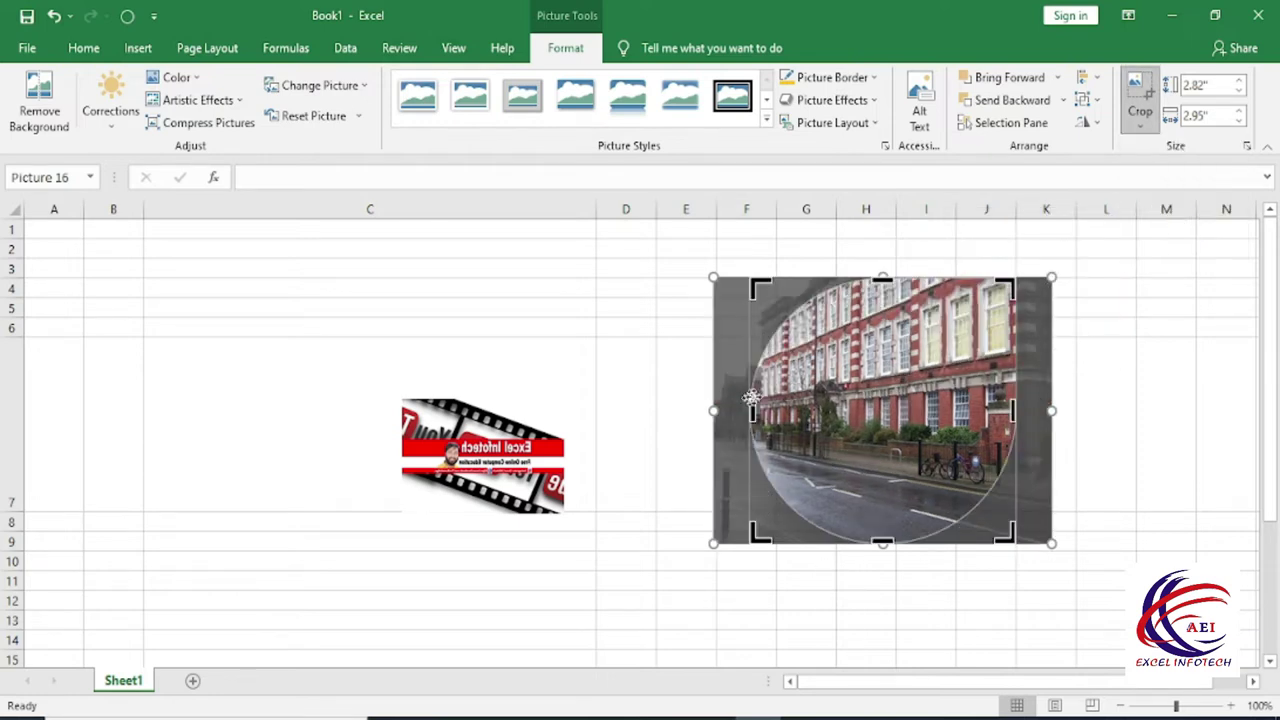
mouse_move(896, 403)
left_mouse_down()
mouse_move(924, 395)
mouse_move(924, 407)
left_mouse_up()
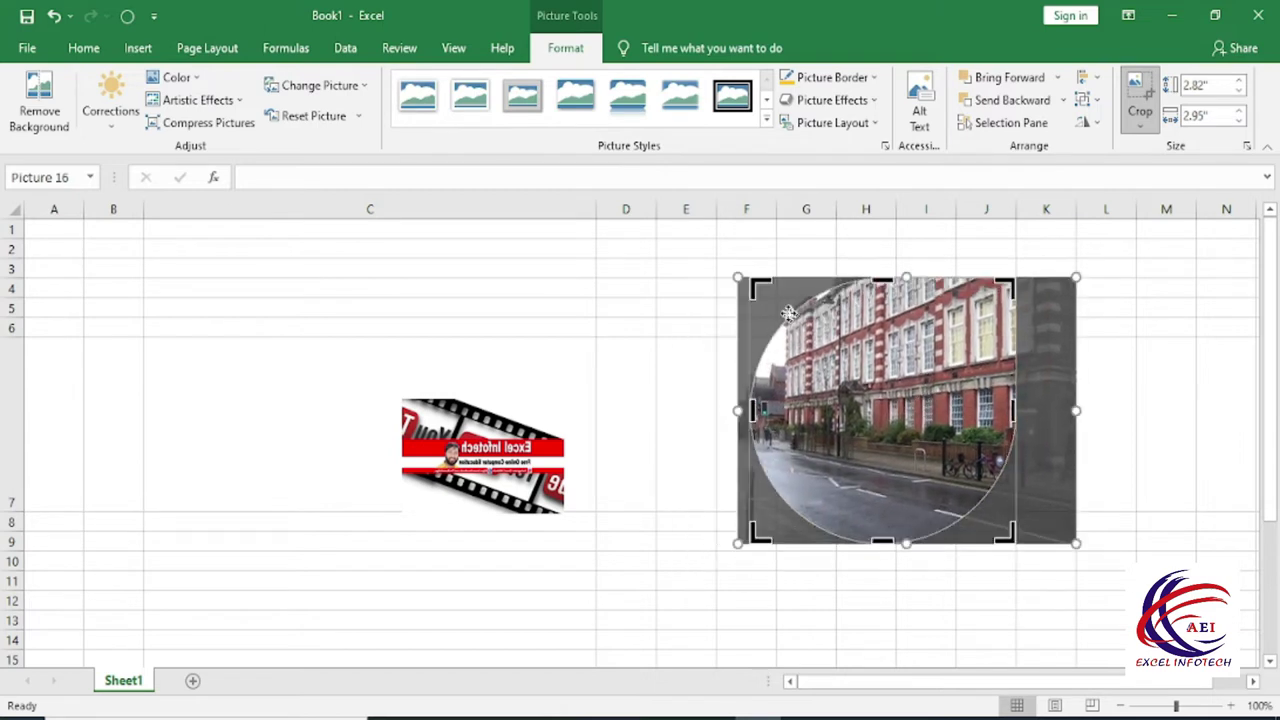
left_click_drag(732, 274, 706, 246)
left_click_drag(914, 372, 932, 380)
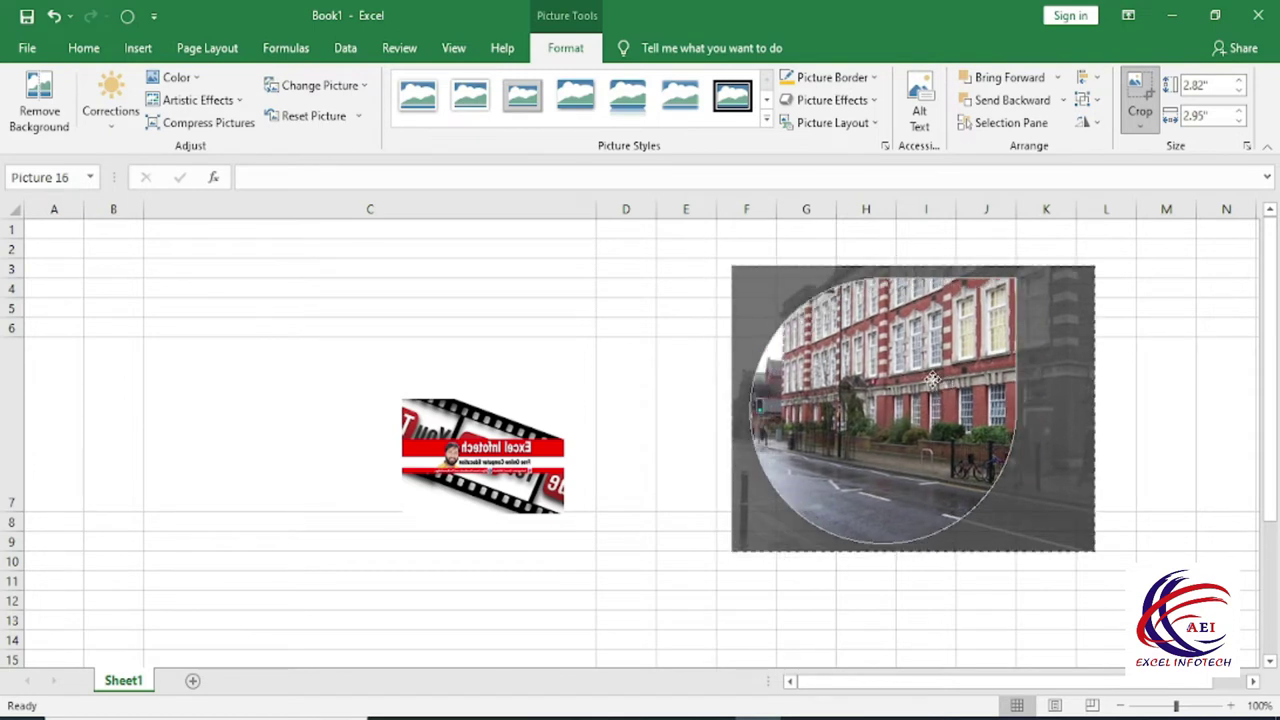
left_click(1184, 348)
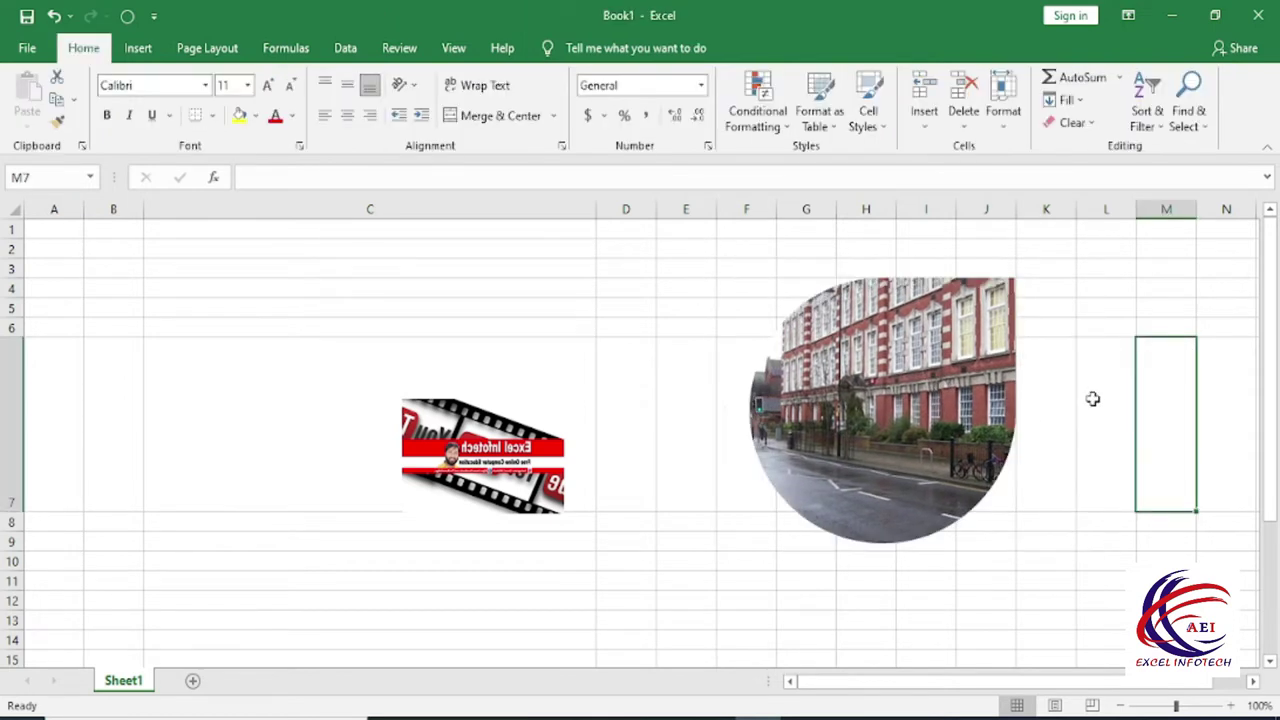
- Switch the crop to Fit so the whole photo shows, then move the oval left and down
double_click(900, 388)
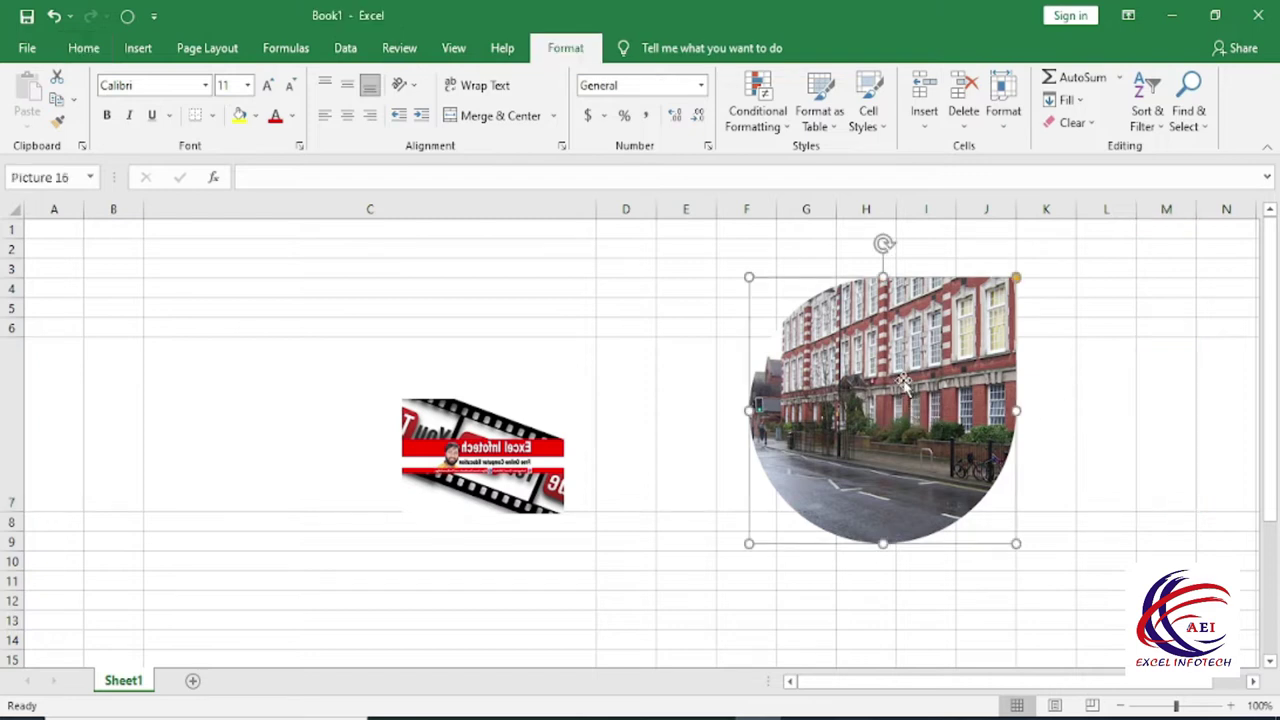
left_click(1140, 125)
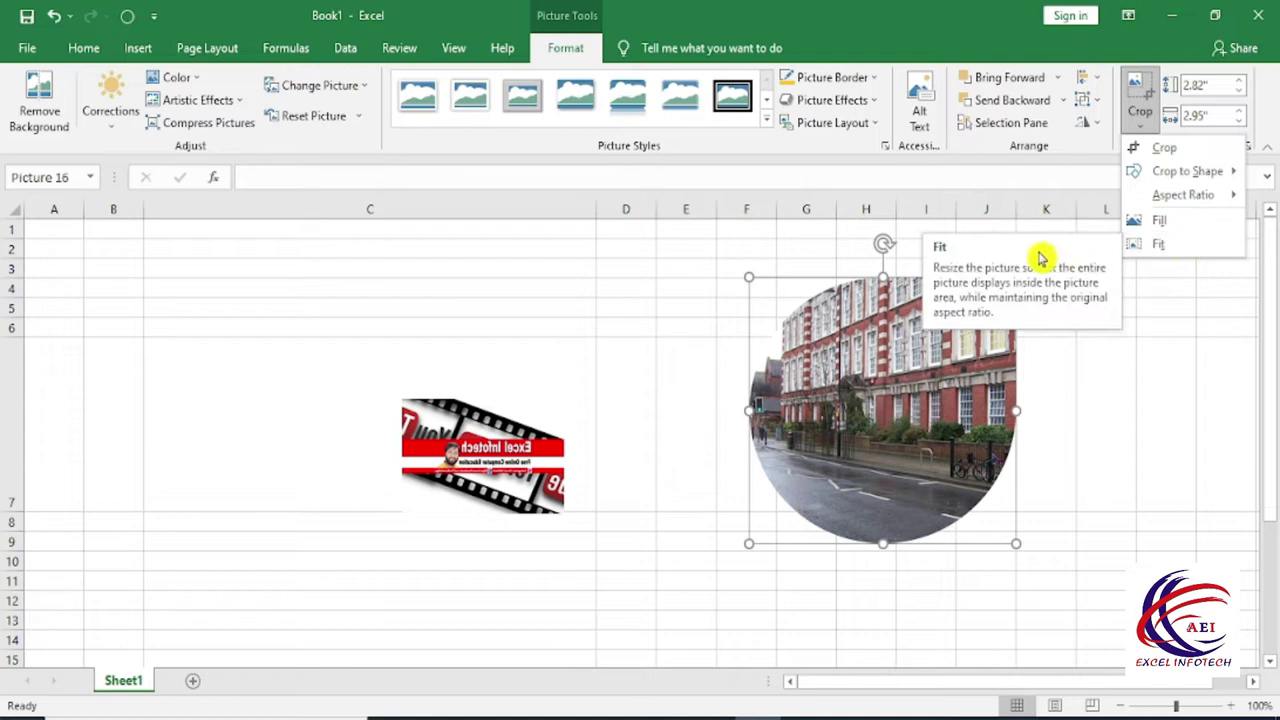
left_click(1158, 245)
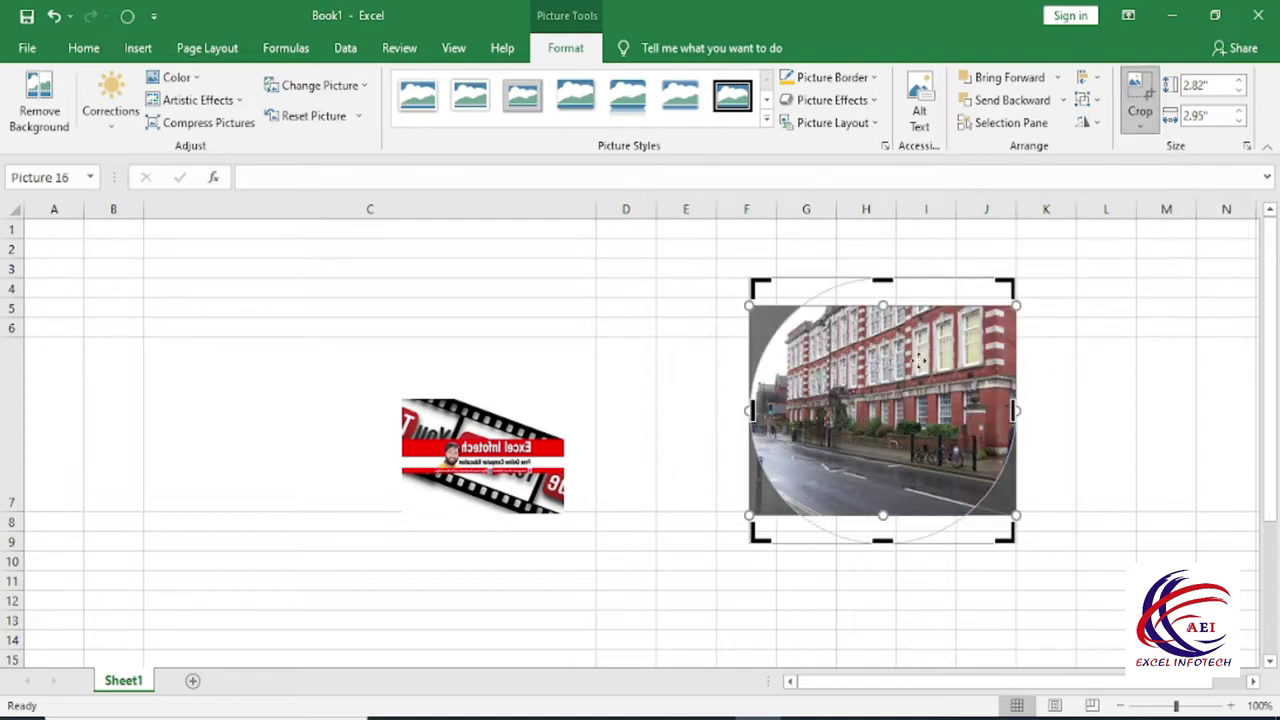
left_click(1097, 337)
mouse_move(940, 400)
left_mouse_down()
mouse_move(905, 450)
mouse_move(931, 430)
left_mouse_up()
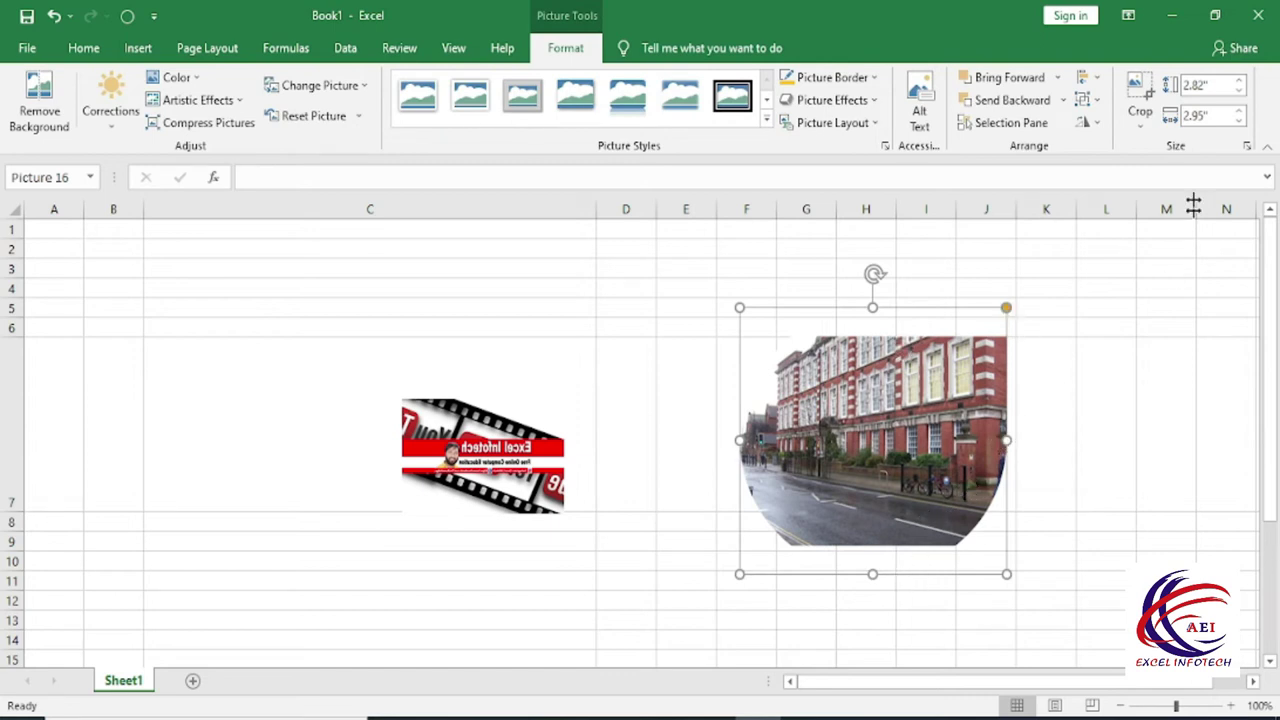
- Enlarge the oval building photo to 3.53" by 3.7"
left_click(1155, 122)
left_click(1114, 387)
left_click(1240, 80)
left_click(1240, 80)
left_click(1240, 80)
left_click(1240, 80)
left_click(1241, 112)
left_click(1241, 112)
left_click(1241, 112)
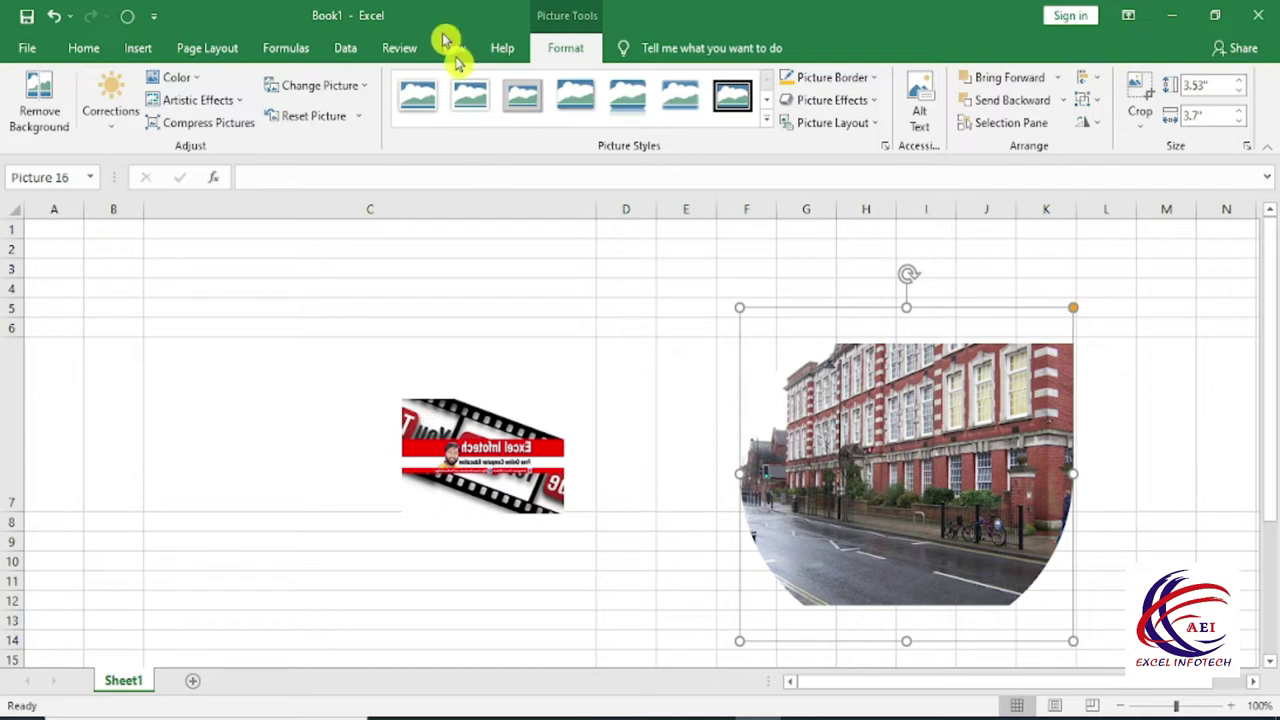
- Draw a Snip Same Side Corner Rectangle shape beside the film-strip picture
left_click(146, 48)
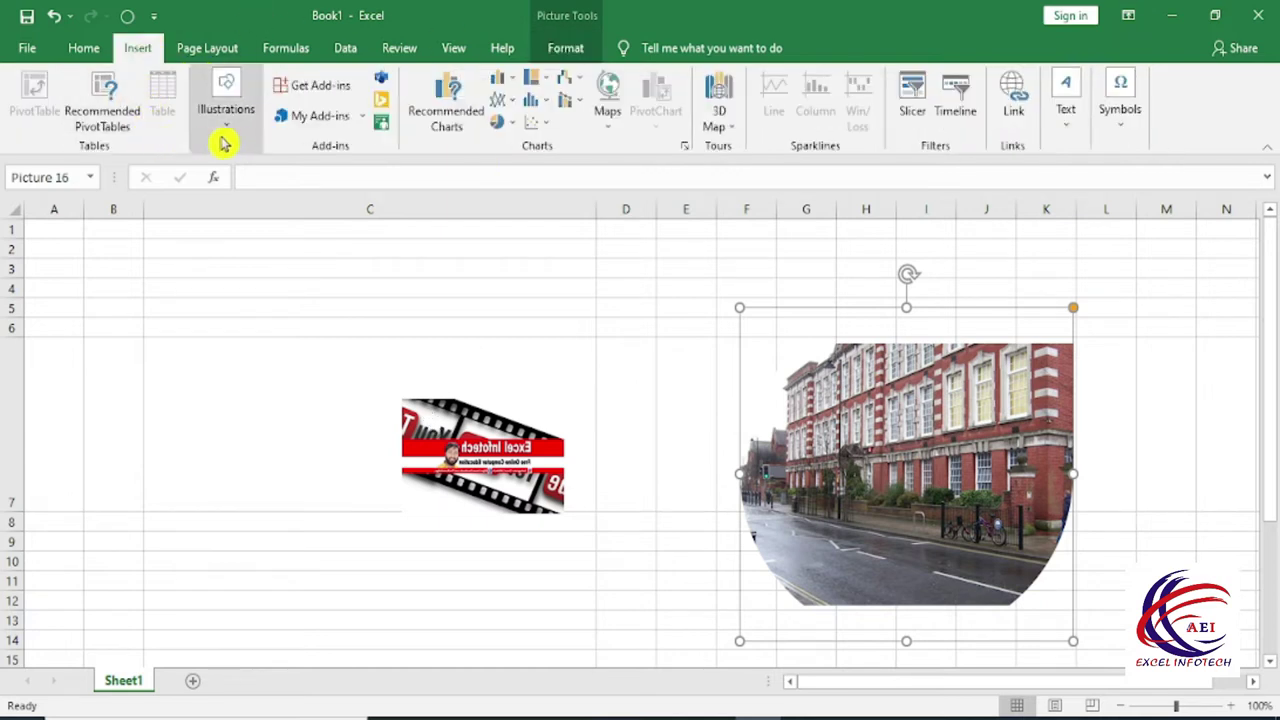
left_click(226, 118)
left_click(220, 205)
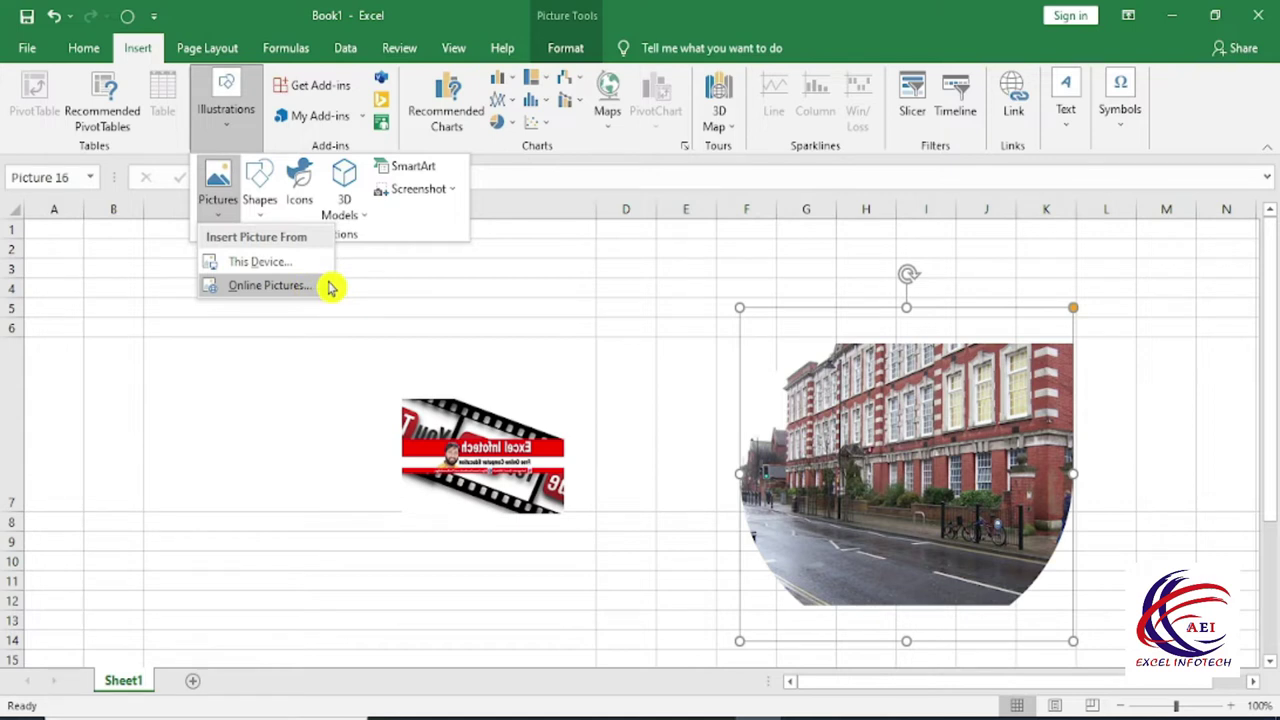
left_click(272, 216)
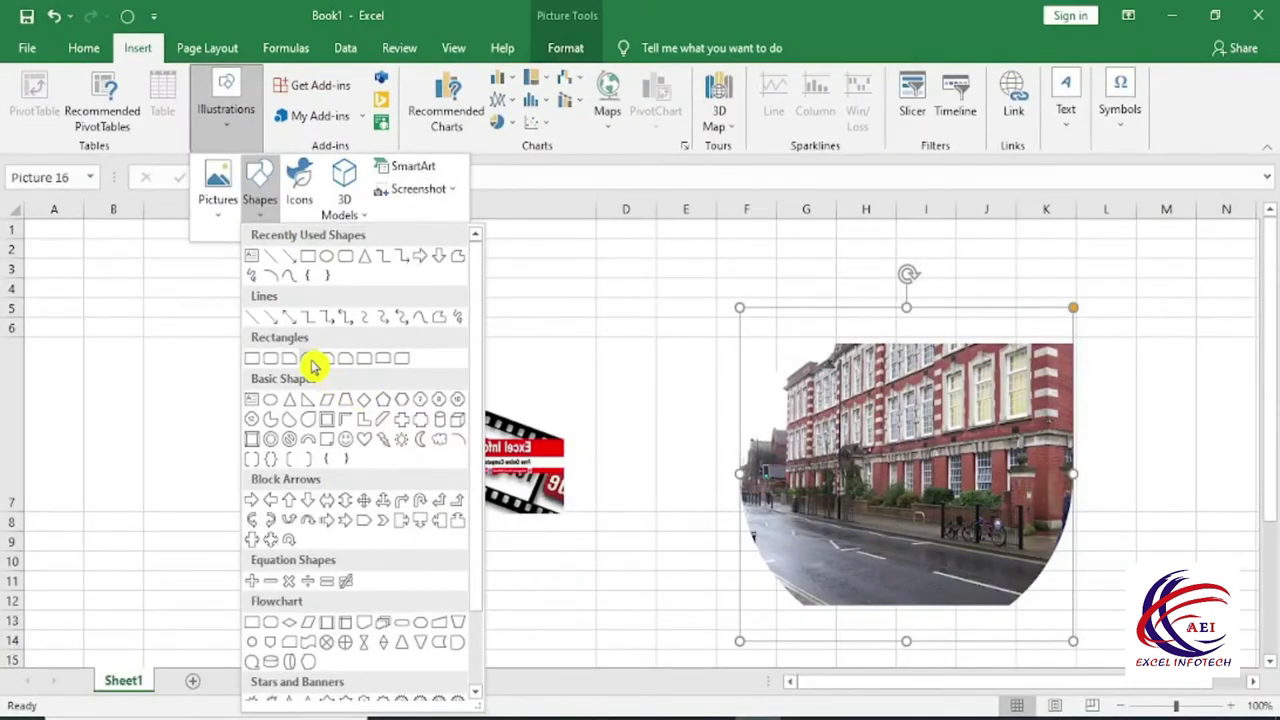
left_click(312, 366)
left_click_drag(143, 337, 403, 514)
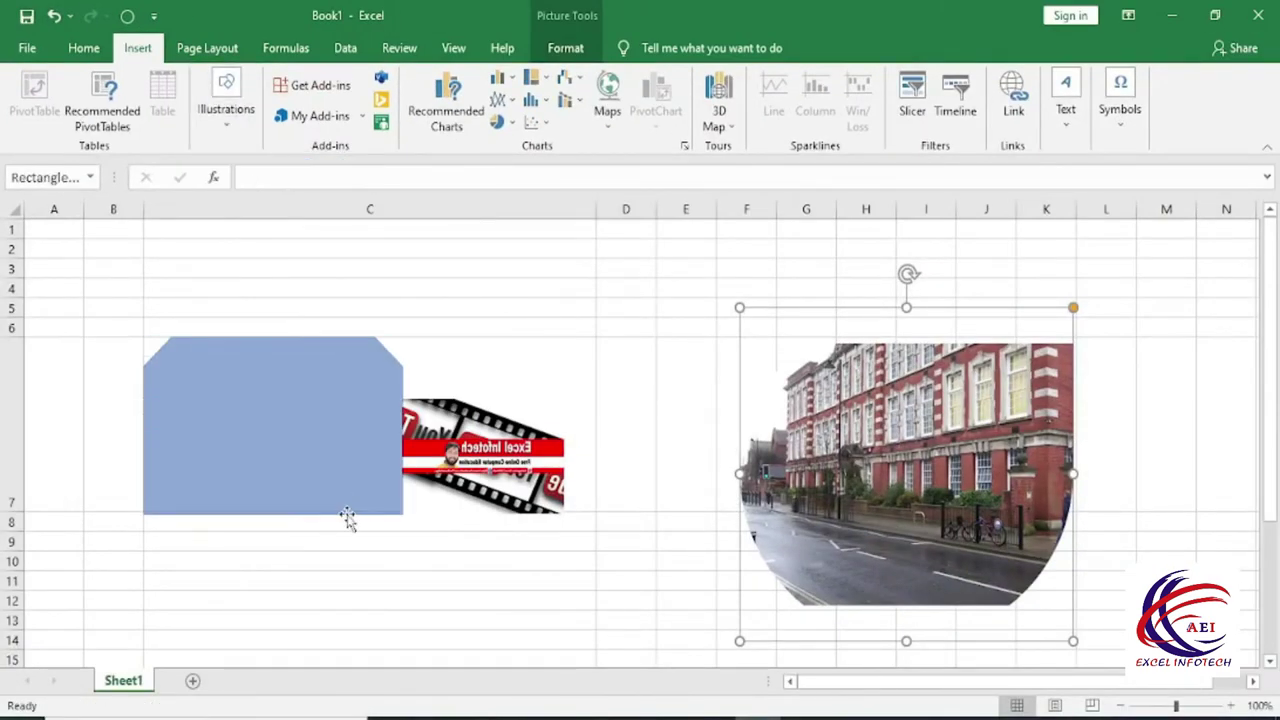
- Delete both the film-strip picture and the building picture
left_click(553, 468)
key("Delete")
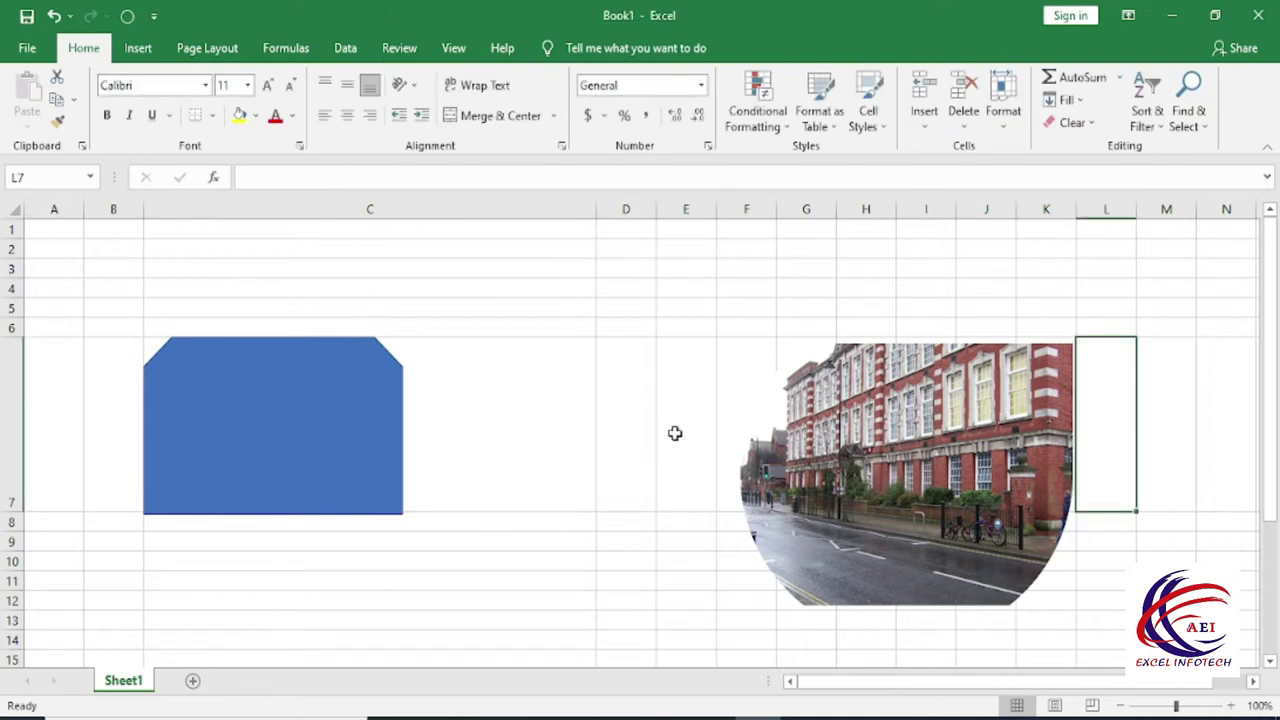
left_click(800, 442)
key("Delete")
- Move the blue snipped rectangle to columns C–F and enlarge it to 2.88" by 4.83"
left_click(350, 440)
left_click_drag(350, 440, 577, 440)
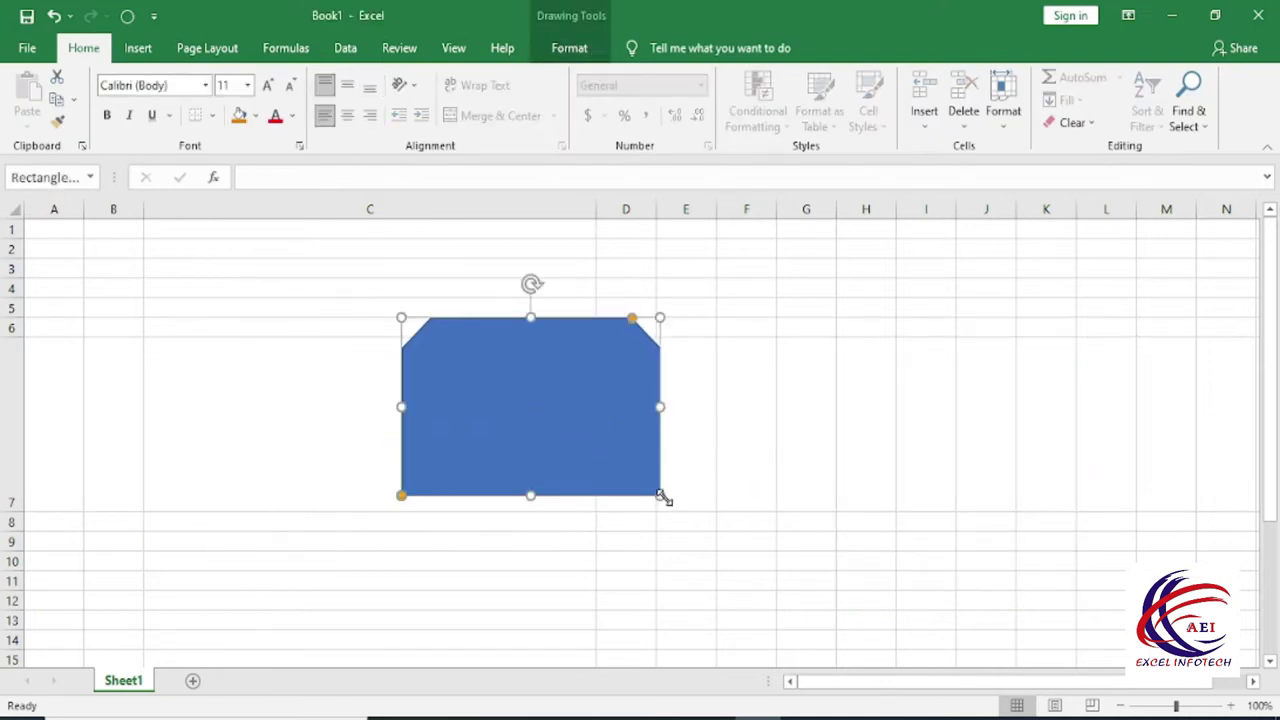
left_click_drag(660, 495, 776, 575)
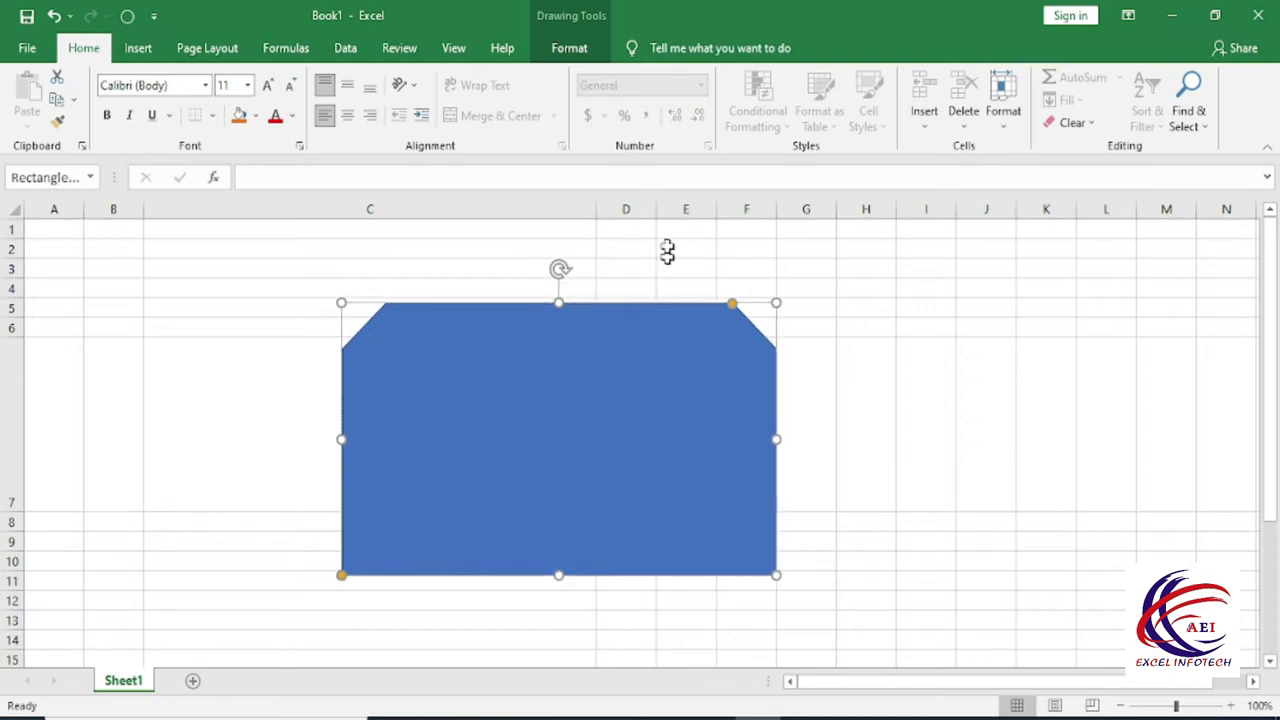
left_click(567, 44)
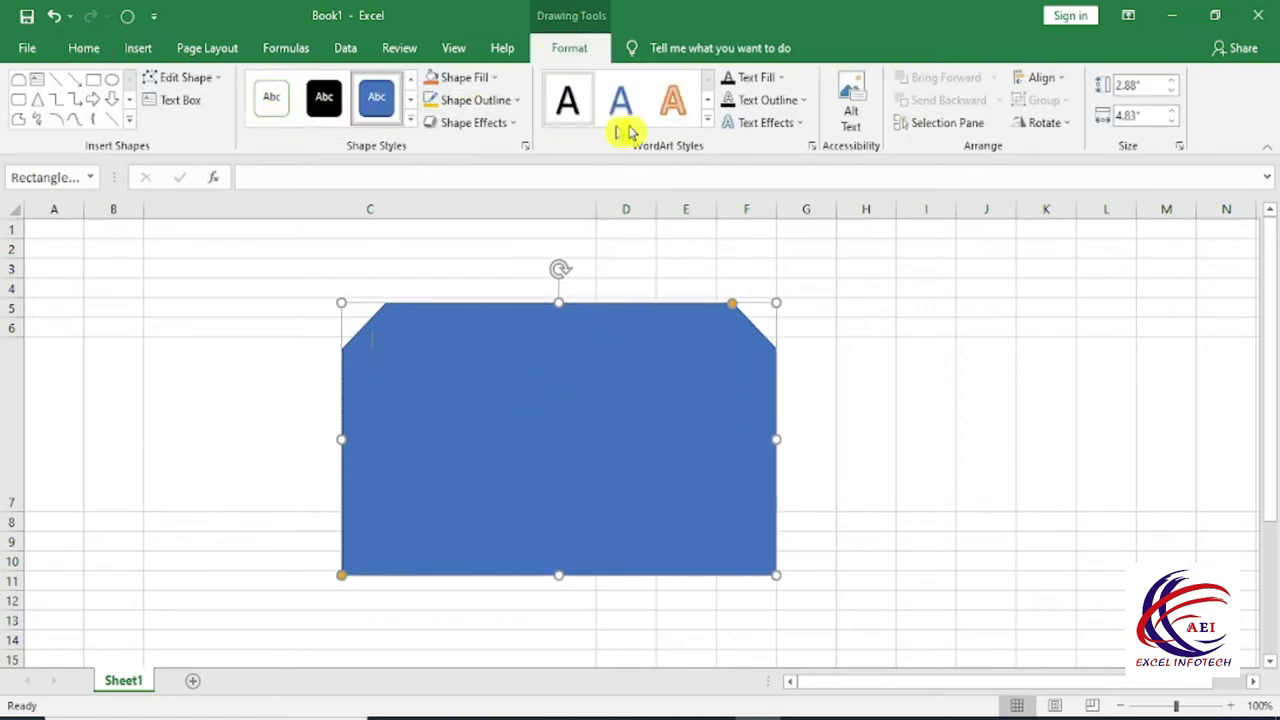
left_click_drag(511, 426, 506, 451)
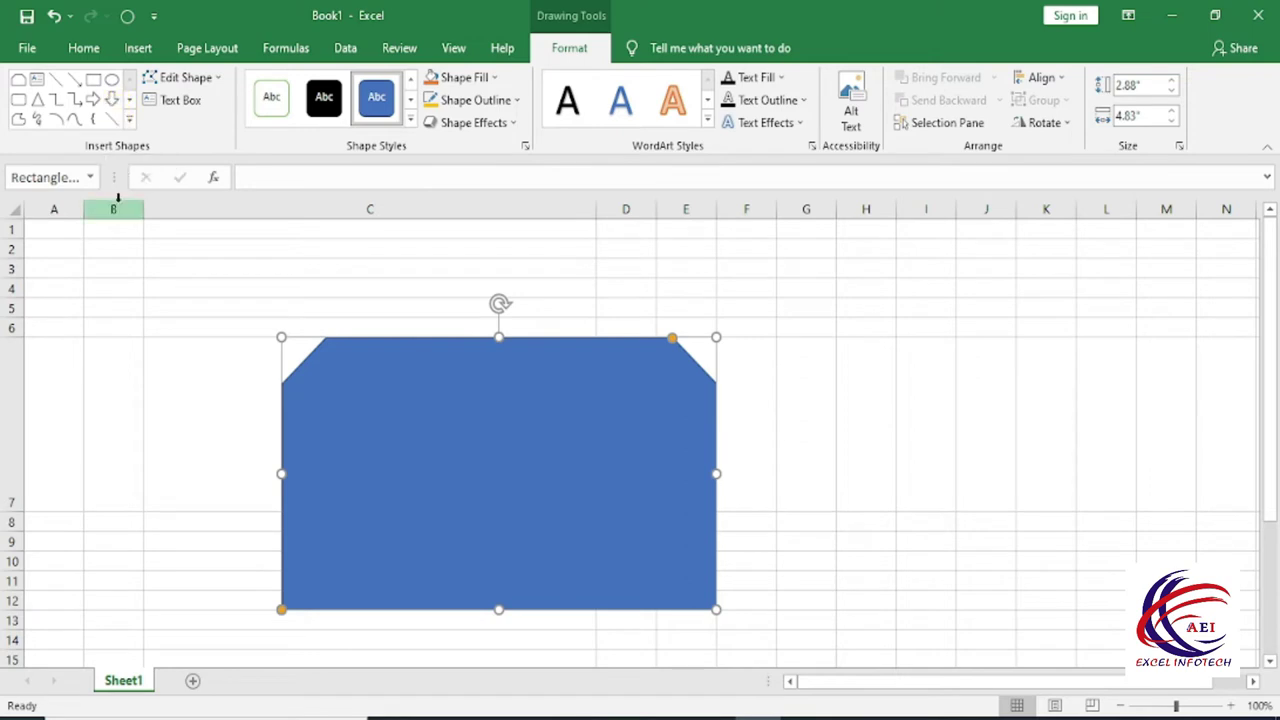
- Draw a down arrow over columns F–H, give it a yellow shape style, and rotate it to point left
left_click(111, 99)
left_click_drag(597, 258, 776, 531)
left_click_drag(706, 410, 828, 398)
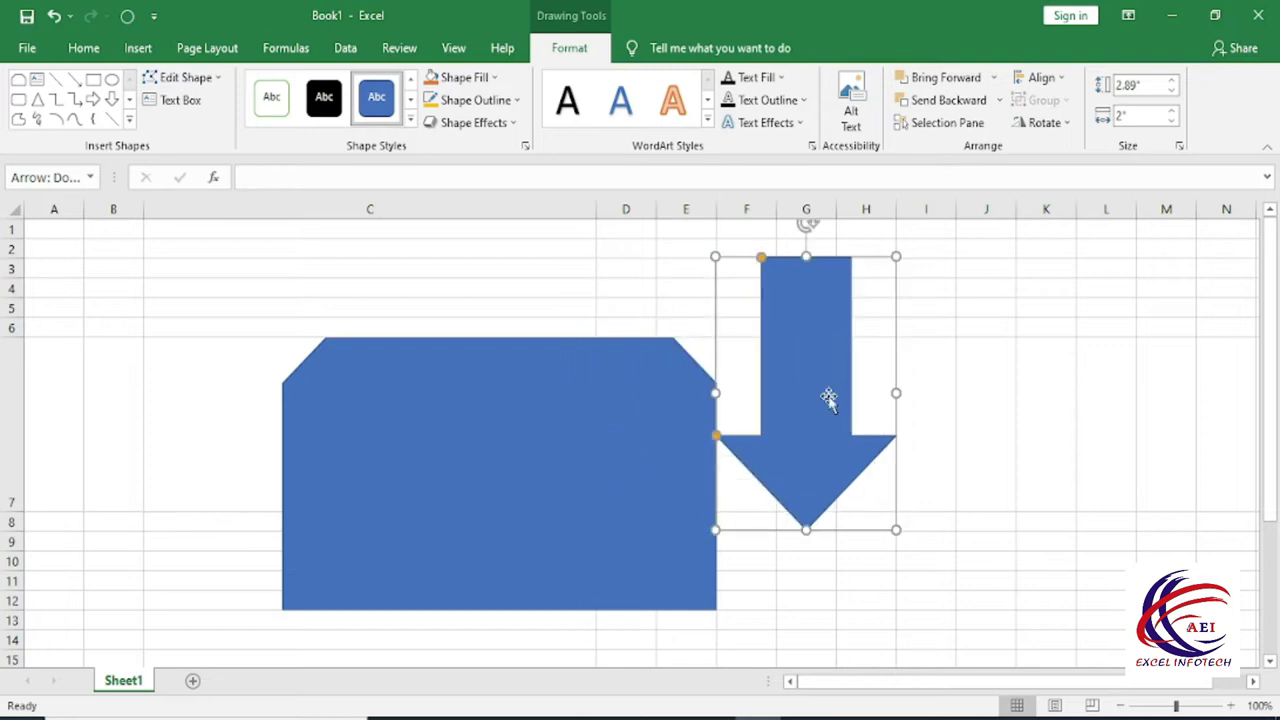
left_click(410, 120)
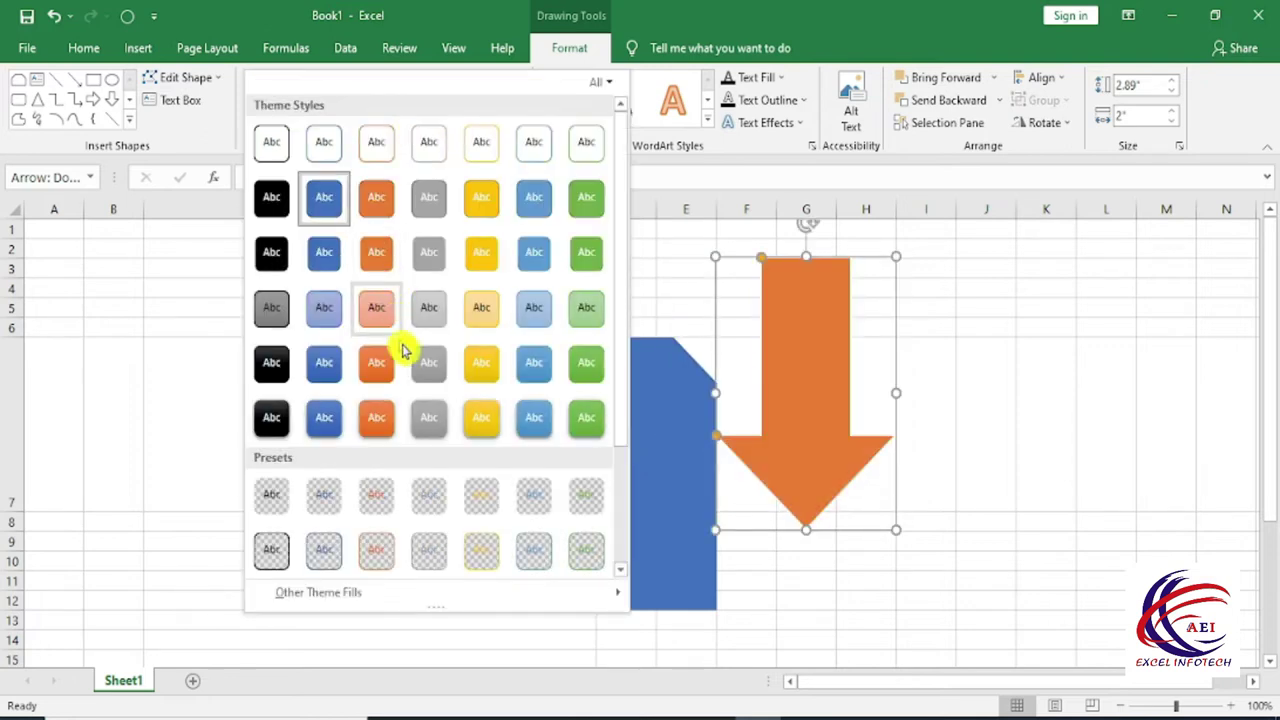
left_click(494, 380)
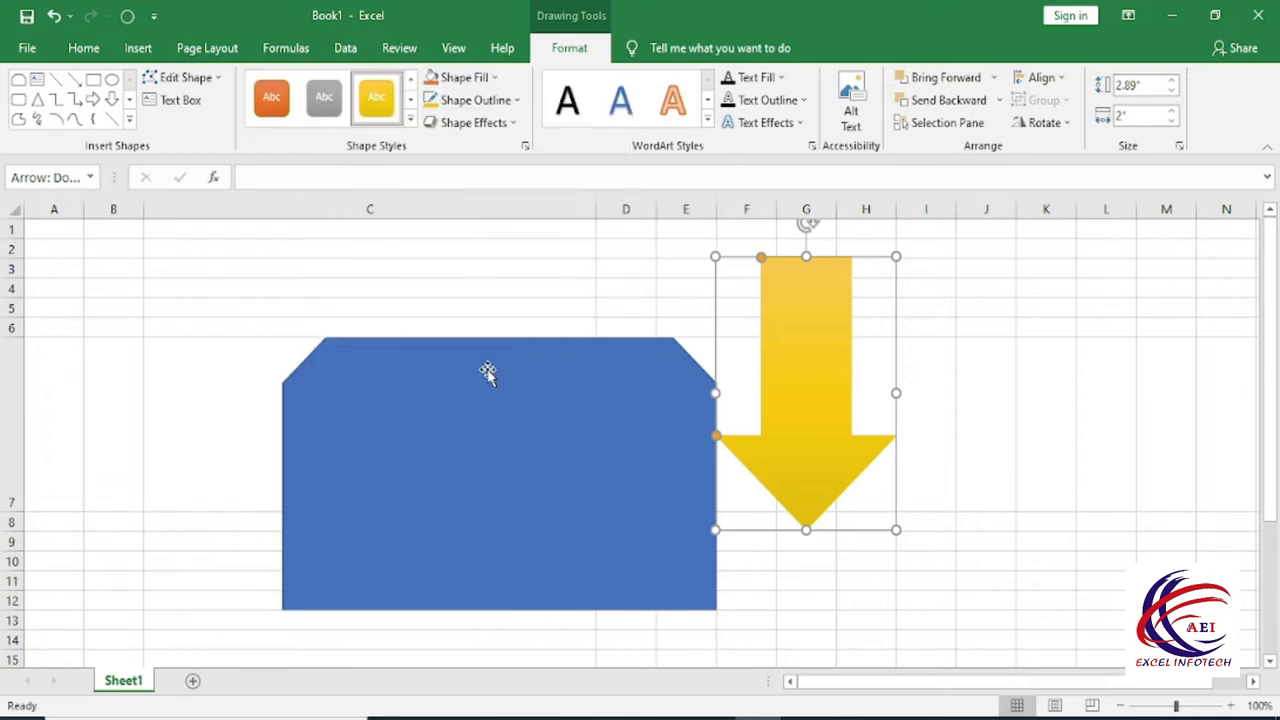
left_click_drag(806, 222, 960, 371)
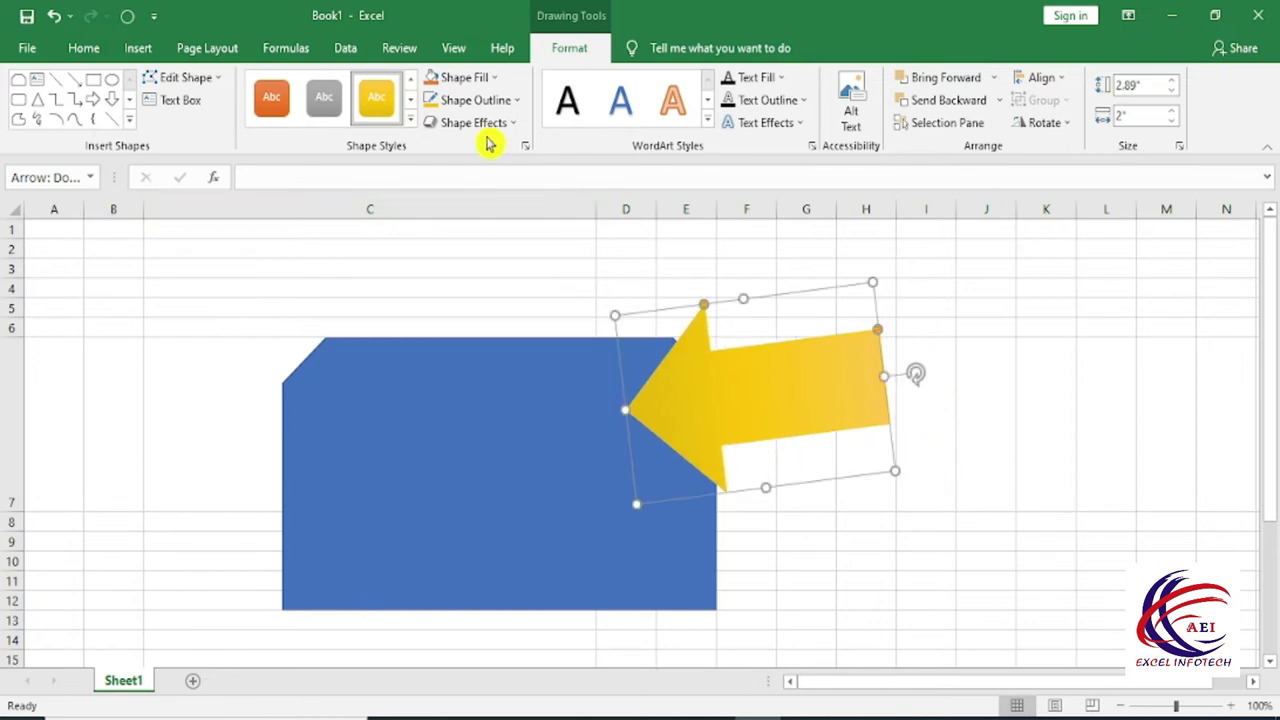
left_click(494, 80)
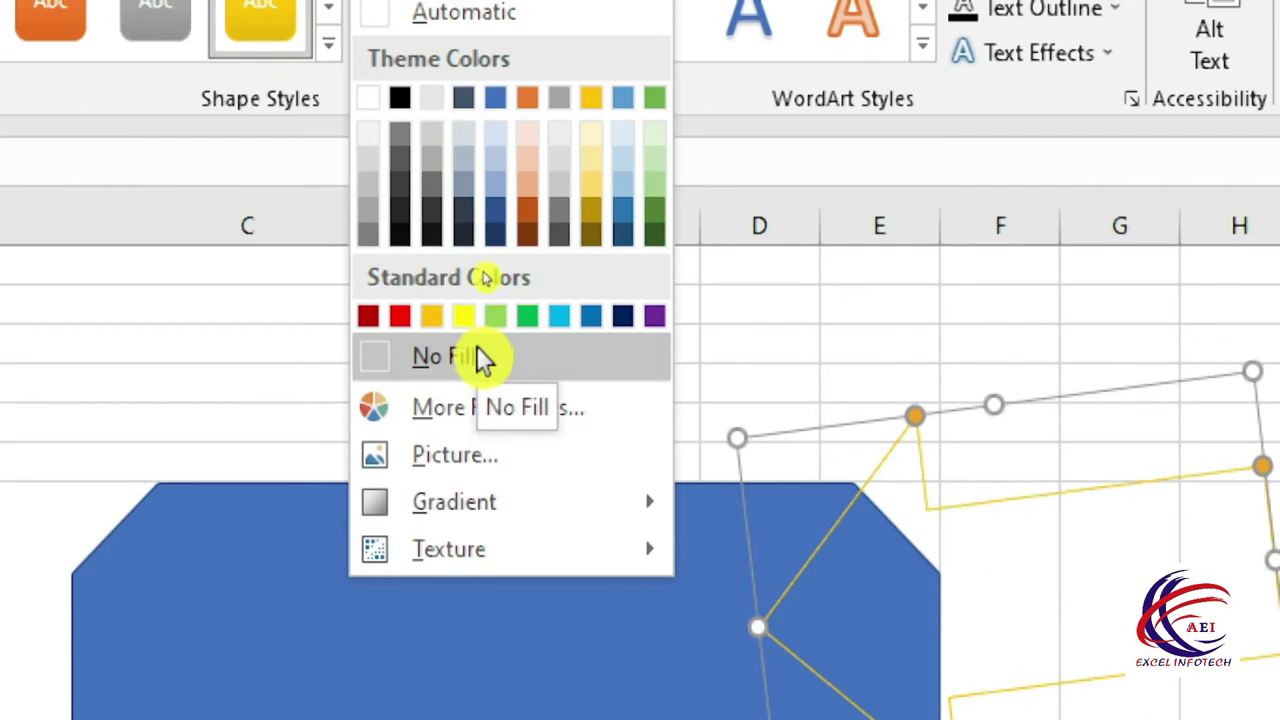
- Fill the arrow light green through More Fill Colors, then choose Picture fill
left_click(588, 408)
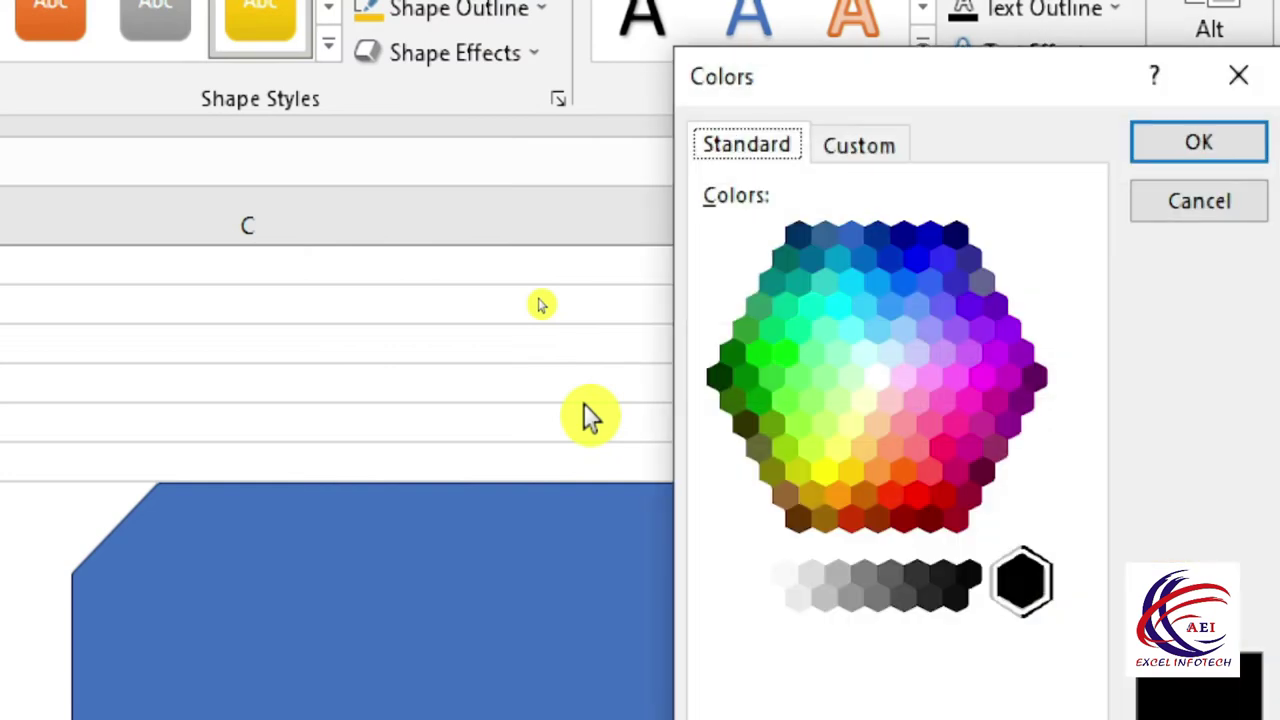
left_click(771, 337)
left_click(798, 376)
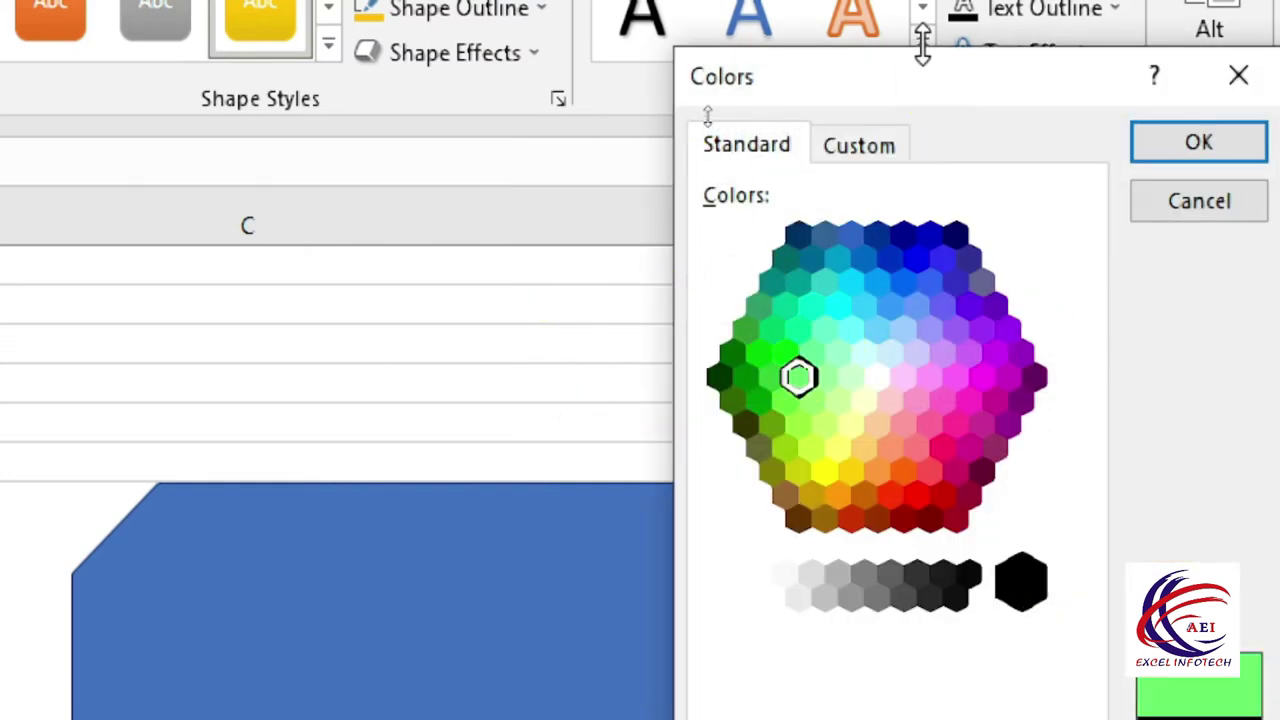
left_click_drag(909, 77, 628, 22)
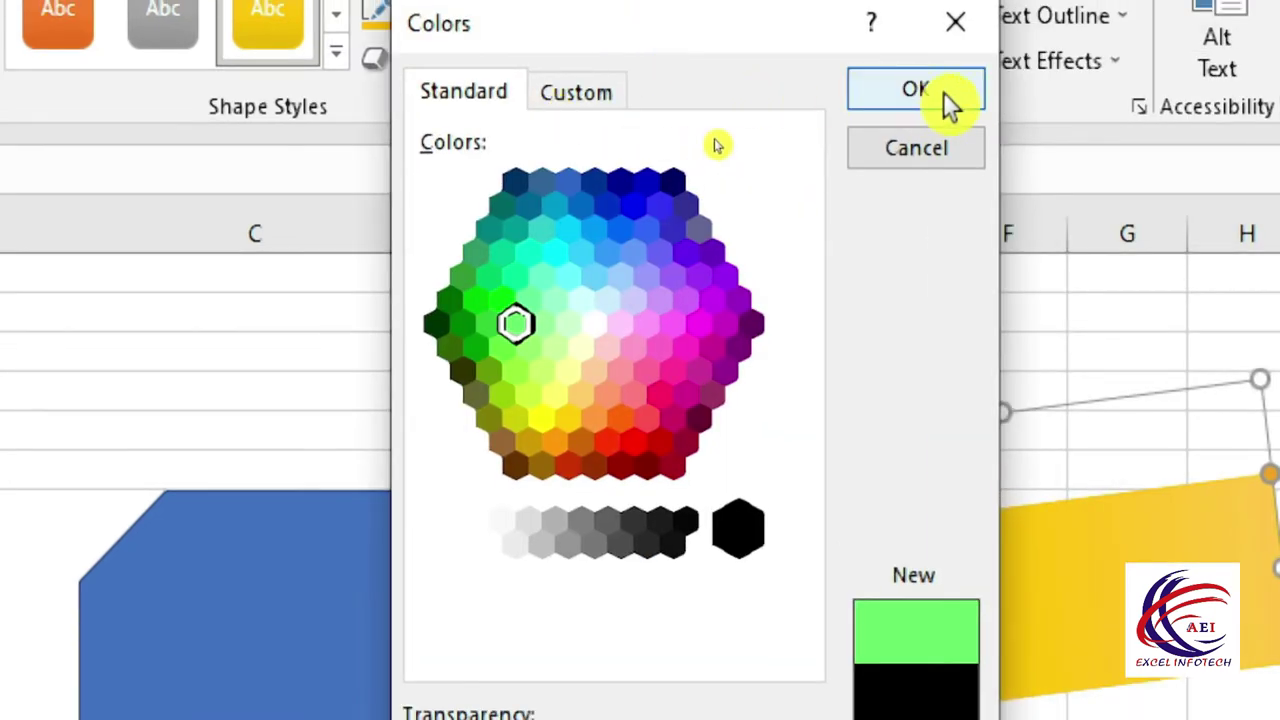
left_click(943, 92)
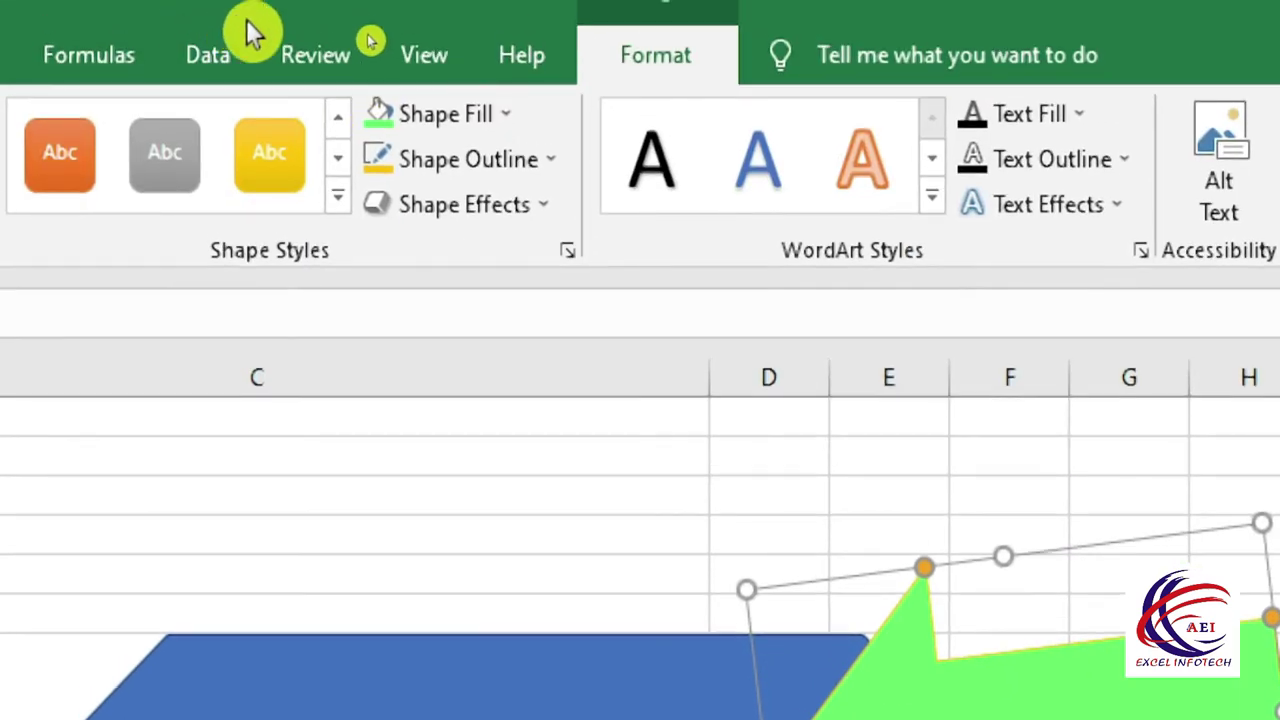
left_click(430, 115)
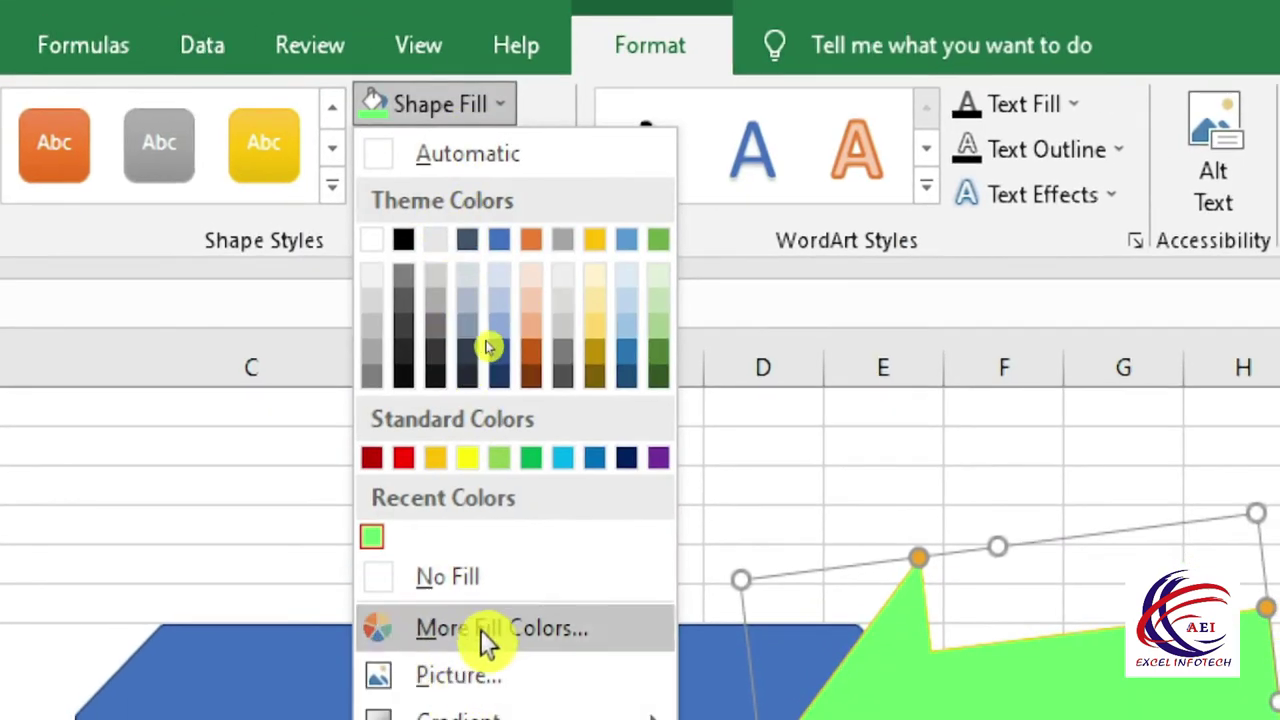
left_click(548, 676)
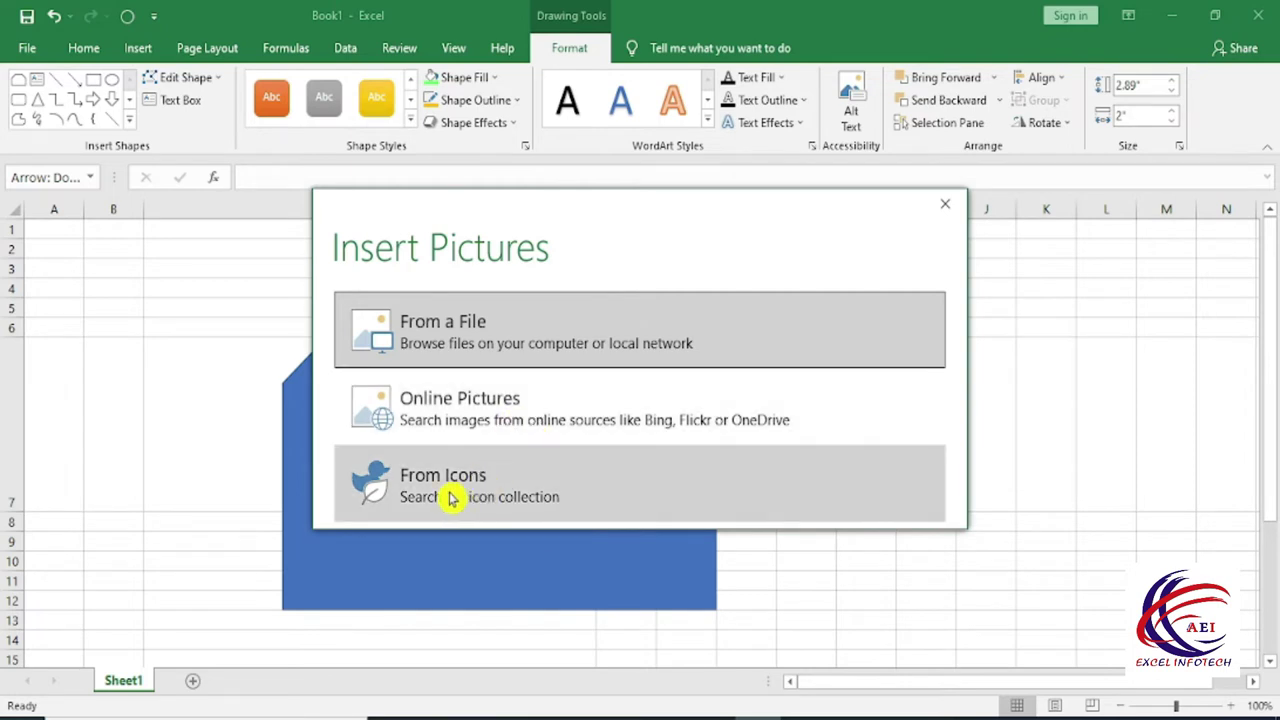
- Fill the arrow with the 555.jpg image from a file
left_click(456, 332)
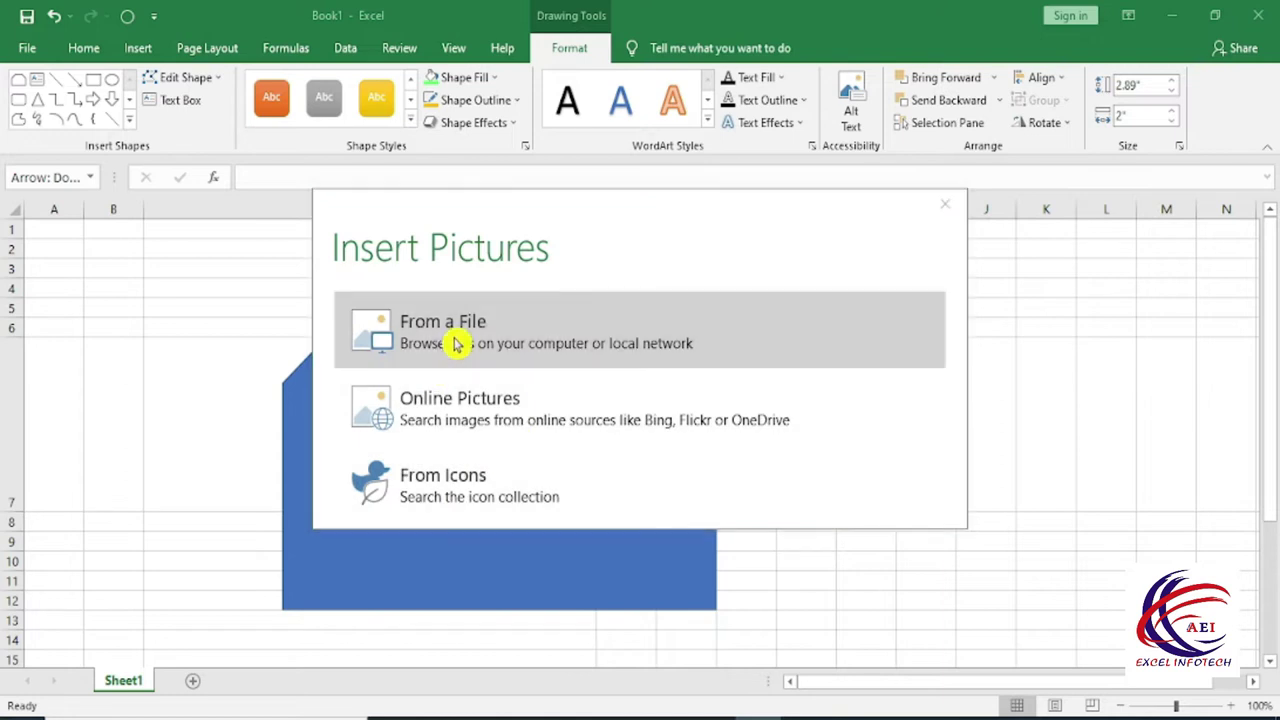
left_click(449, 195)
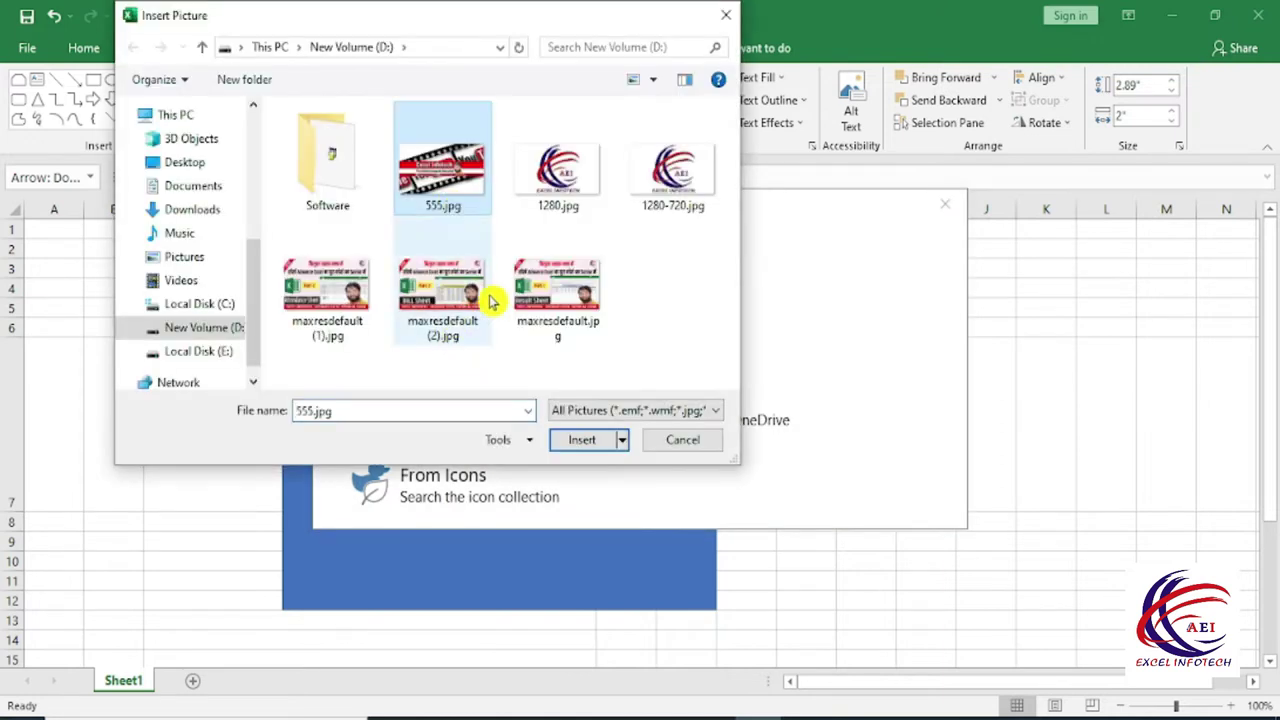
left_click(555, 160)
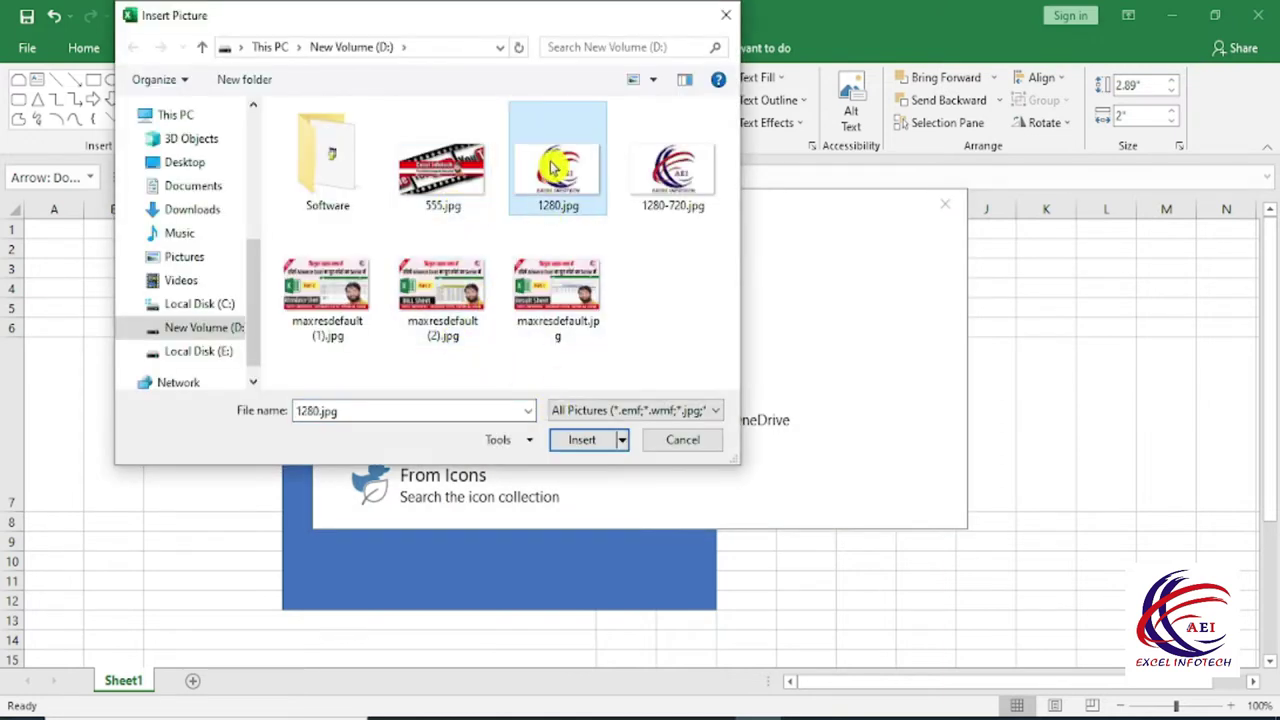
left_click(432, 180)
left_click(592, 448)
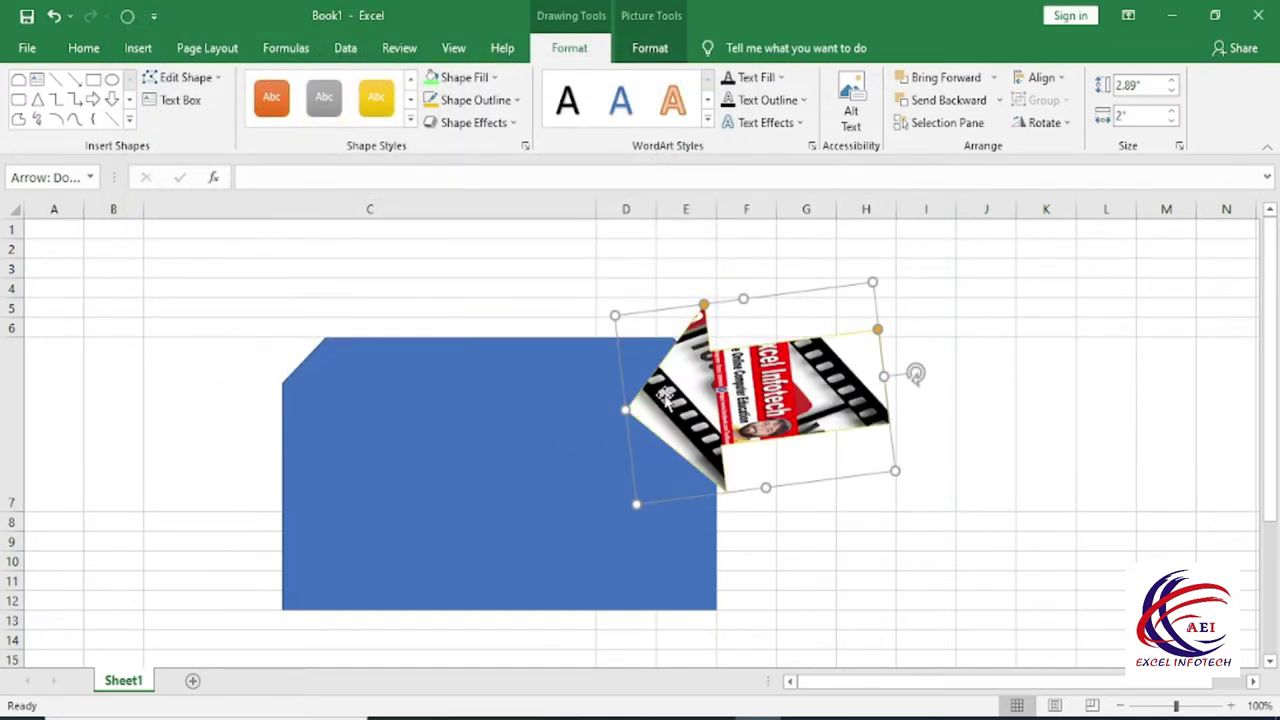
- Replace the arrow's fill with the gray Granite texture
left_click(494, 77)
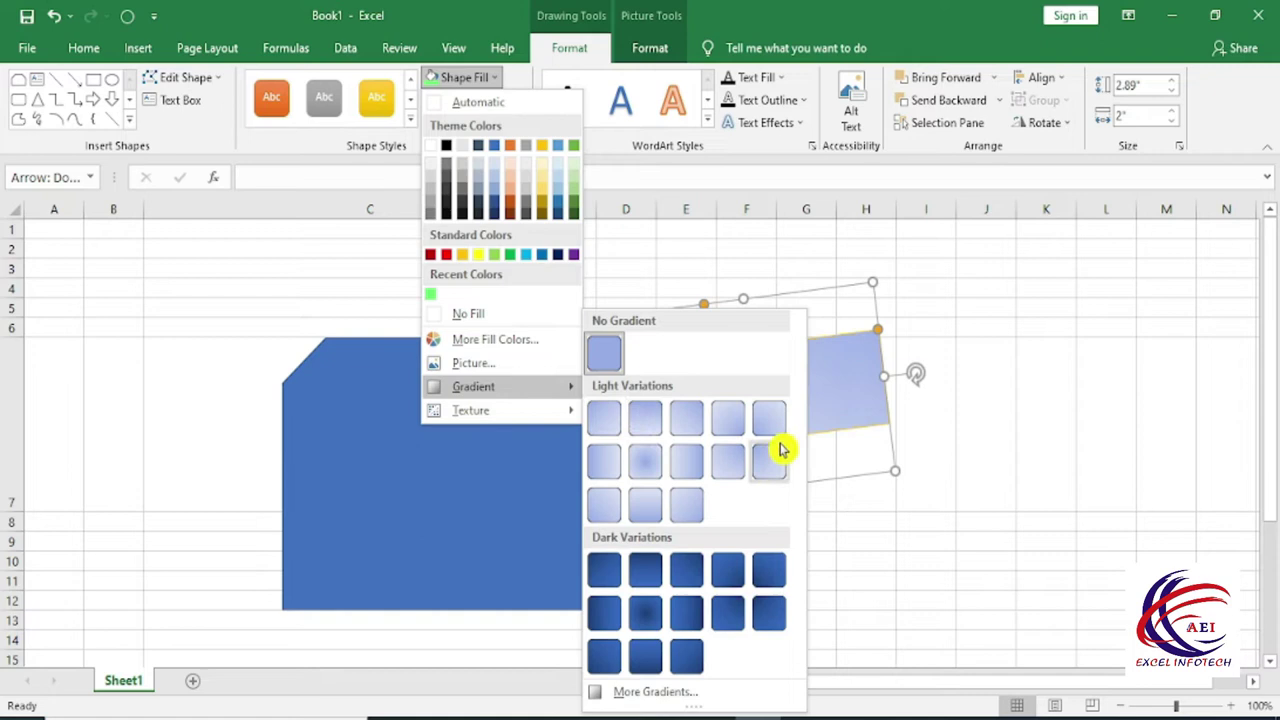
mouse_move(471, 410)
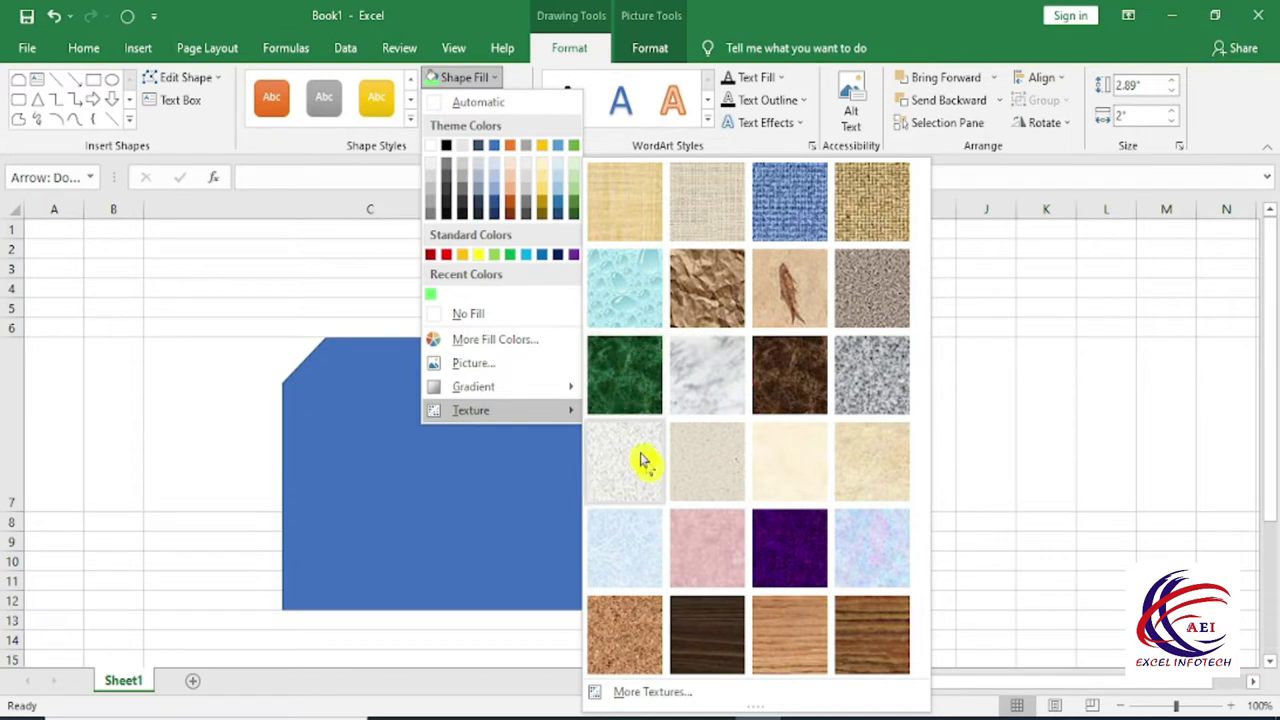
left_click(858, 372)
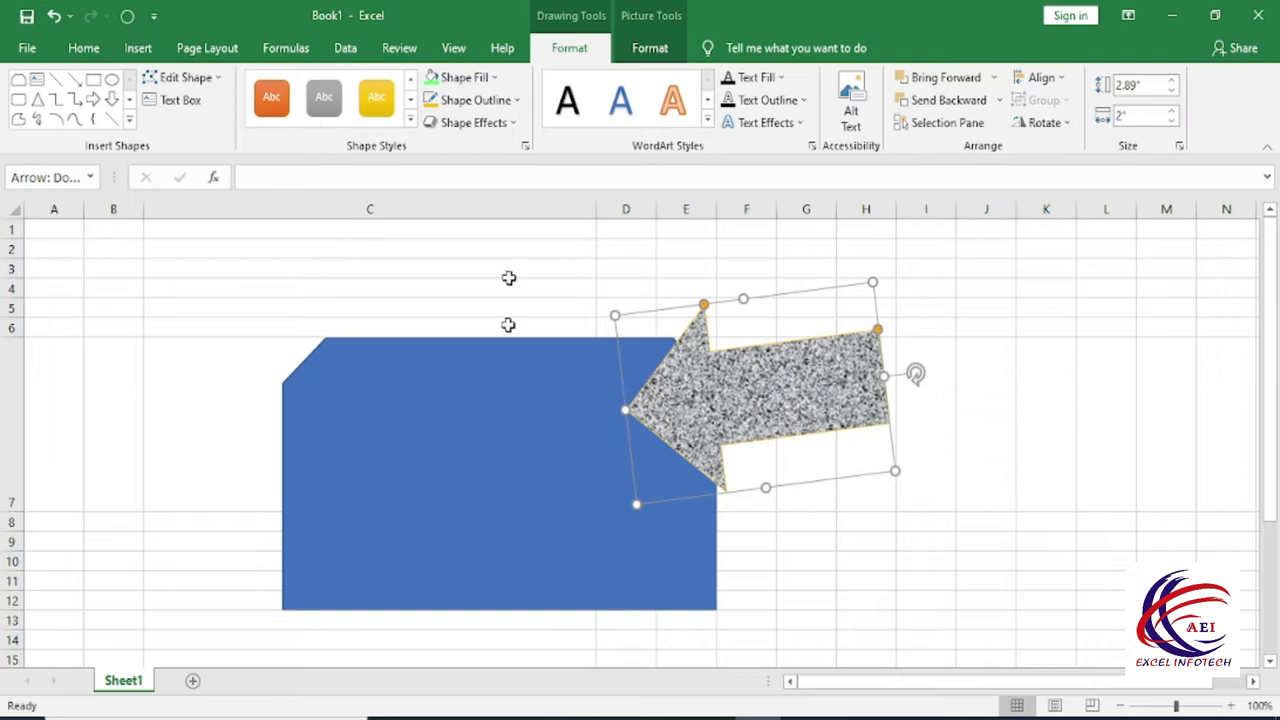
left_click(516, 100)
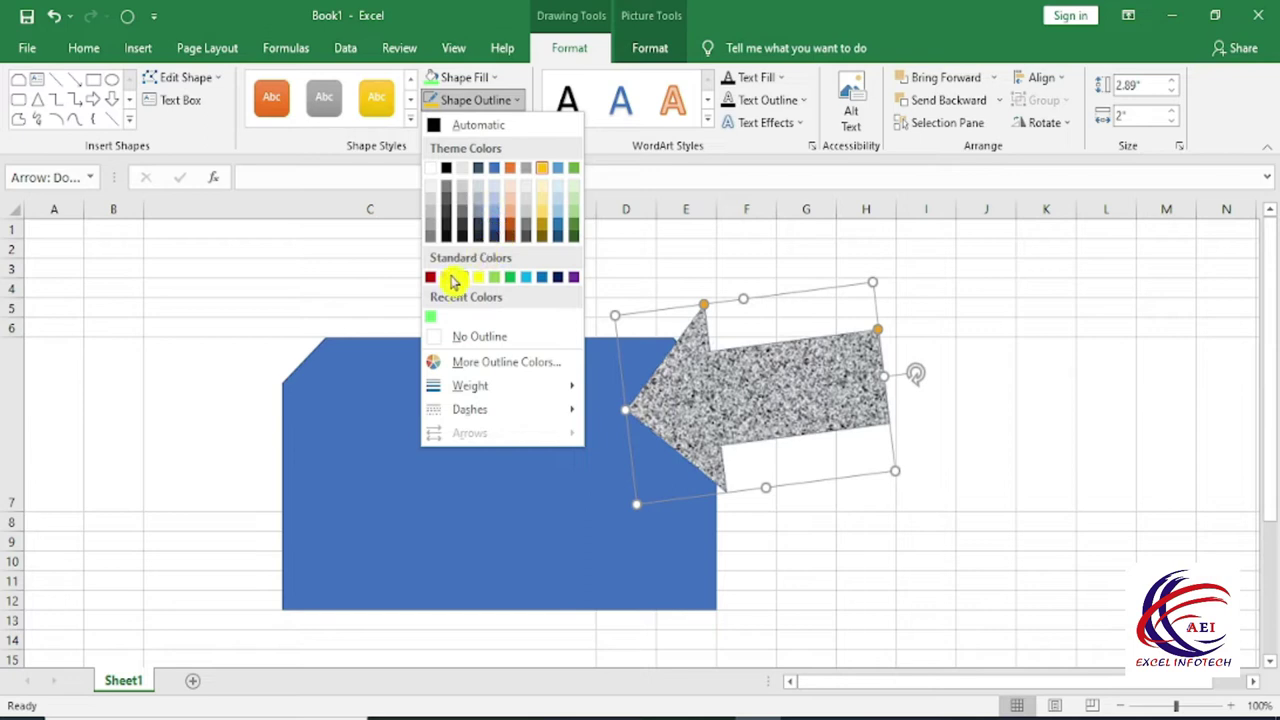
- Give the arrow a red, 6 pt, dashed outline
left_click(447, 277)
left_click(482, 102)
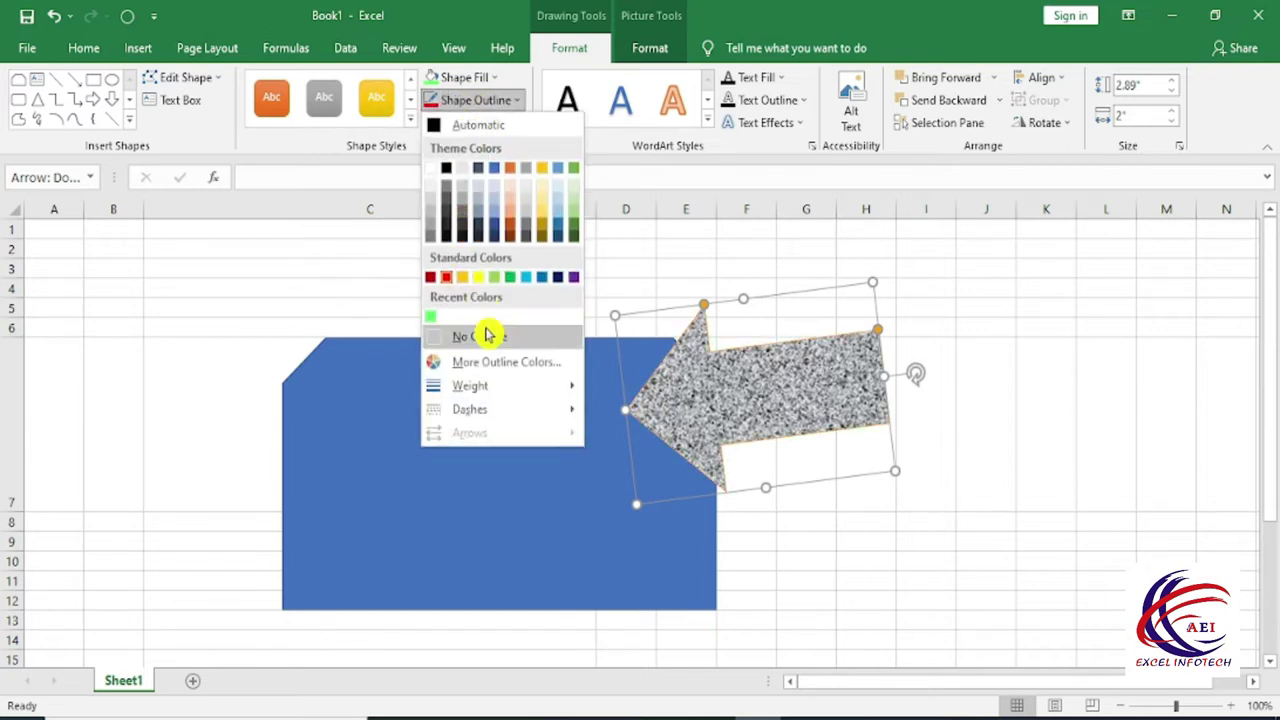
mouse_move(470, 385)
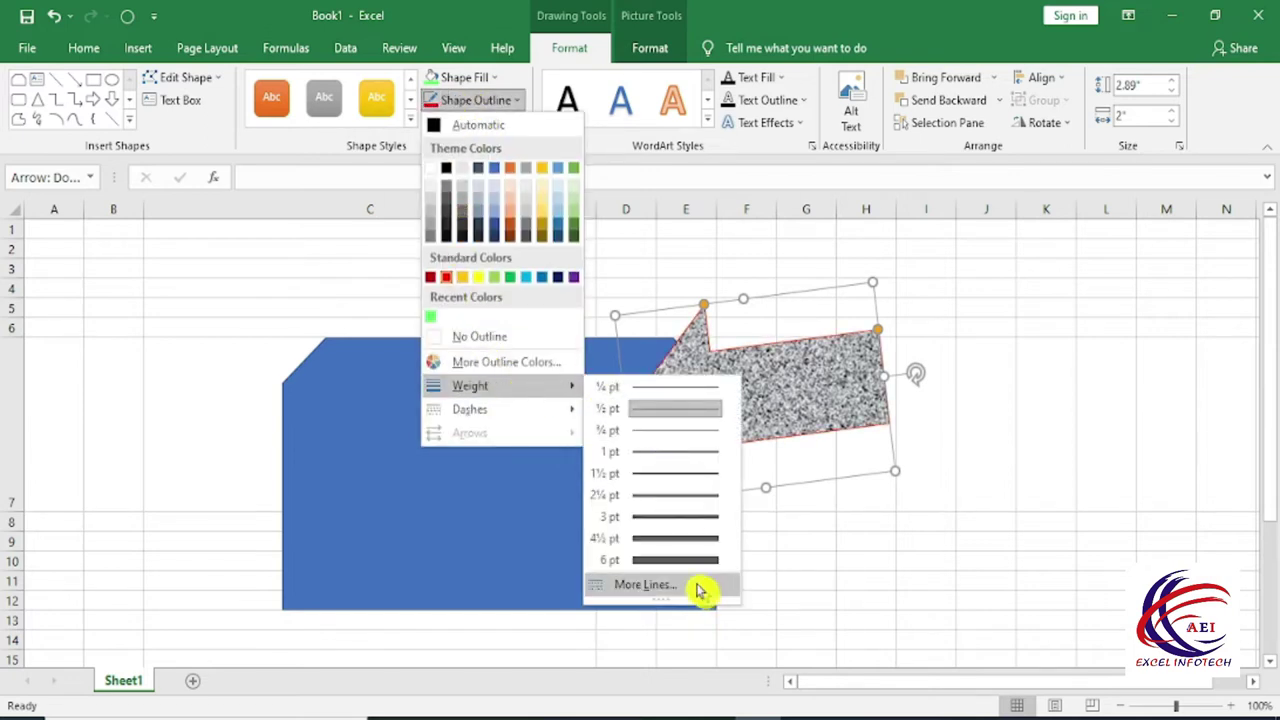
left_click(675, 560)
left_click(490, 100)
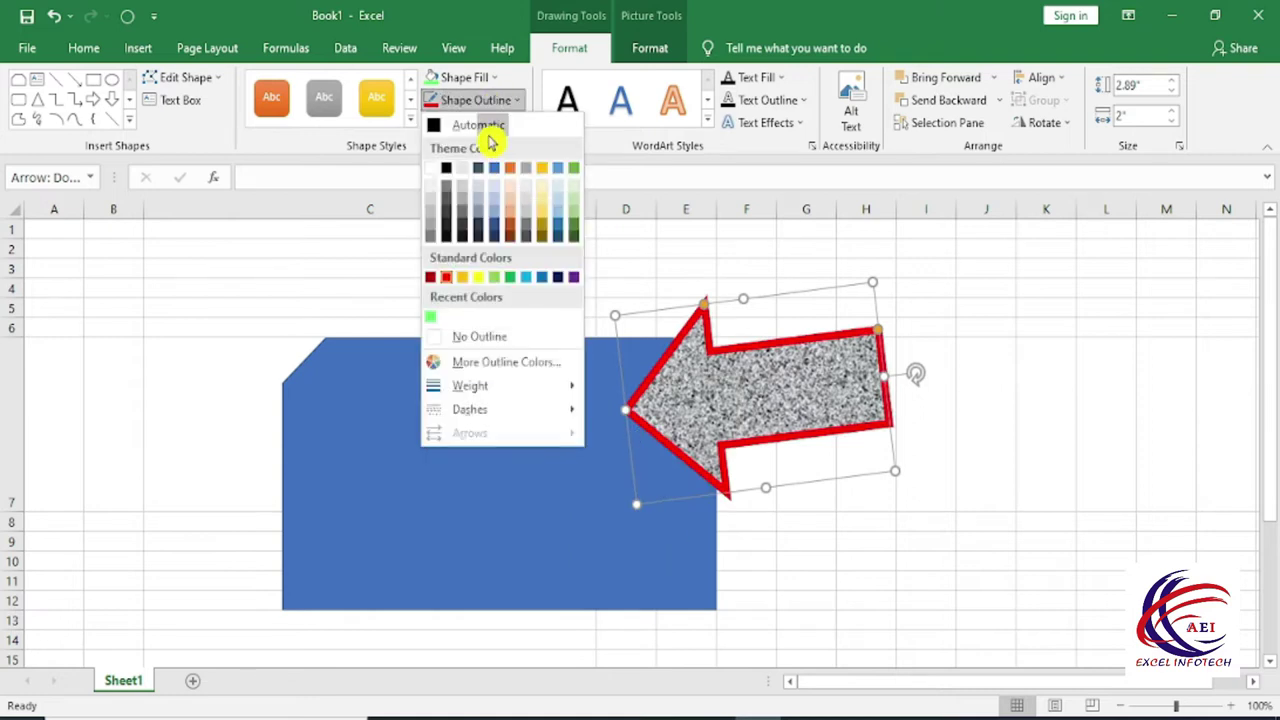
mouse_move(470, 409)
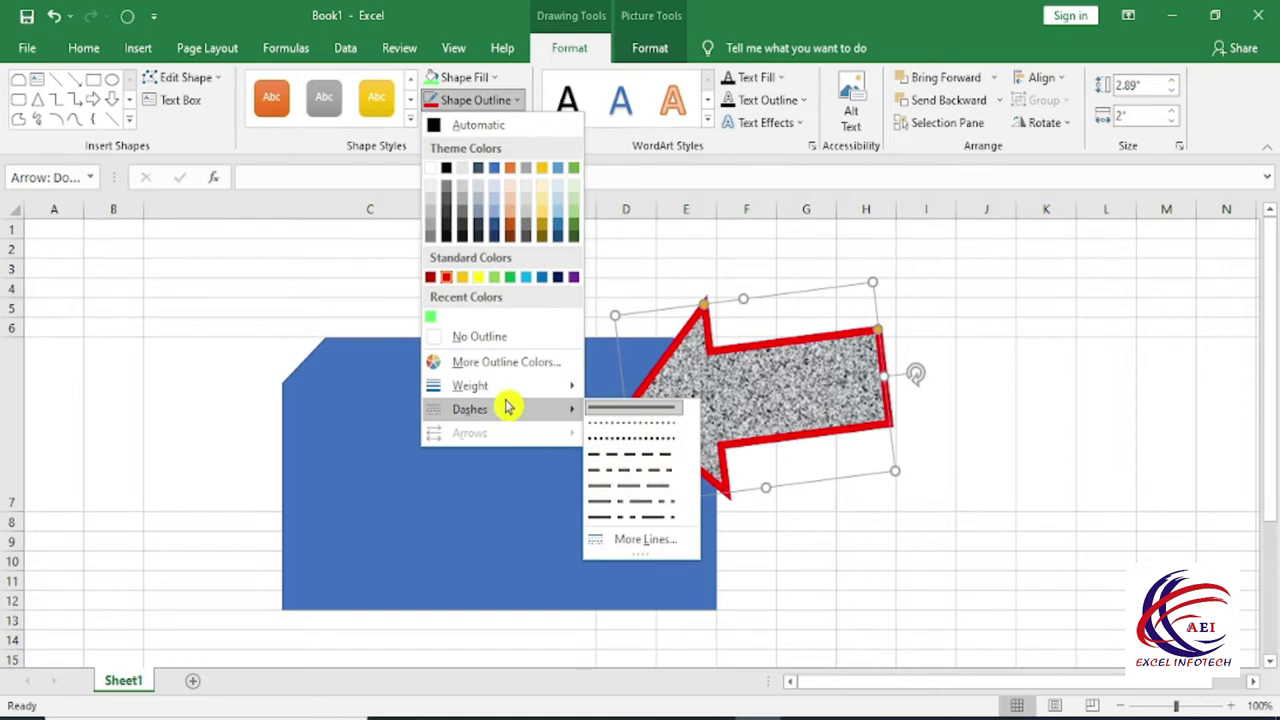
key("Escape")
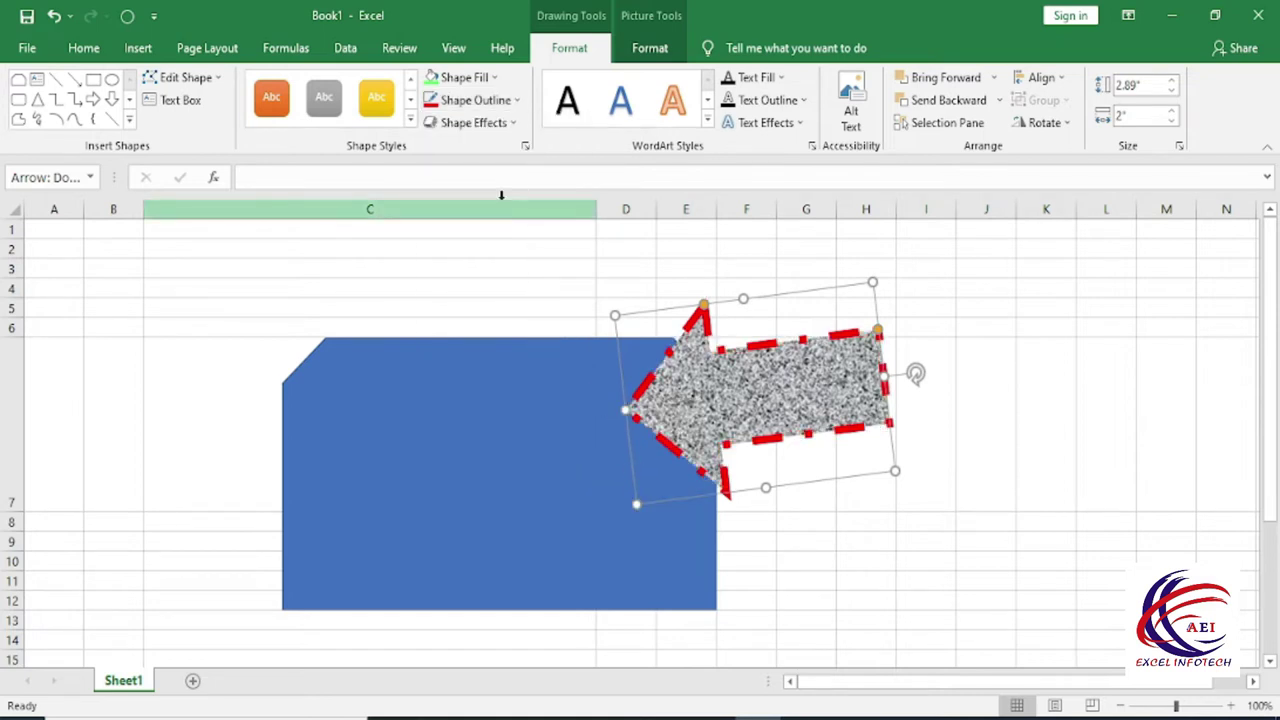
- Apply a Parallel 3-D Rotation preset to the arrow and deselect it
left_click(512, 124)
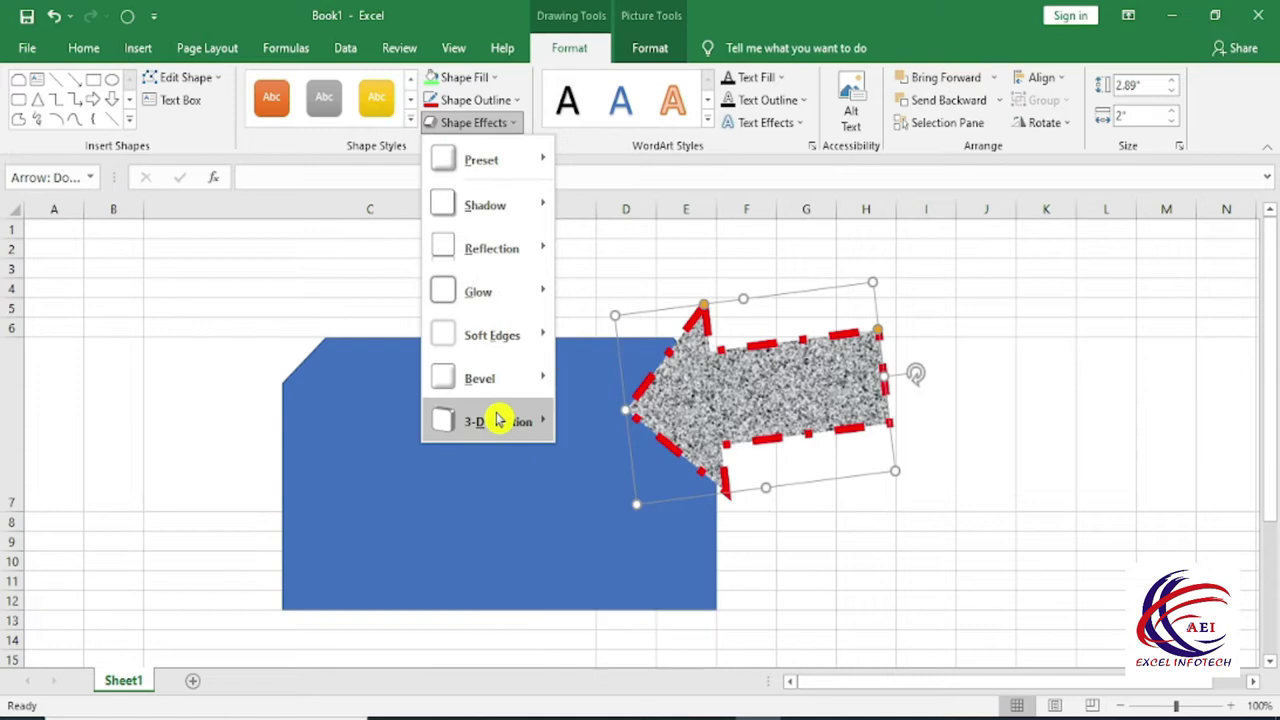
left_click(634, 277)
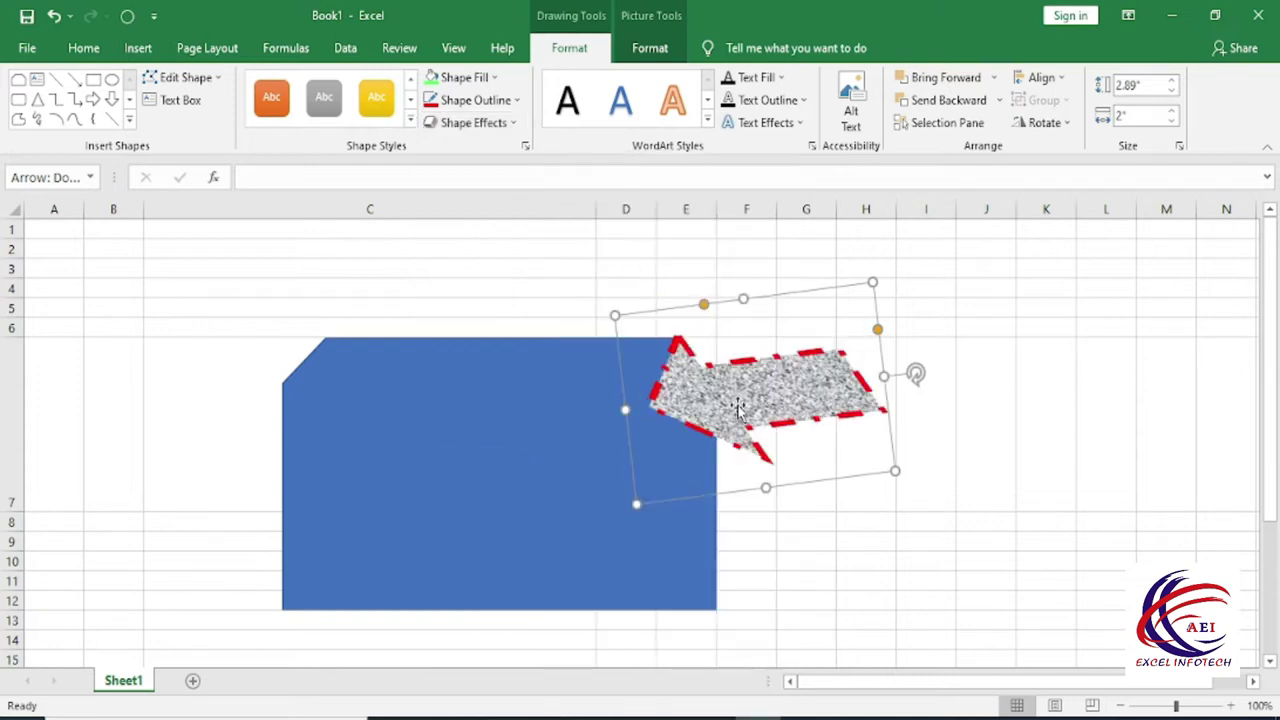
key("Escape")
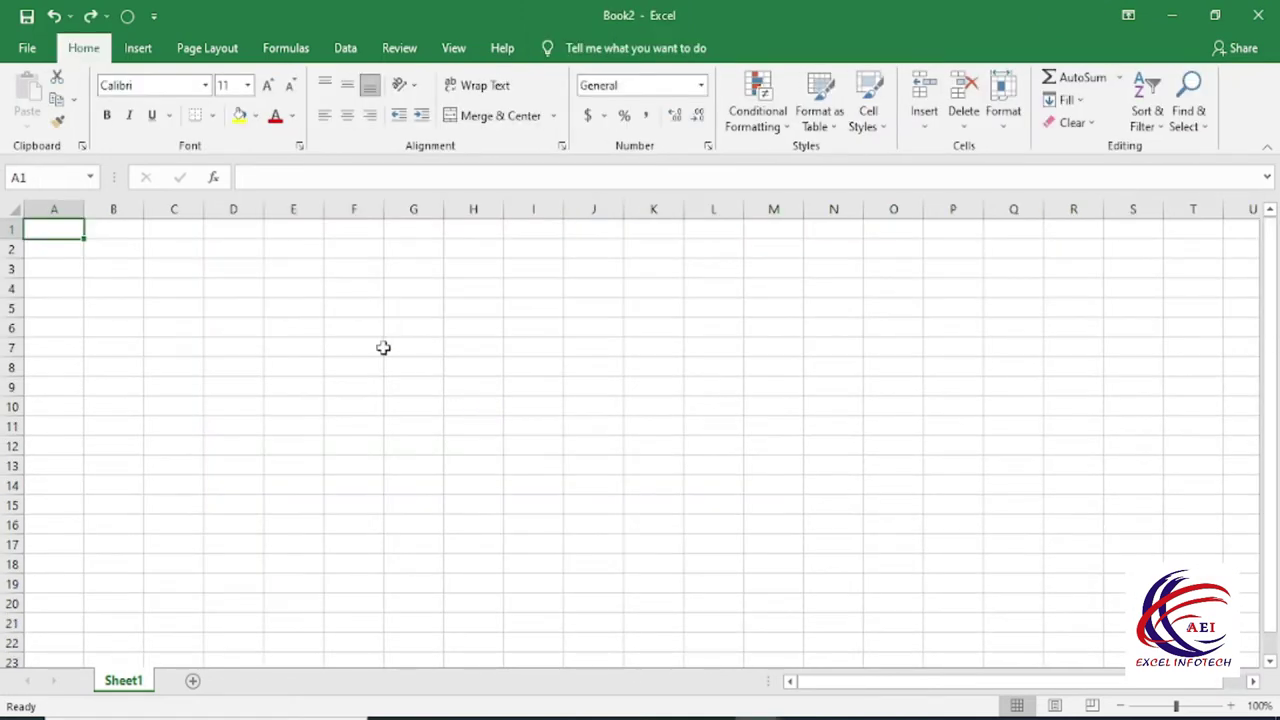
- Draw a blue rectangle over columns G–J, rows 5–15, and start editing text inside it
left_click(137, 47)
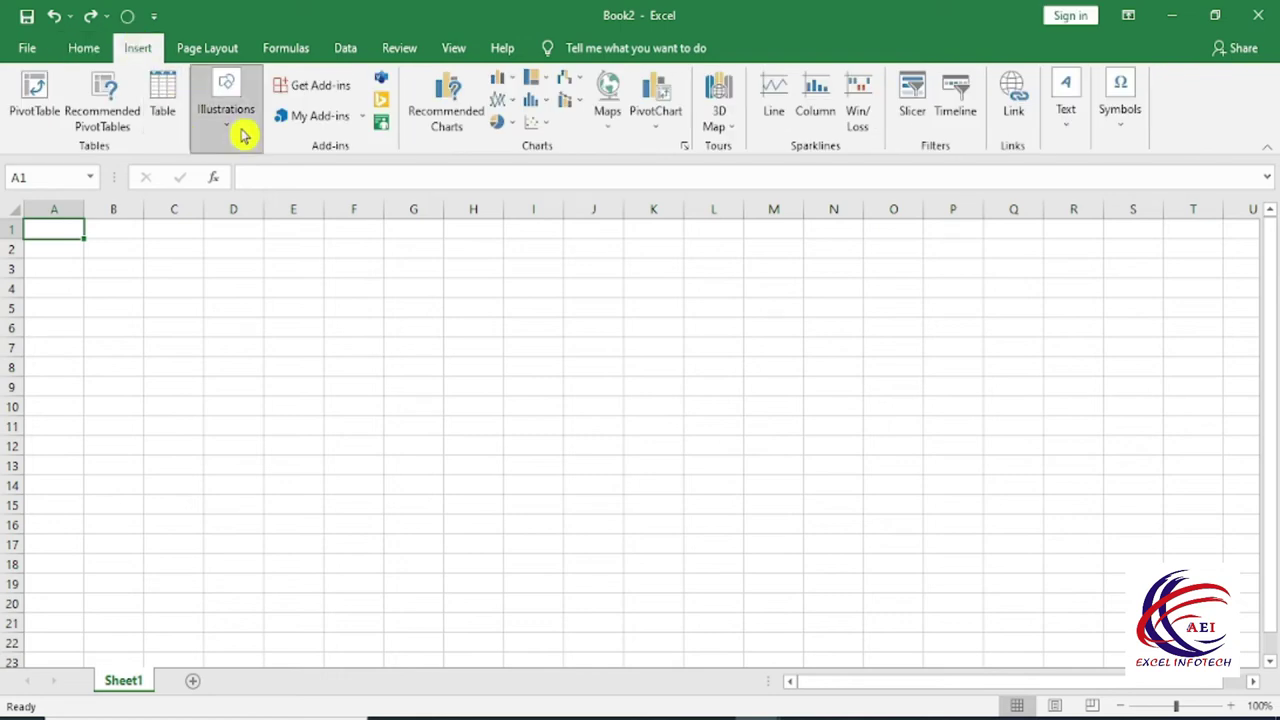
left_click(246, 131)
left_click(260, 205)
left_click(327, 256)
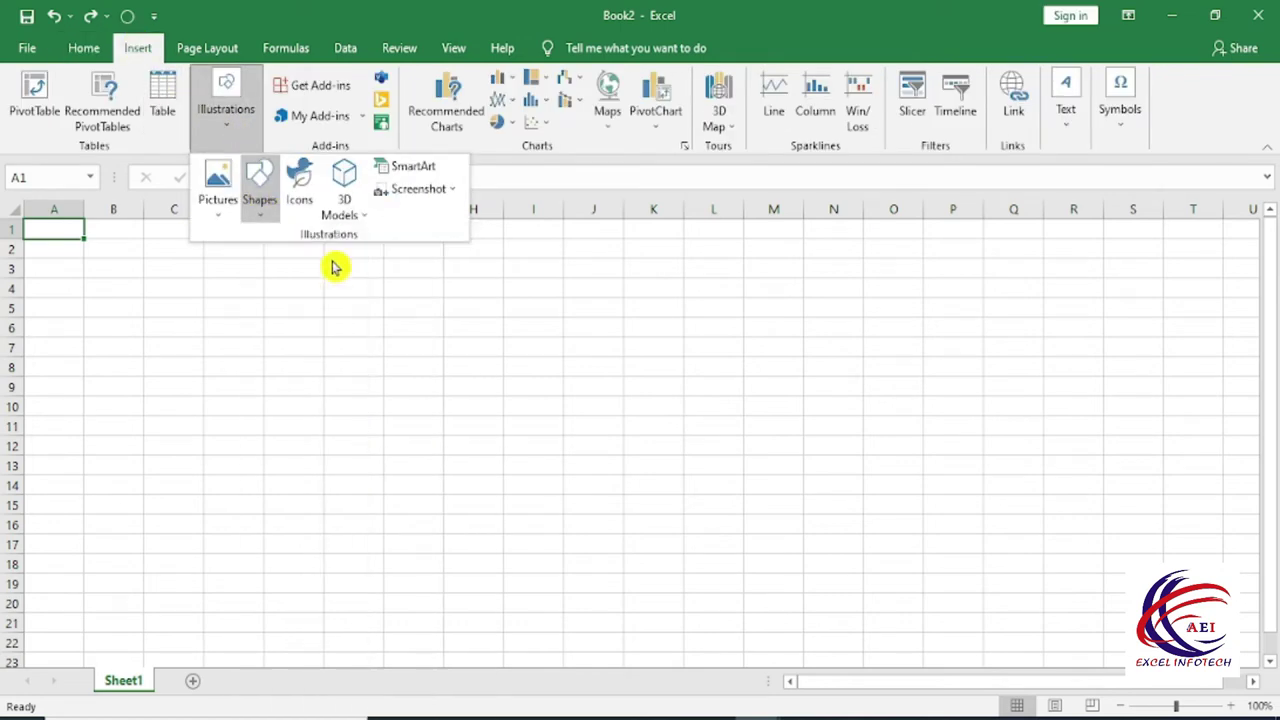
left_click_drag(383, 306, 623, 514)
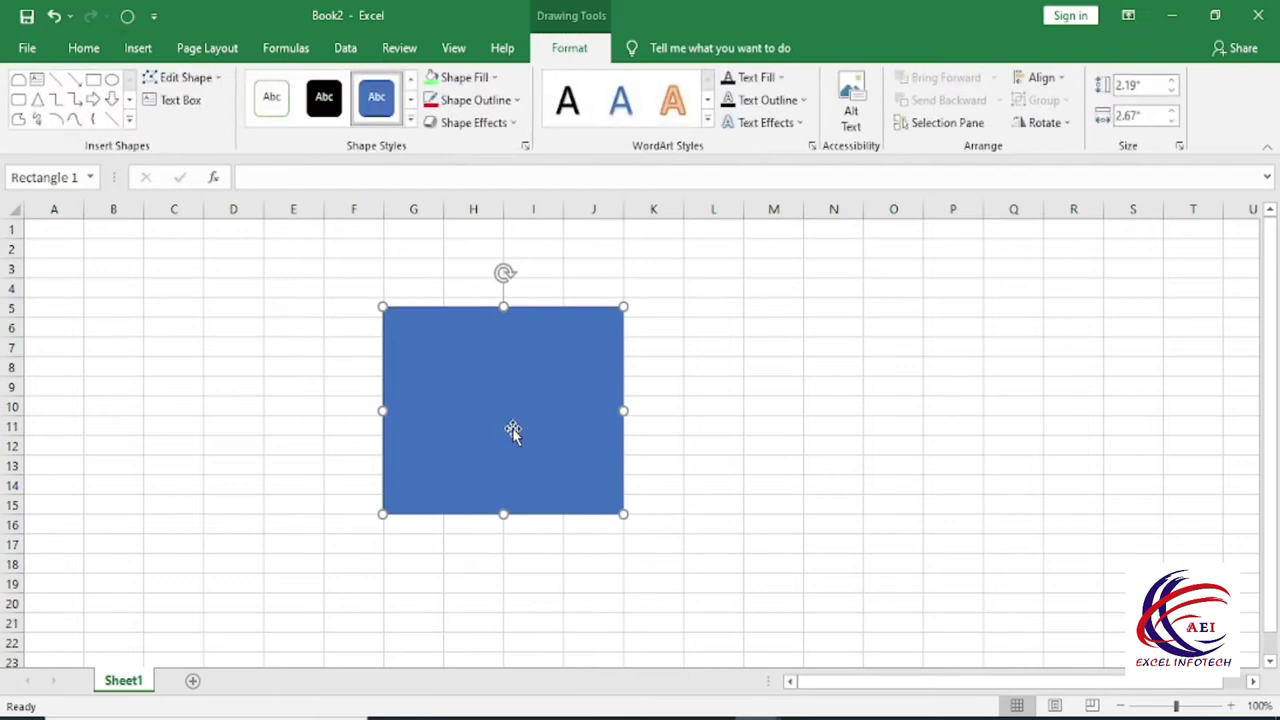
right_click(520, 408)
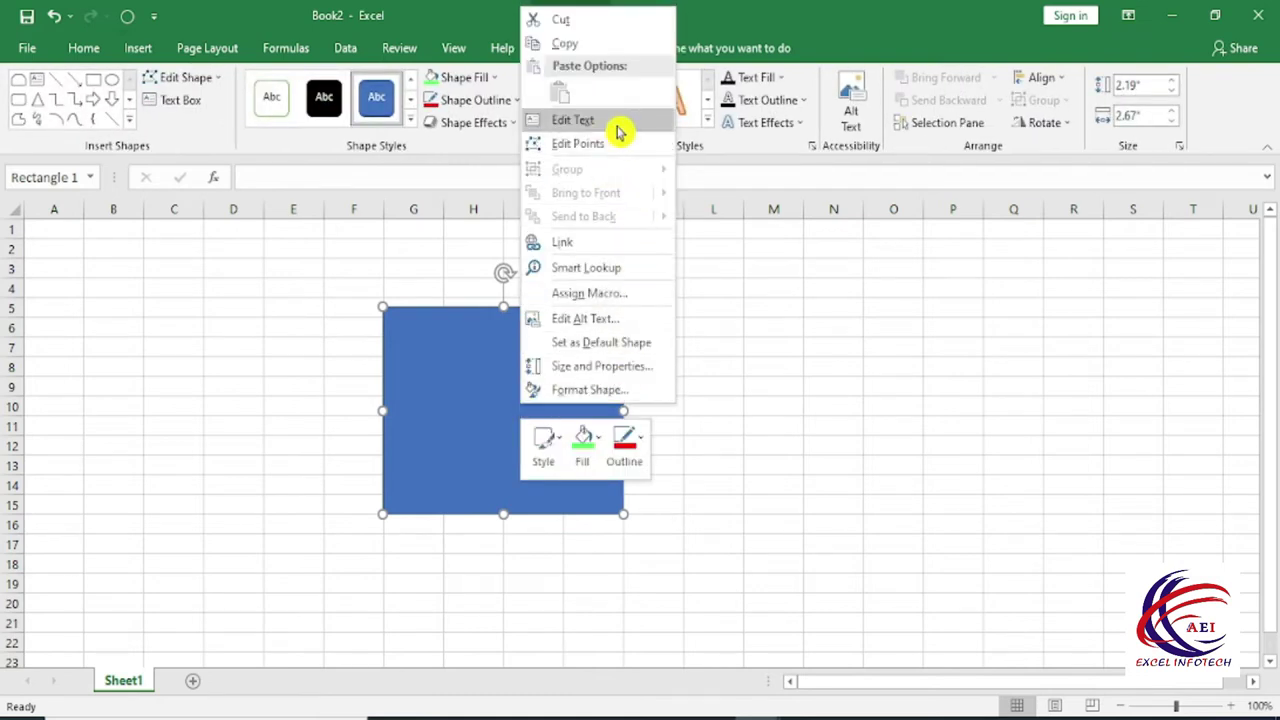
left_click(608, 130)
left_click(499, 510)
type("xcbvcvxbcvbcvbr")
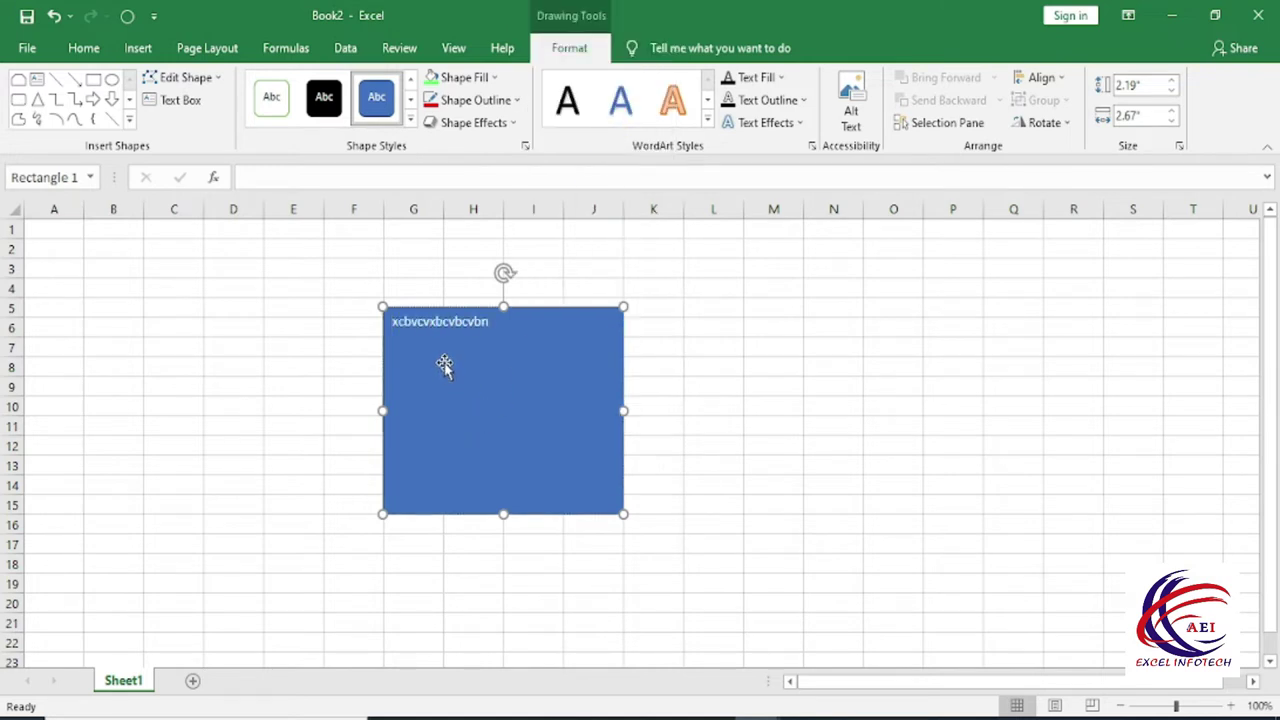
- Apply an orange outlined WordArt style to the text and enlarge the rectangle to row 22
double_click(493, 323)
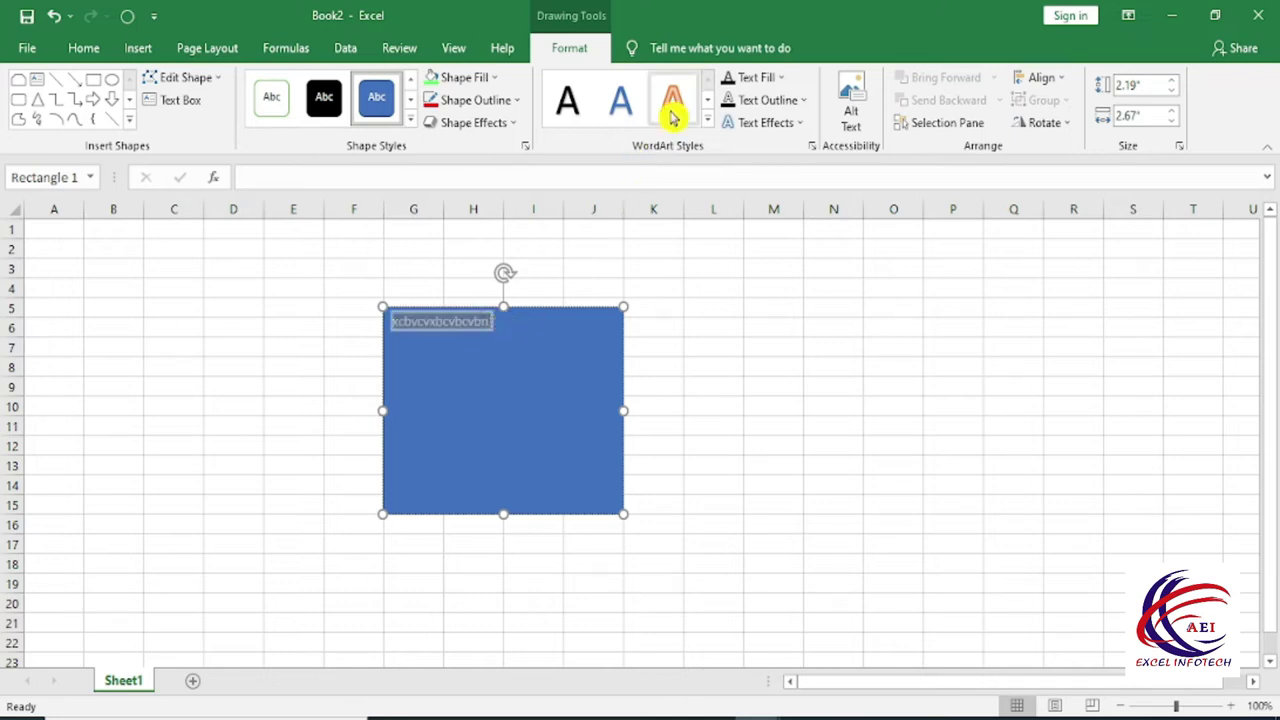
left_click(707, 122)
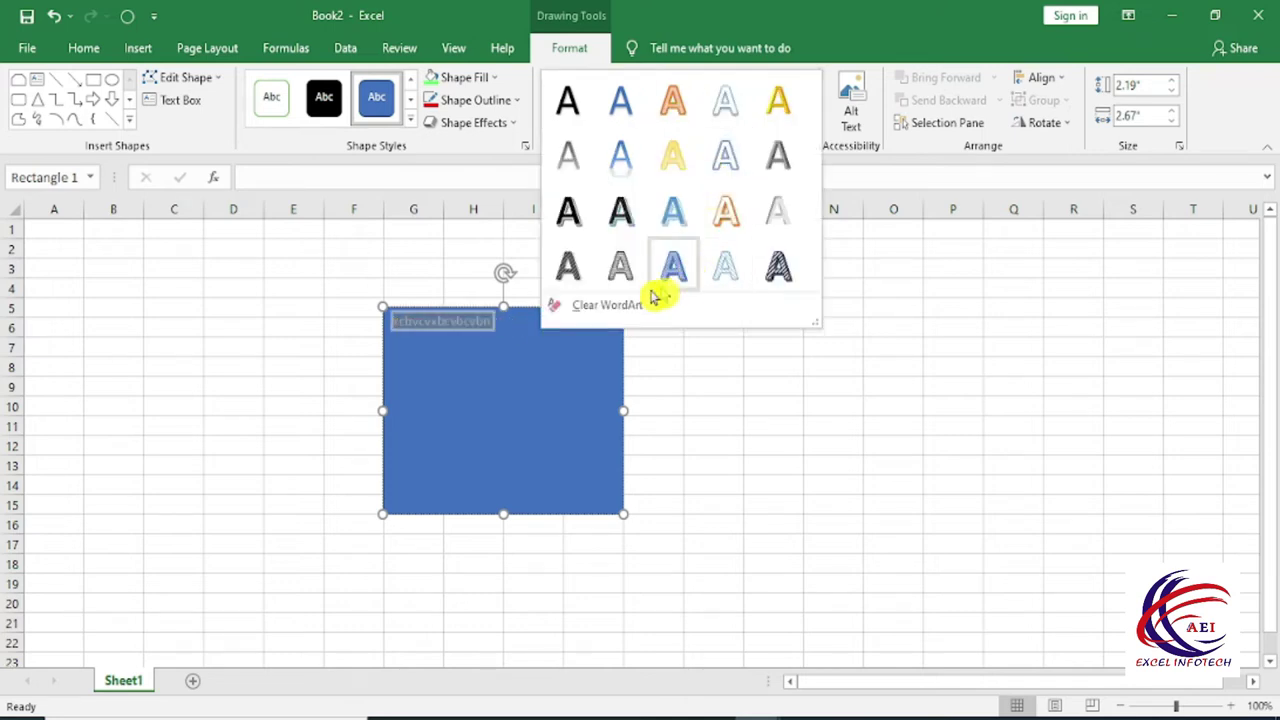
left_click(725, 212)
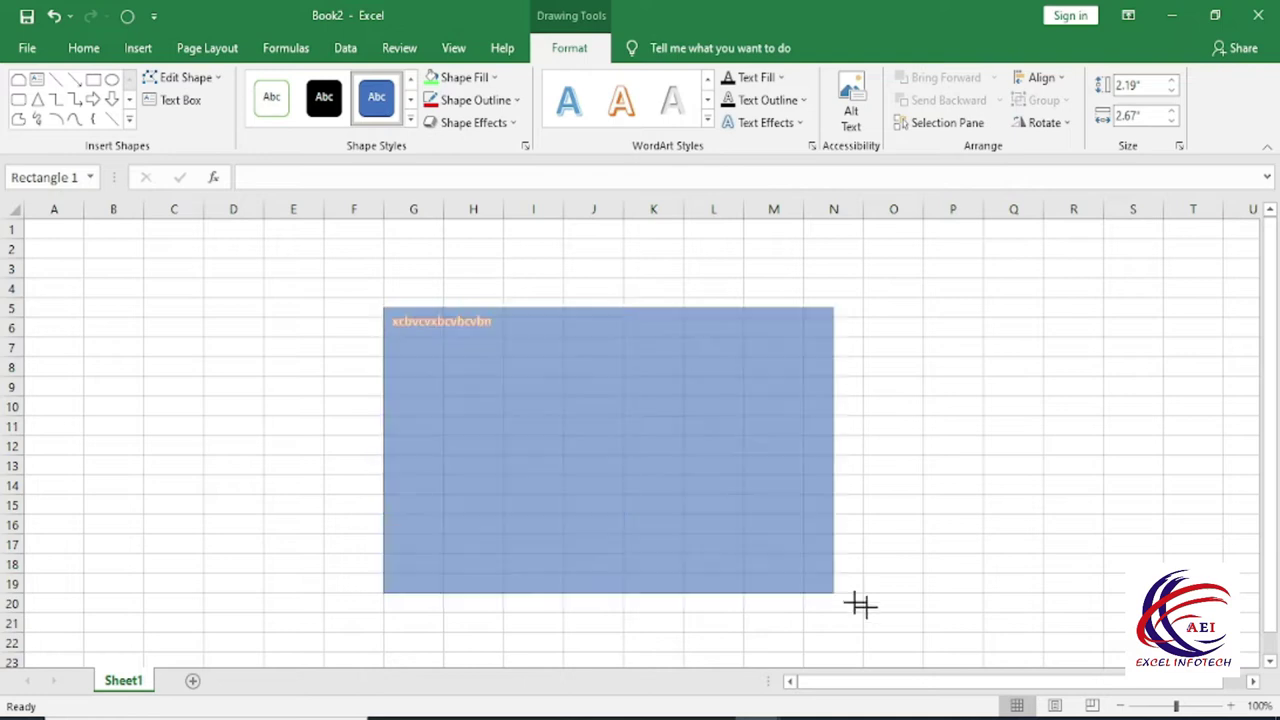
left_click_drag(624, 514, 983, 651)
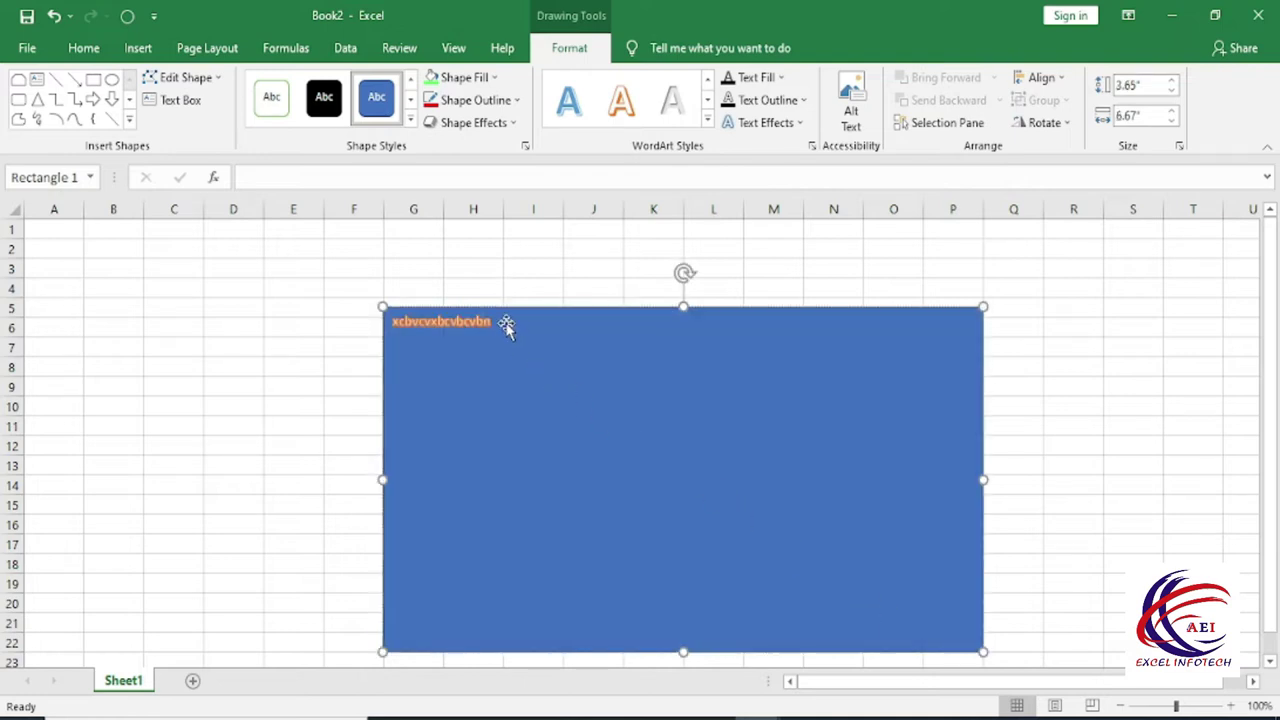
- Remove the text outline and add a reflection effect to the text
left_click(783, 78)
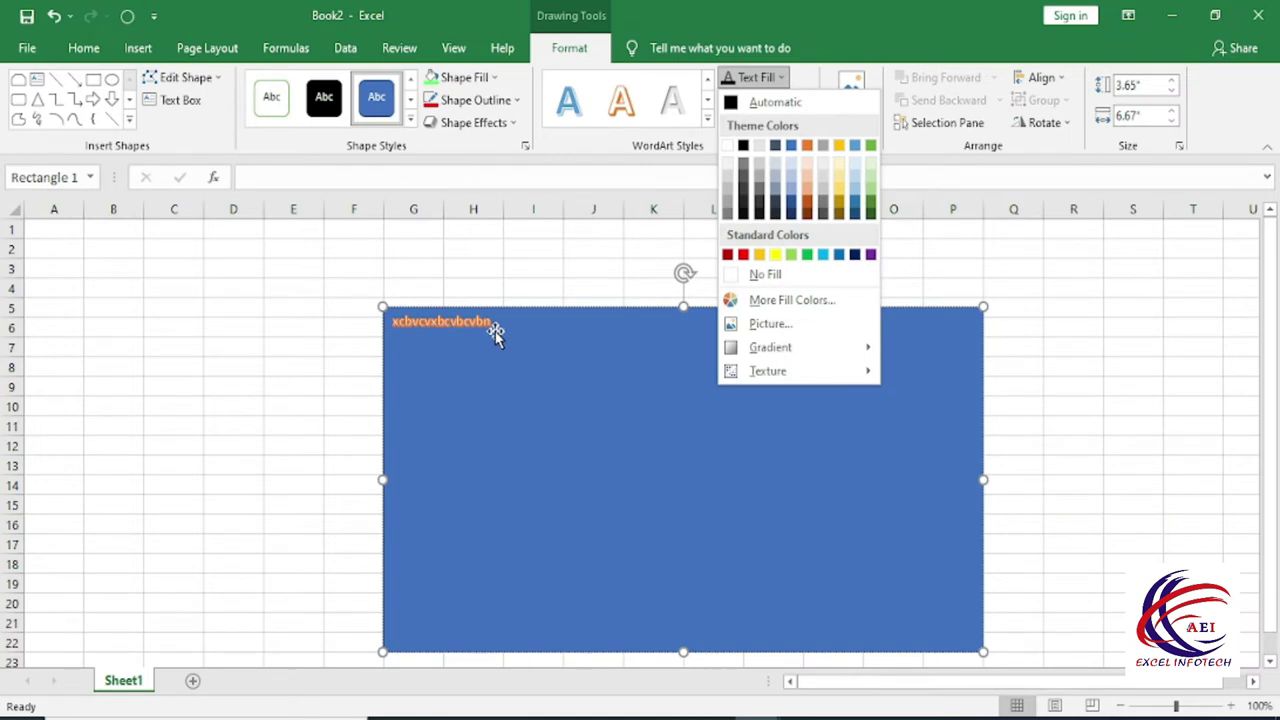
left_click(928, 229)
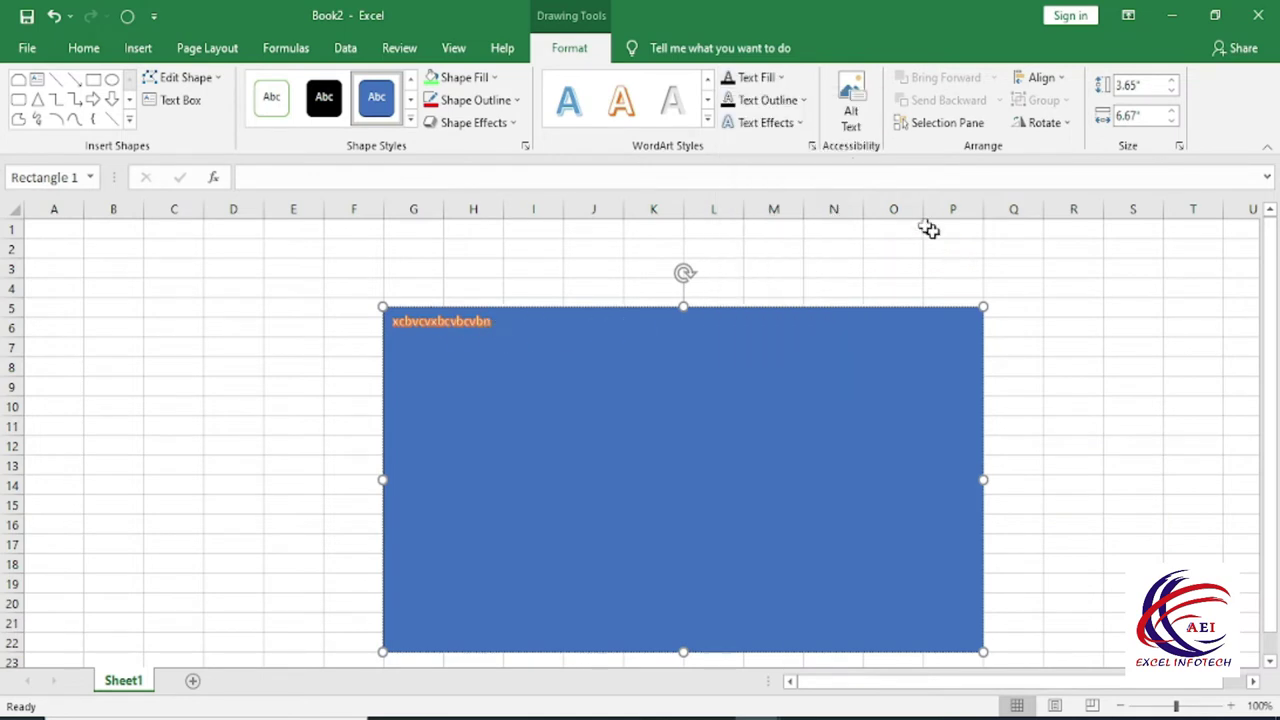
left_click(806, 103)
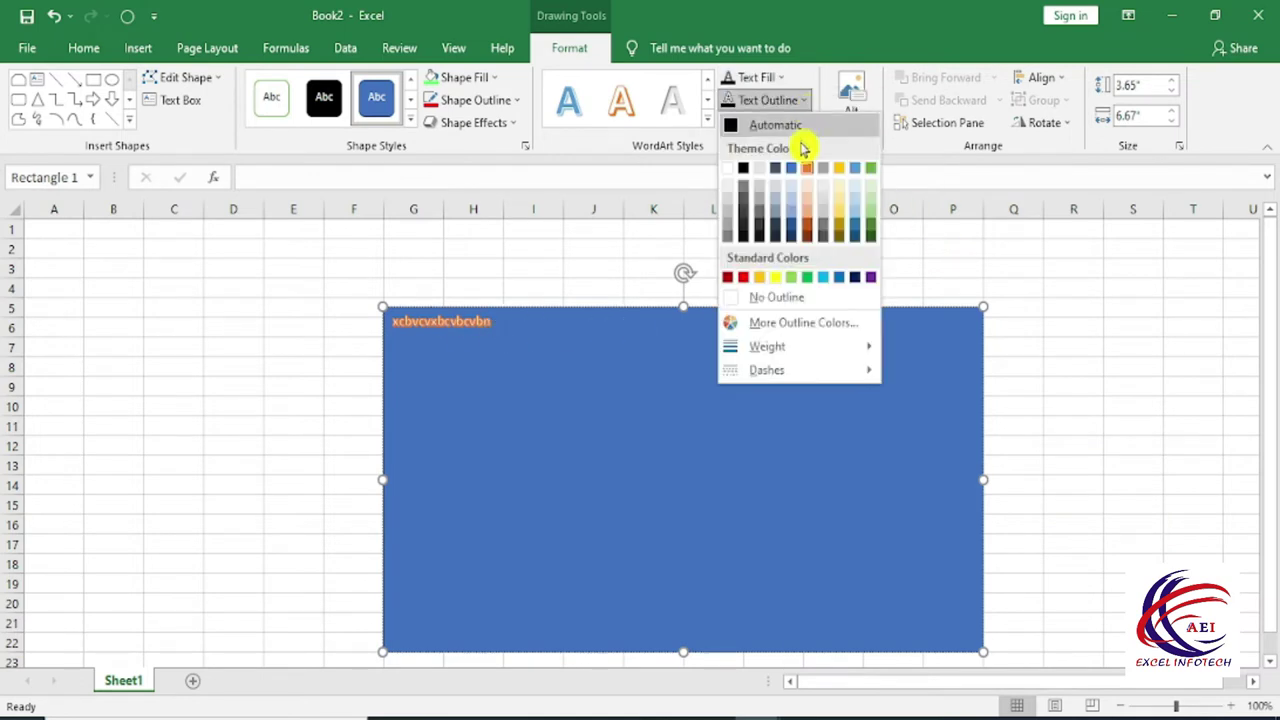
left_click(769, 298)
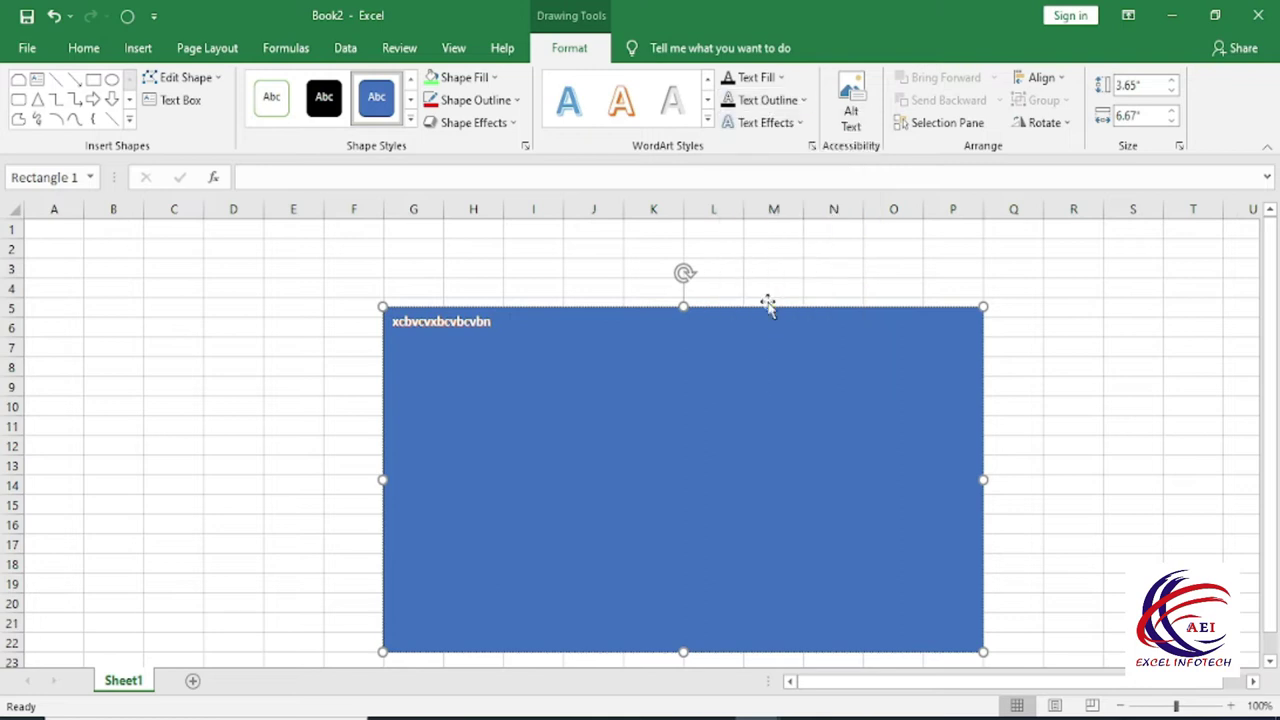
left_click(768, 122)
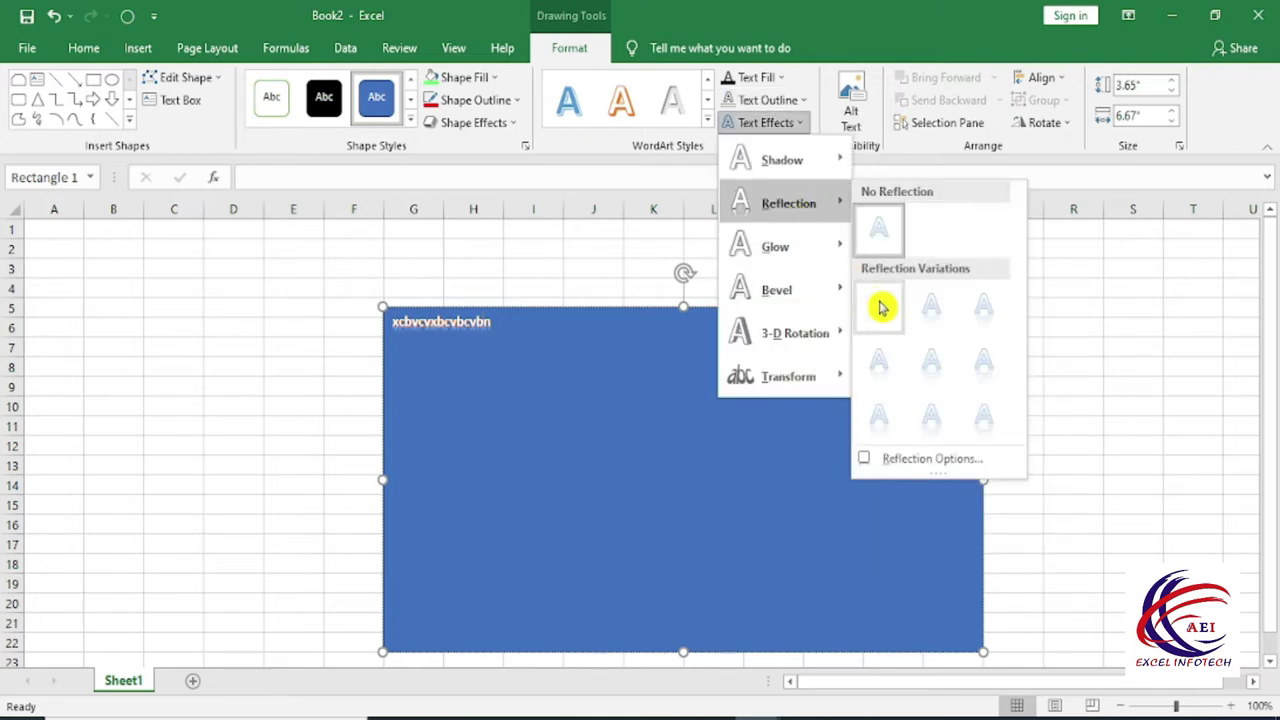
left_click(878, 305)
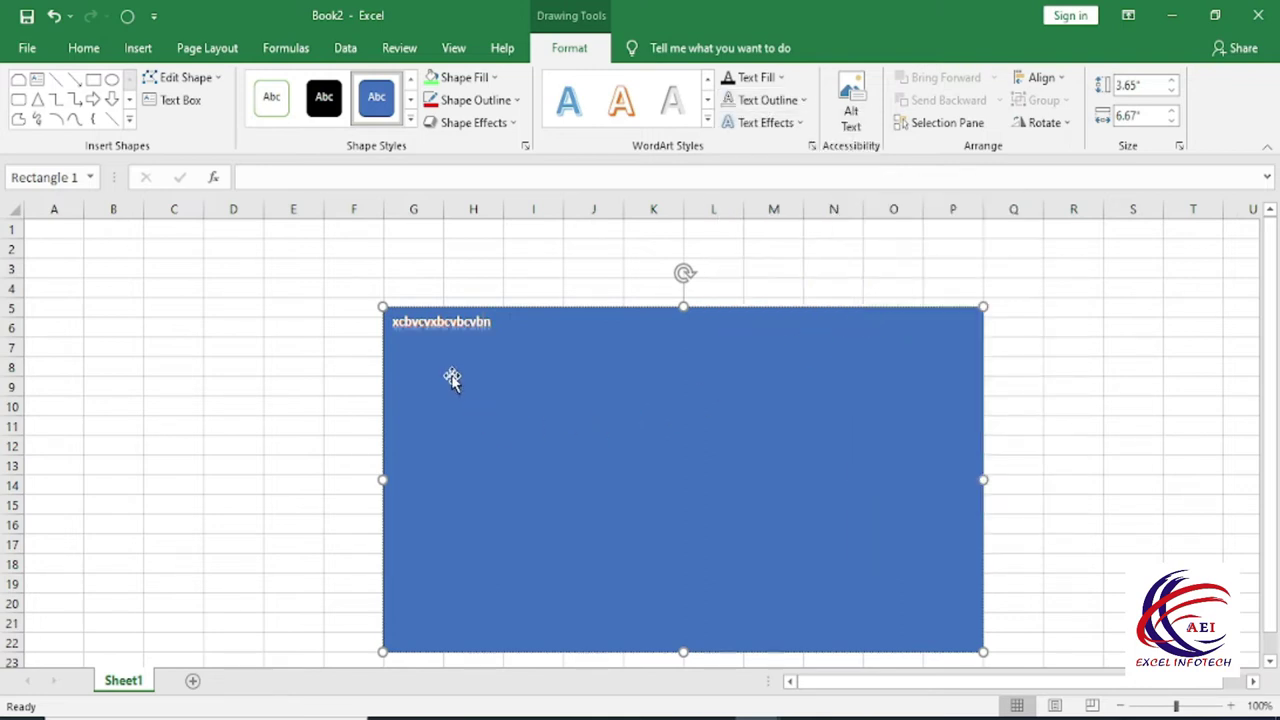
- Zoom the sheet to 170% and remove the rectangle
left_click(1232, 706)
left_click(1232, 706)
left_click(1232, 706)
left_click(1232, 706)
left_click(1232, 706)
left_click(1232, 706)
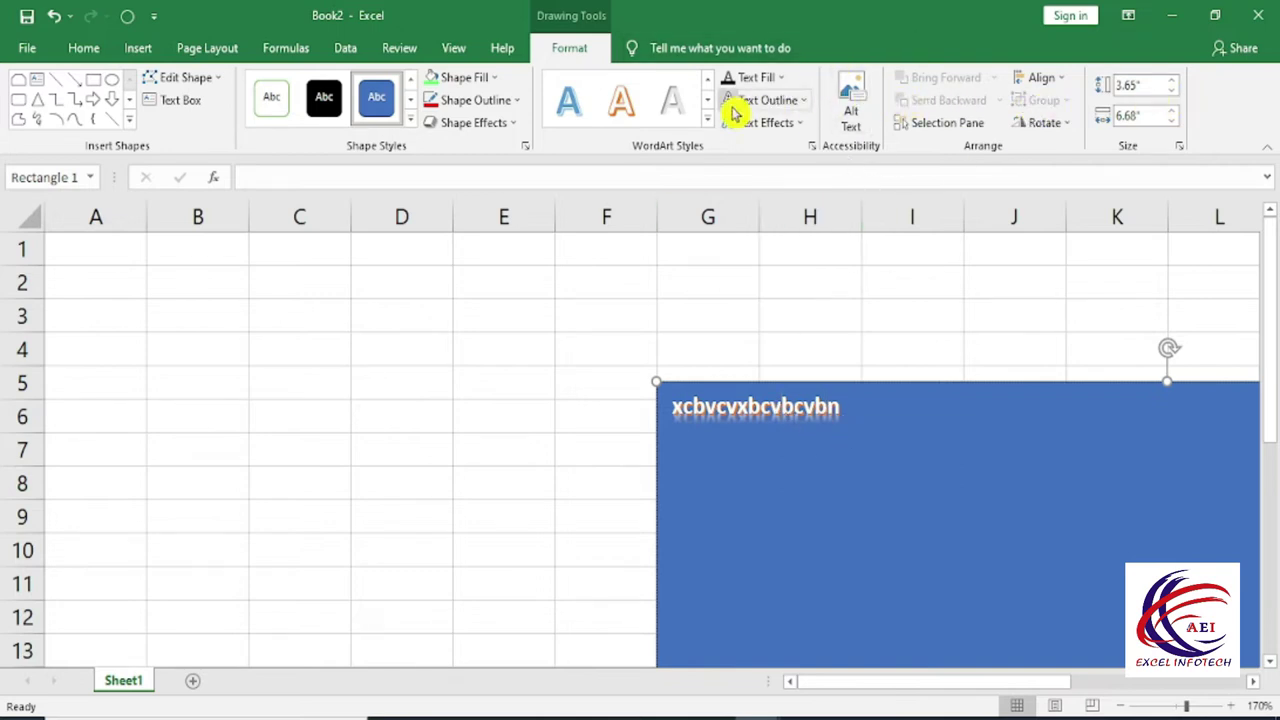
key("ctrl+z")
key("ctrl+z")
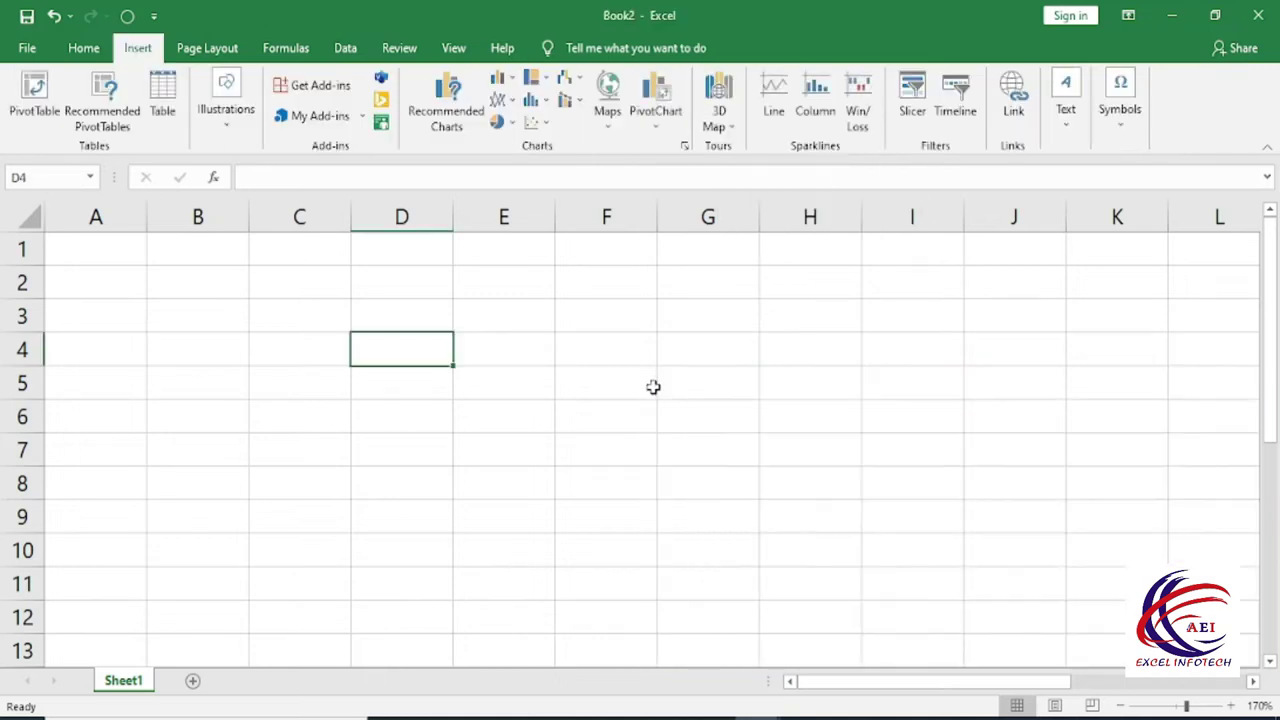
- Insert the black fingerprint icon from Body parts and nudge it left into columns E–F
left_click(232, 130)
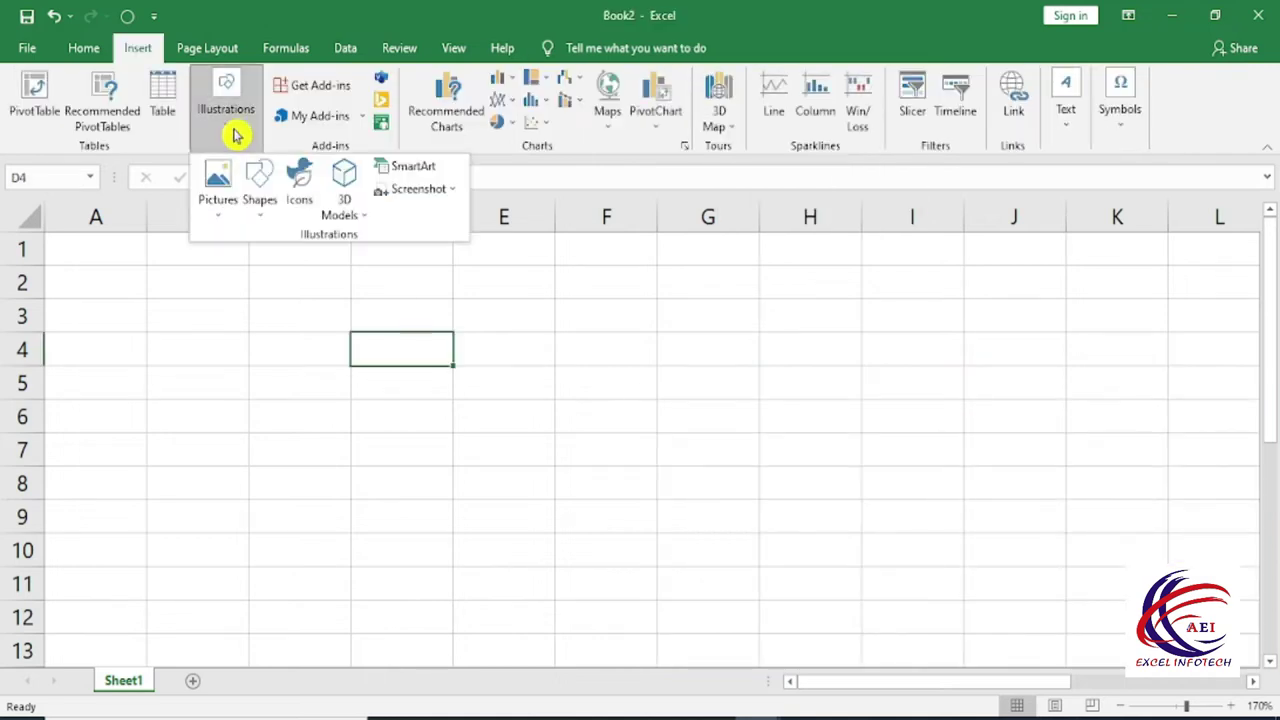
left_click(297, 205)
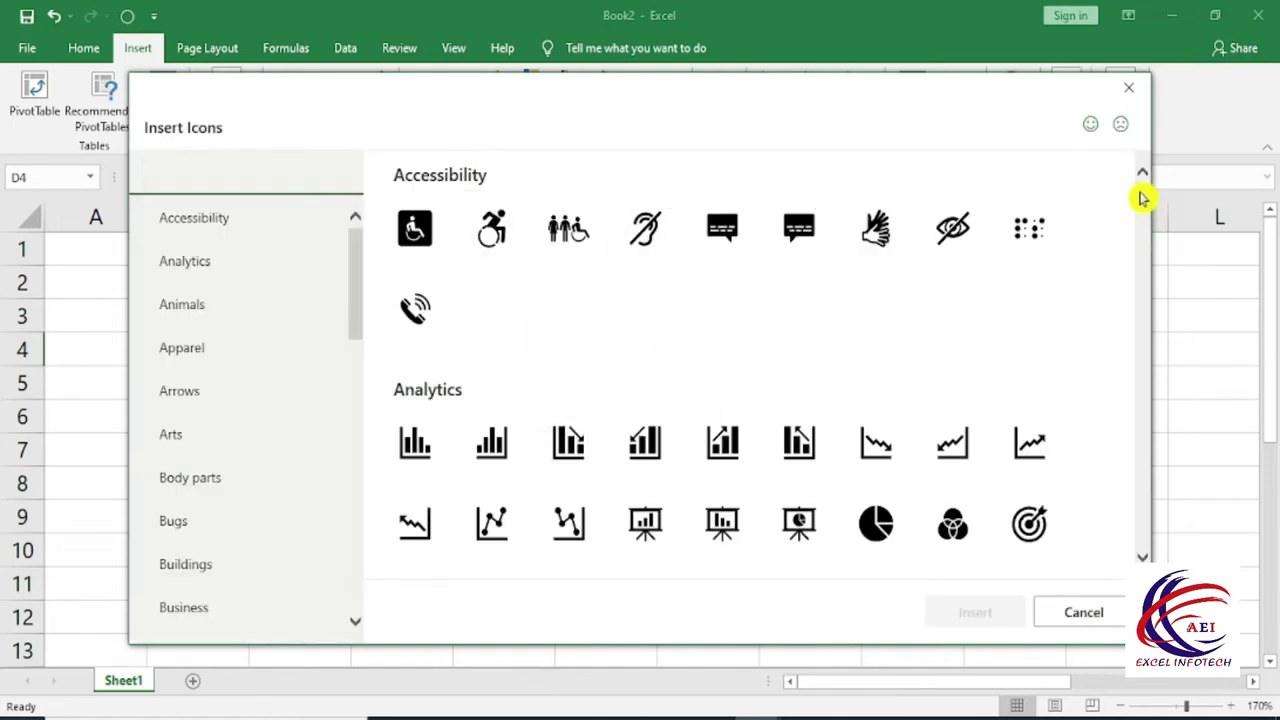
scroll(1143, 210, "down", 5)
scroll(1143, 223, "down", 5)
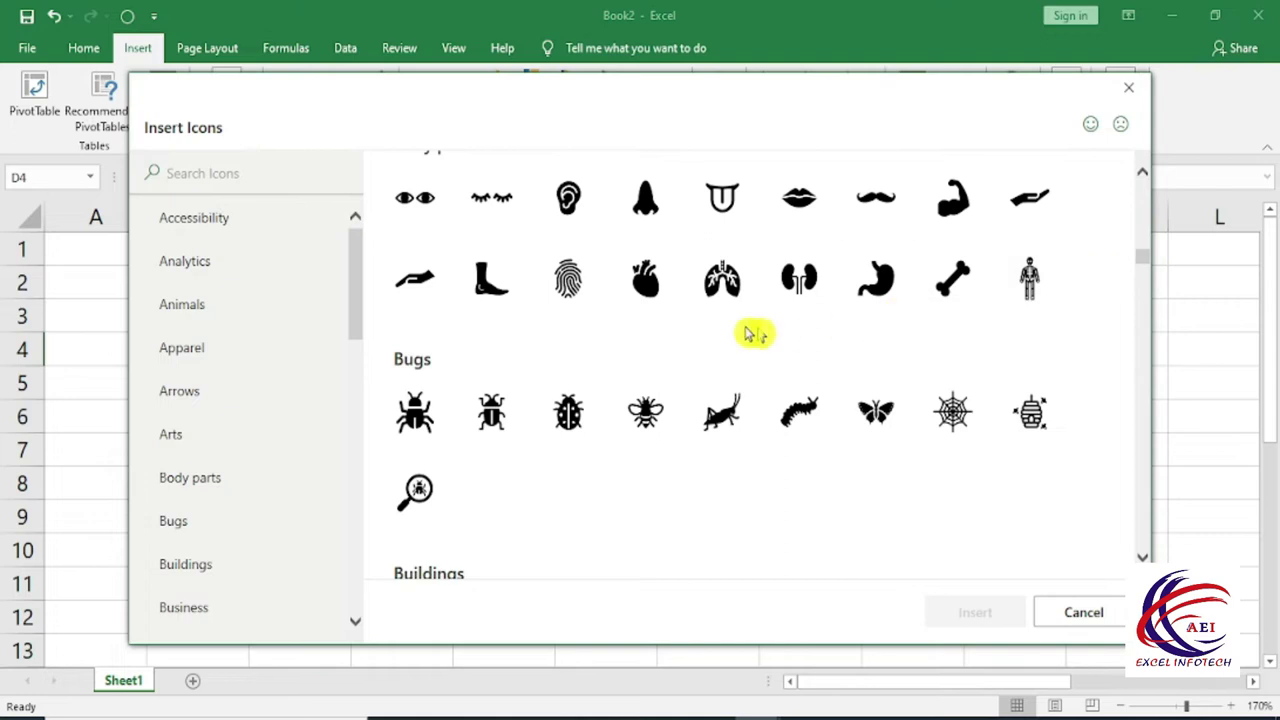
left_click(561, 285)
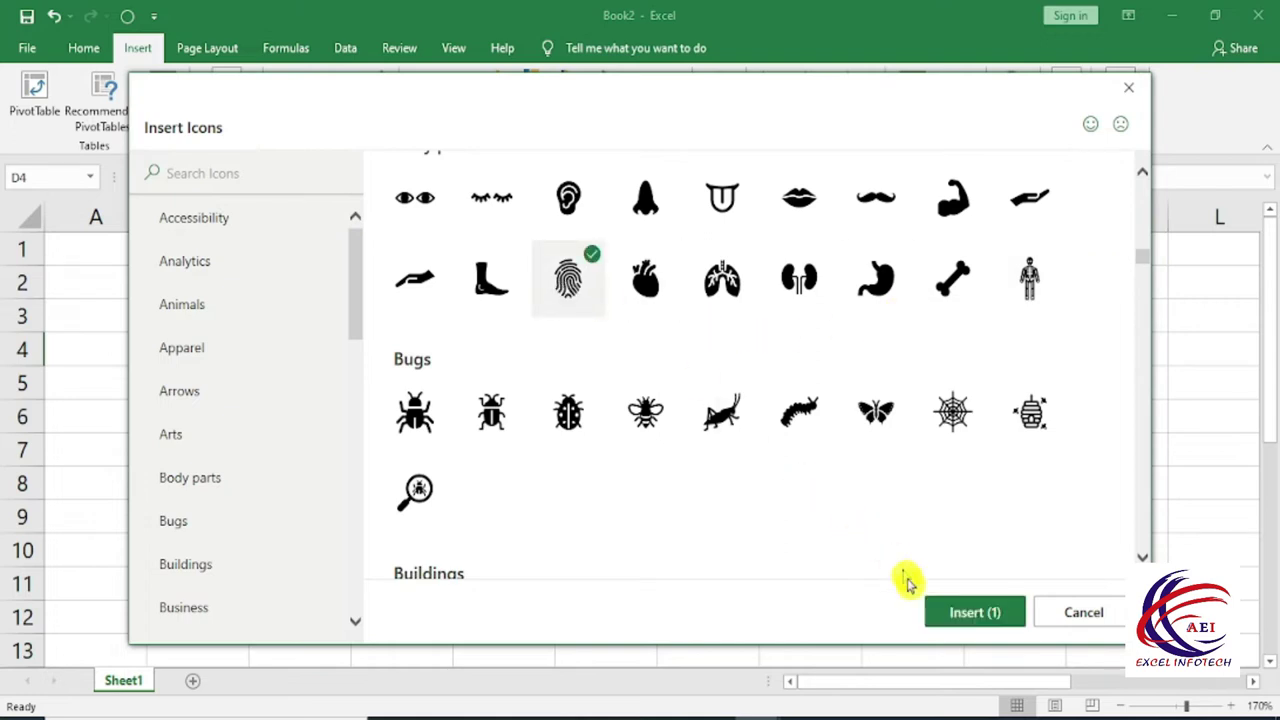
left_click(966, 614)
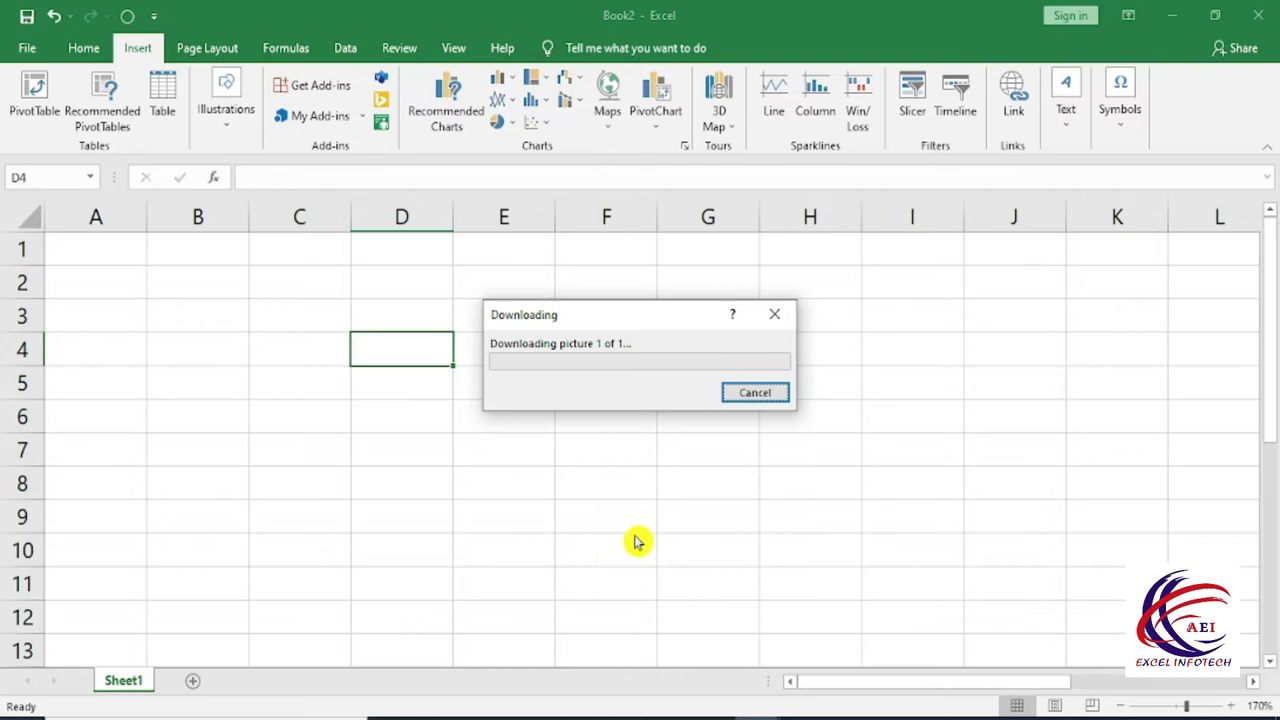
left_click_drag(666, 437, 615, 440)
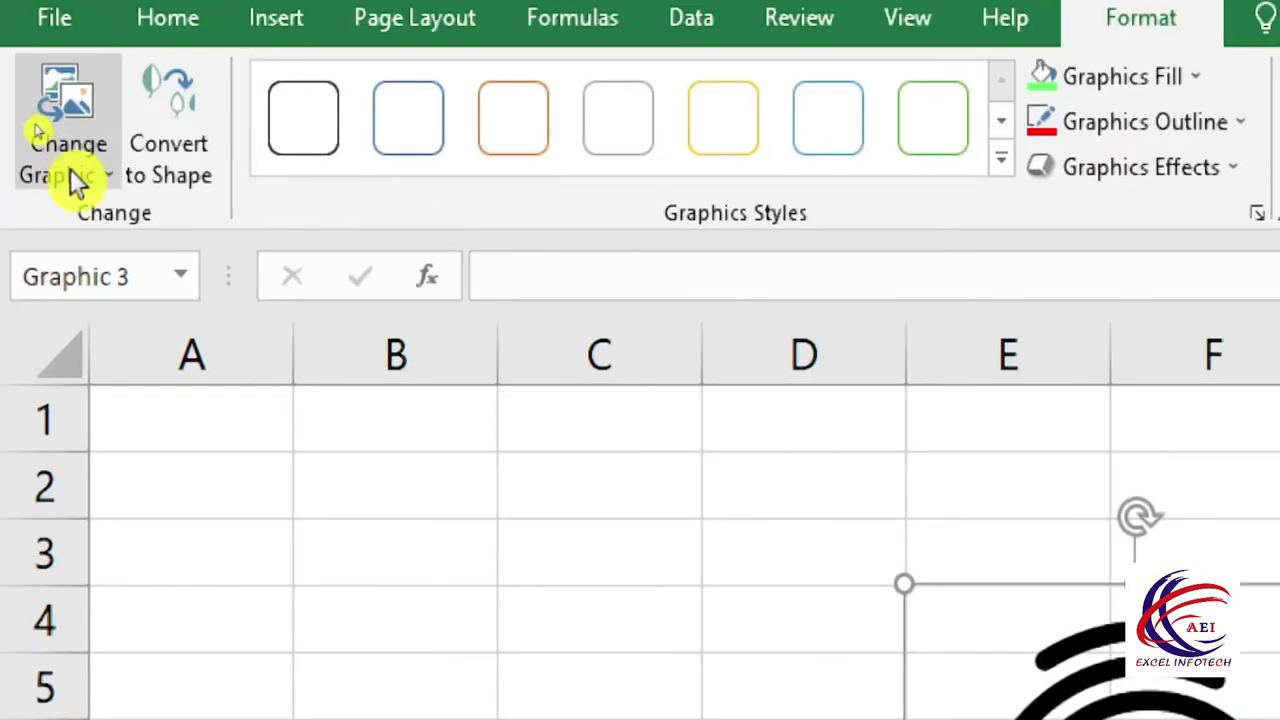
left_click(38, 135)
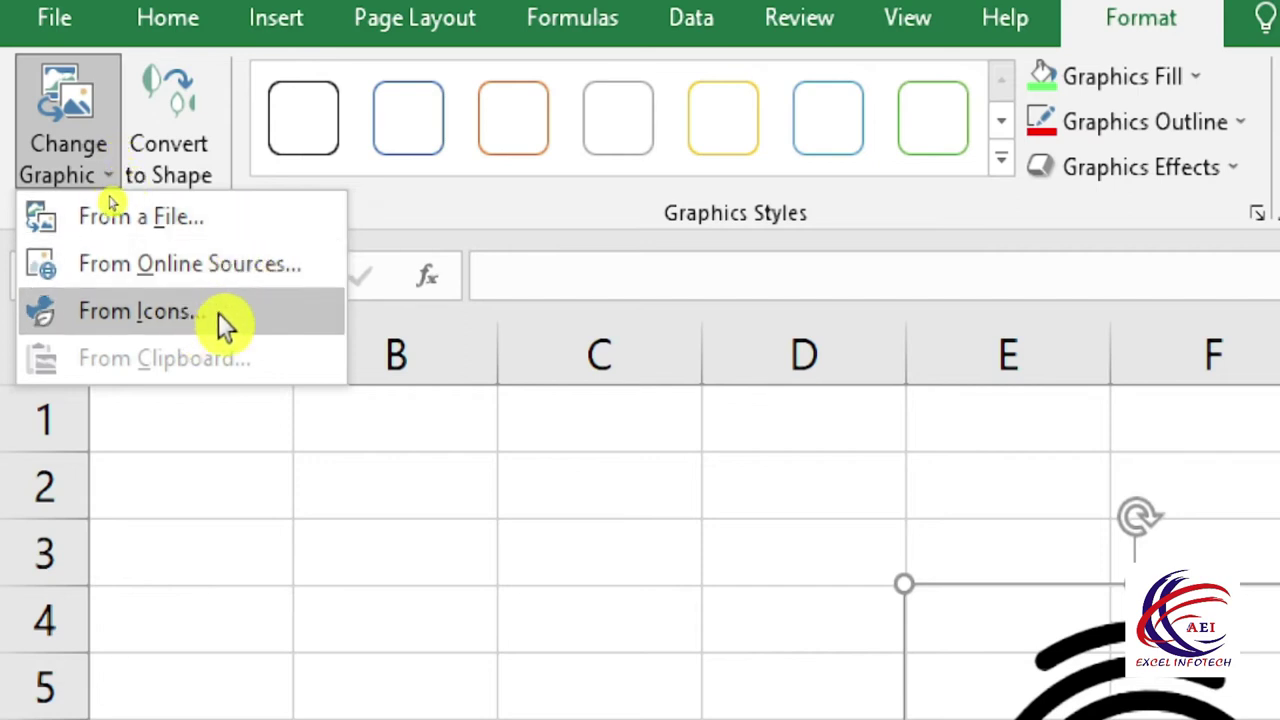
left_click(178, 220)
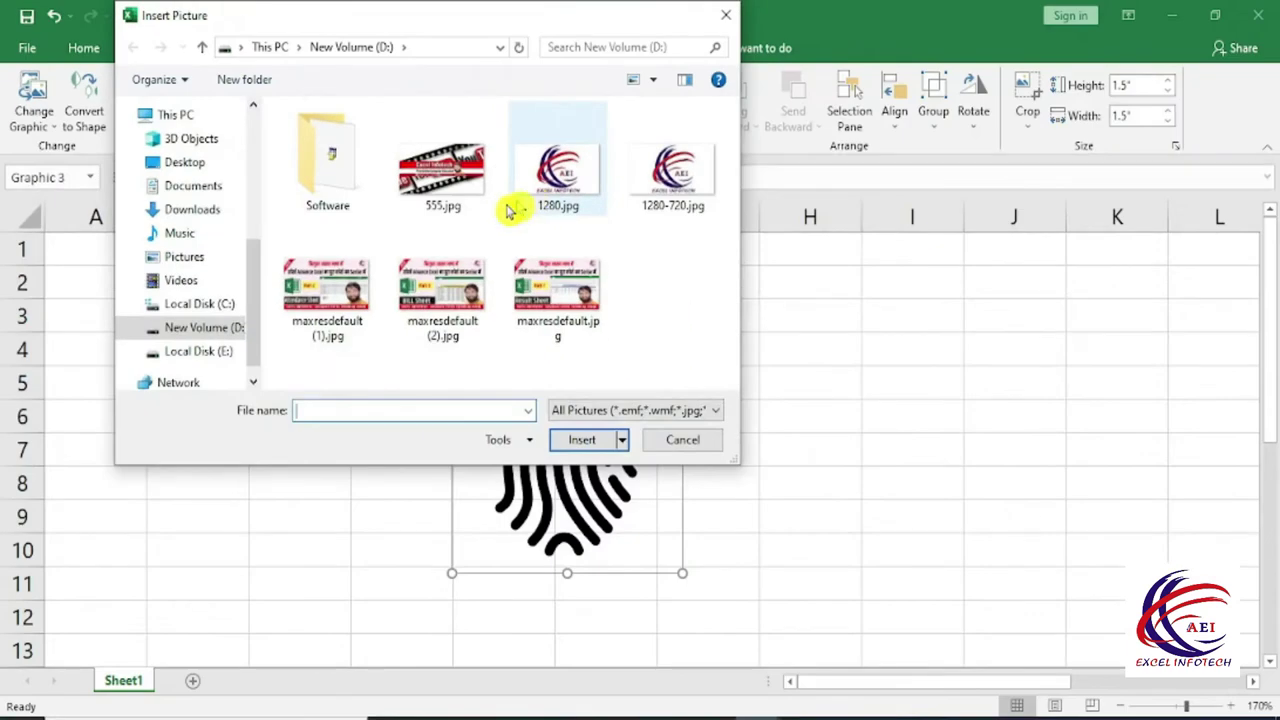
left_click(462, 188)
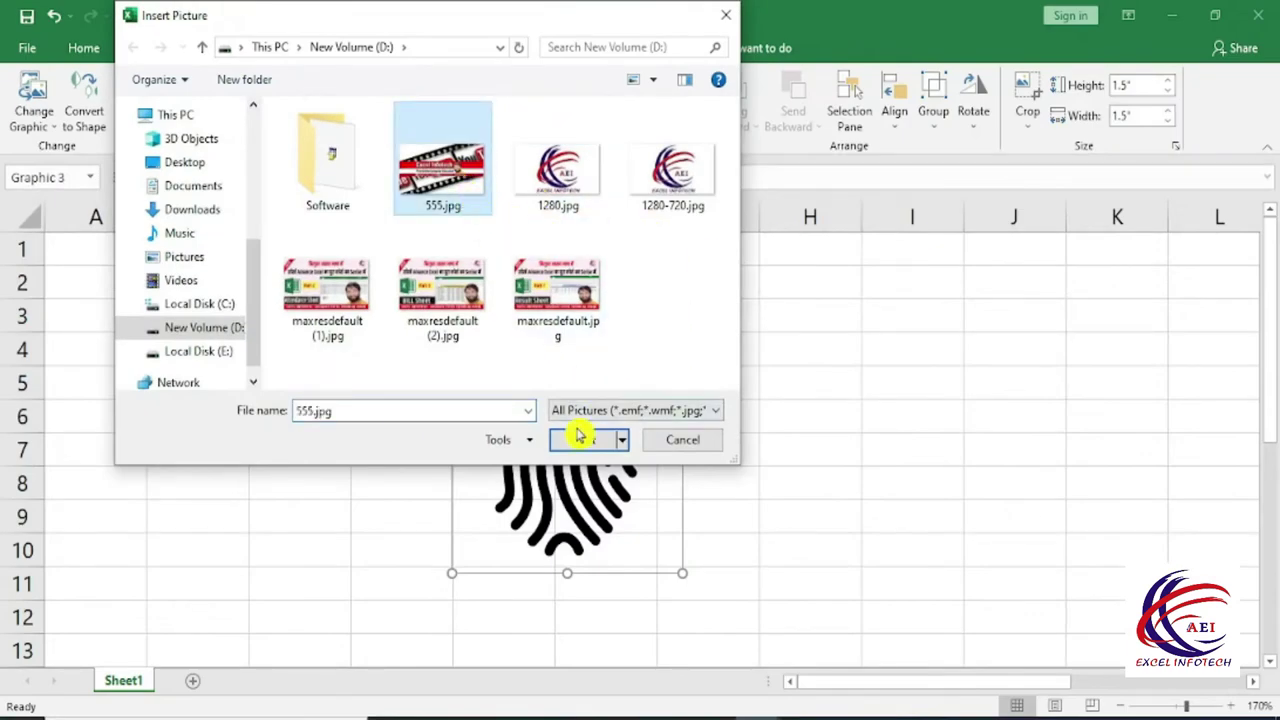
left_click(574, 439)
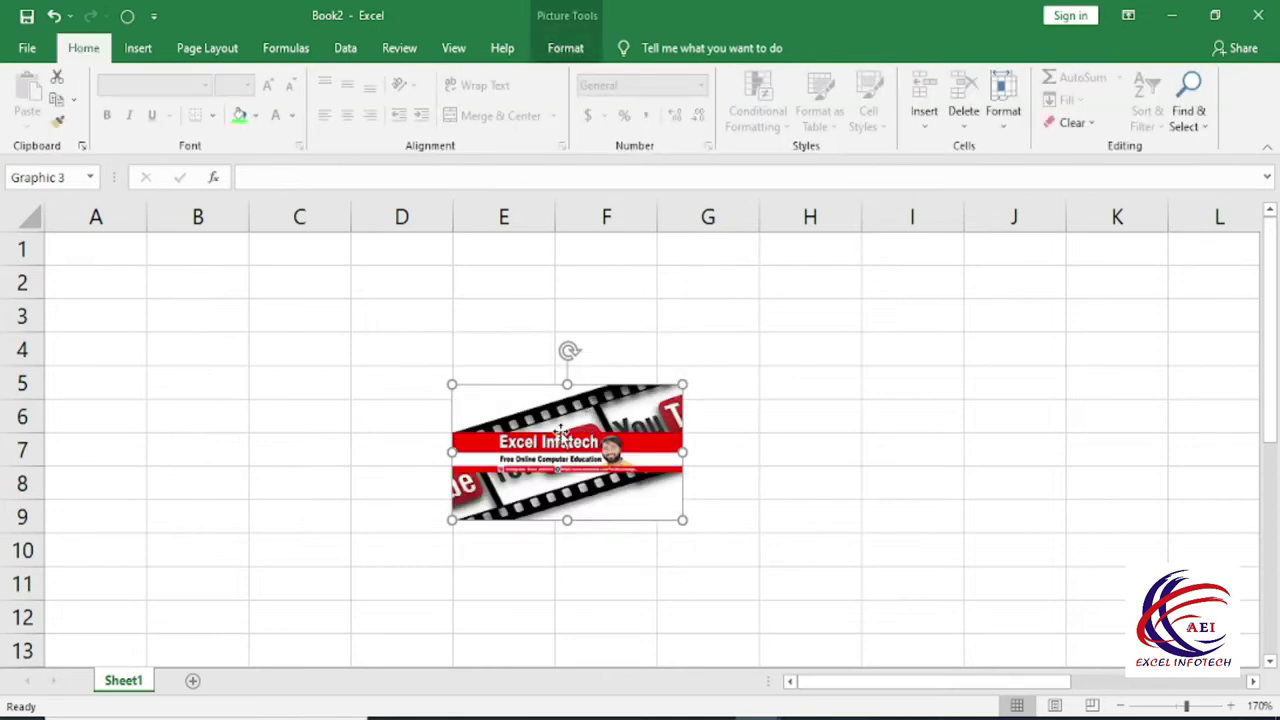
key("ctrl+z")
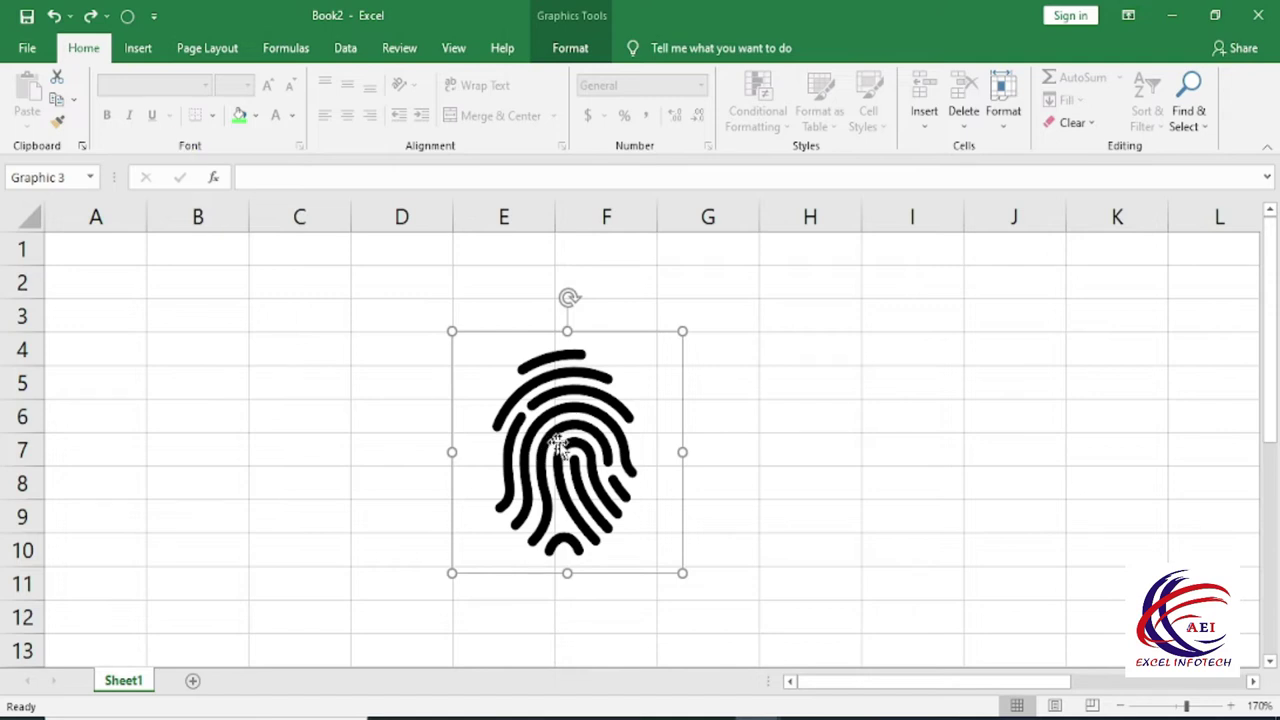
double_click(588, 450)
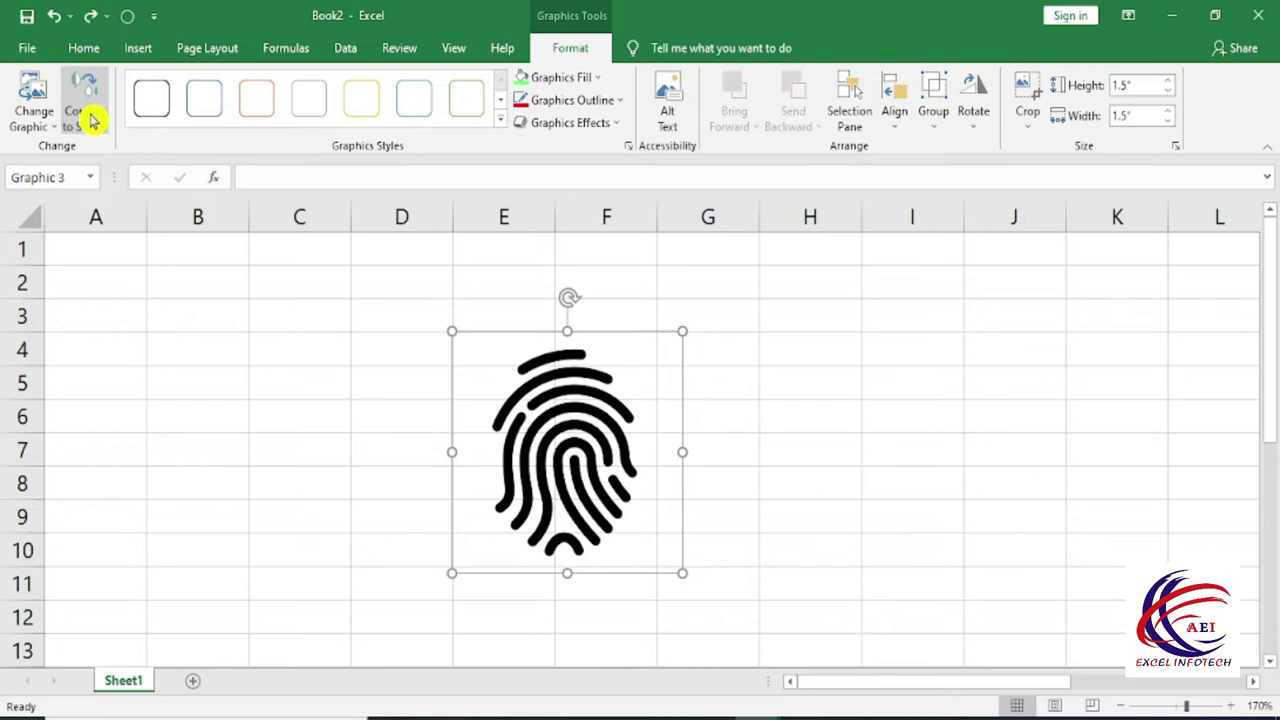
- Convert the fingerprint icon to shapes, pull its arcs apart, then undo the change
left_click(90, 120)
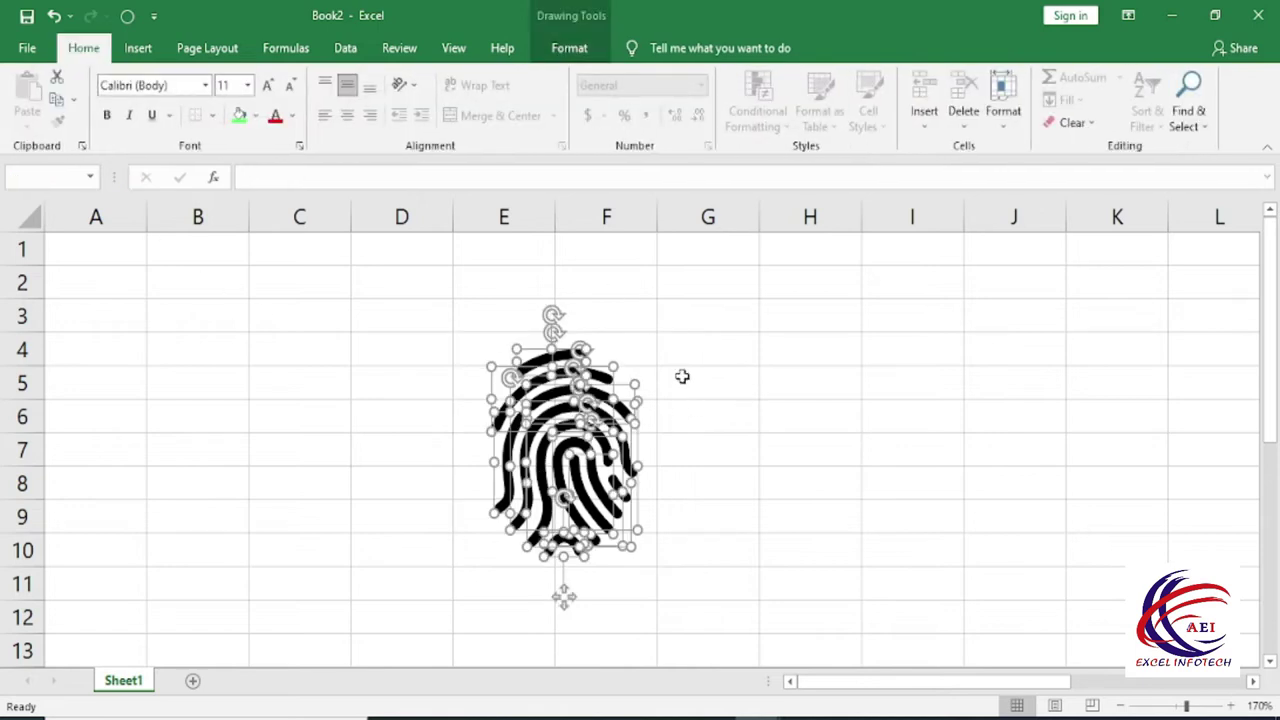
left_click(673, 418)
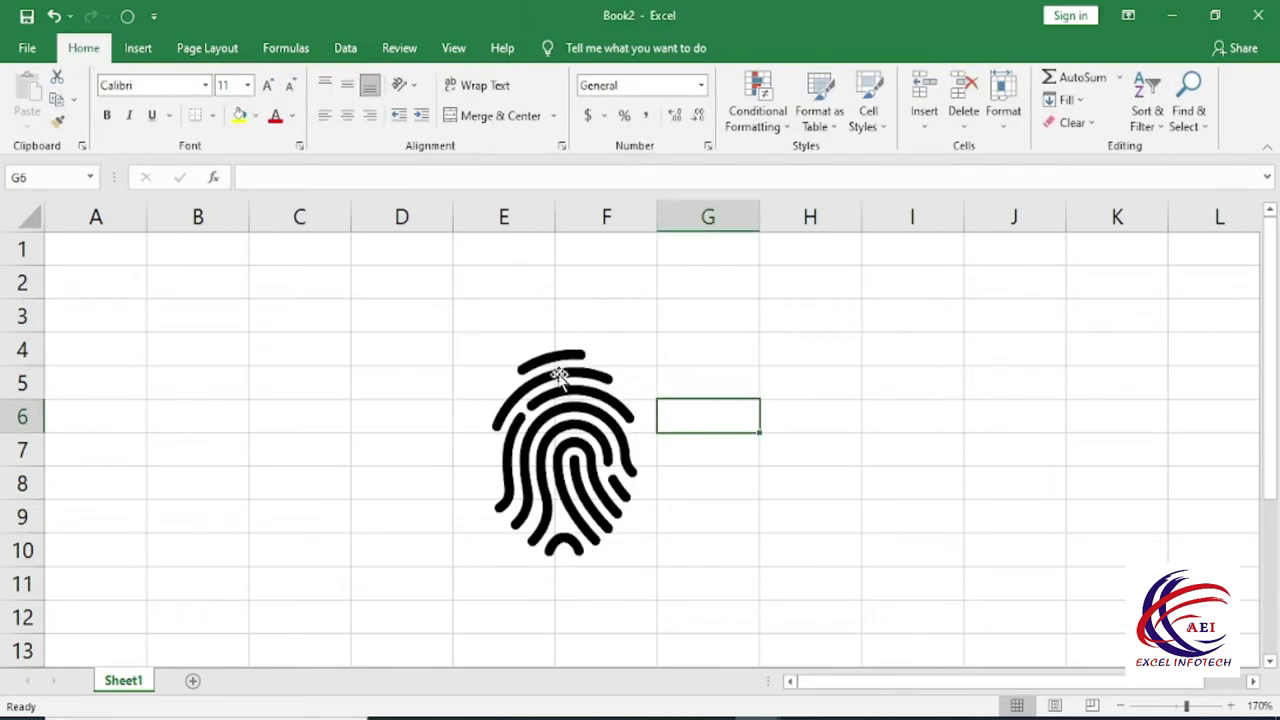
left_click_drag(553, 360, 531, 327)
left_click_drag(535, 385, 462, 362)
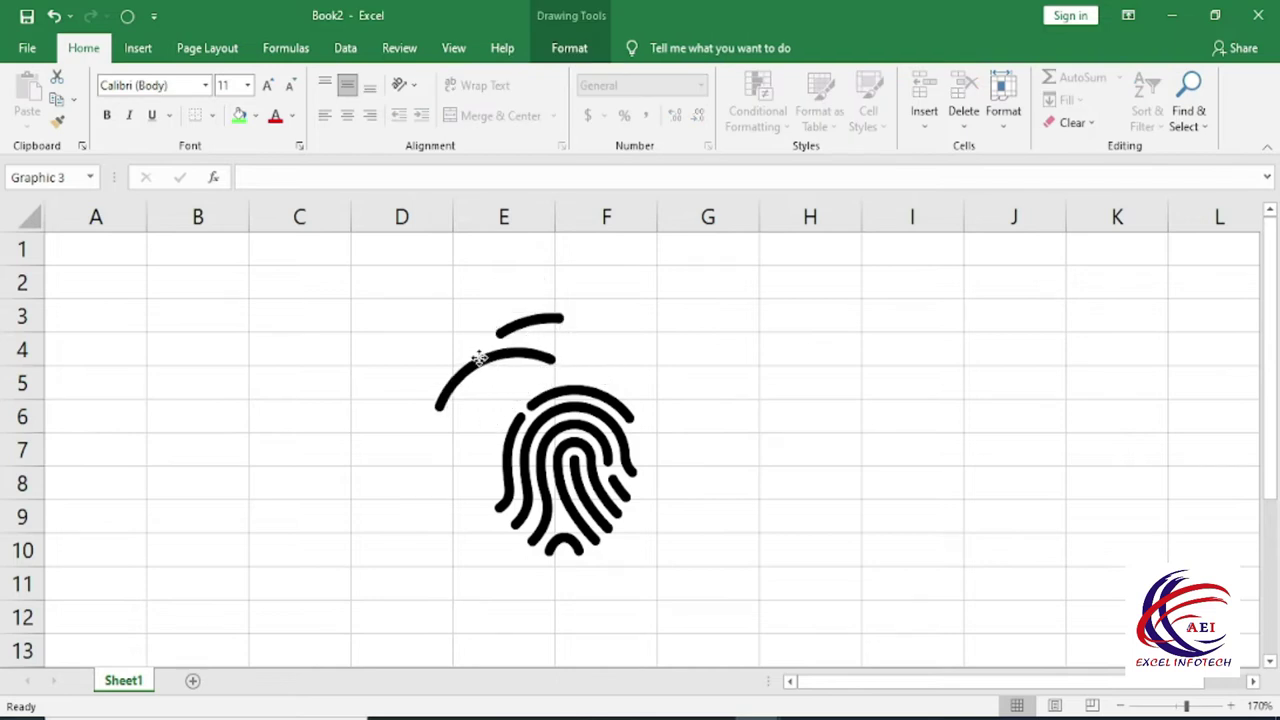
left_click_drag(584, 393, 622, 367)
left_click_drag(592, 410, 656, 408)
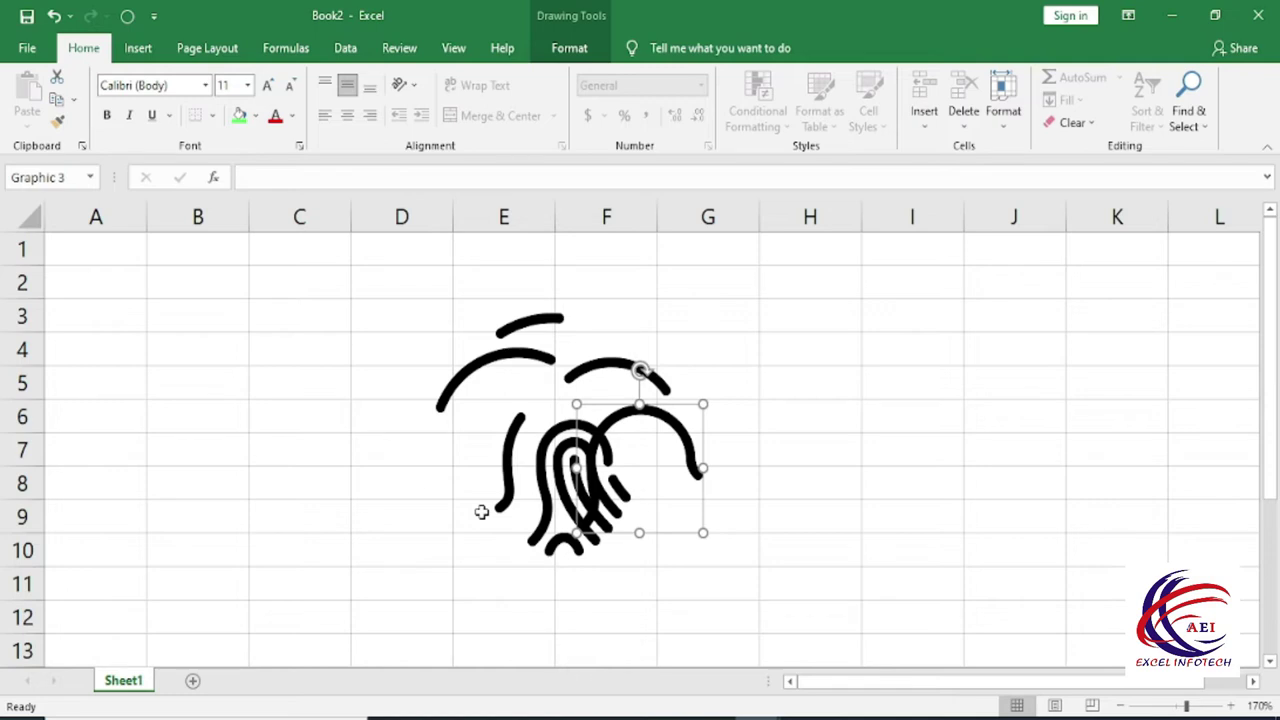
key("ctrl+z")
key("ctrl+z")
key("ctrl+z")
key("ctrl+z")
key("ctrl+z")
key("ctrl+z")
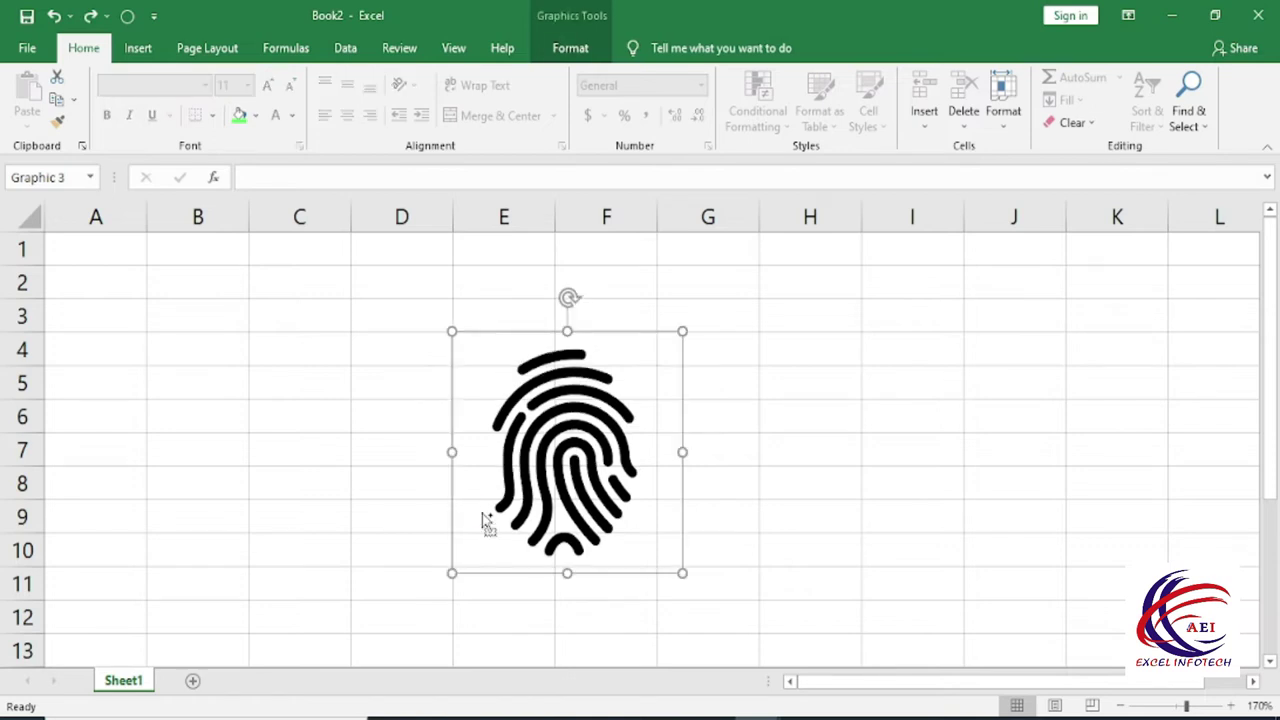
- Fill the fingerprint dark orange and move it right to columns H–I
double_click(530, 480)
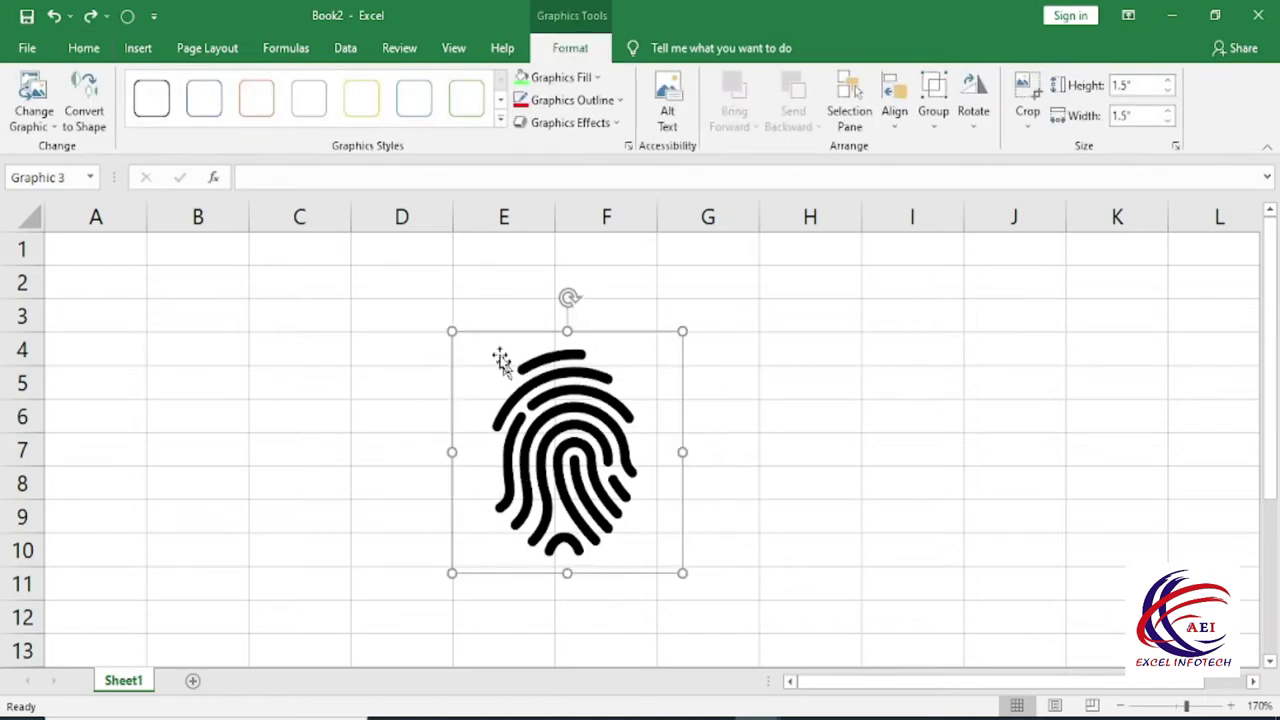
left_click(500, 120)
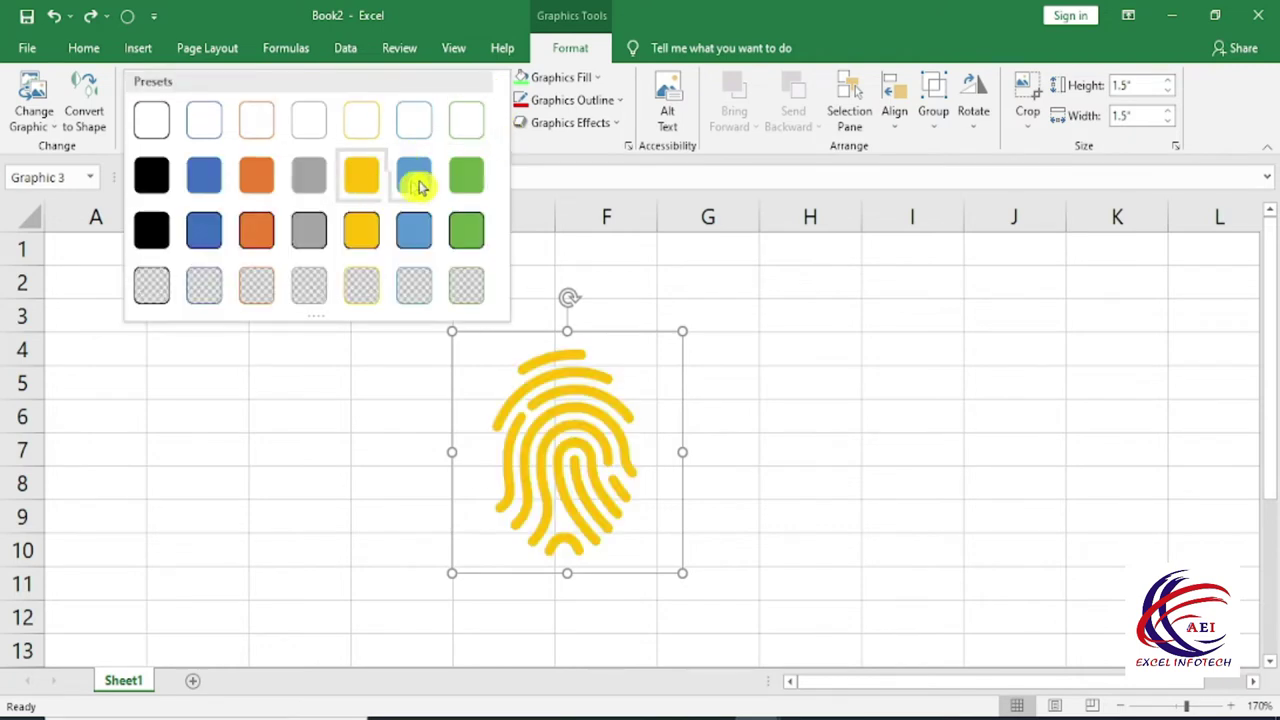
left_click(560, 77)
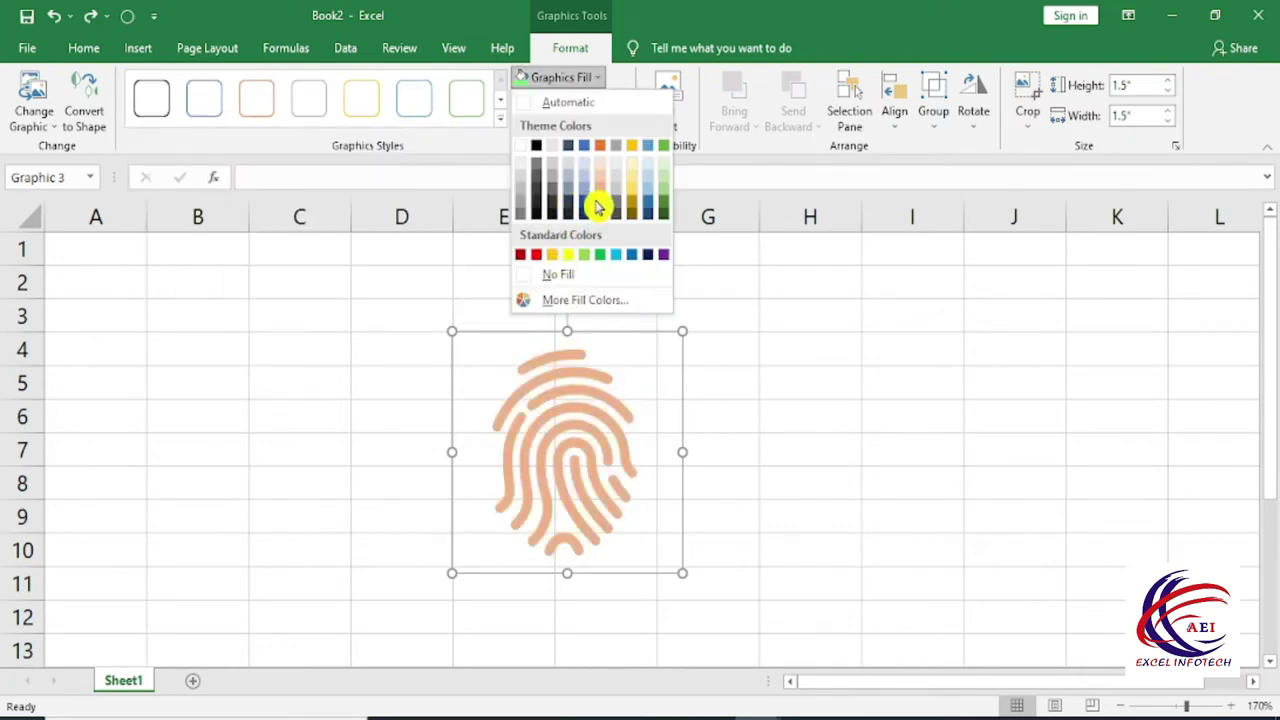
left_click(597, 207)
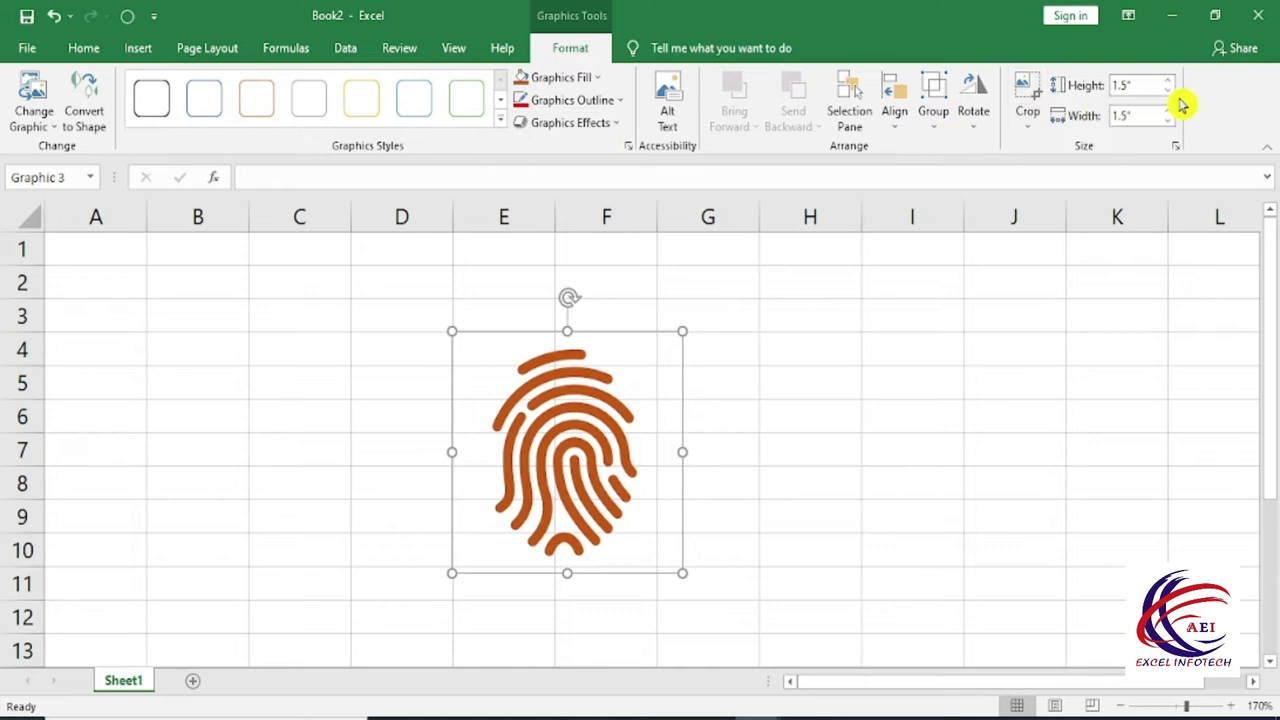
mouse_move(537, 421)
left_mouse_down()
mouse_move(920, 368)
mouse_move(817, 380)
left_mouse_up()
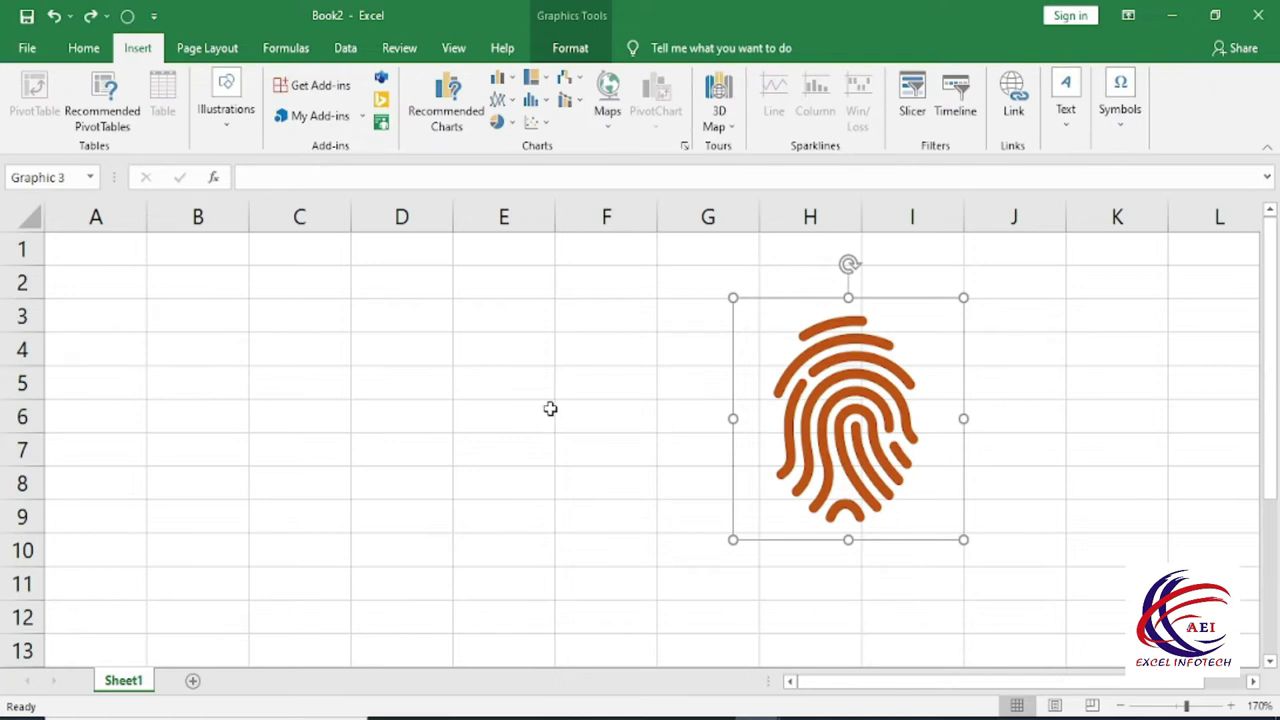
- Insert the microscope from the Toys collection of Stock 3D Models beside the fingerprint
left_click(227, 136)
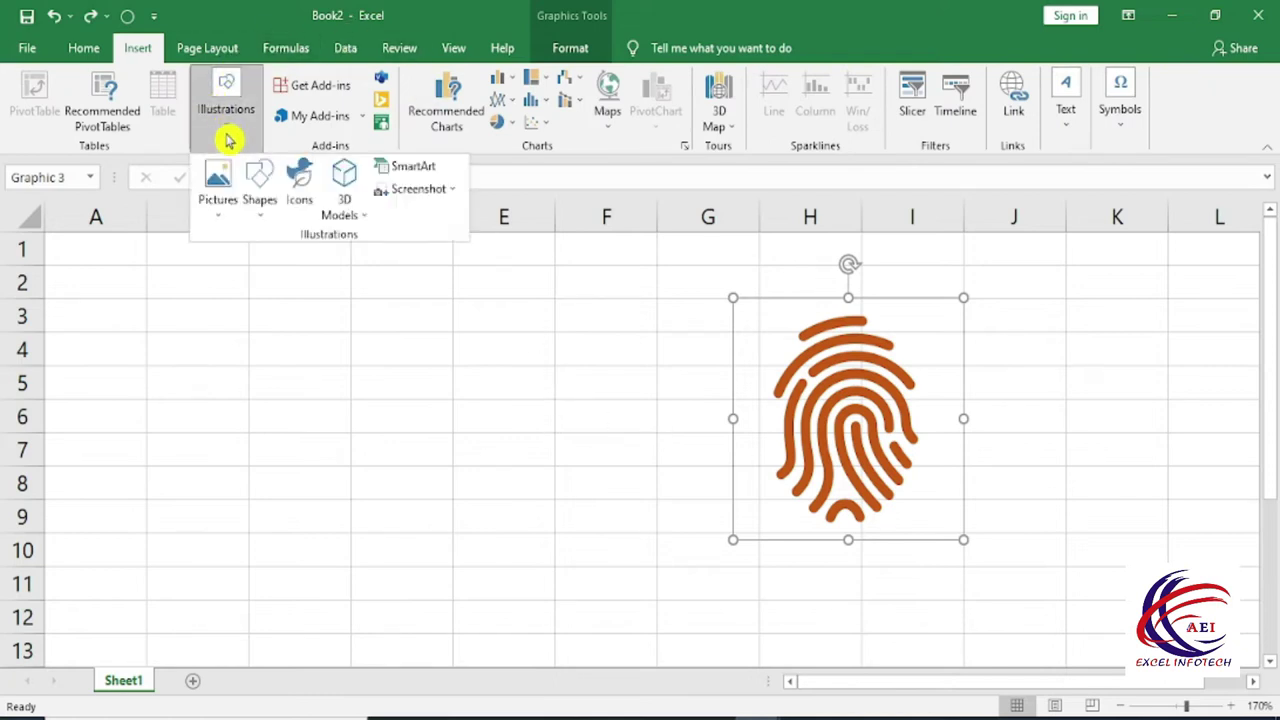
left_click(360, 228)
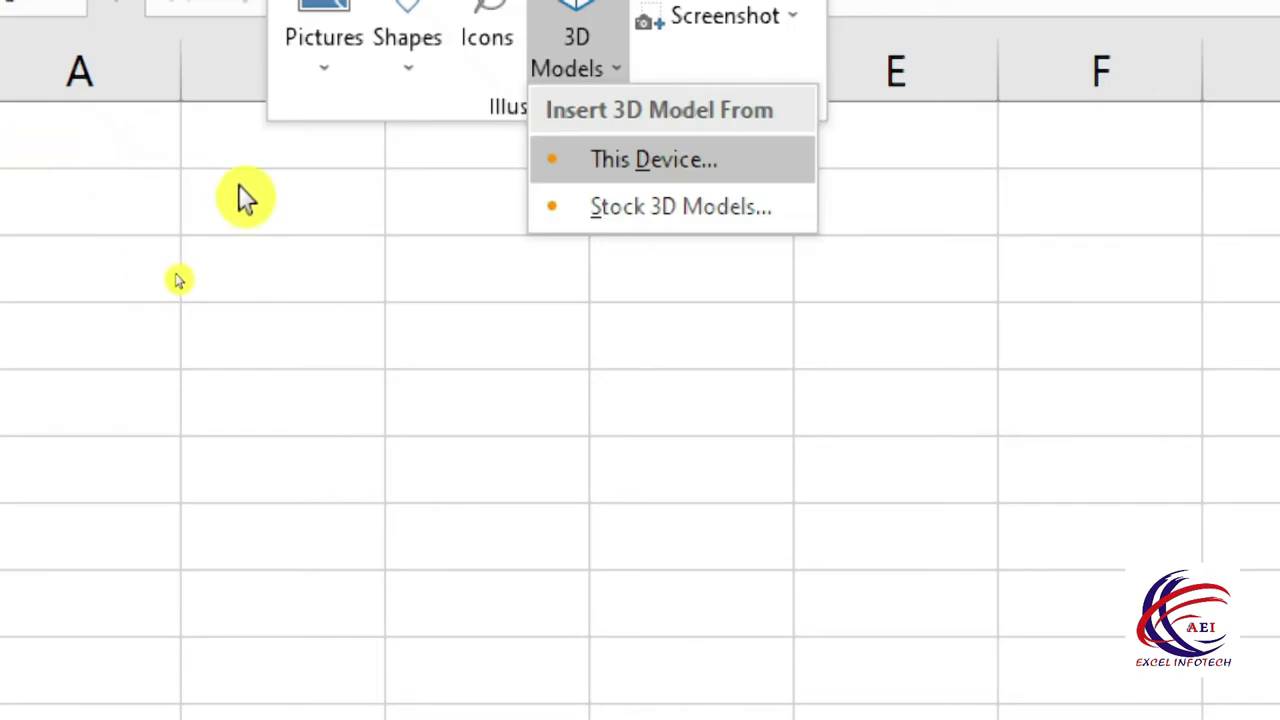
left_click(713, 222)
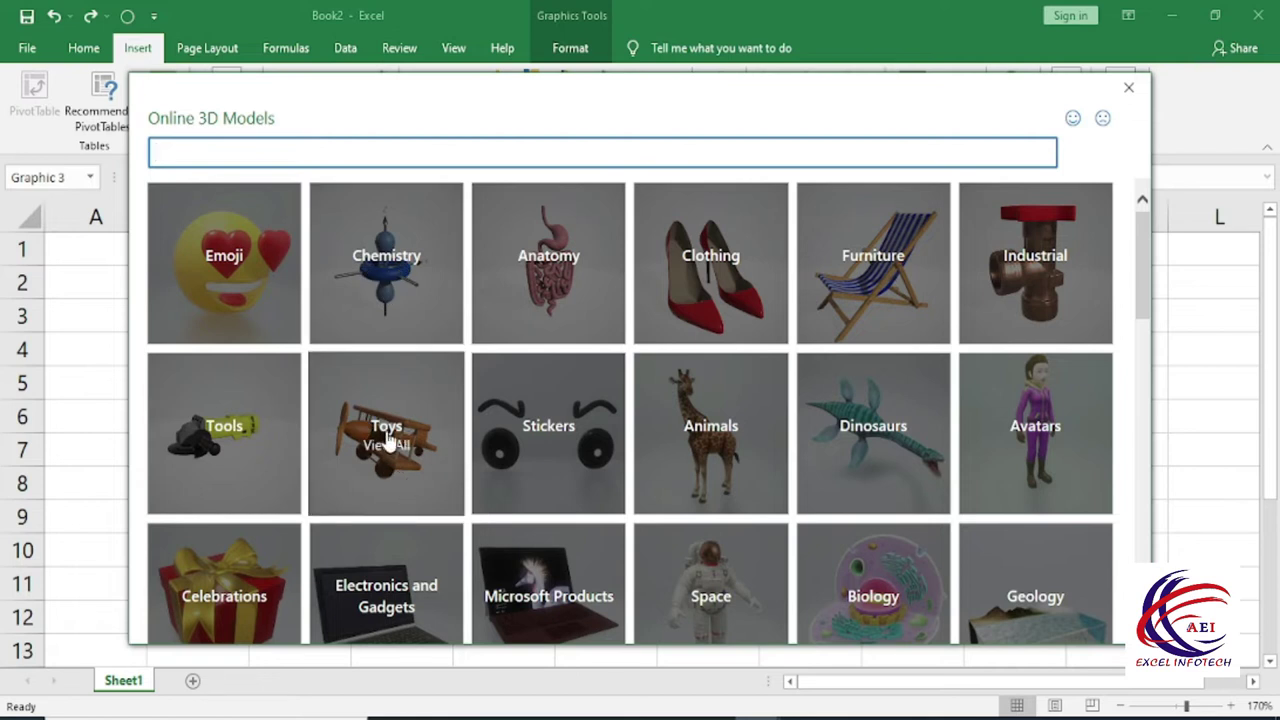
left_click(389, 437)
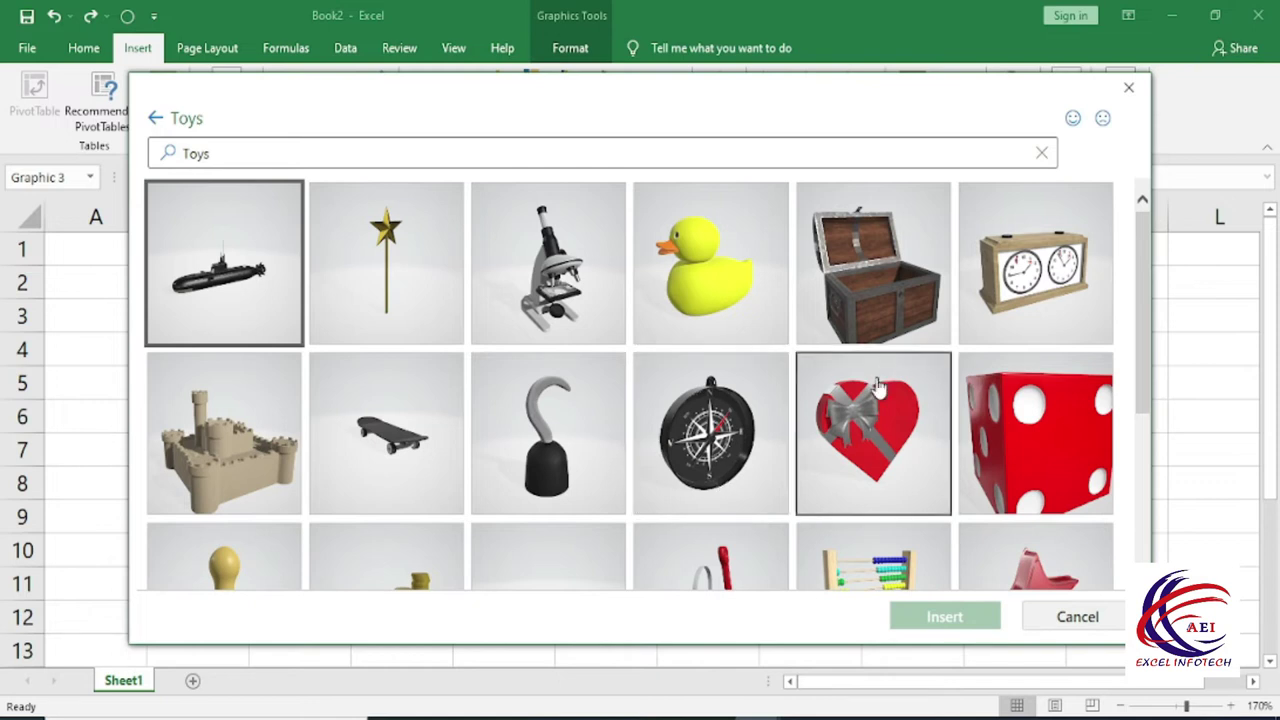
left_click(560, 283)
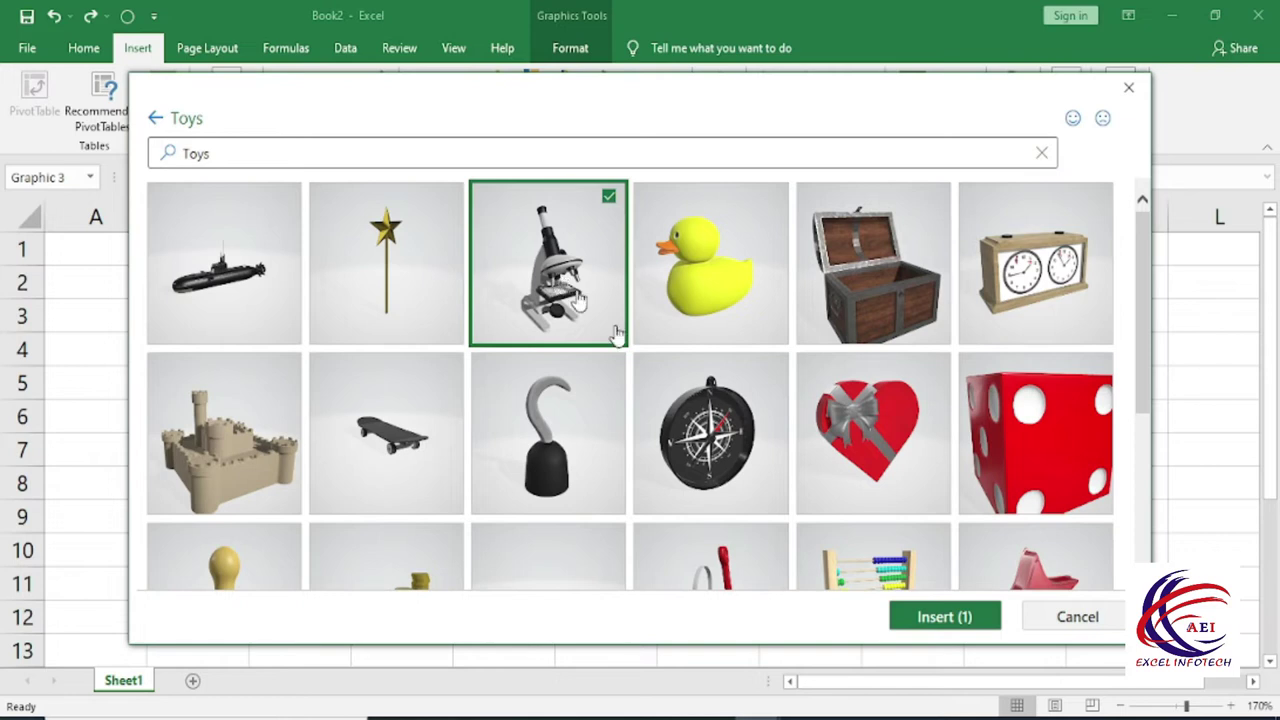
left_click(946, 620)
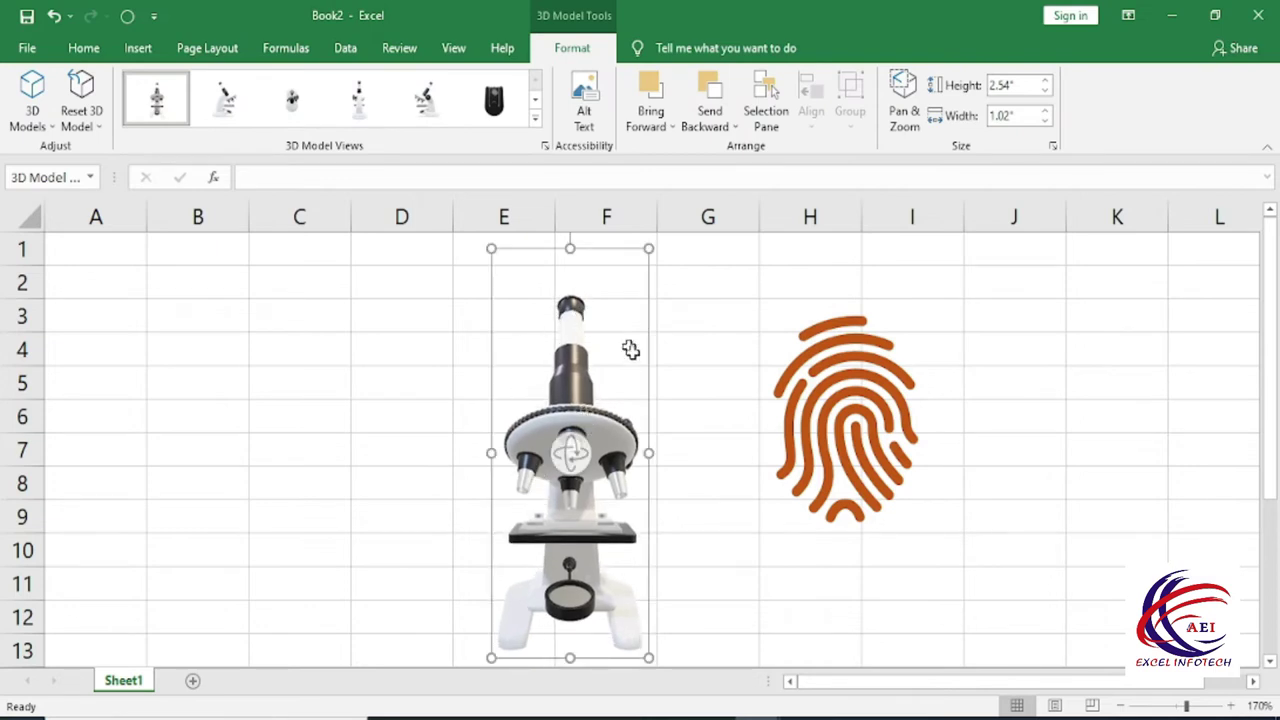
- Rotate the microscope to side, right- and left-facing angles, then reset its 3D model view
left_click(536, 128)
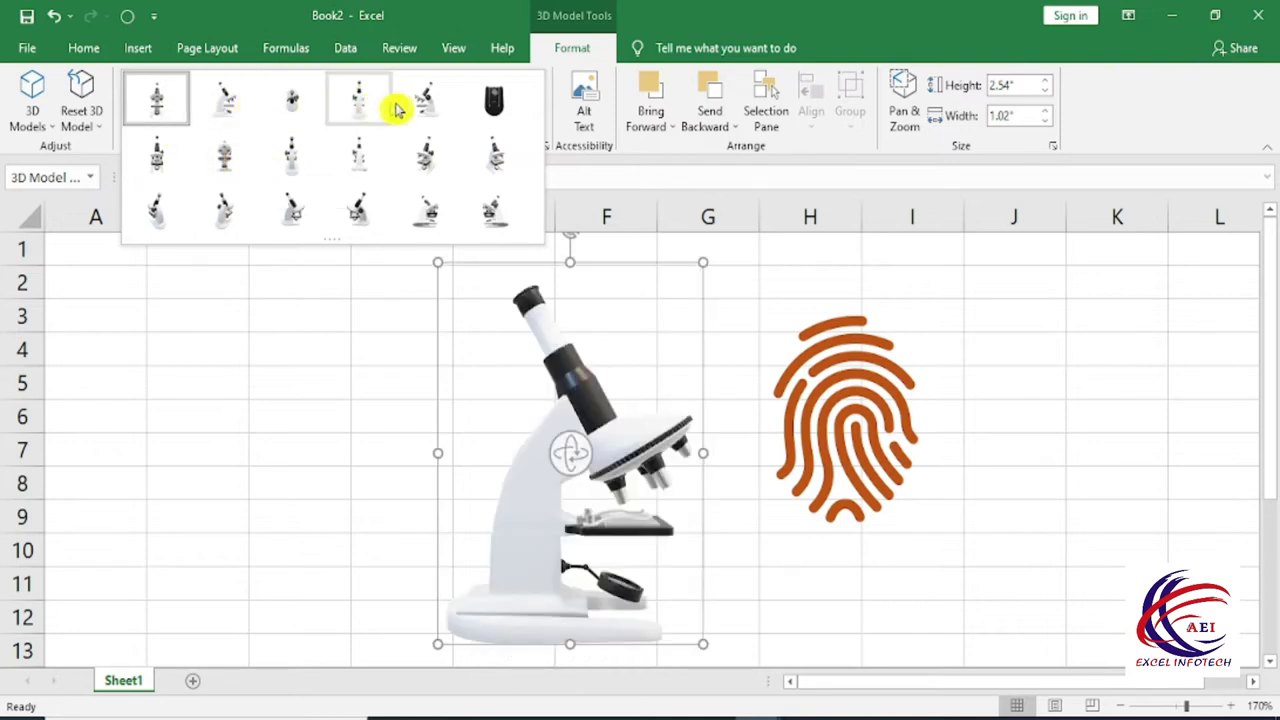
left_click(294, 368)
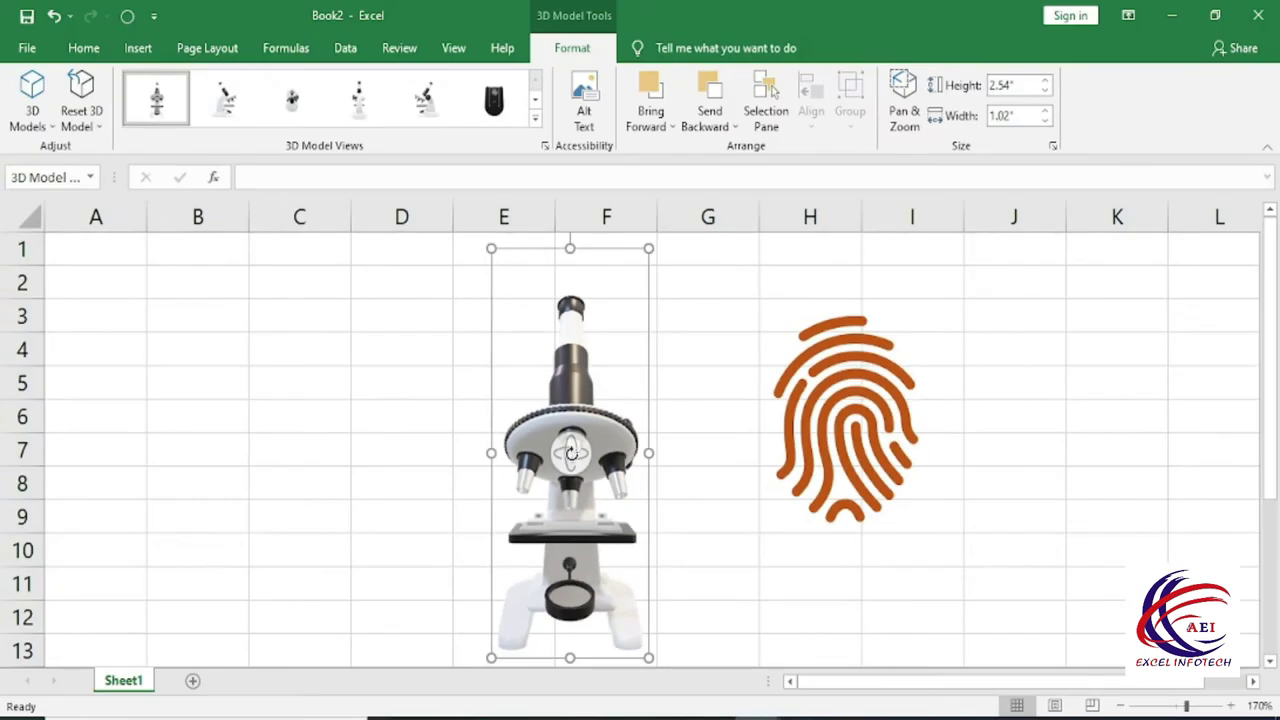
mouse_move(571, 452)
left_mouse_down()
mouse_move(451, 446)
mouse_move(397, 414)
mouse_move(374, 371)
mouse_move(423, 337)
mouse_move(485, 328)
mouse_move(771, 403)
mouse_move(749, 331)
mouse_move(500, 306)
mouse_move(286, 434)
mouse_move(220, 375)
left_mouse_up()
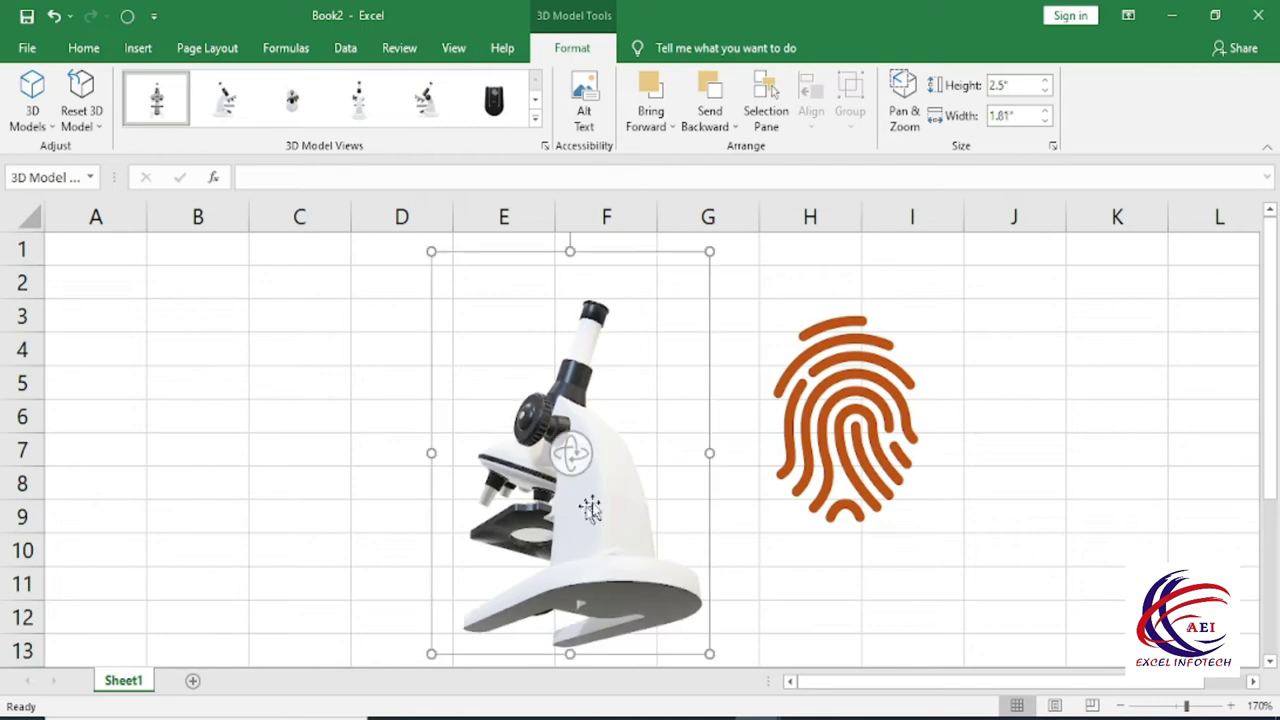
left_click_drag(577, 450, 337, 437)
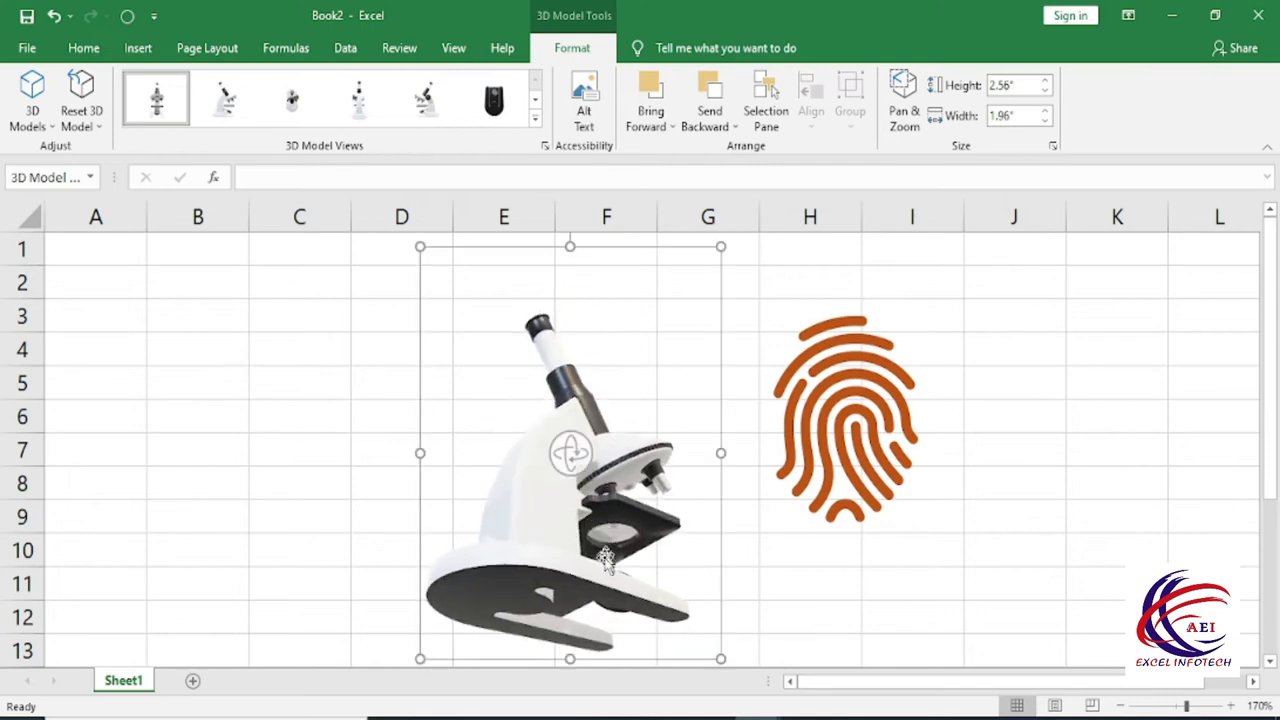
mouse_move(476, 466)
left_mouse_down()
mouse_move(580, 563)
mouse_move(370, 507)
mouse_move(366, 491)
mouse_move(274, 463)
mouse_move(446, 434)
mouse_move(619, 446)
mouse_move(714, 420)
mouse_move(414, 443)
mouse_move(397, 509)
mouse_move(457, 508)
mouse_move(437, 491)
left_mouse_up()
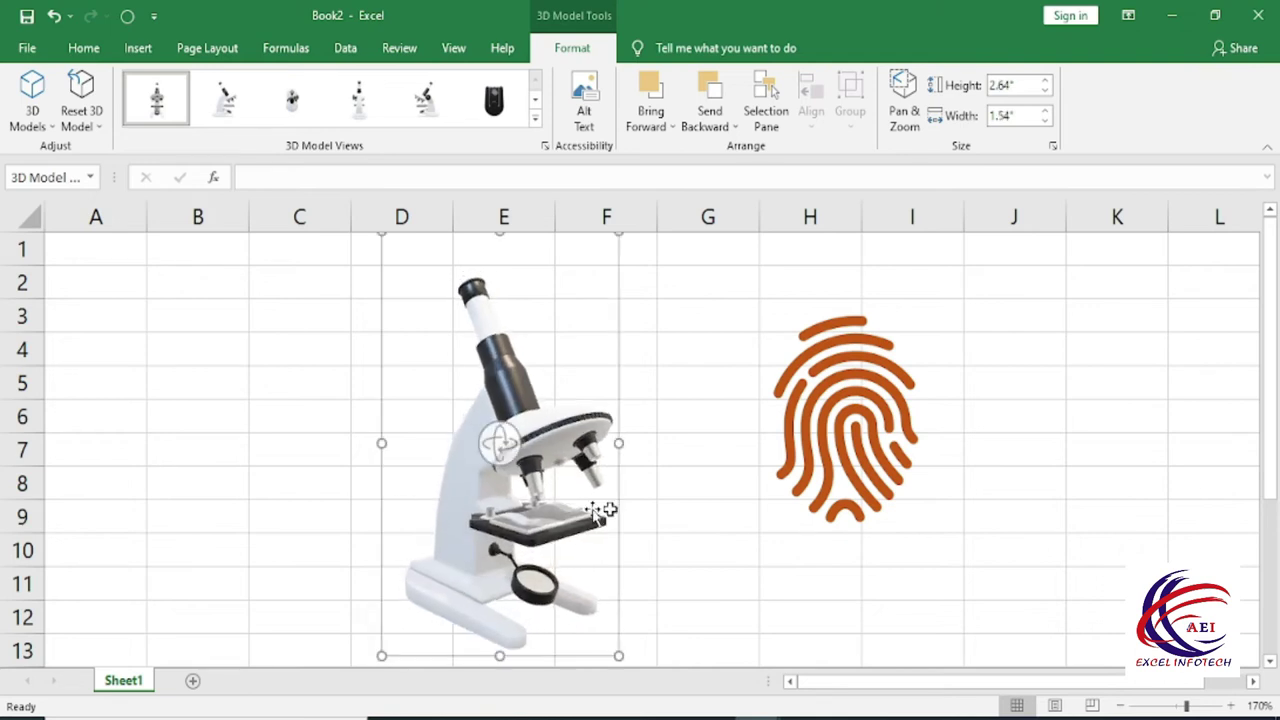
left_click_drag(500, 443, 283, 403)
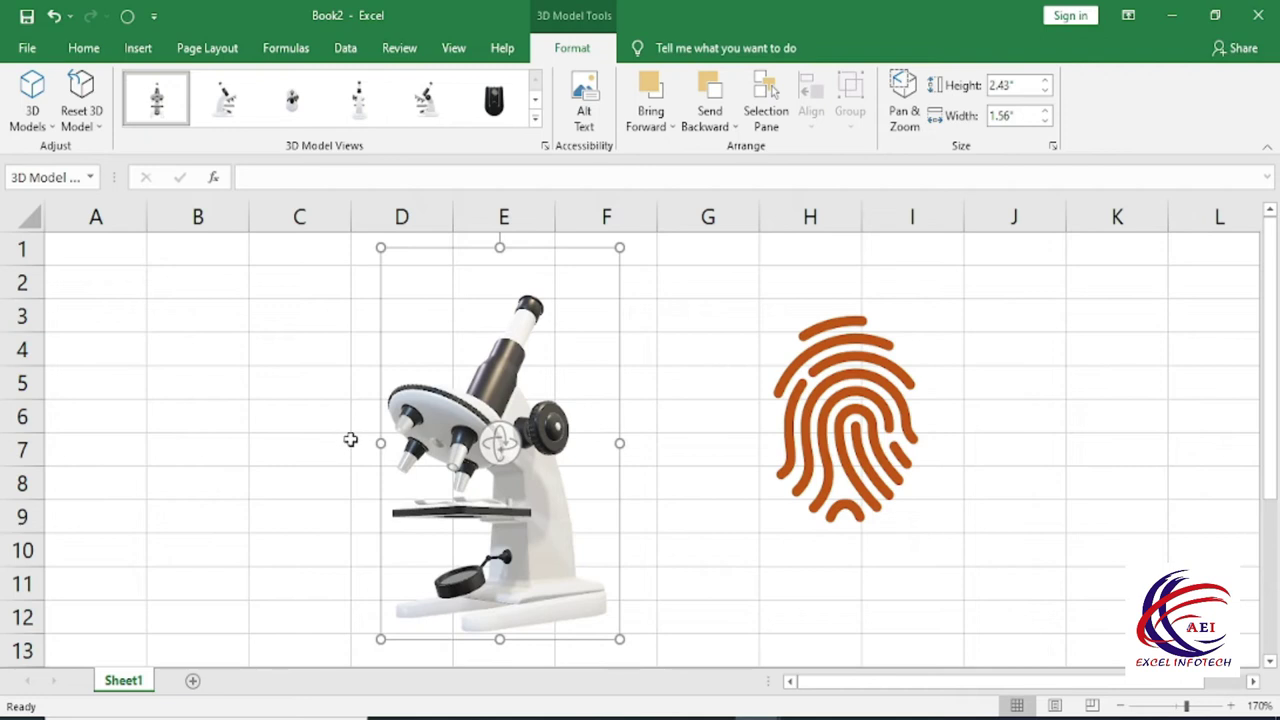
left_click(40, 124)
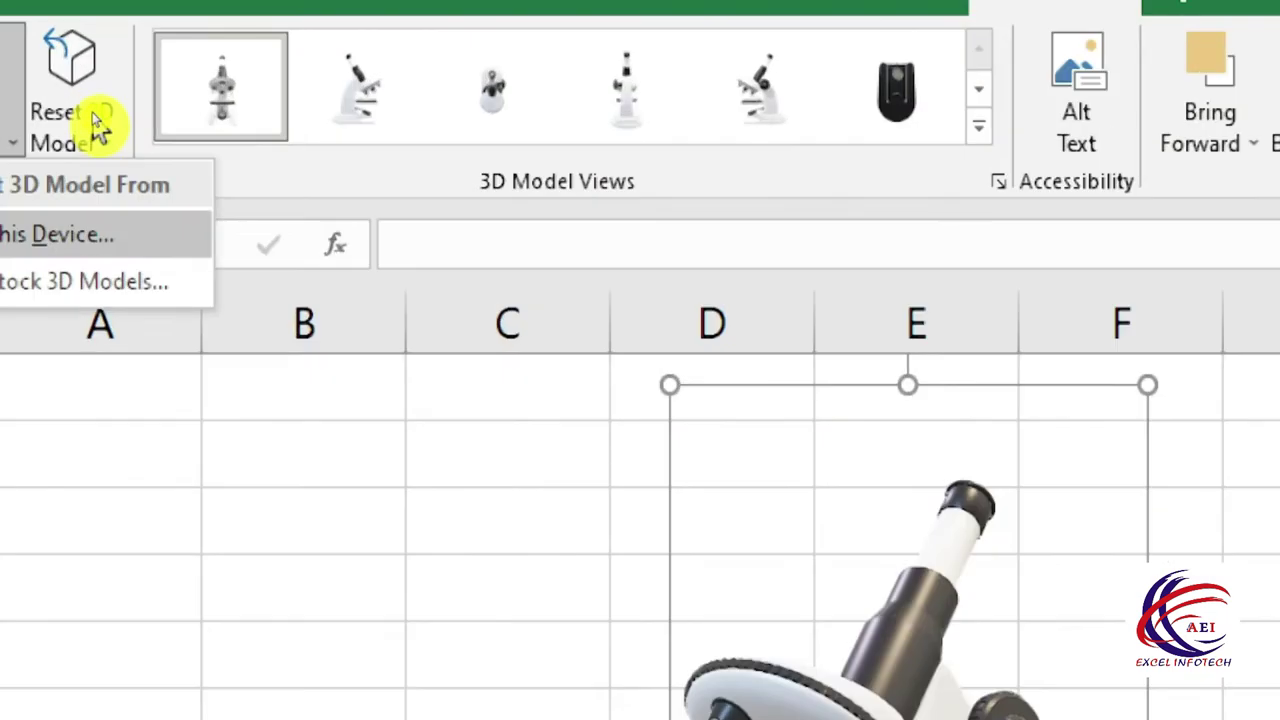
left_click(75, 108)
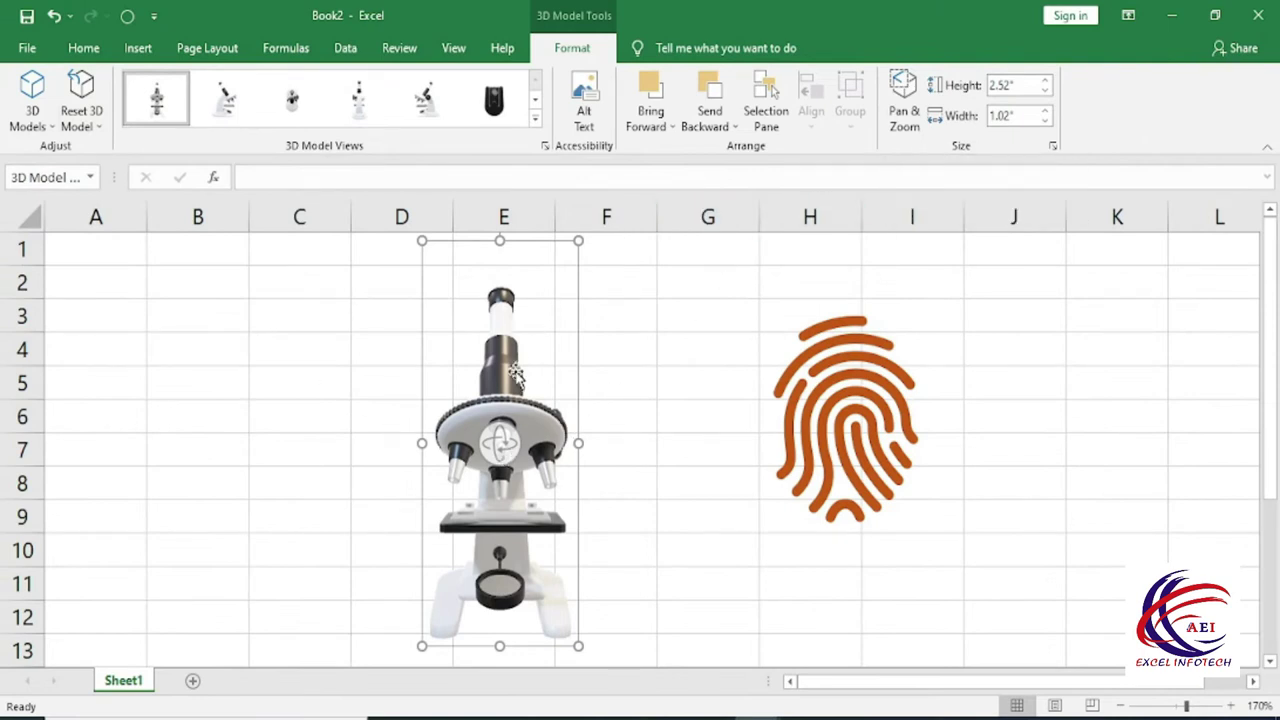
- Adjust the microscope's size within its 2.52" by 1.02" frame using Pan & Zoom
left_click(912, 113)
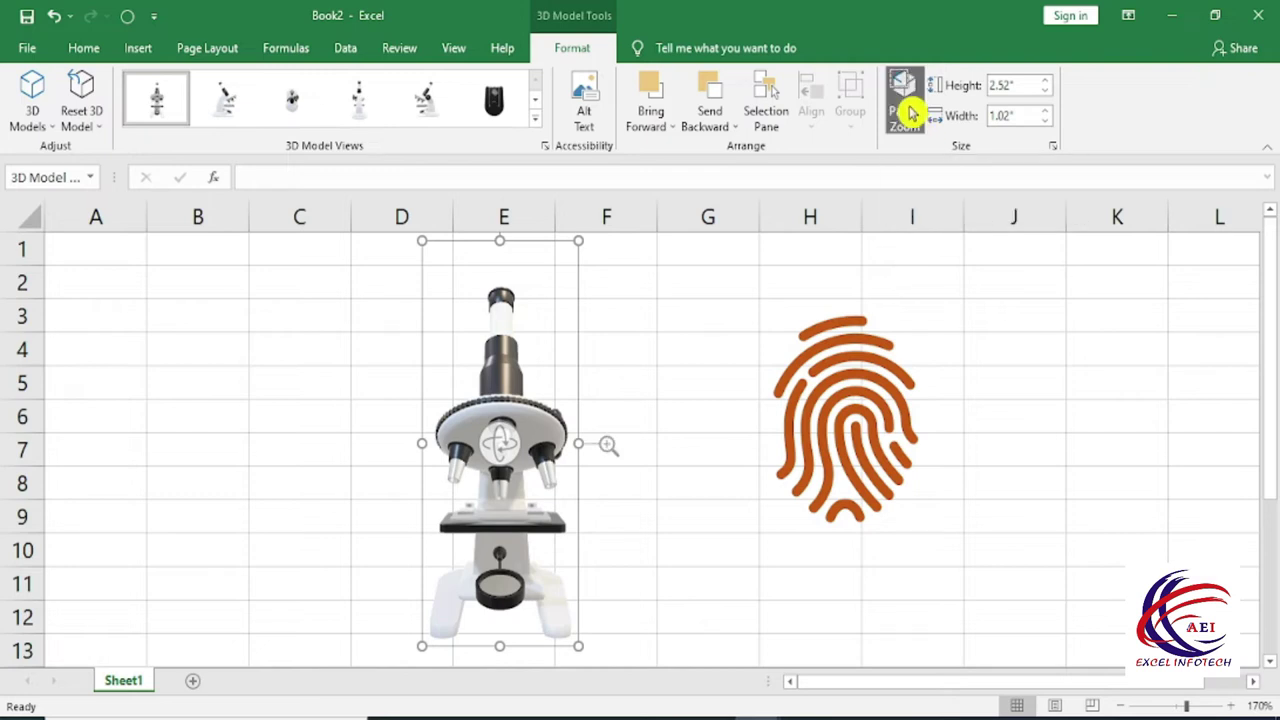
mouse_move(608, 445)
left_mouse_down()
mouse_move(605, 462)
mouse_move(621, 355)
mouse_move(616, 520)
left_mouse_up()
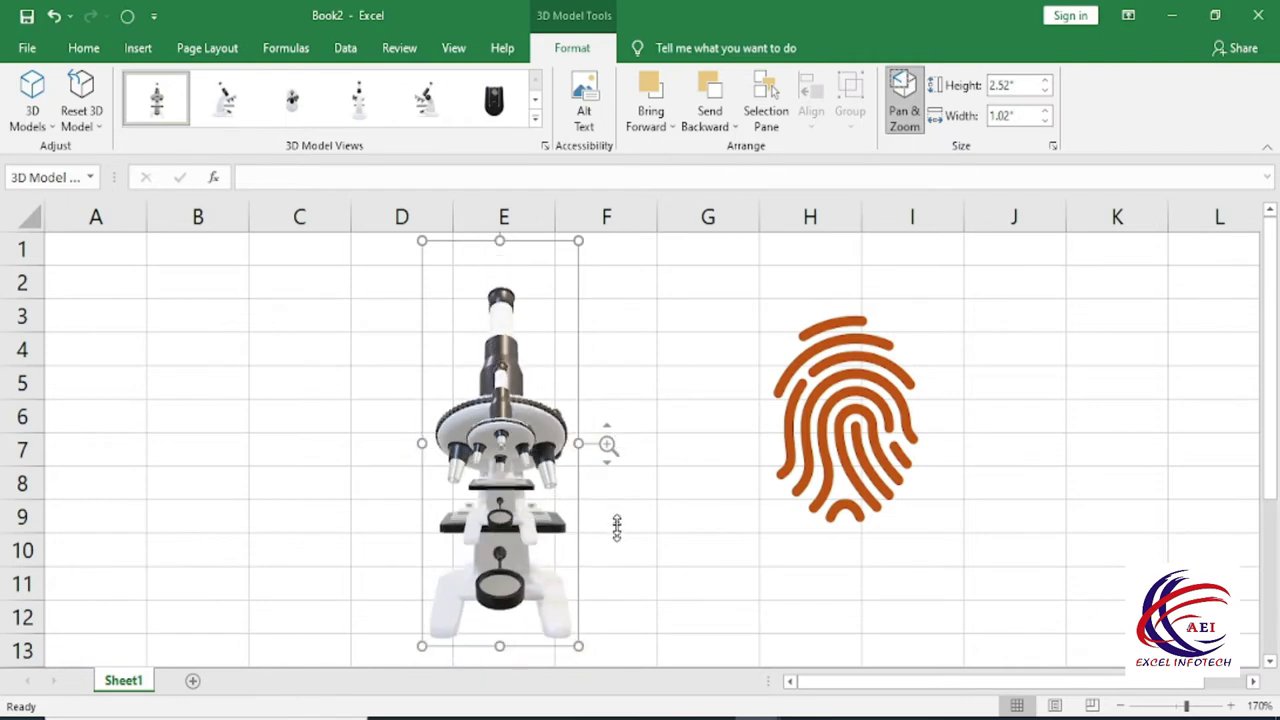
left_click_drag(608, 445, 623, 374)
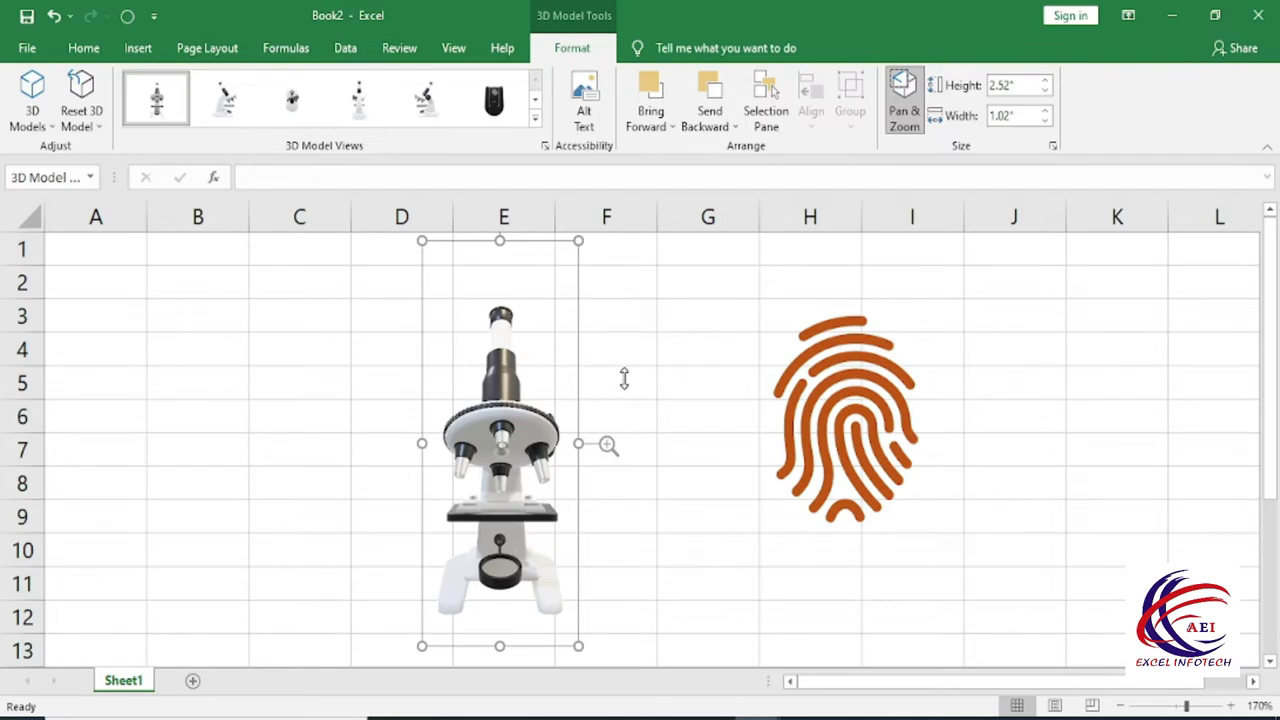
left_click(610, 450)
left_click(565, 444)
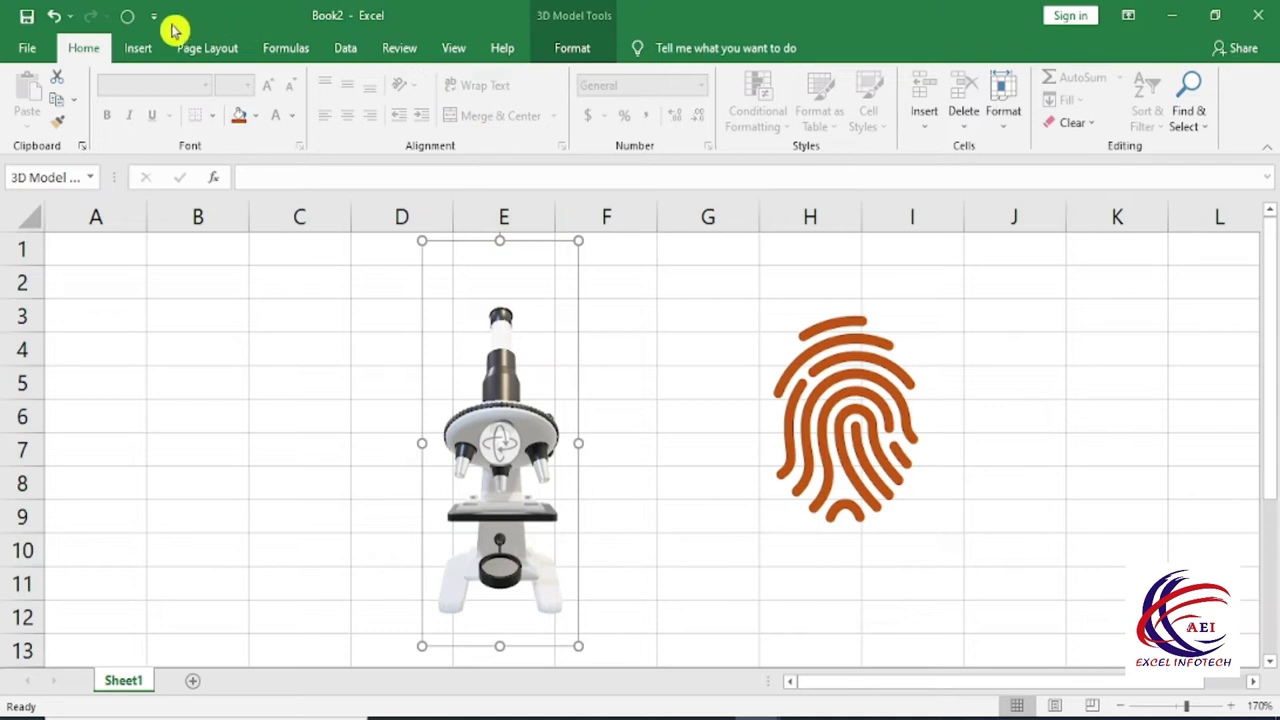
- Insert a Gear SmartArt graphic after browsing the List, Process and Cycle layouts
left_click(135, 50)
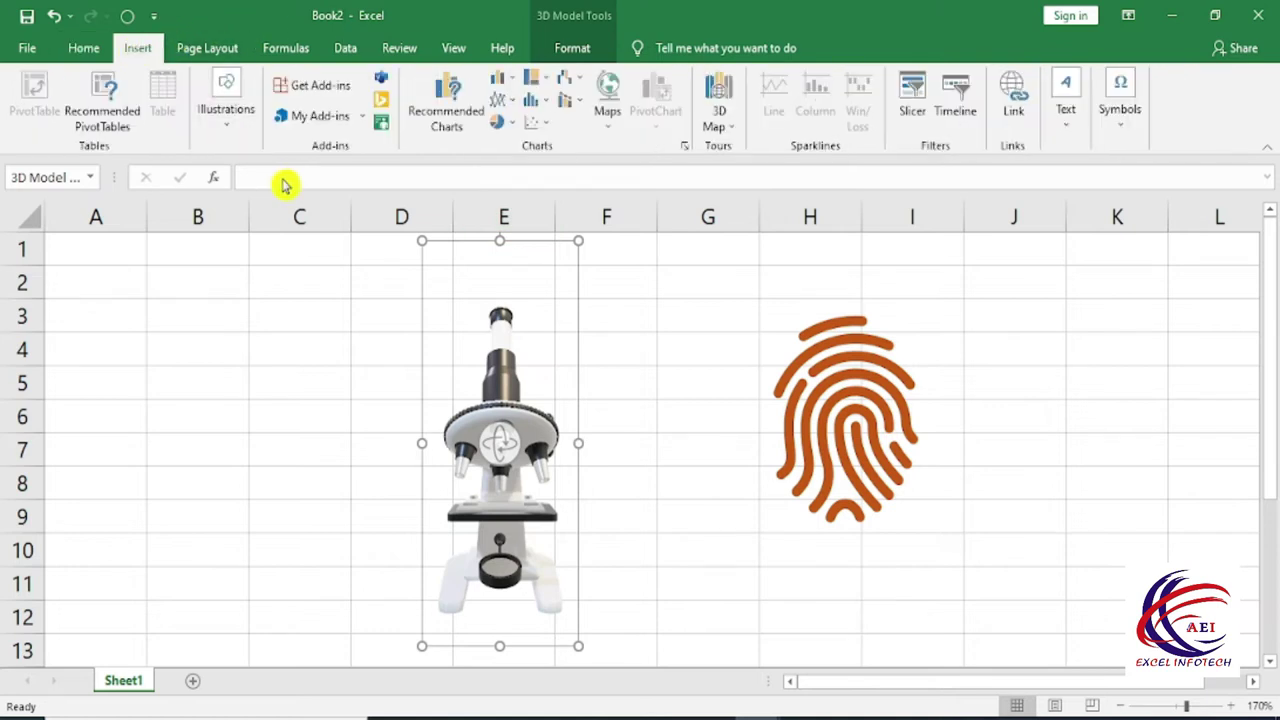
left_click(234, 135)
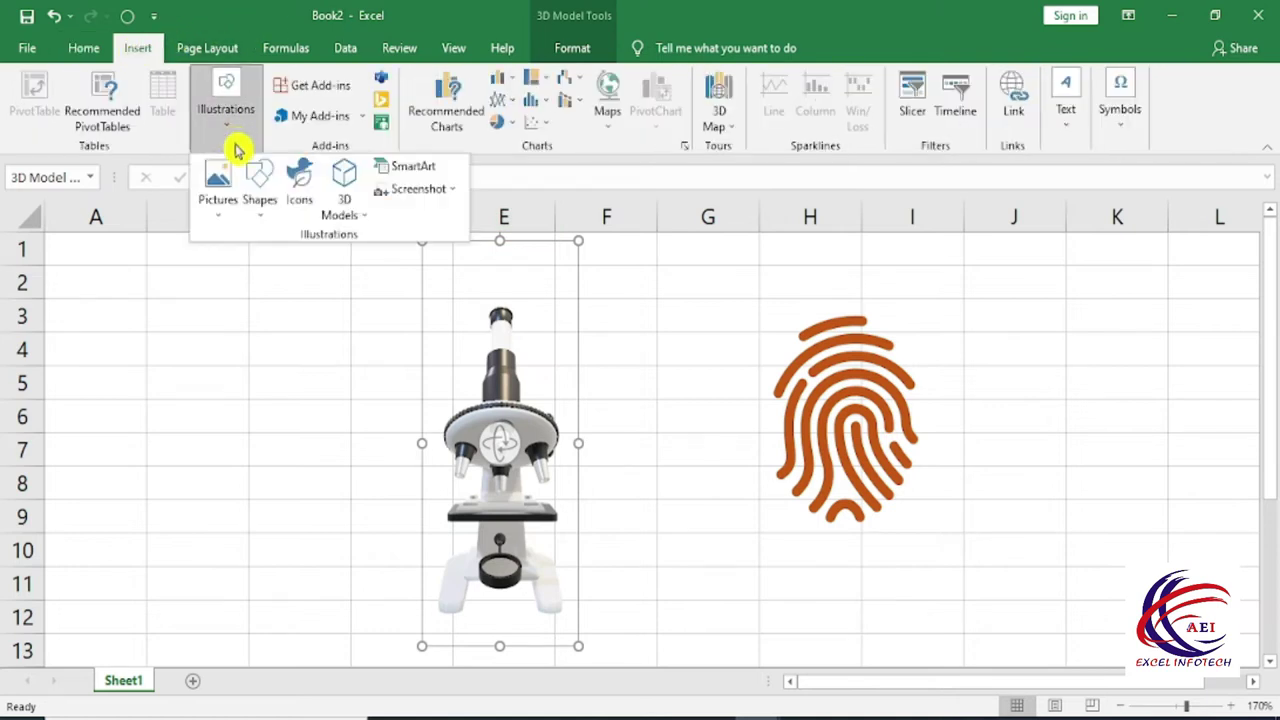
left_click(426, 172)
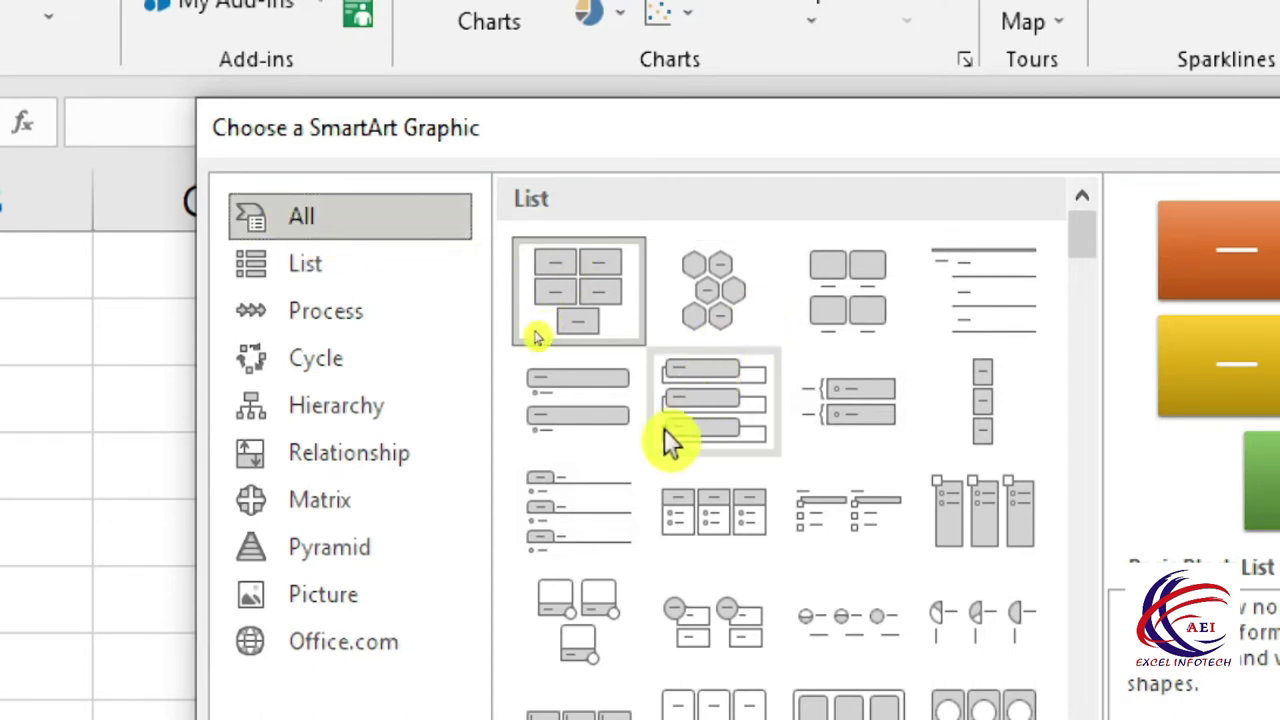
left_click(341, 263)
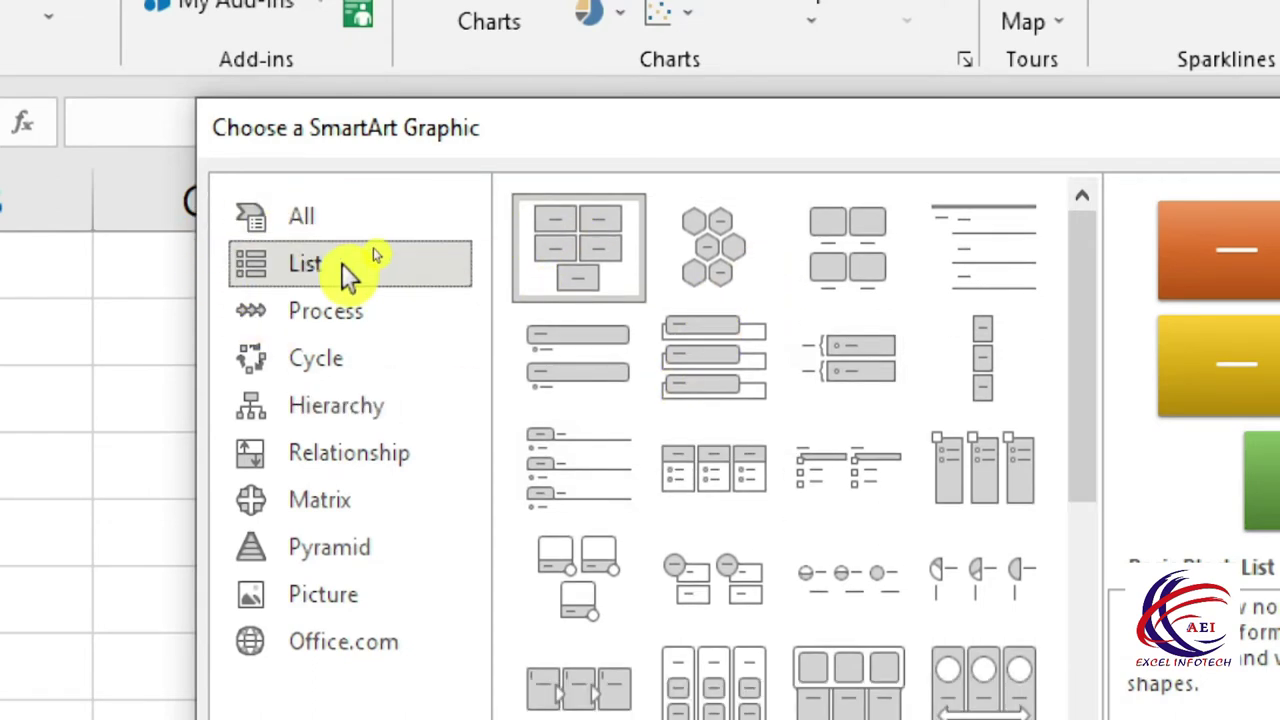
left_click(403, 310)
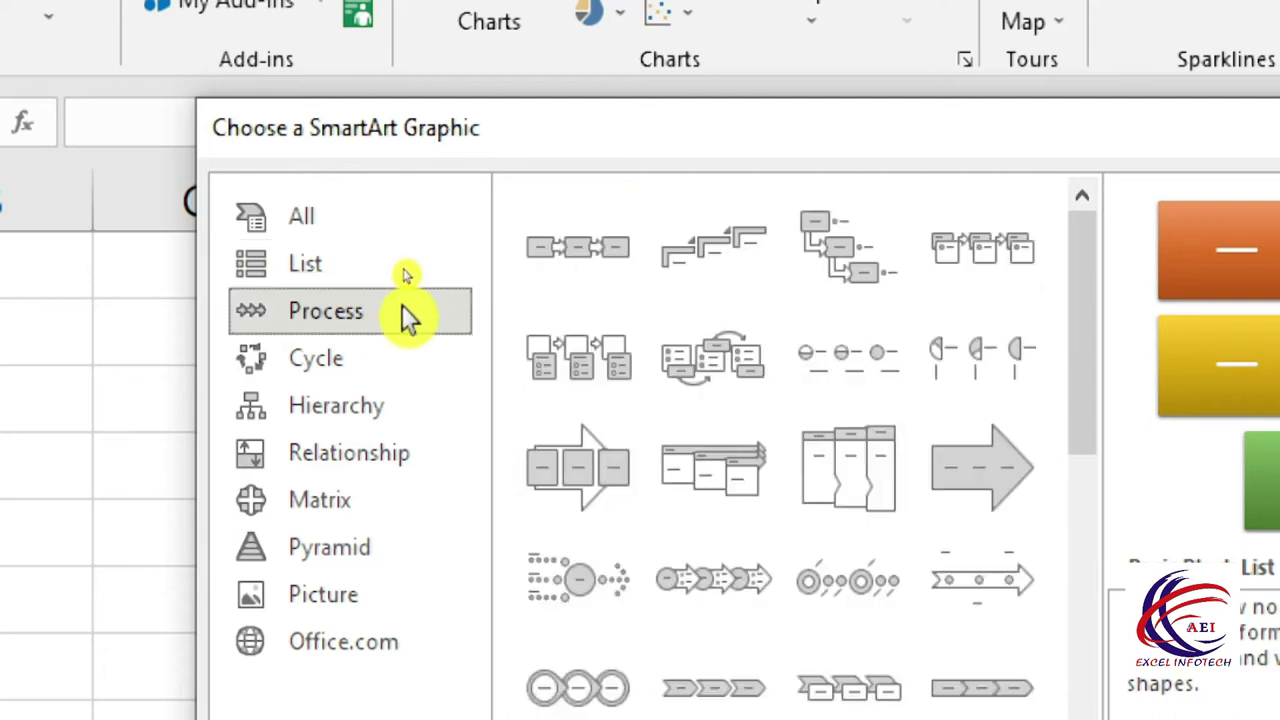
left_click(371, 373)
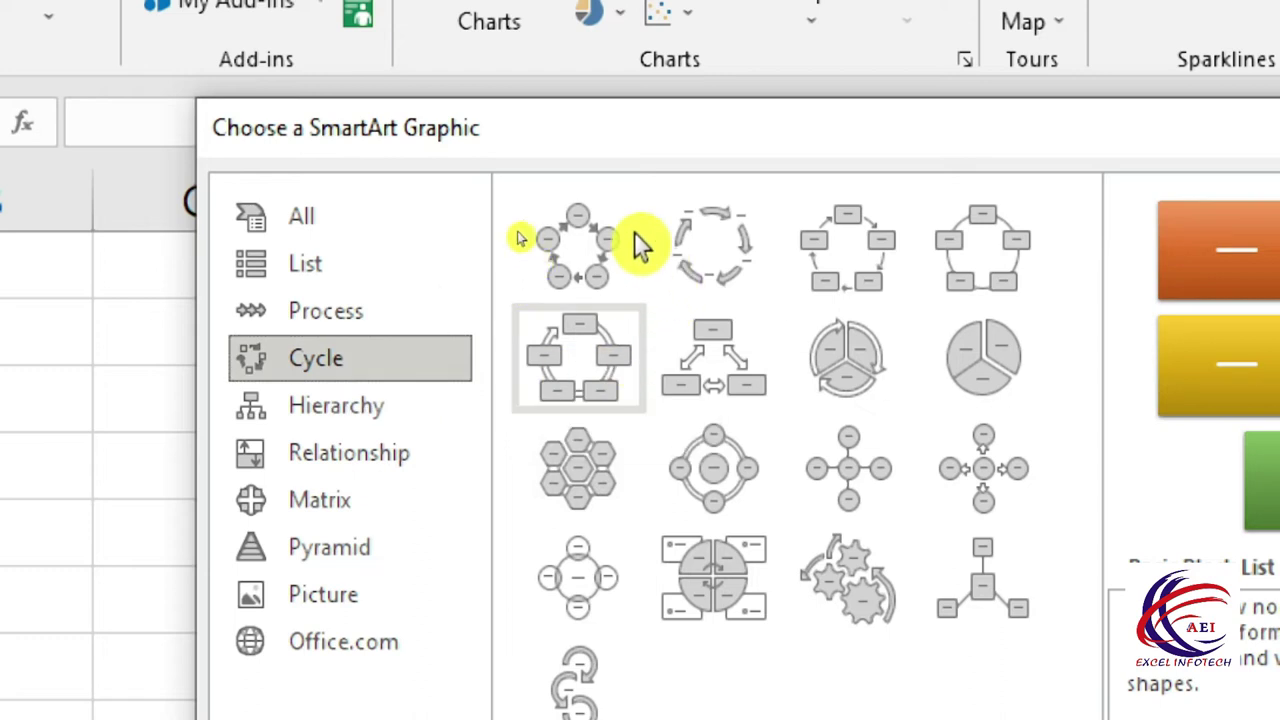
left_click(574, 245)
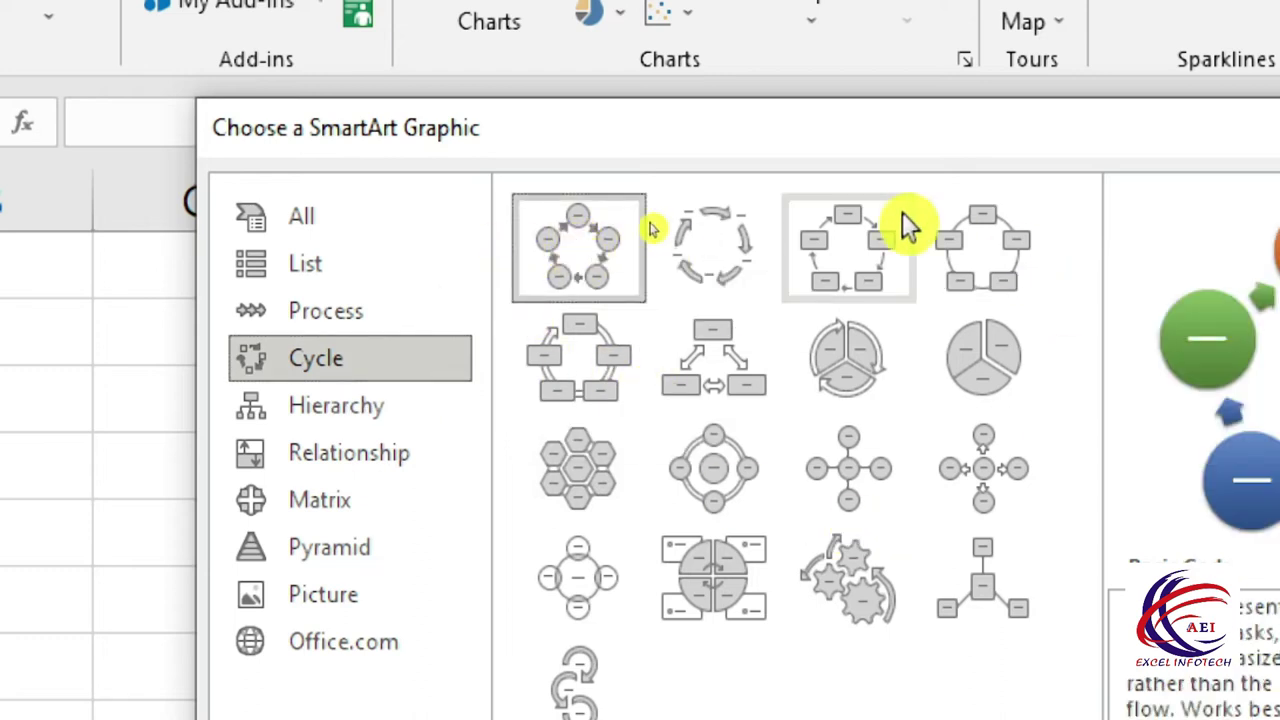
left_click(859, 566)
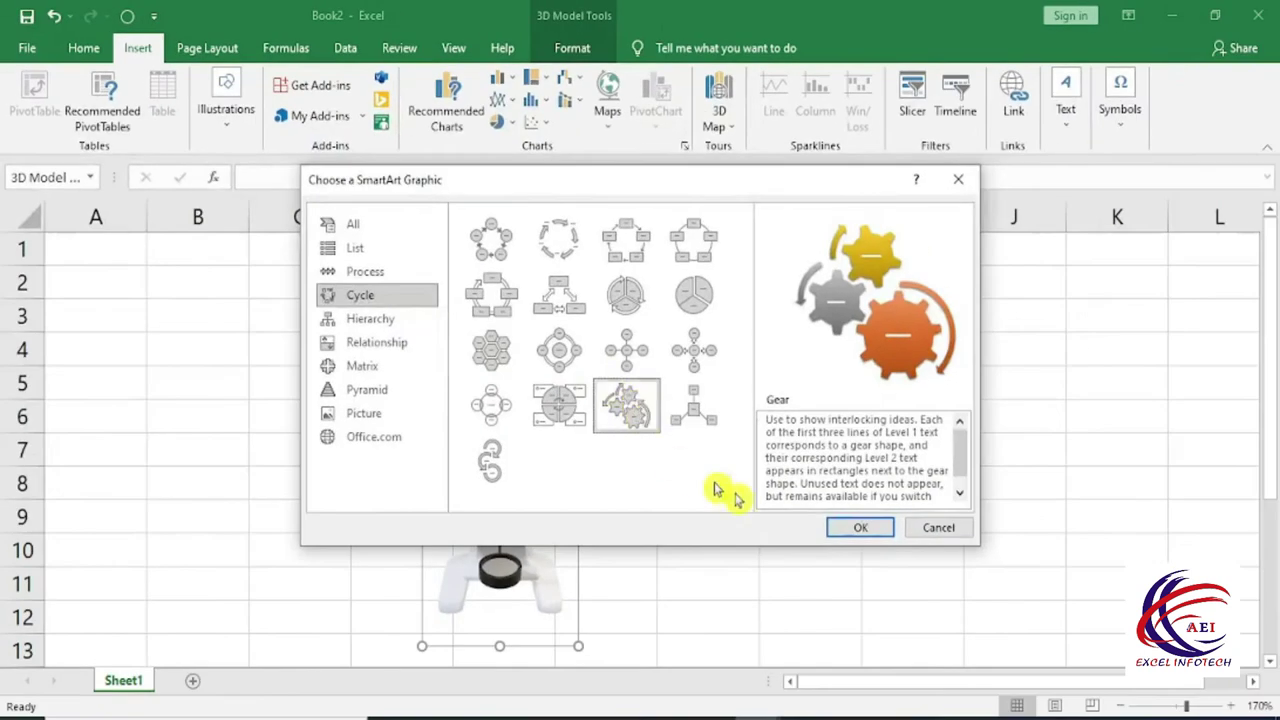
left_click(853, 535)
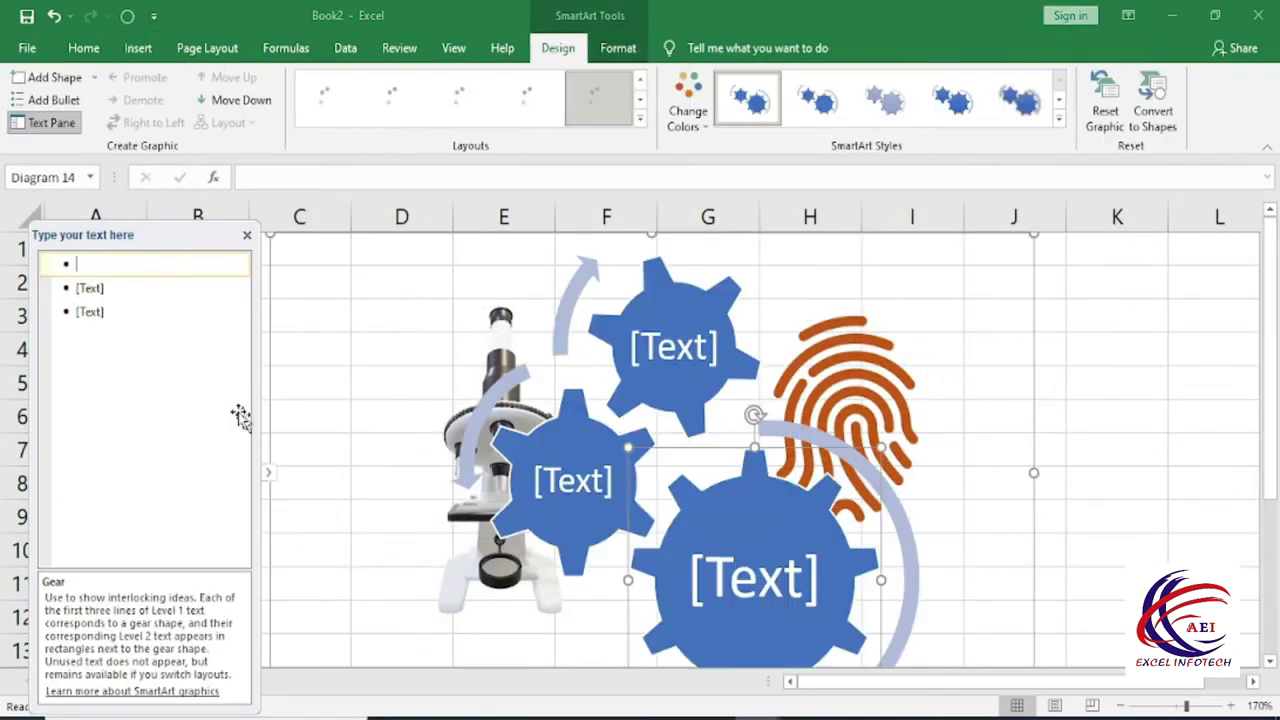
- Type 'vfd', 'dfgdfg' and 'fgdfg' into the top, left and bottom gears
left_click(664, 372)
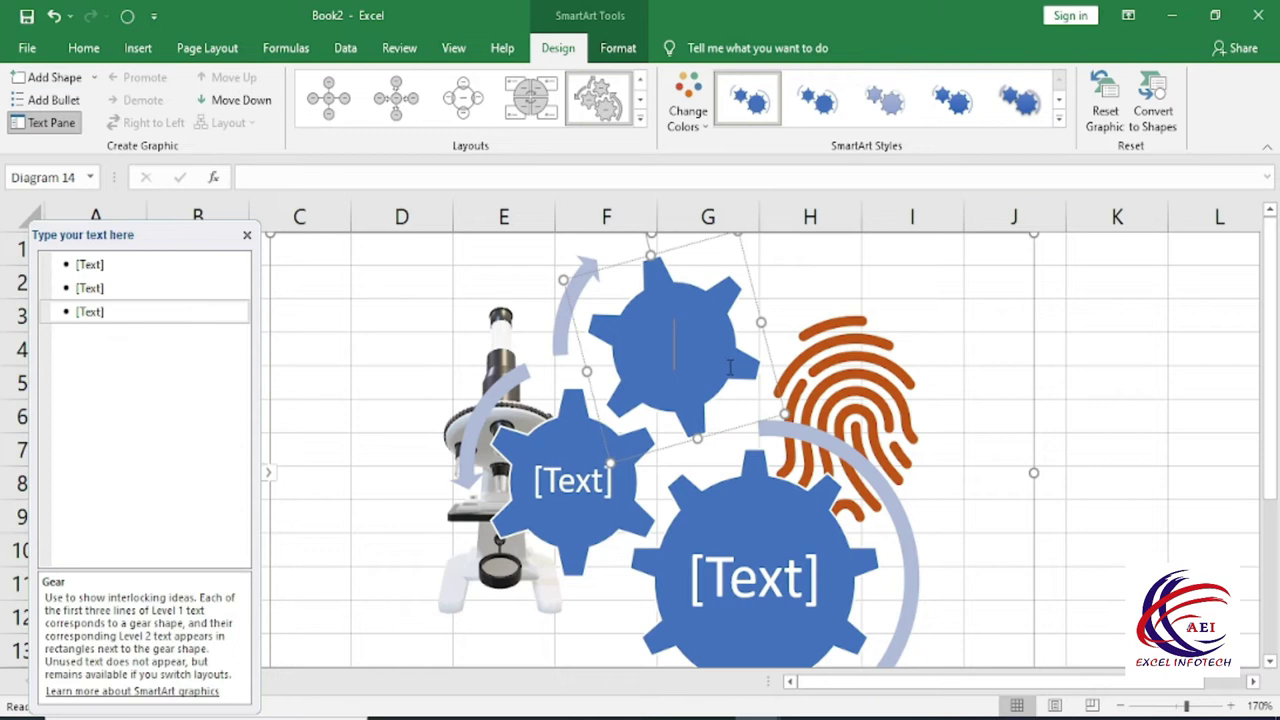
type("vfd")
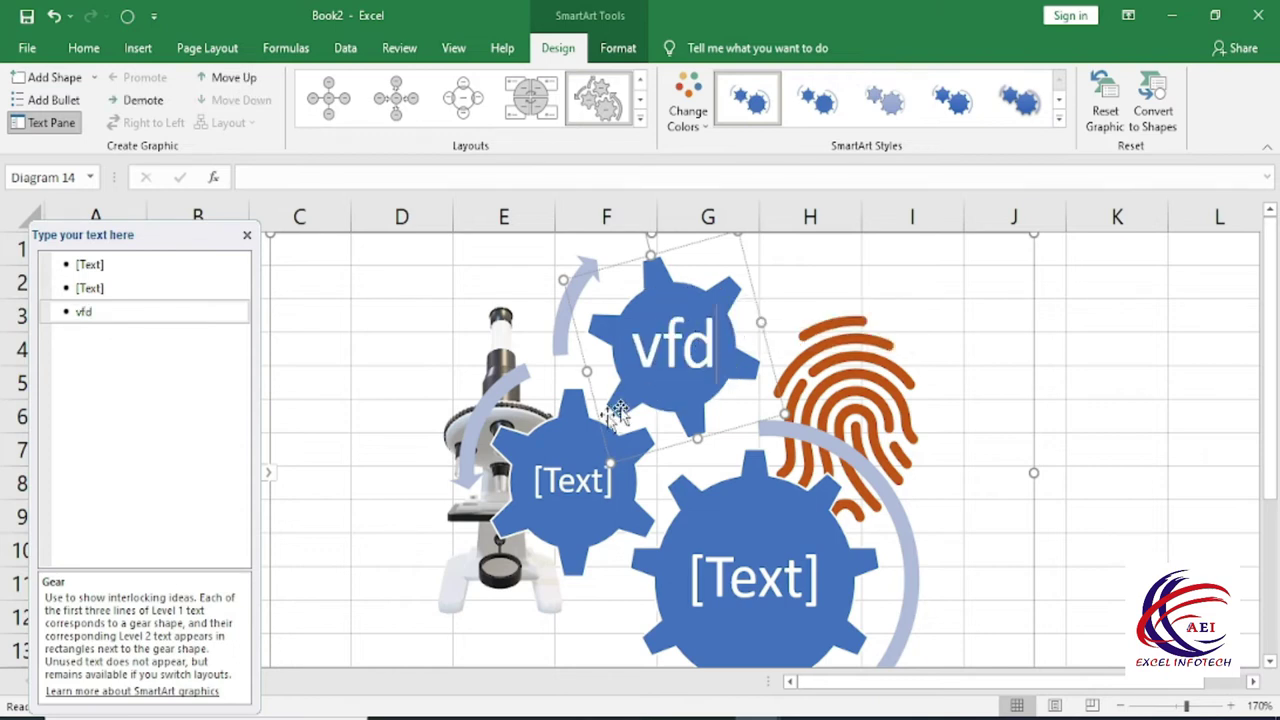
left_click(567, 468)
type("dfgdfg")
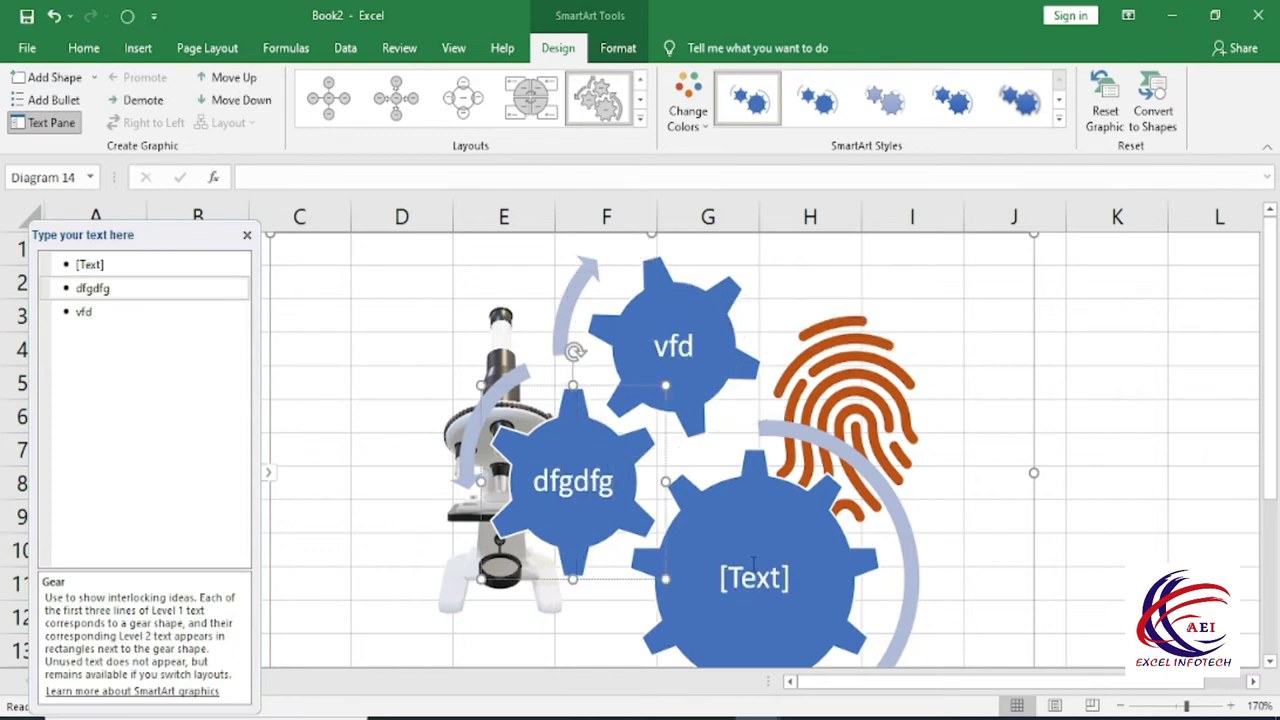
left_click(754, 565)
type("fgdfg")
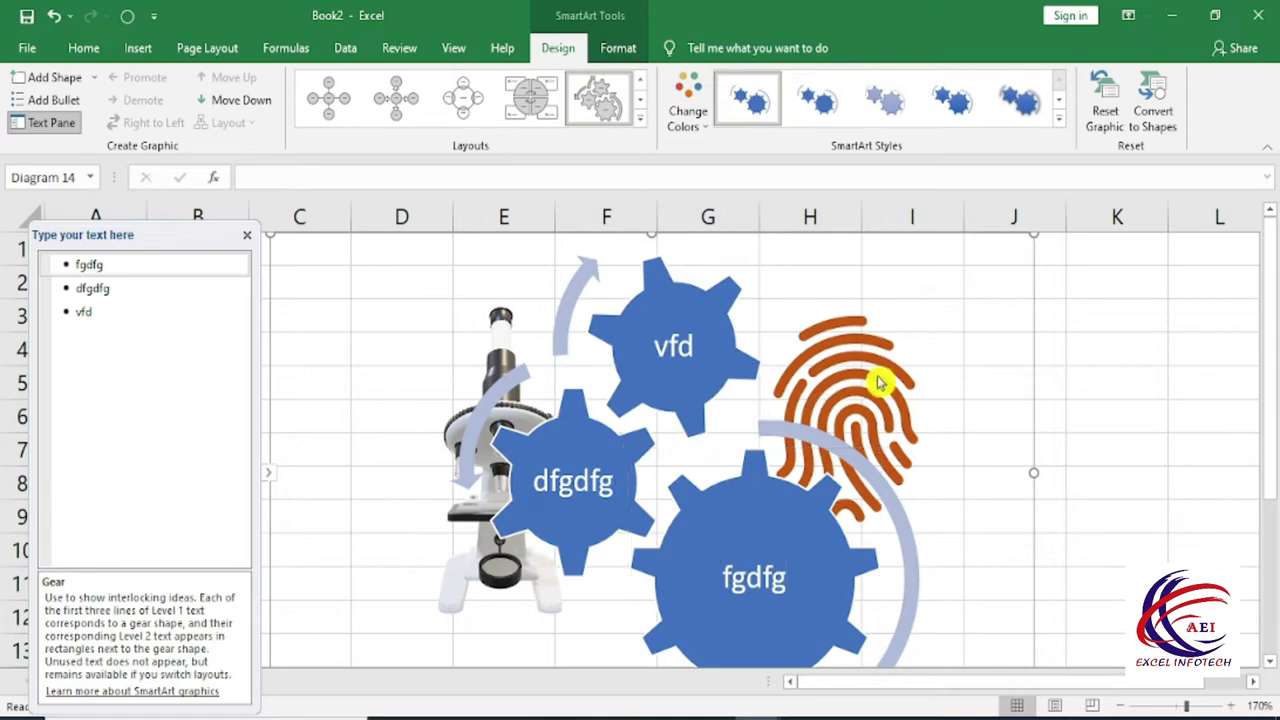
left_click(713, 440)
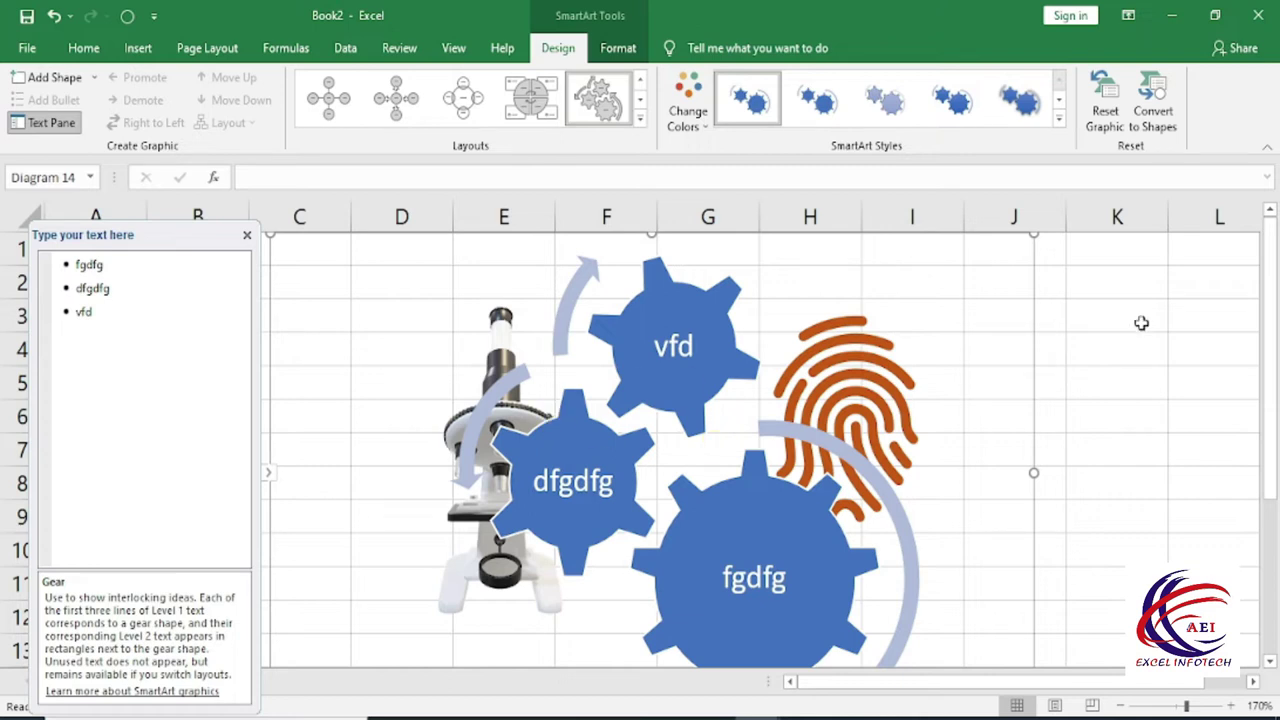
- Delete the whole Gear graphic and move the microscope model right to column J
key("ctrl+a")
key("Delete")
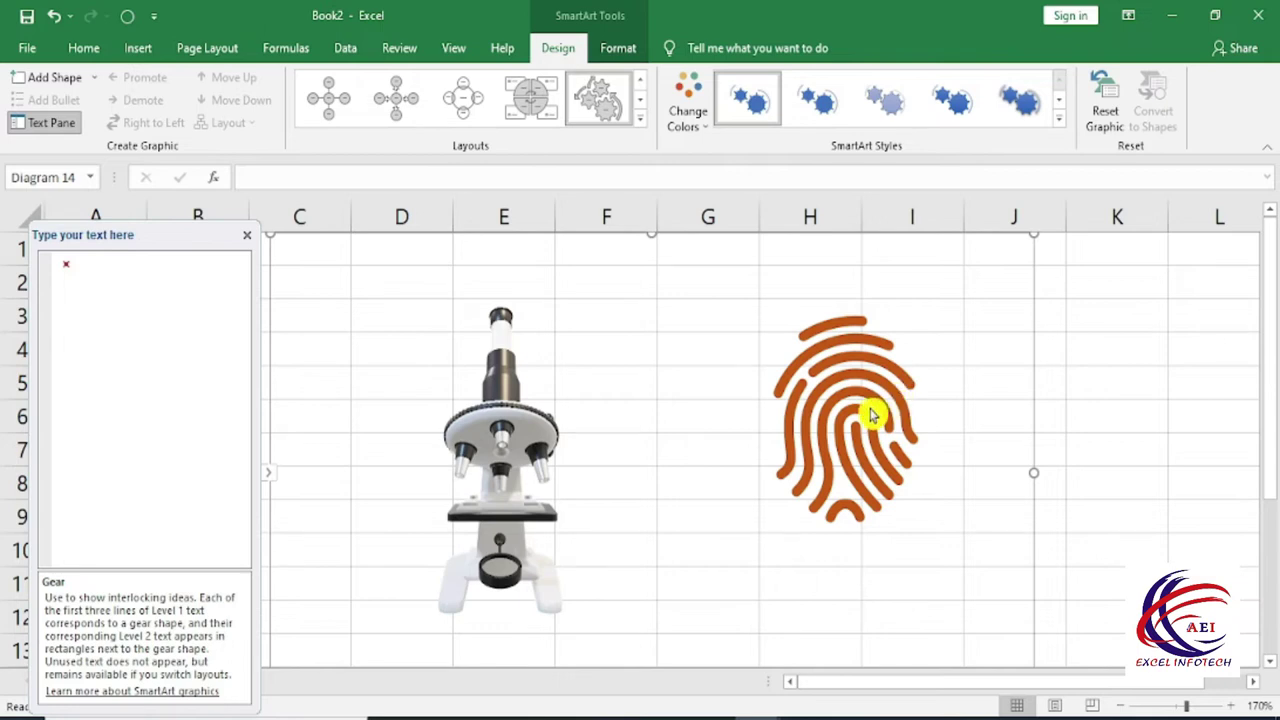
left_click(500, 440)
left_click_drag(590, 394, 1235, 392)
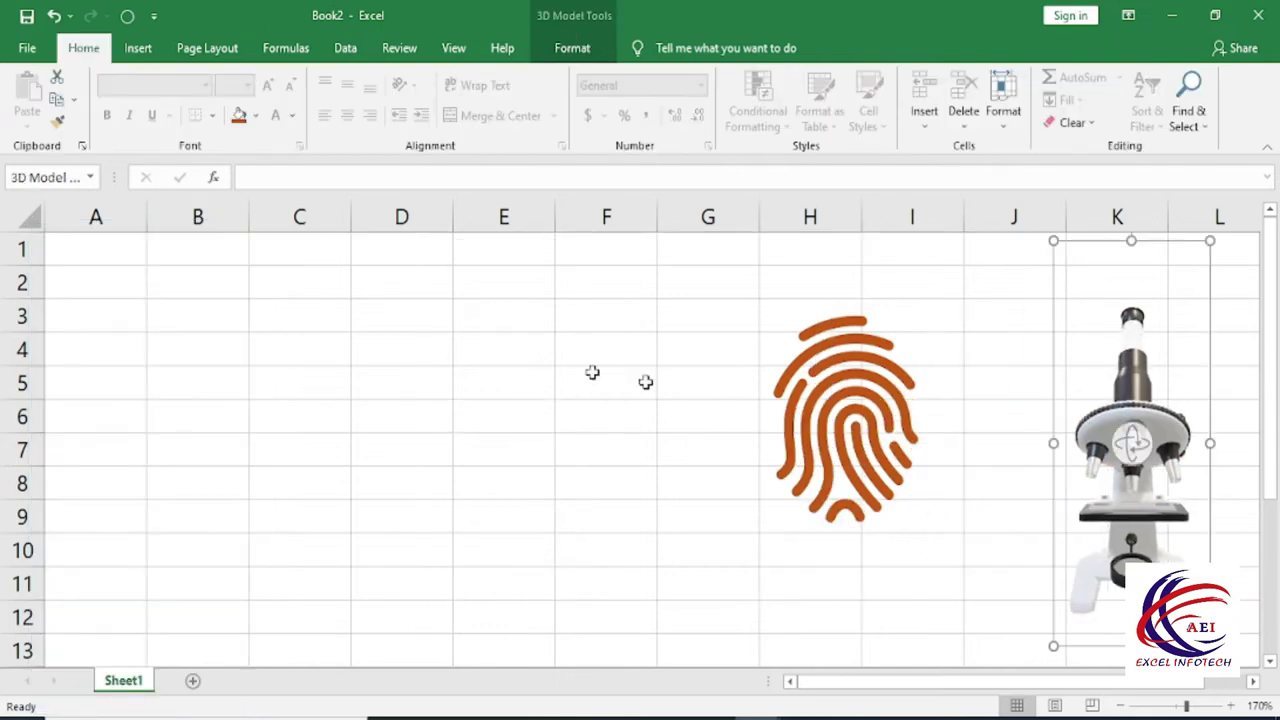
- Start a Screen Clipping from the Screenshot options under Insert > Illustrations
left_click(140, 48)
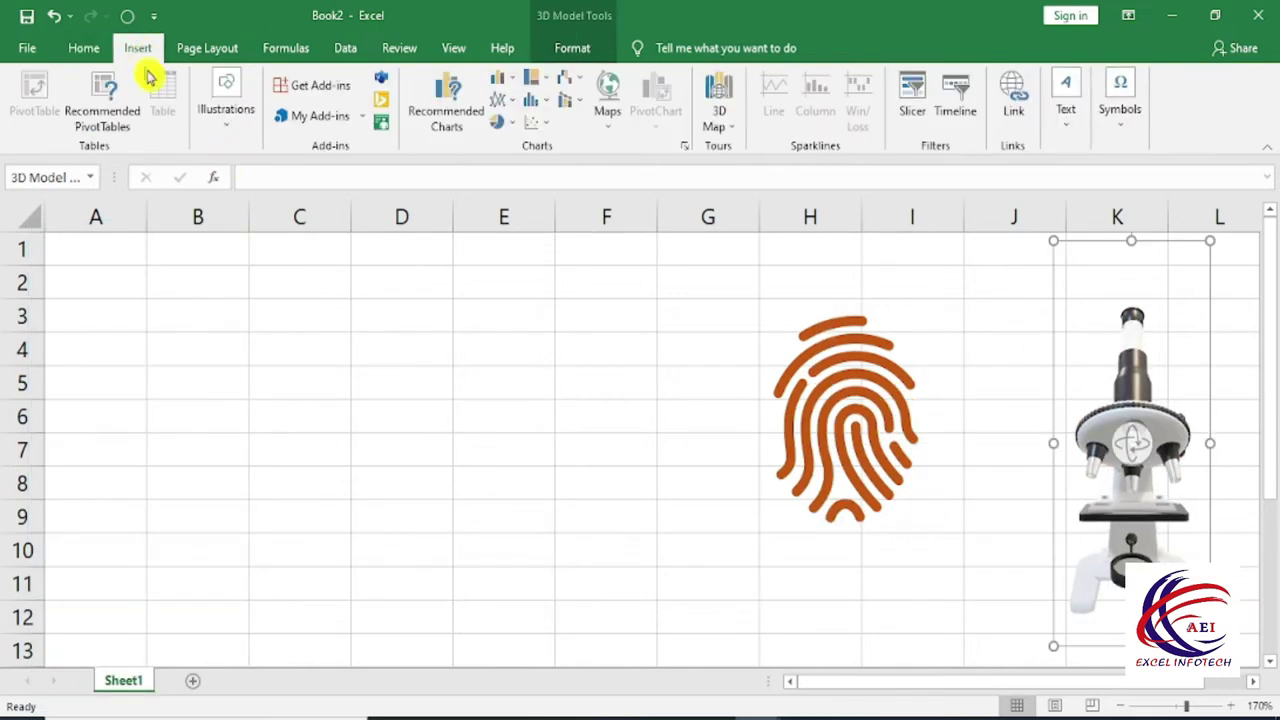
left_click(212, 126)
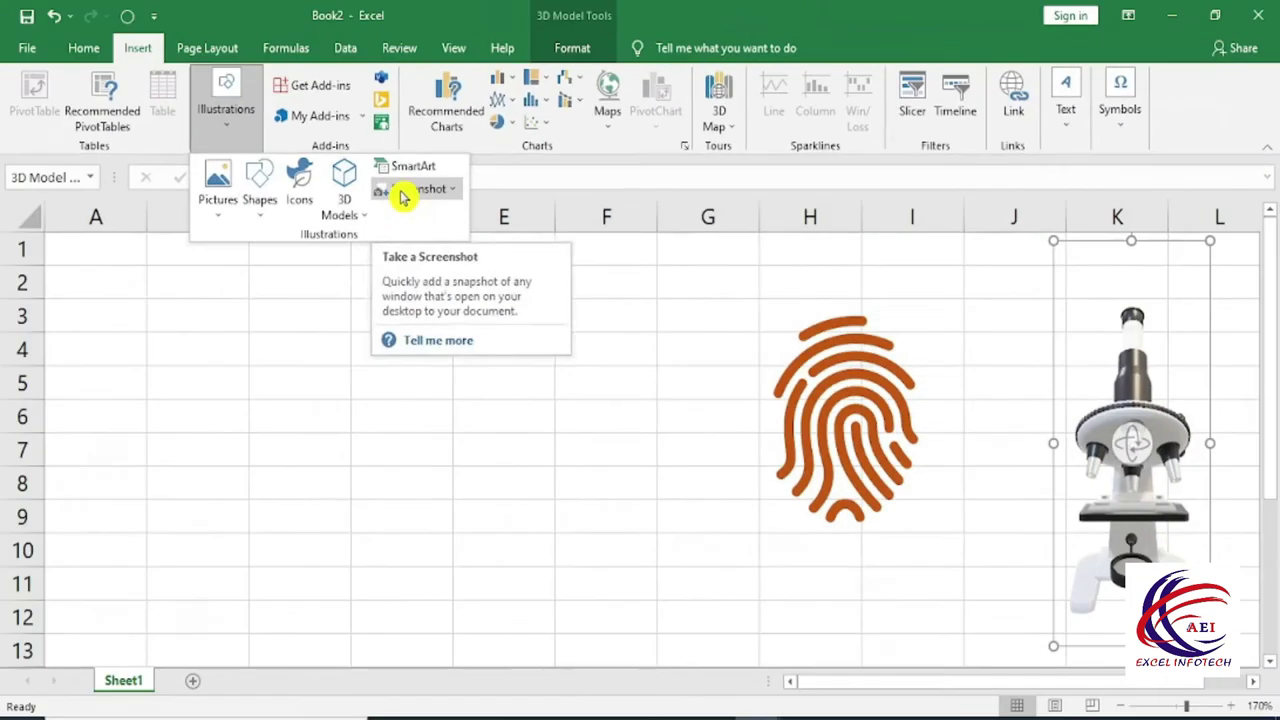
left_click(405, 190)
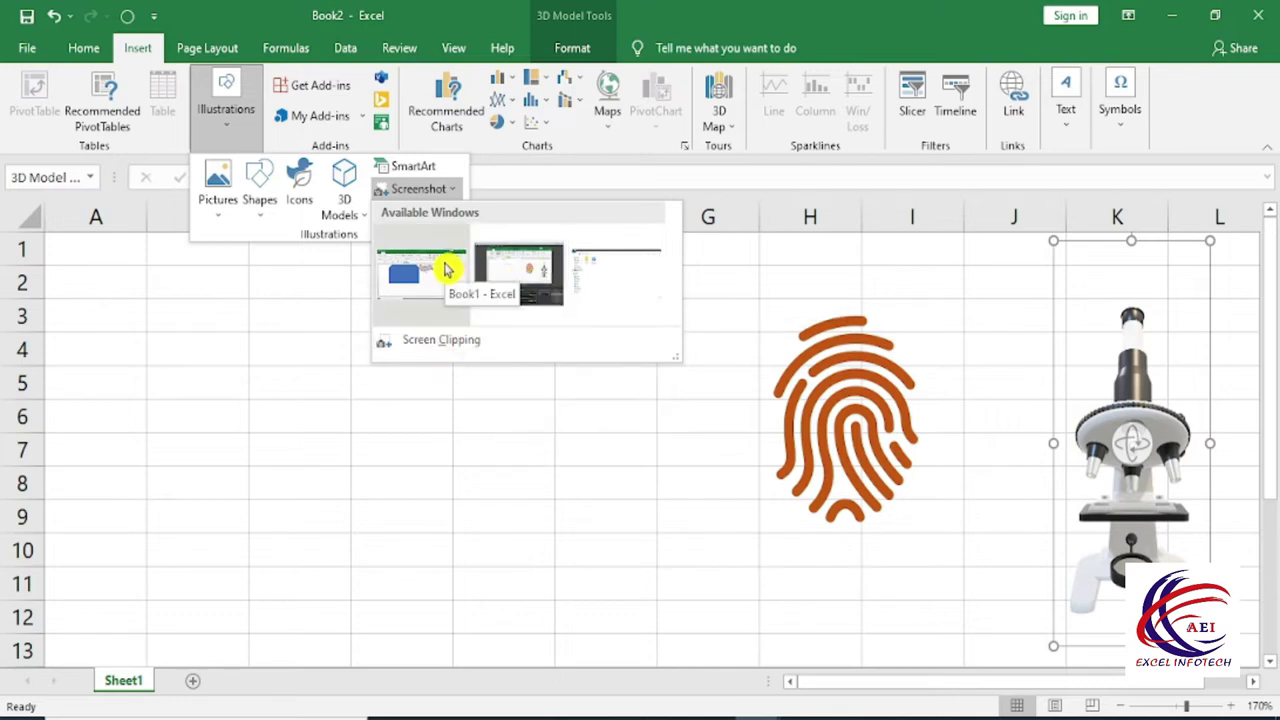
left_click(484, 344)
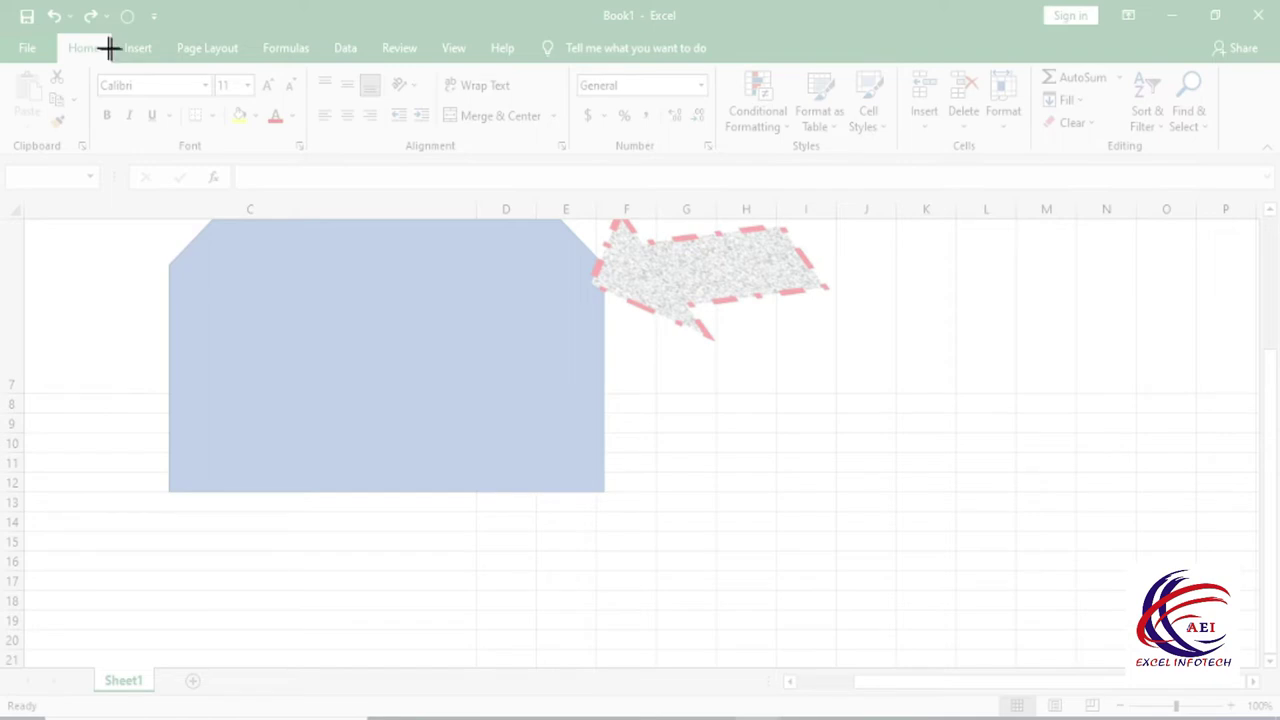
- Clip the Book1 window, then shrink and position the picture around C2:G10
left_click_drag(26, 17, 934, 640)
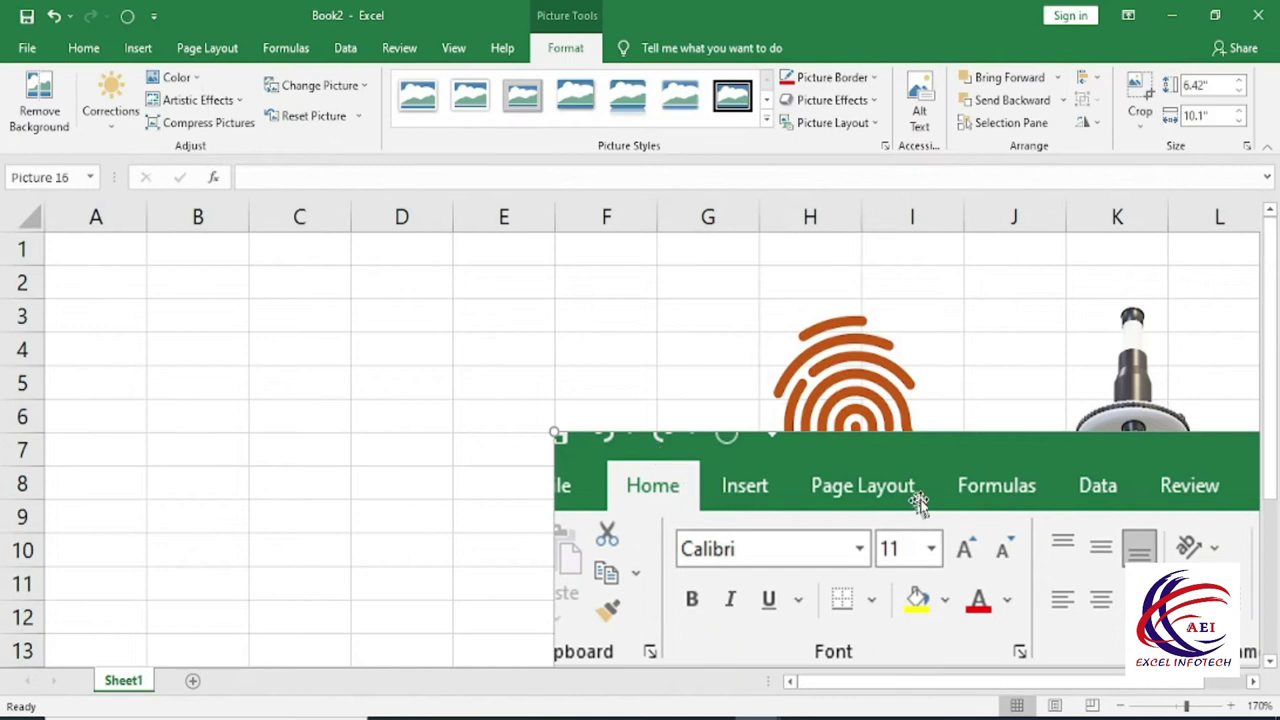
left_click_drag(920, 500, 481, 313)
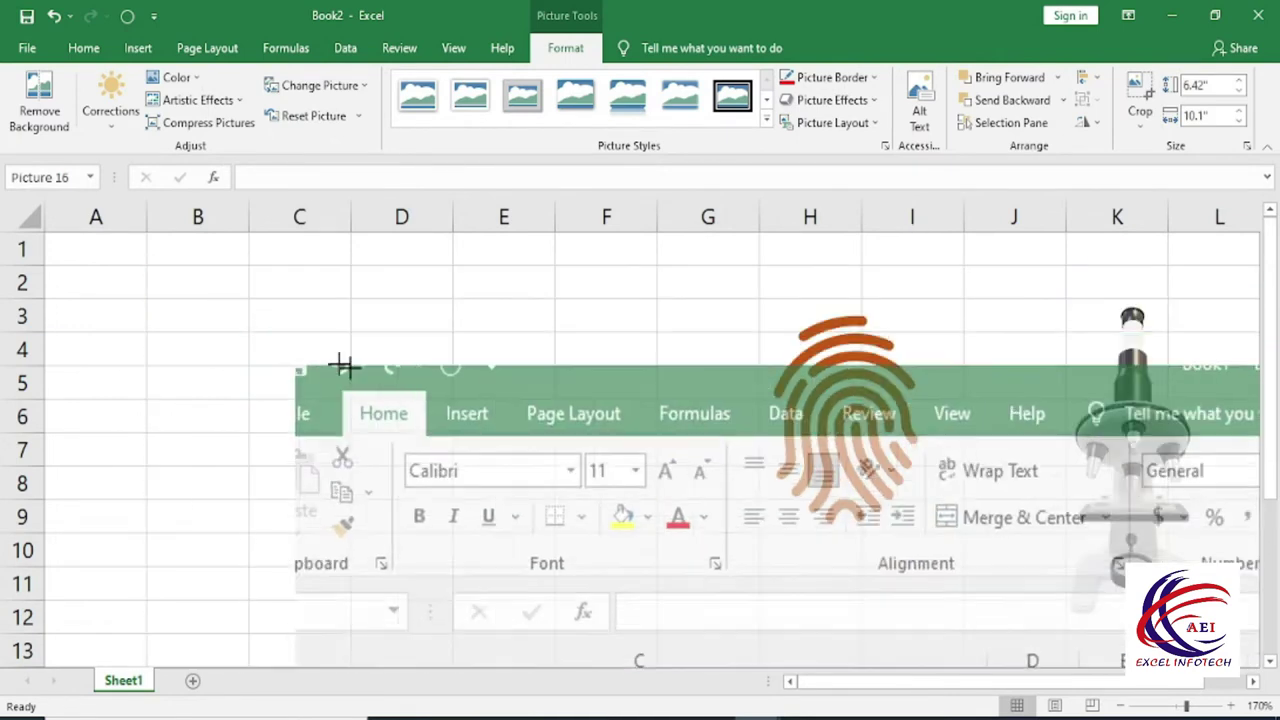
left_click_drag(123, 257, 556, 567)
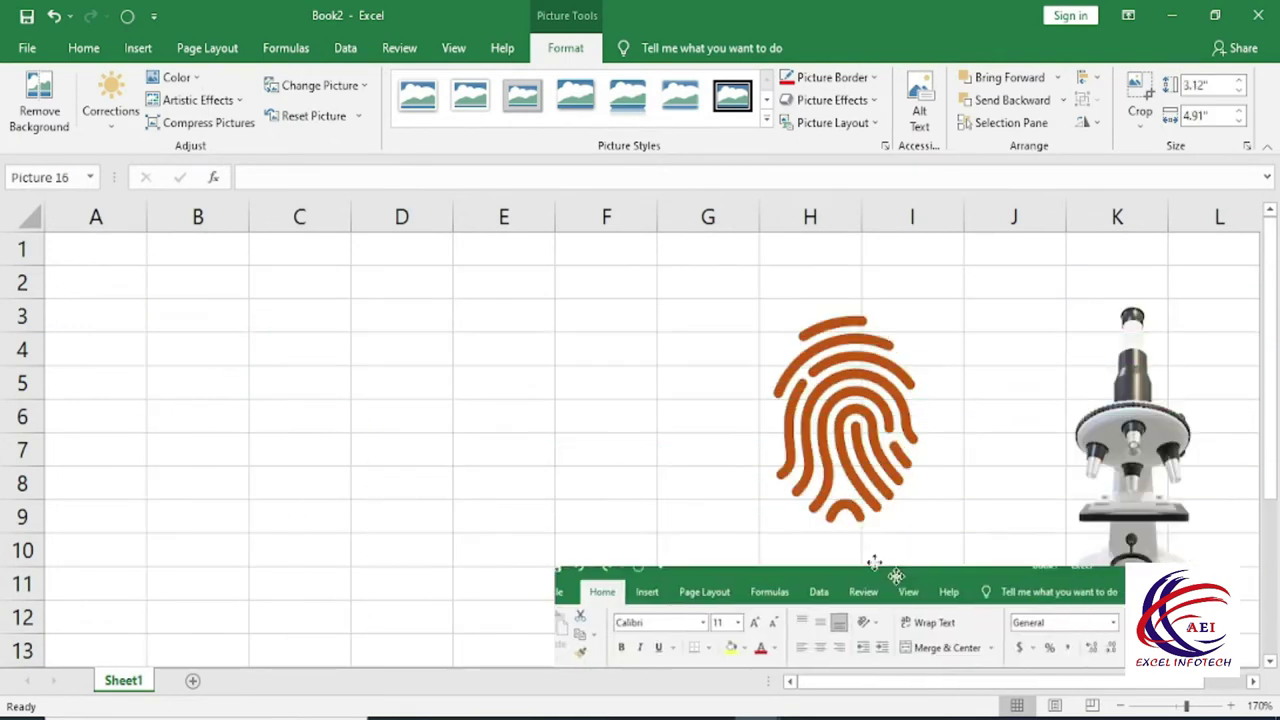
left_click_drag(896, 575, 585, 273)
left_click(241, 262)
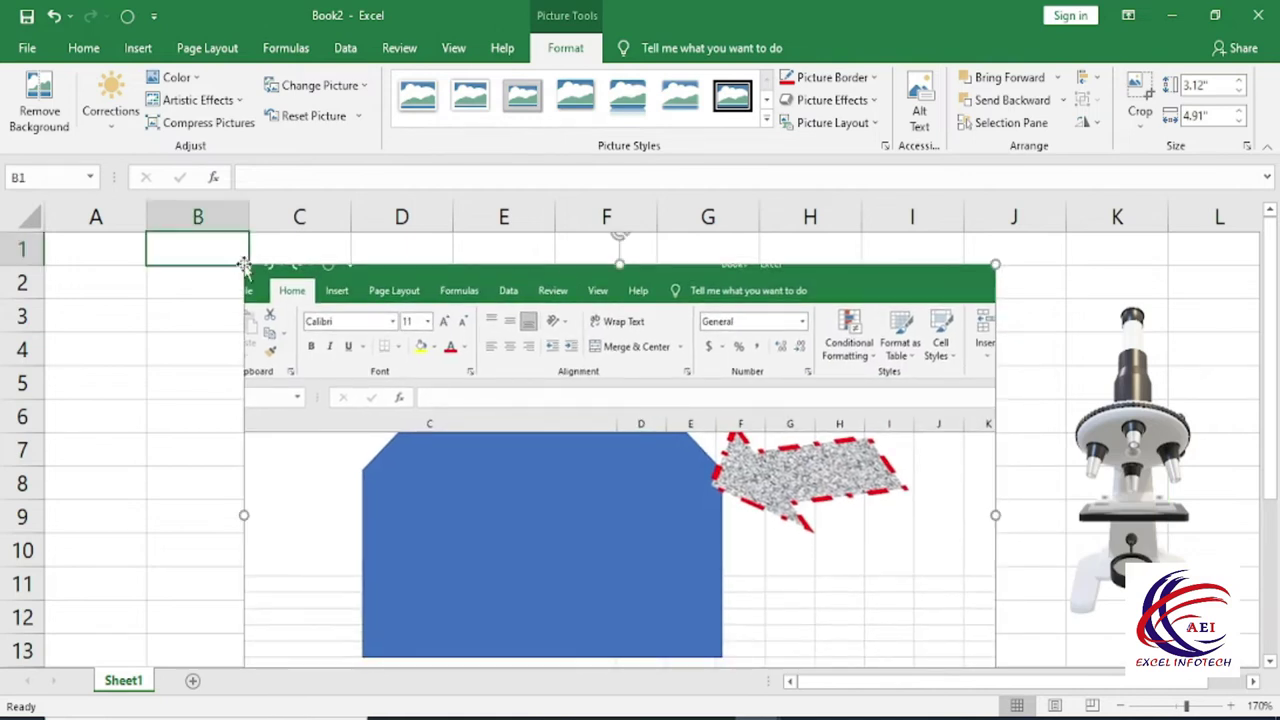
left_click_drag(243, 265, 645, 467)
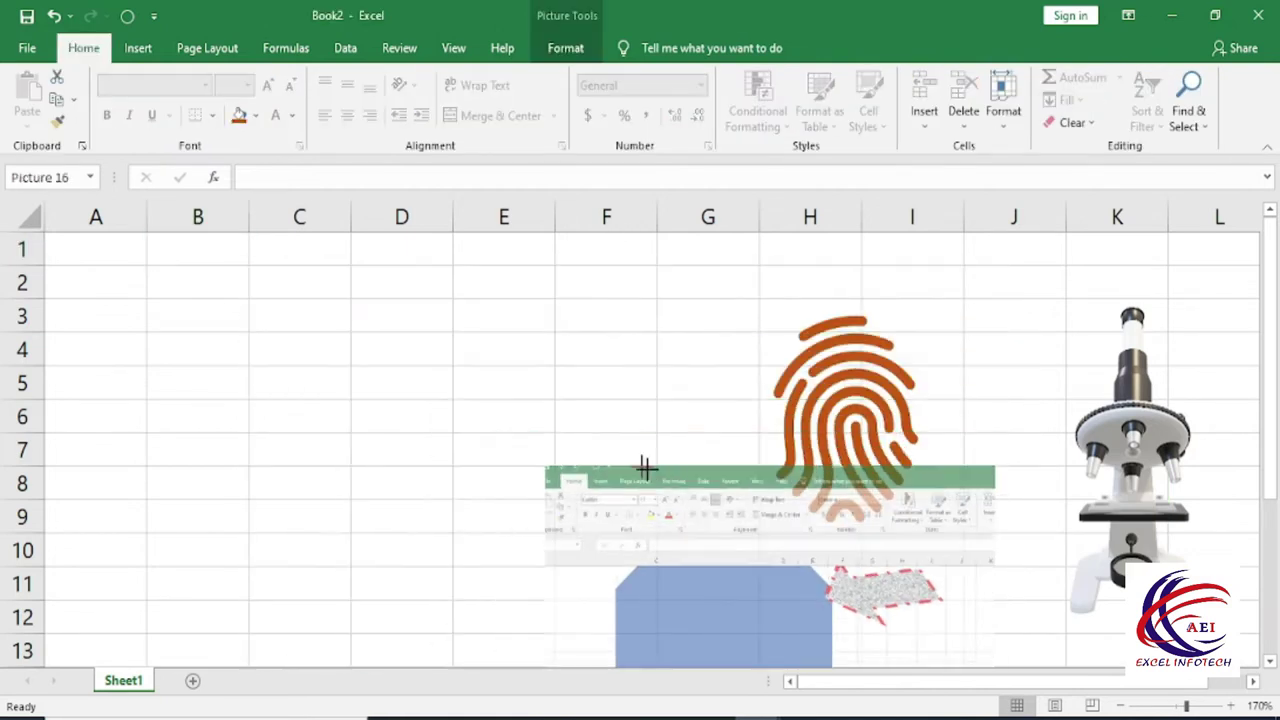
left_click_drag(715, 545, 376, 350)
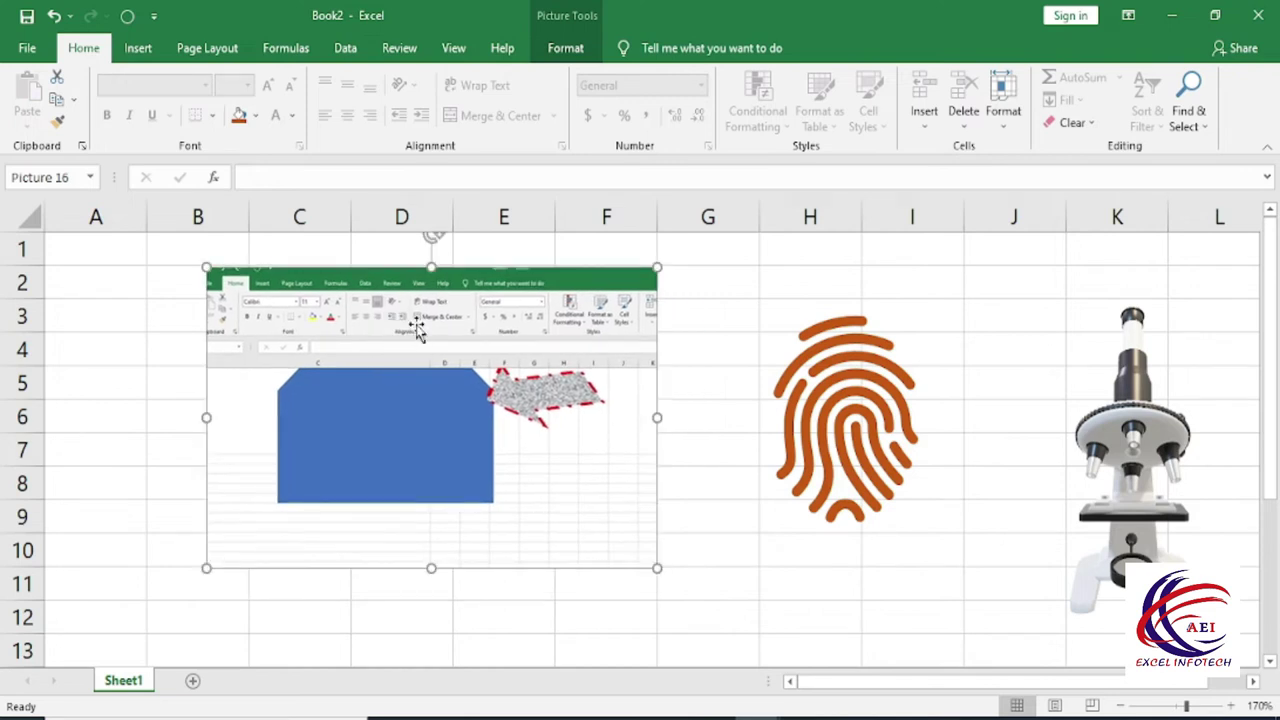
left_click_drag(427, 330, 470, 328)
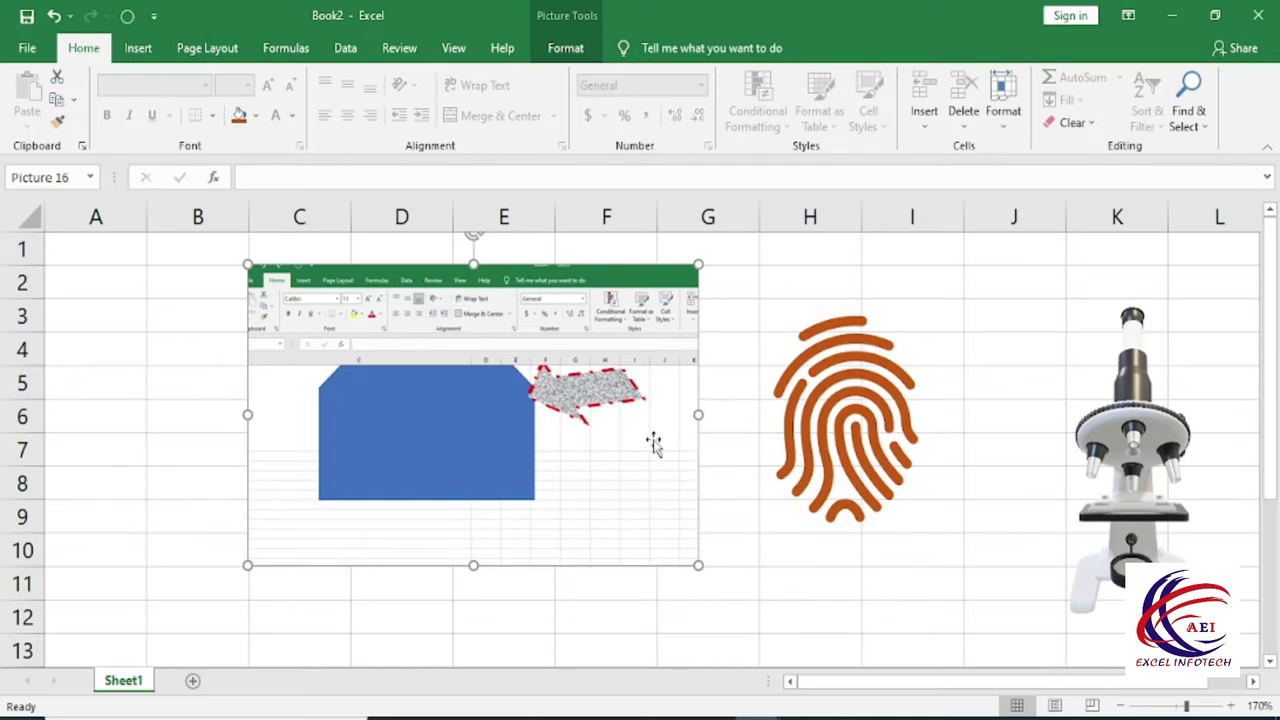
- Replace the clipping with a pasted window screenshot, shrunk and placed near row 3, undoing the last resize
key("Delete")
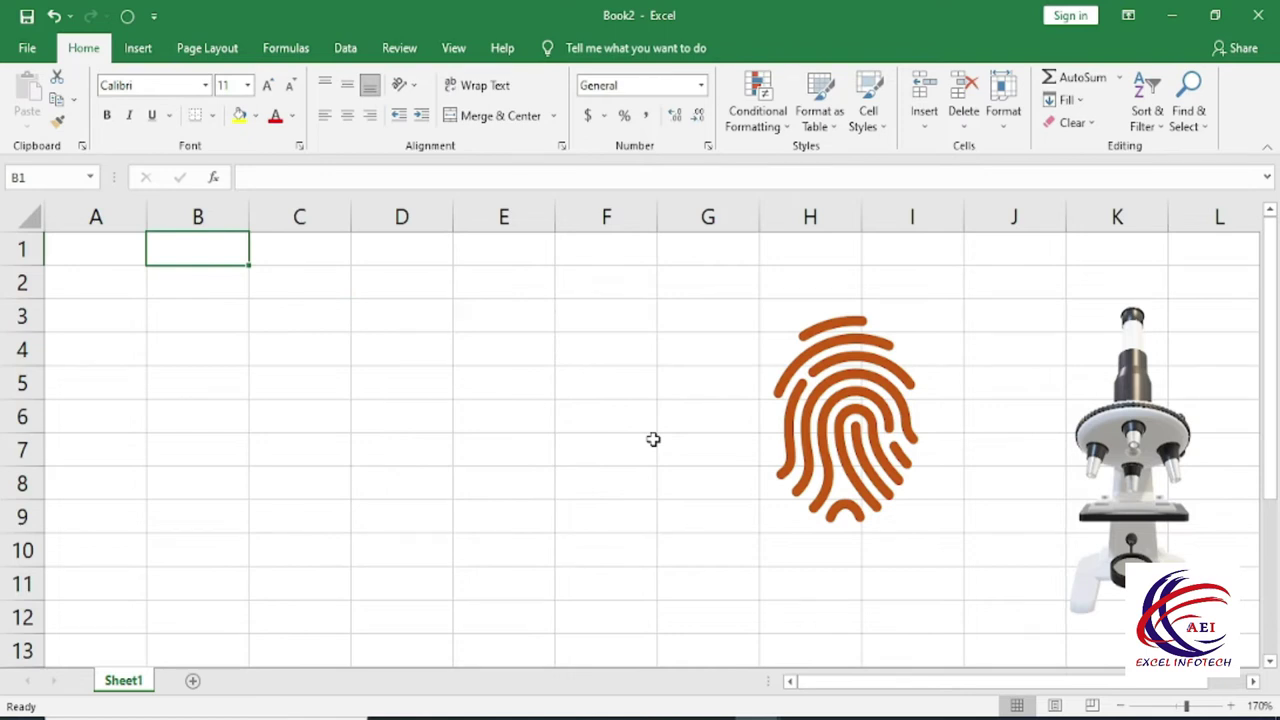
key("ctrl+z")
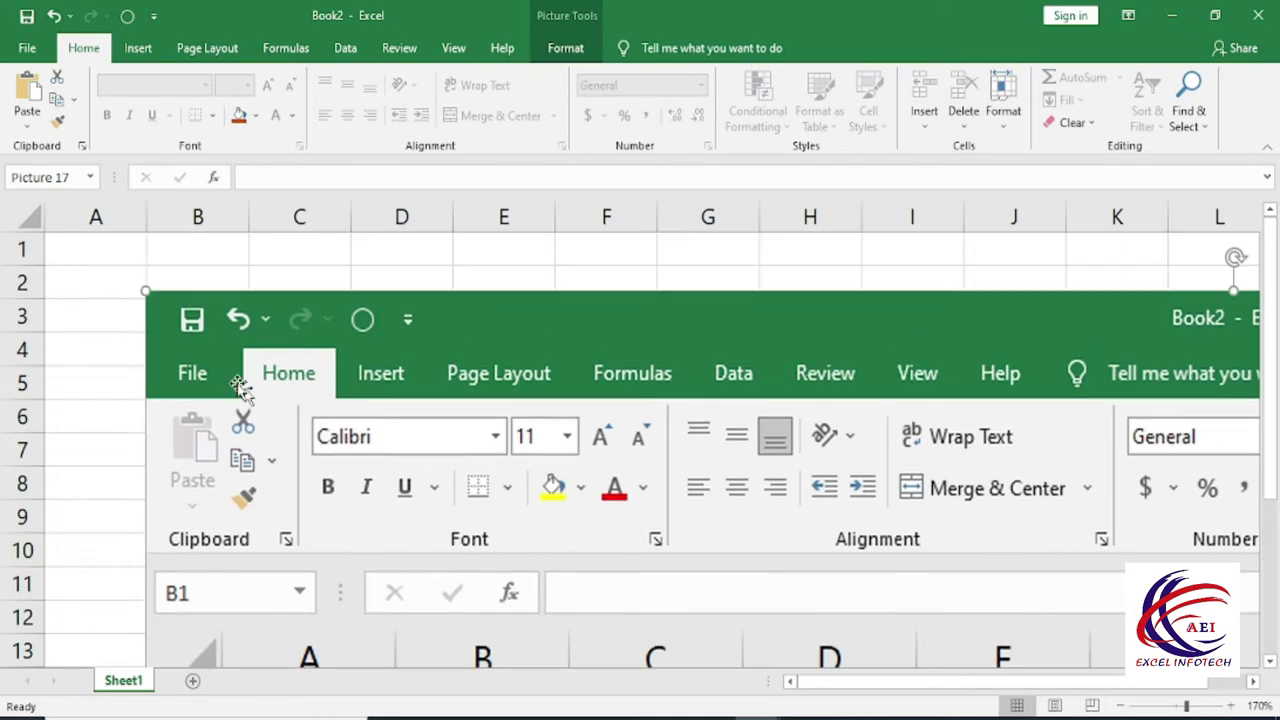
mouse_move(143, 291)
left_mouse_down()
mouse_move(737, 484)
mouse_move(466, 252)
left_mouse_up()
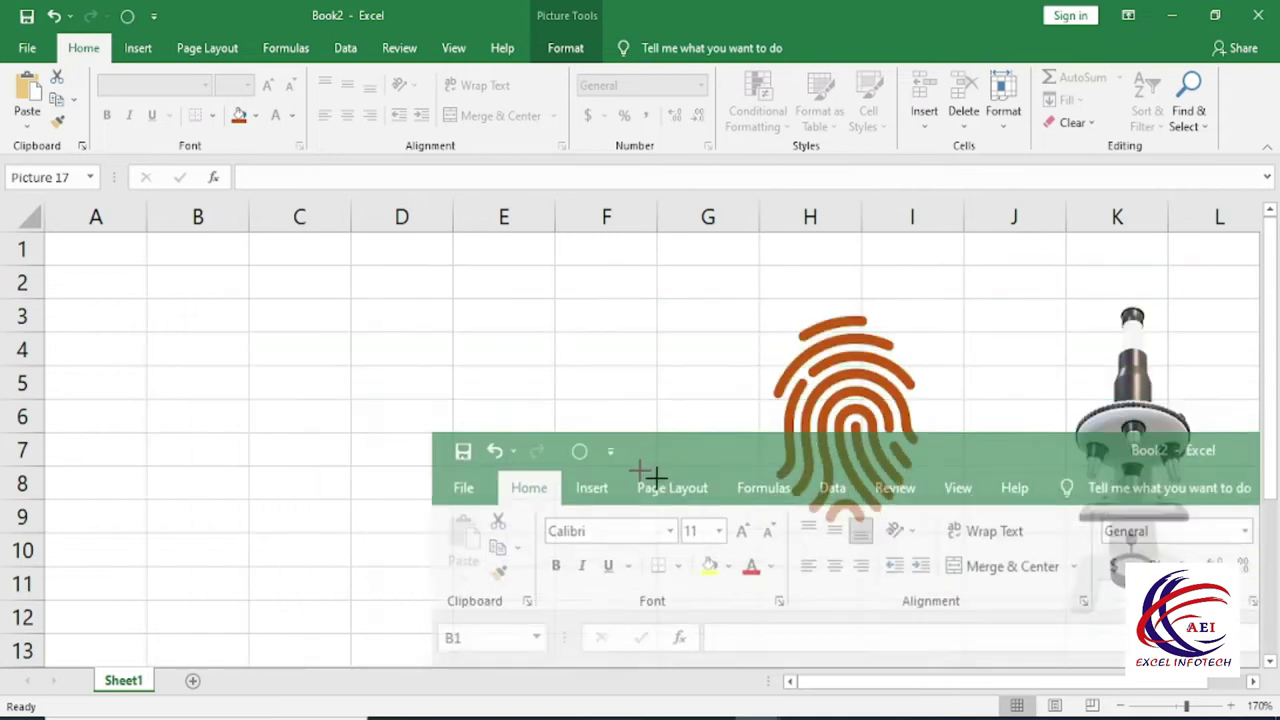
mouse_move(645, 472)
left_mouse_down()
mouse_move(911, 606)
mouse_move(492, 330)
left_mouse_up()
left_click_drag(252, 298, 927, 598)
key("ctrl+z")
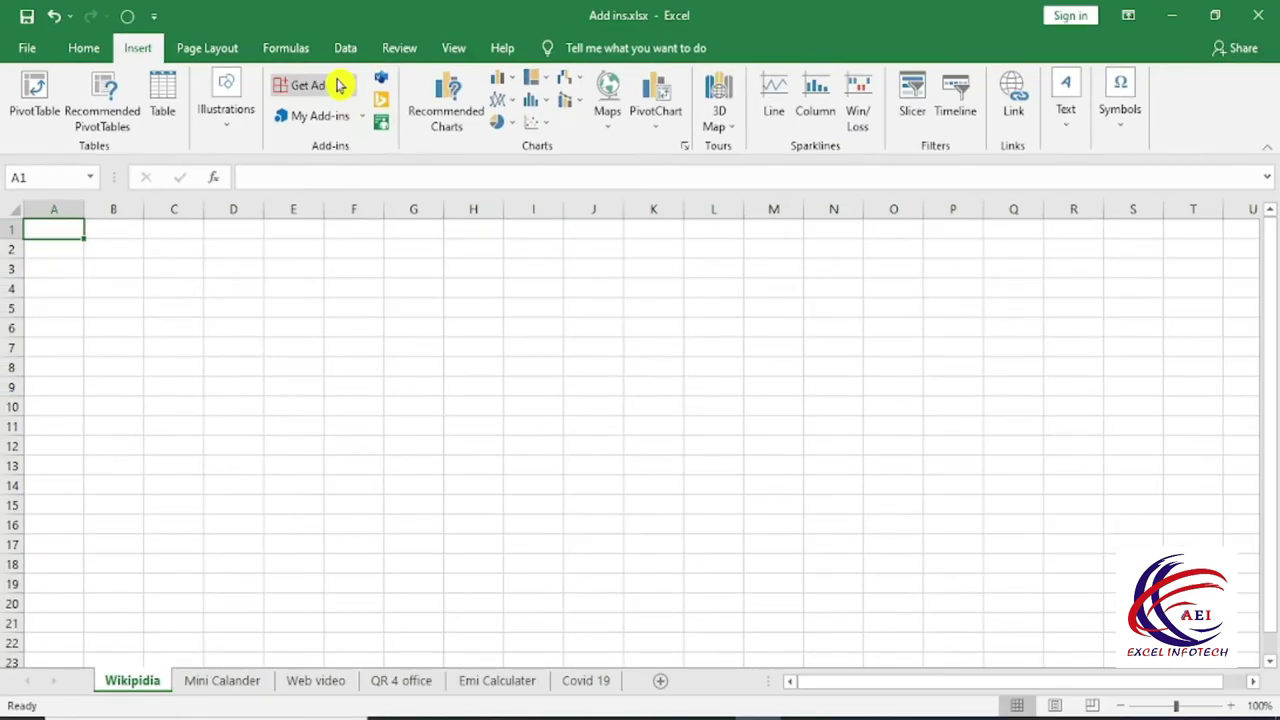
- Add the Wikipedia add-in from the Office store and accept its terms
left_click(338, 86)
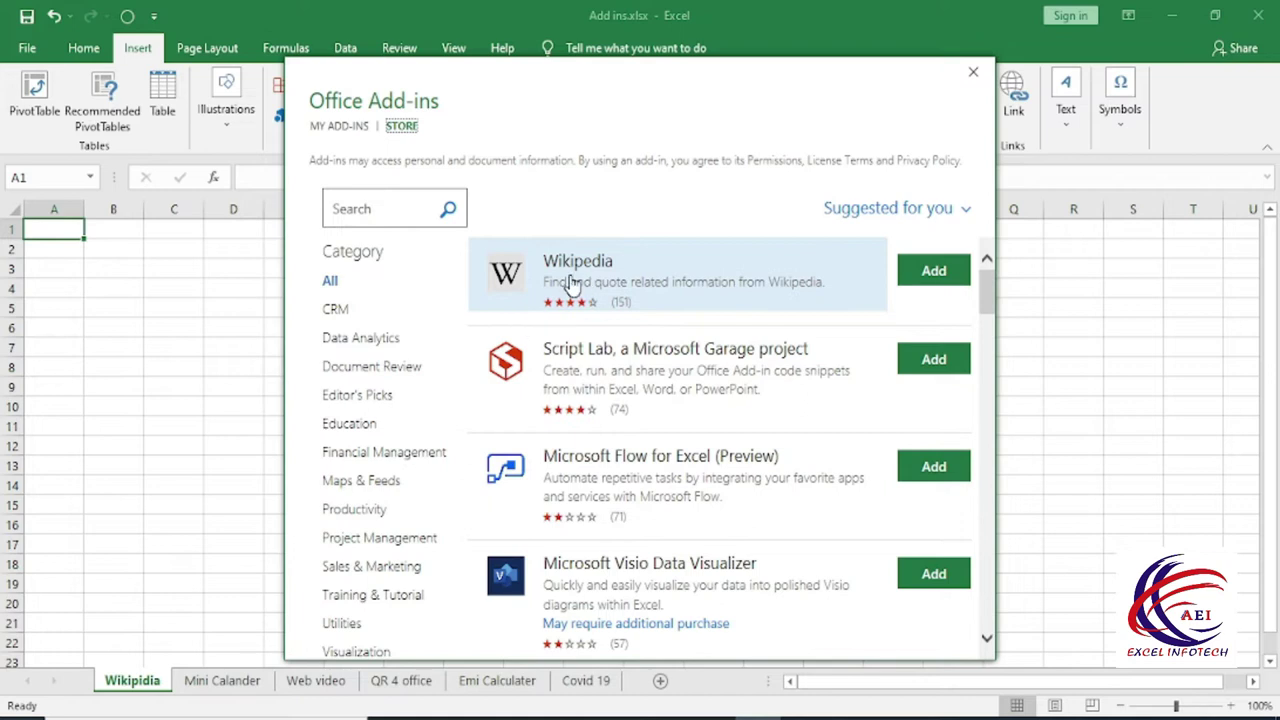
left_click(940, 274)
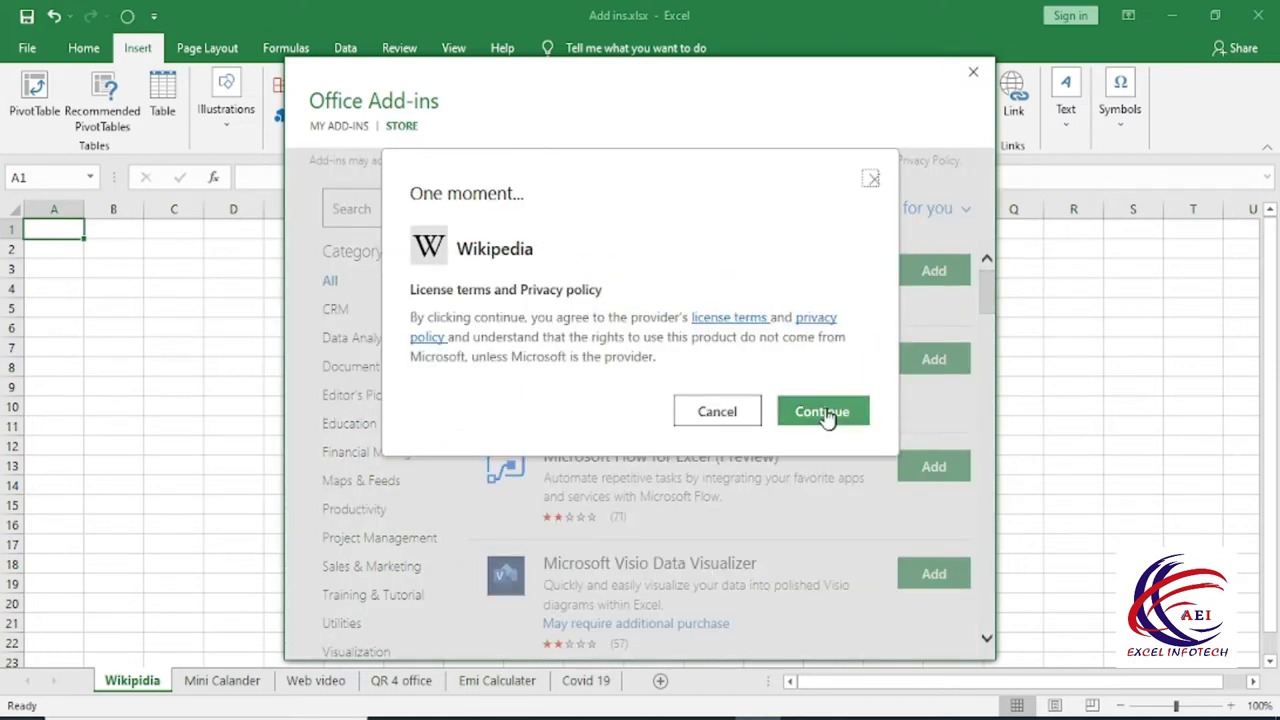
left_click(823, 412)
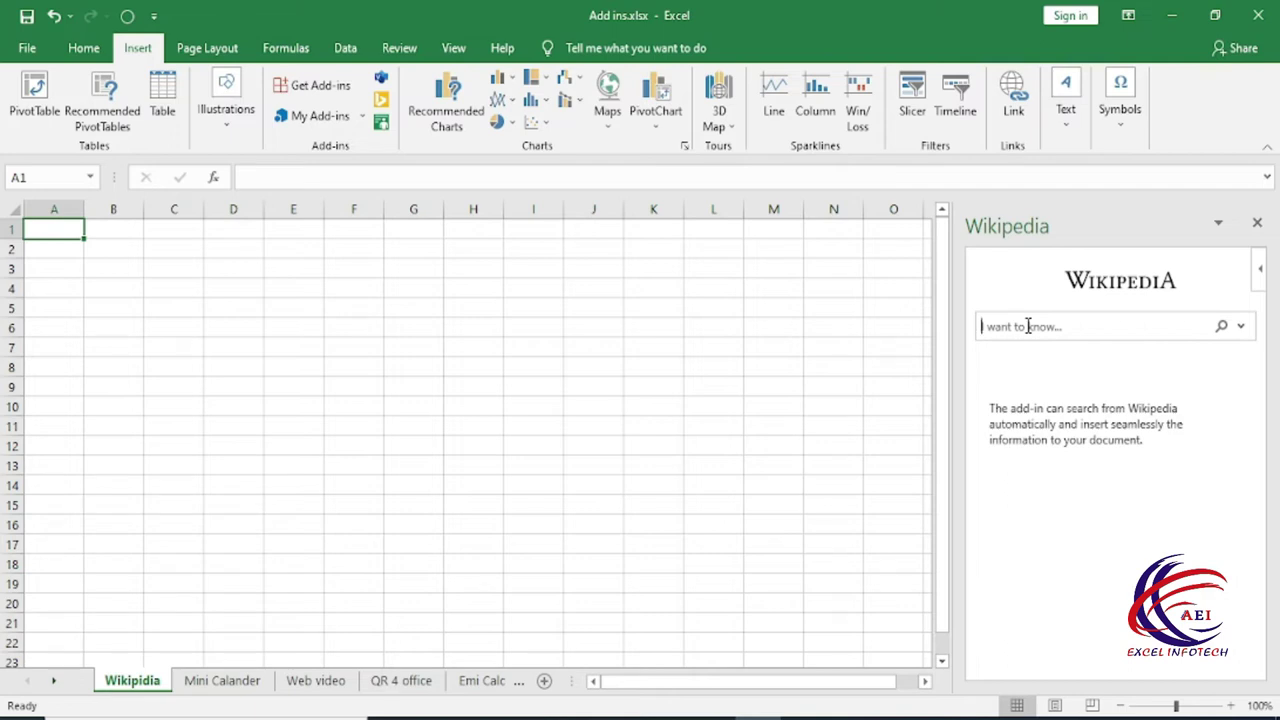
- Search Wikipedia for India and scroll down into the article's history text
left_click(1028, 326)
type("India")
key("Return")
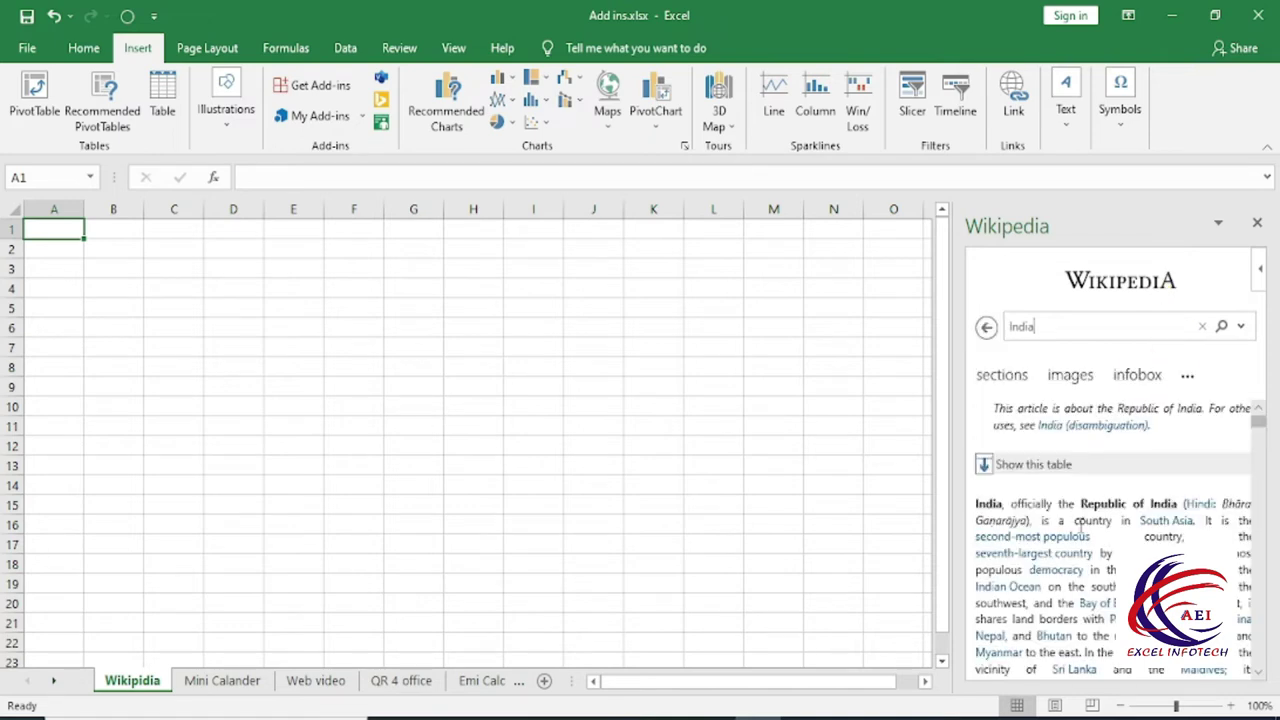
scroll(1080, 520, "down", 1)
scroll(1080, 520, "down", 2)
scroll(1082, 522, "down", 2)
scroll(1080, 520, "down", 2)
scroll(1080, 520, "up", 1)
scroll(1080, 520, "down", 3)
scroll(1080, 520, "down", 3)
scroll(1080, 520, "down", 3)
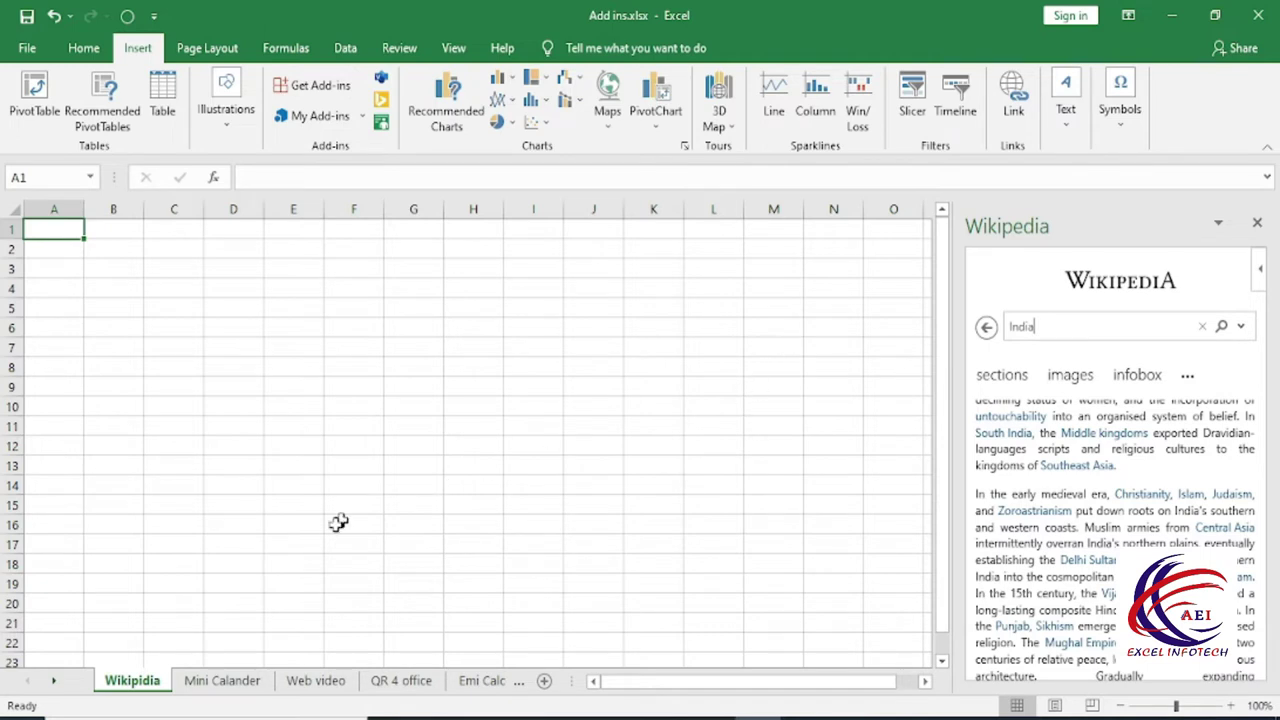
- On the Mini Calander sheet, search the add-in store for 'mini calande' and install Mini Calendar and Date Picker
left_click(240, 681)
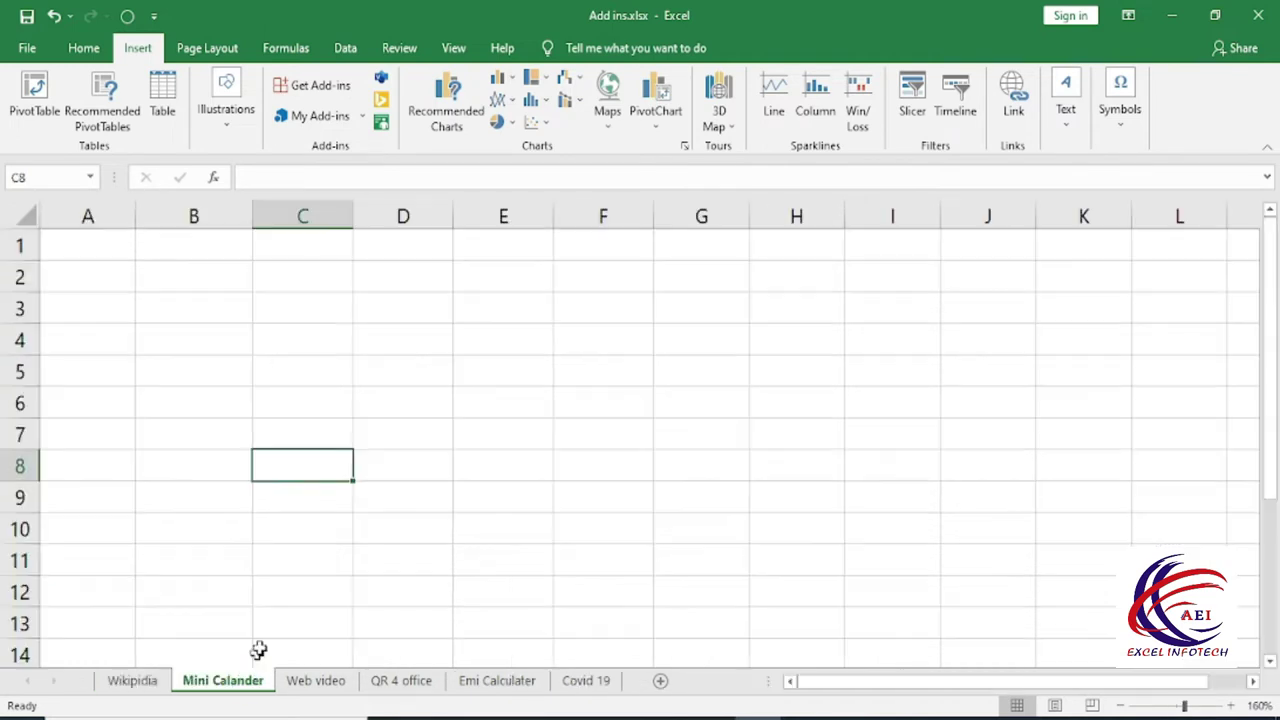
left_click(348, 88)
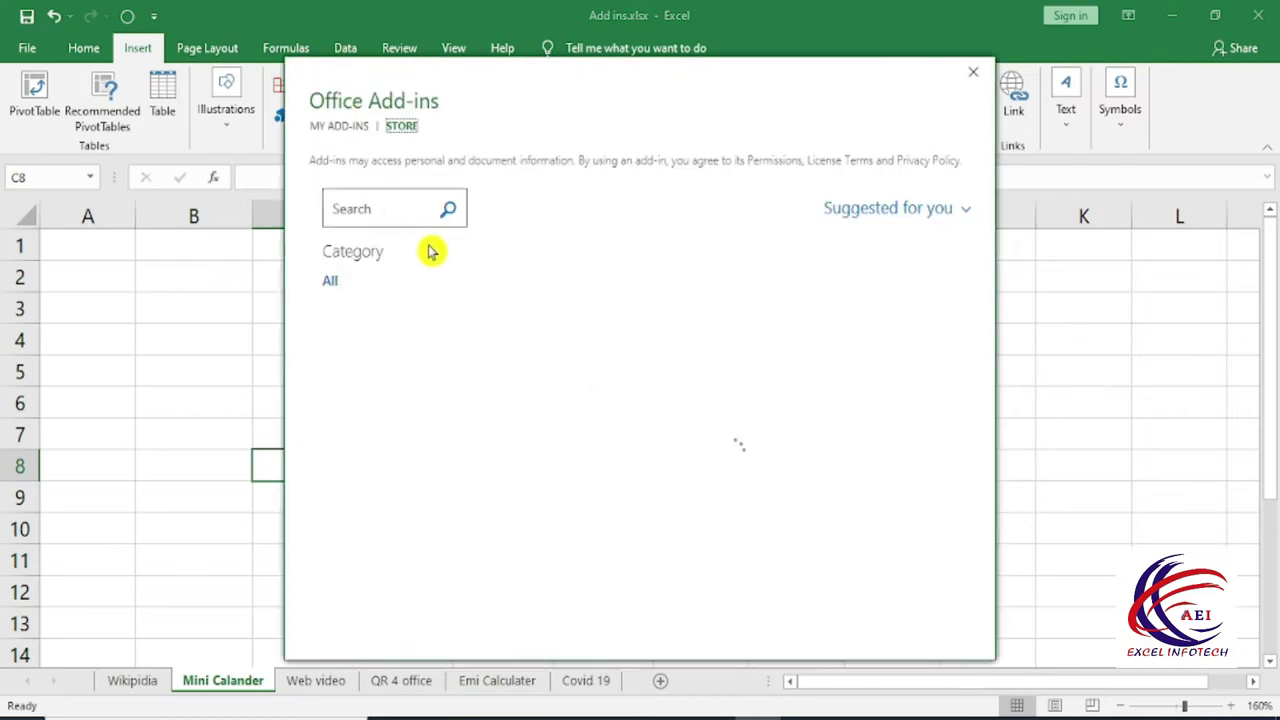
left_click(375, 206)
type("mini calander")
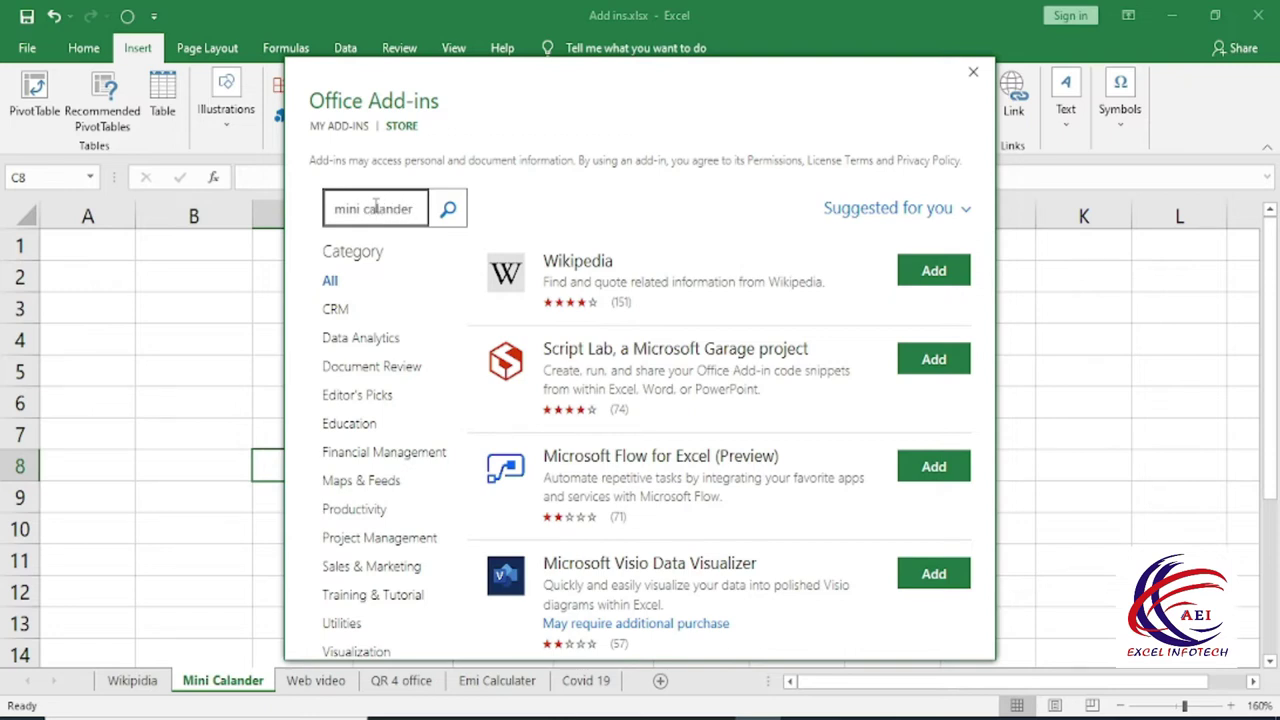
key("Return")
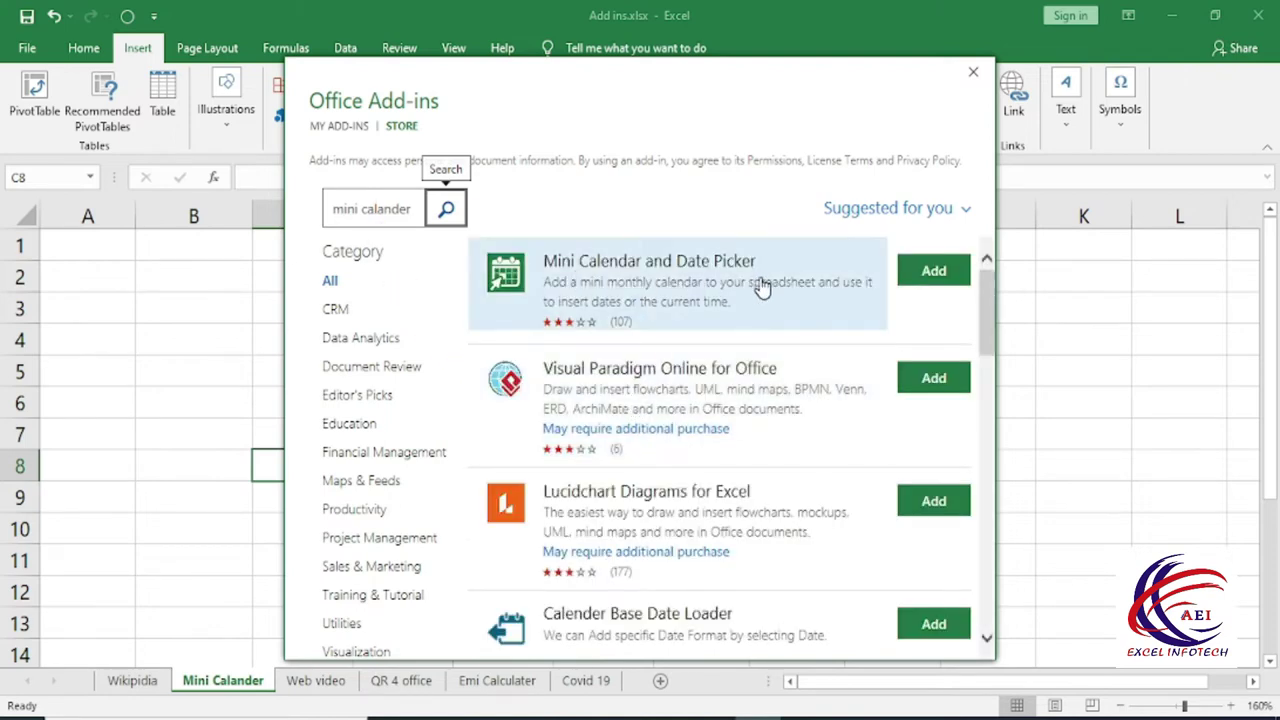
left_click(927, 276)
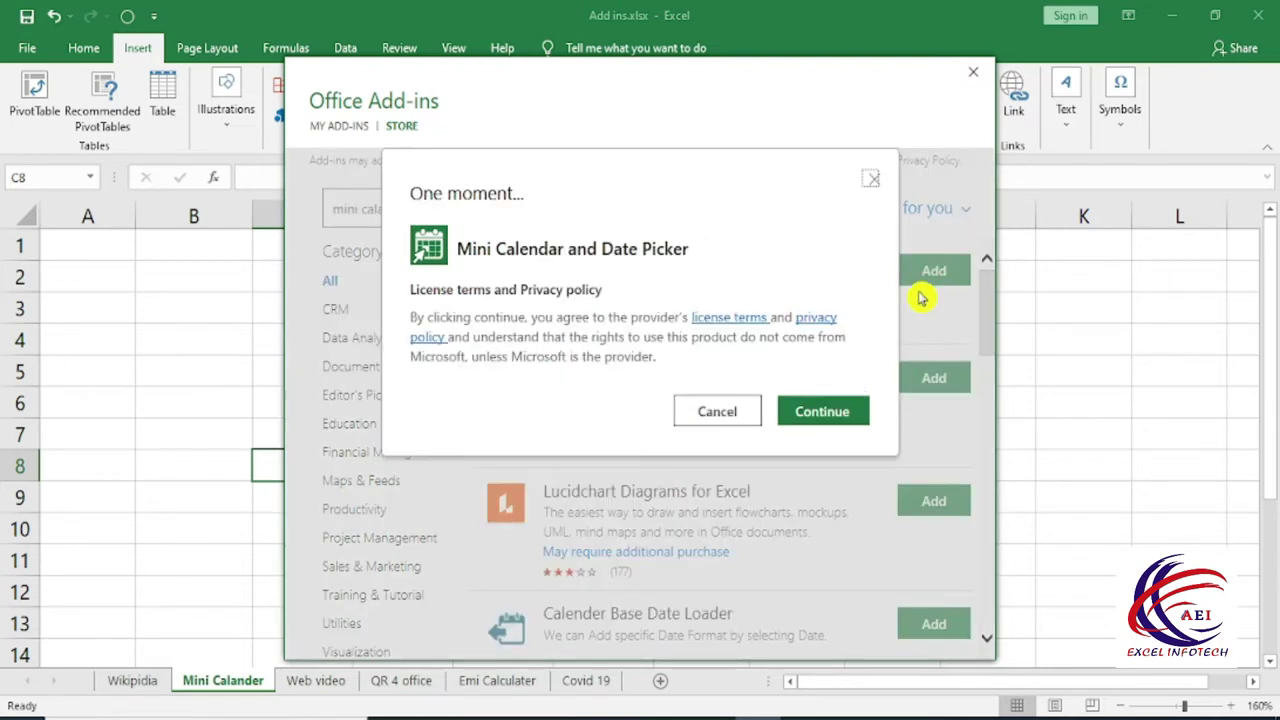
left_click(851, 418)
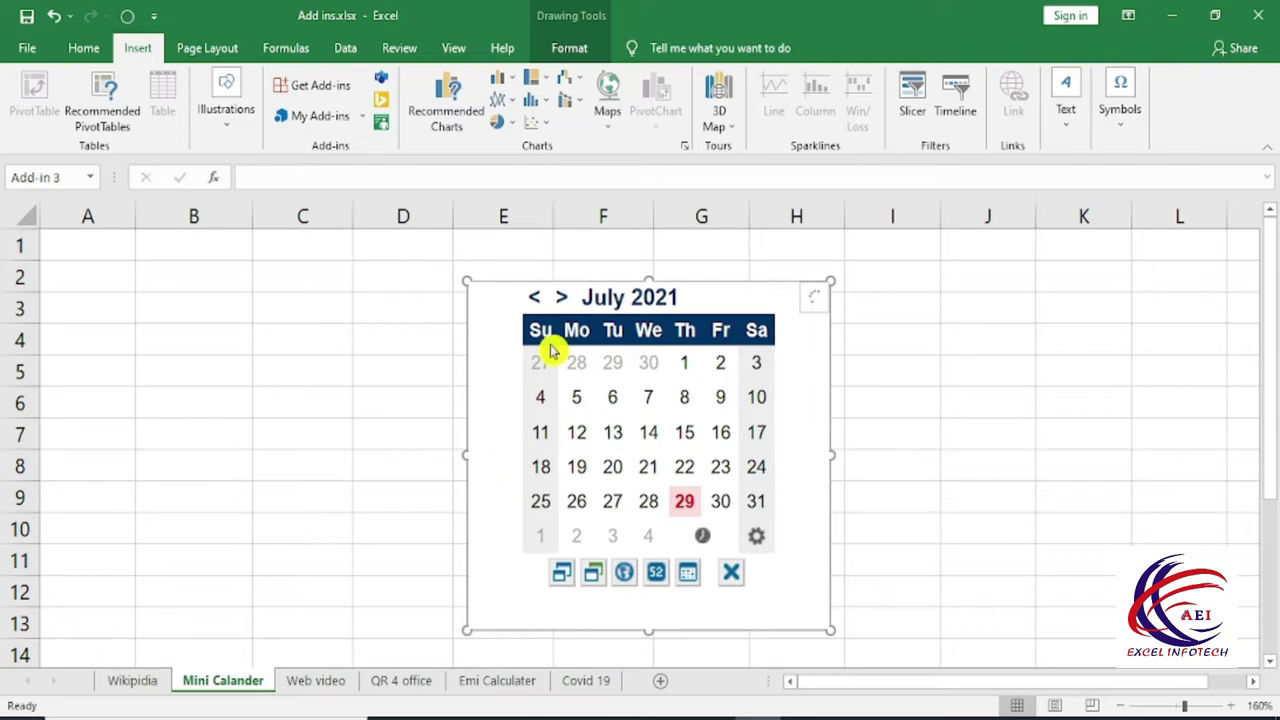
- Insert 29, 30 and 31 July 2021 from the calendar into A3:A5 and widen column A
left_click(107, 309)
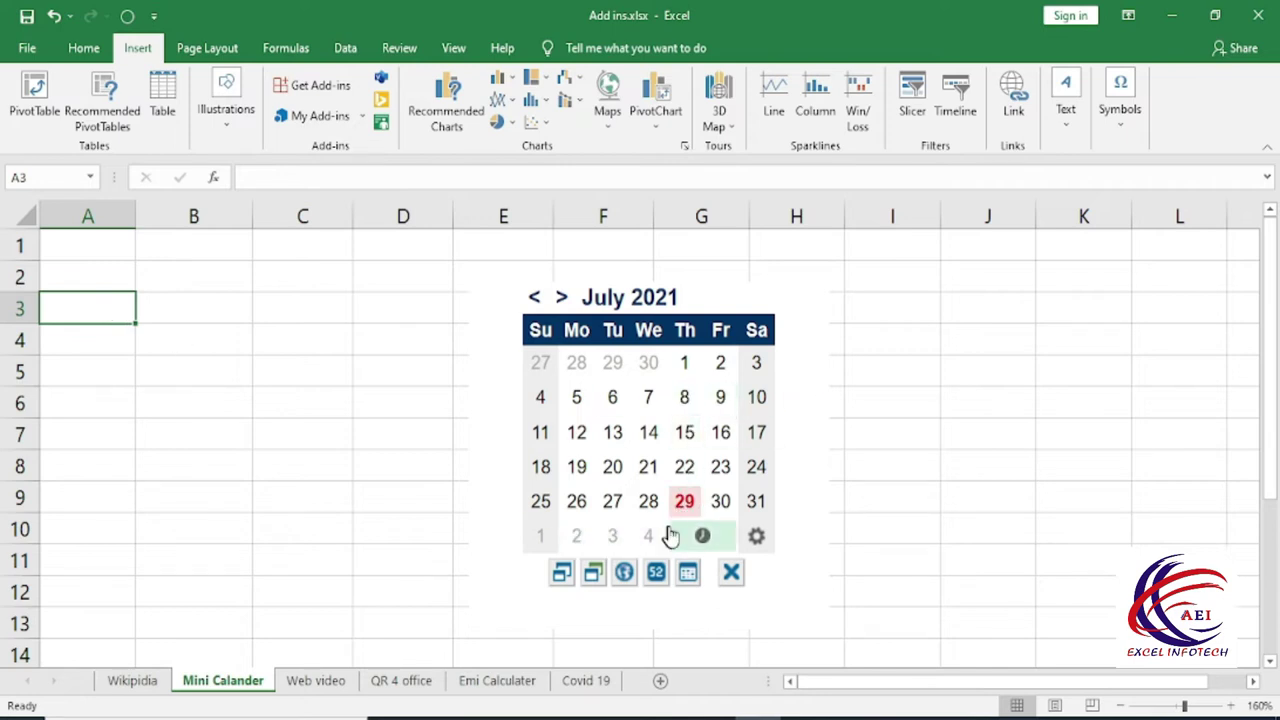
left_click(684, 501)
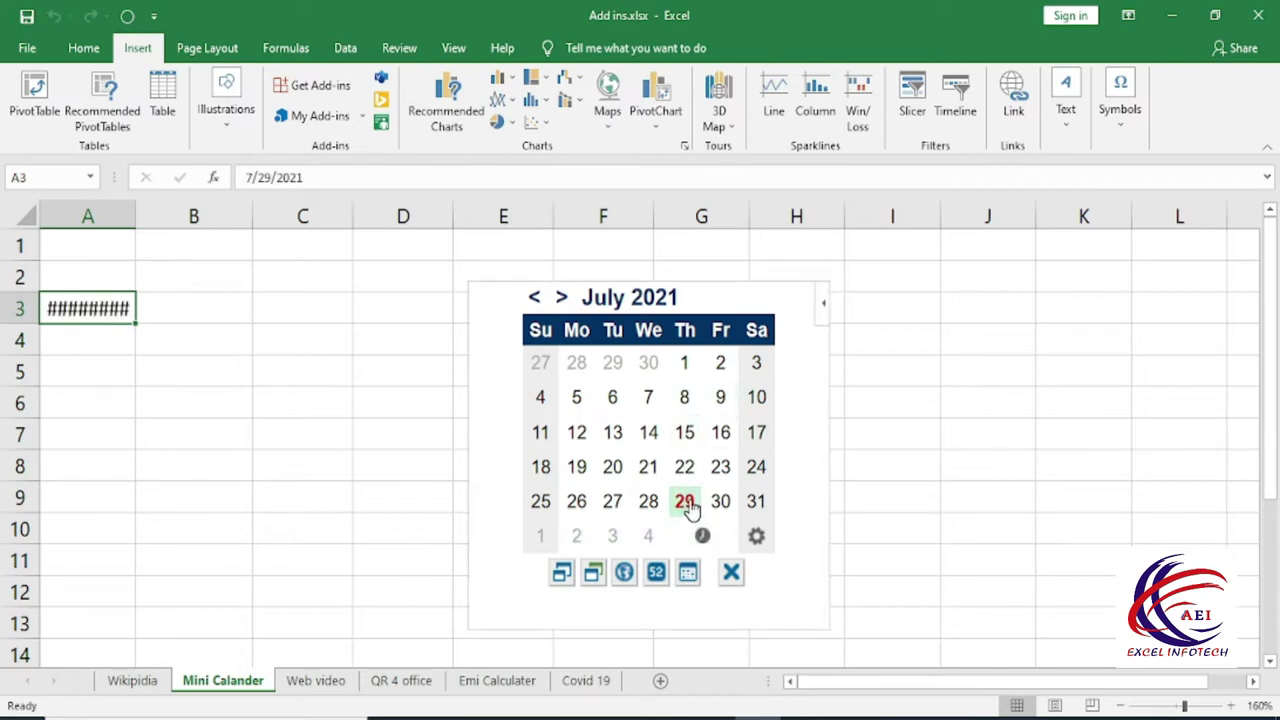
left_click(97, 337)
left_click(720, 501)
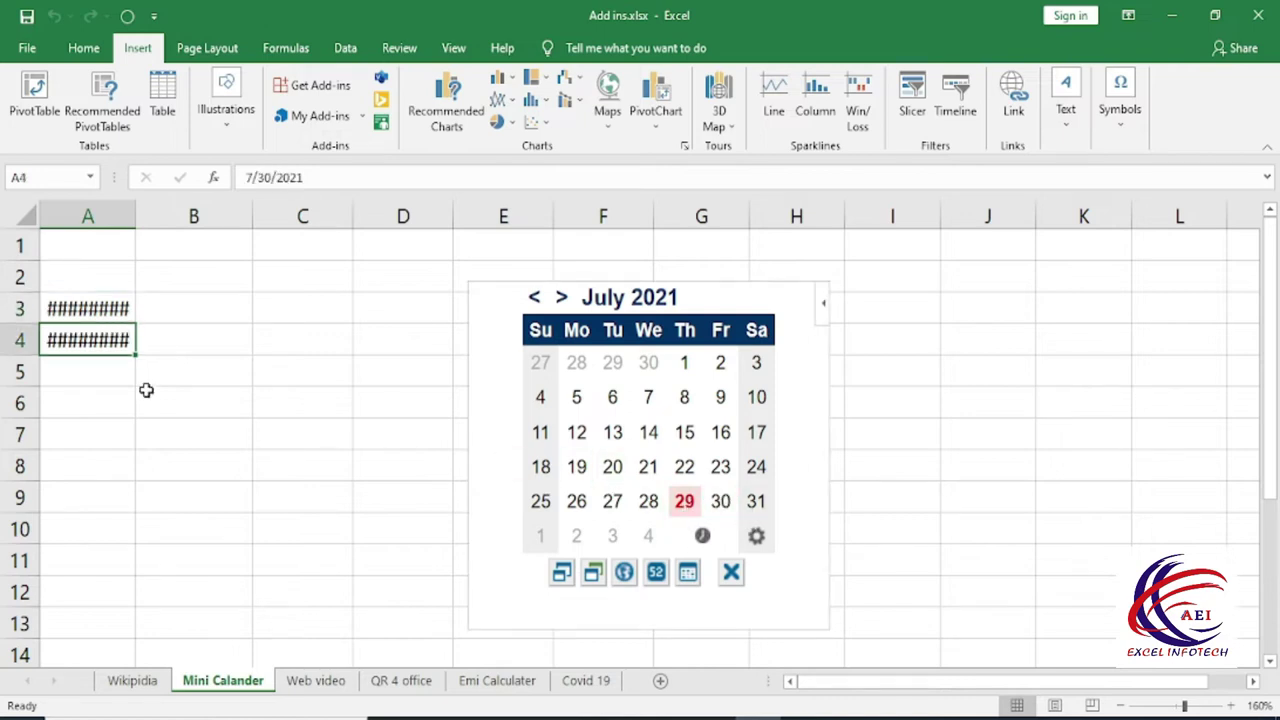
left_click(110, 372)
left_click(756, 501)
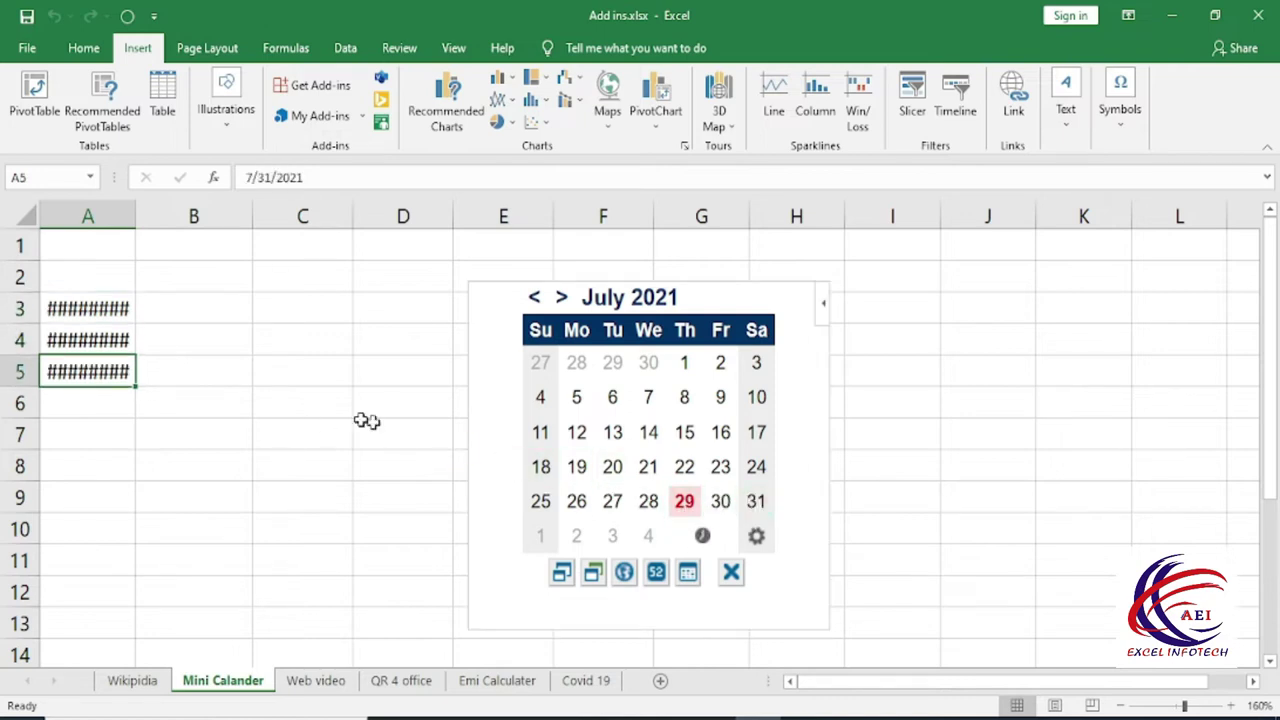
left_click_drag(135, 211, 176, 207)
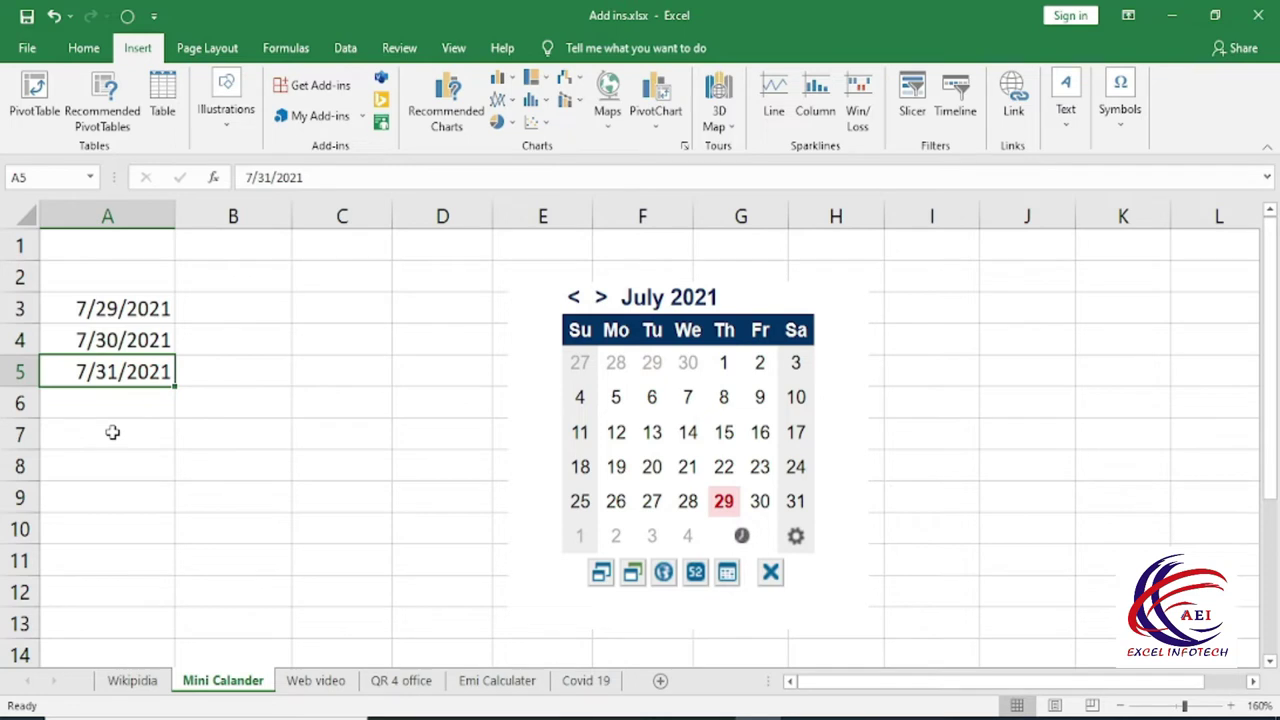
- Insert the current time, 1:03 AM, into B3, B4 and B5, then select A3:A5
left_click(224, 314)
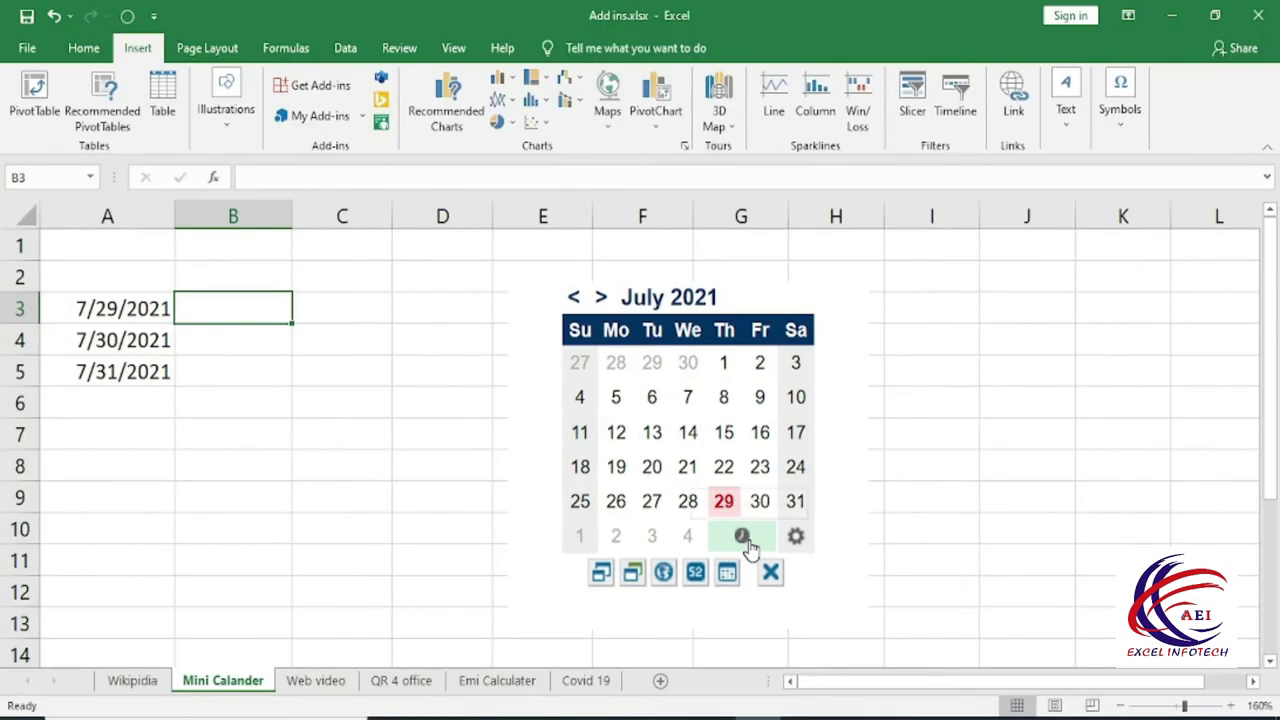
left_click(742, 537)
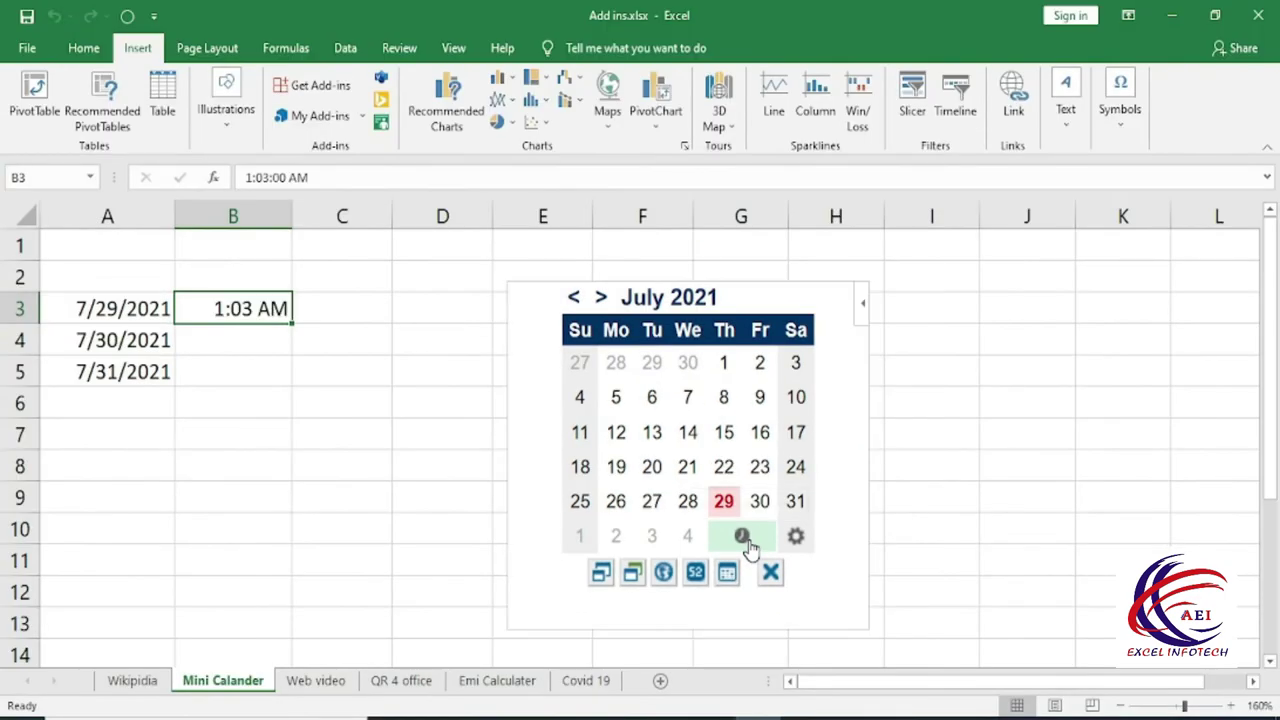
left_click(280, 338)
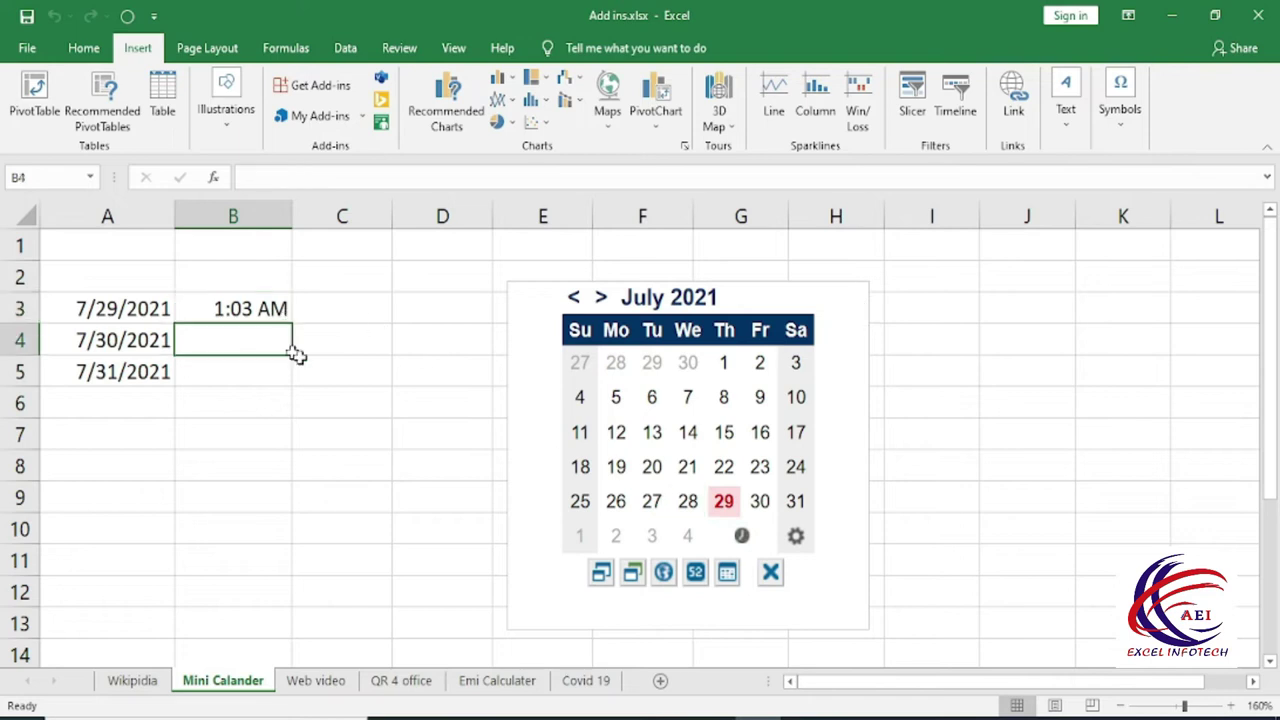
left_click(742, 537)
left_click(270, 373)
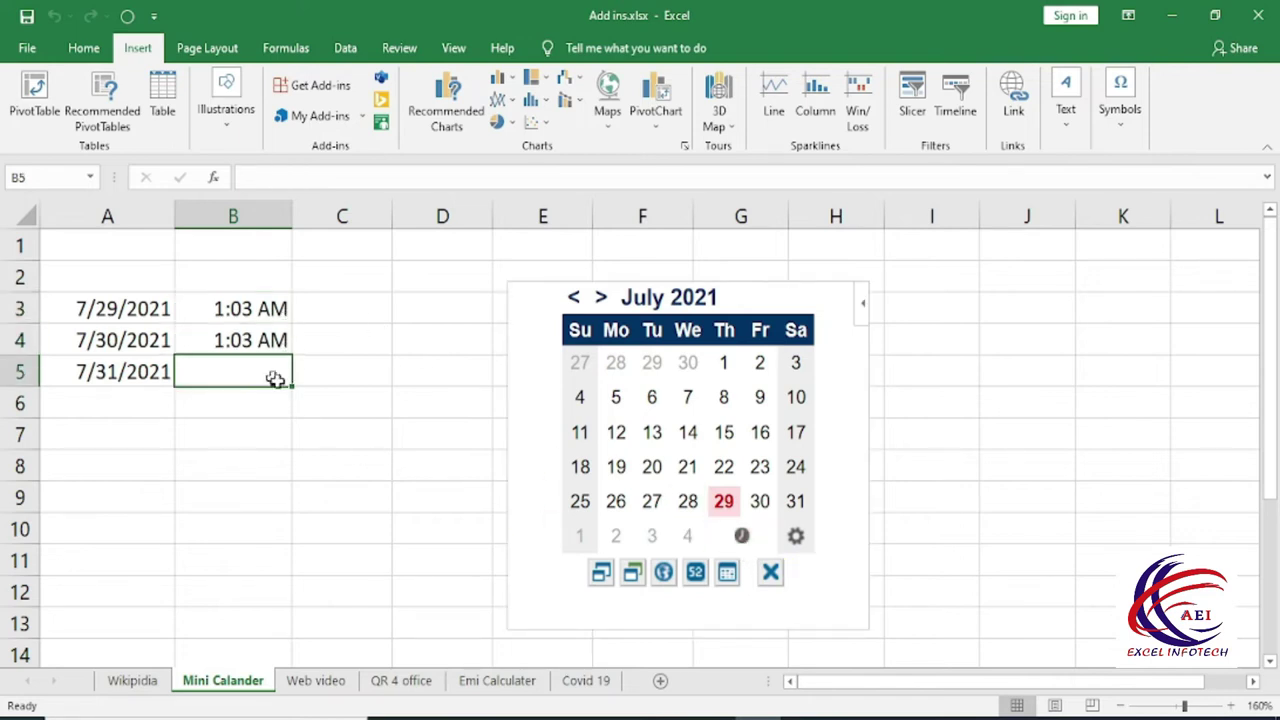
left_click(742, 537)
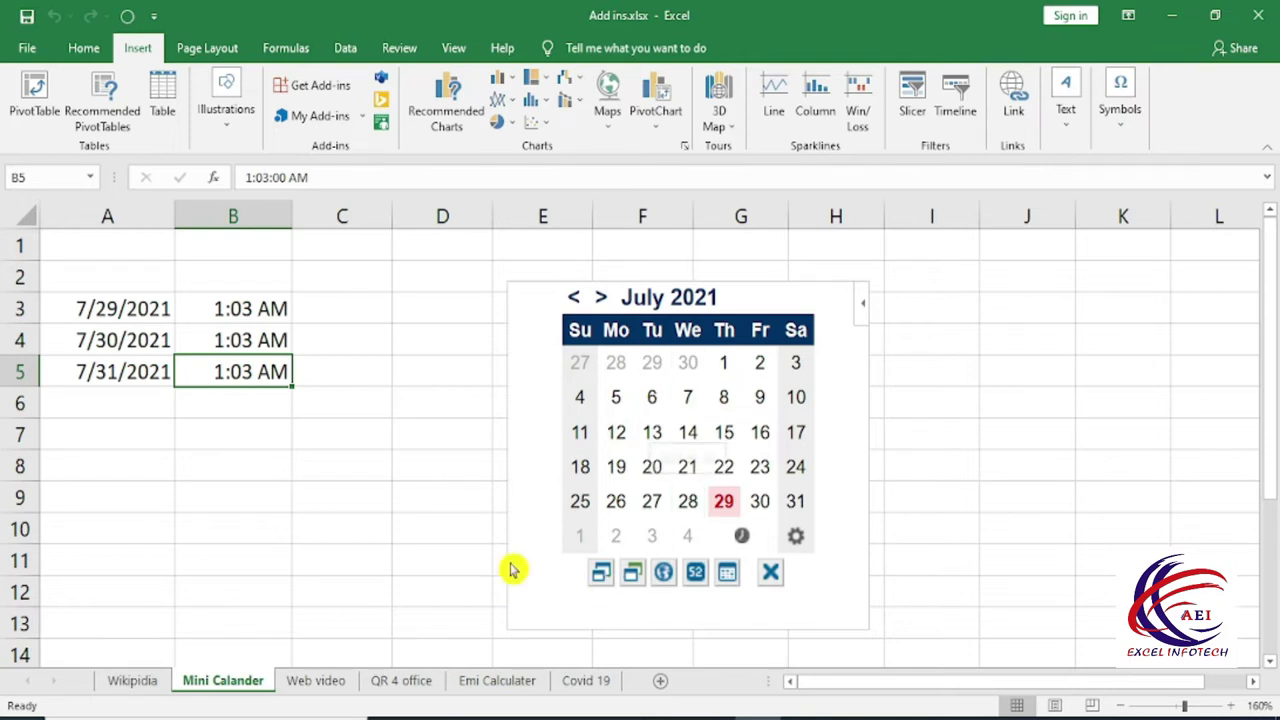
left_click_drag(124, 310, 120, 368)
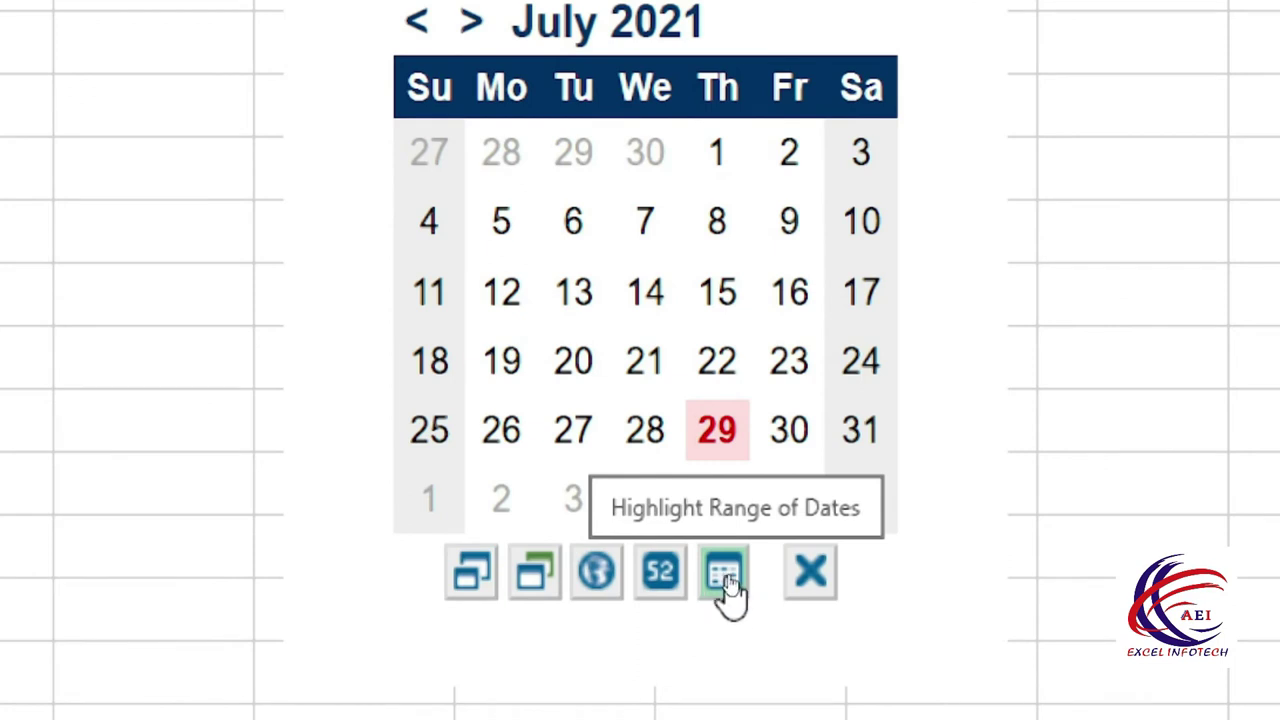
- Highlight the A3:A5 dates (29–31 July) on the mini calendar and confirm the range
left_click(726, 574)
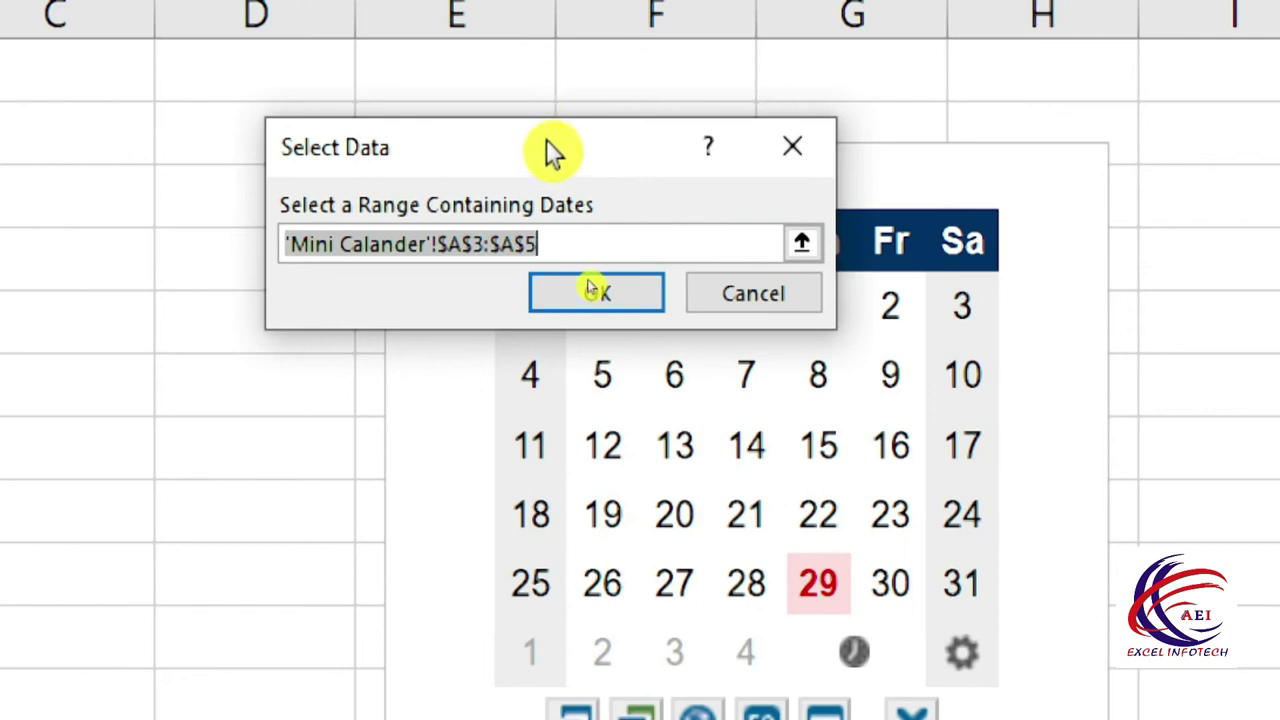
left_click_drag(551, 149, 571, 191)
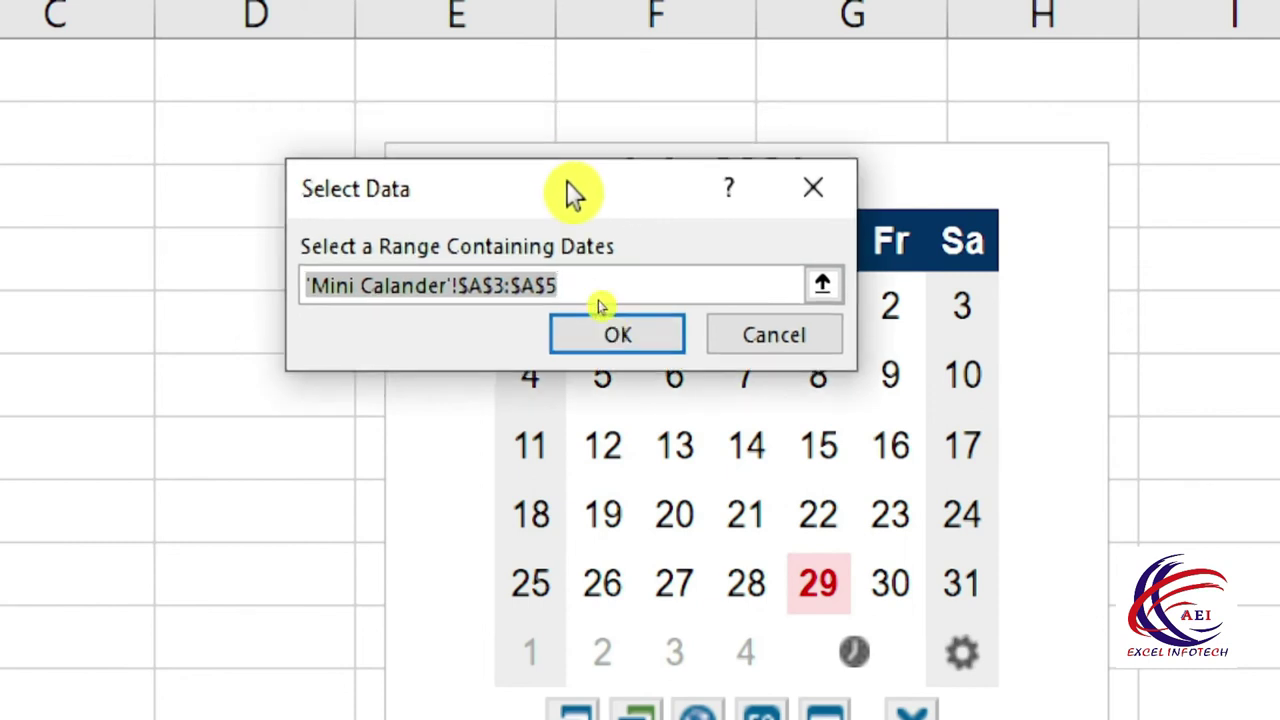
left_click(617, 333)
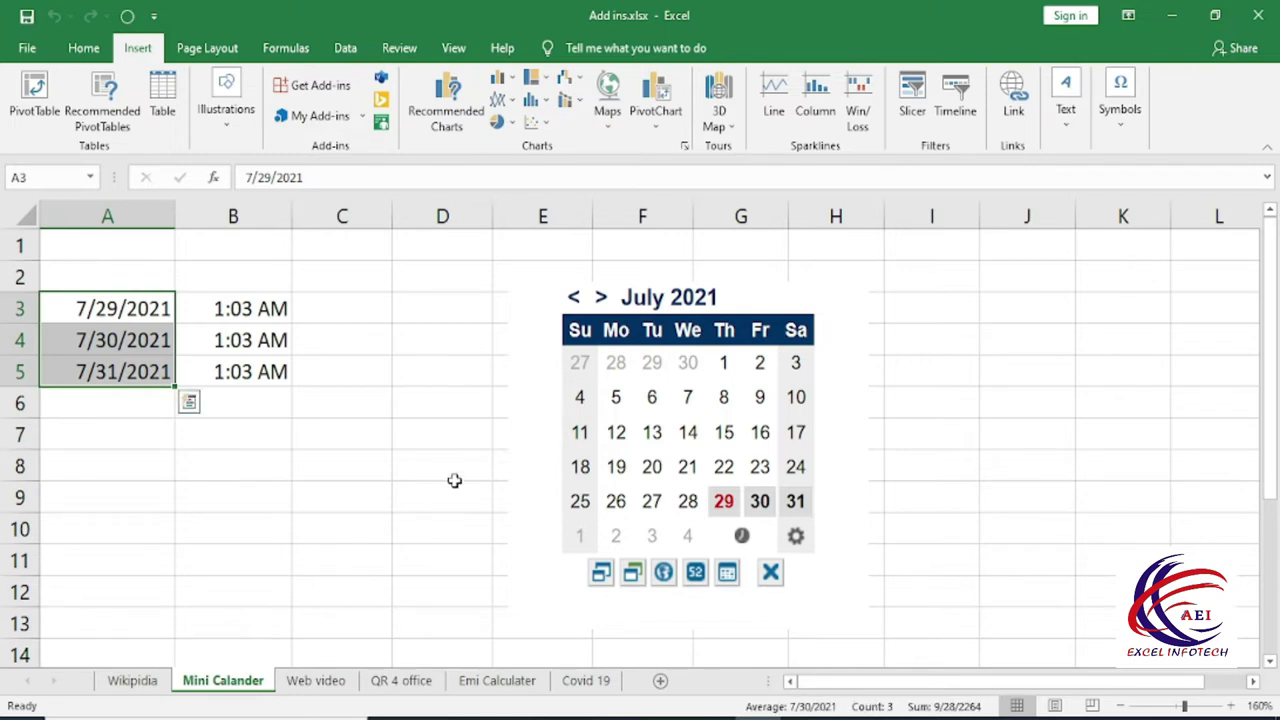
- On the Web video sheet, search the add-in store for 'web video player' and install it
left_click(312, 681)
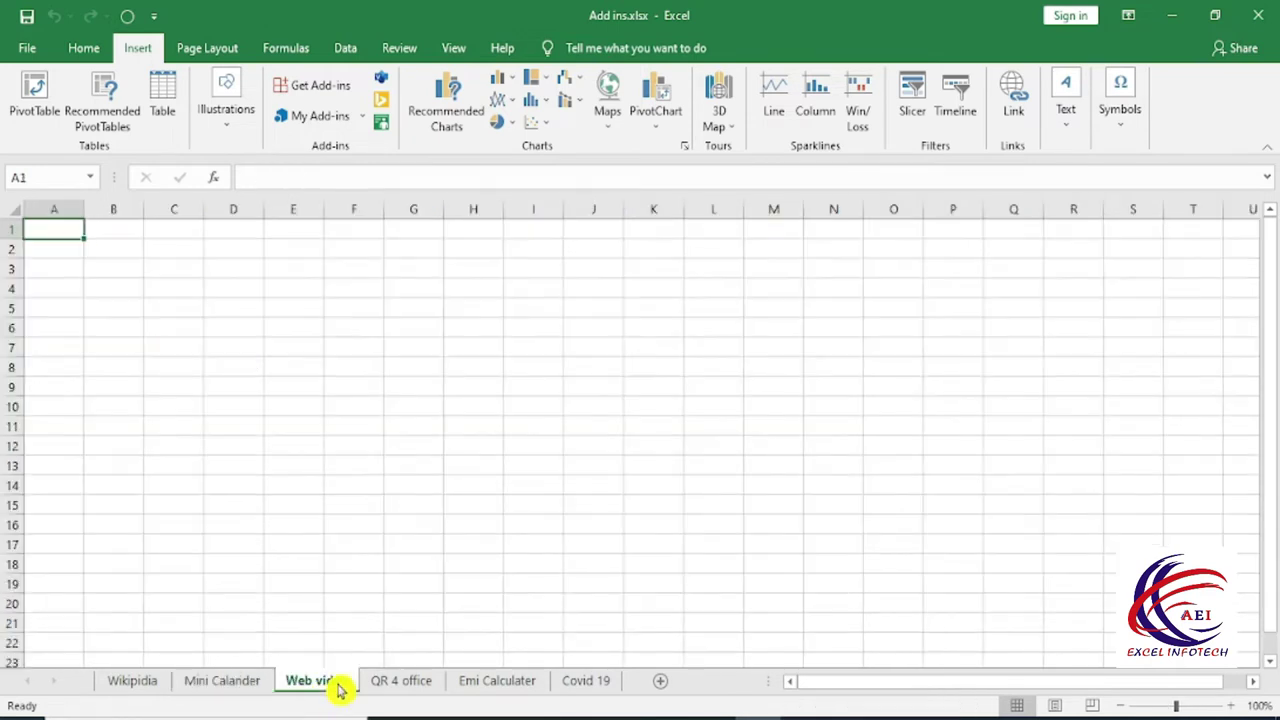
left_click(318, 85)
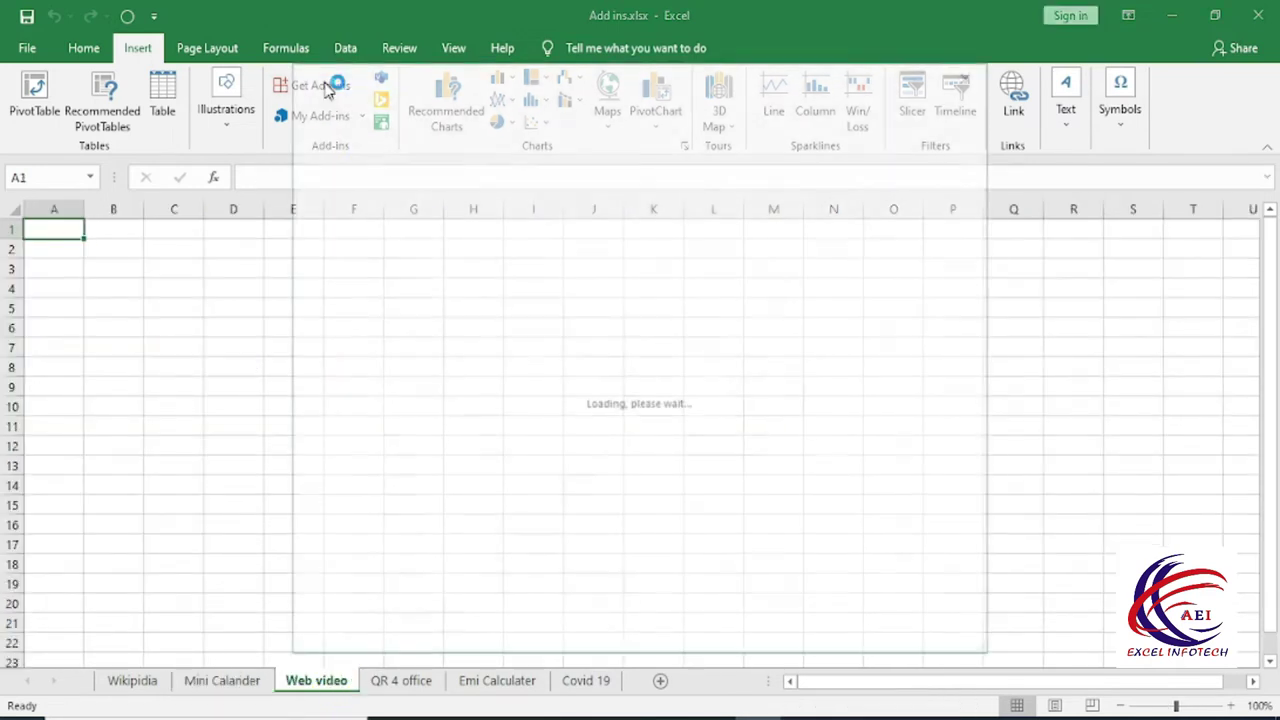
left_click(364, 210)
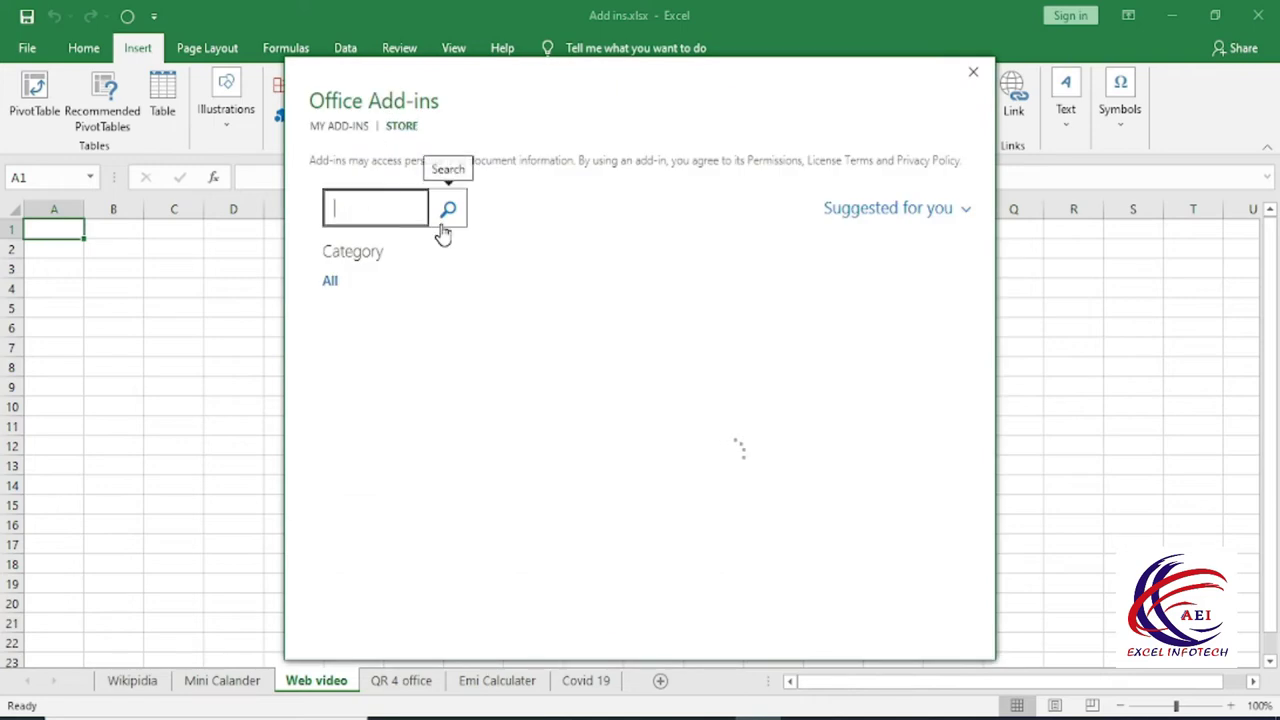
type("web video player")
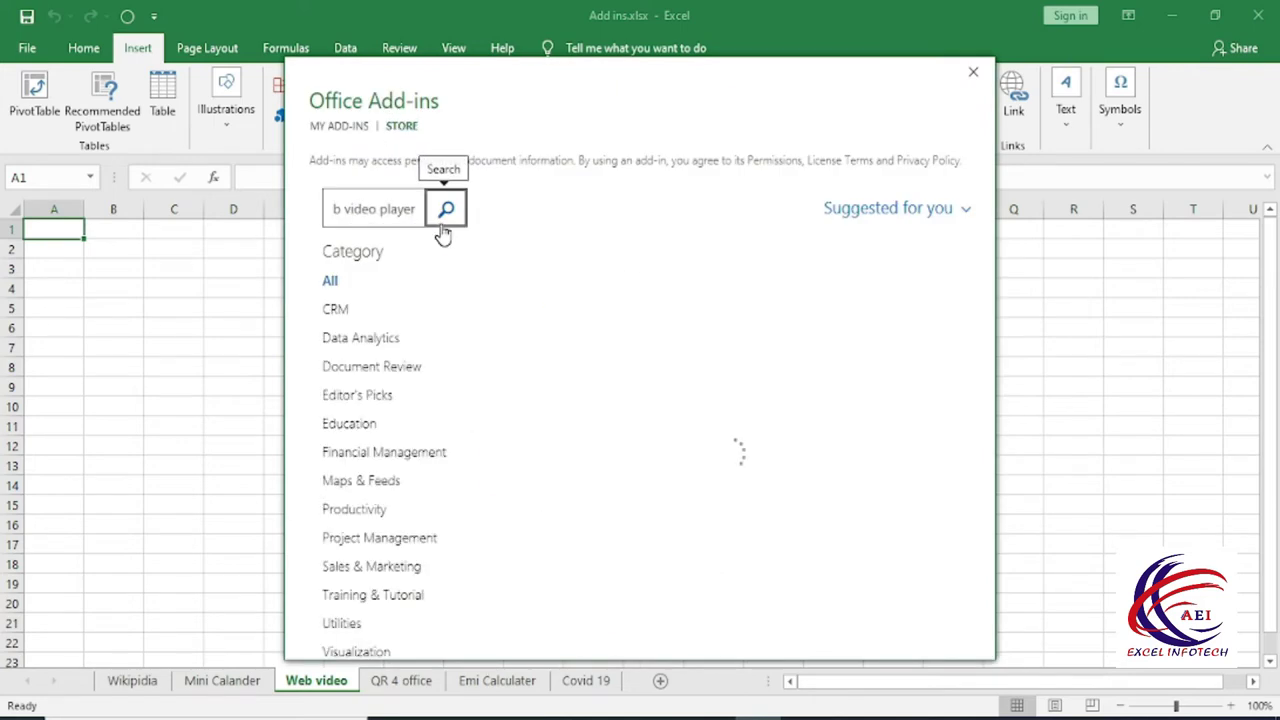
left_click(441, 228)
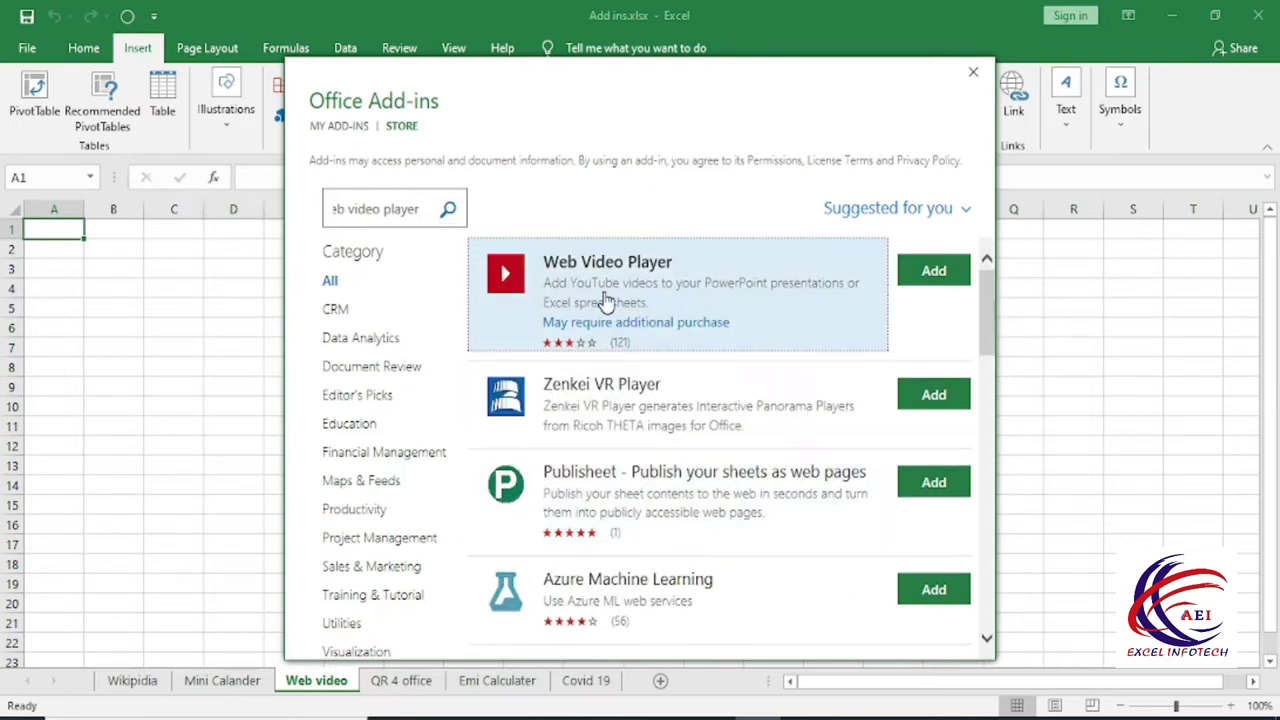
left_click(937, 274)
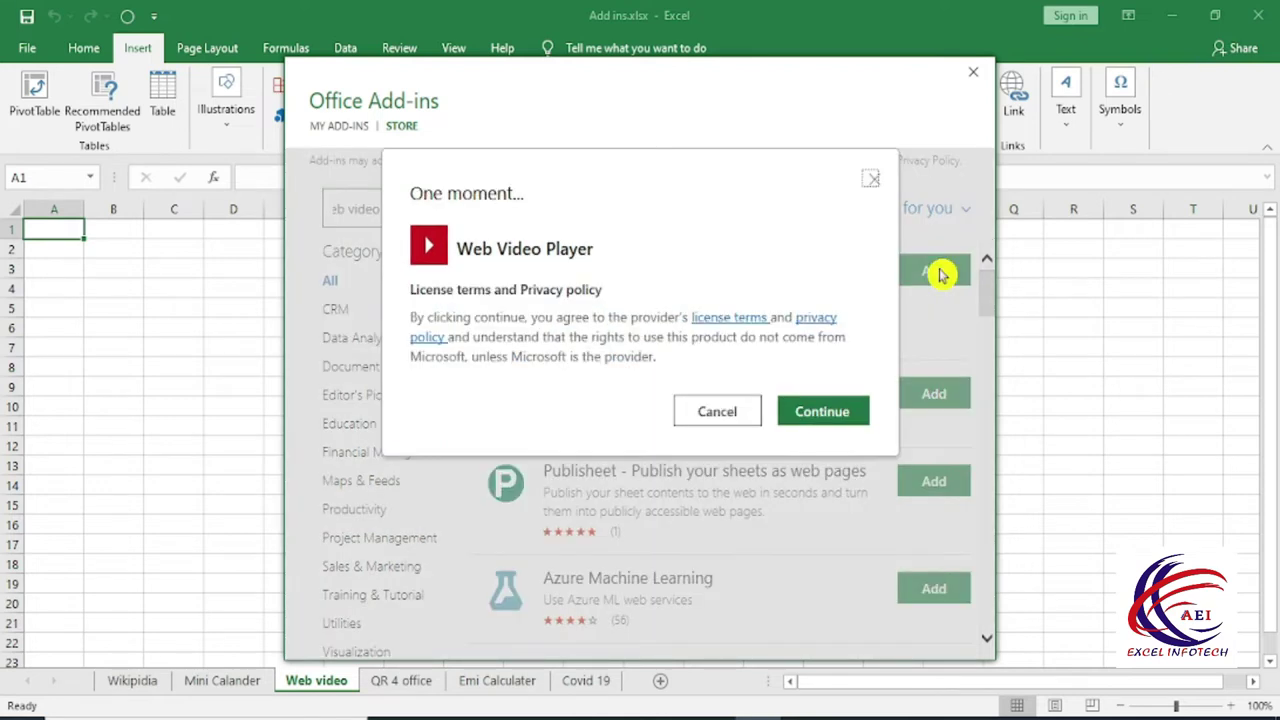
left_click(810, 415)
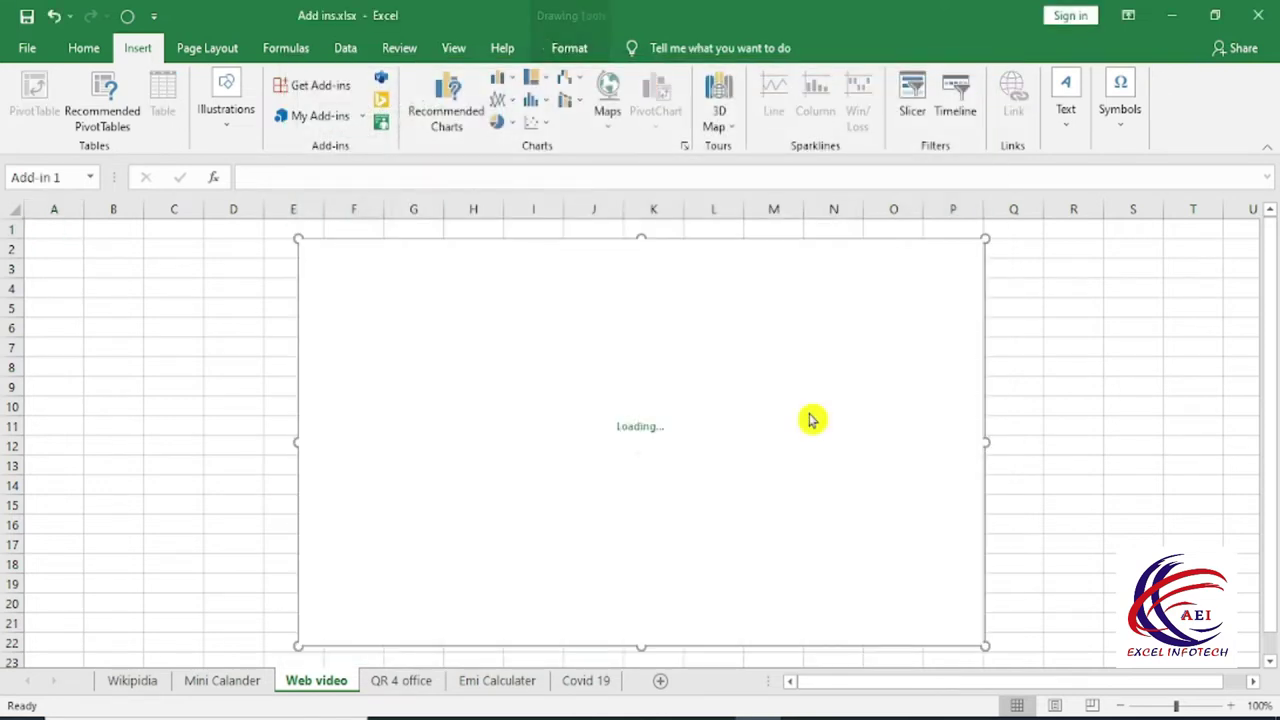
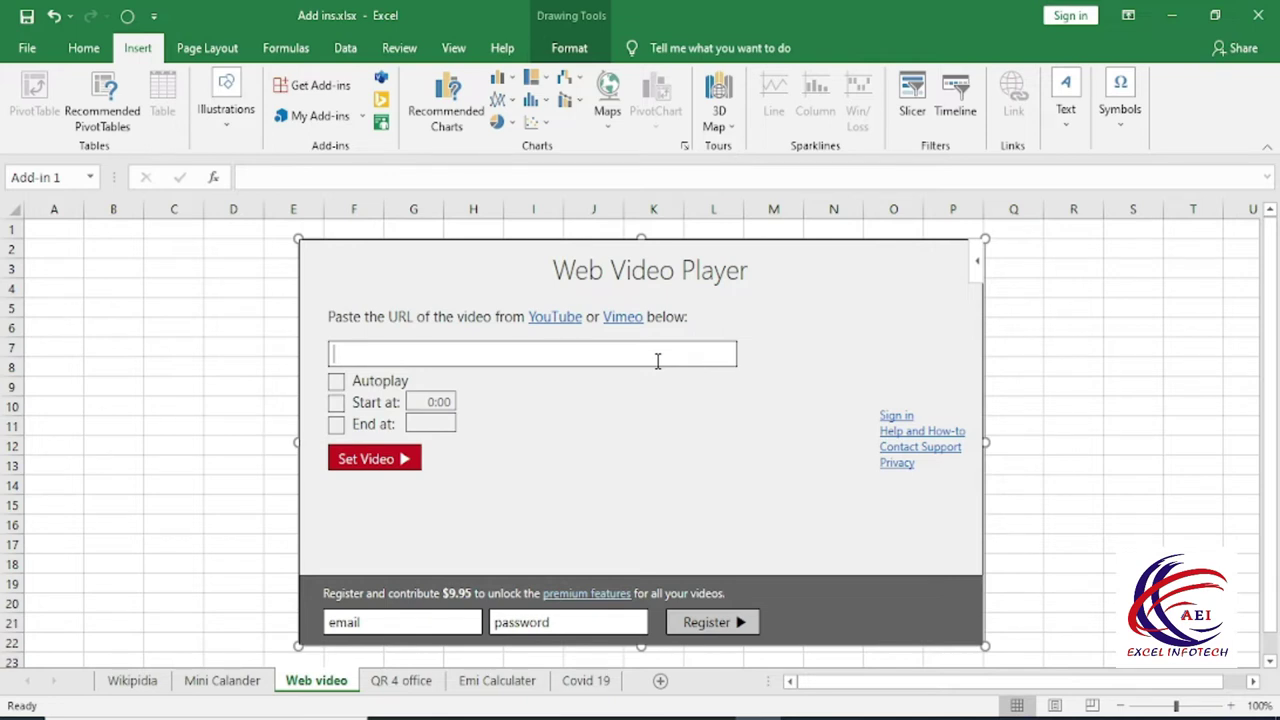
- Copy the Illustrations YouTube video's URL and load it into the Web Video Player add-in
left_click(795, 712)
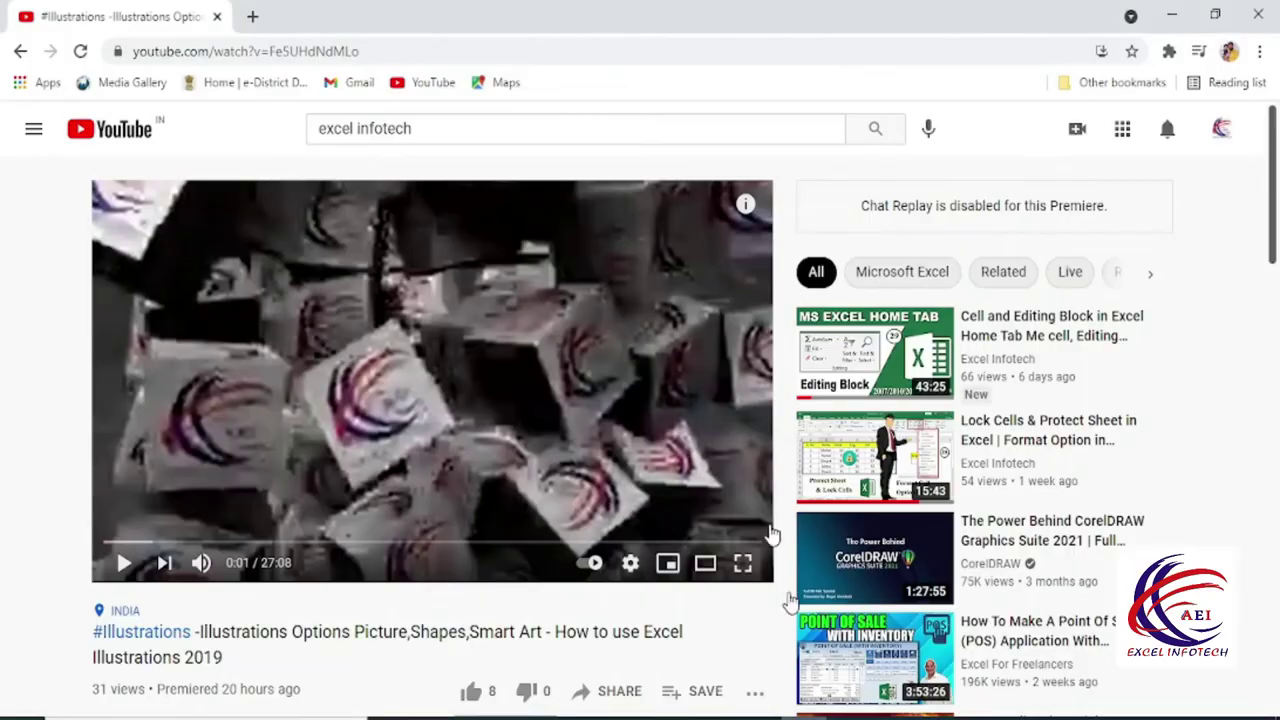
left_click(363, 51)
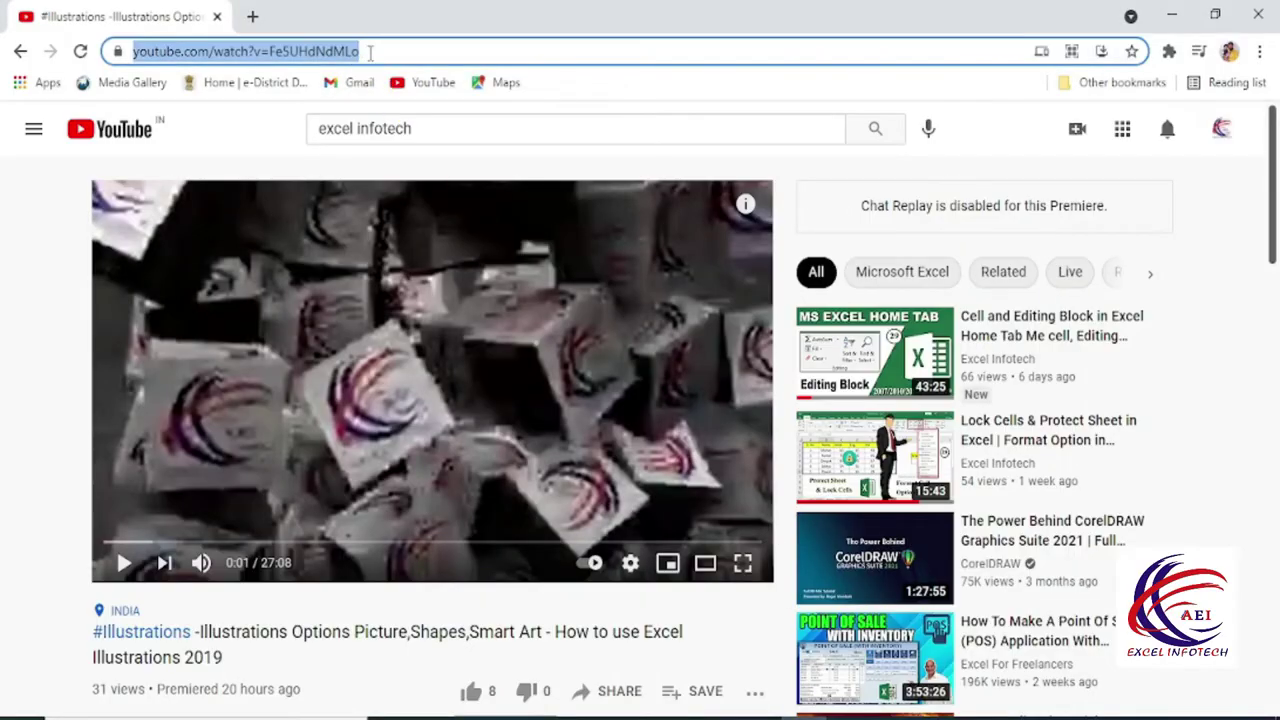
key("alt+Tab")
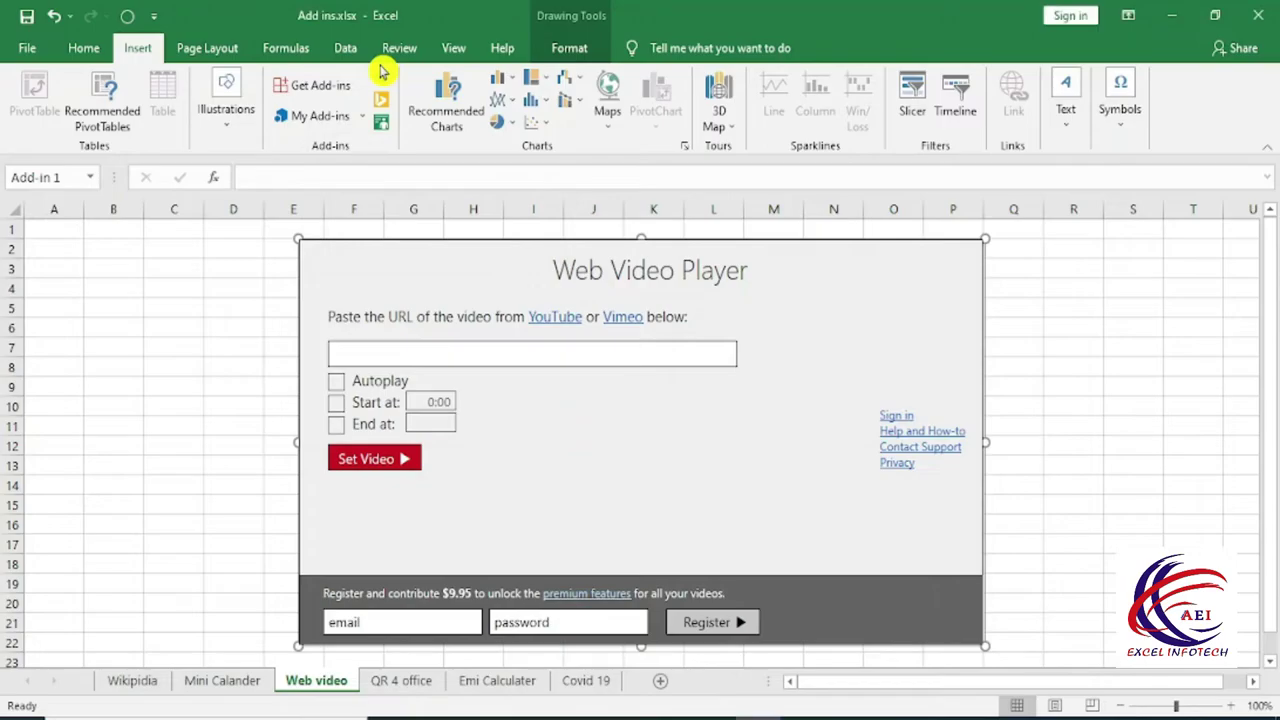
left_click(360, 360)
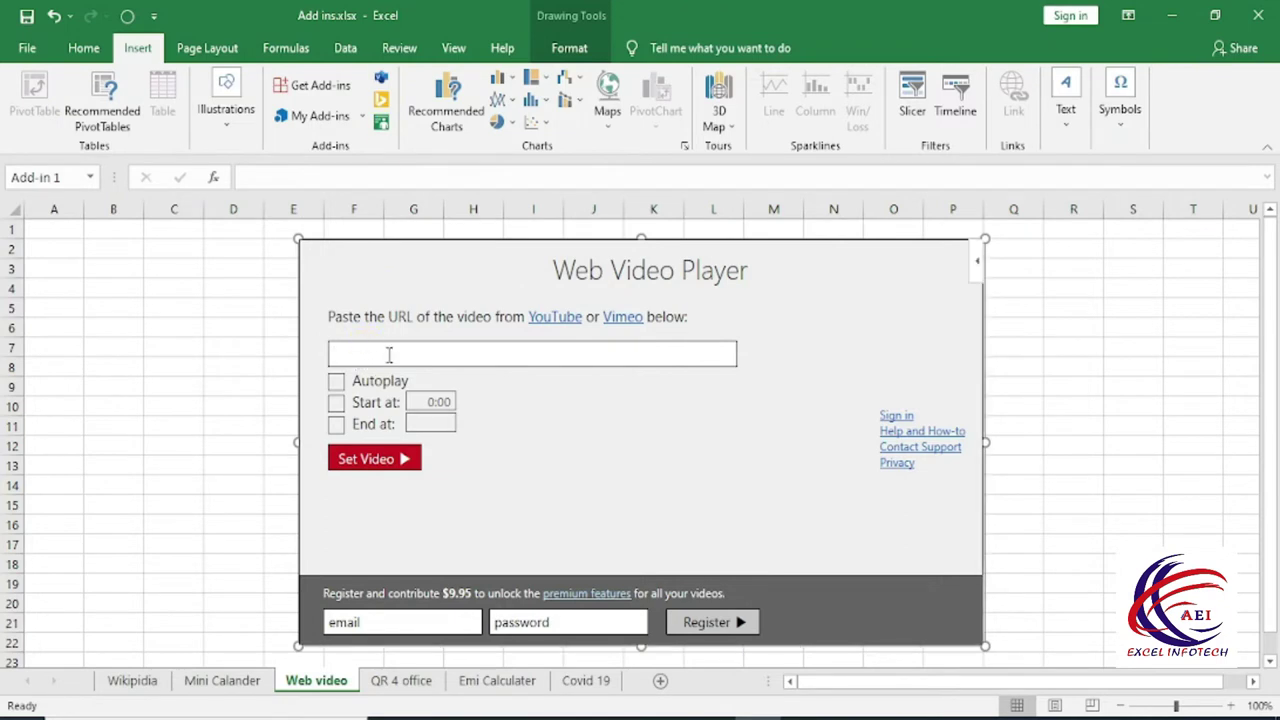
type("https://www.youtube.com/watch?v=Fe5UHdNdMLo")
left_click(368, 458)
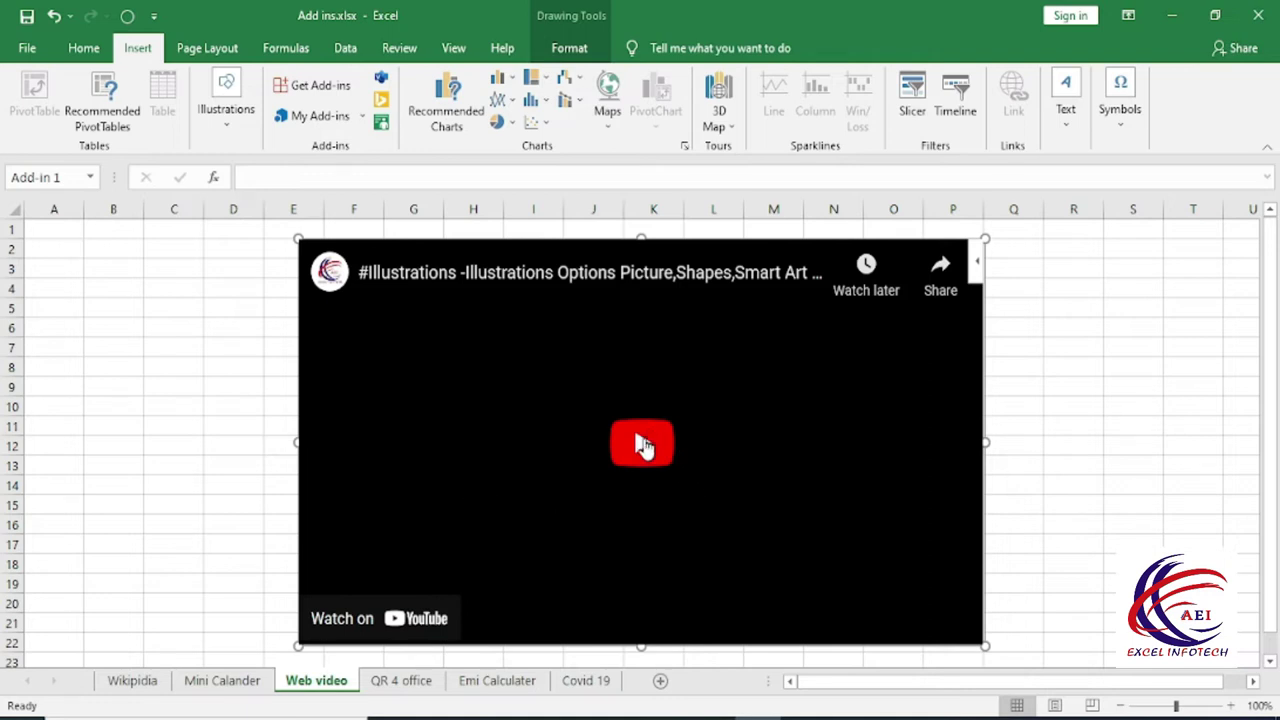
- Play the embedded video at 720p quality, pause it, then go to the QR 4 office sheet
left_click(642, 445)
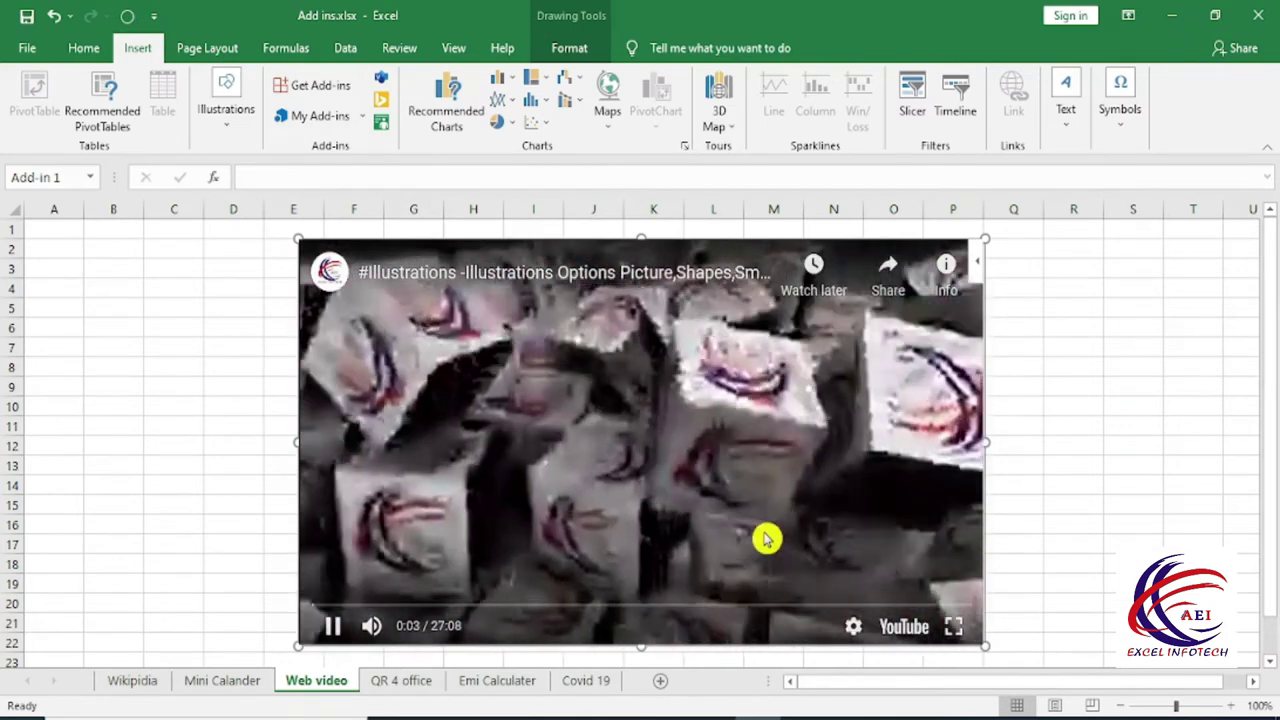
left_click(853, 627)
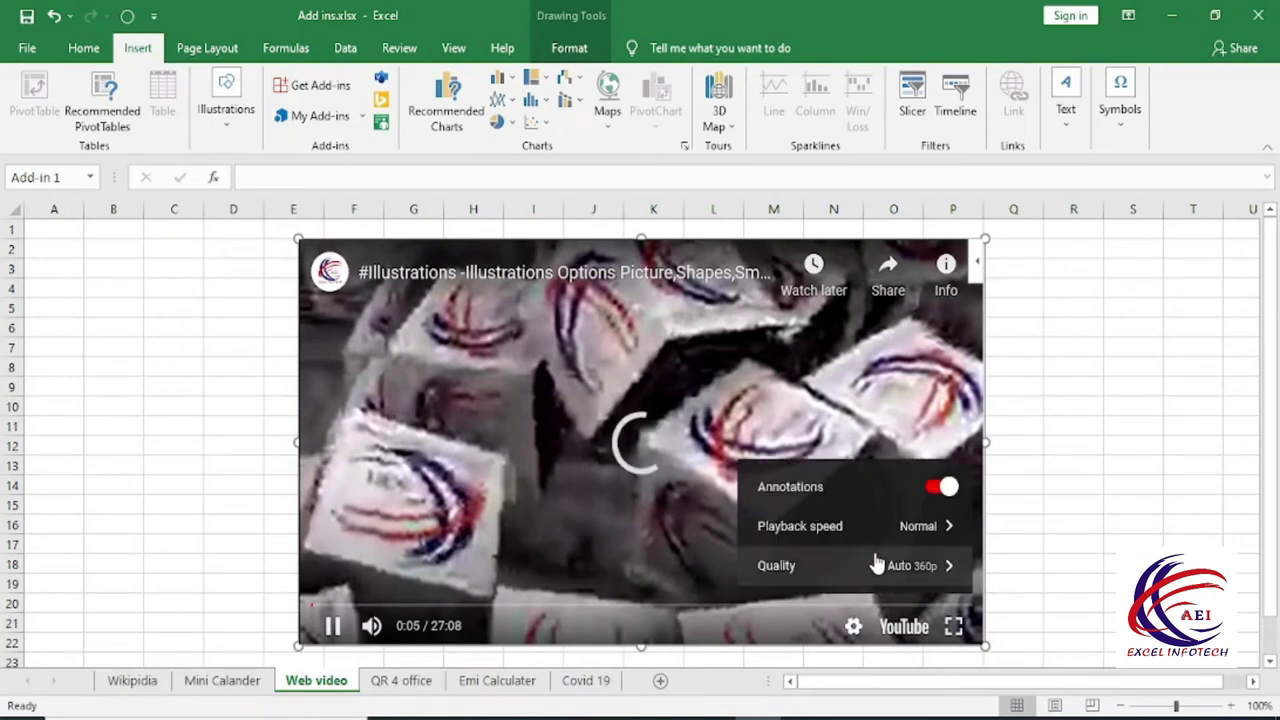
left_click(876, 565)
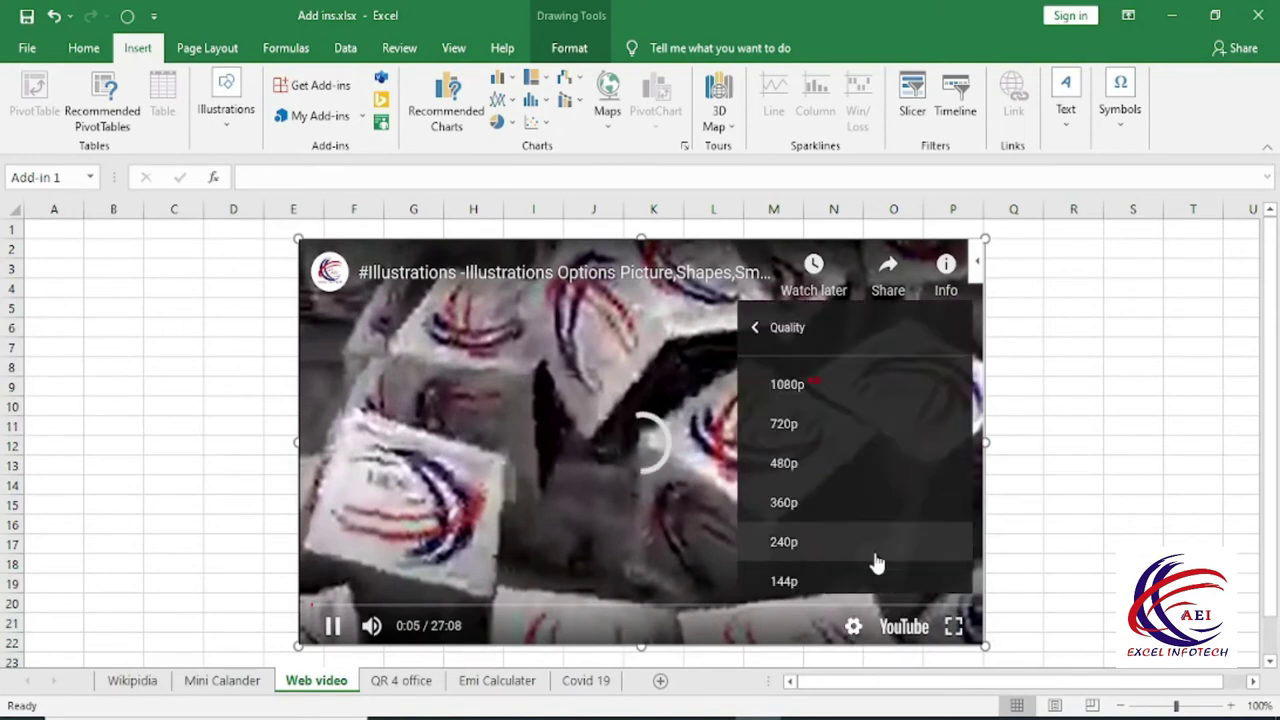
left_click(799, 427)
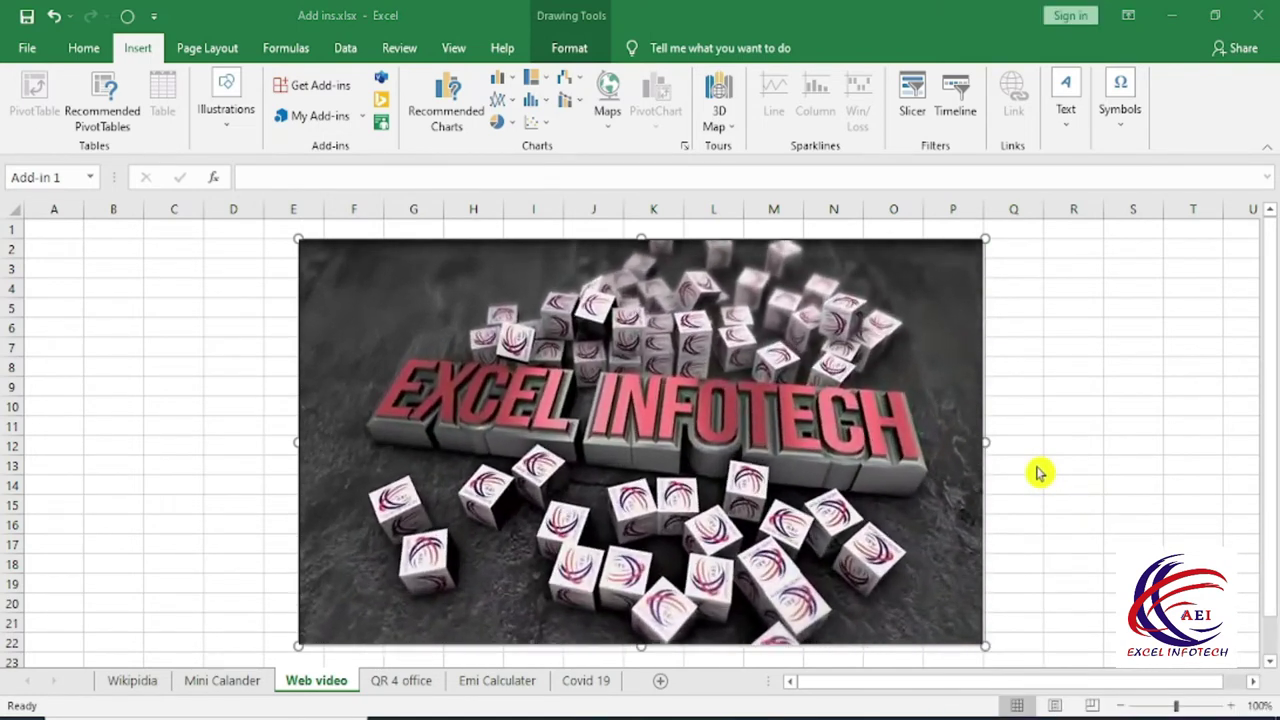
left_click(610, 557)
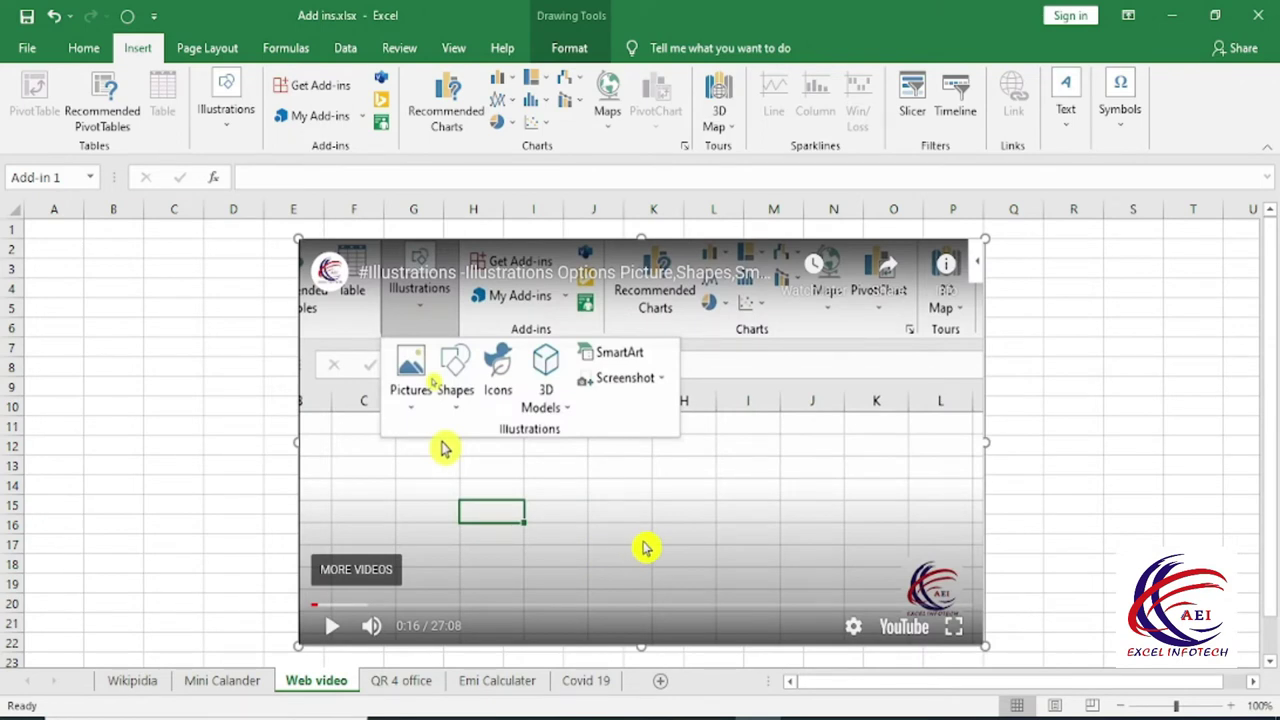
left_click(413, 682)
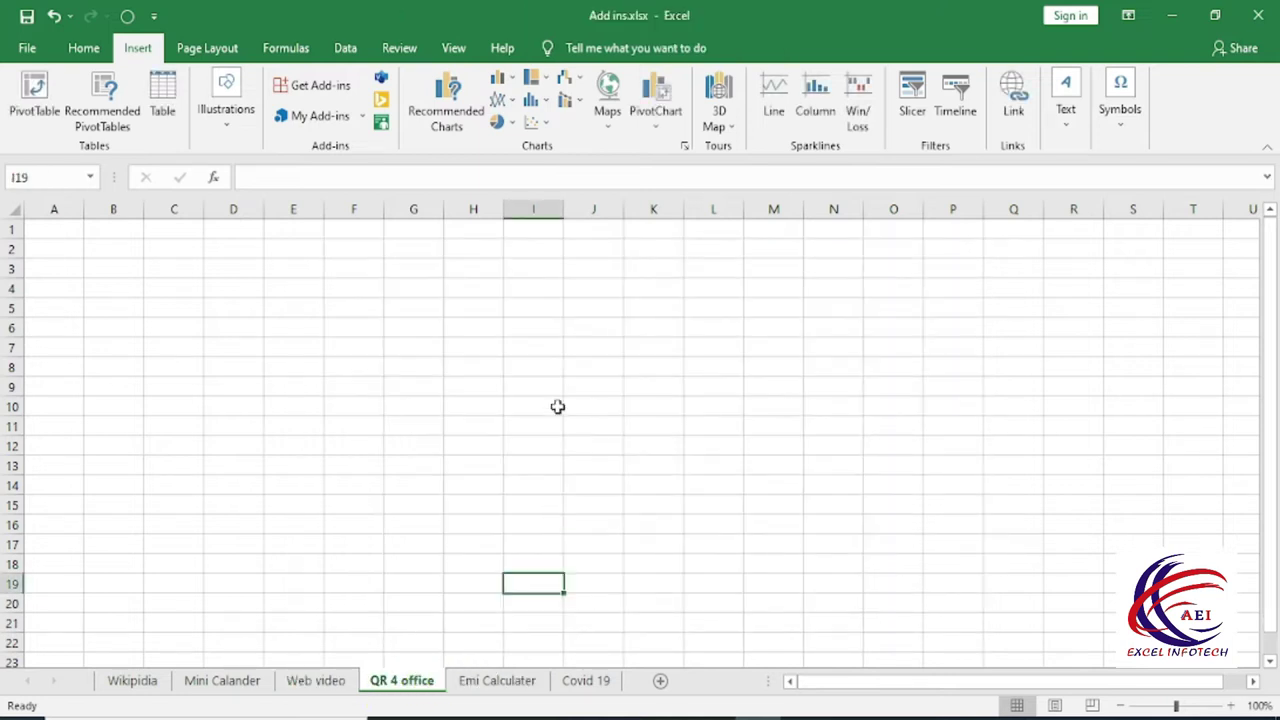
- Search the add-in store for 'Qr 4 office' and add QR4Office, accepting its license terms
left_click(349, 91)
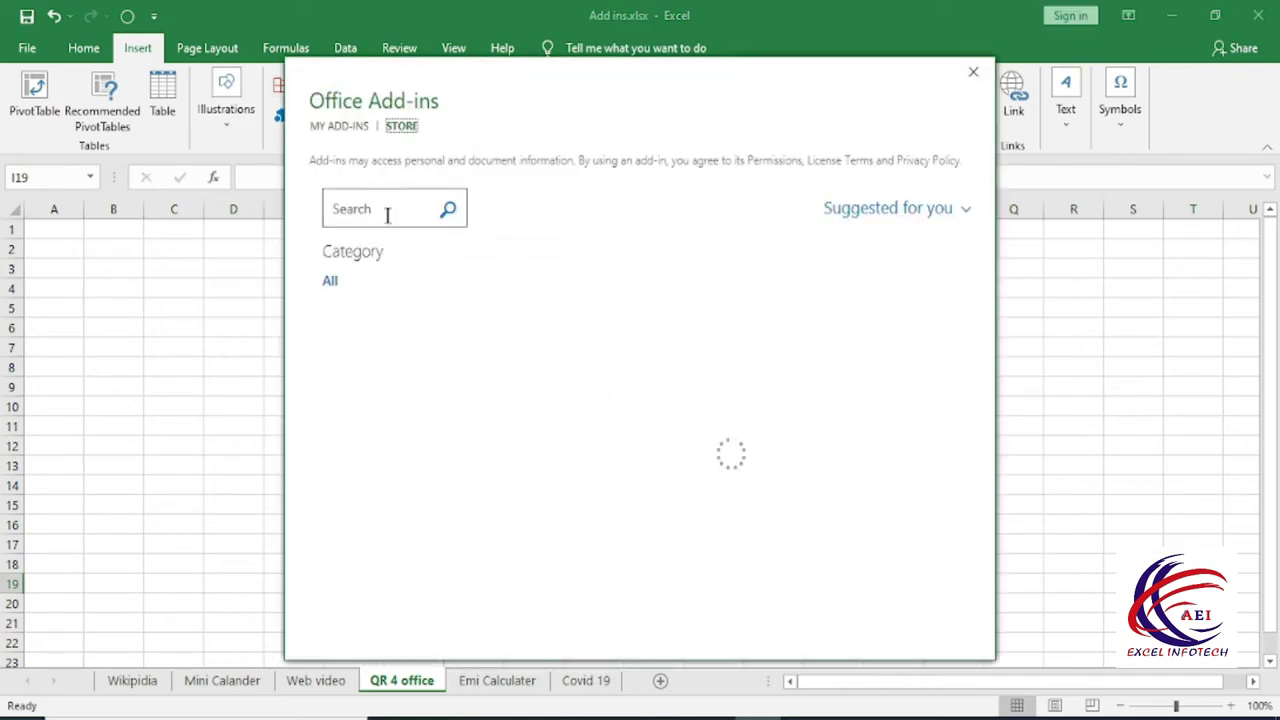
left_click(384, 209)
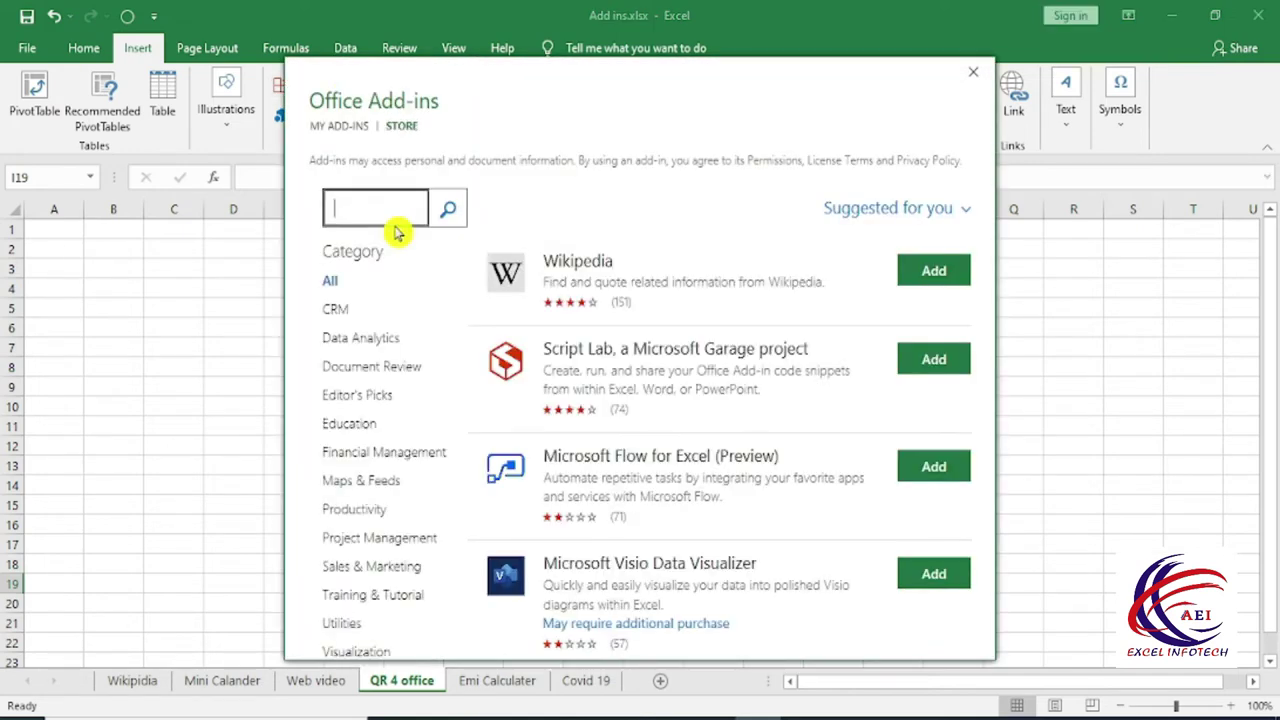
type("Qr 4 office")
key("Return")
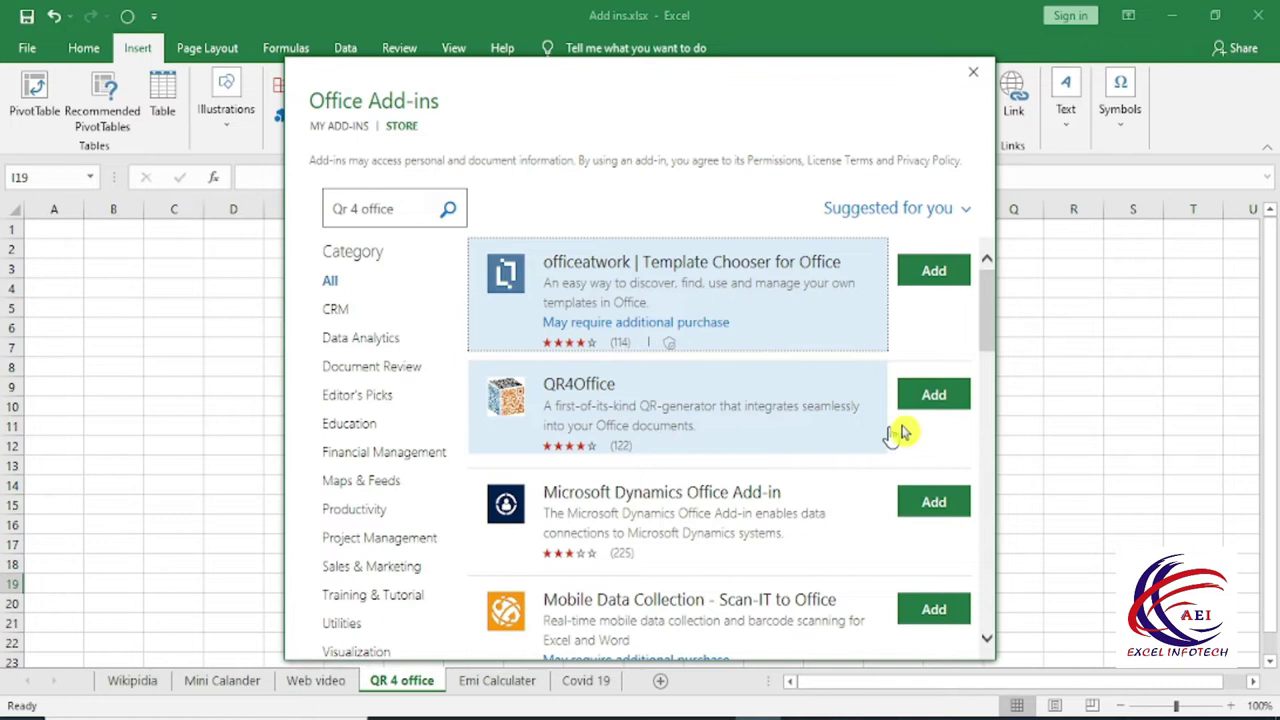
left_click(930, 396)
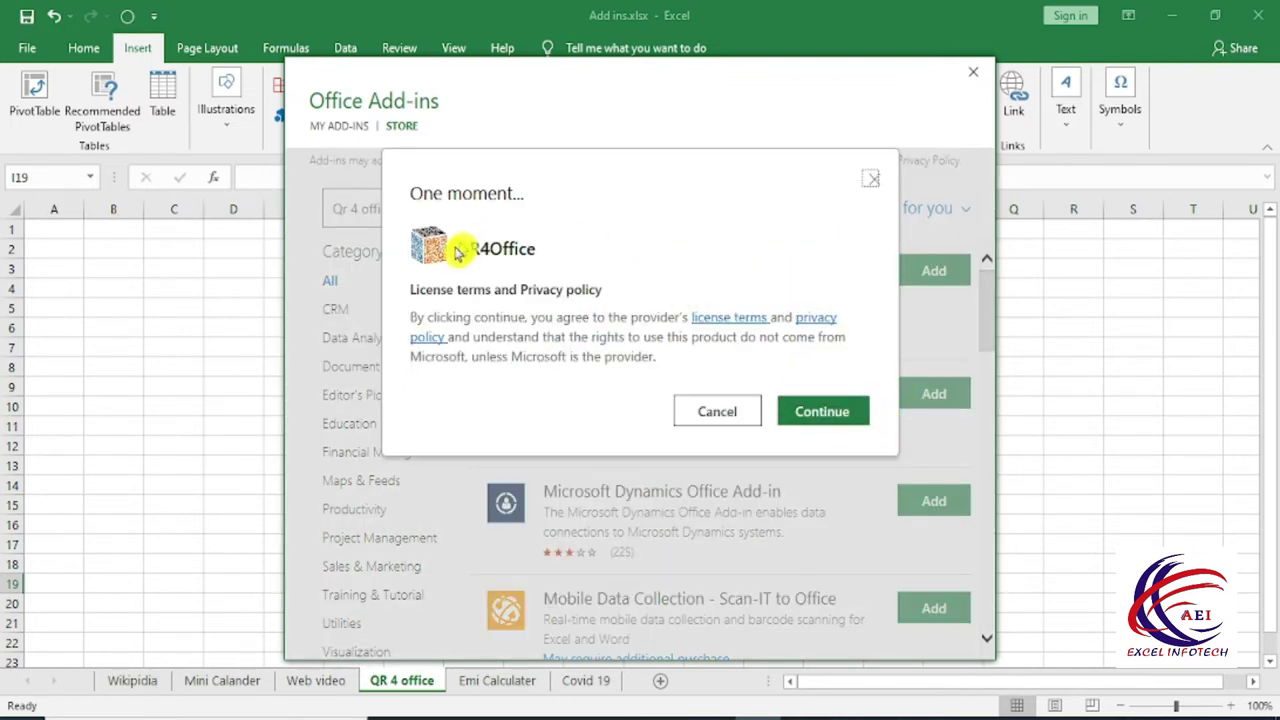
left_click(822, 412)
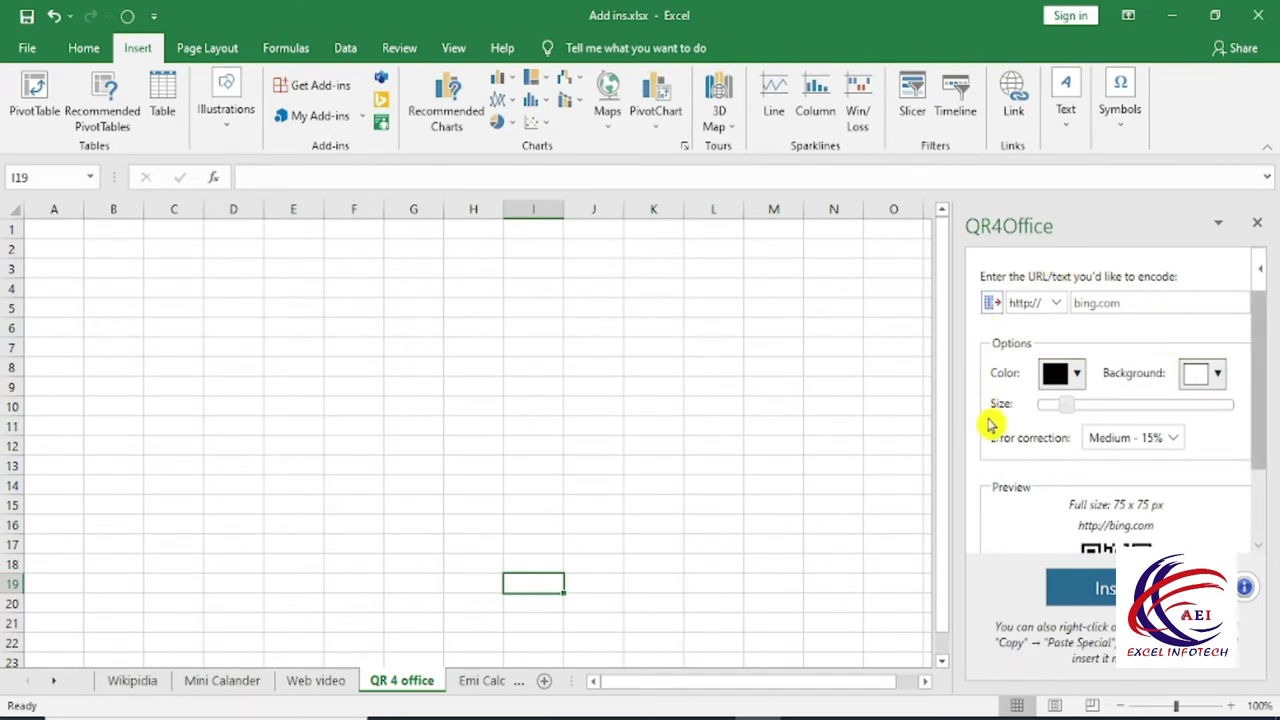
- In QR4Office, choose the tel: prefix, enter the phone number, and insert its QR code
left_click(1056, 303)
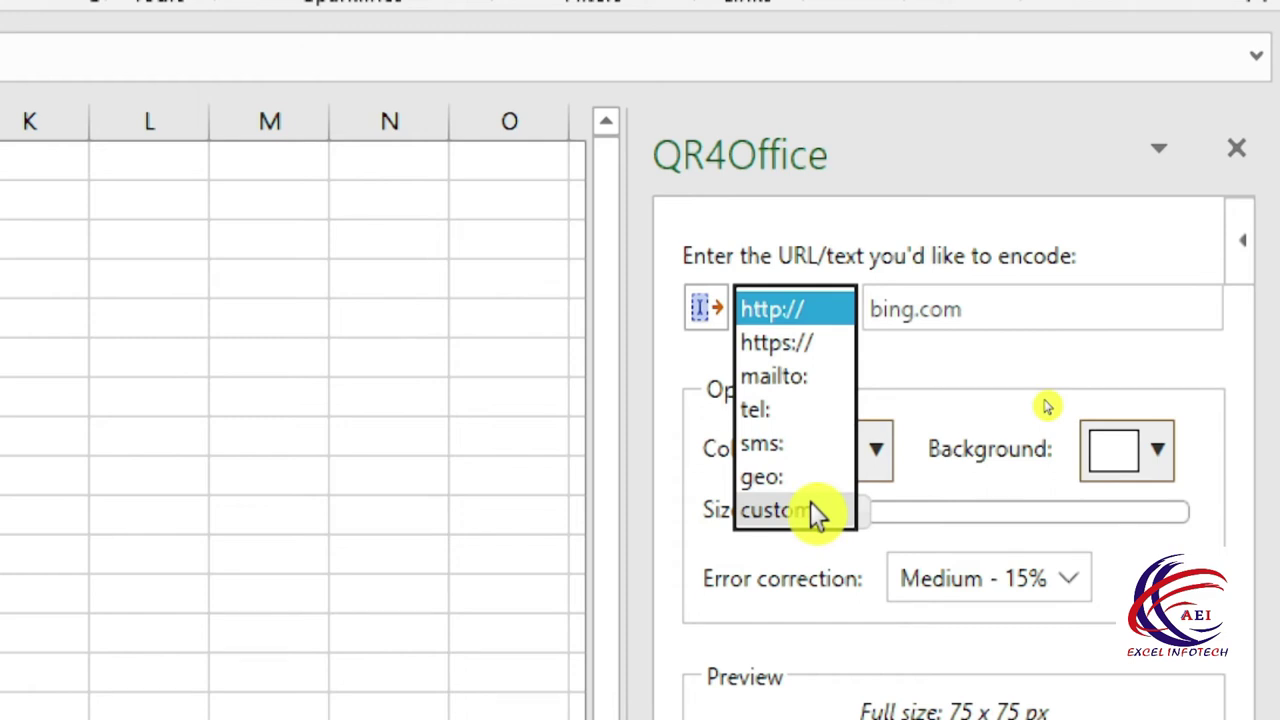
left_click(793, 409)
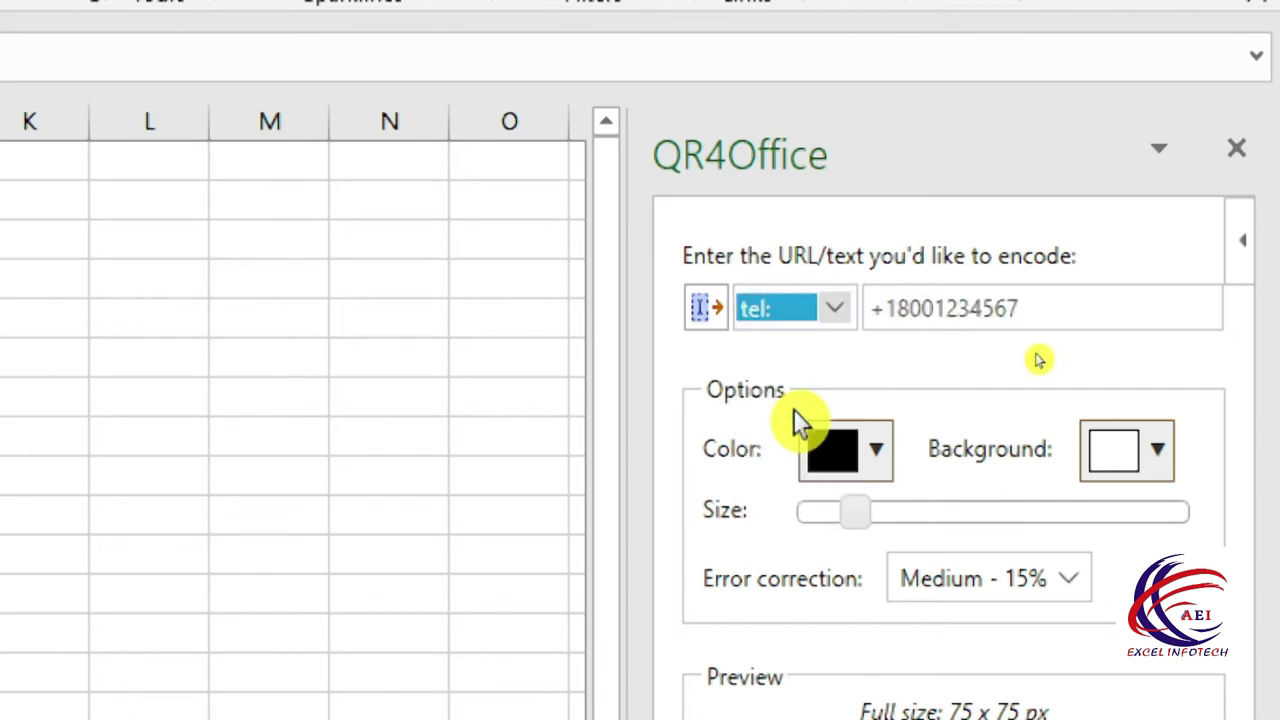
left_click(951, 307)
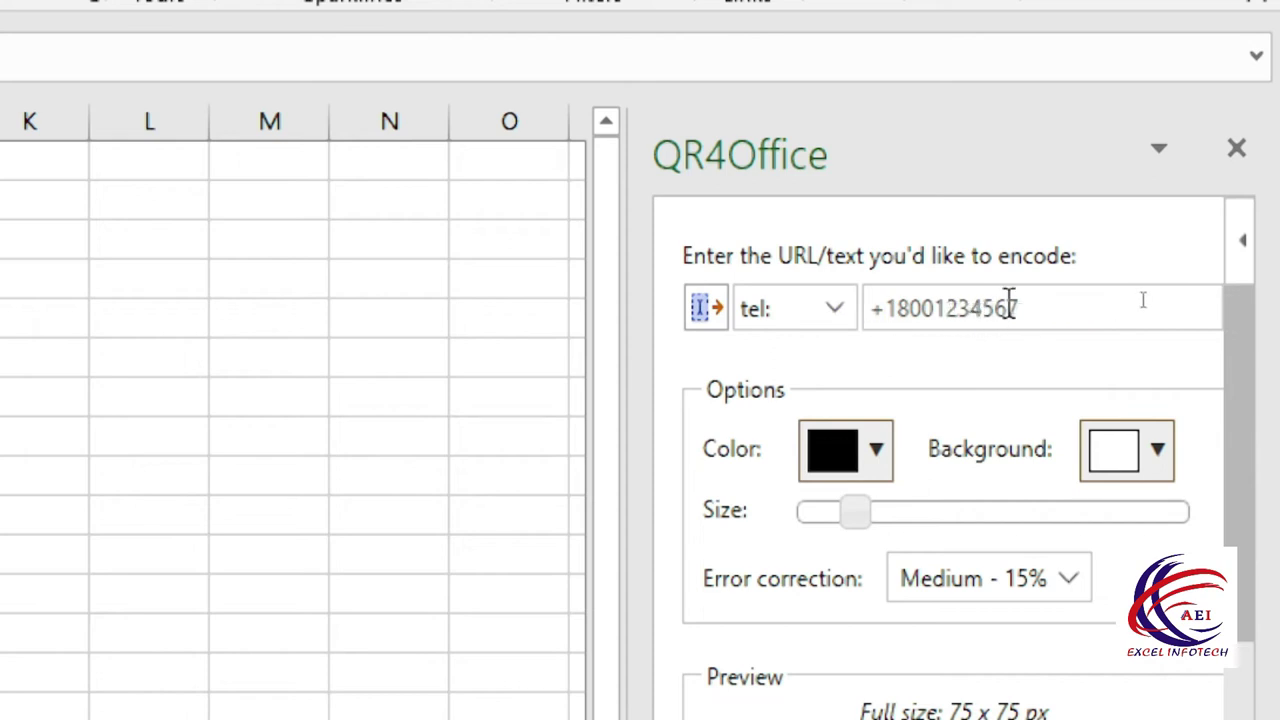
type("9")
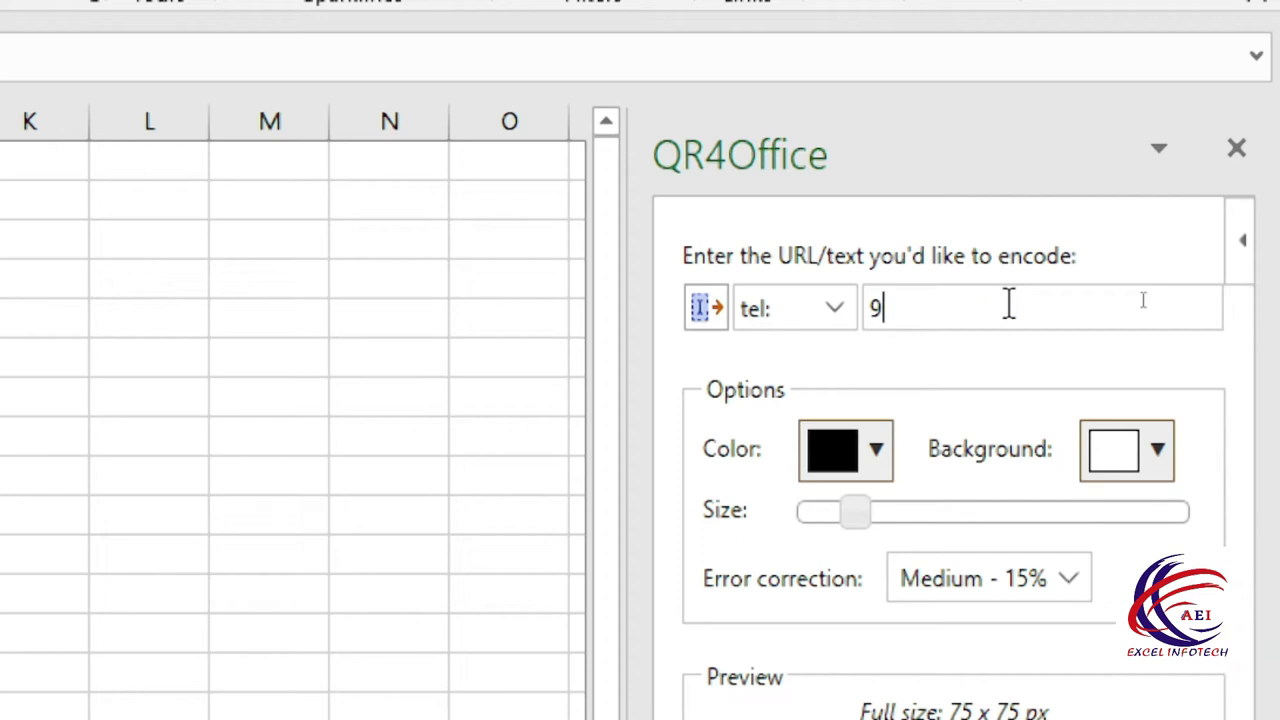
type("260000000")
left_click(1100, 588)
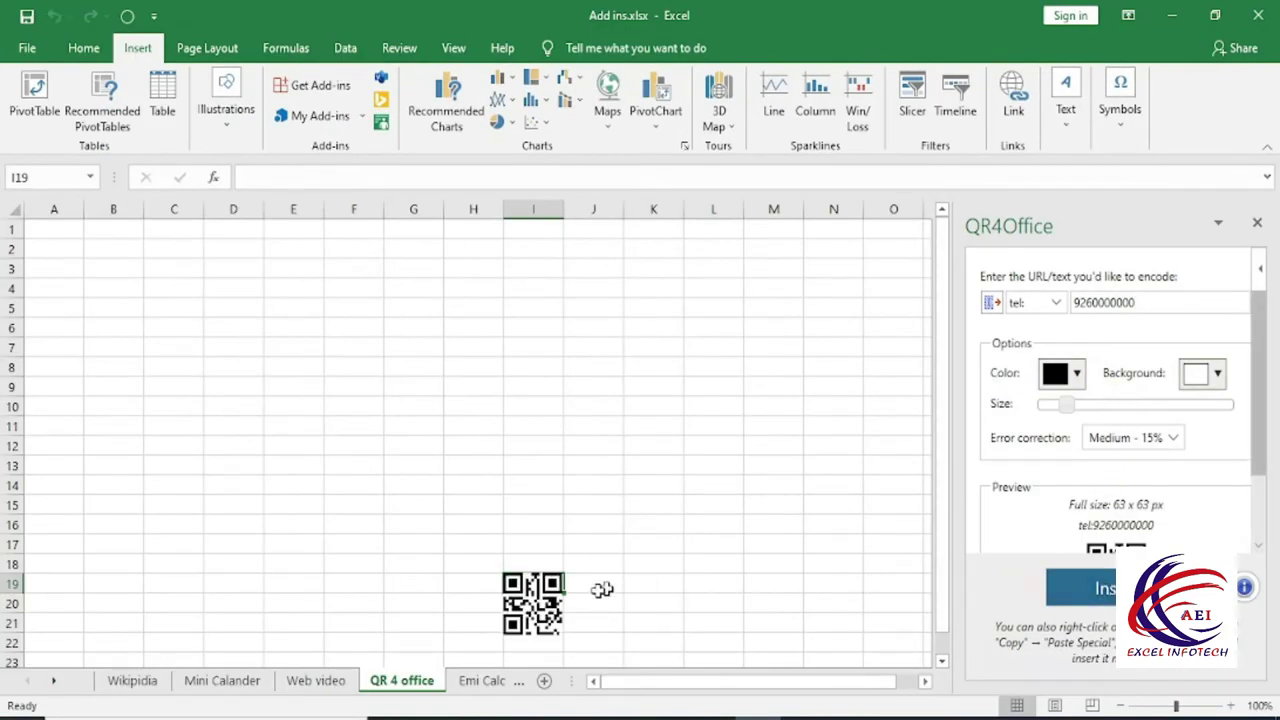
- Enlarge the black QR code and add a red copy, placing them in columns B–E and G–J
mouse_move(548, 600)
left_mouse_down()
mouse_move(534, 416)
mouse_move(746, 609)
left_mouse_up()
left_click_drag(663, 472, 628, 440)
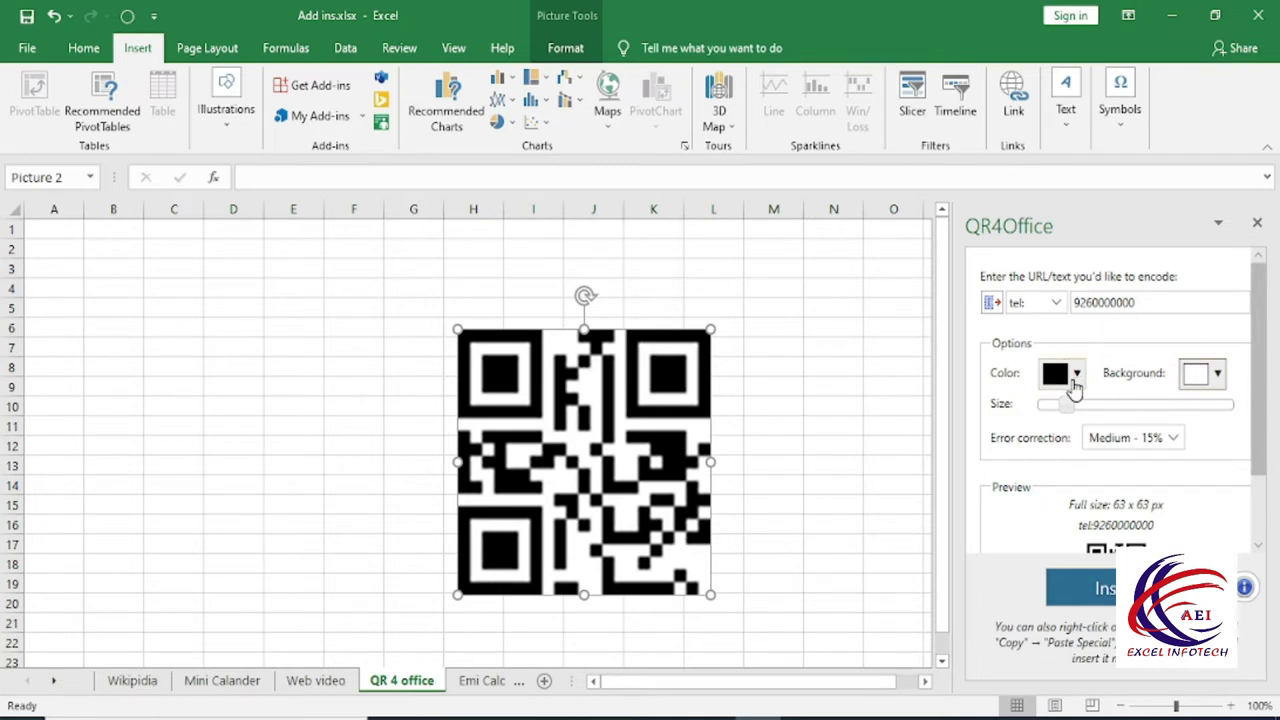
left_click(1075, 375)
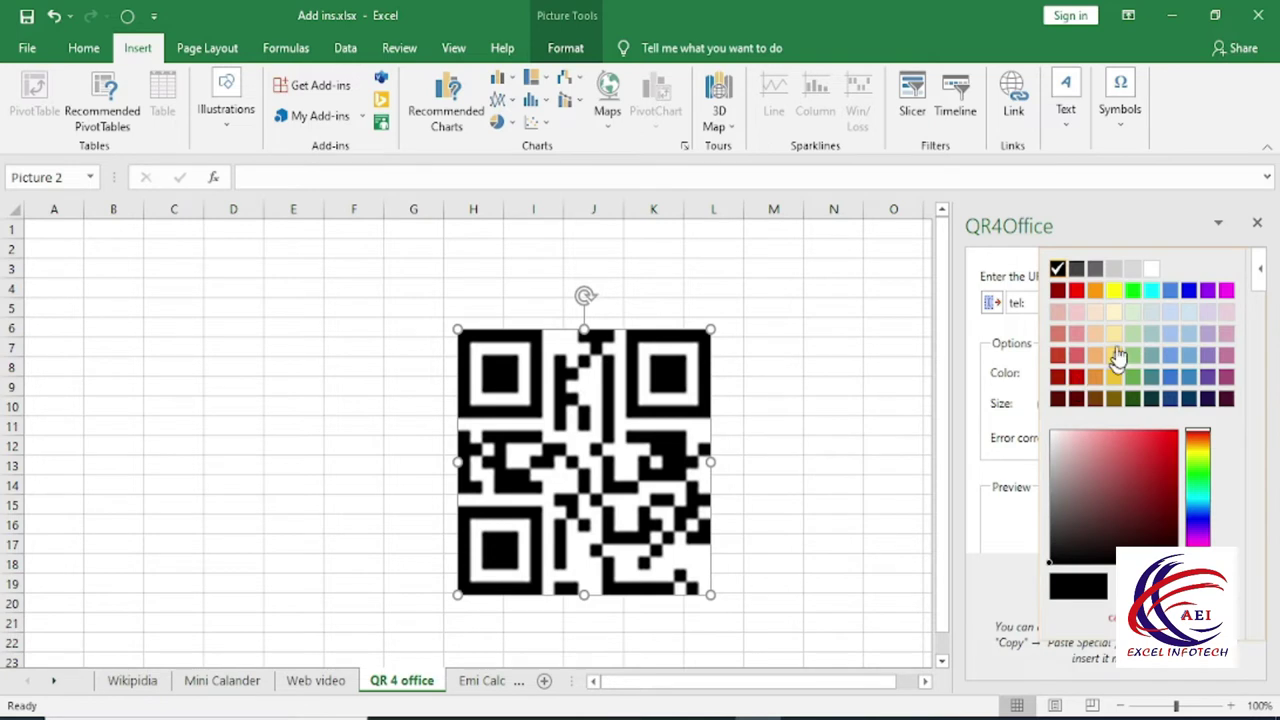
left_click(1058, 372)
left_click(1090, 588)
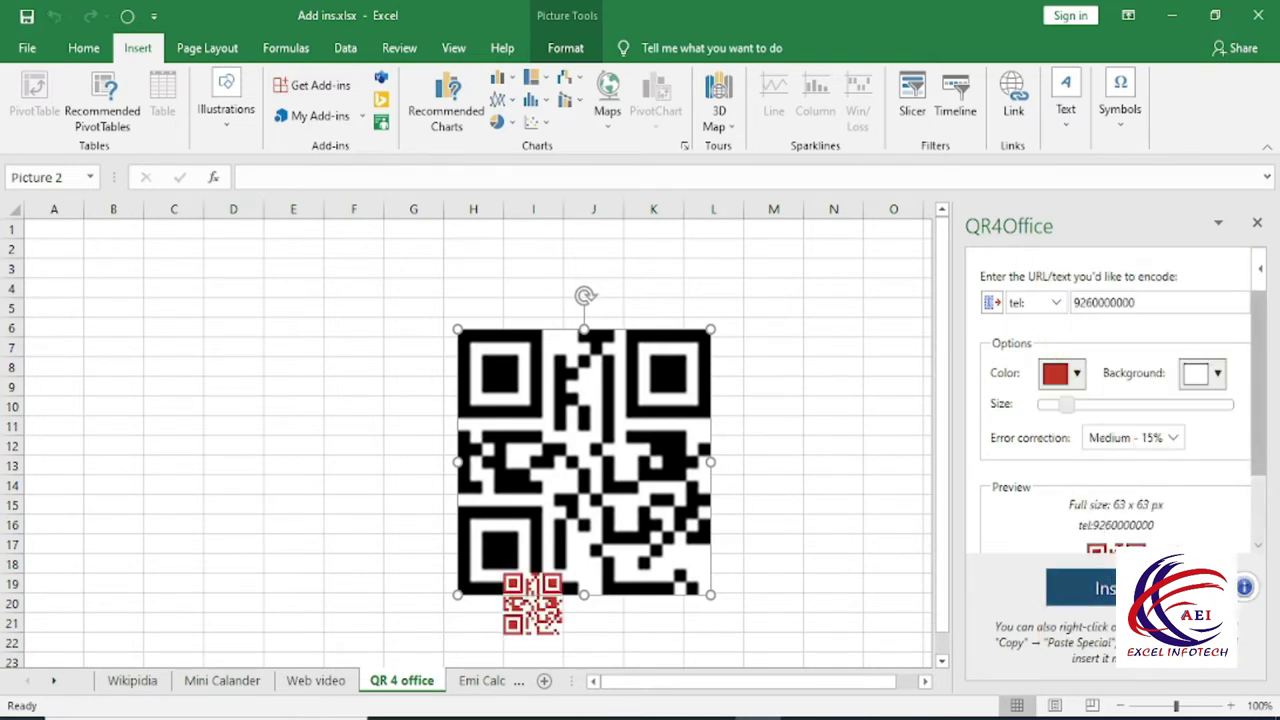
mouse_move(548, 600)
left_mouse_down()
mouse_move(201, 348)
mouse_move(396, 589)
left_mouse_up()
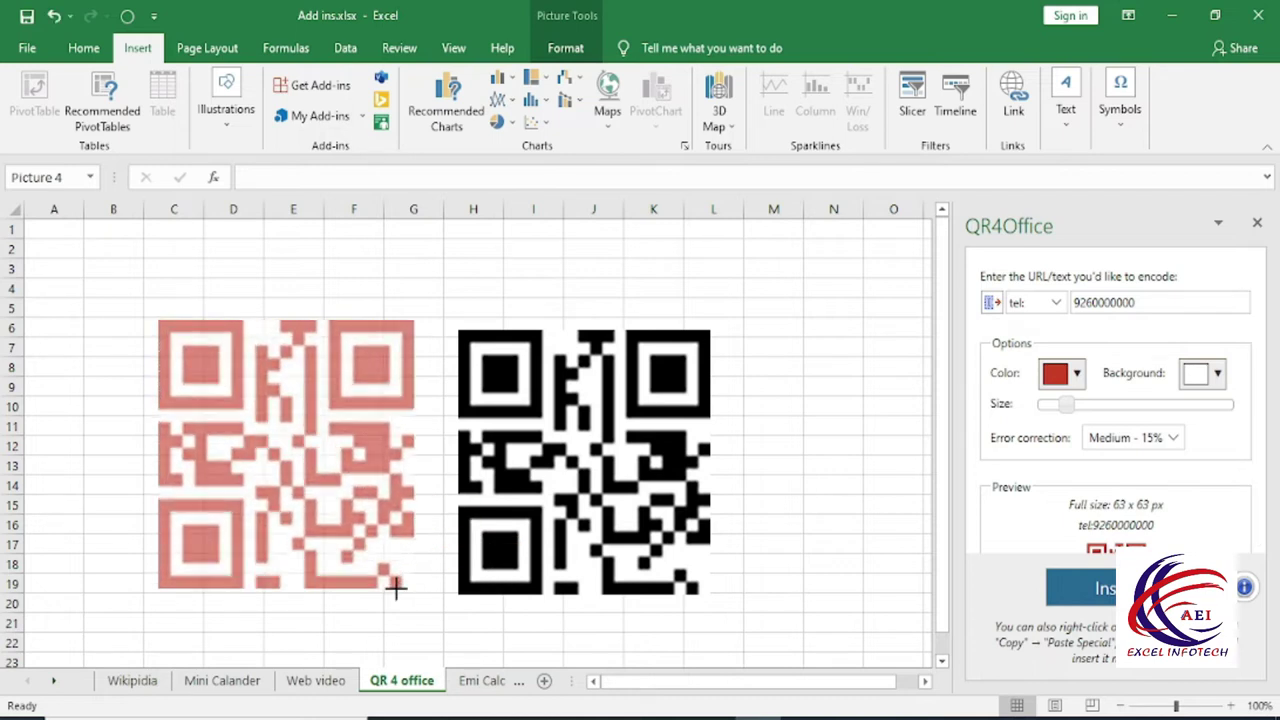
left_click_drag(398, 494, 322, 489)
left_click_drag(555, 447, 459, 433)
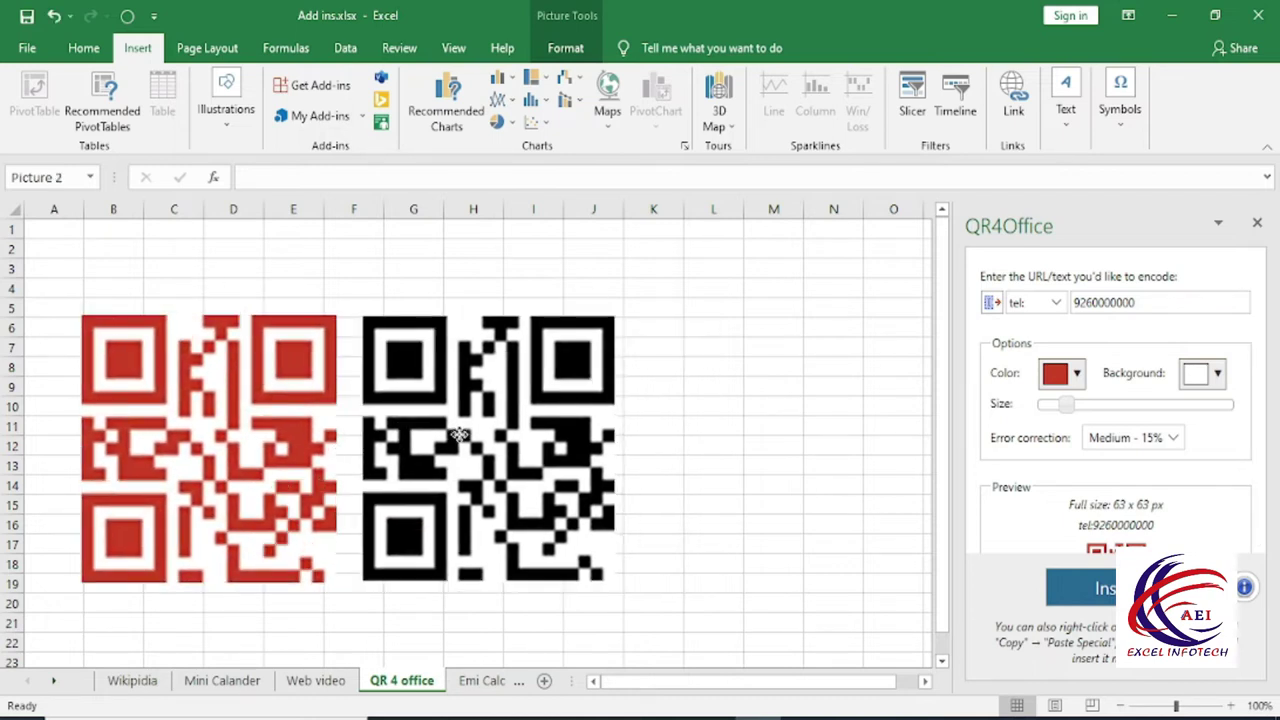
- Insert a large red-on-purple QR code in columns K–L, then go to the Emi Calculater sheet
left_click(1218, 378)
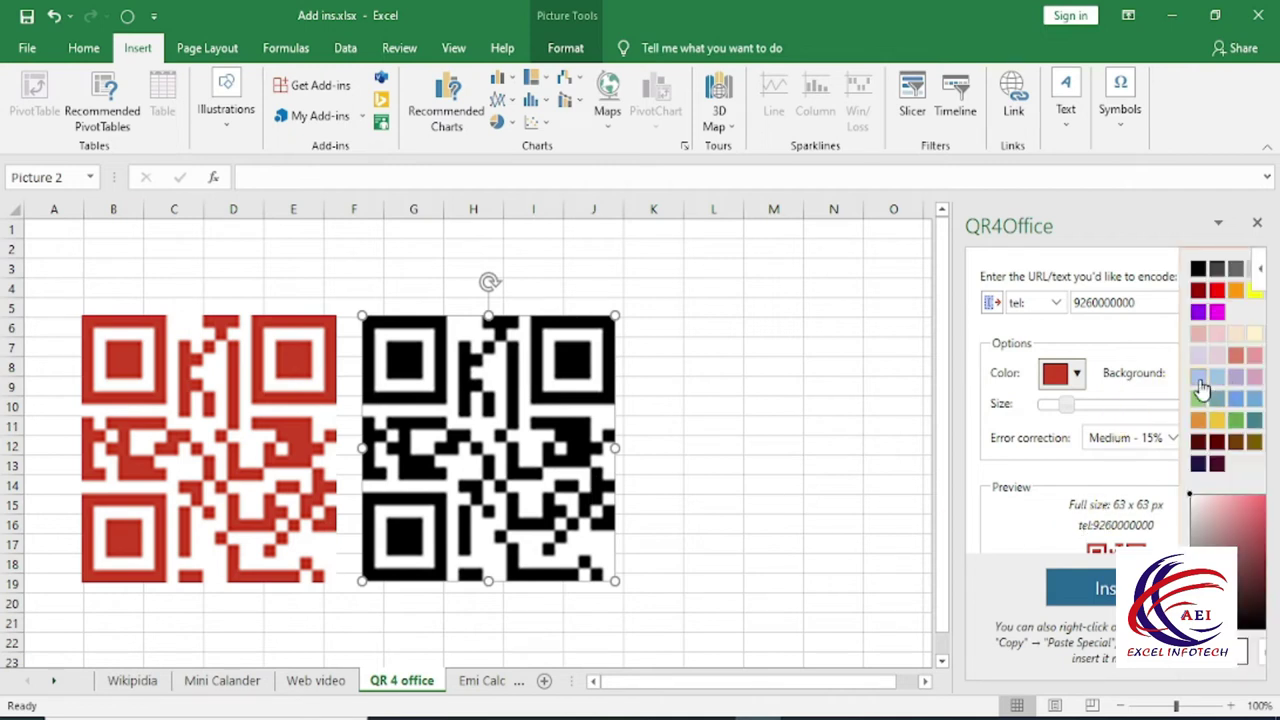
left_click(1199, 312)
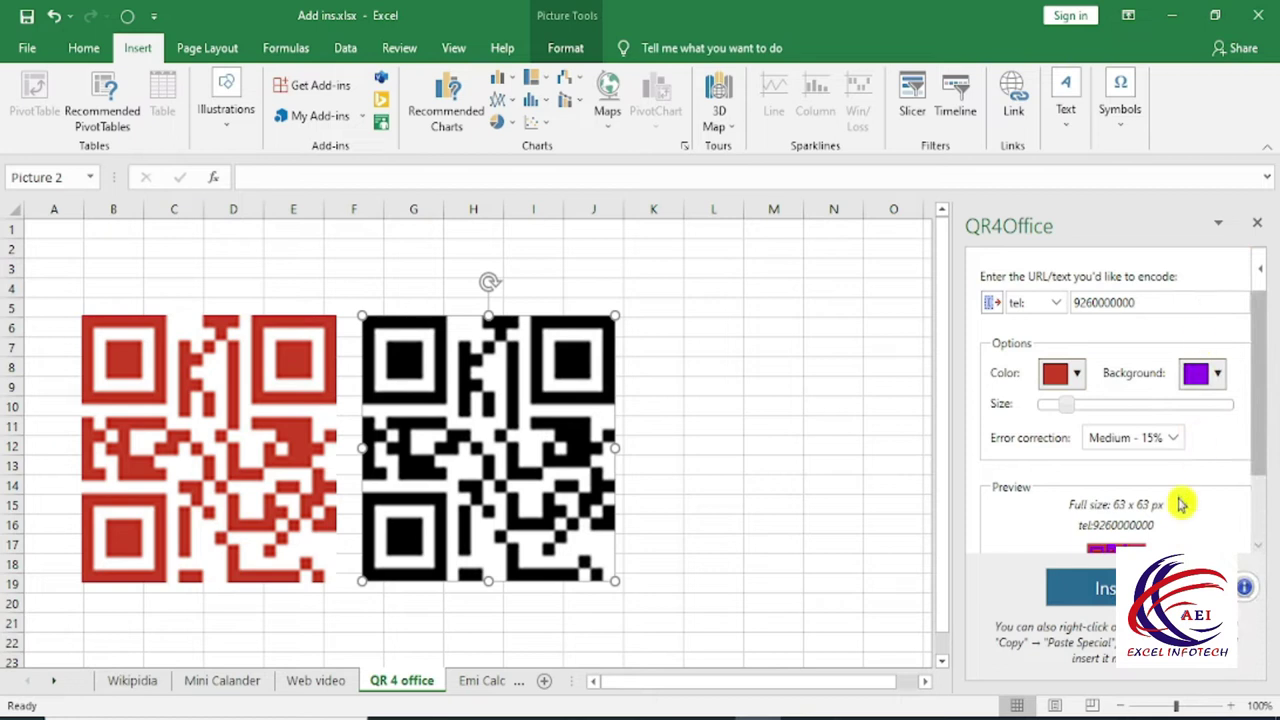
left_click(1085, 588)
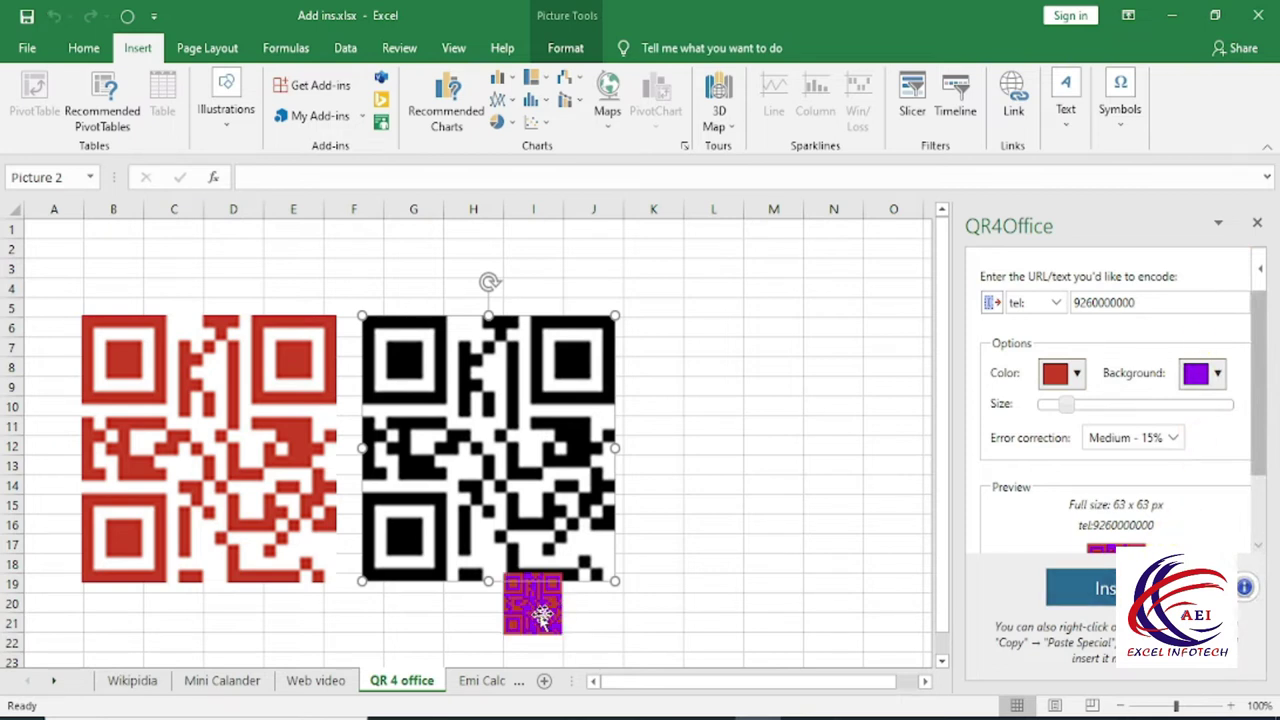
left_click_drag(541, 617, 685, 375)
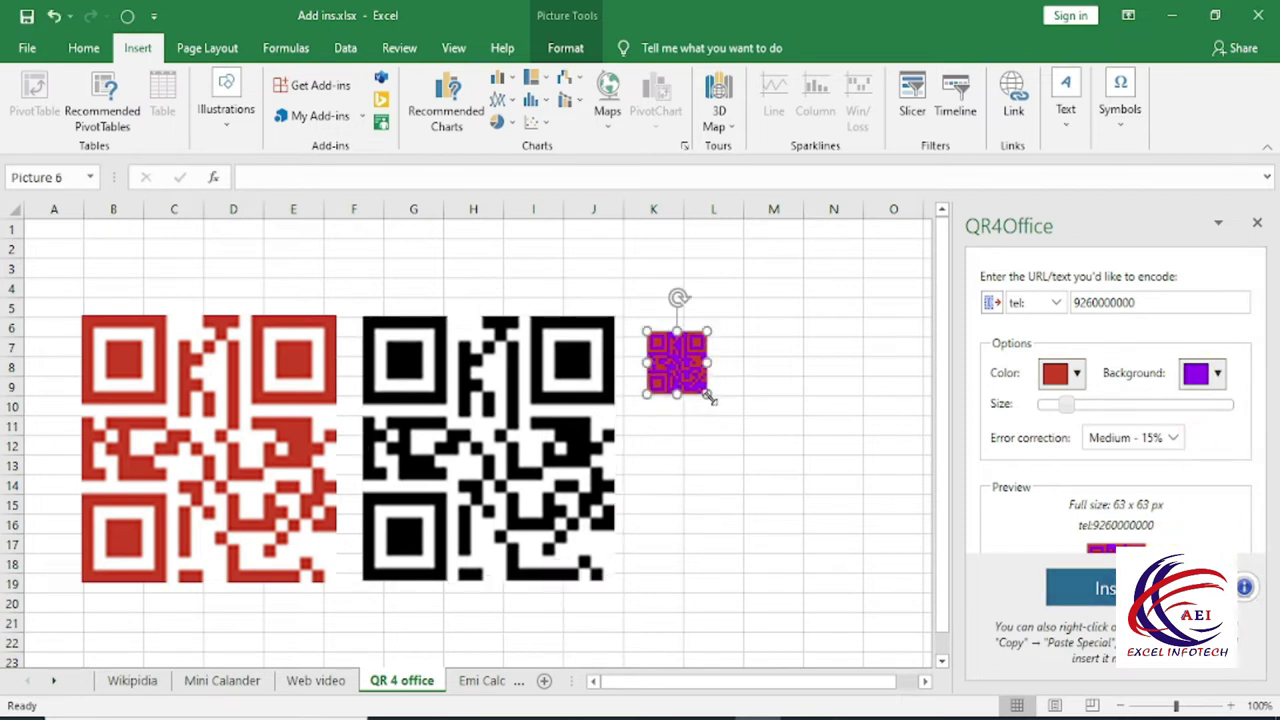
left_click_drag(708, 397, 905, 584)
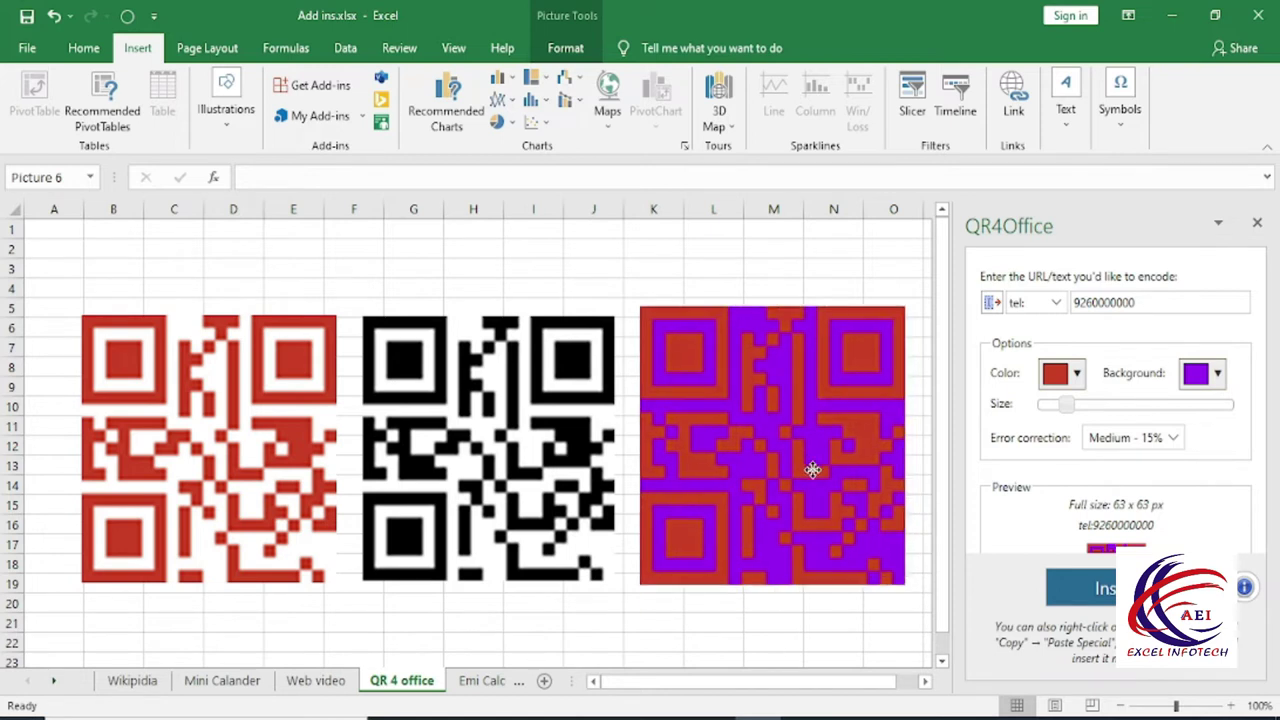
left_click_drag(812, 470, 814, 477)
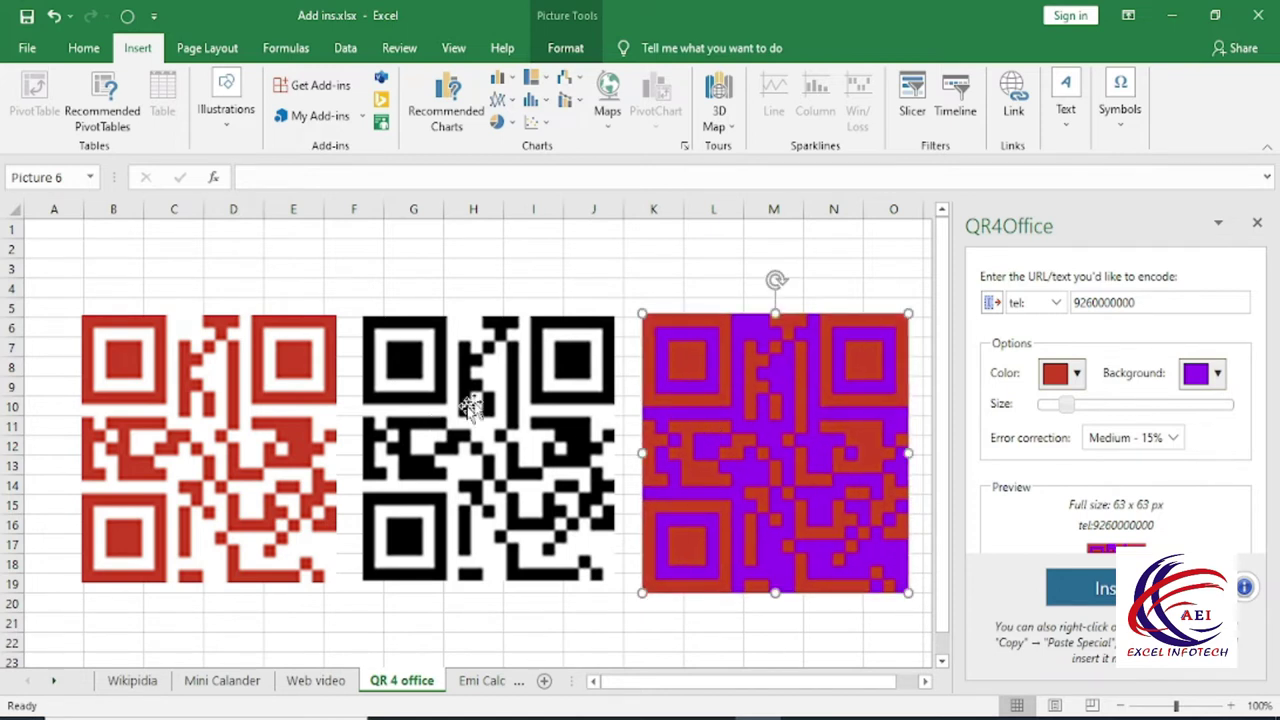
left_click(568, 273)
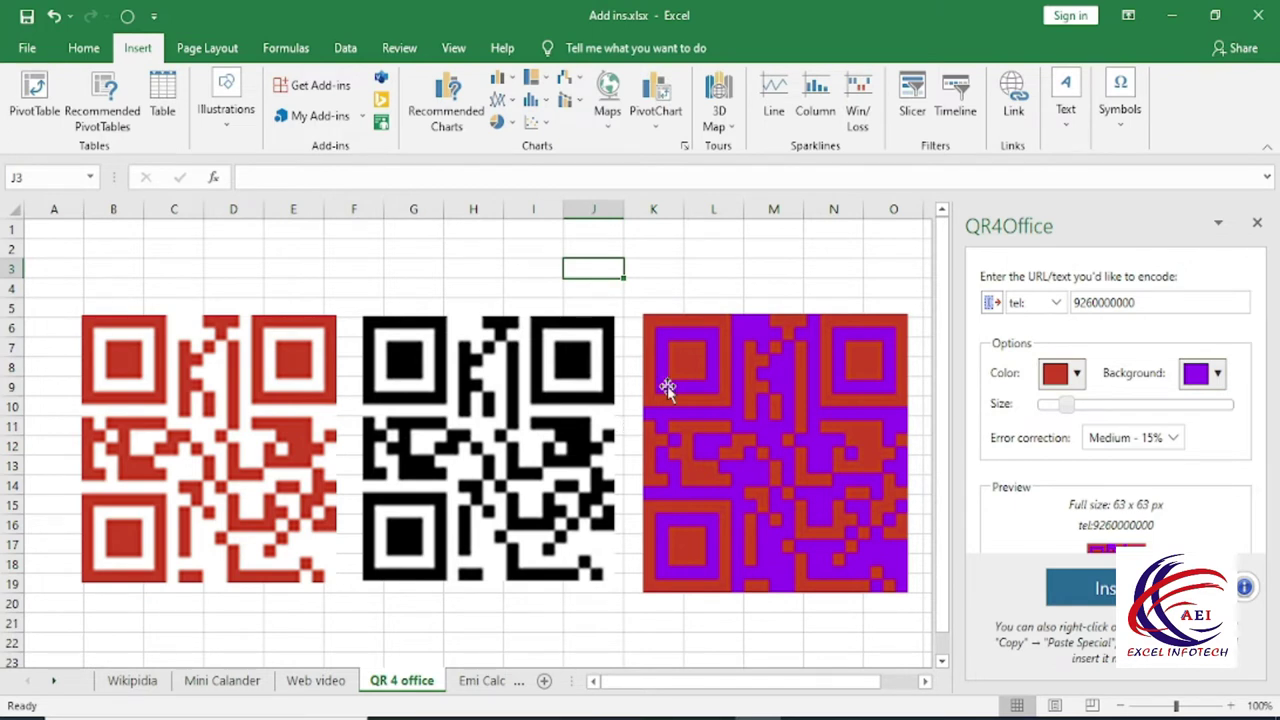
left_click(490, 680)
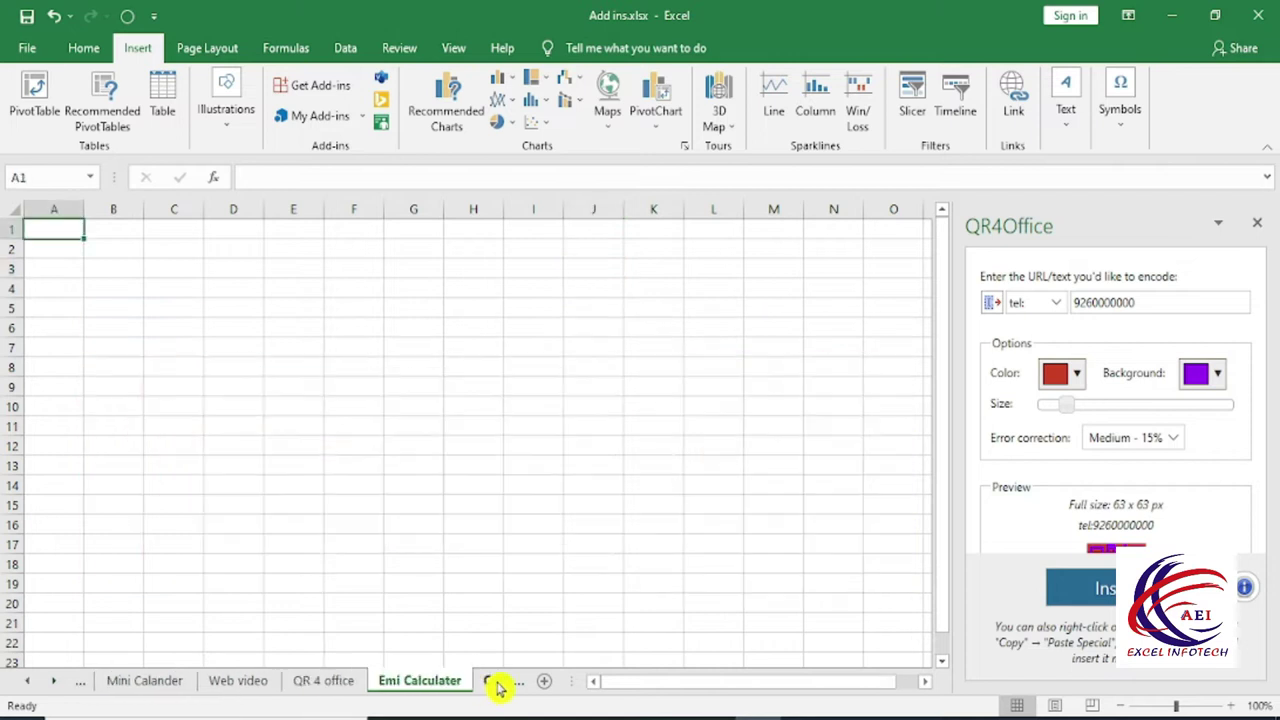
- Close the QR4Office pane and add the EMI Calculator add-in found by searching 'Emi Calculater'
left_click(1257, 222)
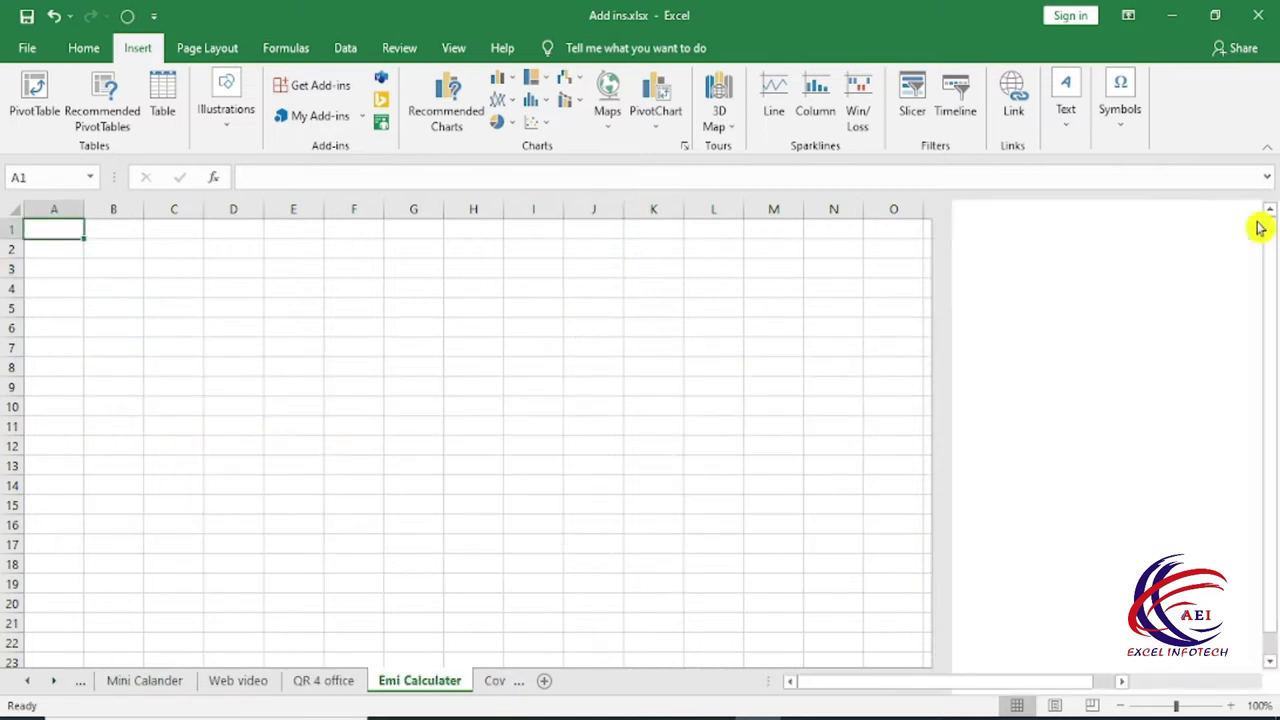
left_click(320, 86)
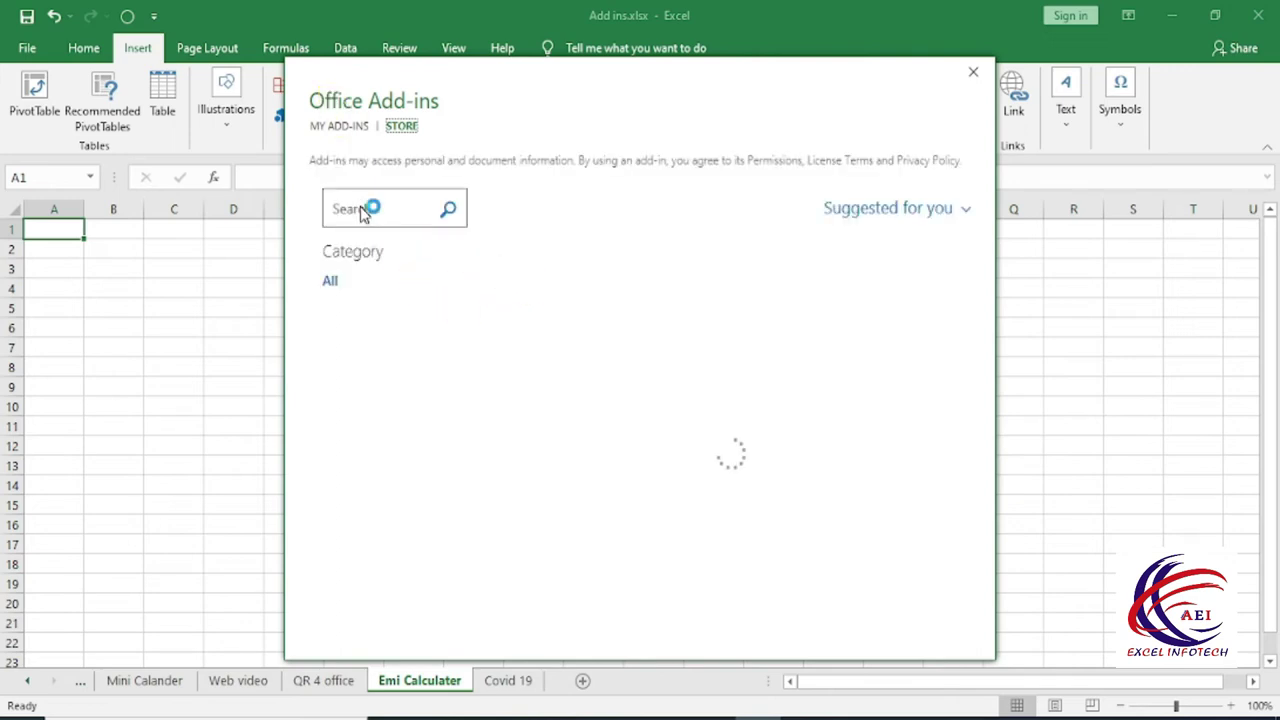
left_click(362, 207)
type("Emi Calculater")
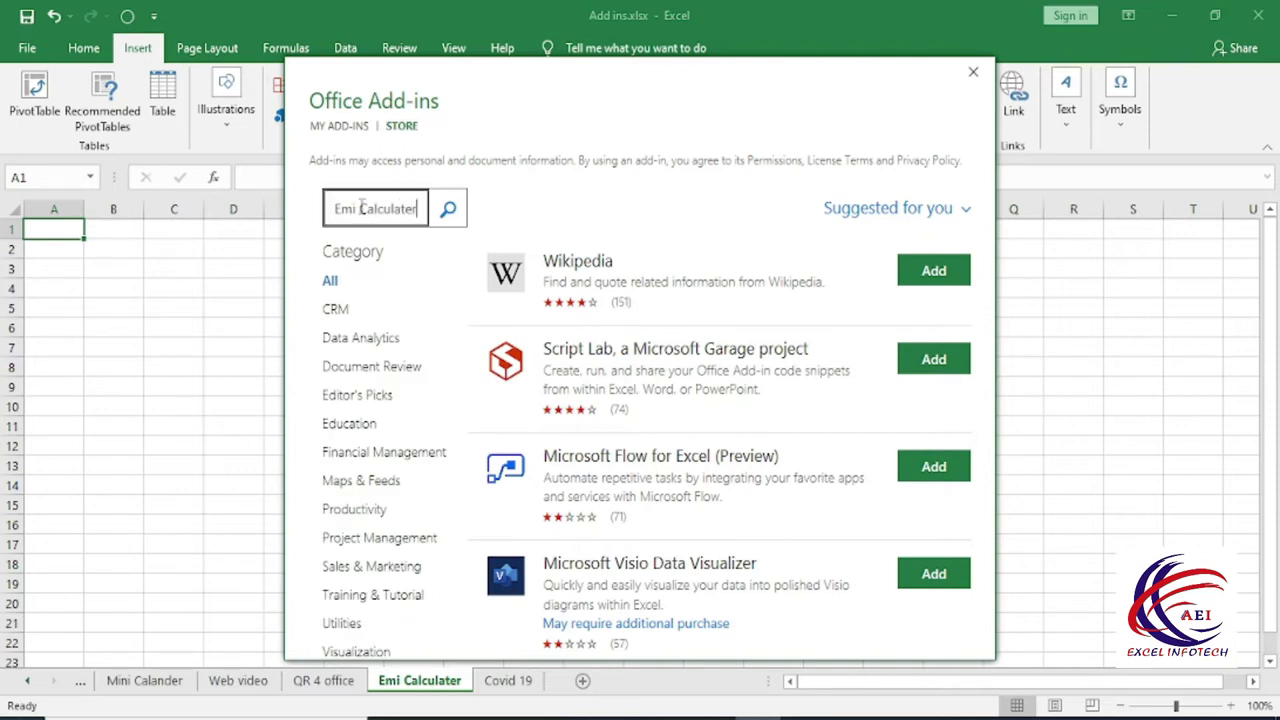
key("Return")
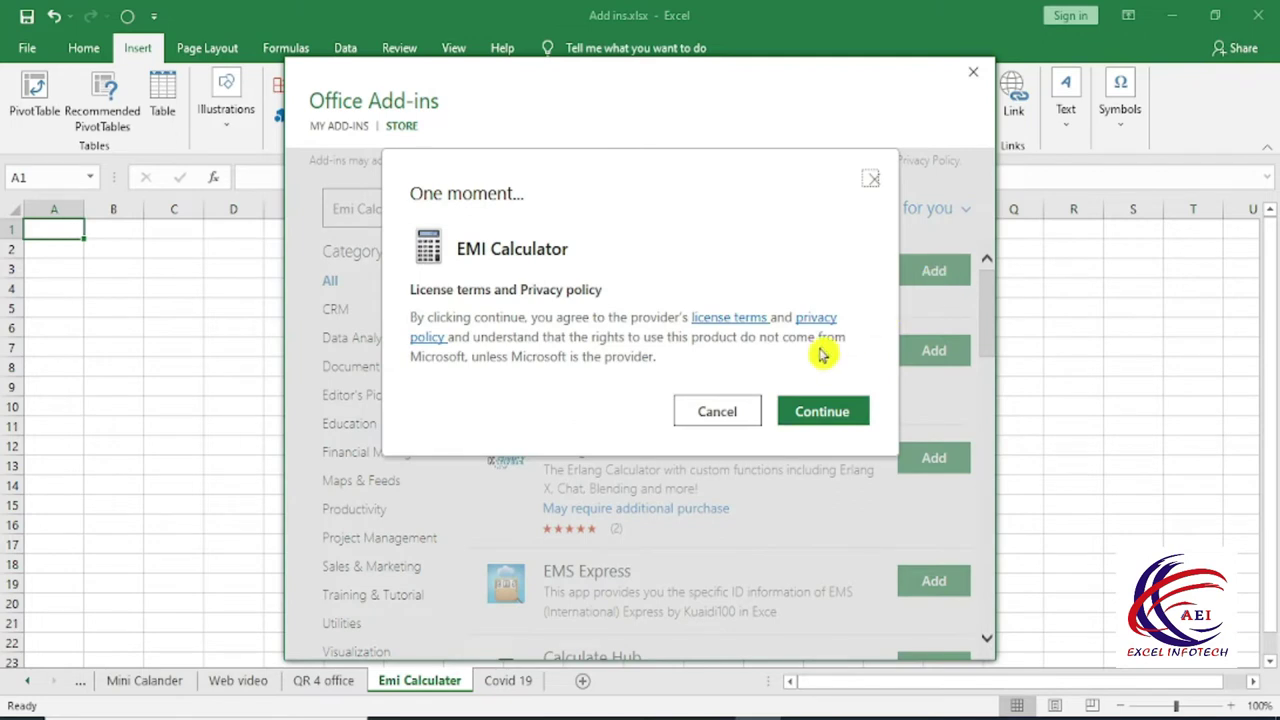
left_click(821, 411)
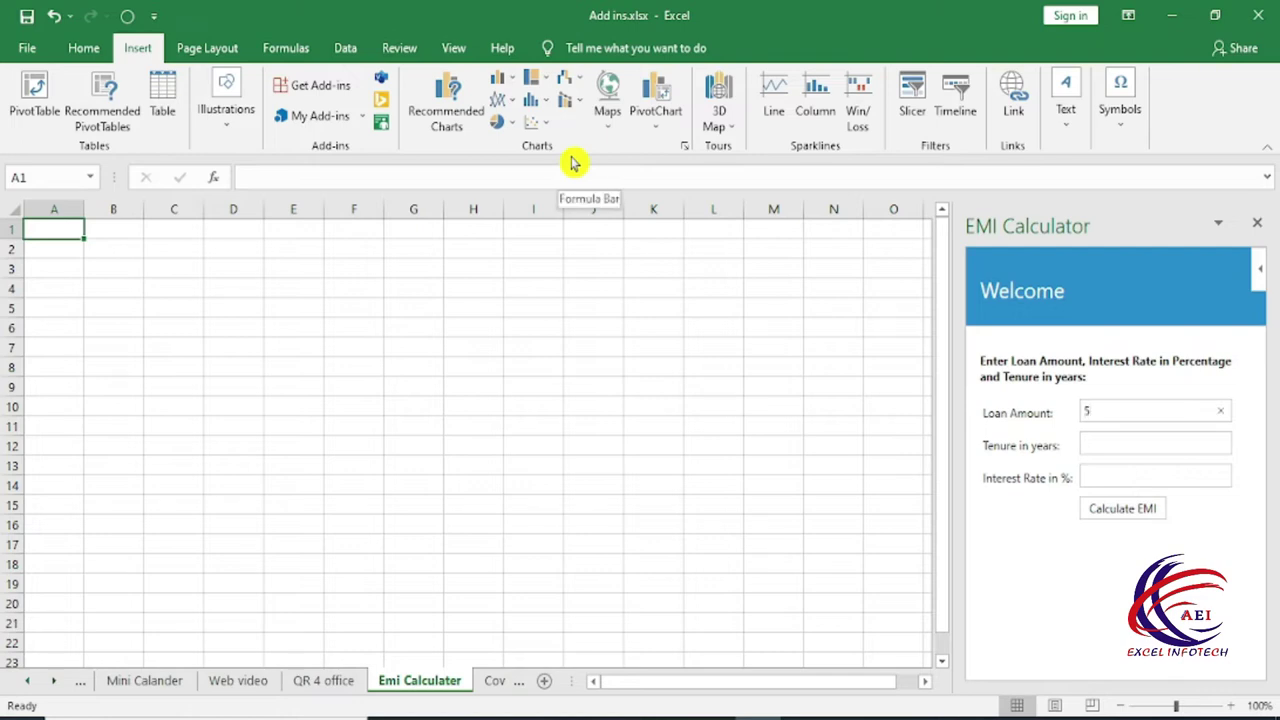
- Calculate the EMI for a 500000 loan over 3 years at 12.5%, giving 16727
type("00000")
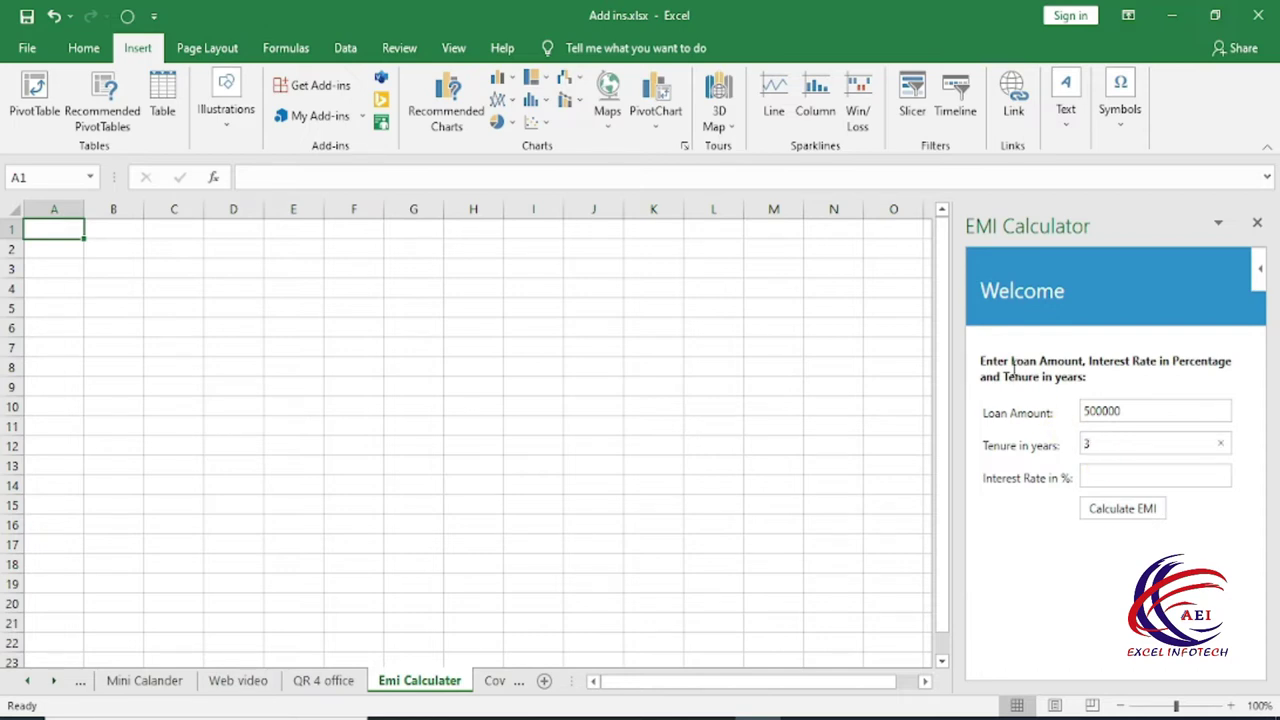
left_click(1111, 477)
type("12.5")
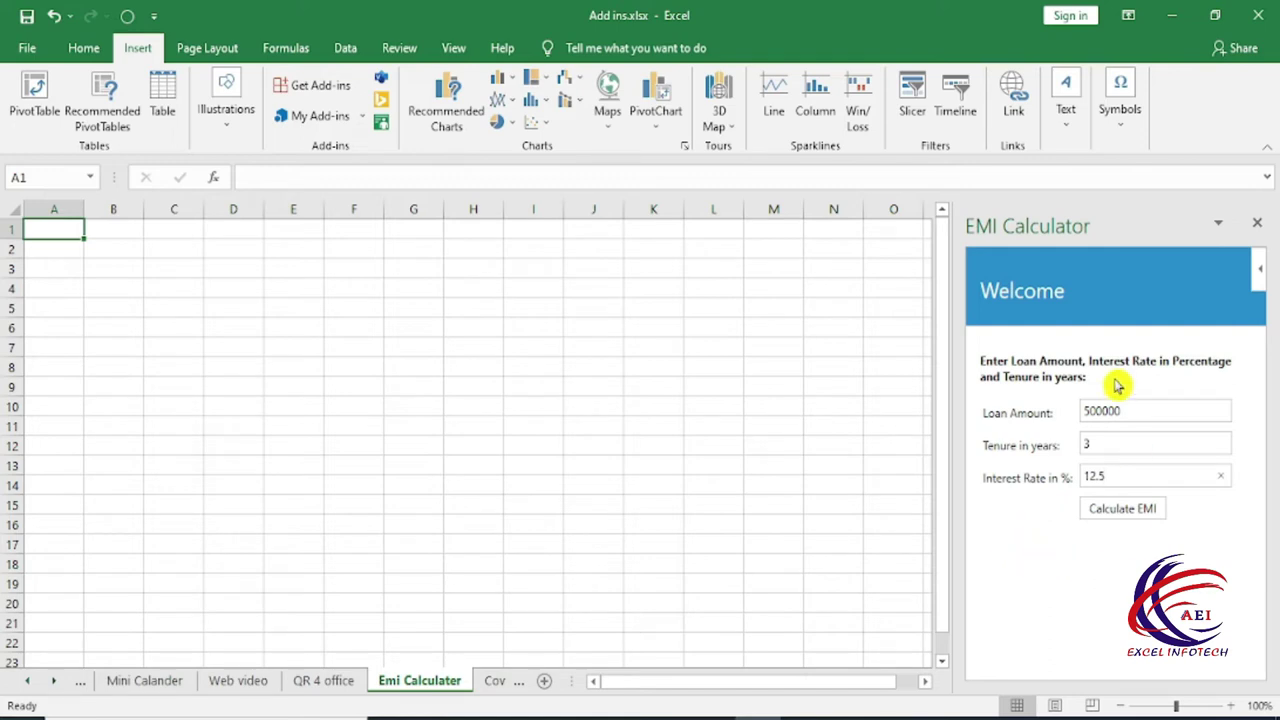
left_click(1122, 510)
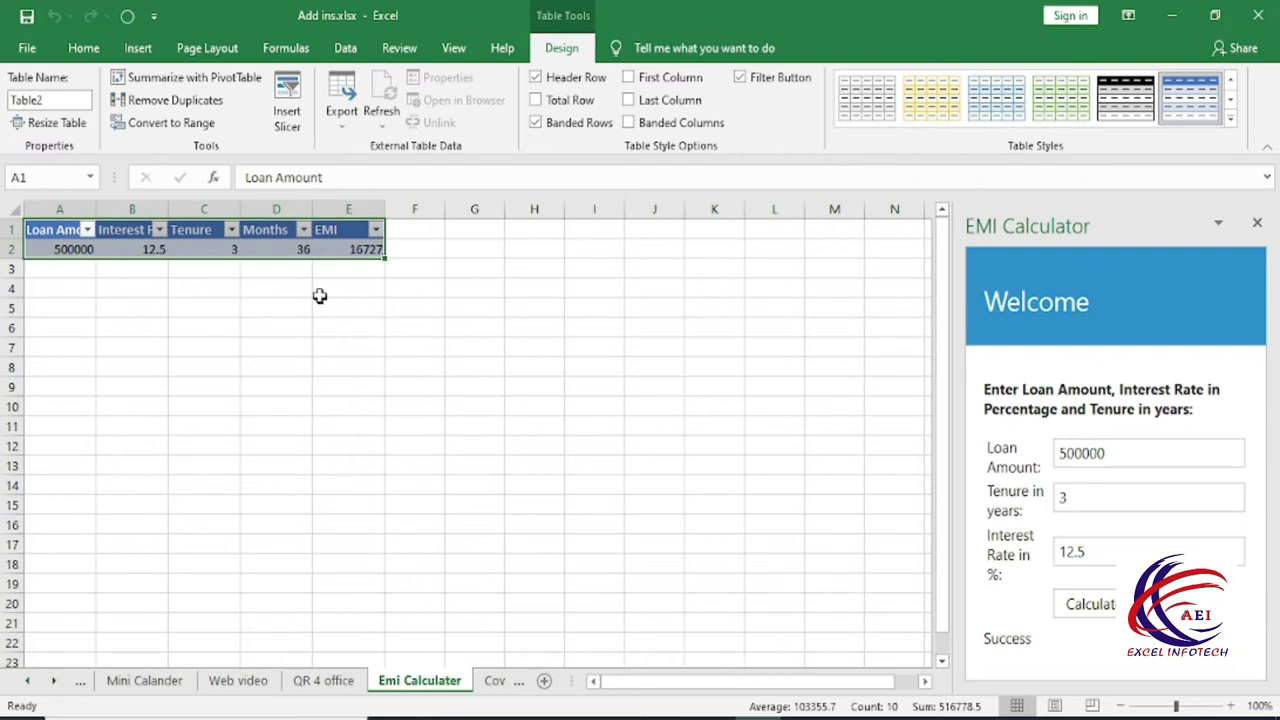
- Zoom in and inspect the EMI table values in cells A2 through E2
left_click(1231, 706)
left_click(1231, 706)
left_click(1231, 706)
left_click(1231, 706)
left_click(1231, 706)
left_click(1231, 706)
scroll(300, 320, "down", 1)
scroll(269, 399, "up", 1)
left_click(104, 277)
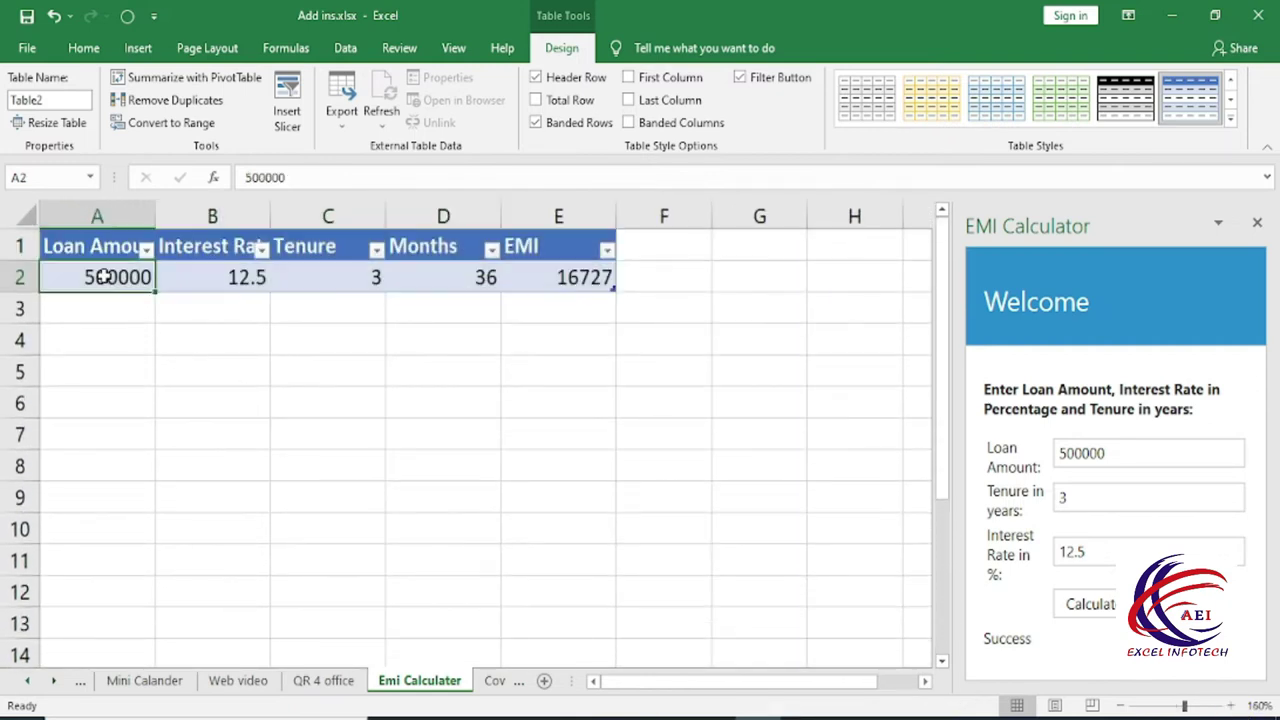
left_click(202, 280)
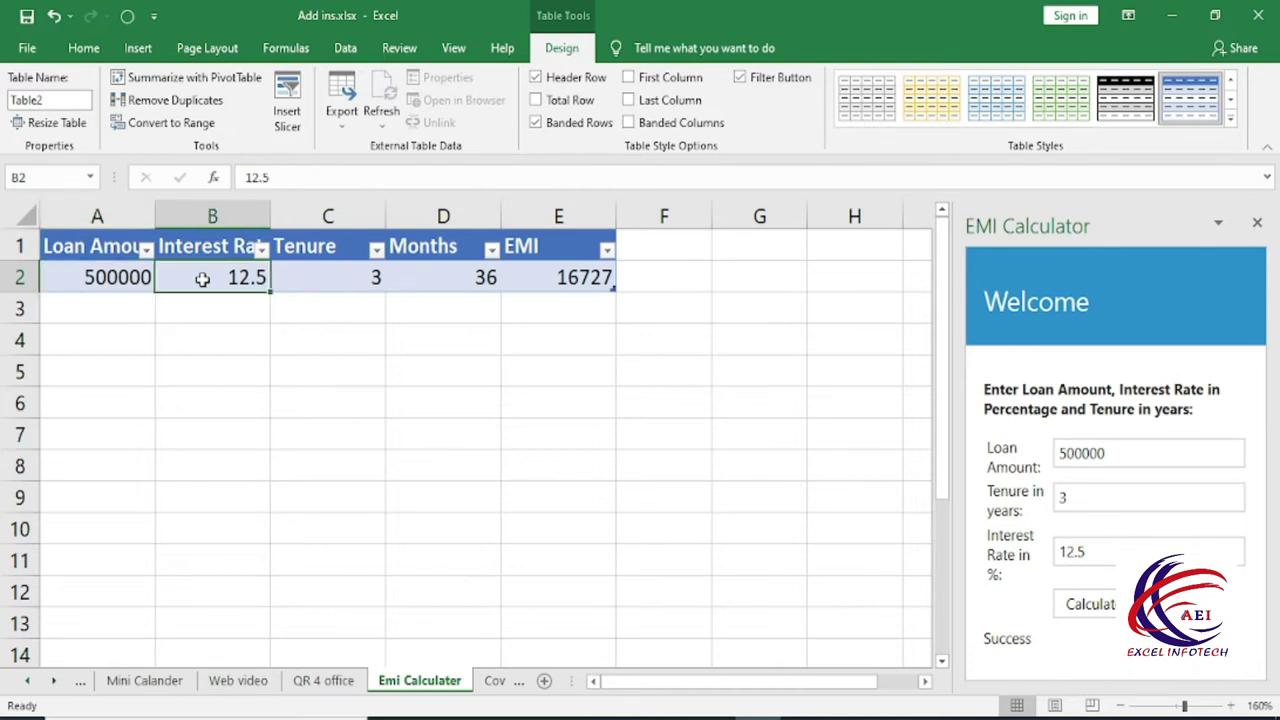
left_click(339, 280)
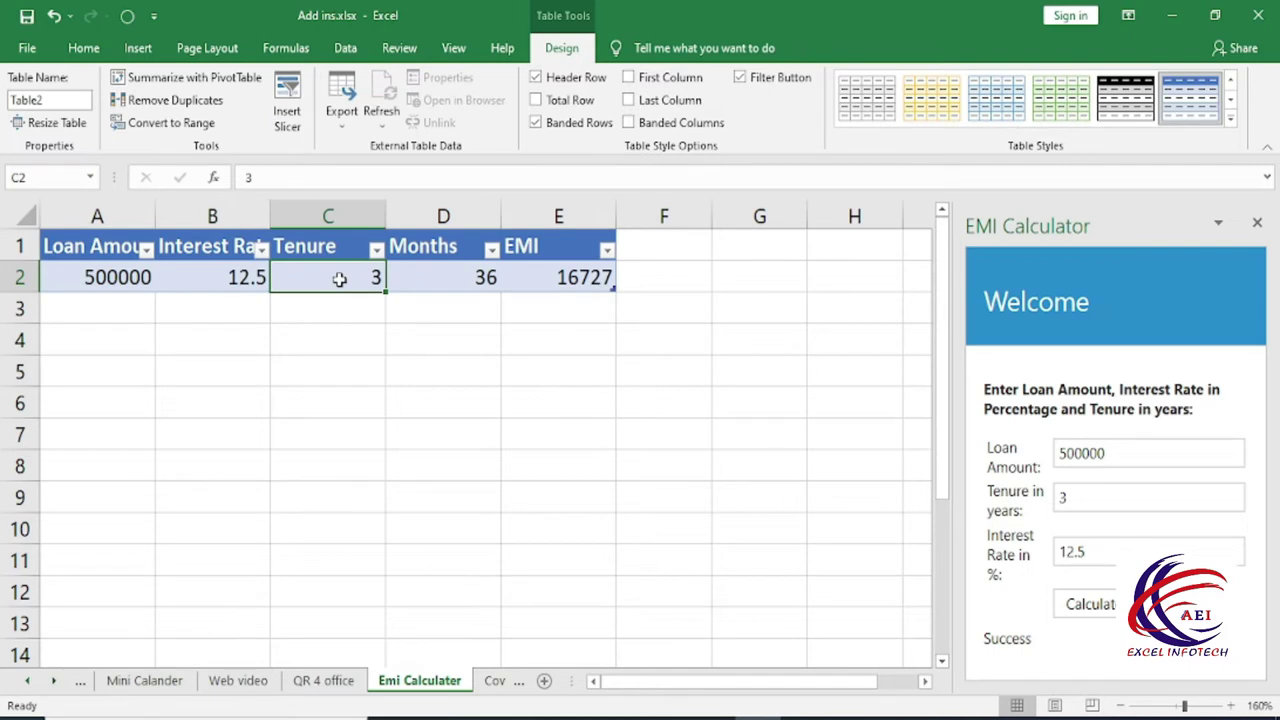
left_click(428, 274)
left_click(566, 282)
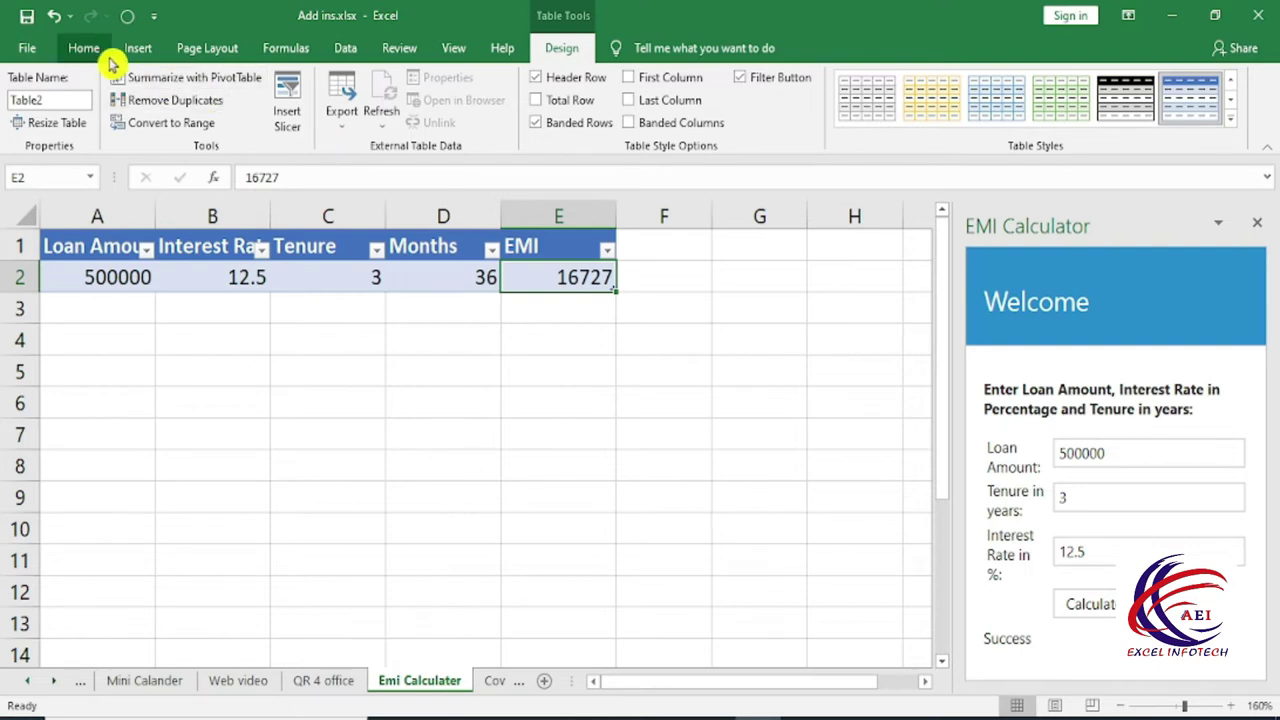
- Show the full list of available add-ins from Insert > My Add-ins
left_click(138, 48)
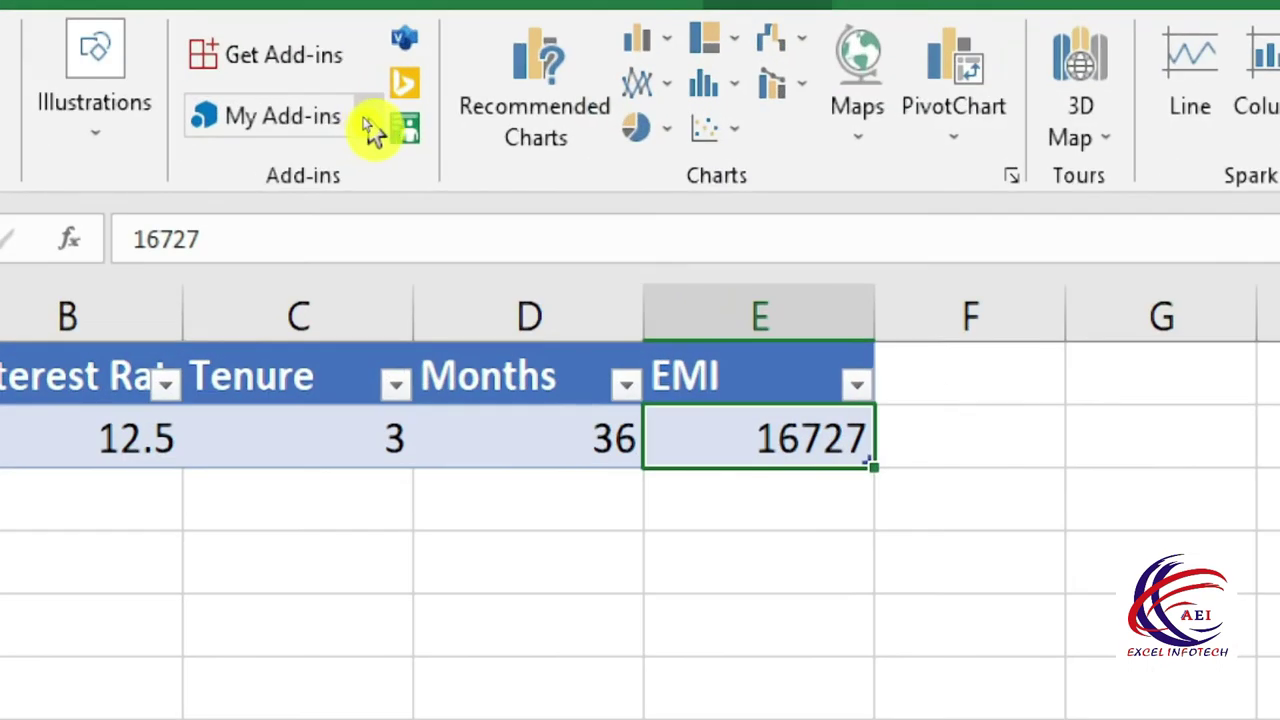
left_click(368, 128)
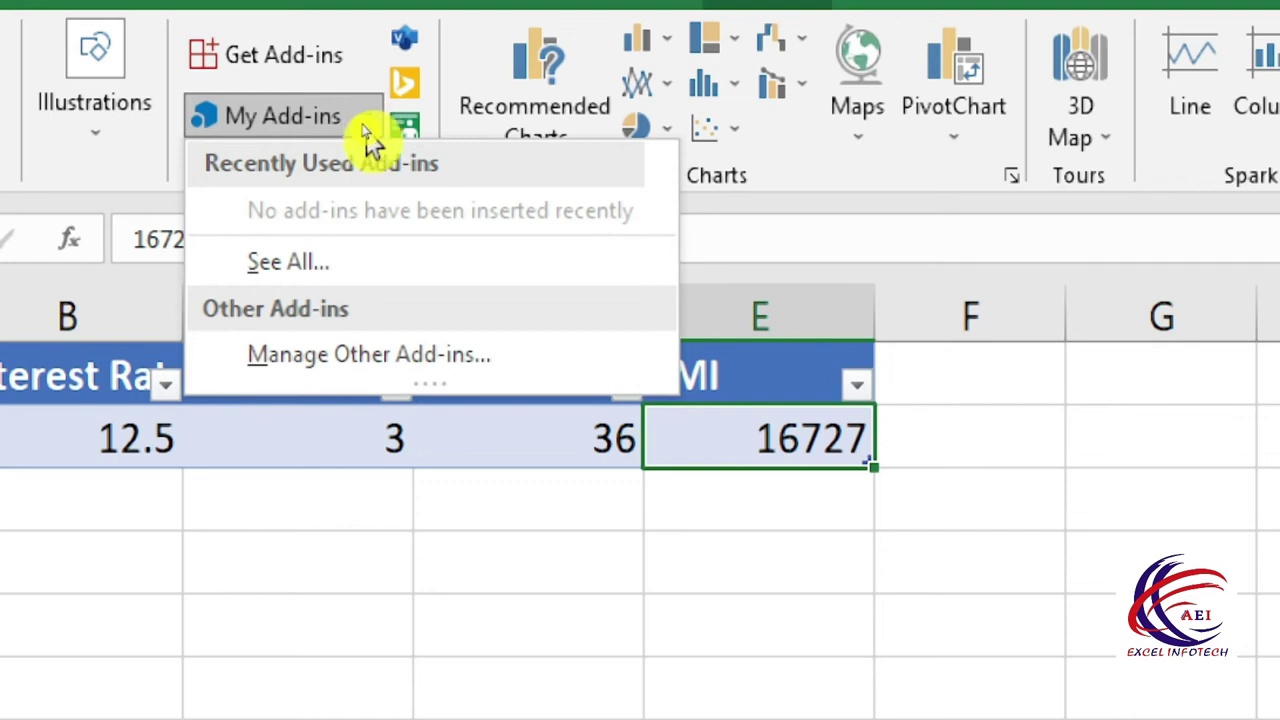
left_click(336, 262)
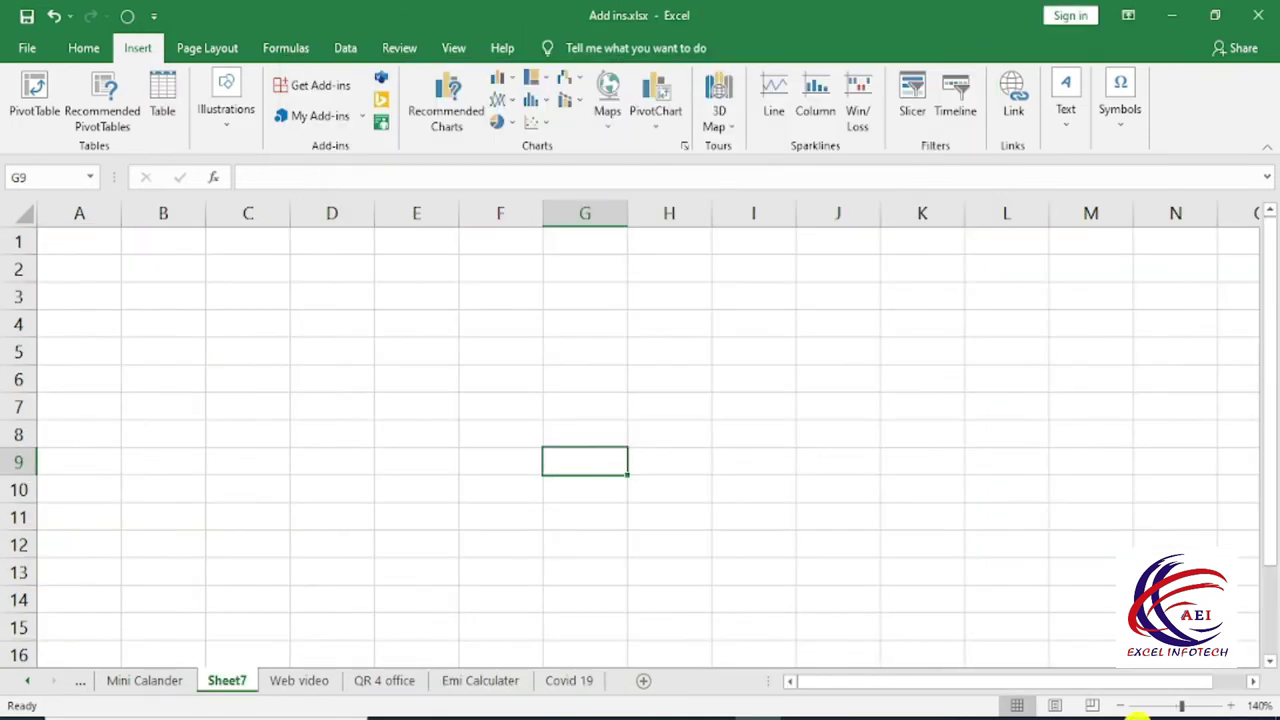
- Insert Data Visualizer without signing in and create a Vertical organization chart with starter data
left_click(1120, 706)
left_click(1120, 706)
left_click(1120, 706)
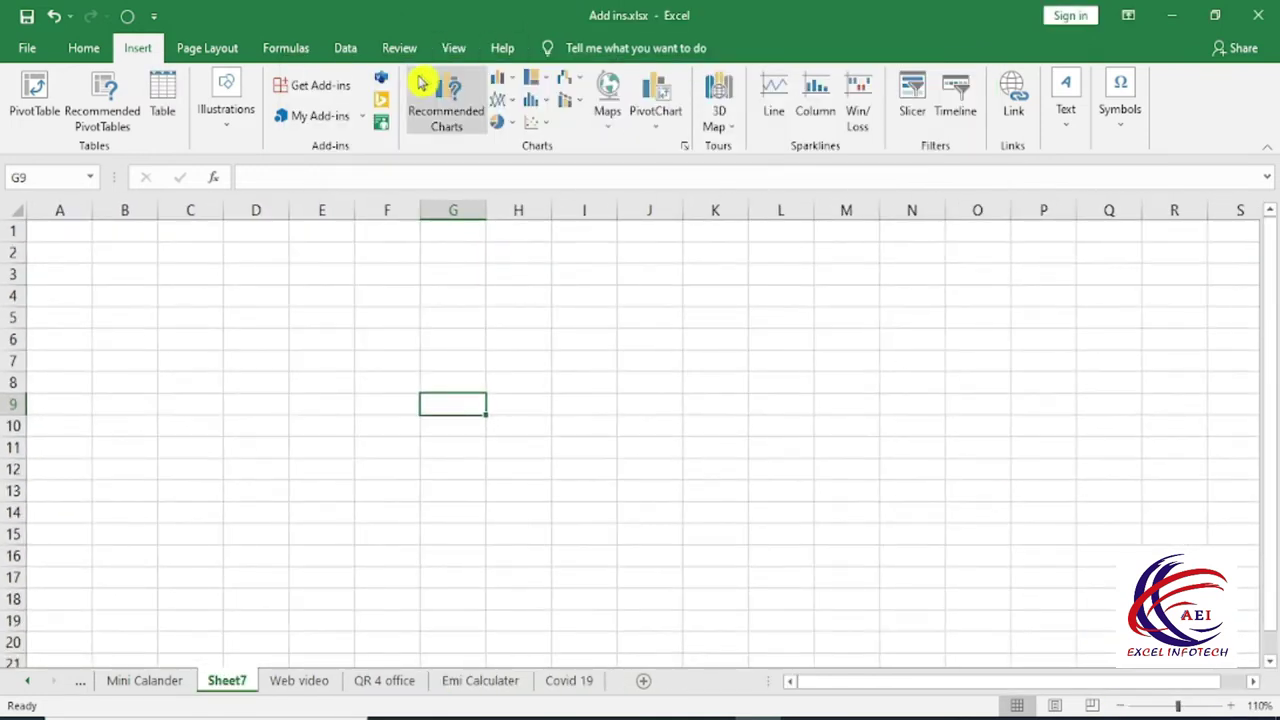
left_click(382, 78)
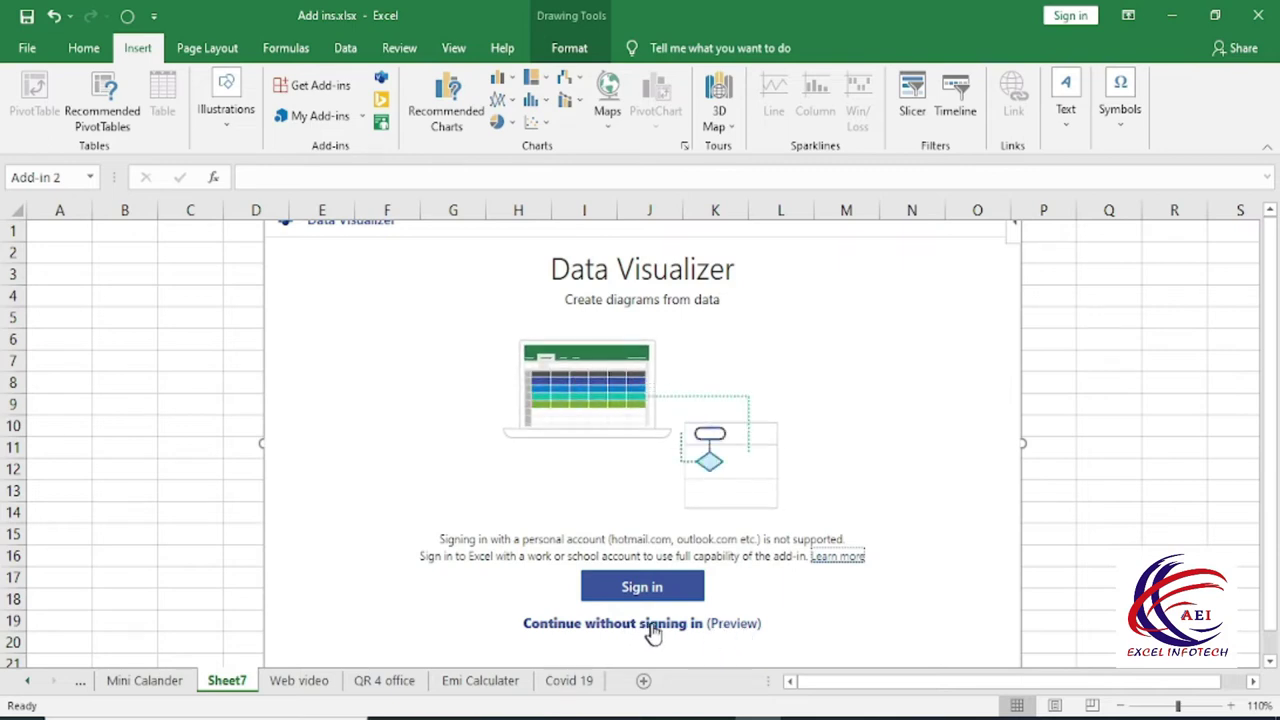
left_click(660, 630)
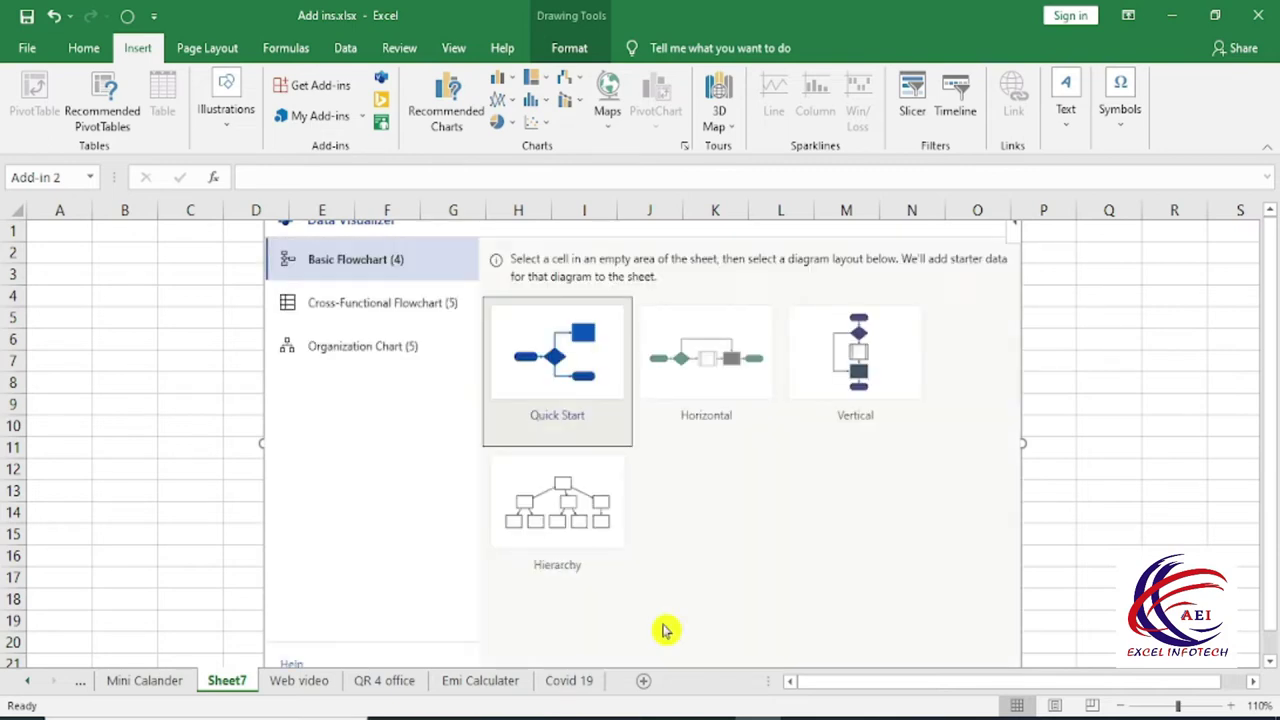
left_click(365, 302)
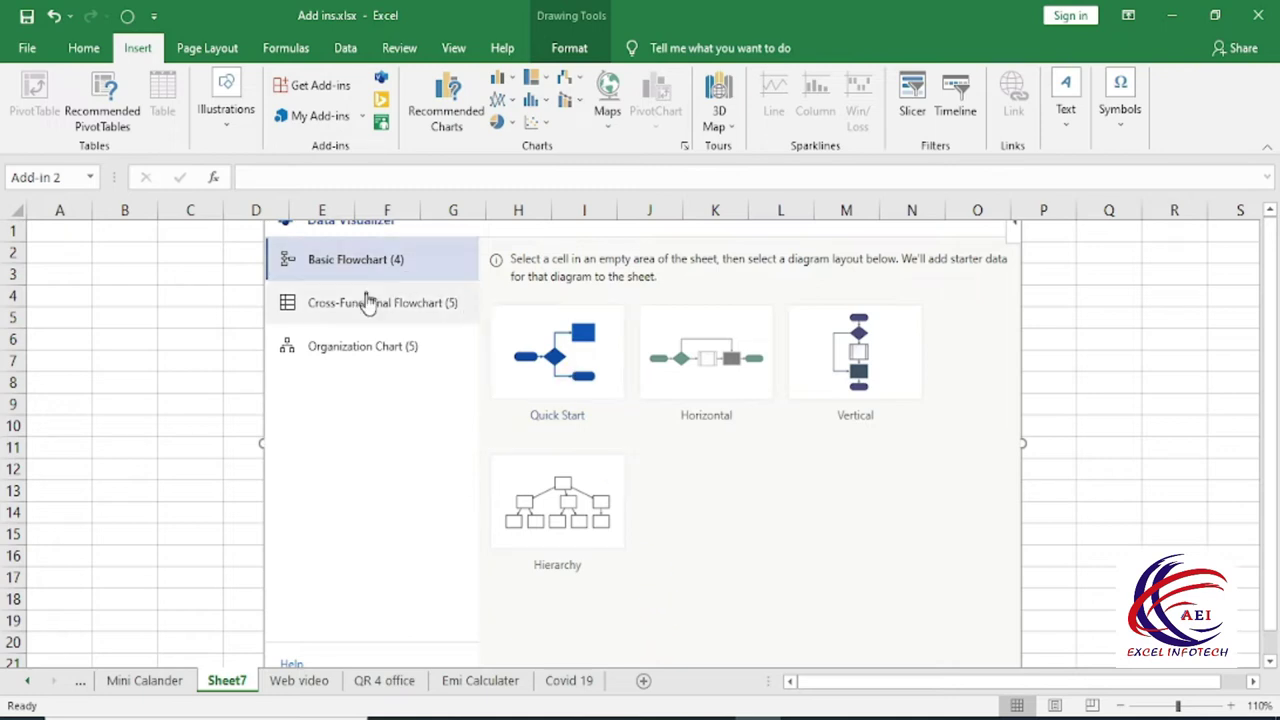
left_click(365, 346)
left_click(367, 306)
left_click(368, 264)
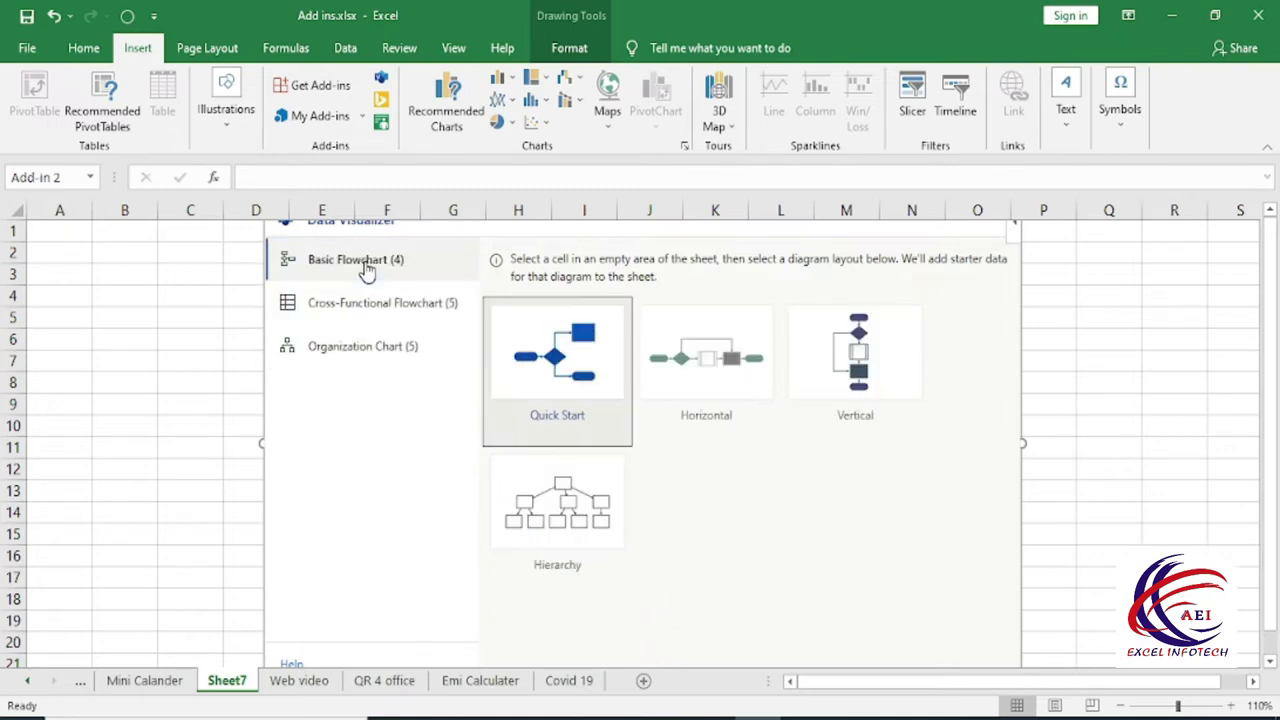
left_click(369, 306)
left_click(367, 346)
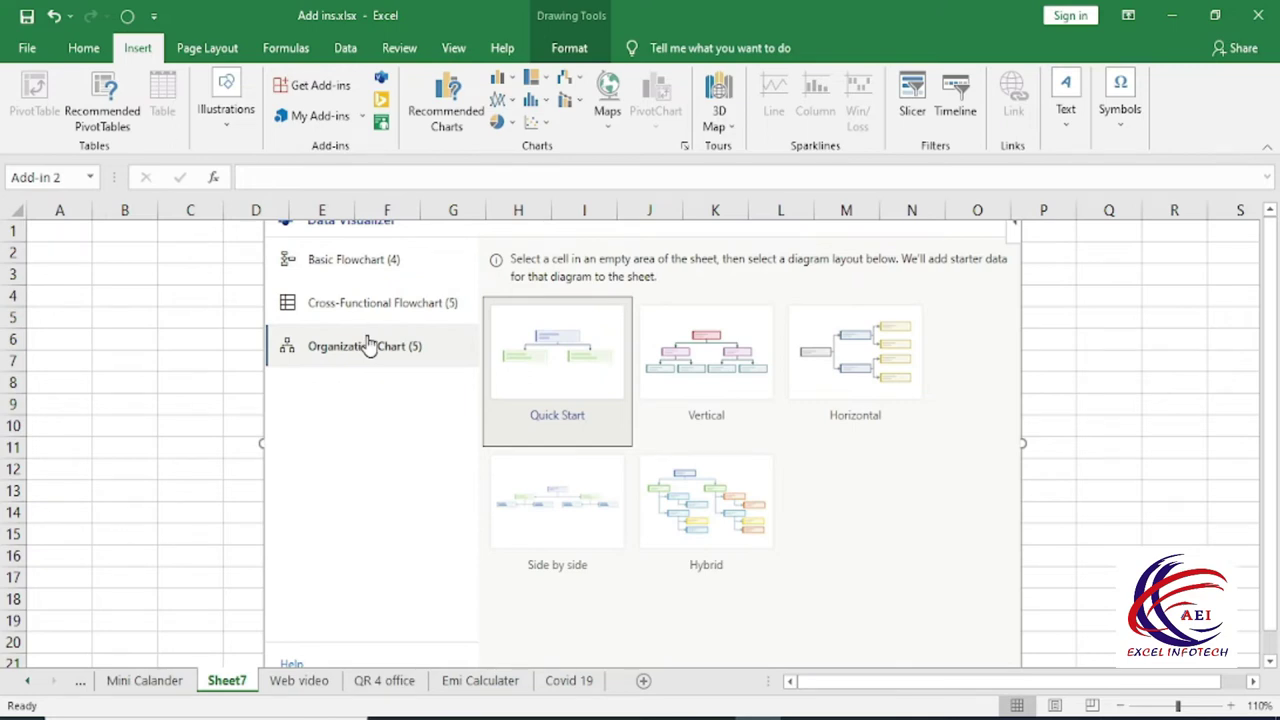
left_click(722, 346)
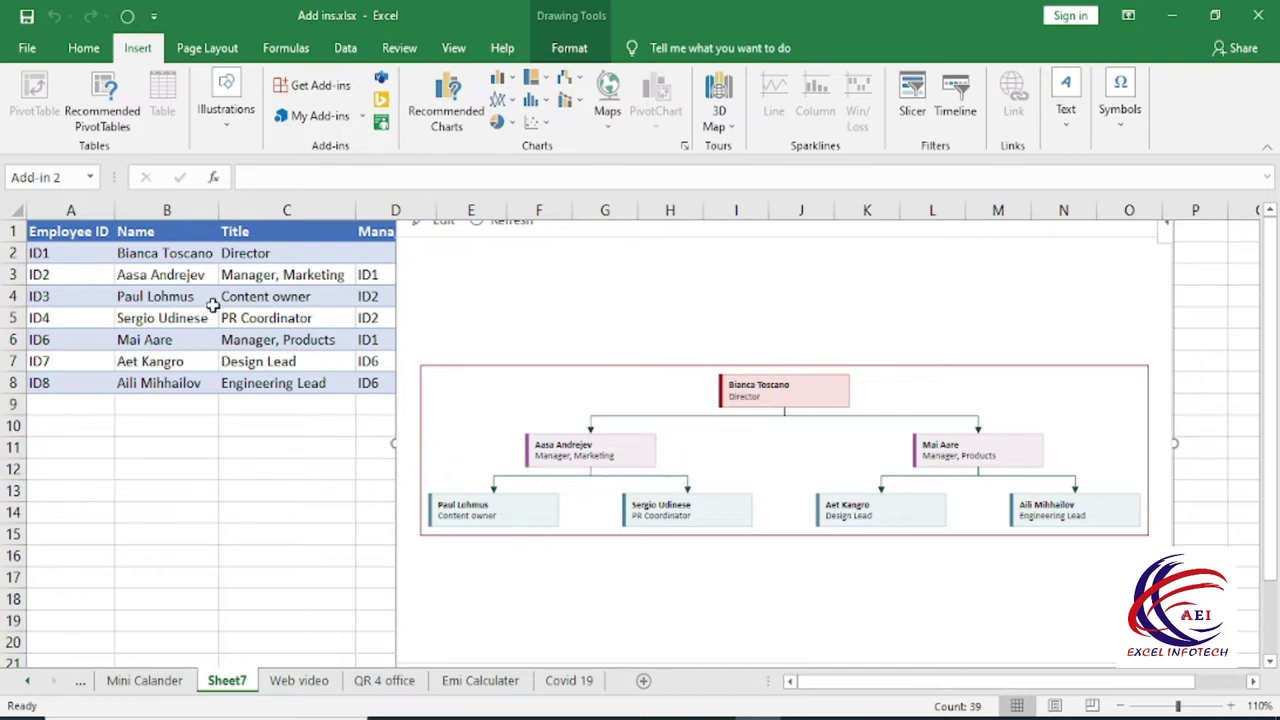
- Replace the director's name in B2 and refresh the org chart to show it
left_click(152, 254)
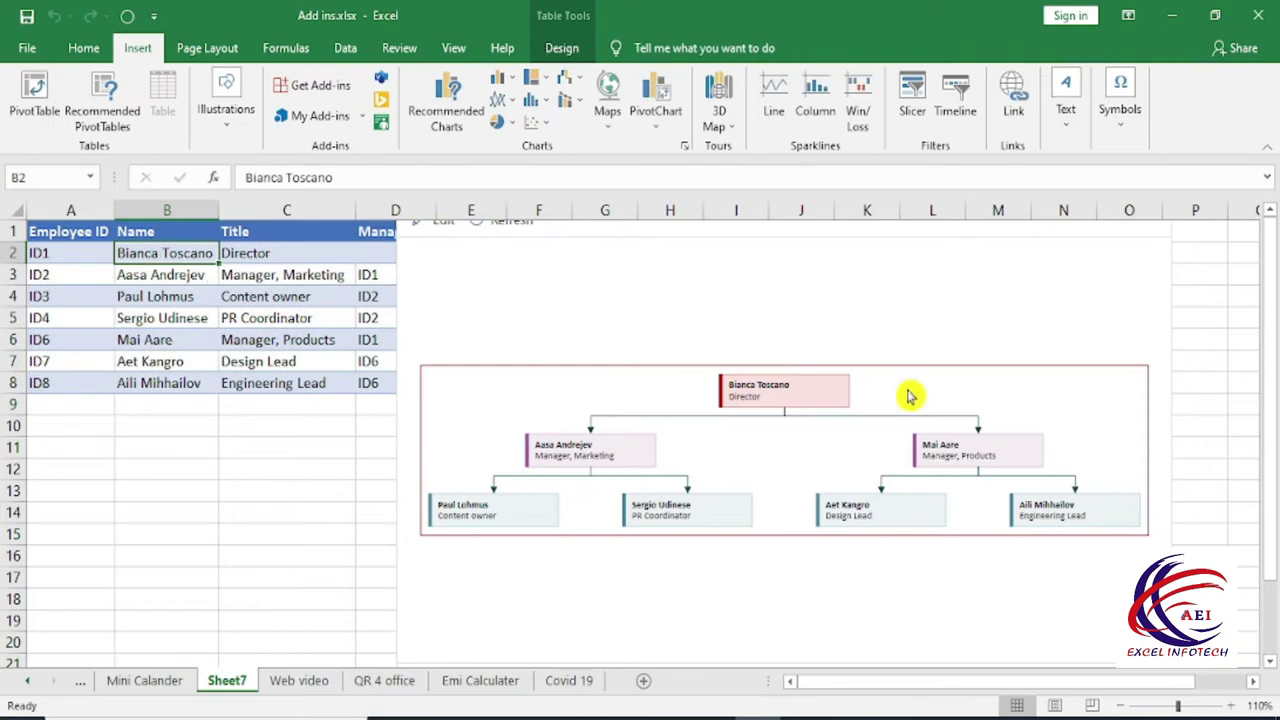
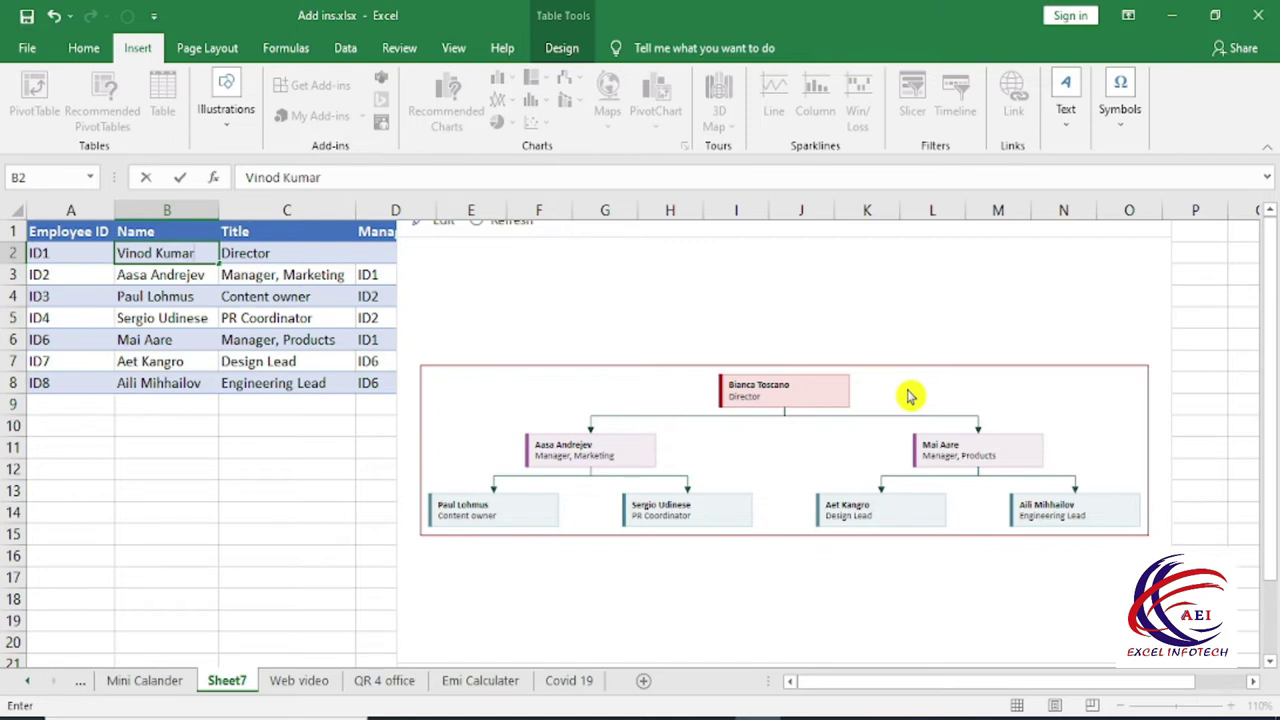
key("Return")
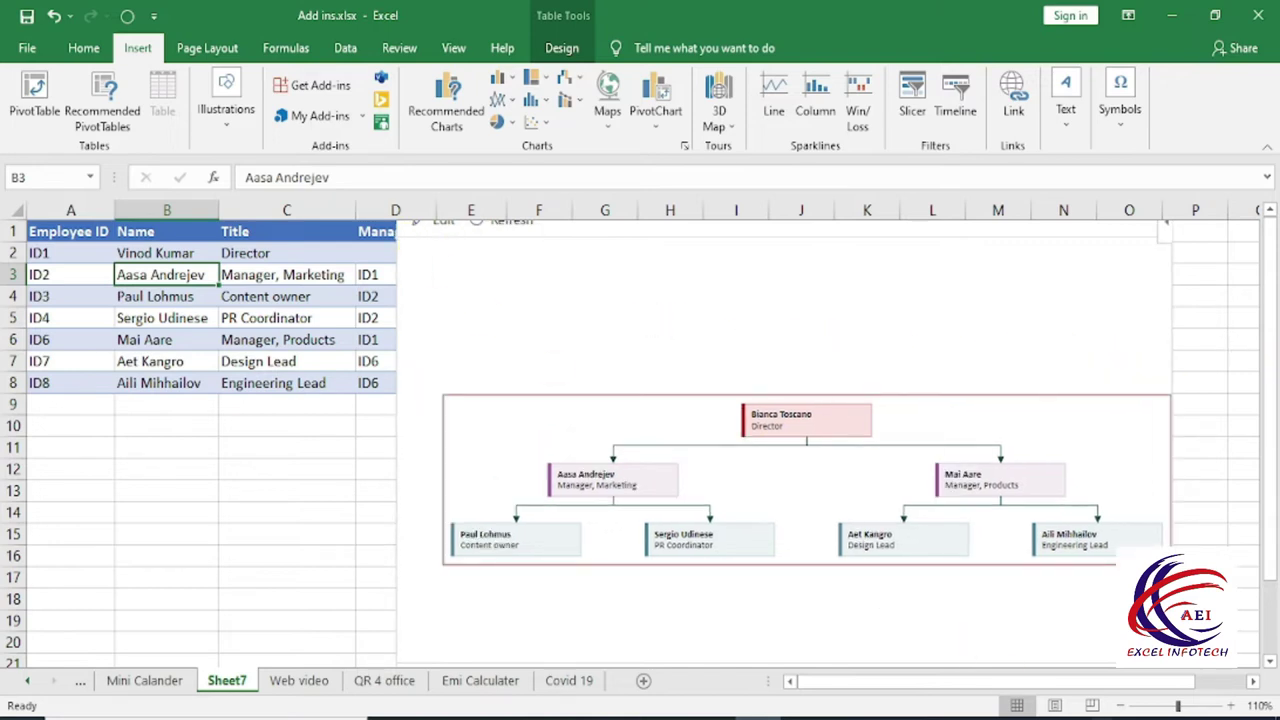
left_click(1120, 706)
left_click(1120, 706)
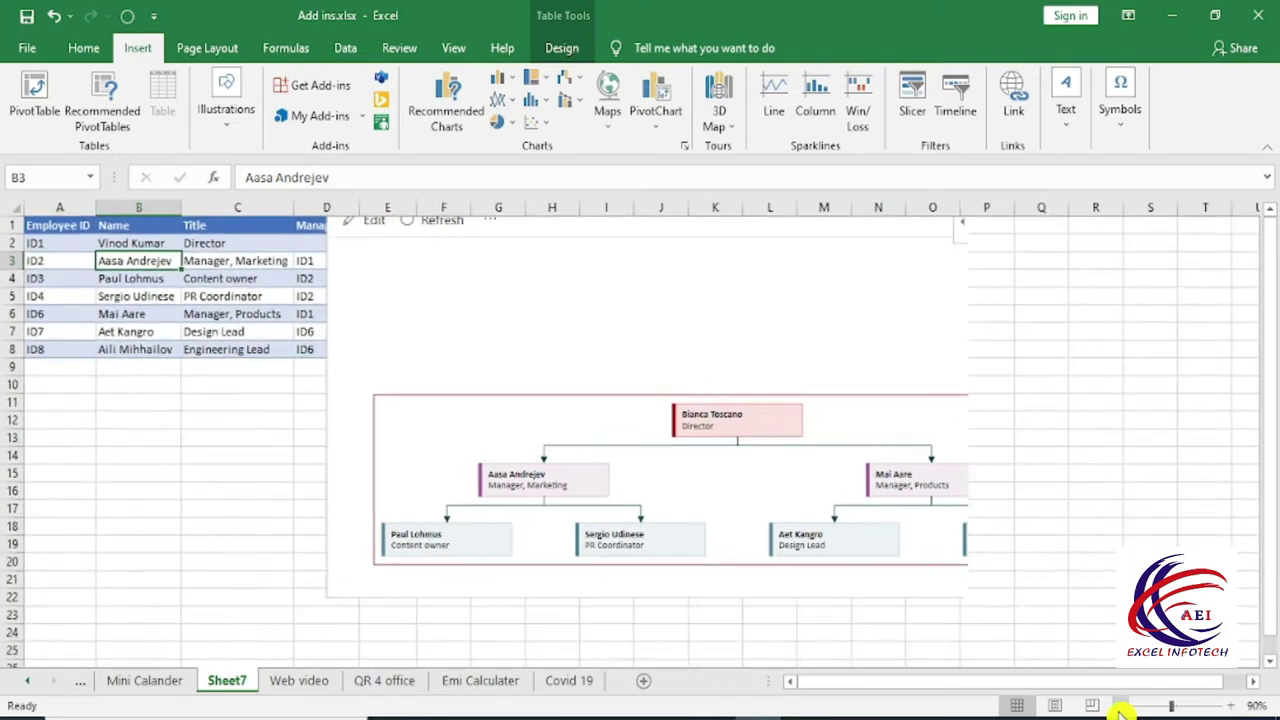
left_click(1120, 706)
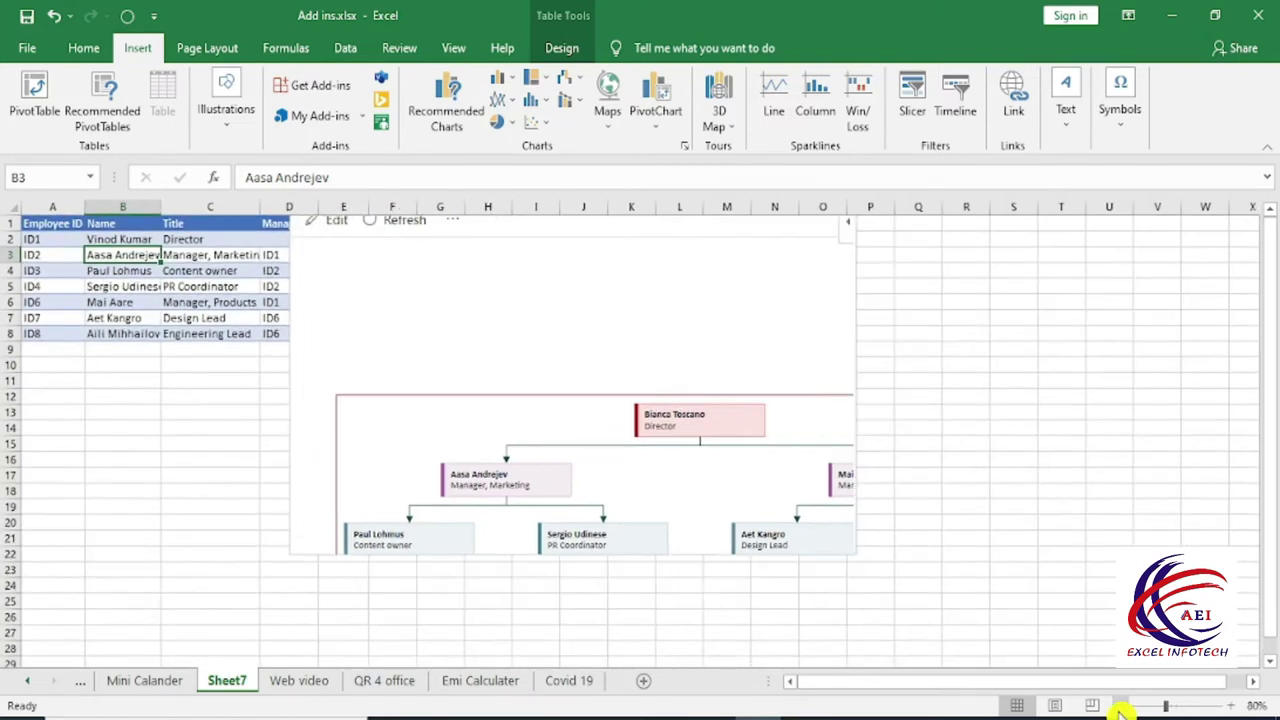
left_click(401, 225)
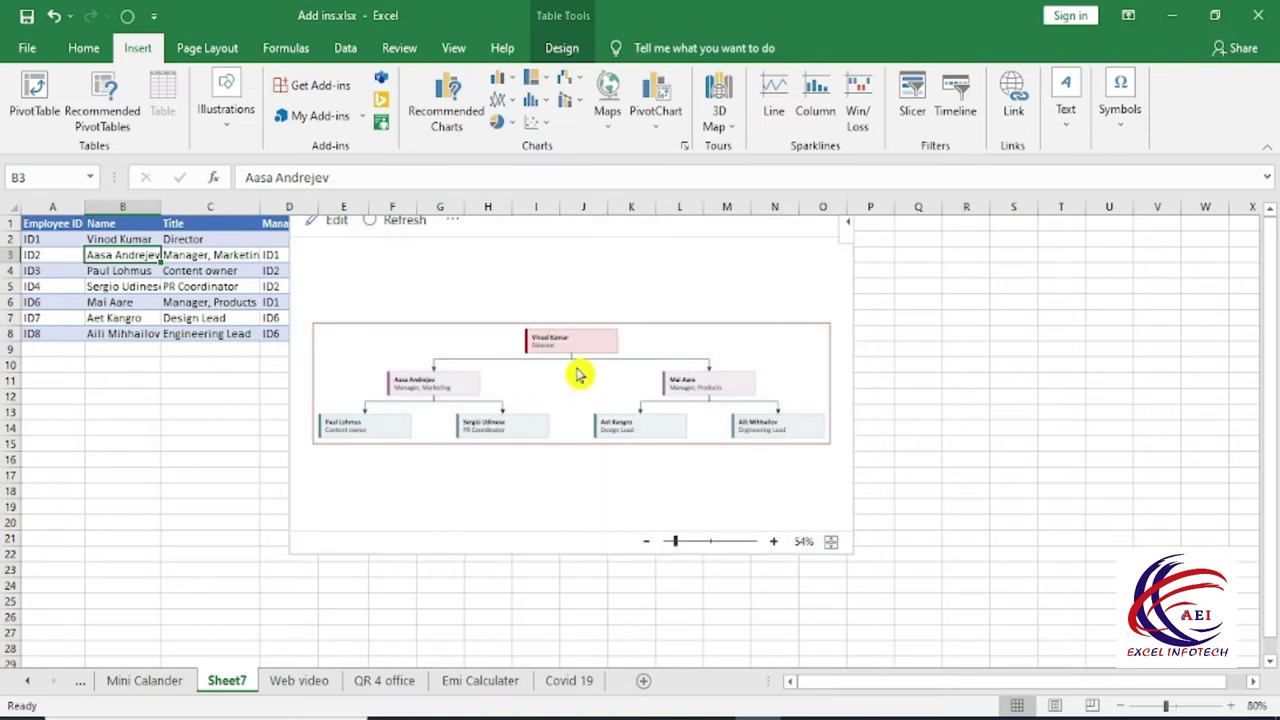
scroll(580, 370, "up", 2)
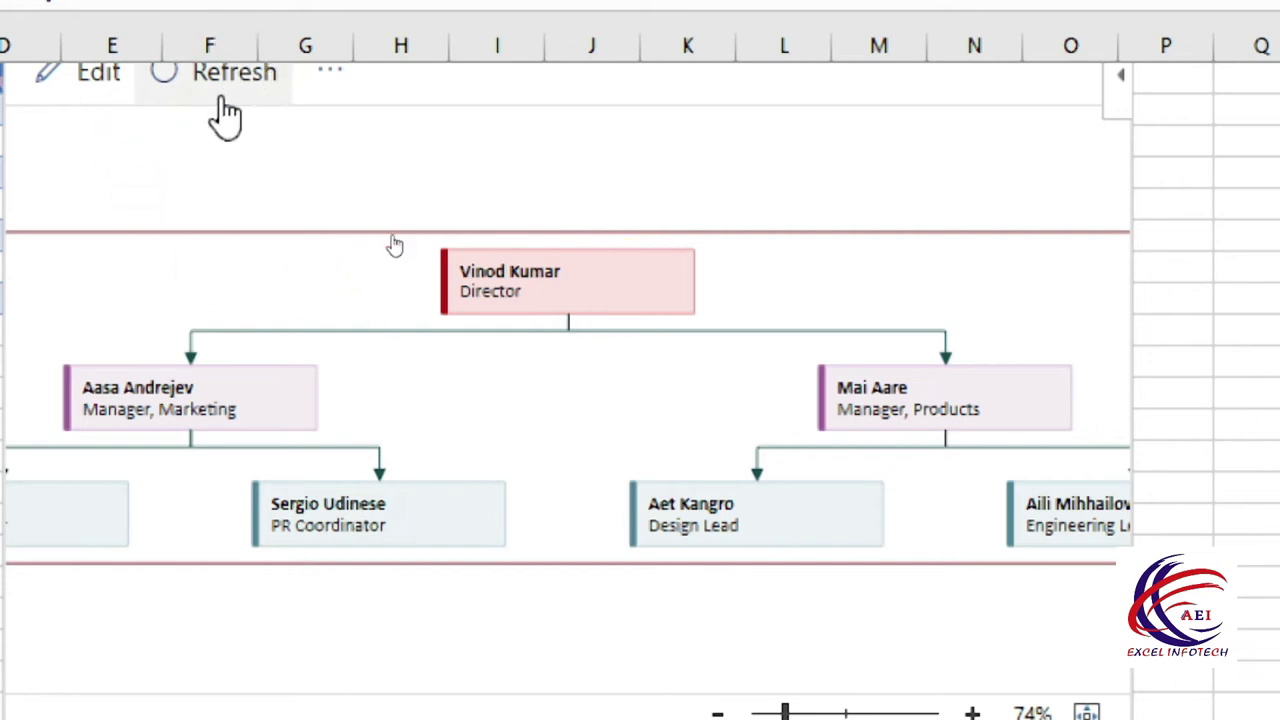
- Try editing the org chart, dismiss the sign-in prompt, and add a blank Sheet8
left_click(101, 85)
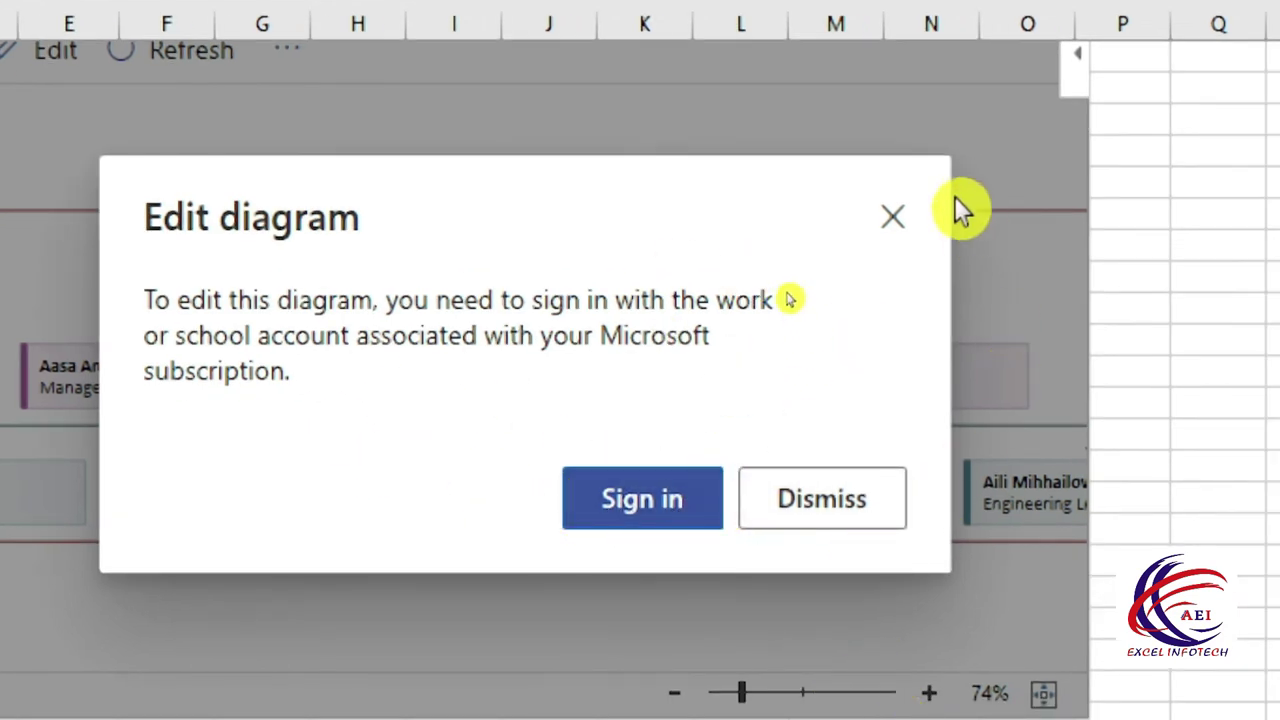
left_click(892, 216)
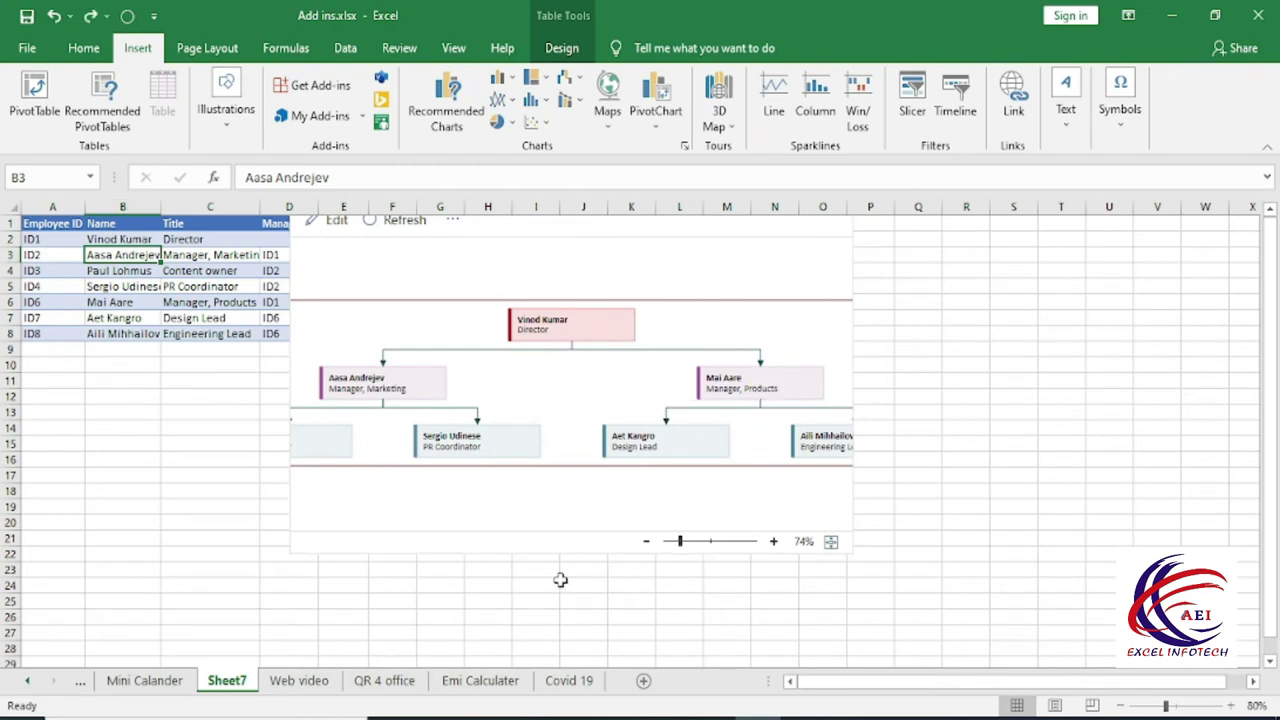
left_click(645, 681)
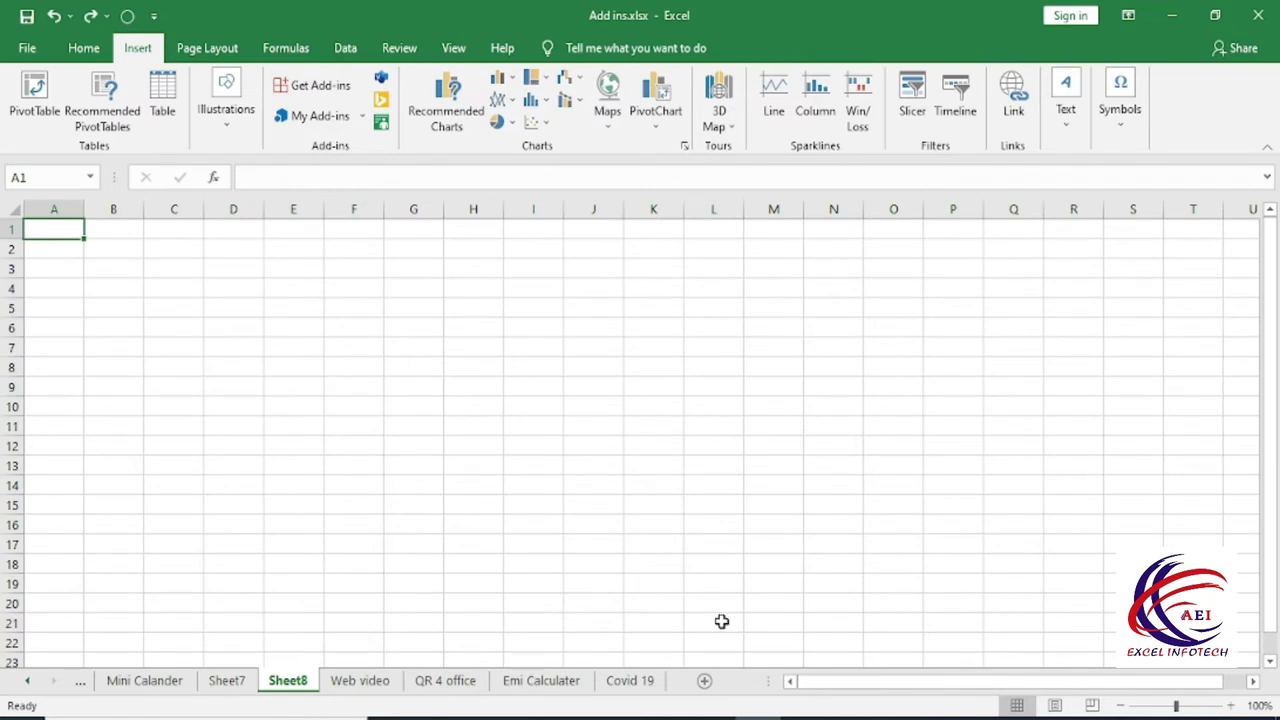
- Insert Bing Maps with its sample State, Revenue and Expense data, then go to Covid 19
left_click(383, 105)
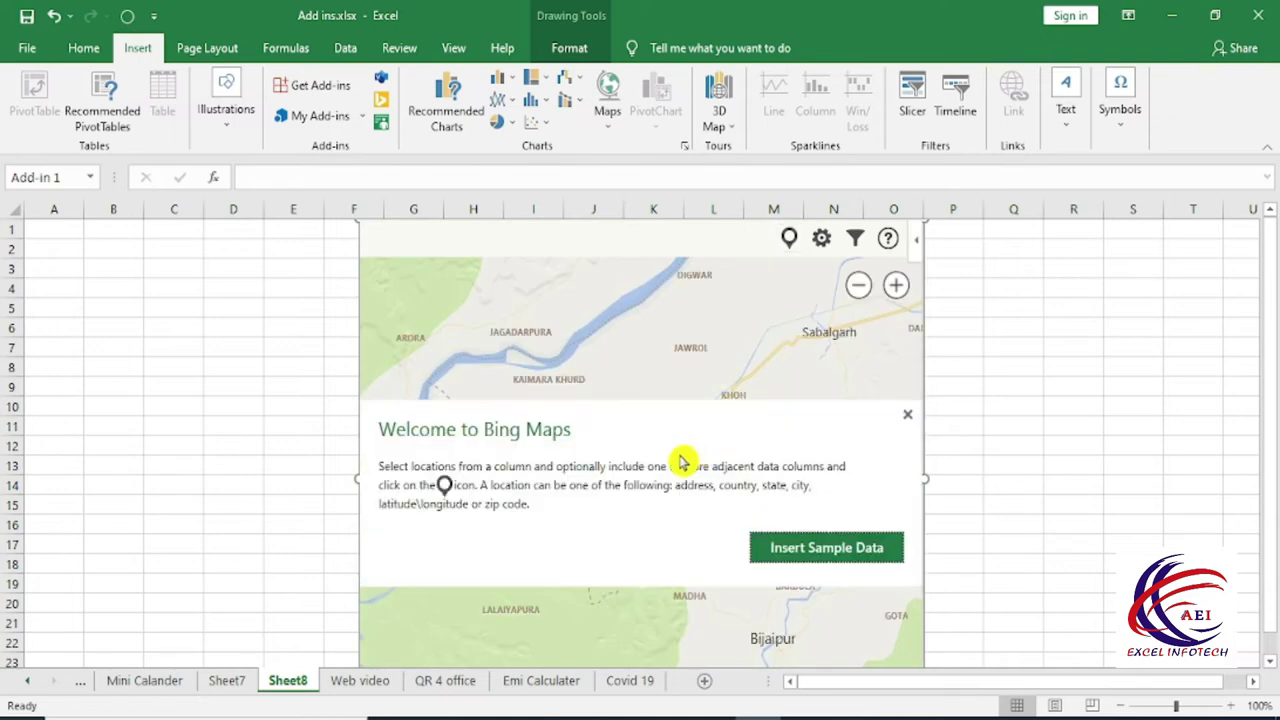
left_click(803, 565)
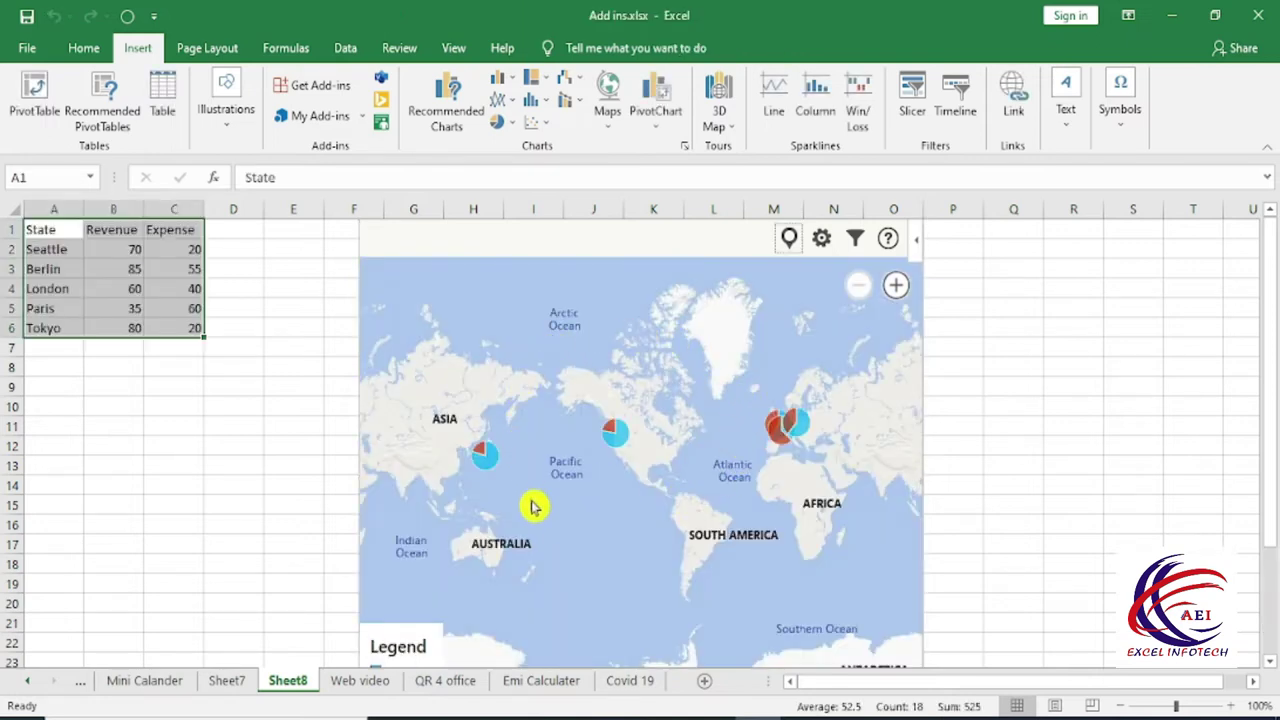
scroll(605, 537, "up", 1)
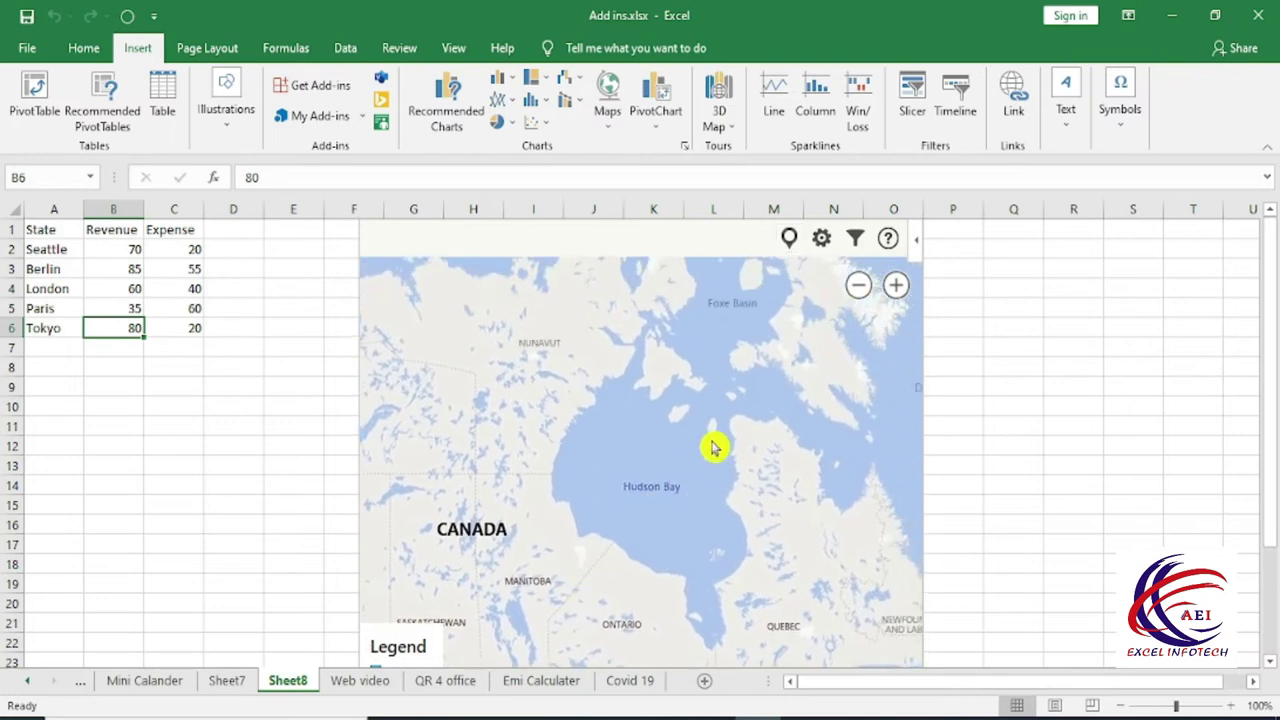
scroll(714, 443, "up", 1)
scroll(651, 500, "up", 1)
scroll(651, 494, "up", 1)
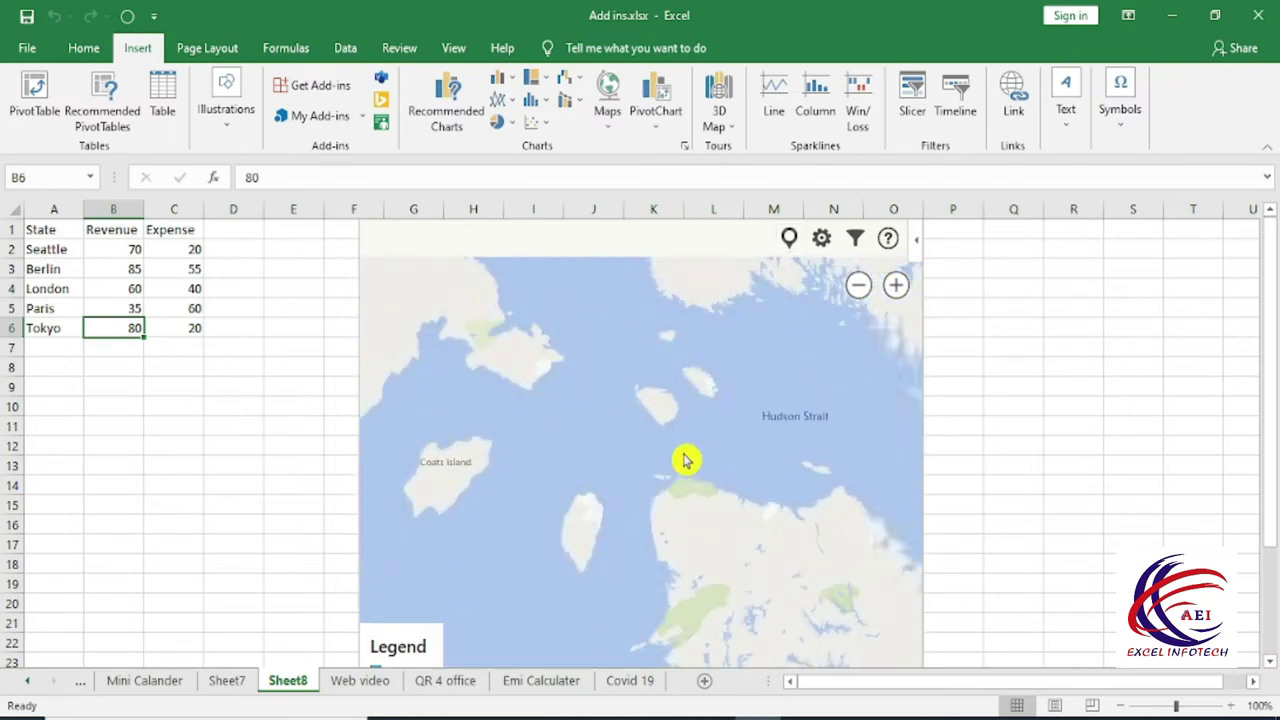
scroll(686, 459, "up", 1)
left_click_drag(663, 386, 663, 449)
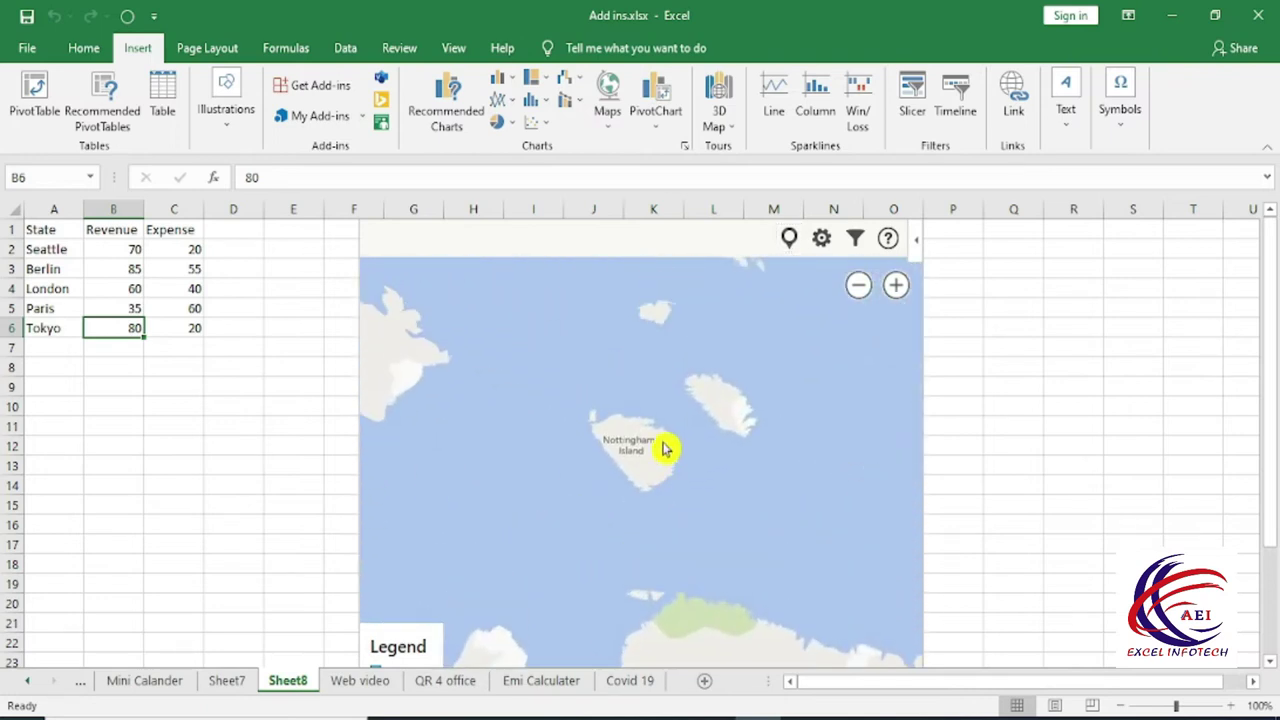
scroll(663, 449, "up", 1)
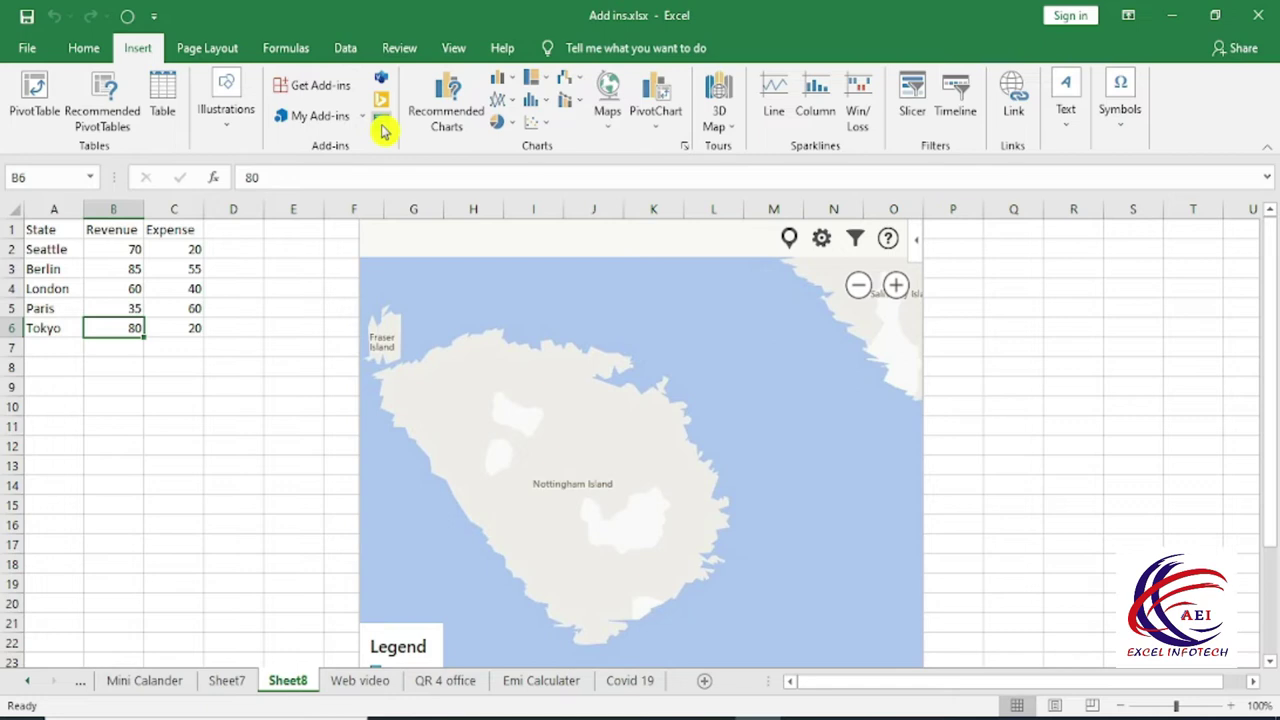
left_click(632, 682)
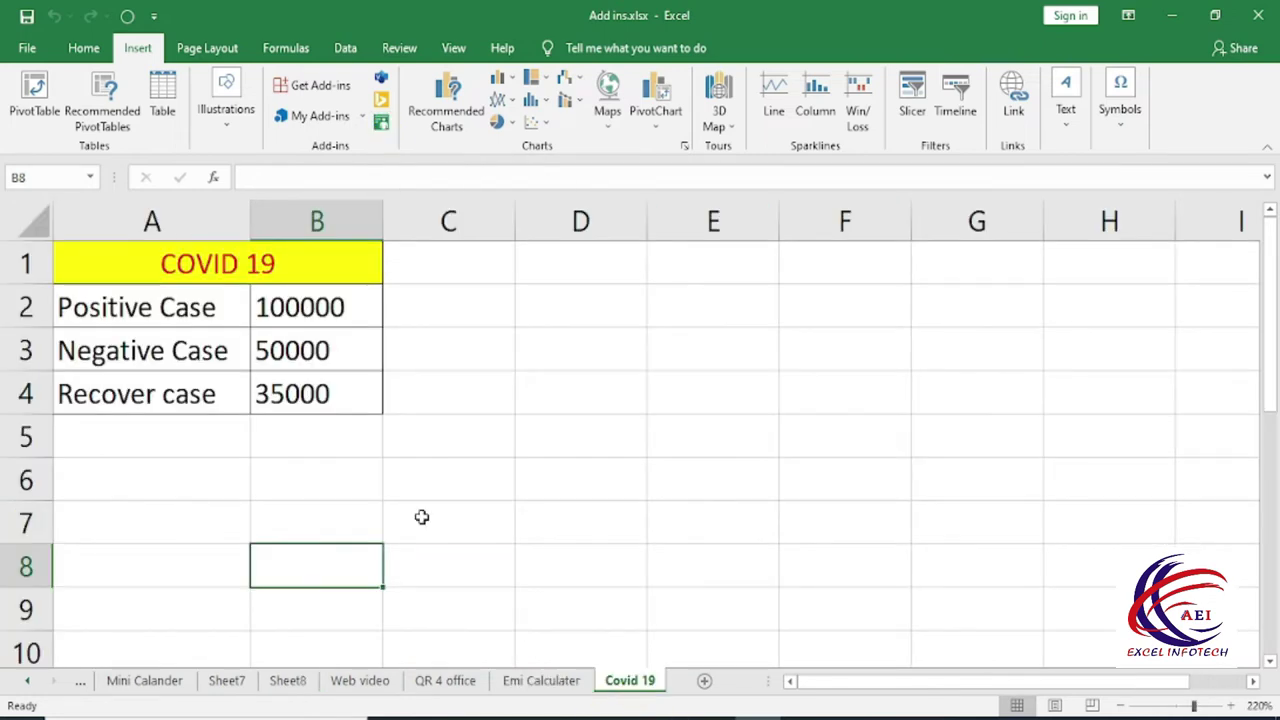
- Review the Covid case figures (100000, 50000, 35000) and insert a People Graph add-in beside them at C3
left_click(280, 268)
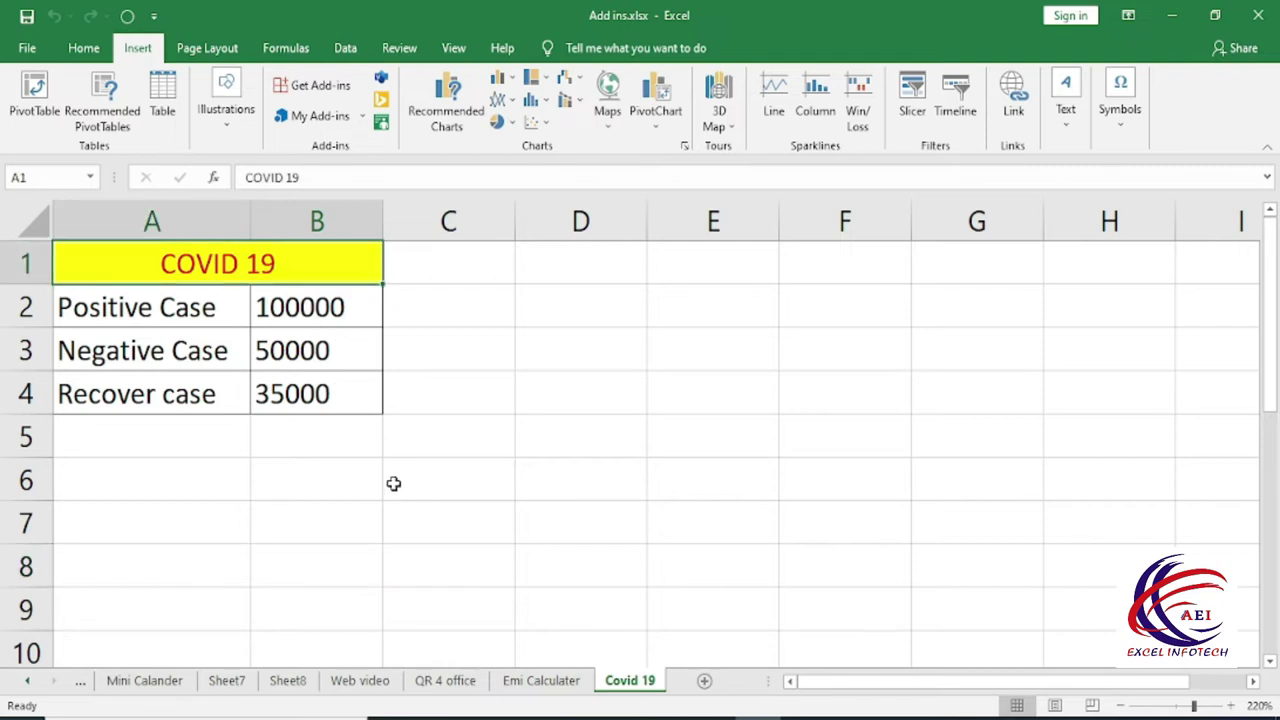
left_click(170, 308)
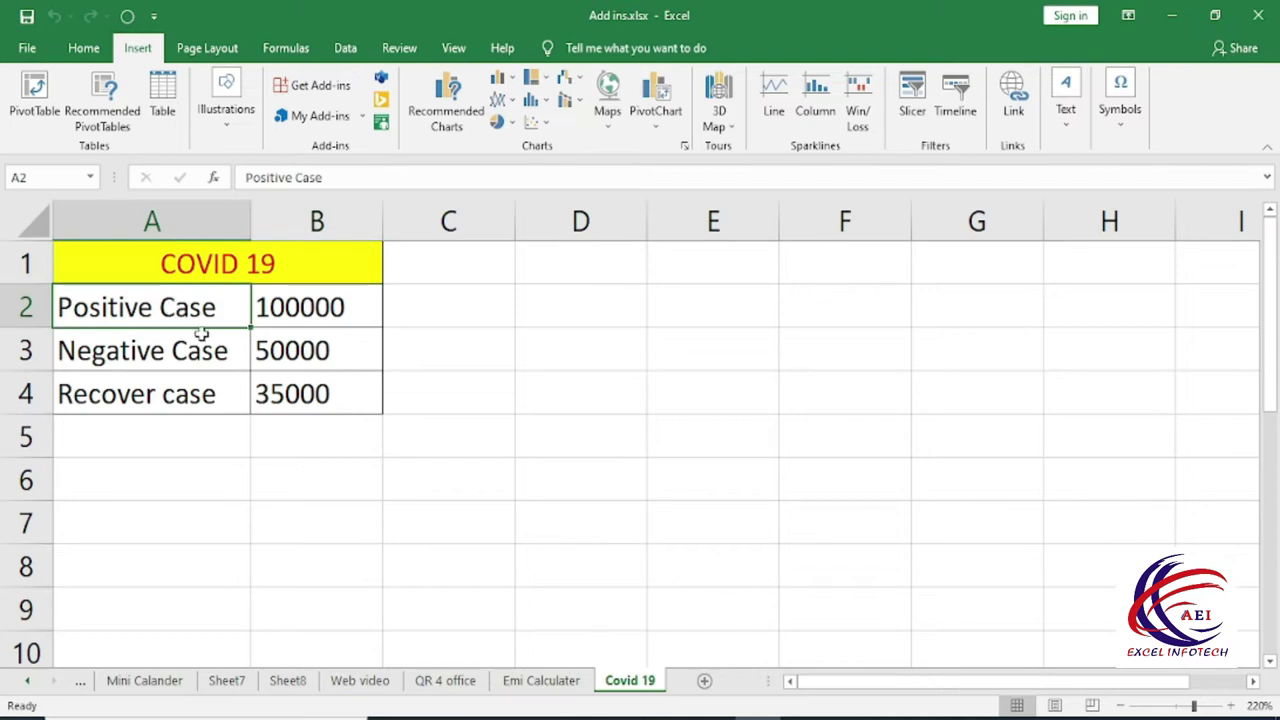
left_click(184, 338)
left_click(298, 354)
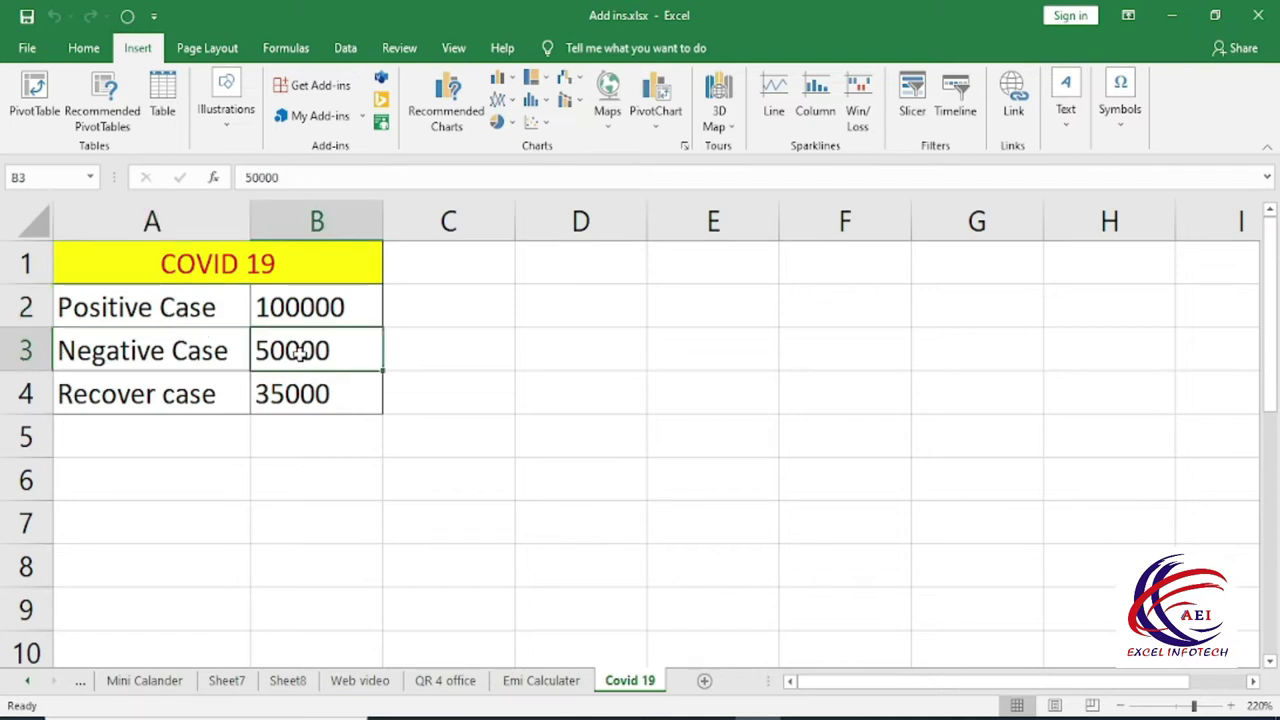
left_click(207, 397)
left_click(307, 399)
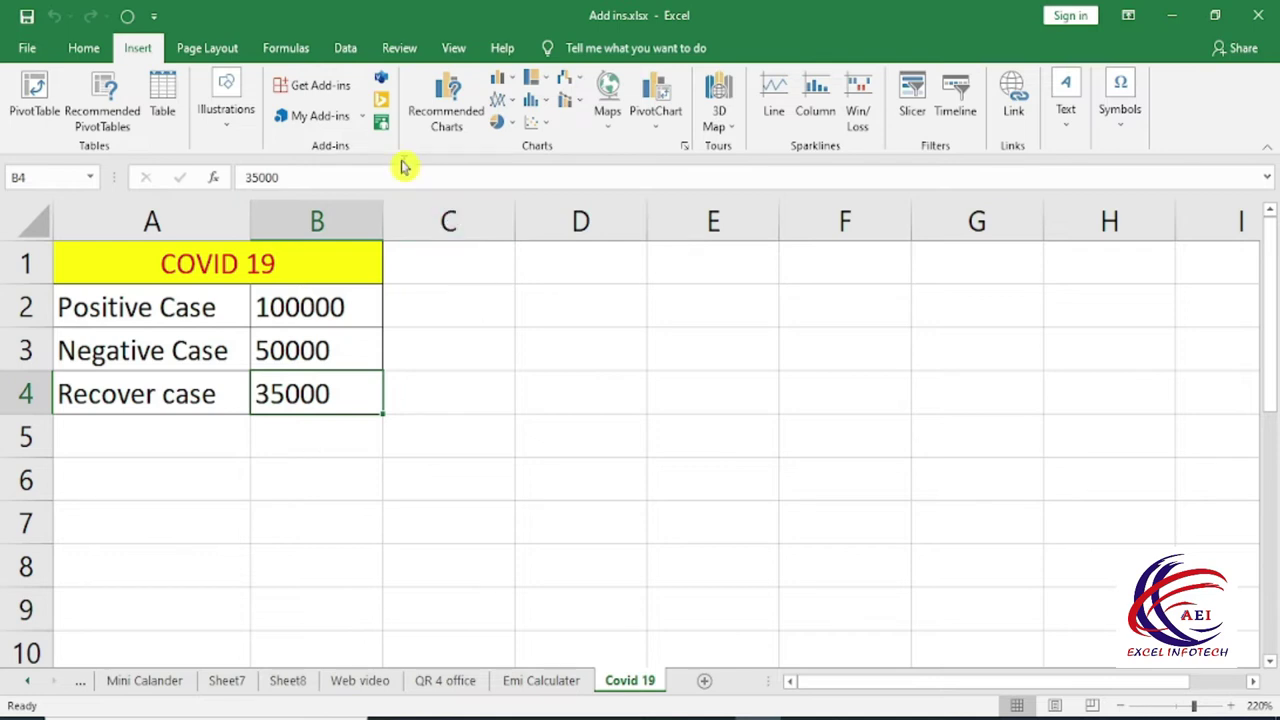
left_click(486, 346)
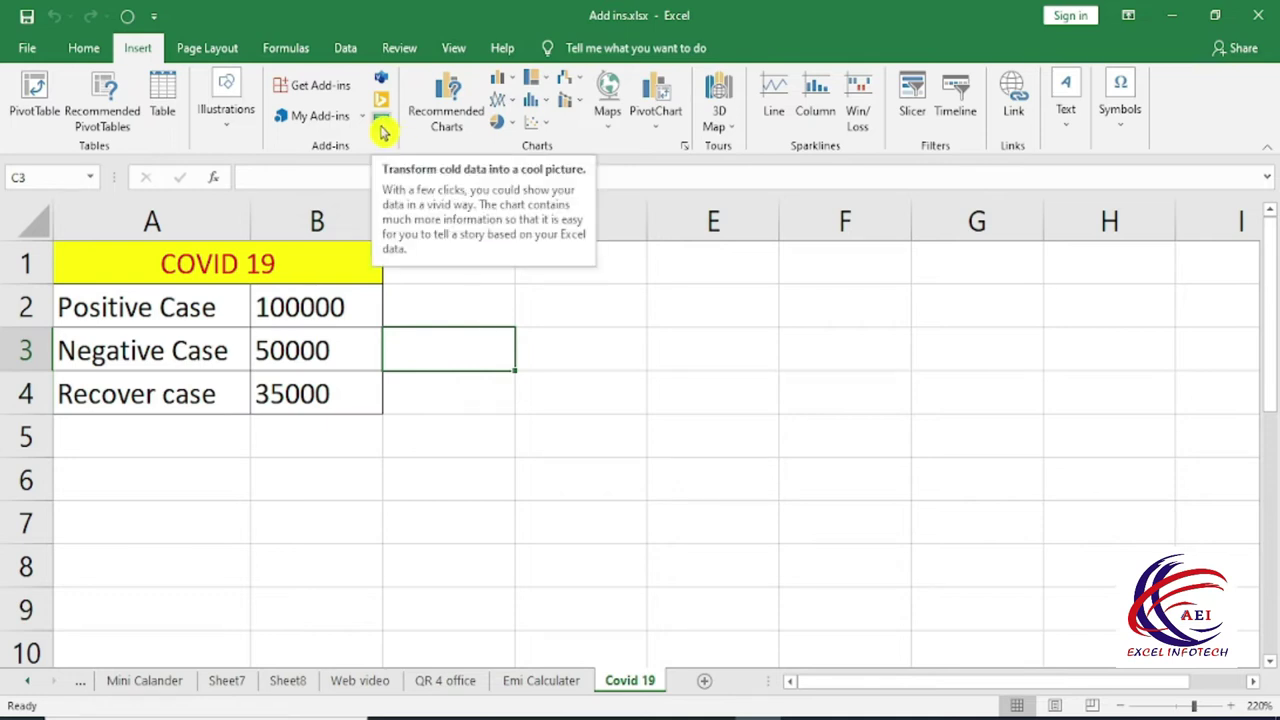
left_click(381, 128)
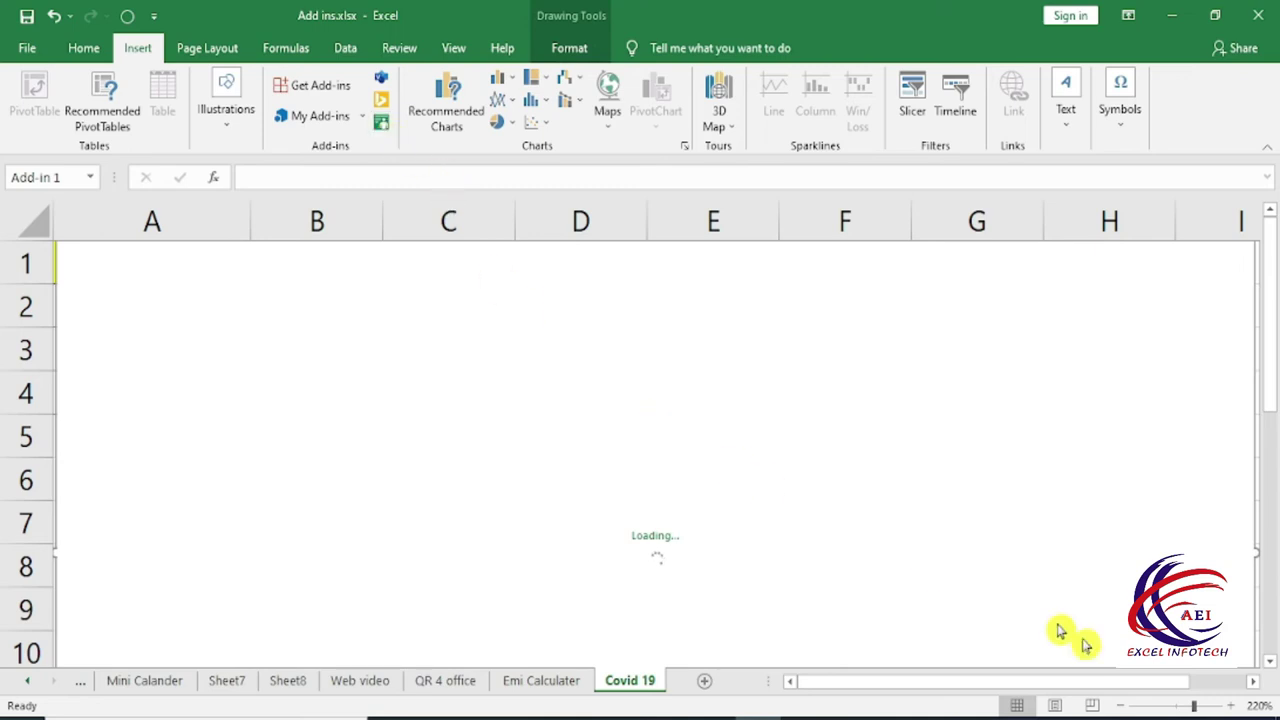
- Zoom out and move the People Graph to the right of the case table
scroll(1122, 710, "down", 4)
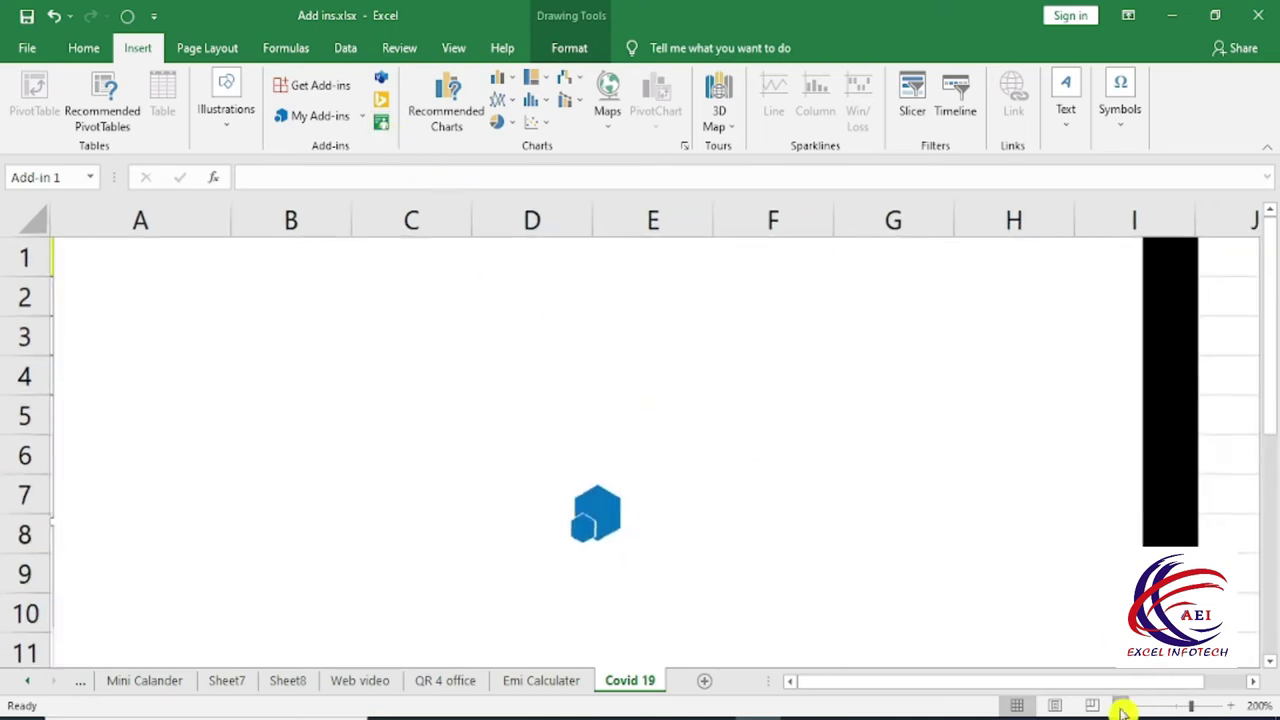
scroll(1122, 710, "down", 5)
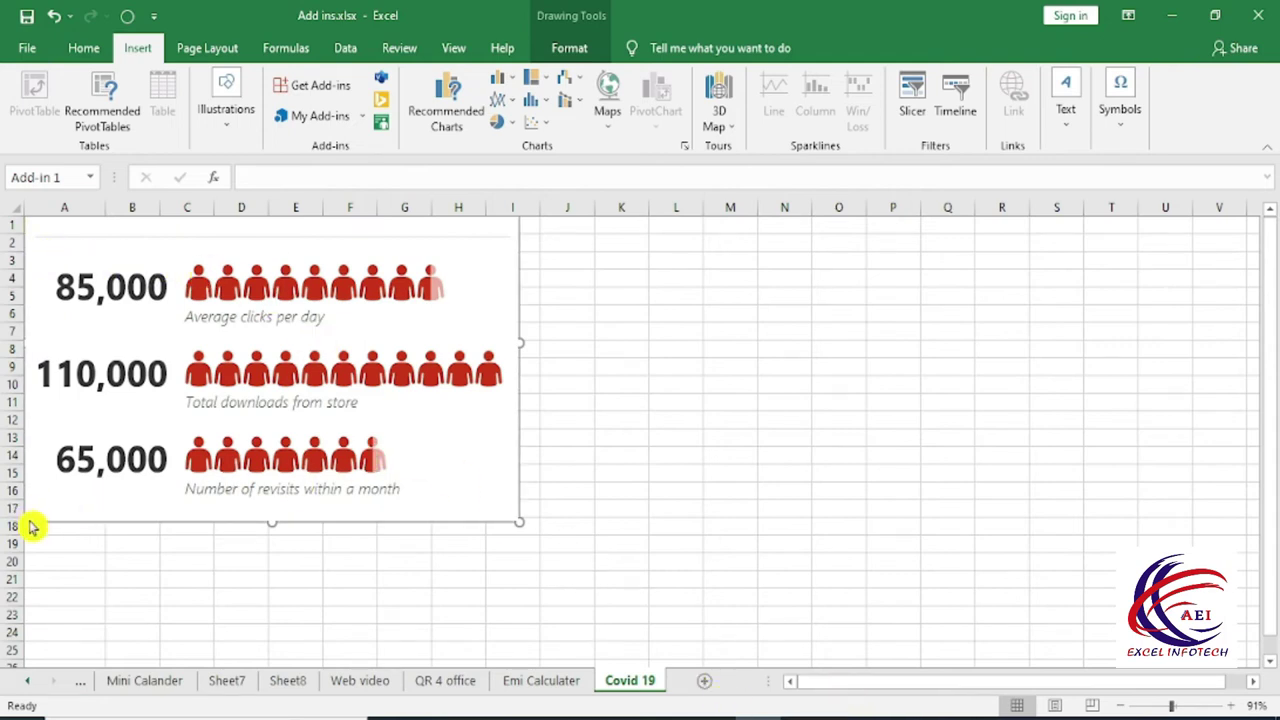
left_click_drag(30, 524, 341, 529)
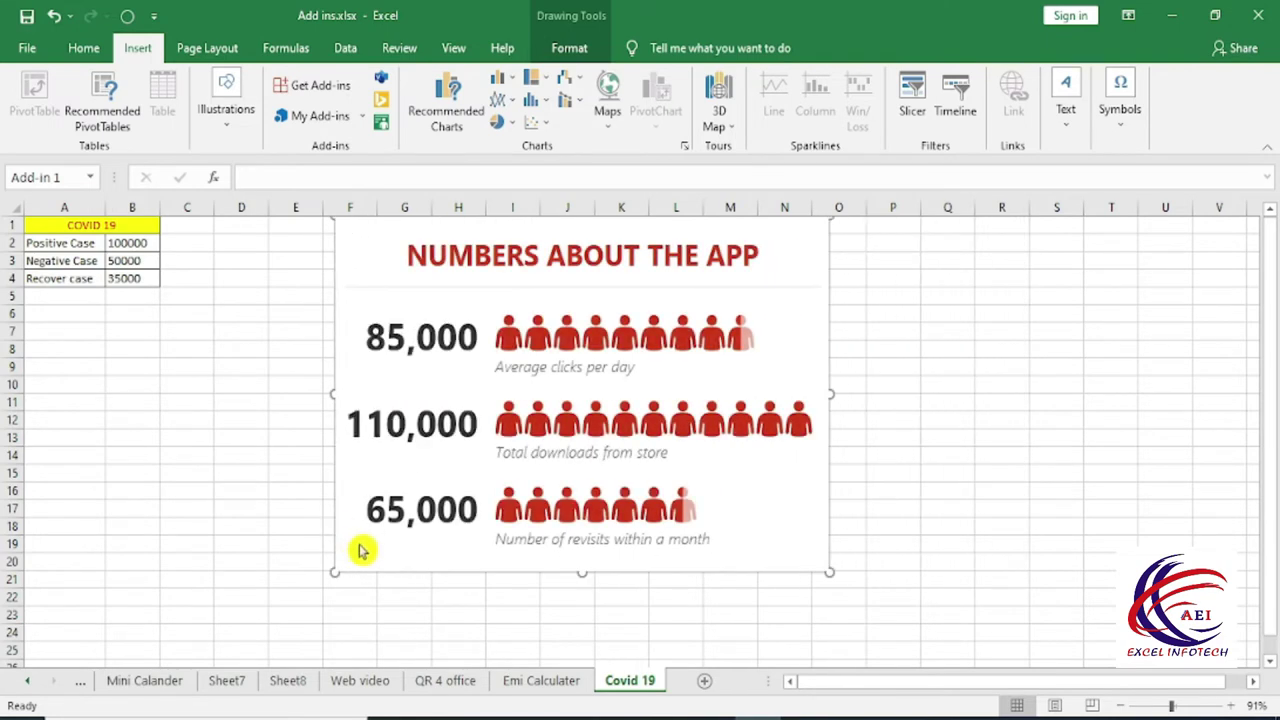
left_click(151, 349)
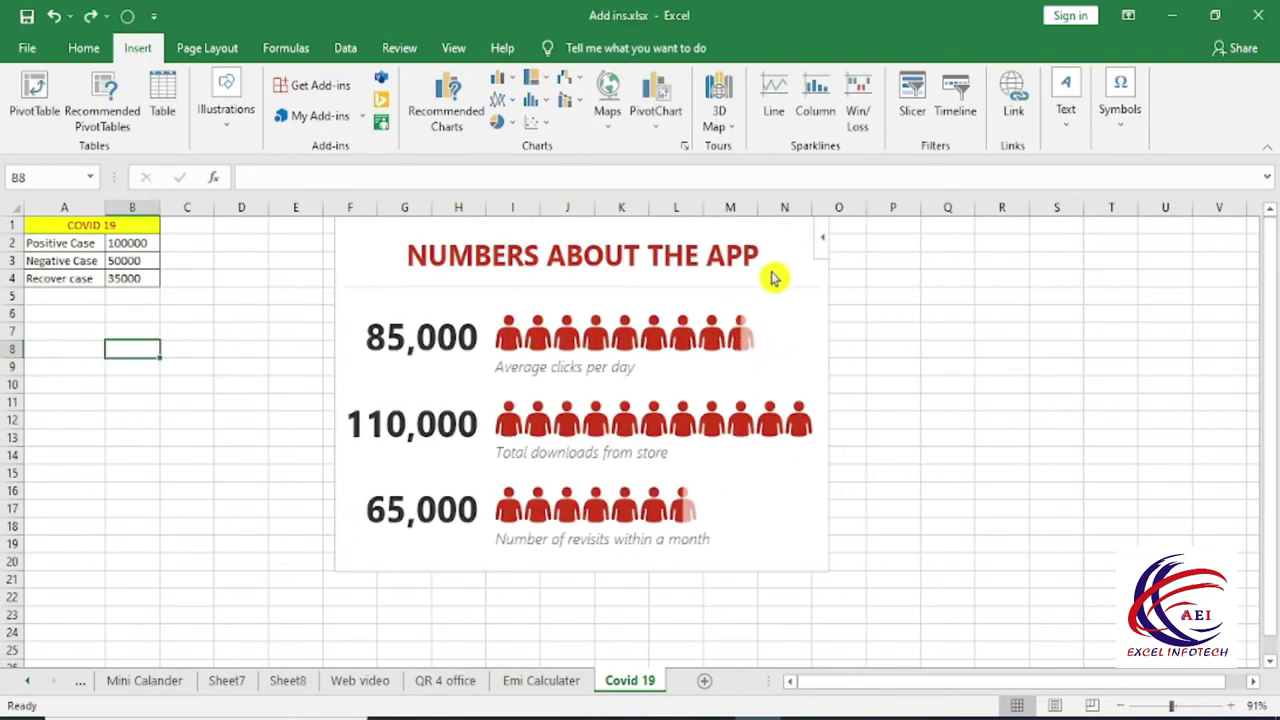
mouse_move(700, 270)
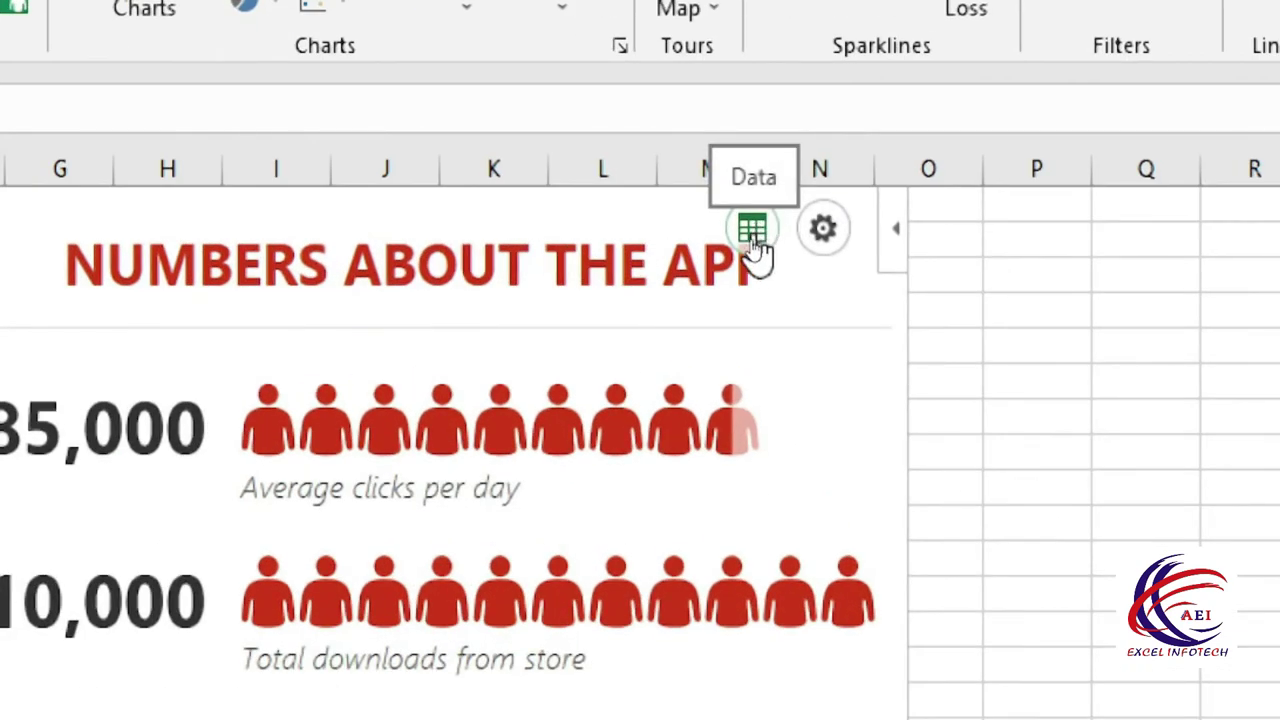
- Title the people graph 'COVID 19' and choose A2:B4 as its data
left_click(755, 245)
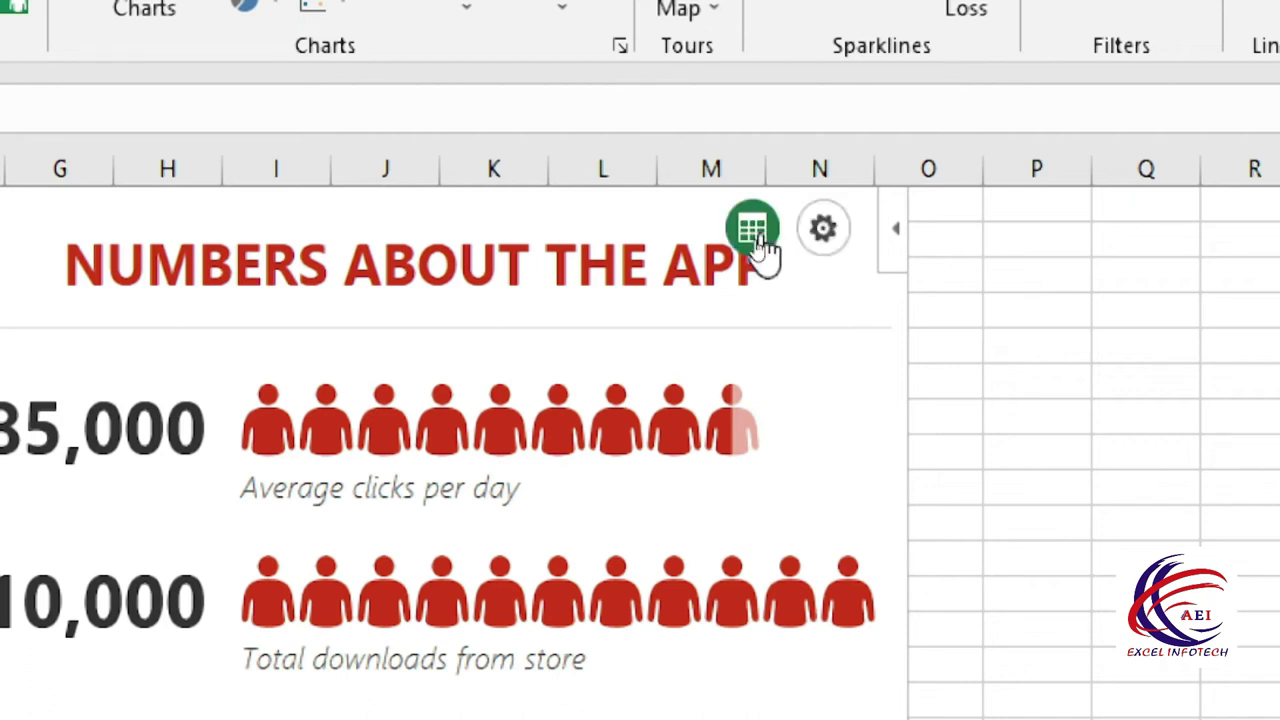
left_click(757, 240)
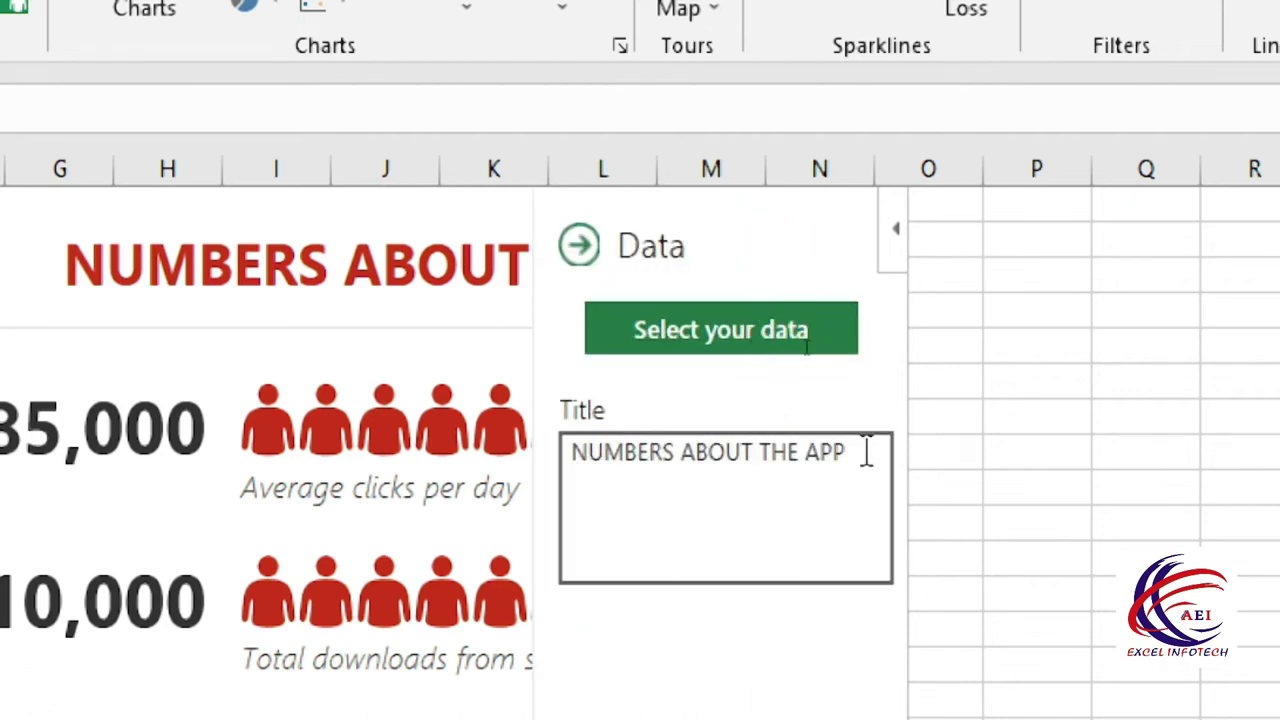
left_click_drag(866, 449, 551, 466)
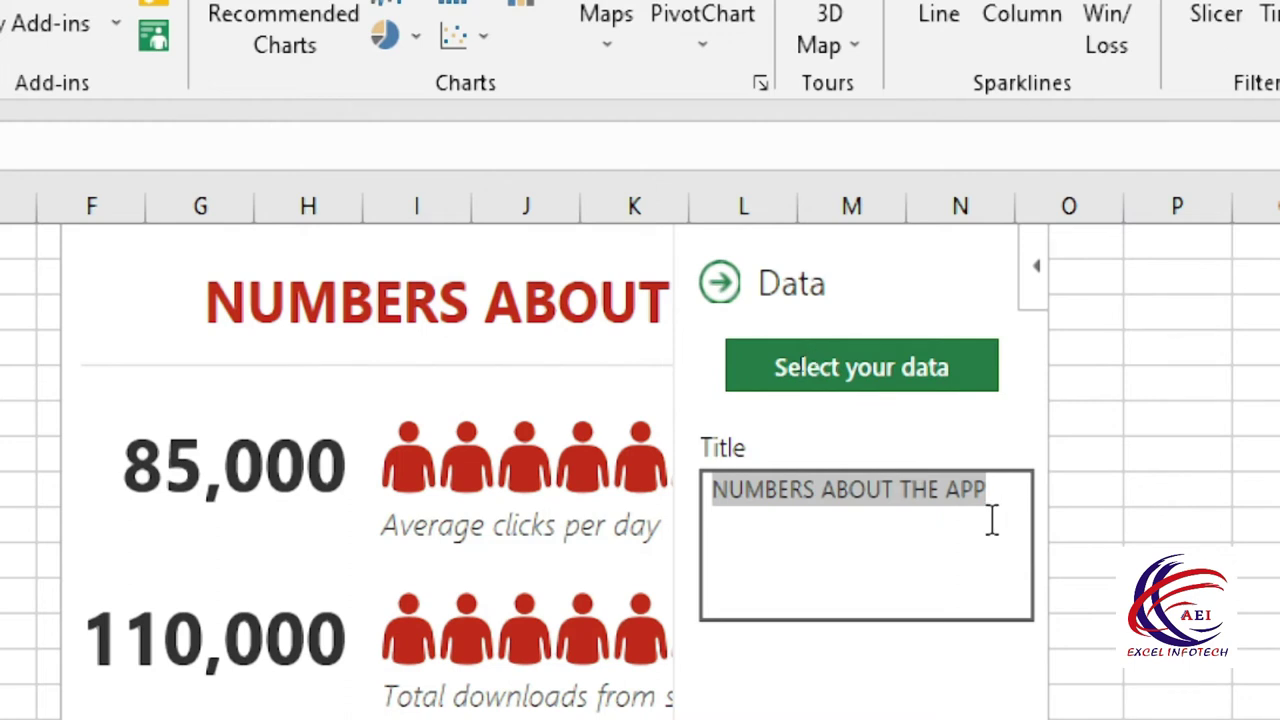
type("COVID 19")
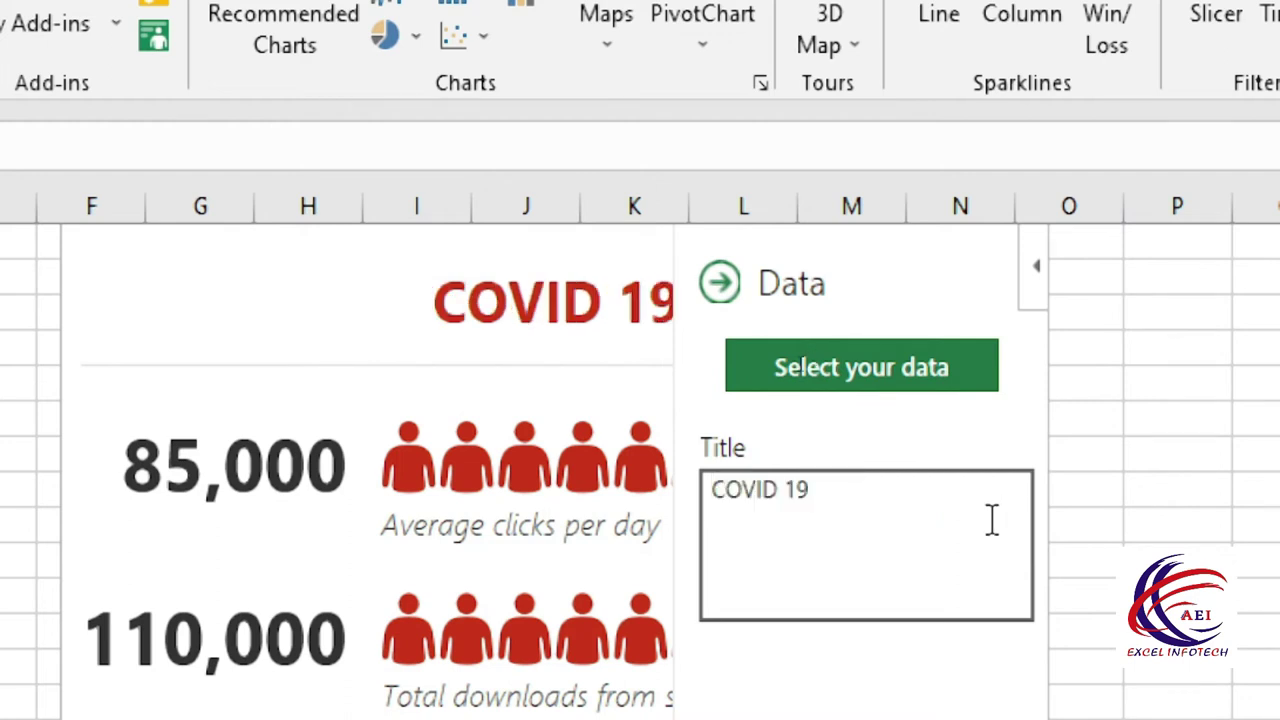
left_click(838, 362)
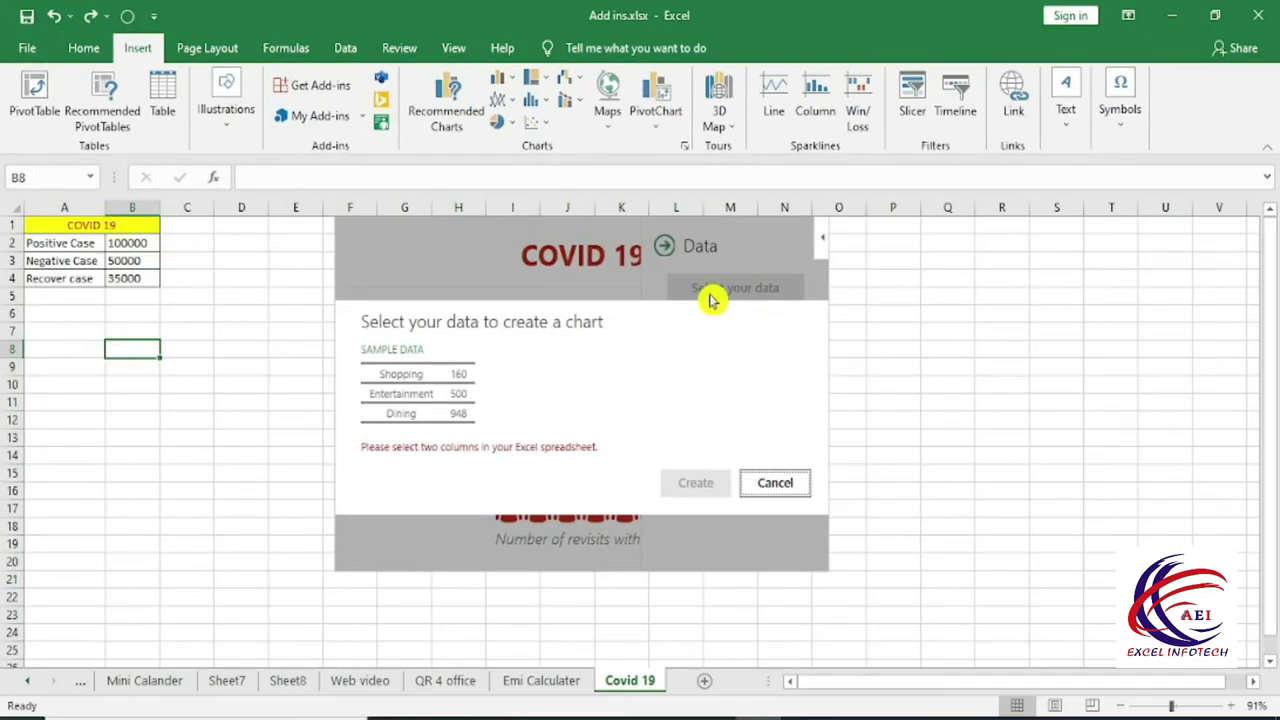
left_click_drag(60, 243, 133, 280)
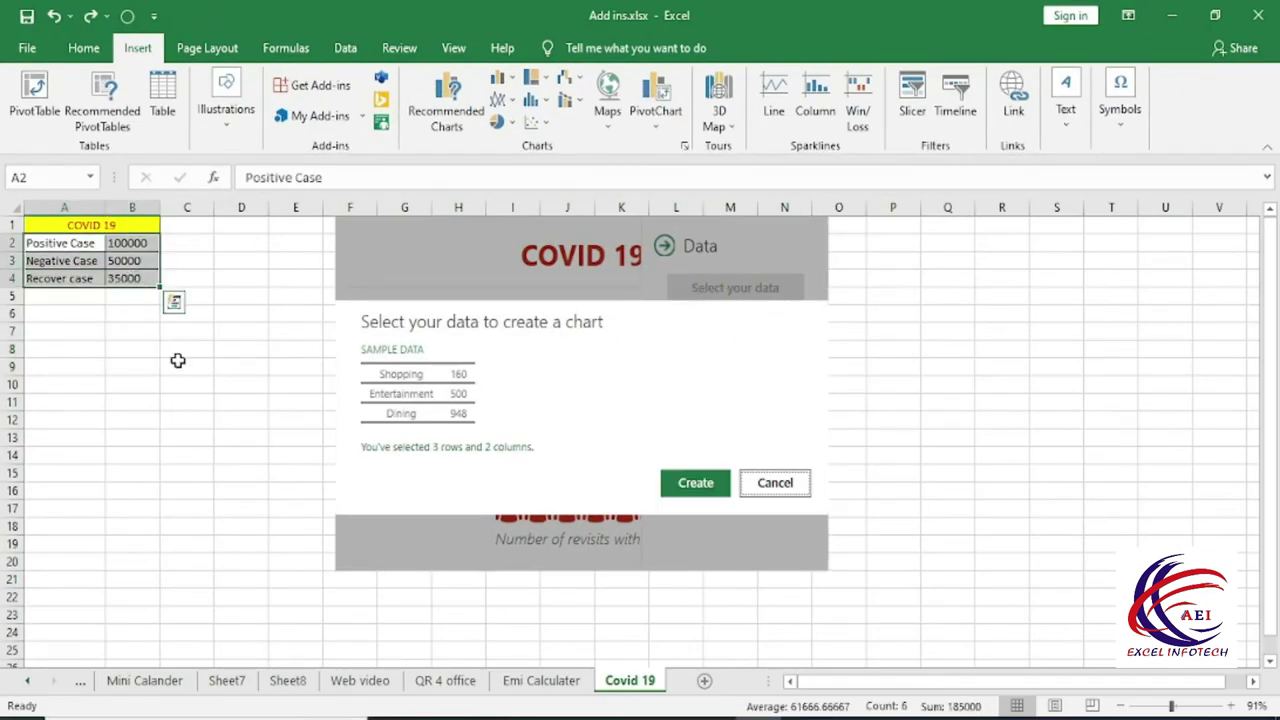
- Create the COVID 19 people graph and switch it to the blue 80 style
left_click(700, 483)
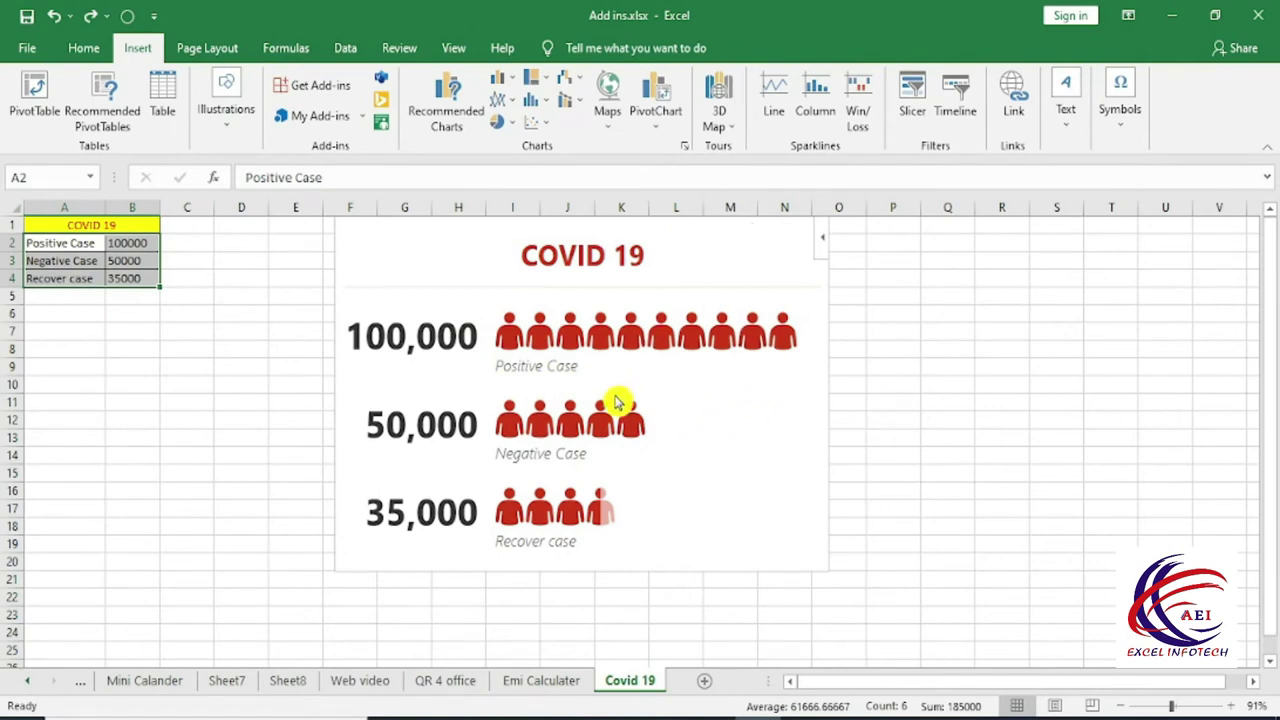
mouse_move(786, 268)
left_click(787, 240)
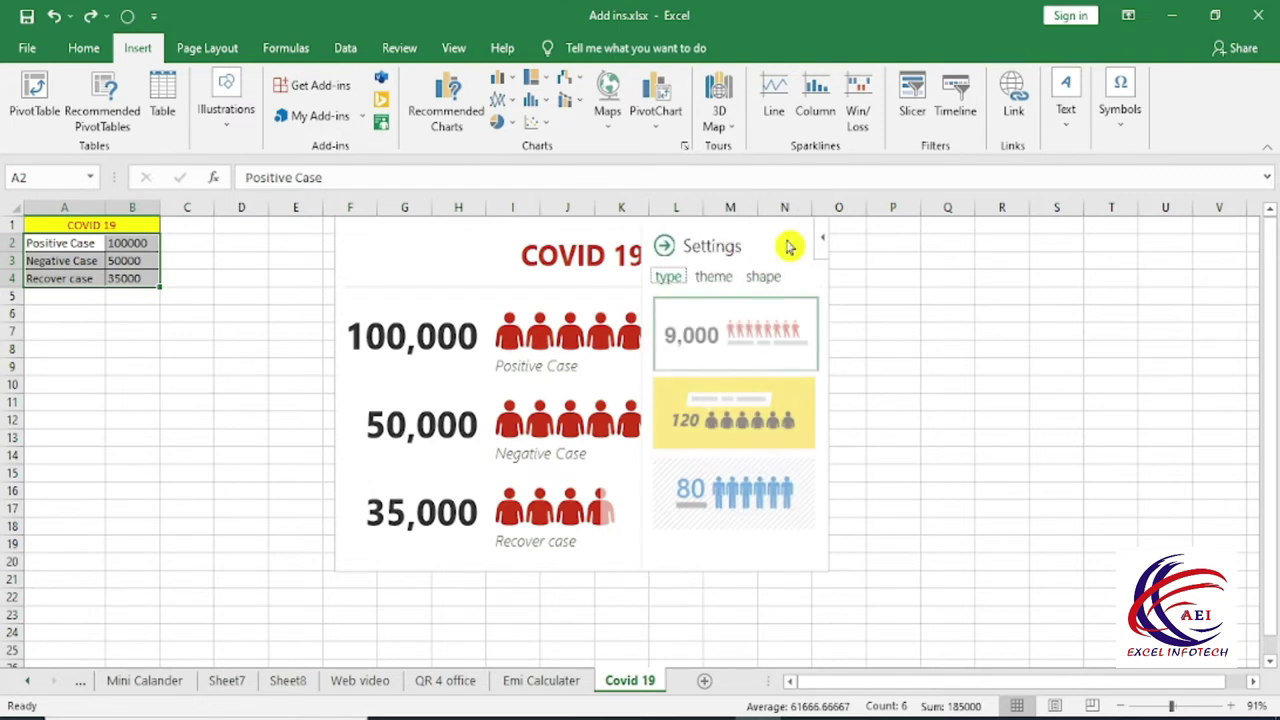
left_click(752, 422)
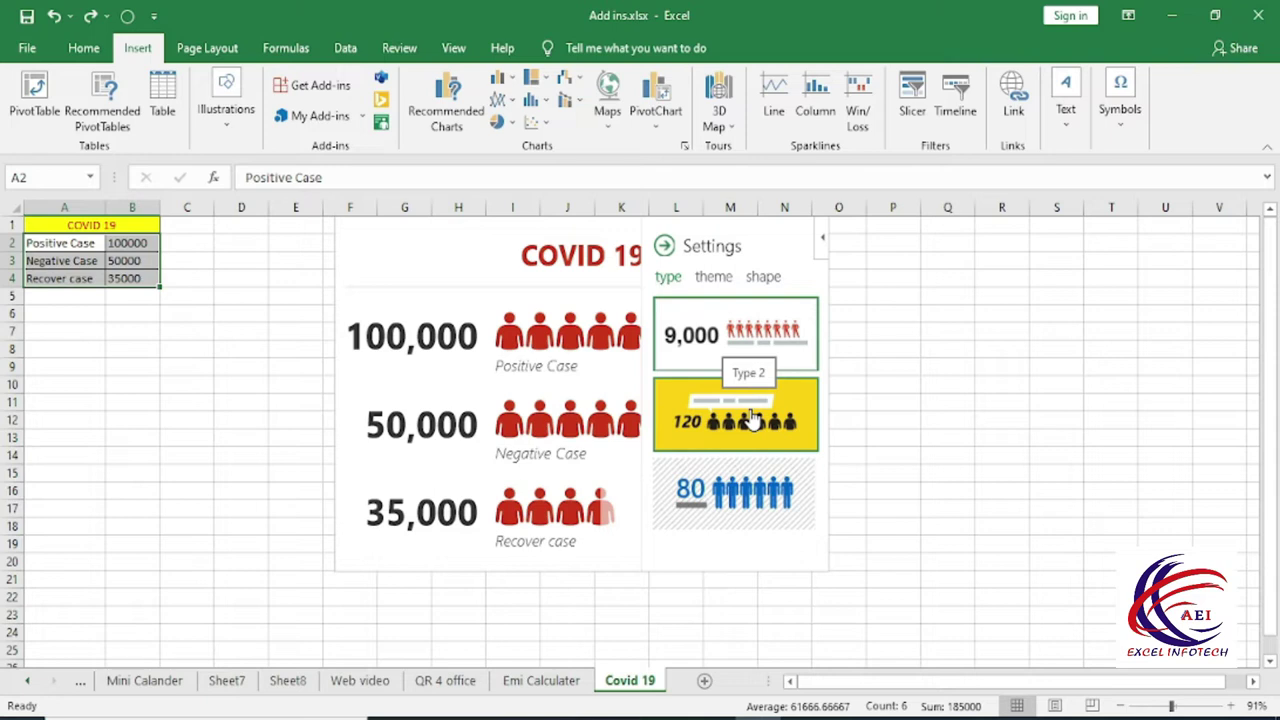
left_click(758, 424)
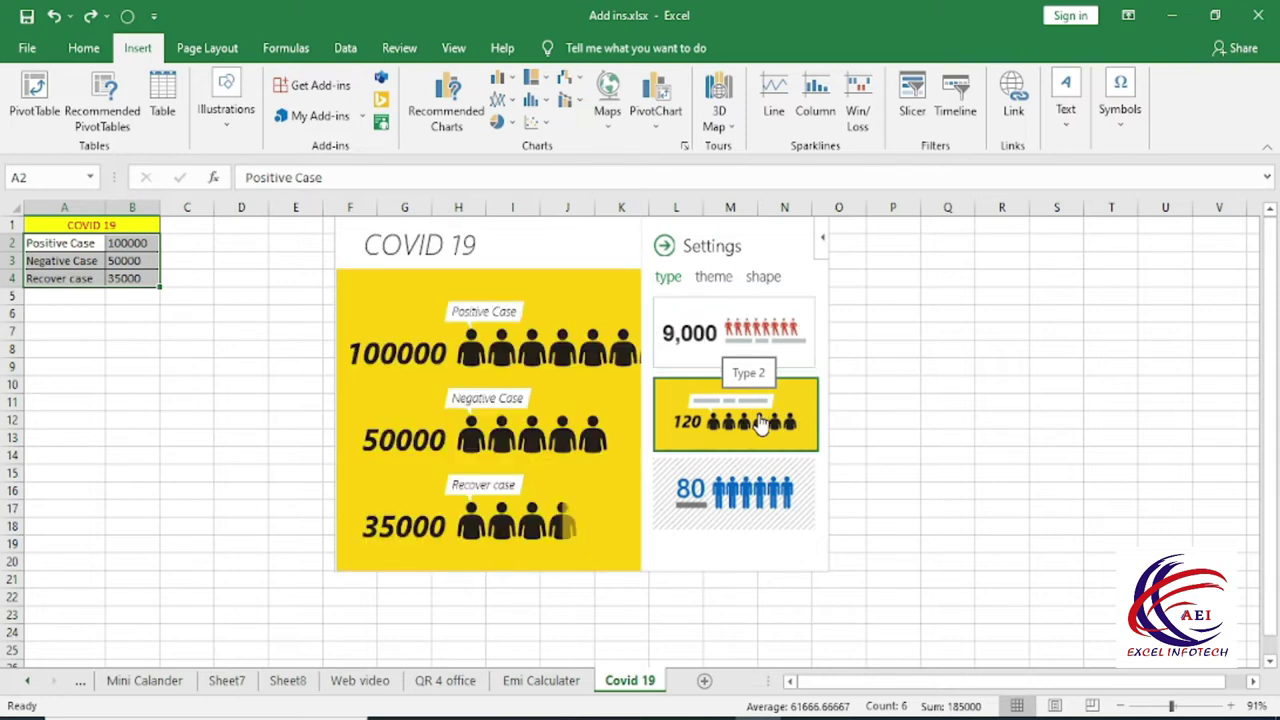
left_click(737, 480)
left_click(909, 402)
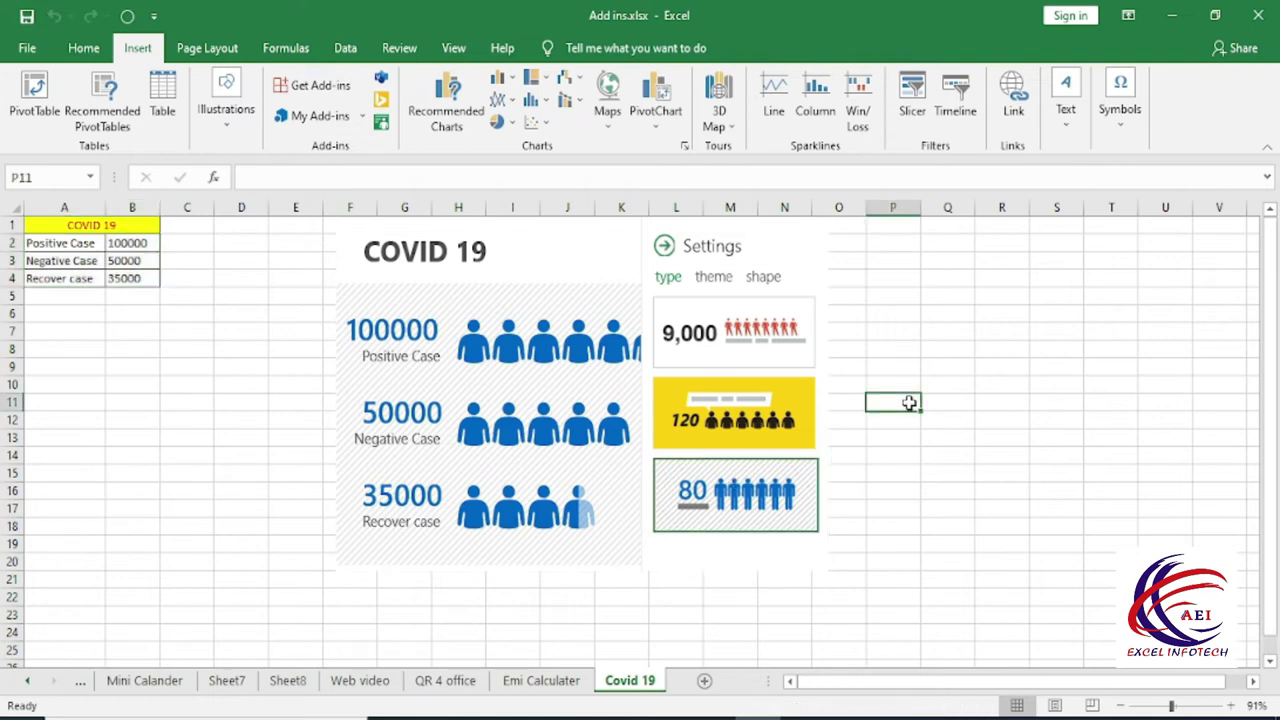
left_click(563, 265)
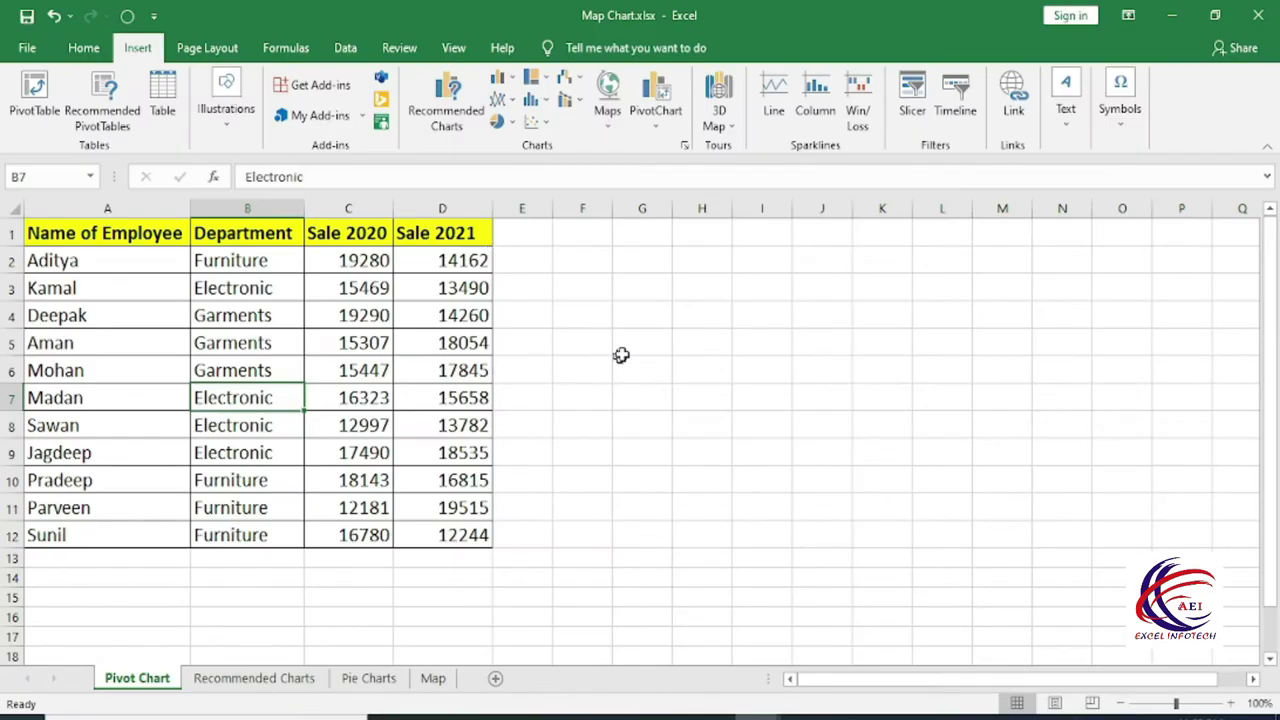
- Select the employee table A1:D12 (names, departments, Sale 2020, Sale 2021) and insert a PivotChart from it
left_click(652, 103)
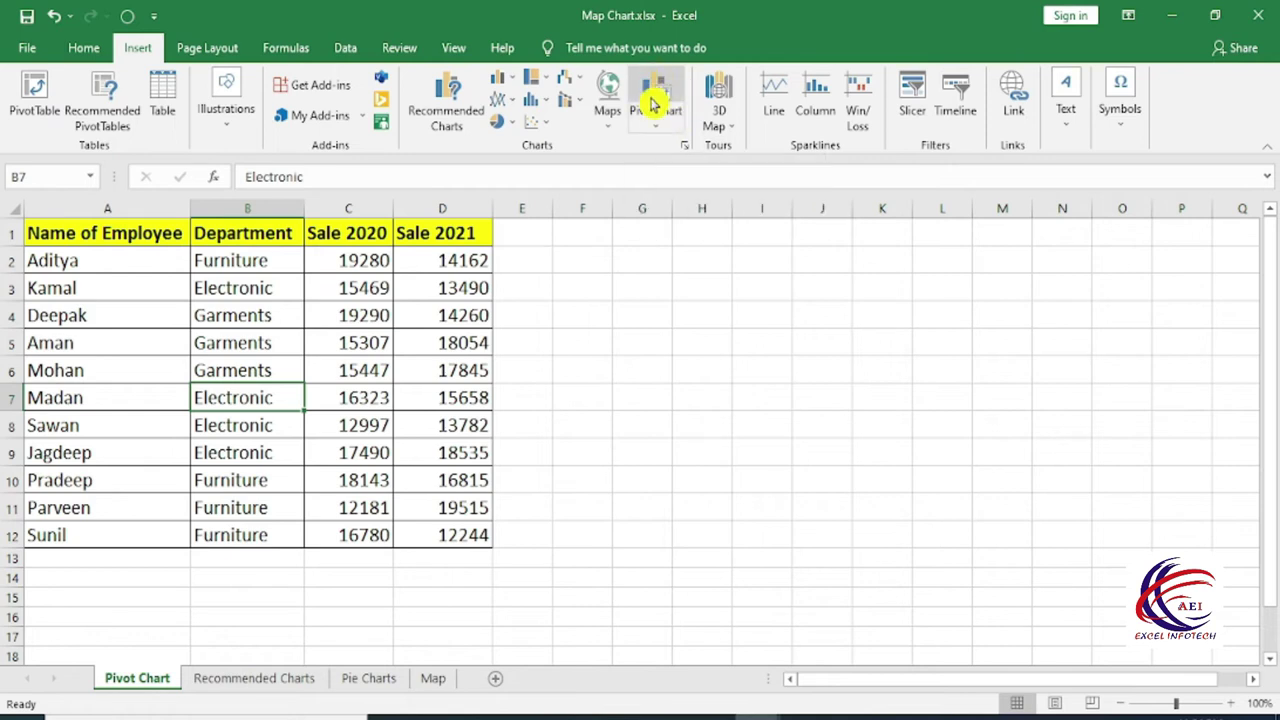
left_click(105, 370)
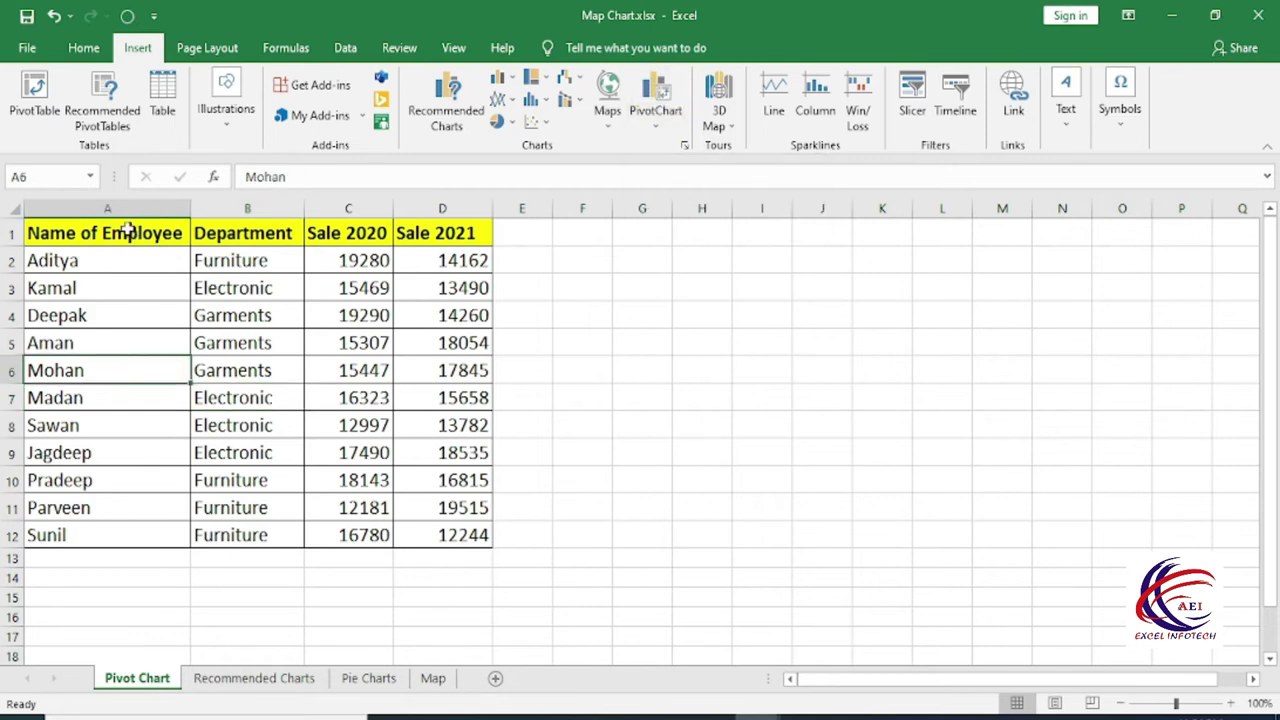
left_click_drag(128, 232, 140, 535)
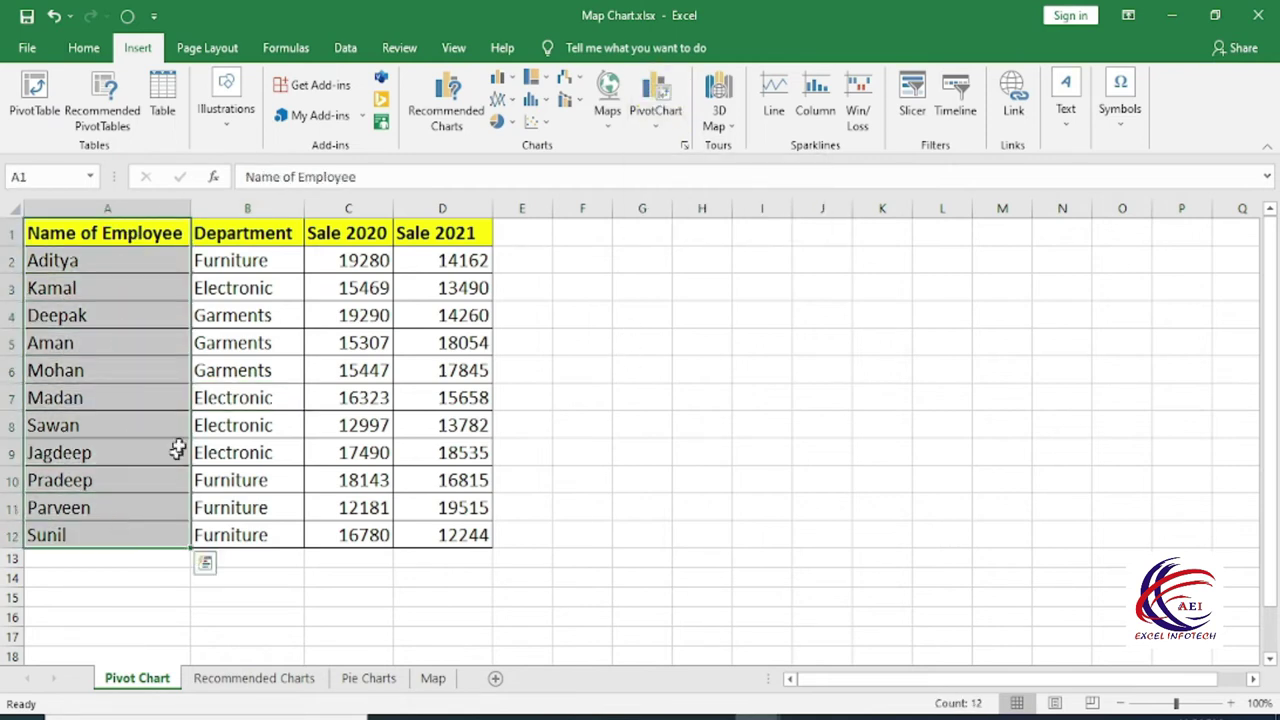
left_click_drag(250, 233, 263, 528)
left_click_drag(348, 232, 345, 370)
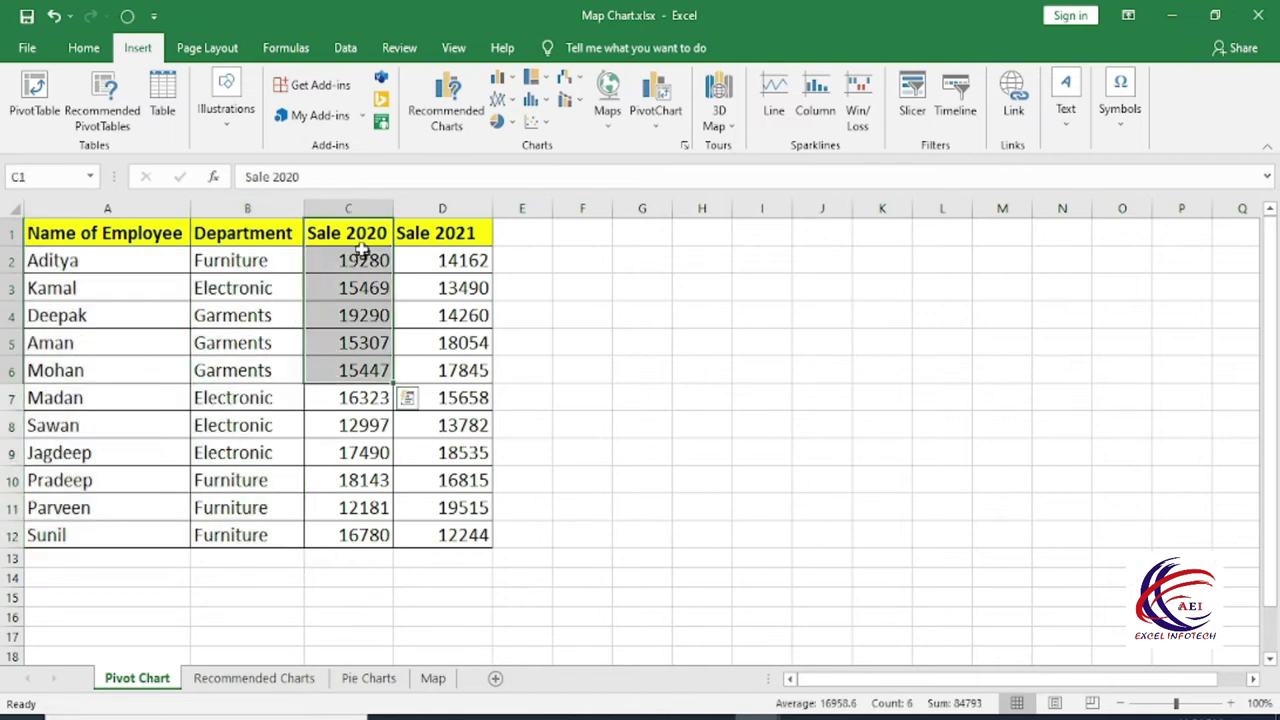
left_click_drag(355, 232, 375, 538)
left_click_drag(455, 232, 443, 532)
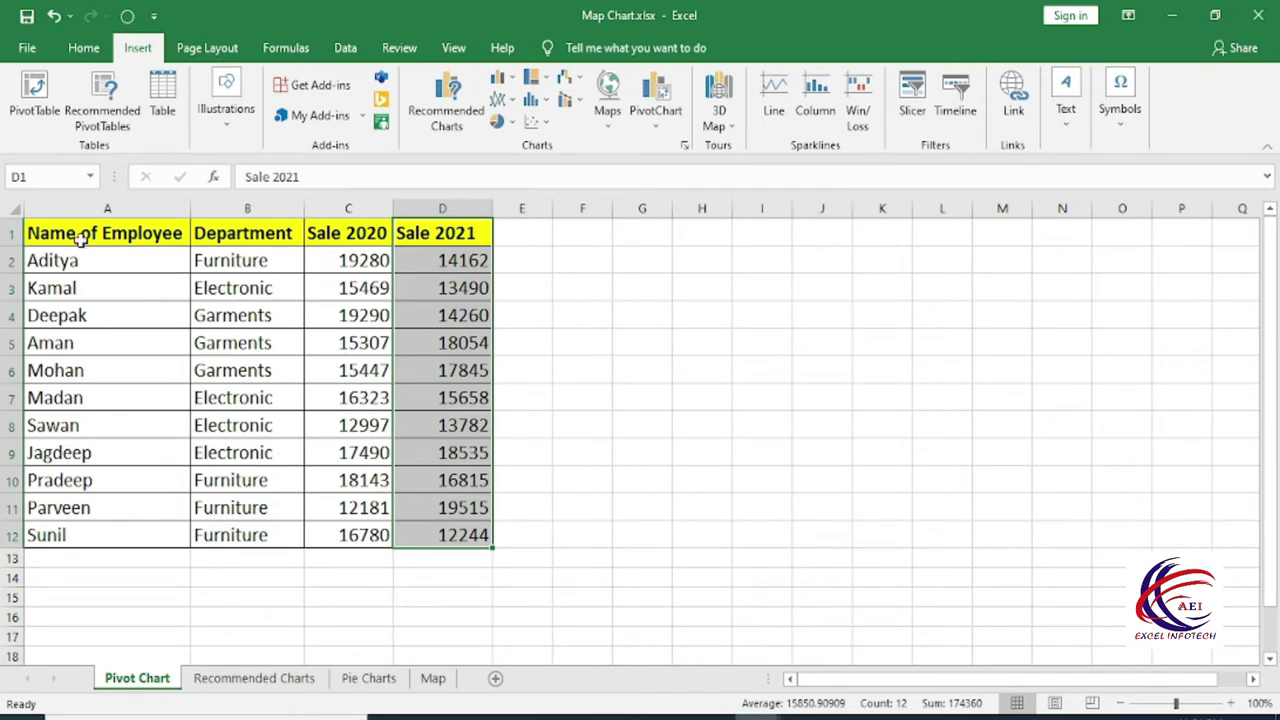
left_click_drag(65, 232, 470, 558)
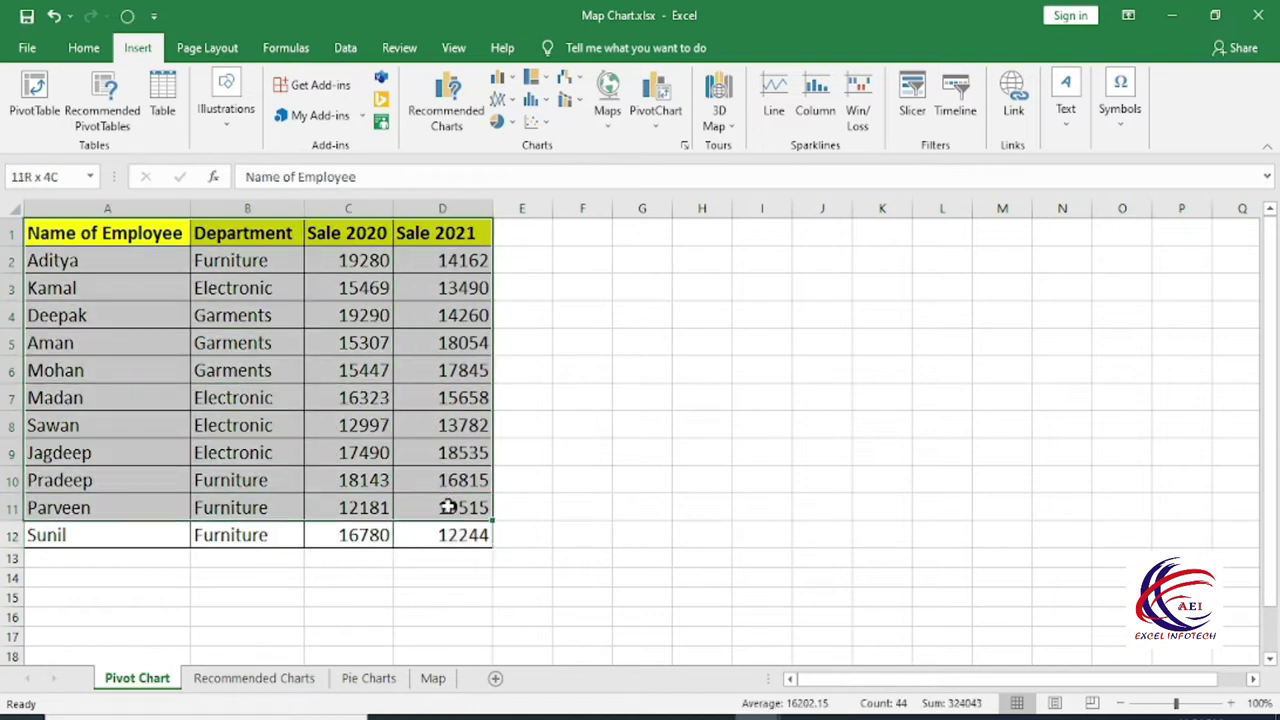
left_click(50, 343)
mouse_move(65, 232)
left_mouse_down()
mouse_move(443, 555)
mouse_move(456, 537)
left_mouse_up()
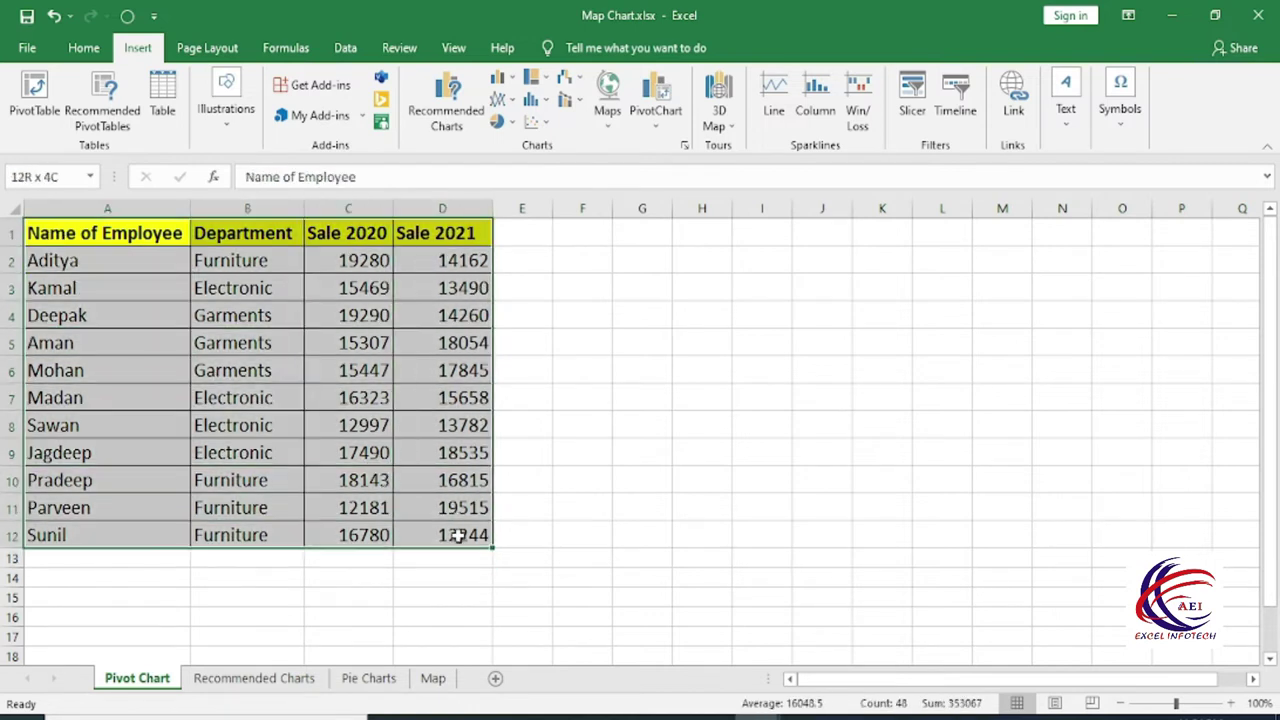
left_click(657, 103)
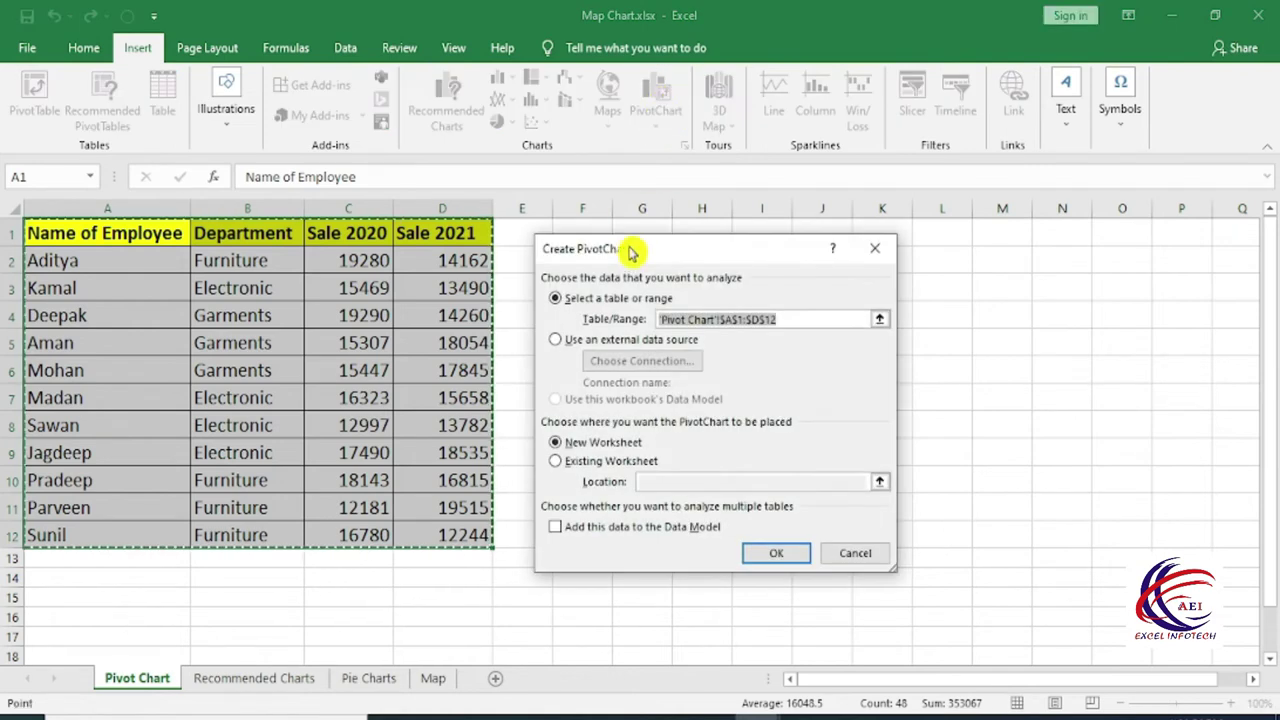
- Place the new PivotChart on the existing worksheet at cell K6
left_click_drag(629, 253, 595, 213)
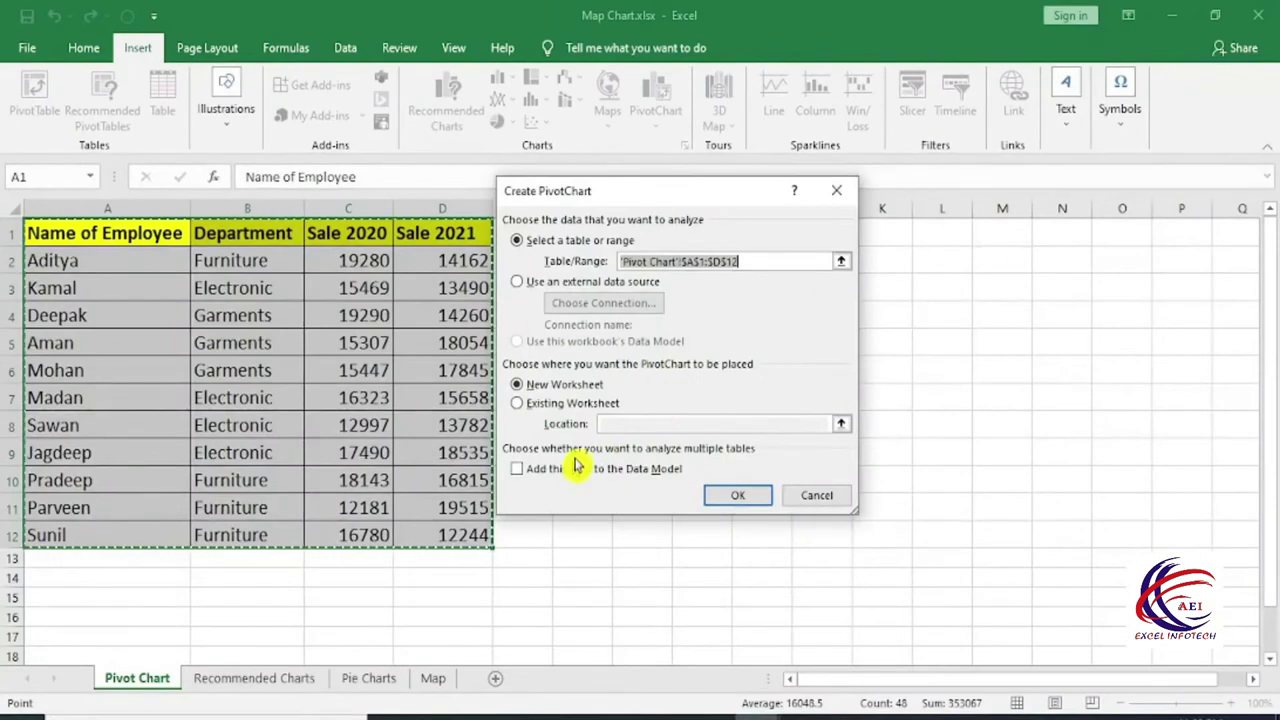
left_click(553, 404)
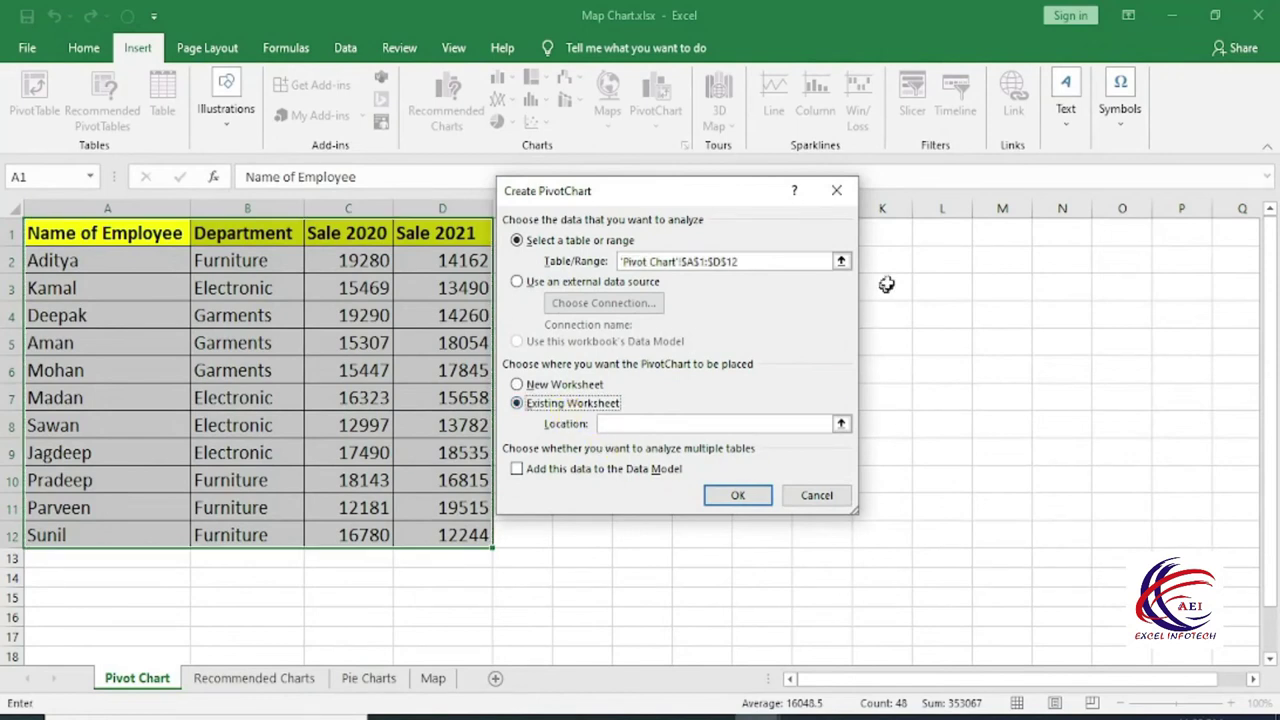
left_click(894, 235)
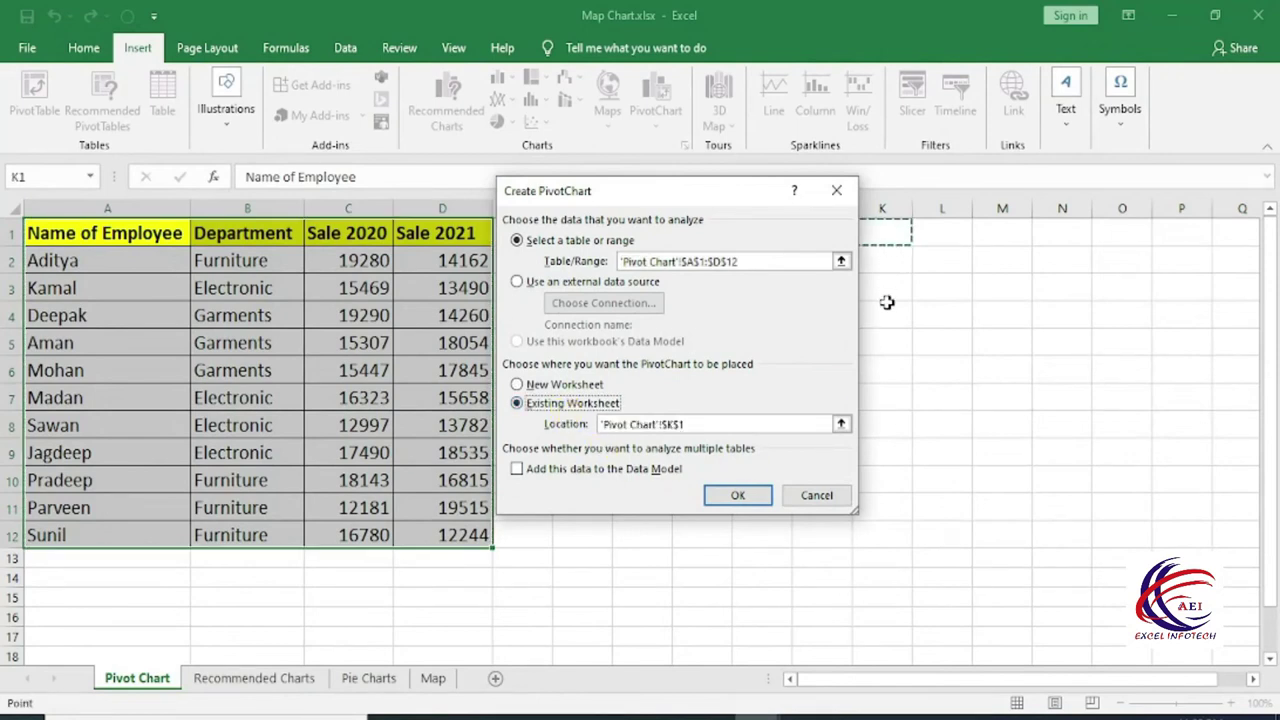
left_click(874, 371)
left_click(741, 498)
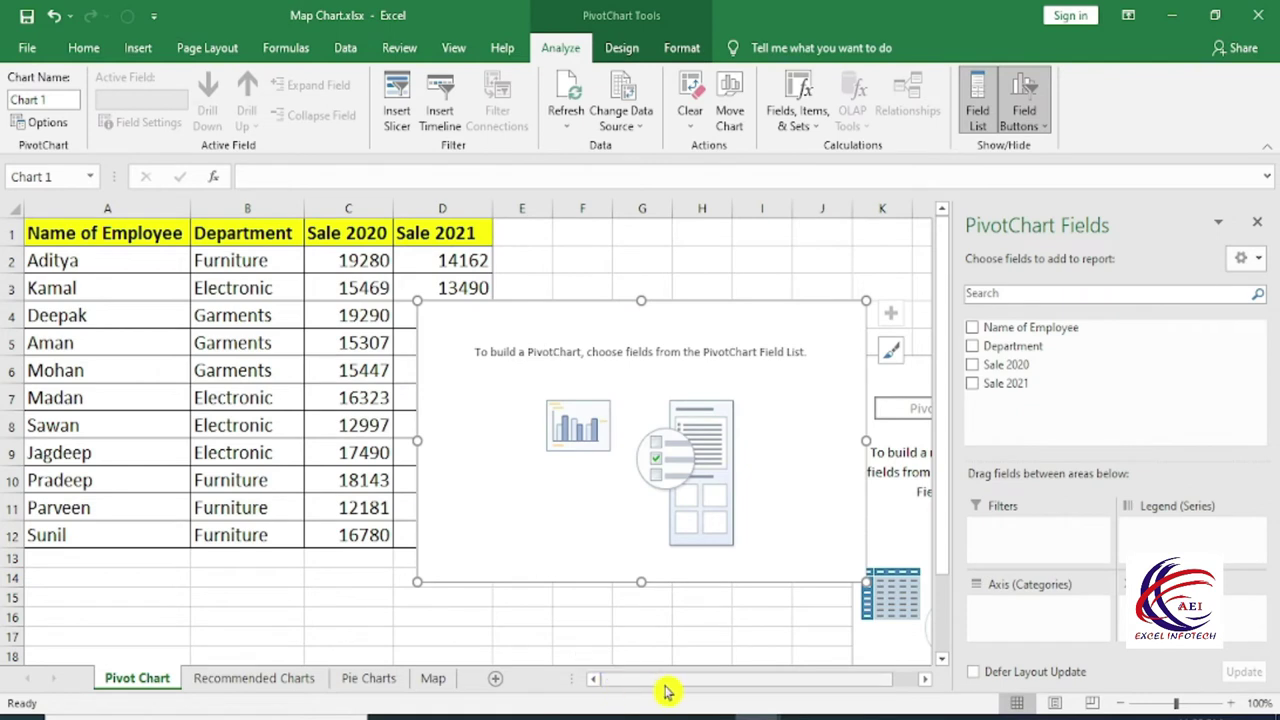
- Add Name of Employee, Sale 2020, Department and Sale 2021 to the PivotChart, moving it up-left
left_click_drag(667, 692, 694, 688)
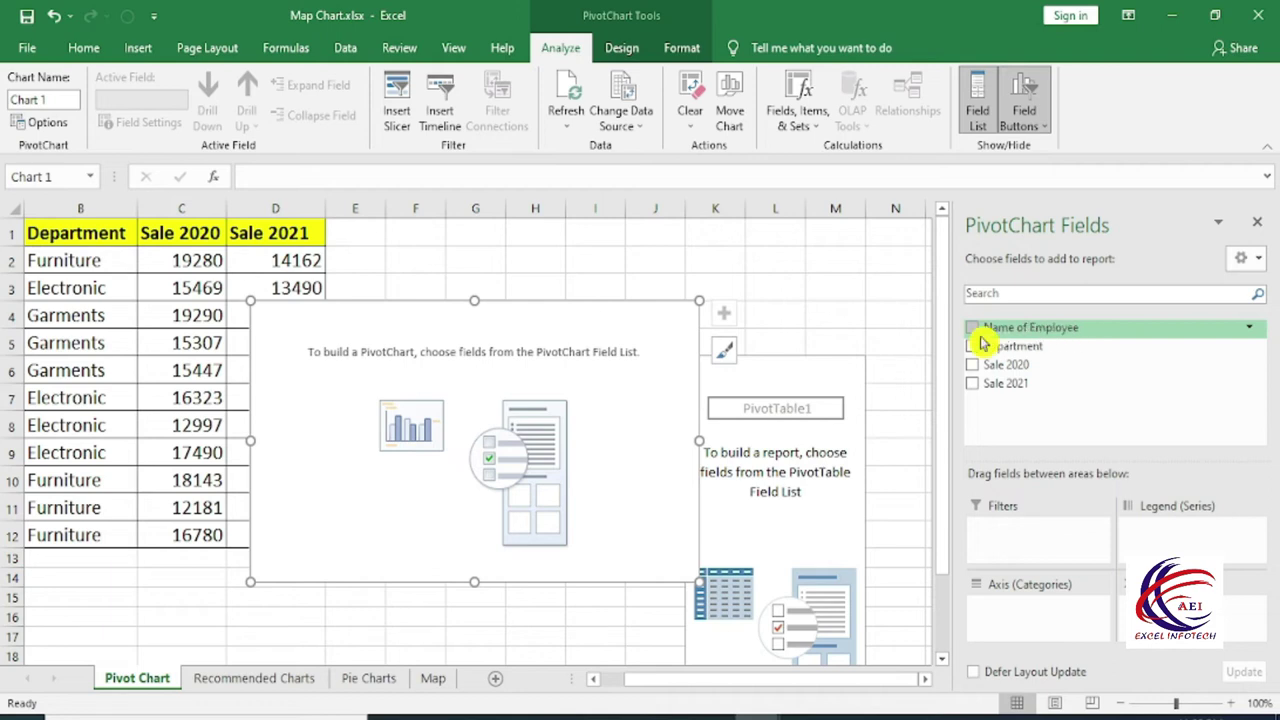
left_click(974, 330)
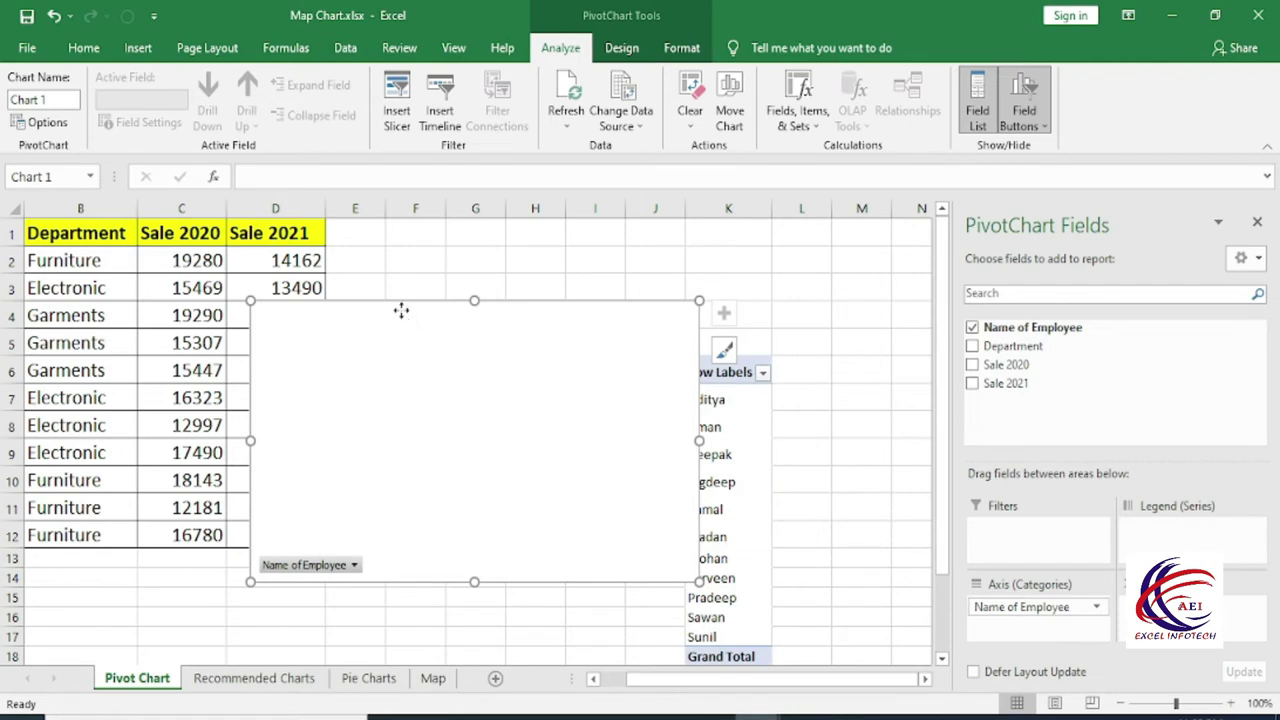
left_click_drag(401, 311, 341, 290)
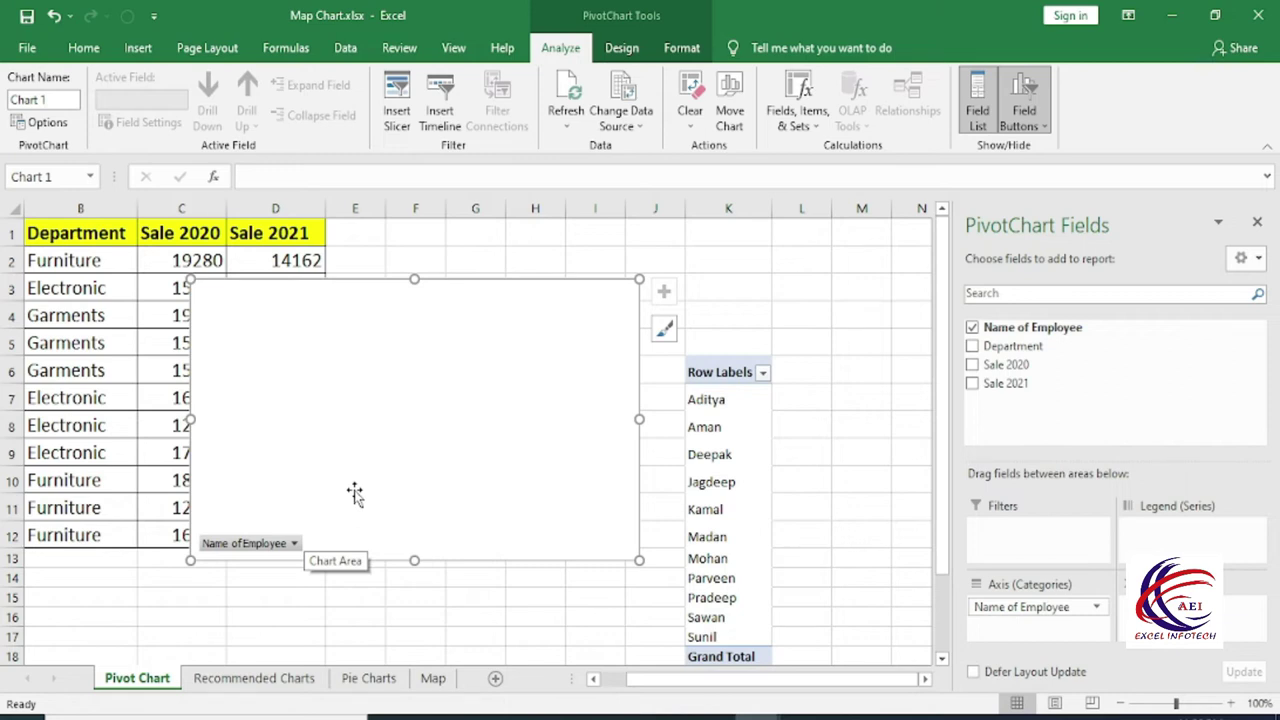
left_click(972, 366)
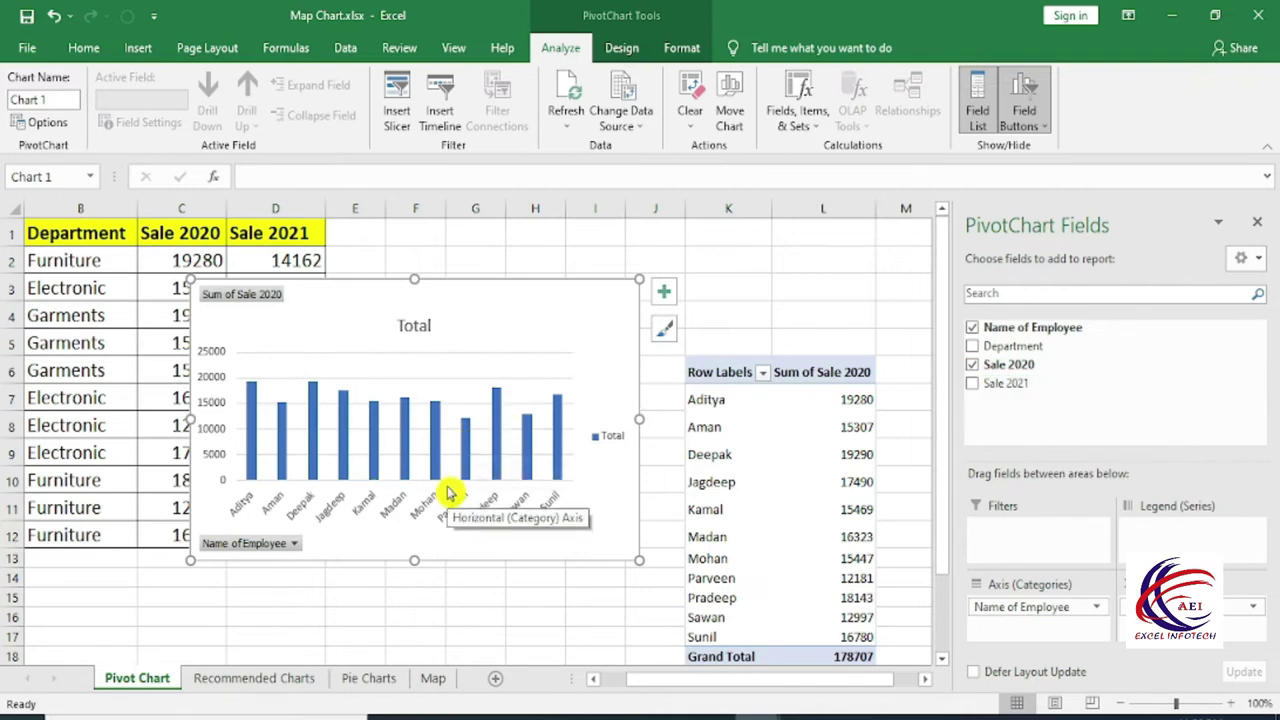
left_click(977, 349)
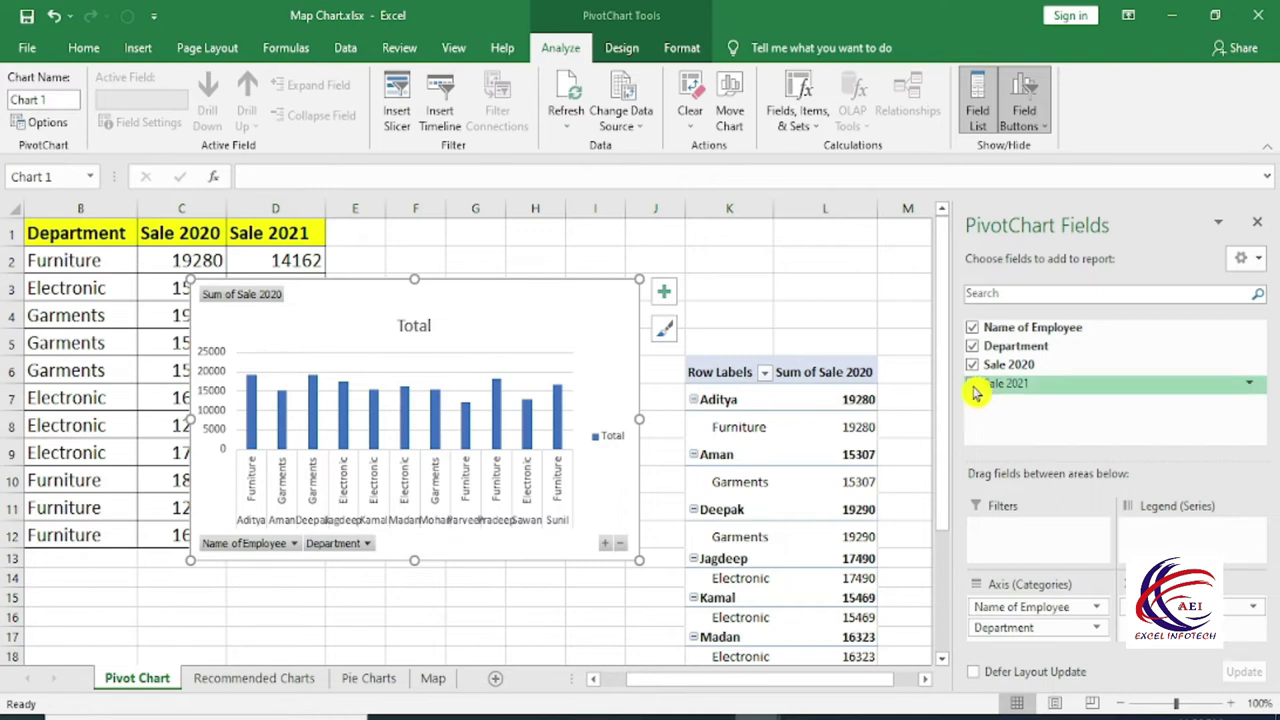
left_click(973, 386)
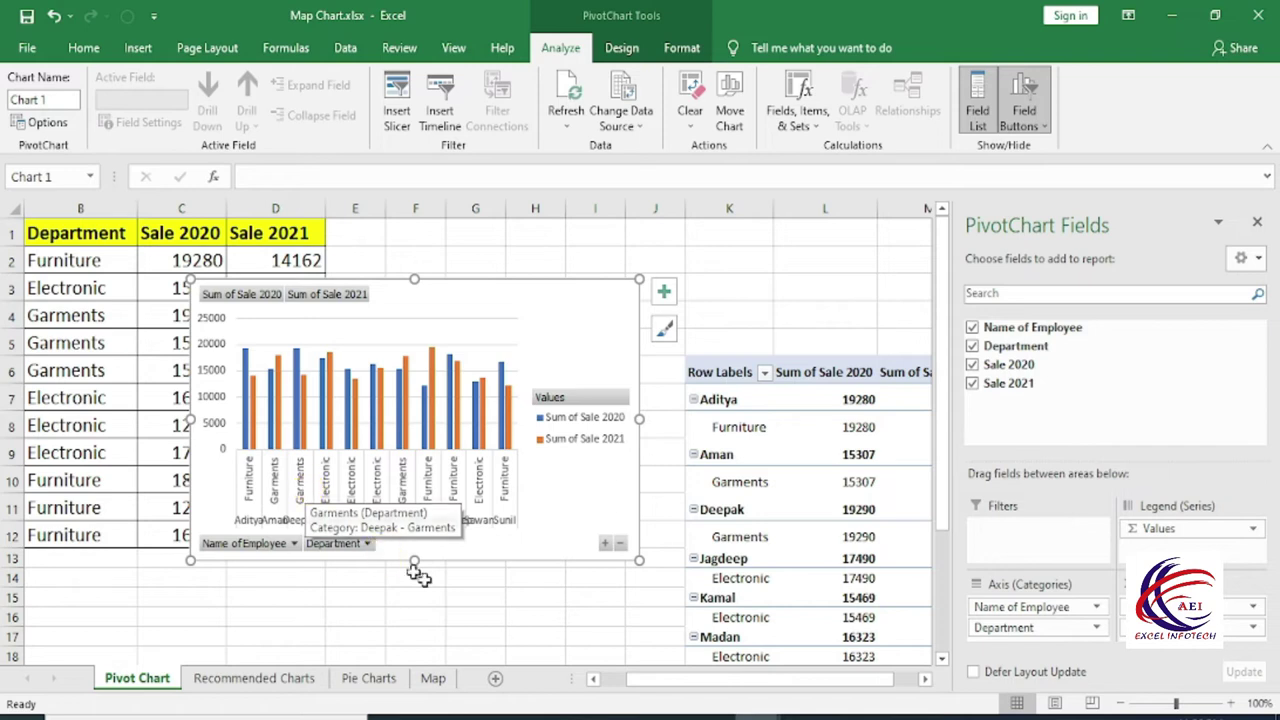
- Move Department from the chart axis into Values as a count
left_click_drag(714, 688, 763, 688)
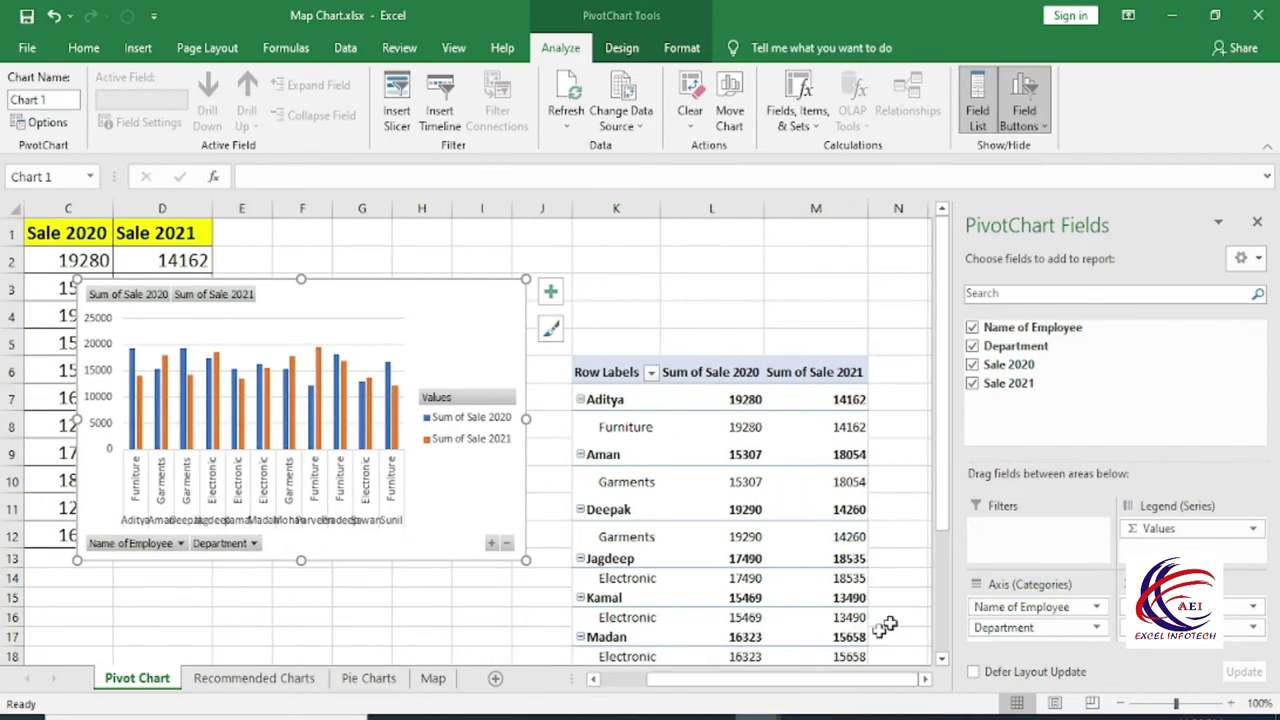
left_click_drag(943, 500, 943, 590)
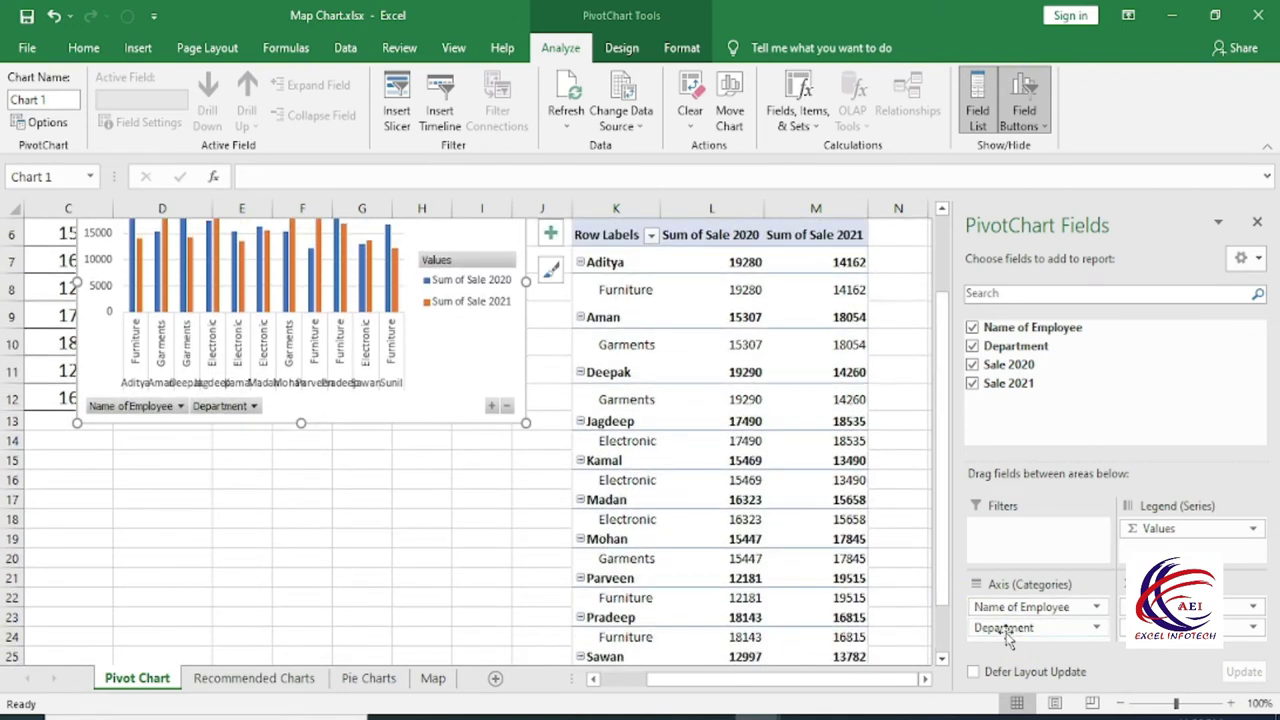
left_click_drag(1003, 636, 1050, 630)
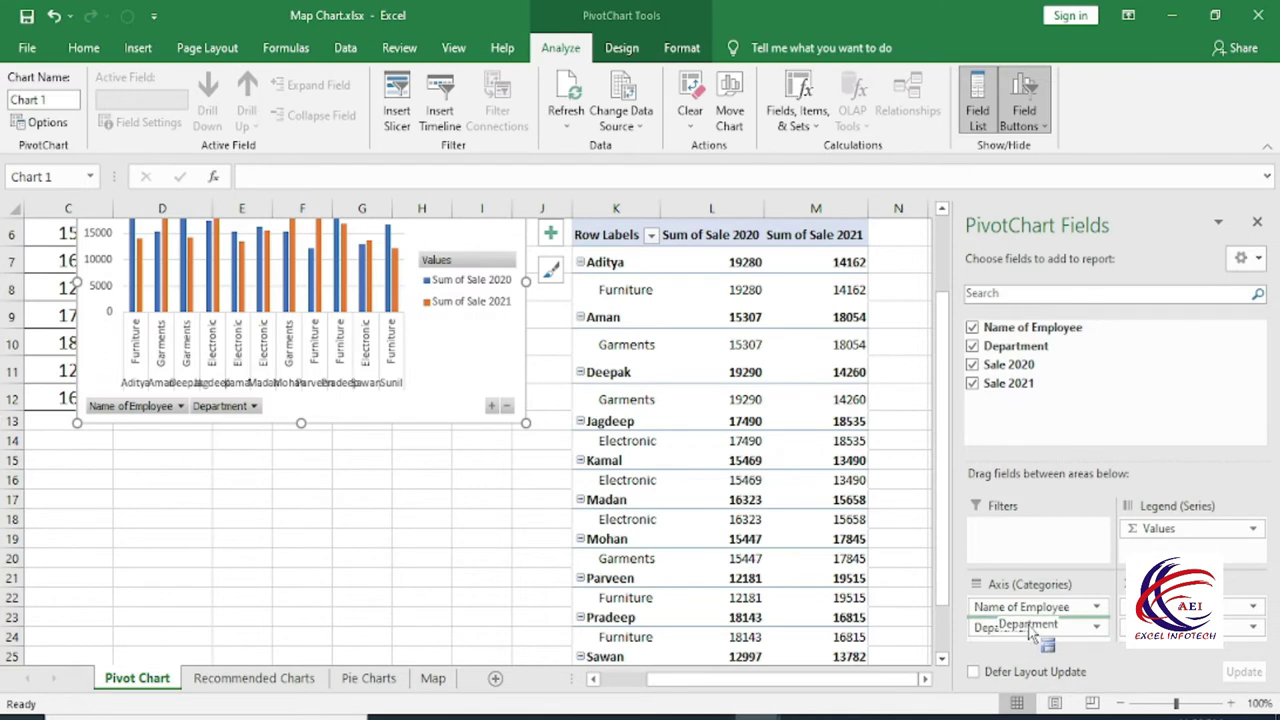
left_click_drag(1050, 630, 1190, 620)
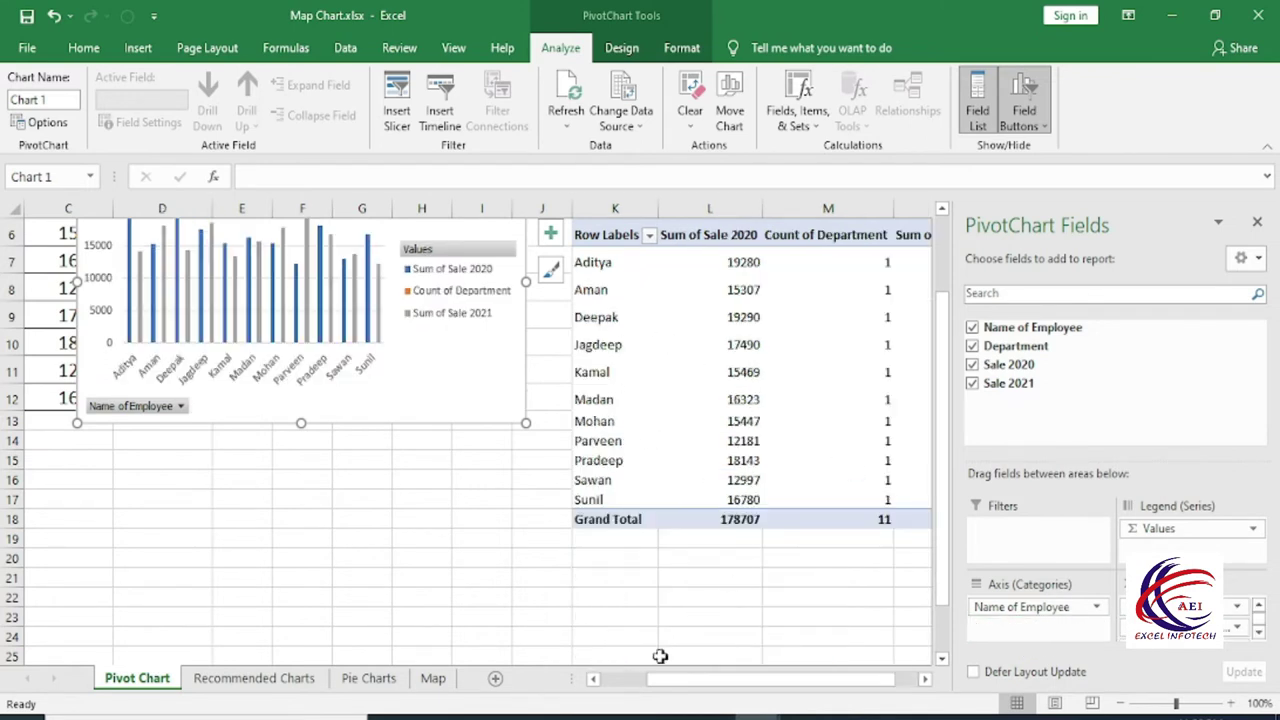
- Review the pivot columns, then remove Department, leaving Sale 2020 and Sale 2021 per employee
left_click_drag(680, 680, 757, 686)
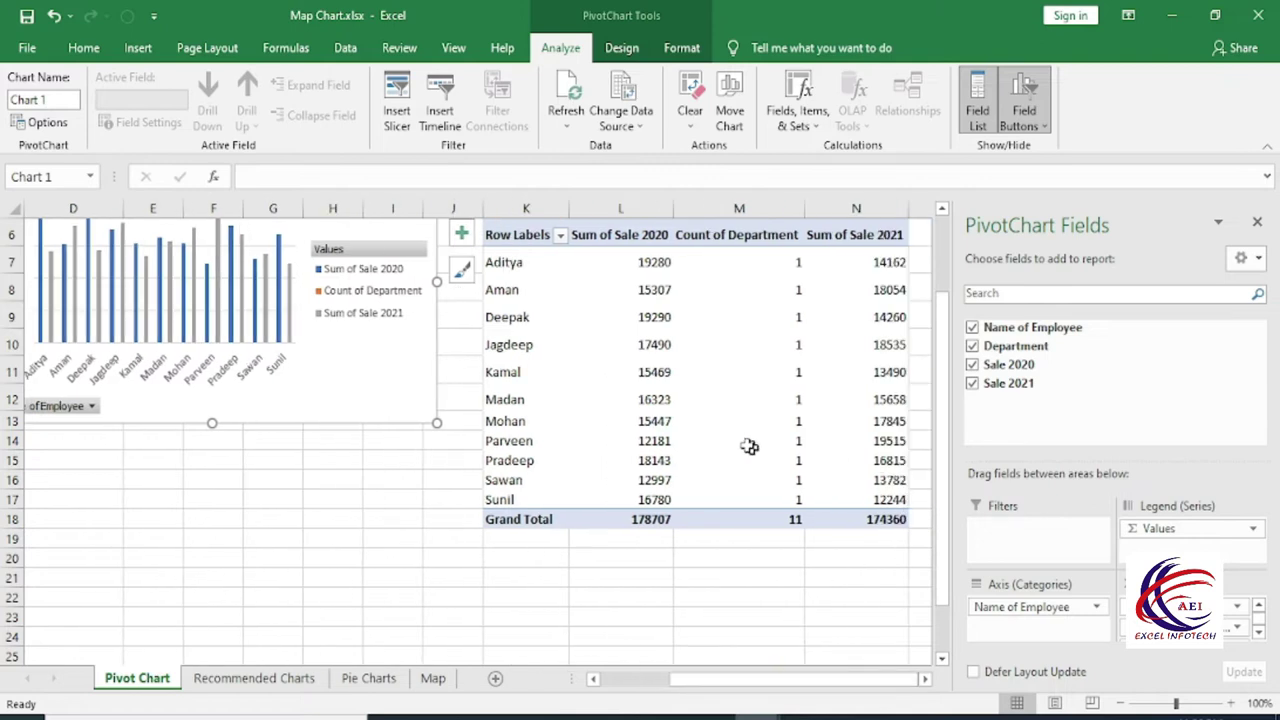
left_click_drag(513, 265, 525, 495)
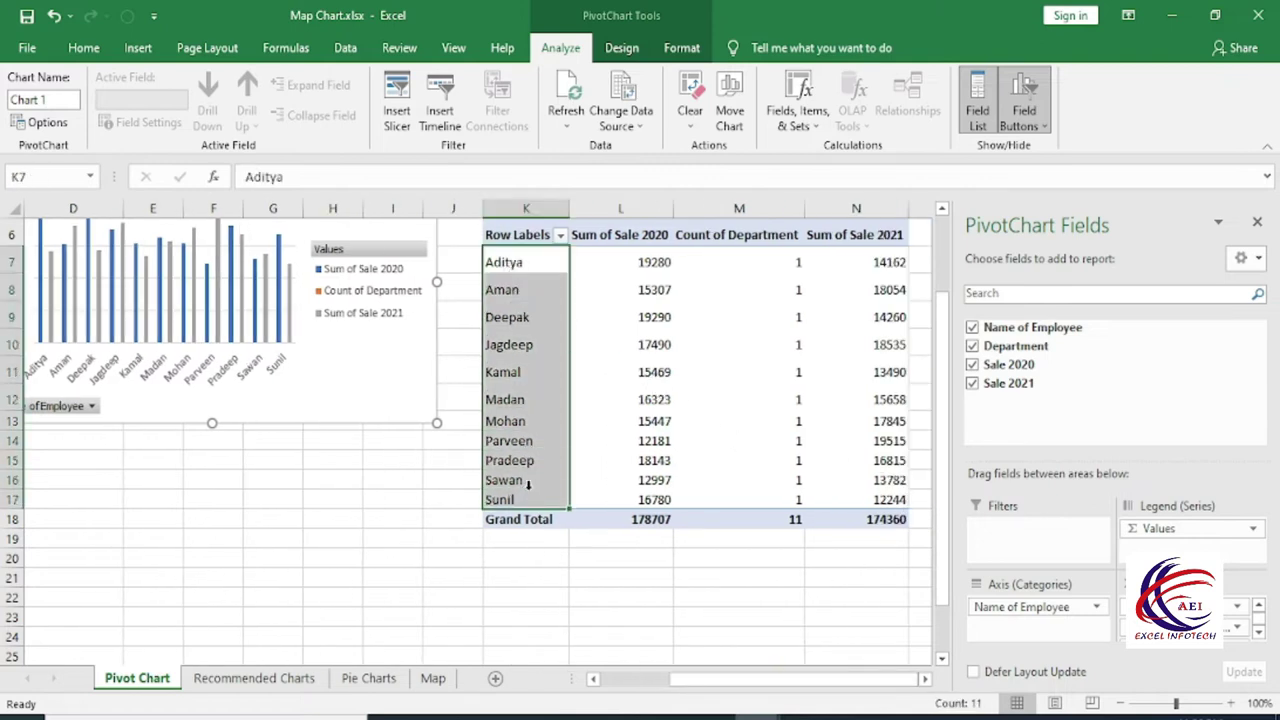
left_click_drag(648, 262, 643, 525)
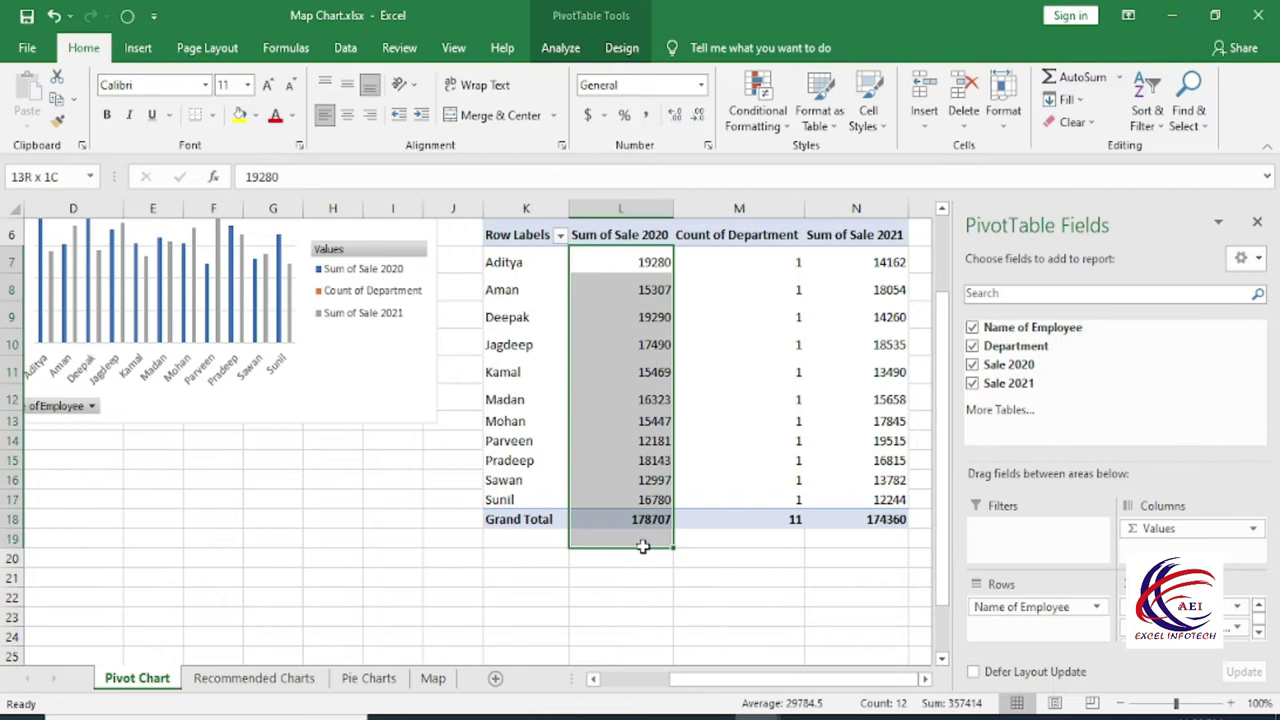
left_click_drag(768, 288, 768, 317)
left_click_drag(773, 376, 775, 545)
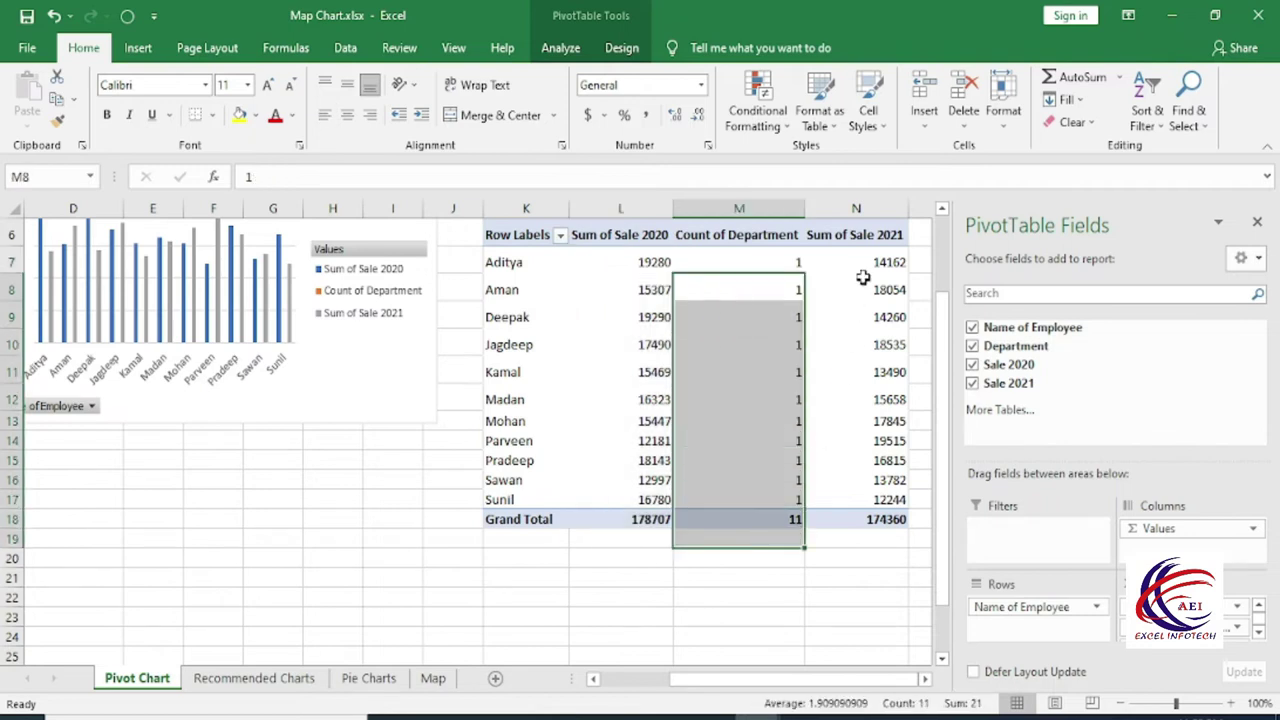
left_click_drag(866, 289, 855, 521)
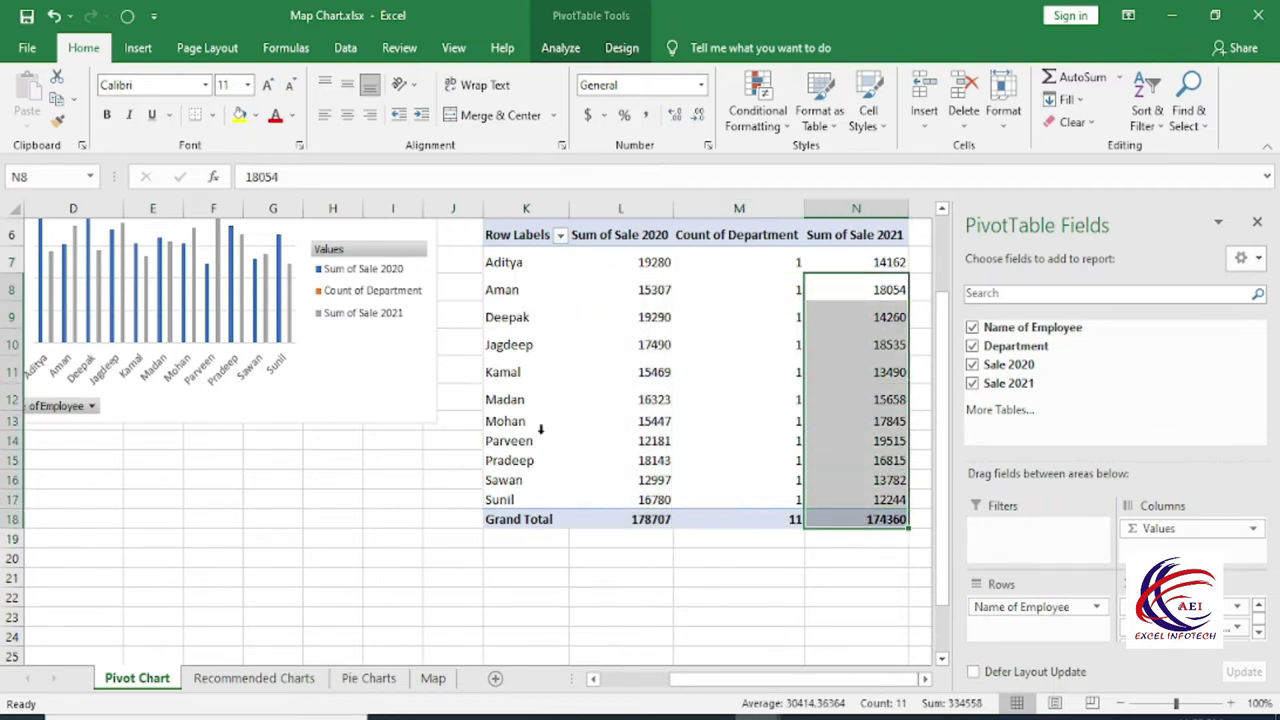
left_click(972, 346)
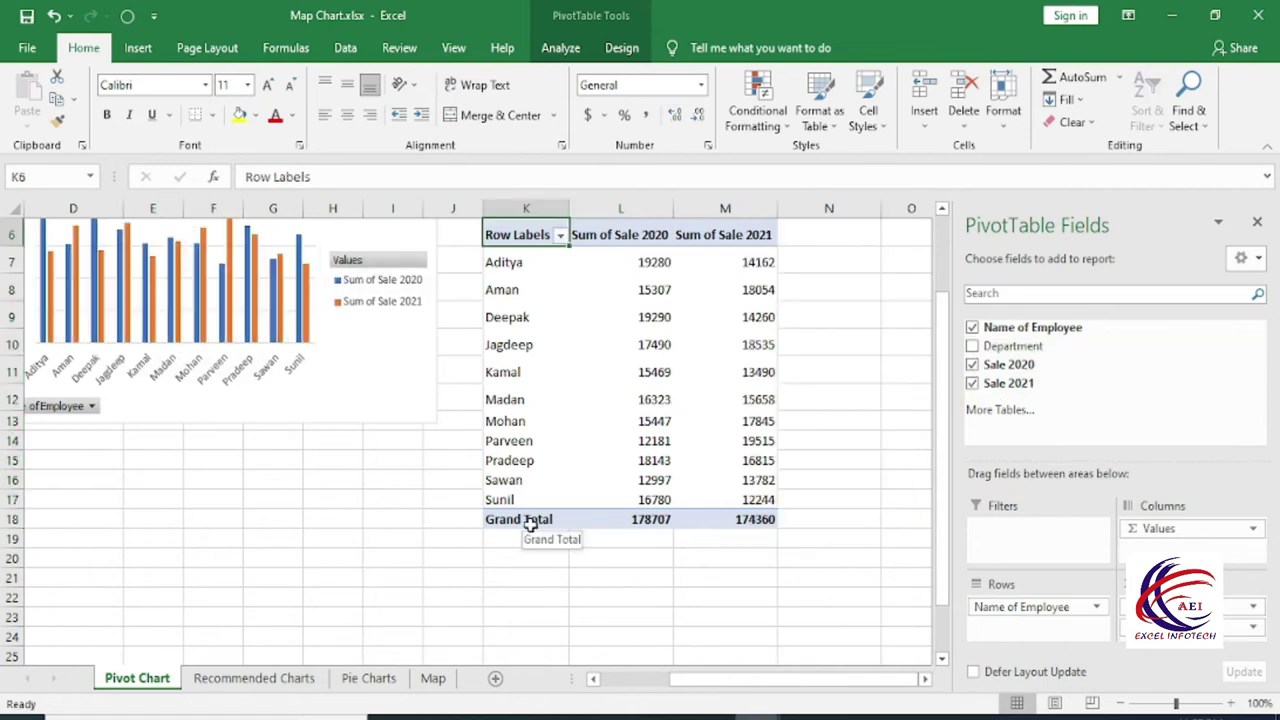
- Group by Department, check the 62279, 66384 and 50044 subtotals, then nest employee names under each department
left_click(972, 347)
left_click(972, 329)
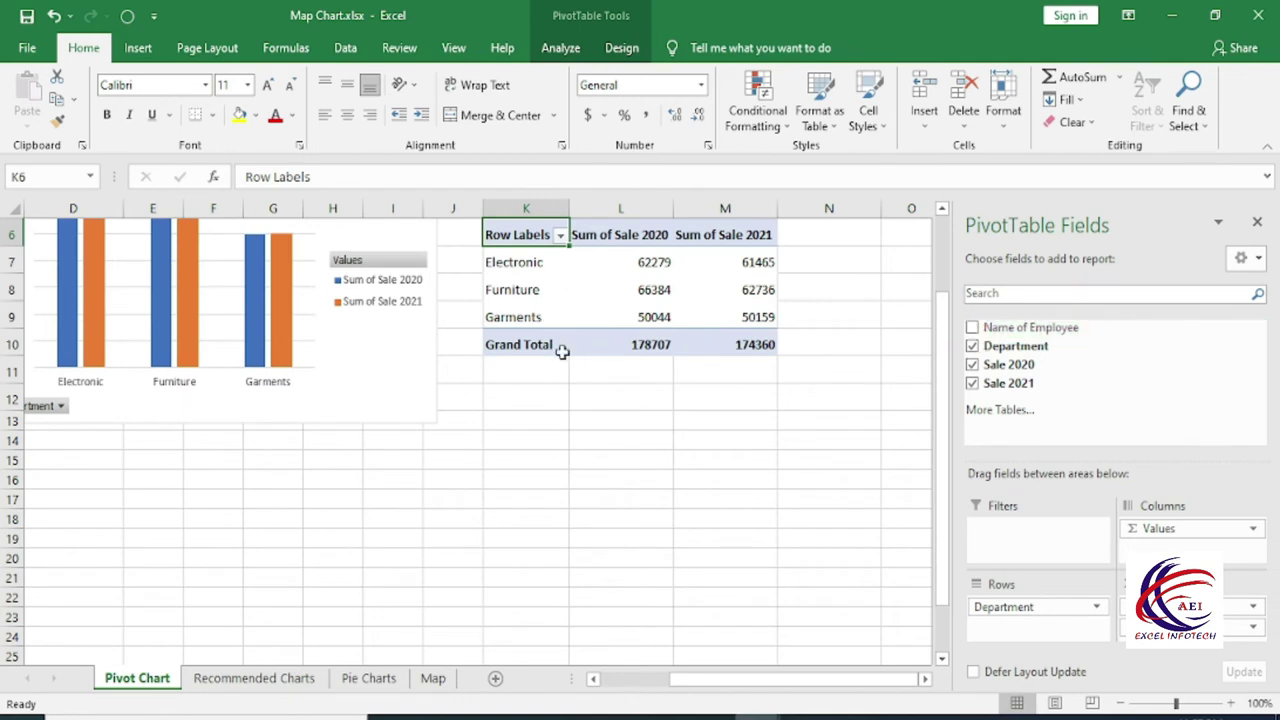
left_click(522, 262)
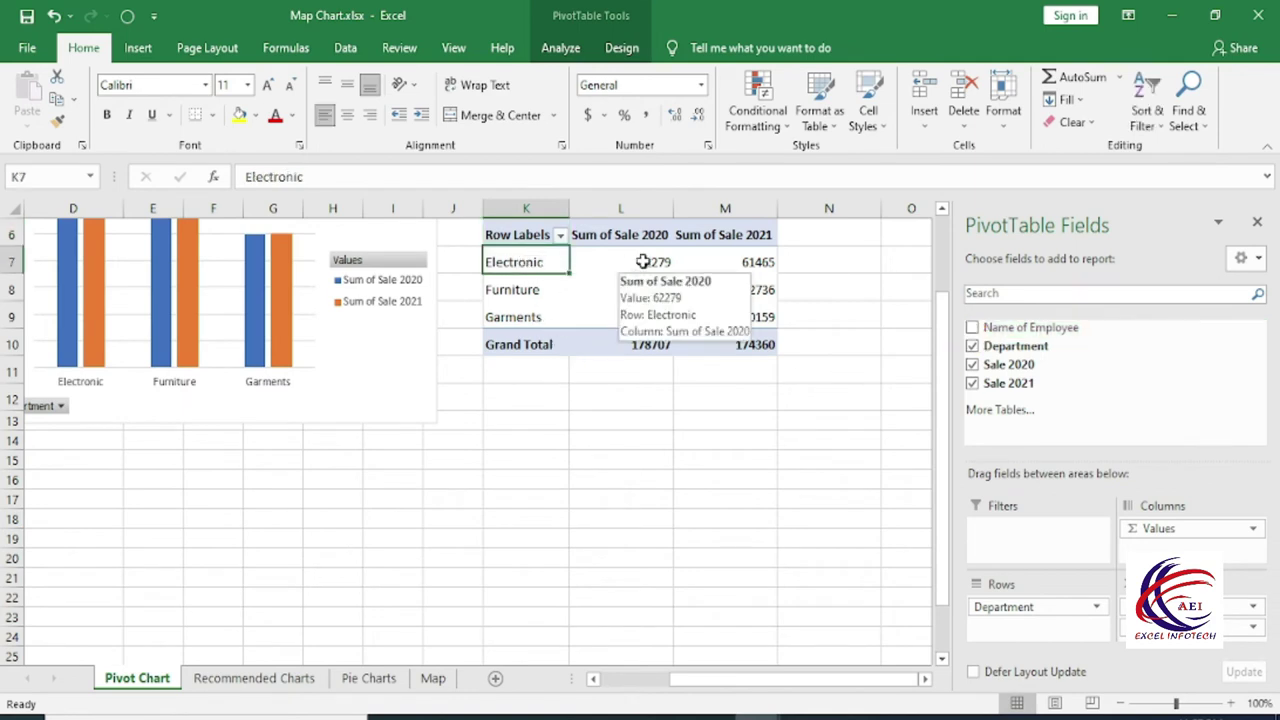
left_click(622, 265)
left_click(522, 291)
left_click(625, 289)
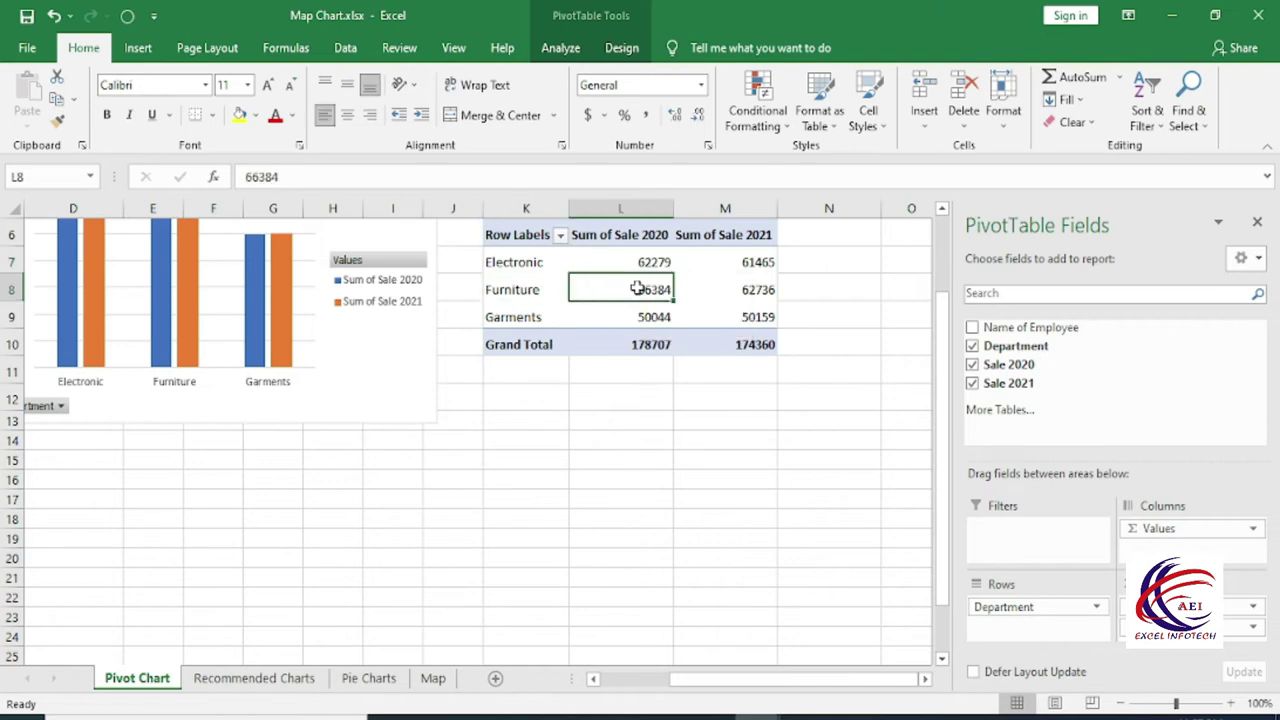
left_click(514, 318)
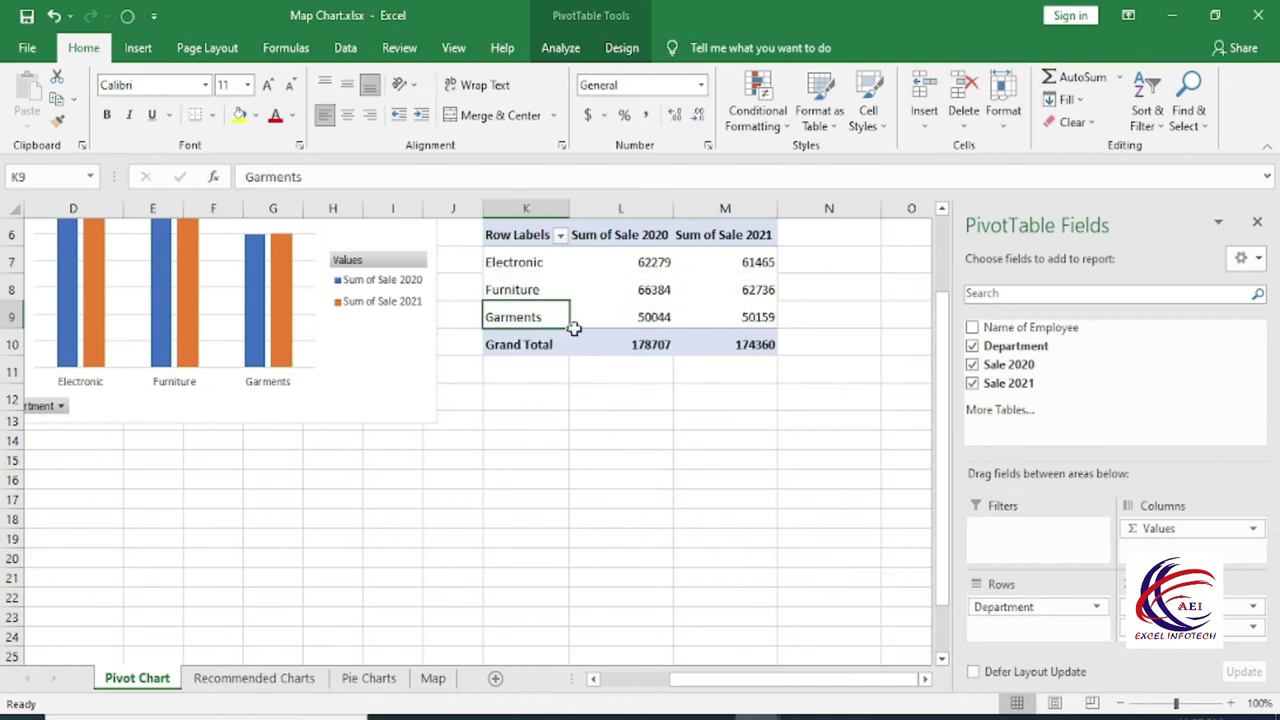
left_click(648, 317)
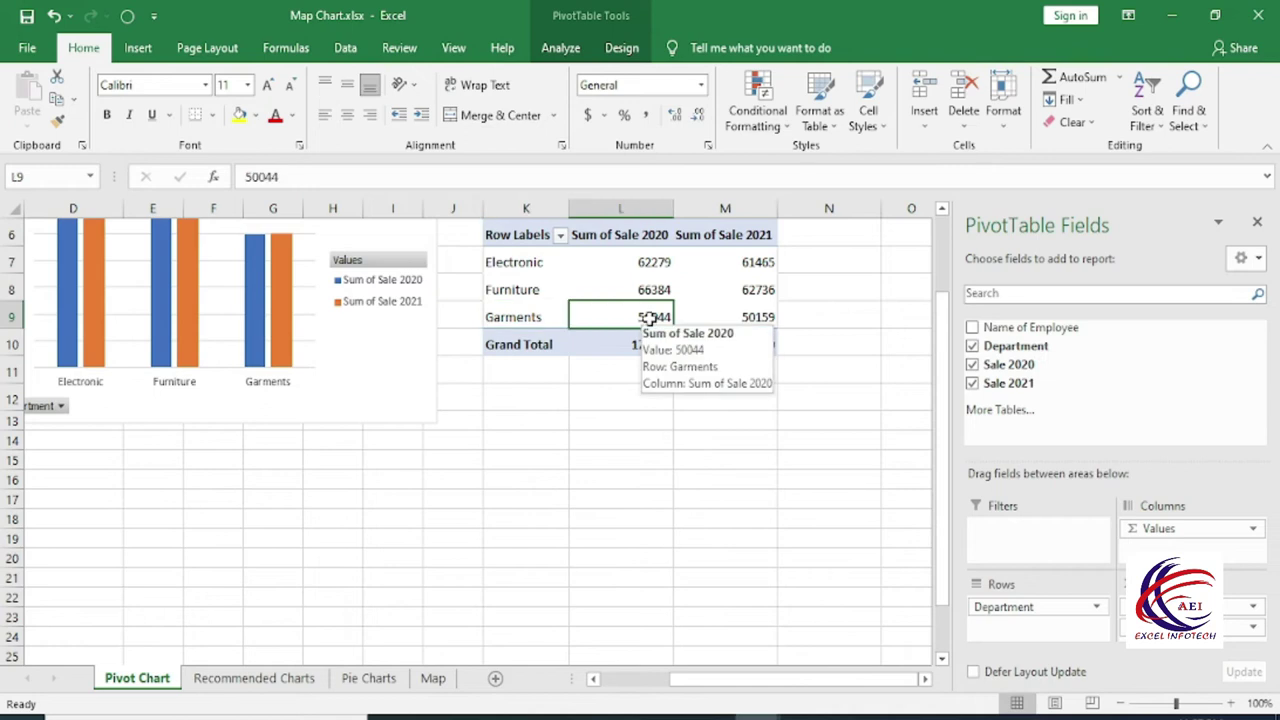
left_click_drag(751, 262, 750, 305)
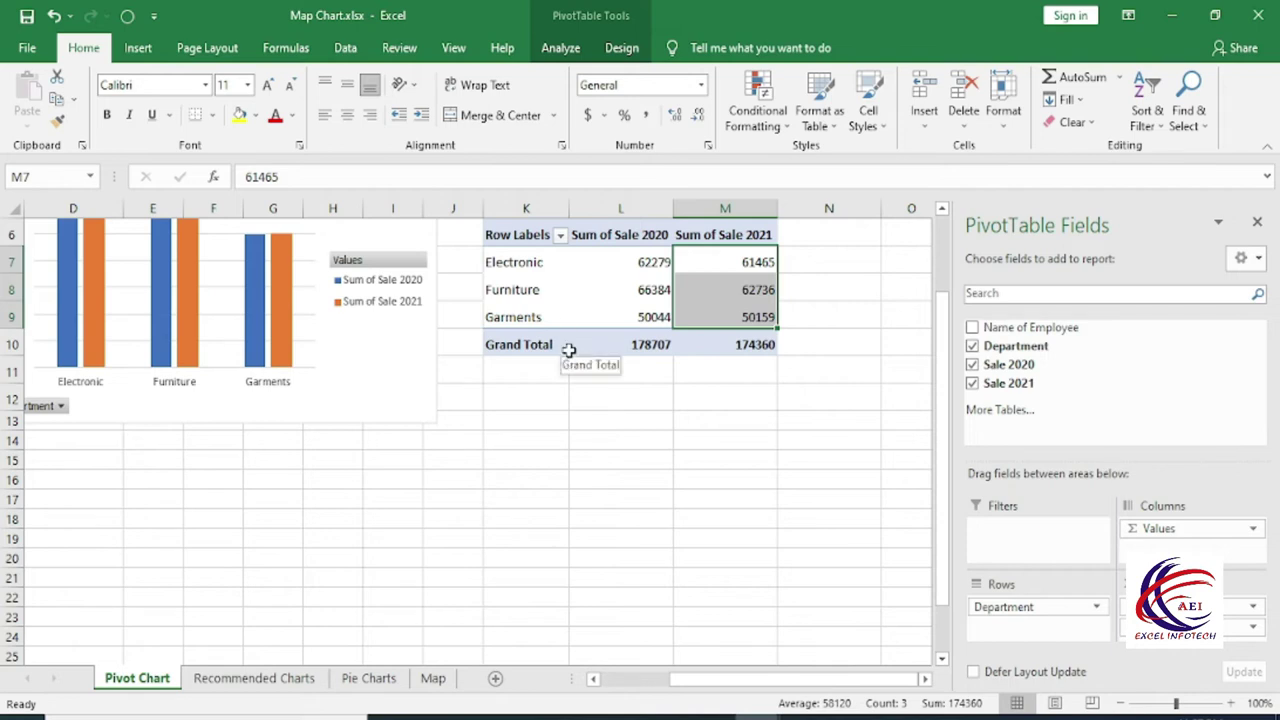
left_click(972, 329)
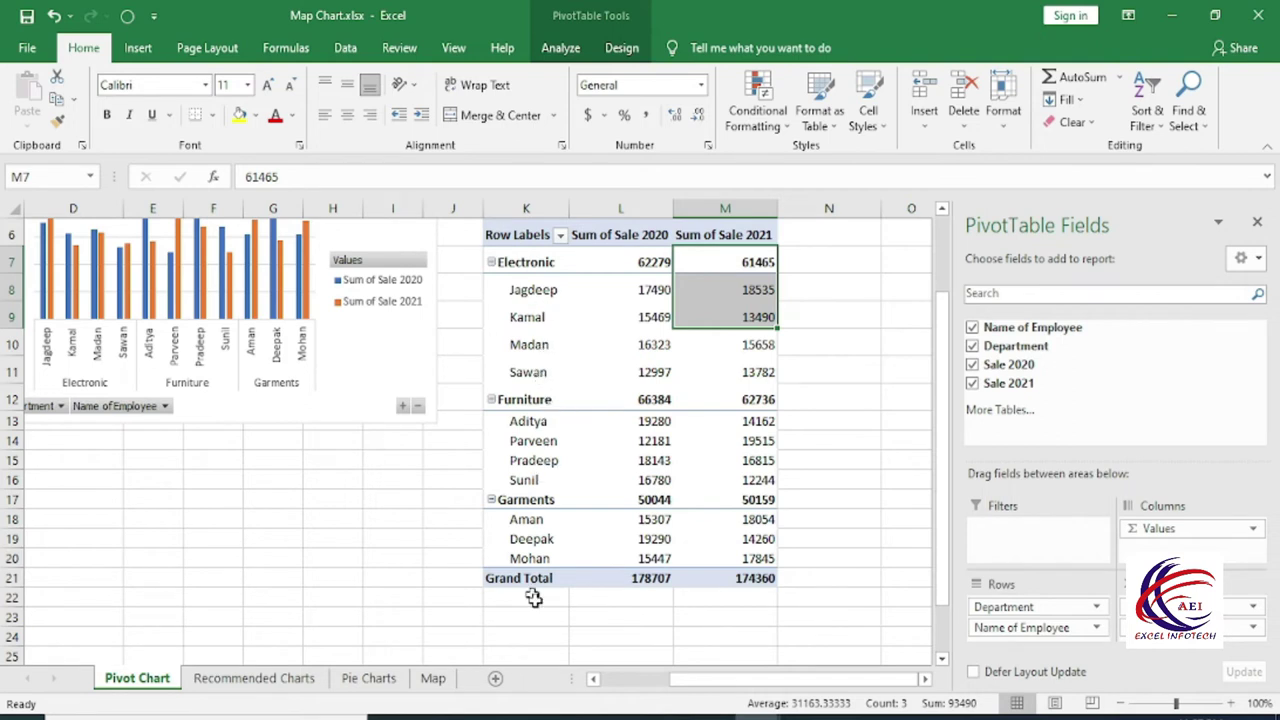
- Reorder the pivot rows and remove Name of Employee, leaving only Electronic, Furniture and Garments totals
left_click_drag(715, 688, 654, 688)
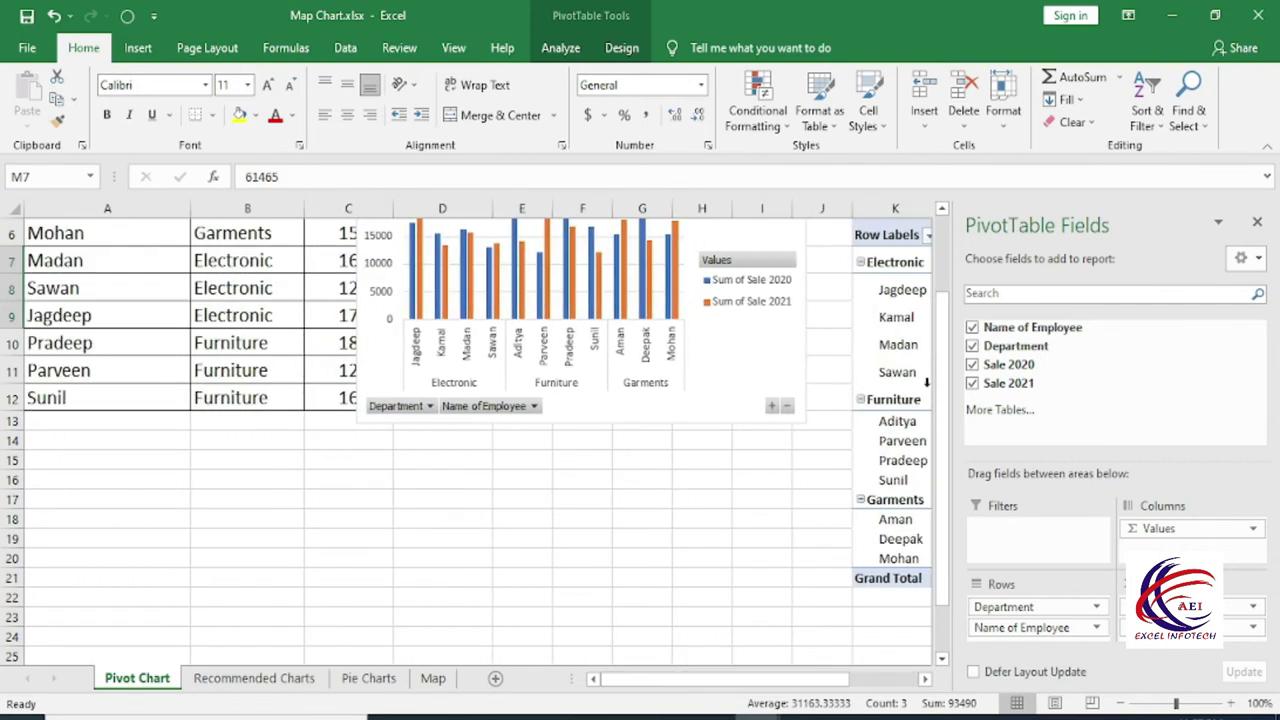
scroll(890, 380, "up", 1)
scroll(890, 450, "up", 1)
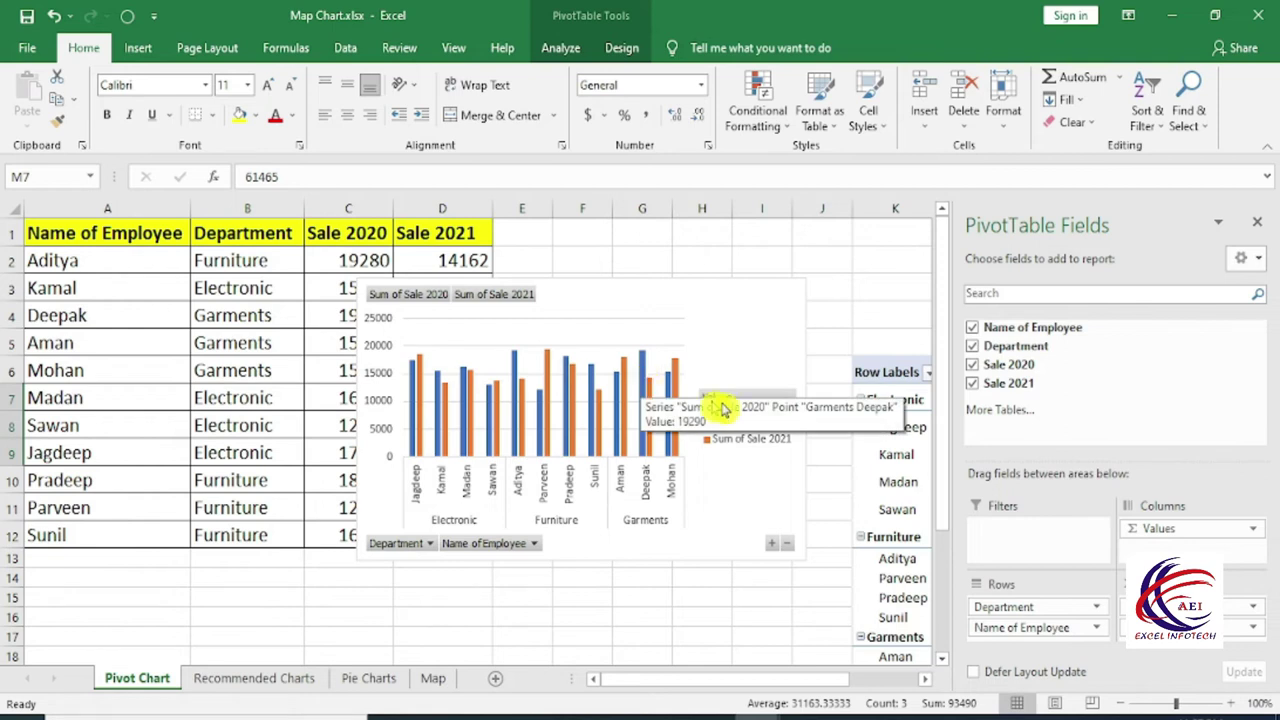
left_click(972, 346)
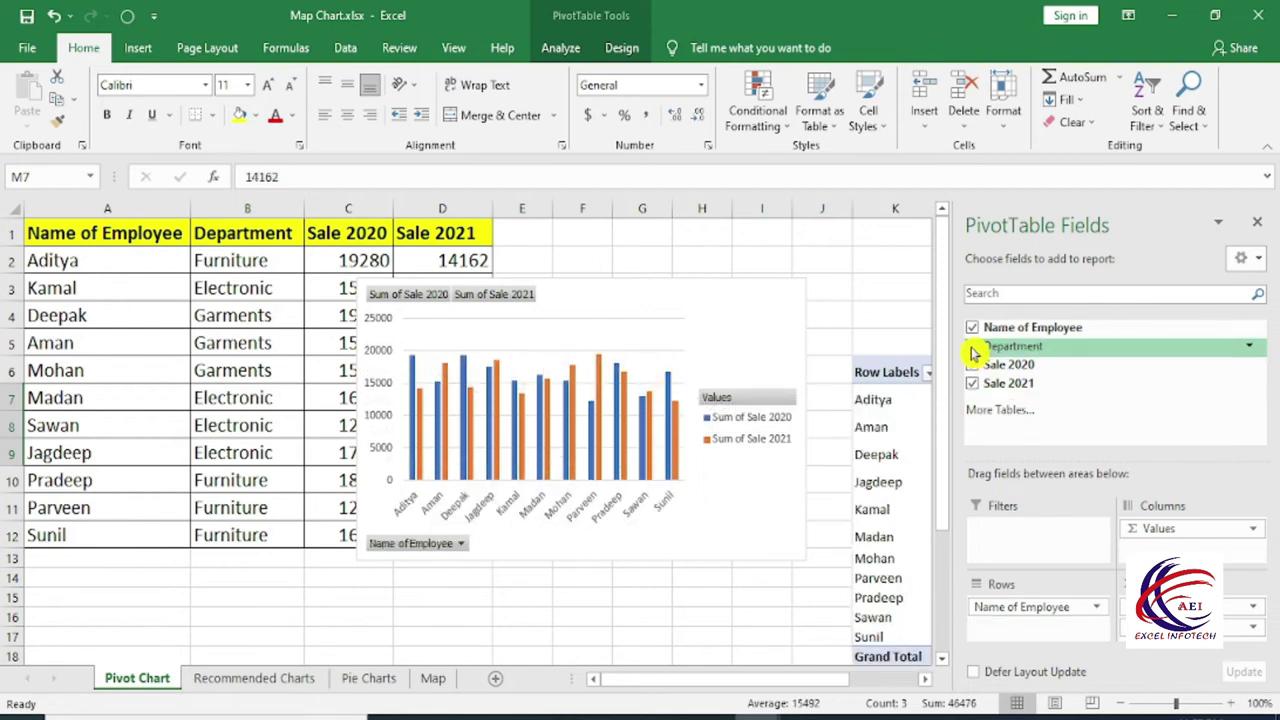
left_click(972, 346)
left_click(973, 330)
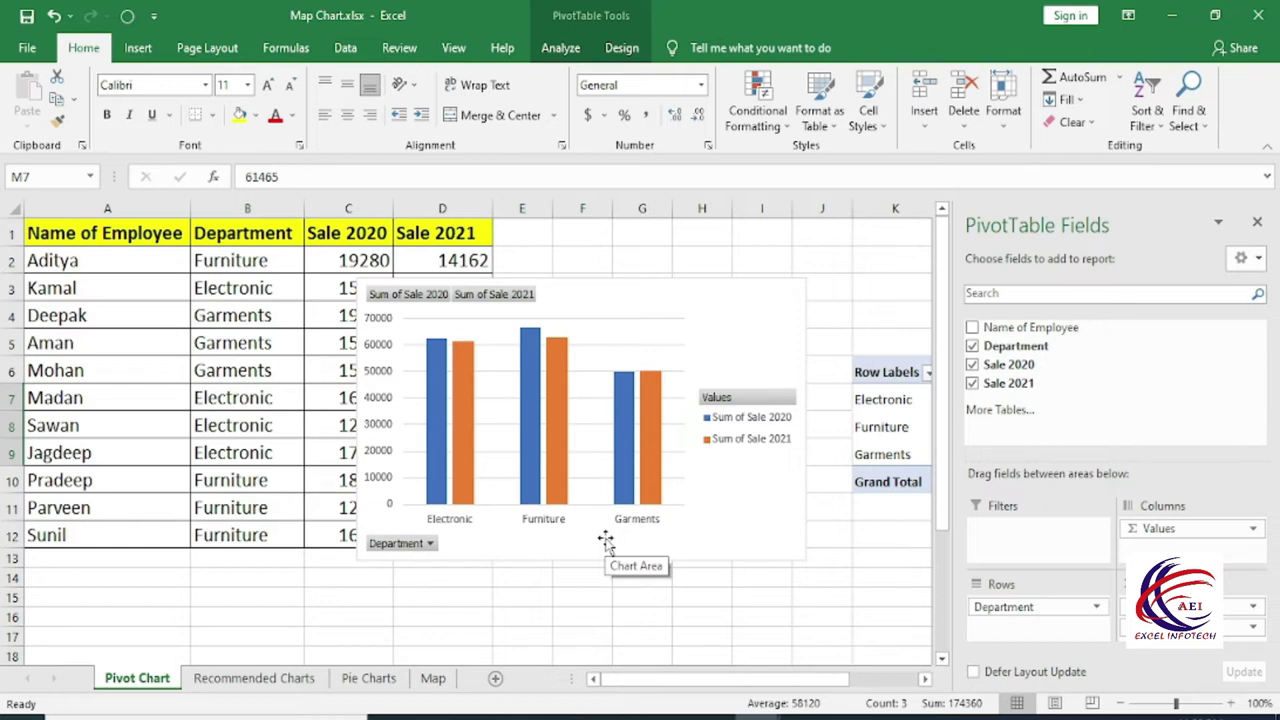
- Insert a Department slicer (Electronic, Furniture, Garments) linked to the PivotChart
left_click(440, 403)
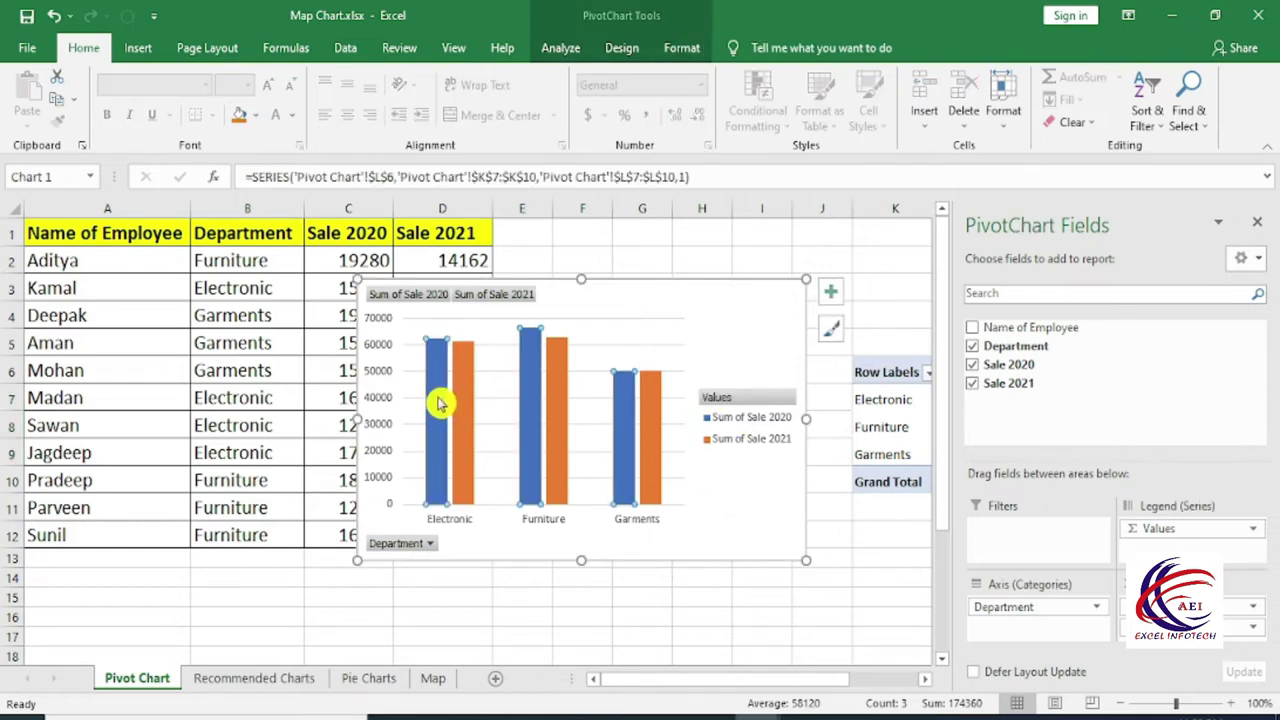
left_click(440, 403)
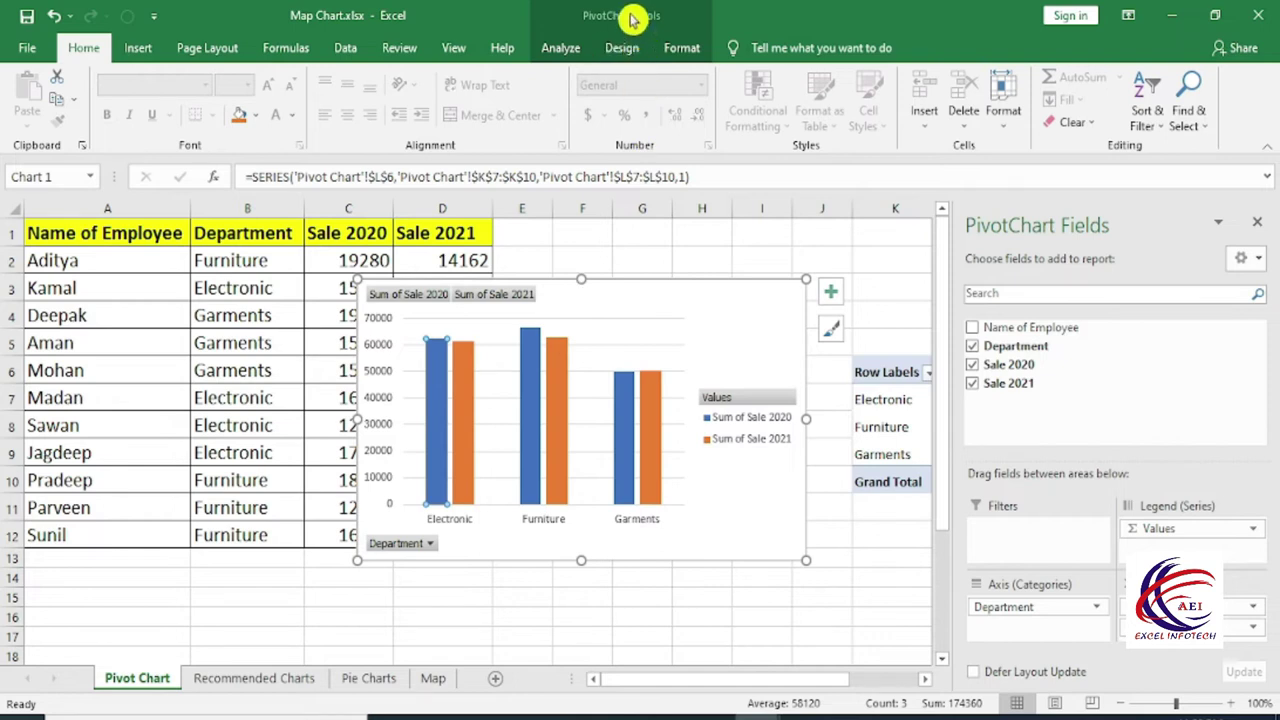
left_click(630, 17)
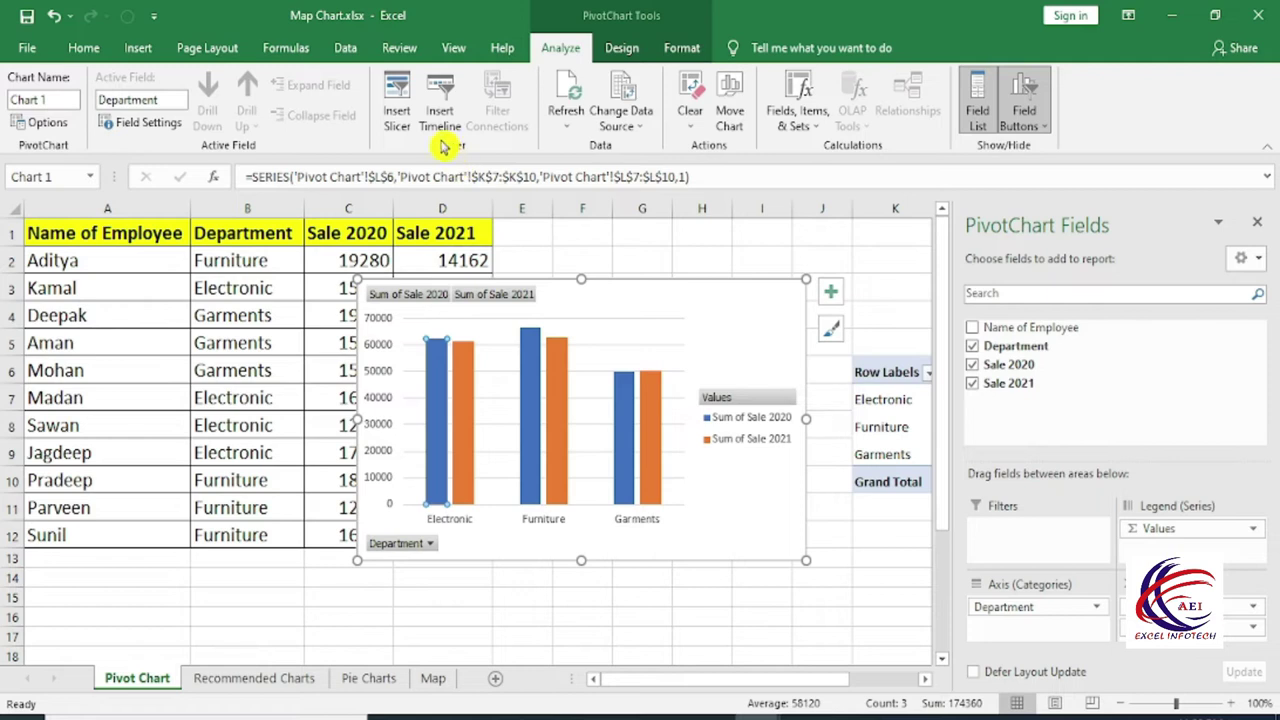
left_click(398, 95)
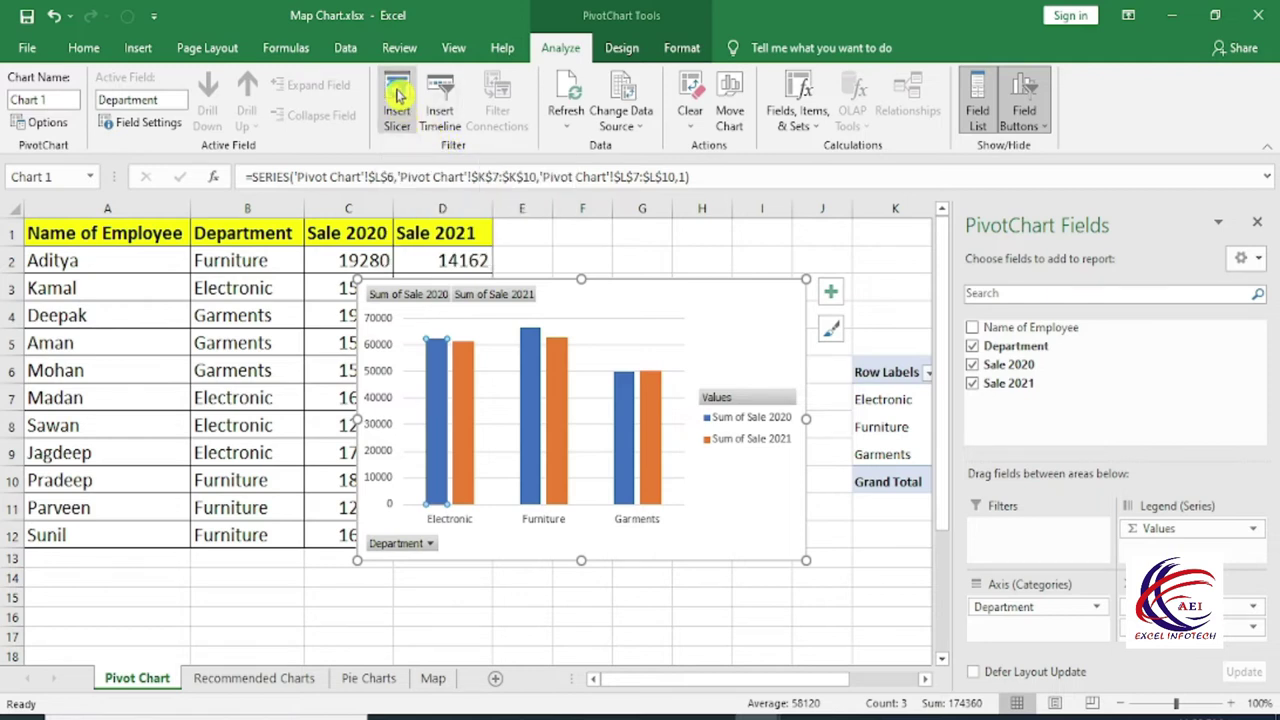
mouse_move(632, 184)
left_mouse_down()
mouse_move(563, 223)
mouse_move(409, 274)
mouse_move(197, 280)
left_mouse_up()
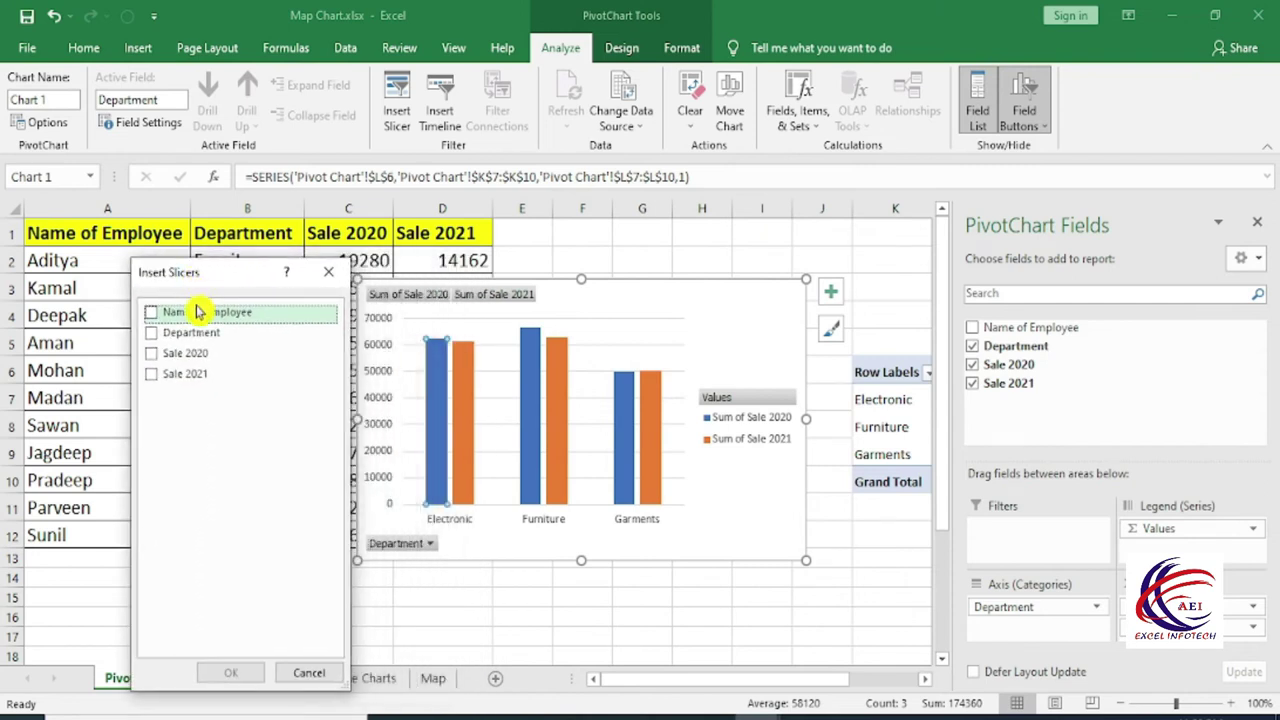
left_click(152, 341)
left_click(234, 677)
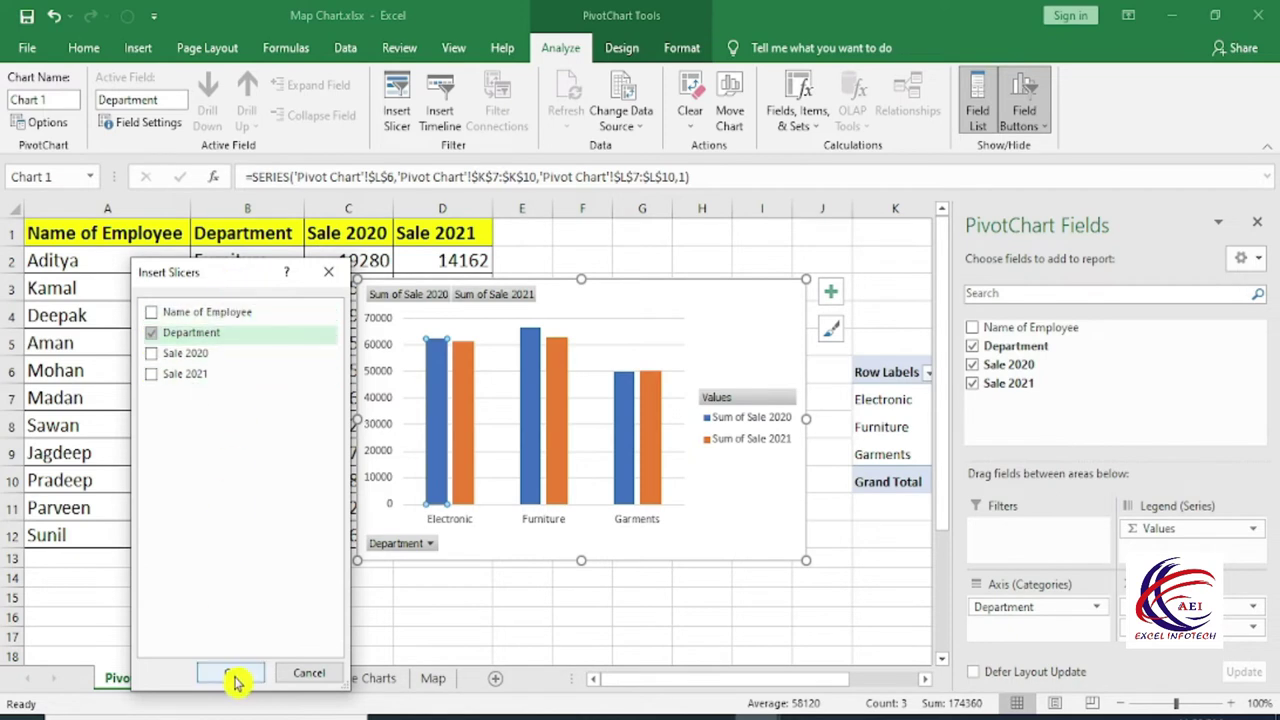
left_click(247, 677)
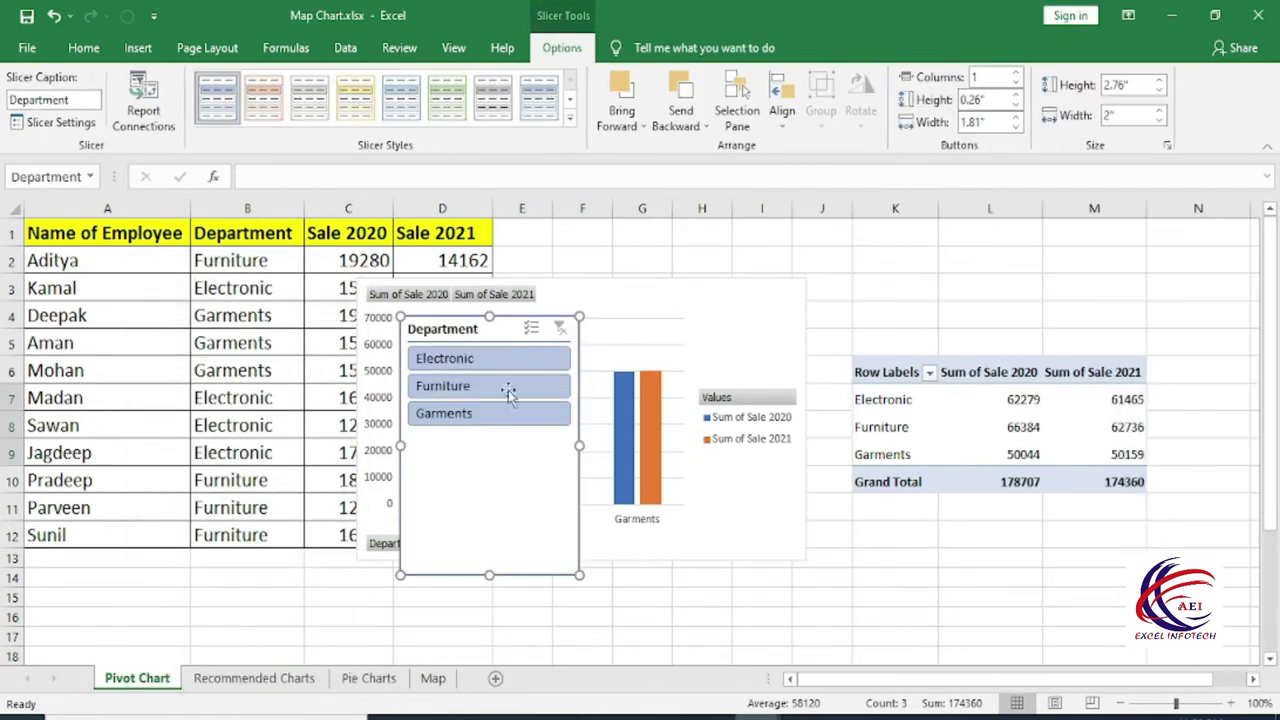
- Move the slicer beside the chart, filter to Electronic, Furniture and Garments, then clear and delete it
left_click_drag(470, 330, 210, 316)
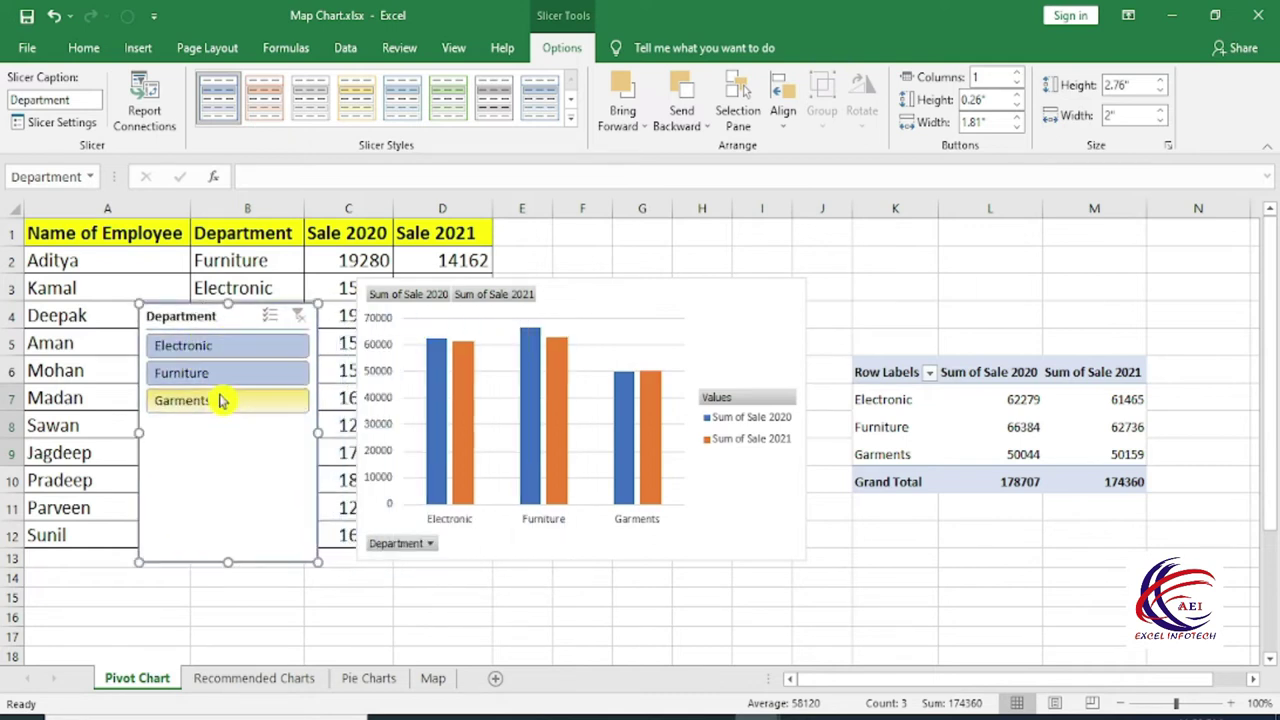
left_click(221, 349)
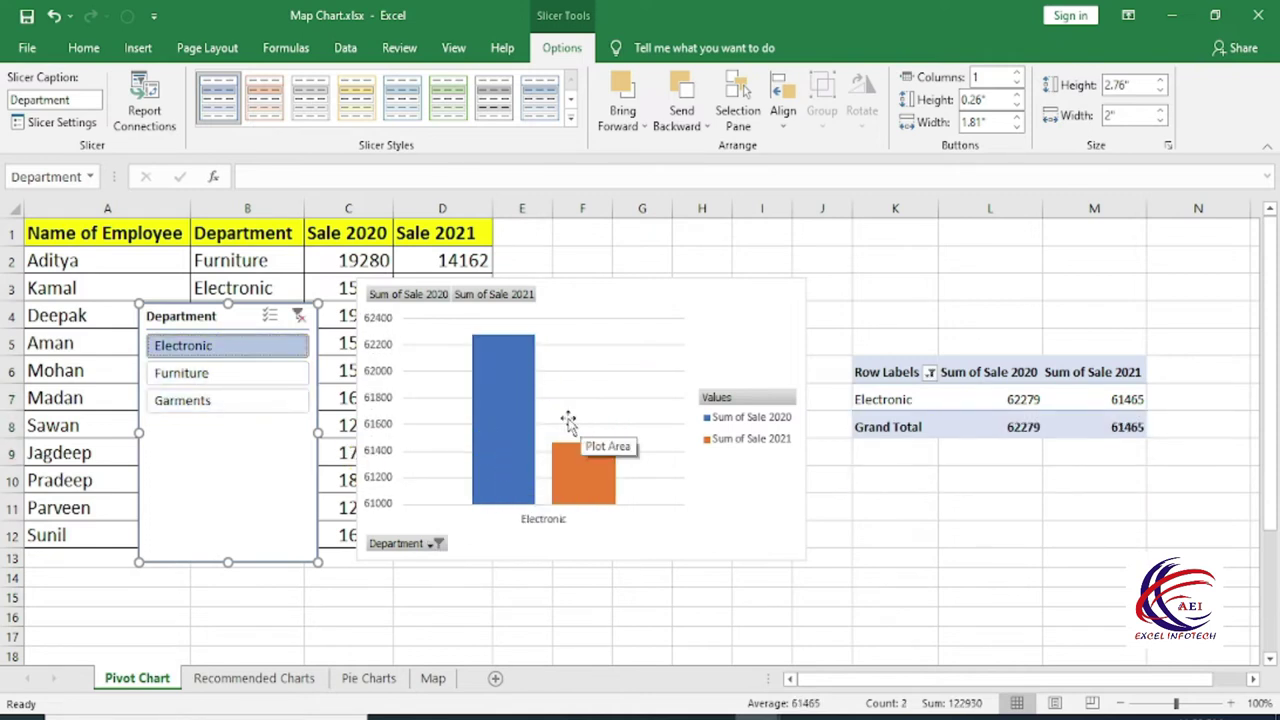
left_click(240, 375)
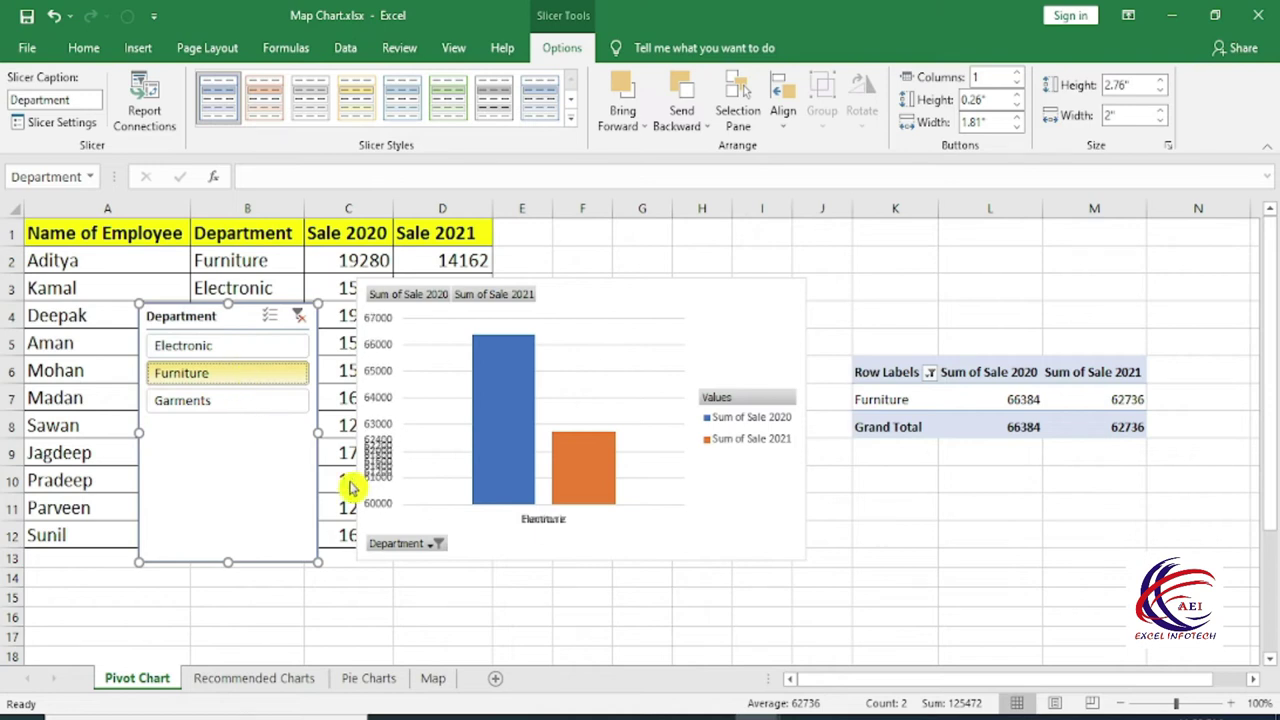
left_click(237, 401)
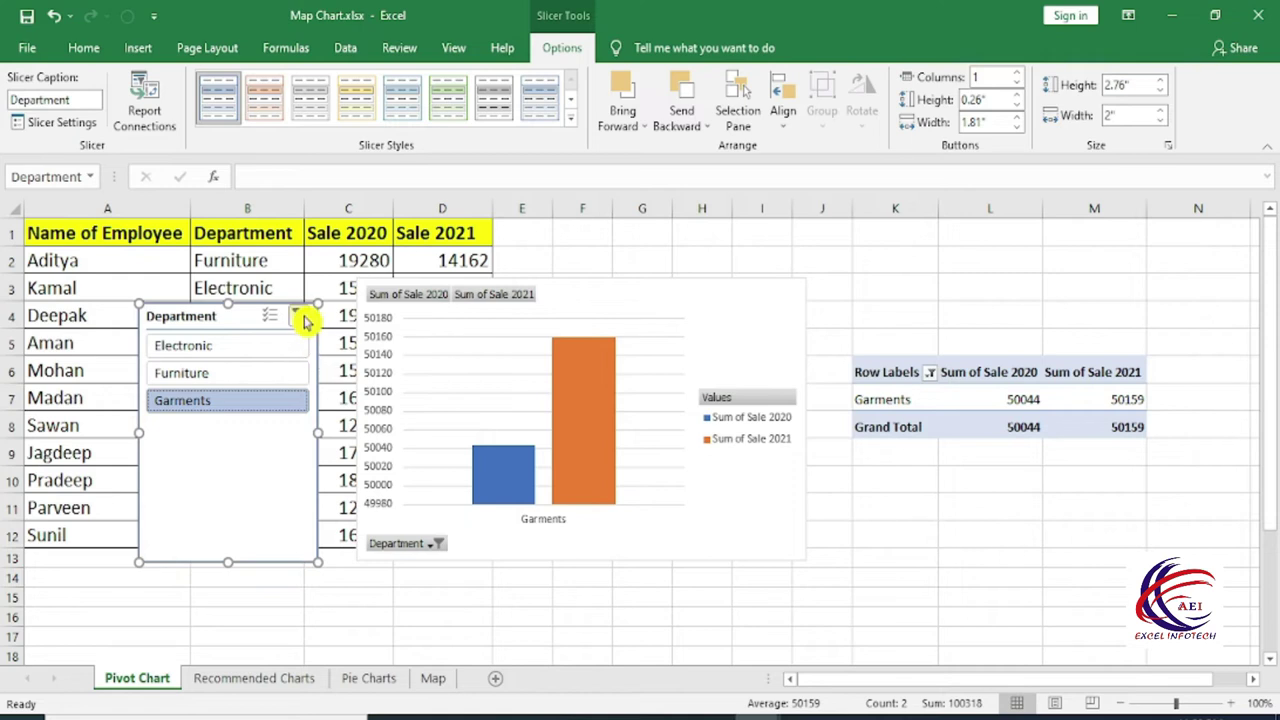
left_click(305, 319)
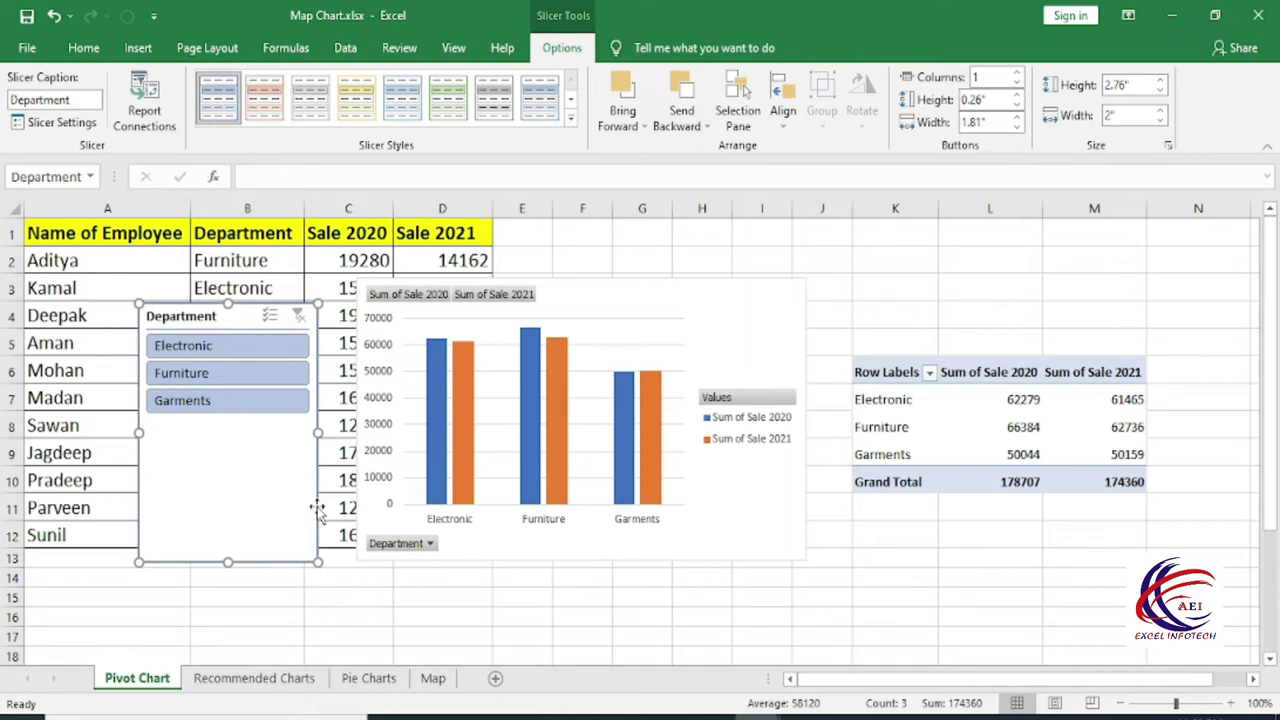
key("Delete")
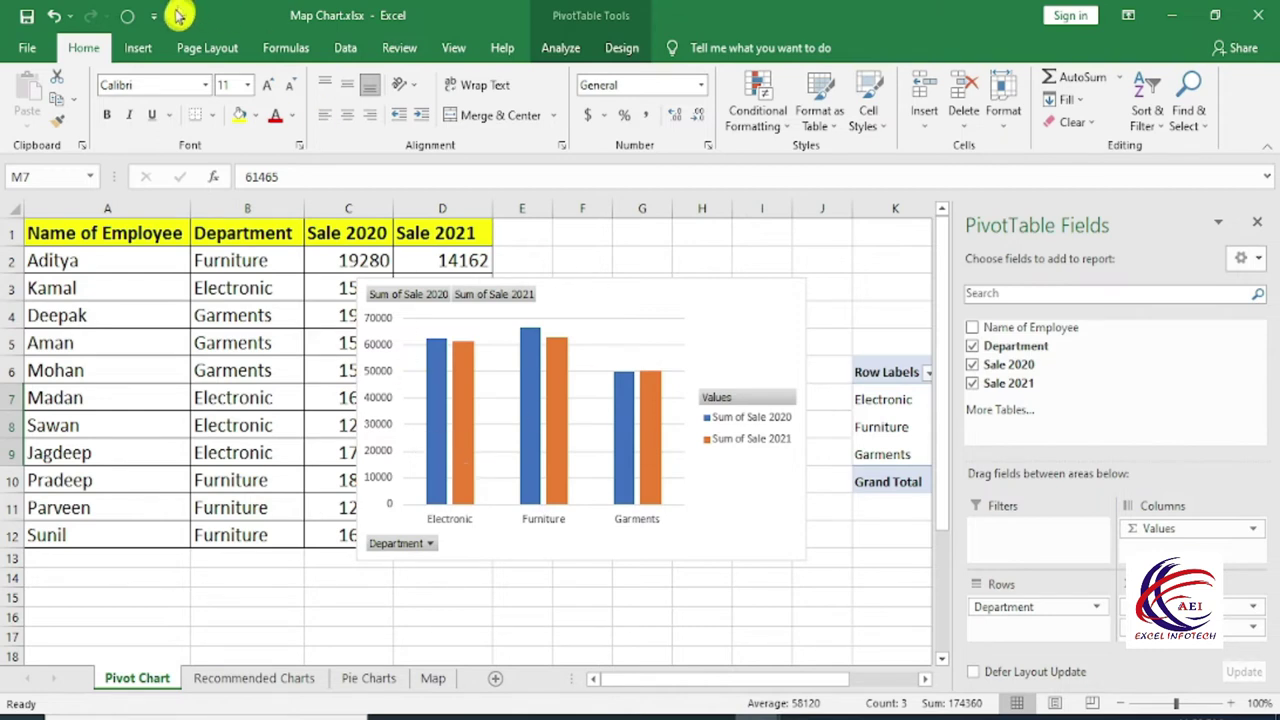
- Select the employee sales data on the Recommended Charts sheet
left_click(142, 48)
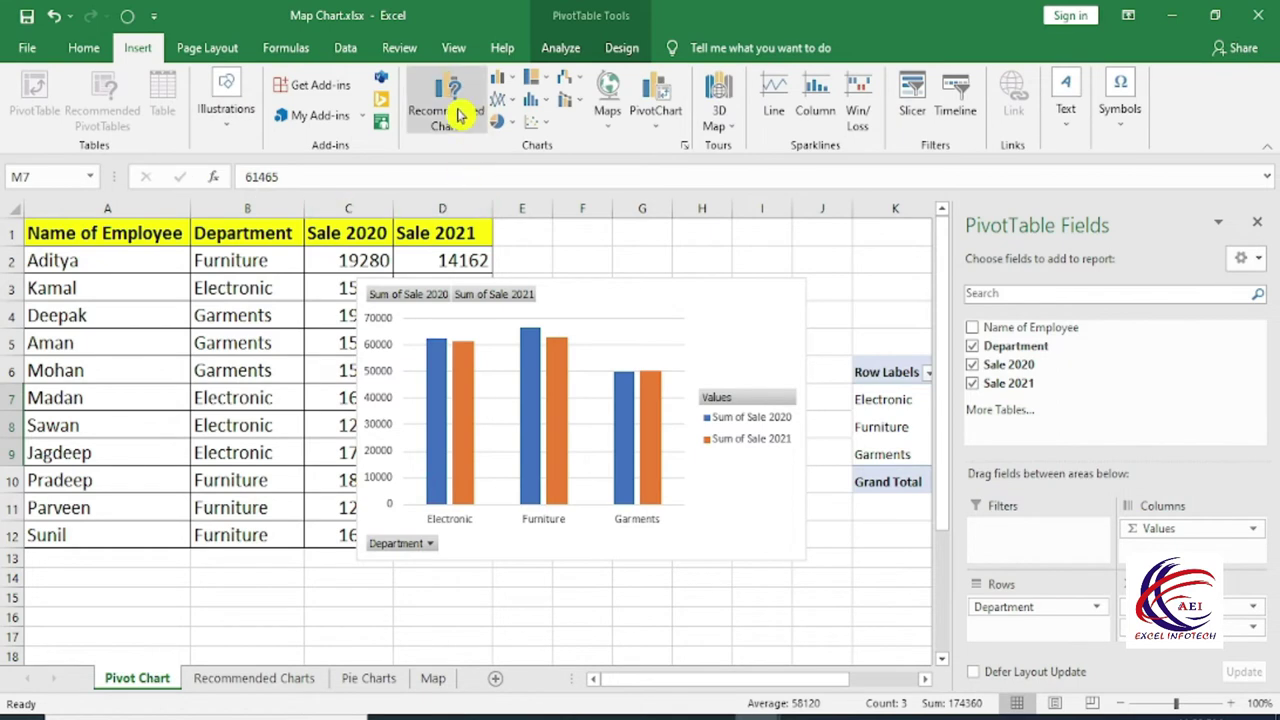
left_click(256, 678)
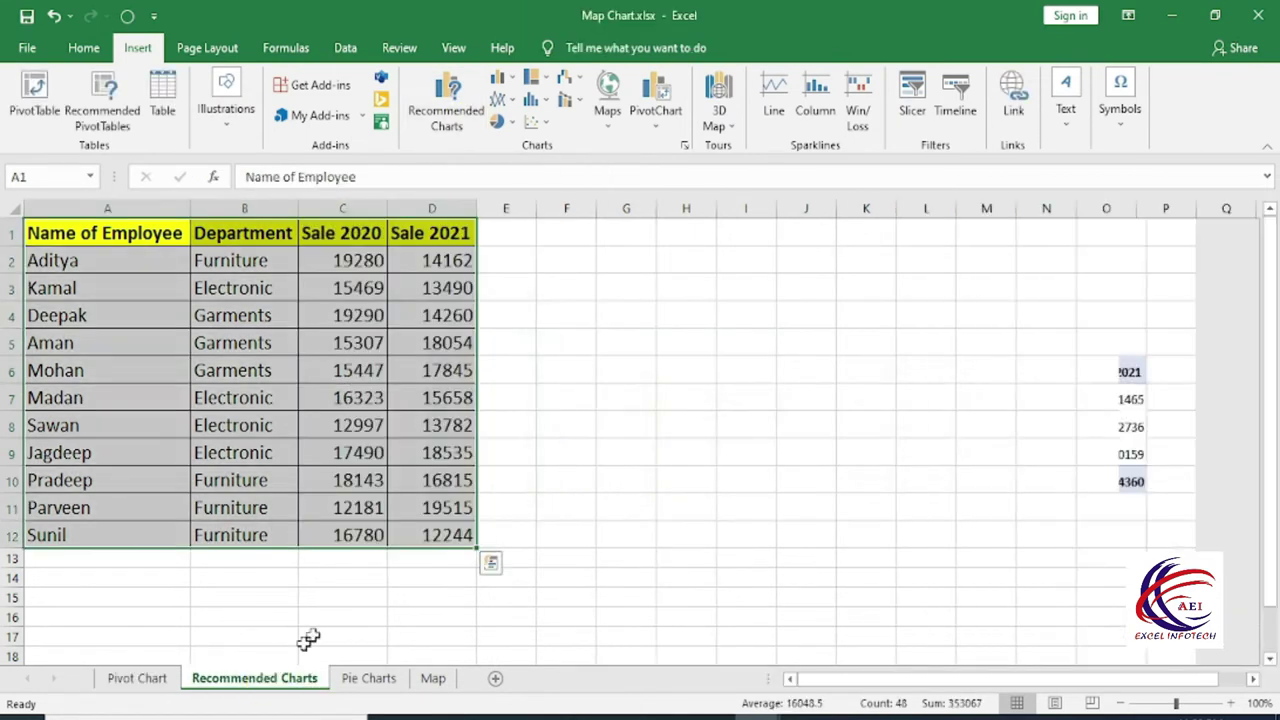
left_click(609, 407)
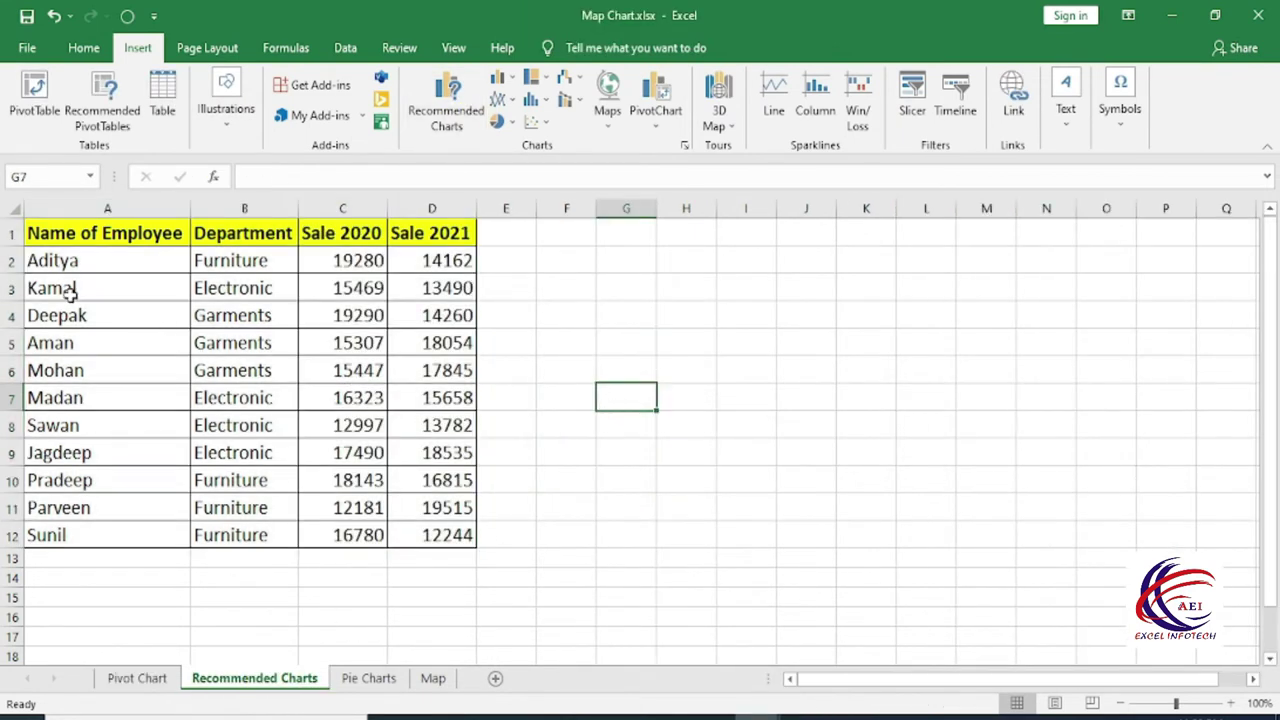
left_click_drag(133, 243, 438, 528)
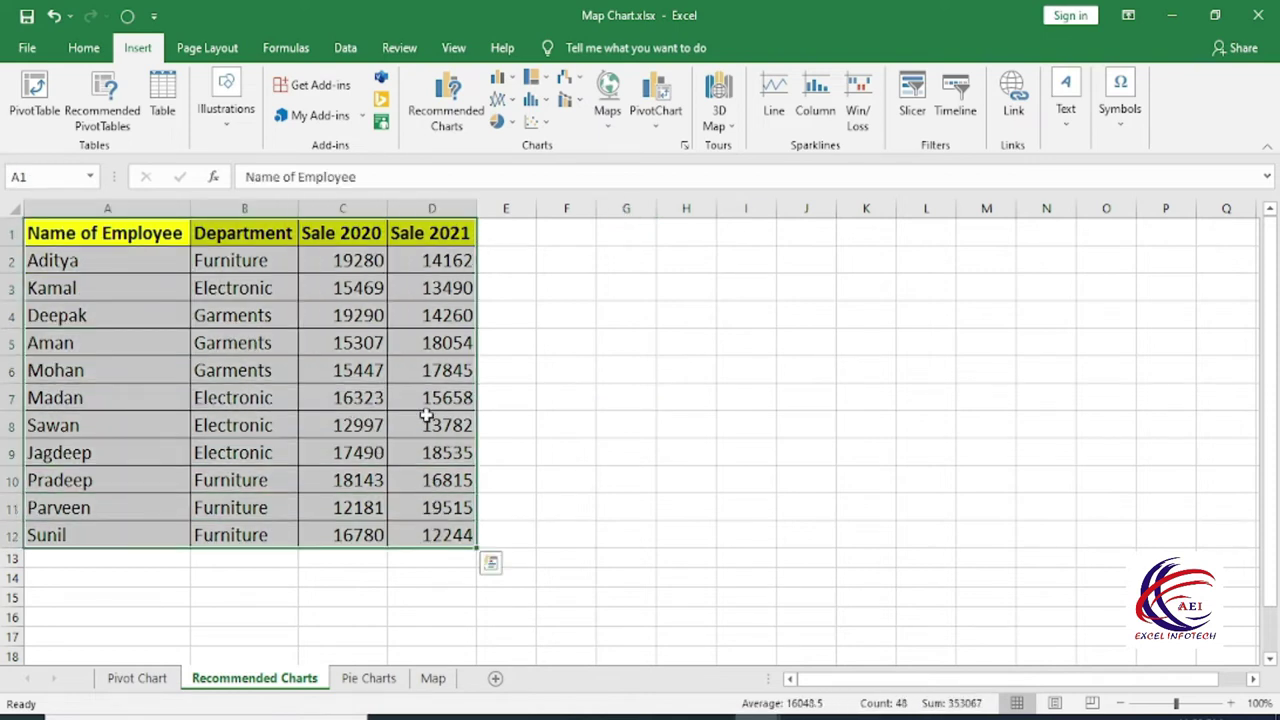
- Insert the recommended Stacked Column chart of Sale 2020 and Sale 2021
left_click(463, 114)
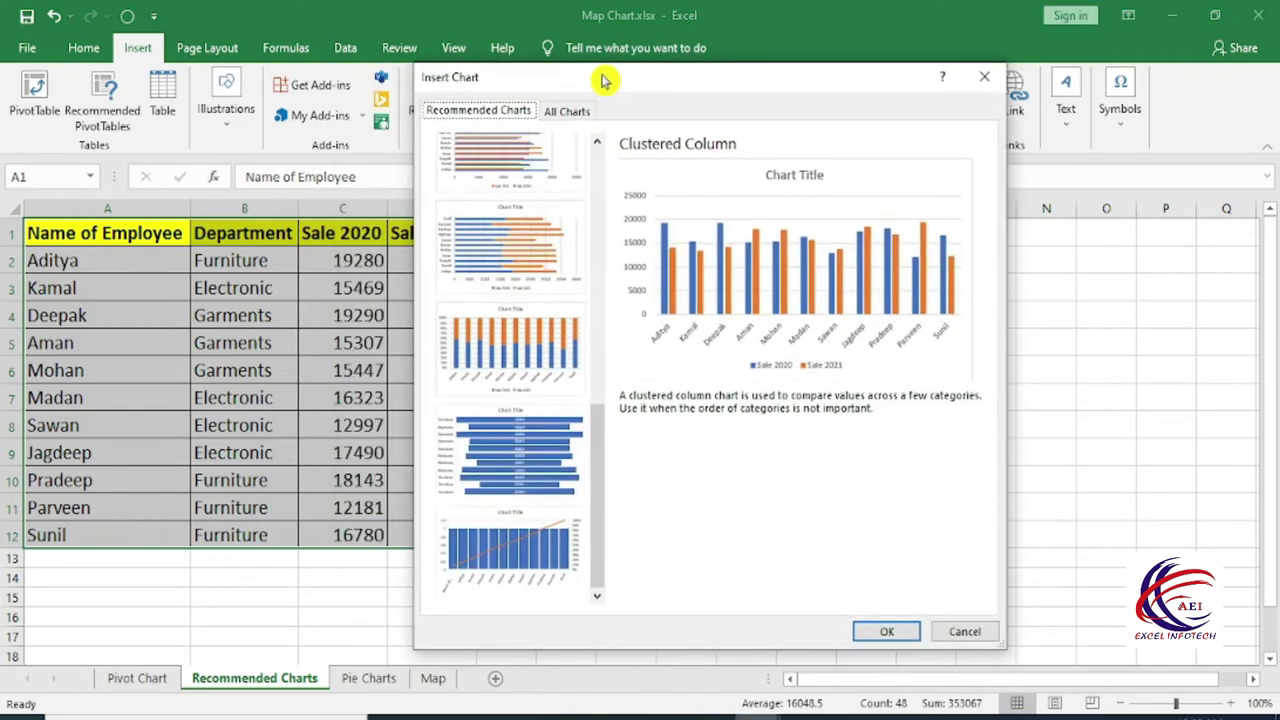
left_click_drag(595, 464, 603, 211)
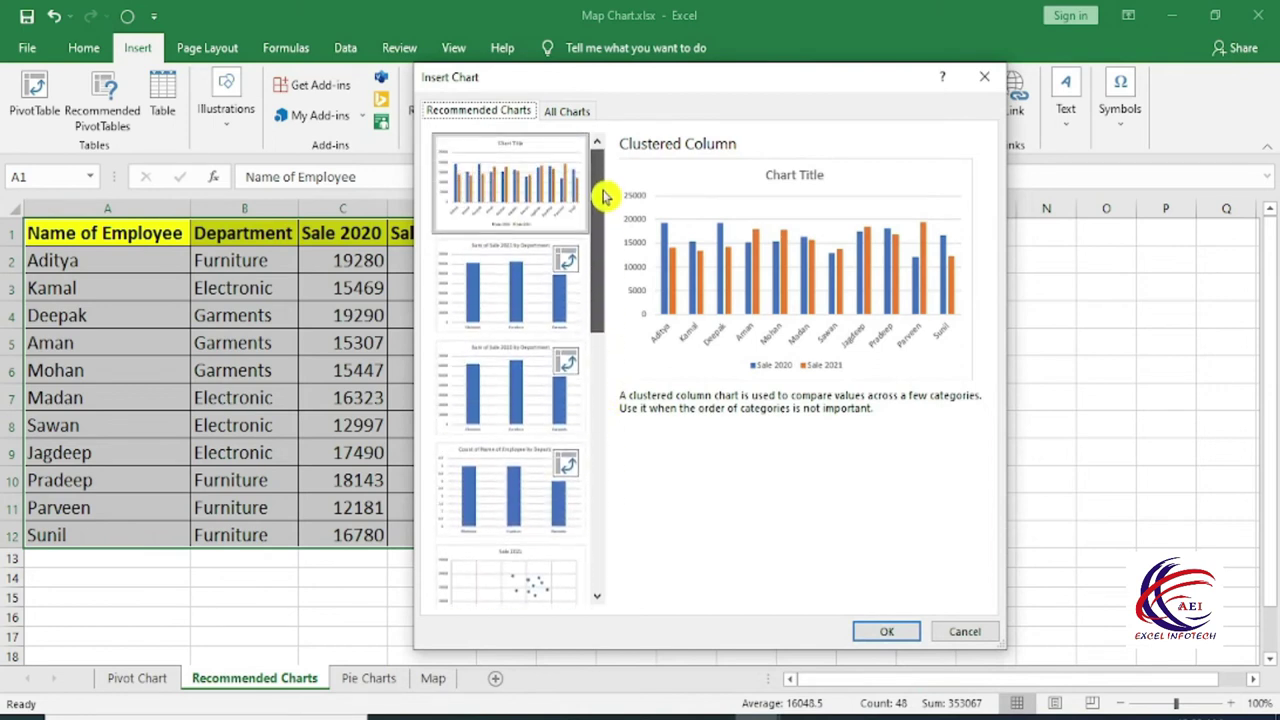
left_click(514, 289)
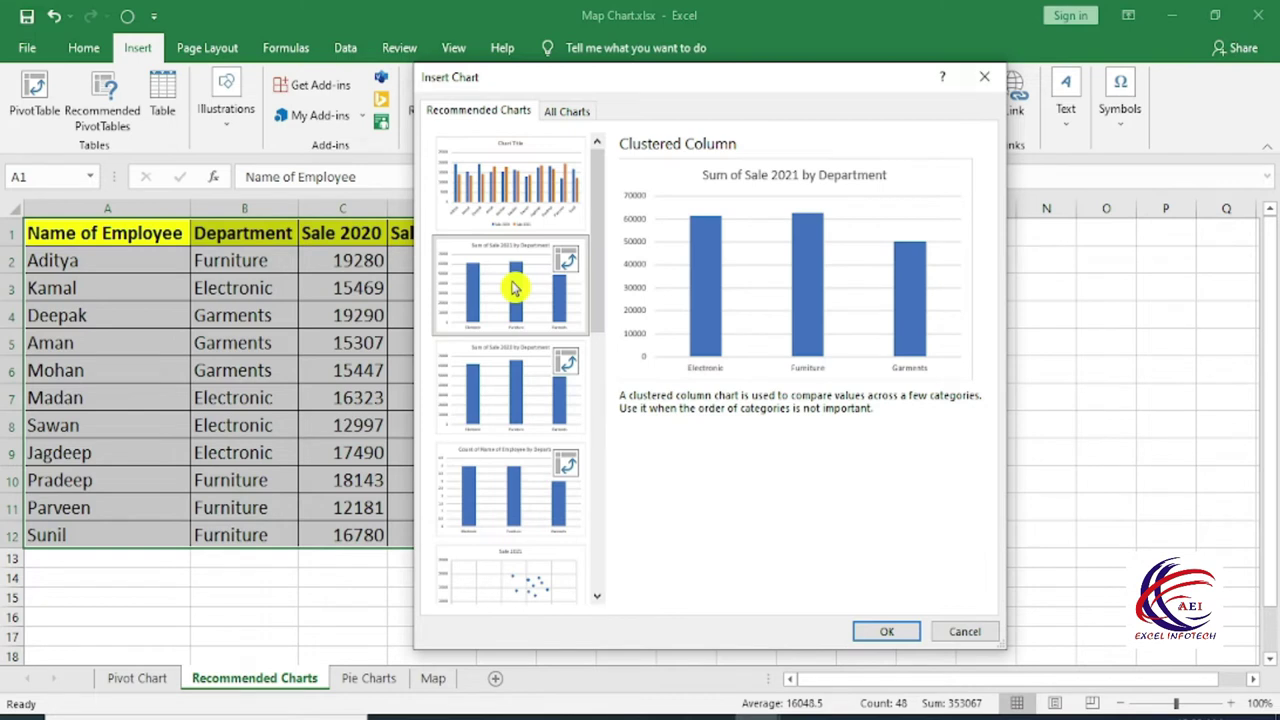
left_click_drag(598, 294, 605, 465)
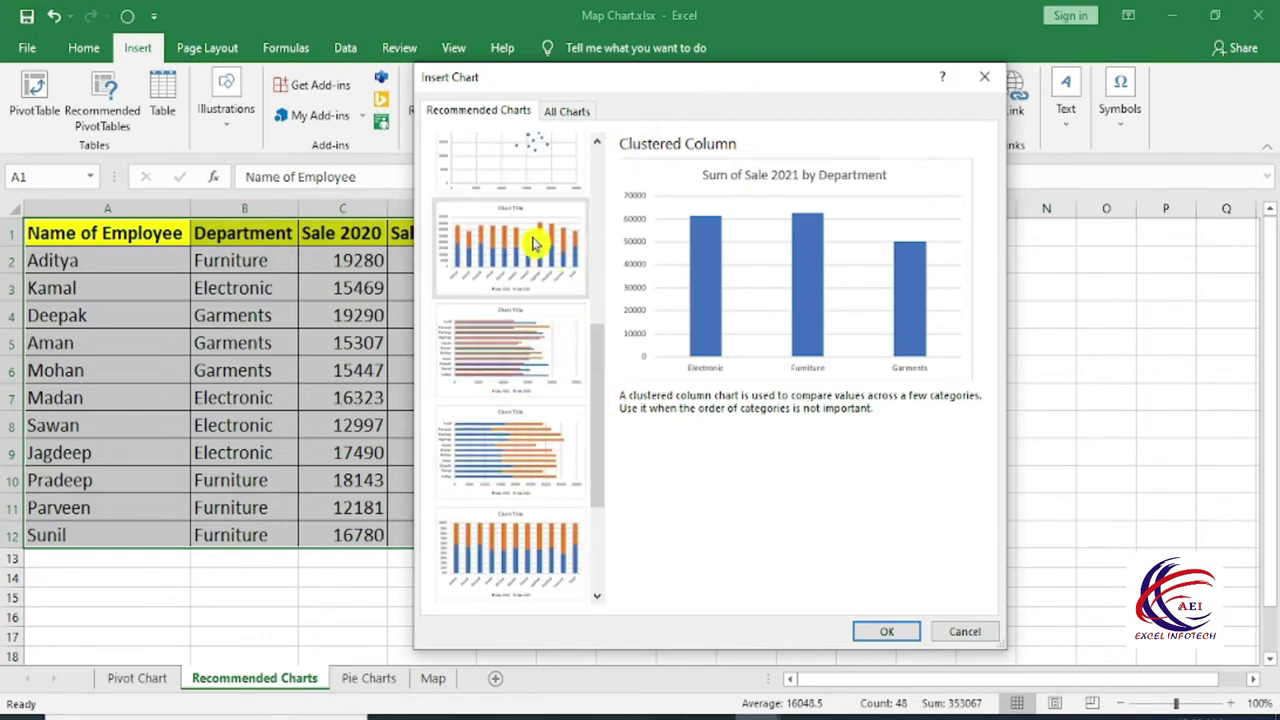
left_click(517, 330)
left_click(527, 268)
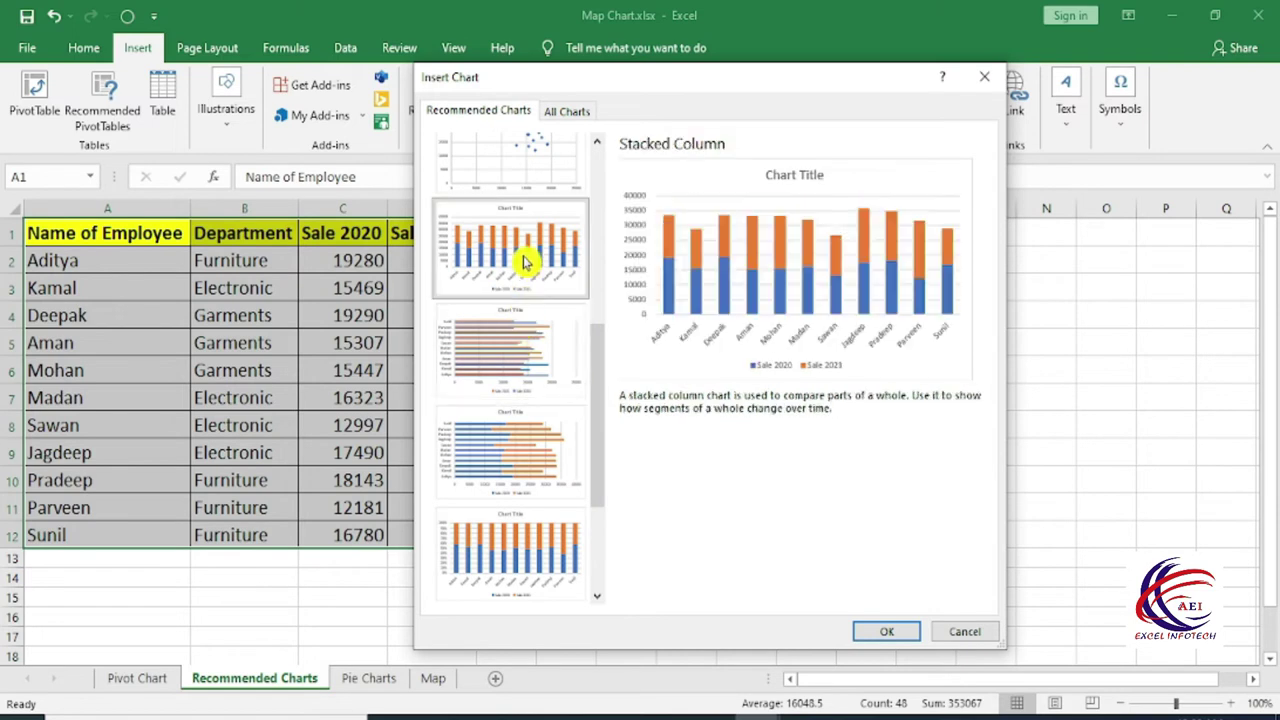
left_click(898, 635)
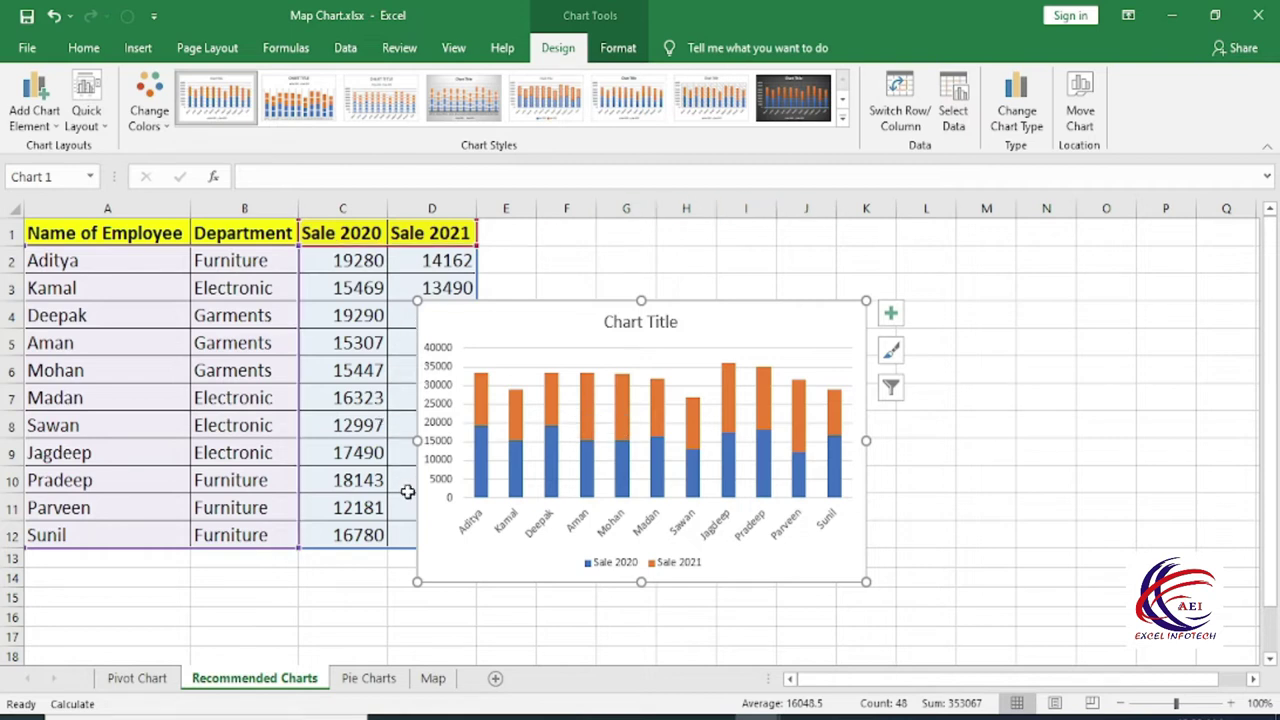
- Move the chart right of the table and add series lines linking the stacked columns
left_click_drag(480, 308, 612, 277)
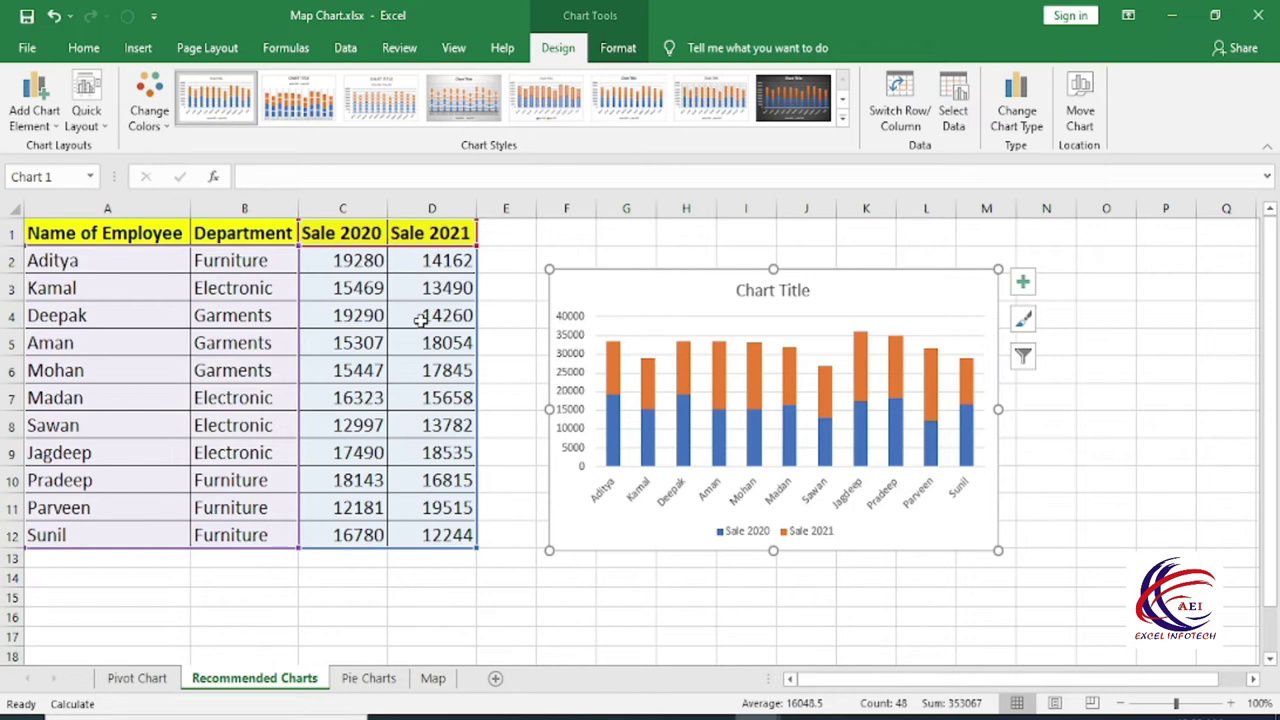
left_click(577, 334)
left_click(752, 334)
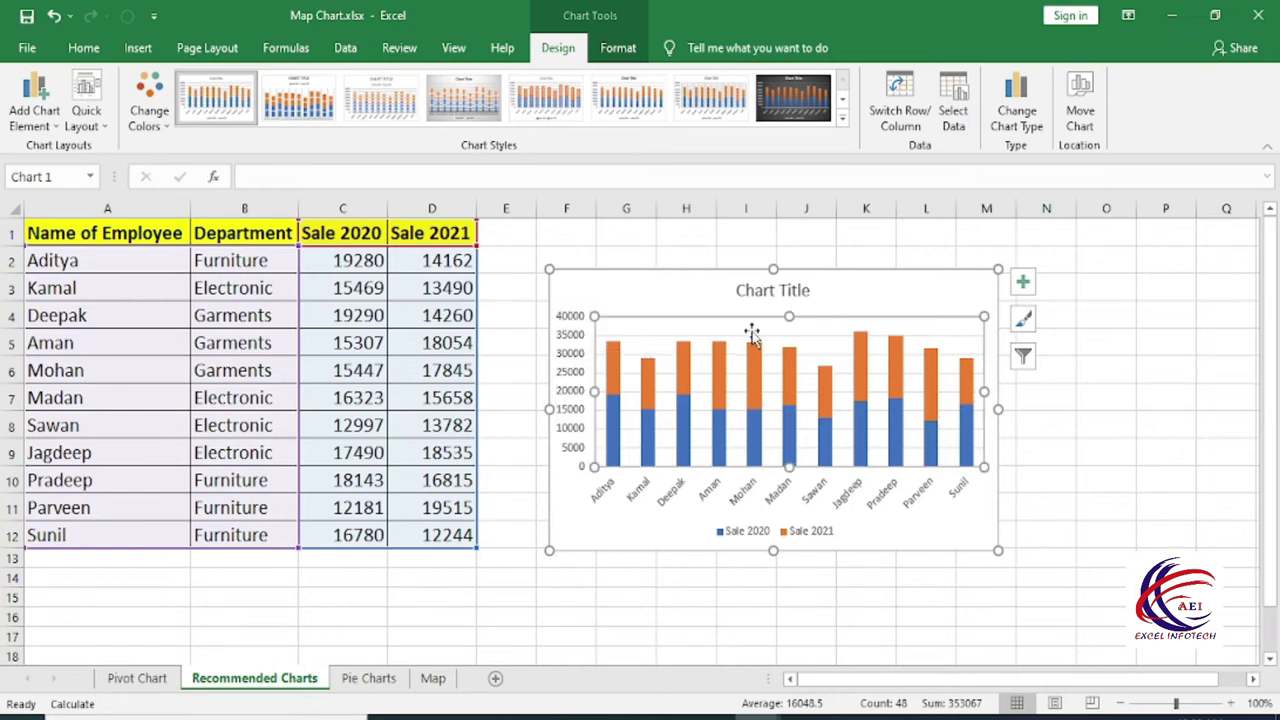
left_click(48, 128)
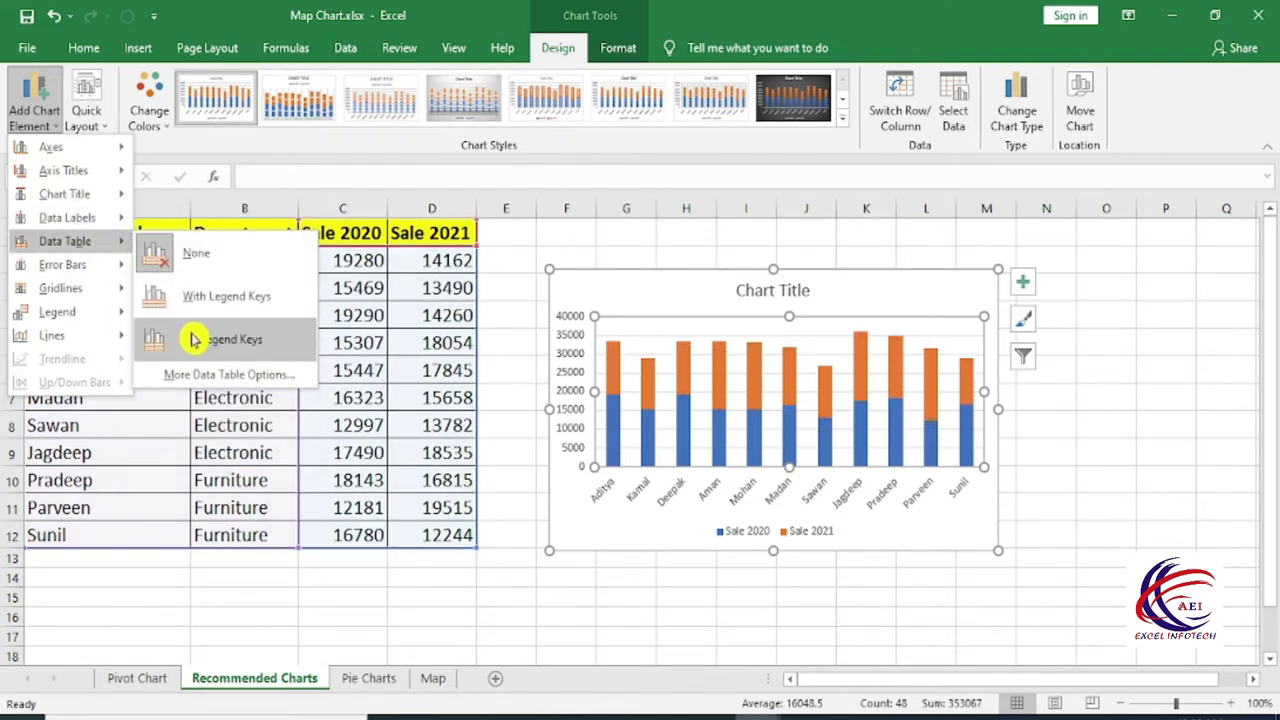
mouse_move(52, 335)
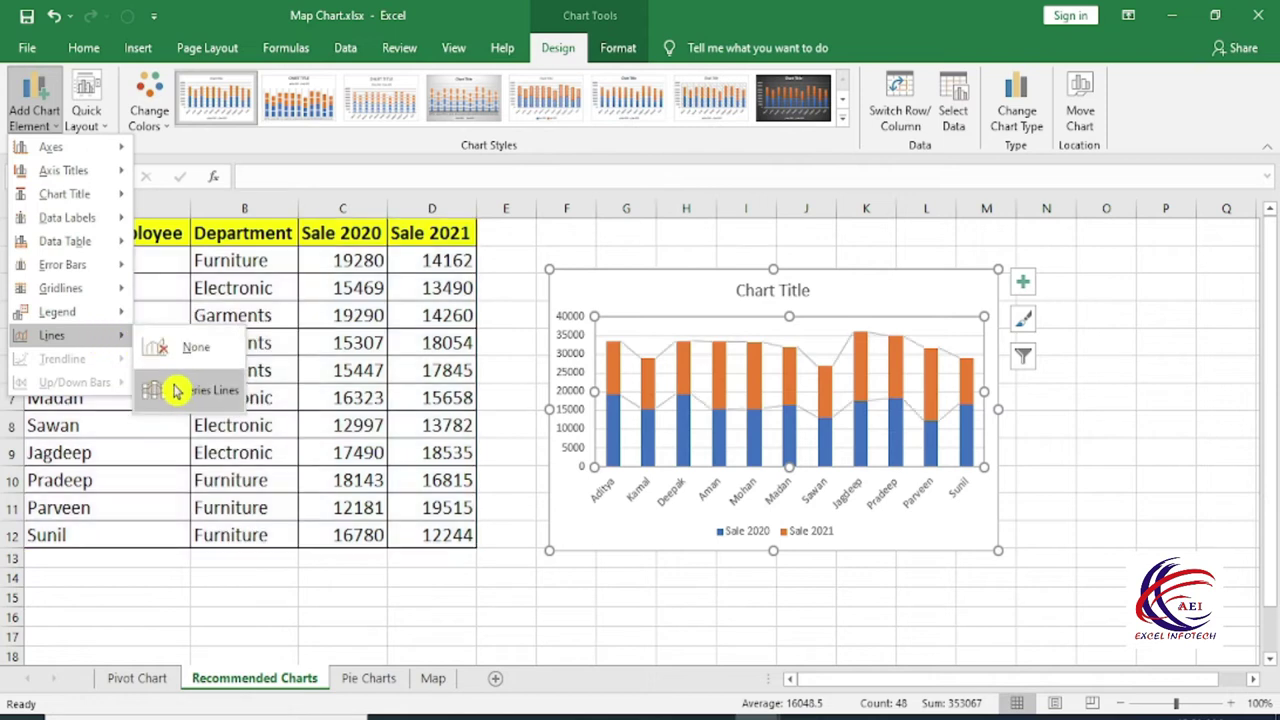
left_click(183, 391)
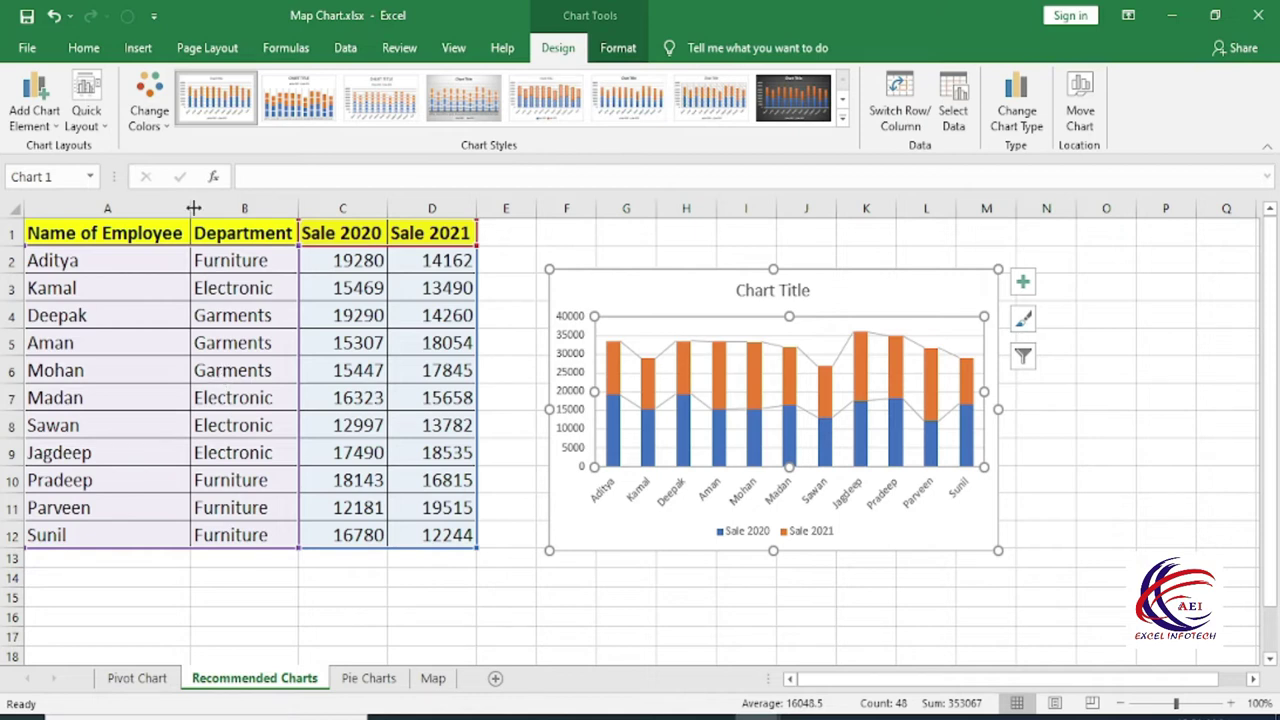
- Try Quick Layout 5 with a data table and axis title, then undo it
left_click(97, 128)
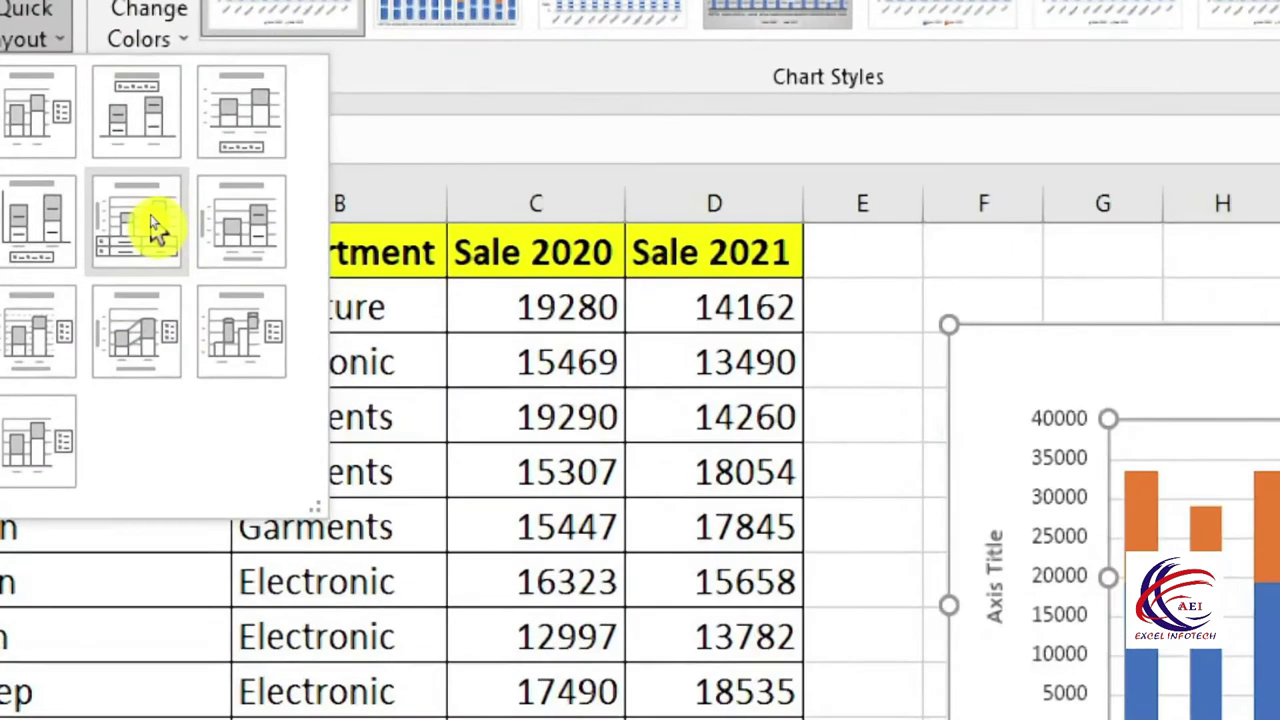
left_click(150, 222)
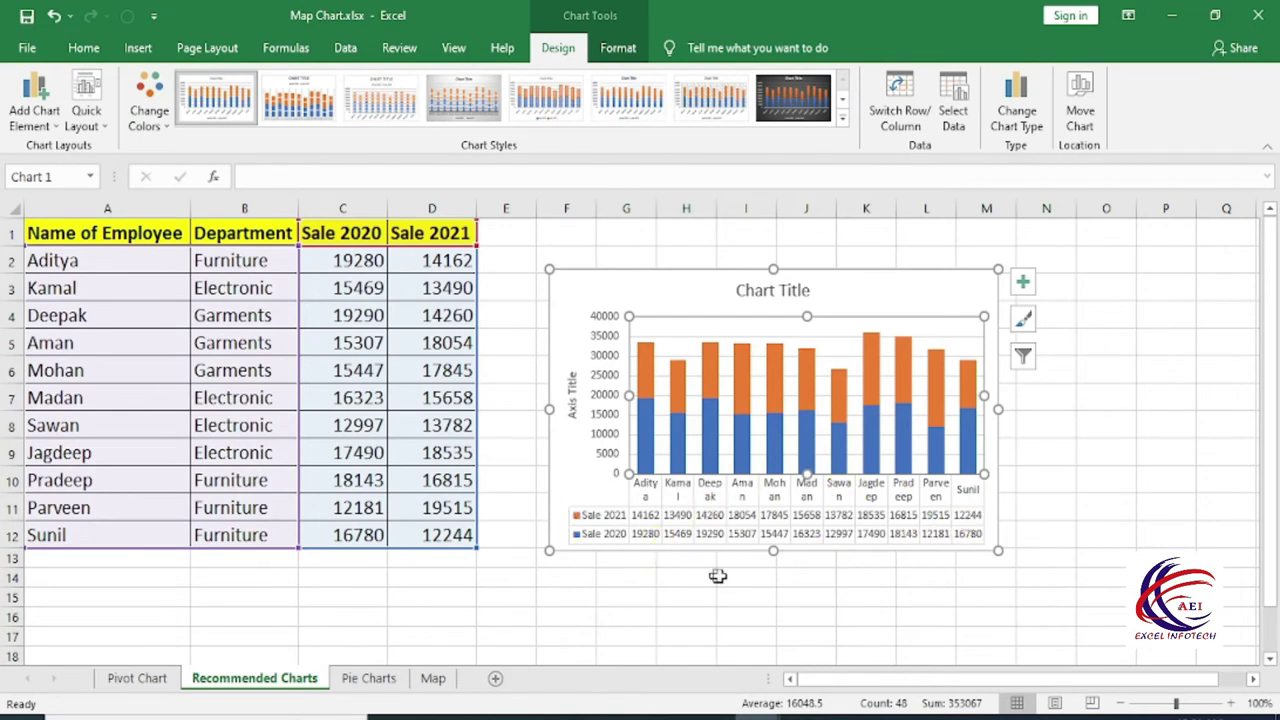
key("ctrl+z")
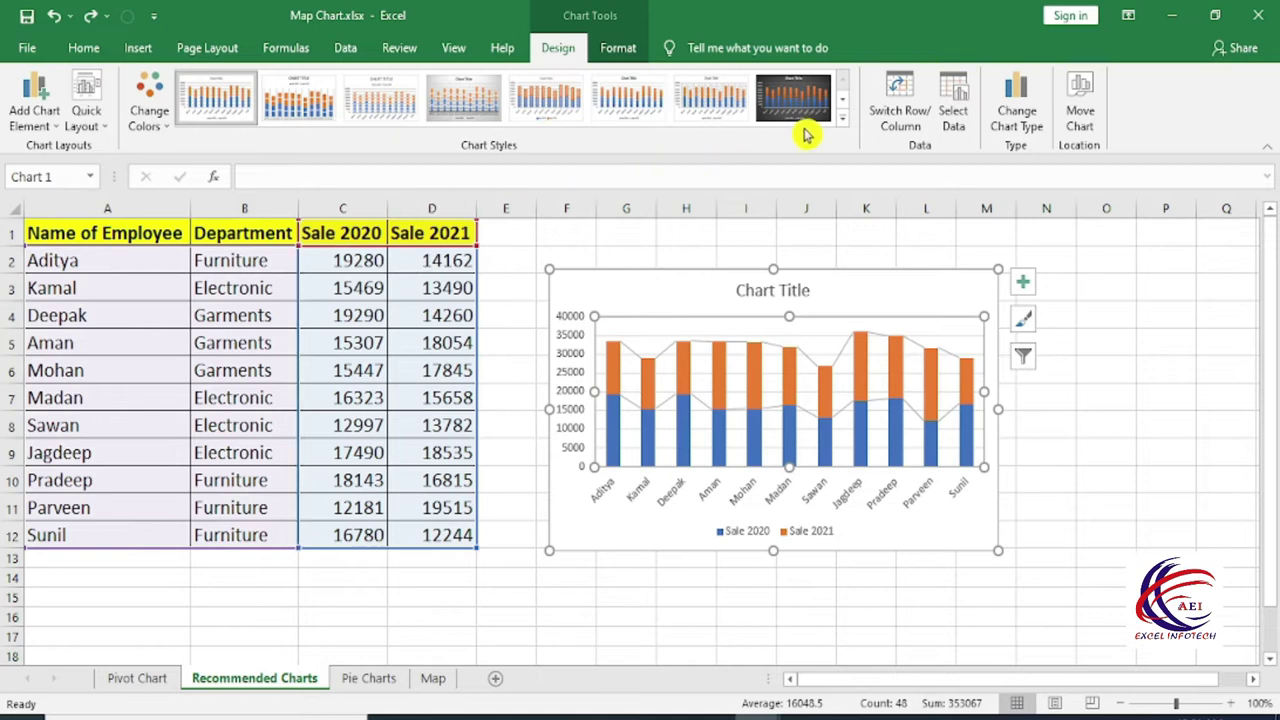
- Apply the dark background chart style and a grey monochromatic colour palette
left_click(843, 117)
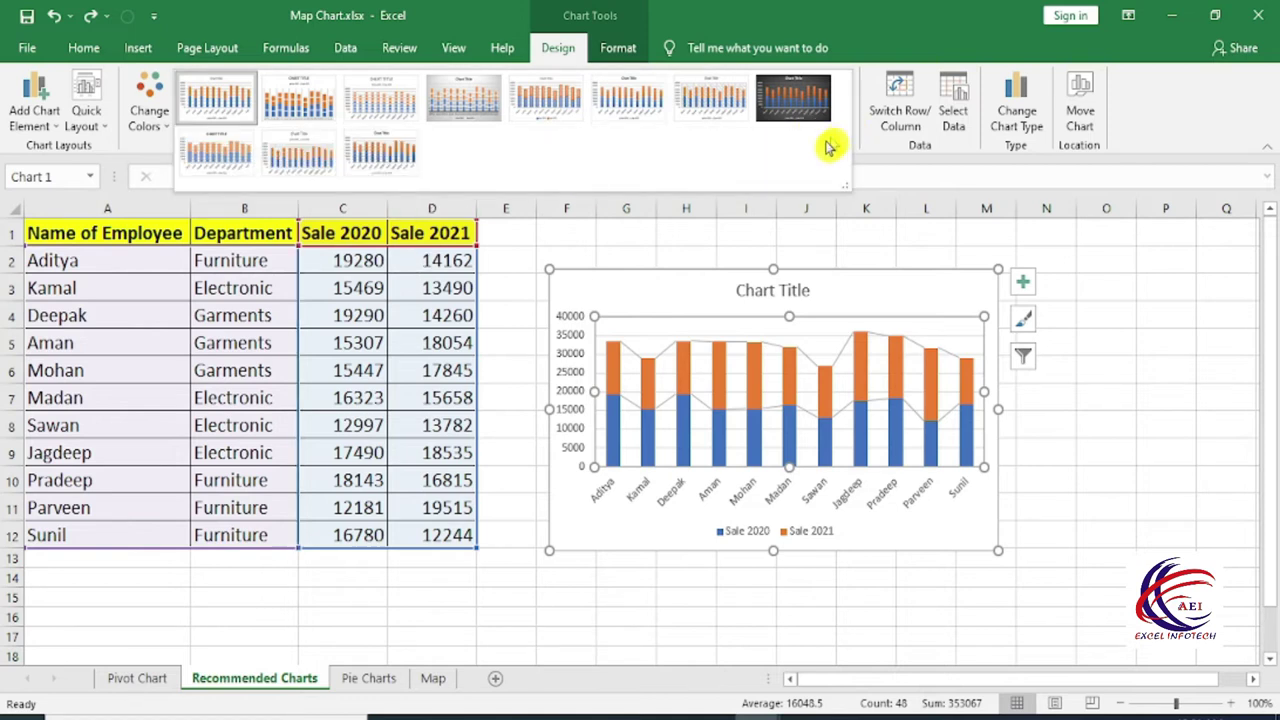
left_click(792, 98)
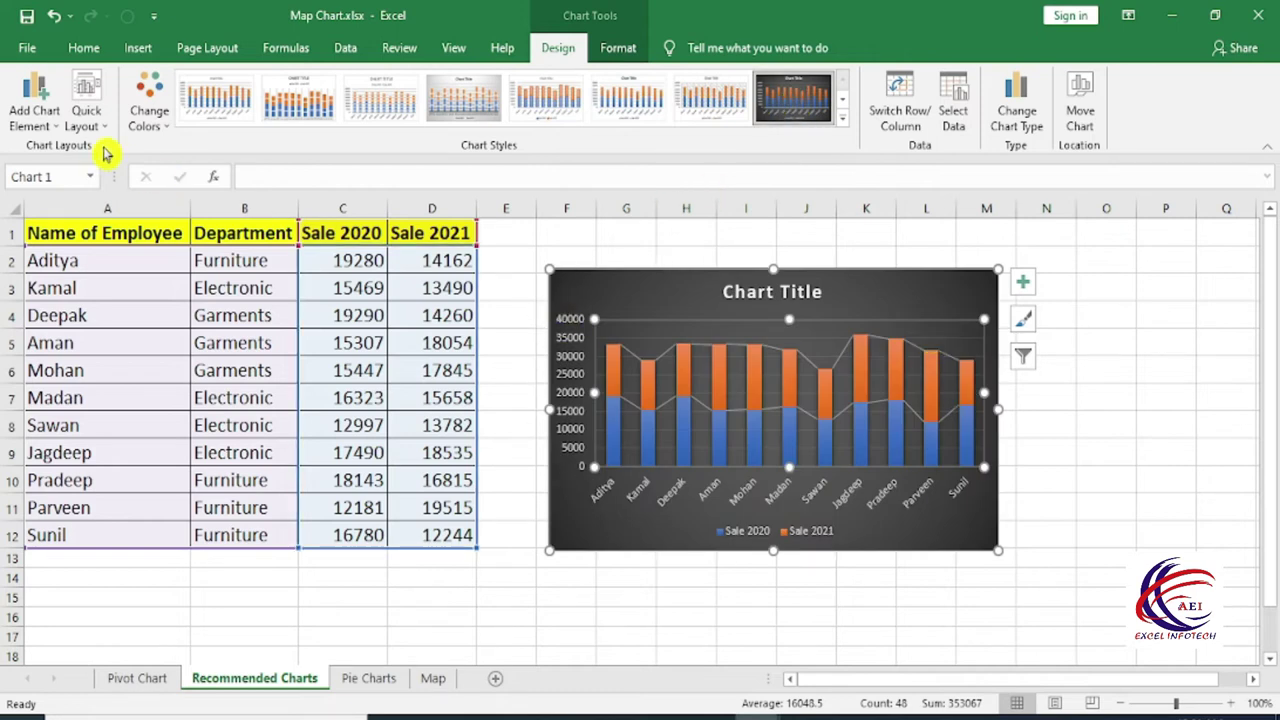
left_click(160, 128)
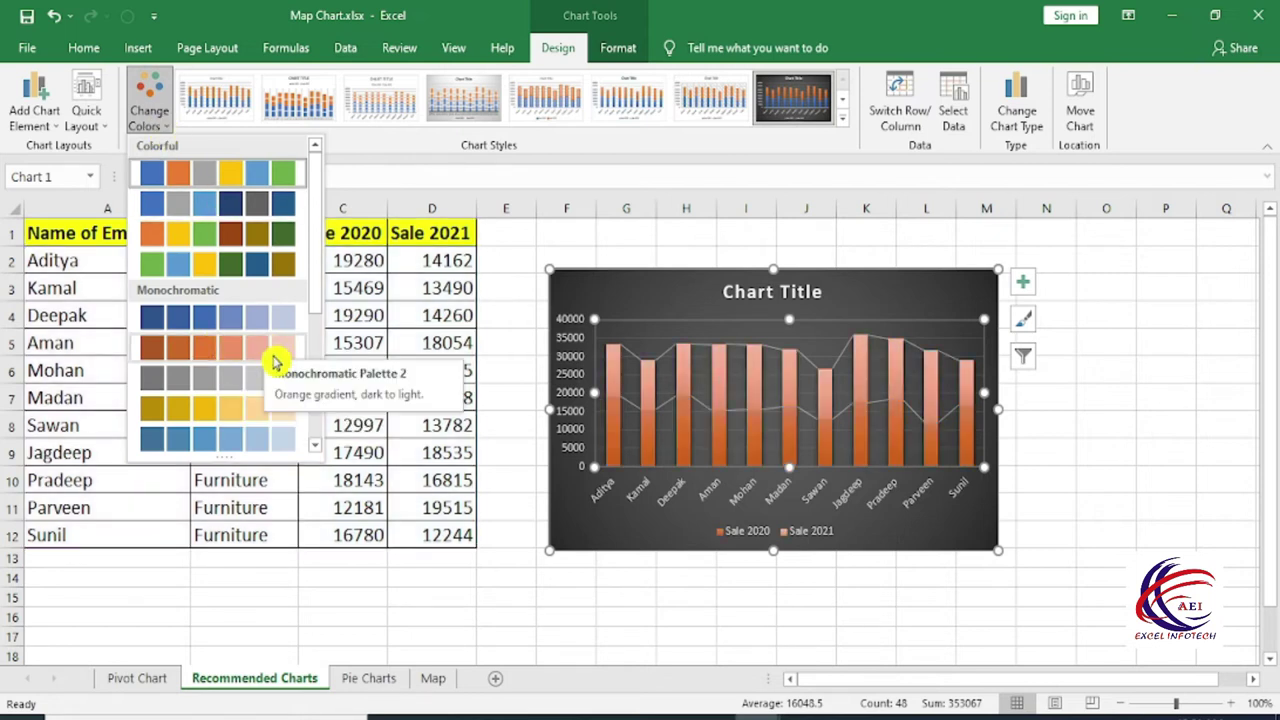
left_click(257, 375)
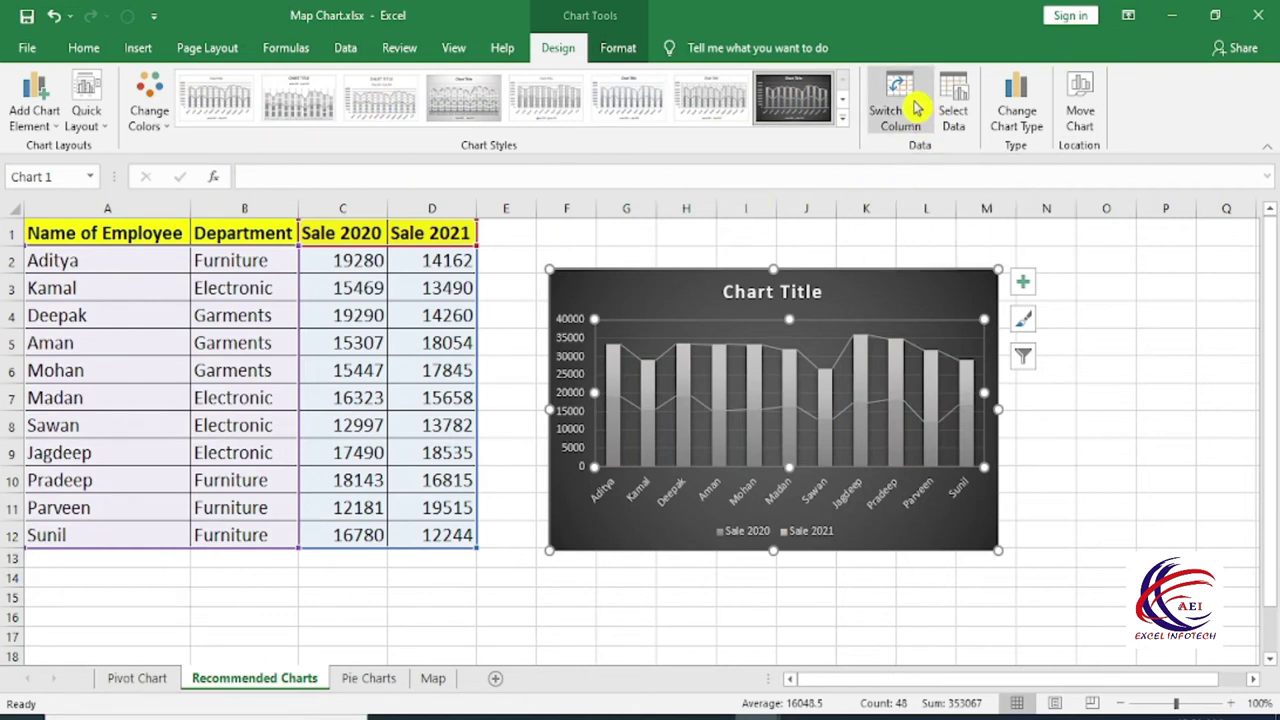
- Set the chart data range to A1:C12 so only Sale 2020 is plotted by employee and department
left_click(914, 108)
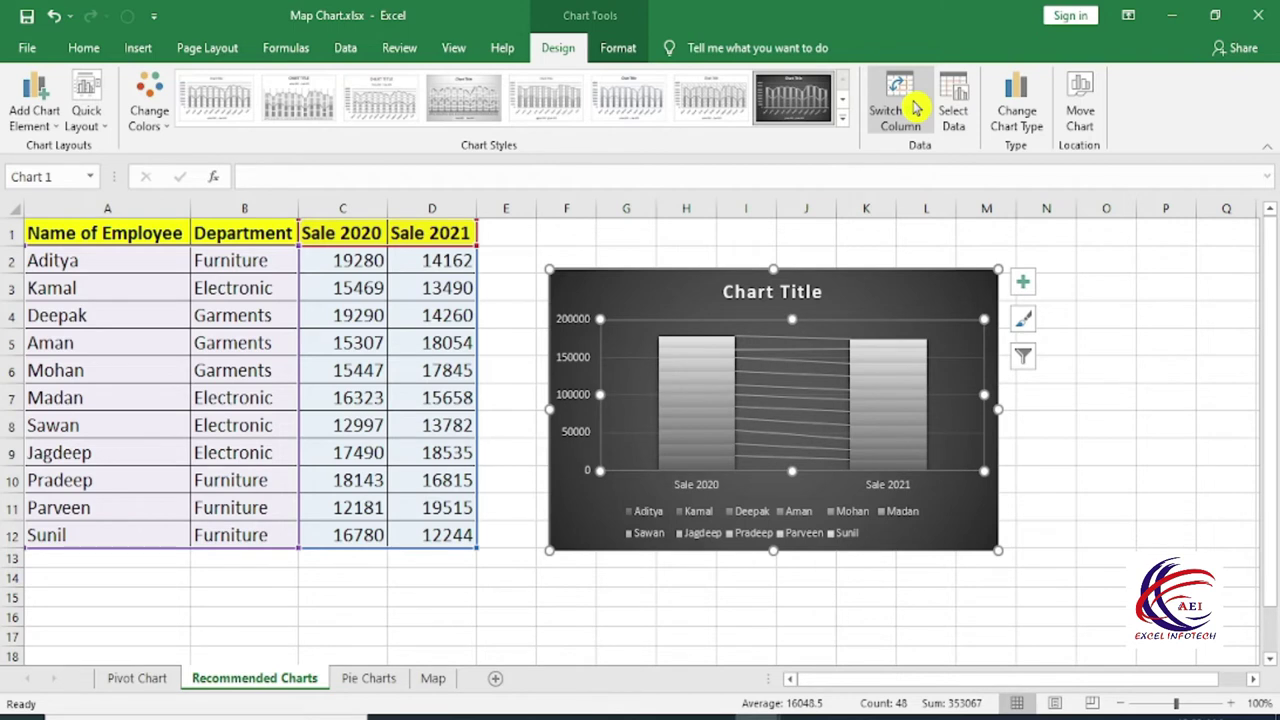
left_click(905, 112)
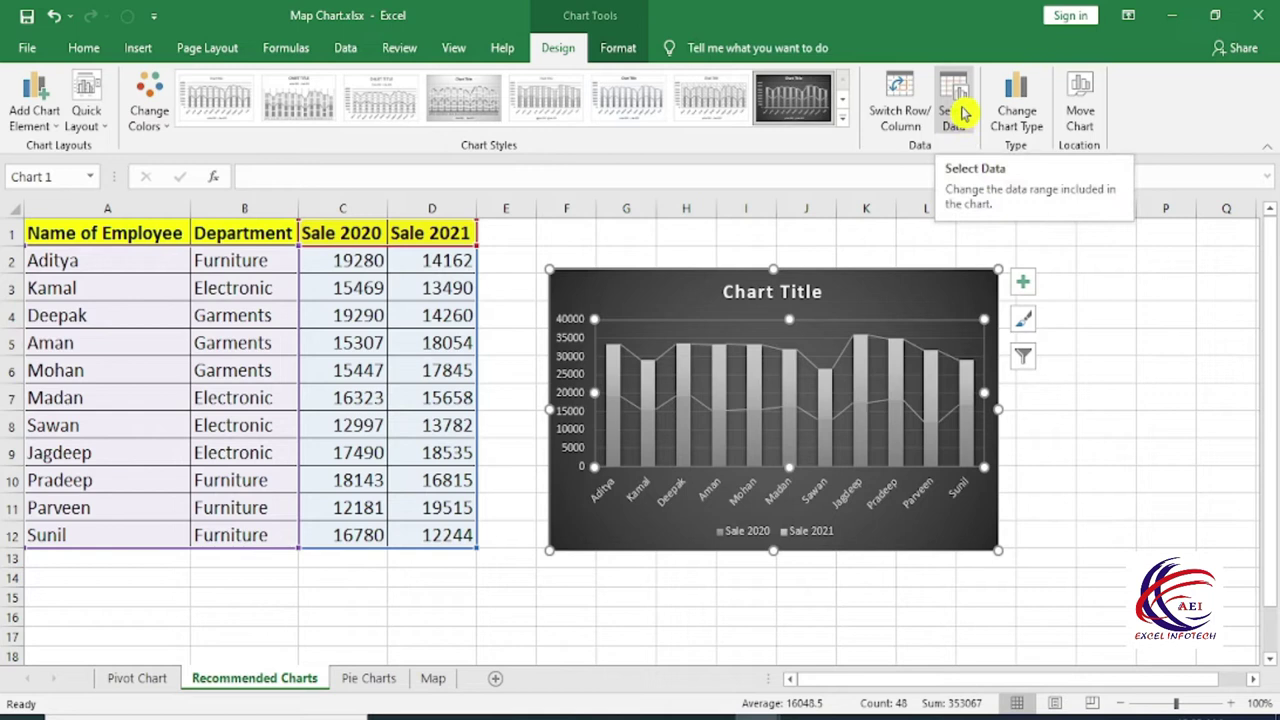
left_click(953, 100)
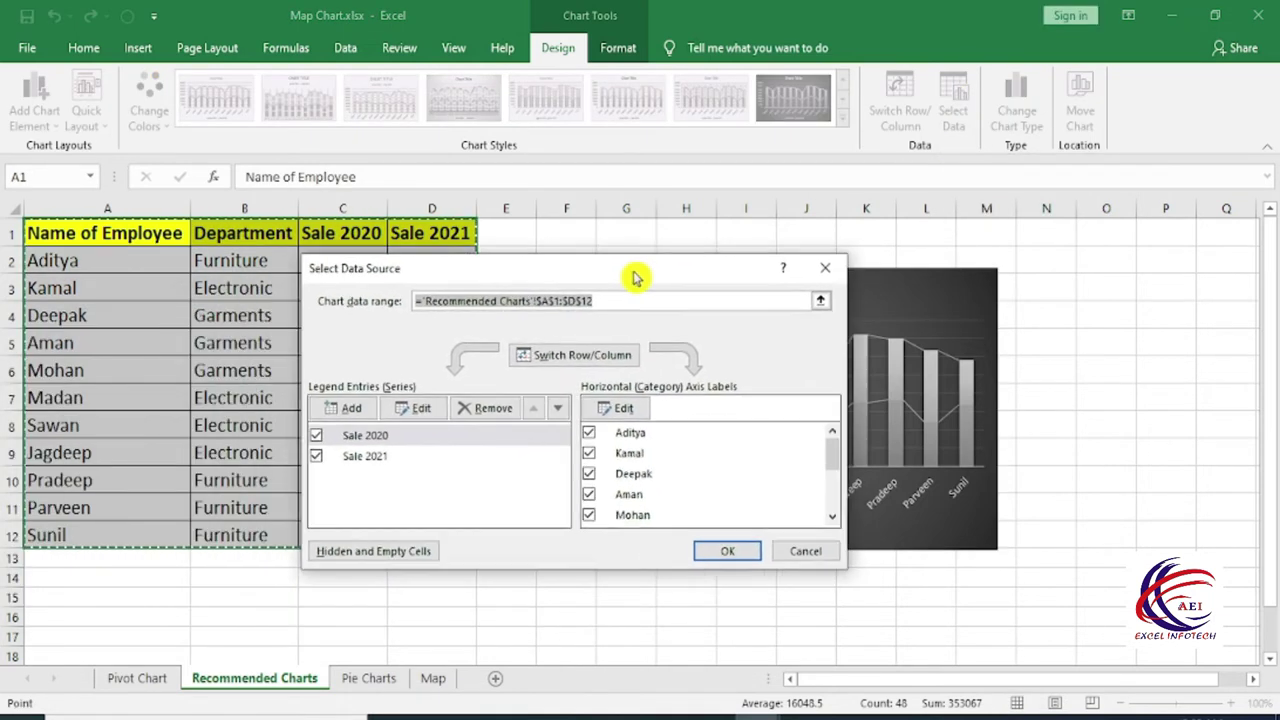
left_click_drag(343, 337, 651, 273)
left_click_drag(545, 272, 790, 312)
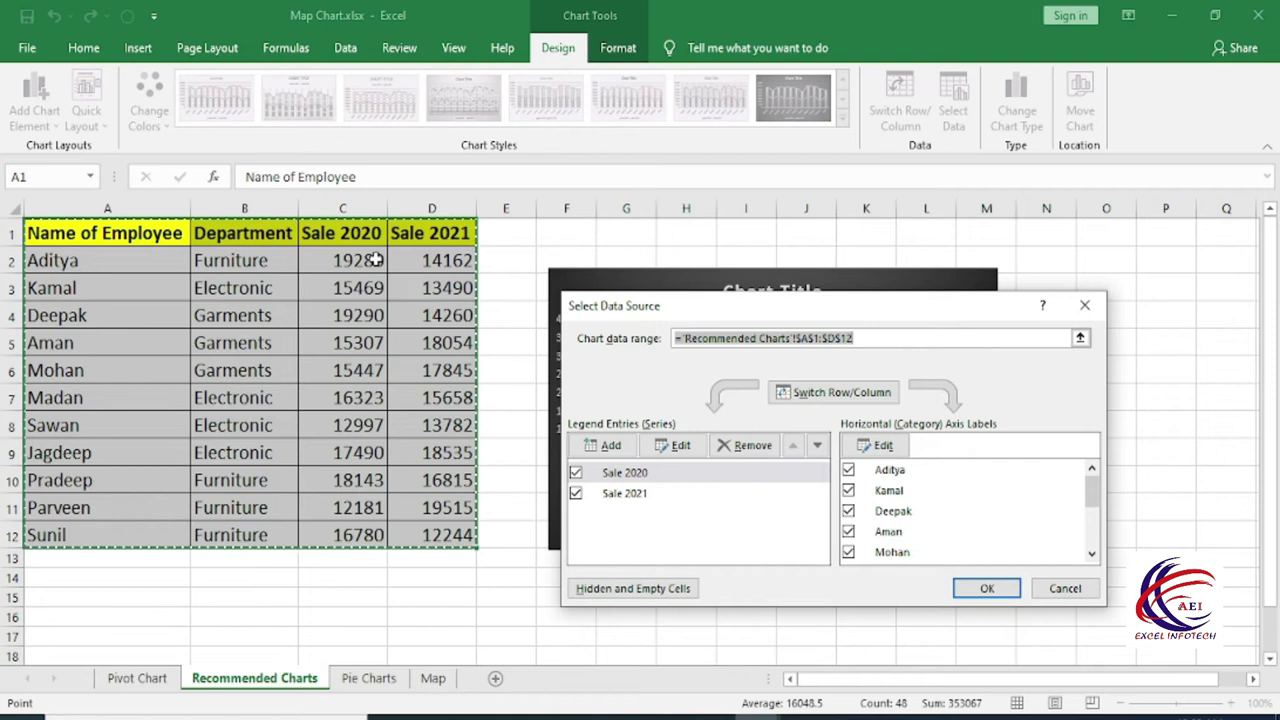
mouse_move(57, 248)
left_mouse_down()
mouse_move(257, 369)
mouse_move(323, 457)
mouse_move(347, 535)
mouse_move(362, 533)
left_mouse_up()
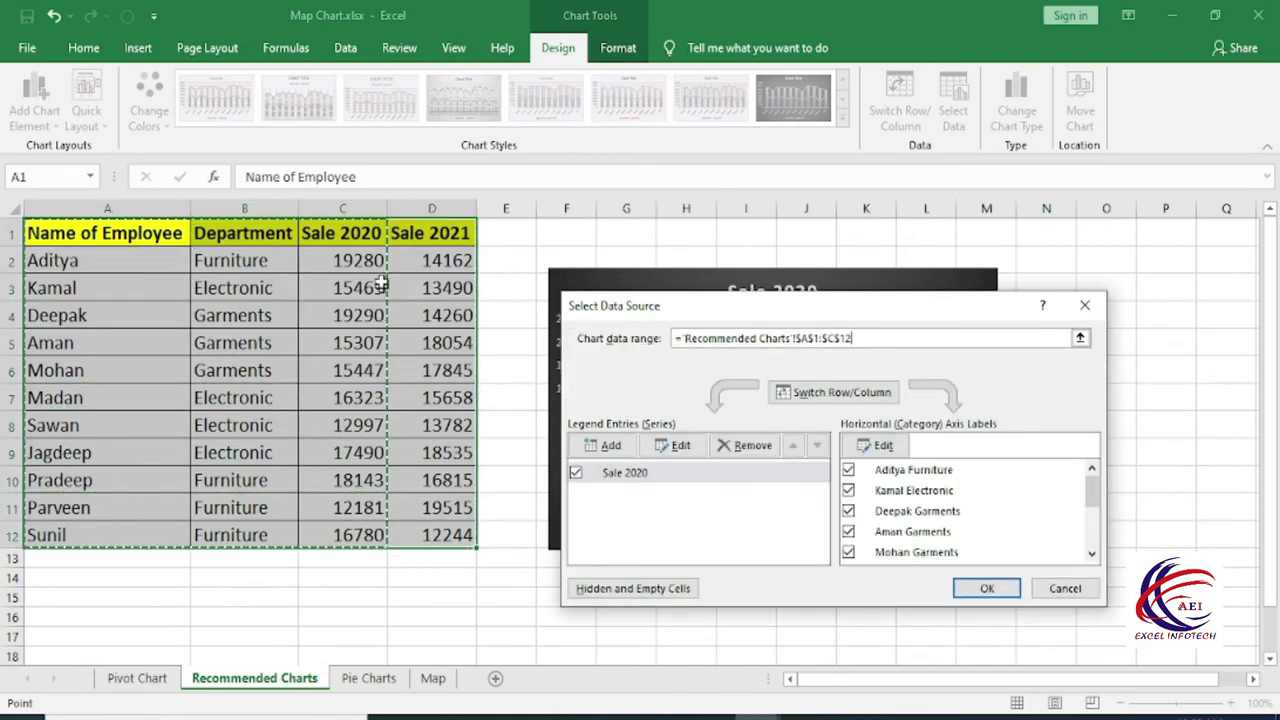
left_click(986, 590)
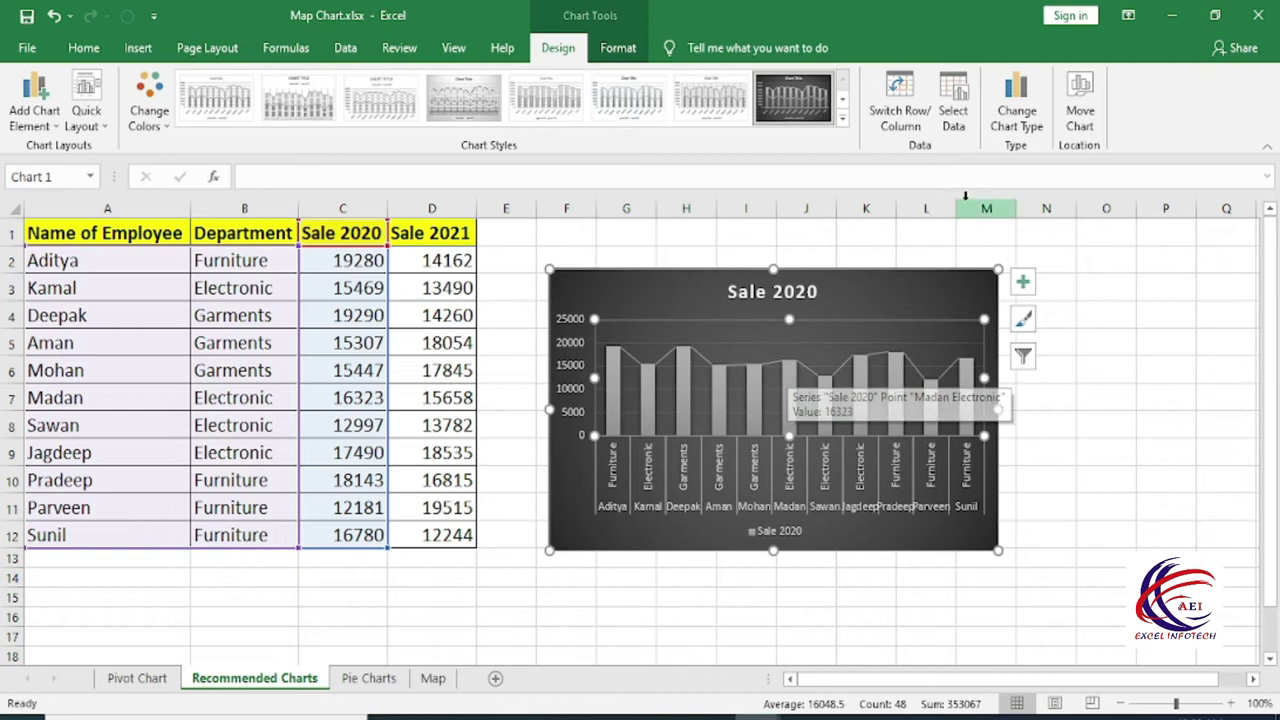
- Preview chart types: 3-D column, line, pie, bar, area, scatter, filled map and stock
left_click(1034, 134)
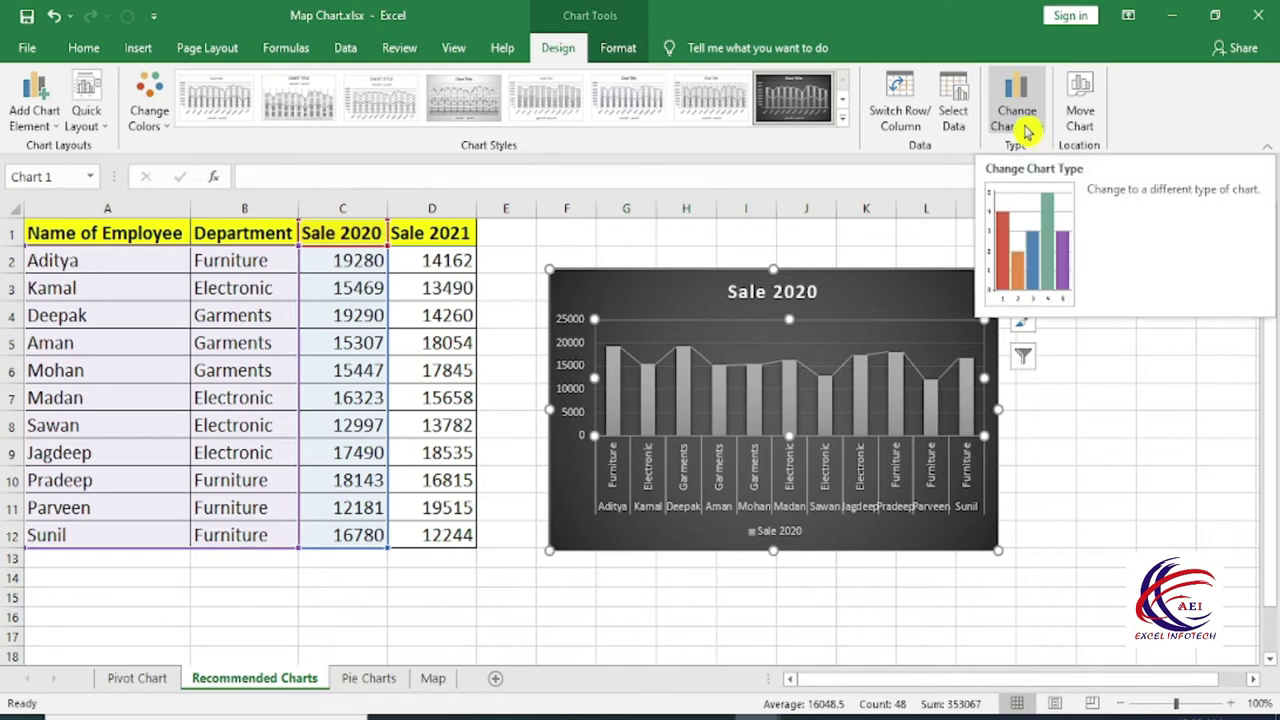
left_click(1027, 131)
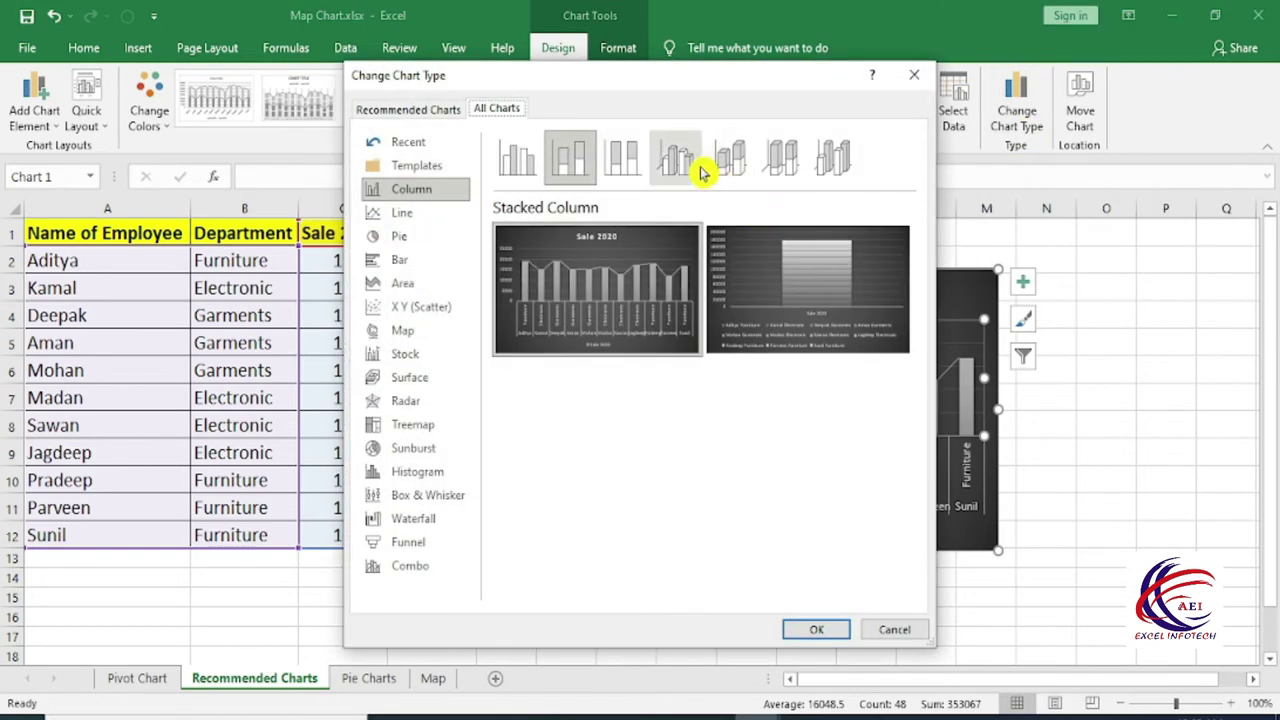
left_click(700, 170)
left_click(745, 165)
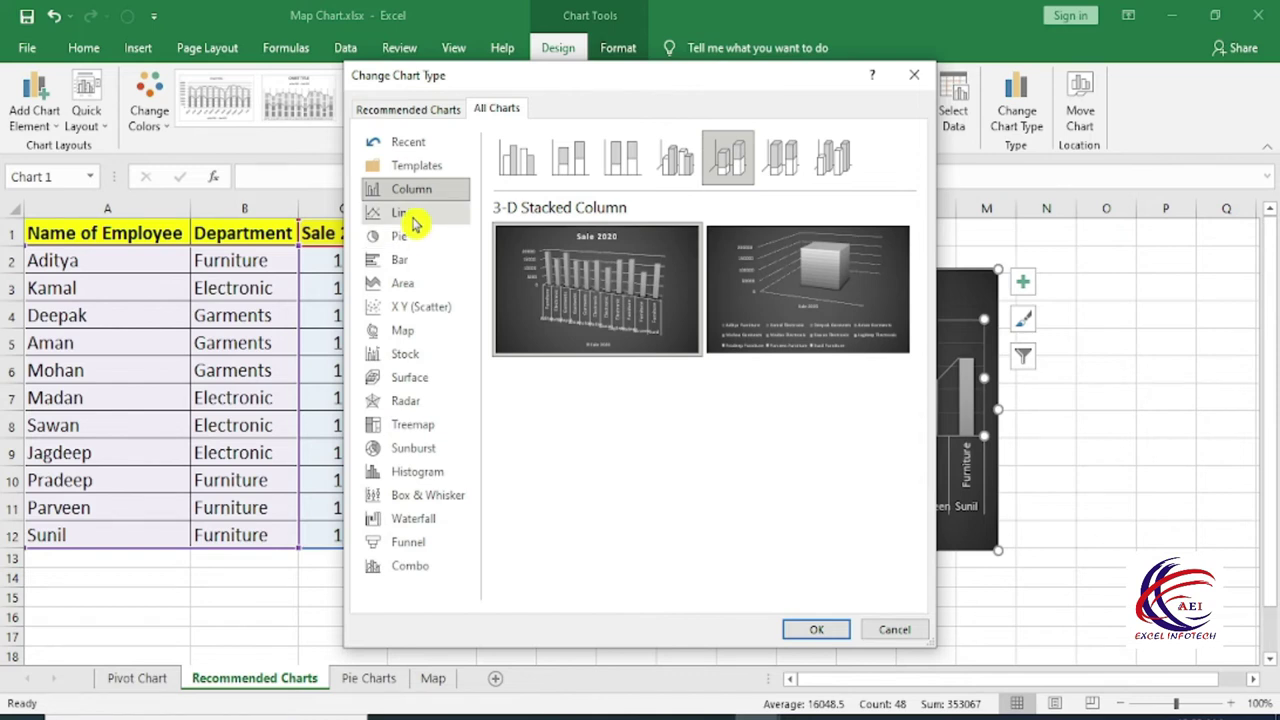
left_click(415, 224)
left_click(400, 188)
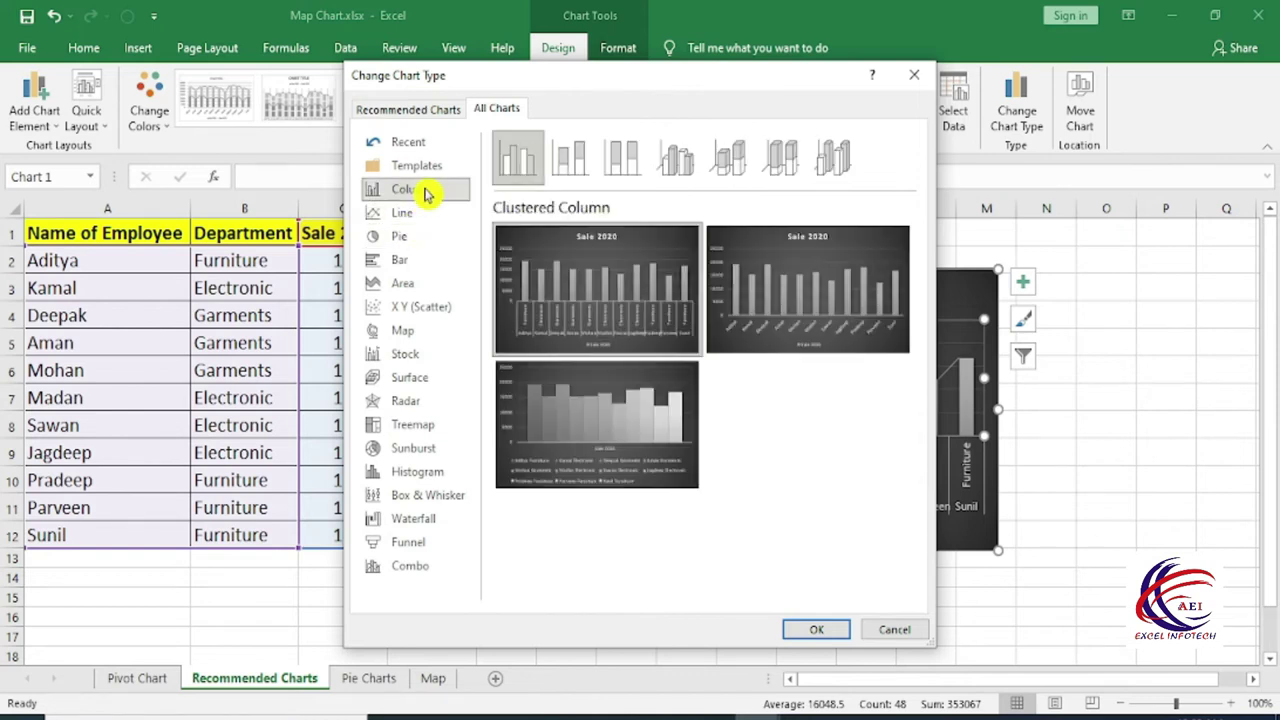
left_click(407, 240)
left_click(402, 259)
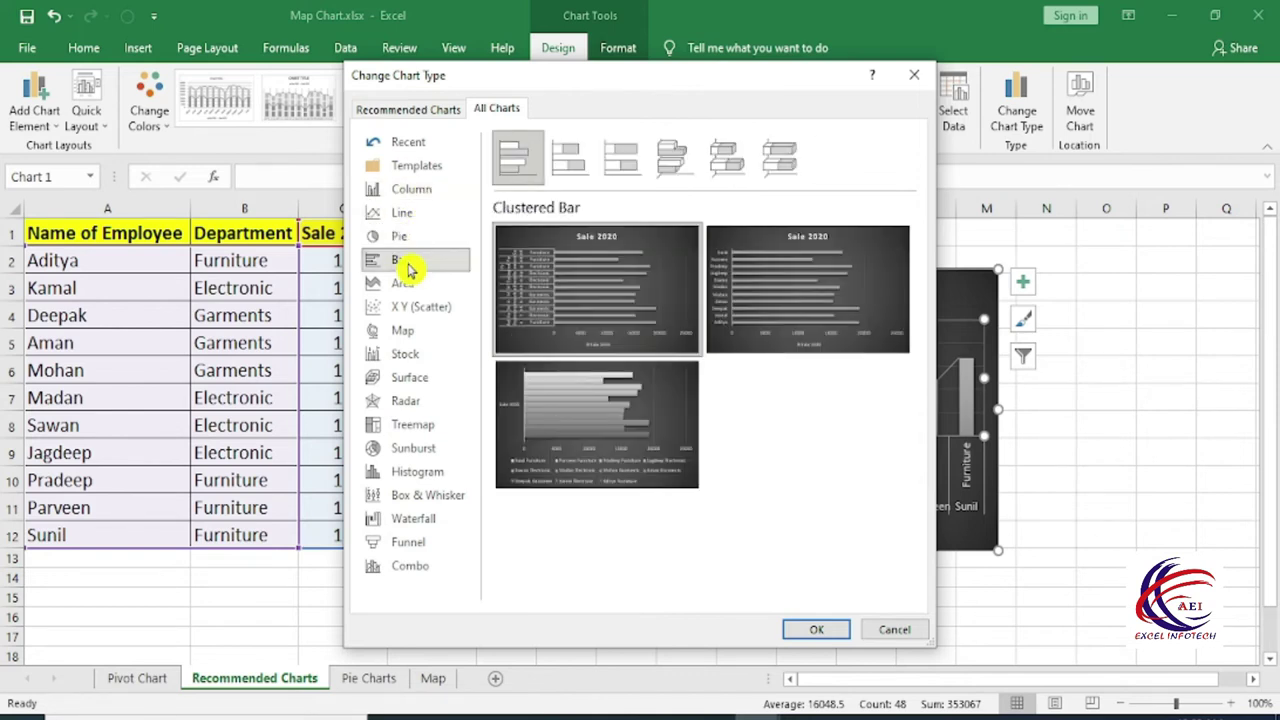
left_click(413, 284)
left_click(417, 307)
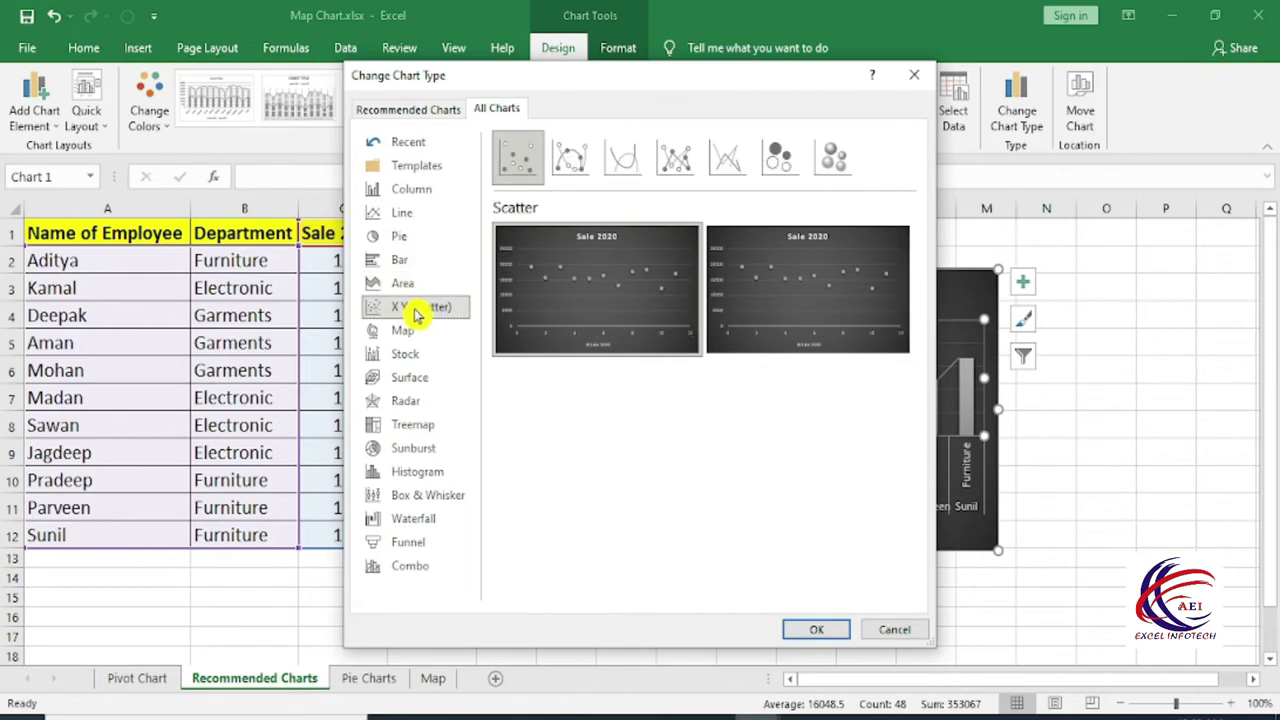
left_click(422, 330)
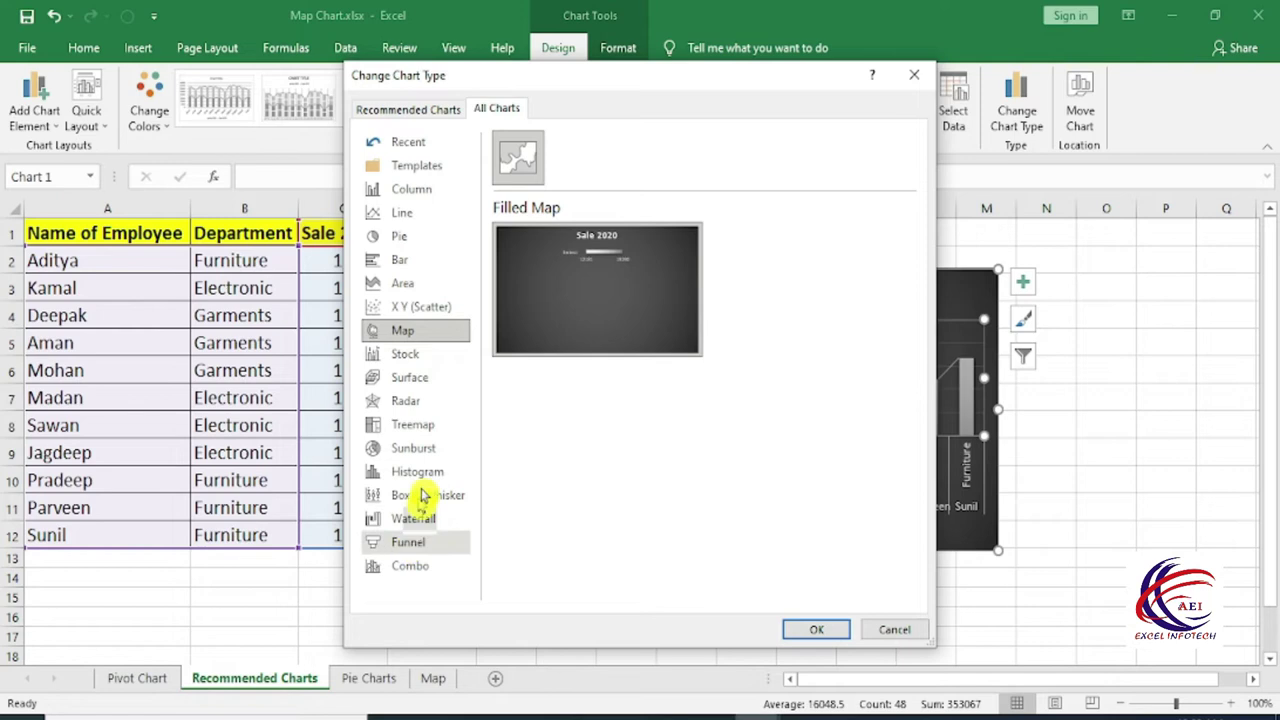
left_click(405, 354)
left_click(411, 189)
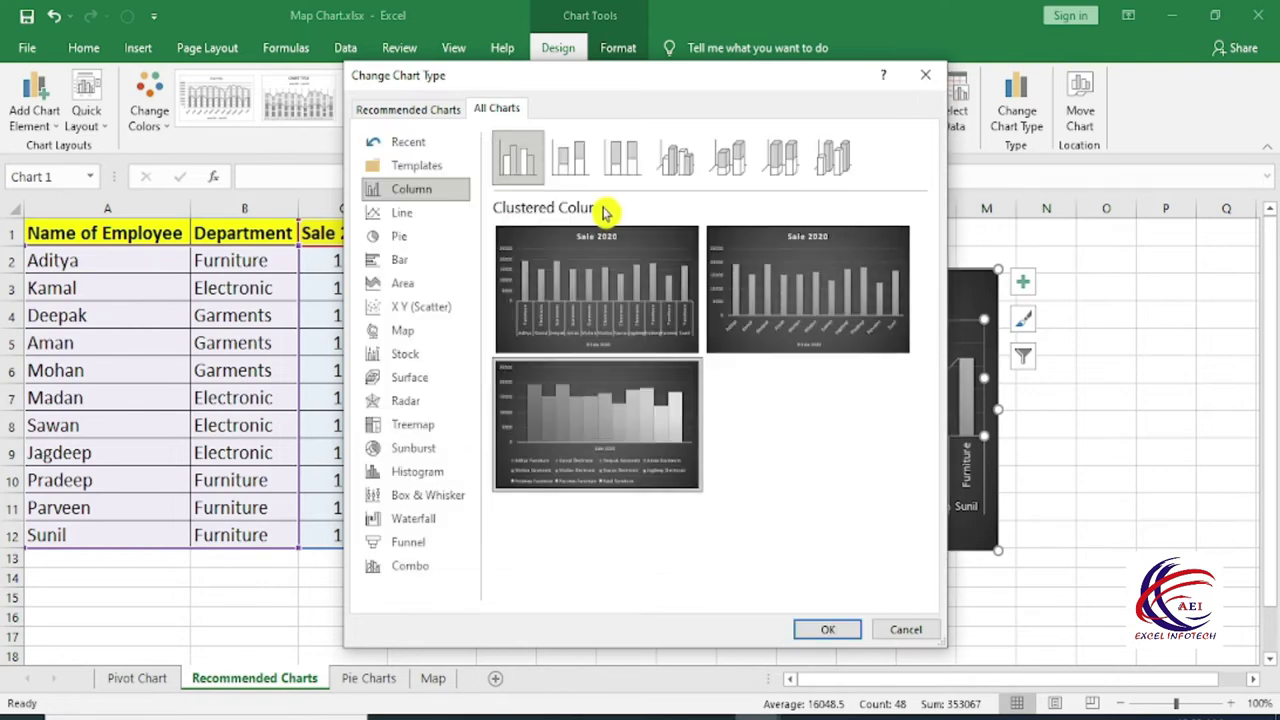
- Change the chart to a 100% Stacked Column chart and bring up Move Chart
left_click(622, 157)
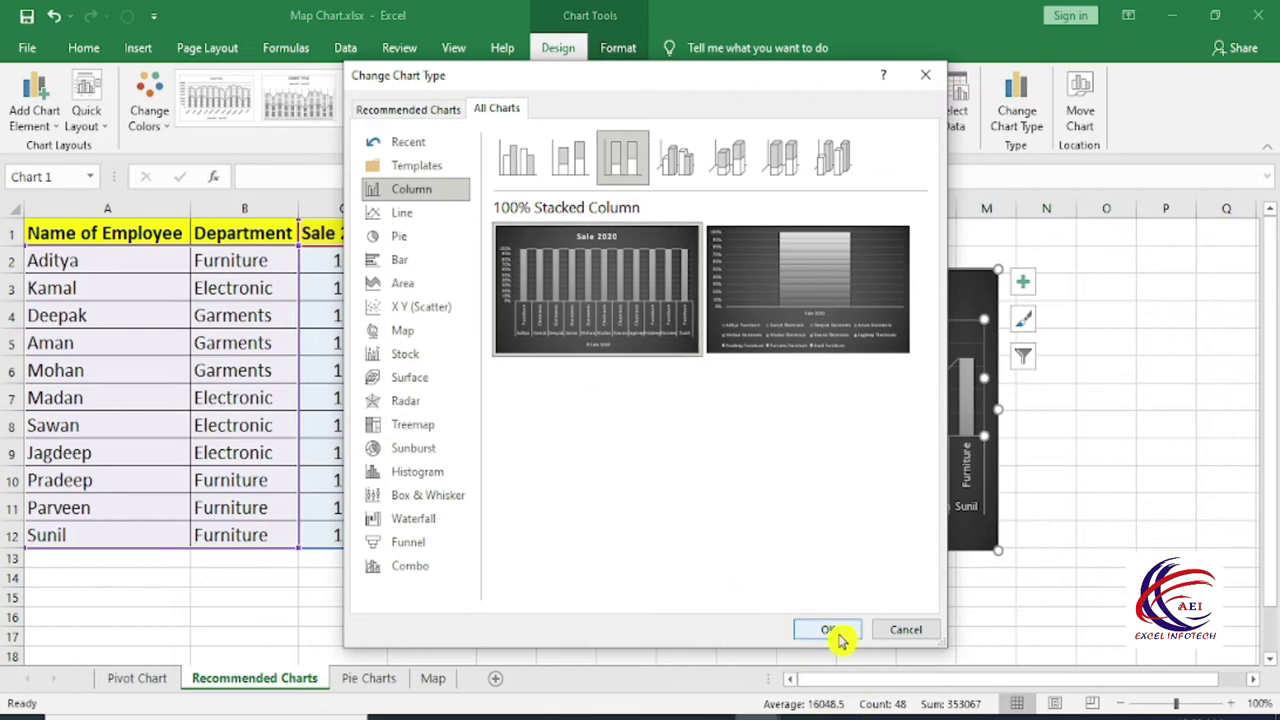
left_click(827, 629)
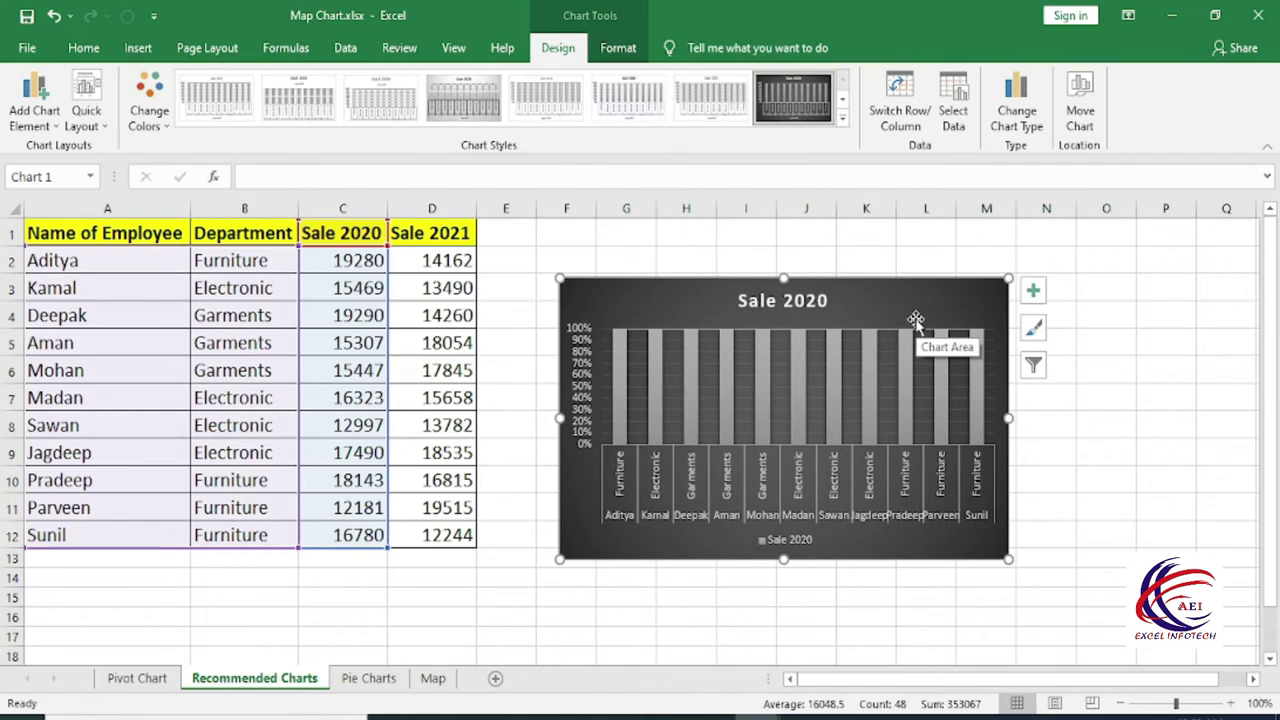
left_click(1080, 115)
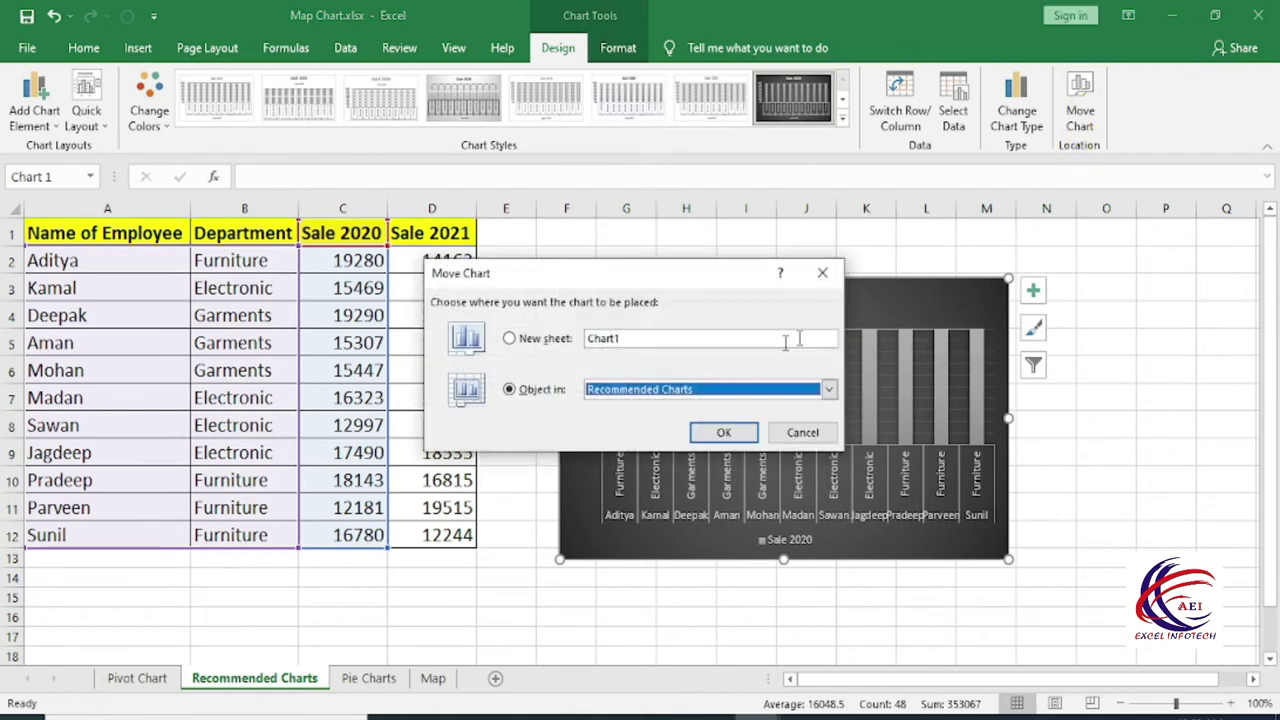
- Move the chart to a new sheet named Chart1
left_click(549, 345)
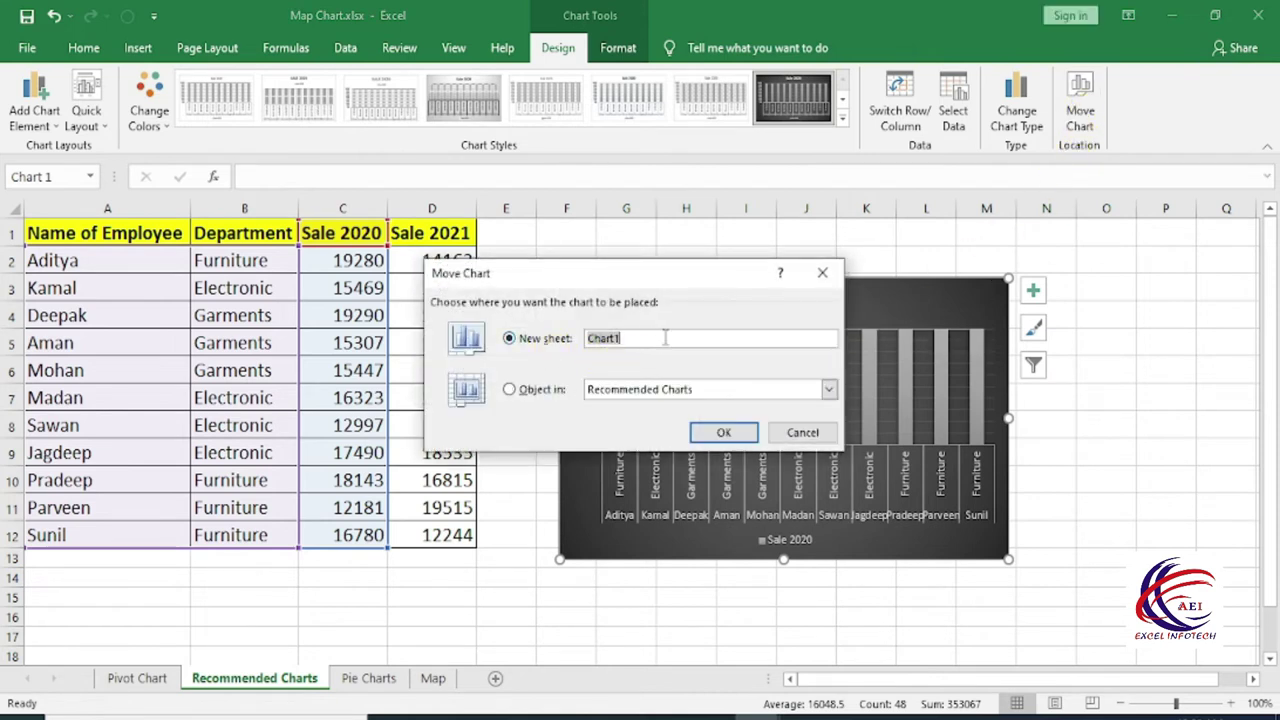
left_click(716, 432)
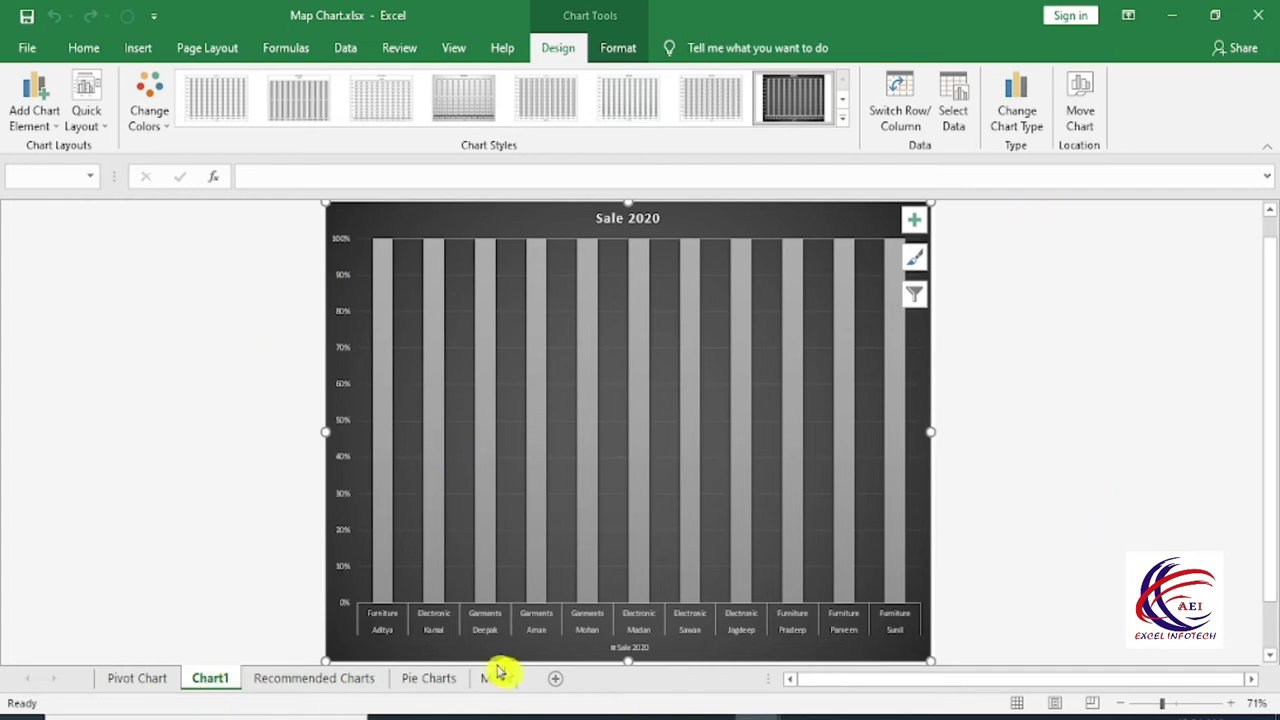
- Hide the axes and chart title; add axis titles, data labels, a data table and error bars
left_click(912, 222)
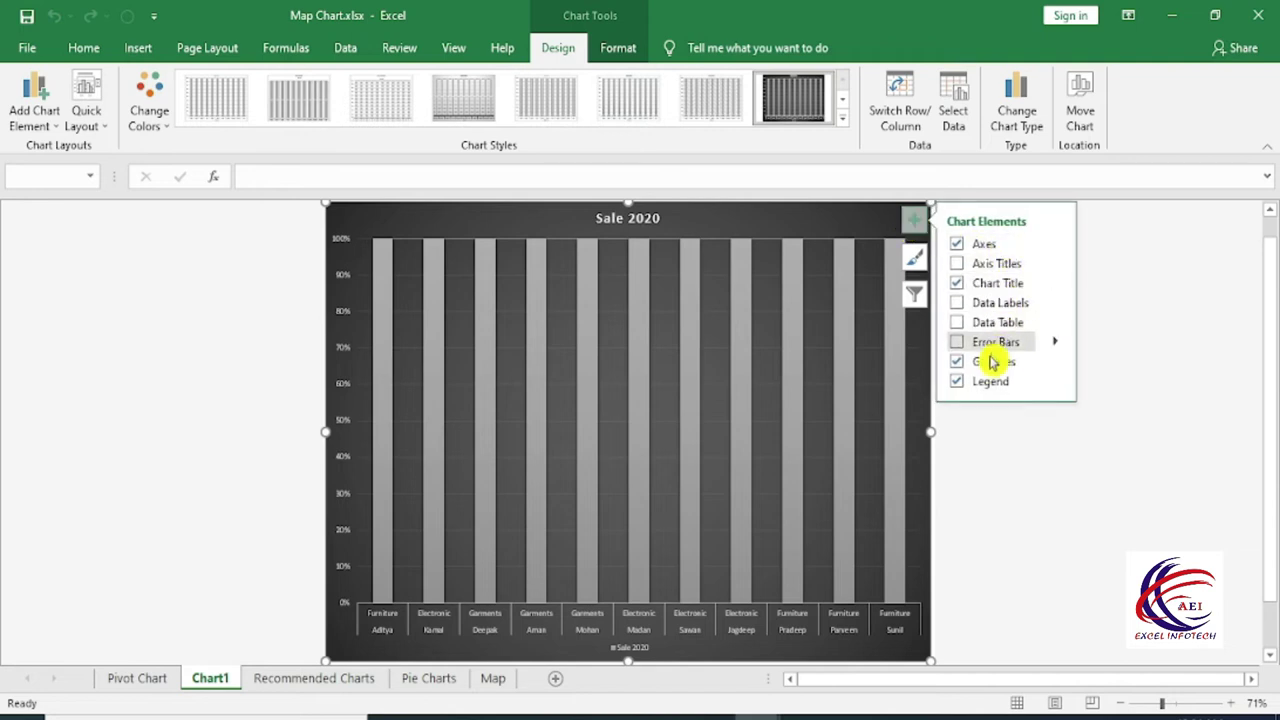
left_click(957, 243)
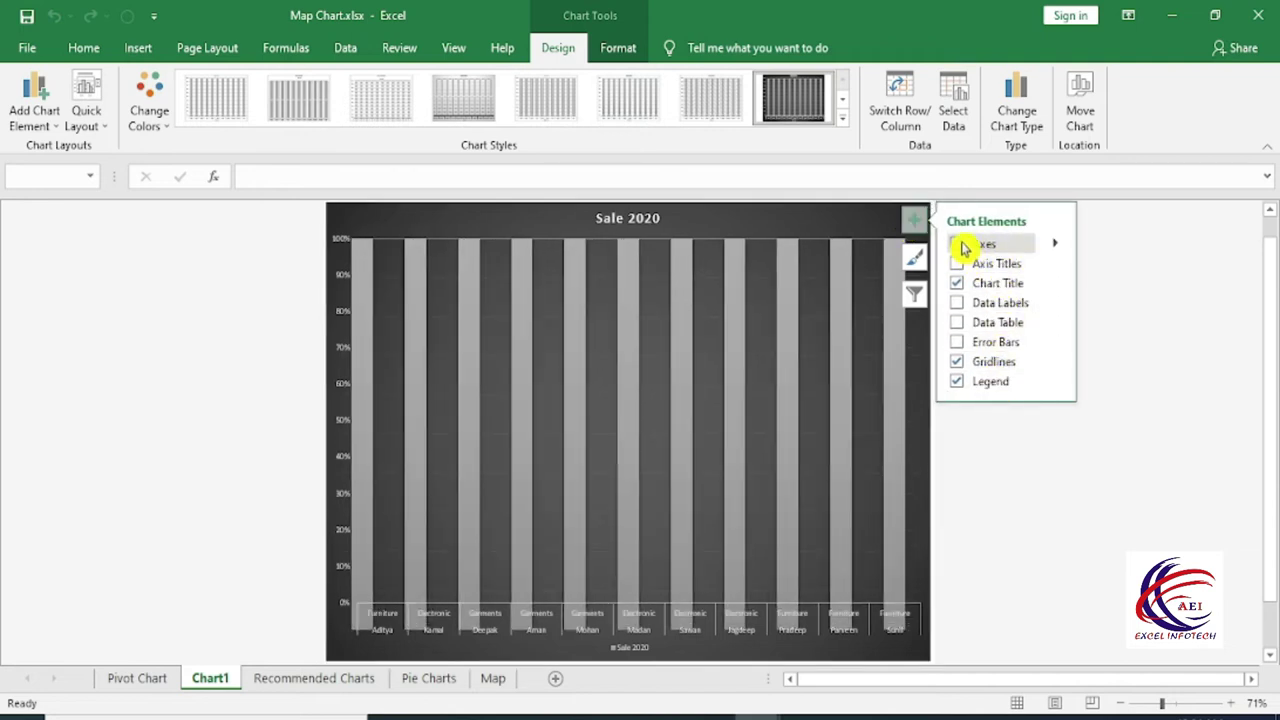
left_click(957, 264)
left_click(957, 283)
left_click(957, 302)
left_click(957, 322)
left_click(957, 342)
mouse_move(603, 455)
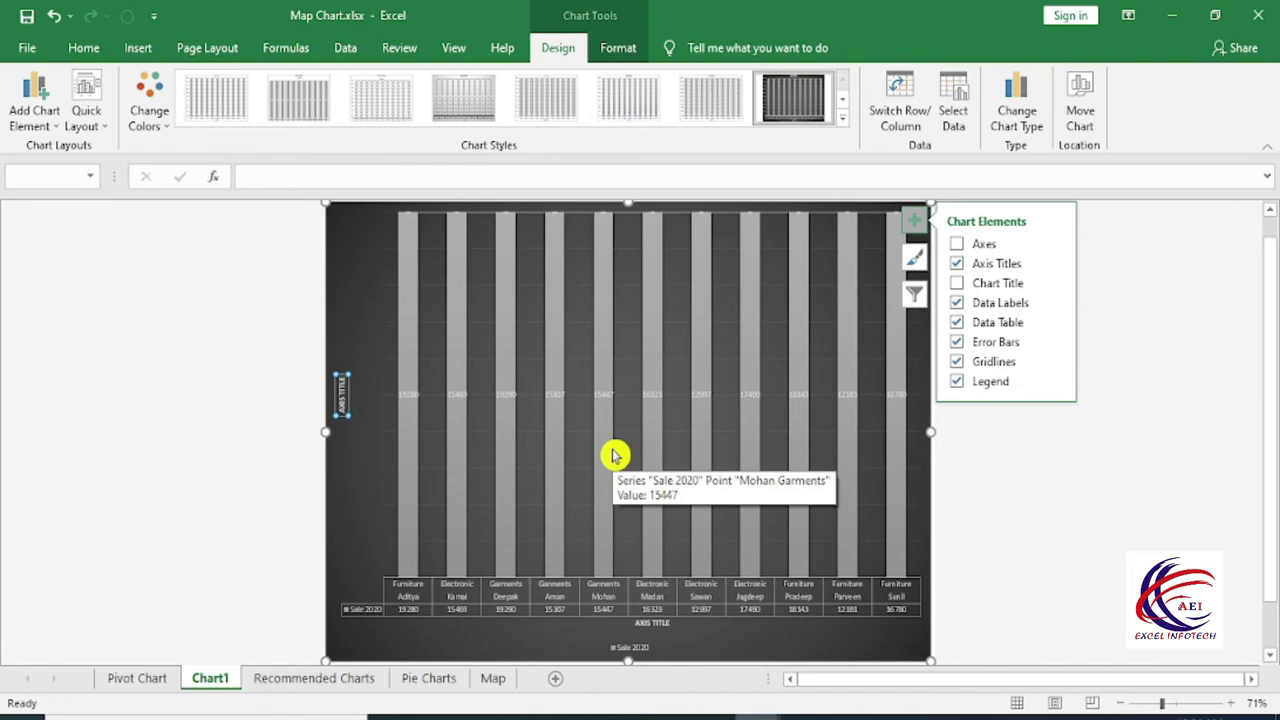
left_click(142, 47)
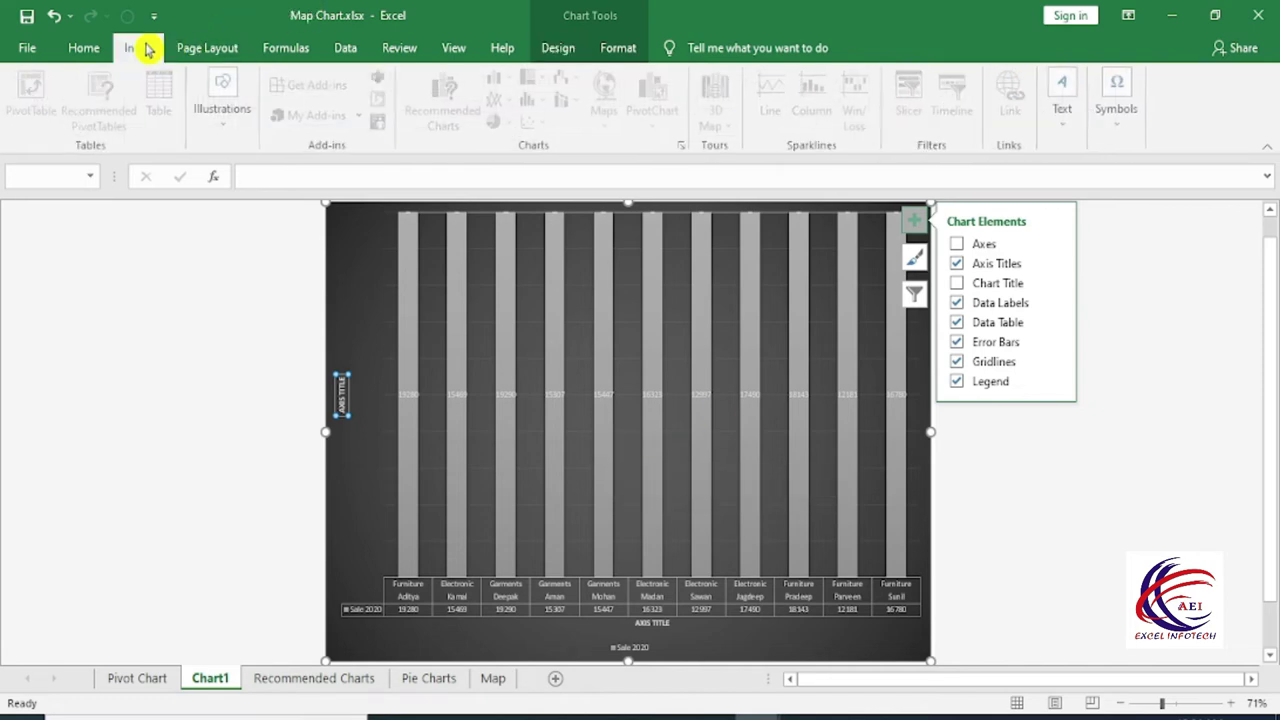
- Switch to the Map sheet and look at the map chart types without inserting one
left_click(495, 682)
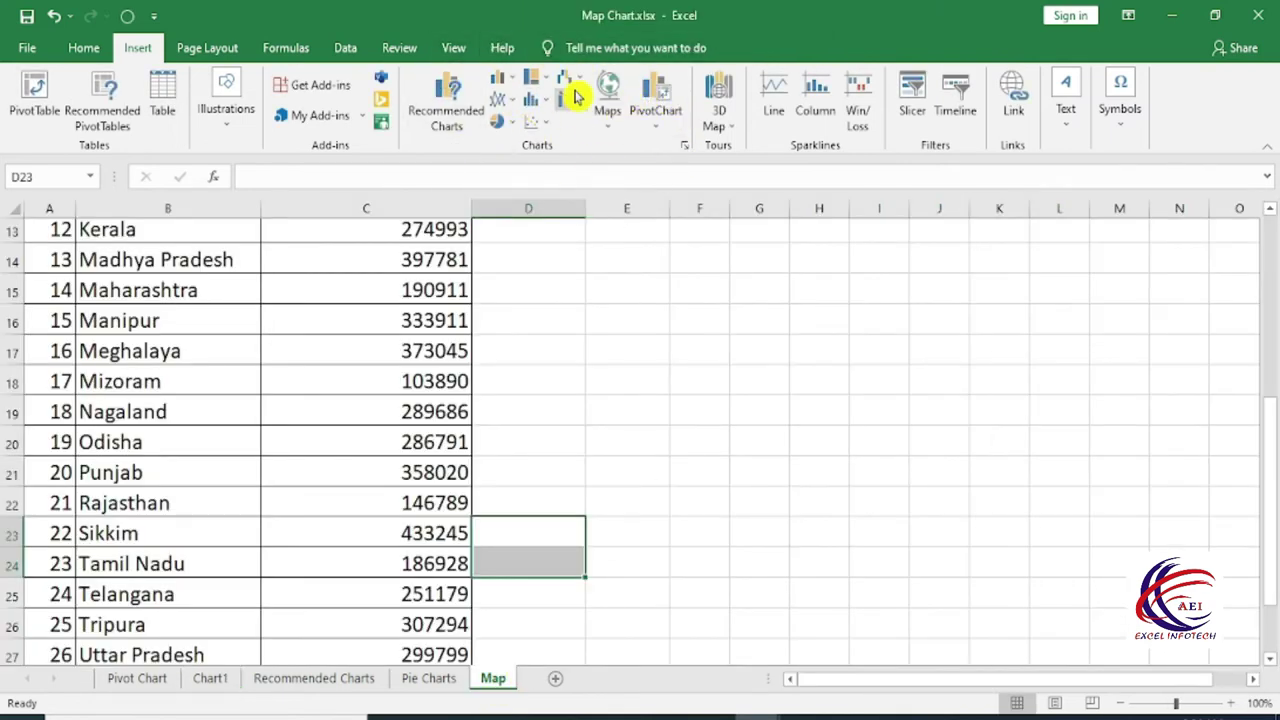
left_click(612, 118)
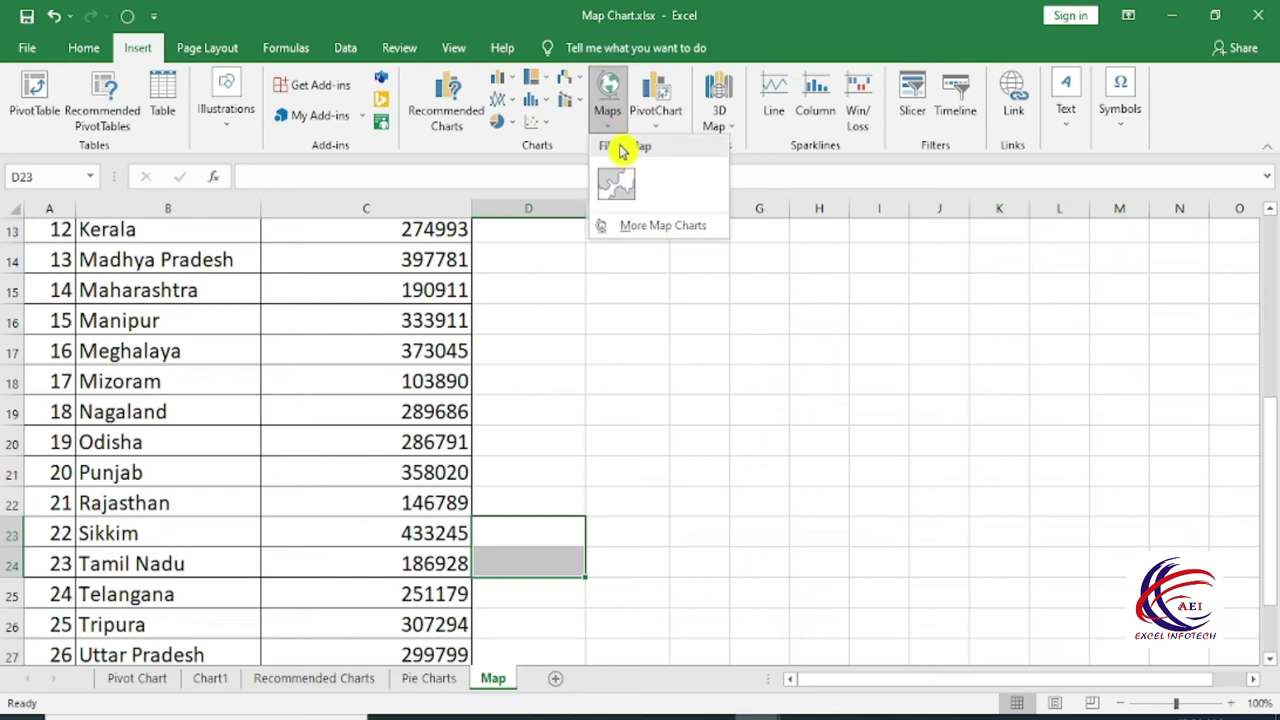
left_click(1023, 357)
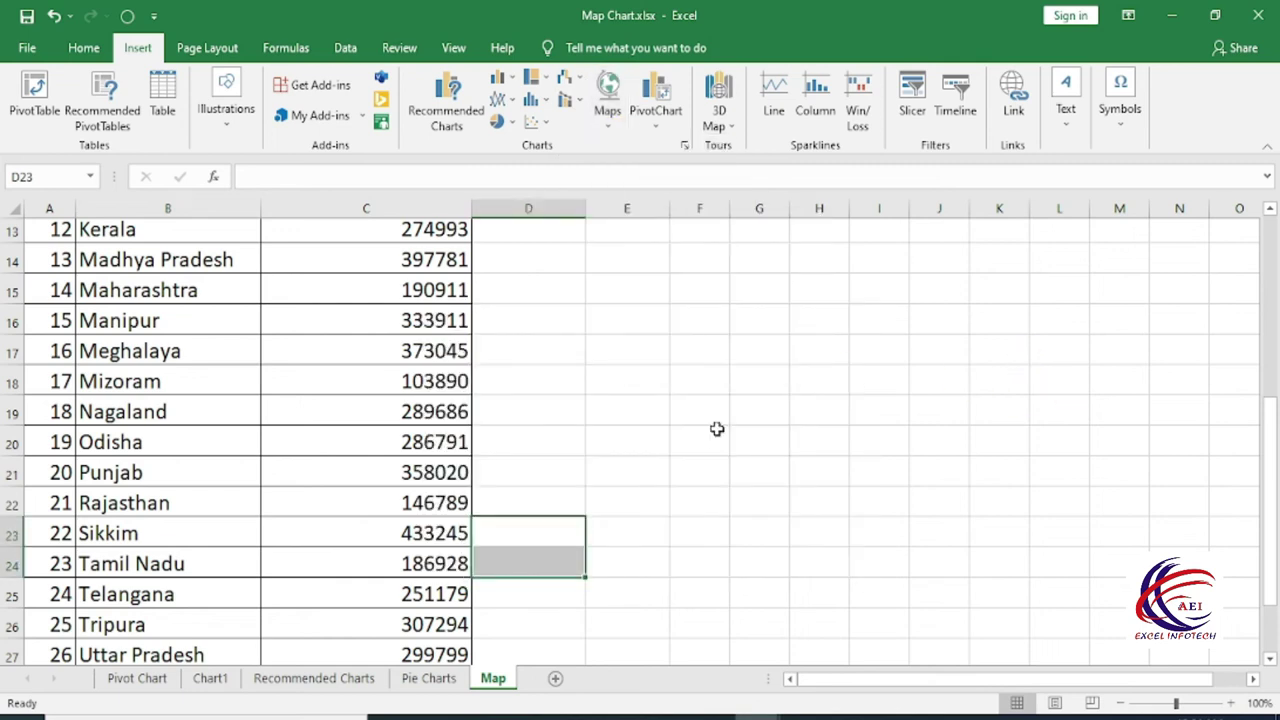
- Zoom the sheet out and select the state names with their sales, B2:C28
left_click(1121, 704)
left_click(1121, 704)
left_click(1121, 704)
left_click(1121, 704)
left_click(1121, 704)
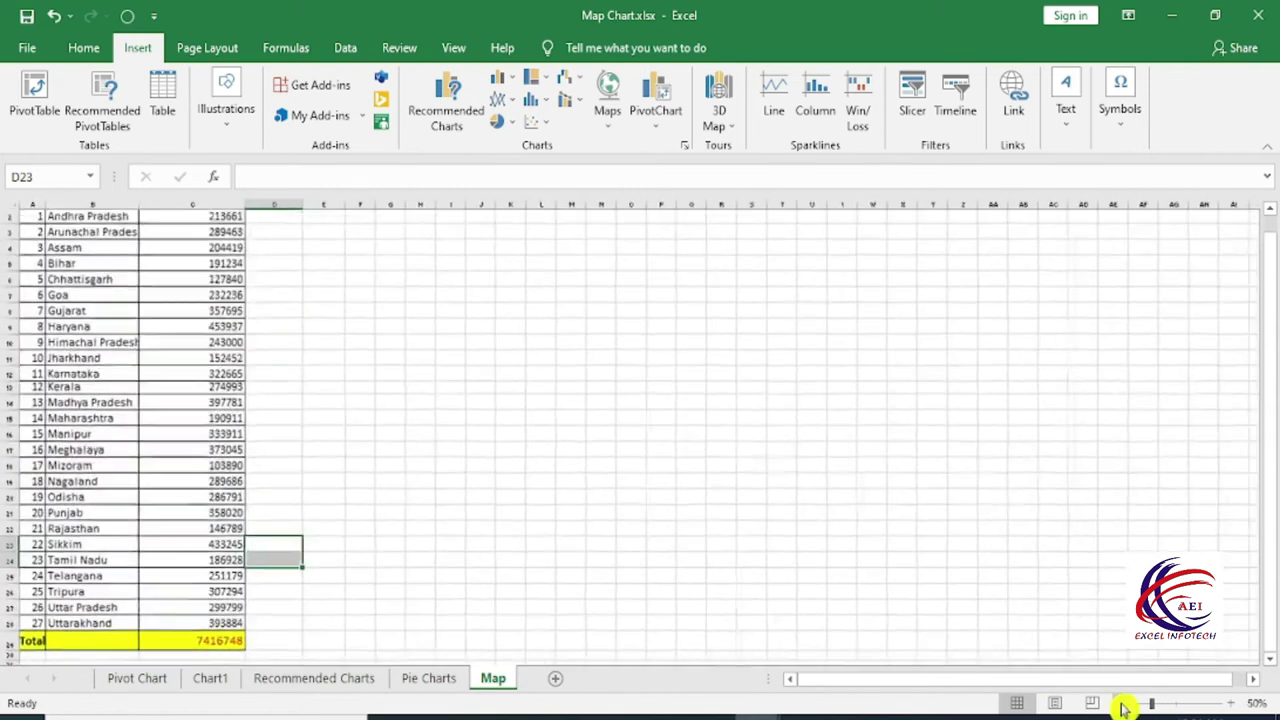
left_click_drag(60, 250, 76, 419)
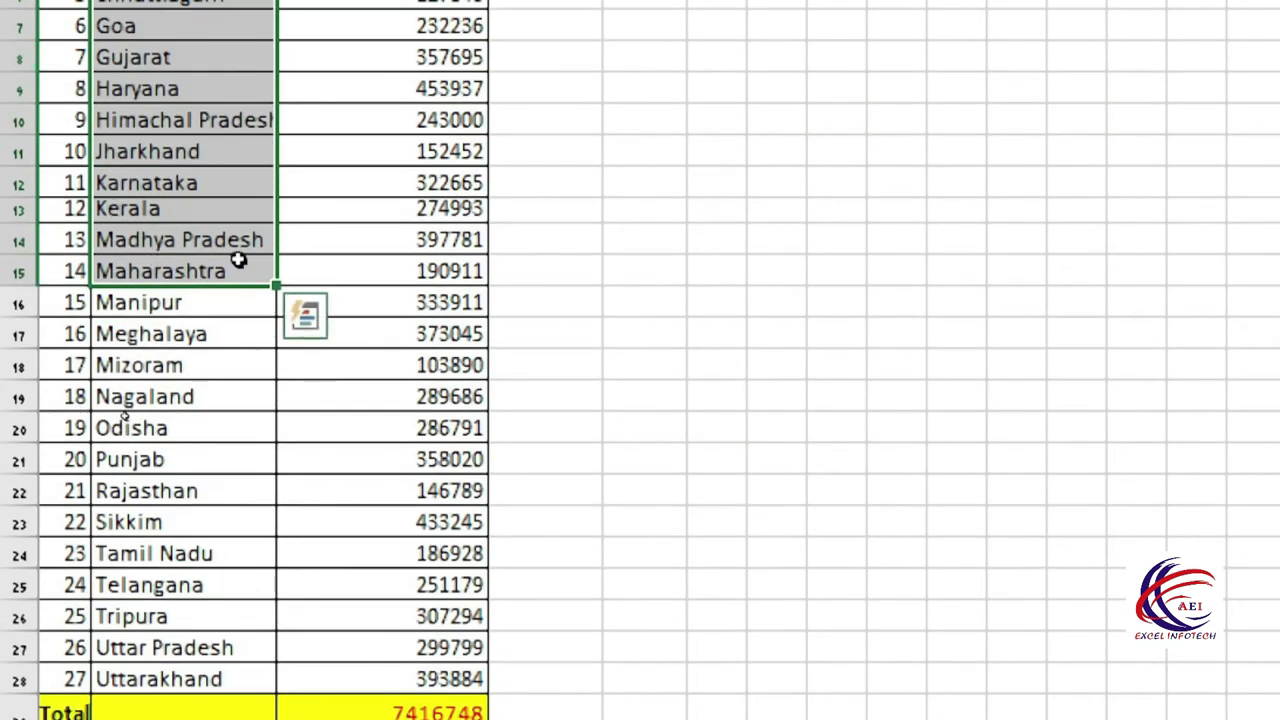
left_click(373, 183)
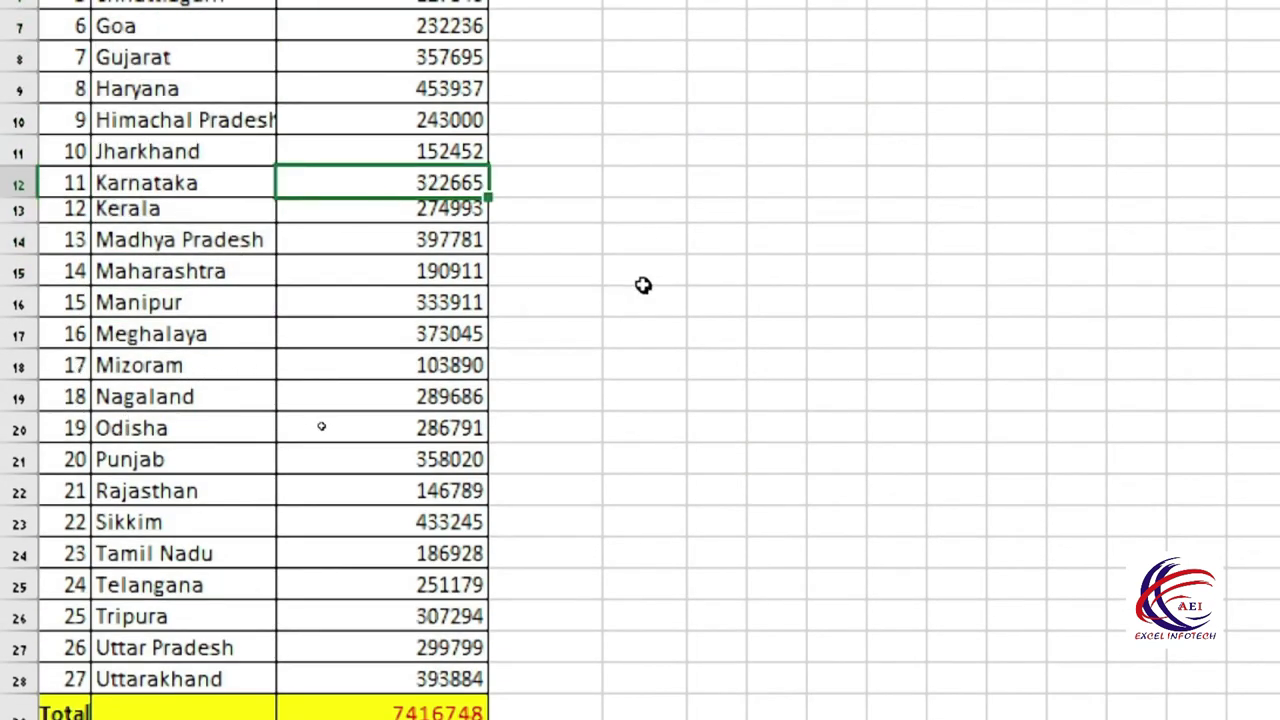
scroll(92, 297, "up", 1)
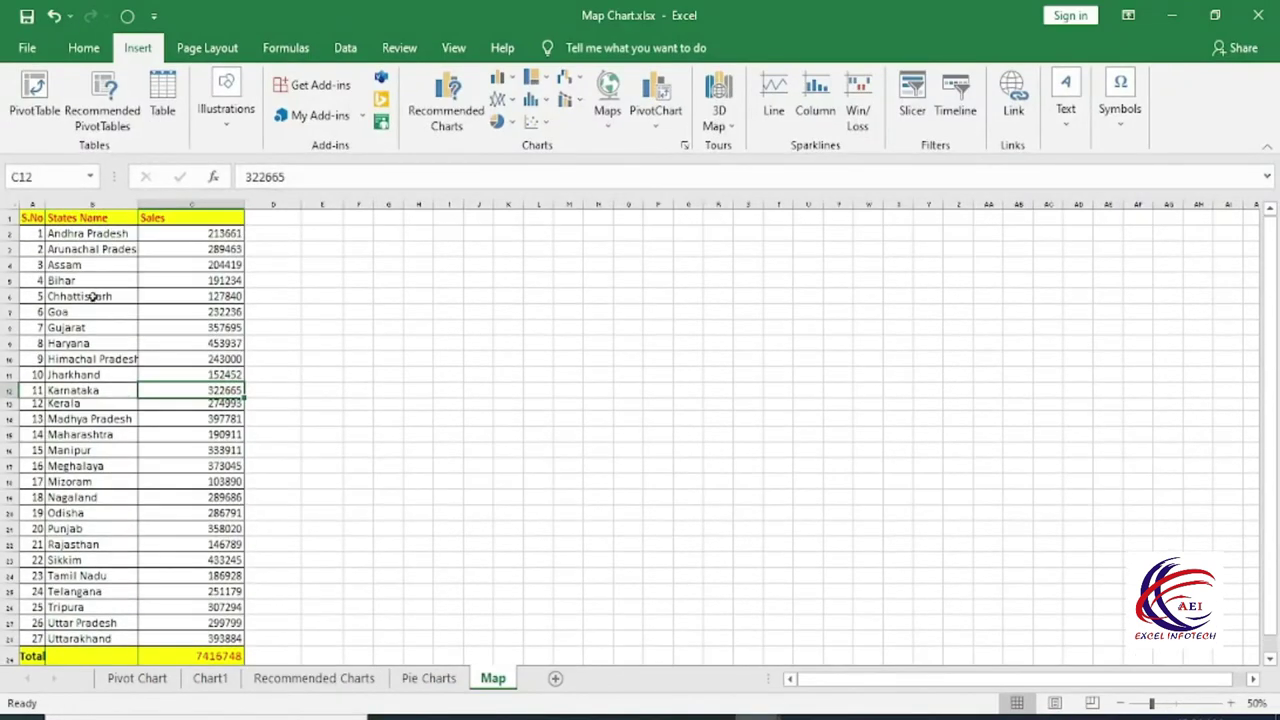
mouse_move(50, 236)
left_mouse_down()
mouse_move(184, 531)
mouse_move(199, 622)
left_mouse_up()
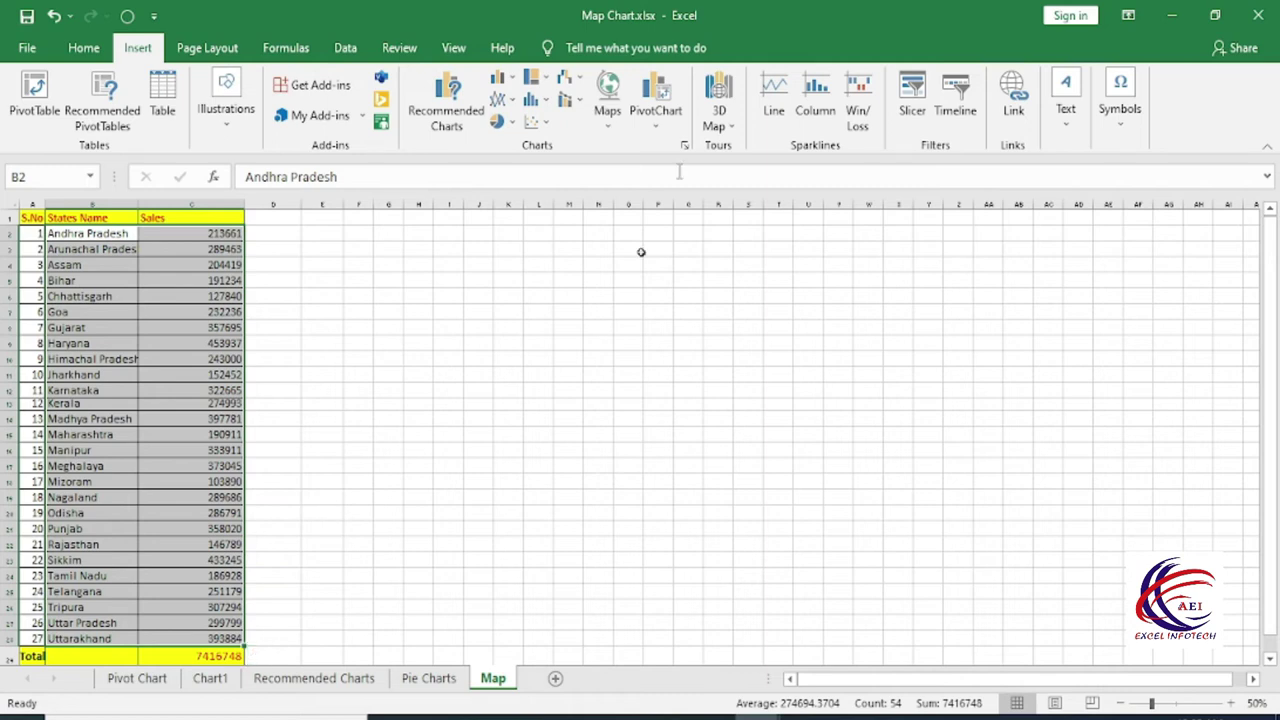
- Insert a Filled Map of state sales, then move it beside the table and enlarge it
left_click(607, 105)
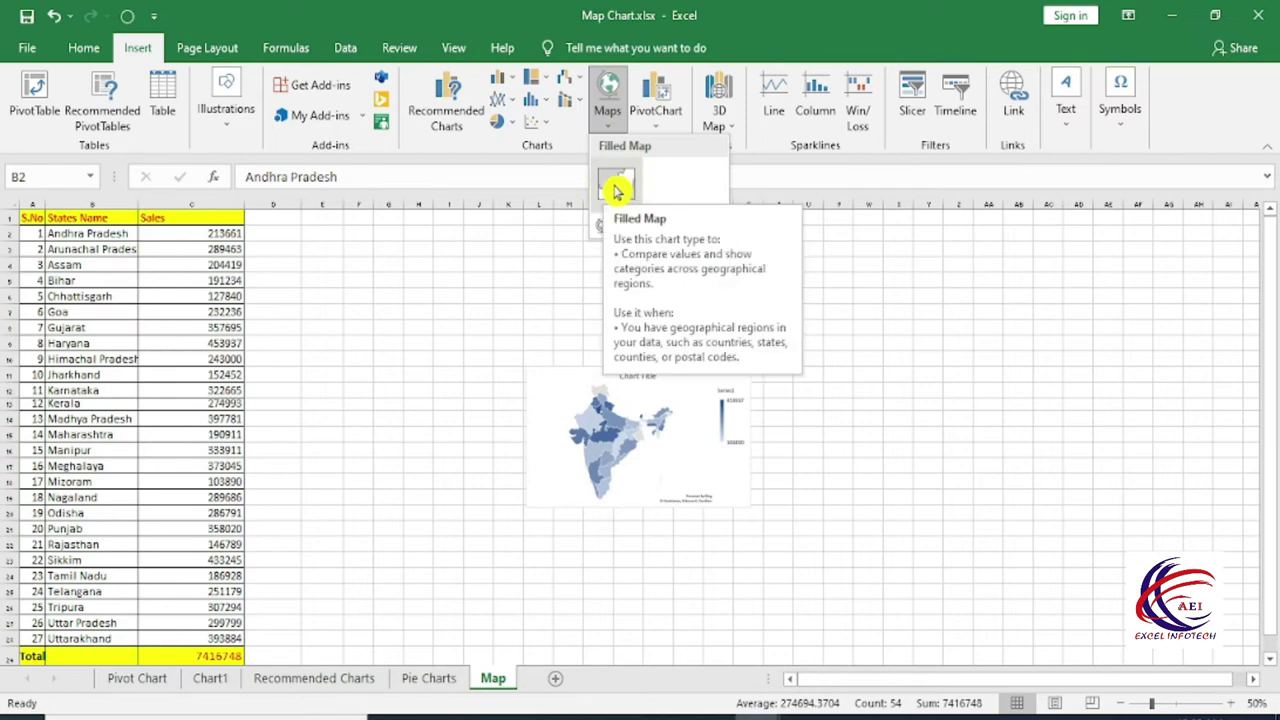
left_click(616, 188)
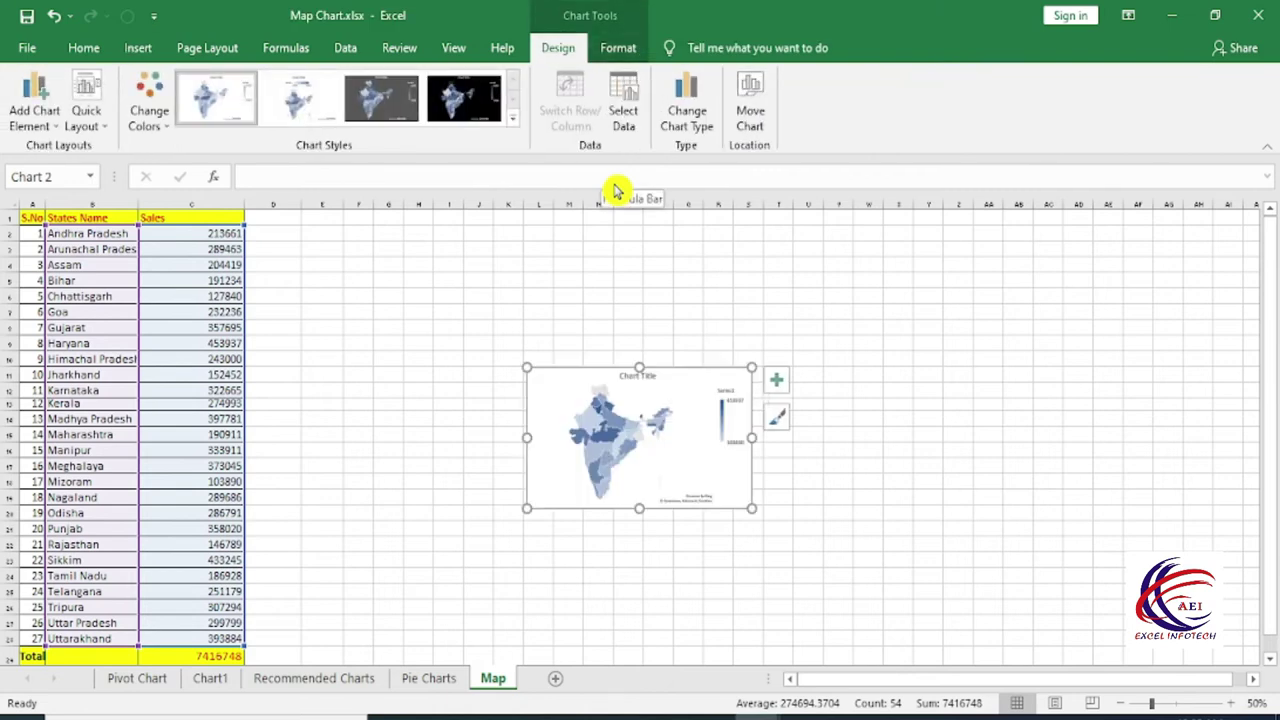
left_click(1235, 703)
left_click(1235, 703)
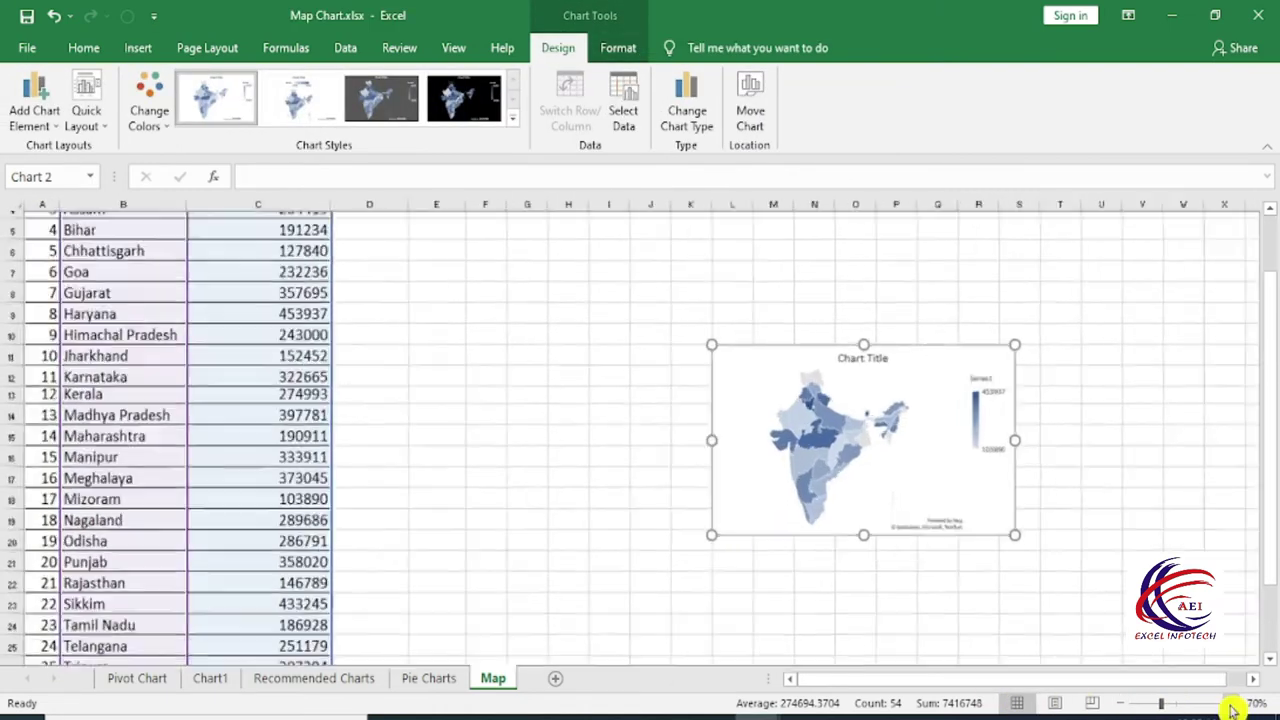
left_click(1235, 703)
left_click(1235, 703)
mouse_move(950, 355)
left_mouse_down()
mouse_move(508, 318)
mouse_move(403, 220)
left_mouse_up()
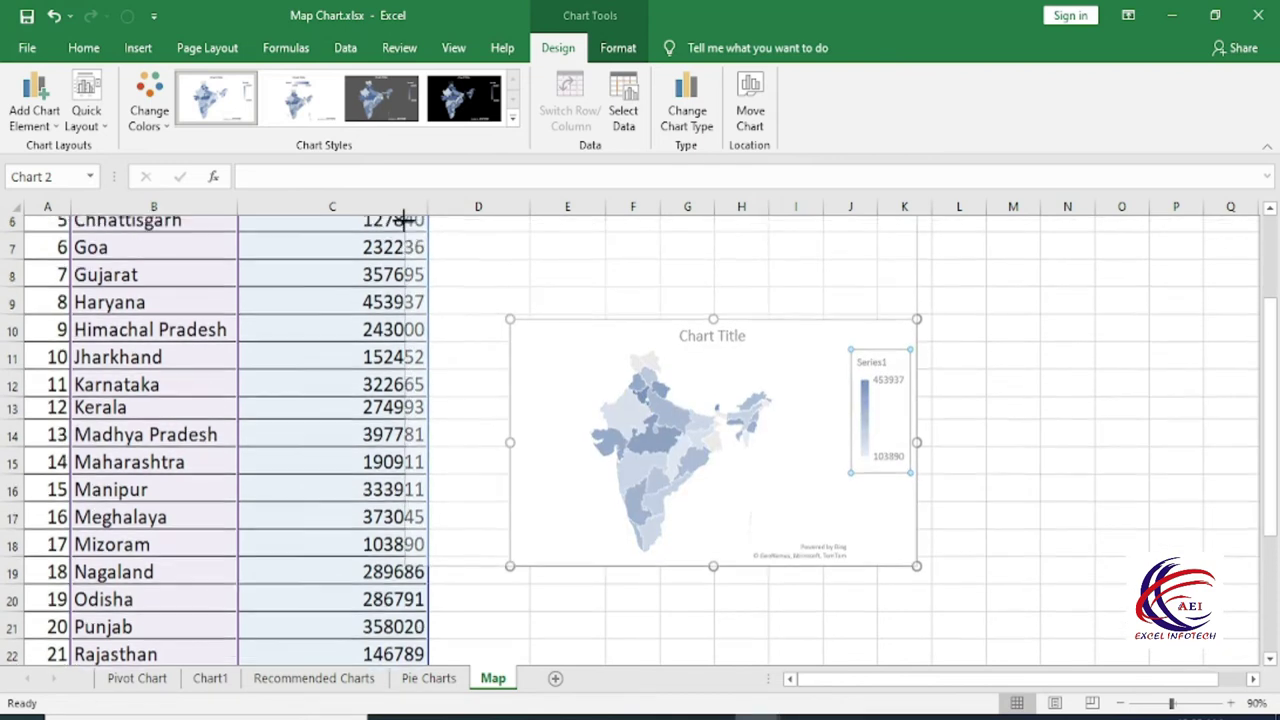
left_click_drag(918, 632, 1006, 646)
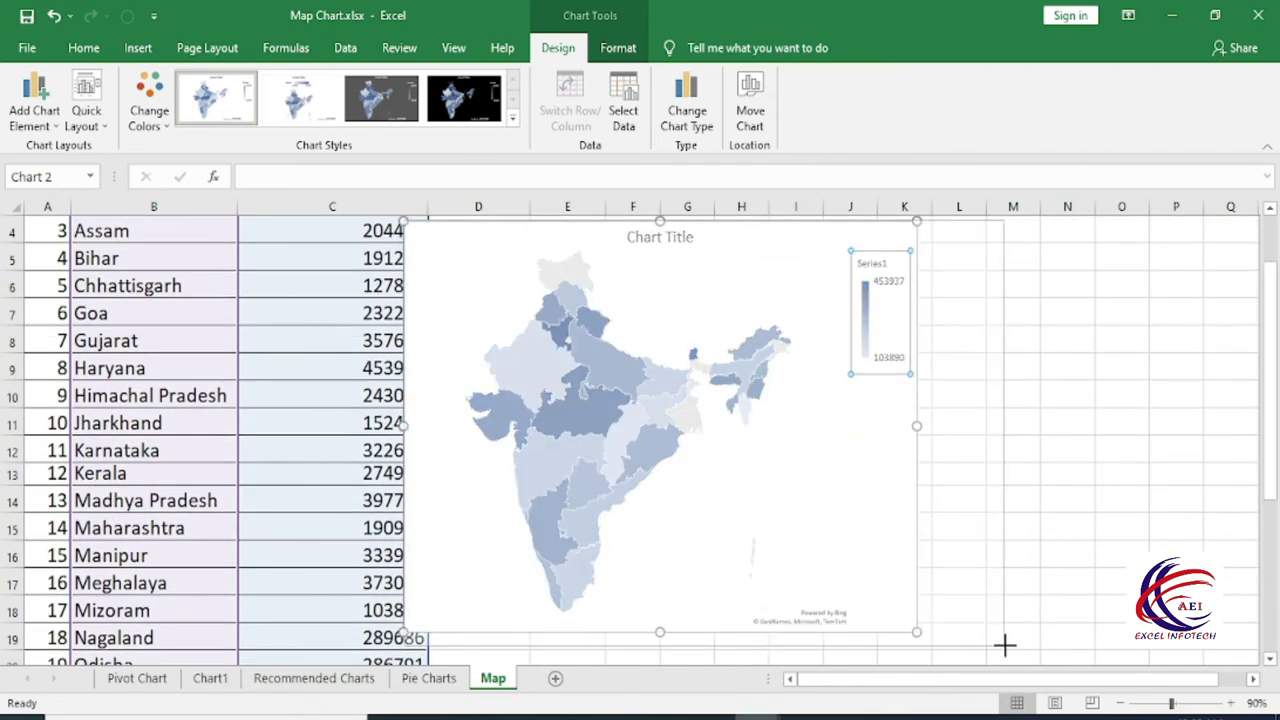
left_click(977, 313)
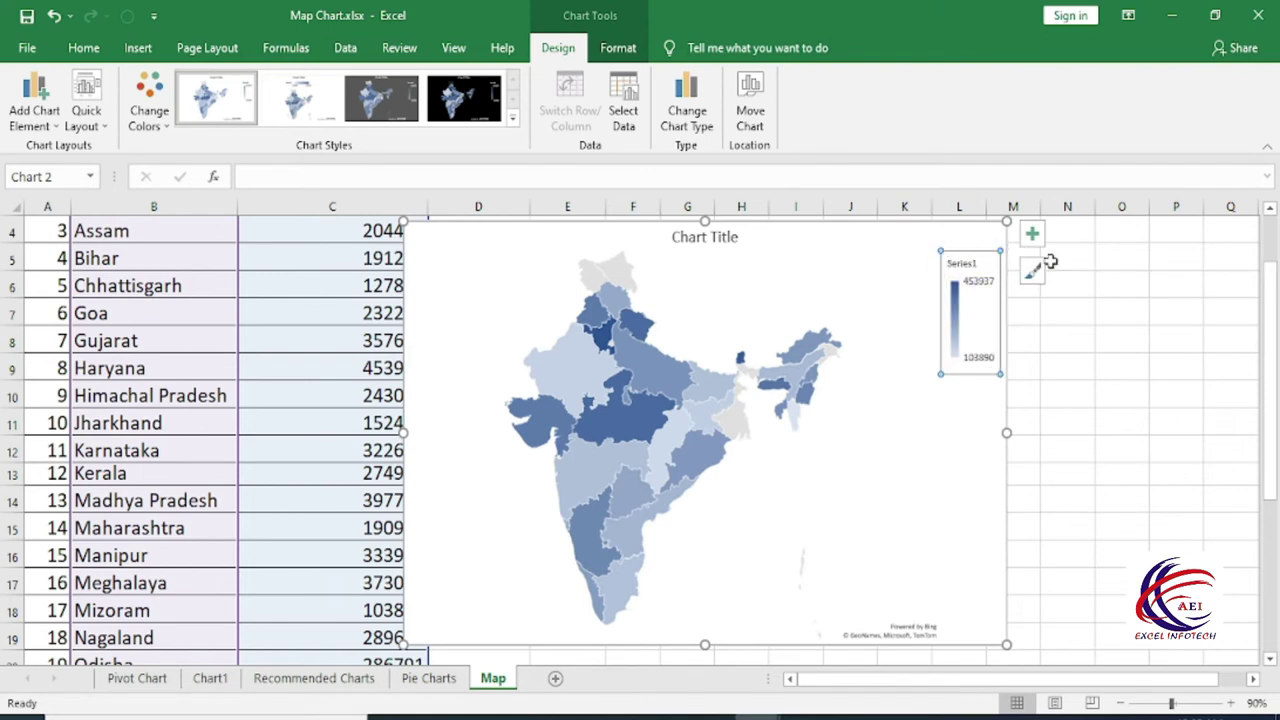
- Delete the map legend and replace the chart title text with 'Sales'
key("Delete")
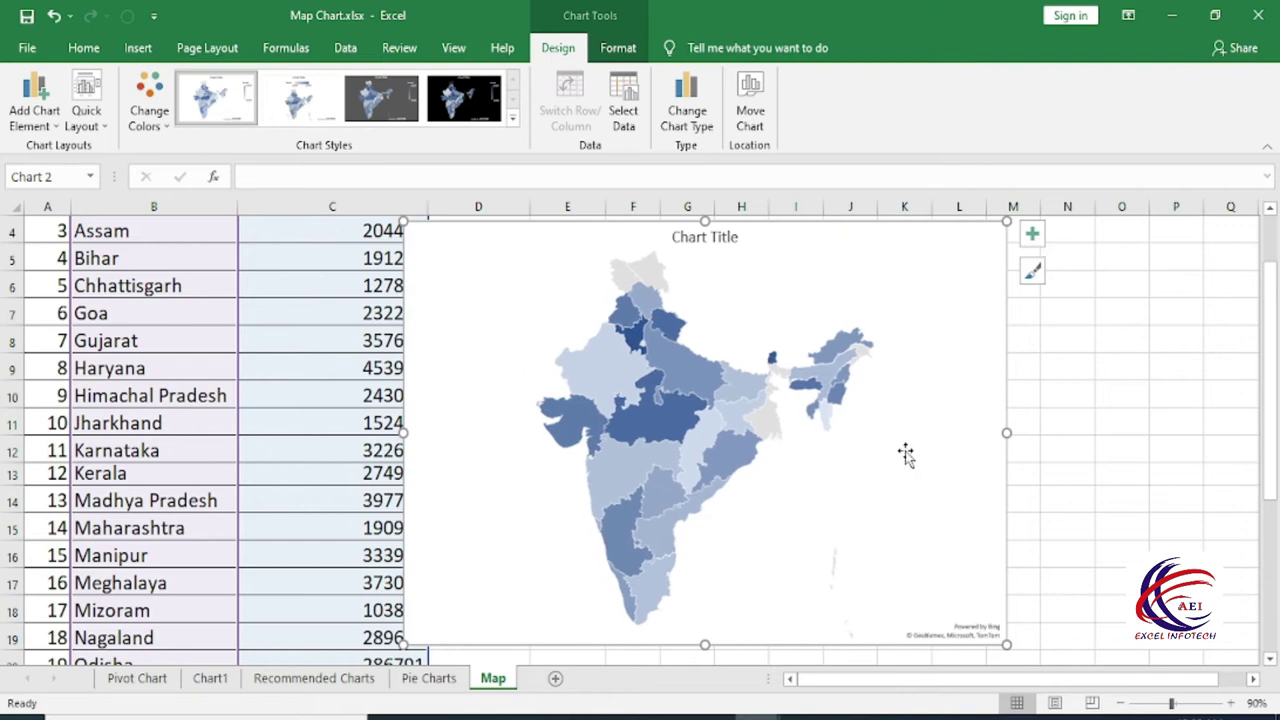
left_click(703, 237)
left_click(726, 237)
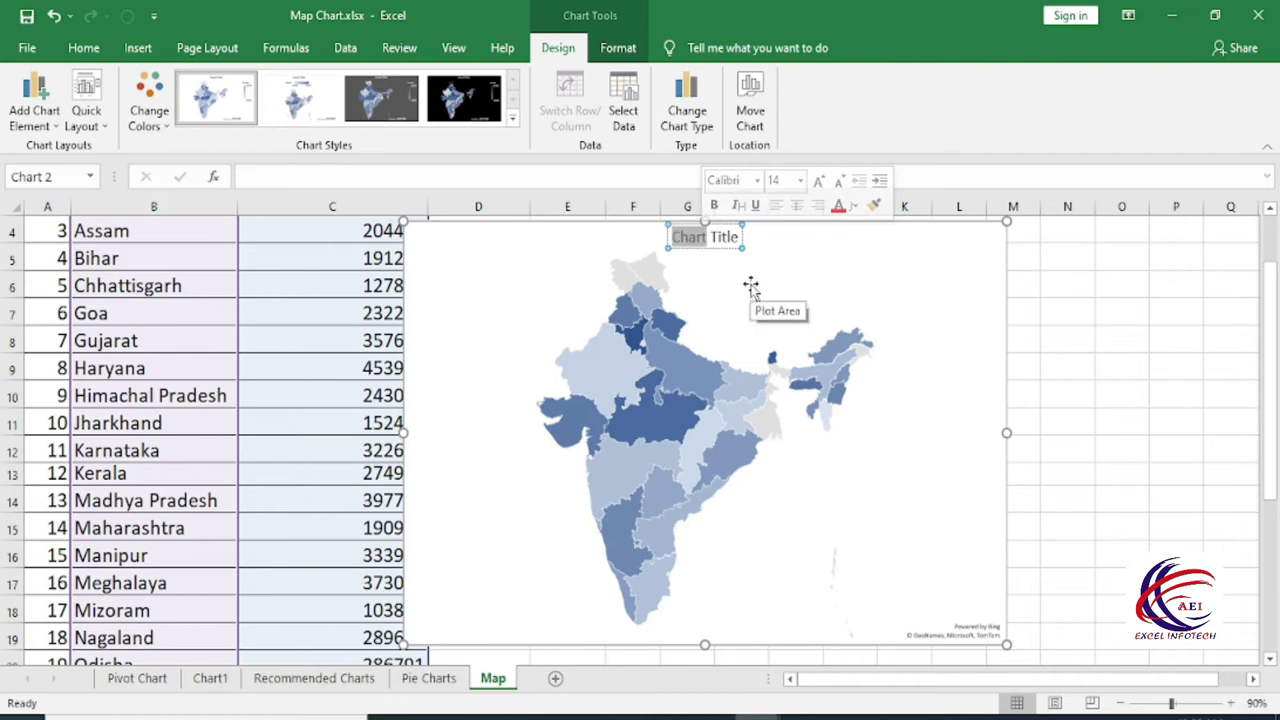
key("ctrl+a")
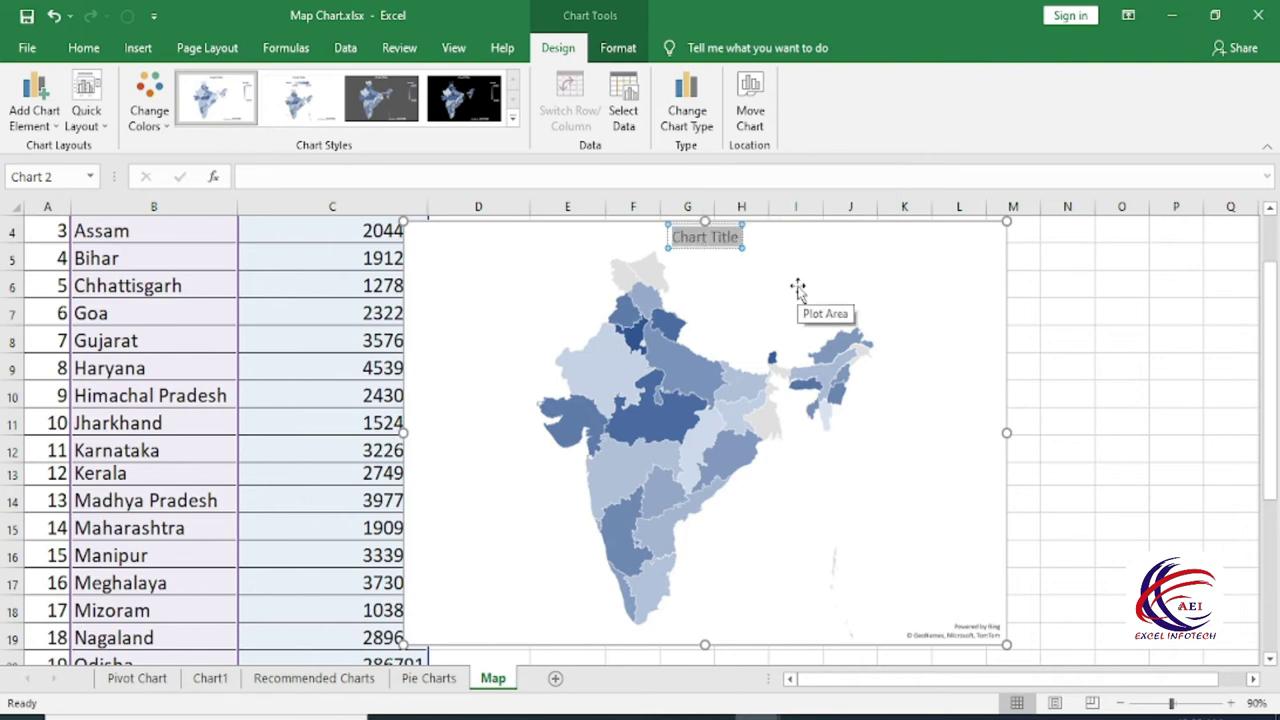
type("Sales")
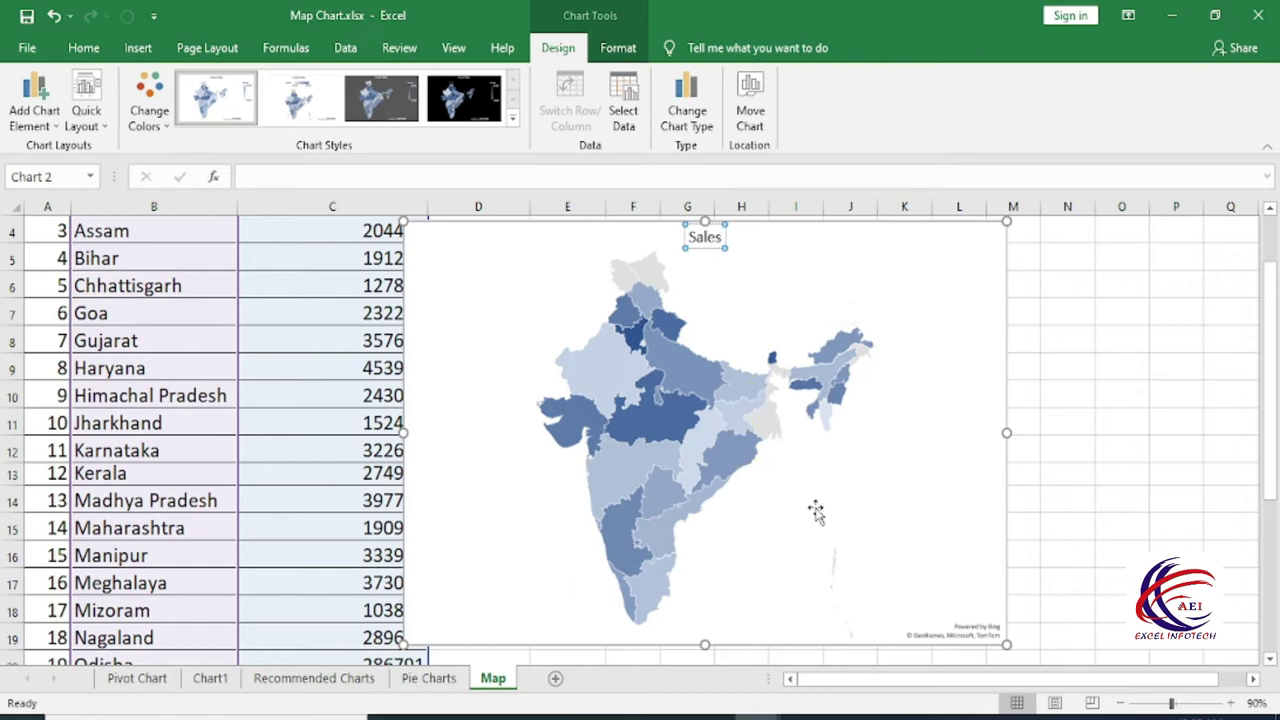
left_click(815, 510)
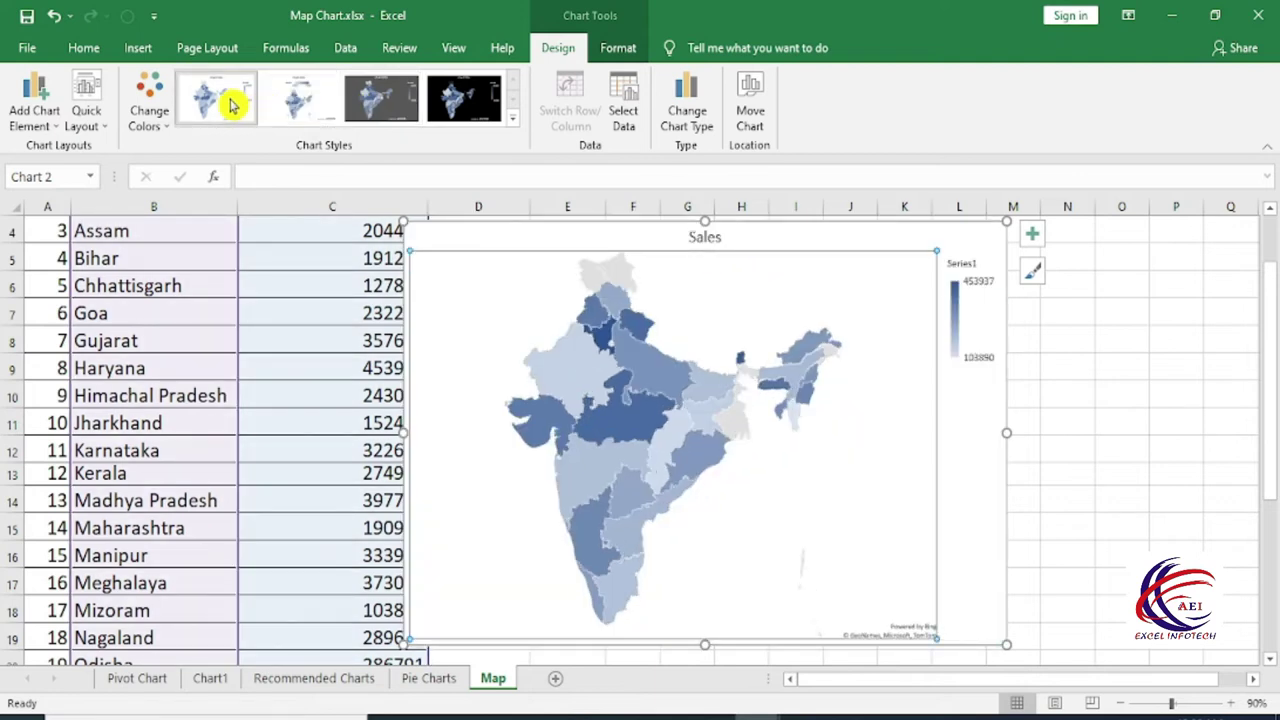
- Recolour the Sales map with the orange Colorful Palette 3
left_click(162, 127)
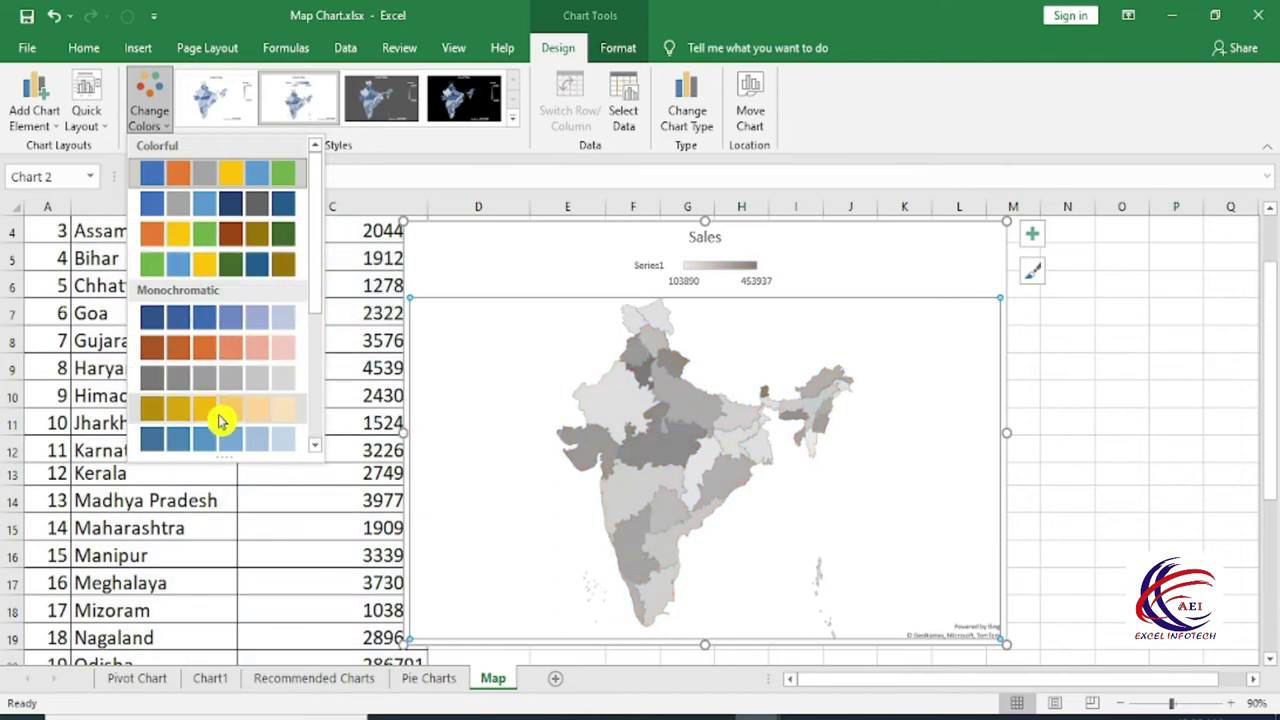
left_click(151, 241)
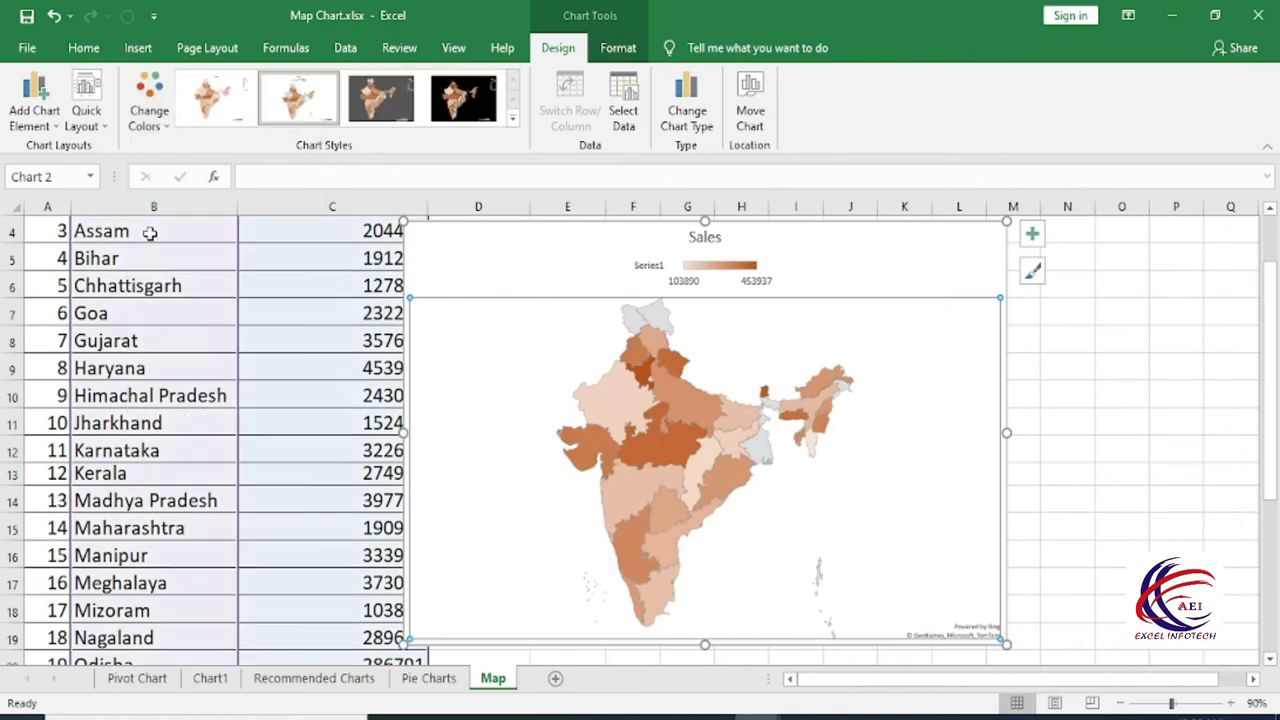
left_click(149, 110)
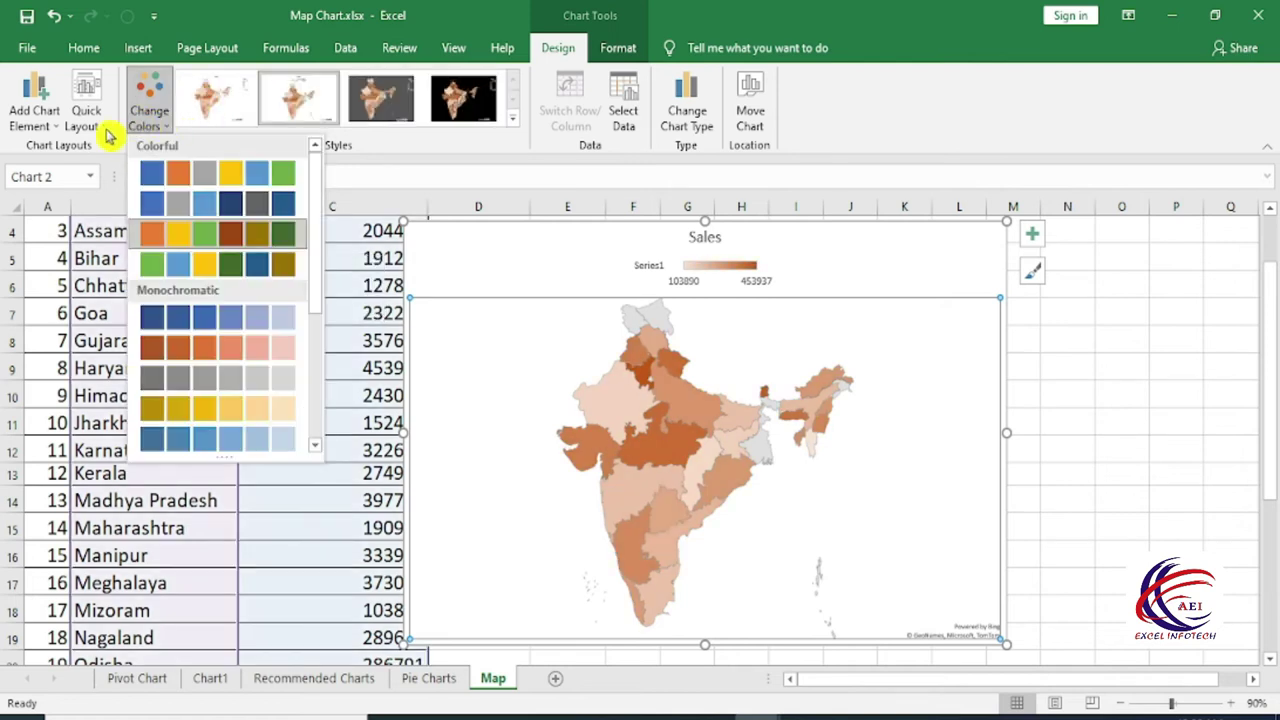
left_click(52, 117)
mouse_move(63, 147)
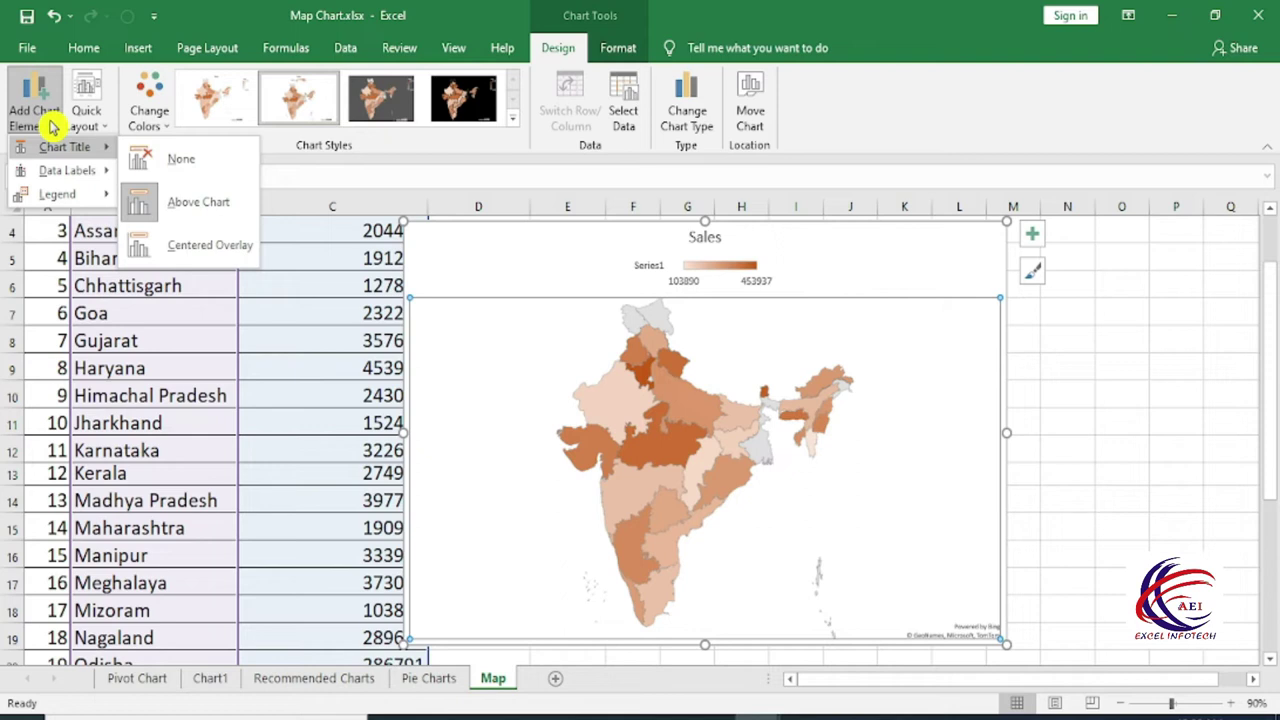
- Hide and restore the chart title, then turn on data labels for the map's states
left_click(1066, 360)
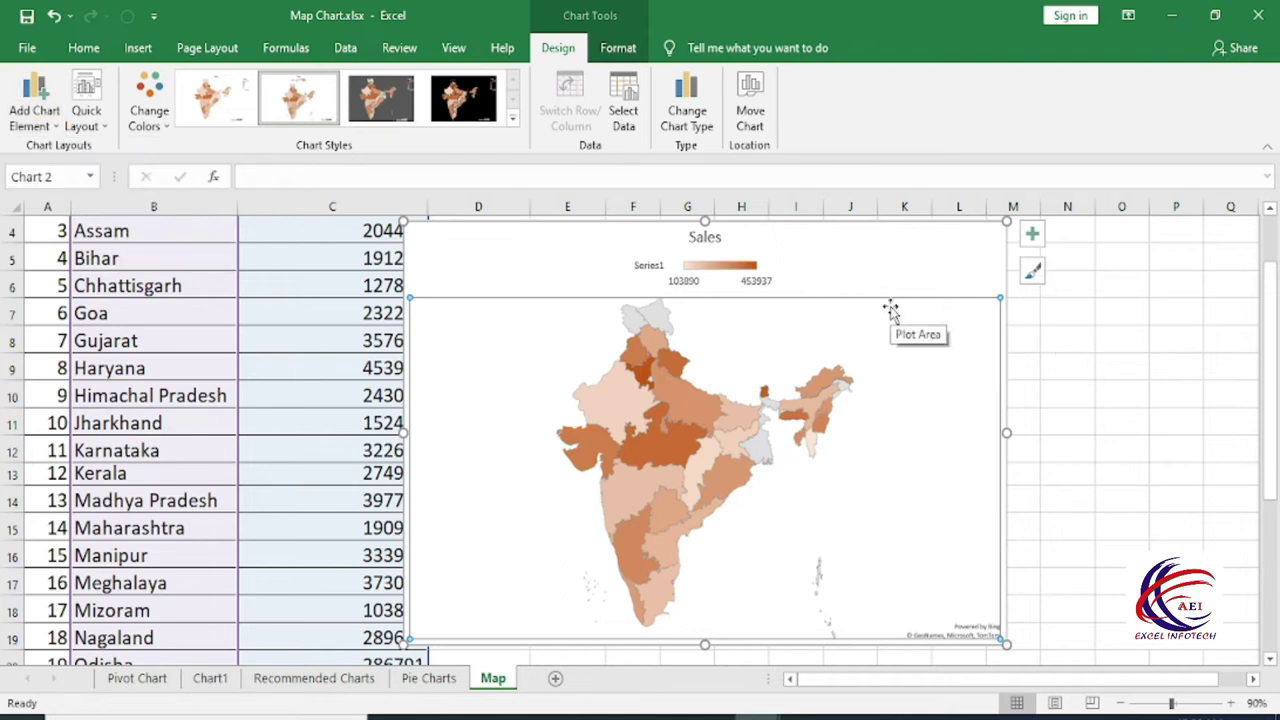
left_click(1035, 238)
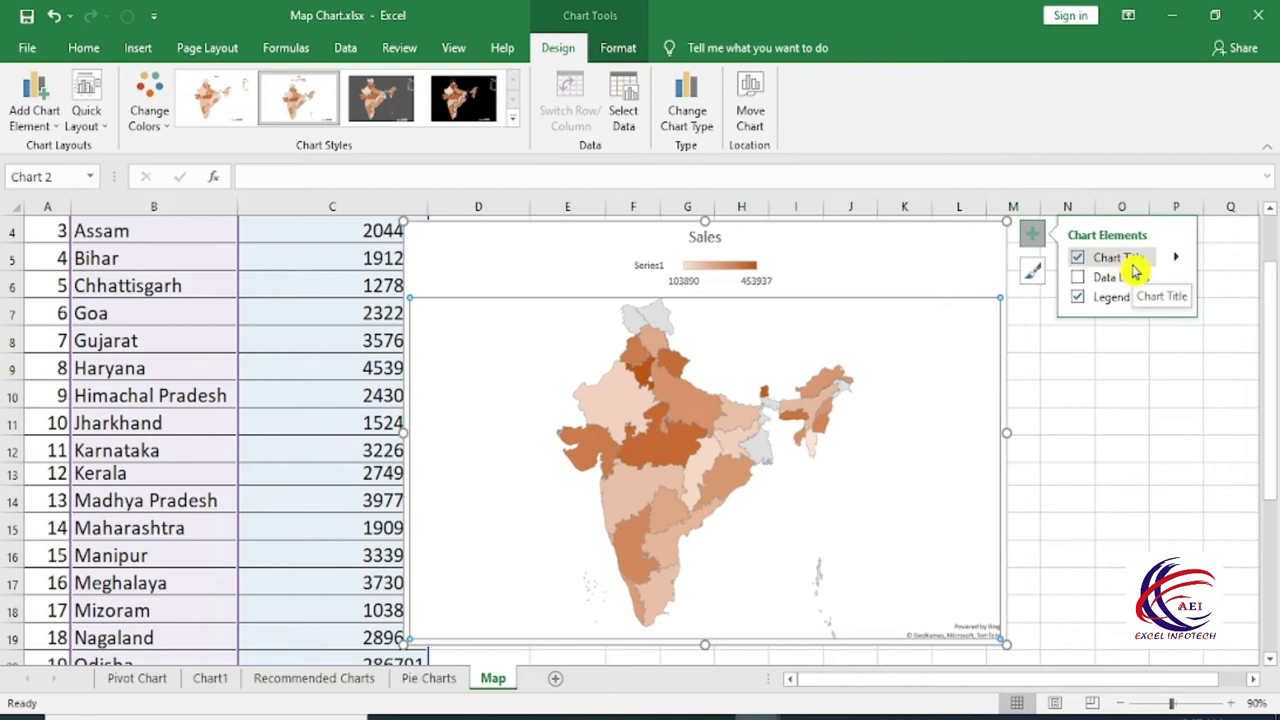
left_click(1088, 262)
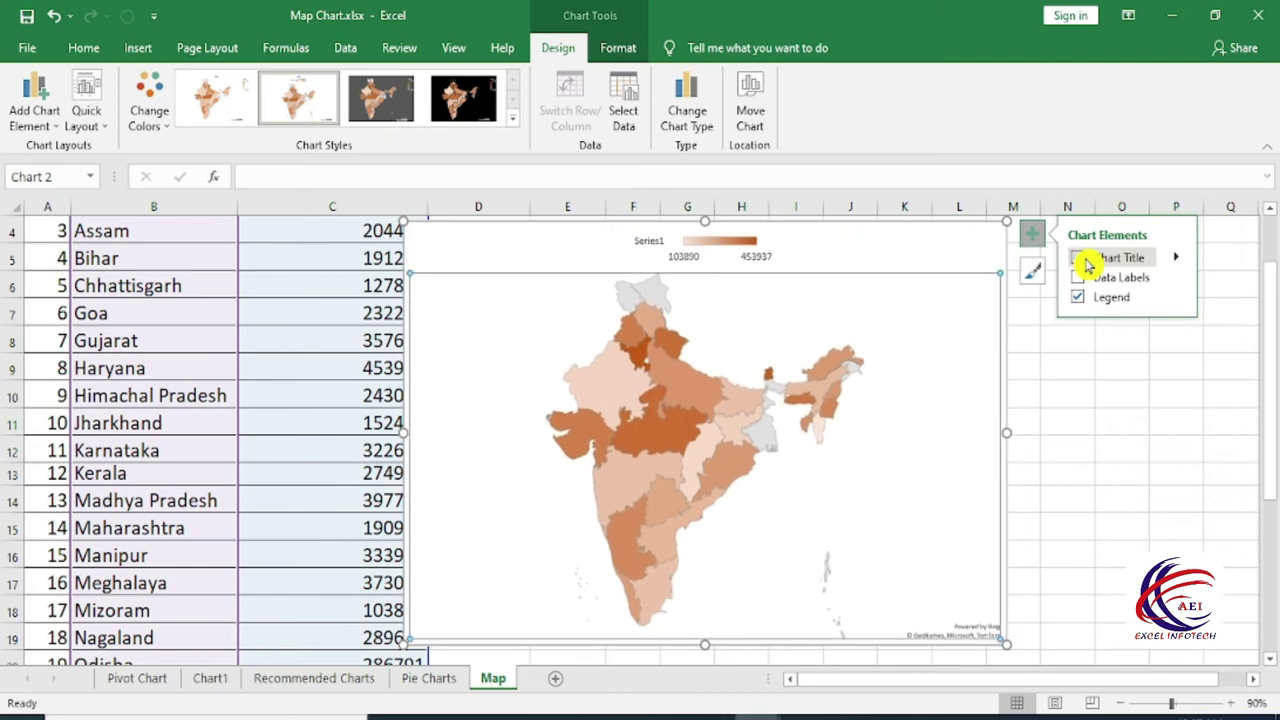
left_click(1088, 262)
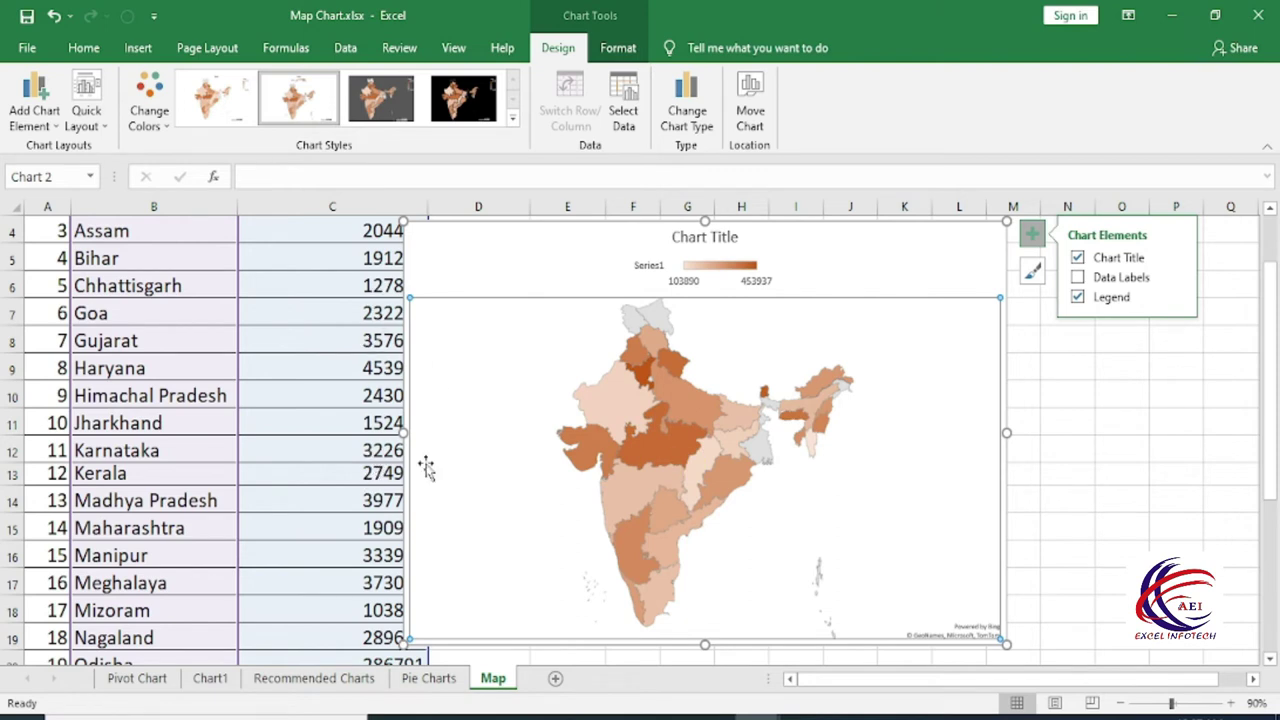
mouse_move(641, 437)
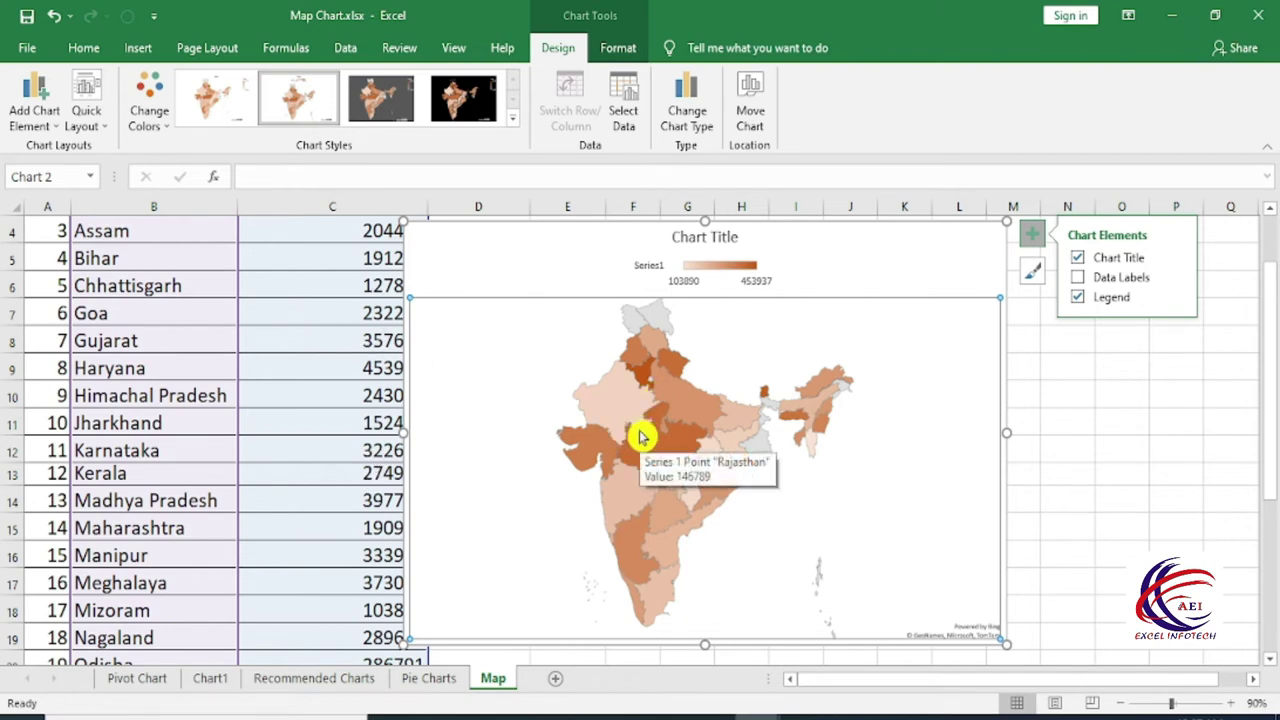
left_click(1128, 284)
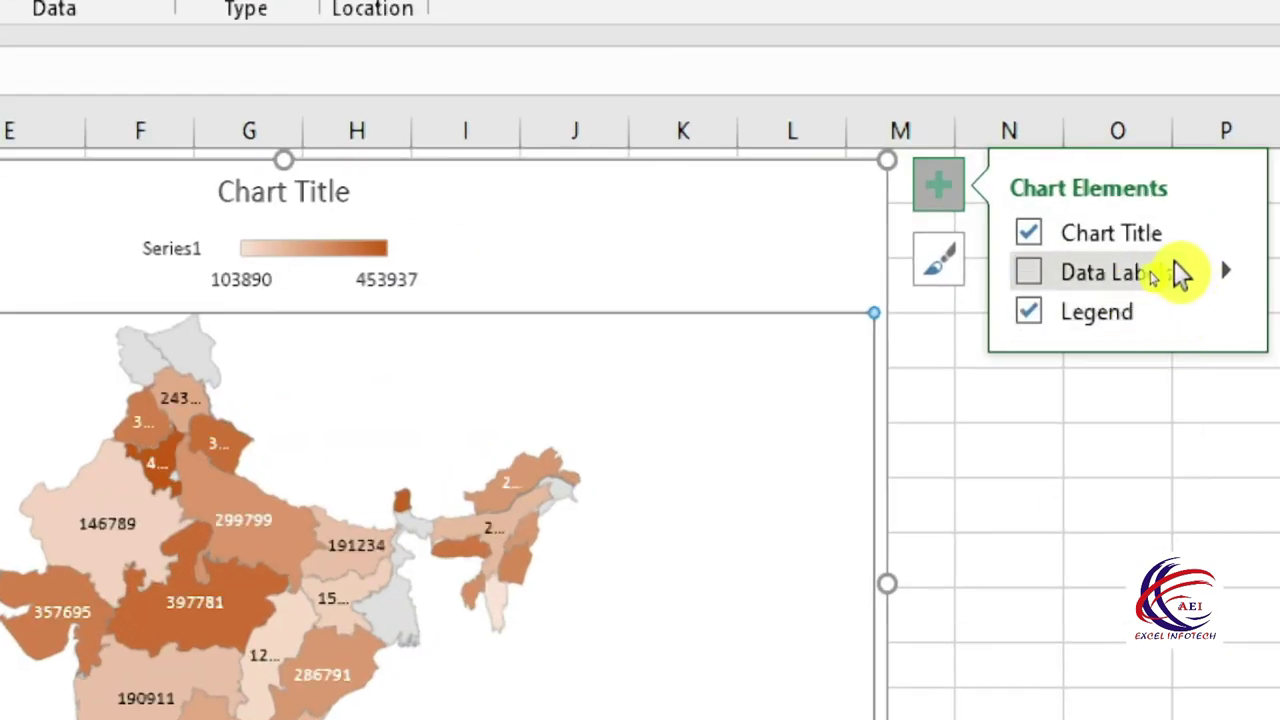
left_click(1194, 277)
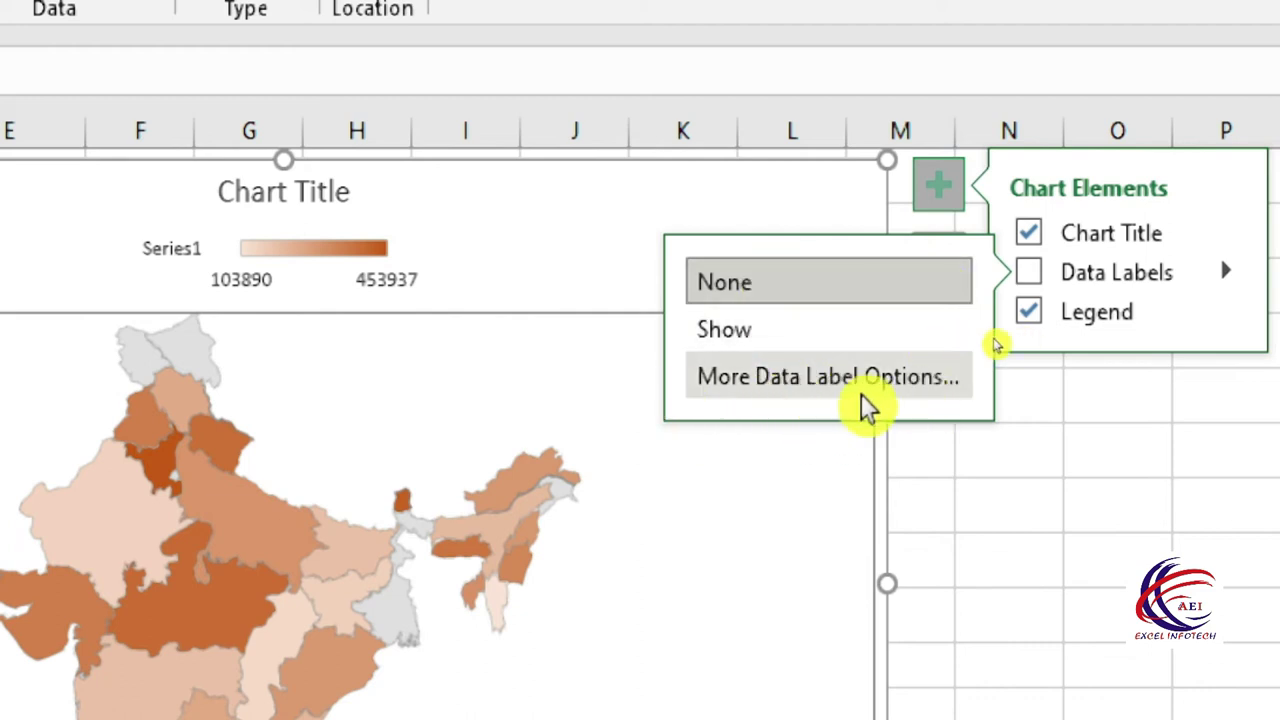
mouse_move(1116, 272)
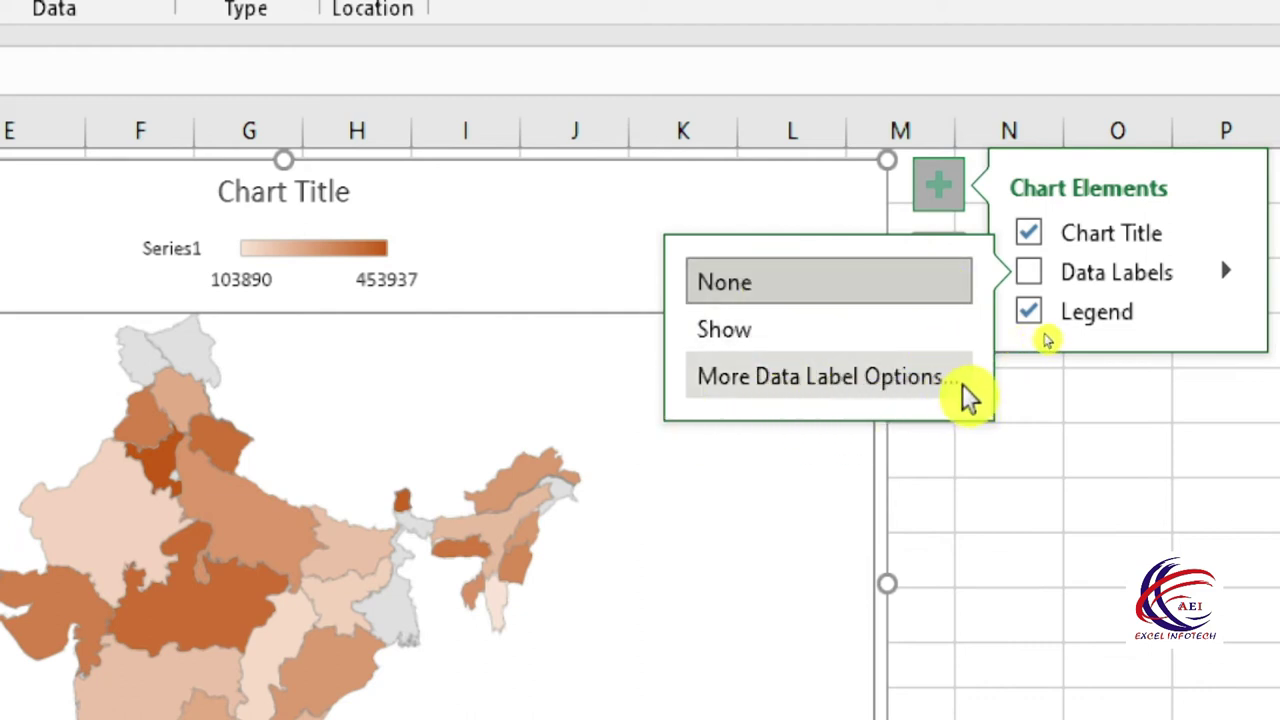
- Label each state with its category name only, removing the sales values
left_click(885, 386)
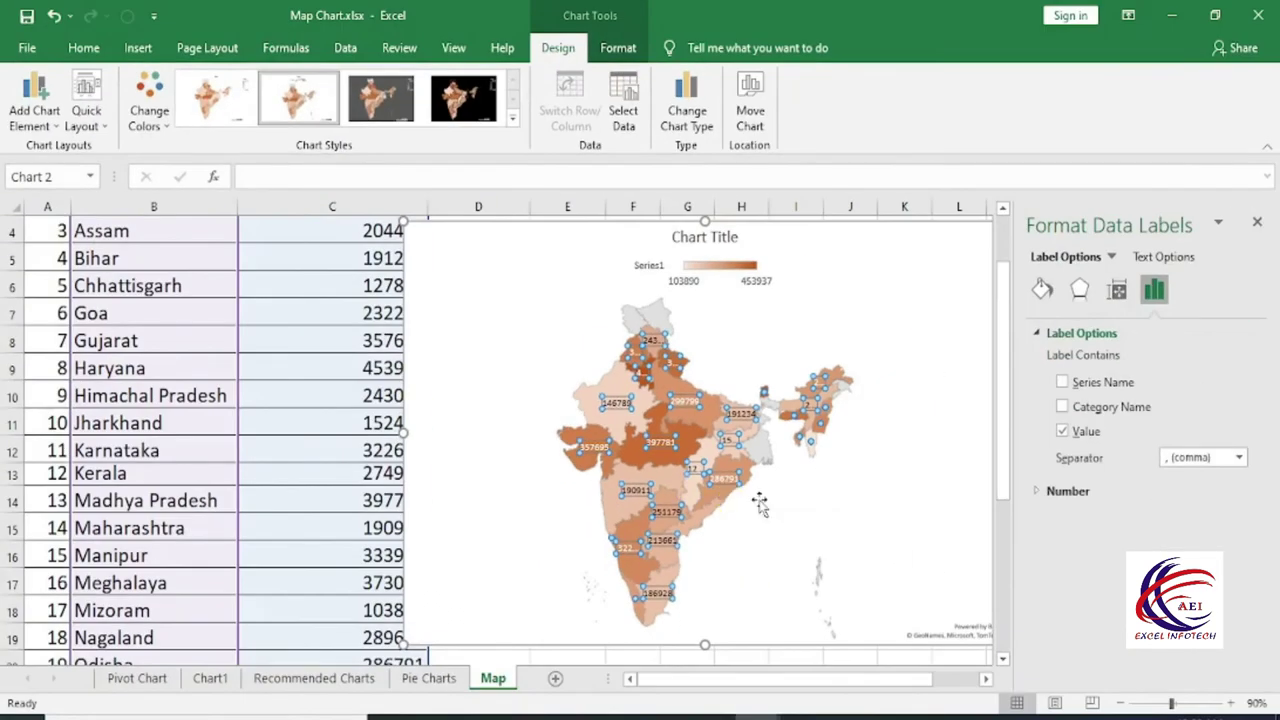
left_click(1084, 414)
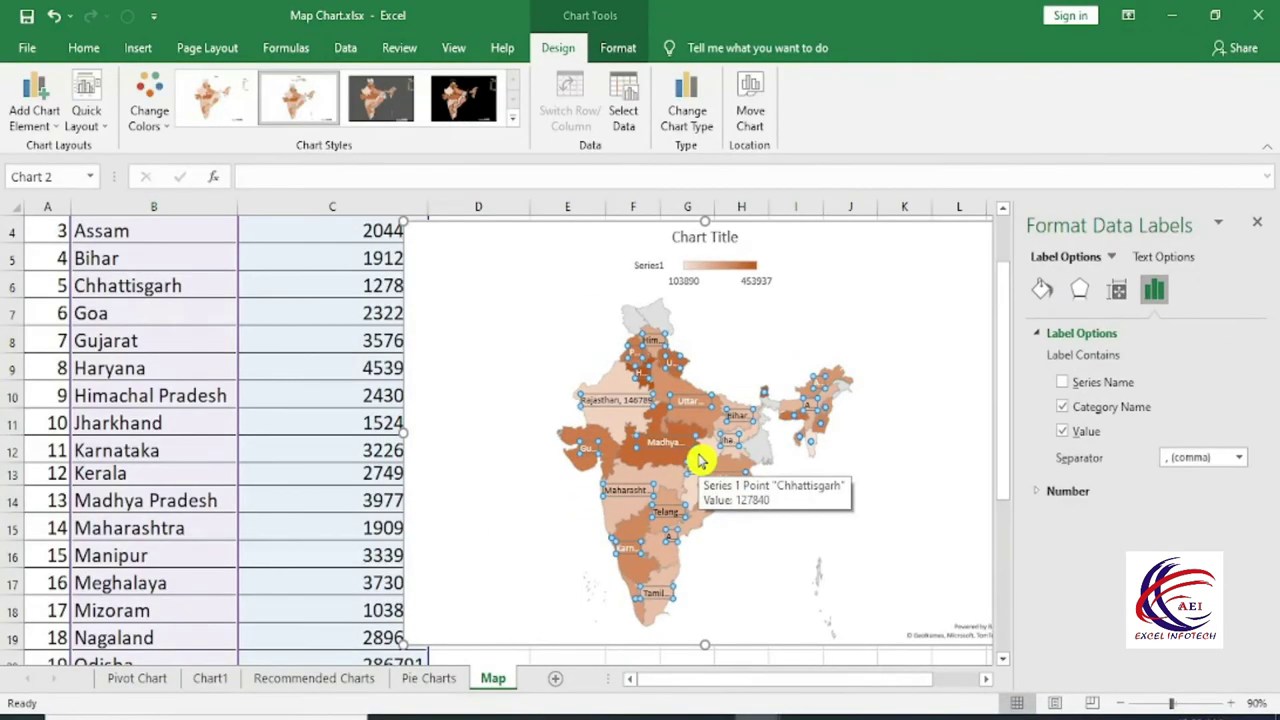
left_click(1065, 435)
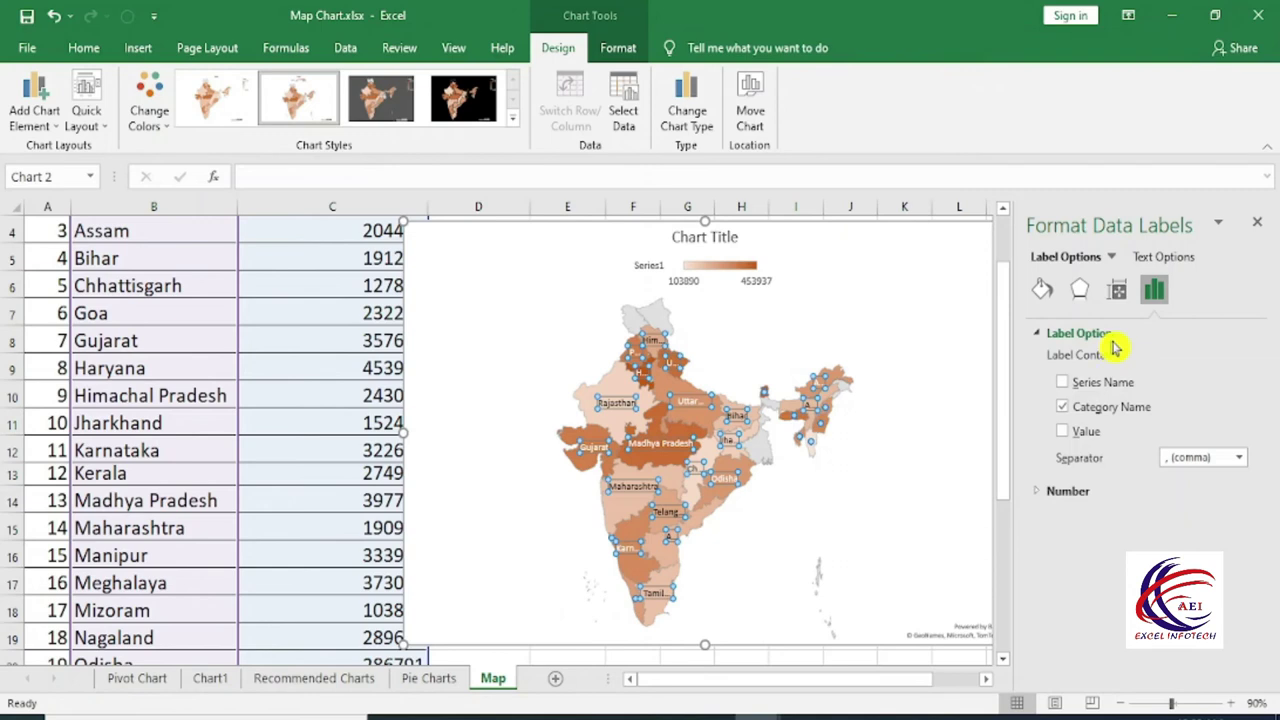
- Try several label fills, settle on solid blue, then add a blank sheet after Map
left_click(1050, 293)
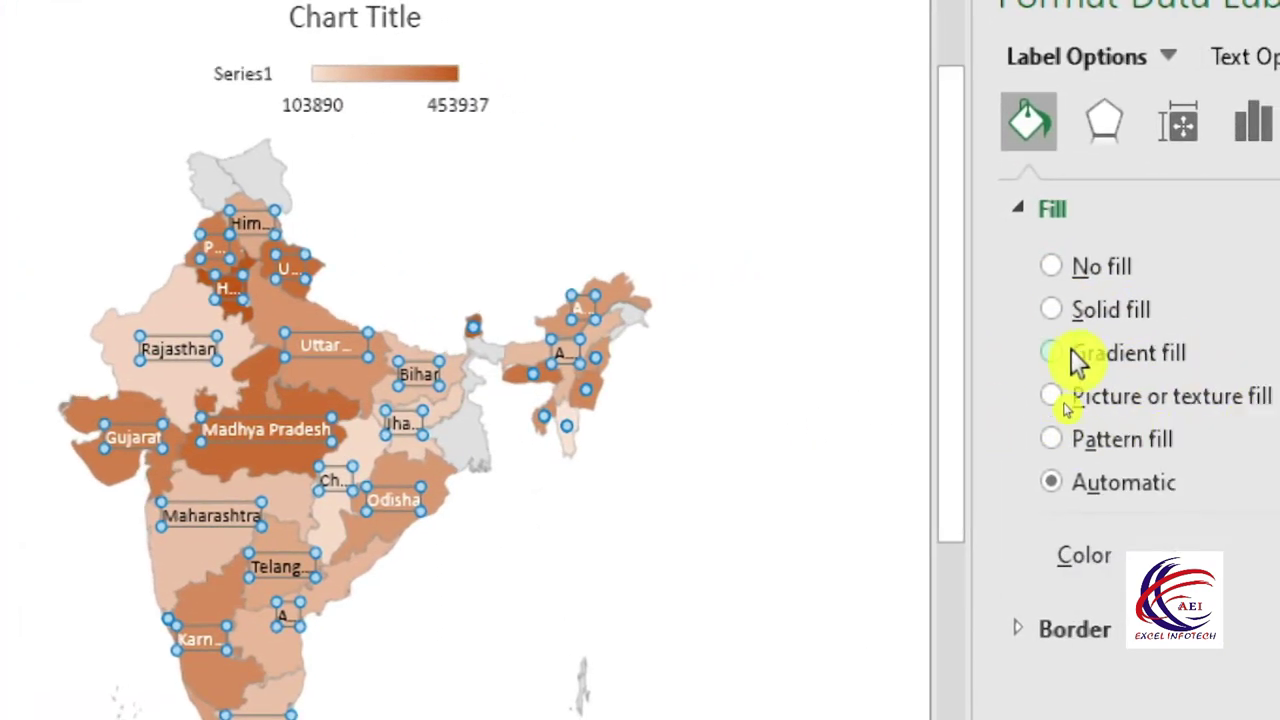
left_click(1072, 352)
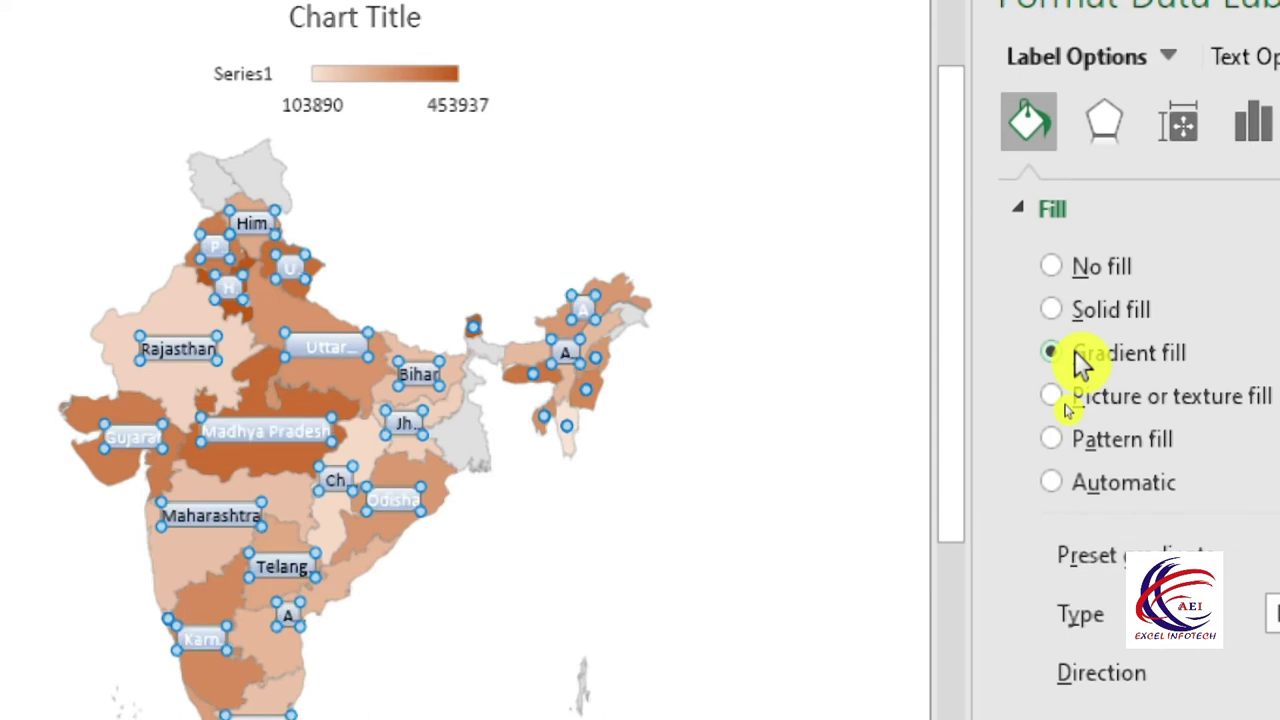
left_click(1066, 400)
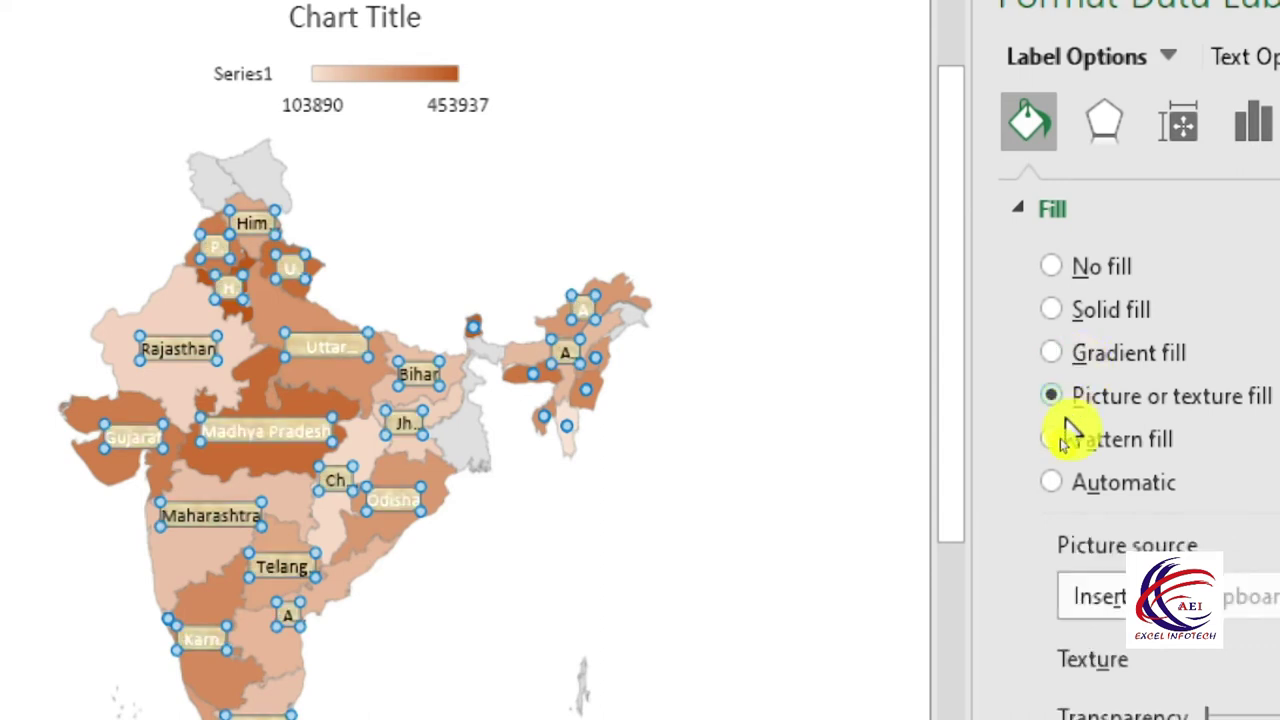
left_click(1064, 442)
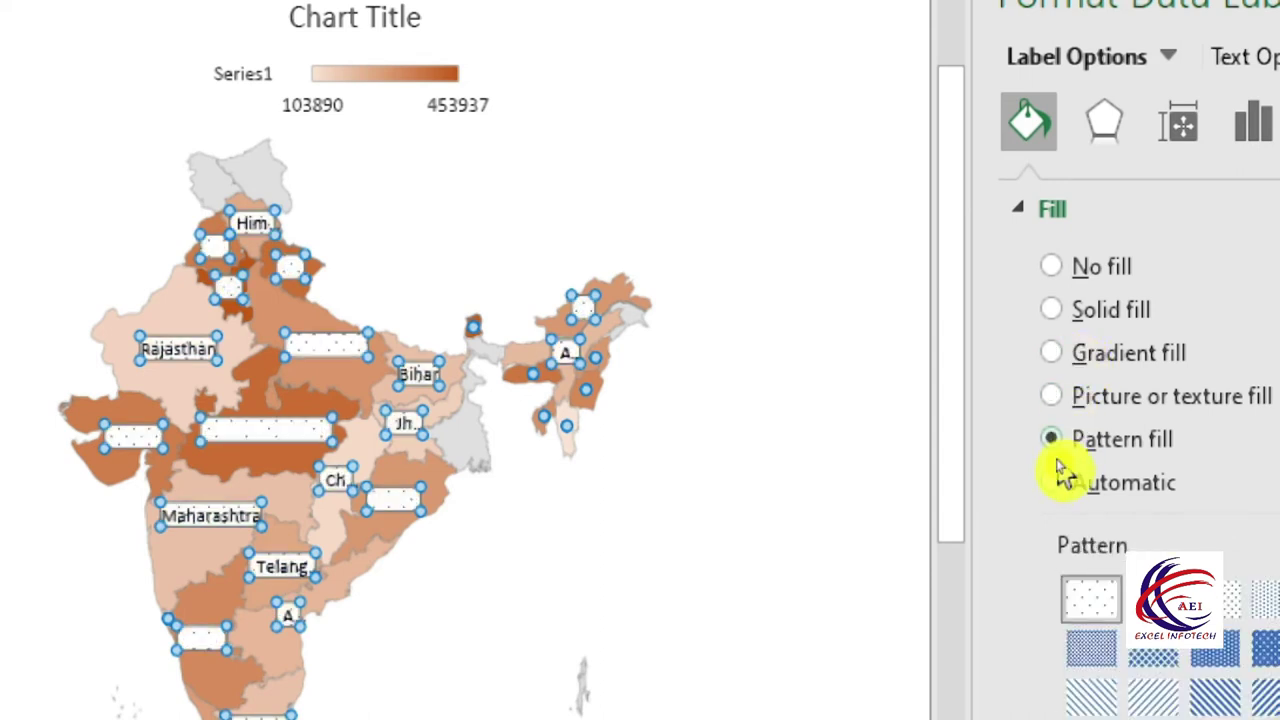
left_click(1055, 484)
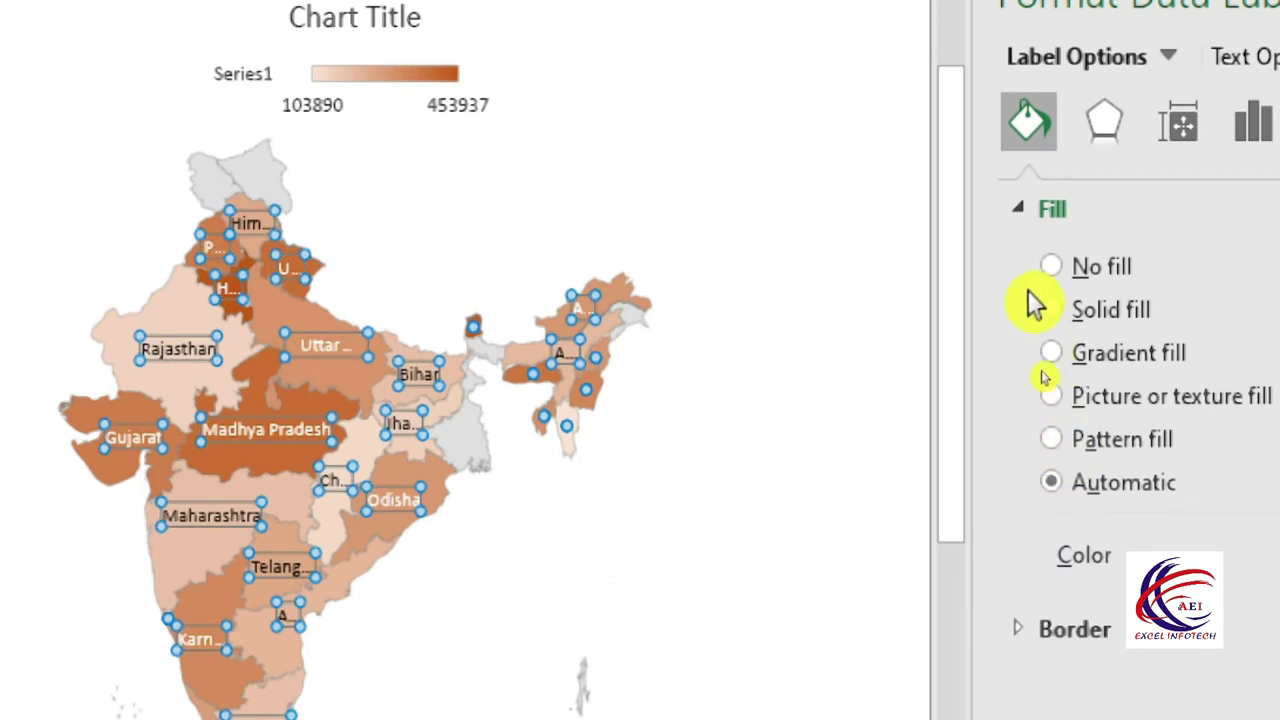
left_click(1051, 267)
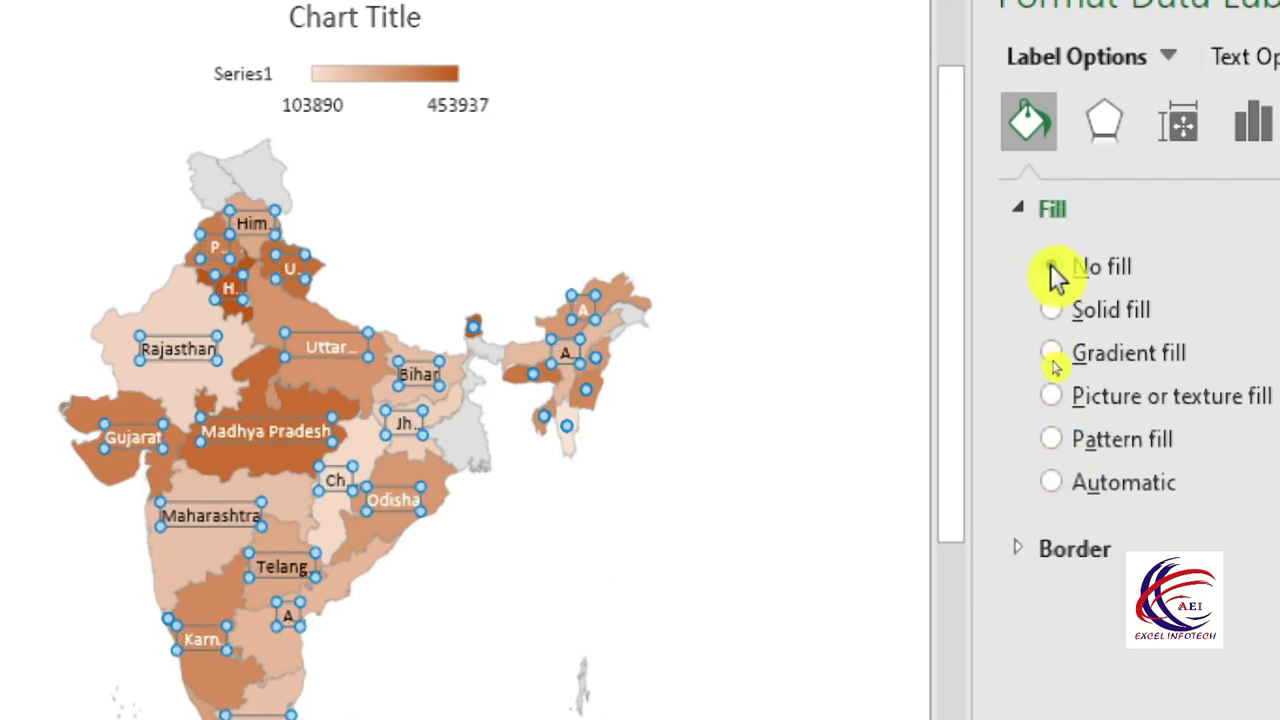
left_click(1059, 313)
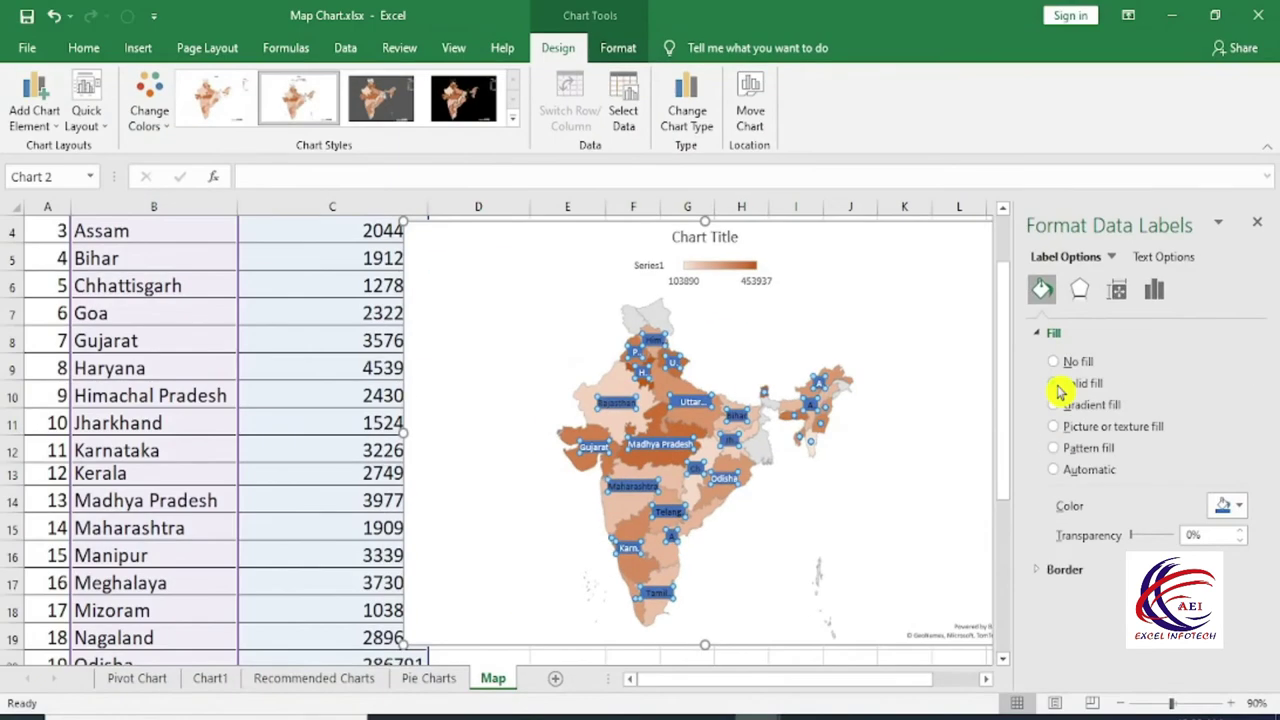
left_click(889, 300)
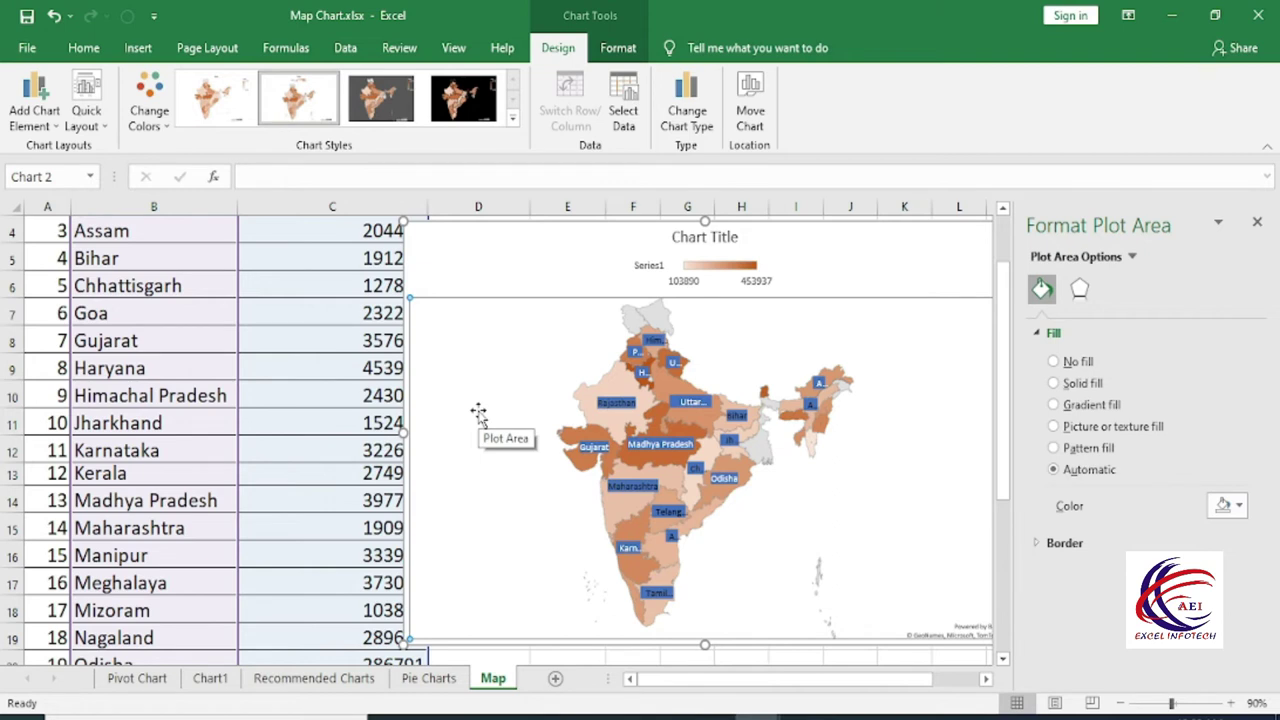
left_click(557, 685)
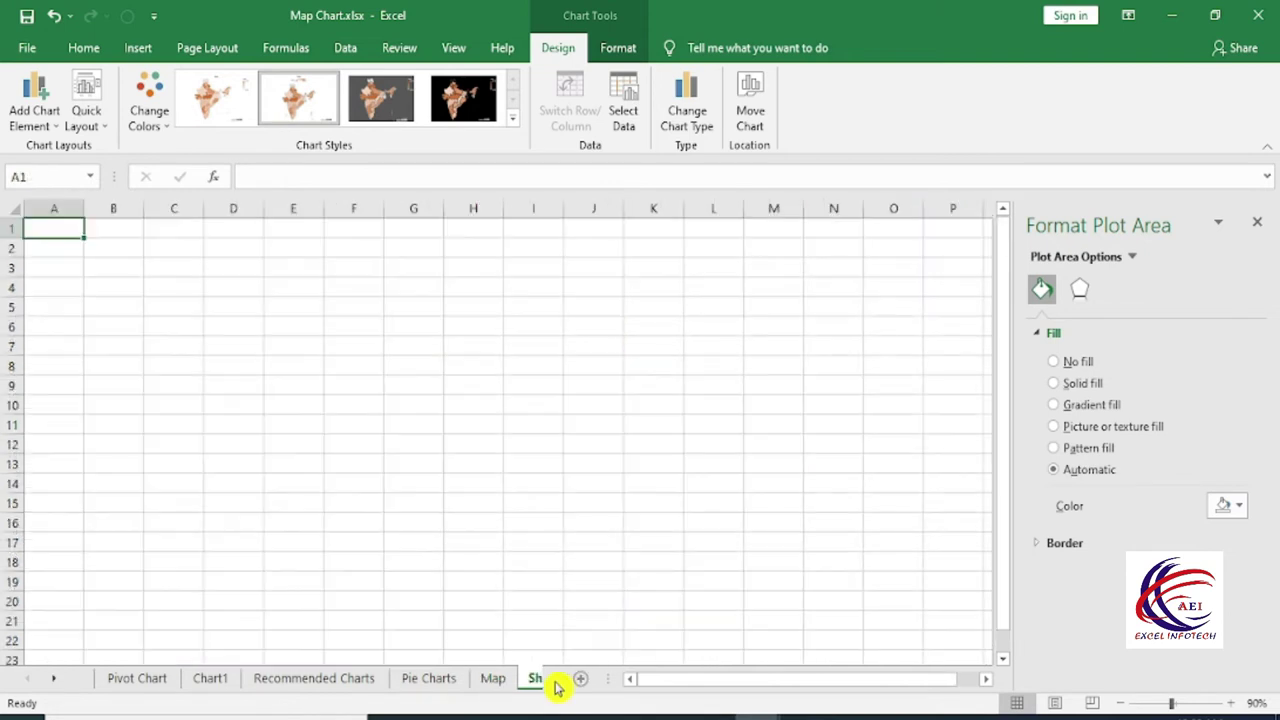
- On Pie Charts, insert a 3-D Clustered Column chart of employee sales A2:D12
left_click(428, 678)
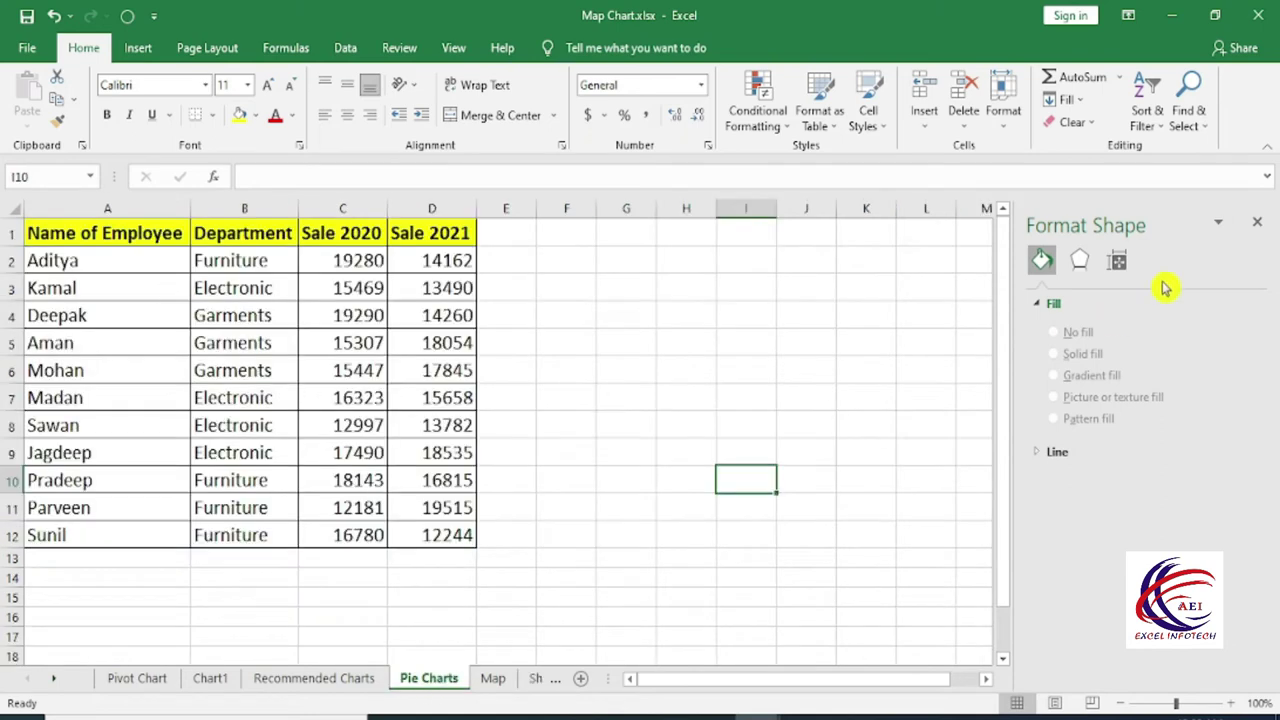
left_click(1256, 226)
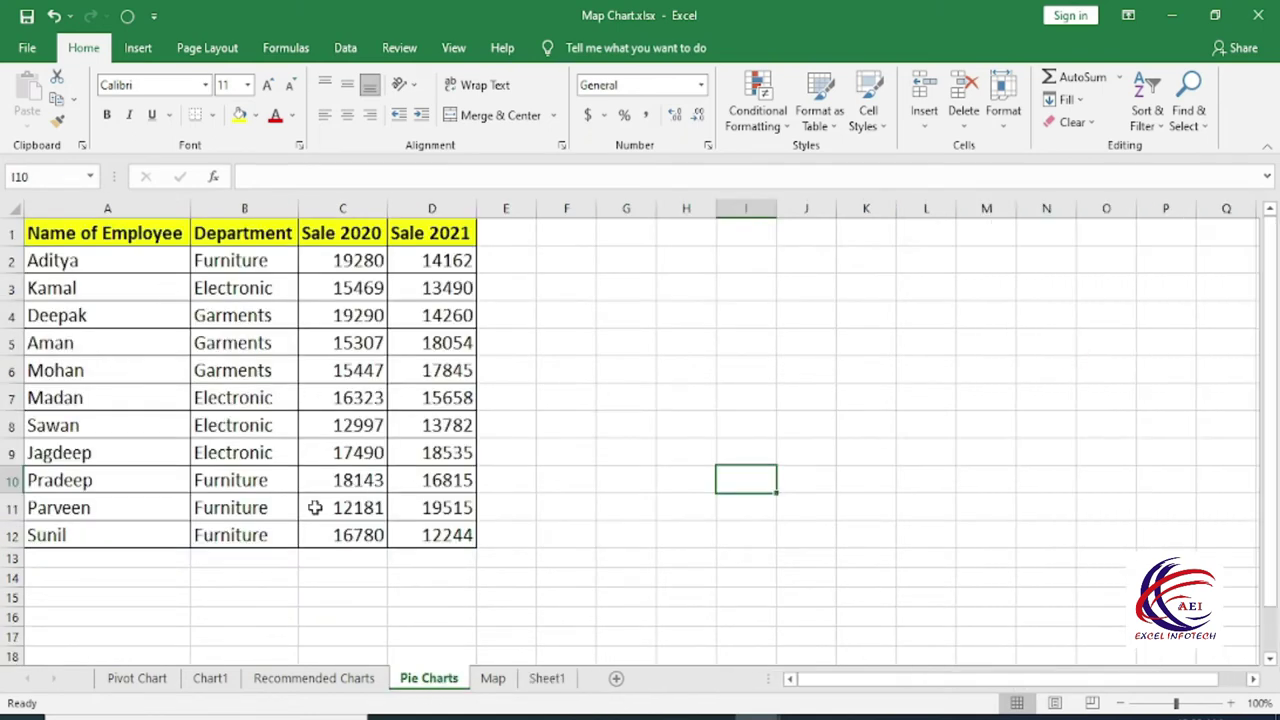
left_click_drag(94, 258, 463, 537)
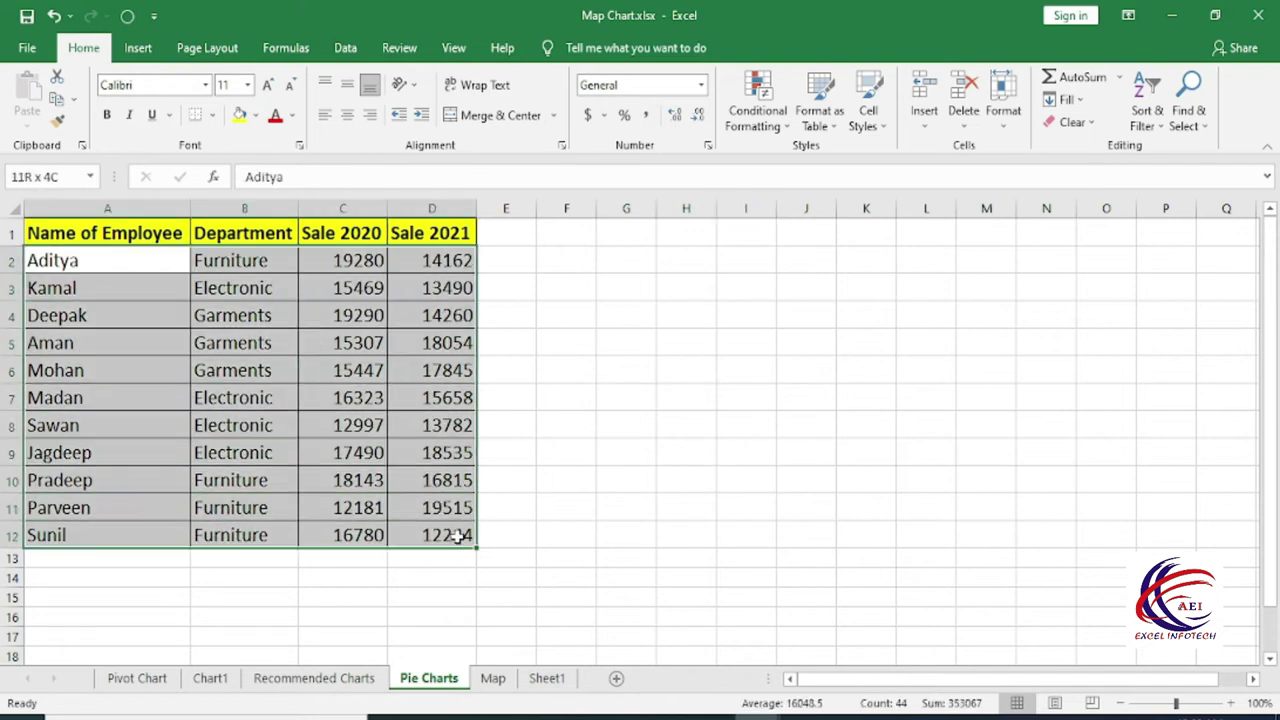
left_click(138, 48)
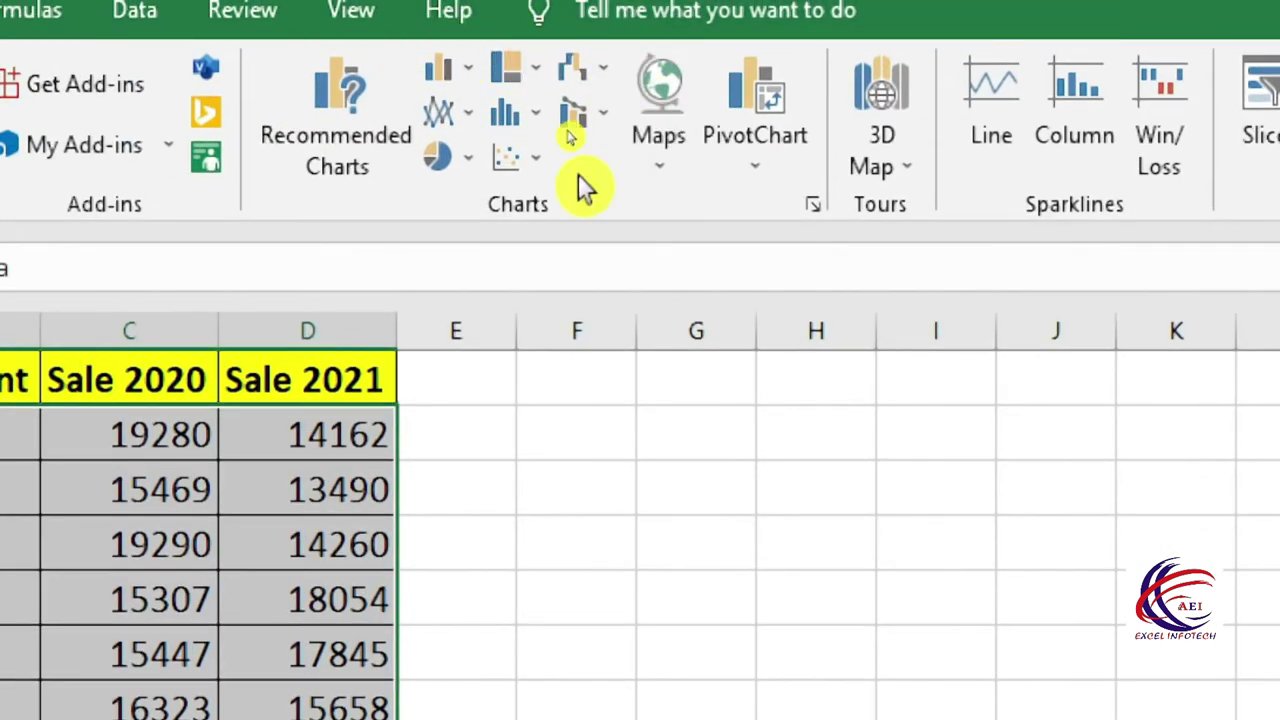
left_click(478, 80)
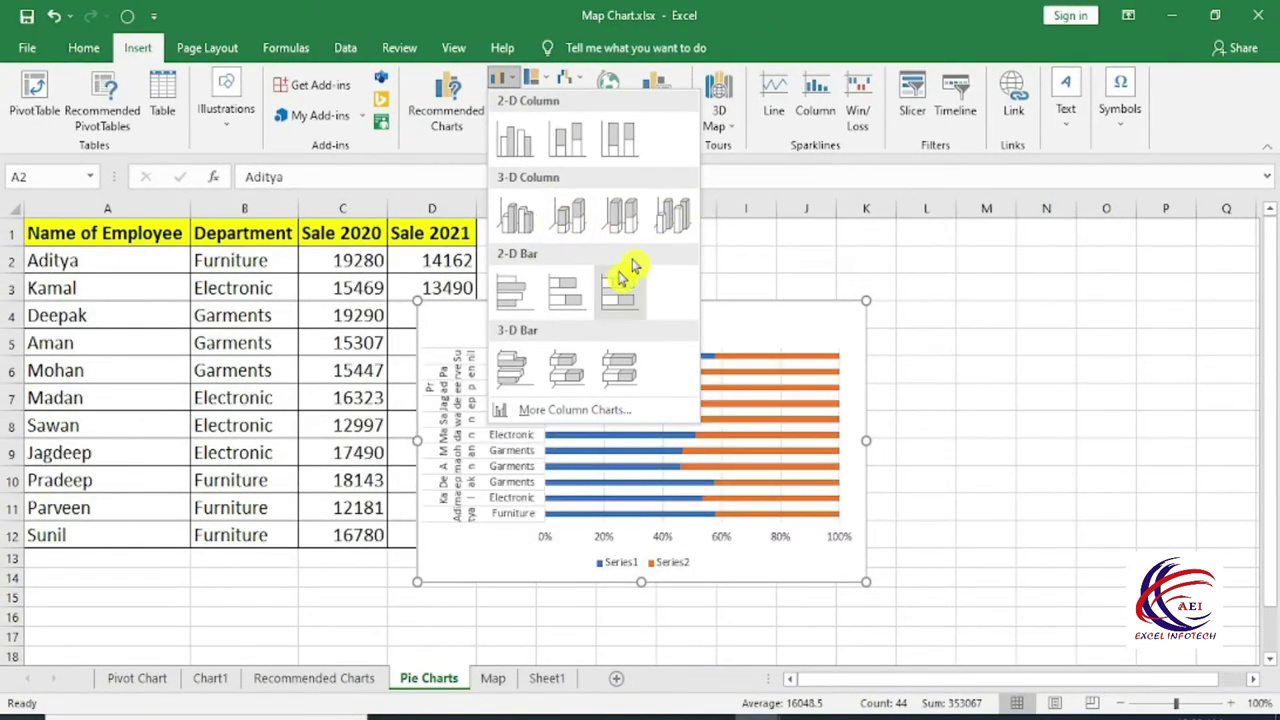
left_click(673, 212)
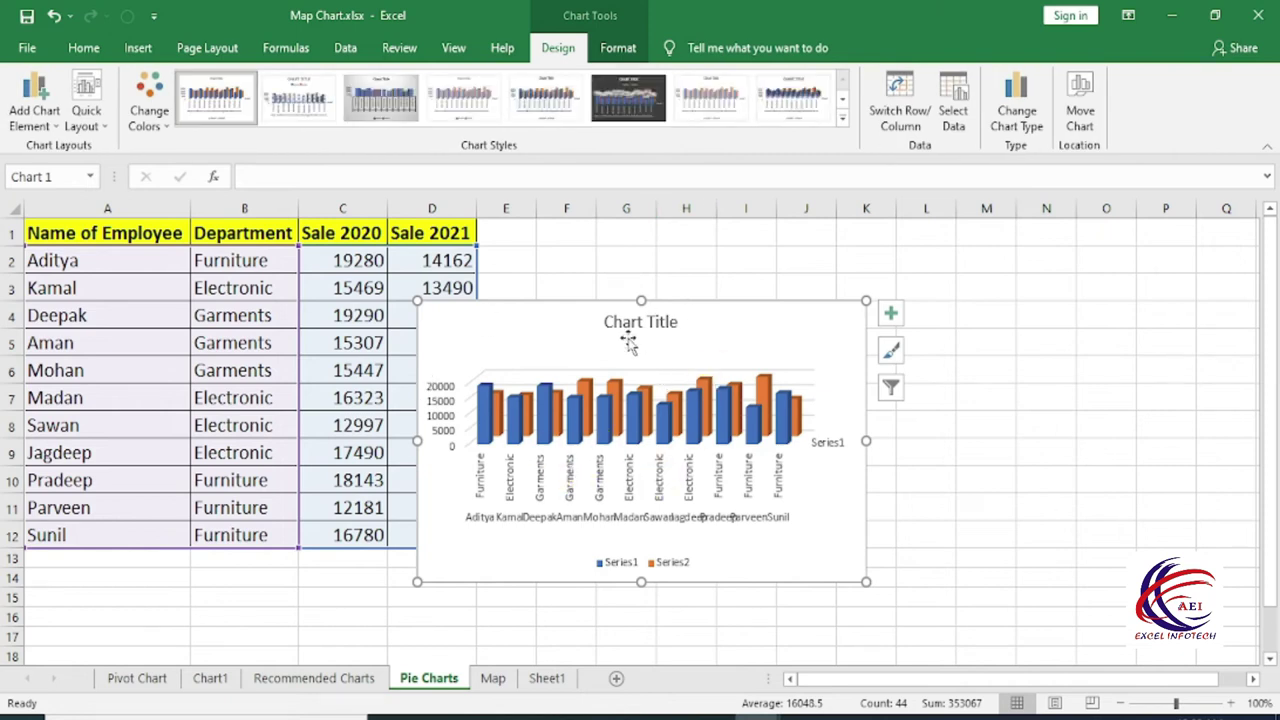
- Try switching rows/columns, orange-yellow colours and a bold-title style on the column chart
left_click(899, 113)
left_click(899, 113)
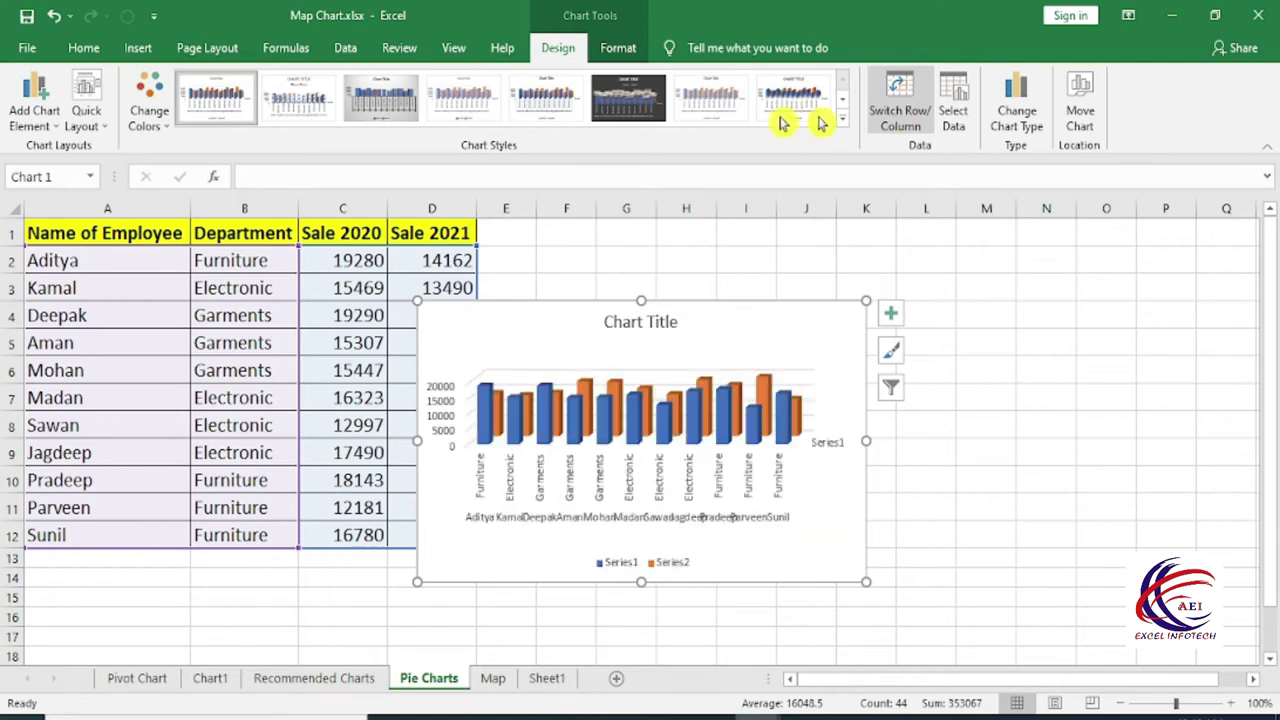
left_click(145, 112)
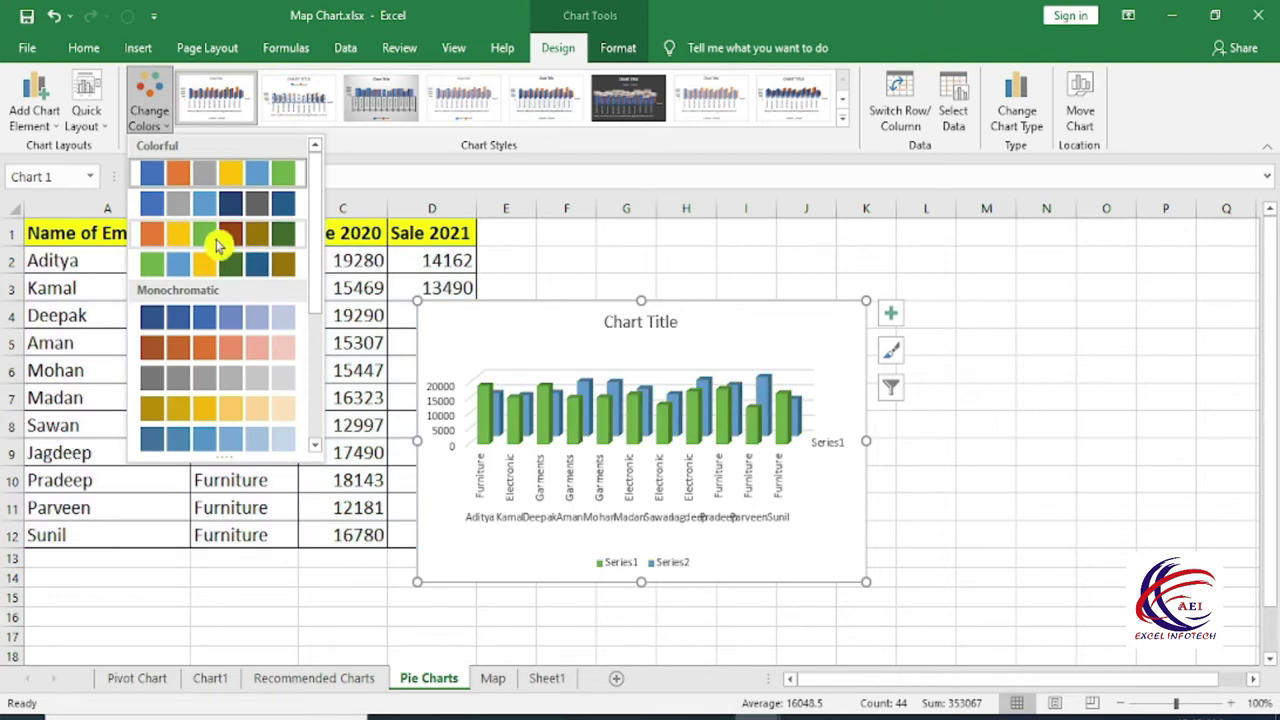
left_click(179, 236)
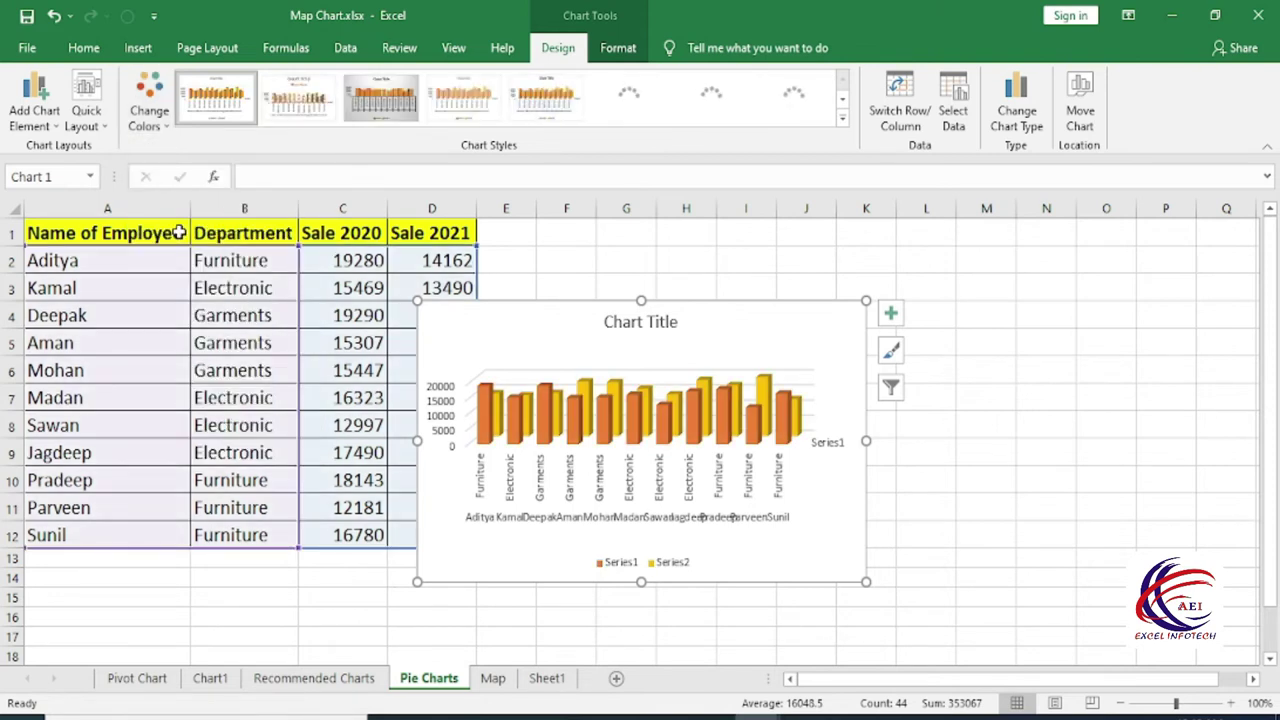
left_click(842, 119)
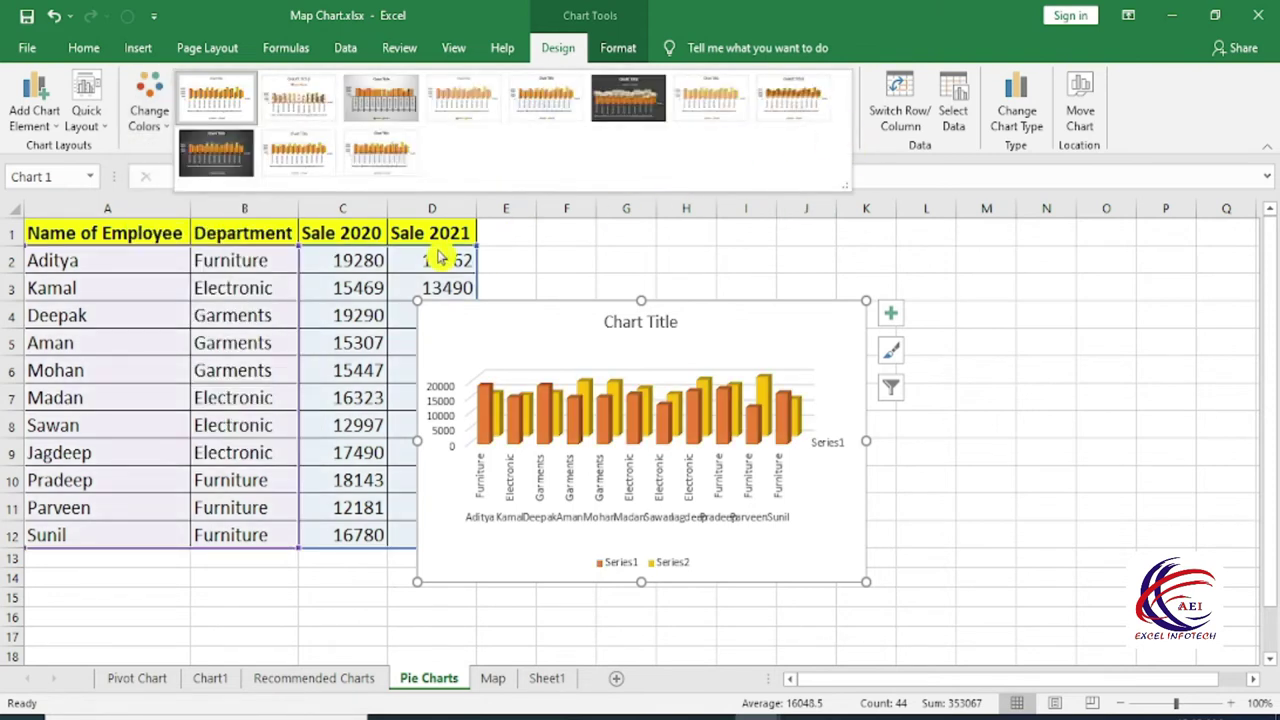
left_click(371, 177)
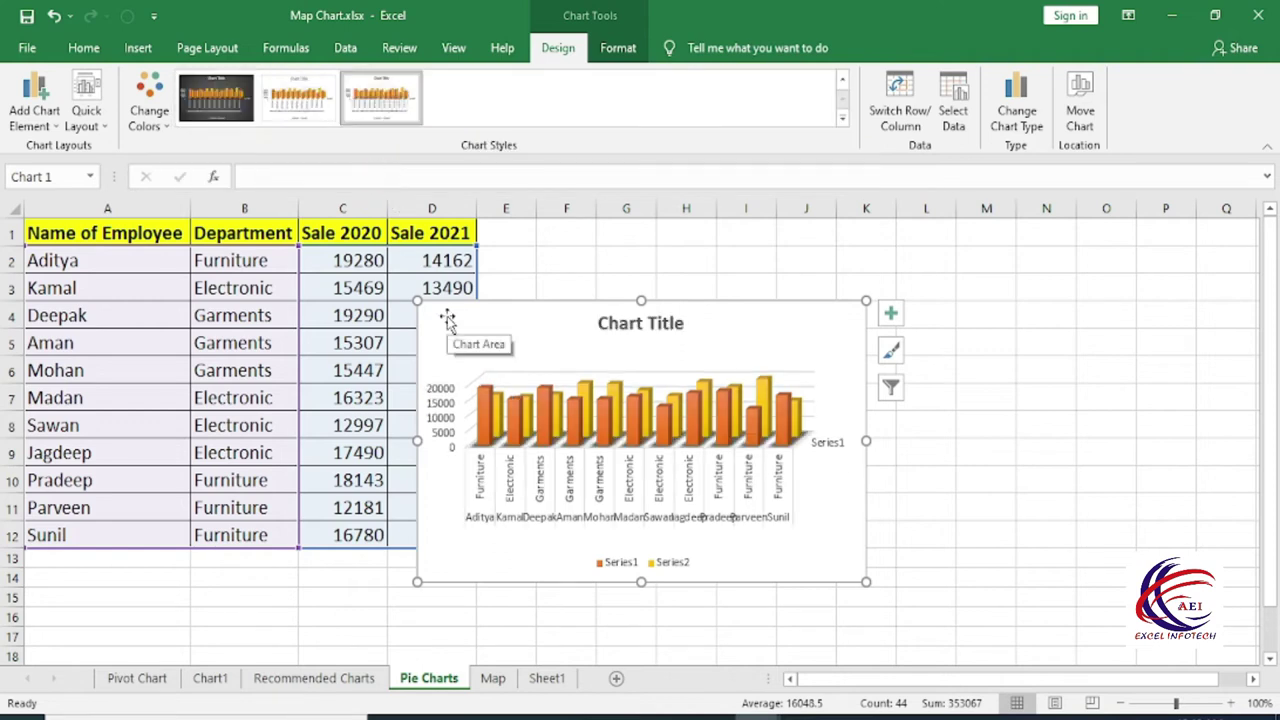
left_click(141, 55)
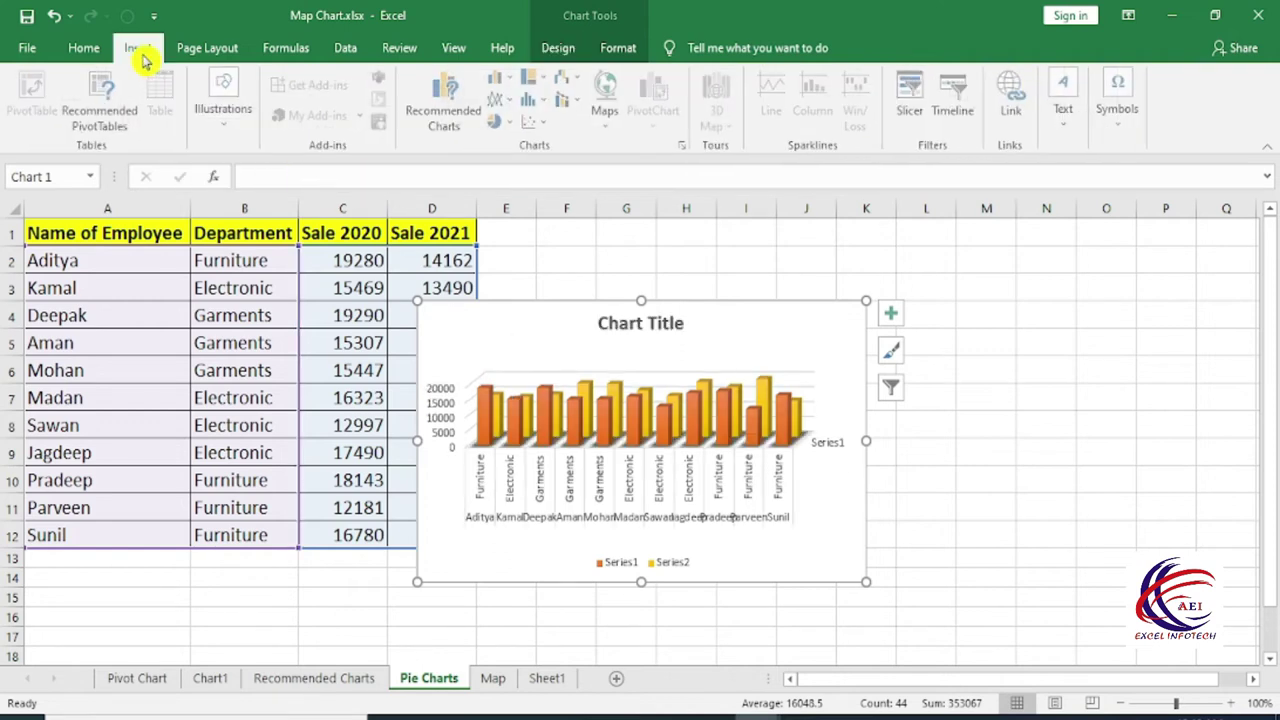
- Undo the style, colours and column chart to leave only the sales table
key("ctrl+z")
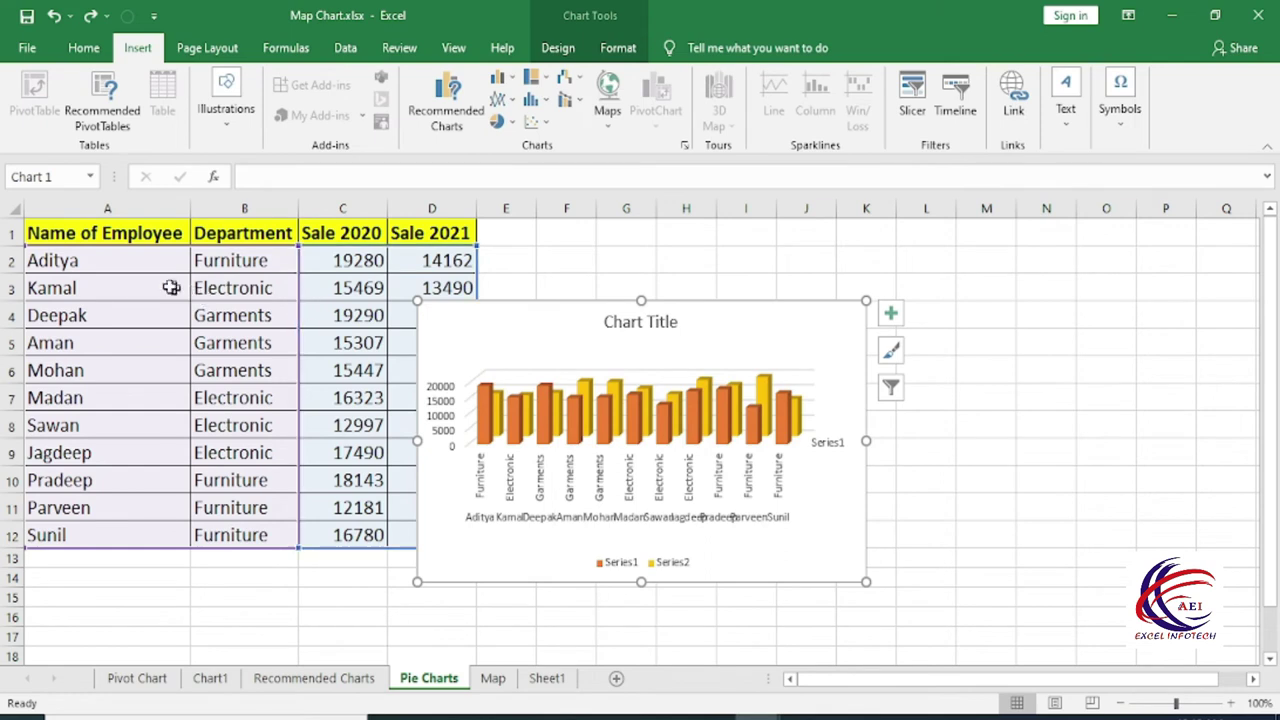
key("ctrl+z")
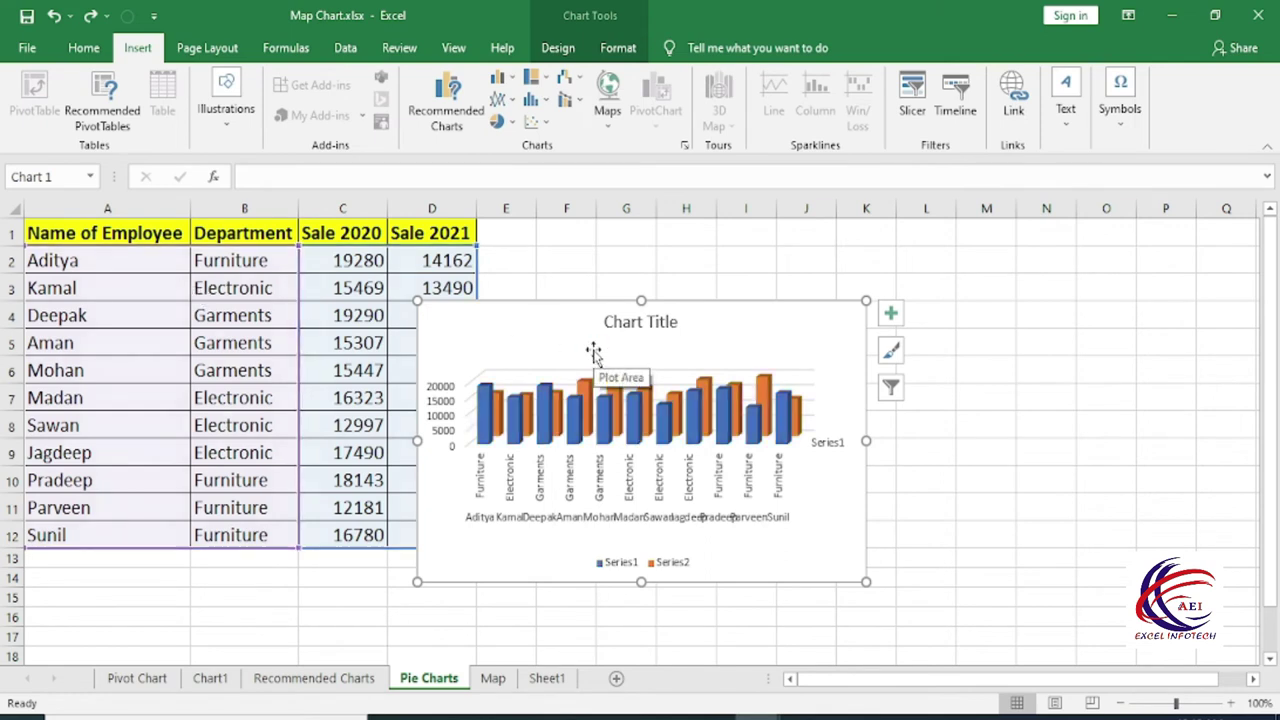
key("ctrl+z")
key("ctrl+Page_Down")
left_click(440, 679)
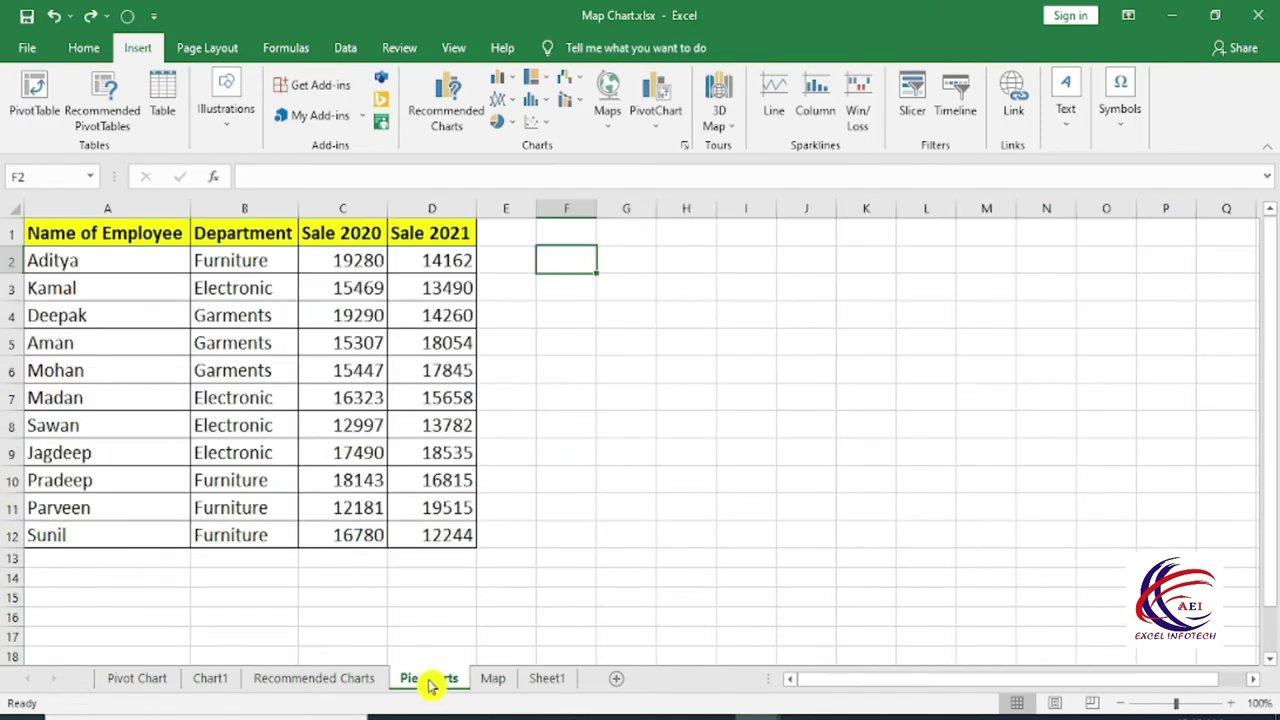
left_click_drag(55, 235, 449, 540)
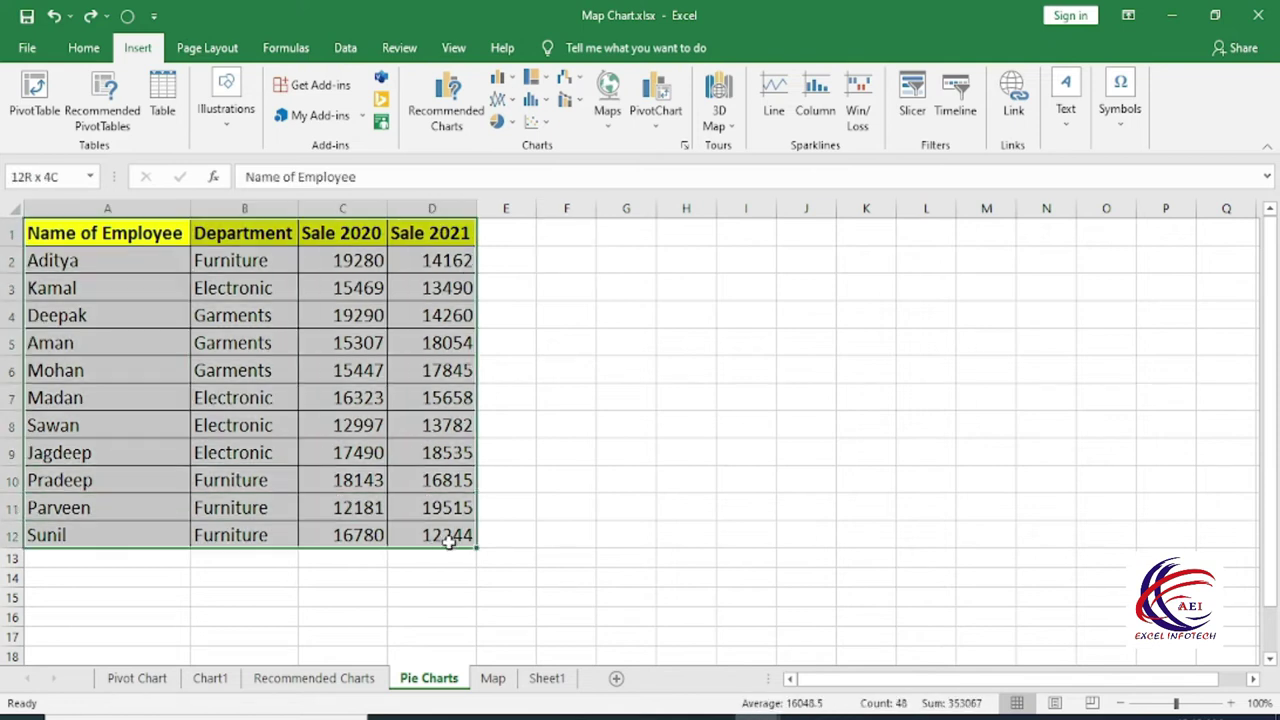
left_click(514, 98)
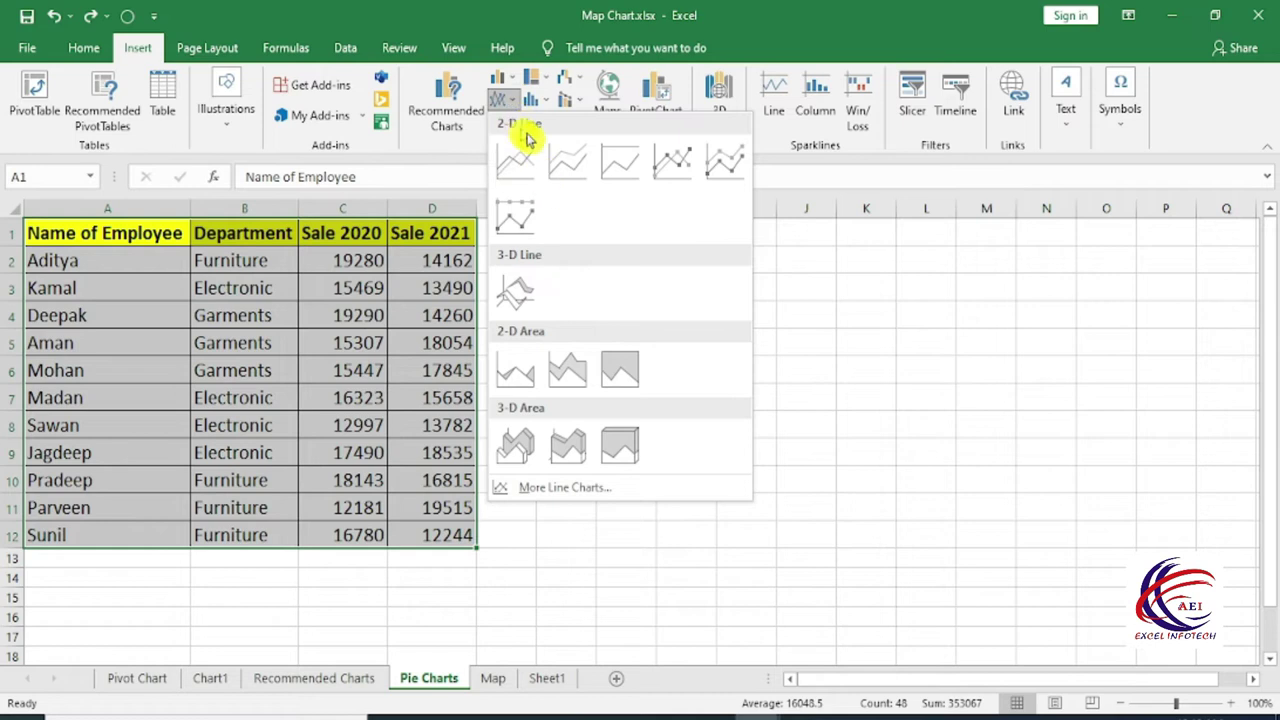
left_click(729, 163)
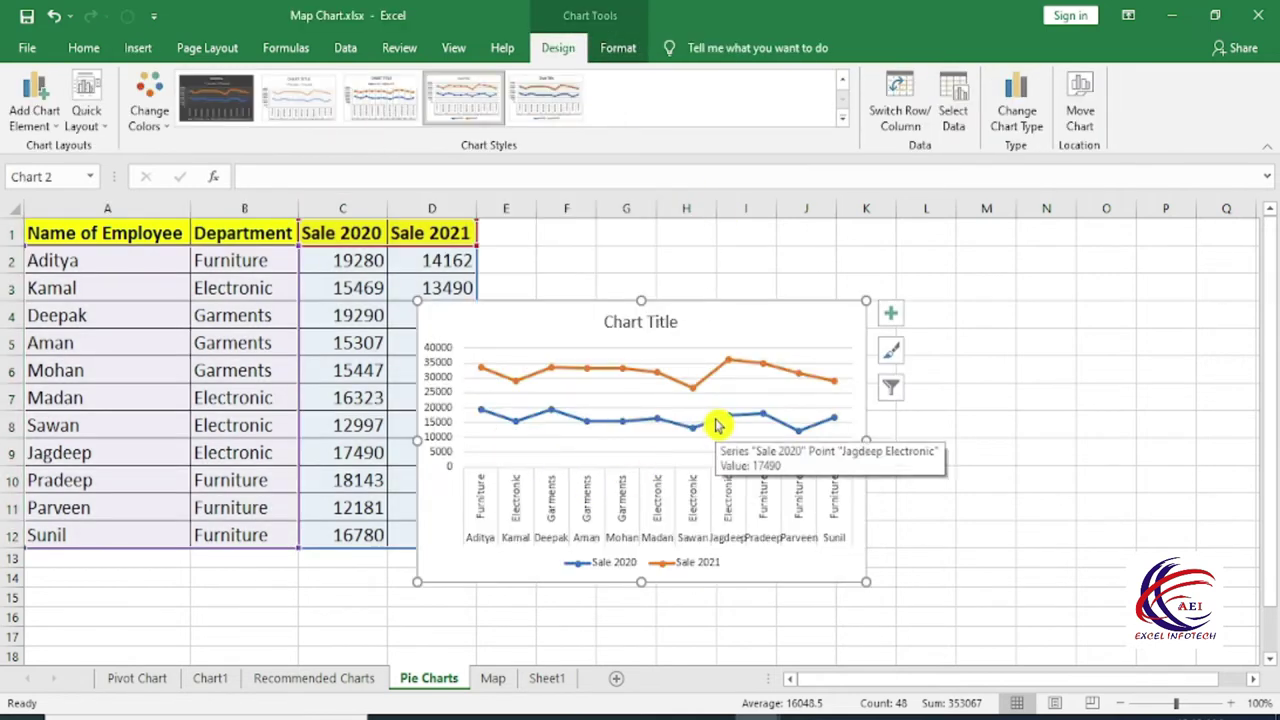
key("ctrl+z")
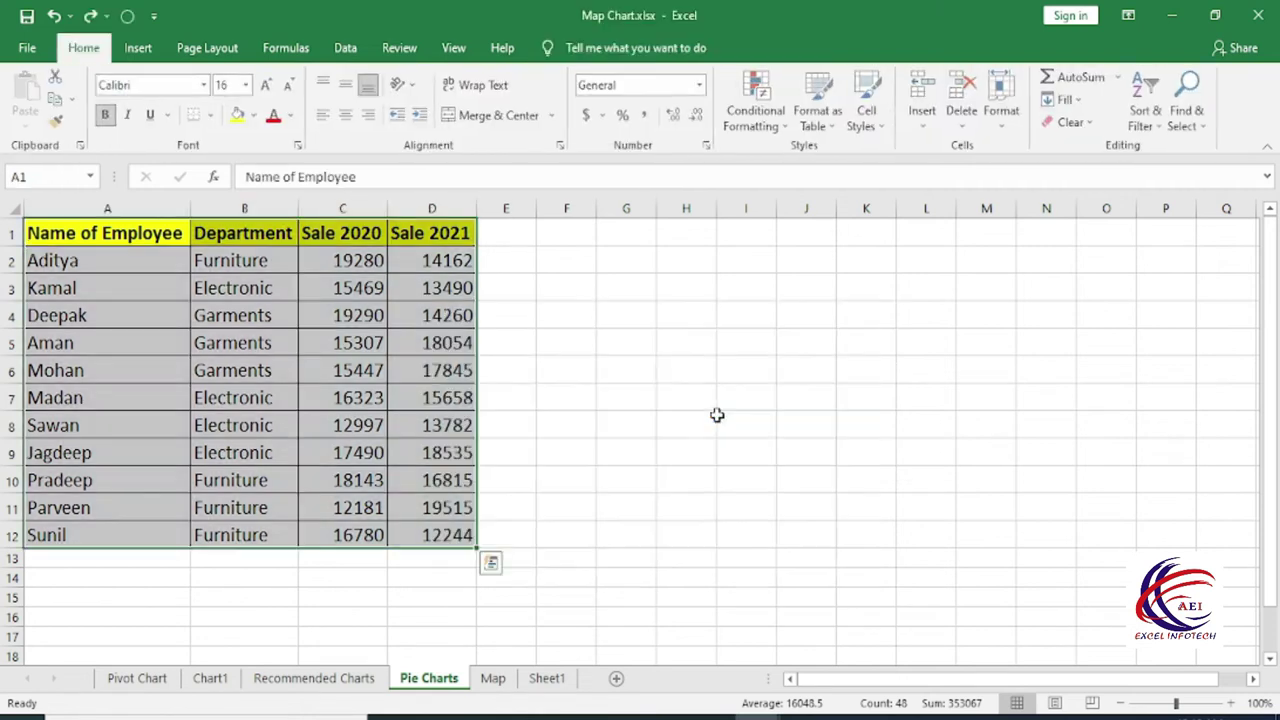
left_click(136, 48)
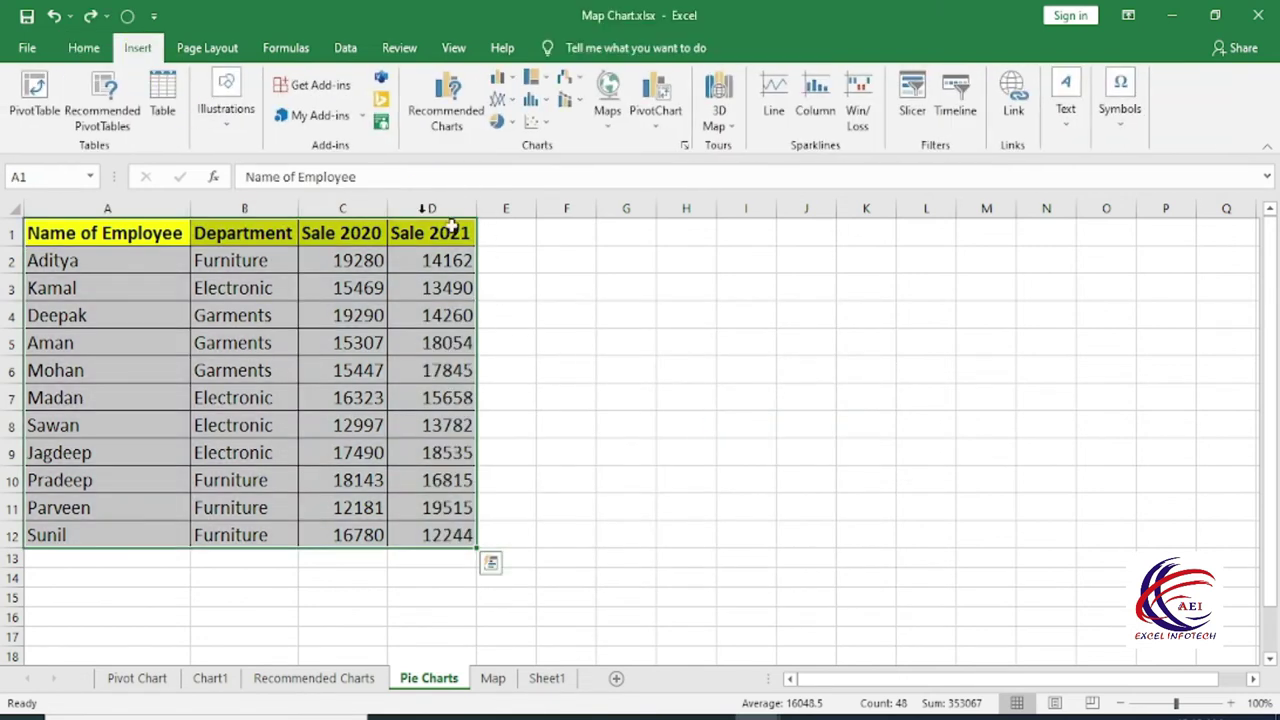
left_click(508, 124)
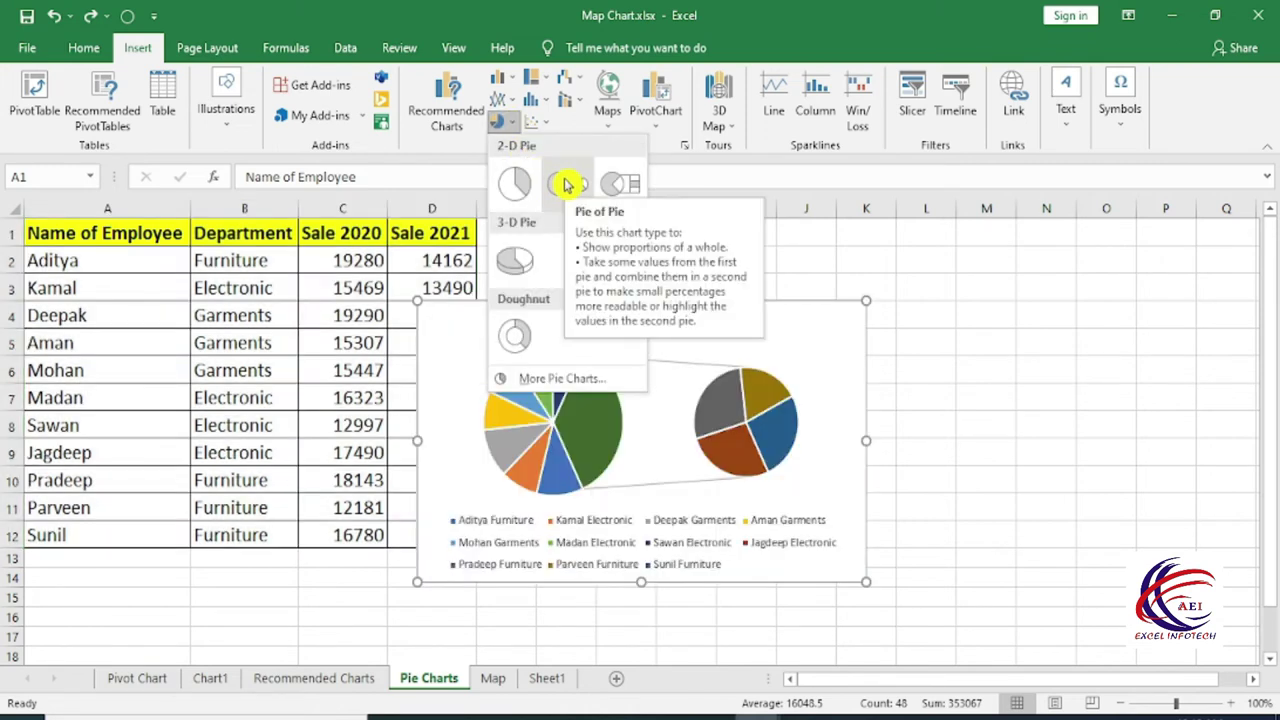
left_click(514, 183)
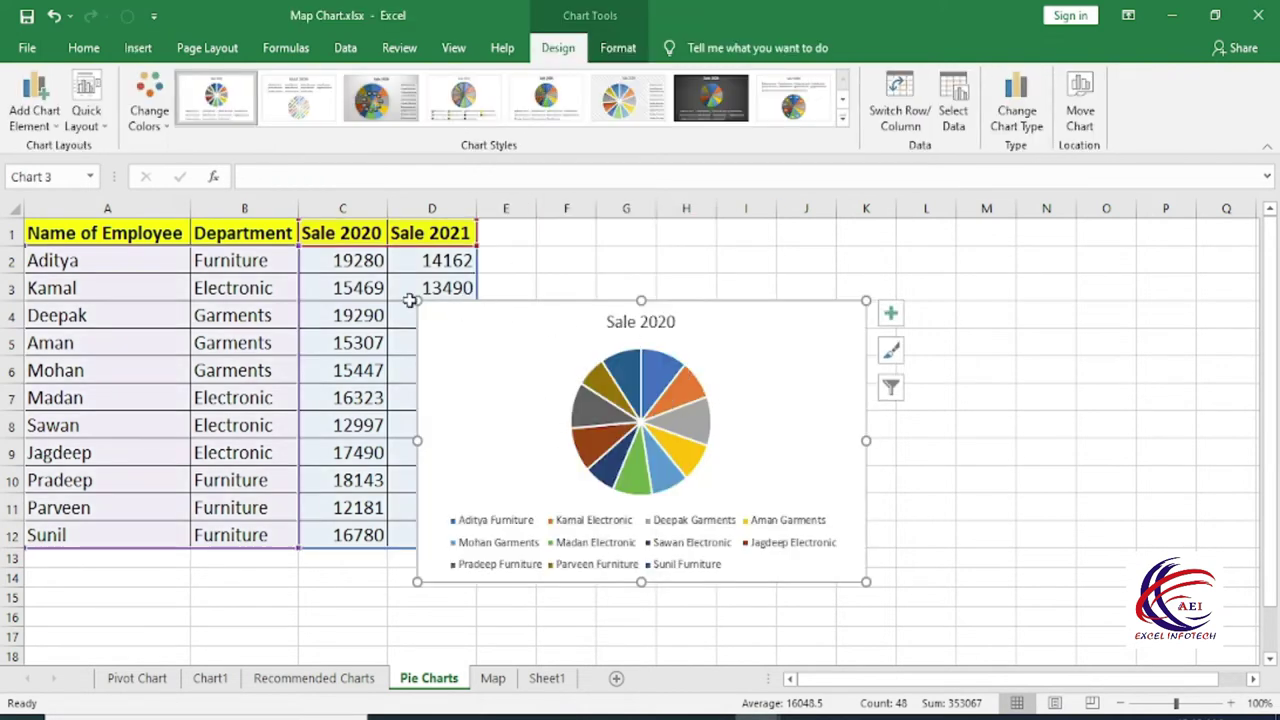
left_click_drag(414, 298, 309, 230)
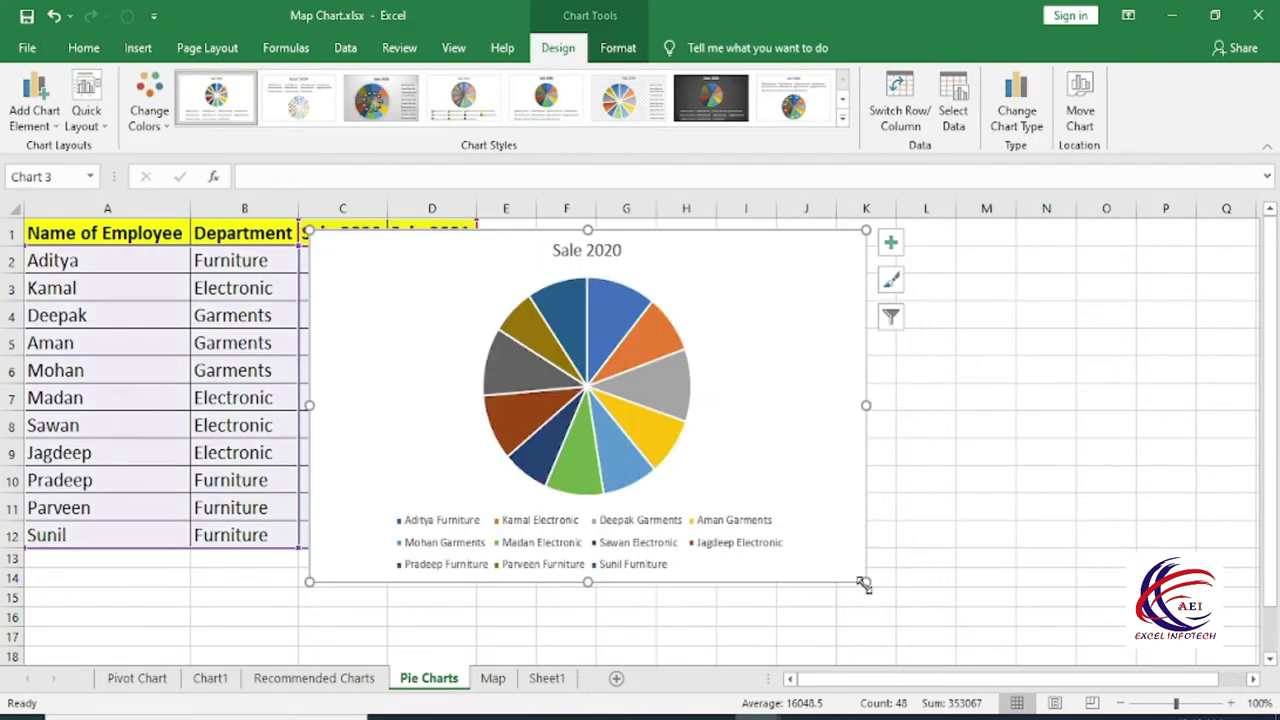
left_click_drag(864, 584, 984, 648)
left_click_drag(743, 514, 793, 478)
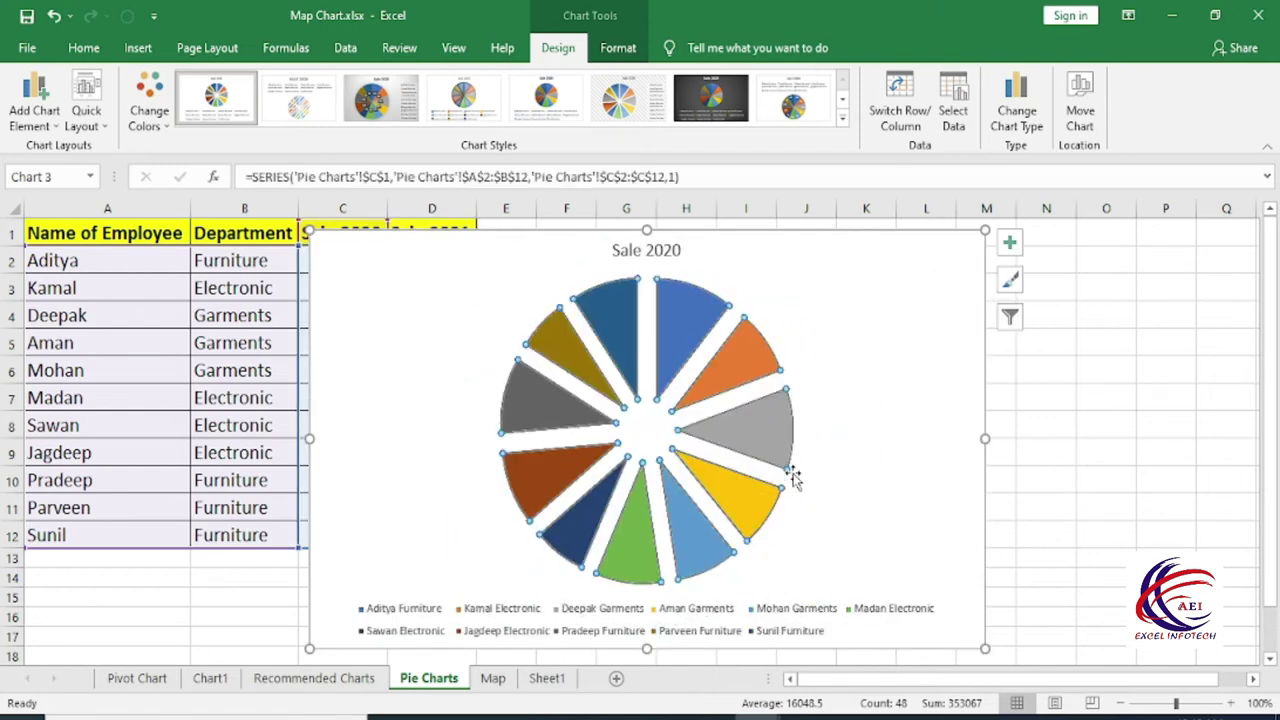
key("ctrl+z")
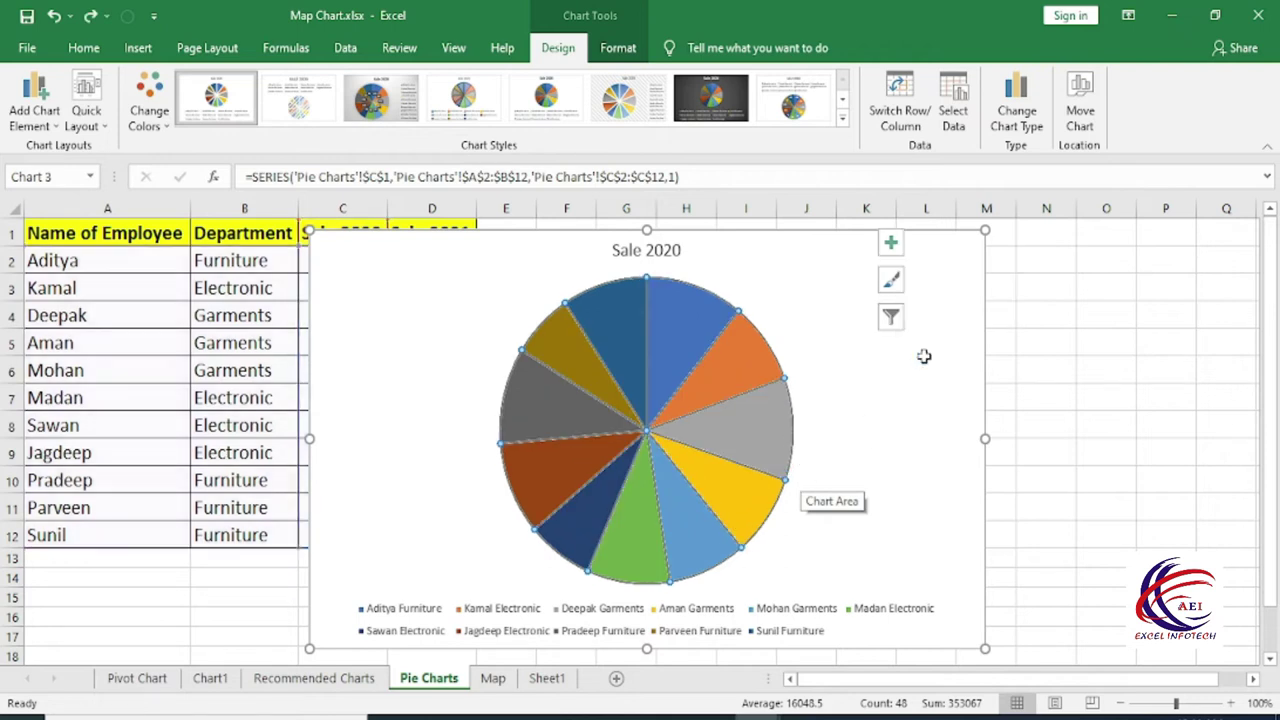
key("ctrl+z")
key("ctrl+z")
key("ctrl+z")
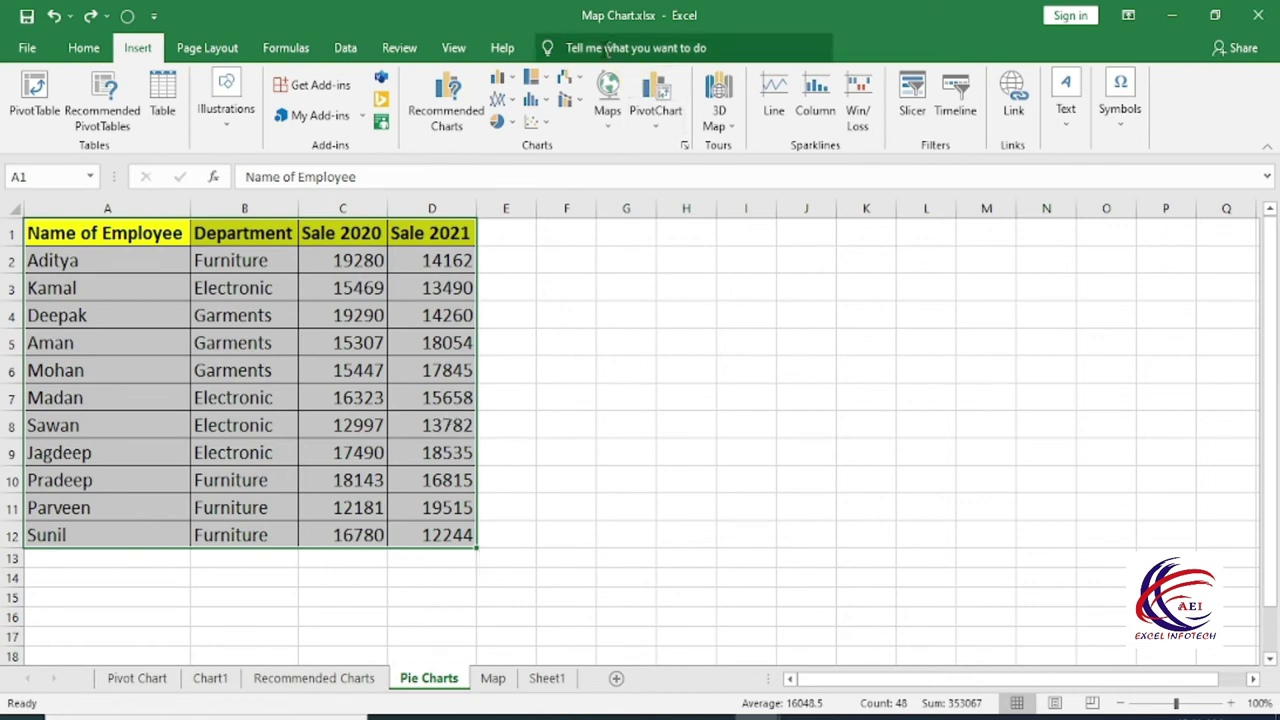
left_click(570, 77)
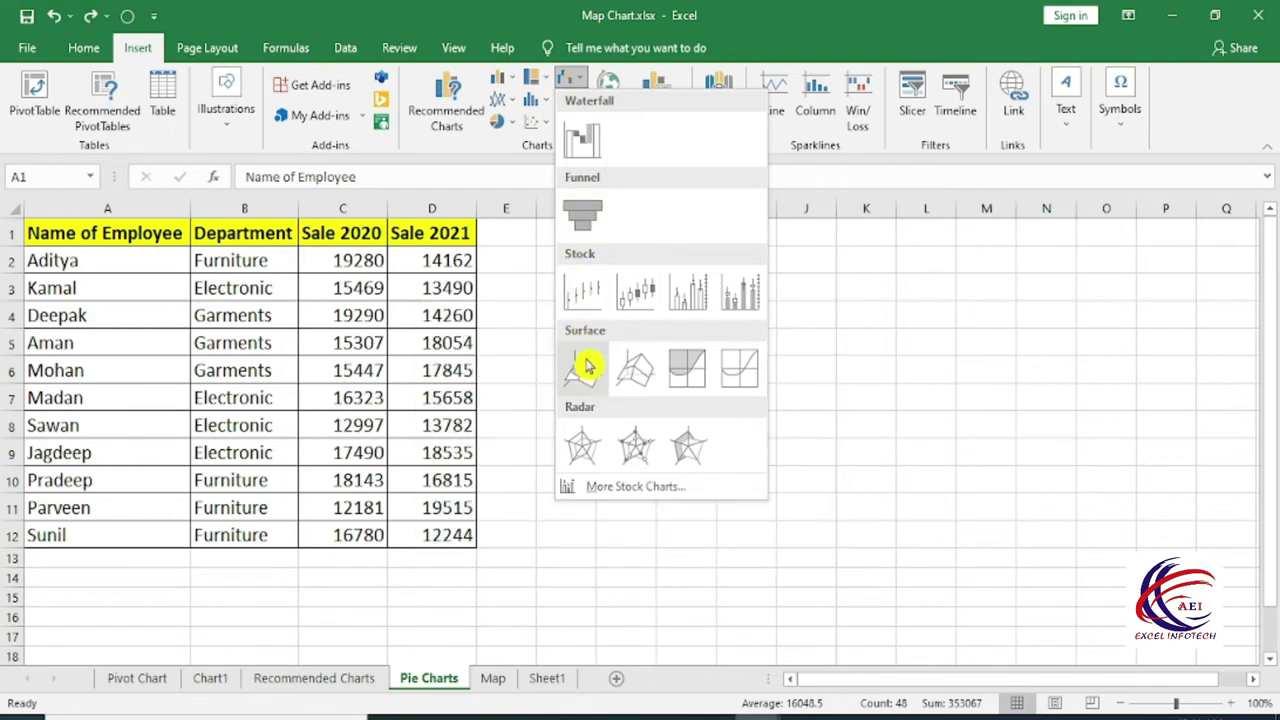
left_click(588, 368)
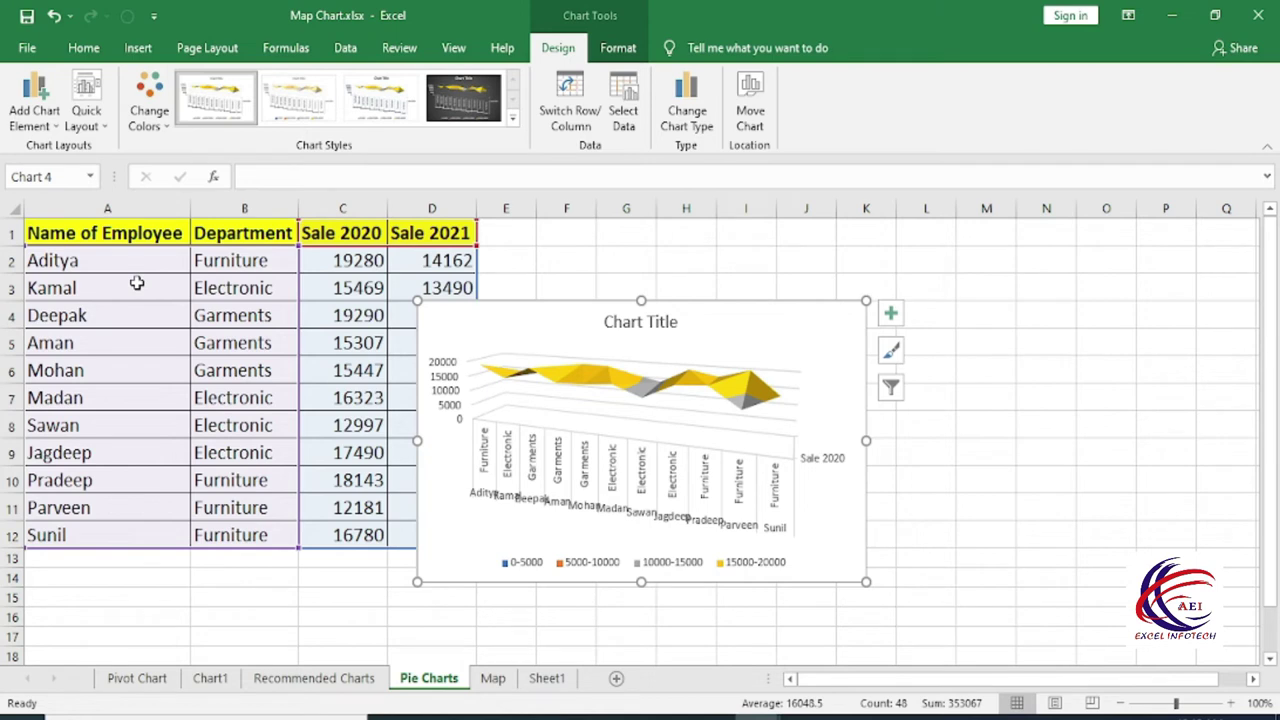
left_click(292, 102)
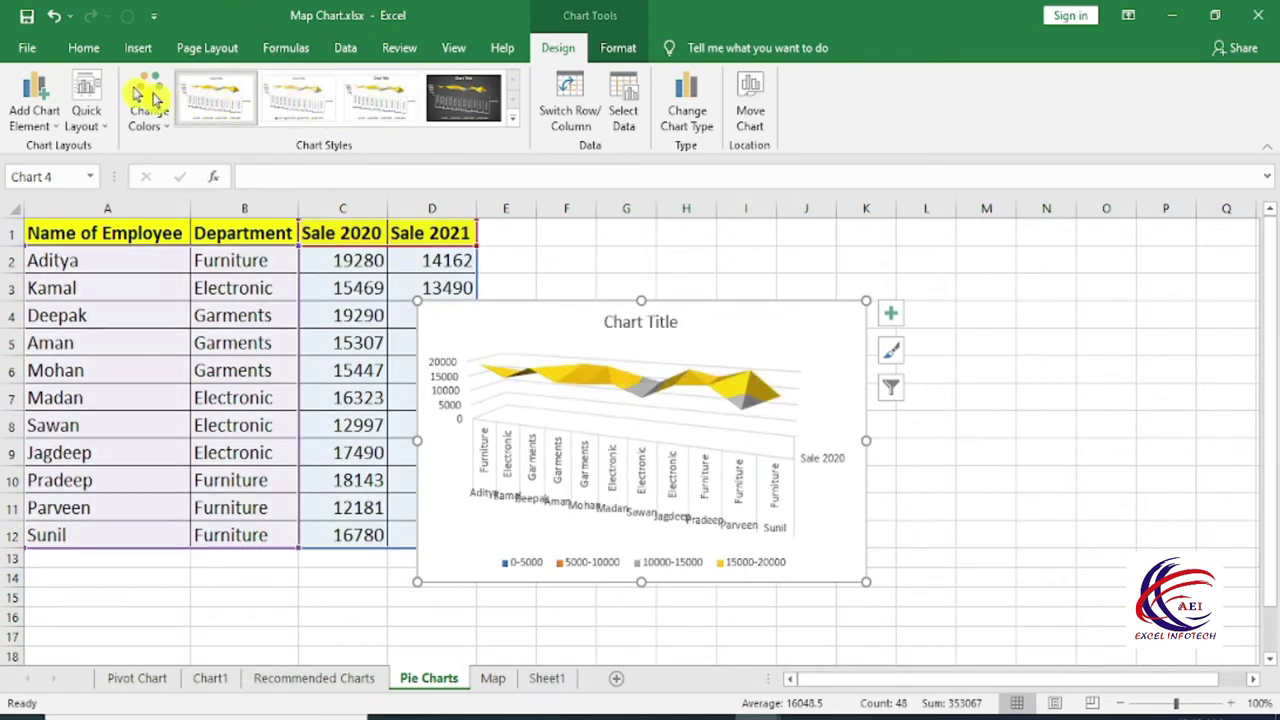
key("Delete")
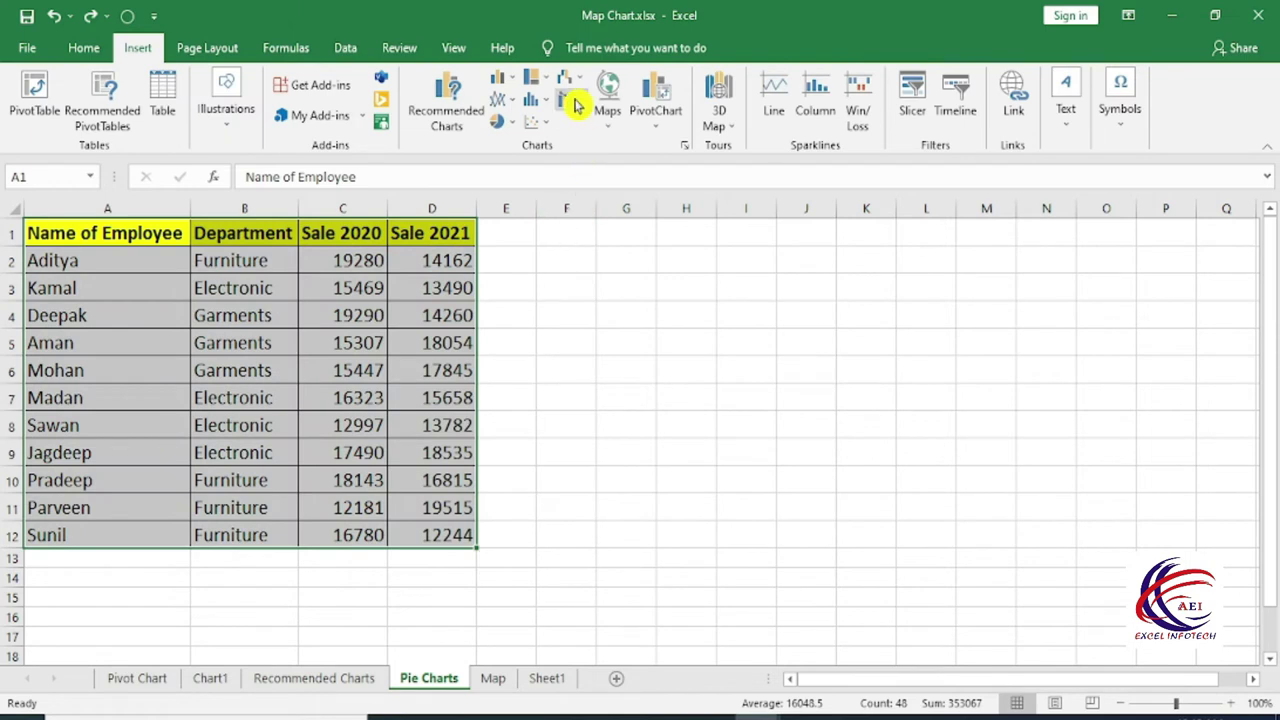
- Insert a Stacked Area - Clustered Column combo chart and move it right of the table
left_click(573, 102)
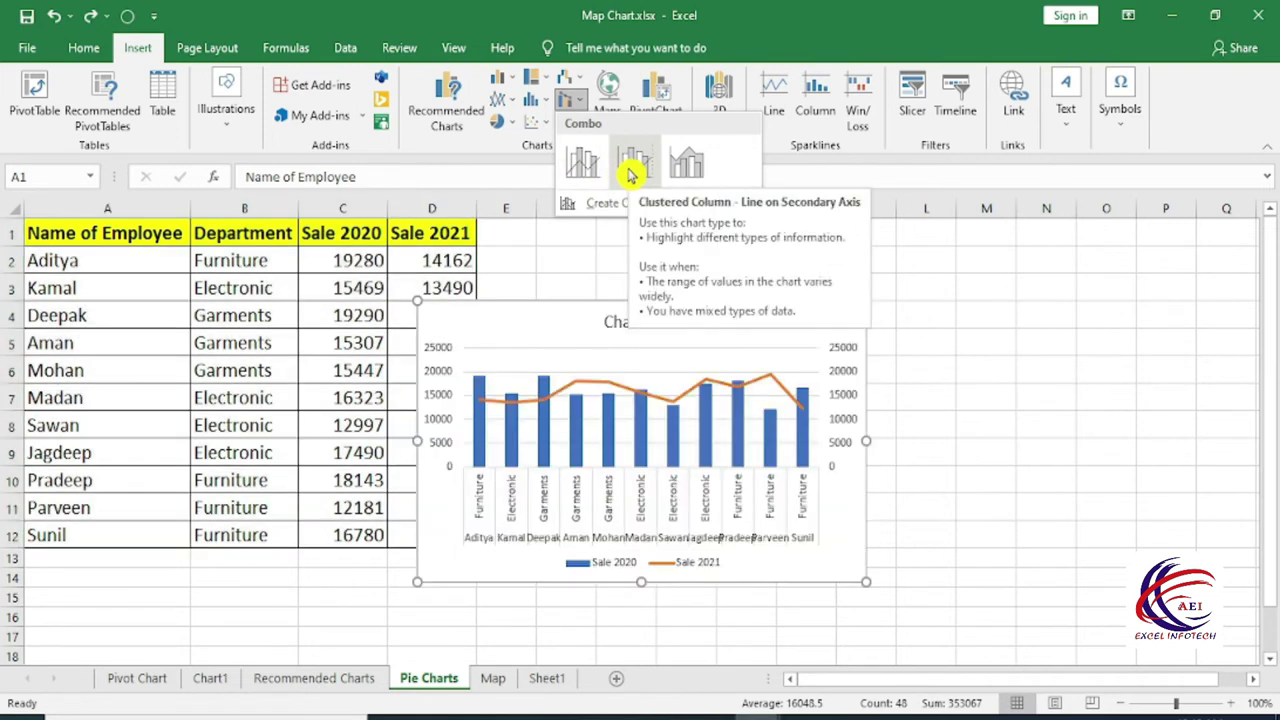
left_click(676, 168)
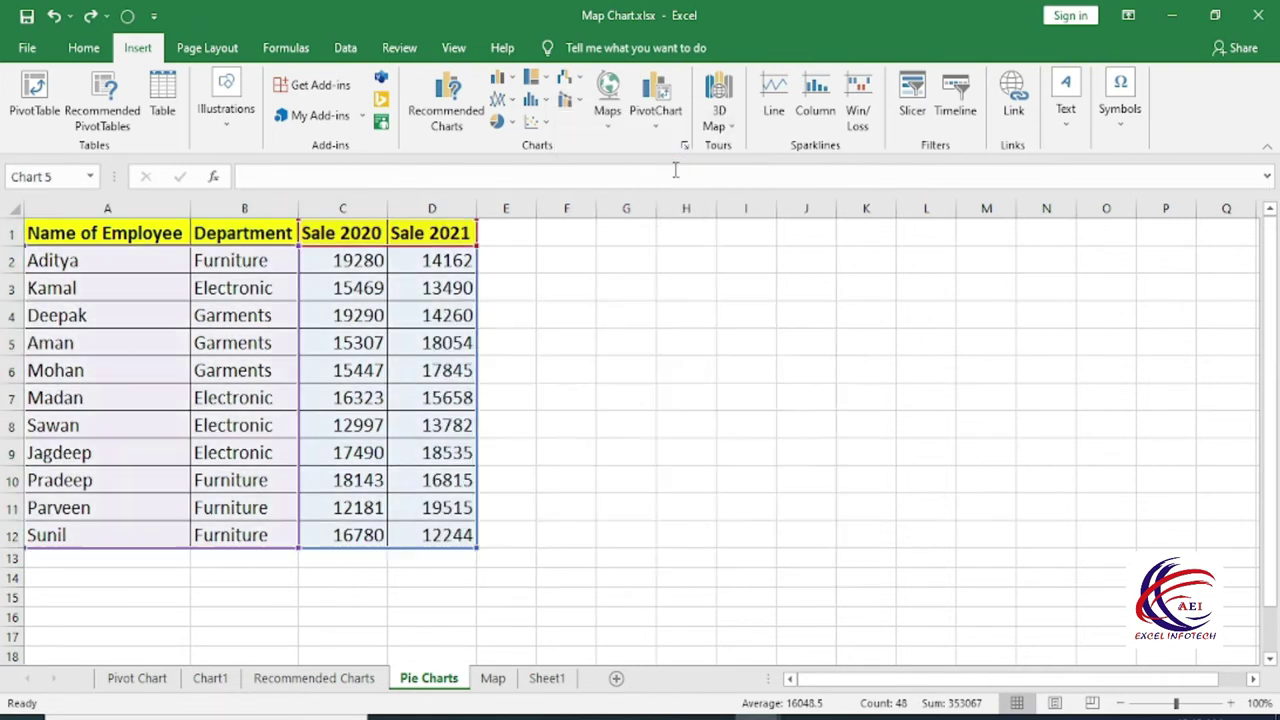
left_click_drag(543, 317, 638, 303)
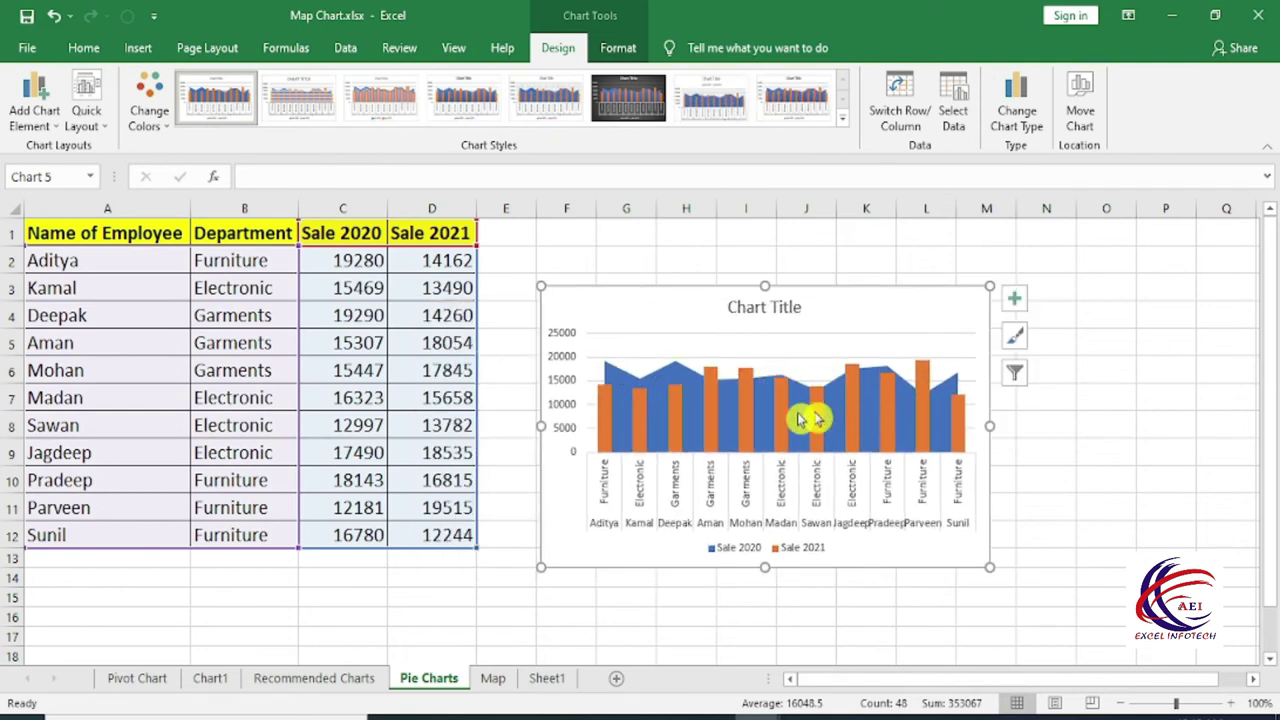
- Turn on axes, data labels and a data table for the combo chart
left_click(1016, 300)
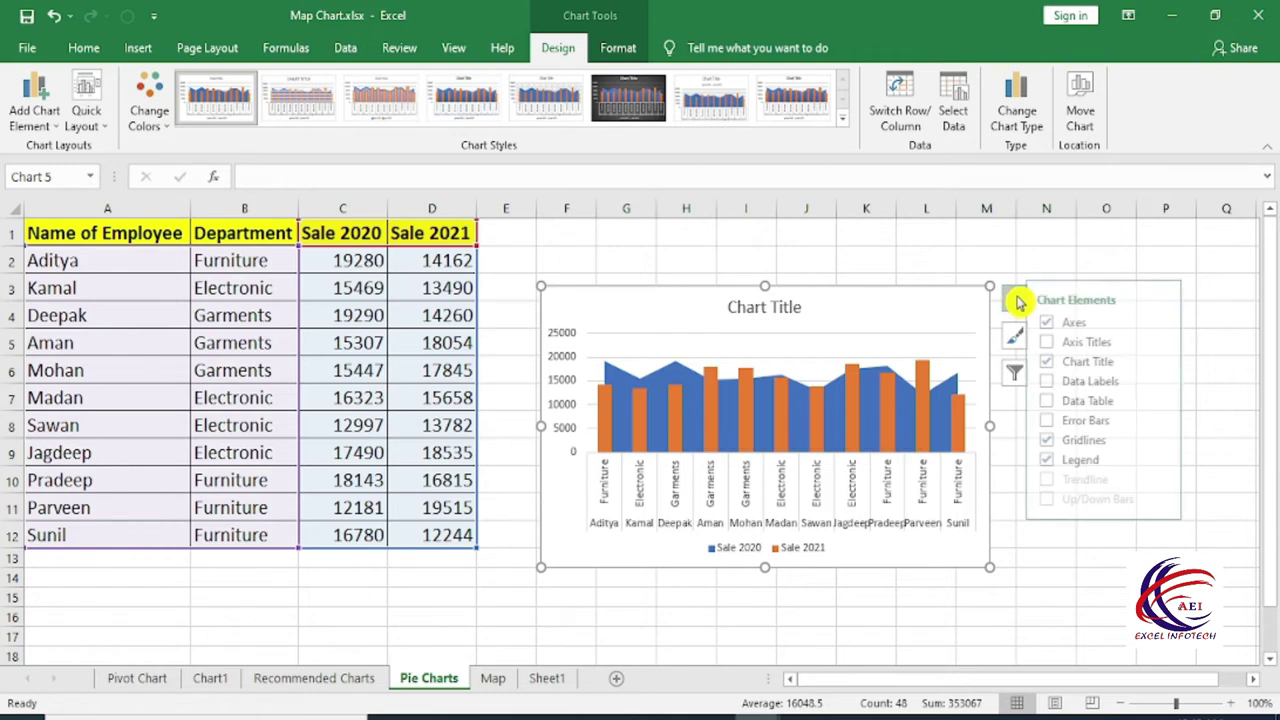
left_click(1059, 342)
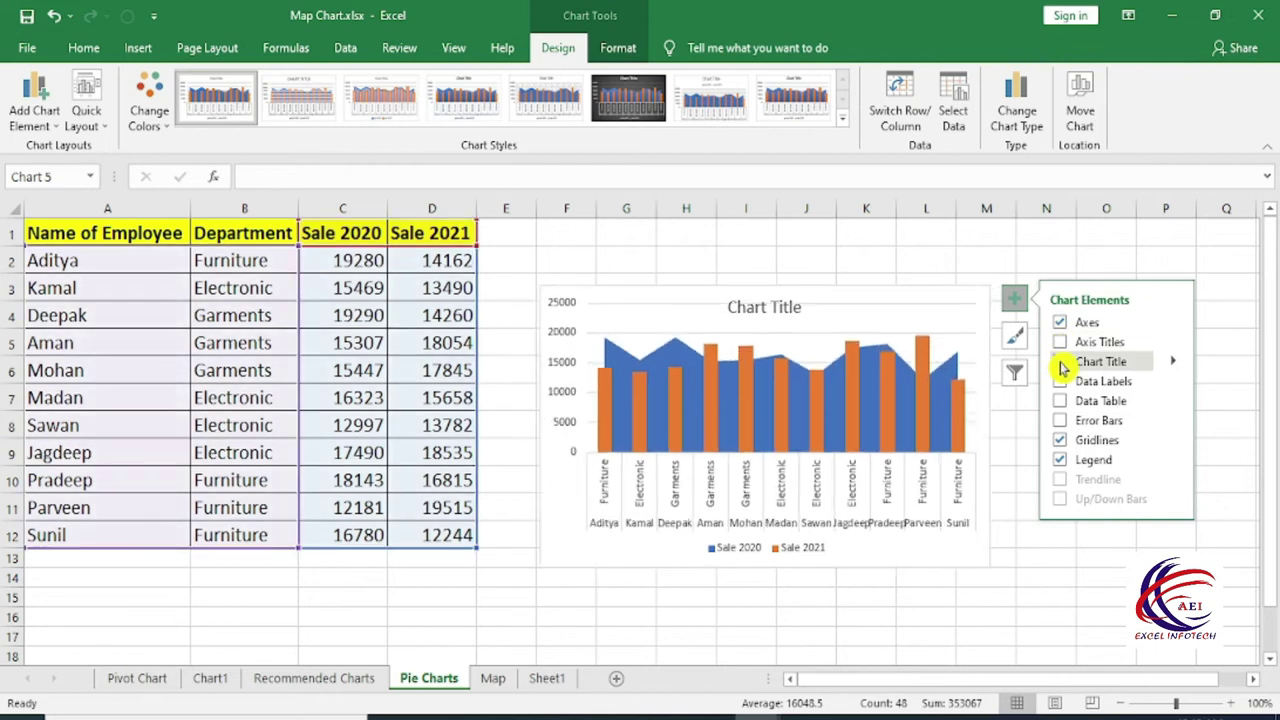
left_click(1059, 362)
left_click(1060, 382)
left_click(1060, 401)
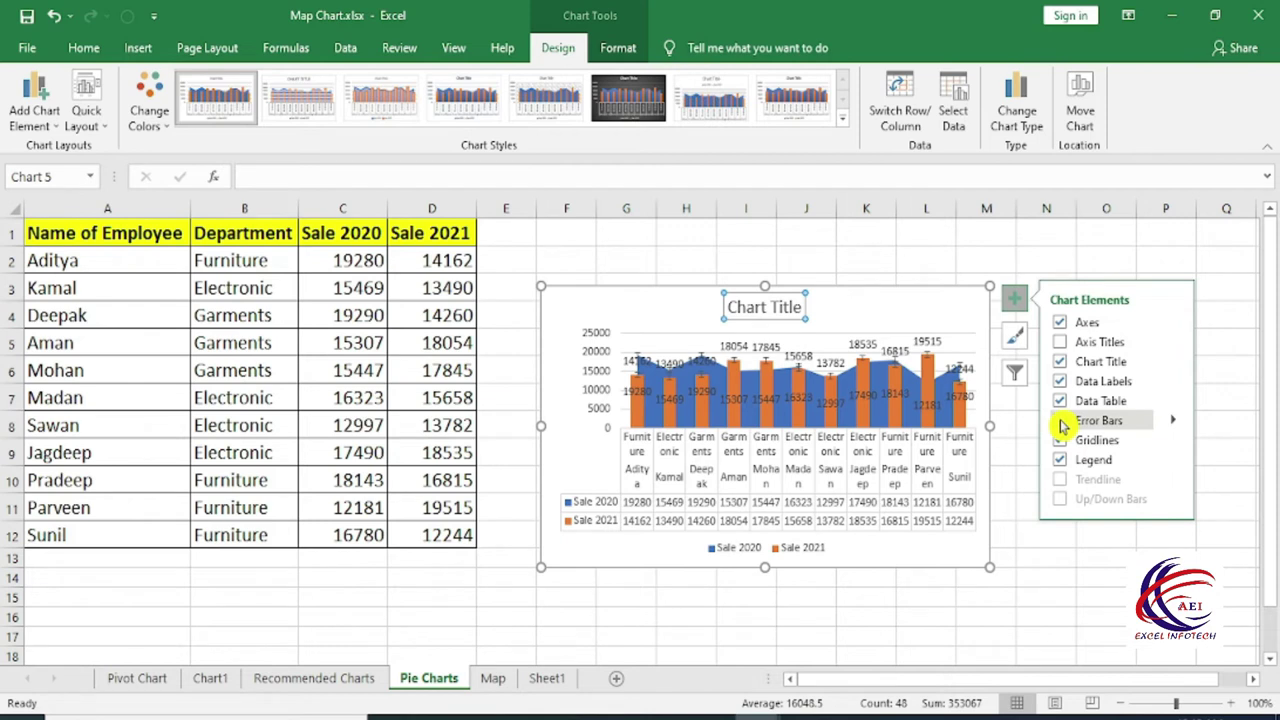
left_click(138, 47)
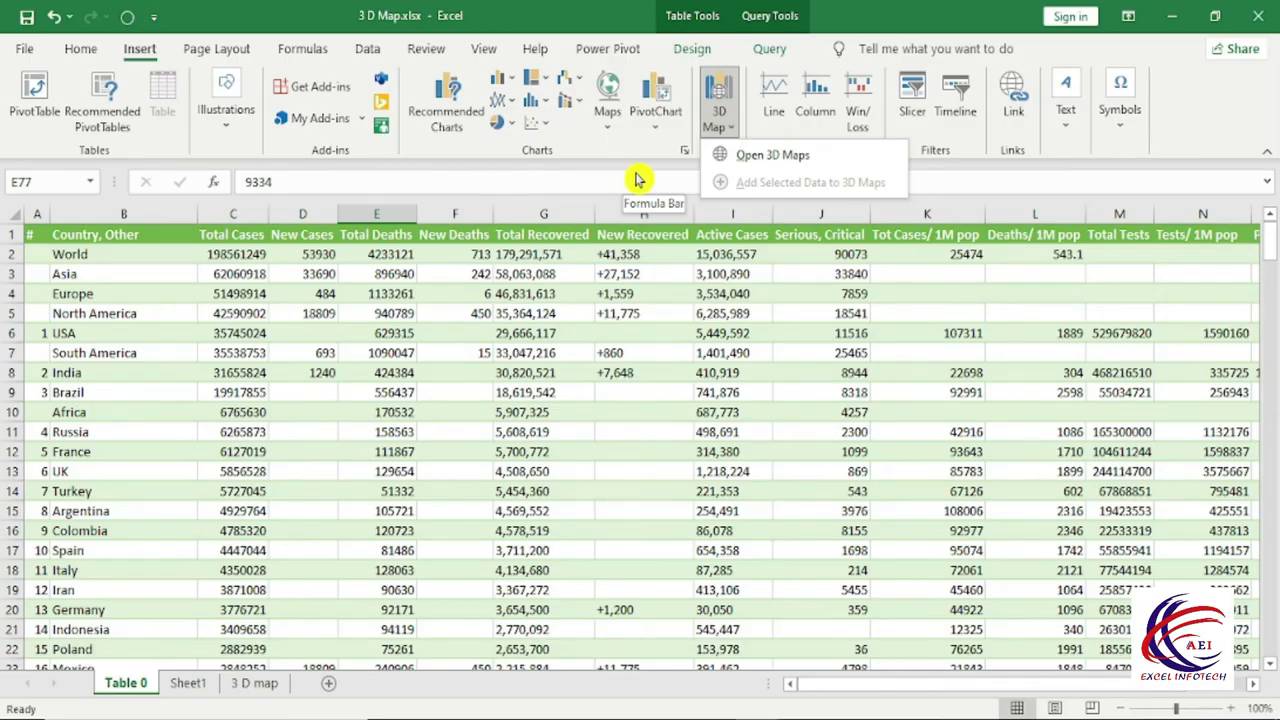
- Select the Total Deaths figures from World down to Turkey in the case table
left_click(340, 395)
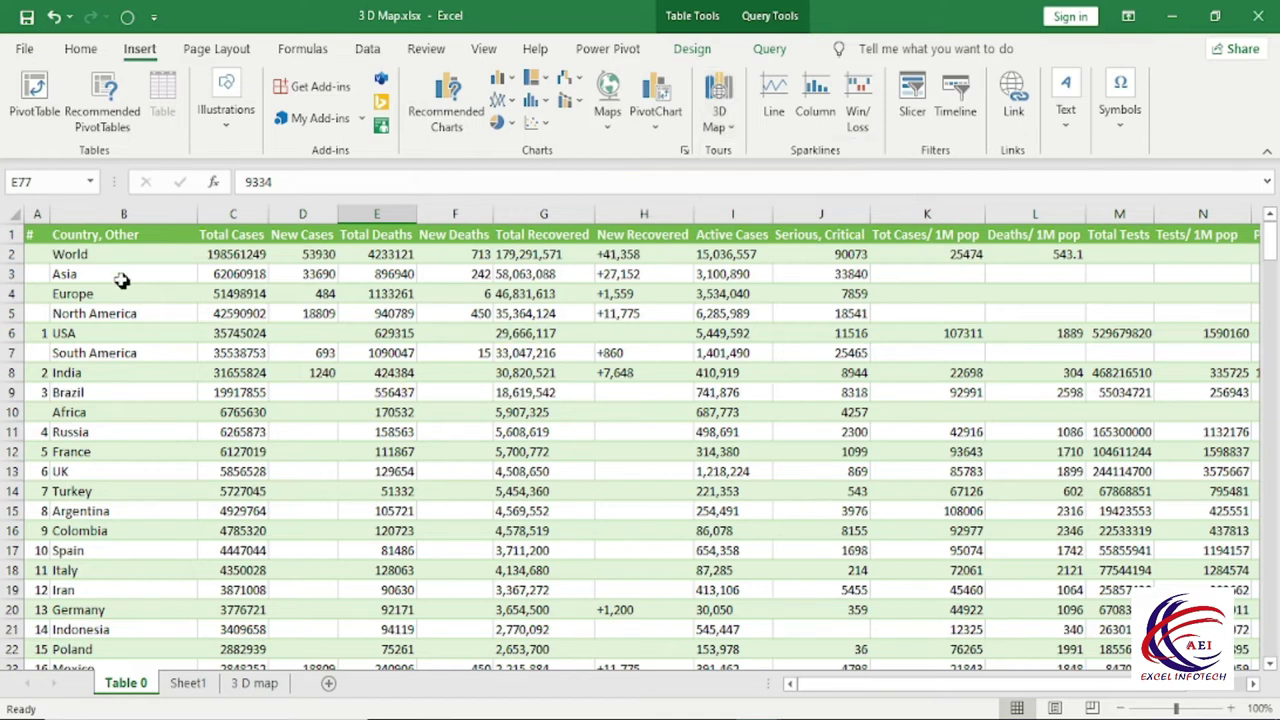
left_click_drag(120, 280, 232, 313)
left_click_drag(70, 254, 705, 612)
left_click(302, 352)
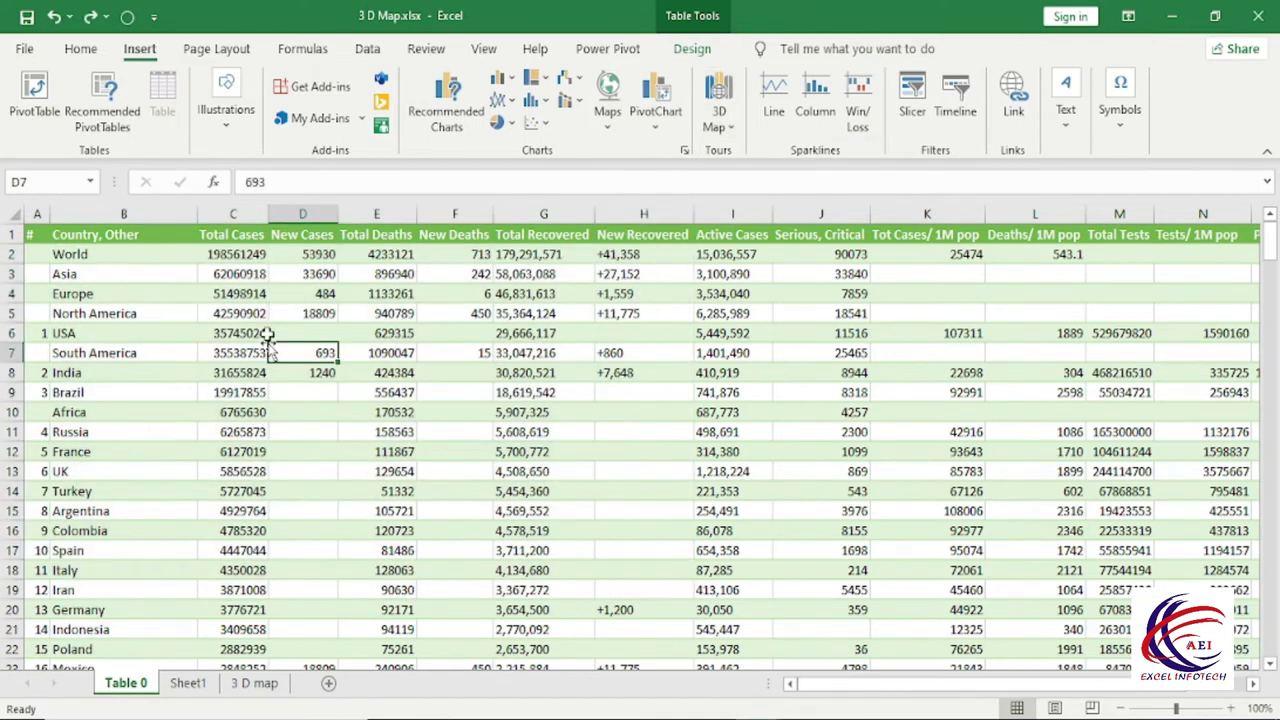
left_click_drag(240, 254, 250, 560)
left_click_drag(302, 254, 302, 412)
left_click_drag(396, 256, 410, 492)
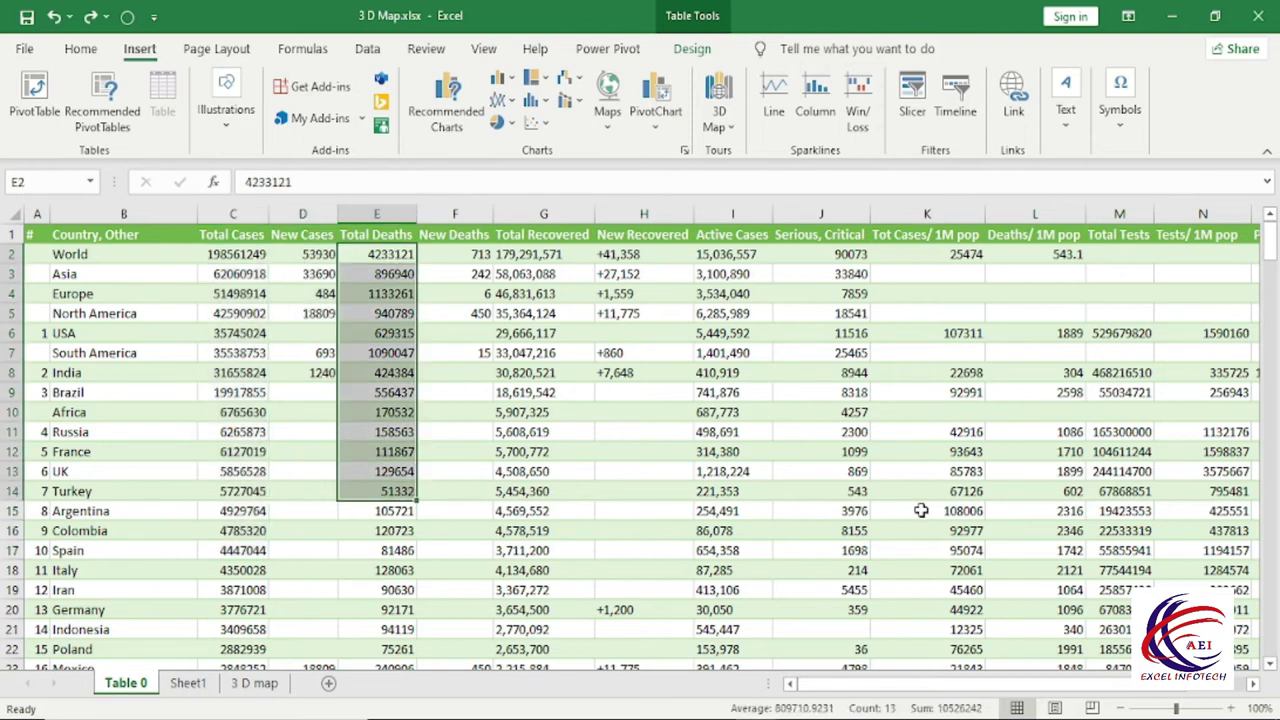
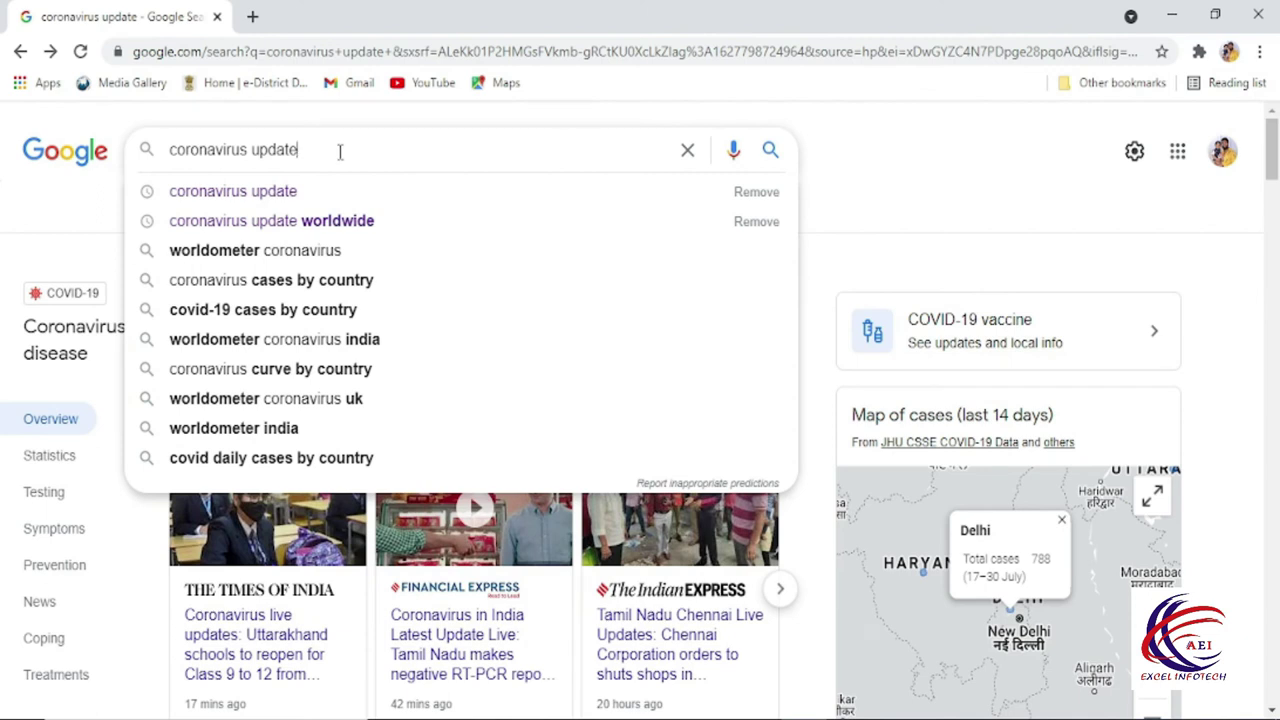
- Search Google for 'coronavirus update' and scroll to the worldometers.info COVID Live Update result
key("Return")
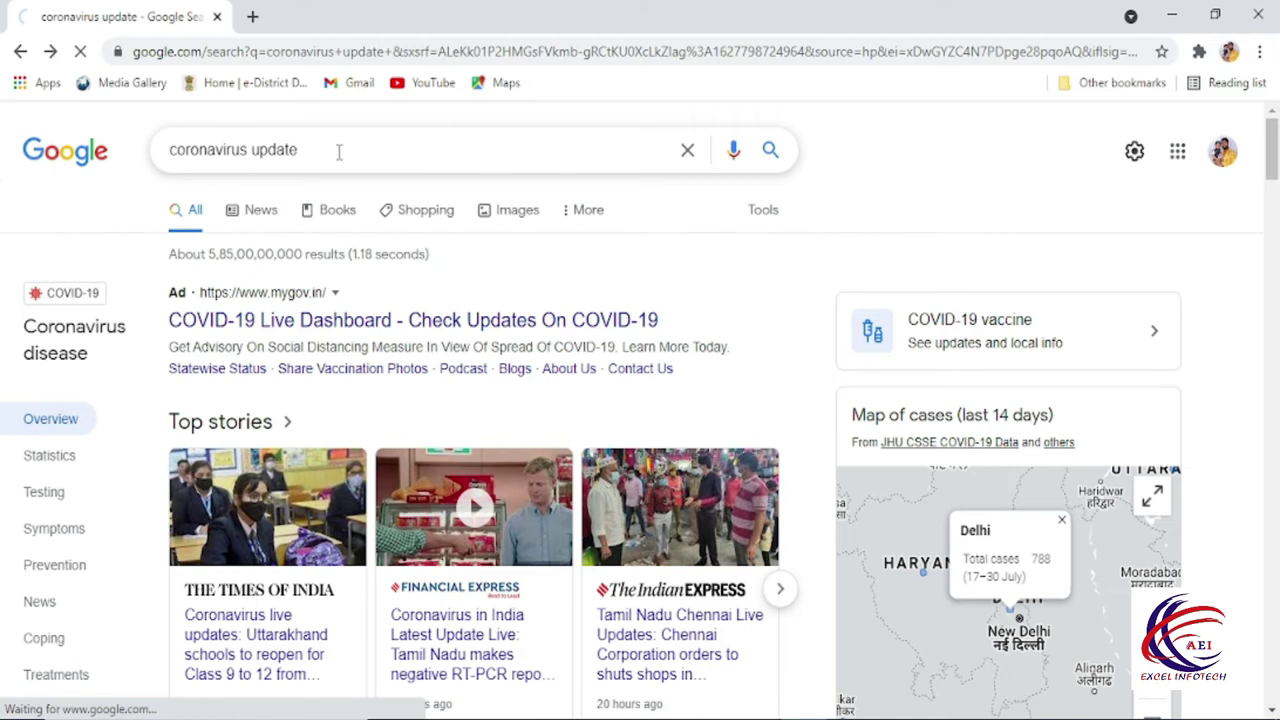
scroll(333, 418, "down", 1)
scroll(340, 445, "down", 3)
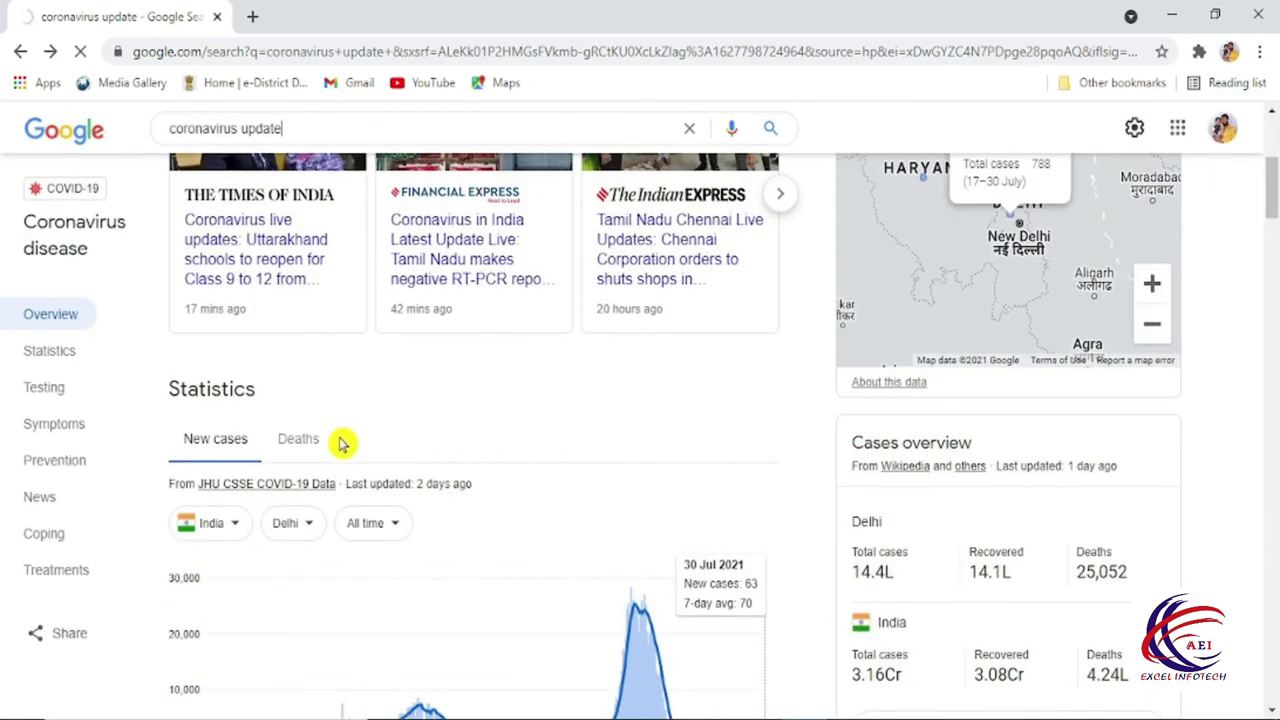
scroll(366, 477, "down", 3)
scroll(366, 477, "down", 1)
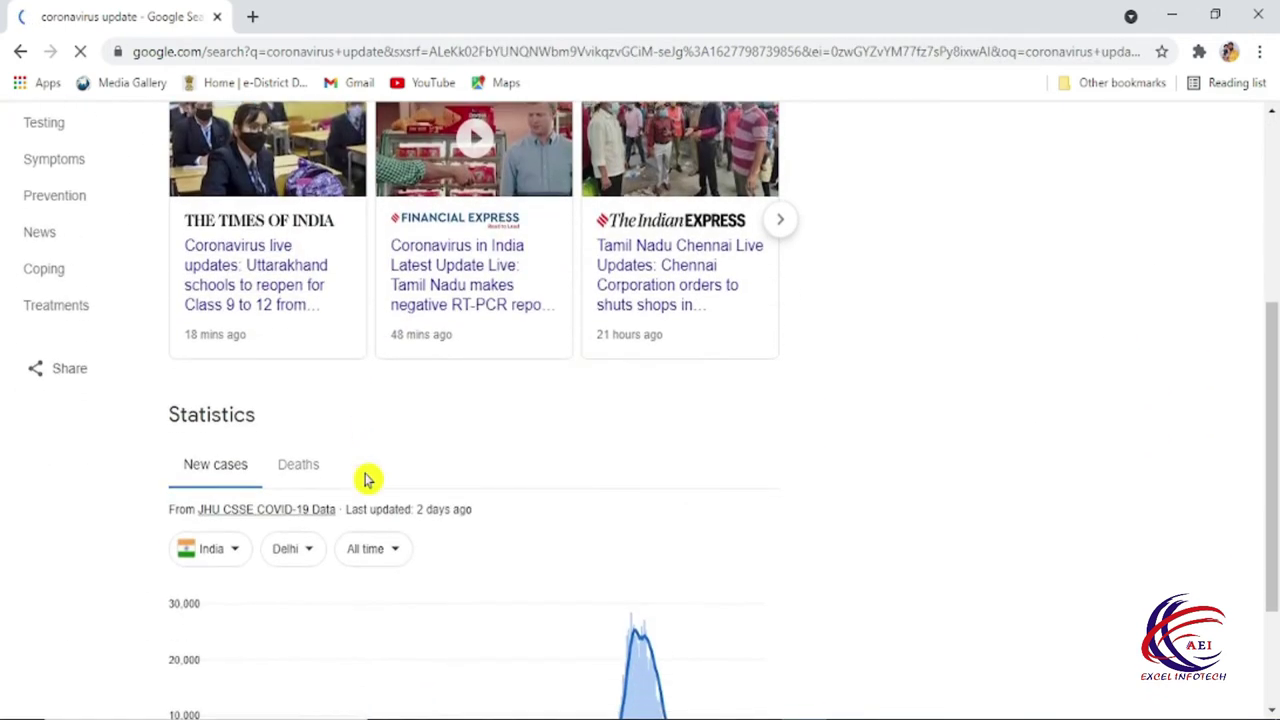
scroll(366, 480, "down", 2)
scroll(366, 477, "down", 2)
scroll(366, 477, "down", 3)
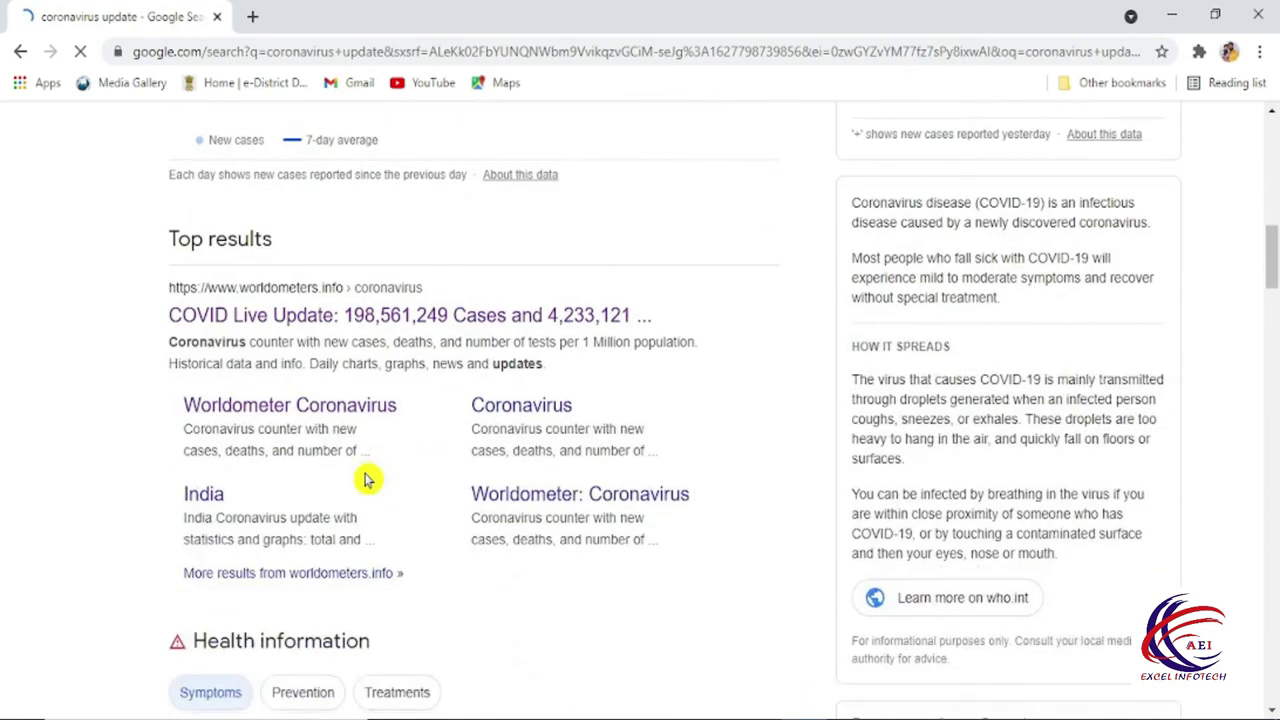
- Open the worldometers.info result and scroll down through its country-by-country case table
left_click(362, 313)
scroll(400, 414, "down", 2)
scroll(404, 414, "down", 2)
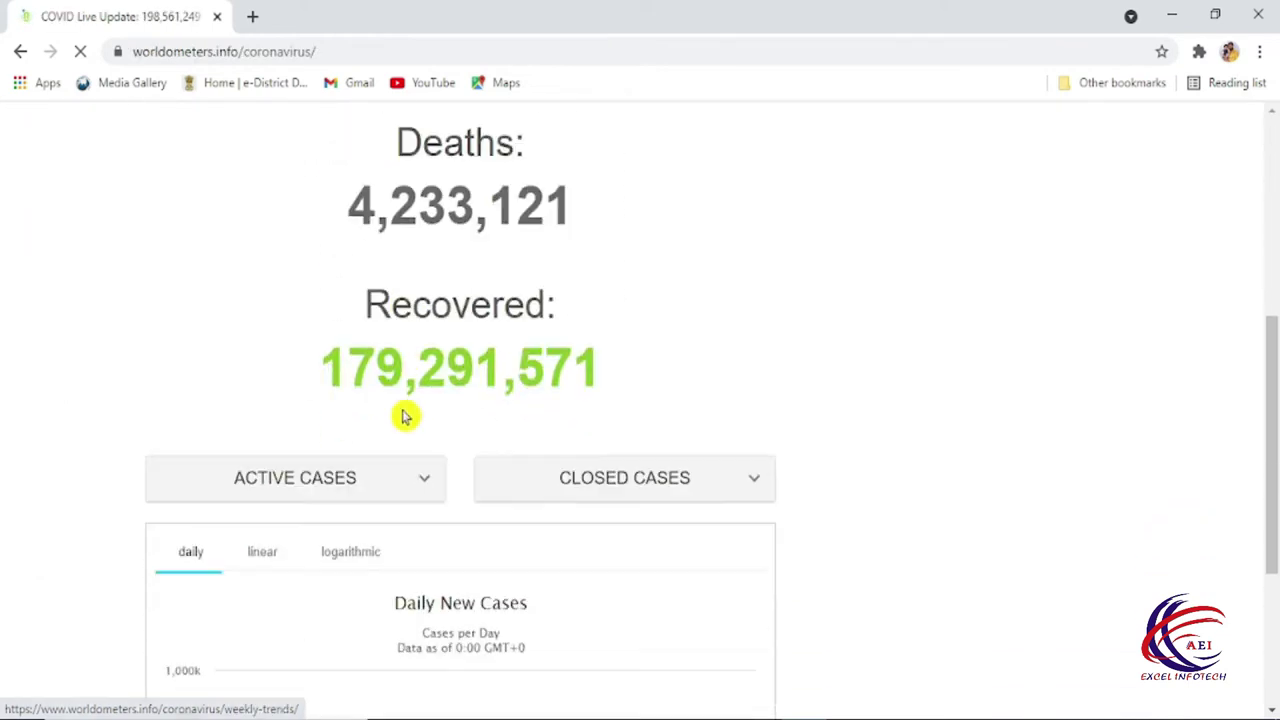
scroll(408, 428, "down", 3)
scroll(414, 443, "down", 4)
scroll(417, 451, "down", 2)
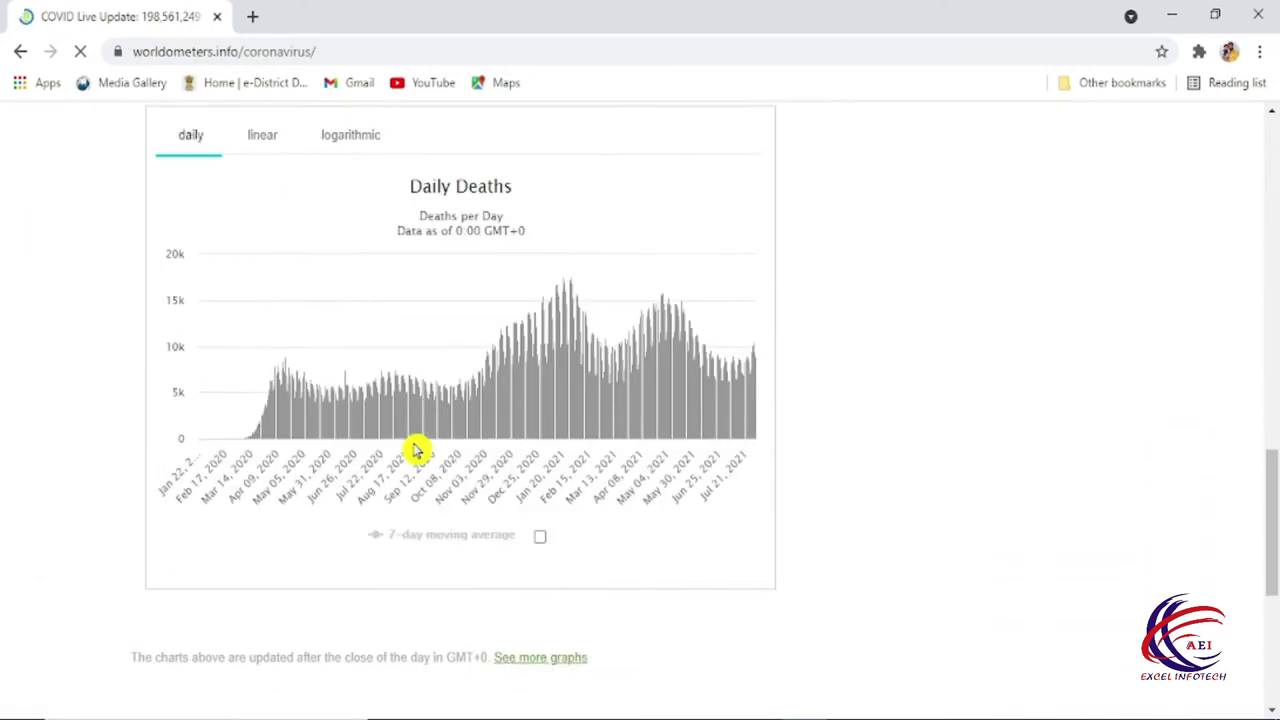
scroll(417, 449, "down", 2)
scroll(417, 451, "down", 1)
scroll(417, 451, "down", 4)
scroll(417, 451, "down", 2)
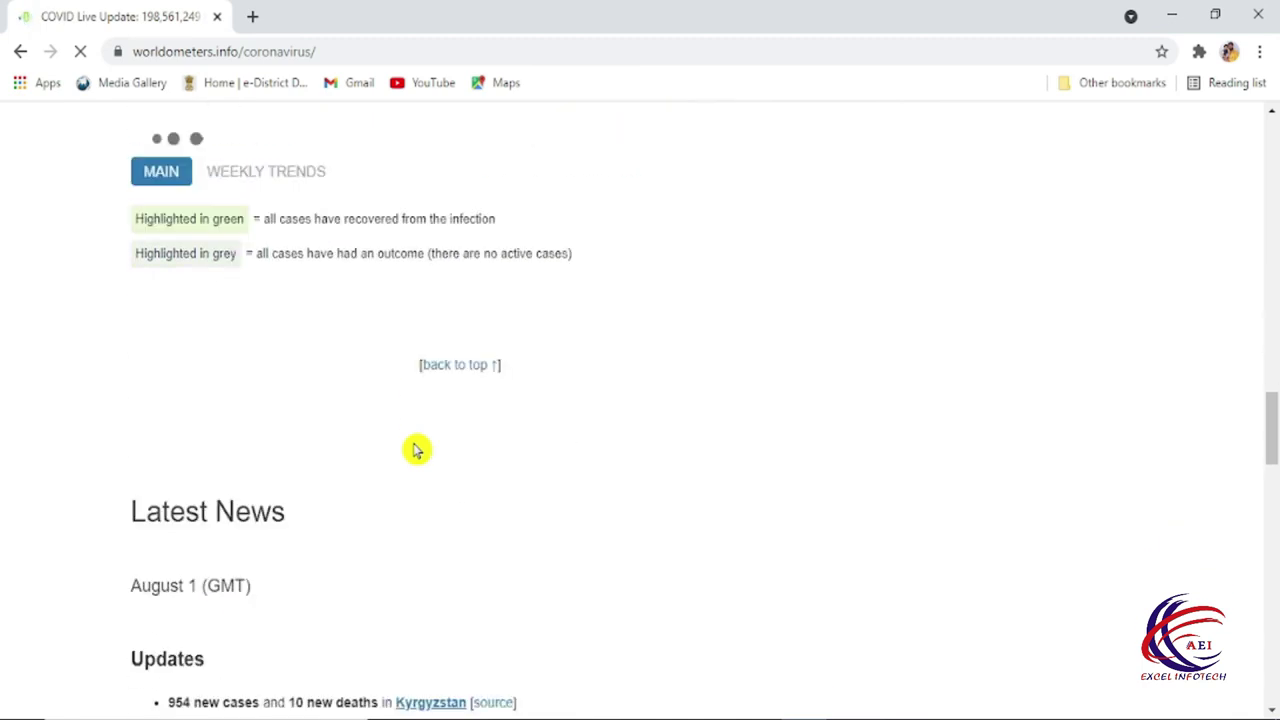
scroll(417, 451, "down", 4)
scroll(417, 451, "down", 2)
scroll(417, 451, "down", 5)
scroll(417, 451, "down", 1)
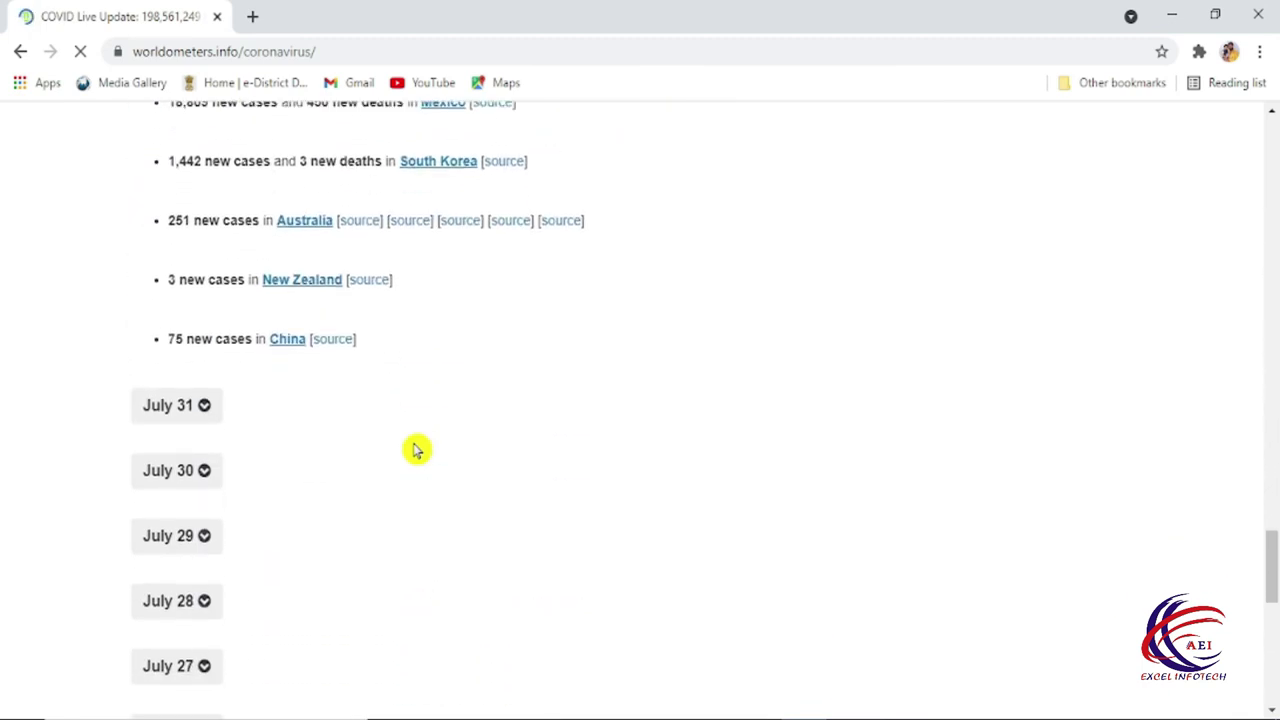
scroll(417, 451, "down", 4)
scroll(417, 451, "down", 3)
- Scroll back up the Worldometers page and copy its web address
scroll(417, 451, "up", 4)
scroll(417, 451, "up", 3)
scroll(417, 451, "up", 4)
scroll(417, 451, "up", 2)
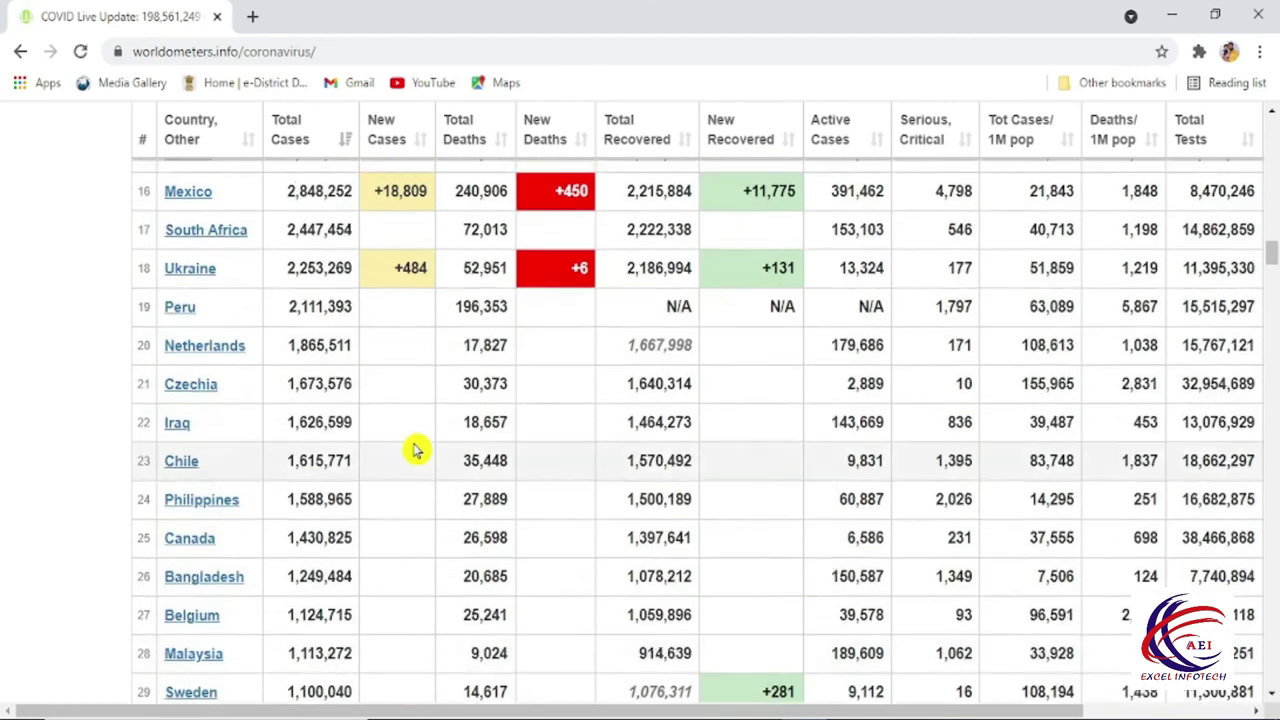
scroll(417, 451, "up", 3)
scroll(417, 451, "up", 3)
scroll(417, 451, "up", 1)
scroll(417, 451, "up", 2)
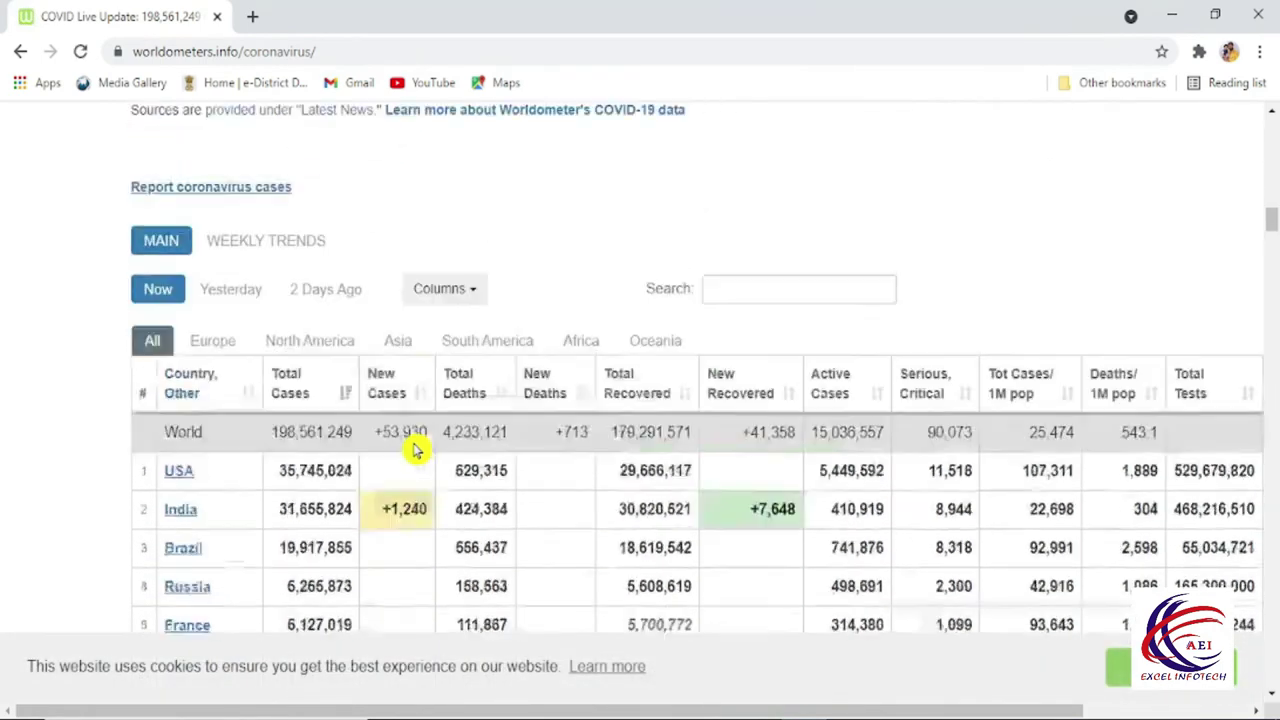
scroll(417, 451, "up", 1)
scroll(417, 451, "down", 1)
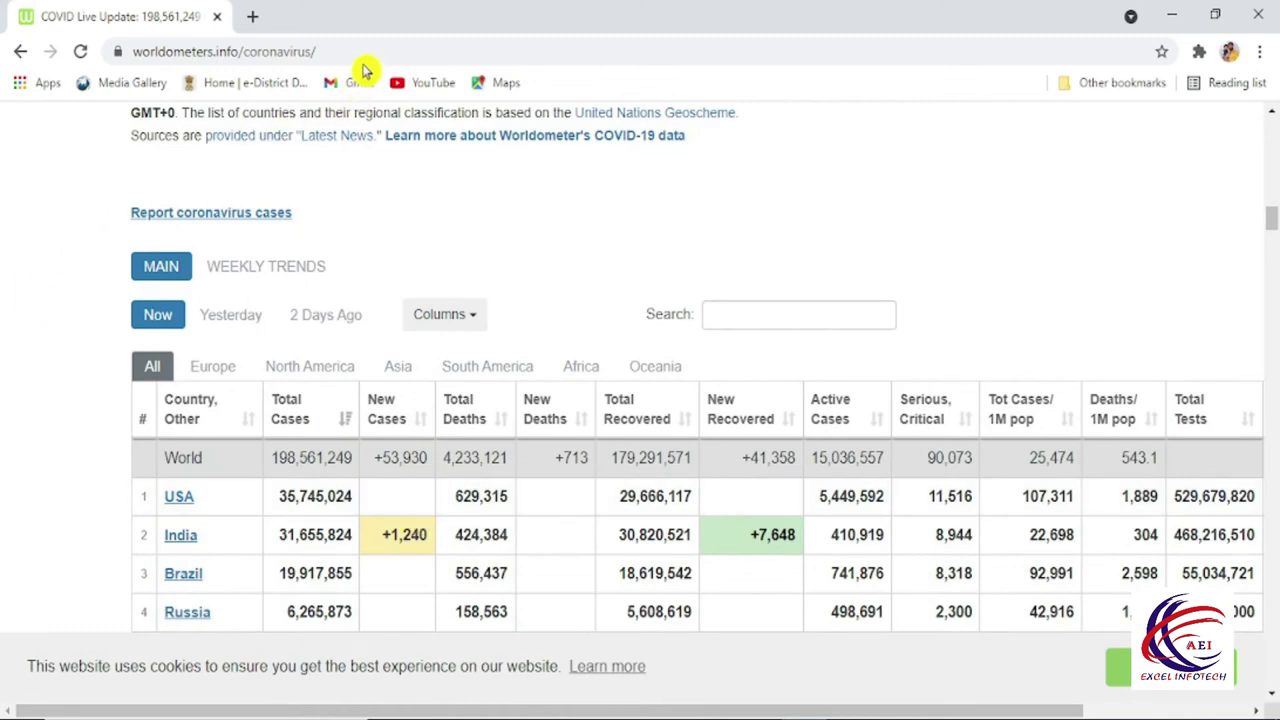
left_click(358, 51)
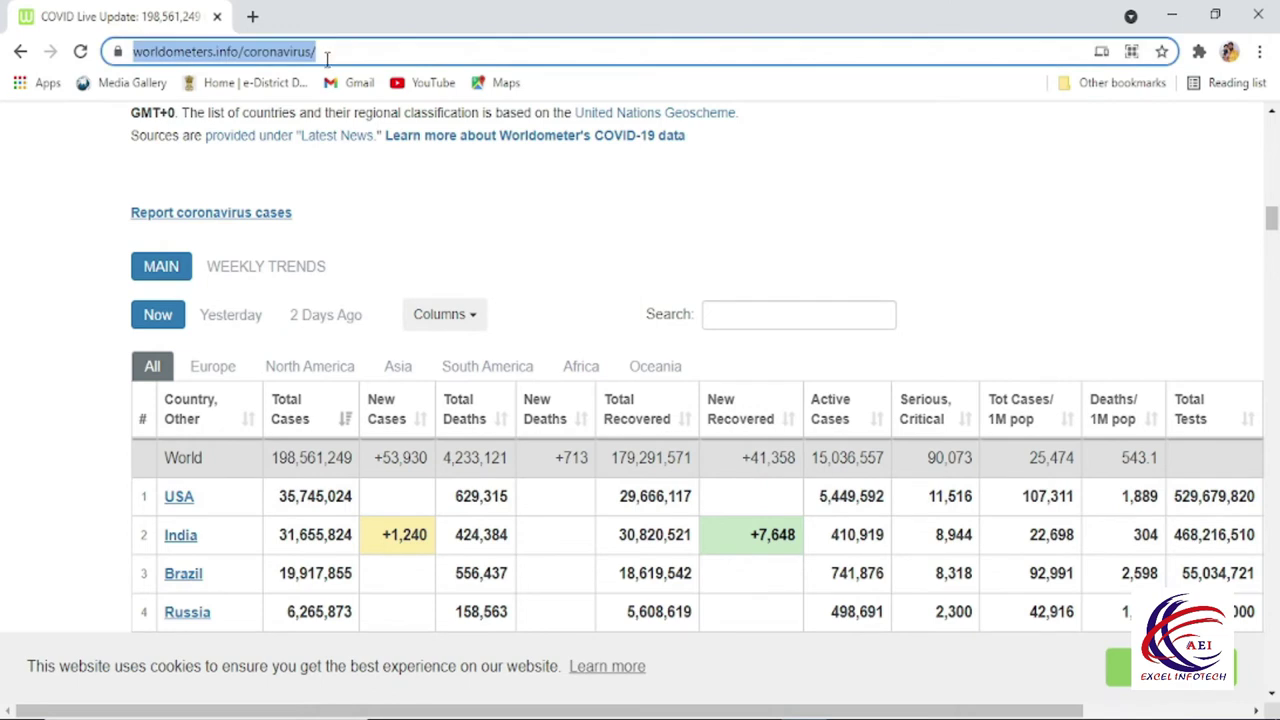
left_click(556, 322)
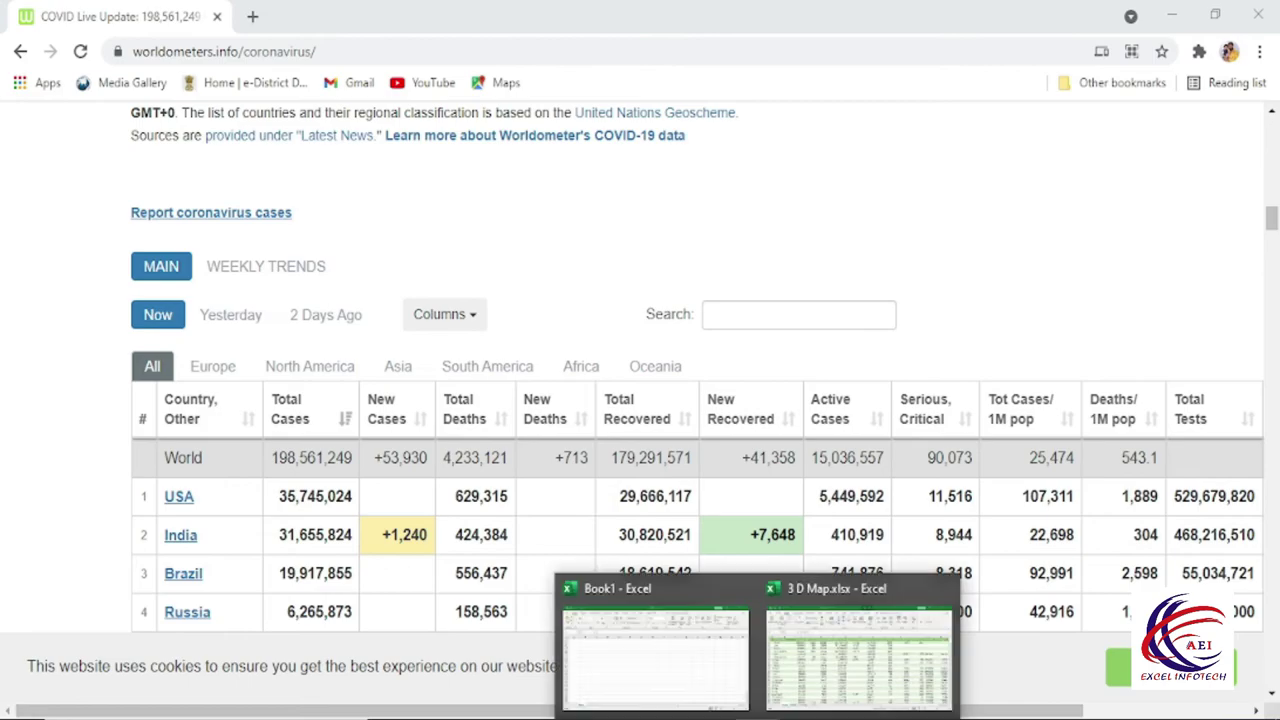
left_click(666, 666)
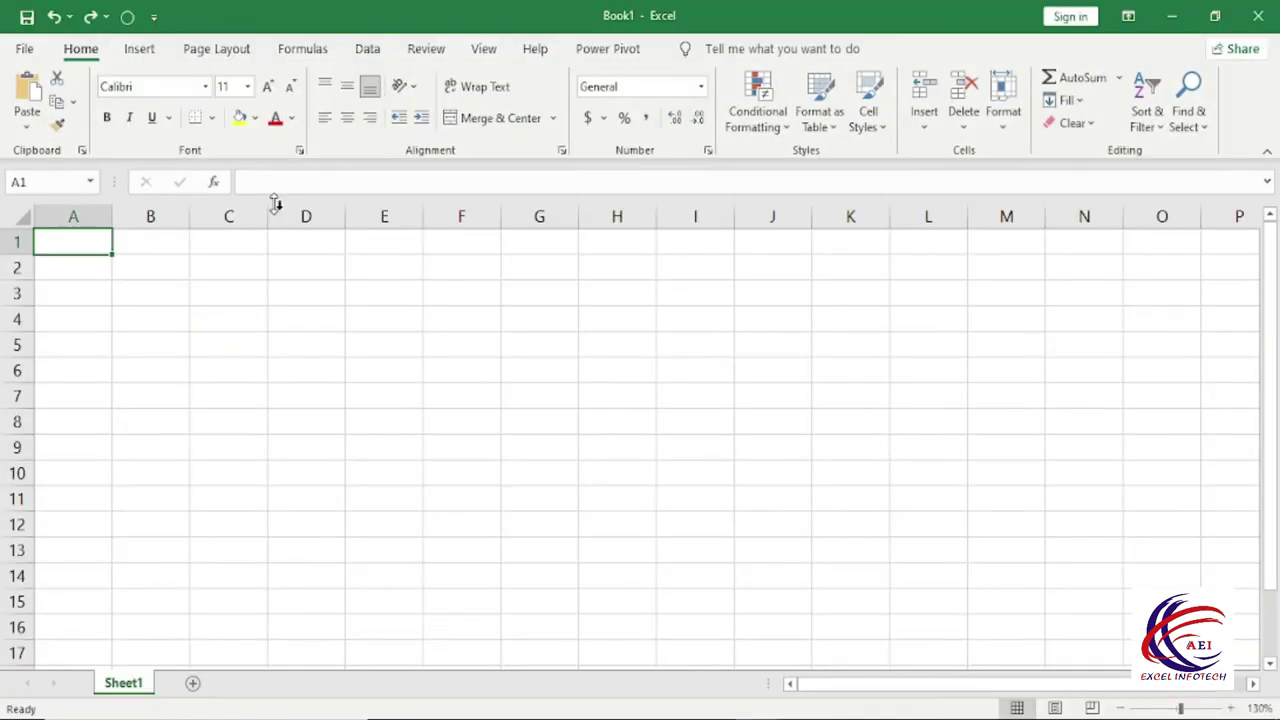
left_click(368, 50)
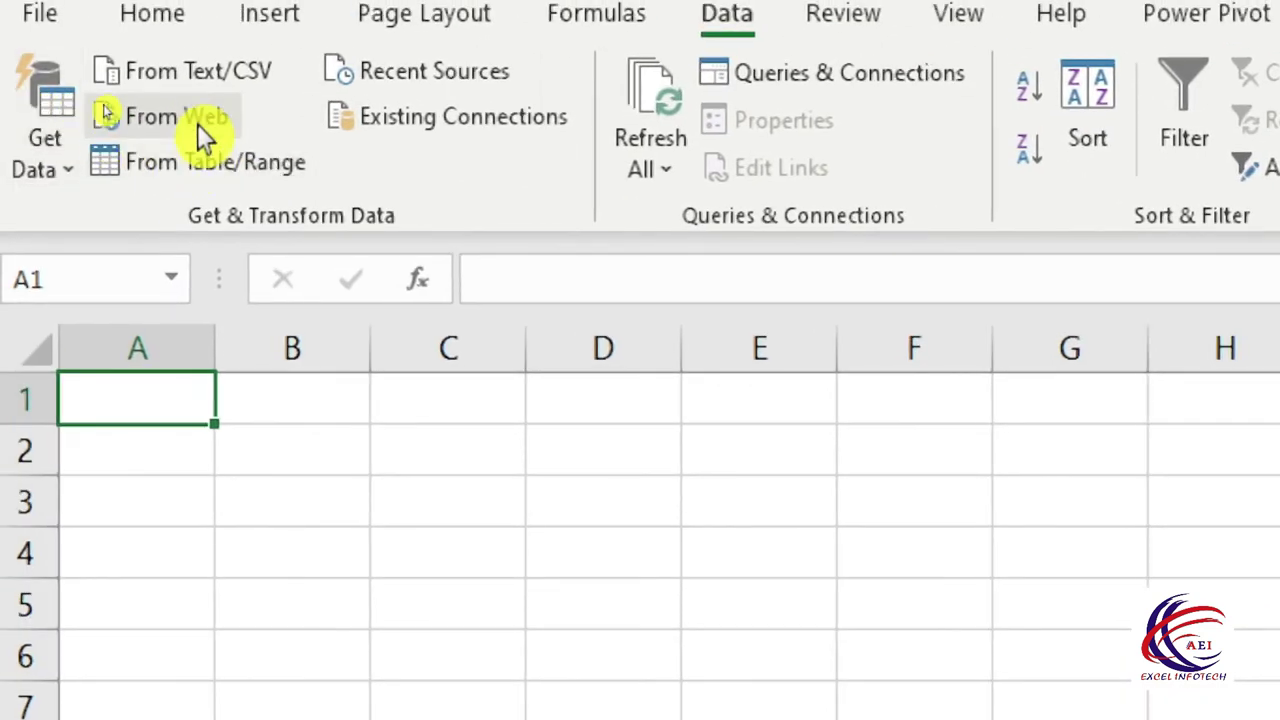
left_click(197, 120)
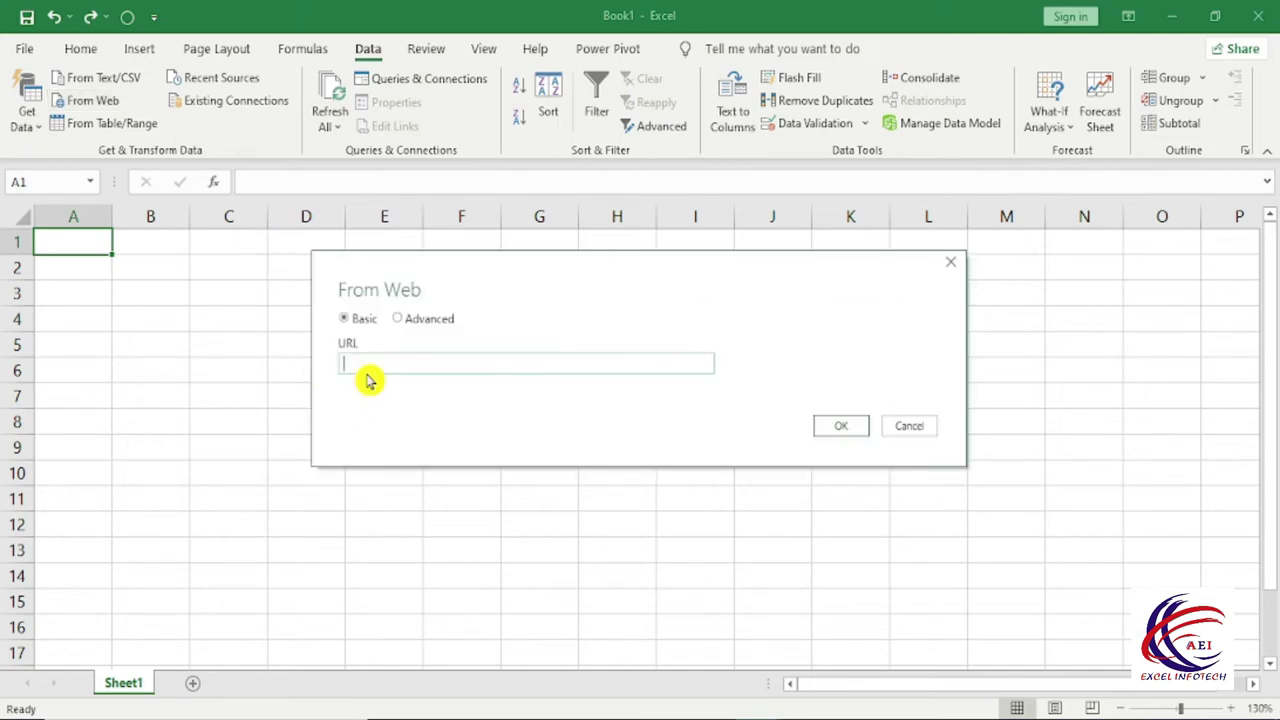
type("https://www.worldometers.info/coronavirus/")
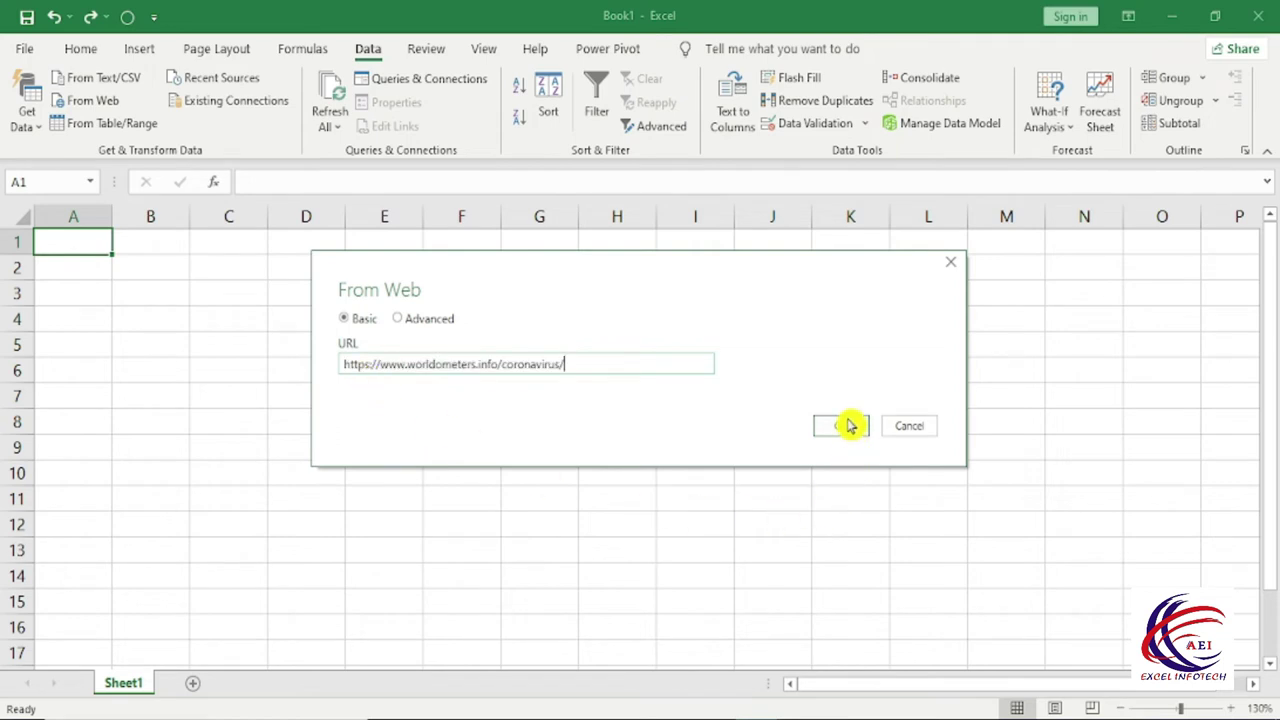
- Fetch the Worldometers page, preview Table 0 in the Navigator, and load it as a sheet
left_click(846, 431)
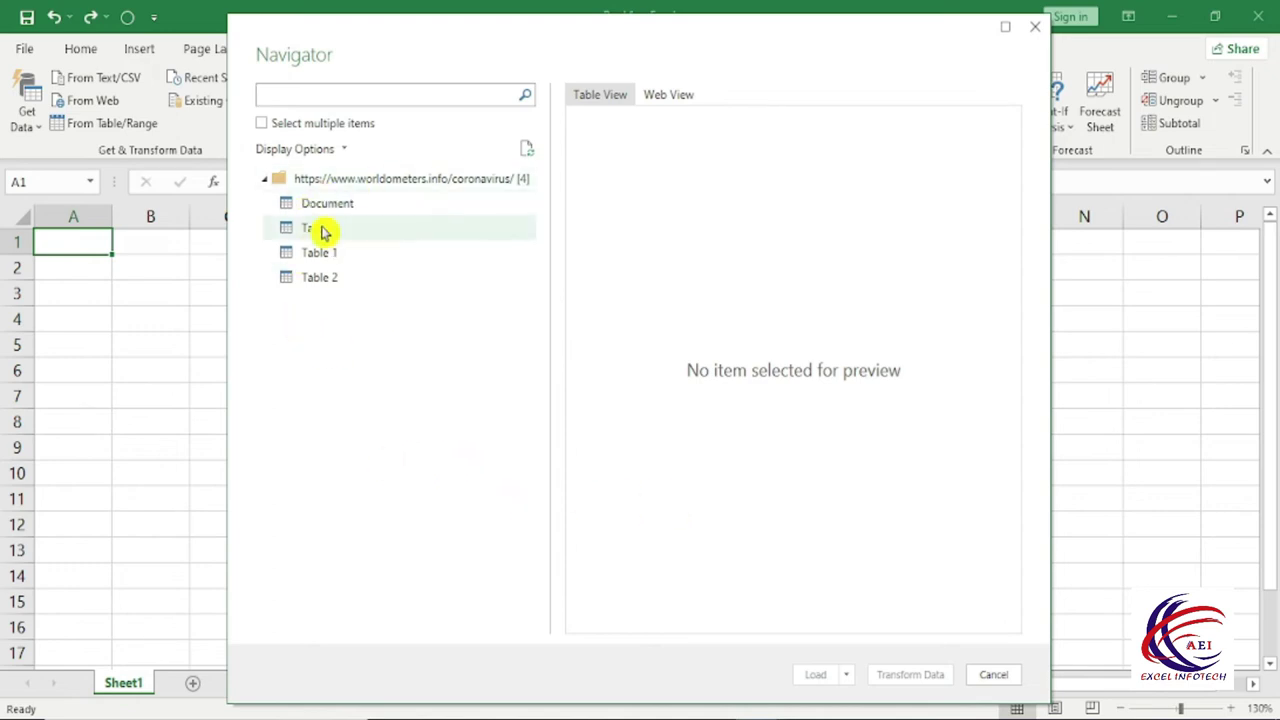
left_click(350, 208)
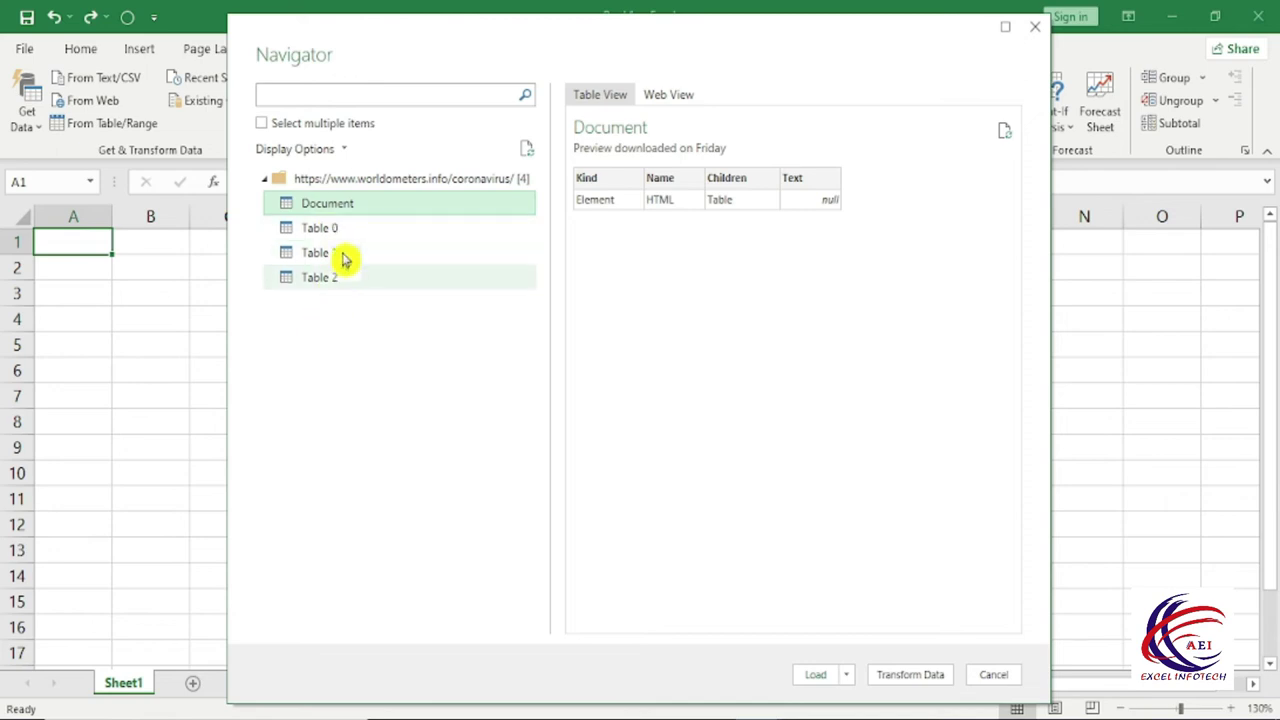
left_click(340, 238)
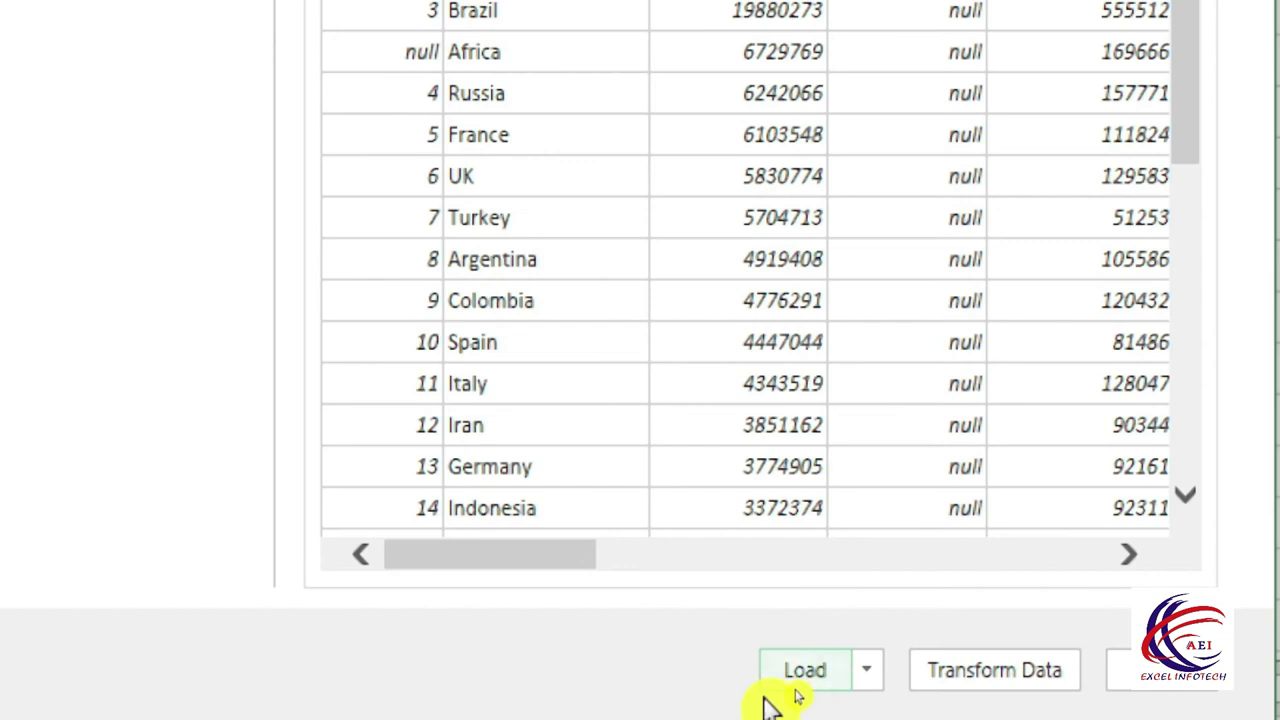
left_click(818, 678)
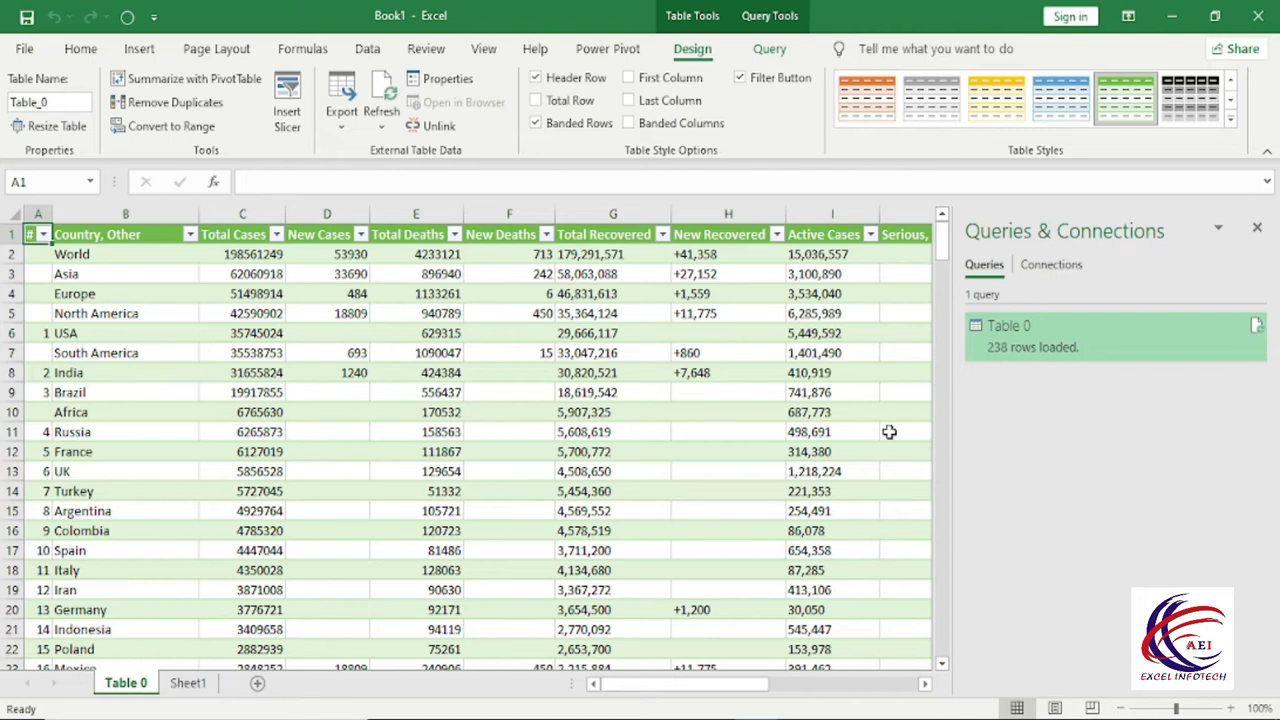
- Select the country names and total cases in Table 0, then close Book1 without saving
left_click(190, 377)
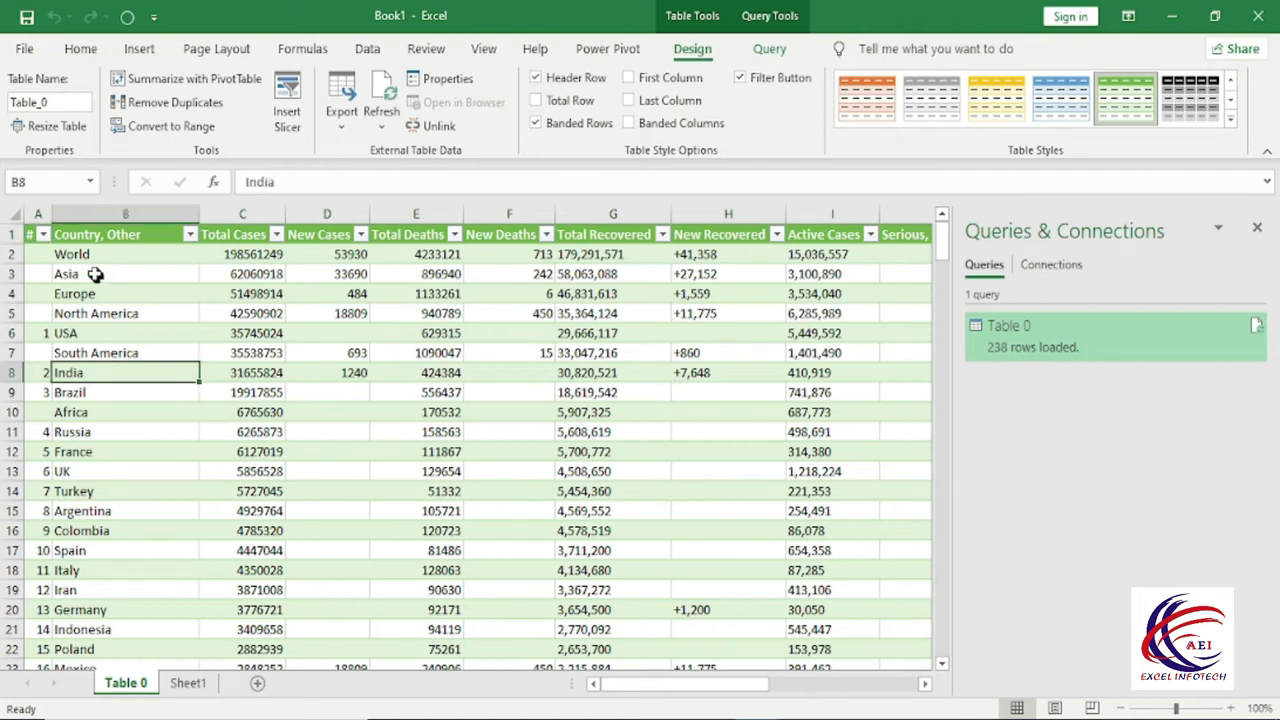
left_click_drag(88, 254, 242, 600)
left_click(242, 353)
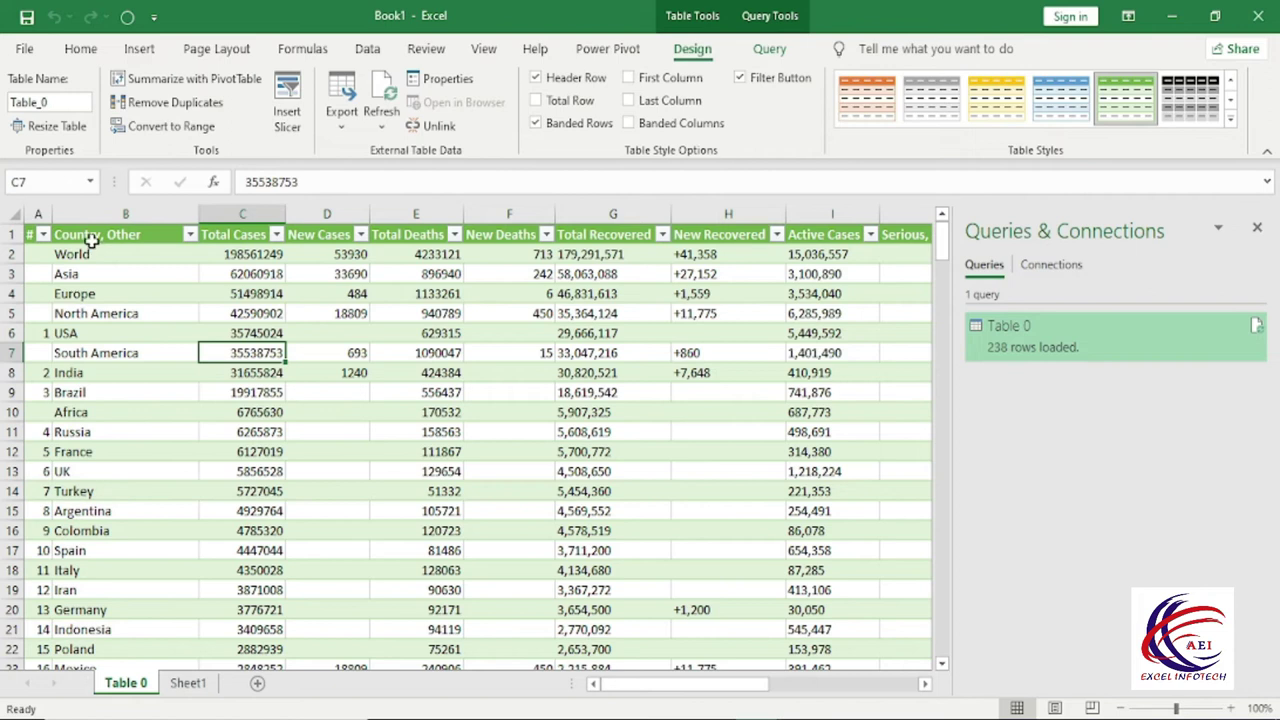
left_click_drag(91, 241, 268, 607)
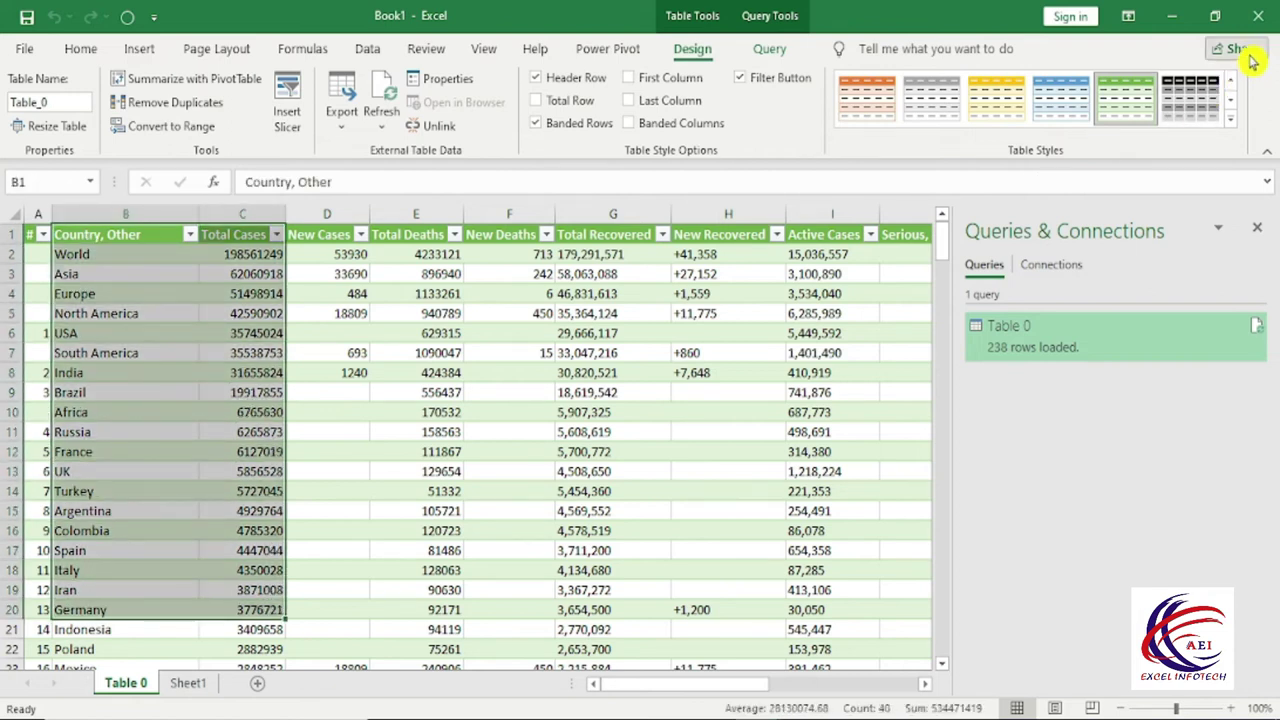
left_click(1257, 16)
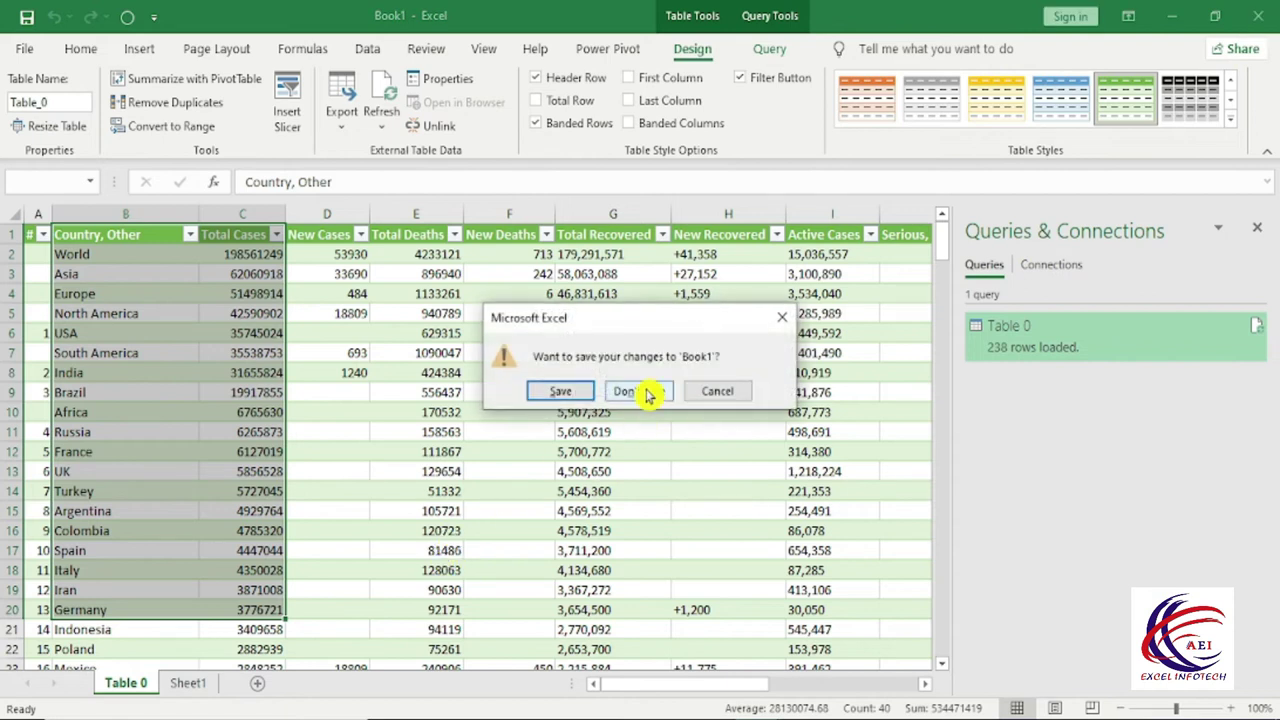
left_click(644, 391)
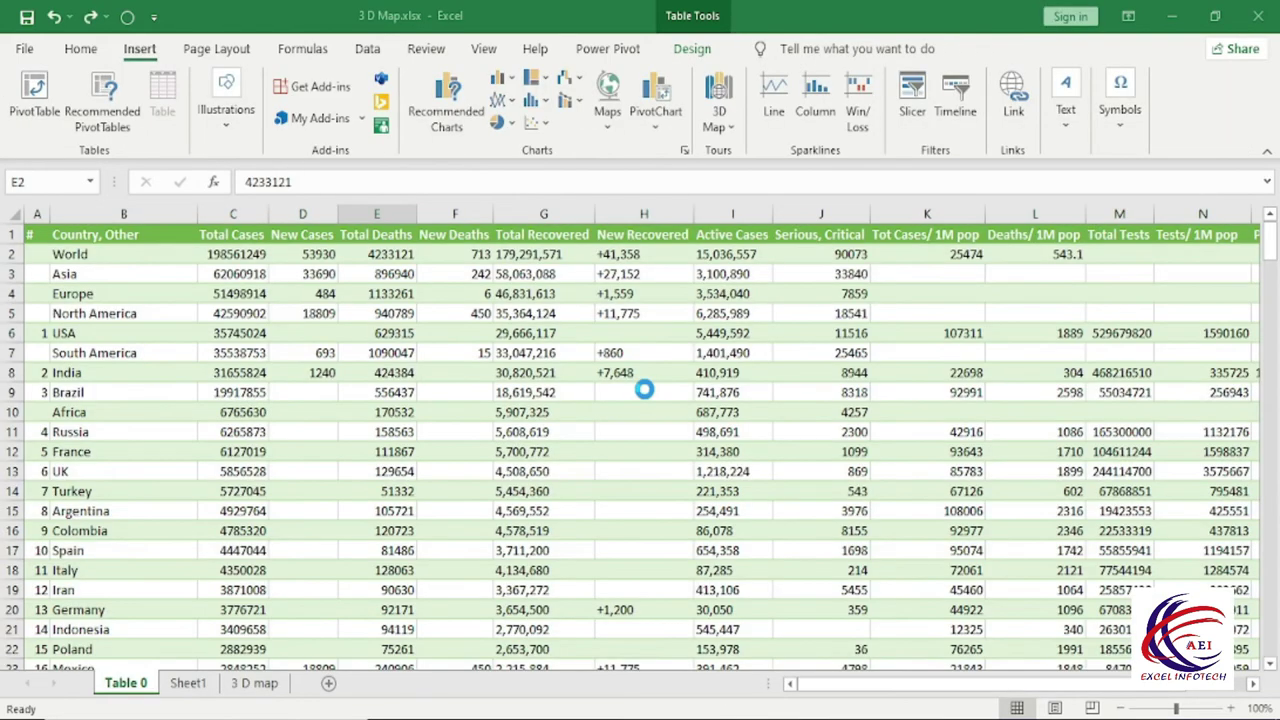
- Go to the 3 D map sheet of 3 D Map.xlsx and select its whole country totals list
left_click(254, 683)
scroll(225, 480, "up", 6)
scroll(212, 447, "up", 5)
scroll(212, 447, "up", 3)
scroll(212, 447, "up", 4)
scroll(212, 447, "up", 8)
scroll(212, 447, "up", 5)
scroll(212, 447, "up", 5)
scroll(212, 447, "up", 4)
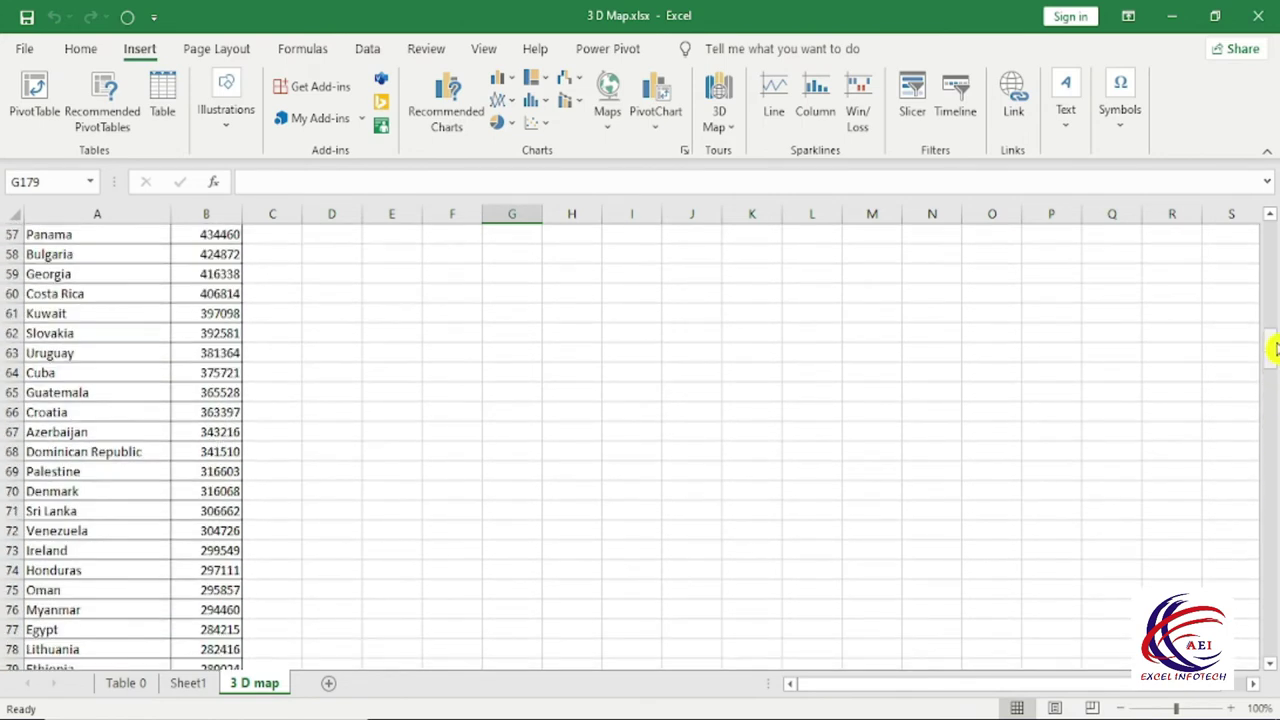
left_click(185, 386)
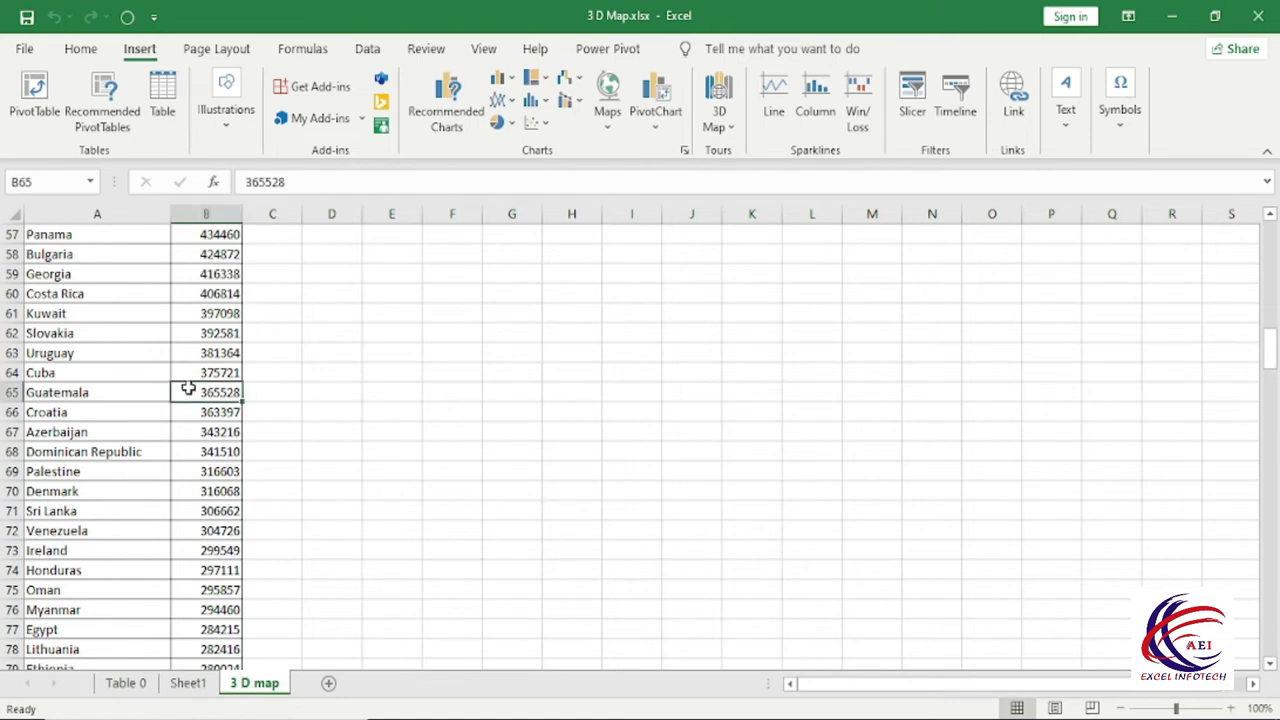
key("ctrl+a")
key("ctrl+q")
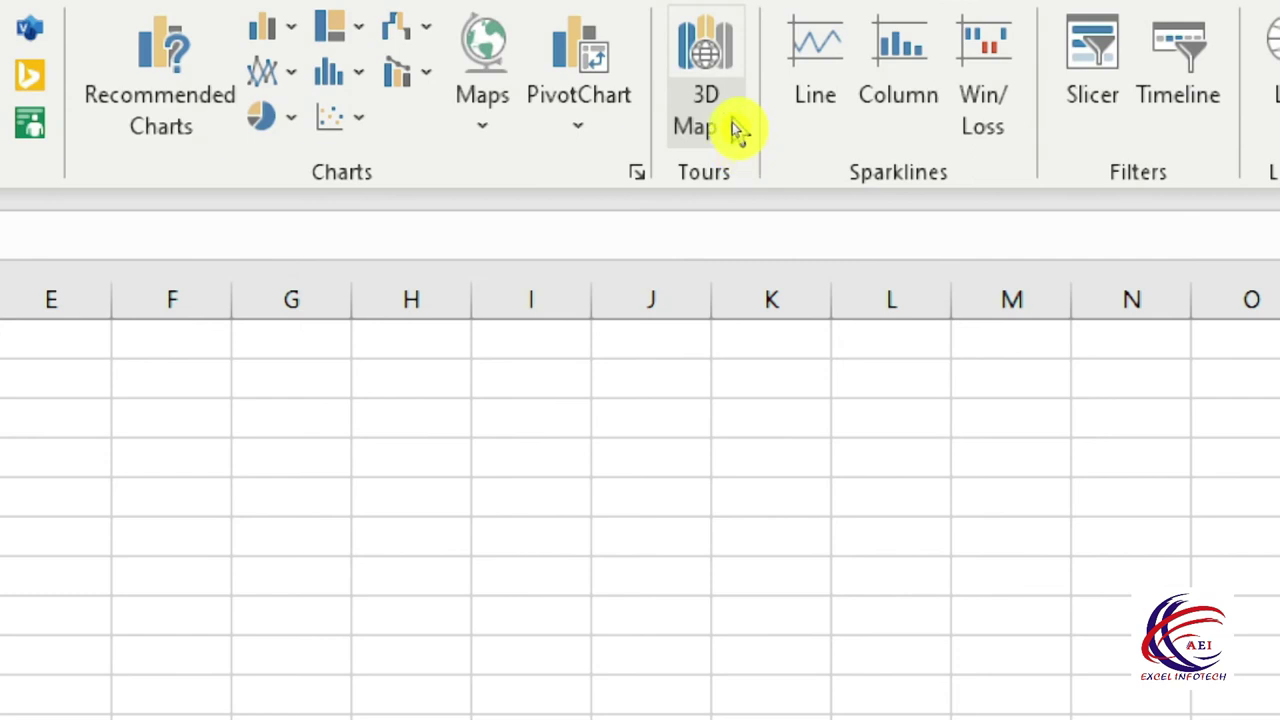
- Launch 3D Maps for the country totals and start a New Tour
left_click(738, 130)
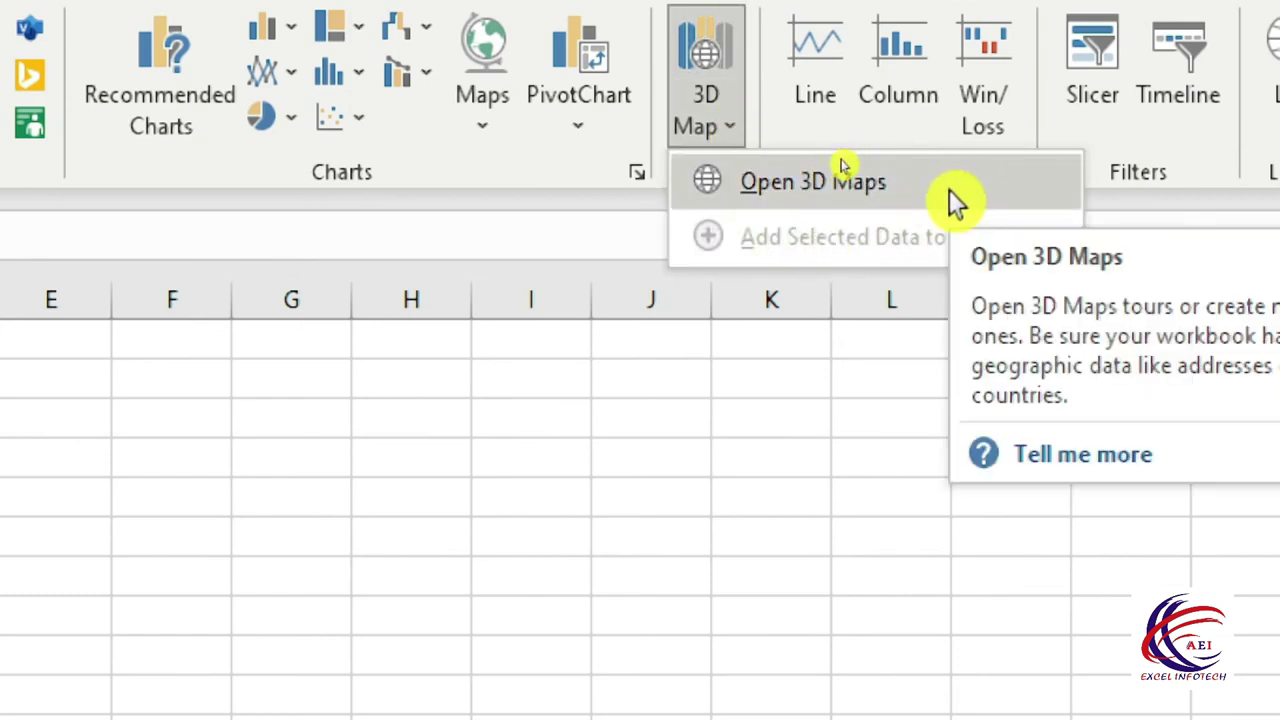
left_click(896, 186)
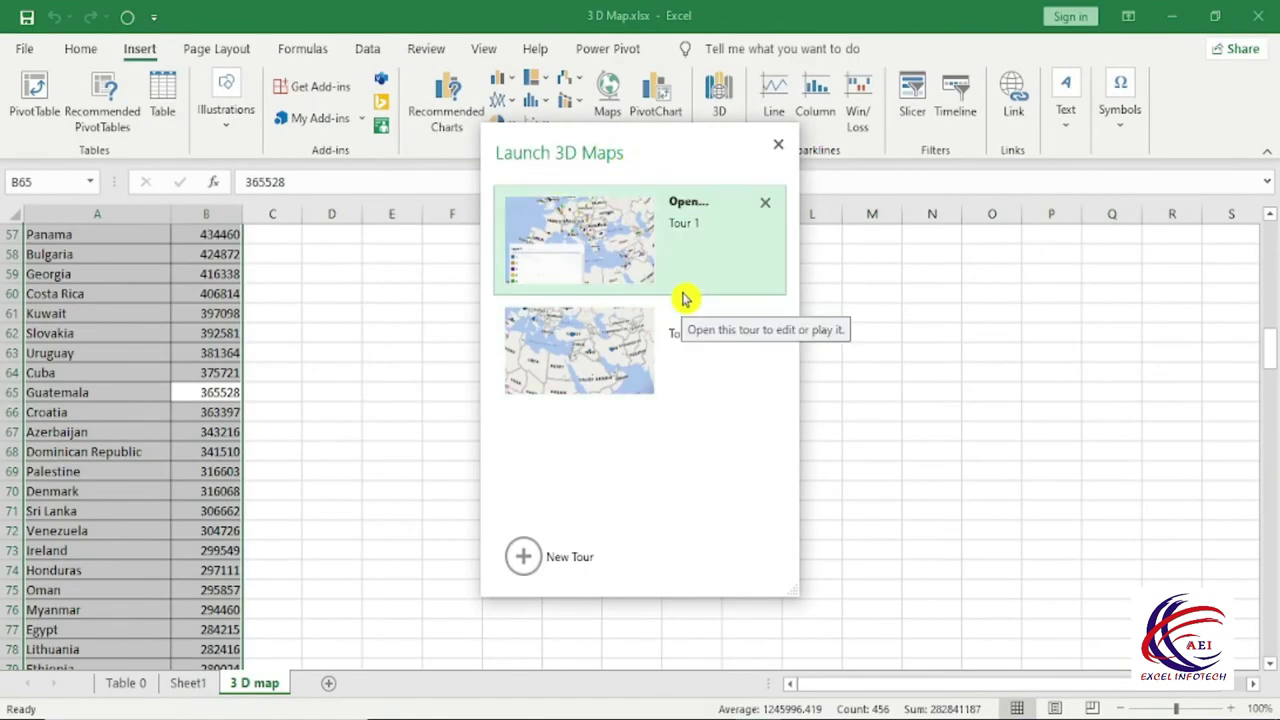
left_click(524, 558)
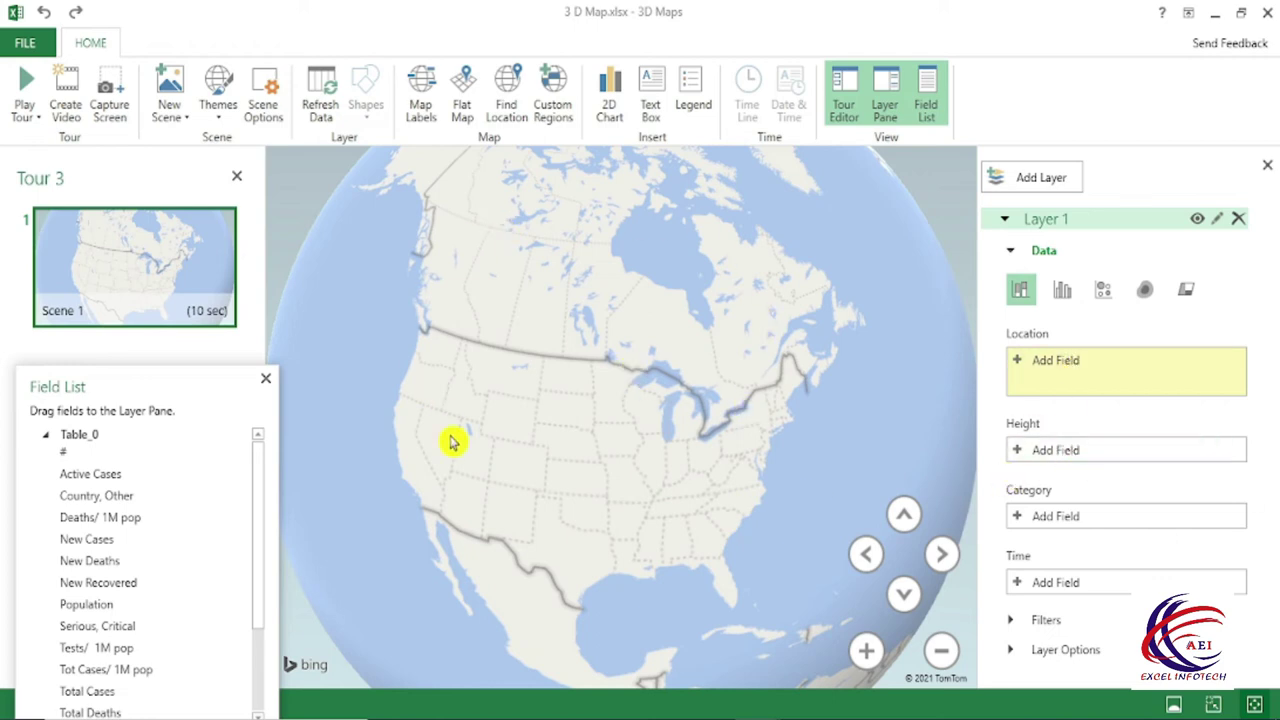
- Show map labels, plot Total Cases as height, and shrink the legend to the top-left
left_click(422, 100)
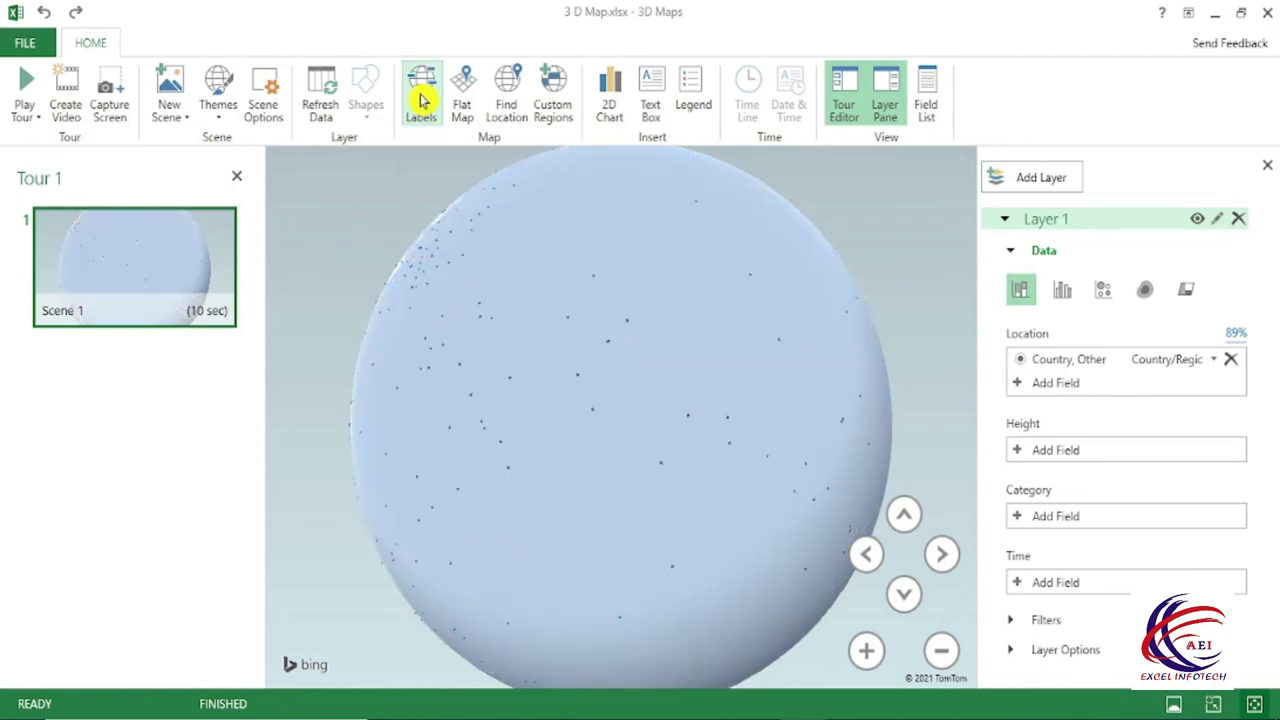
left_click_drag(709, 441, 703, 405)
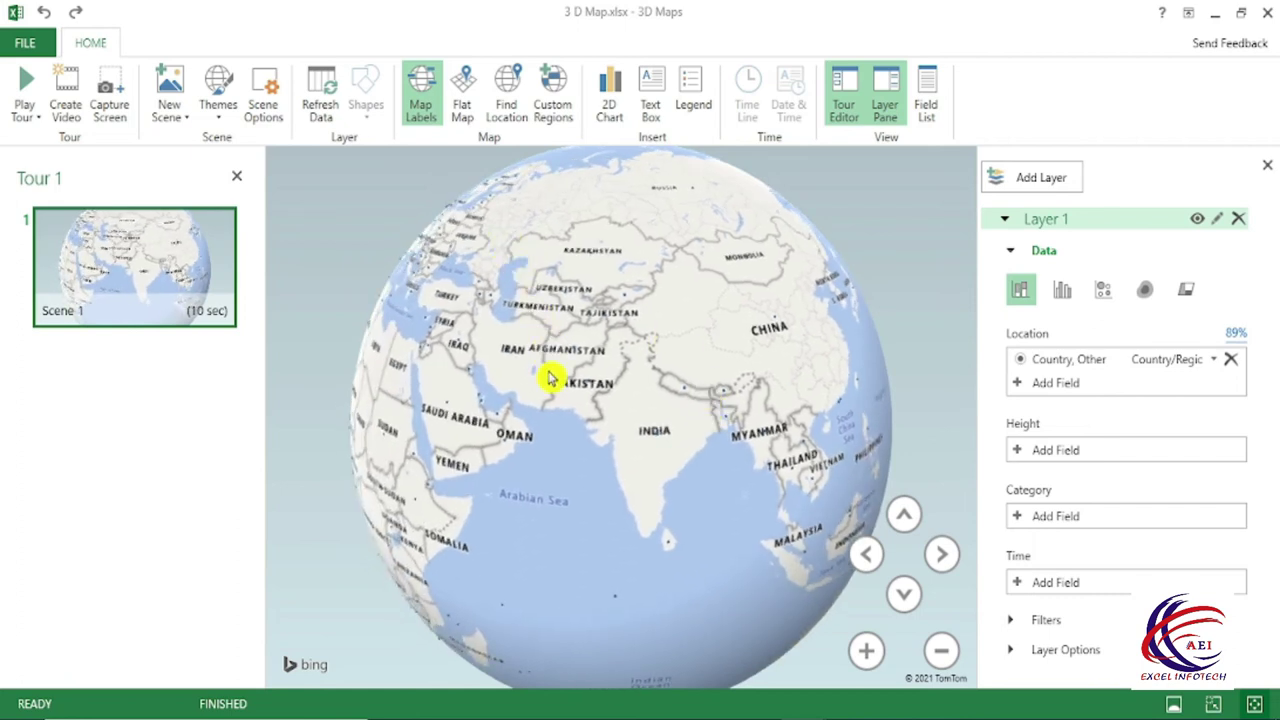
left_click(1045, 450)
left_click(1104, 528)
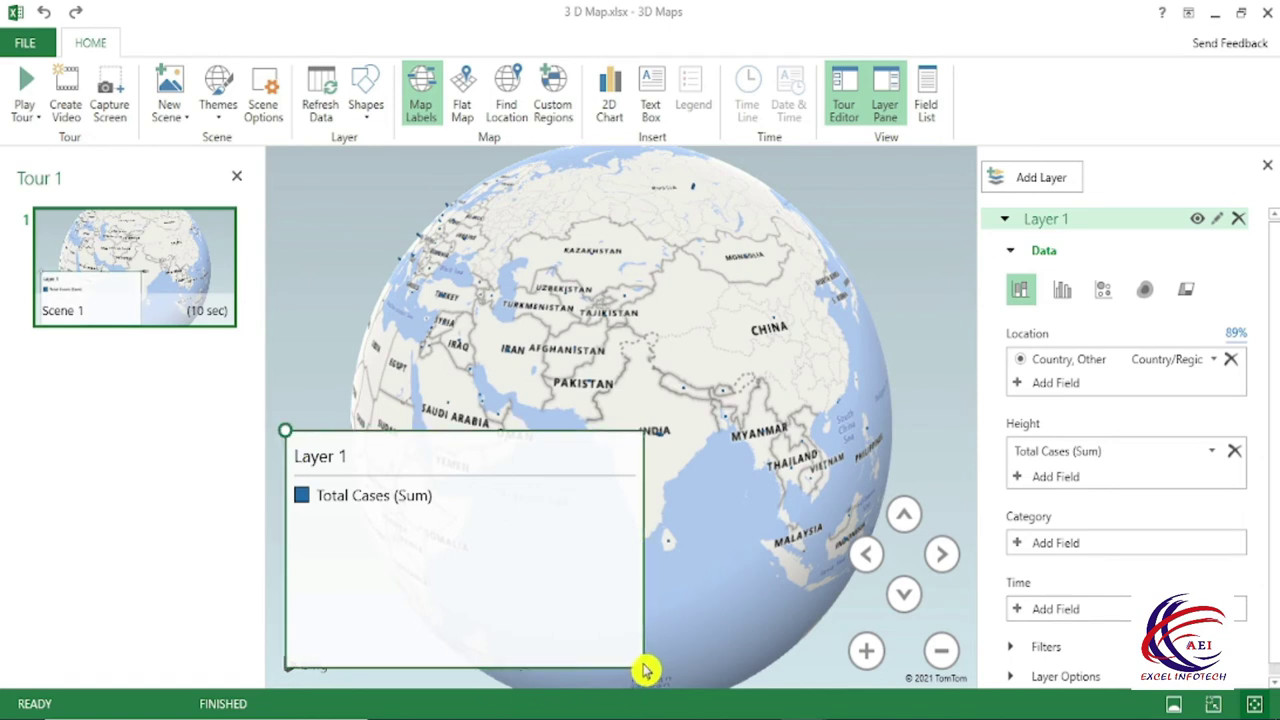
left_click_drag(645, 671, 586, 553)
mouse_move(403, 443)
left_mouse_down()
mouse_move(418, 254)
mouse_move(384, 166)
left_mouse_up()
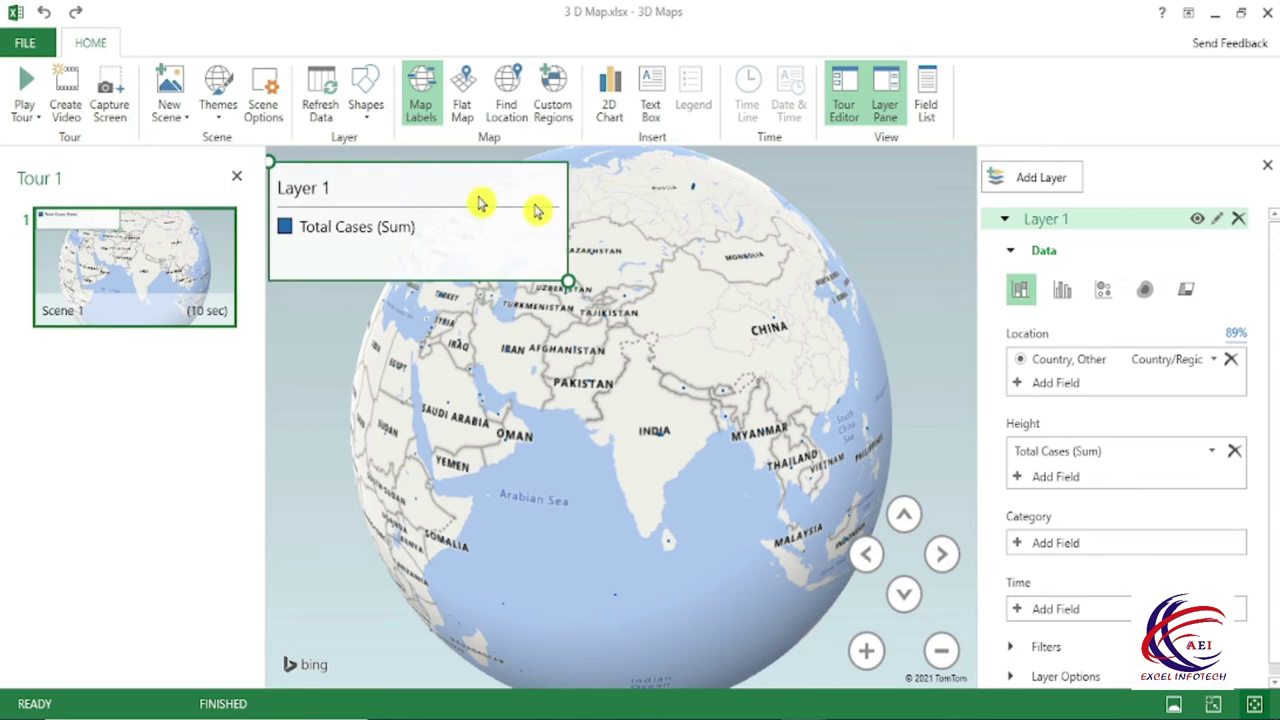
- Open the Field List and add Total Cases as a second height field, viewing India
left_click(926, 90)
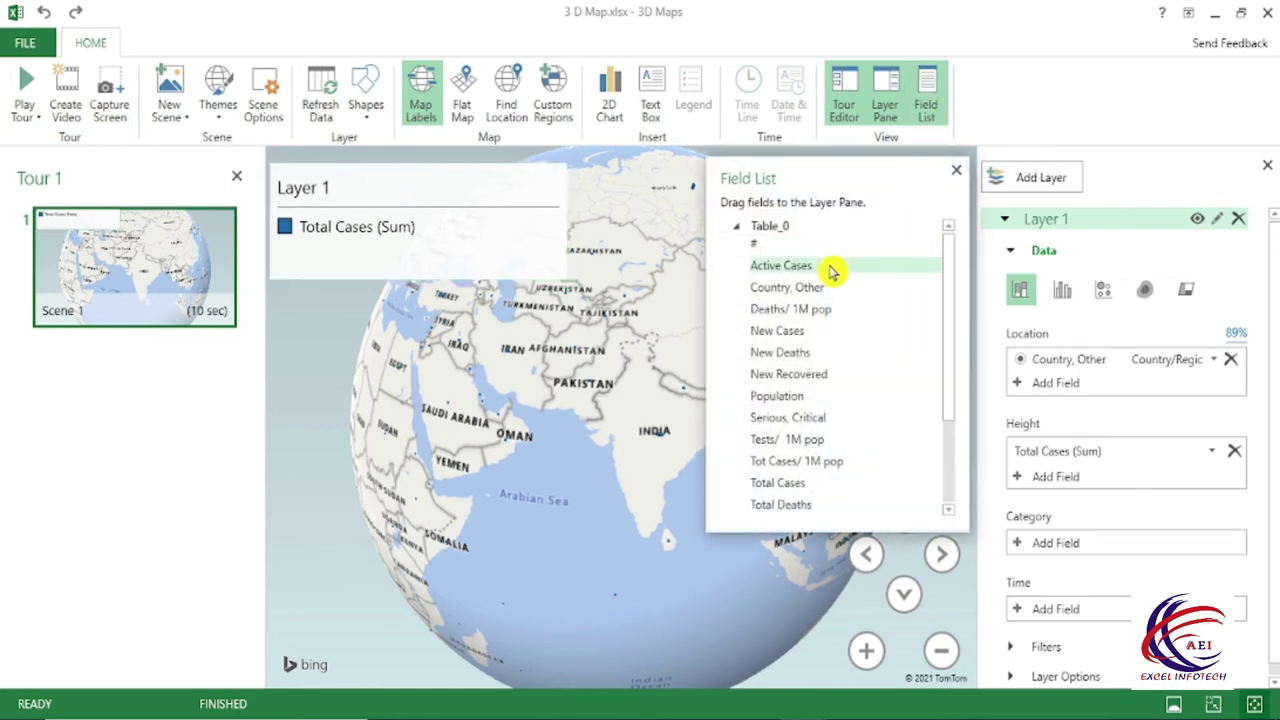
mouse_move(793, 179)
left_mouse_down()
mouse_move(95, 368)
mouse_move(83, 360)
left_mouse_up()
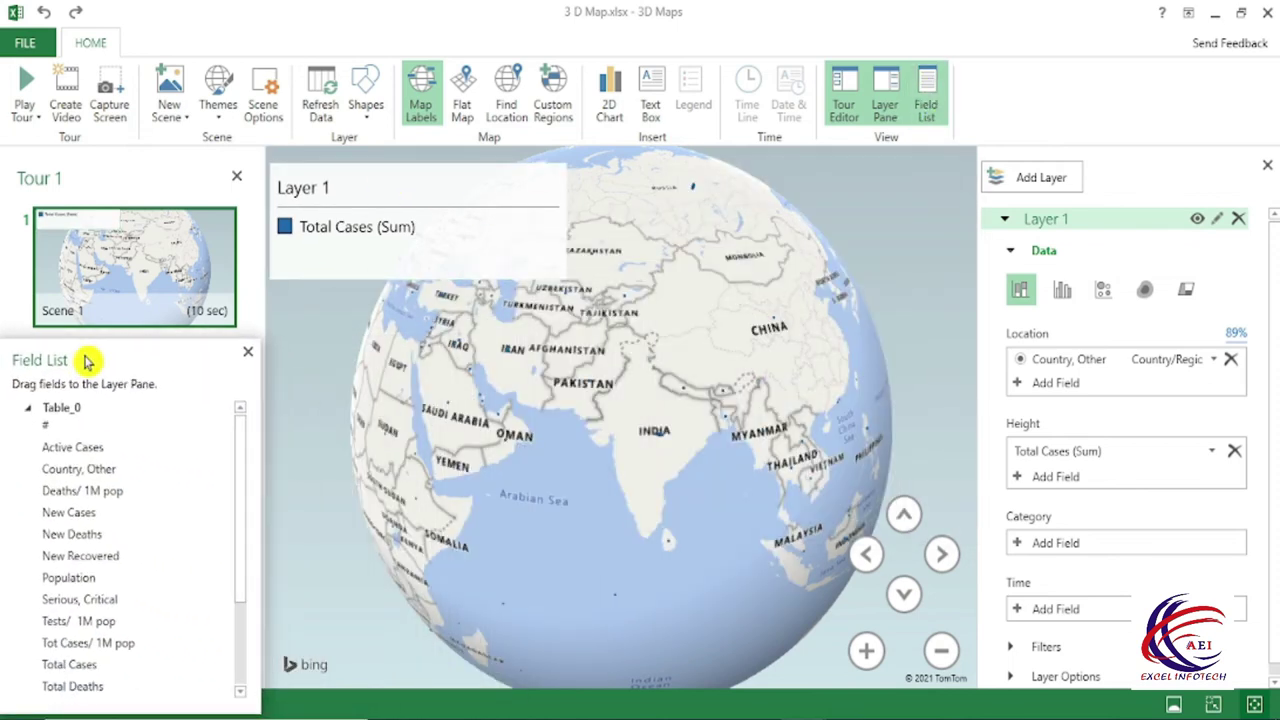
left_click(1095, 478)
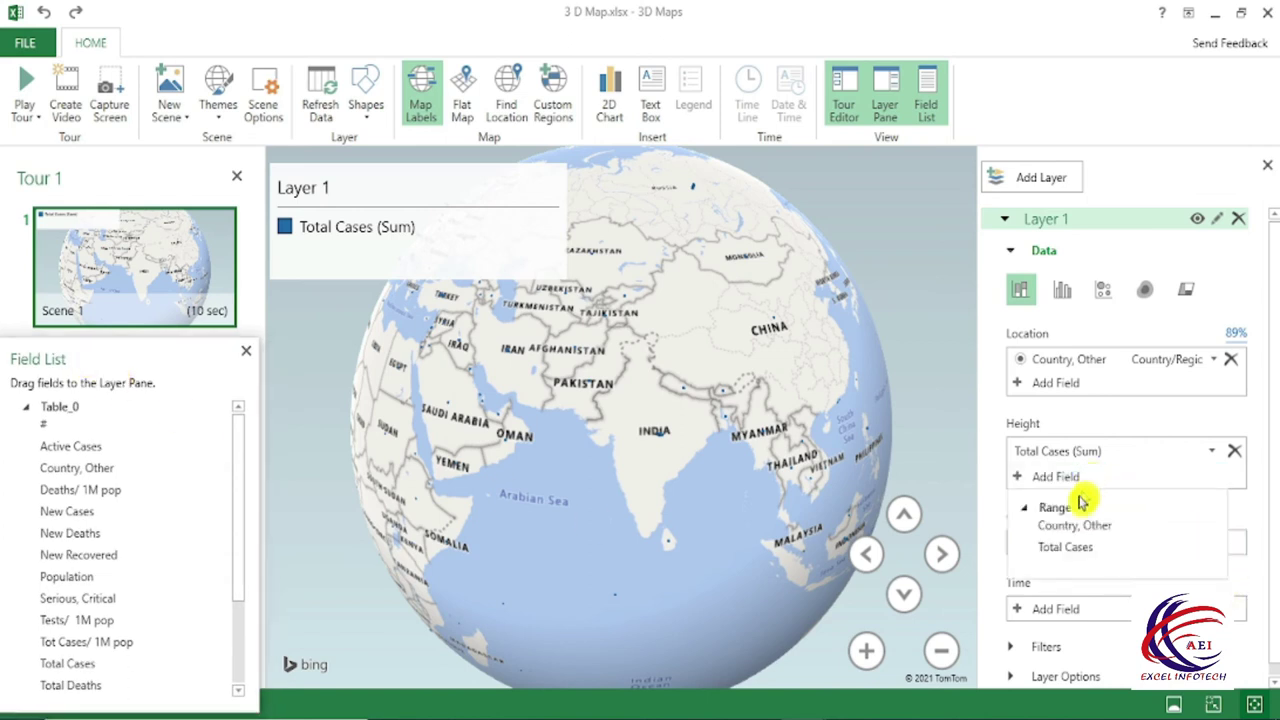
left_click(1110, 556)
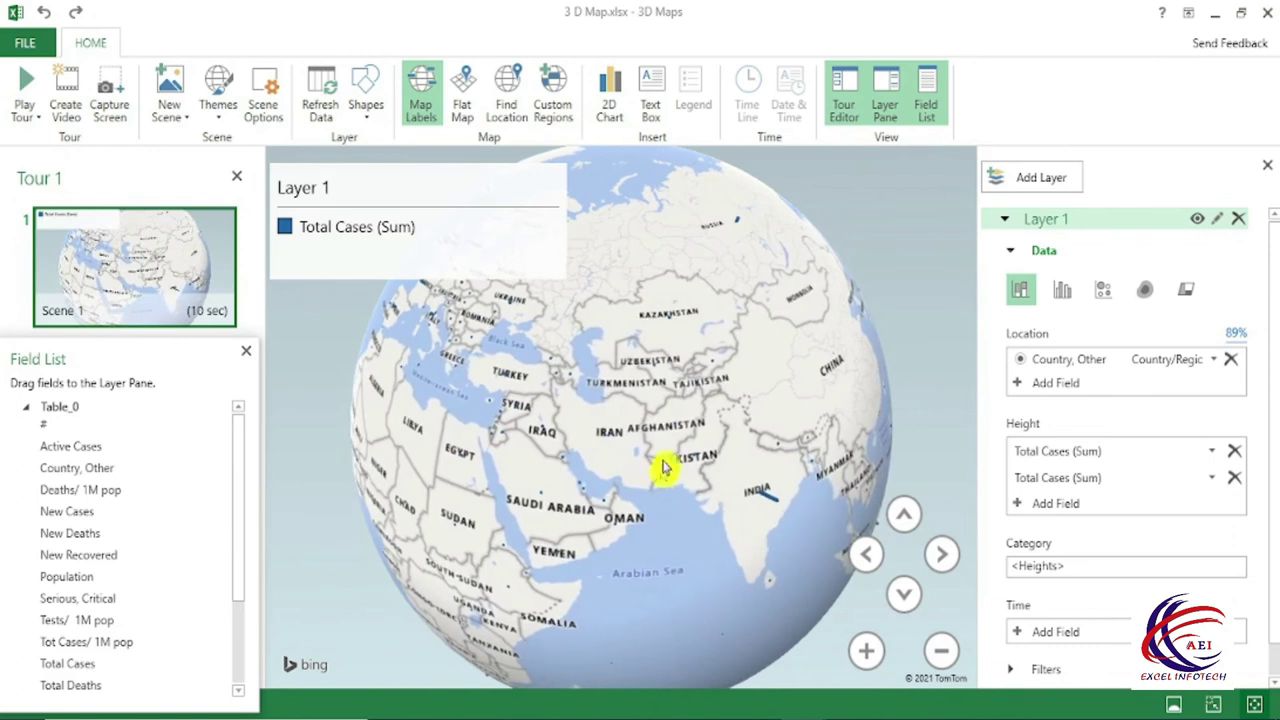
scroll(663, 467, "down", 5)
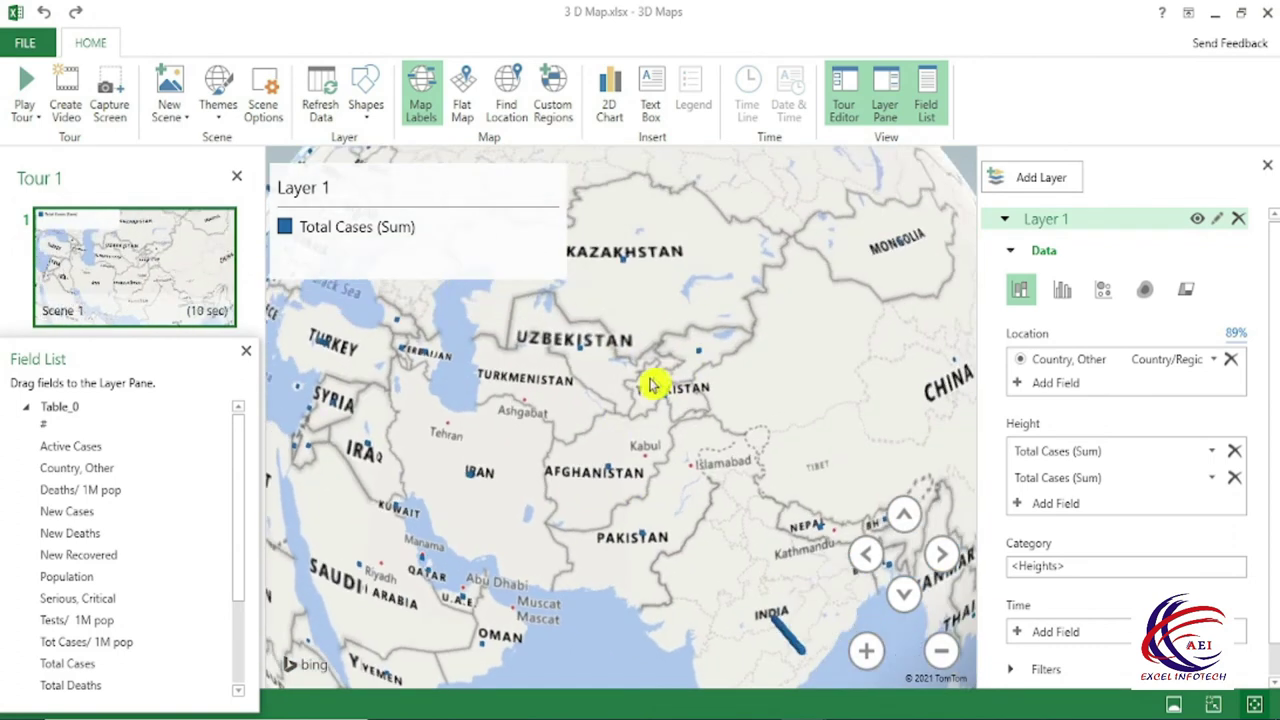
left_click_drag(651, 380, 514, 386)
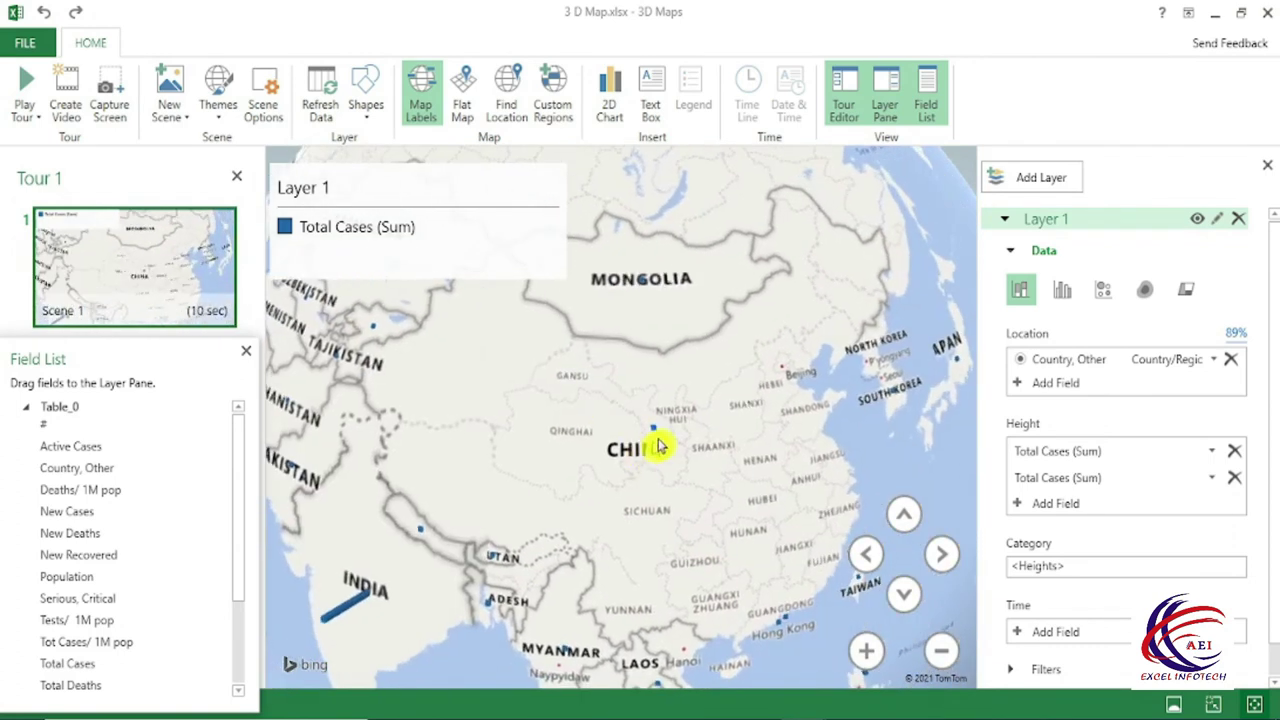
left_click_drag(657, 443, 809, 329)
left_click_drag(646, 449, 743, 397)
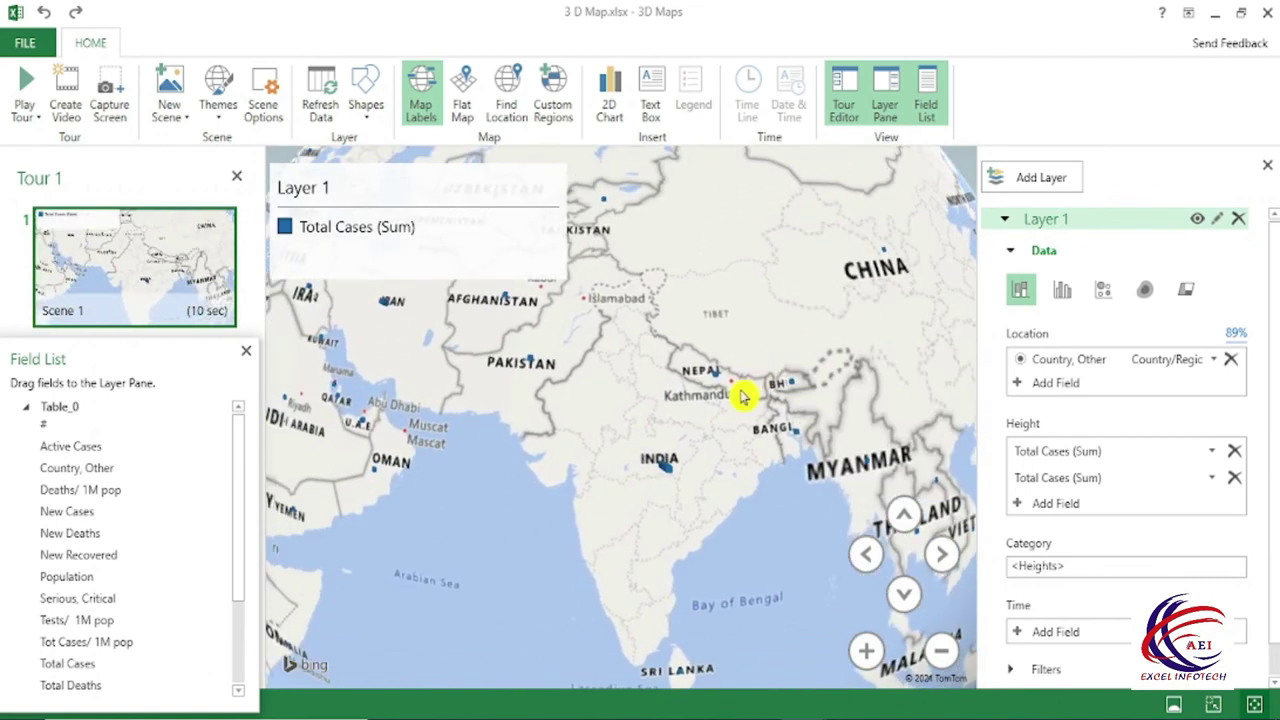
- Switch Layer 1 to bubbles sized by Total Cases and rotate the globe to North Africa
left_click(1066, 295)
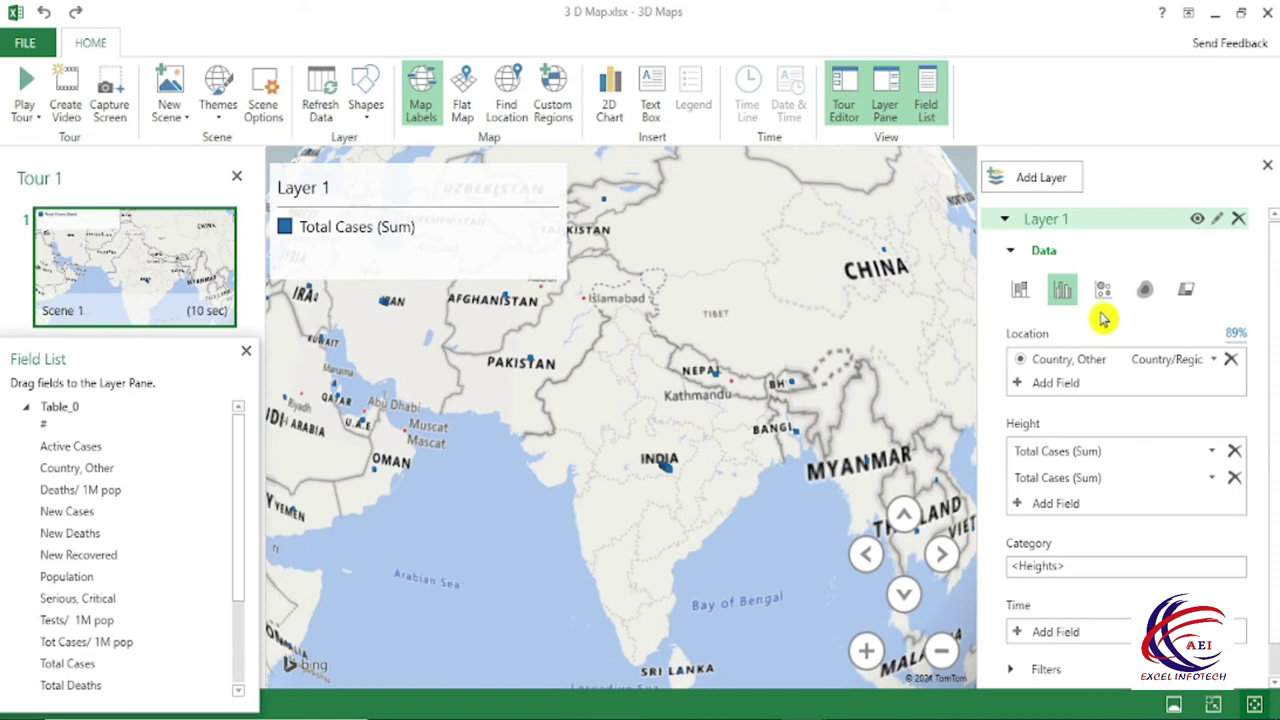
left_click(1106, 296)
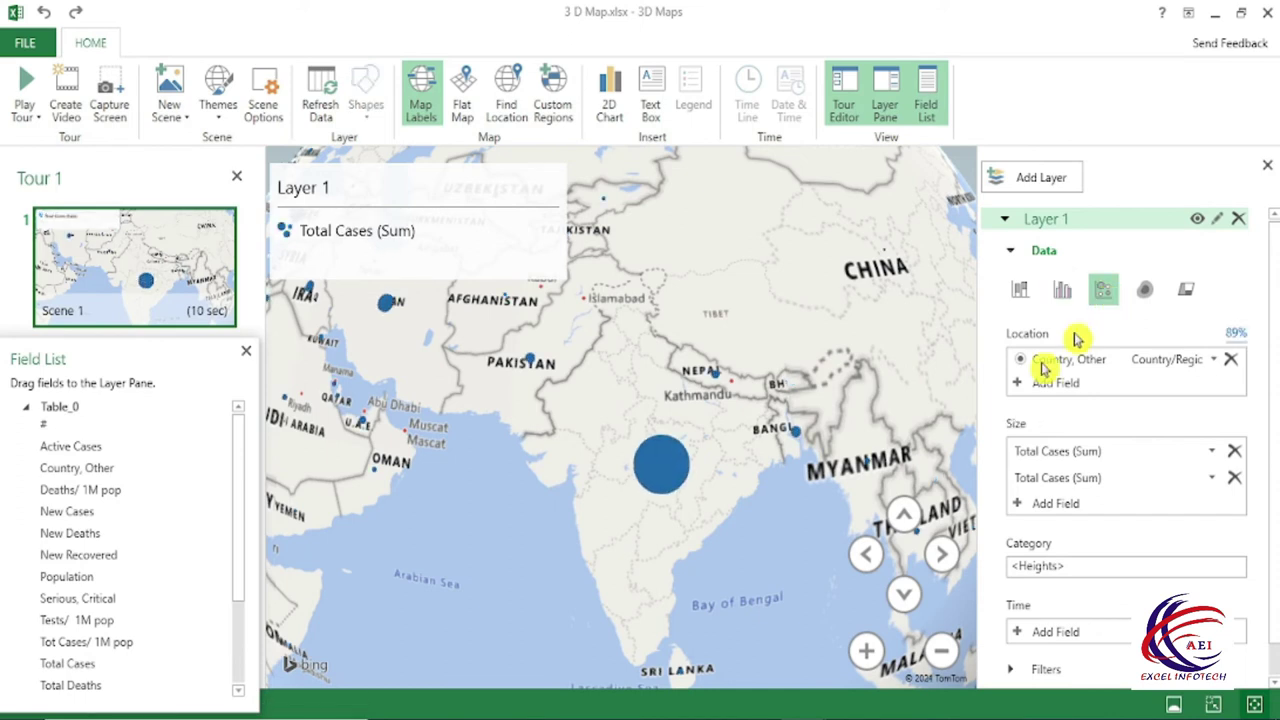
mouse_move(594, 506)
left_mouse_down()
mouse_move(777, 480)
mouse_move(698, 545)
mouse_move(540, 505)
left_mouse_up()
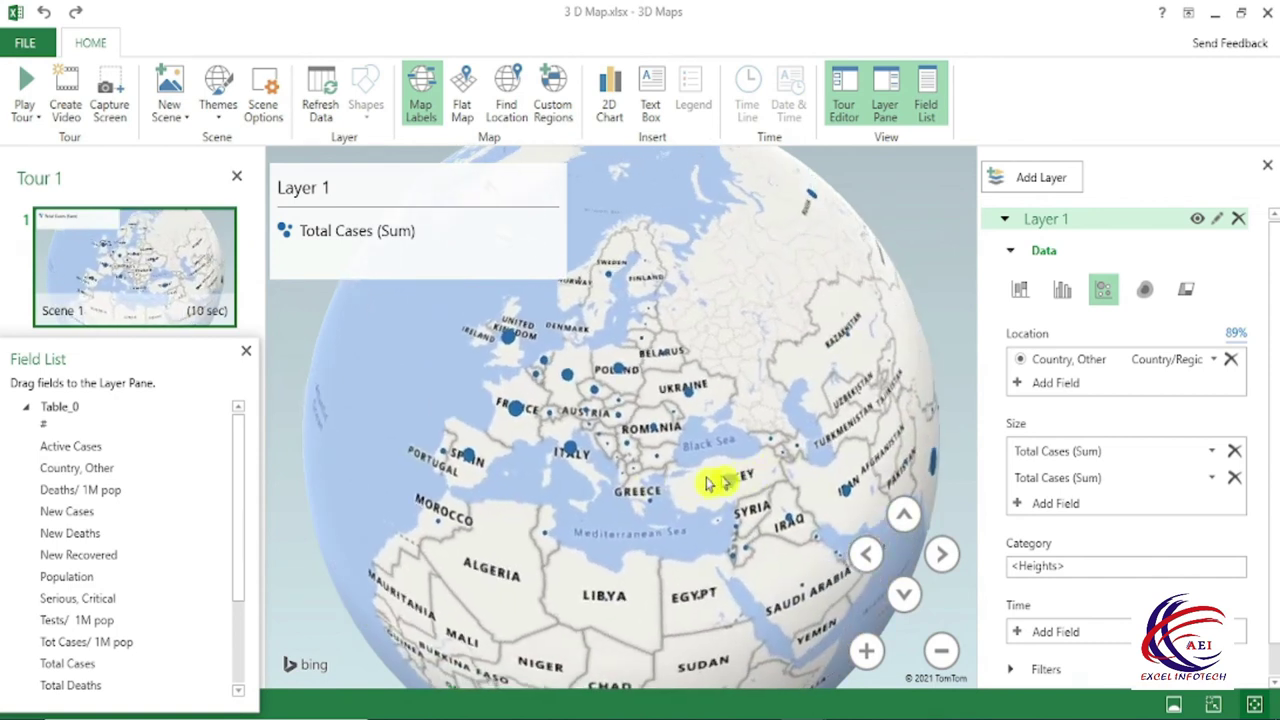
left_click_drag(829, 480, 574, 503)
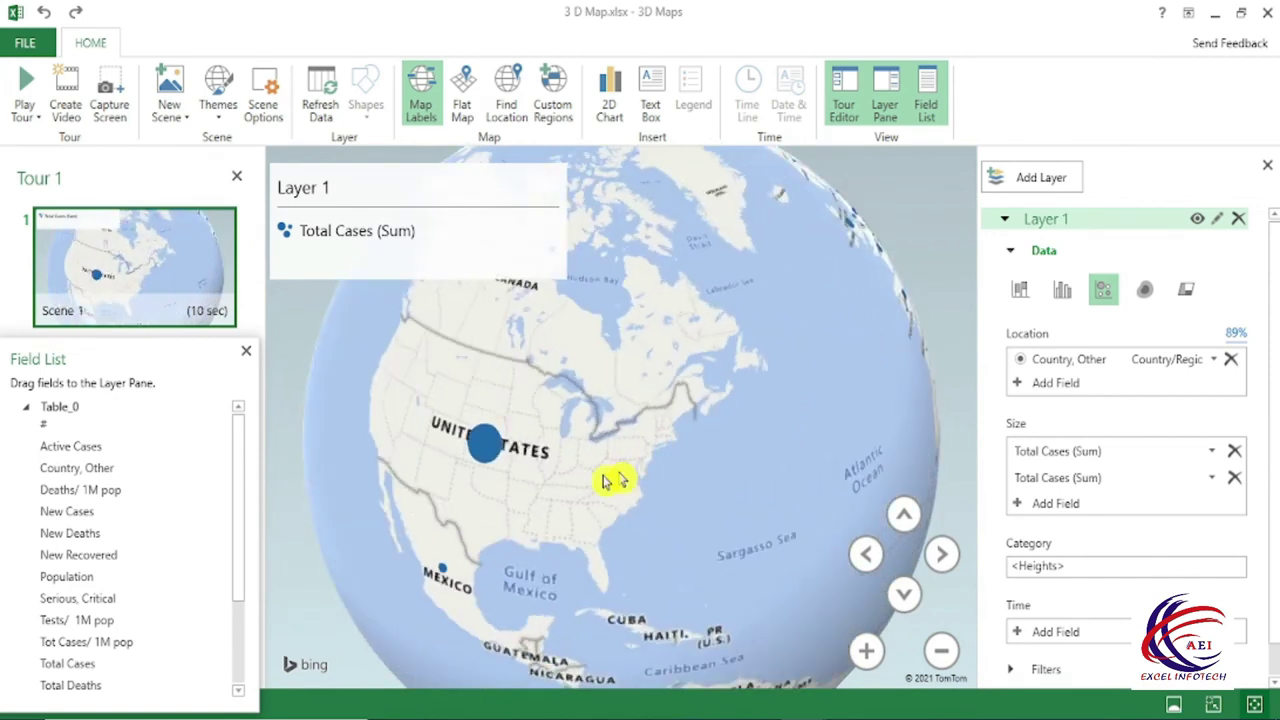
left_click_drag(829, 434, 551, 466)
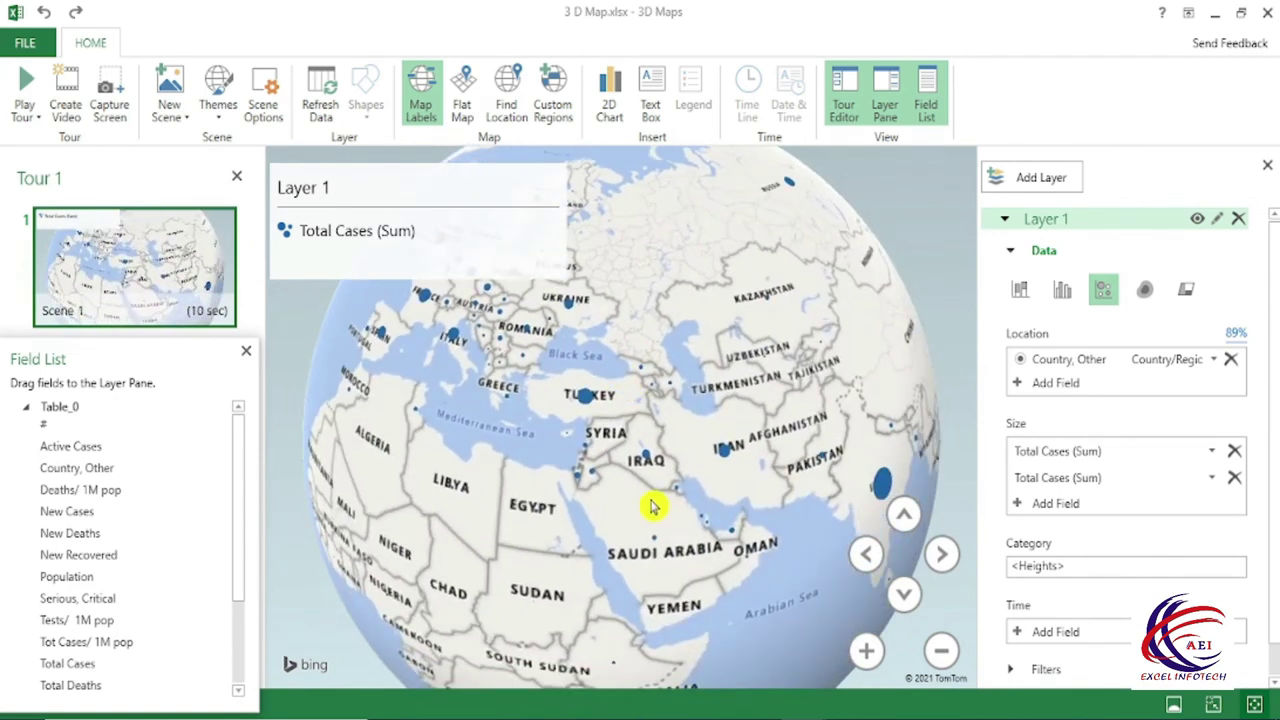
left_click_drag(654, 509, 749, 329)
left_click_drag(634, 443, 783, 430)
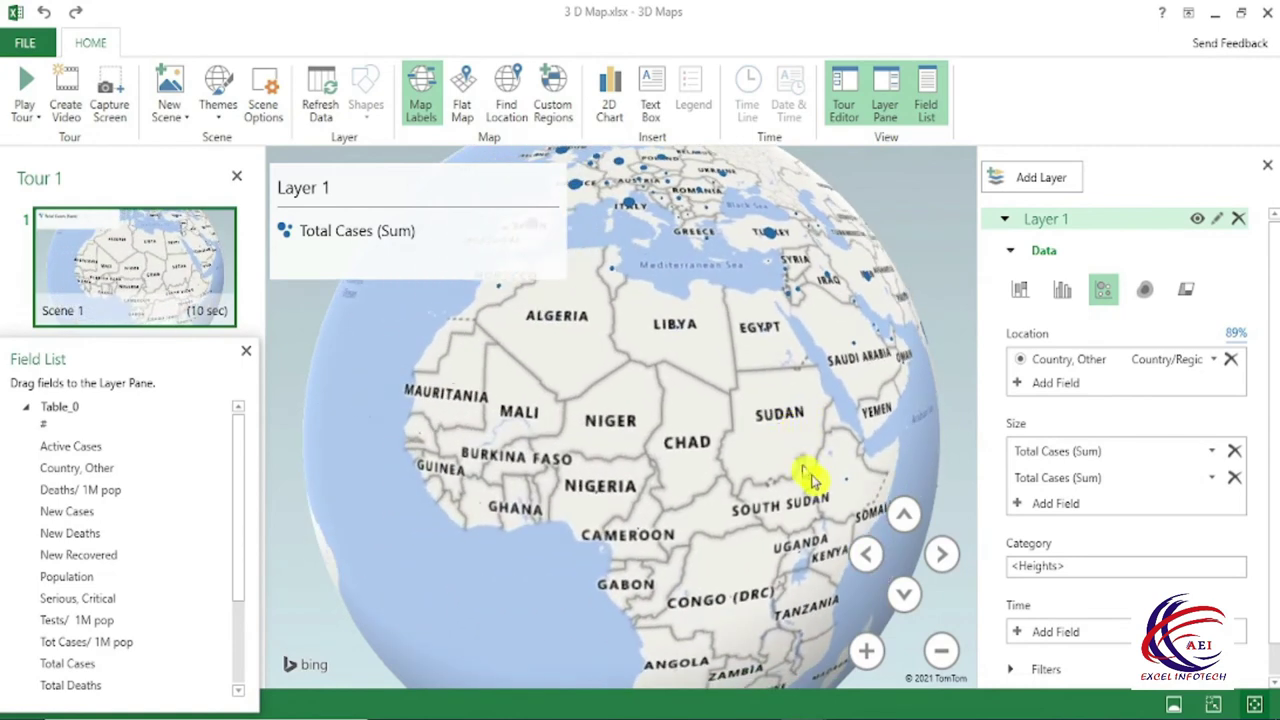
- Switch to Flat Map and pan and zoom from the Middle East to Central Asia and Mongolia
left_click(468, 93)
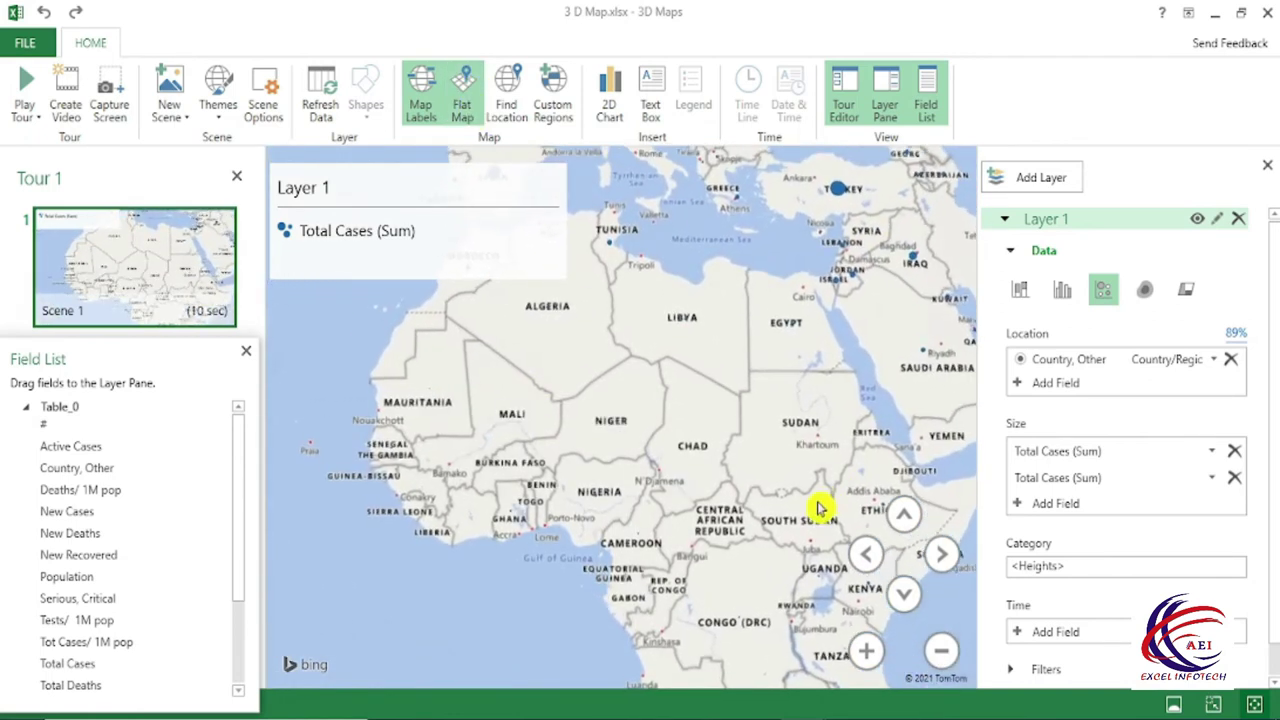
mouse_move(818, 396)
left_mouse_down()
mouse_move(571, 451)
mouse_move(657, 531)
left_mouse_up()
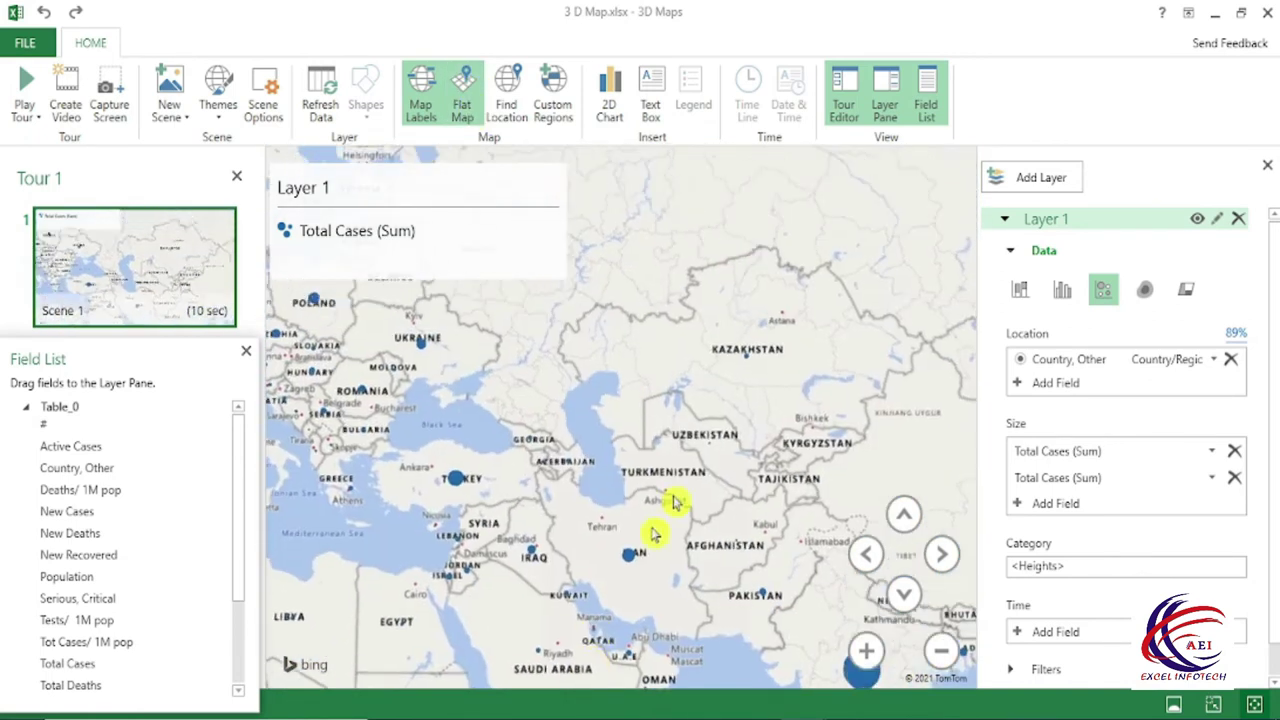
mouse_move(471, 263)
left_mouse_down()
mouse_move(567, 492)
mouse_move(549, 349)
mouse_move(674, 443)
left_mouse_up()
scroll(719, 358, "up", 3)
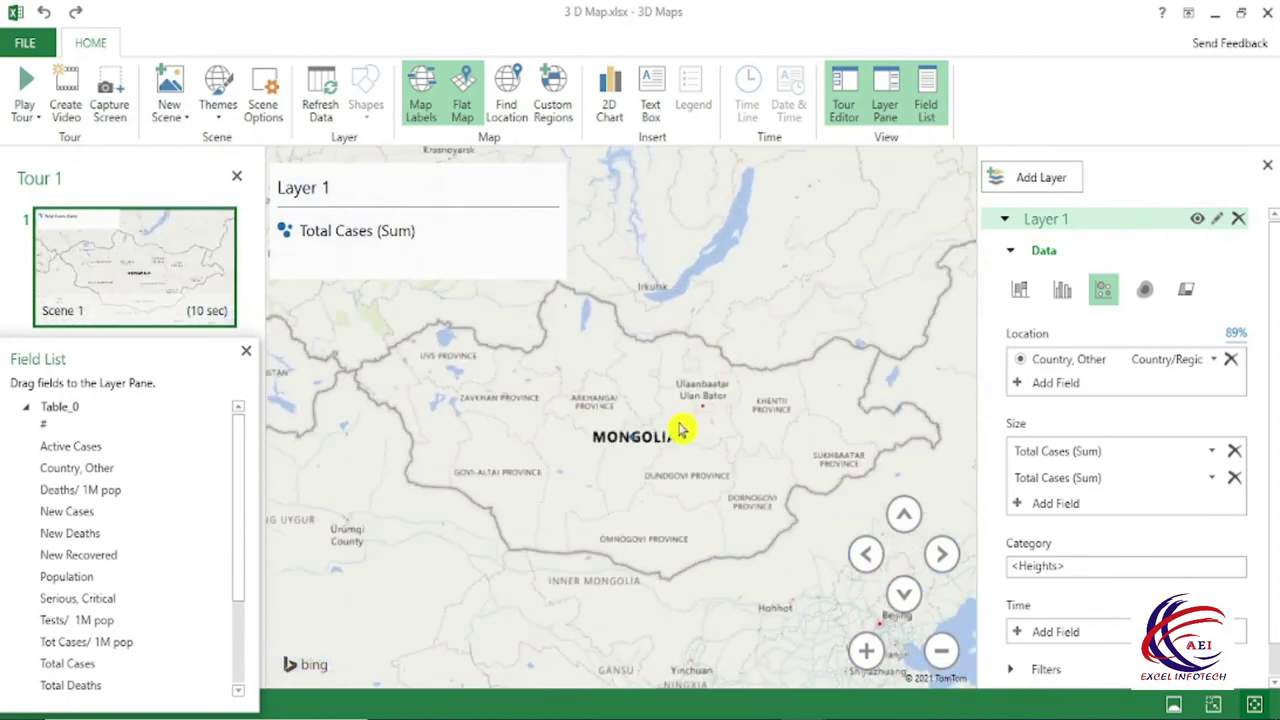
scroll(684, 428, "up", 3)
scroll(601, 440, "down", 3)
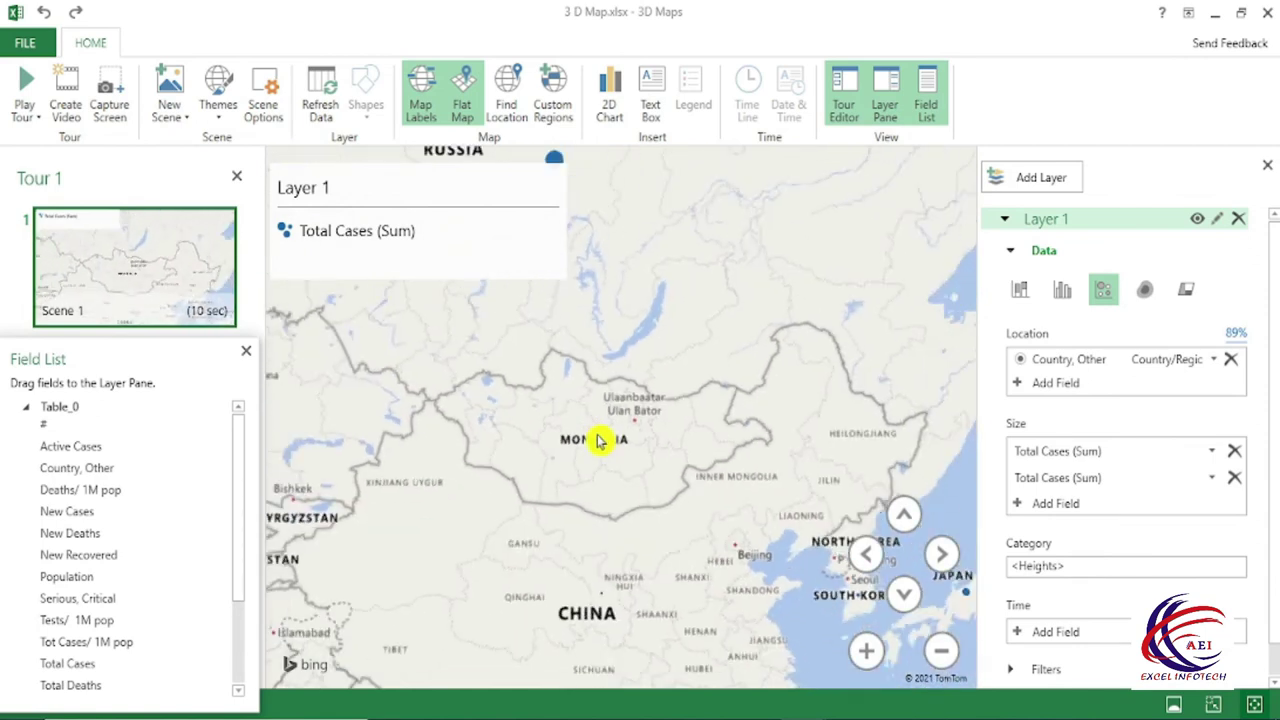
scroll(601, 441, "up", 1)
scroll(601, 441, "up", 3)
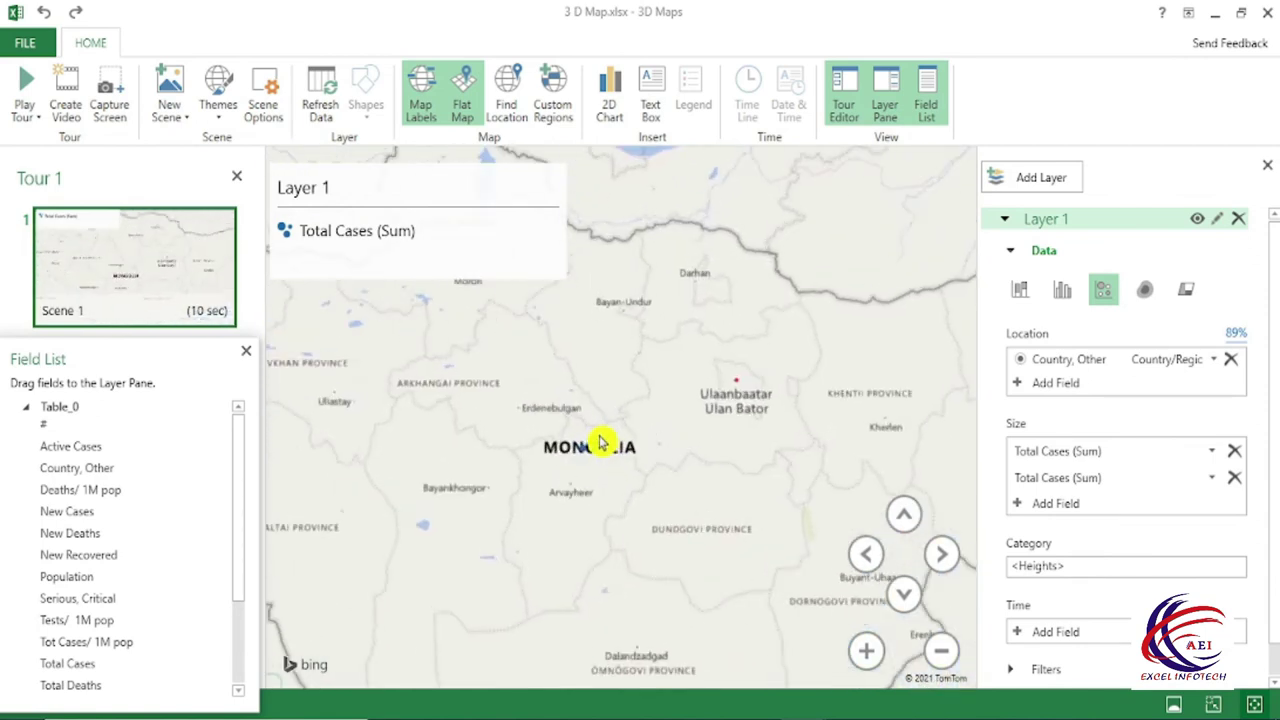
scroll(601, 441, "down", 2)
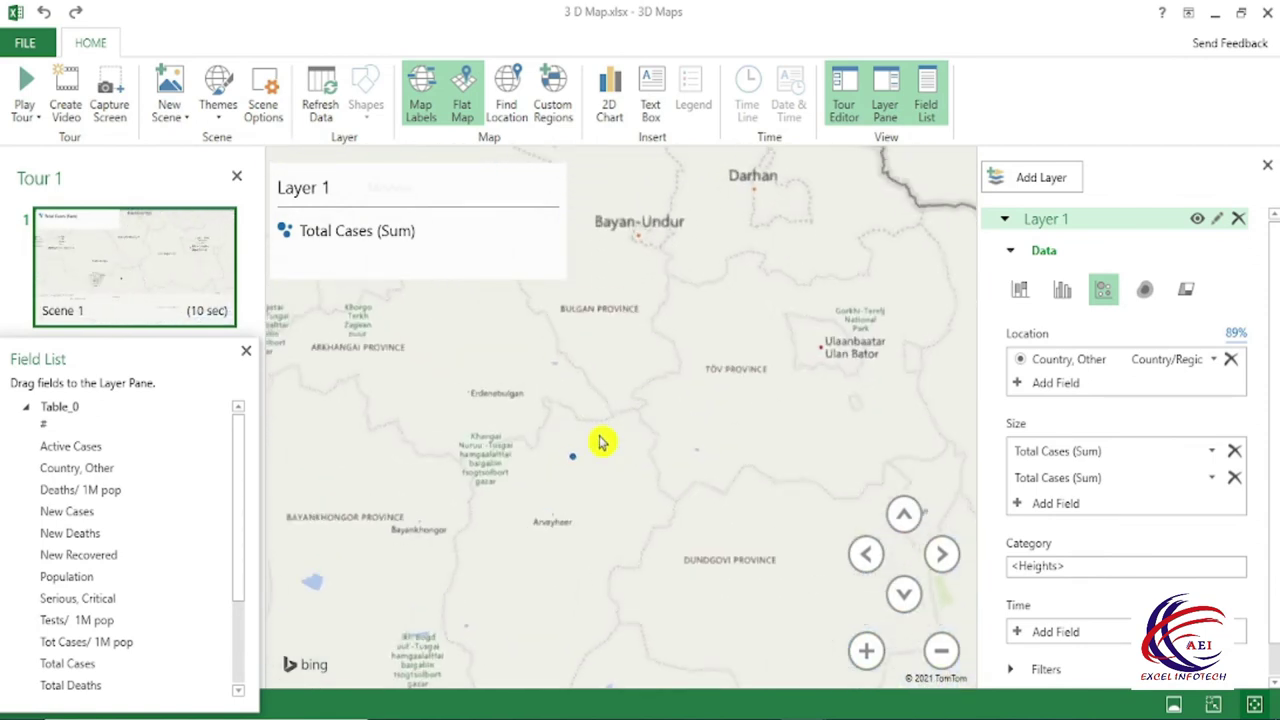
scroll(601, 441, "down", 2)
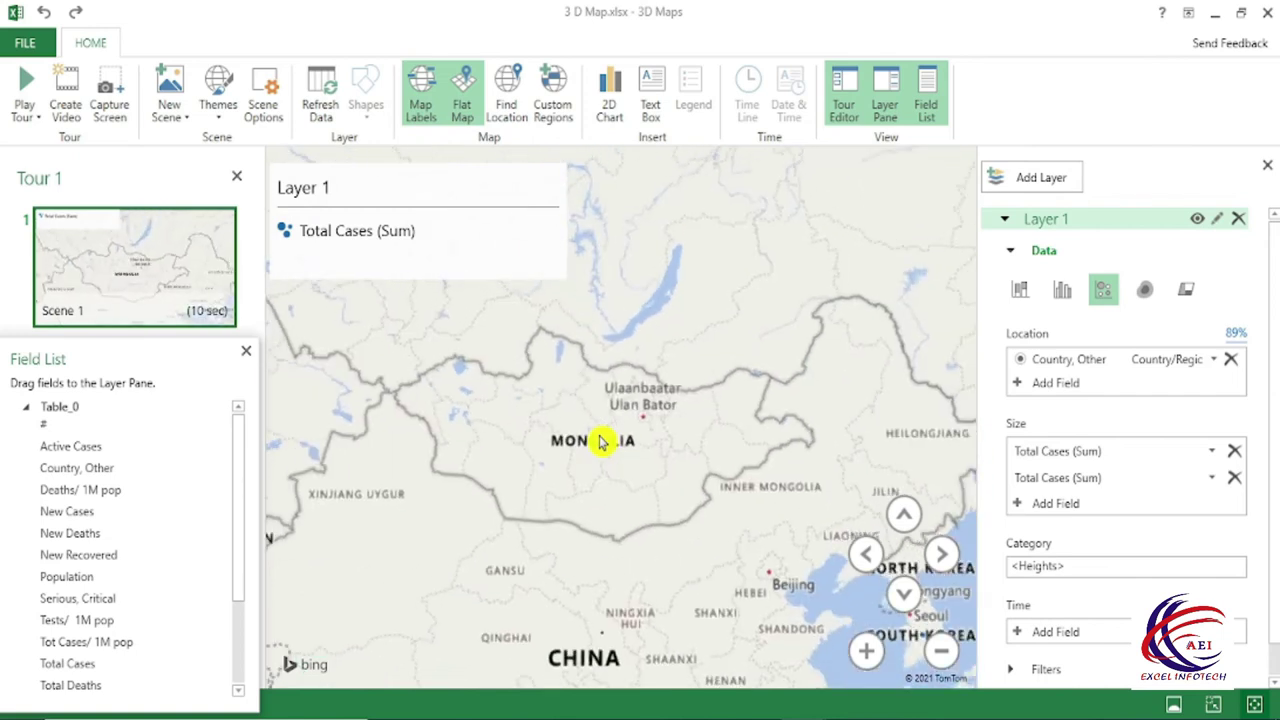
scroll(601, 441, "down", 2)
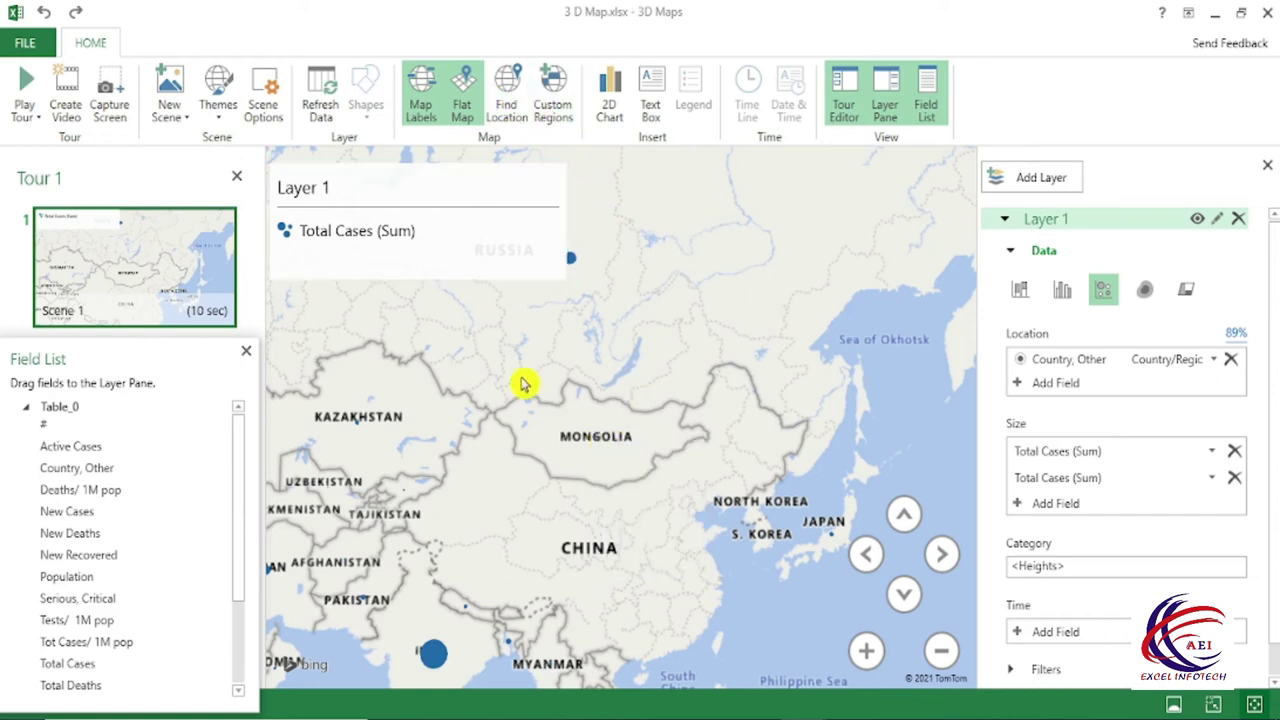
scroll(521, 383, "up", 2)
scroll(521, 383, "down", 3)
scroll(697, 380, "up", 4)
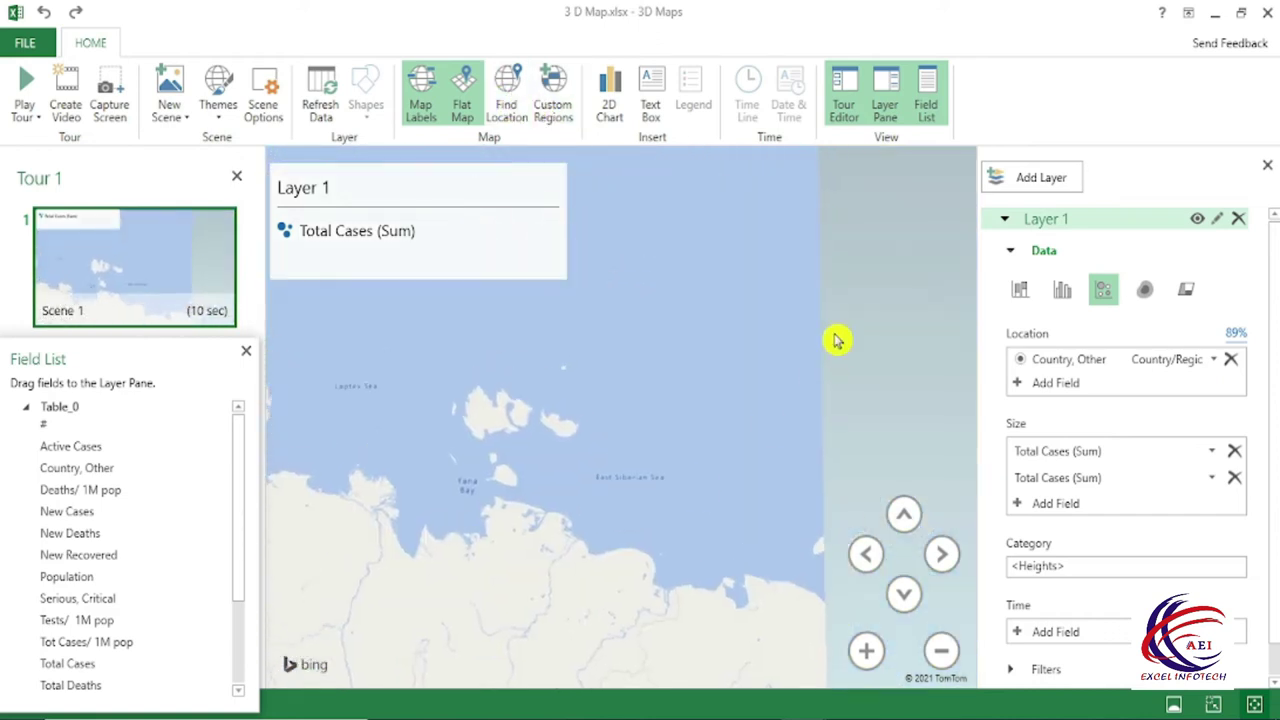
- Use Find Location to jump to India and zoom in on its Total Cases bubble
left_click(510, 100)
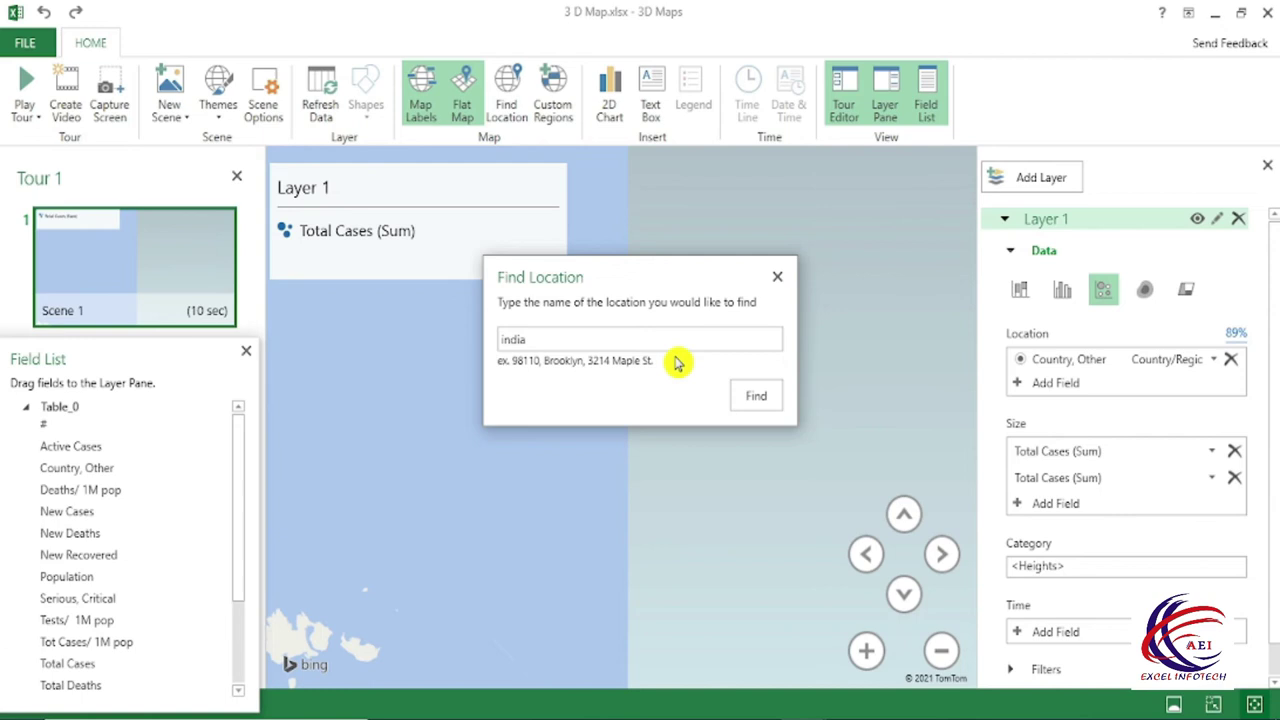
left_click_drag(643, 278, 358, 498)
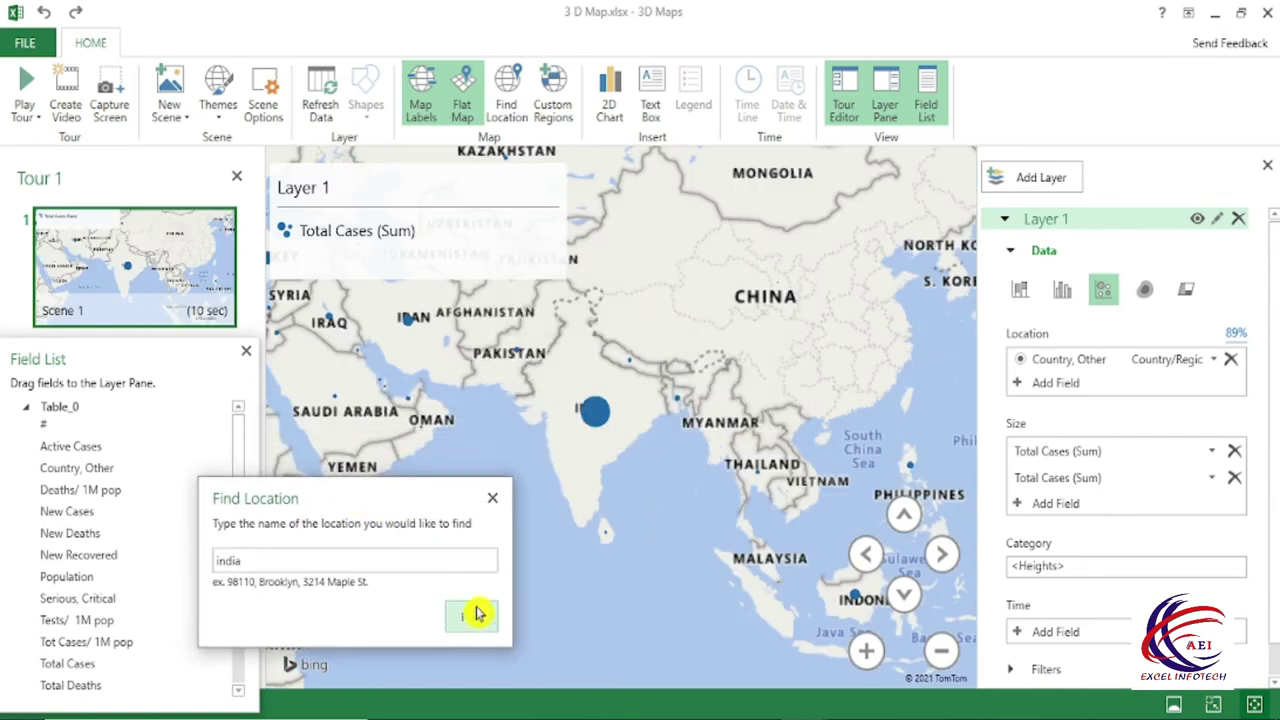
left_click(494, 502)
scroll(580, 423, "up", 1)
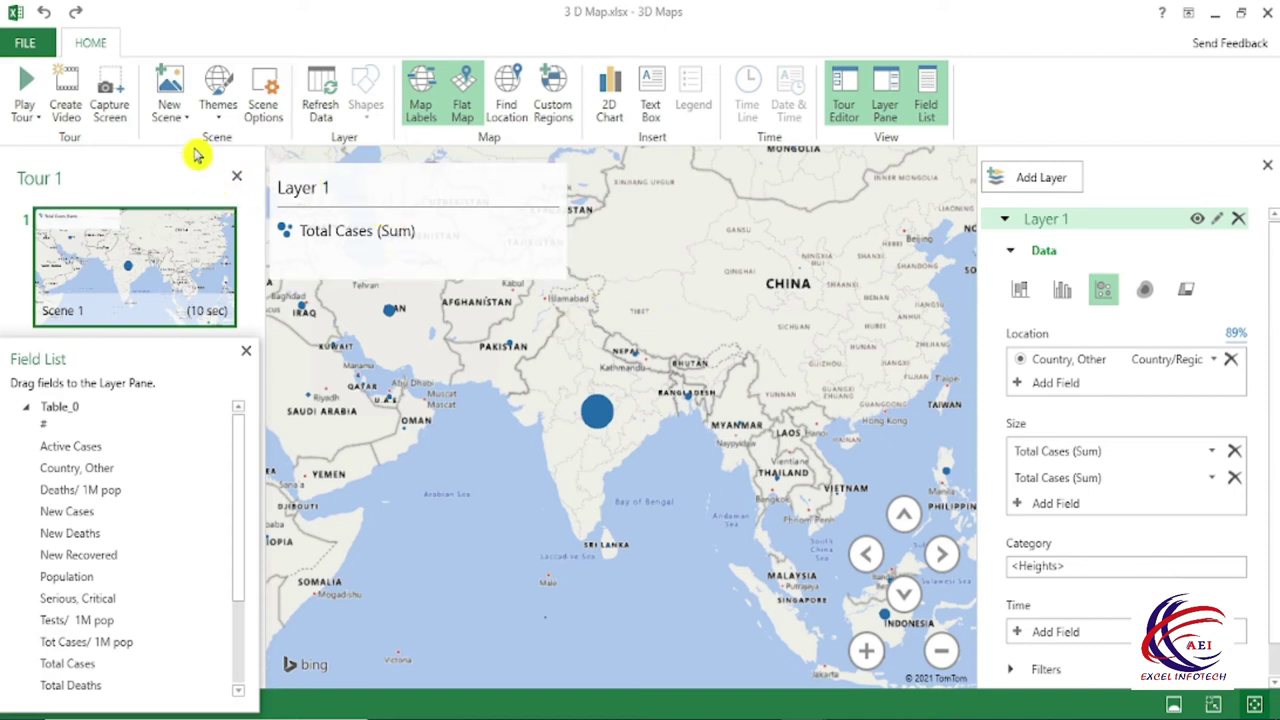
- Apply the grey theme with red data points and pan the map to centre China
left_click(218, 120)
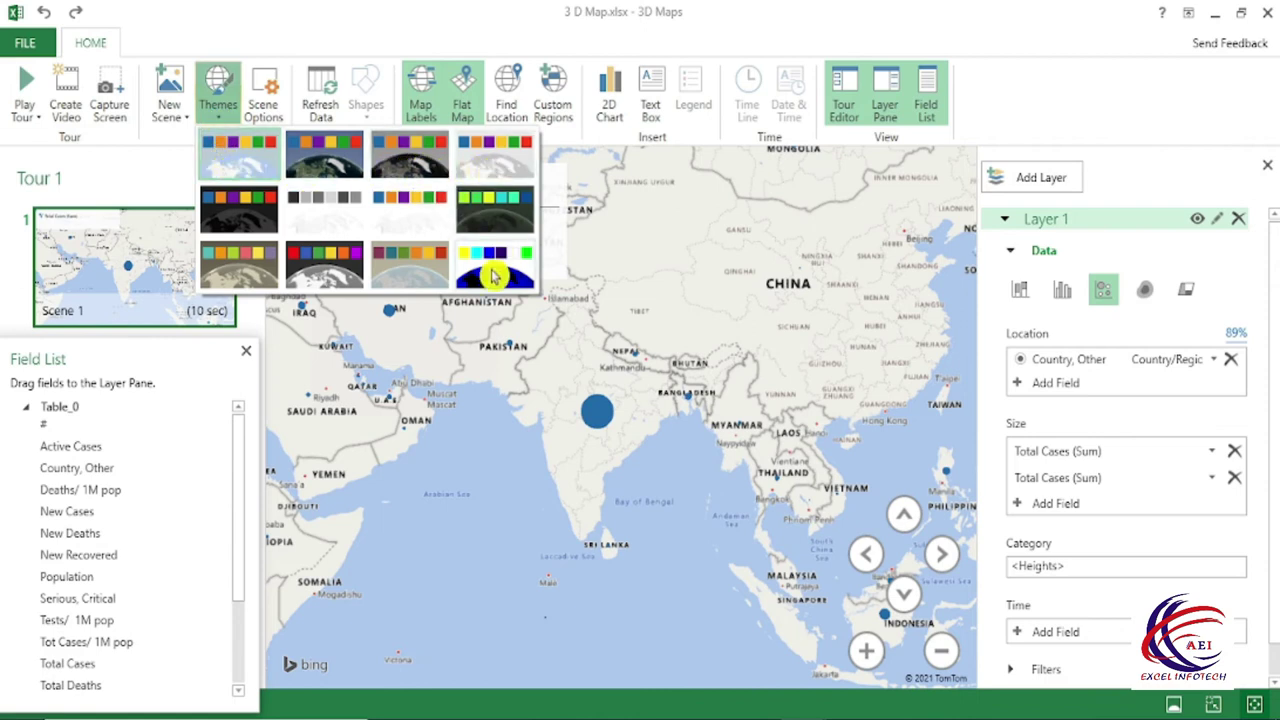
left_click(336, 272)
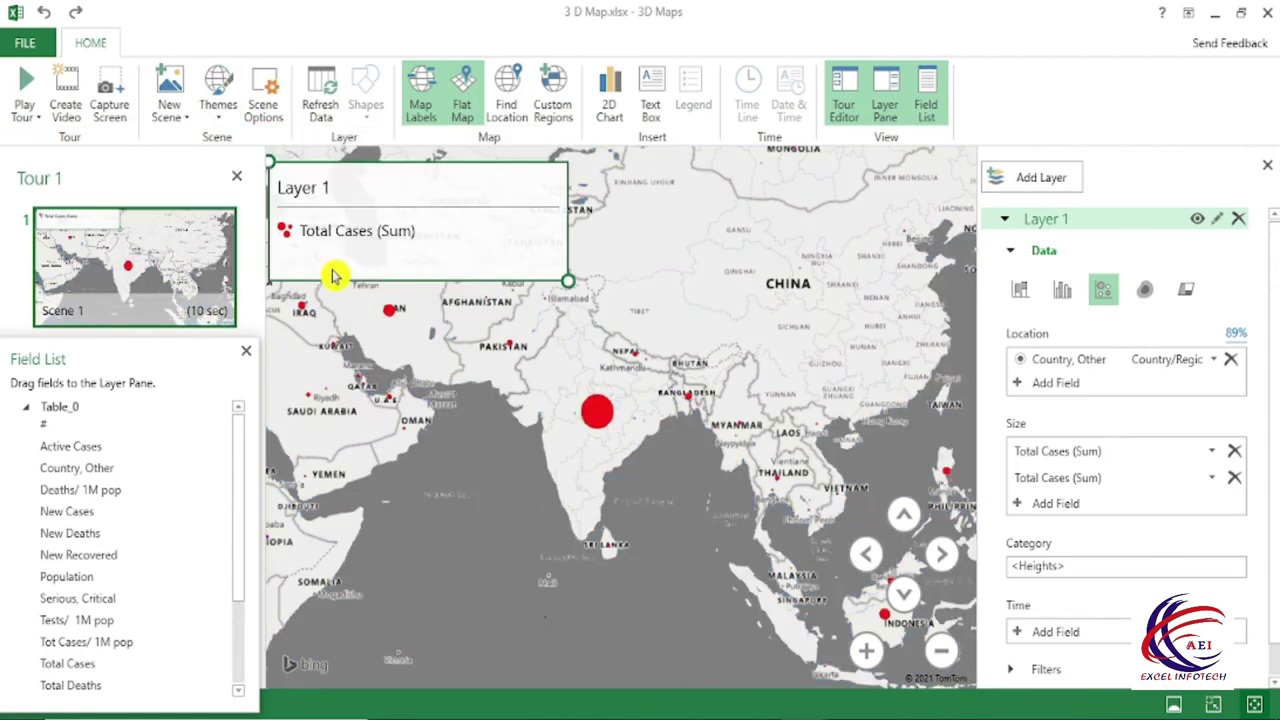
left_click_drag(729, 414, 566, 551)
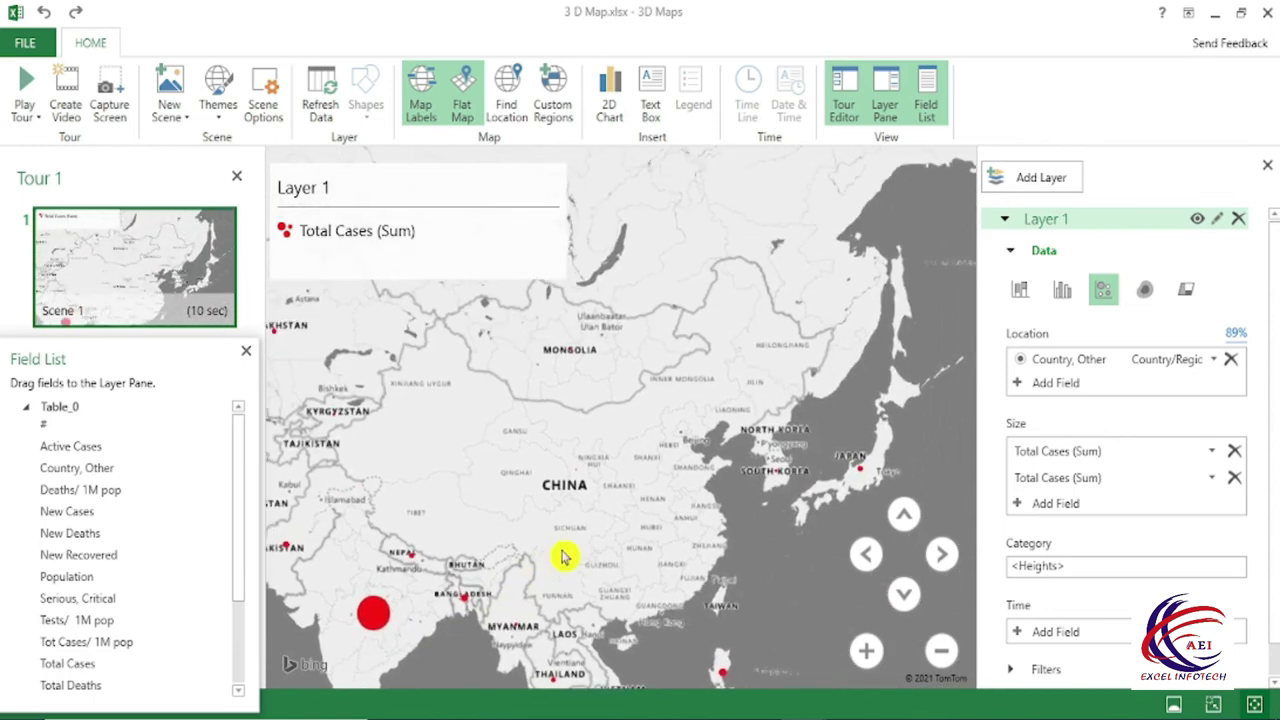
left_click_drag(617, 476, 729, 457)
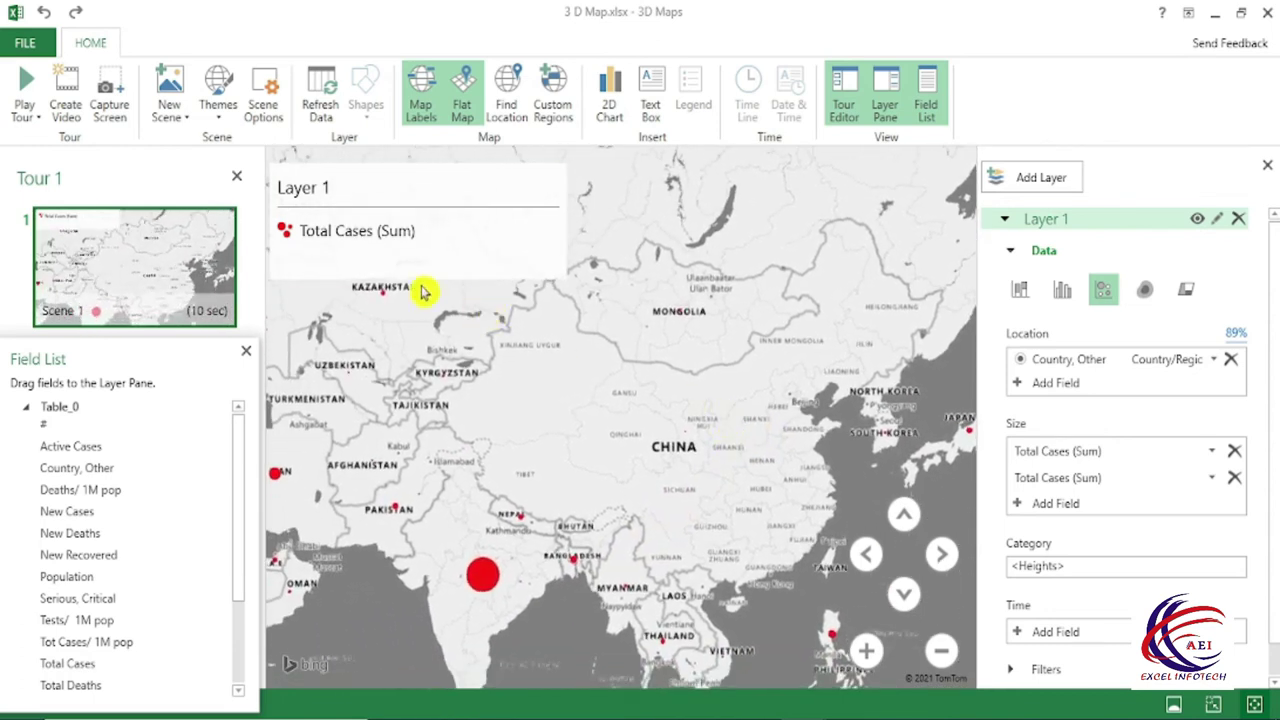
- Turn off Flat Map and rotate the globe from Asia to Central and South America
left_click(446, 96)
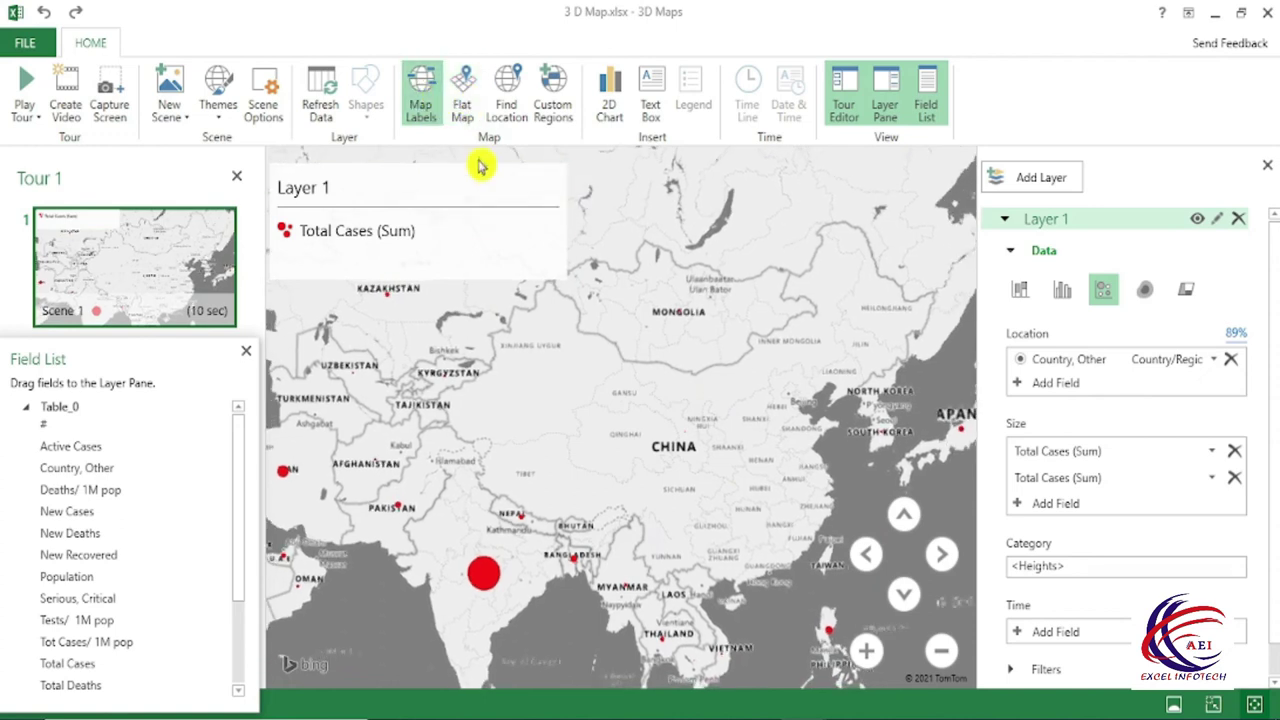
mouse_move(643, 486)
left_mouse_down()
mouse_move(818, 367)
mouse_move(883, 397)
mouse_move(766, 400)
mouse_move(614, 443)
mouse_move(626, 391)
left_mouse_up()
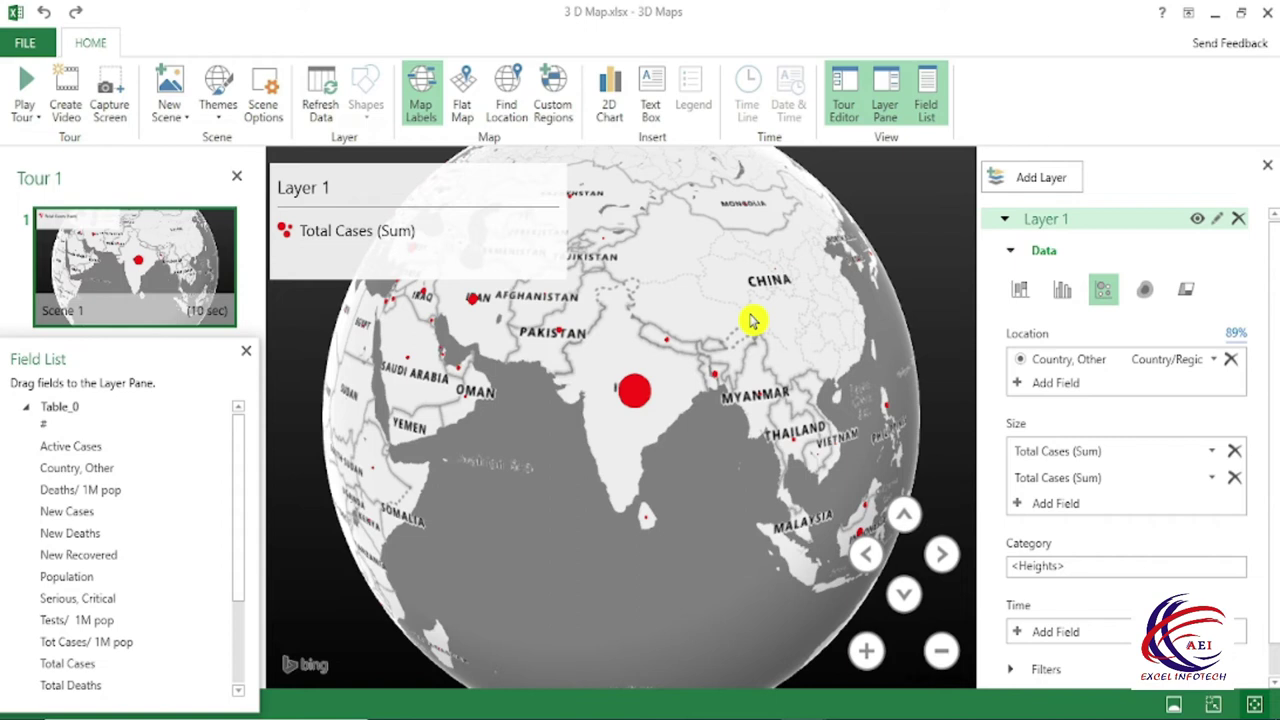
mouse_move(735, 393)
left_mouse_down()
mouse_move(908, 486)
mouse_move(720, 480)
mouse_move(471, 360)
mouse_move(593, 397)
mouse_move(514, 374)
left_mouse_up()
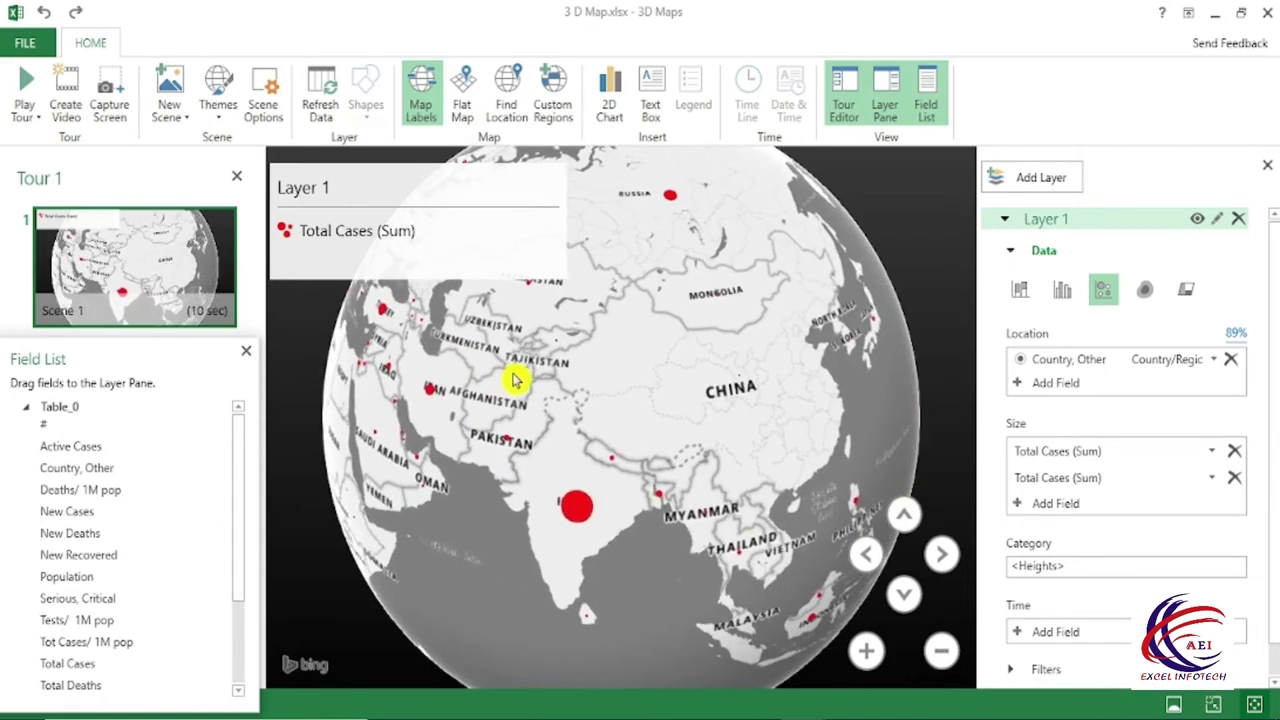
mouse_move(666, 397)
left_mouse_down()
mouse_move(650, 385)
mouse_move(700, 363)
mouse_move(491, 449)
mouse_move(651, 466)
mouse_move(726, 449)
mouse_move(655, 440)
left_mouse_up()
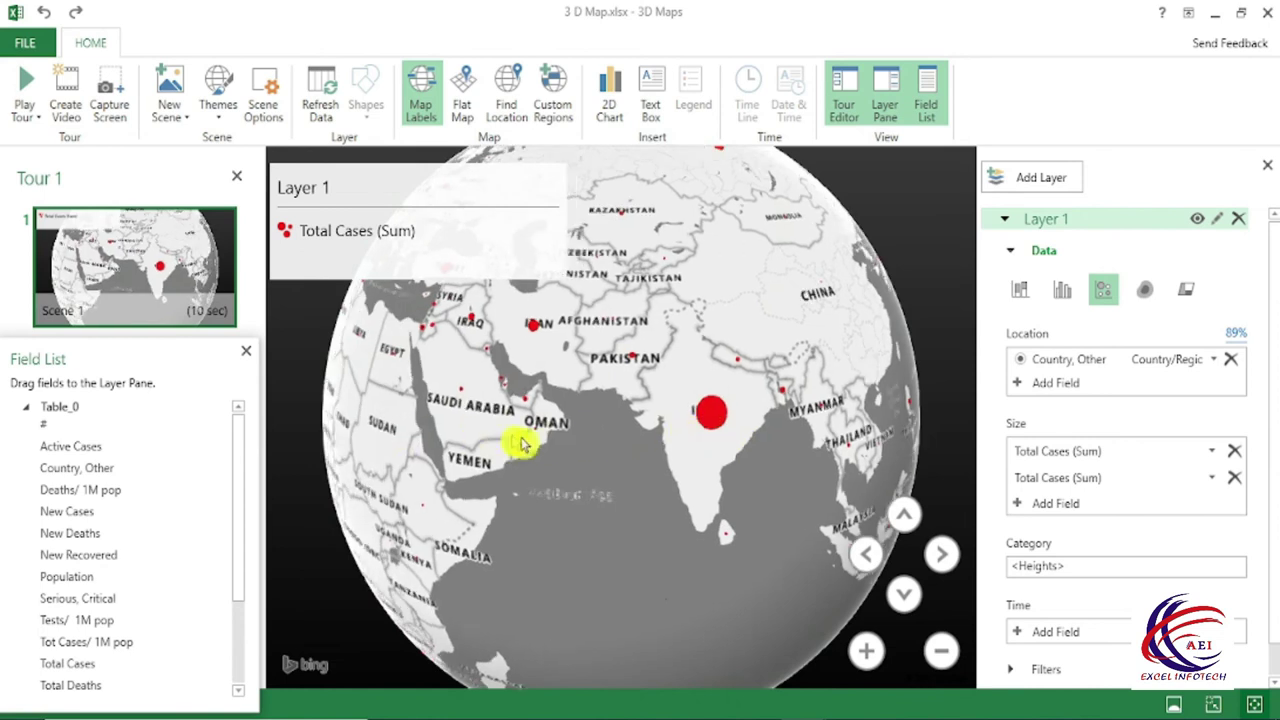
left_click_drag(514, 434, 846, 423)
left_click_drag(486, 460, 689, 374)
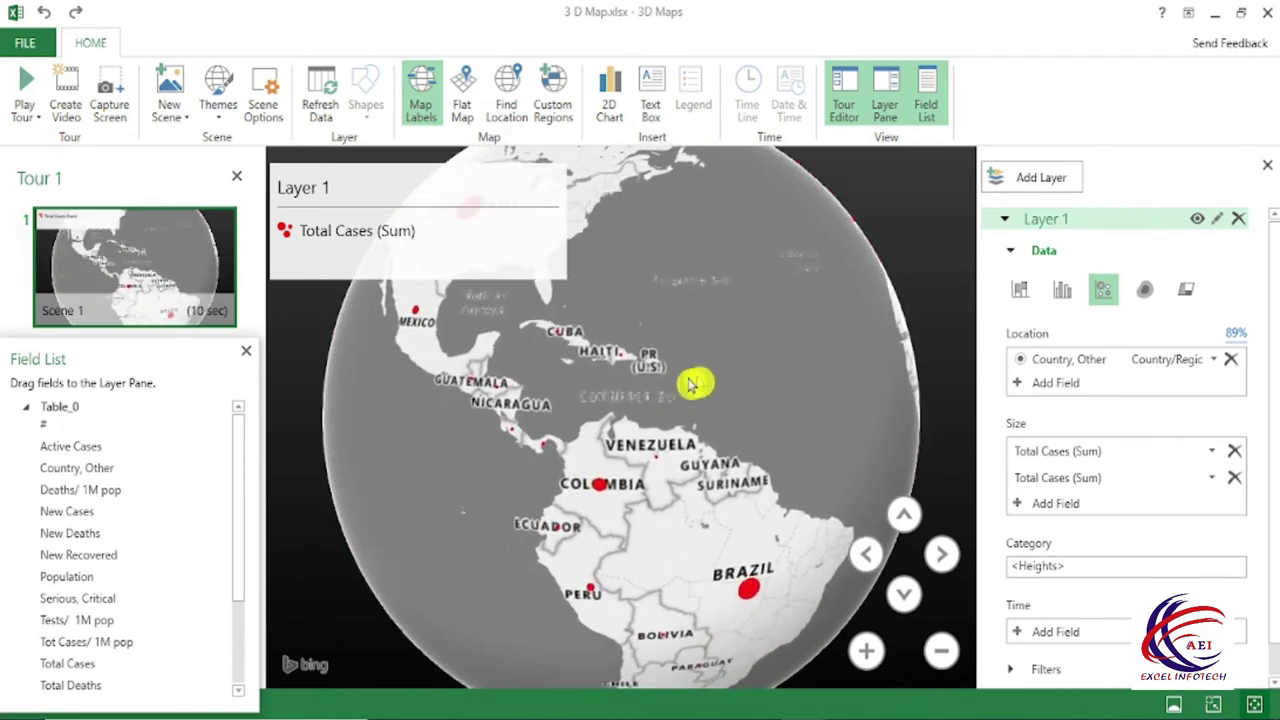
left_click_drag(517, 437, 720, 409)
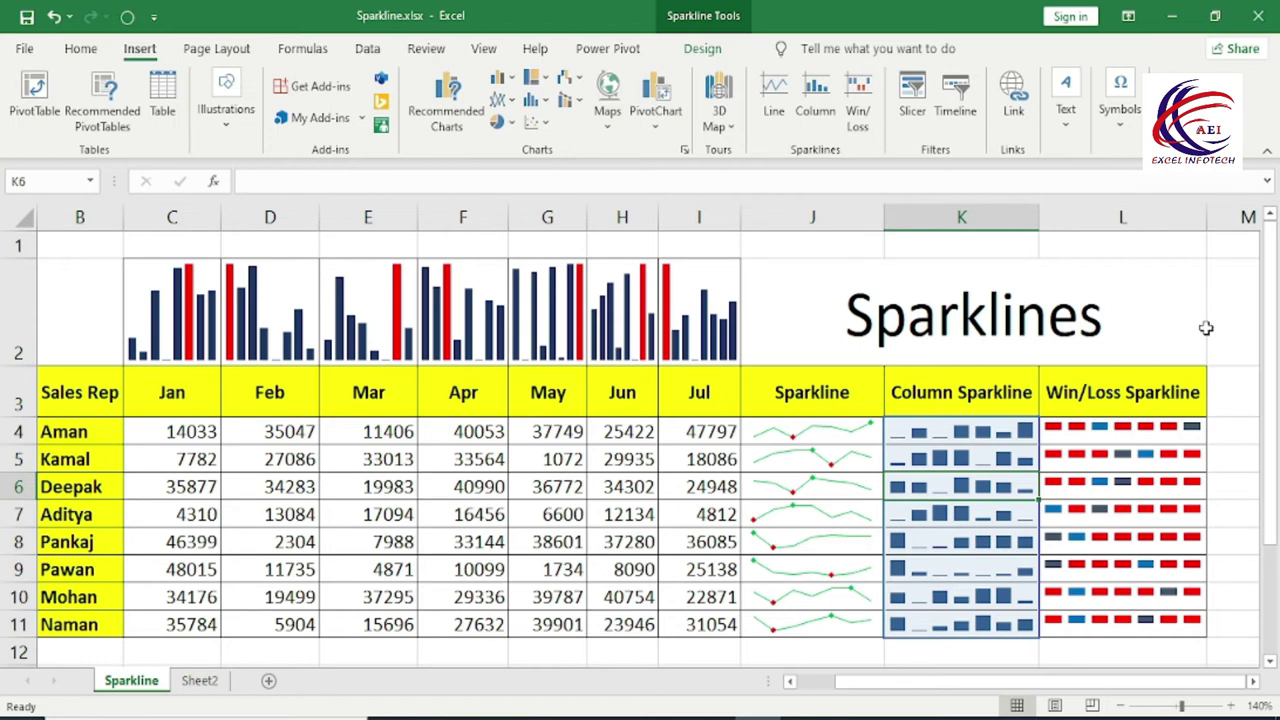
left_click(825, 324)
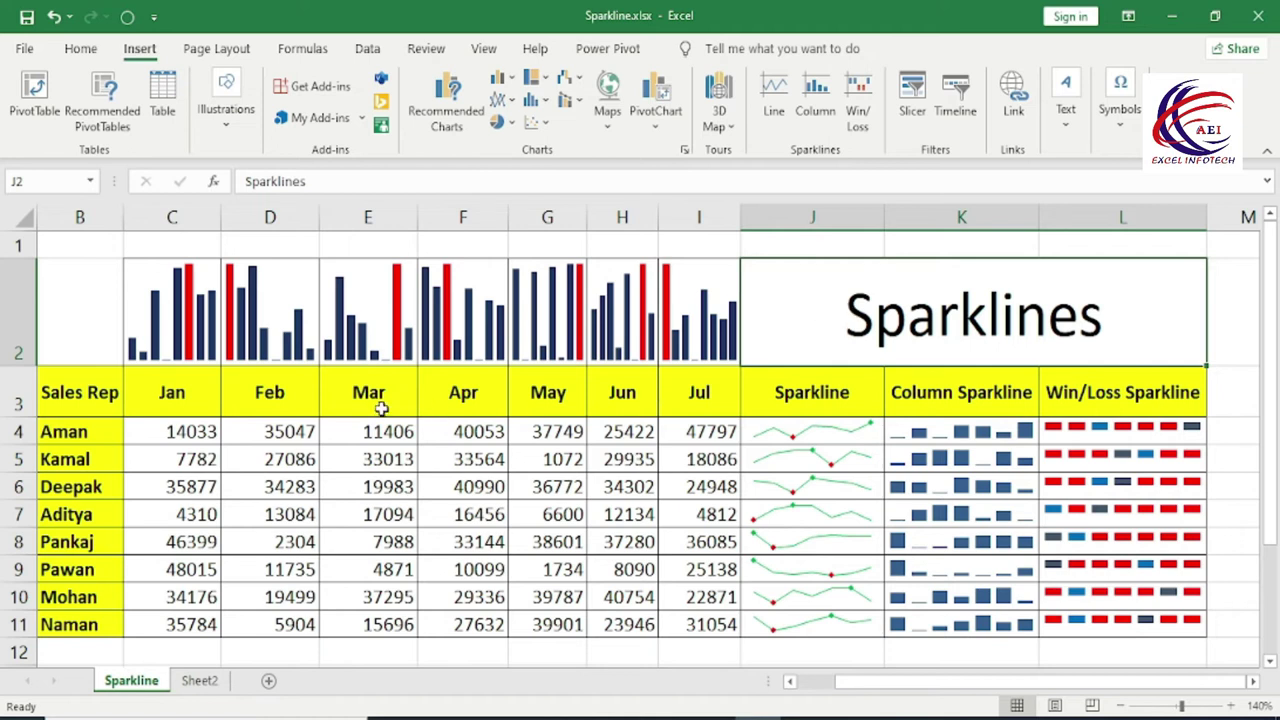
left_click_drag(80, 393, 62, 625)
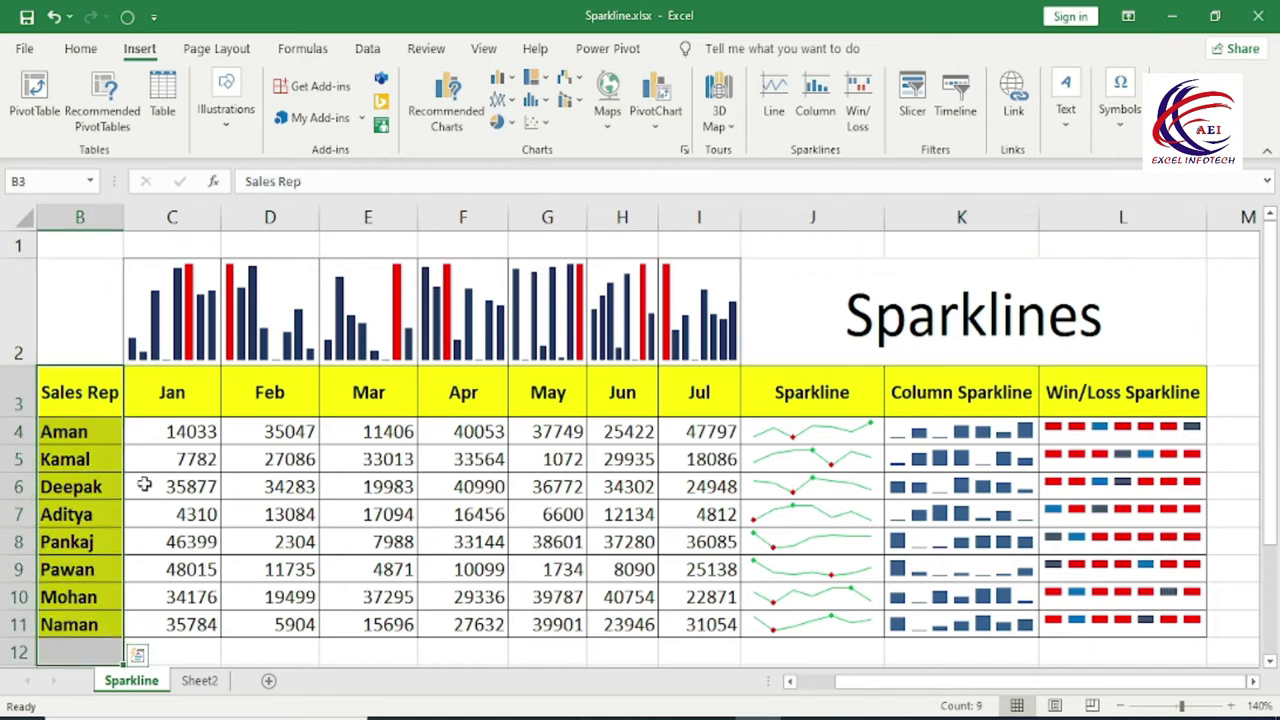
key("Right")
key("Right")
mouse_move(703, 393)
left_mouse_down()
mouse_move(171, 392)
mouse_move(246, 617)
left_mouse_up()
left_click(226, 482)
key("Left")
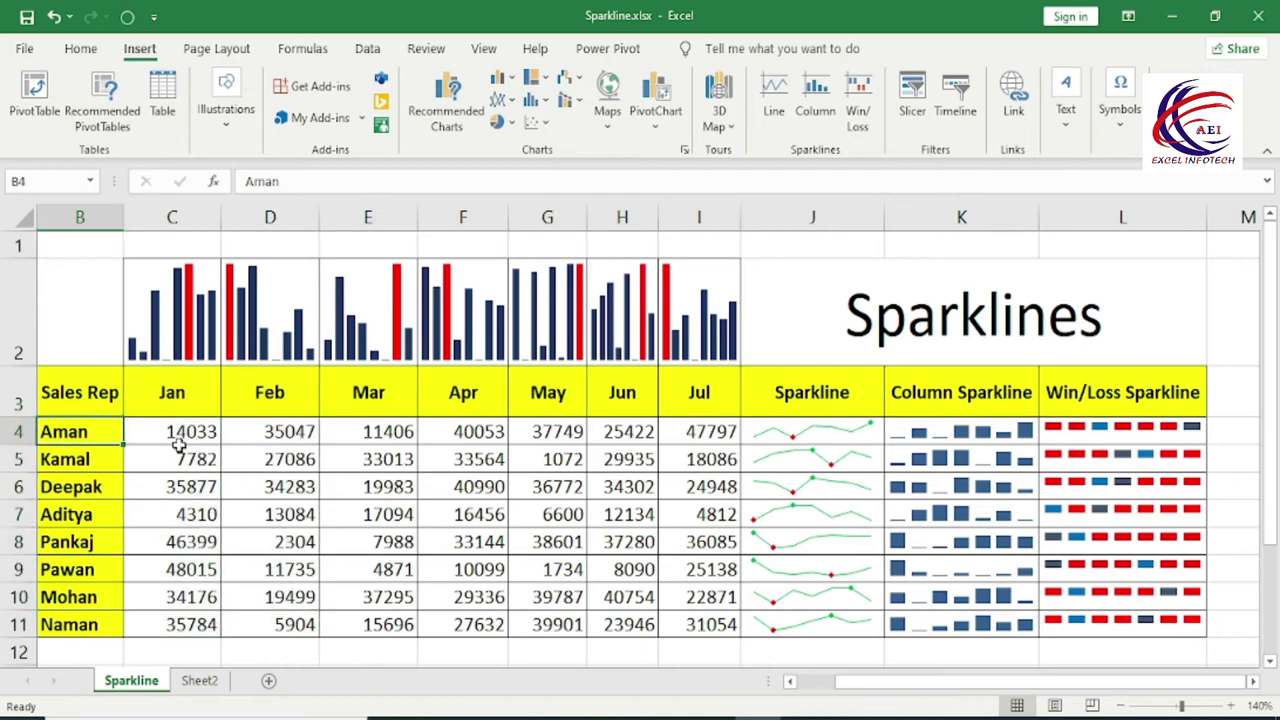
left_click(299, 433)
left_click(395, 436)
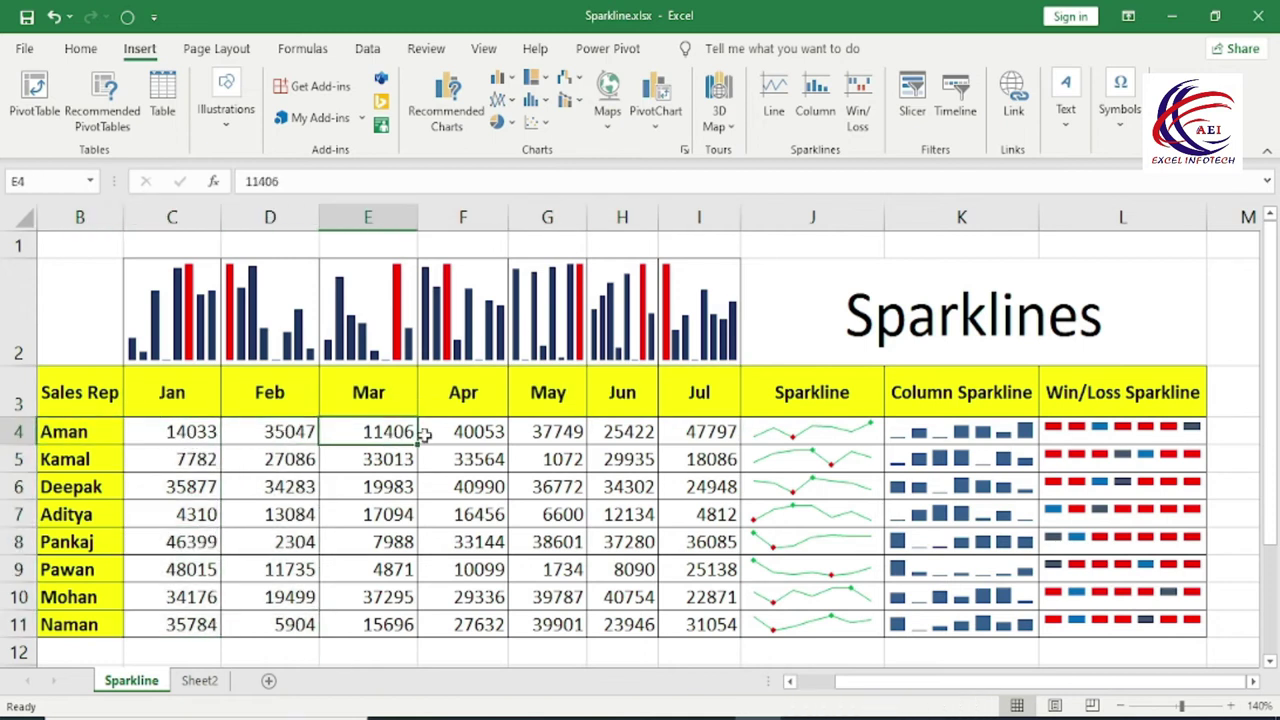
left_click(174, 486)
left_click(165, 436)
left_click_drag(165, 432, 155, 622)
left_click(202, 302)
left_click(202, 302)
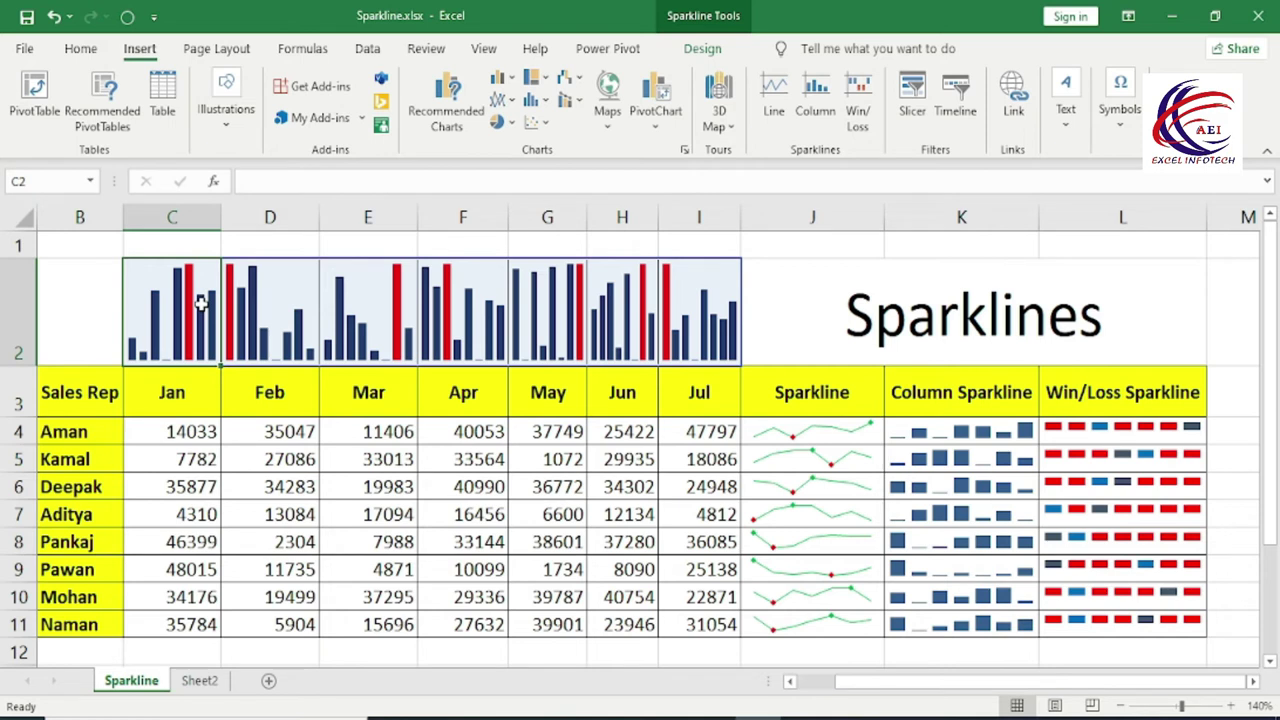
- Enter 56000 as the January value in cell C5
left_click(170, 470)
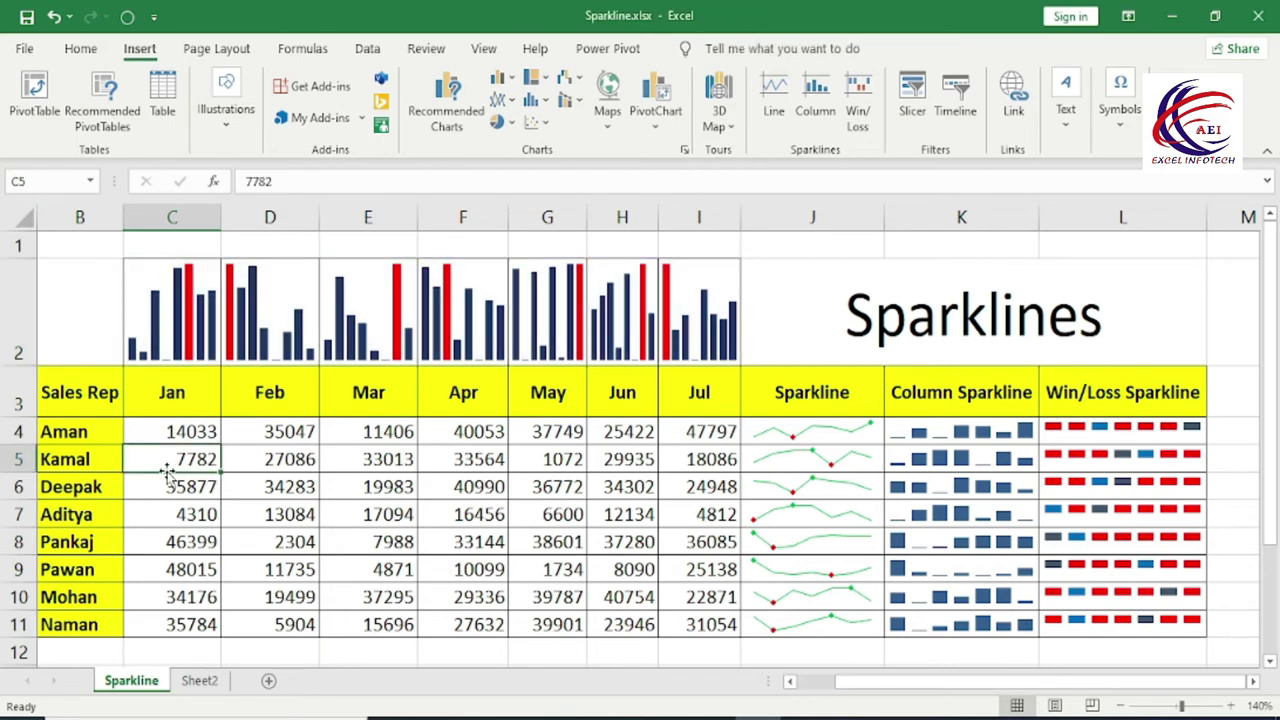
type("56000")
key("Return")
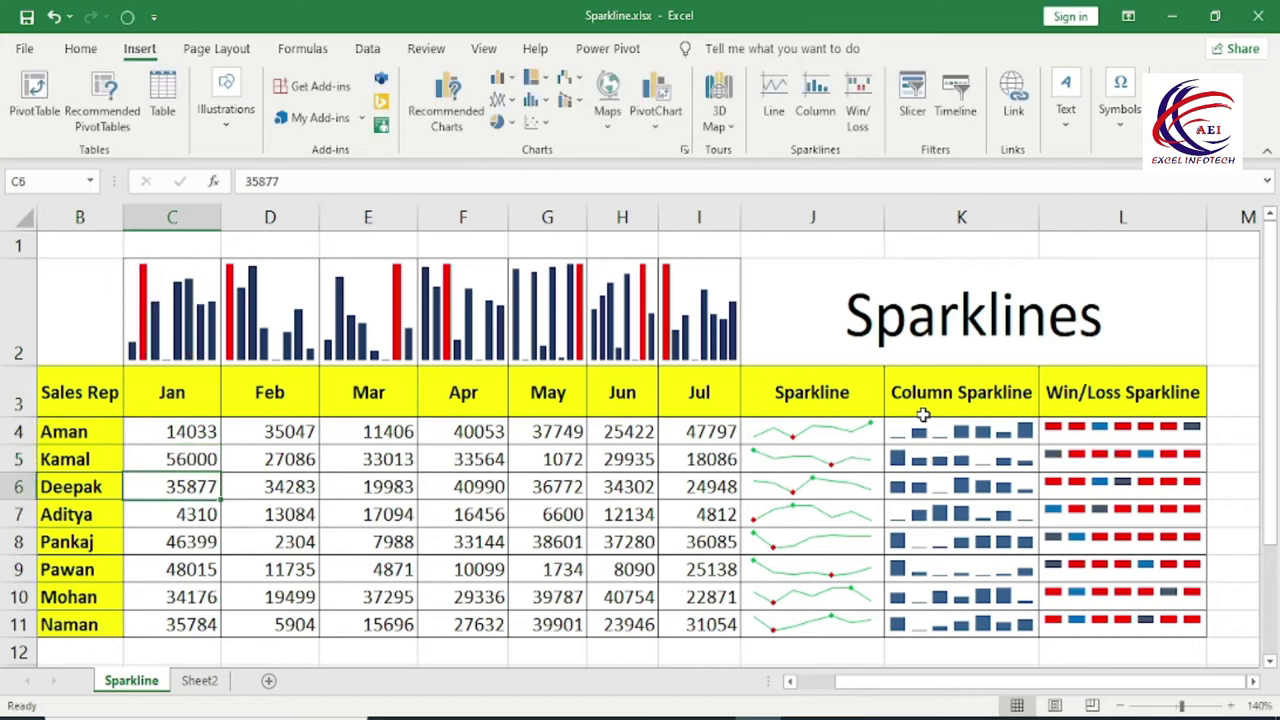
- Compare the row-2 sparkline group with the January values in cells C4 through C9
left_click(201, 357)
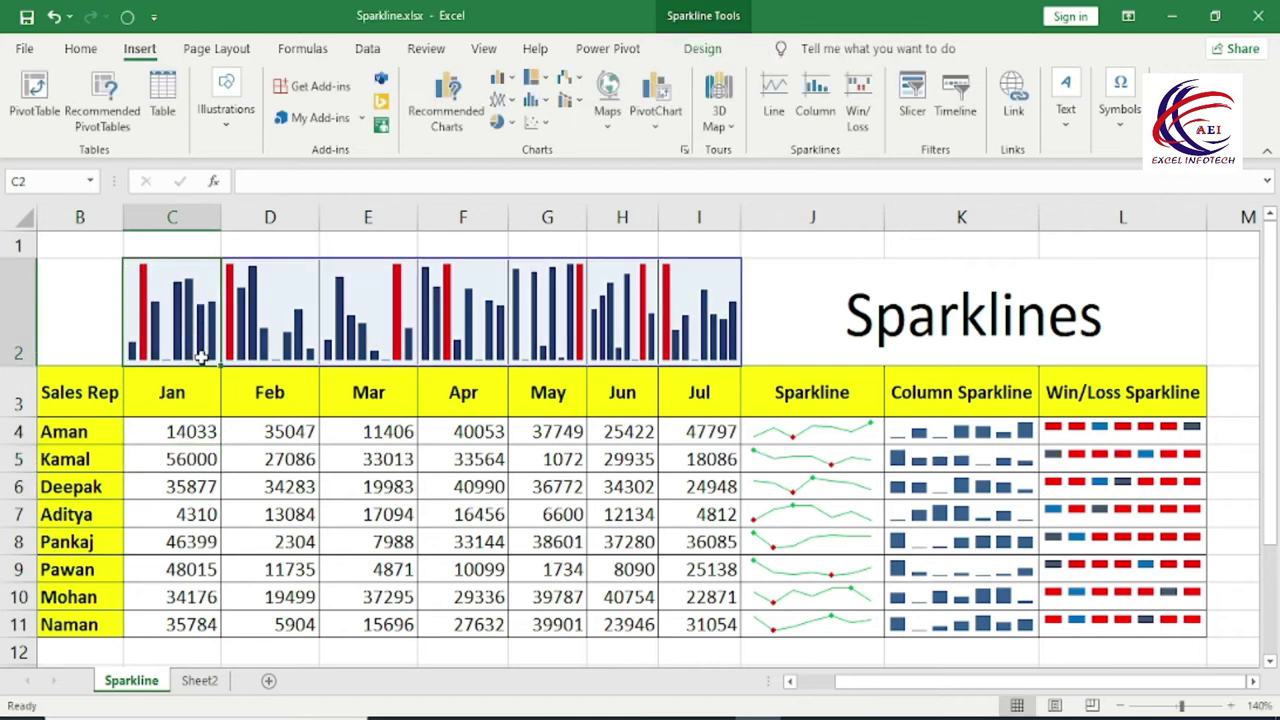
left_click(177, 431)
left_click(177, 459)
left_click(183, 486)
left_click(188, 514)
left_click(190, 560)
left_click(194, 316)
left_click(177, 431)
left_click(183, 459)
left_click(183, 486)
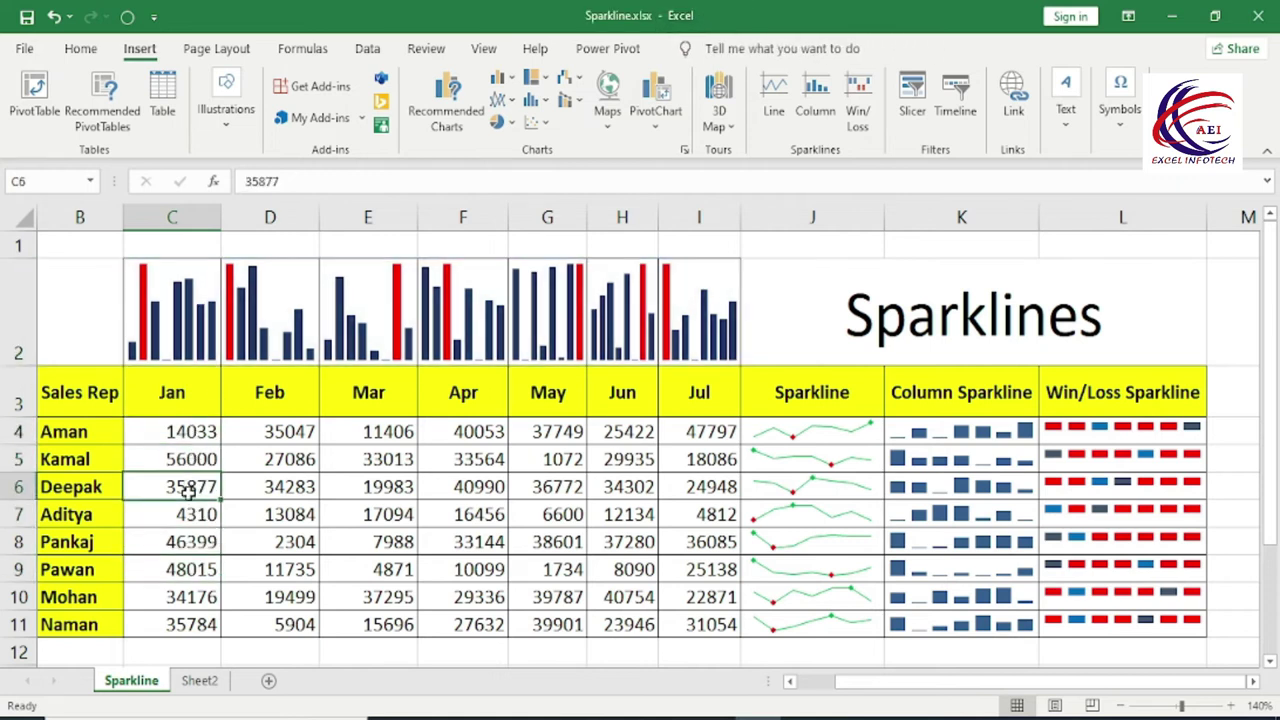
left_click(190, 514)
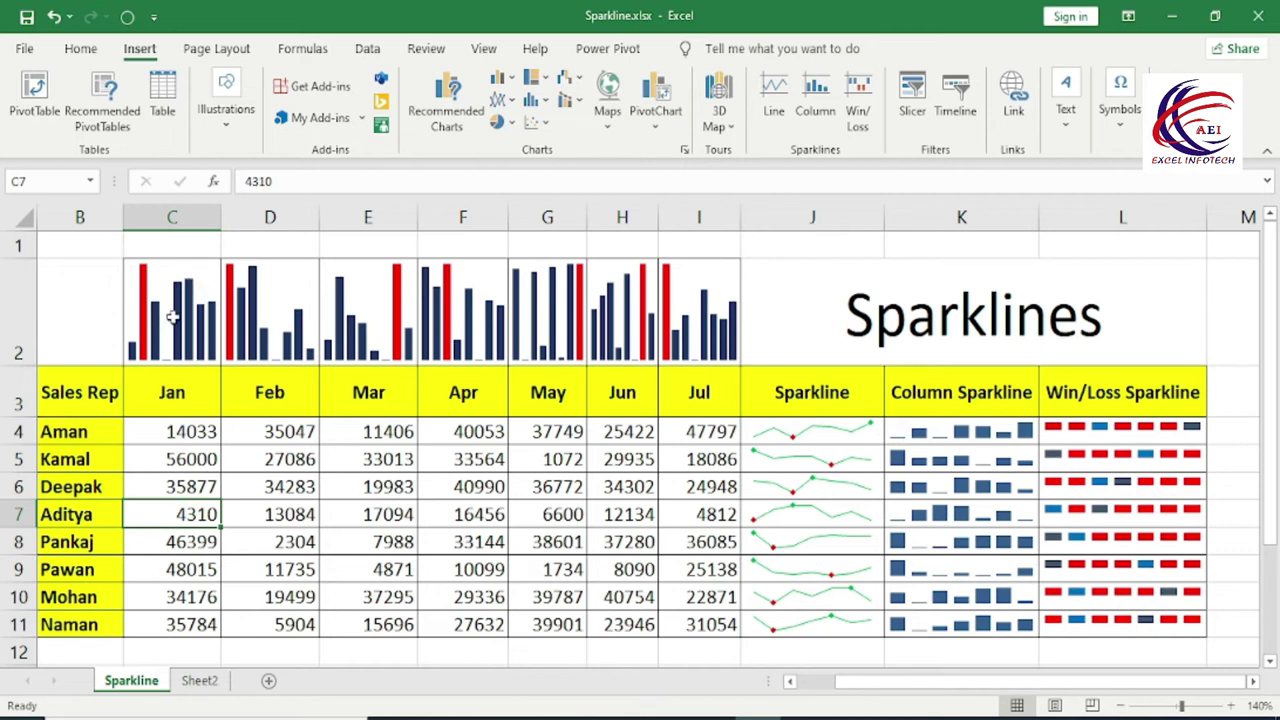
left_click(193, 484)
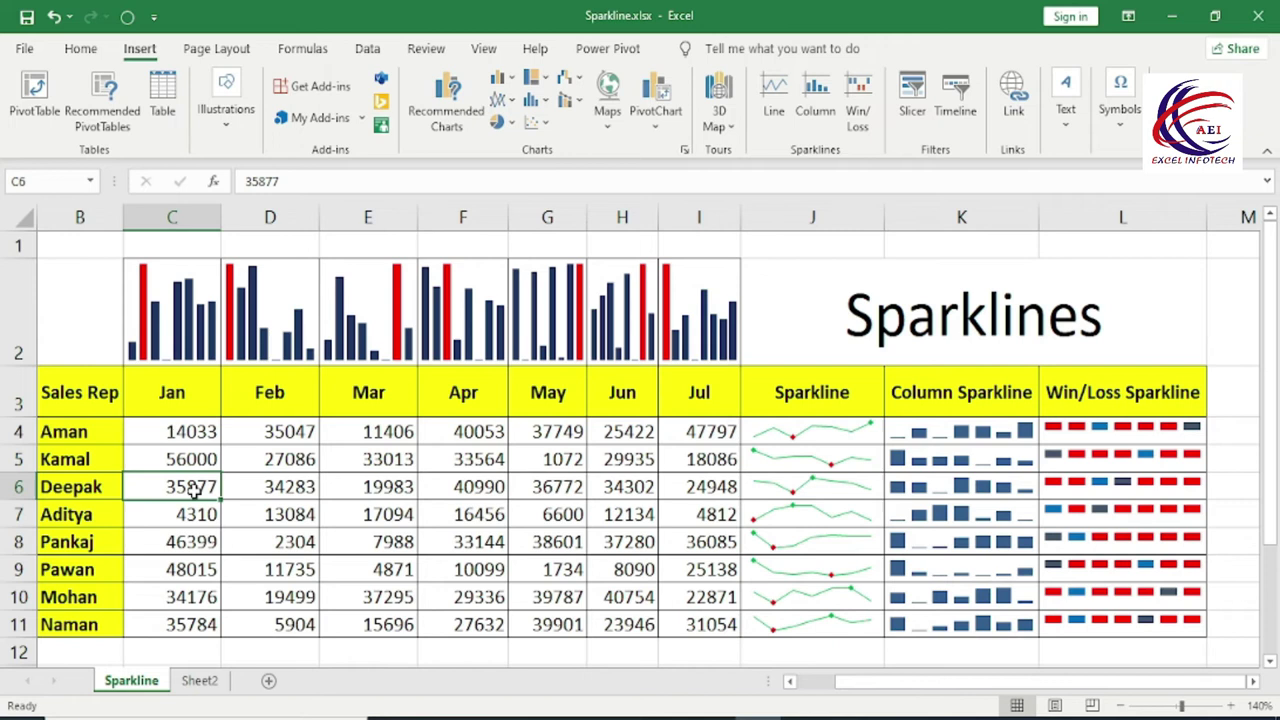
left_click_drag(185, 392, 185, 624)
left_click_drag(282, 431, 282, 624)
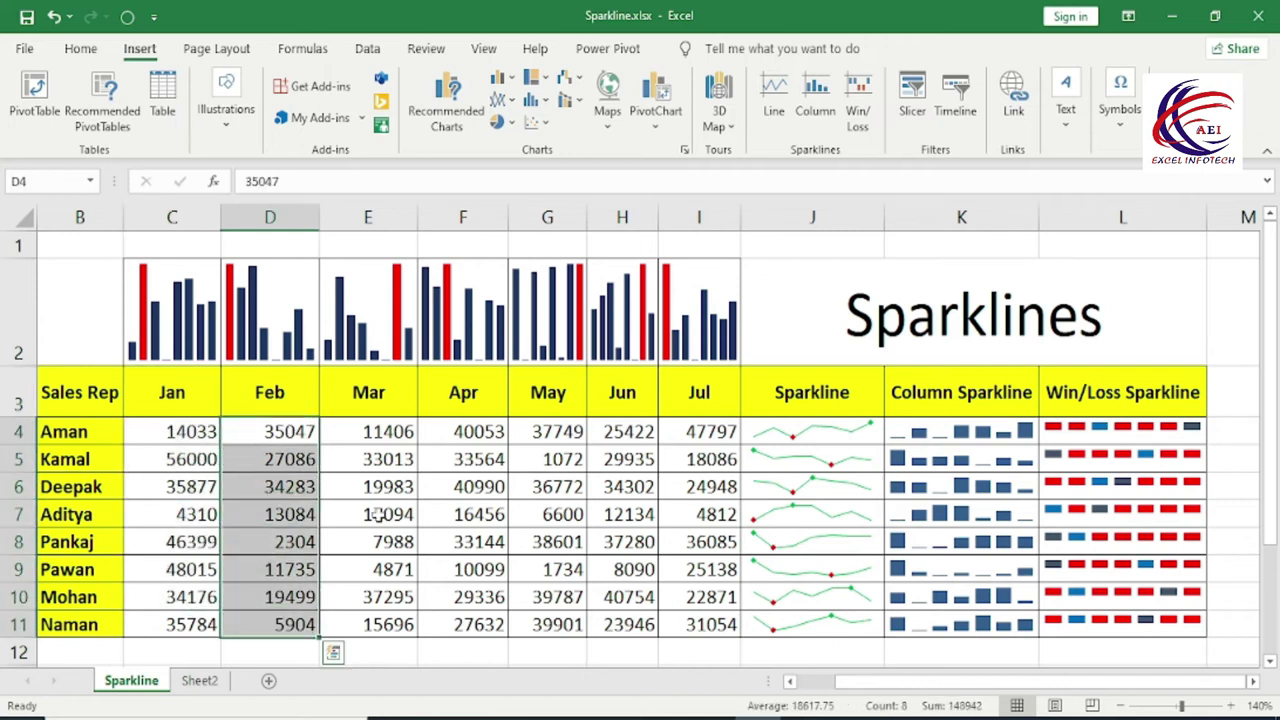
left_click_drag(377, 513, 380, 624)
mouse_move(490, 486)
left_mouse_down()
mouse_move(500, 640)
mouse_move(603, 640)
left_mouse_up()
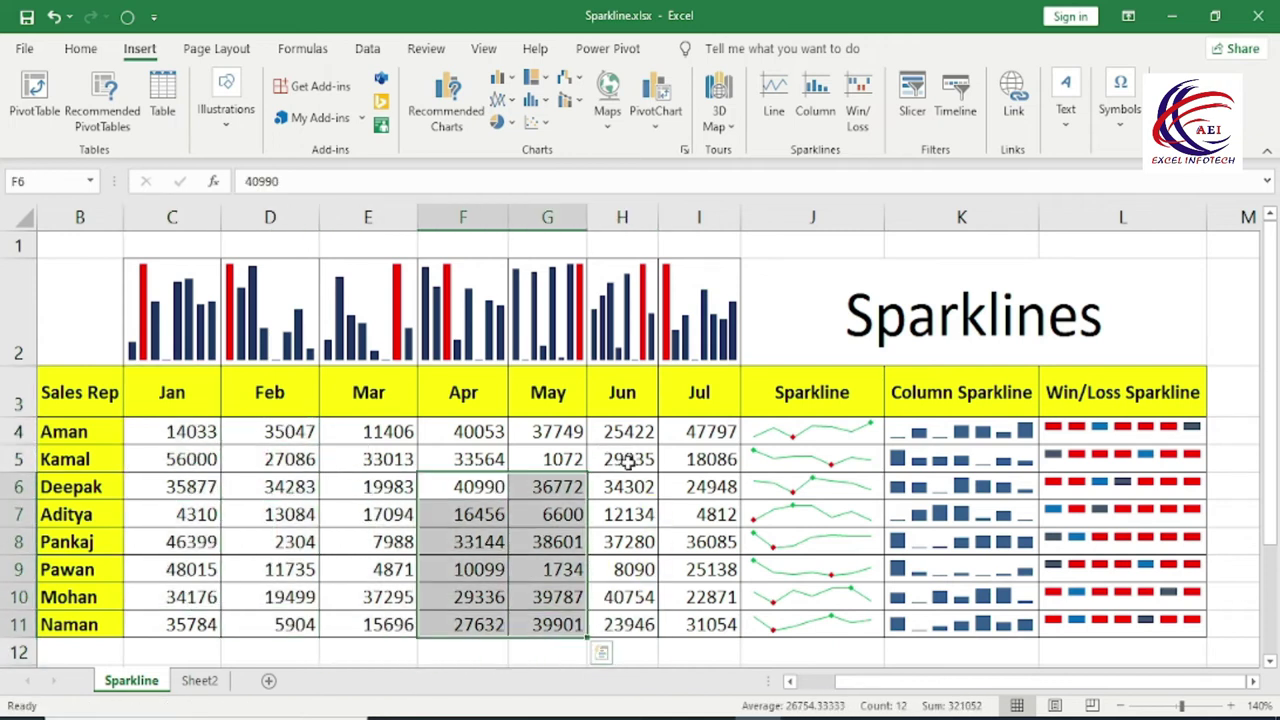
left_click_drag(700, 431, 700, 597)
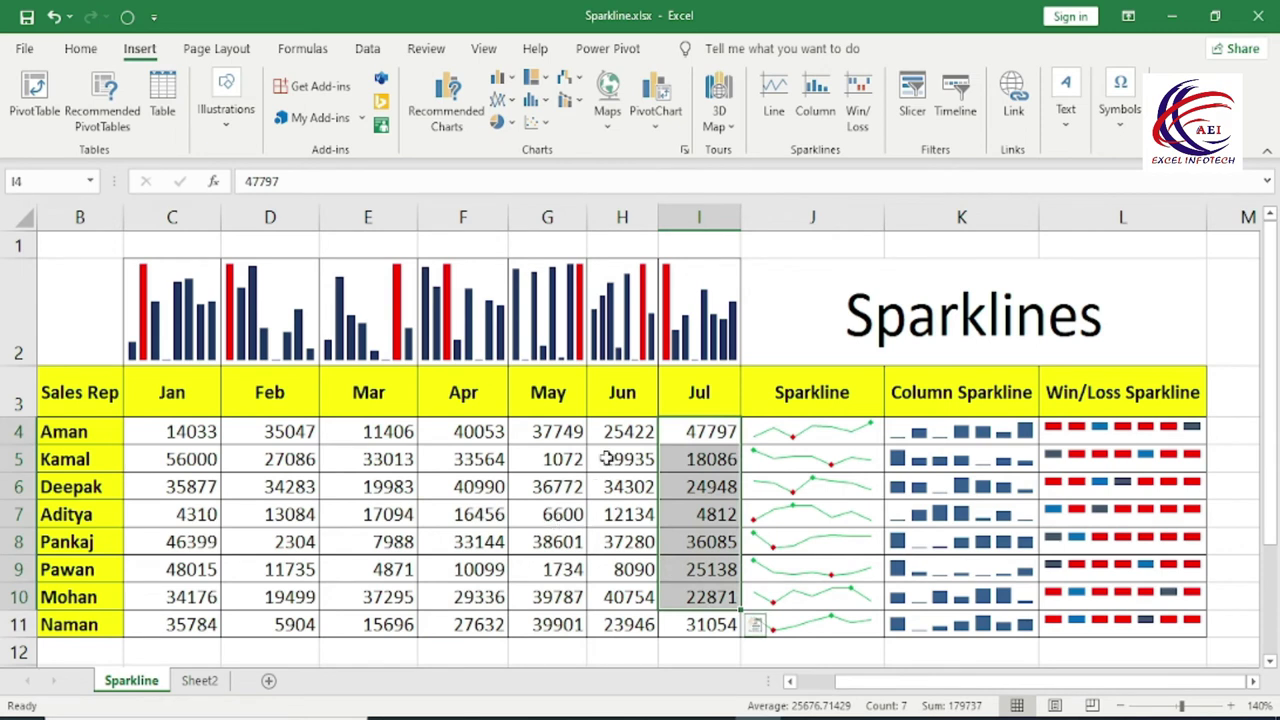
left_click(823, 432)
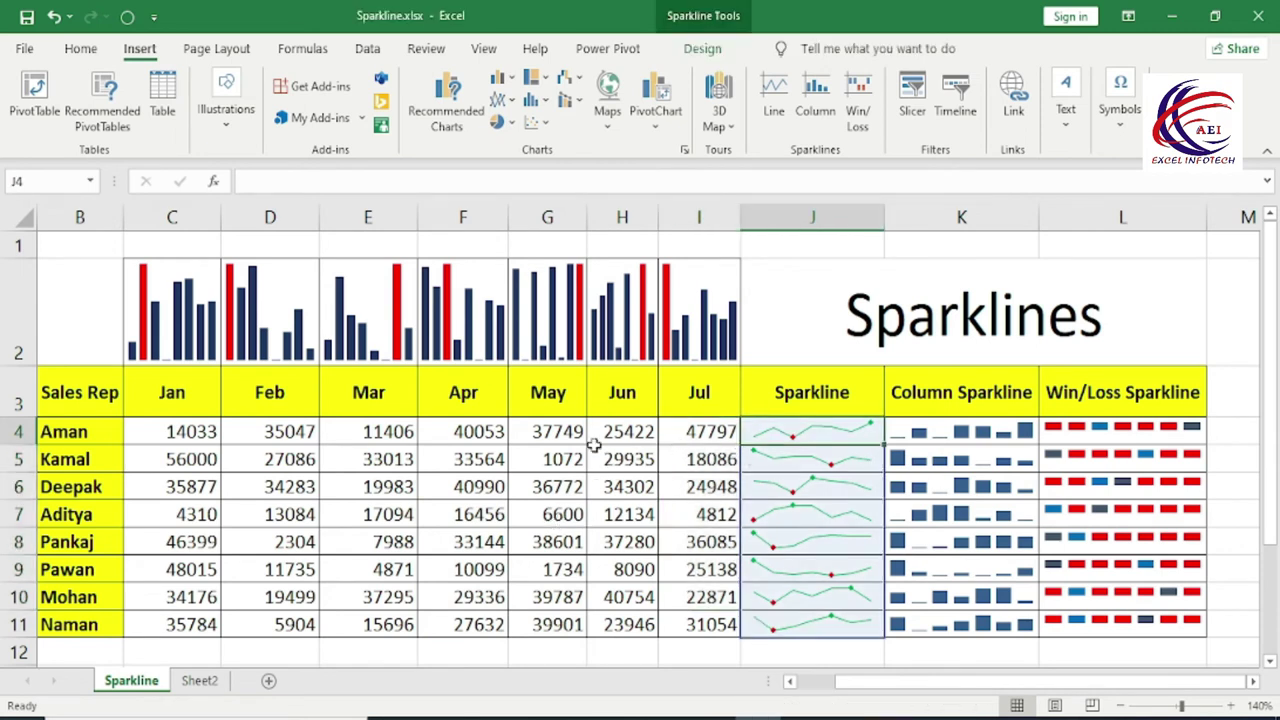
left_click(183, 436)
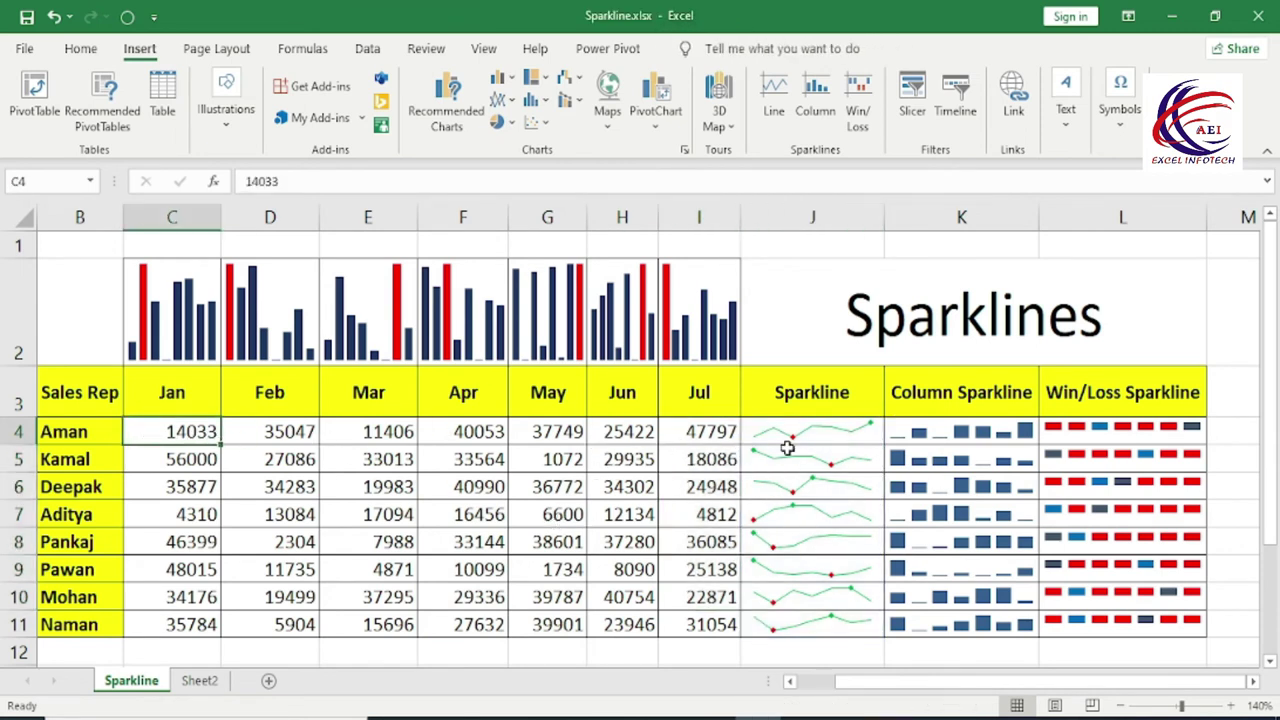
left_click(704, 440)
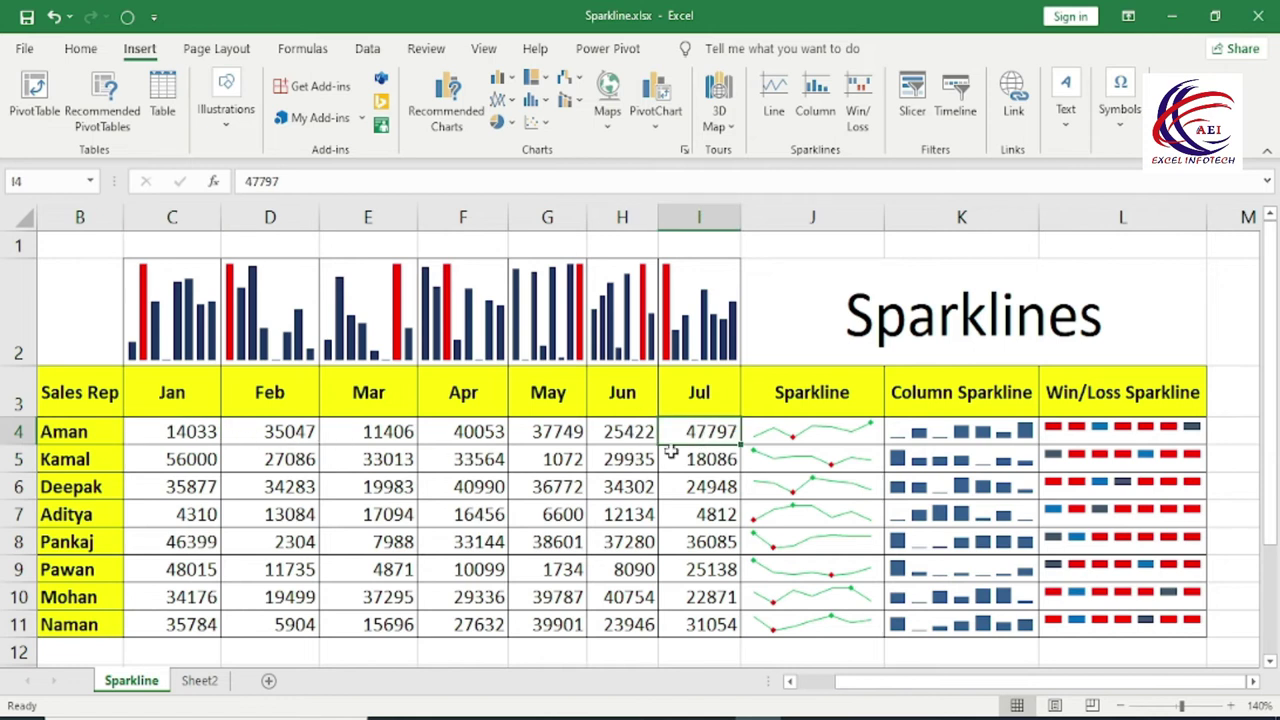
left_click(100, 436)
left_click_drag(176, 436, 676, 432)
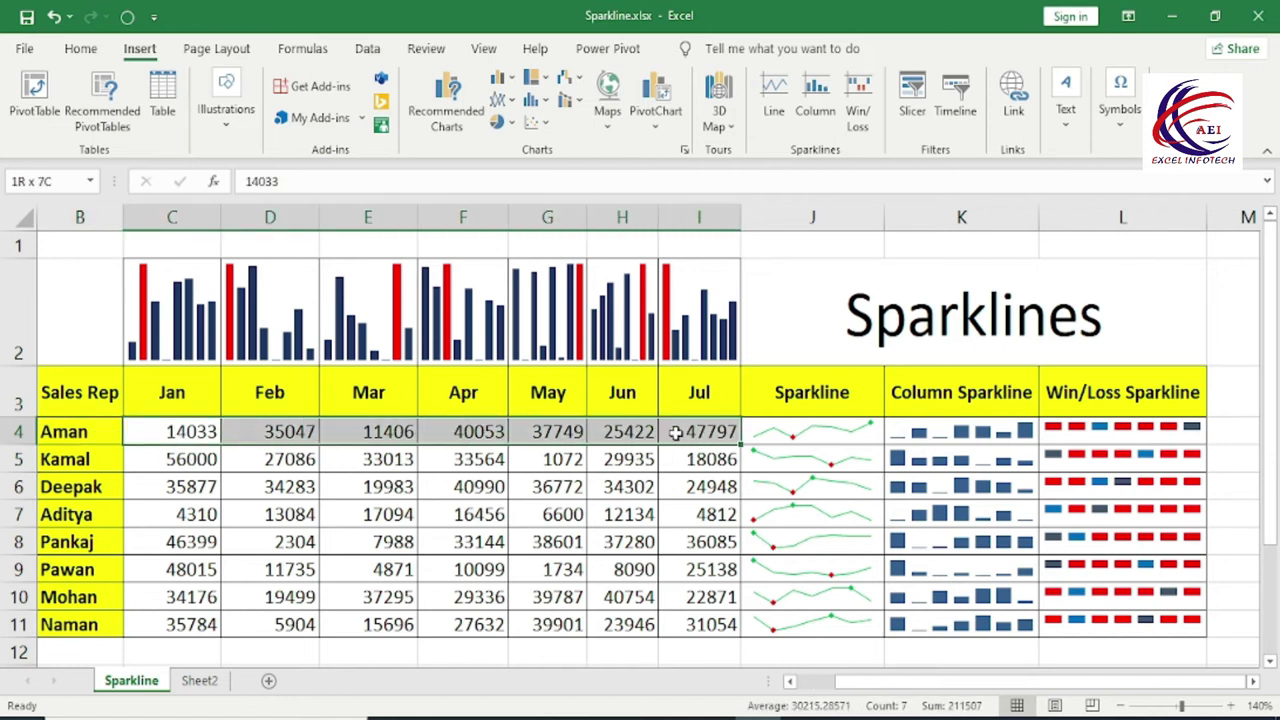
left_click(770, 437)
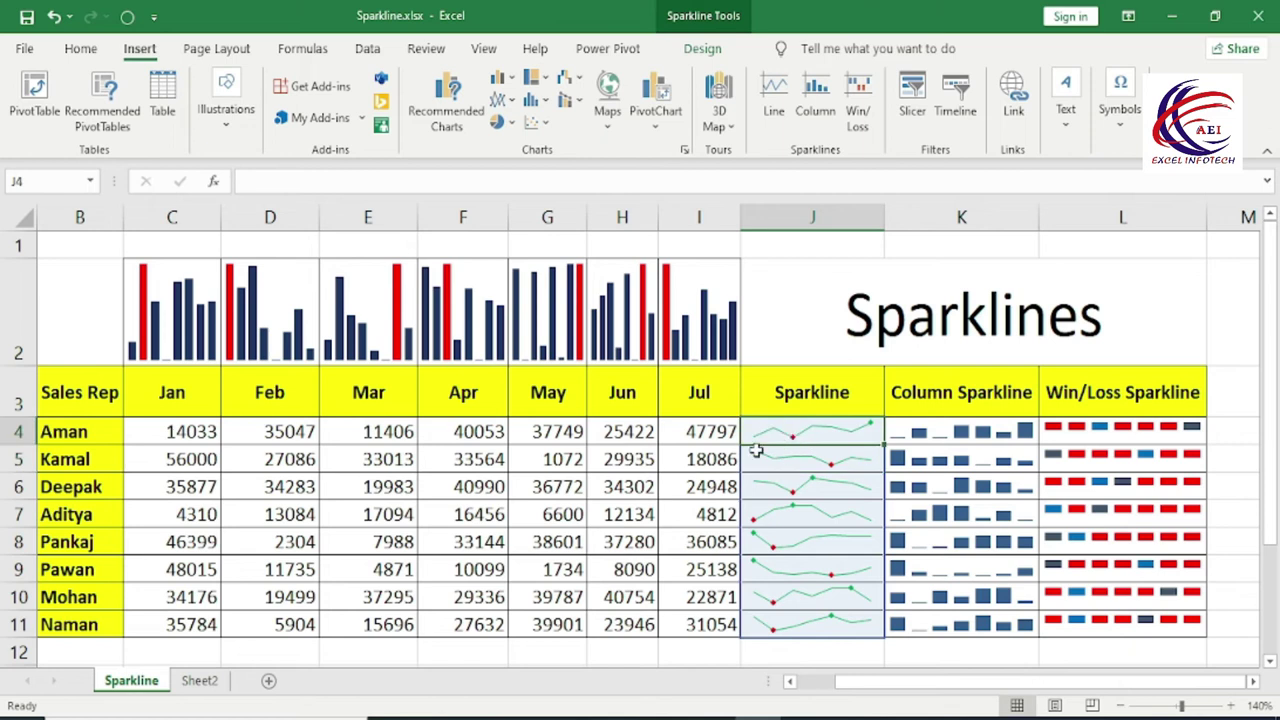
left_click(983, 450)
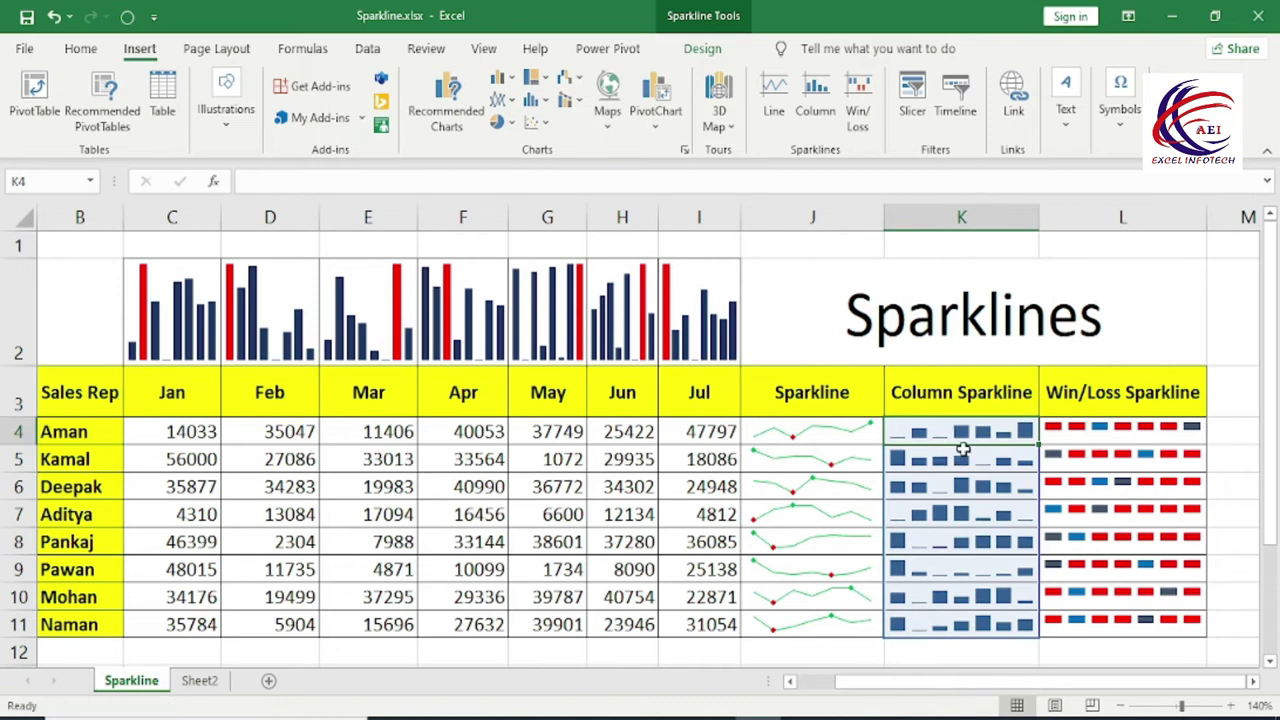
left_click(1100, 450)
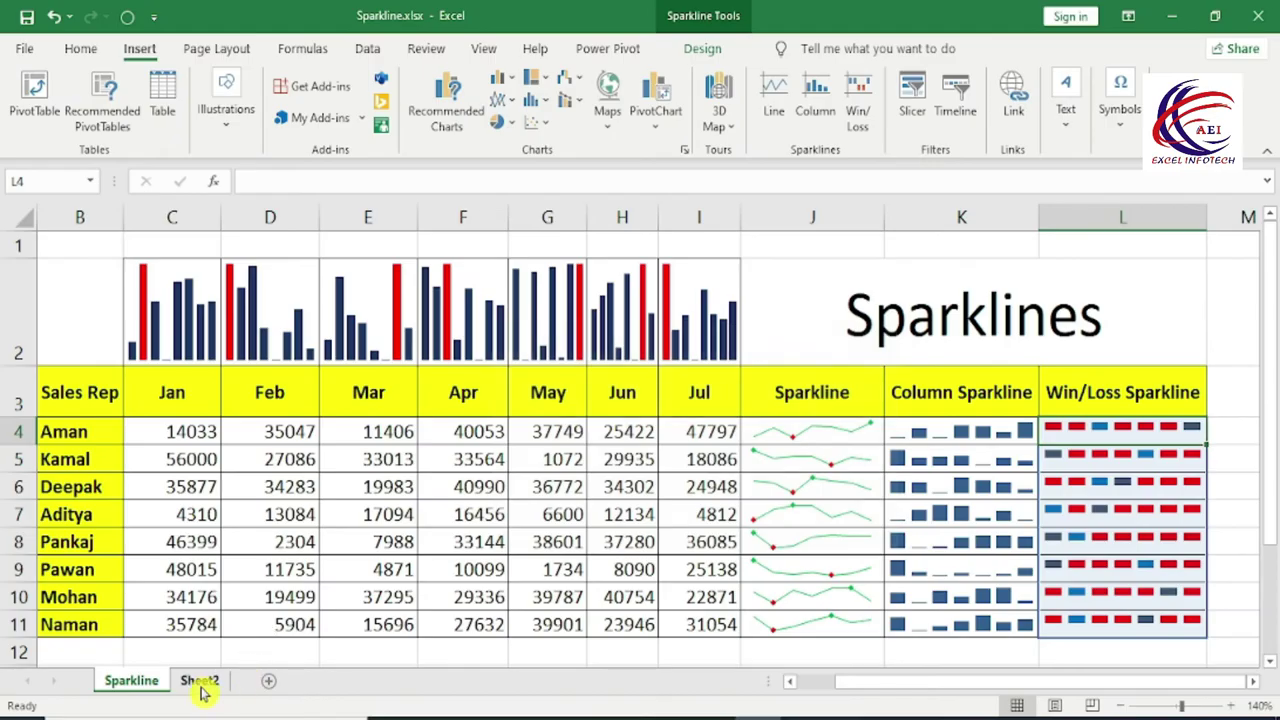
left_click(199, 689)
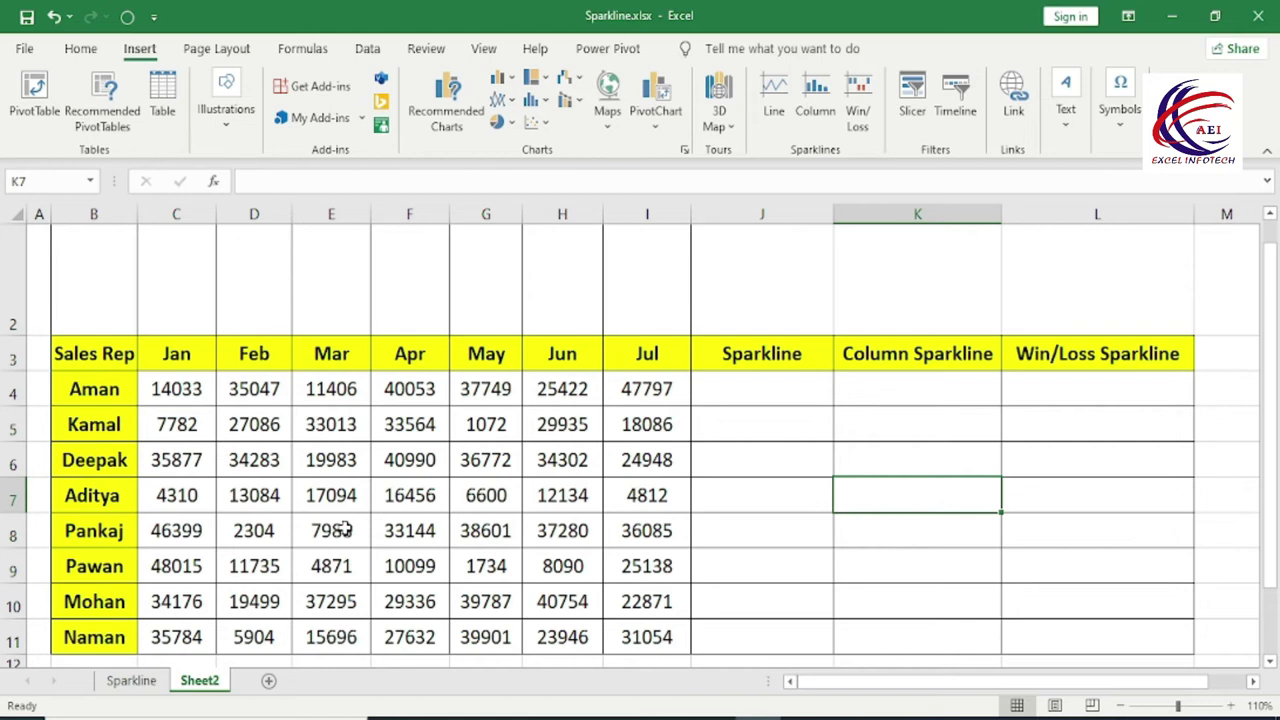
left_click(188, 424)
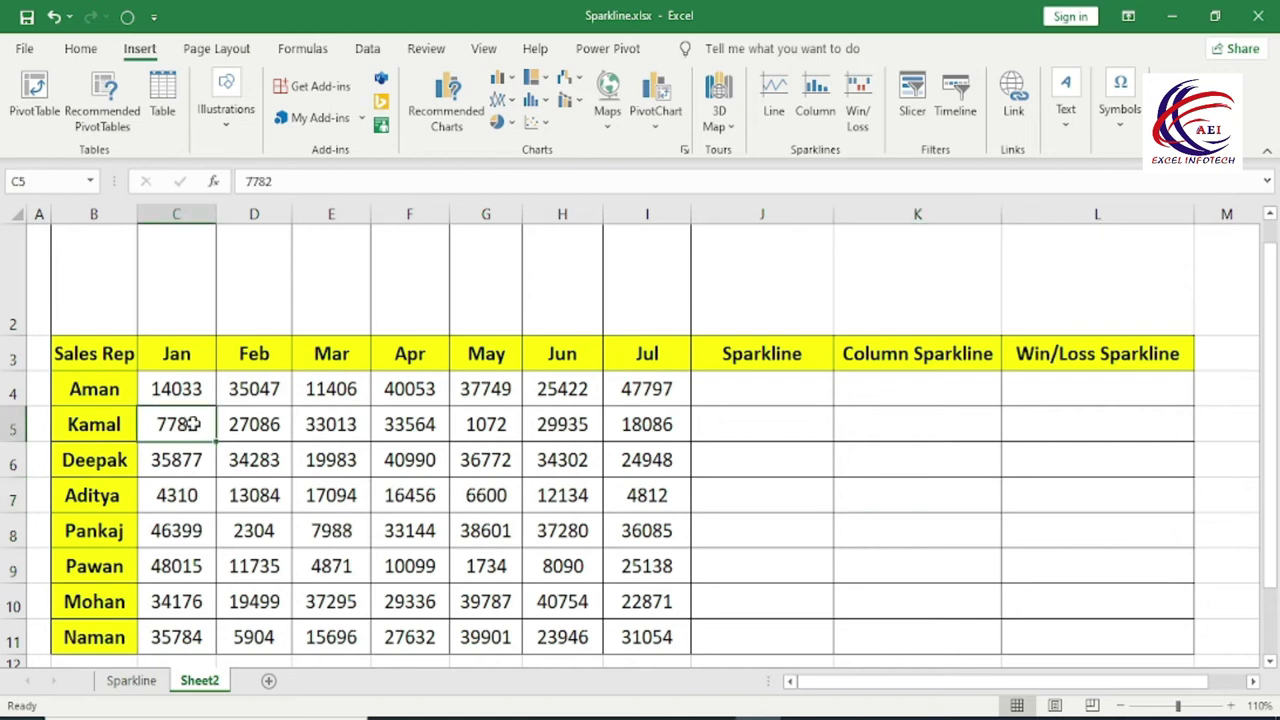
left_click_drag(197, 355, 186, 636)
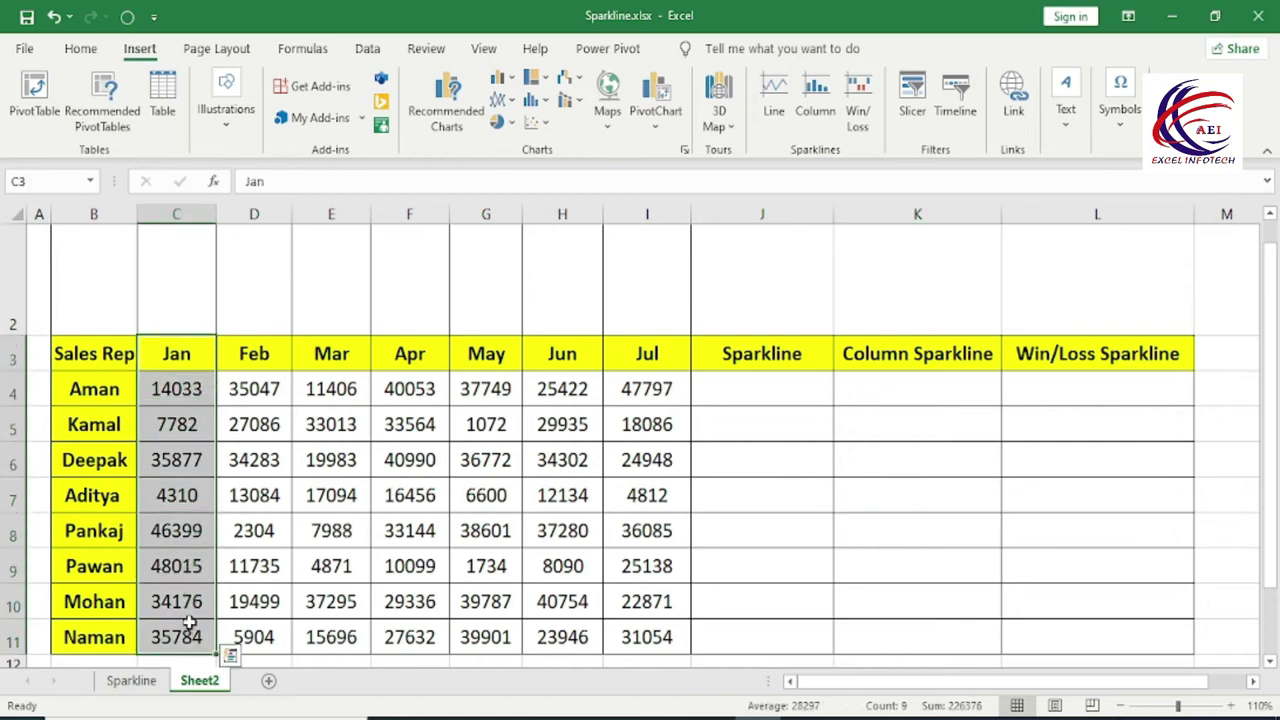
left_click(180, 273)
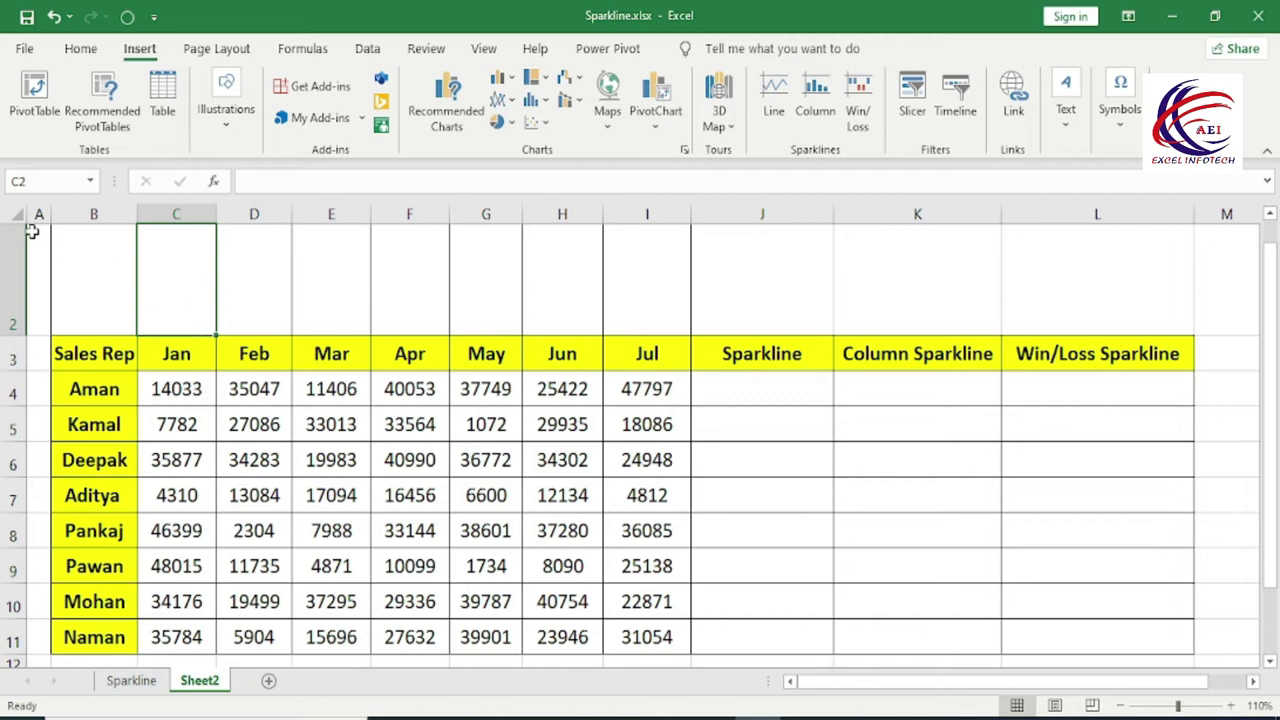
scroll(180, 267, "up", 1)
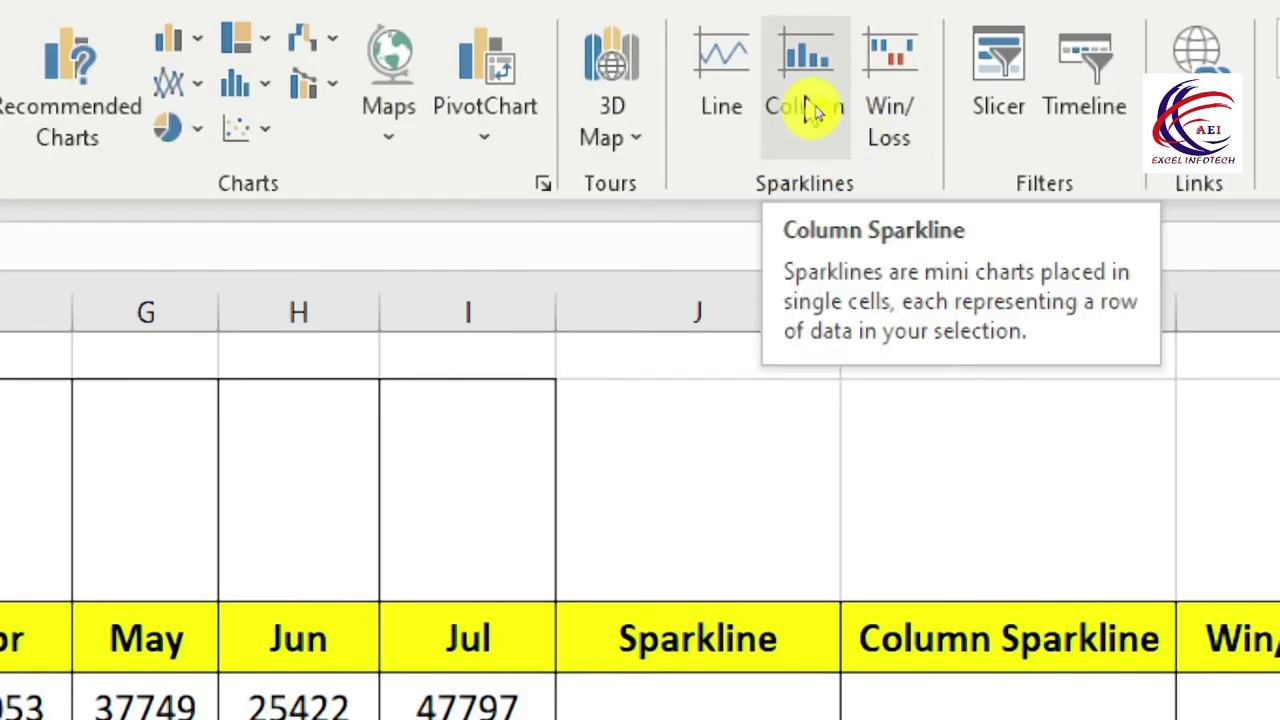
- Create a column sparkline in C2 from the Jan data range C4:C11
left_click(810, 108)
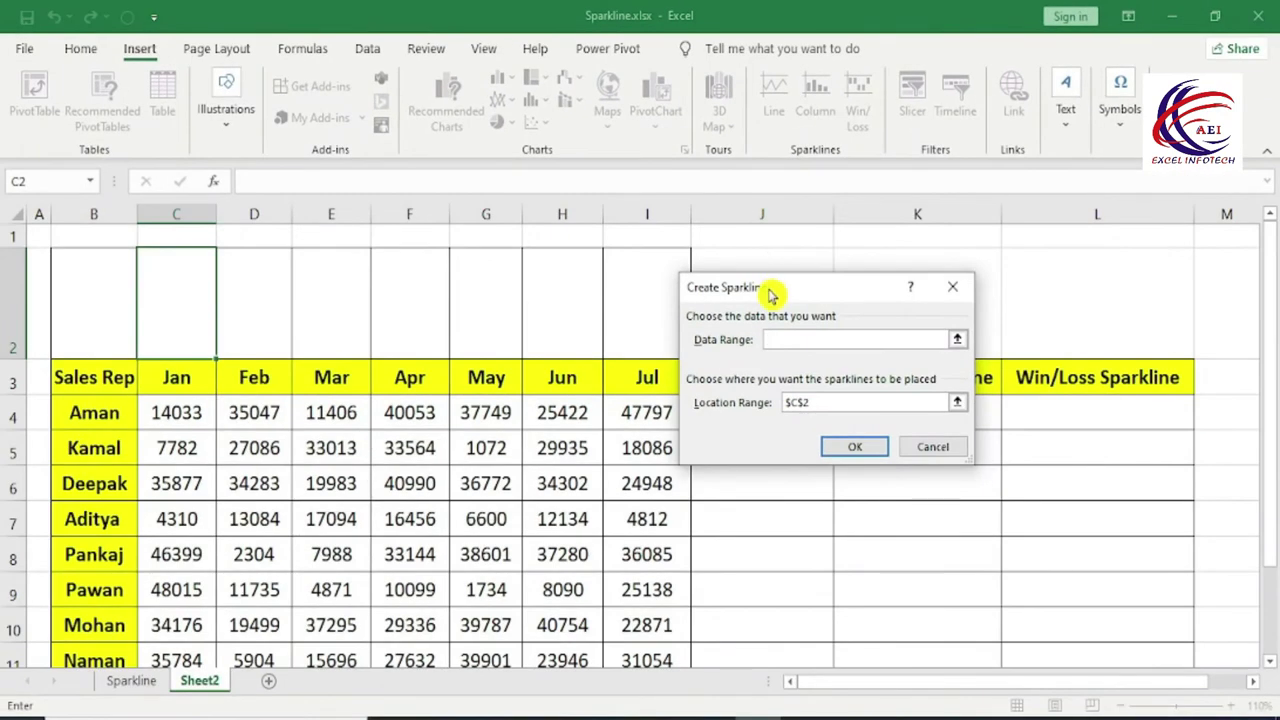
left_click_drag(772, 295, 614, 258)
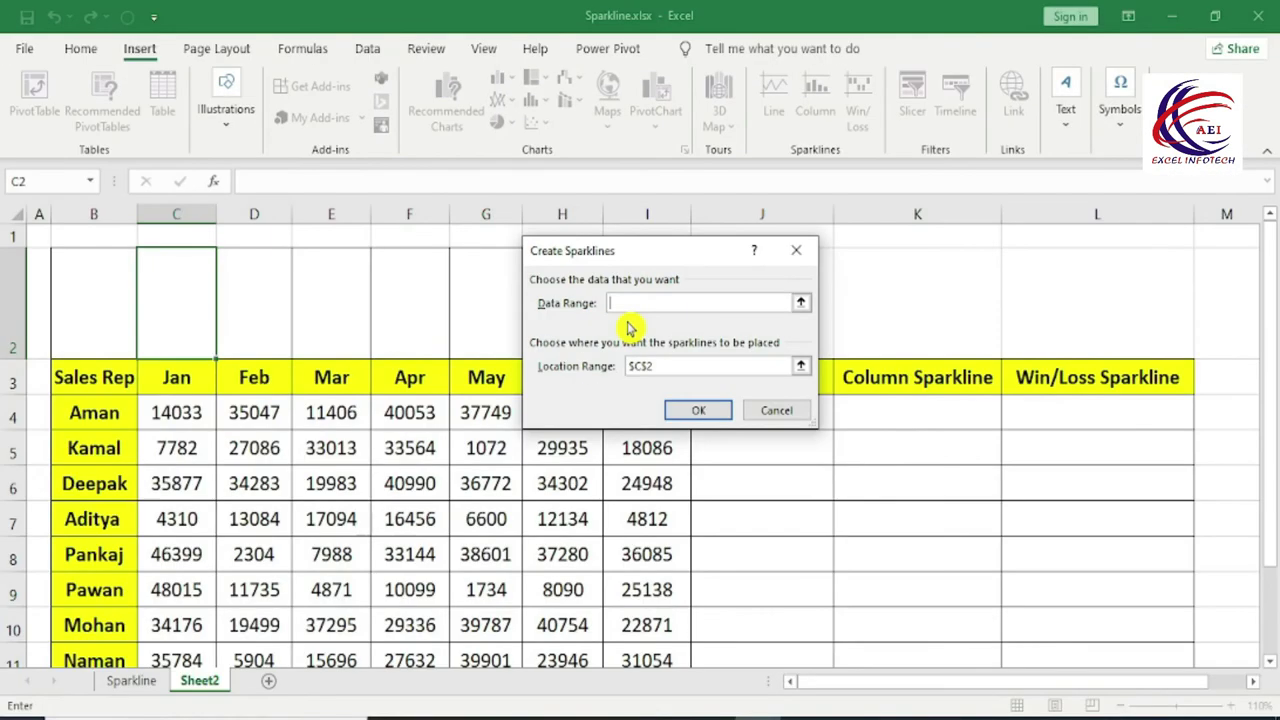
left_click(183, 418)
left_click_drag(183, 418, 183, 518)
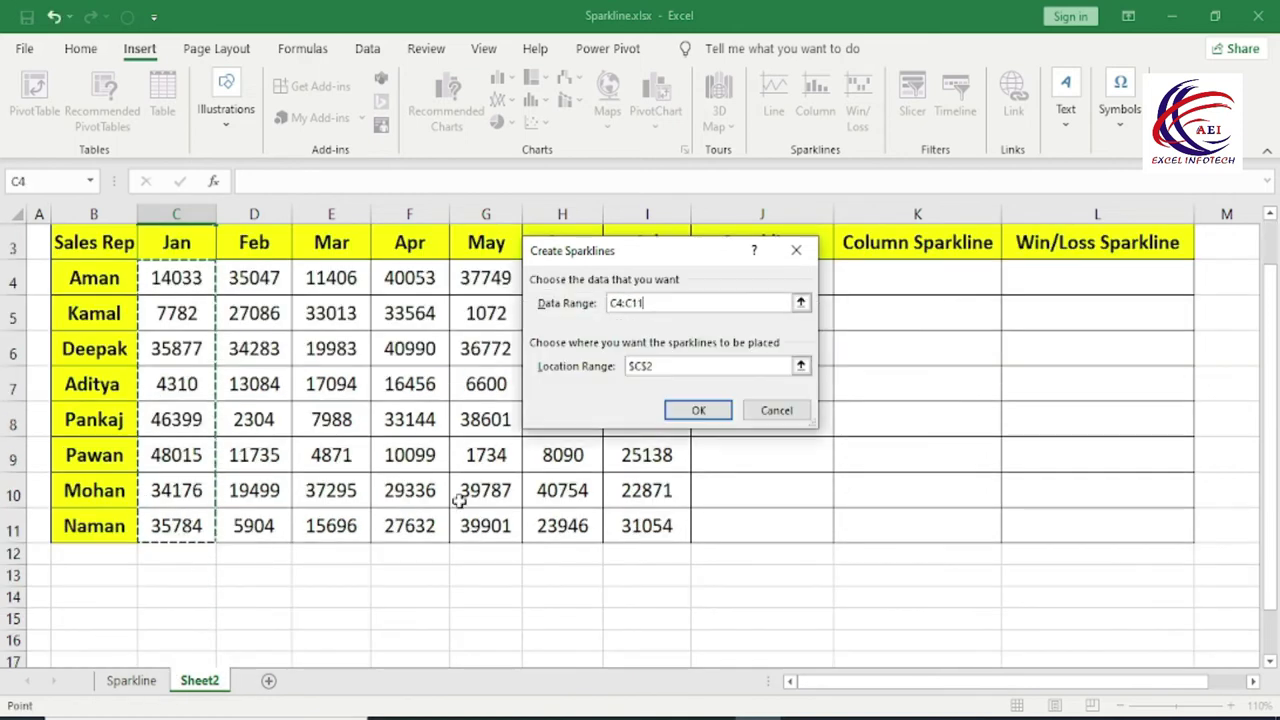
left_click(705, 416)
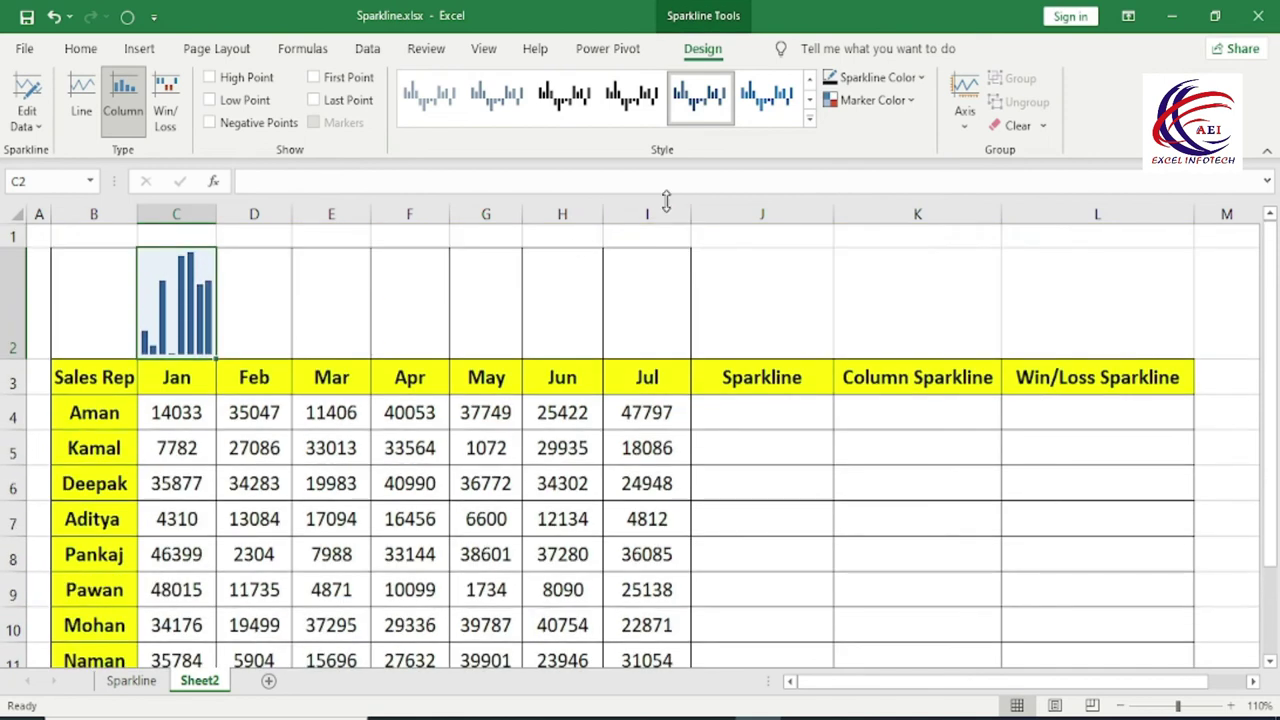
- Try an orange style on the C2 sparkline, then return it to a blue style
left_click(810, 118)
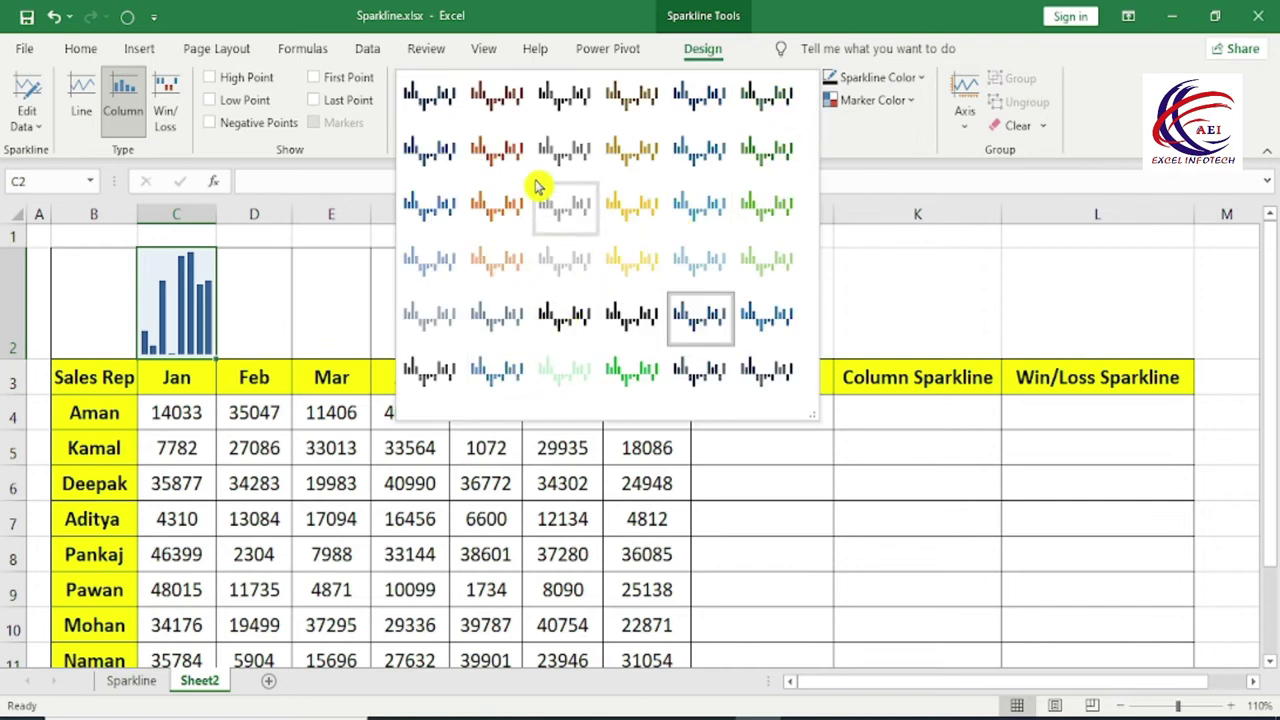
left_click(507, 157)
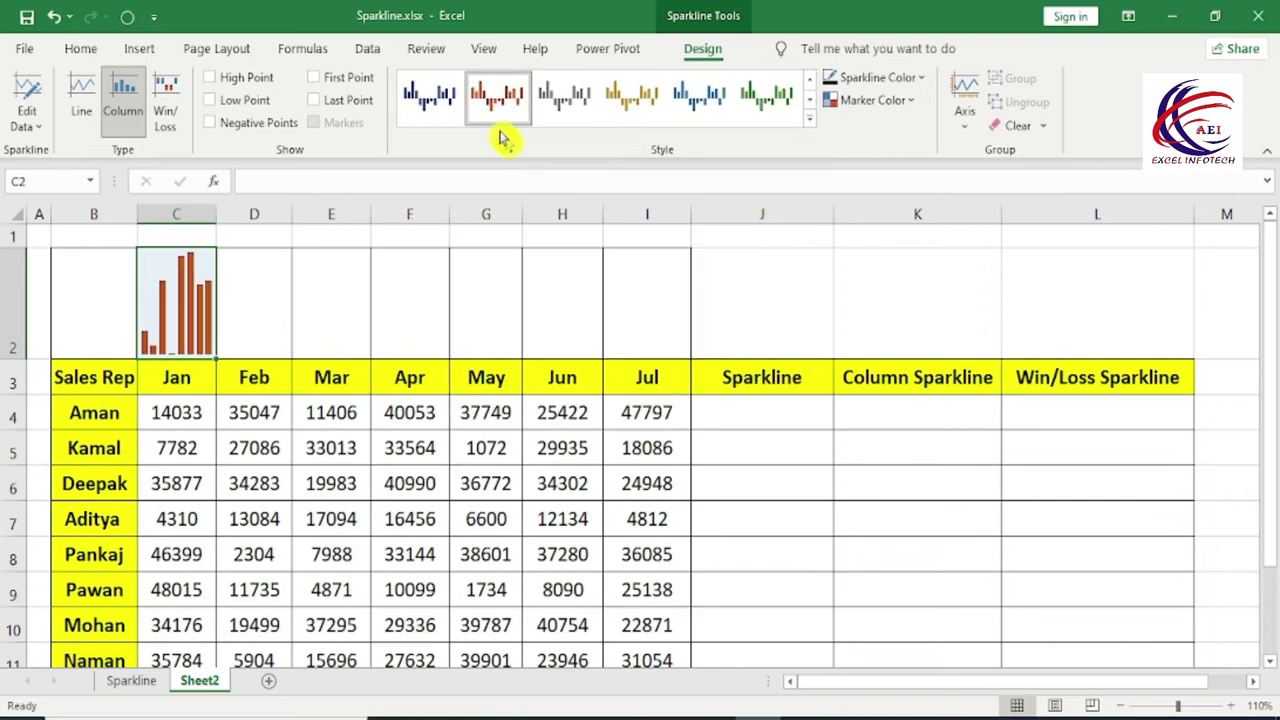
left_click(447, 110)
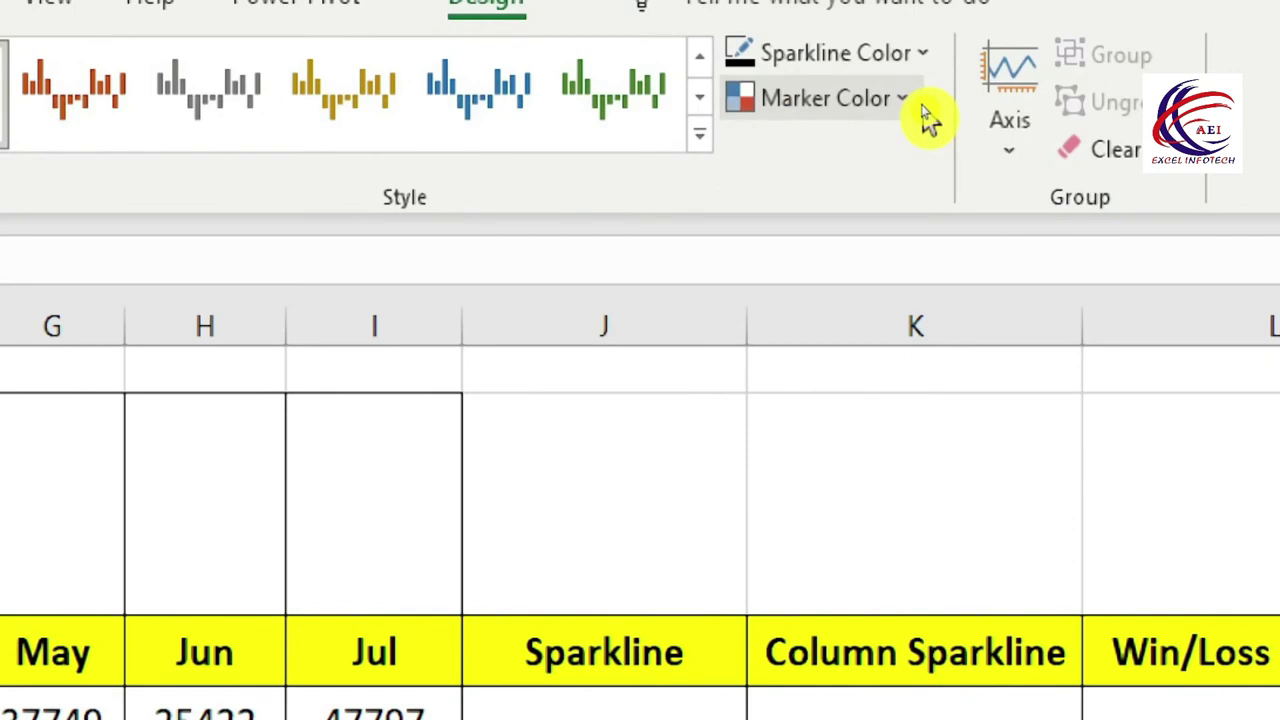
- Colour the high and low point markers and switch on Low Point and Negative Points markers
left_click(919, 118)
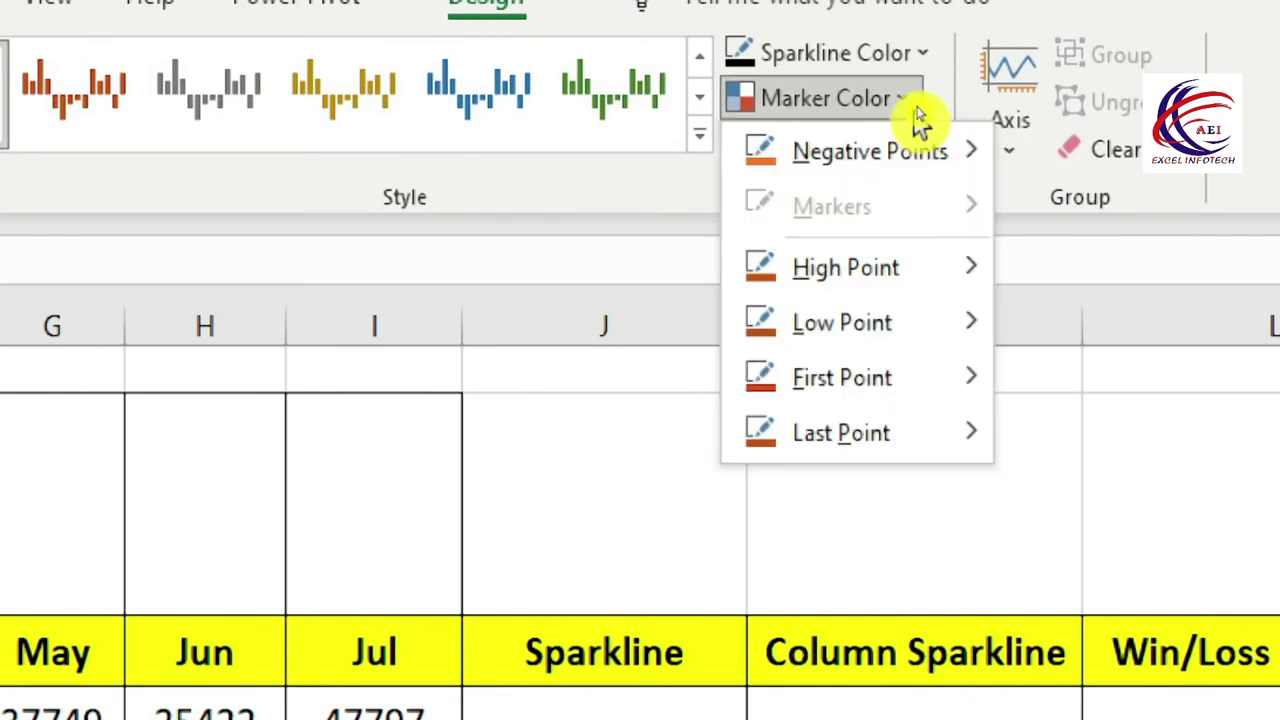
mouse_move(846, 267)
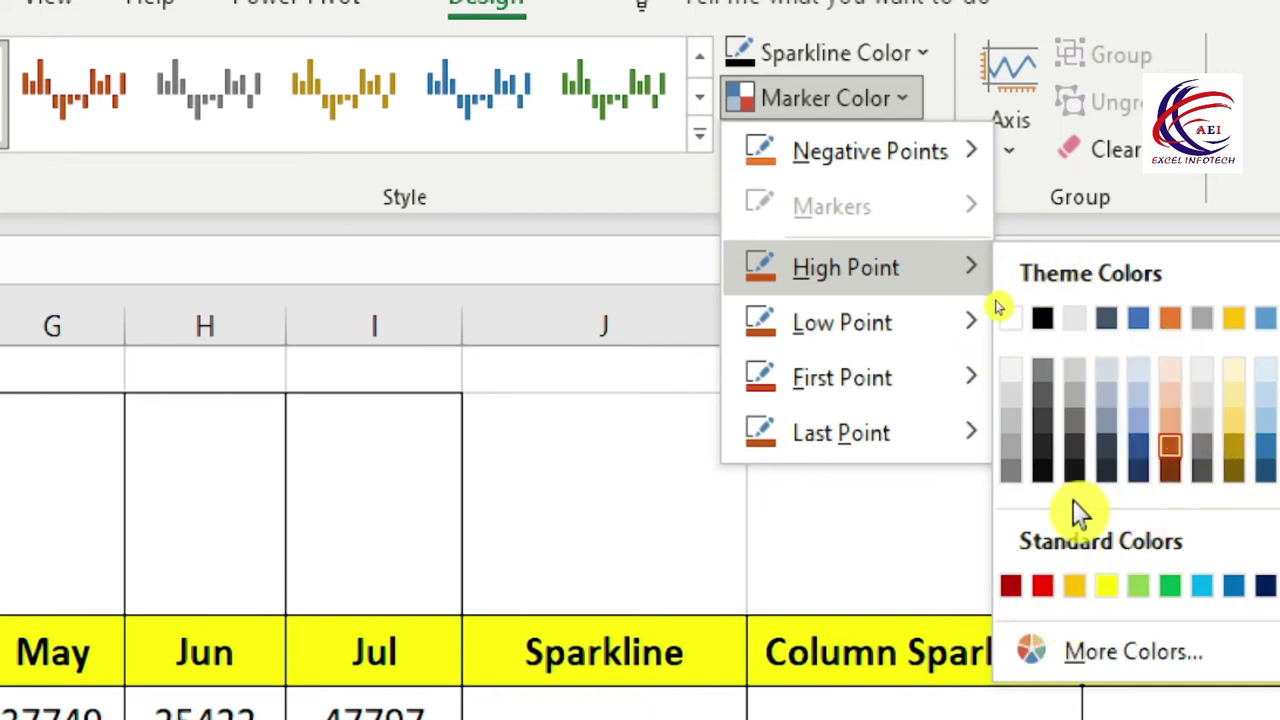
left_click(1041, 471)
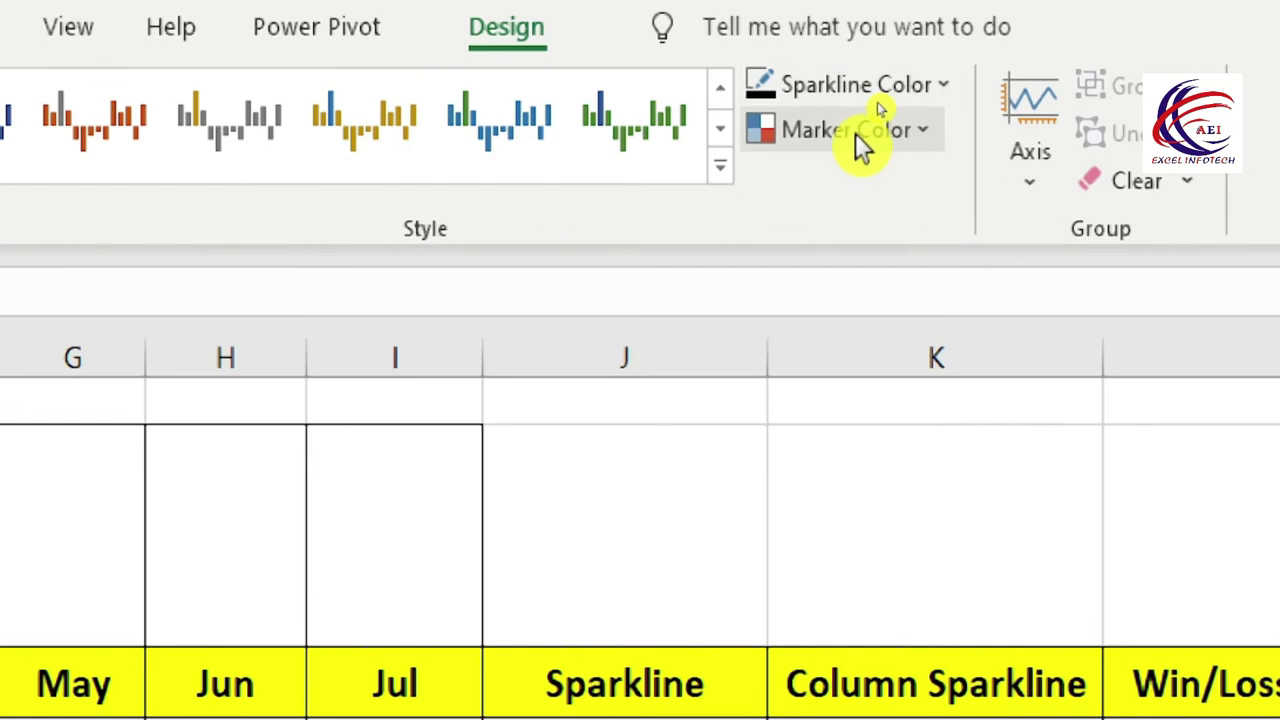
left_click(855, 135)
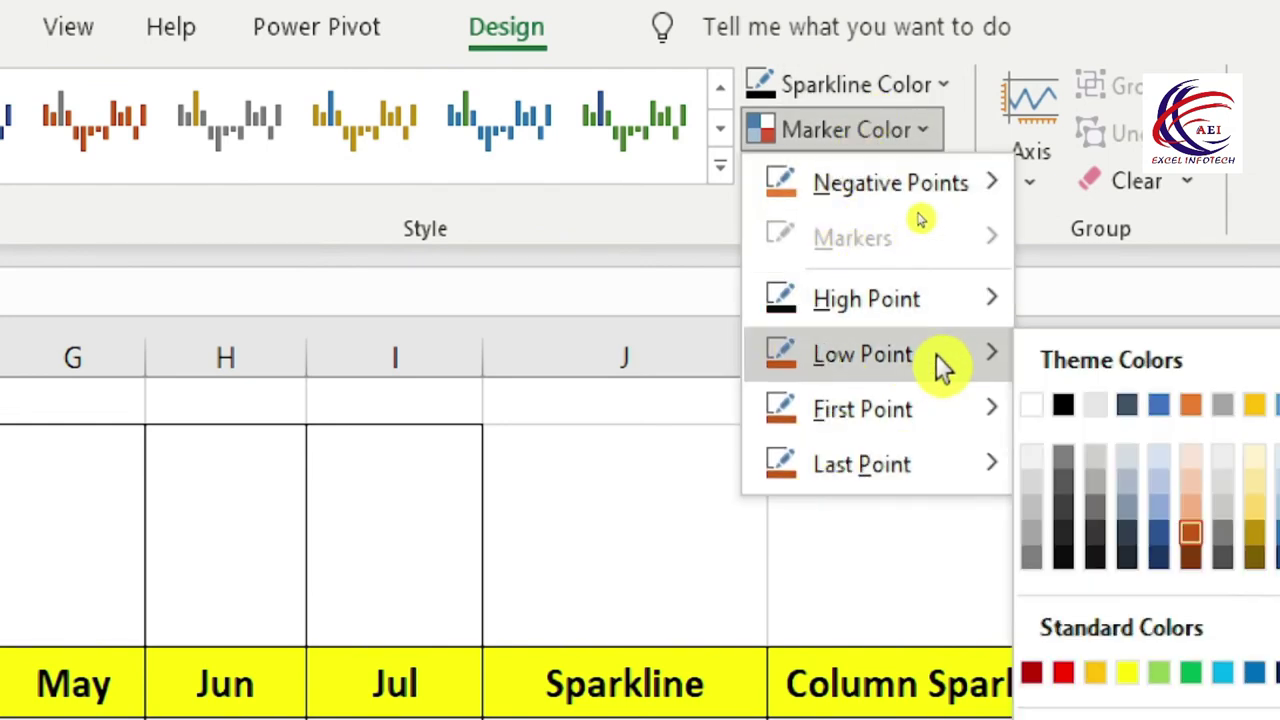
mouse_move(855, 354)
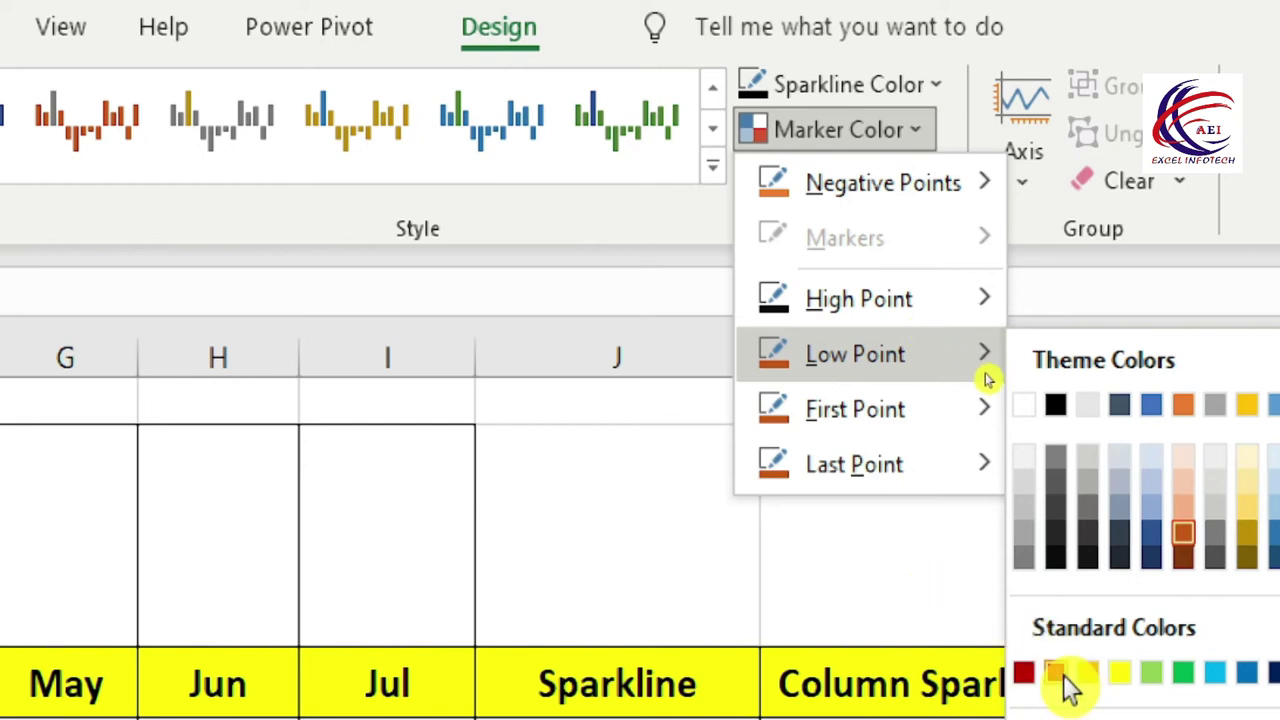
left_click(1085, 676)
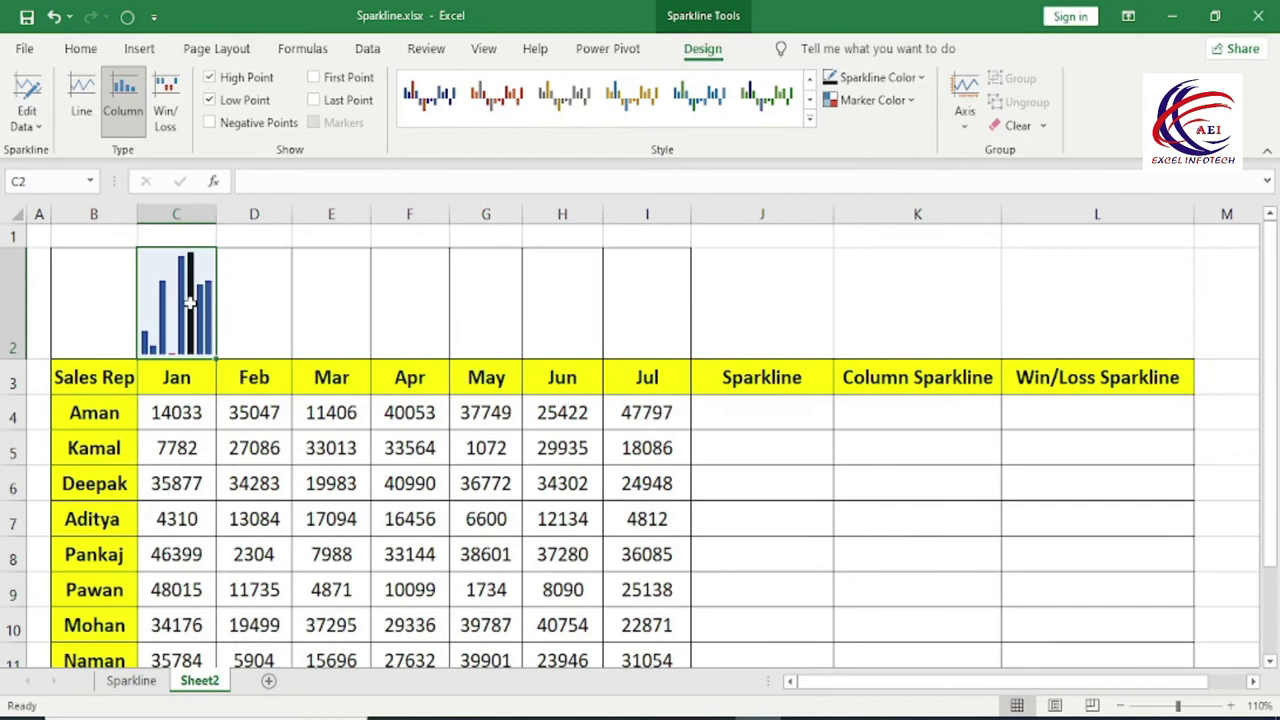
left_click(210, 100)
left_click(210, 100)
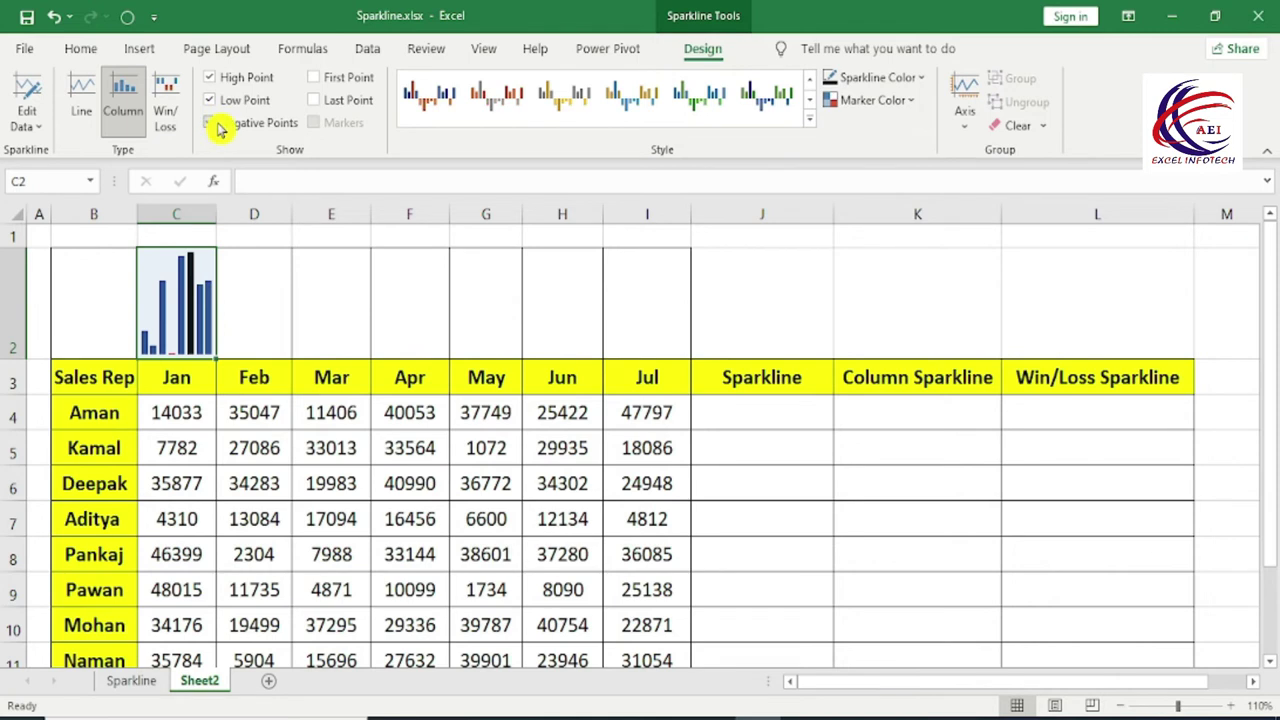
left_click(210, 101)
- Change the first Jan value in C4 to 3
left_click(178, 418)
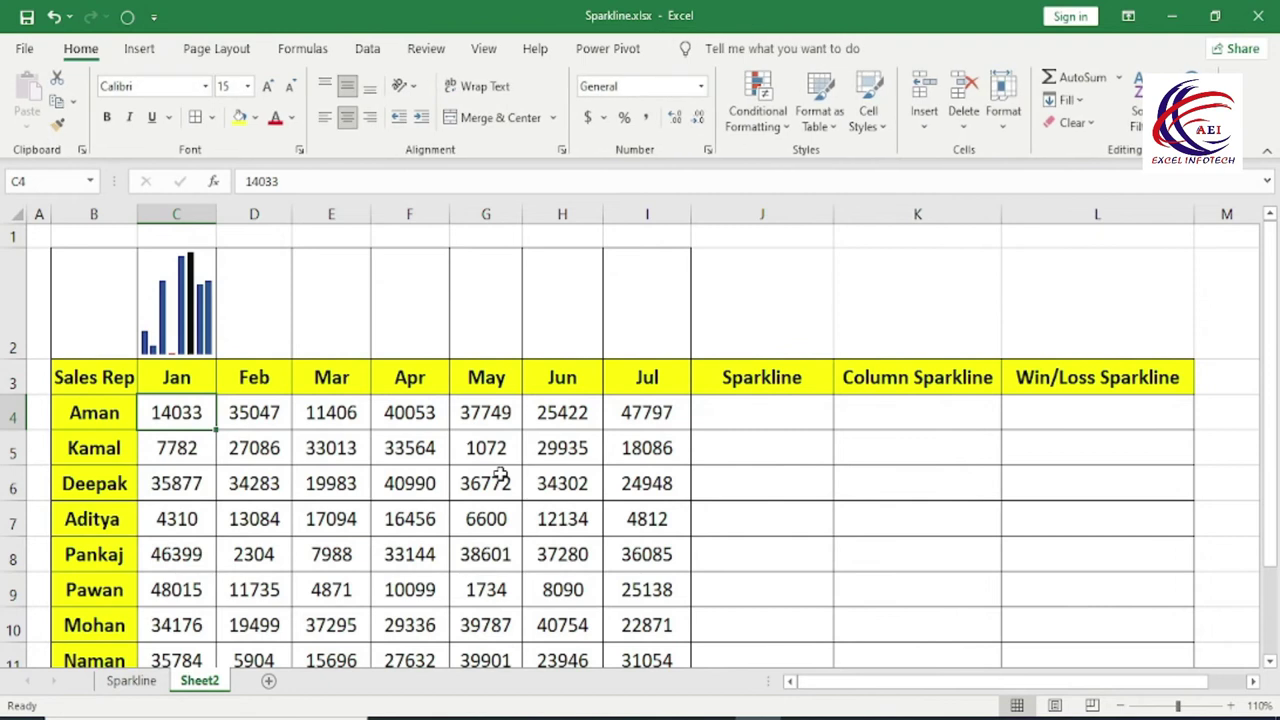
type("3")
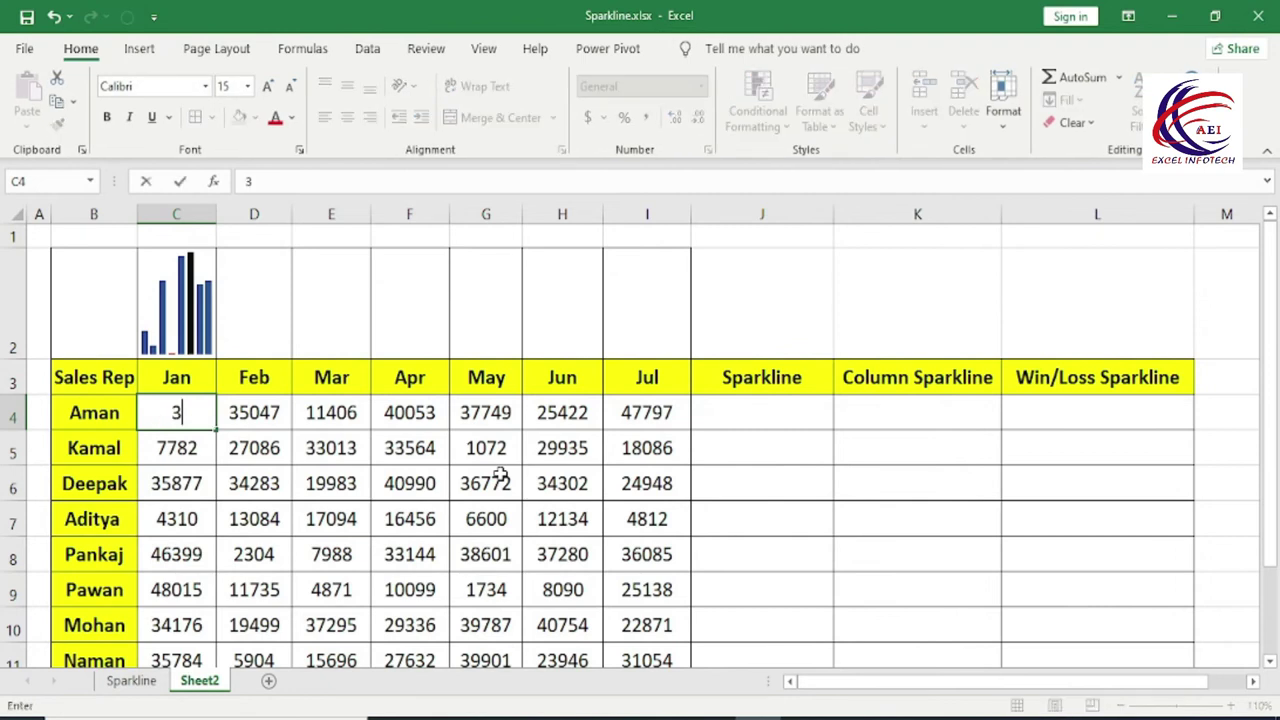
key("Return")
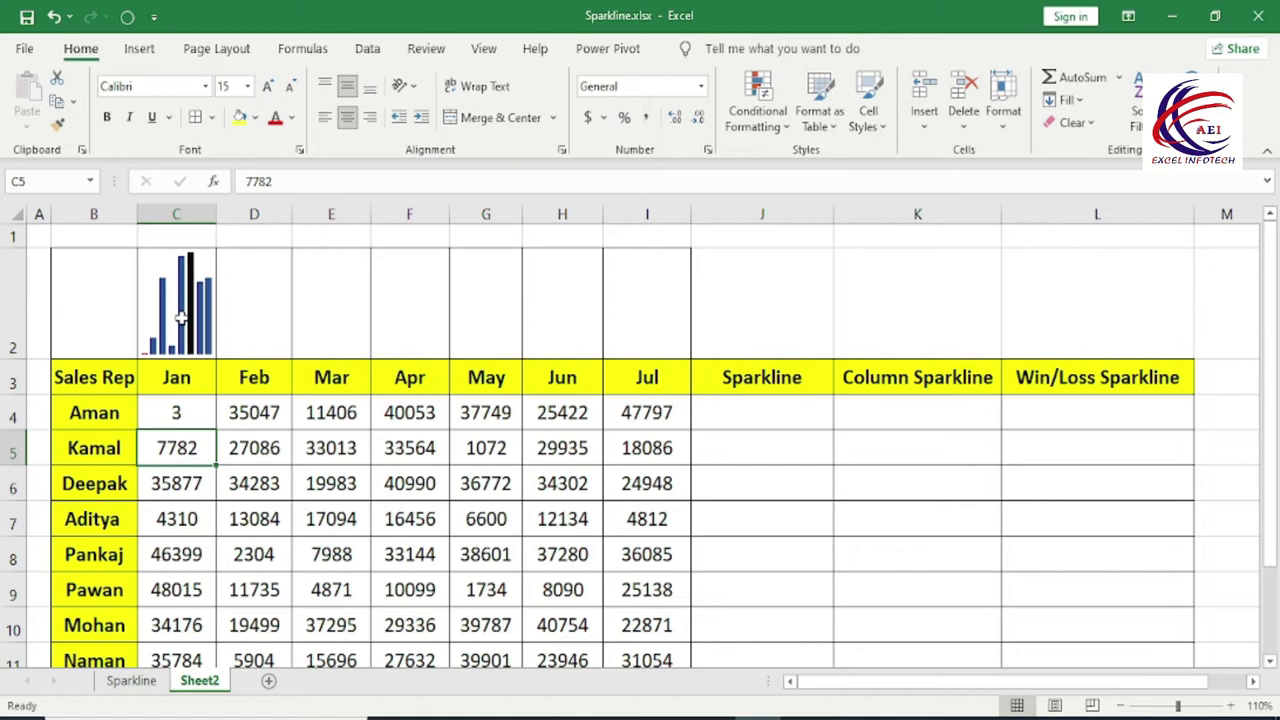
- Copy the C2 column sparkline across C2:I2 so every month has one
left_click(261, 315)
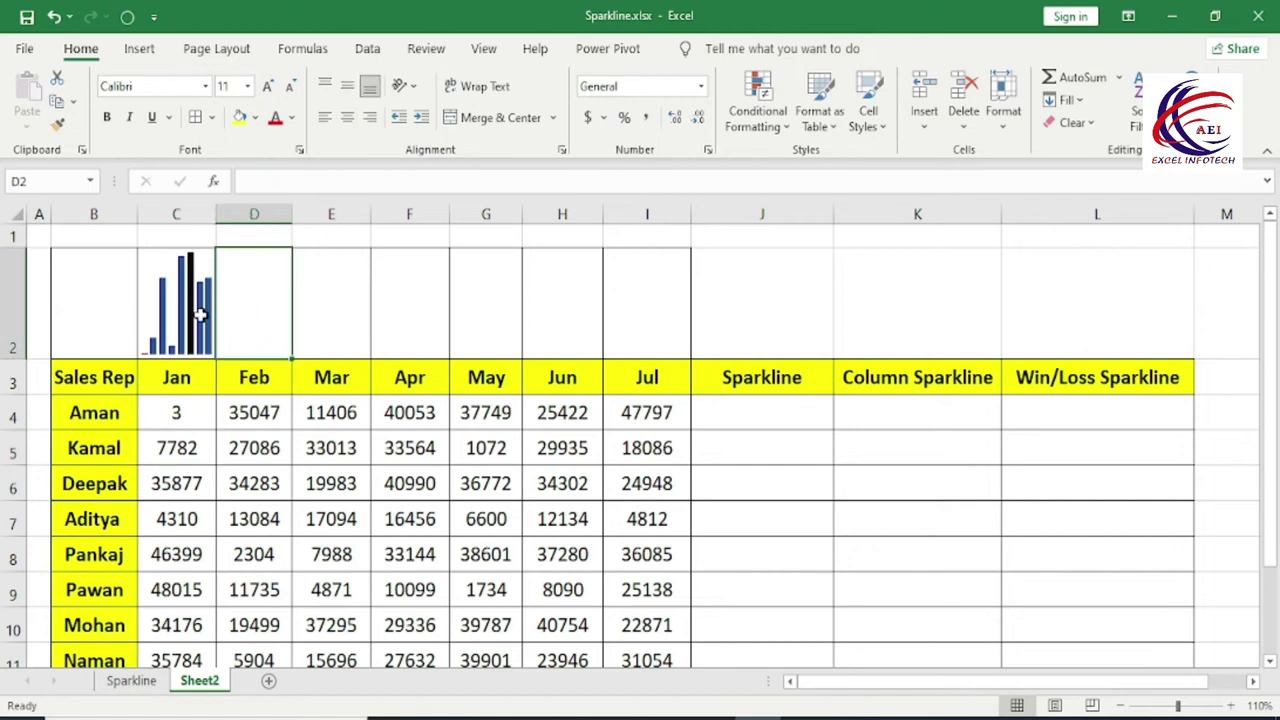
mouse_move(176, 300)
left_mouse_down()
mouse_move(414, 320)
mouse_move(610, 316)
left_mouse_up()
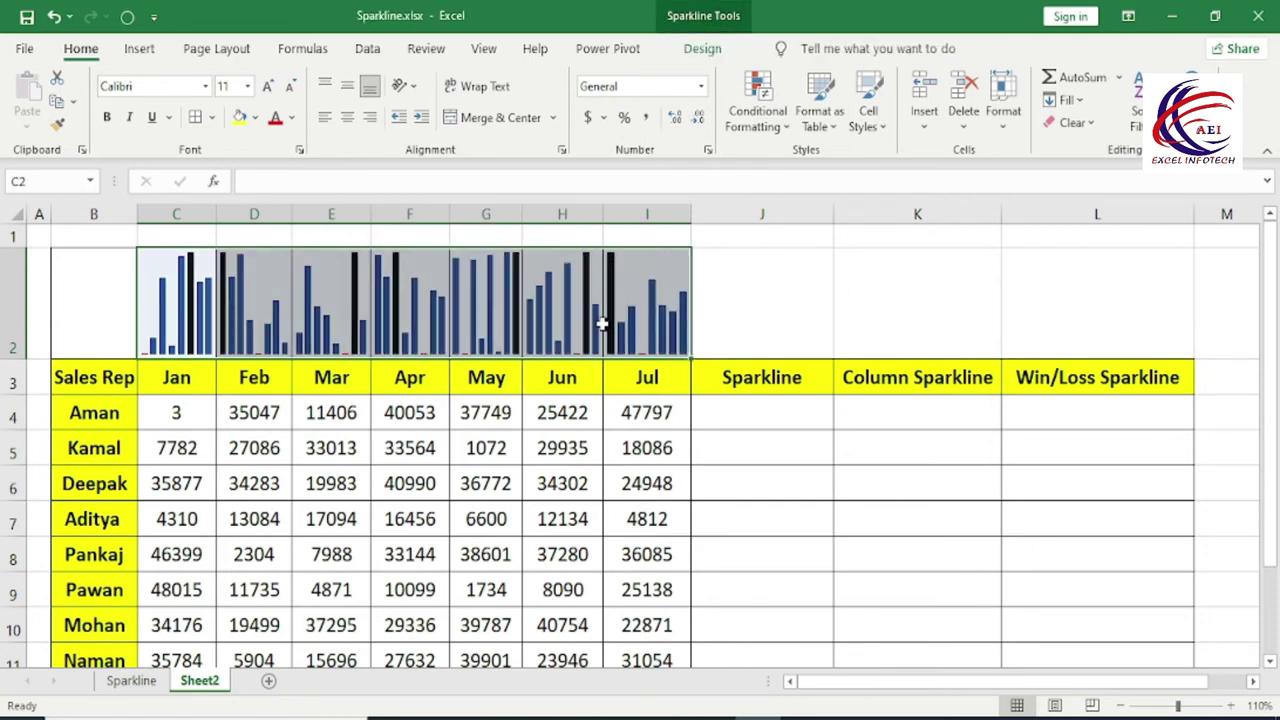
left_click(484, 345)
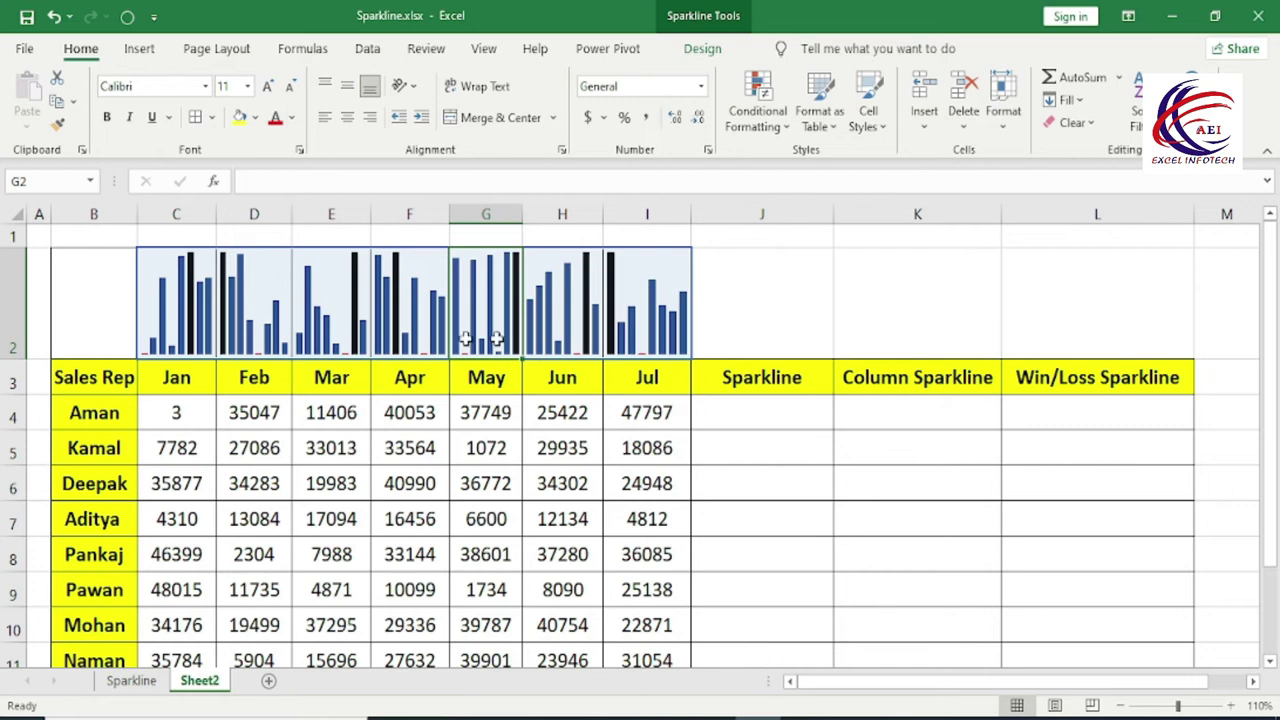
left_click_drag(182, 322, 656, 326)
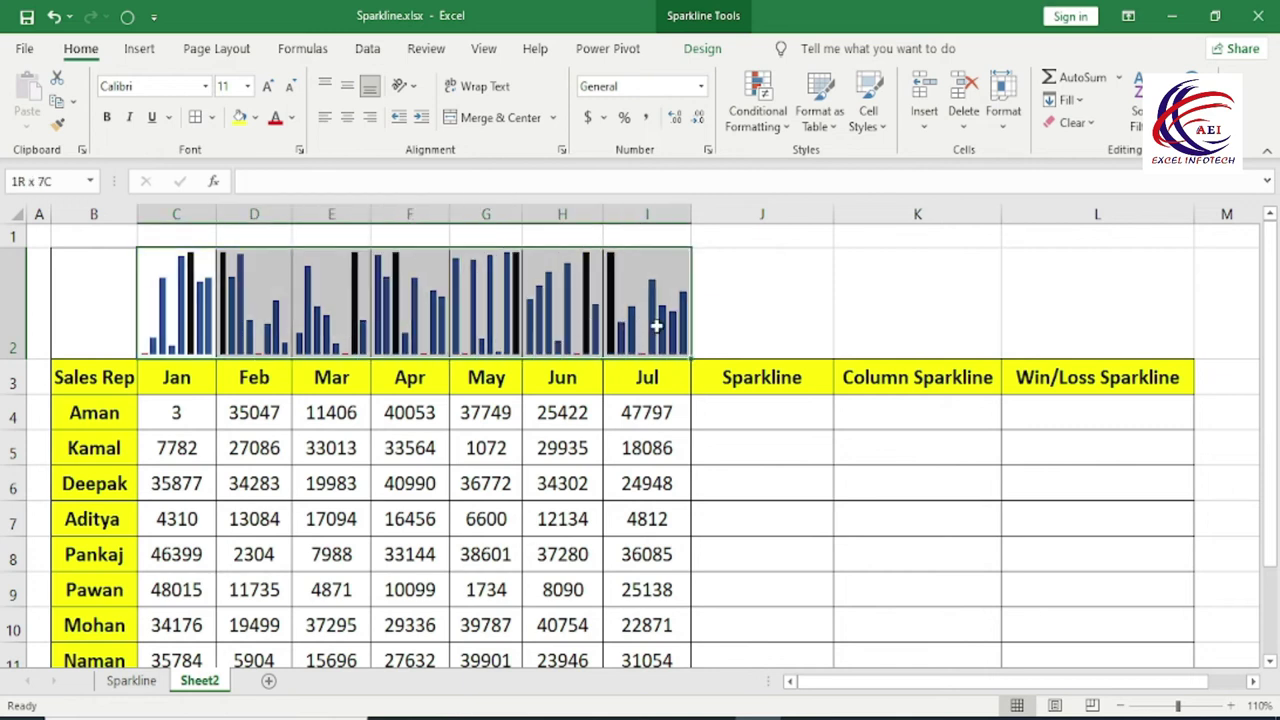
left_click(756, 410)
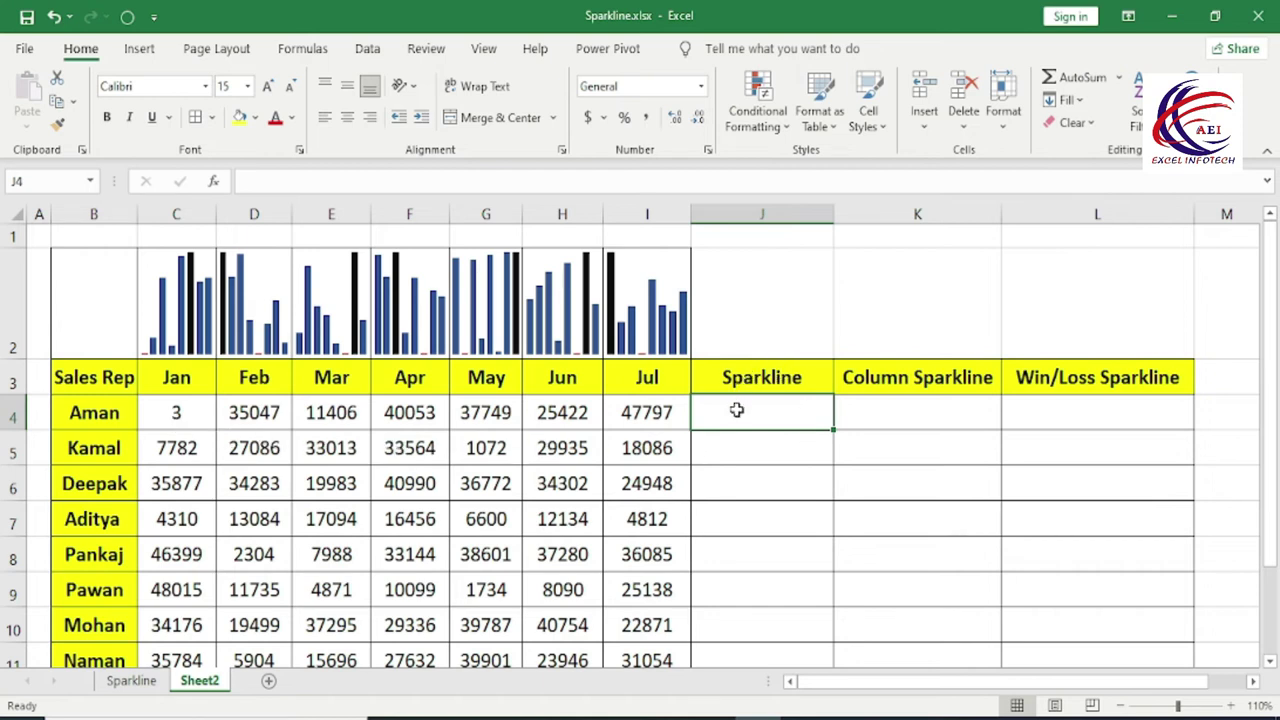
- Insert a line sparkline in J4 using the data range C4:I4
left_click(137, 49)
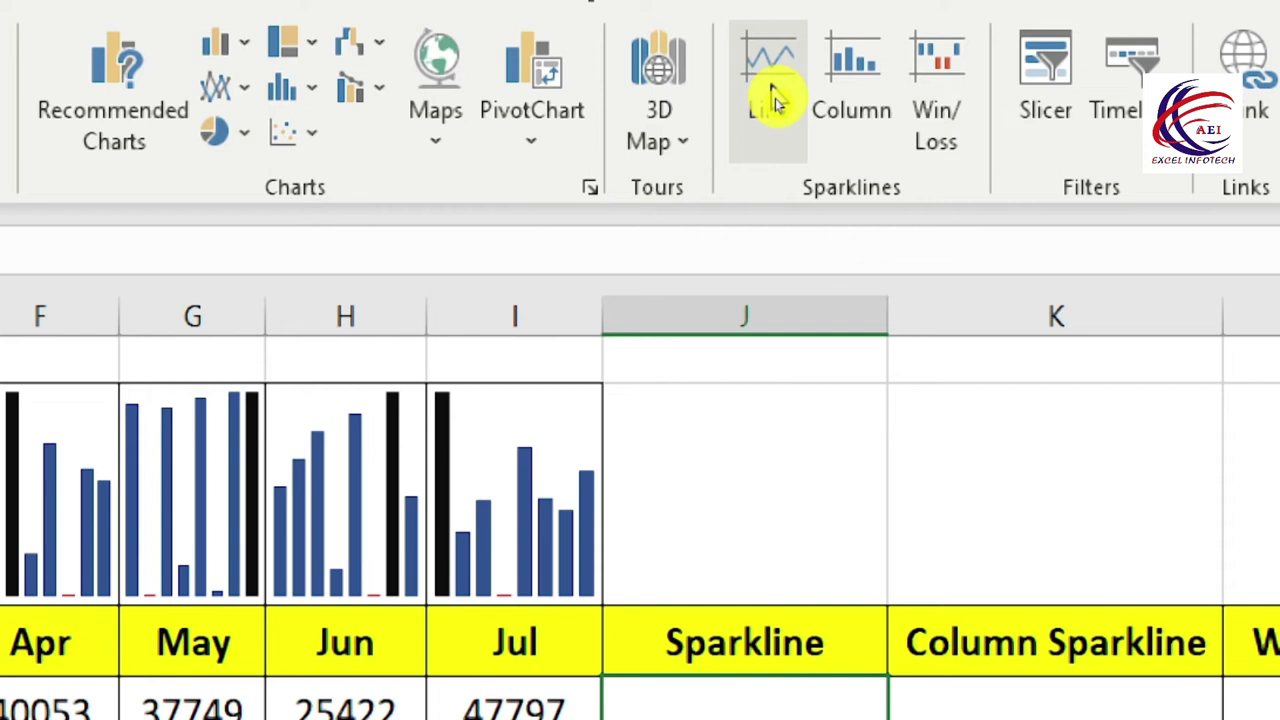
left_click(775, 100)
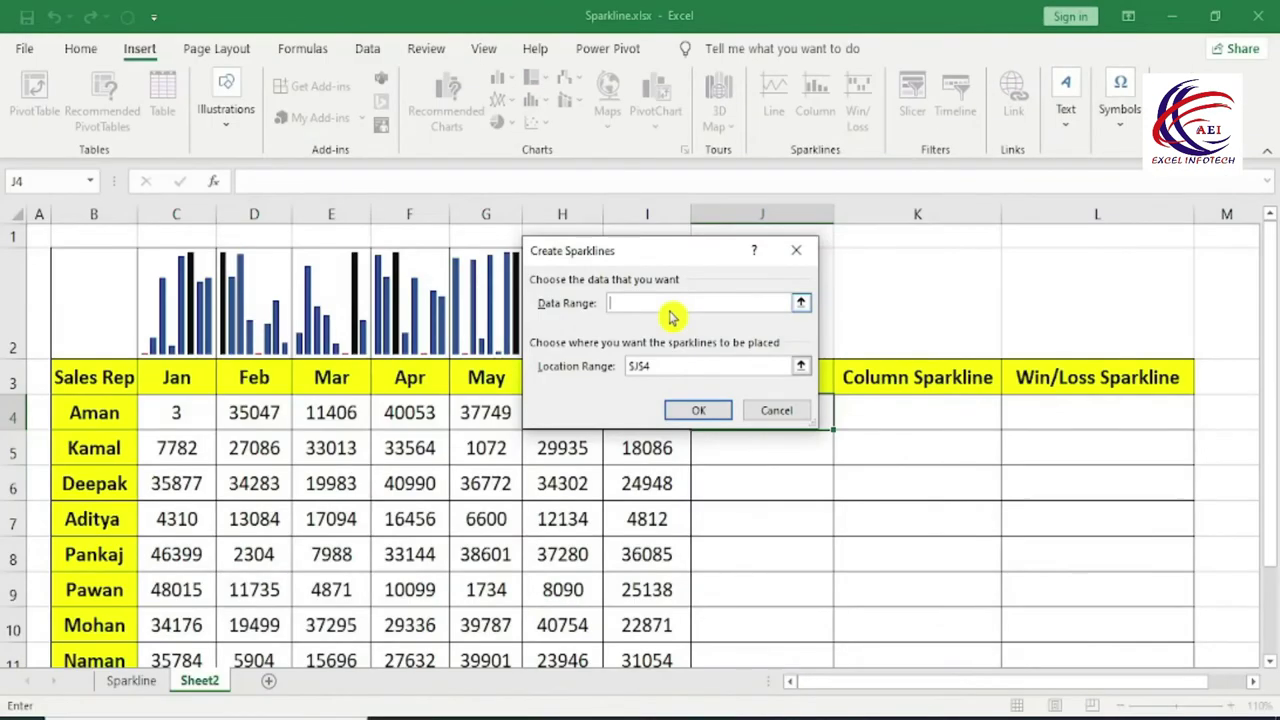
left_click_drag(176, 414, 632, 410)
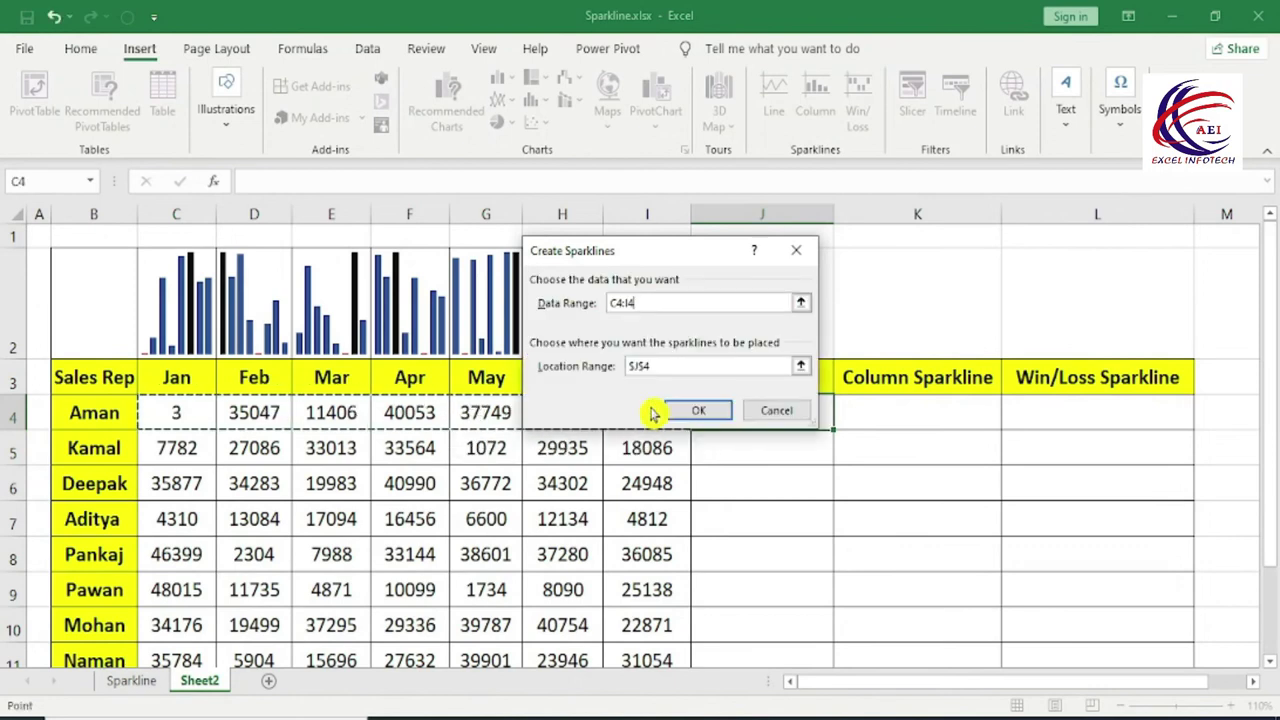
left_click(700, 412)
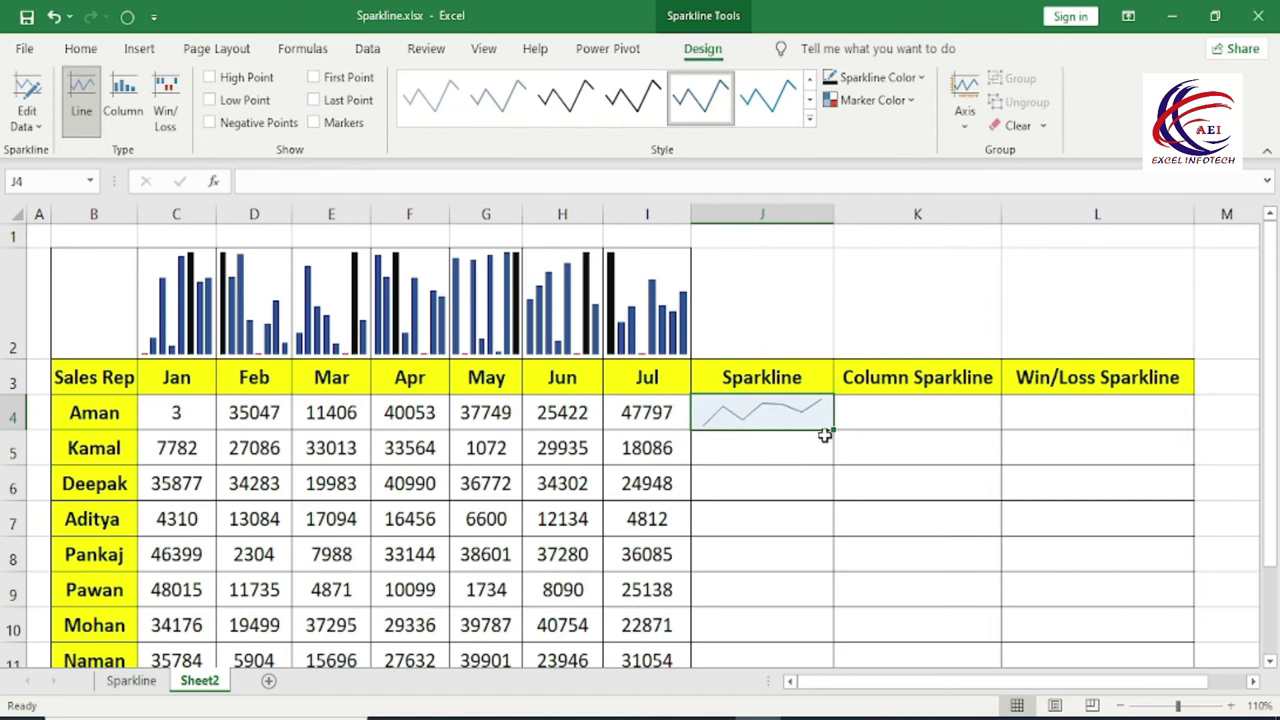
- Try a black line style on the J4 sparkline, then undo it
left_click(810, 118)
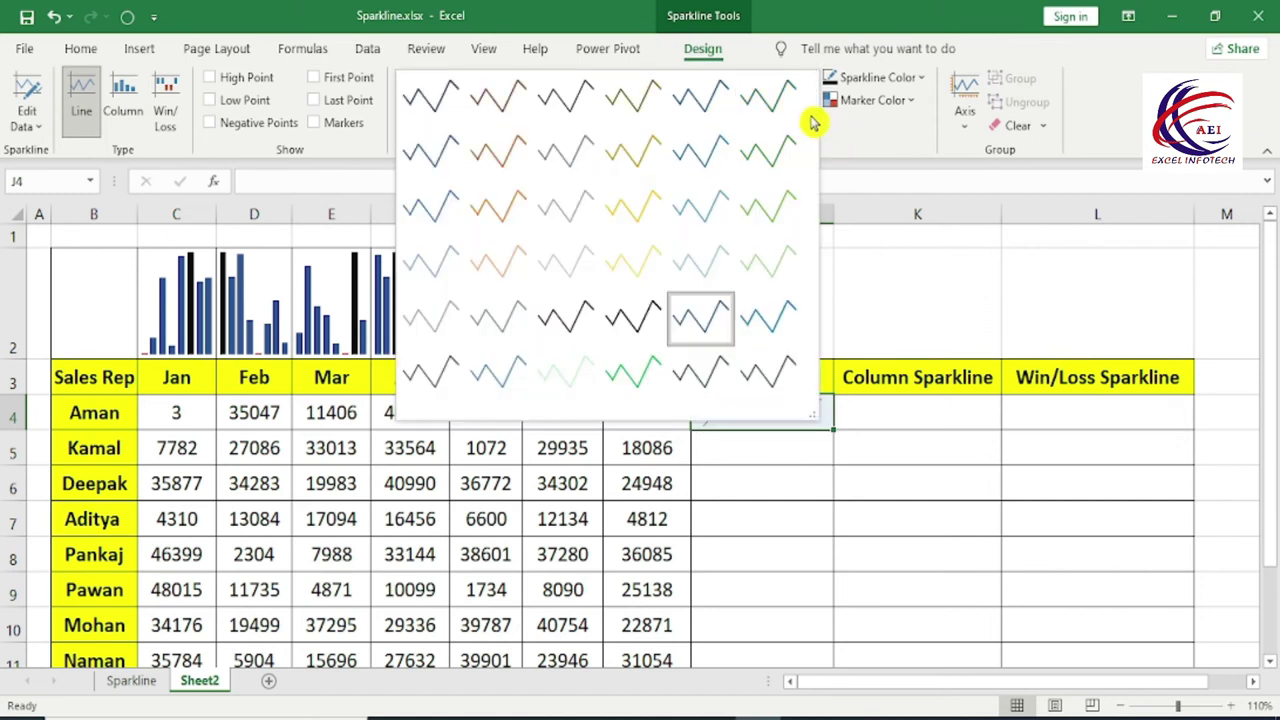
left_click(638, 328)
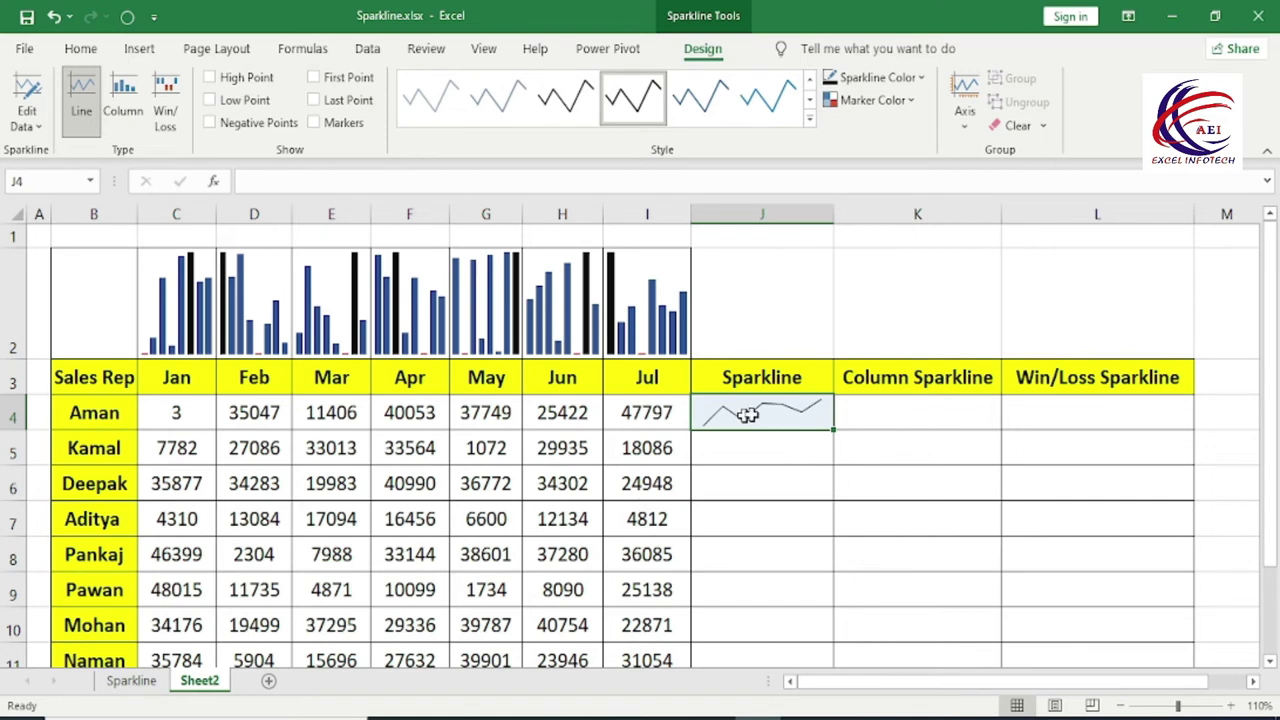
key("ctrl+z")
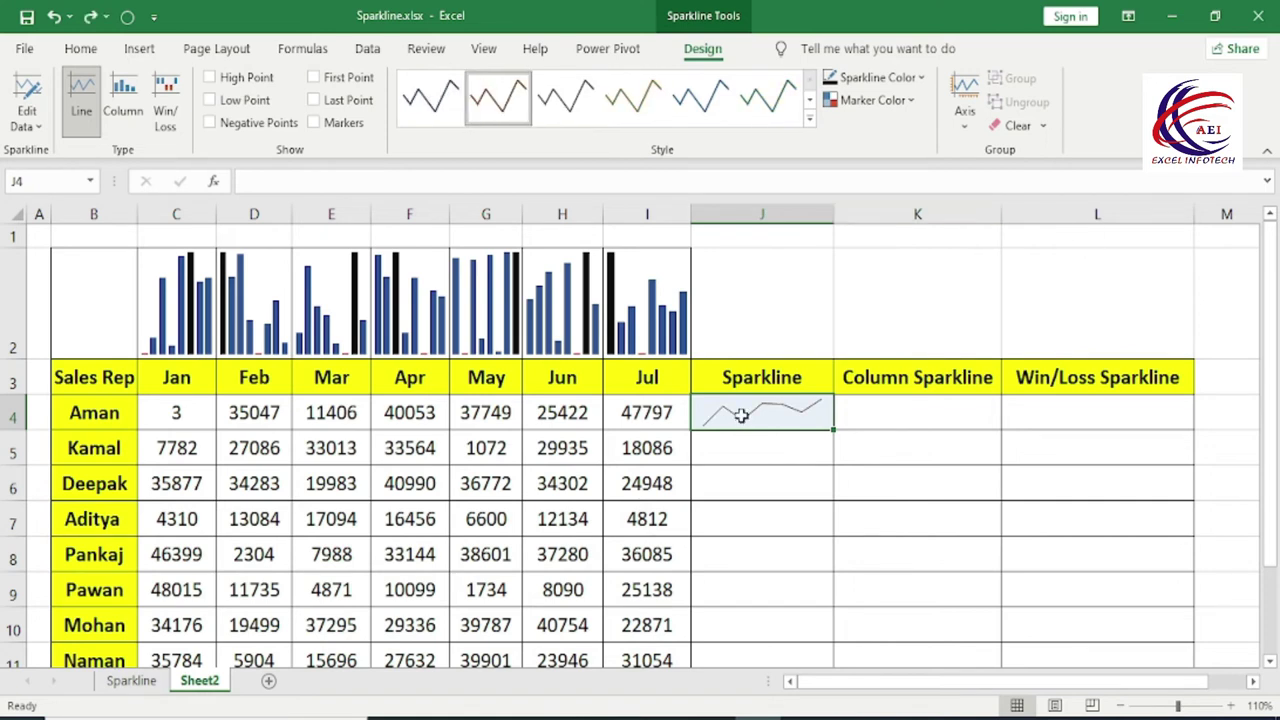
- Set the J4 sparkline weight to 3 pt and show markers at every data point
left_click(920, 78)
mouse_move(874, 321)
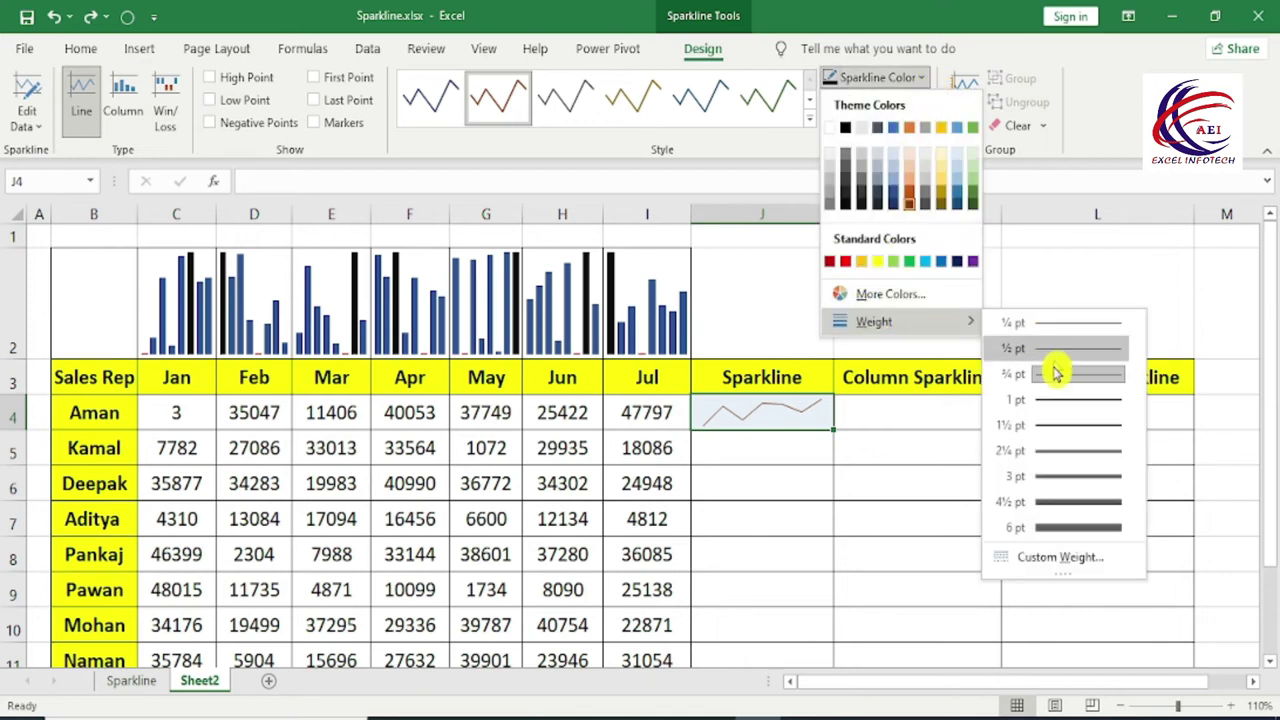
left_click(1078, 510)
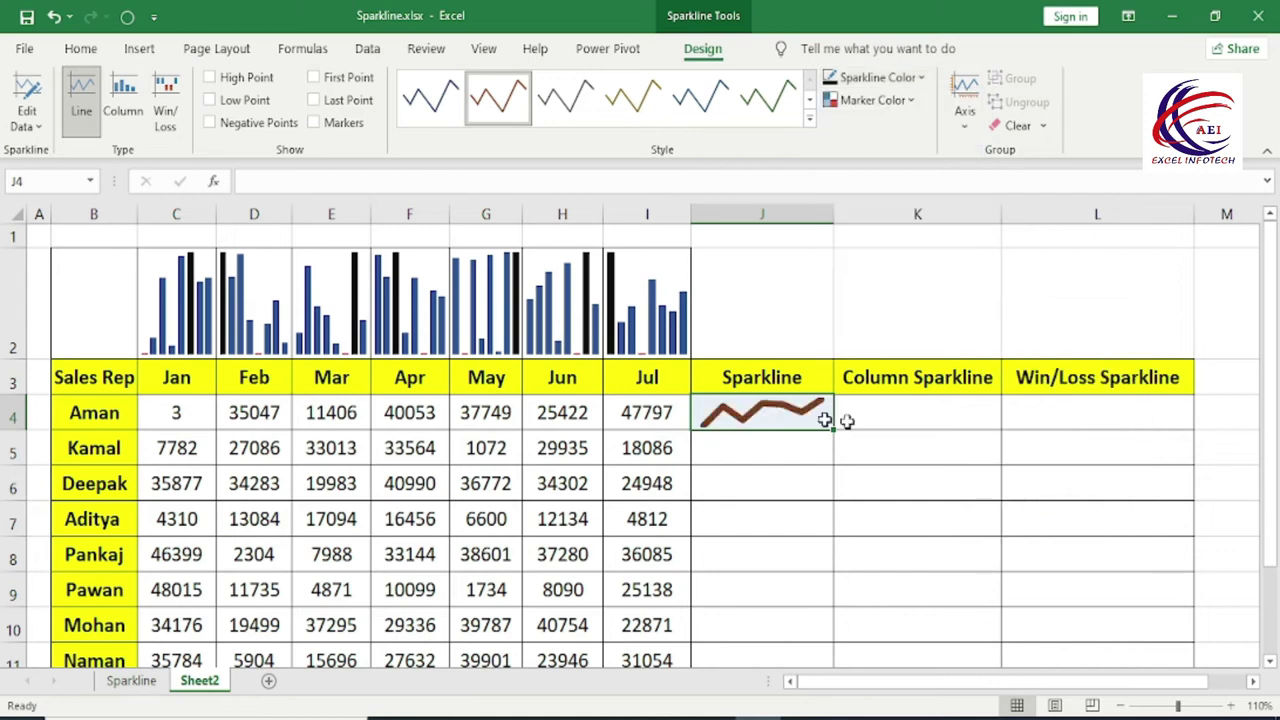
left_click(922, 80)
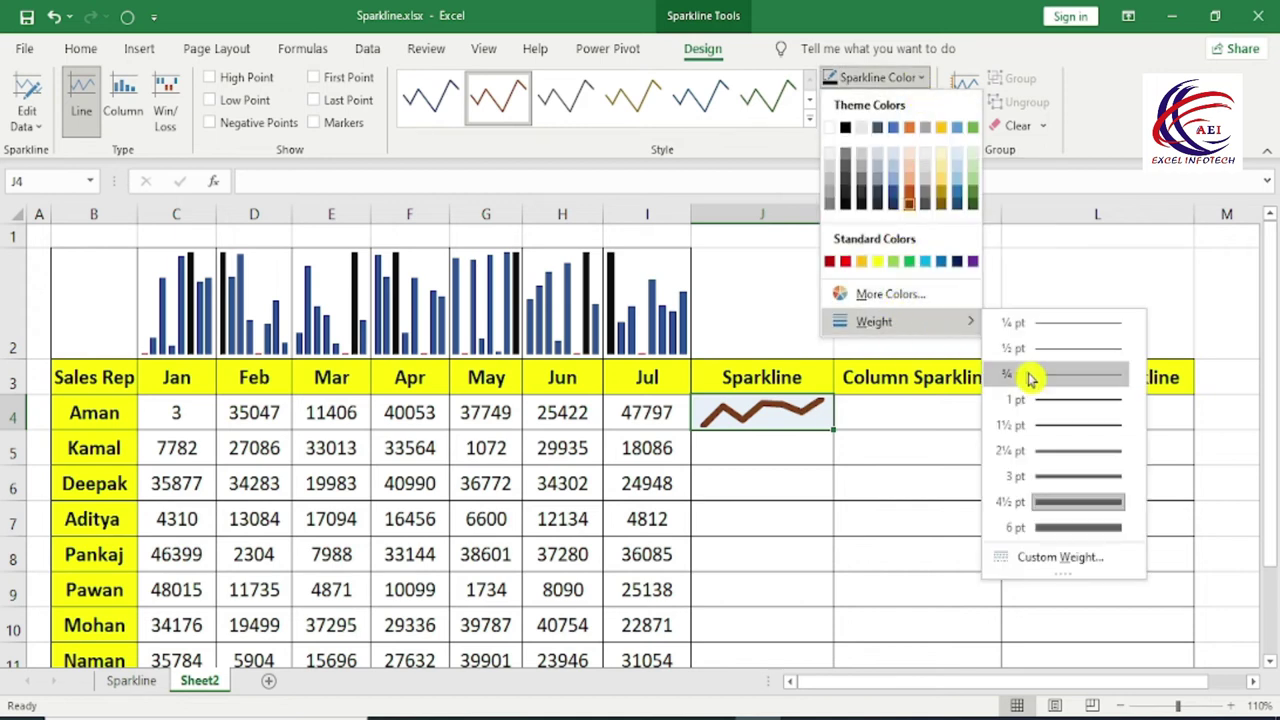
left_click(1064, 475)
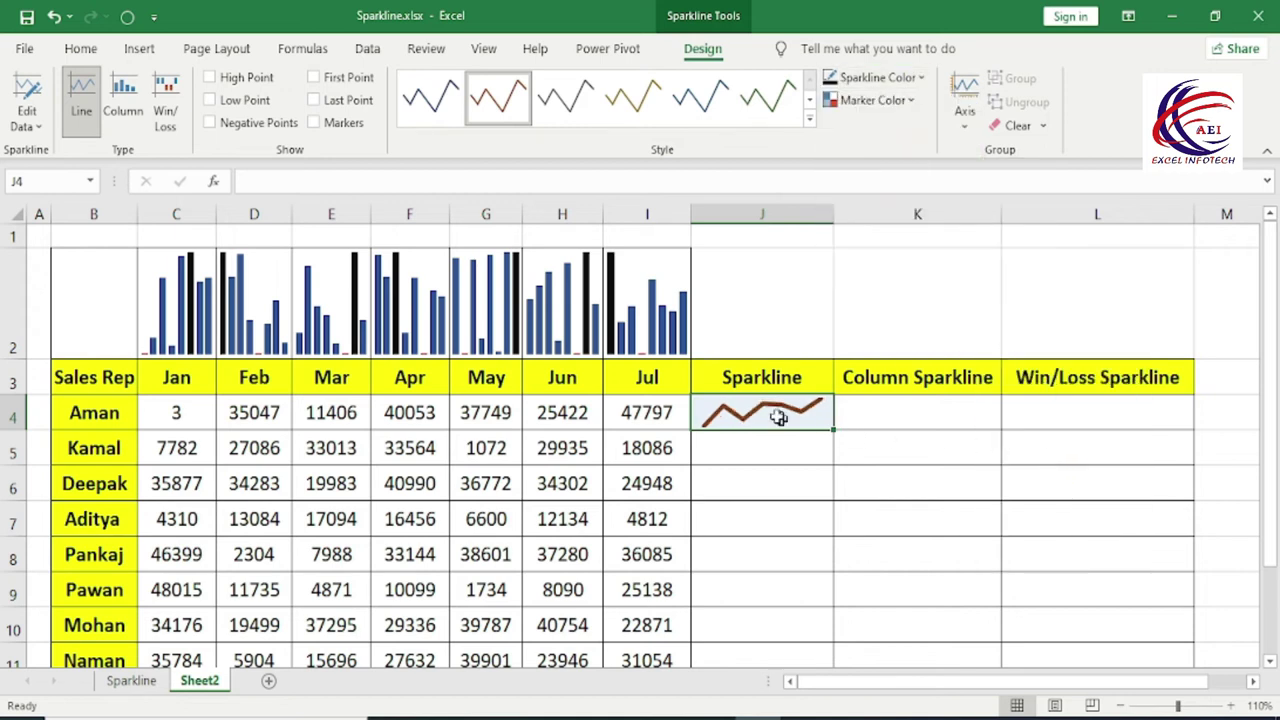
left_click(318, 127)
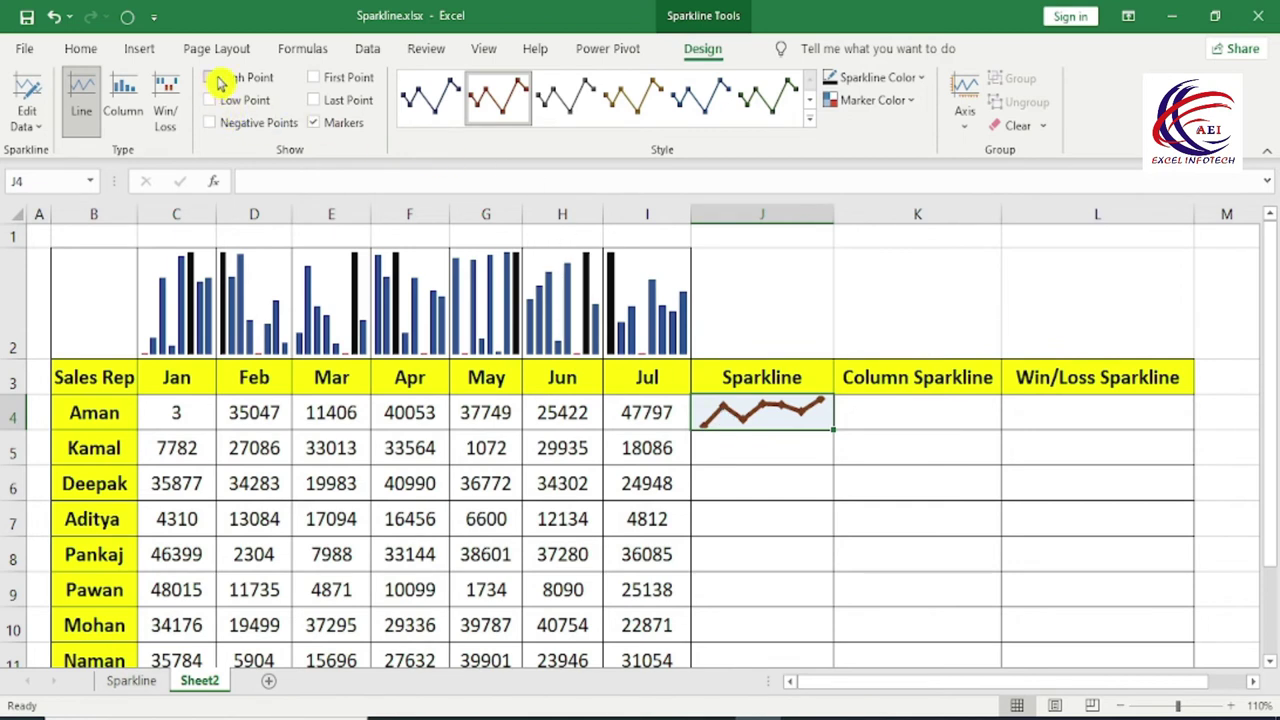
- Choose high and low point marker colours and switch both High and Low Point on
left_click(905, 101)
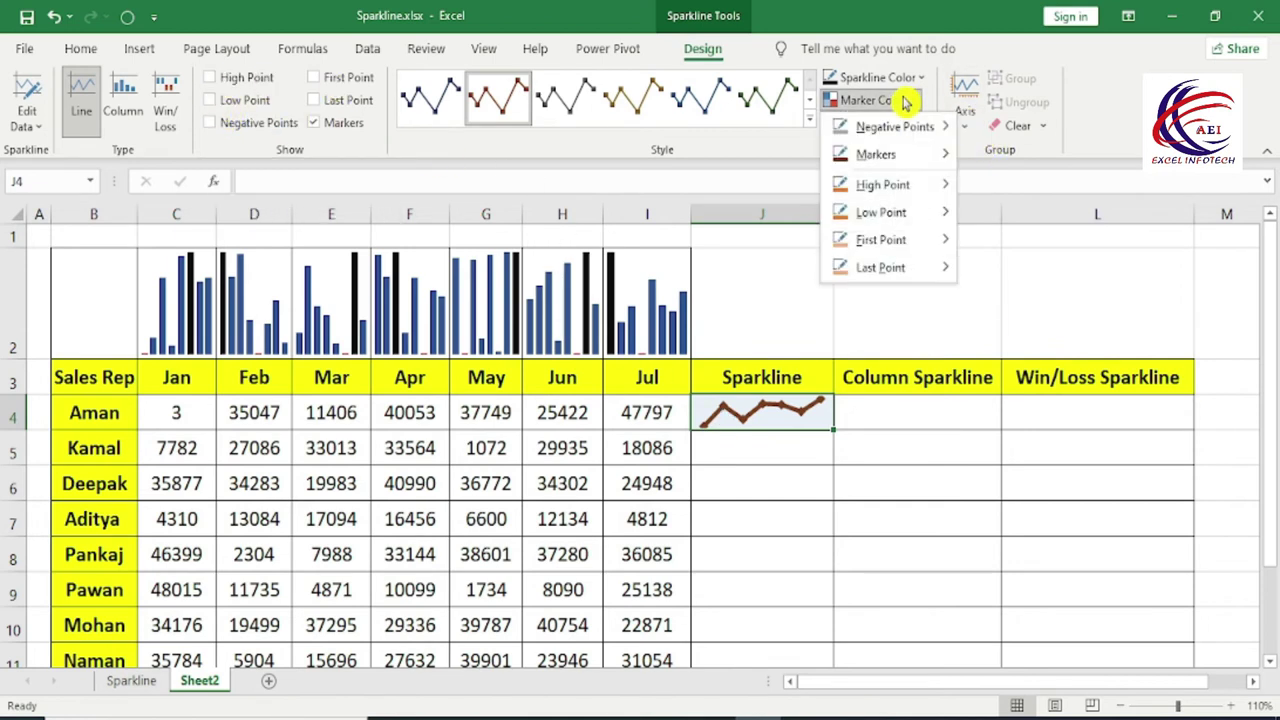
mouse_move(883, 185)
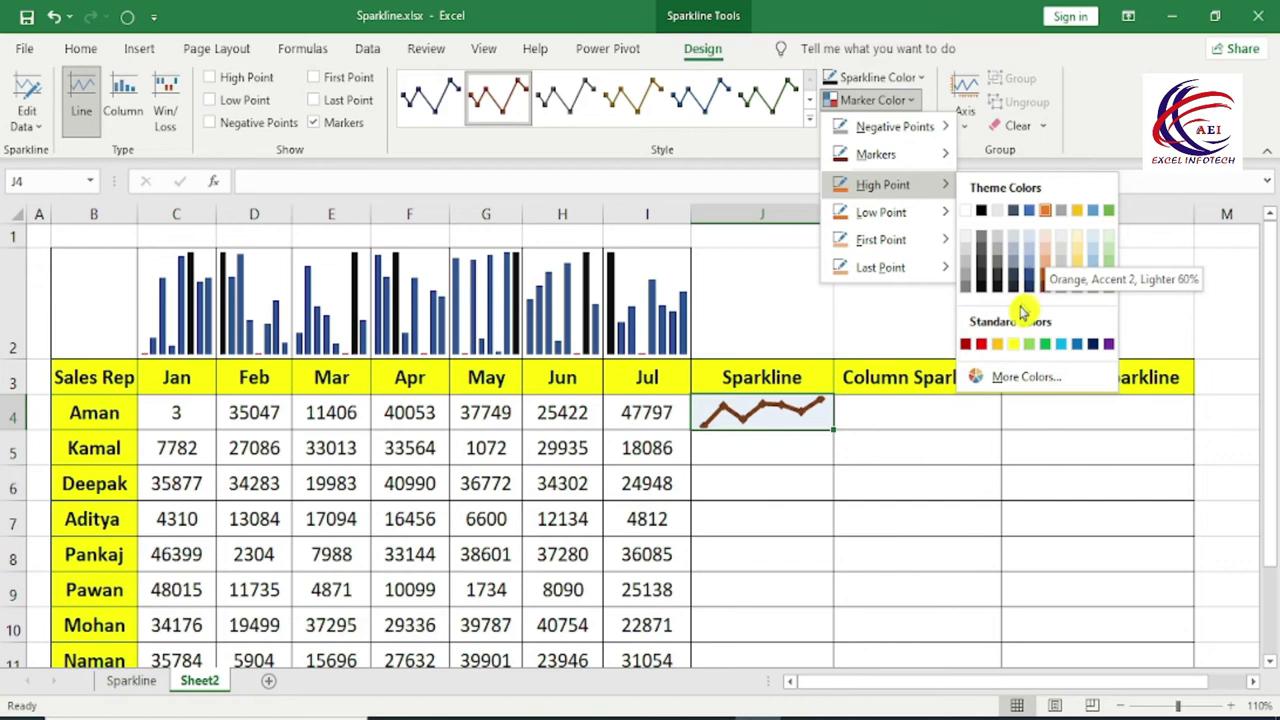
left_click(981, 344)
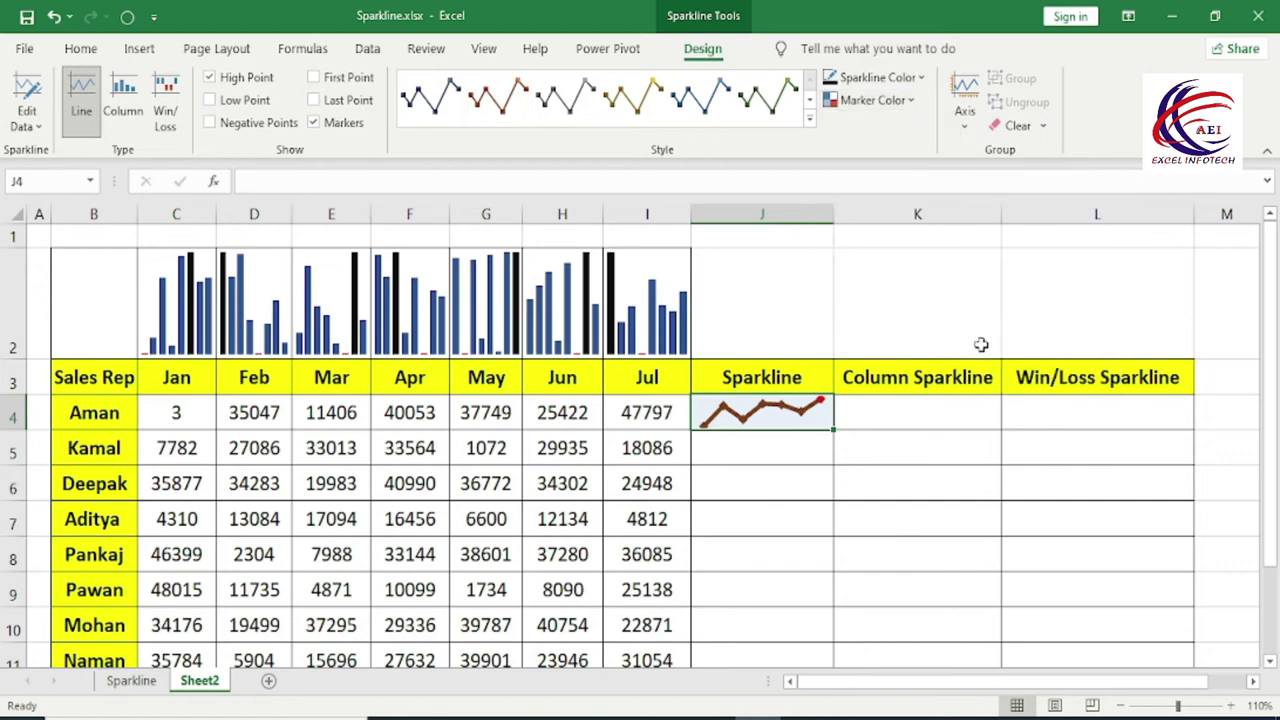
left_click(872, 100)
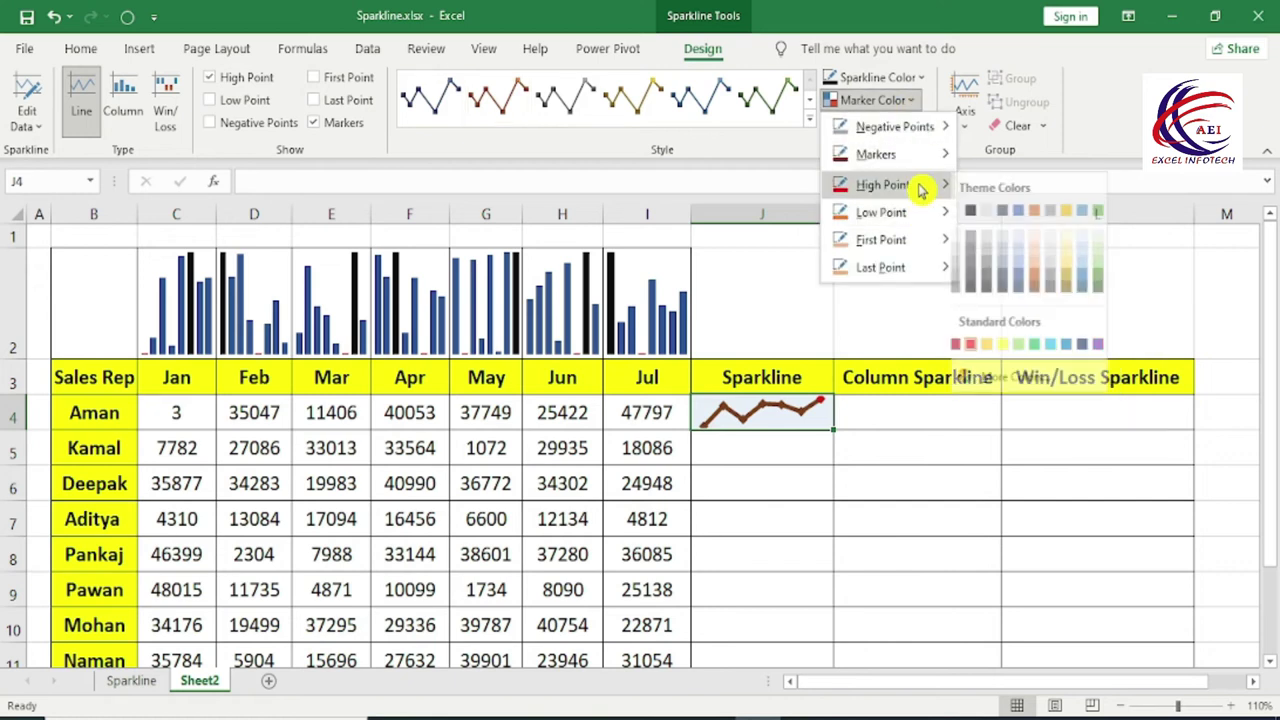
mouse_move(881, 212)
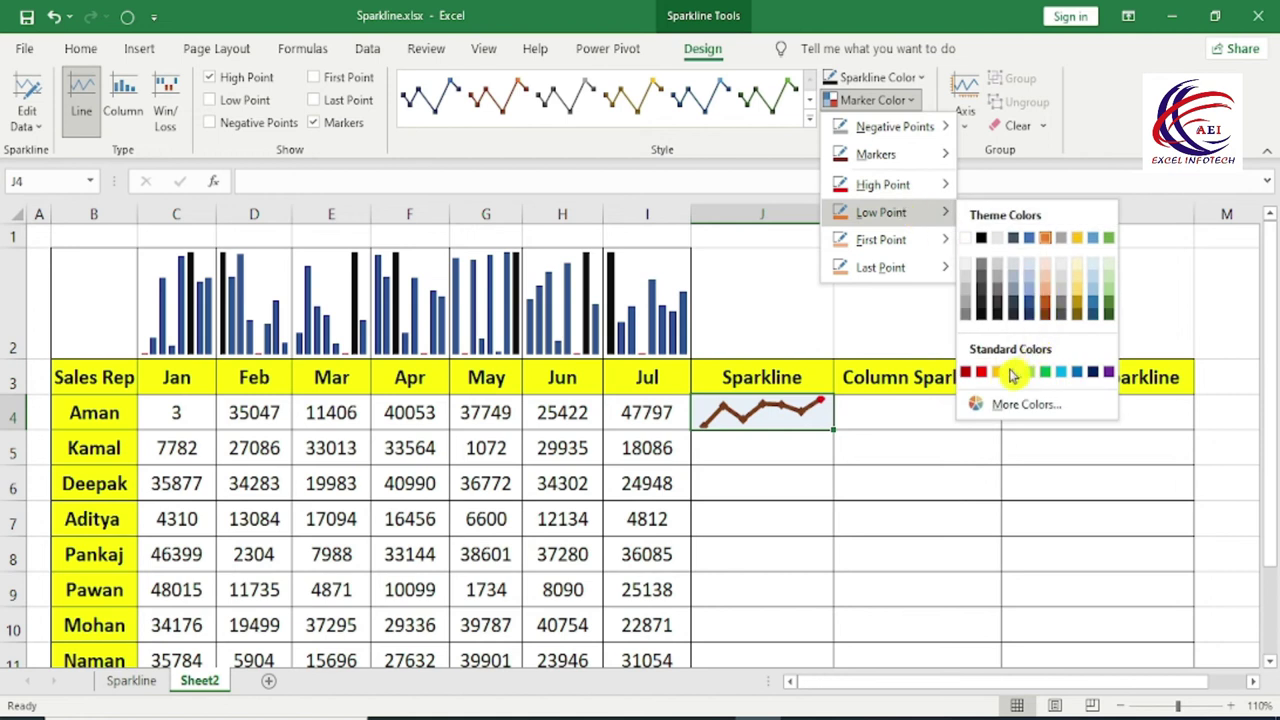
left_click(983, 239)
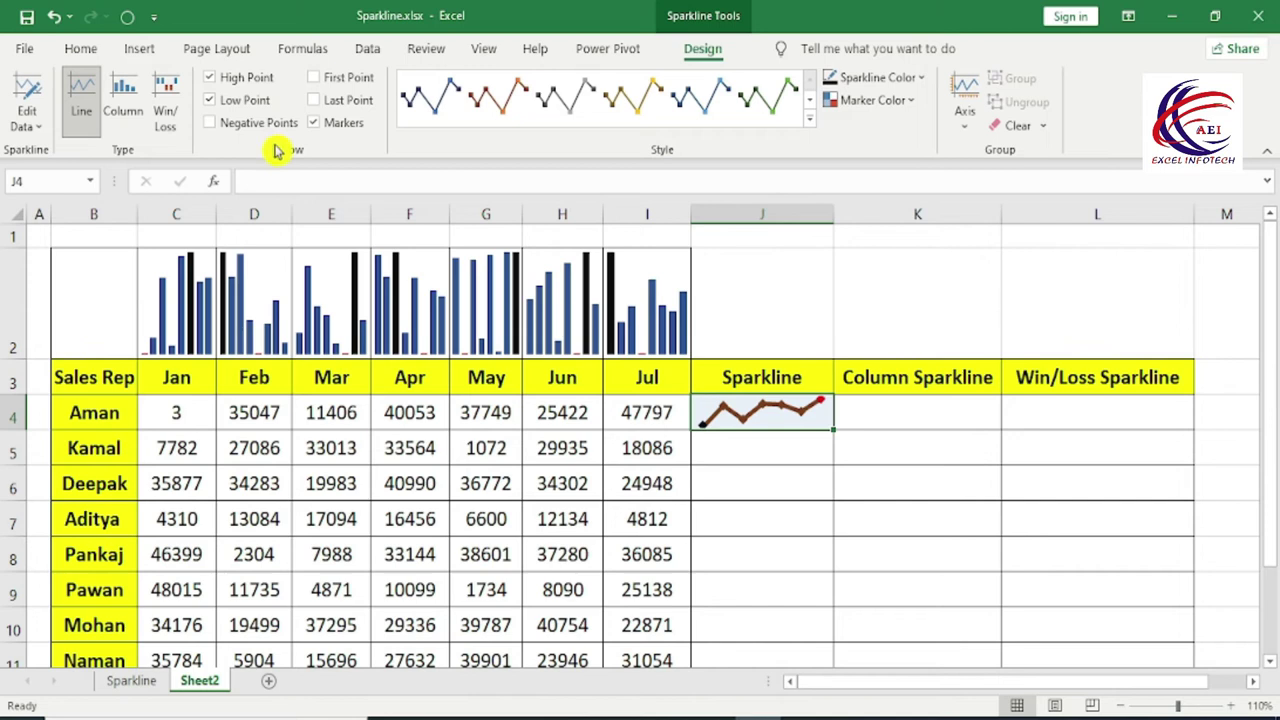
left_click(214, 101)
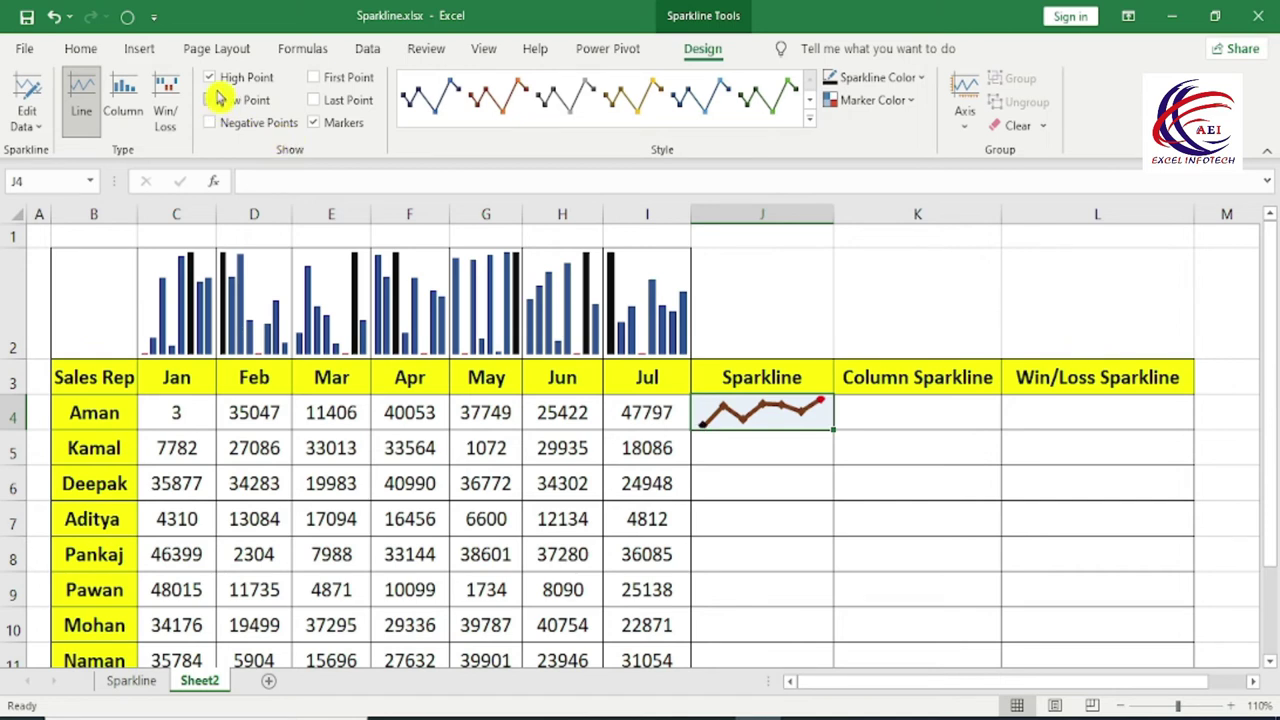
left_click(215, 78)
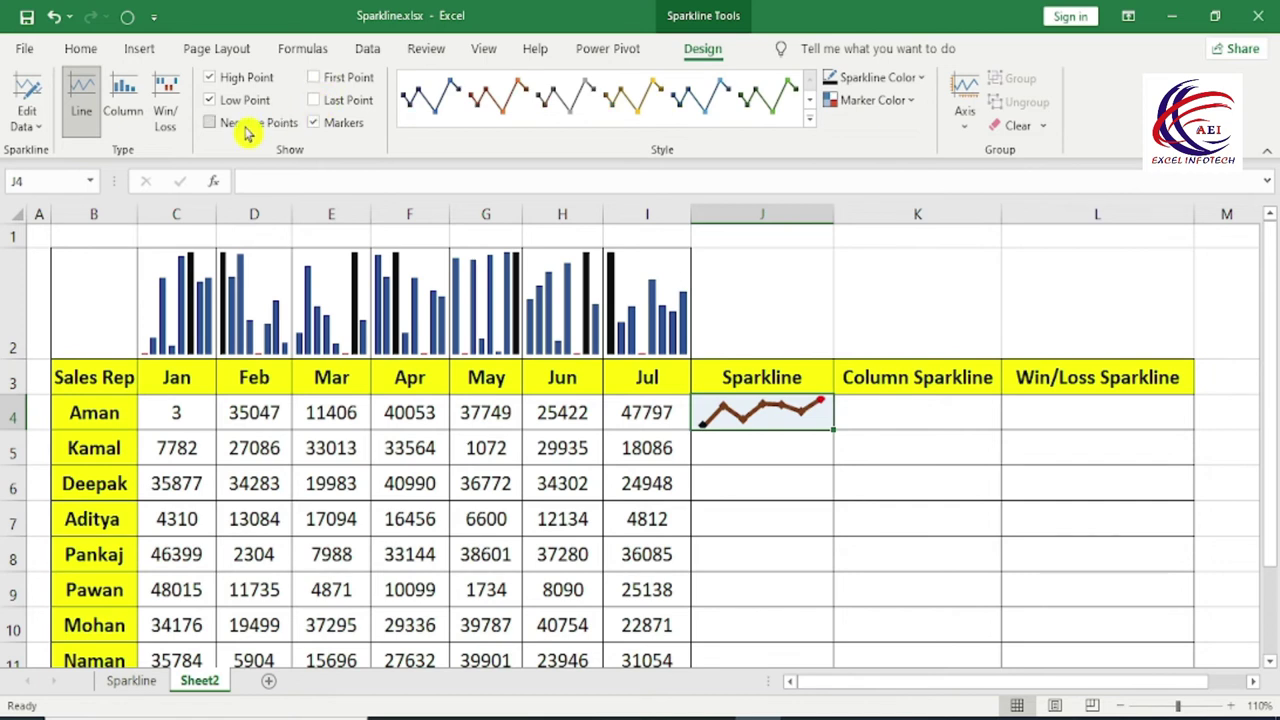
- Try a yellow style, then give the J4 sparkline the blue style with pink markers
left_click(914, 106)
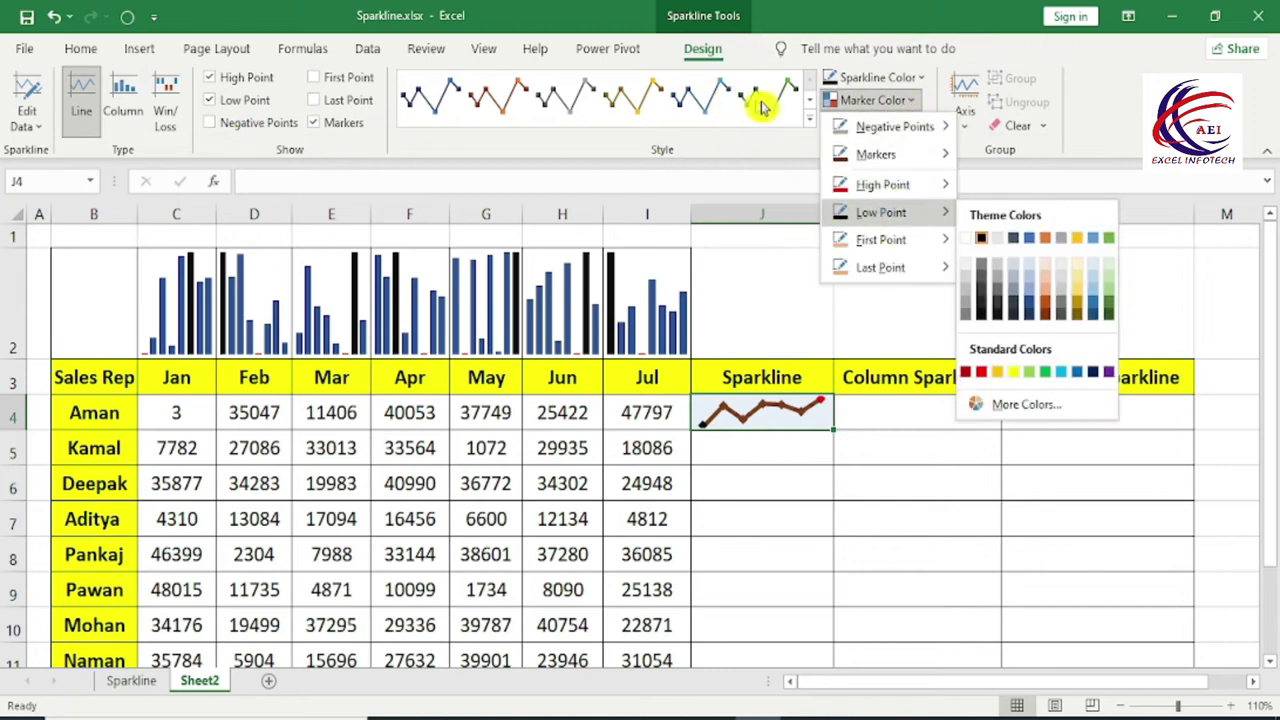
left_click(810, 124)
left_click(810, 120)
left_click(623, 271)
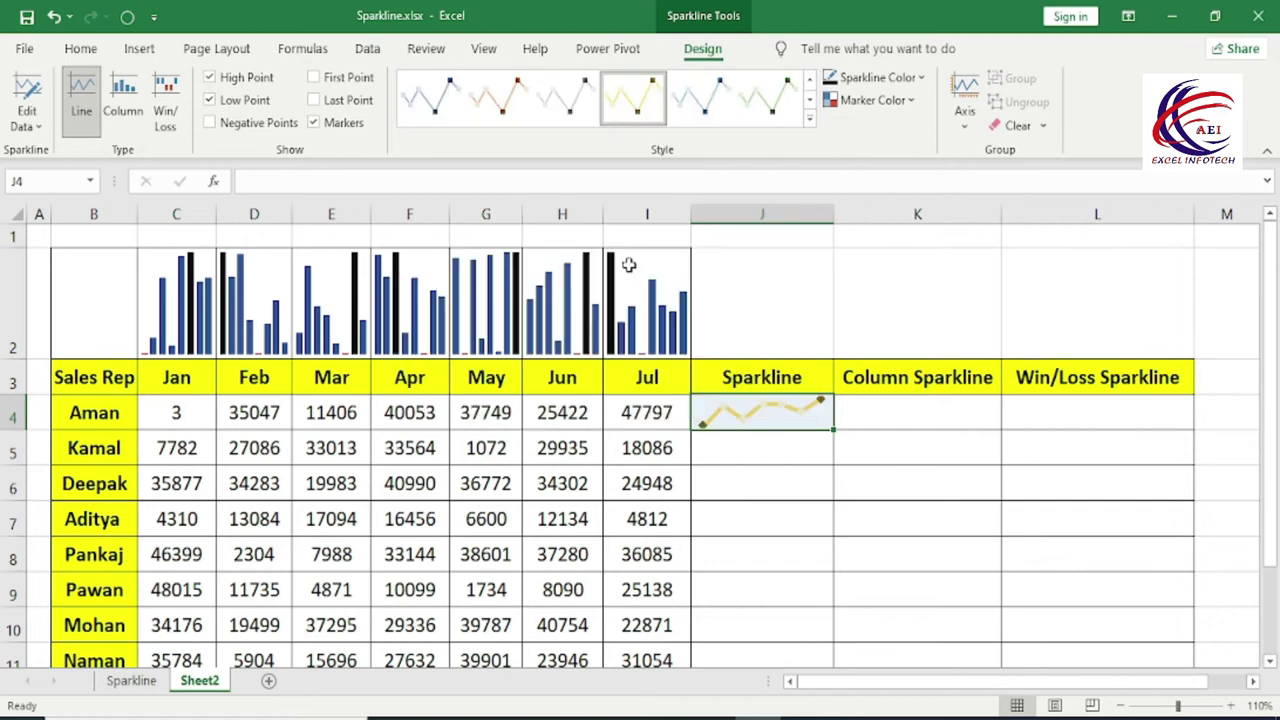
left_click(810, 118)
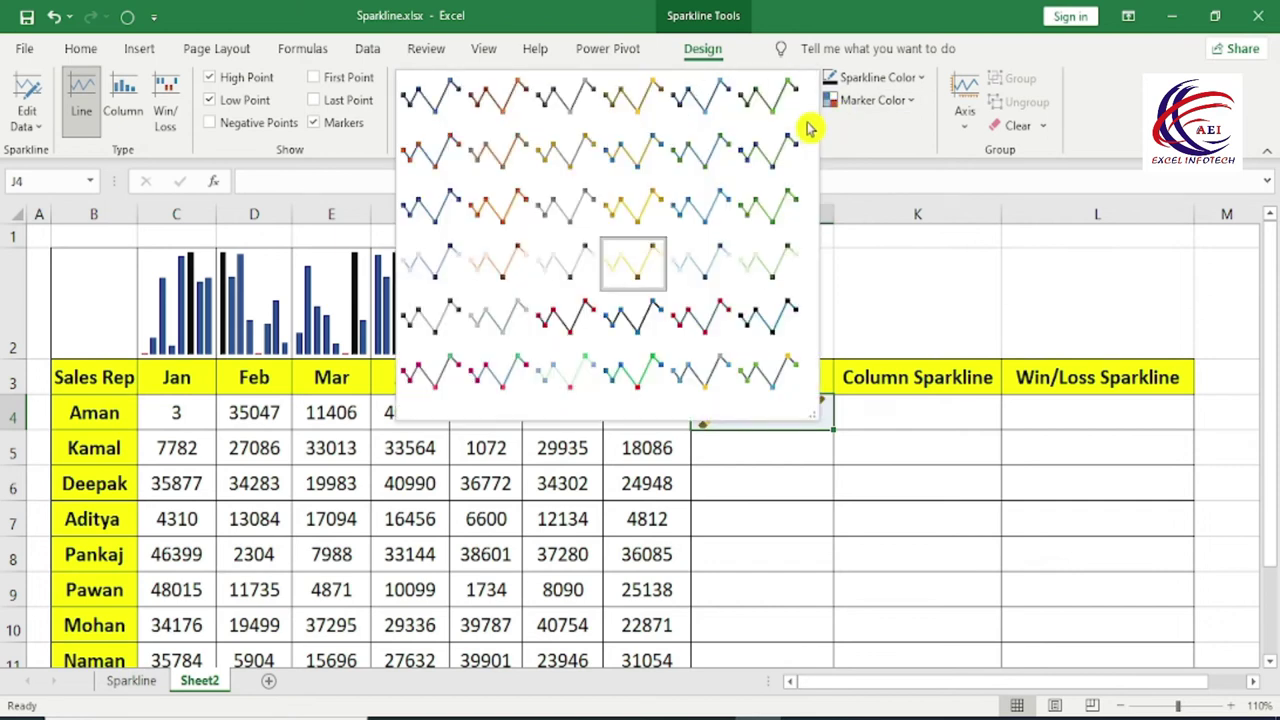
left_click(497, 376)
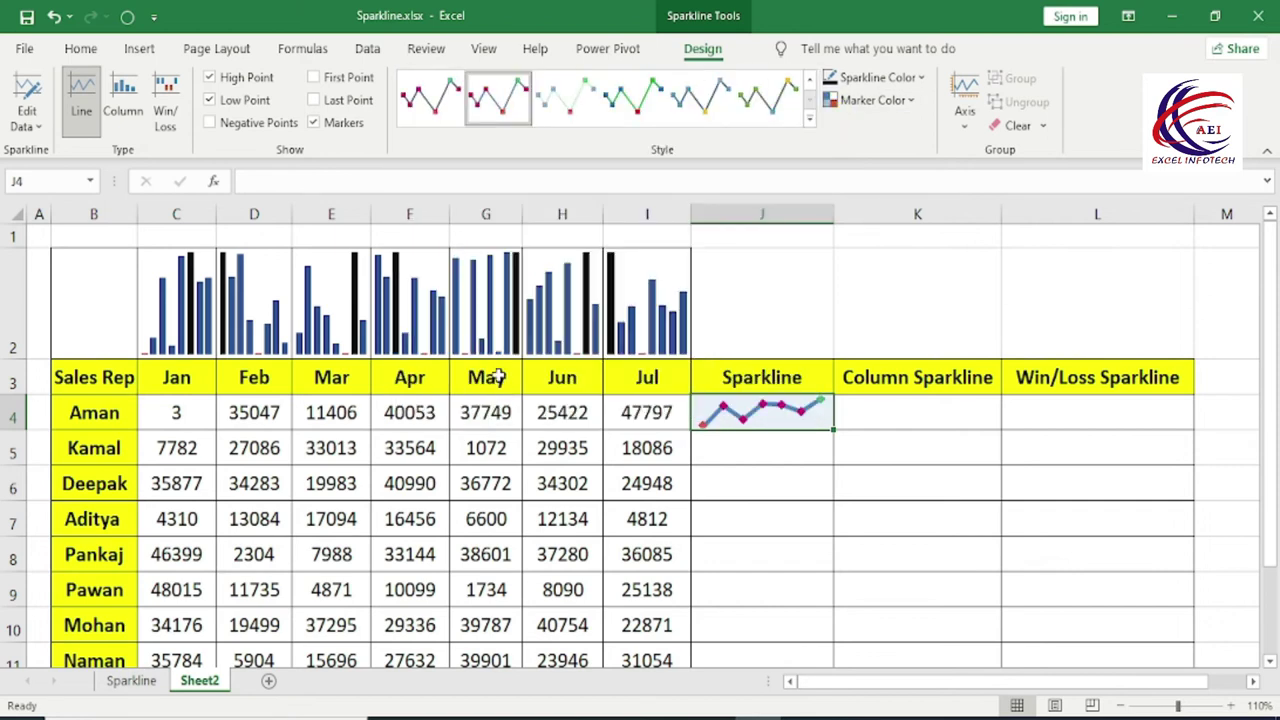
scroll(779, 507, "down", 2)
scroll(779, 507, "up", 2)
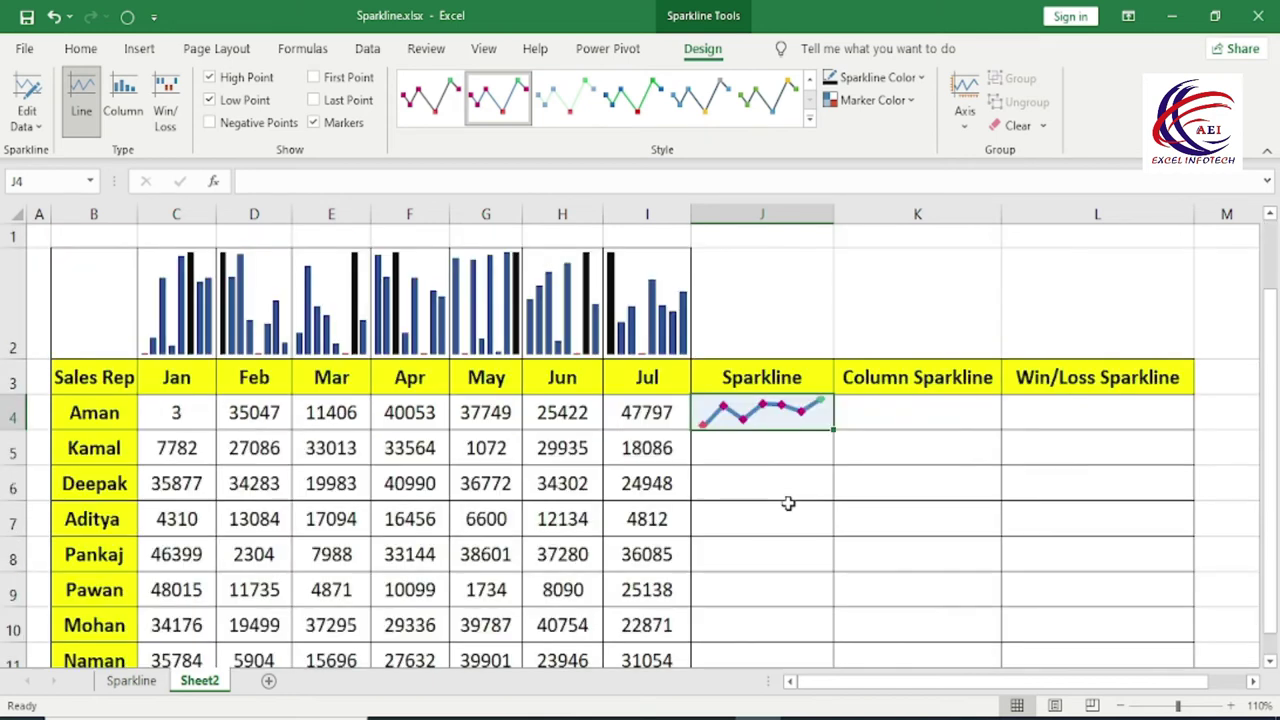
- Fill the J4 line sparkline down through J4:J11 with Ctrl+D
left_click_drag(789, 415, 781, 513)
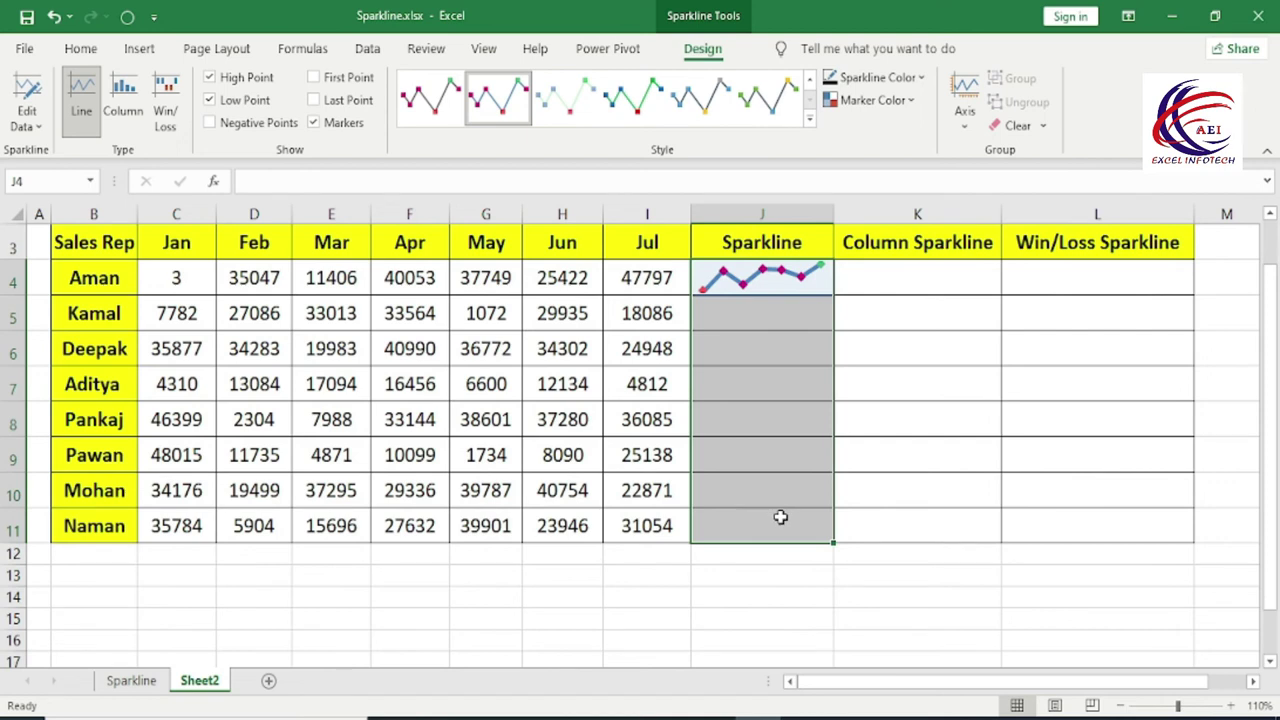
key("ctrl+d")
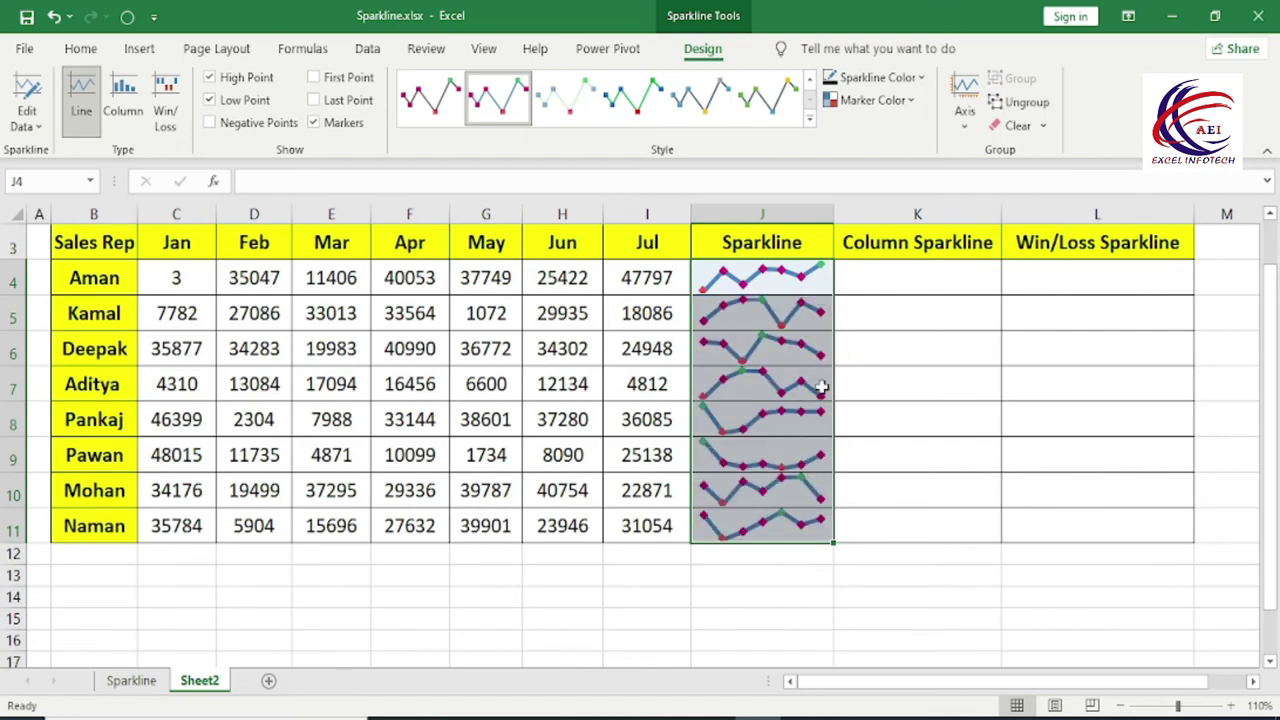
scroll(820, 387, "down", 1)
key("Up")
key("Up")
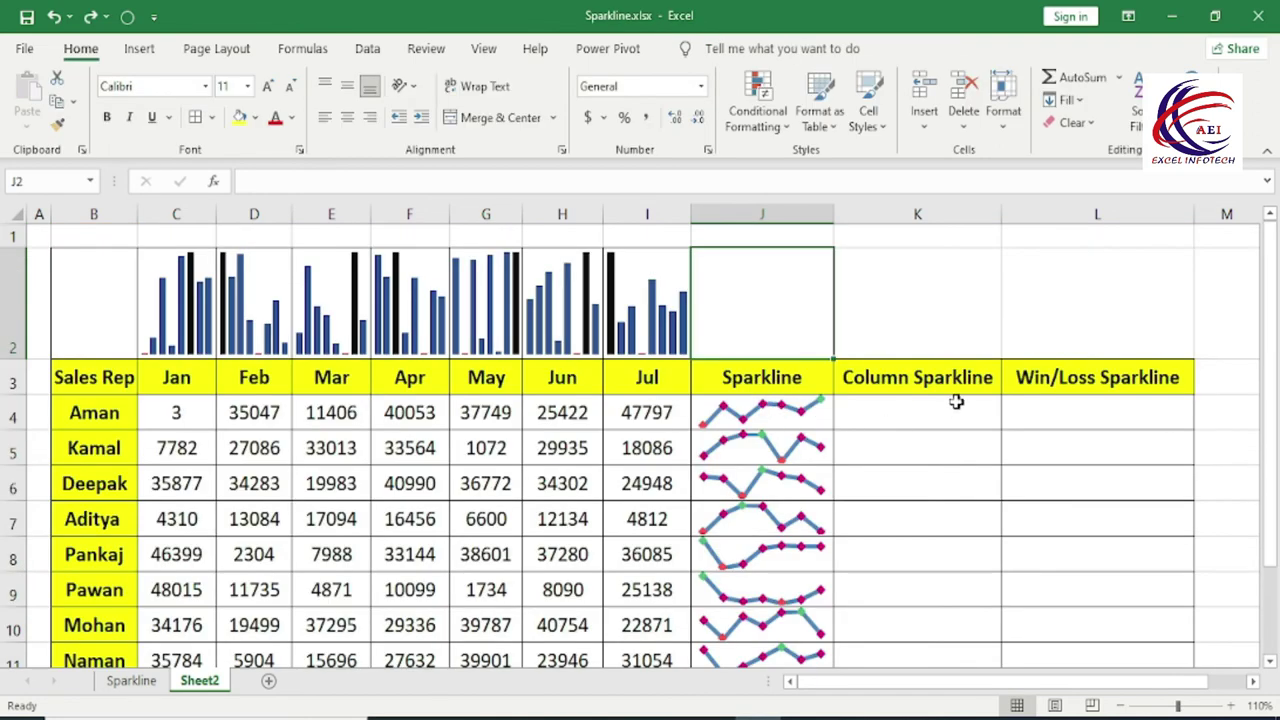
left_click(888, 386)
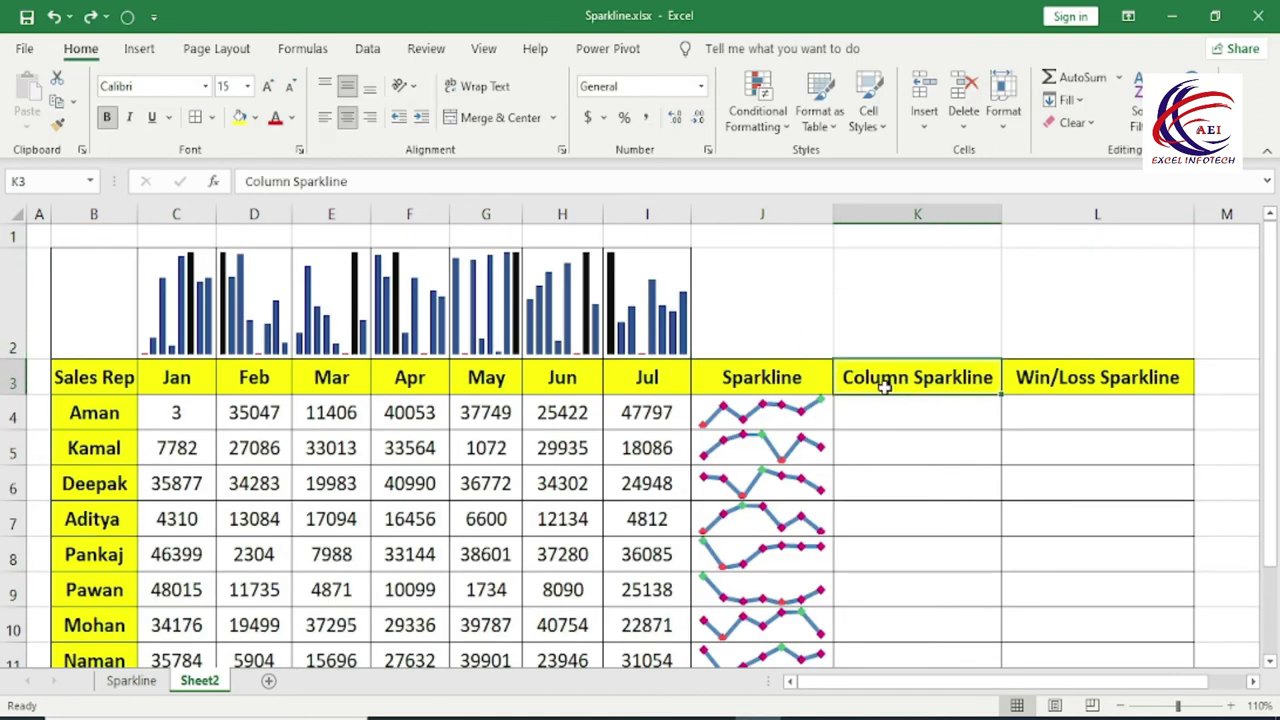
left_click(868, 412)
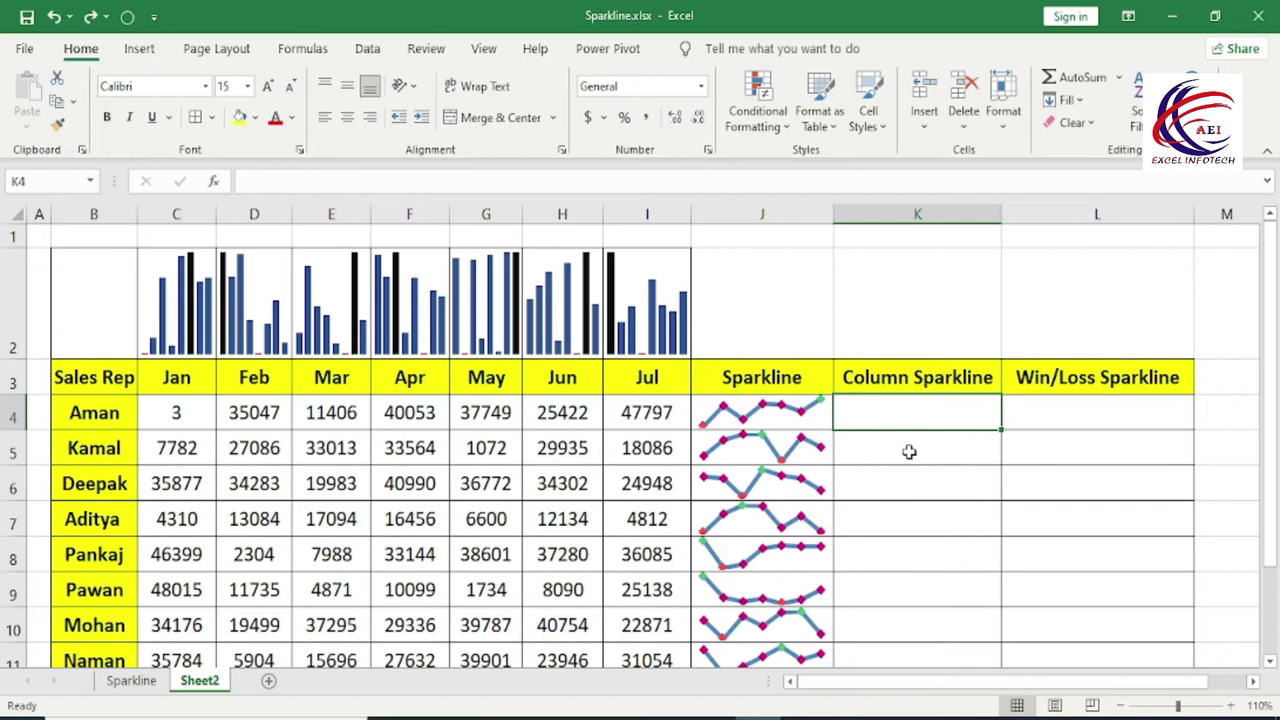
- Create a column sparkline in K4 from the first rep's C4:I4 values
left_click(170, 417)
left_click(655, 411)
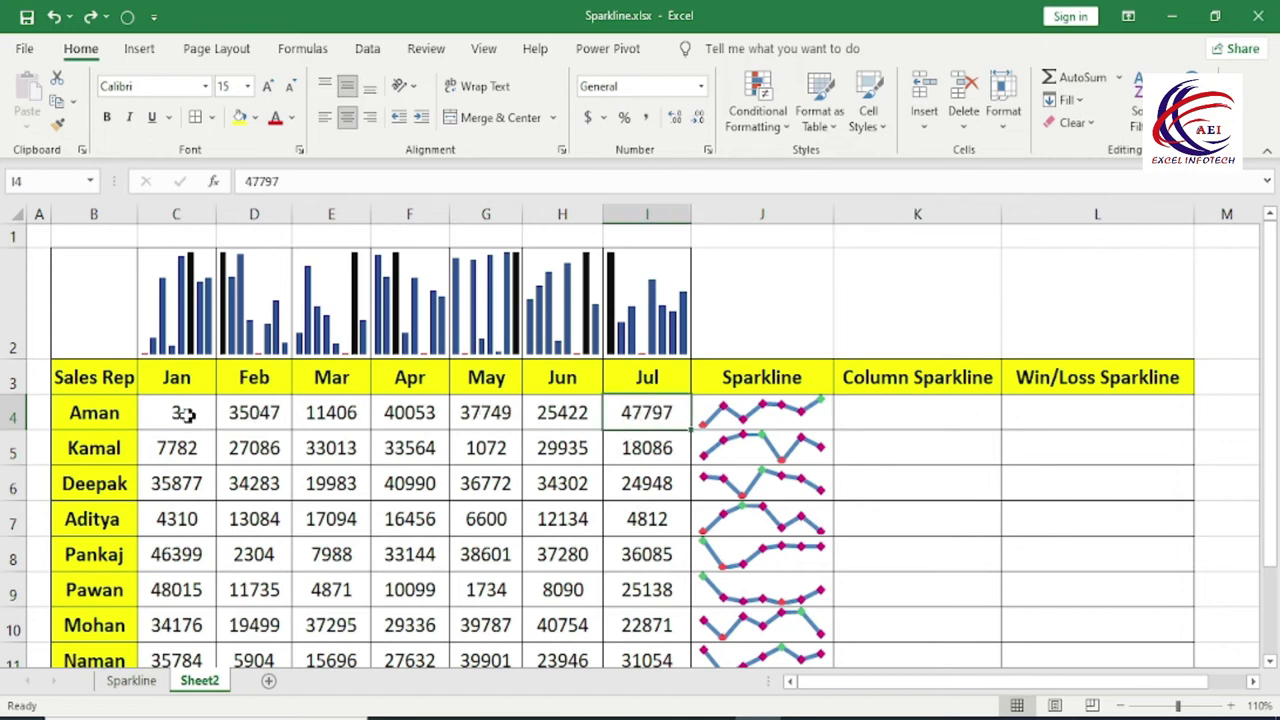
left_click(905, 412)
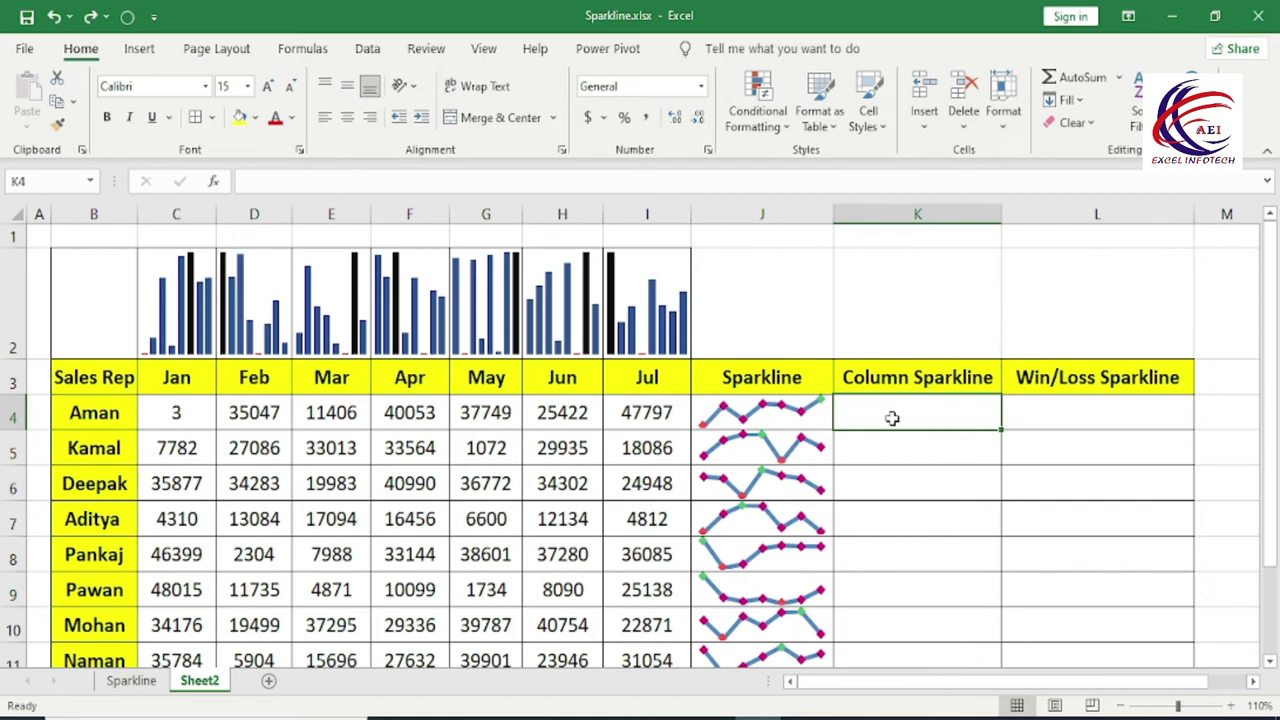
left_click(139, 48)
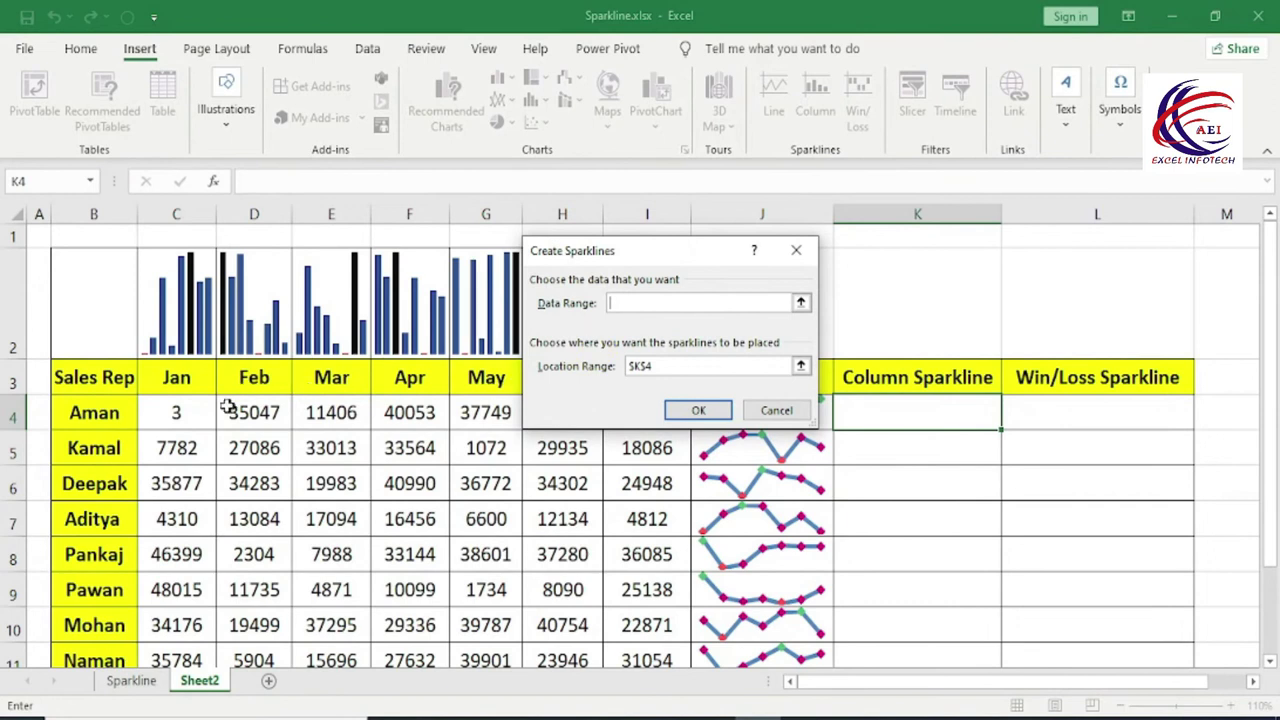
left_click_drag(180, 413, 645, 418)
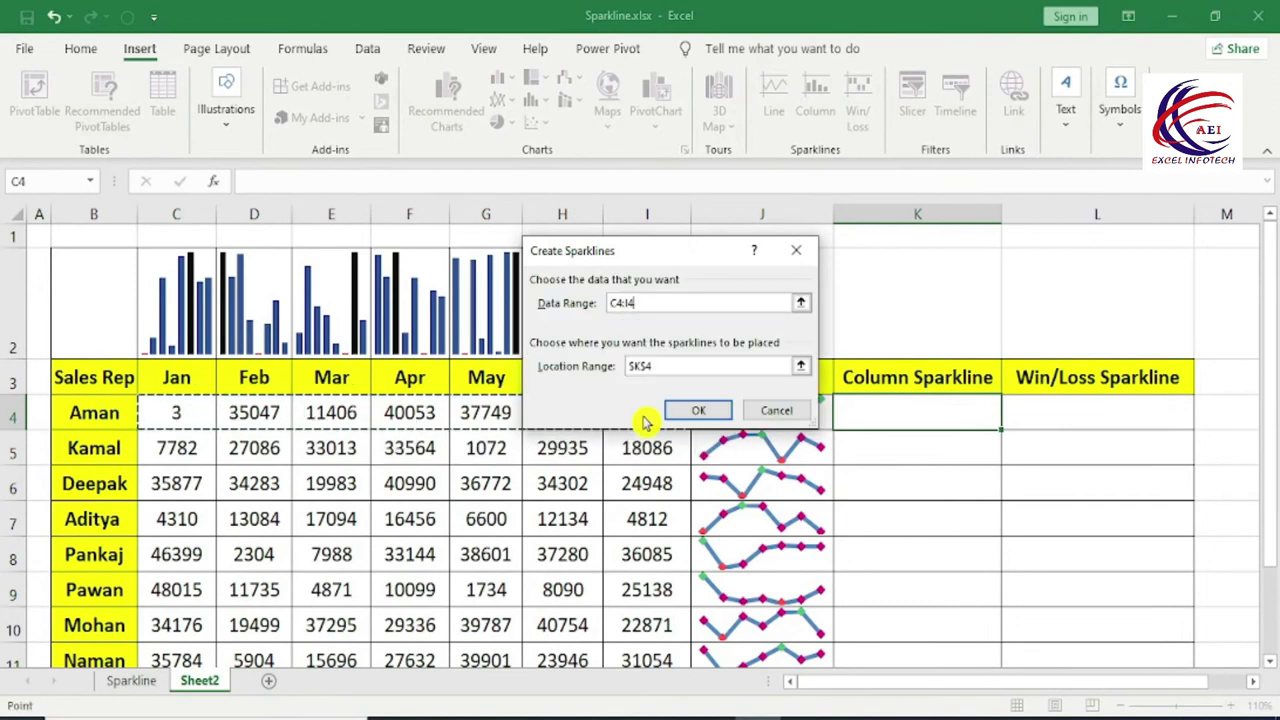
left_click(698, 410)
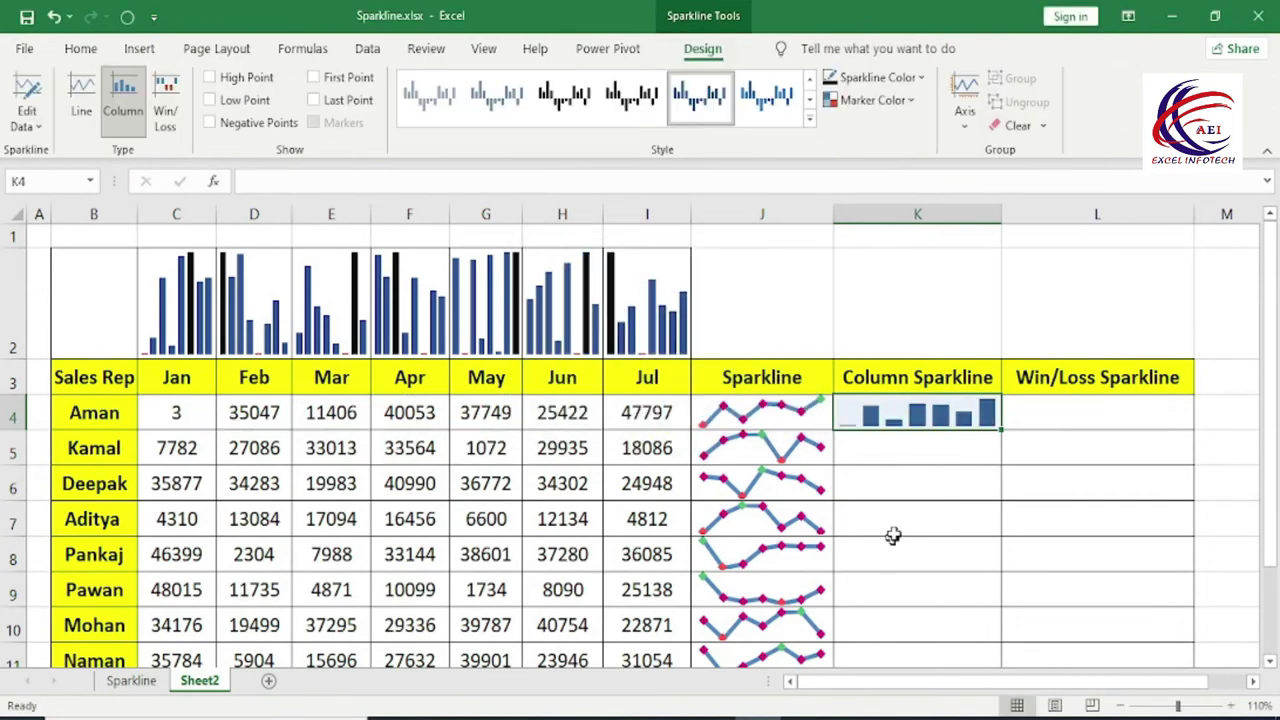
- Extend the column sparkline down to K11 and apply a green column sparkline style
left_click_drag(905, 418, 883, 653)
left_click(940, 425)
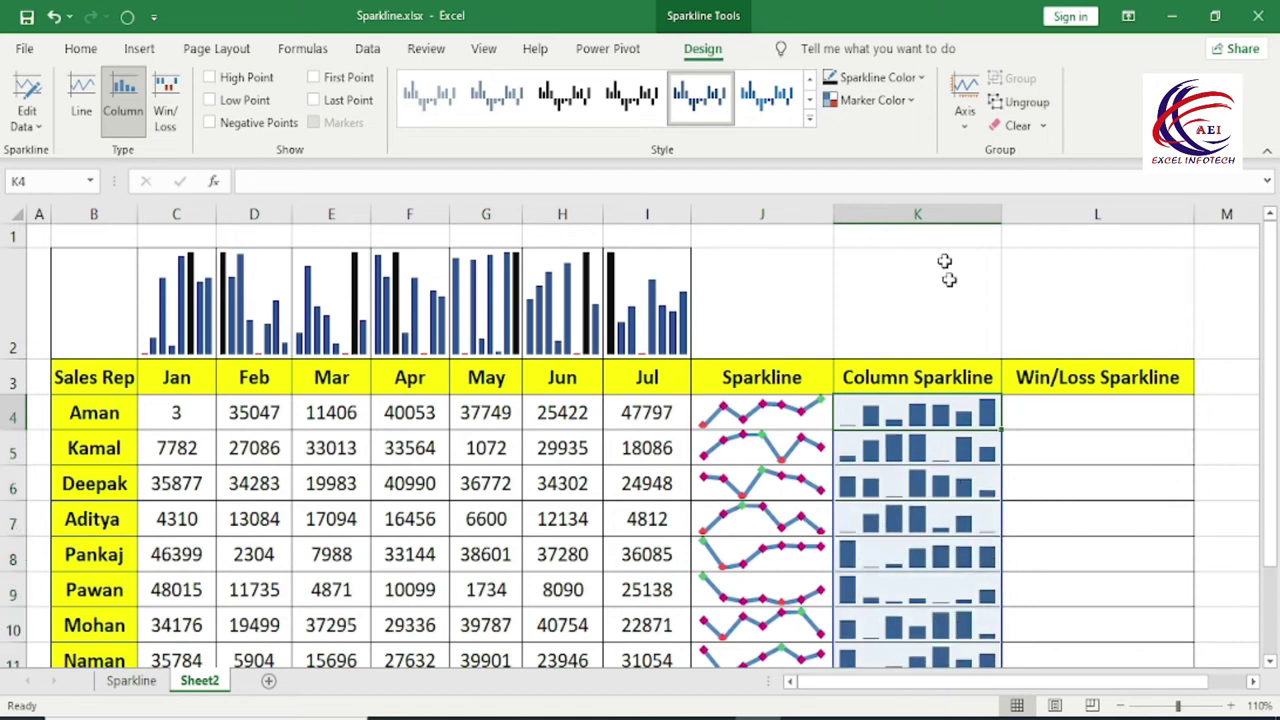
left_click(809, 118)
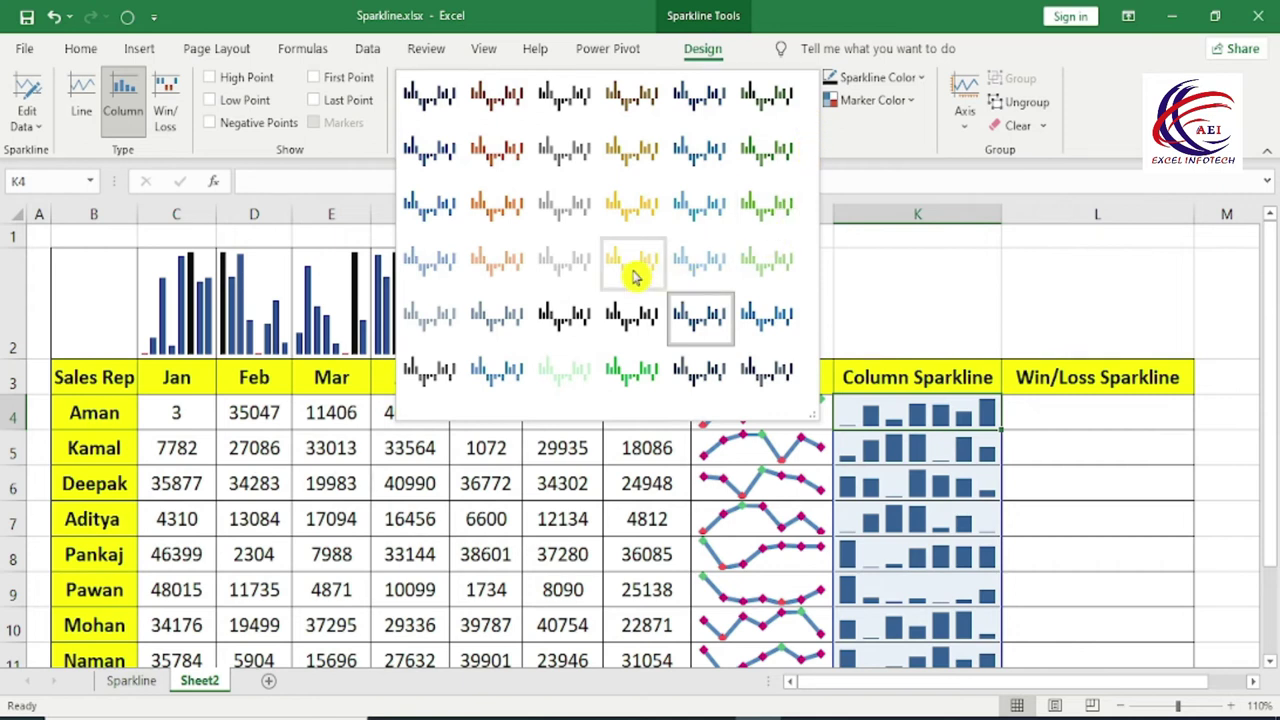
left_click(634, 373)
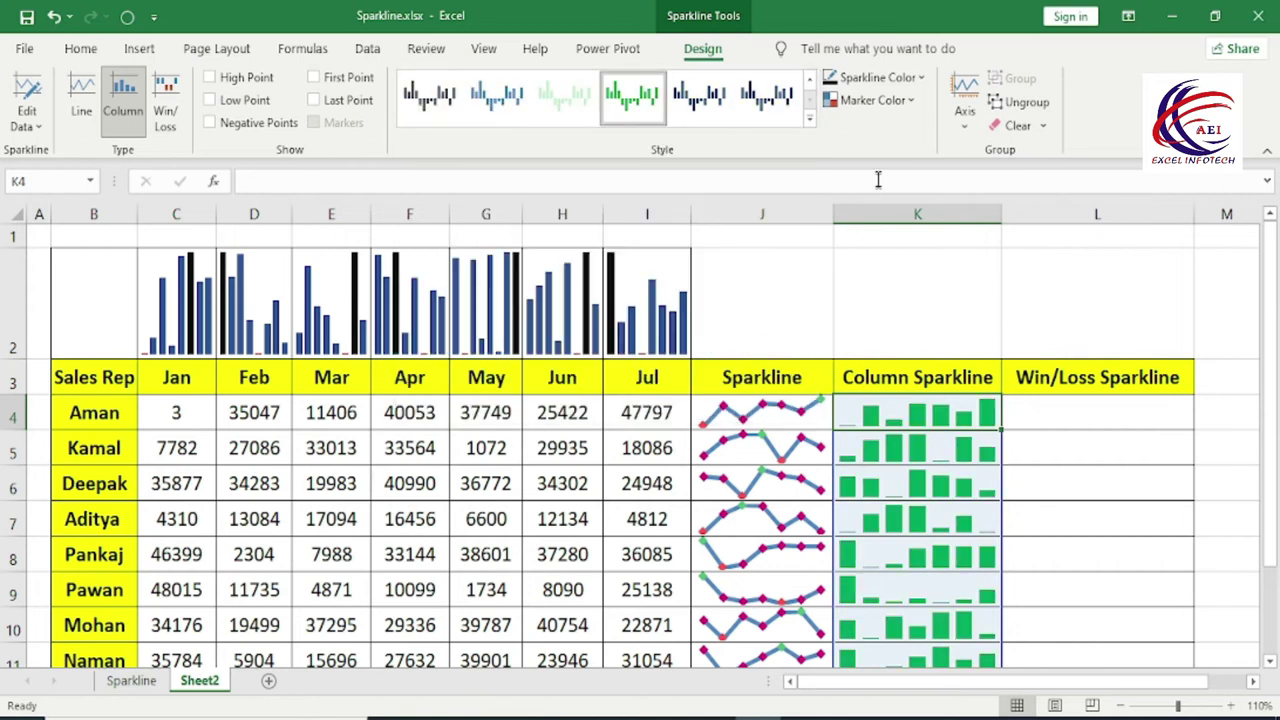
- Add marker colours for the high point (red) and low point on the column sparklines
left_click(893, 102)
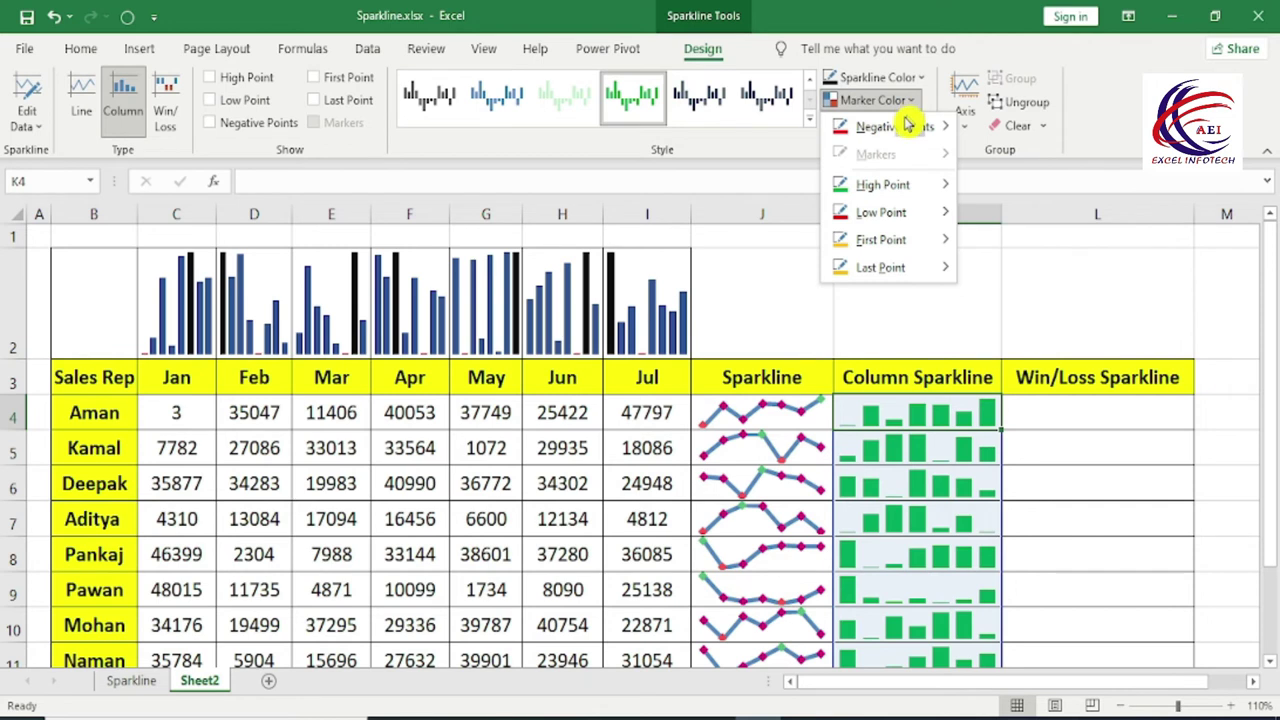
mouse_move(880, 185)
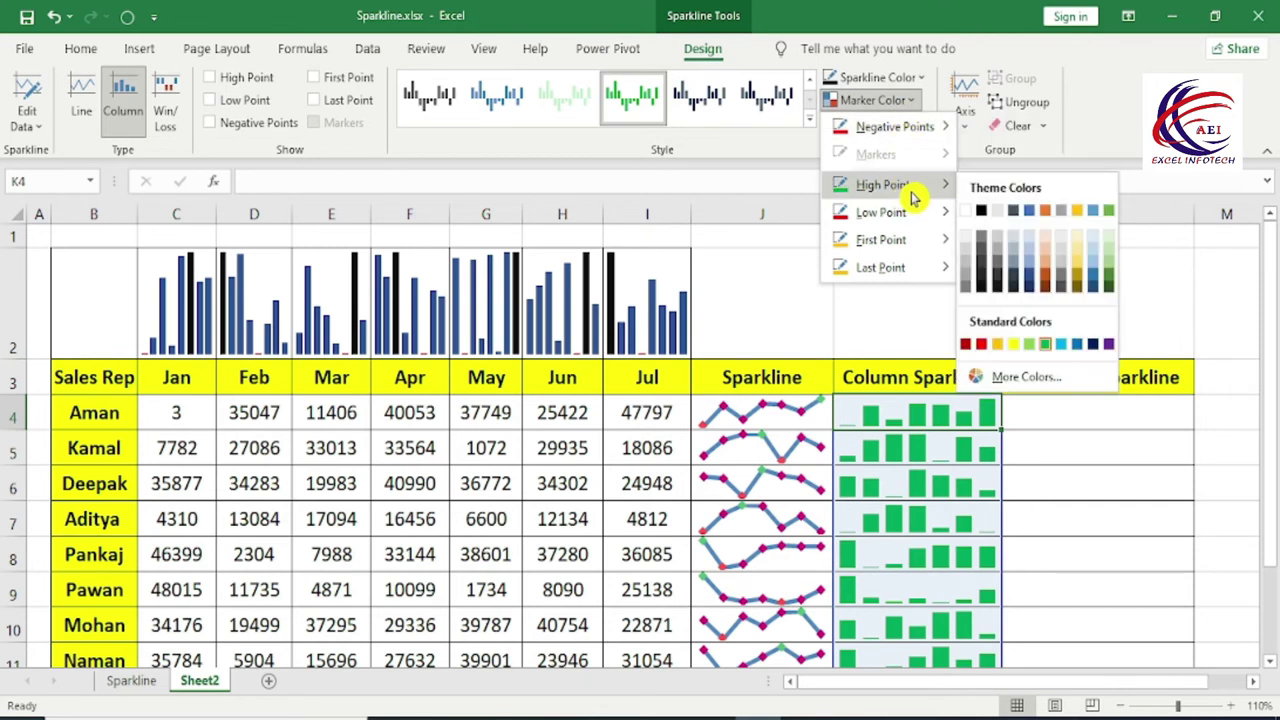
left_click(981, 344)
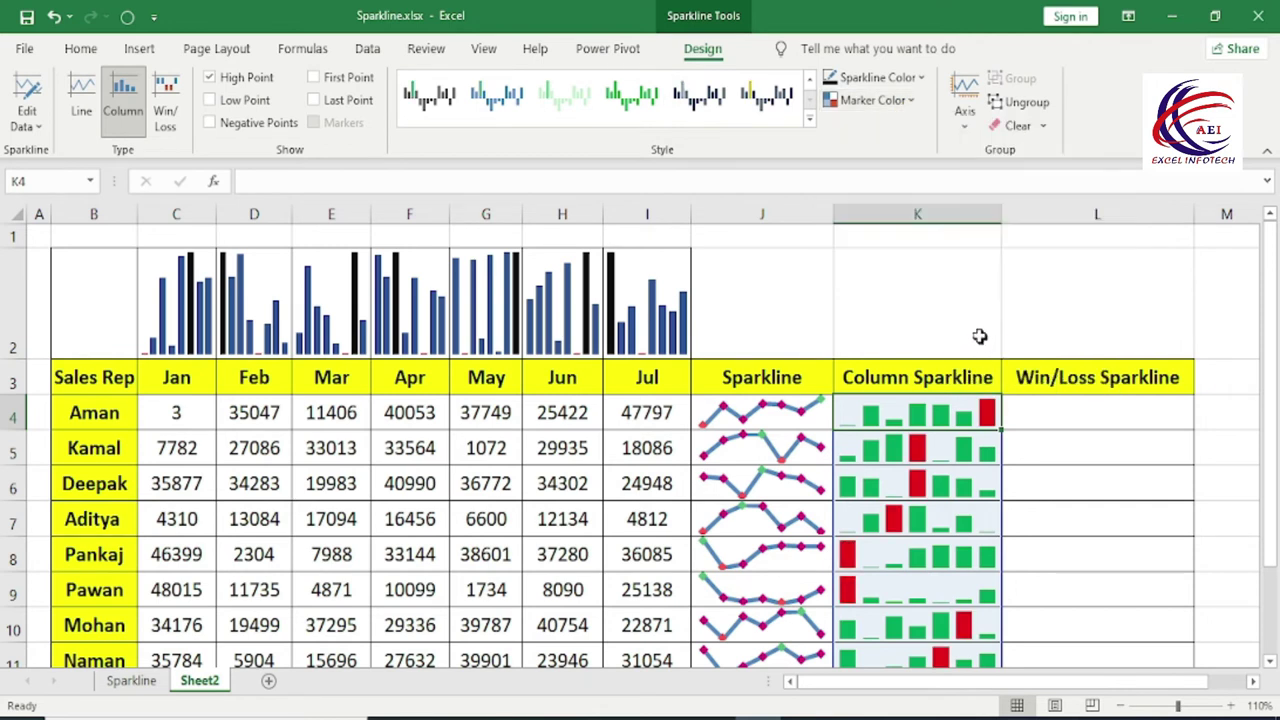
left_click(875, 101)
mouse_move(881, 212)
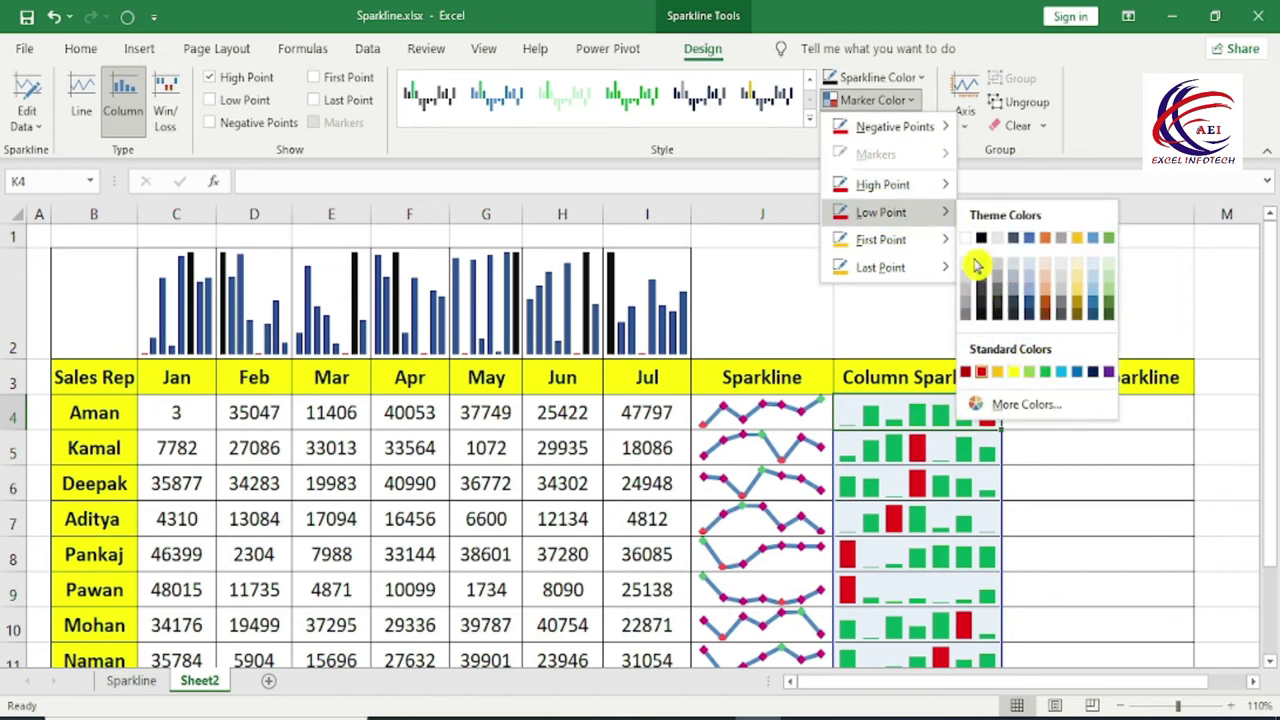
left_click(981, 240)
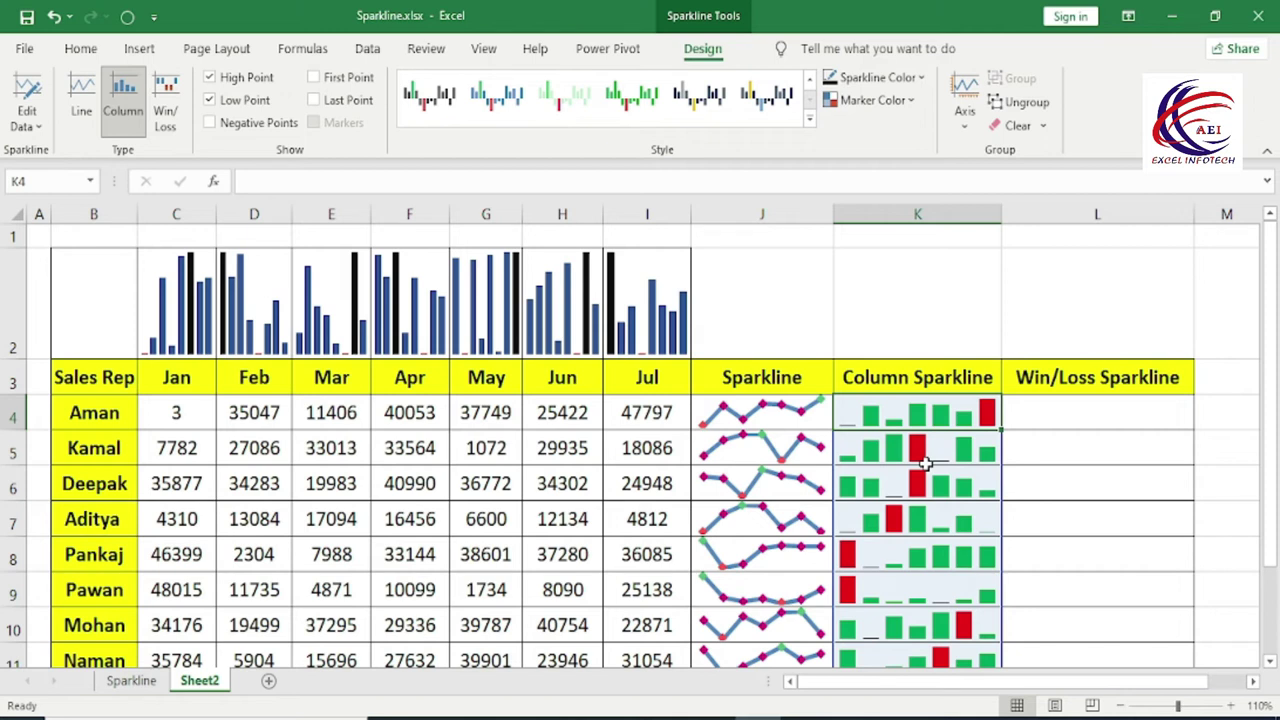
- Try several sparkline styles and settle on dark grey columns with green highlights
left_click(768, 100)
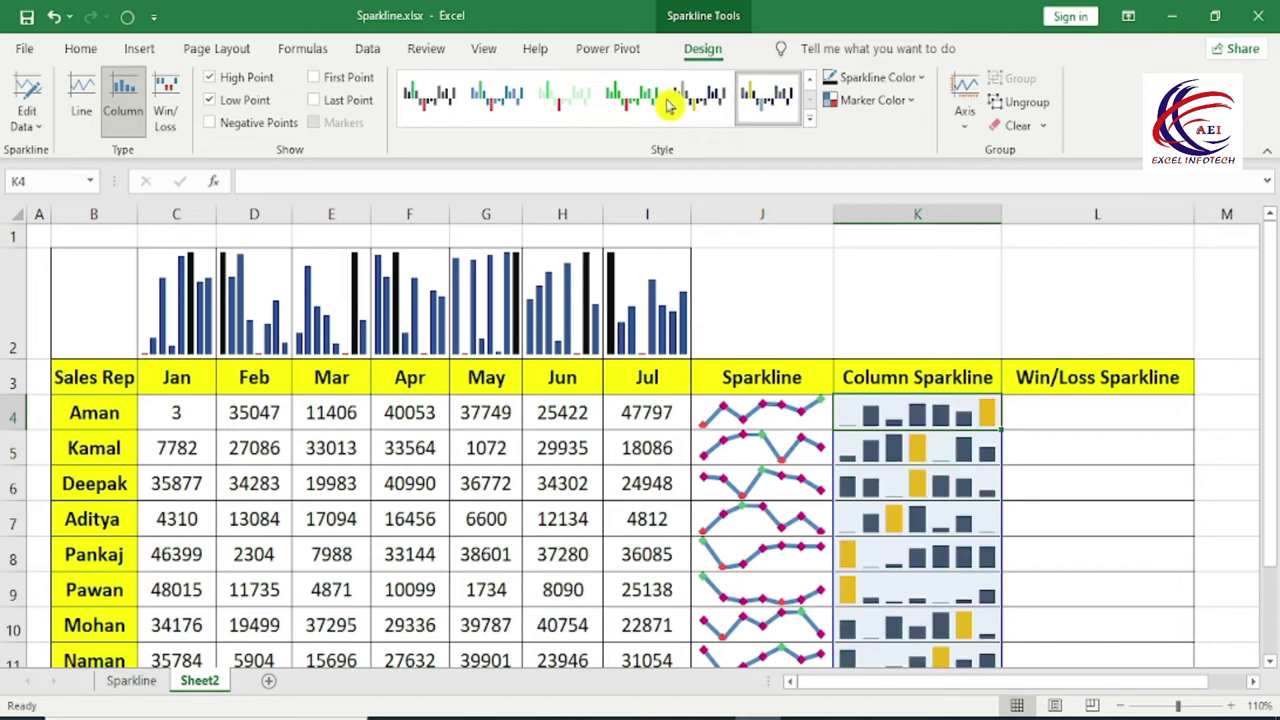
left_click(565, 96)
left_click(437, 97)
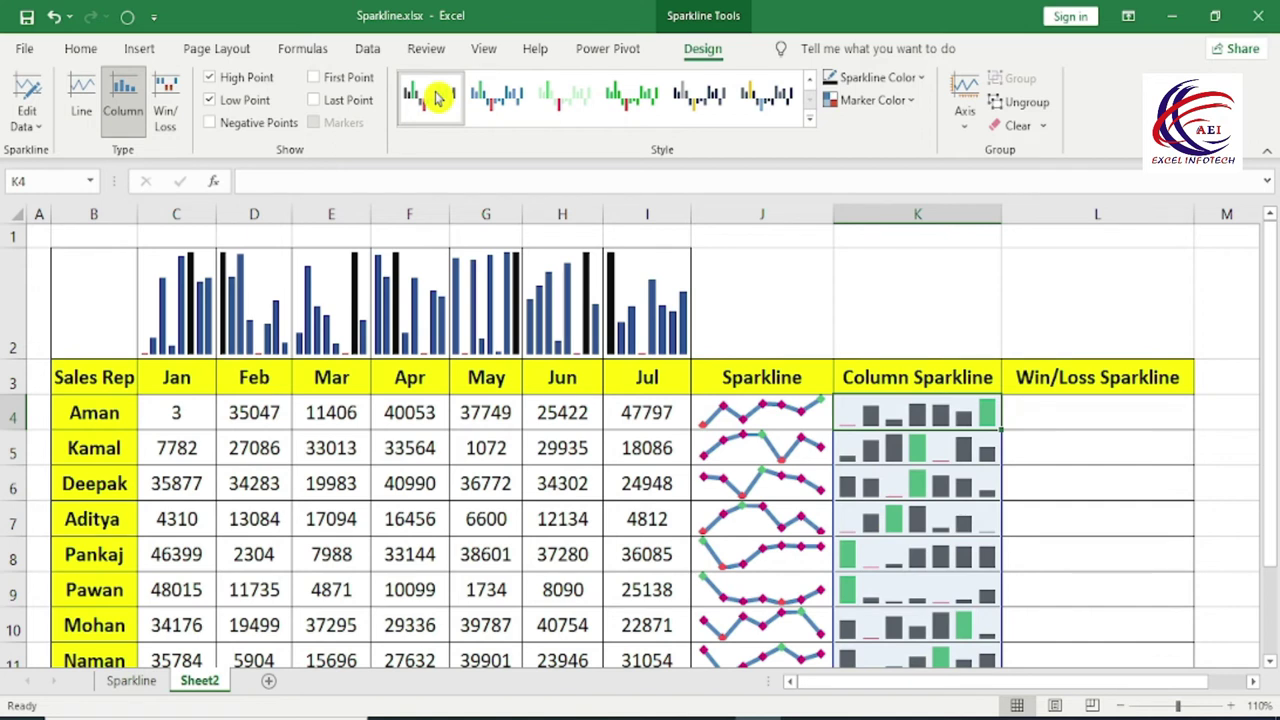
key("Right")
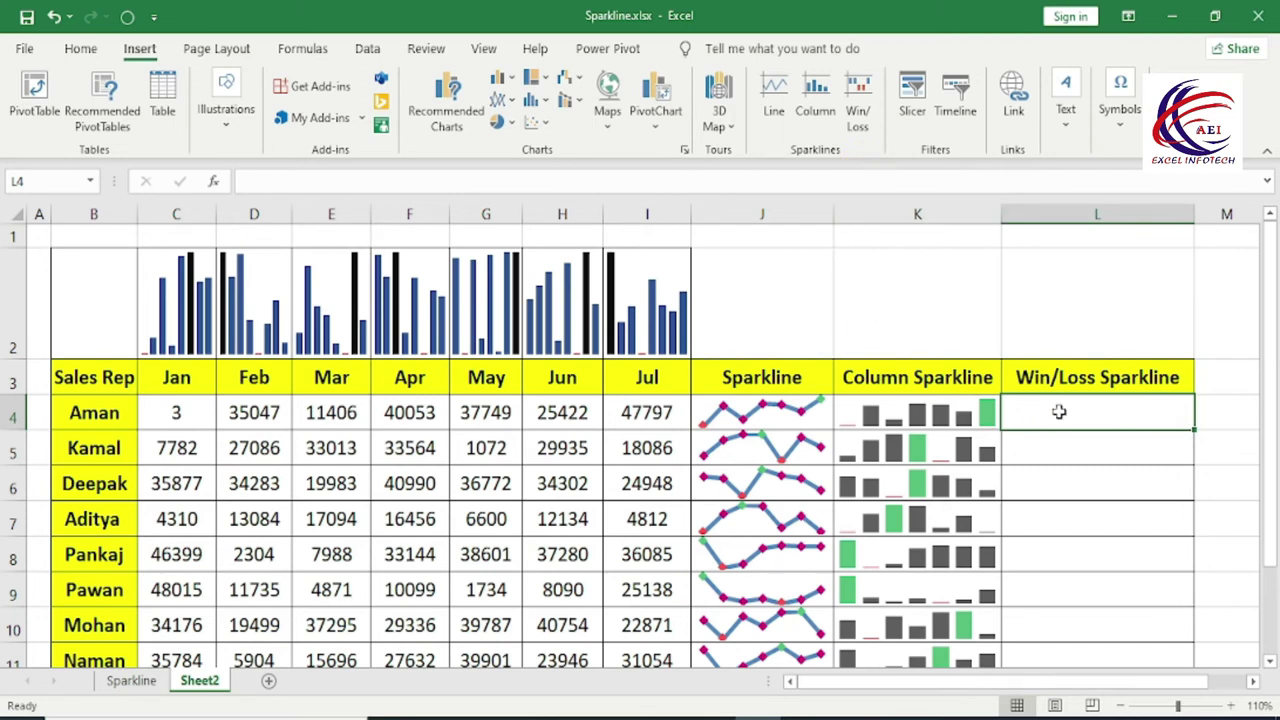
- Create a black Win/Loss sparkline in L4 from Aman's Jan–Jul values C4:I4
left_click(857, 100)
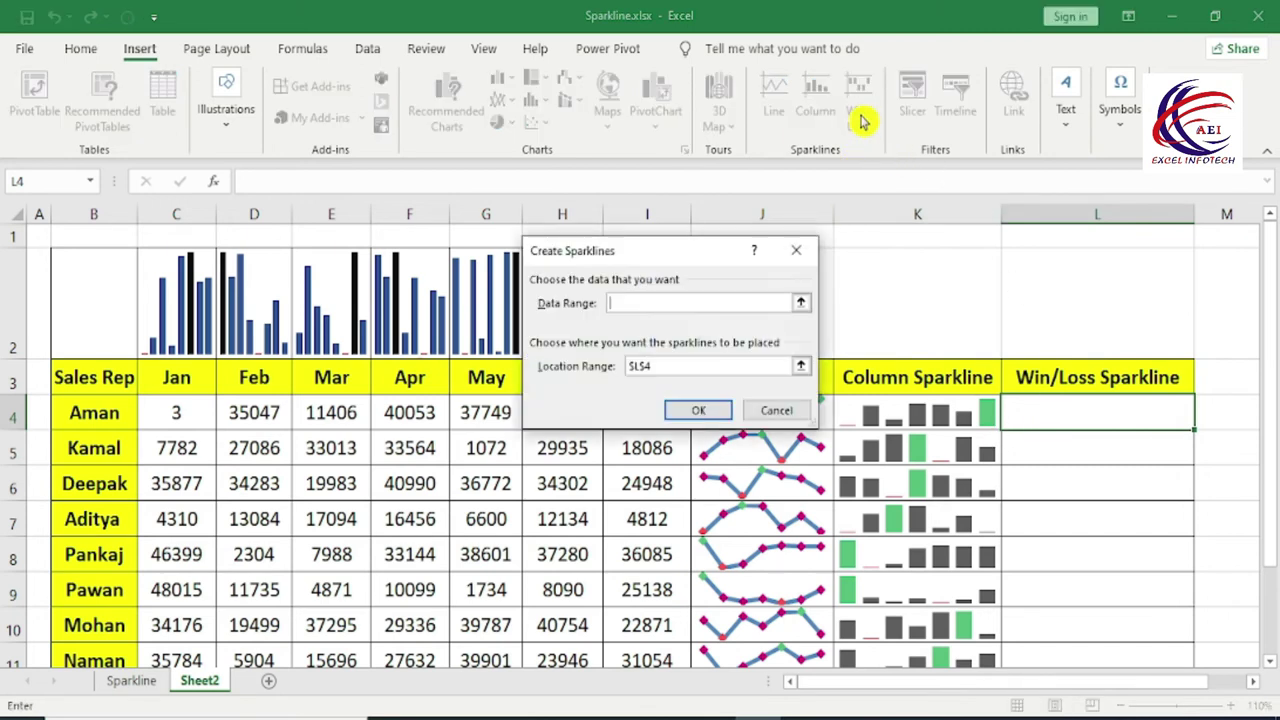
left_click_drag(165, 412, 655, 420)
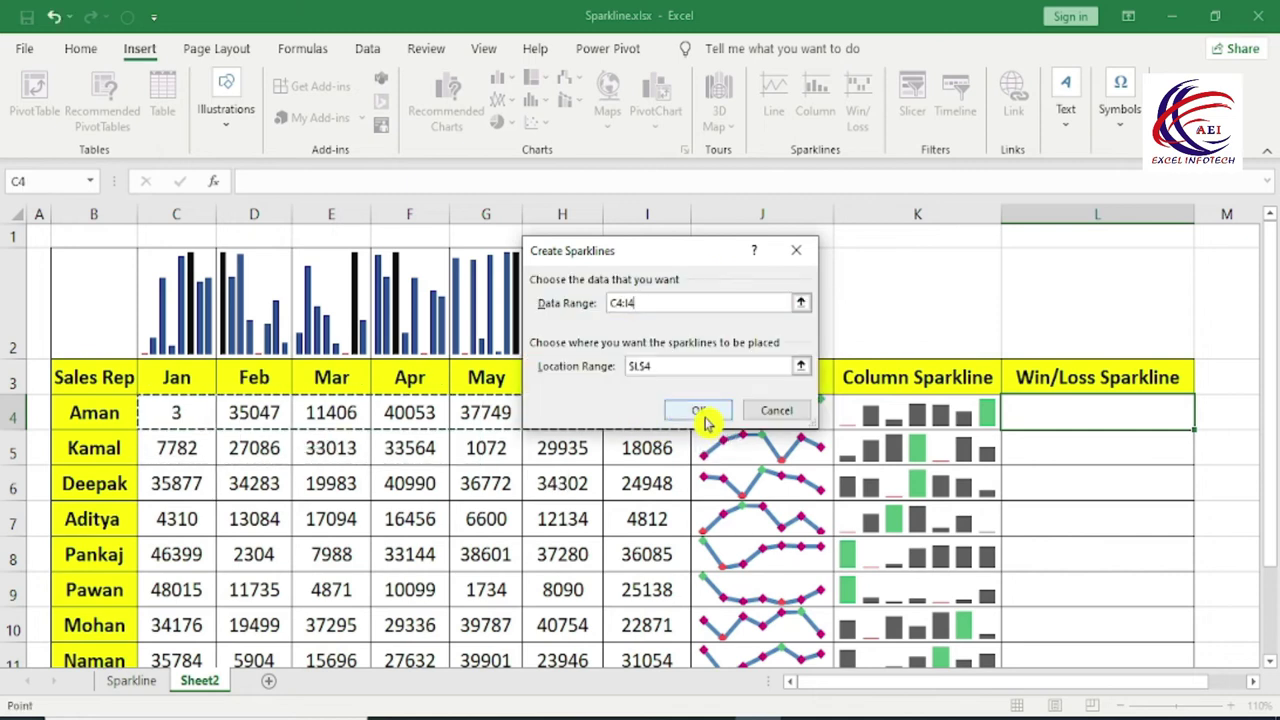
left_click(705, 413)
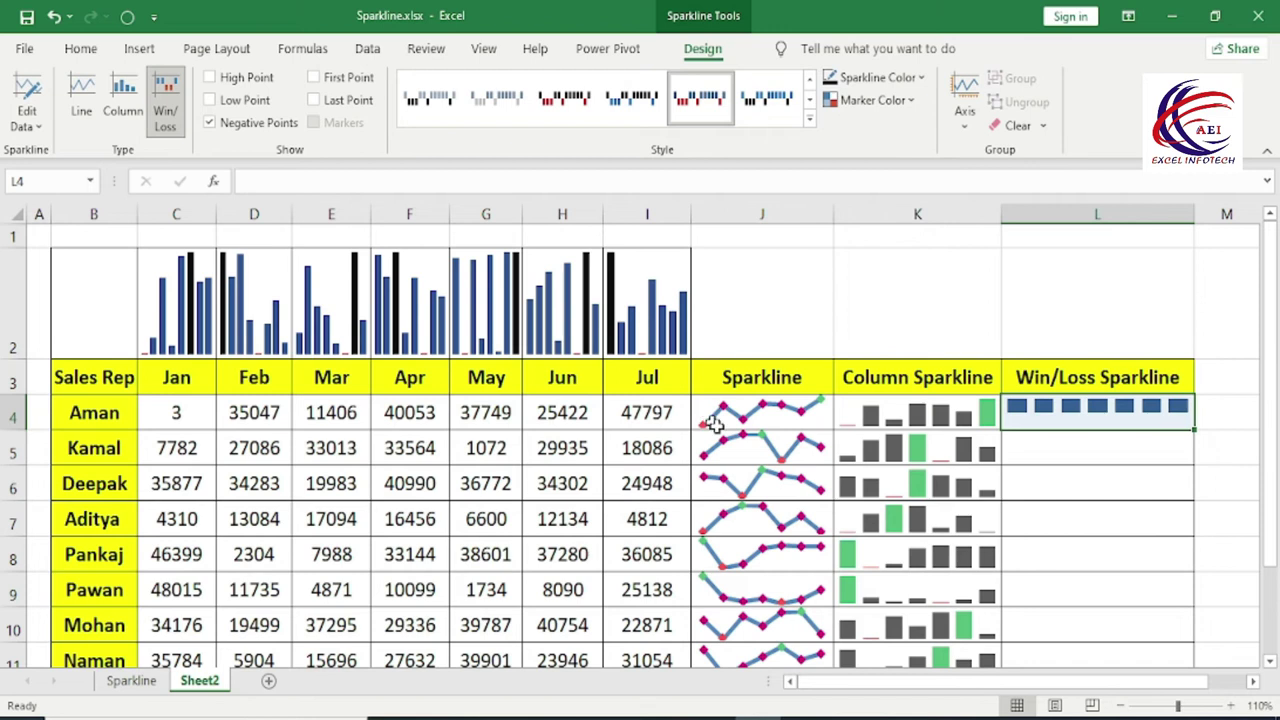
left_click(620, 104)
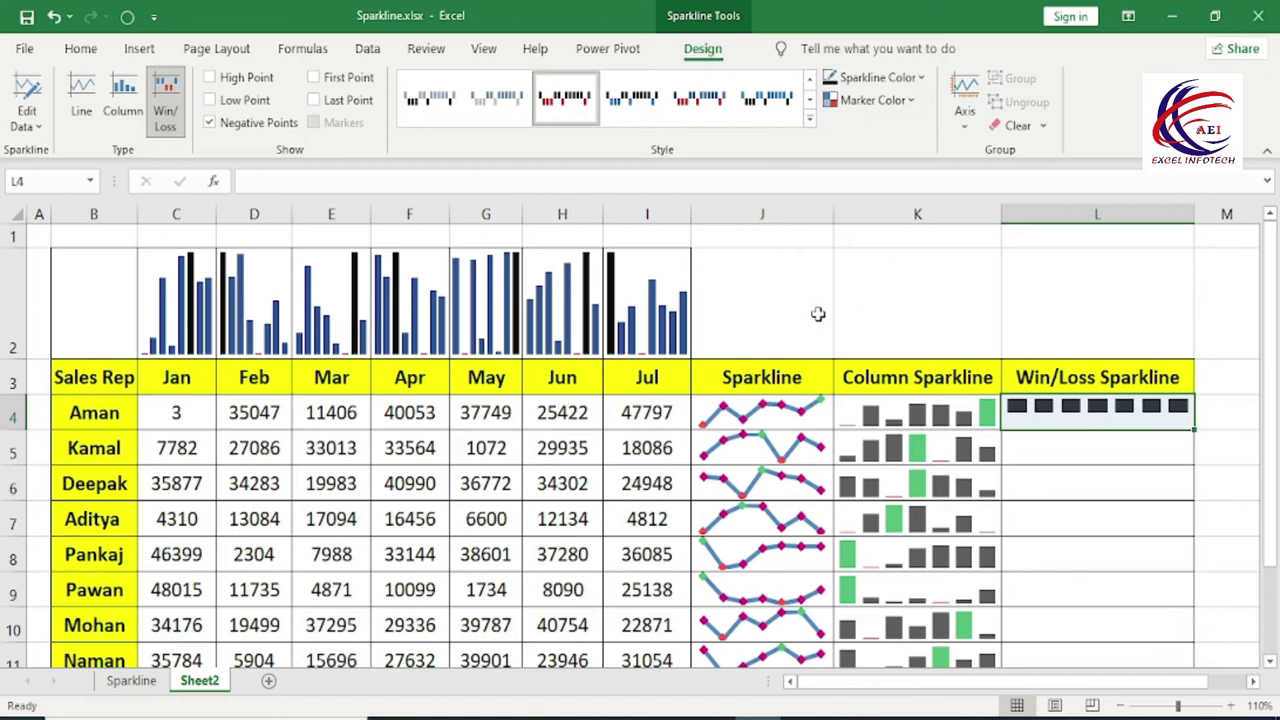
- Copy the Win/Loss sparkline down through L11
left_click_drag(1151, 417, 1116, 541)
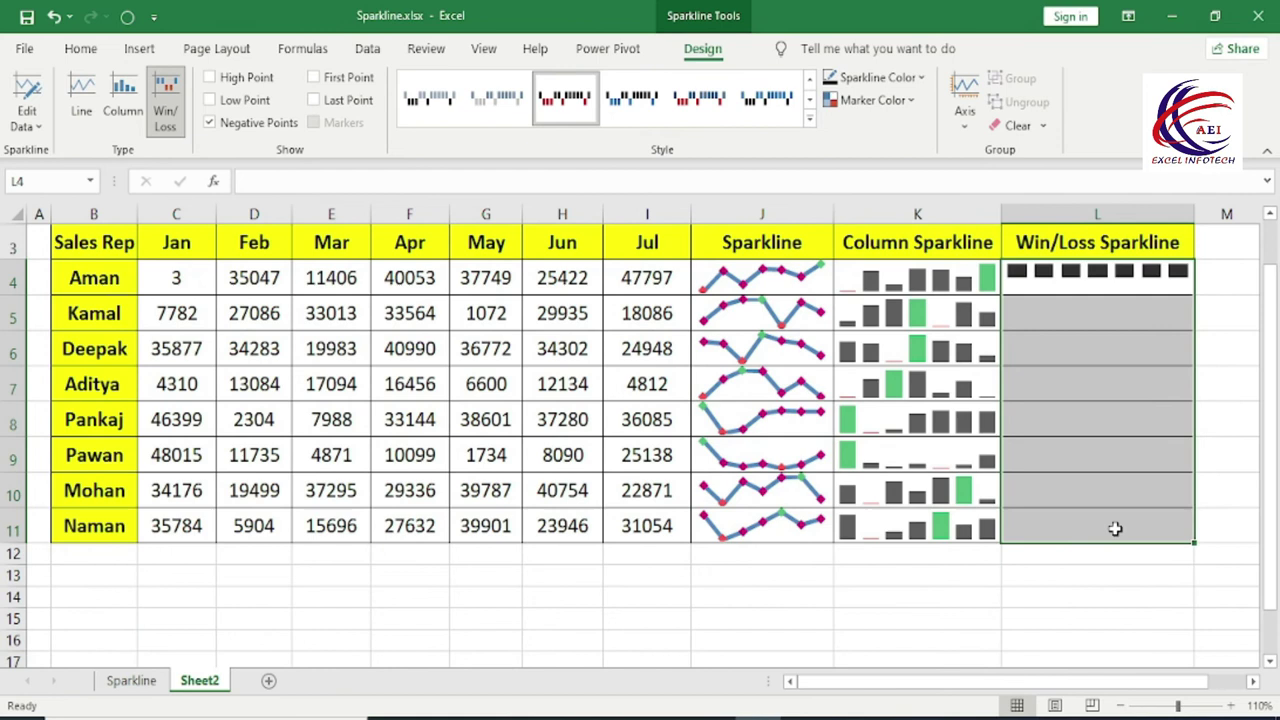
left_click_drag(1116, 541, 1110, 522)
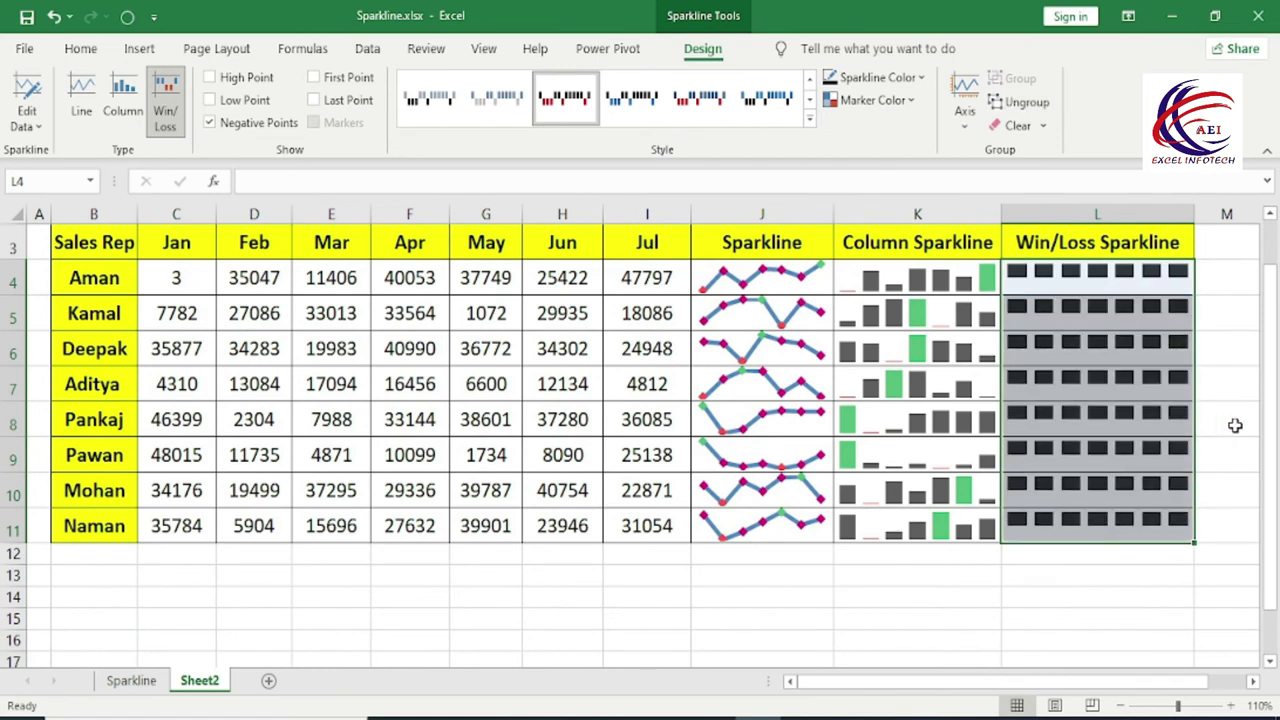
left_click(1235, 425)
- Select the Win/Loss sparklines in L4:L11 and colour their high points red
left_click_drag(900, 683, 953, 683)
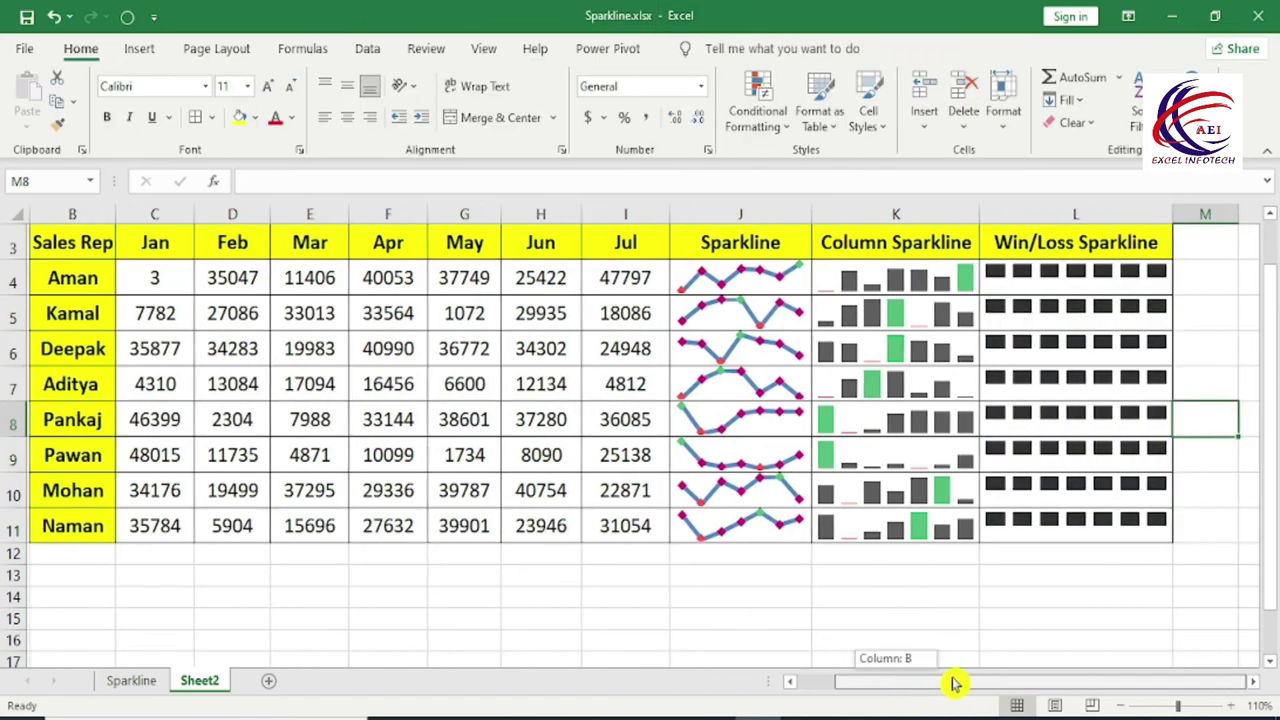
scroll(1189, 443, "up", 1)
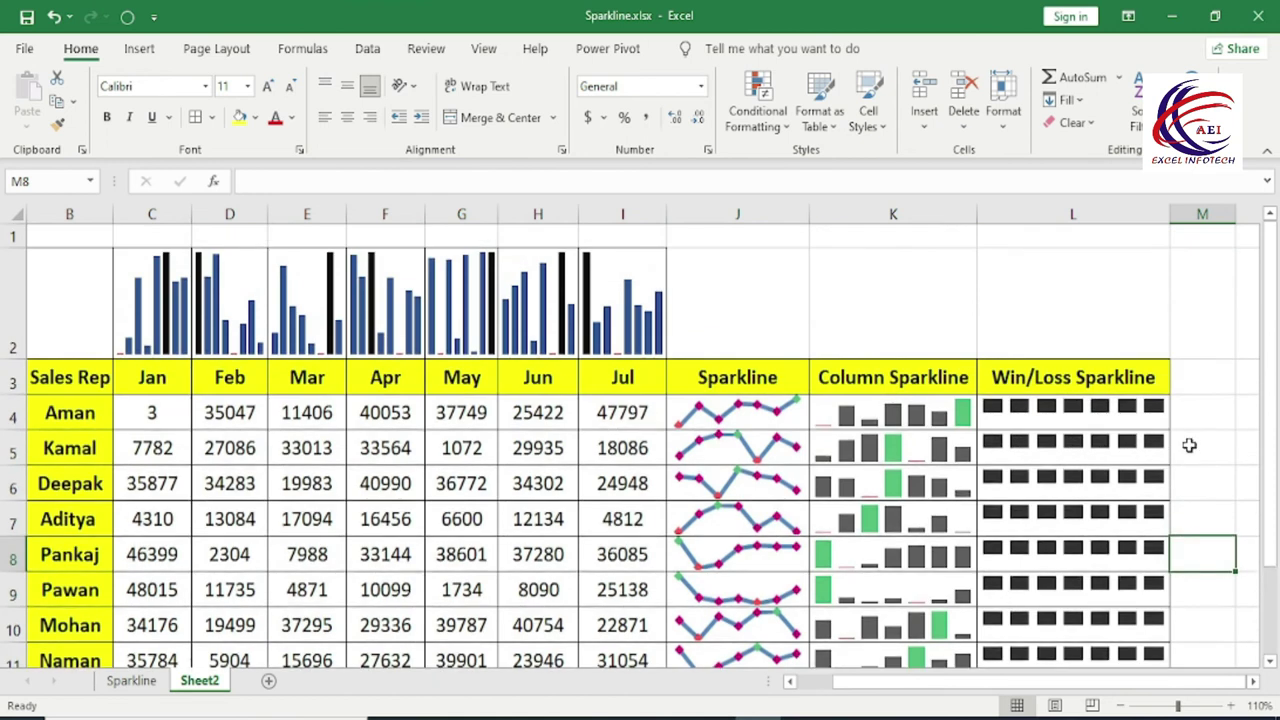
scroll(1189, 445, "down", 1)
scroll(1040, 317, "up", 1)
left_click_drag(1040, 415, 1059, 657)
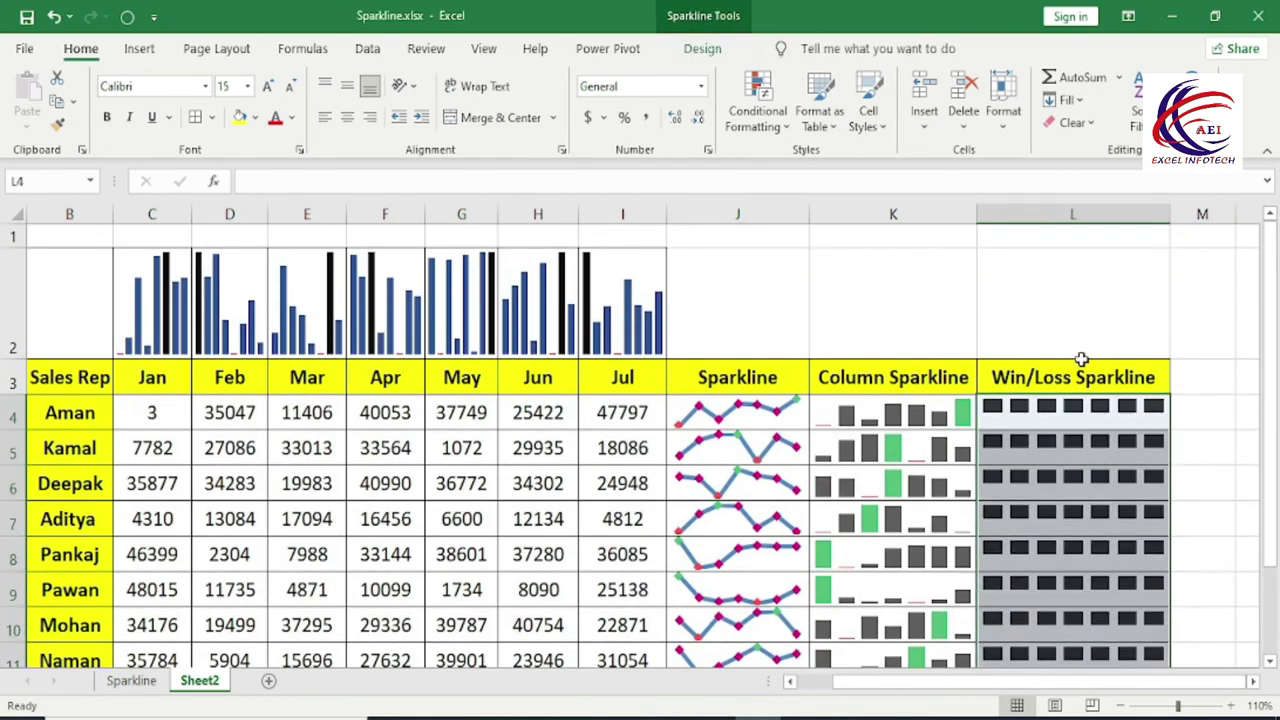
left_click(712, 30)
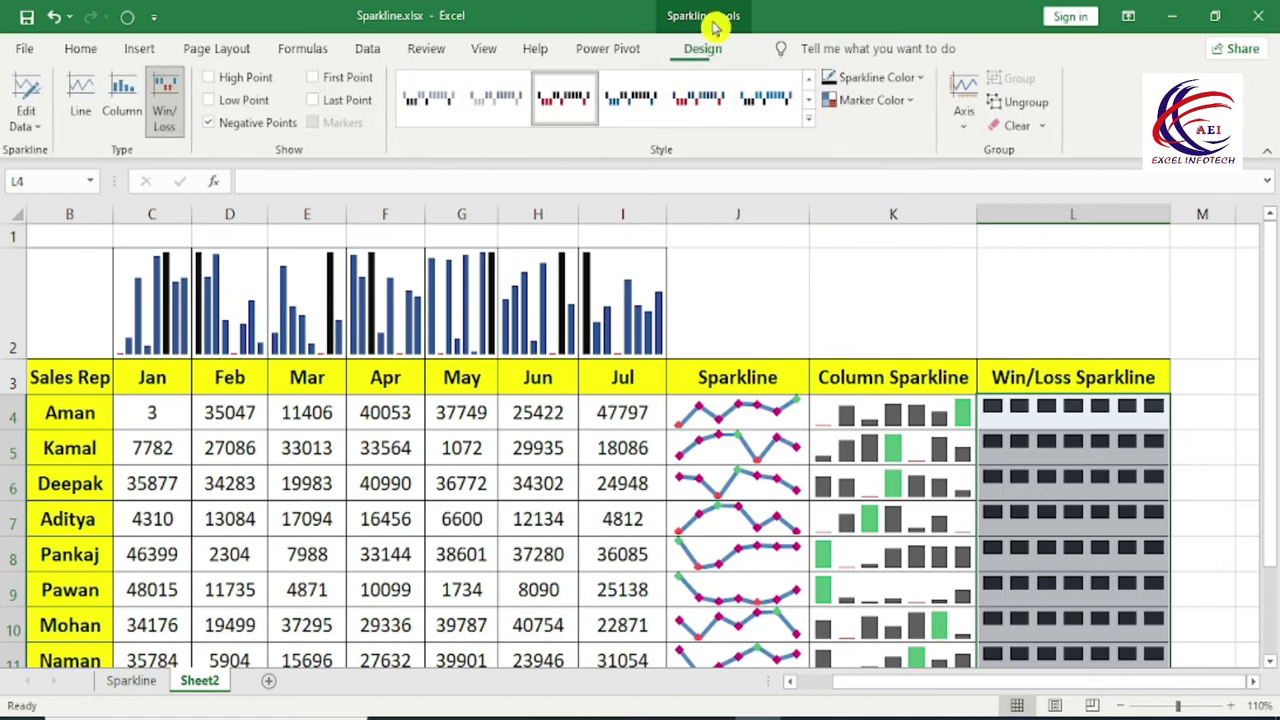
left_click(903, 105)
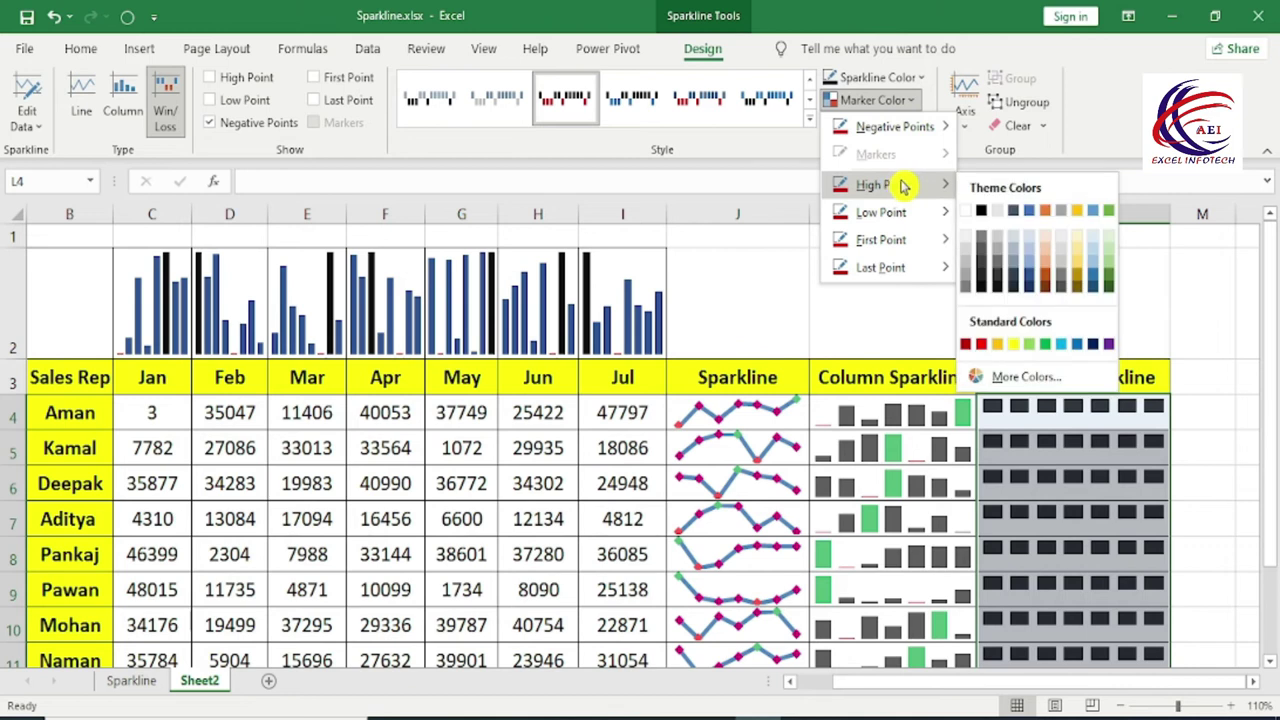
left_click(983, 344)
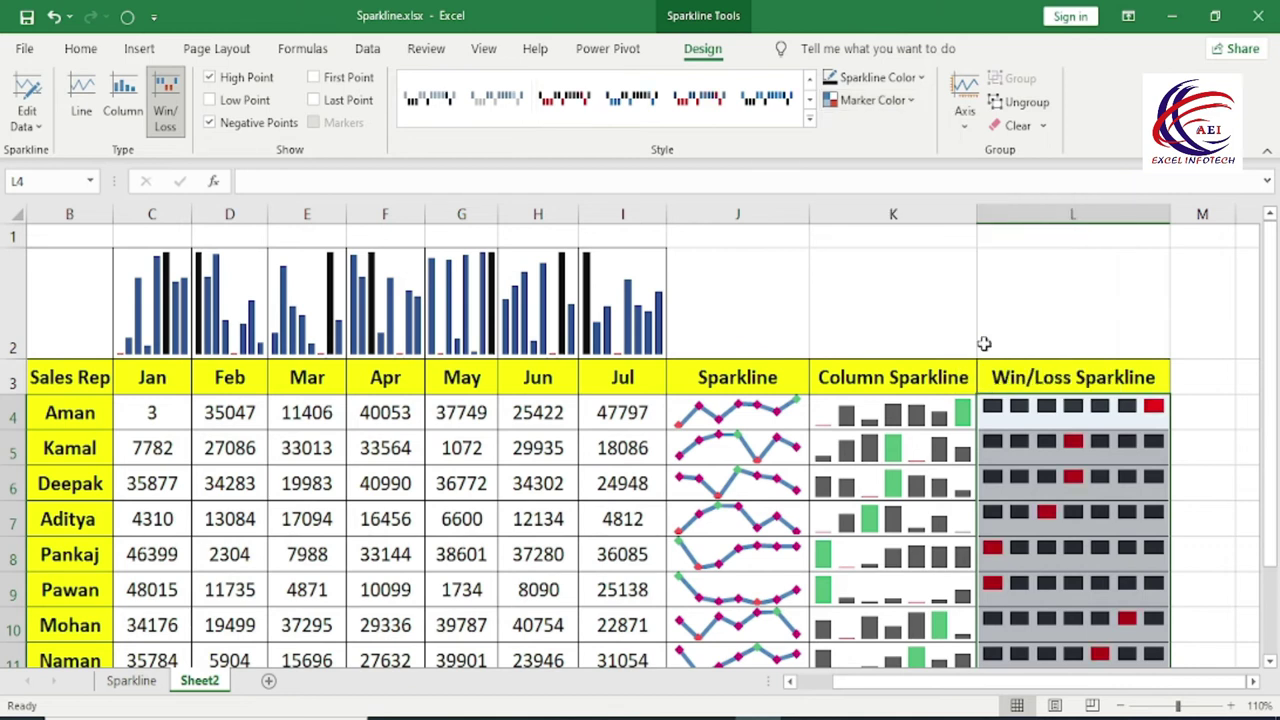
- Colour the low points green, then reselect L4:L11 to revisit the first-point marker colour
left_click(868, 101)
mouse_move(881, 212)
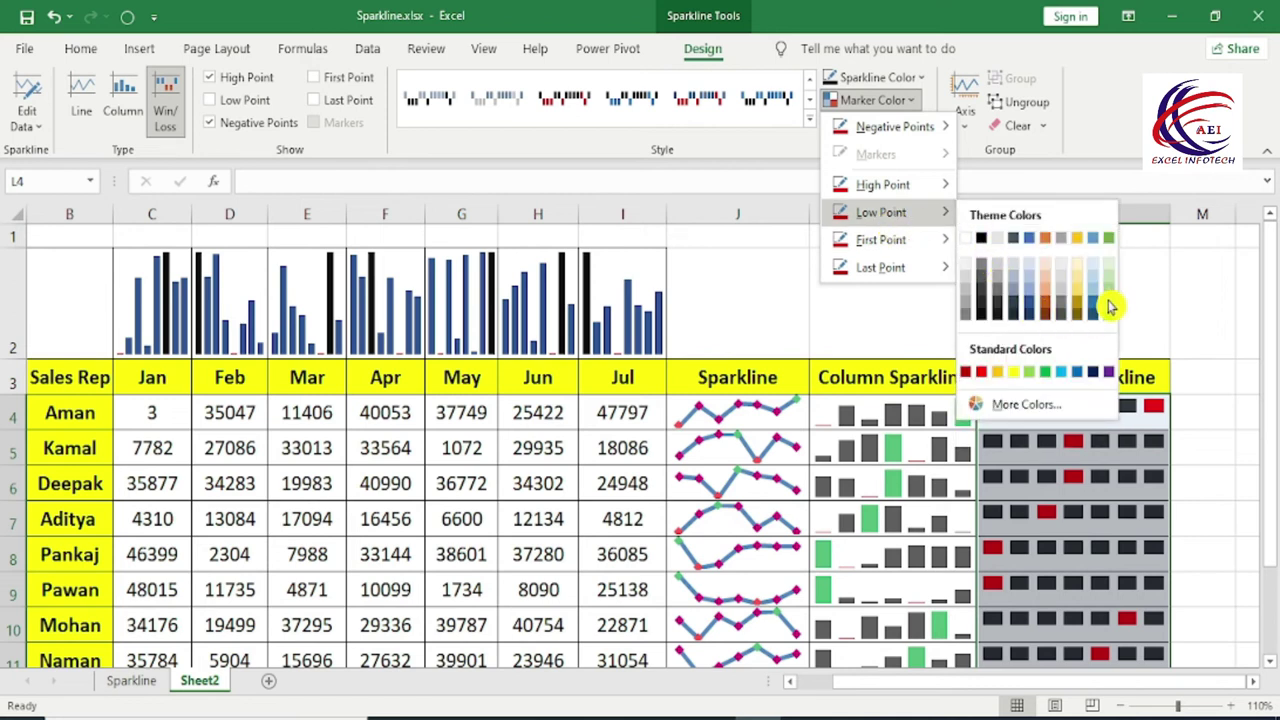
left_click(1106, 301)
left_click(998, 268)
left_click_drag(1043, 408, 1019, 658)
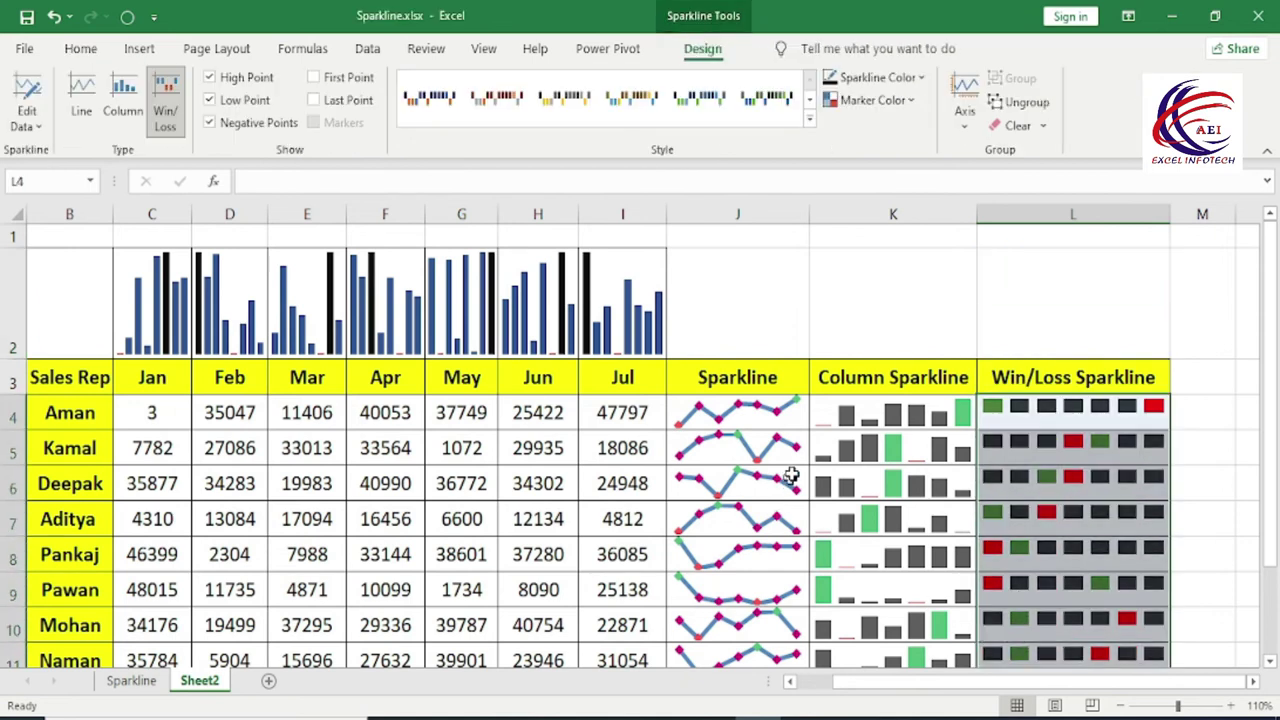
left_click(916, 104)
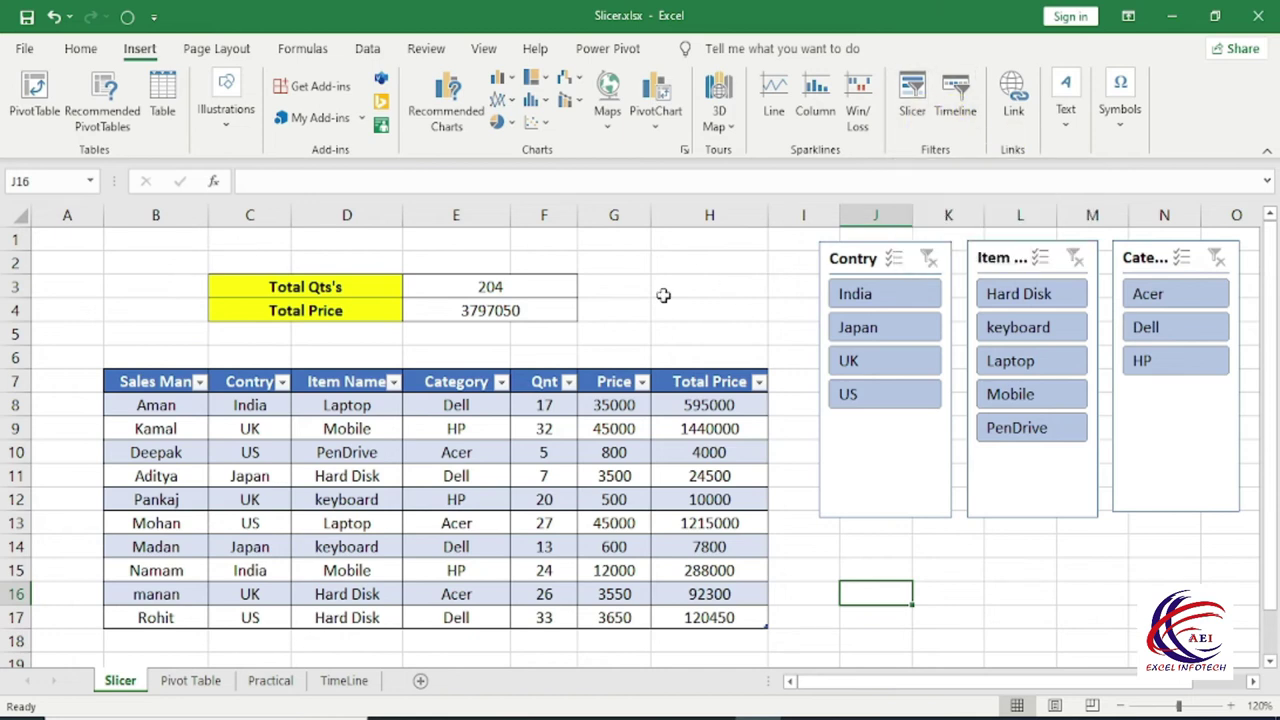
- Highlight each table column in turn, from Sales Man through Total Price
left_click_drag(155, 362, 140, 608)
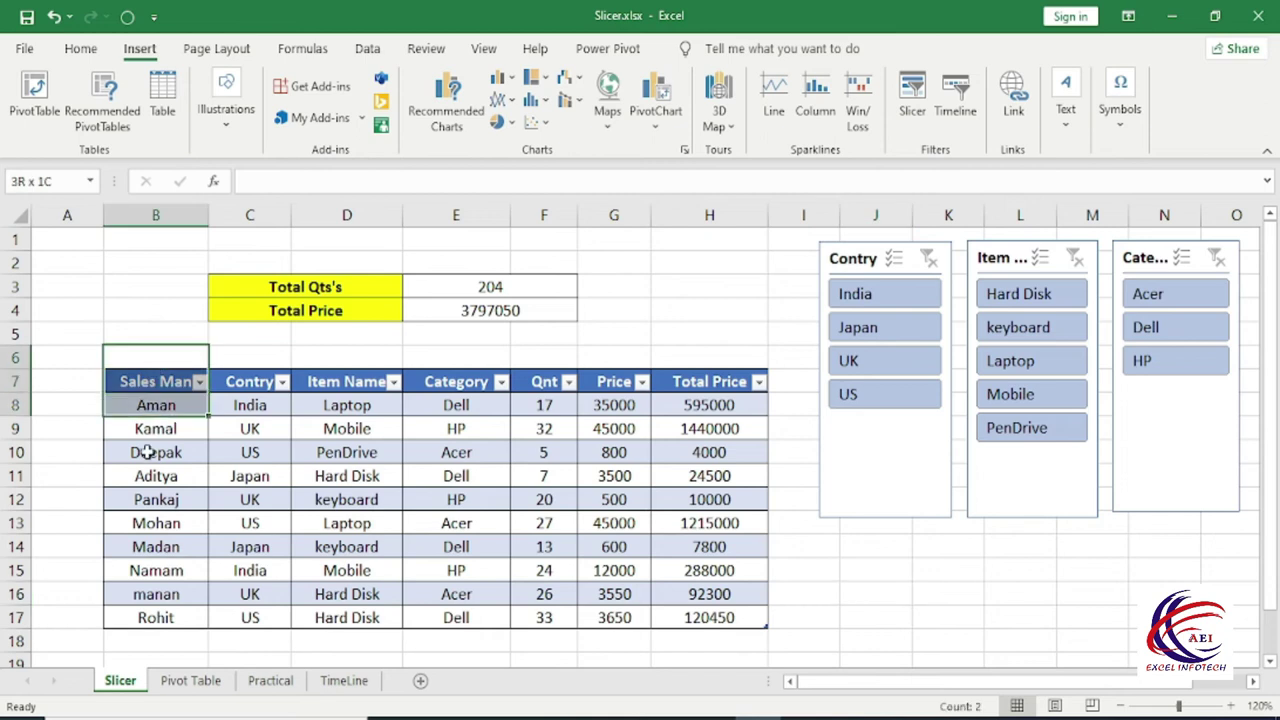
left_click_drag(235, 368, 237, 454)
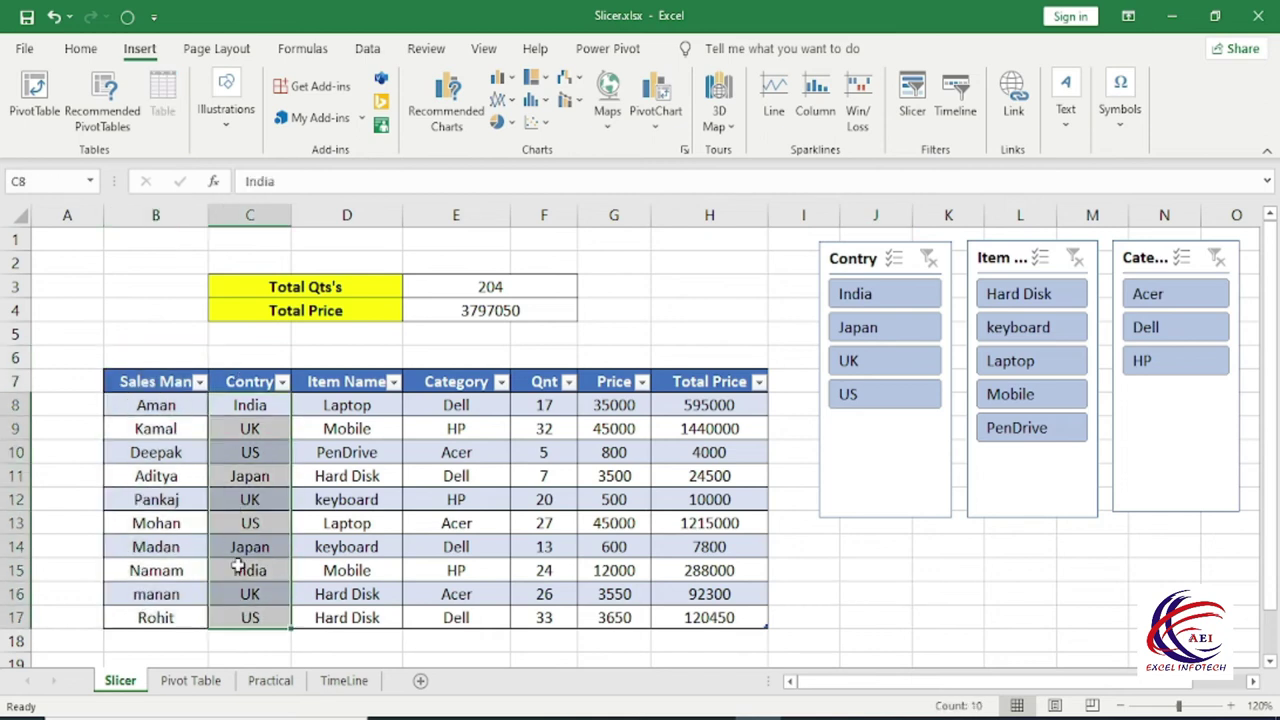
left_click_drag(346, 600, 378, 392)
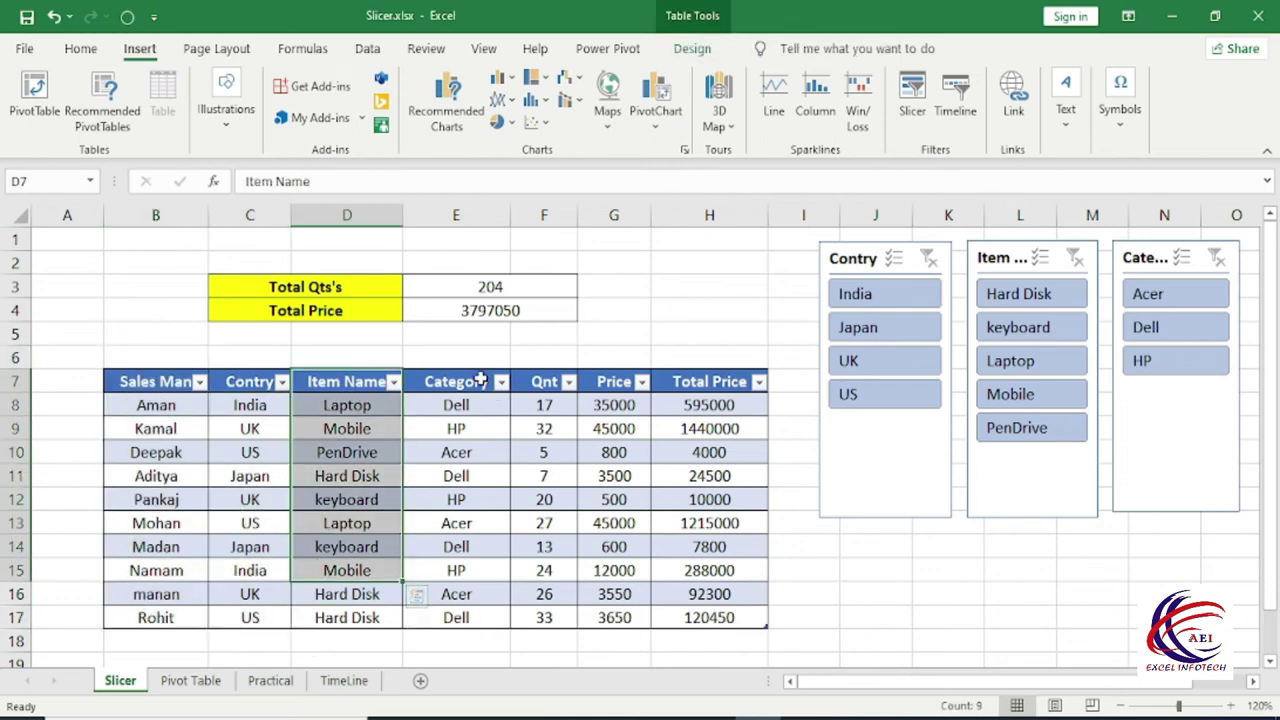
left_click_drag(456, 405, 456, 585)
left_click_drag(541, 390, 548, 590)
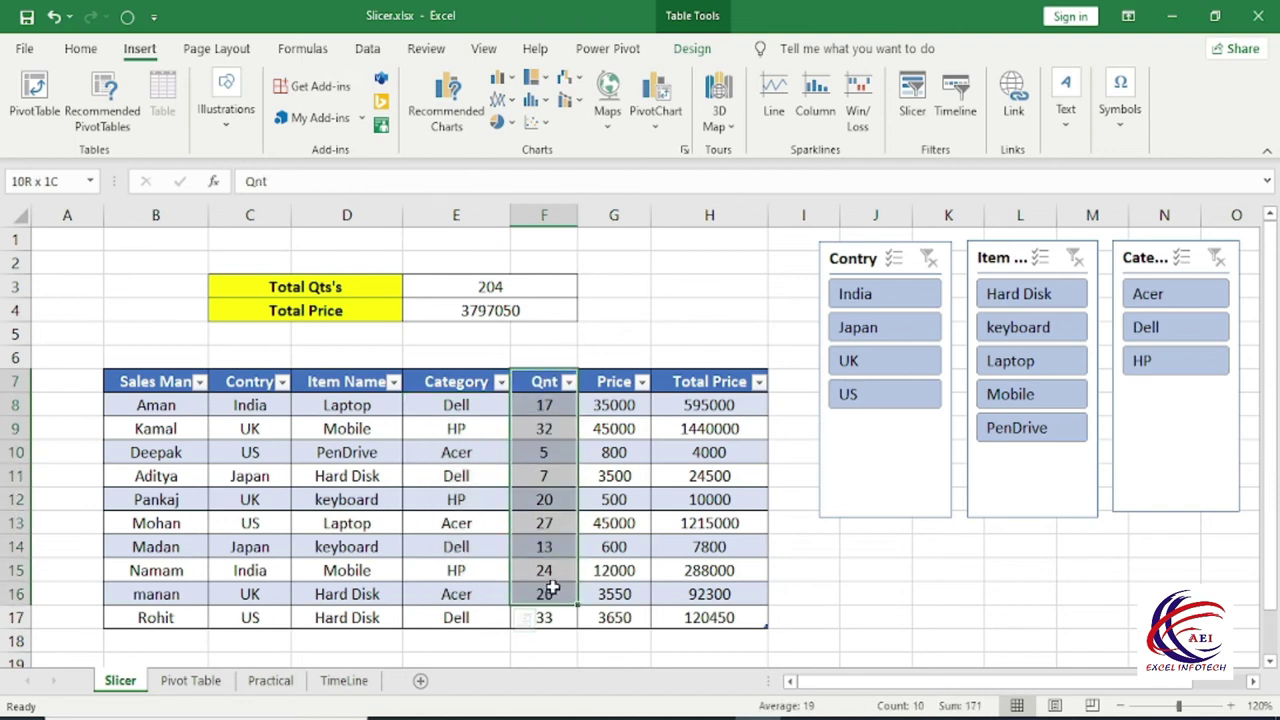
left_click_drag(606, 384, 614, 594)
left_click_drag(705, 383, 718, 527)
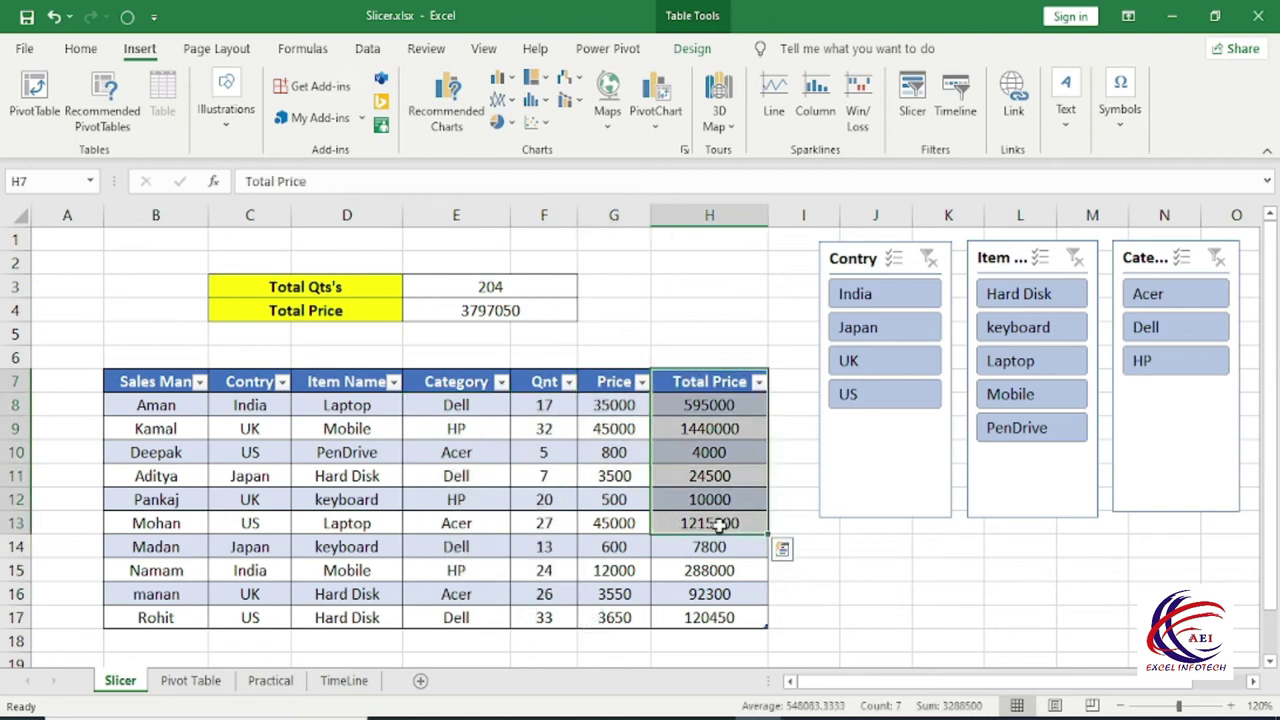
left_click(305, 450)
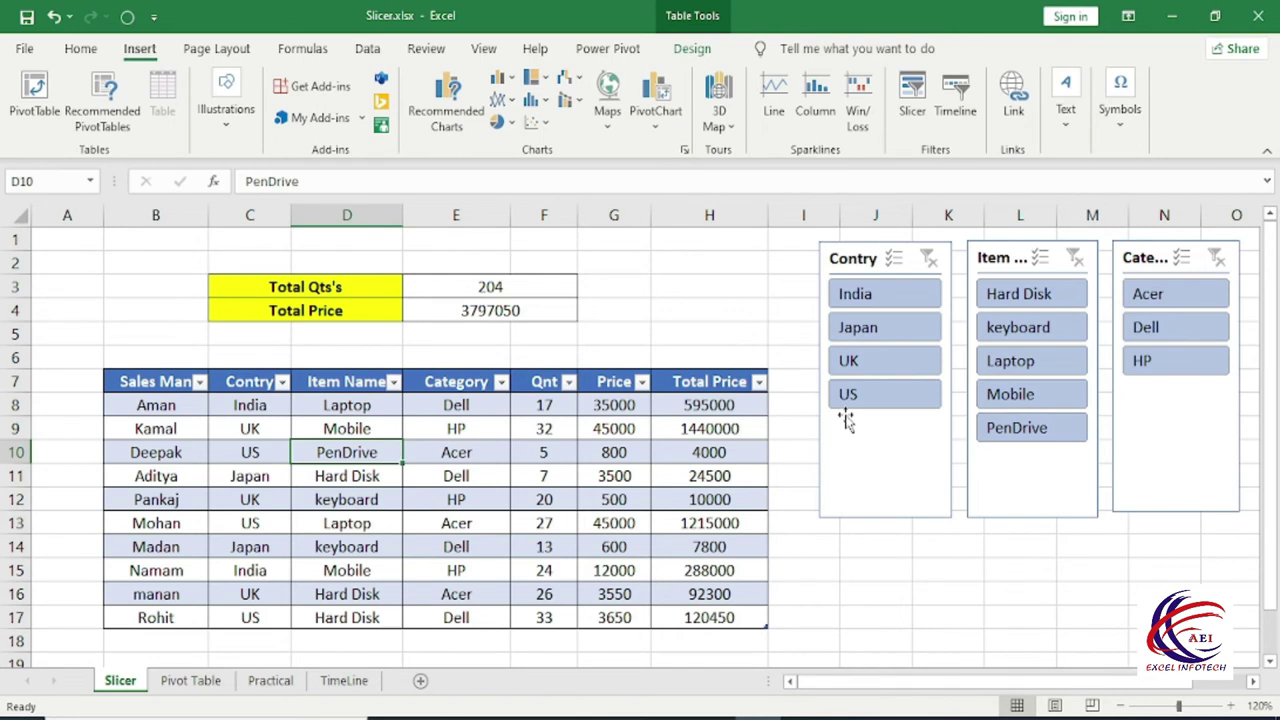
- Nudge the Contry and Item Name slicers left and filter the table to India
left_click_drag(868, 258, 852, 266)
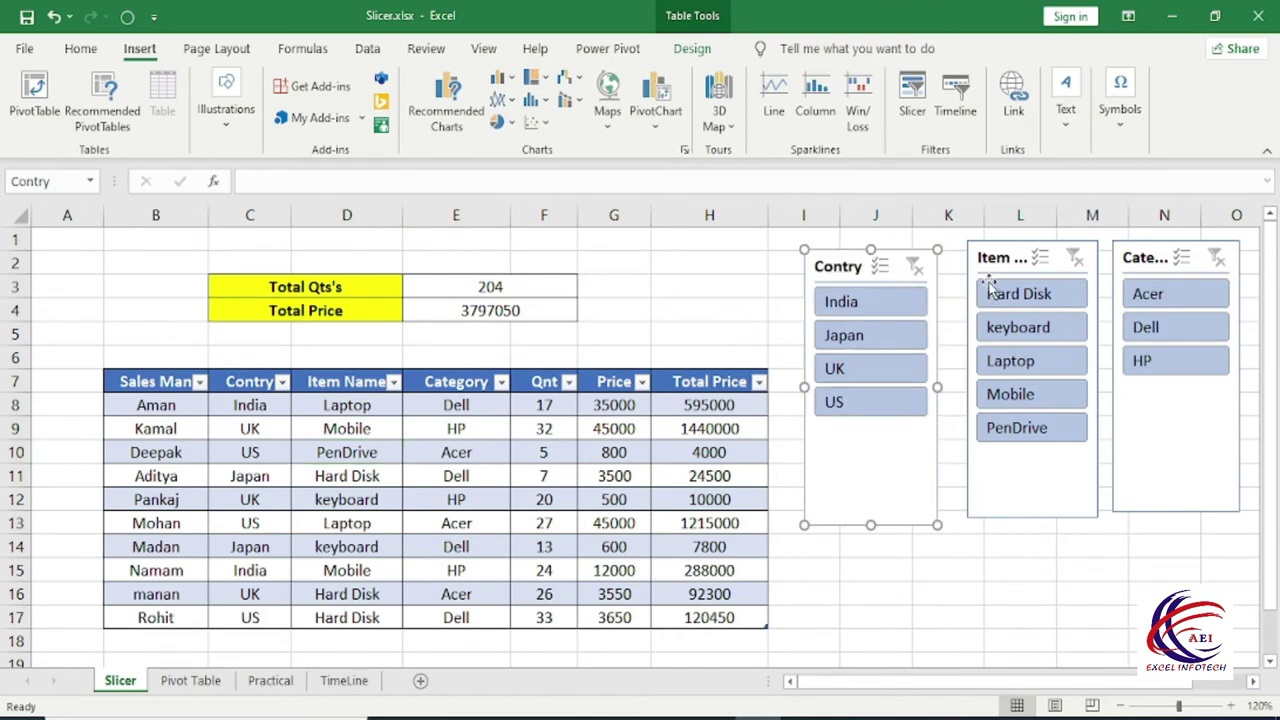
left_click_drag(988, 283, 976, 287)
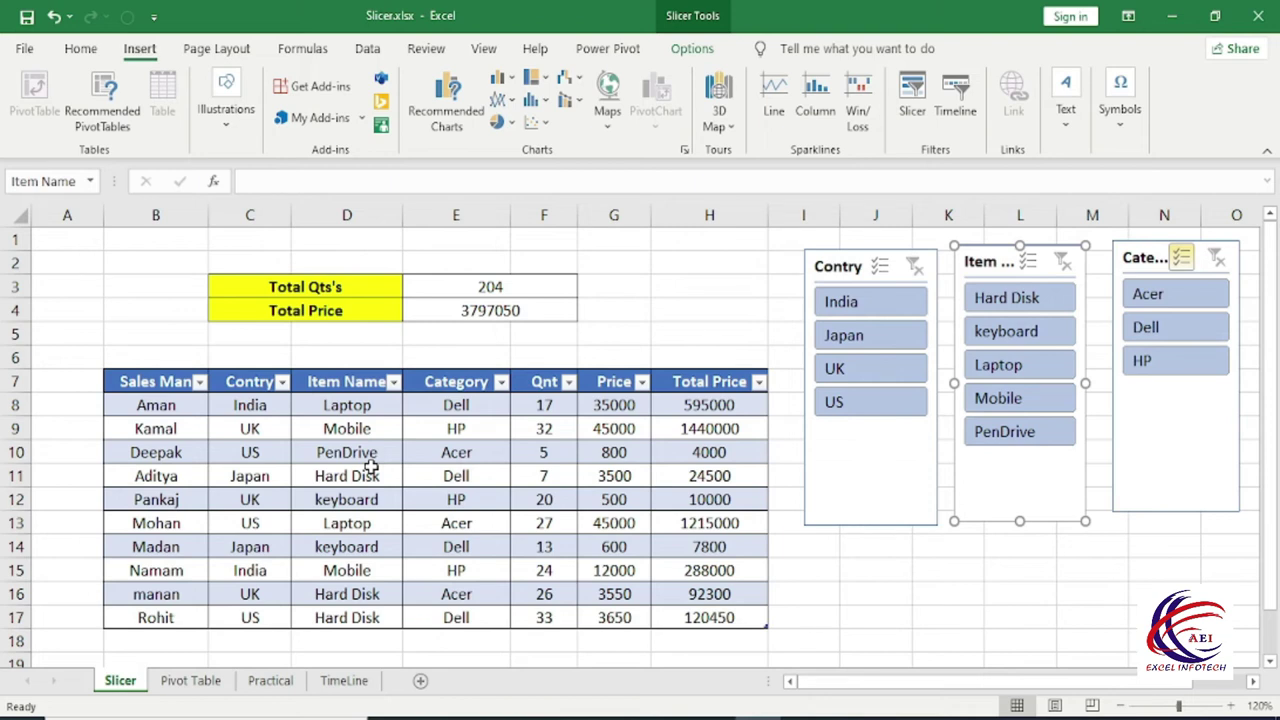
left_click(840, 302)
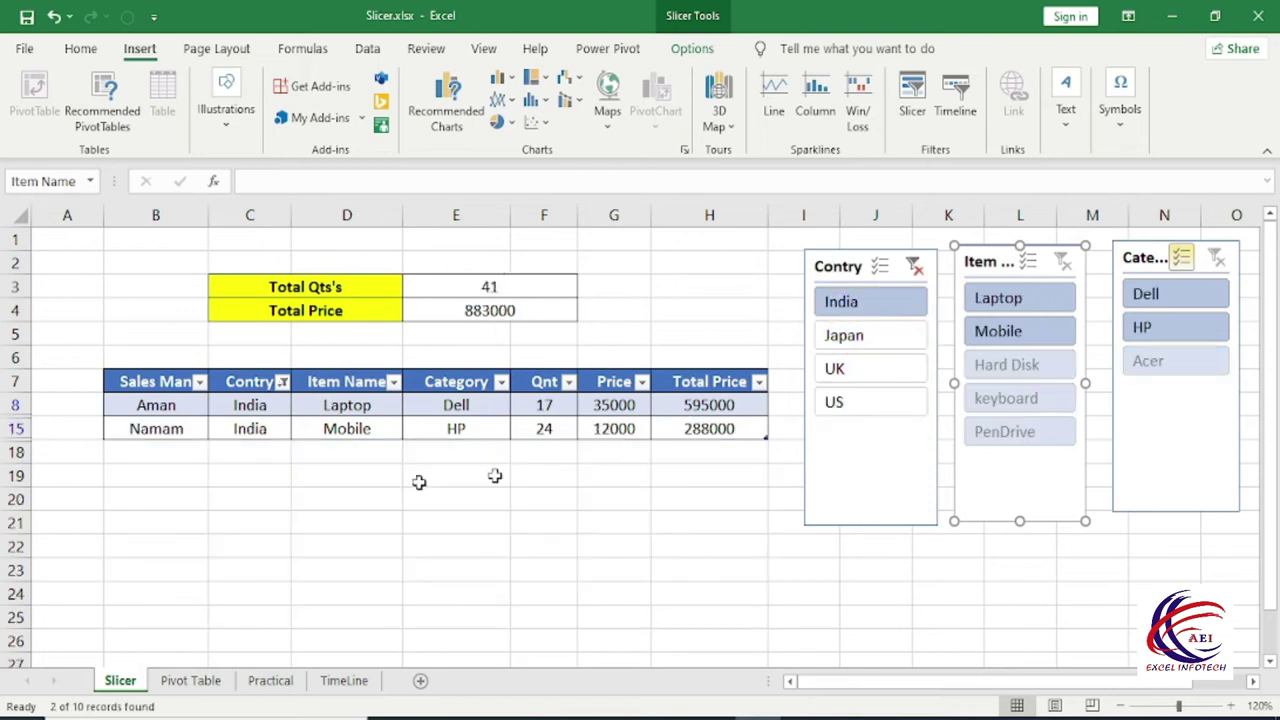
left_click_drag(249, 405, 250, 428)
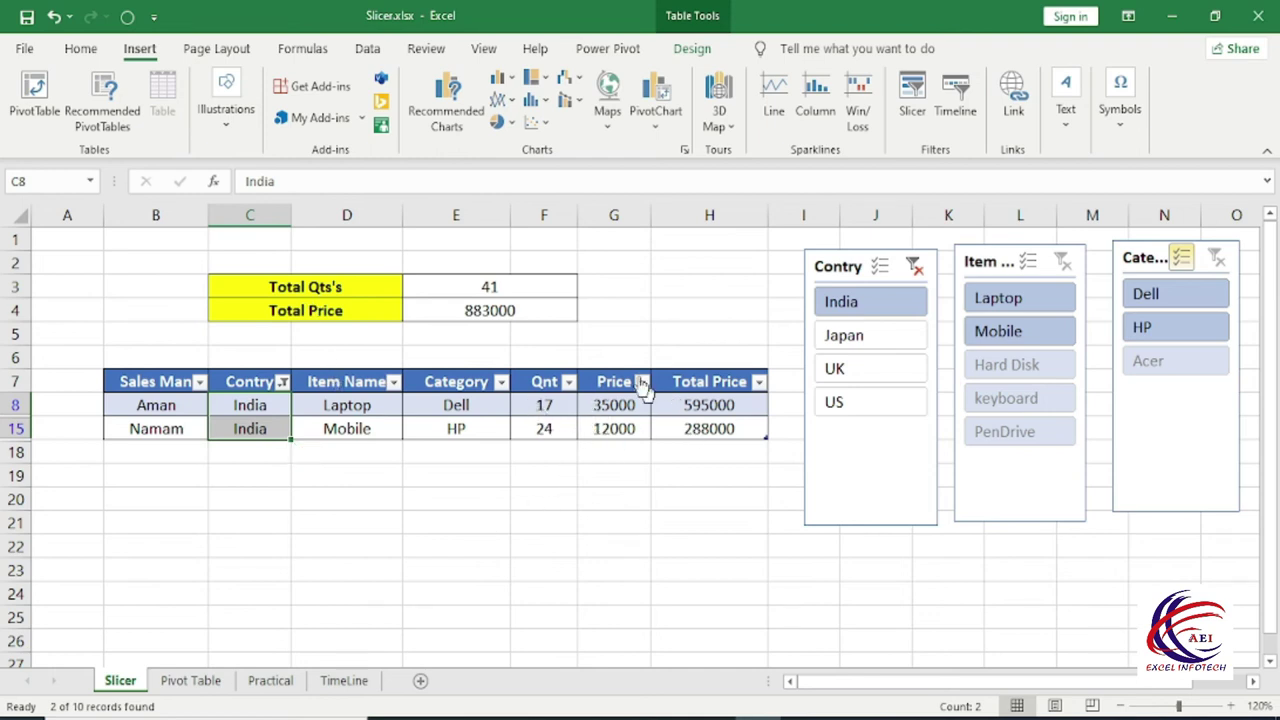
left_click_drag(490, 287, 505, 321)
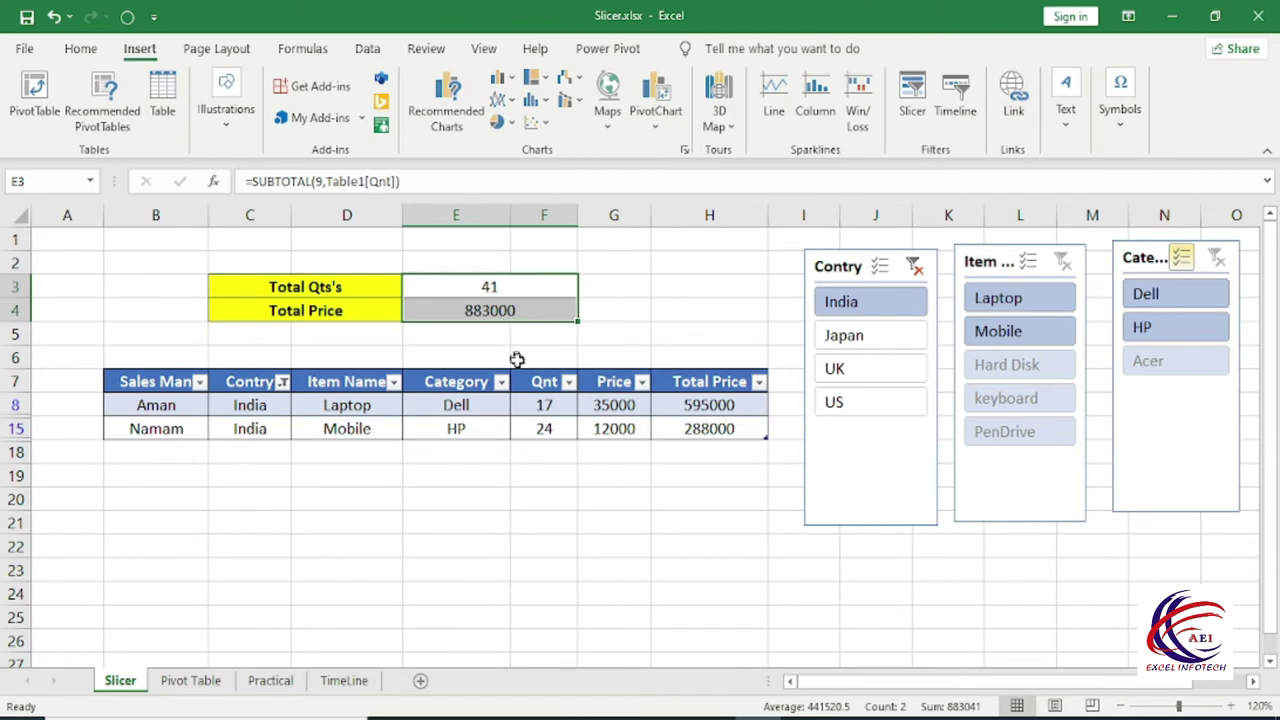
left_click(543, 405)
left_click(553, 429)
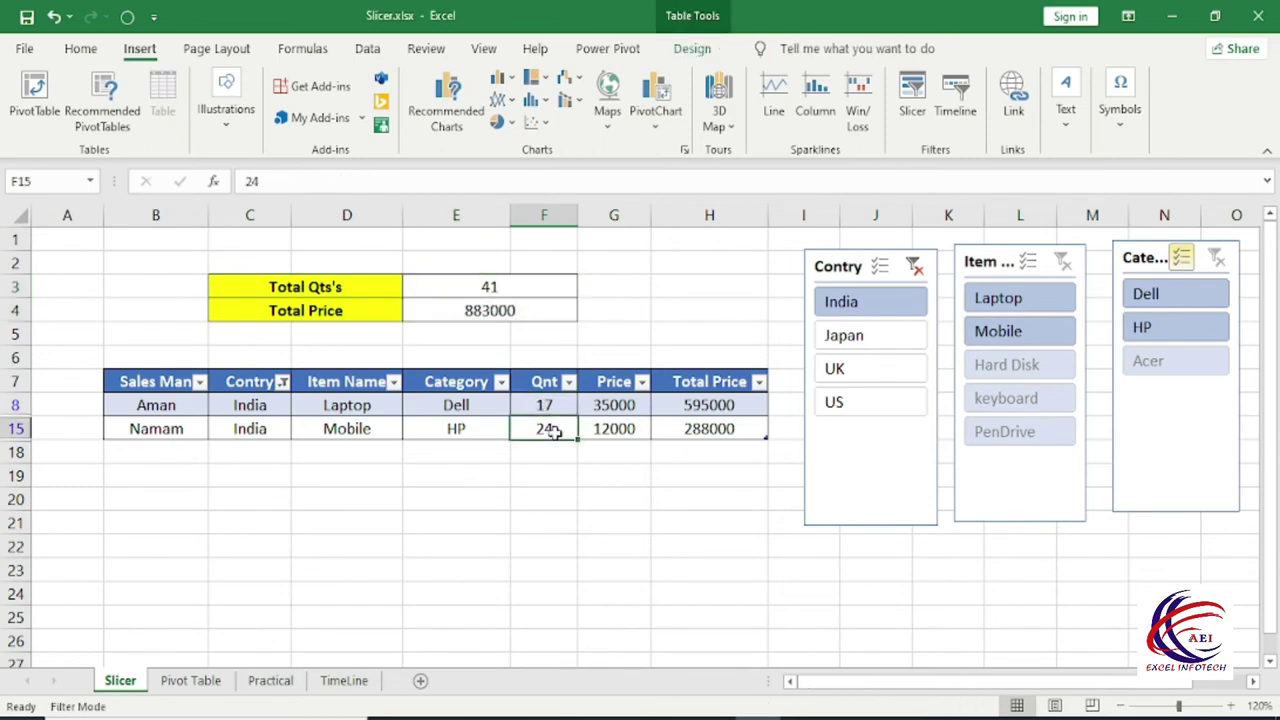
- Inspect the SUBTOTAL formulas for Total Qts's and Total Price, then filter to Laptop
left_click(507, 286)
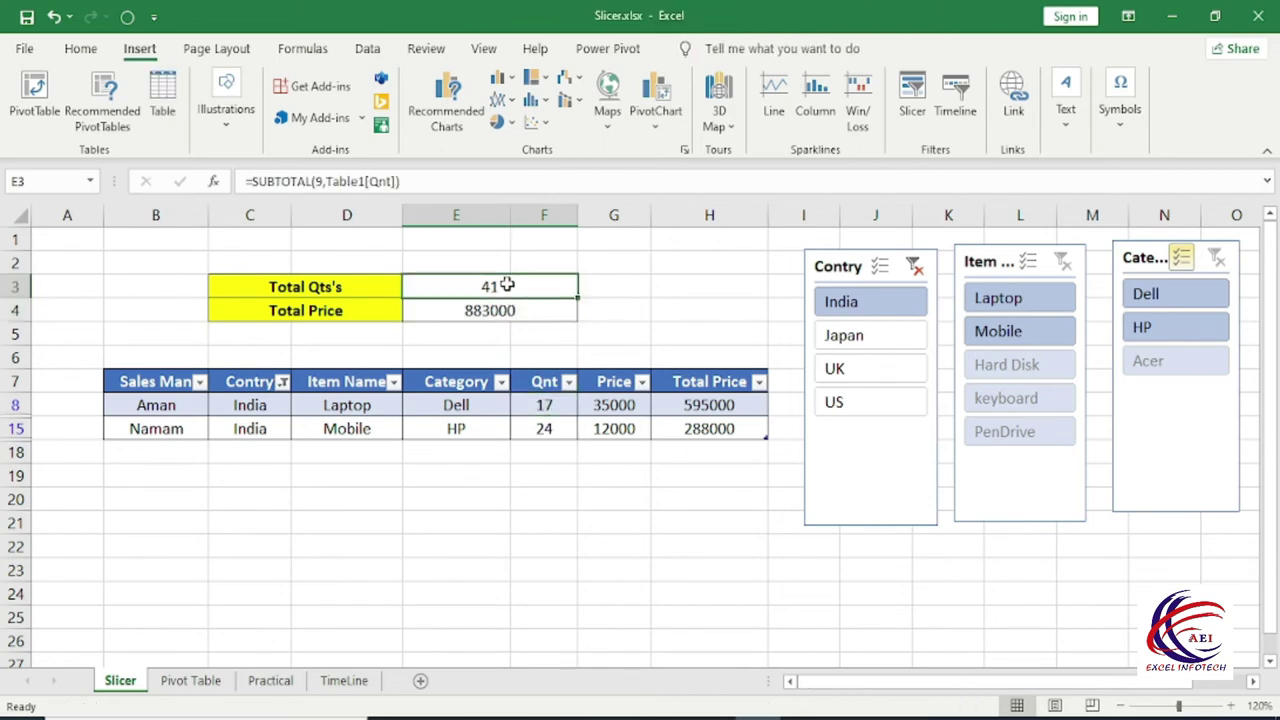
left_click(515, 311)
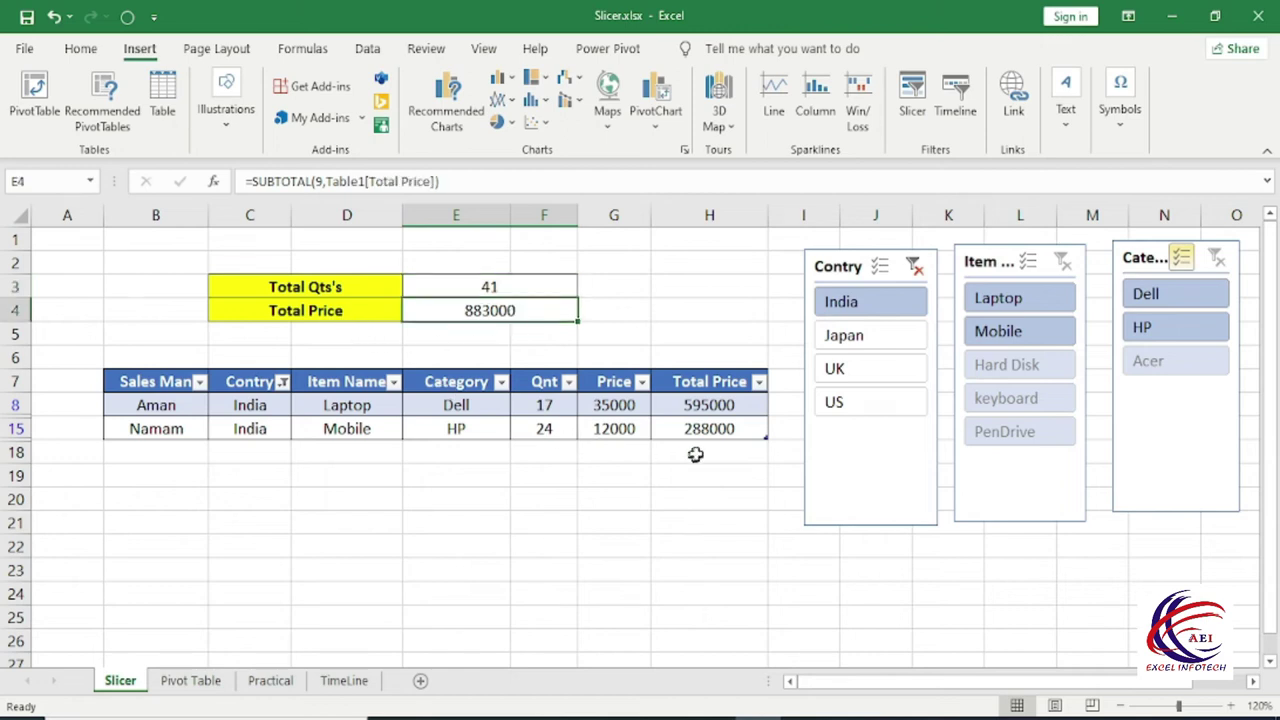
left_click_drag(703, 405, 706, 429)
left_click(500, 314)
left_click(1008, 302)
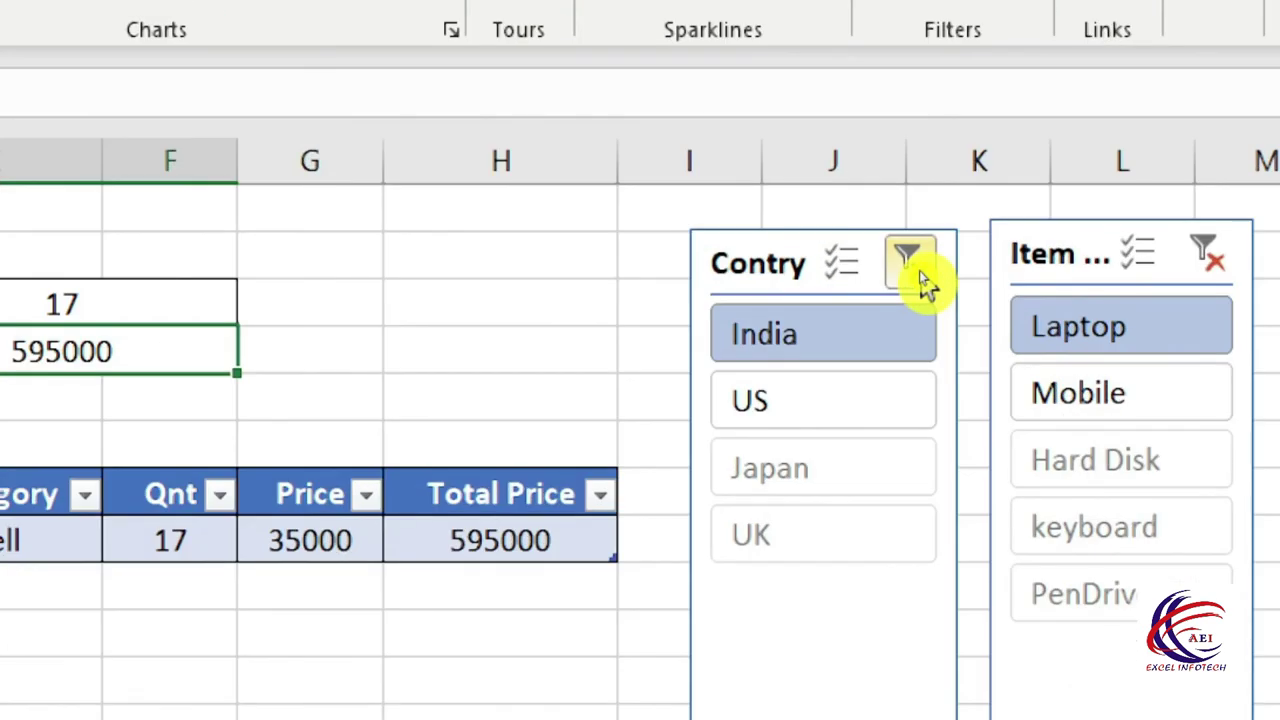
- Clear the country and item filters, then try Japan and Laptop in the slicers
left_click(919, 270)
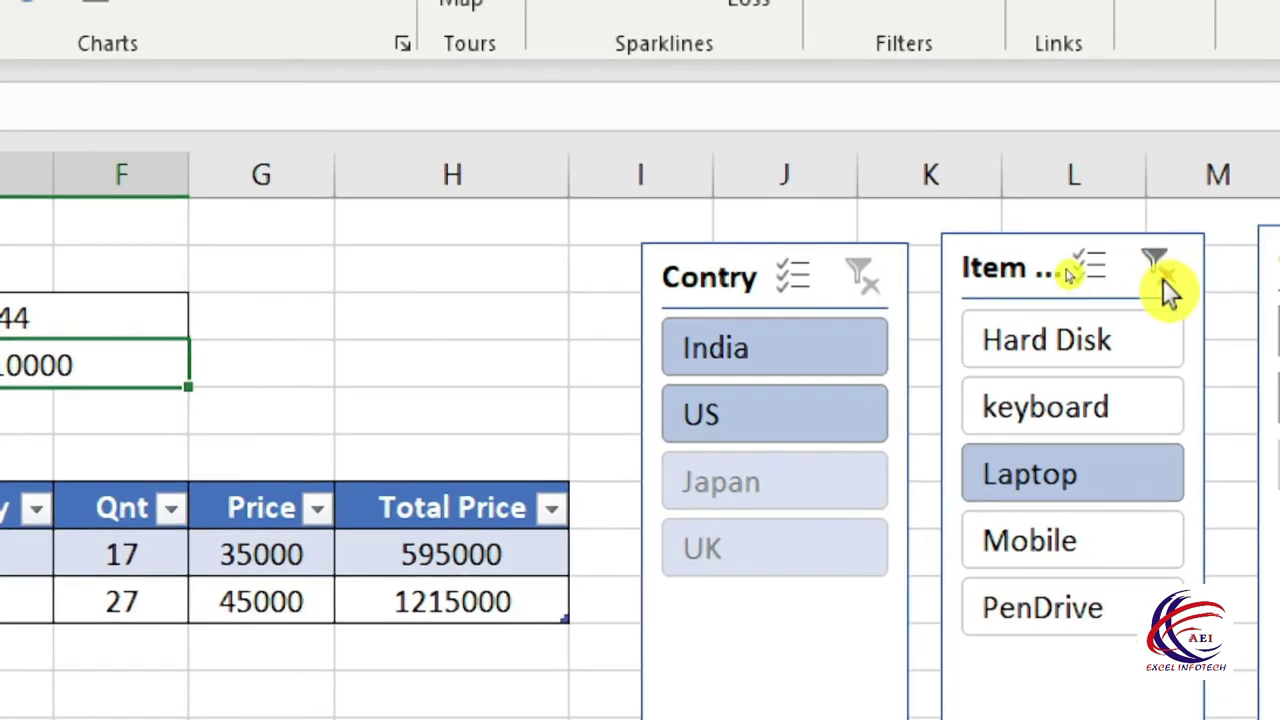
left_click(1162, 275)
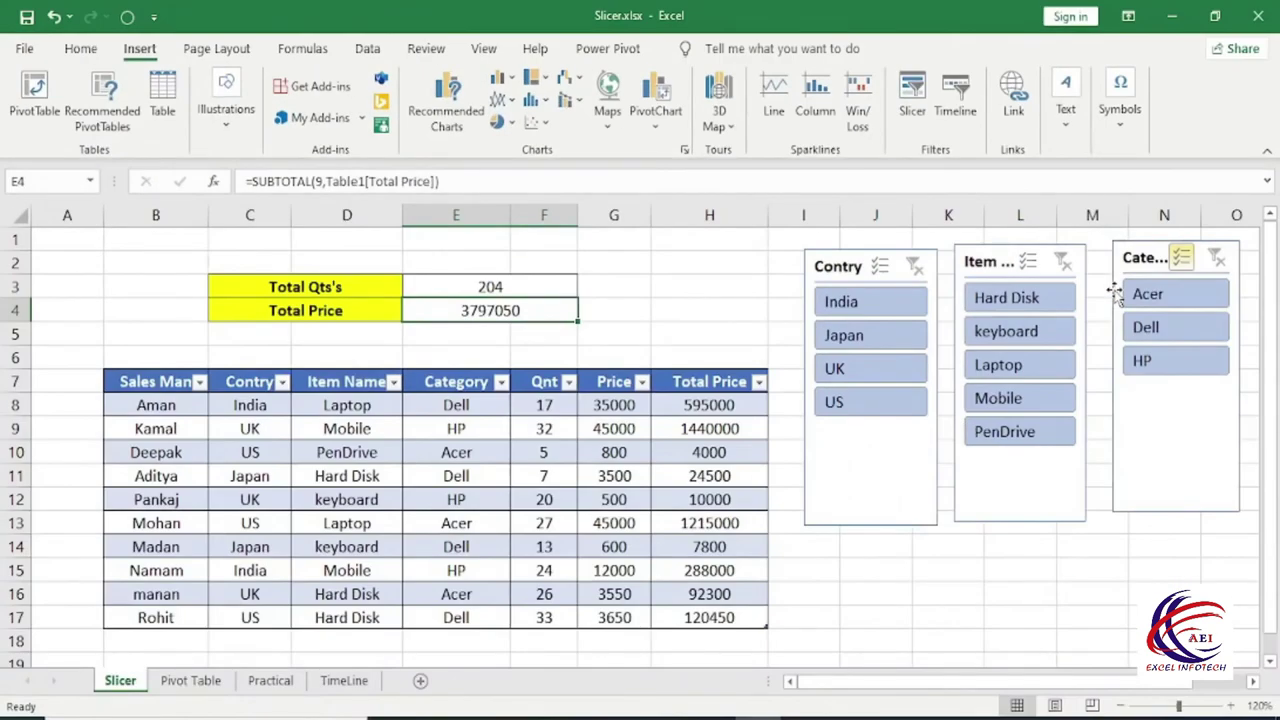
left_click(855, 340)
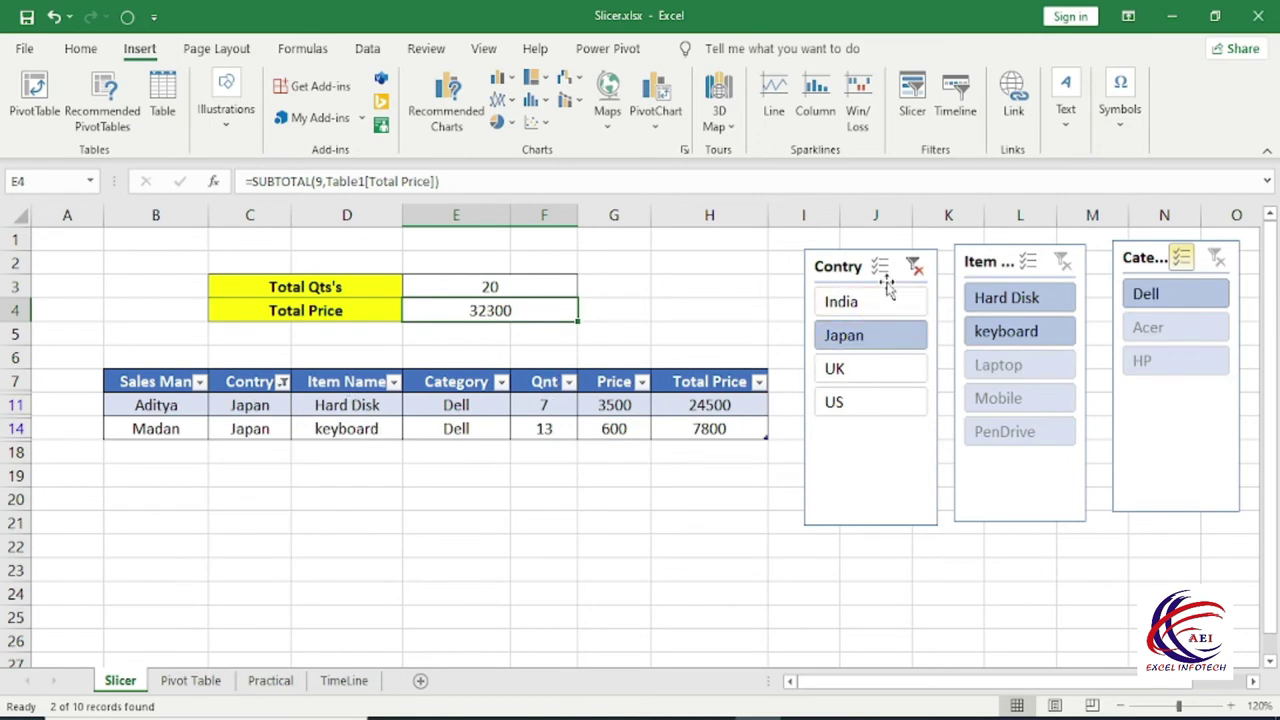
left_click(913, 266)
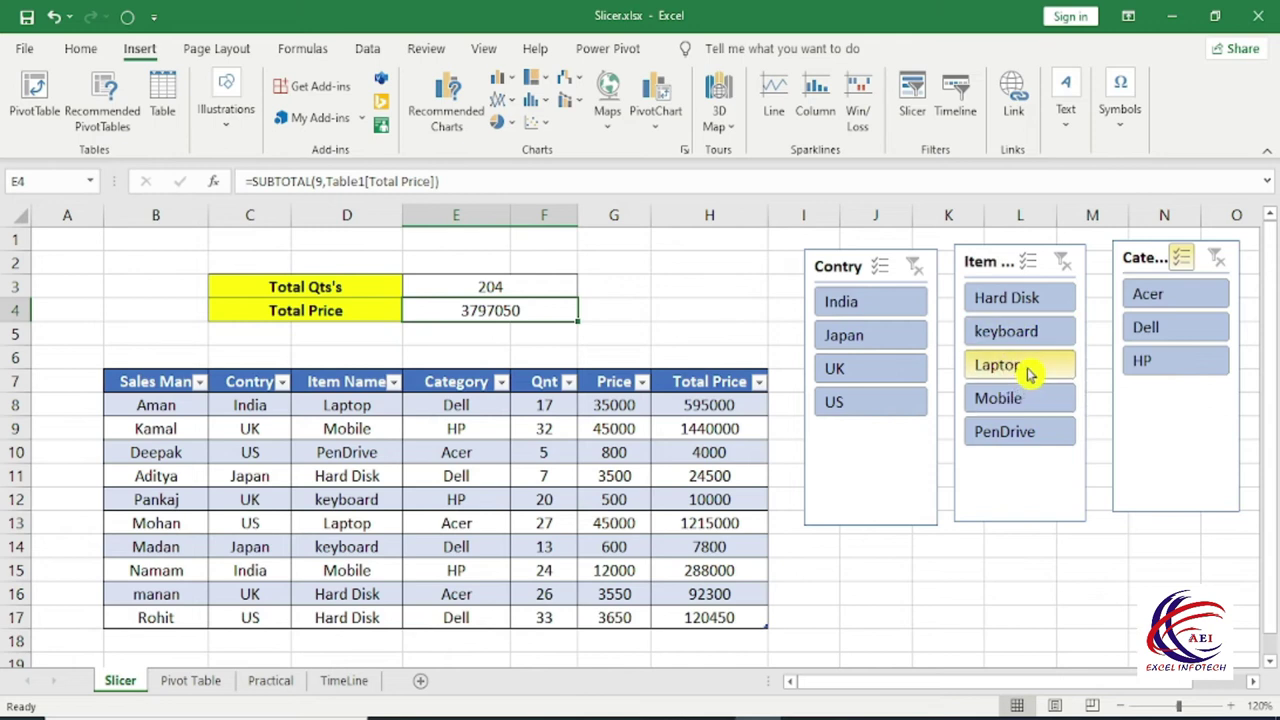
left_click(1035, 369)
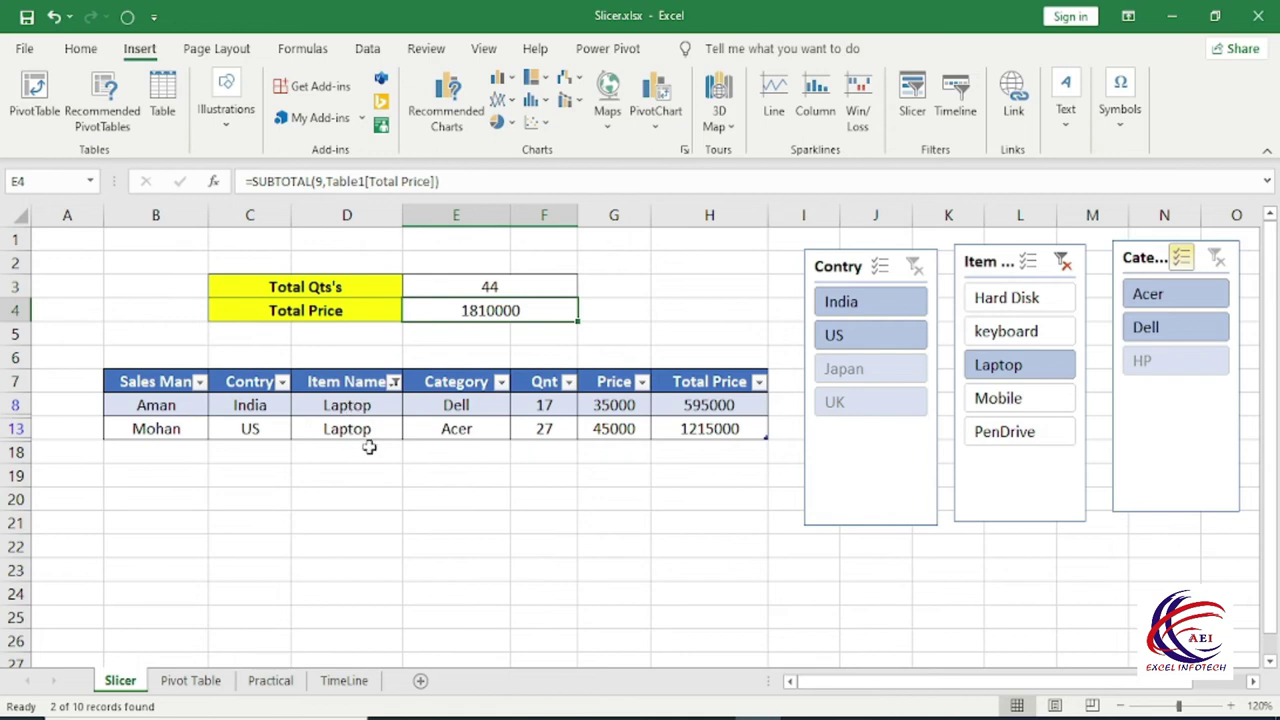
left_click(251, 406)
left_click(253, 427)
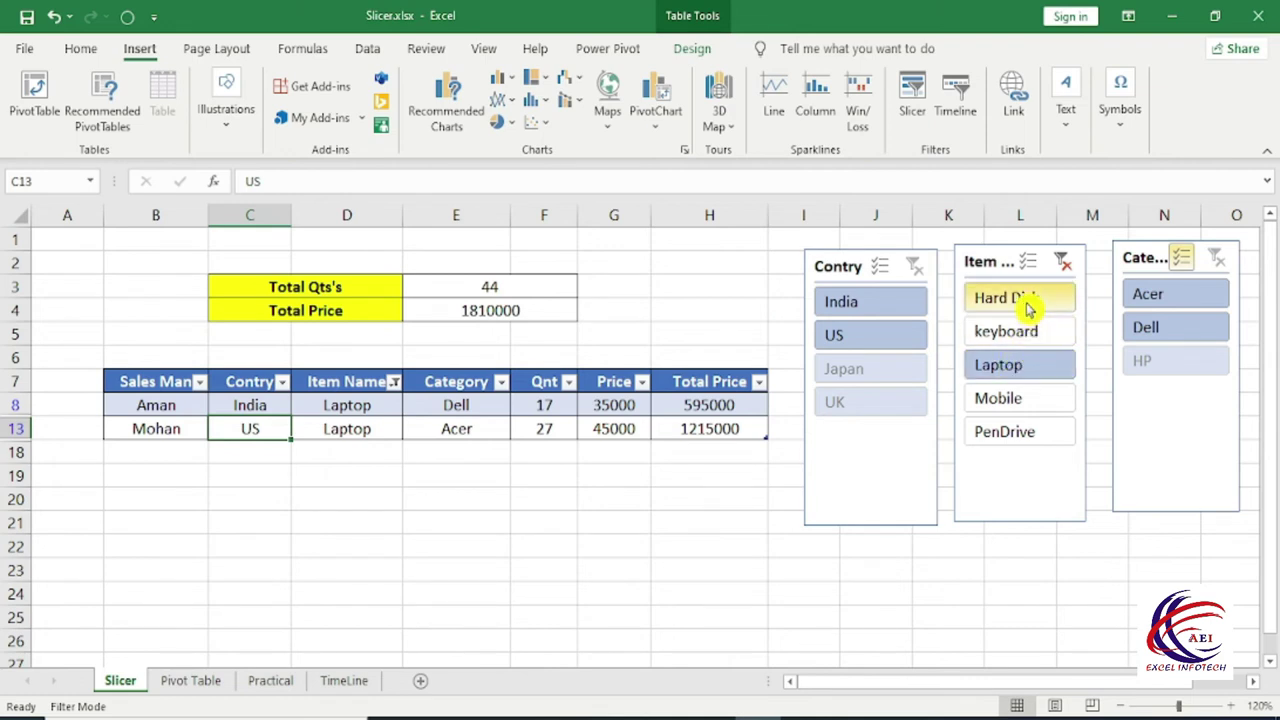
- Add Hard Disk and PenDrive, try Acer, clear all filters and open the Pivot Table sheet
left_click(1030, 310)
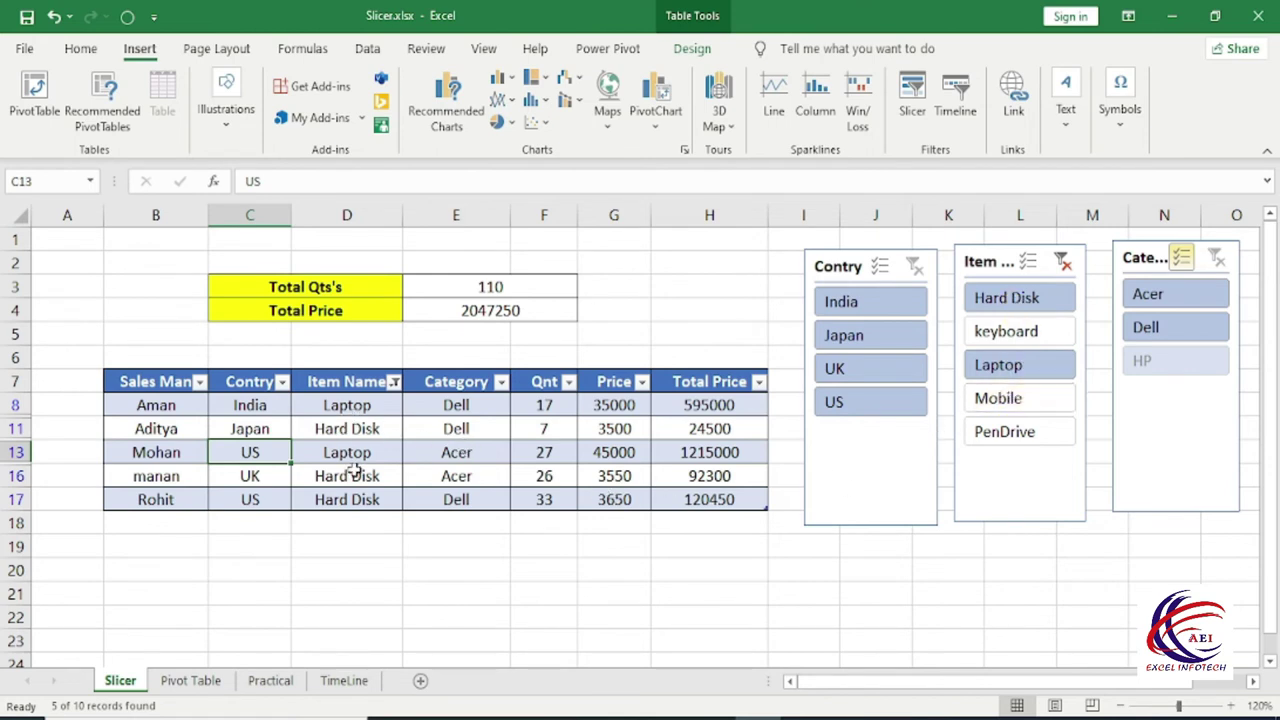
left_click(1030, 434, "ctrl")
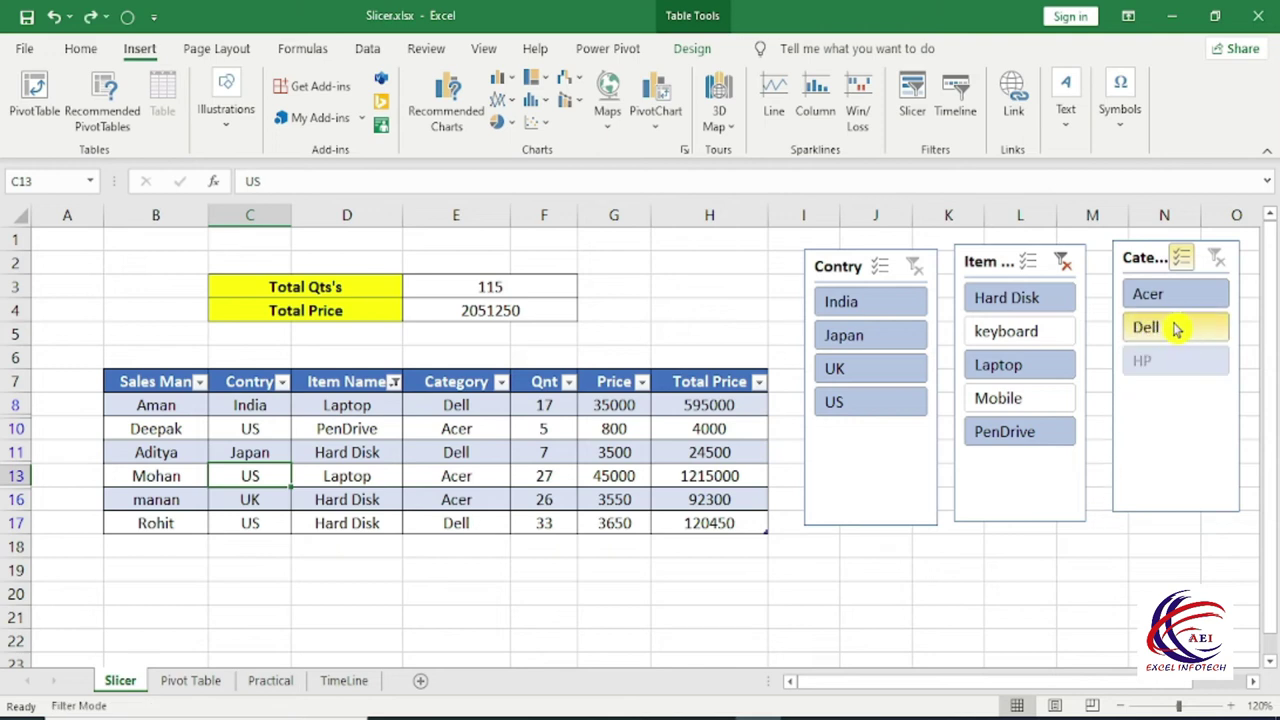
left_click(1176, 331)
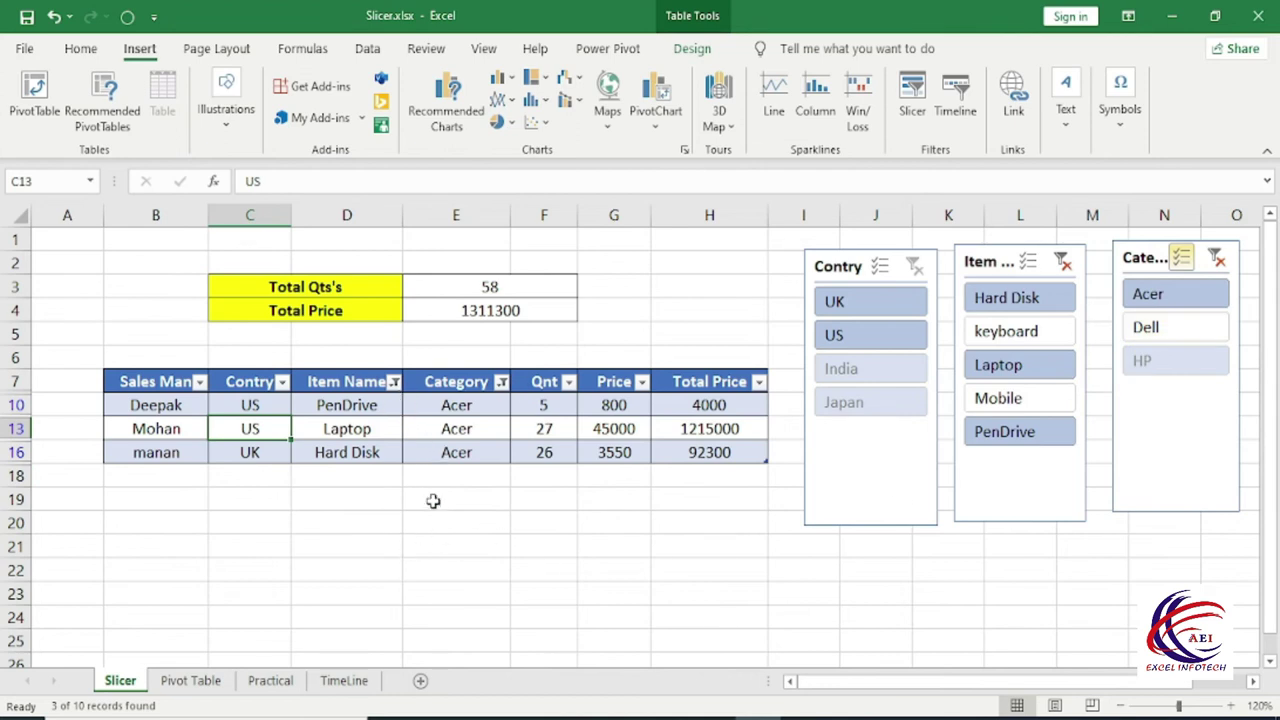
left_click(1217, 258)
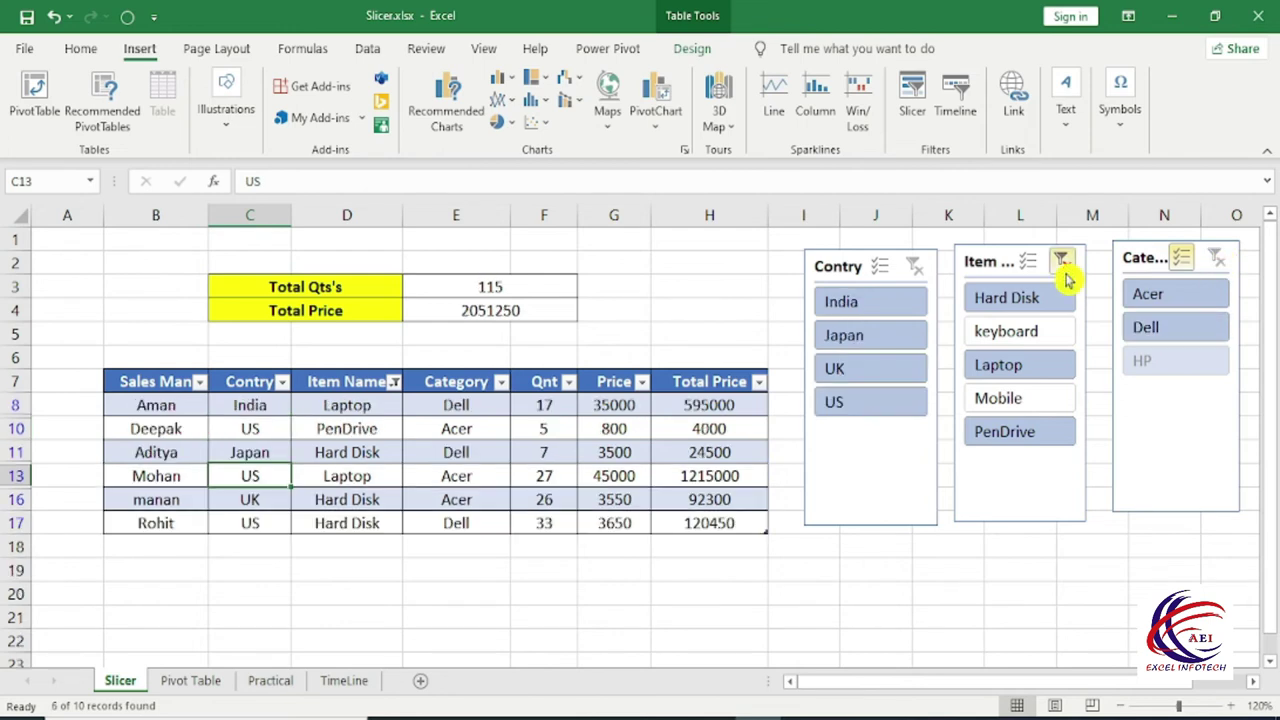
left_click(1062, 262)
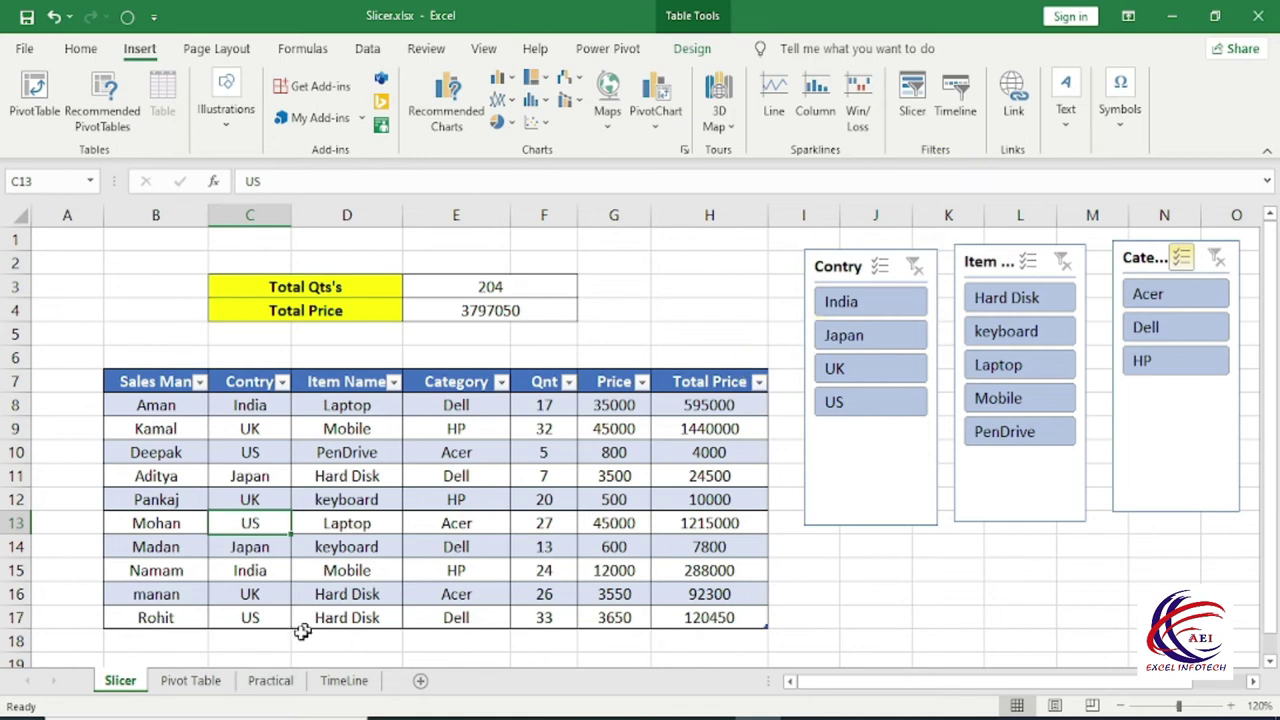
left_click(191, 681)
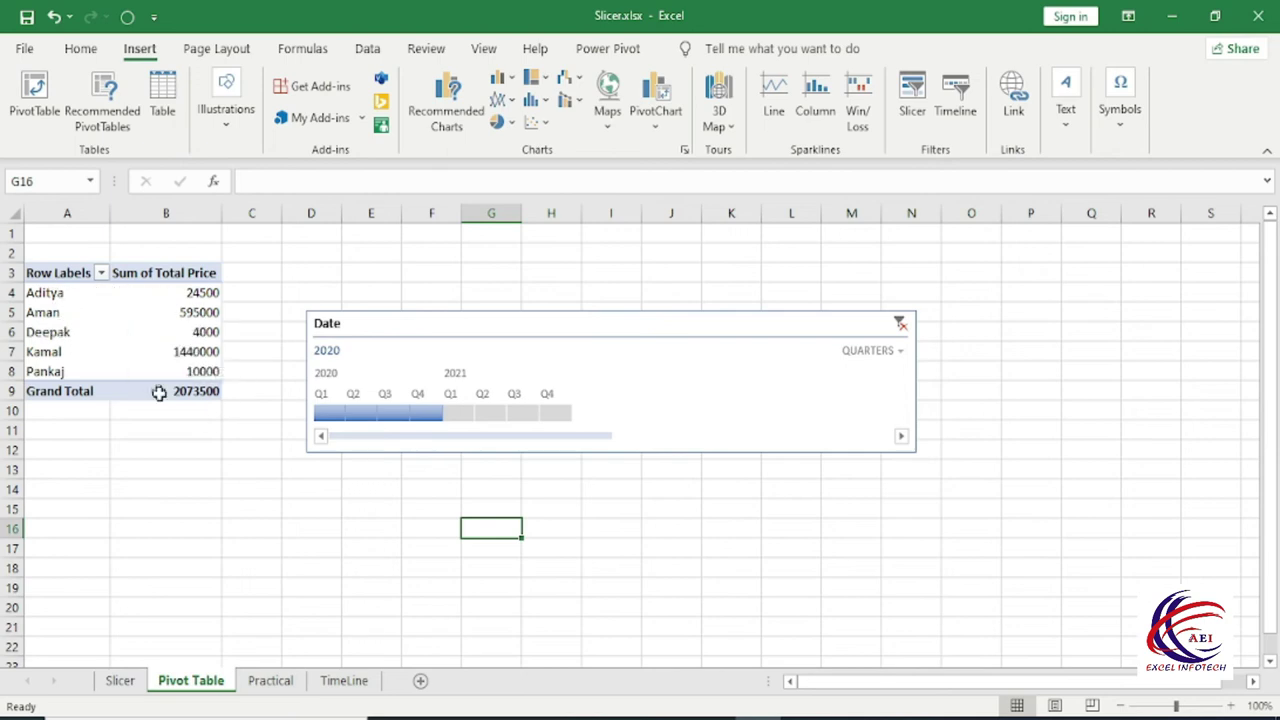
- Filter the pivot through single quarters in the Date timeline: Q1 2020, Q3 2020, then Q1–Q4 2021
left_click(145, 331)
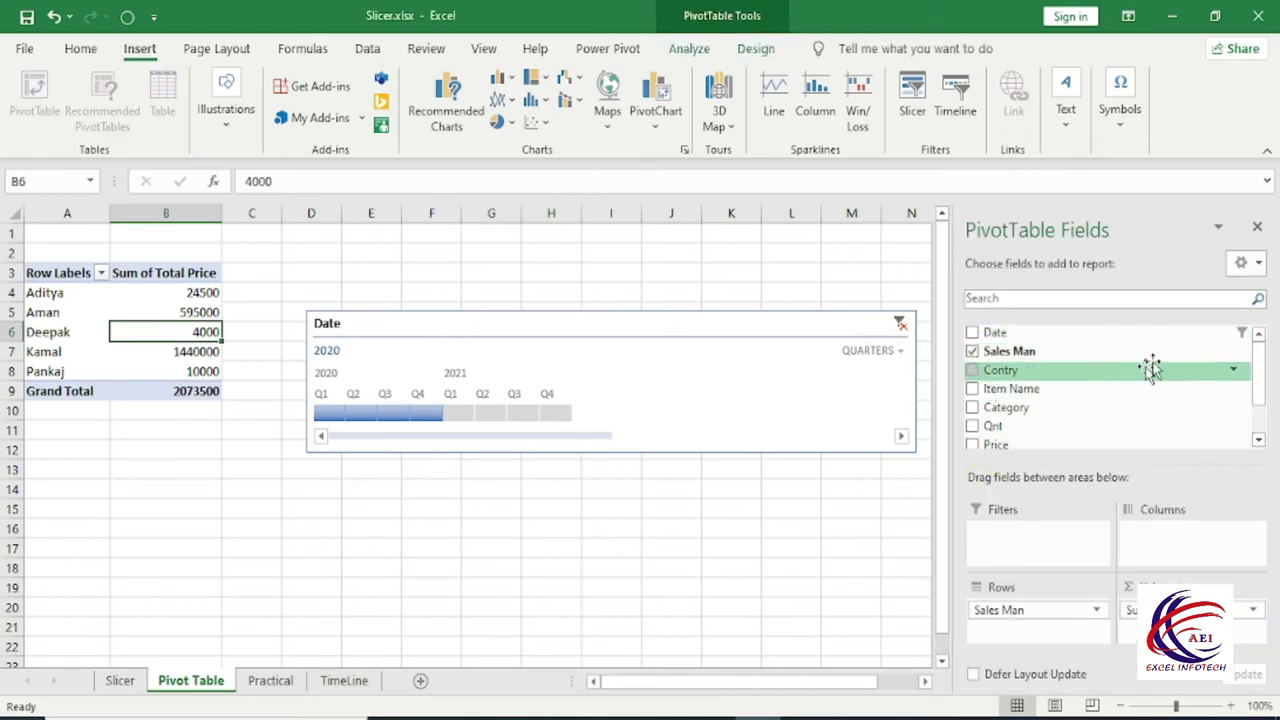
left_click_drag(1258, 357, 1262, 402)
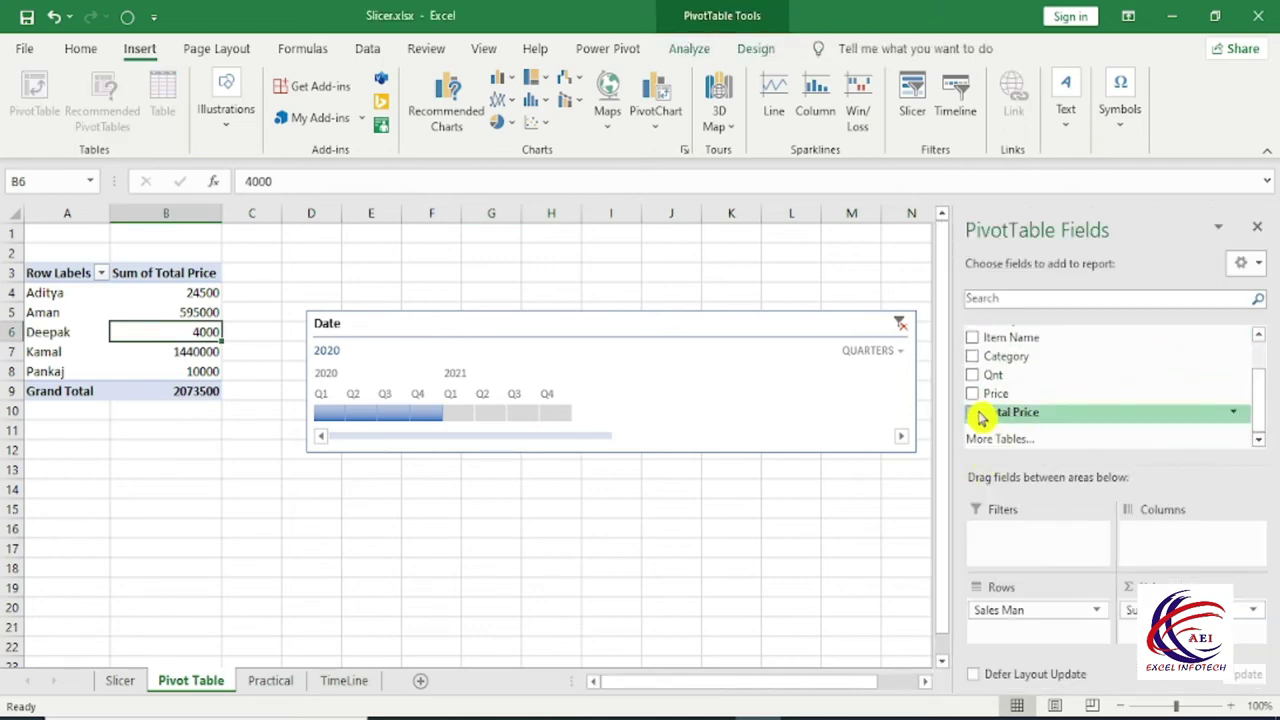
mouse_move(378, 413)
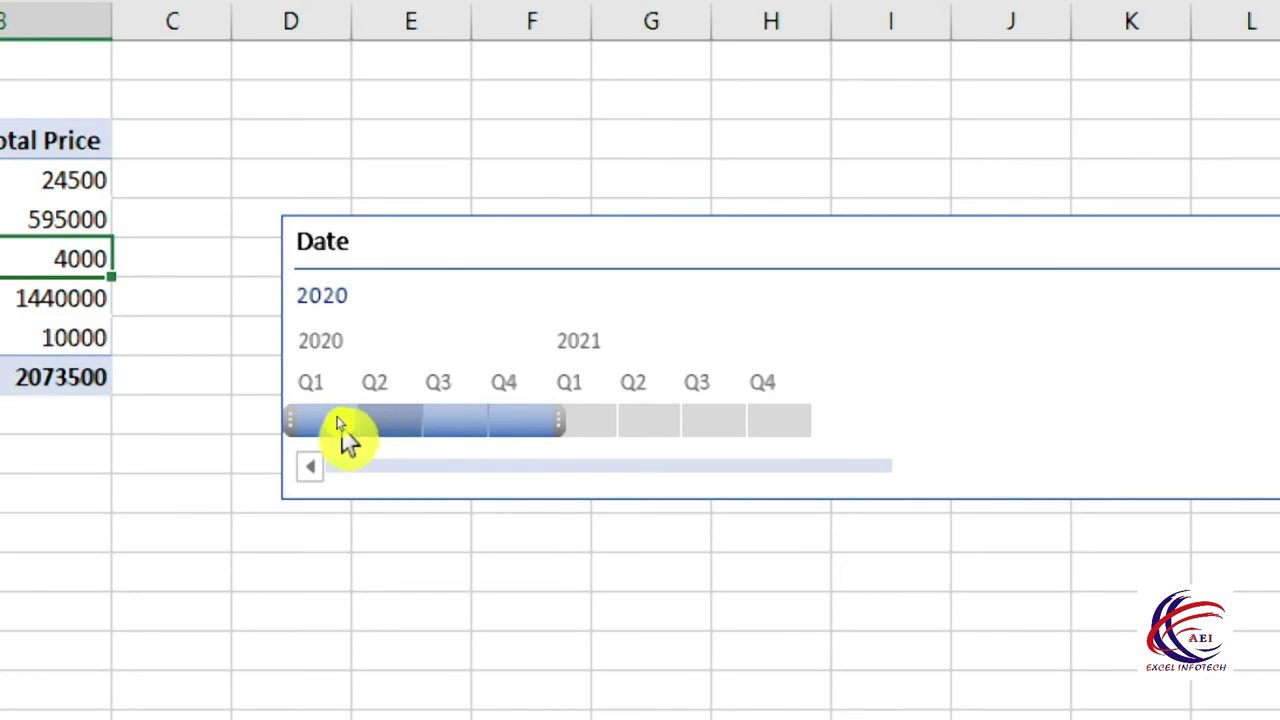
left_click(334, 415)
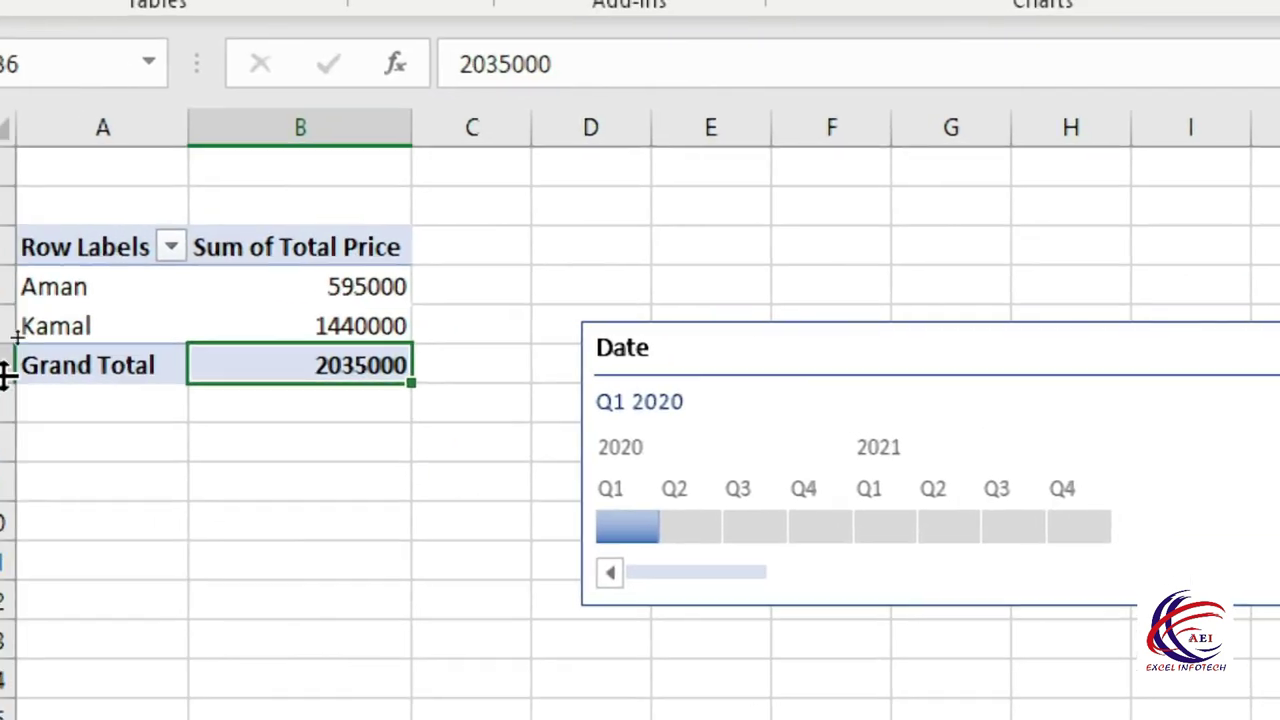
left_click(778, 529)
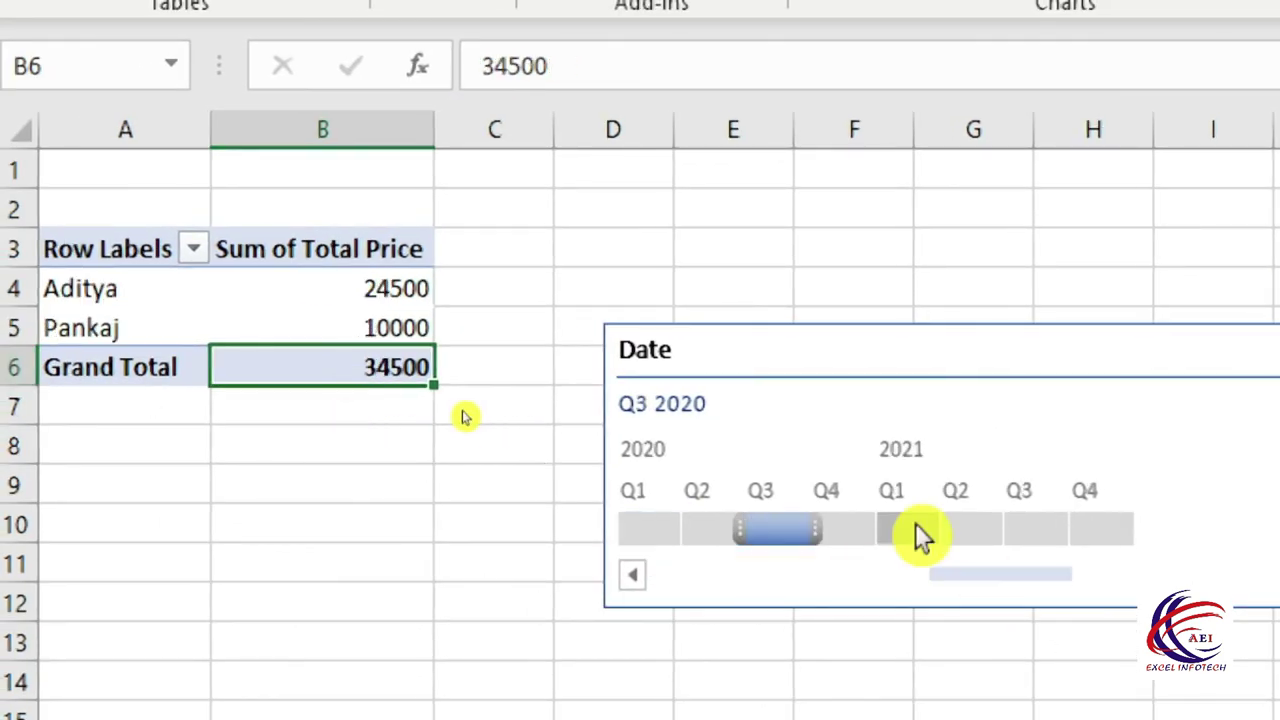
left_click(915, 528)
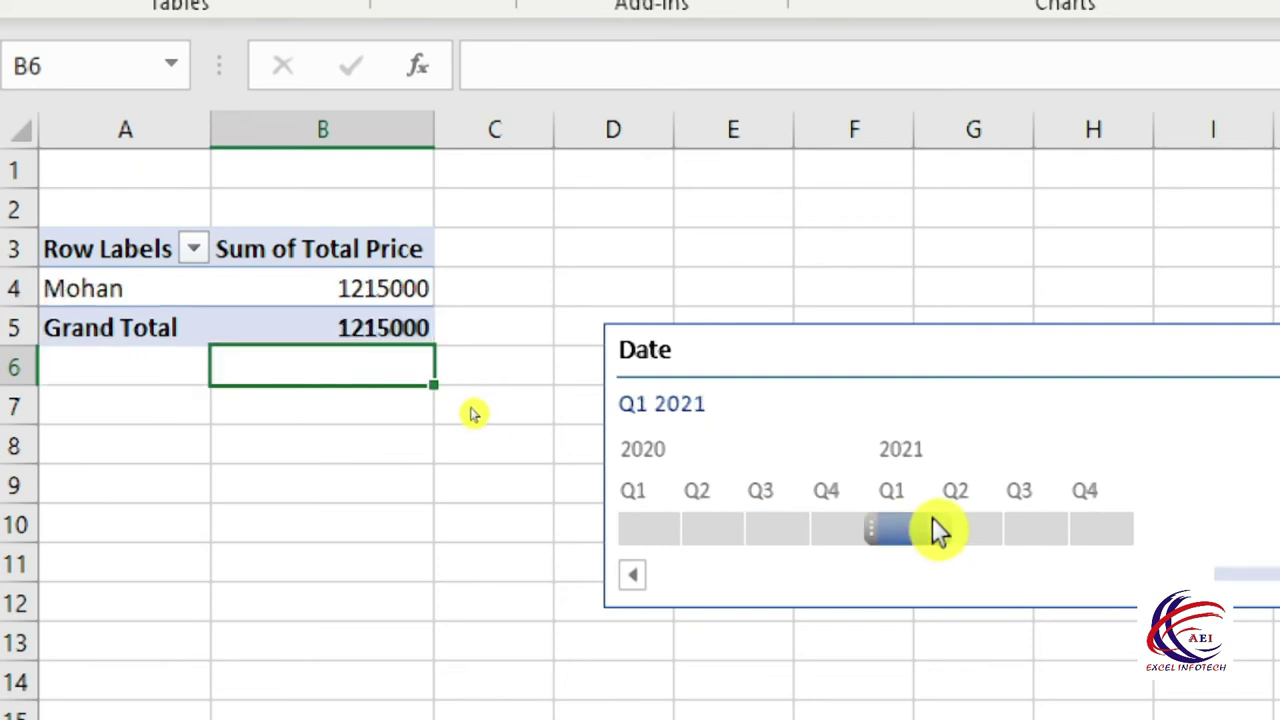
left_click(980, 525)
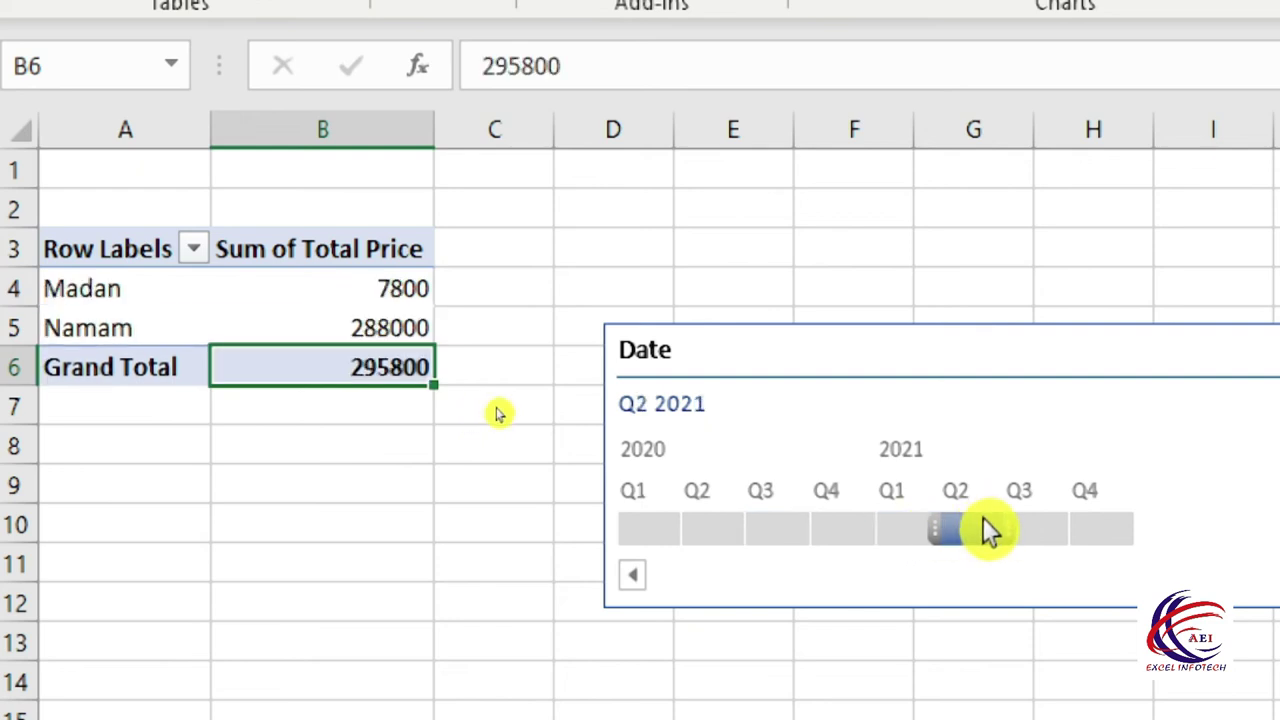
left_click(1037, 525)
left_click(1115, 530)
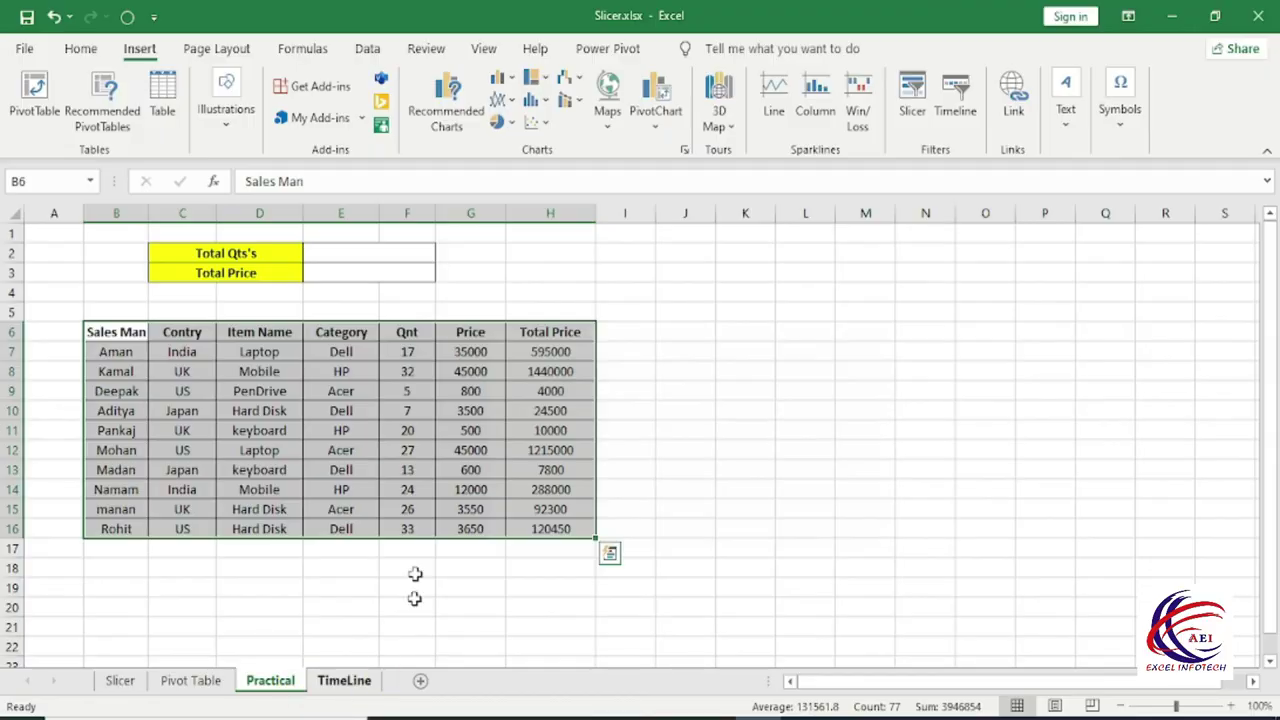
- Convert B6:H16 into a table with headers using Ctrl+T
left_click(298, 452)
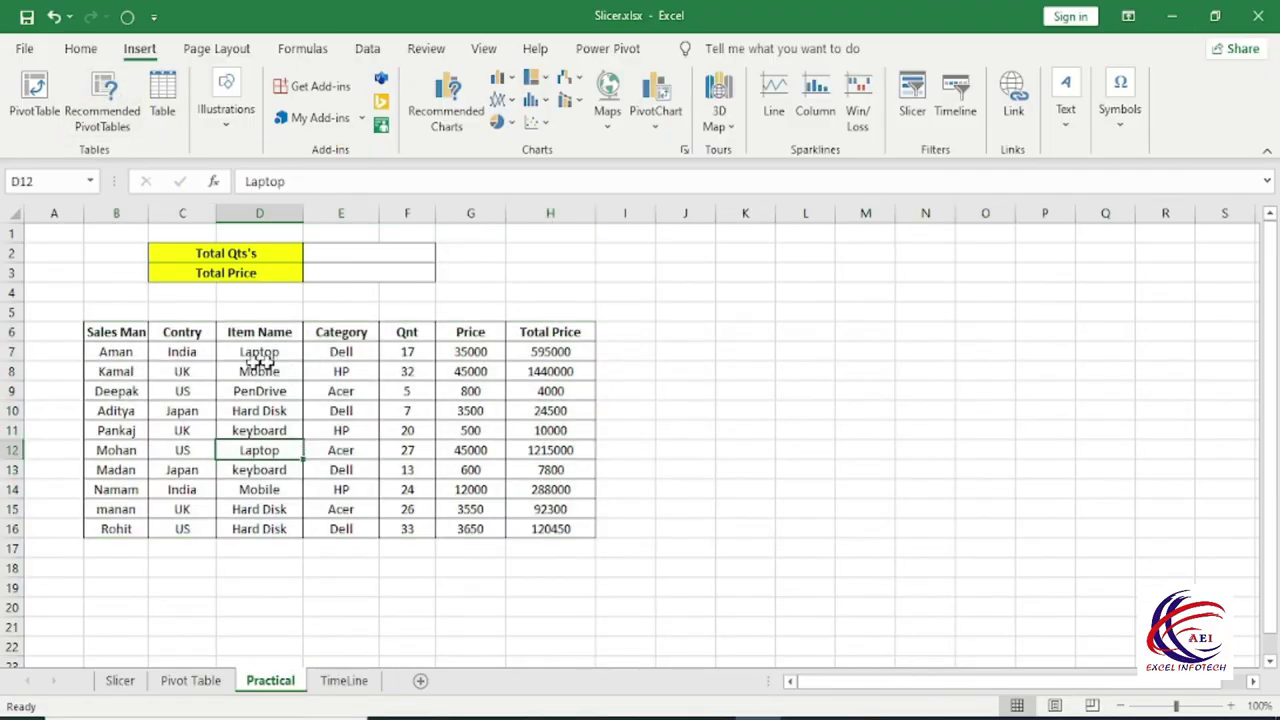
mouse_move(86, 332)
left_mouse_down()
mouse_move(600, 543)
mouse_move(571, 534)
left_mouse_up()
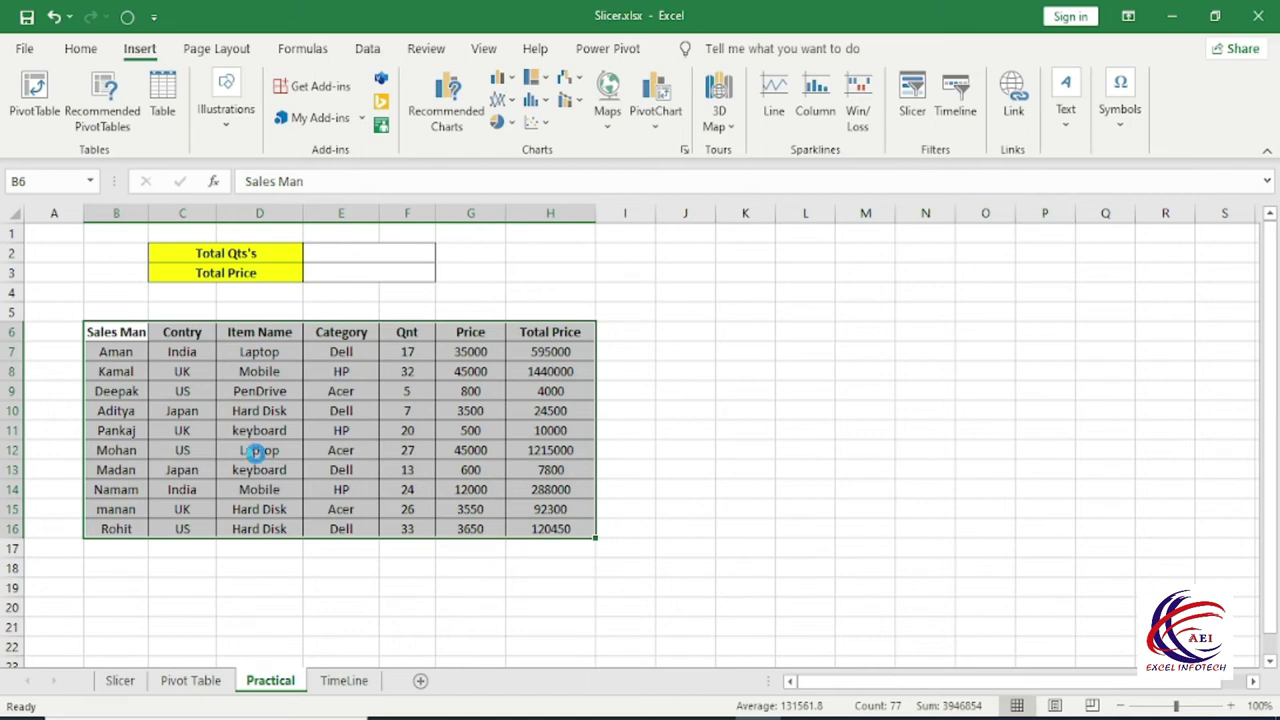
key("ctrl+t")
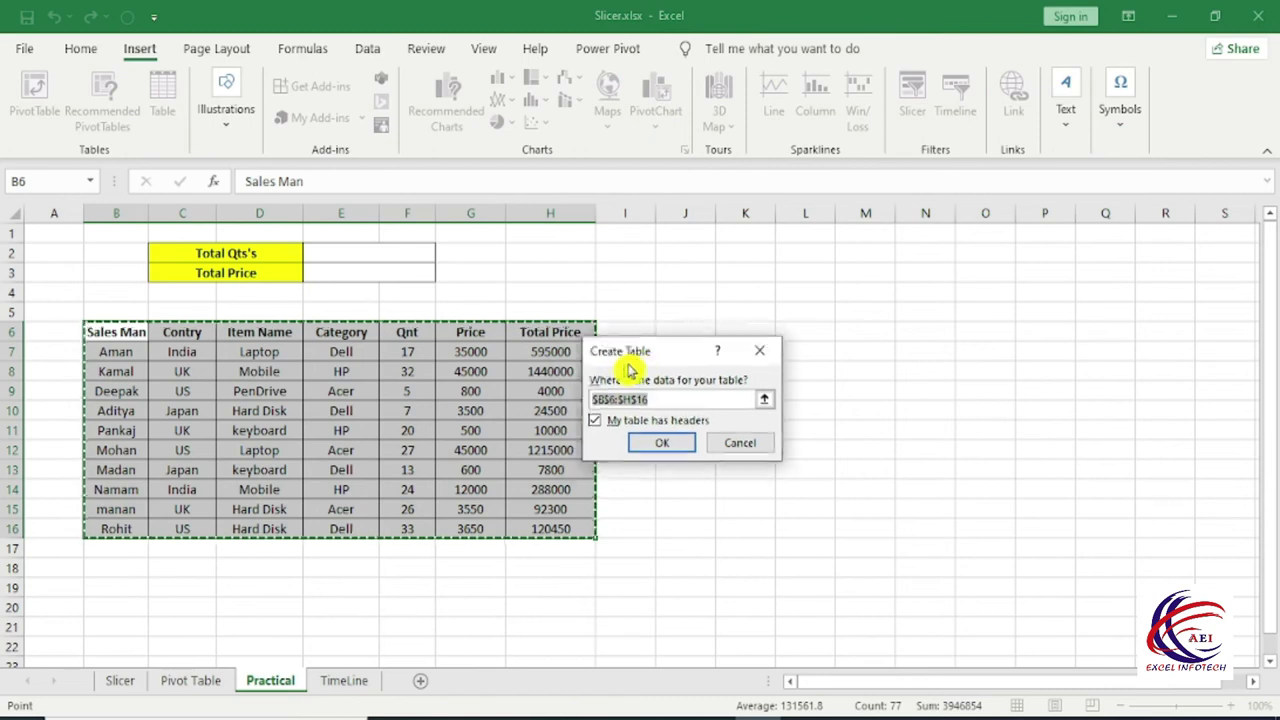
left_click_drag(628, 364, 670, 356)
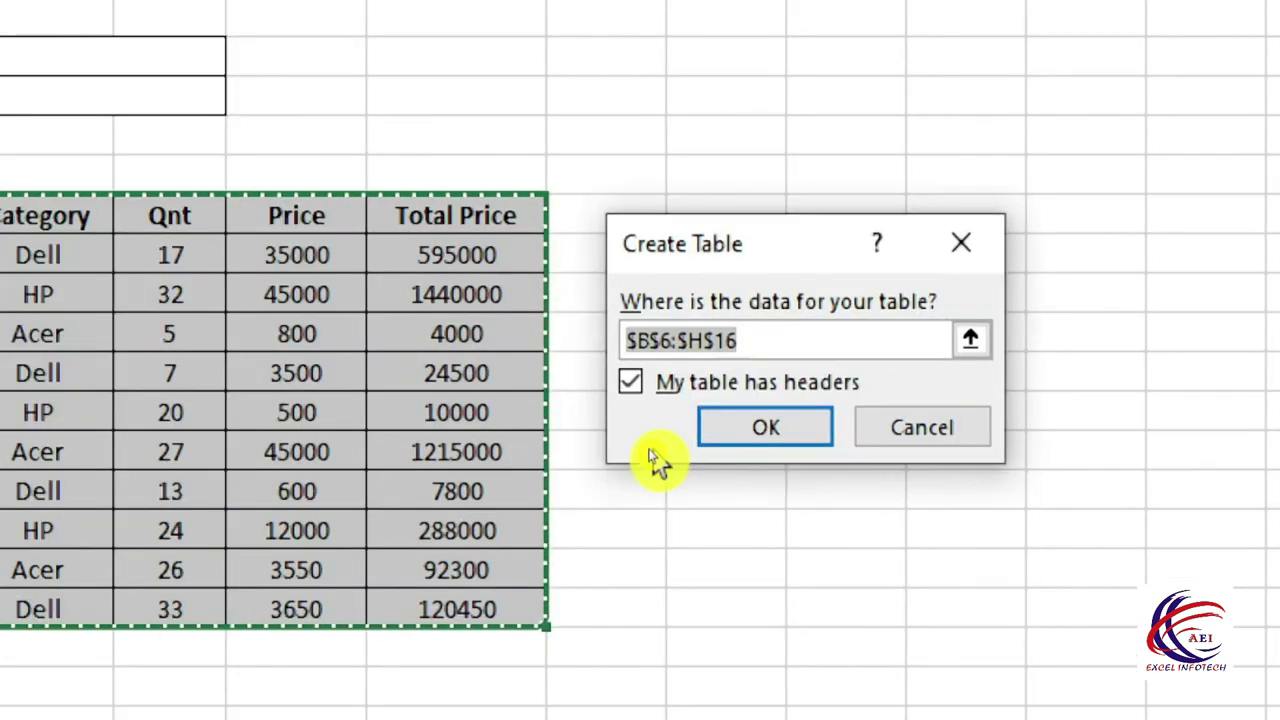
key("Tab")
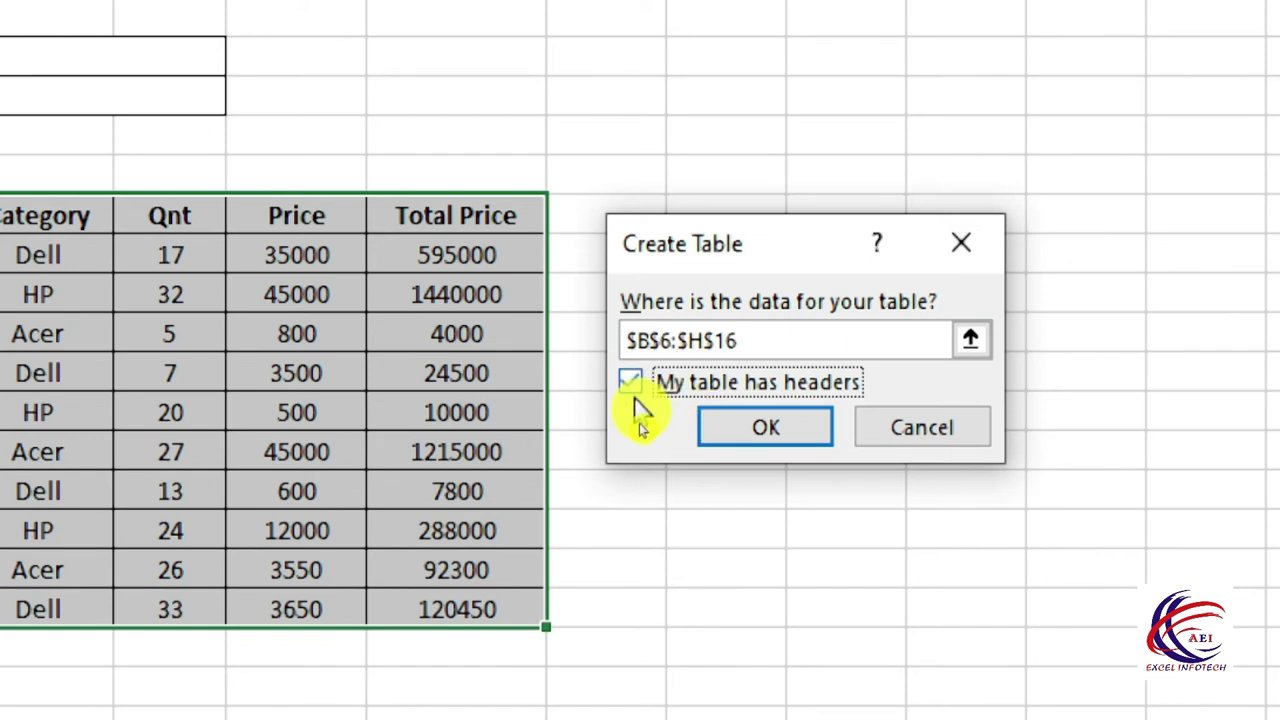
left_click(760, 427)
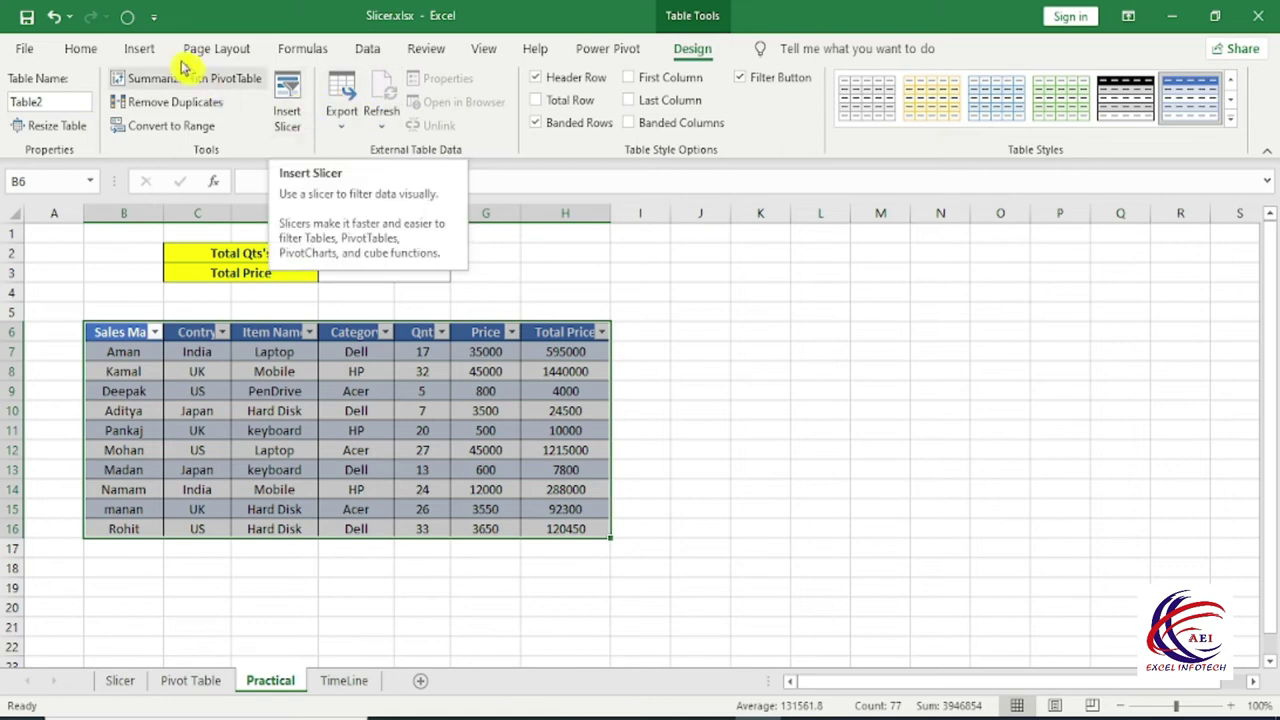
- Insert Sales Man, Contry and Category slicers for the Practical sheet's table
left_click(139, 48)
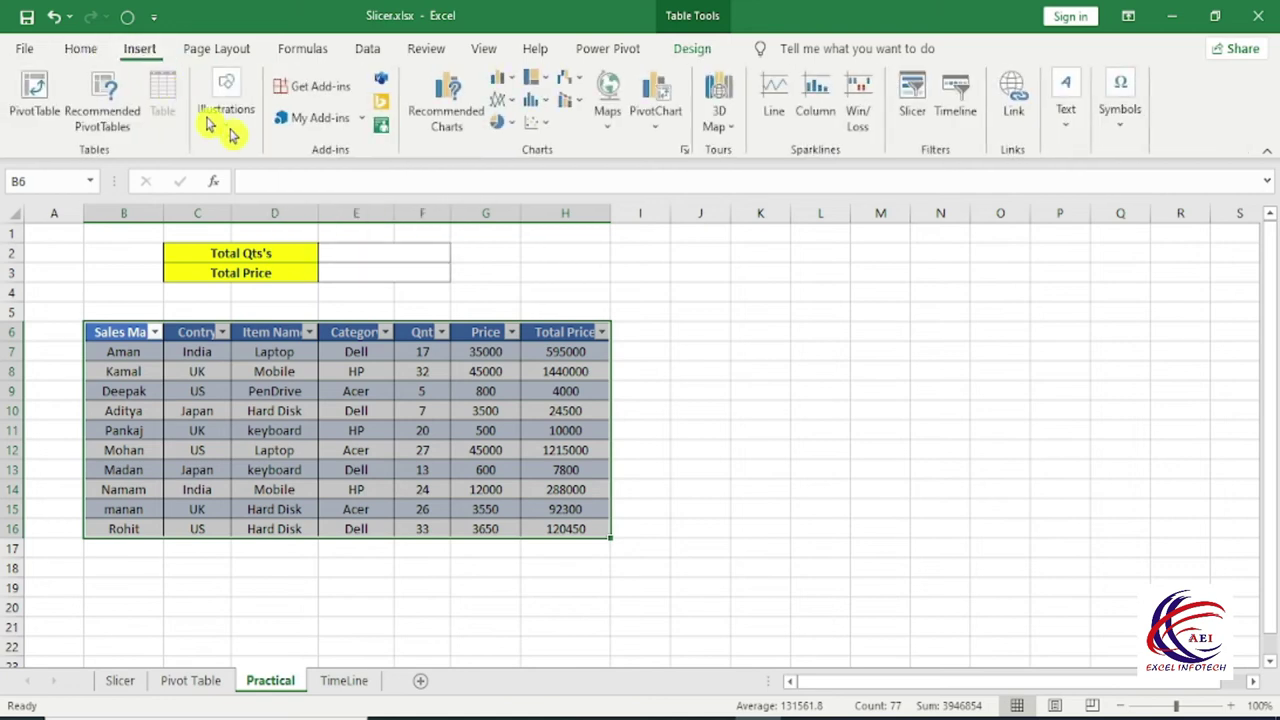
left_click(915, 112)
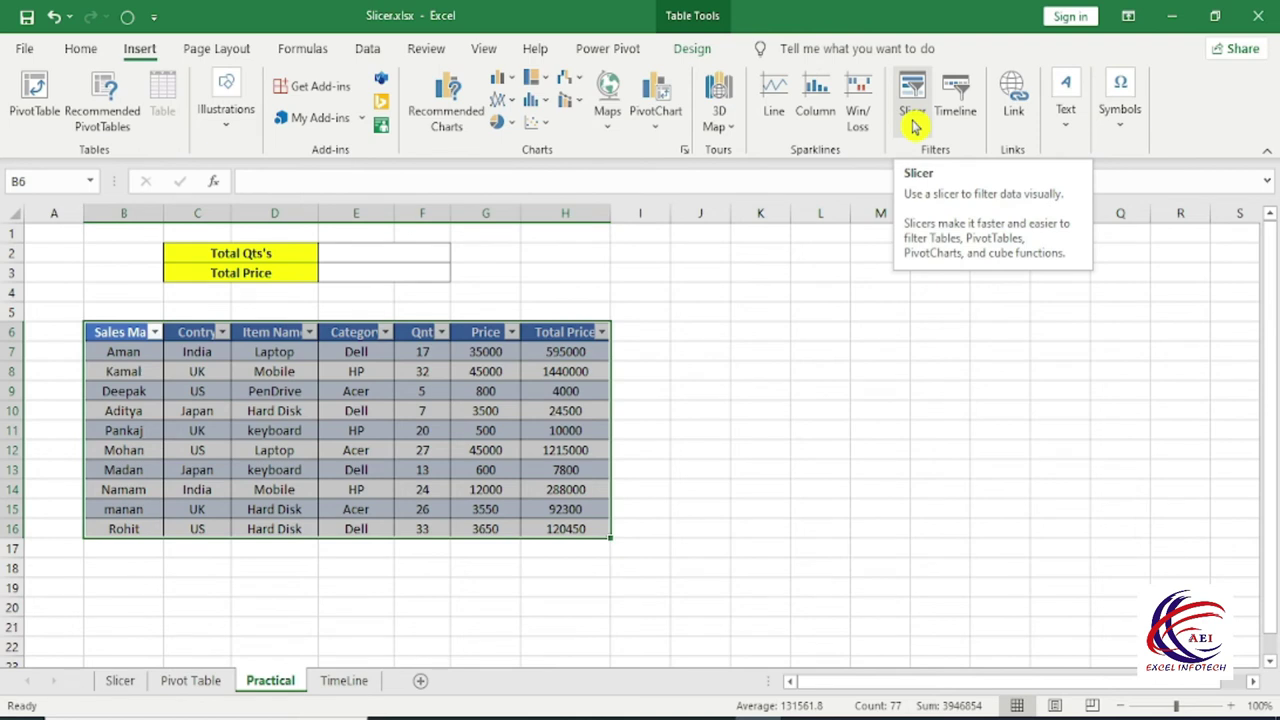
left_click(913, 120)
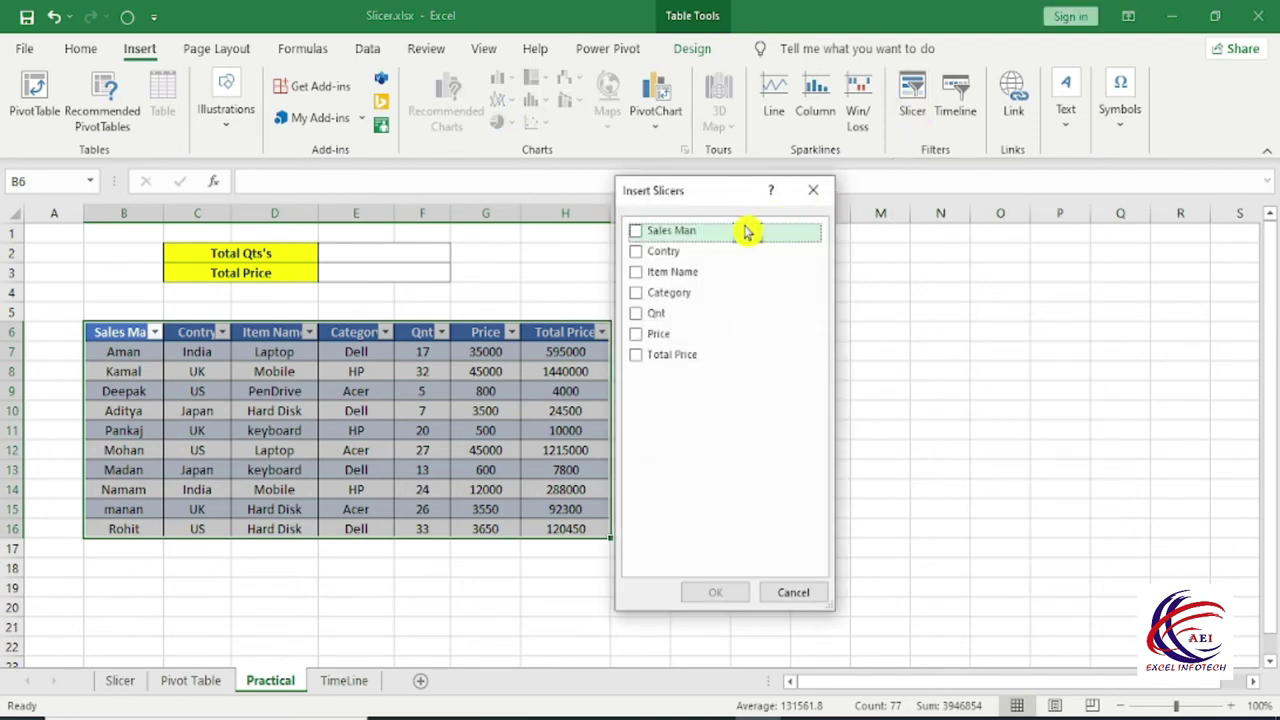
left_click_drag(723, 201, 825, 210)
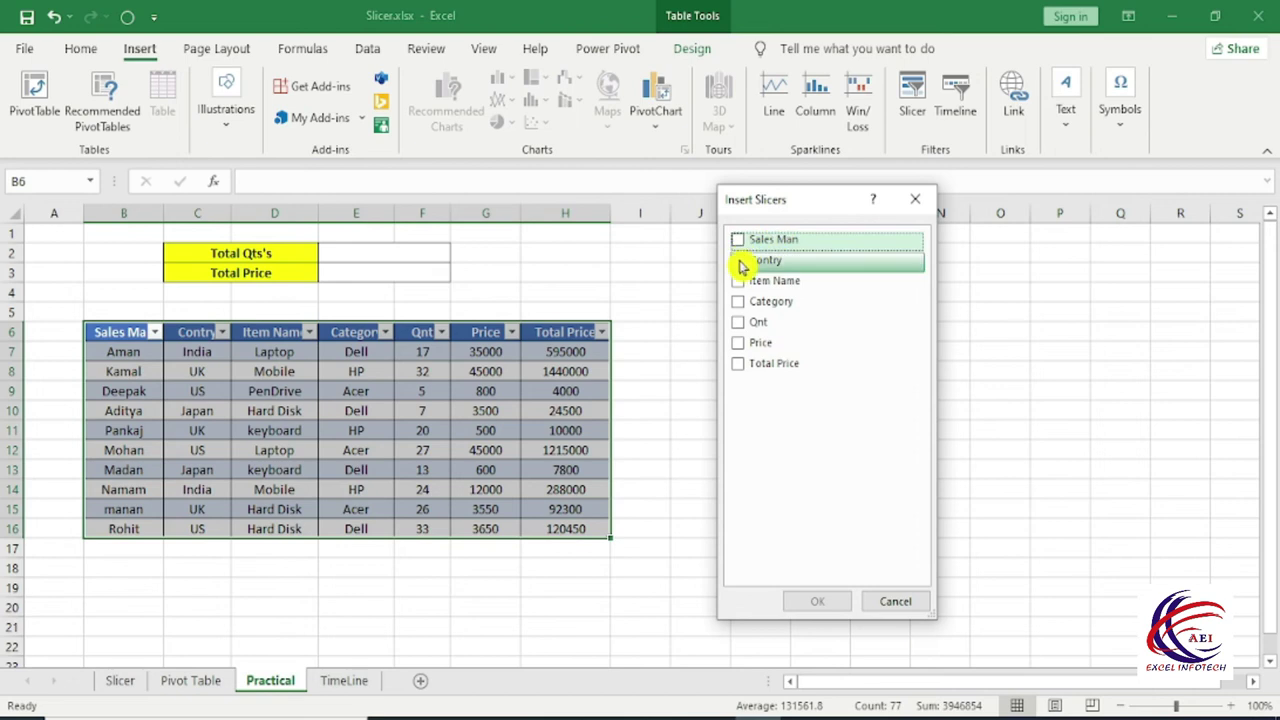
left_click(741, 245)
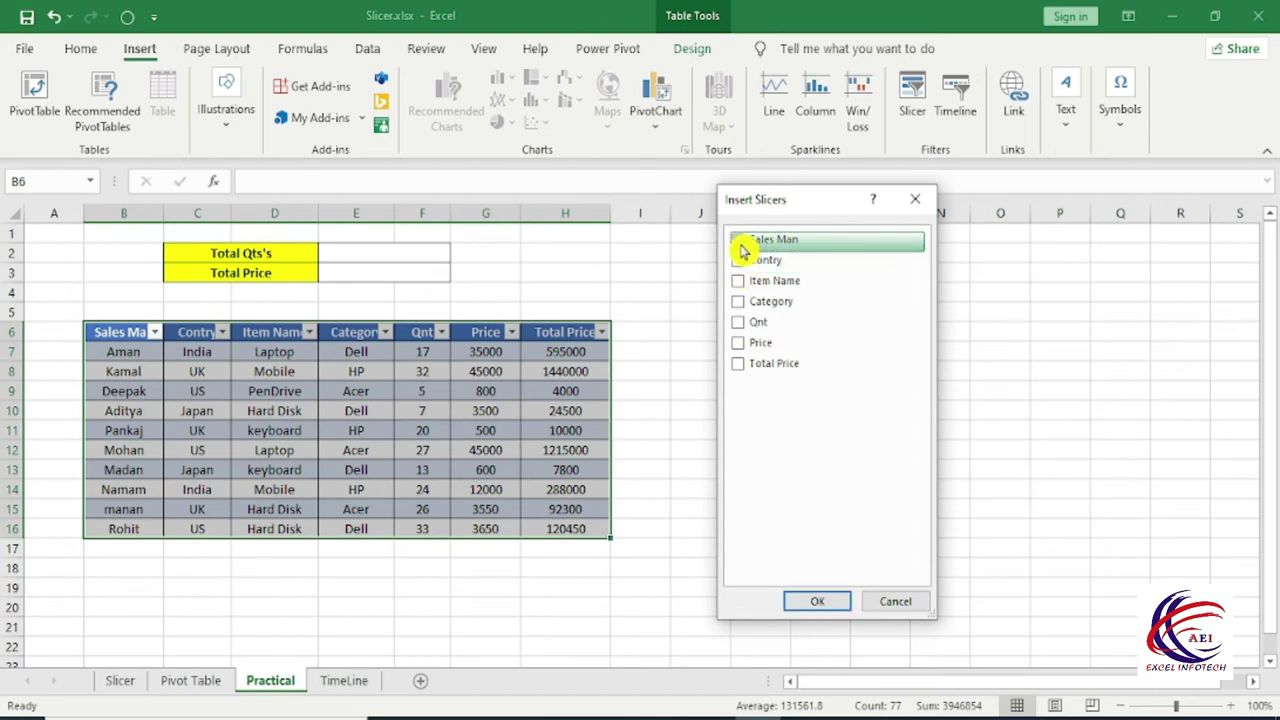
left_click(739, 262)
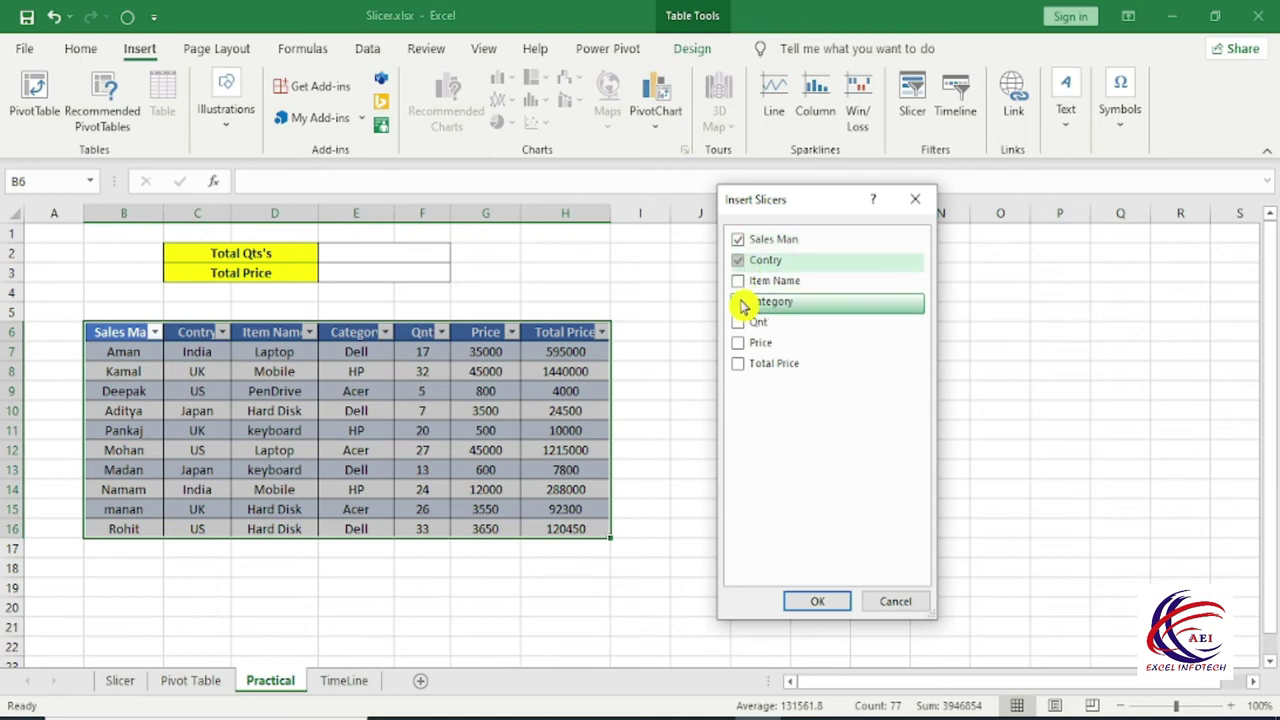
left_click(741, 306)
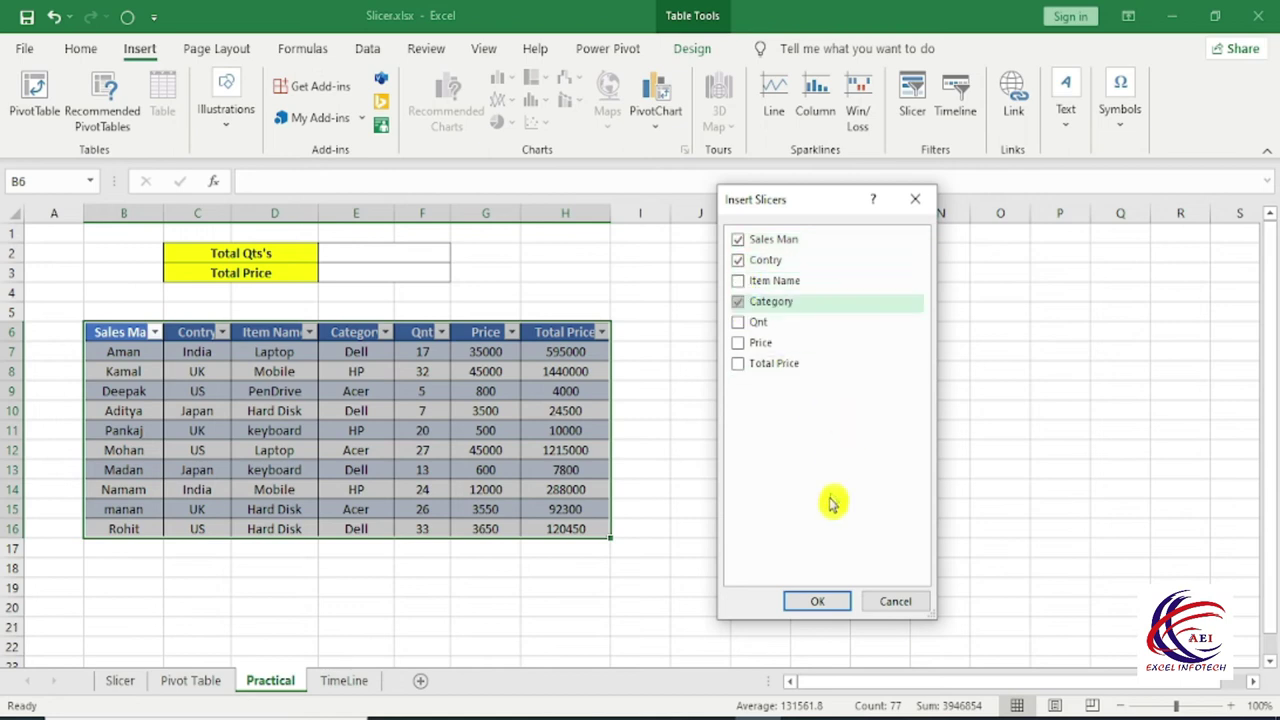
left_click(818, 601)
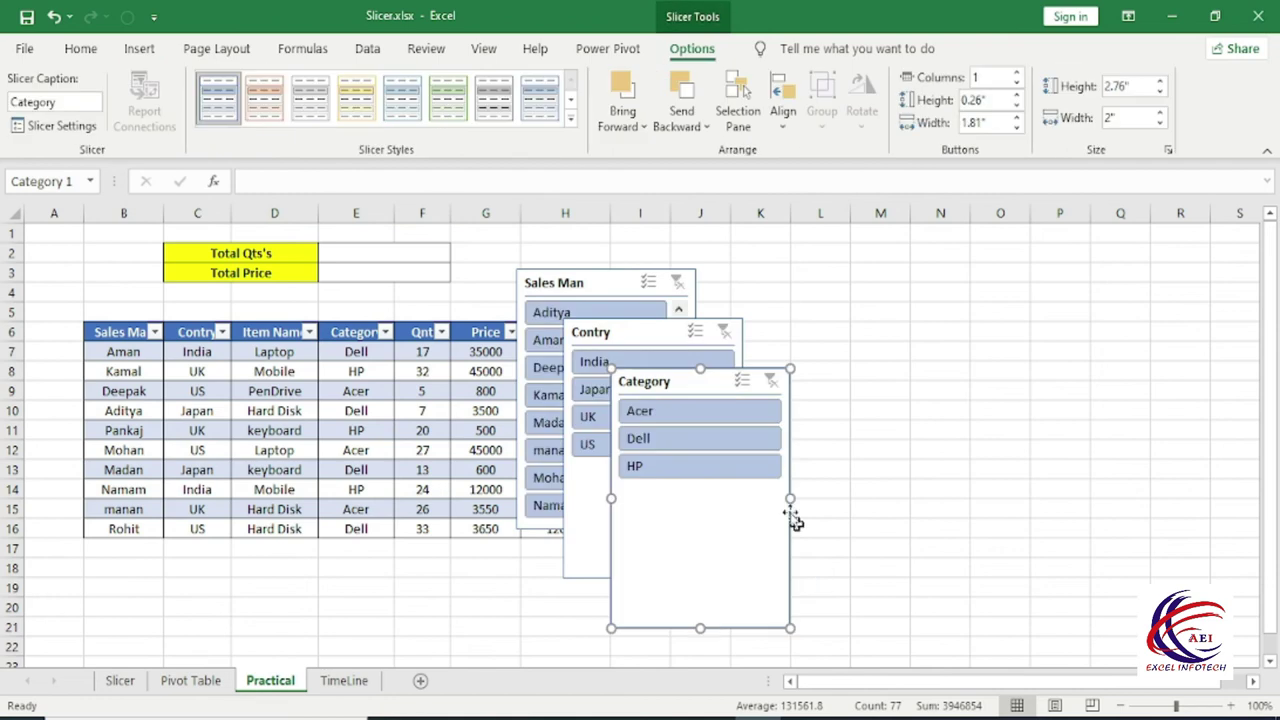
- Arrange the Category, Contry and Sales Man slicers side by side and lengthen Sales Man
left_click_drag(652, 383, 1101, 254)
left_click(620, 335)
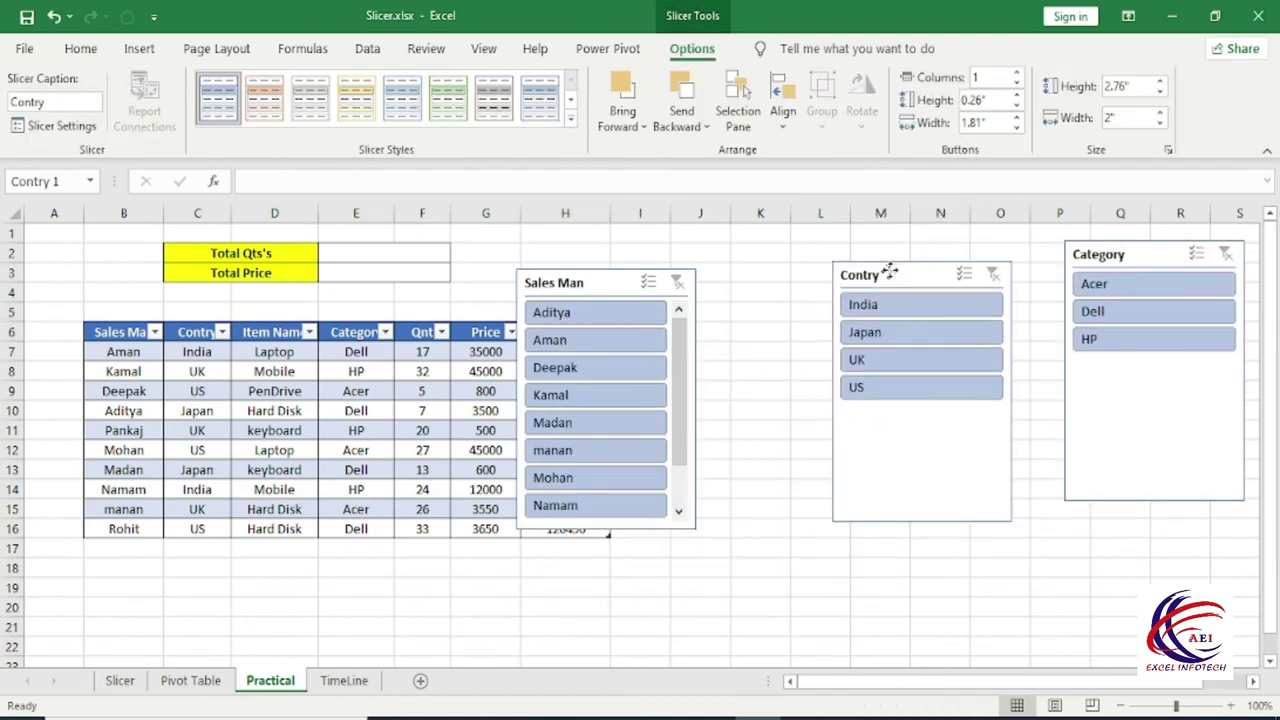
left_click_drag(737, 333, 960, 251)
left_click_drag(590, 282, 750, 257)
left_click_drag(855, 503, 851, 605)
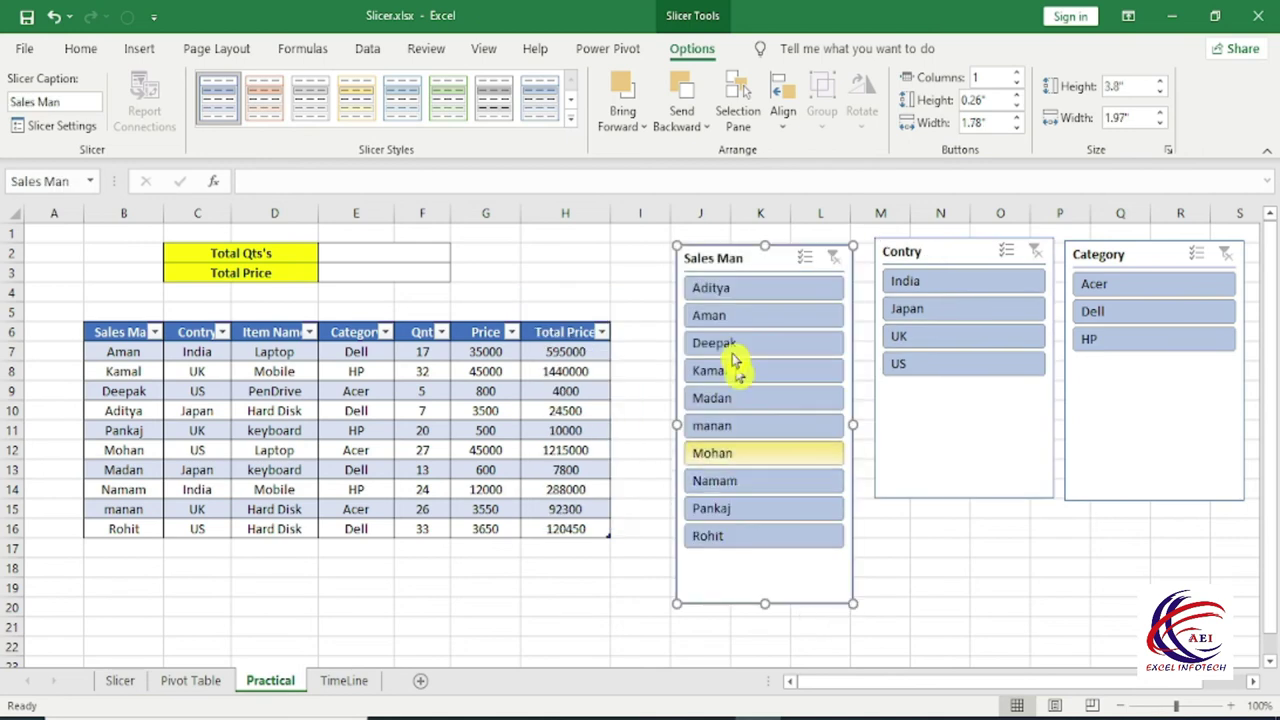
- Test the slicers with Aman, Japan, UK and India, then clear the filters
left_click(724, 317)
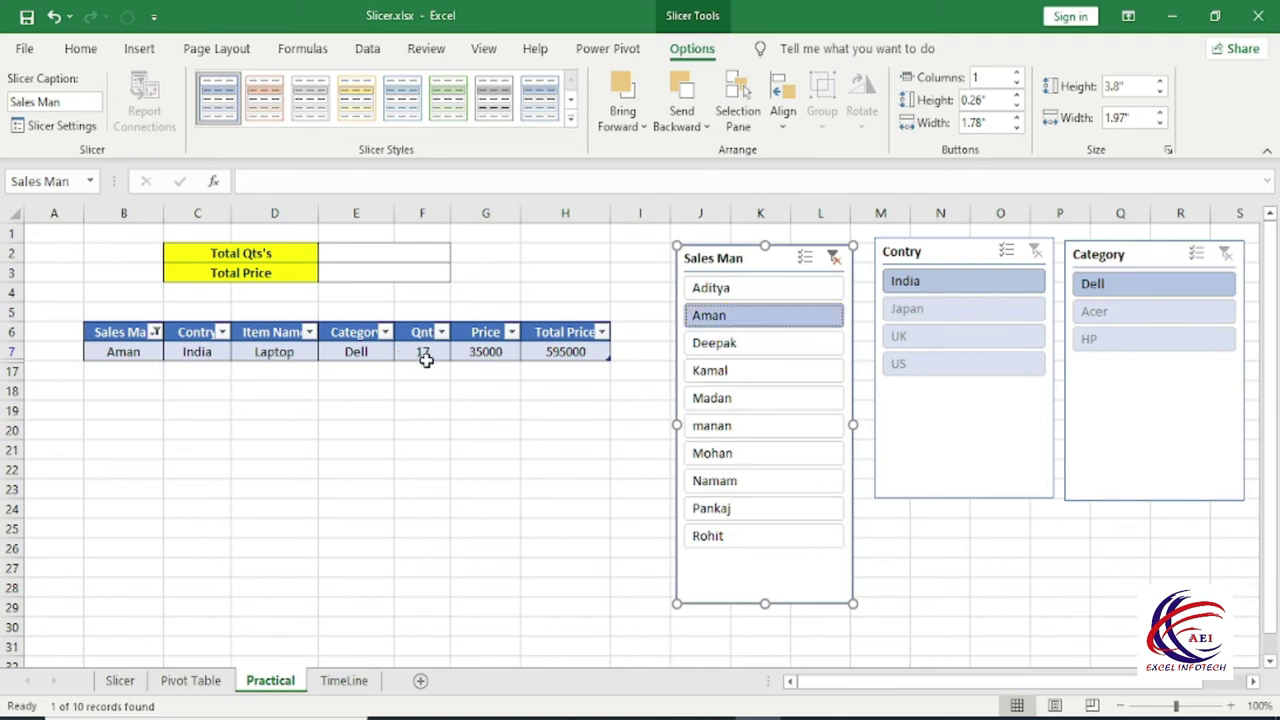
left_click(834, 258)
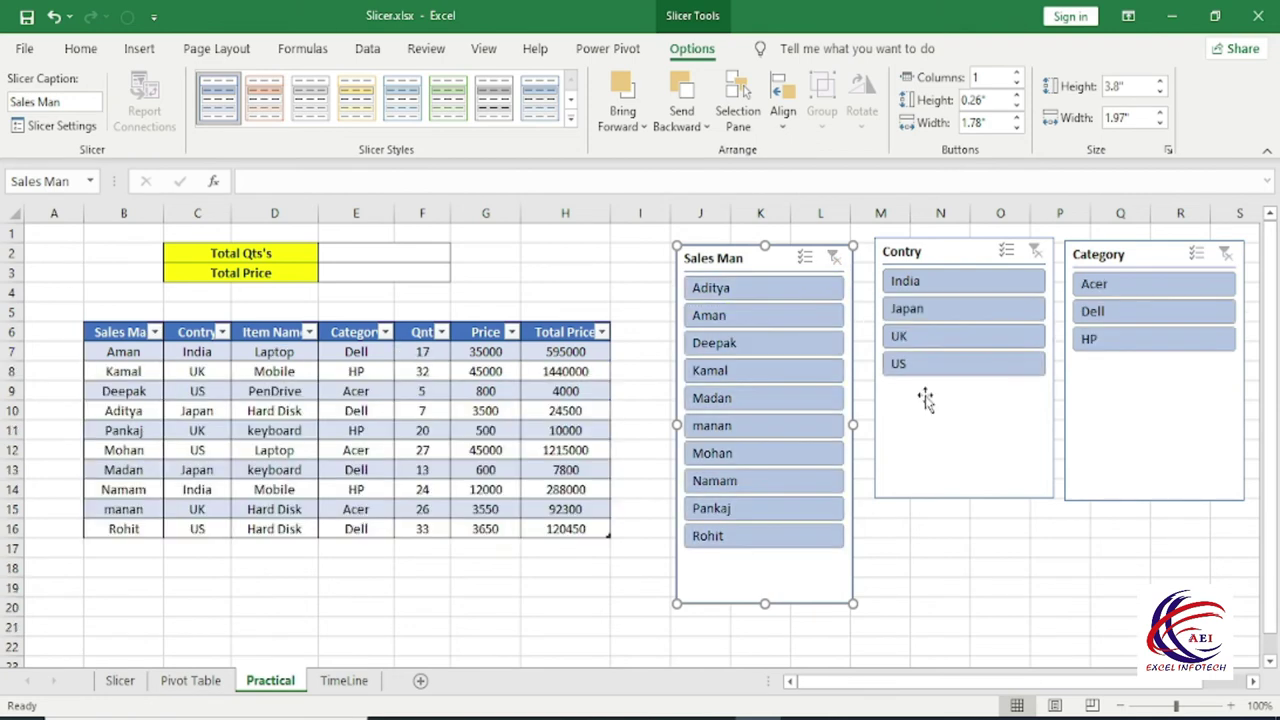
left_click(926, 314)
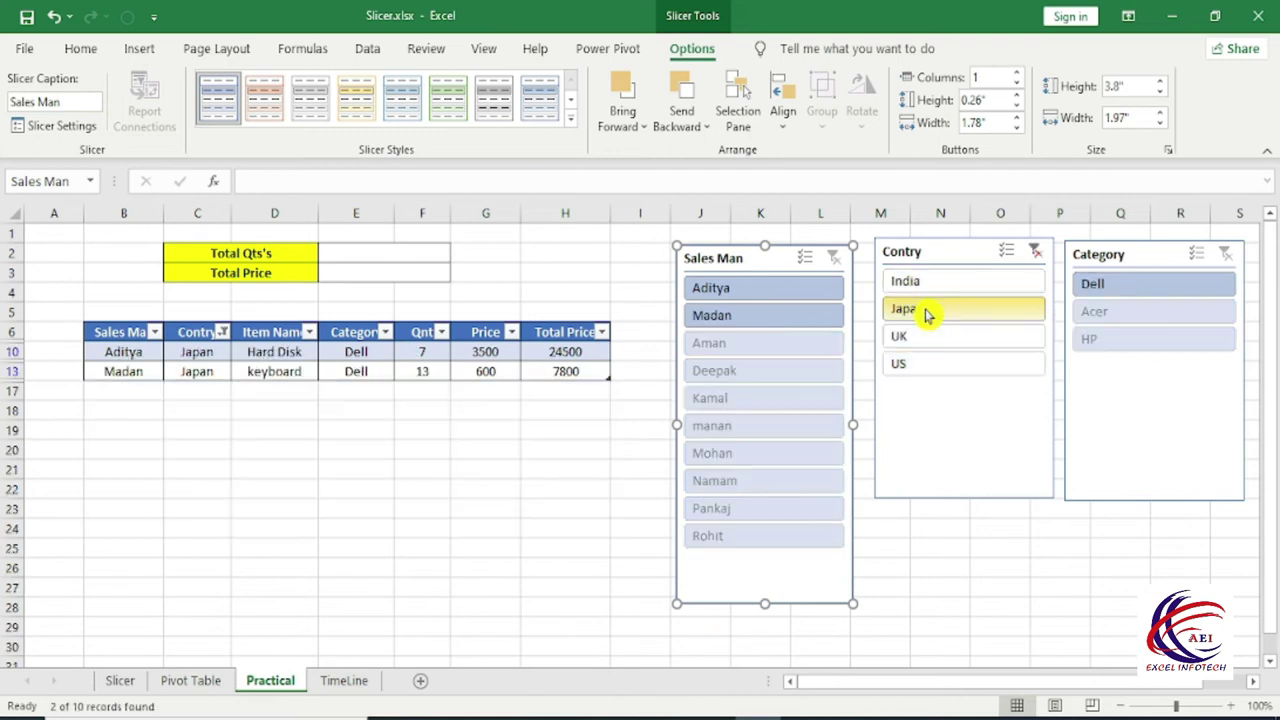
left_click(922, 338)
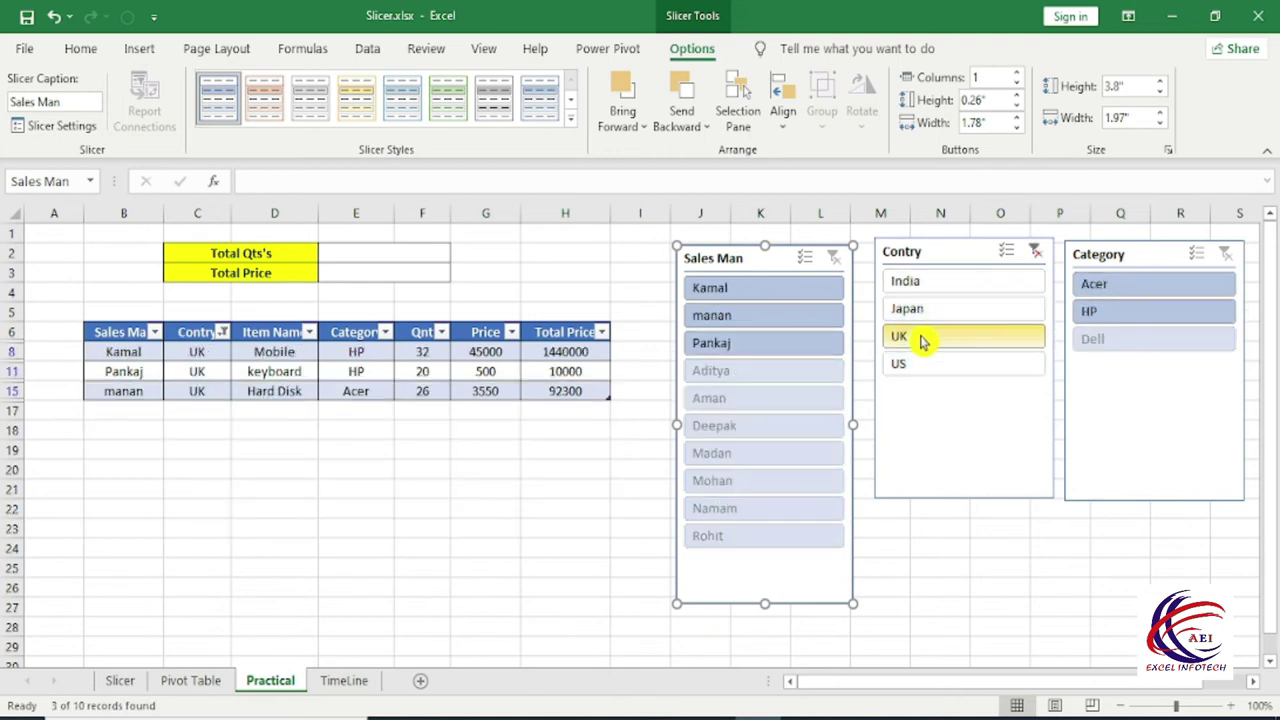
left_click(920, 283, "ctrl")
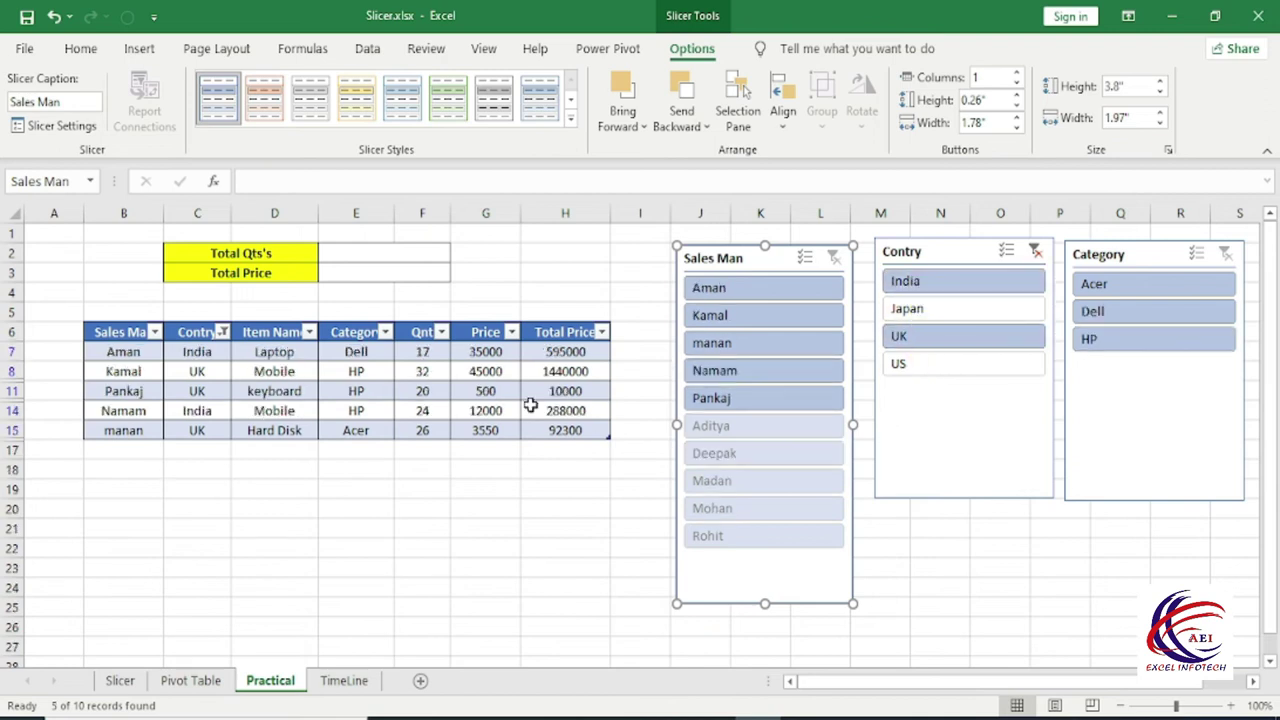
left_click(963, 284)
left_click(951, 337)
left_click(1035, 251)
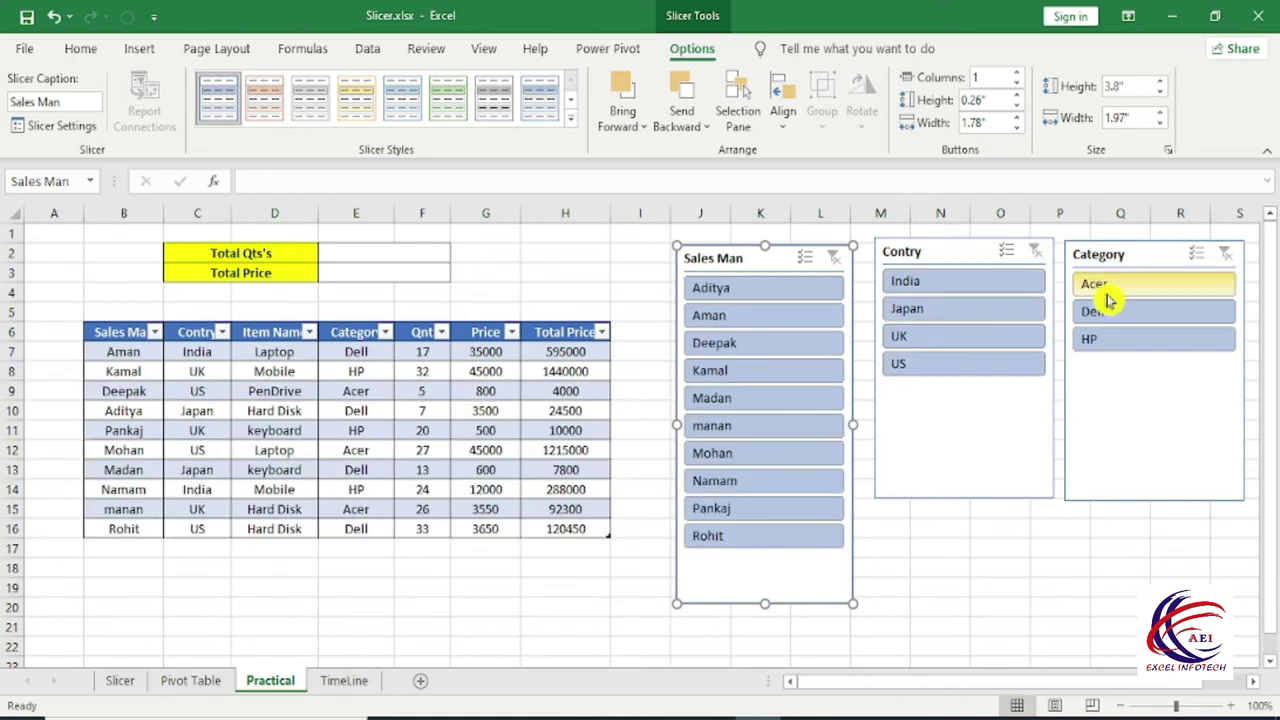
- Filter the table by Category to Dell, then to Acer
left_click(1113, 320)
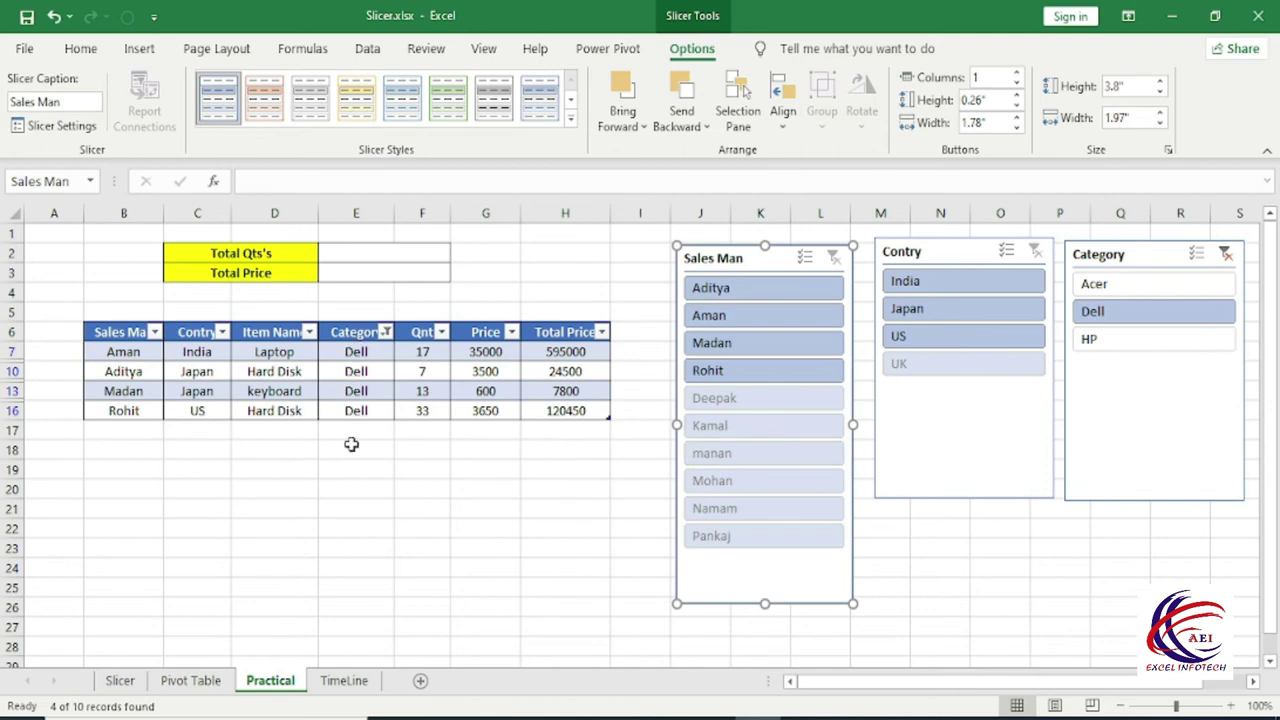
left_click(1100, 284)
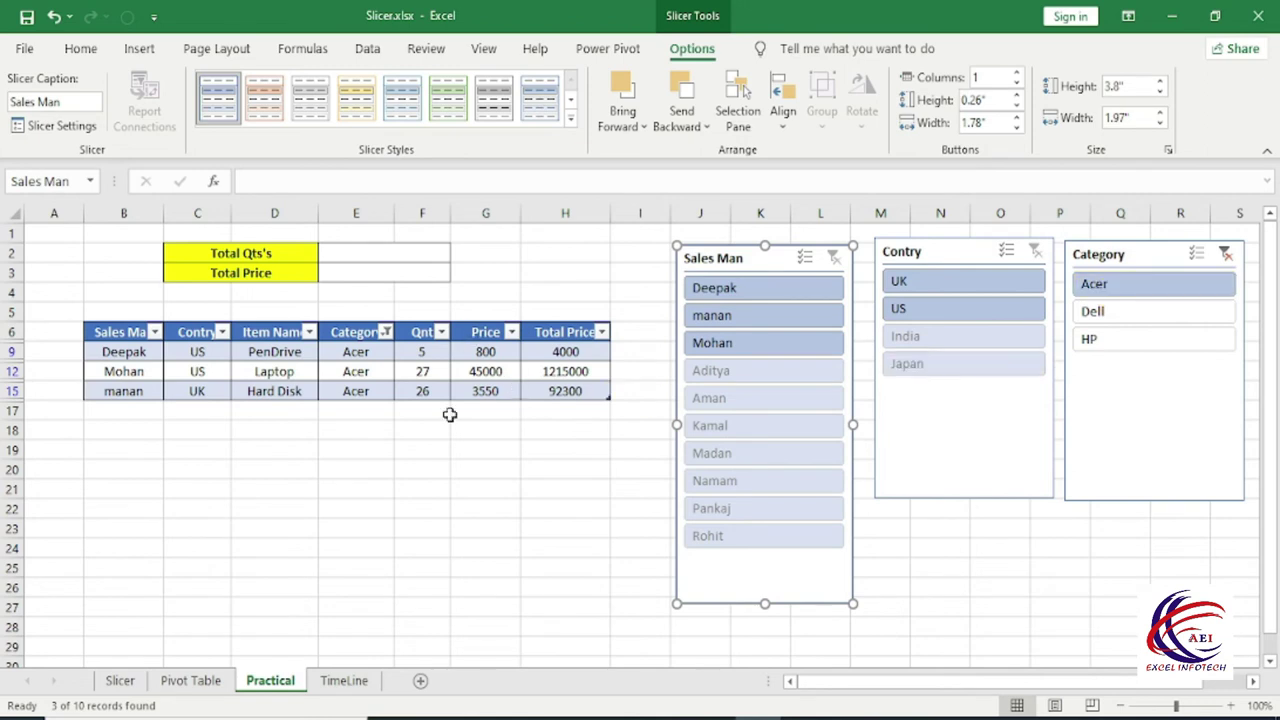
left_click(466, 522)
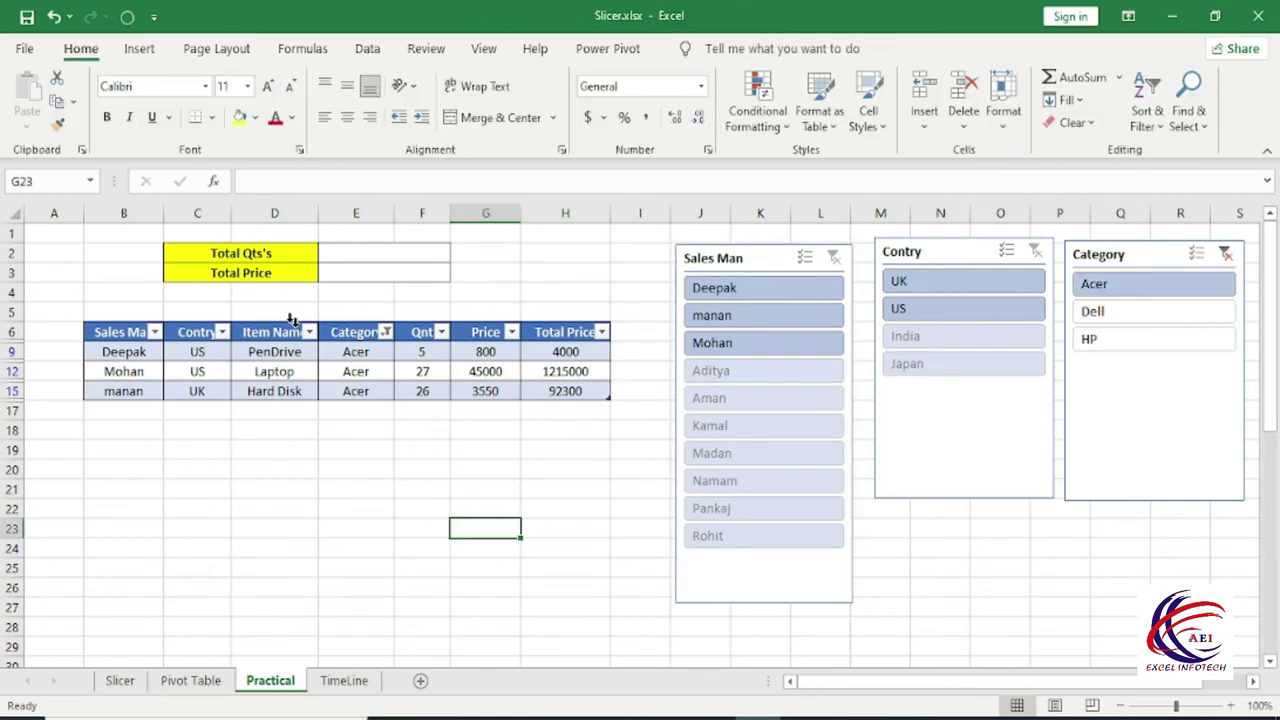
- Enter =SUBTOTAL(9,Table2[Qnt]) in E2 so Total Qts's shows 204
left_click(372, 249)
left_click(372, 265)
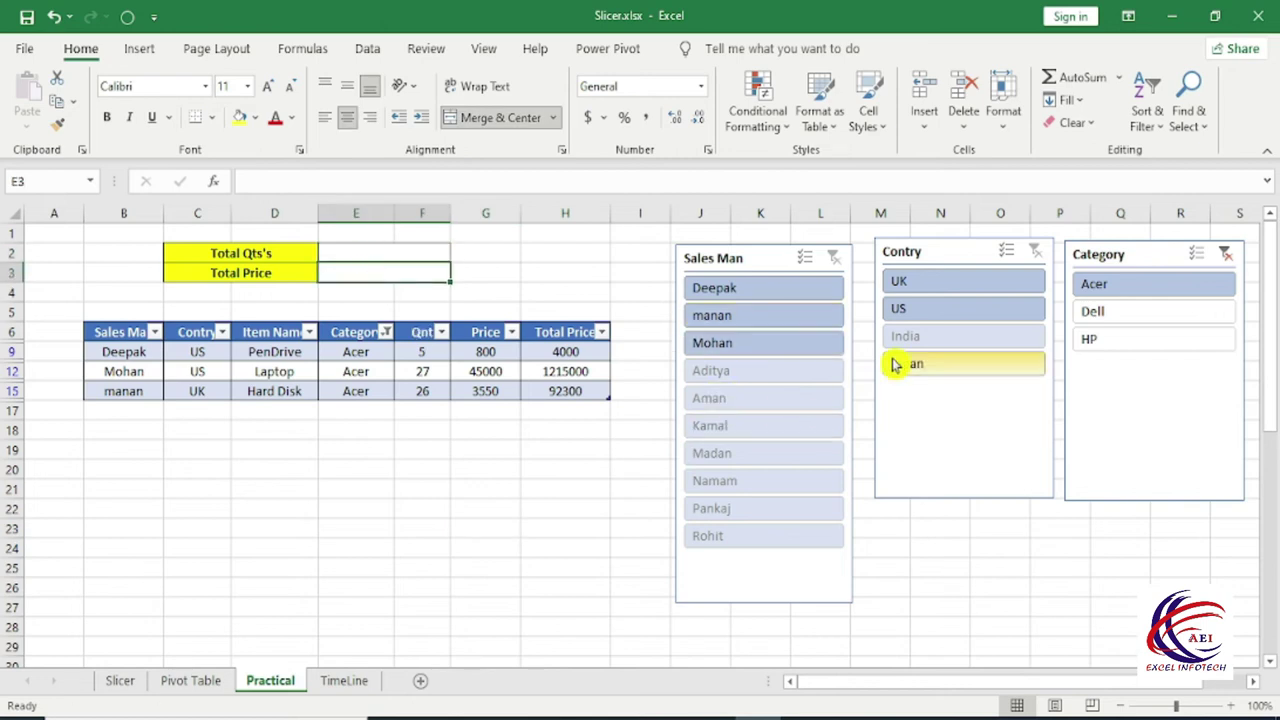
left_click(342, 254)
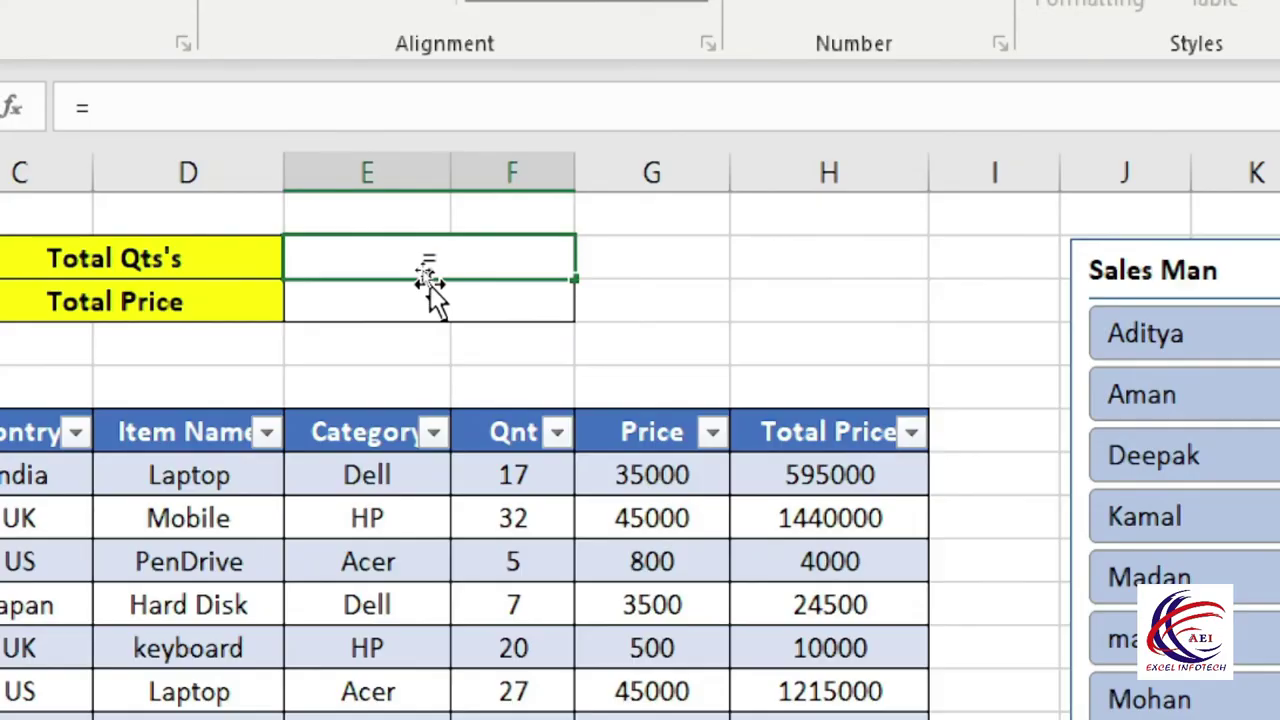
type("sub")
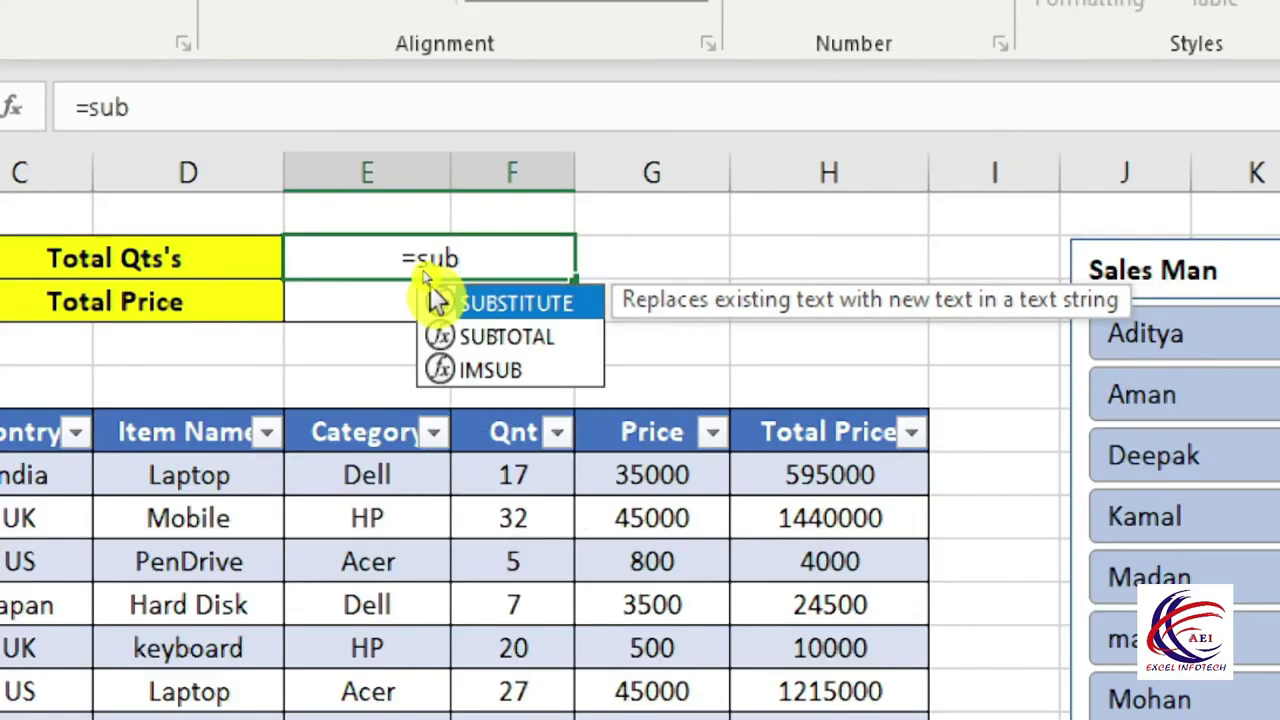
key("Down")
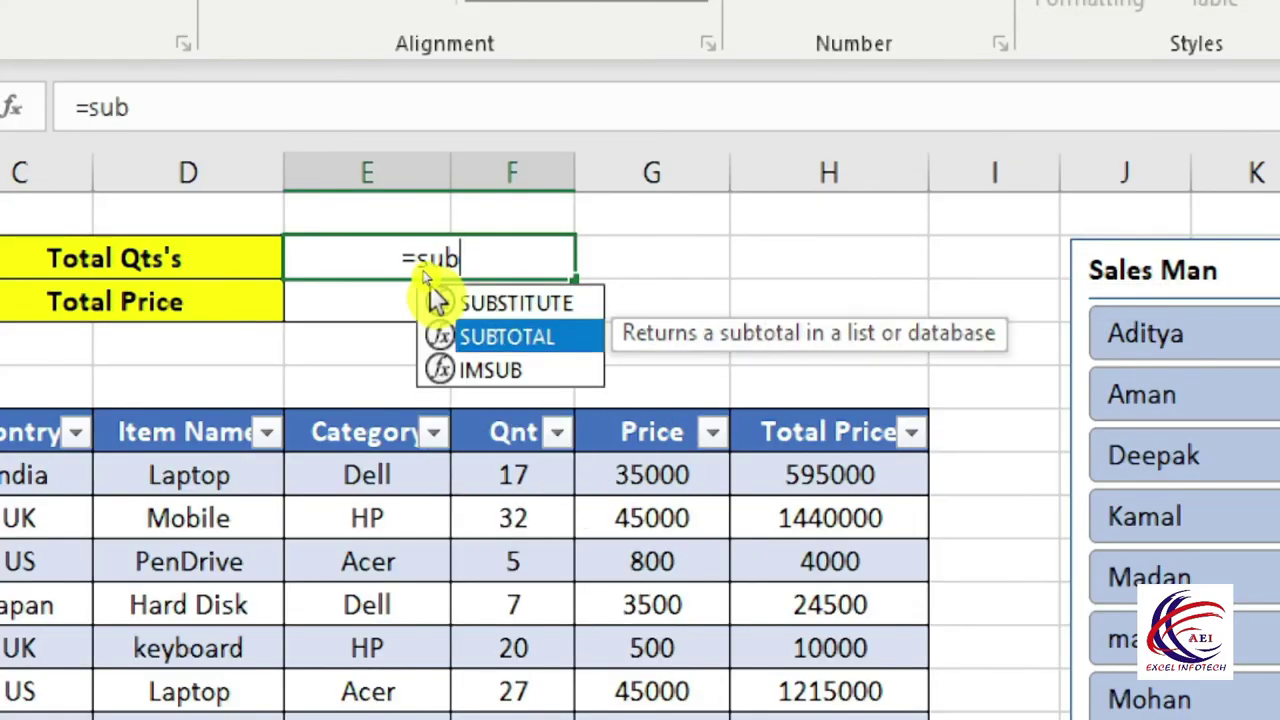
key("Tab")
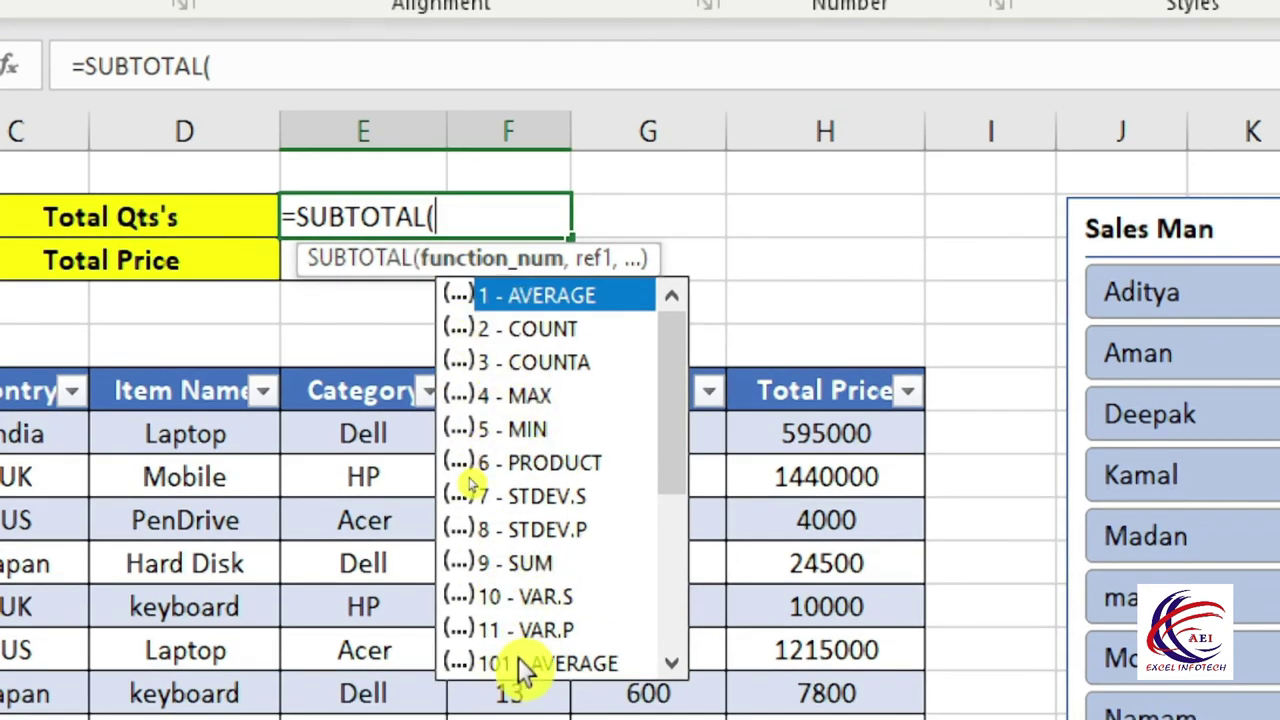
left_click(547, 562)
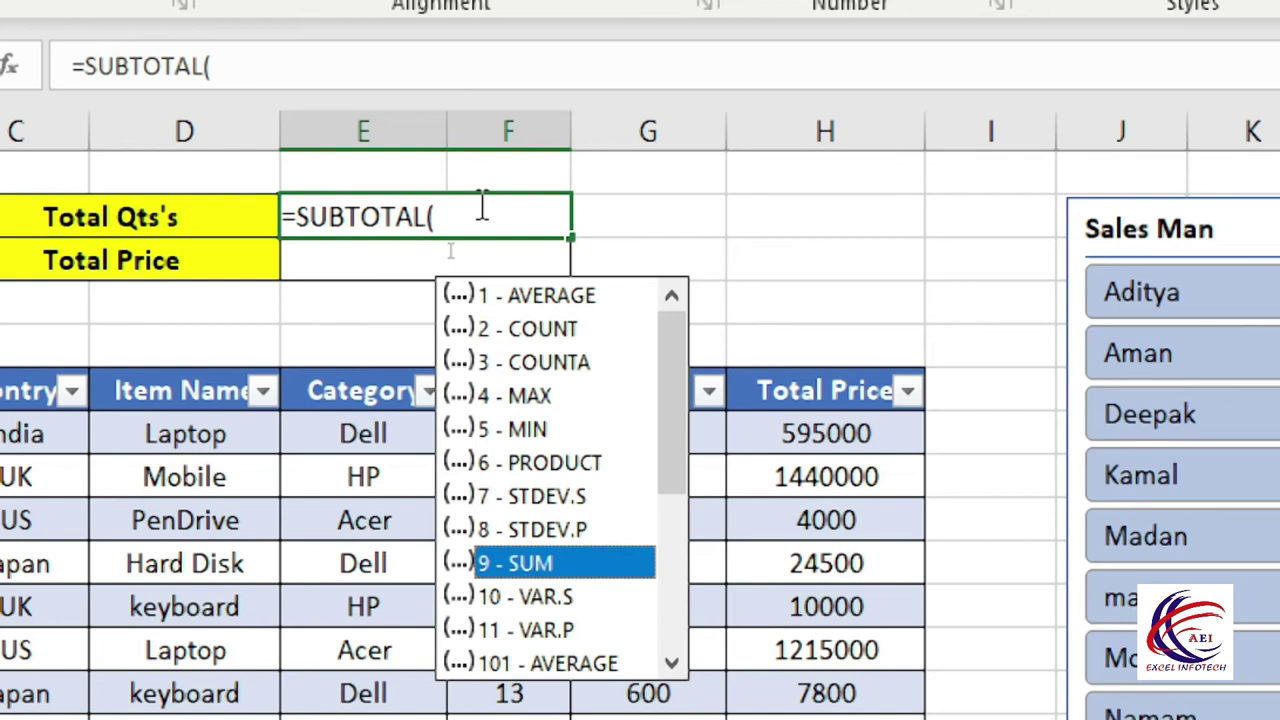
type("9")
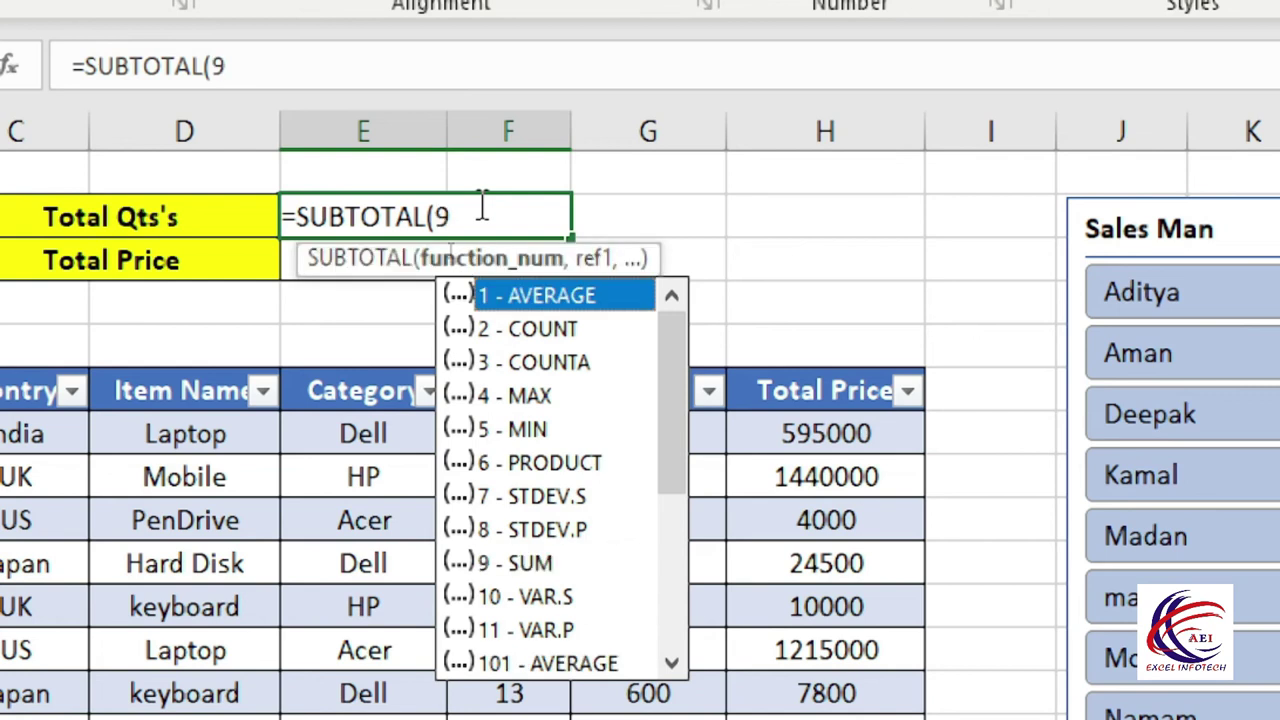
type(",")
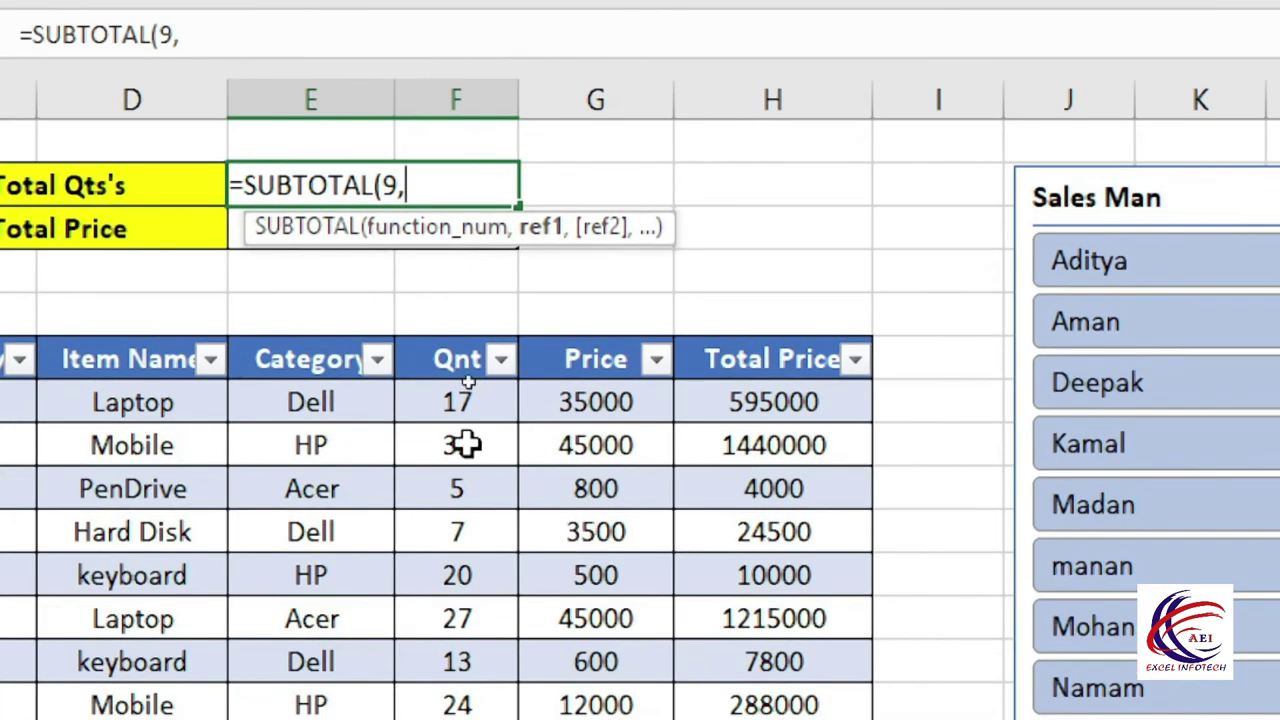
mouse_move(440, 385)
left_mouse_down()
mouse_move(452, 715)
mouse_move(458, 665)
left_mouse_up()
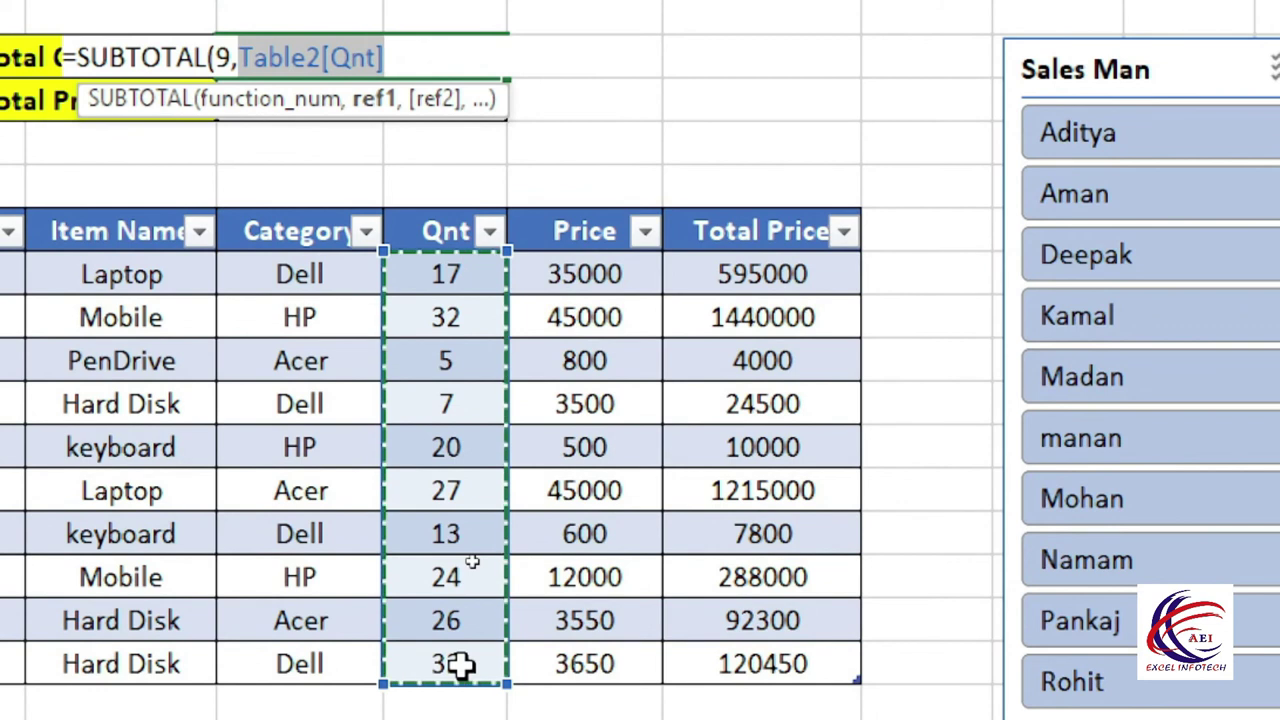
type(")")
key("Return")
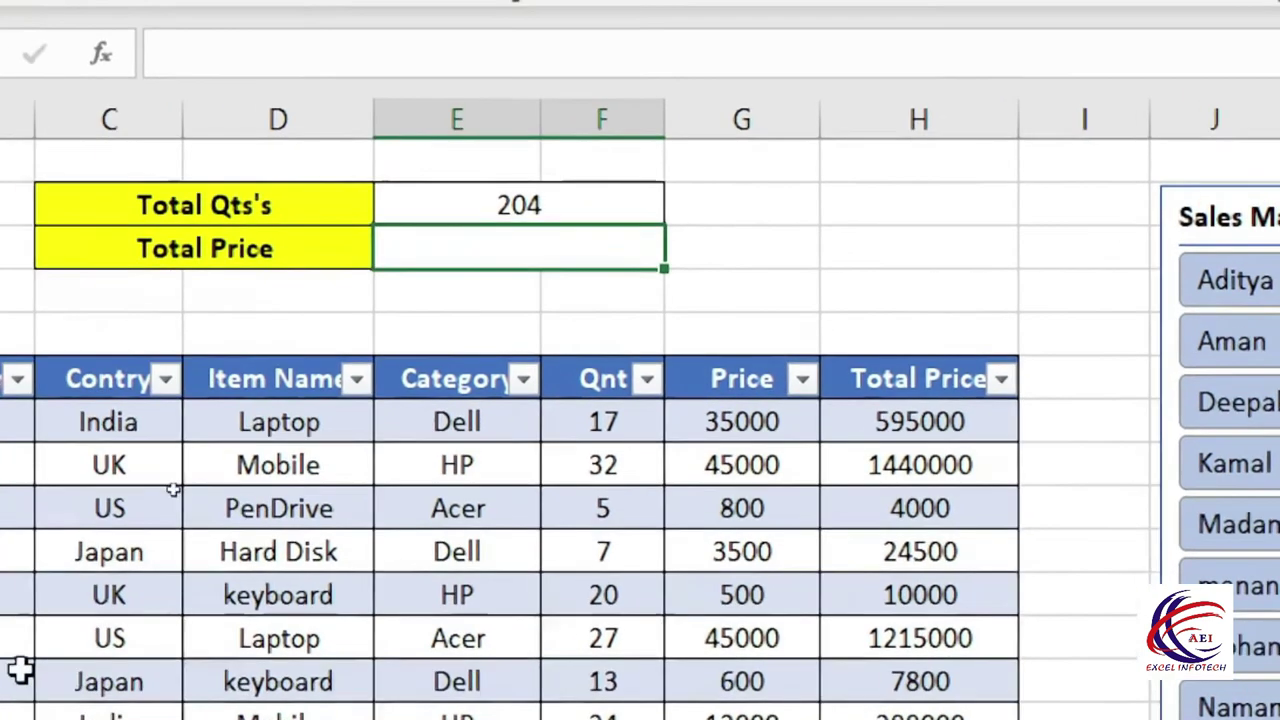
left_click(40, 609)
- Enter =SUBTOTAL(9,Table2[Total Price]) in the Total Price cell, giving 3797050
left_click(612, 306)
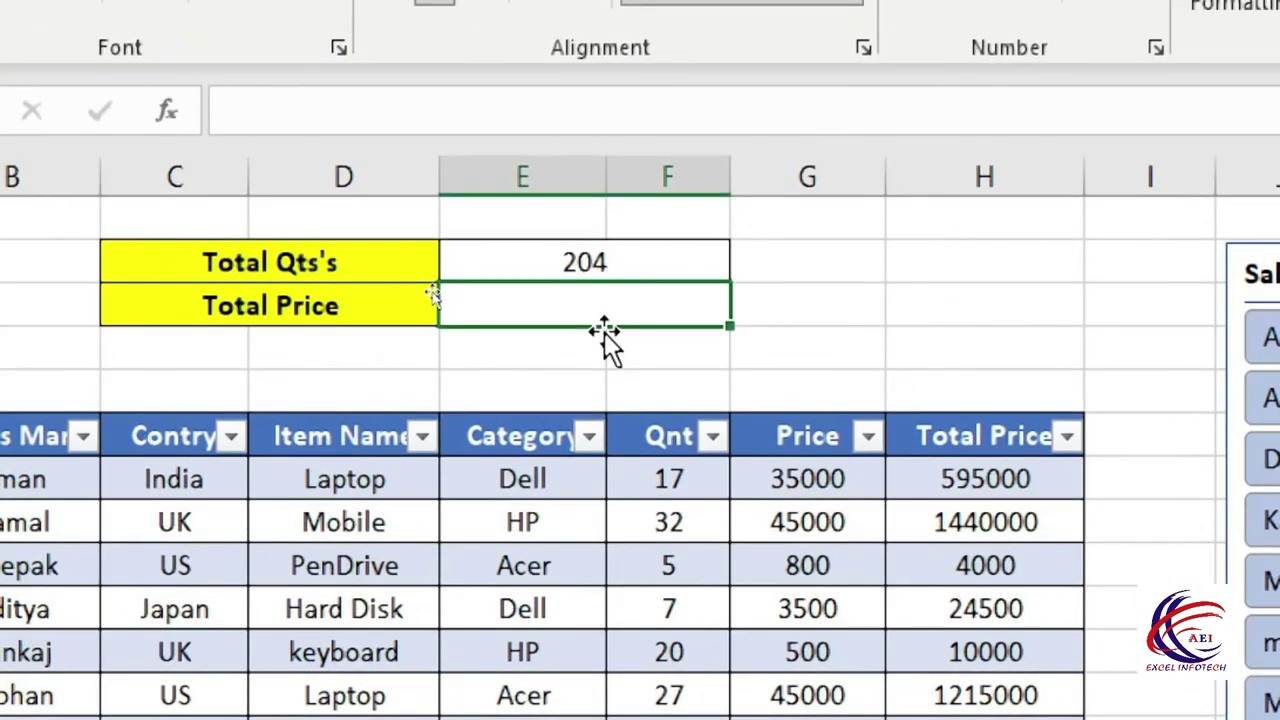
type("=")
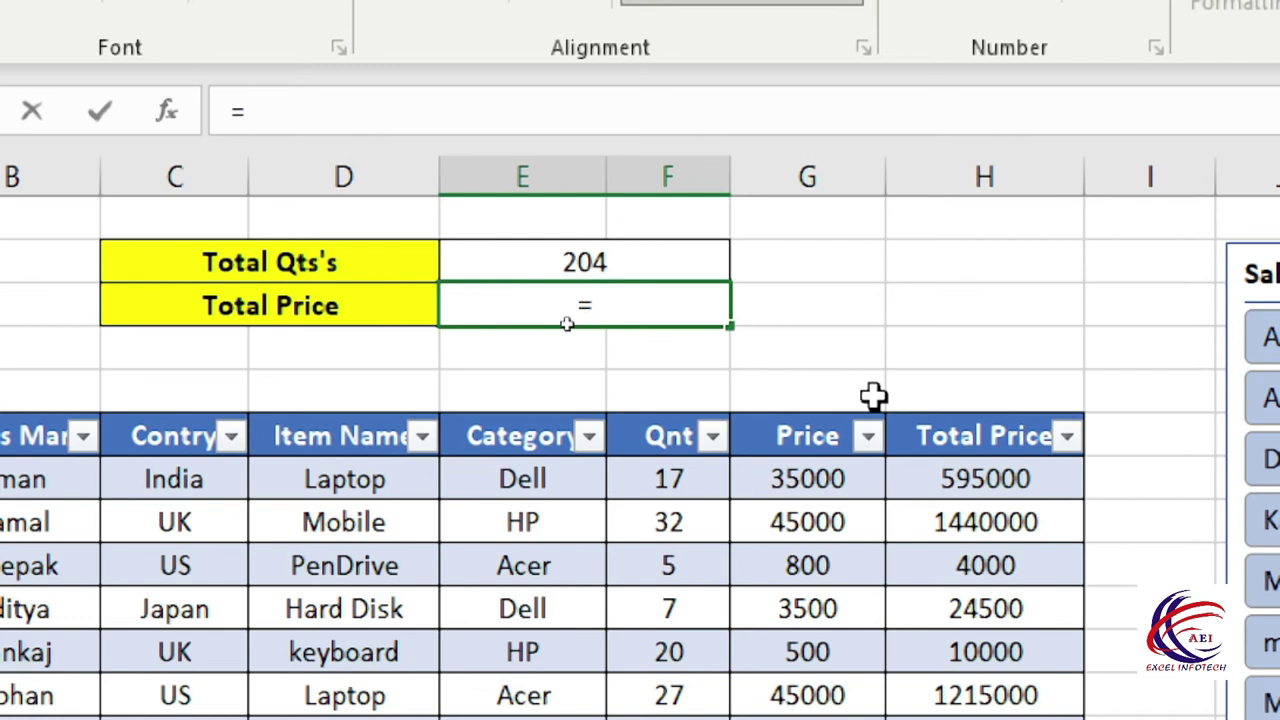
type("sub")
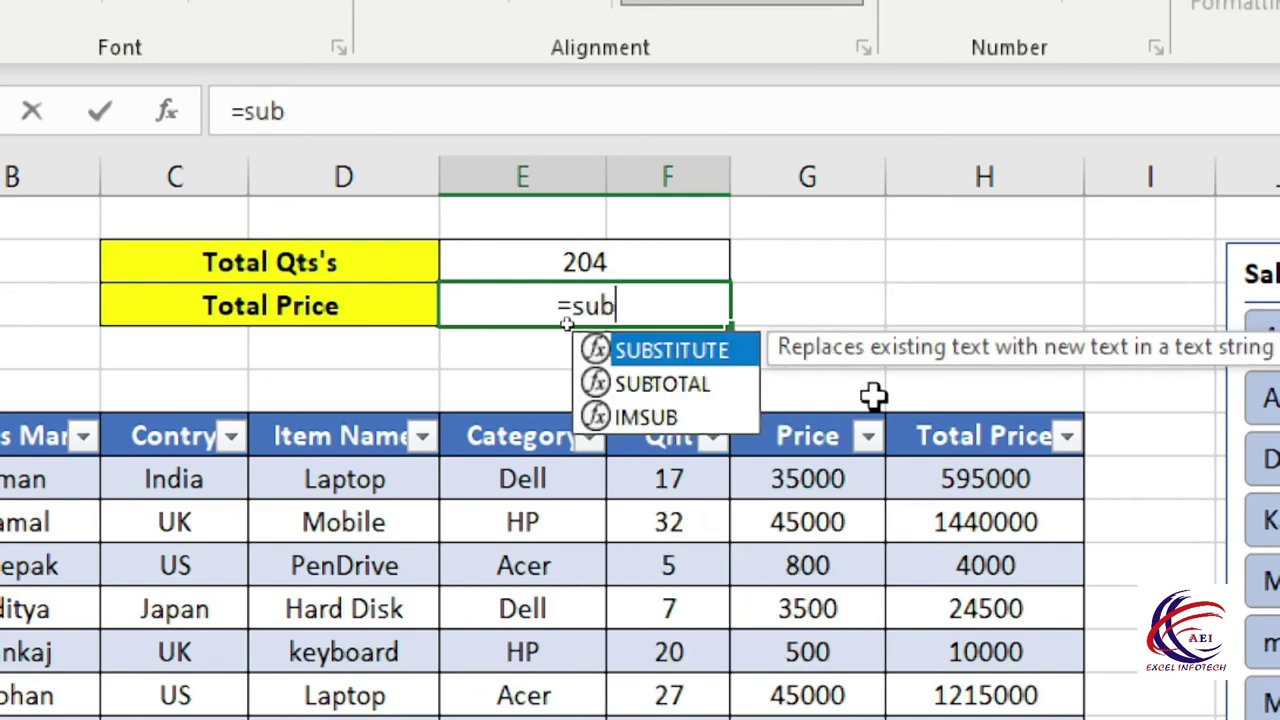
key("Down")
key("Tab")
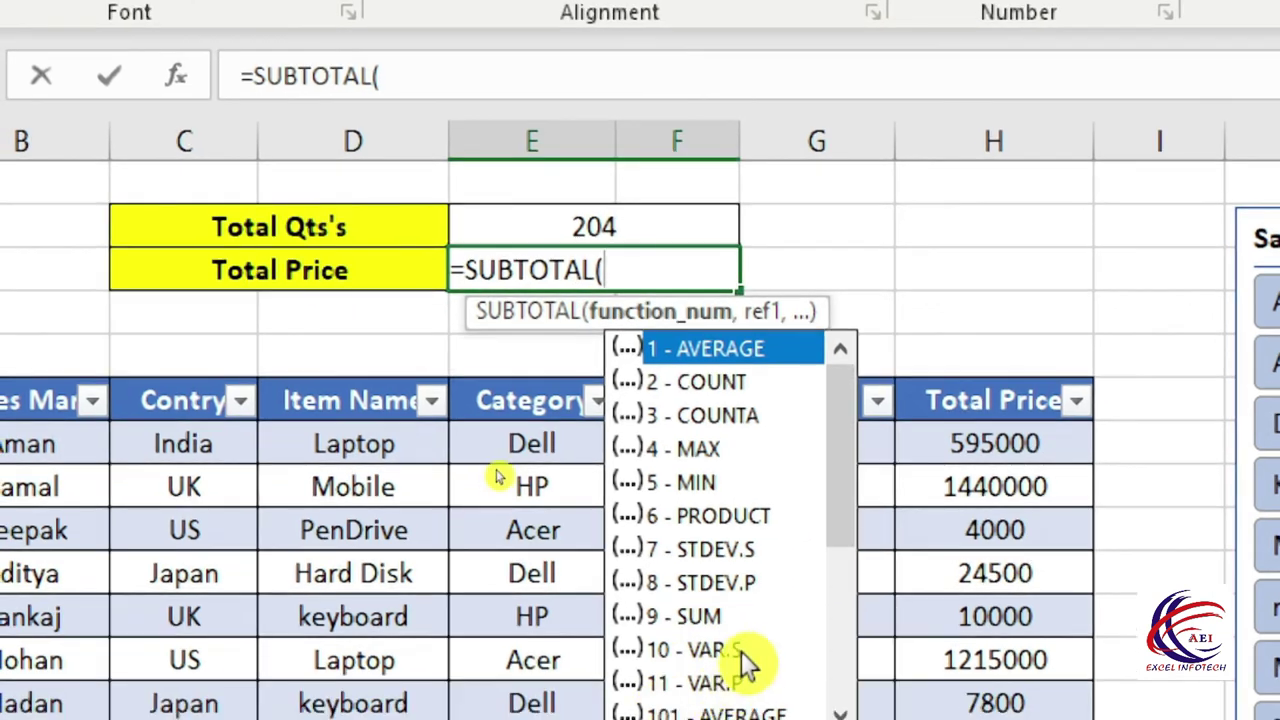
left_click(696, 618)
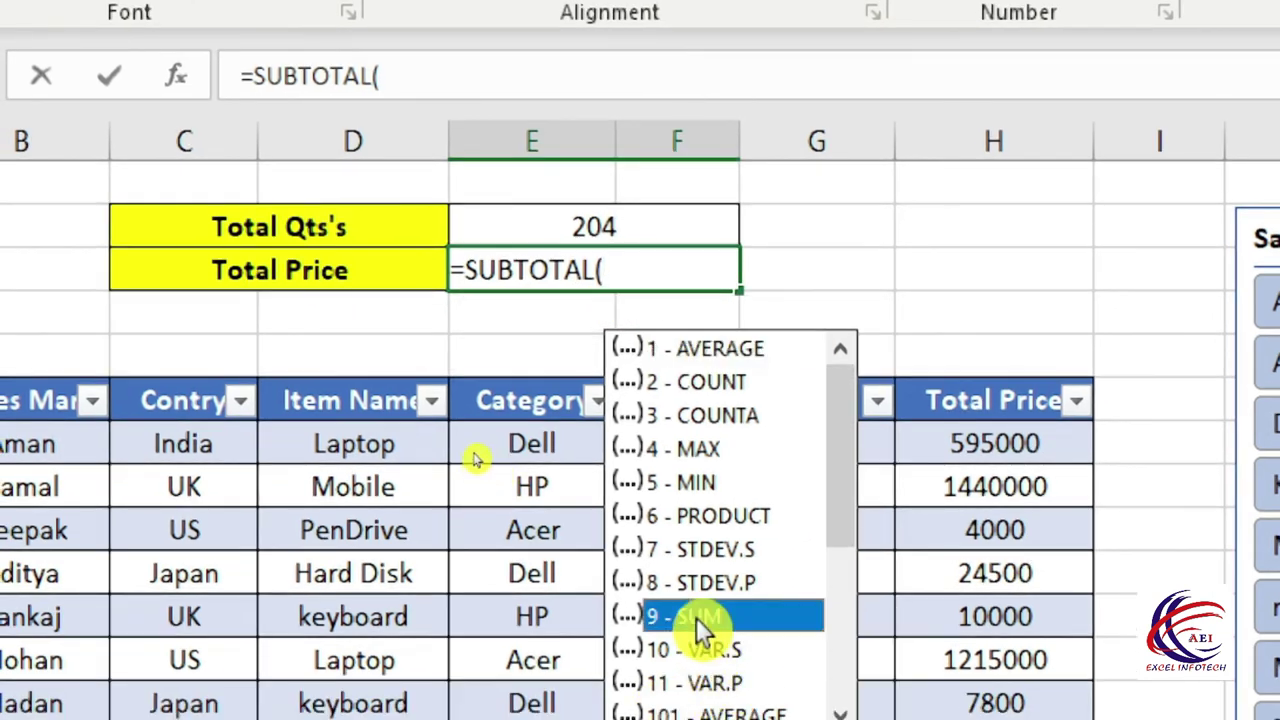
double_click(696, 617)
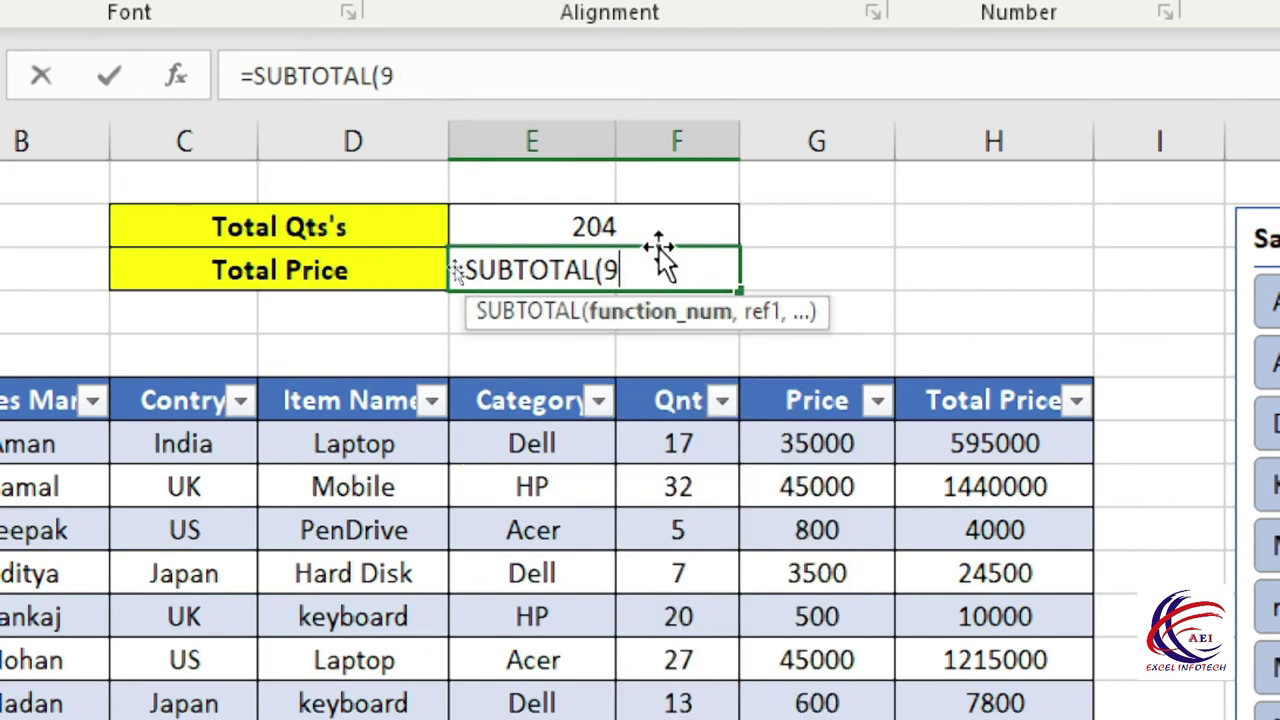
type(",")
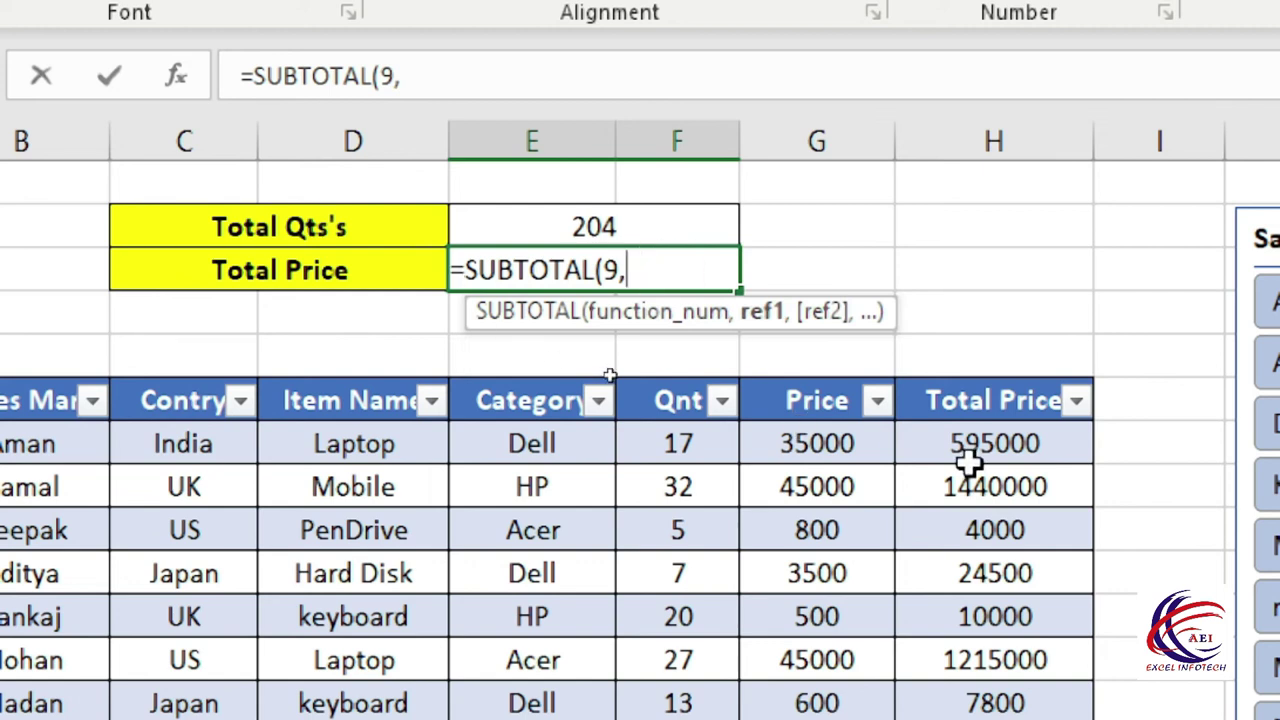
left_click(1020, 440)
key("shift+Down")
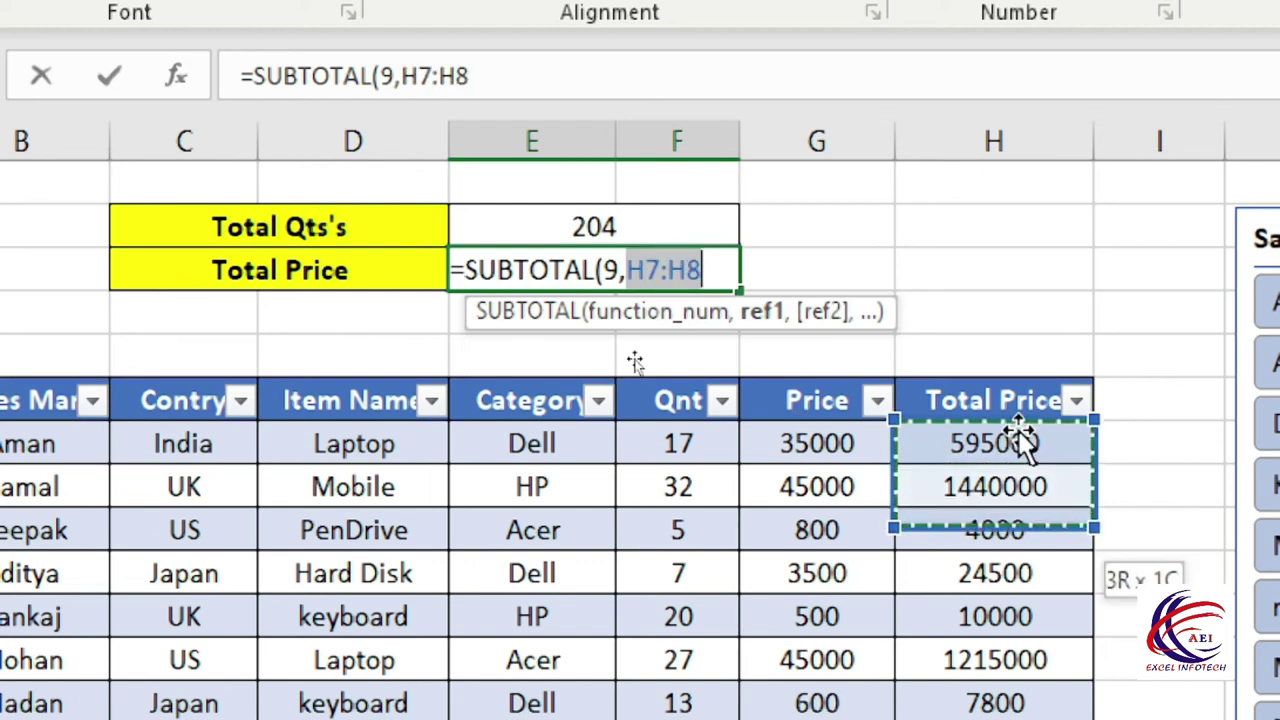
key("shift+Down")
key("shift+Down")
key("shift+Down")
key("shift+Down")
key("shift+Down")
key("shift+Down")
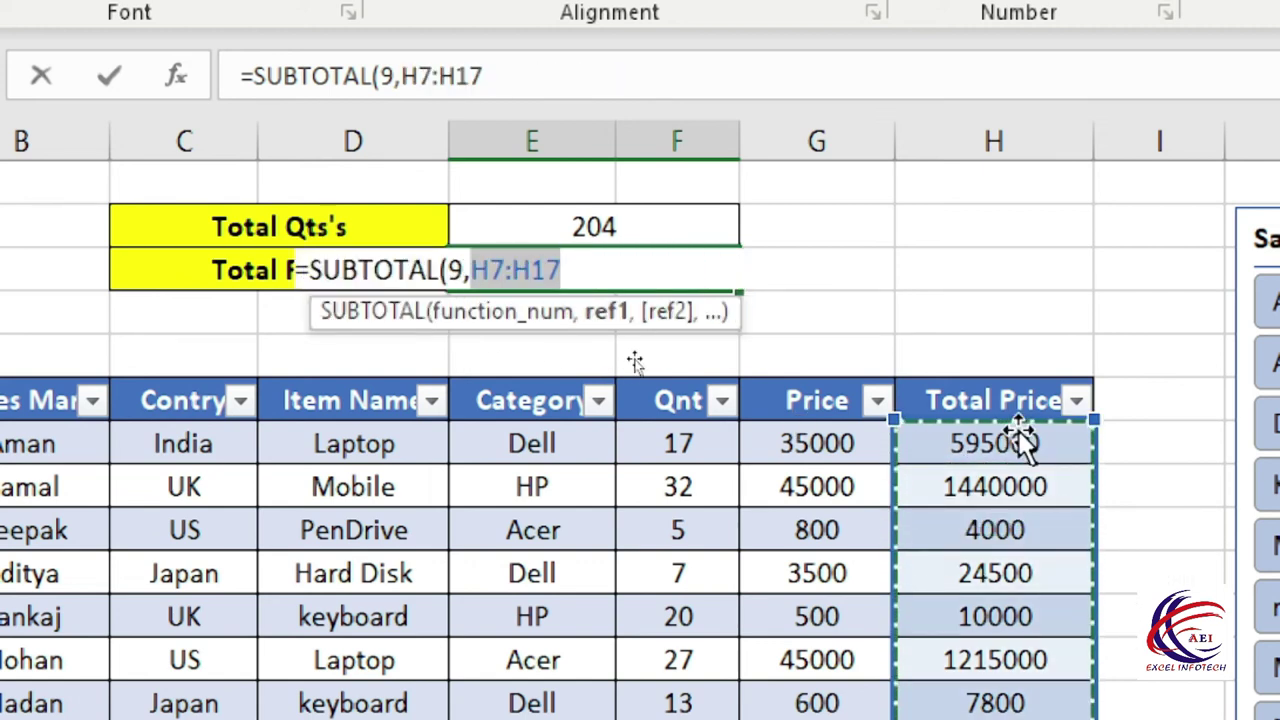
key("shift+Up")
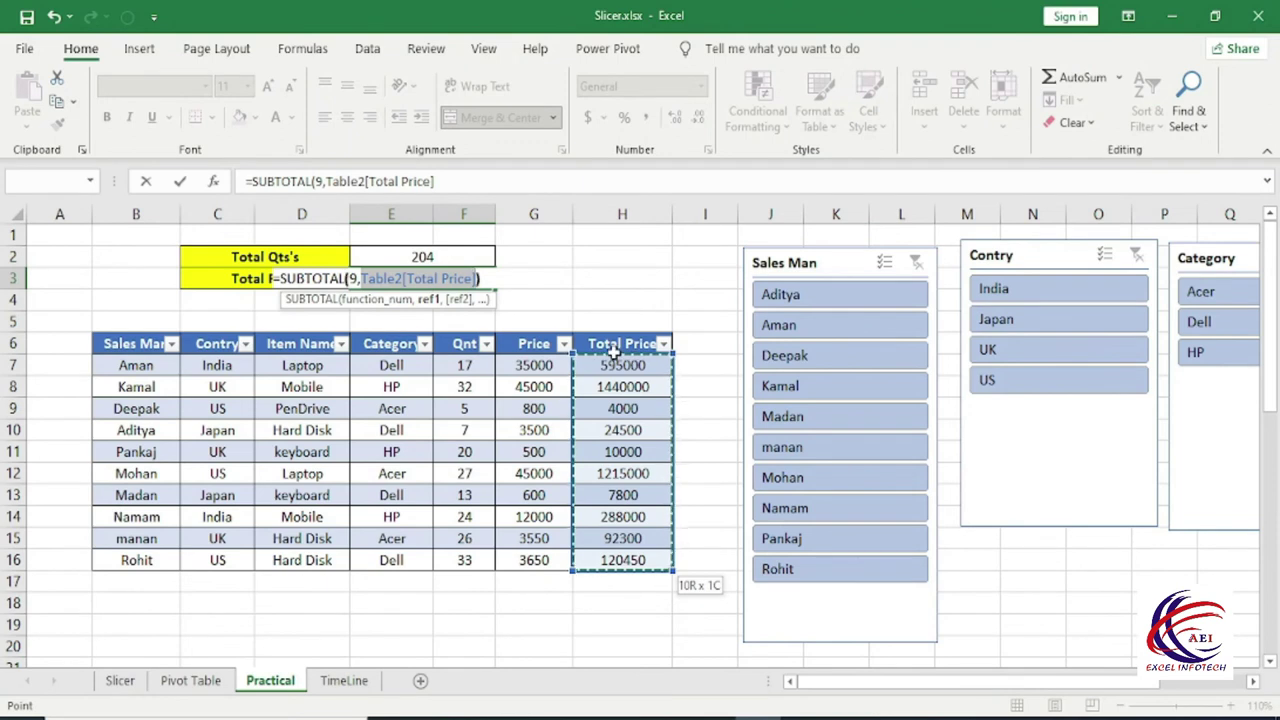
type(")")
key("Return")
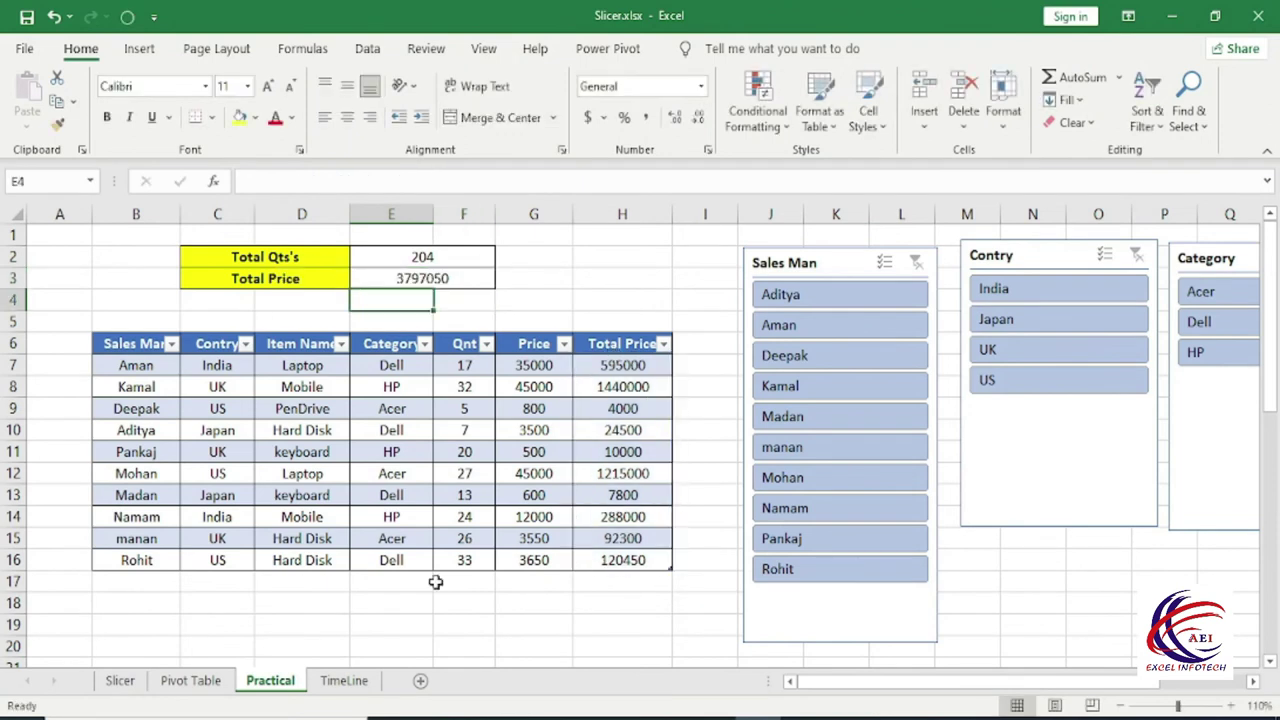
- Filter the Contry slicer to India to check both totals shrink, then clear it and go to TimeLine
left_click(1036, 291)
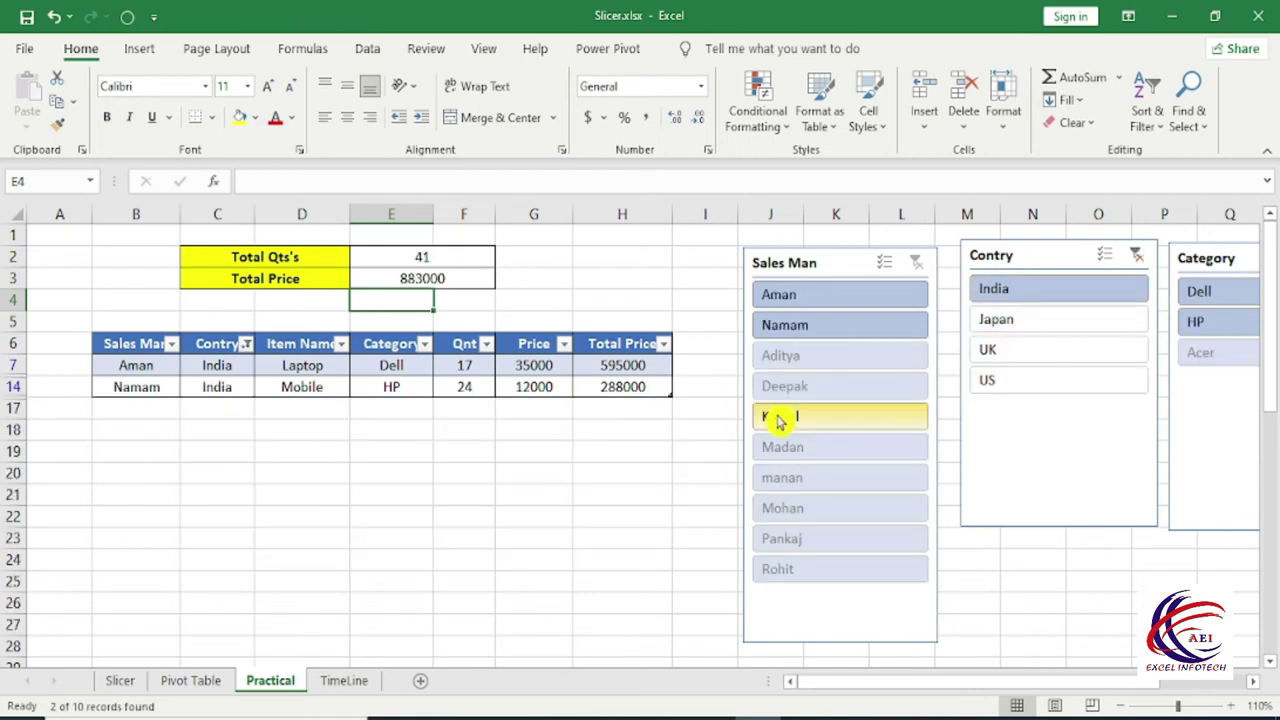
left_click_drag(465, 365, 477, 390)
left_click(449, 260)
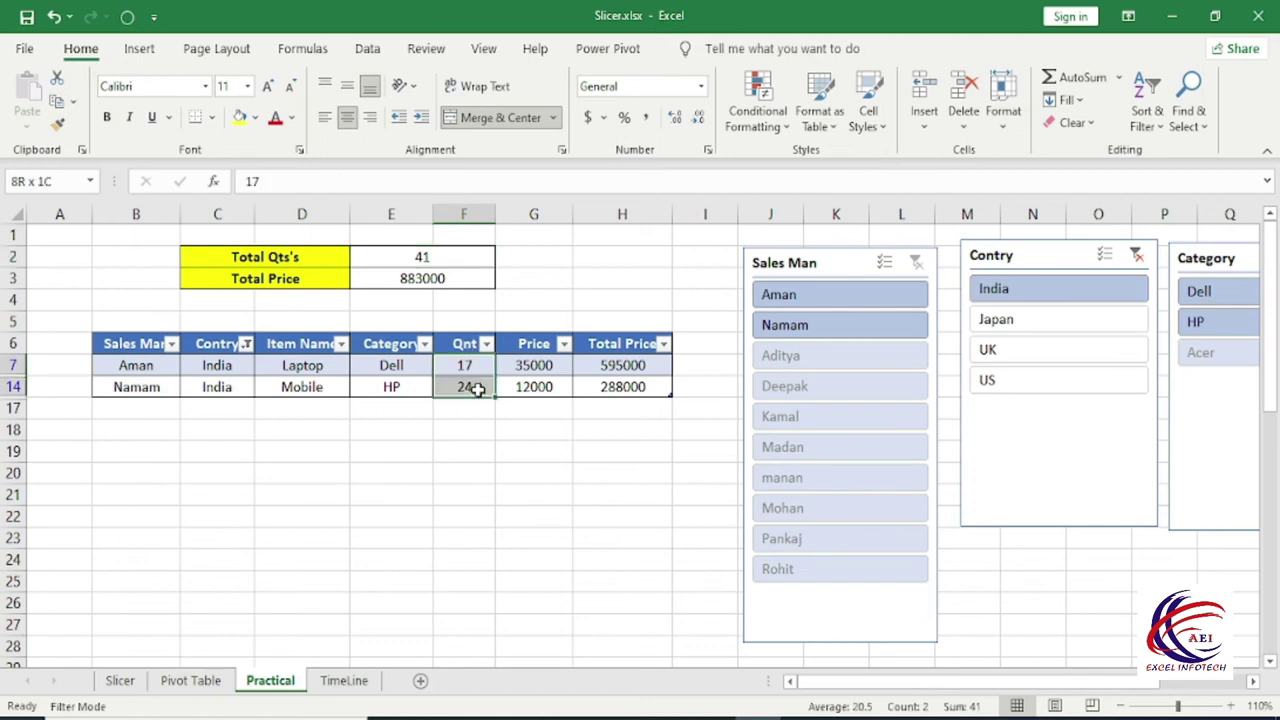
left_click(462, 259)
left_click(620, 386)
left_click_drag(620, 366, 620, 388)
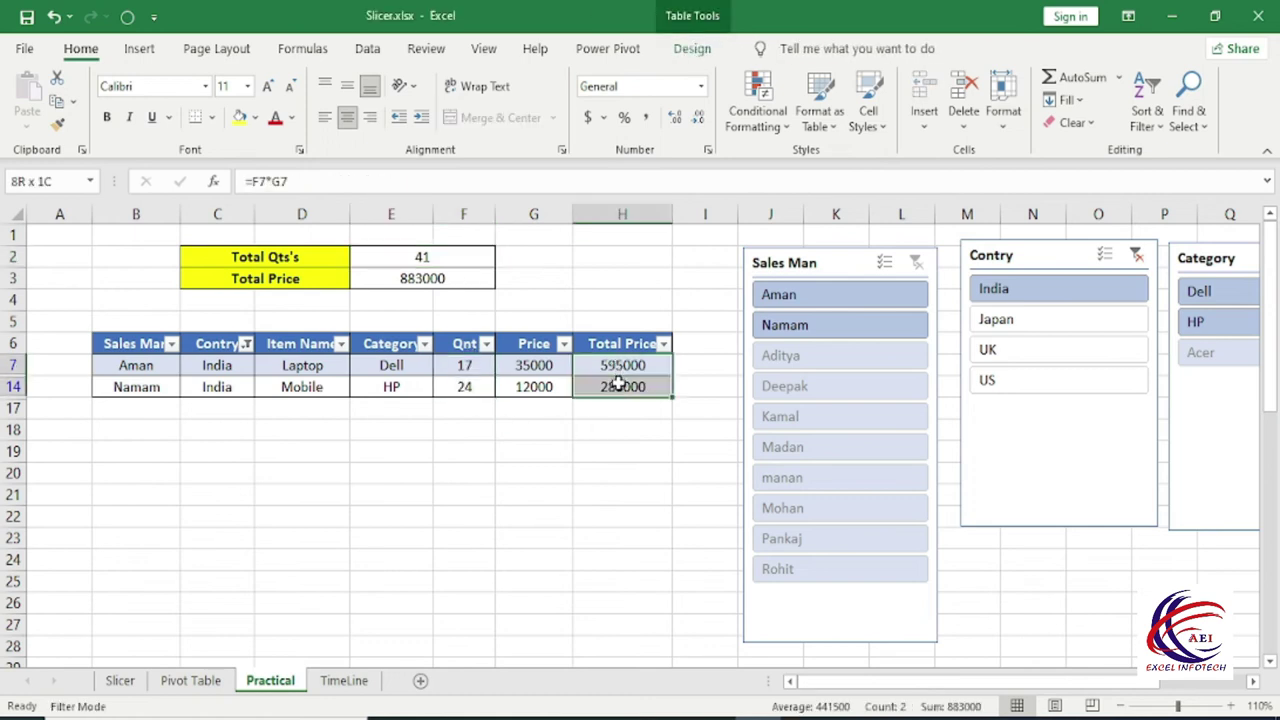
left_click(443, 278)
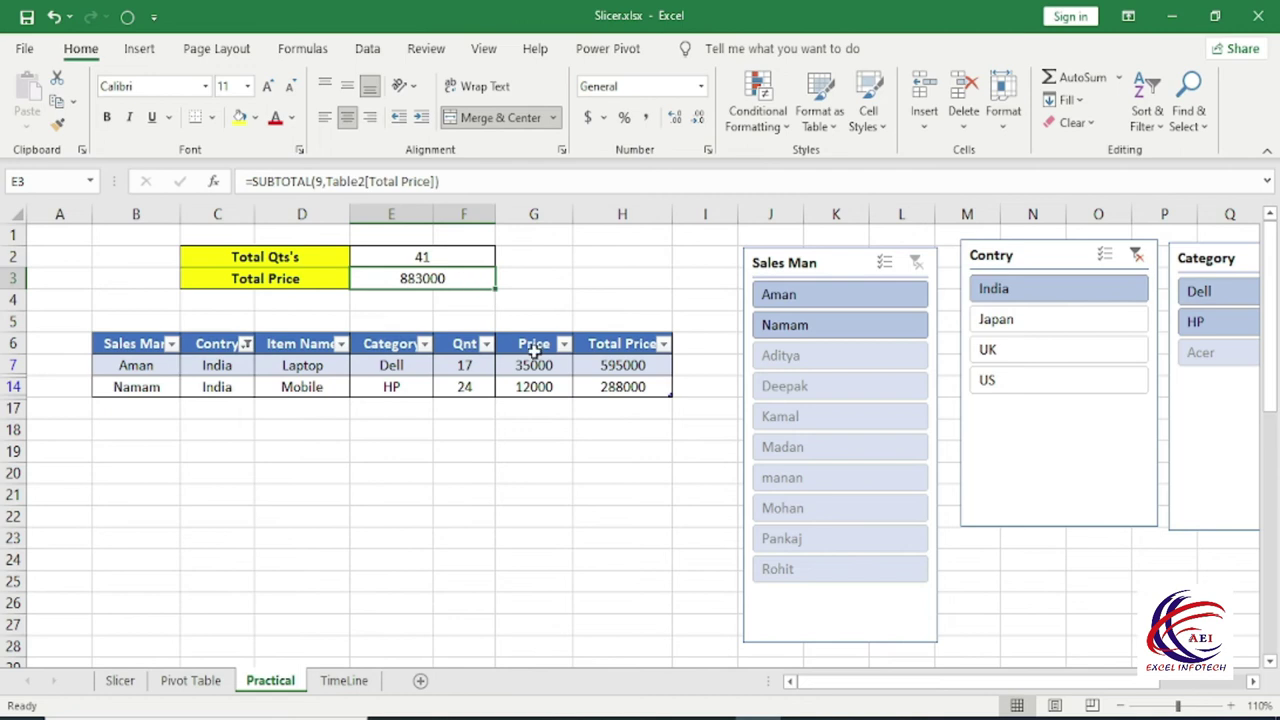
left_click(1136, 256)
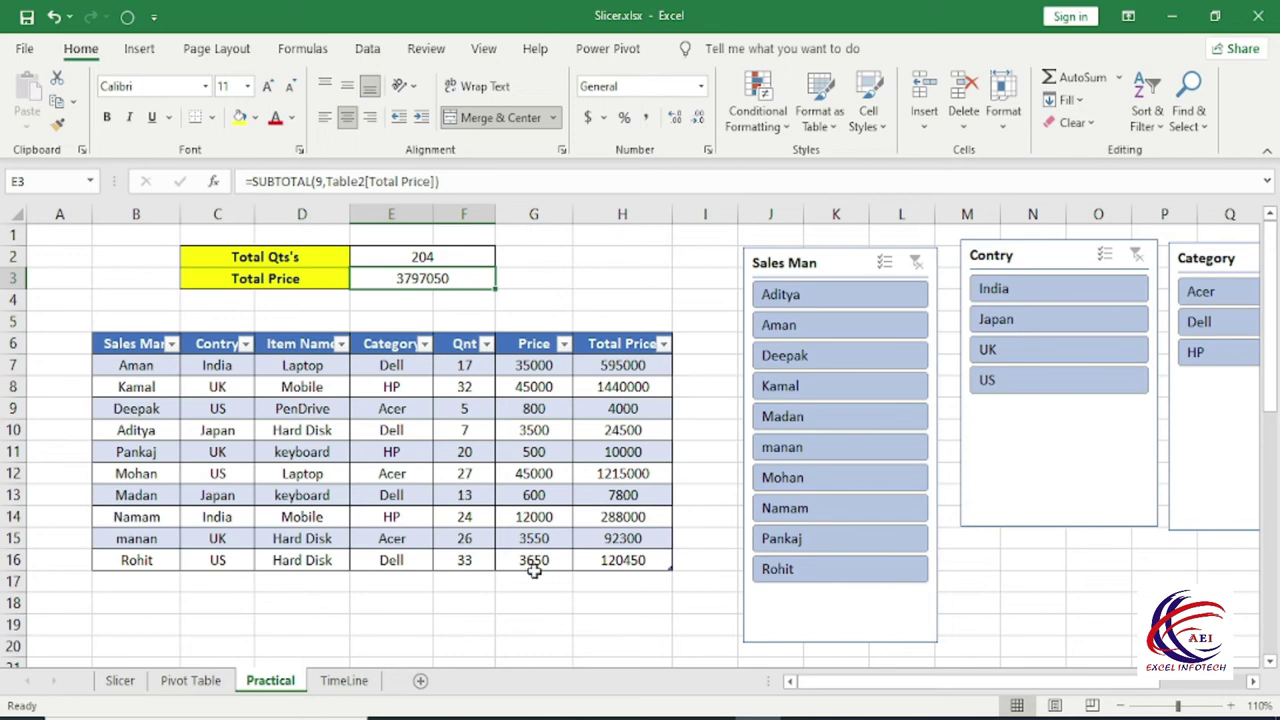
left_click(344, 680)
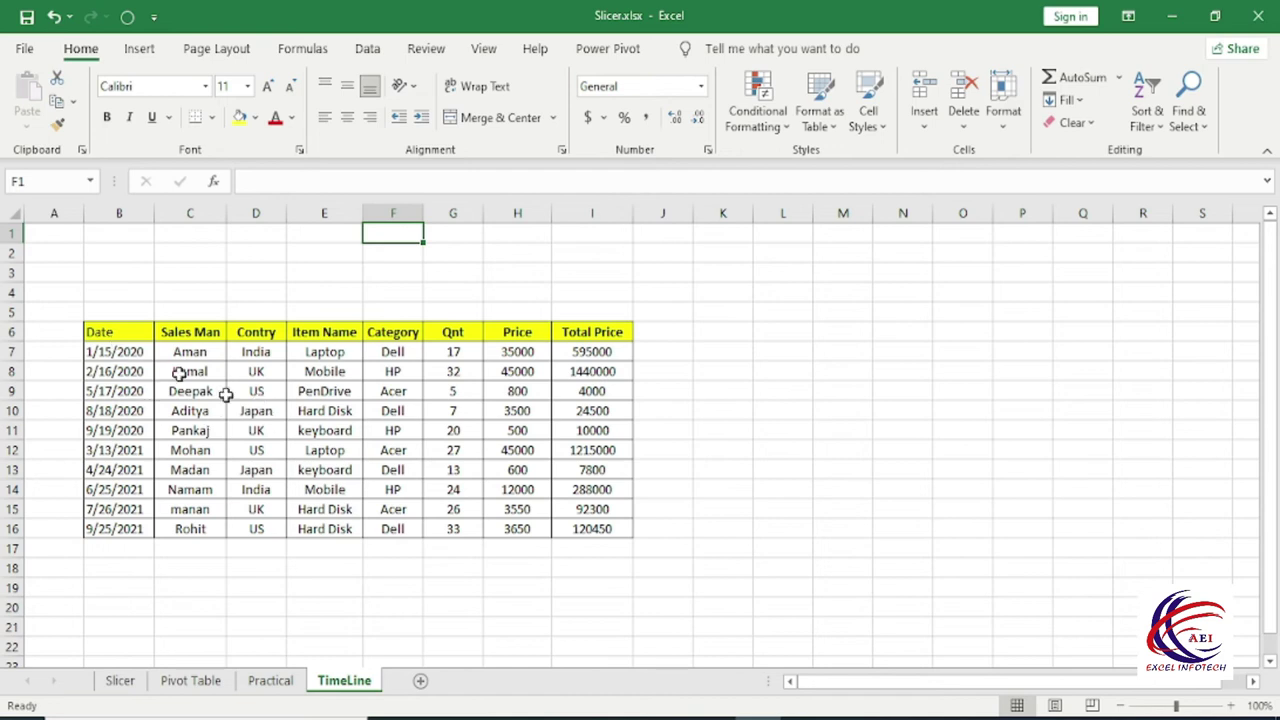
- Zoom the TimeLine sheet in and select the whole data table B6:I16, headers included
left_click(1230, 706)
left_click(1230, 706)
left_click(1230, 706)
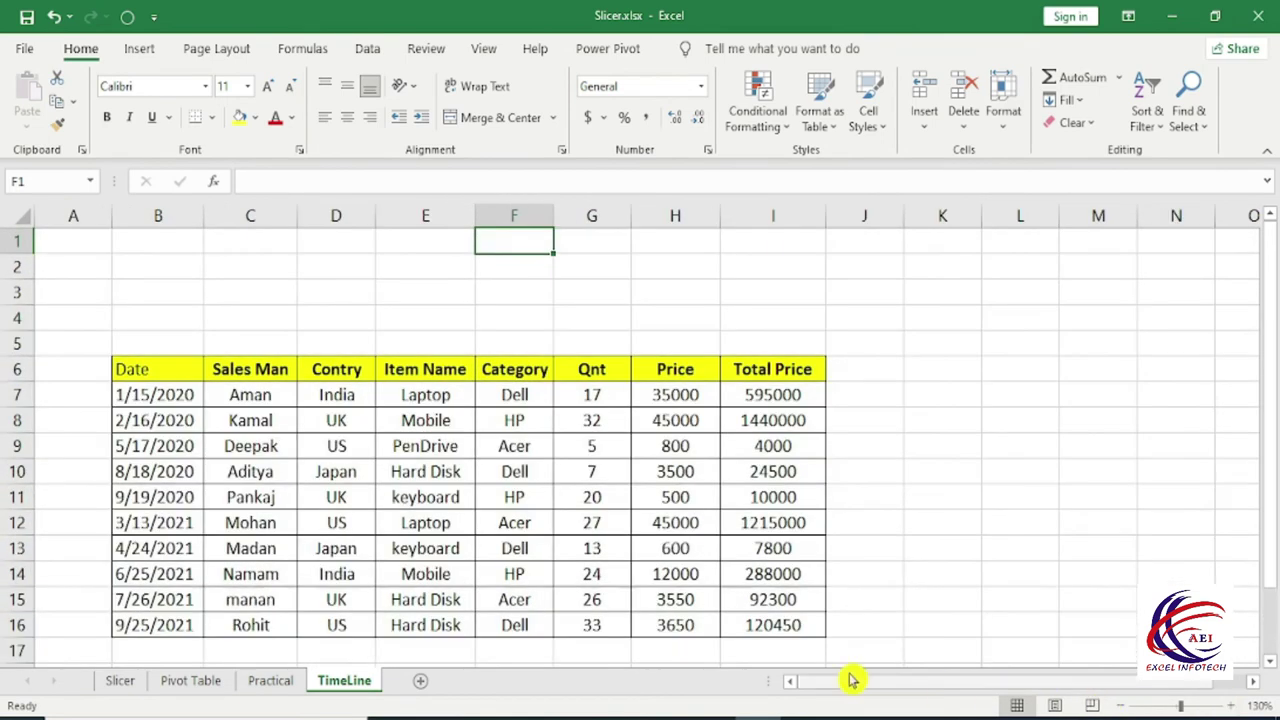
left_click_drag(179, 378, 163, 622)
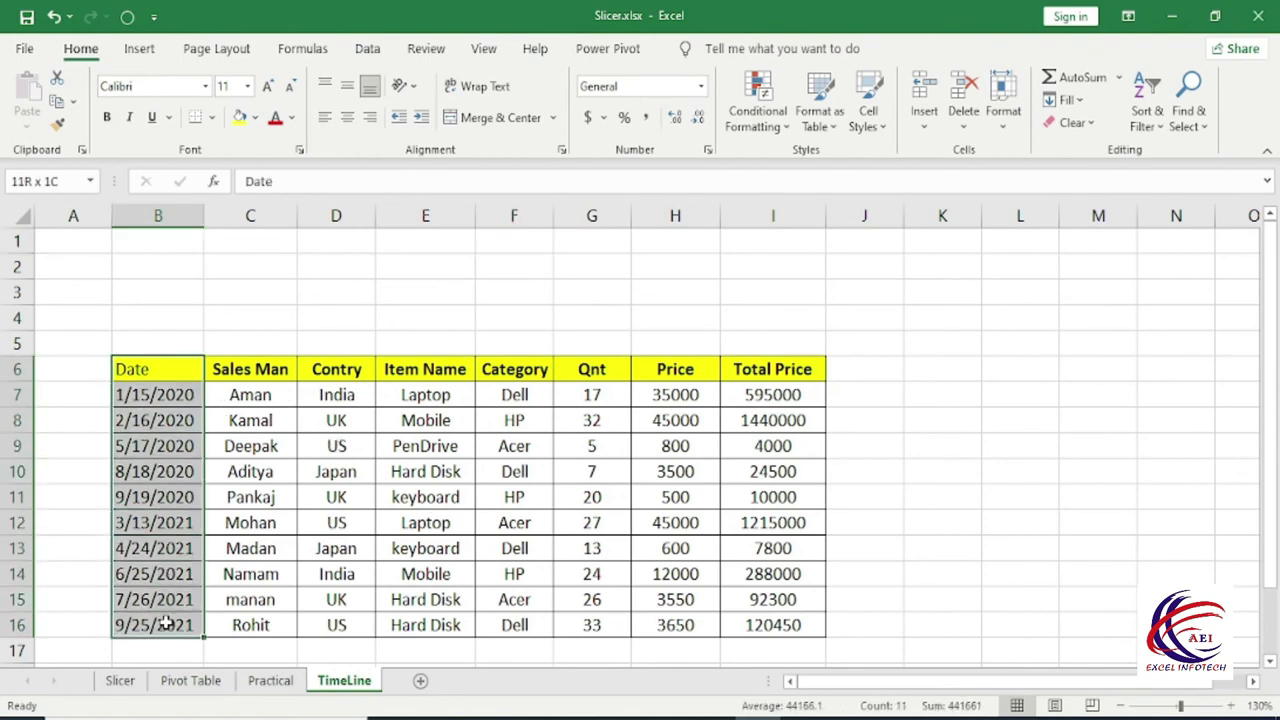
left_click(157, 392)
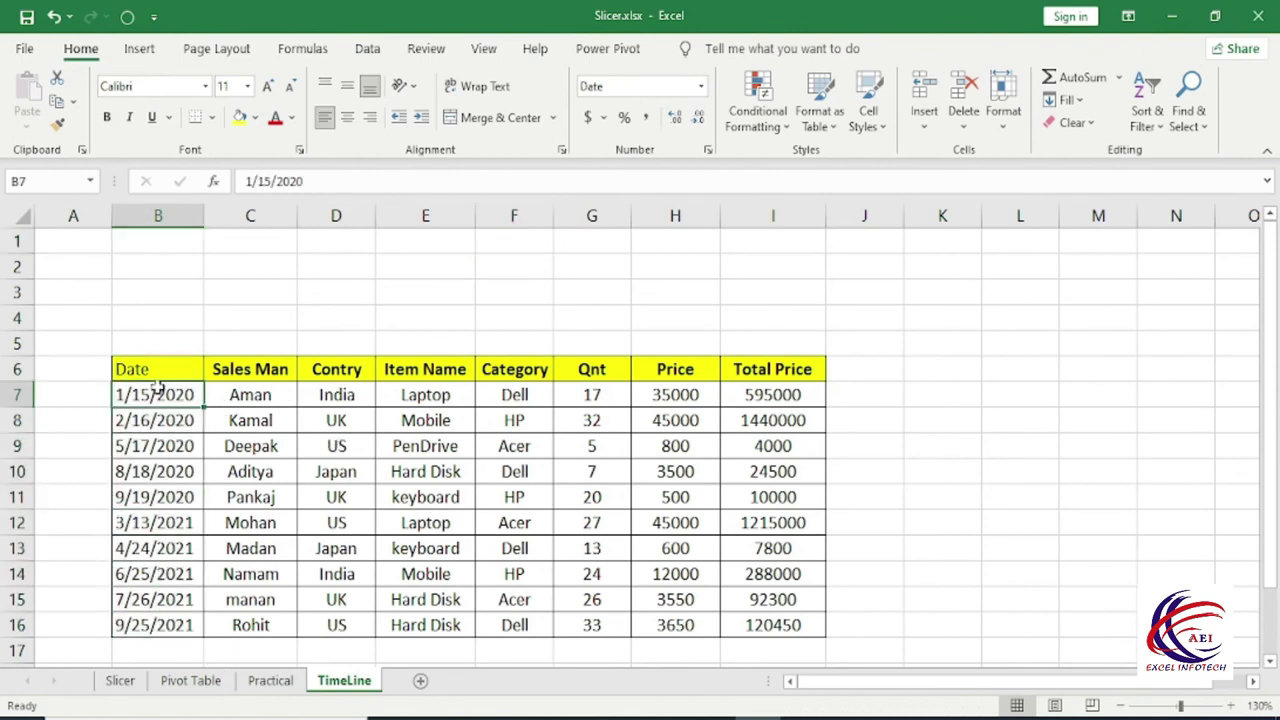
left_click(148, 364)
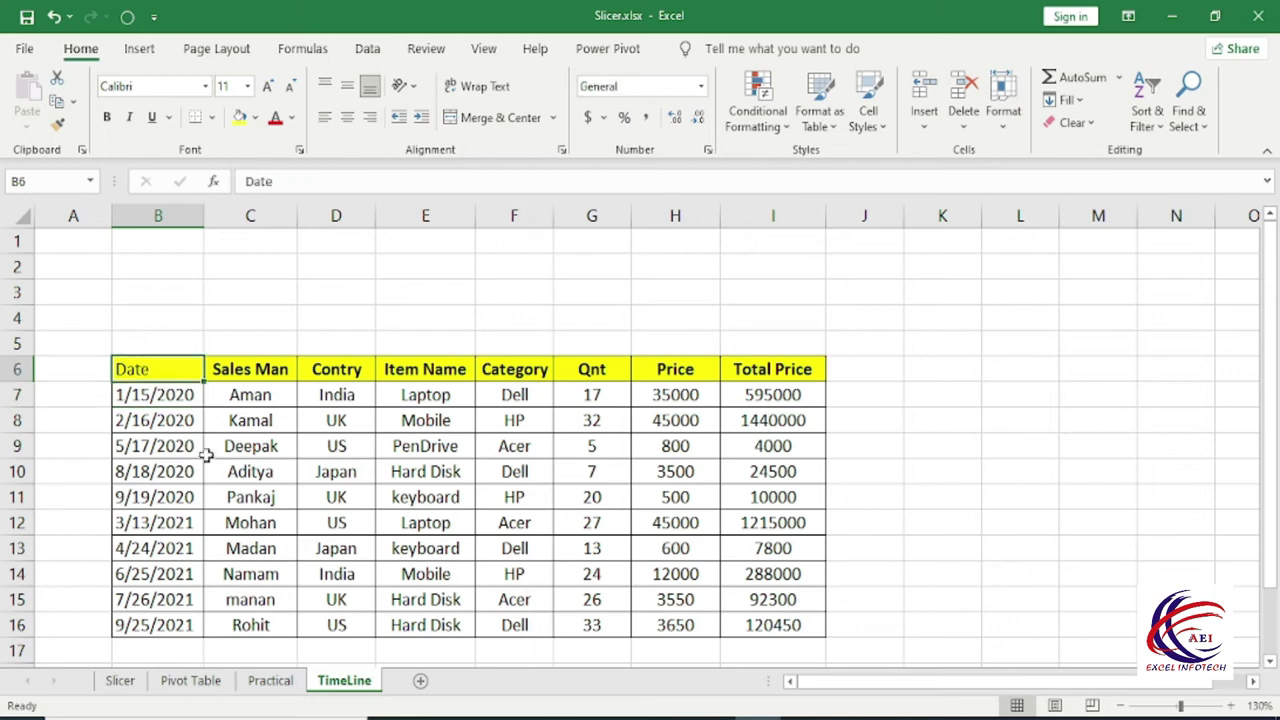
left_click_drag(157, 366, 800, 625)
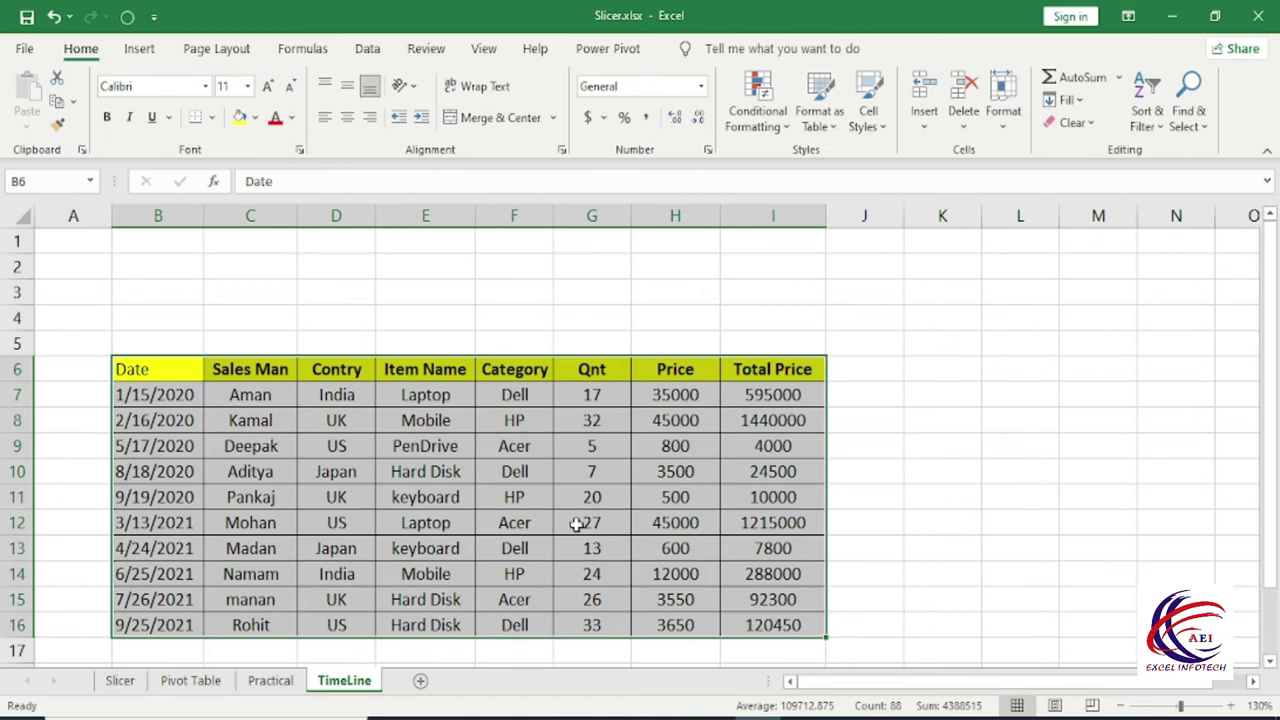
left_click(145, 50)
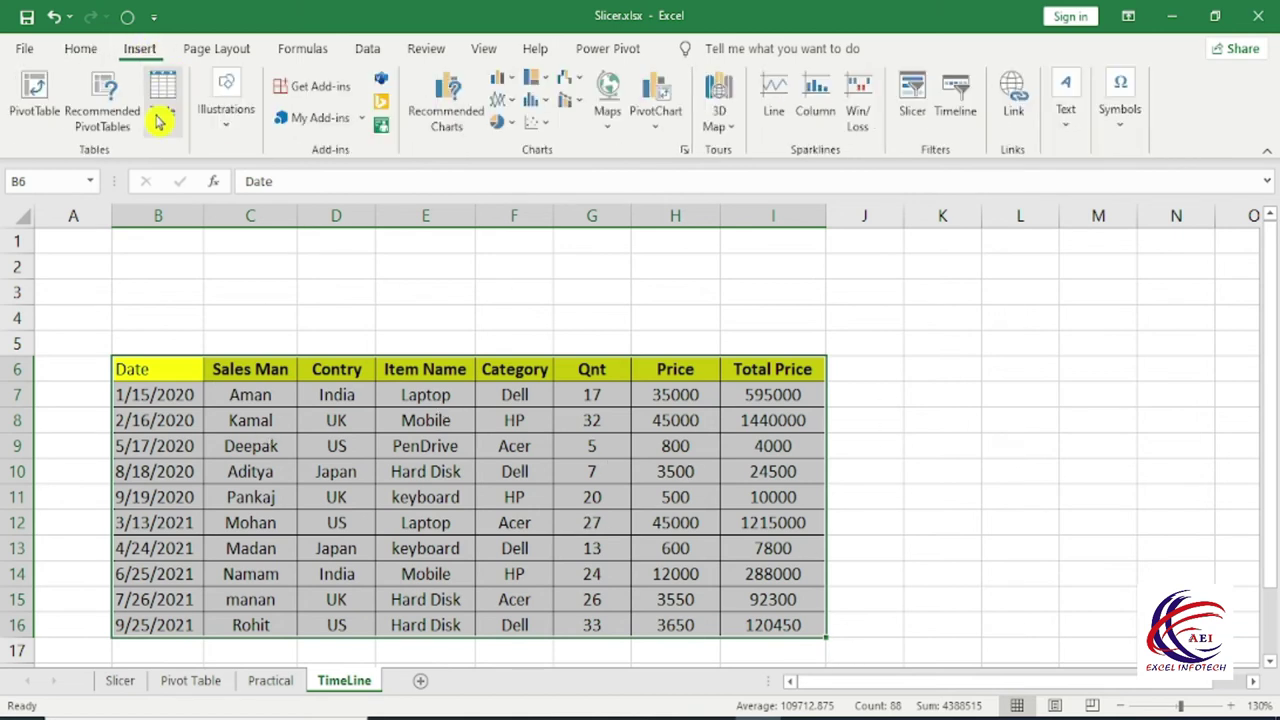
- Insert a new-sheet pivot table with Contry and Item Name rows and Sum of Total Price values
left_click(27, 128)
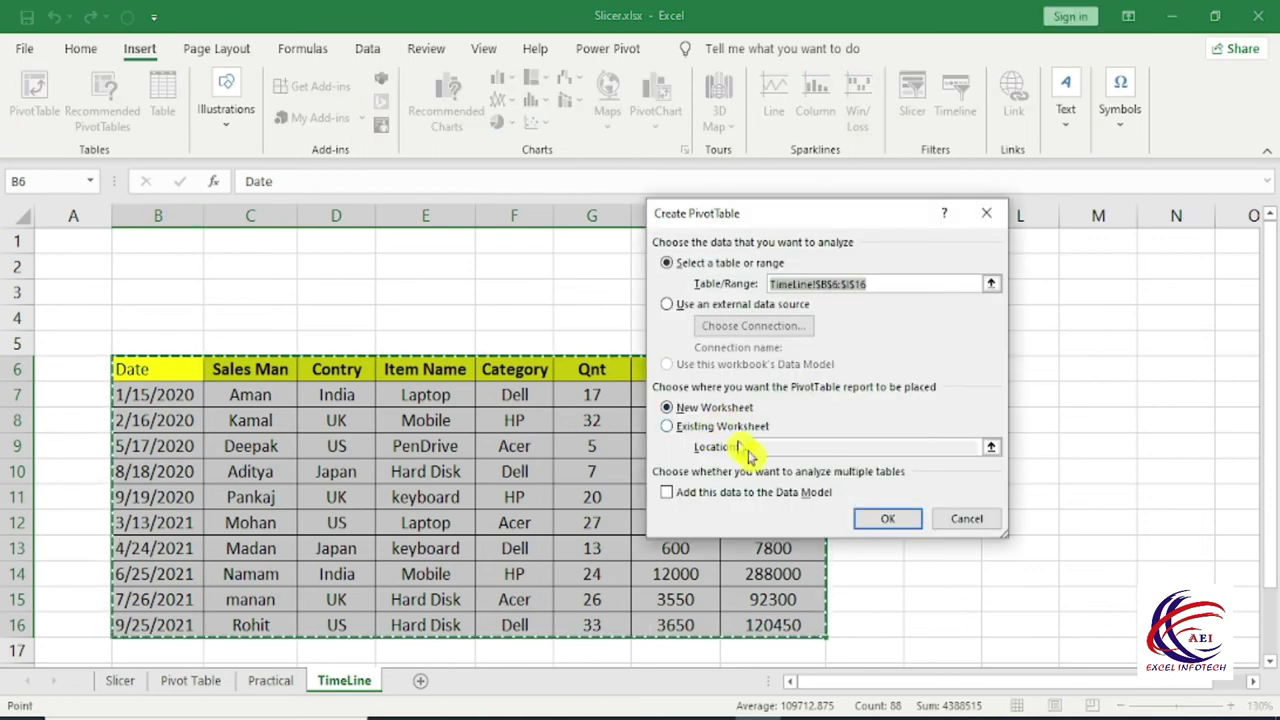
left_click(876, 517)
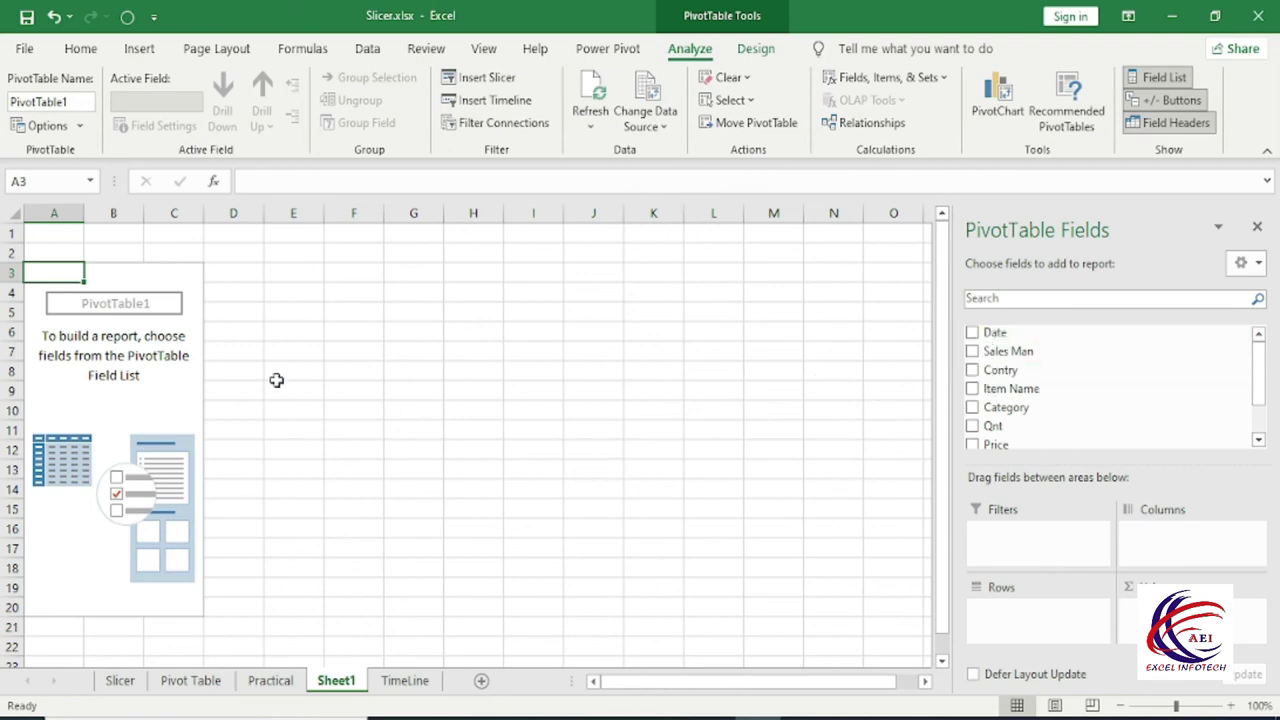
left_click(972, 370)
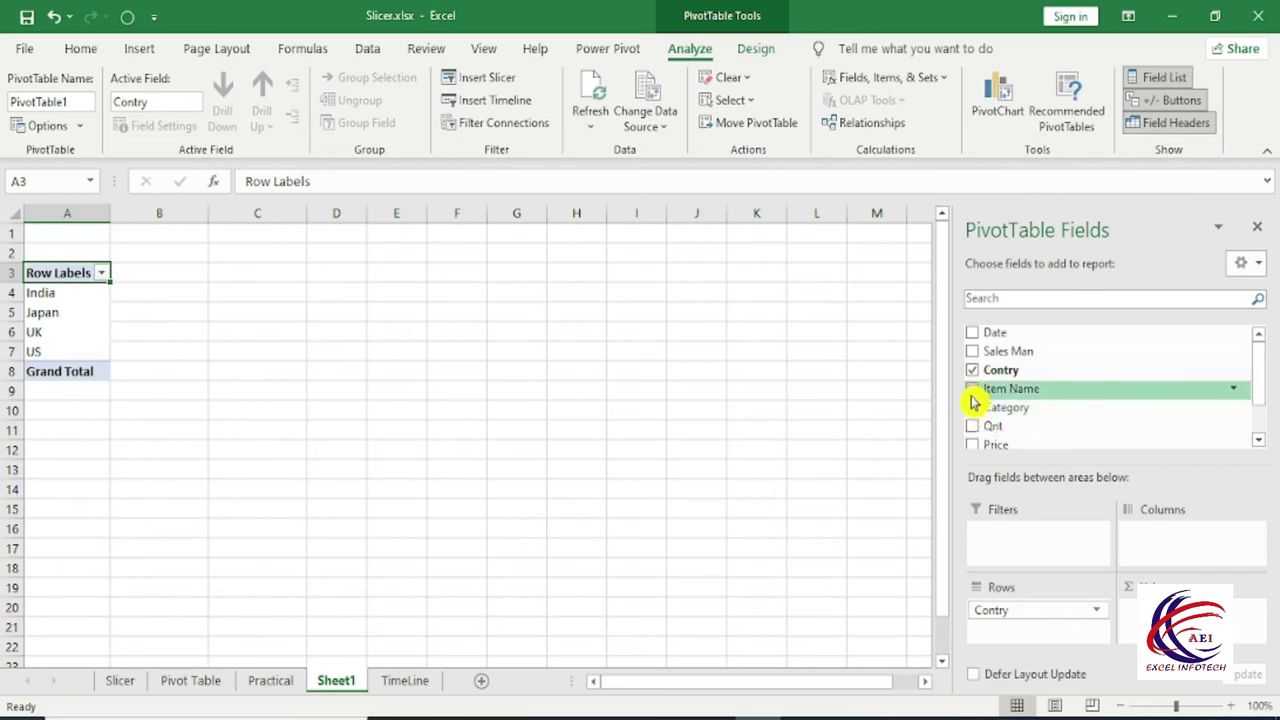
left_click(972, 389)
left_click_drag(1257, 381, 1257, 402)
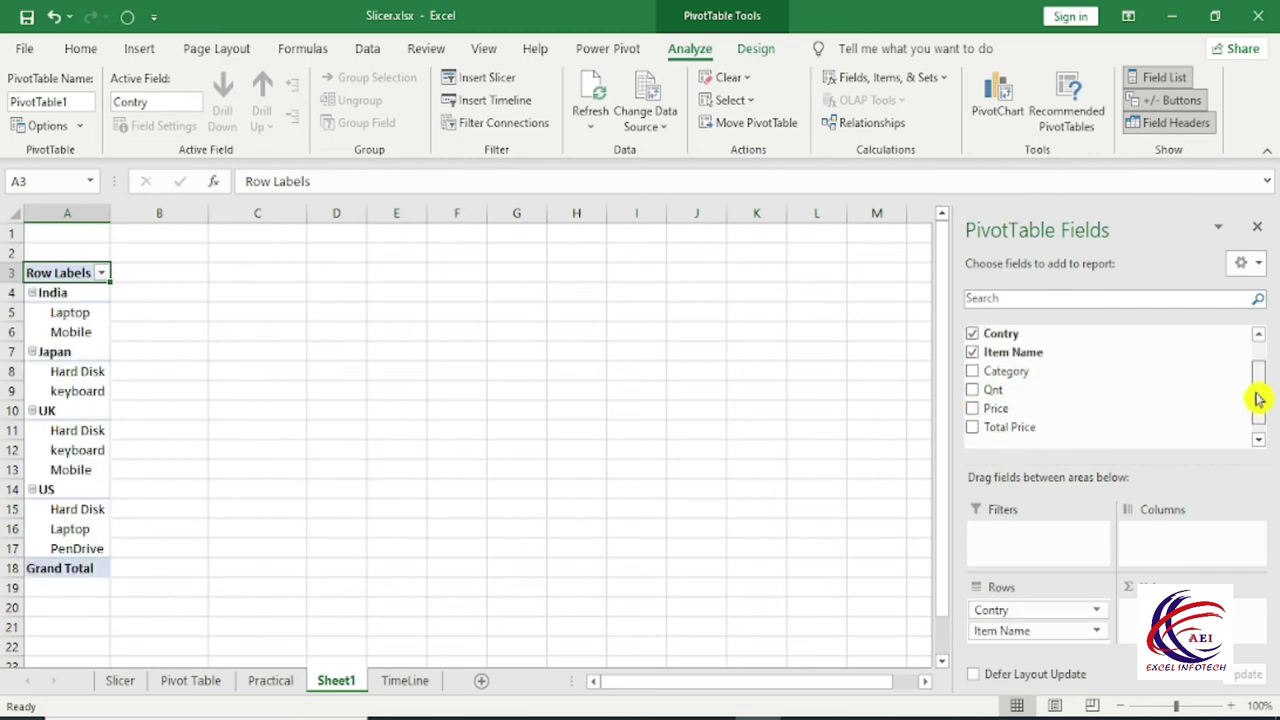
left_click(972, 426)
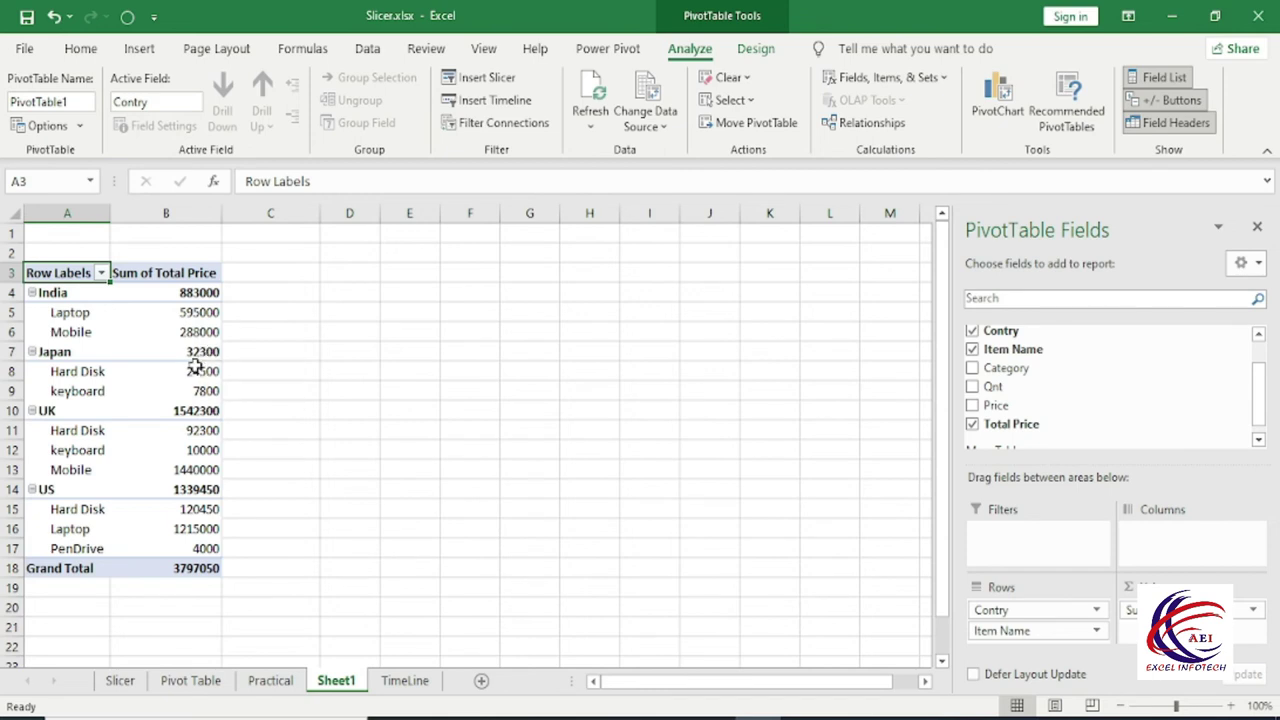
left_click(65, 371)
left_click(80, 392)
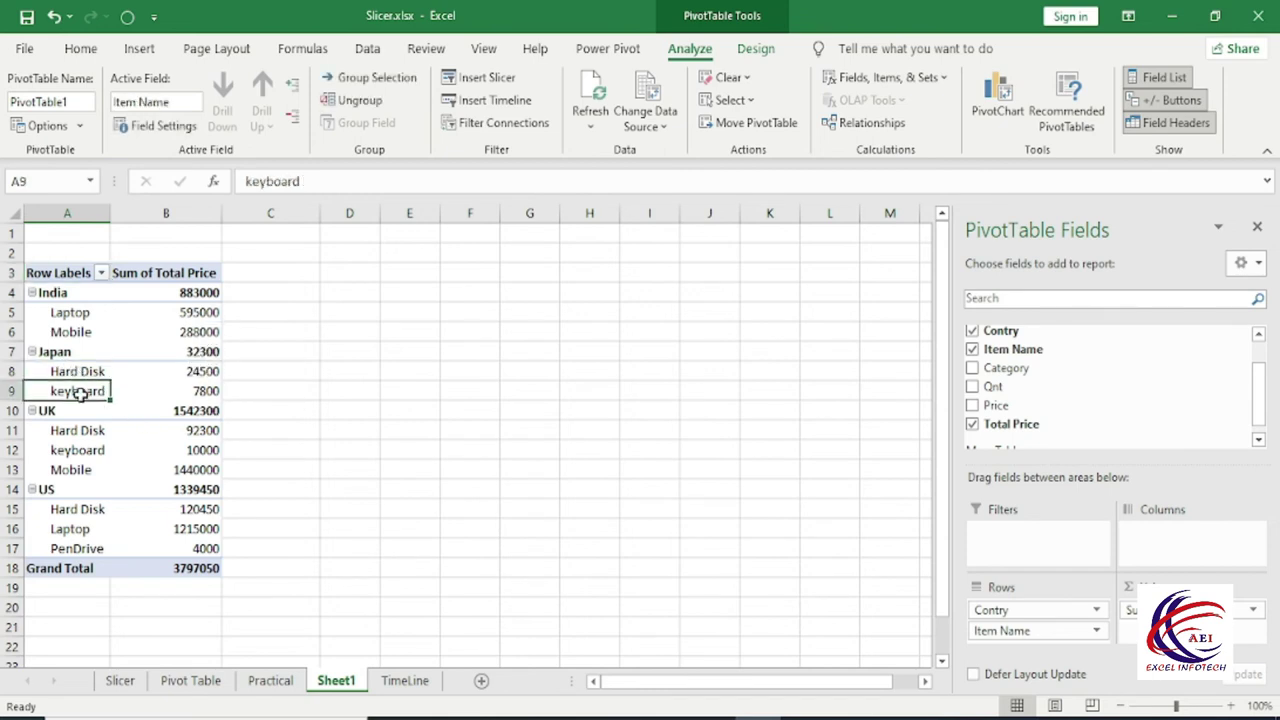
left_click(196, 411)
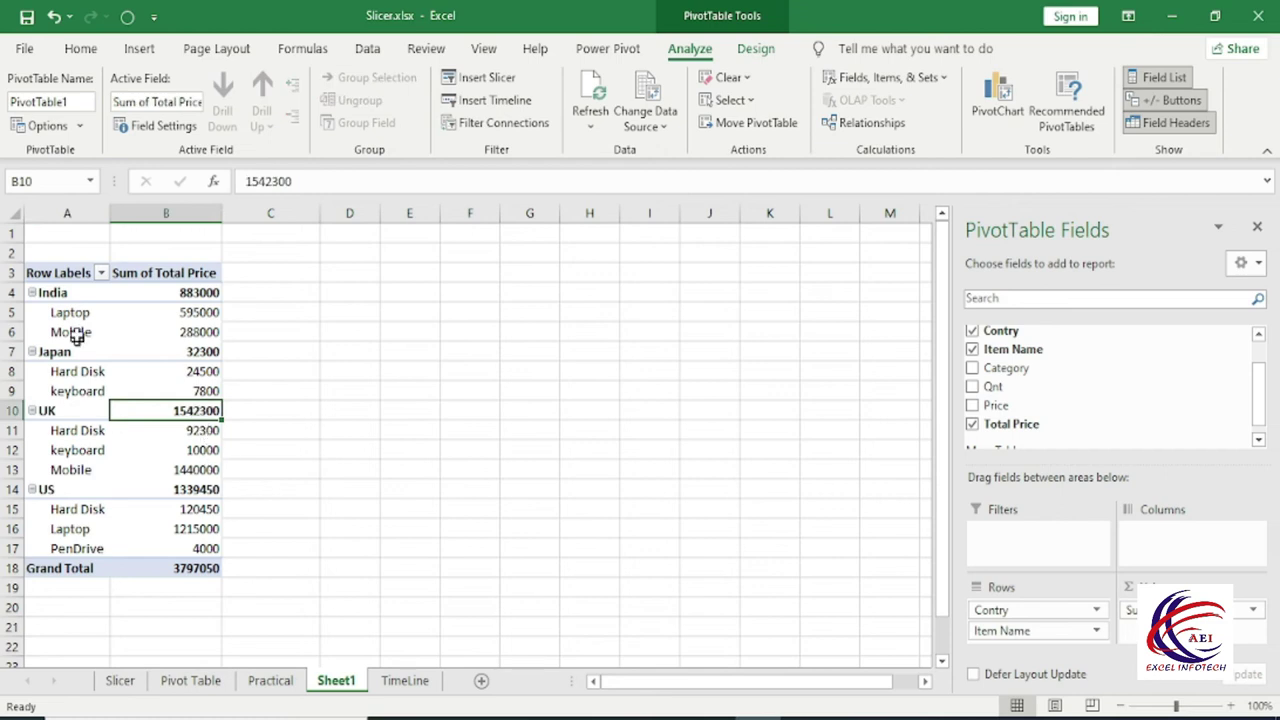
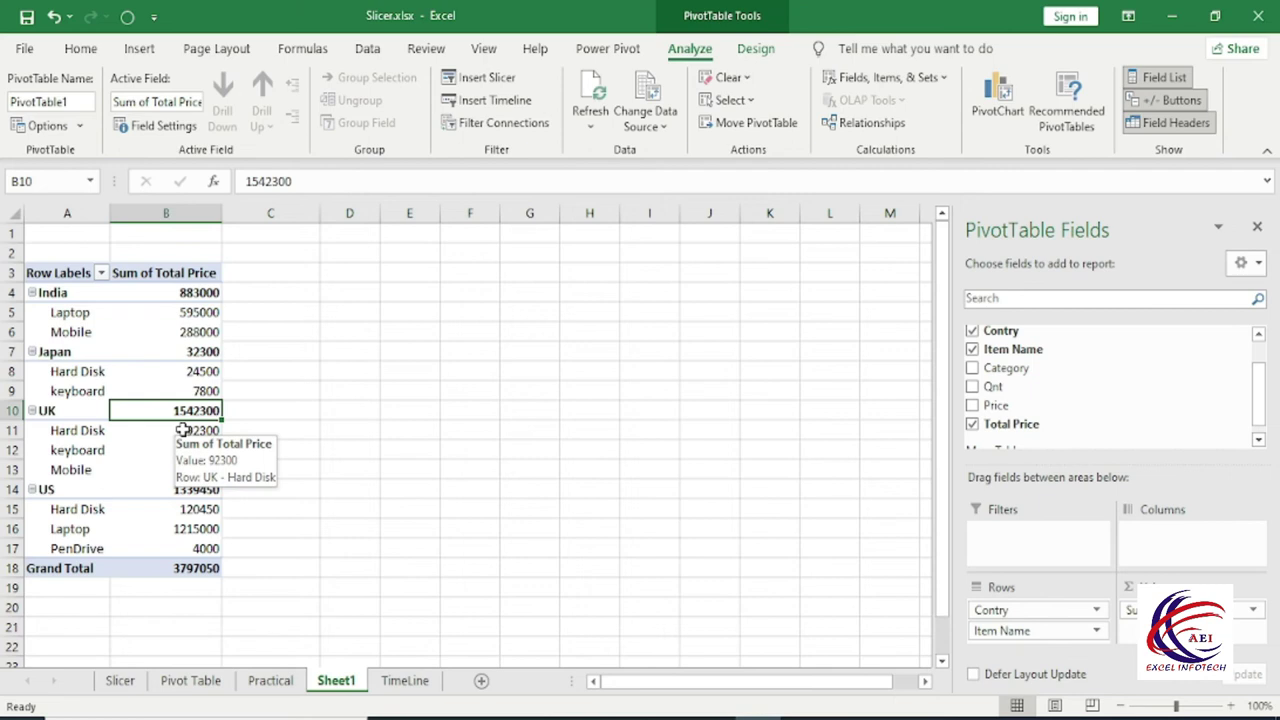
- Insert a Date field timeline for the Country/Item sales pivot table on Sheet1
left_click(139, 48)
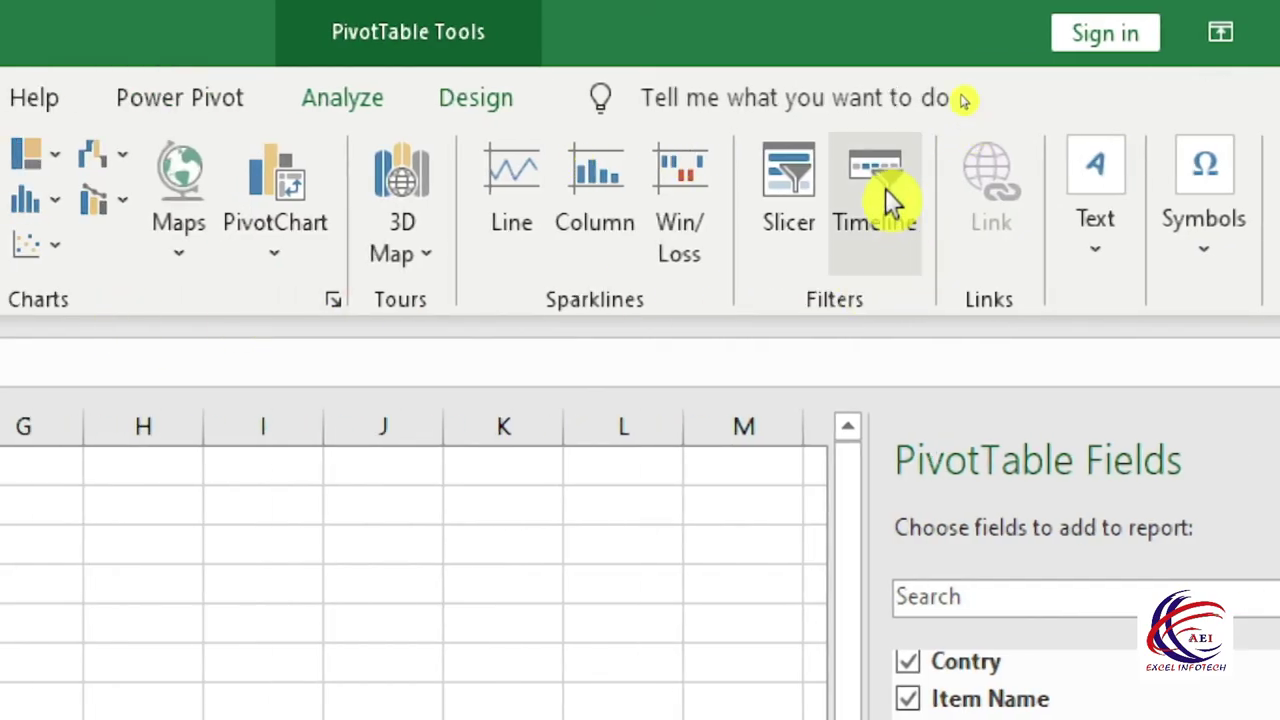
left_click(885, 190)
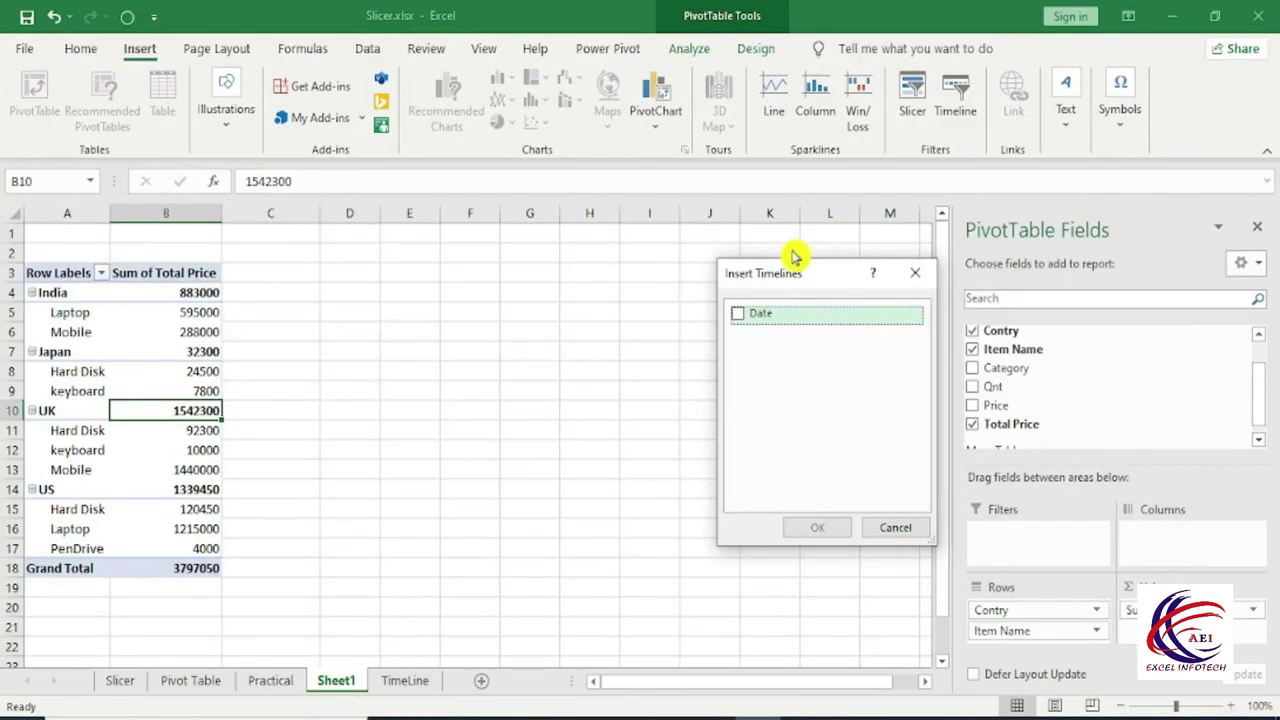
left_click_drag(787, 273, 635, 278)
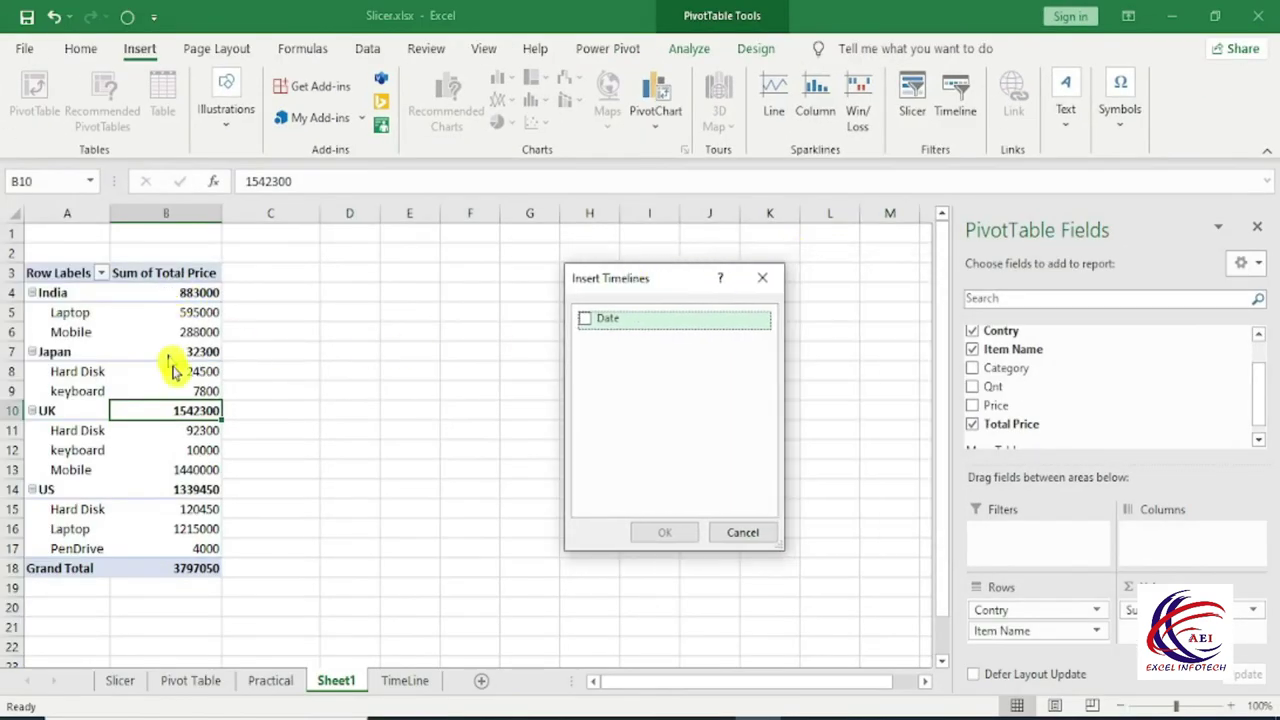
left_click(586, 322)
left_click(664, 532)
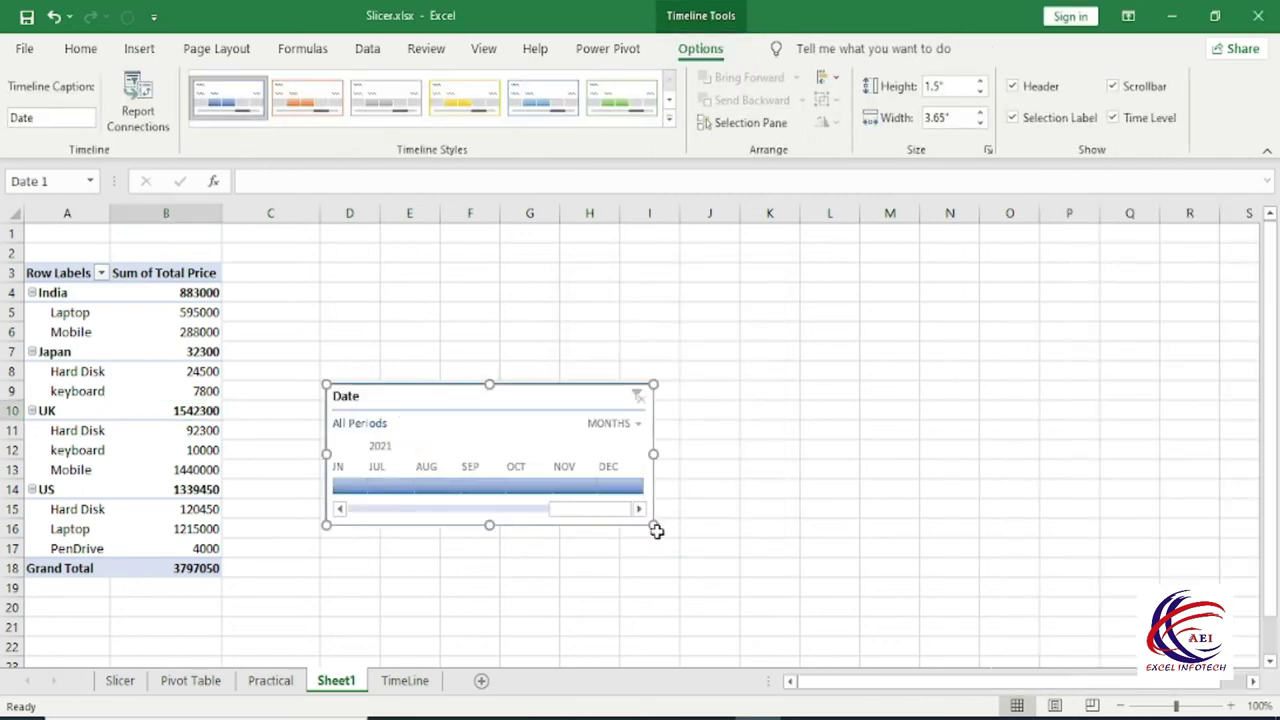
- Enlarge the Date timeline, move it up beside the pivot table, and filter to Jun then Jul 2021
left_click_drag(653, 525, 990, 534)
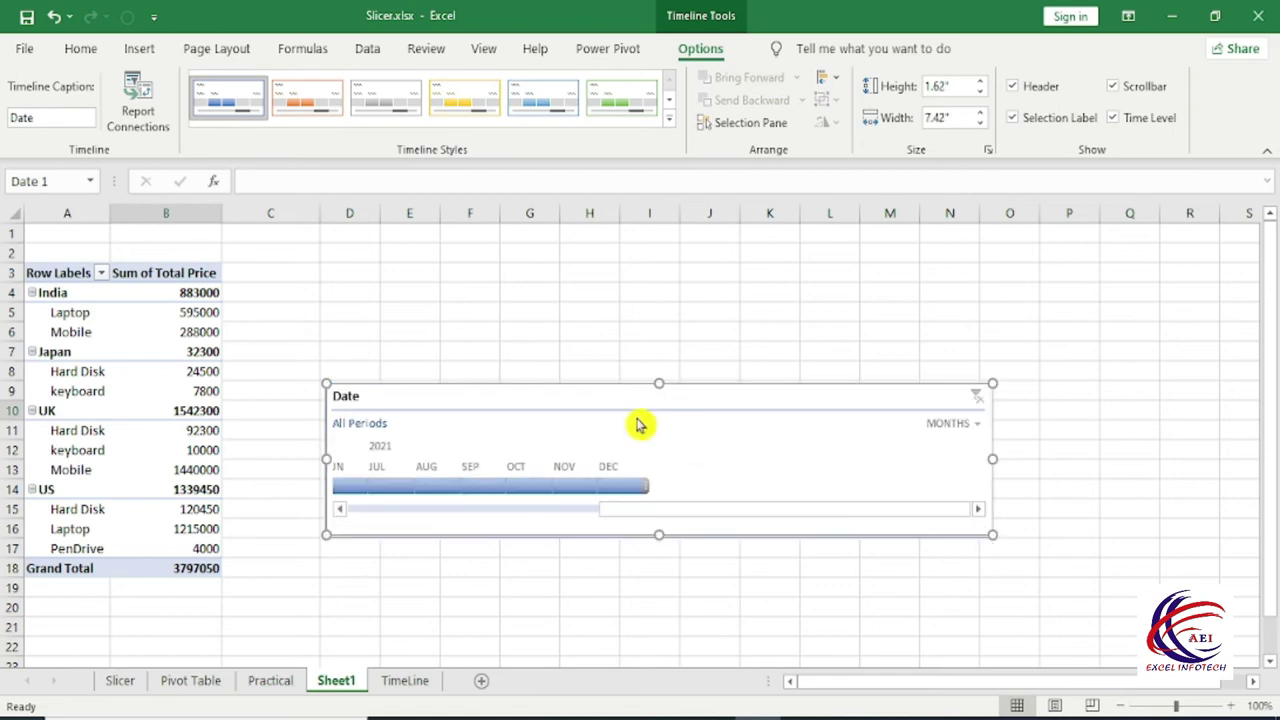
left_click_drag(591, 390, 581, 325)
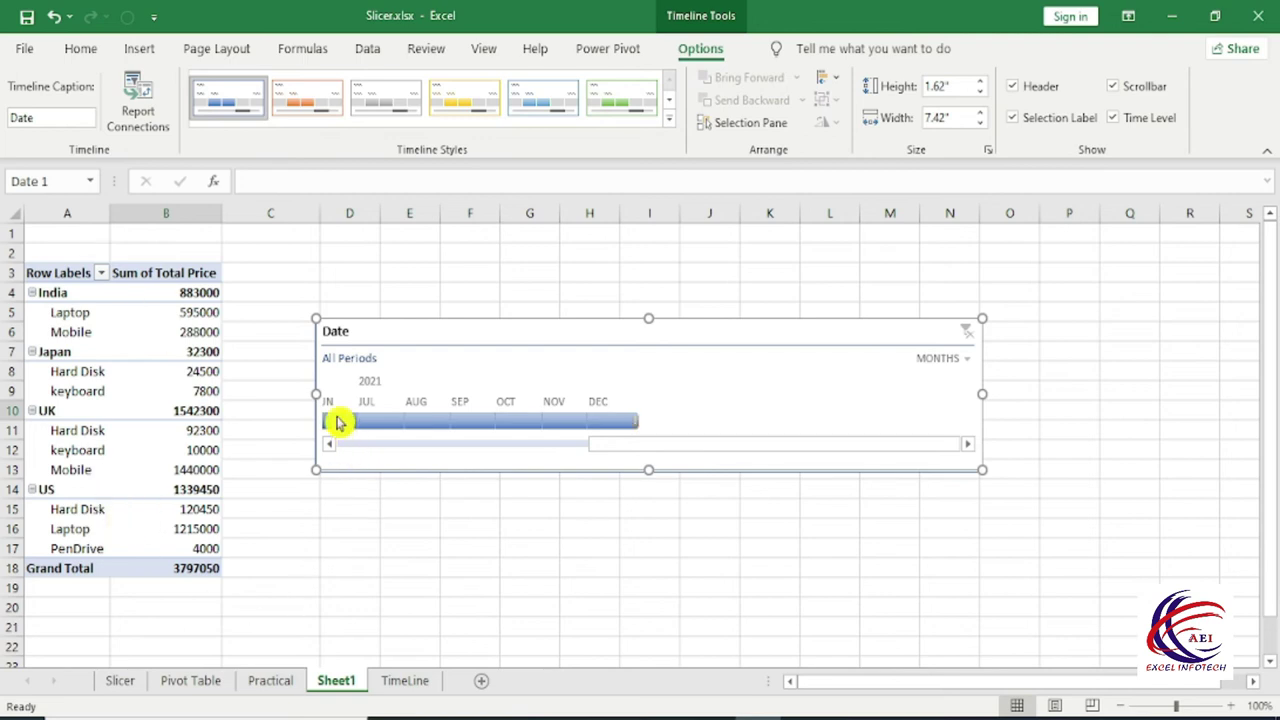
left_click(339, 420)
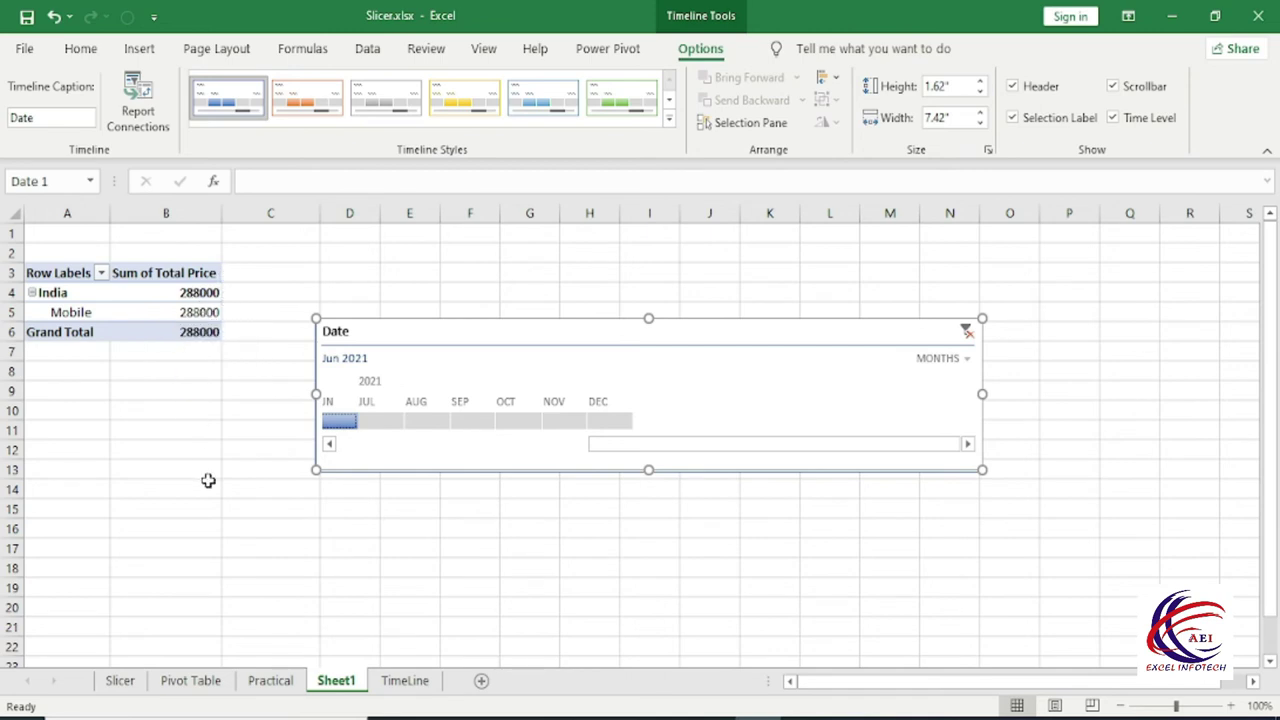
left_click(395, 424)
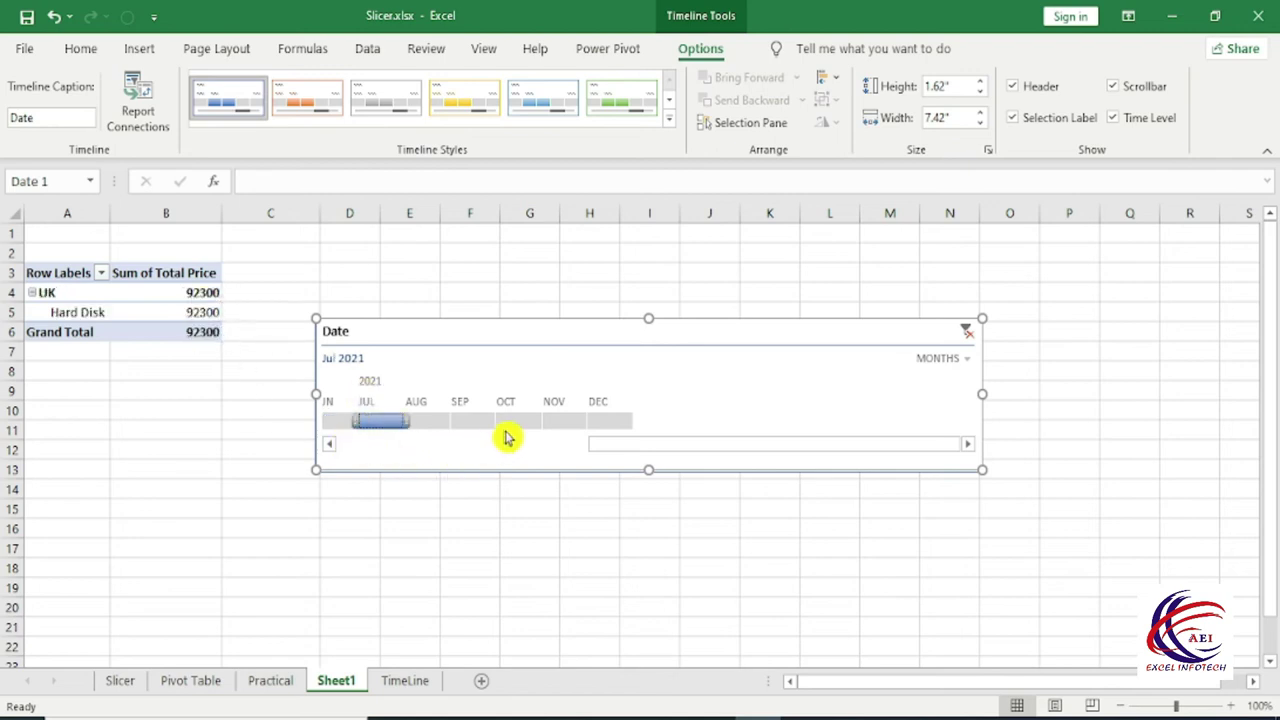
- Move the timeline month filter to Oct 2021, leaving only the Grand Total row
left_click(520, 427)
left_click(568, 424)
left_click(601, 426)
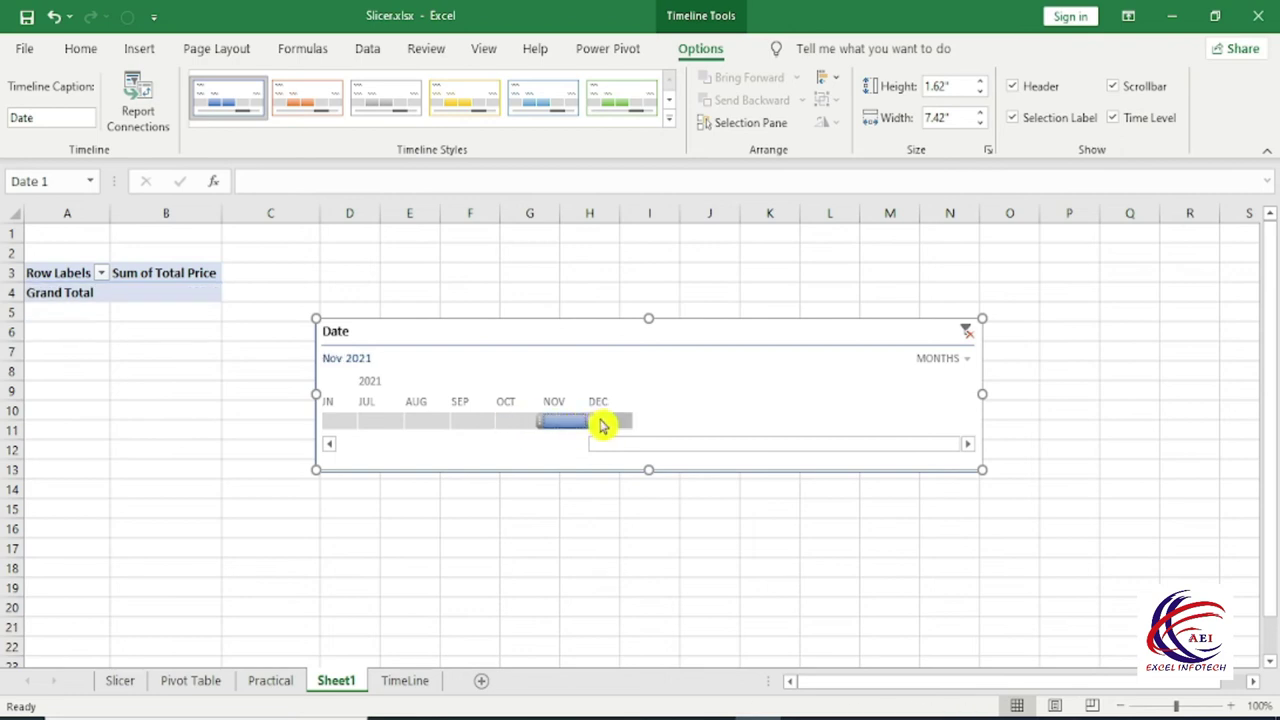
left_click(556, 425)
left_click(514, 427)
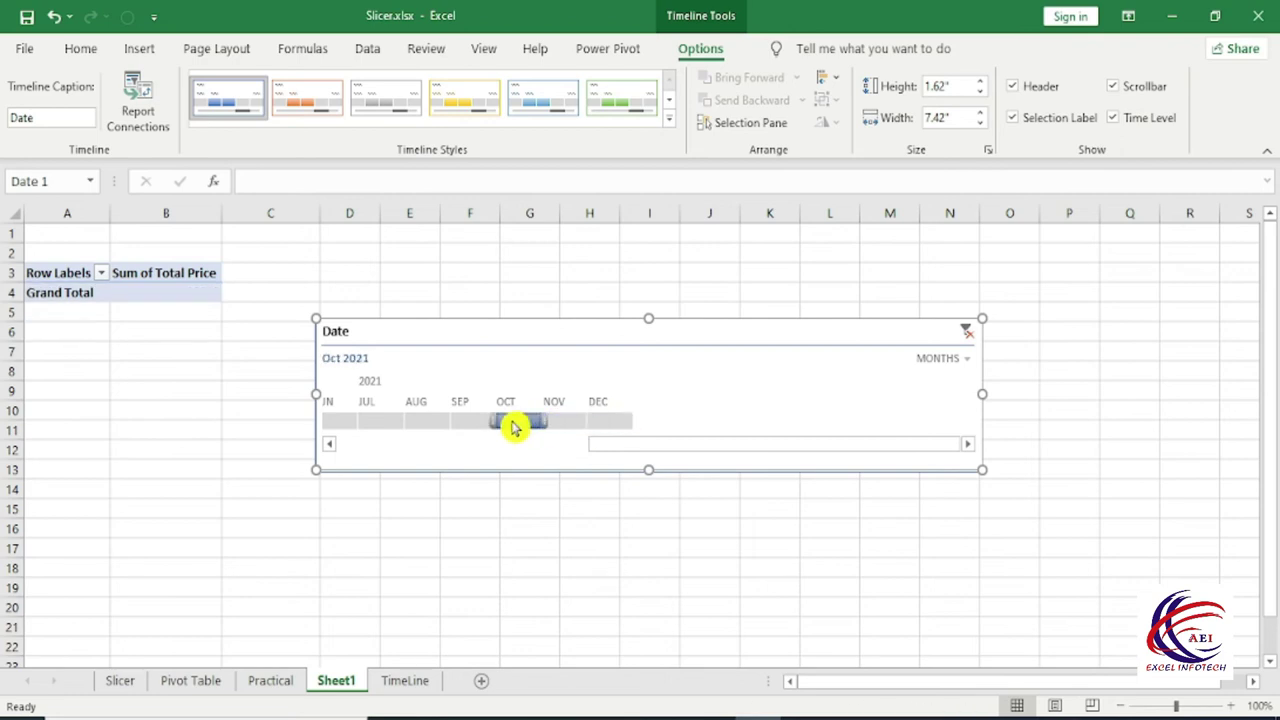
left_click(965, 360)
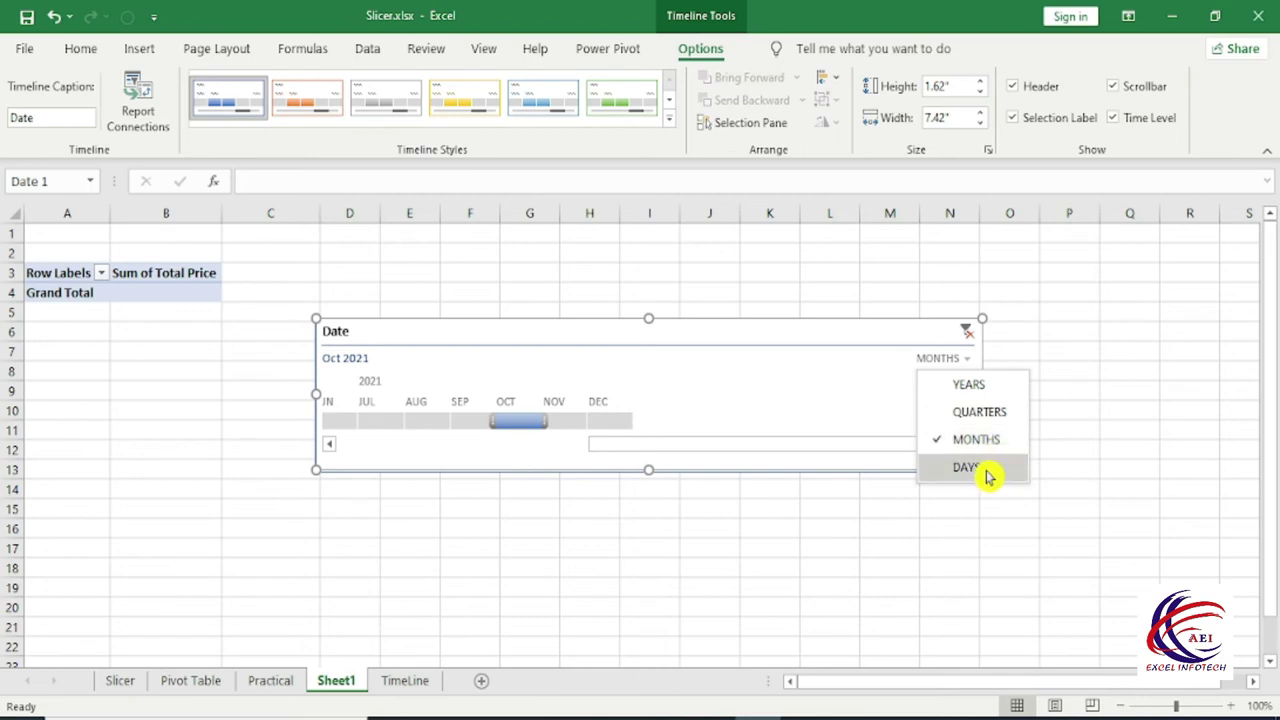
- Group the timeline by YEARS and filter the pivot table to 2020, then 2021
left_click(1003, 387)
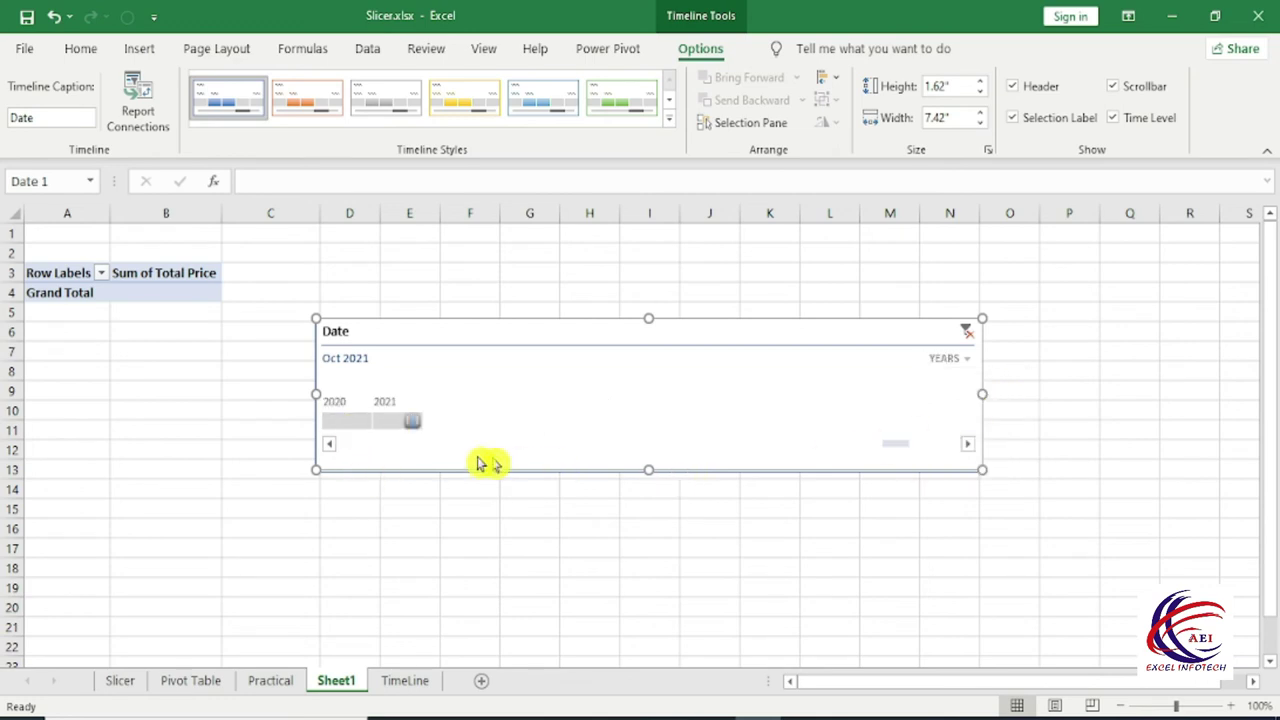
left_click(345, 424)
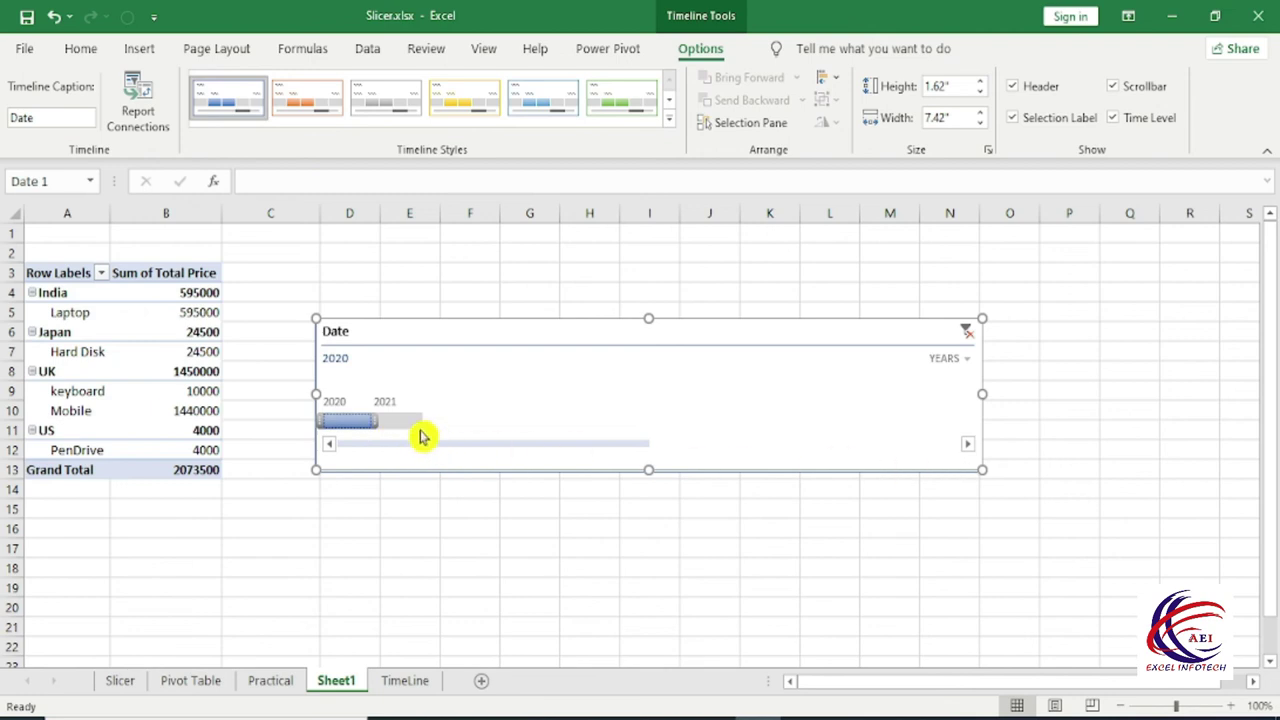
left_click(422, 423)
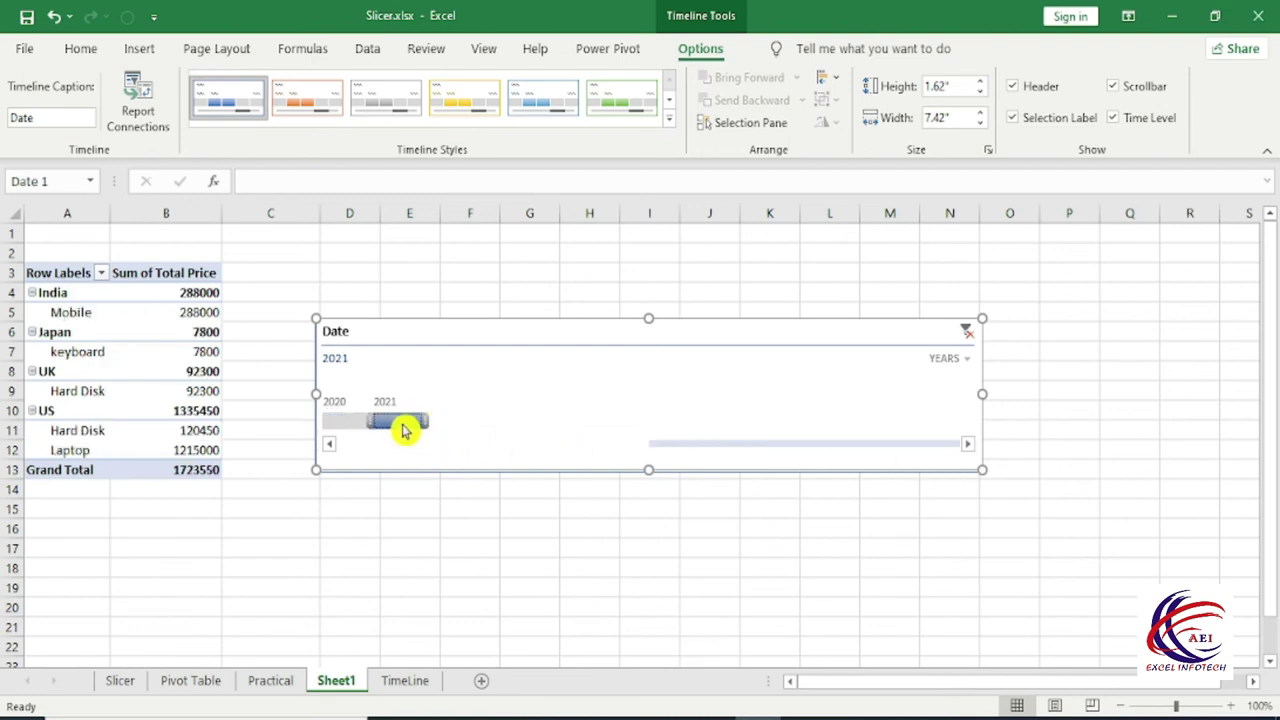
left_click(345, 424)
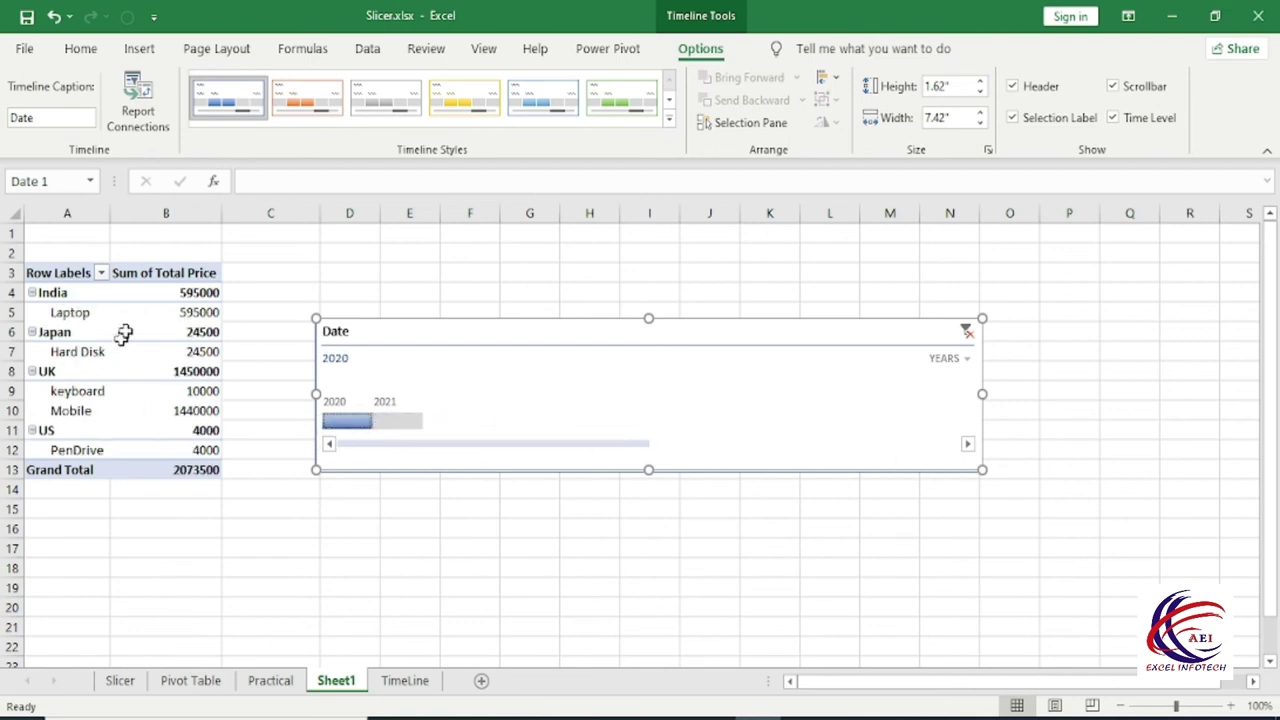
left_click(401, 424)
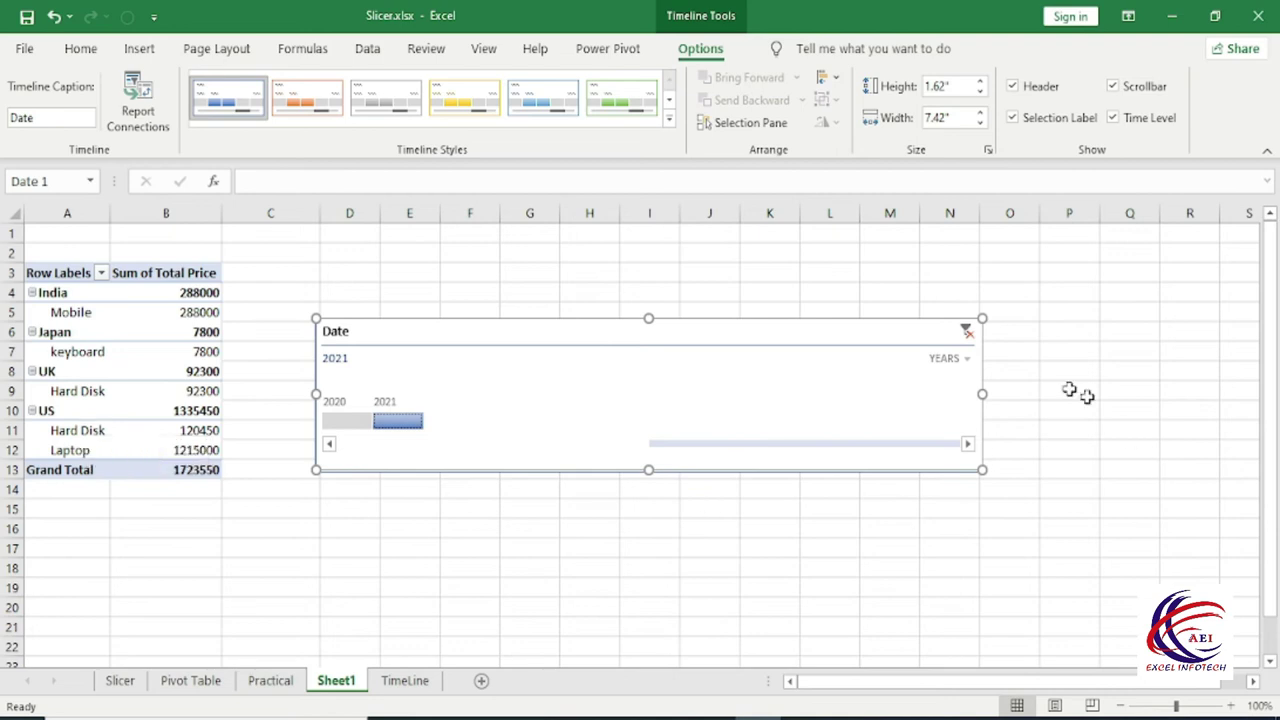
- Switch the timeline back to MONTHS and filter to Jul 2021, showing UK Hard Disk 92300
left_click(955, 360)
left_click(985, 440)
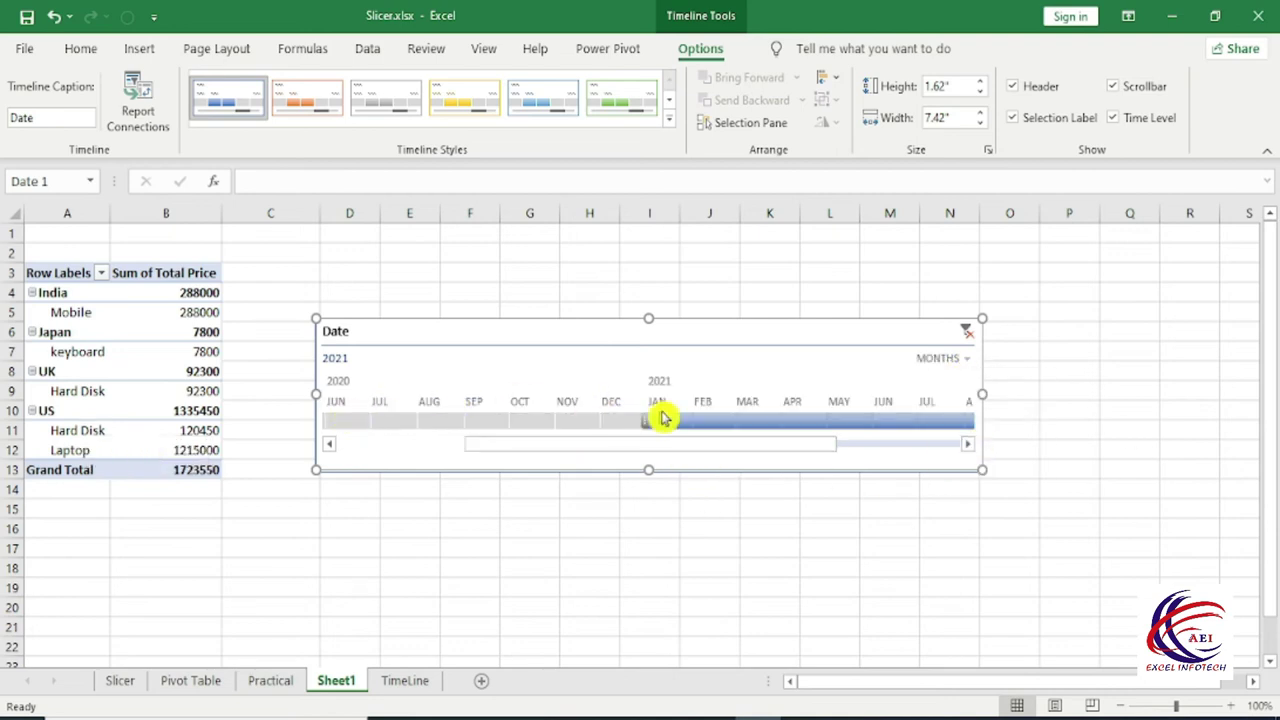
left_click(336, 422)
left_click(612, 422)
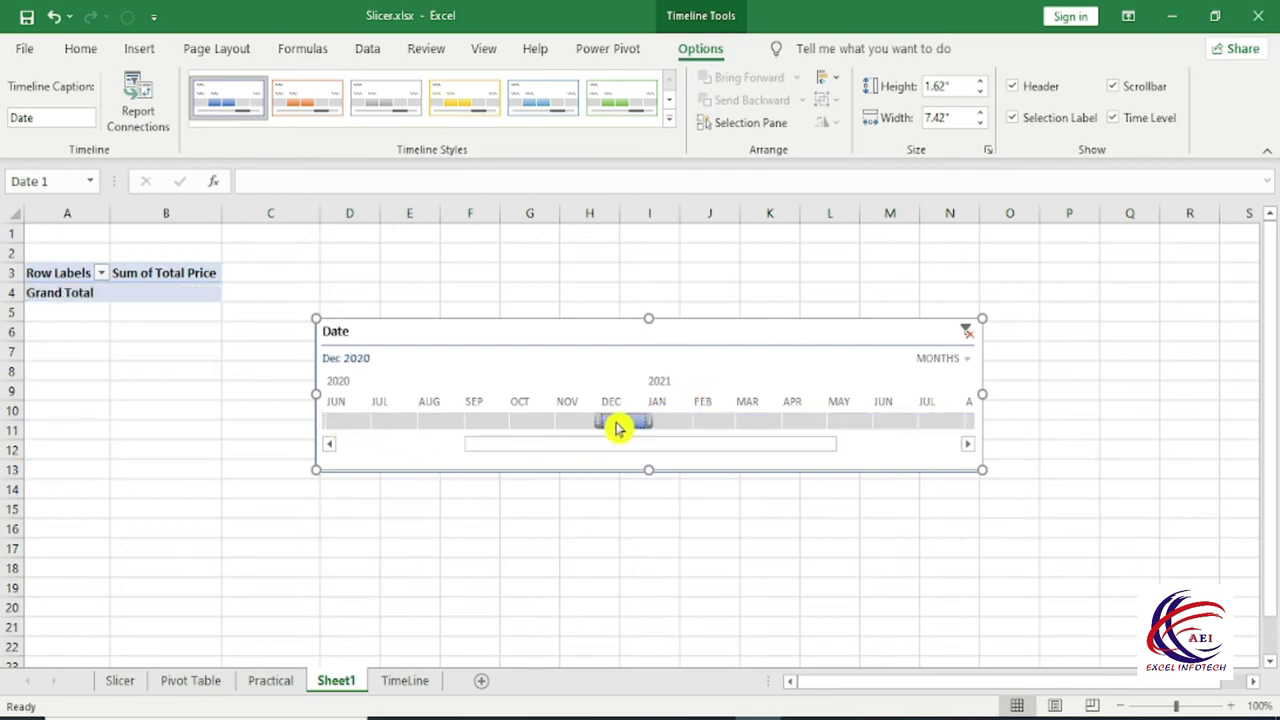
left_click(718, 425)
left_click(792, 424)
left_click(850, 424)
left_click(883, 422)
left_click(927, 422)
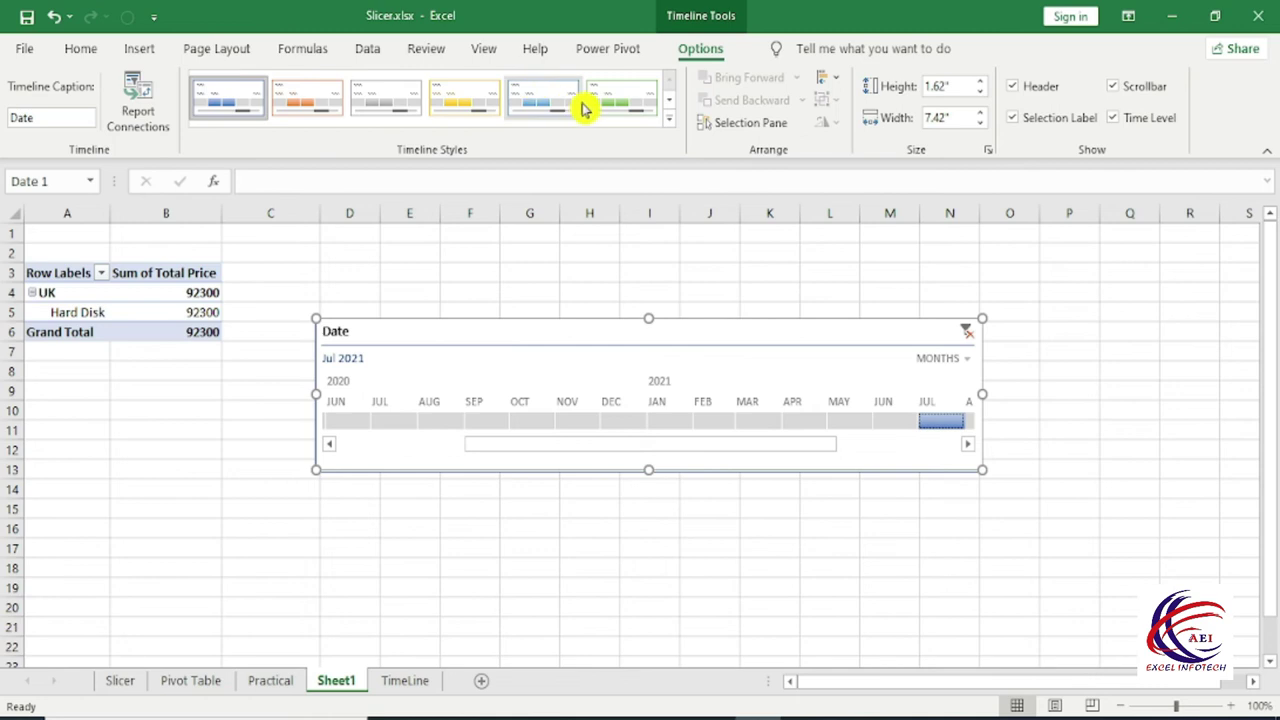
- Apply the orange timeline style and size the timeline to 7.91" wide by 1.5" high
left_click(669, 119)
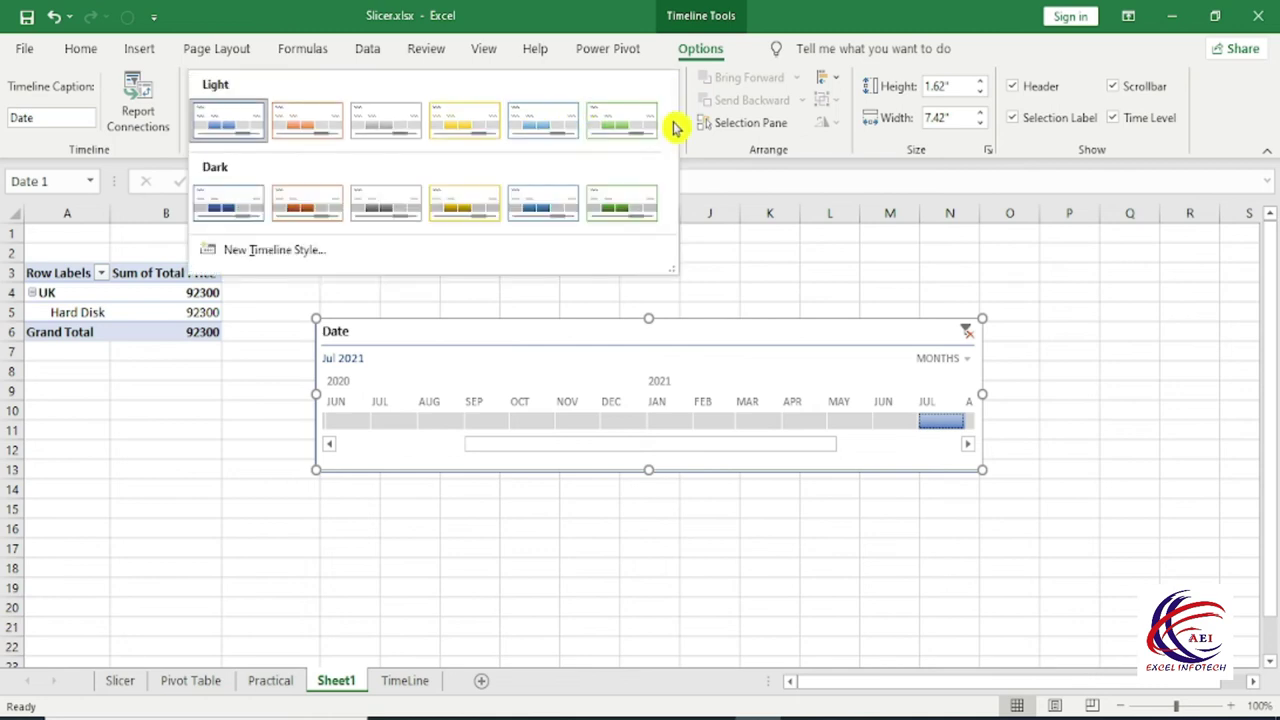
left_click(529, 209)
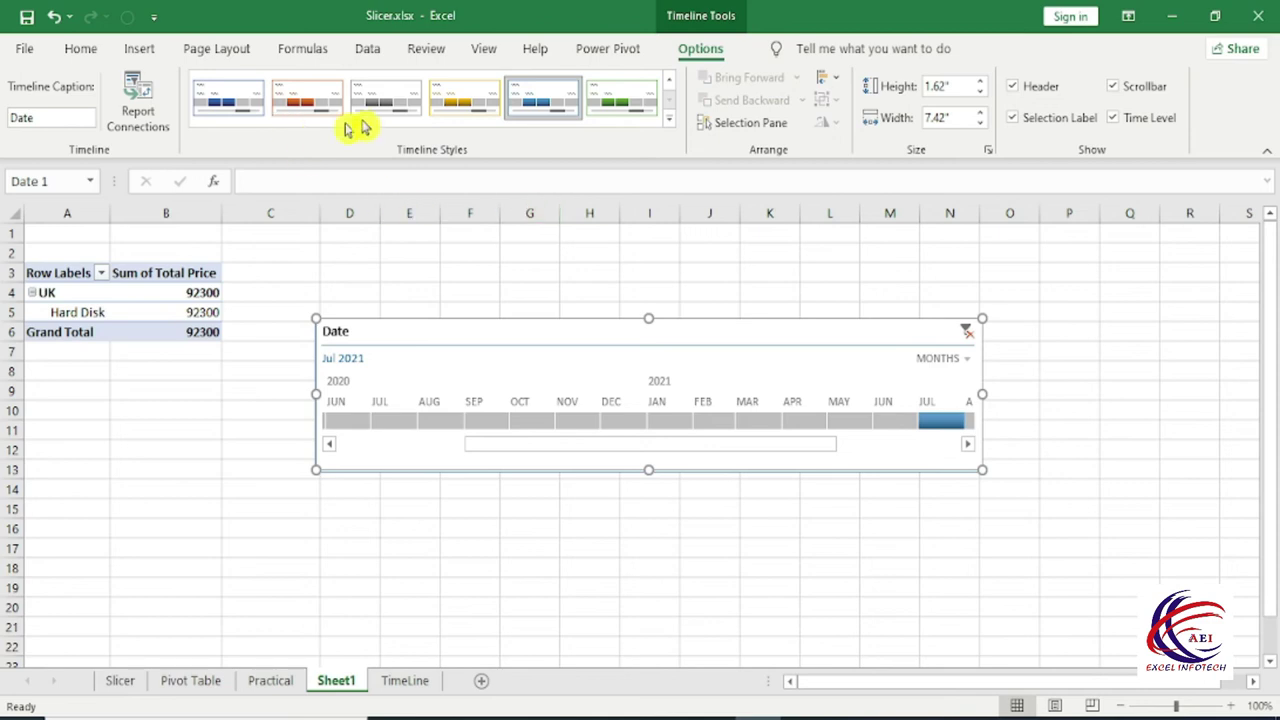
left_click(300, 105)
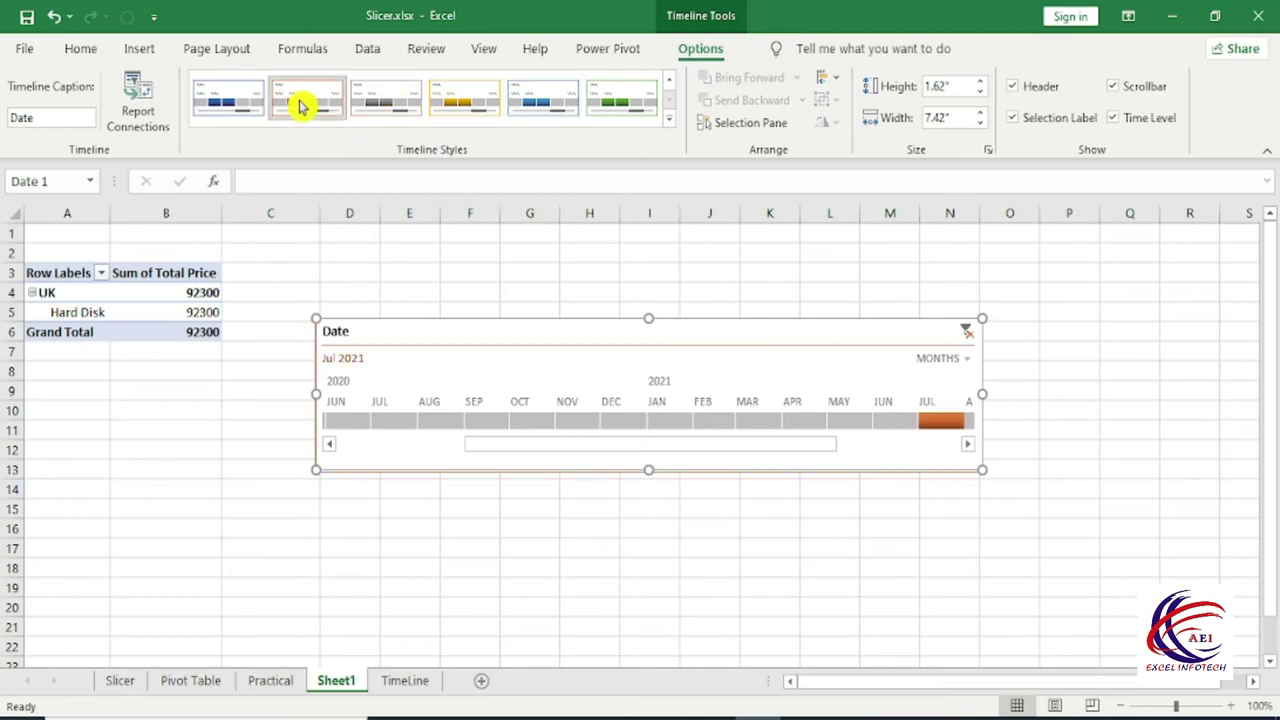
left_click(981, 83)
left_click(981, 84)
left_click(981, 84)
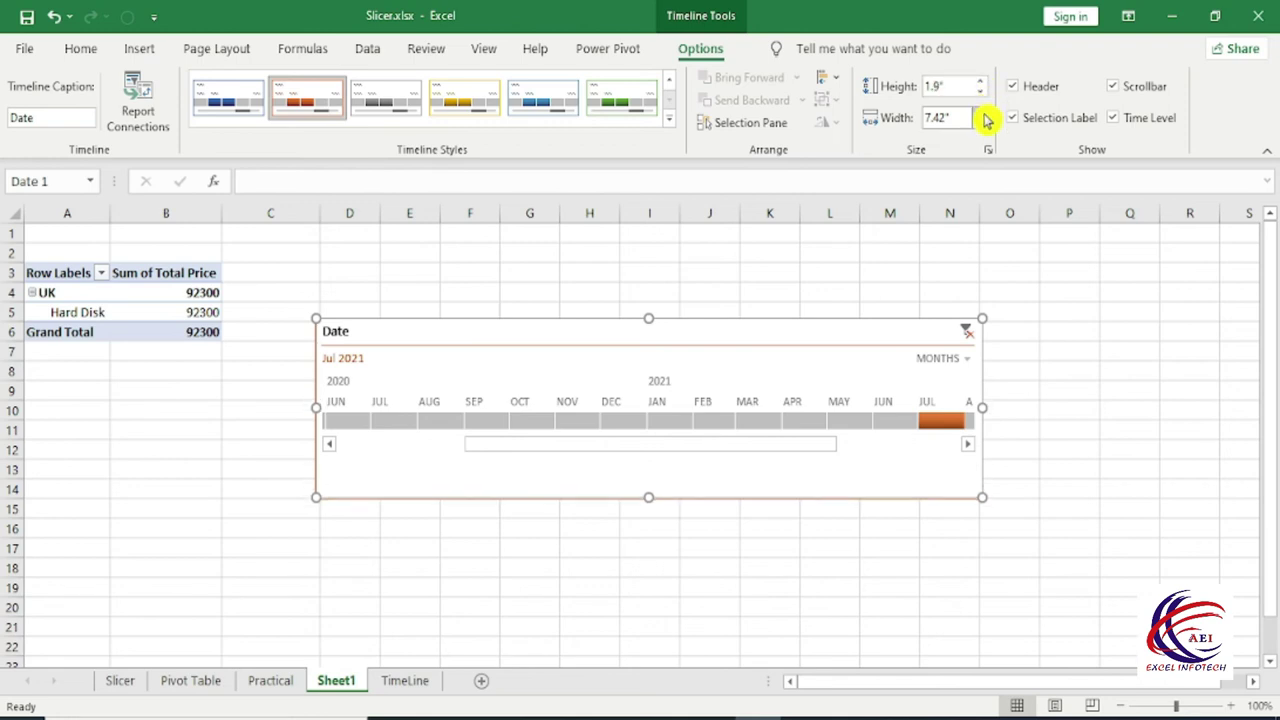
left_click(983, 113)
left_click(983, 113)
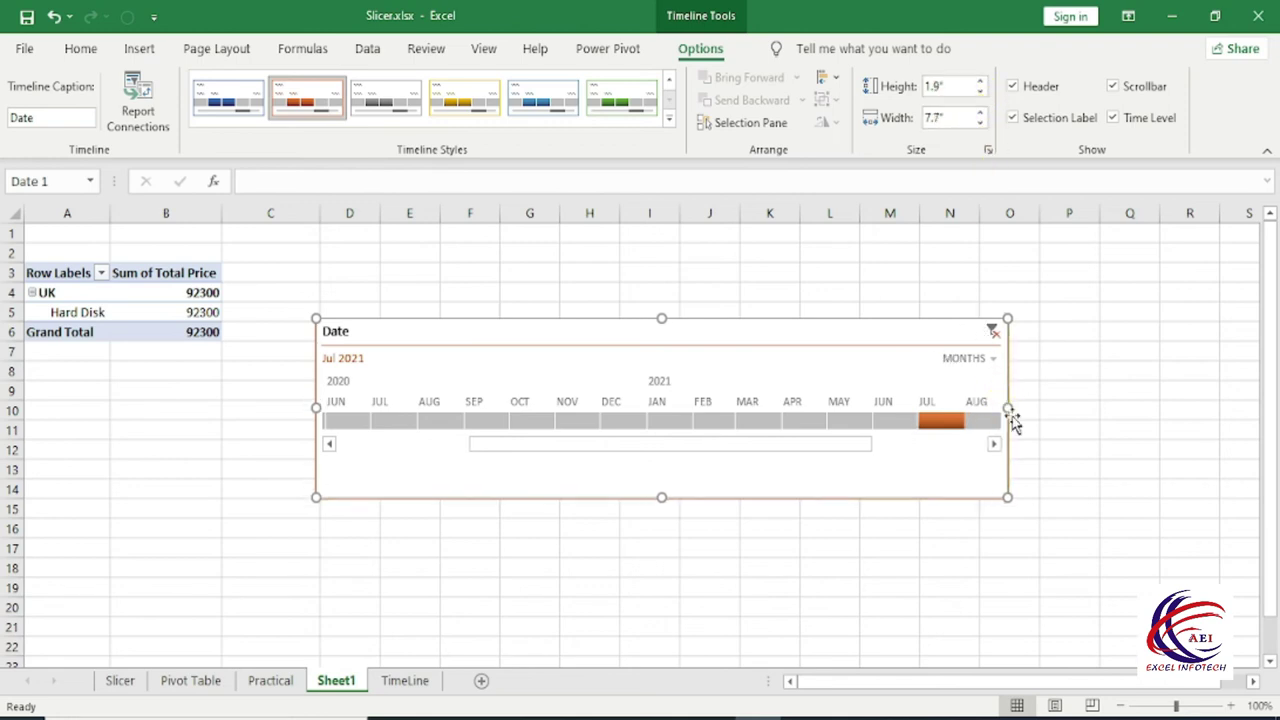
mouse_move(1007, 407)
left_mouse_down()
mouse_move(1036, 400)
mouse_move(1025, 407)
left_mouse_up()
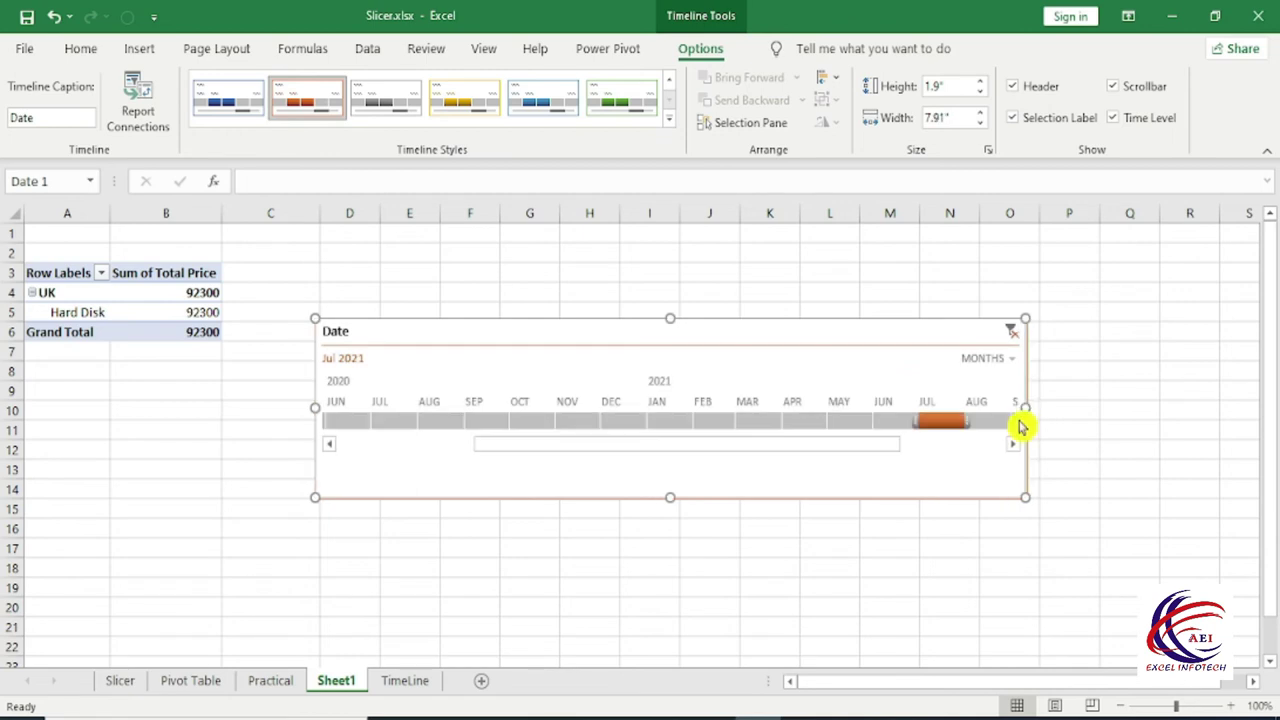
- Toggle the timeline's header, selection label, scrollbar and time level off and back on
left_click(1013, 86)
left_click(1013, 86)
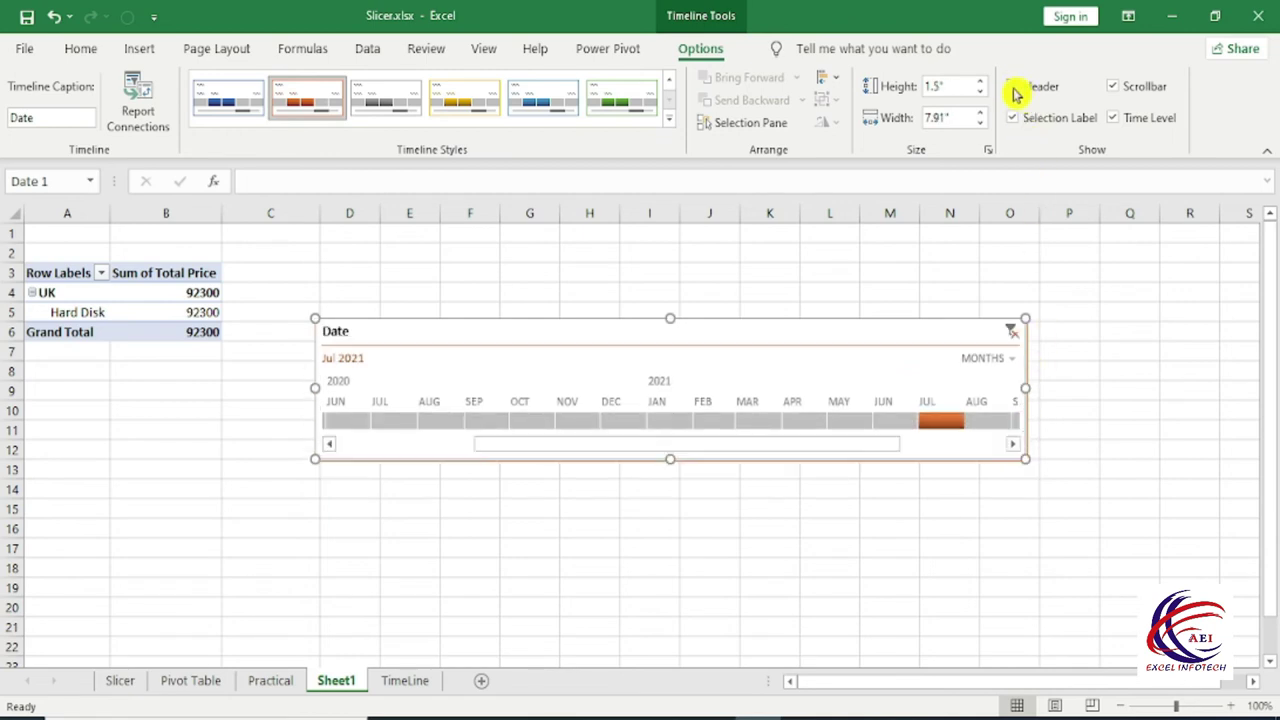
left_click(1014, 118)
left_click(1013, 118)
left_click(1112, 87)
left_click(1112, 87)
left_click(1112, 118)
left_click(1112, 118)
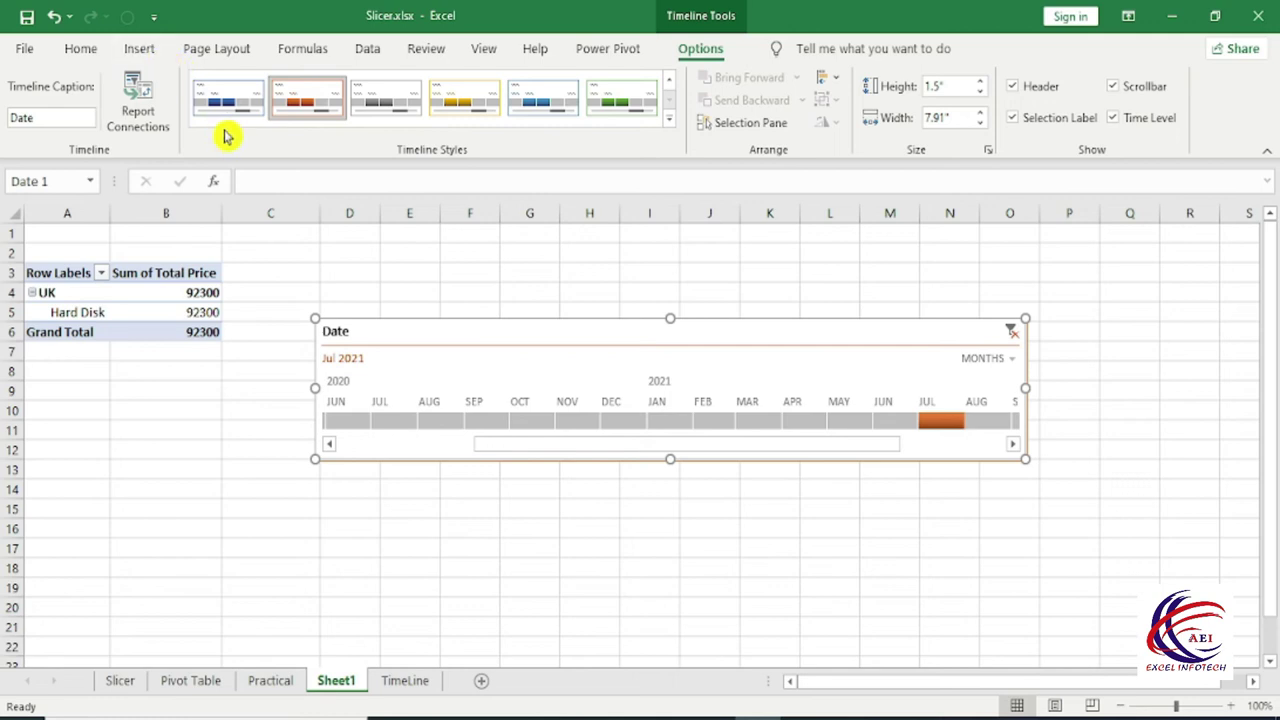
left_click(139, 50)
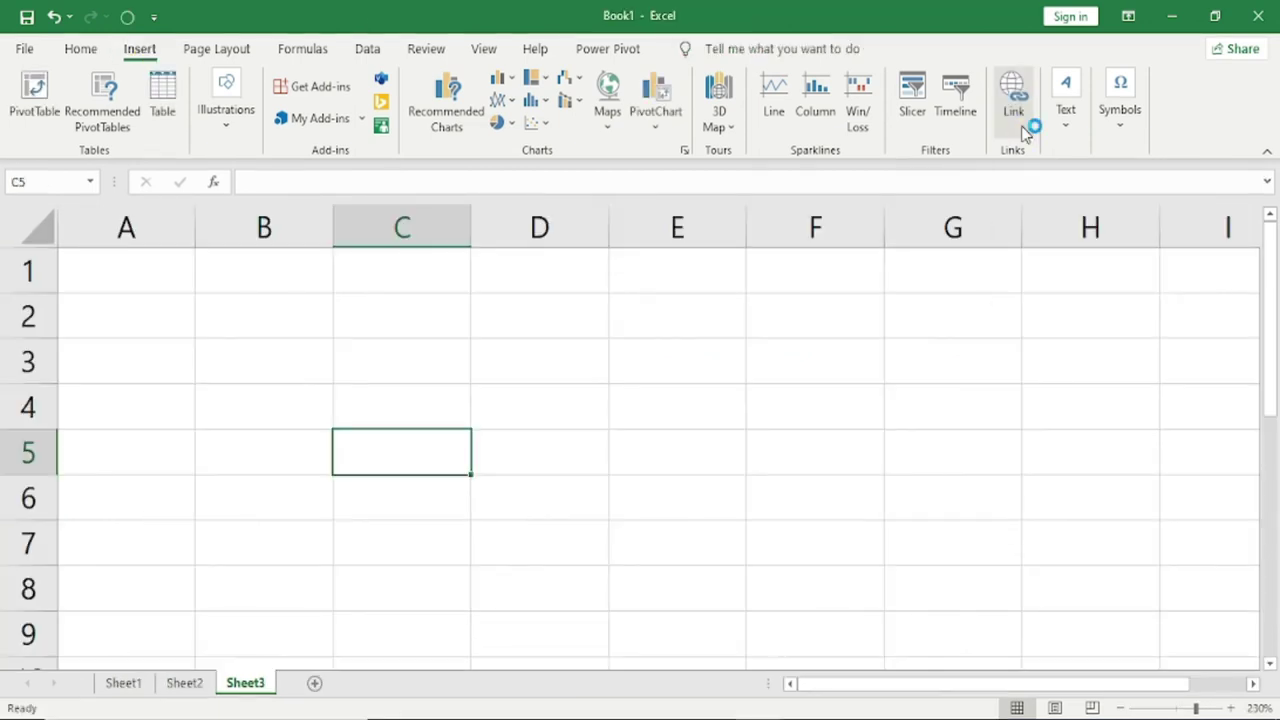
- Go to the Hyperlink sheet in Slicer.xlsx with its 'HyperLink Sheet to Sheet' list
left_click(1057, 72)
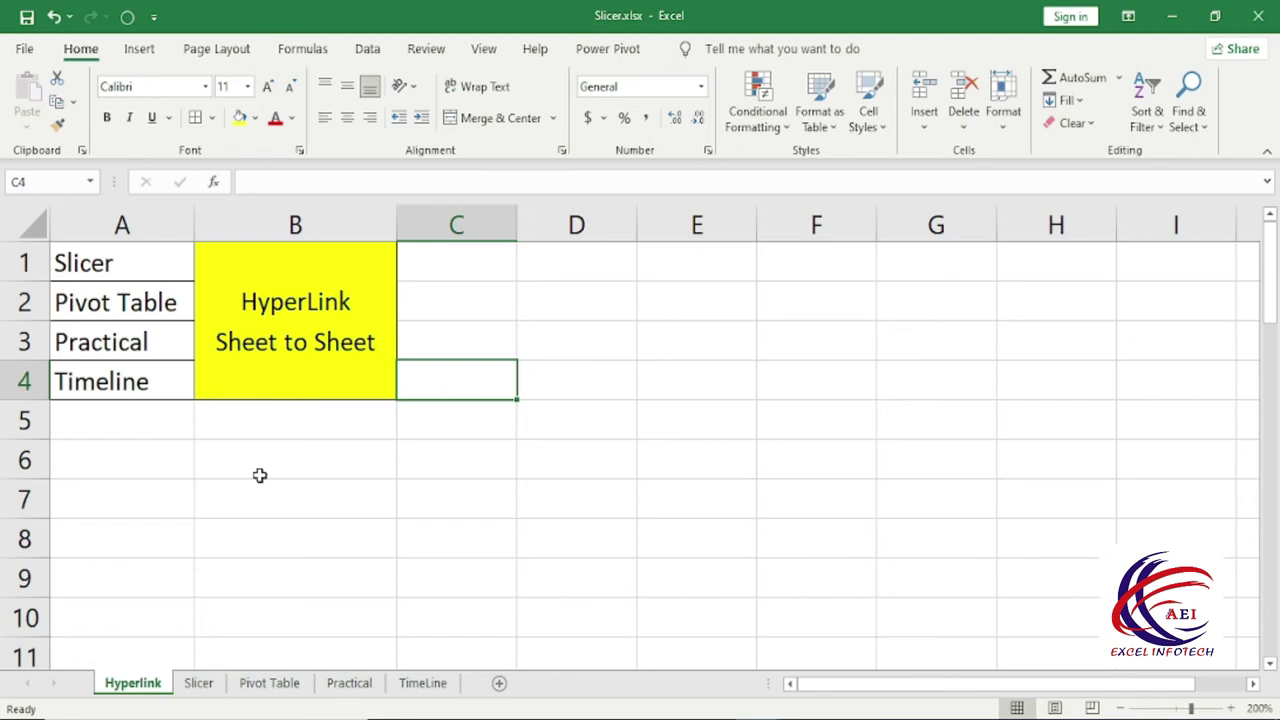
left_click(277, 310)
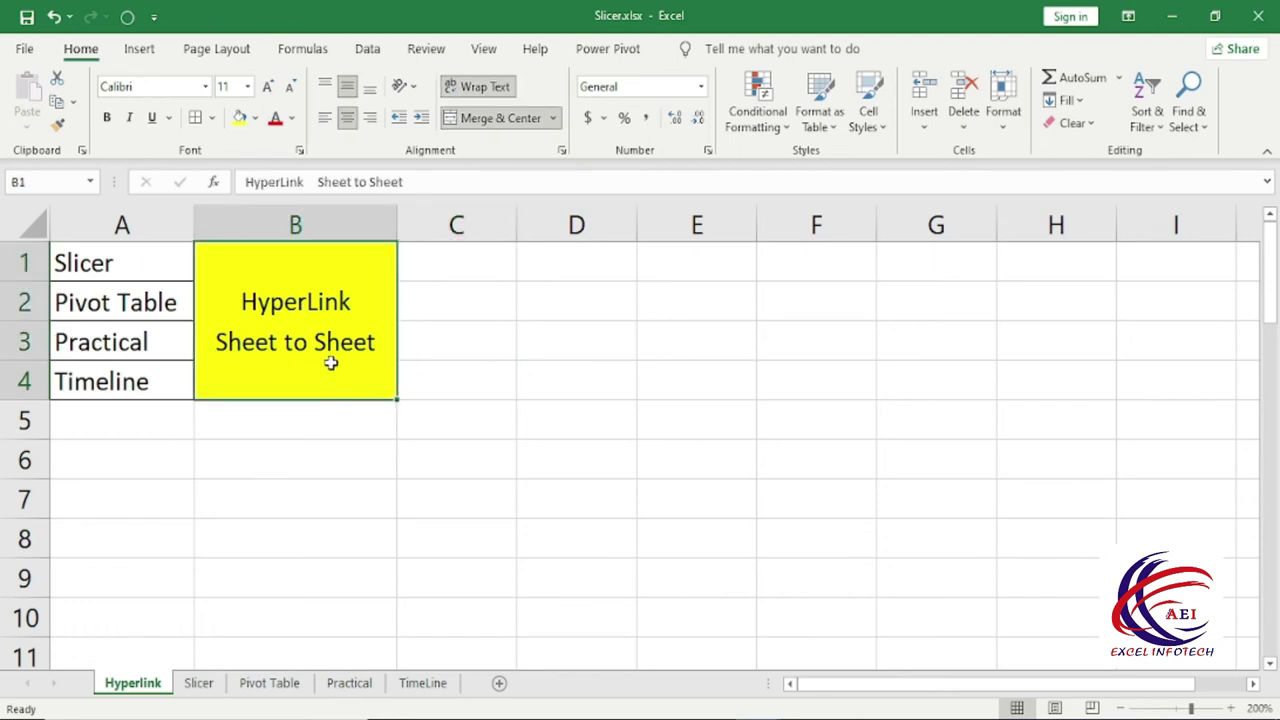
left_click(96, 264)
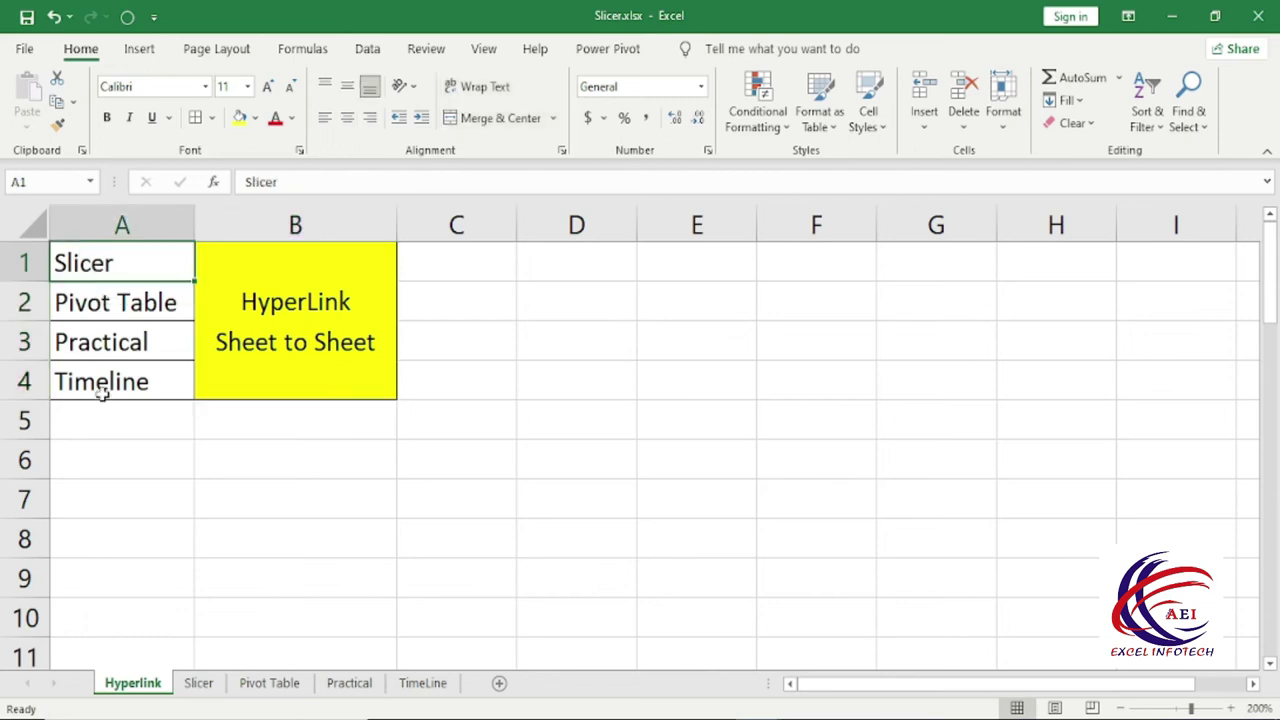
left_click(250, 686)
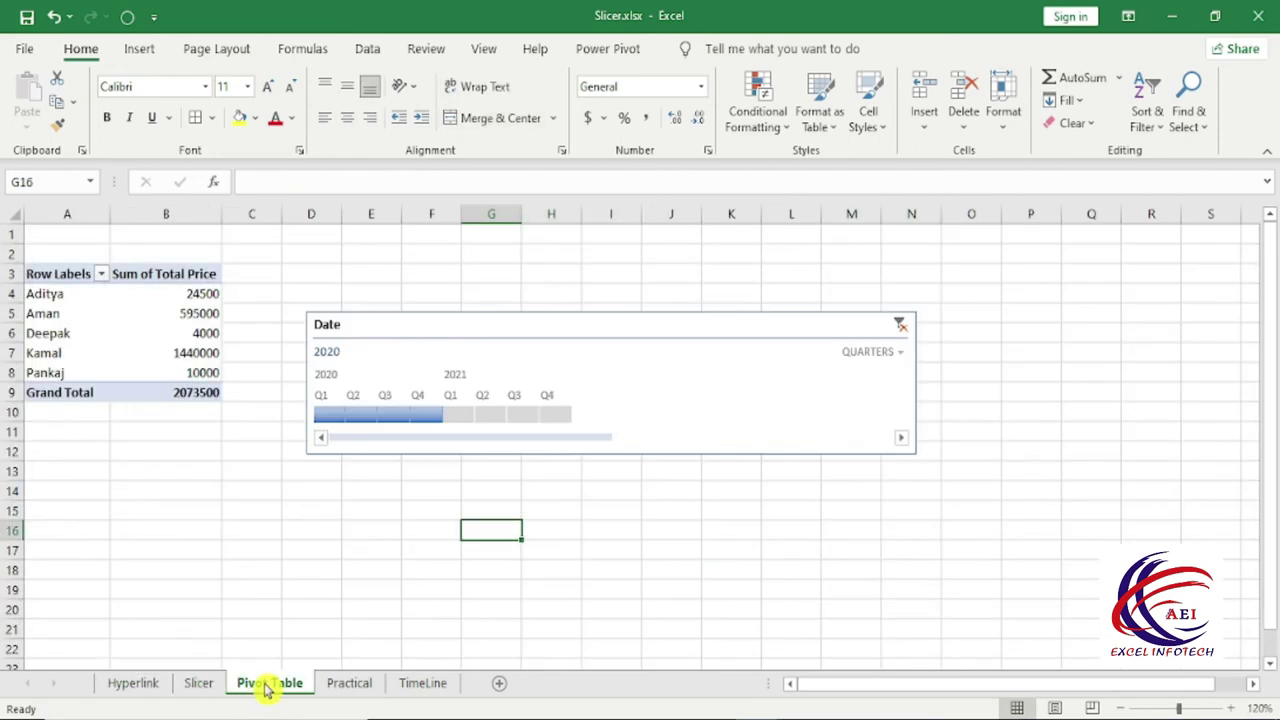
left_click(345, 686)
left_click(415, 684)
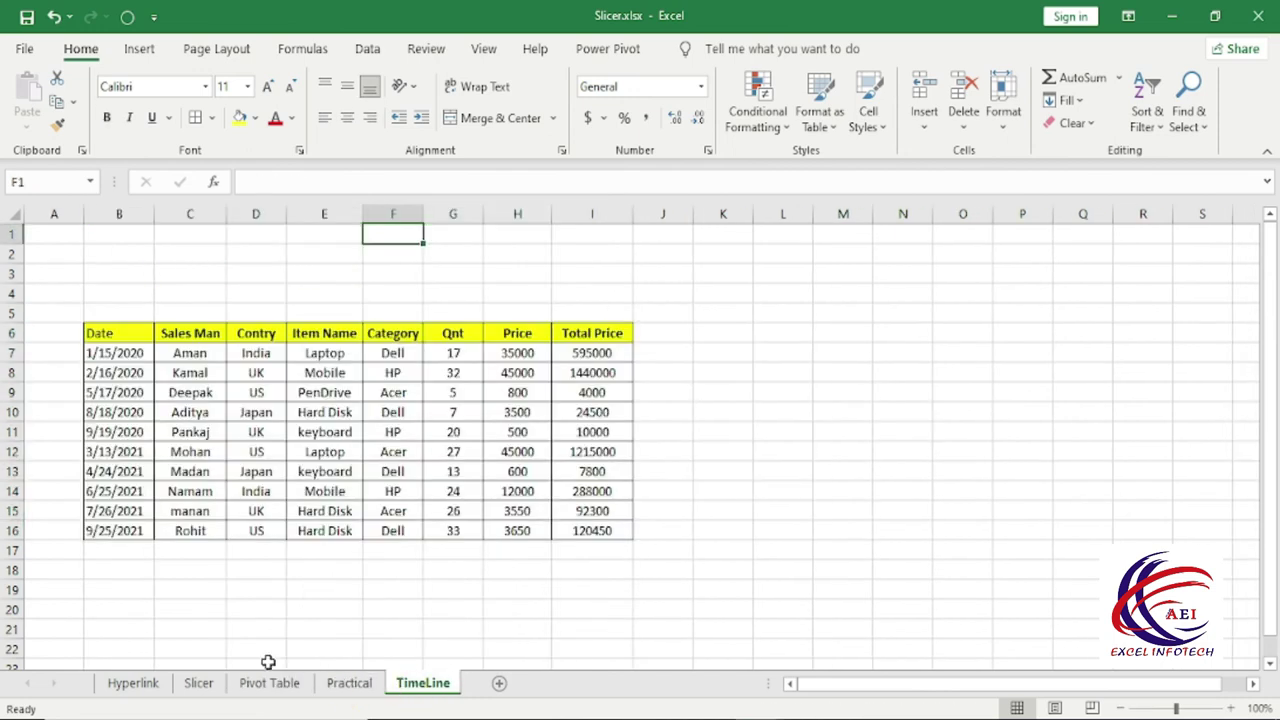
left_click(143, 685)
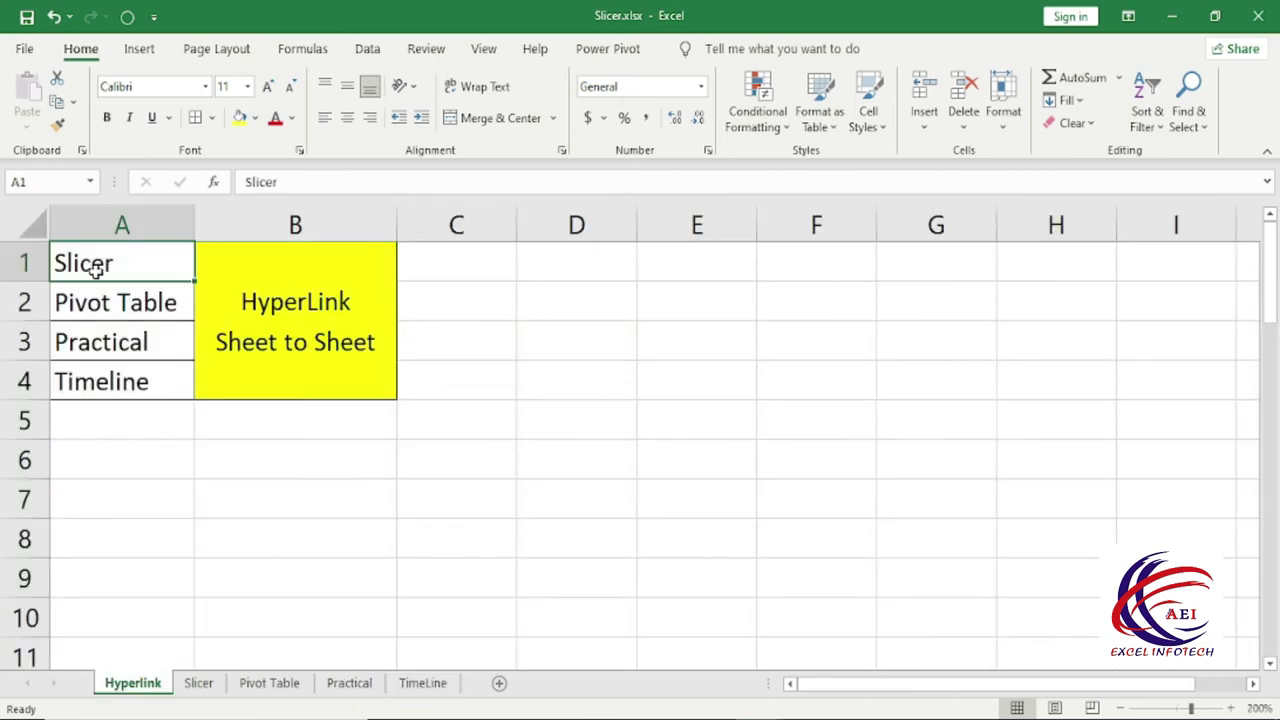
left_click(209, 685)
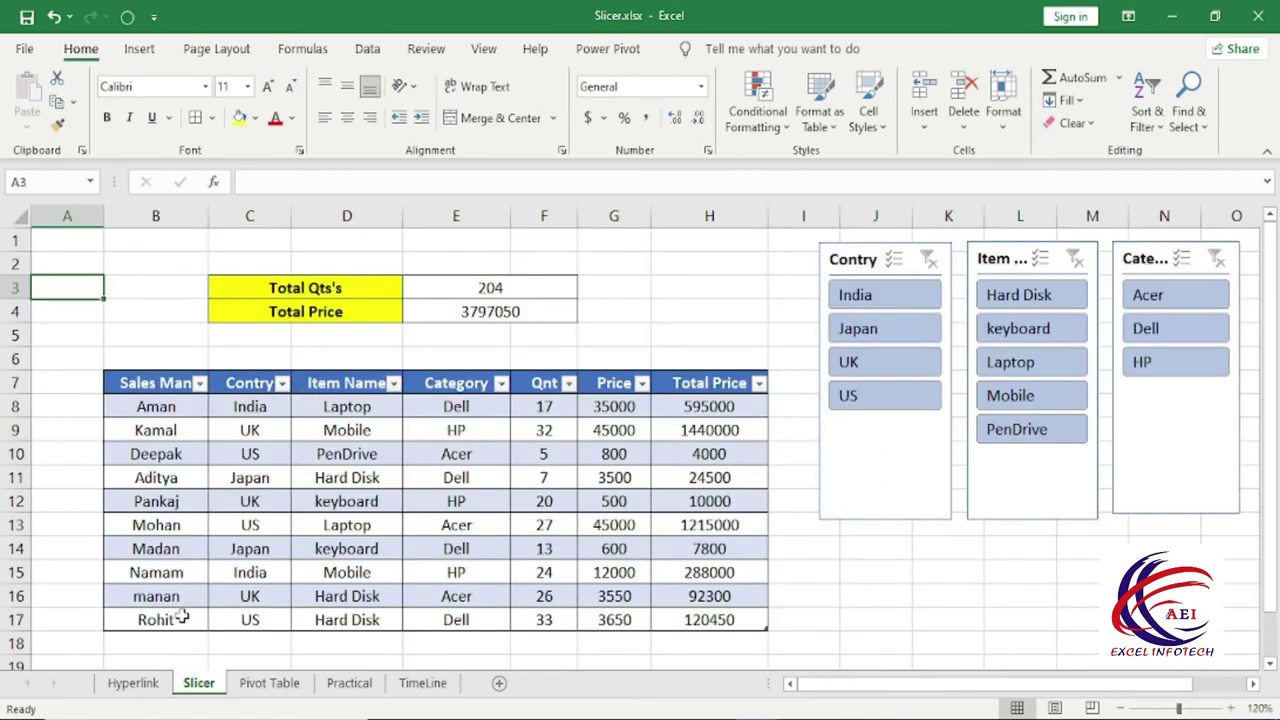
left_click(134, 684)
left_click(108, 309)
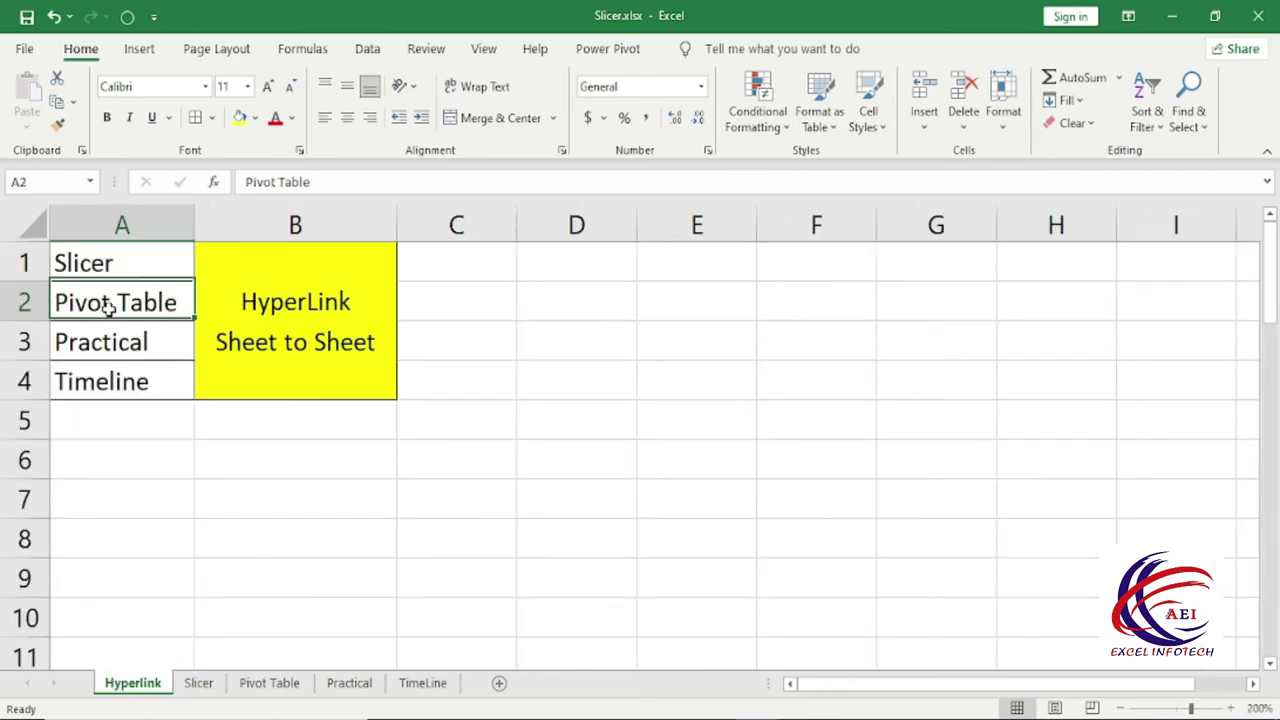
left_click(269, 688)
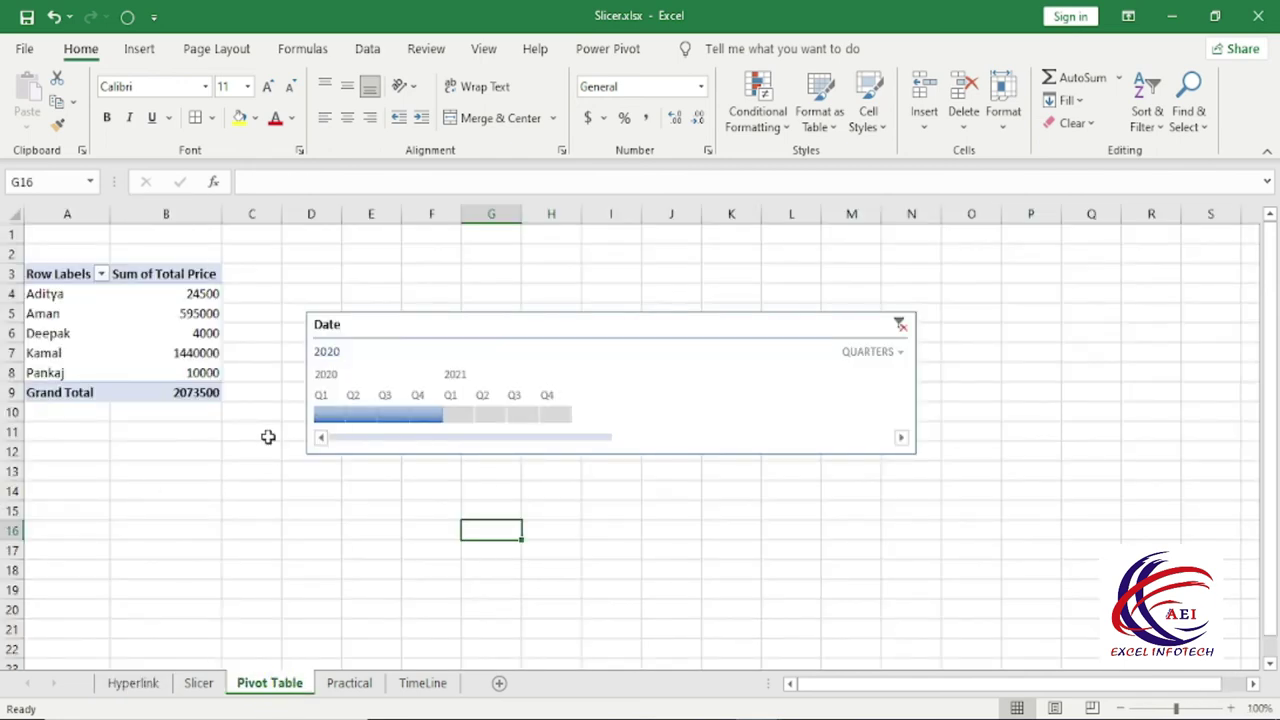
left_click(130, 686)
key("Up")
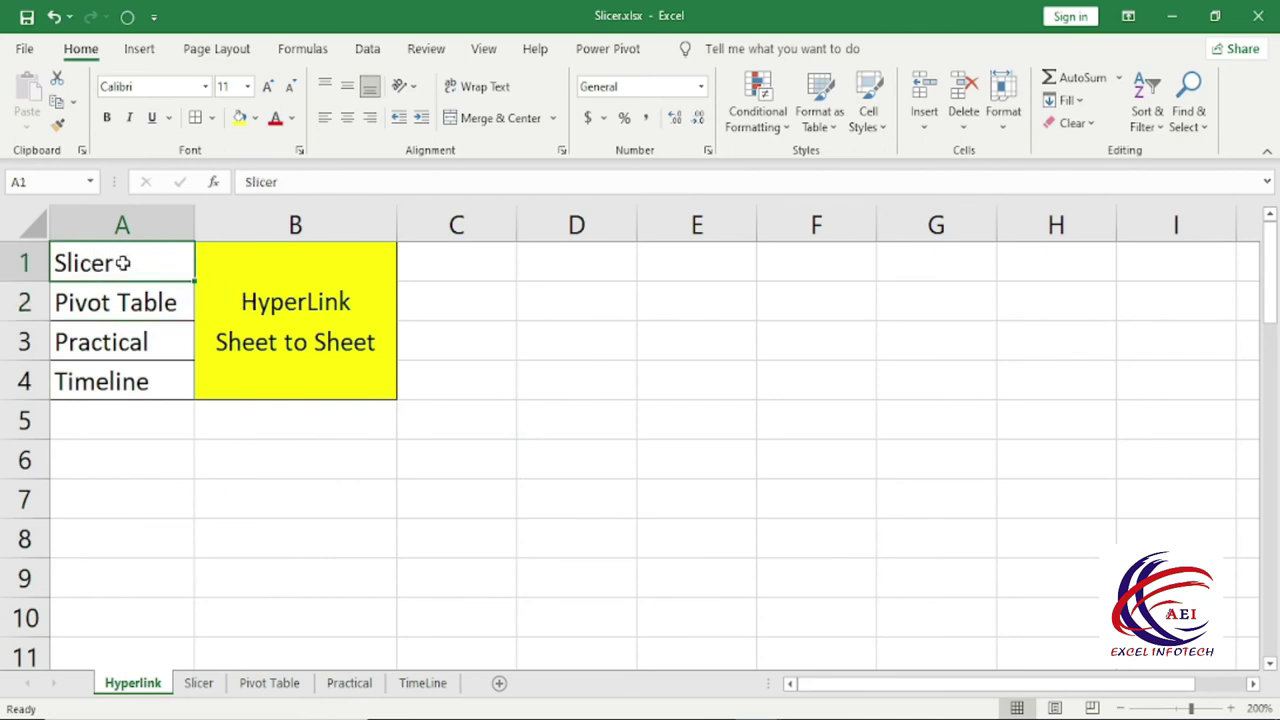
- Link cell A1 'Slicer' to the Slicer sheet and follow the link to test it
left_click(140, 52)
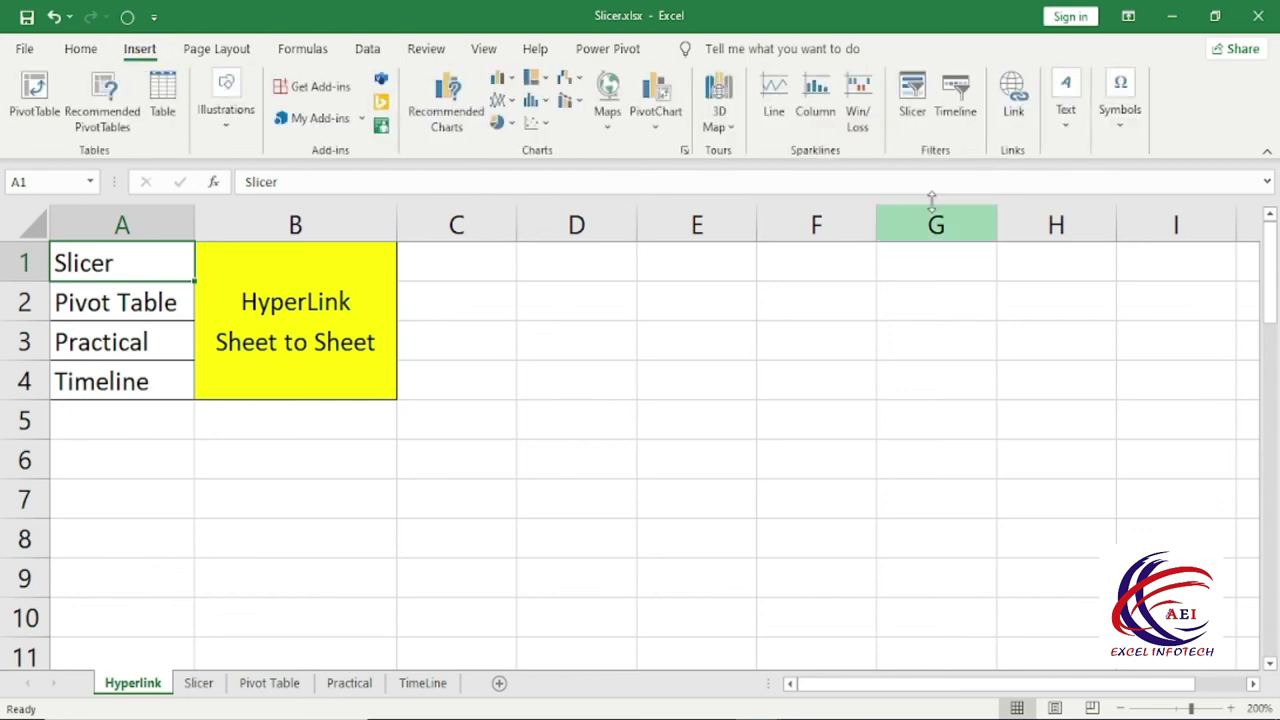
left_click(1016, 113)
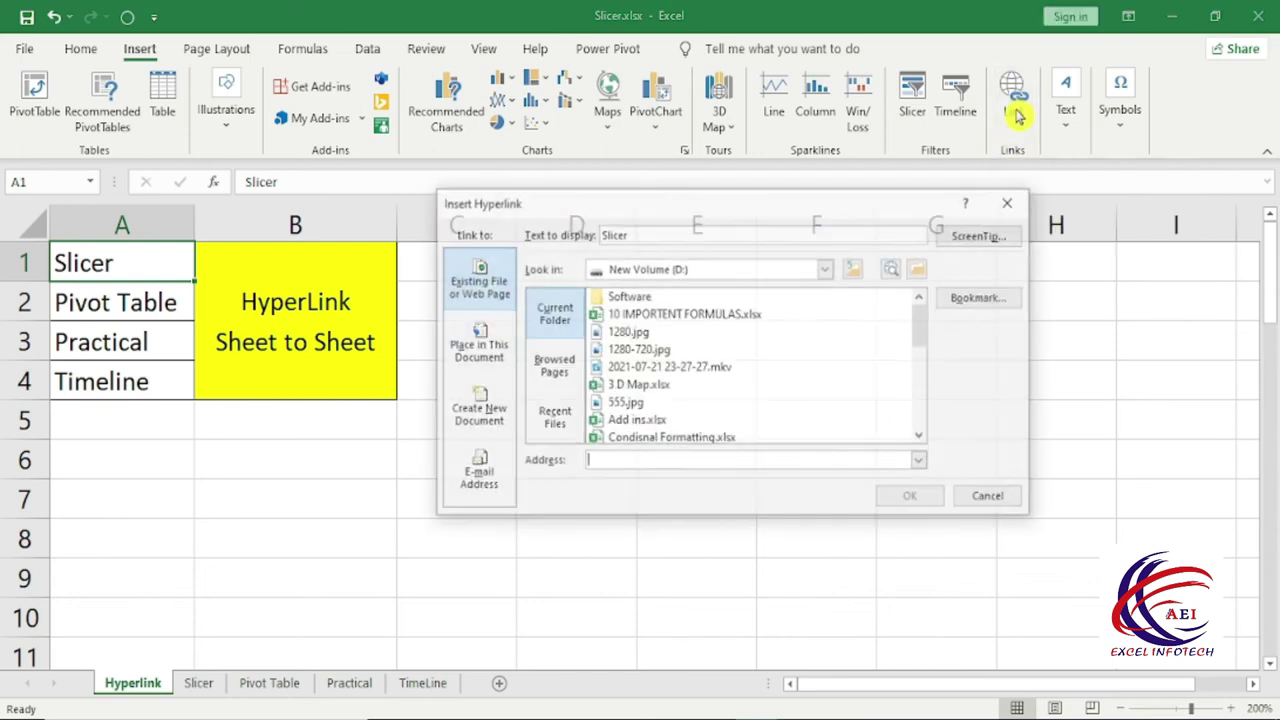
left_click(494, 368)
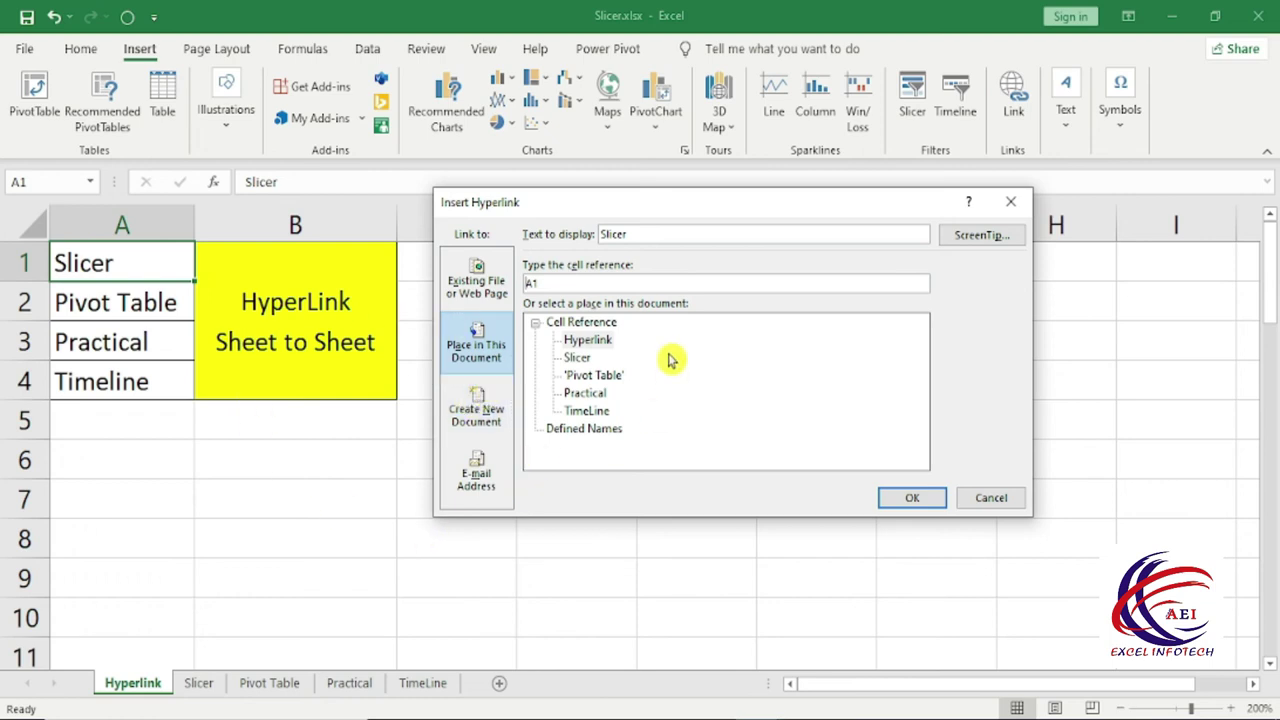
left_click(577, 358)
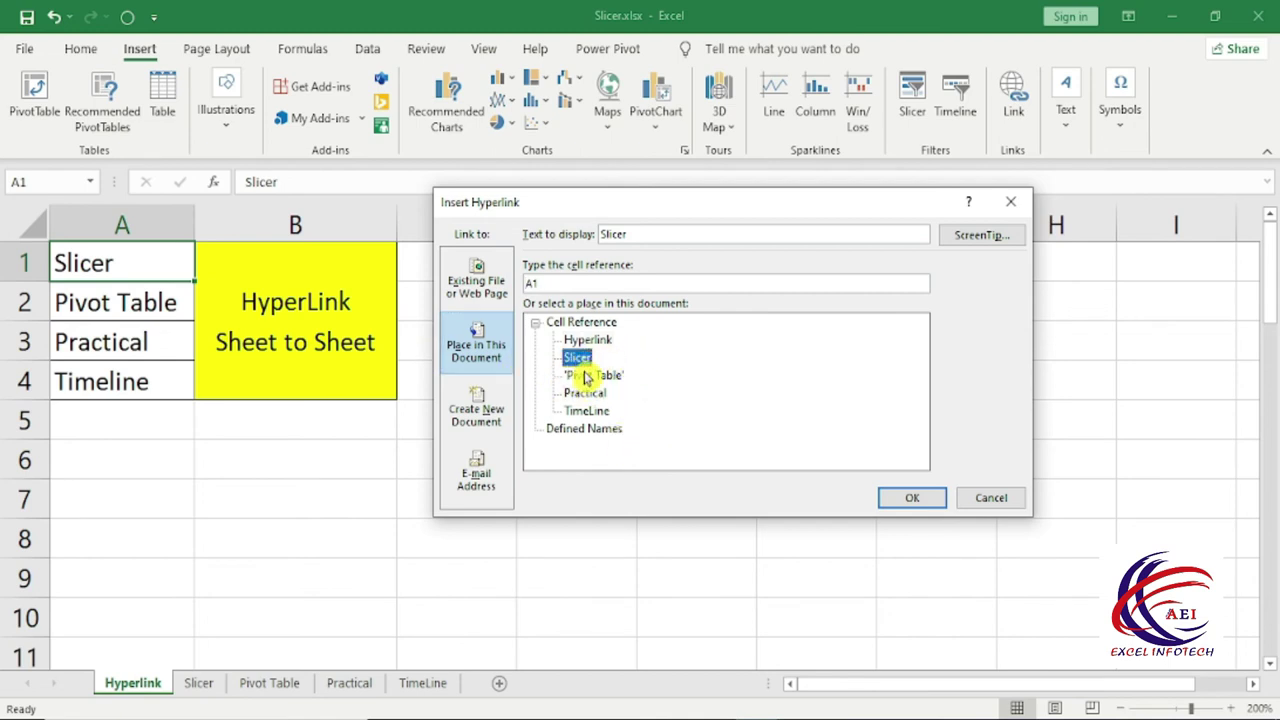
double_click(576, 284)
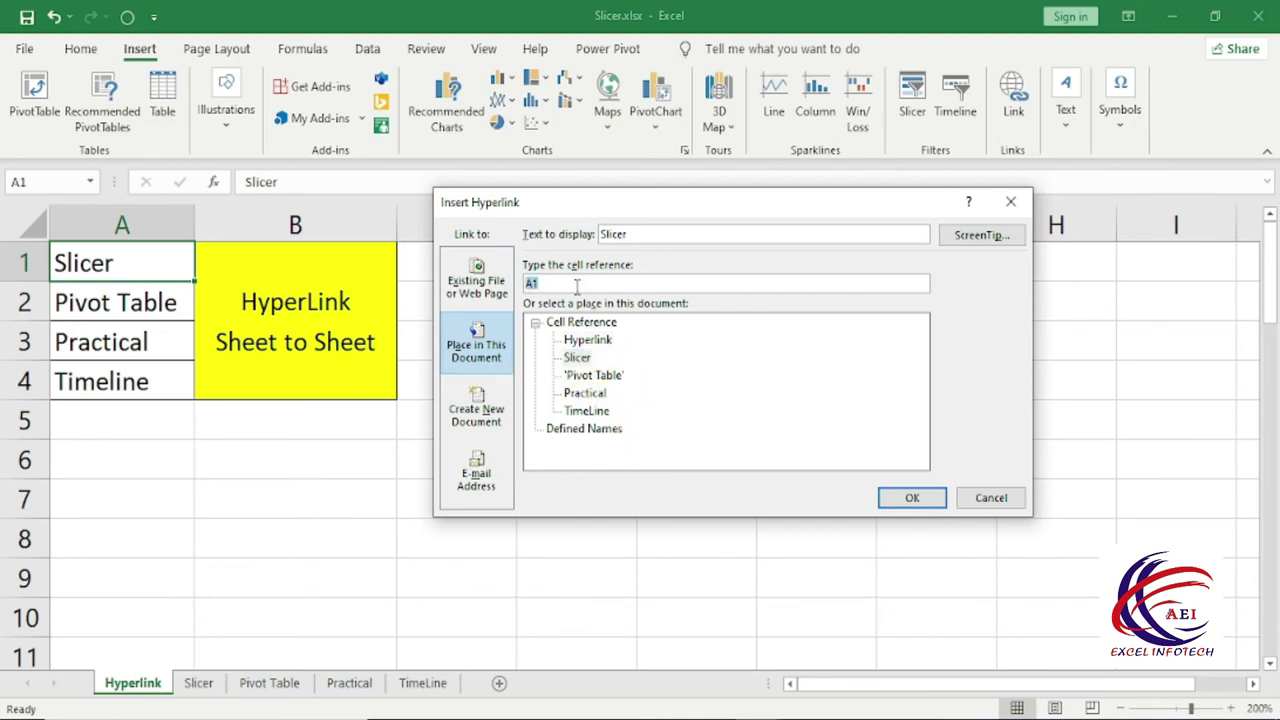
left_click_drag(545, 284, 522, 285)
left_click_drag(650, 235, 592, 236)
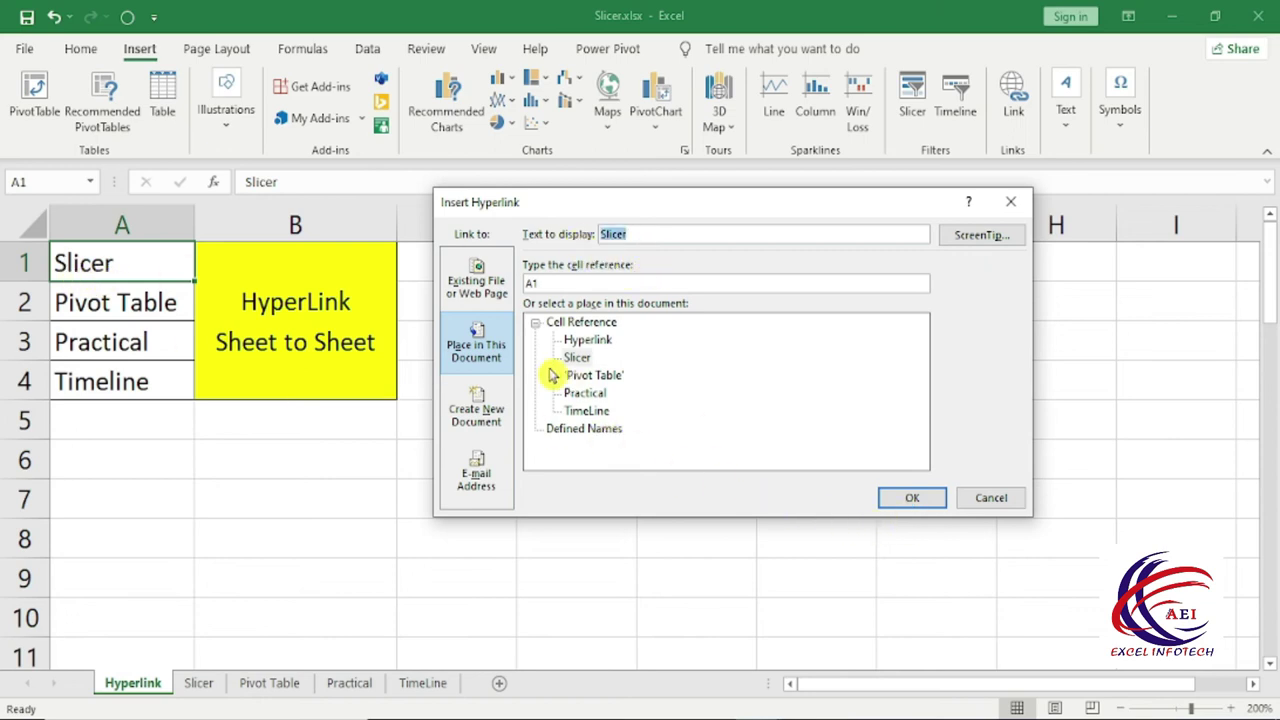
left_click(578, 358)
left_click(912, 498)
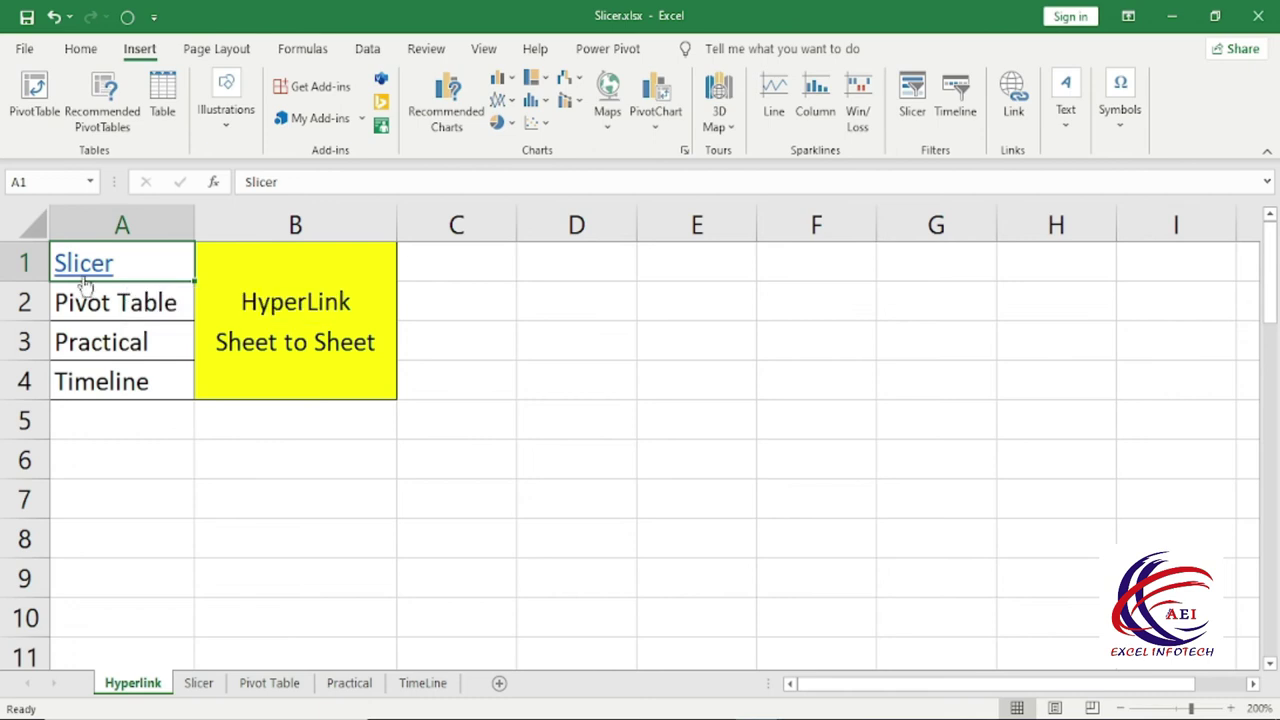
left_click(84, 270)
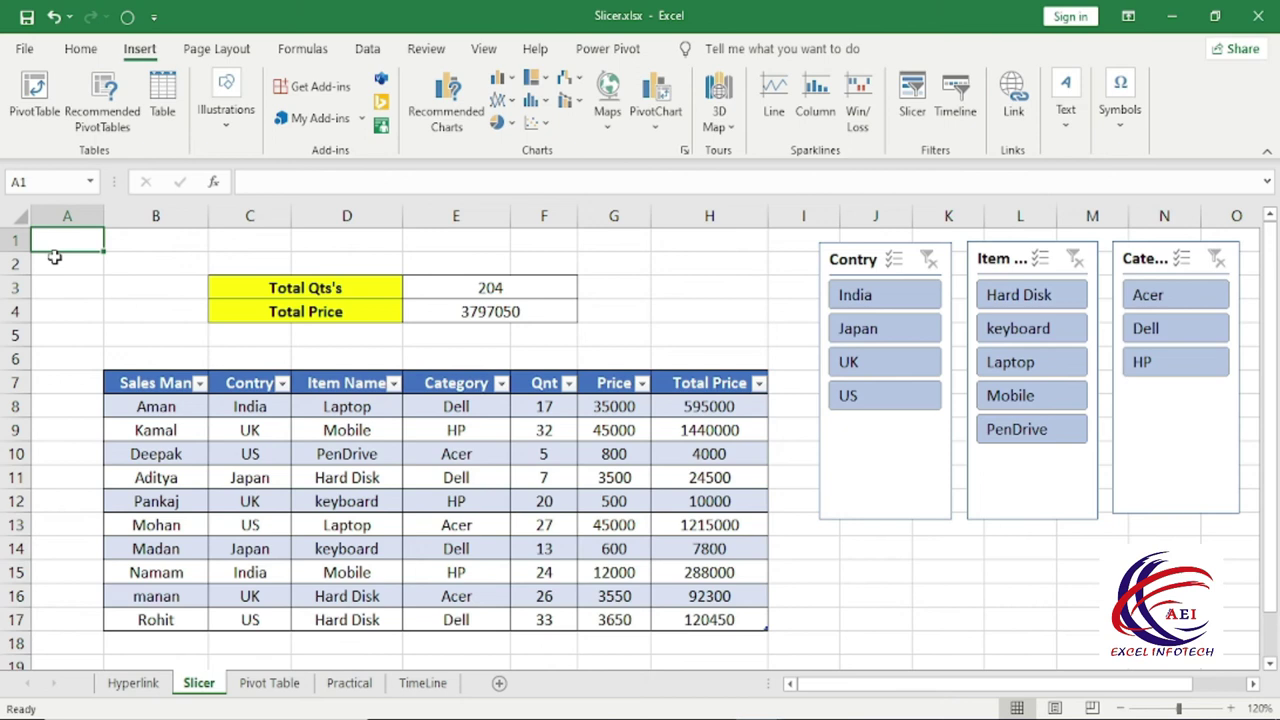
left_click(131, 684)
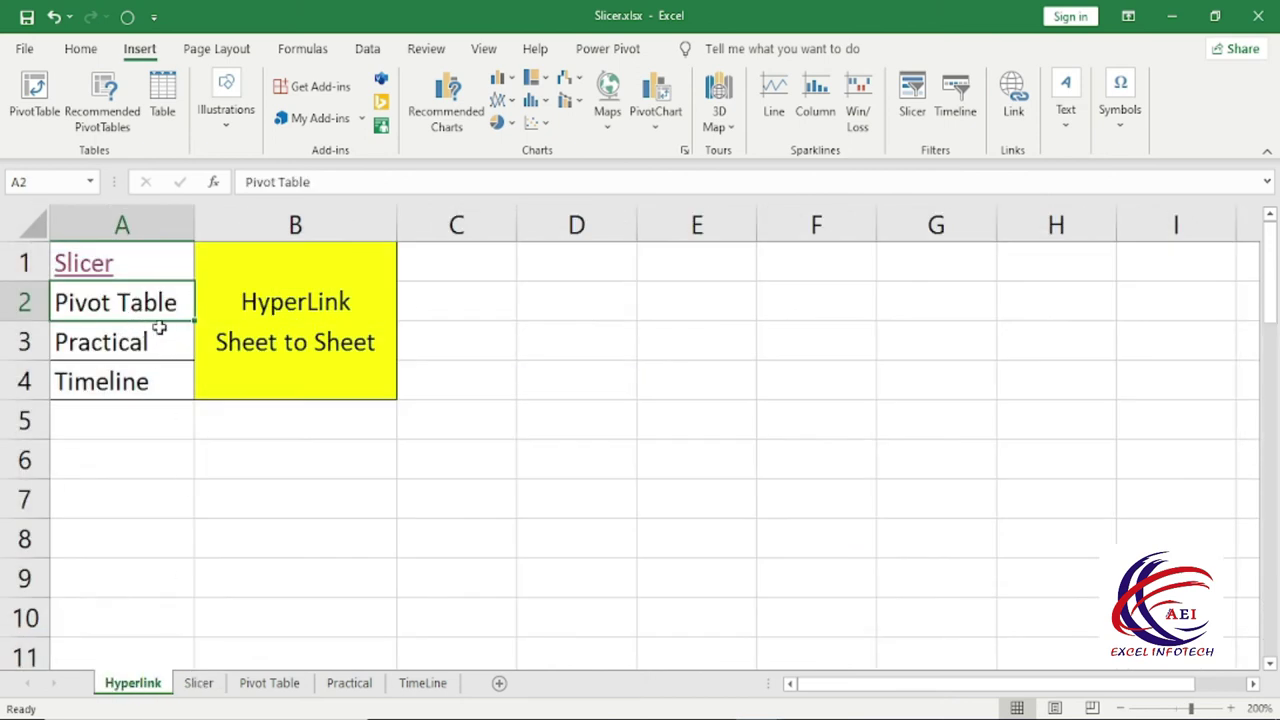
- Link cell A2 'Pivot Table' to cell A10 of the Pivot Table sheet and test it
right_click(157, 299)
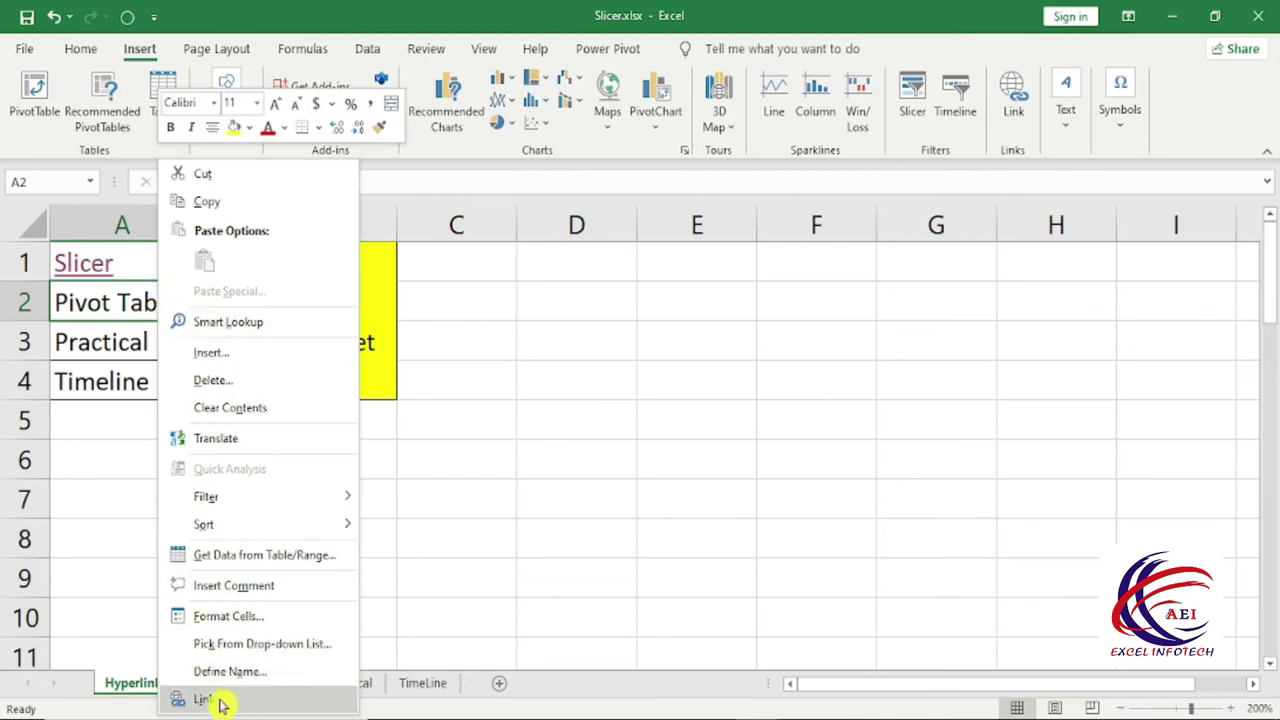
left_click(205, 699)
left_click_drag(462, 405, 608, 247)
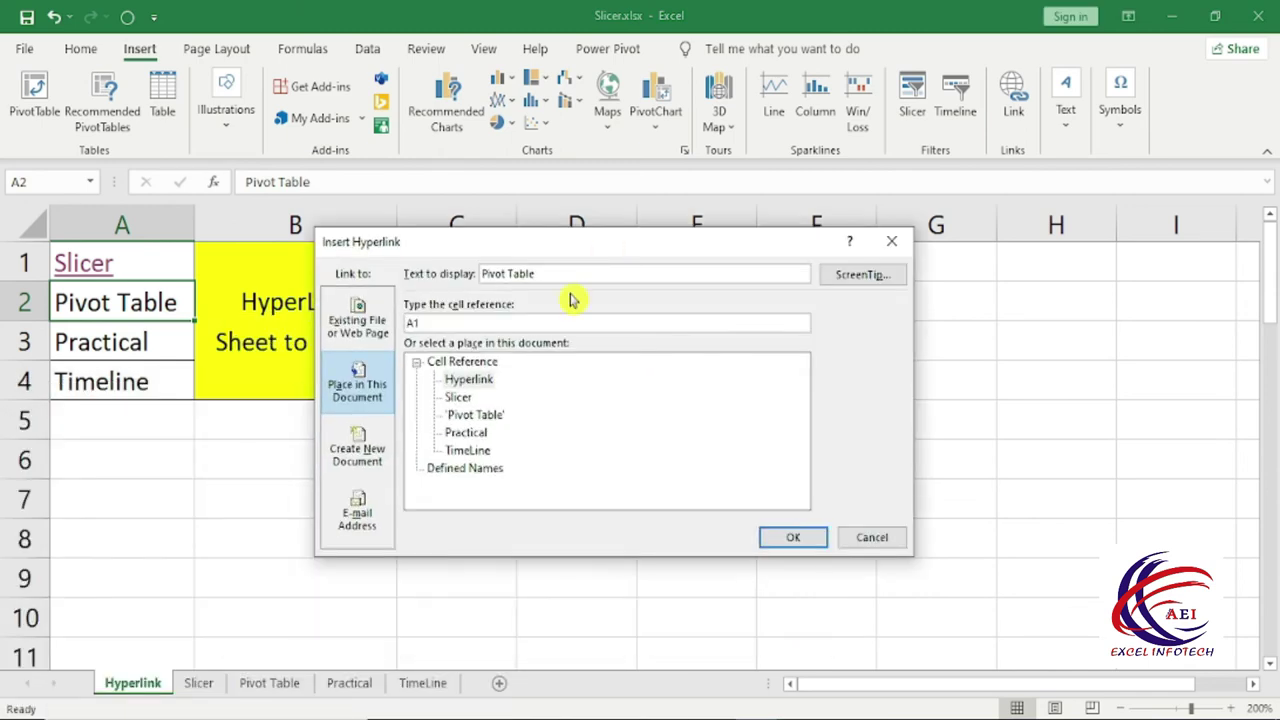
left_click(470, 416)
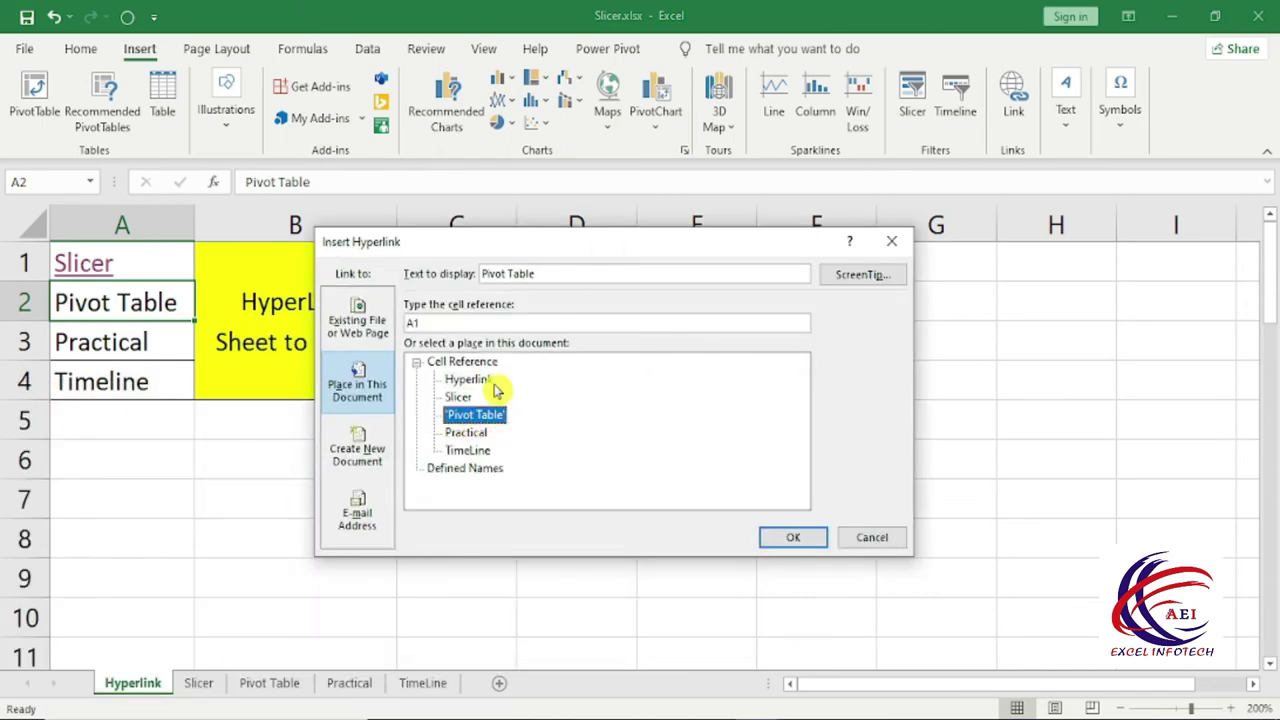
double_click(412, 322)
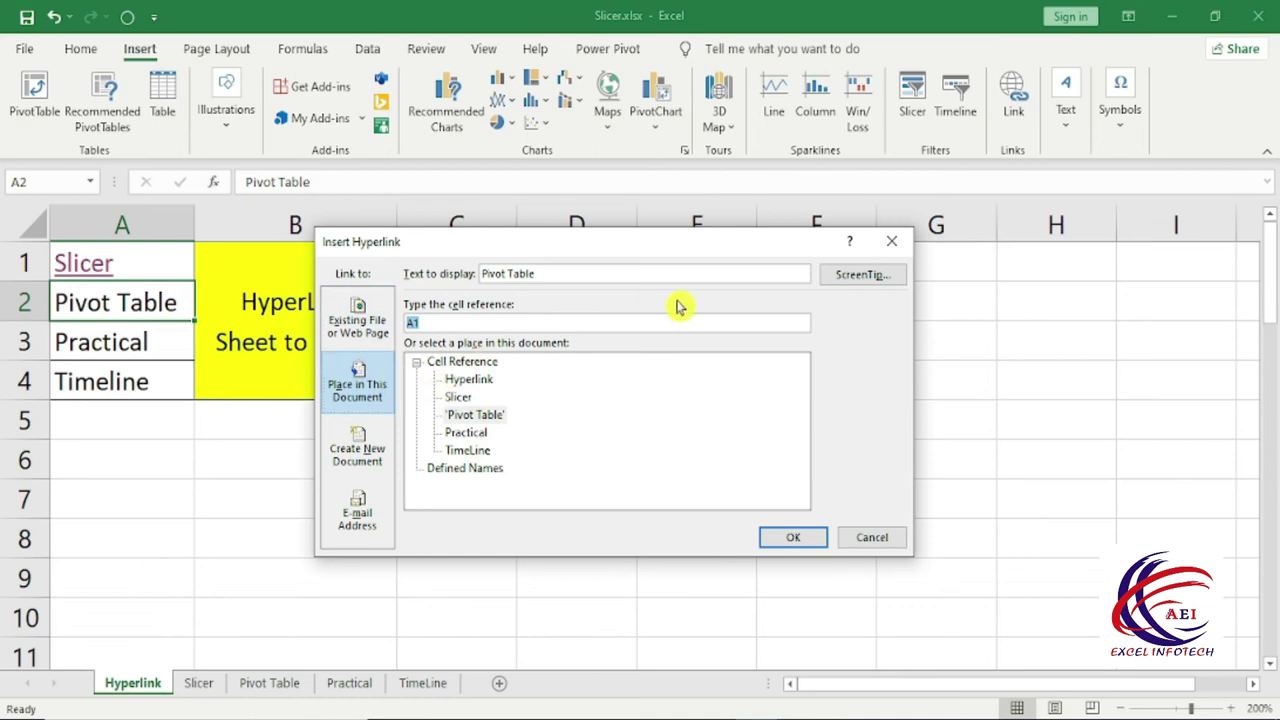
type("a10")
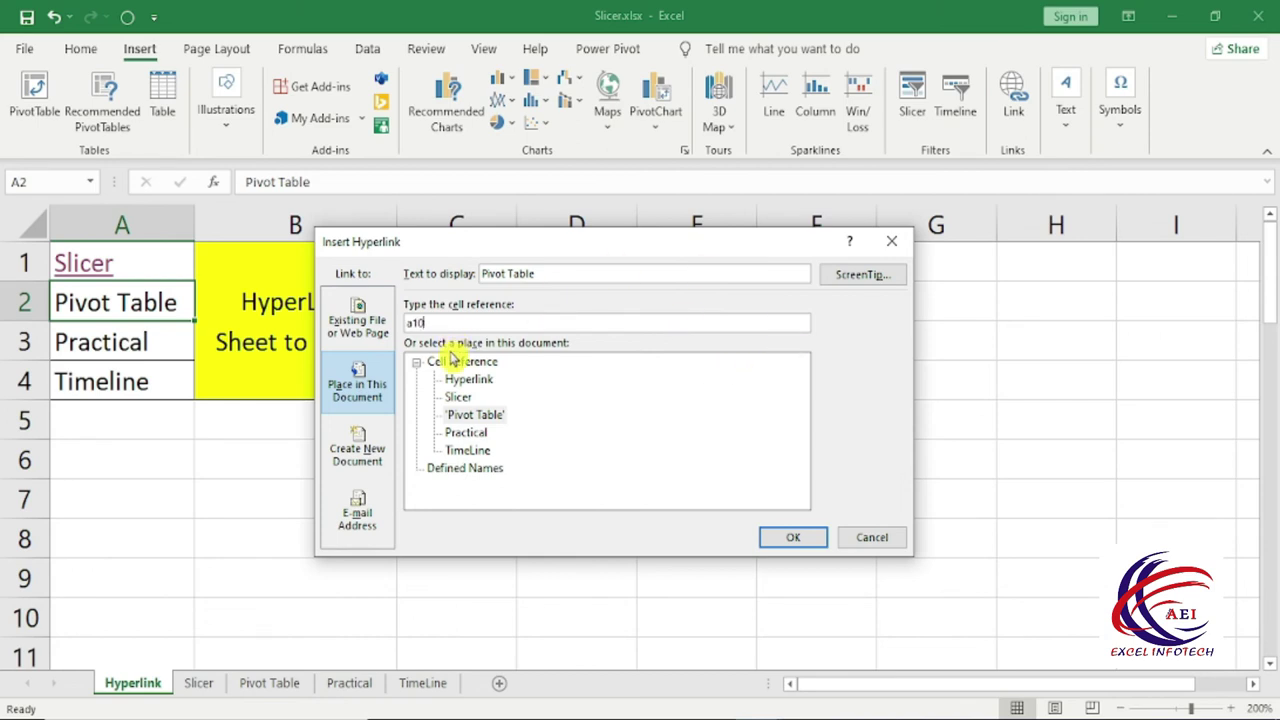
left_click(805, 540)
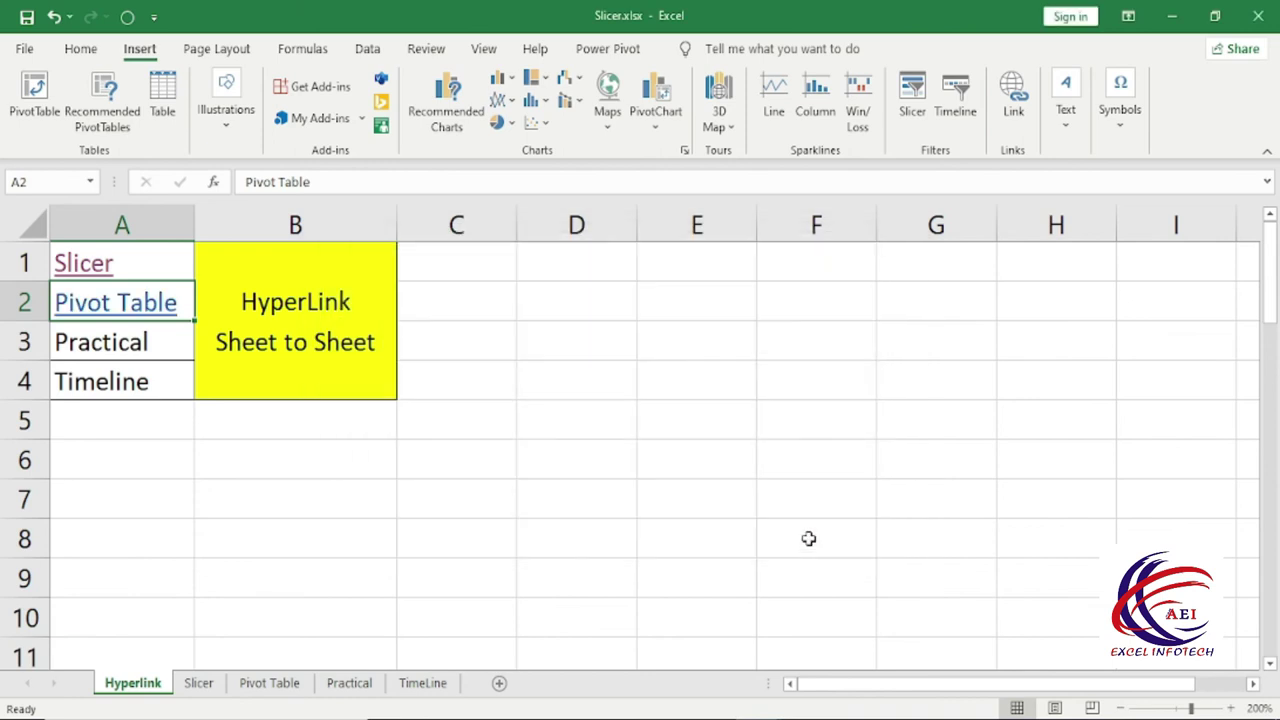
left_click(120, 314)
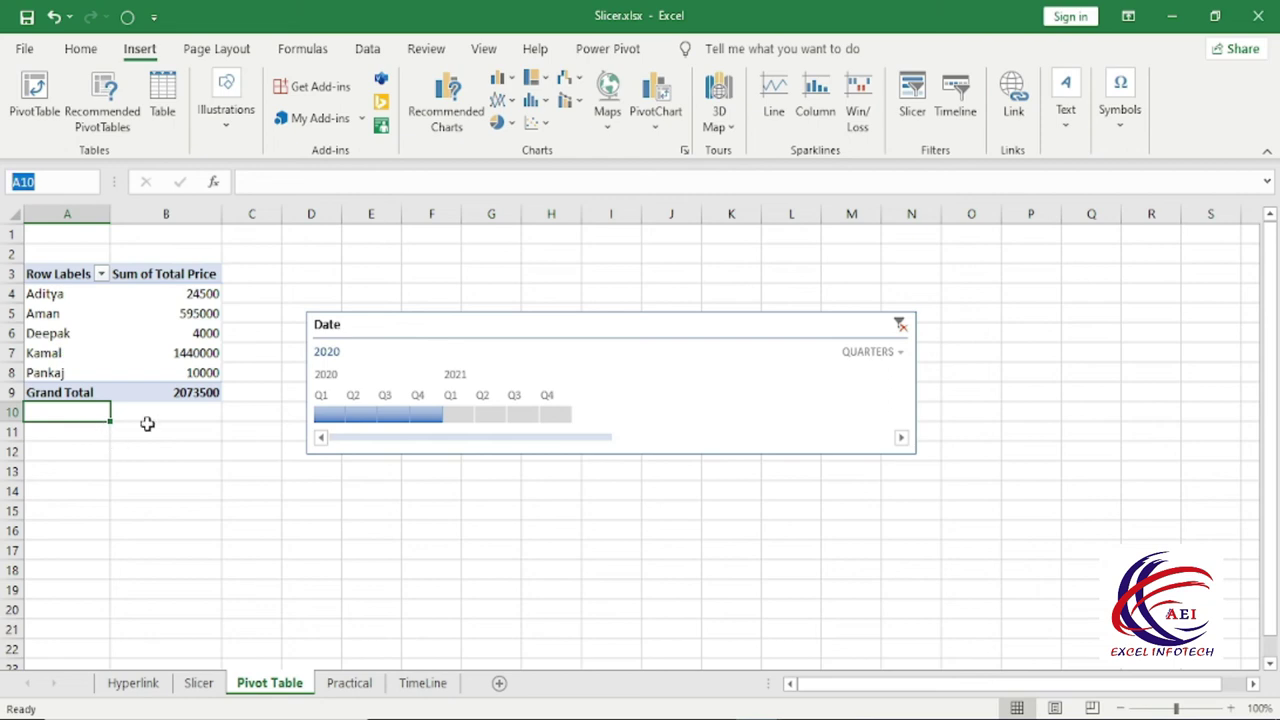
left_click(133, 683)
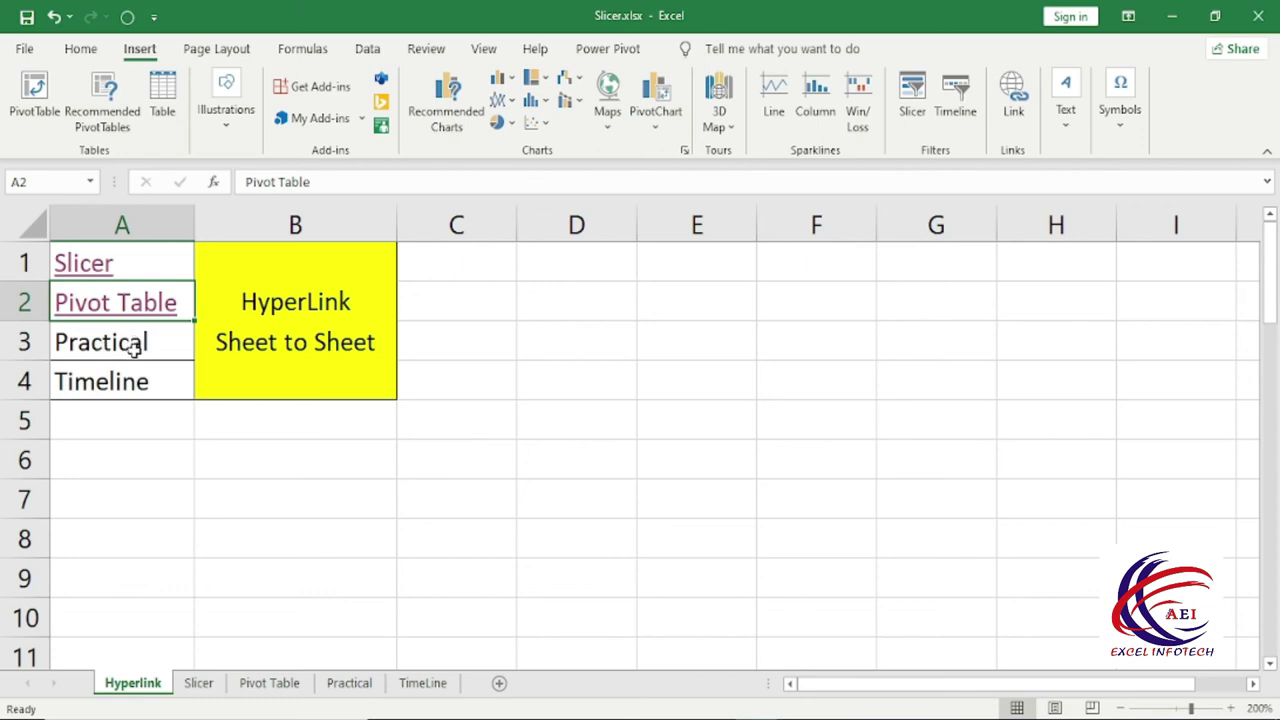
- Link cell A3 'Practical' to the Practical sheet and test the link
left_click(135, 345)
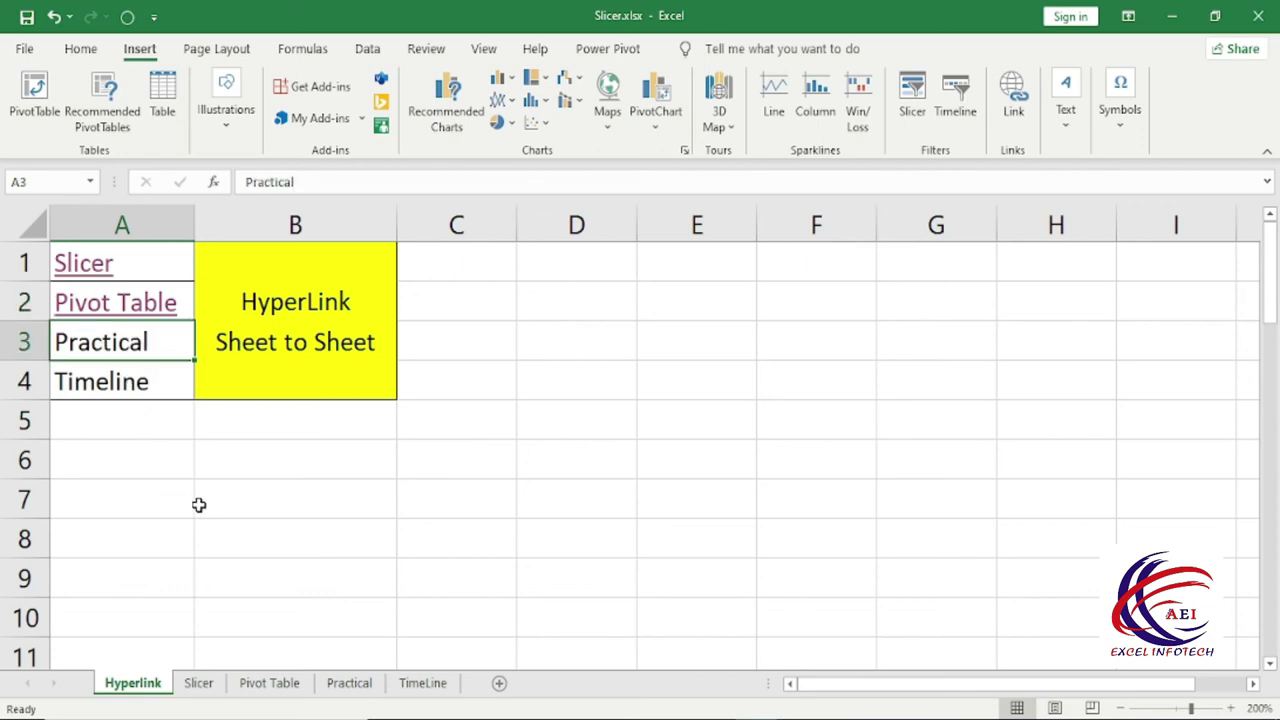
right_click(146, 343)
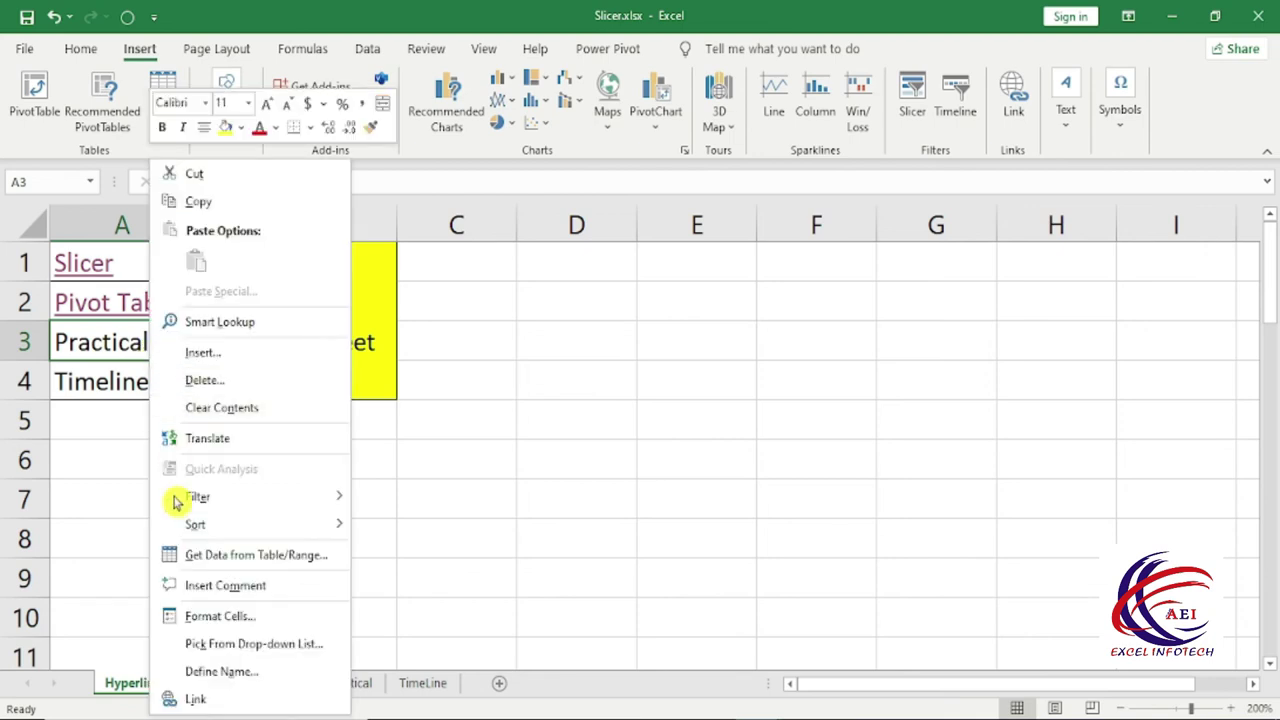
left_click(198, 704)
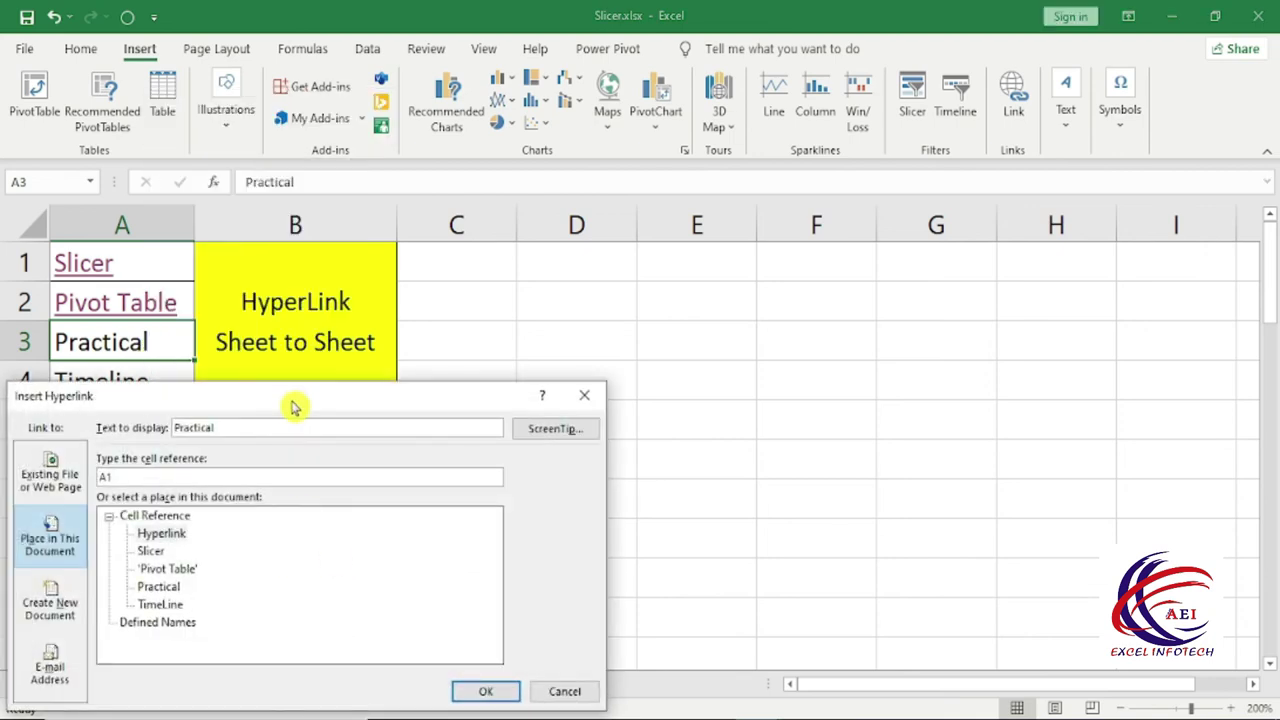
left_click(375, 424)
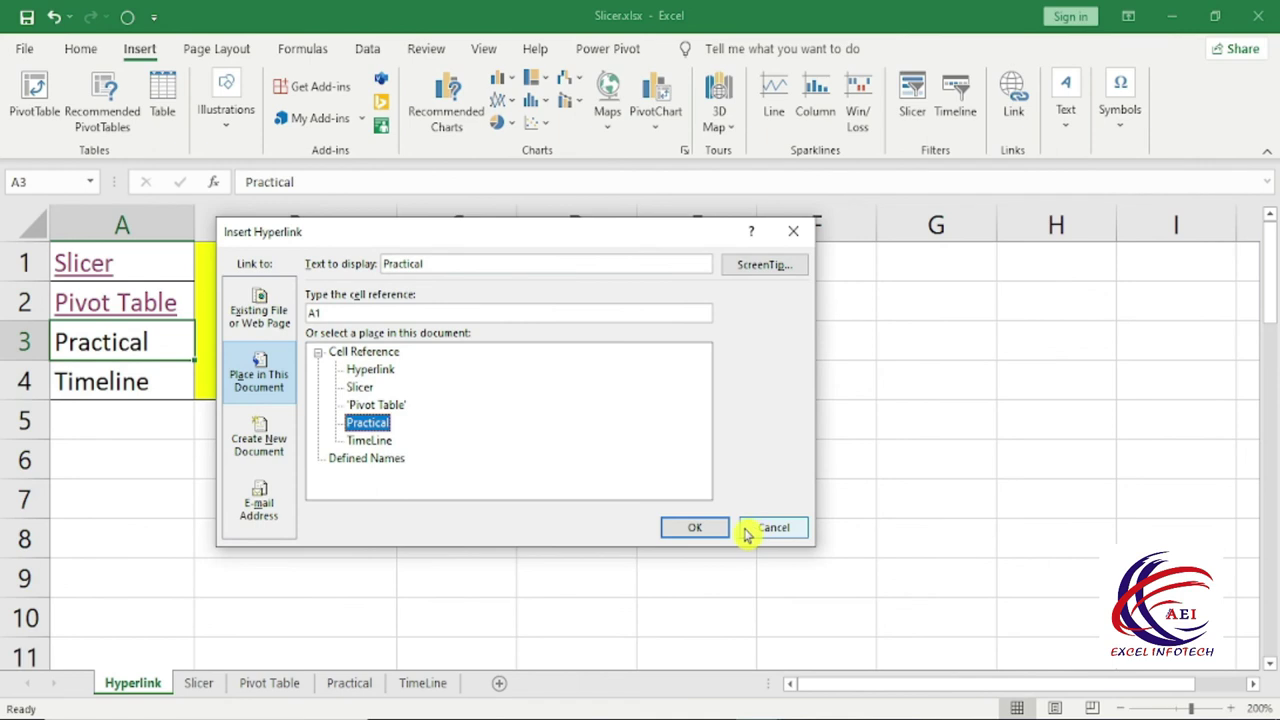
left_click(700, 527)
left_click(101, 344)
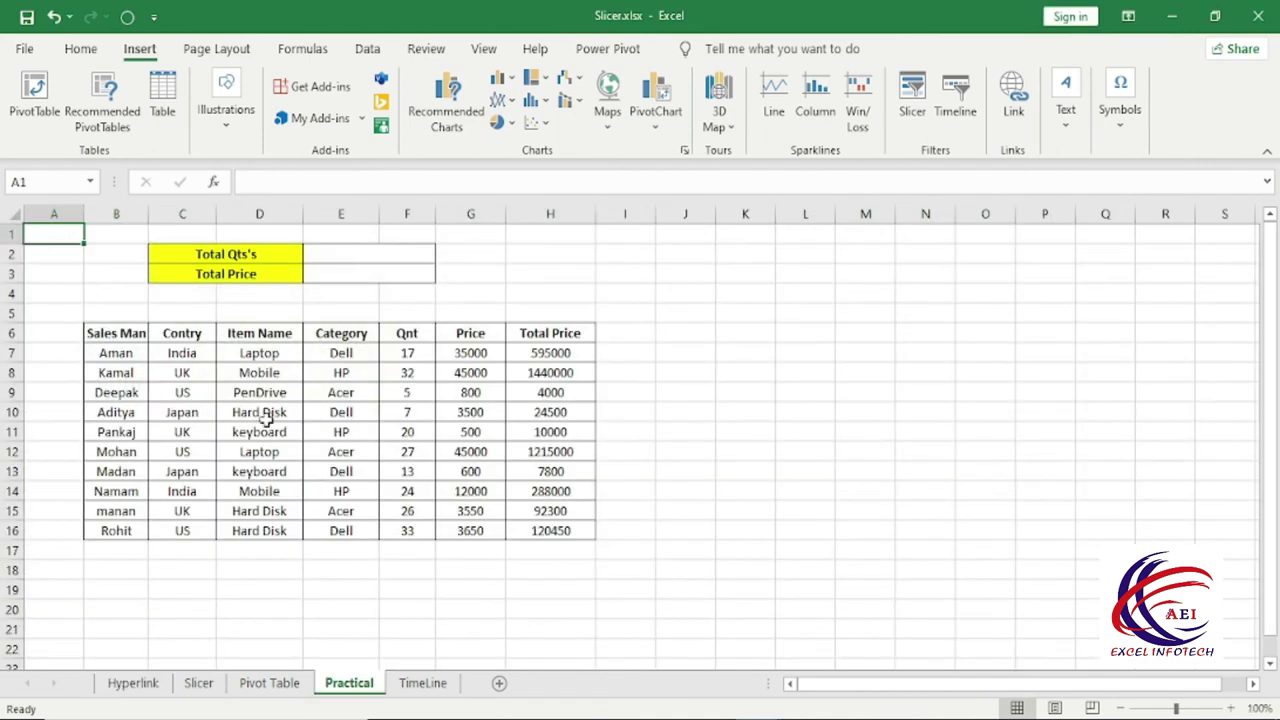
left_click(133, 683)
- Link cell A4 'Timeline' to the TimeLine sheet and test the link
right_click(91, 390)
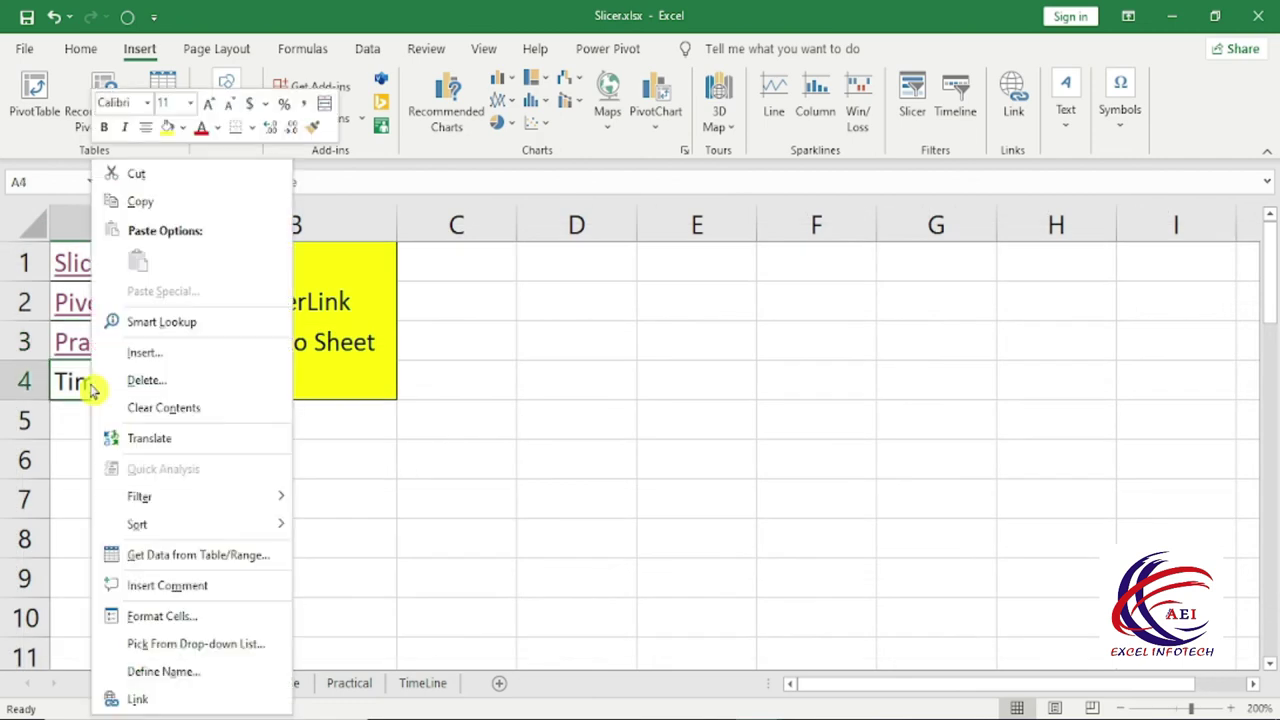
left_click(137, 699)
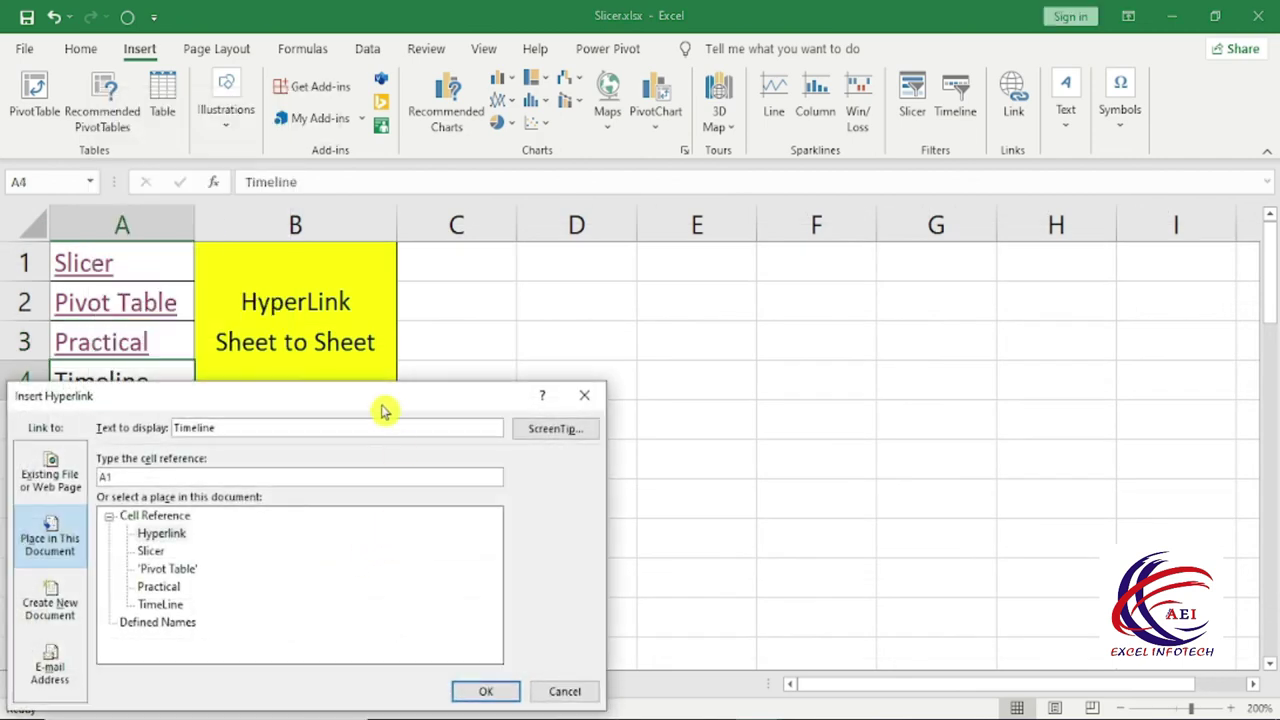
left_click_drag(383, 410, 590, 256)
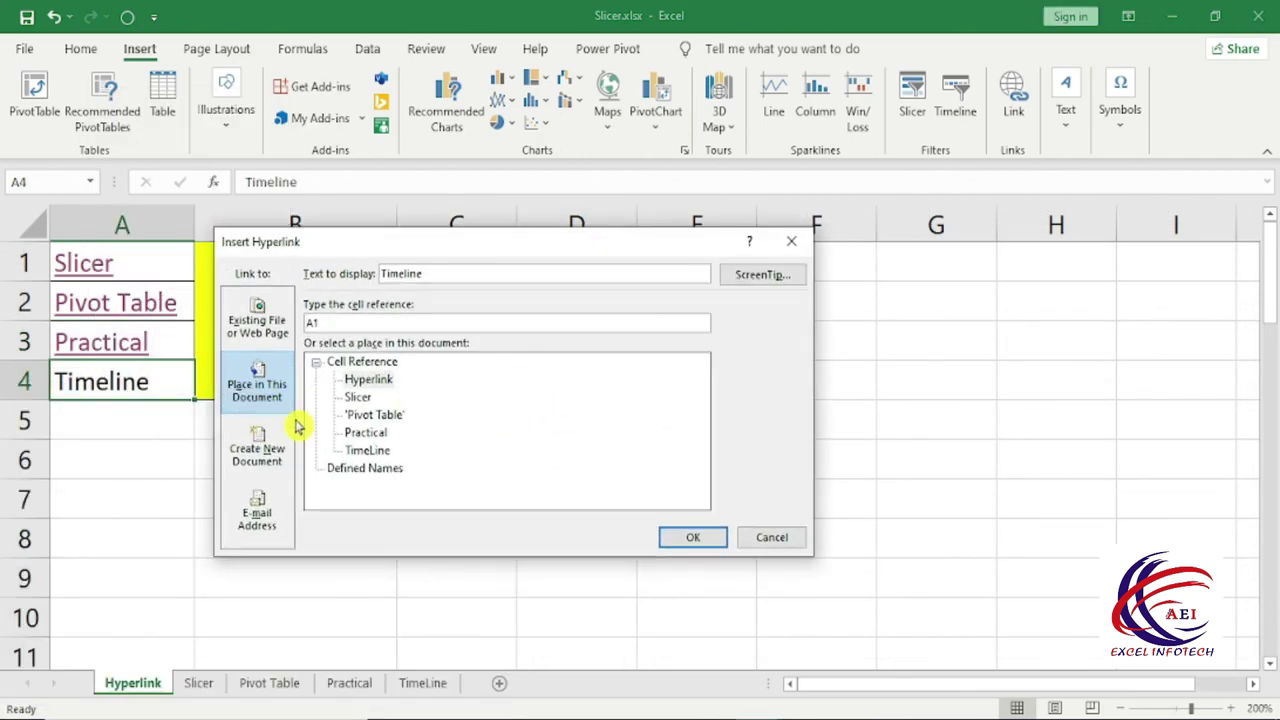
left_click(367, 450)
left_click_drag(336, 322, 296, 309)
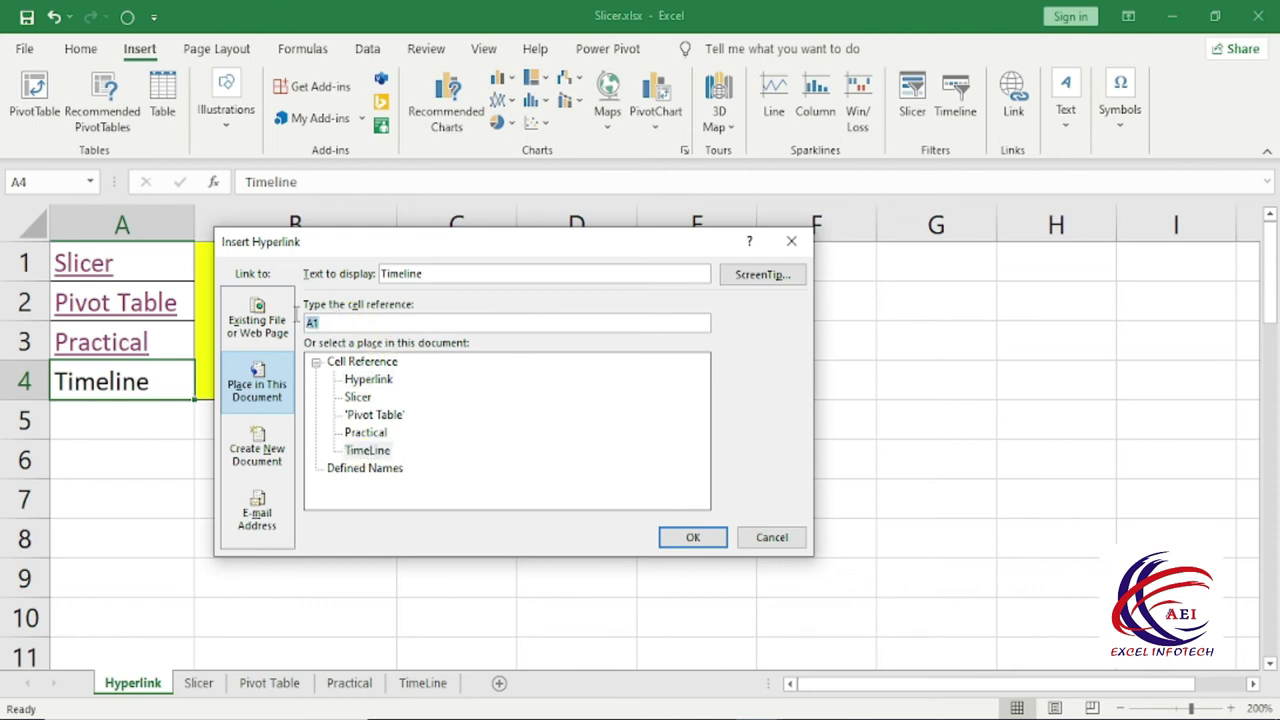
left_click(438, 276)
left_click_drag(420, 276, 382, 276)
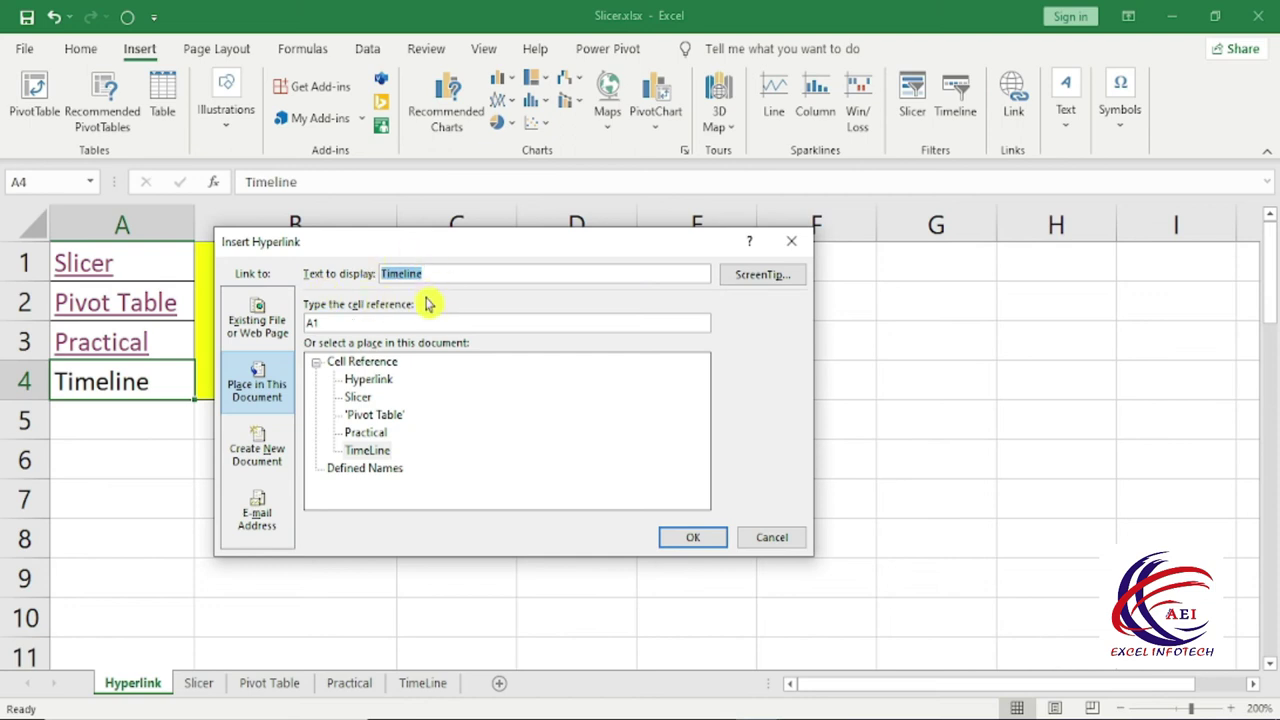
left_click(378, 460)
left_click(716, 543)
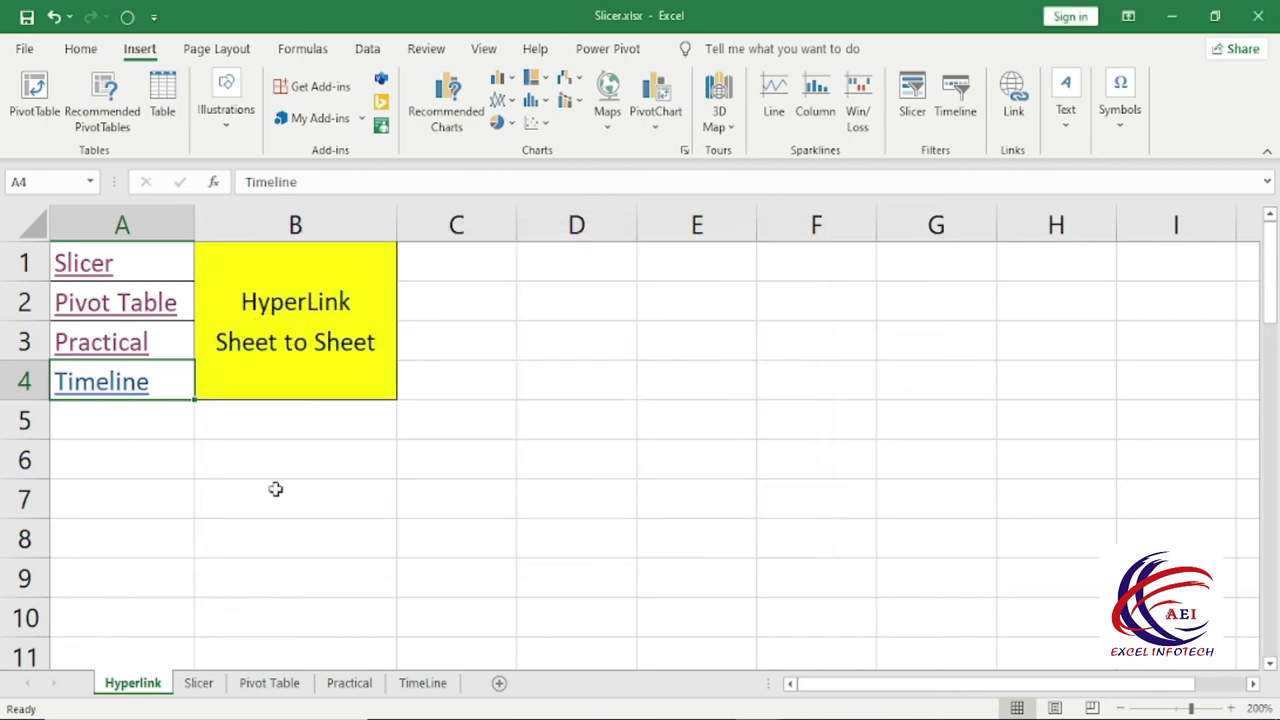
left_click(117, 393)
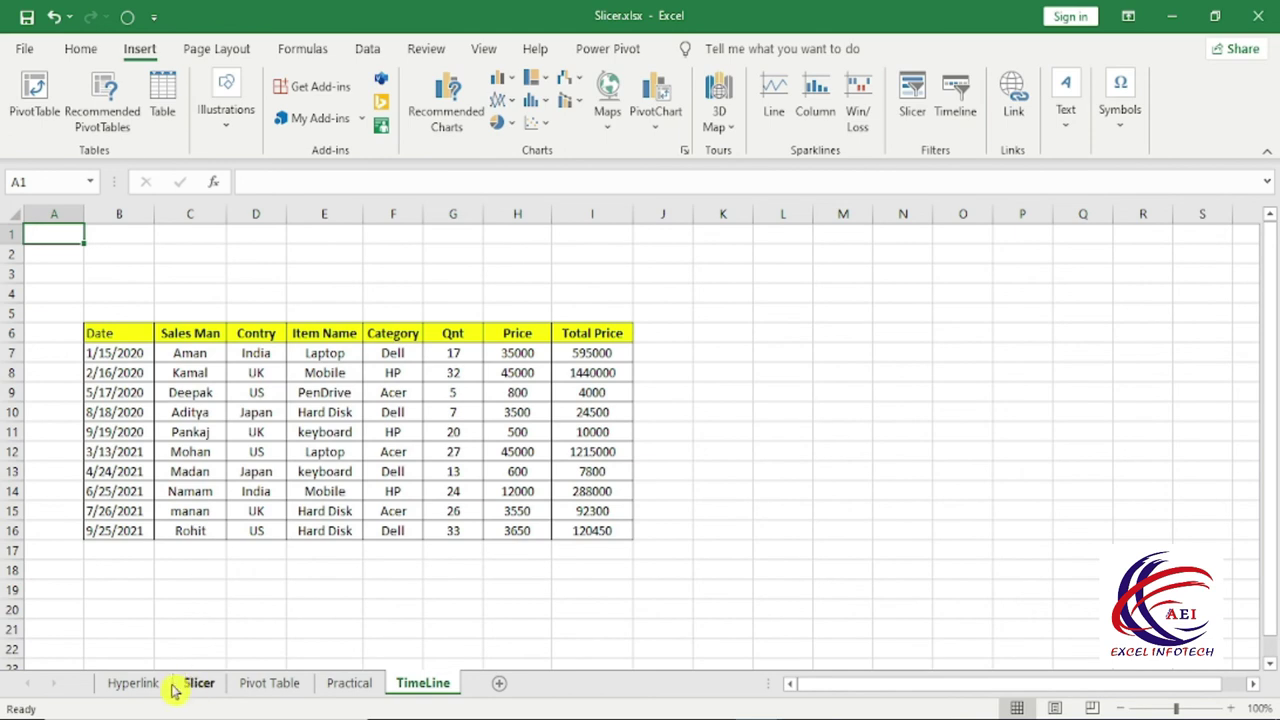
left_click(133, 683)
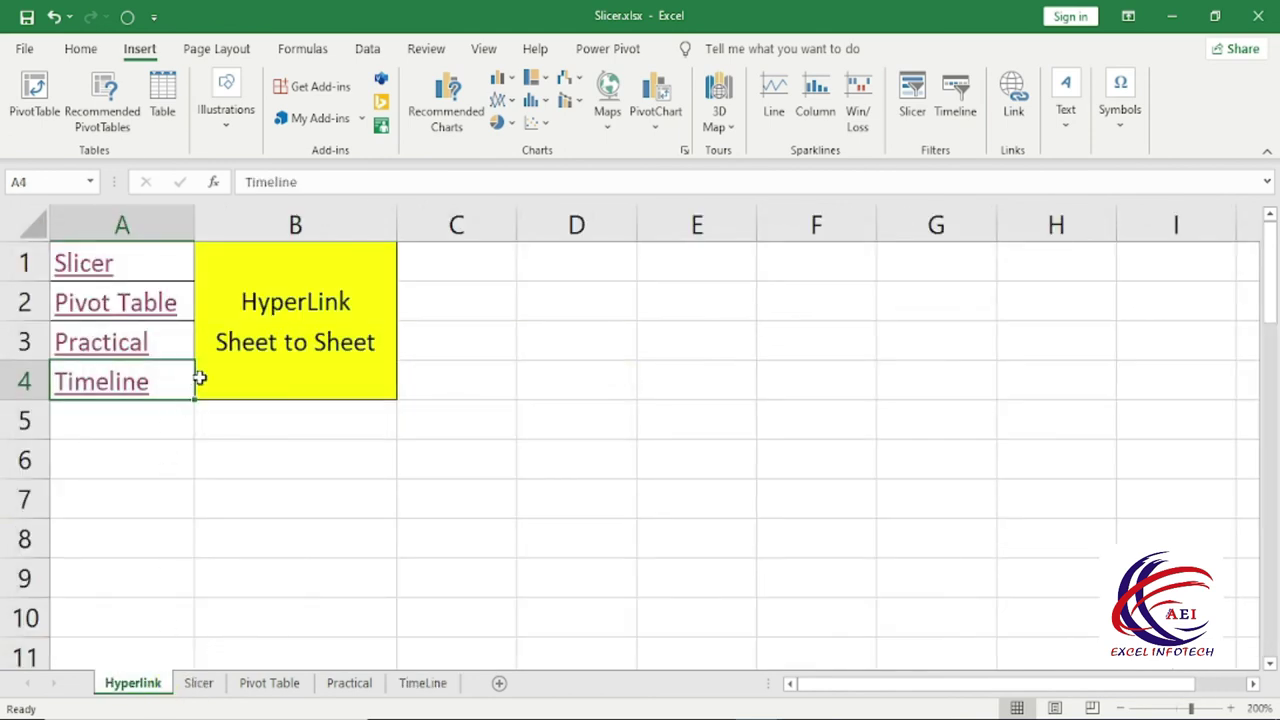
- Link cell A15 'YouTube' to the image file D:\555.jpg
scroll(201, 407, "down", 3)
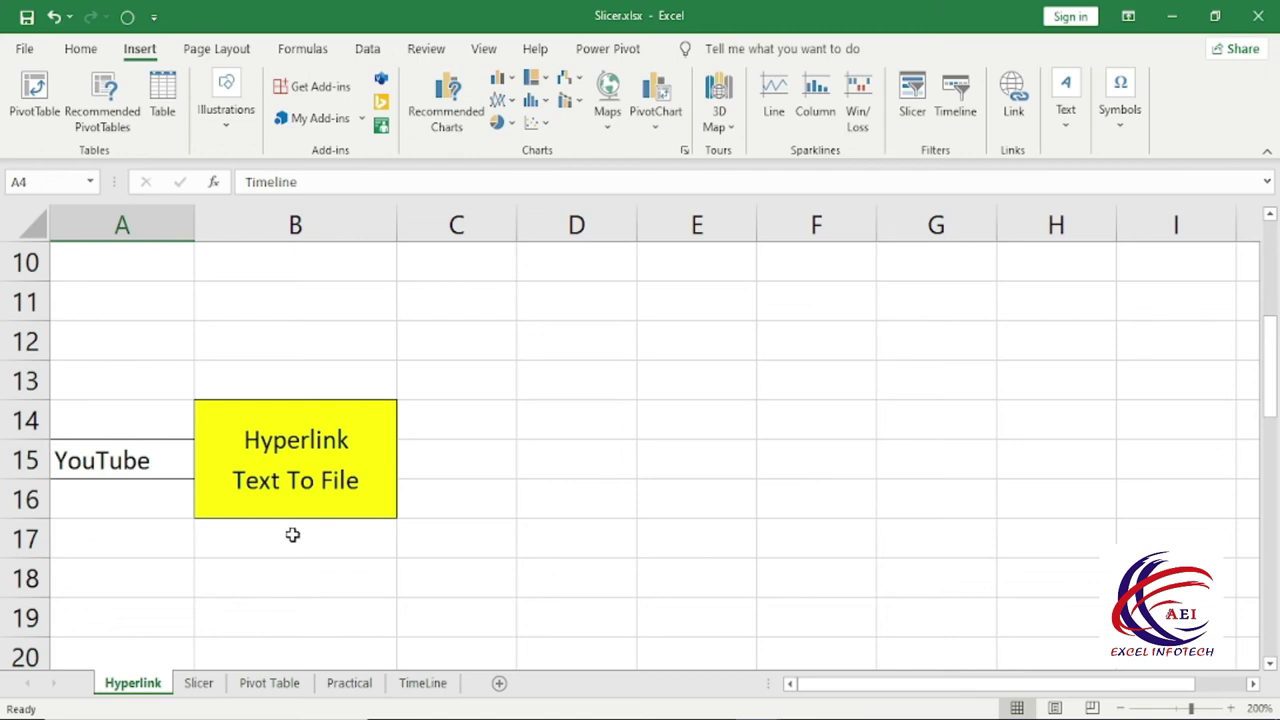
left_click(130, 455)
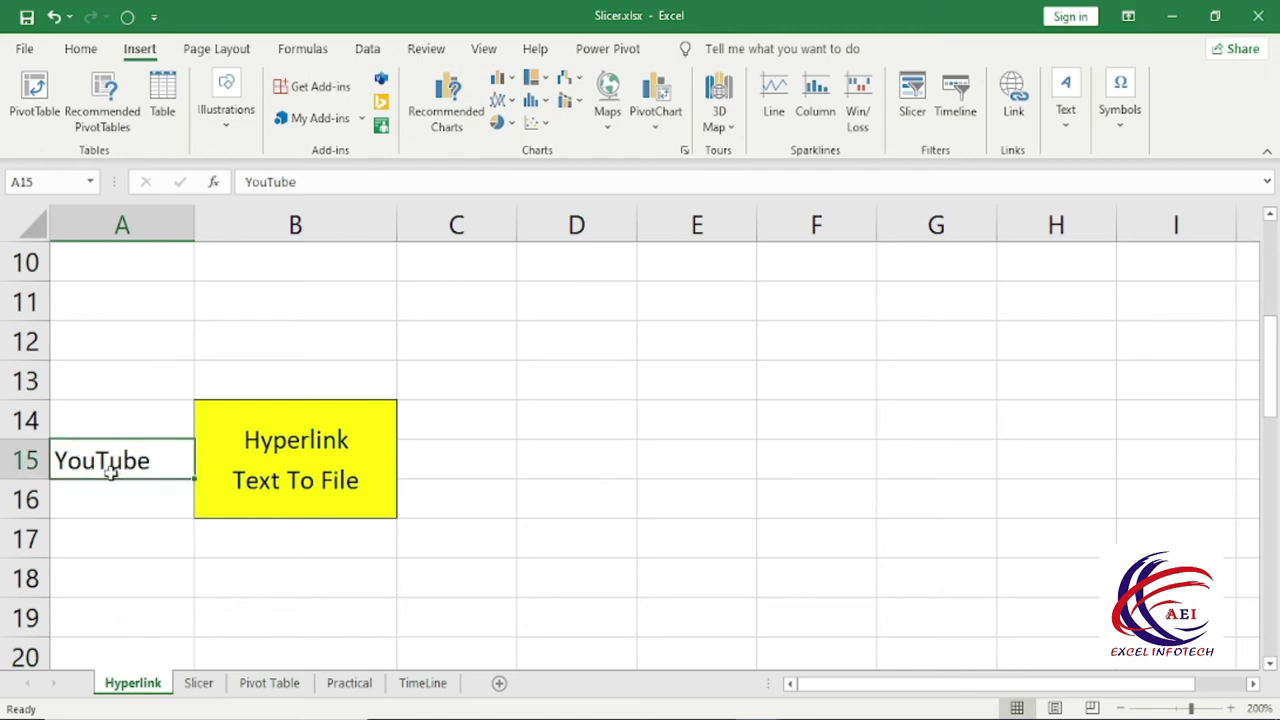
right_click(125, 460)
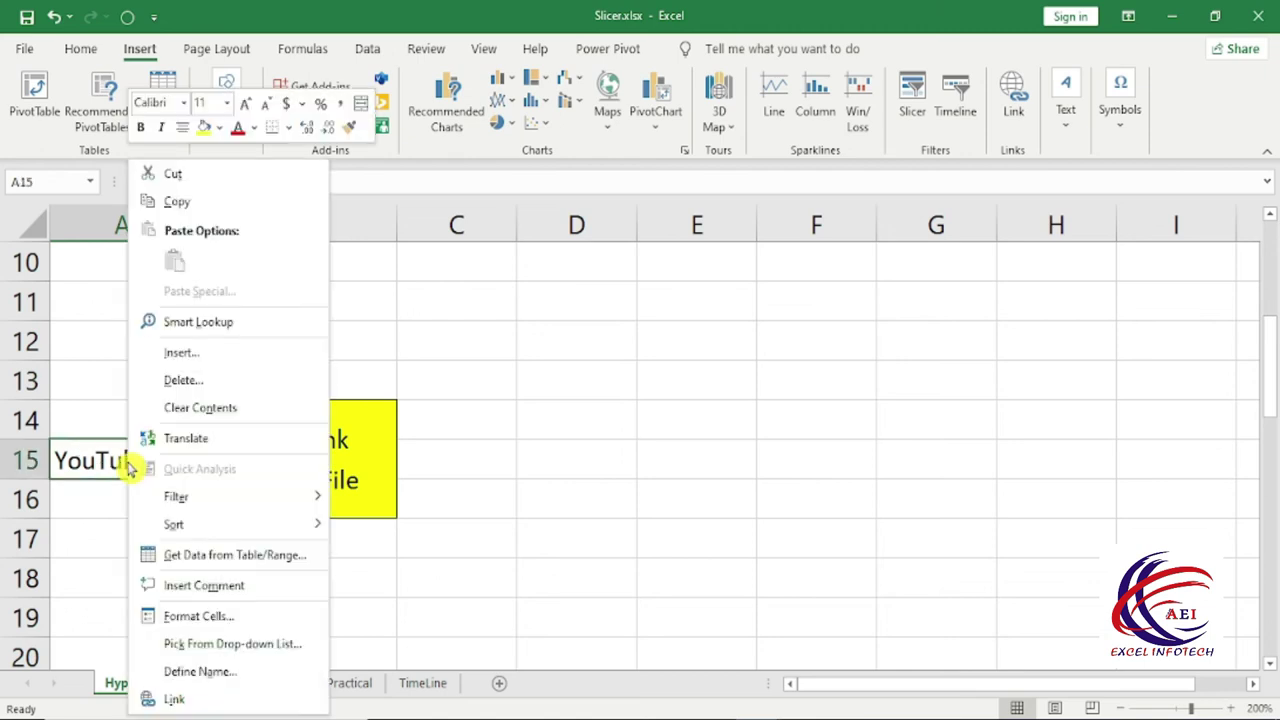
left_click(210, 700)
left_click_drag(375, 397, 593, 251)
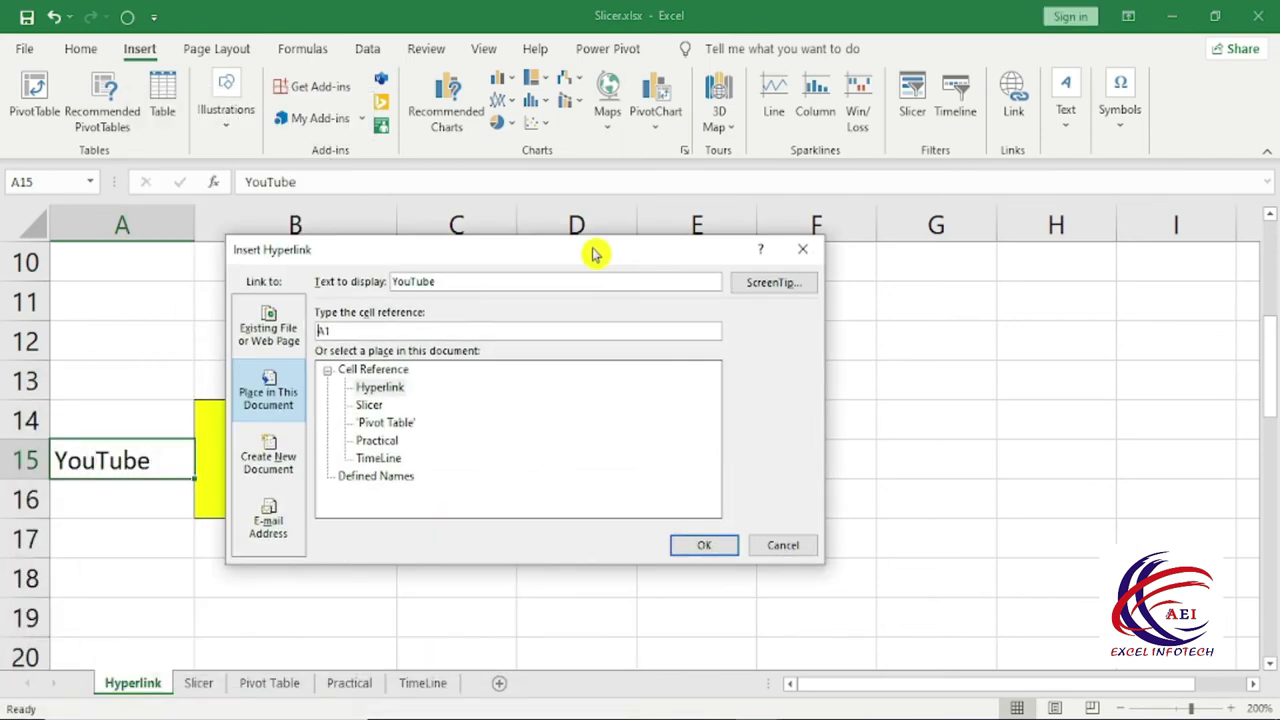
left_click(284, 342)
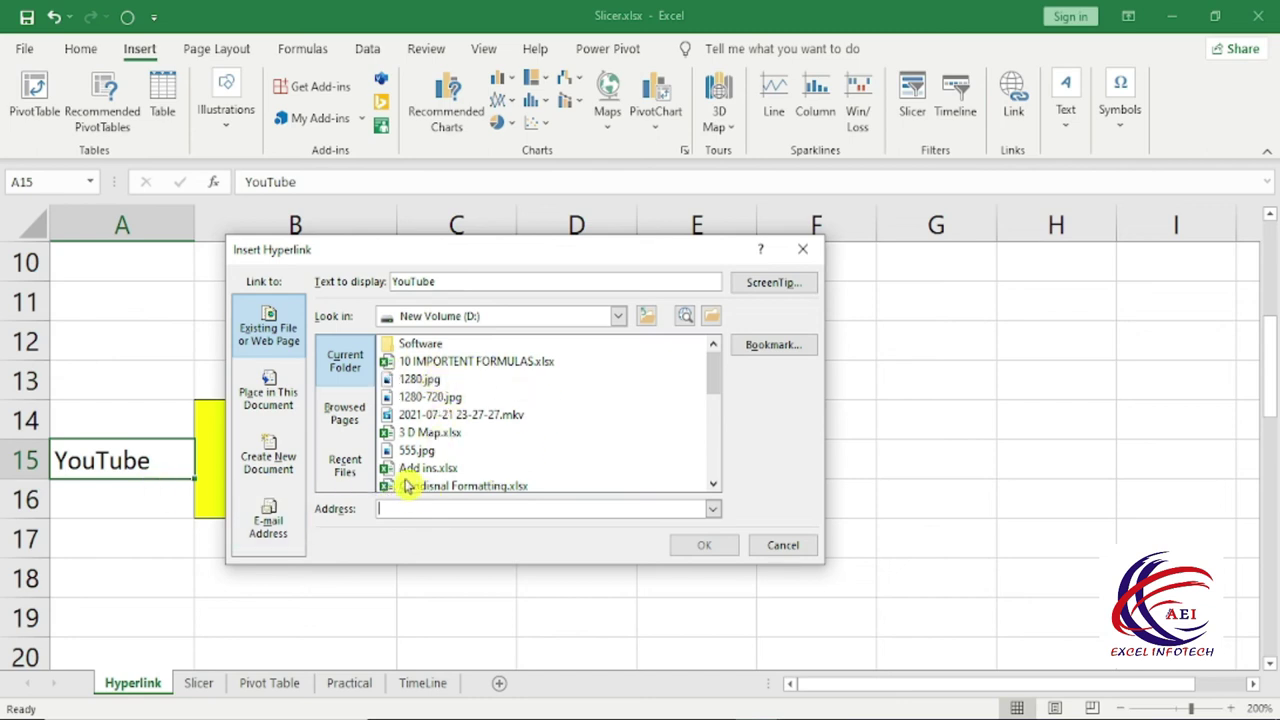
left_click(421, 452)
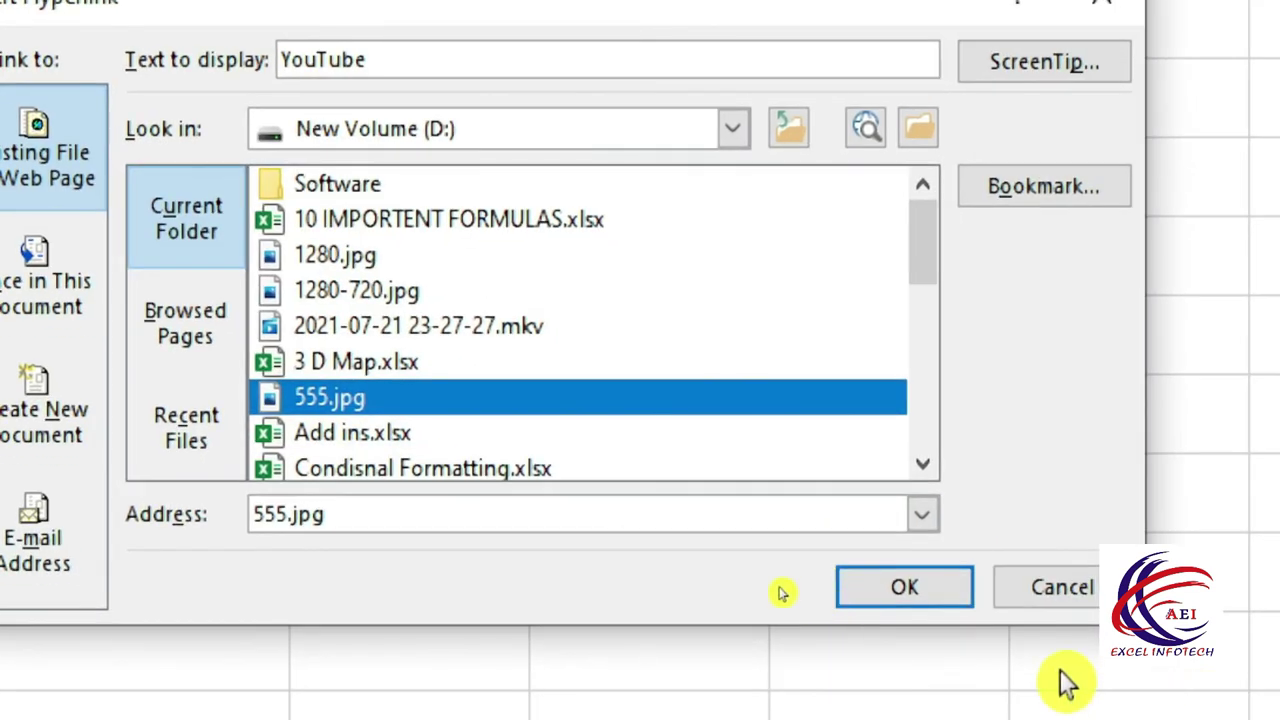
left_click(889, 588)
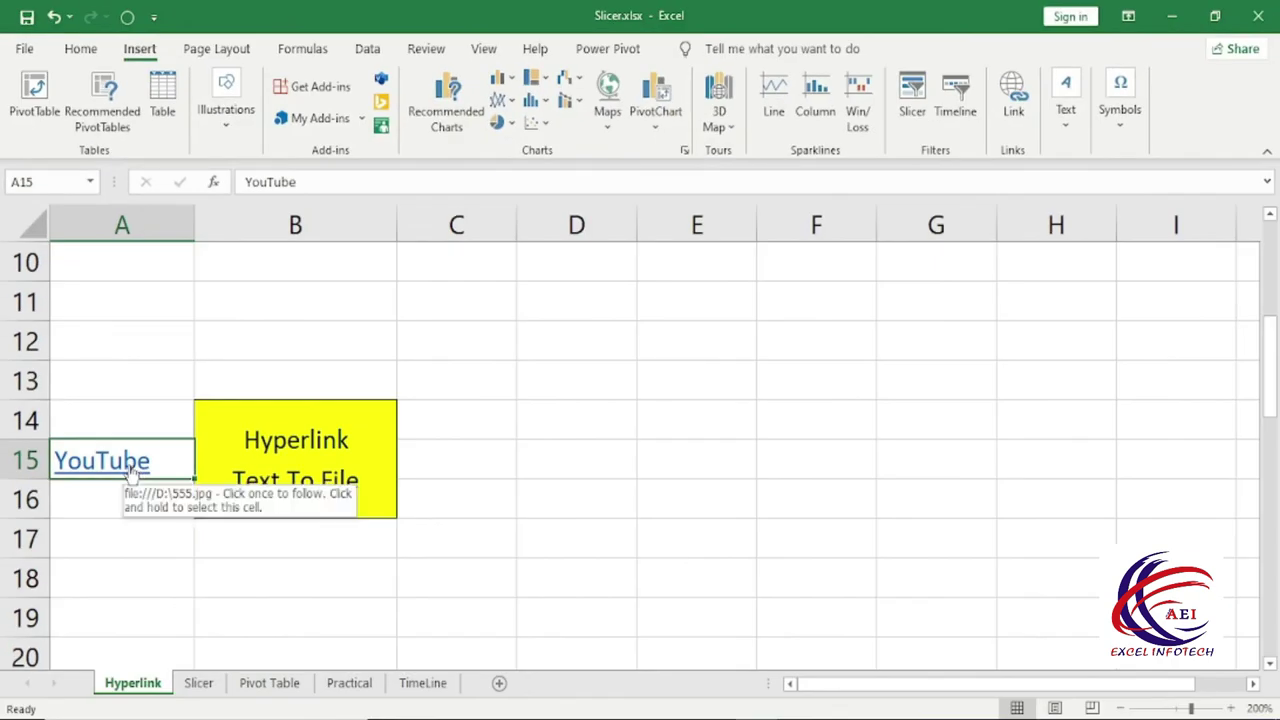
left_click(128, 462)
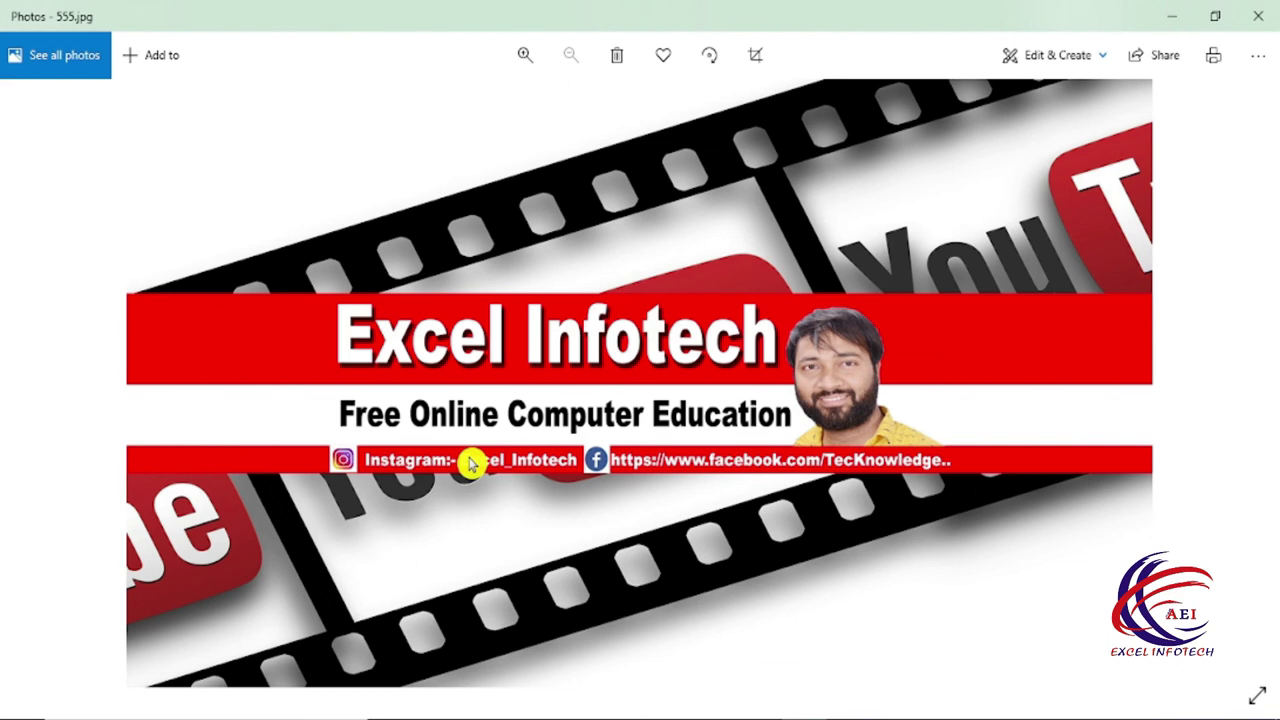
left_click(1258, 16)
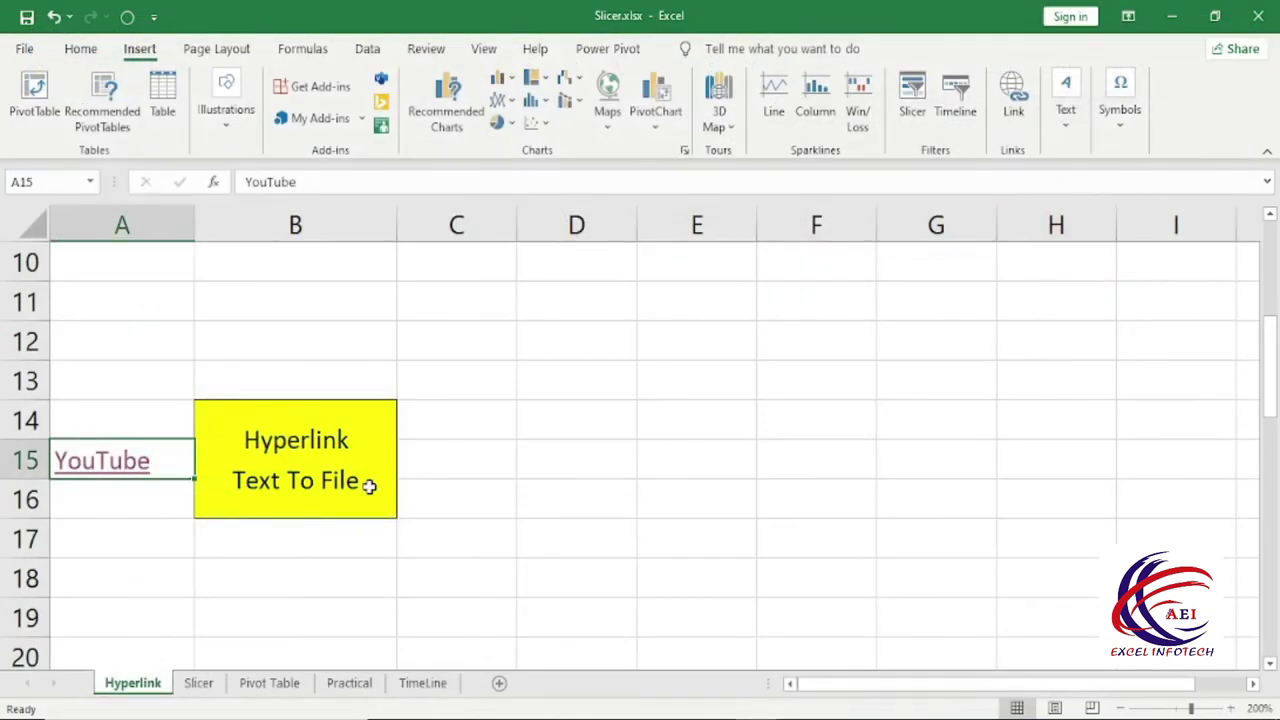
scroll(323, 516, "down", 4)
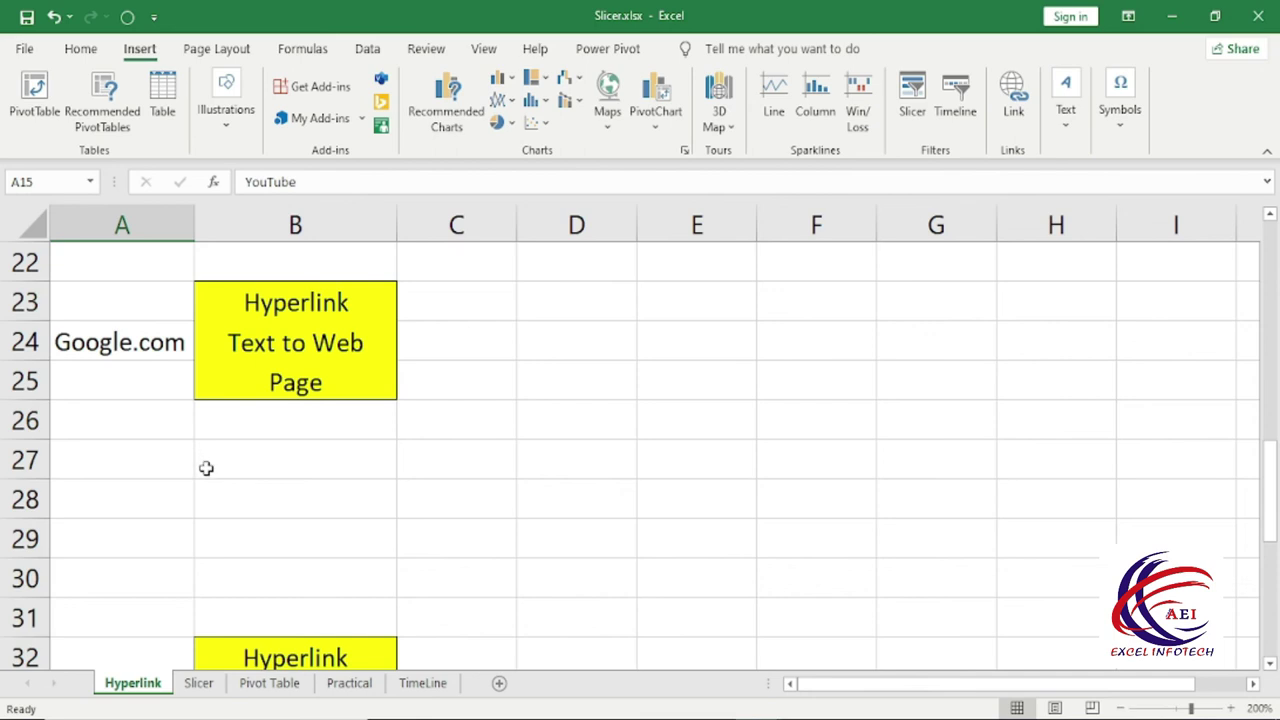
left_click(163, 347)
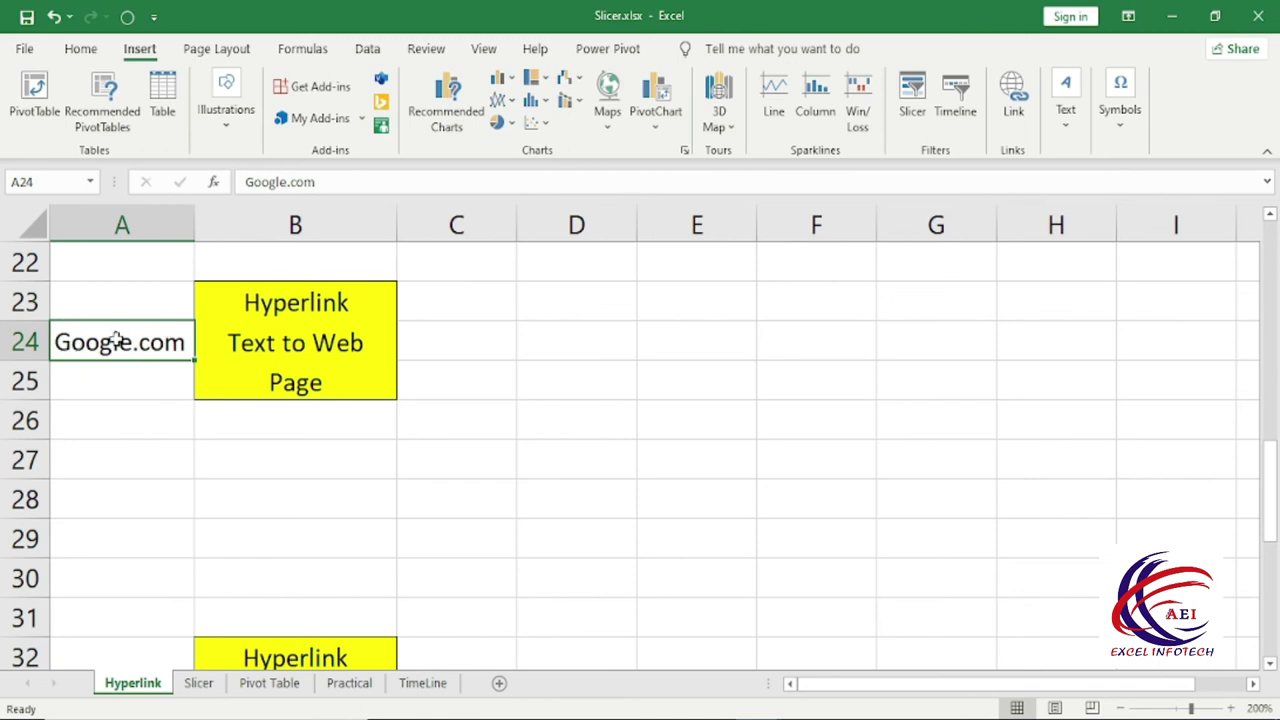
right_click(139, 344)
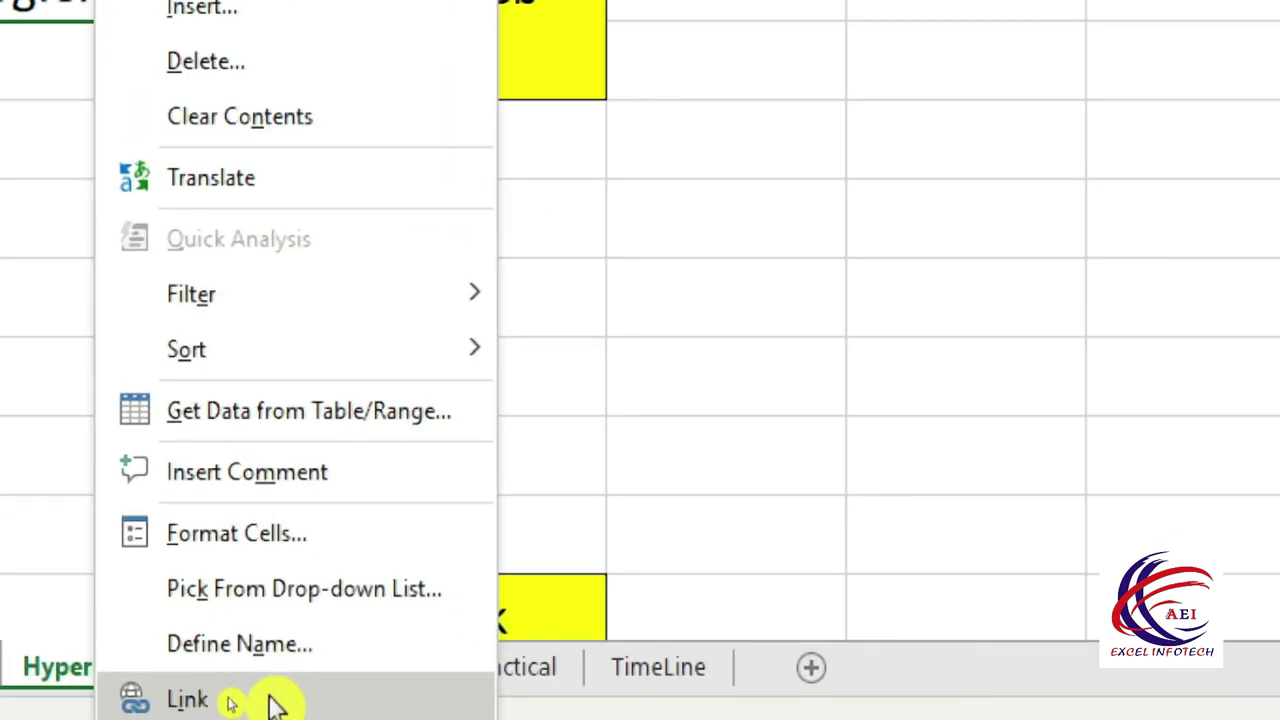
left_click(231, 700)
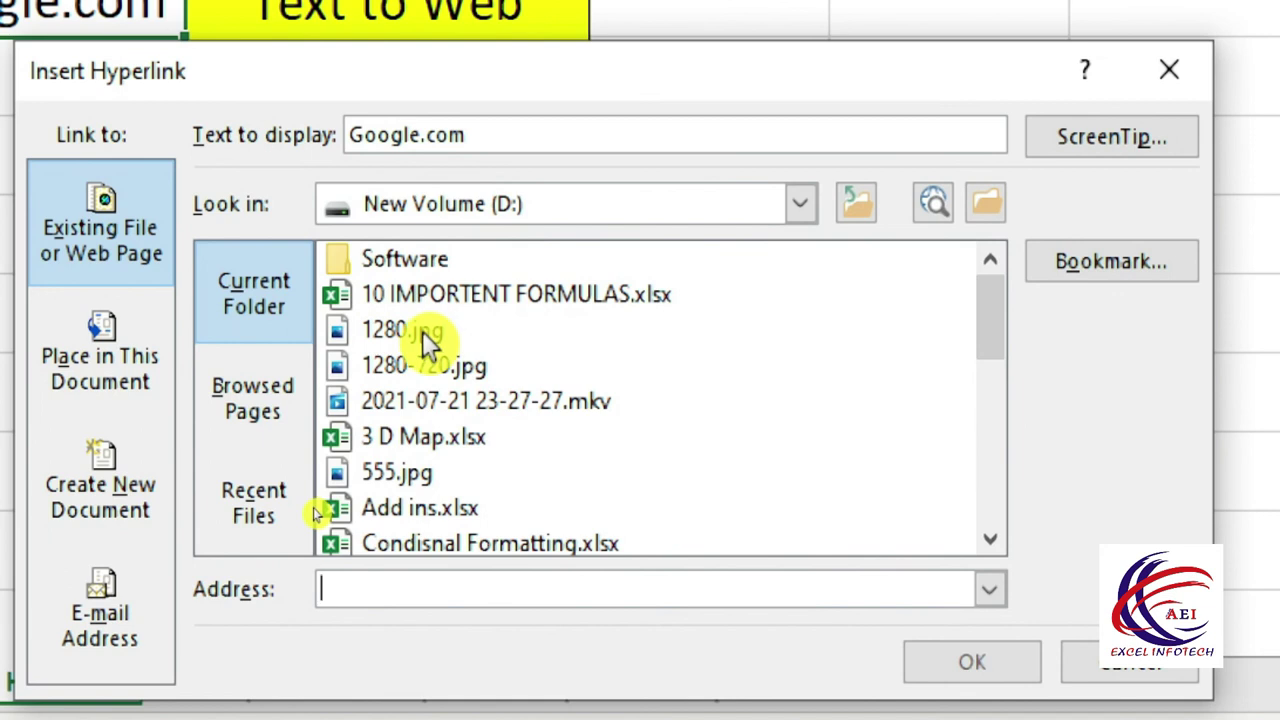
left_click(70, 254)
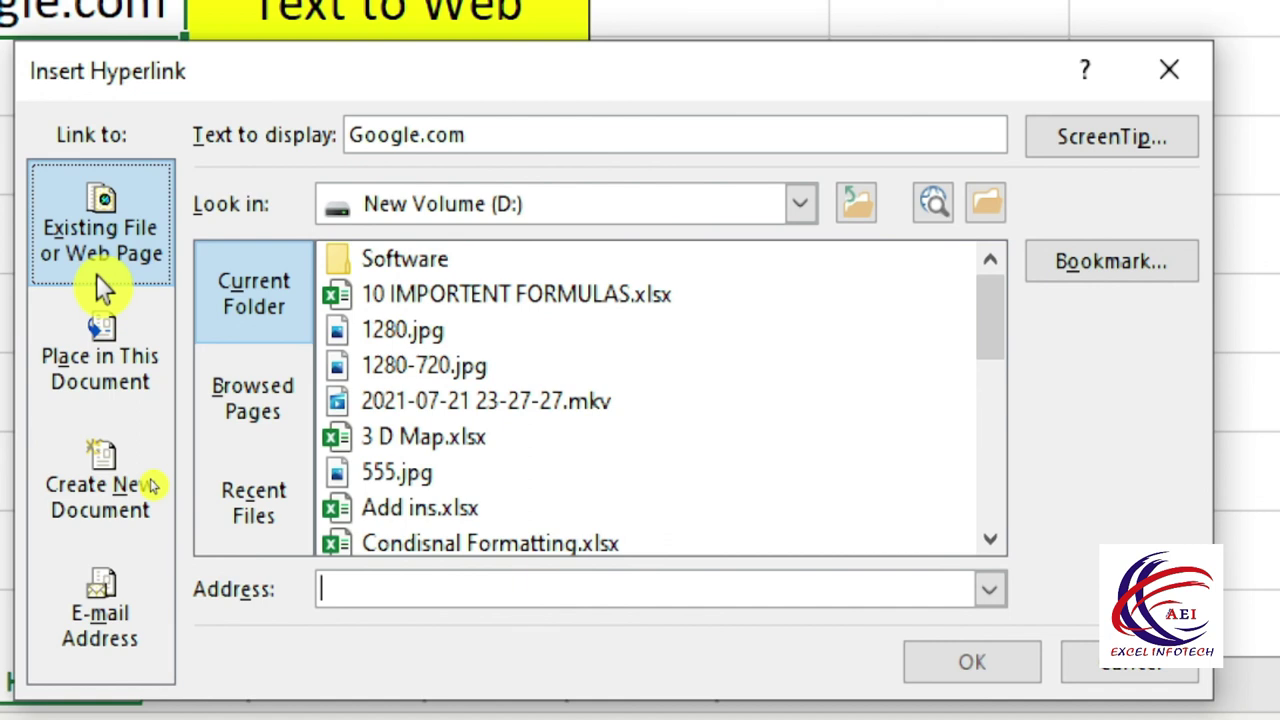
left_click(373, 597)
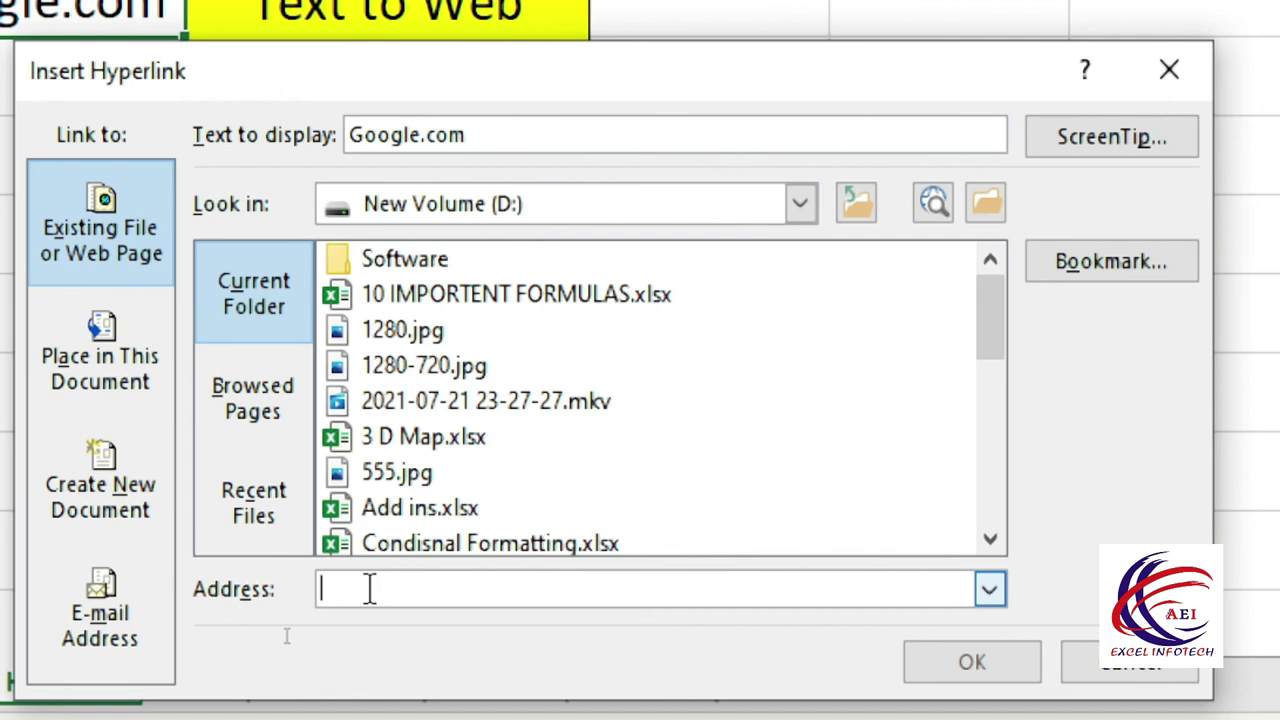
type("https://www.google.co.in")
left_click(597, 589)
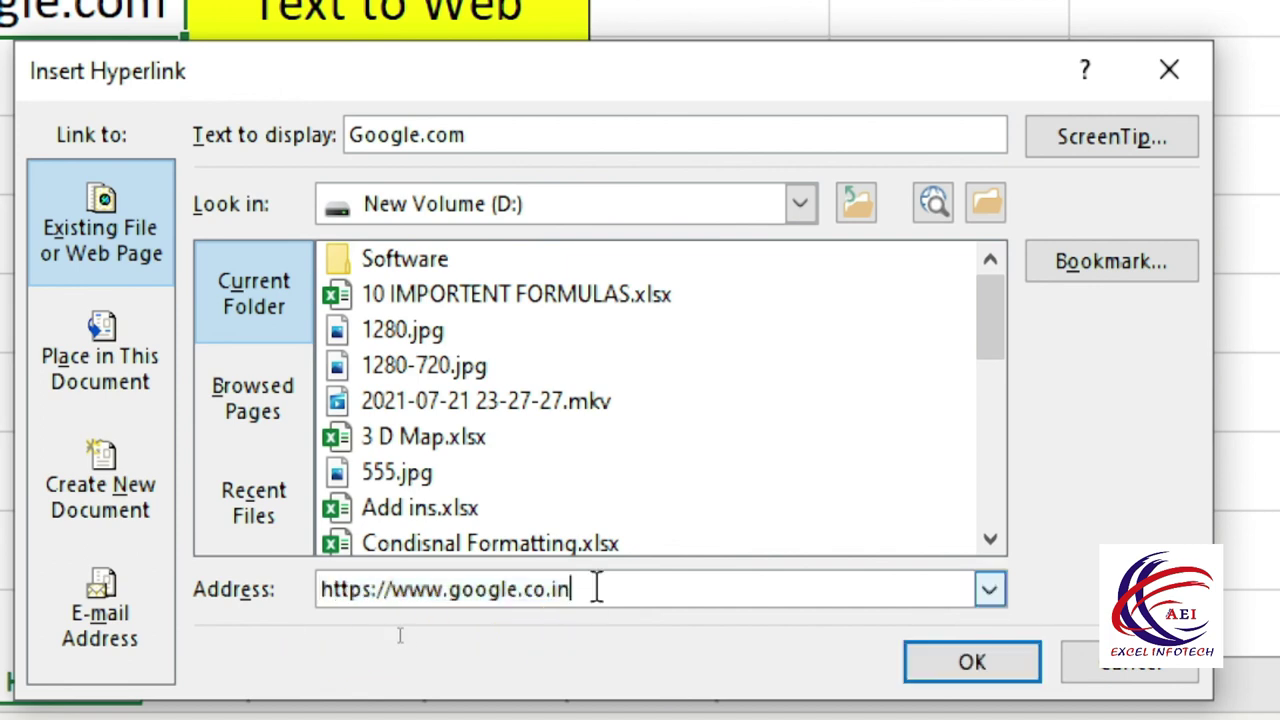
left_click_drag(597, 589, 314, 589)
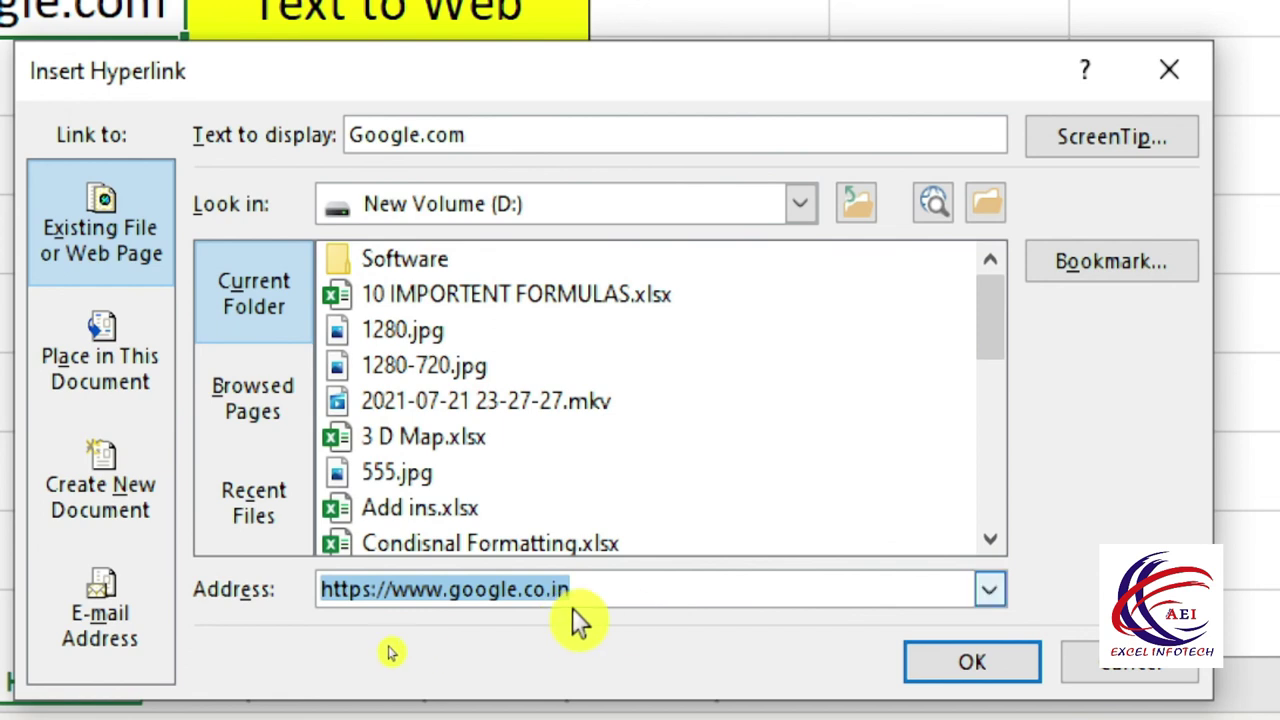
left_click(1003, 678)
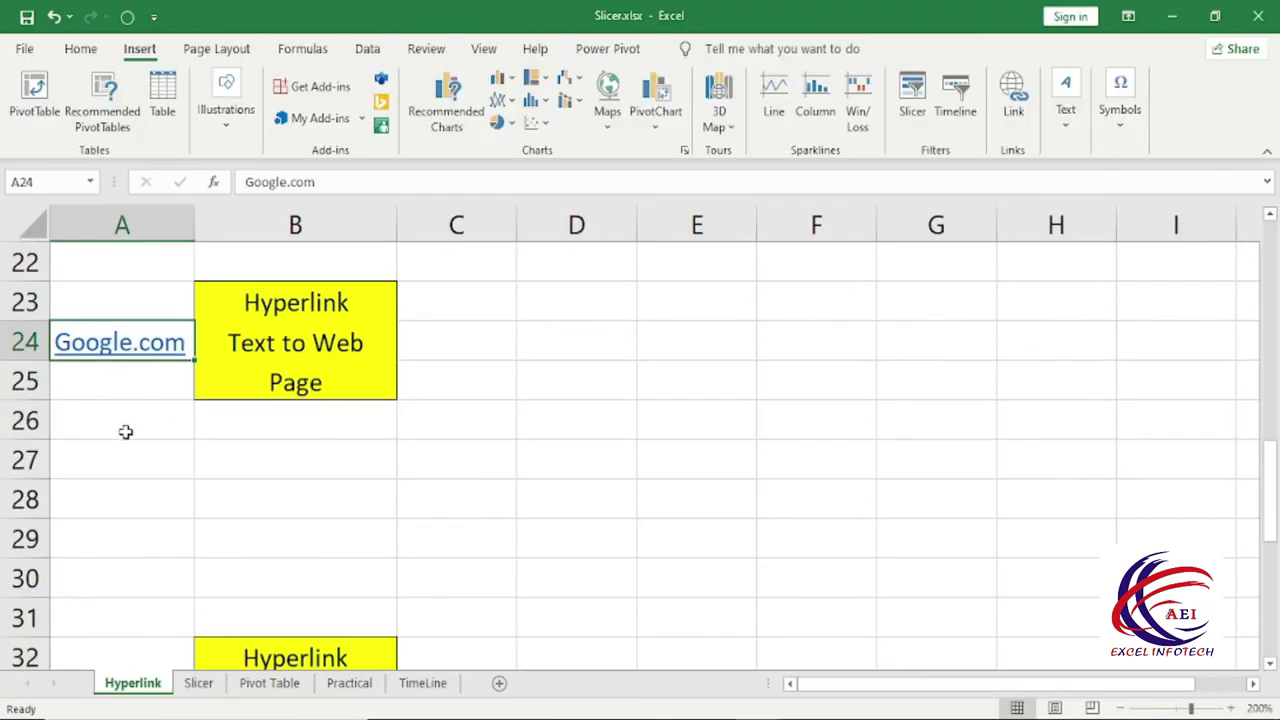
left_click(117, 341)
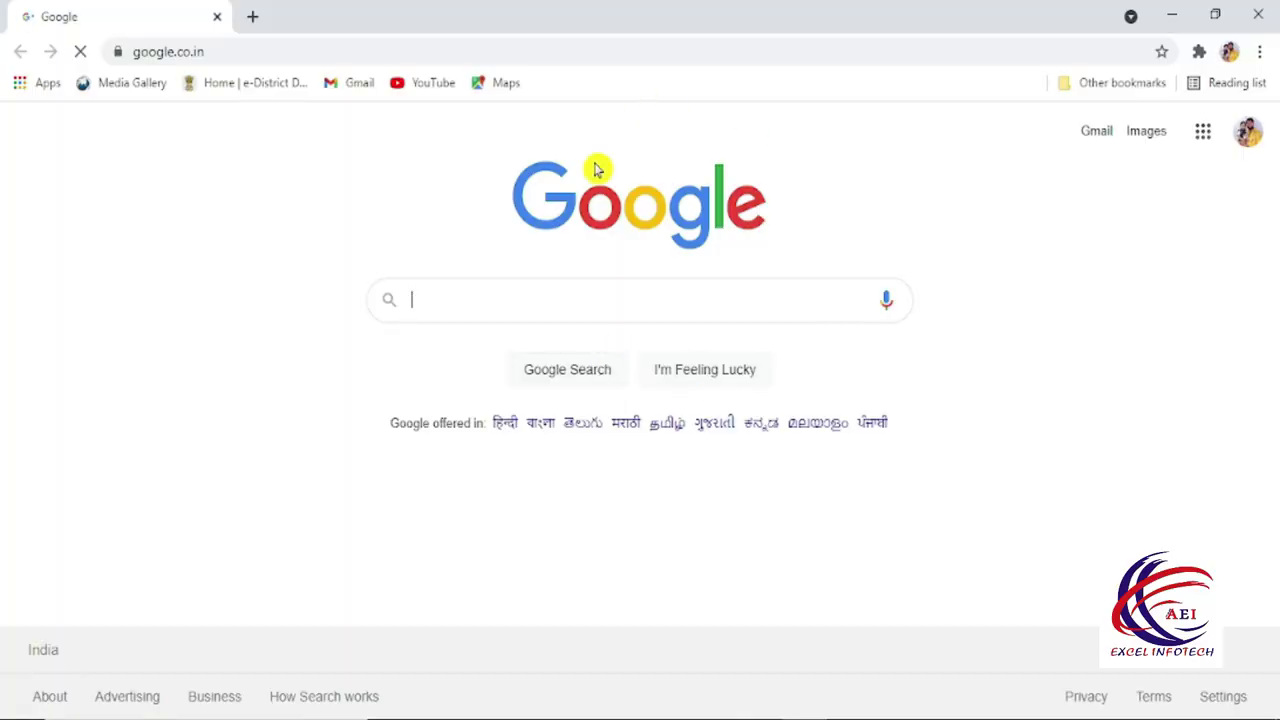
left_click(1259, 15)
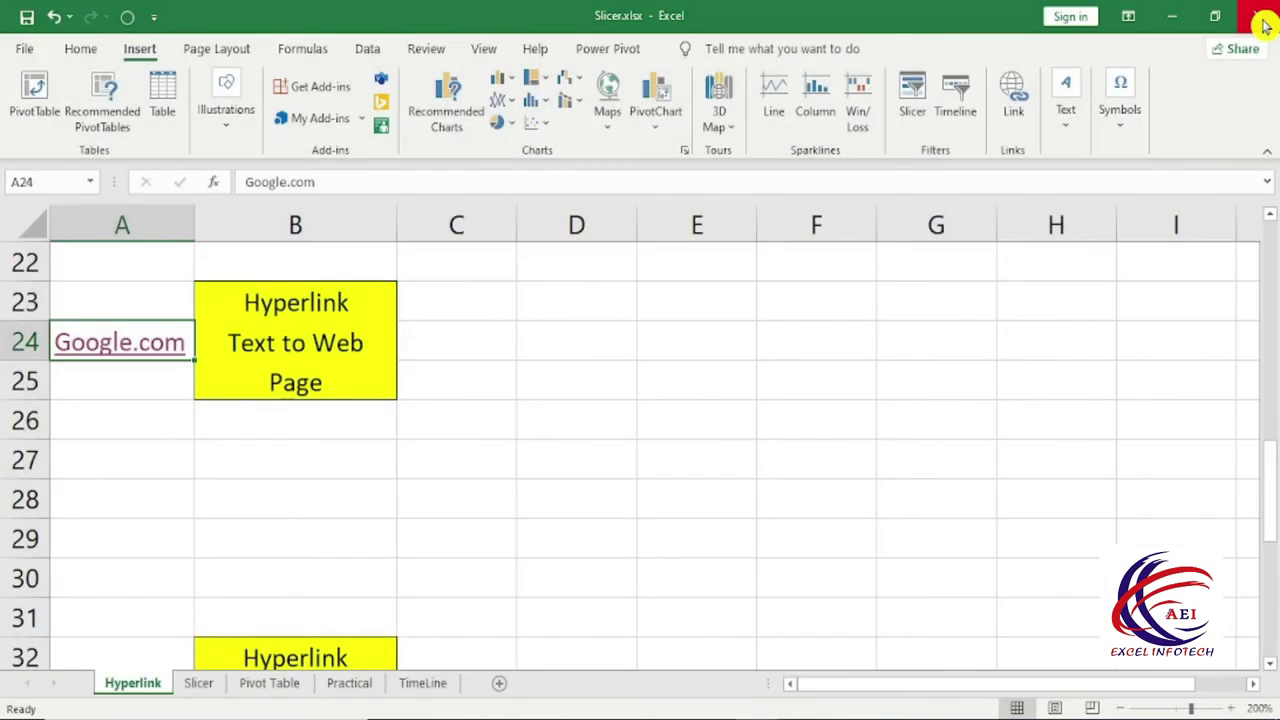
scroll(316, 546, "down", 1)
scroll(309, 537, "down", 1)
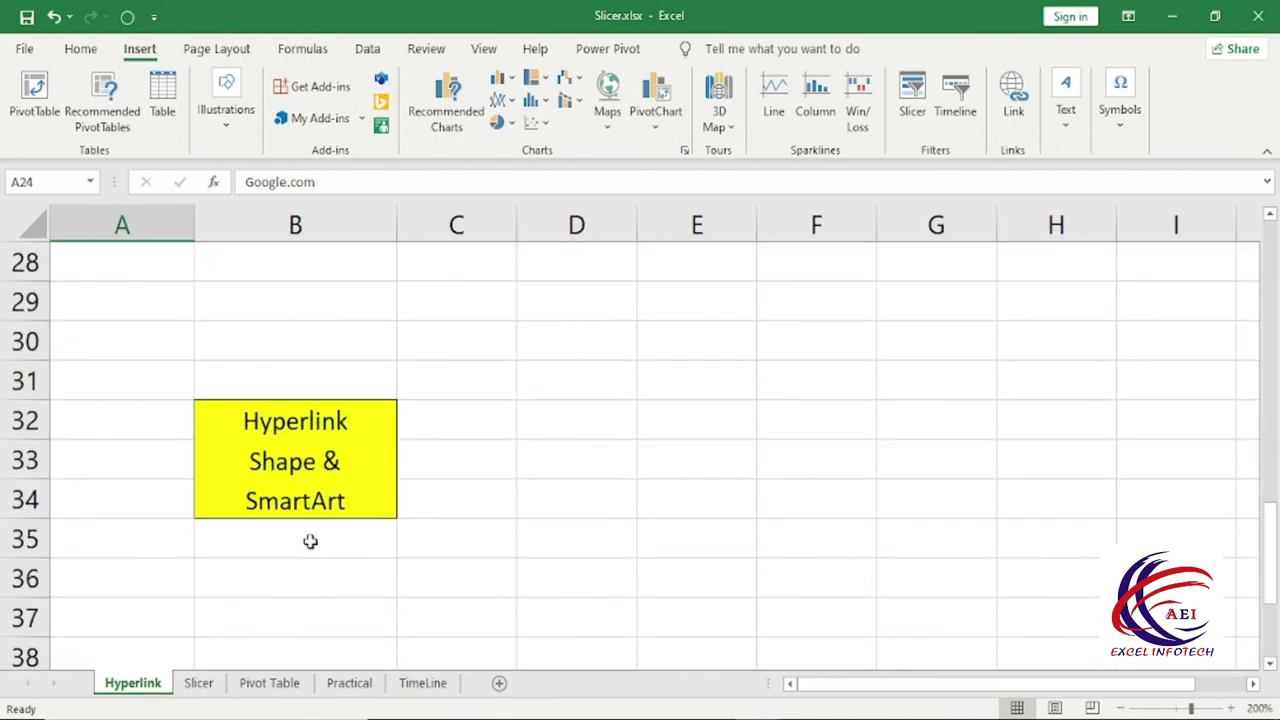
scroll(325, 500, "down", 1)
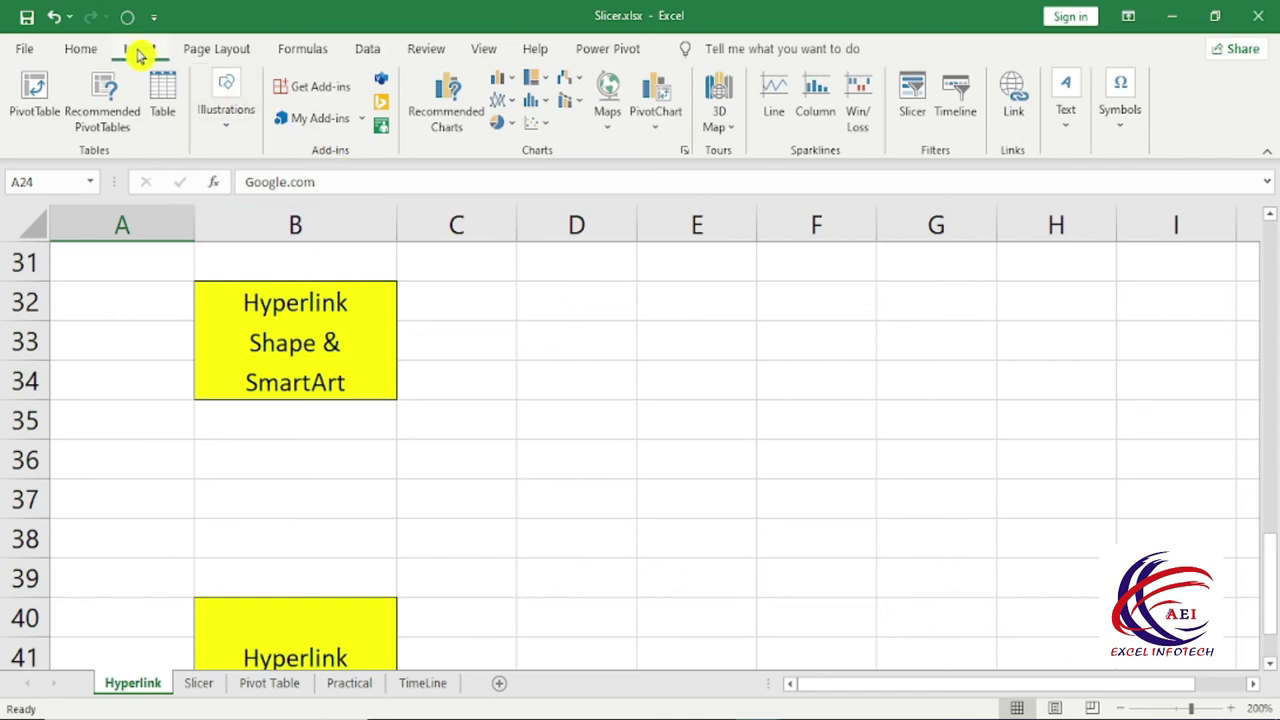
- Draw a rounded rectangle across cells C32:E34
left_click(240, 132)
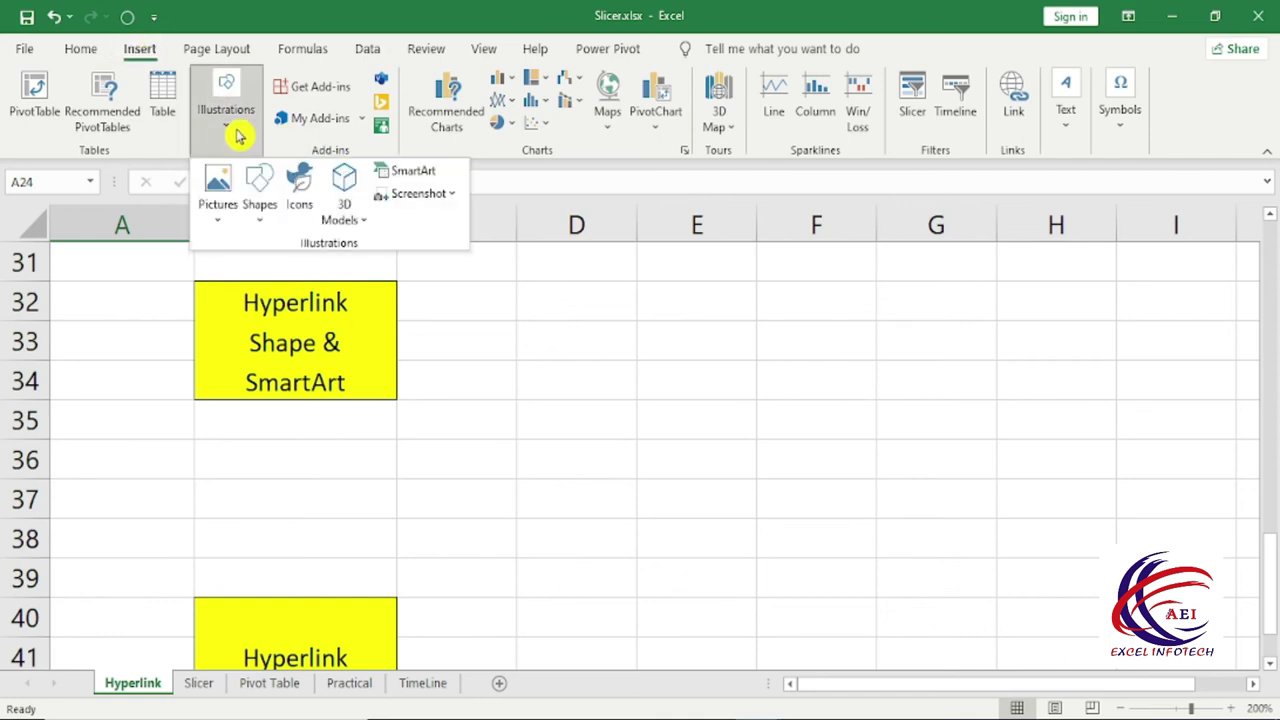
left_click(260, 205)
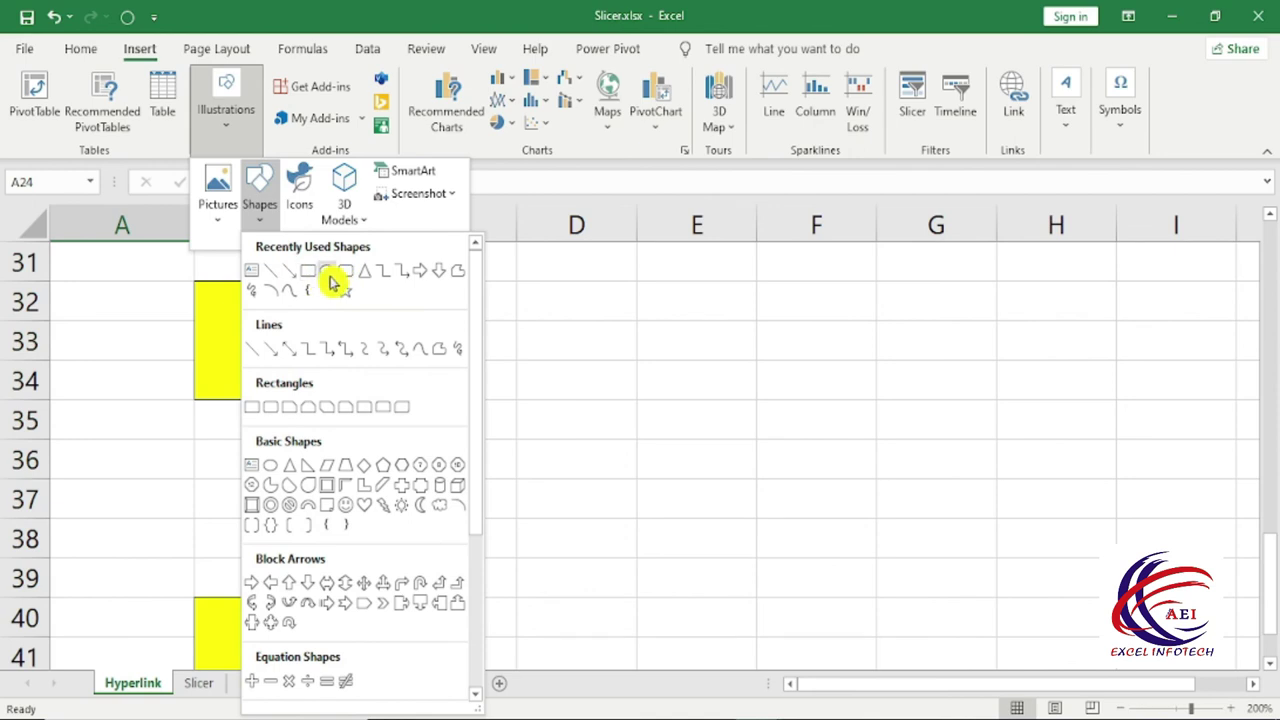
left_click(343, 274)
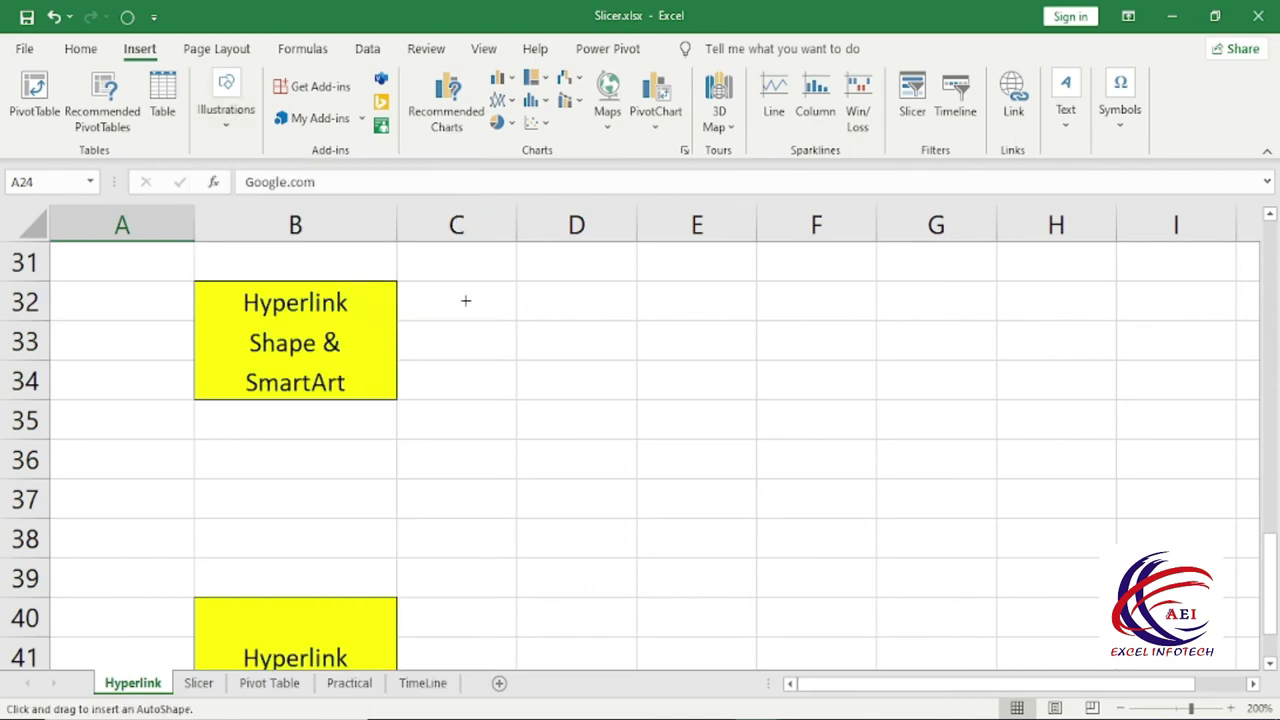
mouse_move(482, 302)
left_mouse_down()
mouse_move(626, 374)
mouse_move(703, 378)
left_mouse_up()
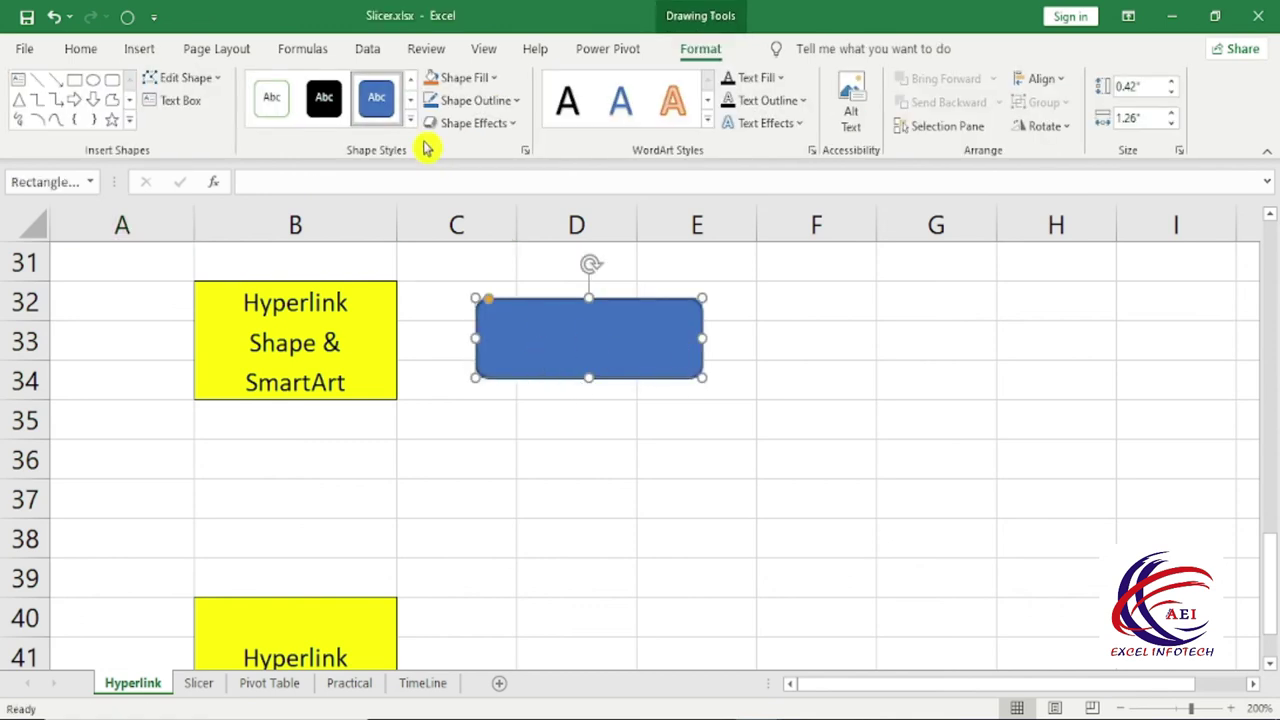
- Give the rounded rectangle a black gradient shape style and reselect it
left_click(410, 120)
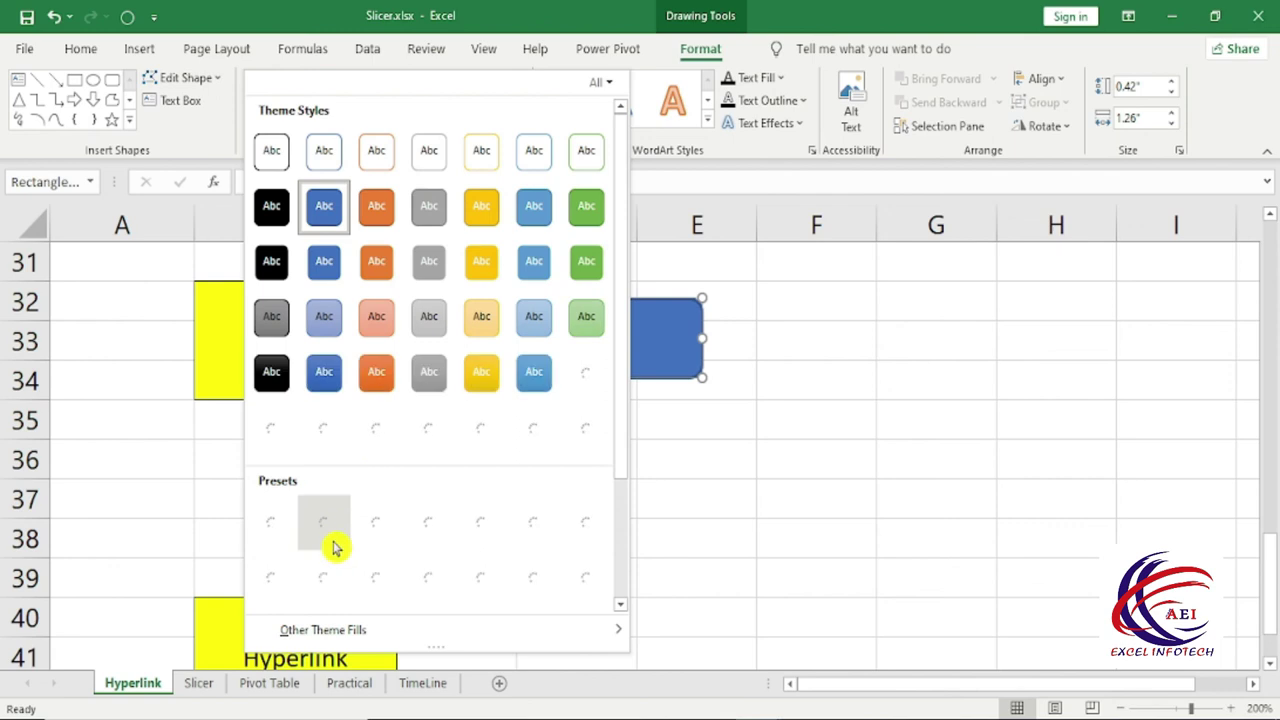
left_click(284, 437)
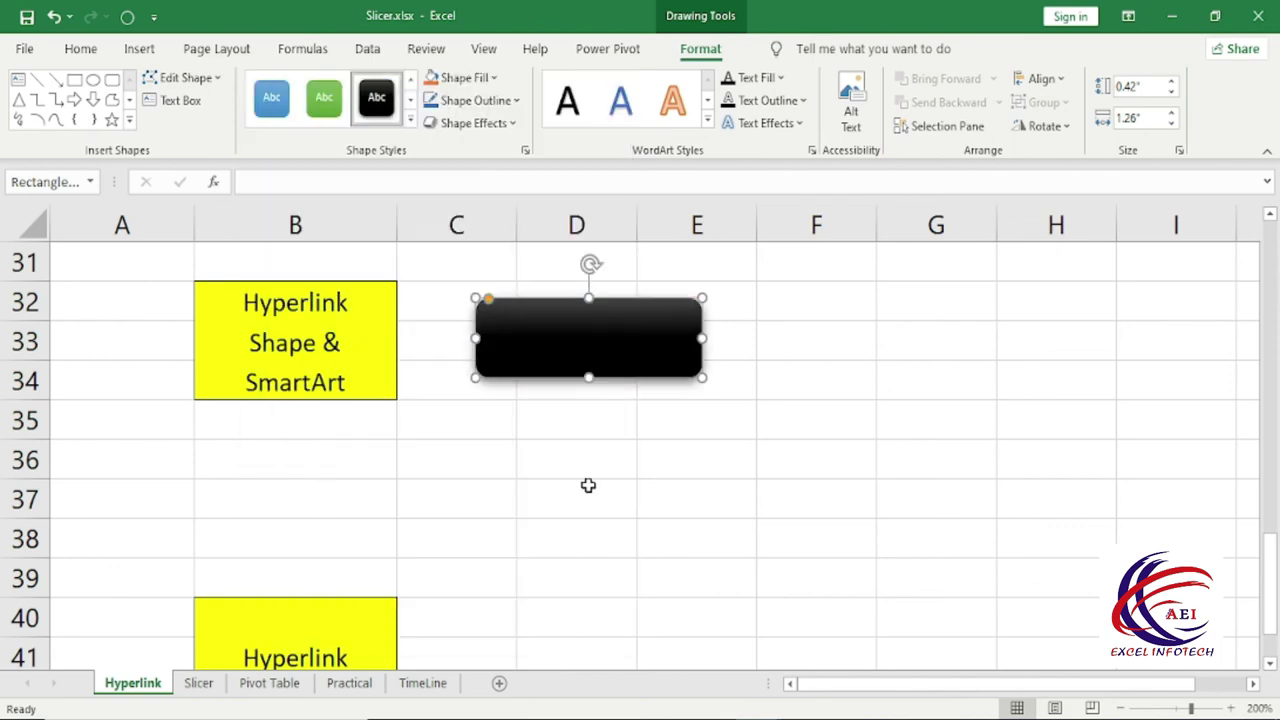
left_click(582, 452)
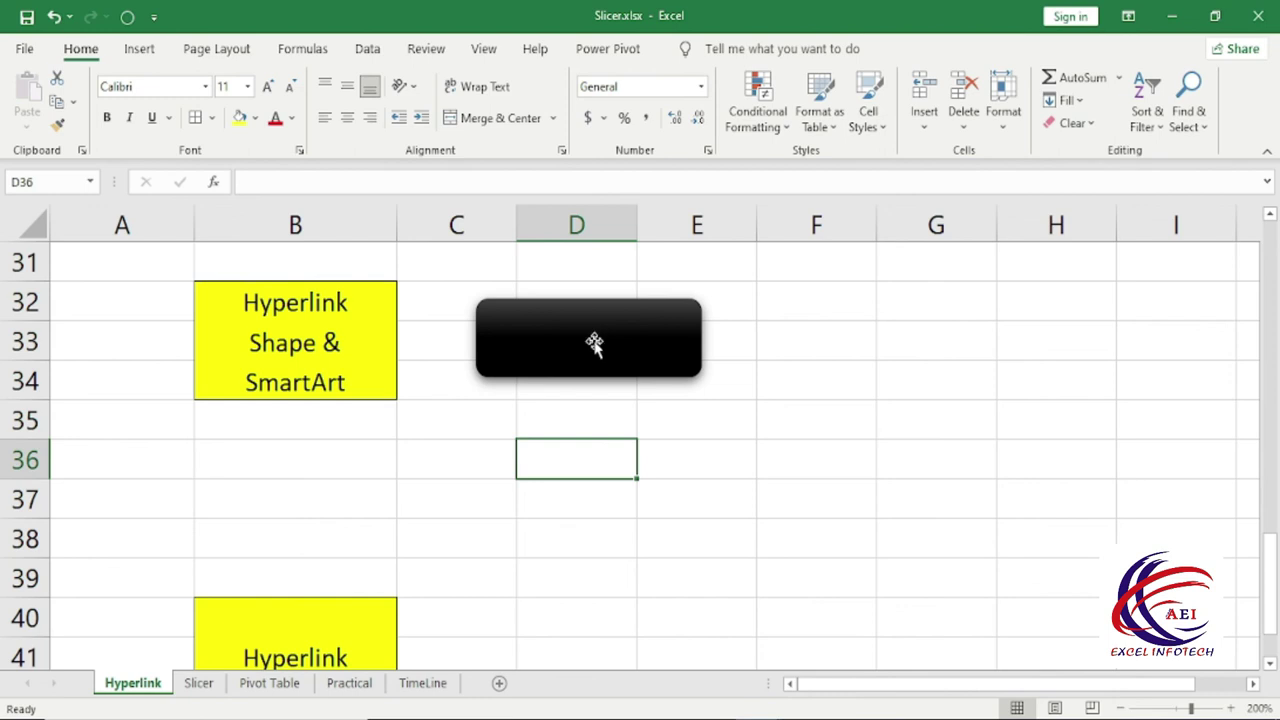
left_click(594, 344)
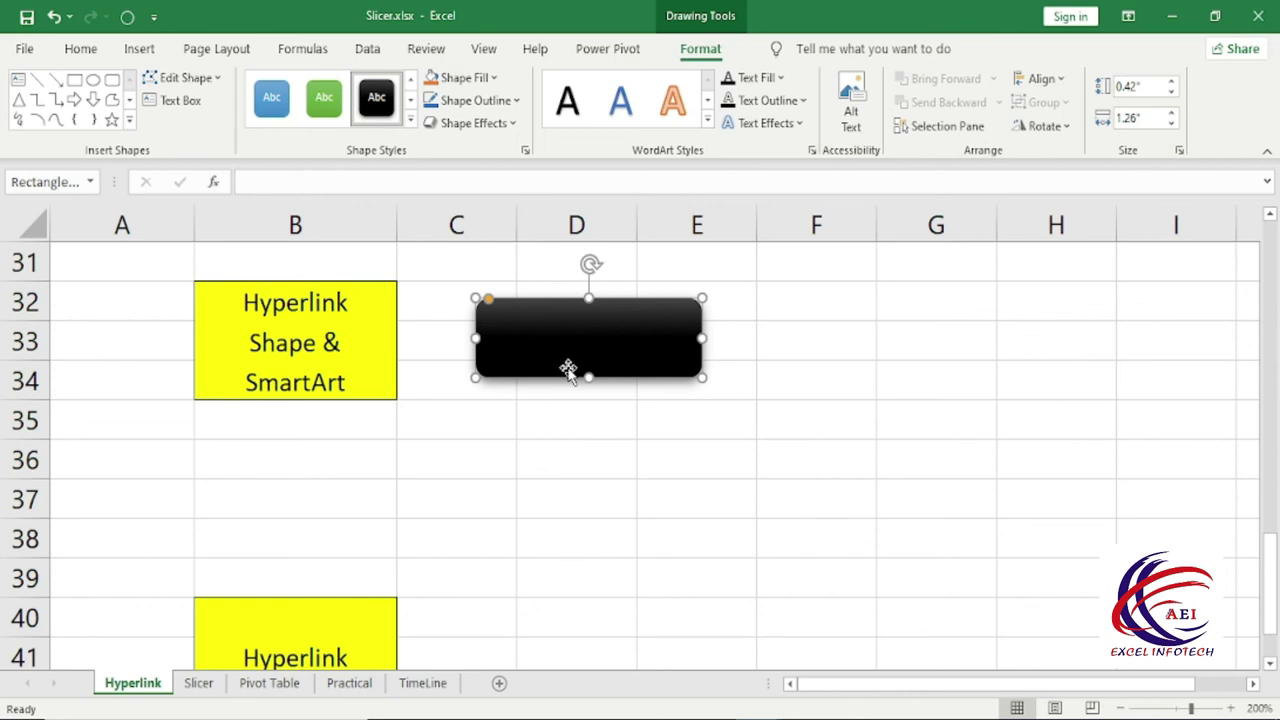
- Hyperlink the black rectangle to the 10 IMPORTENT FORMULAS.xlsx workbook
right_click(598, 347)
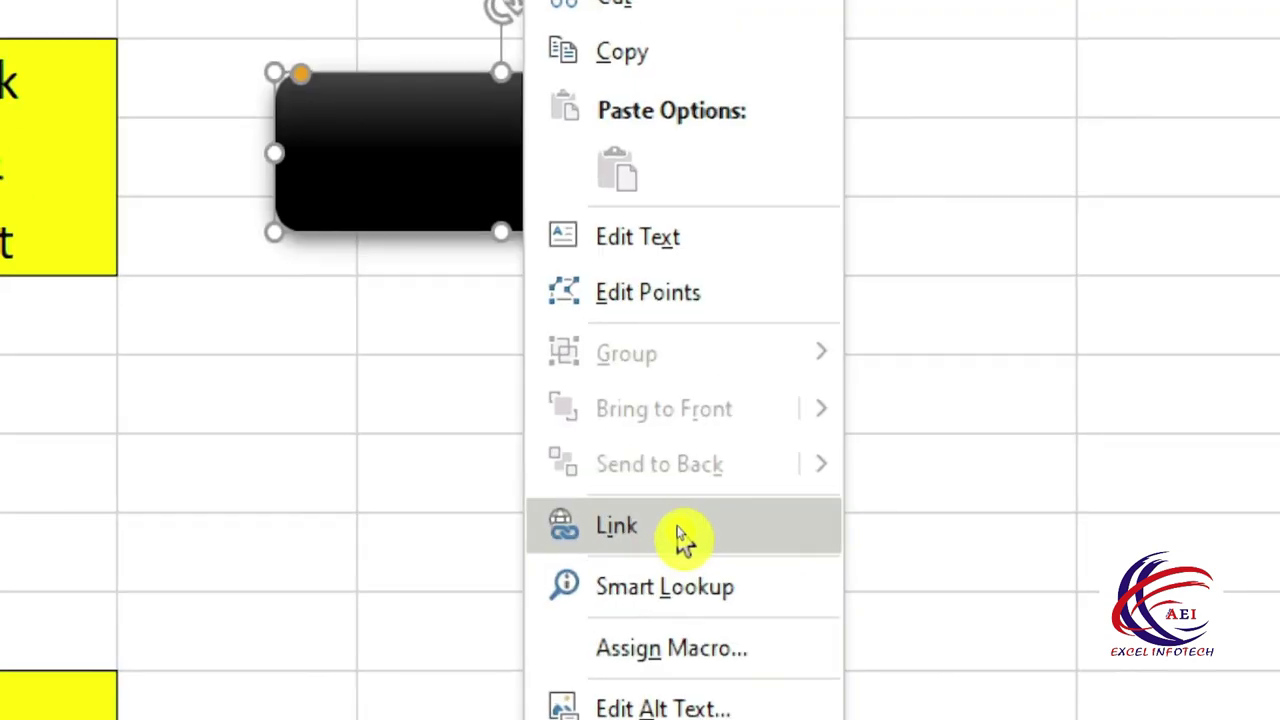
left_click(683, 537)
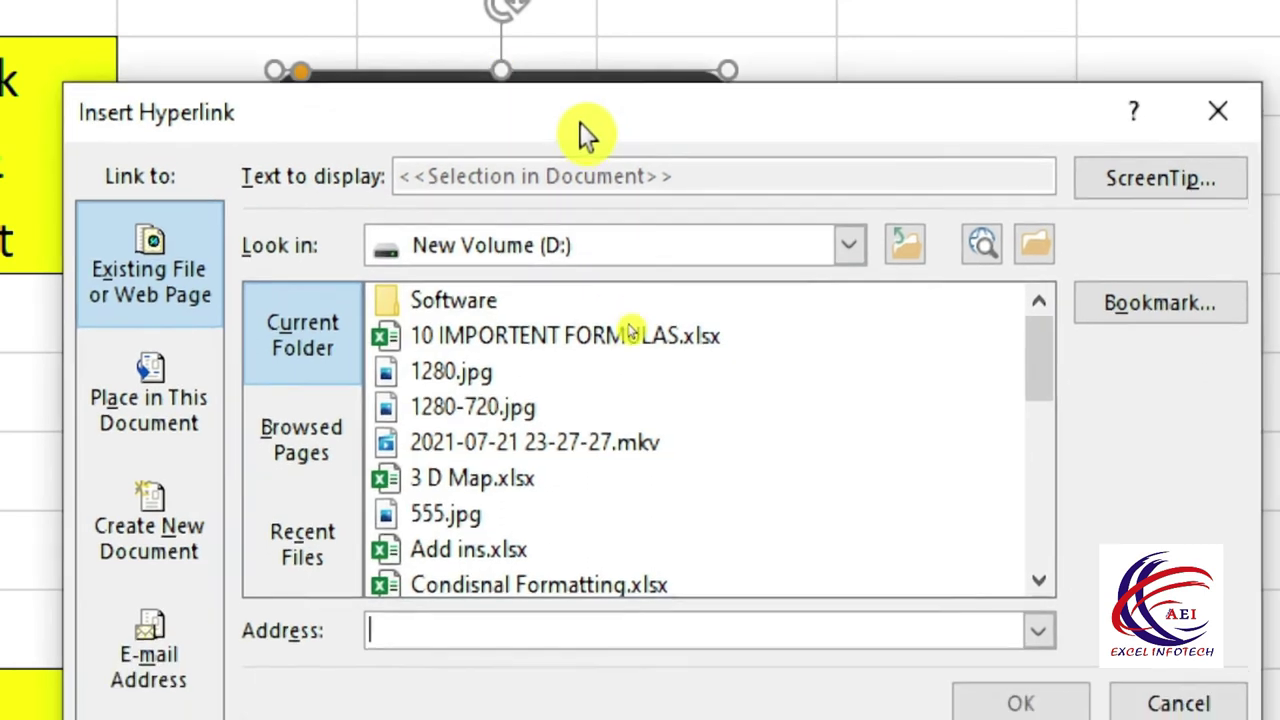
left_click_drag(580, 123, 576, 54)
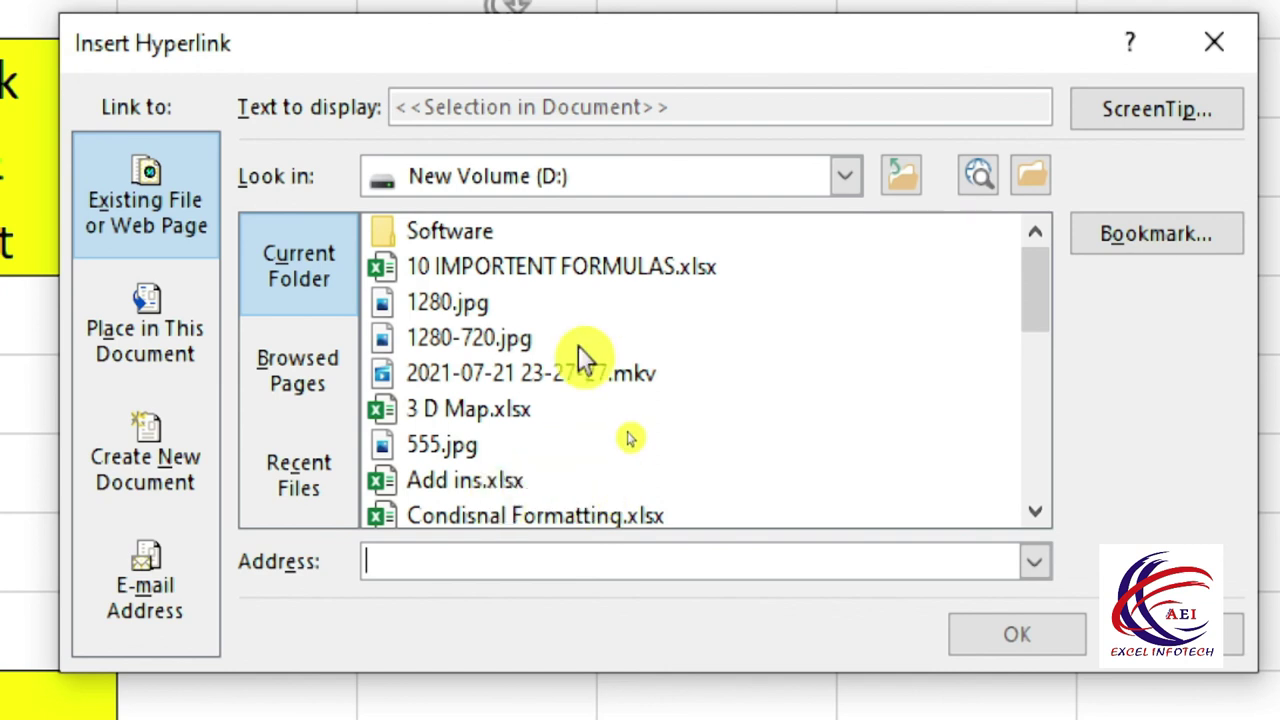
left_click(476, 270)
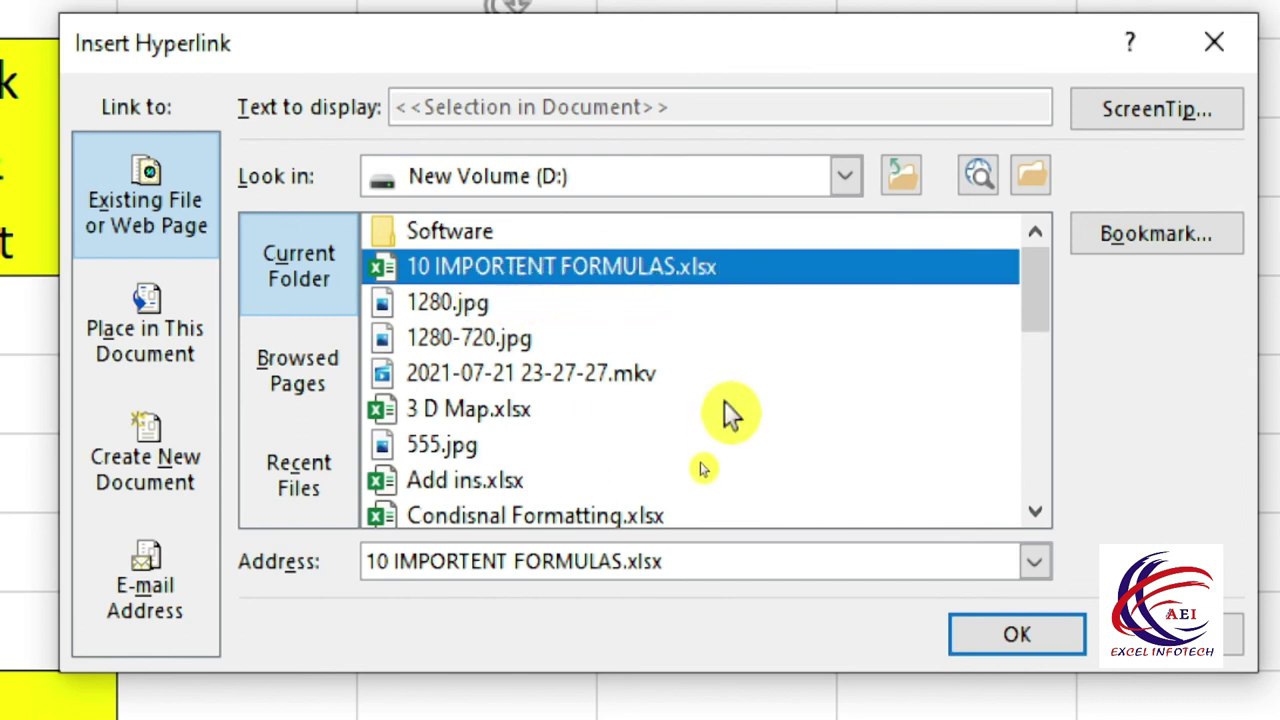
left_click(1059, 649)
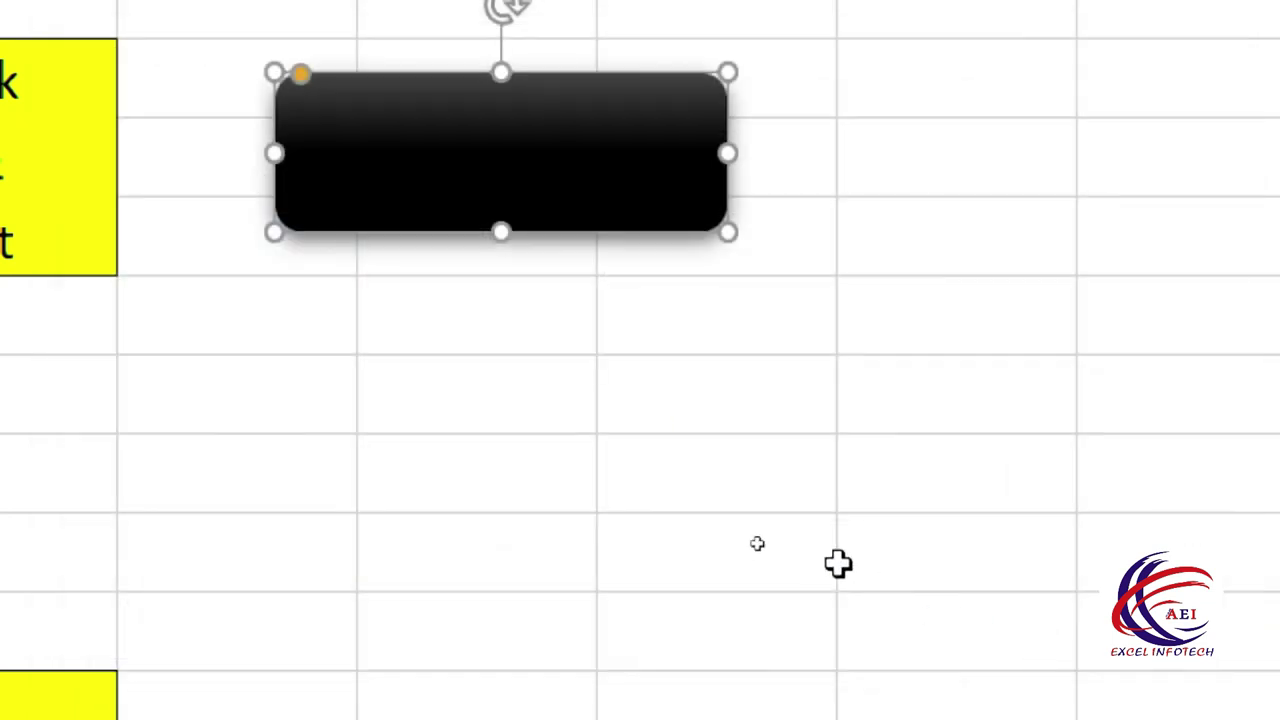
- Follow the shape's link to open the workbook, then close it to return to Slicer.xlsx
left_click(525, 370)
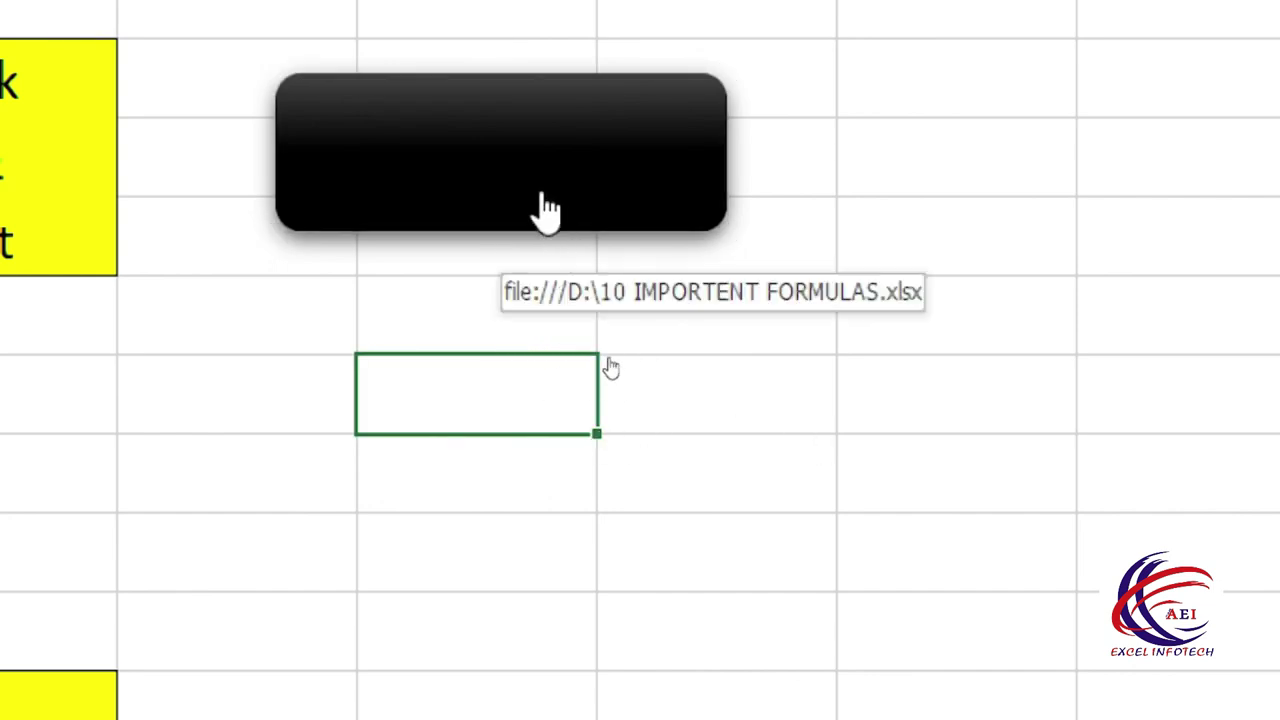
mouse_move(525, 205)
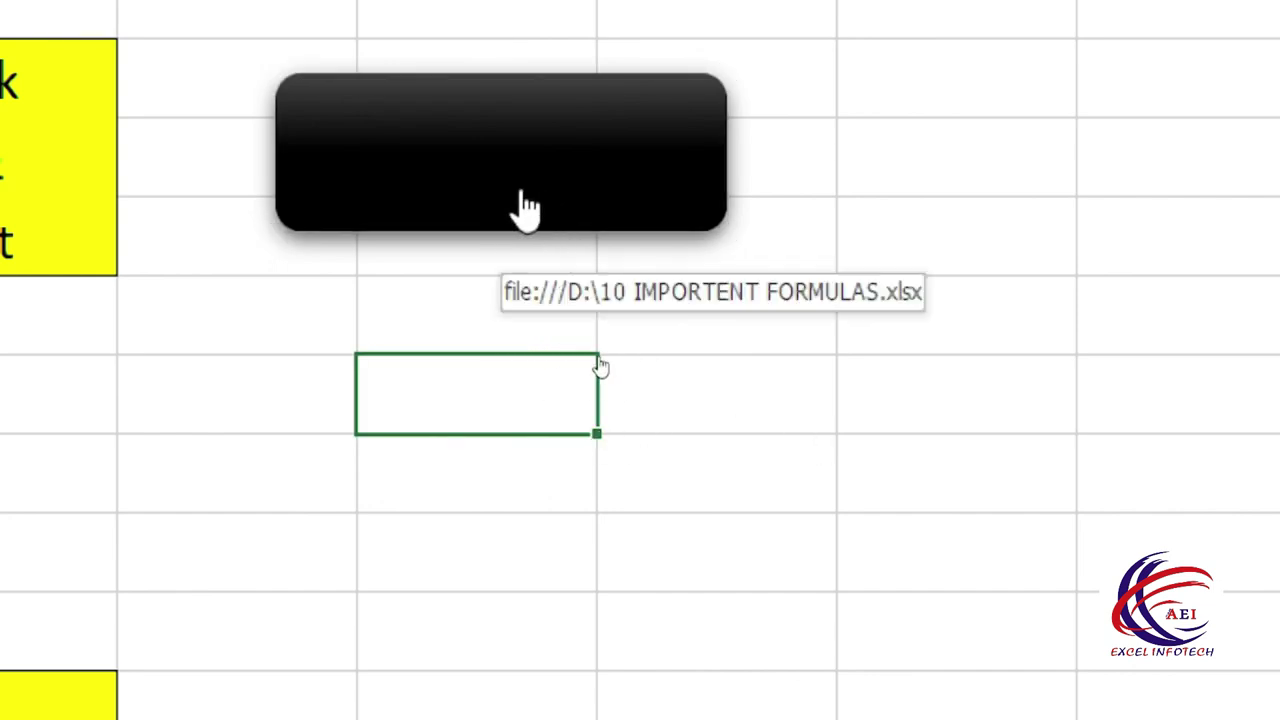
left_click(520, 190)
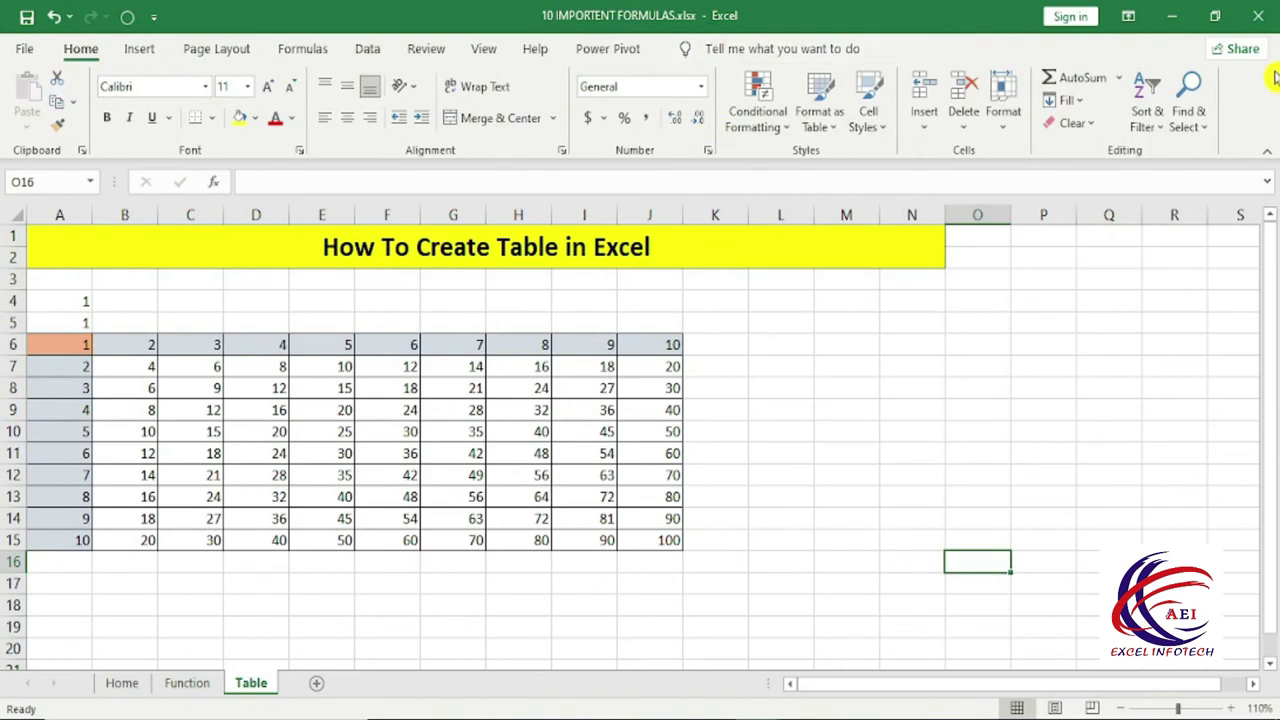
left_click(1258, 16)
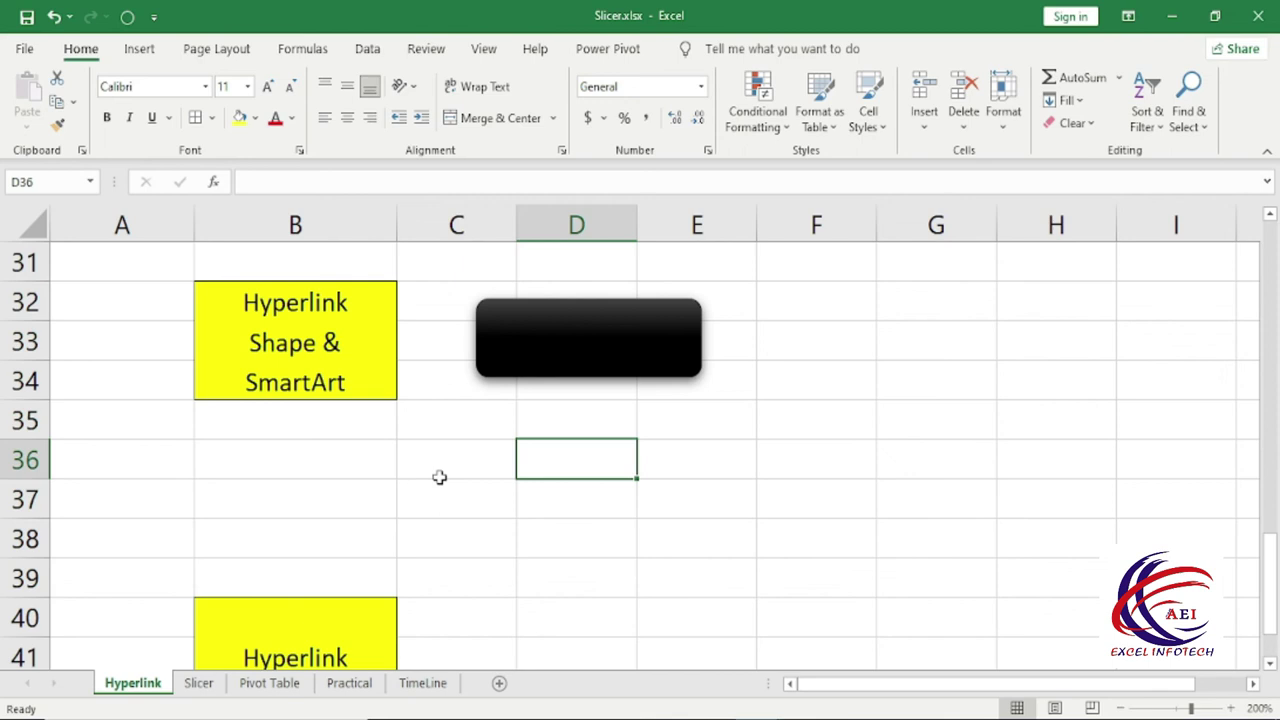
- Enter 'Excel Infotech' in cell C41
scroll(439, 477, "down", 1)
scroll(441, 510, "down", 1)
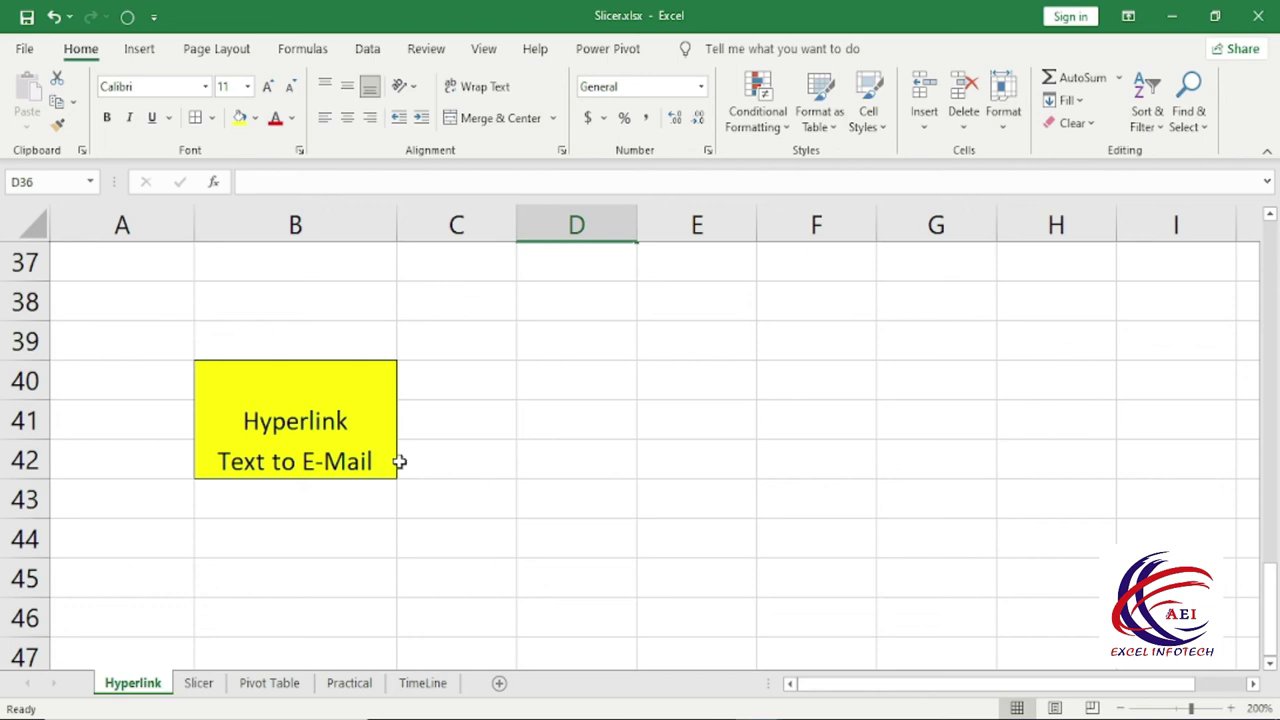
left_click(492, 427)
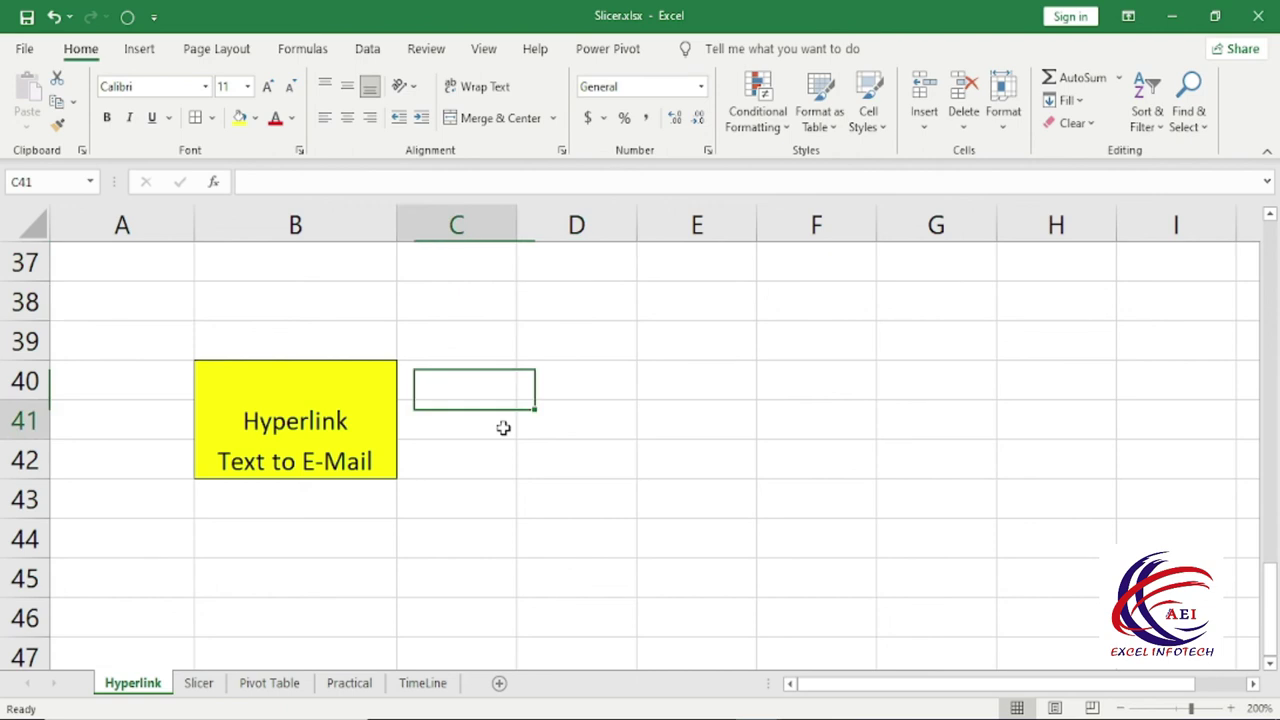
type("Excel ")
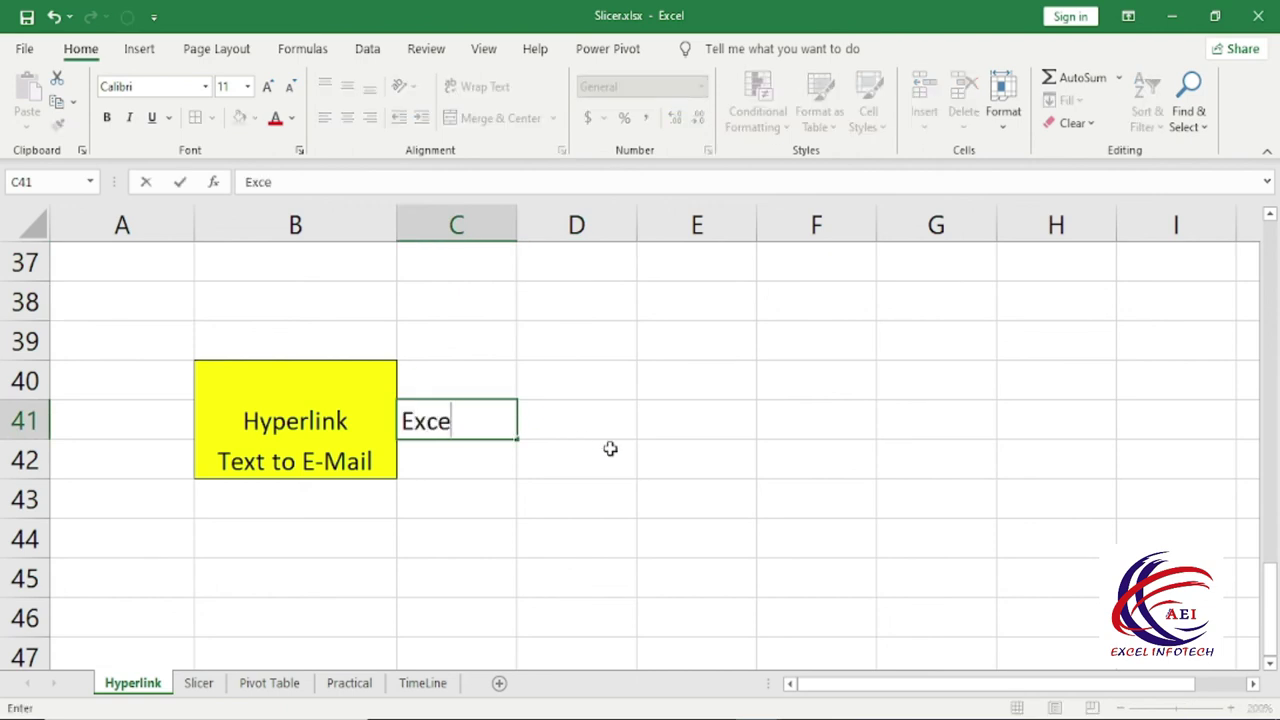
type("Infotech")
left_click(611, 489)
- Link C41 to the recipient's e-mail address with the subject 'Hyperlink'
left_click(487, 421)
right_click(487, 421)
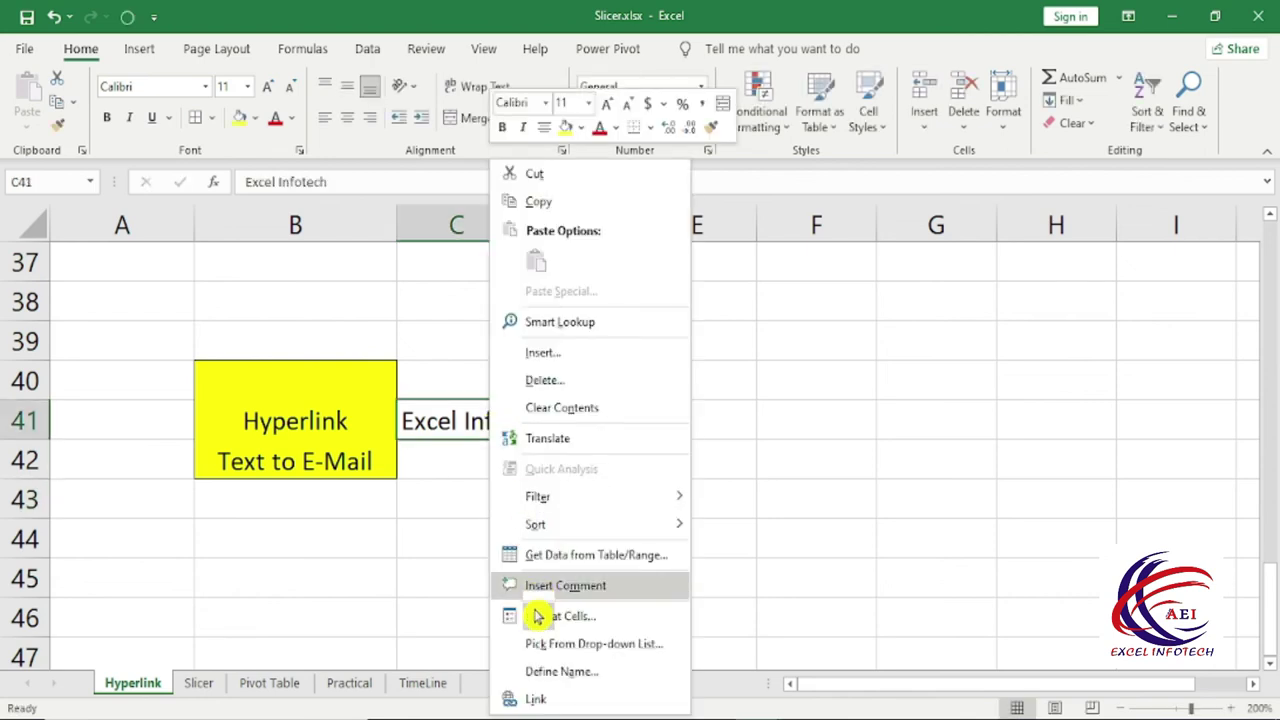
left_click(560, 700)
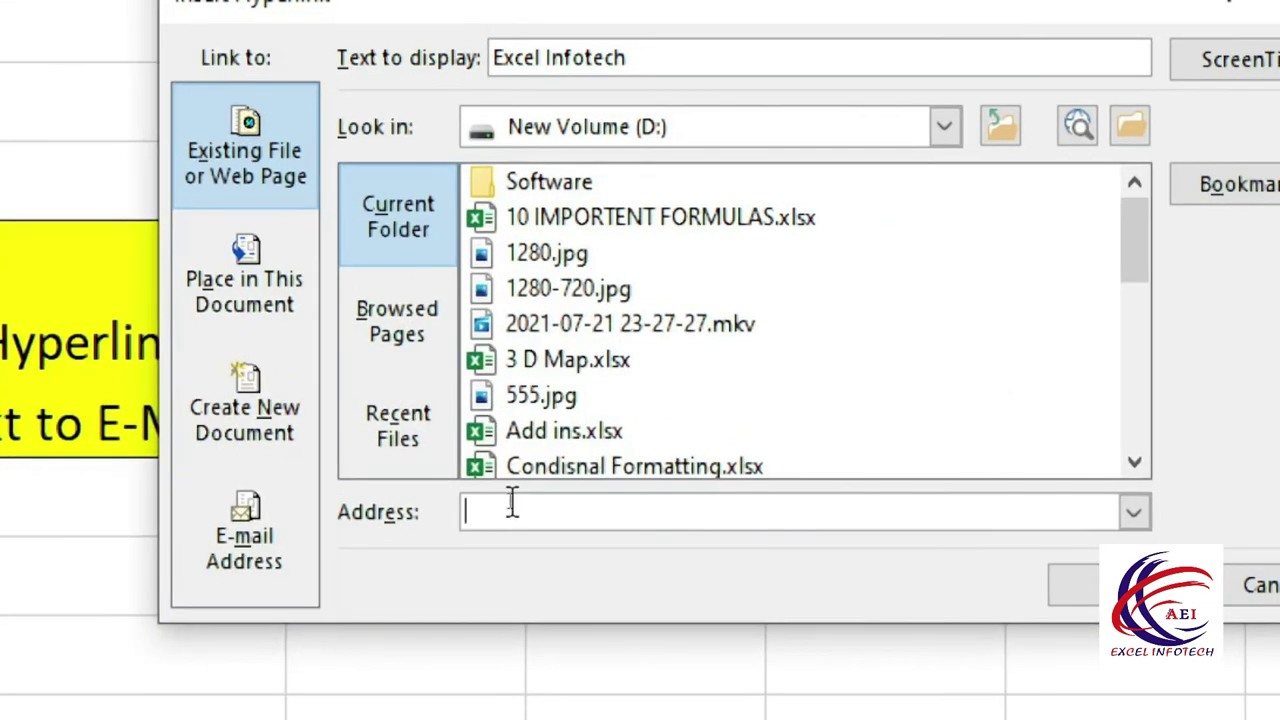
left_click(287, 533)
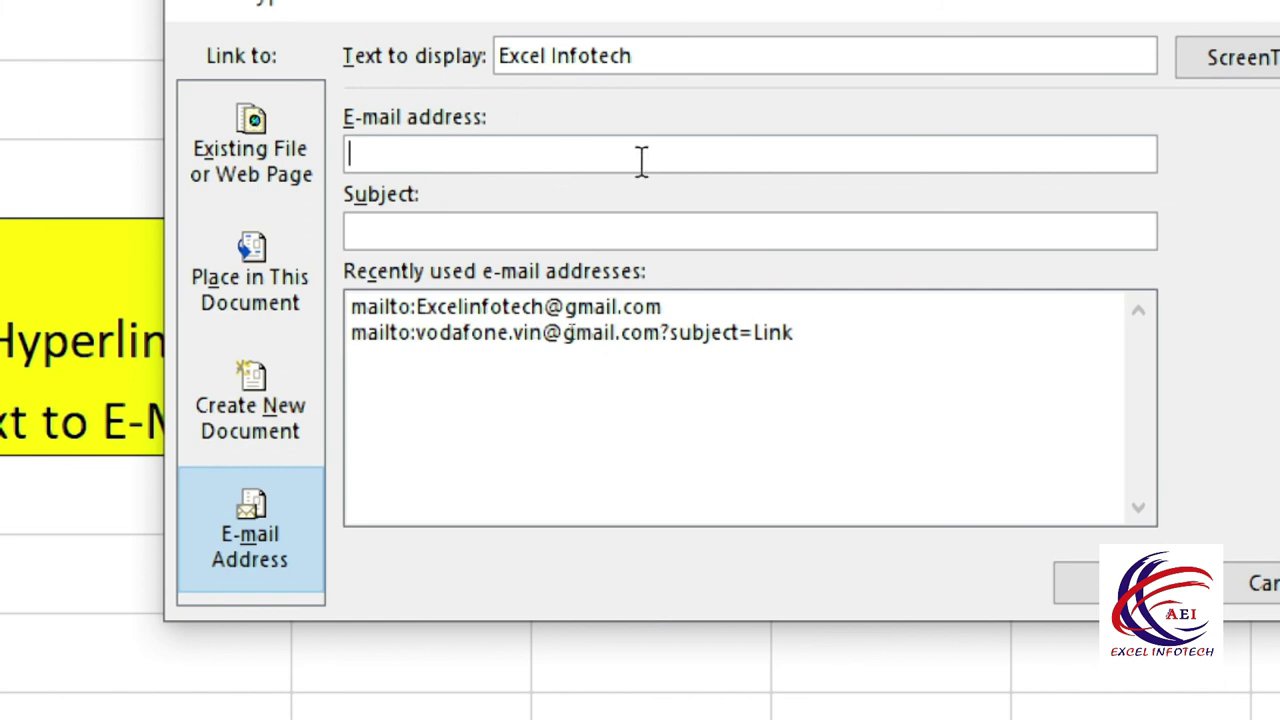
left_click(375, 232)
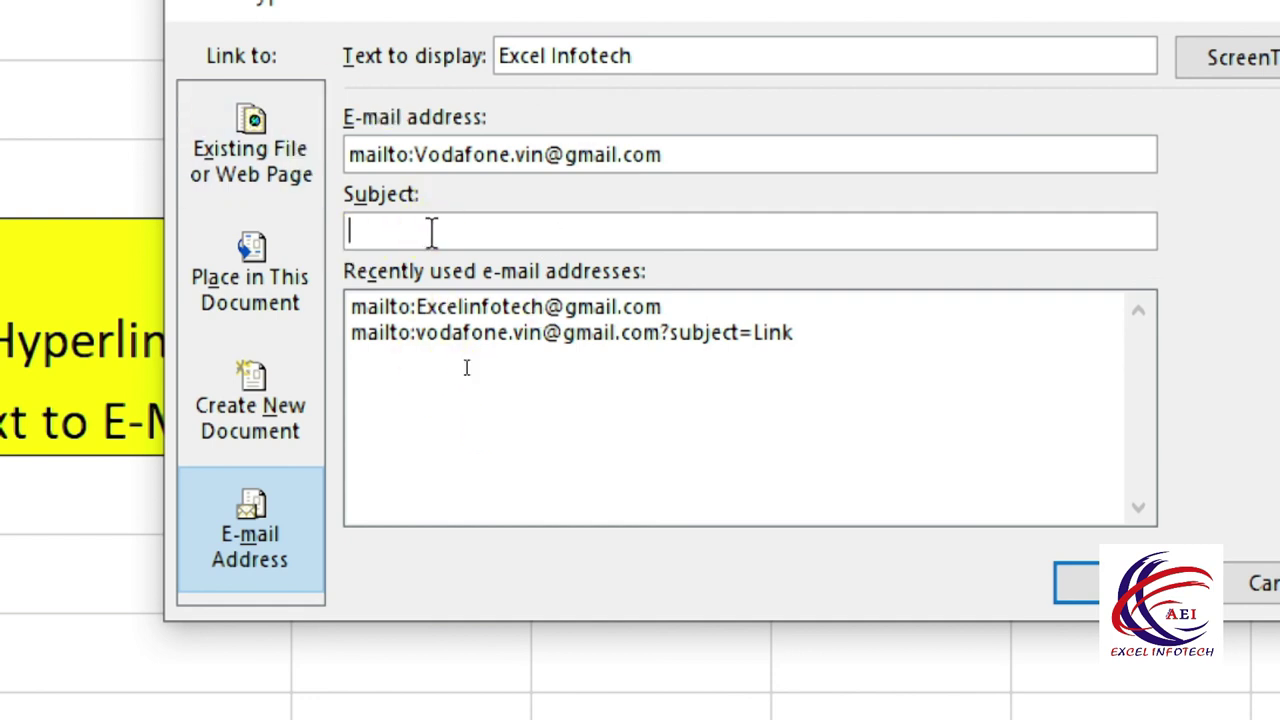
type("Hyperlink")
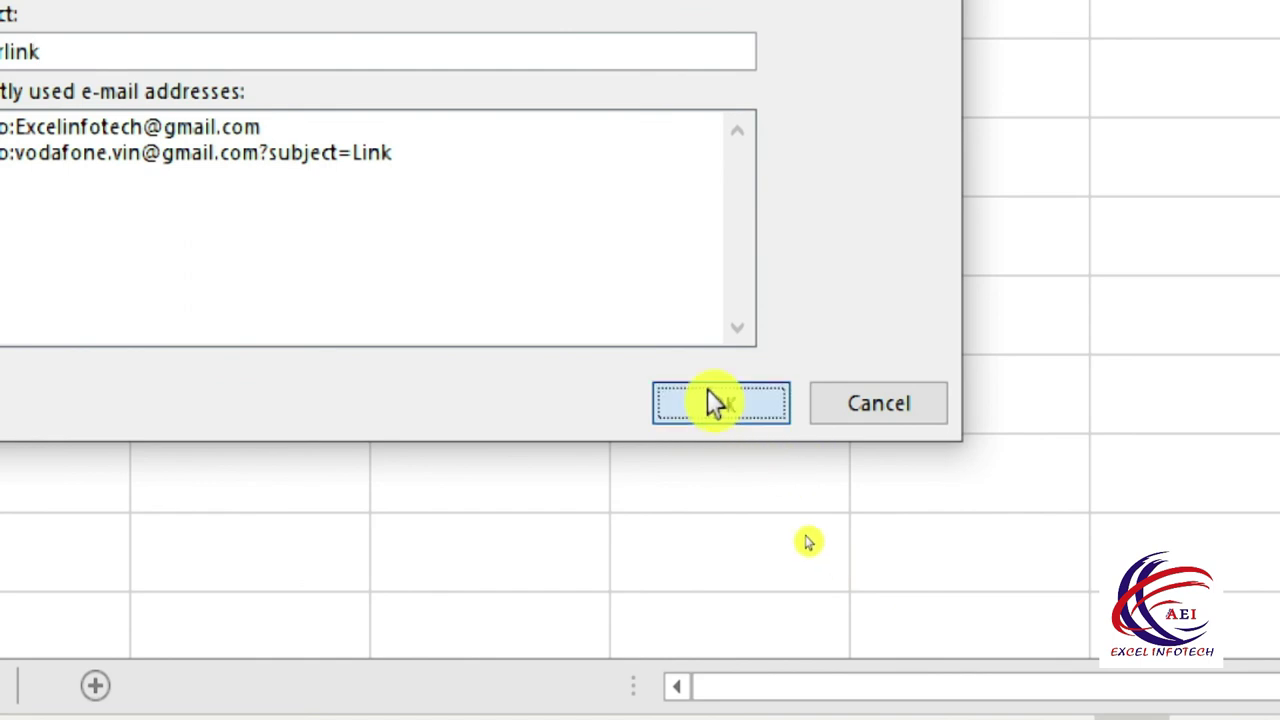
left_click(714, 403)
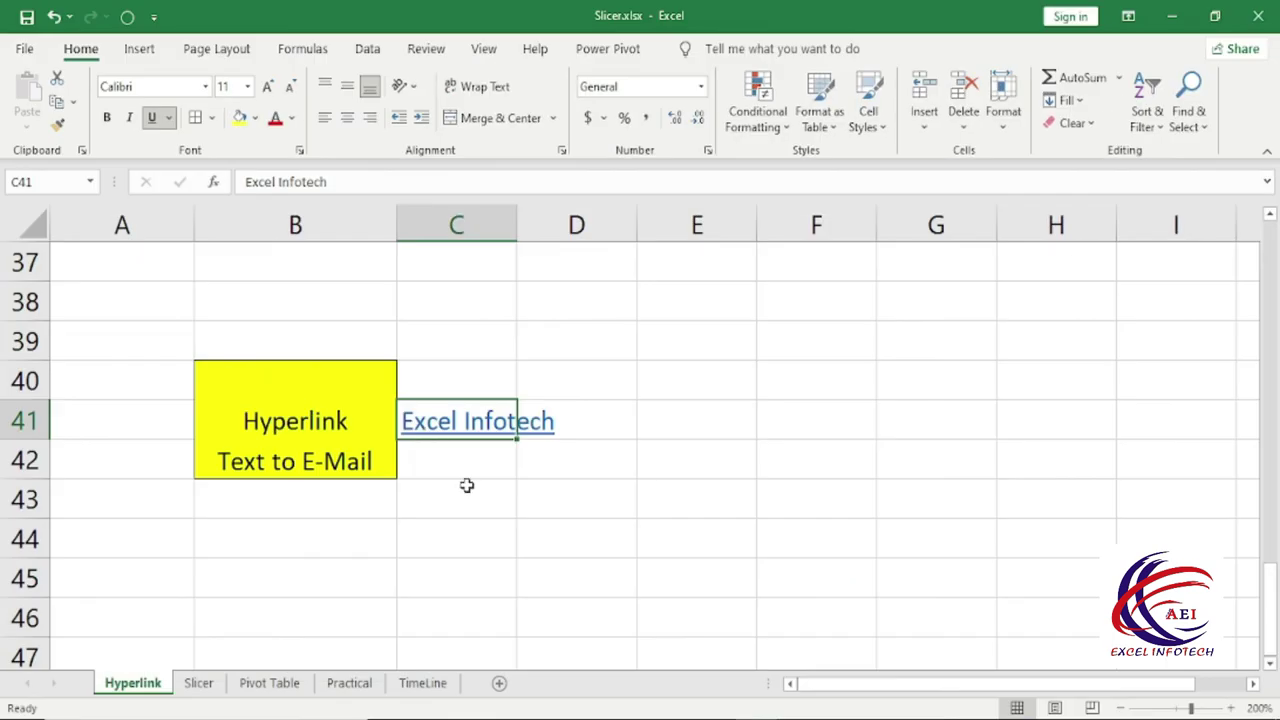
left_click(455, 423)
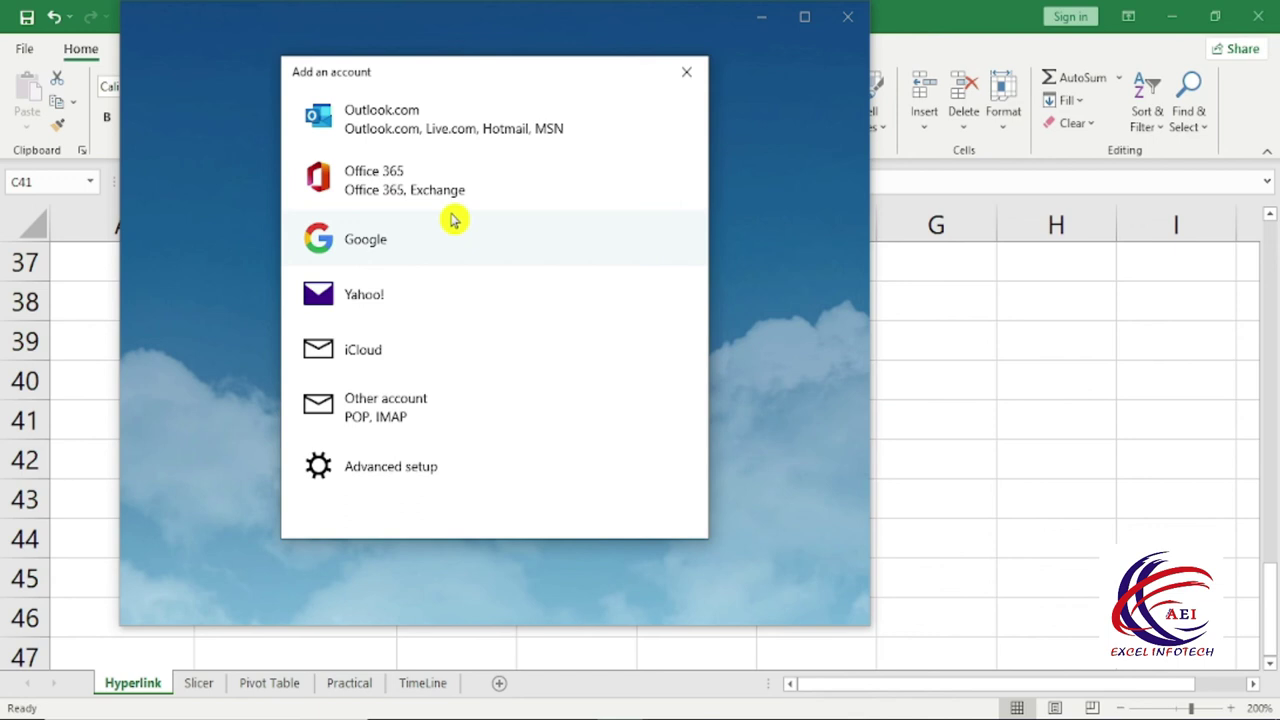
left_click(358, 250)
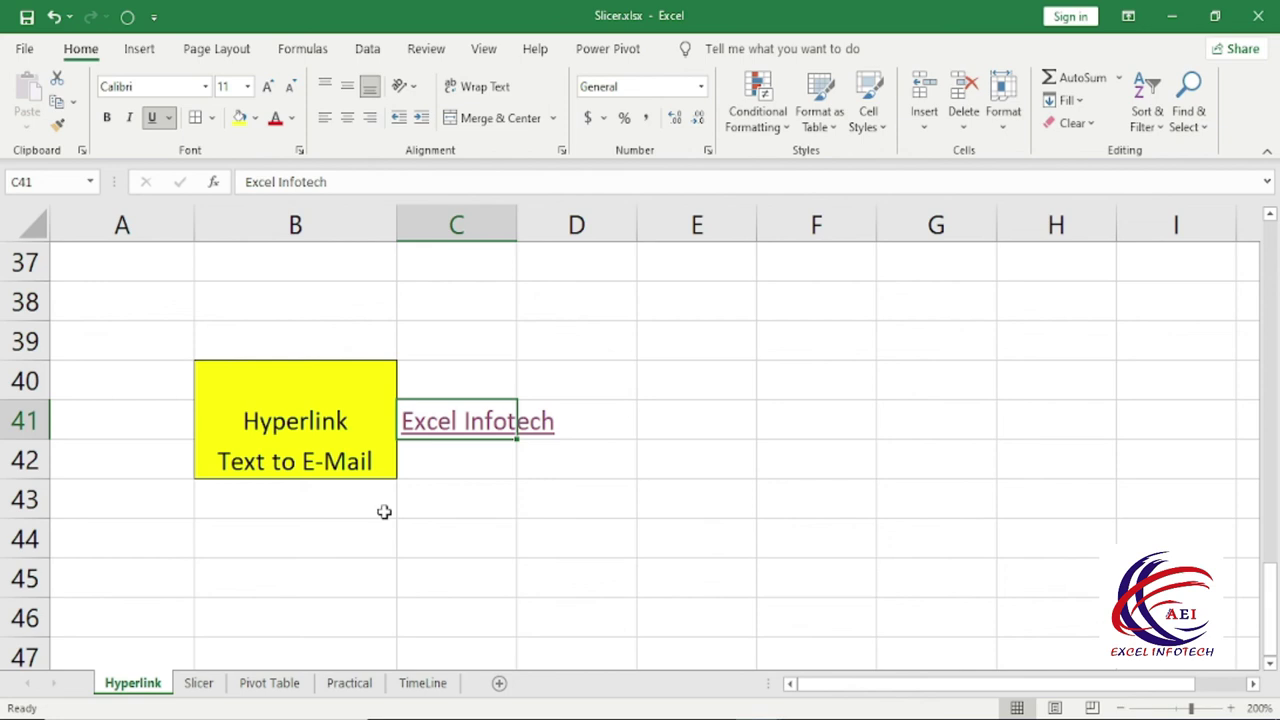
left_click(596, 515)
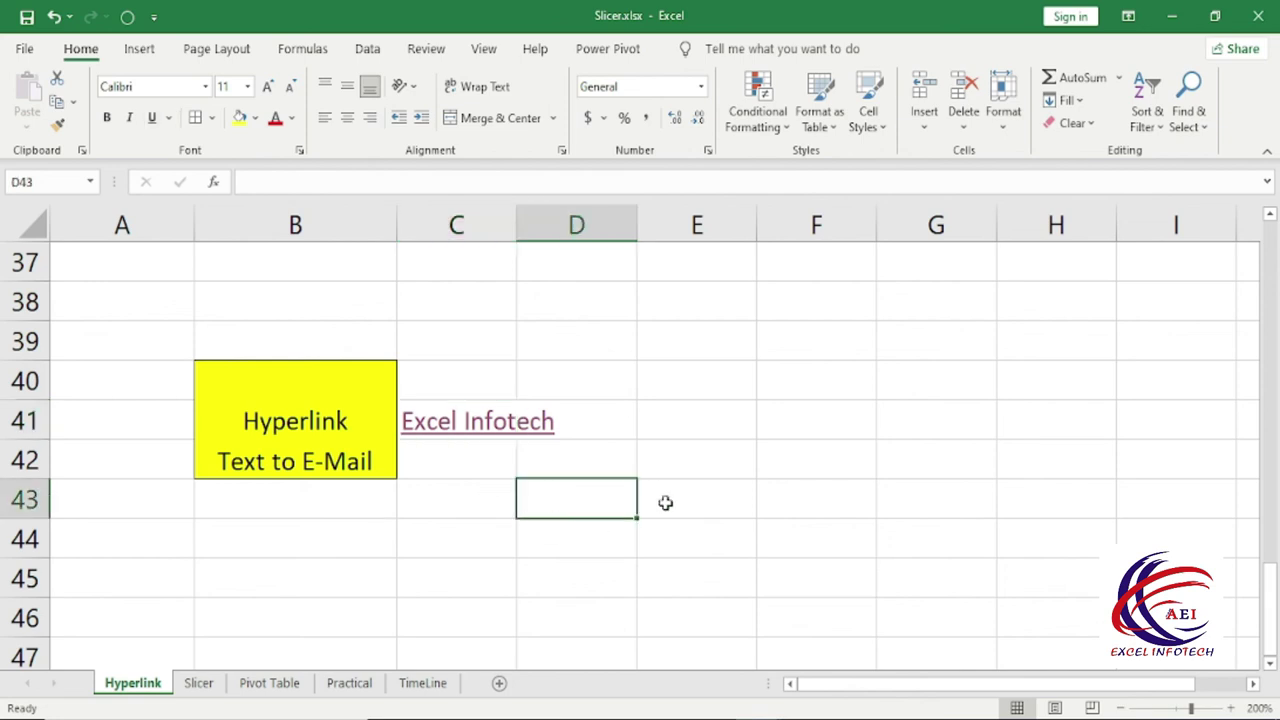
- Enter a person's name in cell F41
key("Right")
key("Right")
key("Up")
key("Up")
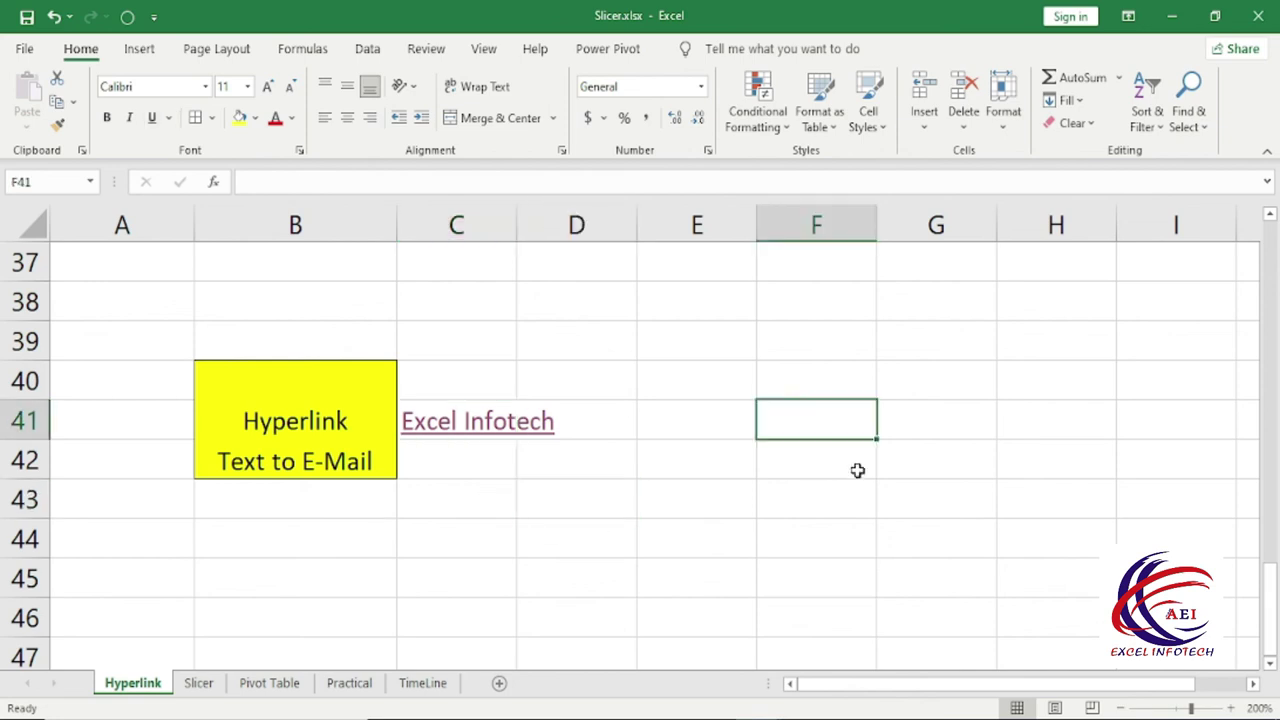
type("Vinod")
key("Return")
key("Up")
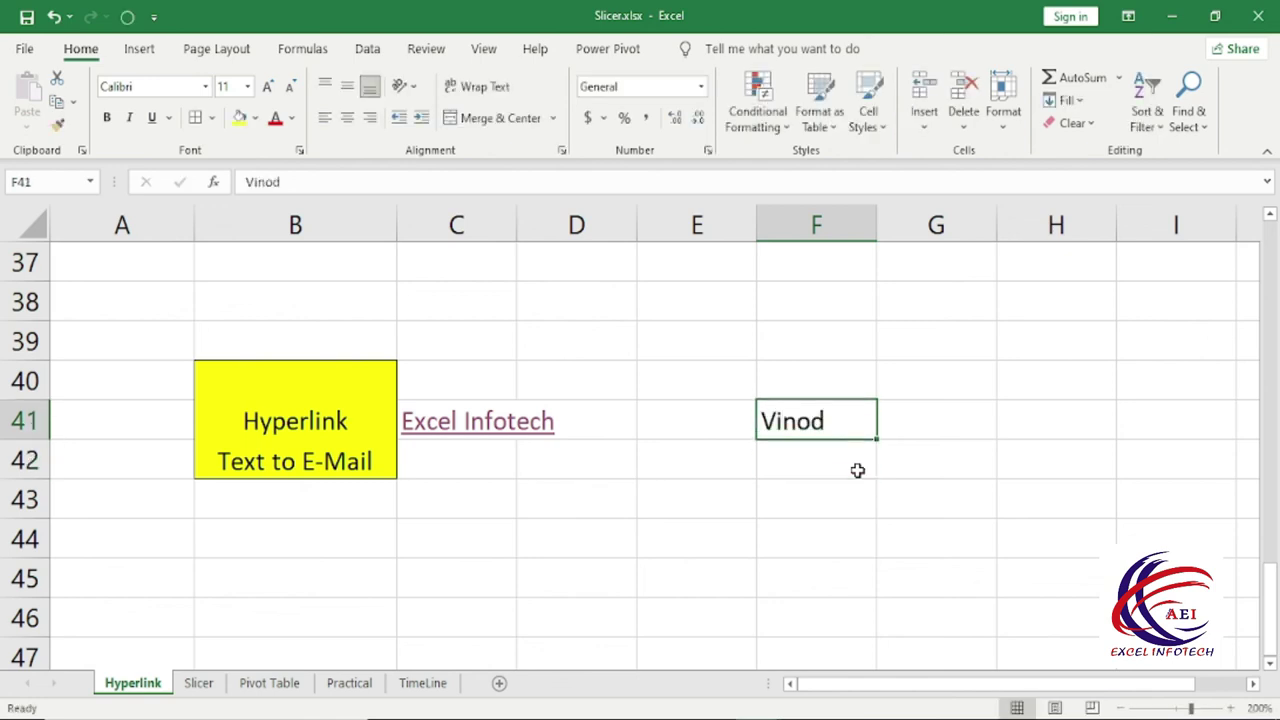
- Set F41's hyperlink to create a new document named 'Excel Infotech 2021'
right_click(775, 420)
left_click(830, 697)
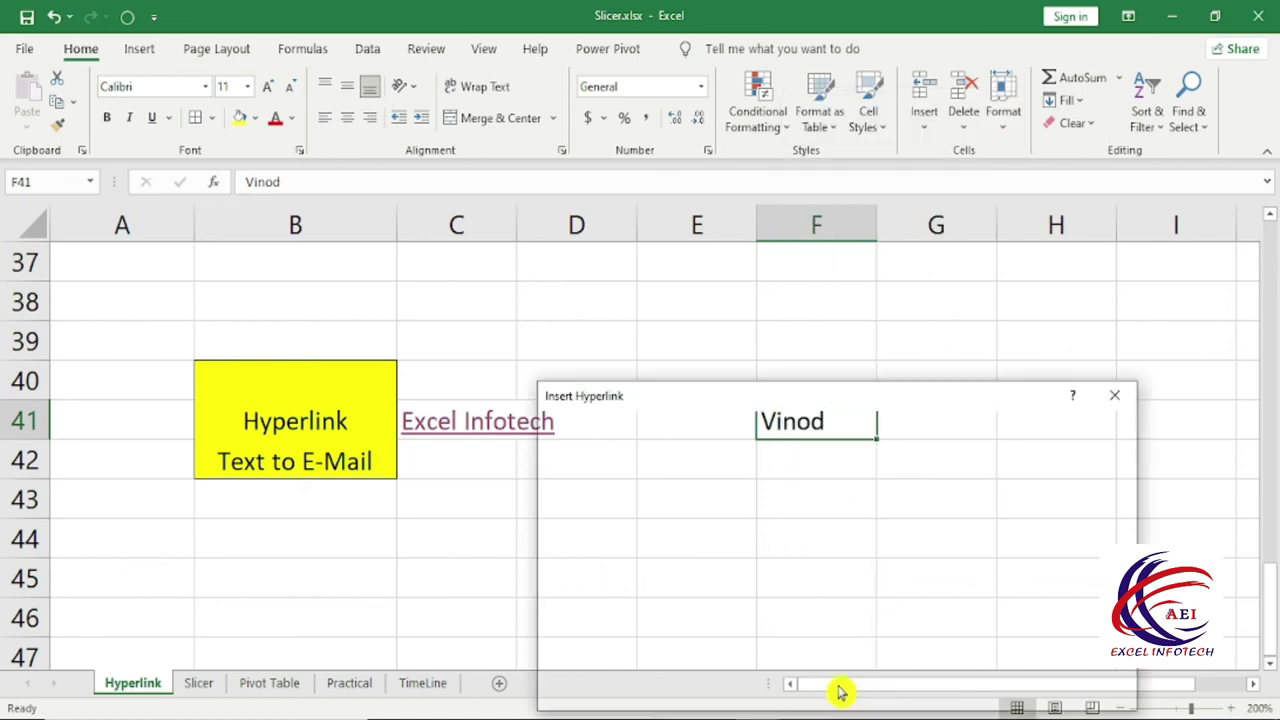
left_click_drag(728, 400, 688, 210)
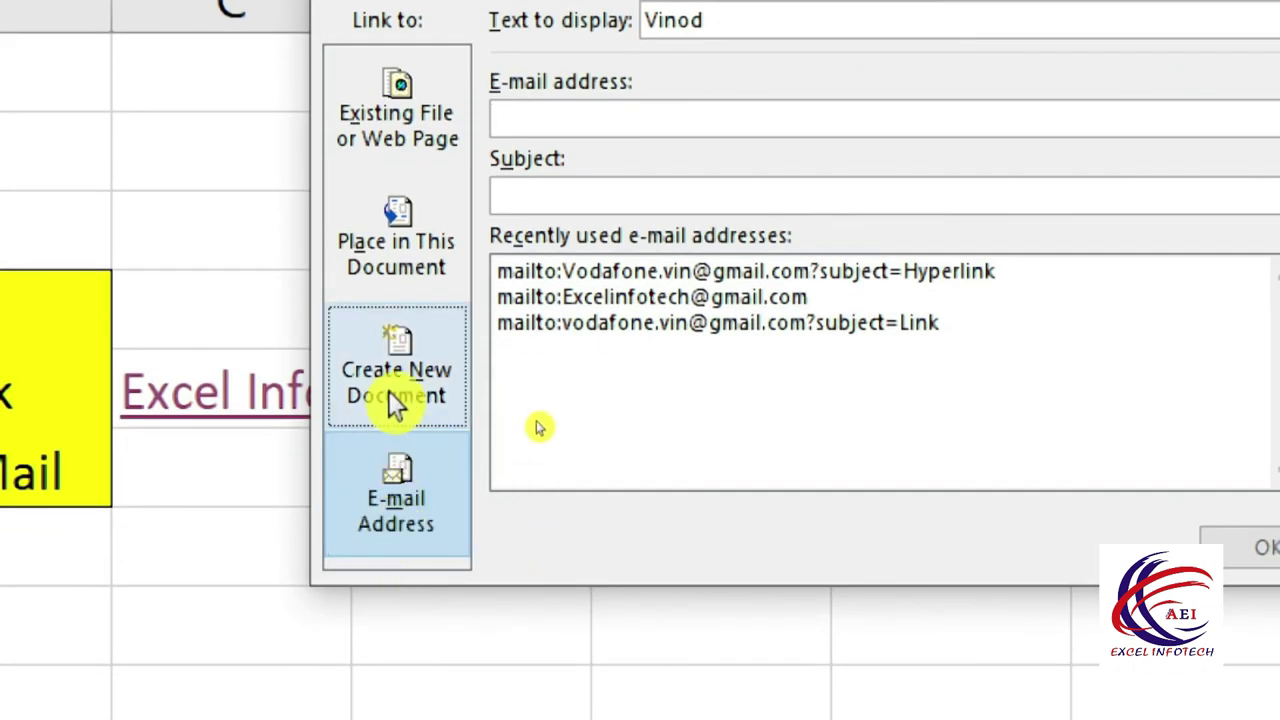
left_click(437, 370)
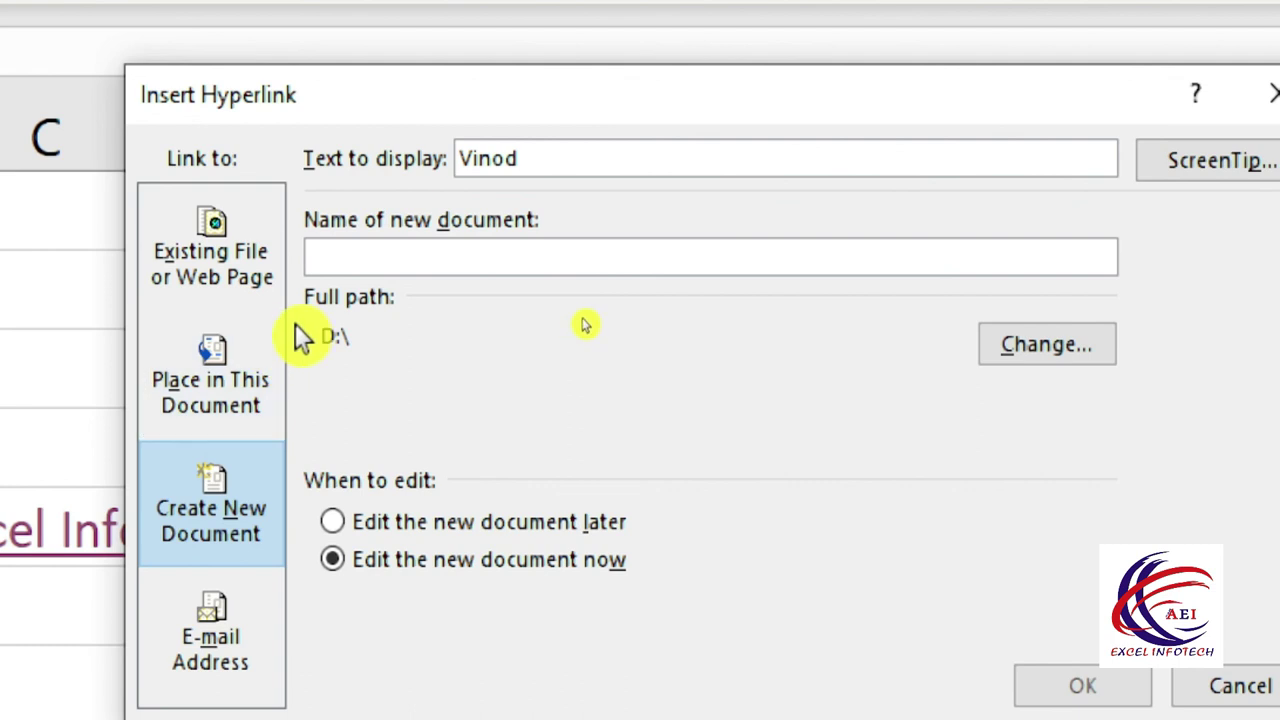
left_click(352, 258)
type("Excel")
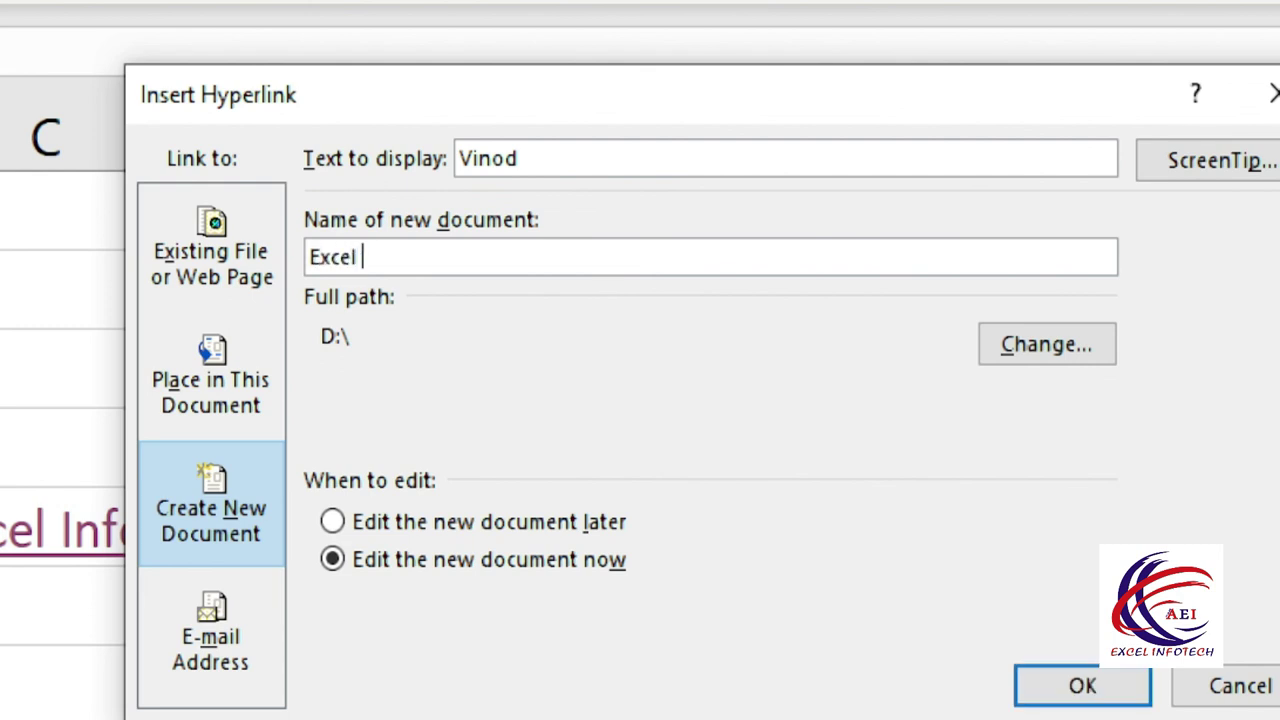
type("tech 2021")
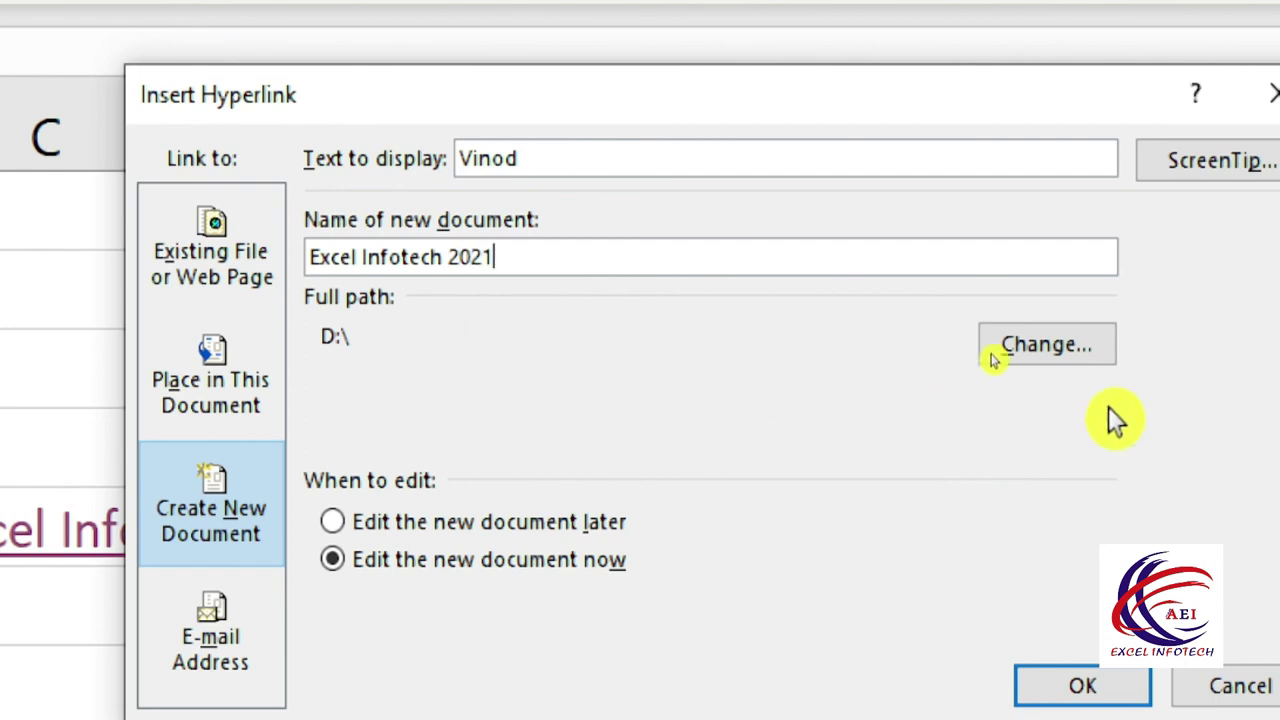
- Save the new document on D:\, choose to edit it later, and confirm the link
left_click(1050, 325)
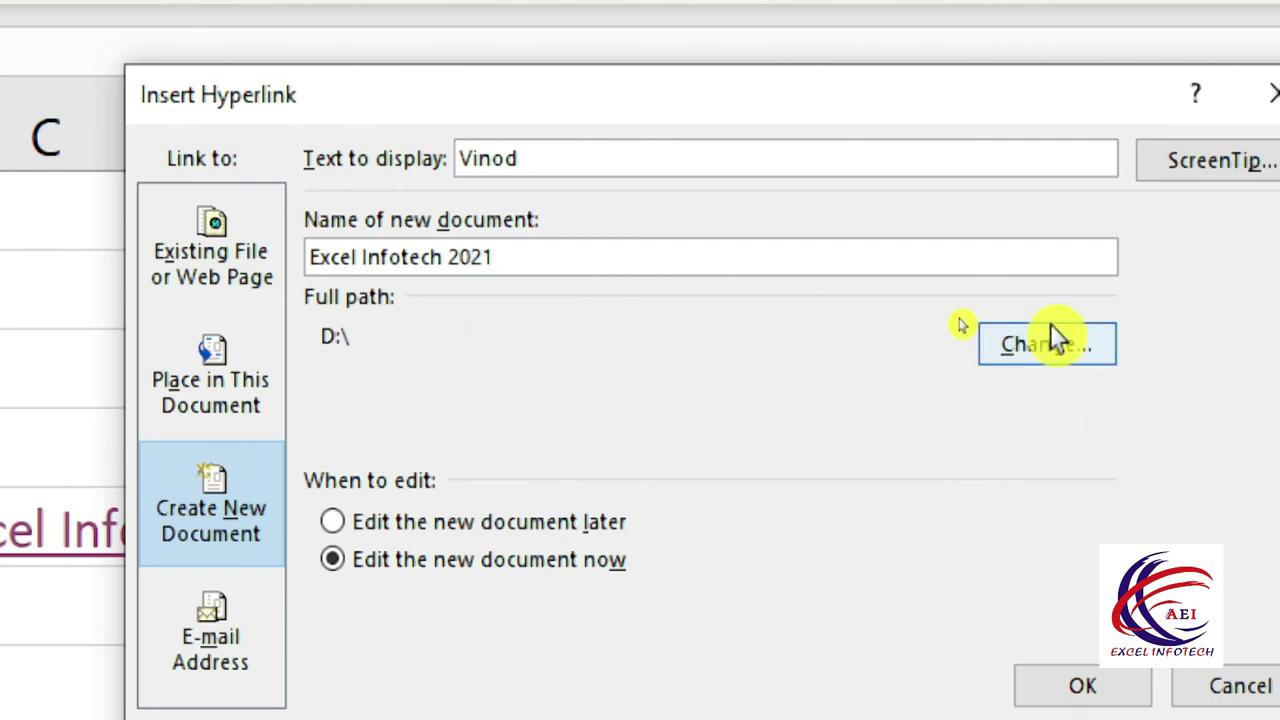
left_click(1050, 335)
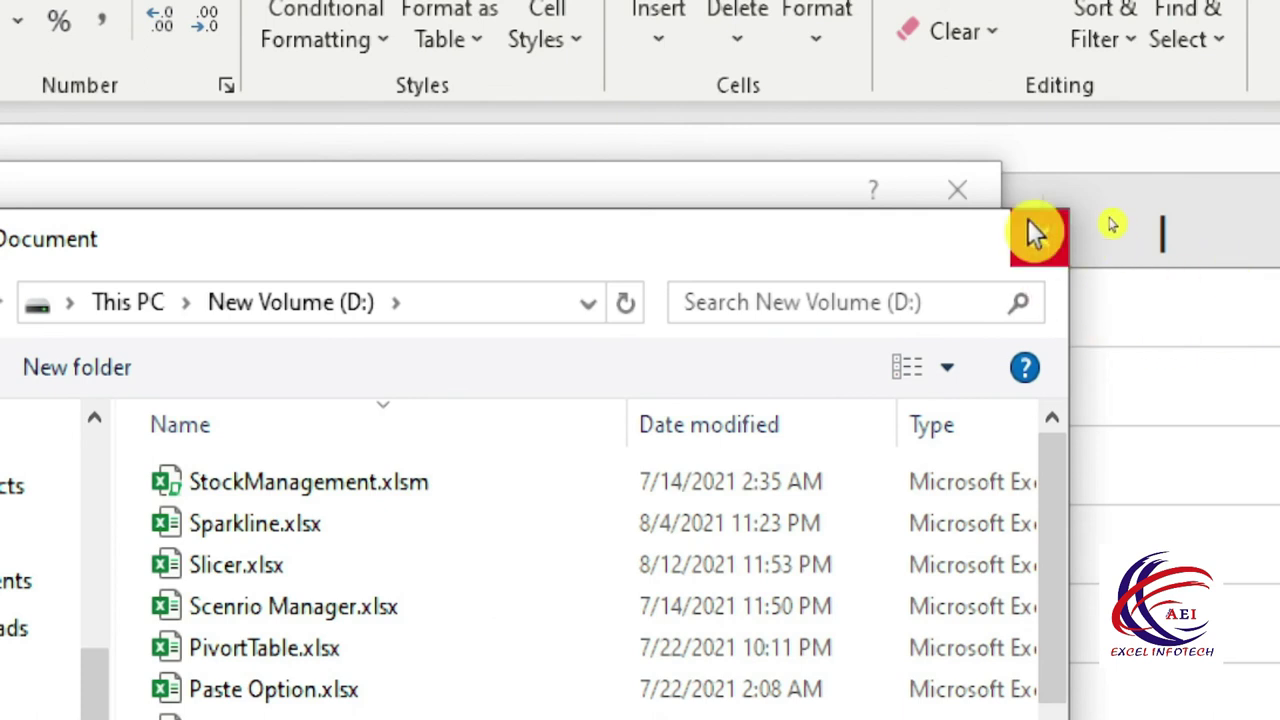
left_click(1035, 233)
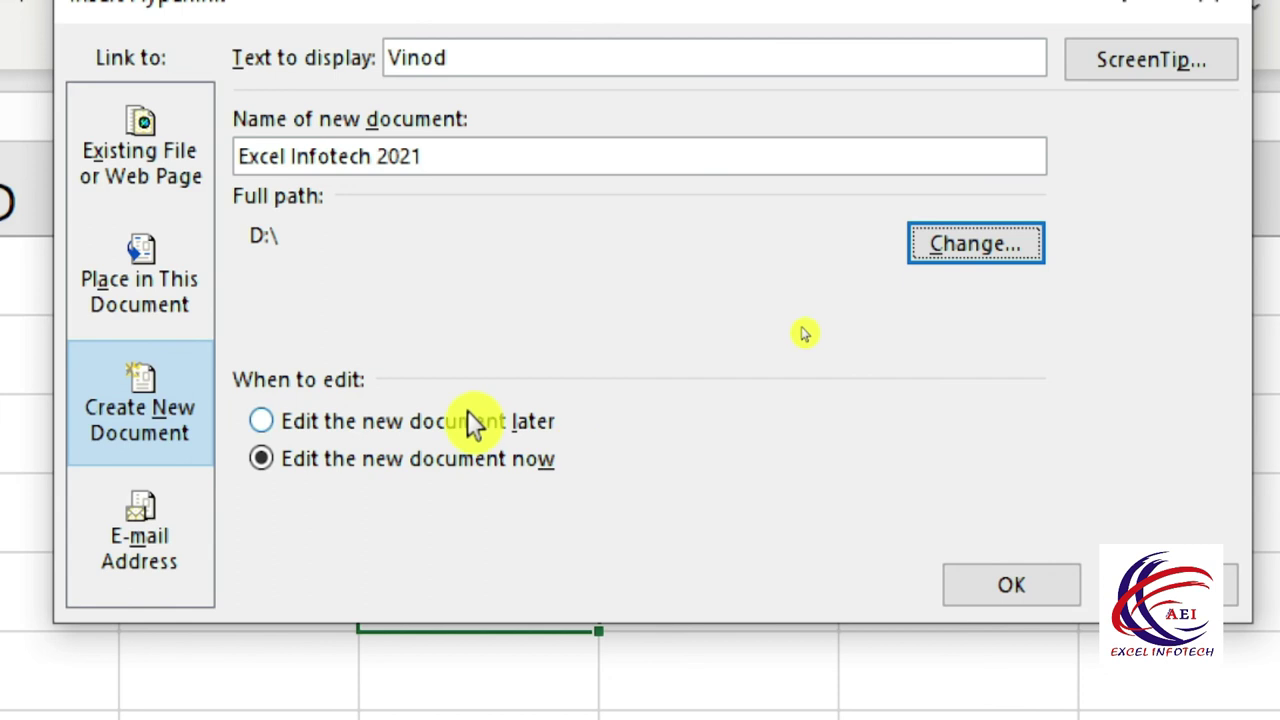
left_click(341, 420)
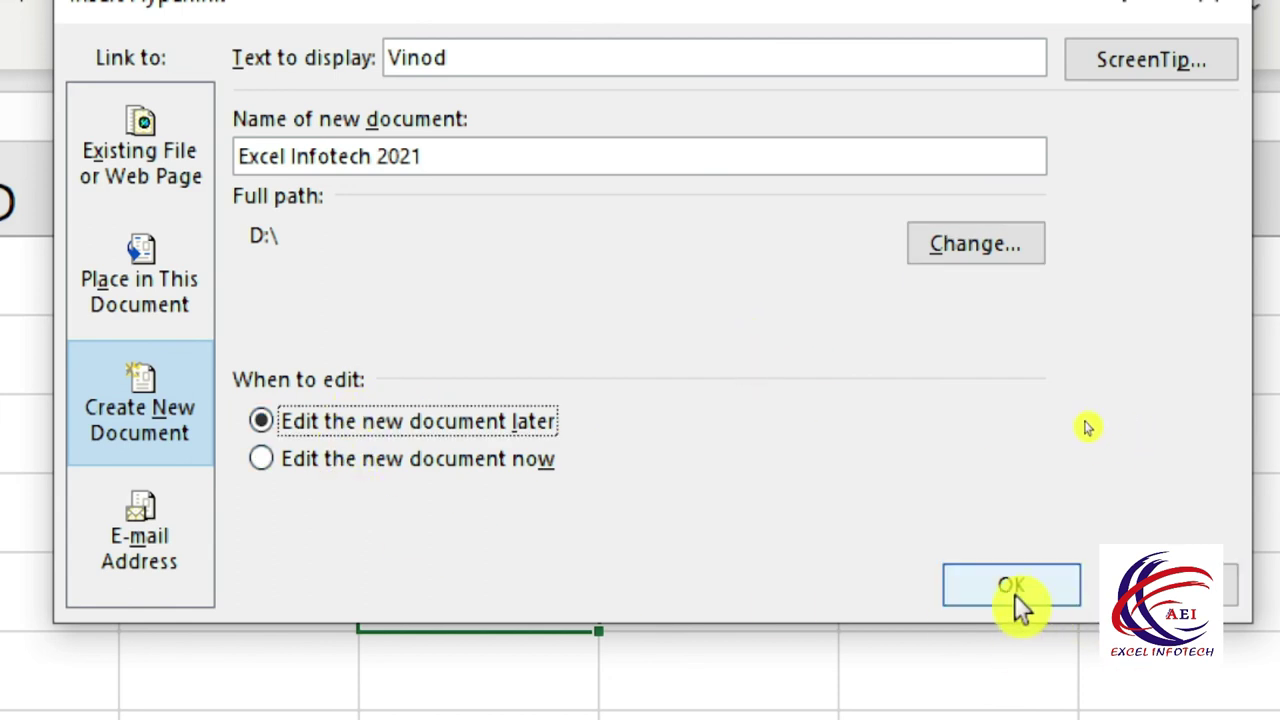
left_click(1012, 590)
left_click(416, 601)
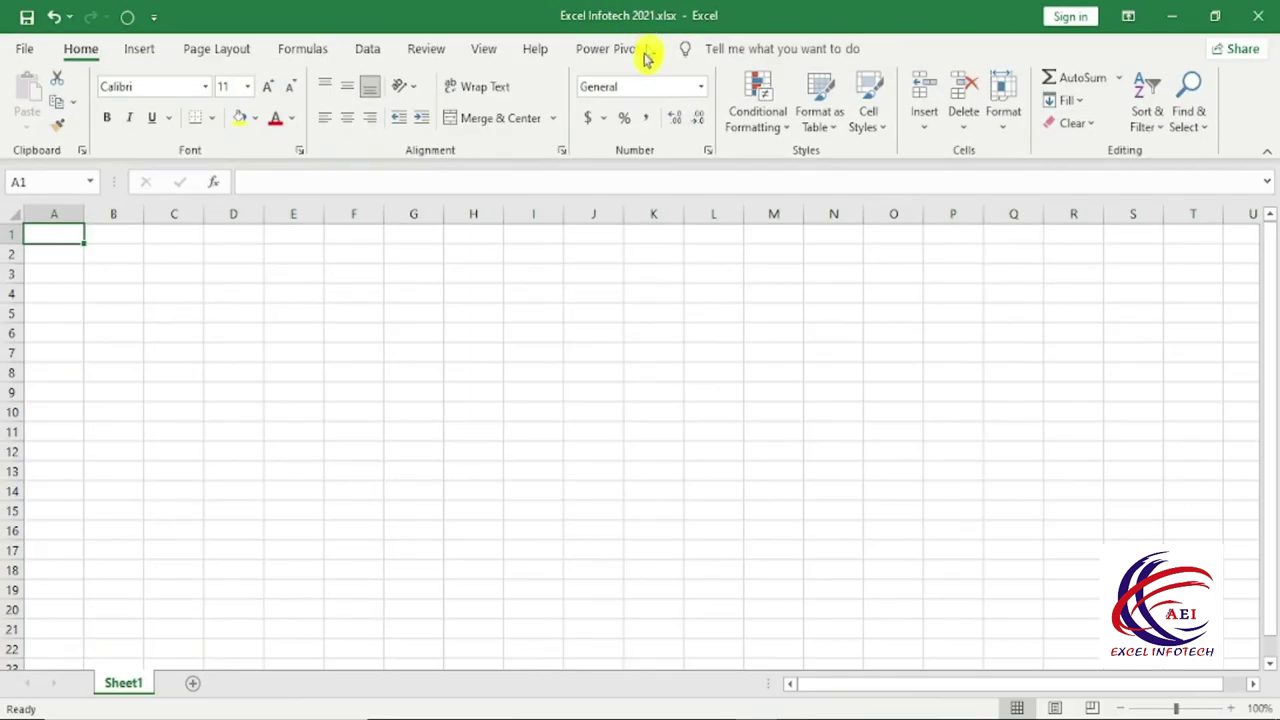
left_click(1258, 16)
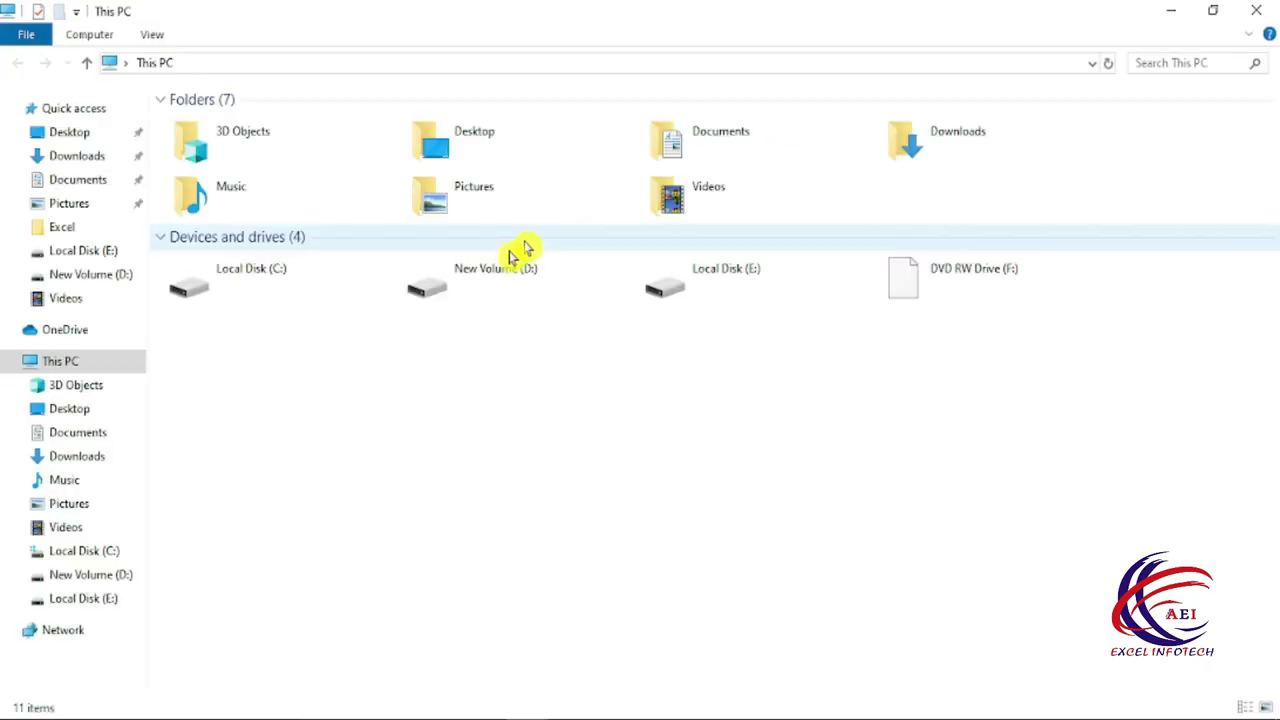
- Browse into New Volume (D:) and open the Excel Infotech 2021.xlsx workbook
left_click(505, 290)
double_click(505, 290)
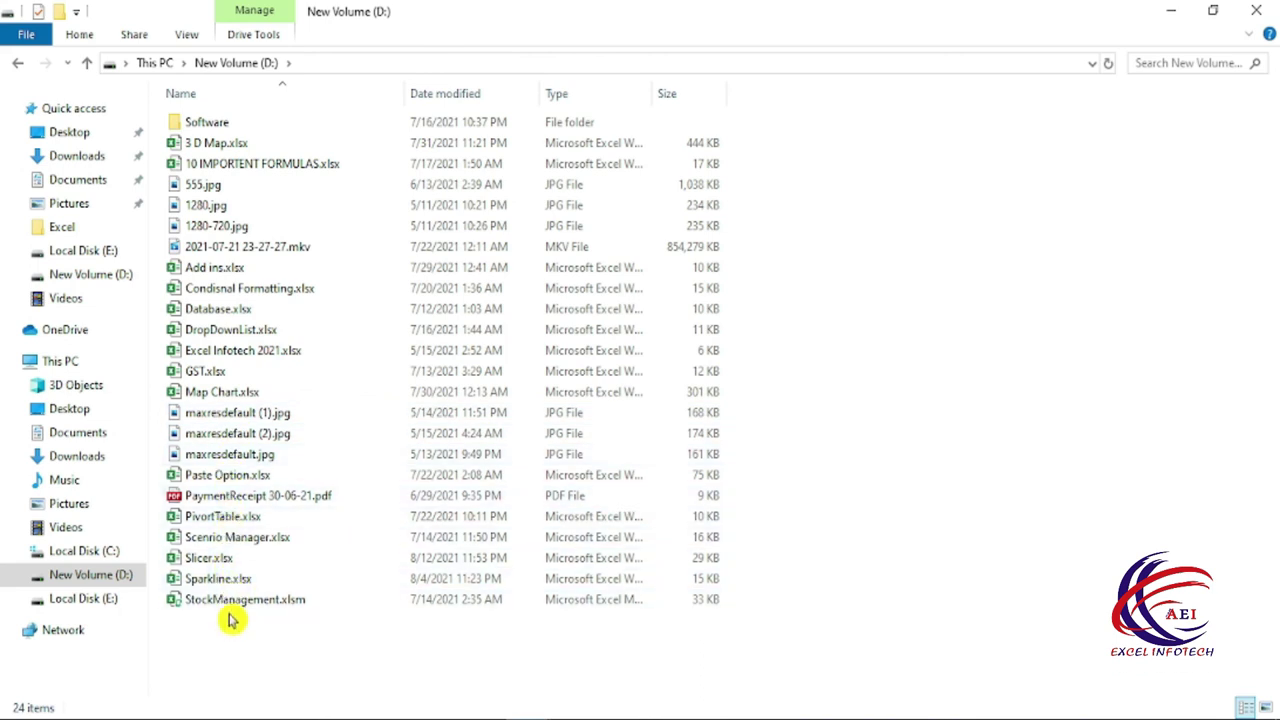
left_click(258, 352)
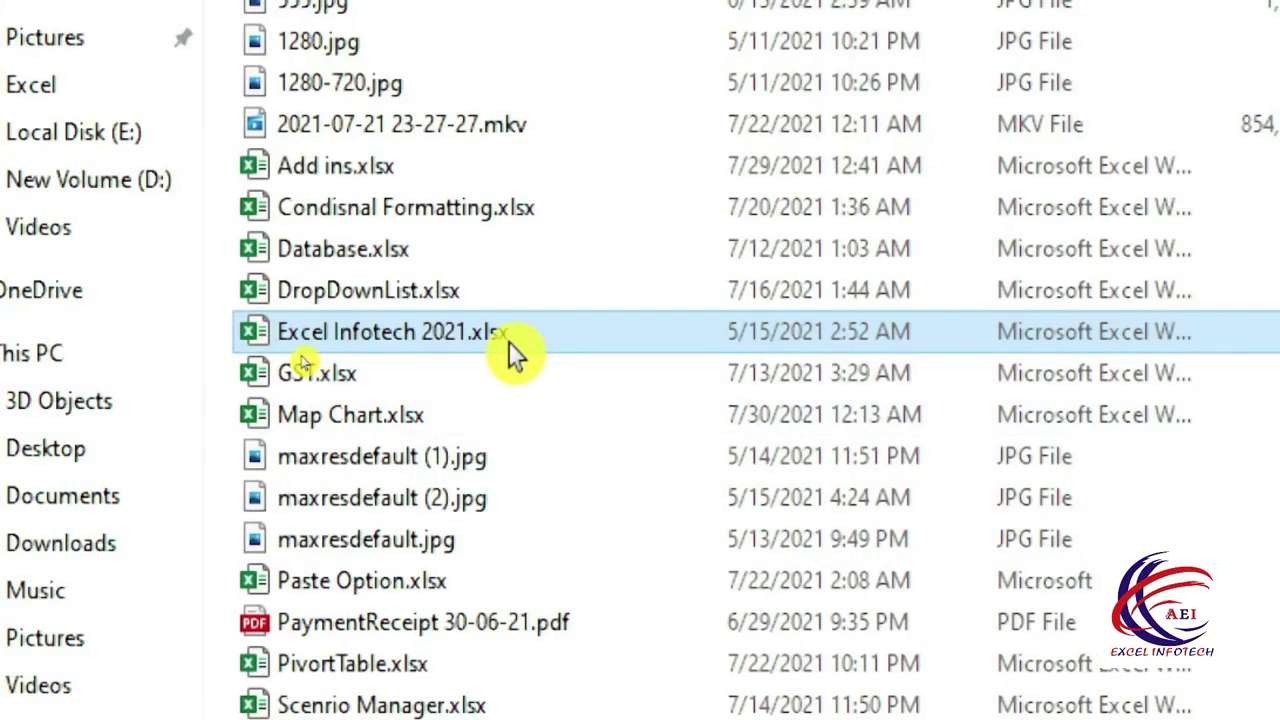
double_click(343, 335)
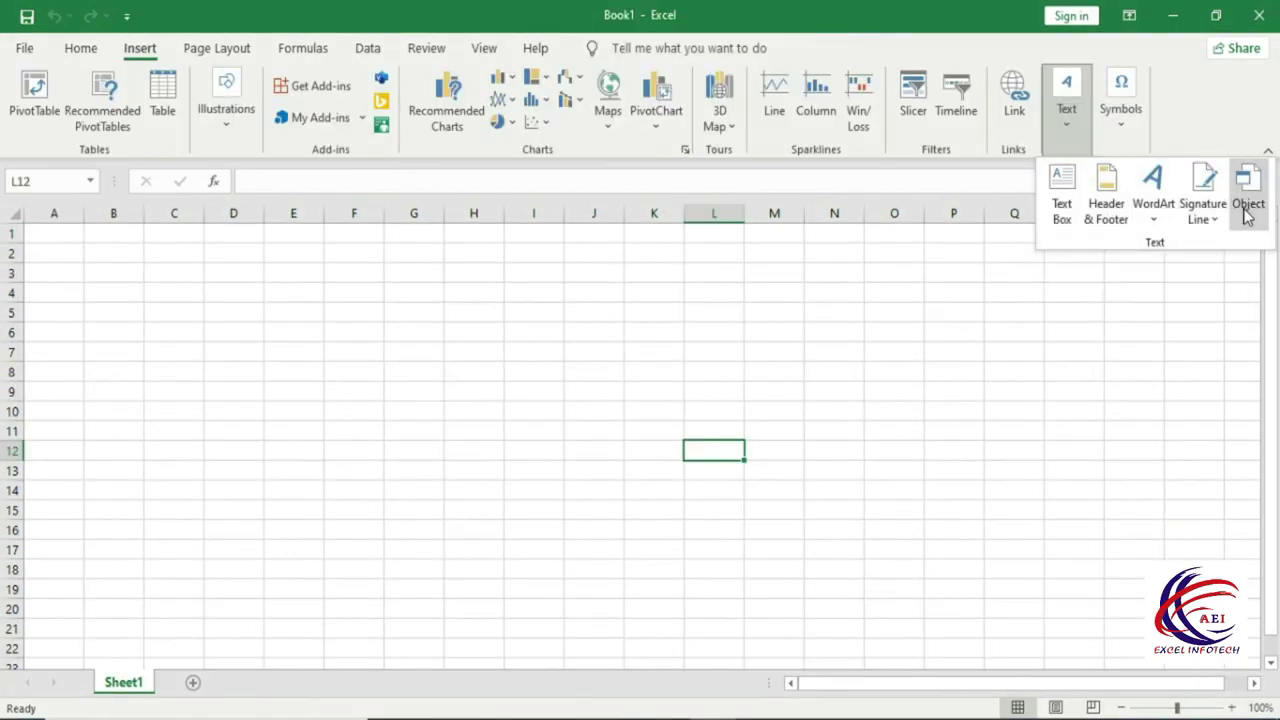
- Draw a text box from E3 to I20 and give it a yellow gradient shape style
left_click(1068, 188)
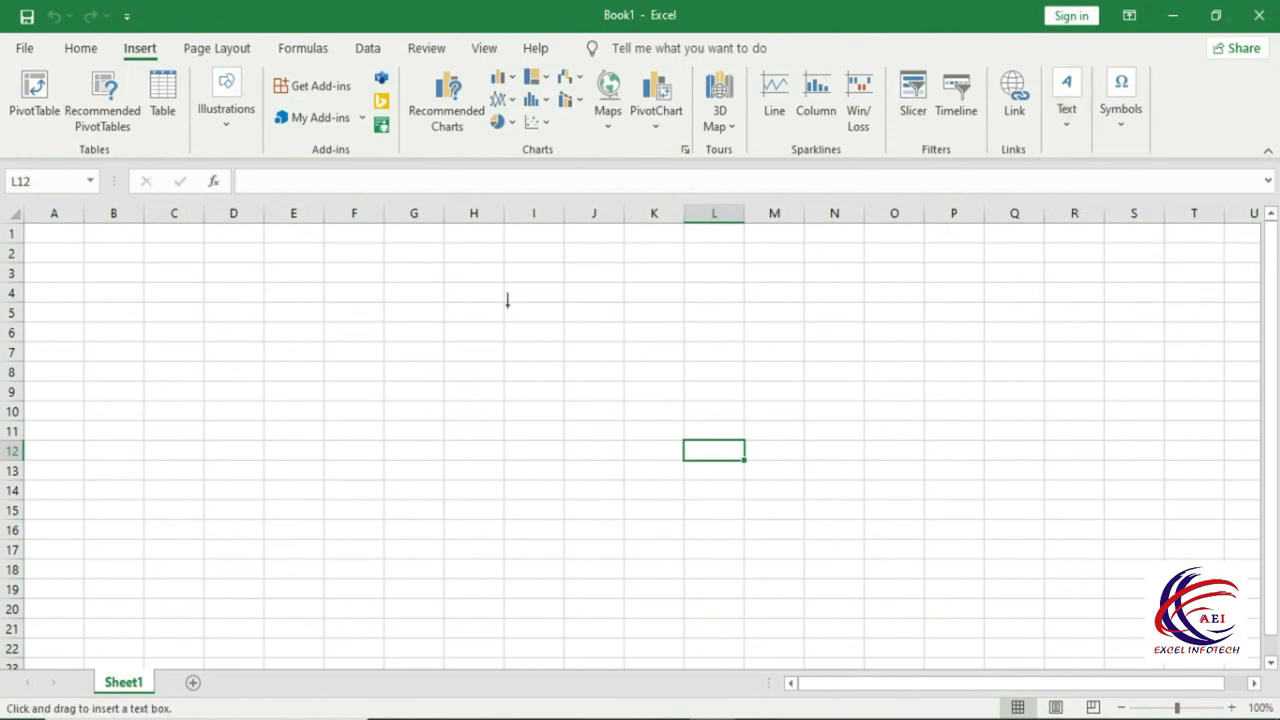
left_click_drag(312, 264, 520, 605)
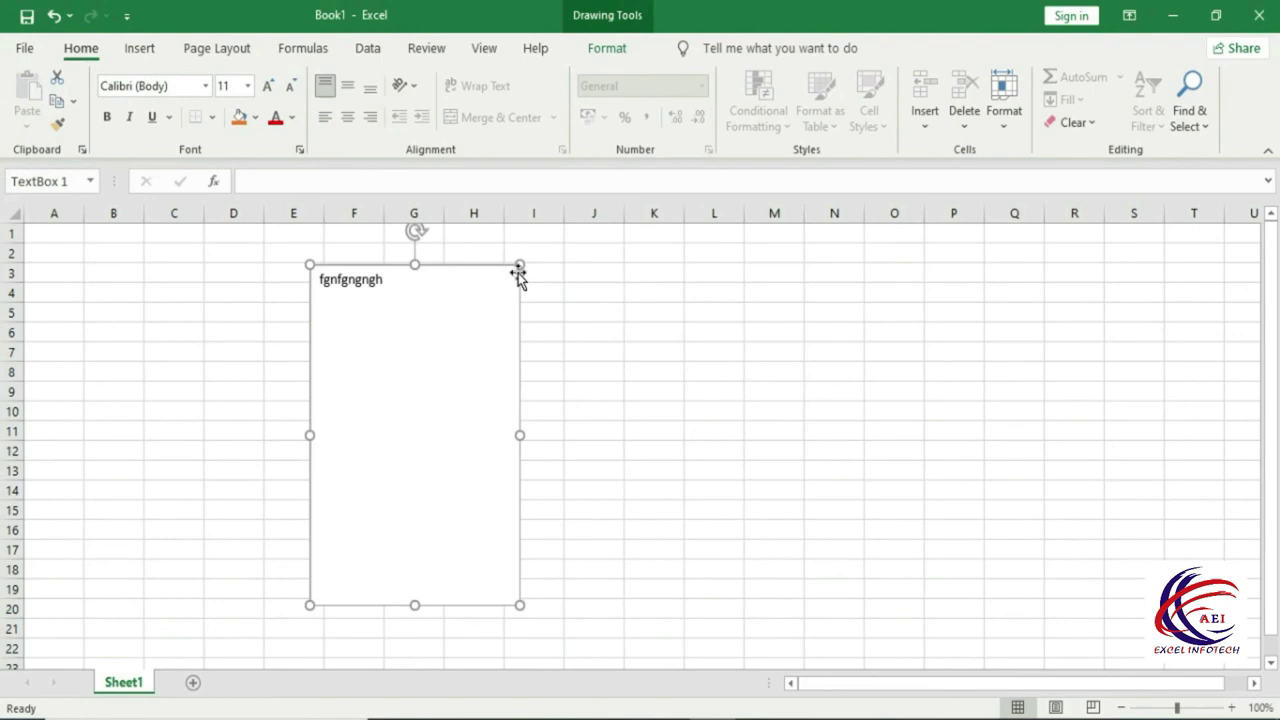
left_click(606, 17)
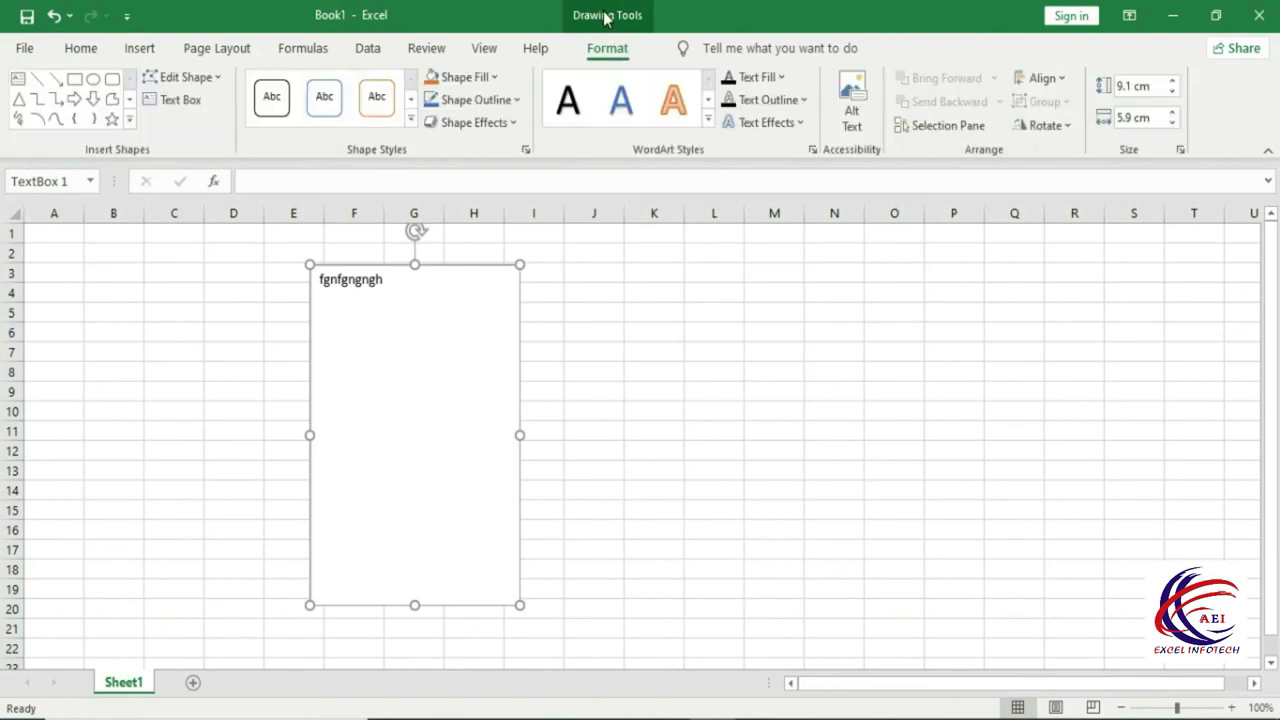
left_click(410, 118)
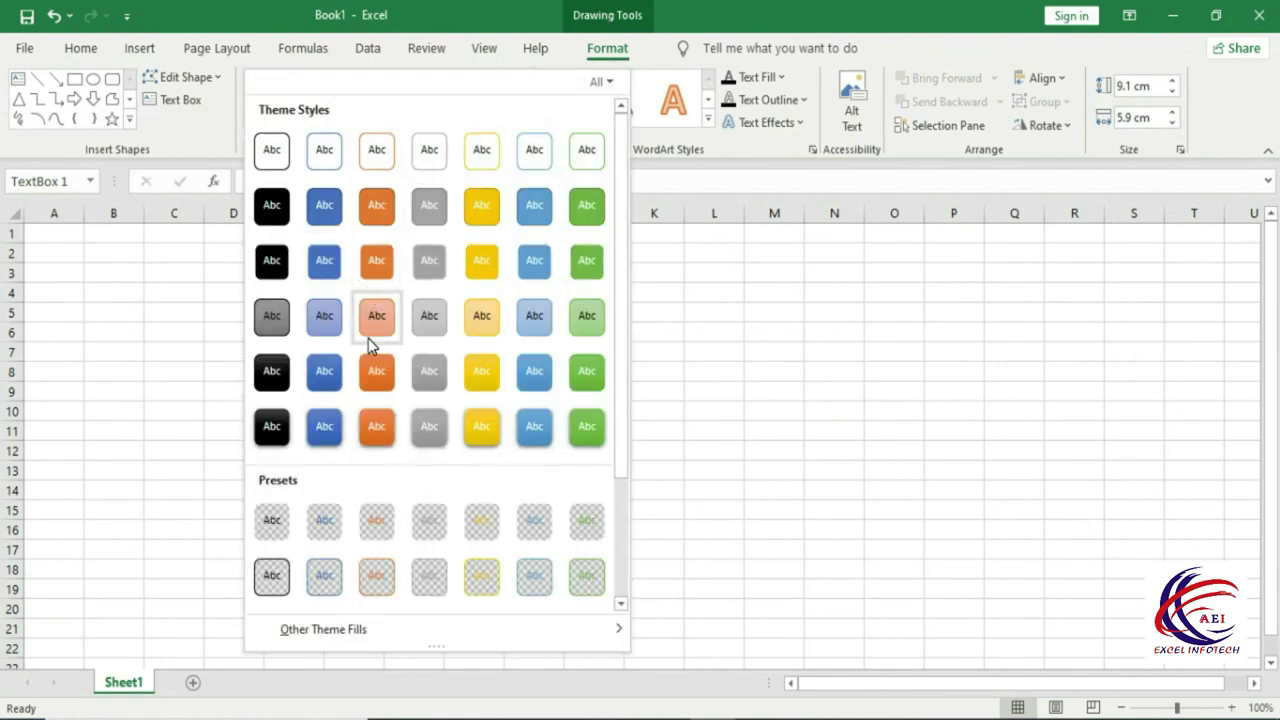
left_click(484, 373)
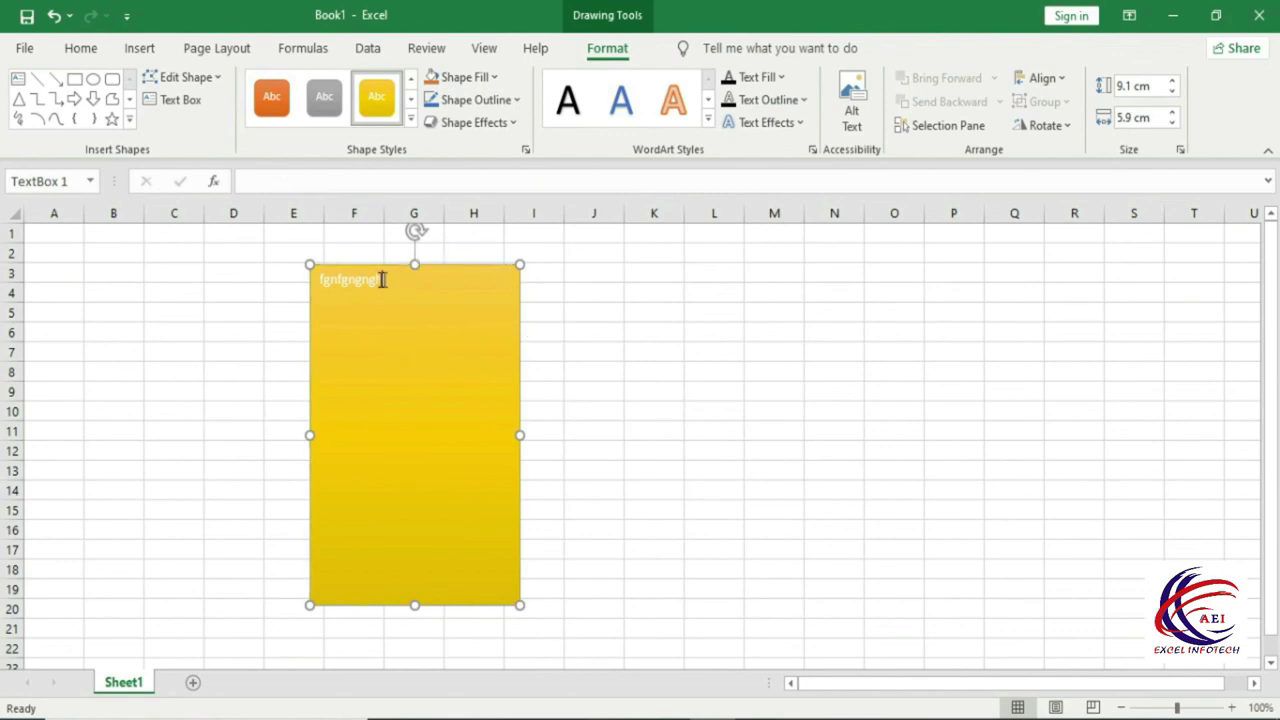
- Apply a pattern-filled WordArt style to the text box's text
left_click_drag(381, 278, 304, 272)
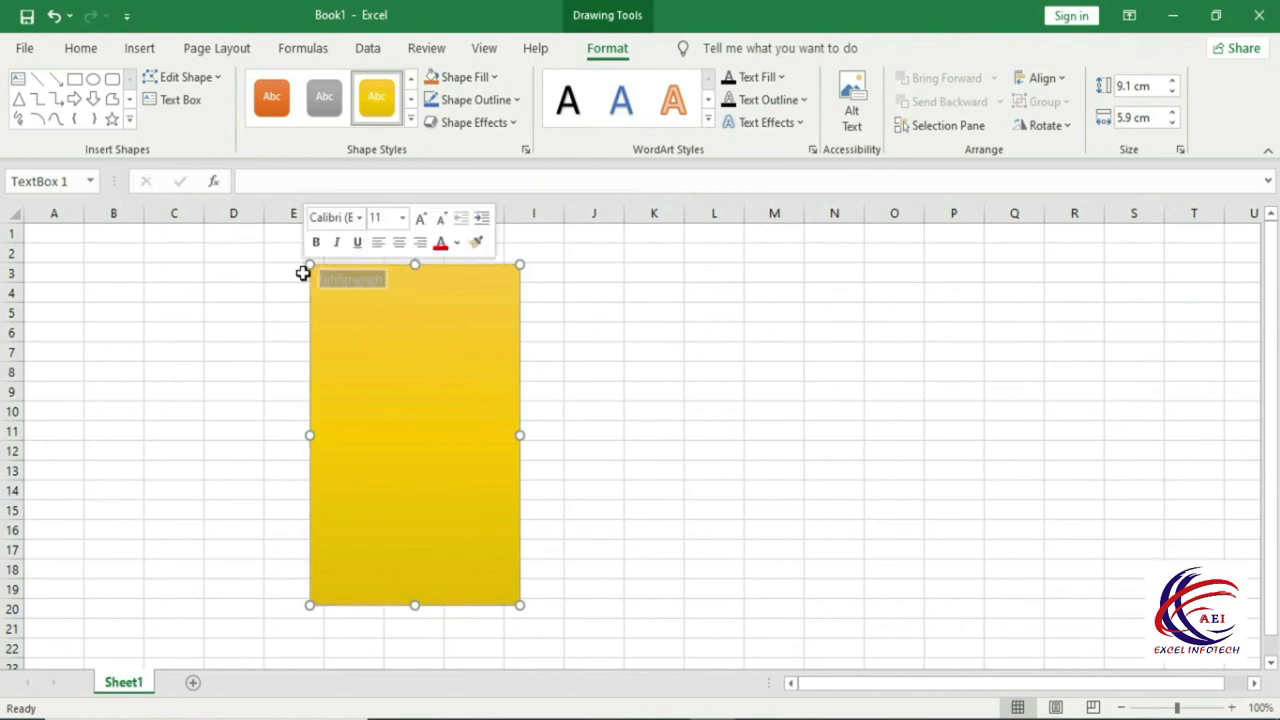
left_click(710, 120)
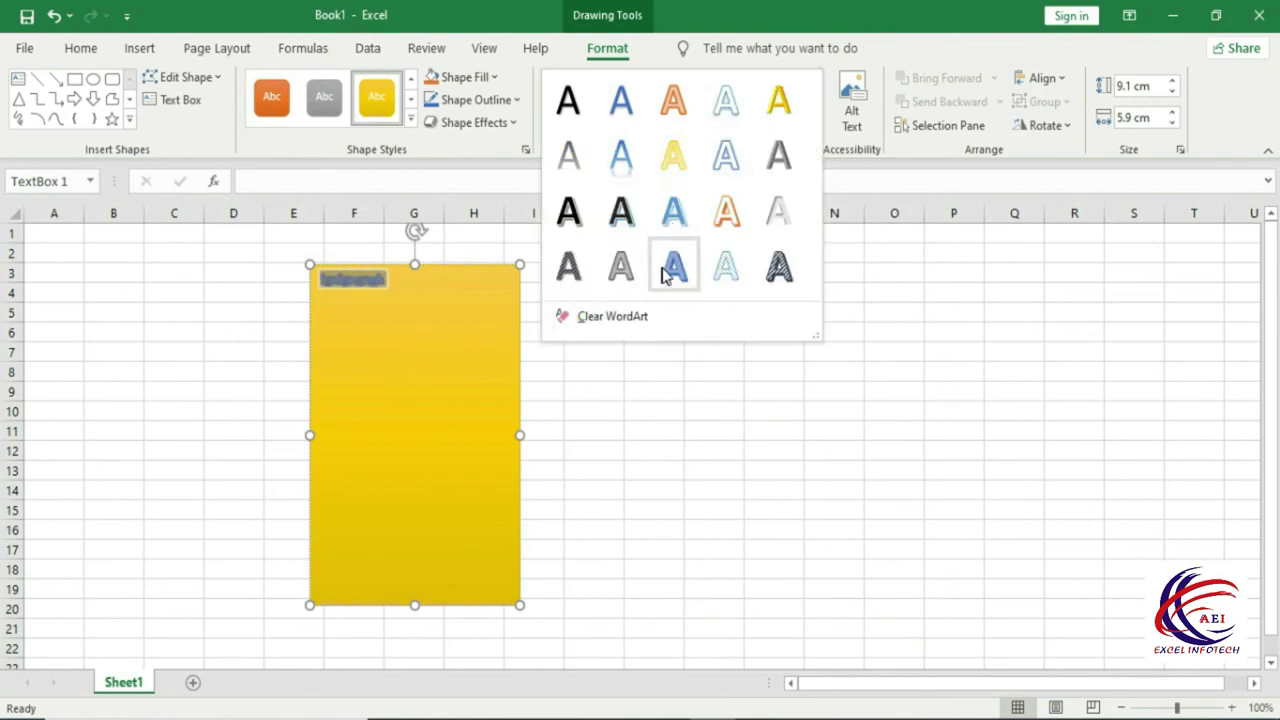
left_click(785, 276)
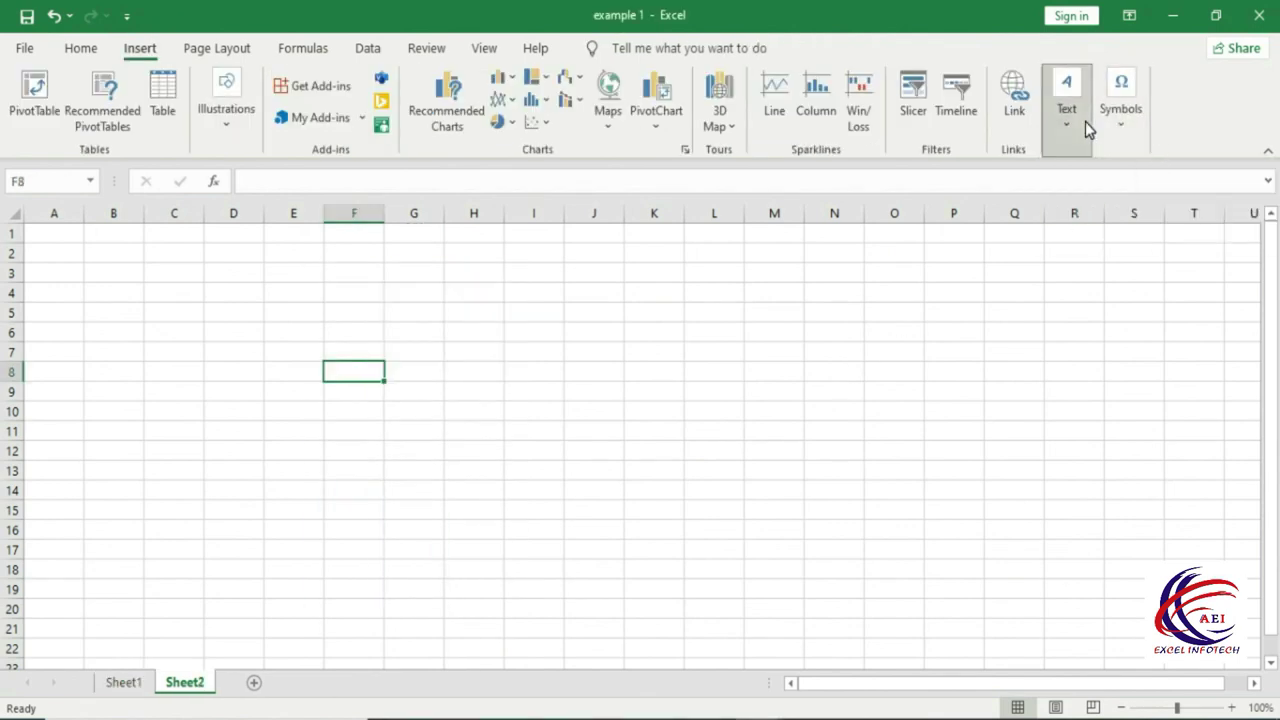
- On Sheet1, add the preset 'Page 1' header to the centre header section
left_click(1085, 121)
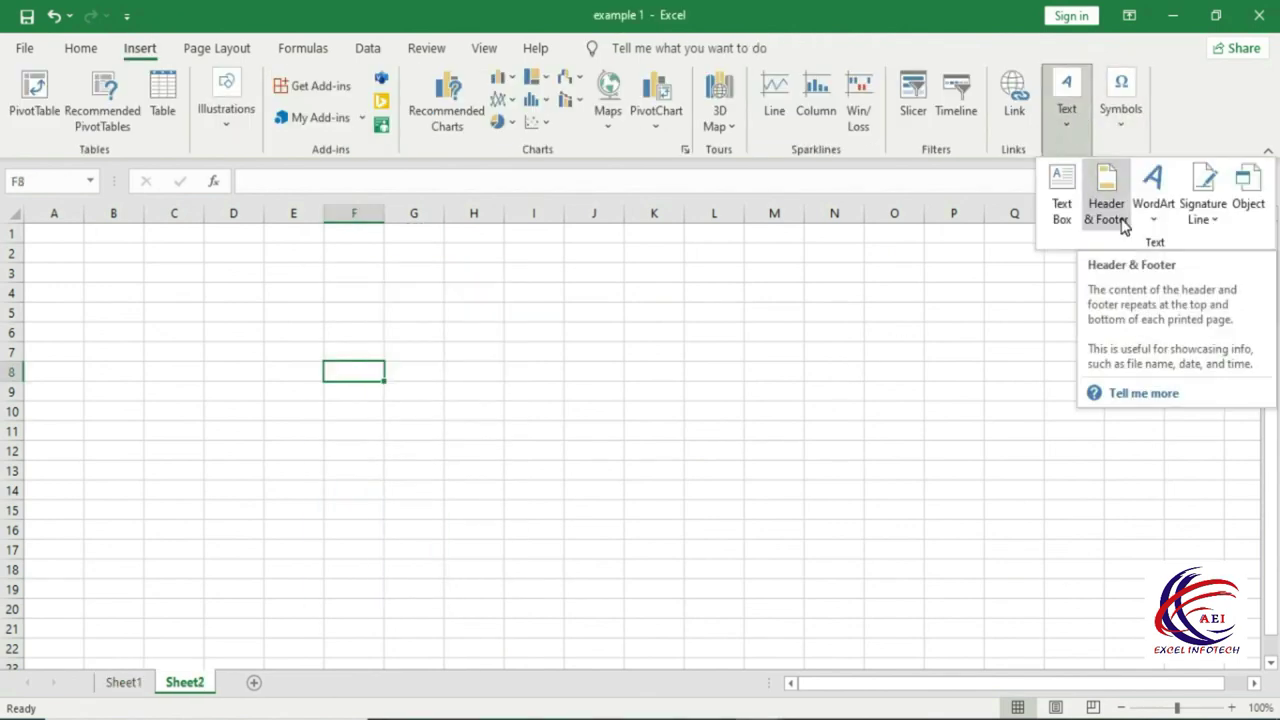
left_click(124, 684)
left_click(120, 684)
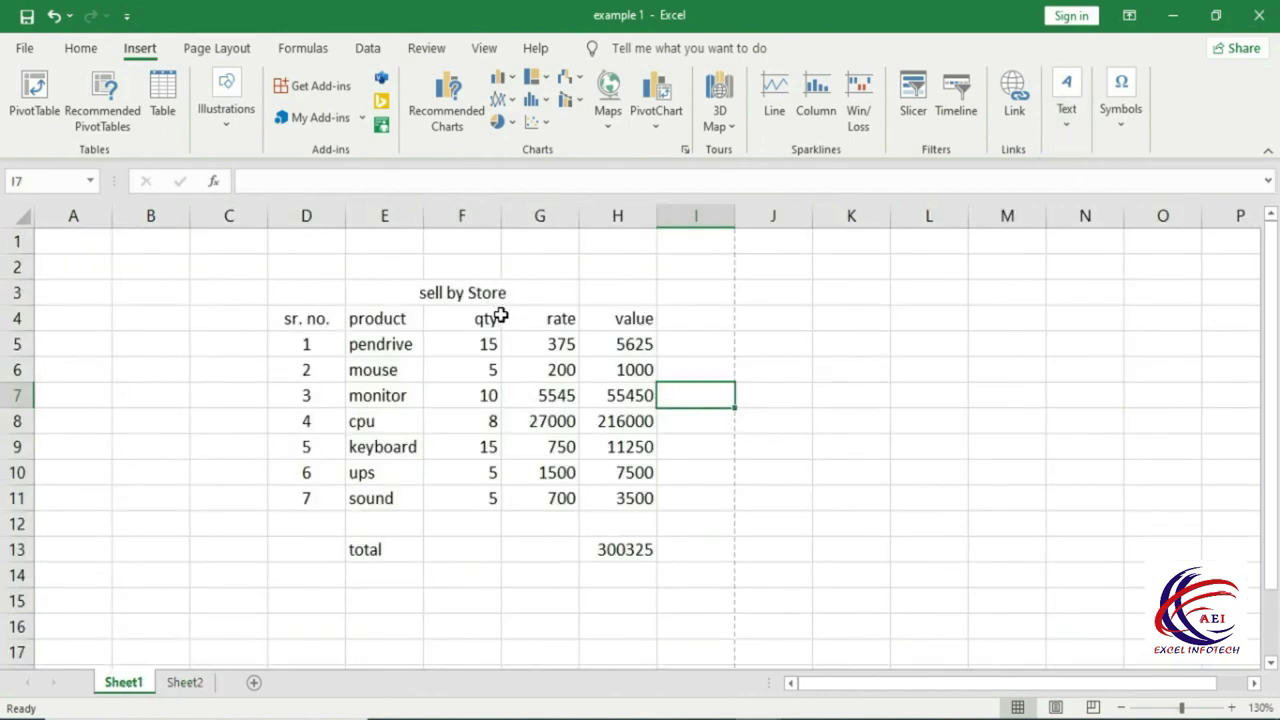
left_click(1075, 132)
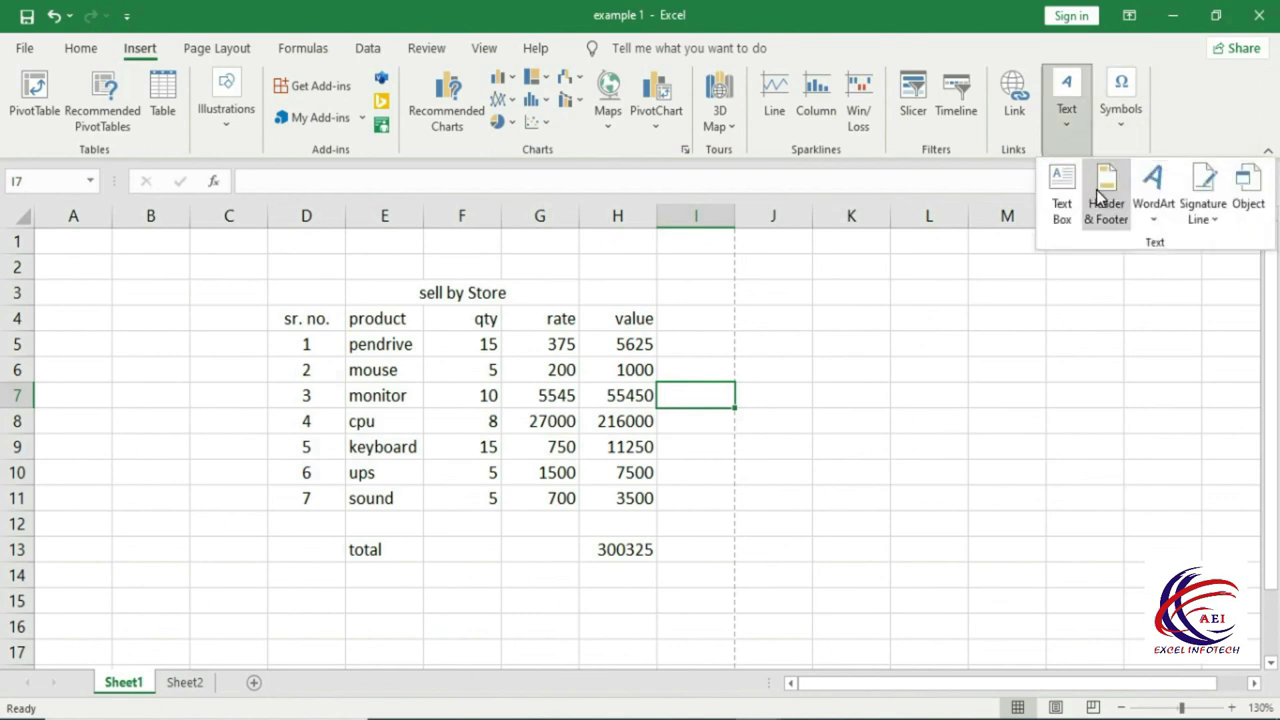
left_click(1100, 197)
left_click(304, 440)
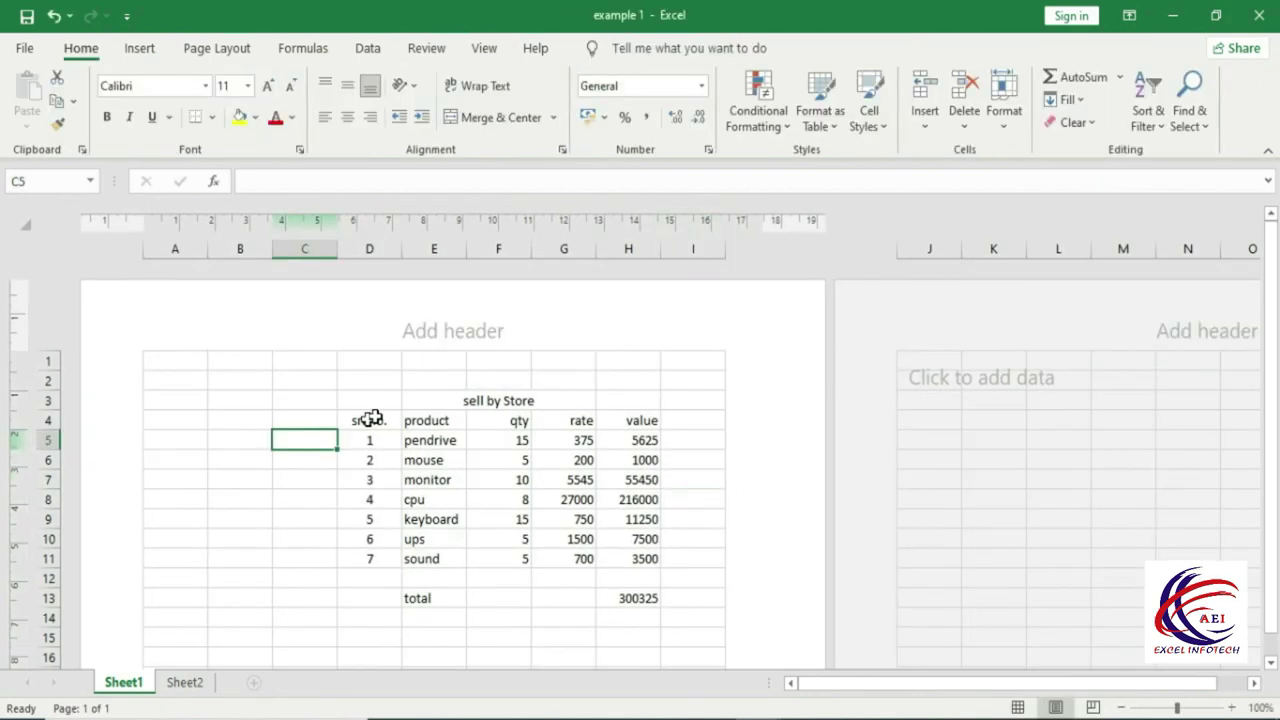
left_click(474, 320)
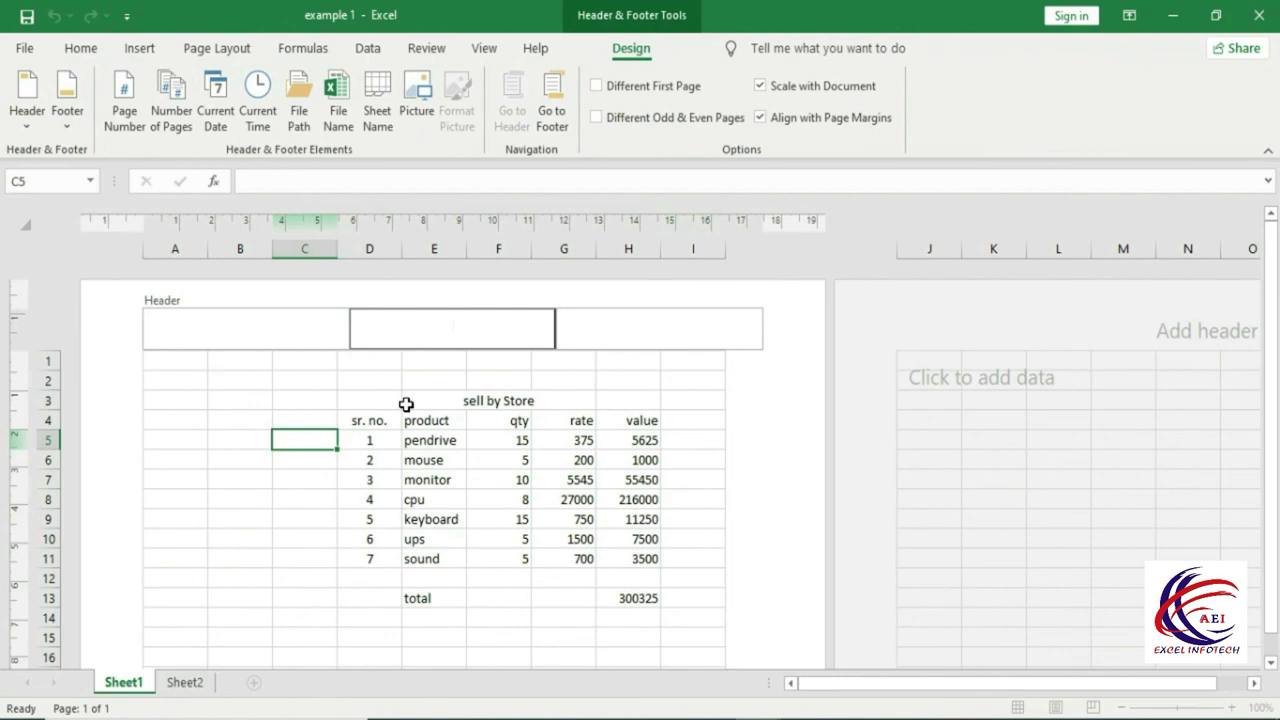
left_click(27, 105)
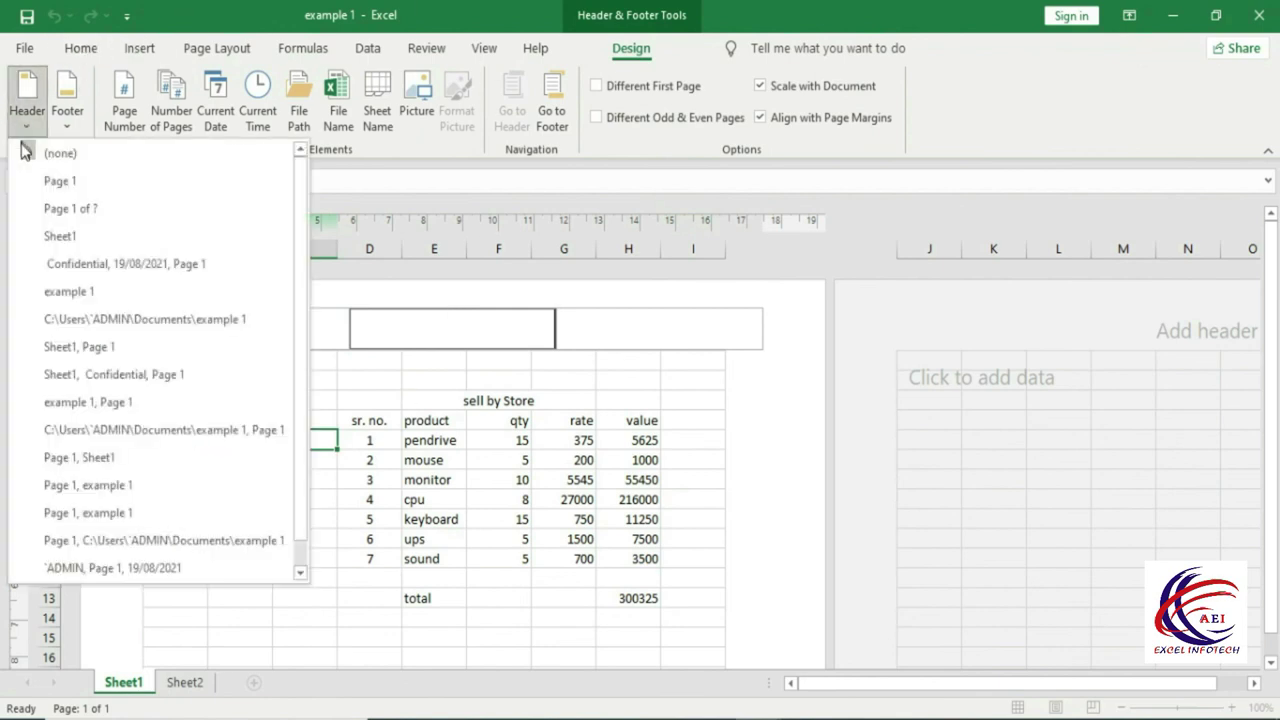
left_click(103, 181)
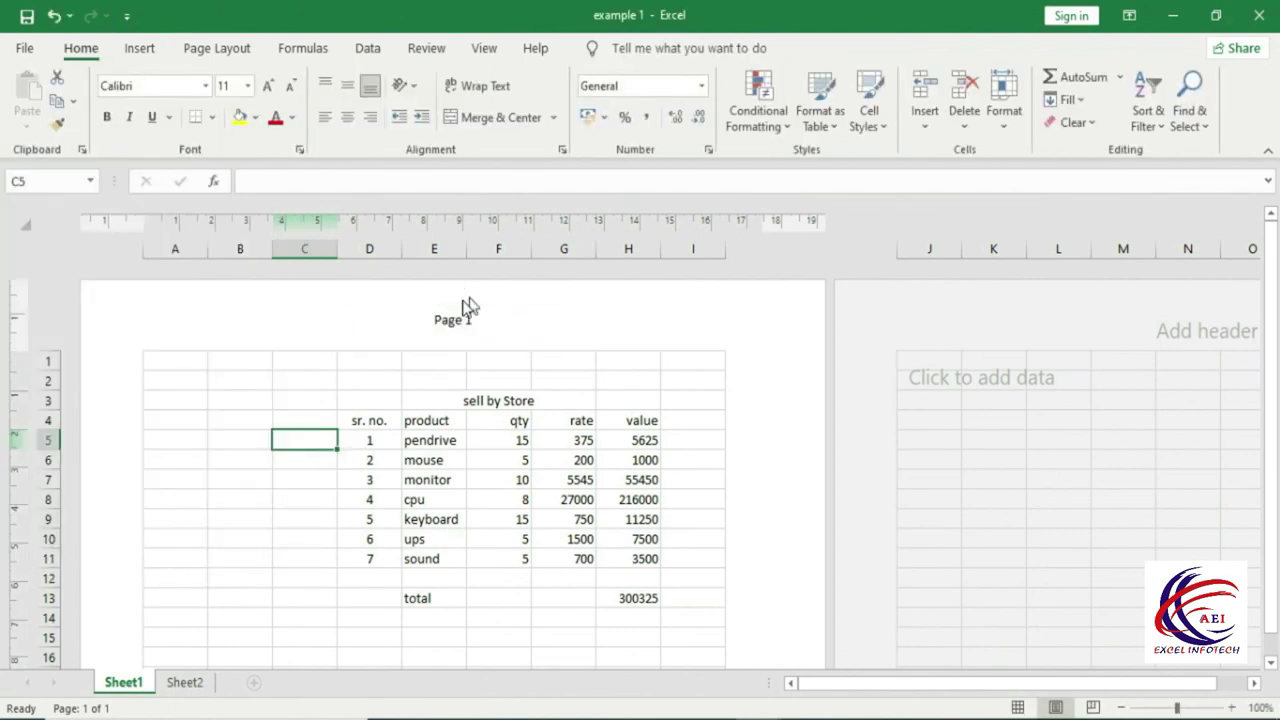
- Reveal the Page &[Page] code in the centre header, then return to the sheet
left_click(354, 440)
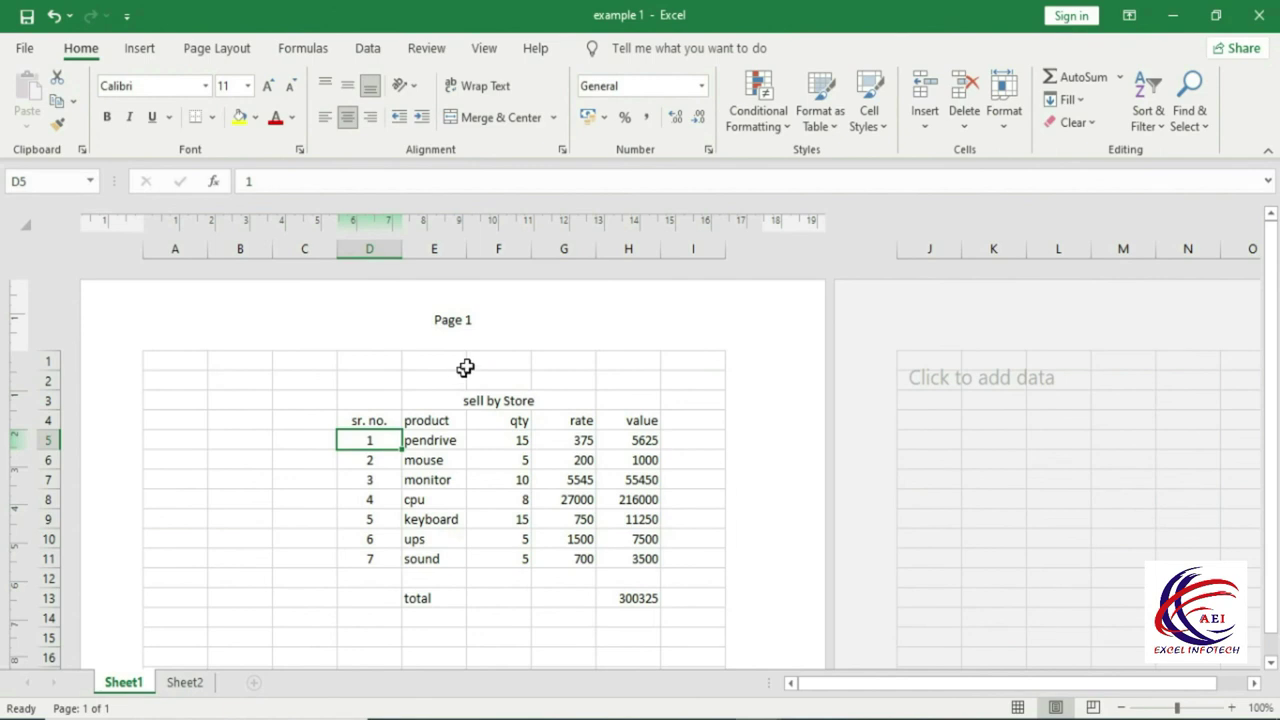
left_click(470, 330)
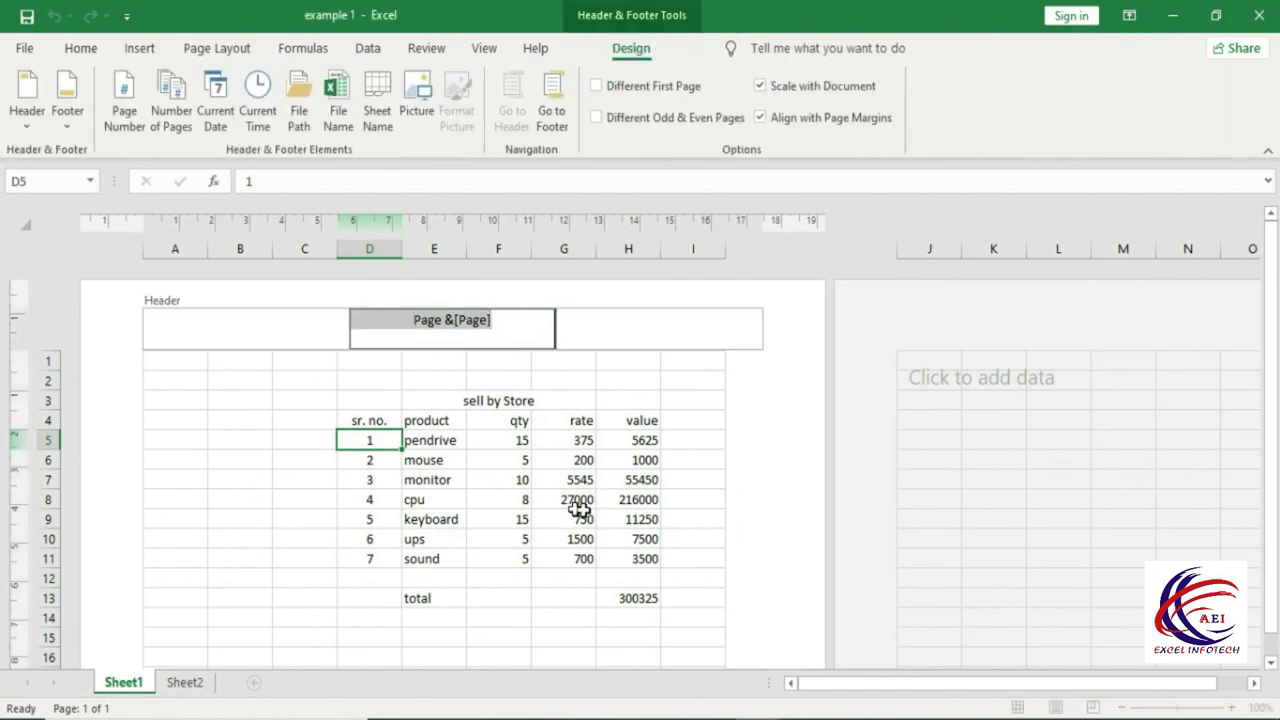
left_click(304, 420)
- Apply the preset footer with the file path centred and 'Page 1' at the right
scroll(350, 512, "down", 4)
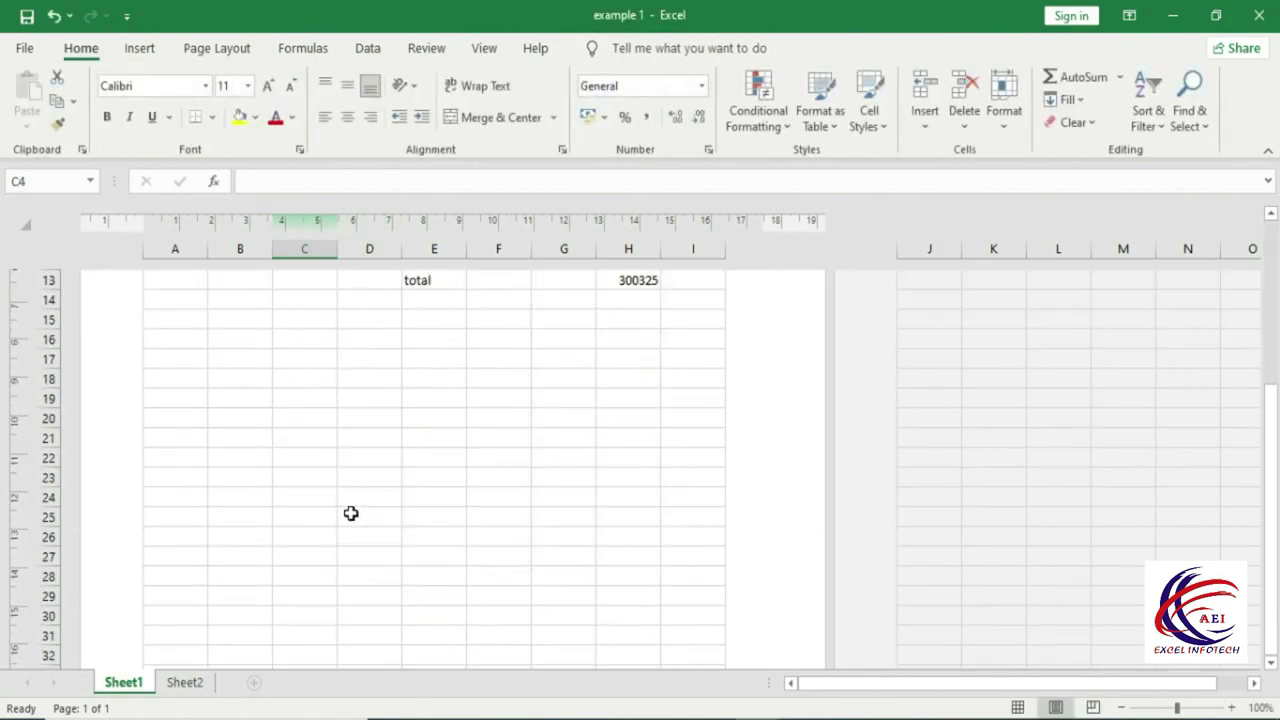
scroll(350, 512, "down", 3)
scroll(350, 512, "down", 6)
left_click(444, 455)
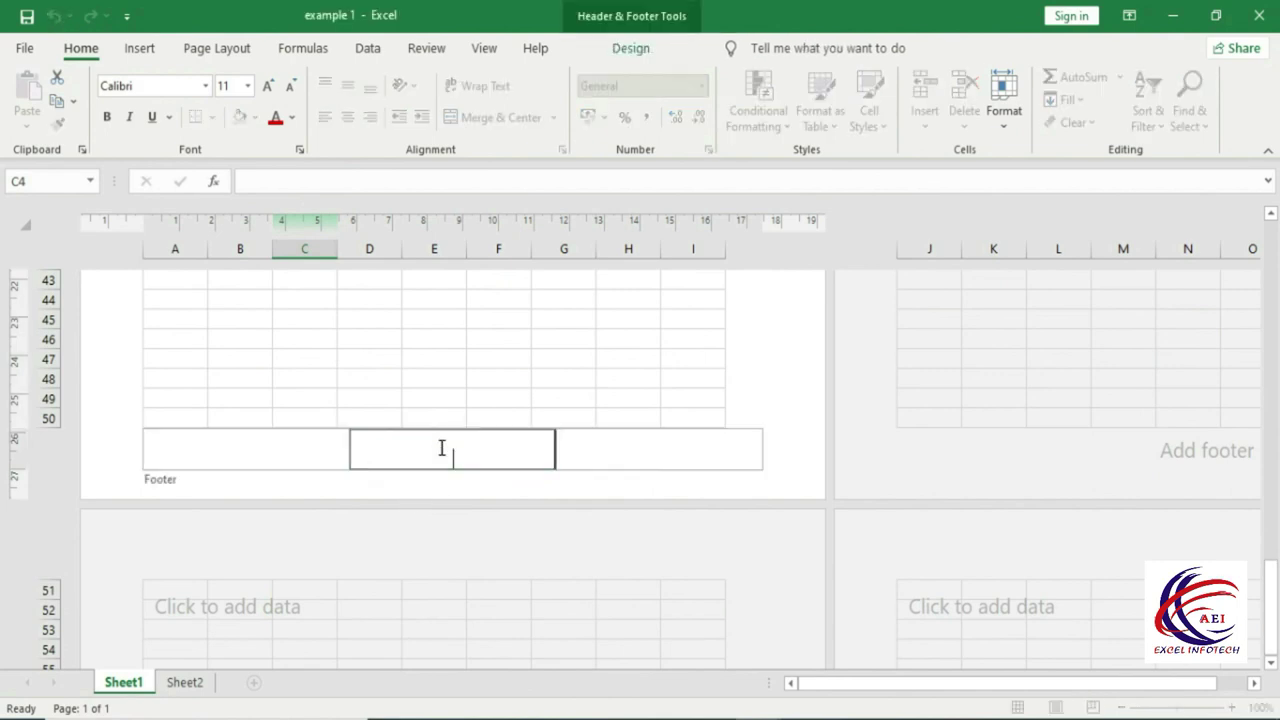
left_click(632, 16)
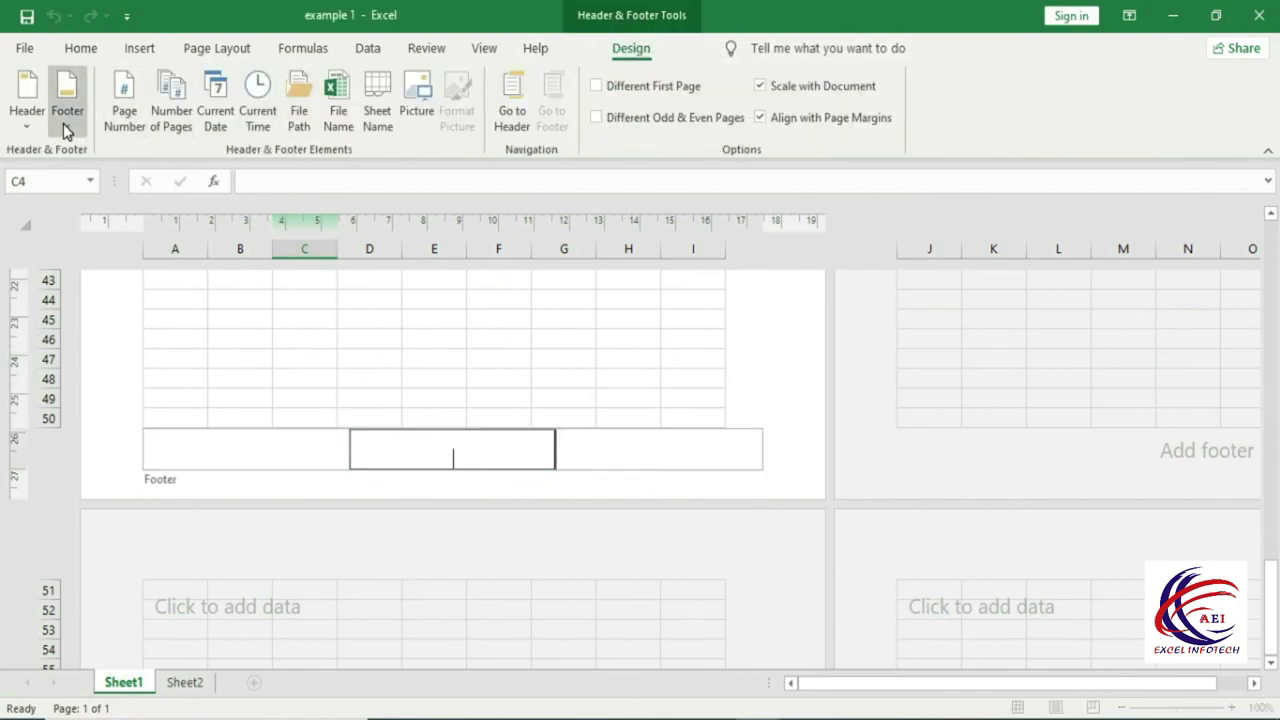
left_click(66, 122)
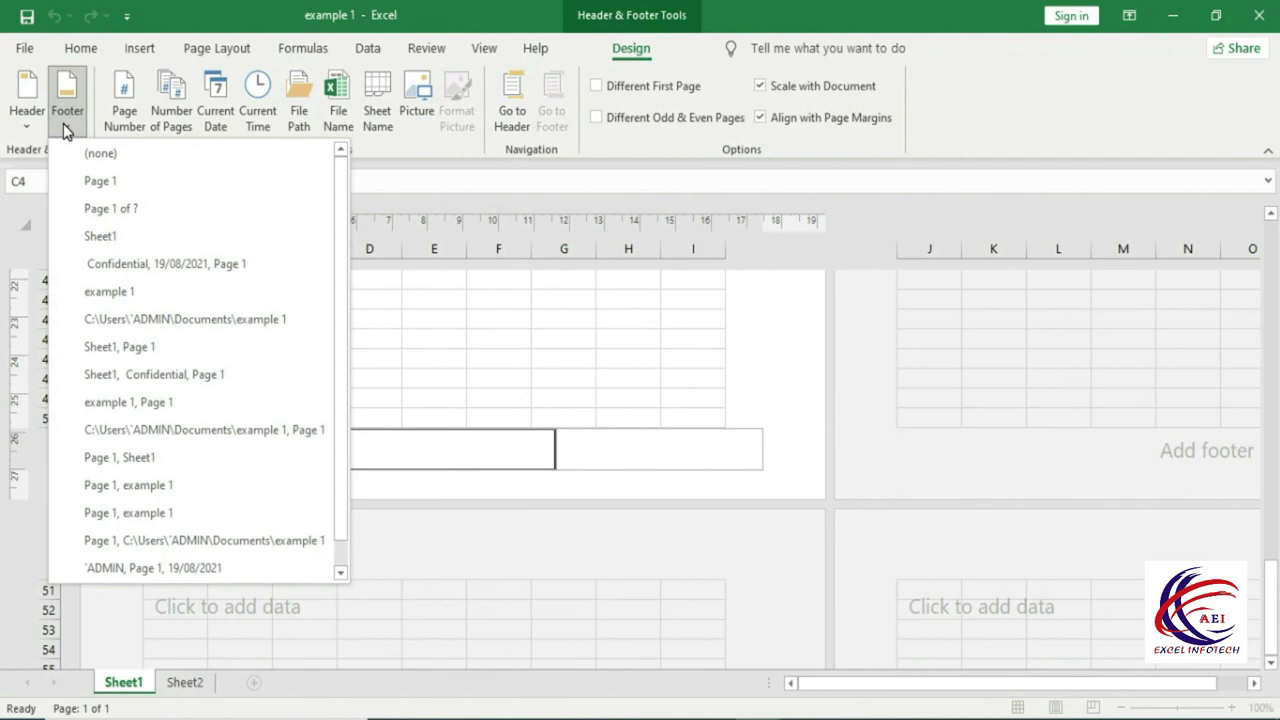
left_click(238, 432)
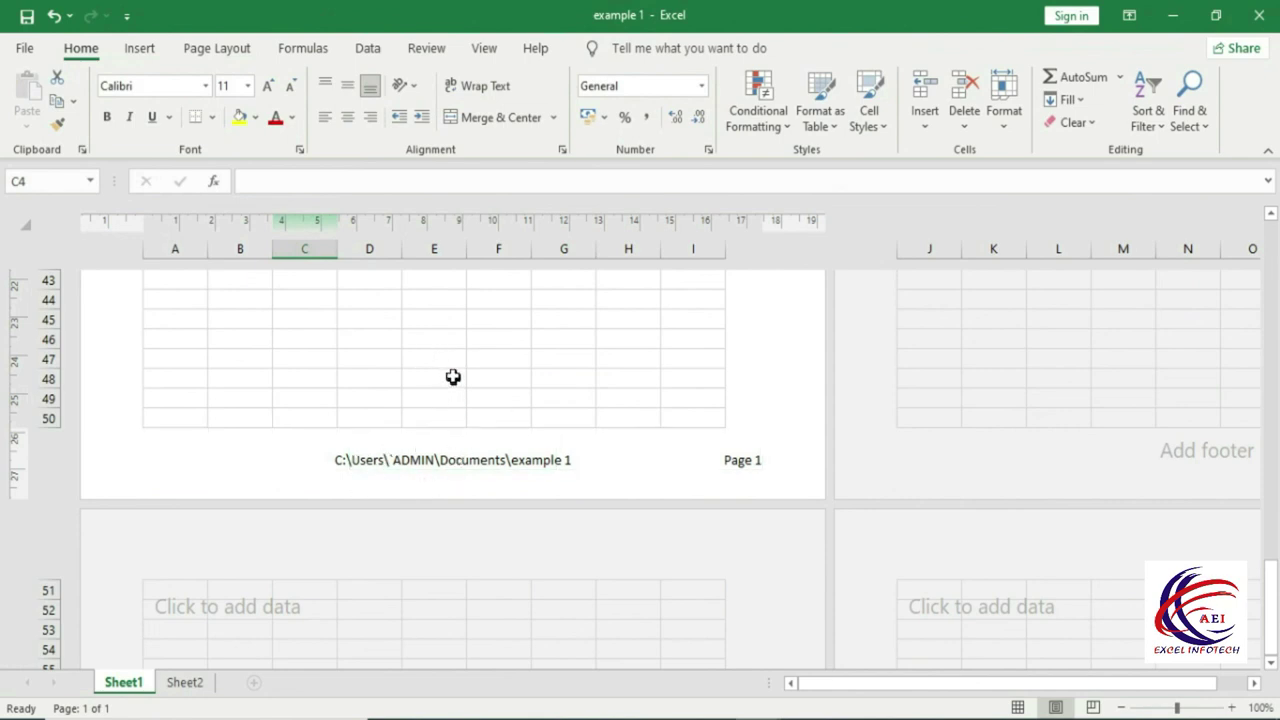
scroll(454, 372, "up", 5)
scroll(454, 372, "up", 5)
scroll(454, 372, "up", 4)
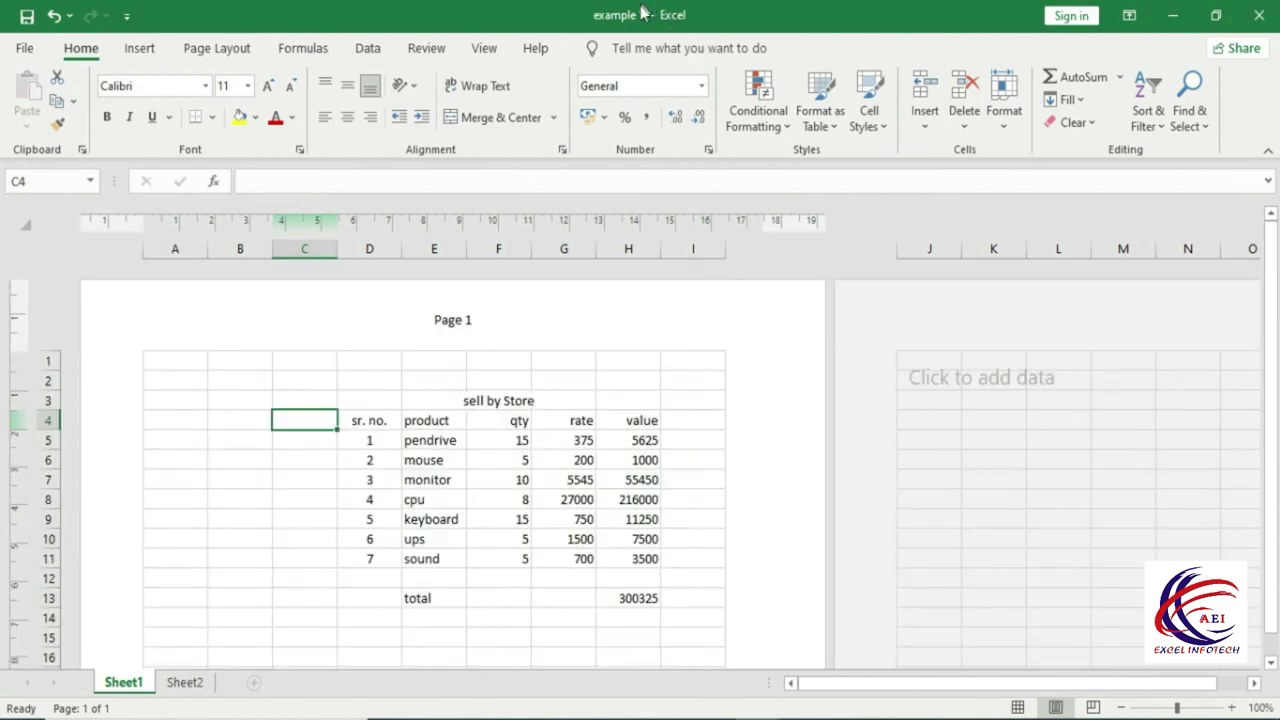
- Try the page number, then the current date, in the left header section
left_click(430, 320)
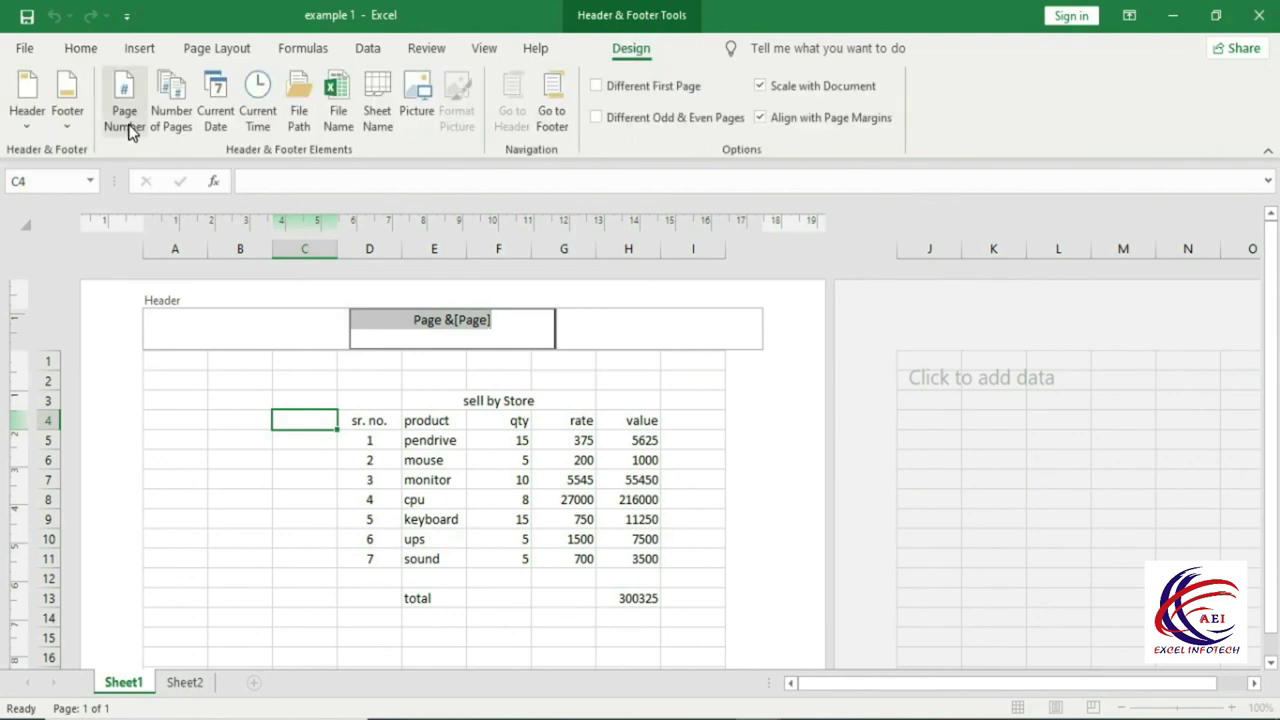
left_click(183, 322)
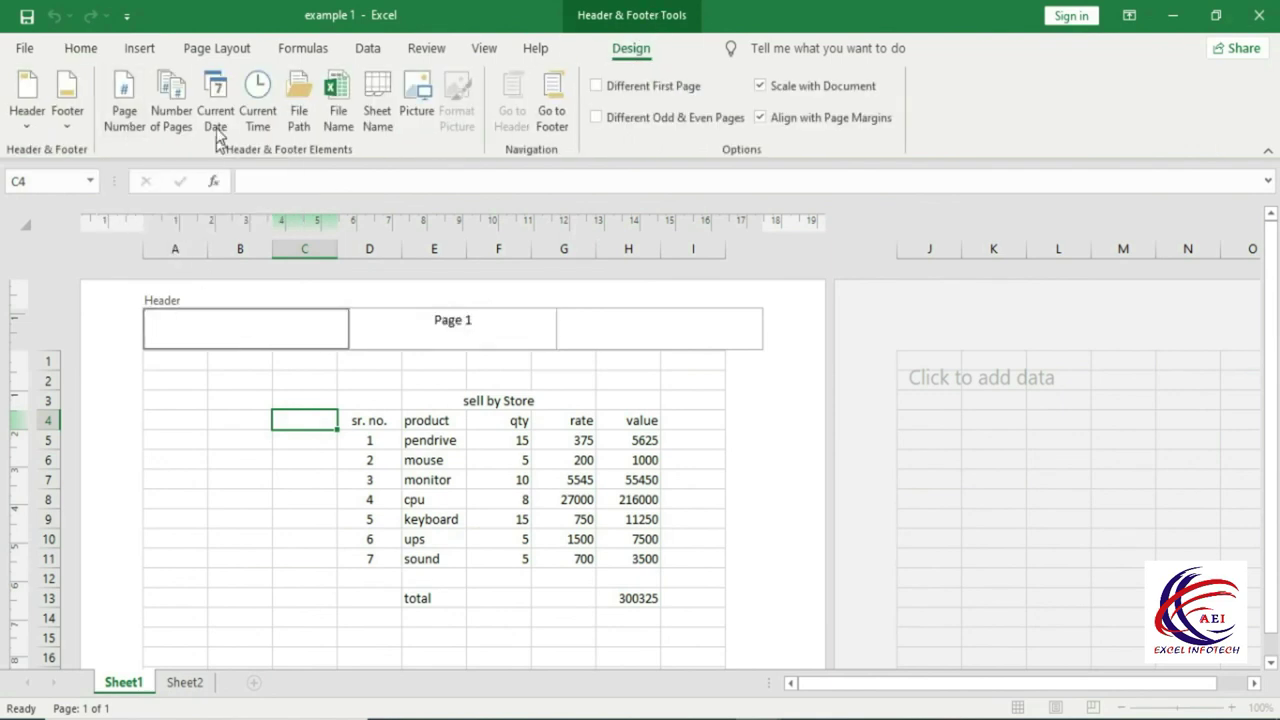
left_click(126, 128)
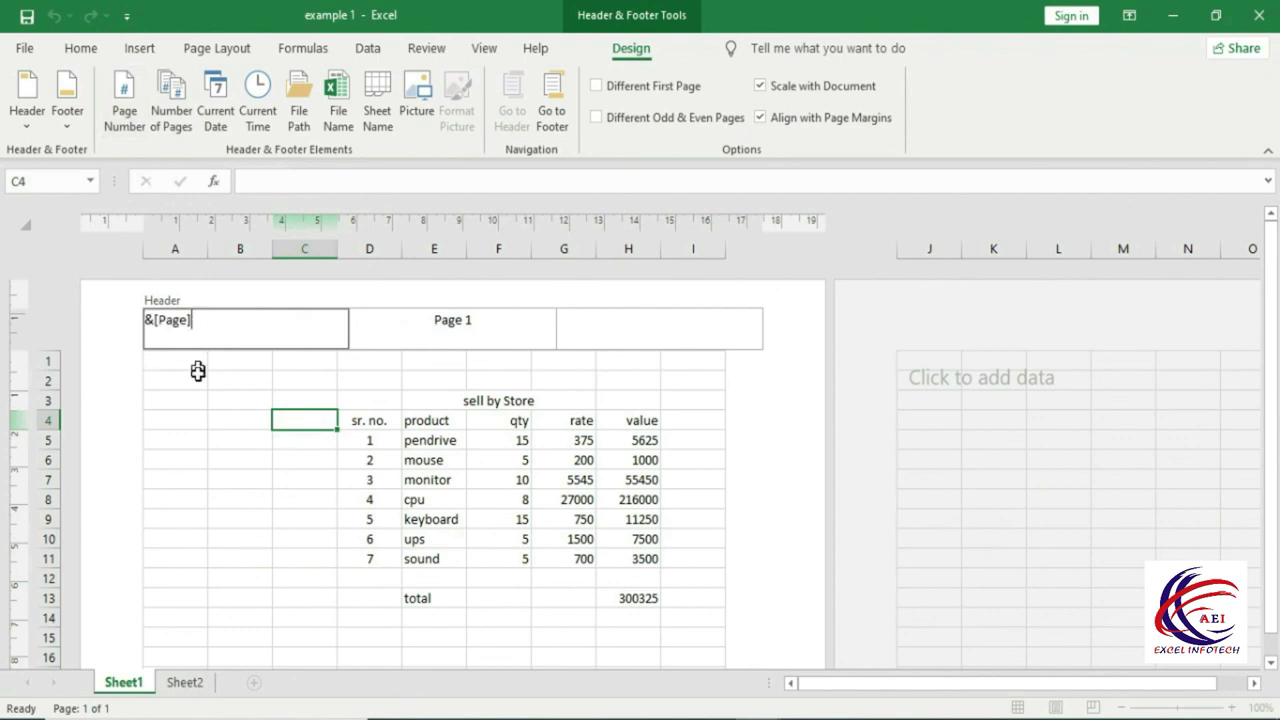
left_click(192, 400)
left_click(183, 320)
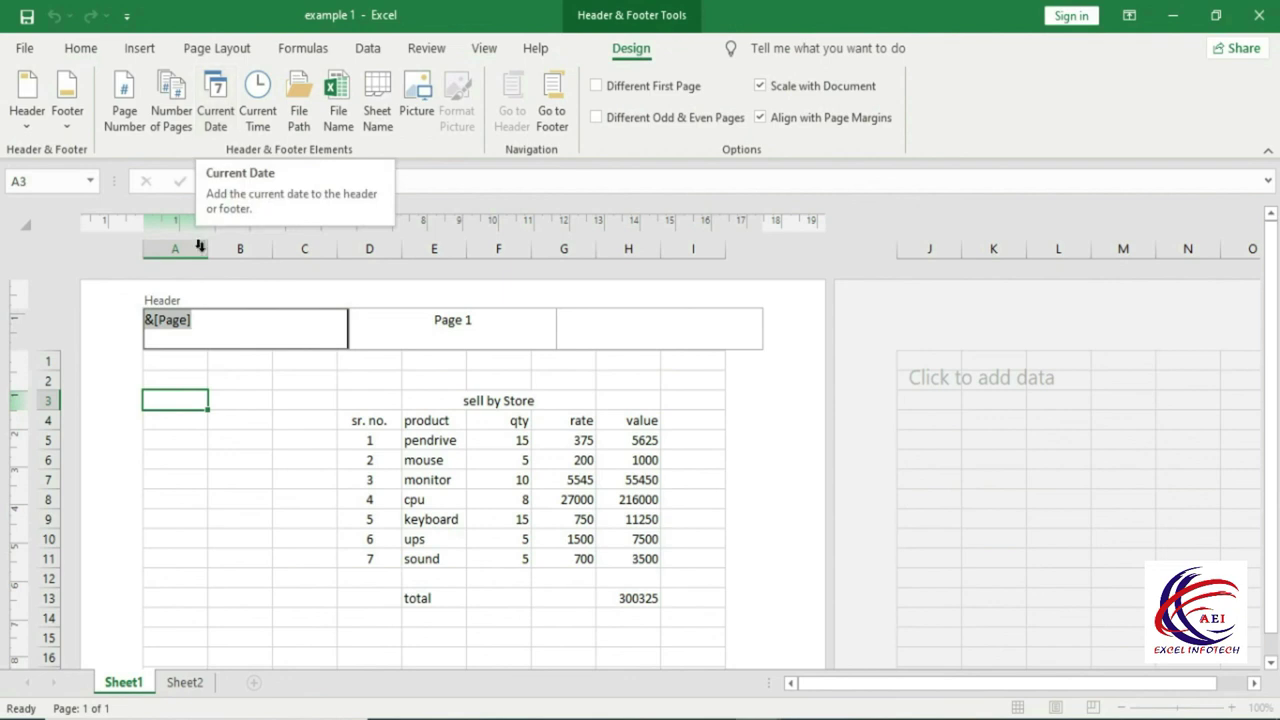
key("BackSpace")
left_click(216, 105)
left_click(210, 454)
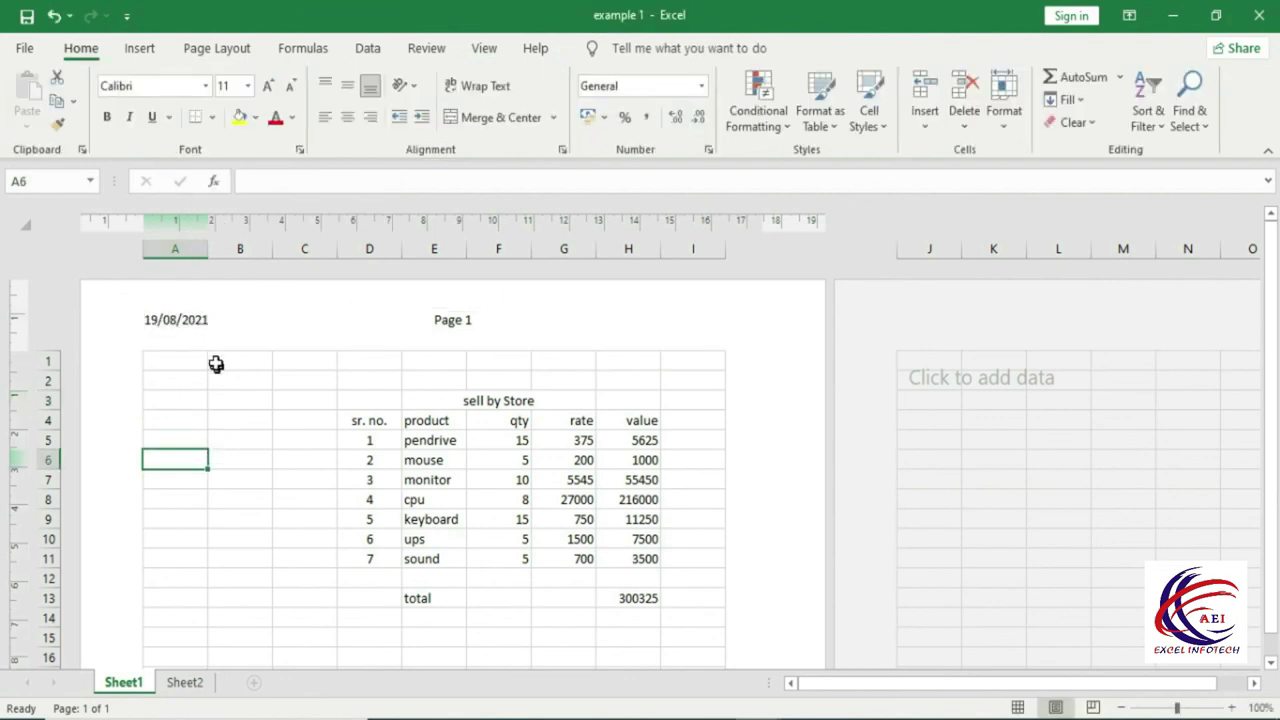
- Replace the left header with the current time, then with the file path
left_click(214, 319)
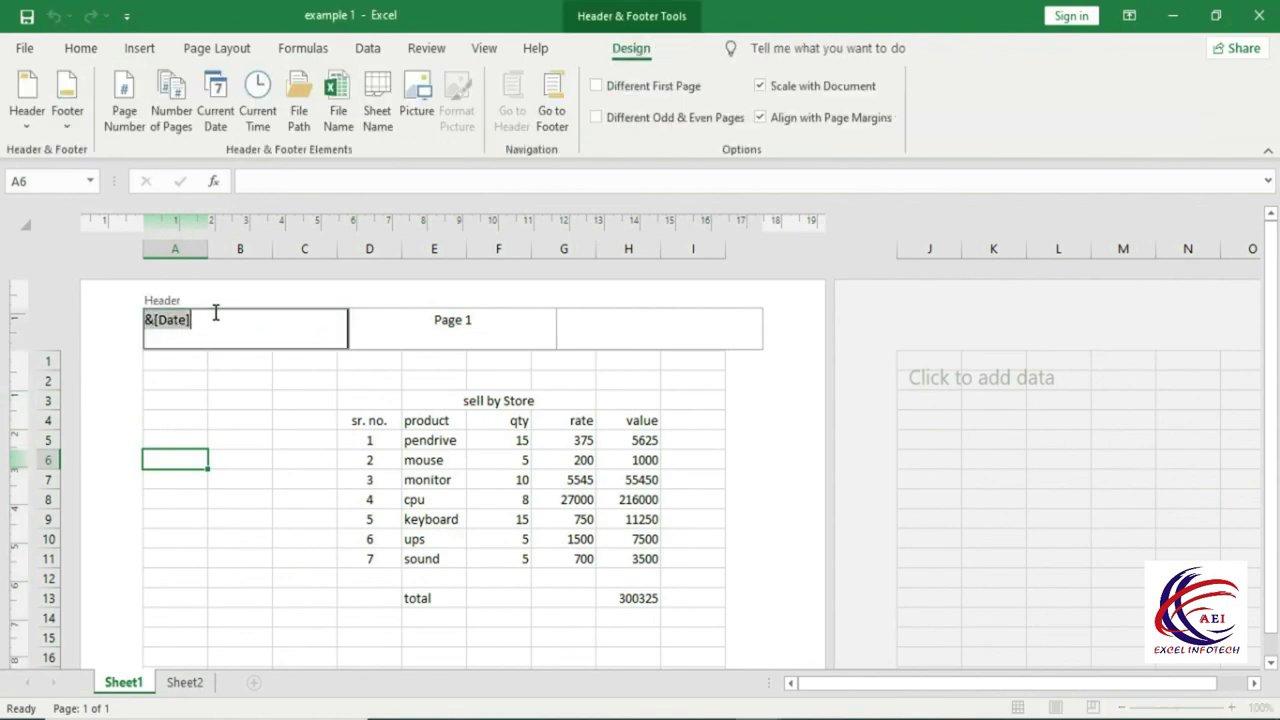
left_click(264, 110)
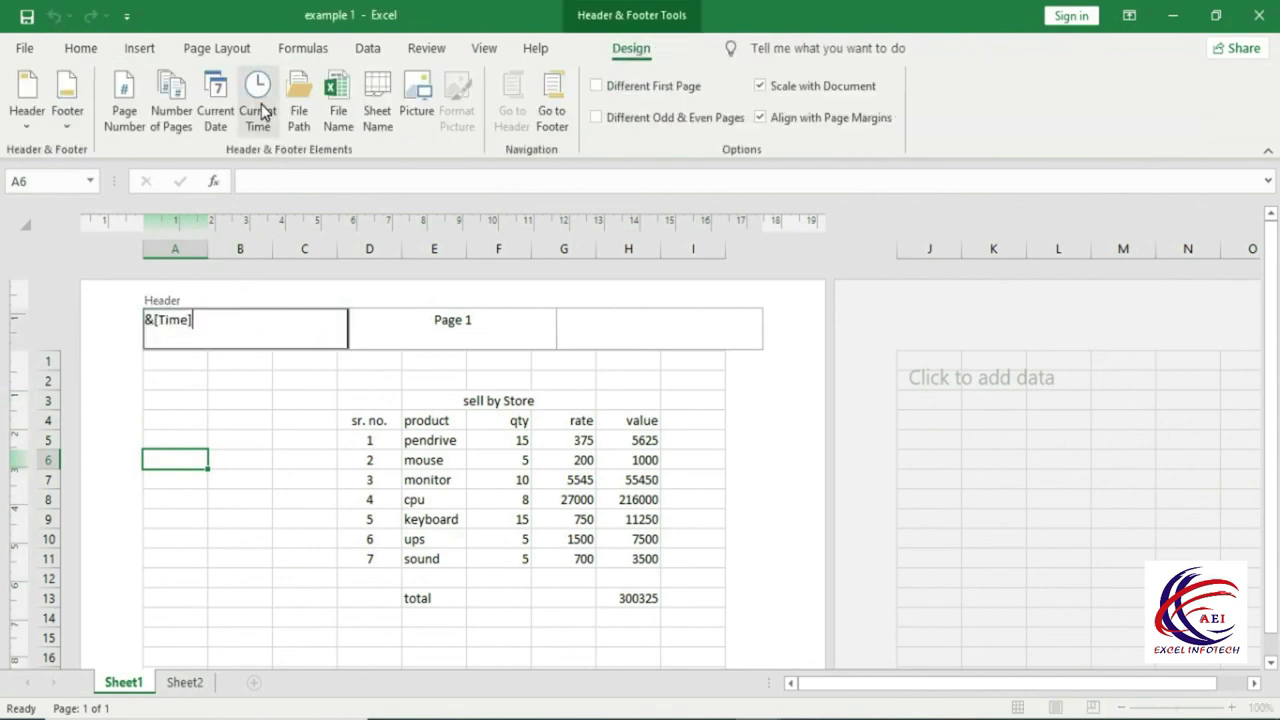
left_click(203, 420)
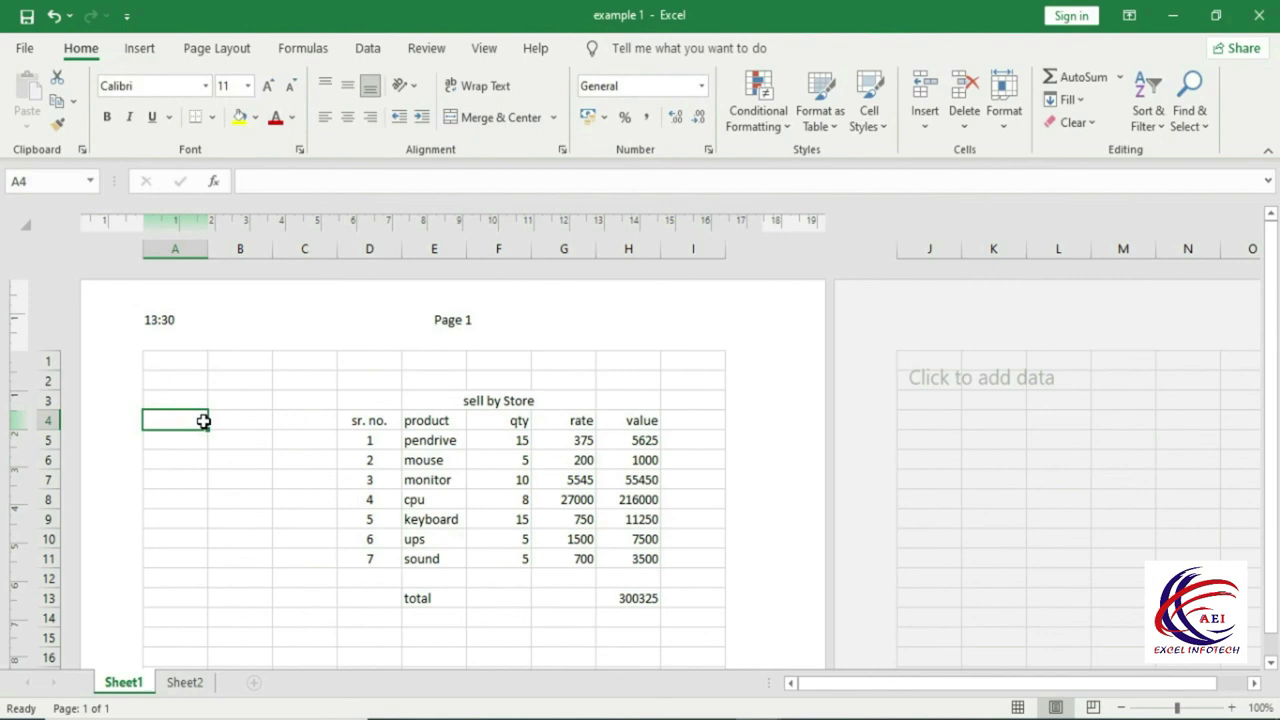
left_click(203, 328)
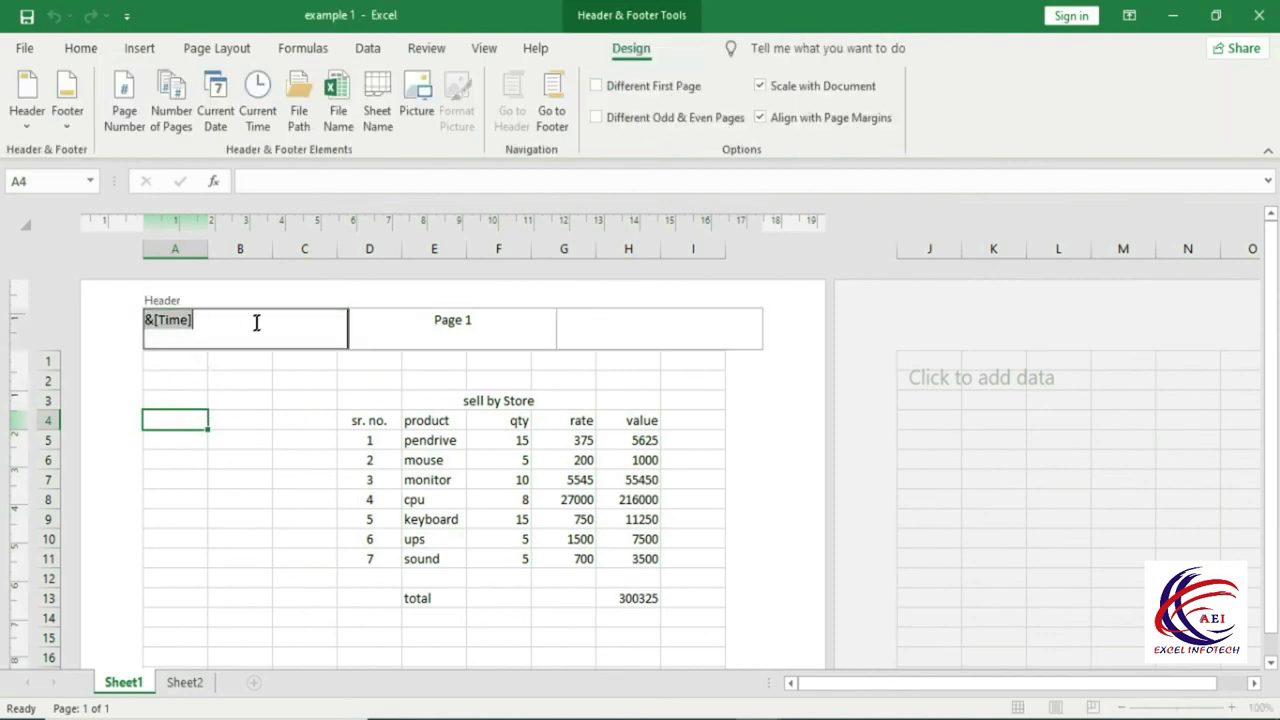
left_click(298, 110)
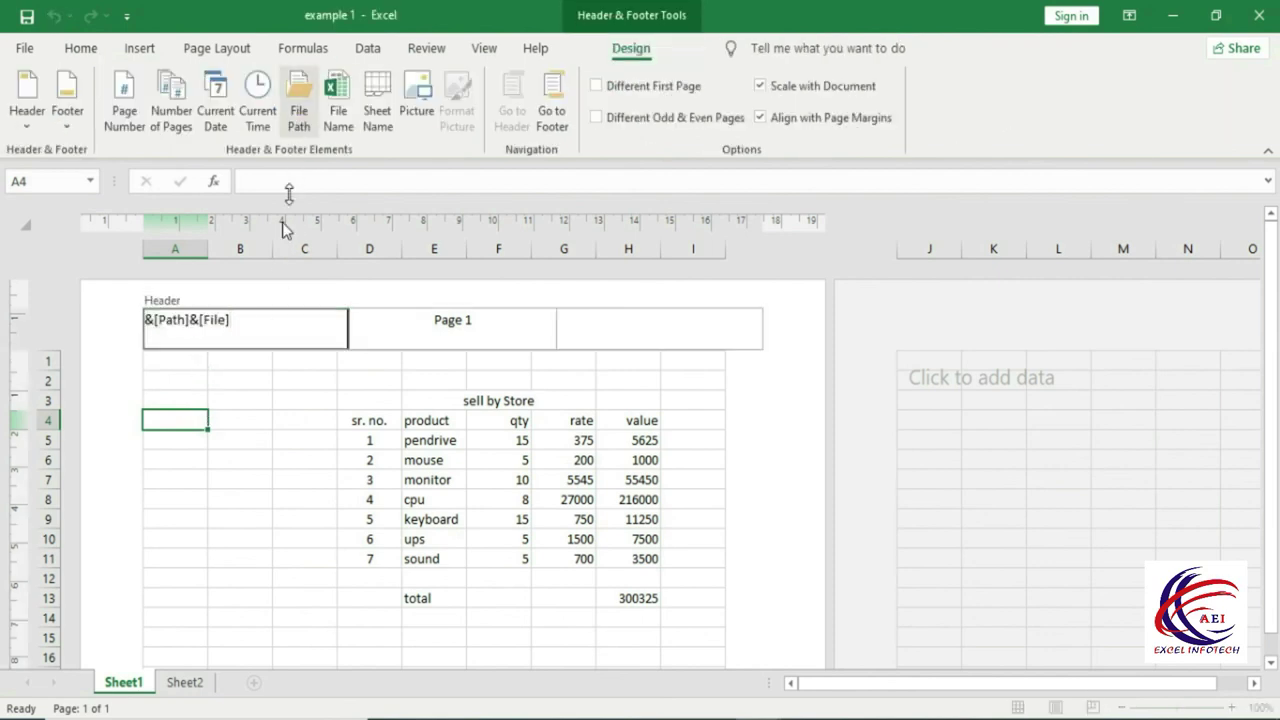
left_click(226, 408)
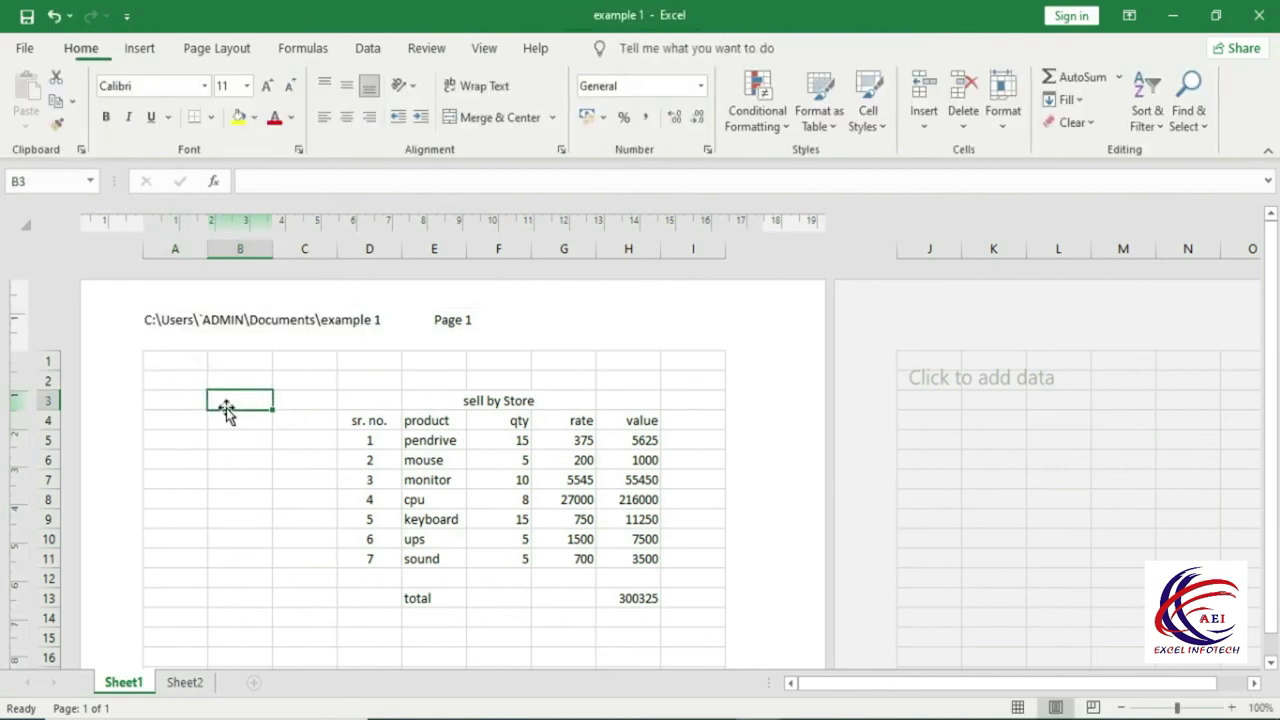
- Switch the left header to the file name 'example 1', then to the sheet name Sheet1
left_click(253, 322)
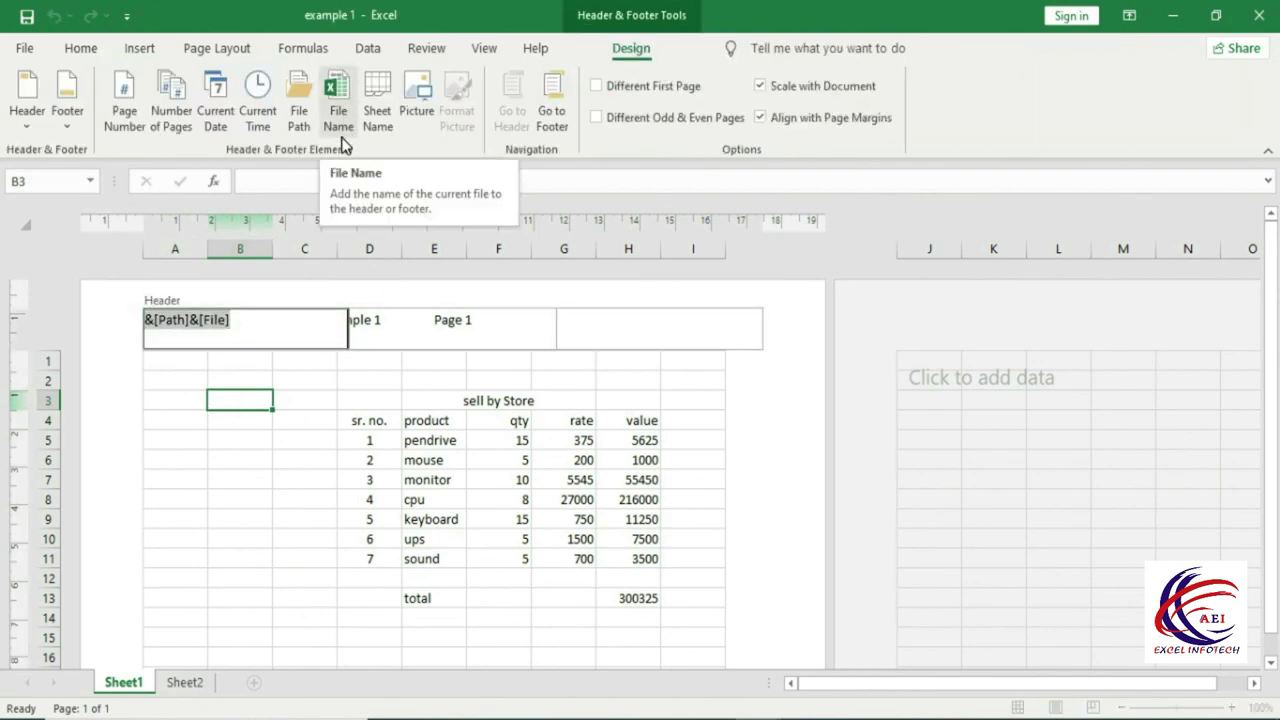
left_click(343, 100)
left_click(260, 399)
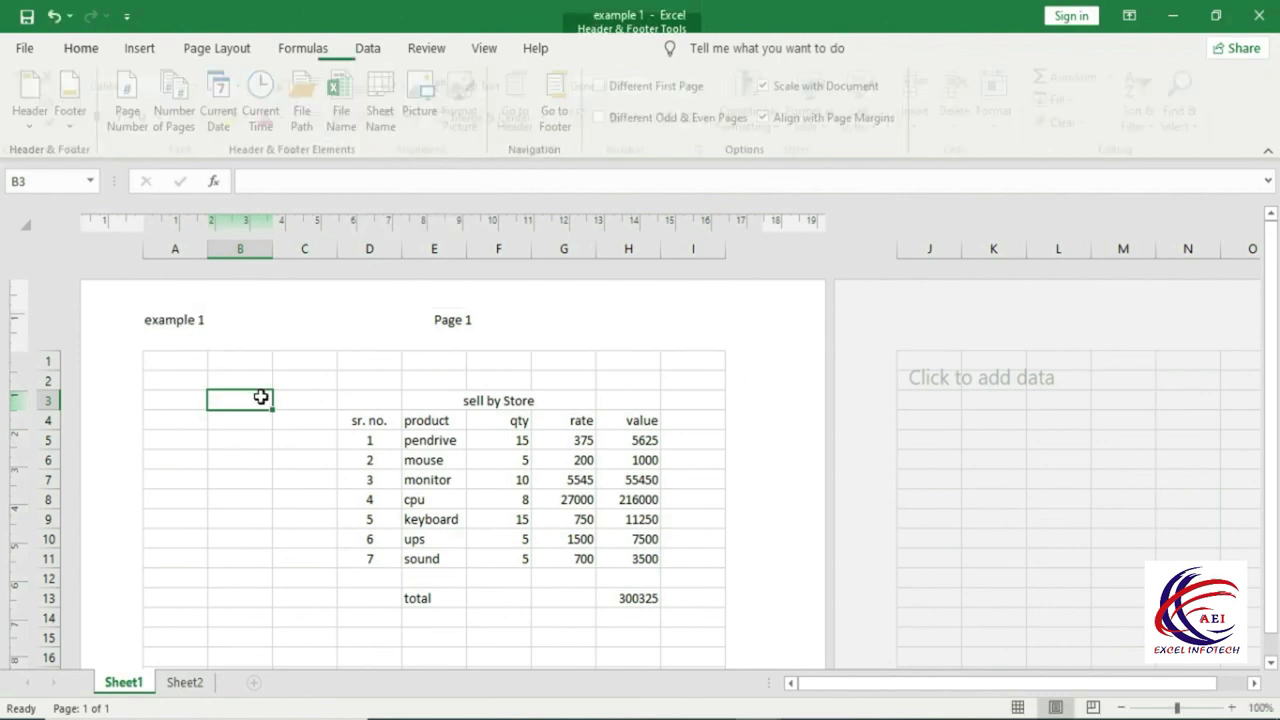
left_click(228, 315)
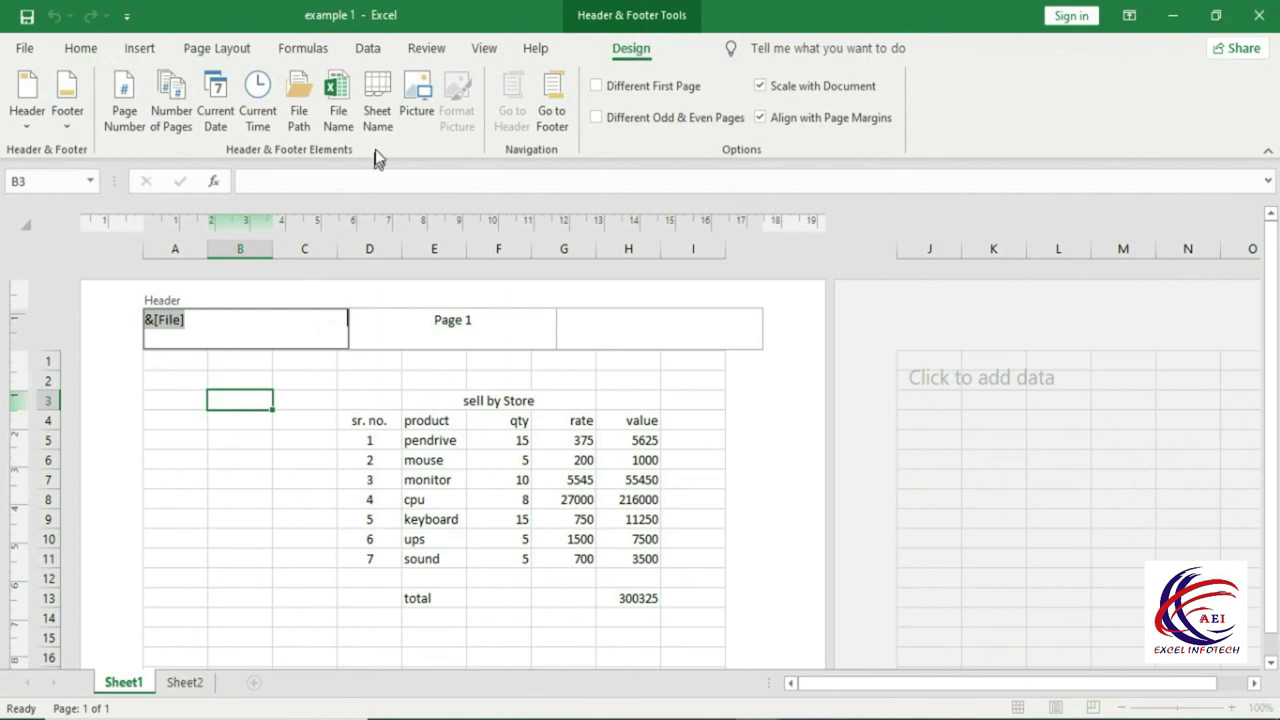
left_click(254, 434)
left_click(254, 434)
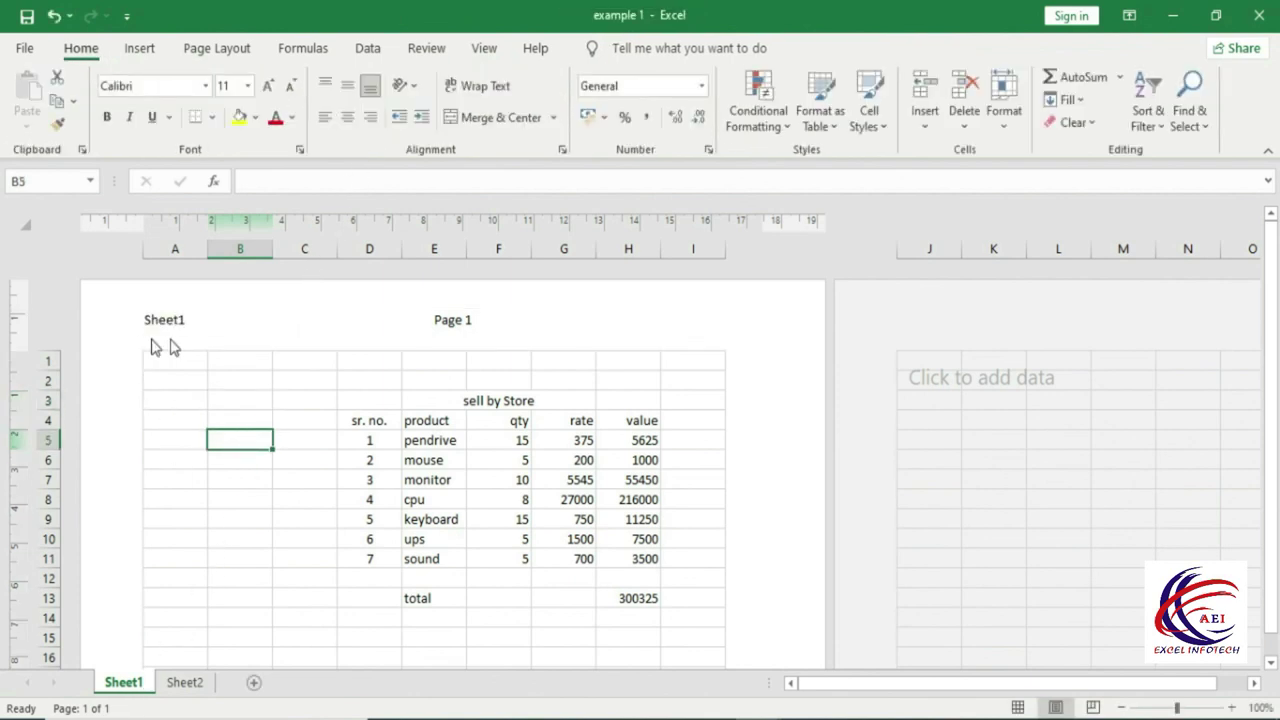
left_click(222, 322)
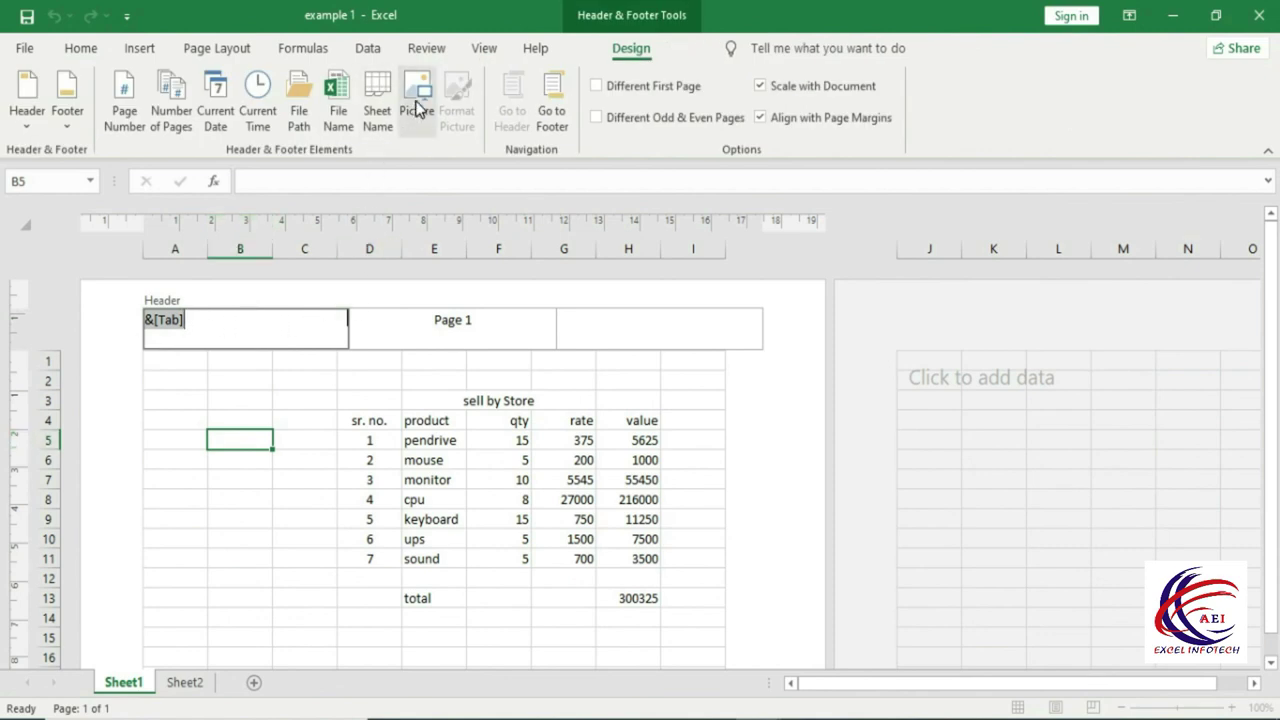
left_click(417, 102)
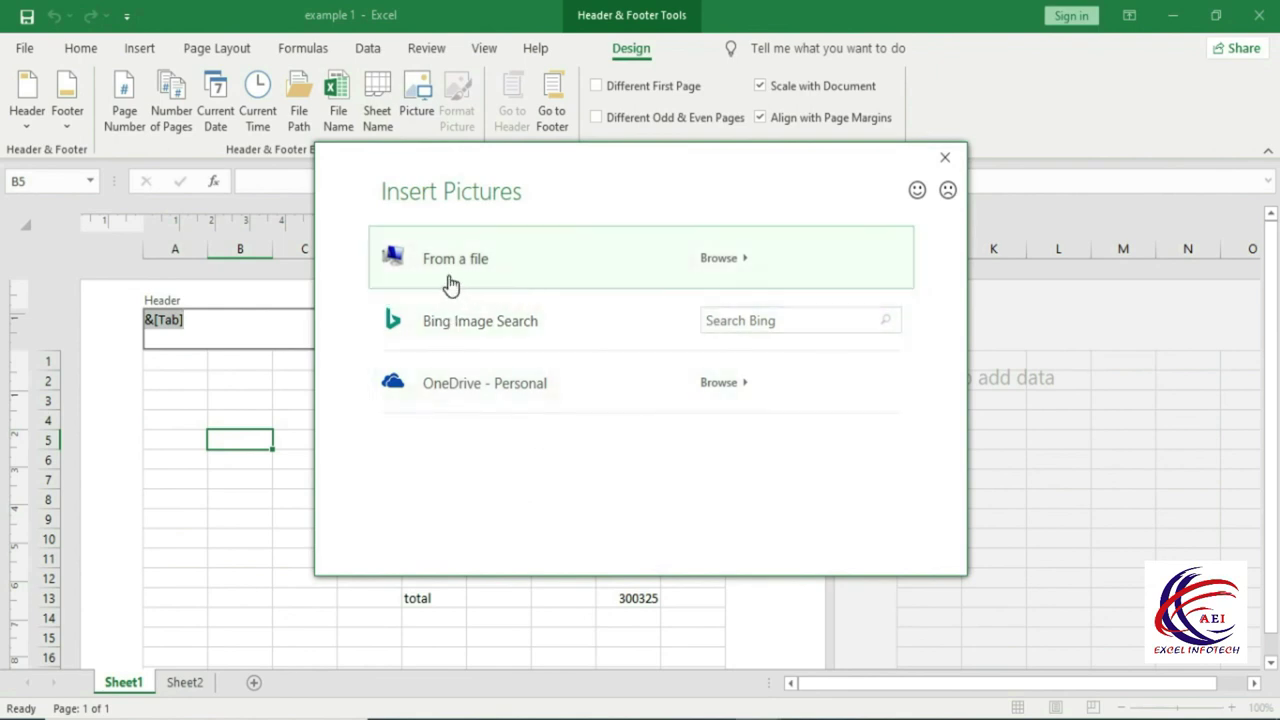
left_click(710, 320)
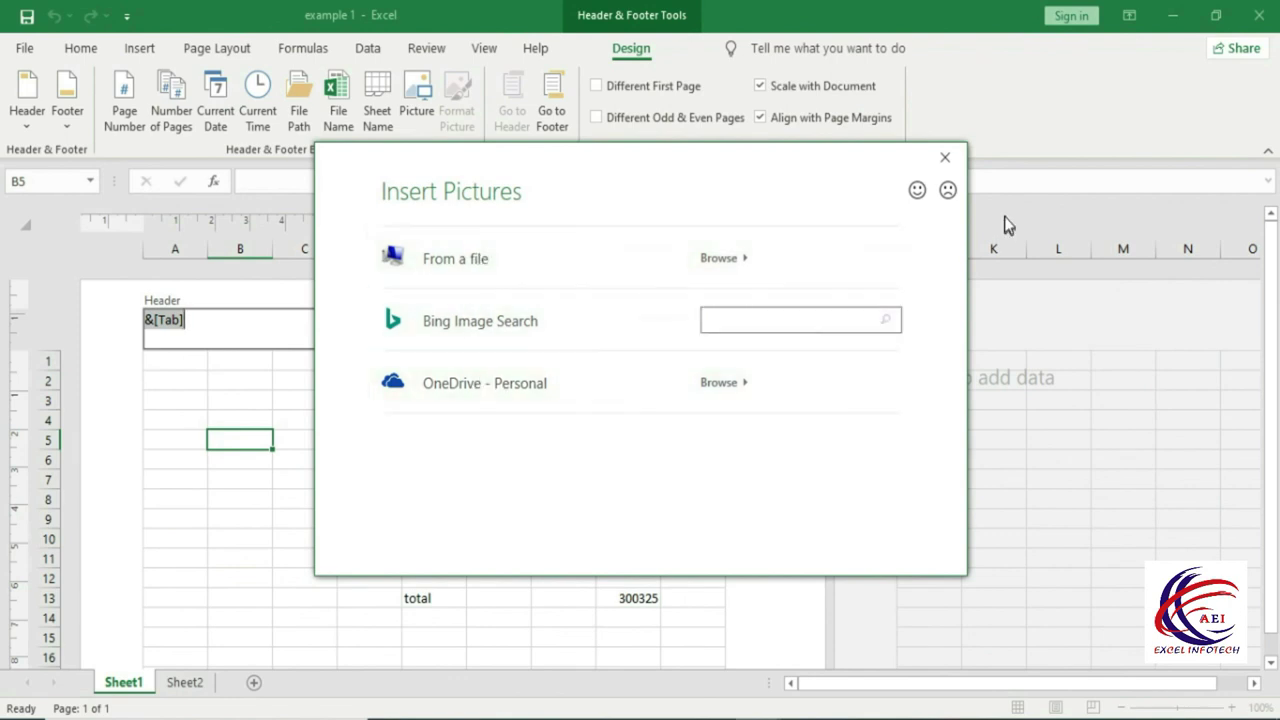
left_click(945, 157)
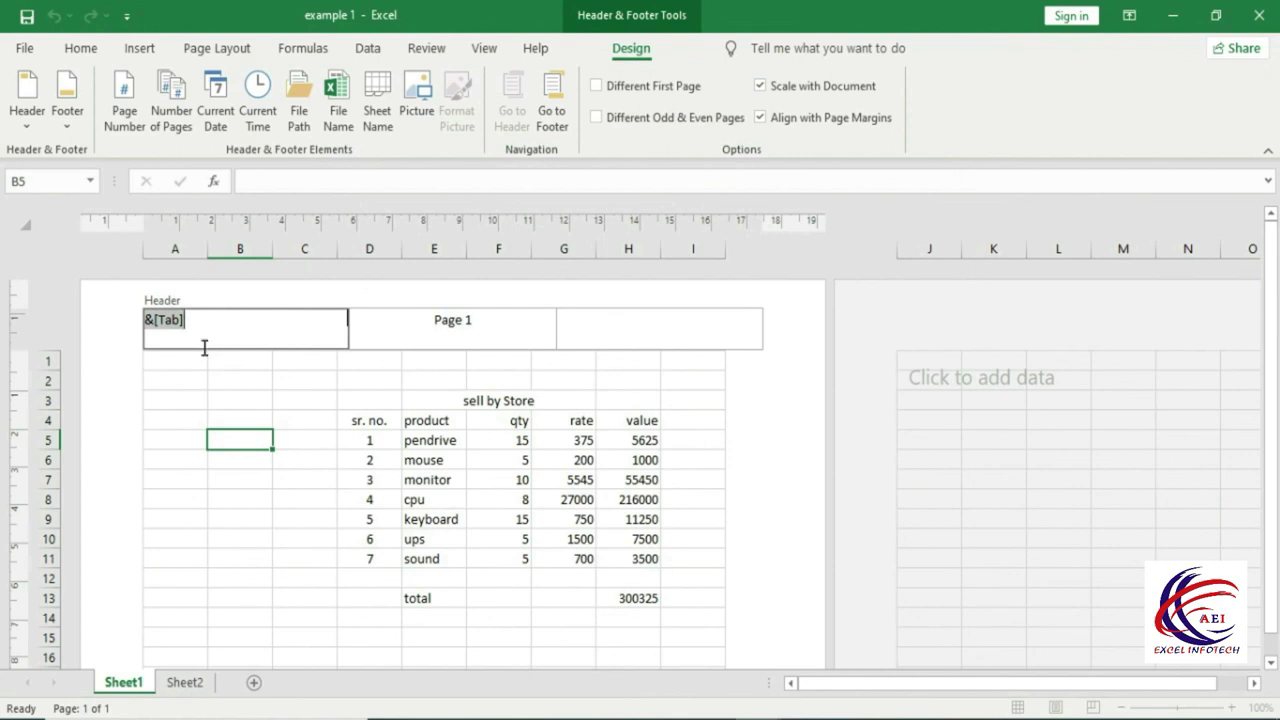
left_click(551, 100)
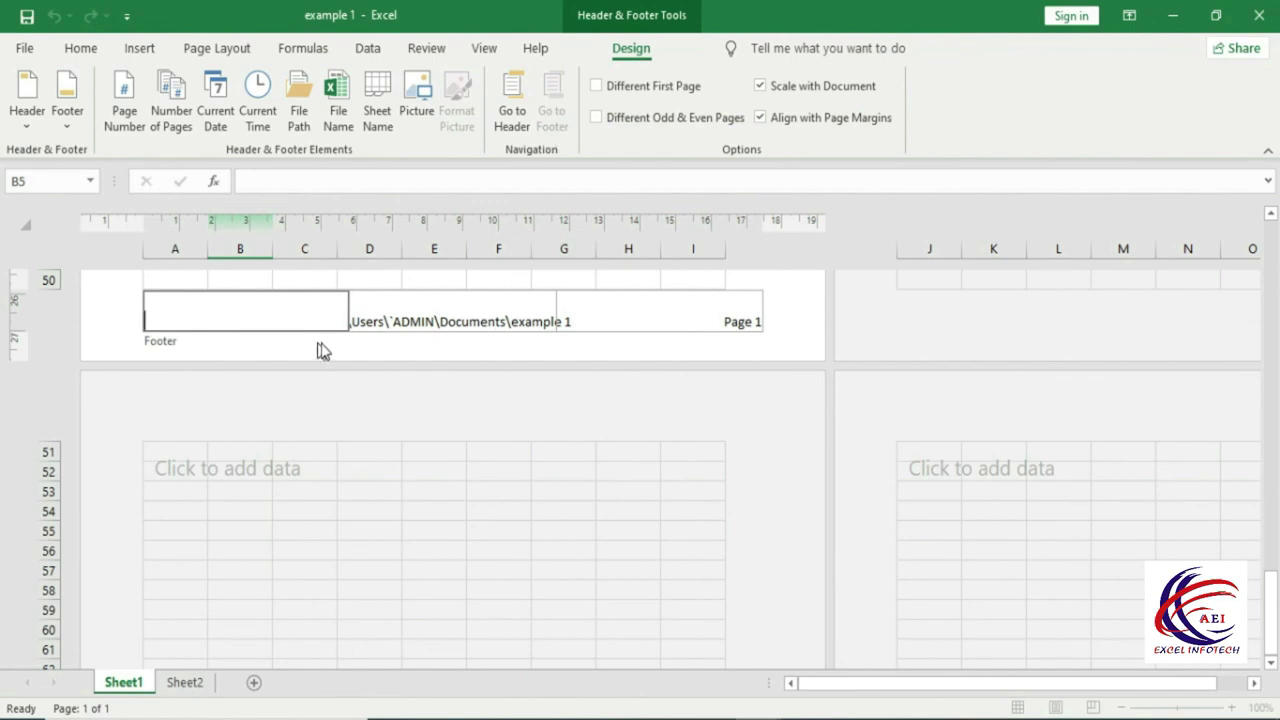
left_click(512, 95)
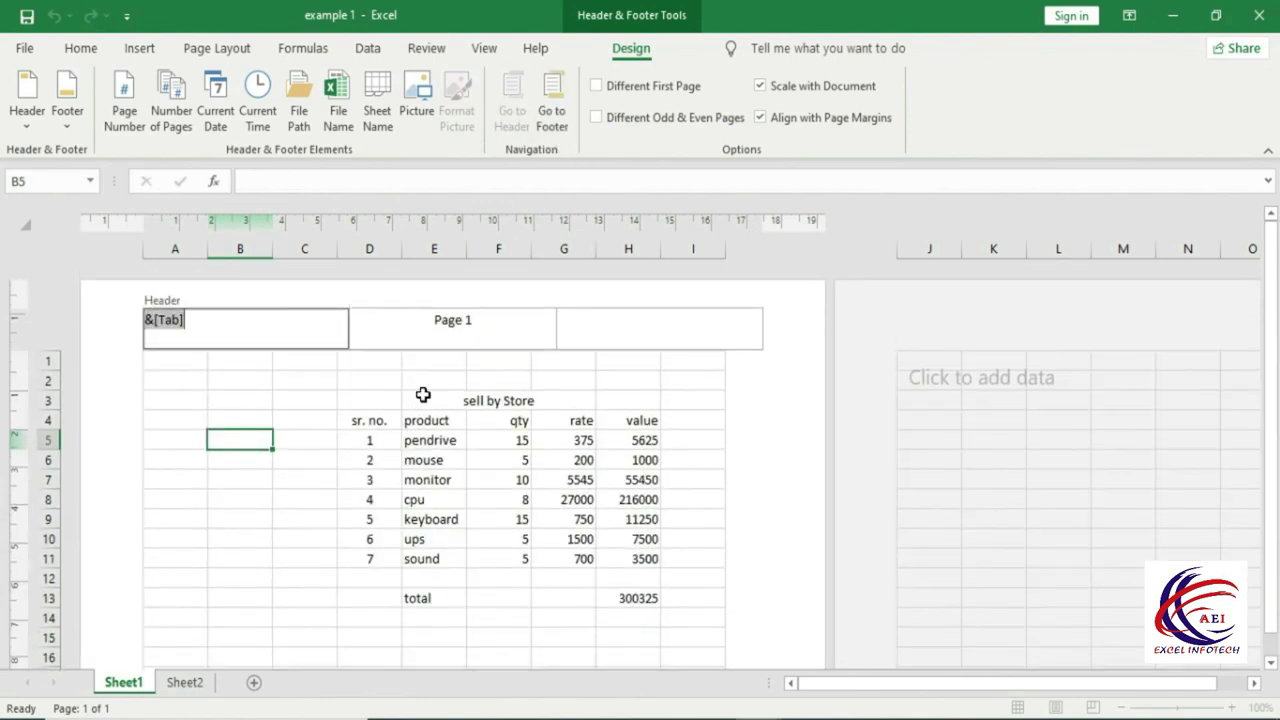
key("Tab")
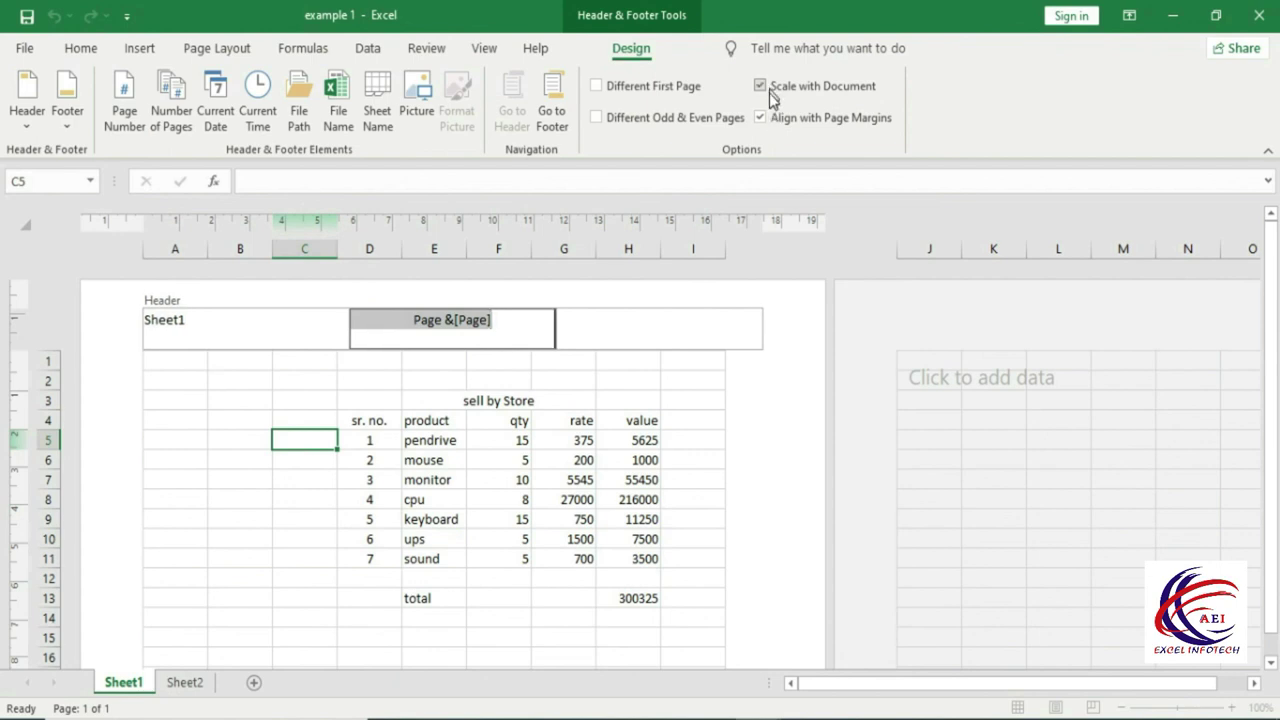
left_click(634, 90)
left_click(632, 90)
left_click(631, 121)
left_click(632, 121)
- Toggle Different Odd & Even Pages on and off, leaving it unchecked
left_click(632, 120)
left_click(632, 120)
left_click(632, 120)
left_click(632, 120)
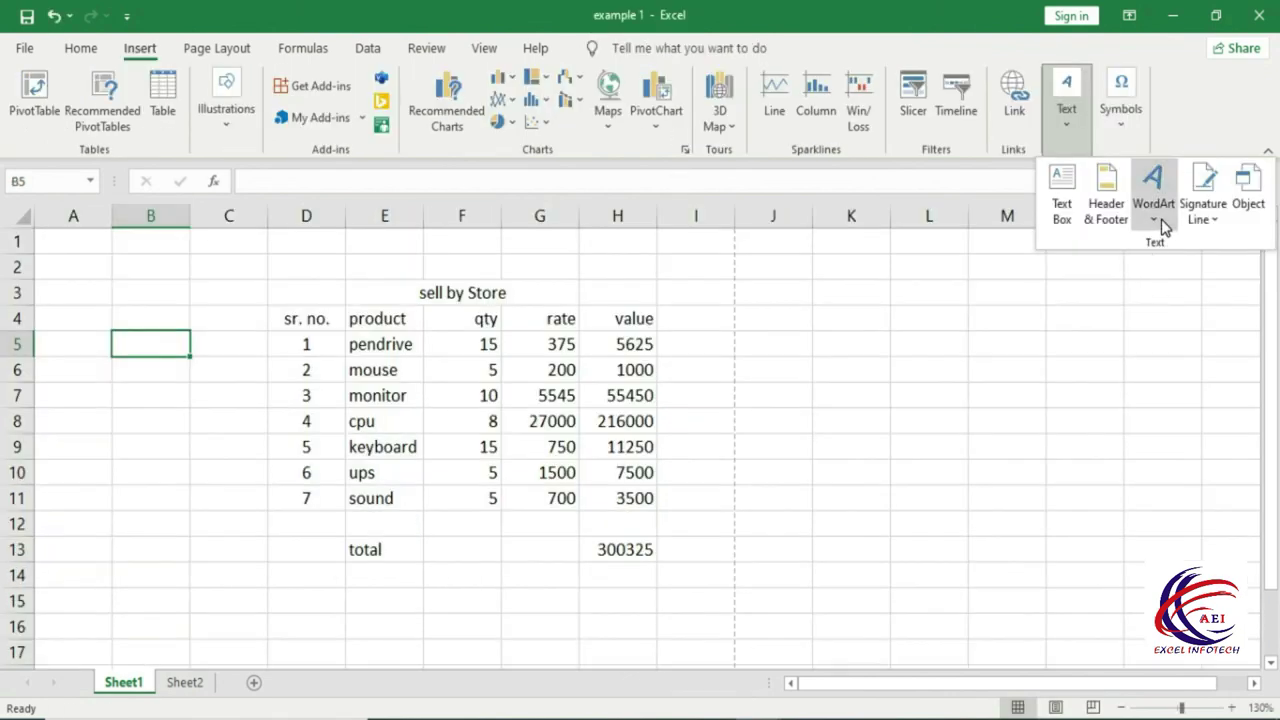
- Insert WordArt reading 'excel infotech' in a shadowed style
left_click(1161, 217)
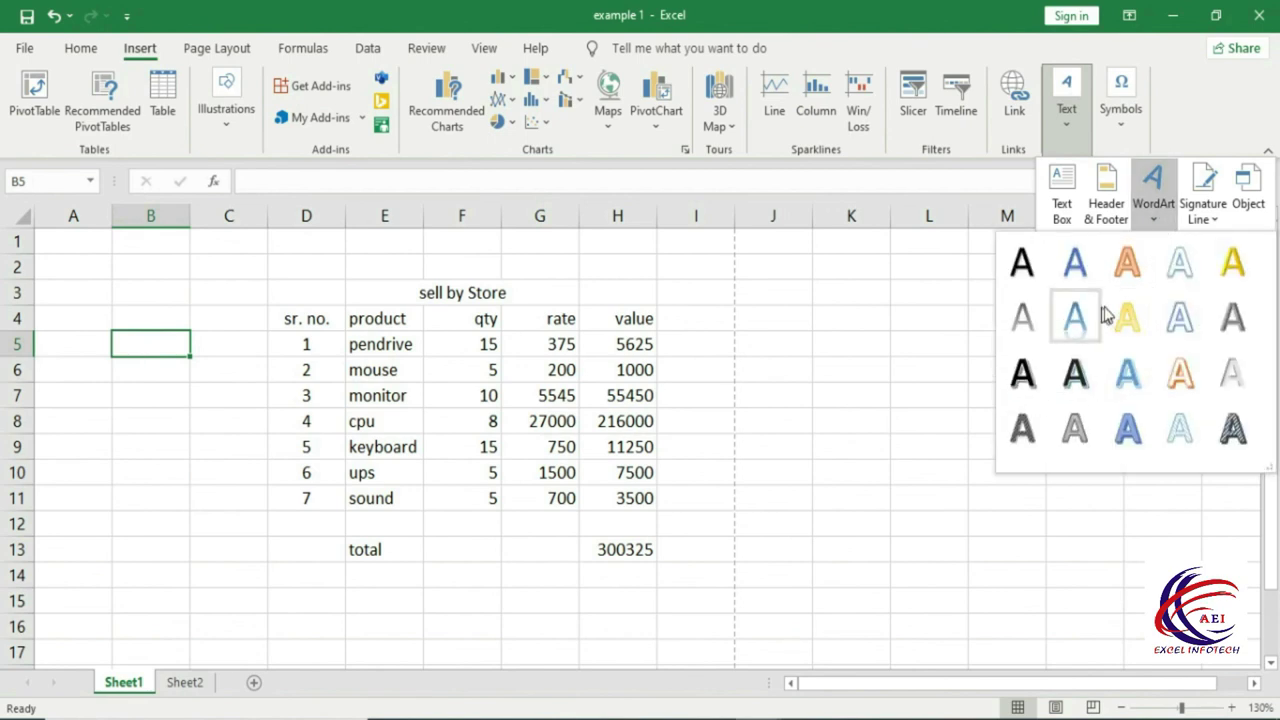
left_click(1081, 378)
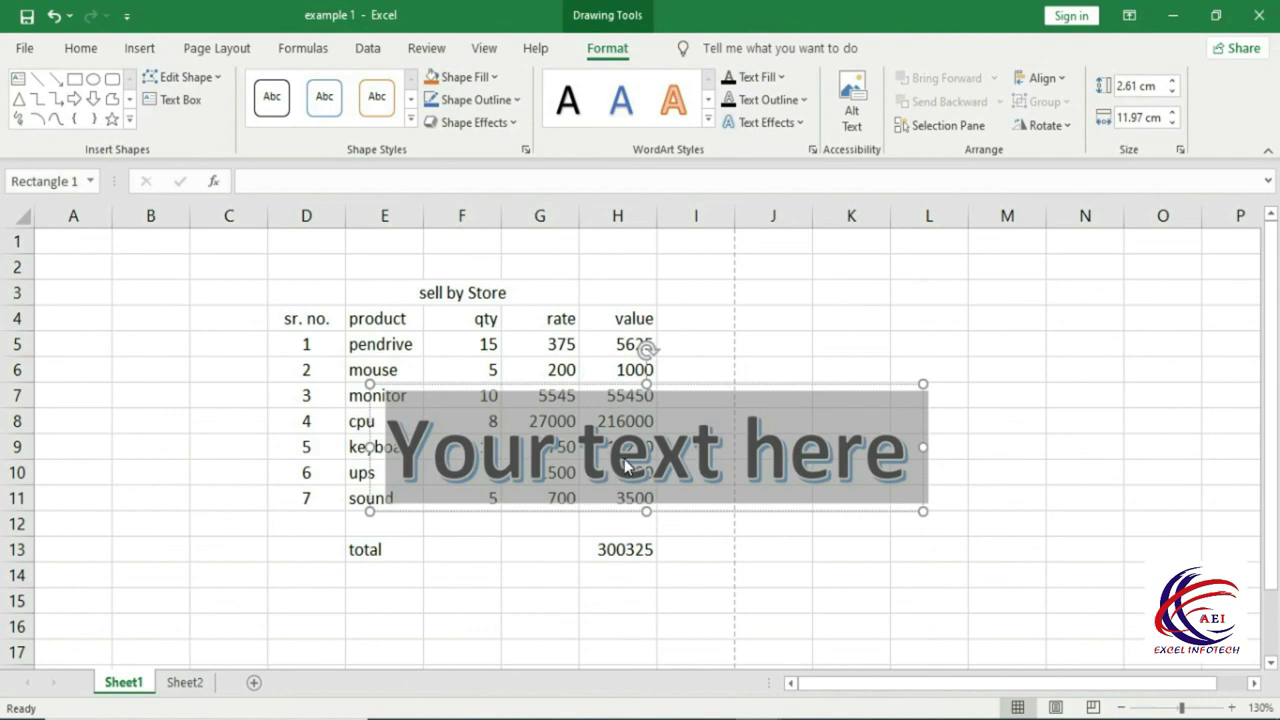
type("excel info")
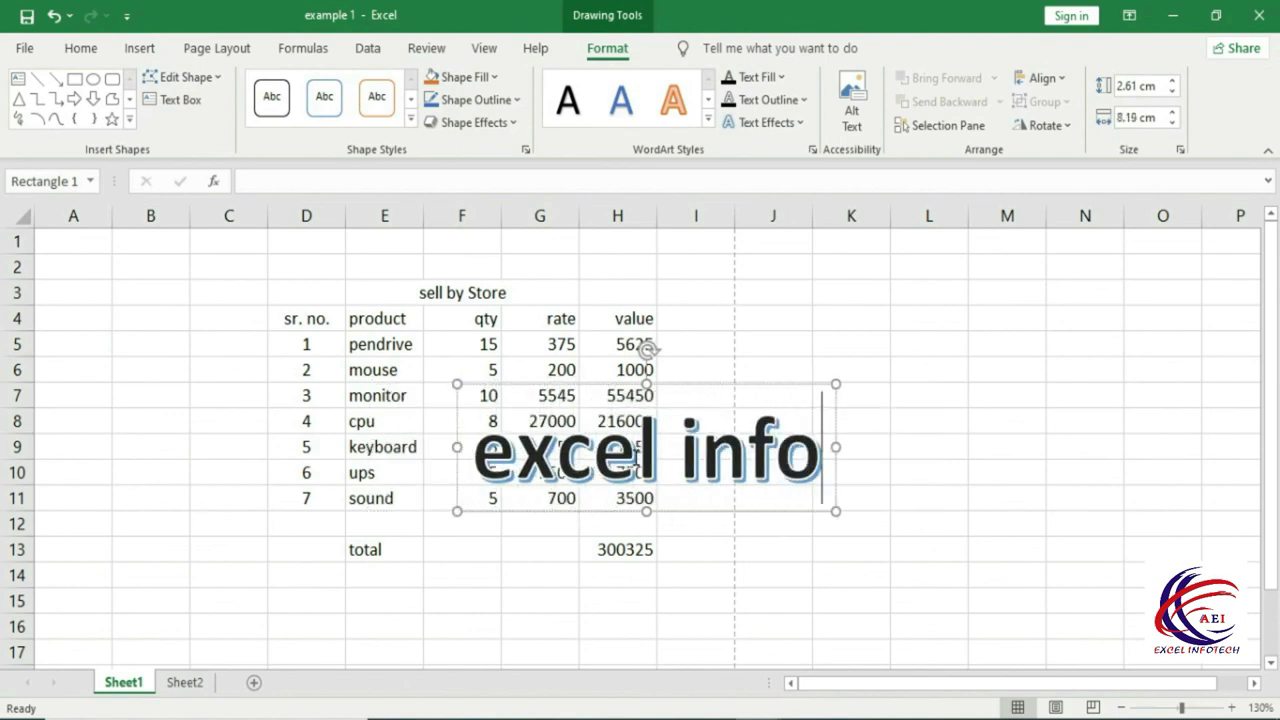
type("tech")
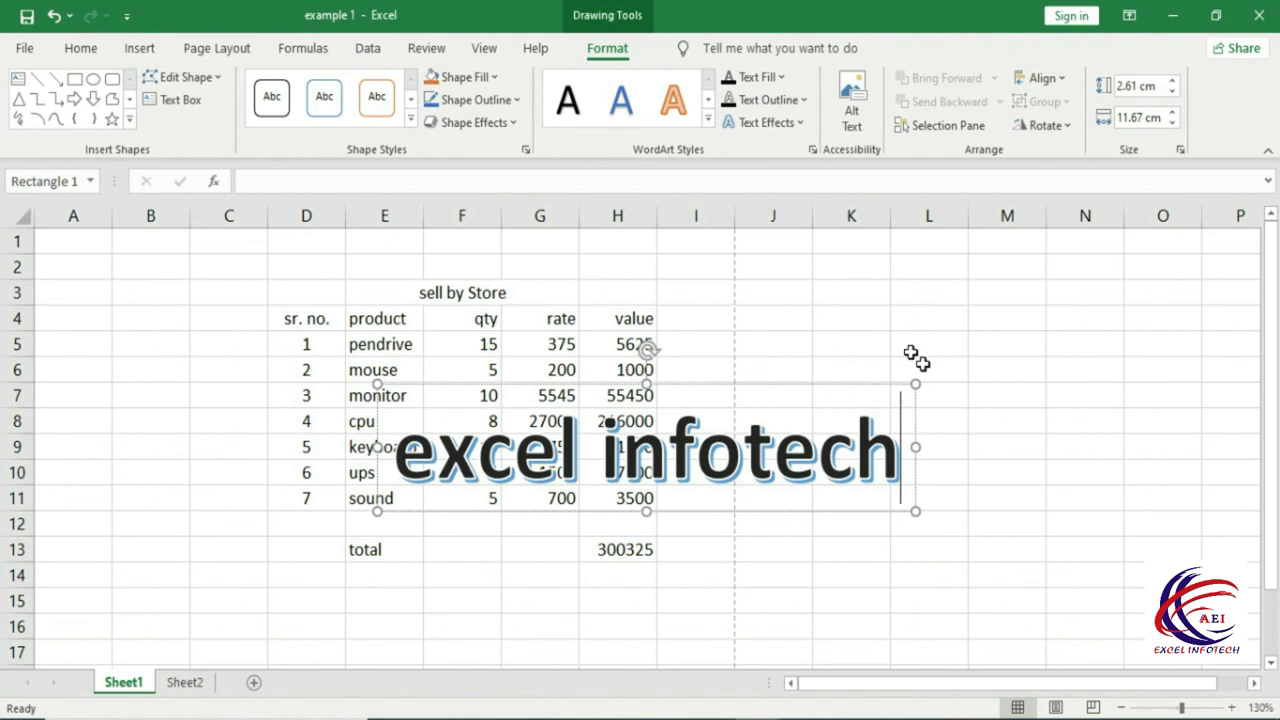
- Browse the Shape Styles, WordArt Styles and Text Fill galleries without applying anything
left_click(410, 121)
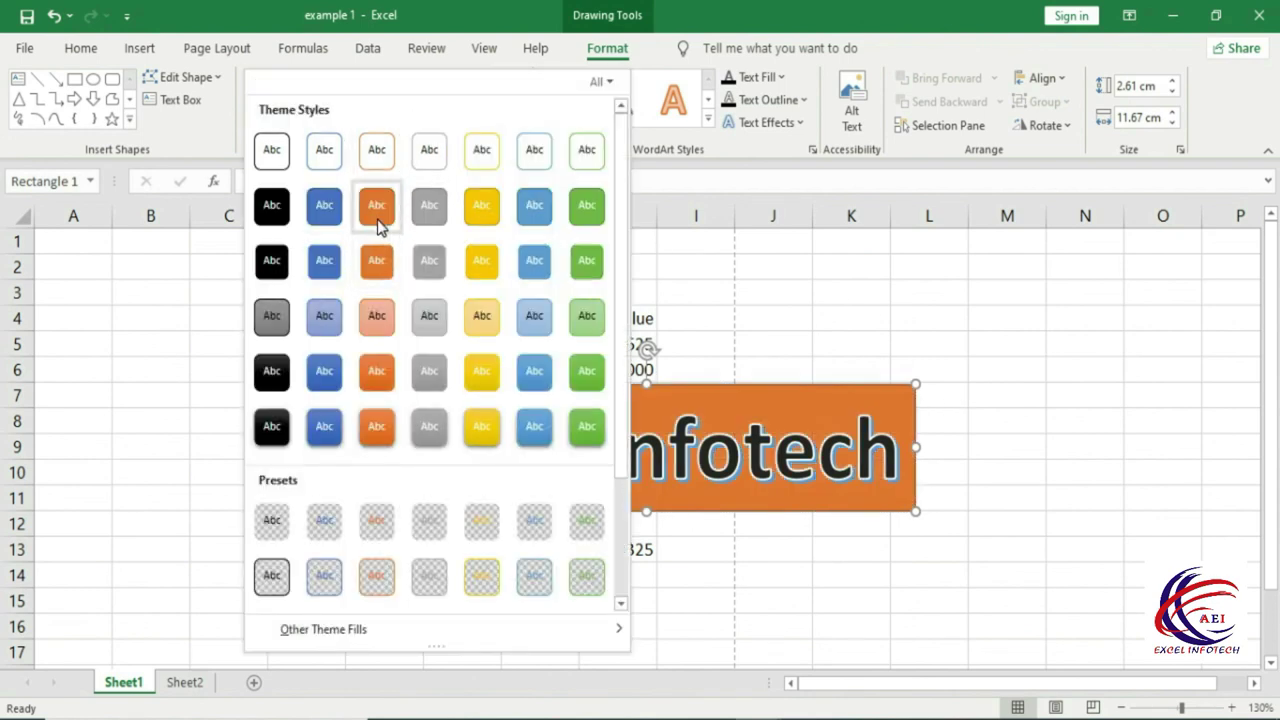
left_click(768, 200)
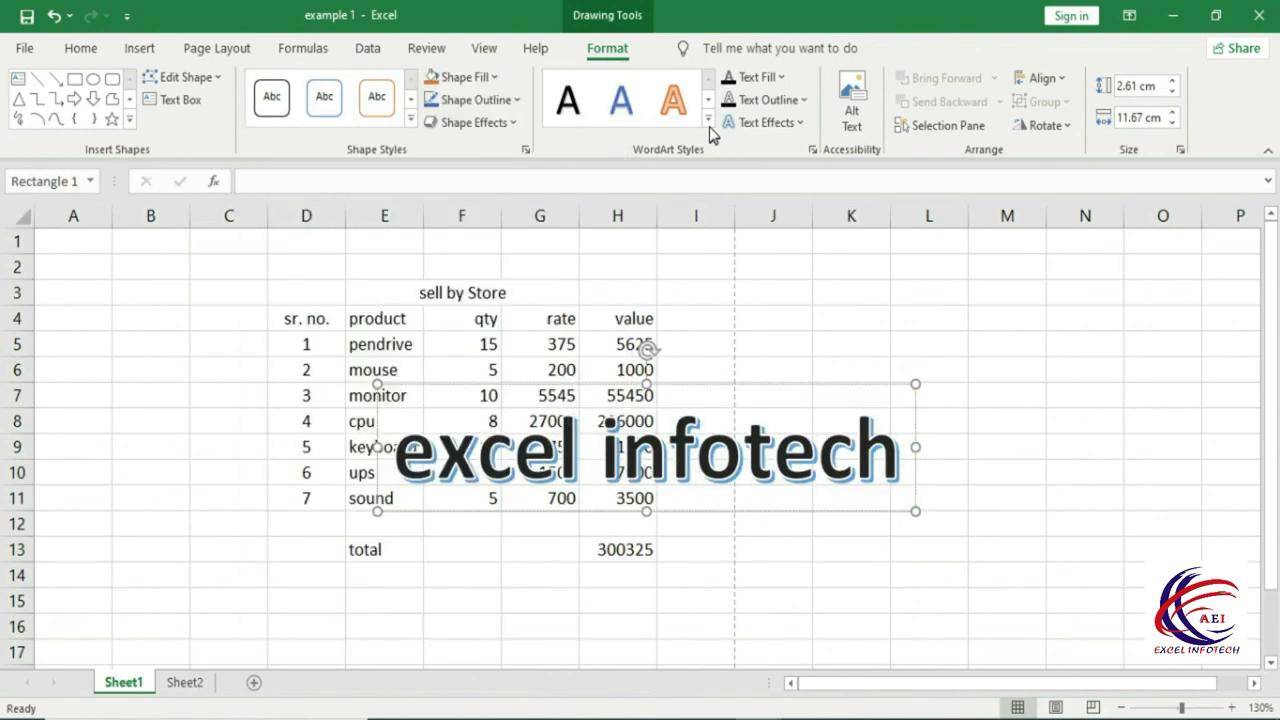
left_click(708, 122)
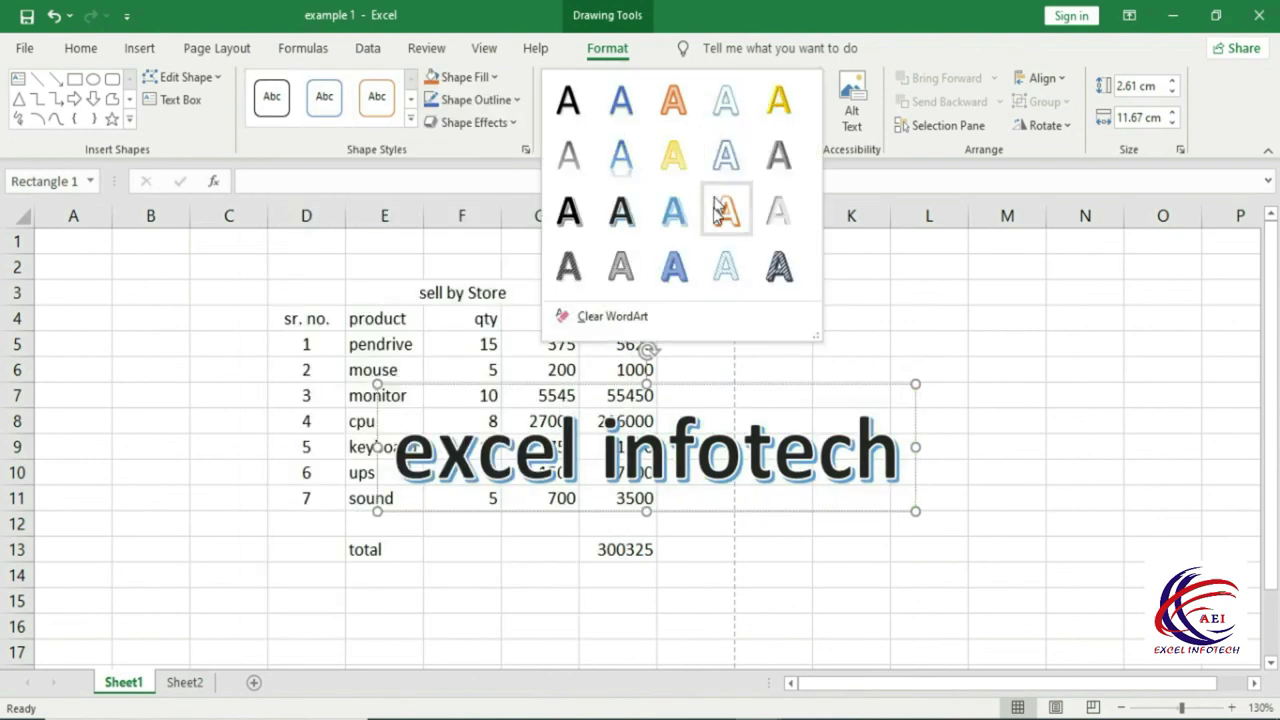
left_click(770, 269)
left_click(779, 79)
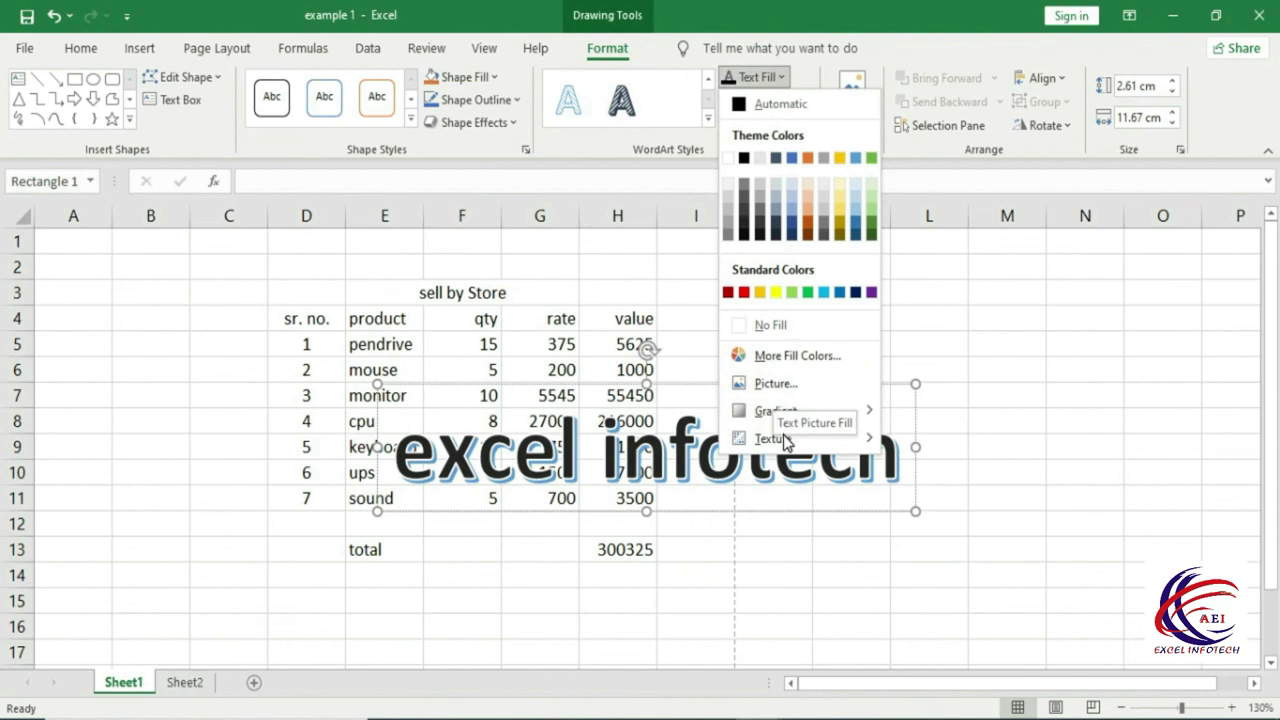
mouse_move(776, 411)
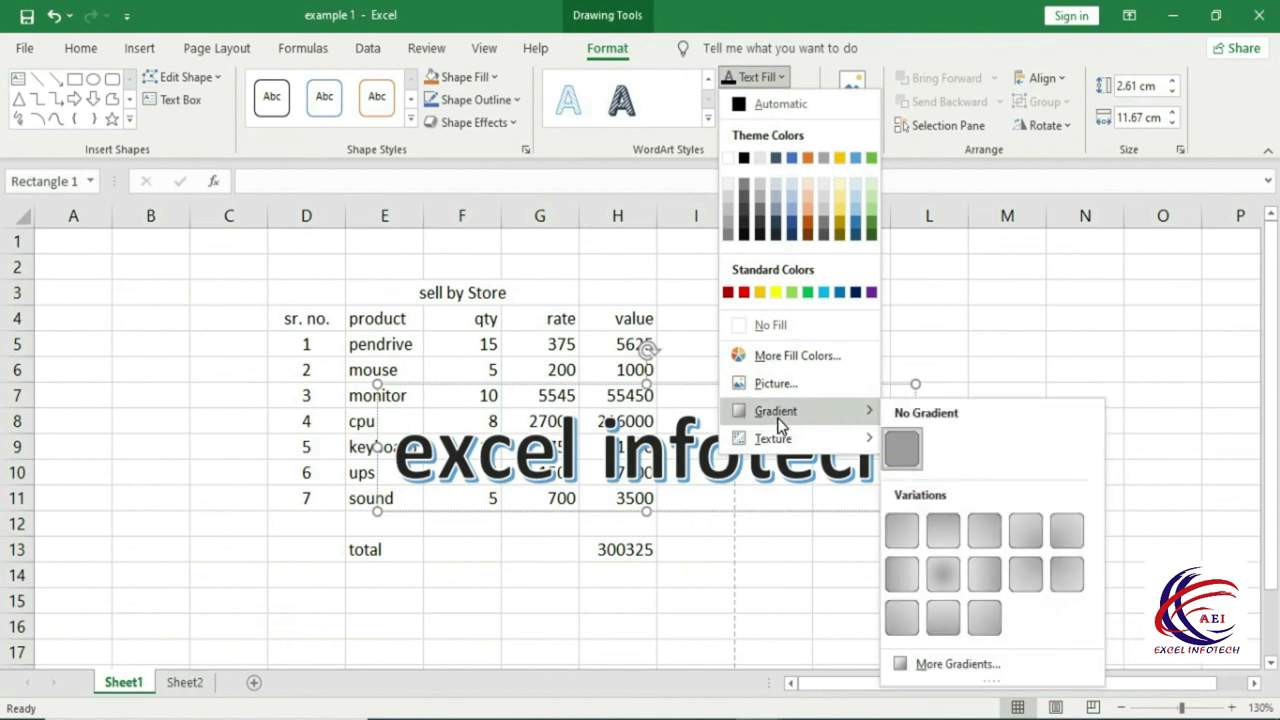
left_click(942, 531)
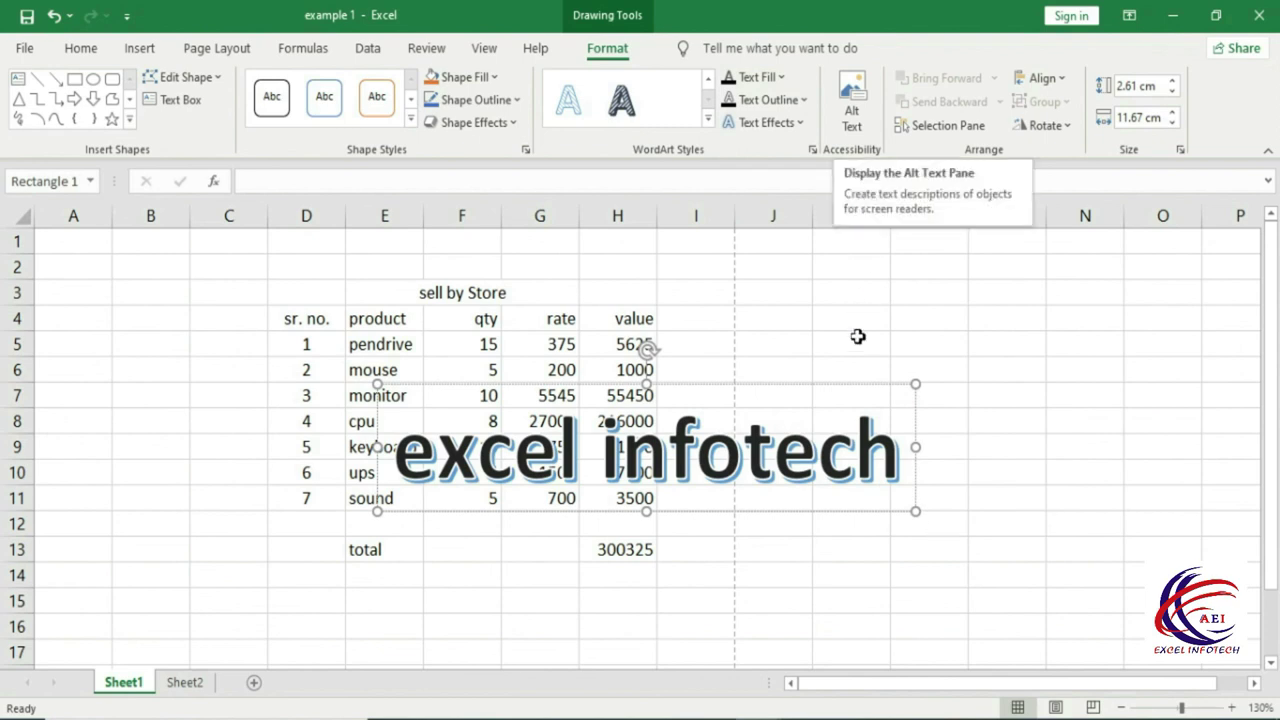
- Drag the 'excel infotech' WordArt off the sales table into the empty columns J–P
left_click(852, 102)
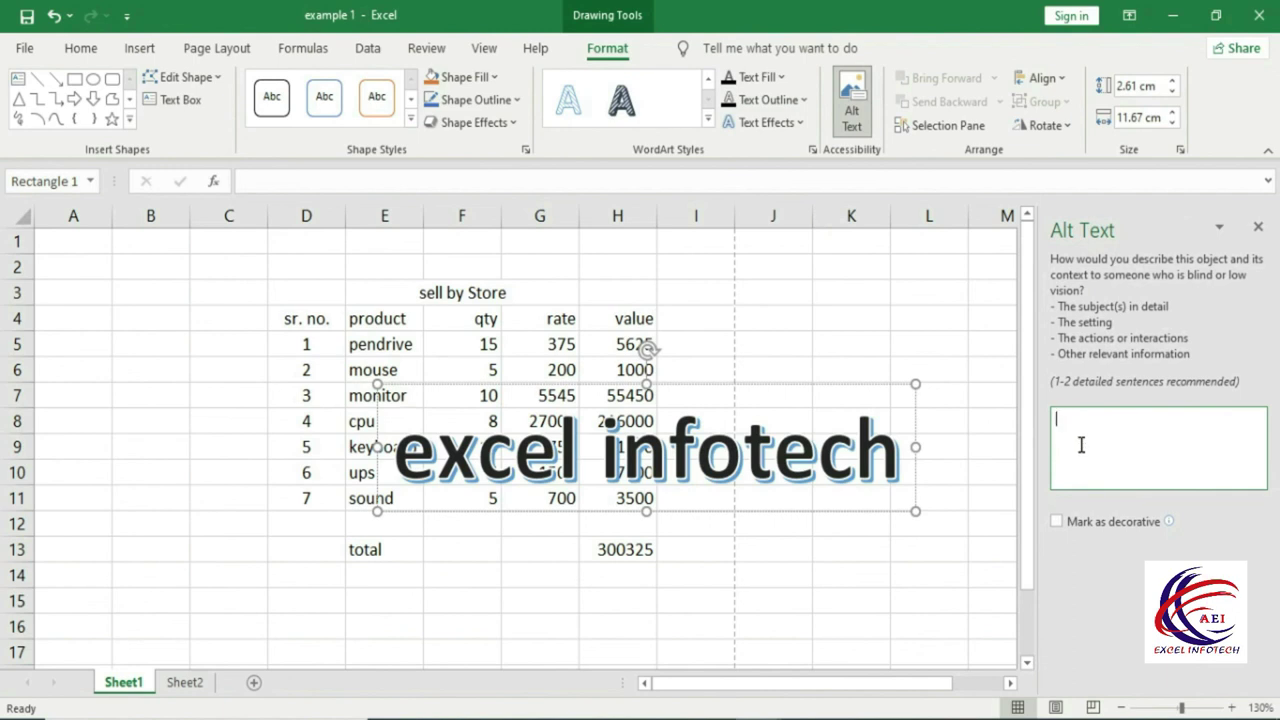
left_click(1258, 227)
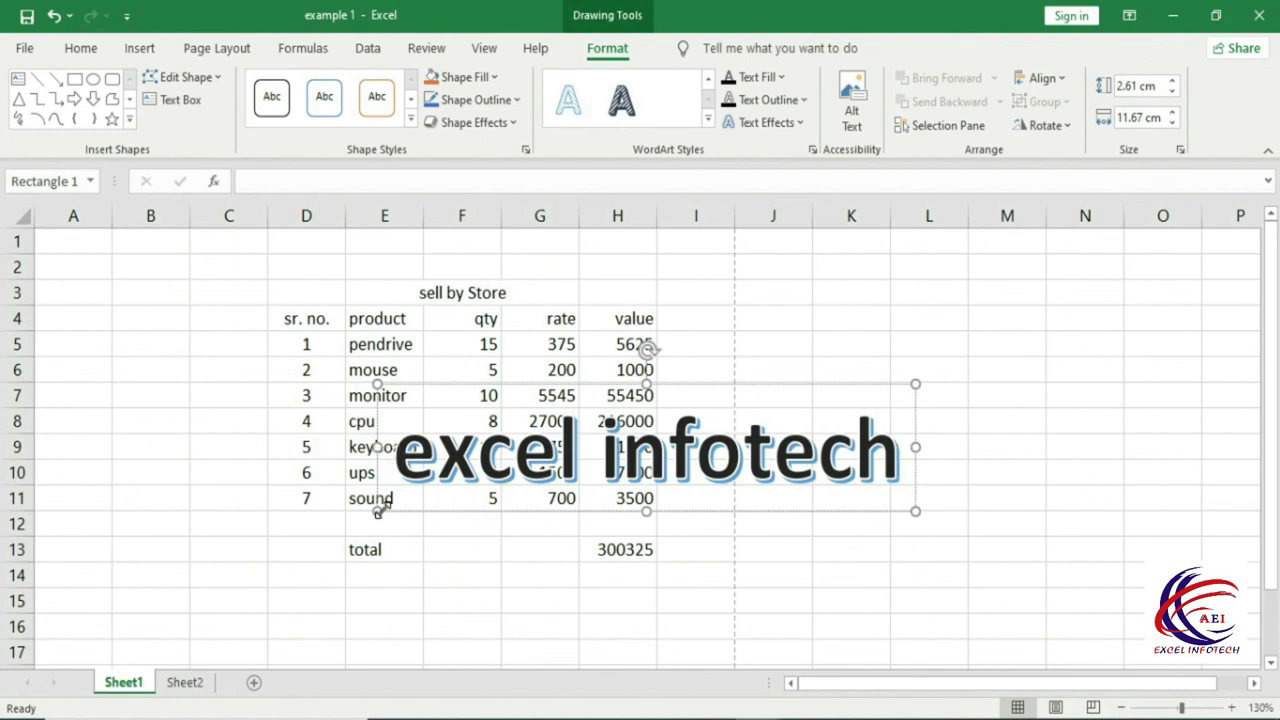
mouse_move(386, 478)
left_mouse_down()
mouse_move(678, 241)
mouse_move(714, 449)
left_mouse_up()
left_click(772, 524)
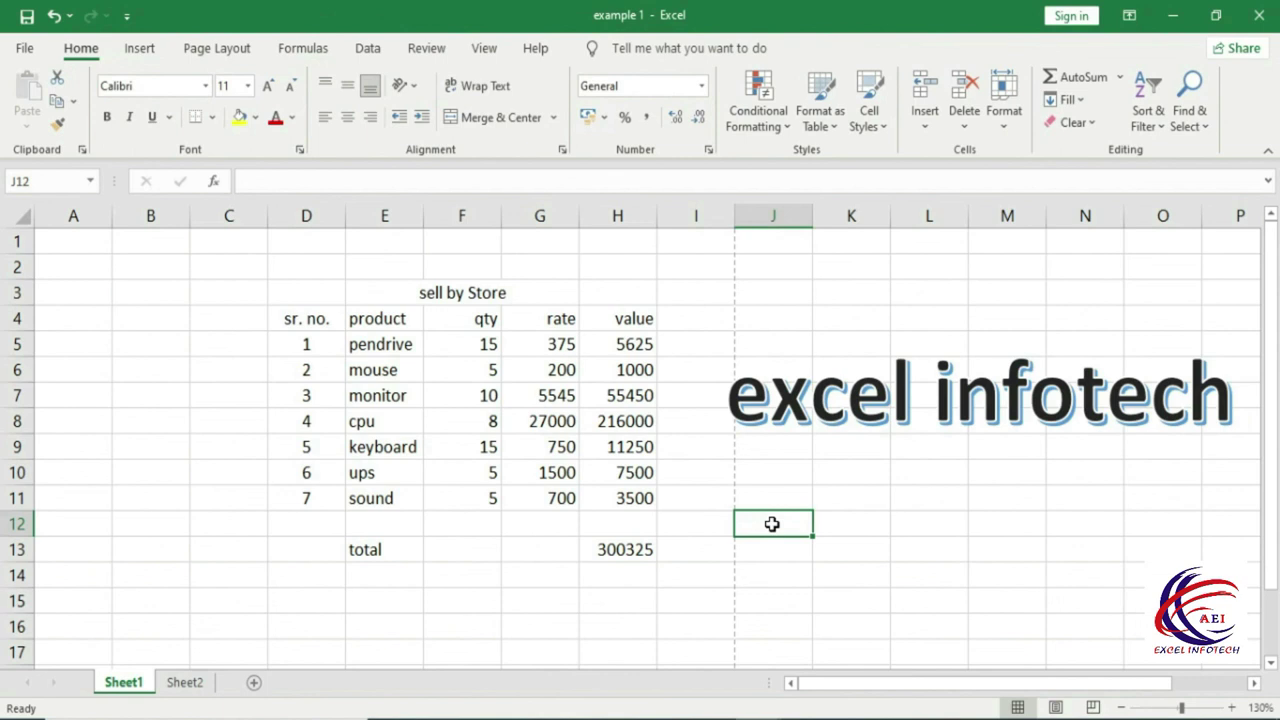
left_click(139, 50)
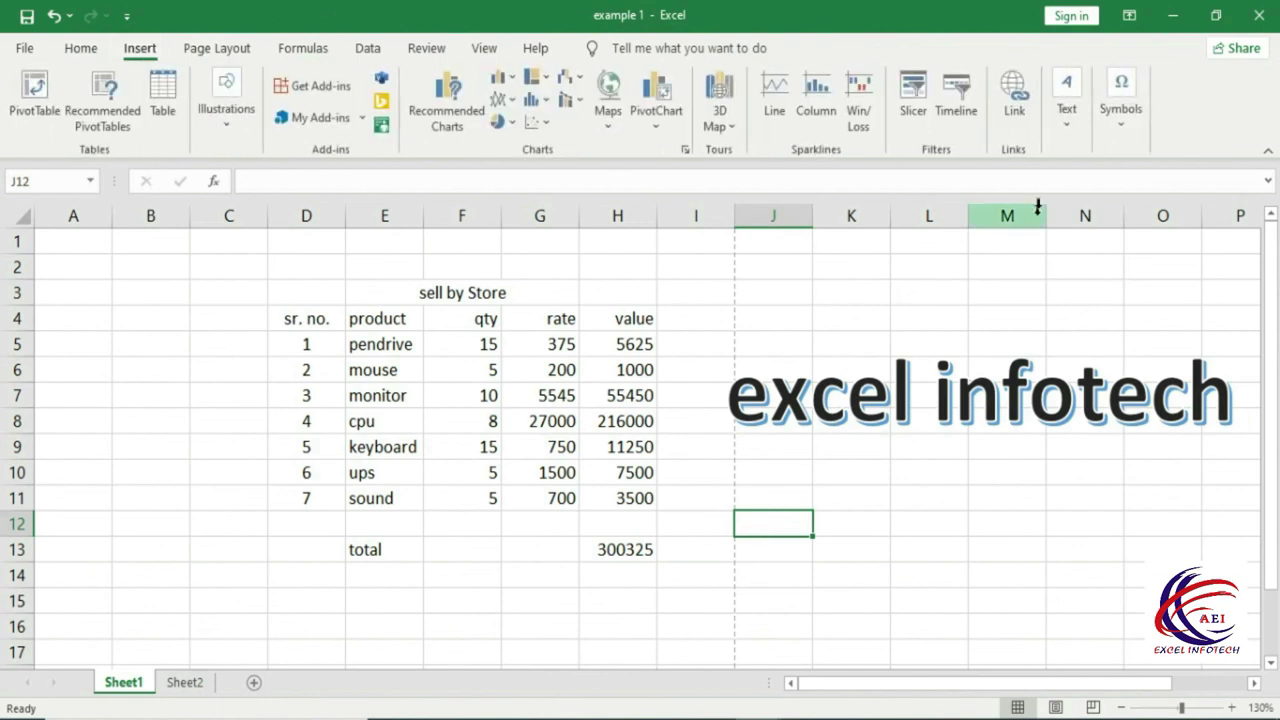
- Insert a Microsoft Office signature line with the signer's name, title 'Manager' and e-mail address
left_click(1067, 140)
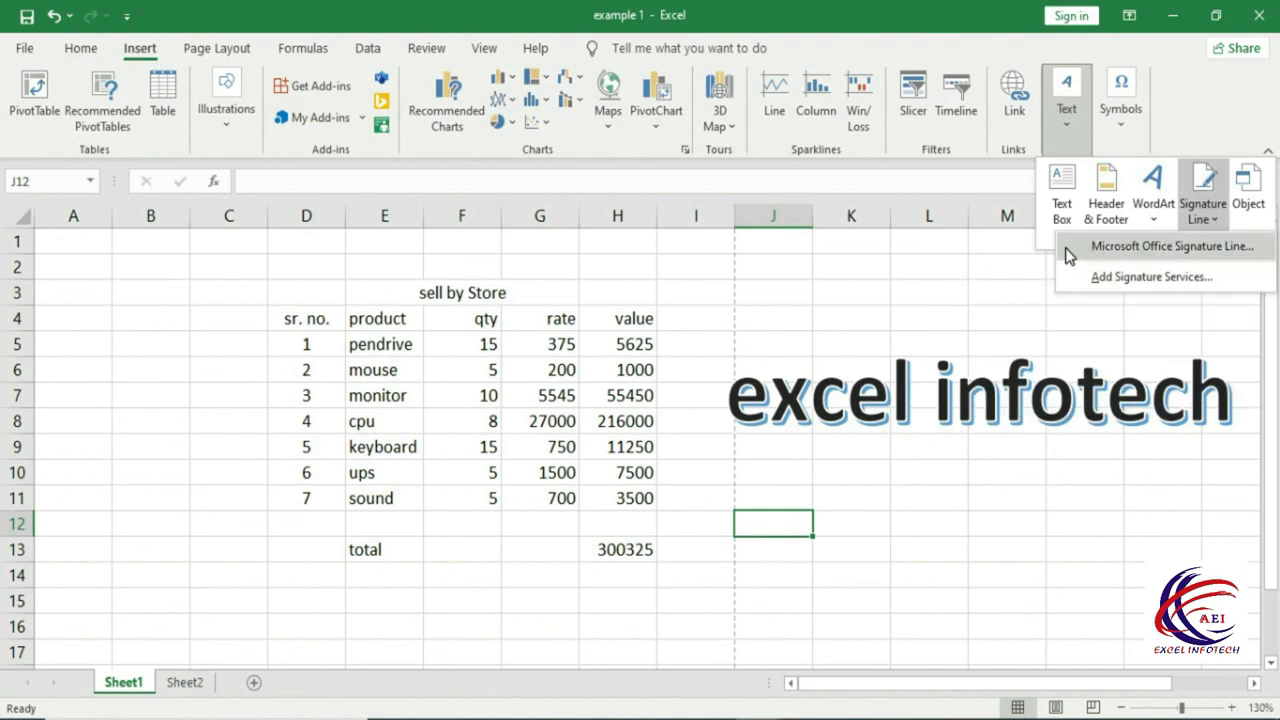
left_click(1193, 245)
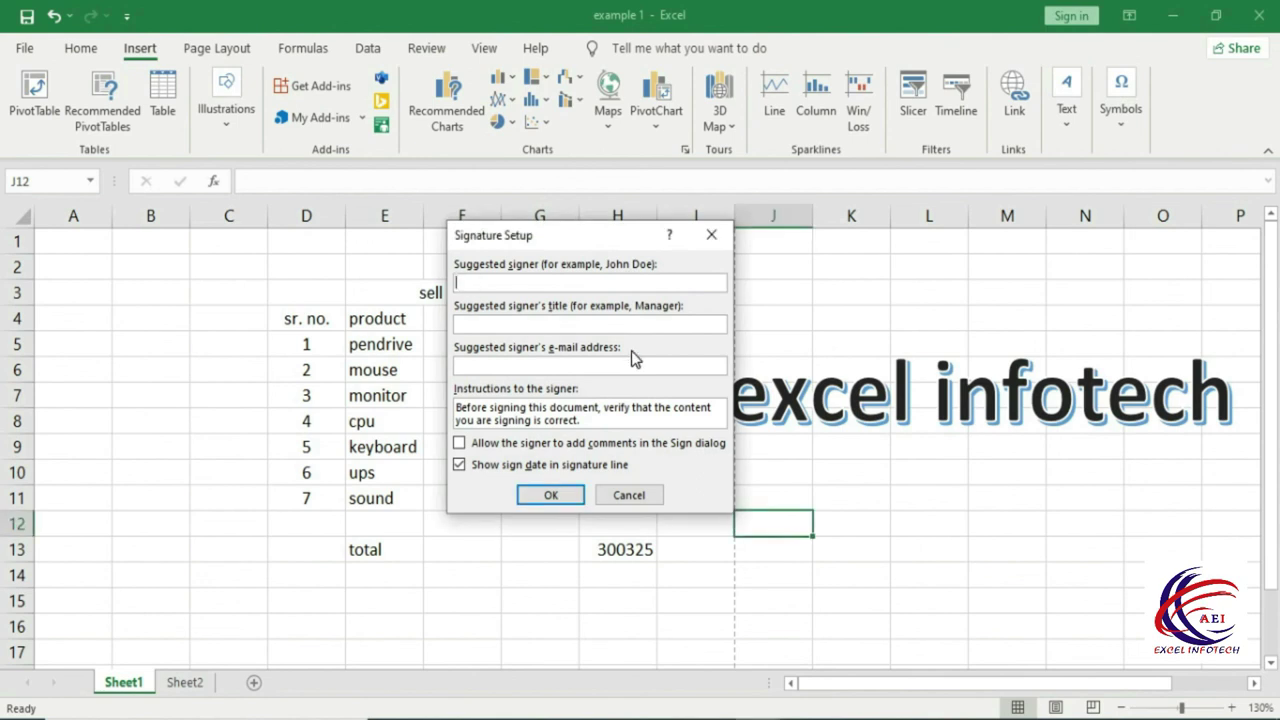
left_click(505, 325)
type("Manager")
left_click(541, 366)
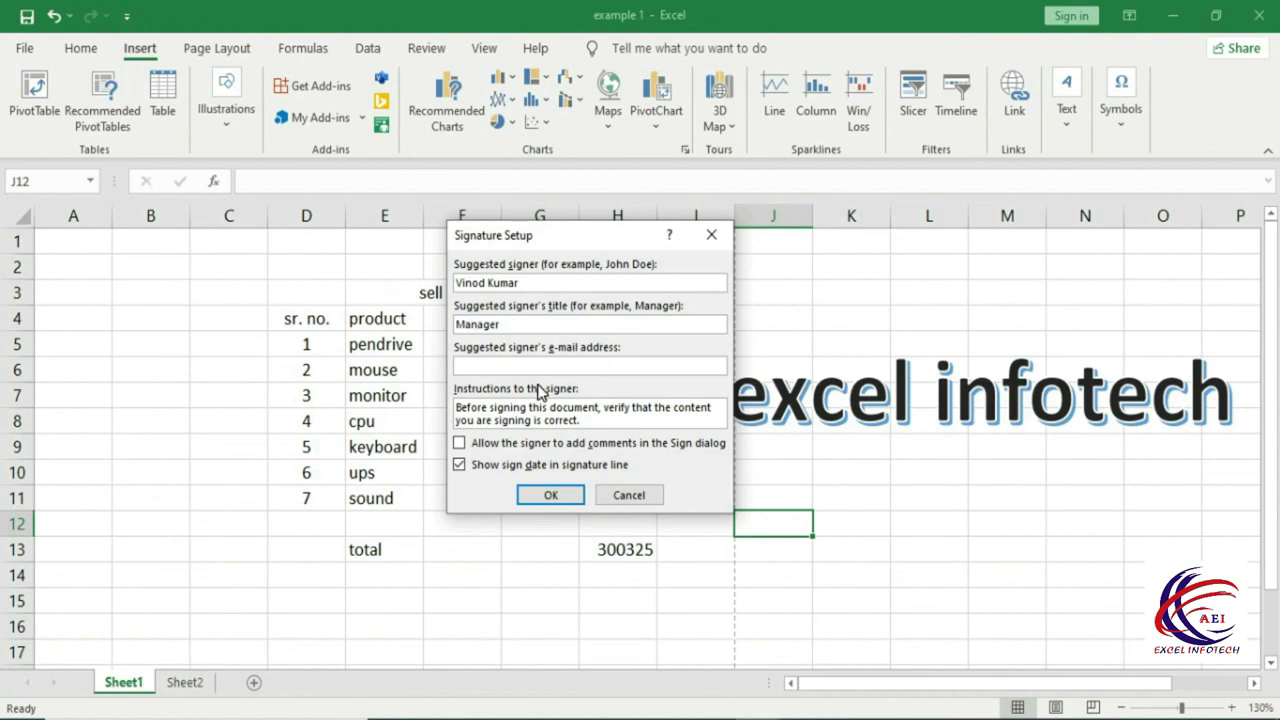
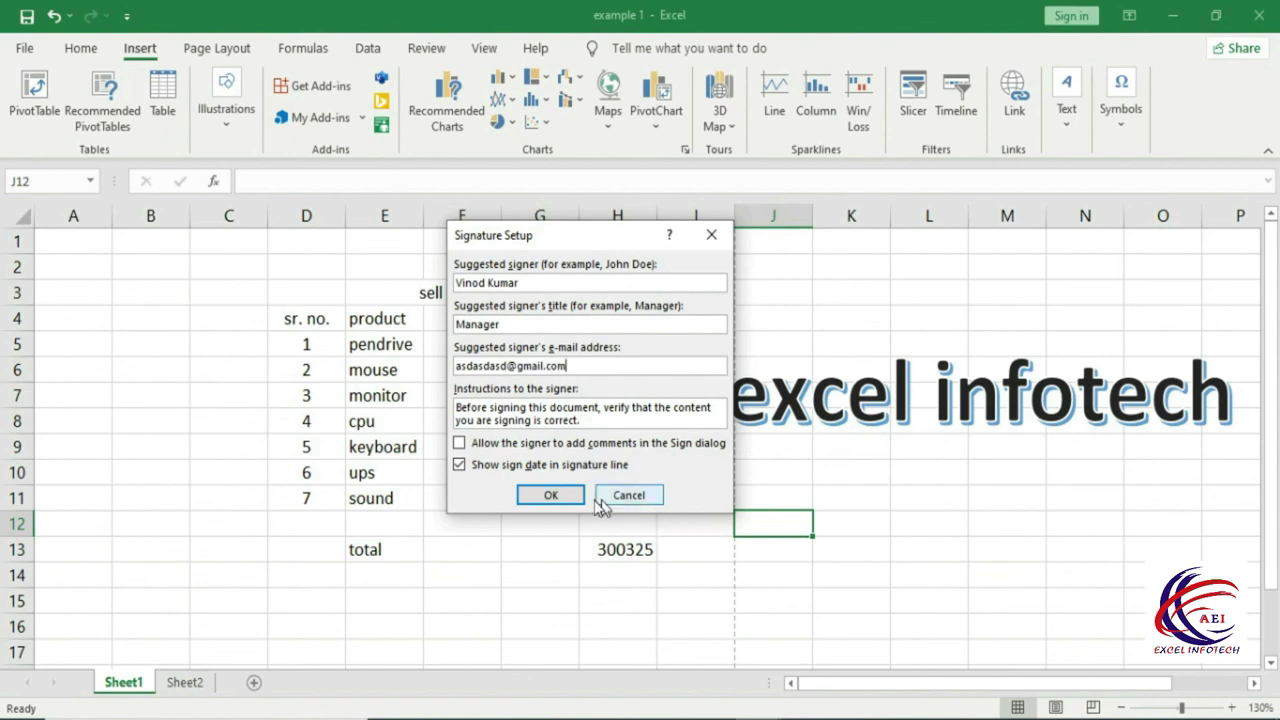
left_click(551, 495)
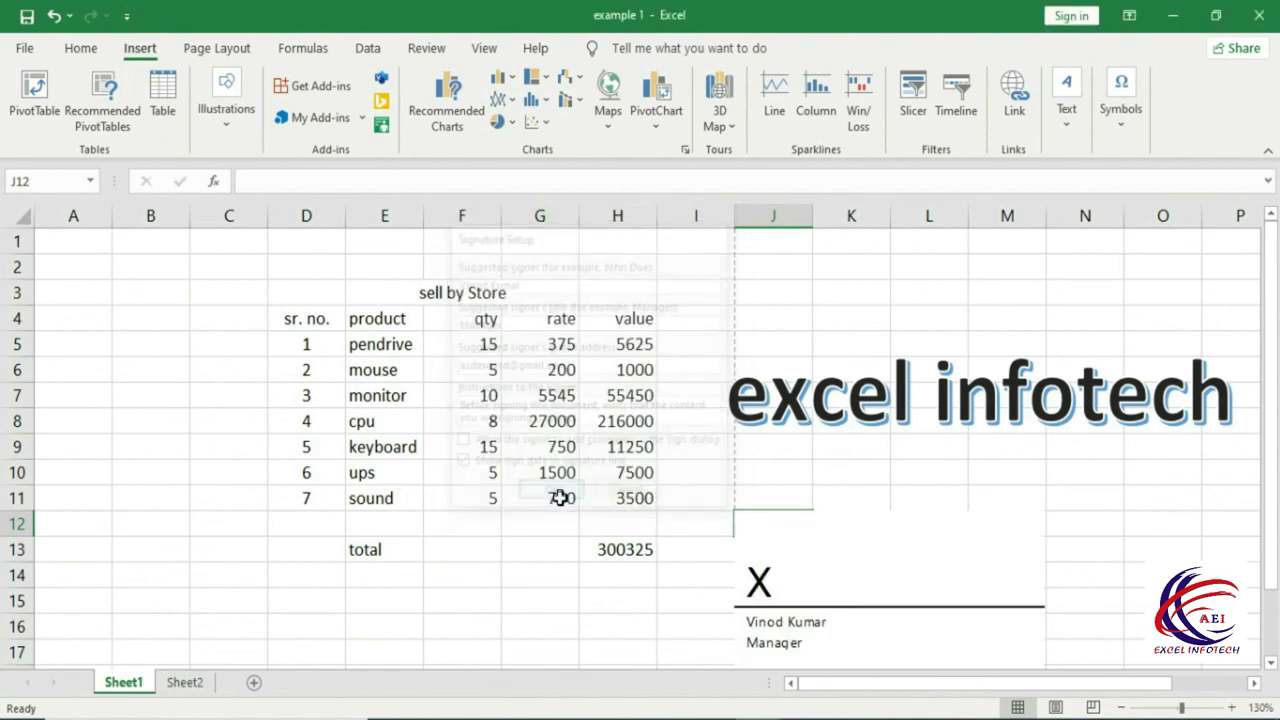
- Move the signature line to the sheet's top-left corner and add a new blank Sheet3
mouse_move(886, 589)
left_mouse_down()
mouse_move(230, 302)
mouse_move(214, 310)
left_mouse_up()
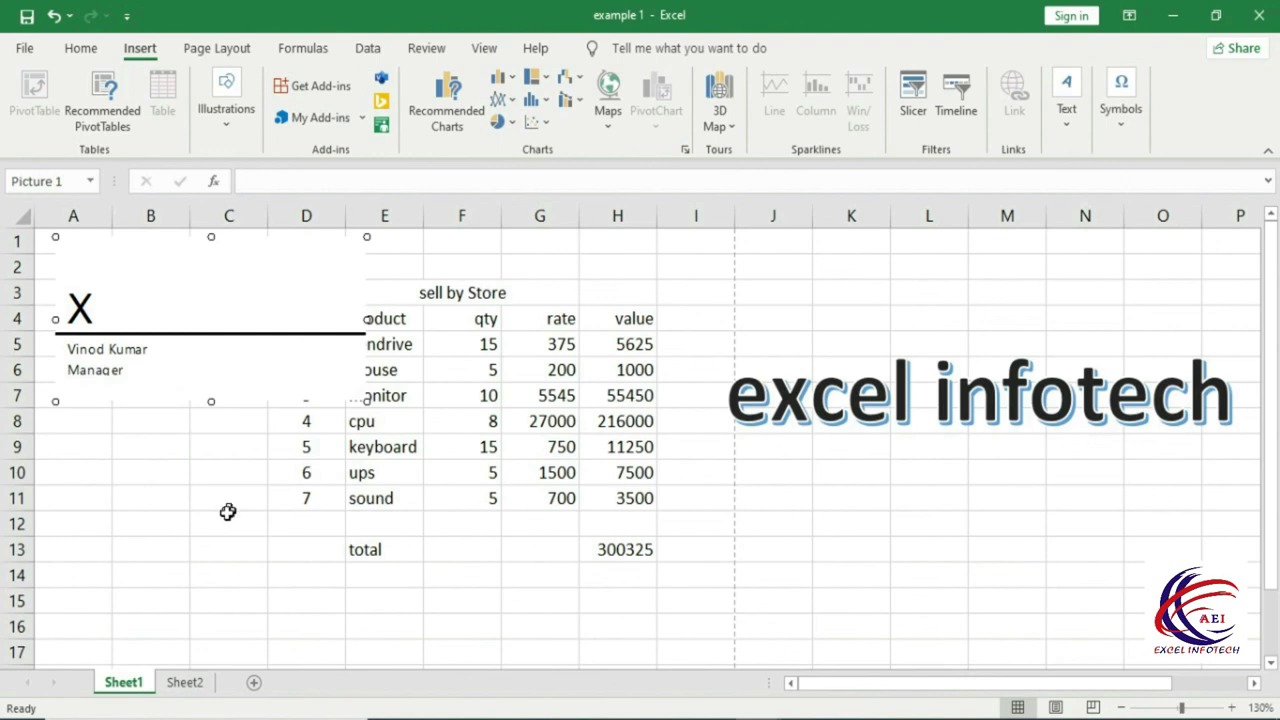
left_click(240, 497)
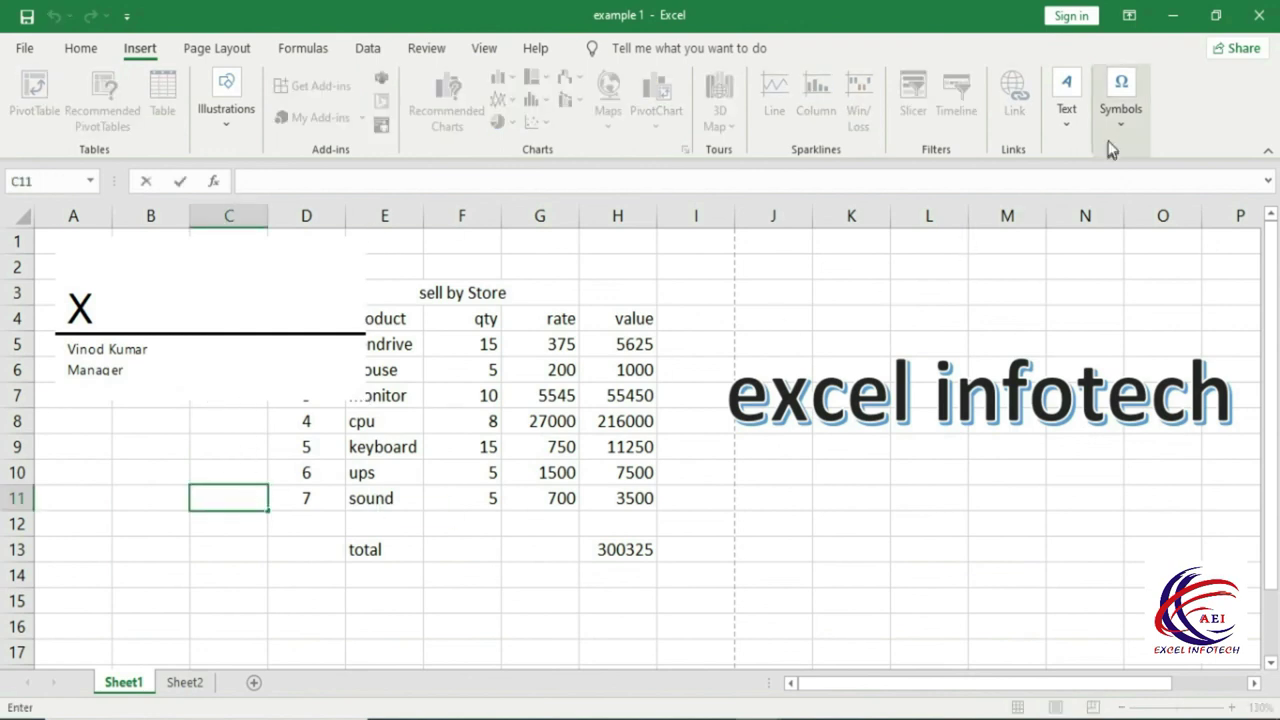
left_click(1066, 105)
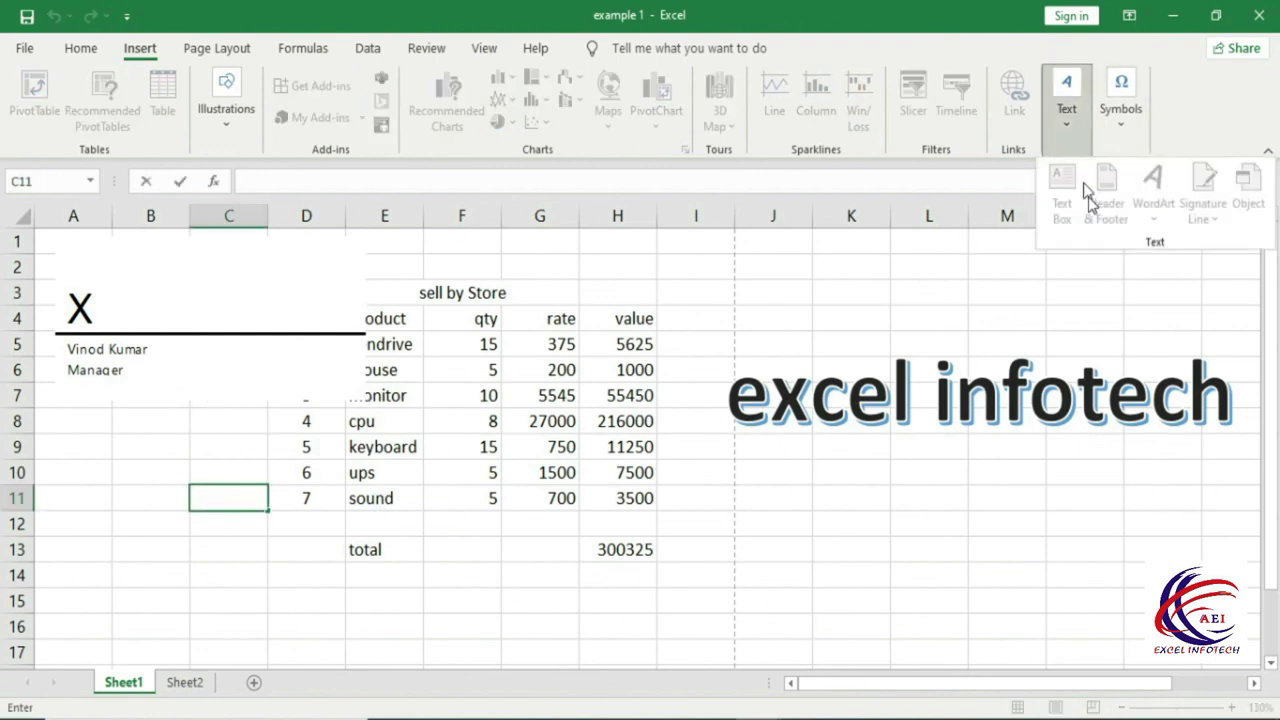
left_click(958, 557)
left_click(941, 545)
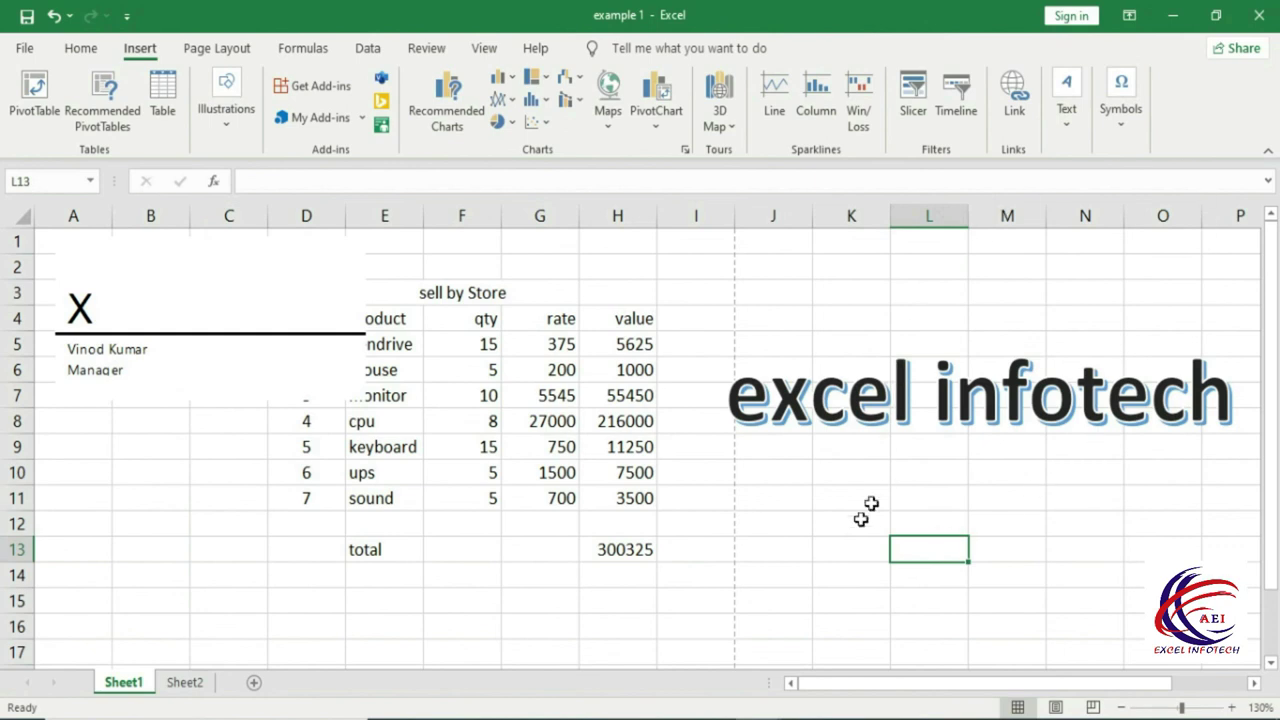
left_click(254, 682)
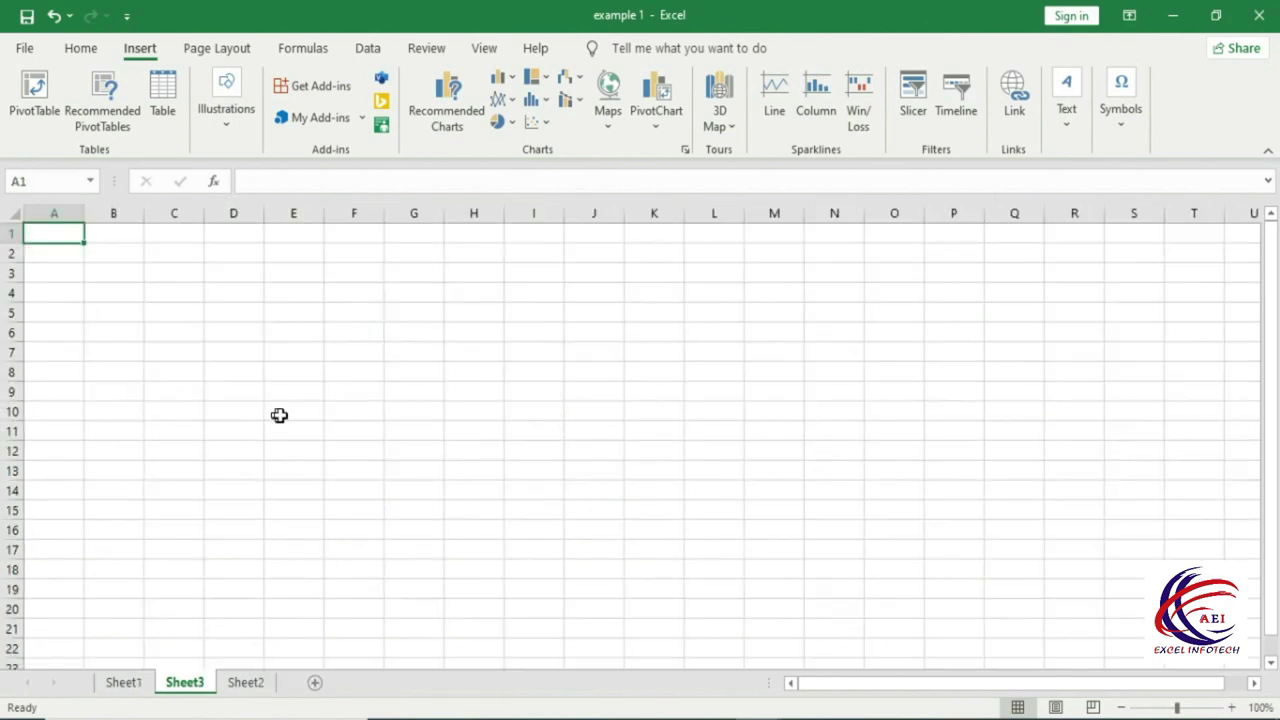
- Create a new embedded Bitmap Image object on Sheet3 from the Object dialog's Create New tab
left_click(1066, 105)
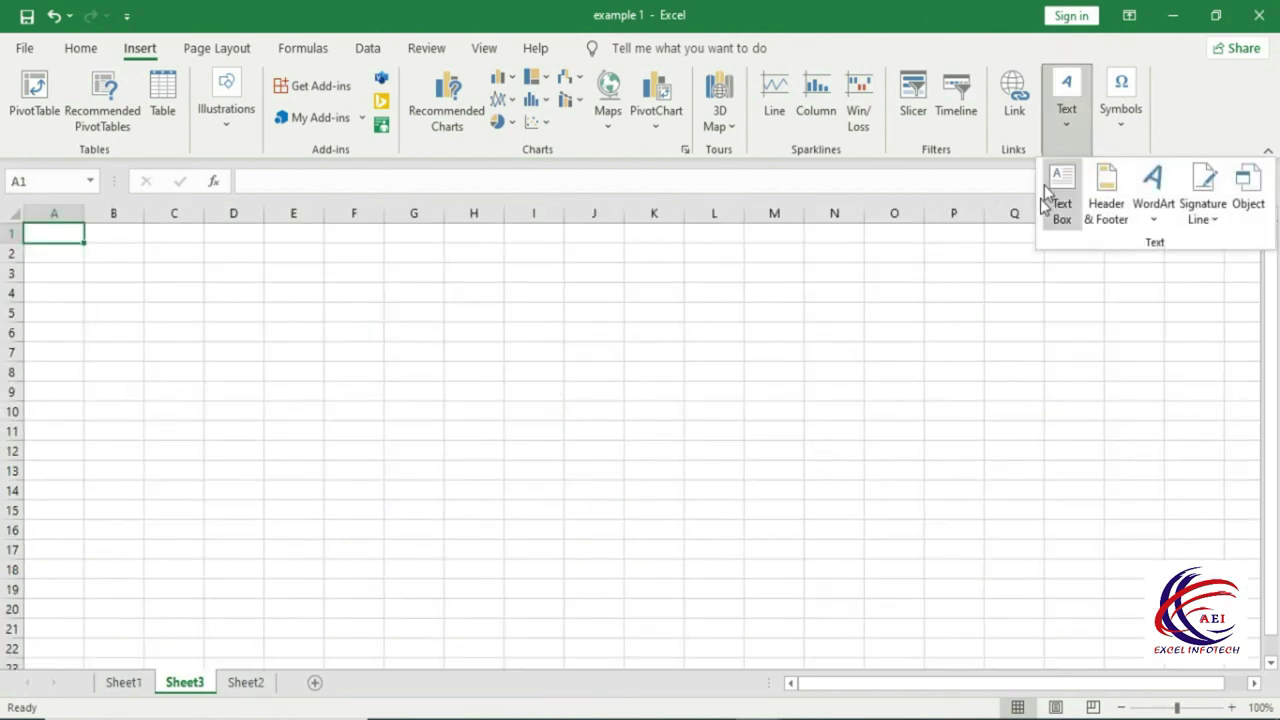
left_click(1247, 205)
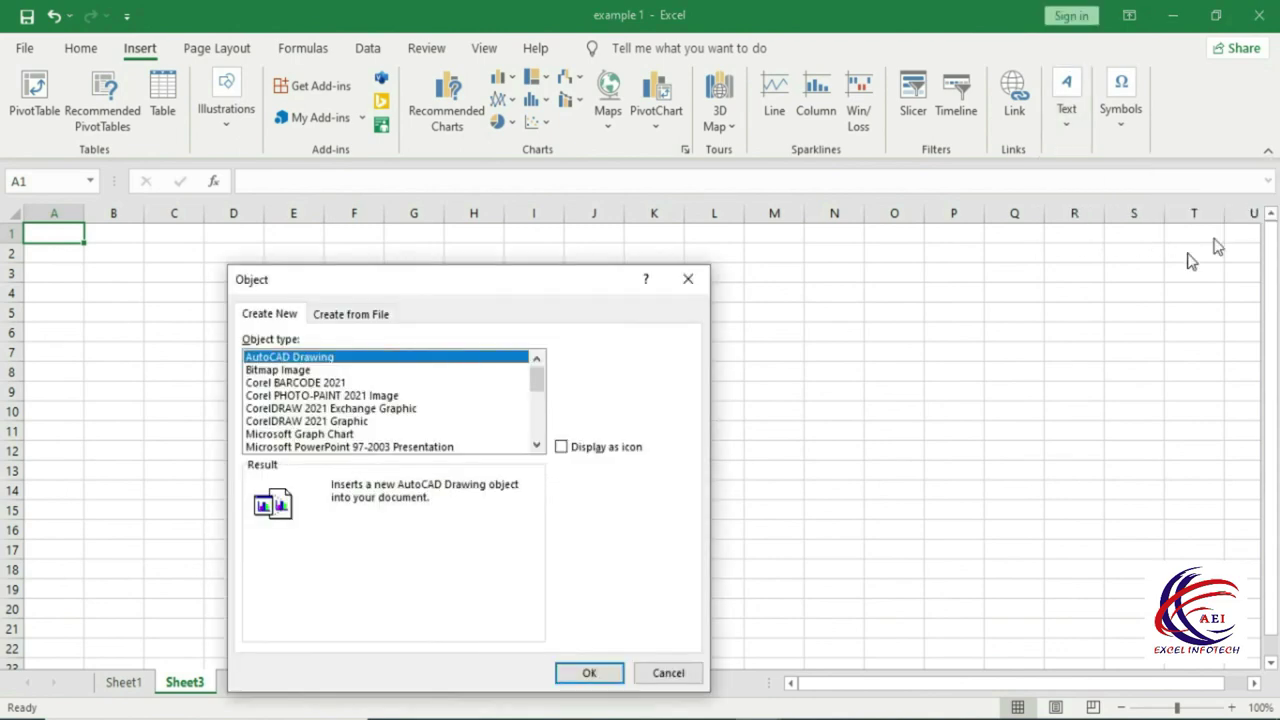
mouse_move(531, 285)
left_mouse_down()
mouse_move(783, 228)
mouse_move(810, 200)
left_mouse_up()
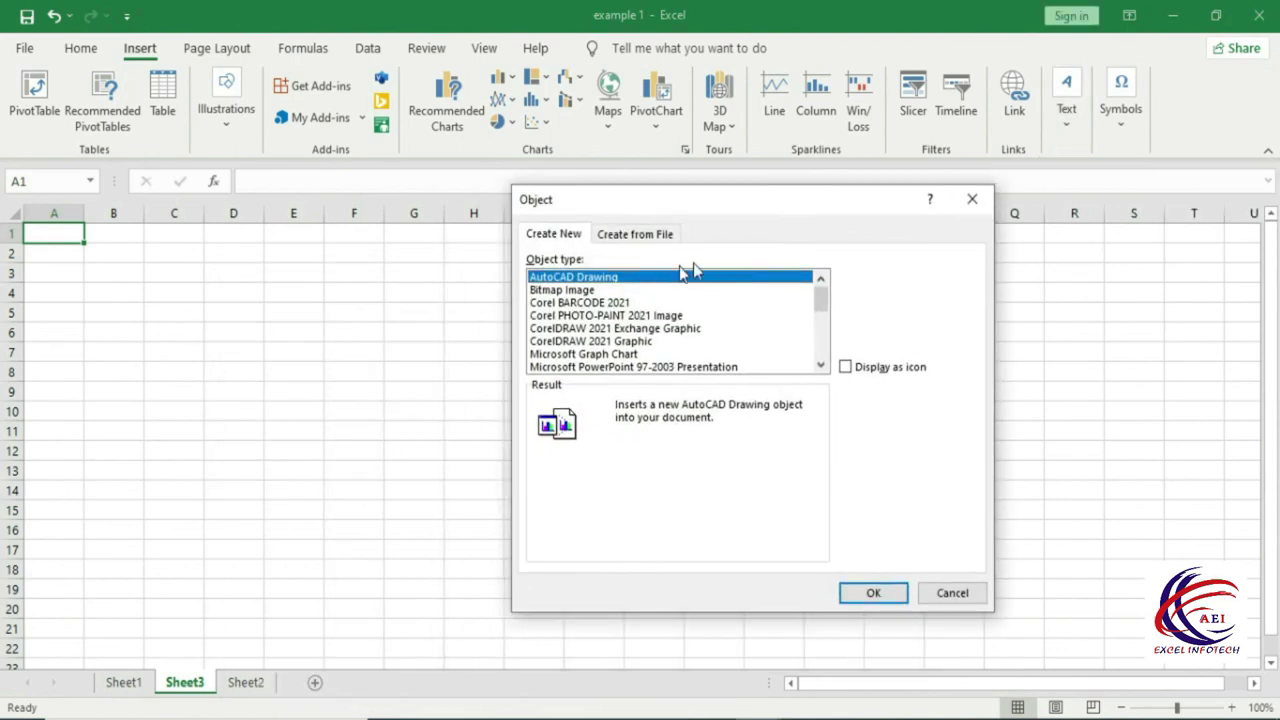
left_click(580, 290)
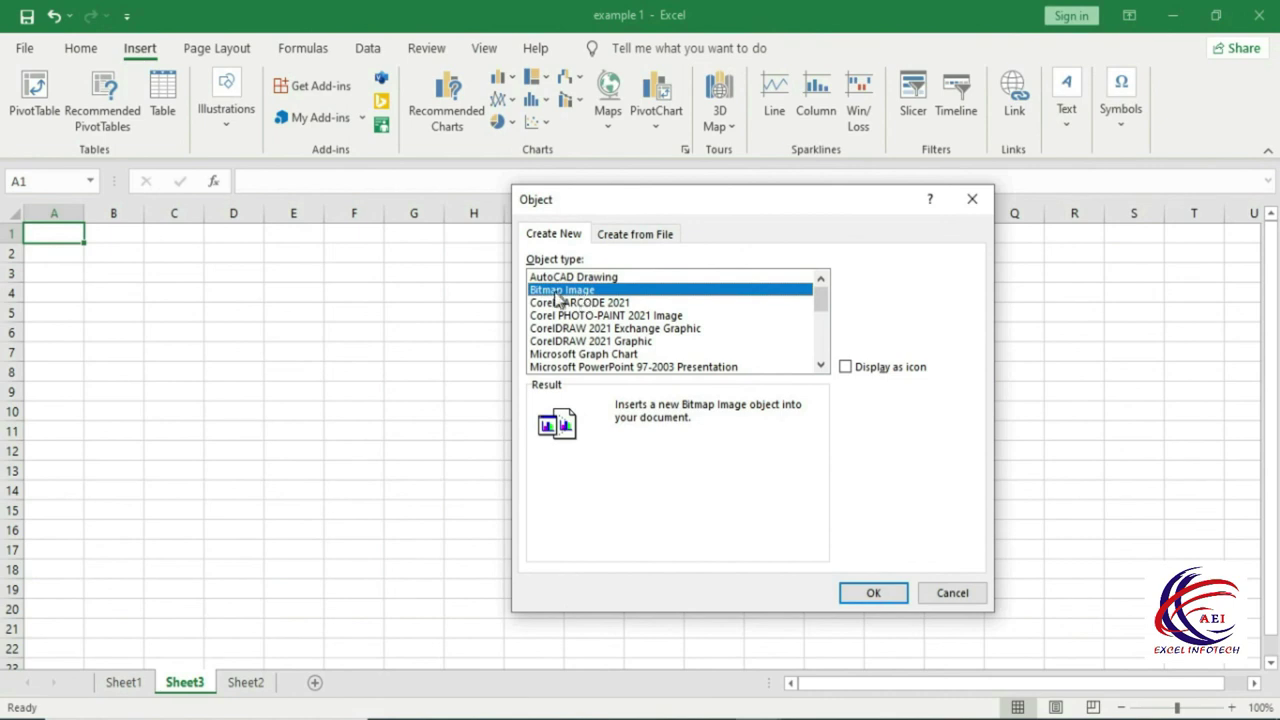
left_click(875, 594)
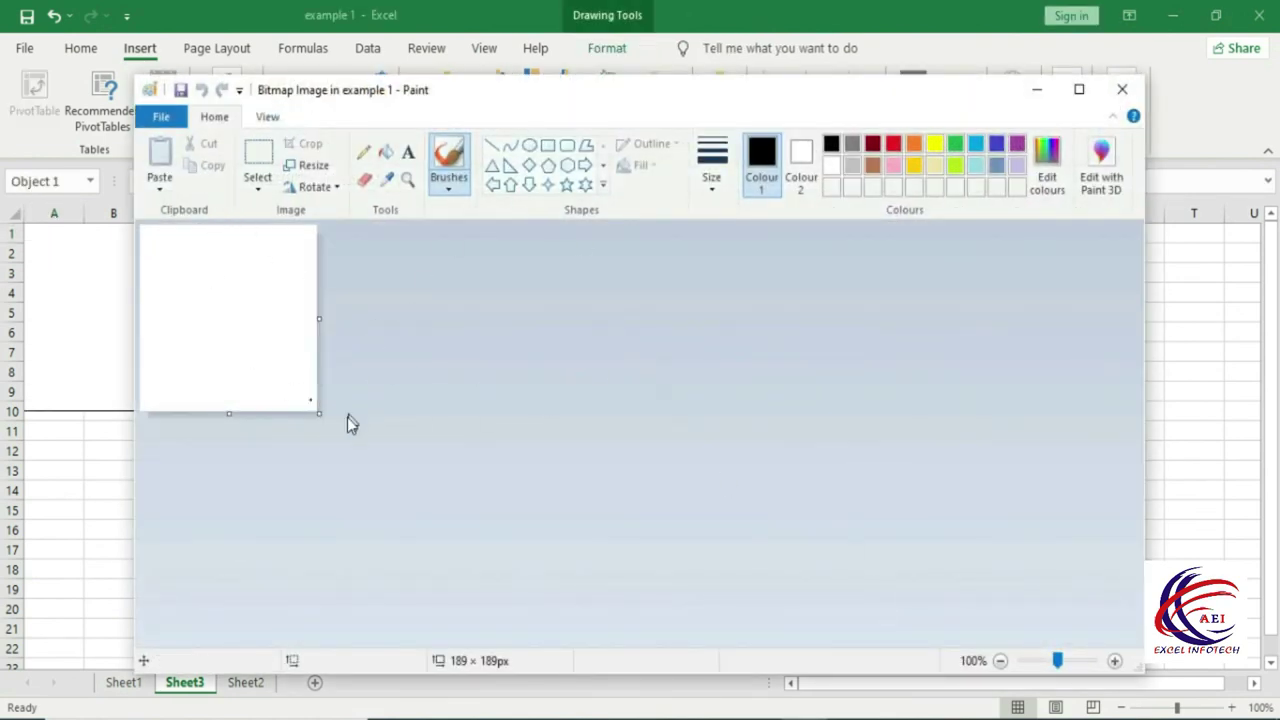
- Draw an orange four-point star on an enlarged Paint canvas and return to the sheet
left_click_drag(312, 412, 589, 576)
left_click(548, 184)
mouse_move(306, 325)
left_mouse_down()
mouse_move(366, 408)
mouse_move(528, 516)
left_mouse_up()
left_click(914, 144)
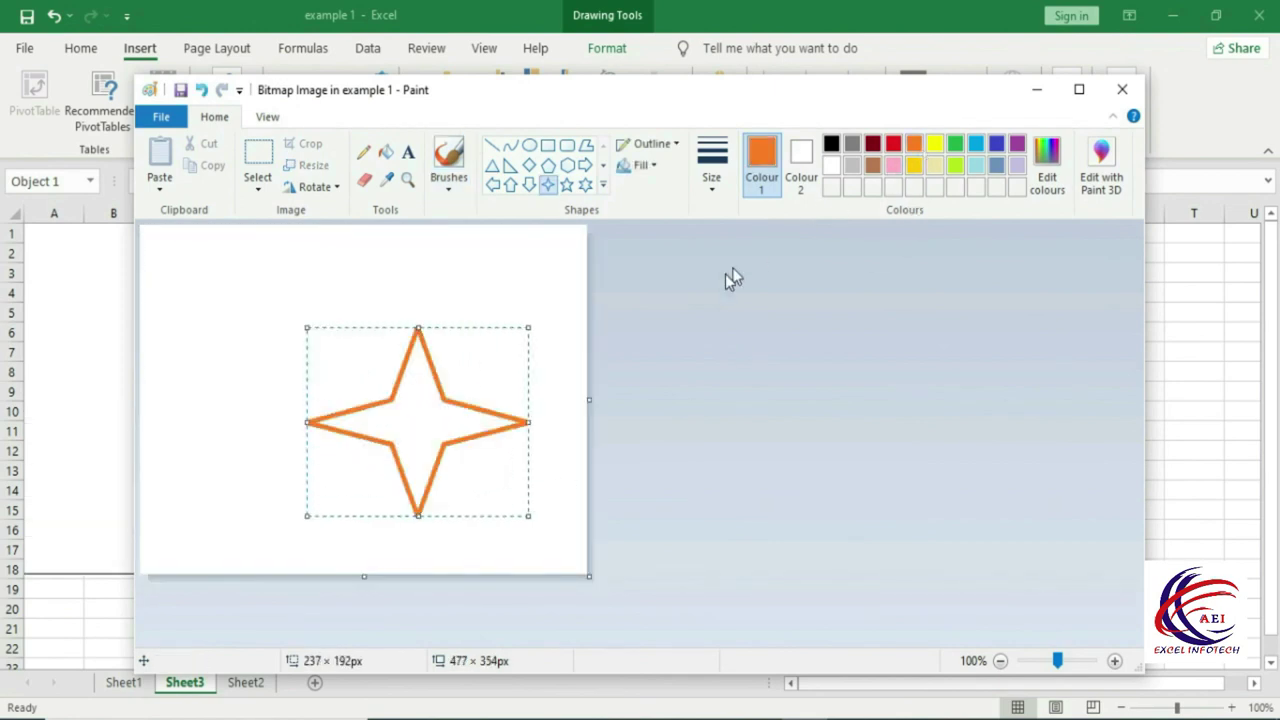
left_click(1122, 89)
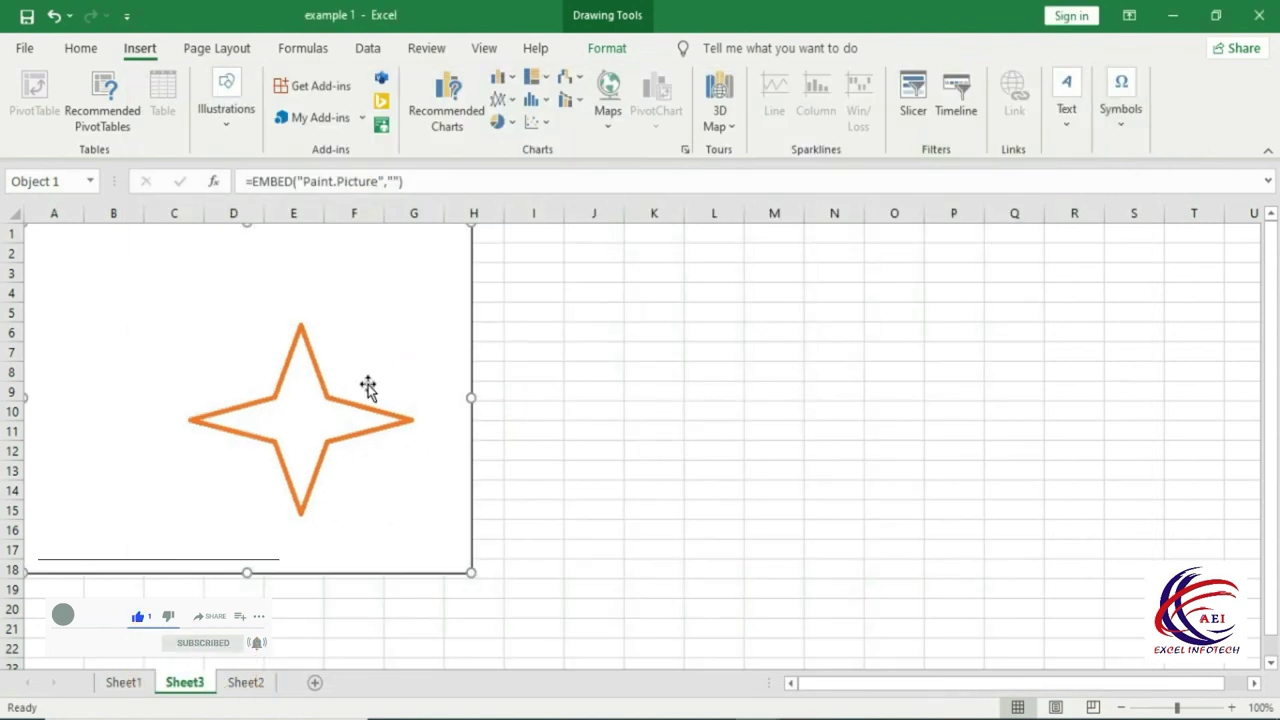
- Reopen the embedded star picture and flood-fill its white background with black
double_click(331, 391)
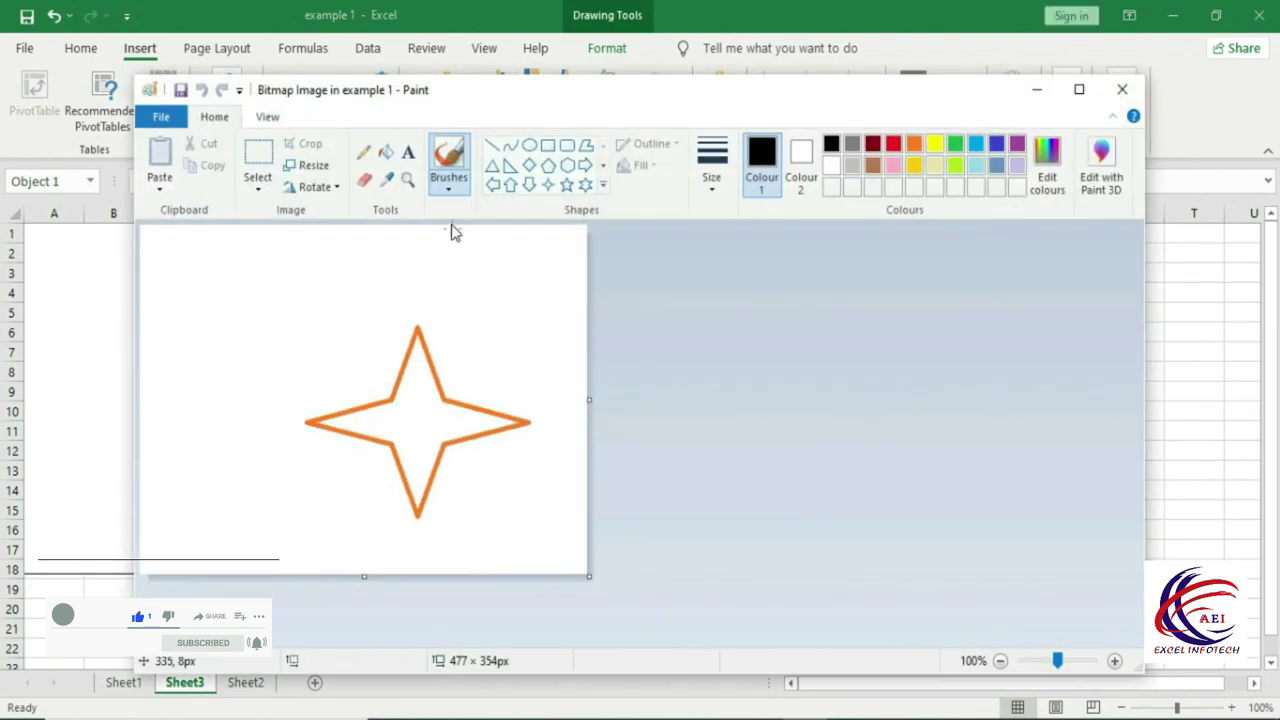
left_click(385, 151)
left_click(366, 287)
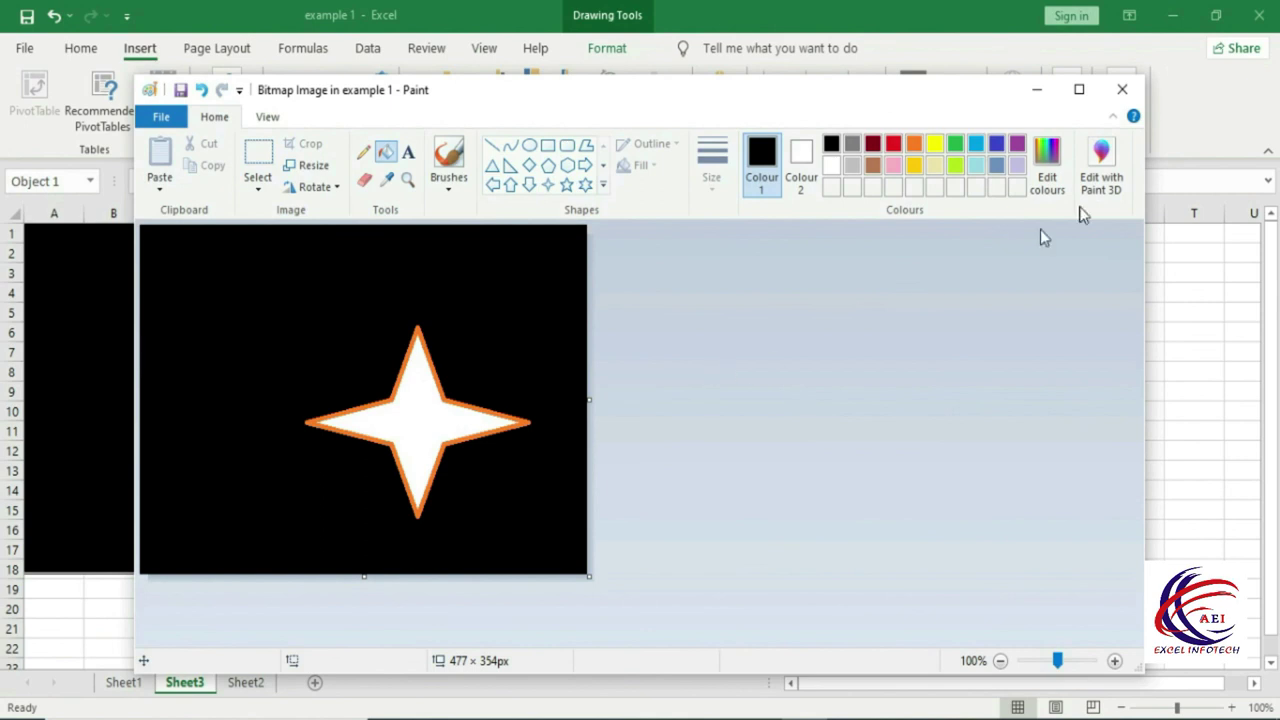
left_click(1124, 92)
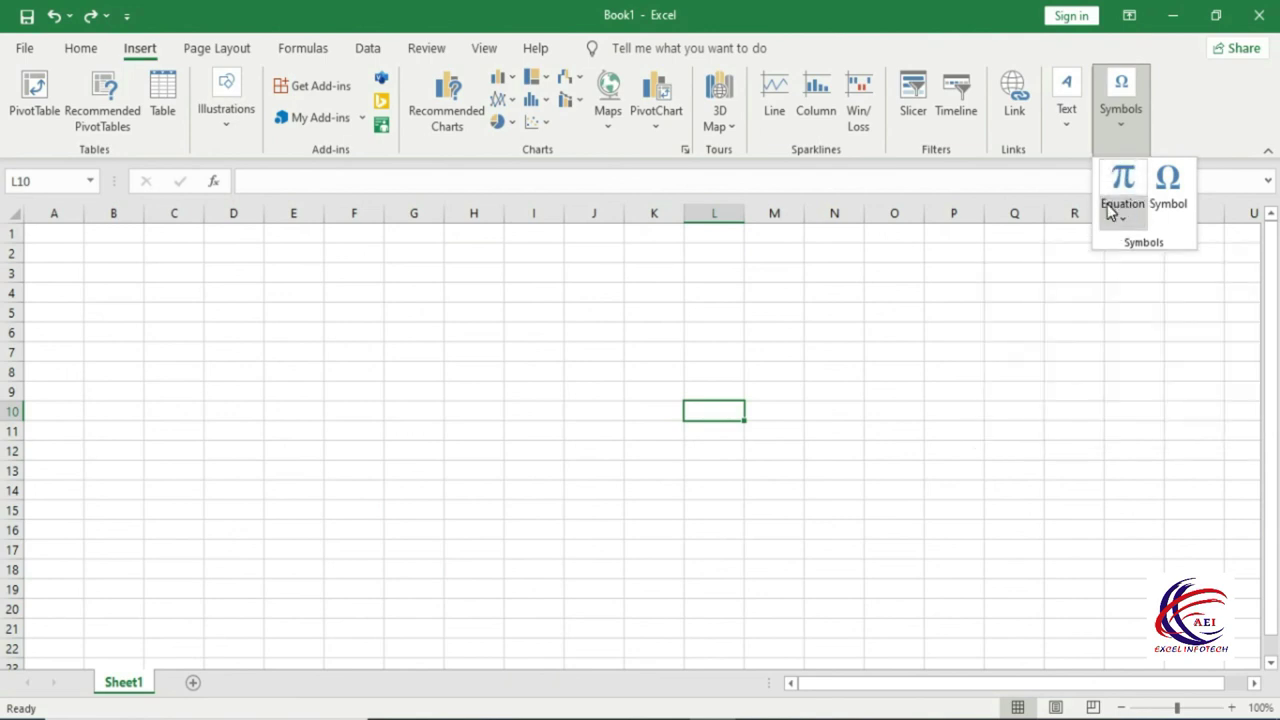
- Insert the Binomial Theorem equation at font size 40 and place it near cell G5
left_click(1121, 220)
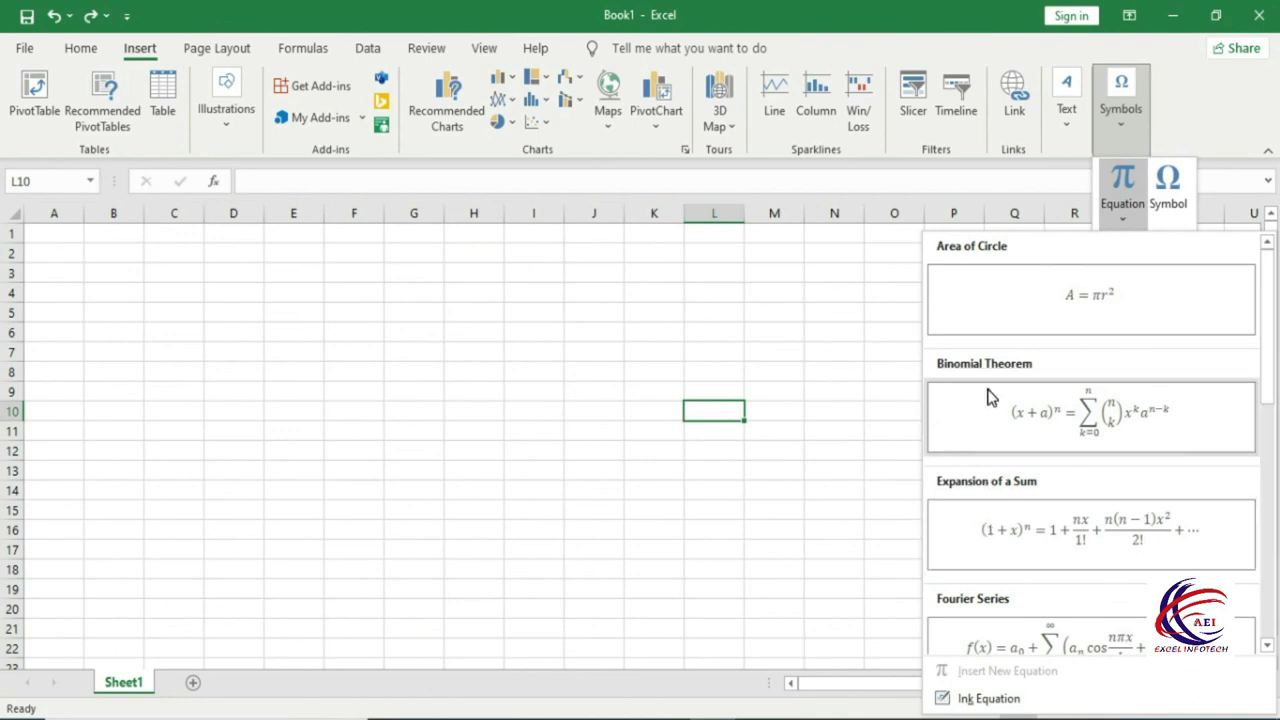
left_click(1074, 412)
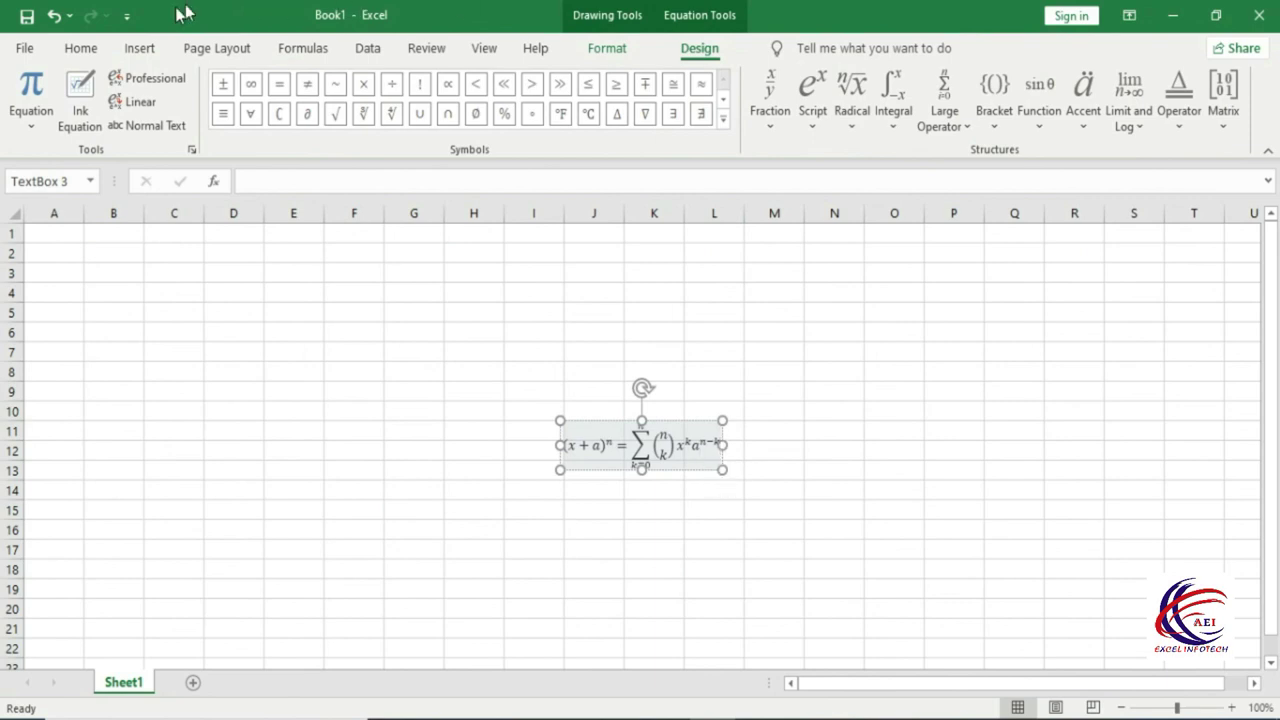
left_click(80, 48)
left_click(248, 86)
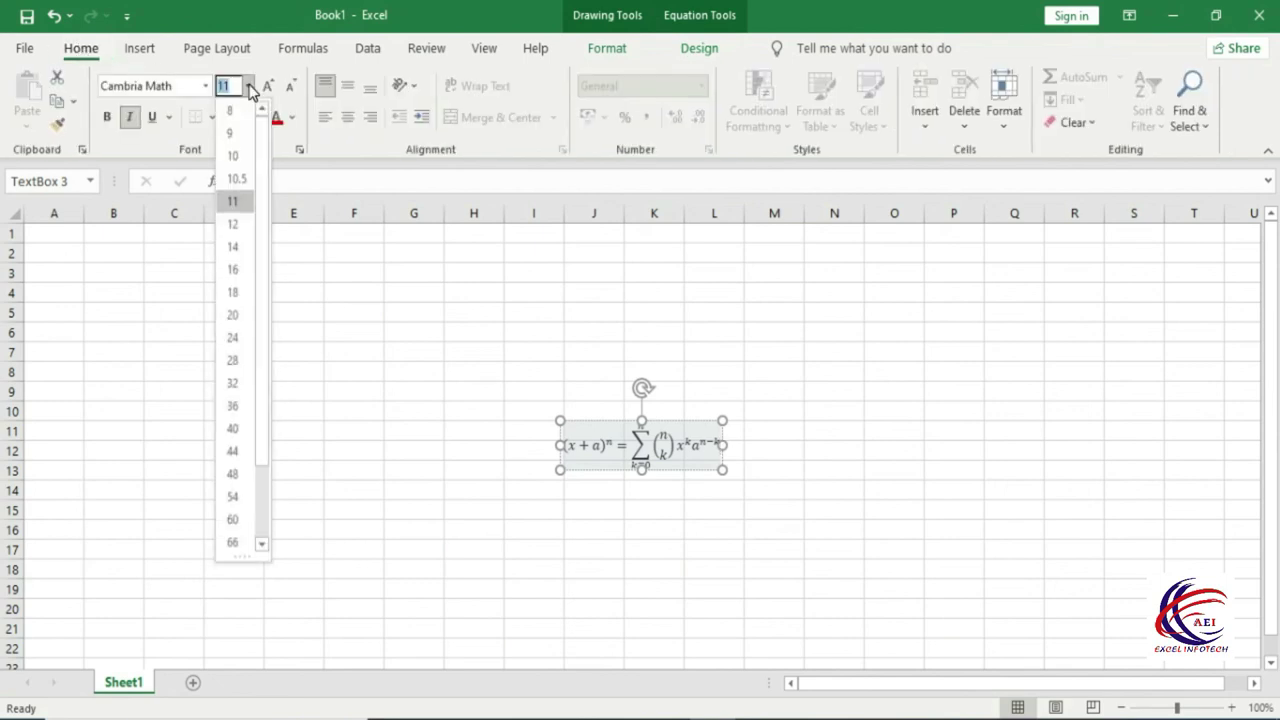
left_click(231, 420)
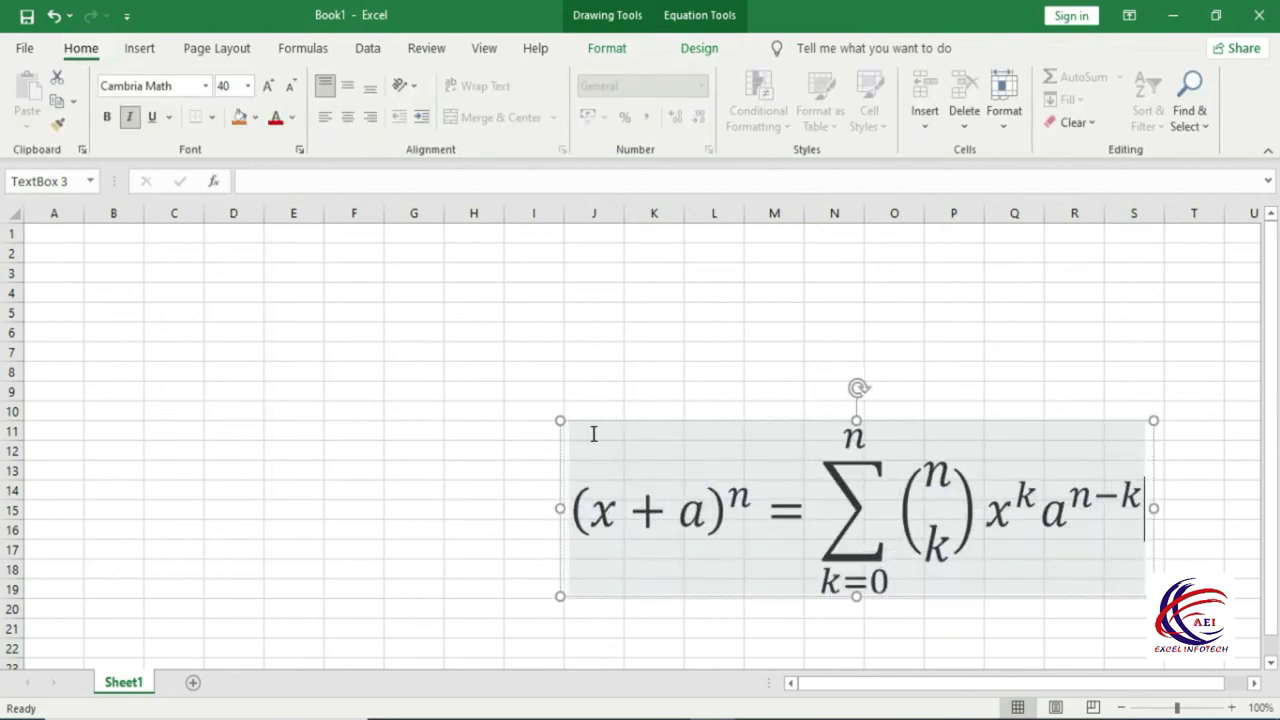
left_click_drag(562, 428, 503, 307)
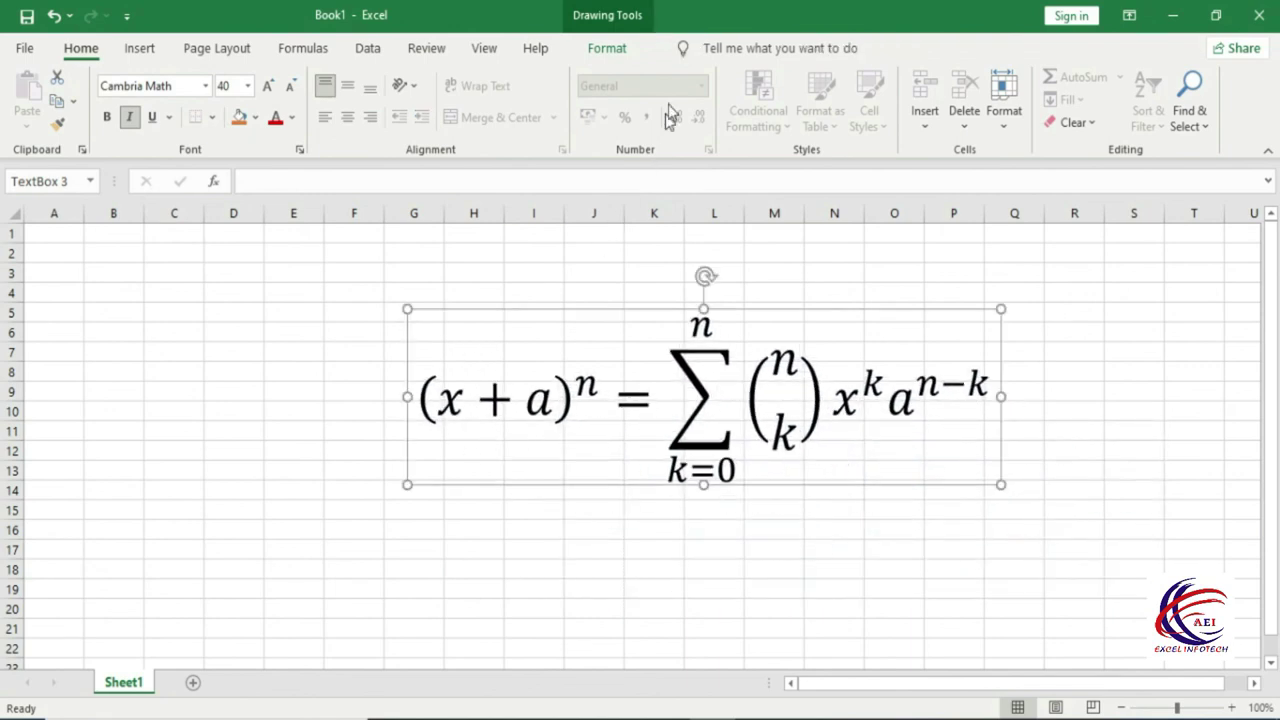
left_click(631, 15)
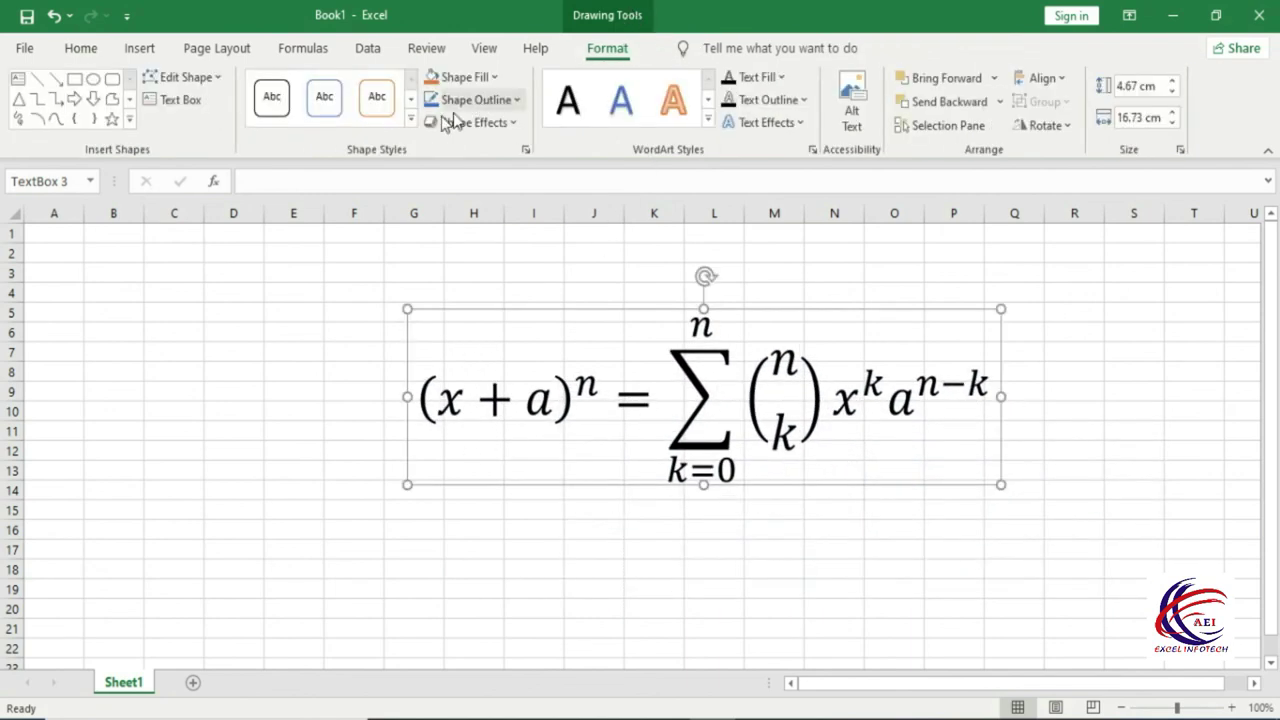
- Apply the orange colored-fill shape style to the equation box, replacing a trial yellow style
left_click(410, 119)
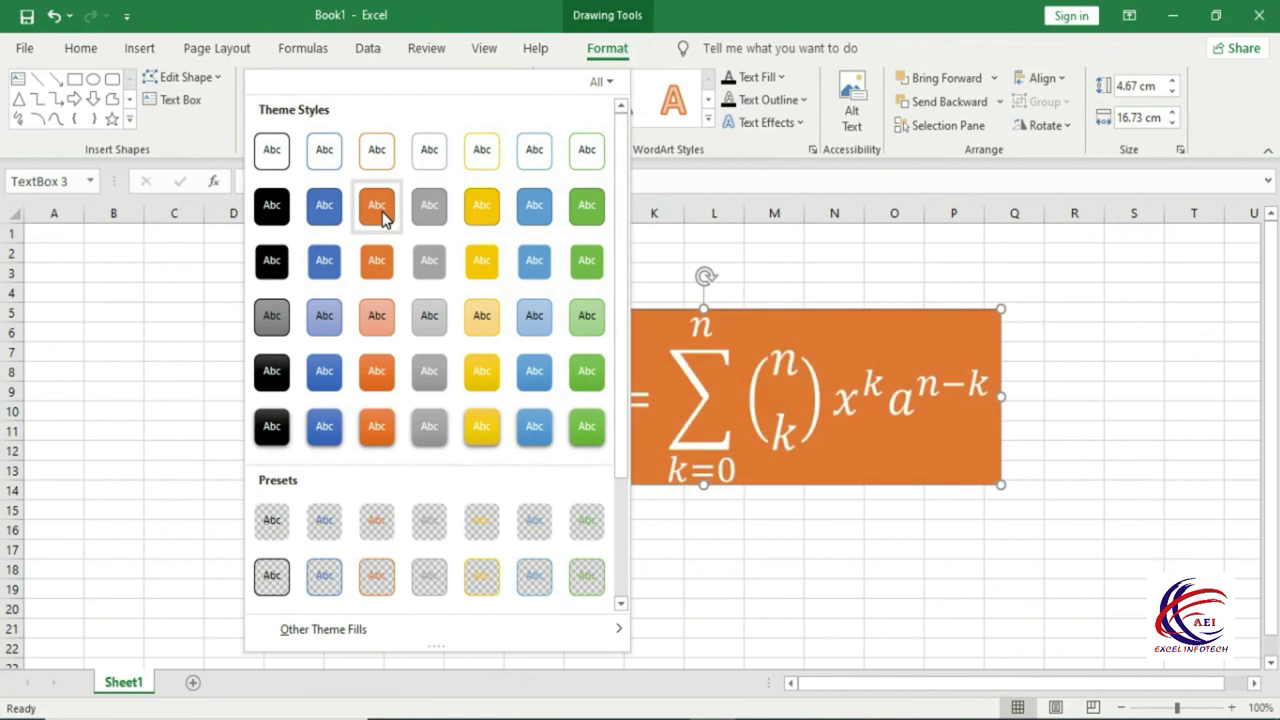
left_click(468, 218)
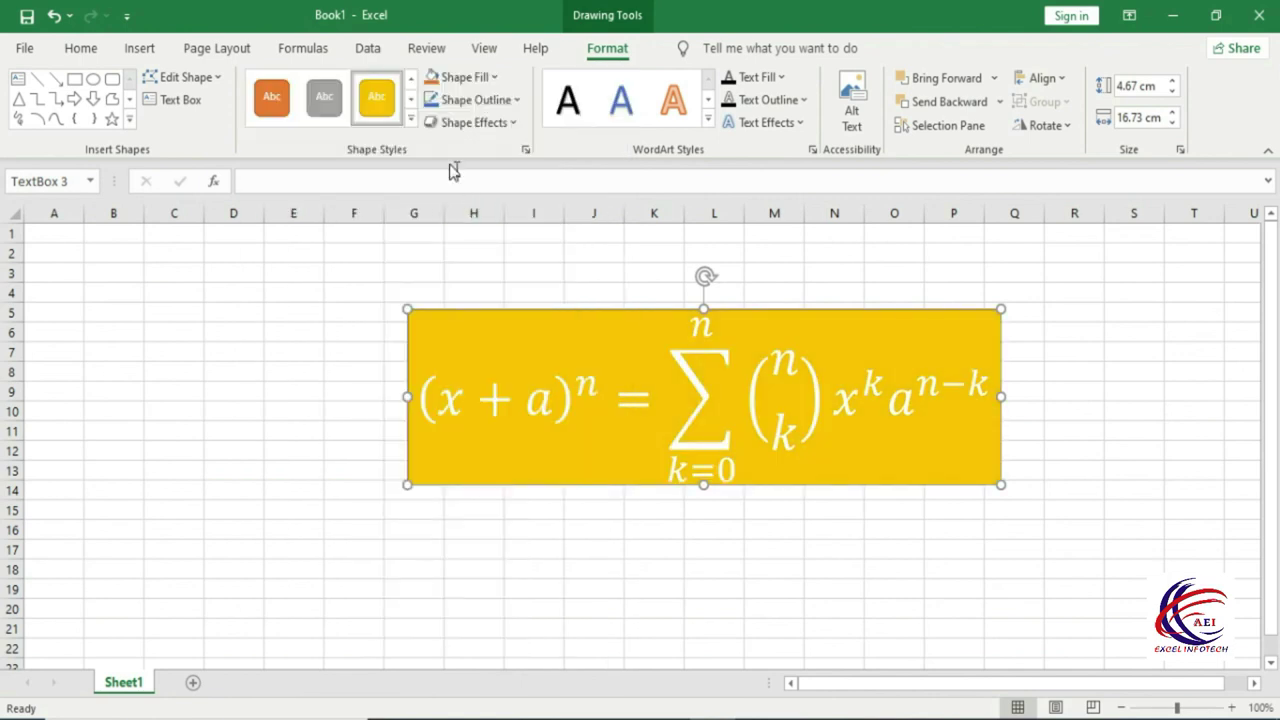
left_click(281, 104)
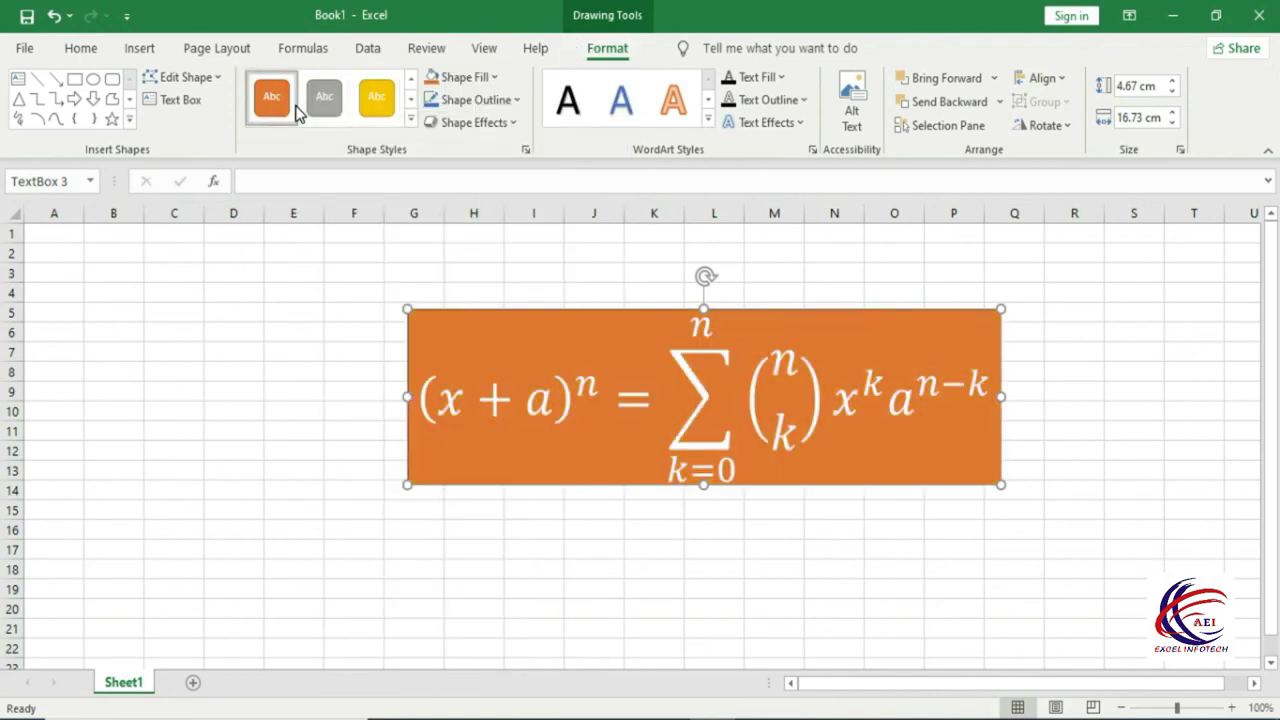
left_click(470, 399)
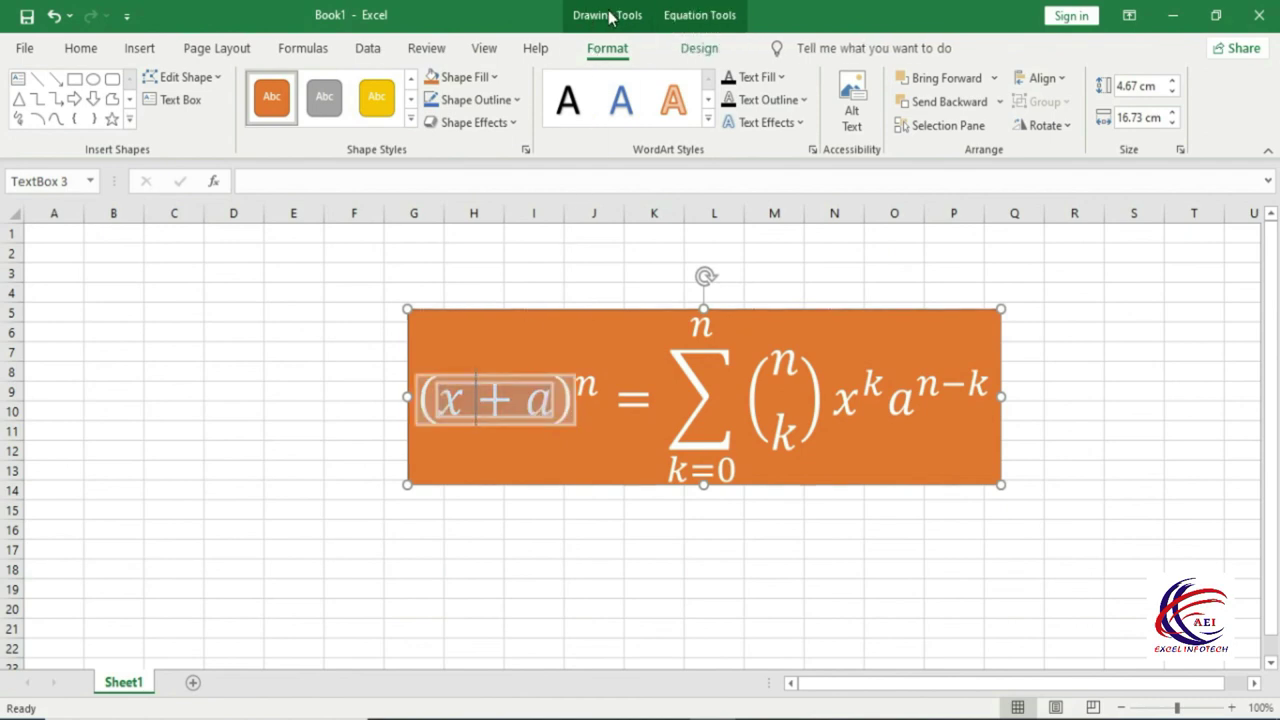
left_click(697, 17)
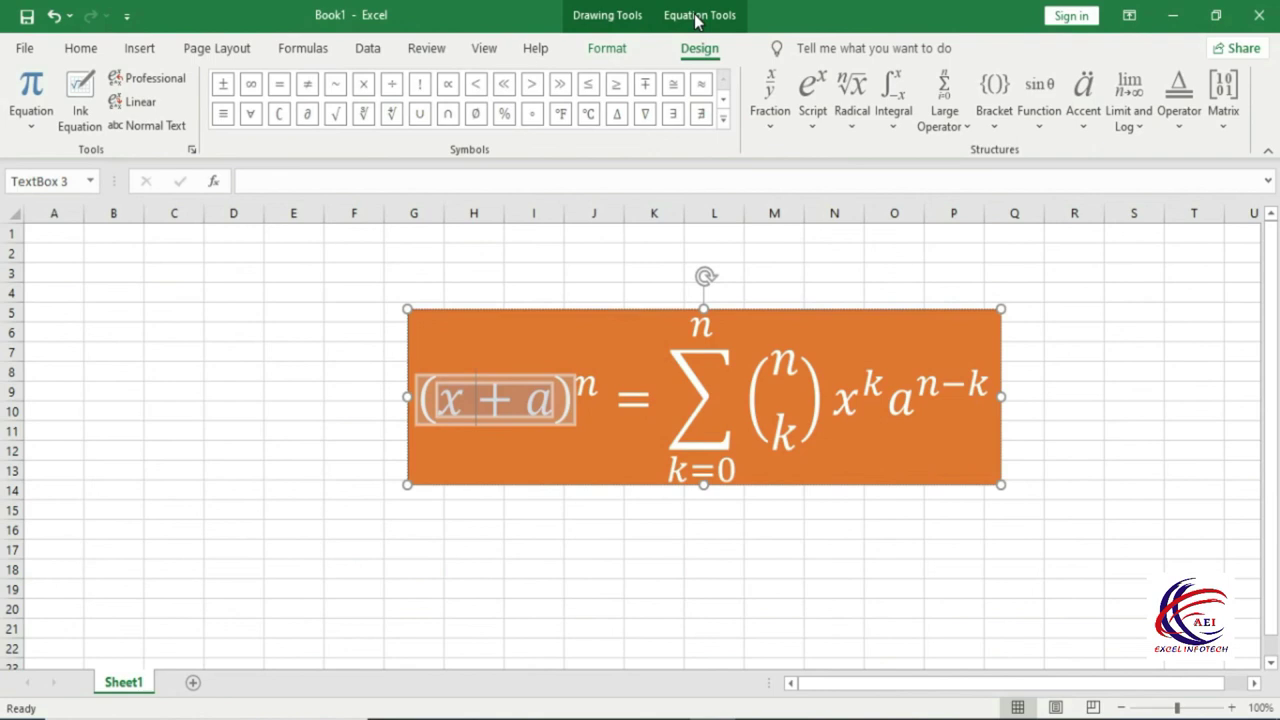
left_click(51, 130)
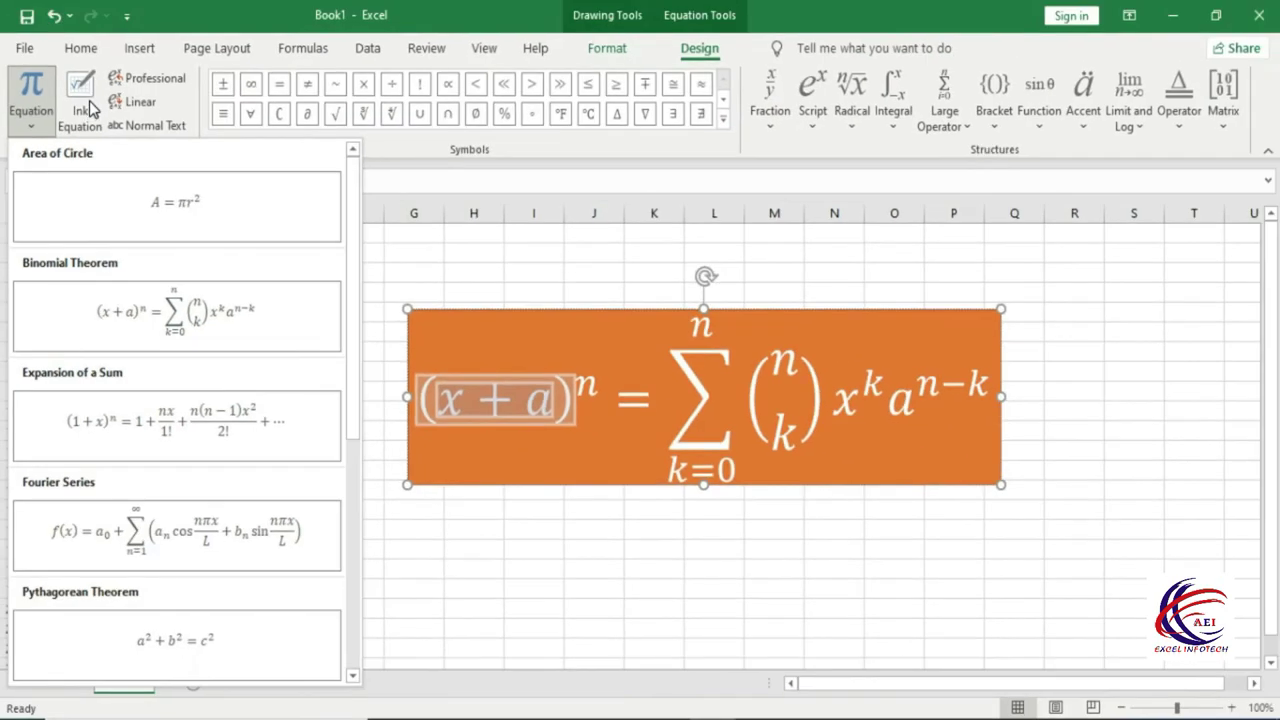
- Handwrite a square root with Ink Equation and fill it with 12, giving (x√12 + a)^n
left_click(80, 97)
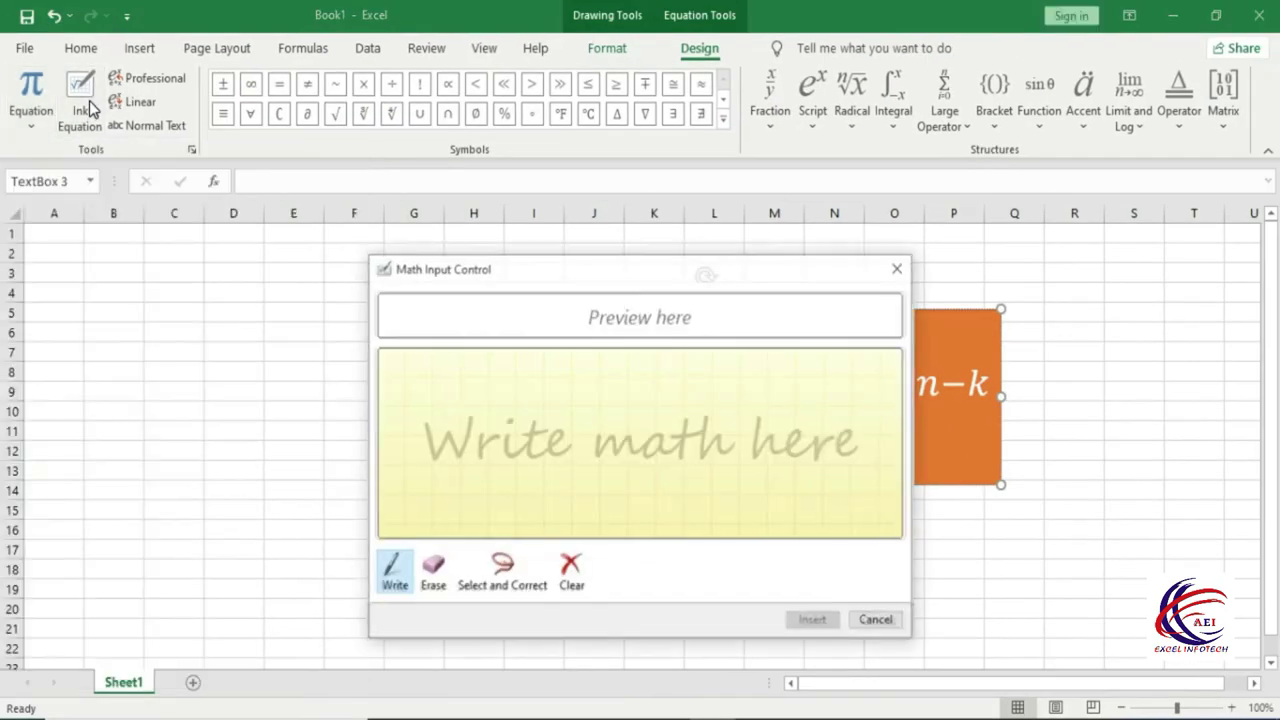
mouse_move(483, 272)
left_mouse_down()
mouse_move(267, 245)
mouse_move(406, 266)
left_mouse_up()
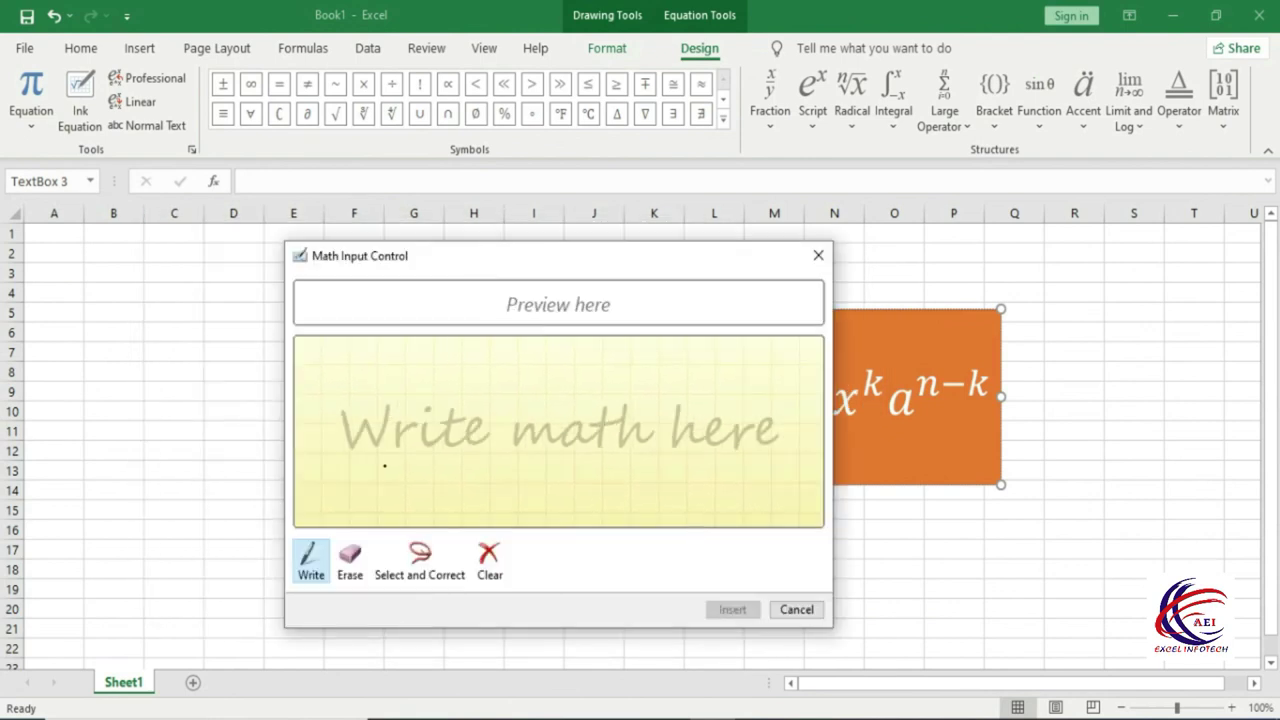
mouse_move(450, 263)
left_mouse_down()
mouse_move(533, 525)
mouse_move(894, 291)
mouse_move(825, 260)
left_mouse_up()
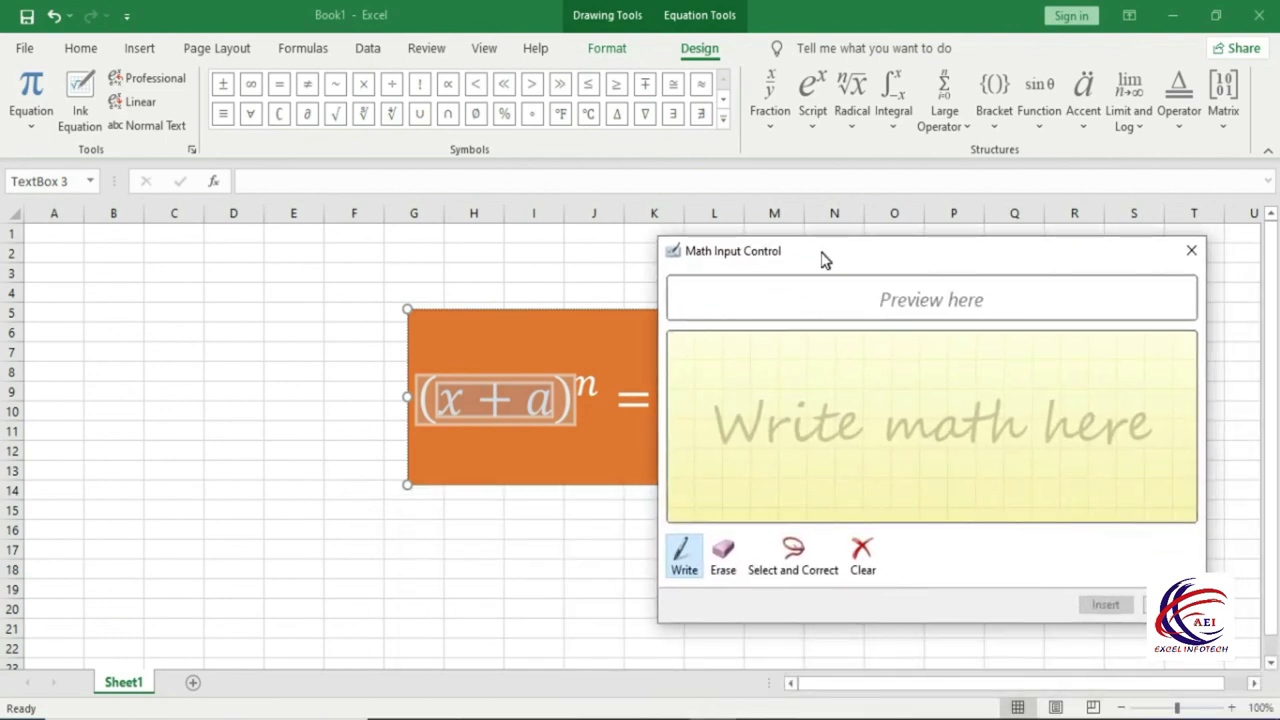
left_click_drag(748, 443, 815, 382)
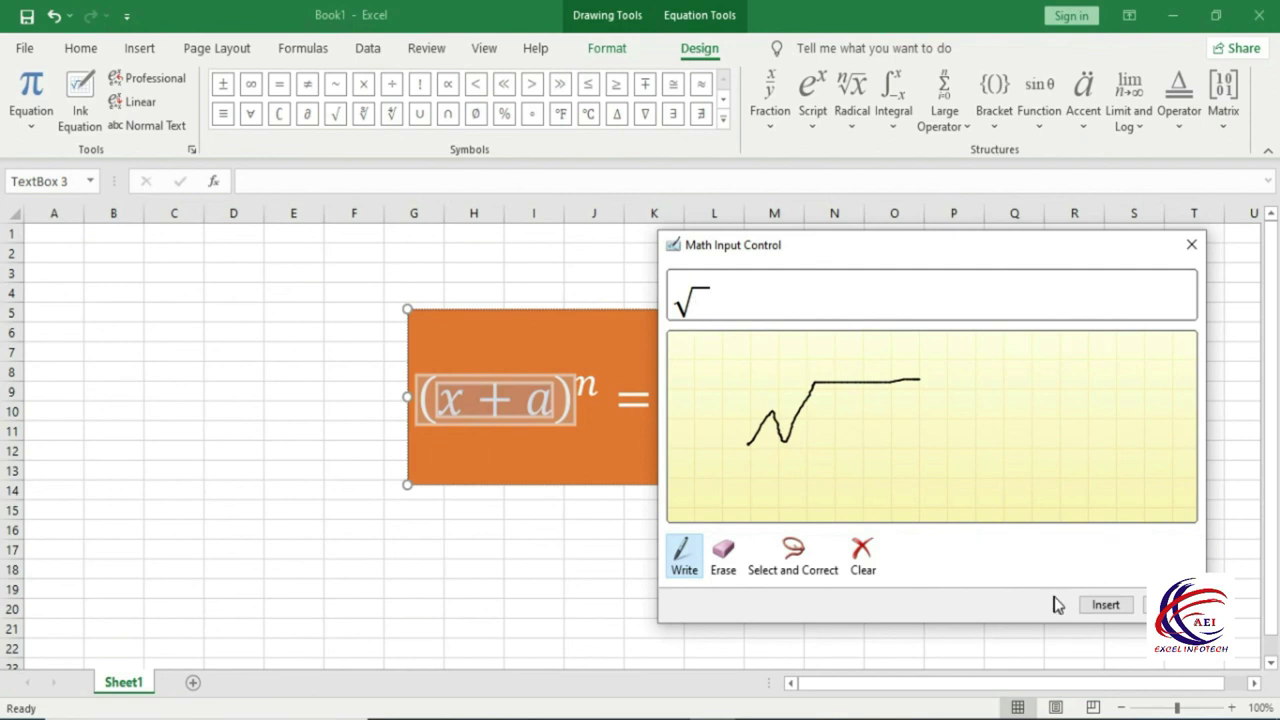
left_click(1105, 605)
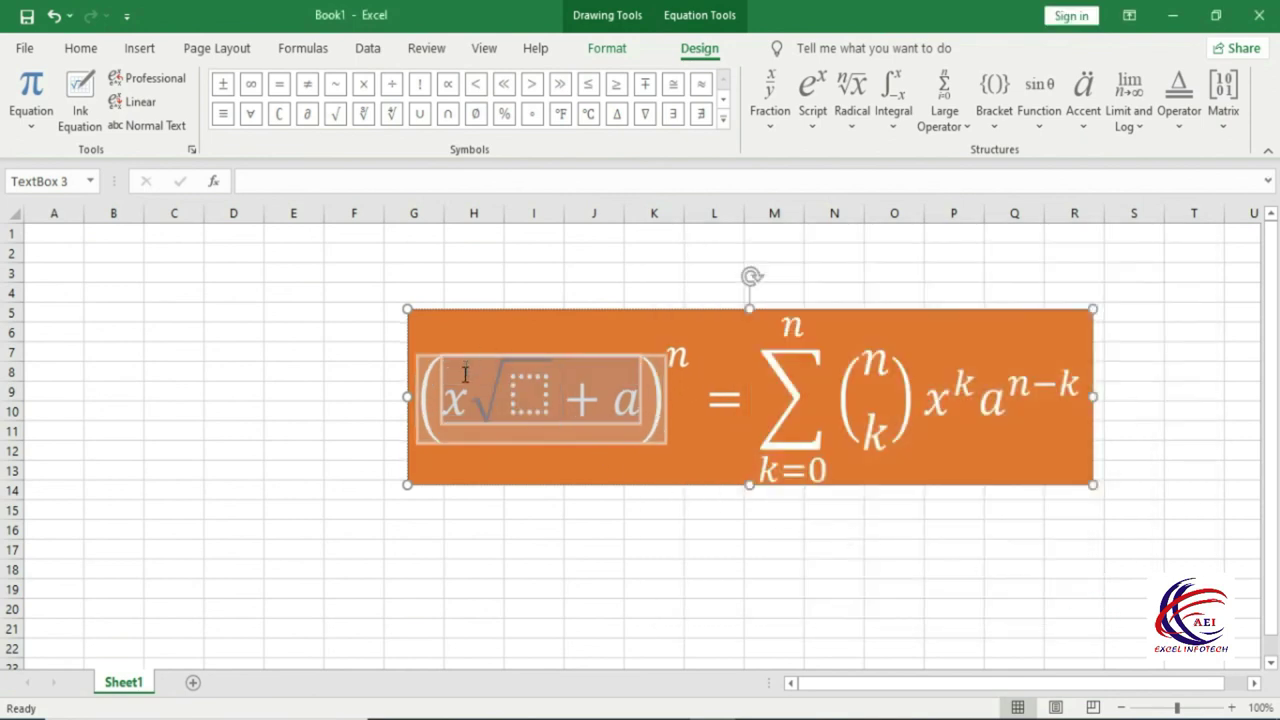
left_click(535, 402)
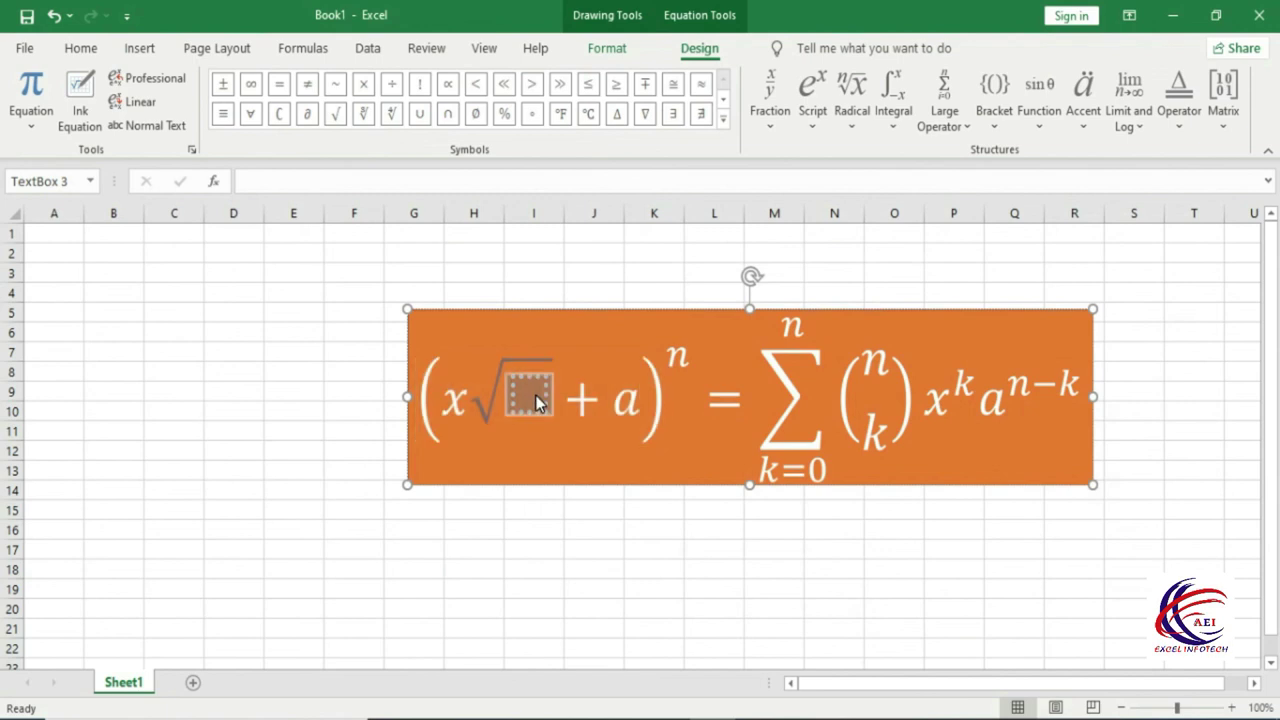
type("12")
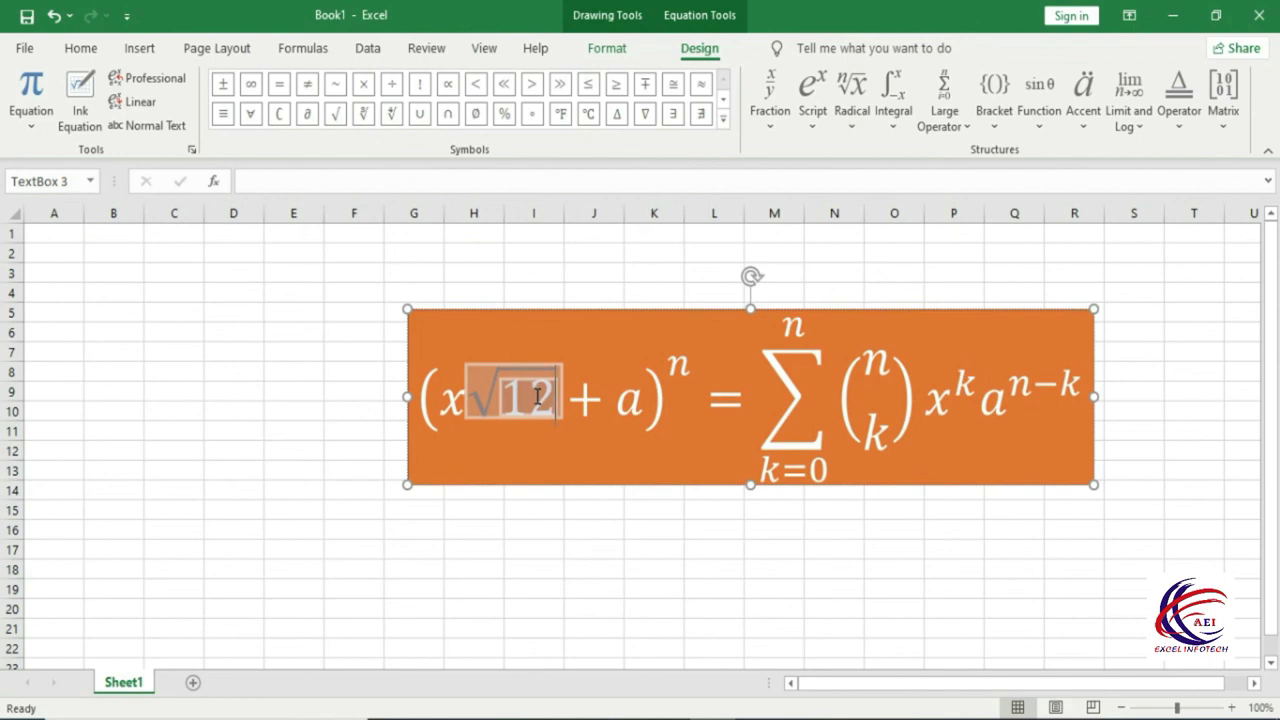
left_click(528, 478)
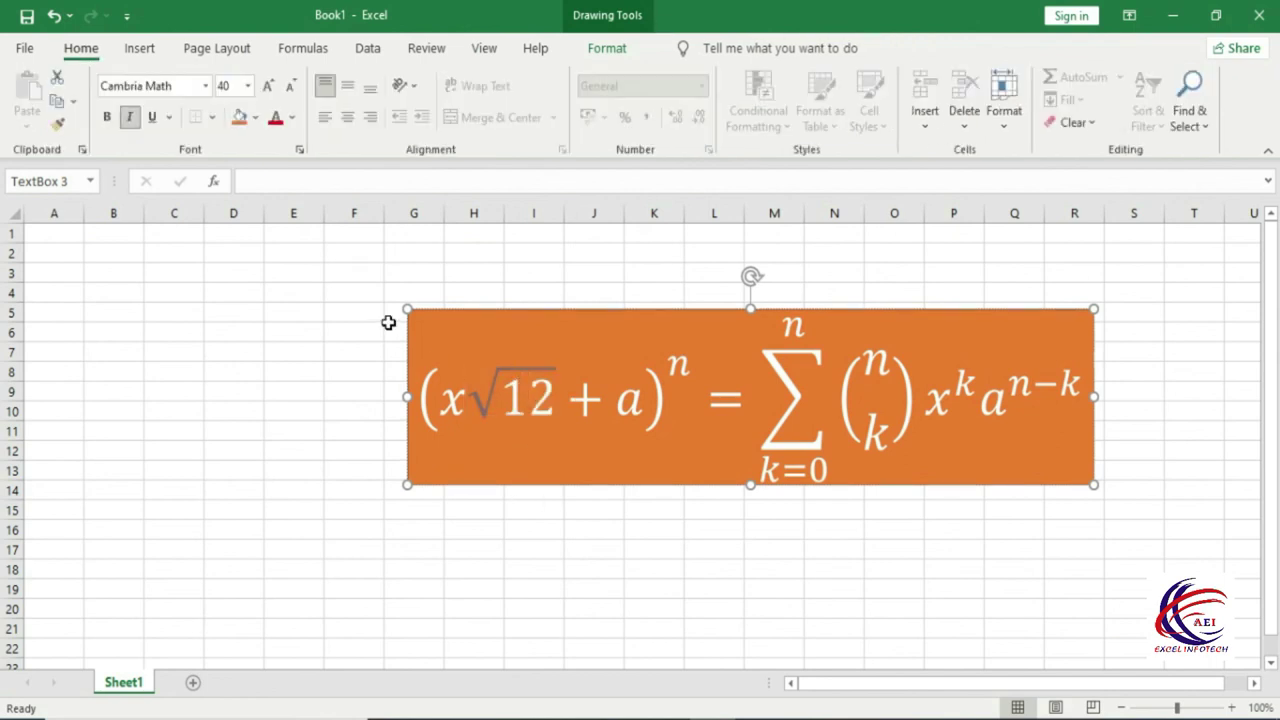
- Try linear and plain-text equation layouts, revert to Professional, then place the cursor before the equals sign
left_click(488, 378)
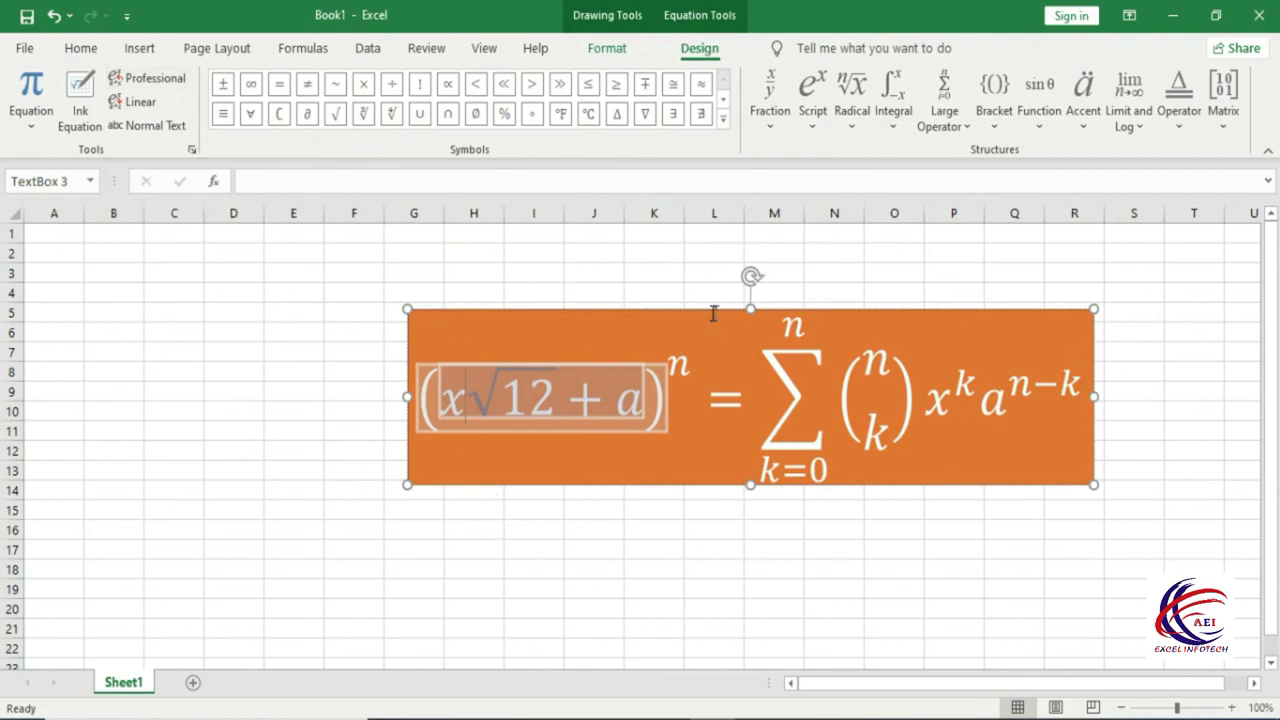
left_click(150, 103)
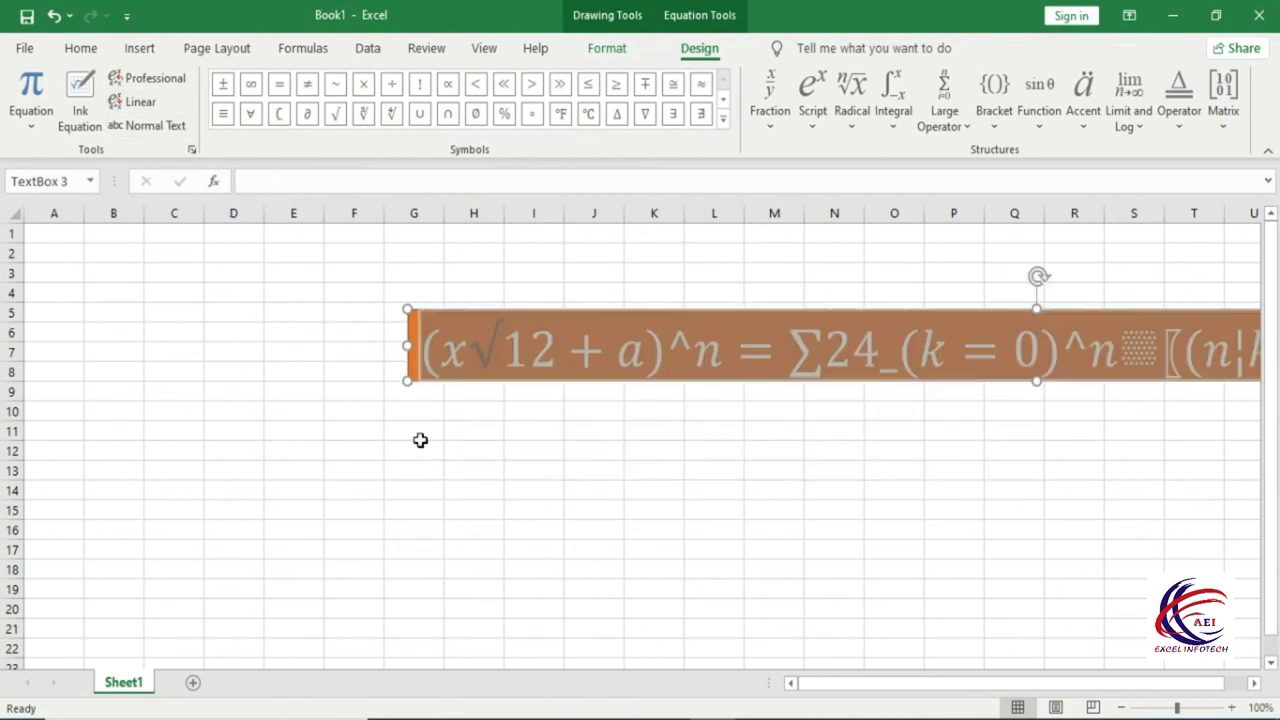
left_click_drag(826, 689, 1082, 693)
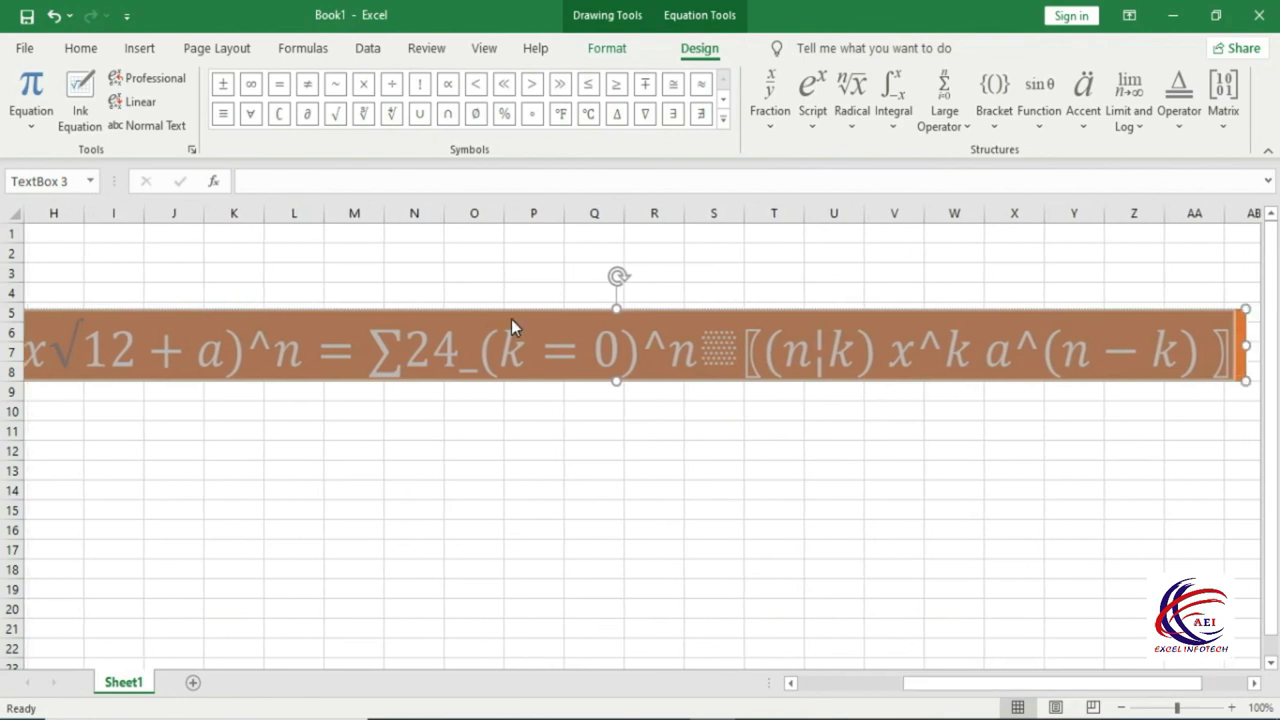
left_click(152, 127)
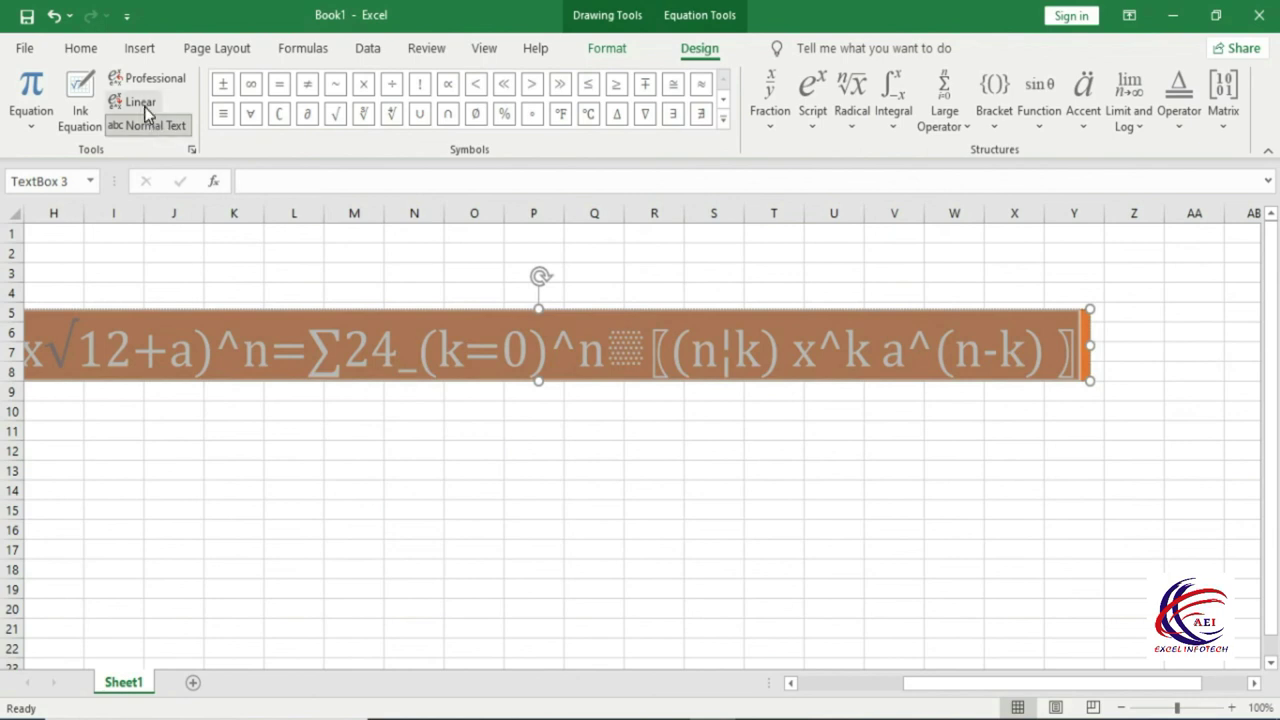
left_click(152, 126)
left_click(148, 86)
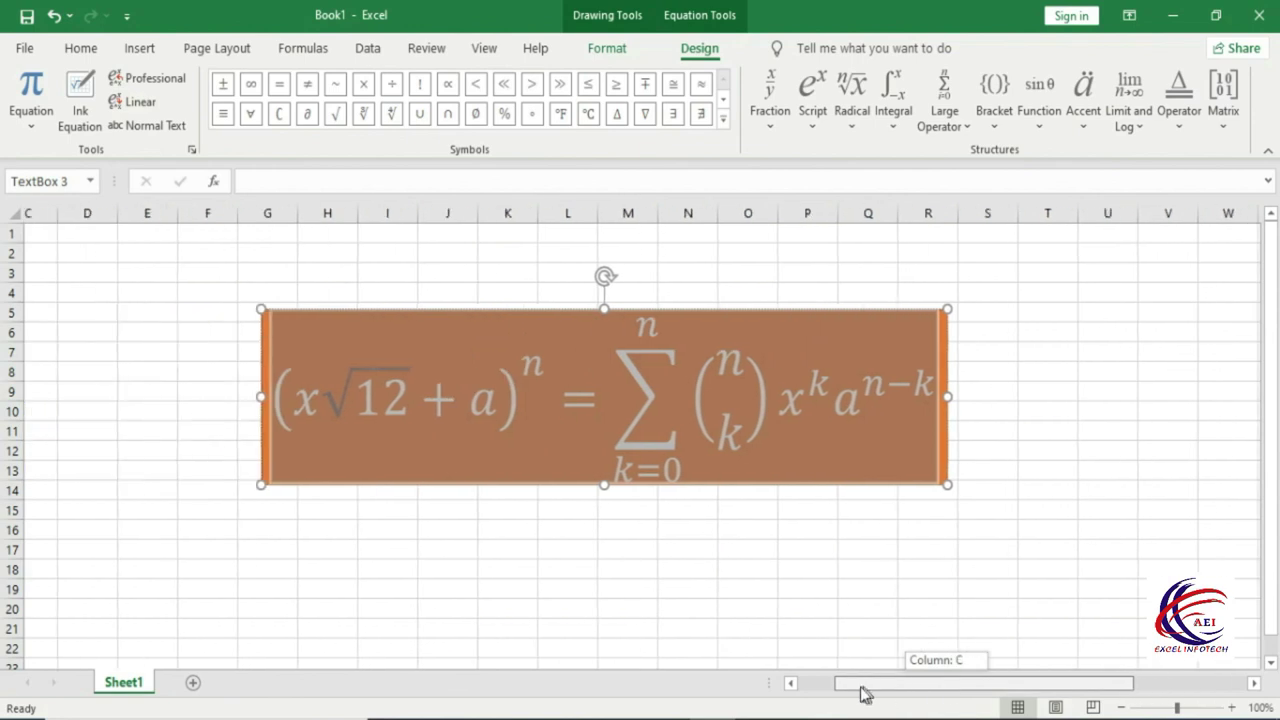
left_click_drag(948, 690, 857, 691)
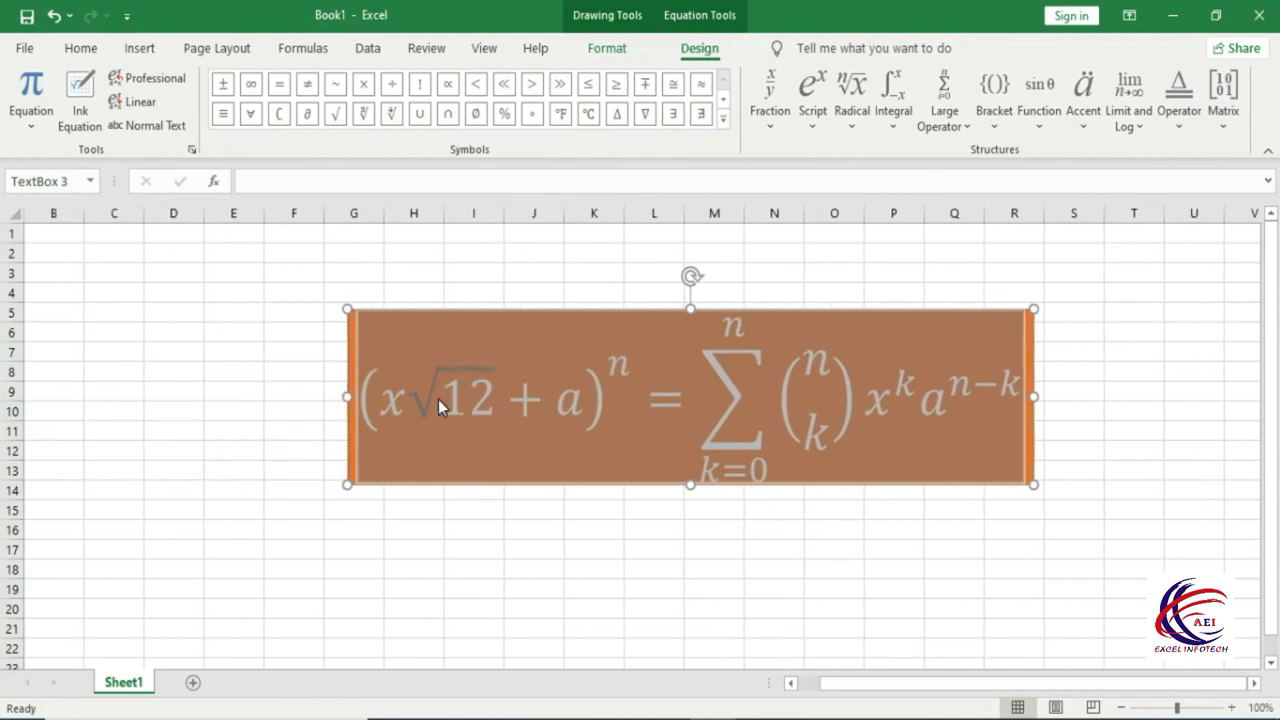
left_click(410, 400)
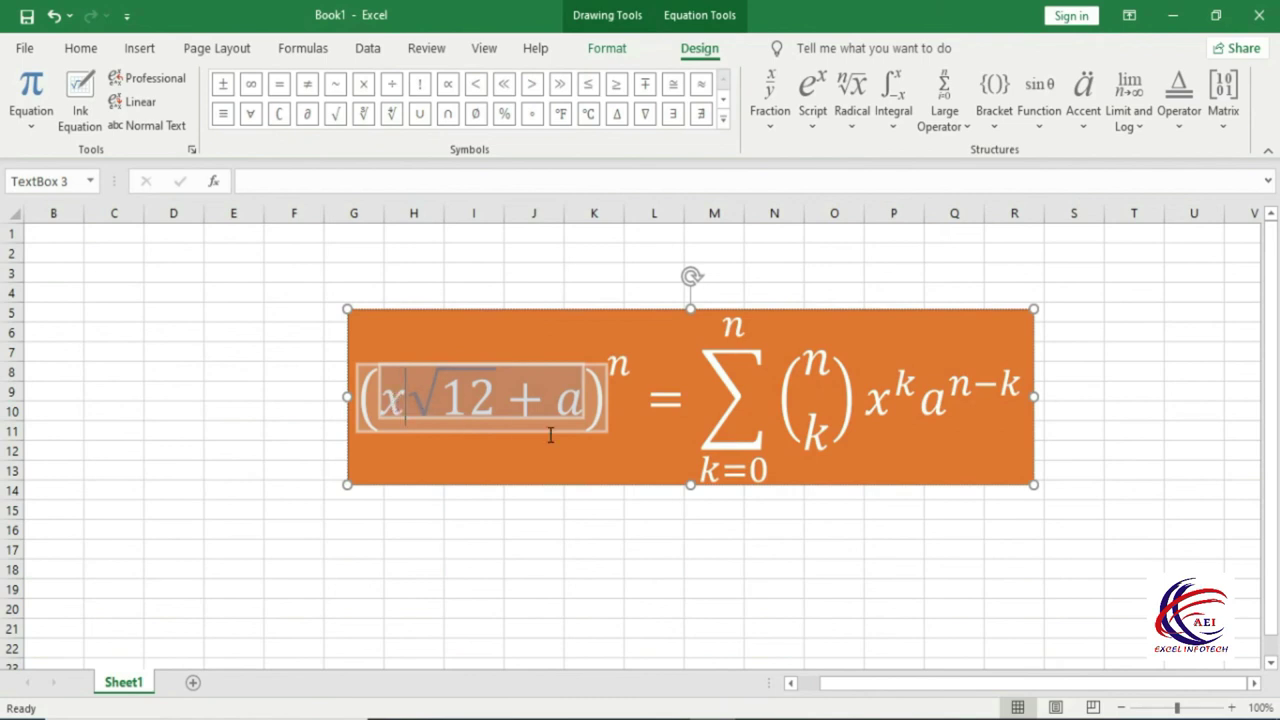
left_click(649, 408)
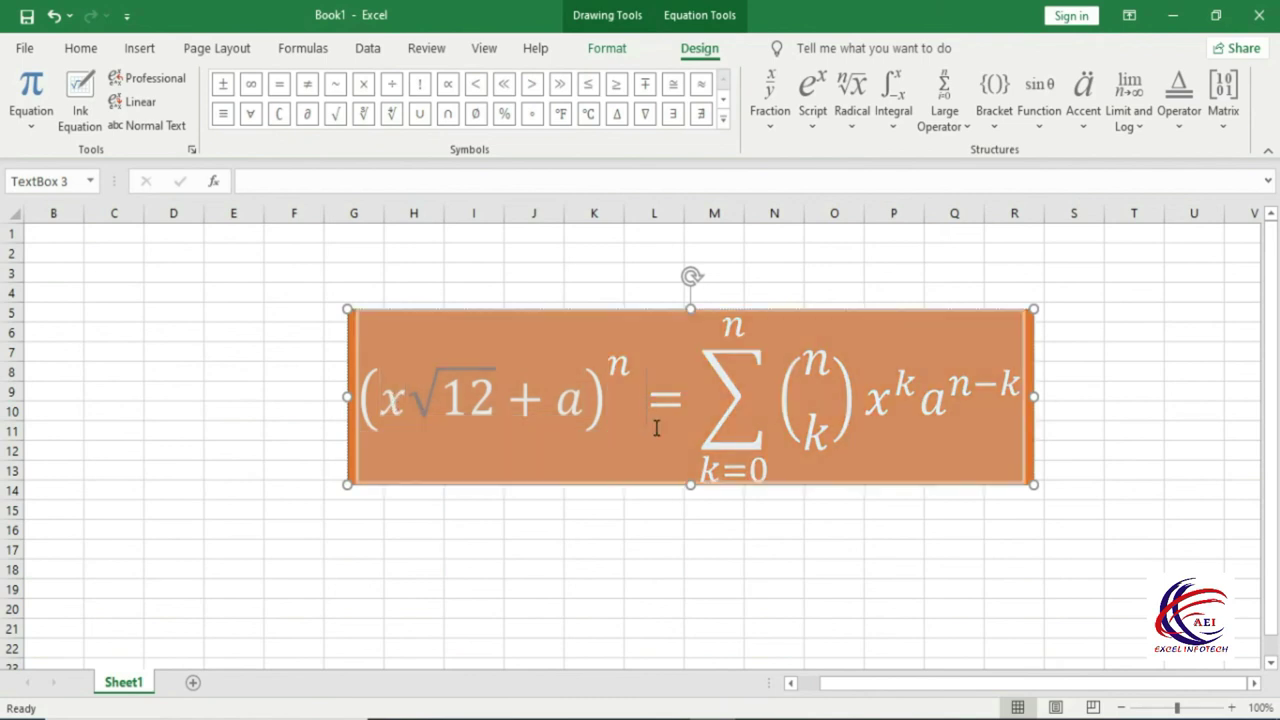
- Insert an ∞ symbol, replace it with a dy/dx fraction, and add 2 to the numerator
left_click(724, 119)
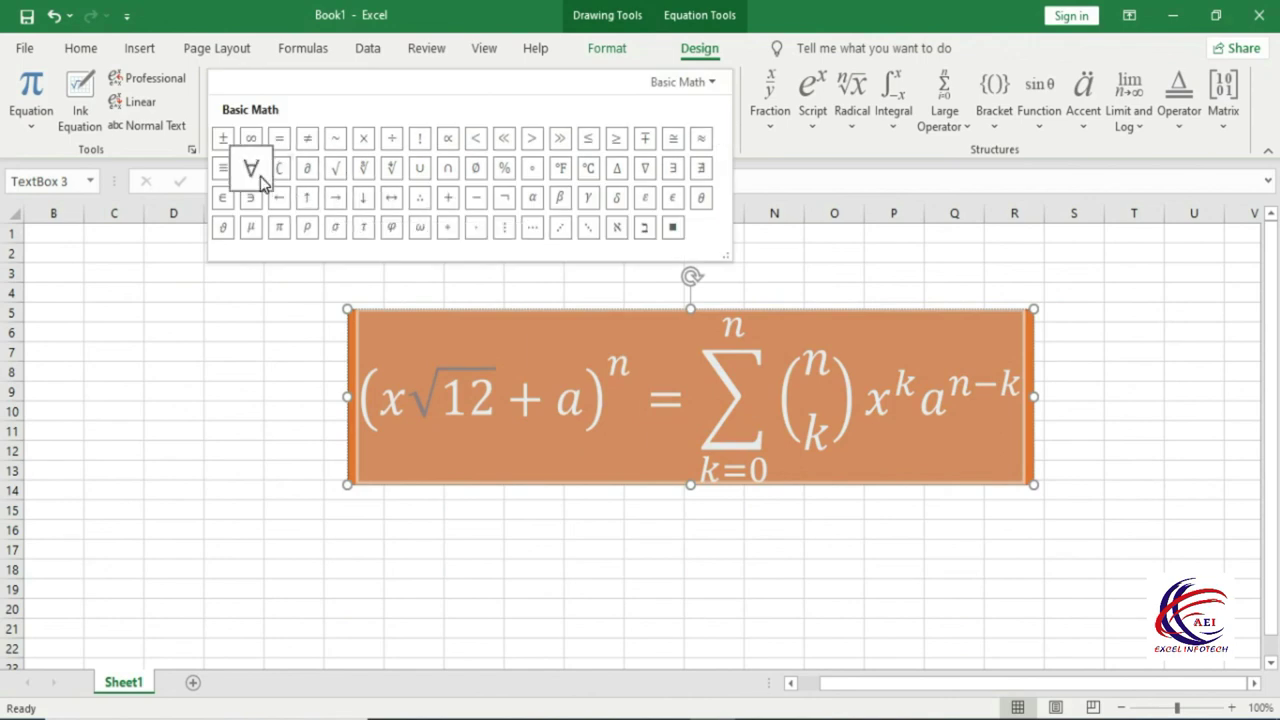
key("Escape")
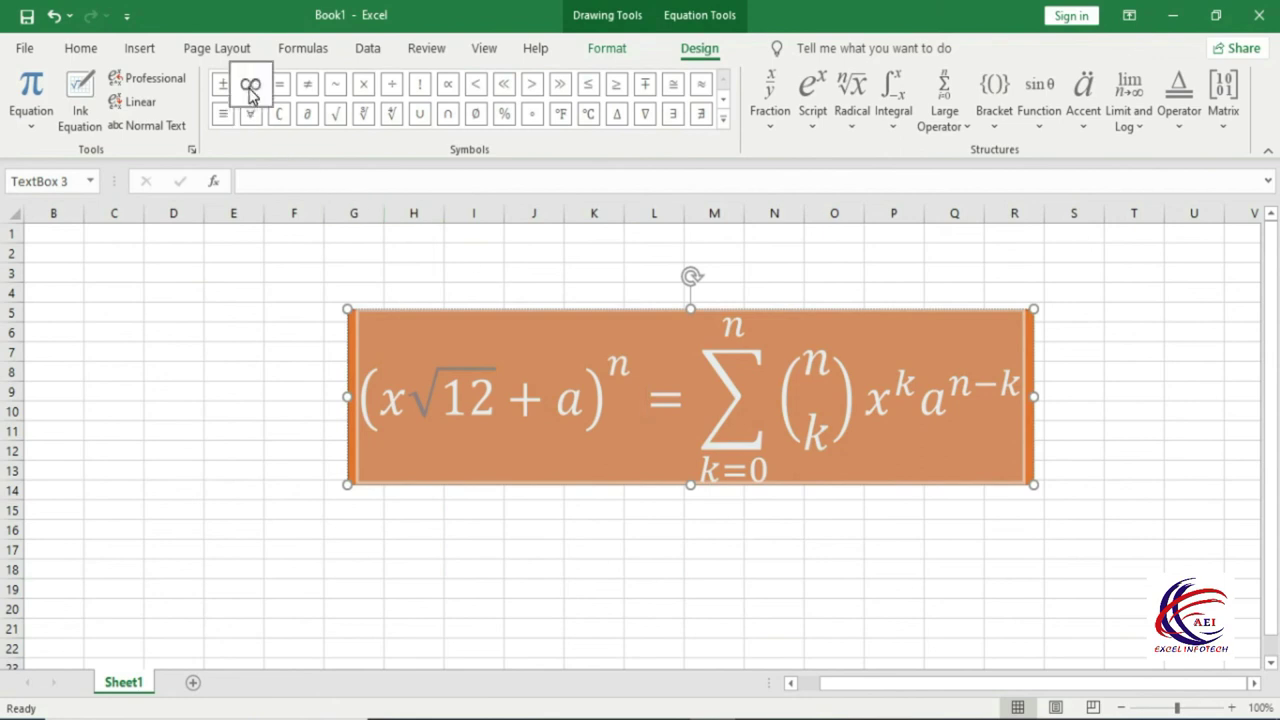
left_click(250, 88)
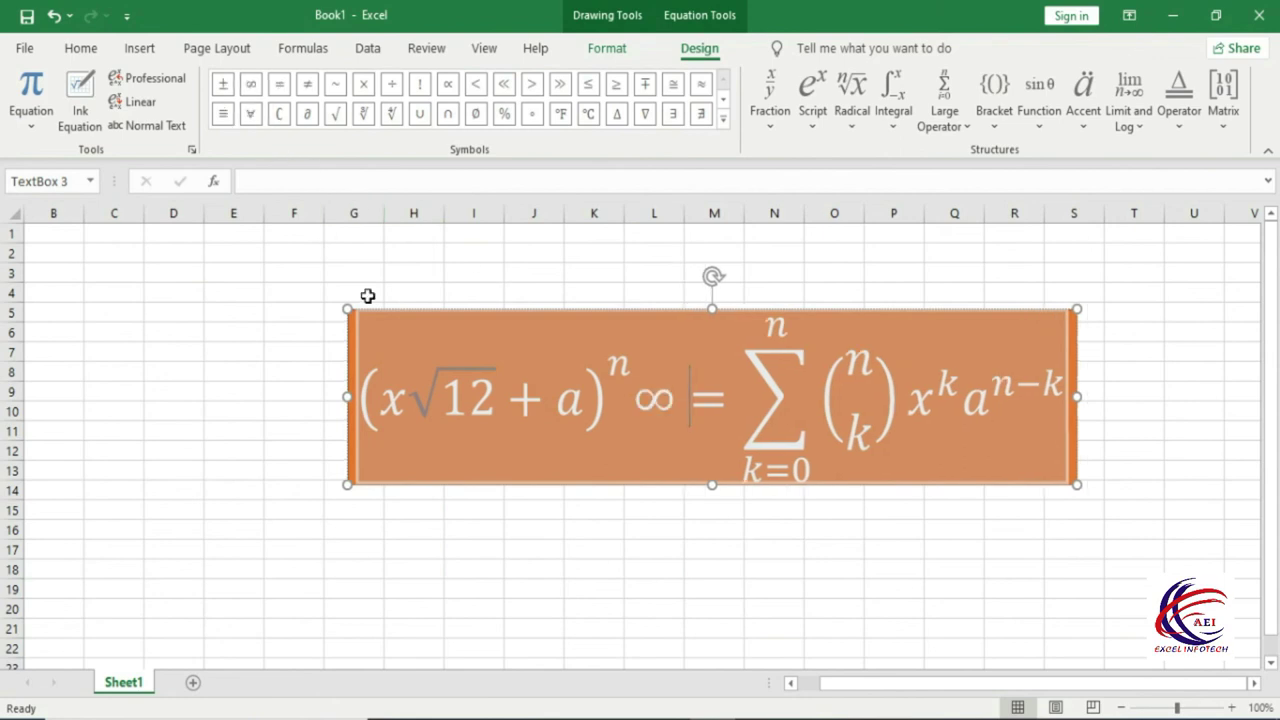
left_click_drag(641, 400, 676, 400)
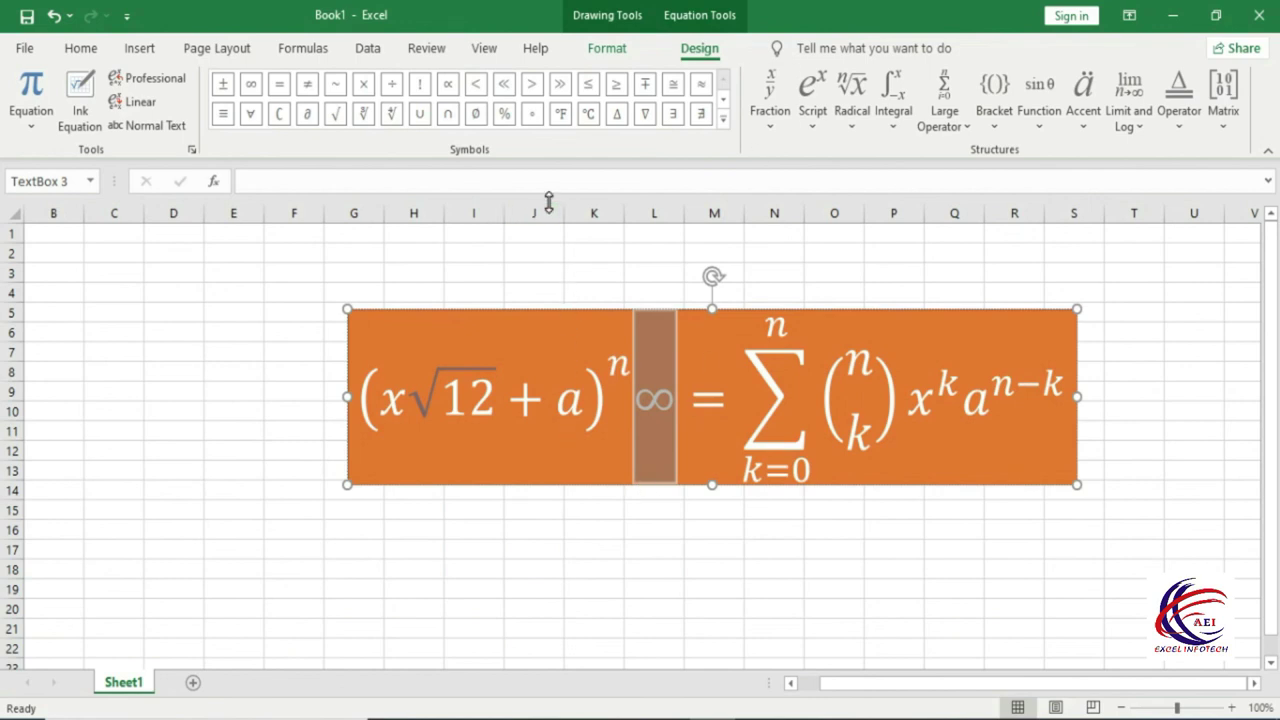
left_click(766, 128)
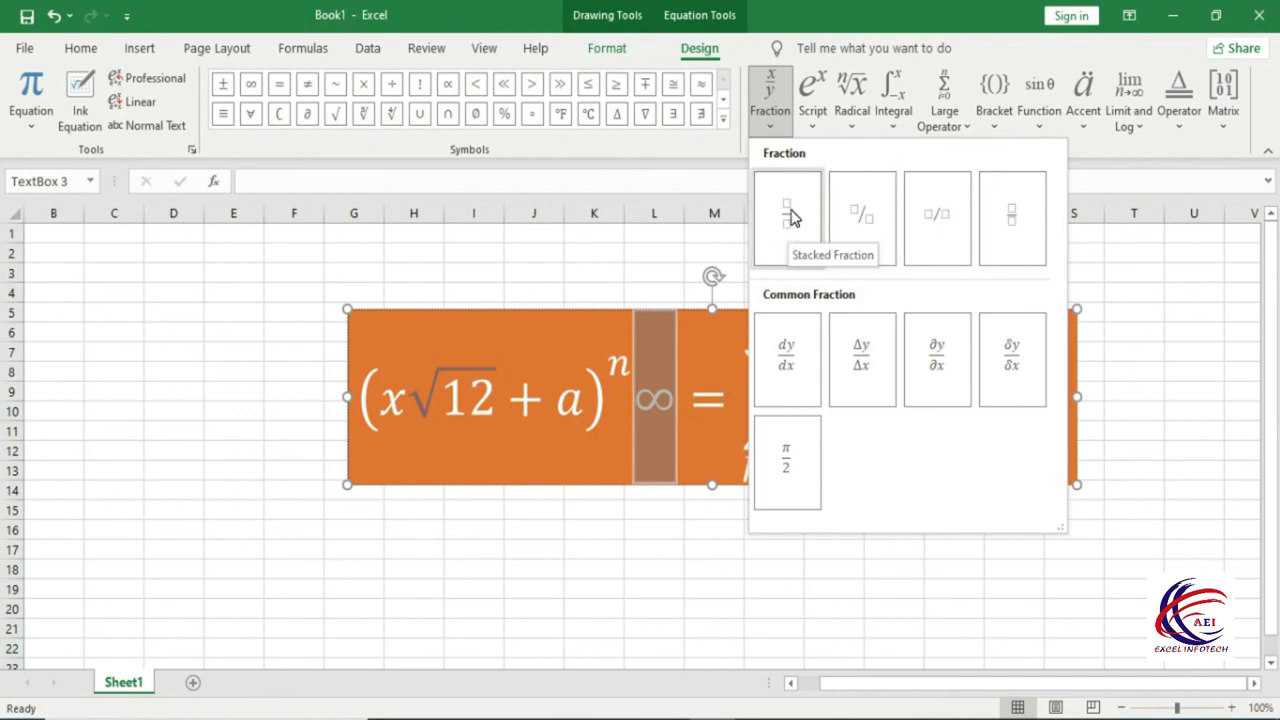
left_click(788, 355)
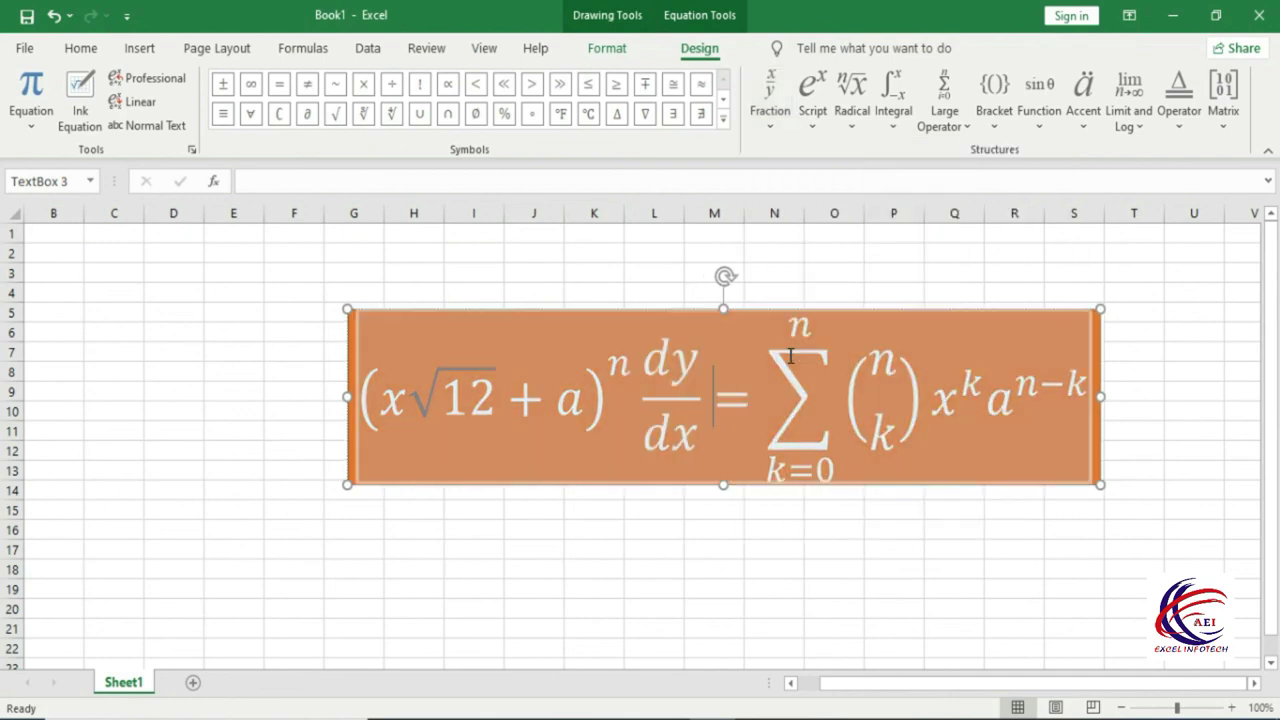
left_click(663, 377)
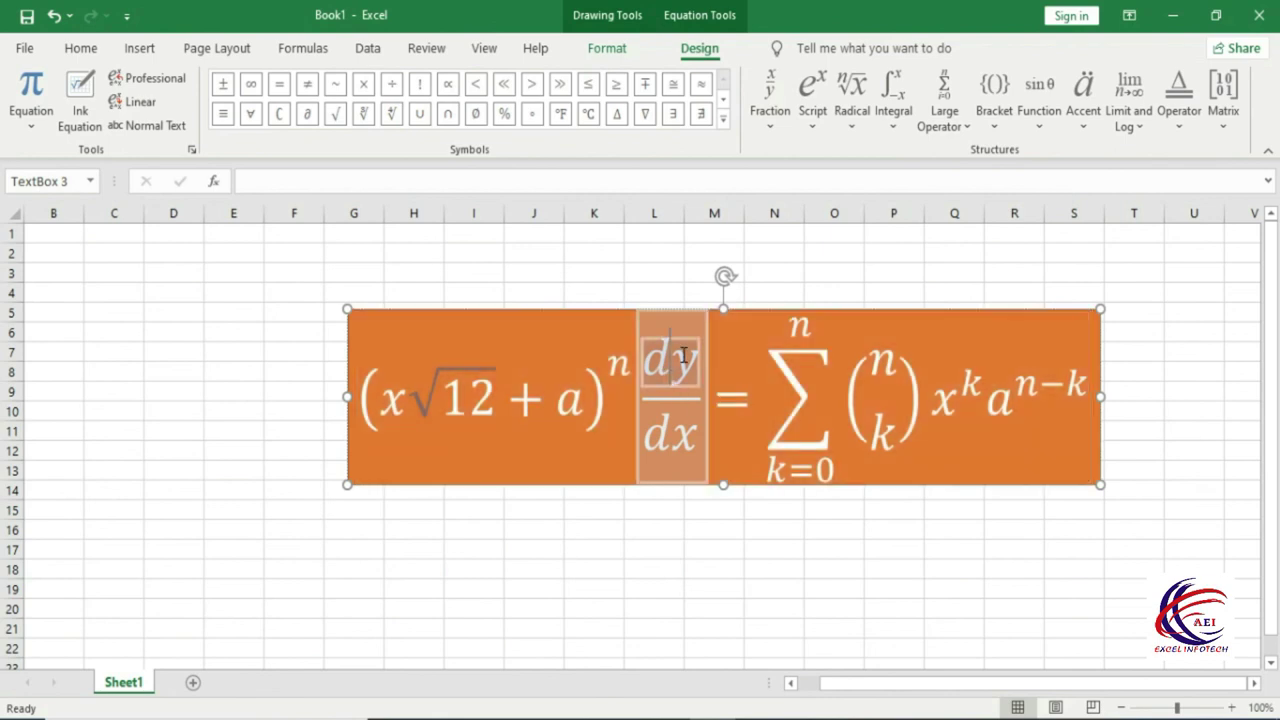
type("2")
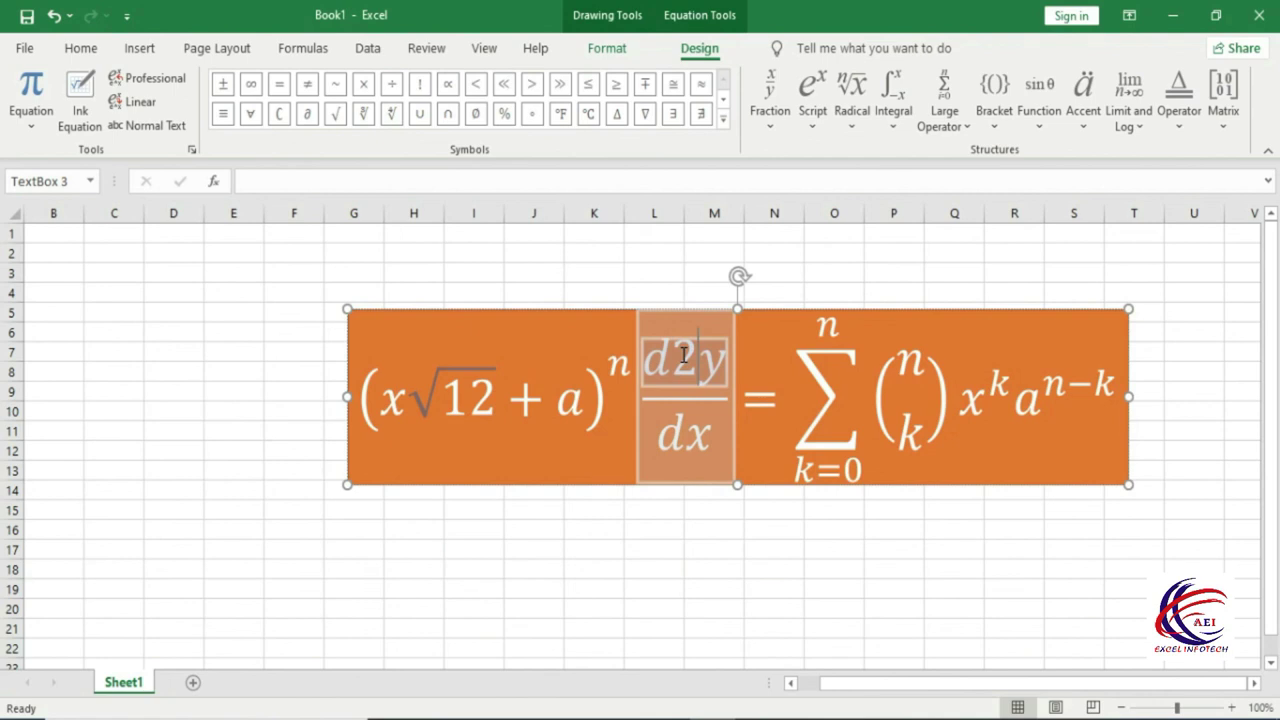
- Browse the Radical, Large Operator, Bracket, Function, Accent and Operator structure galleries
left_click(853, 128)
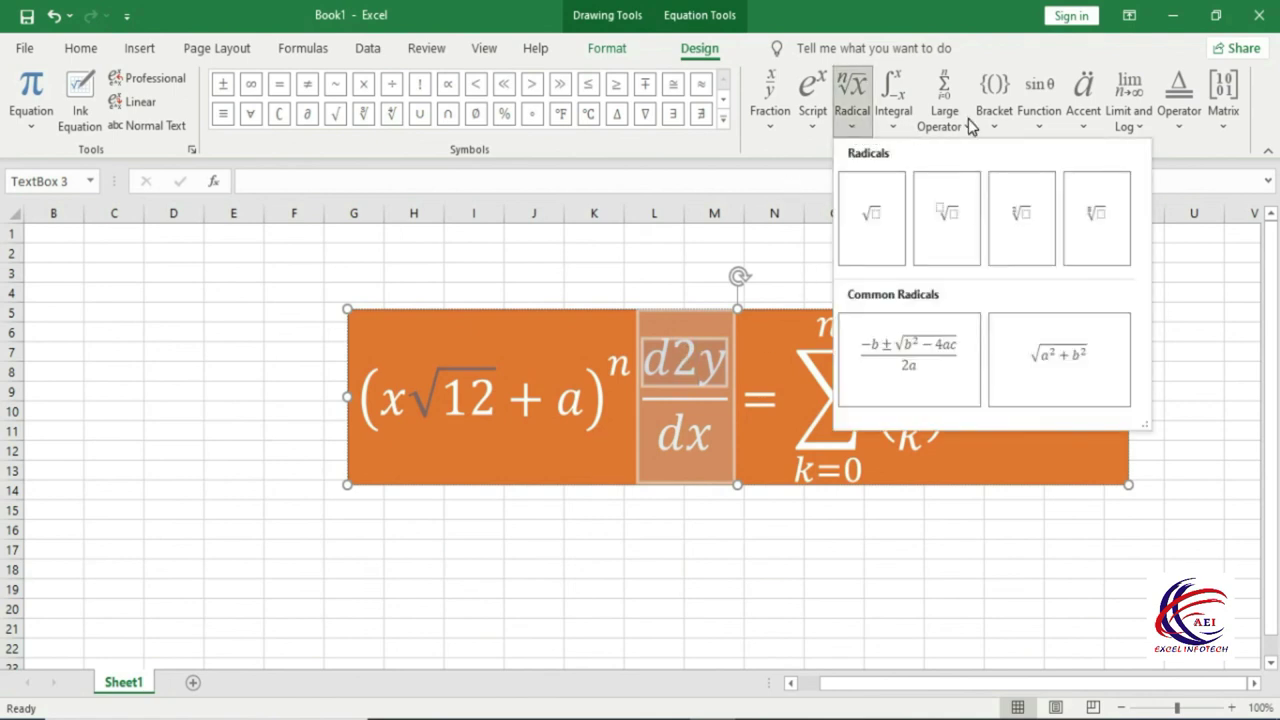
left_click(967, 126)
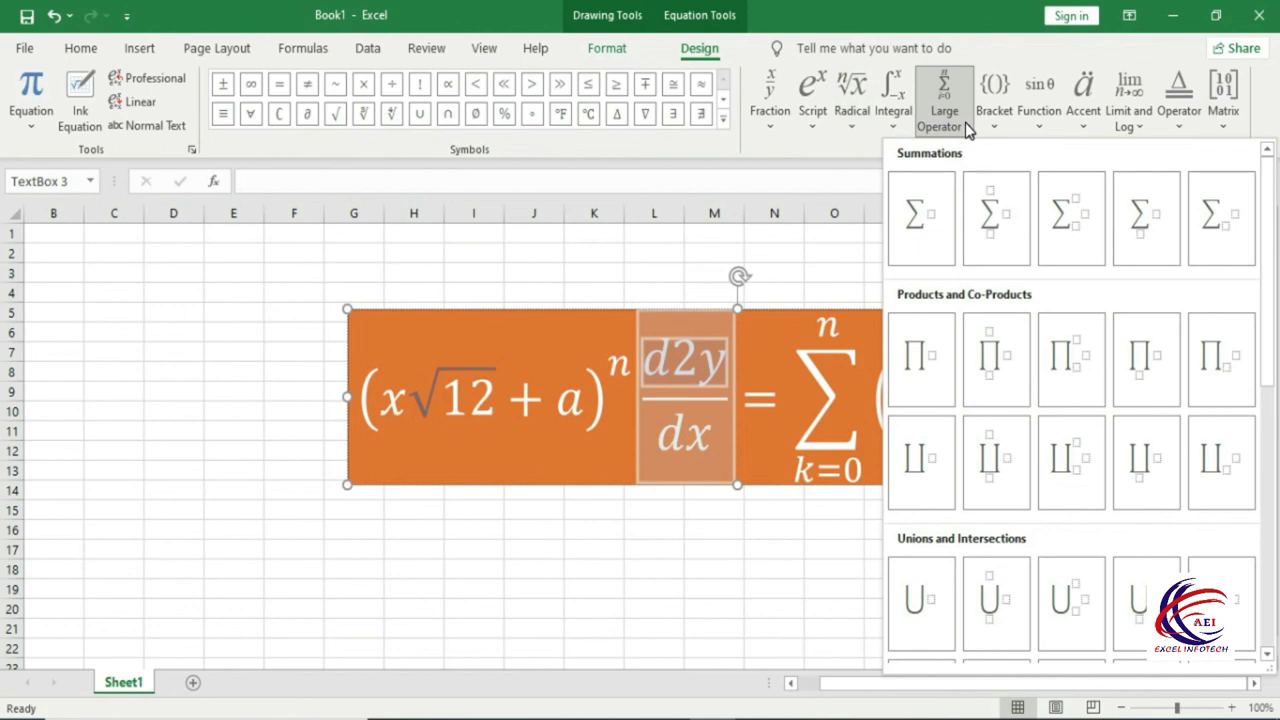
left_click(995, 126)
left_click(1050, 130)
left_click(1050, 130)
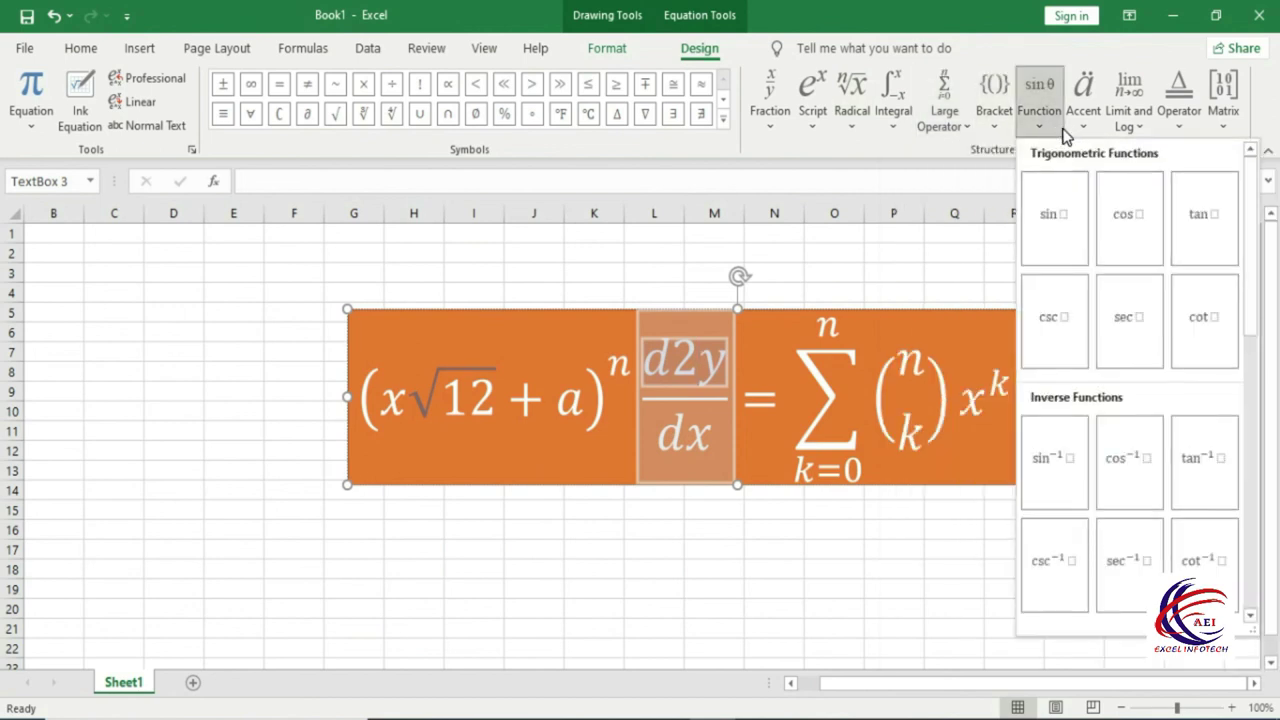
left_click(1083, 130)
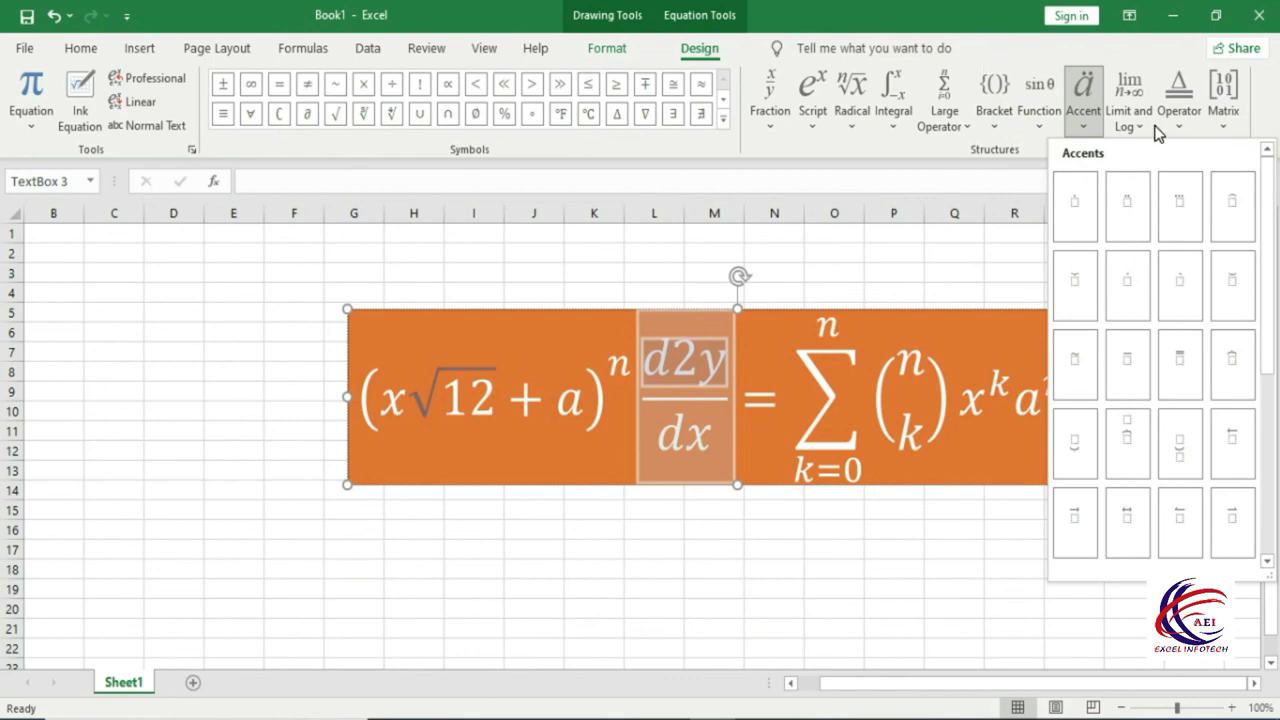
left_click(1178, 128)
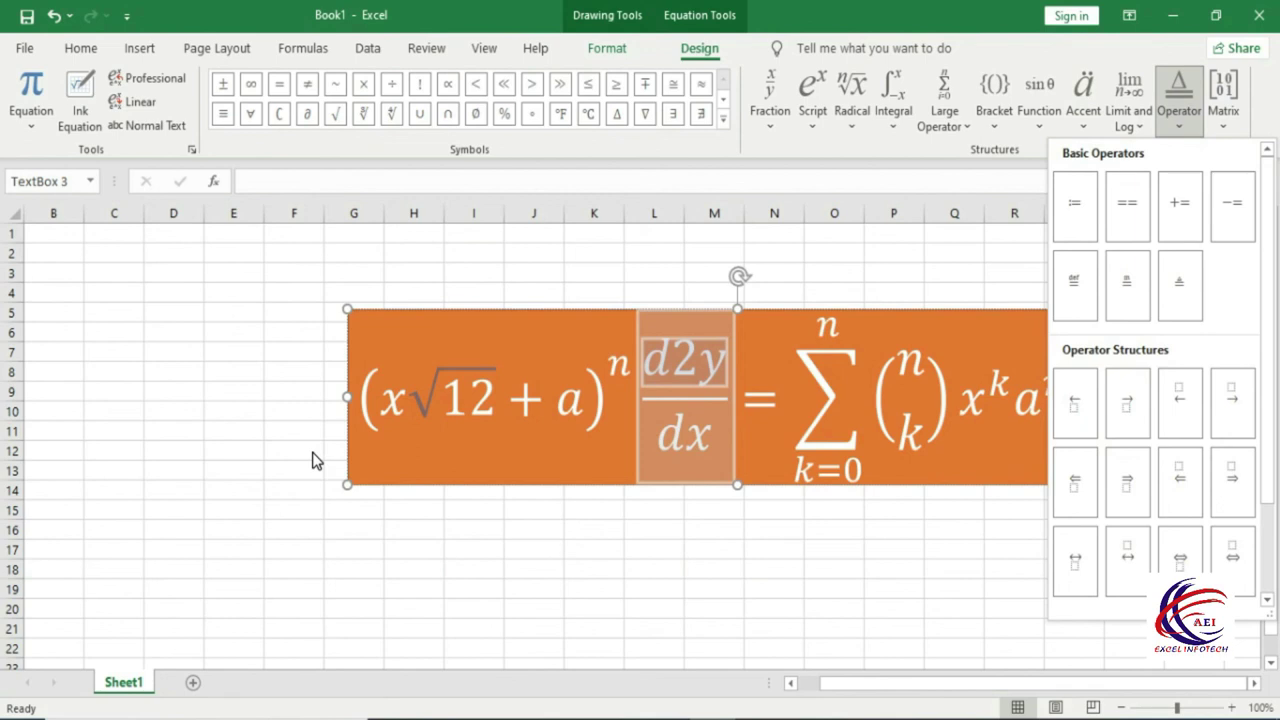
left_click(140, 48)
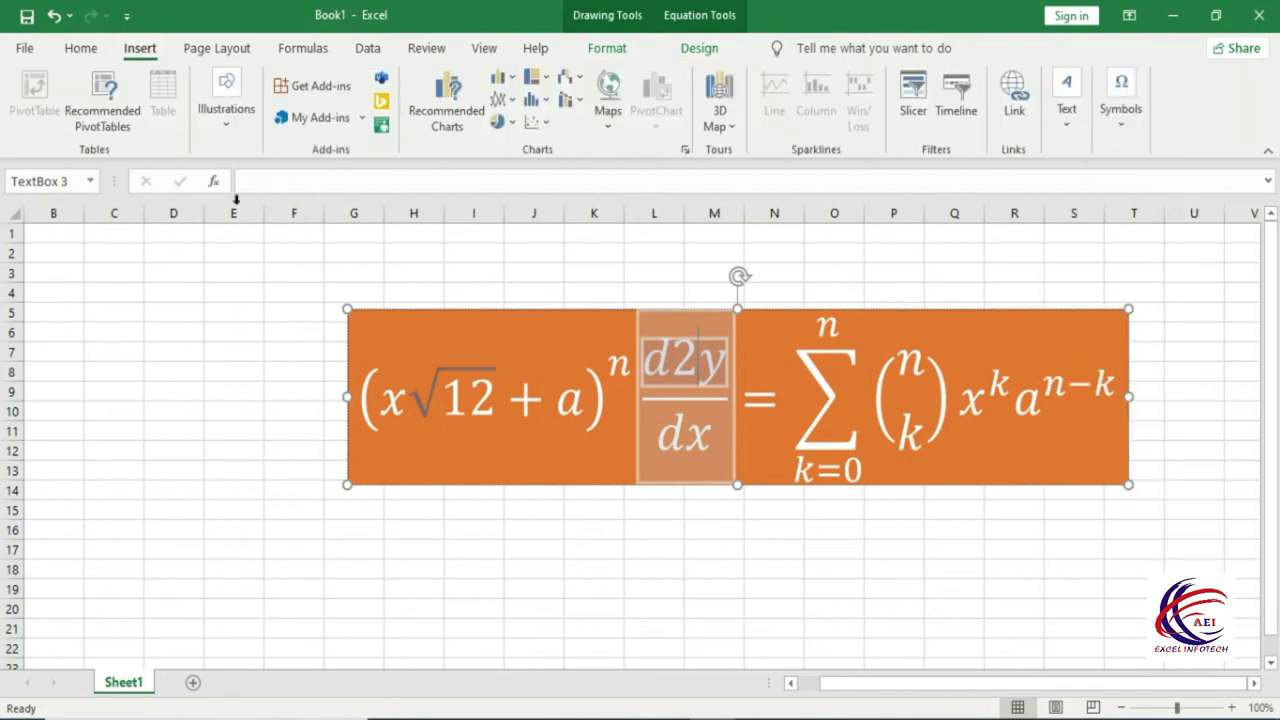
- Insert the © symbol into cell C19 using the Symbol dialog
left_click(105, 590)
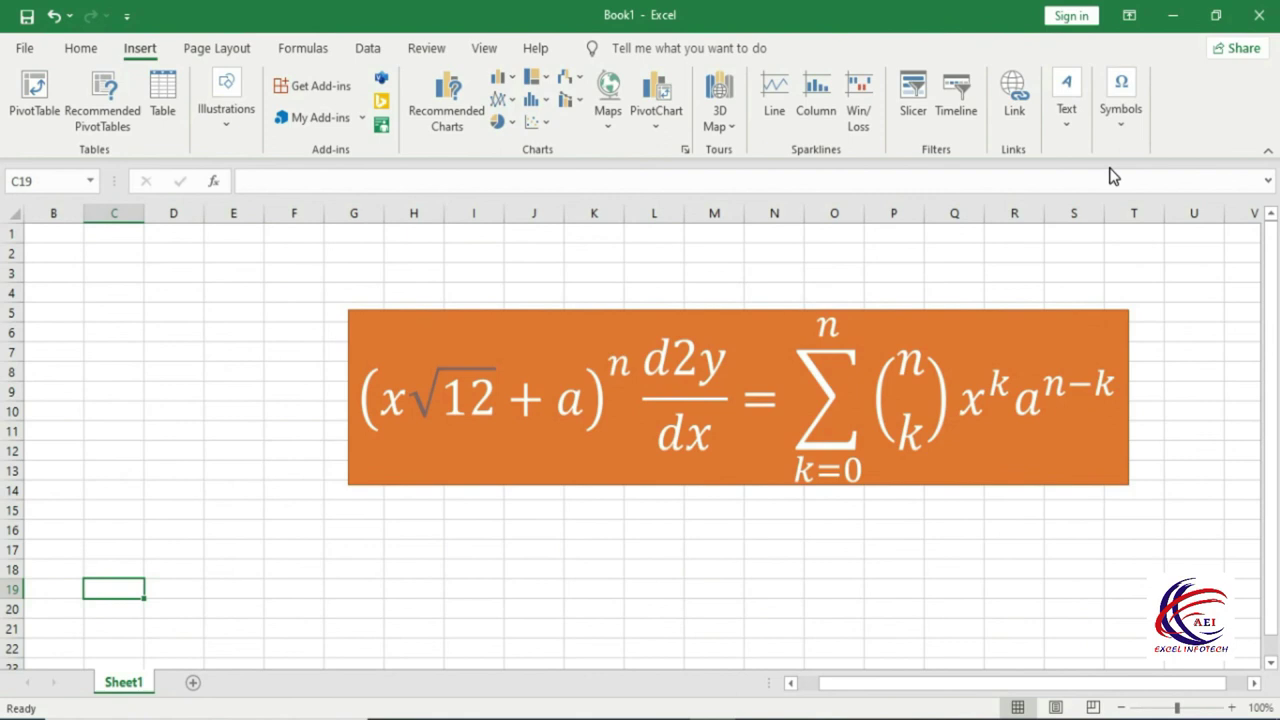
left_click(1120, 112)
left_click(1168, 205)
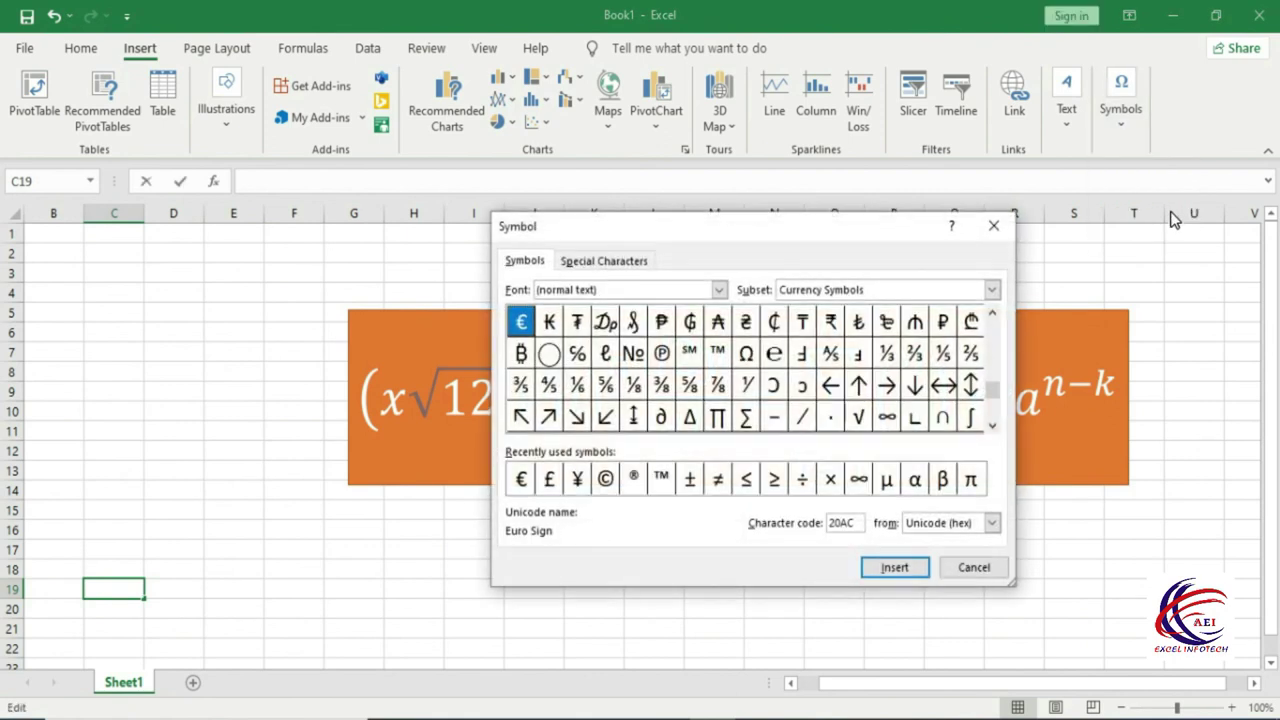
left_click_drag(740, 223, 465, 103)
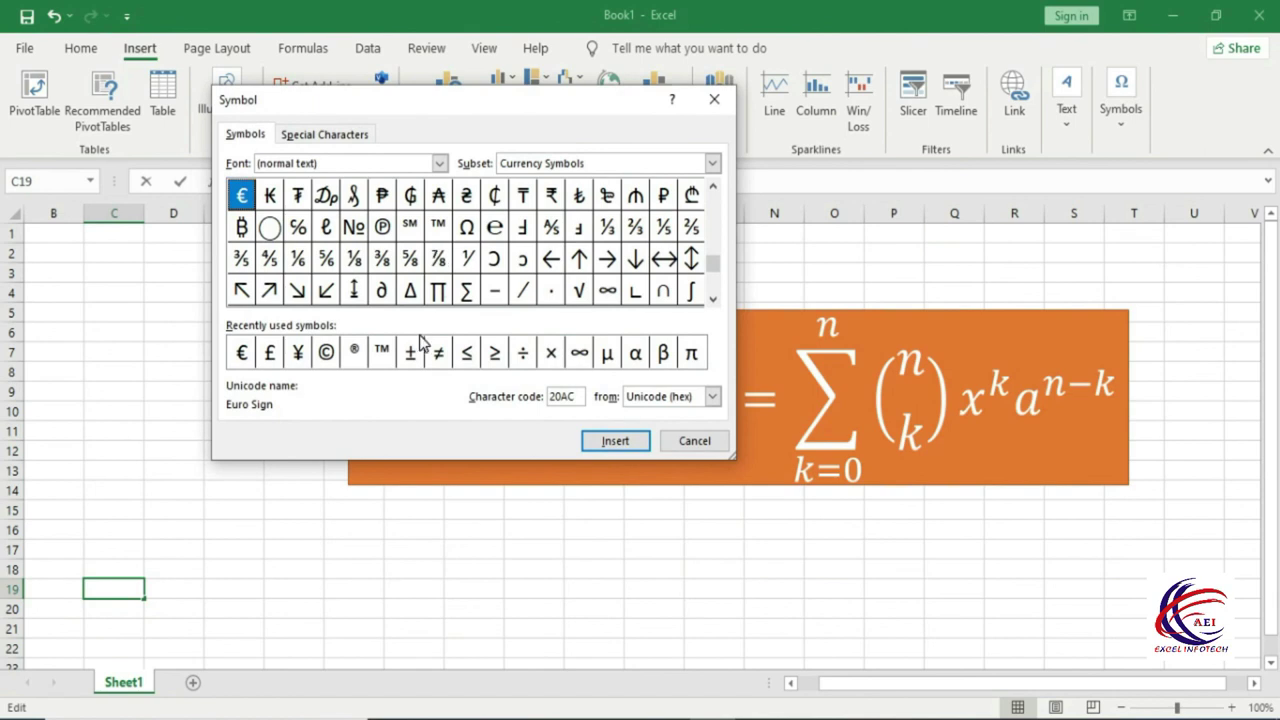
left_click(335, 355)
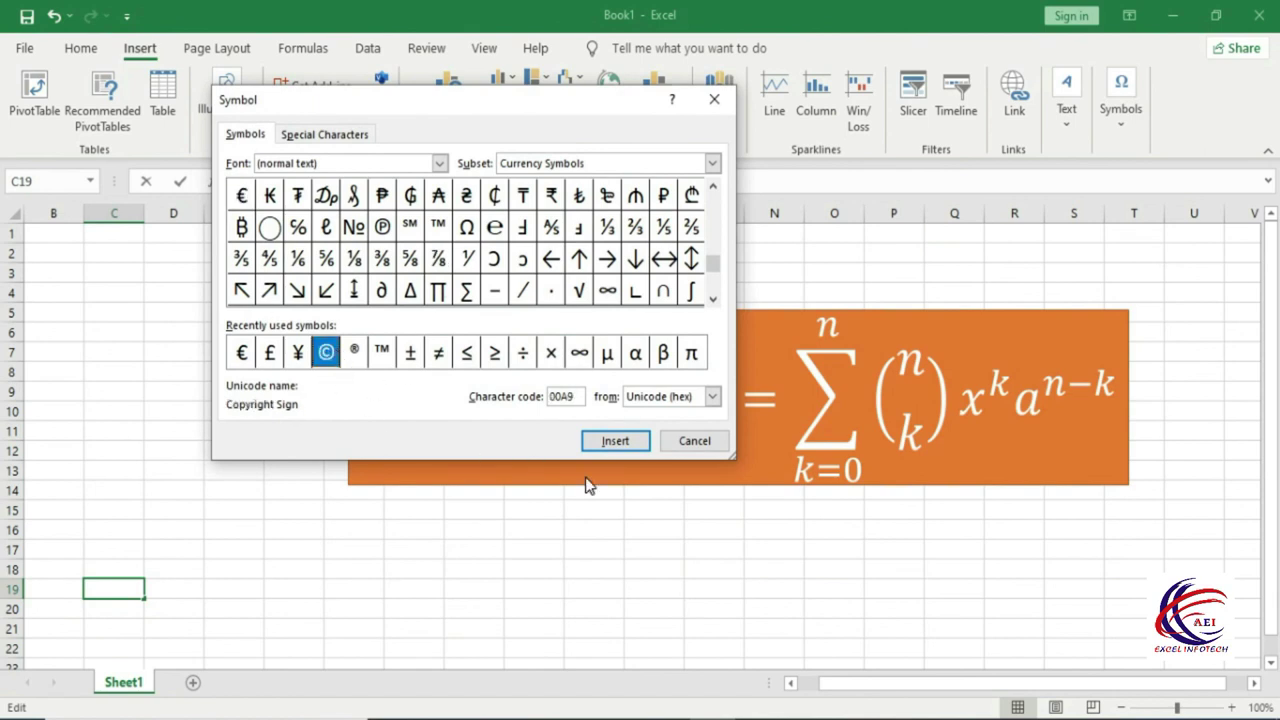
left_click(615, 446)
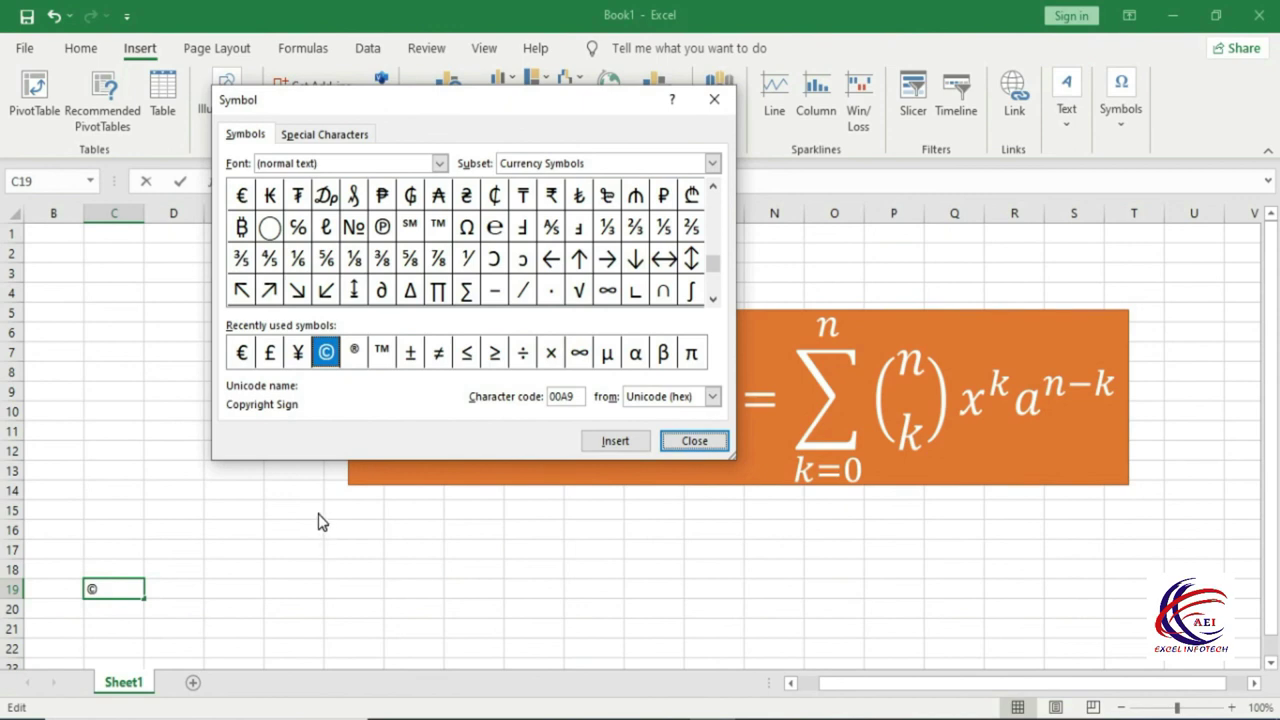
- Add the £ symbol after © in cell C19, then select cell B3
left_click(270, 352)
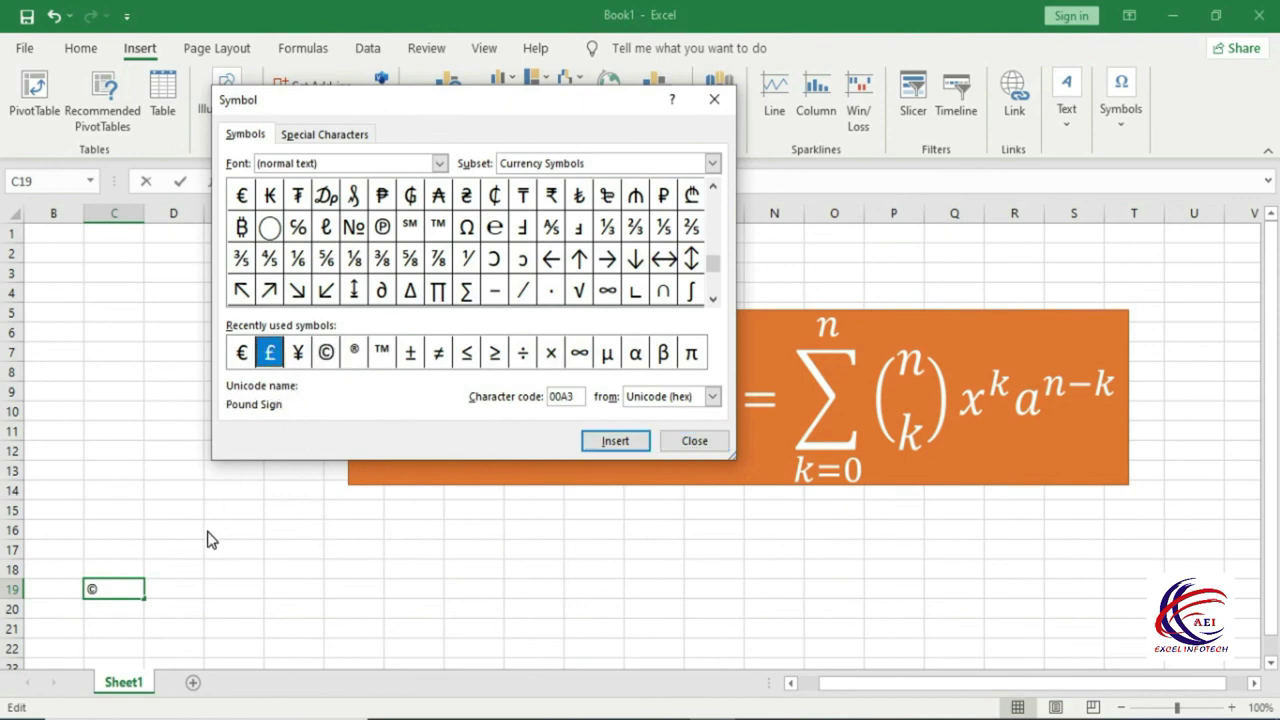
left_click(615, 441)
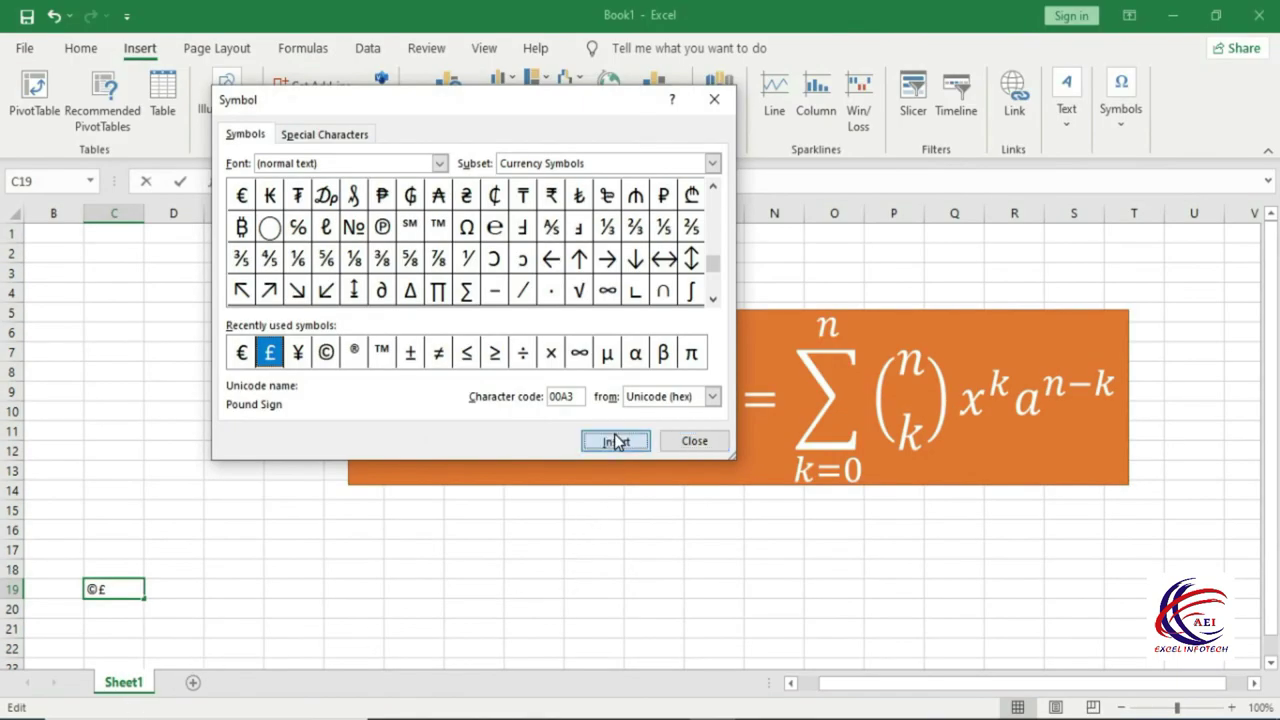
left_click(614, 441)
left_click(280, 352)
left_click(1120, 110)
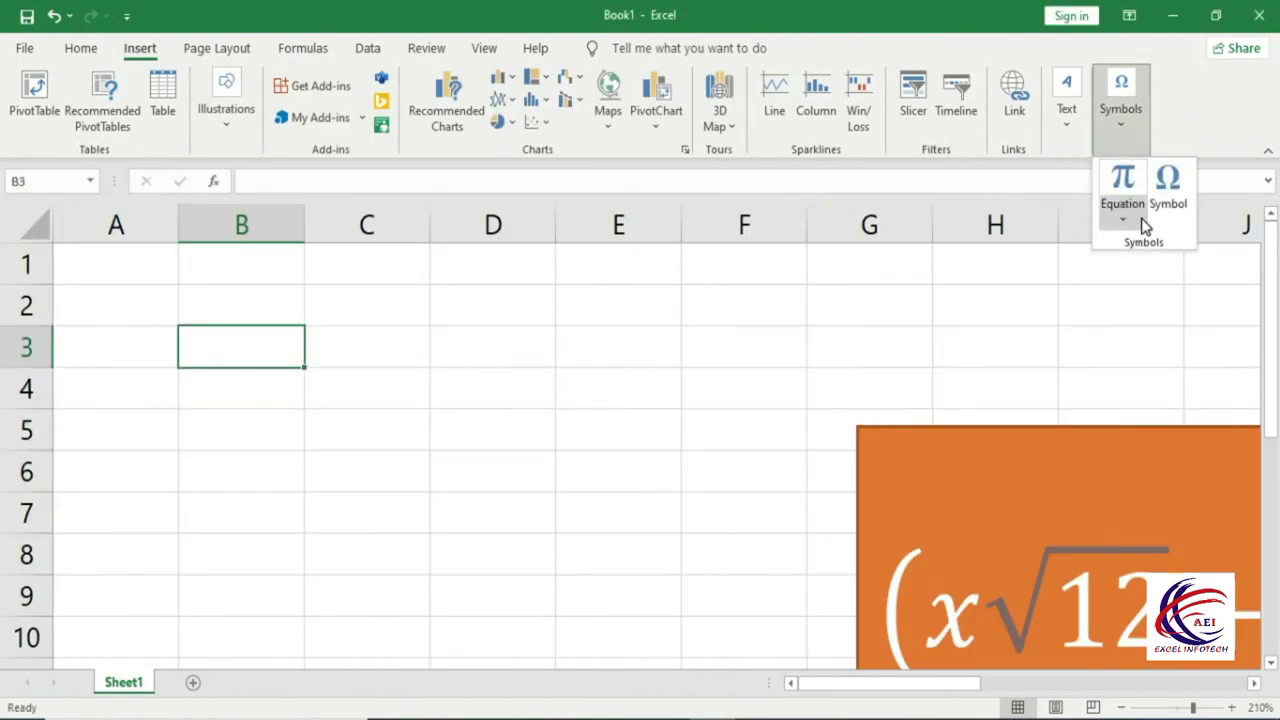
- Insert the ™ Trademark special character into cell B3 via the Symbol dialog, then close it
left_click(1168, 200)
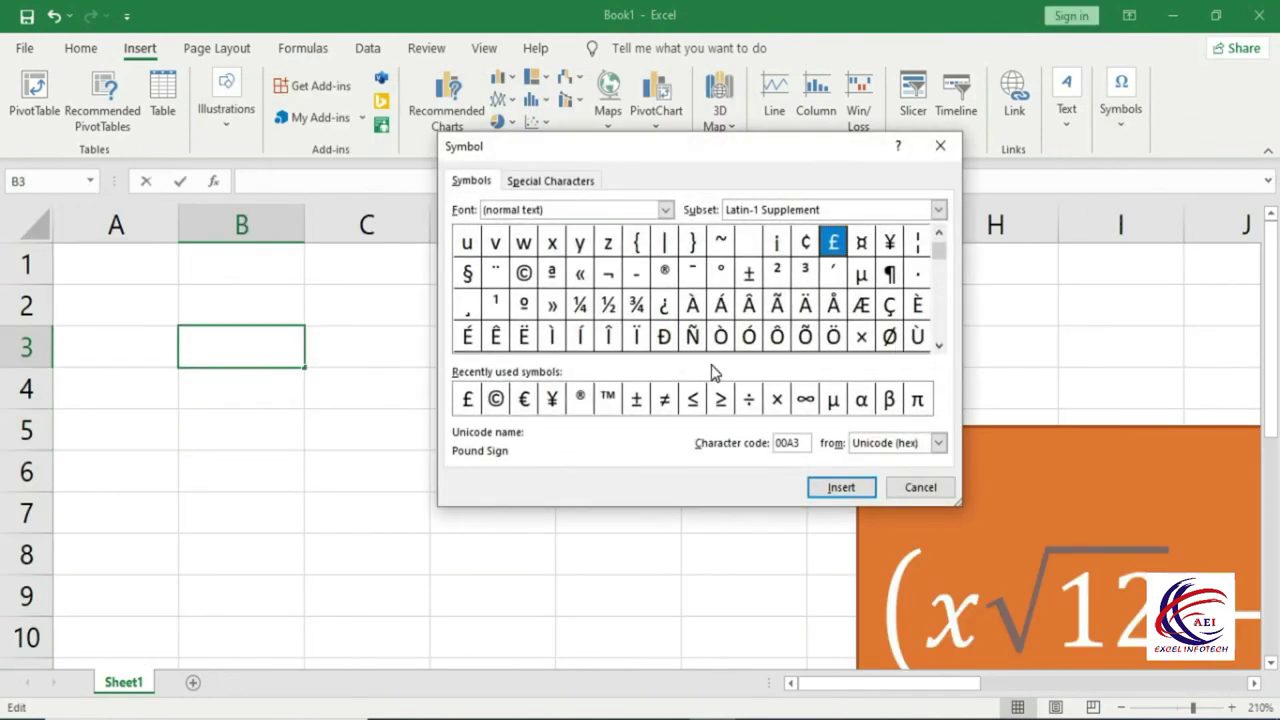
left_click(555, 181)
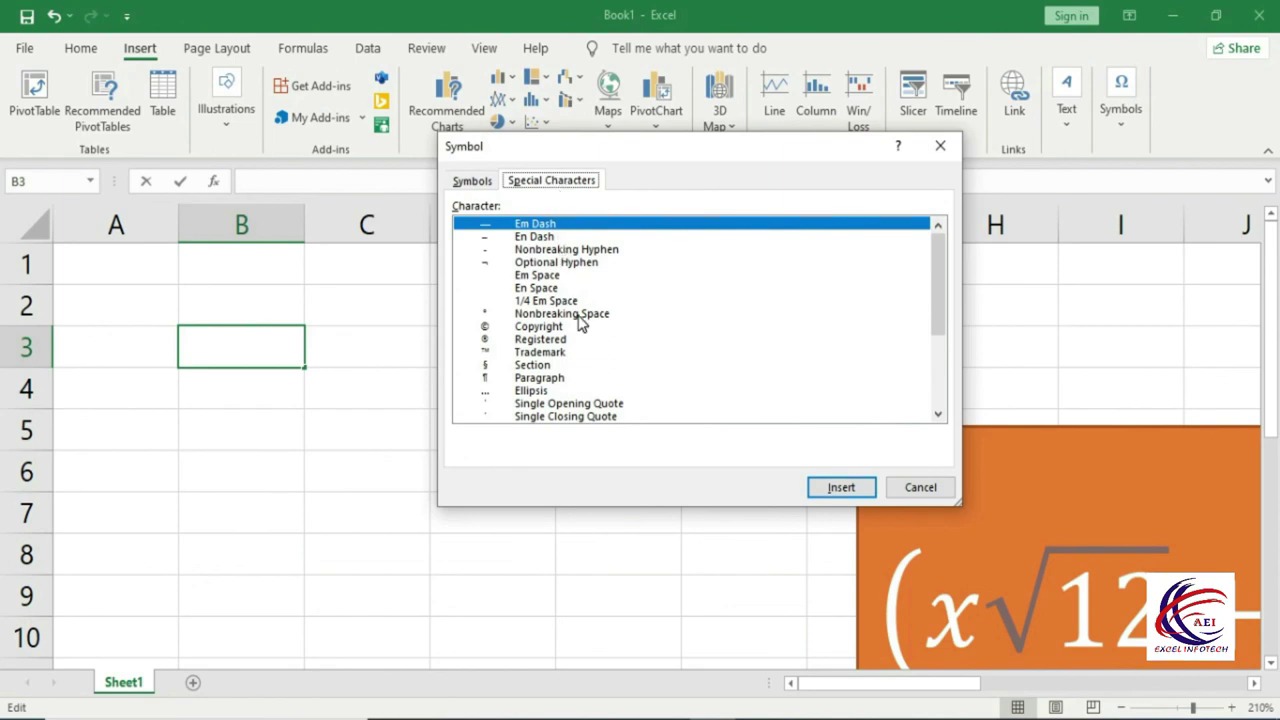
mouse_move(944, 270)
left_mouse_down()
mouse_move(950, 357)
mouse_move(949, 277)
left_mouse_up()
left_click(530, 278)
left_click_drag(530, 285, 535, 340)
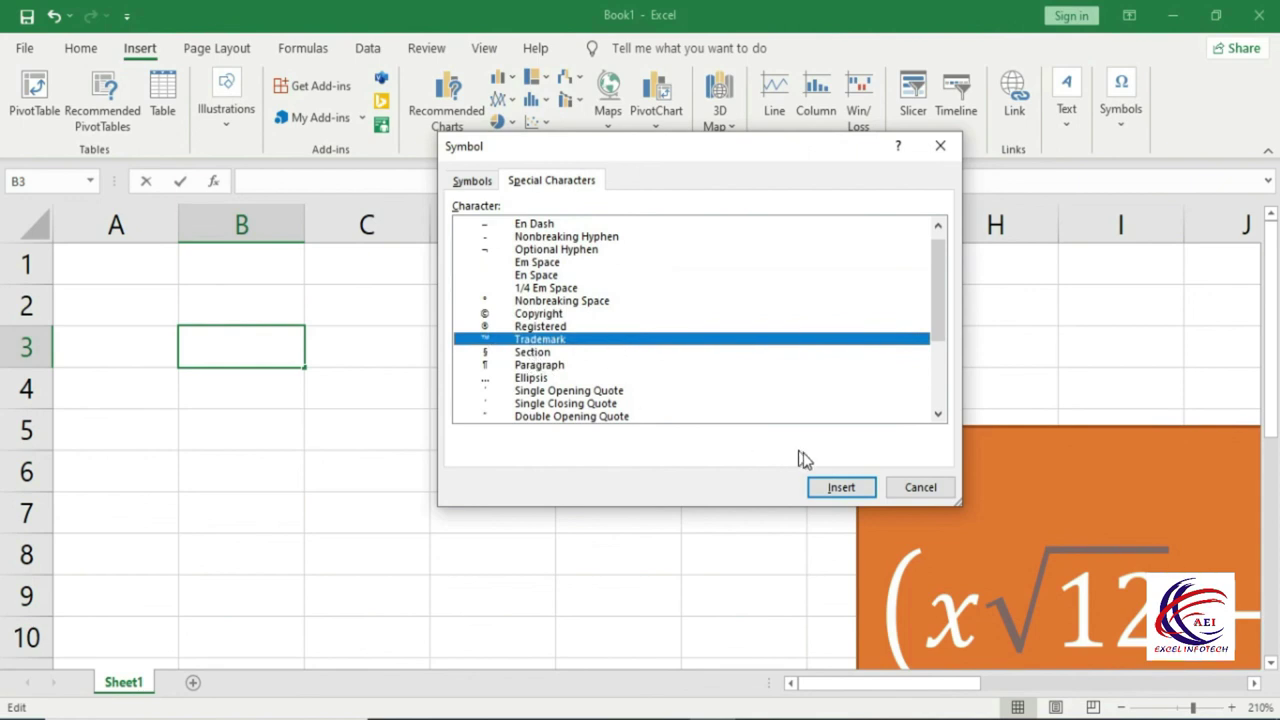
left_click(838, 489)
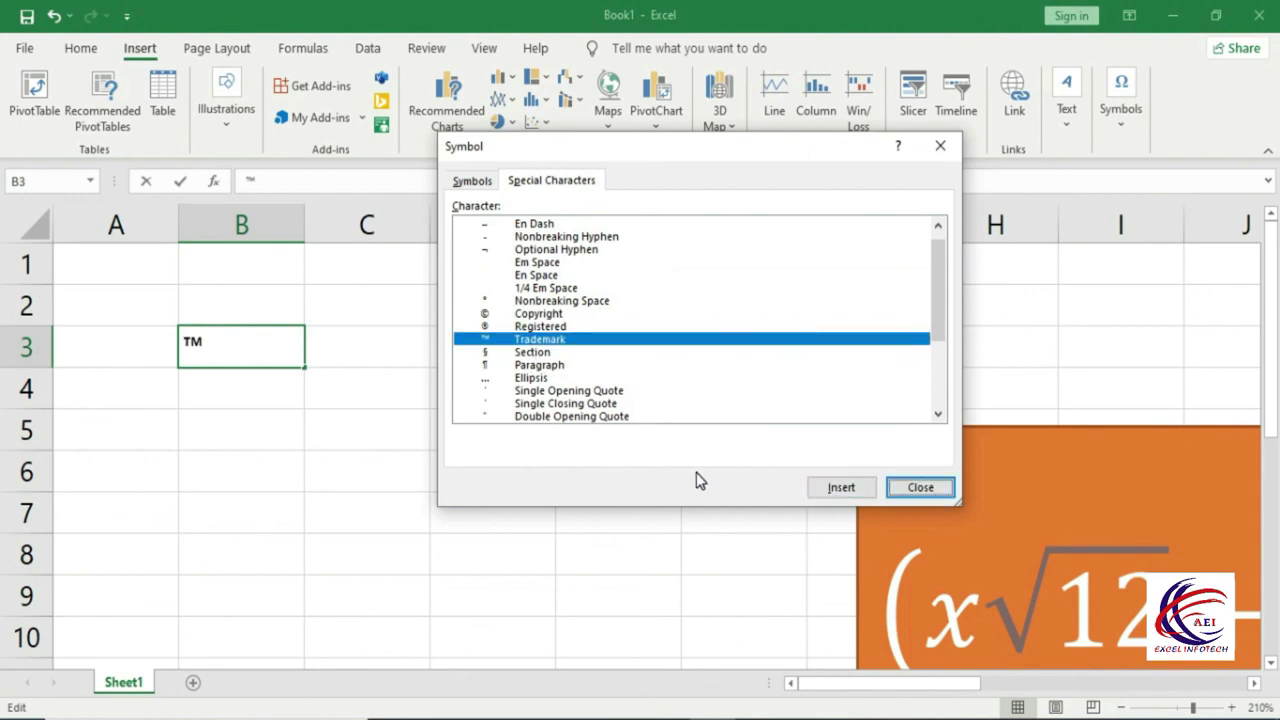
left_click(918, 488)
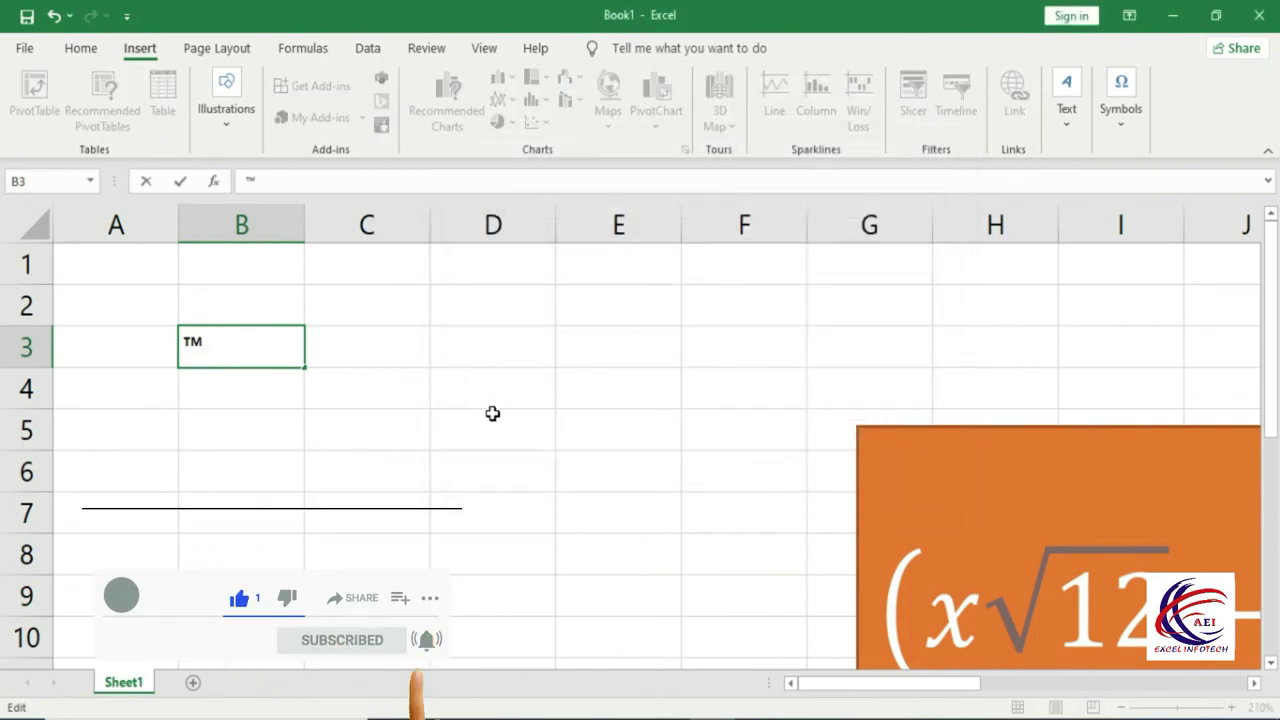